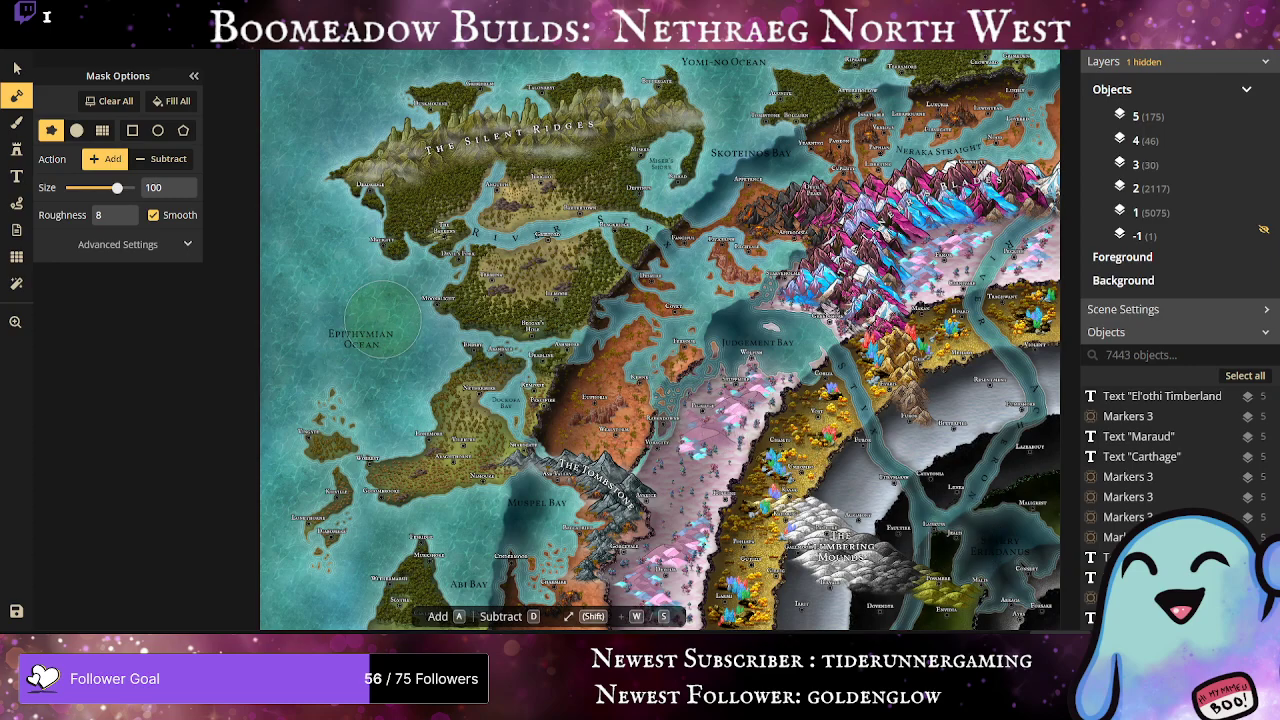
Step: Examine the world map, especially the grey lands around The Lumbering Mounds, the River Styx and Starry Eriadanus
scroll(749, 446, down, 3)
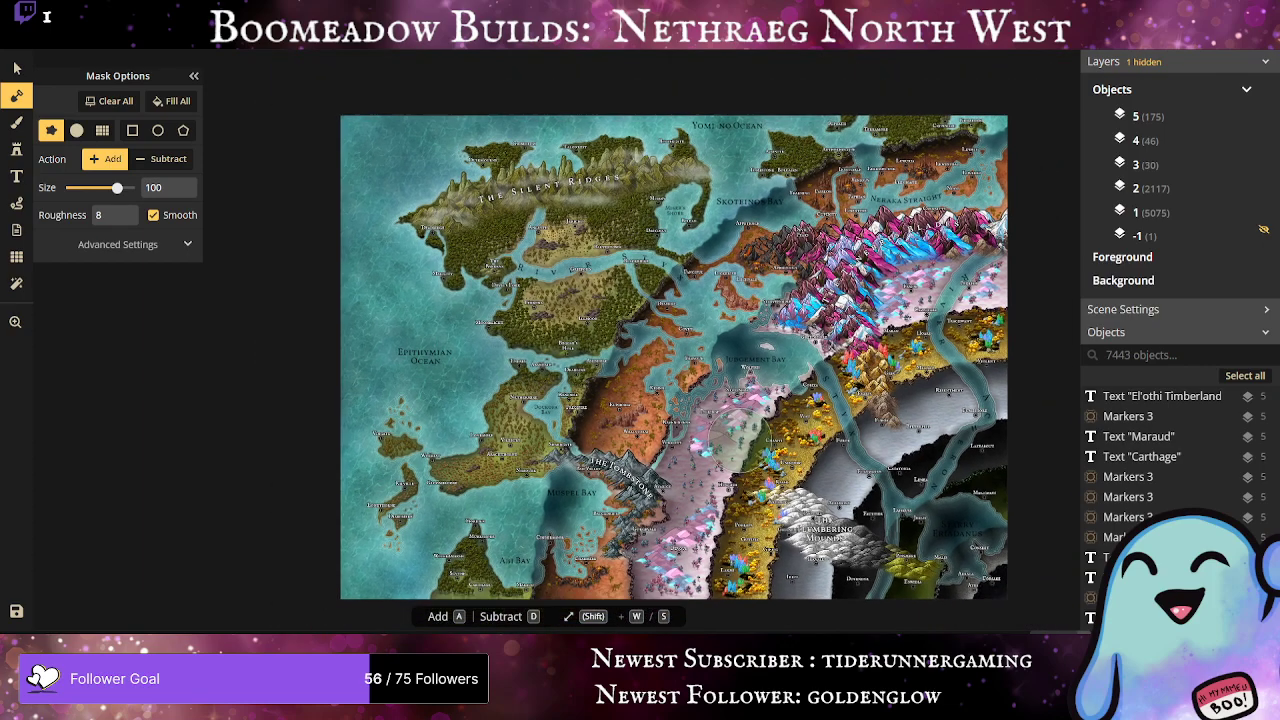
scroll(983, 542, up, 2)
scroll(955, 558, up, 1)
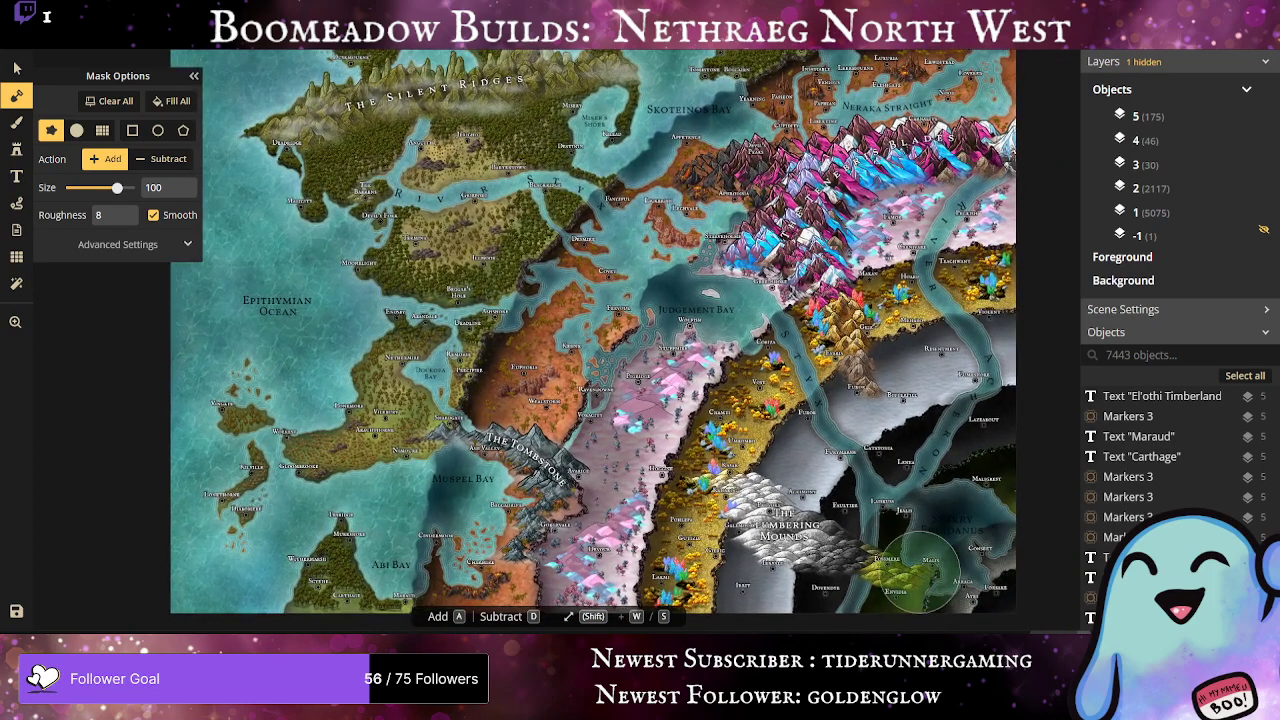
scroll(914, 576, up, 1)
scroll(913, 577, up, 1)
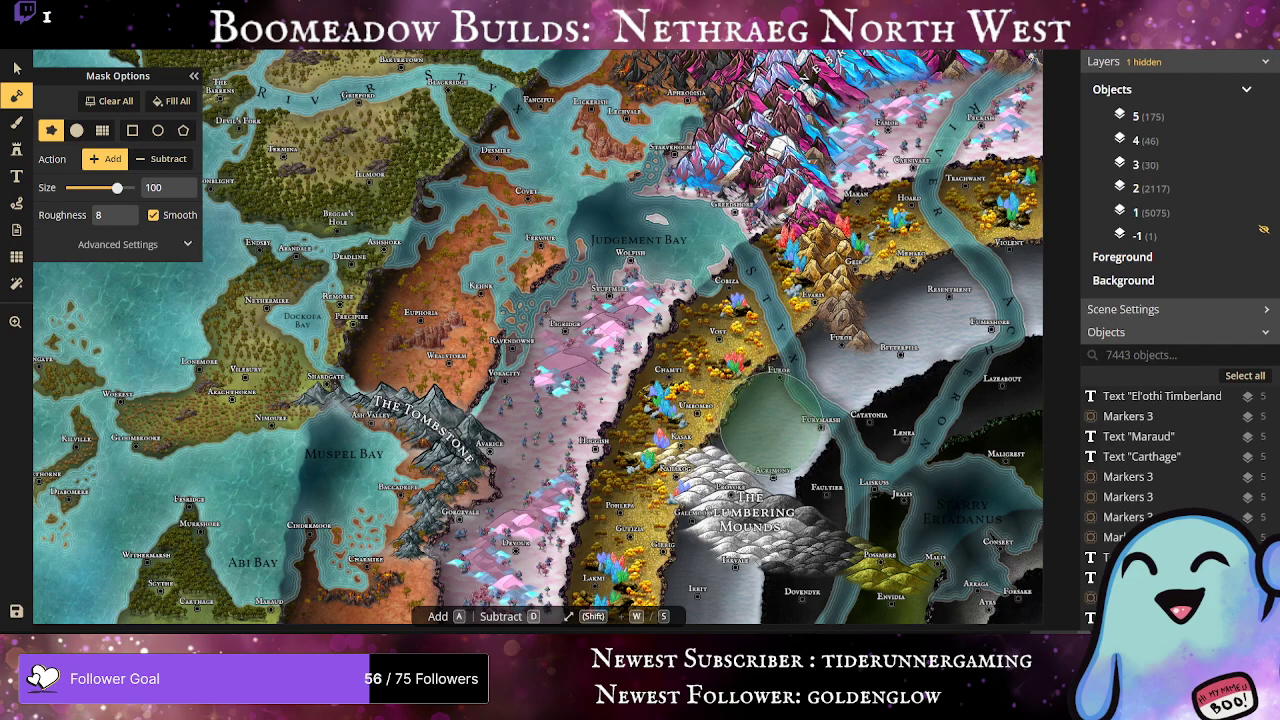
drag(772, 420, 776, 416)
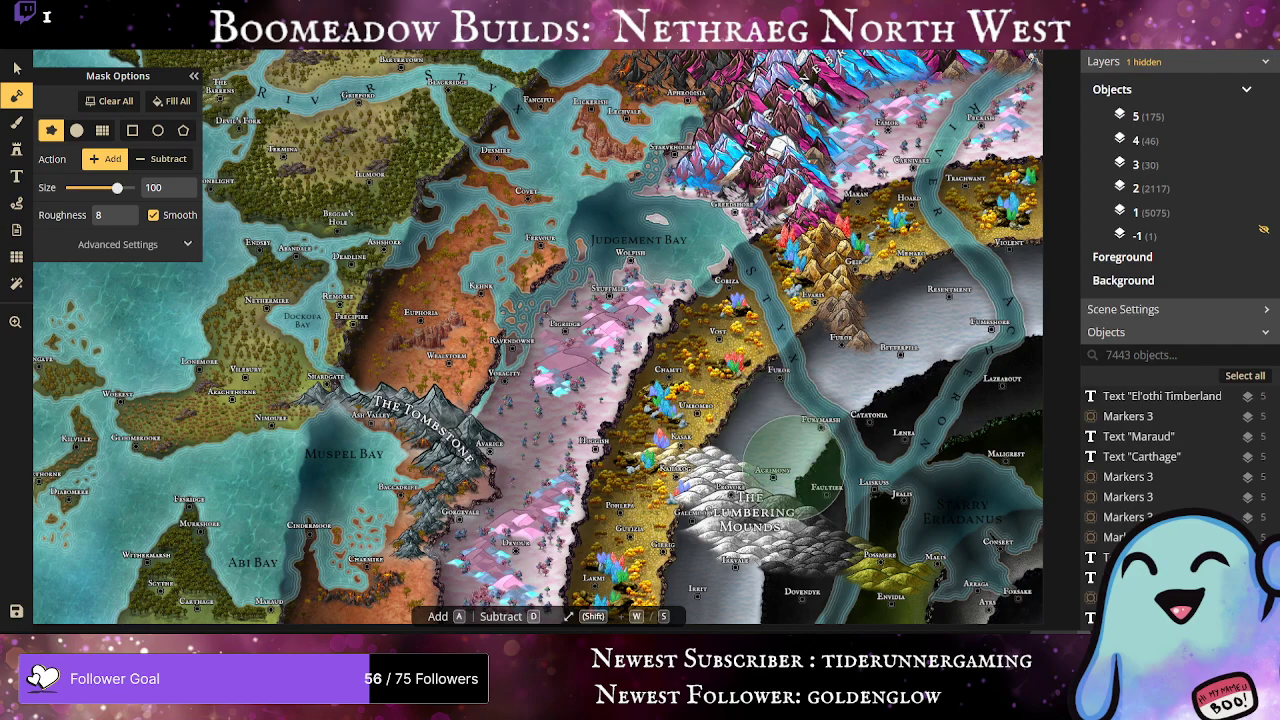
scroll(888, 490, down, 1)
scroll(890, 490, down, 1)
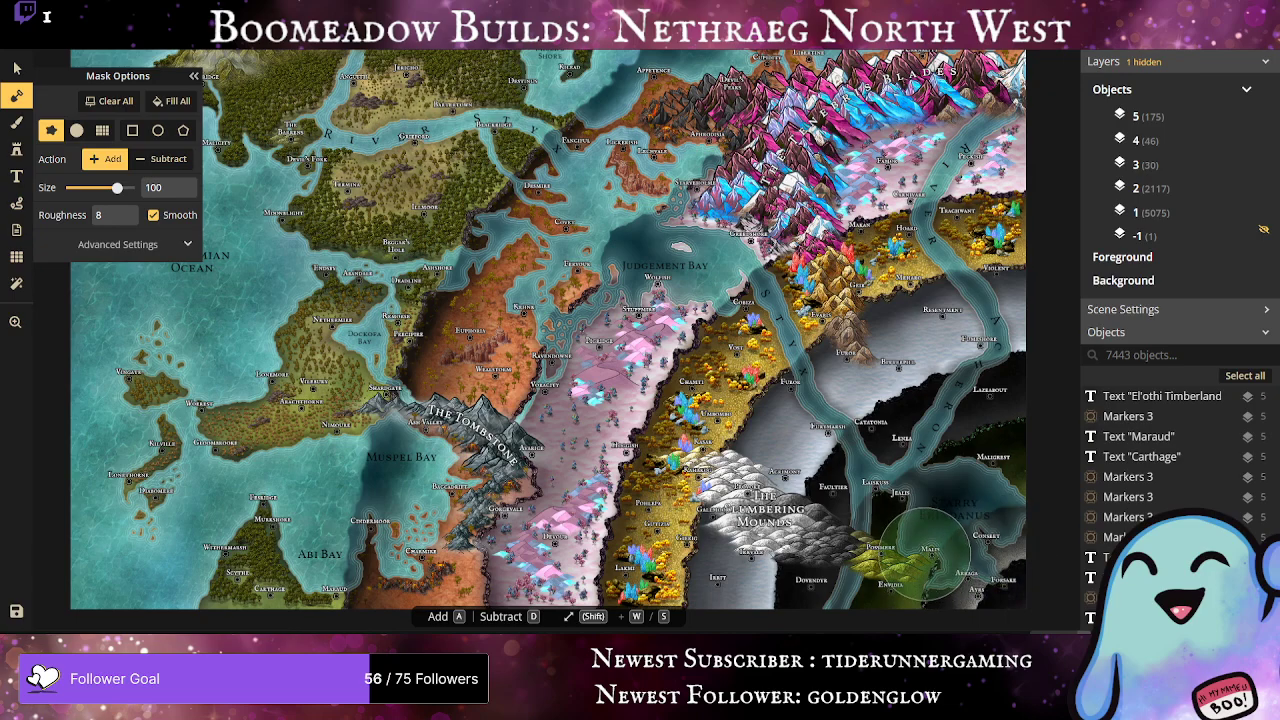
scroll(925, 550, down, 2)
scroll(927, 548, down, 1)
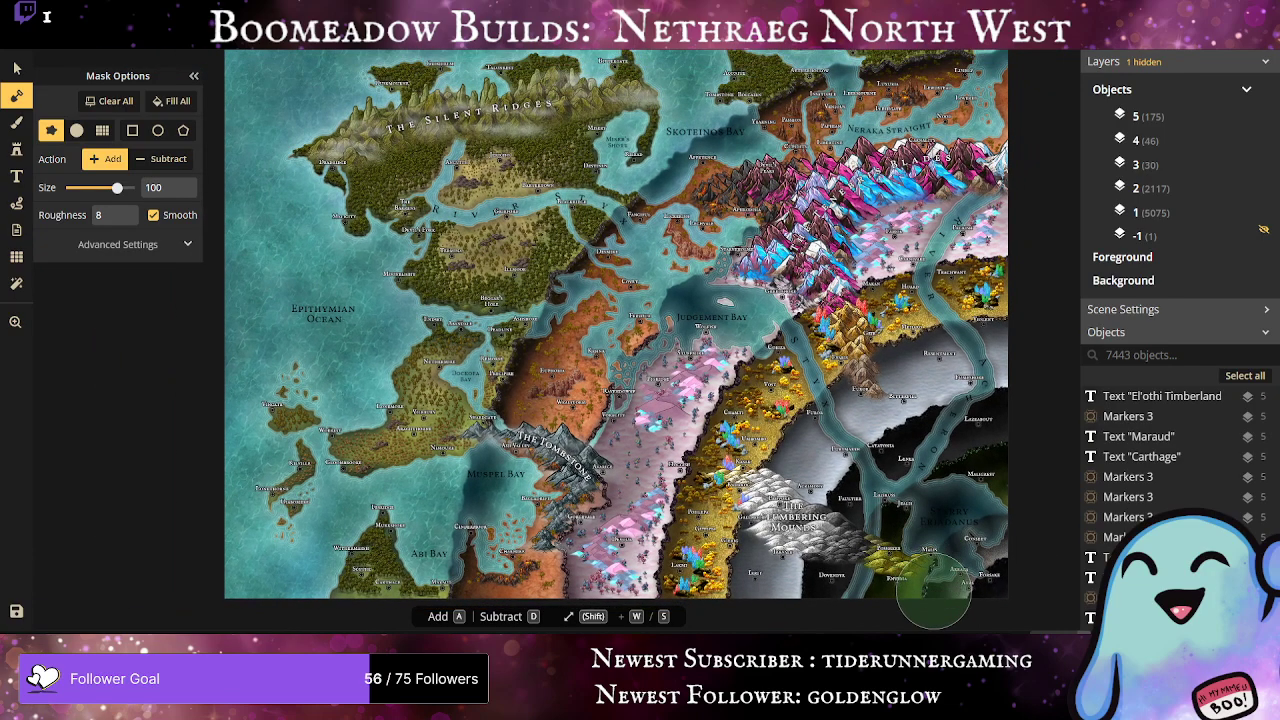
scroll(905, 580, down, 1)
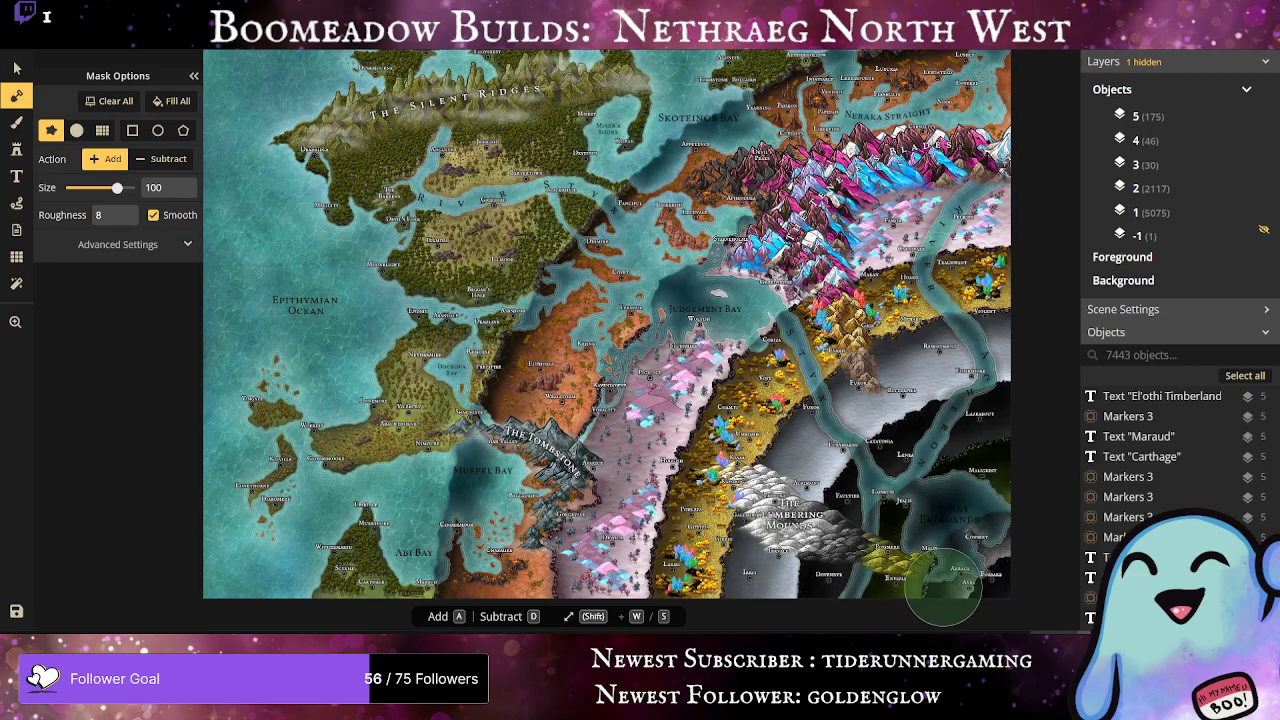
scroll(978, 578, up, 3)
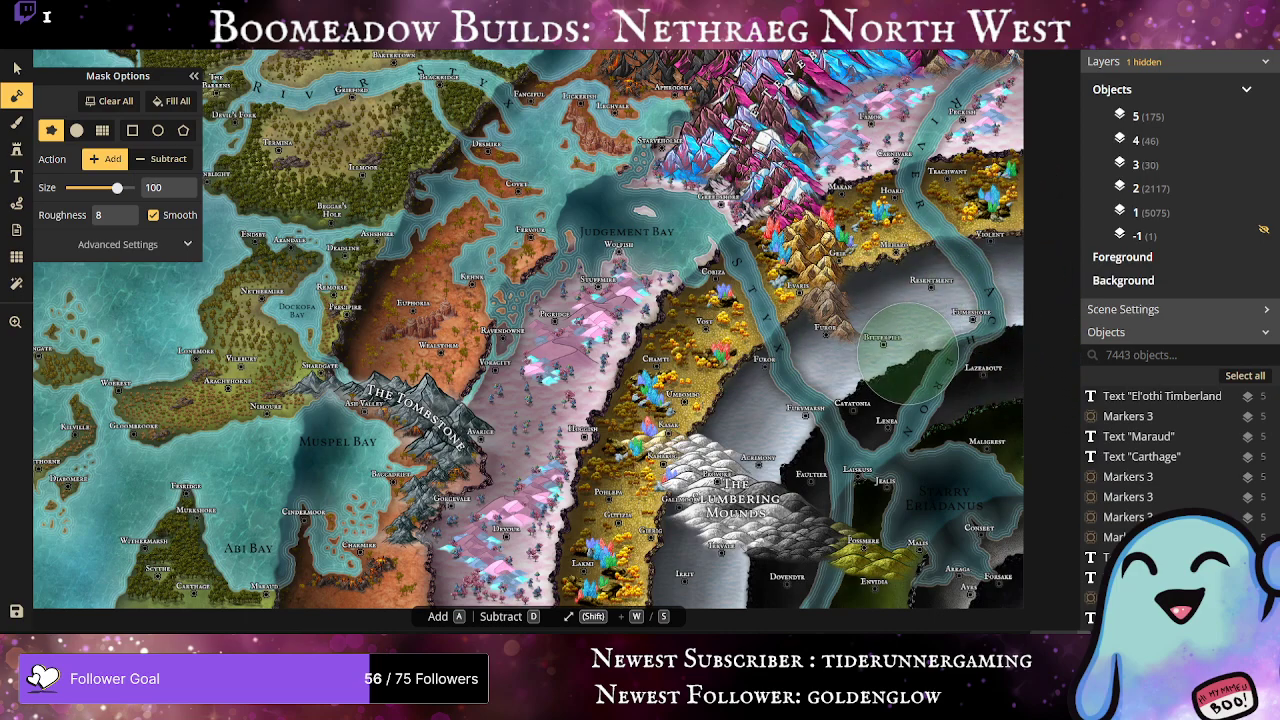
scroll(908, 356, up, 1)
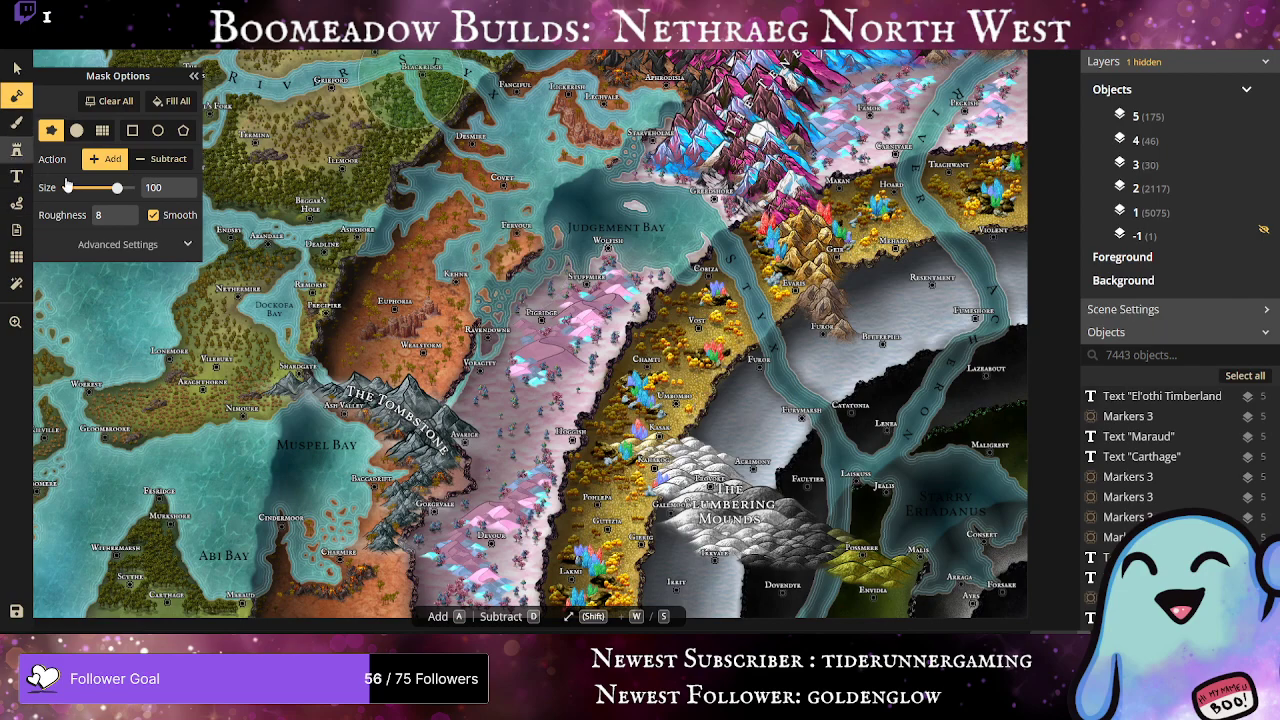
Step: Choose the pale blue cracked-ice texture for the background brush from the full texture catalog
click(16, 149)
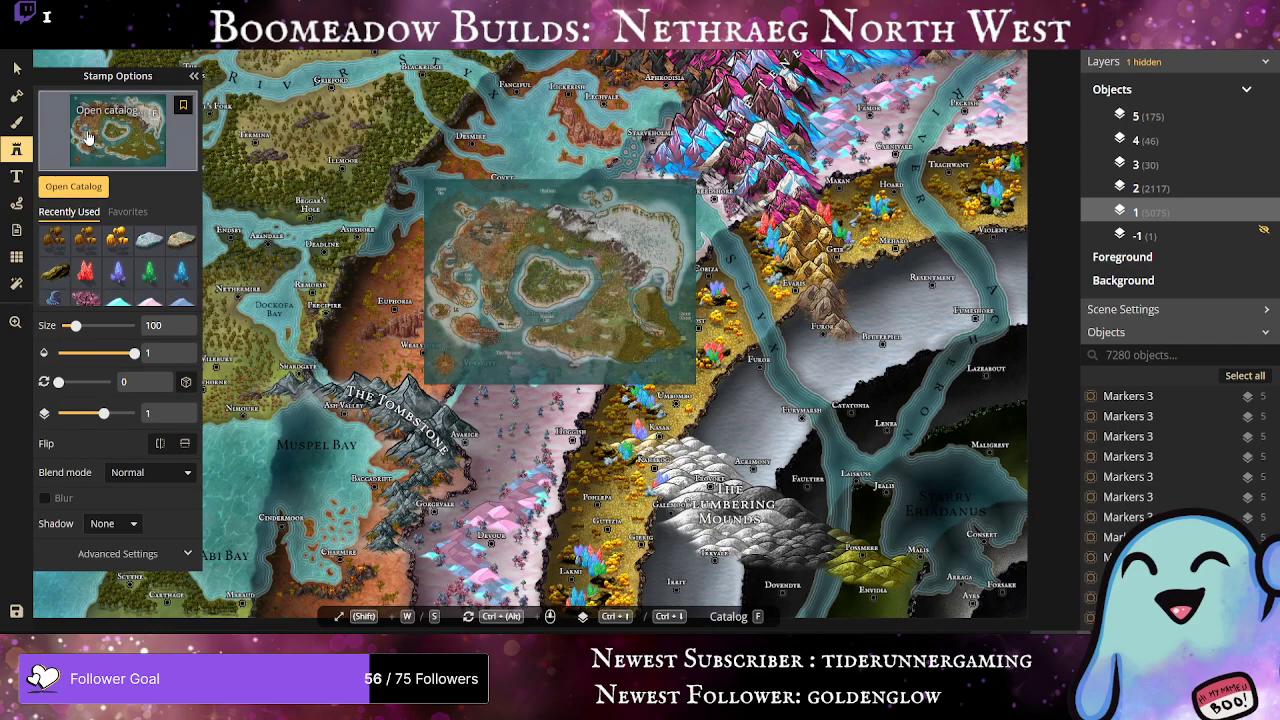
click(16, 121)
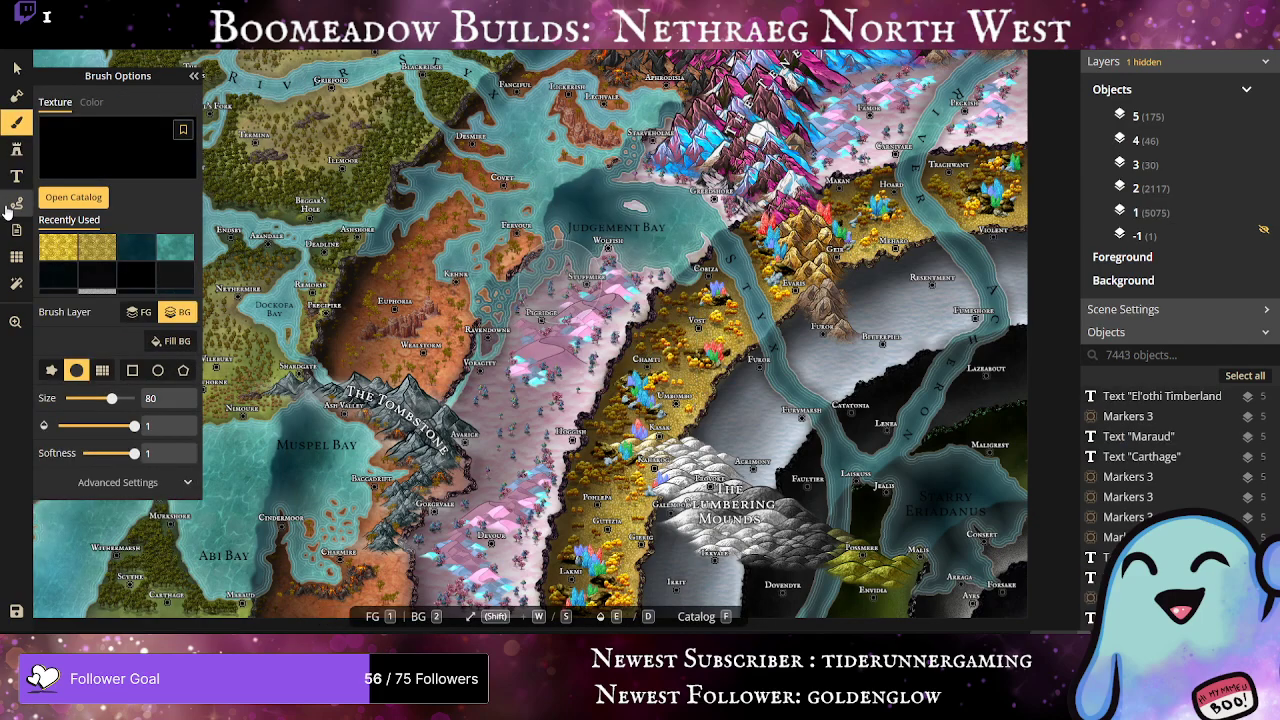
click(88, 165)
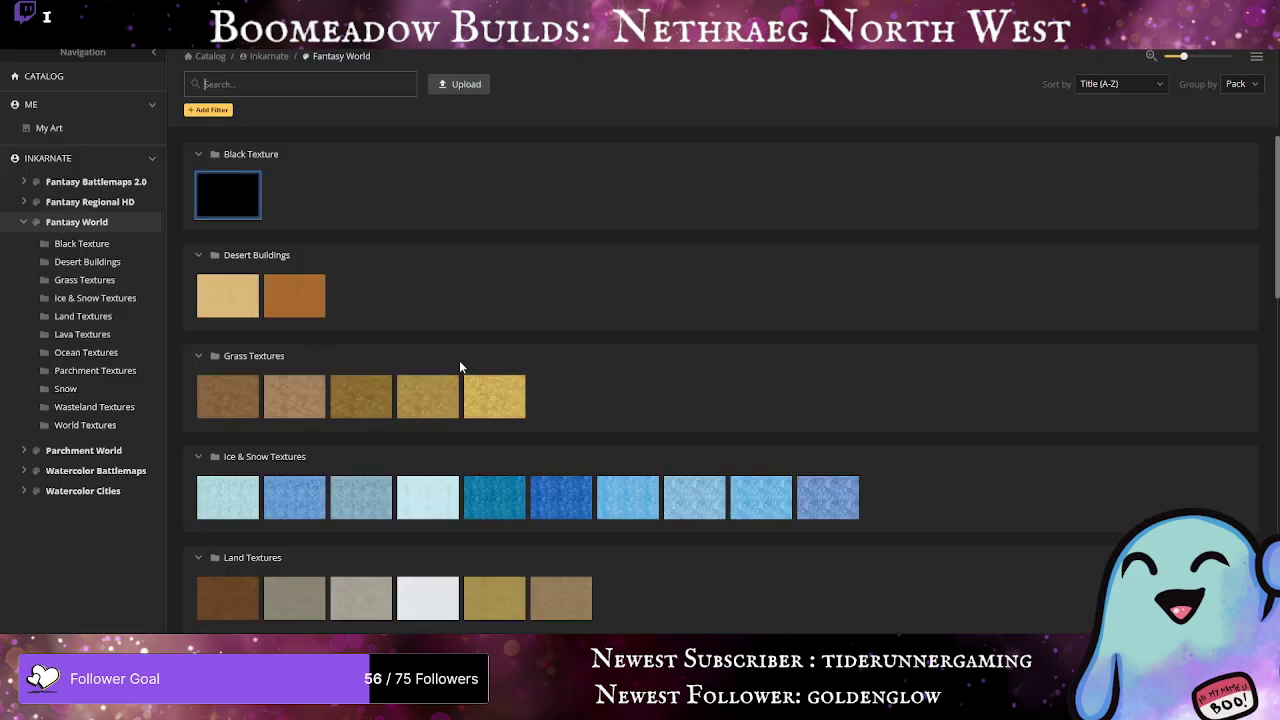
click(89, 84)
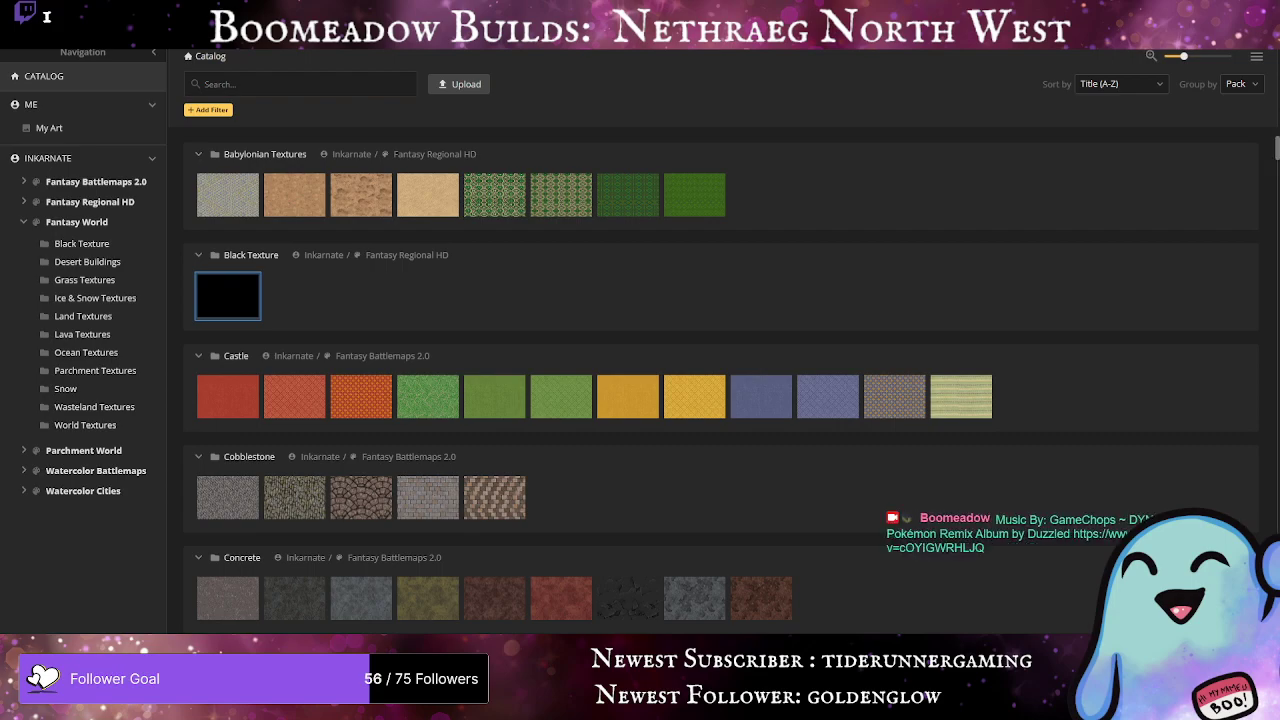
scroll(720, 385, down, 10)
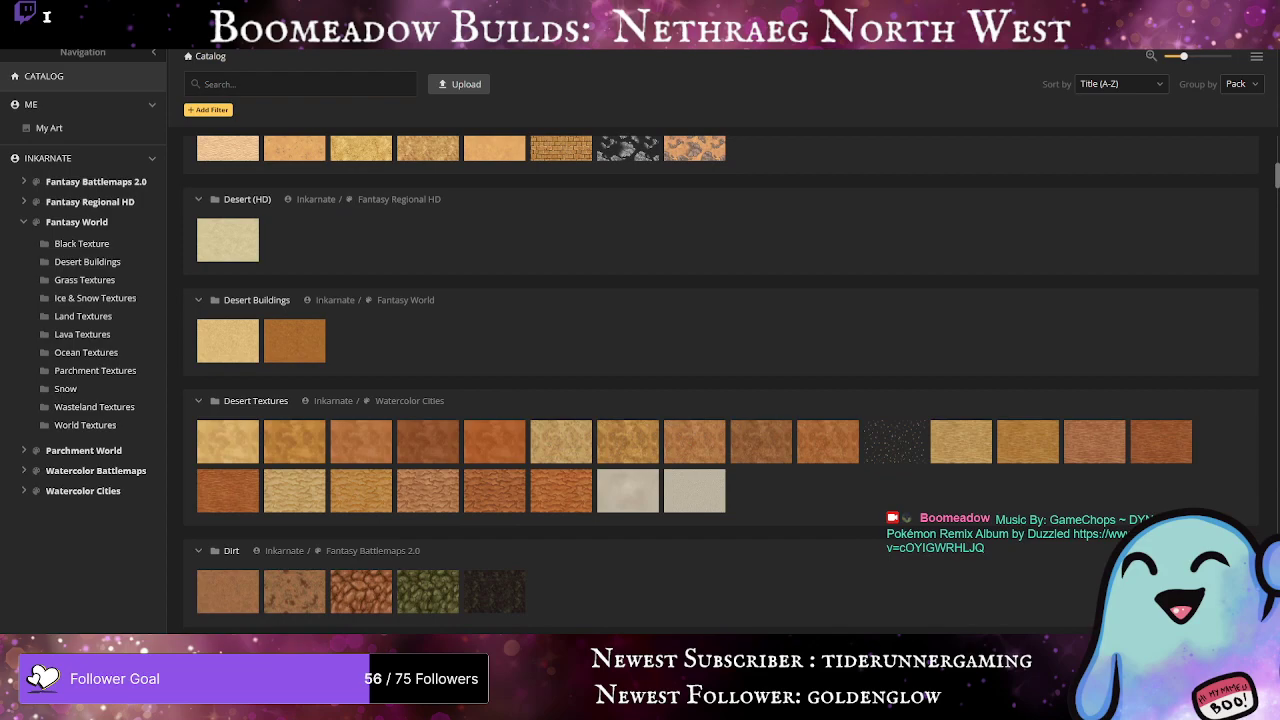
scroll(720, 385, down, 10)
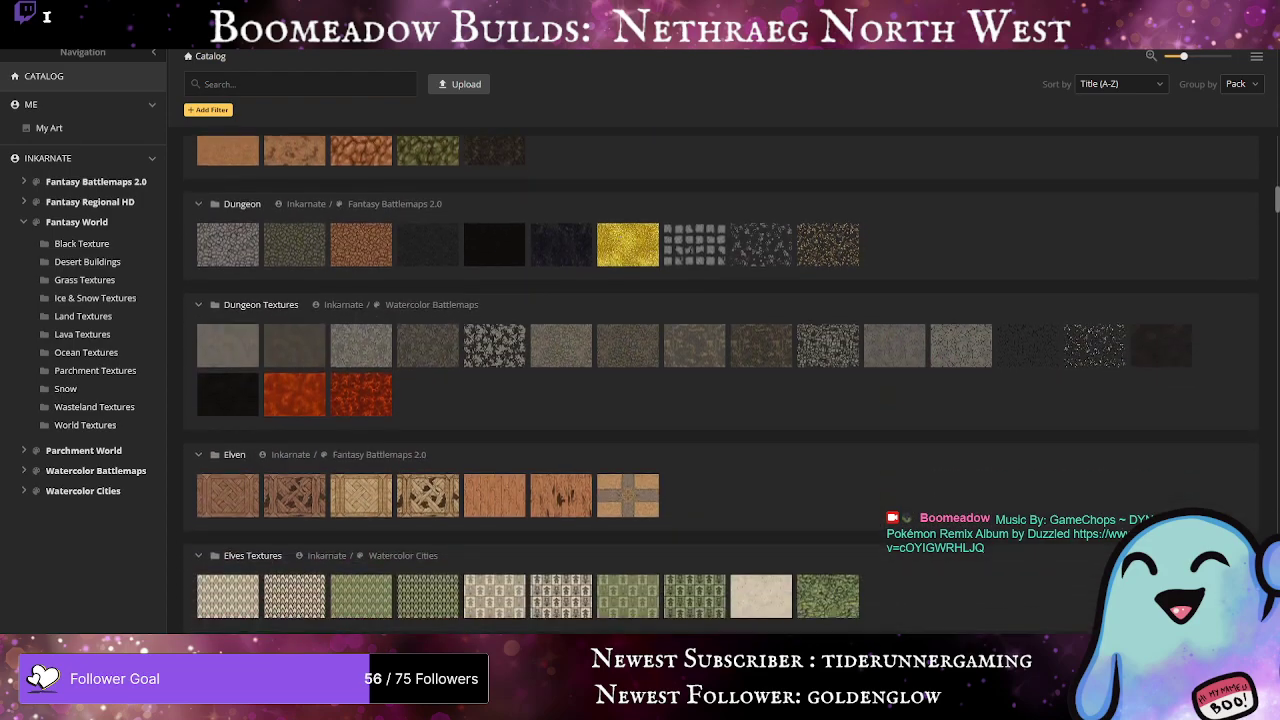
scroll(720, 385, down, 10)
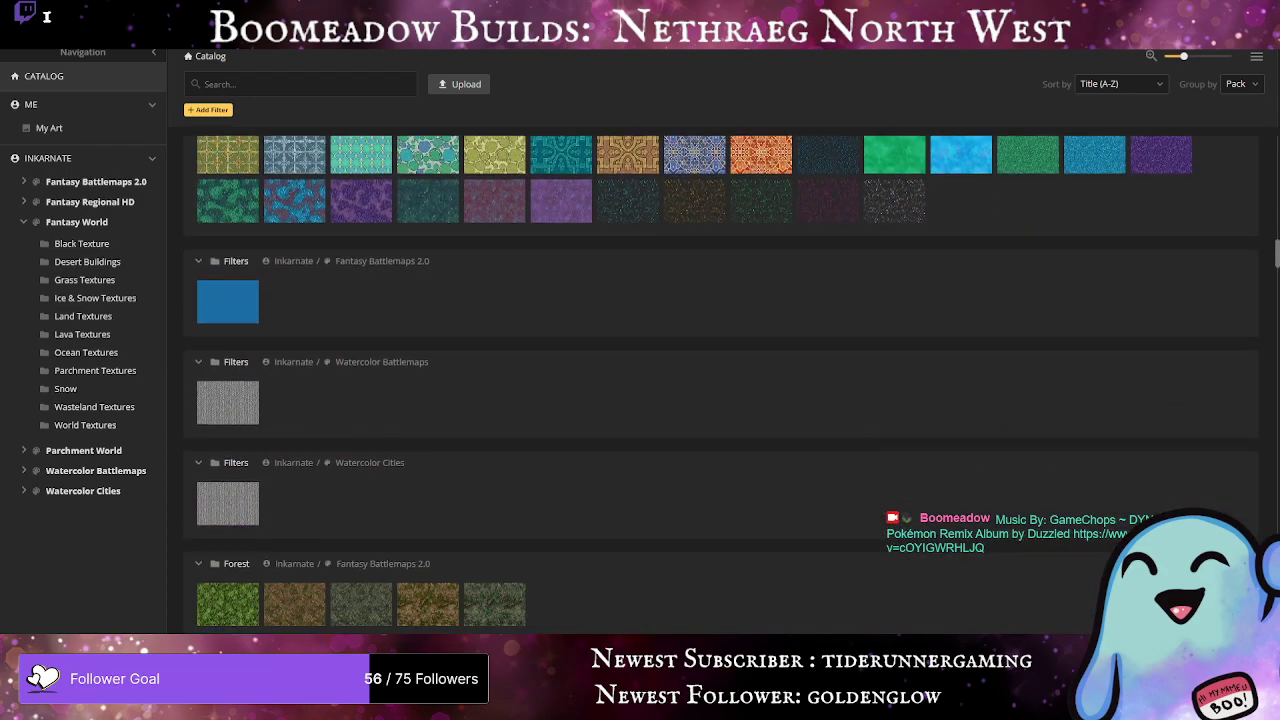
scroll(720, 385, down, 2)
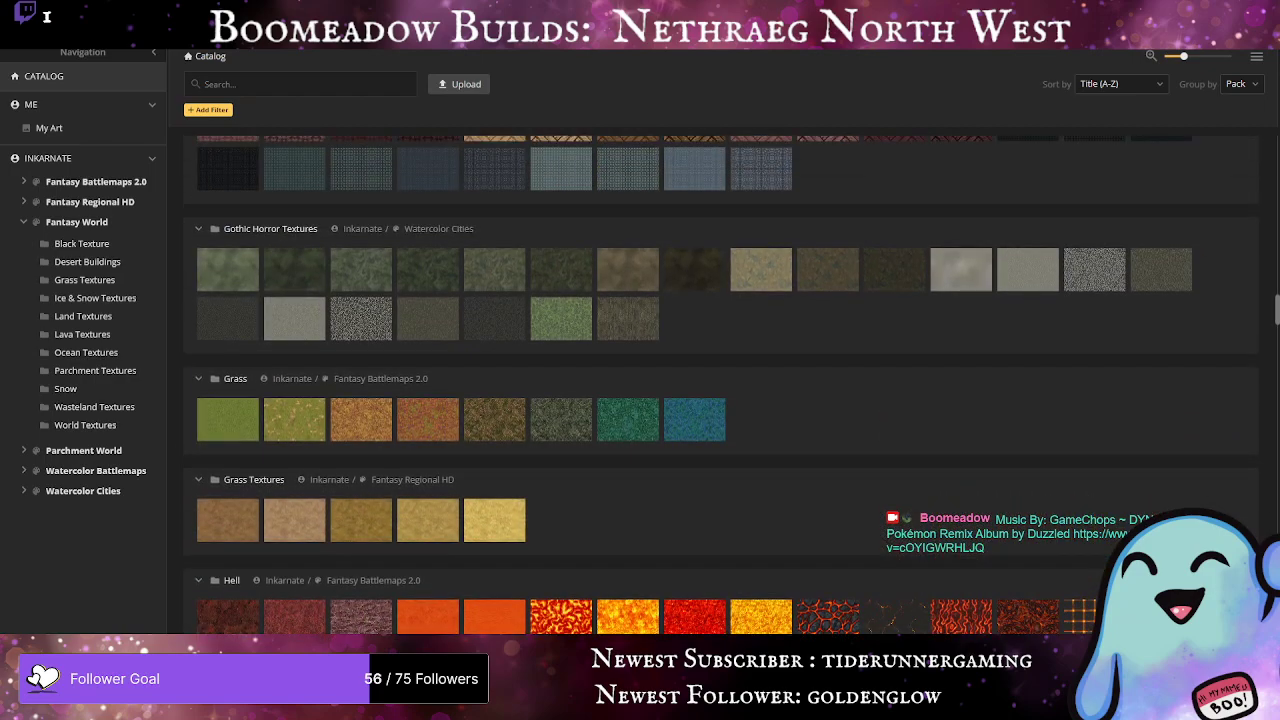
scroll(720, 385, down, 10)
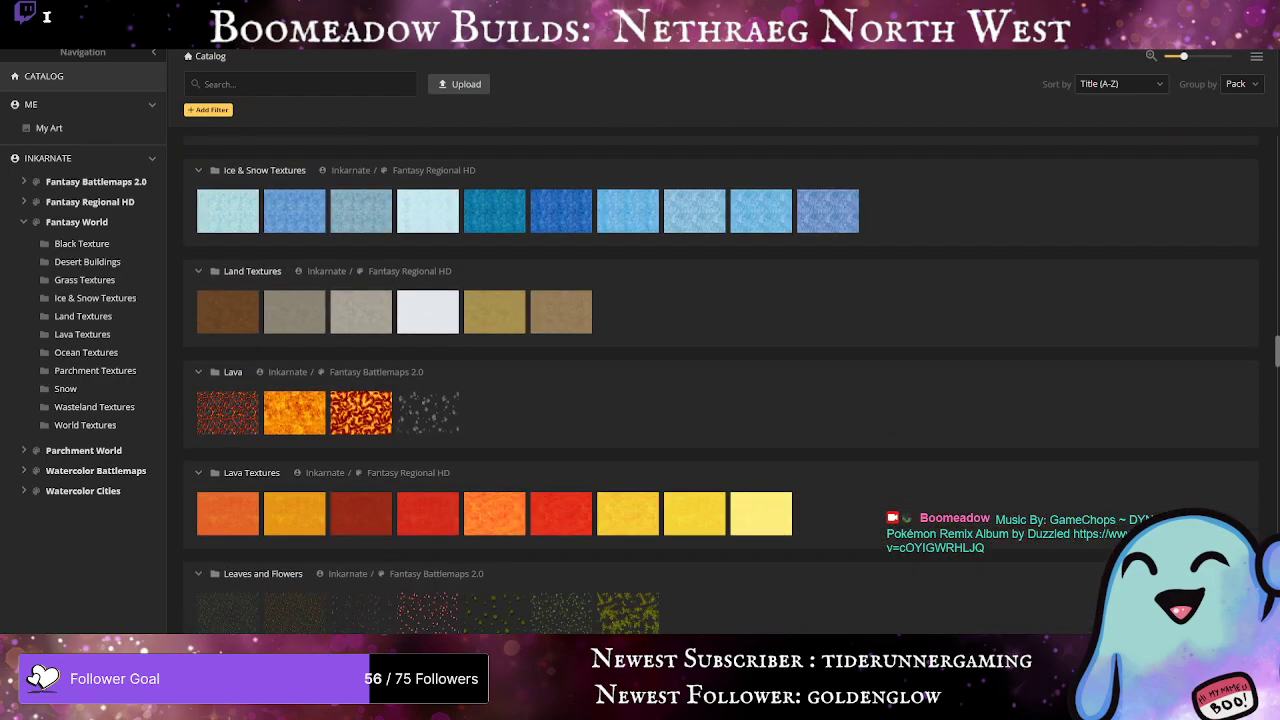
scroll(720, 385, up, 2)
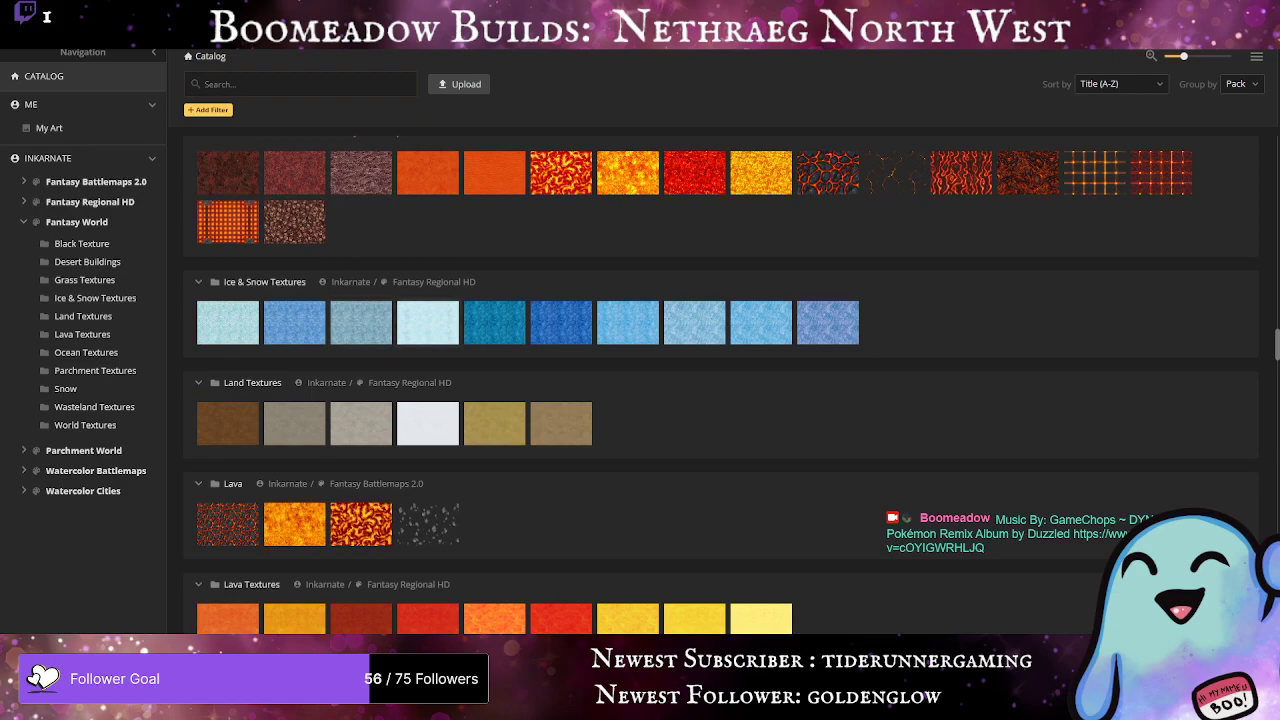
scroll(720, 385, down, 8)
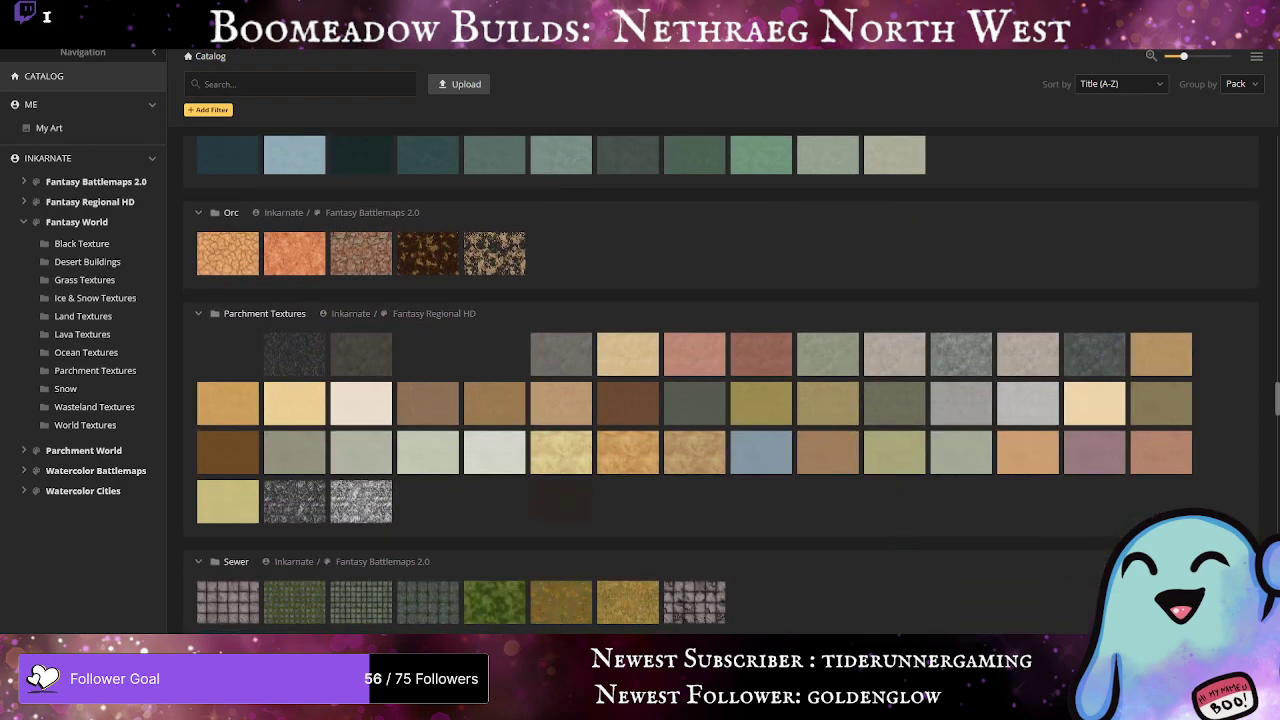
scroll(720, 385, down, 3)
click(428, 468)
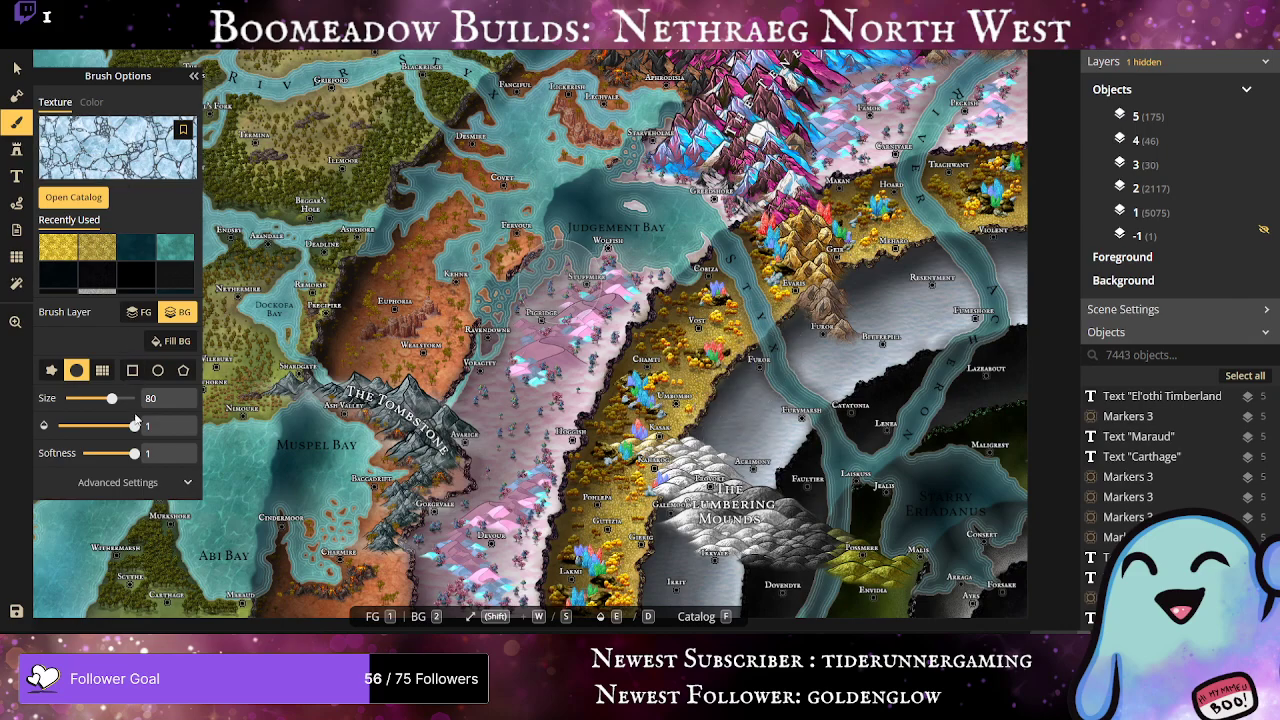
Step: Set the brush opacity to 0.38 and try a cracked-ice stroke on the grey land near Furymarsh
drag(128, 427, 89, 426)
scroll(810, 440, up, 3)
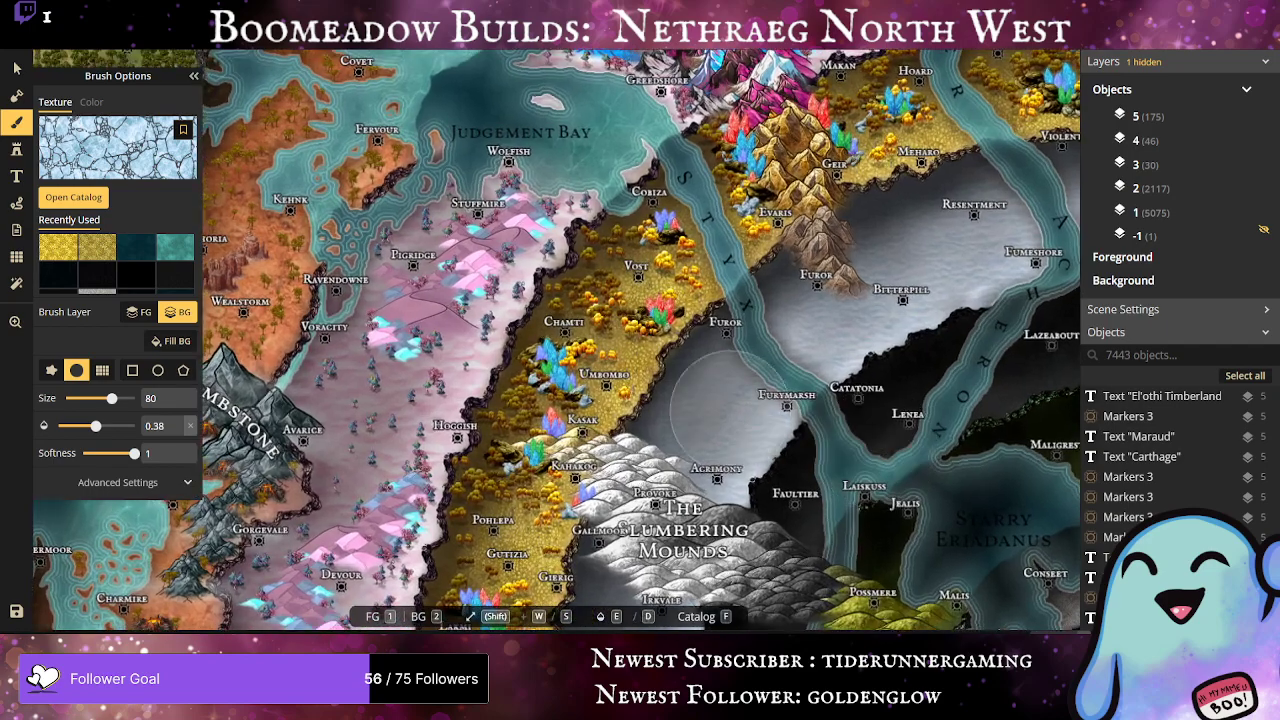
mouse_move(725, 400)
mouse_down()
mouse_move(748, 340)
mouse_move(820, 295)
mouse_move(842, 338)
mouse_move(896, 332)
mouse_move(740, 362)
mouse_up()
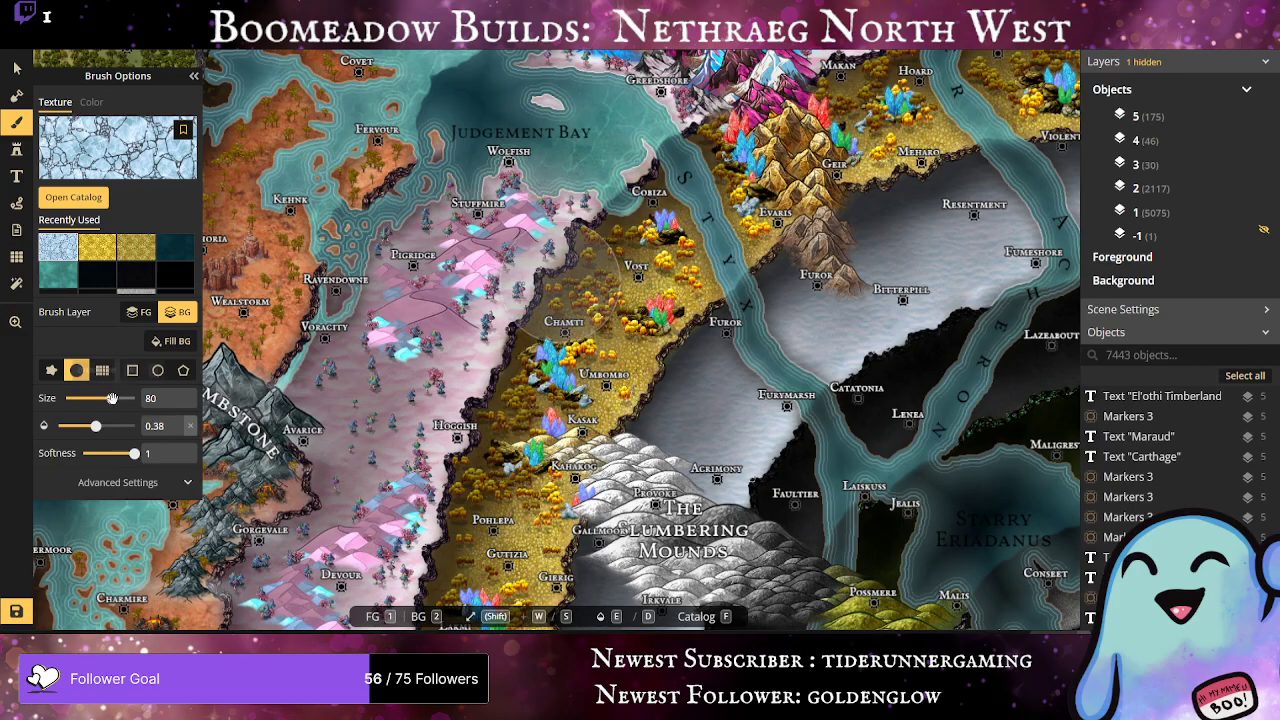
Step: Reduce the texture's placement size to 14.77 and the brush size to 12, and try the ice texture on the River Styx beside Furor
click(145, 484)
drag(96, 532, 66, 532)
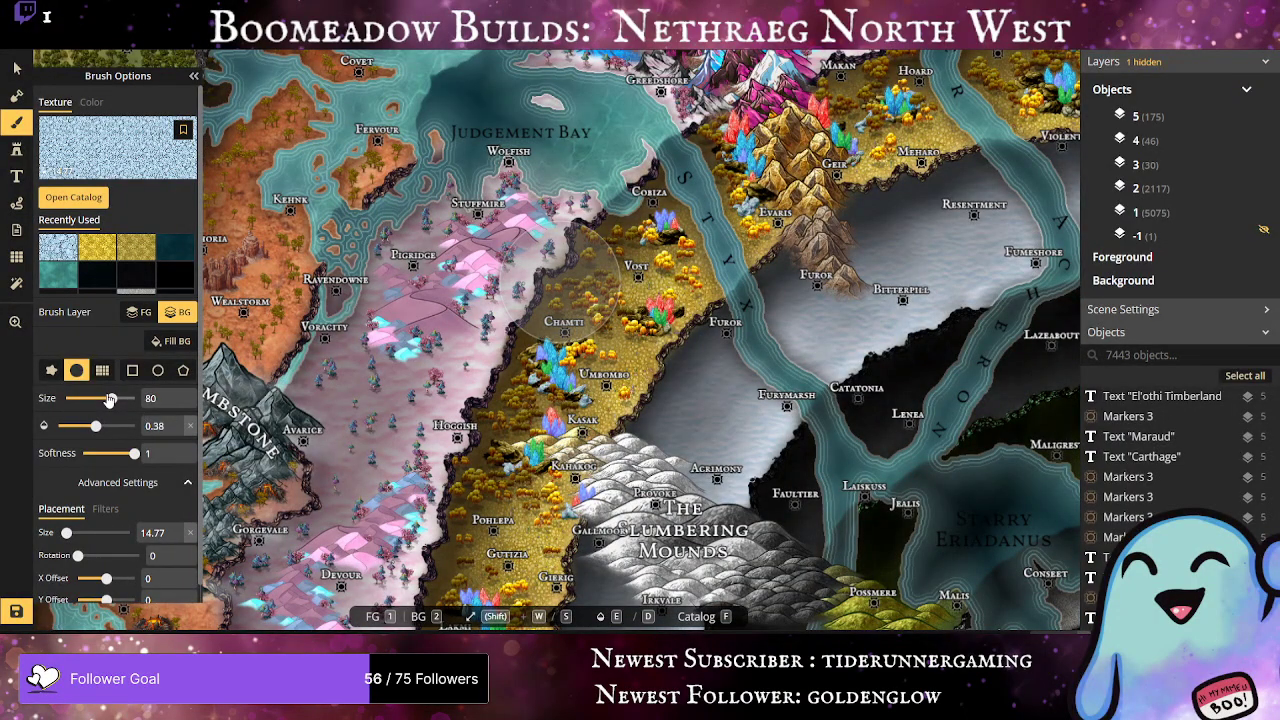
drag(110, 398, 89, 398)
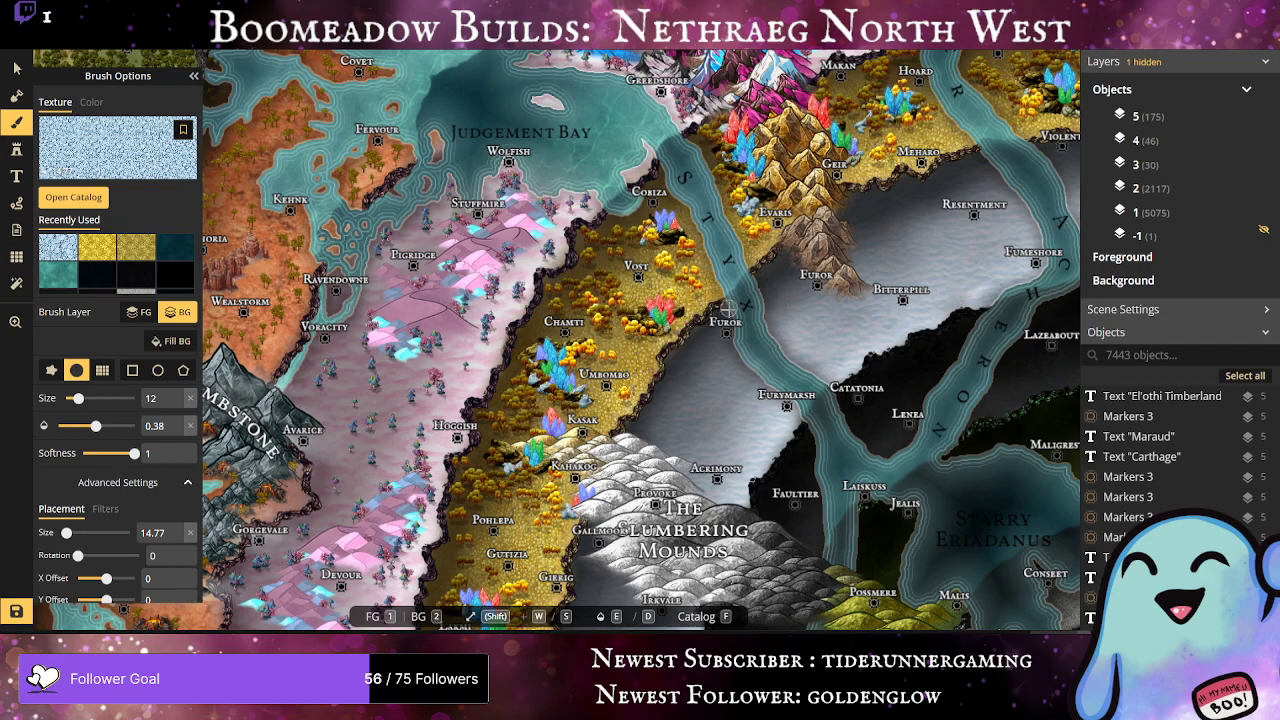
drag(728, 310, 736, 308)
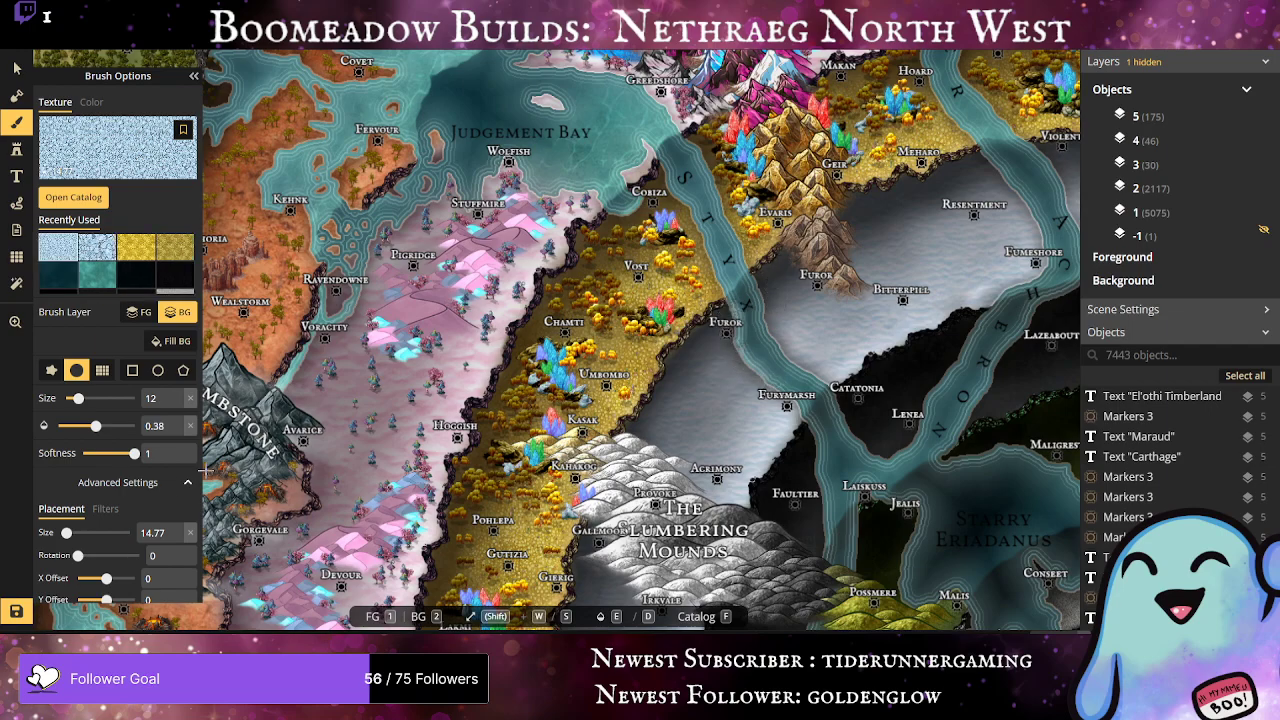
Step: Increase the brush size to 35 and undo the last brush stroke
drag(79, 397, 95, 398)
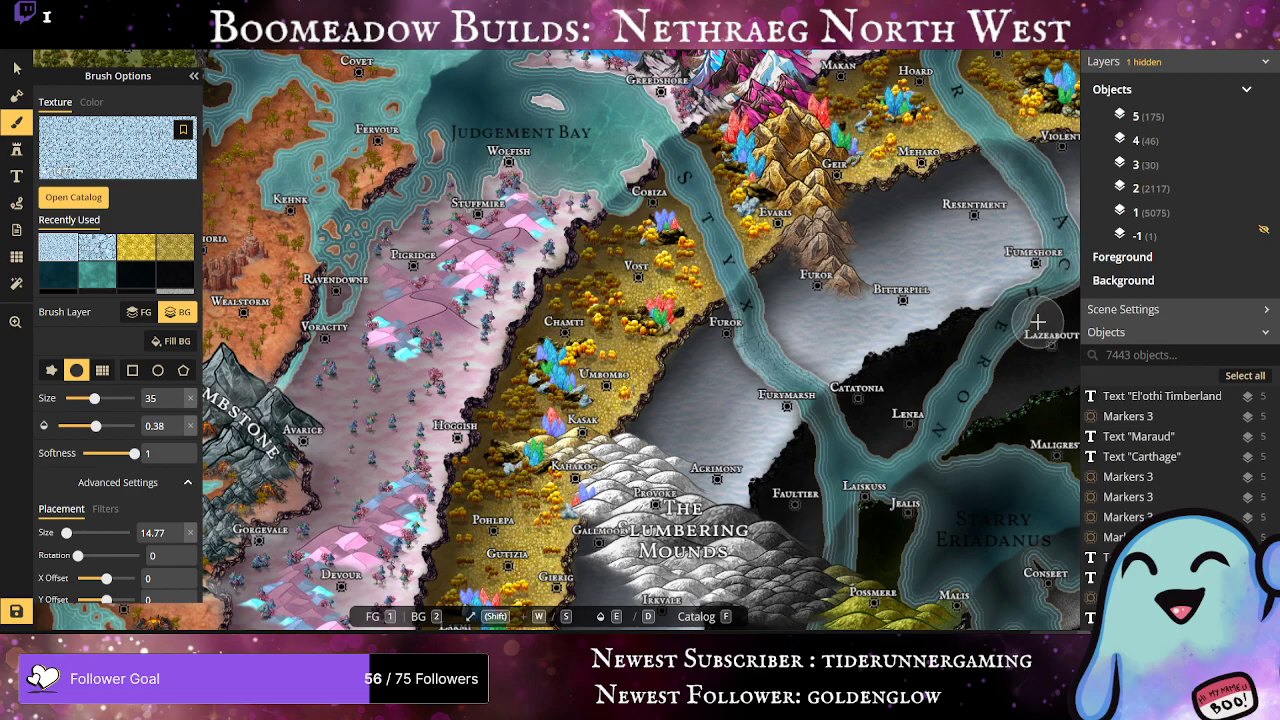
scroll(890, 265, down, 2)
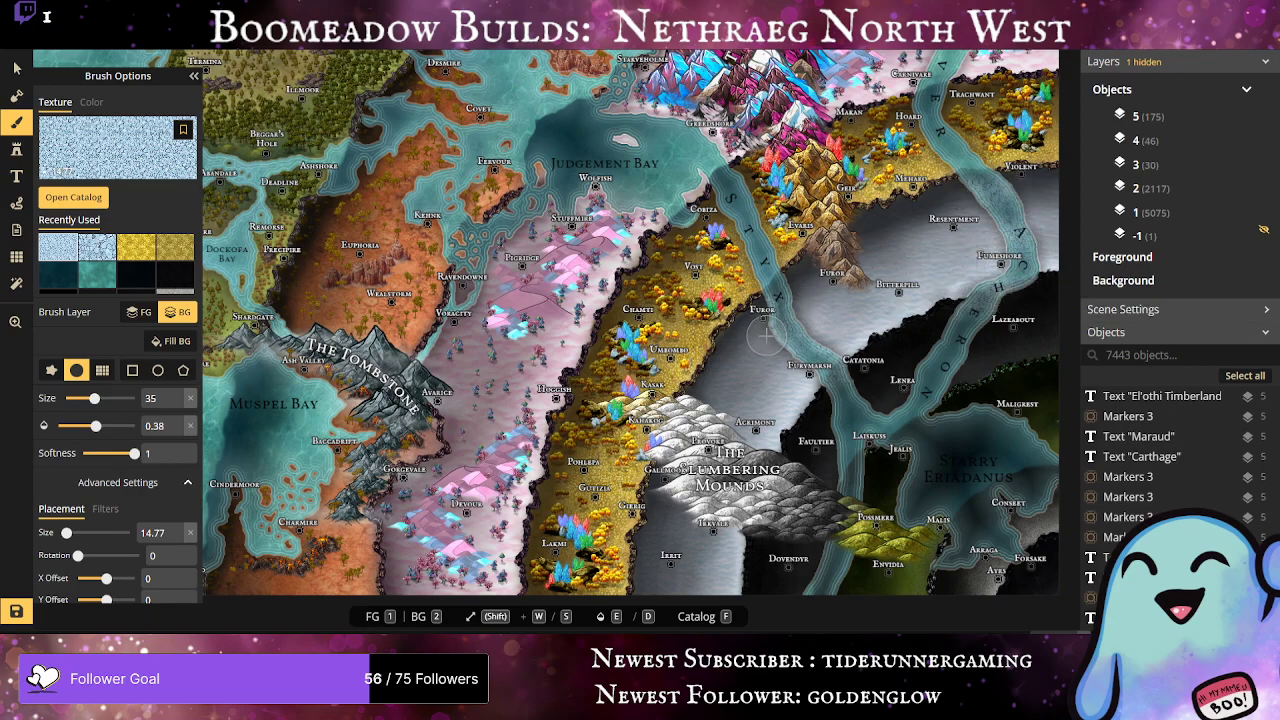
key(ctrl+z)
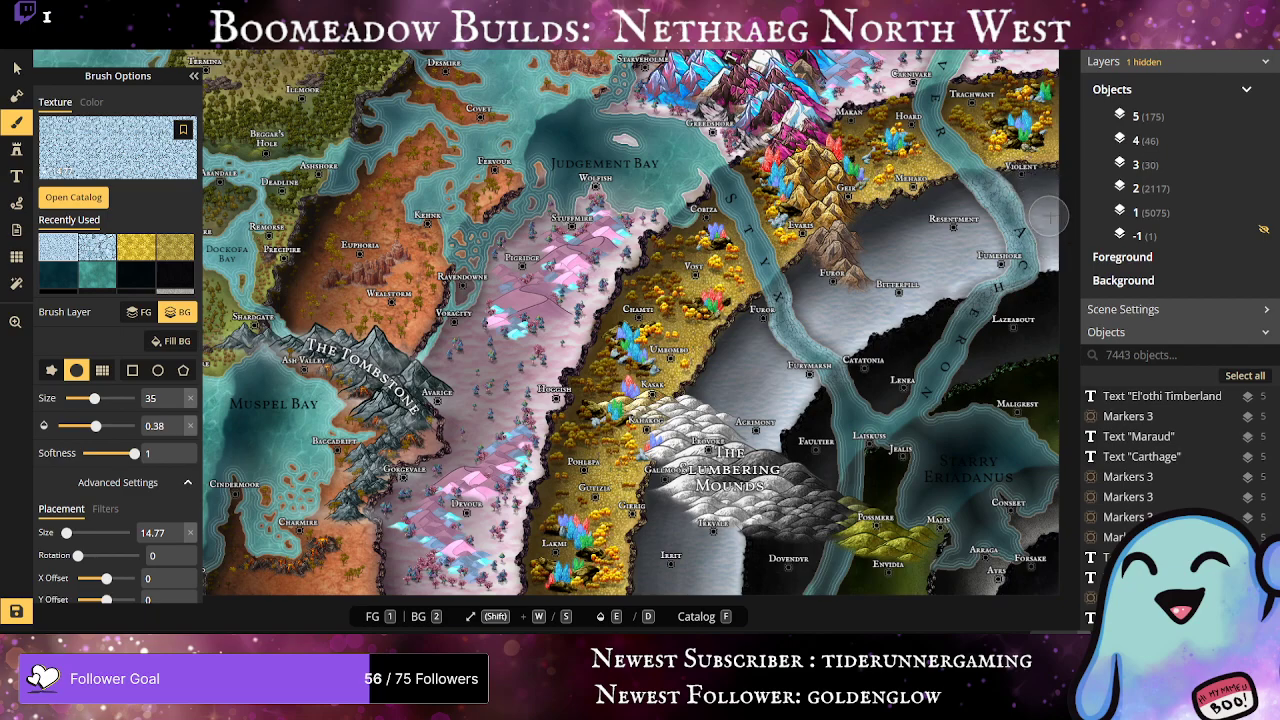
Step: Switch to the Stamp tool and look through the Fantasy World stamp catalog for snow and ice stamps
click(16, 148)
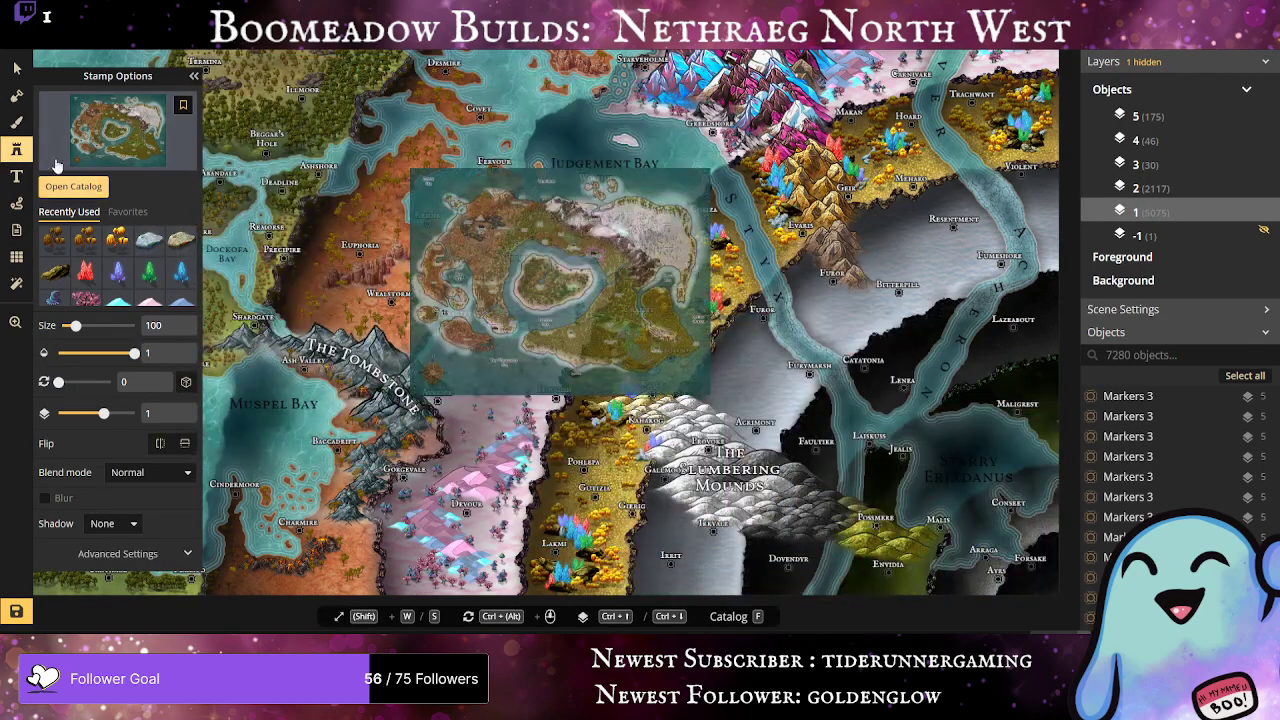
click(152, 148)
scroll(779, 427, down, 3)
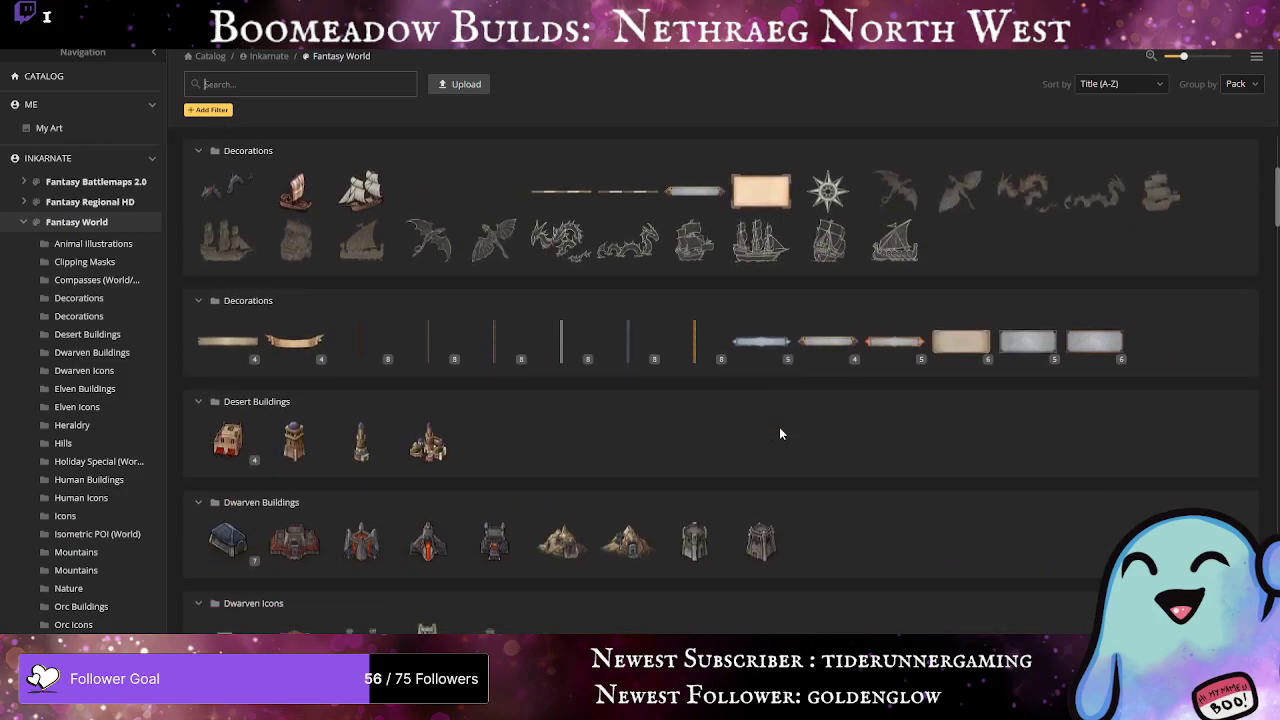
scroll(781, 433, down, 10)
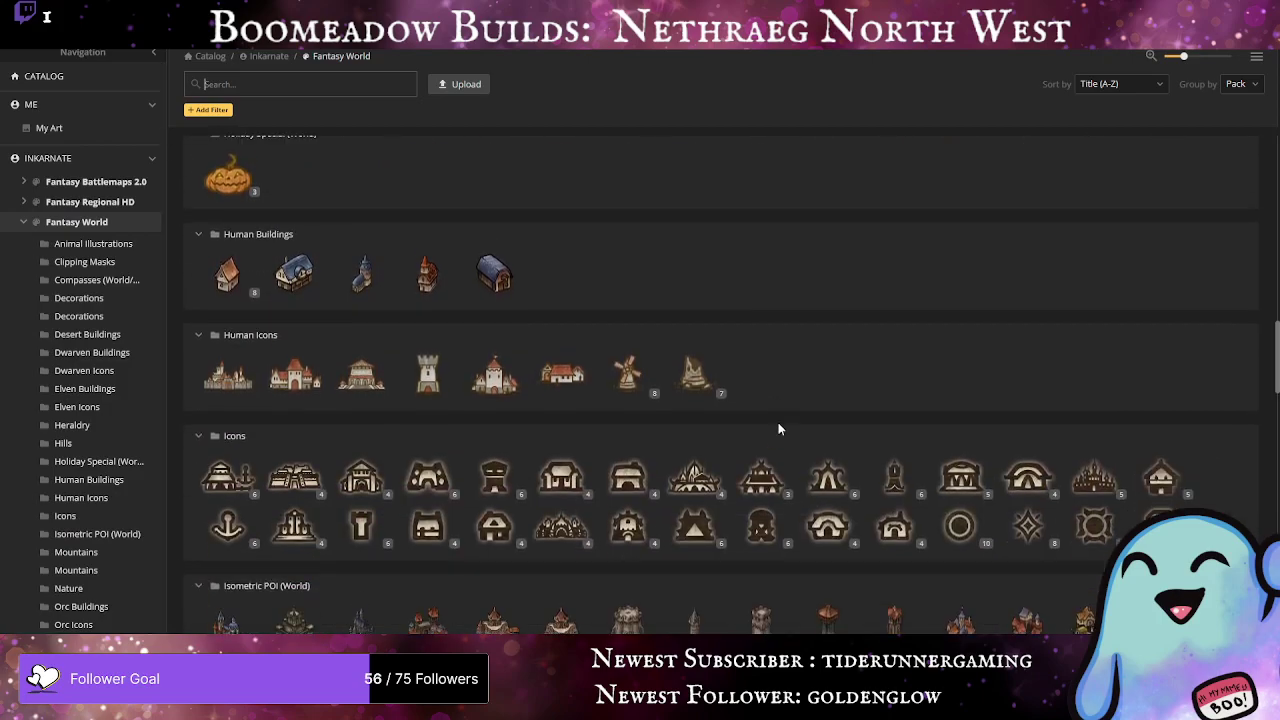
scroll(778, 428, down, 8)
scroll(688, 412, up, 1)
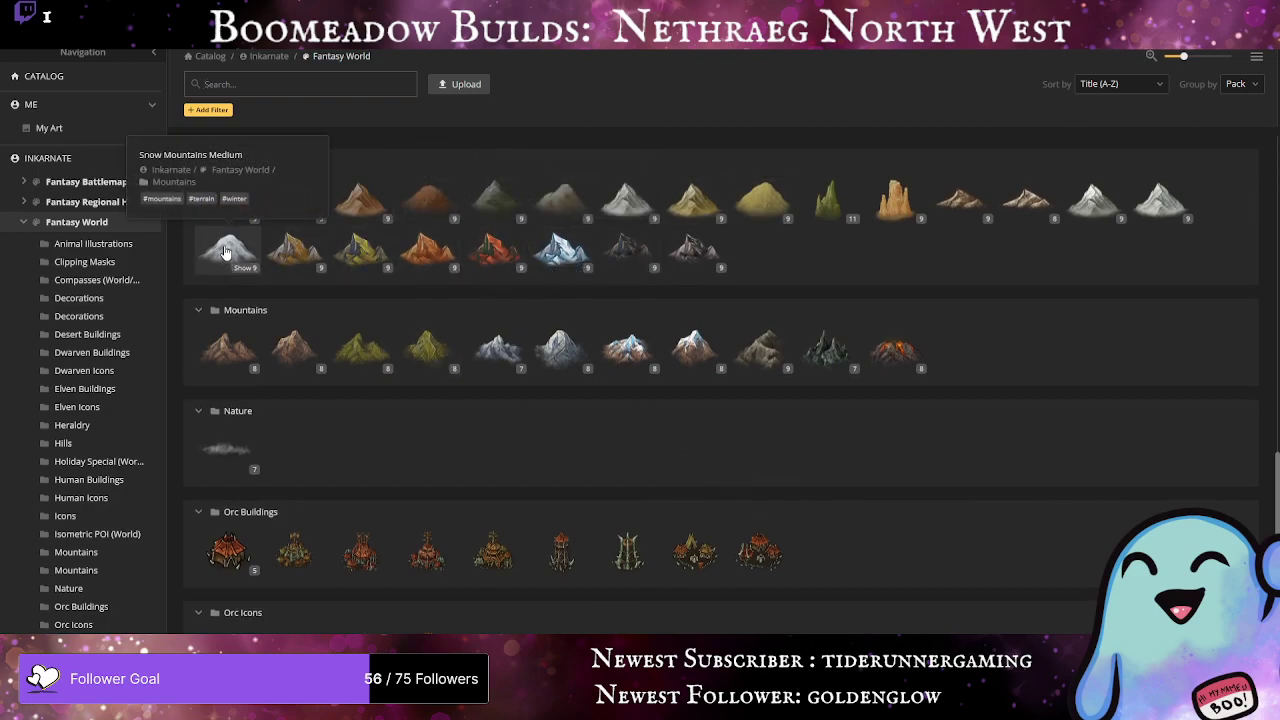
scroll(397, 302, down, 5)
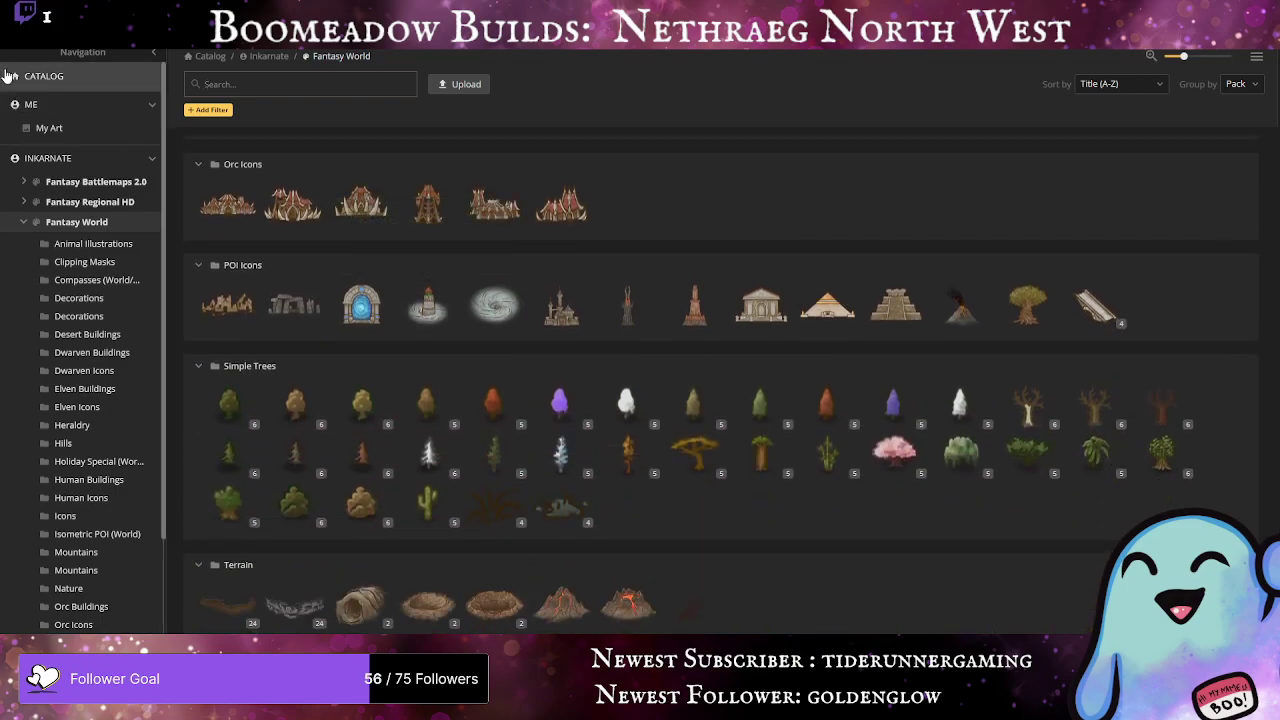
Step: Browse the full stamp catalog and choose the blue Crystals stamp from the Fantasy Battlemaps 2.0 Dungeons group
click(10, 76)
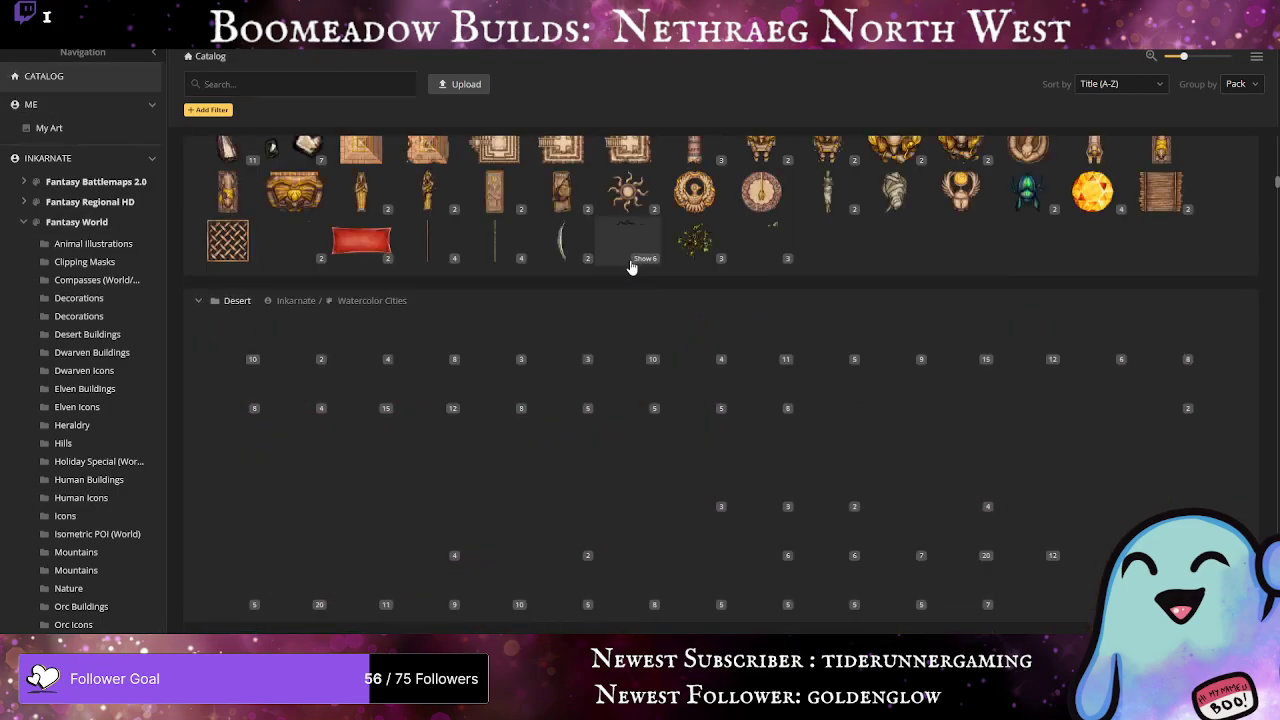
scroll(699, 352, down, 10)
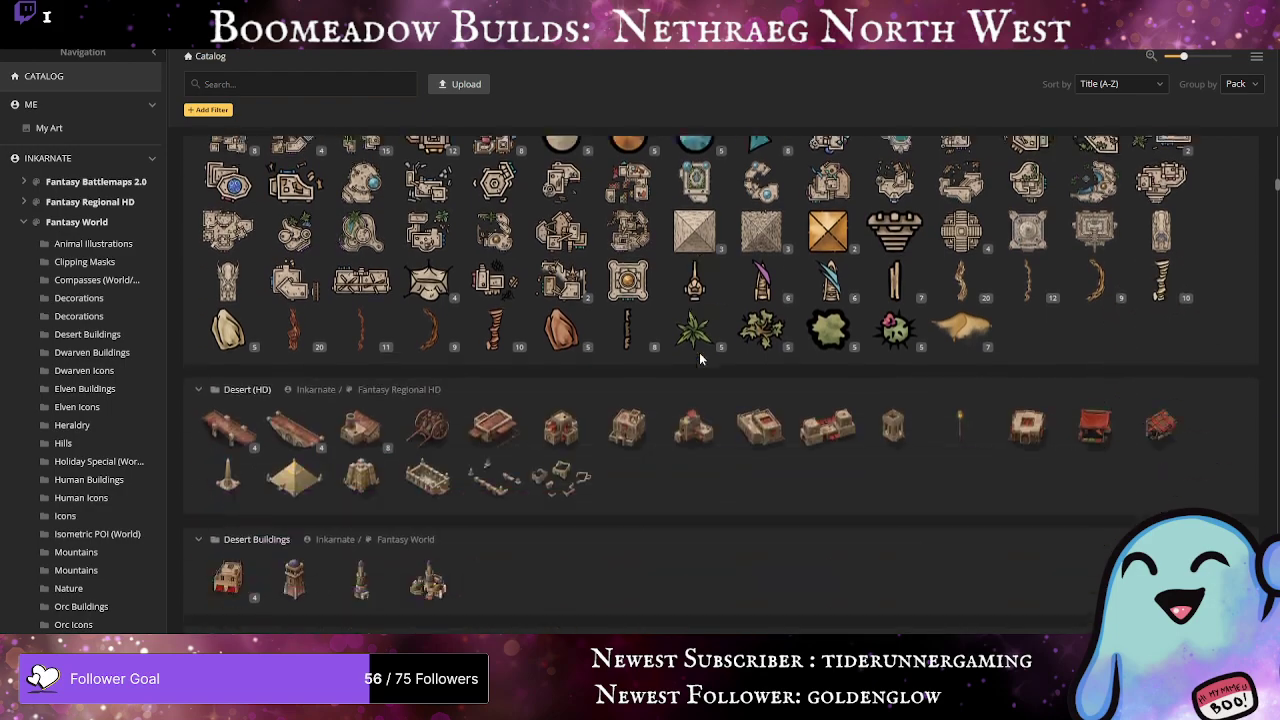
scroll(696, 352, down, 2)
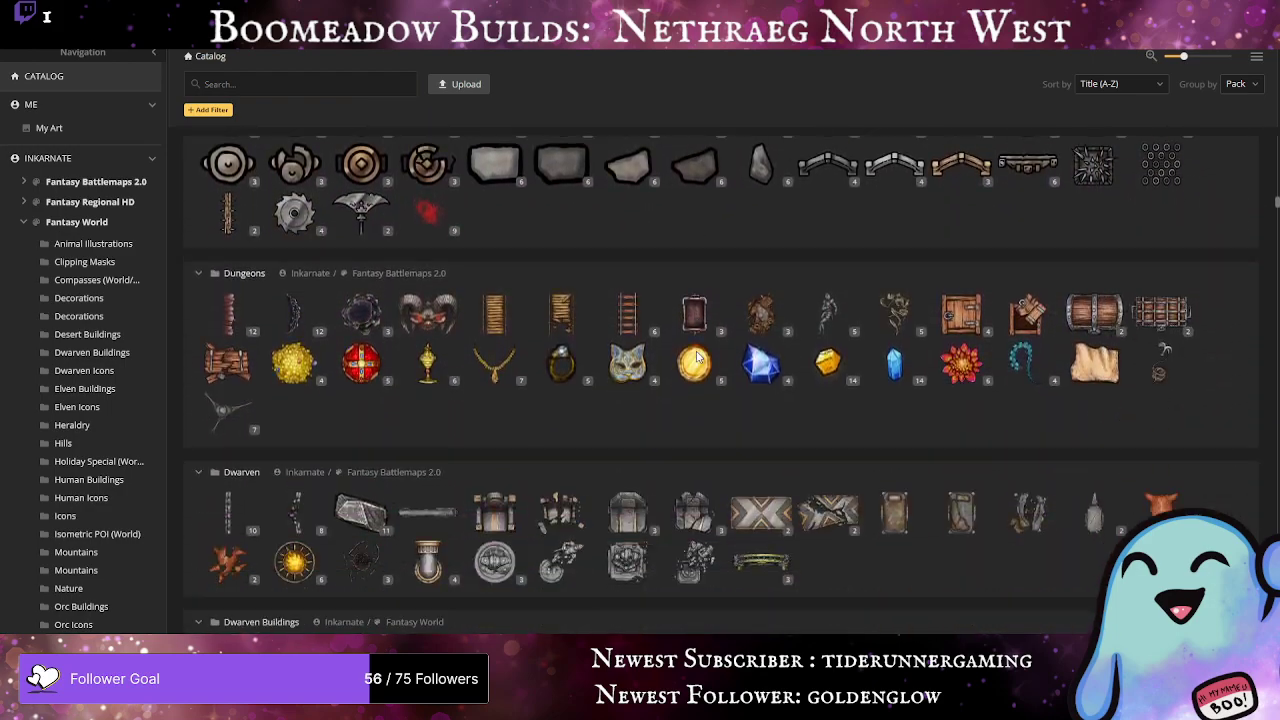
scroll(697, 357, down, 3)
scroll(697, 357, up, 3)
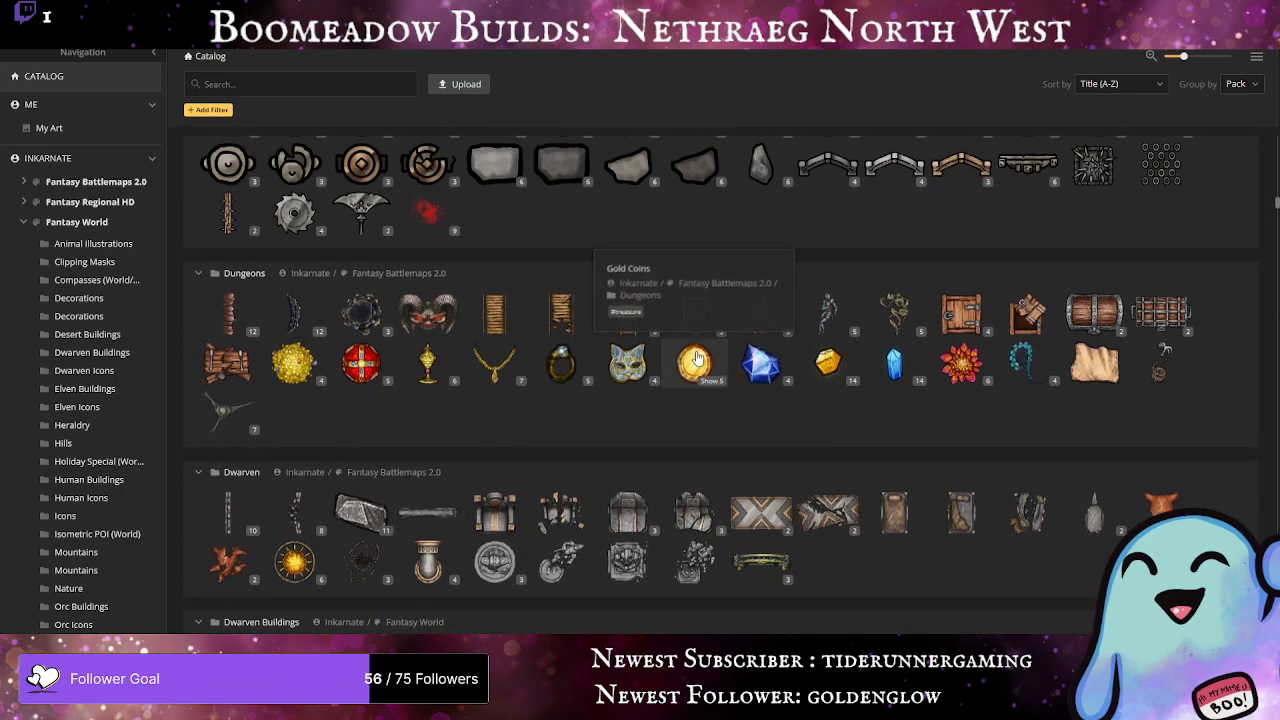
scroll(740, 370, down, 3)
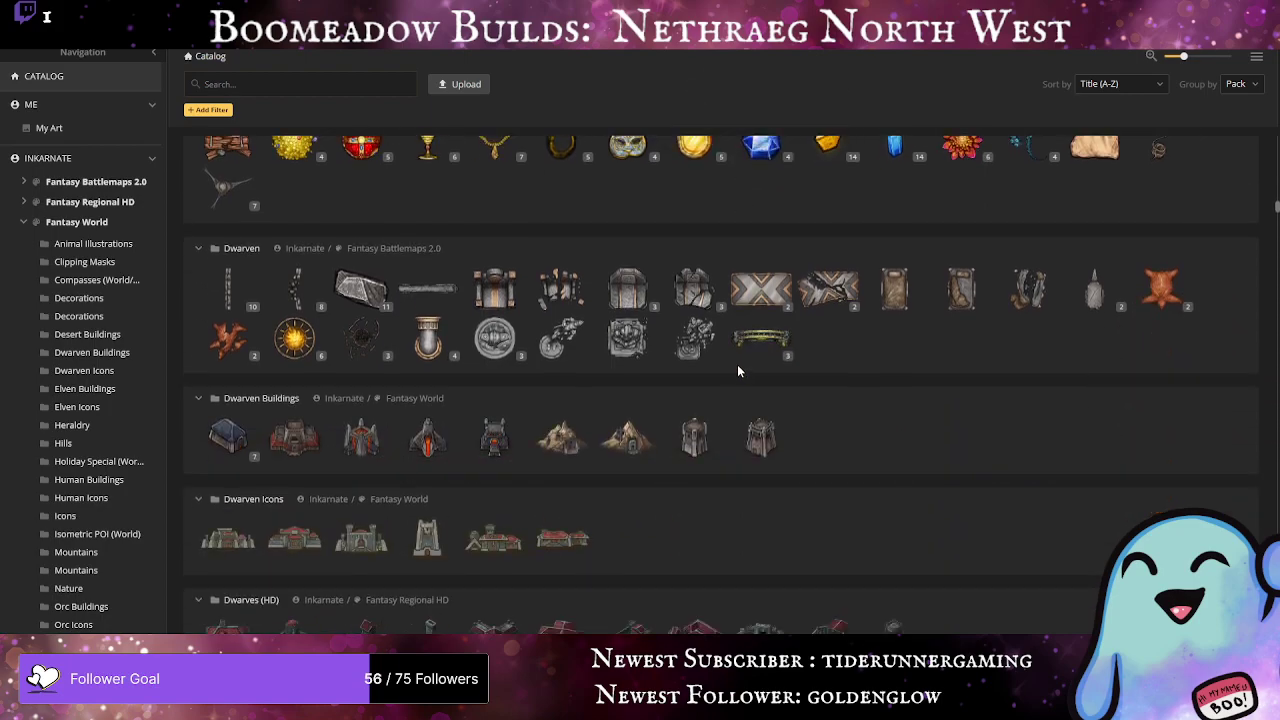
scroll(740, 350, up, 1)
scroll(740, 347, up, 5)
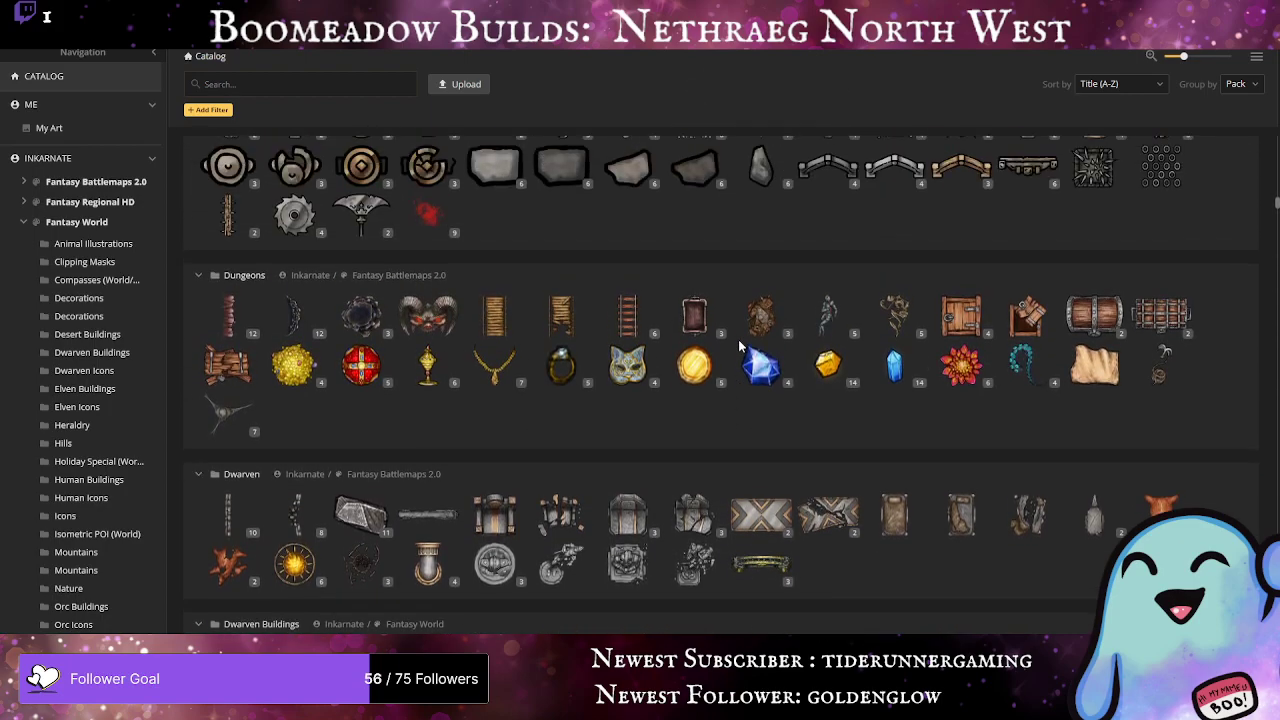
click(893, 478)
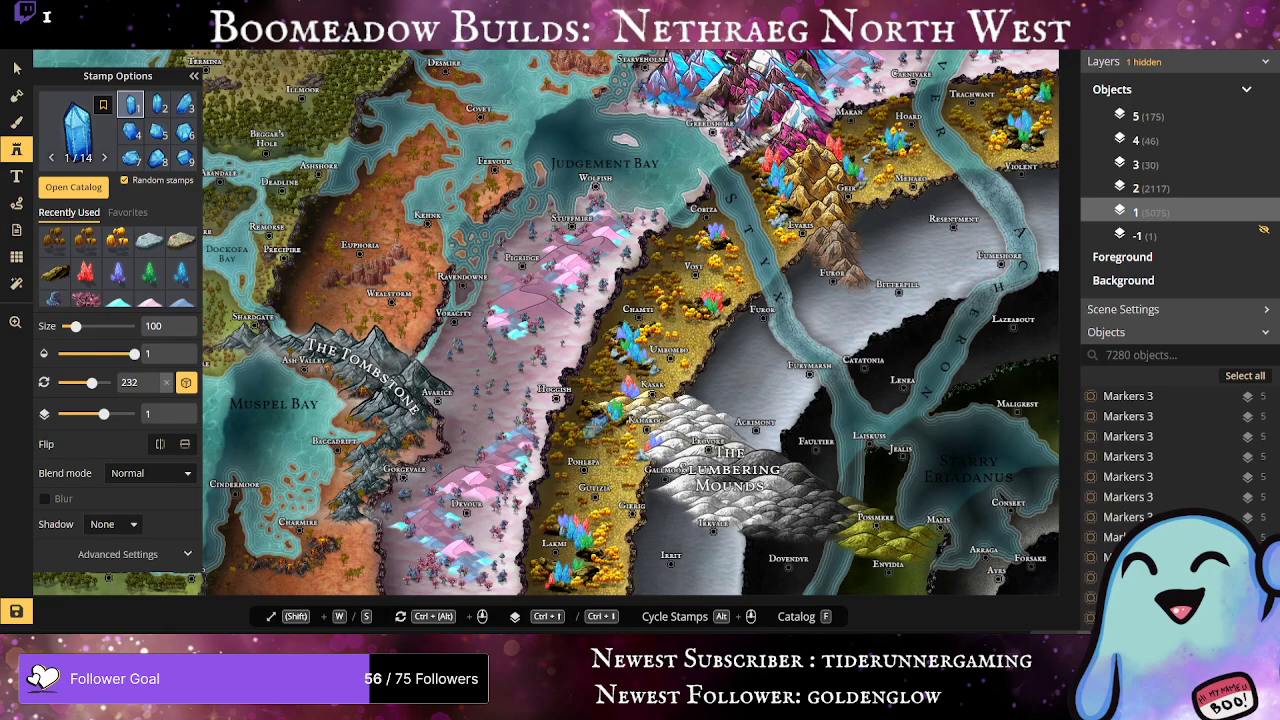
Step: Reopen the stamp catalog and examine the winter stamps in the Frigid North group, including Snowdrifts
click(68, 140)
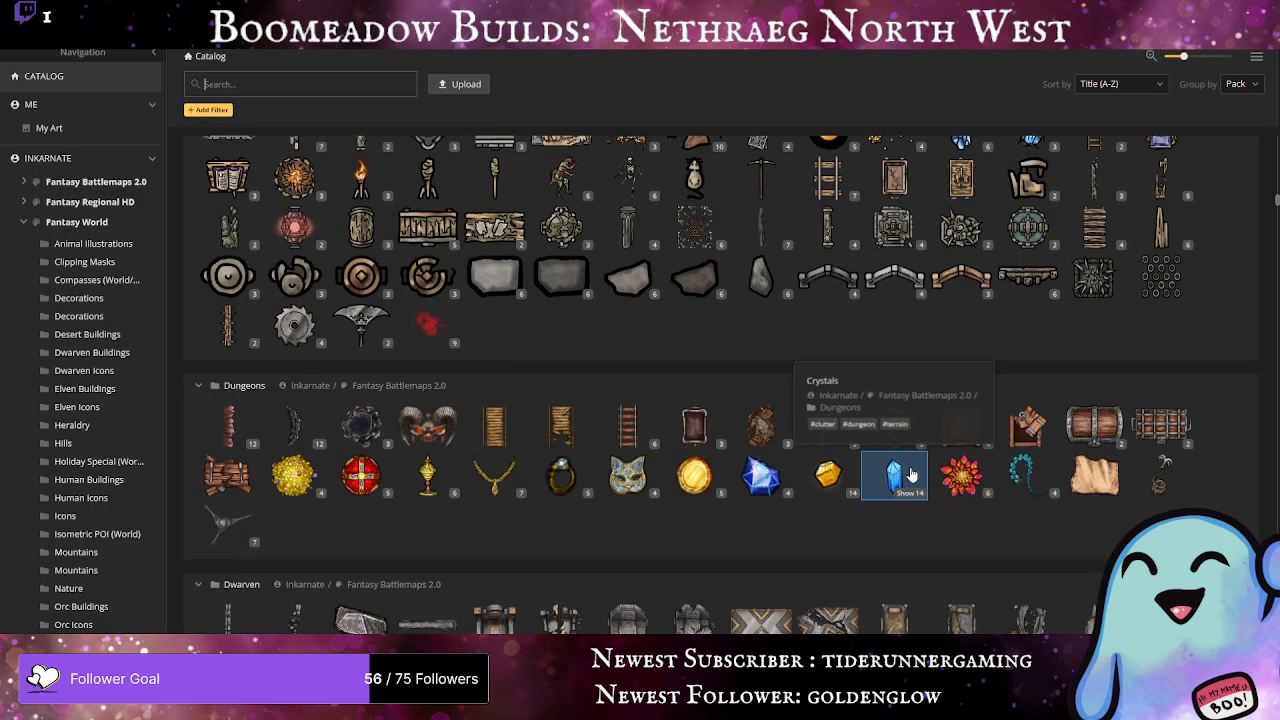
scroll(911, 473, down, 5)
scroll(911, 473, down, 10)
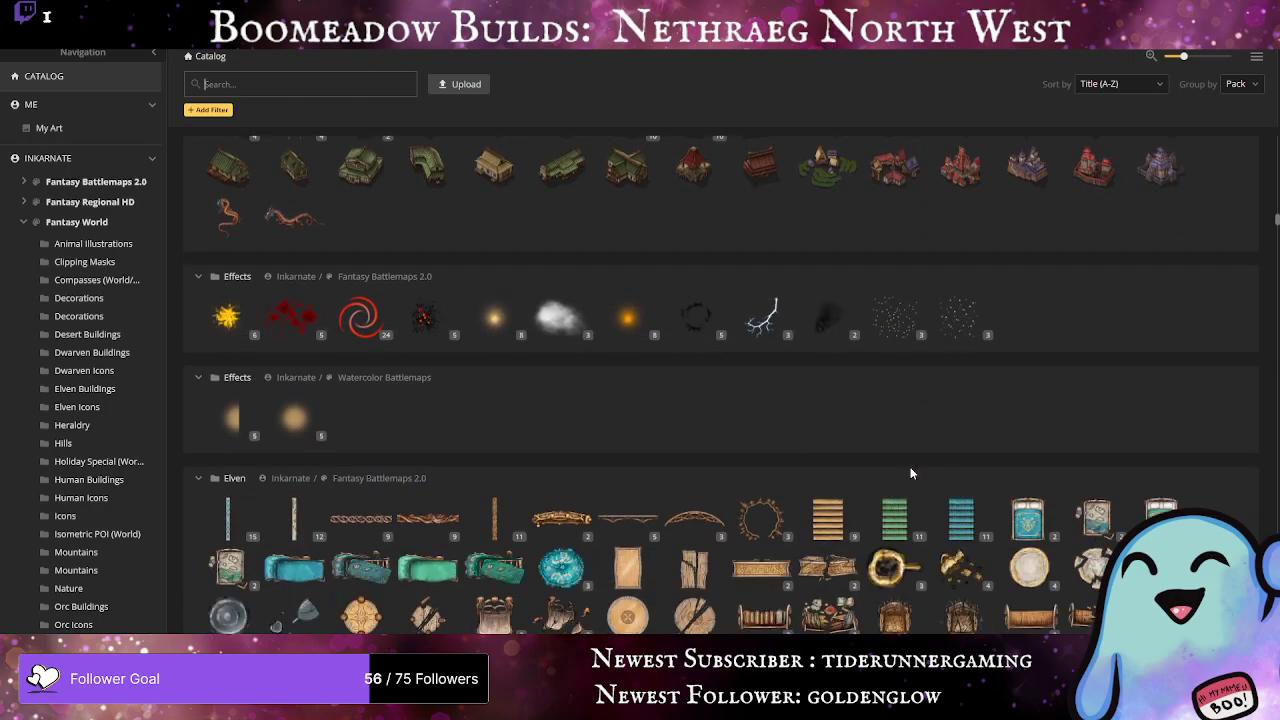
scroll(706, 363, down, 8)
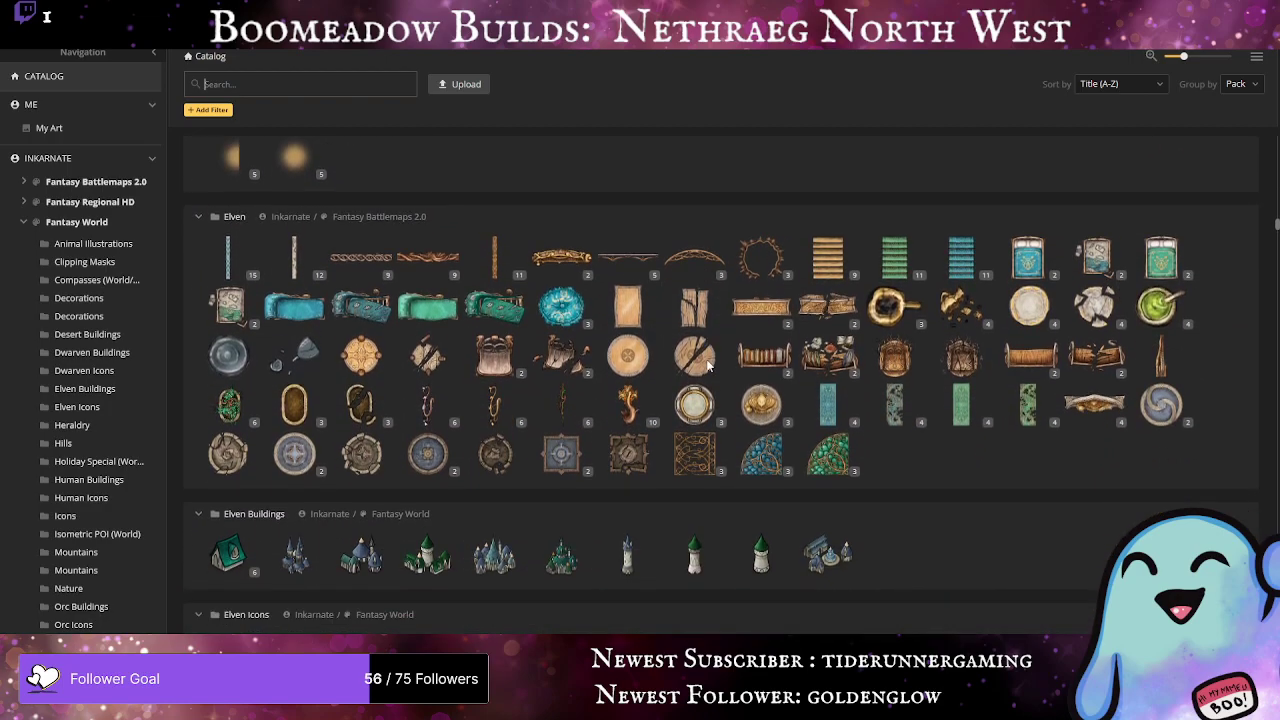
scroll(706, 365, down, 10)
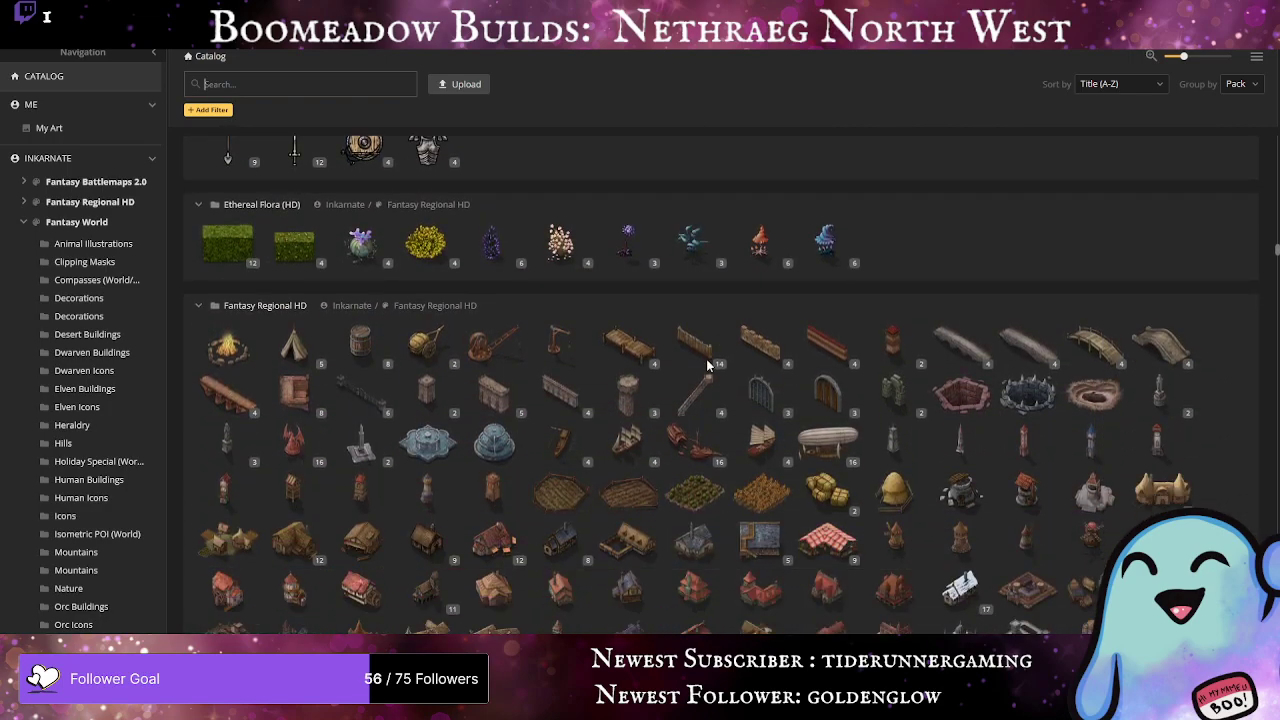
scroll(706, 364, down, 10)
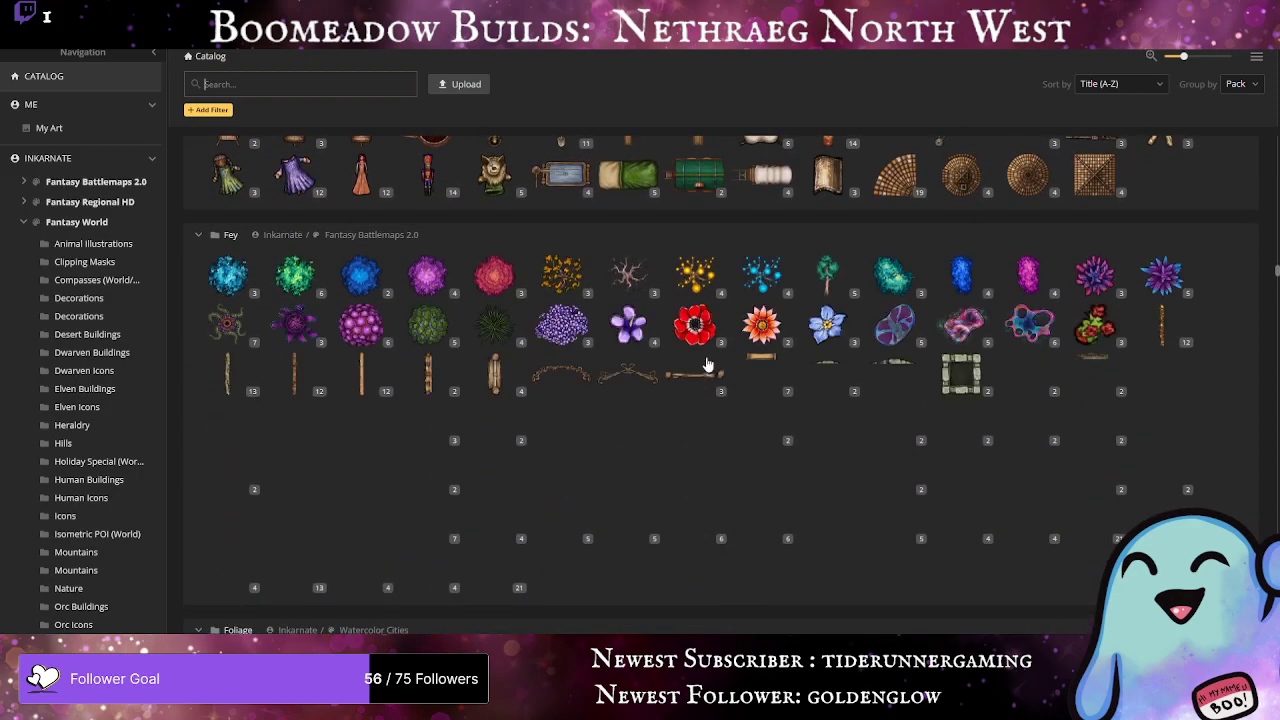
scroll(706, 363, down, 10)
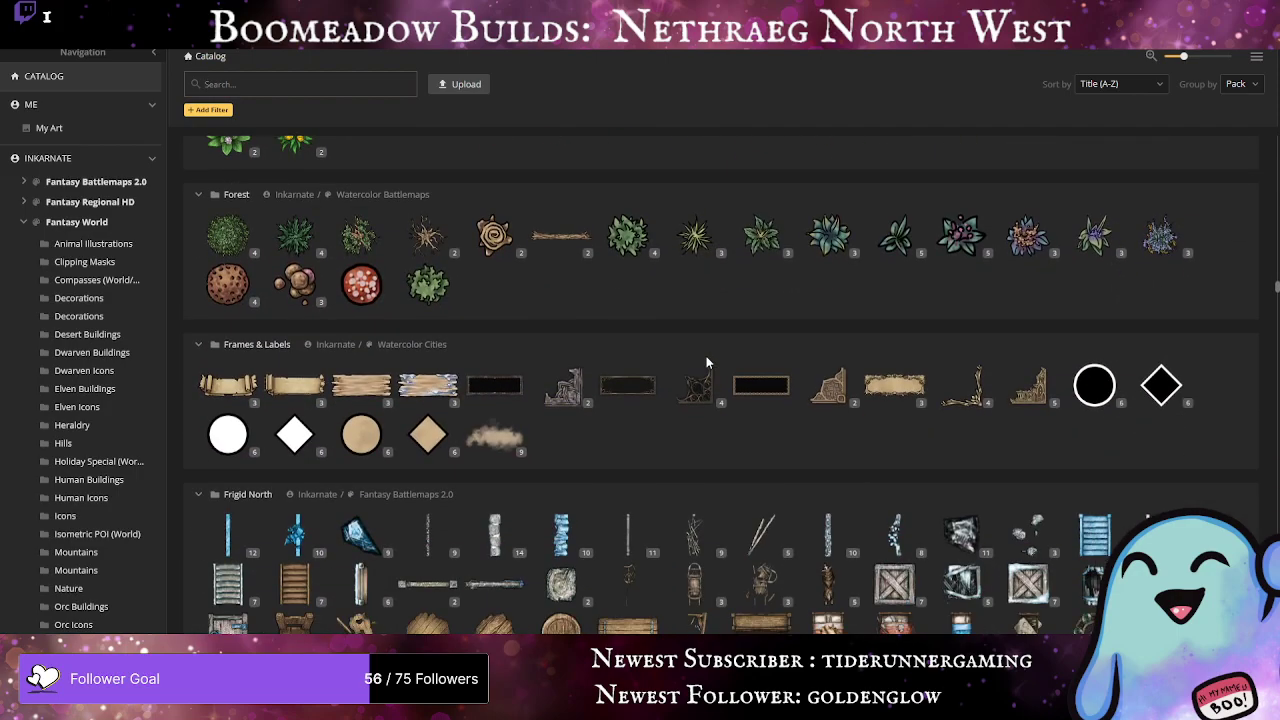
scroll(706, 363, down, 4)
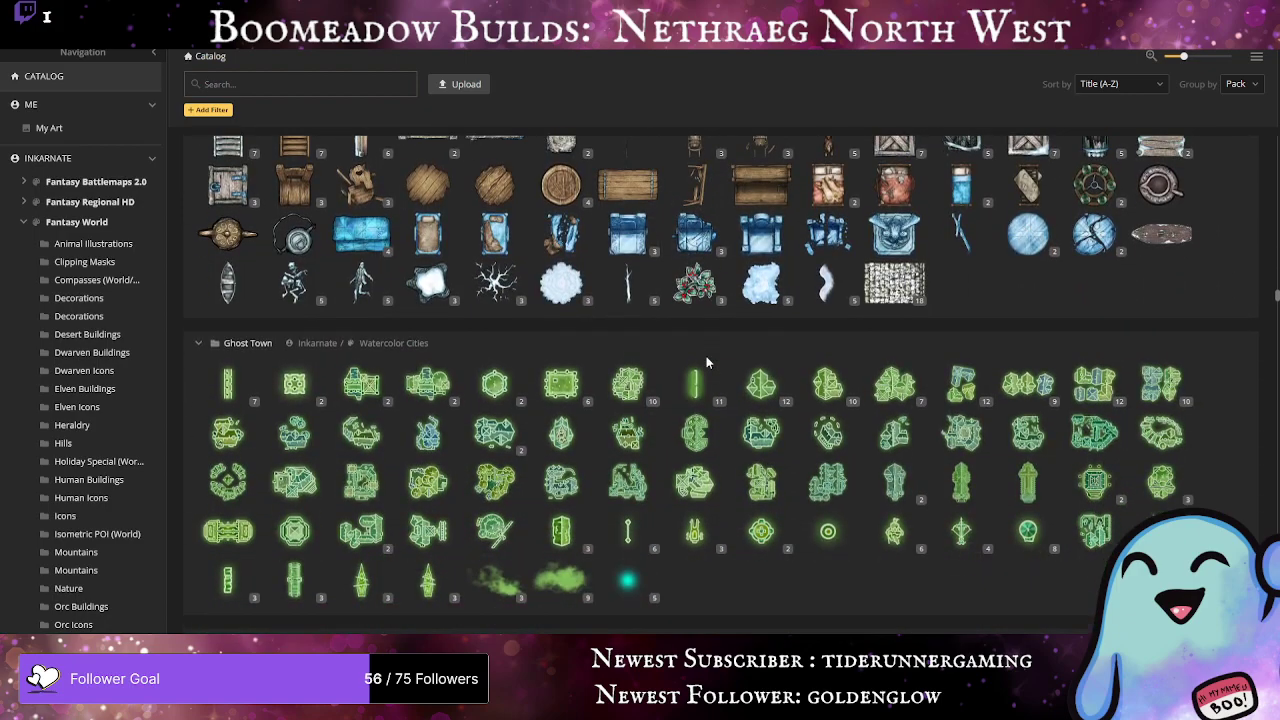
scroll(704, 361, up, 3)
scroll(704, 360, down, 3)
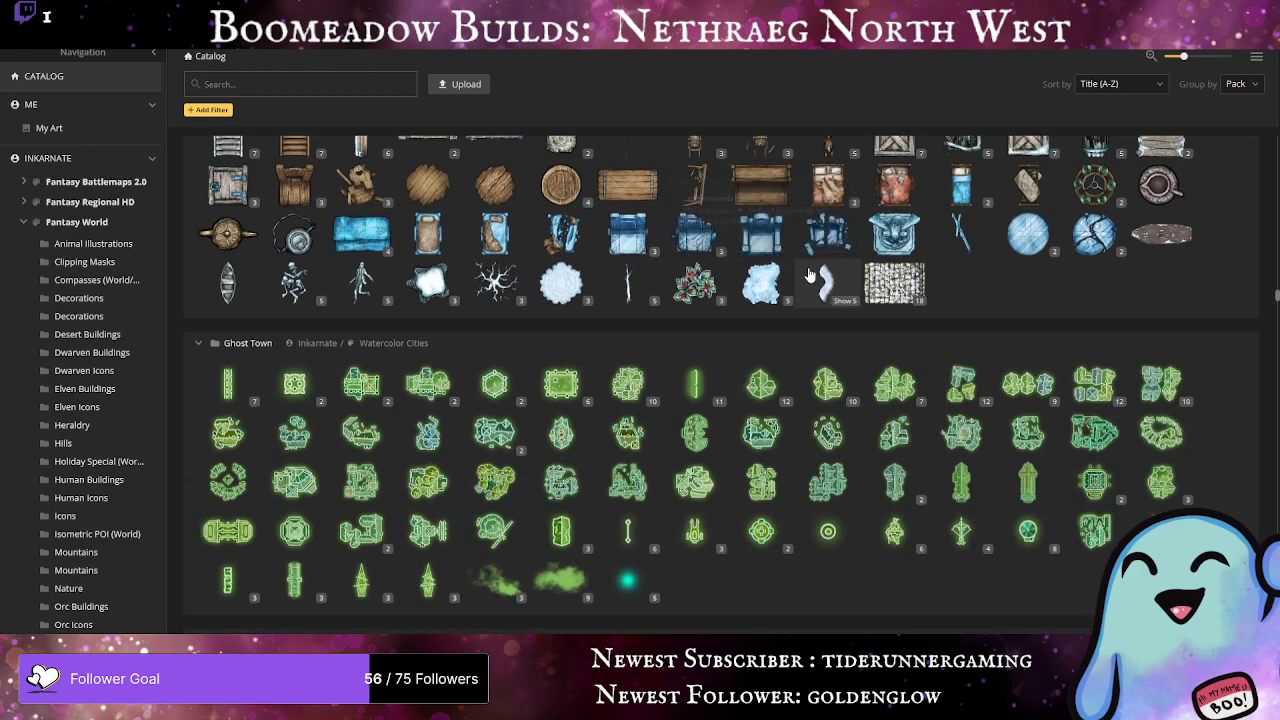
mouse_move(803, 287)
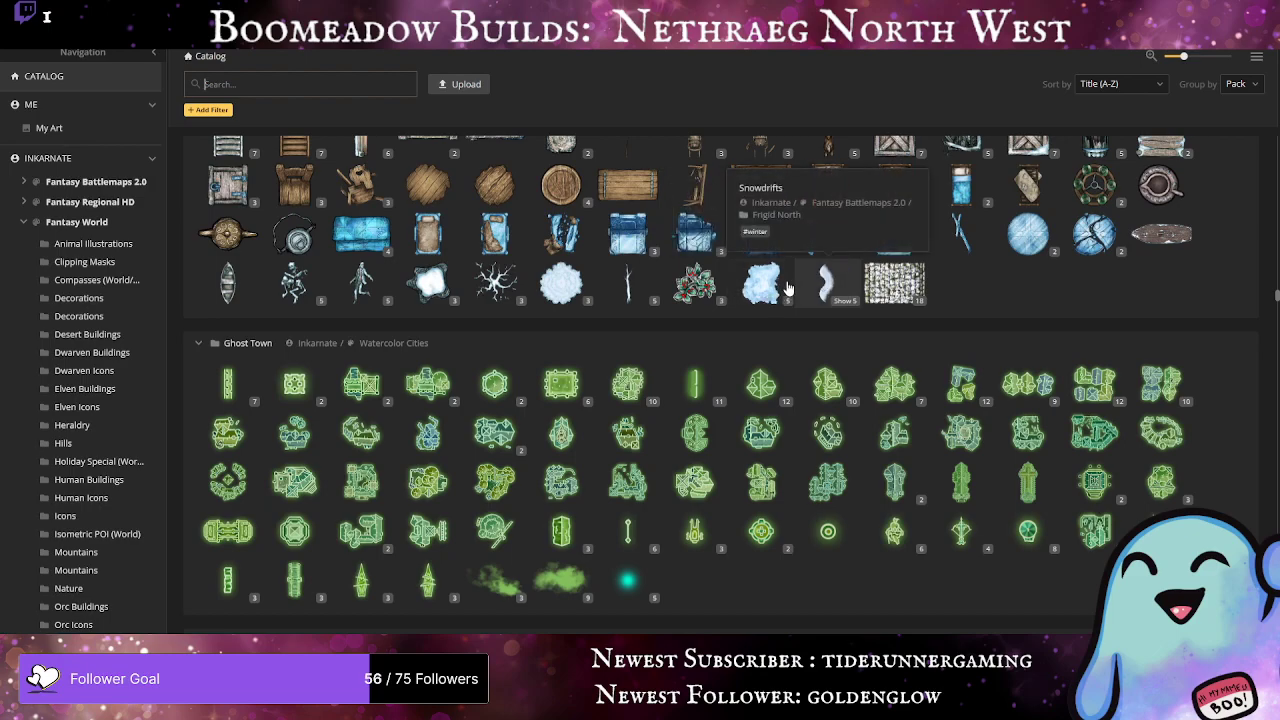
Step: Choose the pale blue ice peak stamp from the Fantasy Regional HD Nature (HD) group
scroll(749, 346, down, 10)
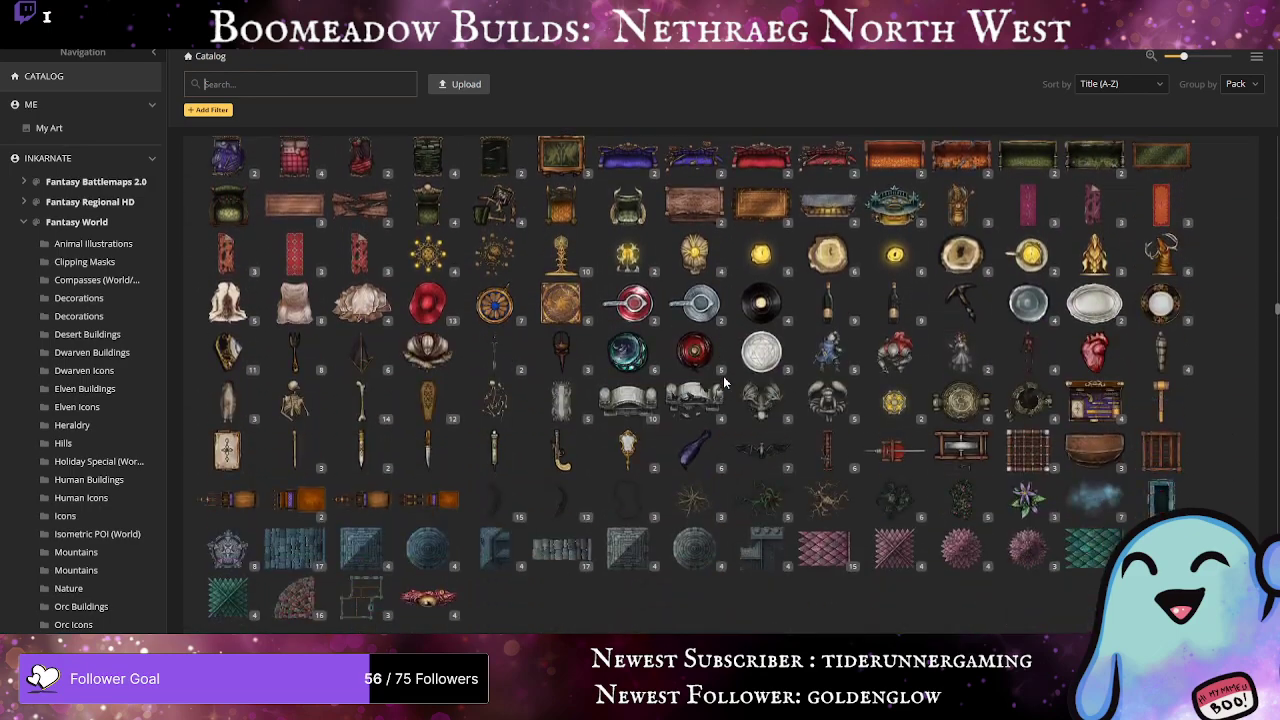
scroll(723, 376, down, 3)
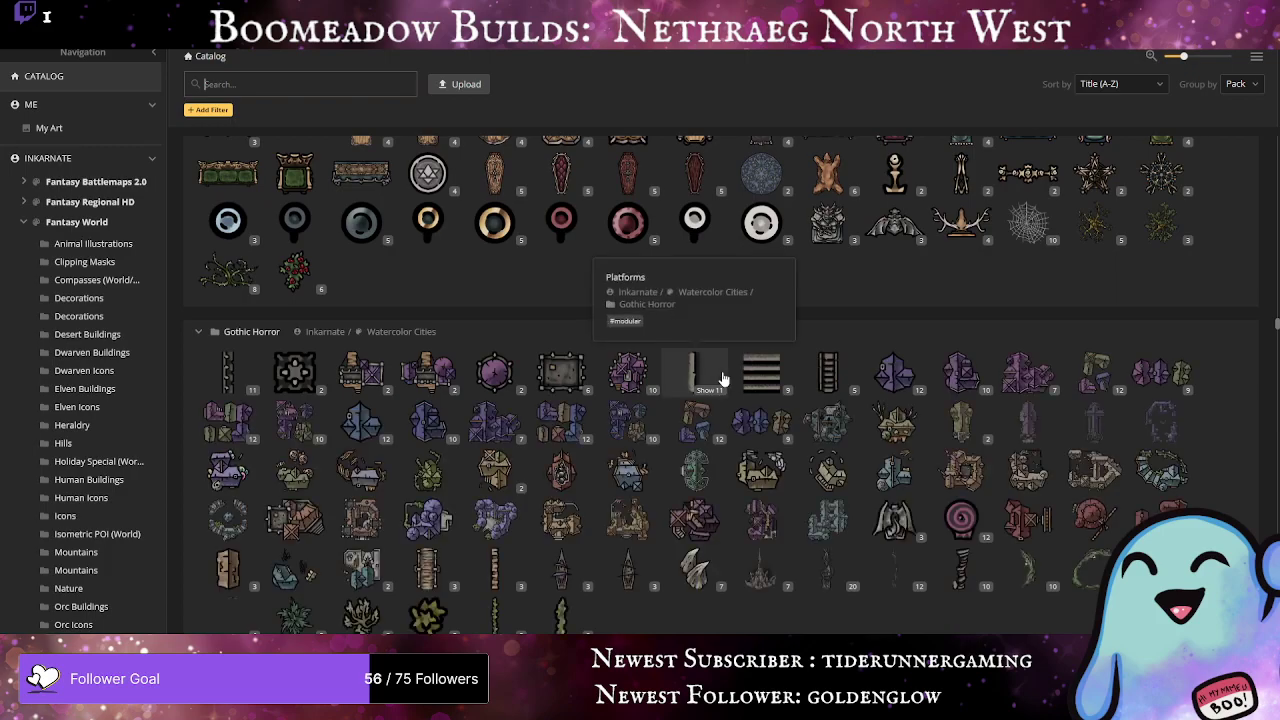
scroll(723, 378, down, 10)
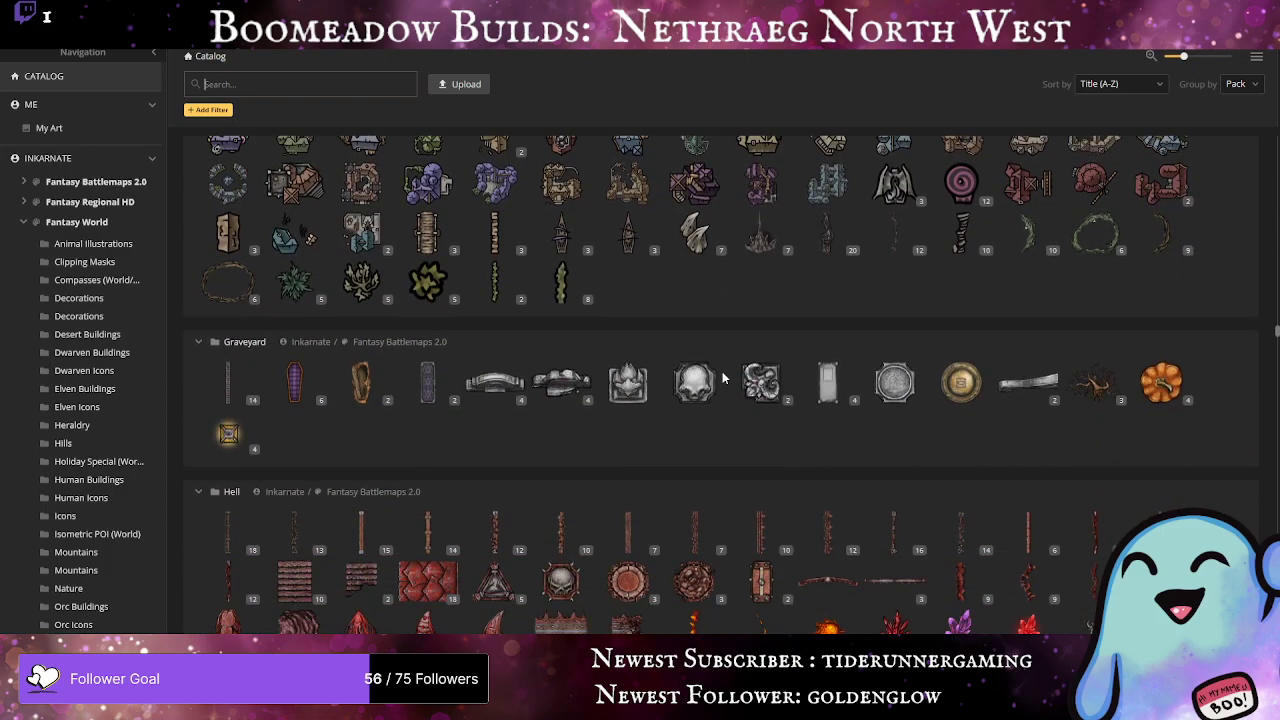
scroll(722, 378, down, 3)
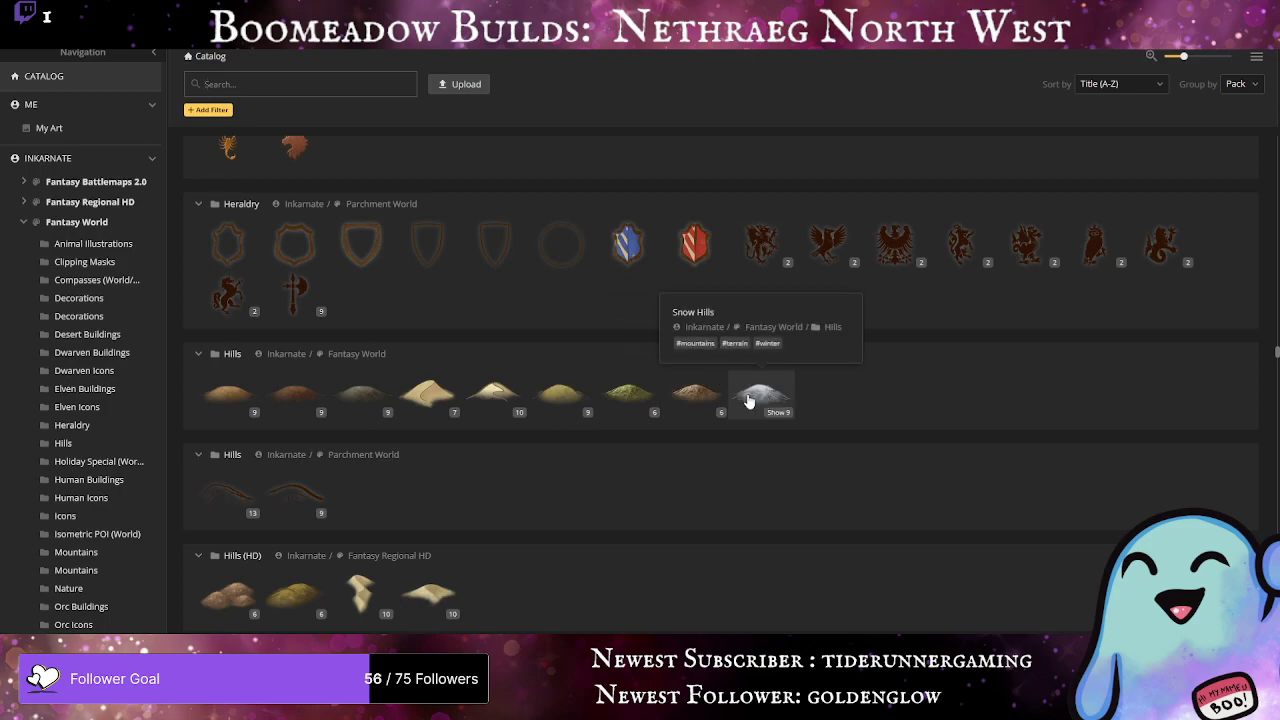
scroll(748, 400, down, 9)
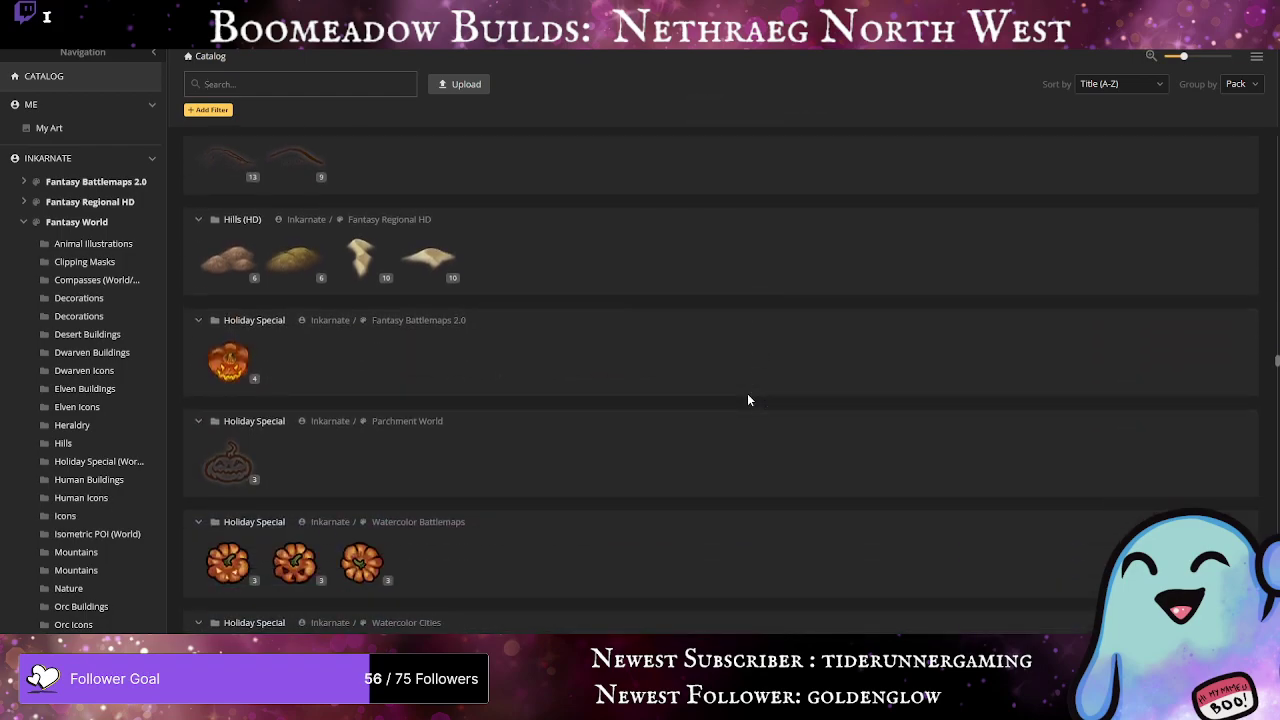
scroll(748, 400, down, 10)
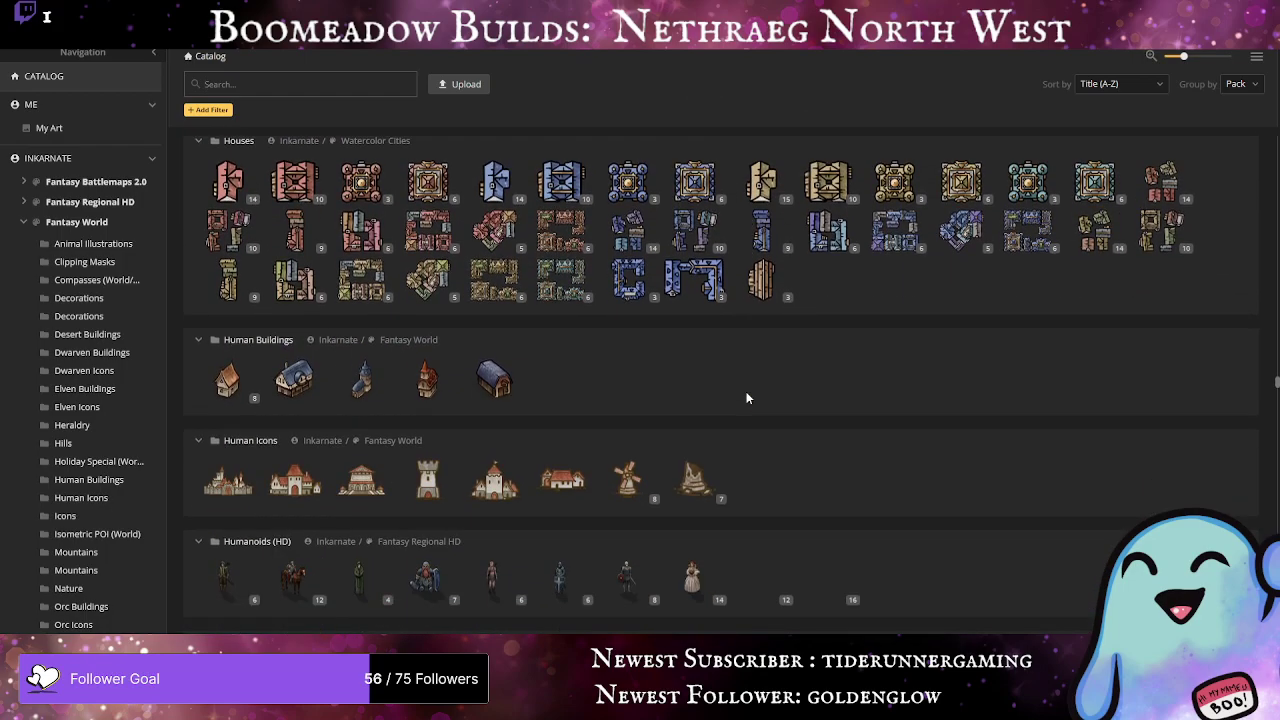
scroll(746, 398, down, 8)
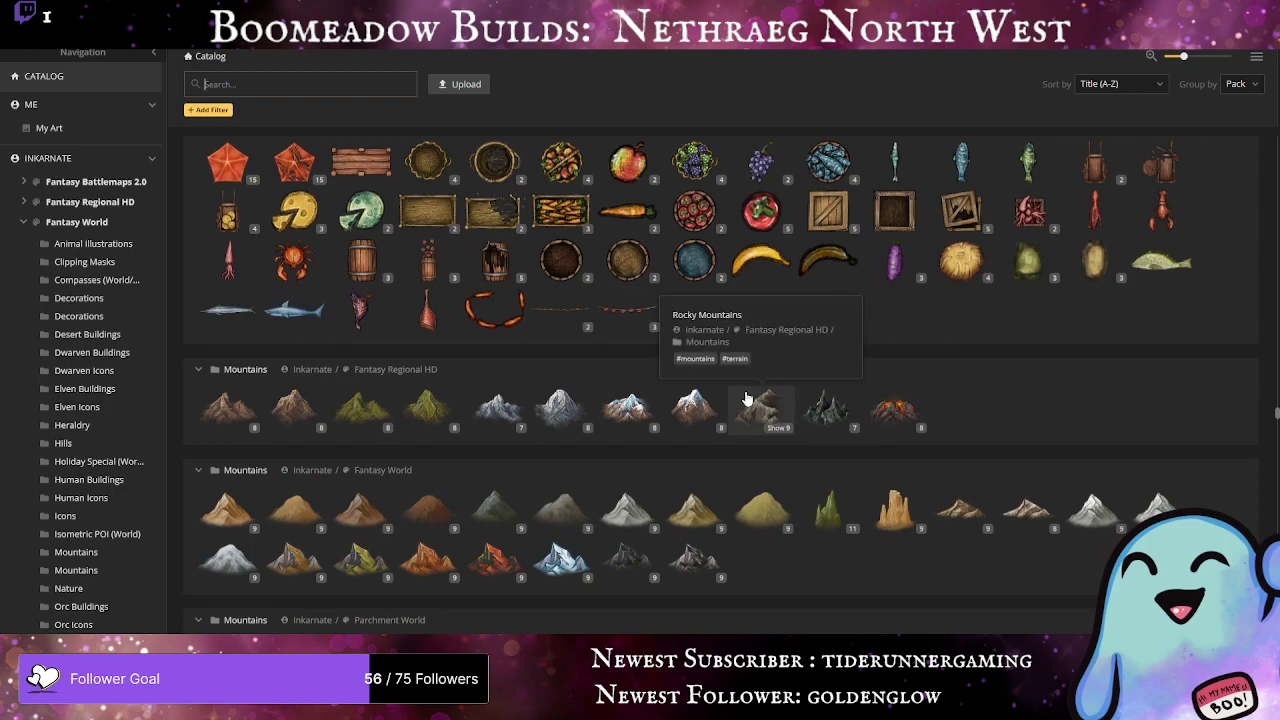
scroll(745, 395, down, 5)
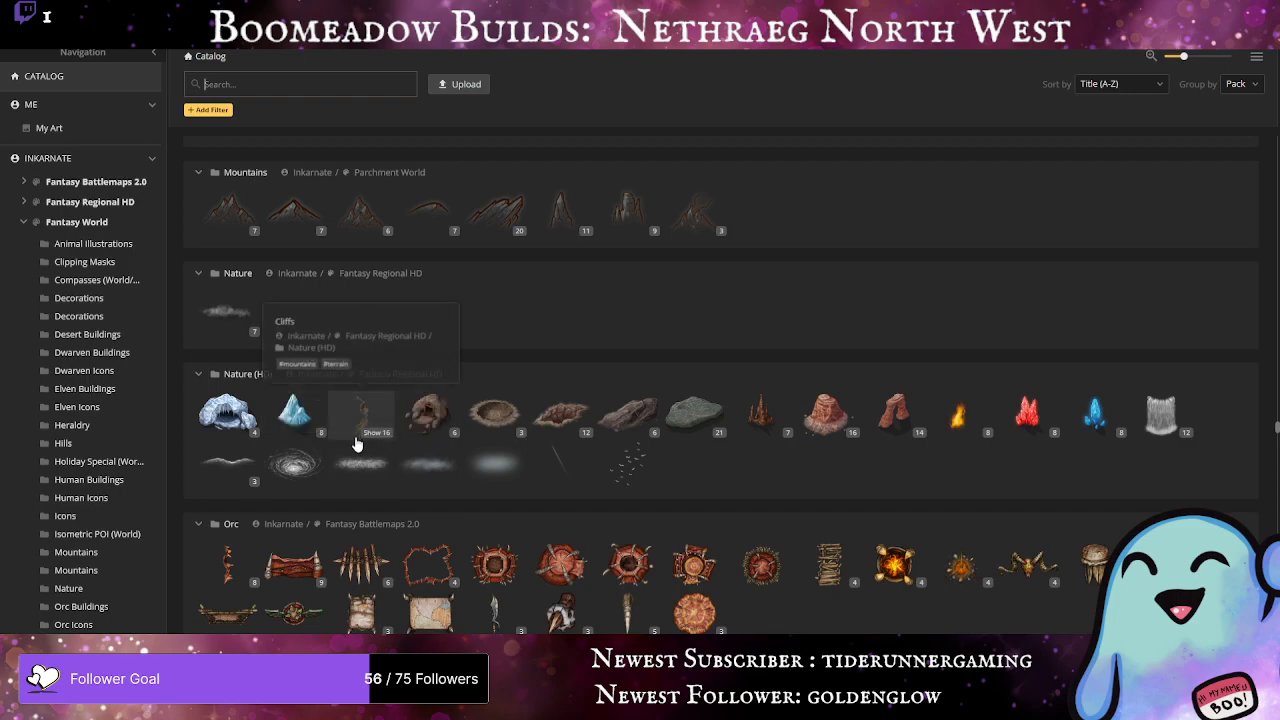
click(280, 427)
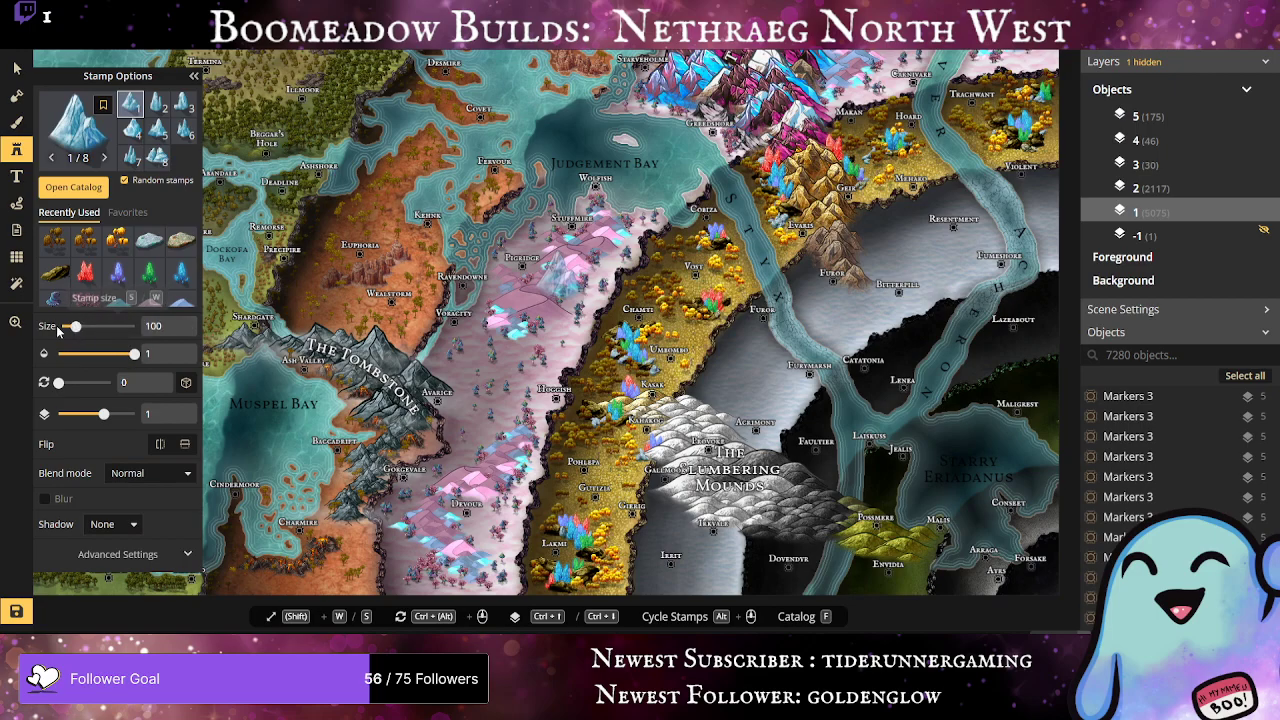
Step: Set the stamp size to 44 and place one ice peak on the River Styx near Furor
drag(75, 326, 69, 326)
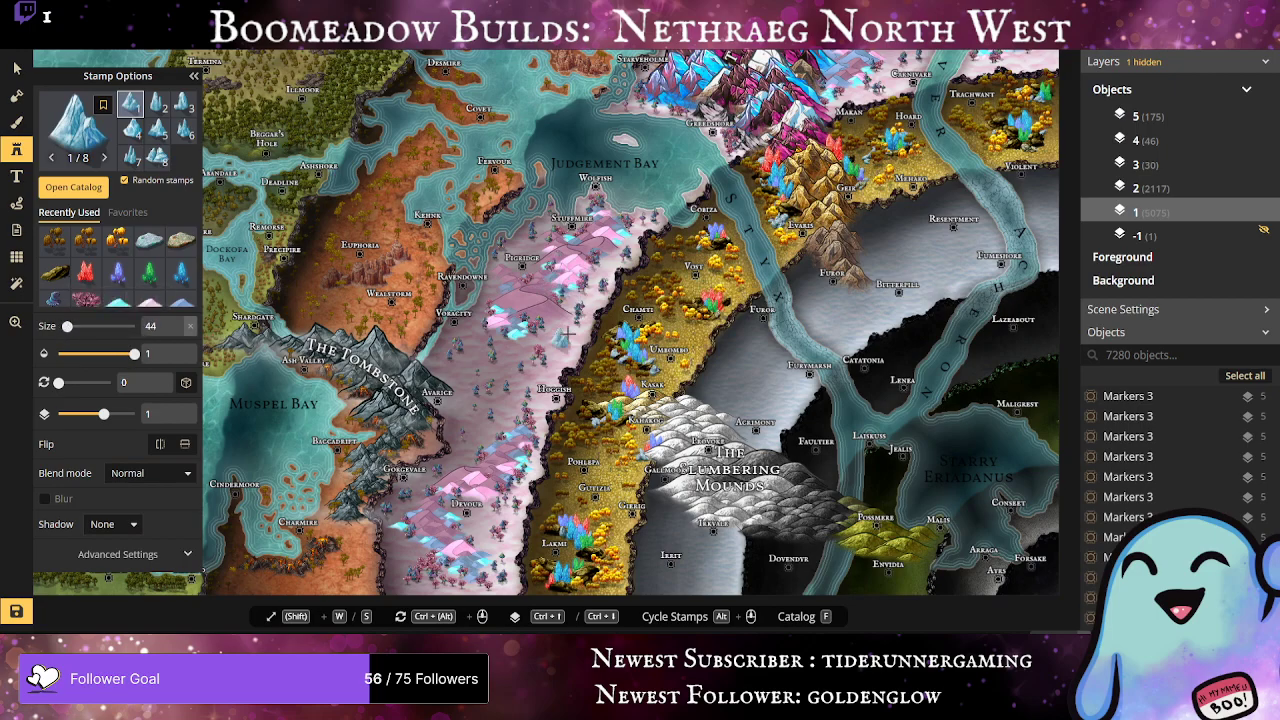
scroll(566, 331, up, 2)
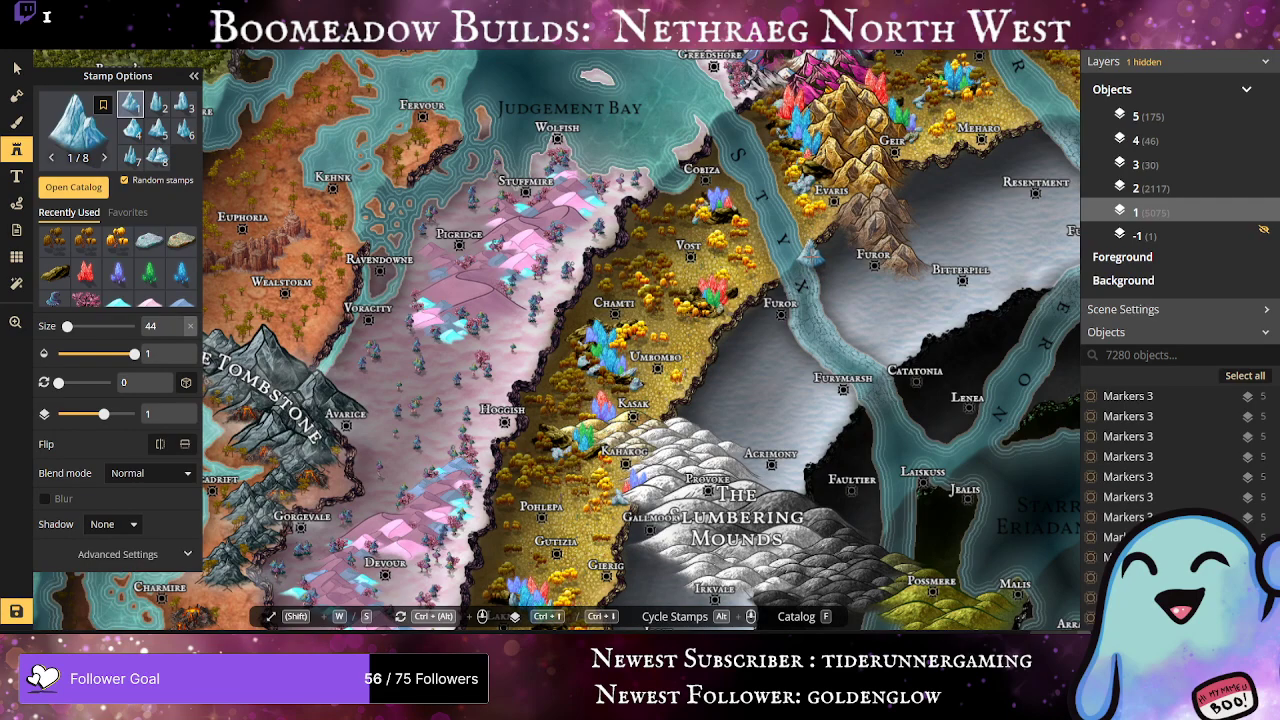
click(808, 258)
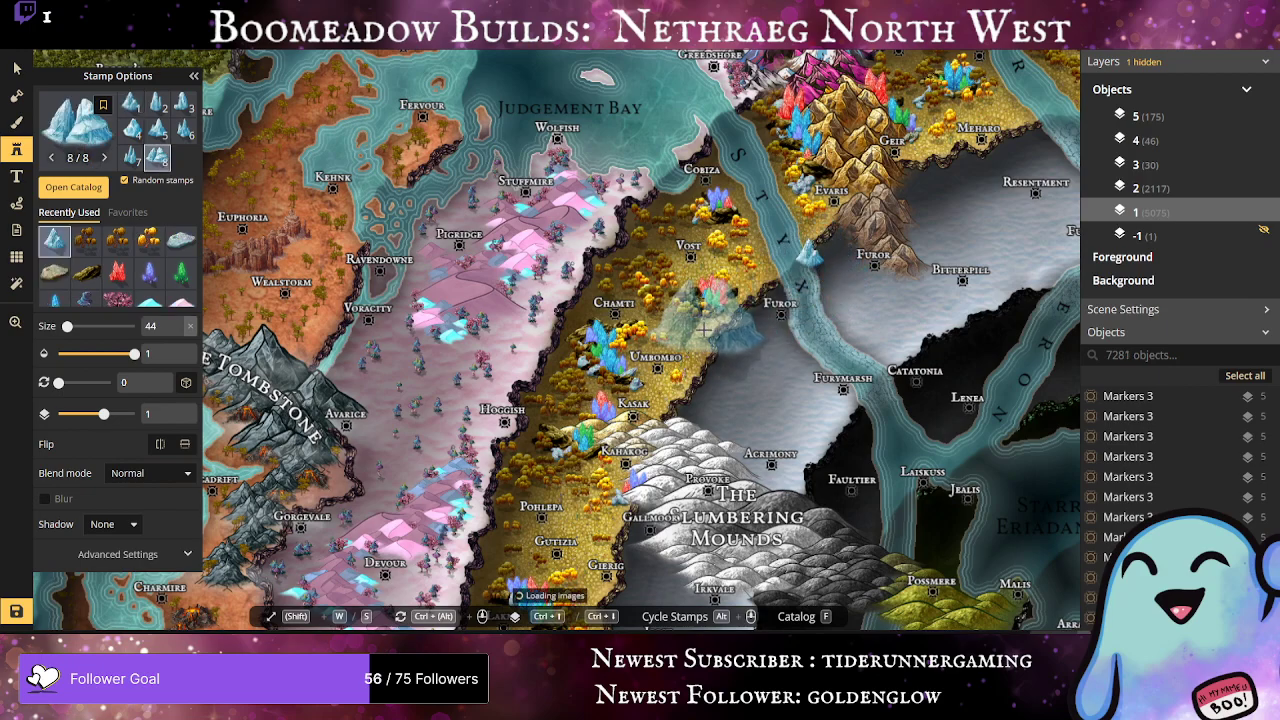
Step: Reduce the ice stamp's size to 13
drag(67, 326, 57, 330)
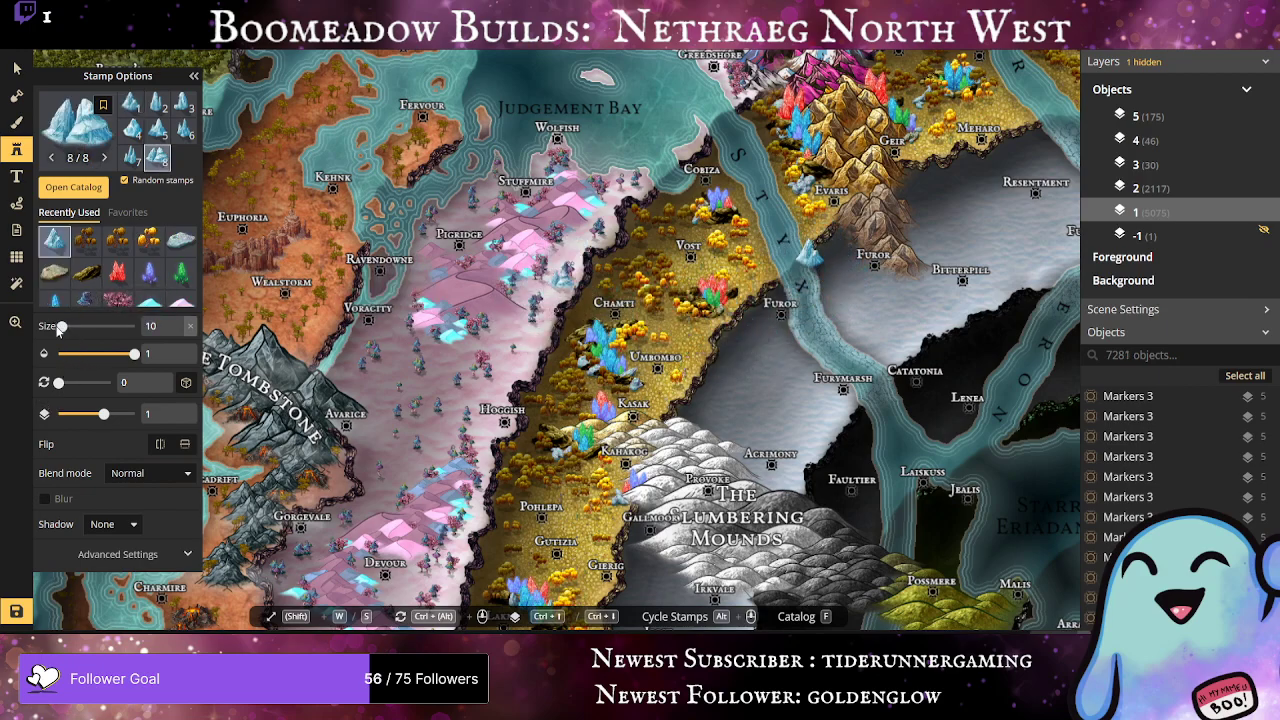
click(177, 321)
click(177, 321)
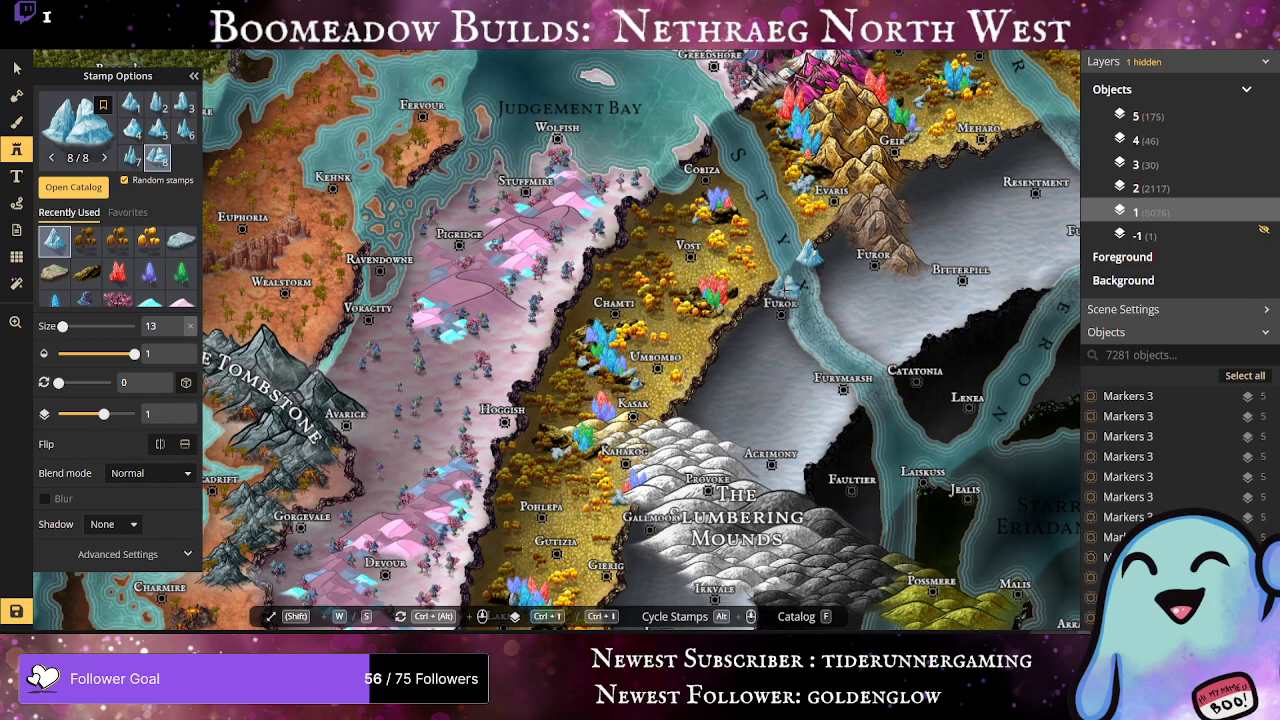
Step: Place one ice stamp on the River Styx's bank at Furor and move that stamp to layer 2
click(785, 288)
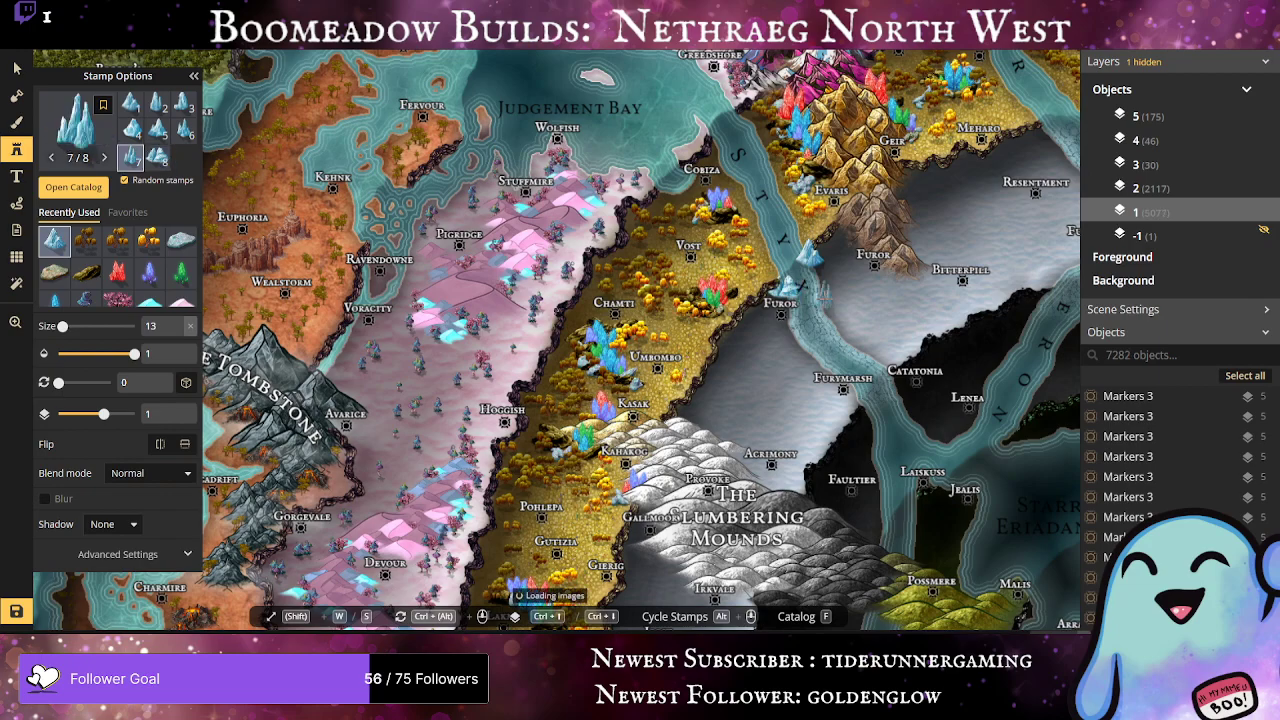
click(16, 68)
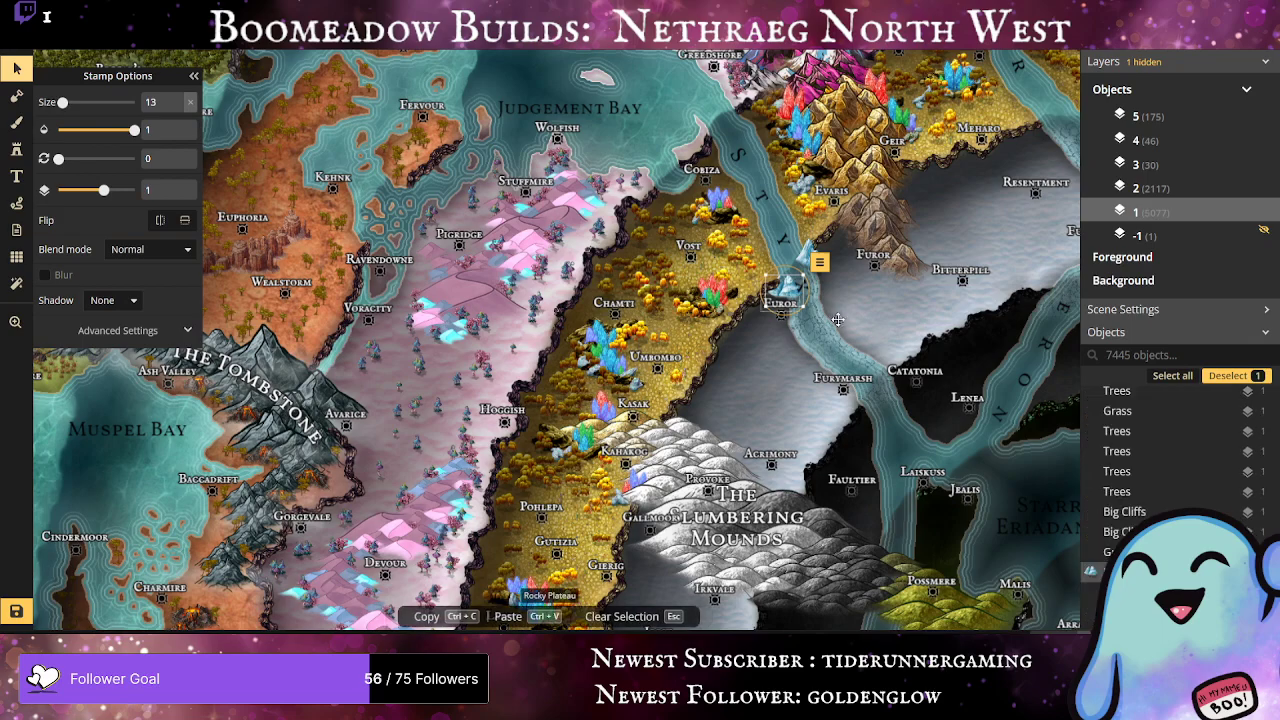
click(178, 187)
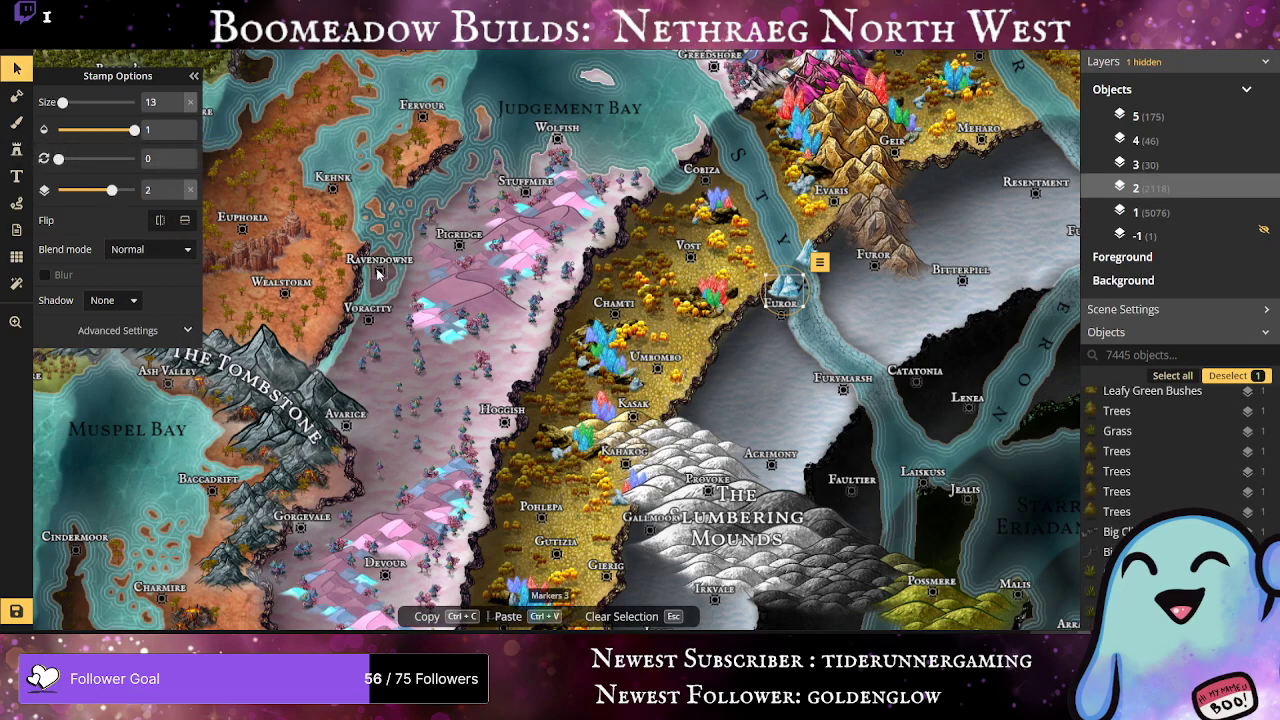
Step: Place more size 13 ice stamps on layer 2 along the River Styx near Furor, Furymarsh and Catatonia
click(16, 149)
scroll(561, 288, up, 7)
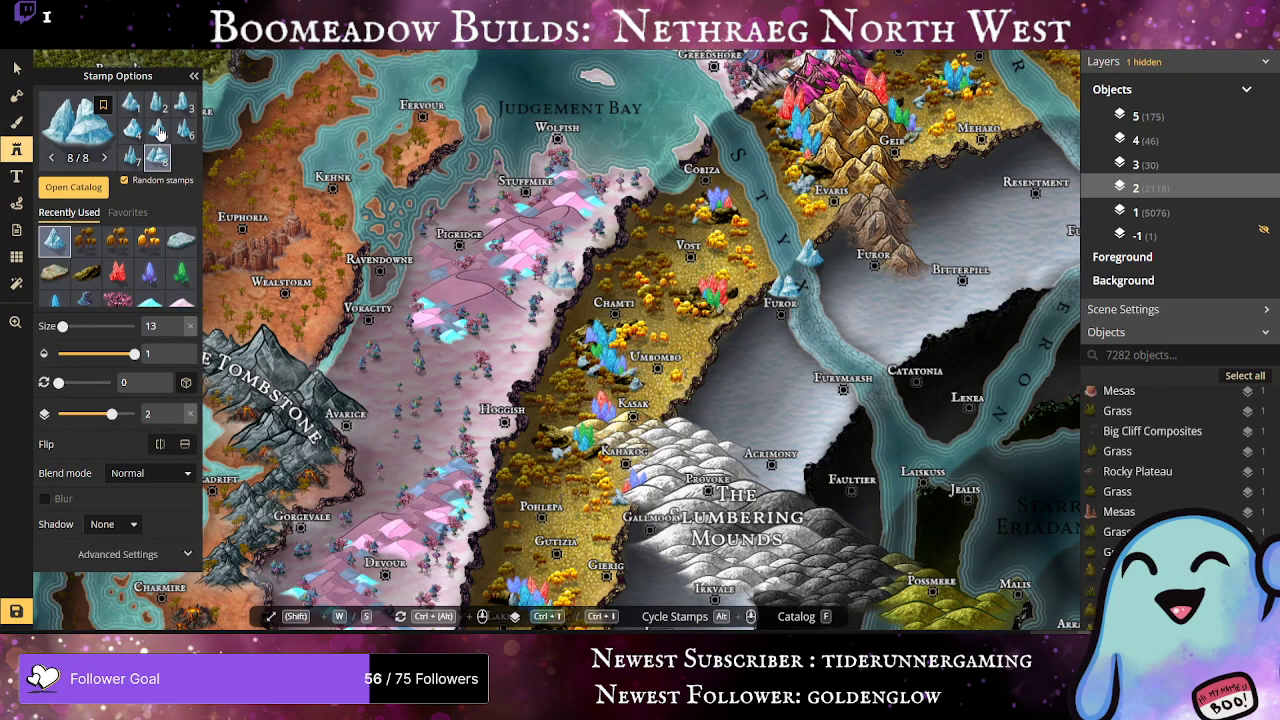
scroll(561, 288, down, 1)
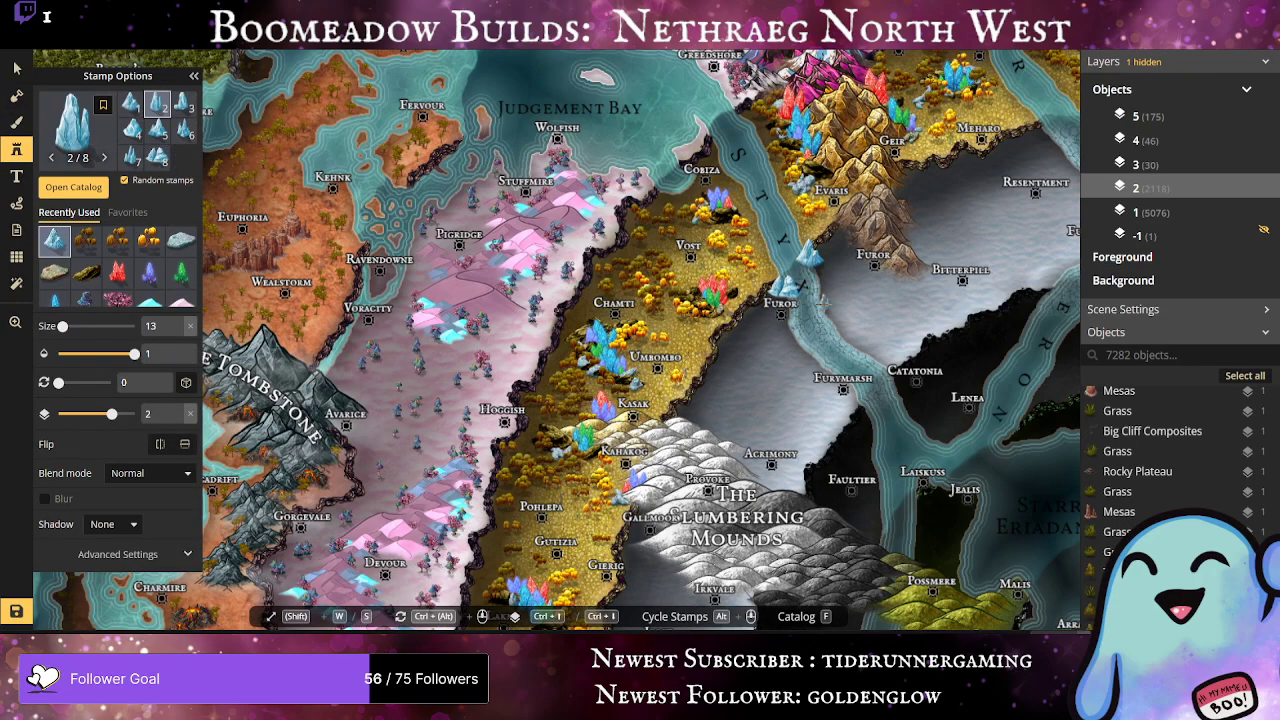
click(810, 268)
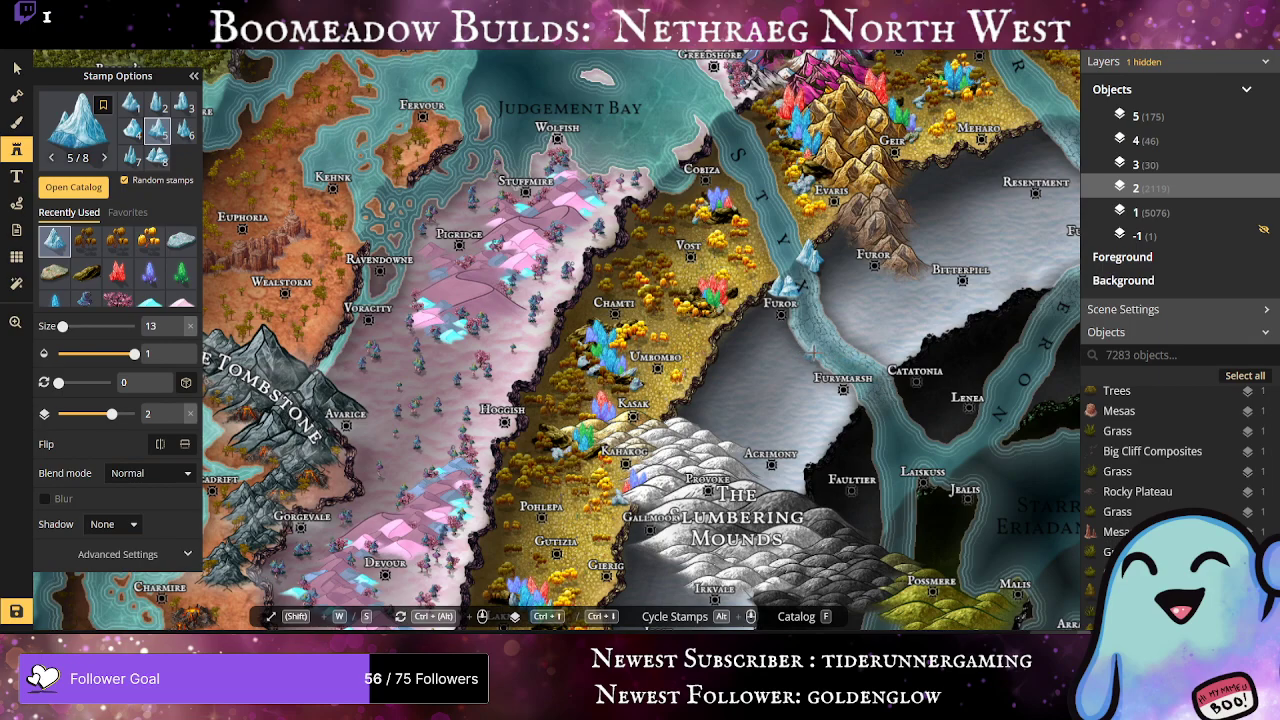
click(878, 362)
click(866, 352)
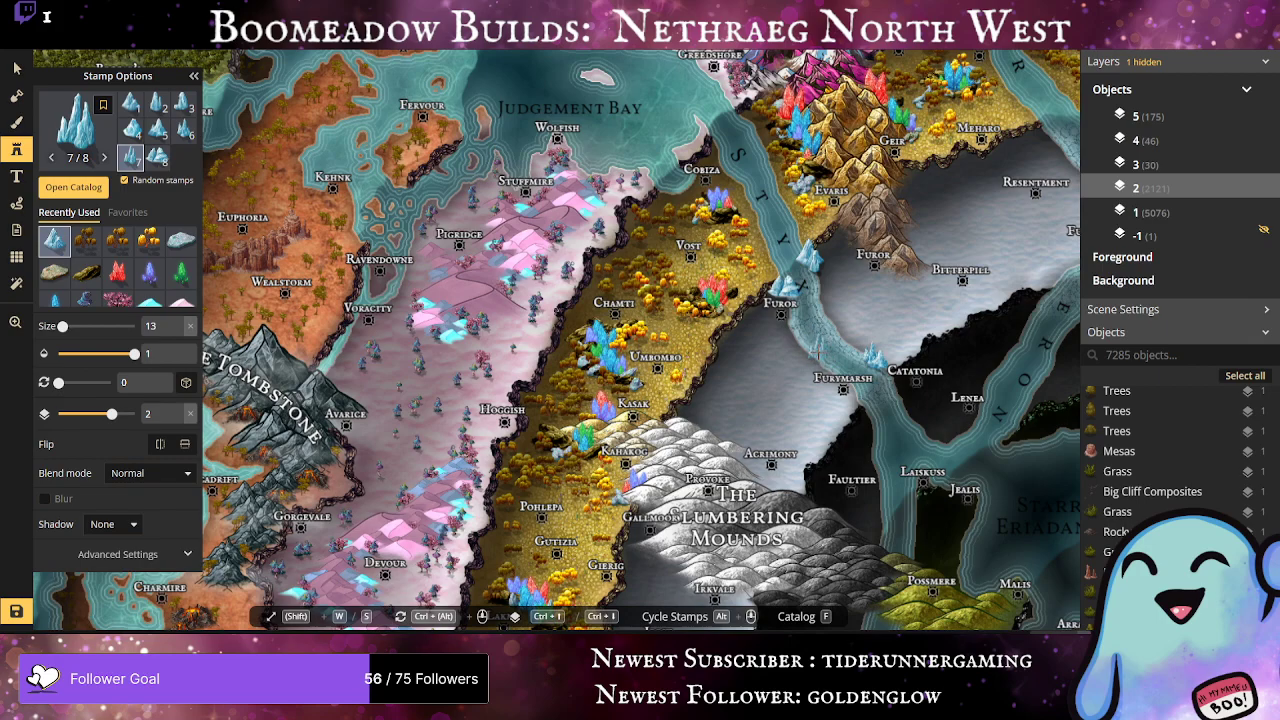
click(817, 345)
click(826, 362)
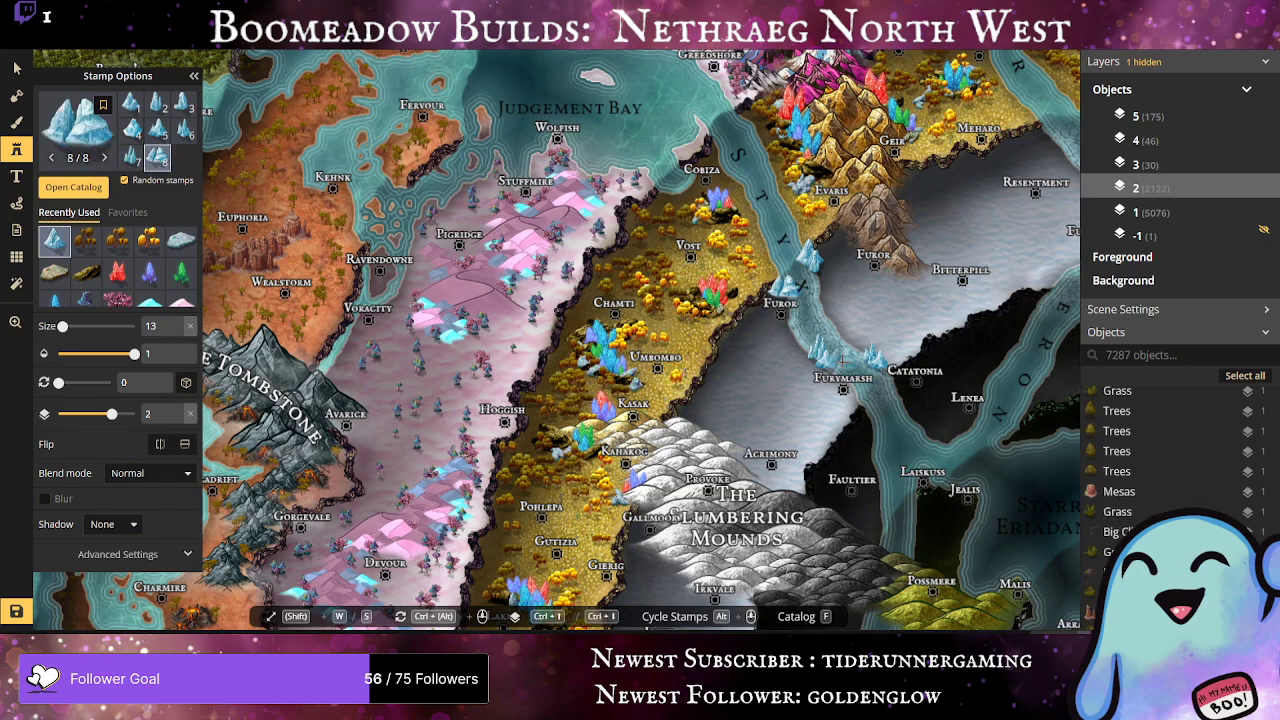
click(837, 362)
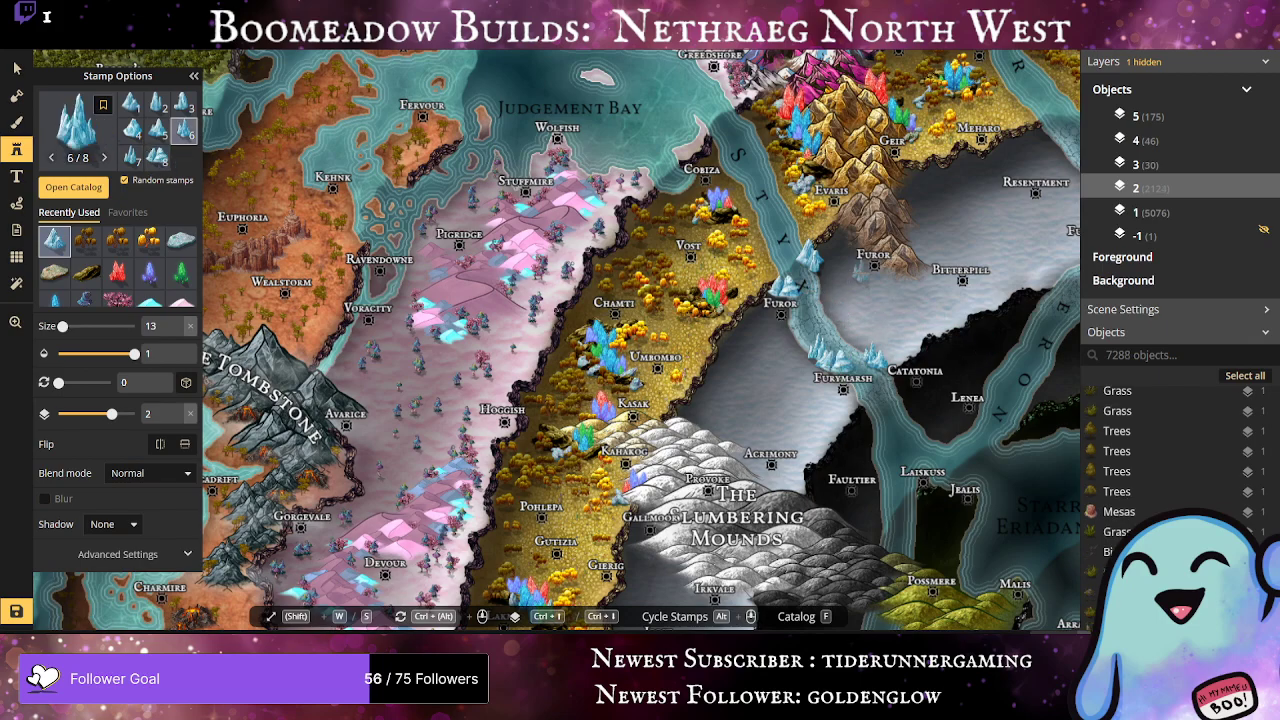
Step: Place ice stamps on both banks of the River Acheron near Violent, and add one on the Styx beside Catatonia
scroll(695, 310, down, 5)
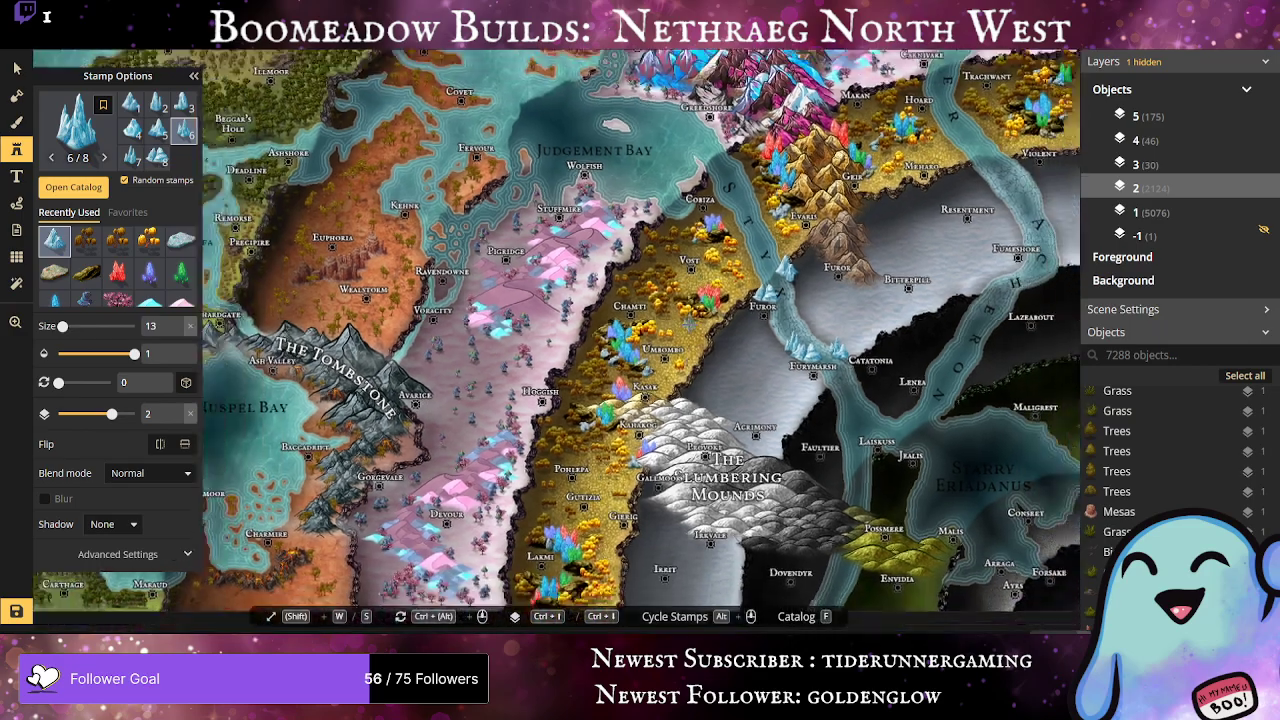
scroll(940, 236, up, 5)
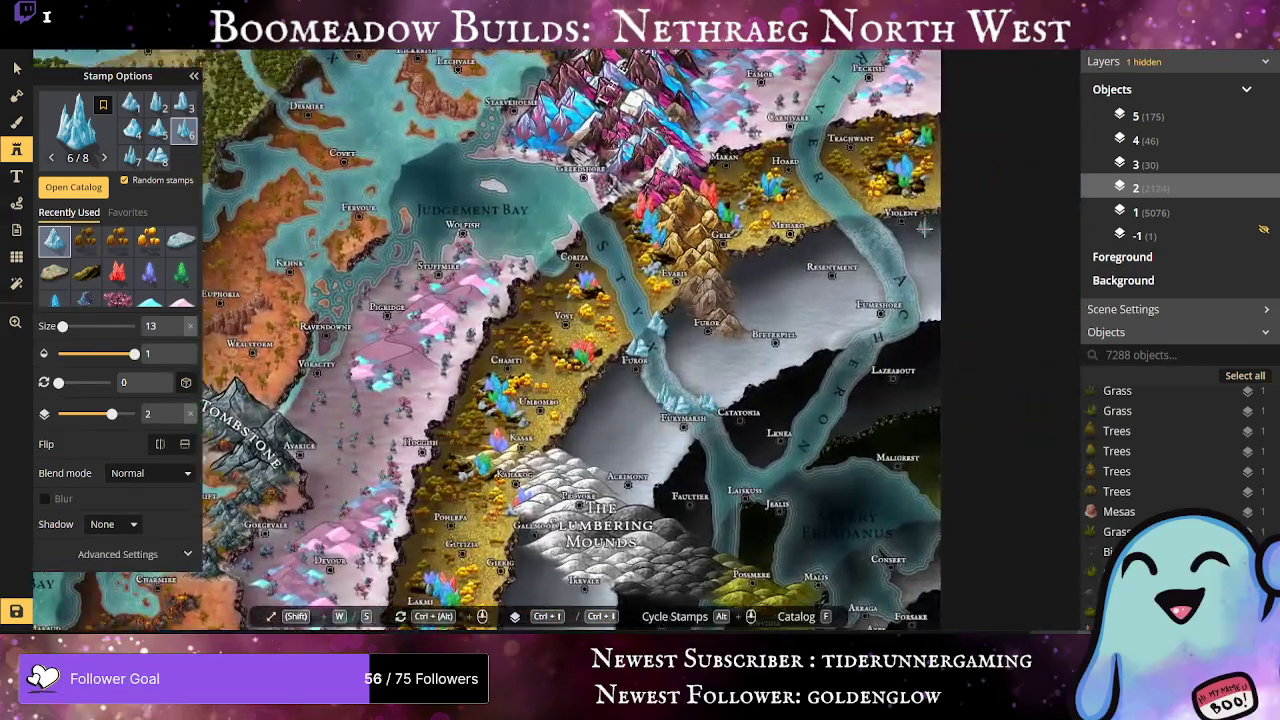
scroll(940, 236, up, 3)
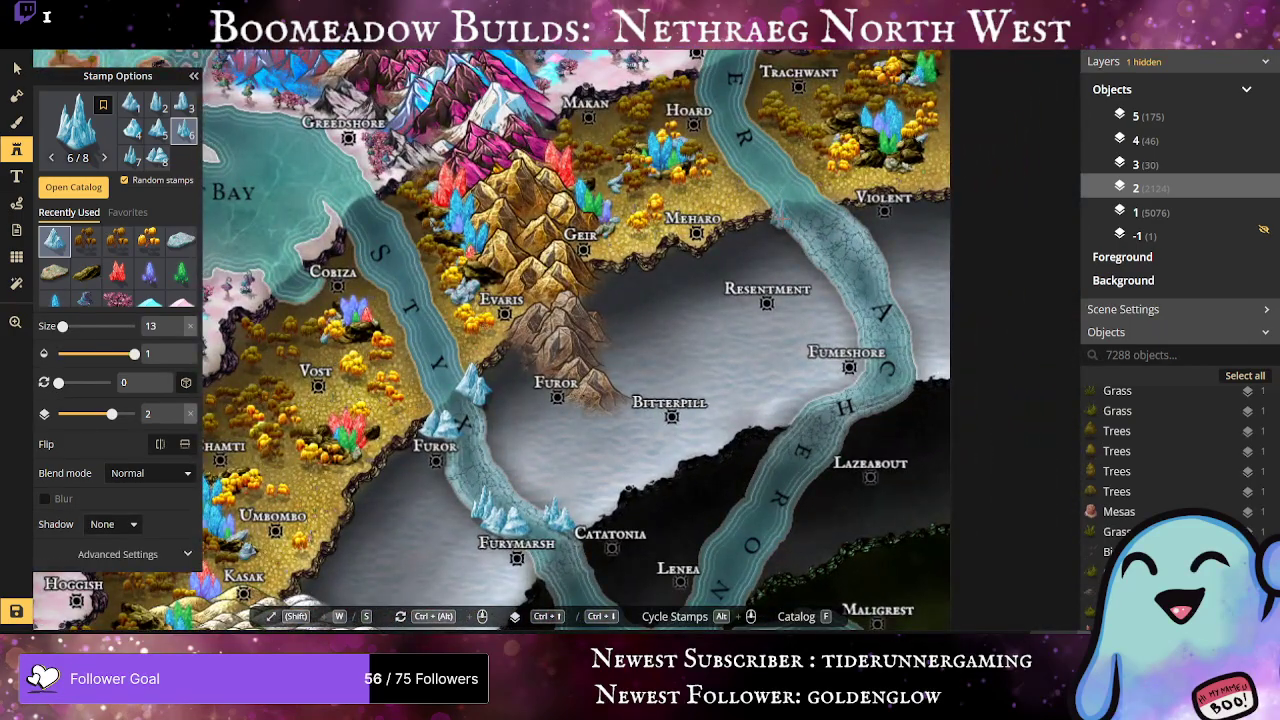
click(780, 213)
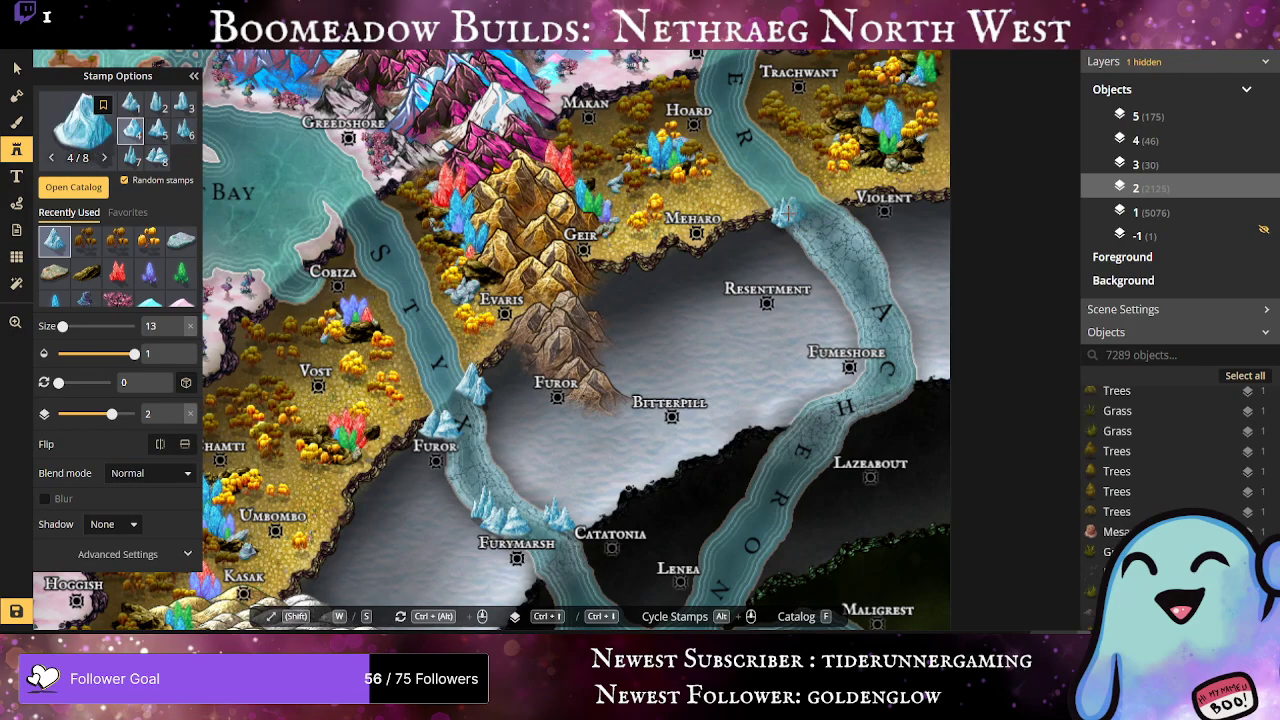
click(786, 211)
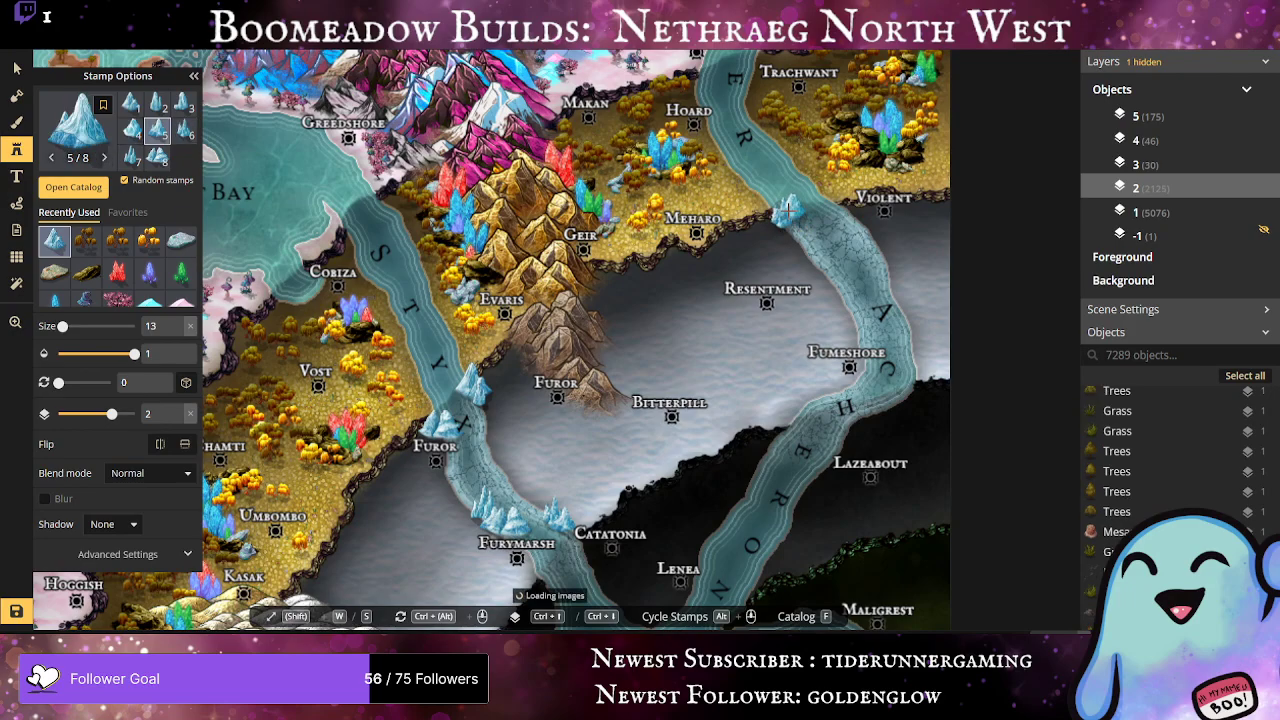
click(838, 206)
click(847, 212)
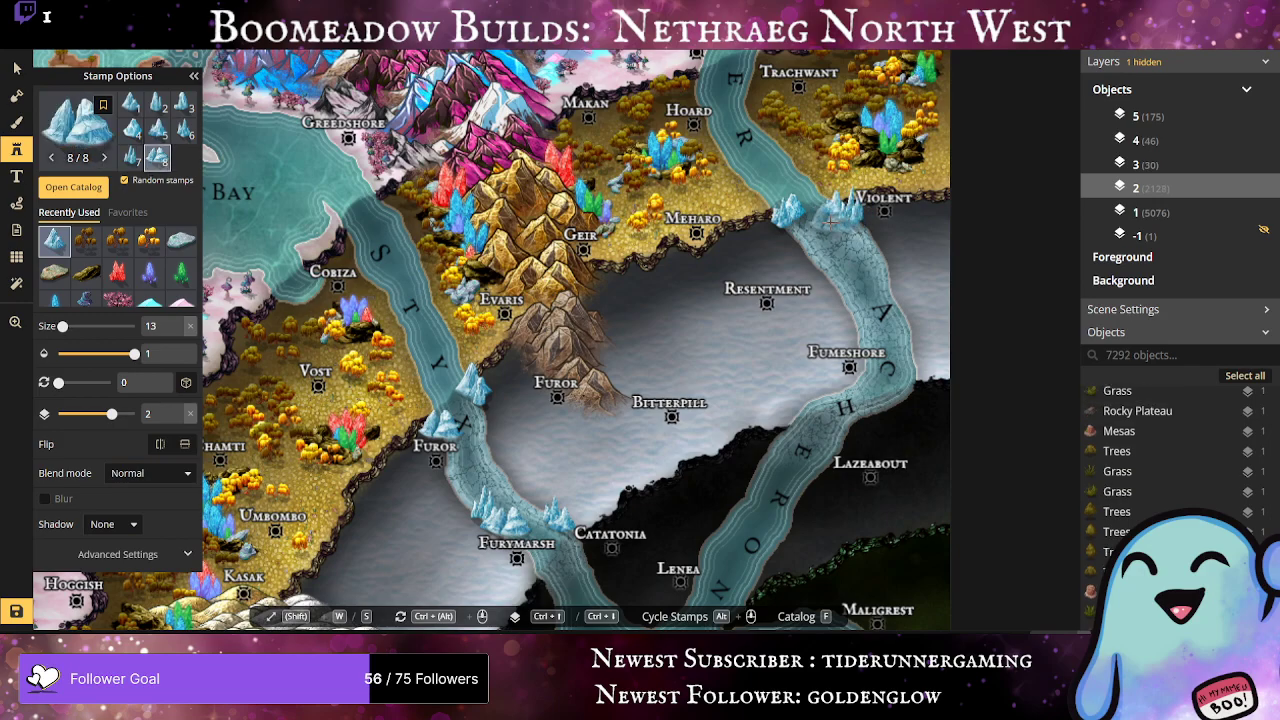
click(830, 220)
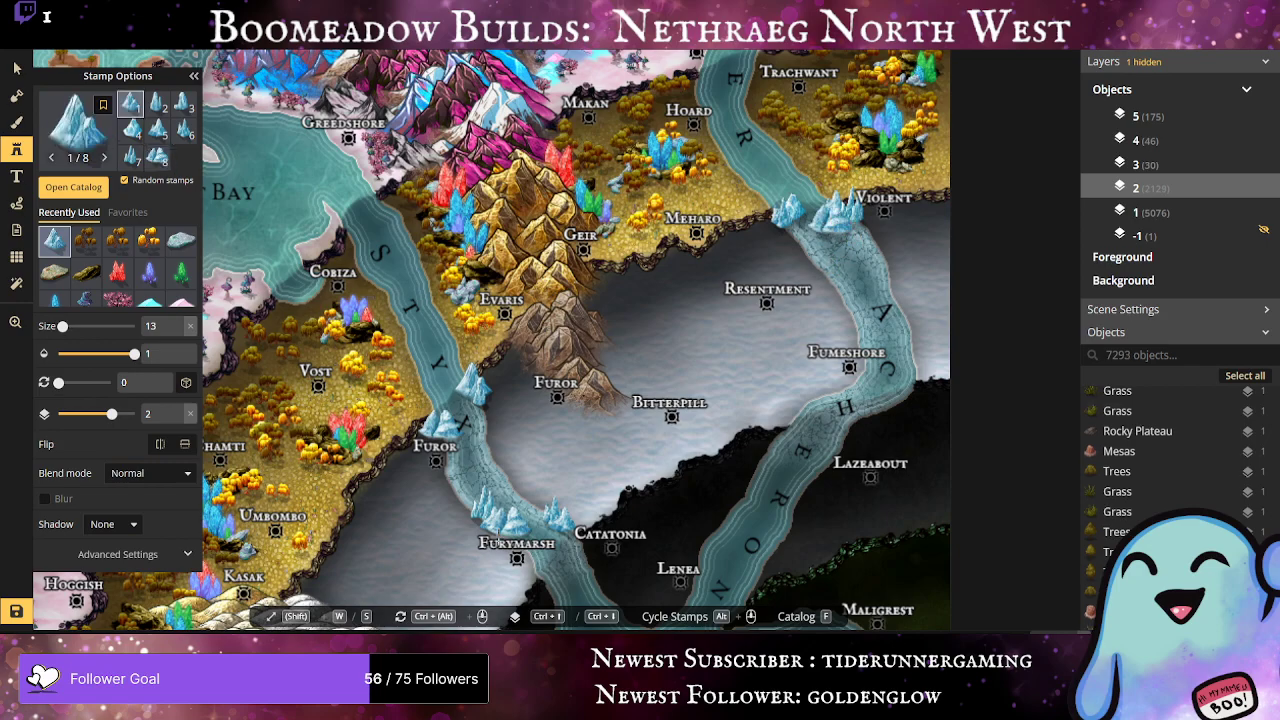
click(557, 517)
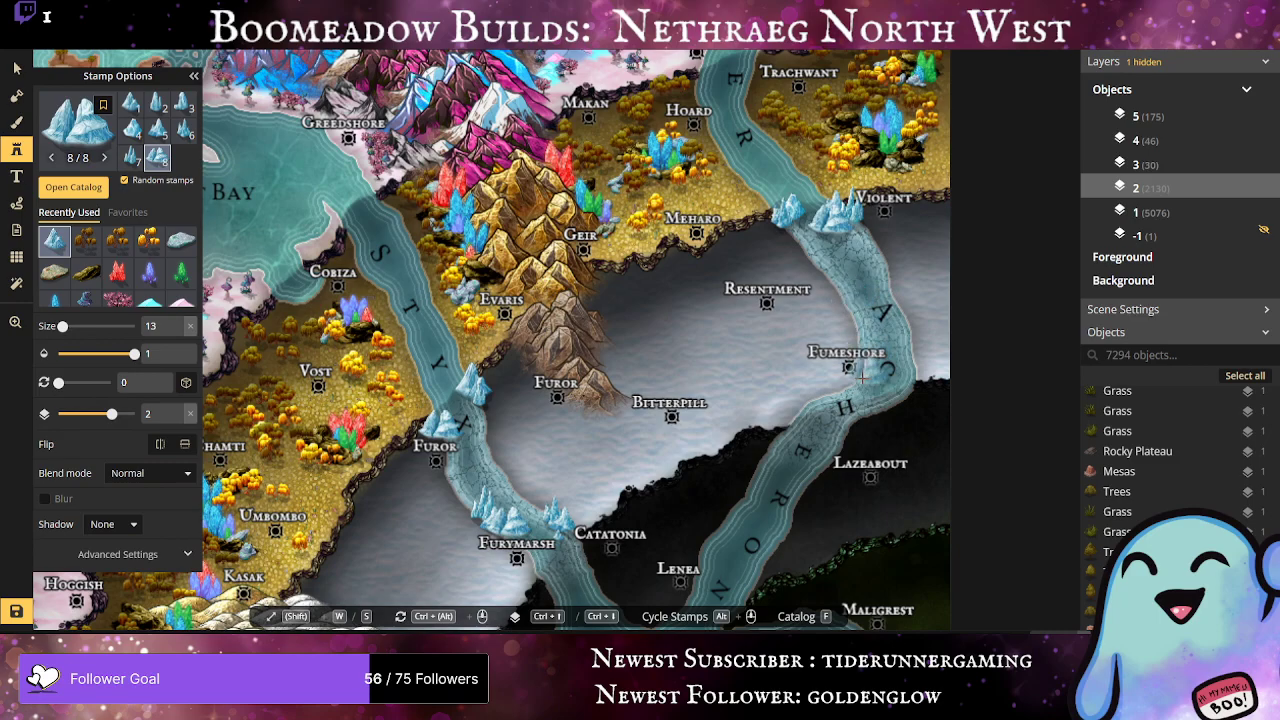
Step: Place clusters of ice stamps on both banks of the River Acheron's bend around Fumeshore
click(793, 413)
click(812, 405)
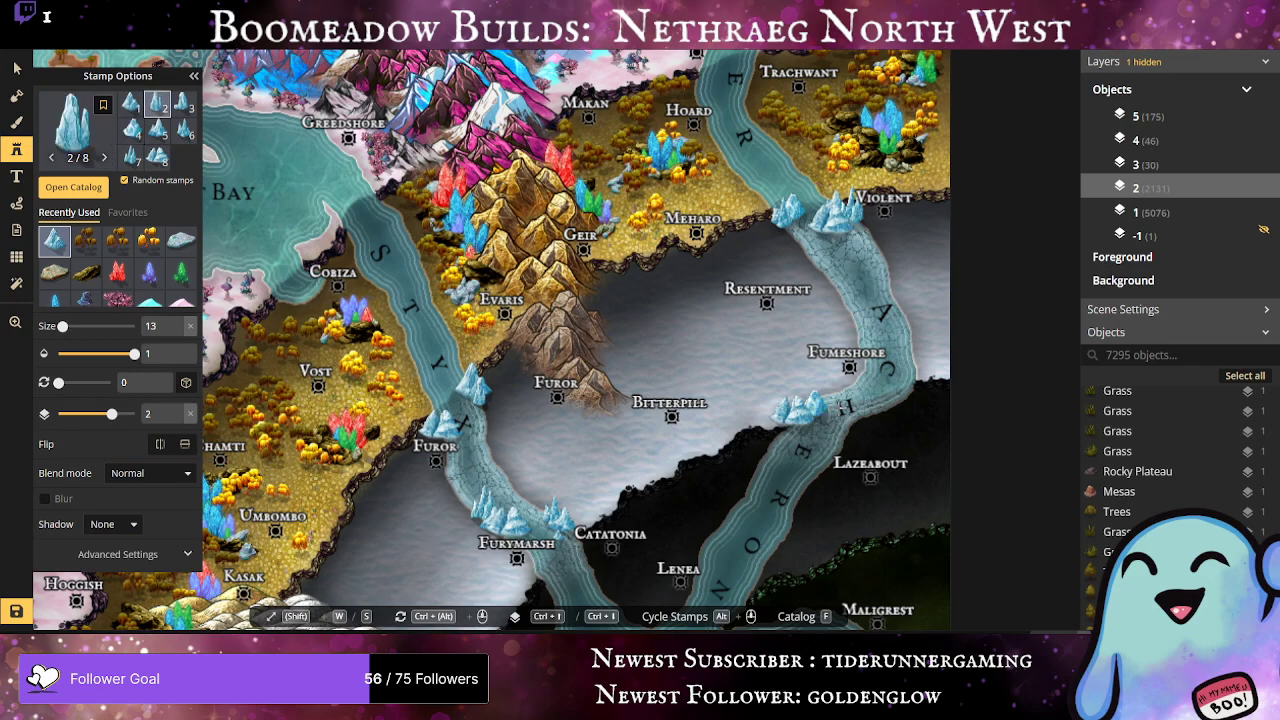
click(903, 372)
click(902, 372)
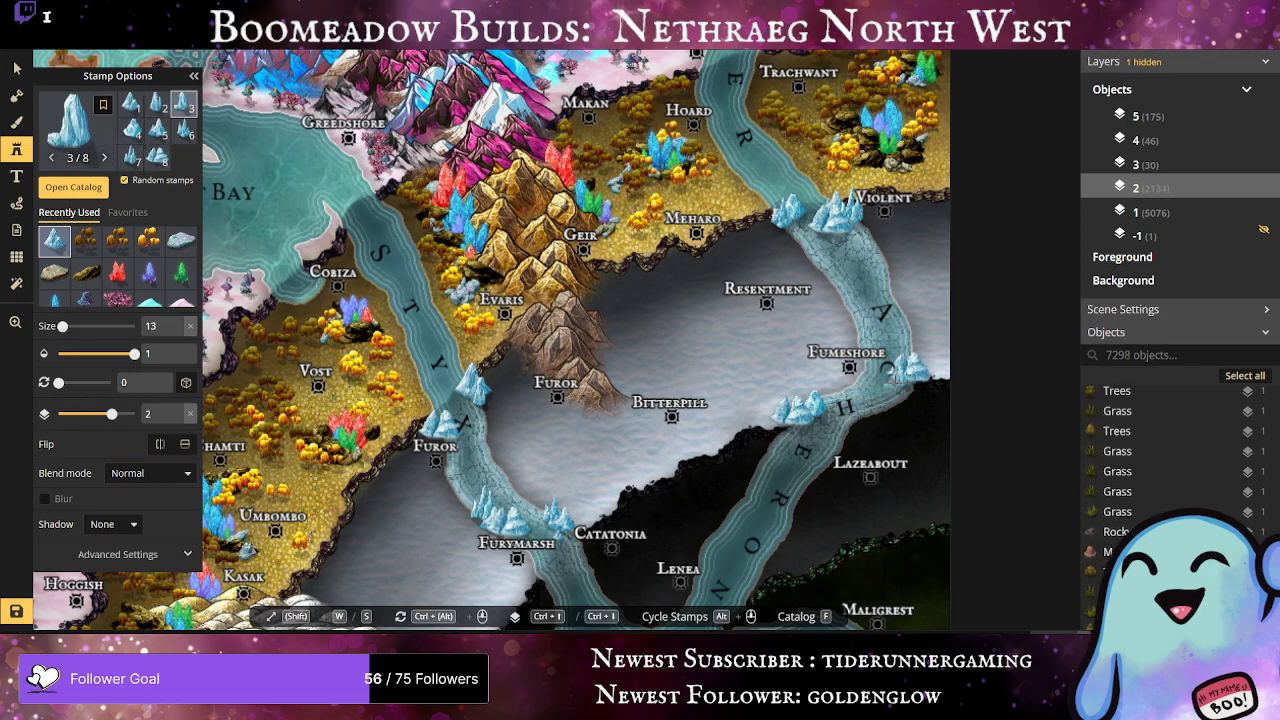
click(898, 358)
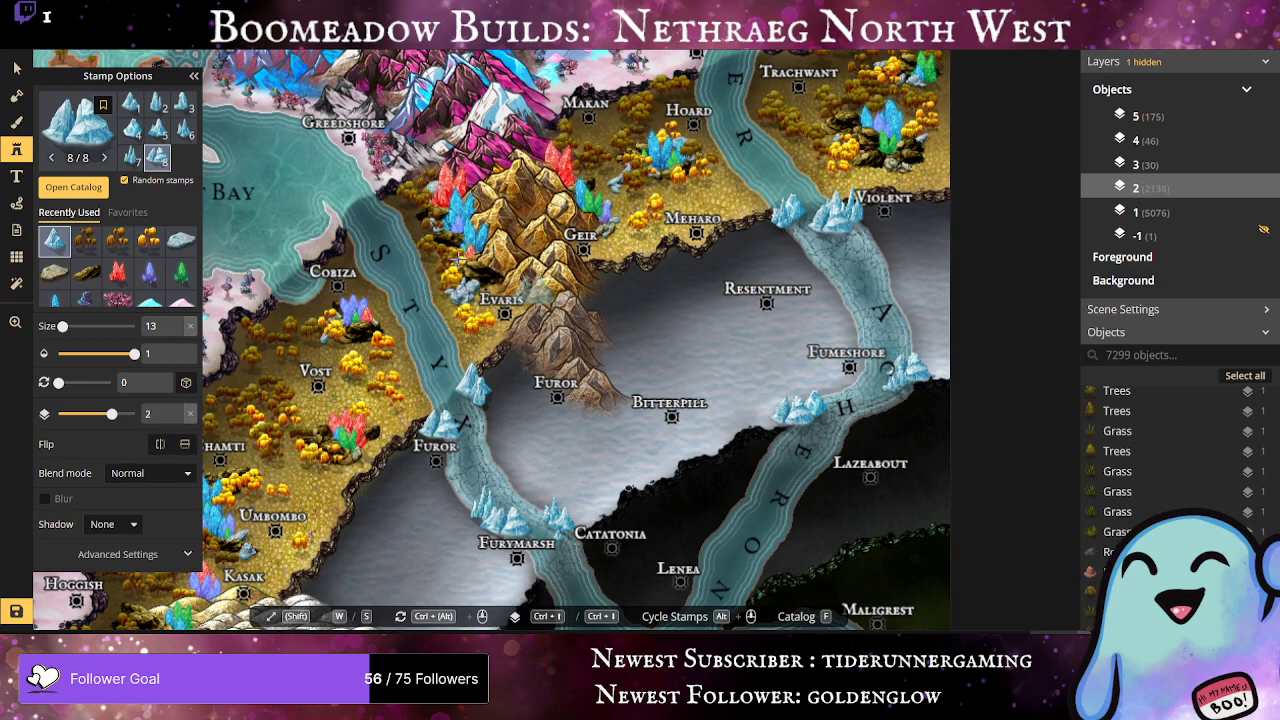
click(183, 110)
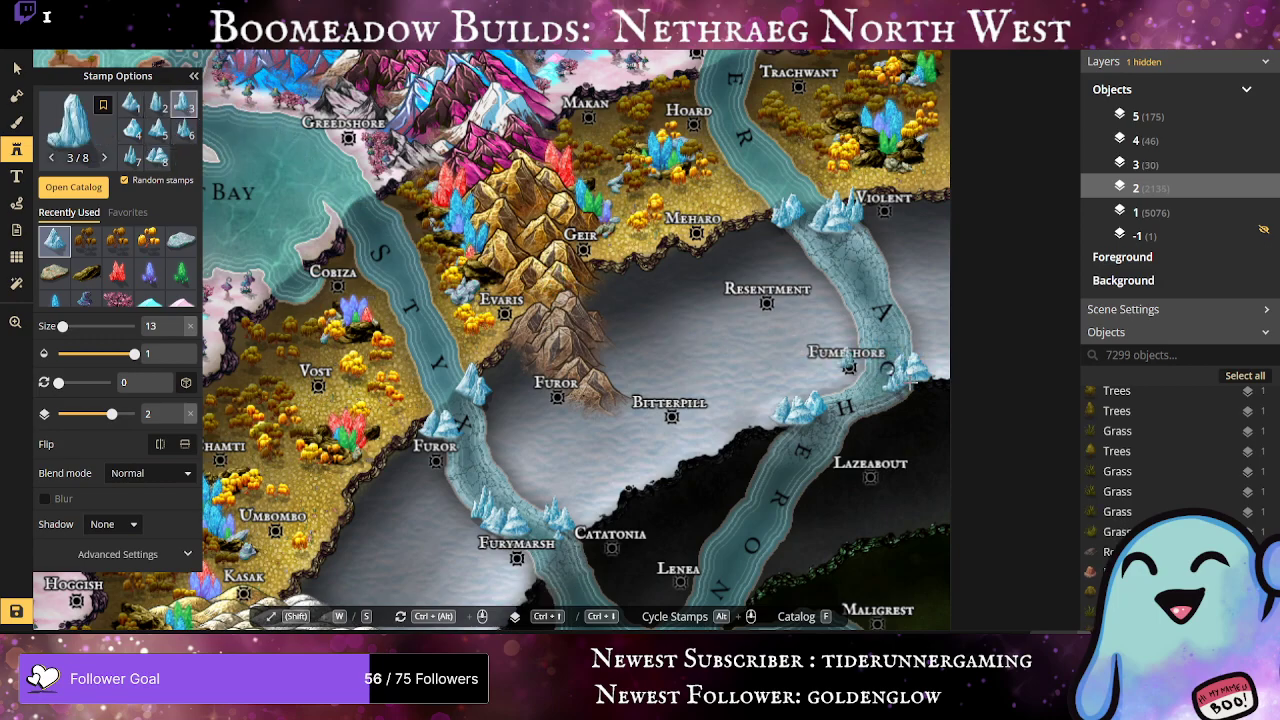
click(906, 358)
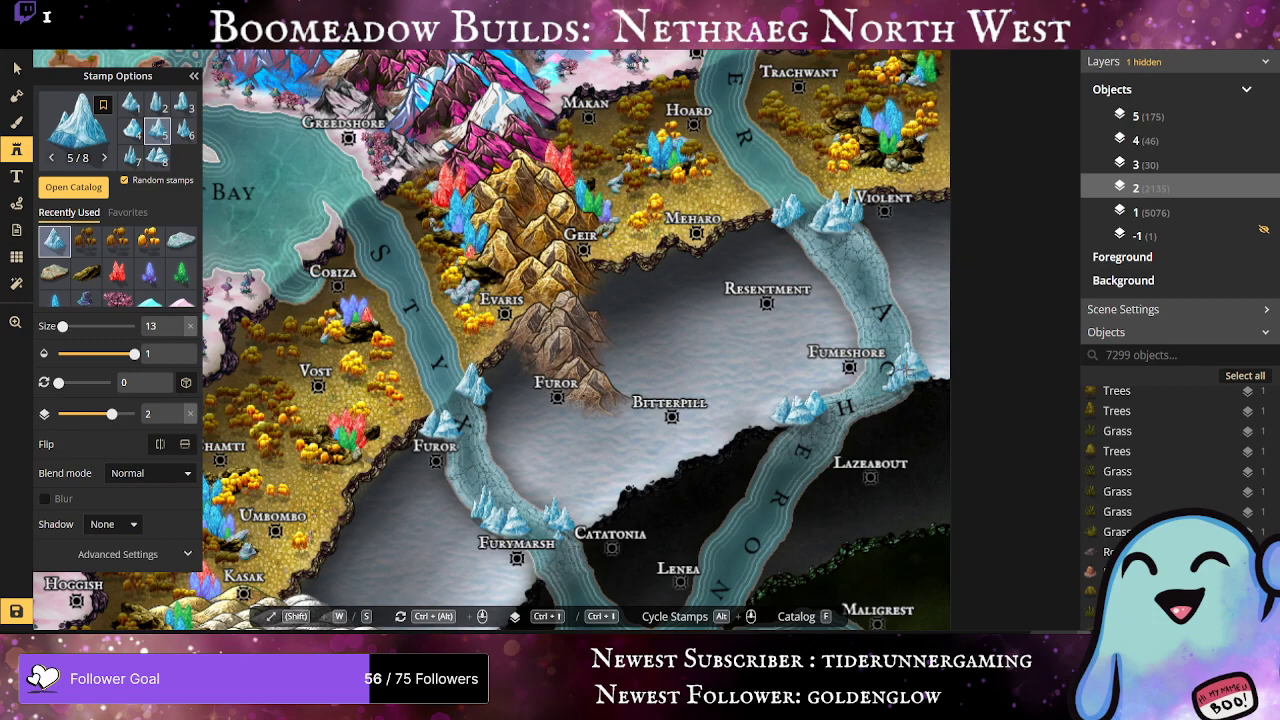
click(822, 393)
click(827, 400)
click(832, 395)
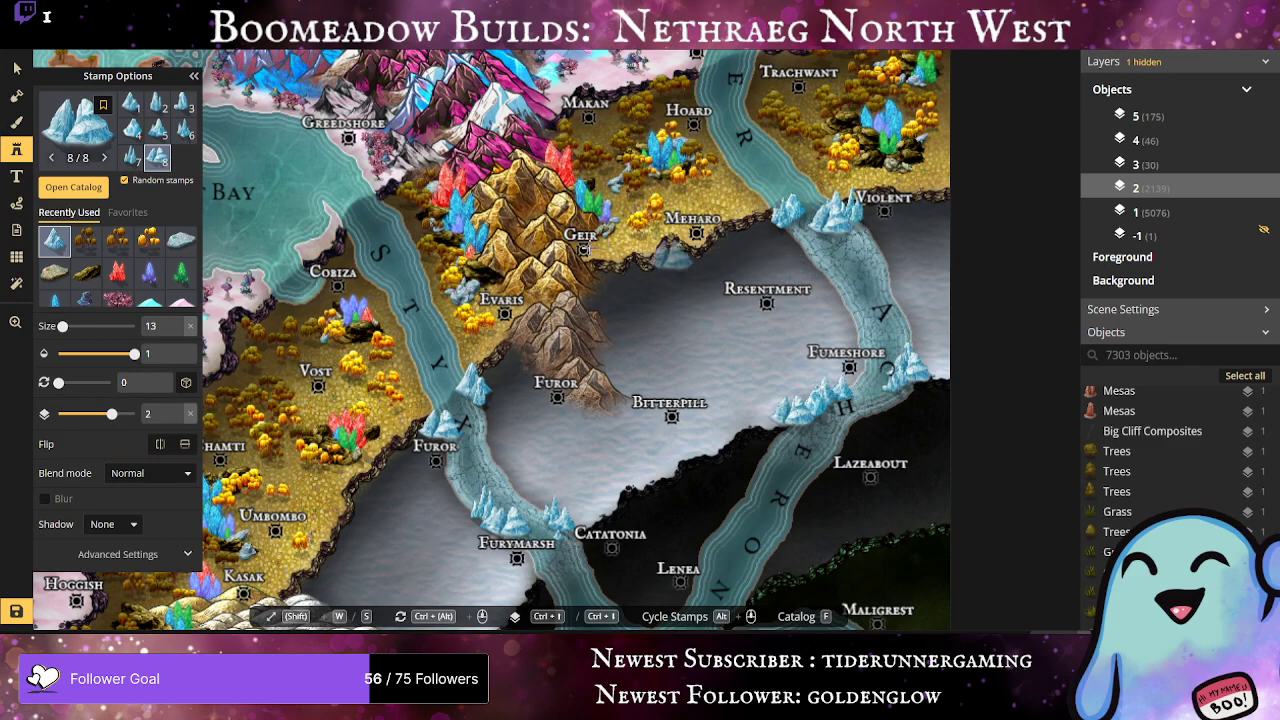
Step: Place further ice stamps along the River Acheron's western bank from Violent down towards Fumeshore, including one beneath the Violent cluster
click(131, 157)
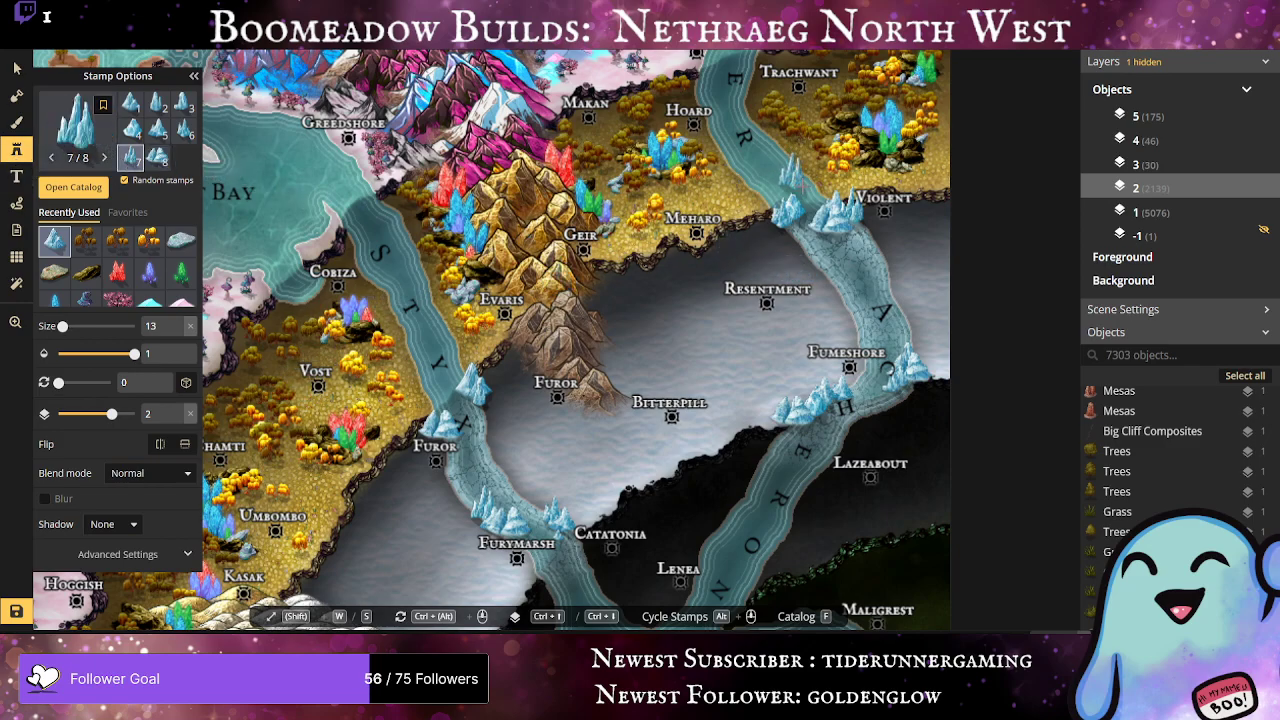
click(855, 229)
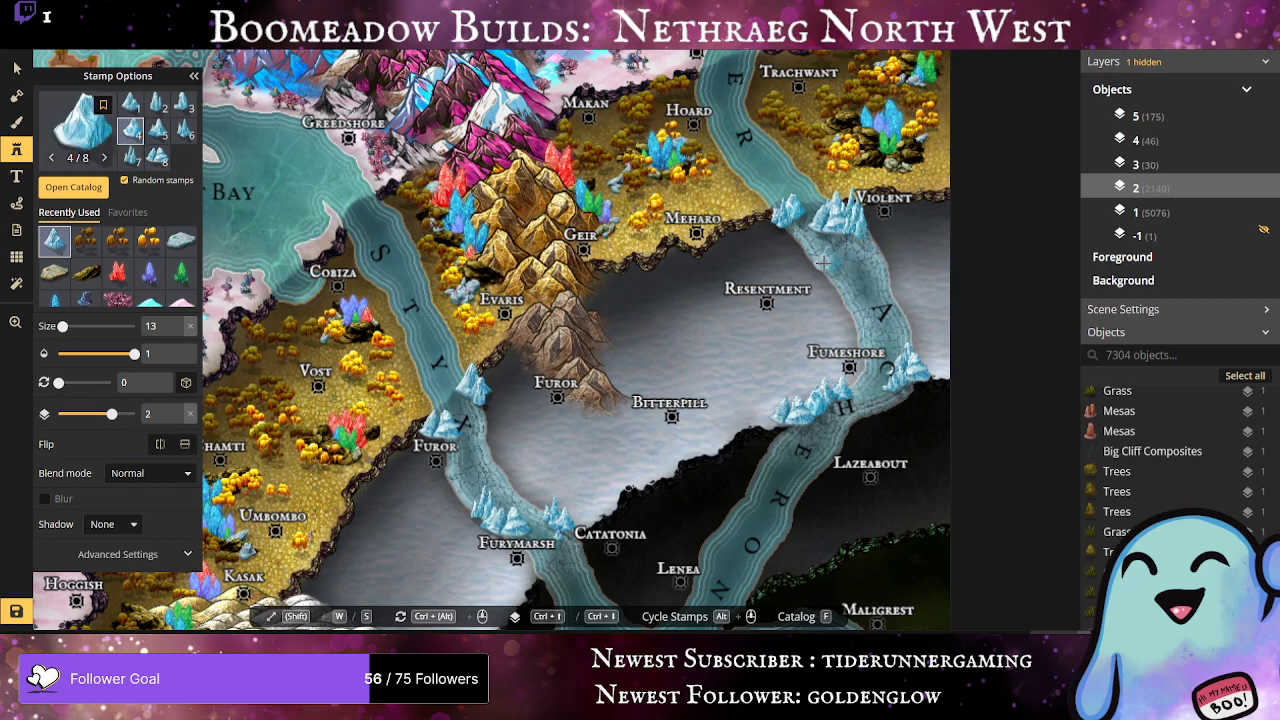
click(819, 260)
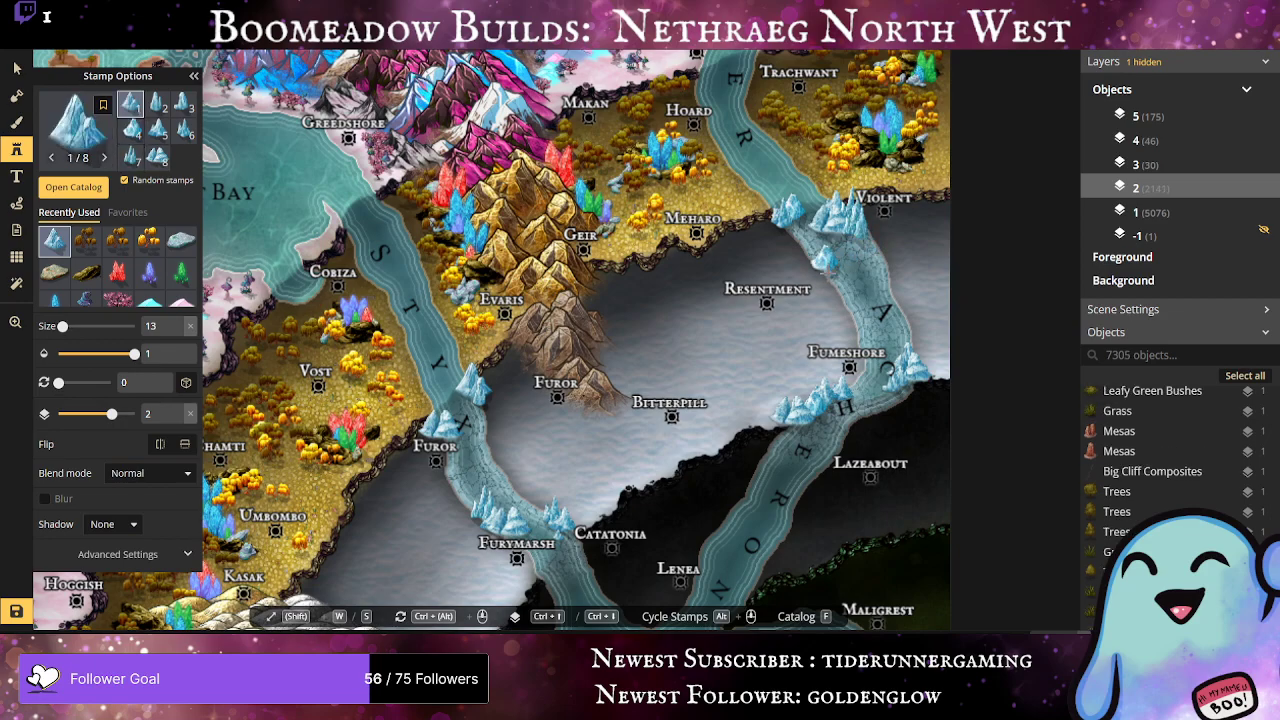
click(822, 262)
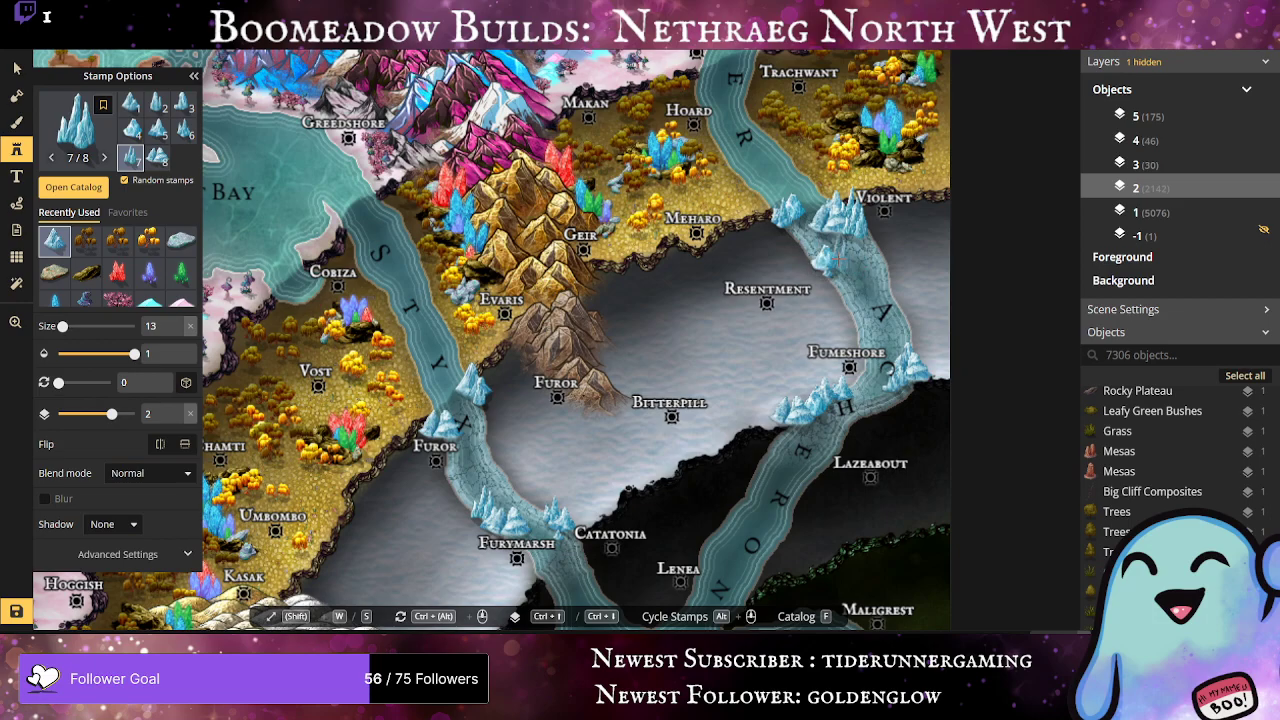
click(852, 270)
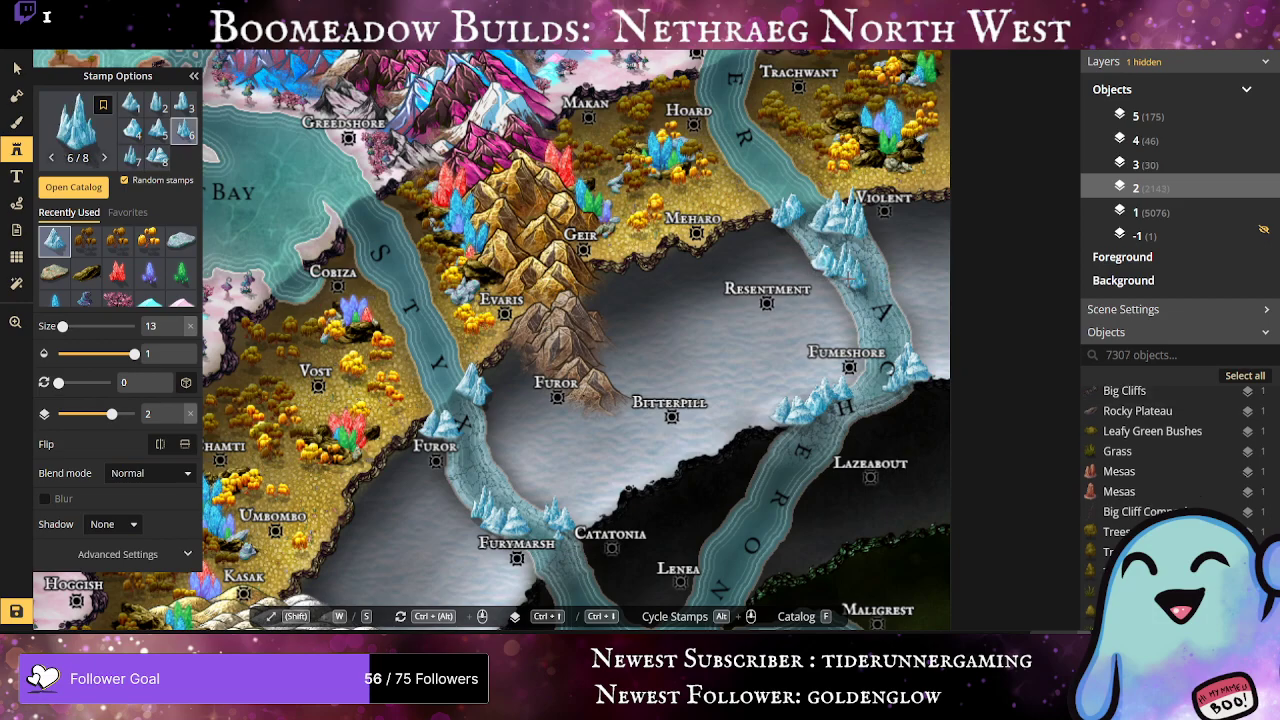
click(850, 275)
click(853, 286)
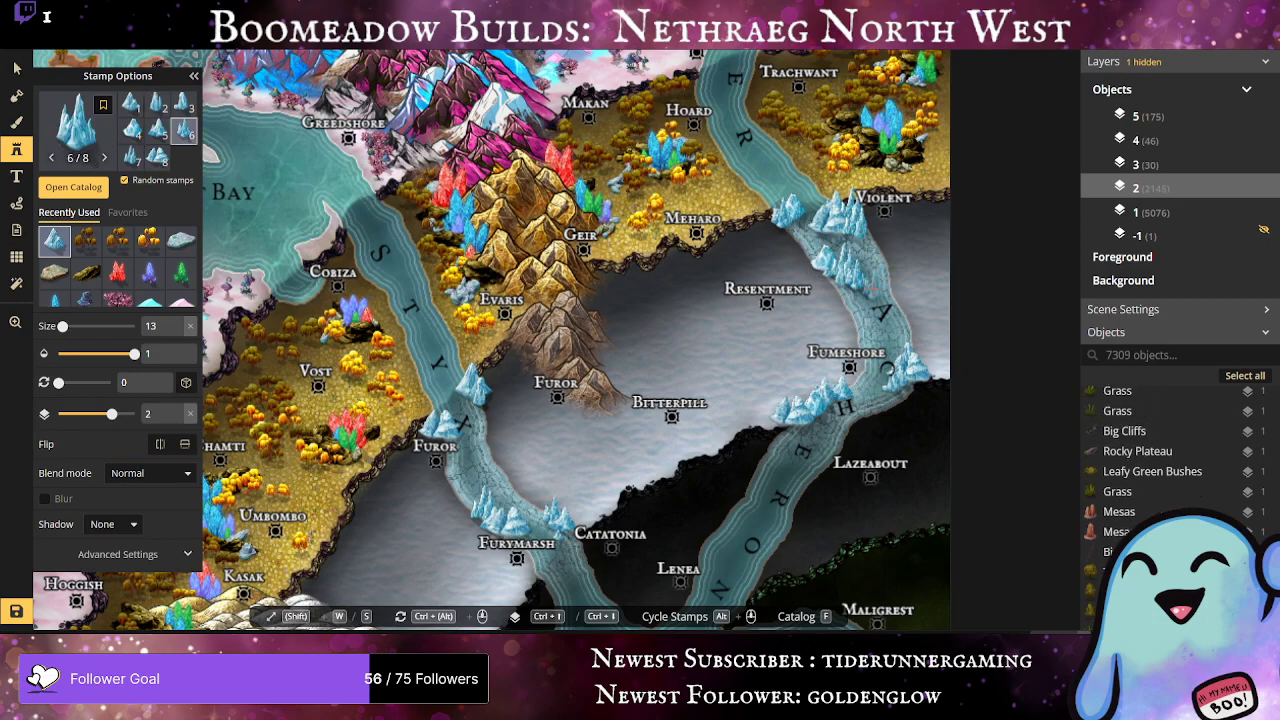
click(871, 292)
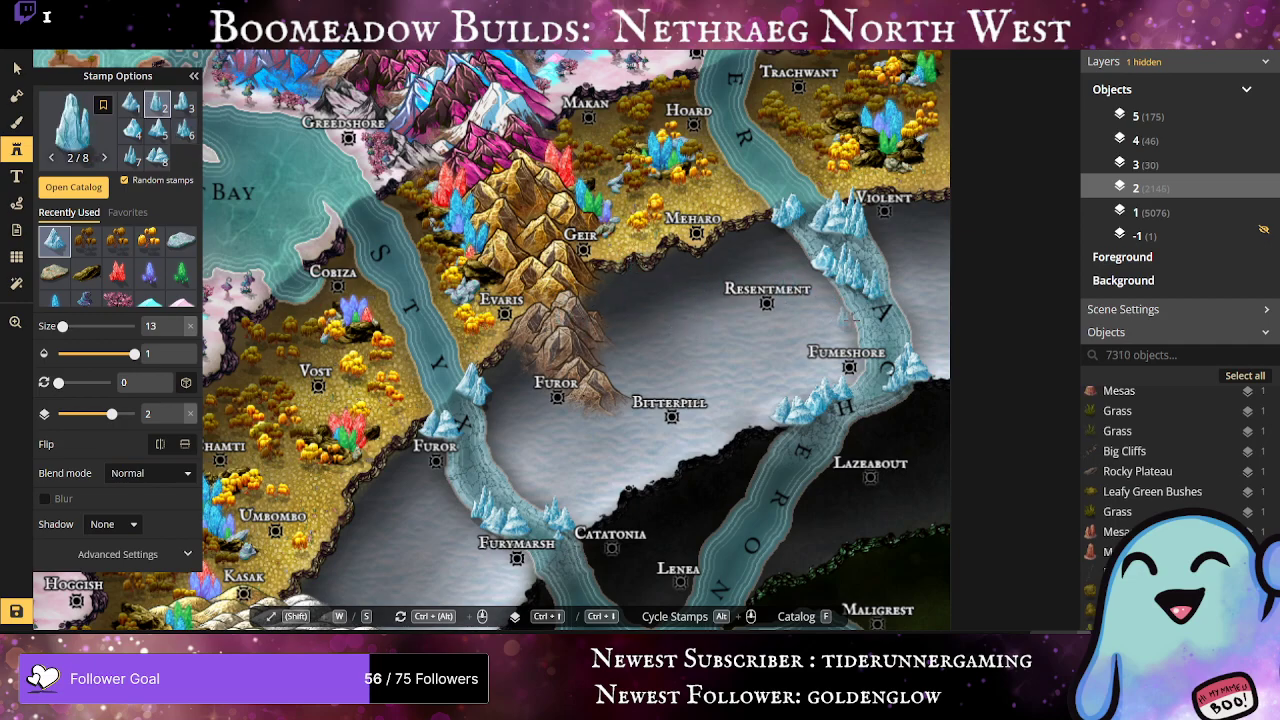
click(868, 320)
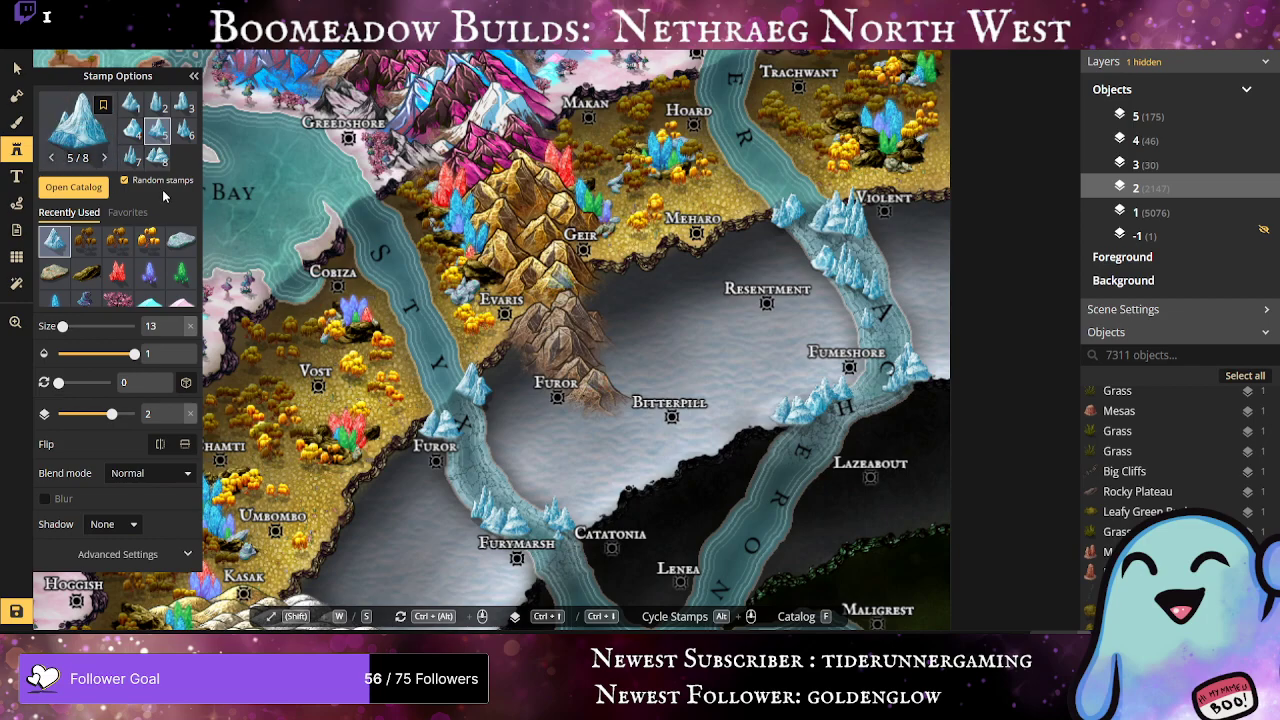
Step: Choose the waterfall stamp from the Fantasy Regional HD Nature (HD) group and select its variant 8
click(78, 138)
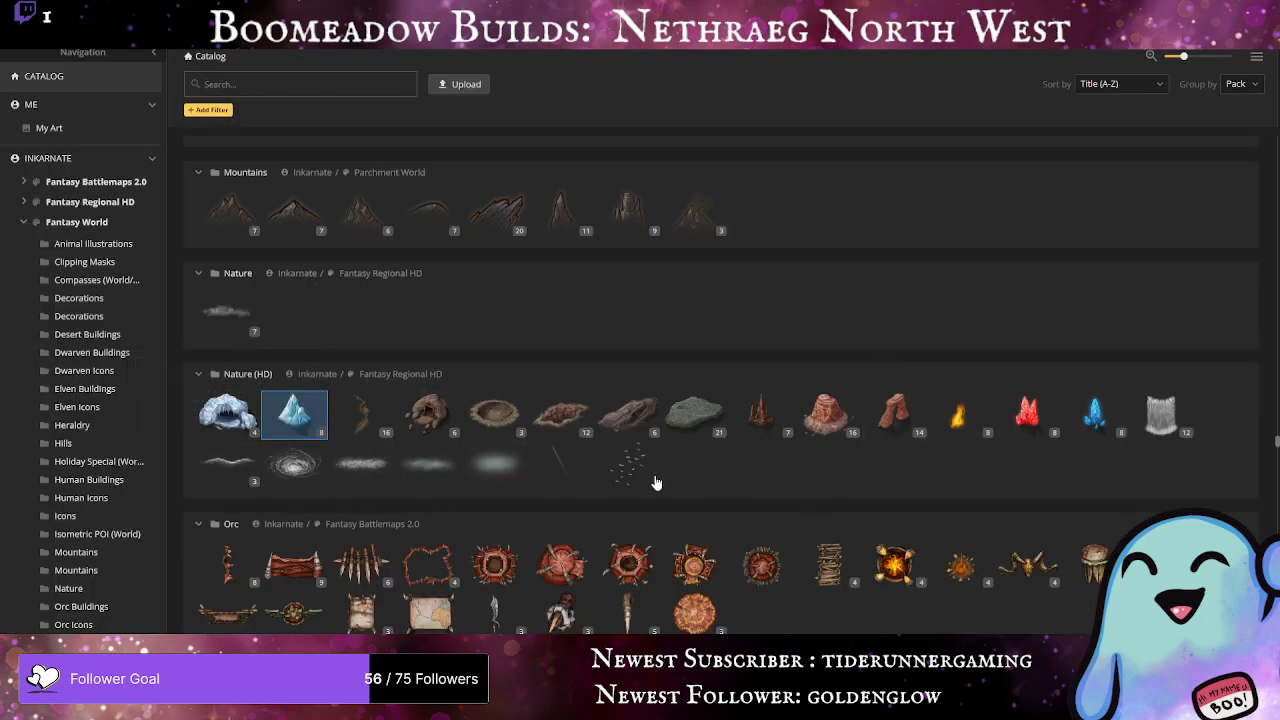
click(1183, 435)
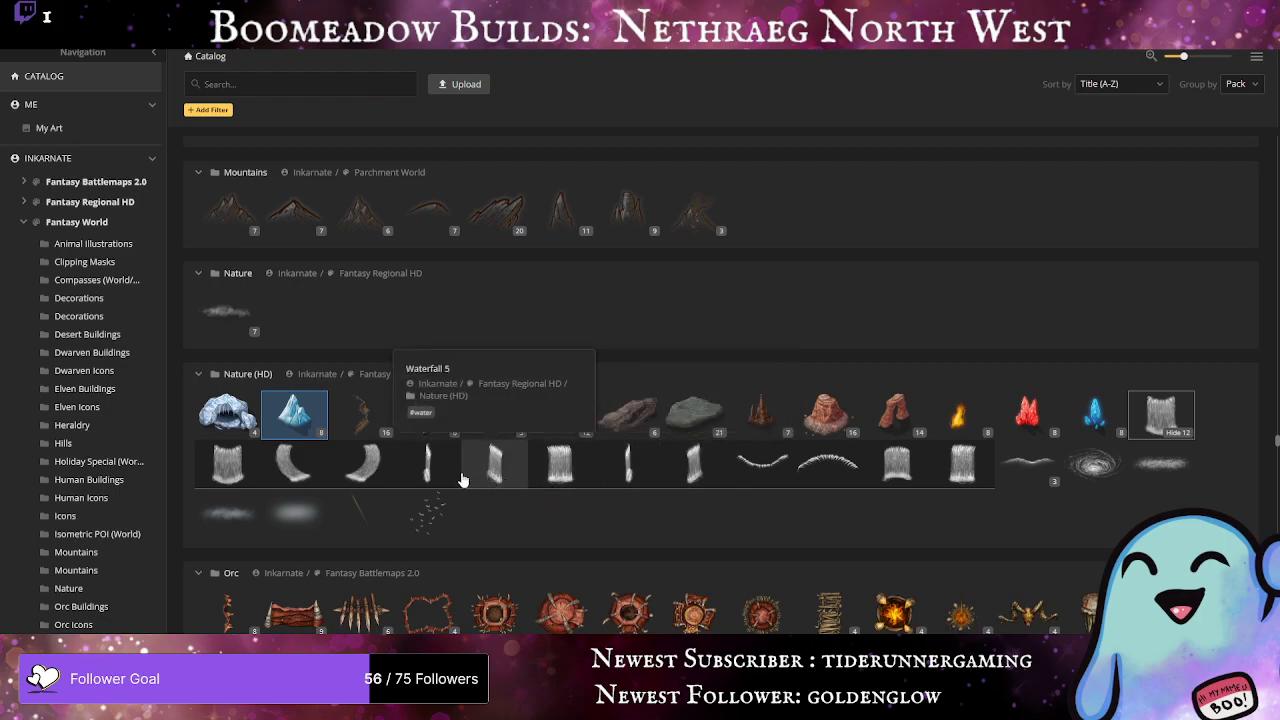
click(228, 465)
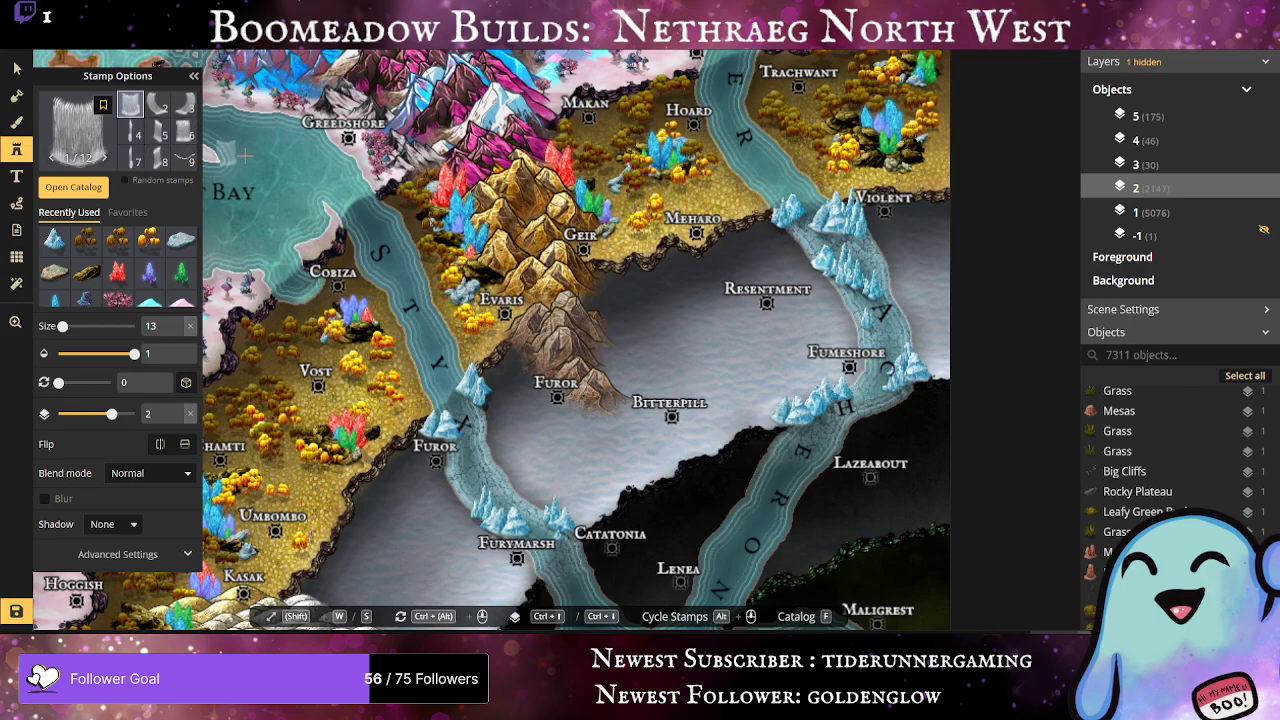
click(164, 160)
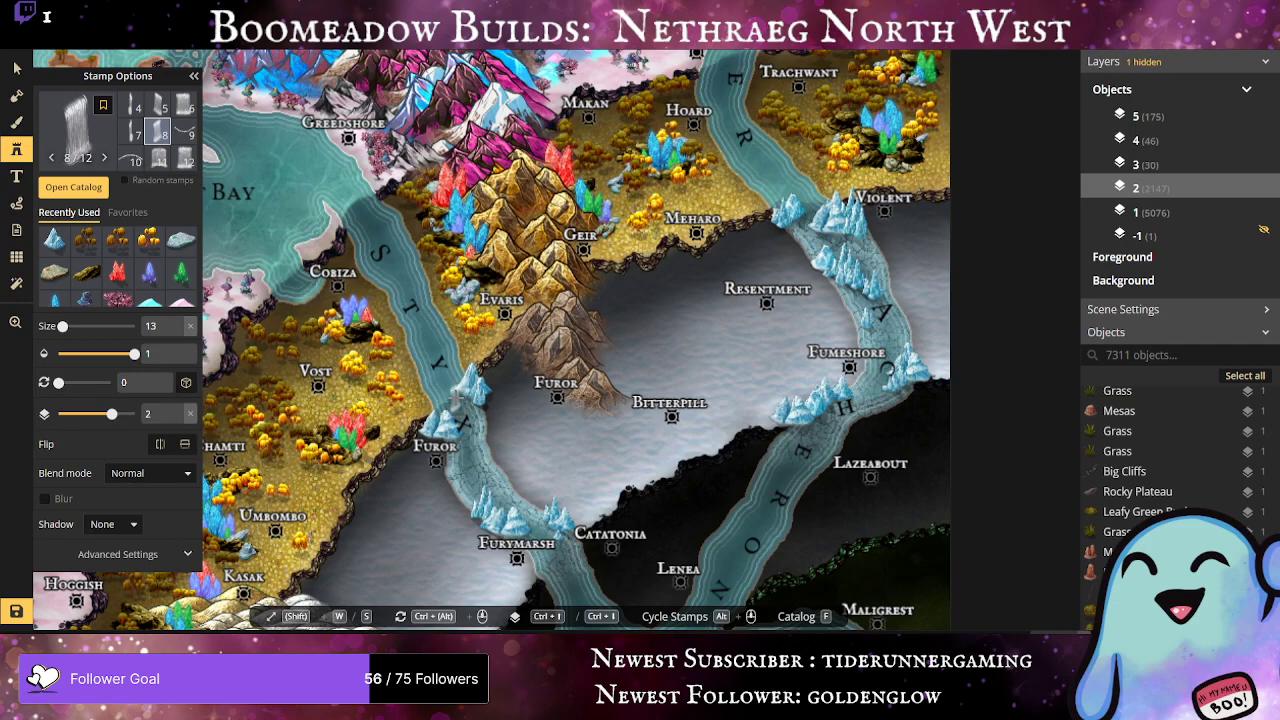
Step: Place a variant 8 waterfall stamp across the River Styx beside the ice at Furor and rotate it to 355
click(455, 400)
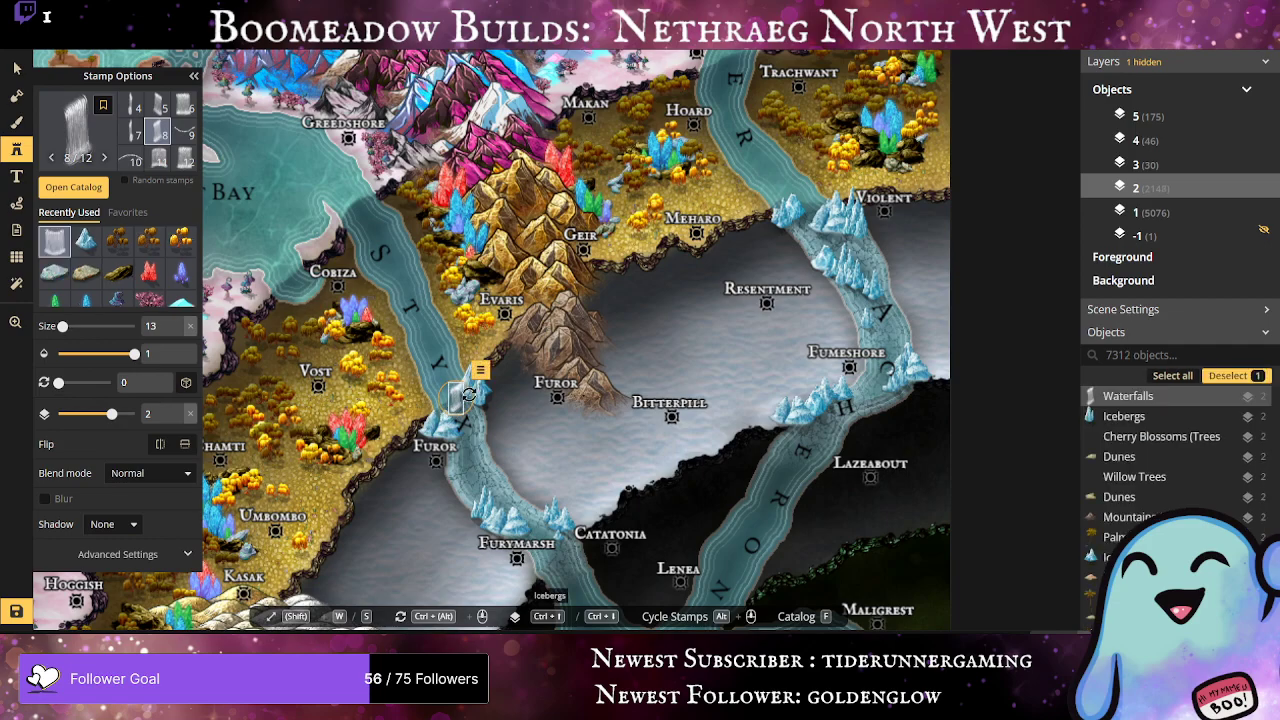
drag(464, 383, 463, 383)
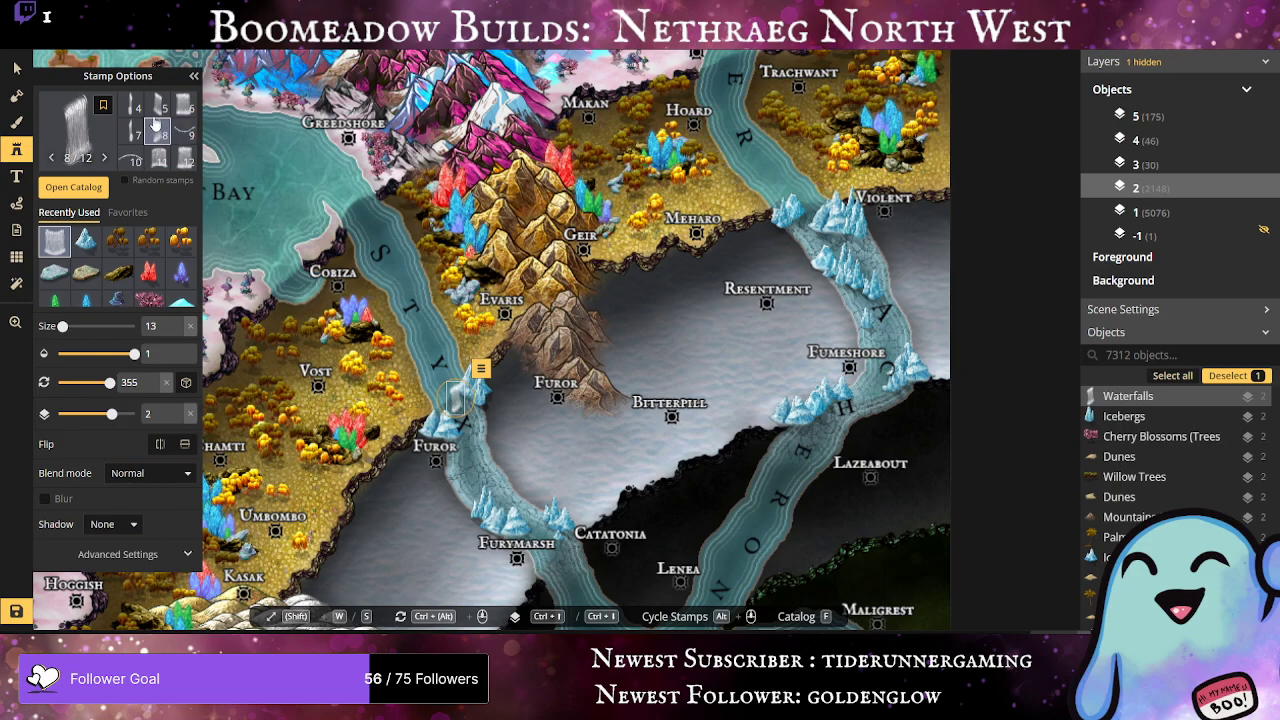
scroll(157, 145, up, 1)
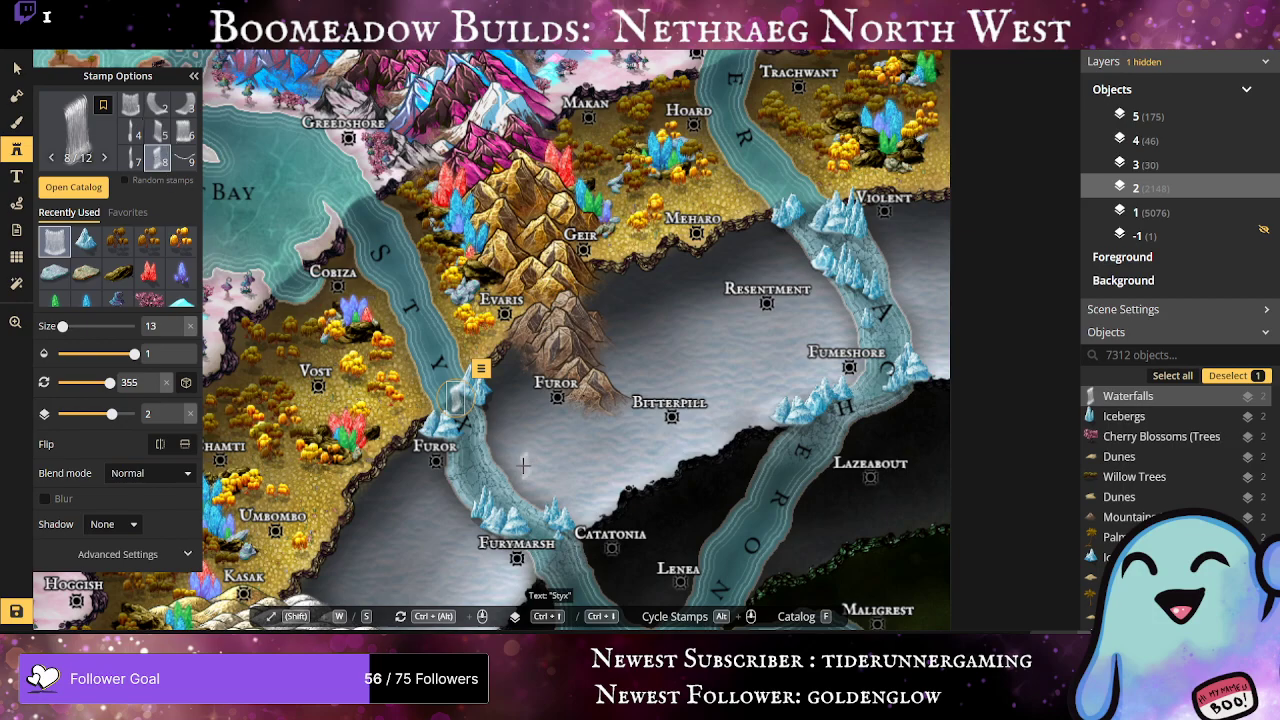
Step: Place several more variant 8 waterfall stamps across the Styx at Furor, filling the gap between the two ice clusters
click(416, 405)
drag(416, 405, 450, 406)
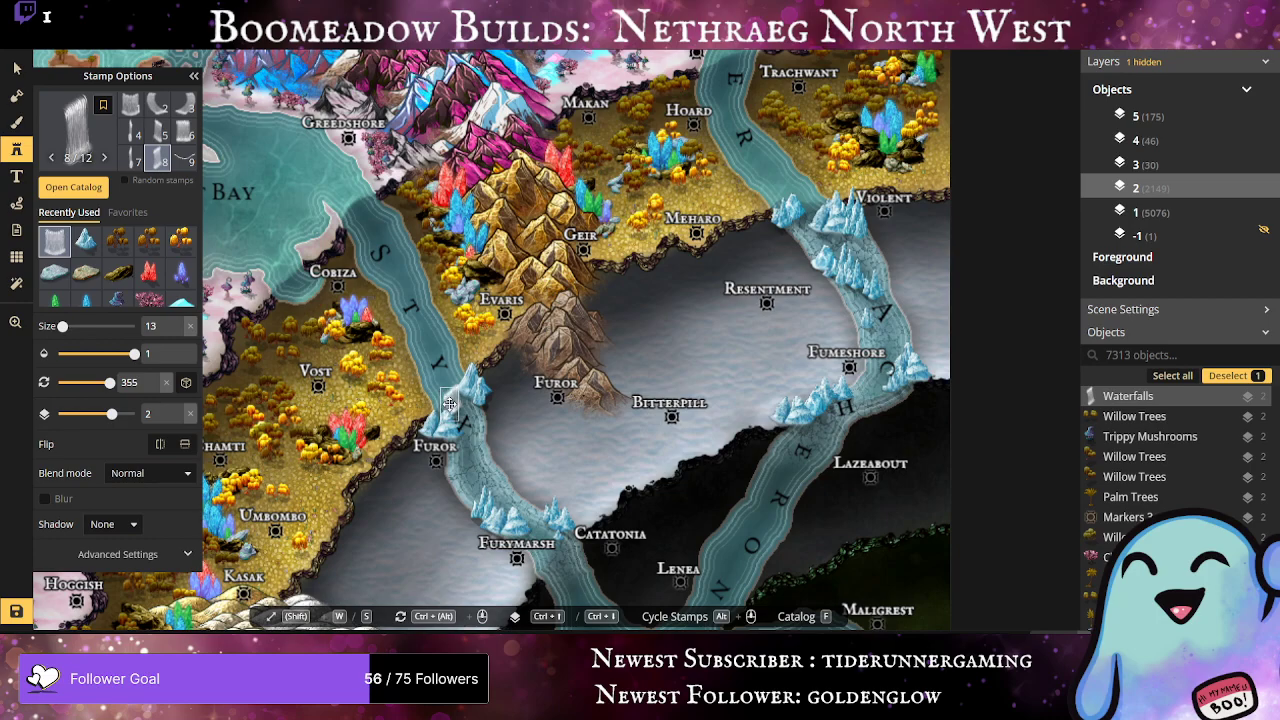
drag(450, 404, 449, 403)
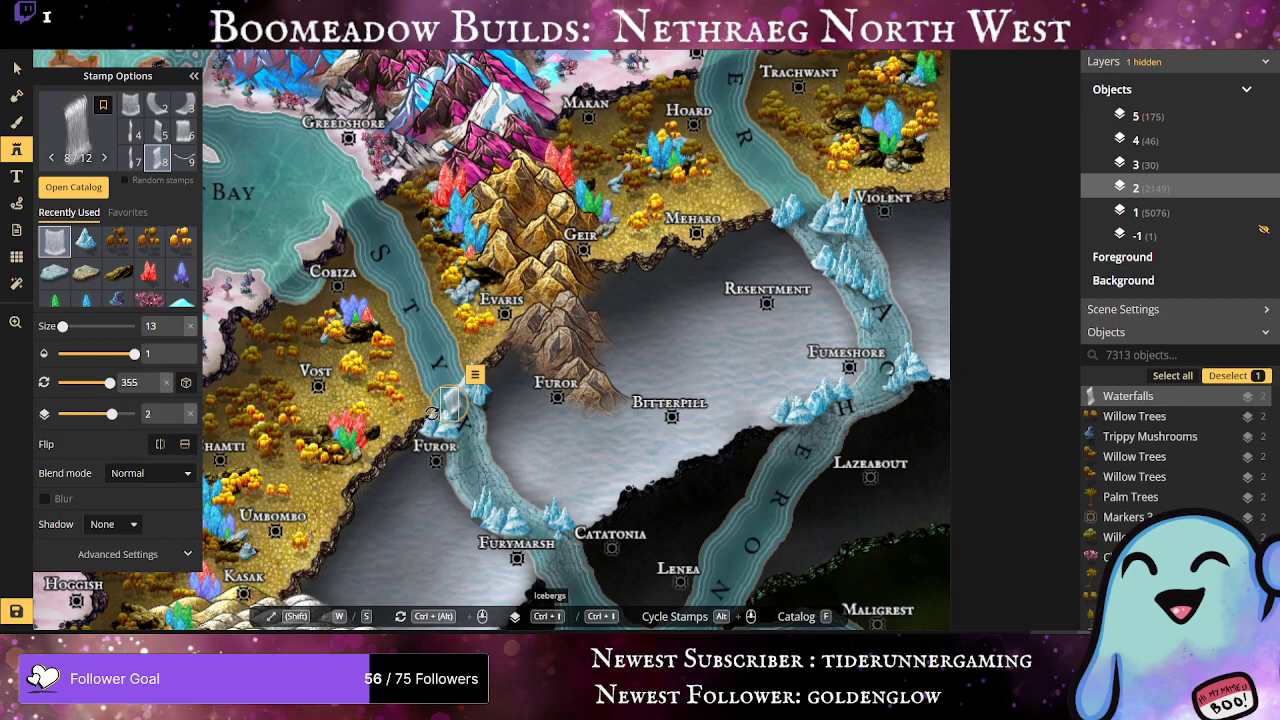
click(434, 410)
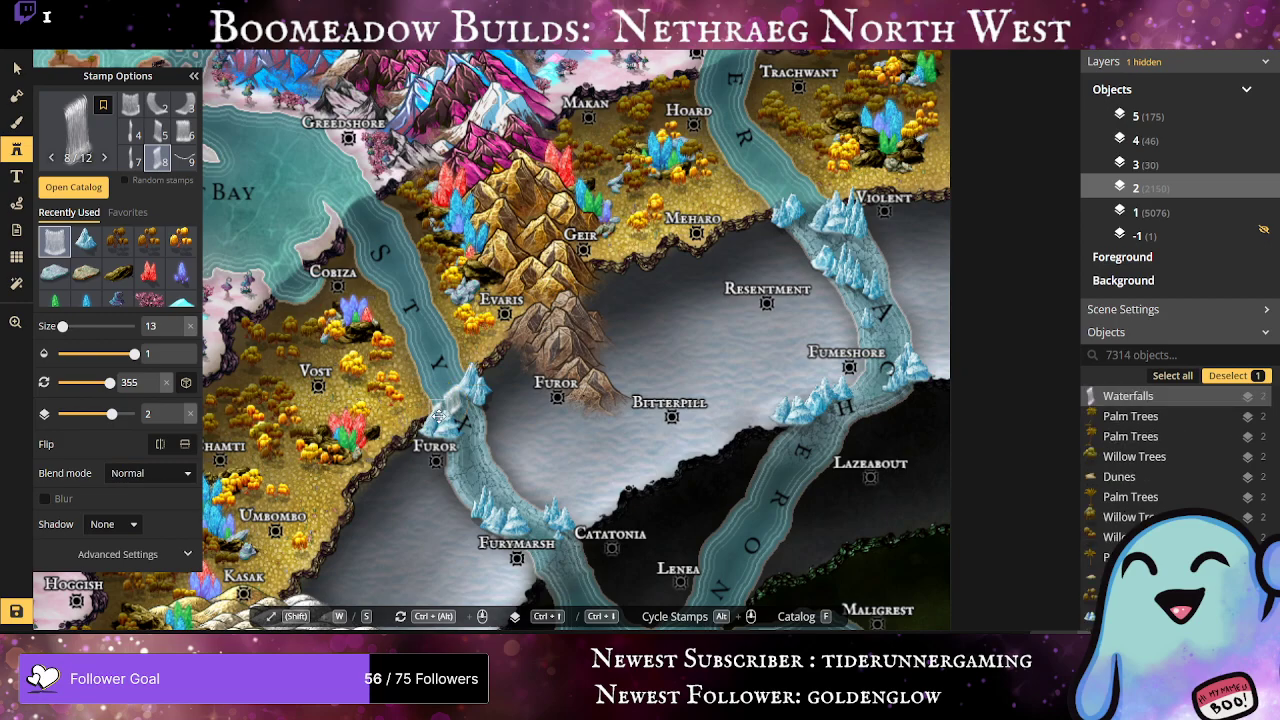
click(438, 414)
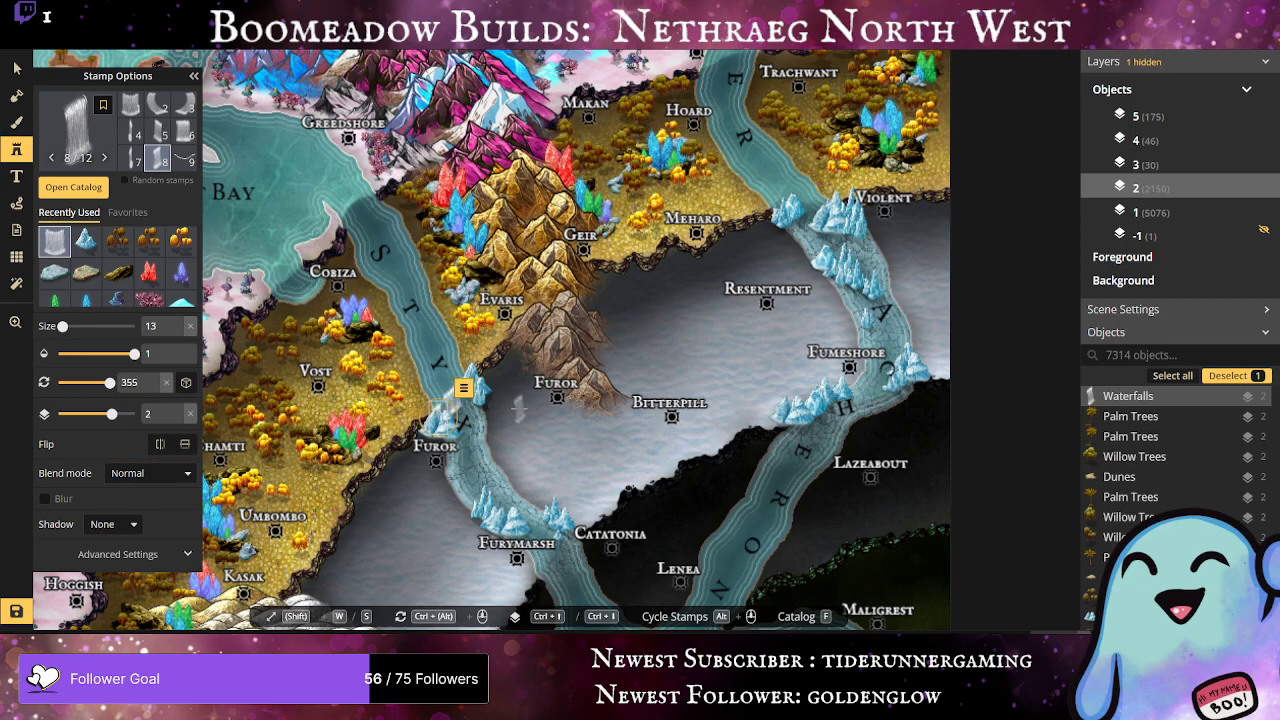
click(518, 408)
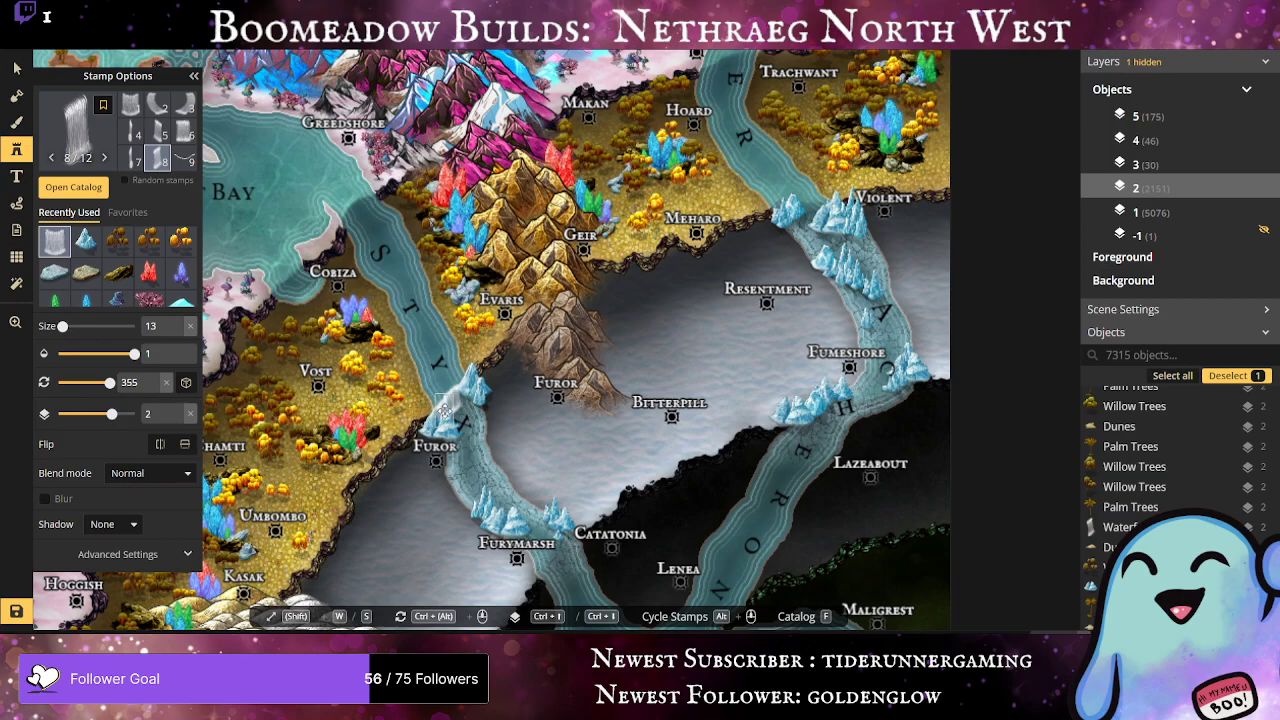
click(445, 408)
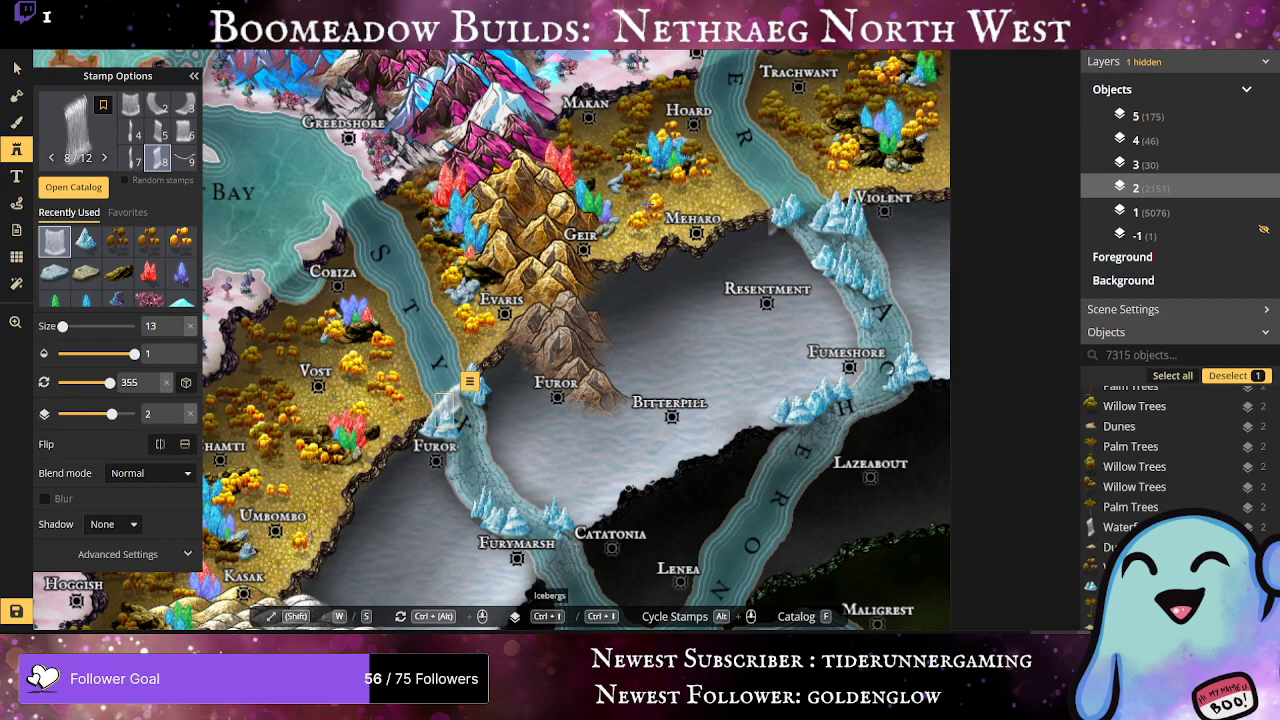
scroll(772, 222, up, 3)
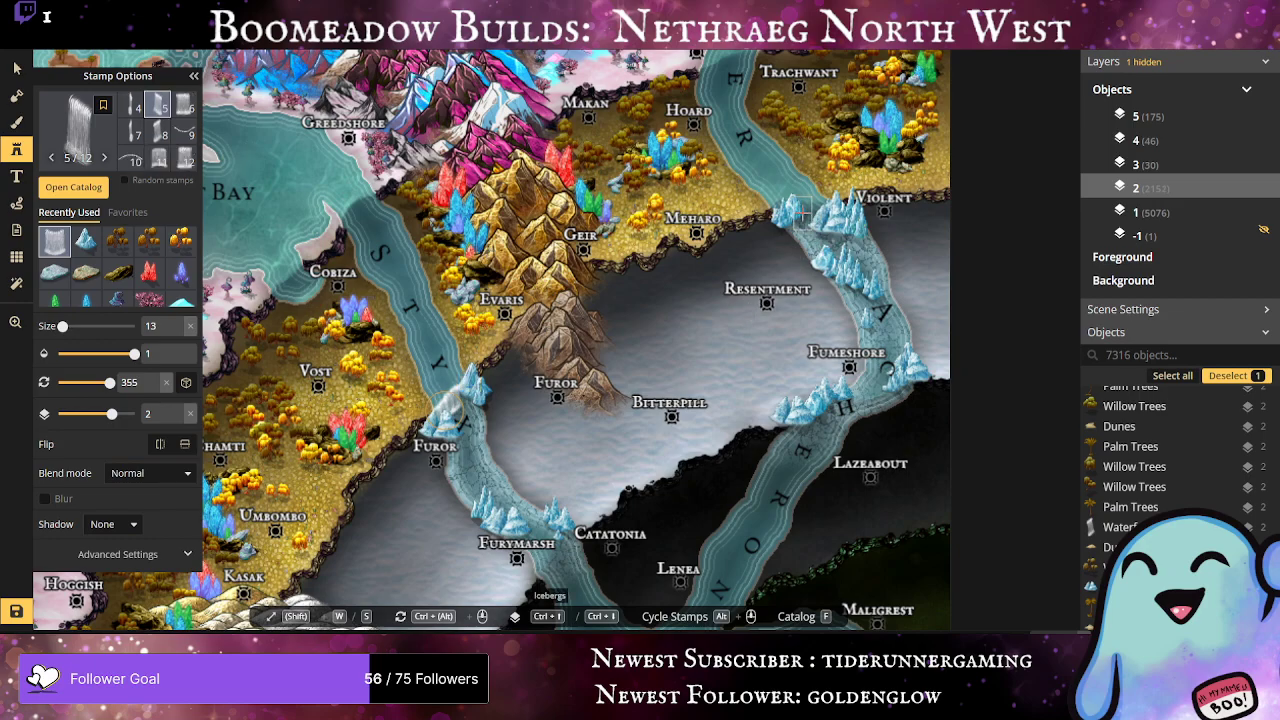
click(806, 212)
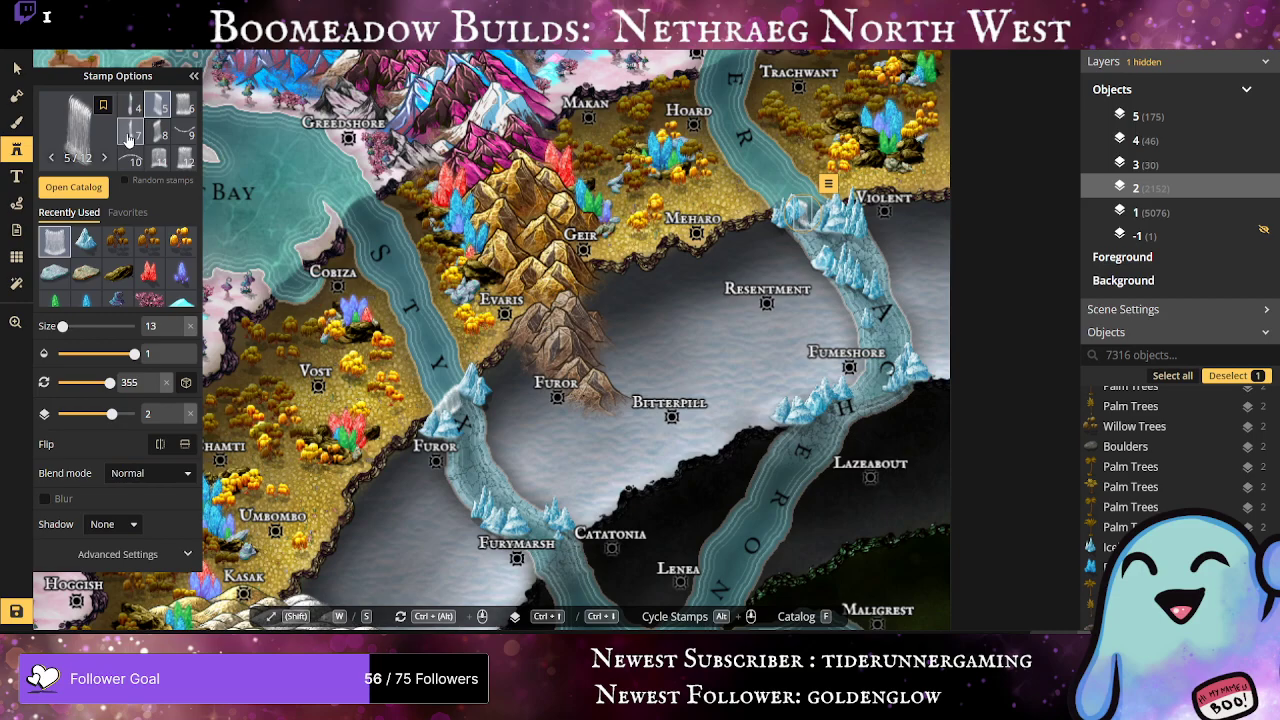
key(Delete)
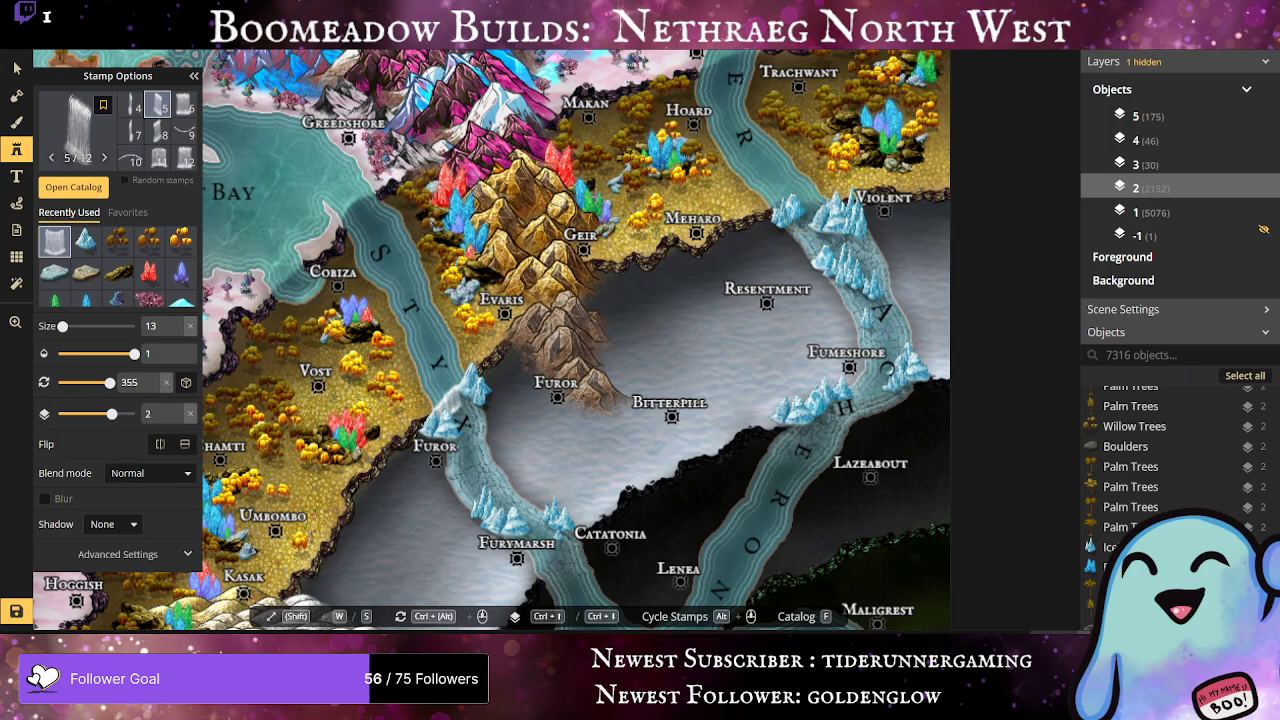
Step: Place waterfall stamps of variants 1 and 6 side by side across the River Acheron, between the ice clusters near Violent
click(135, 134)
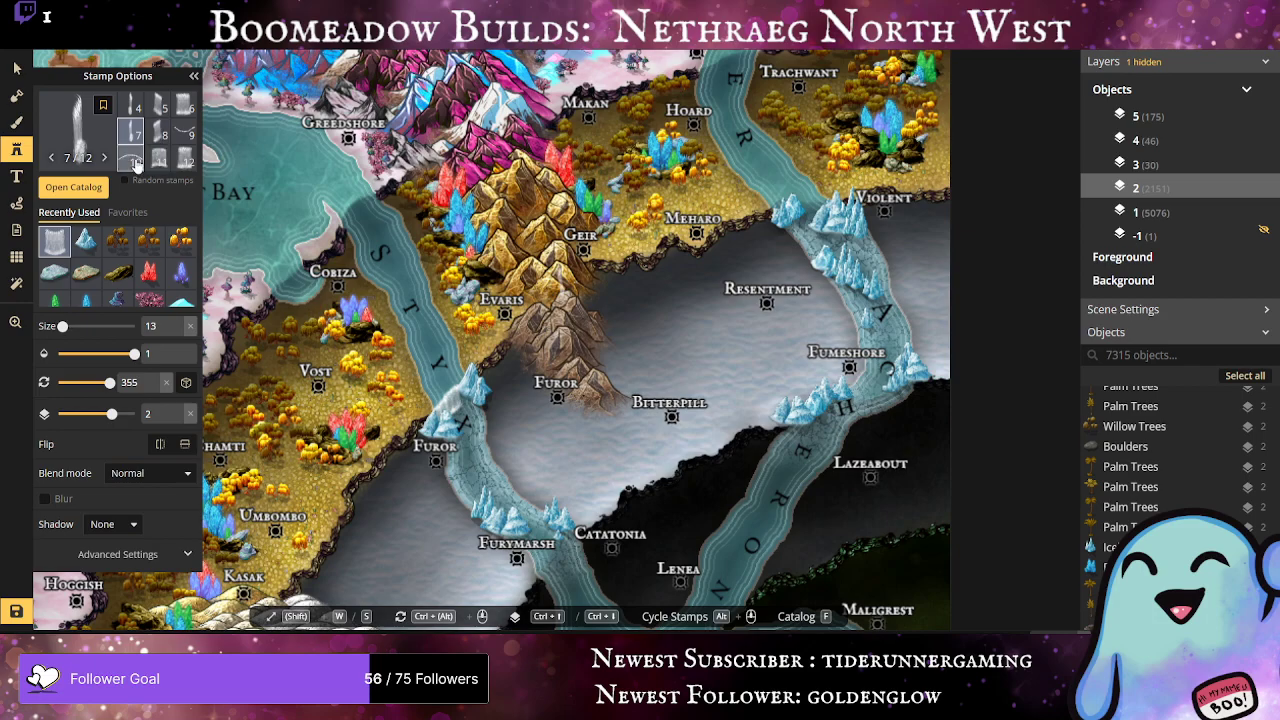
click(136, 160)
scroll(163, 138, up, 1)
click(129, 108)
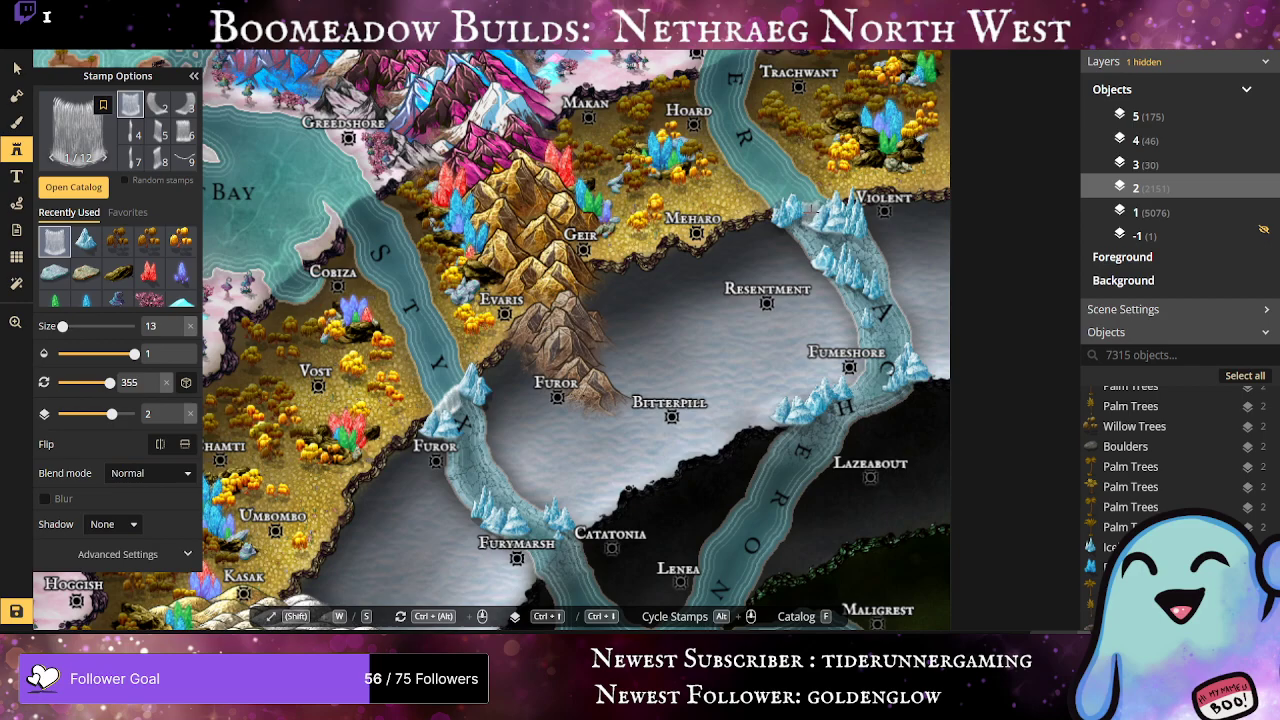
click(812, 211)
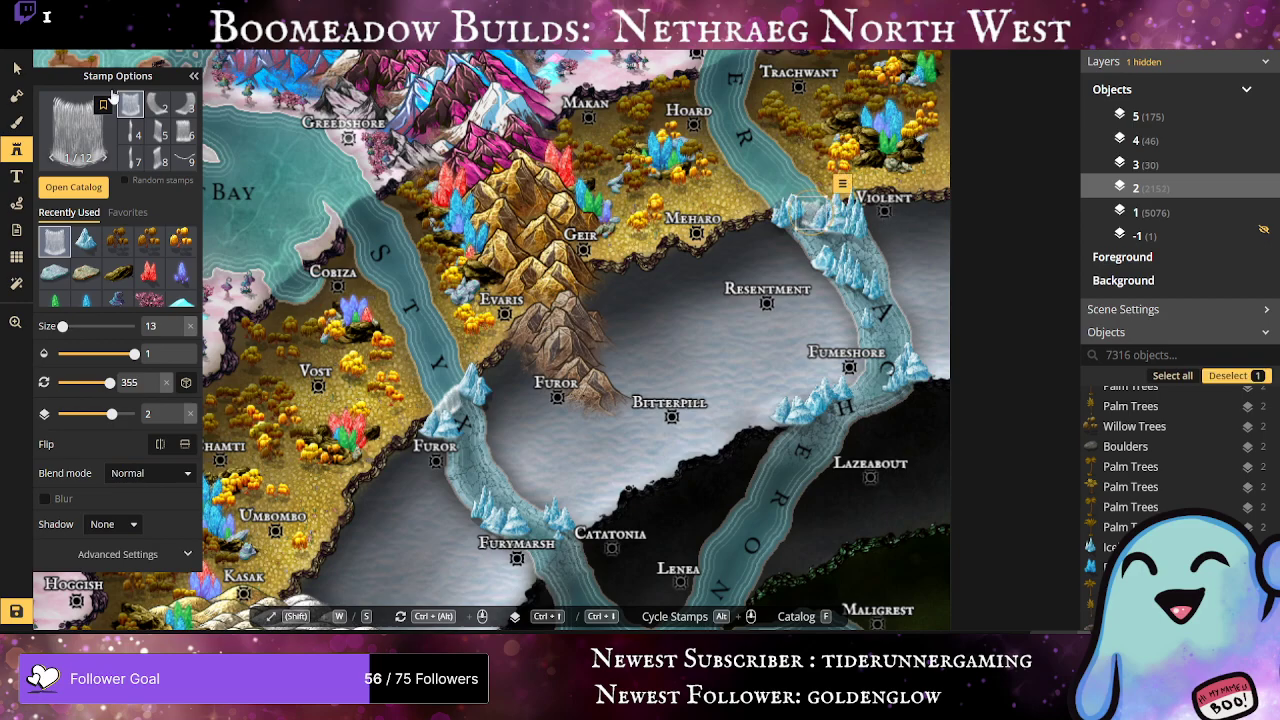
click(185, 136)
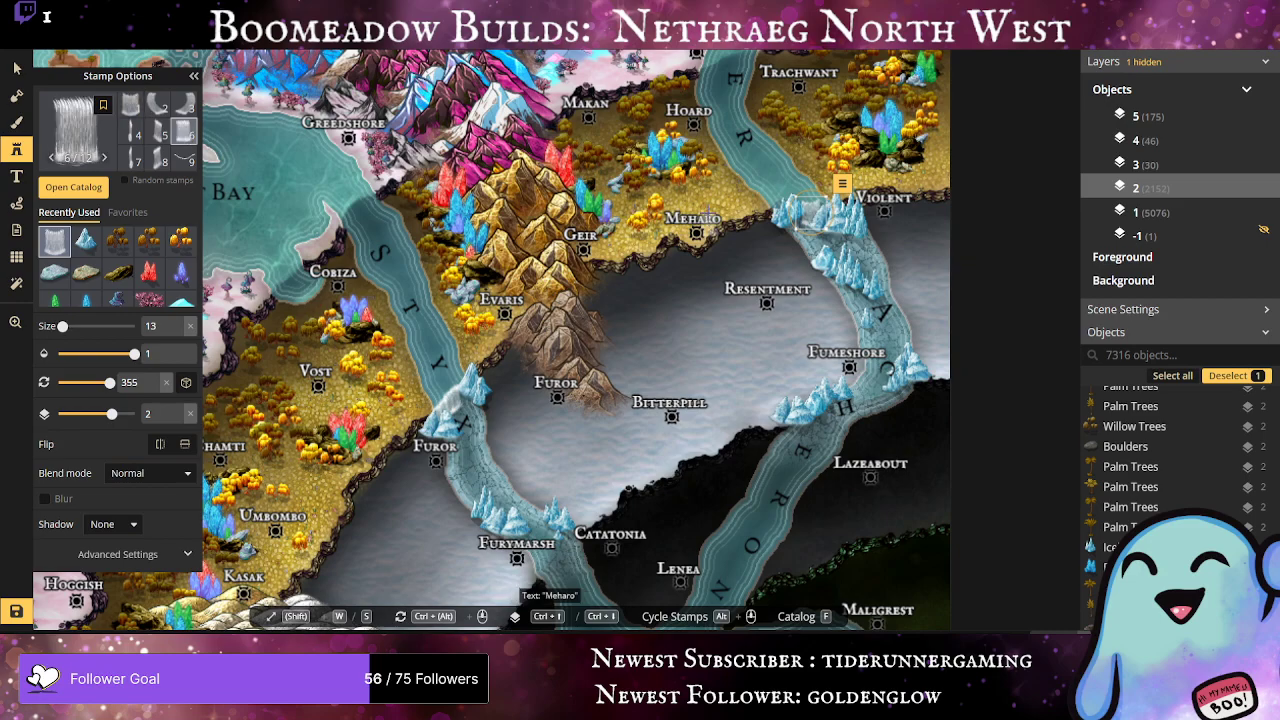
click(826, 212)
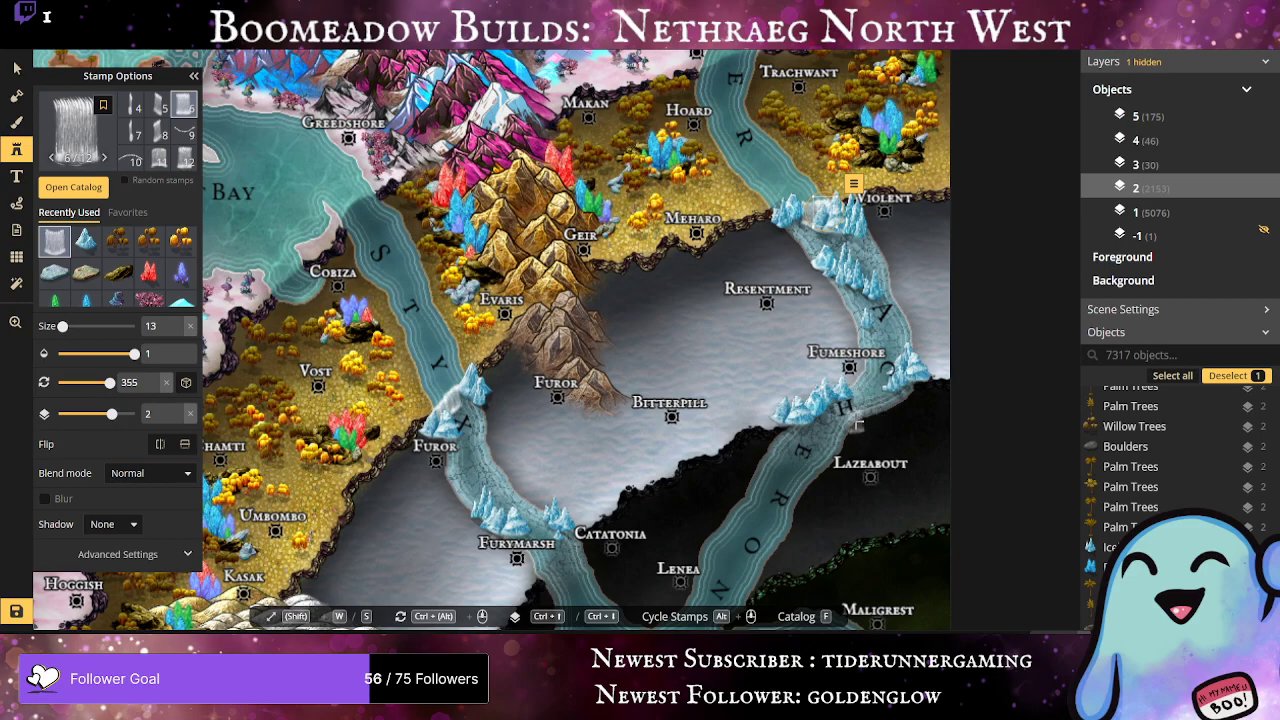
Step: Try a variant 4 waterfall on the Styx at Furor, reduce it to size 11, and replace it with a variant 7 stamp
scroll(572, 462, down, 4)
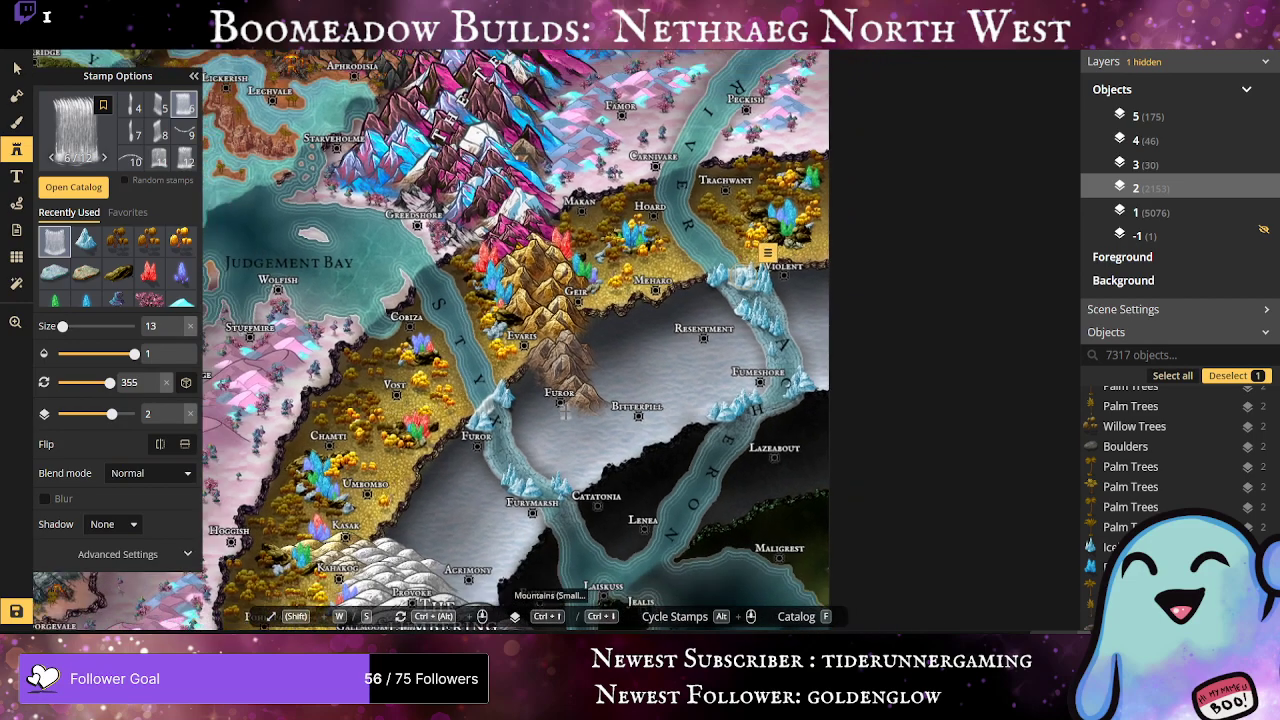
scroll(490, 440, up, 1)
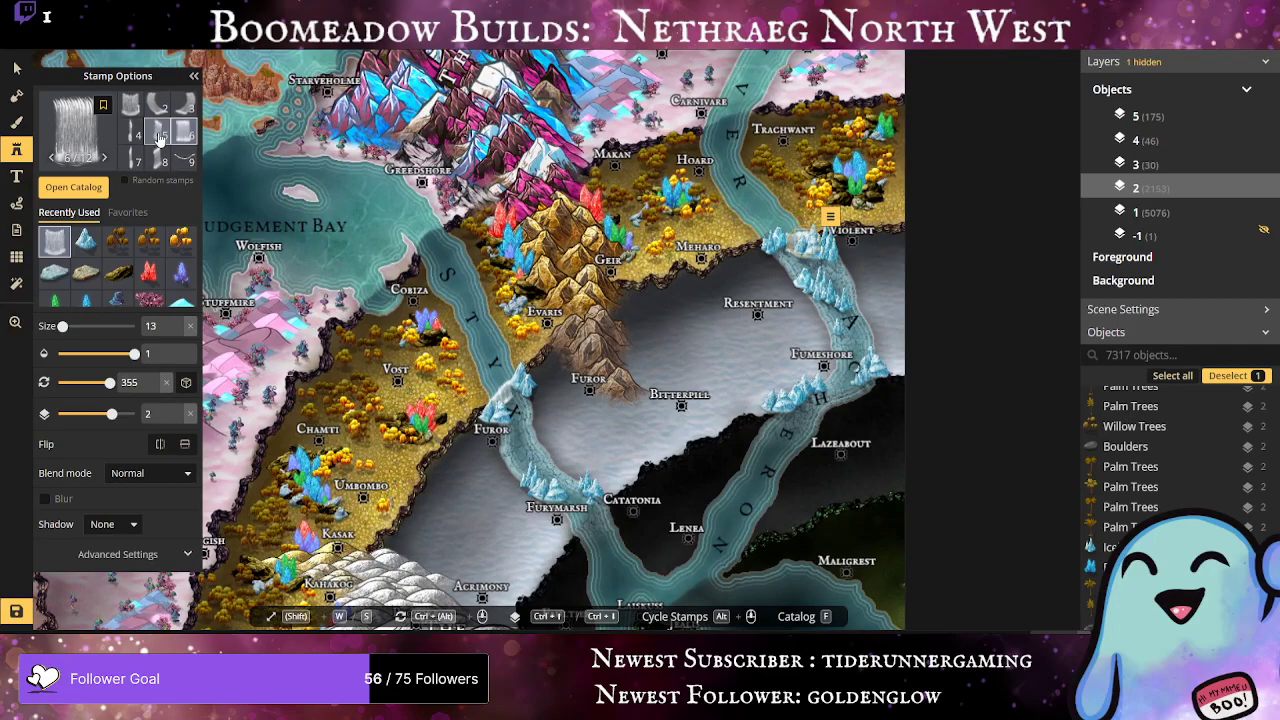
click(131, 131)
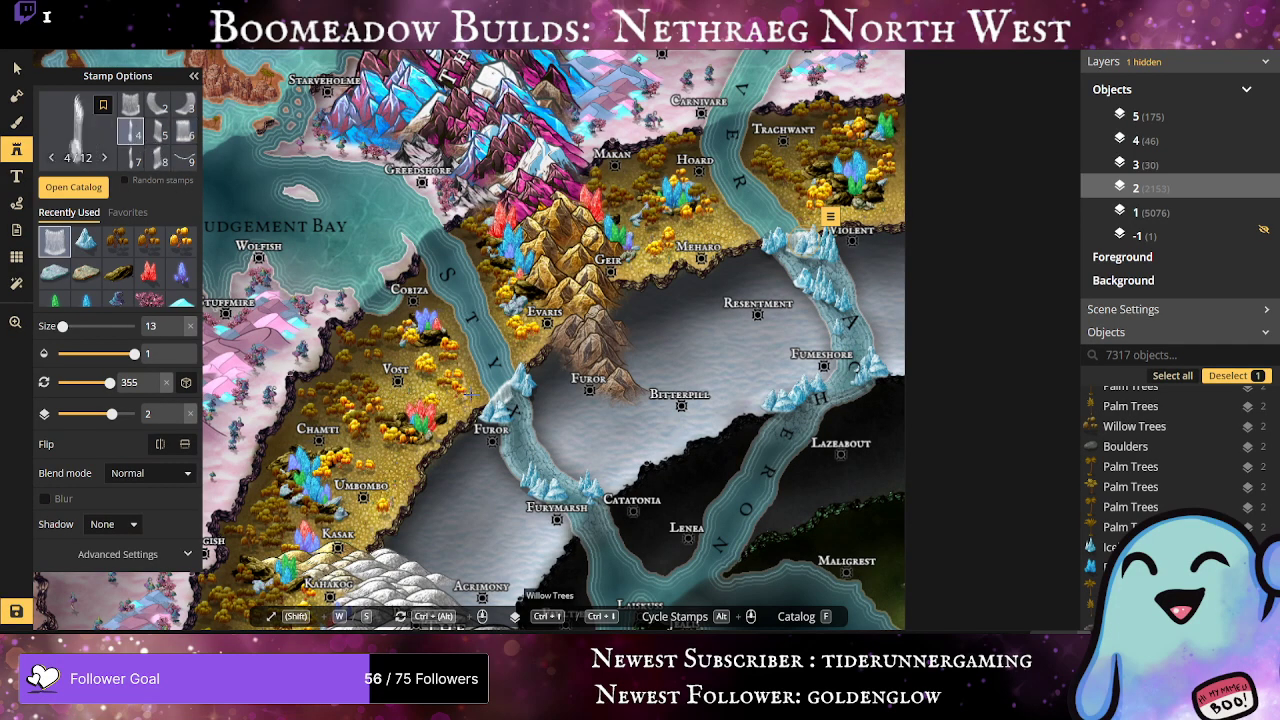
scroll(470, 395, up, 2)
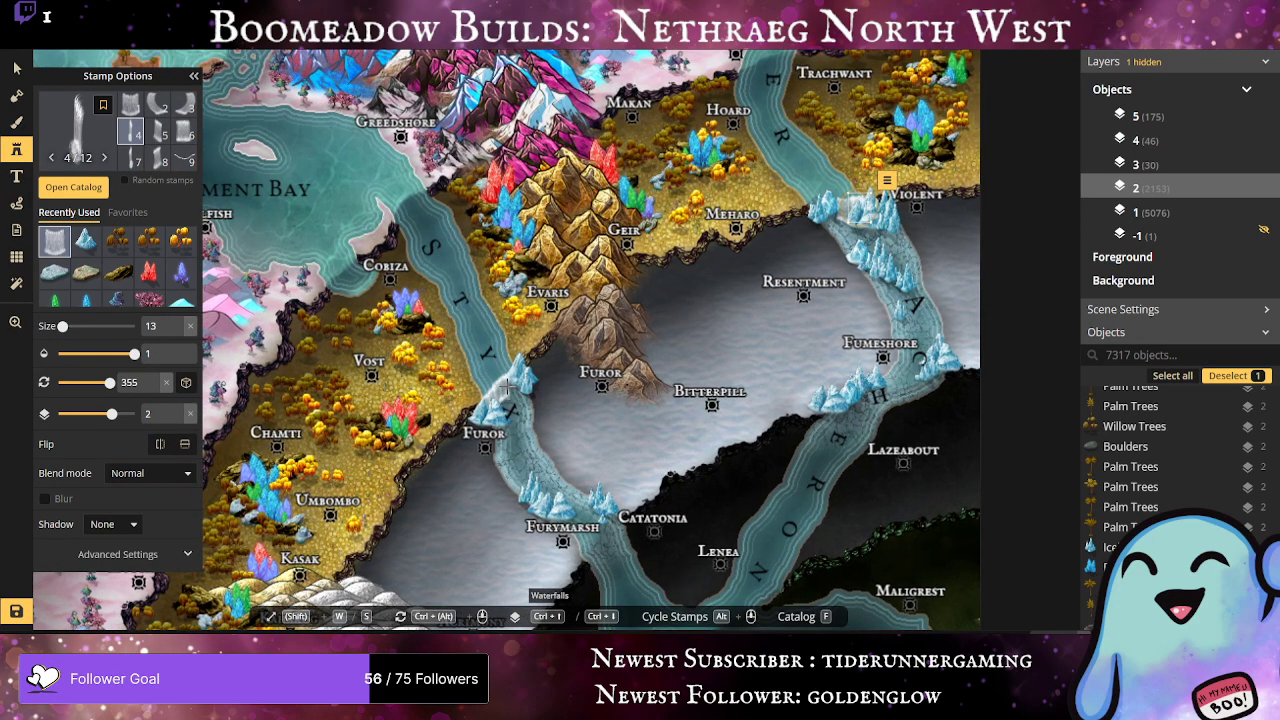
click(507, 389)
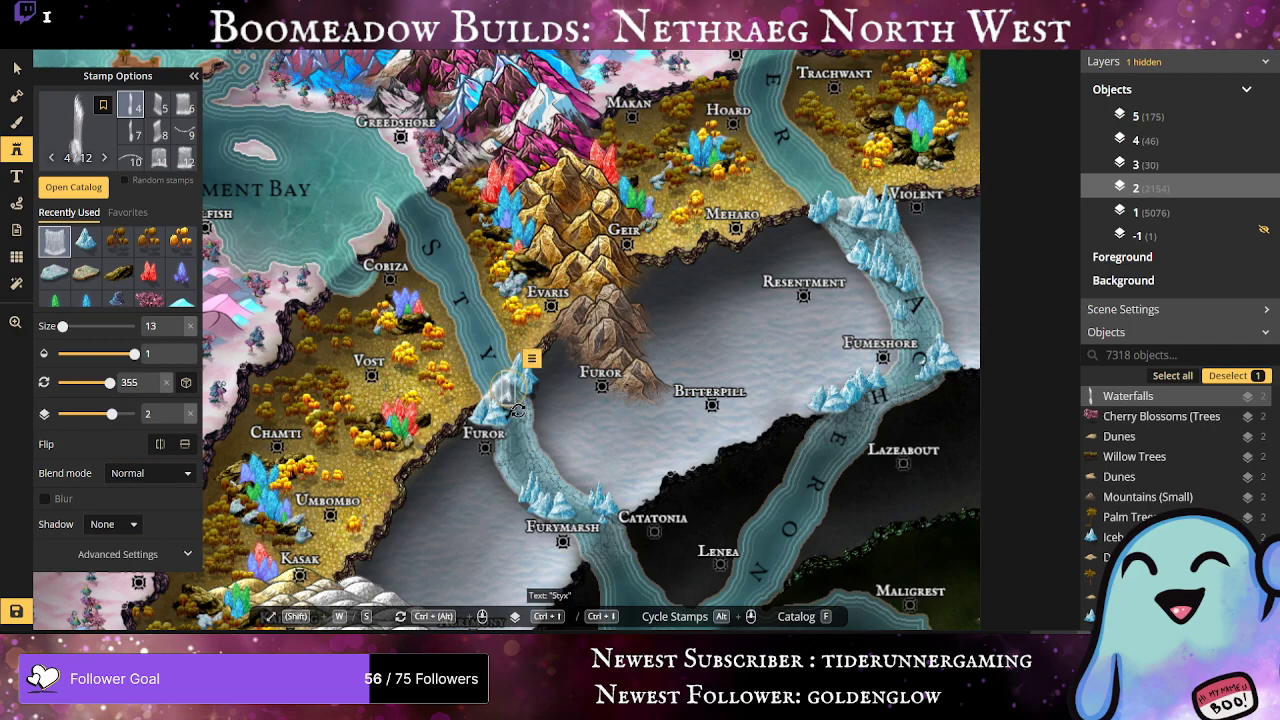
scroll(512, 405, up, 4)
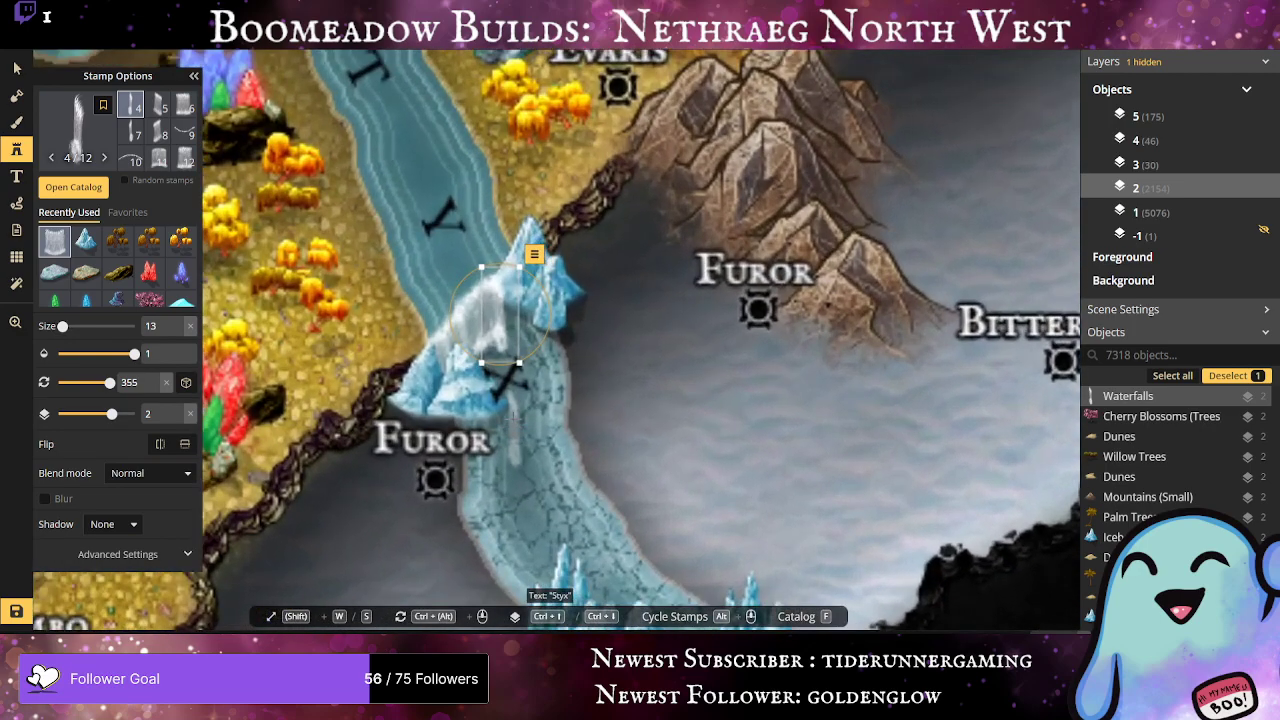
drag(517, 361, 512, 347)
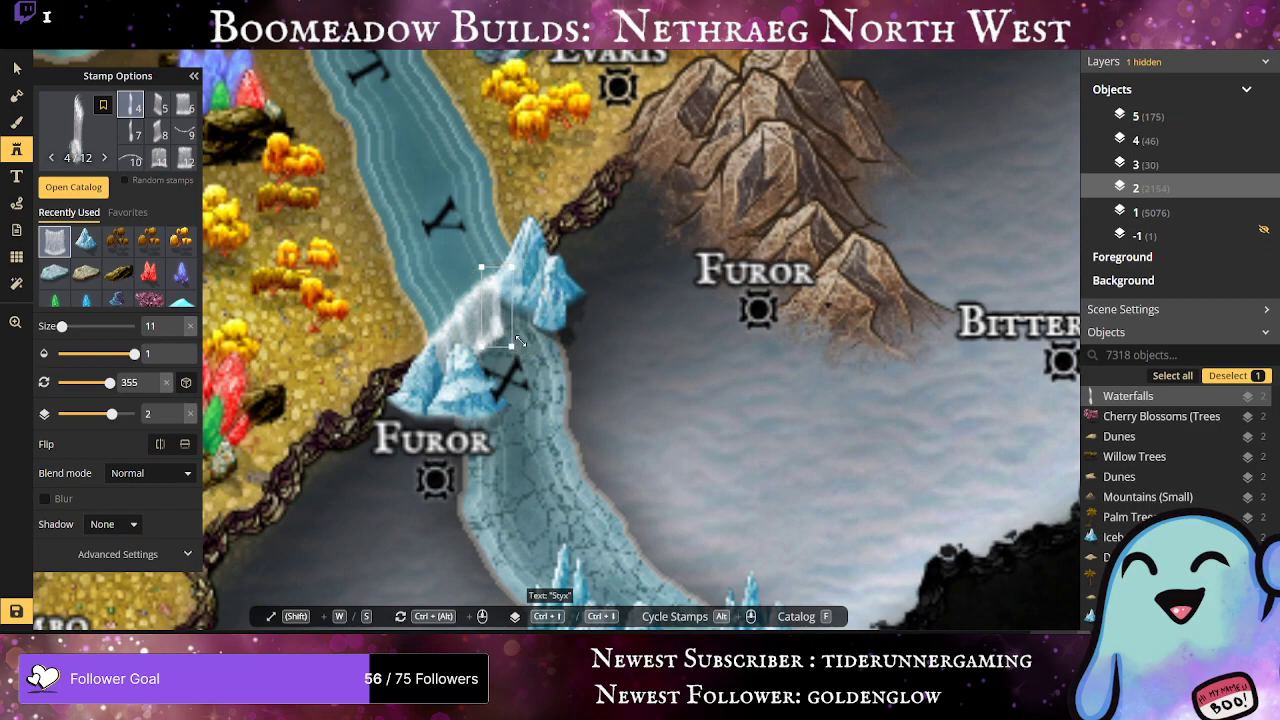
key(Delete)
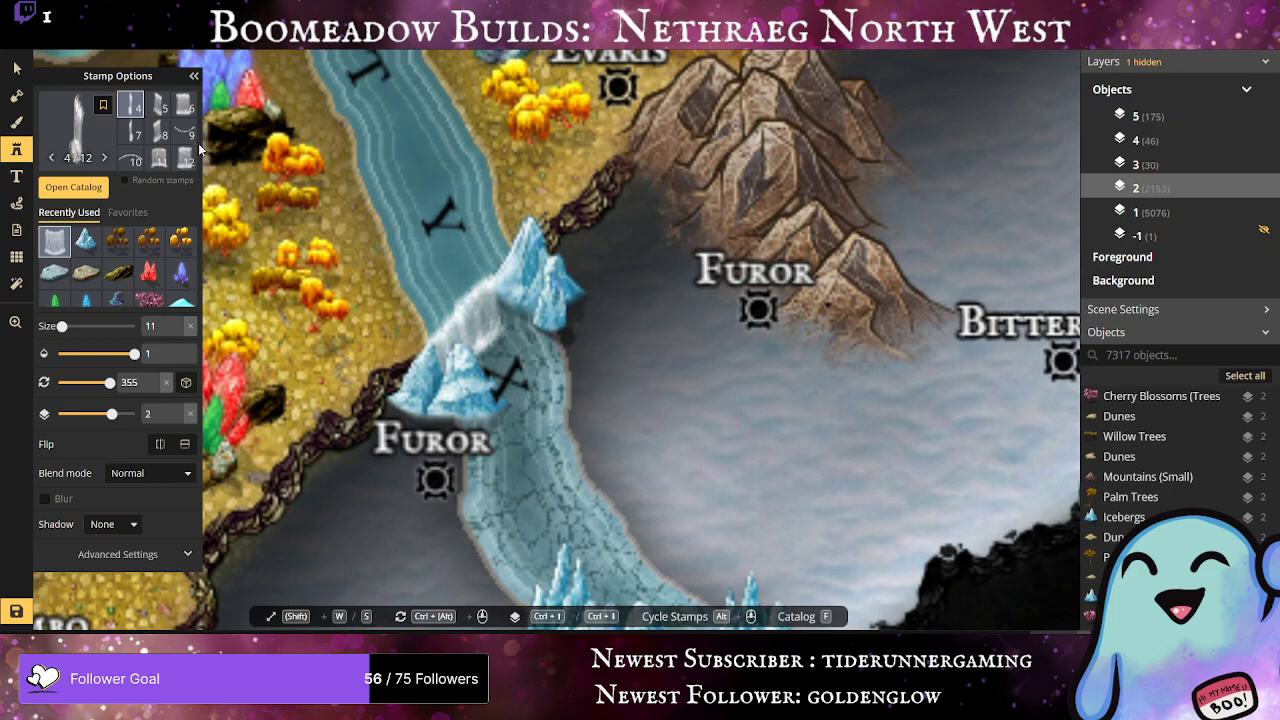
scroll(493, 311, down, 3)
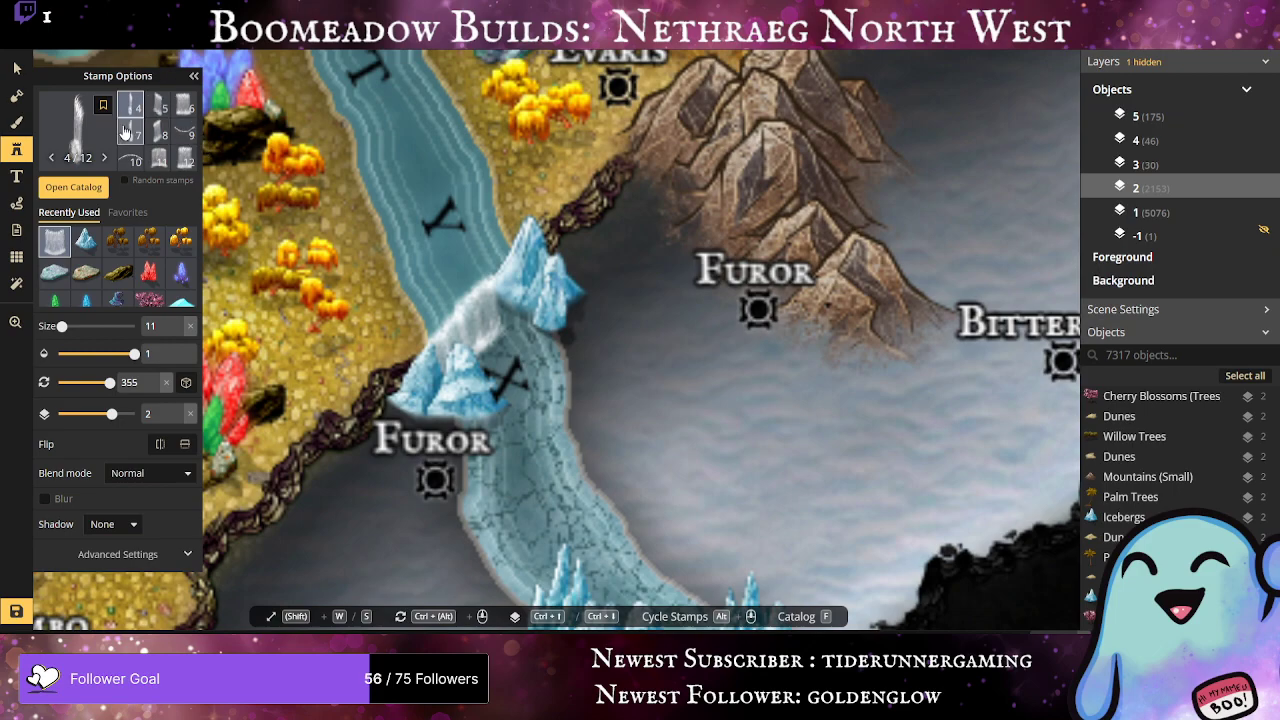
click(493, 302)
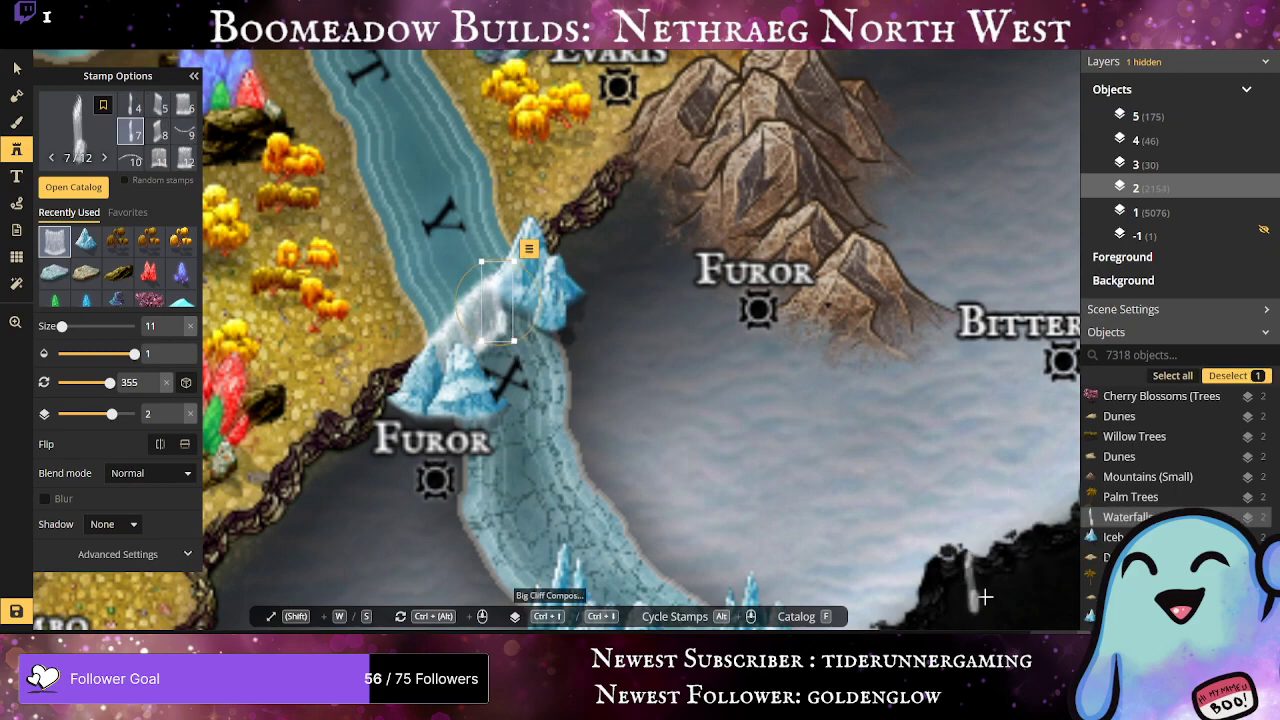
Step: Place a variant 11 waterfall stamp on the channel south-east of Grimeden, just beyond the eastern end of the cliff
scroll(447, 425, down, 10)
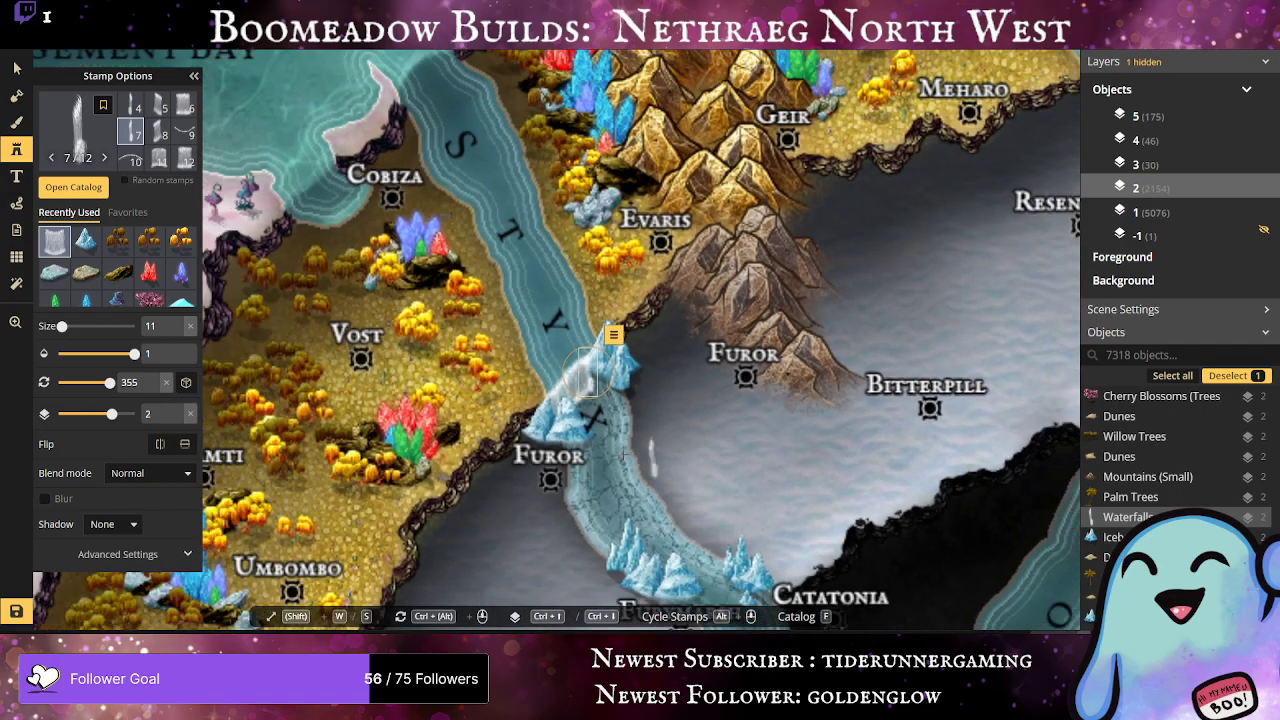
scroll(445, 425, down, 4)
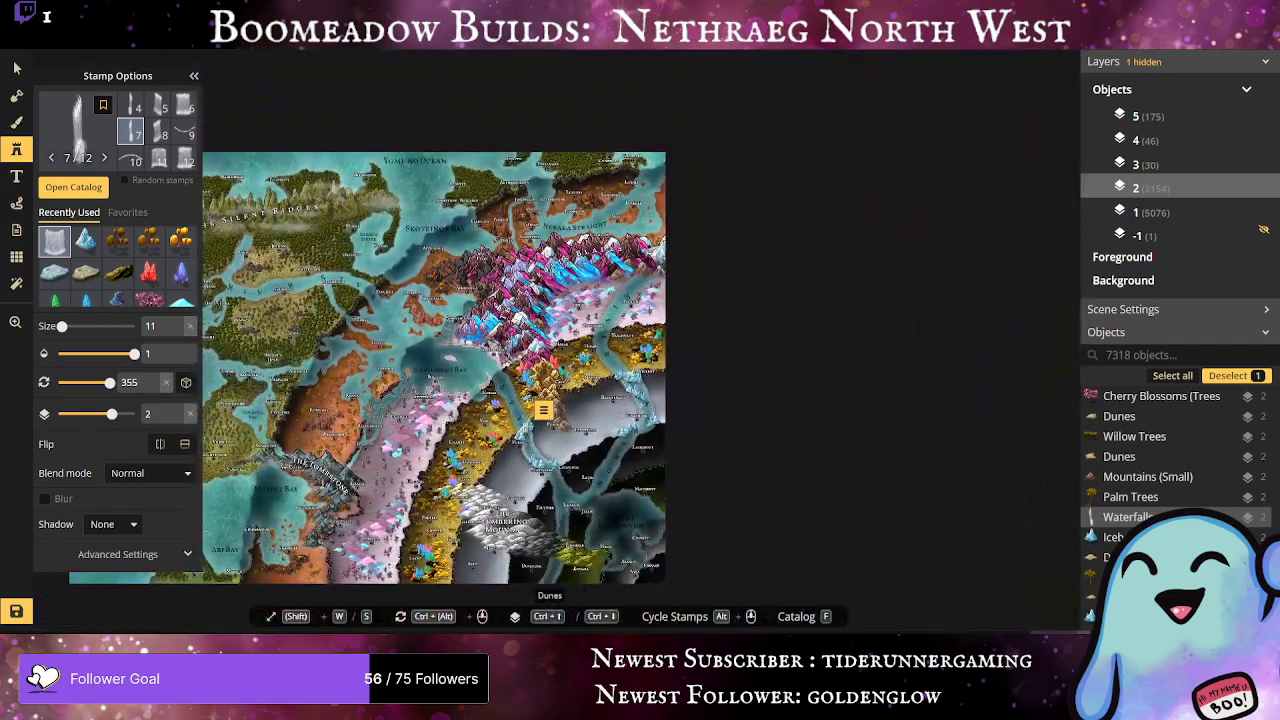
scroll(281, 487, up, 3)
scroll(255, 497, down, 4)
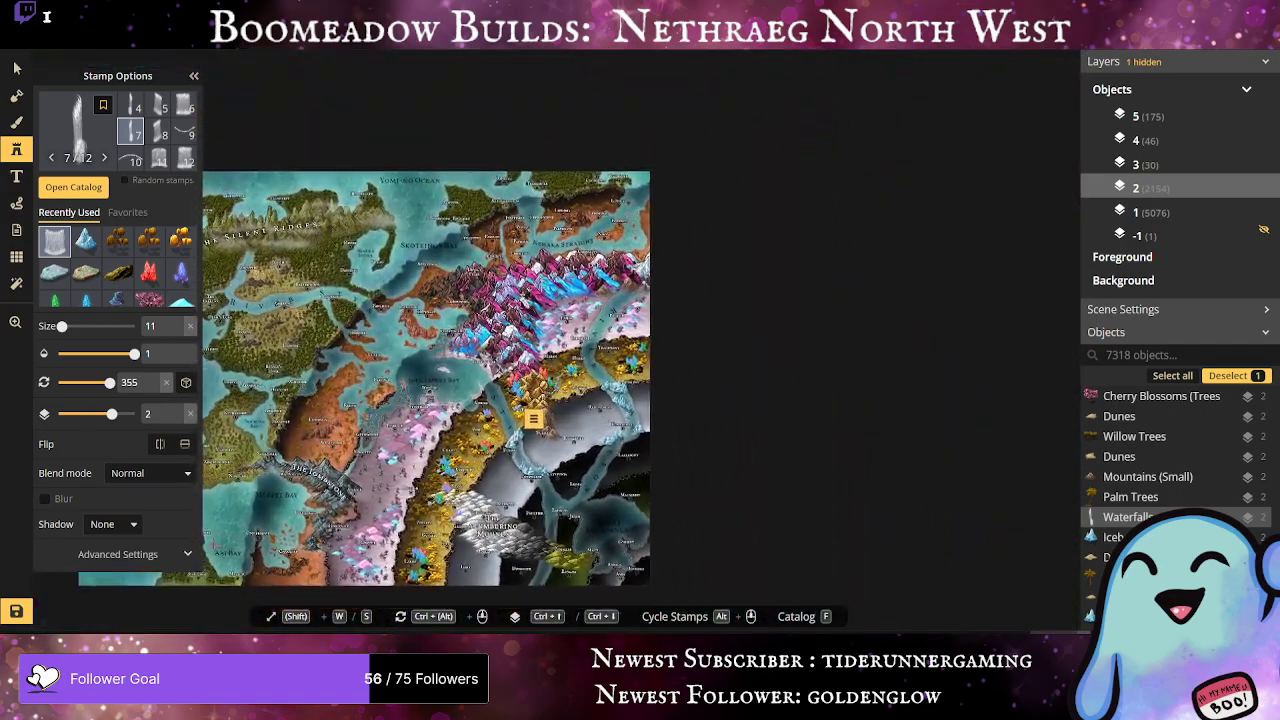
scroll(289, 458, up, 3)
scroll(797, 73, up, 4)
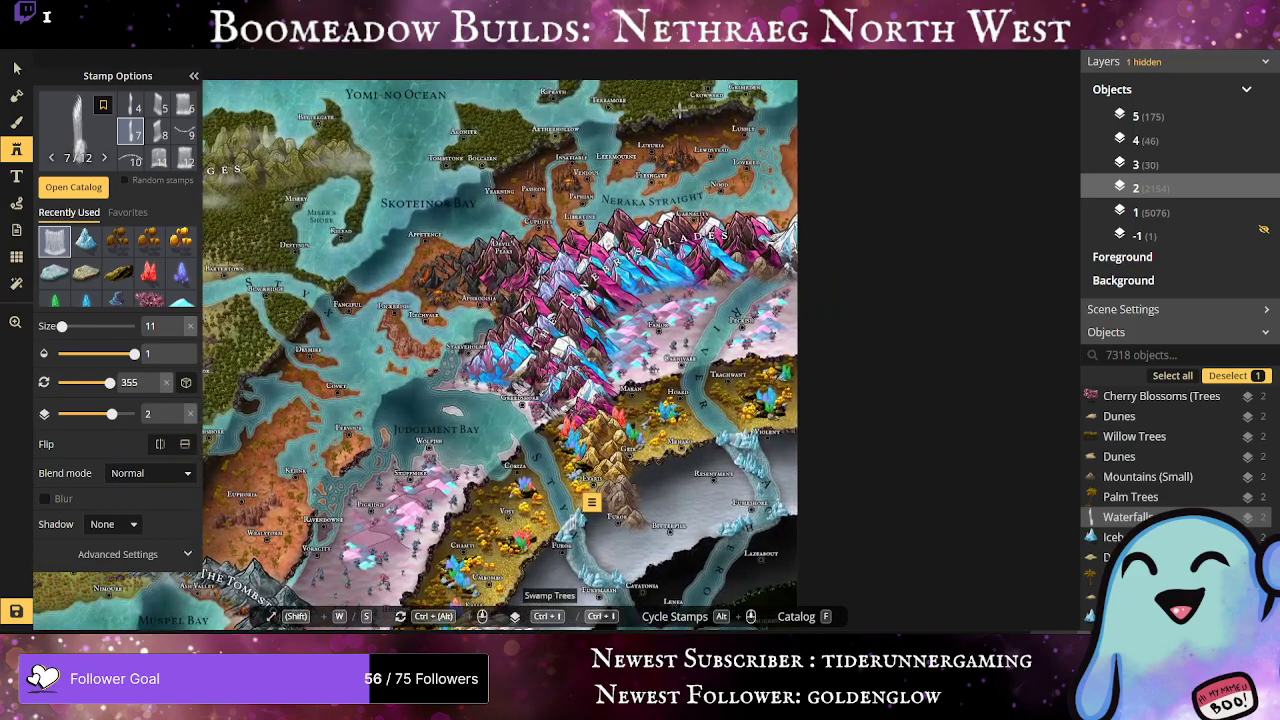
scroll(797, 73, up, 3)
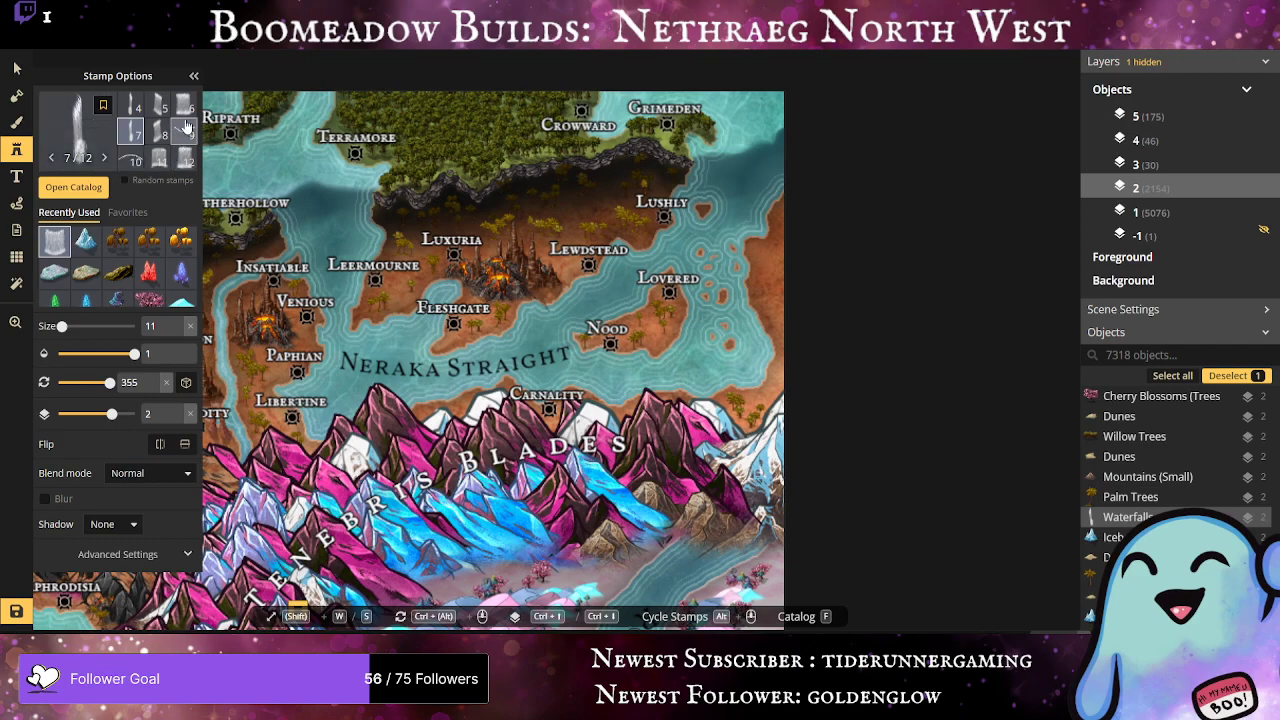
scroll(135, 140, up, 1)
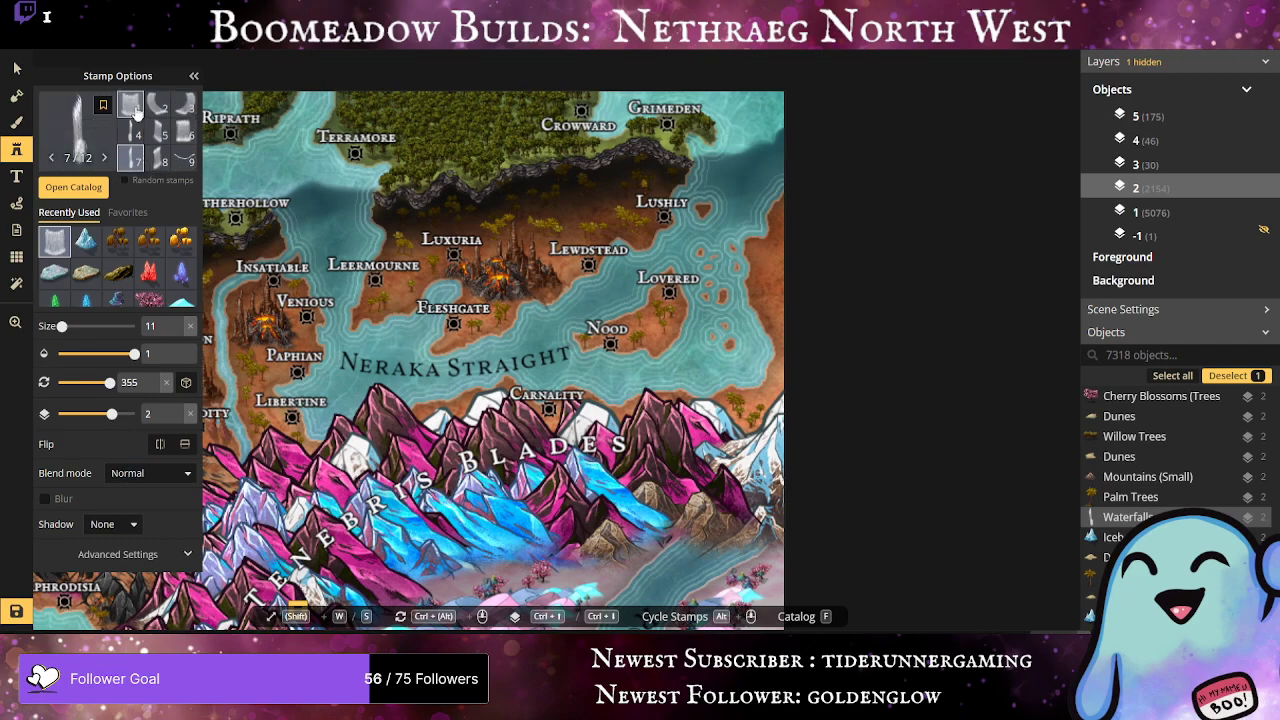
click(133, 106)
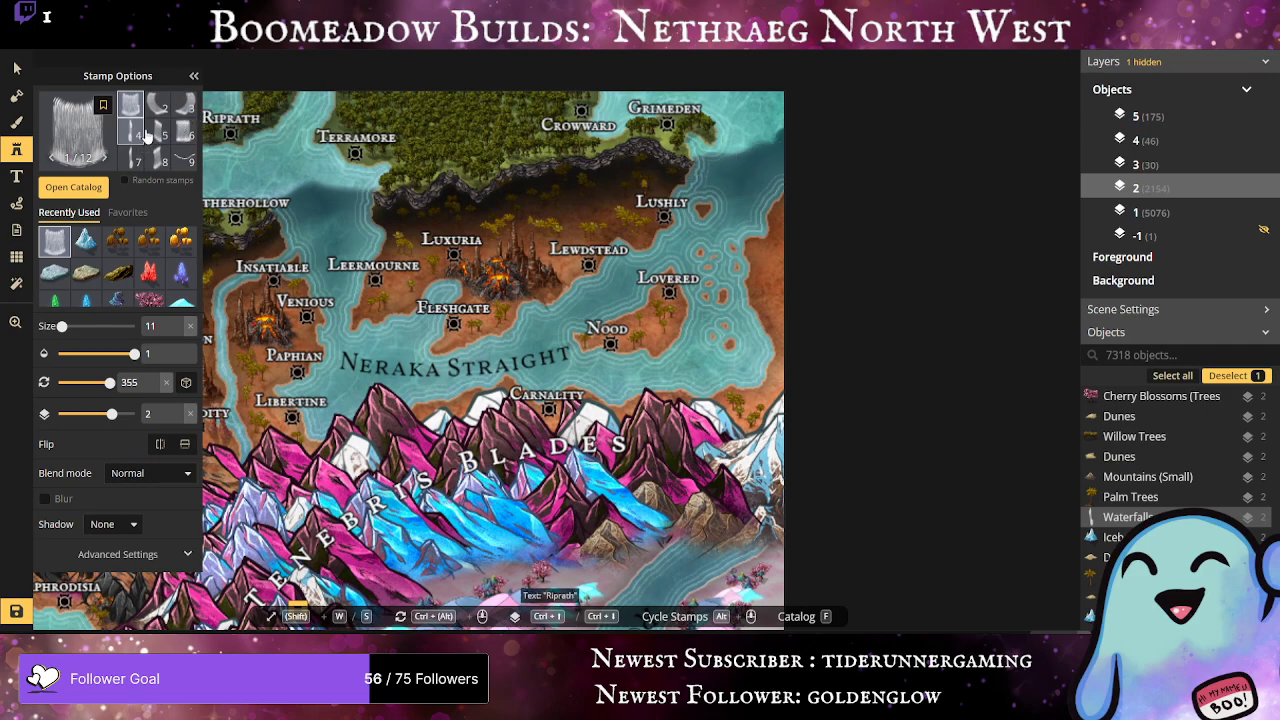
scroll(148, 132, down, 1)
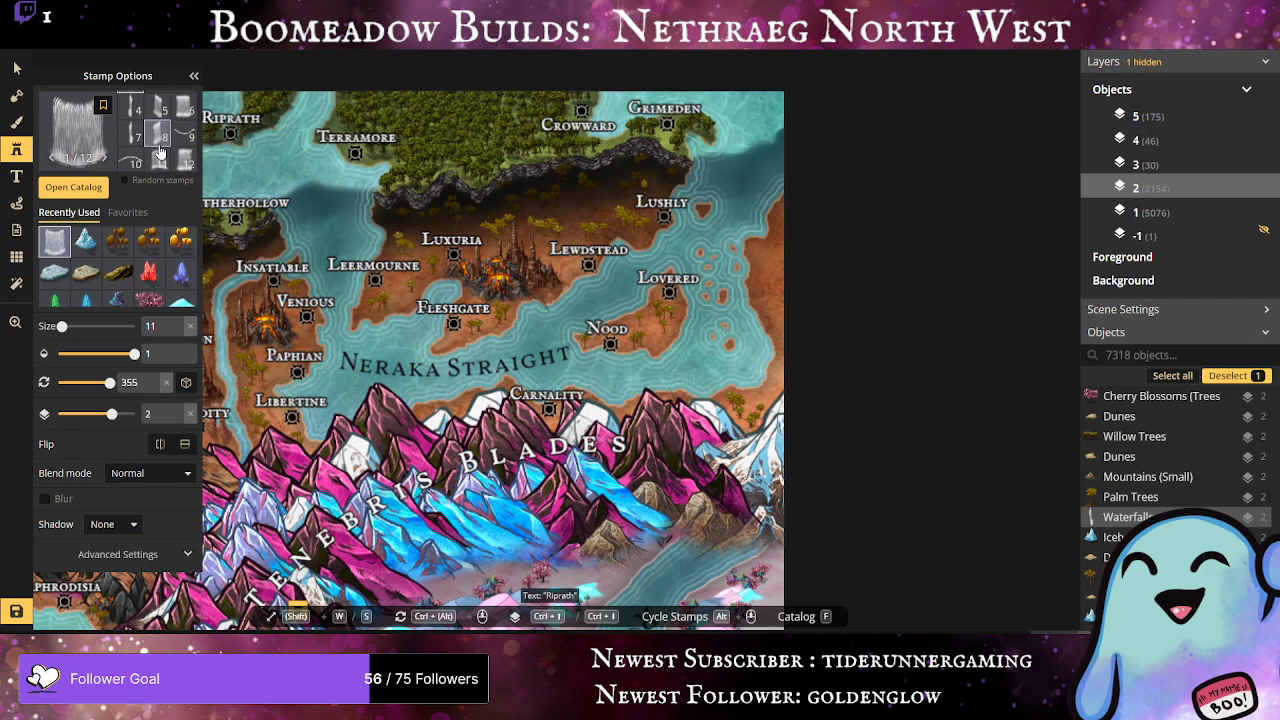
click(159, 158)
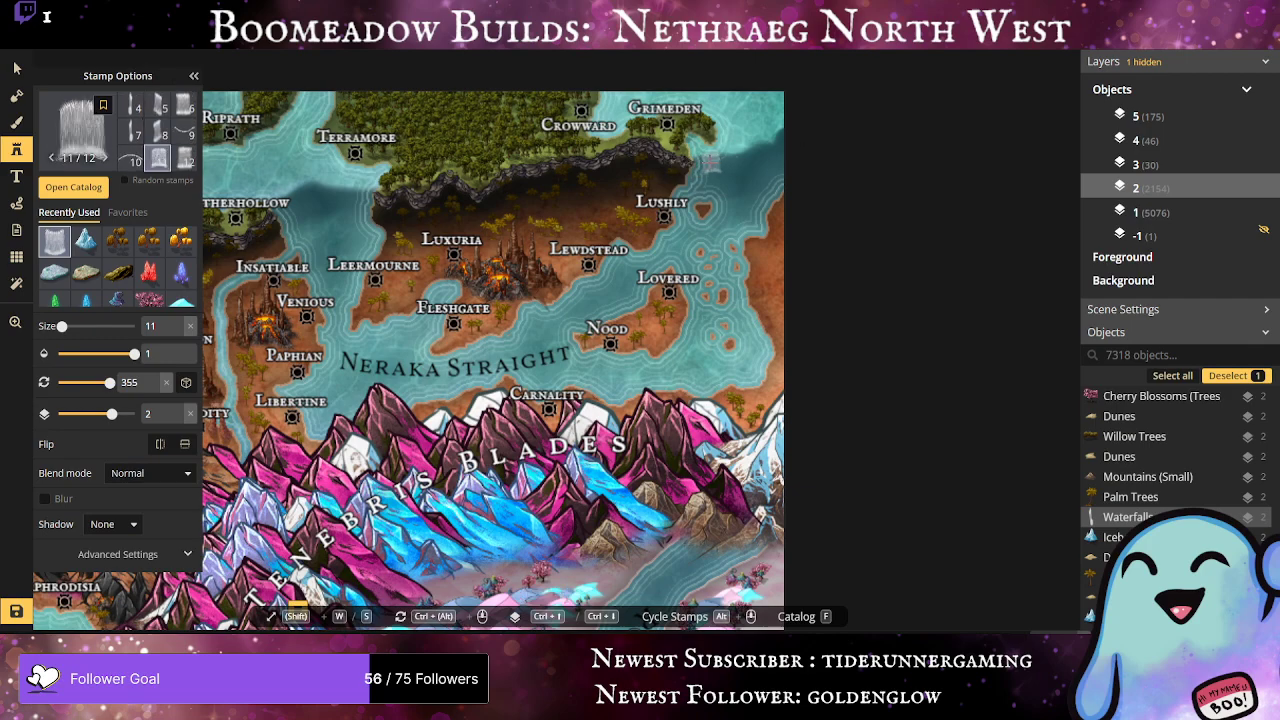
click(710, 162)
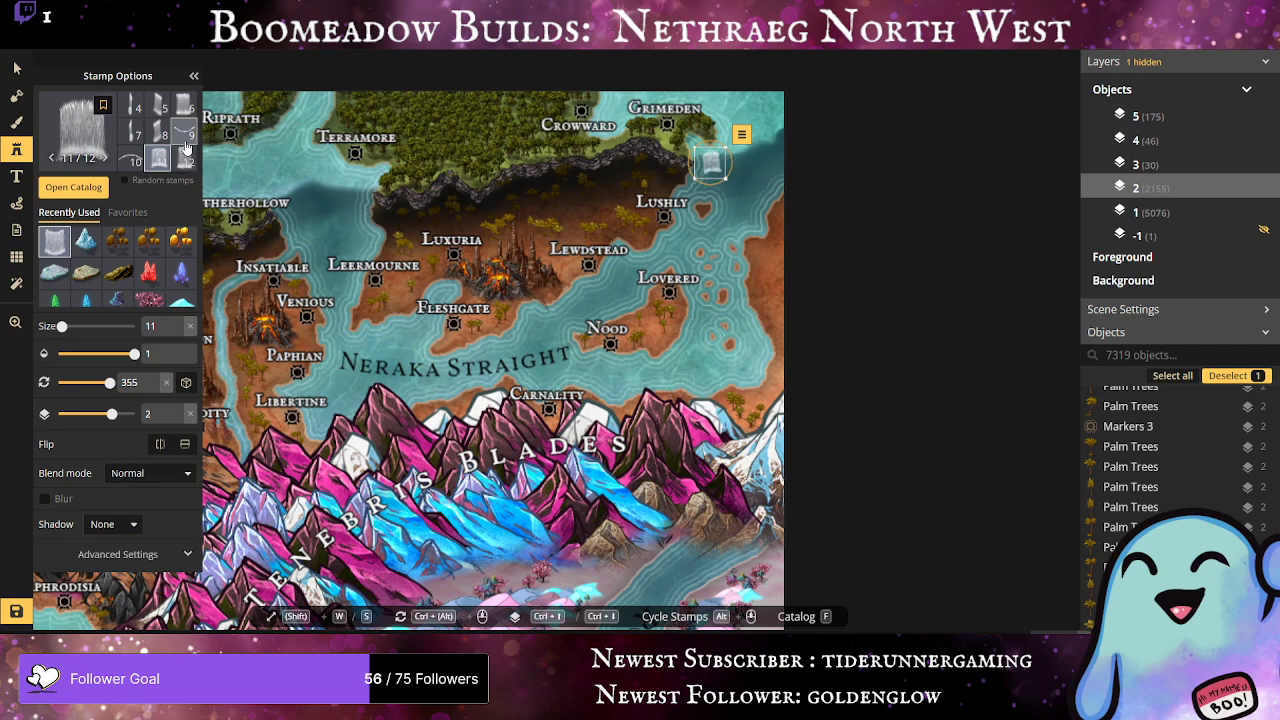
Step: Place a variant 1 waterfall stamp near Lushly and move it beside the waterfall south-east of Grimeden
scroll(145, 157, up, 1)
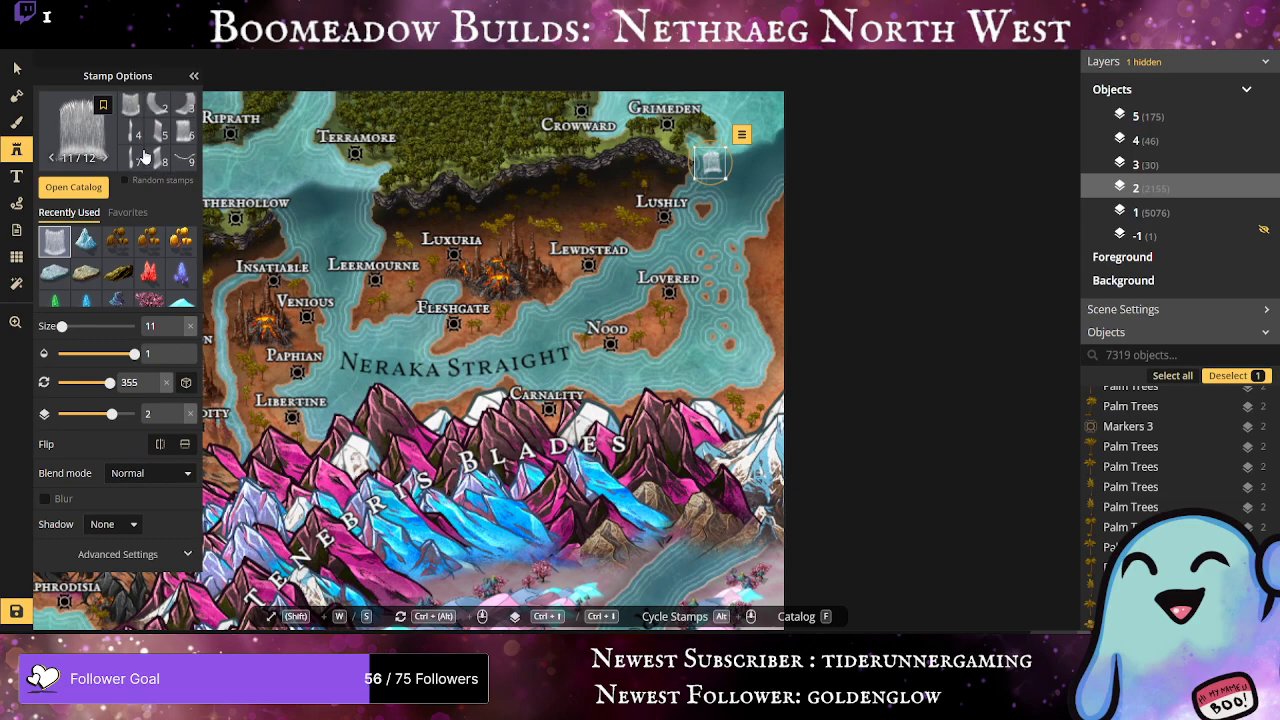
click(132, 105)
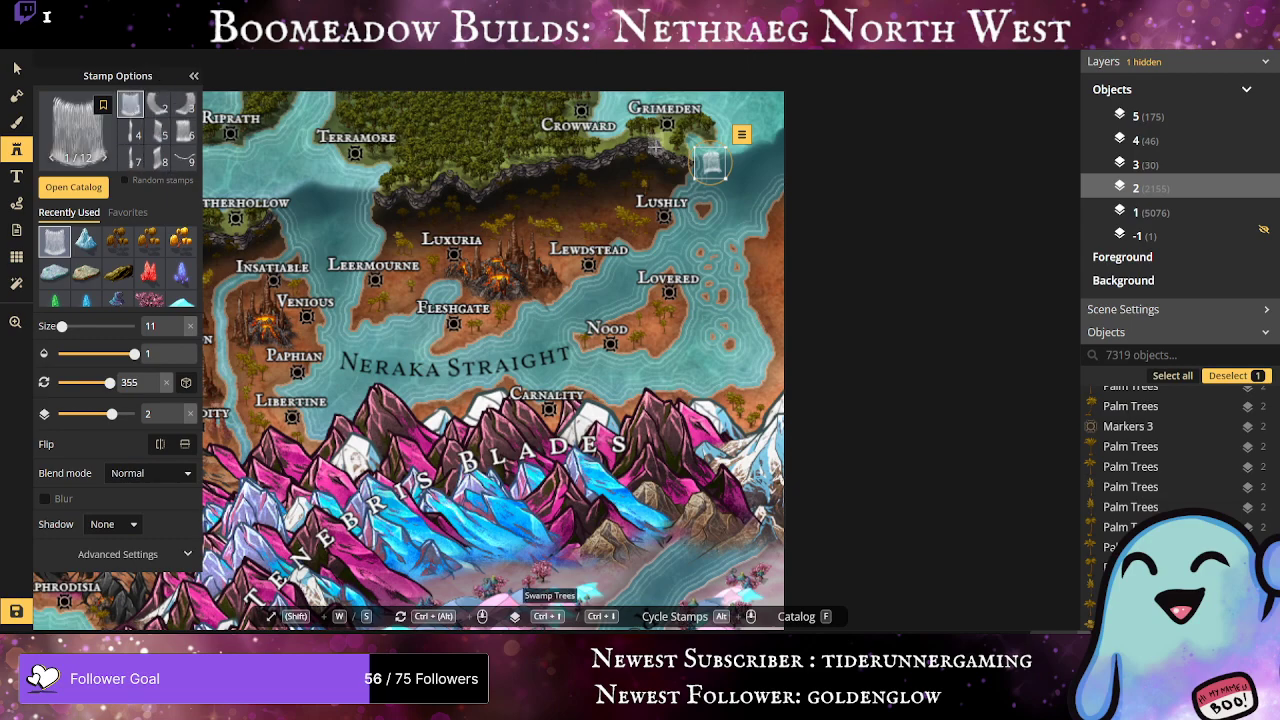
click(713, 212)
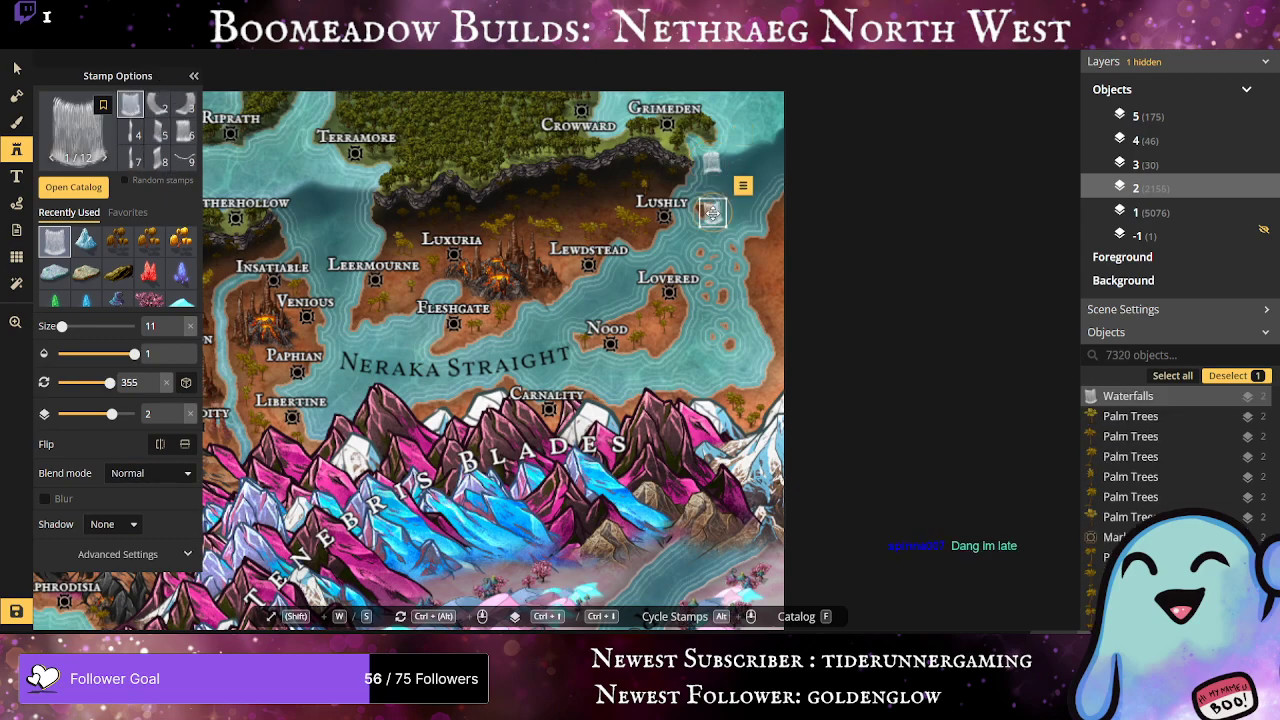
drag(713, 212, 736, 162)
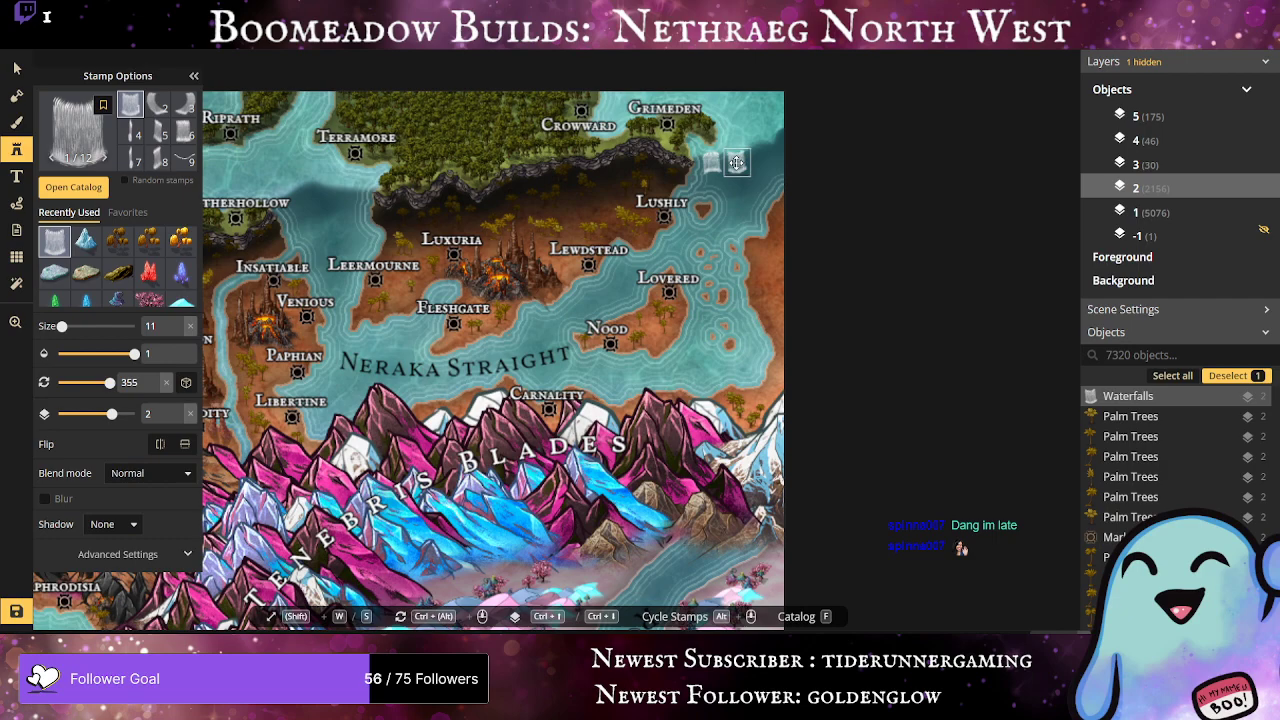
drag(736, 162, 735, 164)
drag(737, 162, 737, 161)
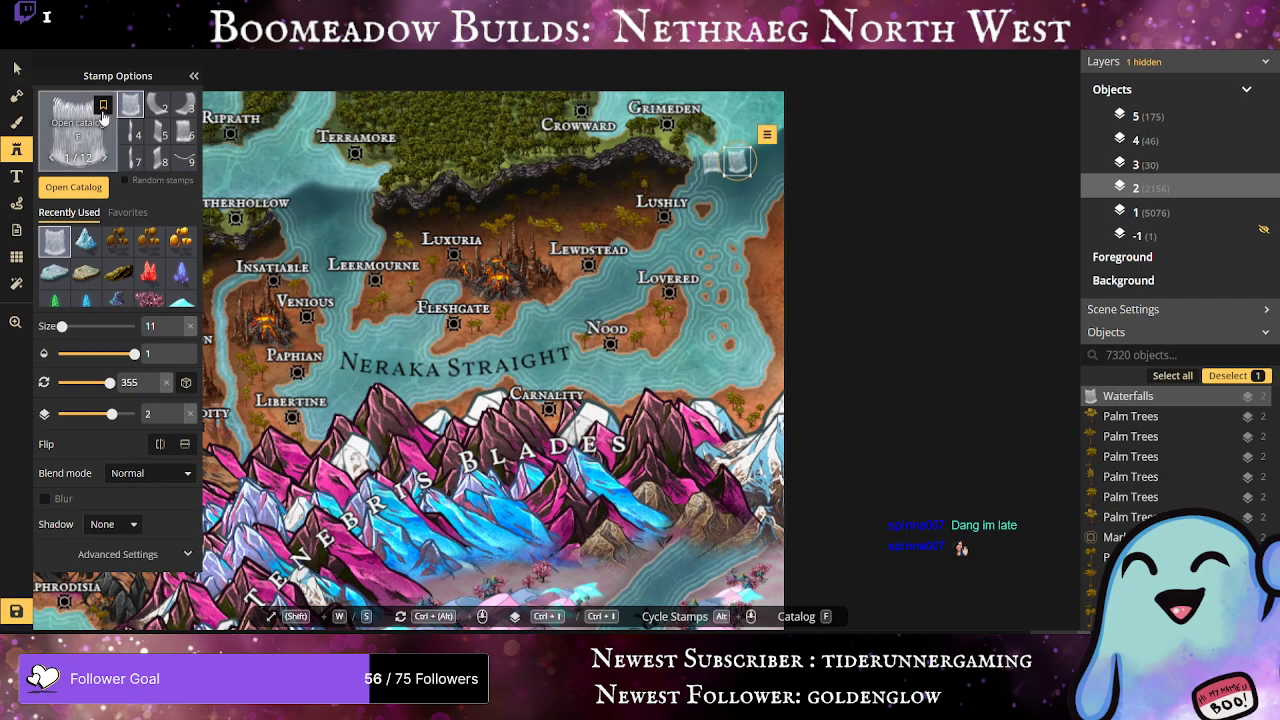
Step: Fill the gap between the two waterfalls south-east of Grimeden with a variant 12 stamp, discarding a trial variant 5 stamp
click(161, 134)
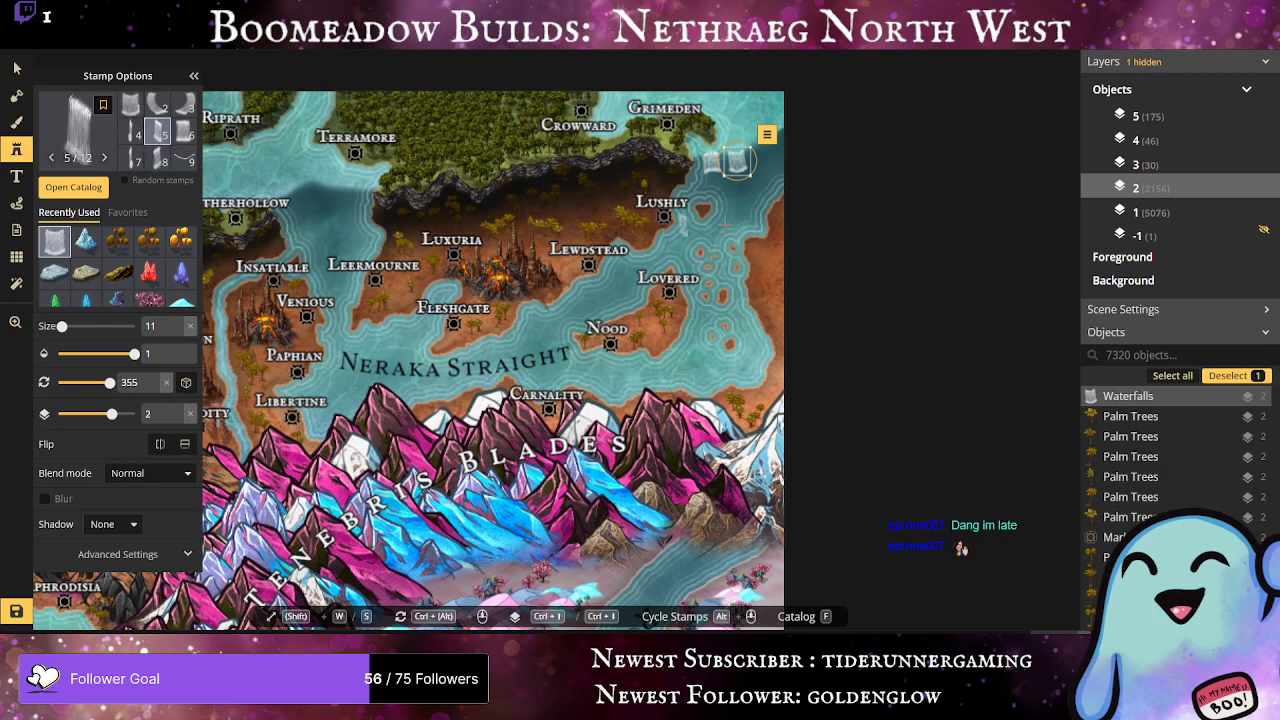
click(718, 166)
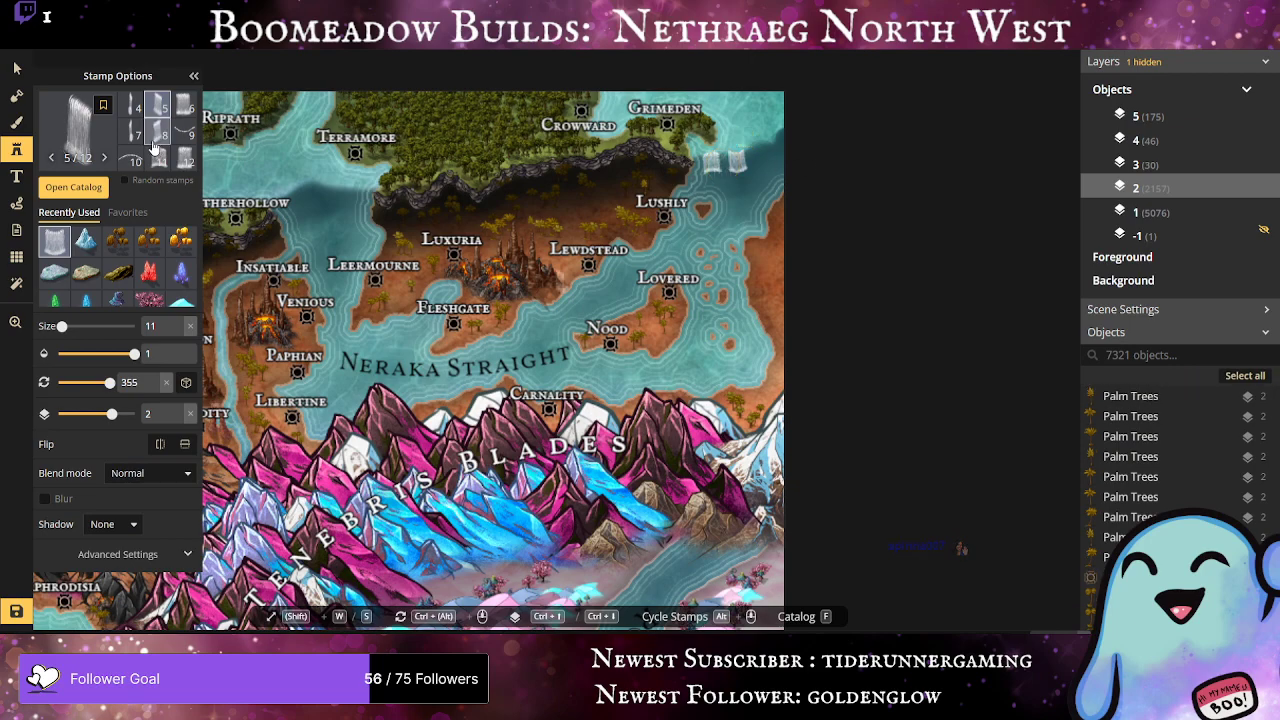
key(Delete)
click(722, 167)
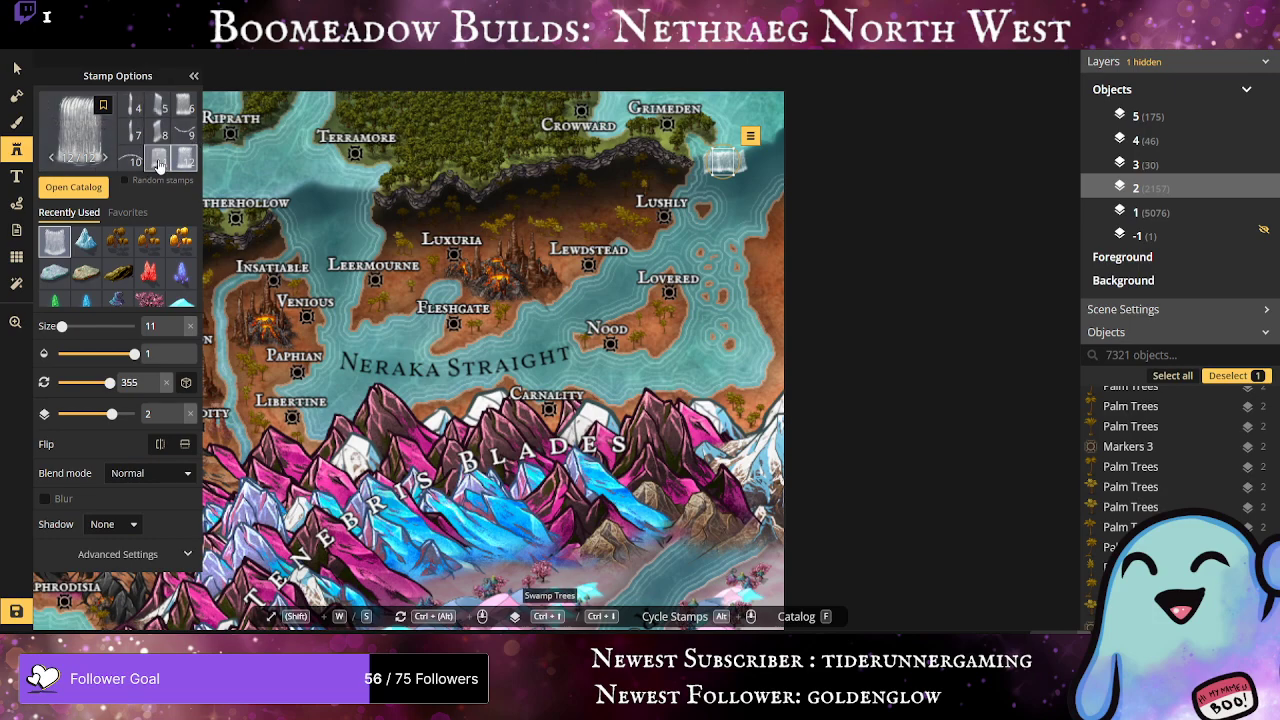
Step: Join the waterfall row to the cliff with a variant 8 stamp rotated to 358 and sized 13, discarding a trial variant 11 stamp
click(159, 162)
click(701, 162)
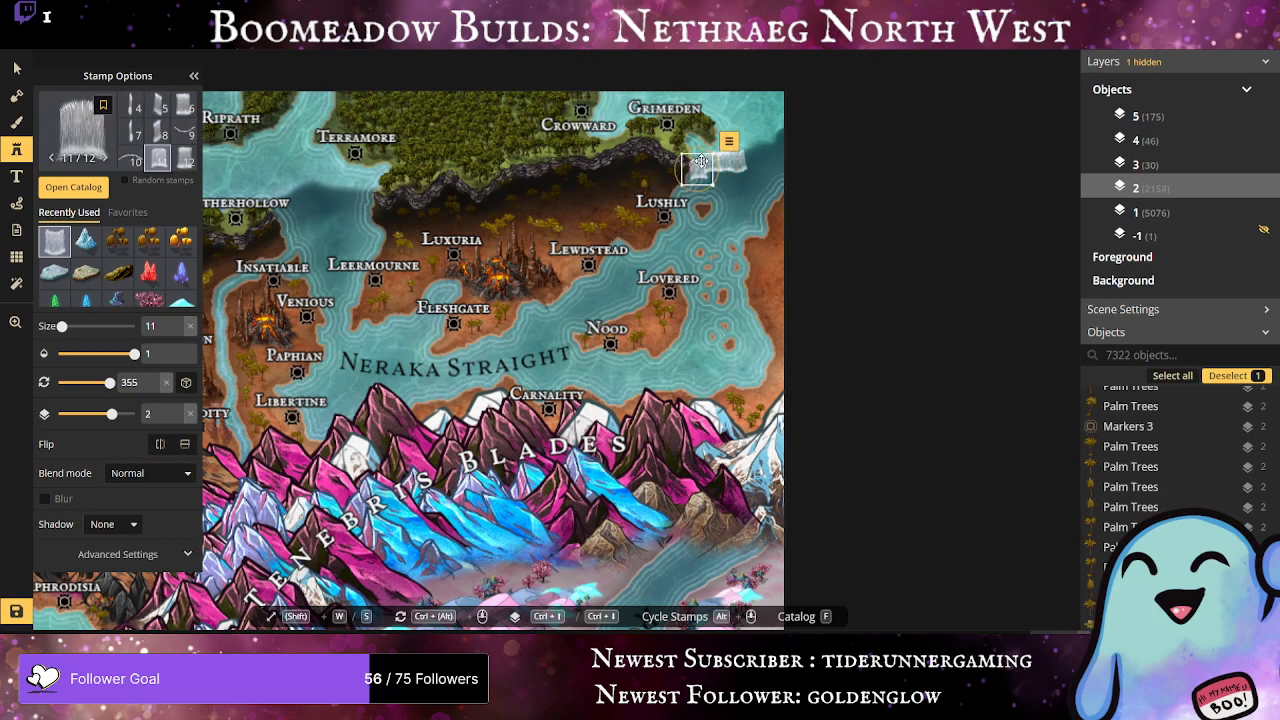
scroll(700, 152, up, 3)
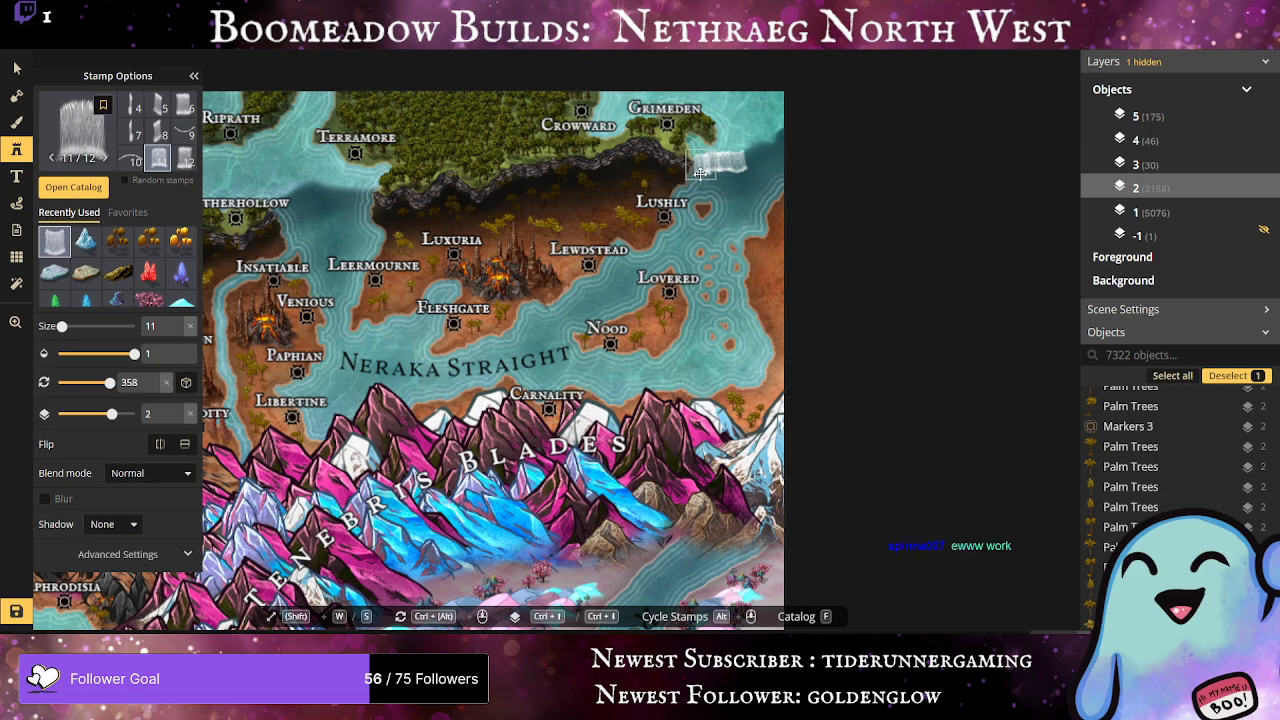
key(Delete)
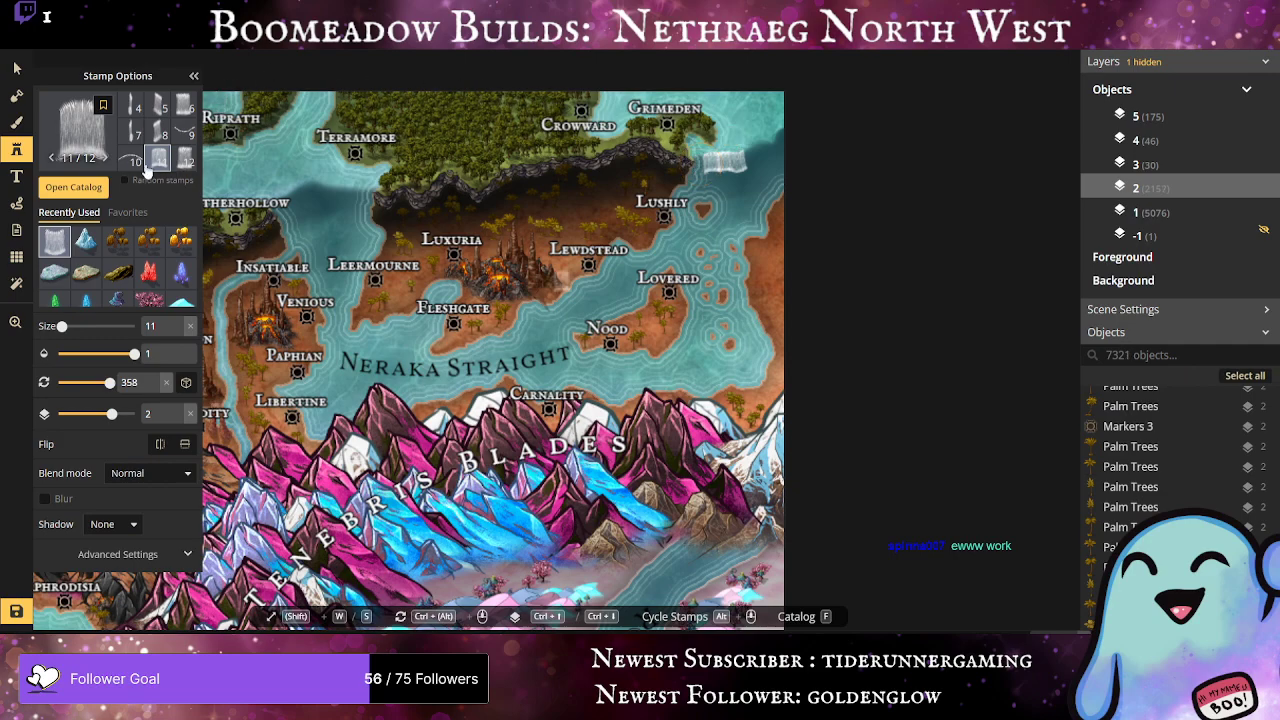
click(158, 132)
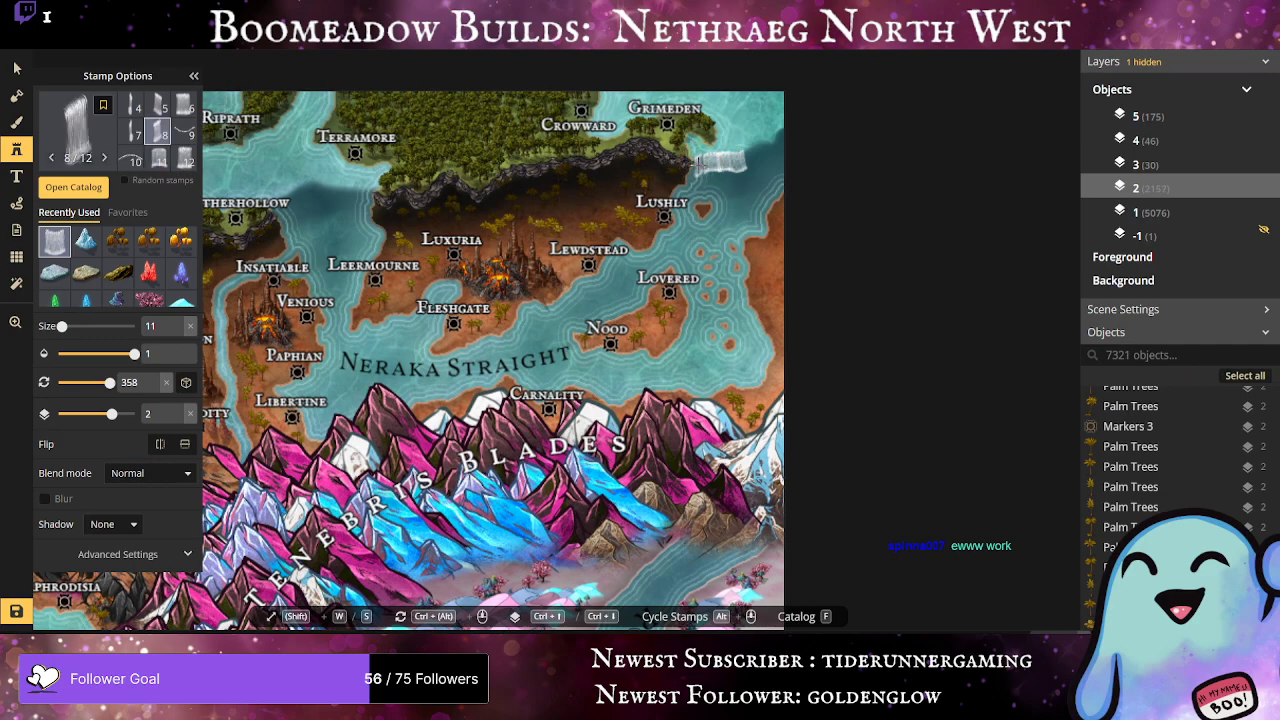
click(695, 166)
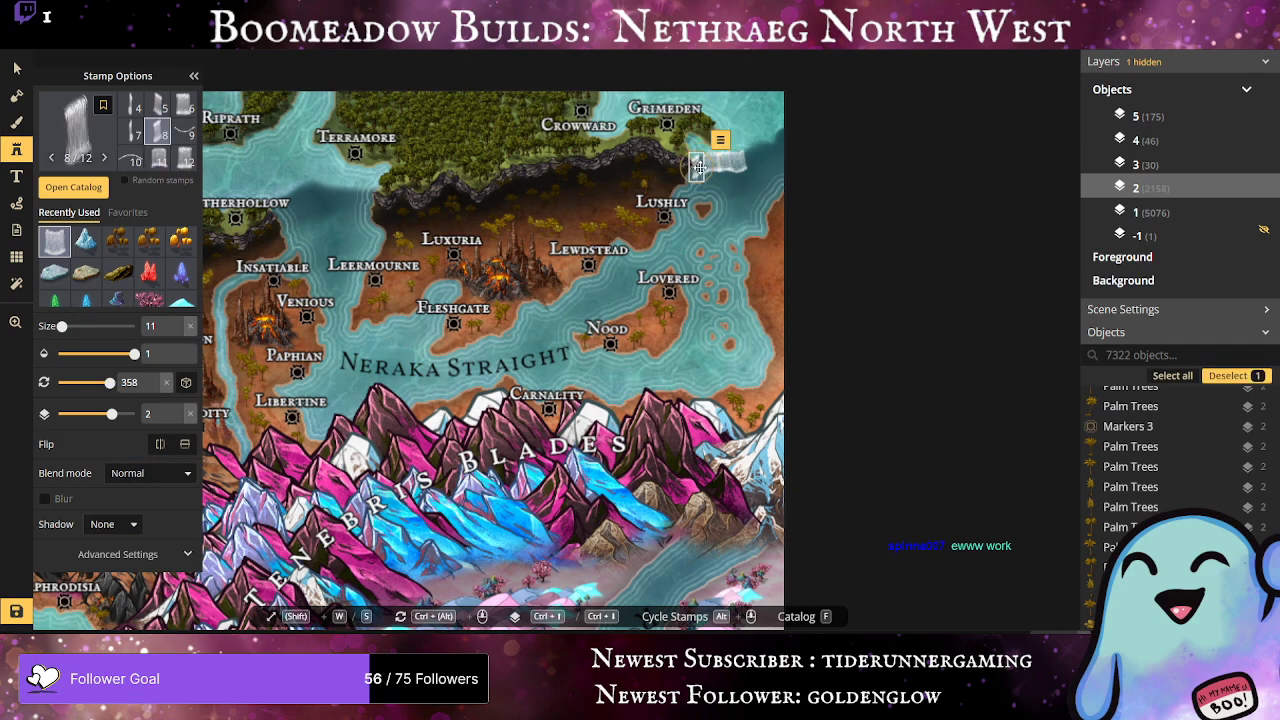
scroll(705, 150, up, 4)
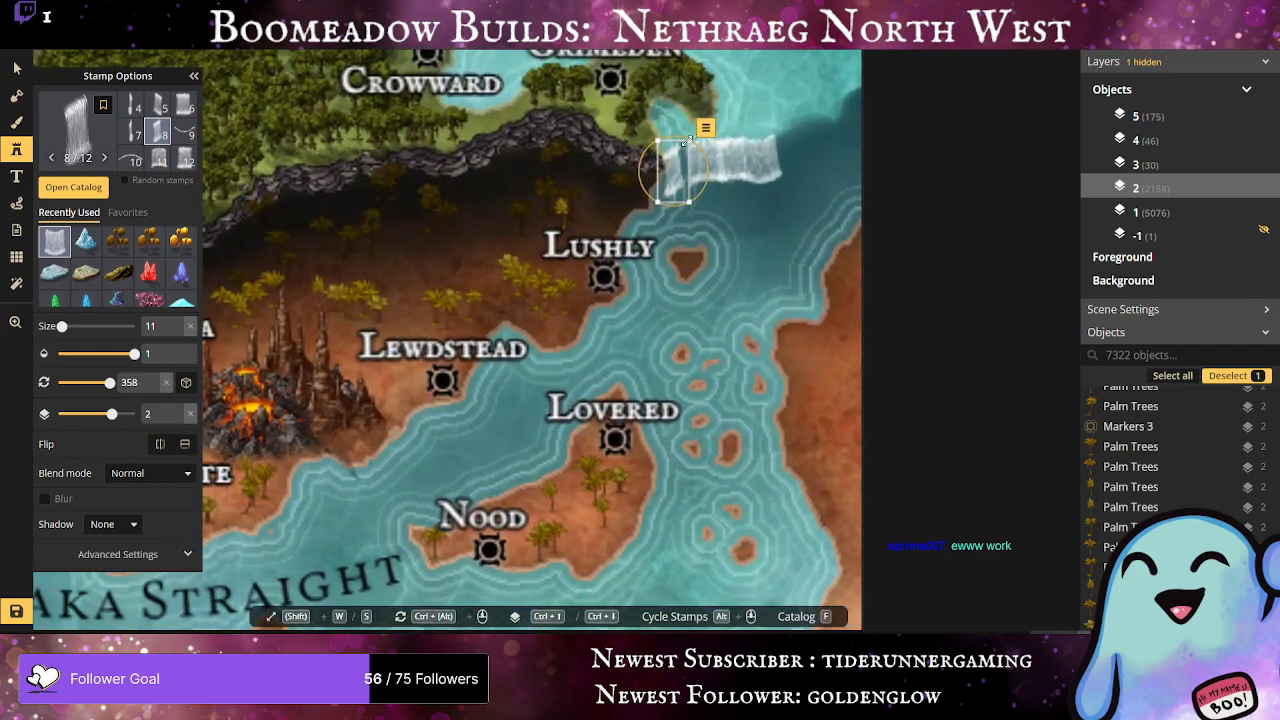
drag(689, 140, 687, 176)
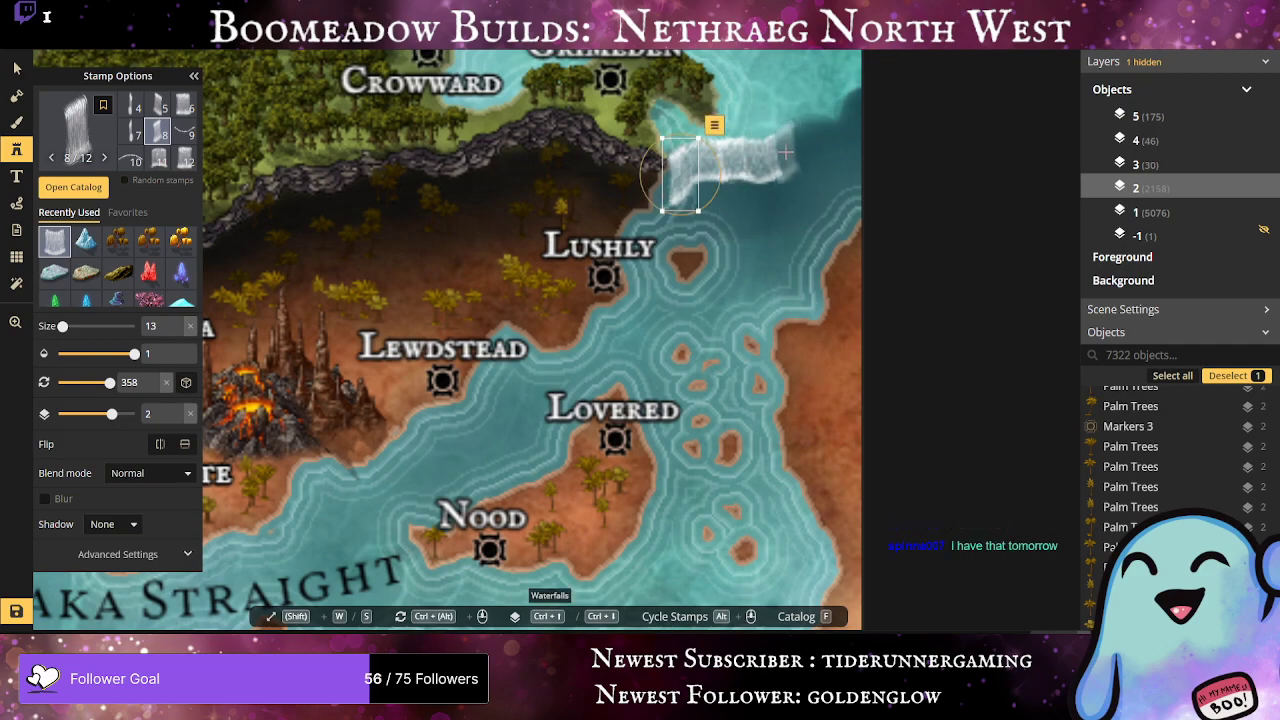
Step: Extend the waterfall row eastward with a variant 8 stamp at size 12 and a variant 11 stamp beyond it
click(786, 152)
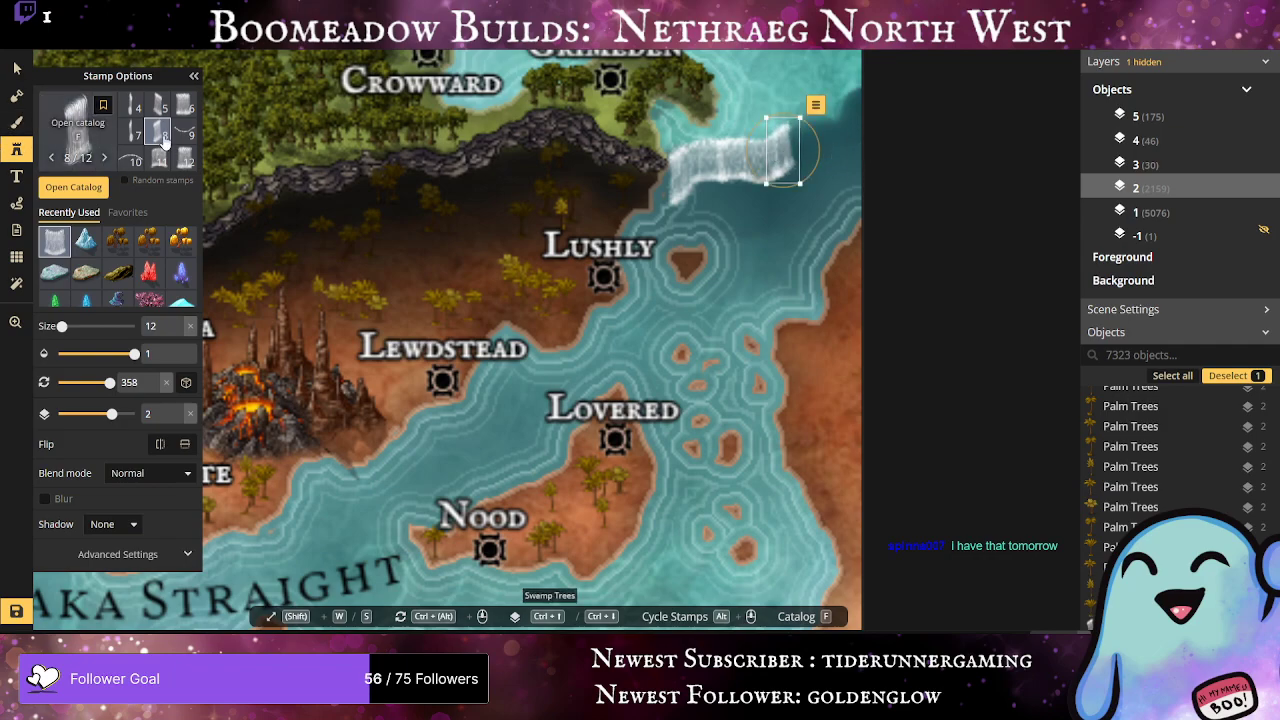
click(160, 162)
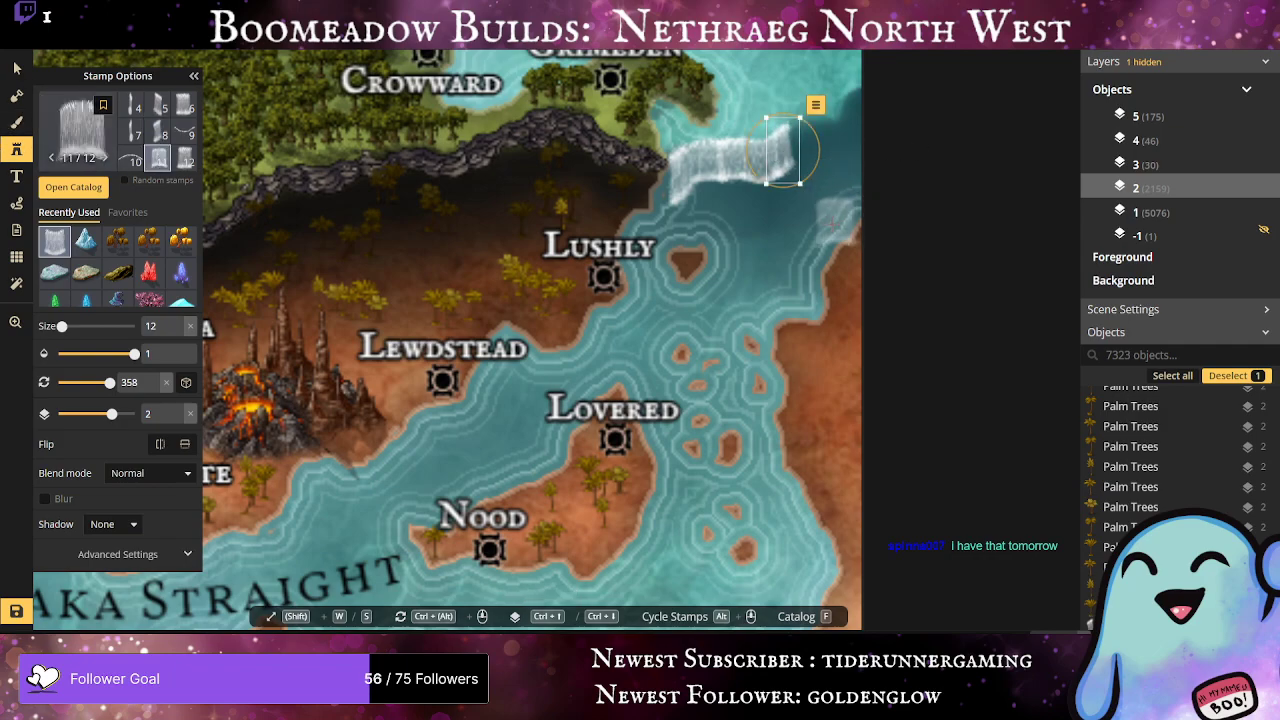
click(797, 242)
drag(799, 242, 813, 141)
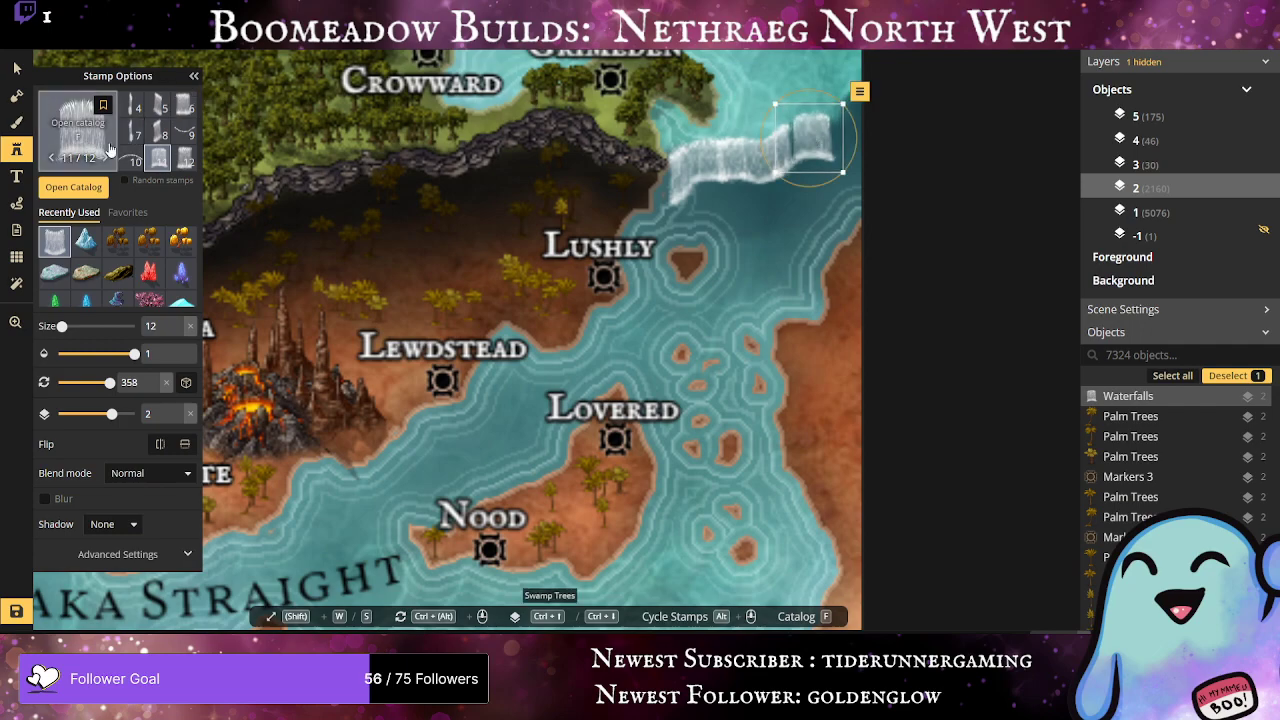
click(133, 110)
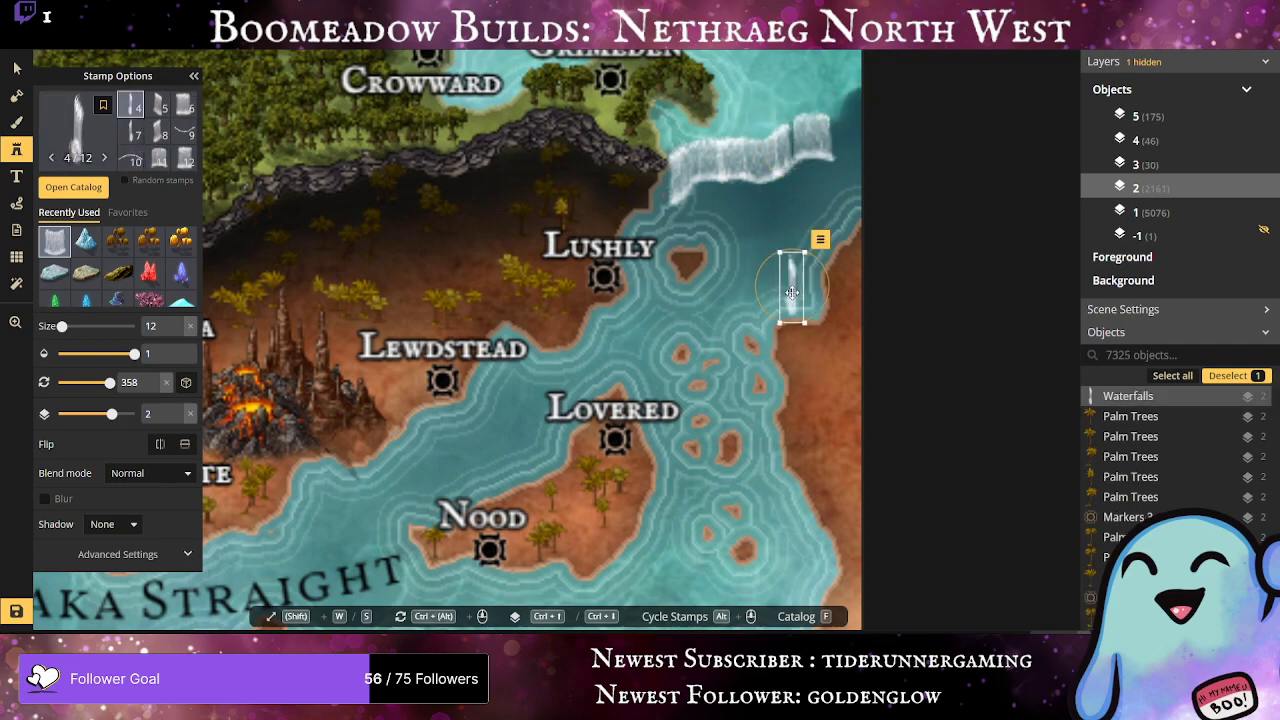
click(793, 154)
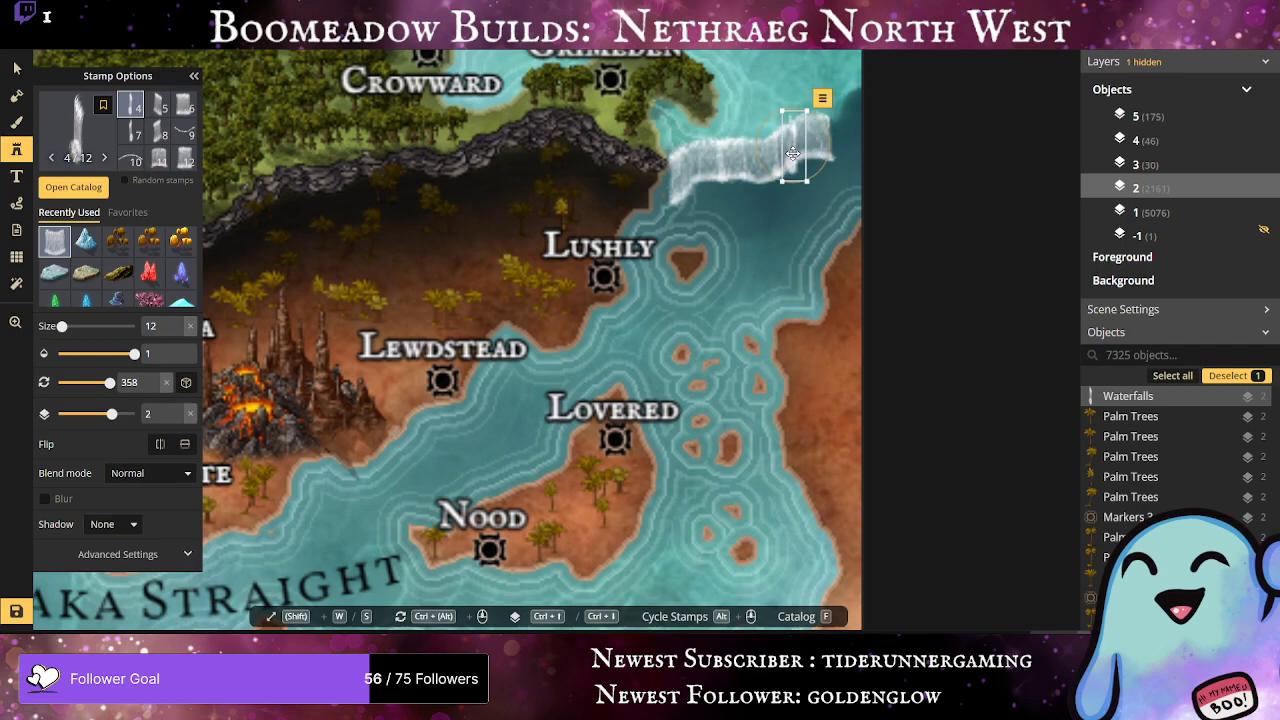
key(ctrl+z)
Step: Cover the seam between the two easternmost waterfalls with a variant 7 stamp, rotated to 357 and reduced to size 10
click(129, 138)
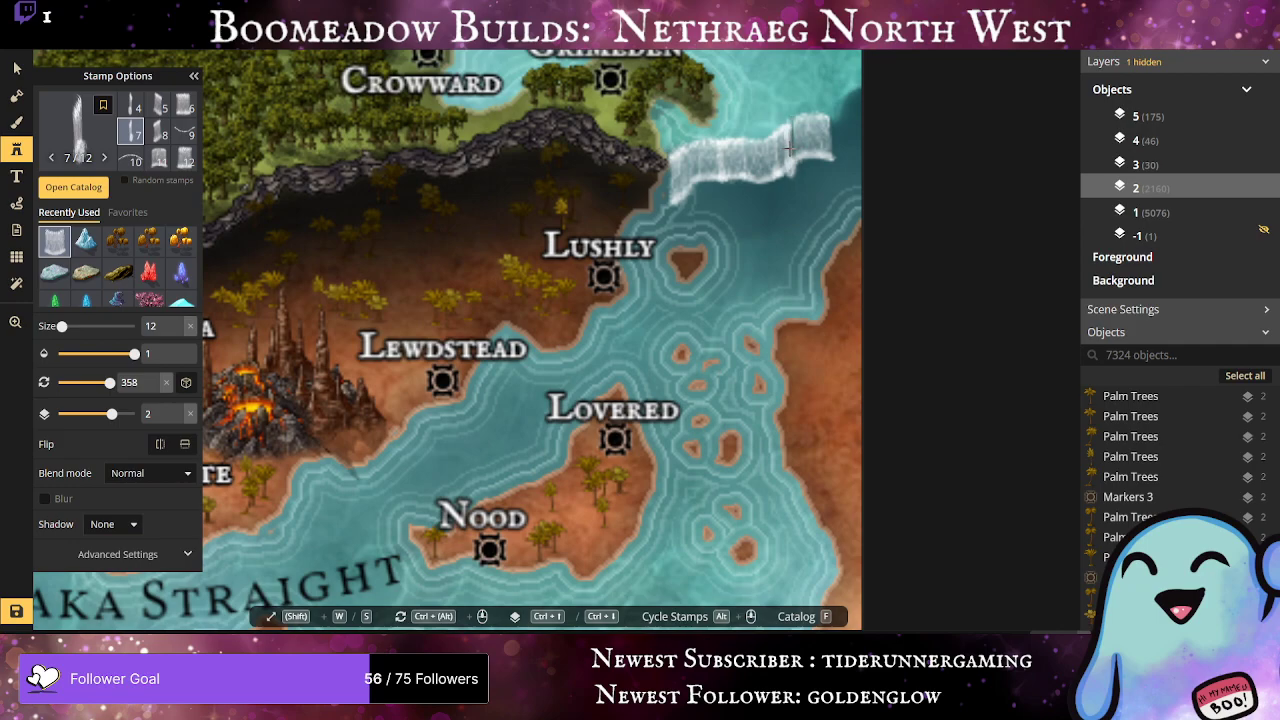
click(793, 144)
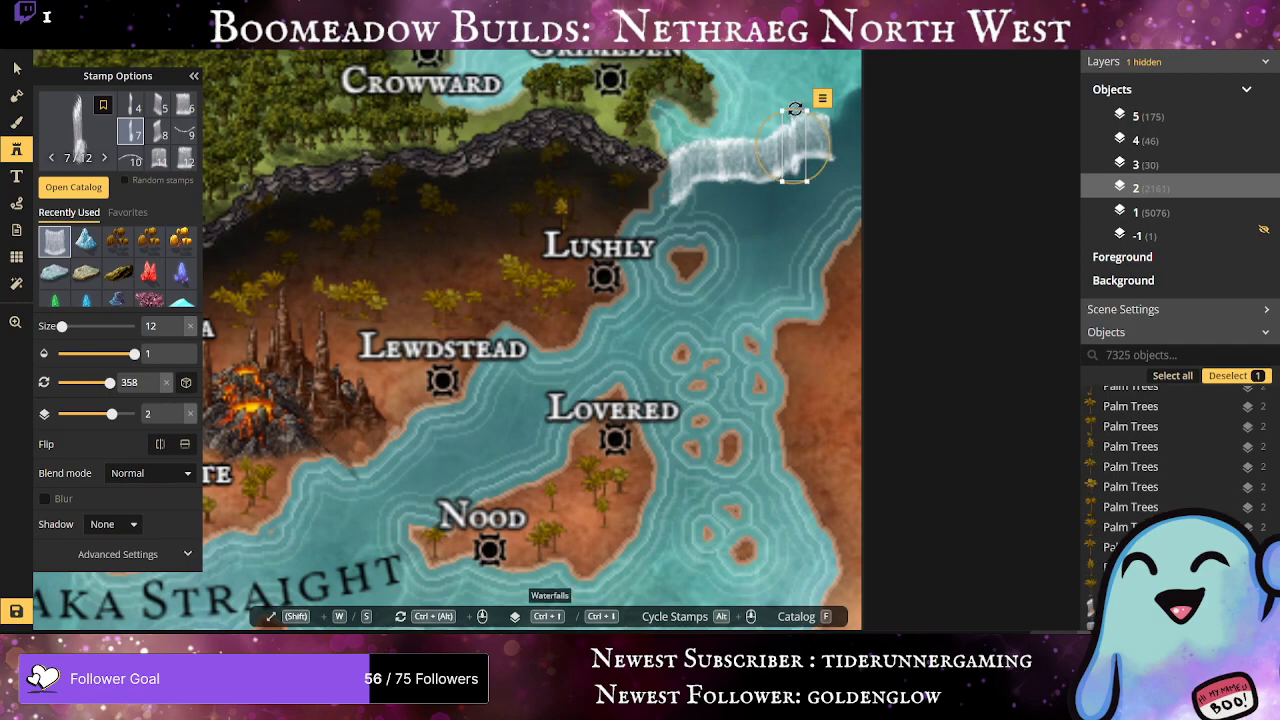
drag(795, 109, 794, 110)
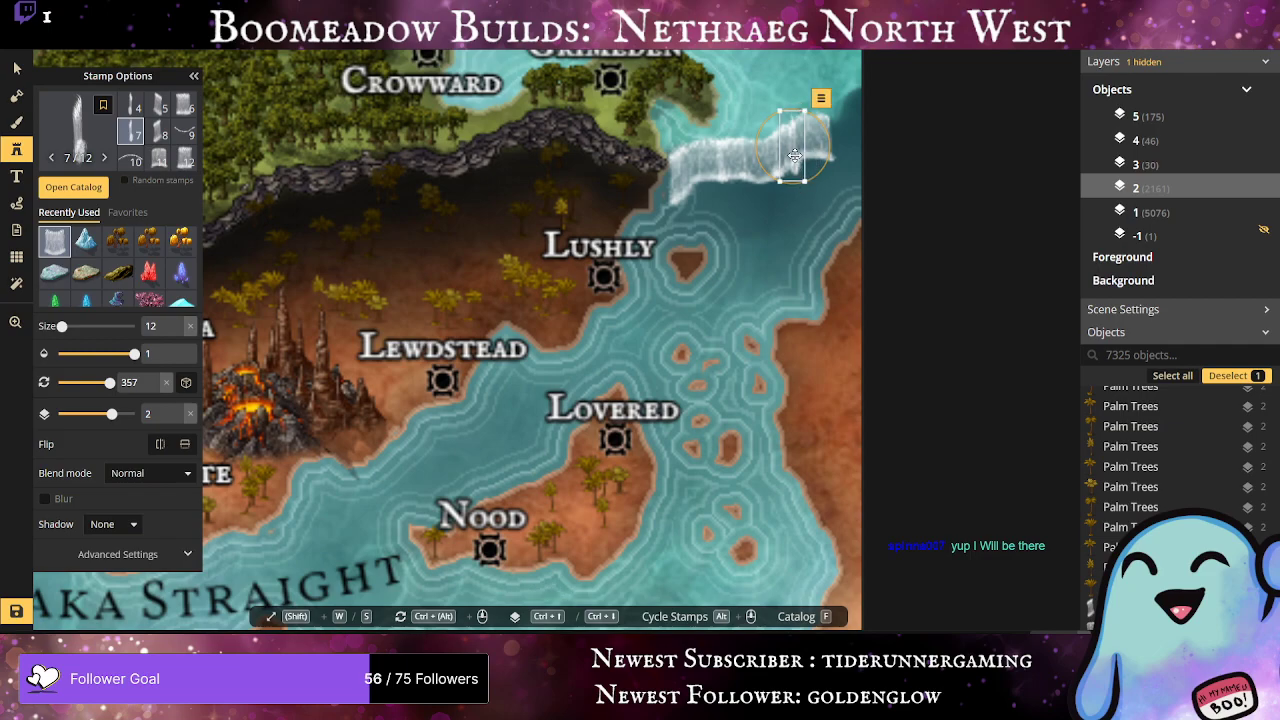
drag(805, 181, 797, 147)
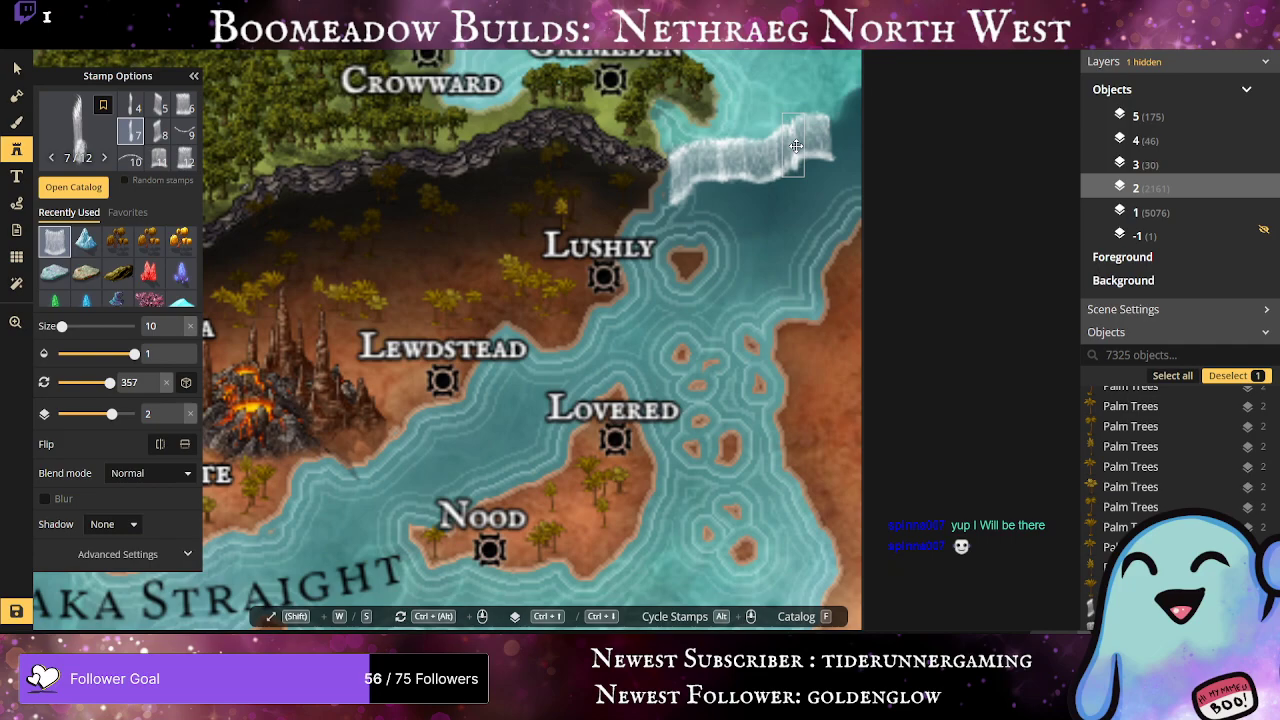
scroll(134, 103, up, 1)
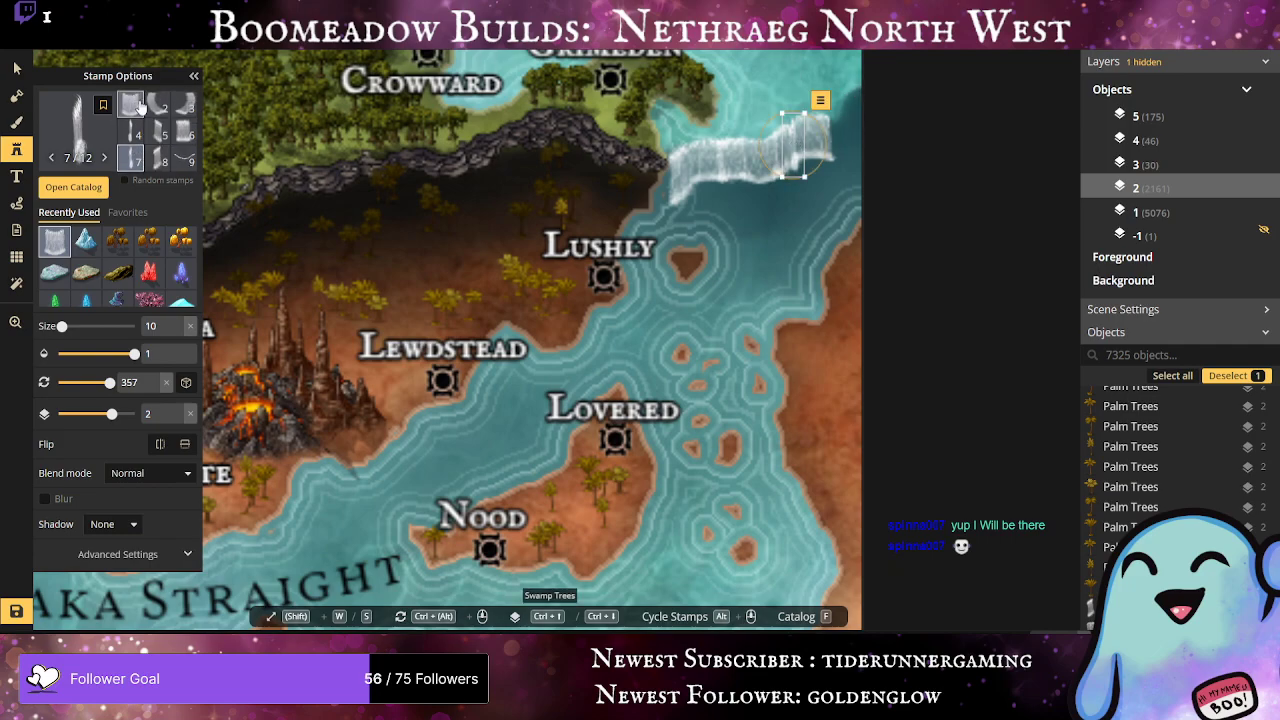
Step: Extend the waterfall row's east end with a variant 8 stamp enlarged to size 12, and add a variant 4 stamp where the row meets the cliff
click(157, 157)
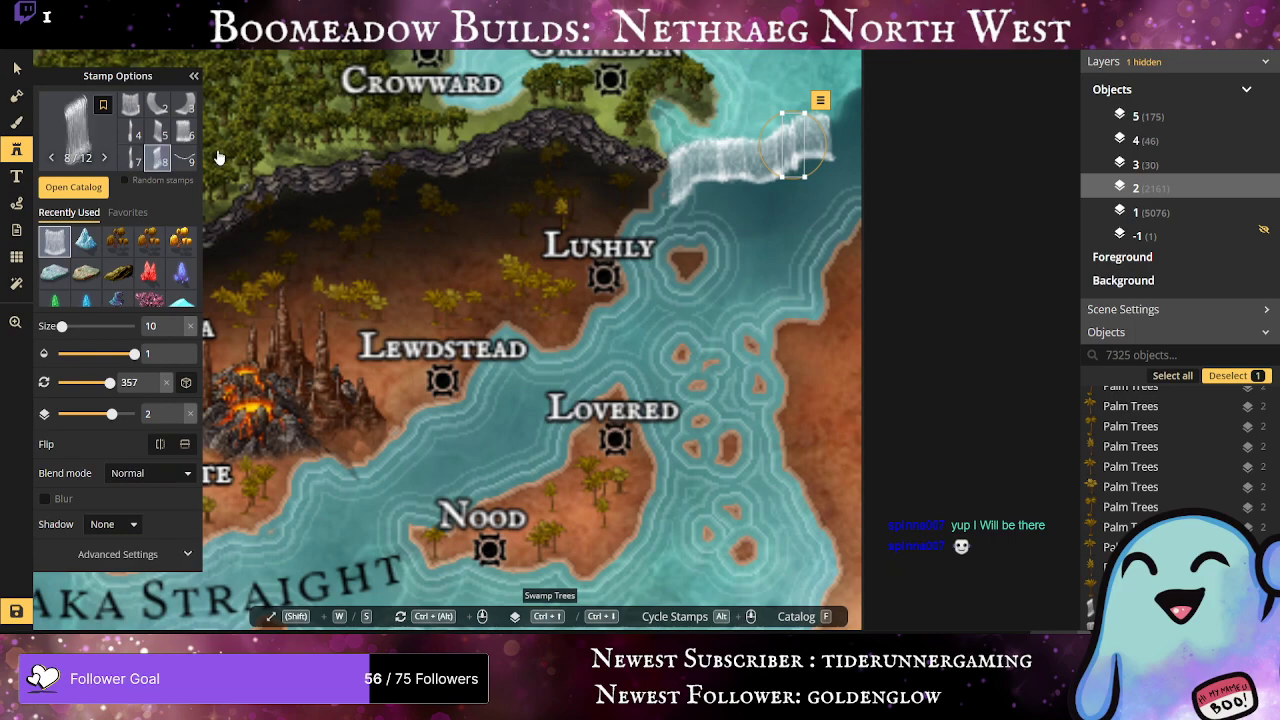
click(837, 128)
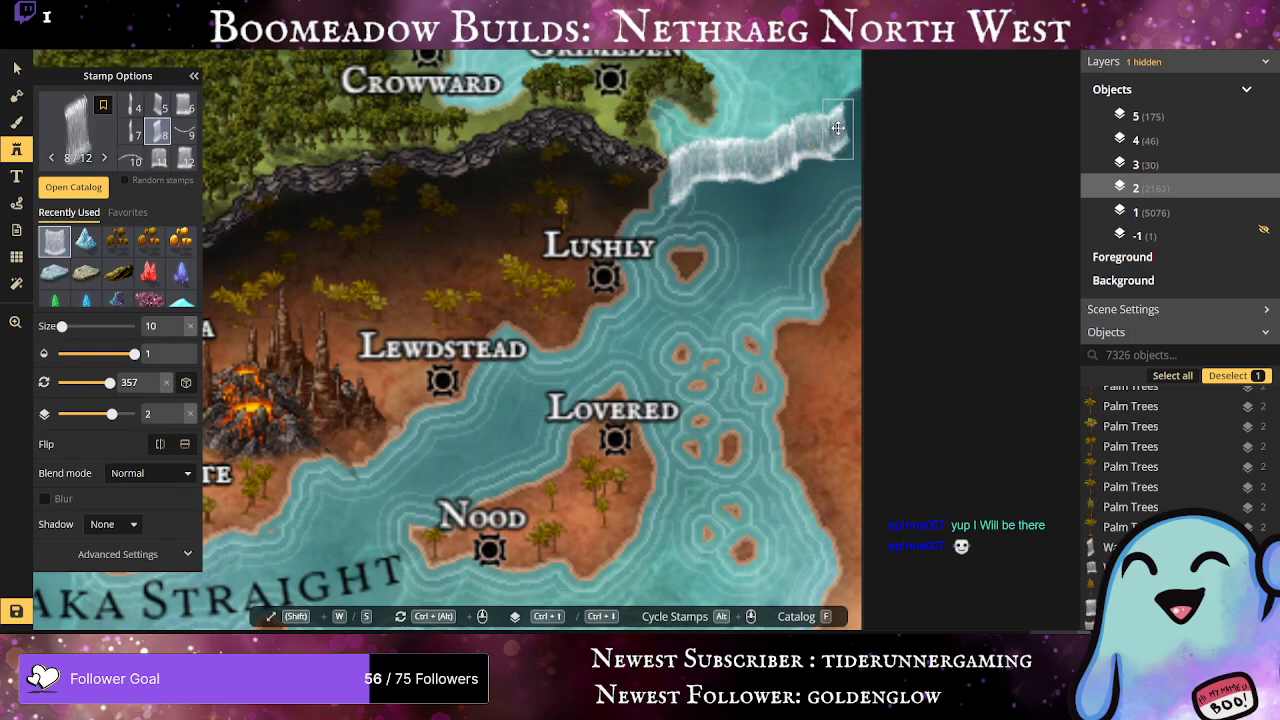
click(838, 129)
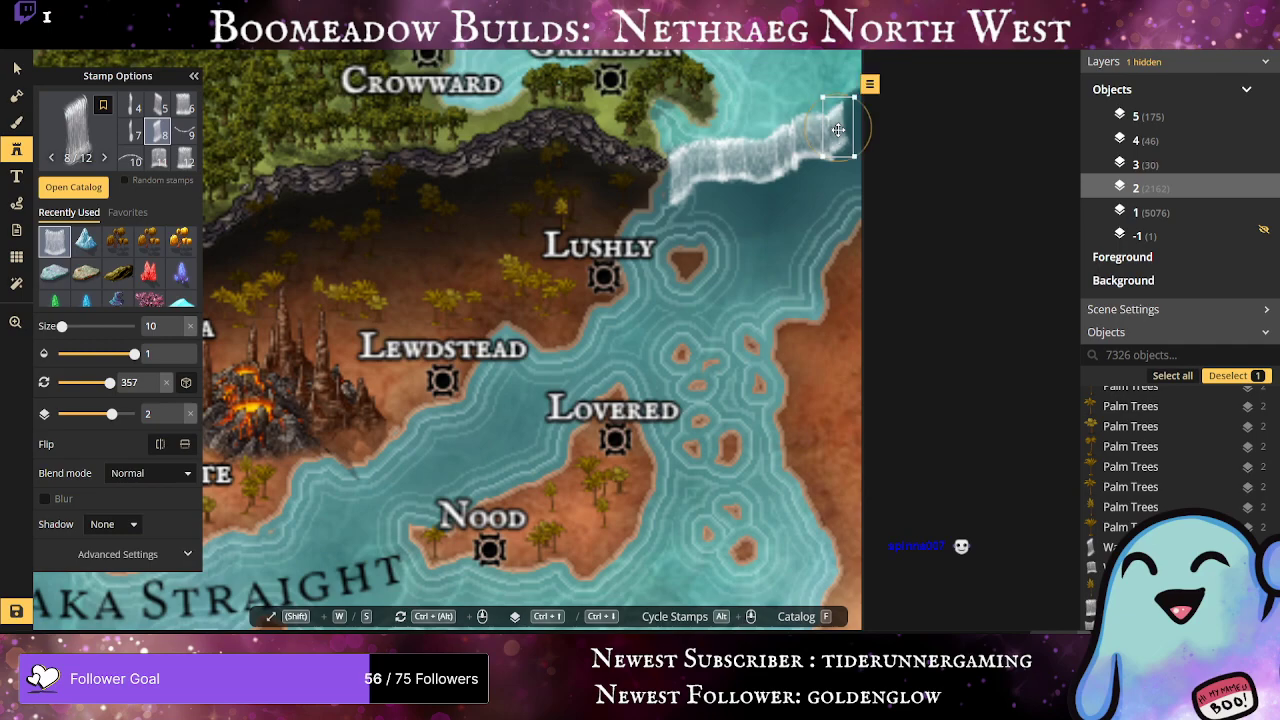
drag(851, 156, 856, 165)
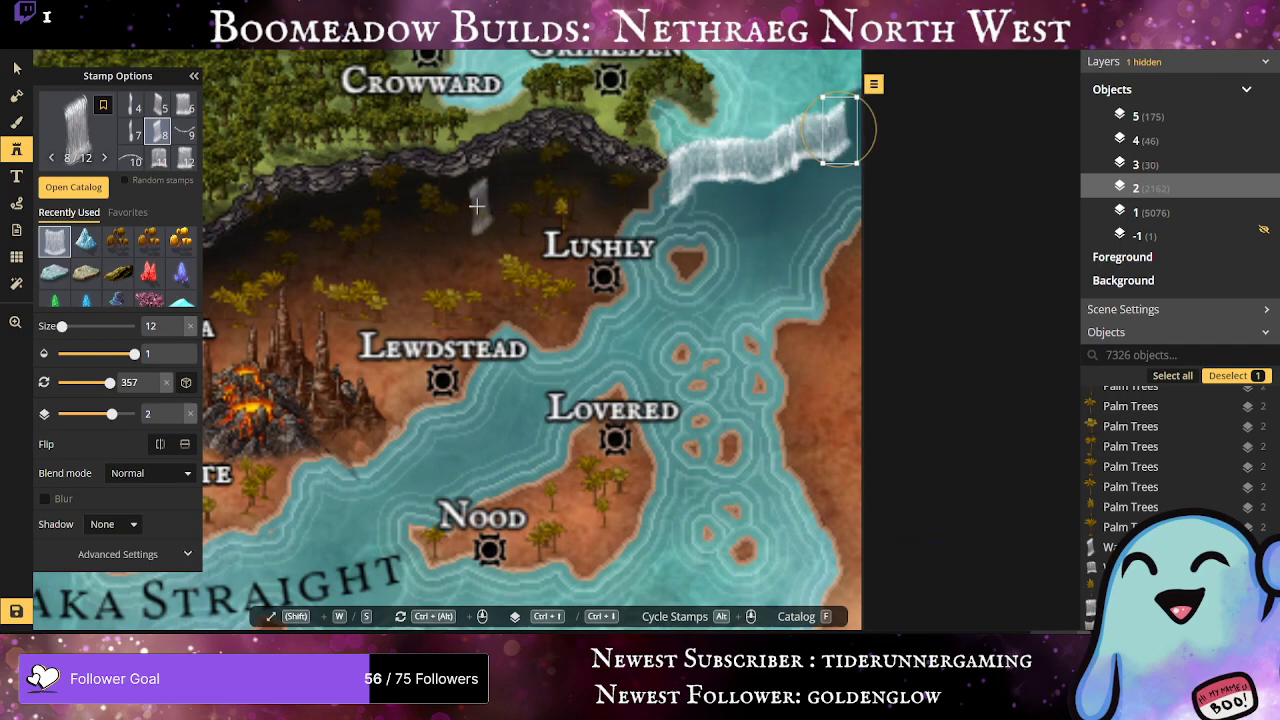
click(131, 104)
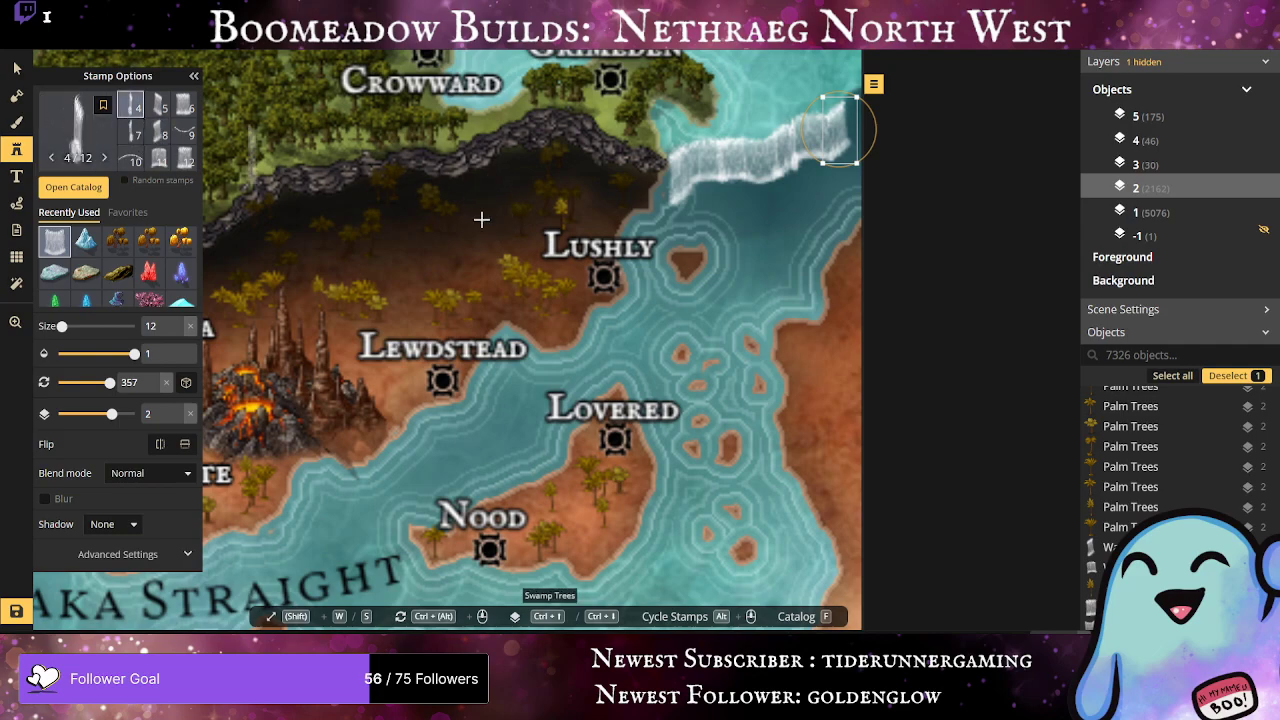
click(670, 184)
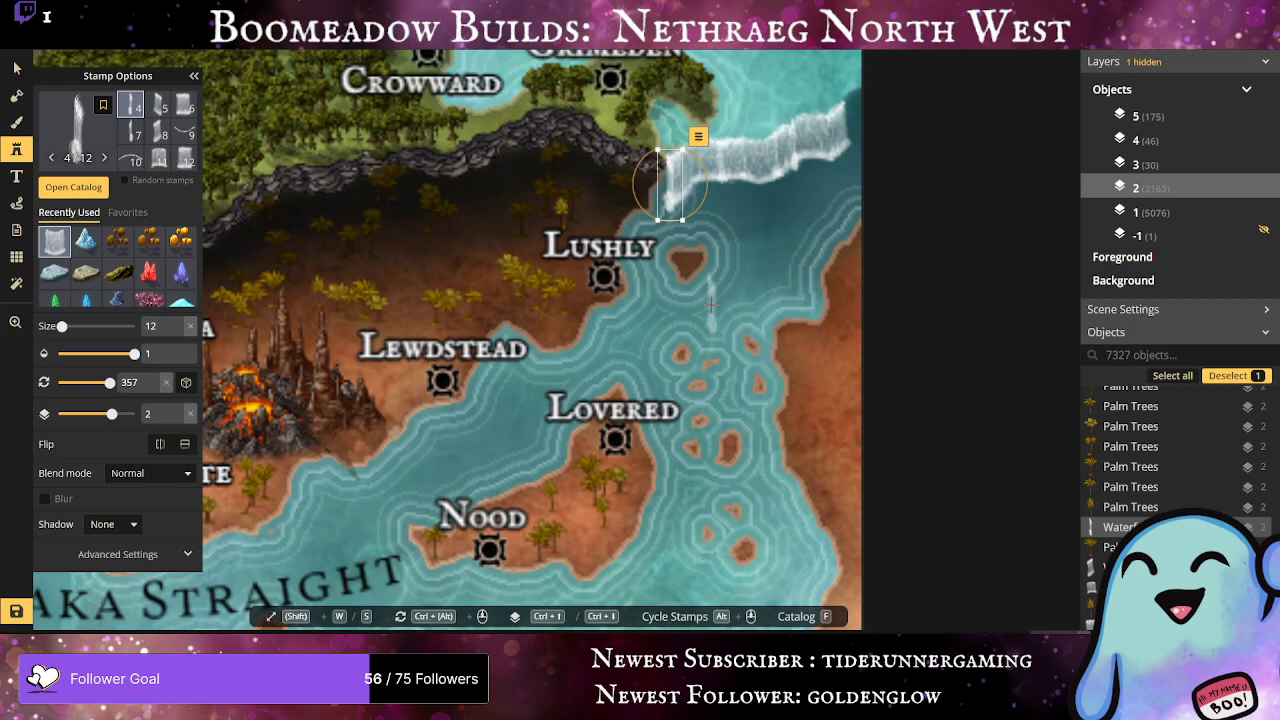
Step: Start a second waterfall with a variant 11 stamp at size 12 on the dark drop in the channel south-west of Terramore
scroll(675, 305, down, 5)
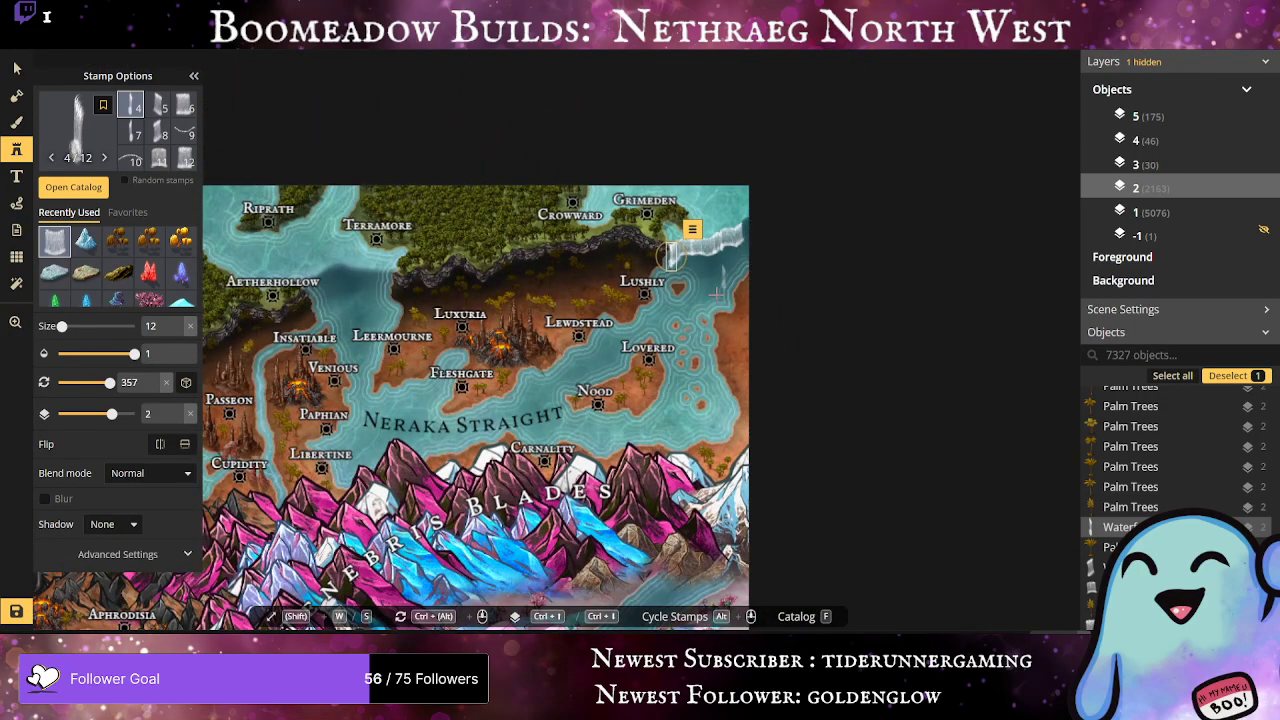
scroll(521, 384, up, 5)
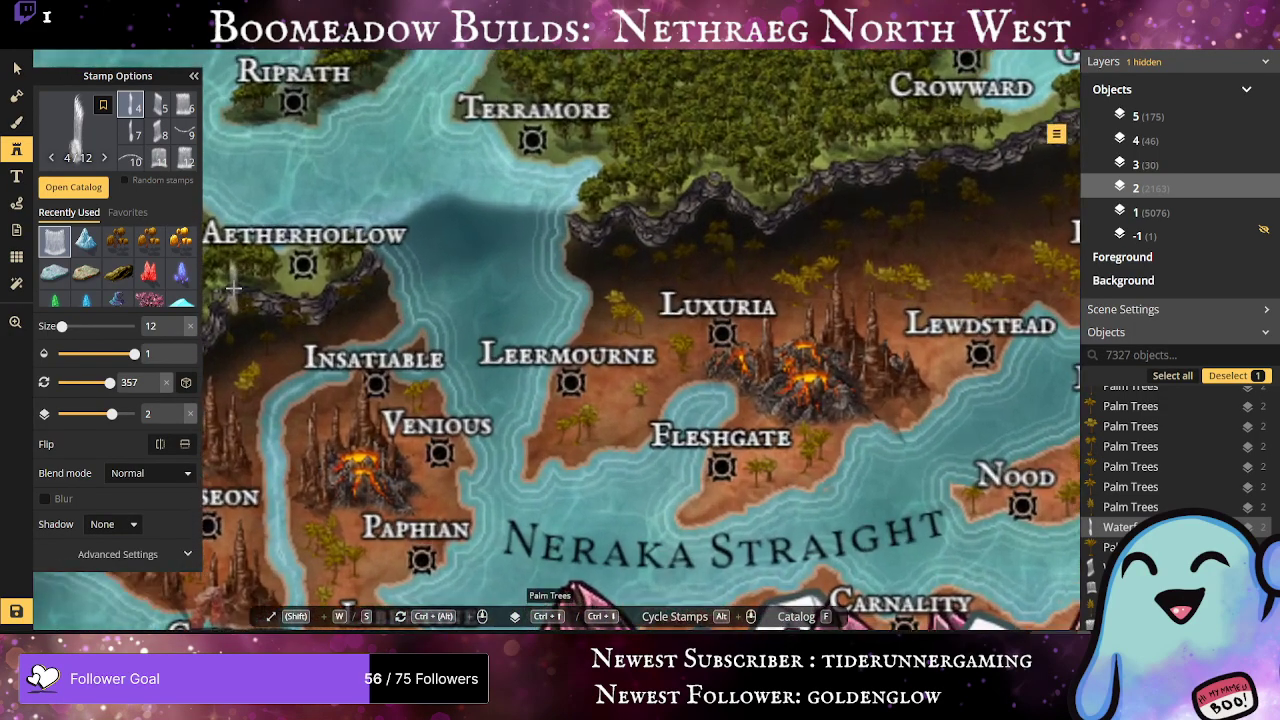
scroll(788, 348, down, 4)
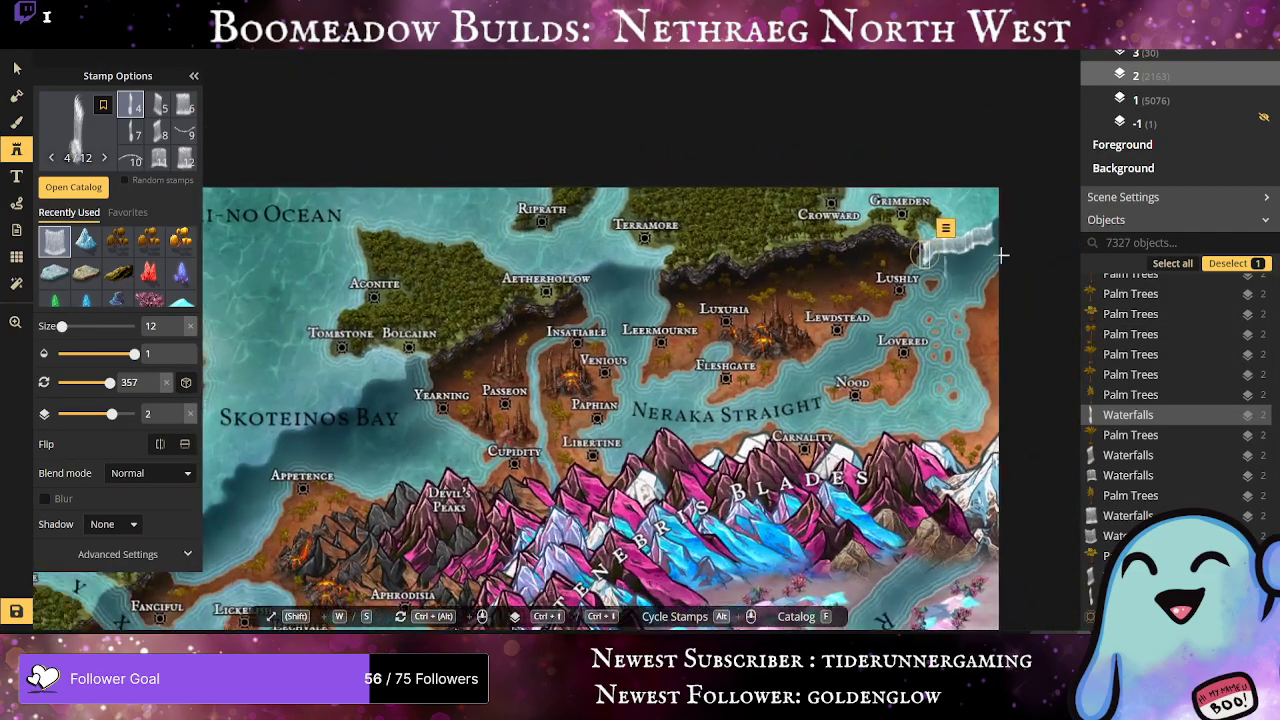
scroll(1042, 232, up, 3)
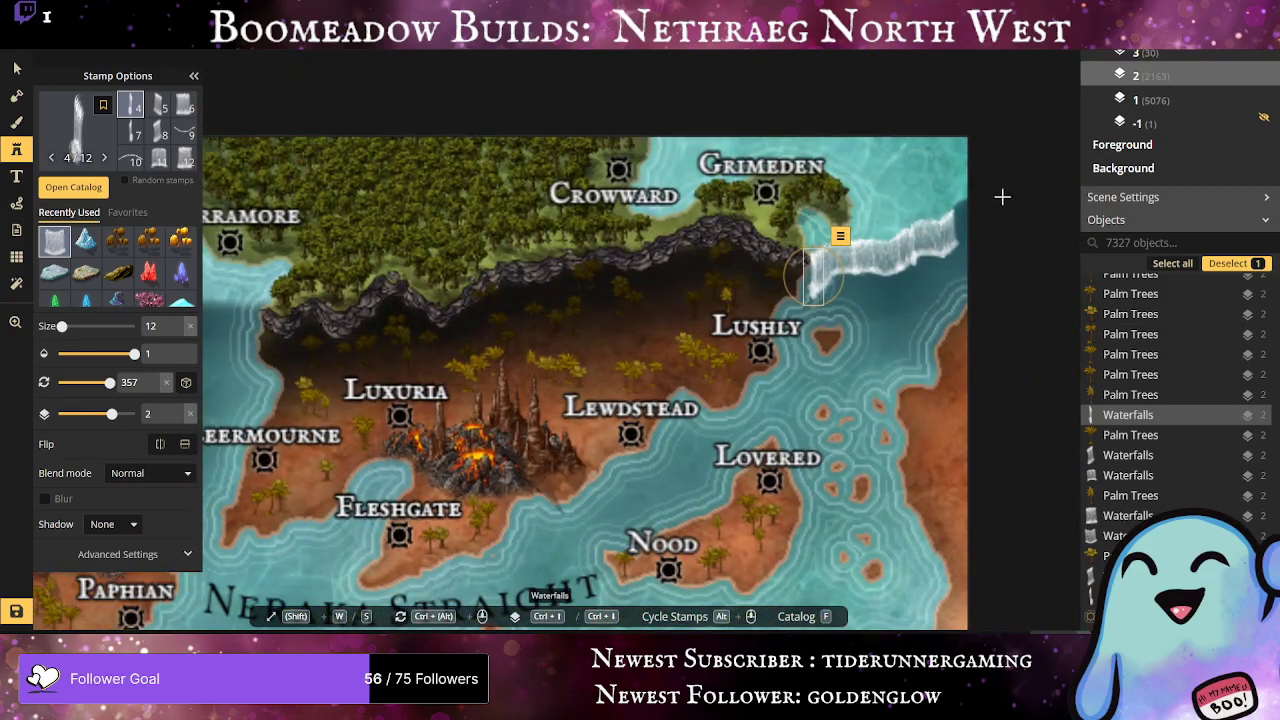
scroll(735, 420, down, 2)
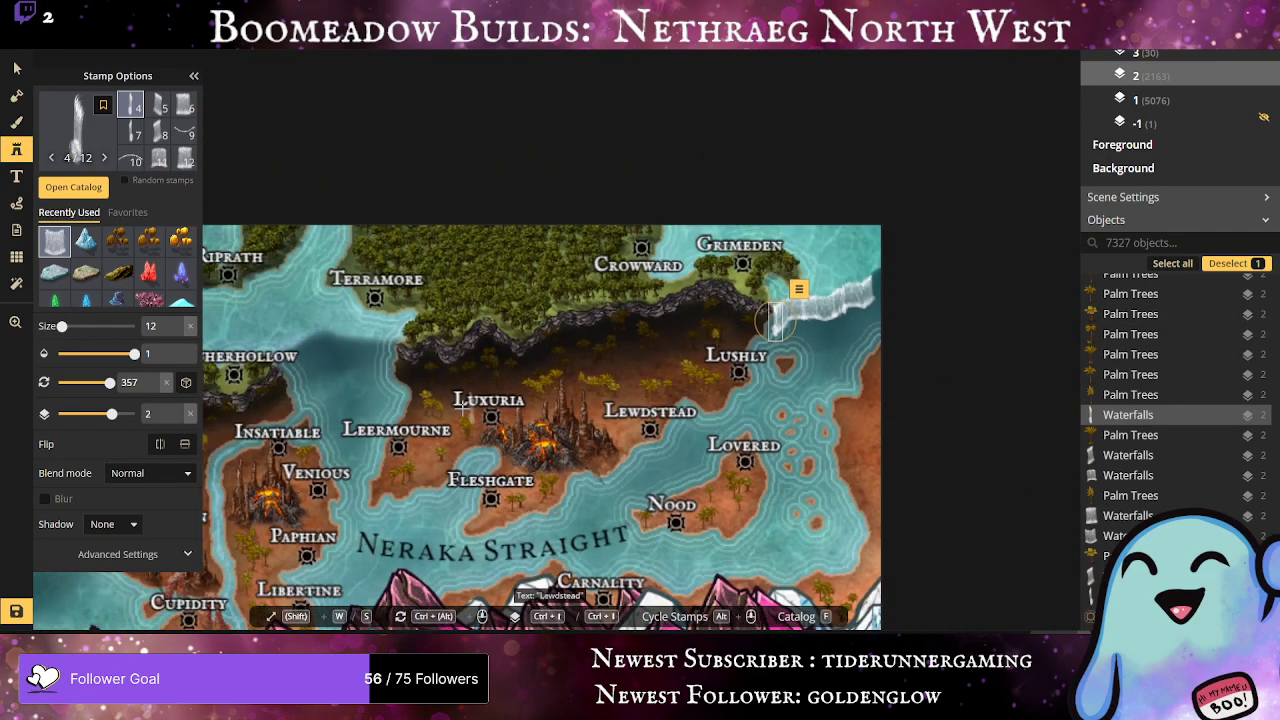
scroll(607, 402, down, 2)
scroll(240, 455, up, 4)
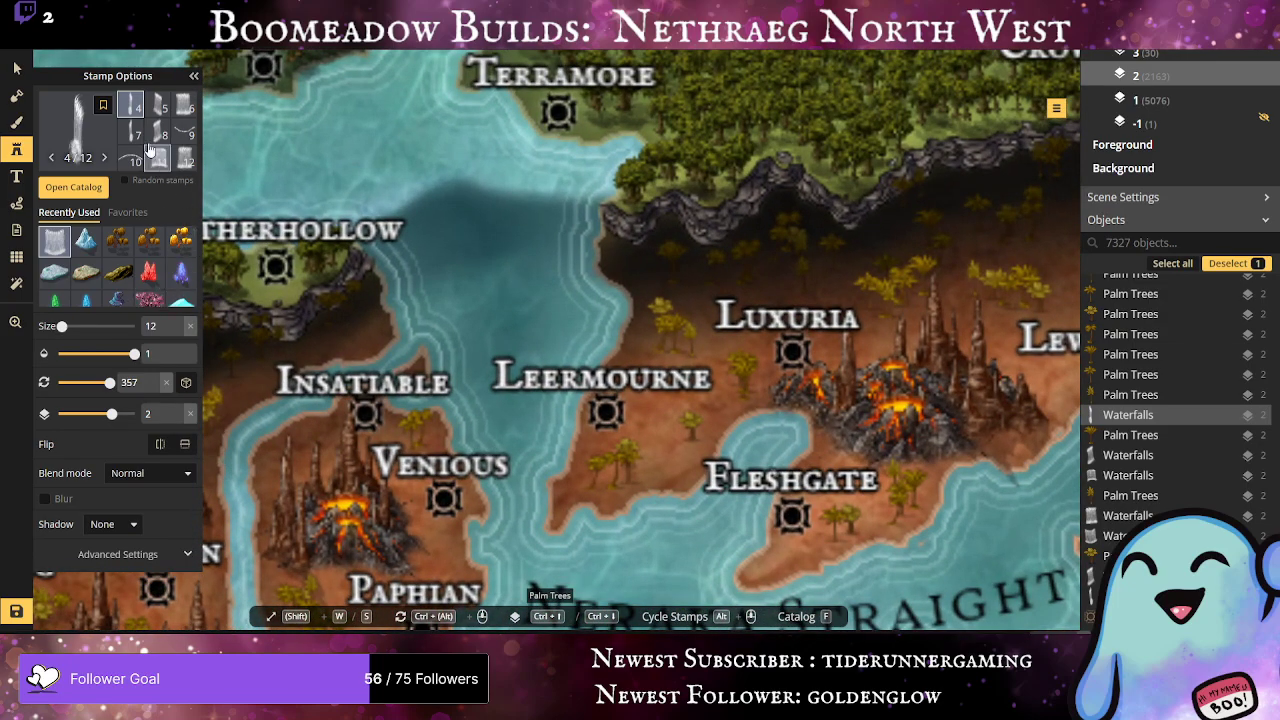
scroll(145, 135, up, 1)
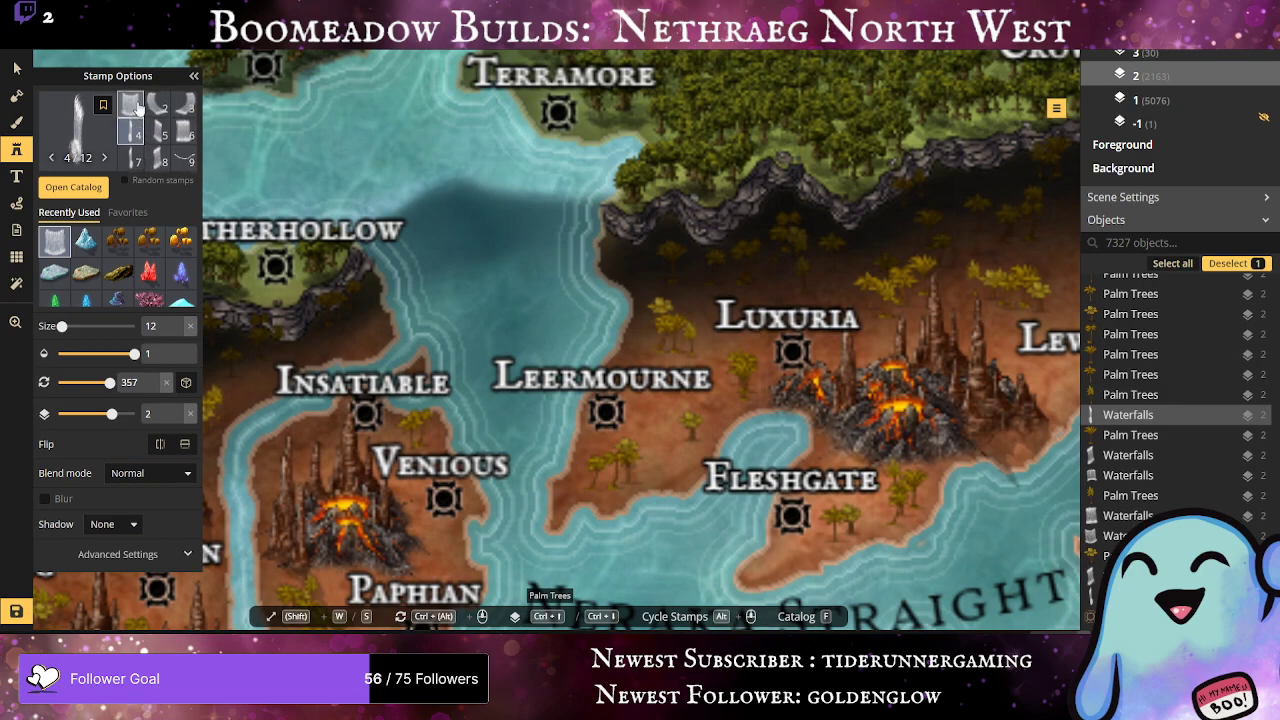
click(133, 116)
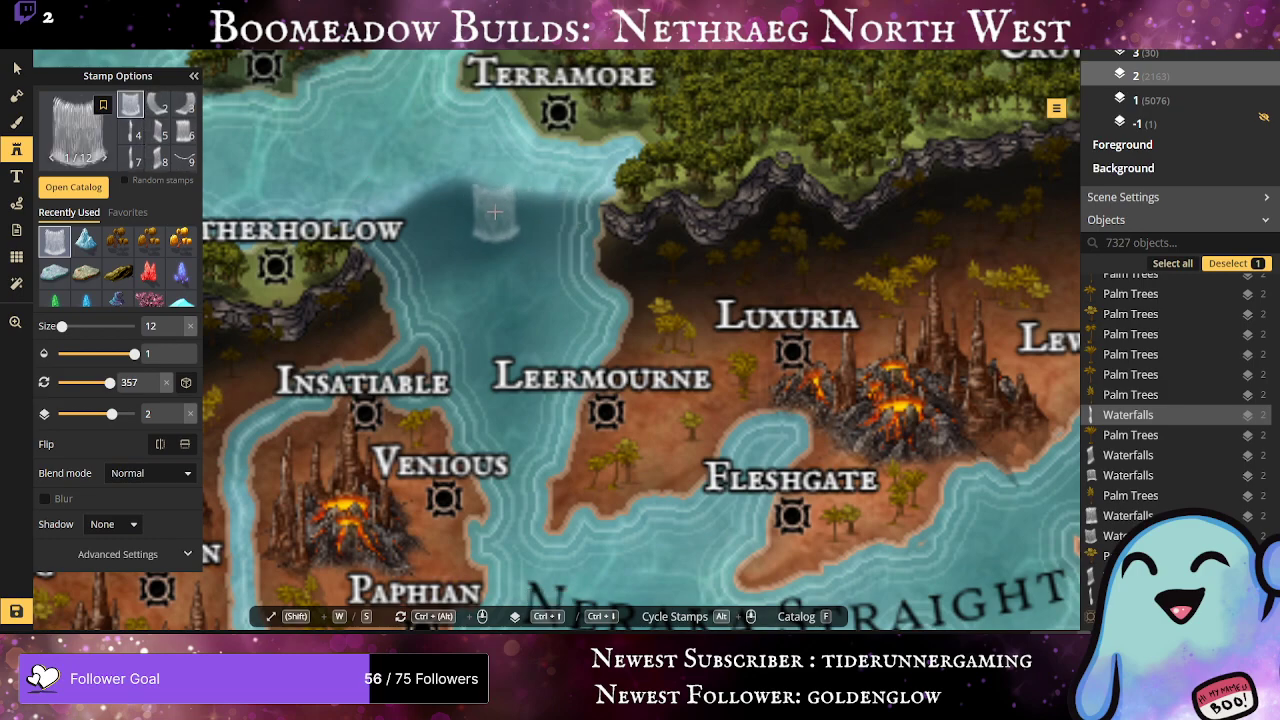
scroll(157, 150, down, 1)
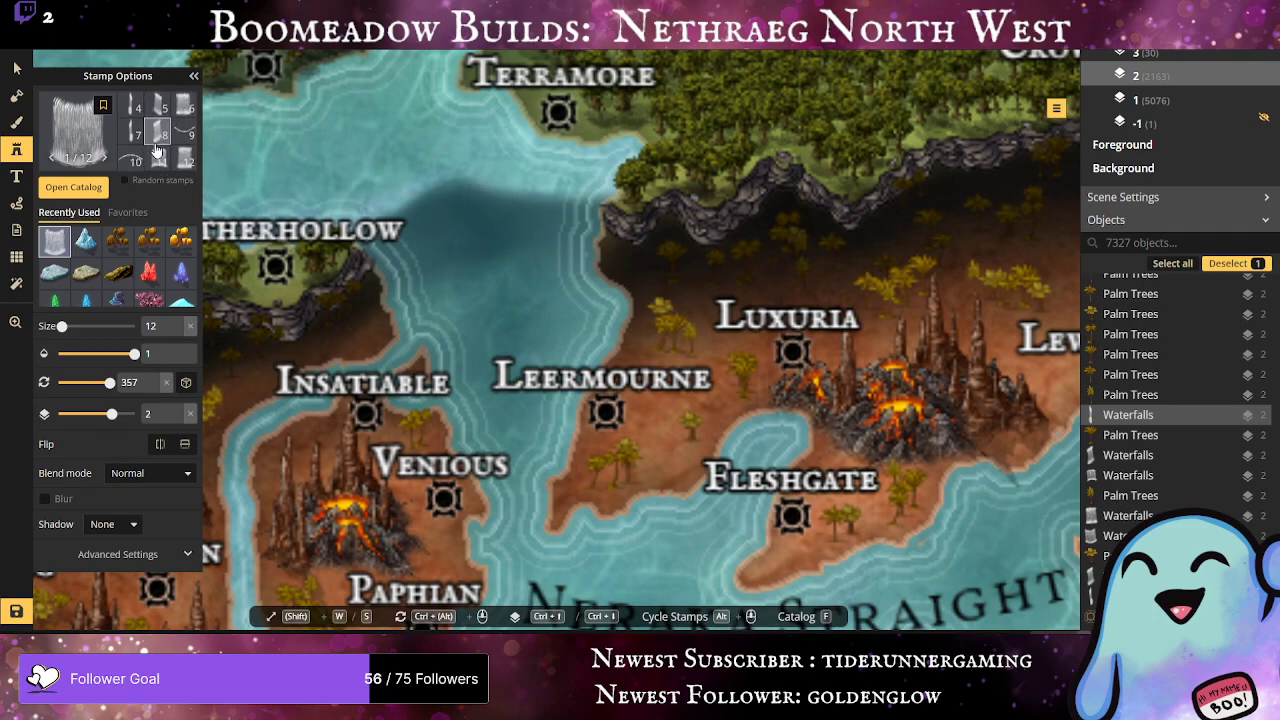
click(158, 158)
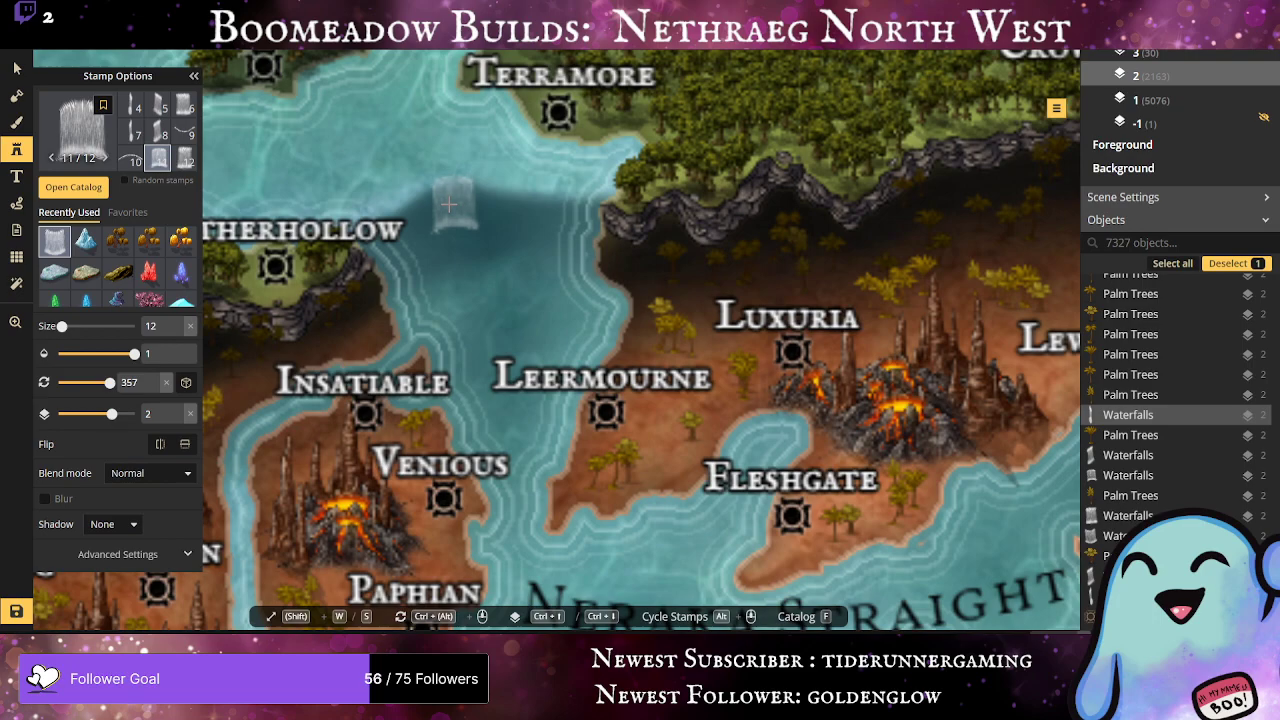
click(449, 204)
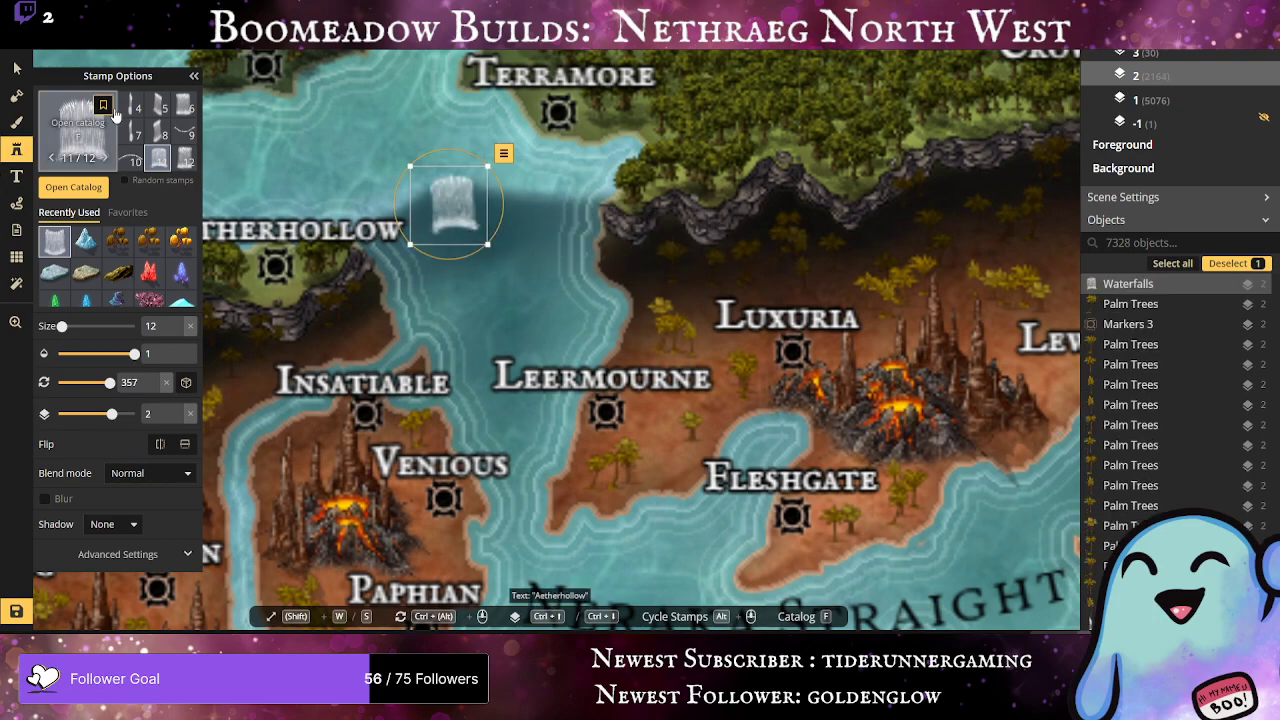
Step: Widen the waterfall south-west of Terramore with a variant 5 stamp on its east side and a variant 8 stamp on its west side
click(157, 105)
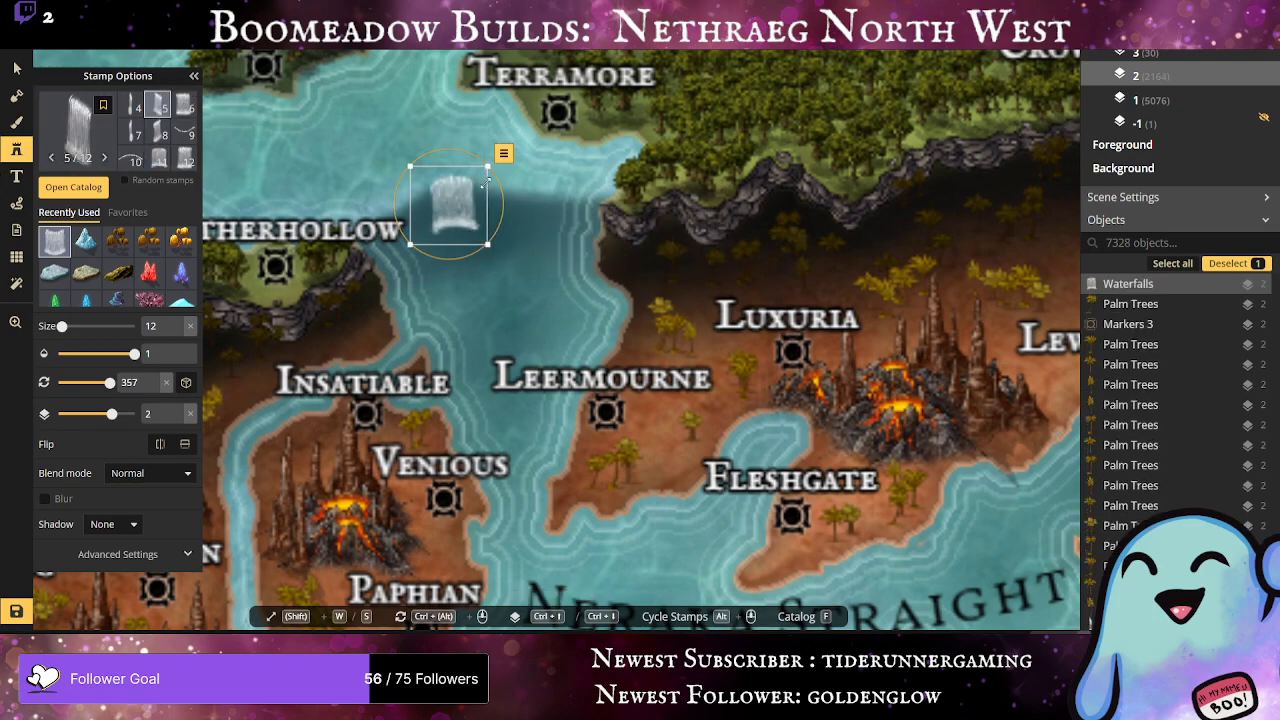
click(529, 258)
drag(529, 258, 482, 211)
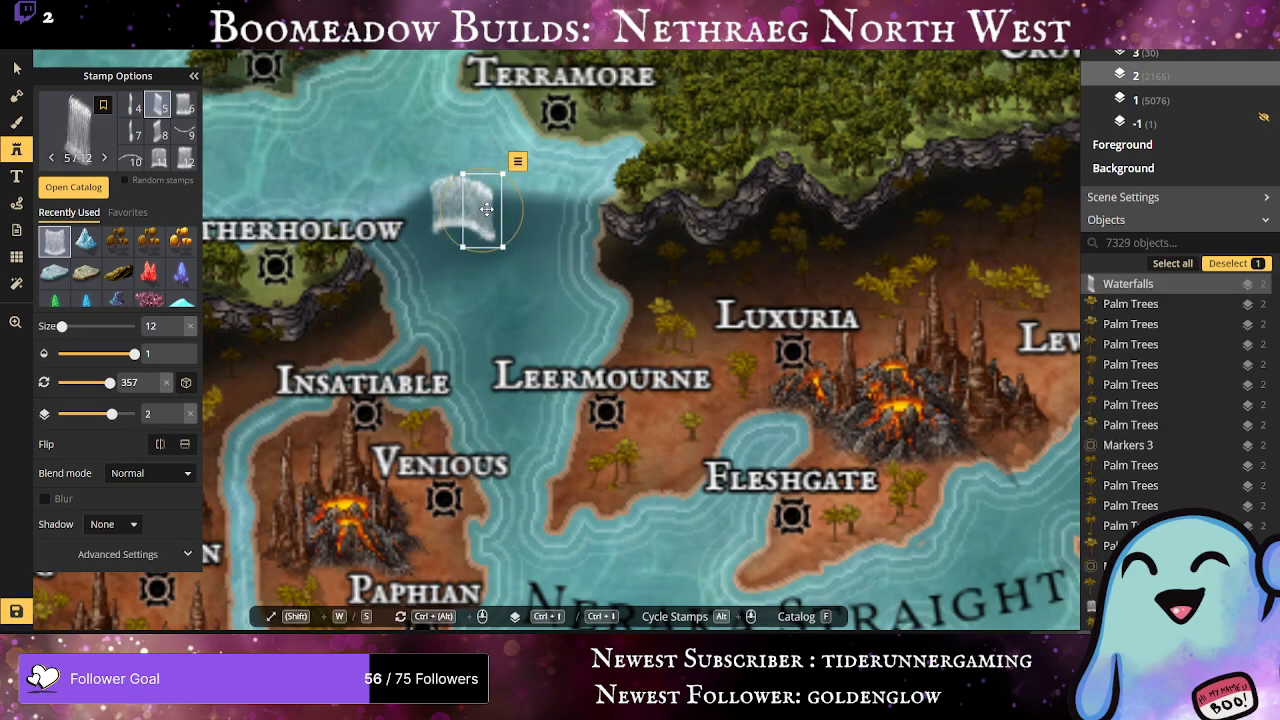
click(158, 131)
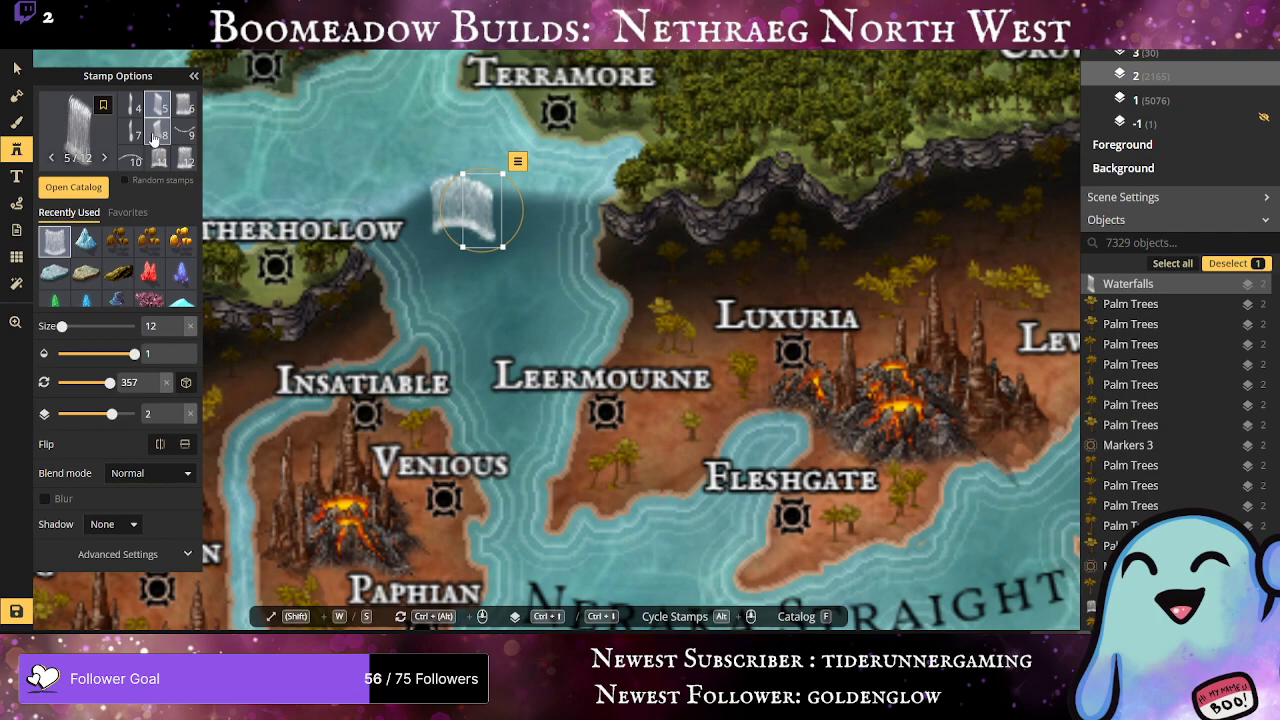
click(425, 218)
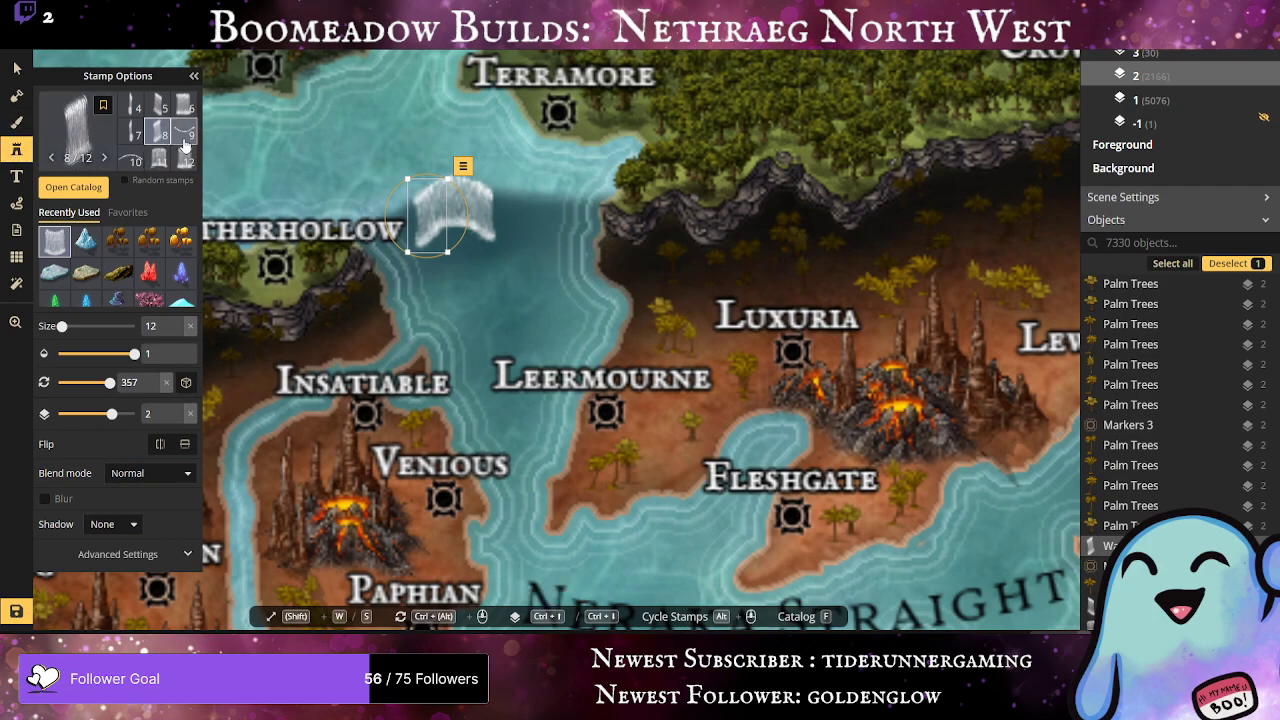
Step: Continue the waterfall in the Terramore channel eastward with a variant 1 stamp, nudged into line with its neighbour
scroll(162, 138, up, 1)
click(130, 104)
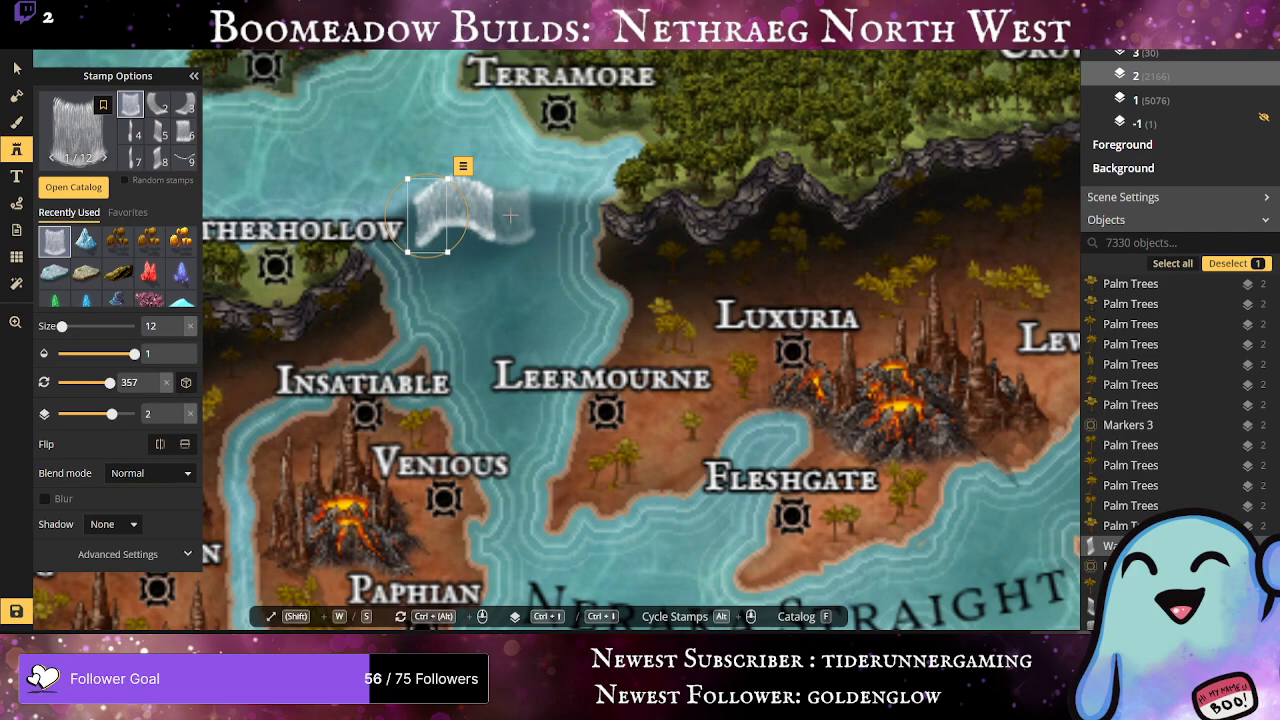
click(510, 215)
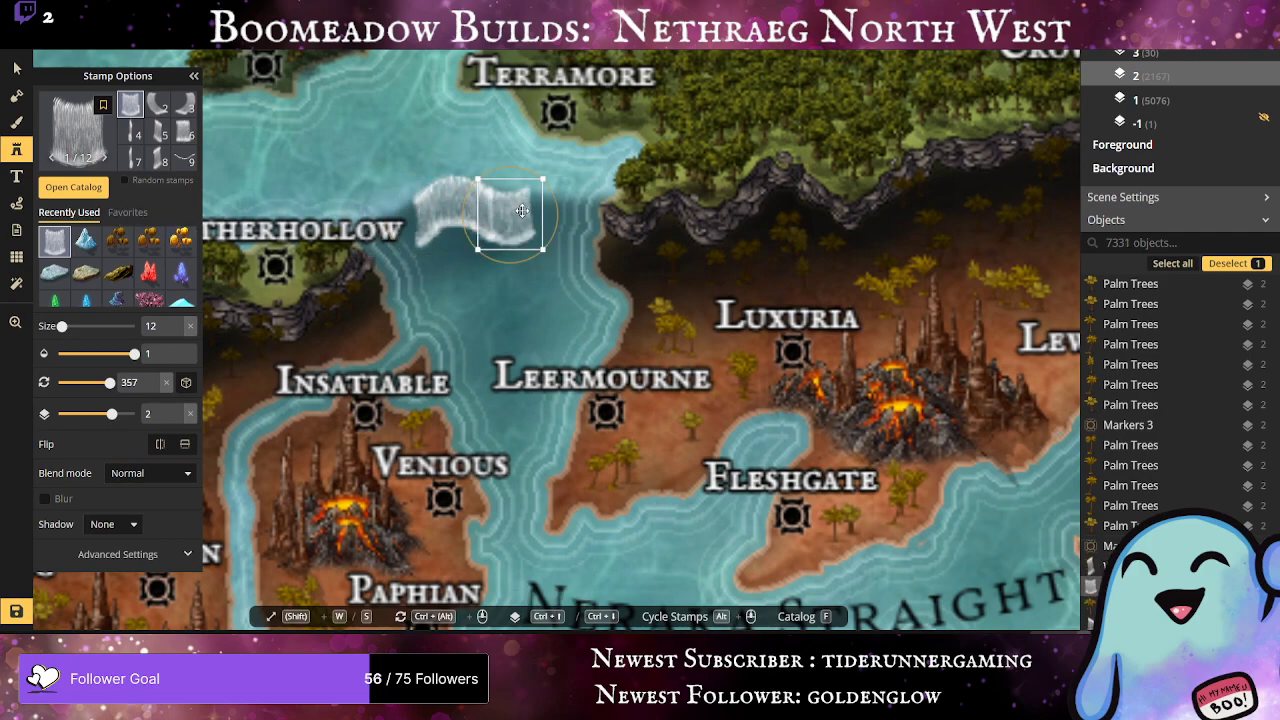
drag(522, 211, 523, 213)
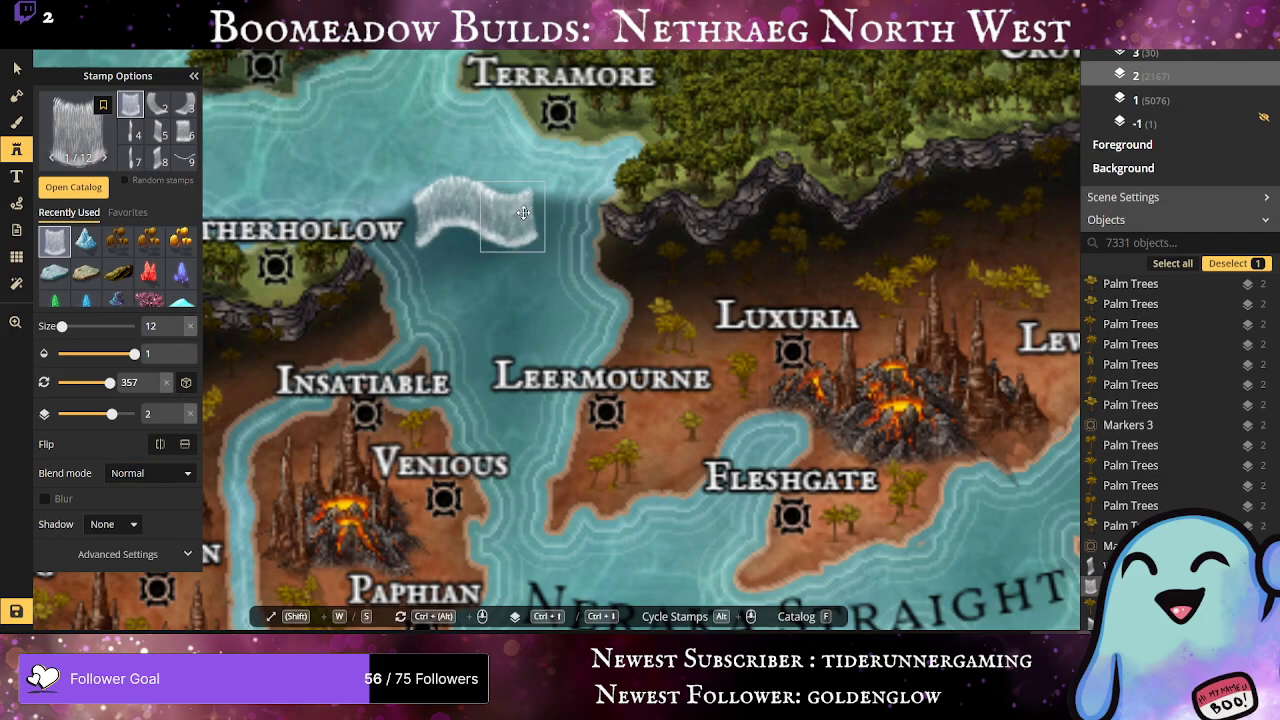
Step: Choose the Mist 1 stamp from the Nature (HD) catalog group, place it on the waterfall row north-east of Lushly, enlarged to size 17
scroll(523, 213, down, 5)
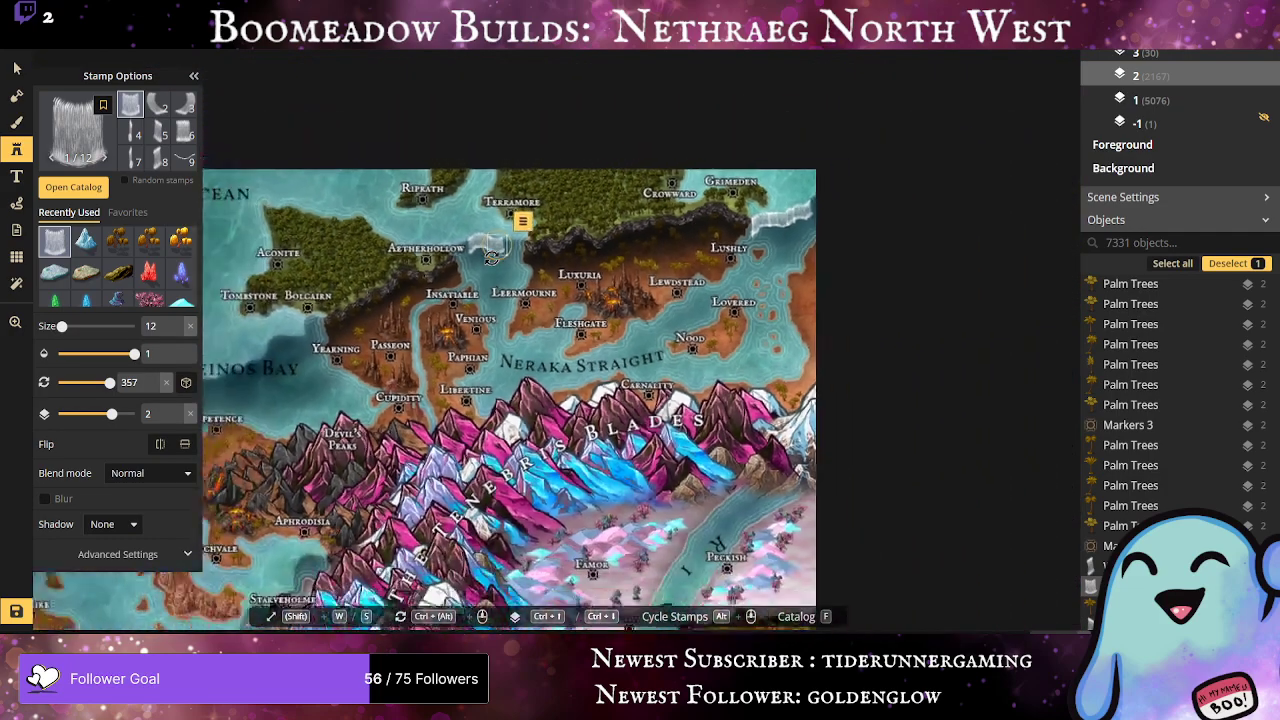
scroll(491, 256, down, 1)
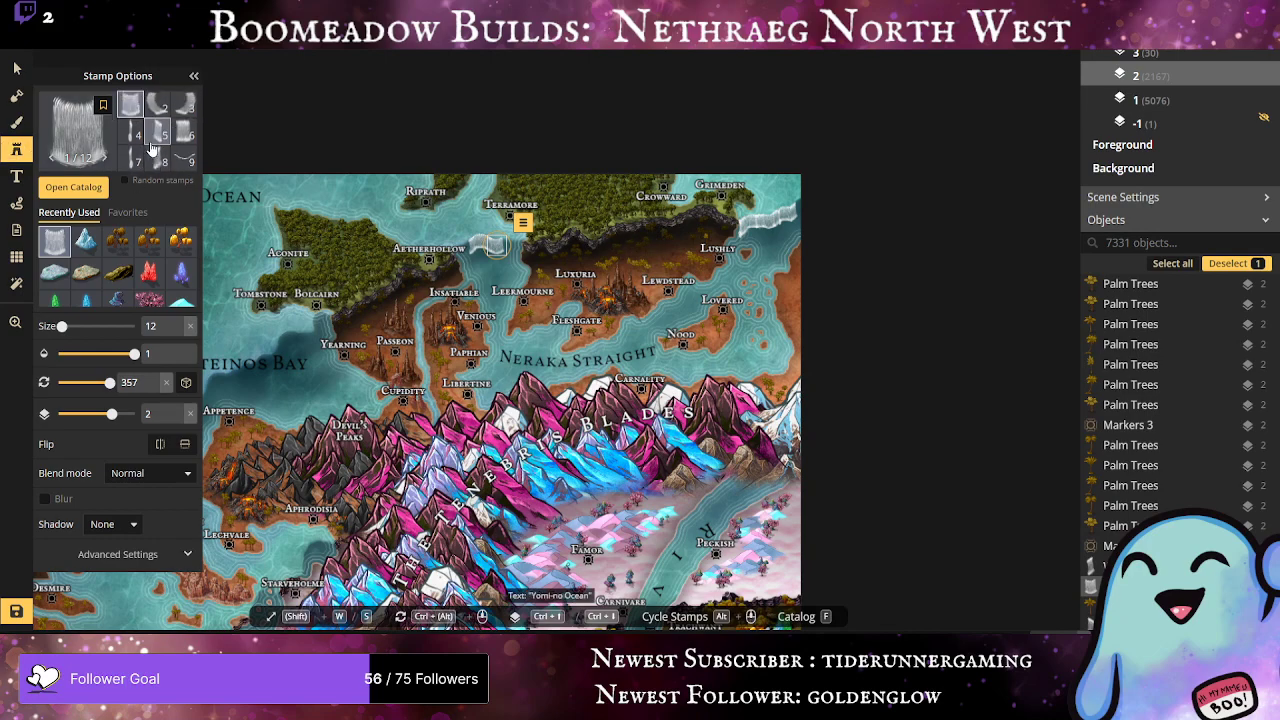
key(f)
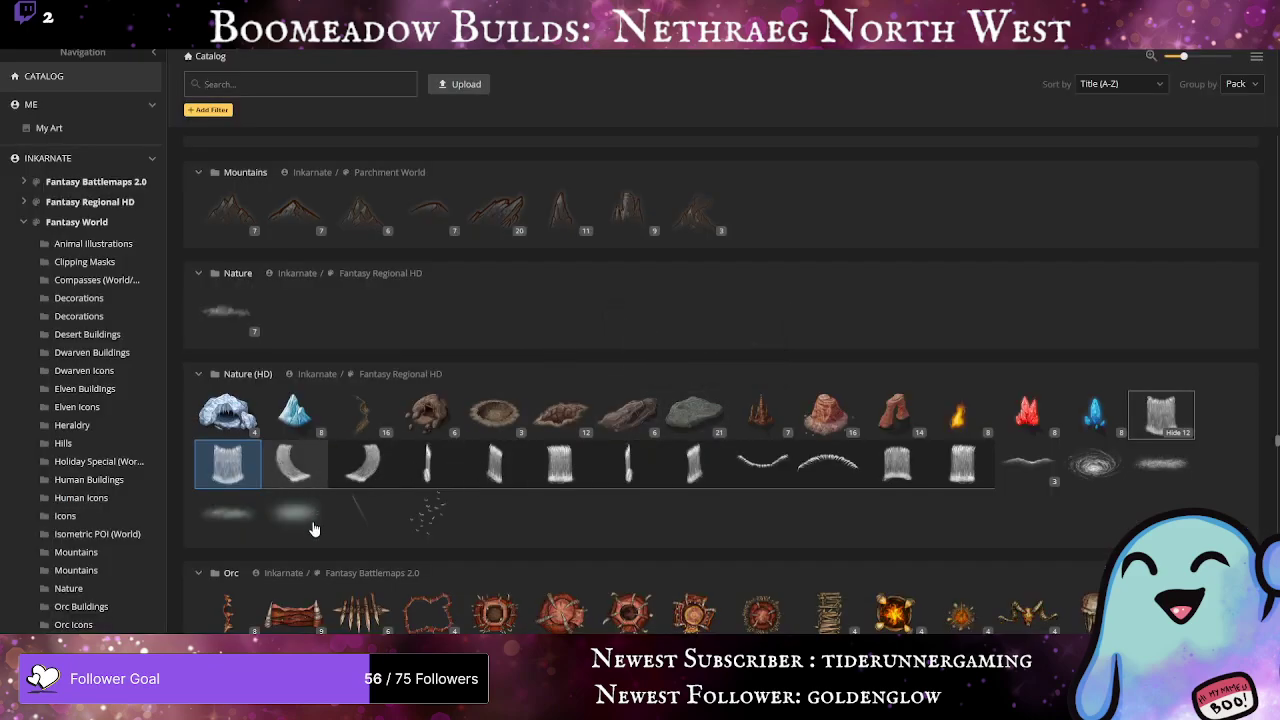
click(220, 529)
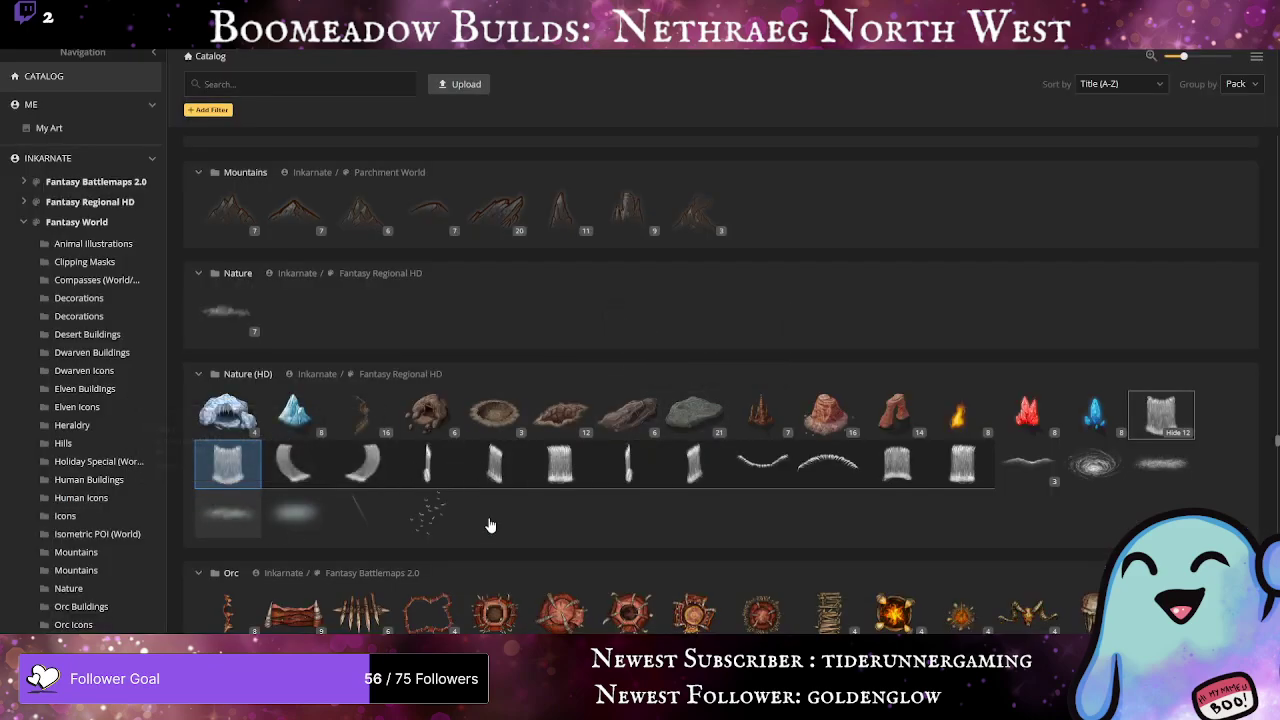
scroll(760, 281, up, 3)
scroll(680, 172, up, 2)
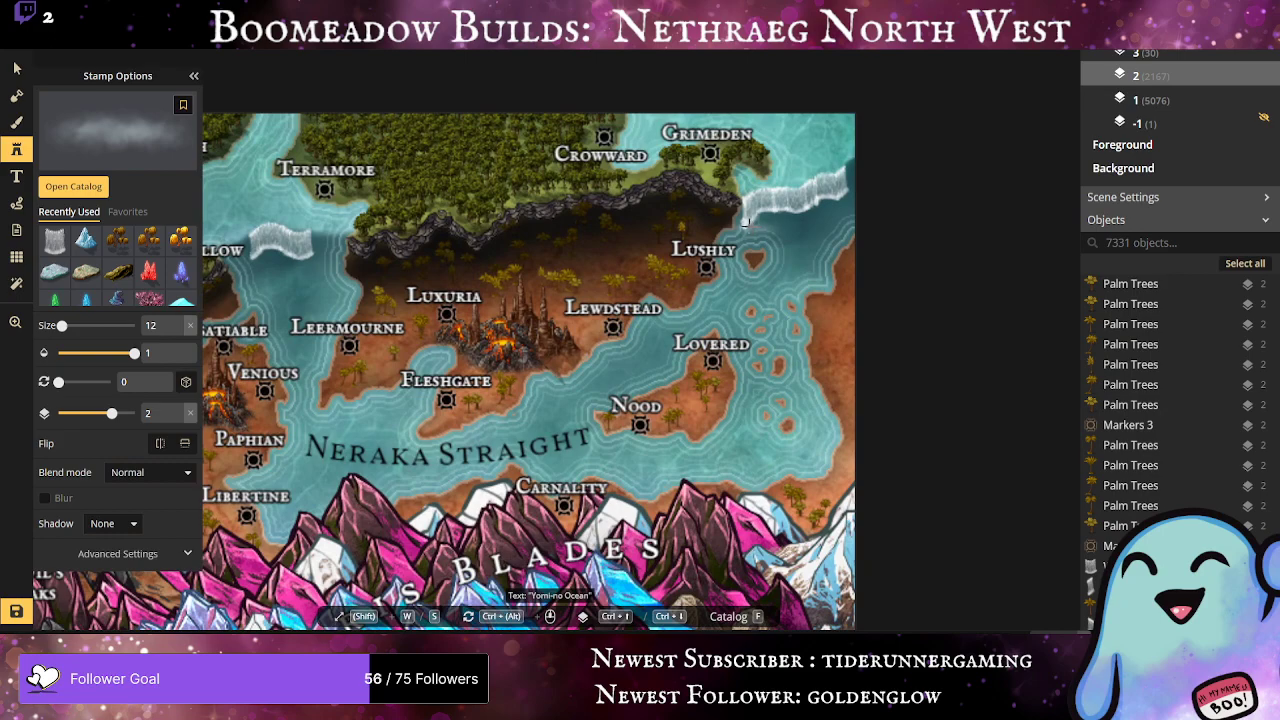
click(743, 219)
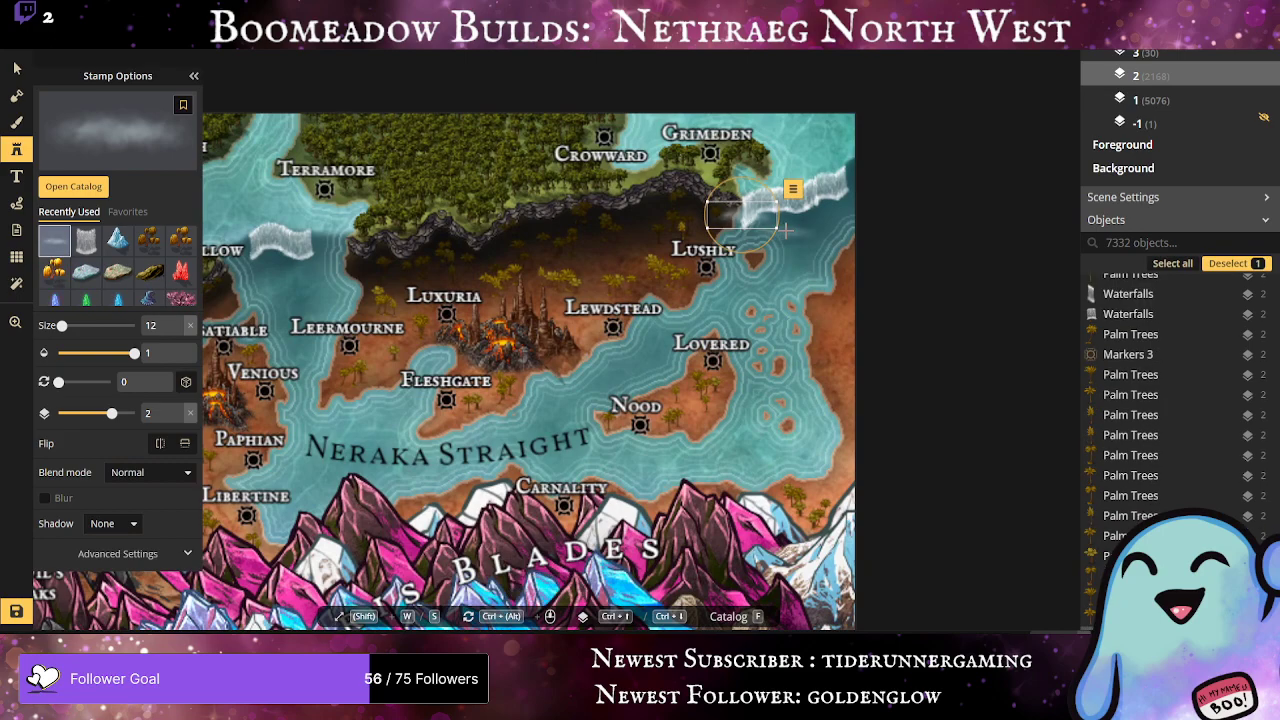
drag(776, 229, 802, 251)
drag(748, 221, 766, 212)
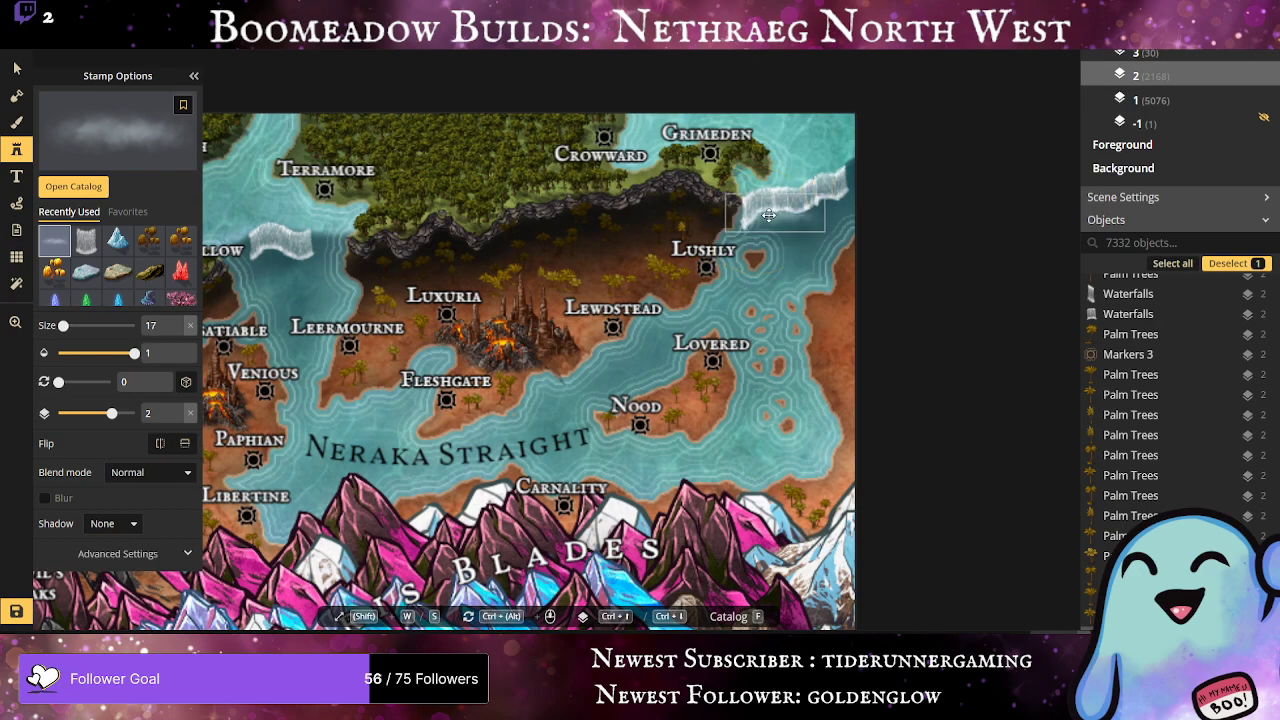
Step: Add further Mist 1 stamps at the row's east end and at its cliff junction, the last one at size 12 and rotation 357
click(833, 205)
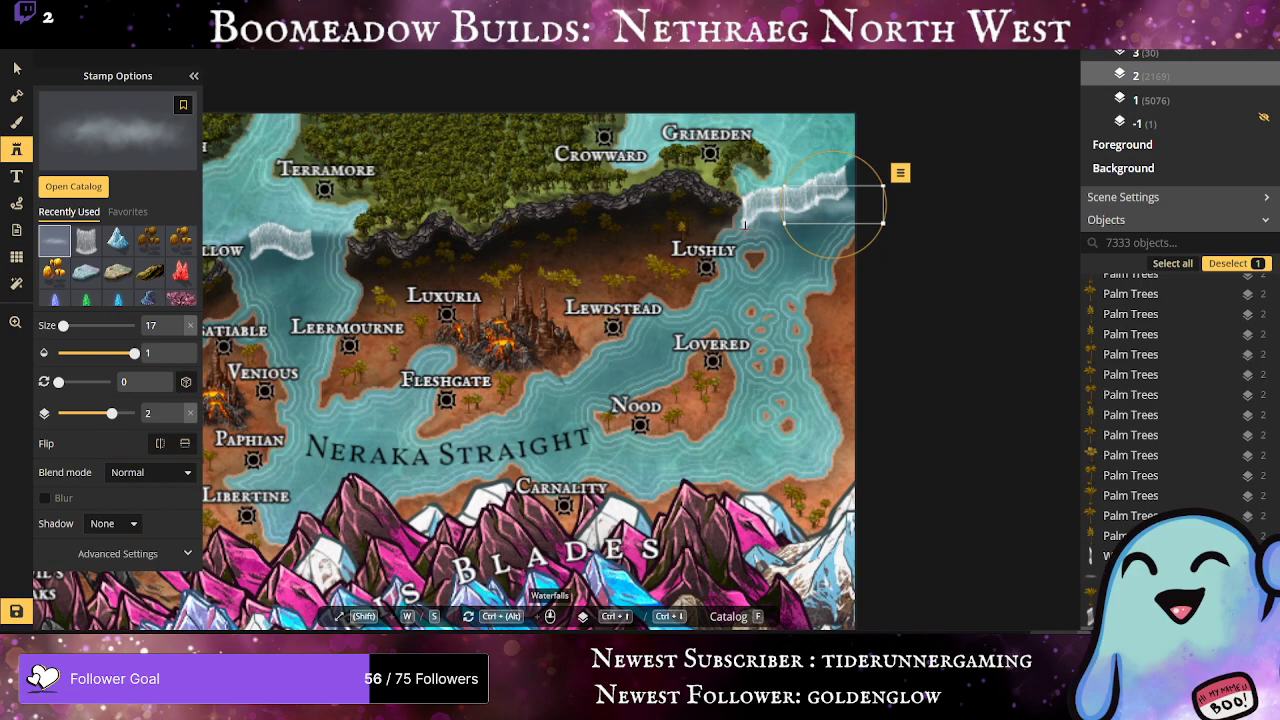
click(745, 225)
click(750, 215)
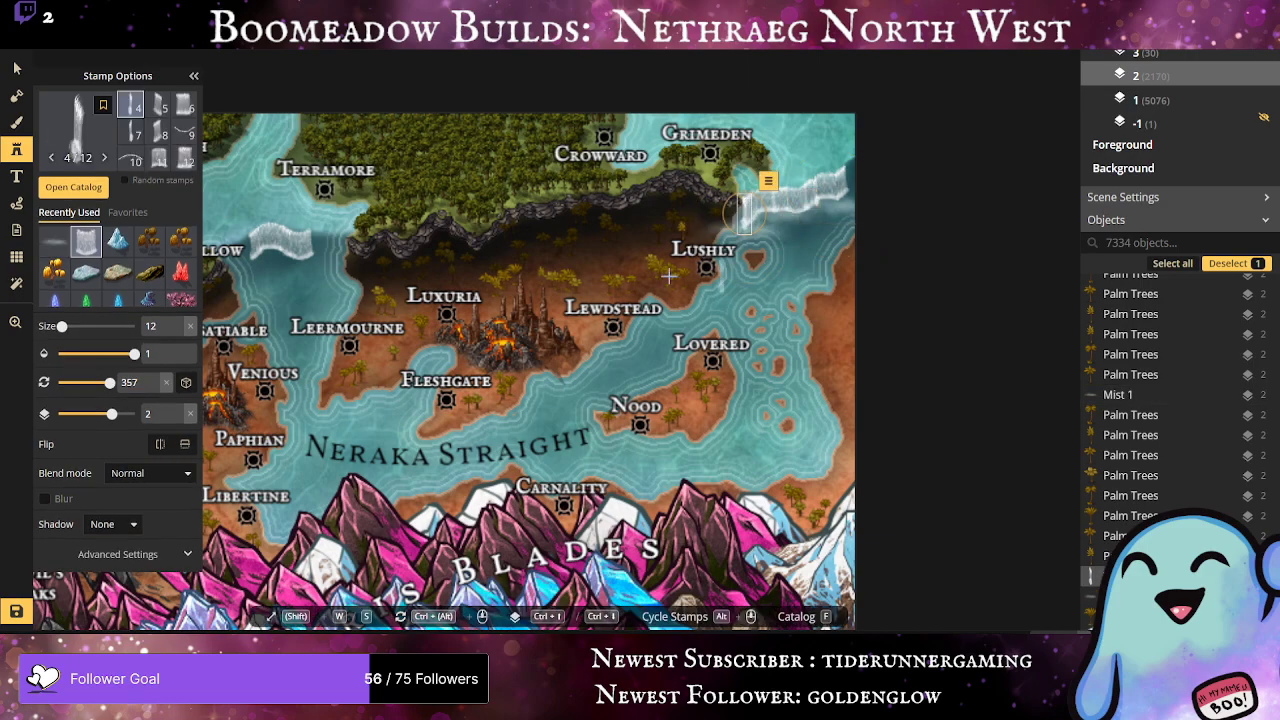
click(54, 240)
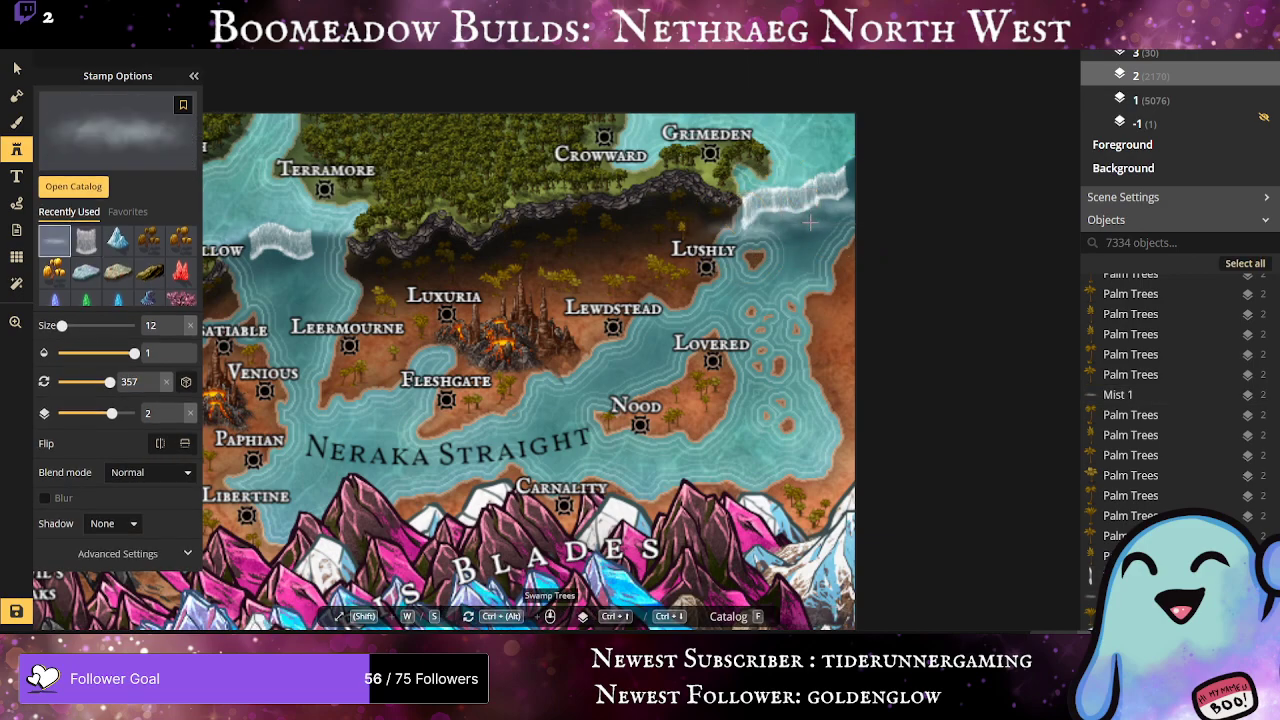
click(745, 216)
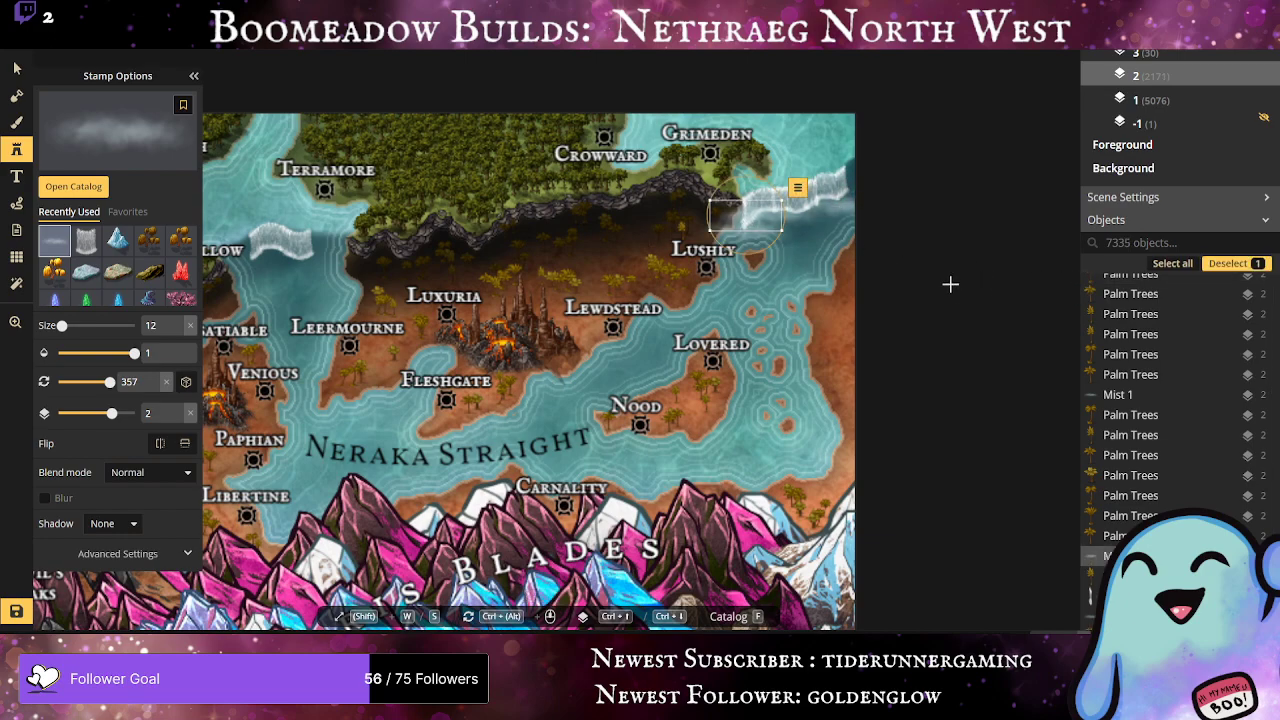
Step: Select the size 17 Mist 1 stamp at the east end of the waterfall row north-east of Lushly and reposition it slightly
key(v)
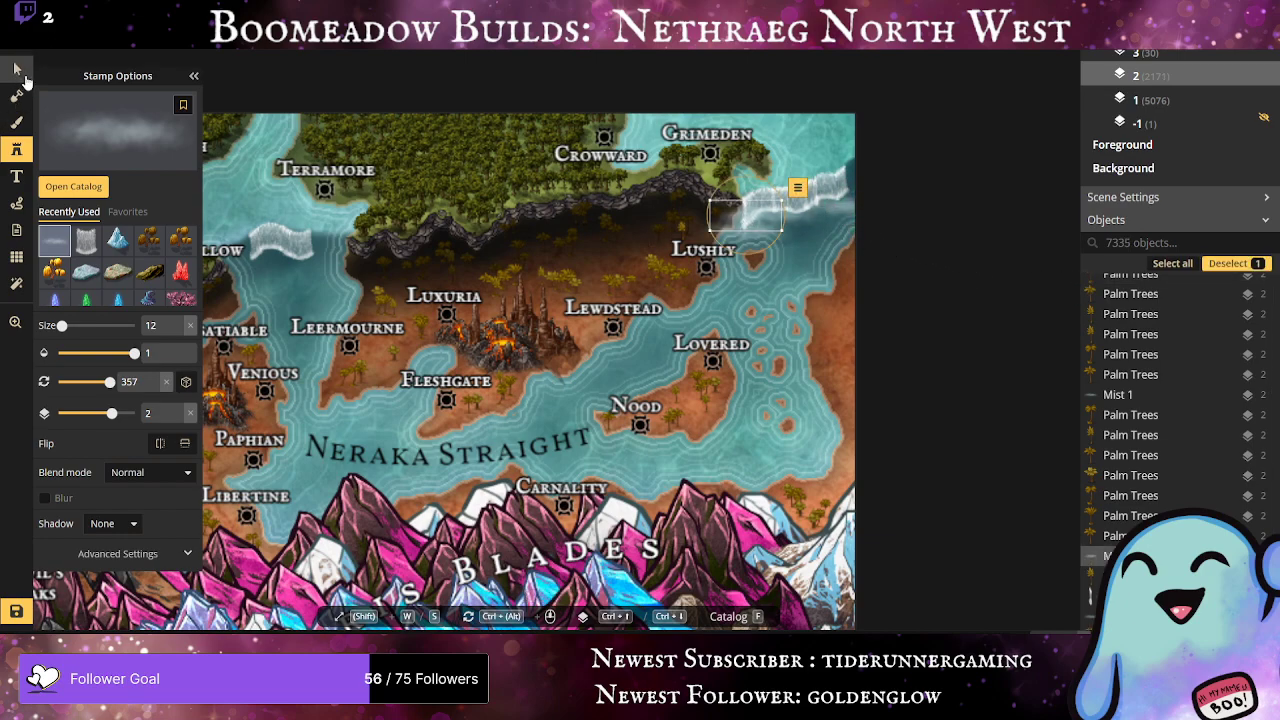
click(837, 208)
drag(839, 208, 819, 204)
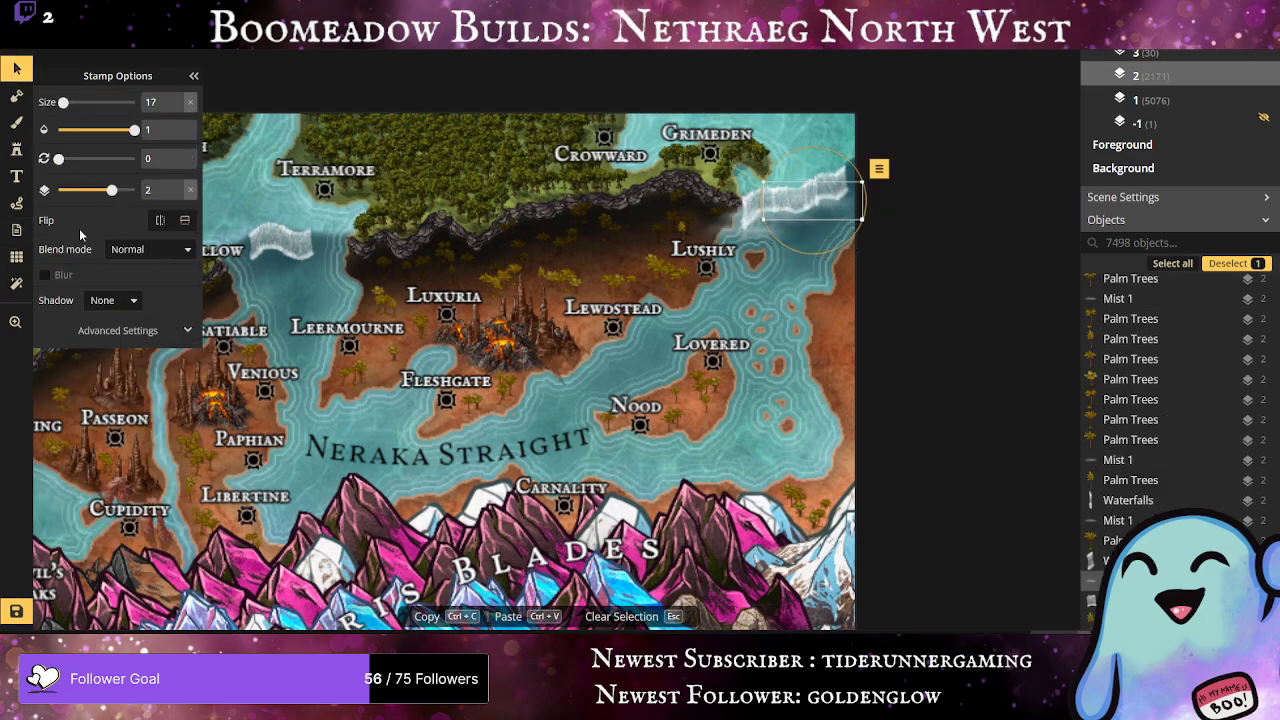
Step: Choose the Mist 2 stamp from the Nature (HD) catalog group and place two at size 17 over the west end of the waterfall row near Lushly
click(16, 152)
click(114, 108)
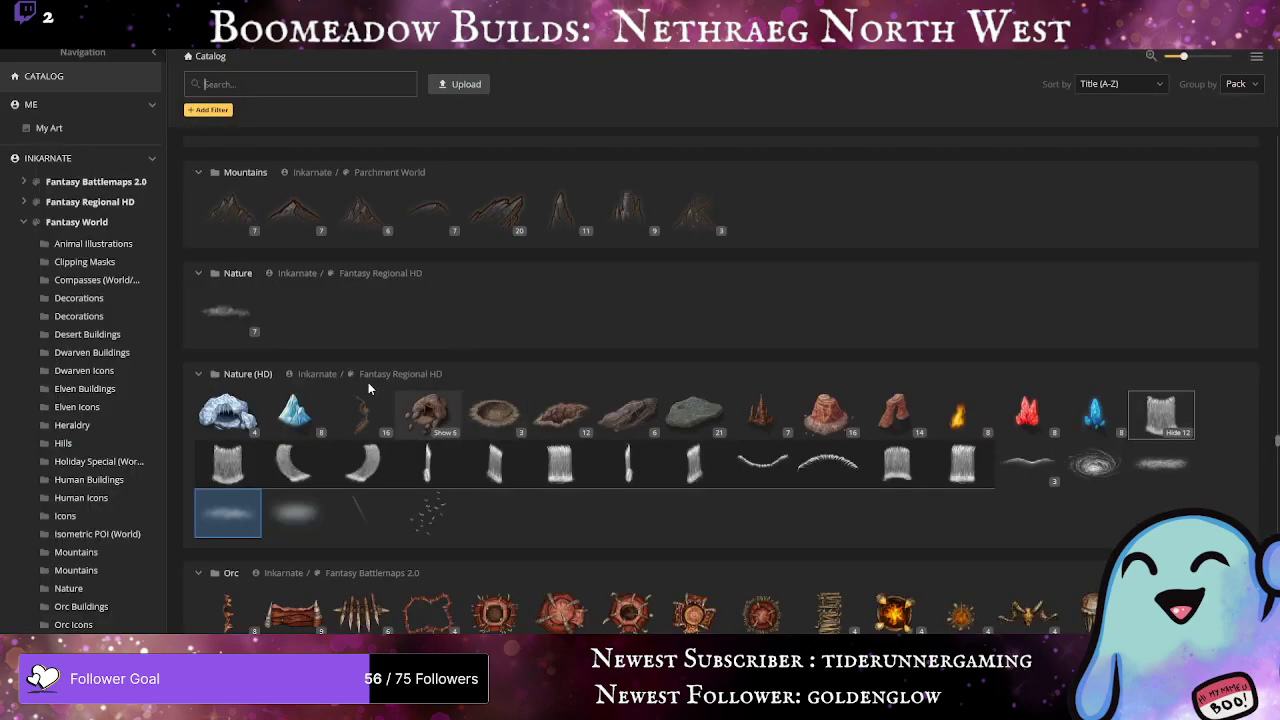
click(294, 512)
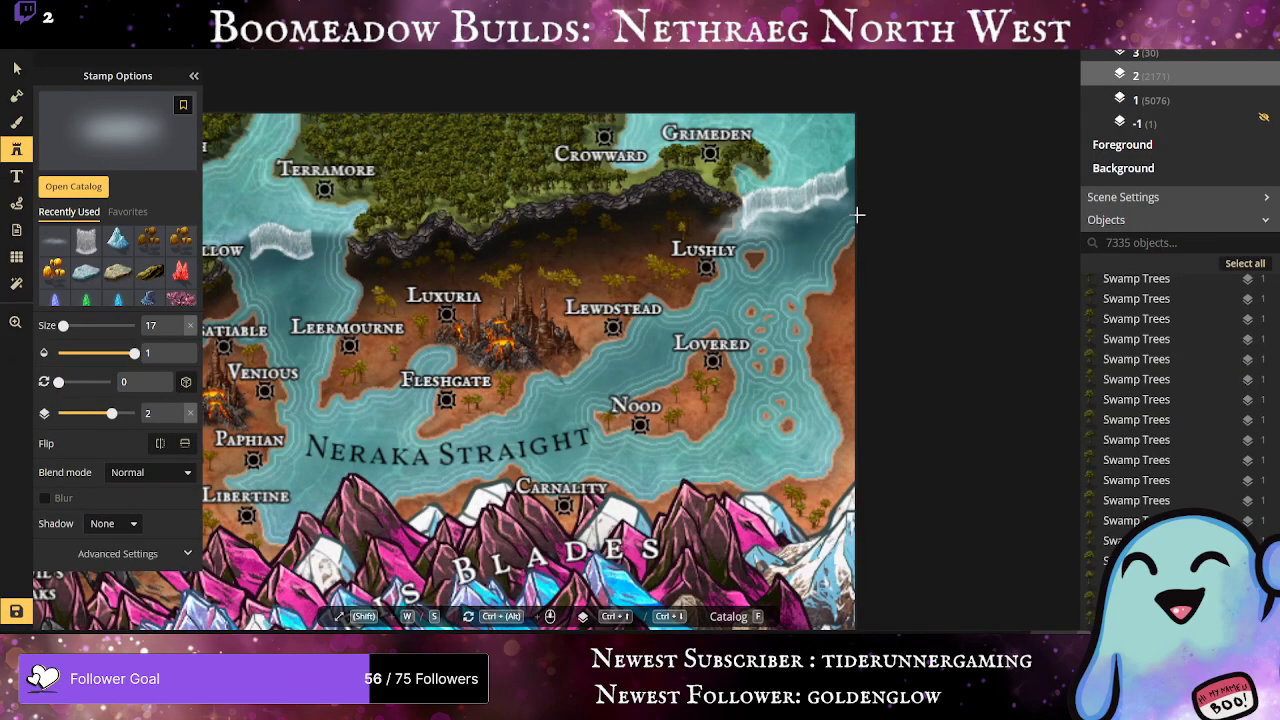
click(765, 220)
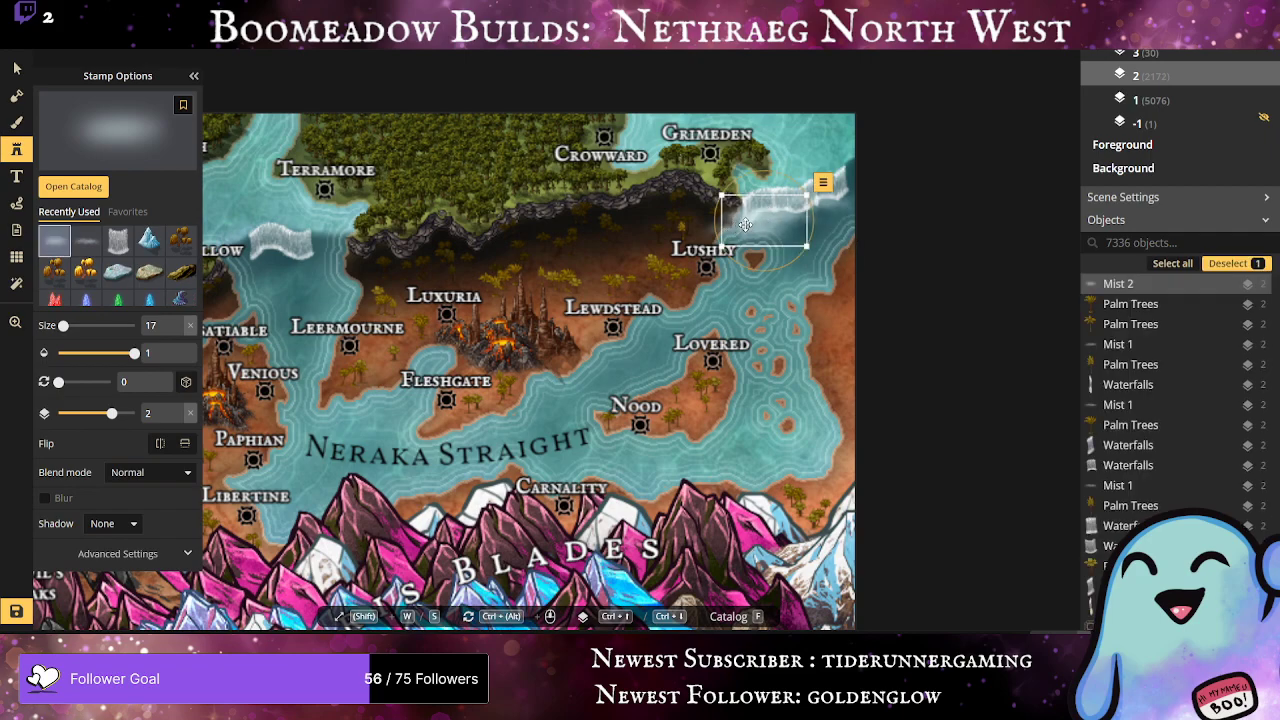
click(758, 281)
drag(758, 281, 736, 225)
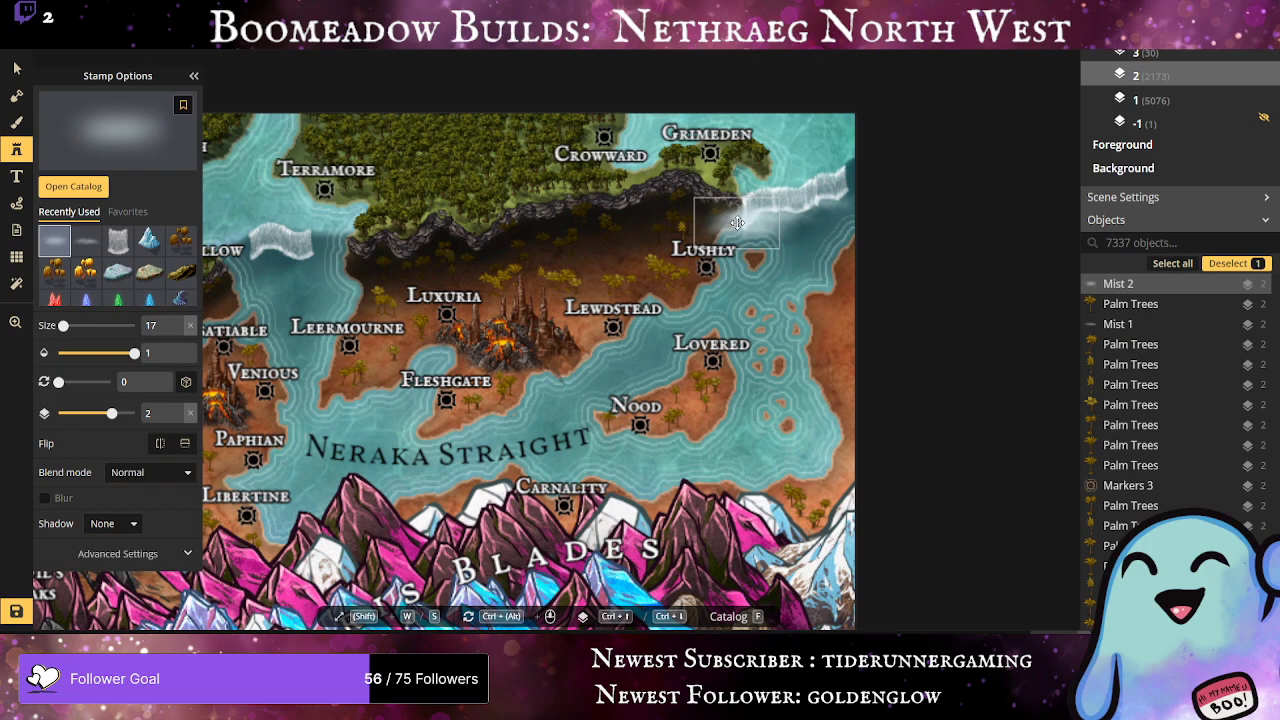
Step: Add more size 17 Mist 2 stamps over the middle and east end of the waterfall row north-east of Lushly
click(816, 208)
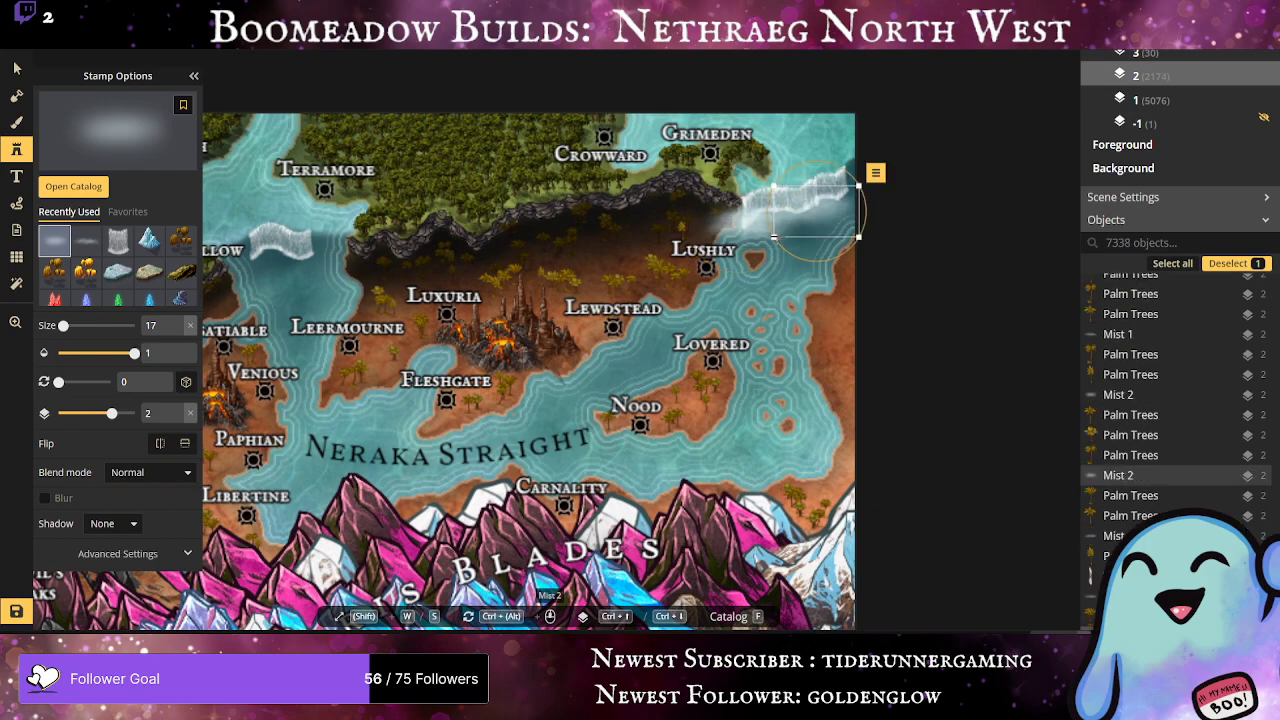
click(789, 282)
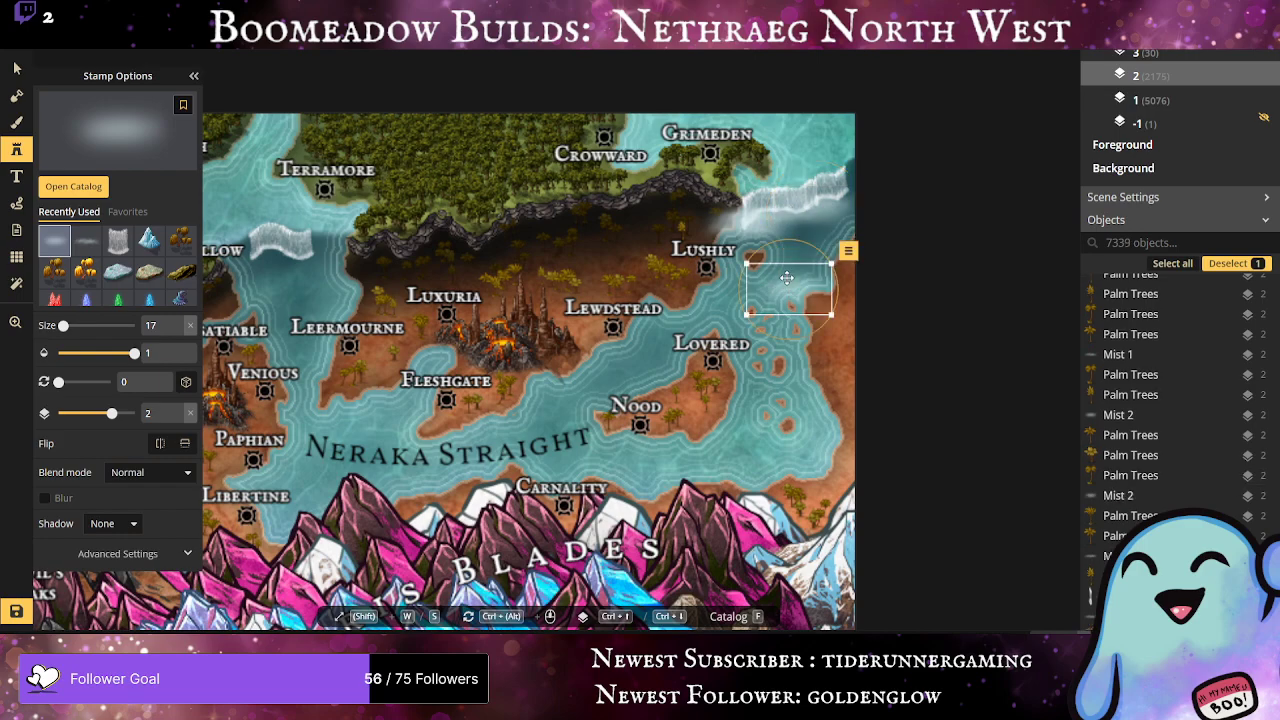
click(773, 206)
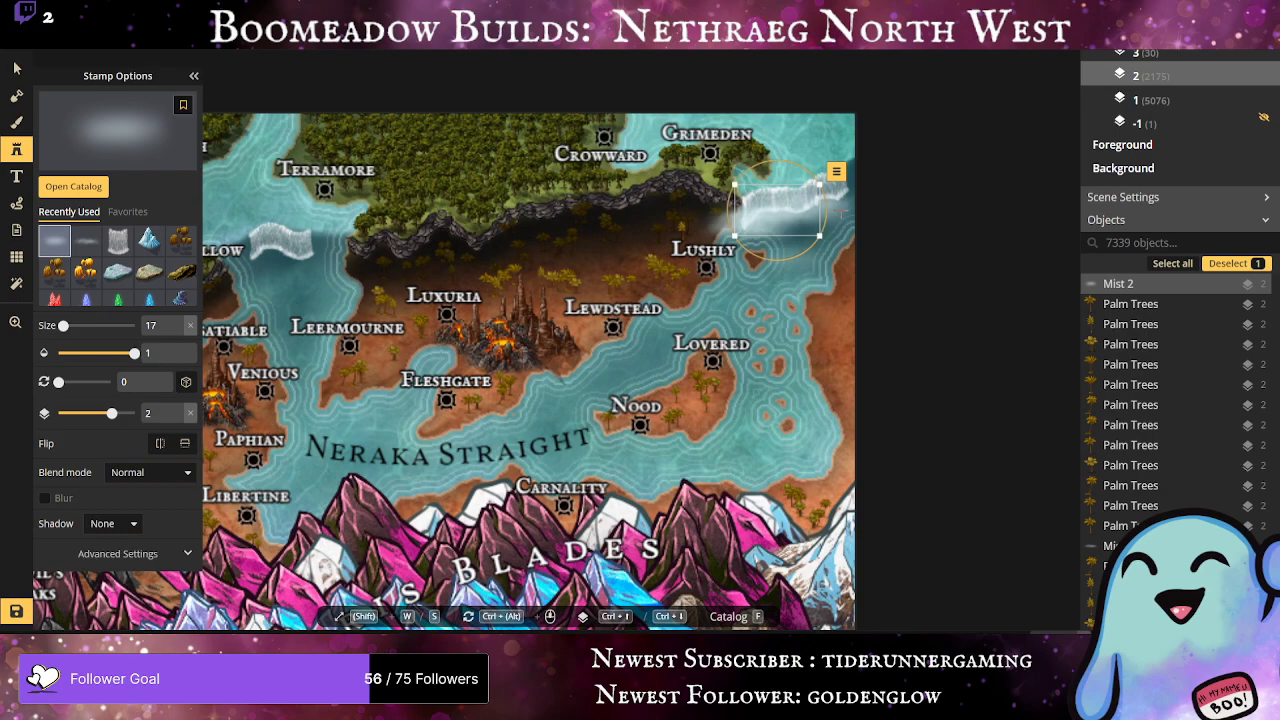
drag(838, 281, 823, 198)
click(823, 198)
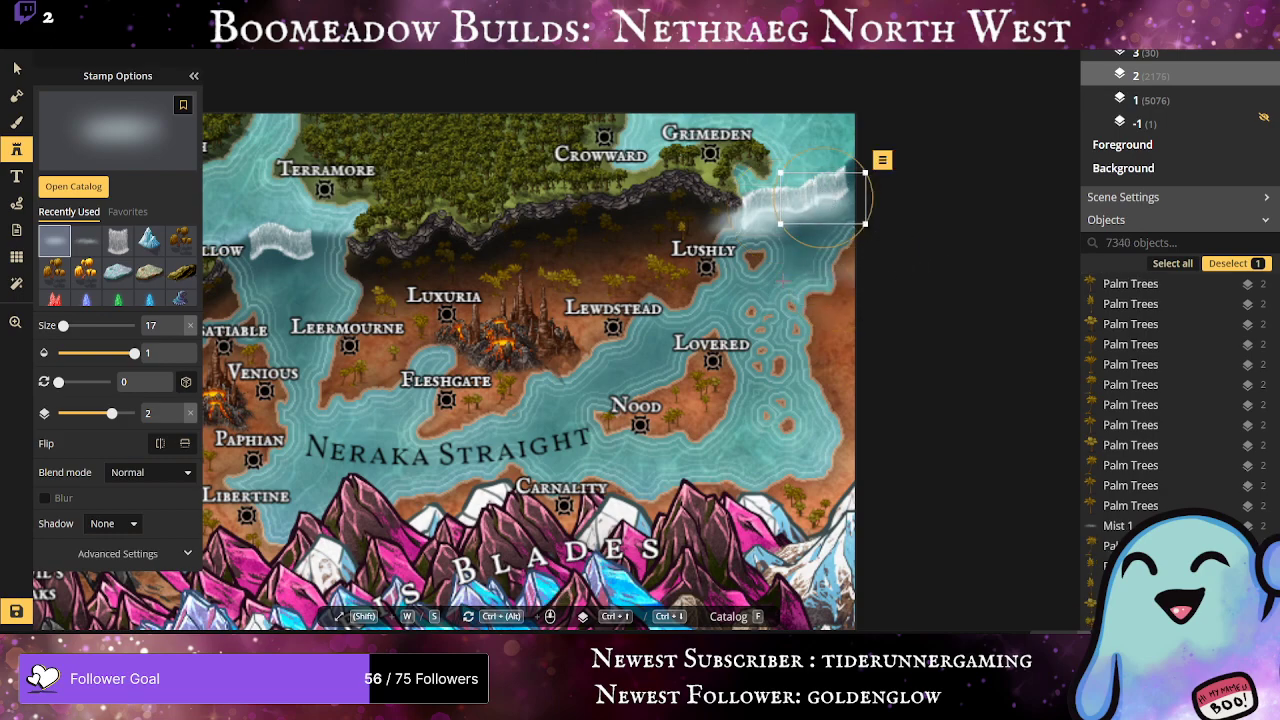
Step: Extend the Terramore channel waterfall eastward with a variant 6 waterfall stamp, reduced to size 13 and aligned with its neighbour
click(117, 241)
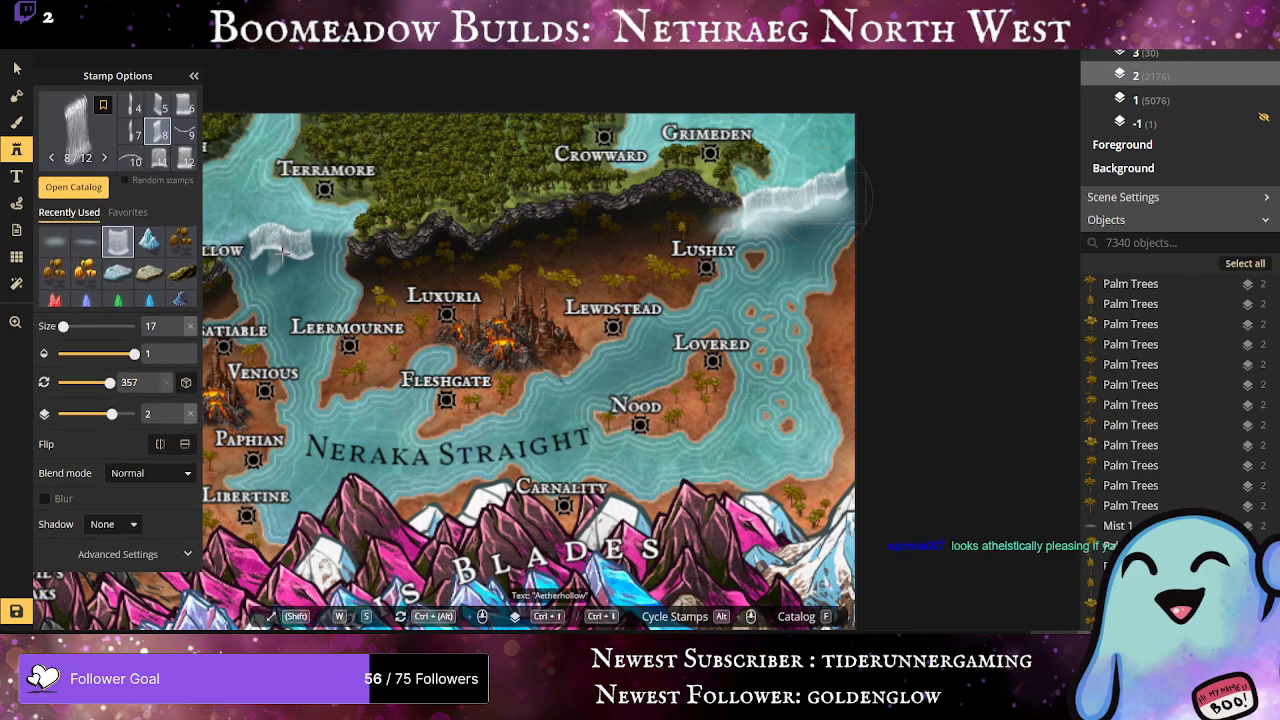
scroll(290, 235, up, 2)
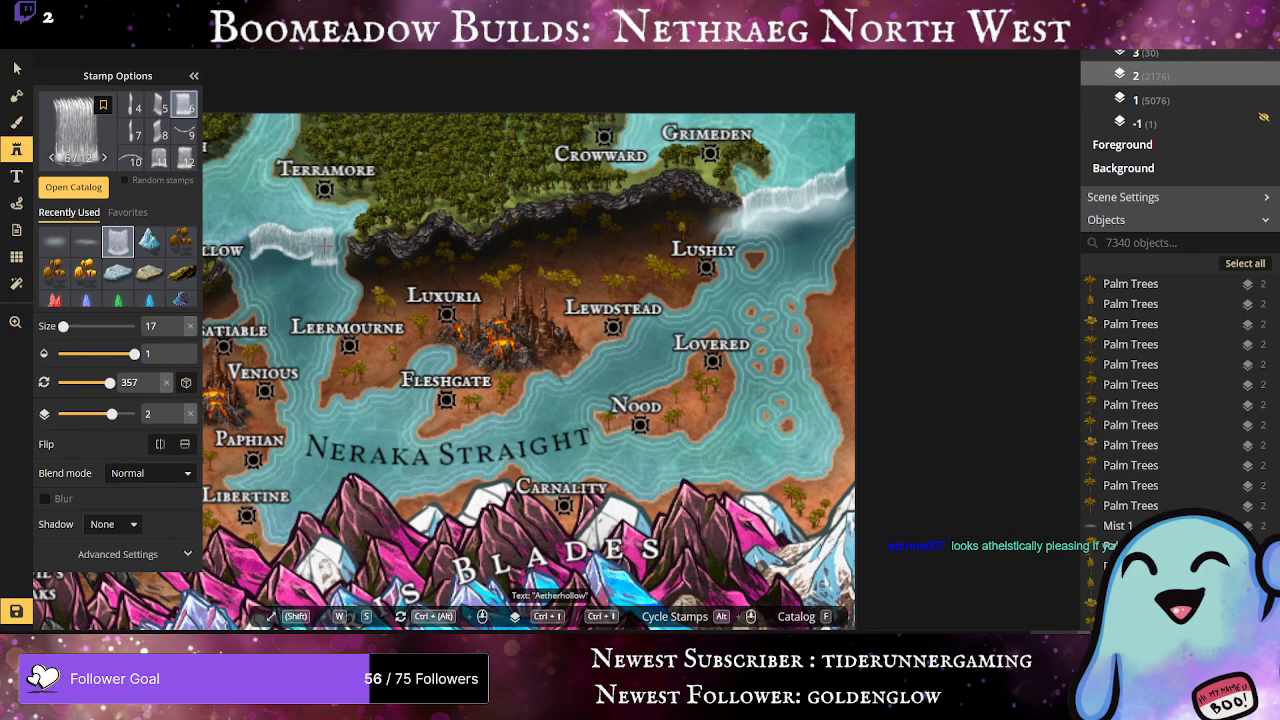
click(324, 245)
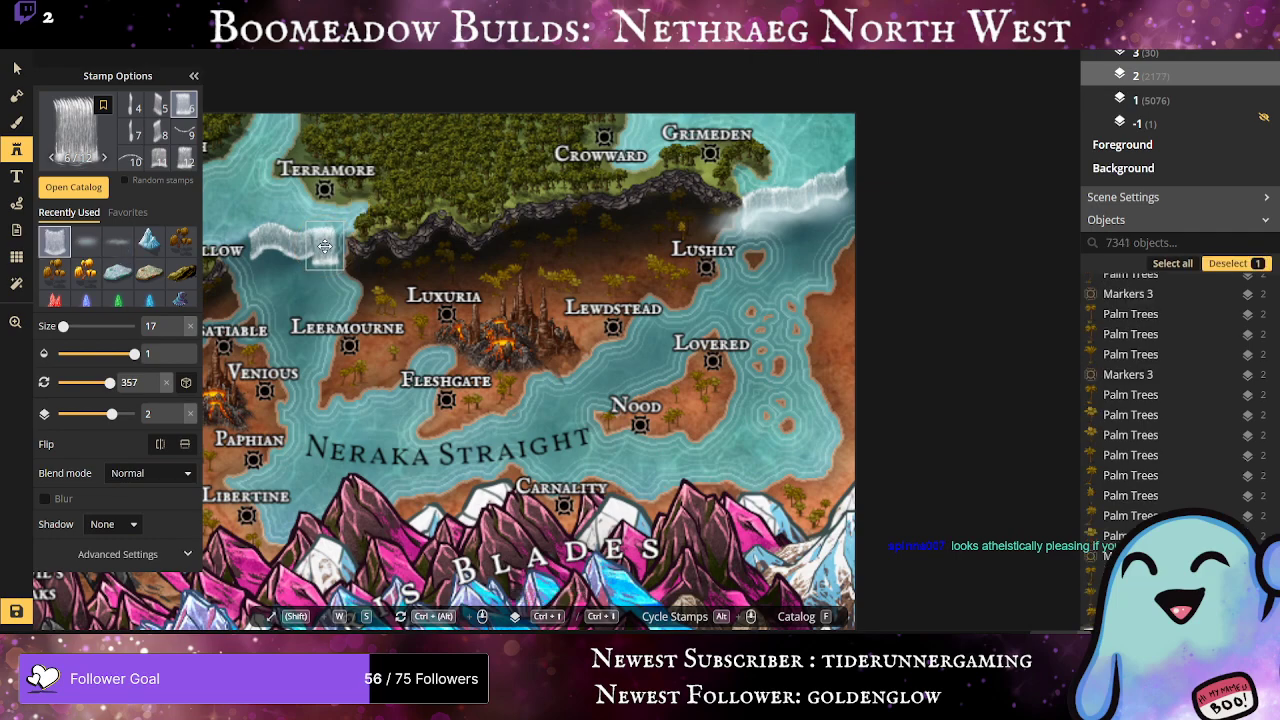
drag(305, 269, 323, 242)
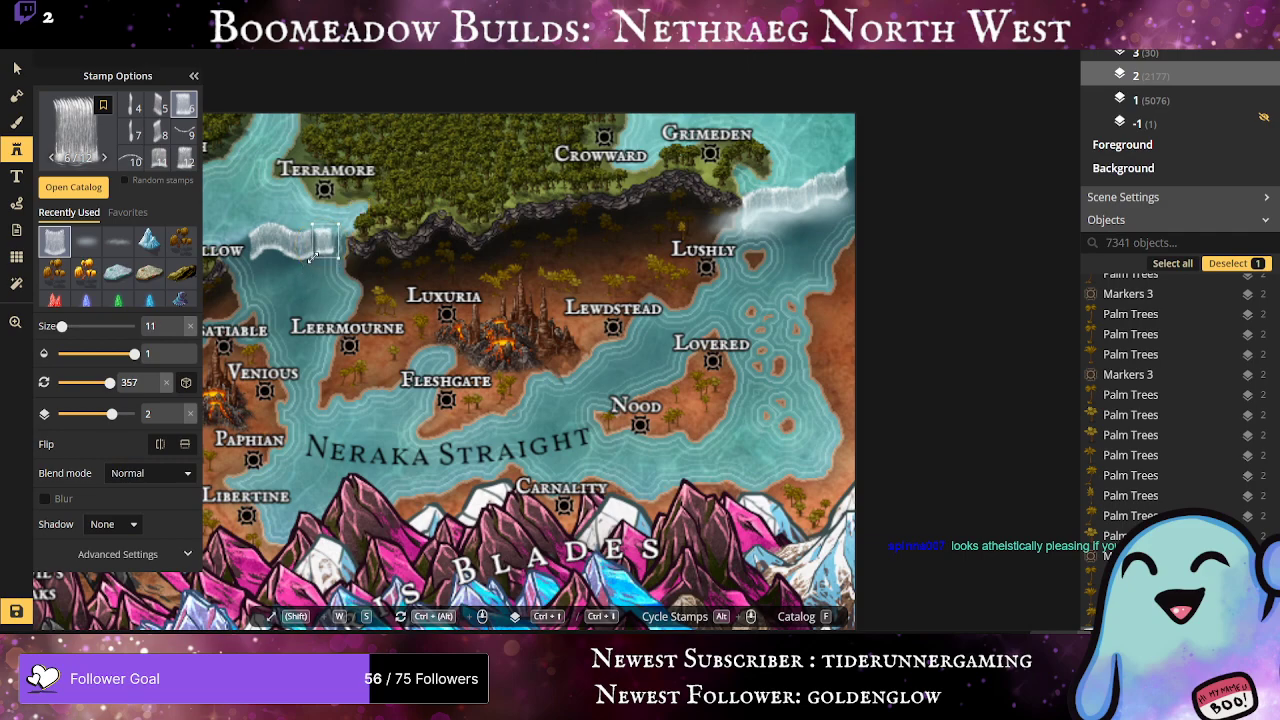
drag(321, 243, 317, 243)
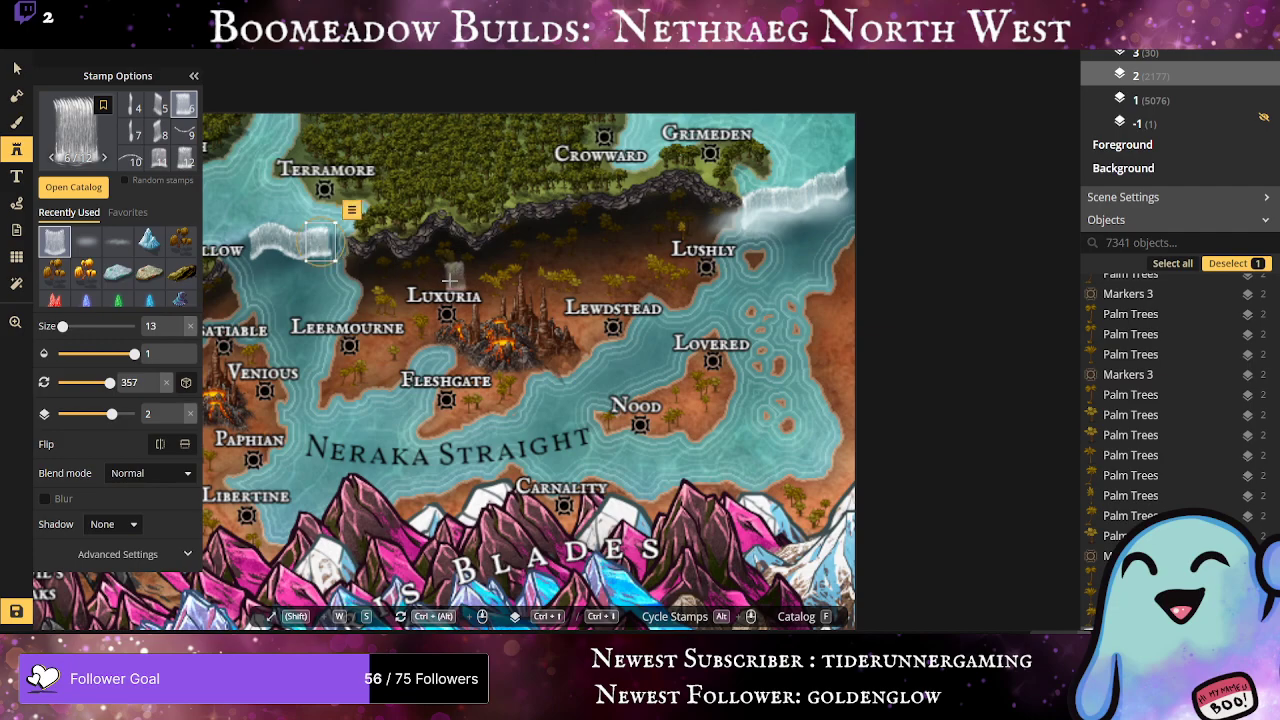
Step: Place a size 13 variant 5 waterfall stamp at the east edge of the Terramore channel, beside the cliff
scroll(372, 364, down, 3)
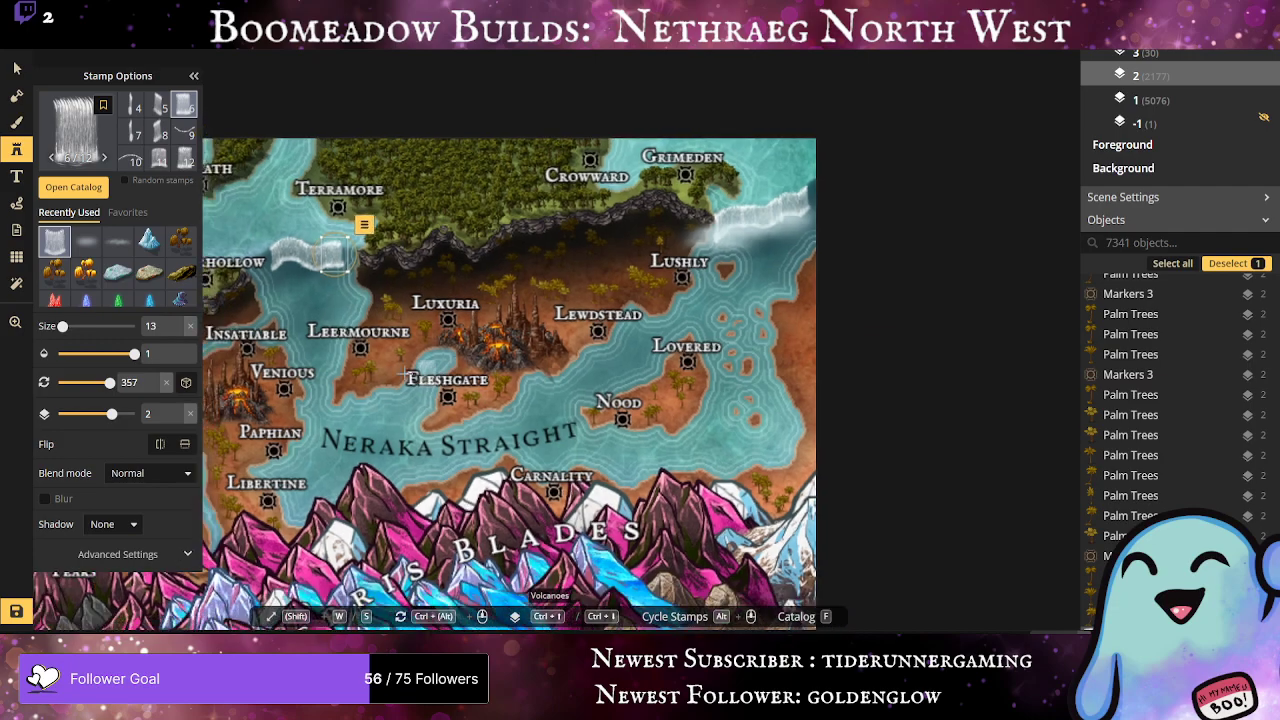
scroll(236, 282, up, 5)
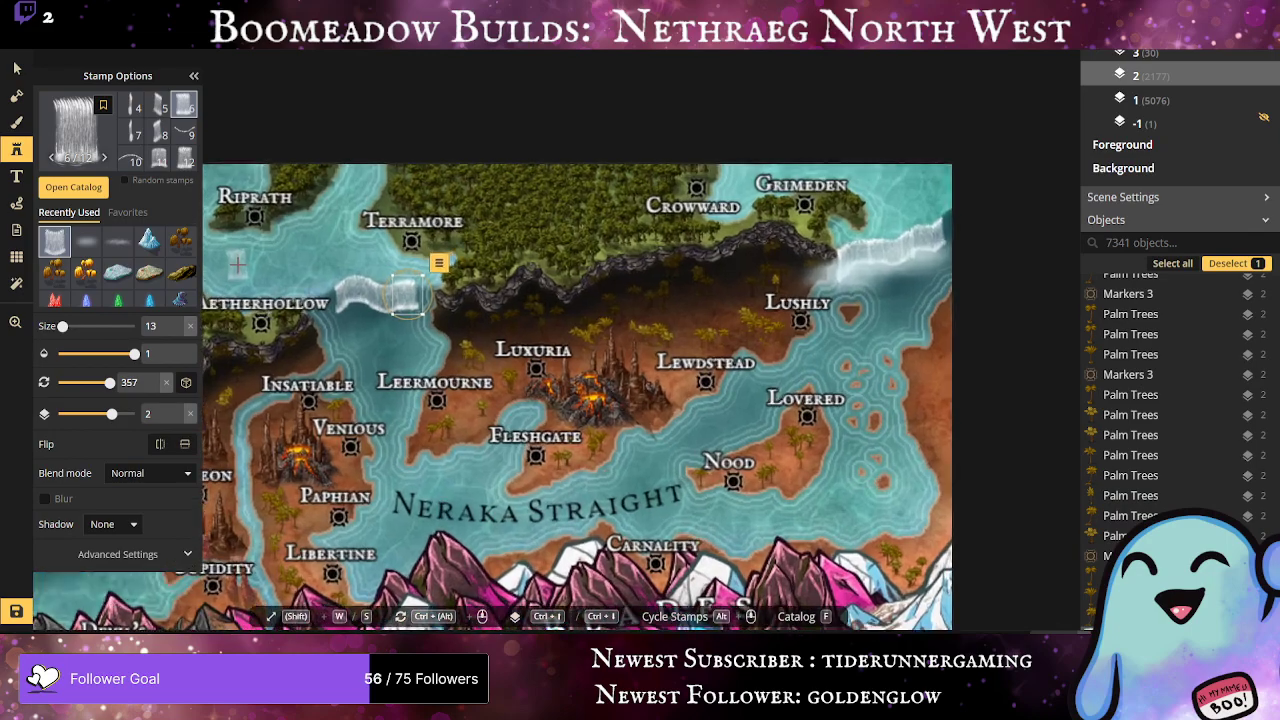
scroll(182, 150, up, 1)
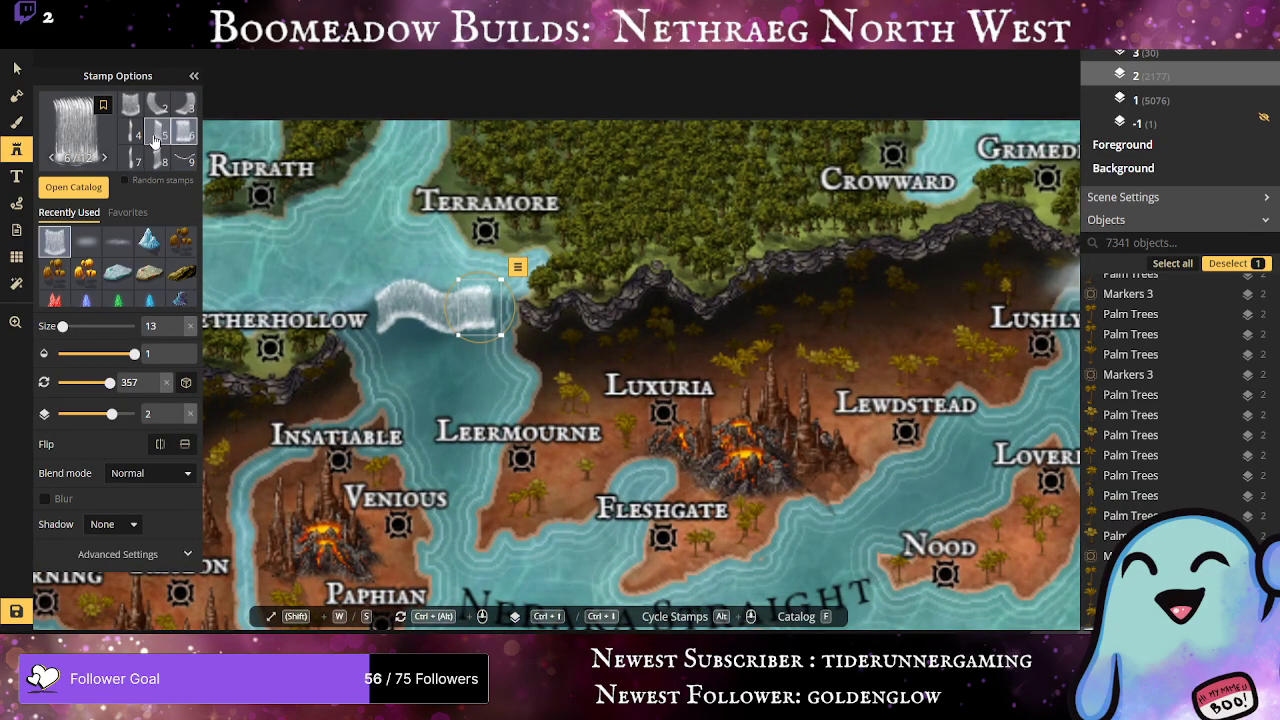
click(155, 140)
click(512, 368)
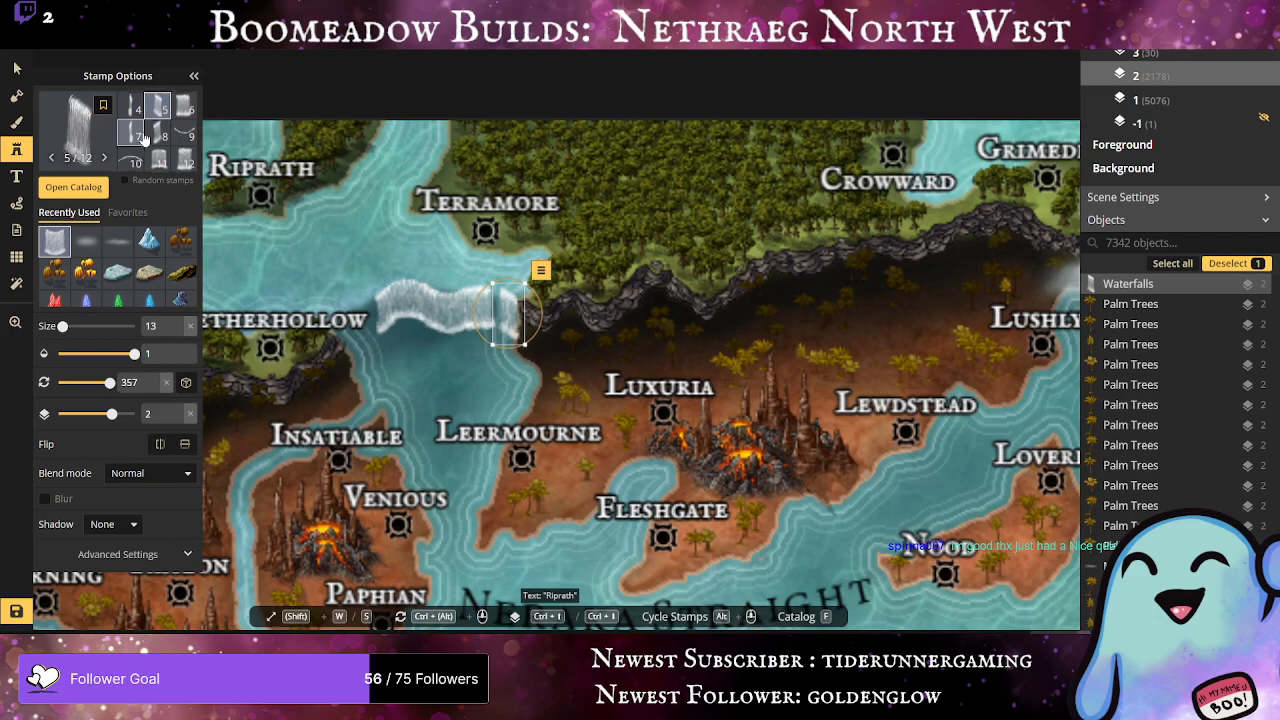
scroll(136, 142, up, 1)
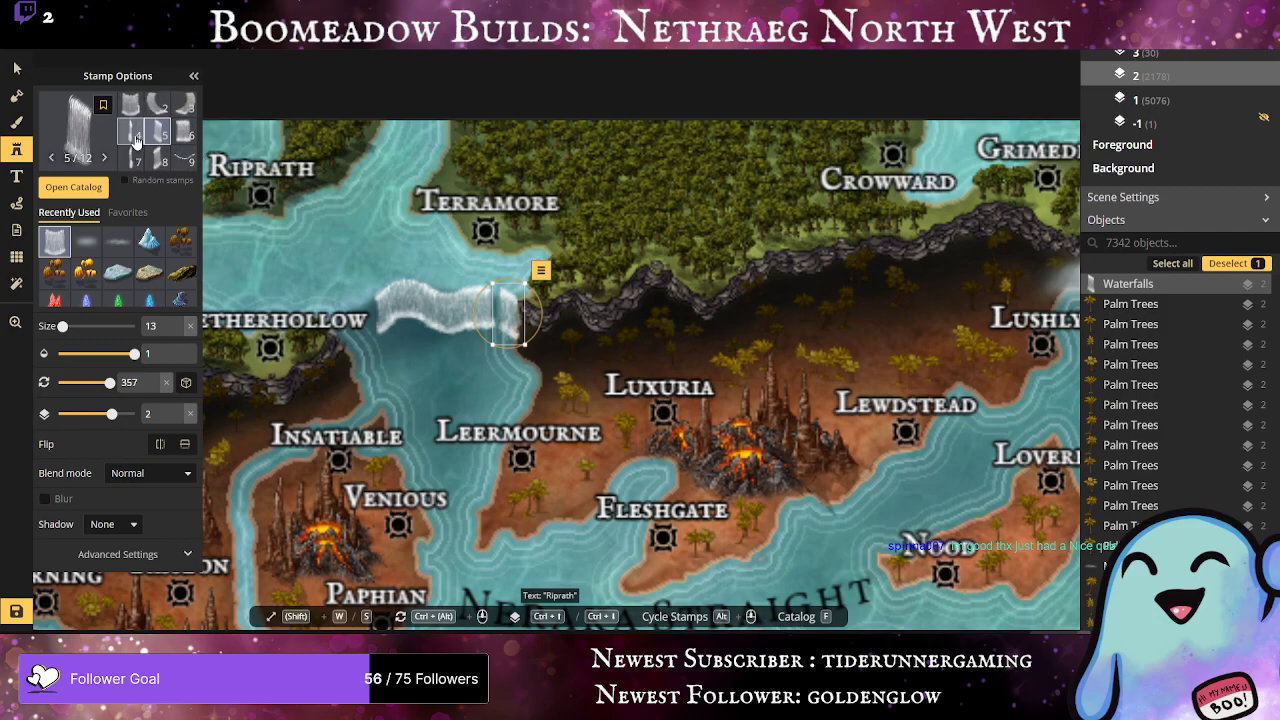
click(137, 133)
click(462, 393)
drag(462, 393, 502, 319)
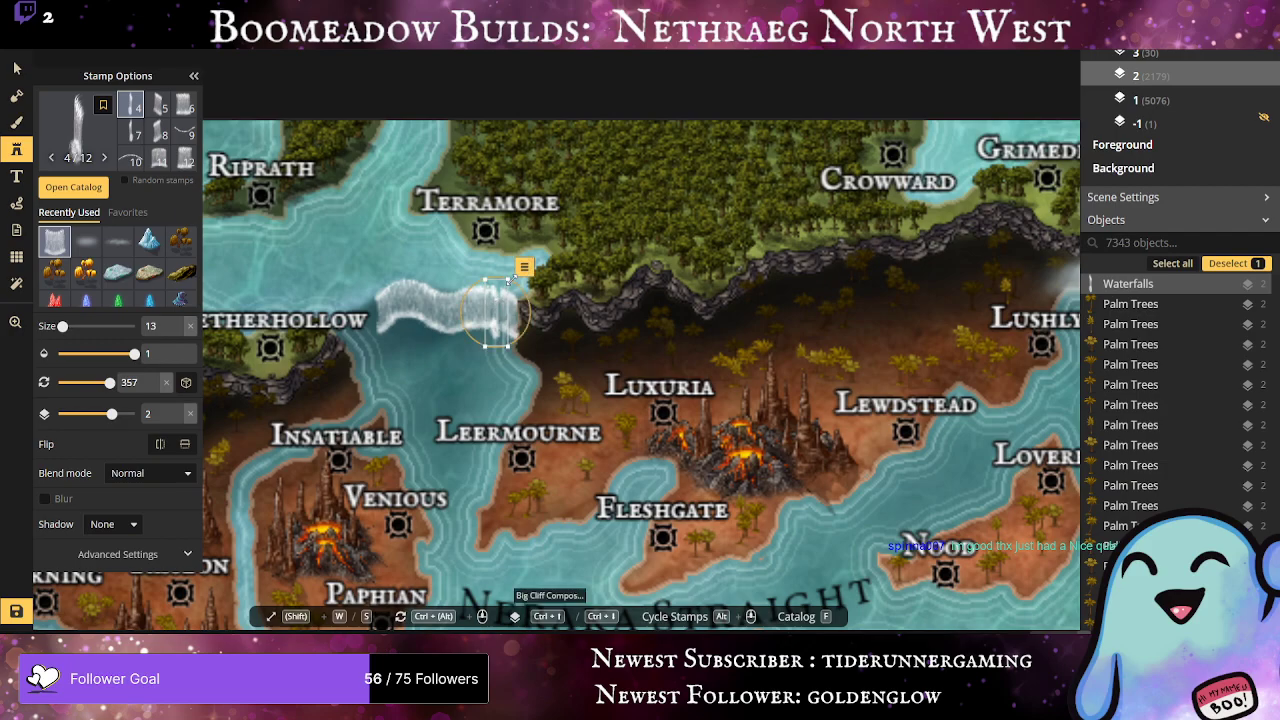
key(Delete)
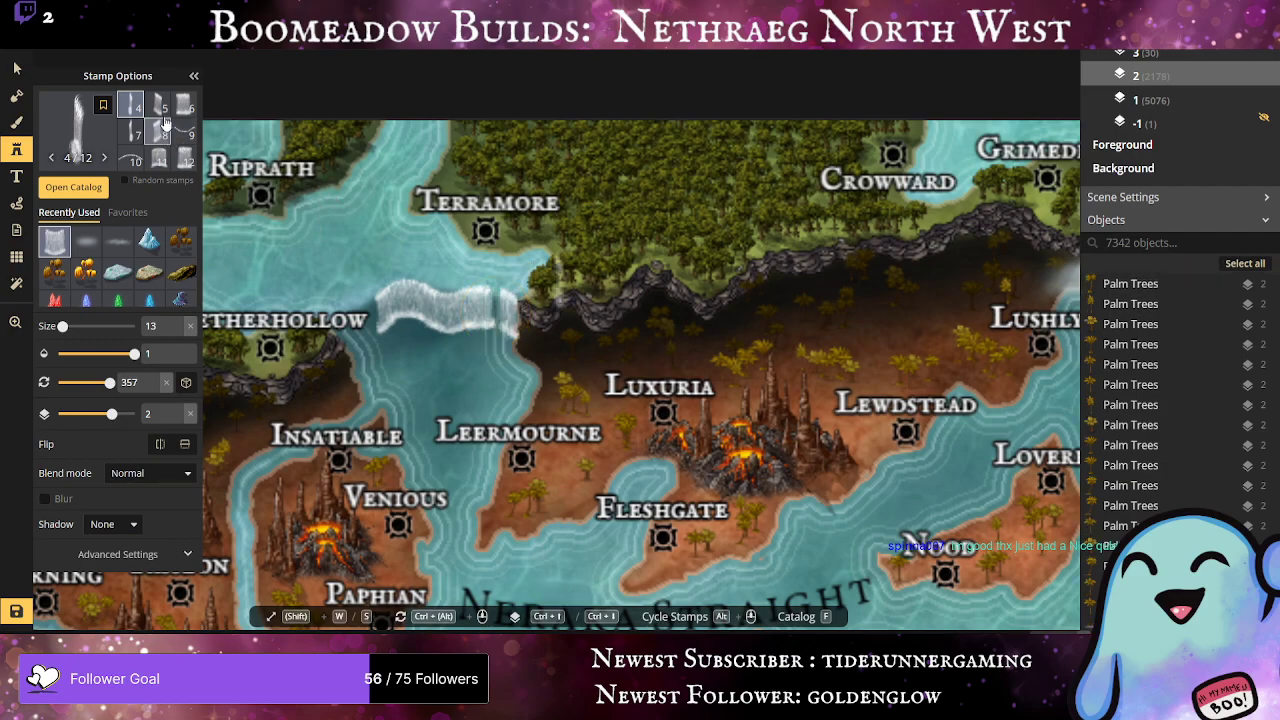
Step: Fill the gap near the waterfall's east end with a size 12 variant 5 stamp, and extend its west end toward Aetherhollow with a variant 8 stamp
click(157, 104)
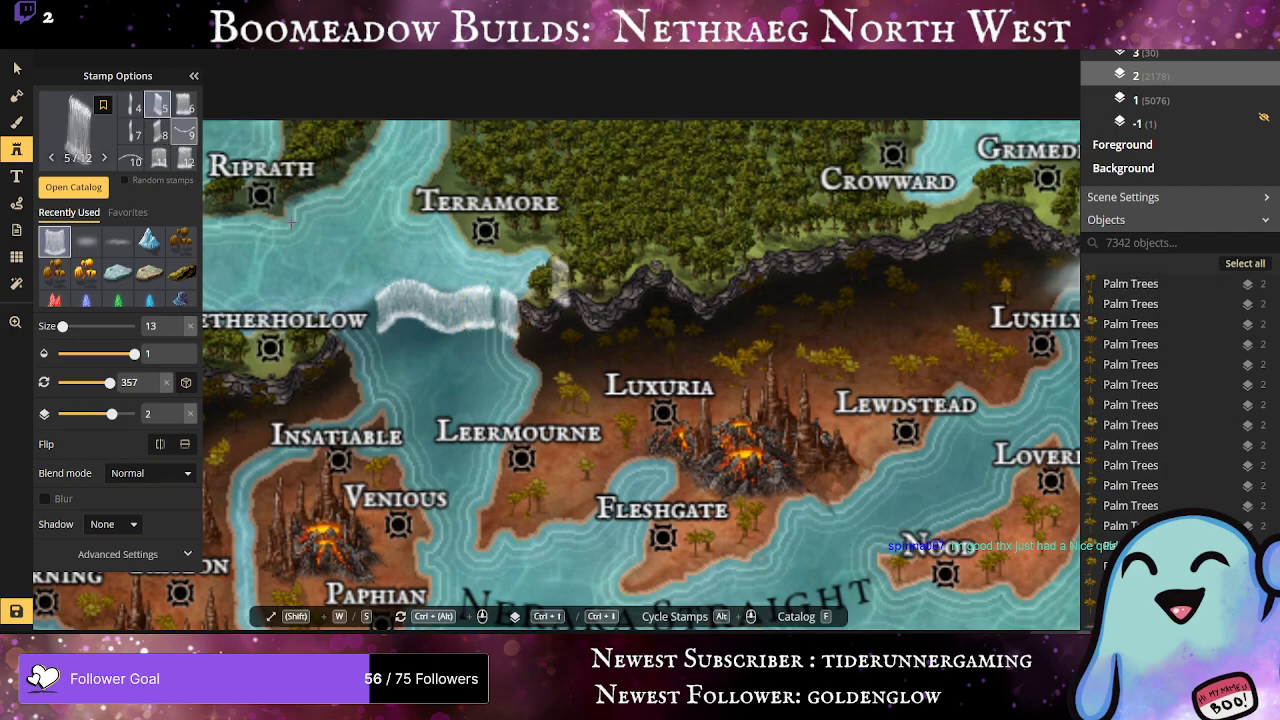
click(497, 308)
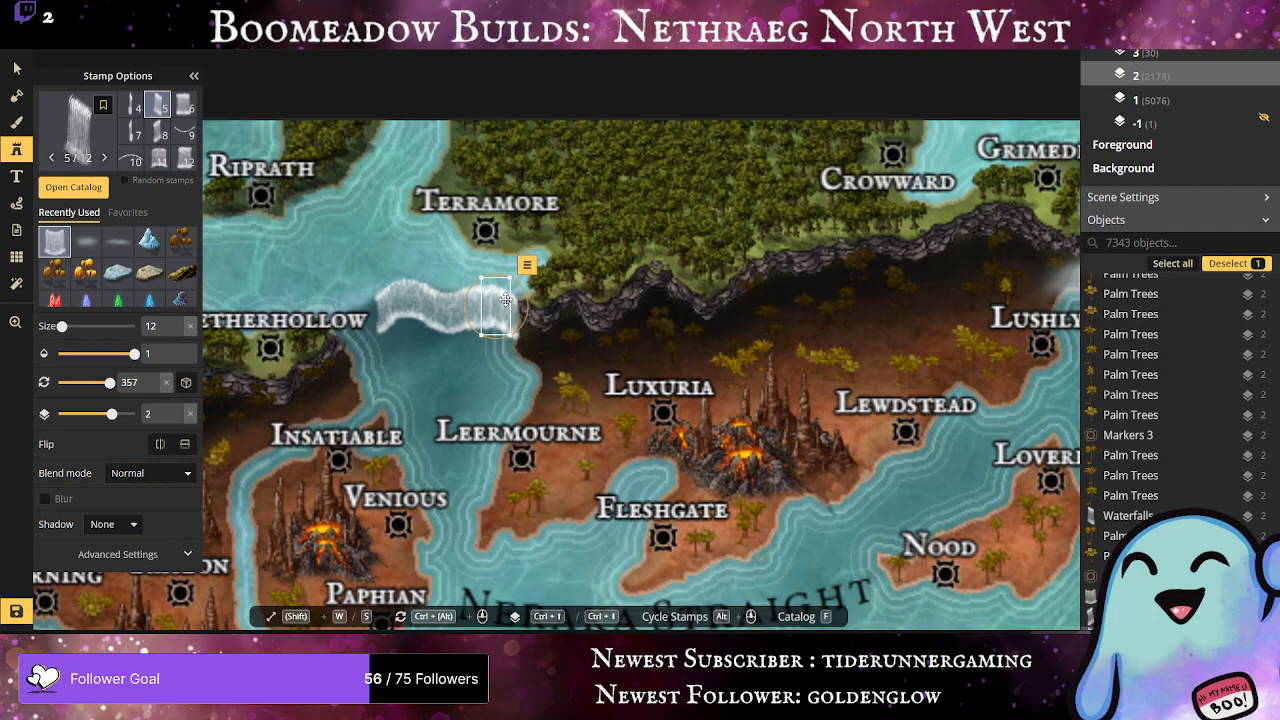
drag(494, 309, 493, 311)
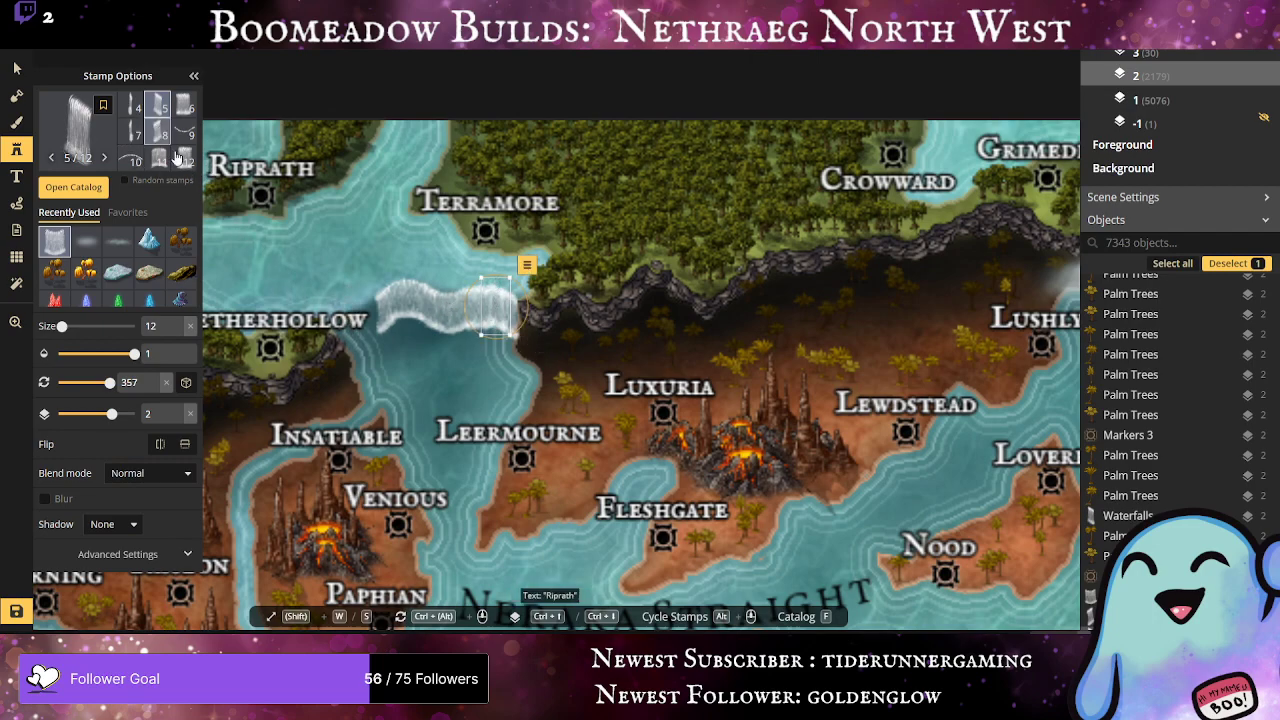
click(150, 136)
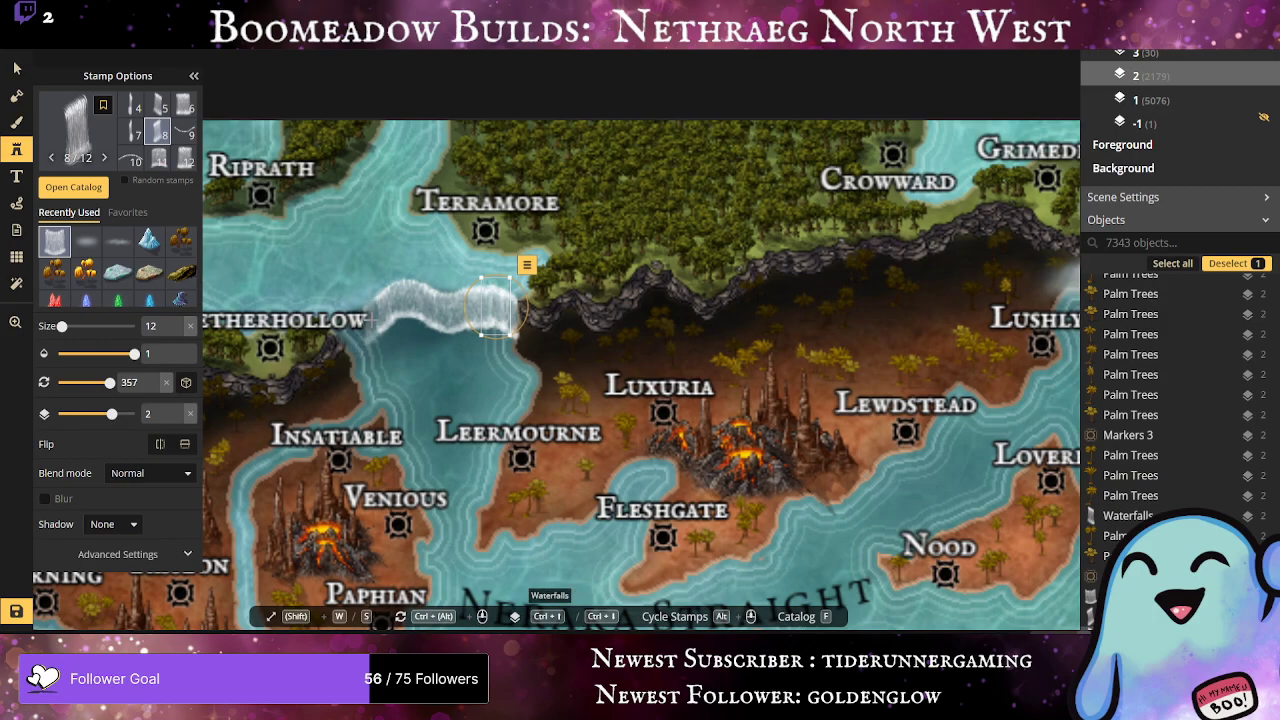
click(371, 318)
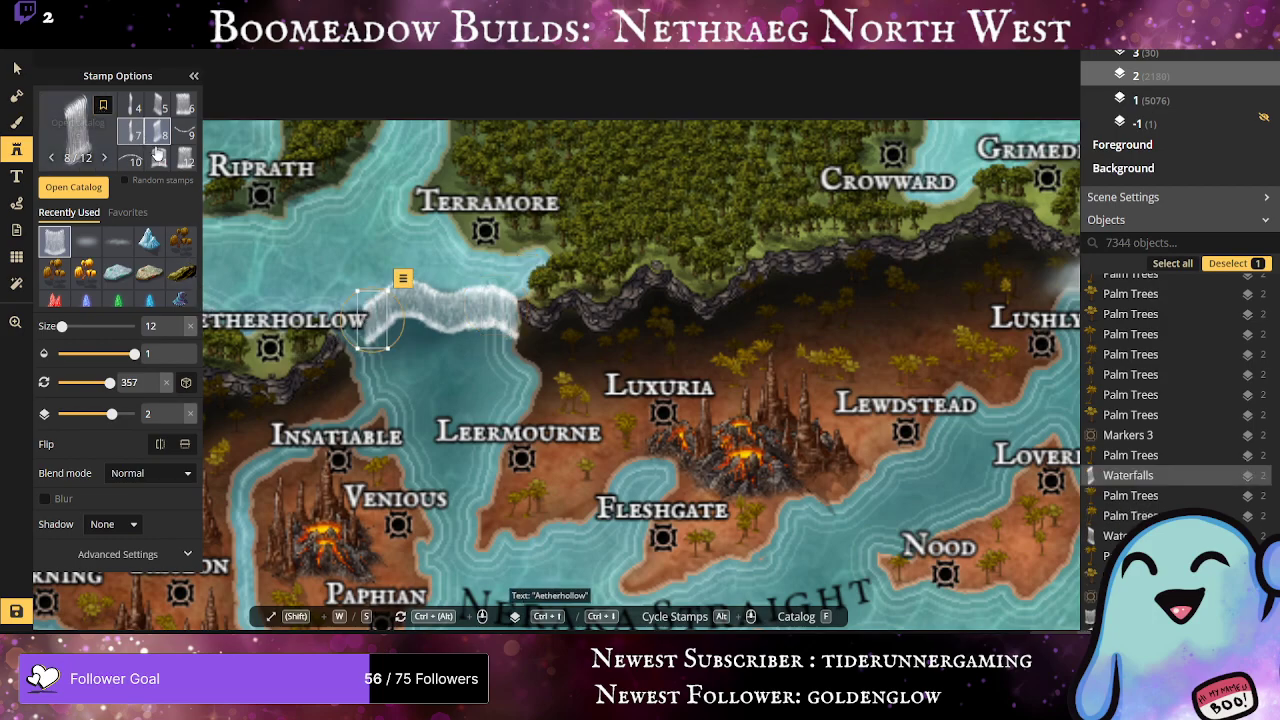
scroll(160, 157, up, 1)
scroll(167, 157, down, 1)
click(161, 162)
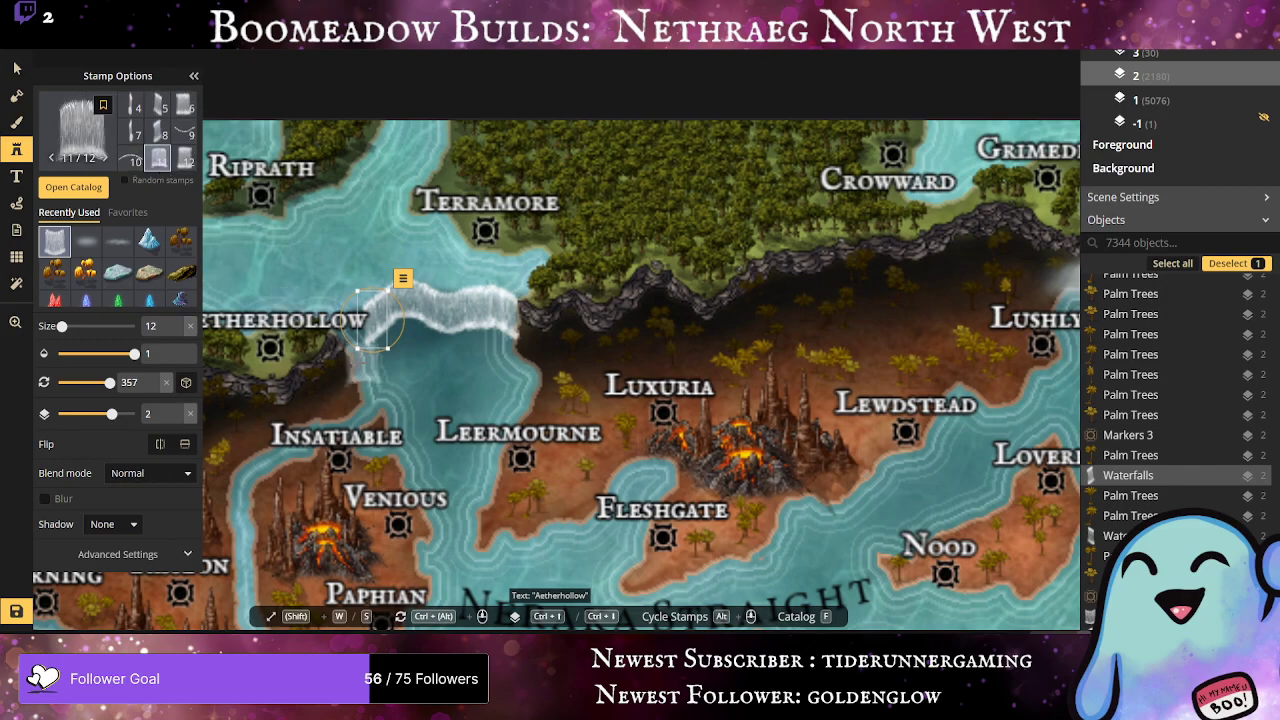
scroll(145, 118, up, 1)
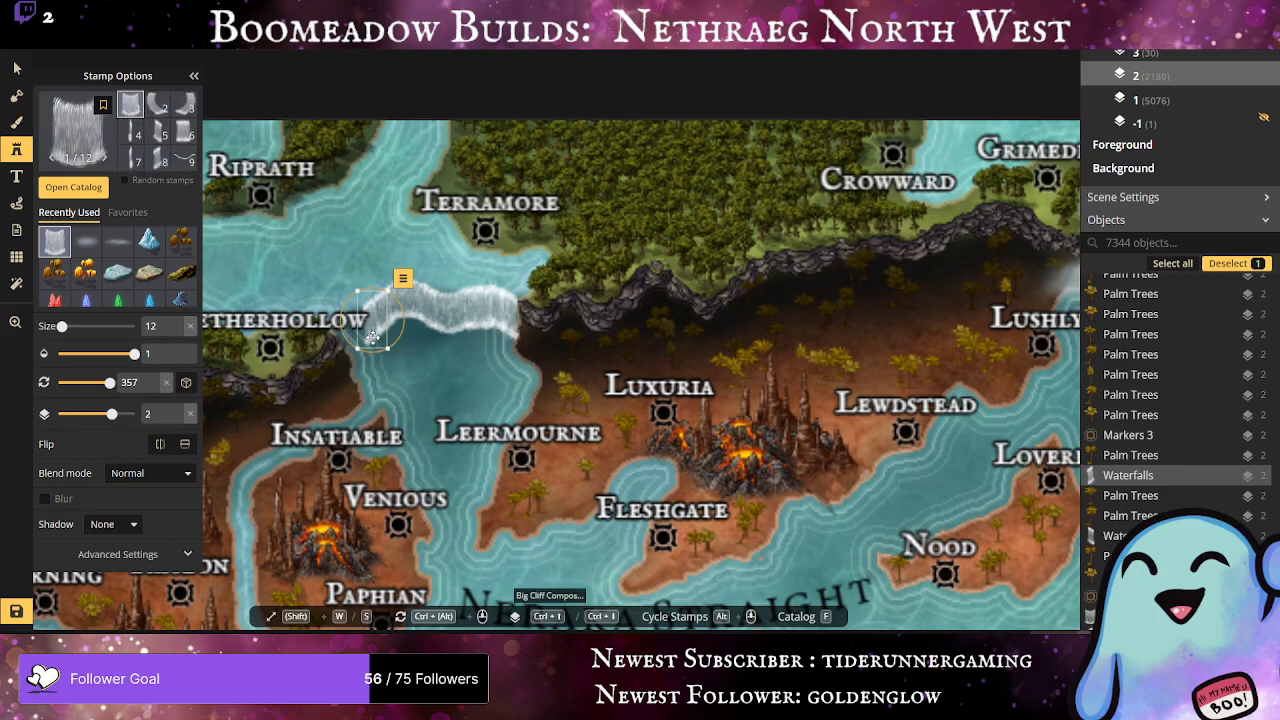
click(398, 406)
drag(397, 406, 351, 341)
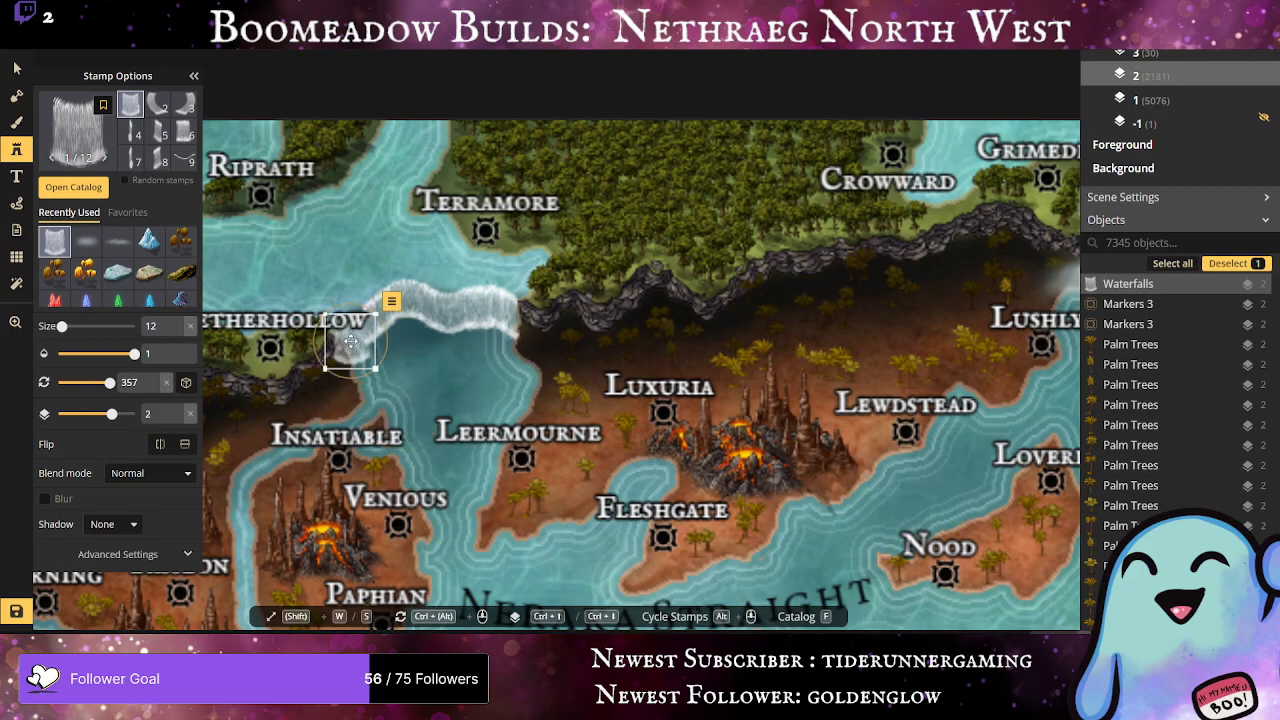
key(Delete)
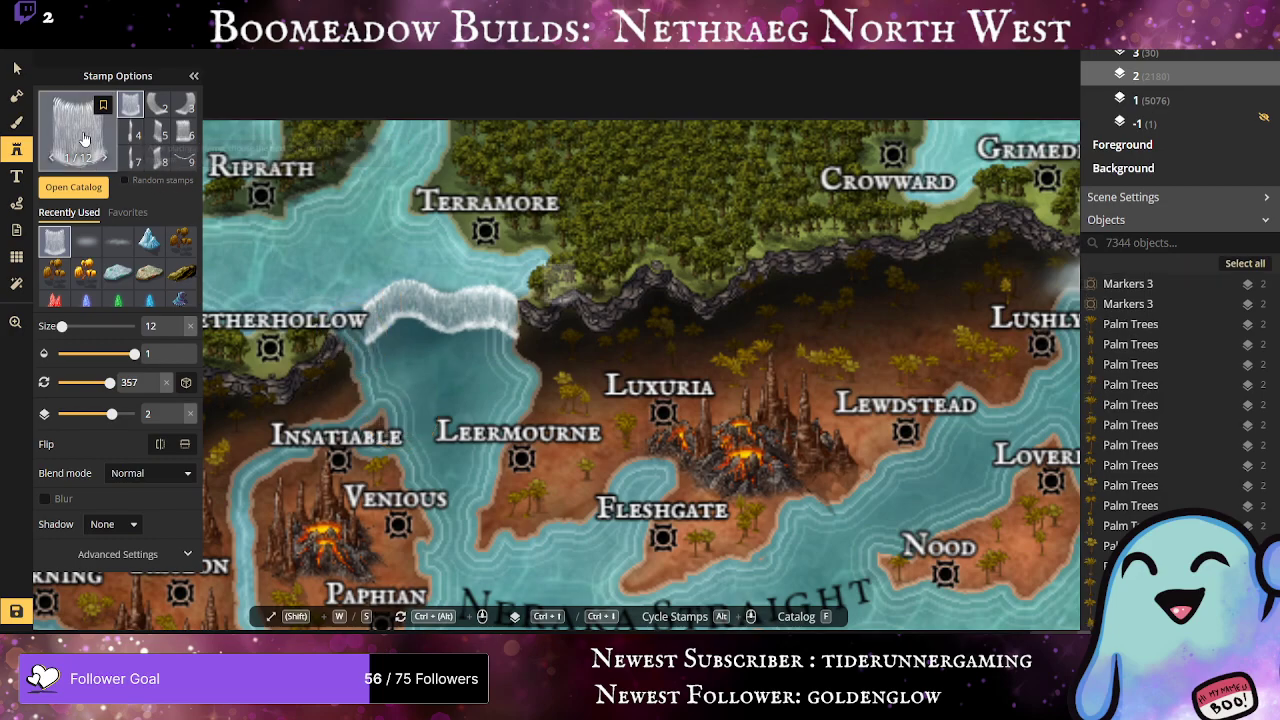
Step: Place another size 12 variant 8 waterfall stamp at the row's west end, against the Aetherhollow shore
click(158, 131)
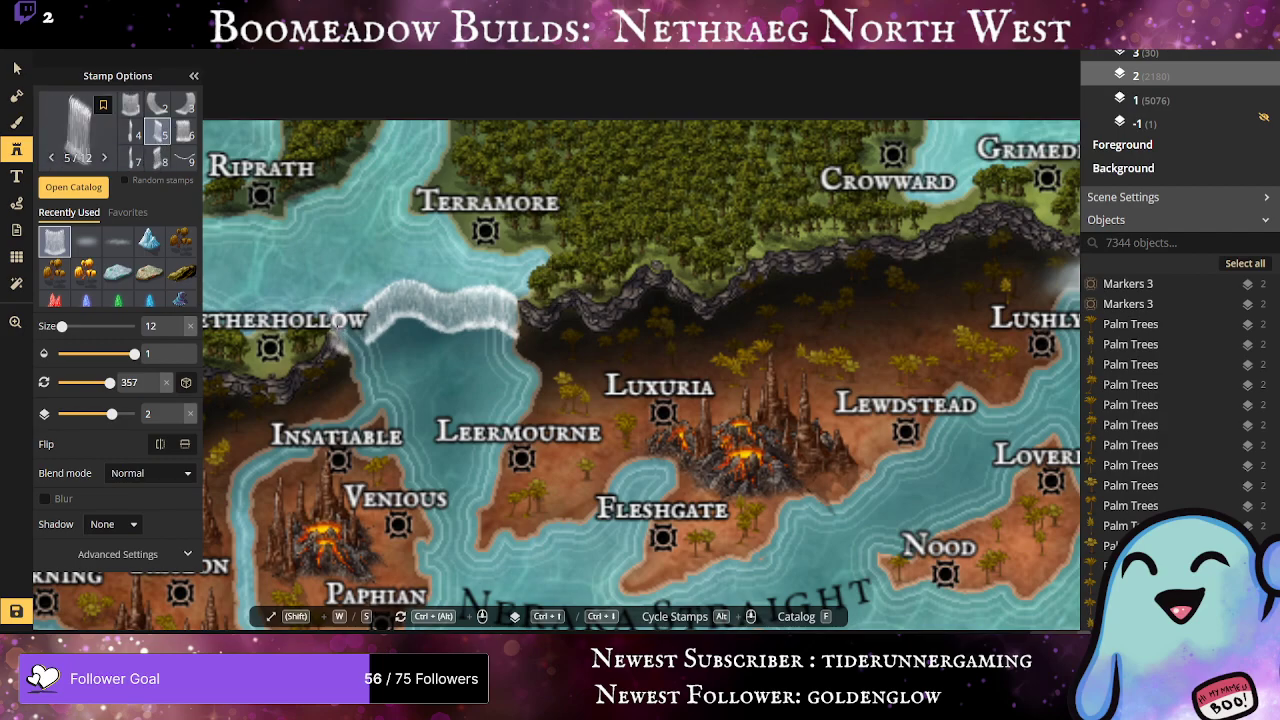
alt+scroll(345, 330, down, 3)
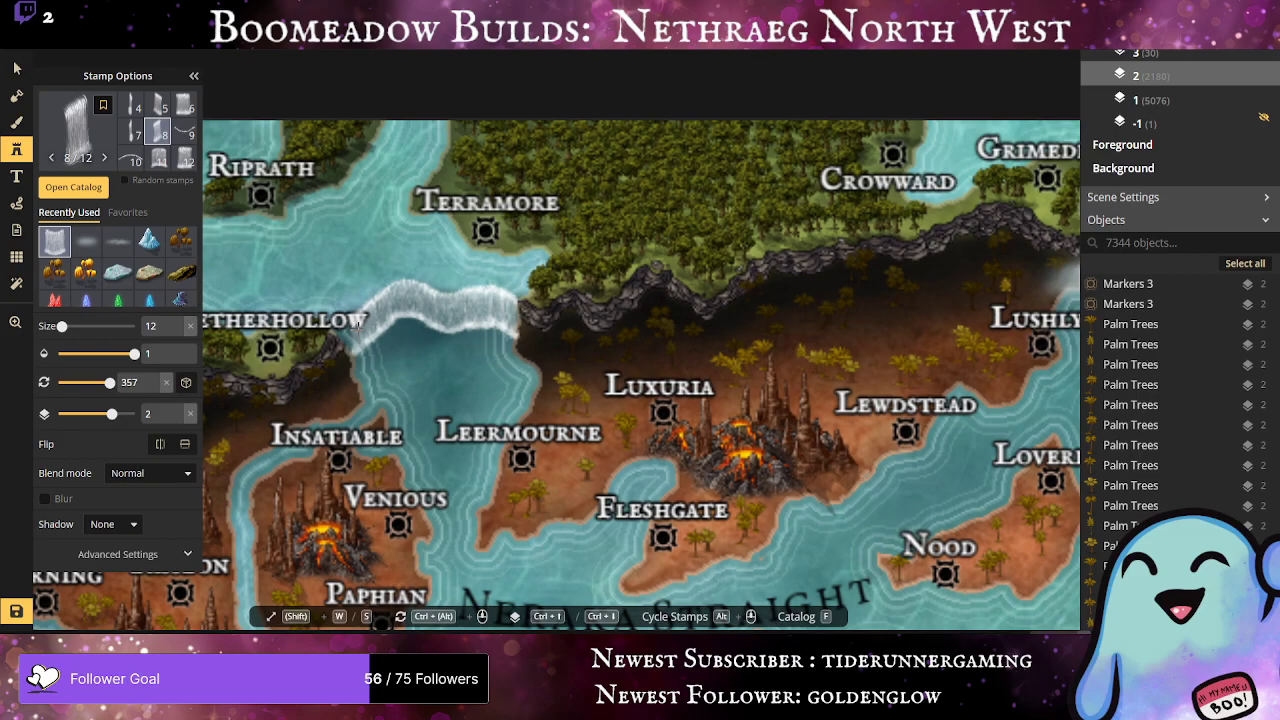
click(346, 336)
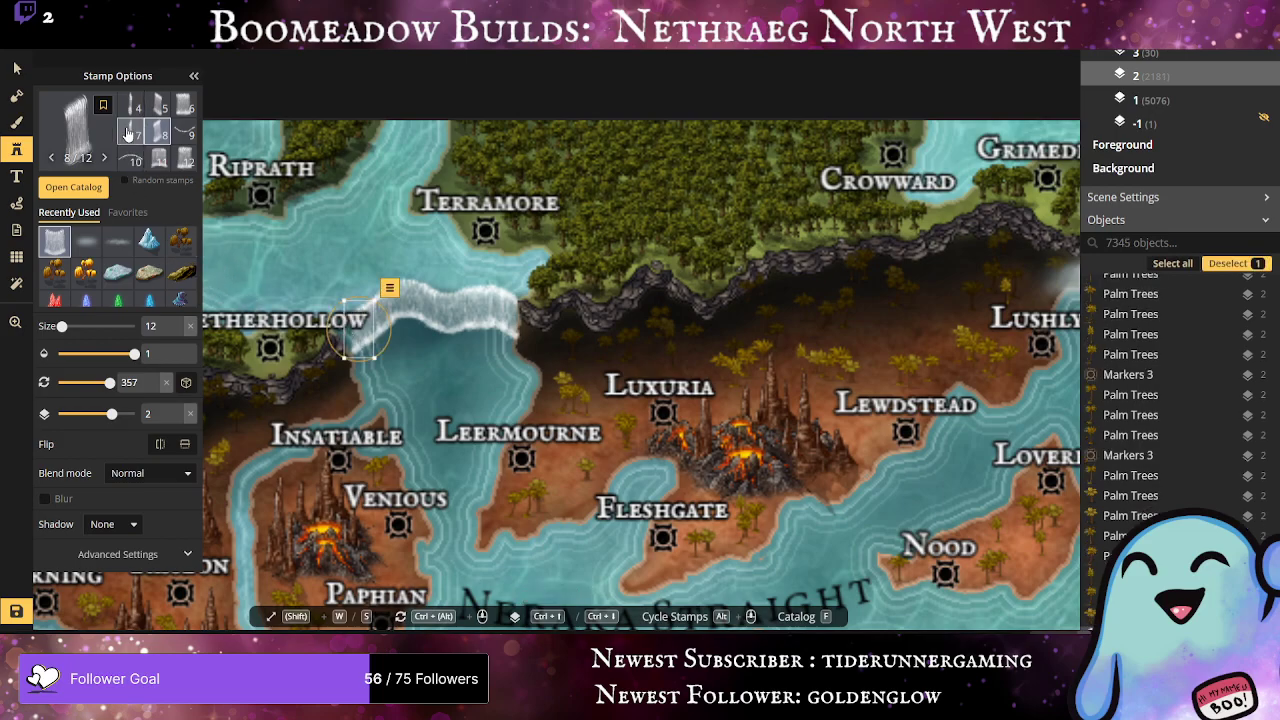
Step: Close the Terramore waterfall's west end with a variant 7 waterfall stamp at size 11, against the Aetherhollow shore
click(131, 132)
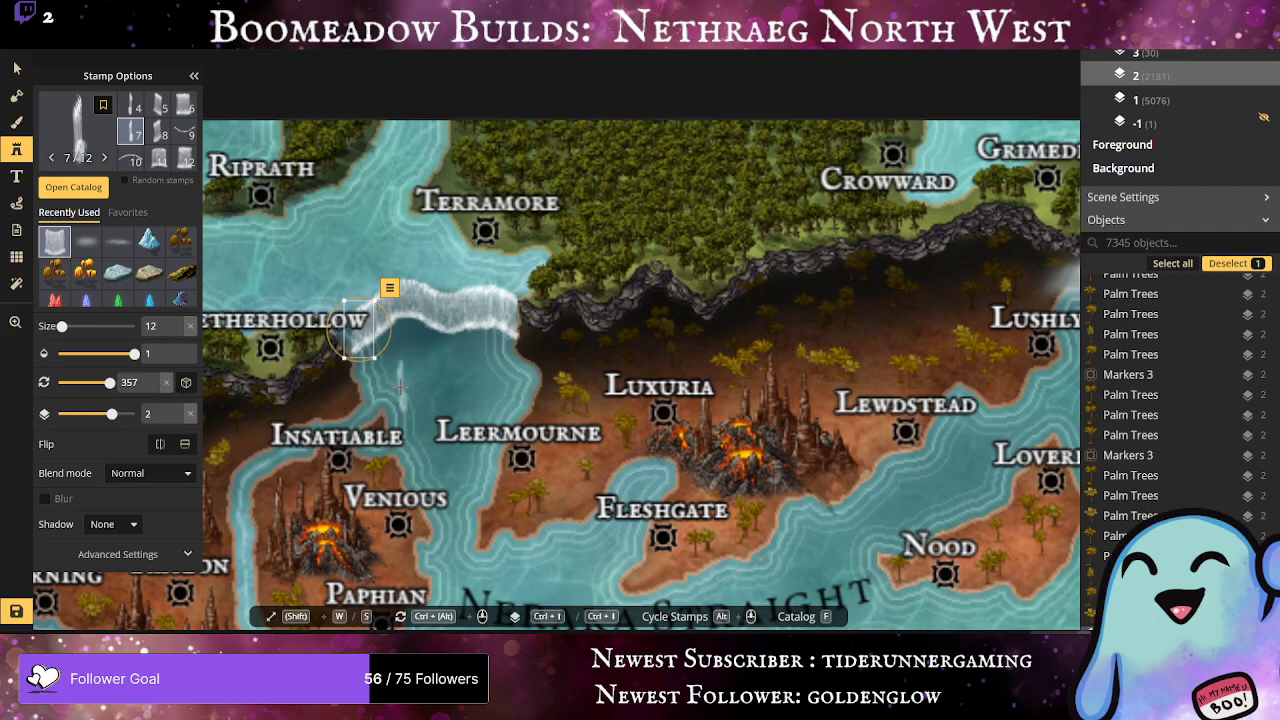
click(349, 338)
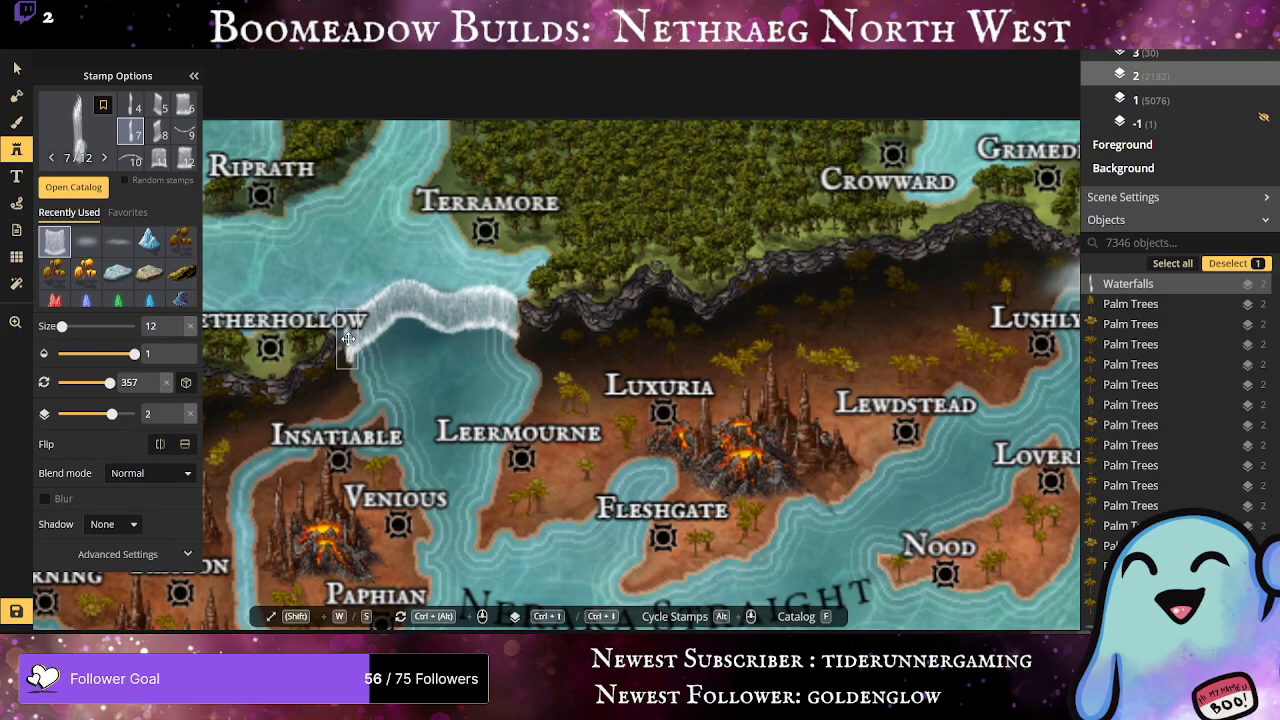
drag(355, 368, 353, 362)
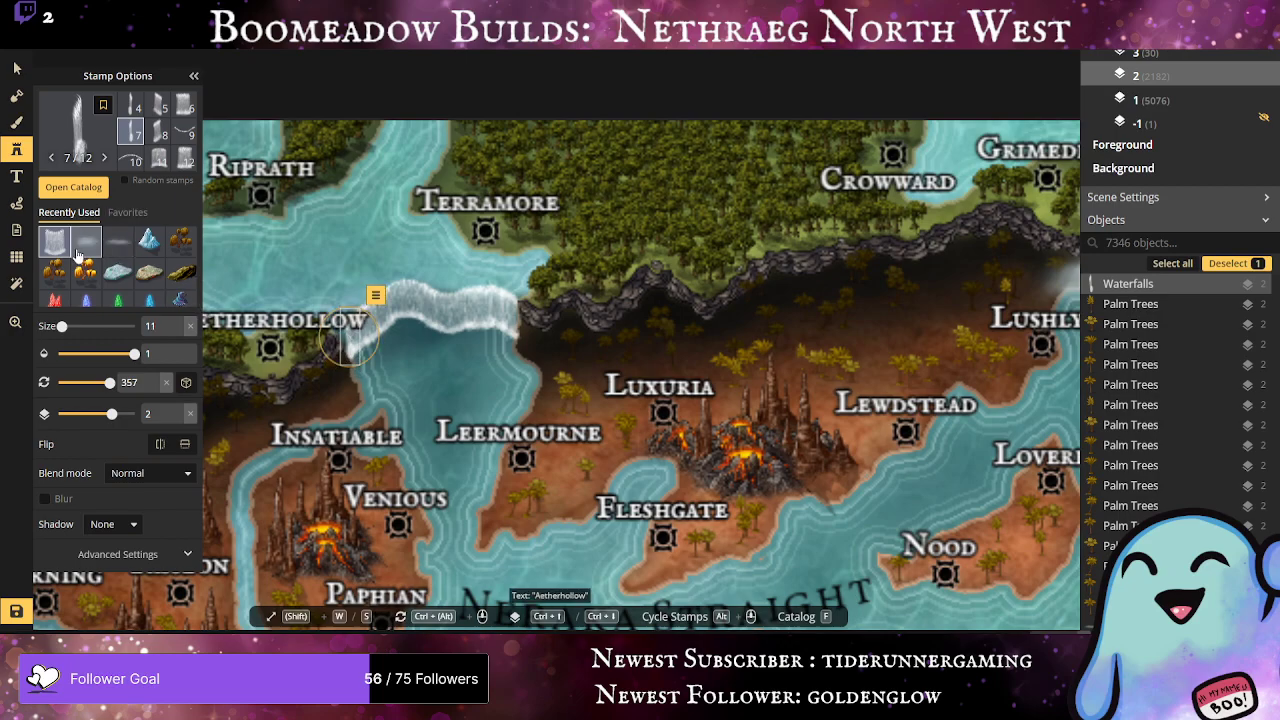
Step: Place size 11 Mist 1 stamps along the base of the Terramore waterfall, from the Aetherhollow shore to the eastern cliff
click(117, 240)
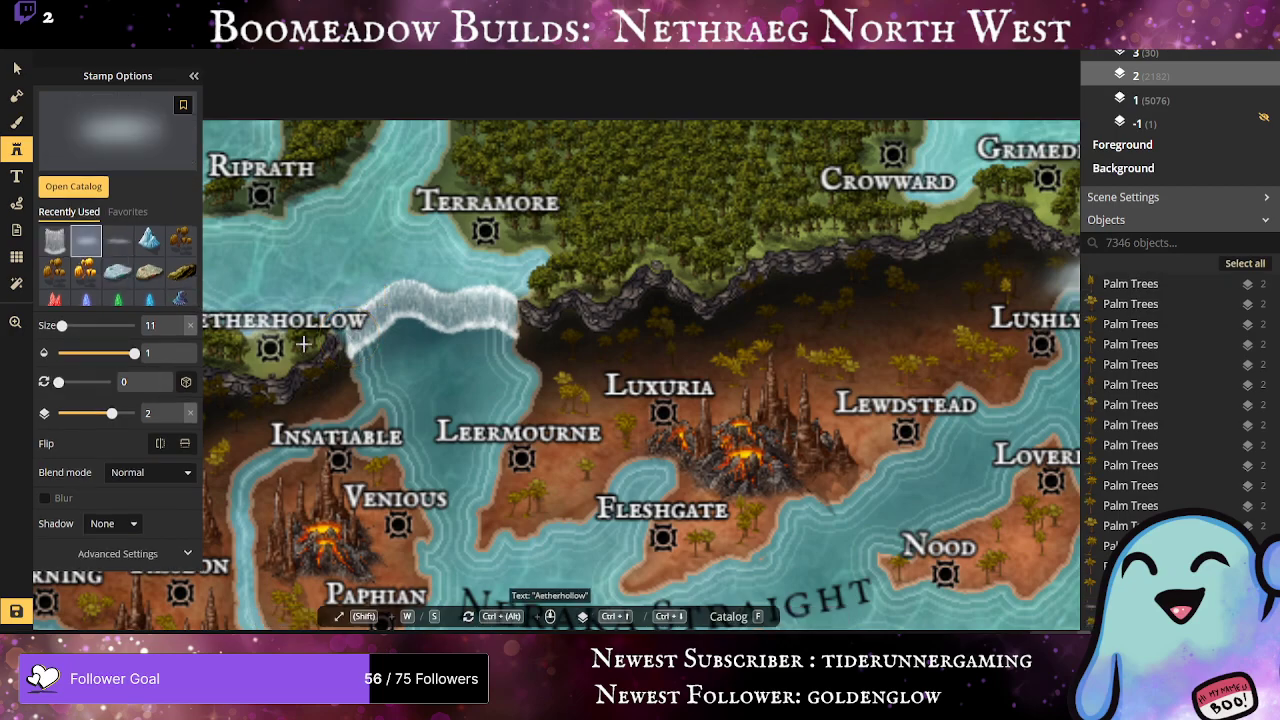
click(363, 353)
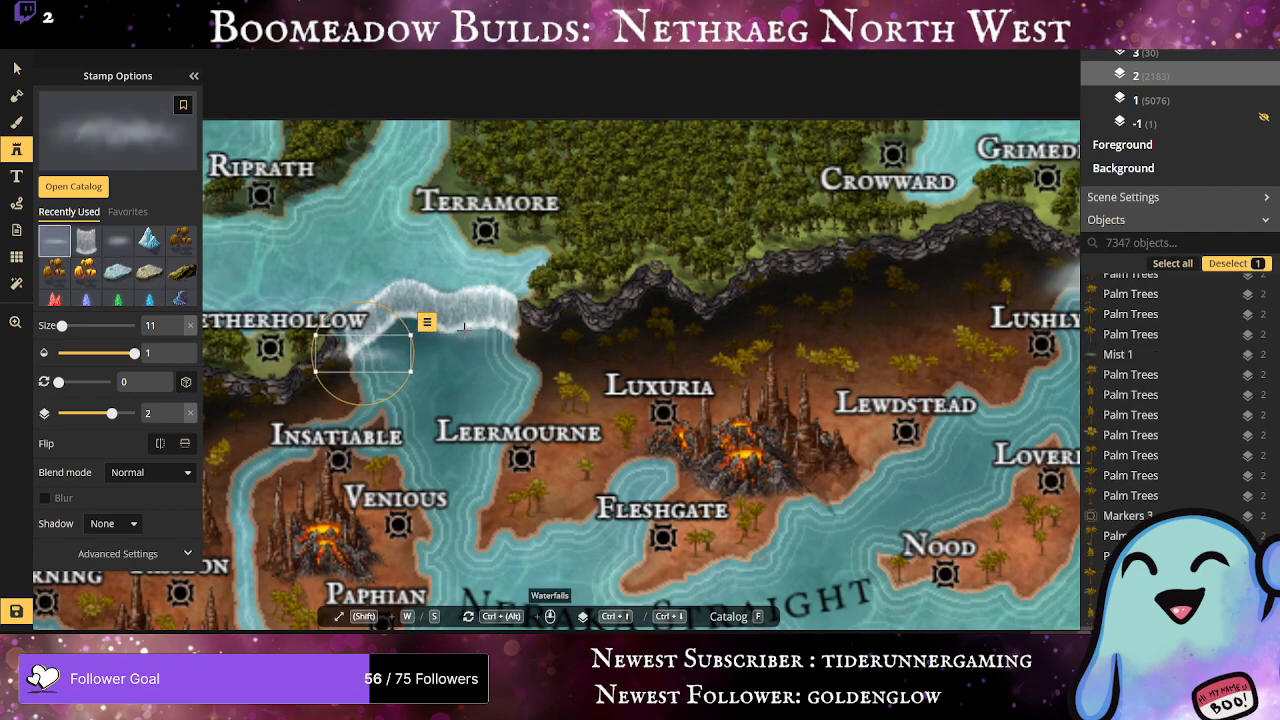
click(518, 342)
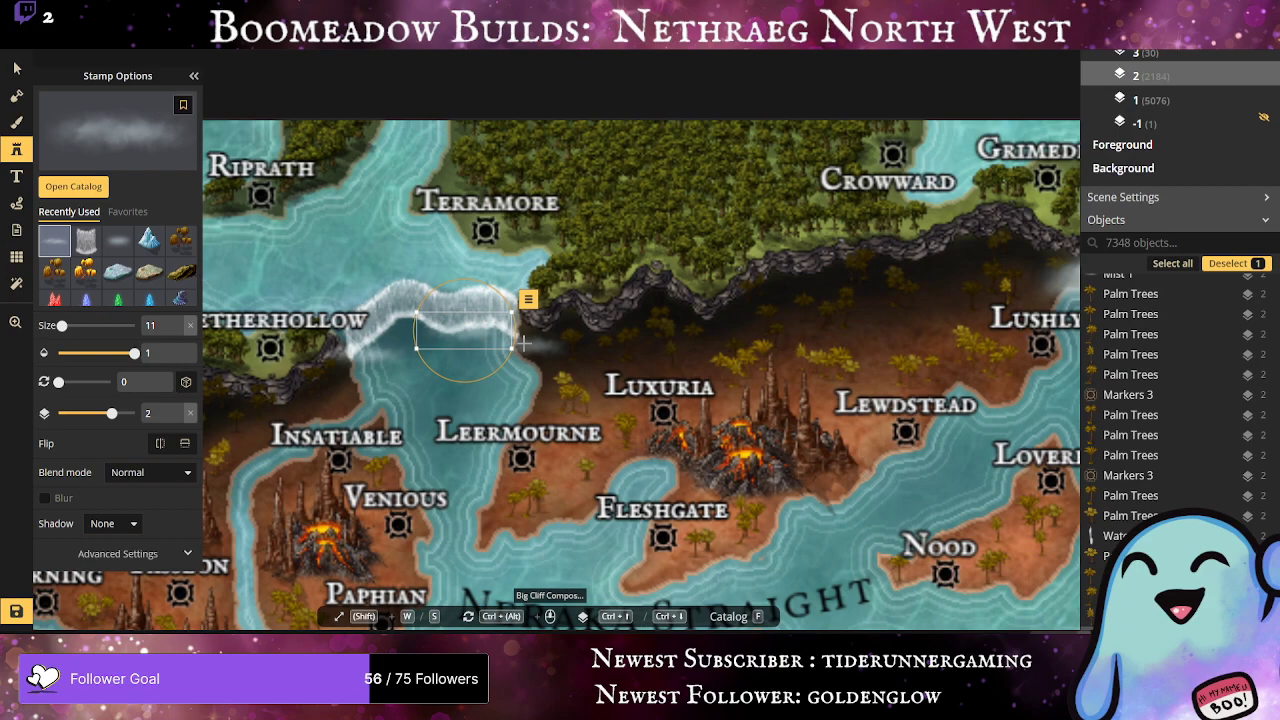
click(520, 343)
click(445, 343)
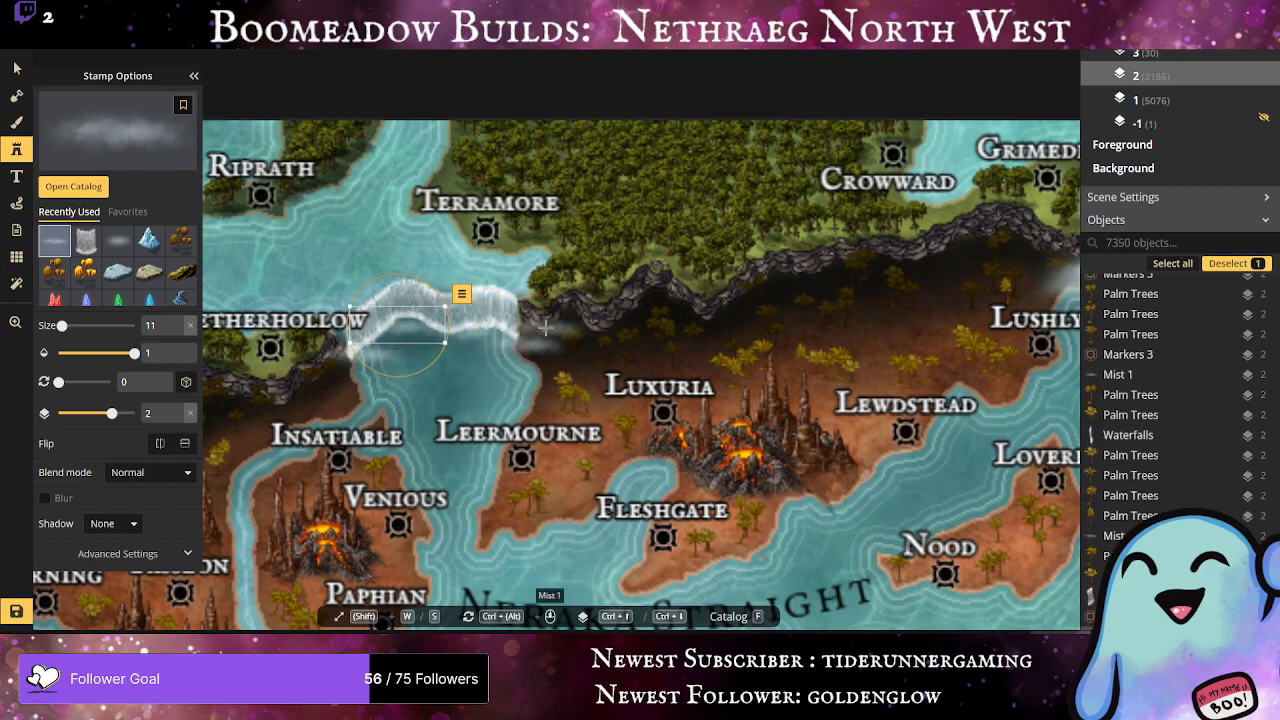
click(495, 340)
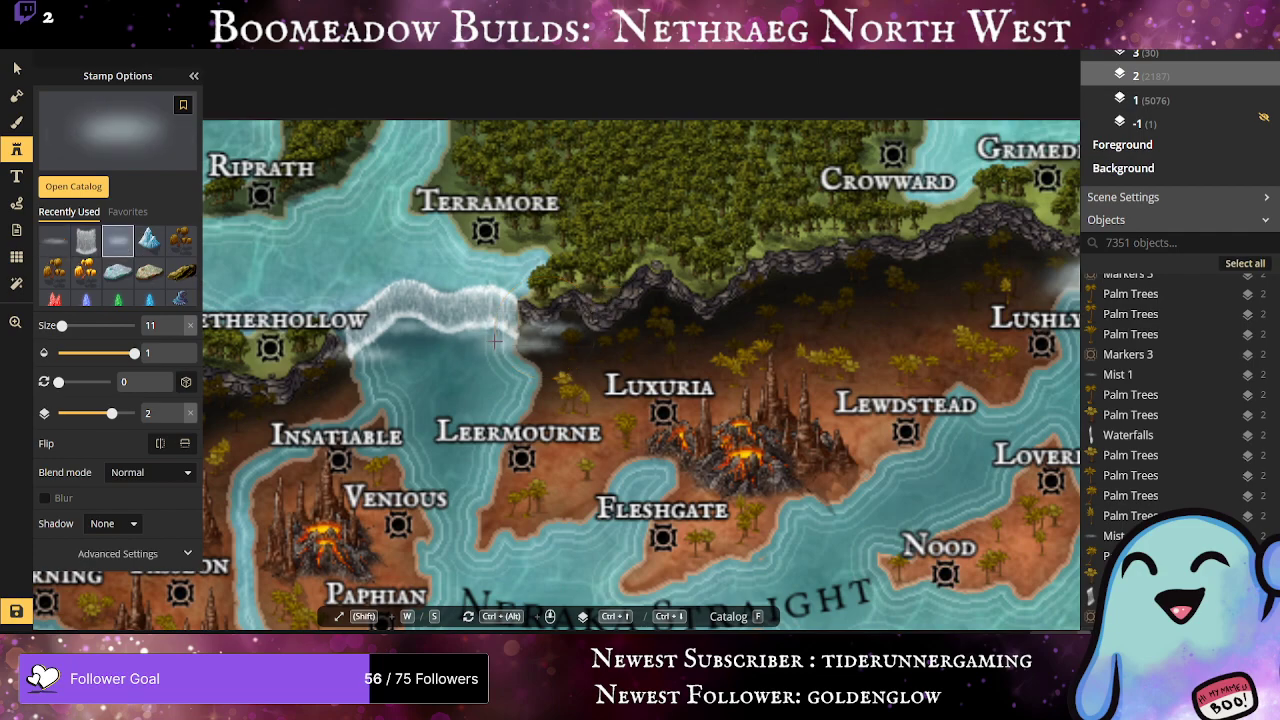
Step: Layer size 11 Mist 2 stamps over the water and foot of the Terramore waterfall
click(480, 336)
click(405, 320)
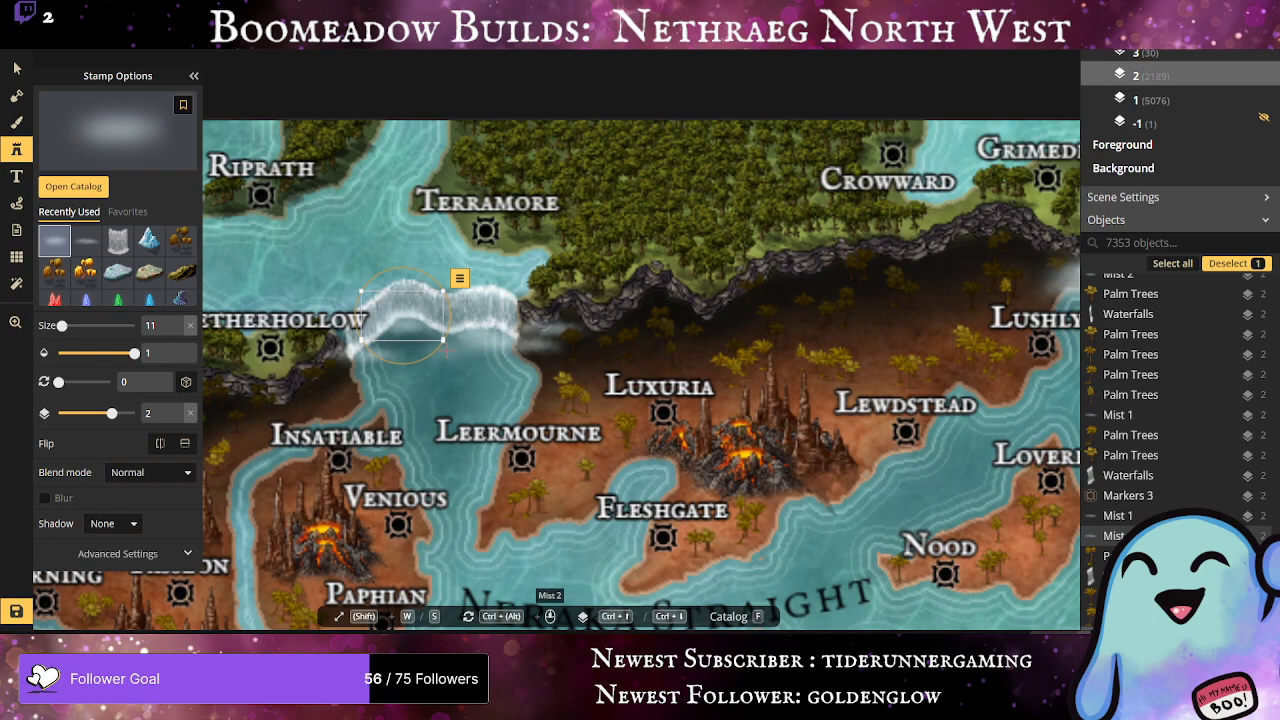
click(447, 350)
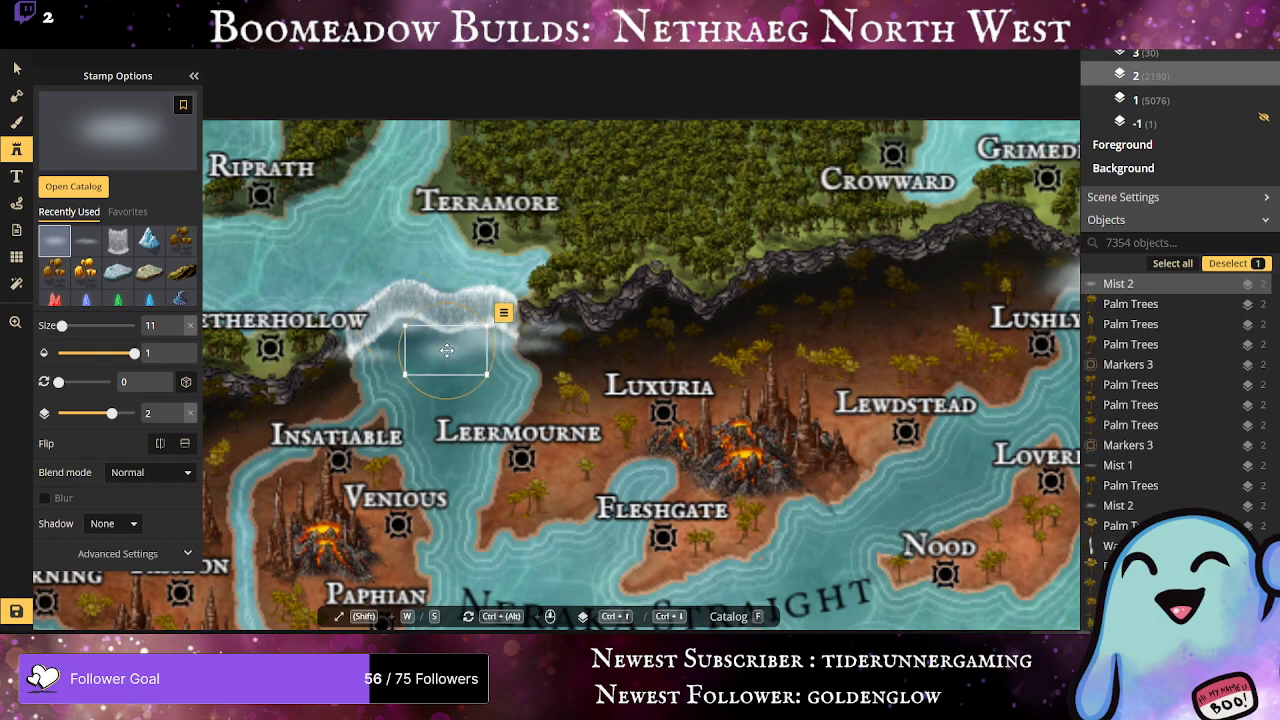
click(373, 346)
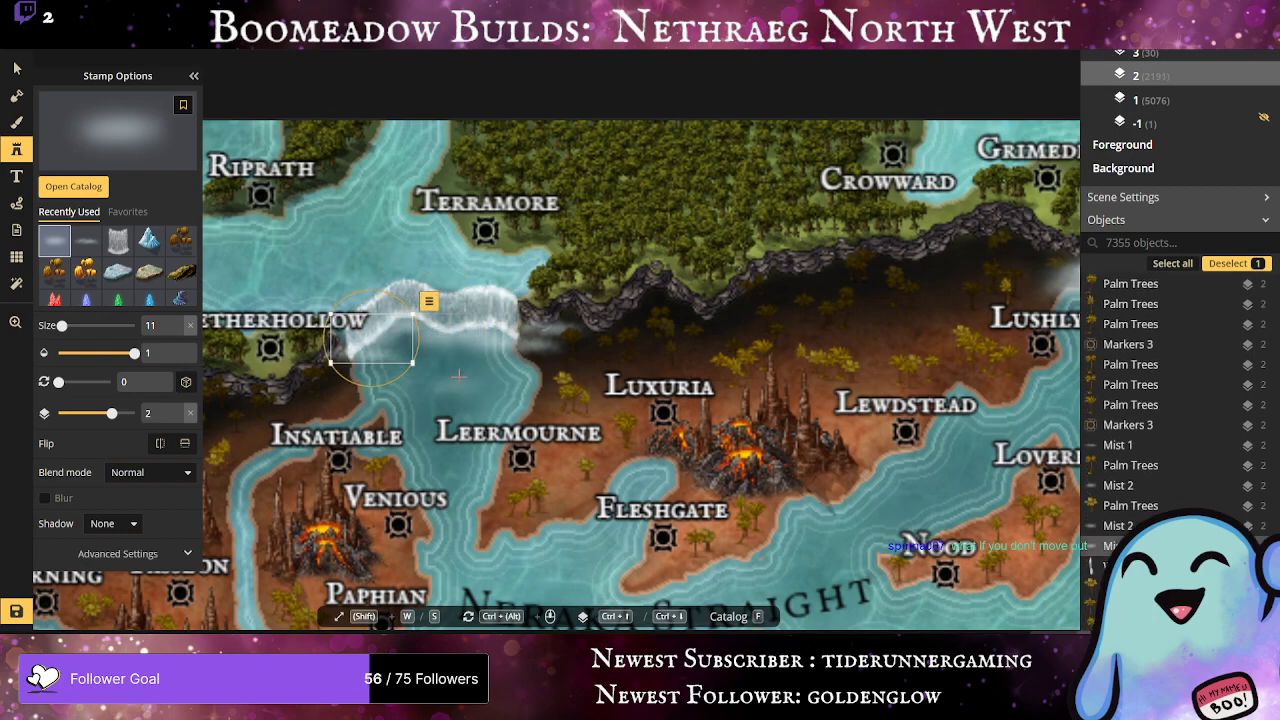
click(342, 341)
Step: Thicken the mist at the Terramore waterfall's west end, middle and east end with Mist 2 stamps rotated to 357
click(54, 242)
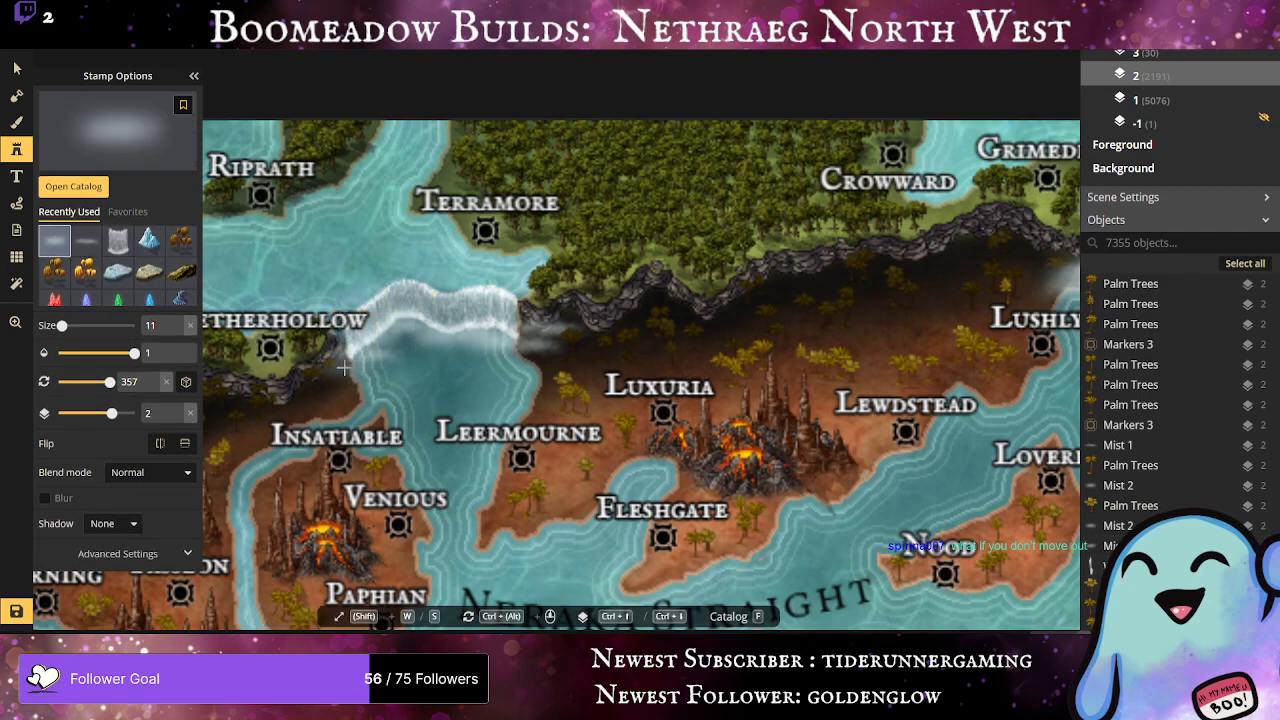
click(343, 371)
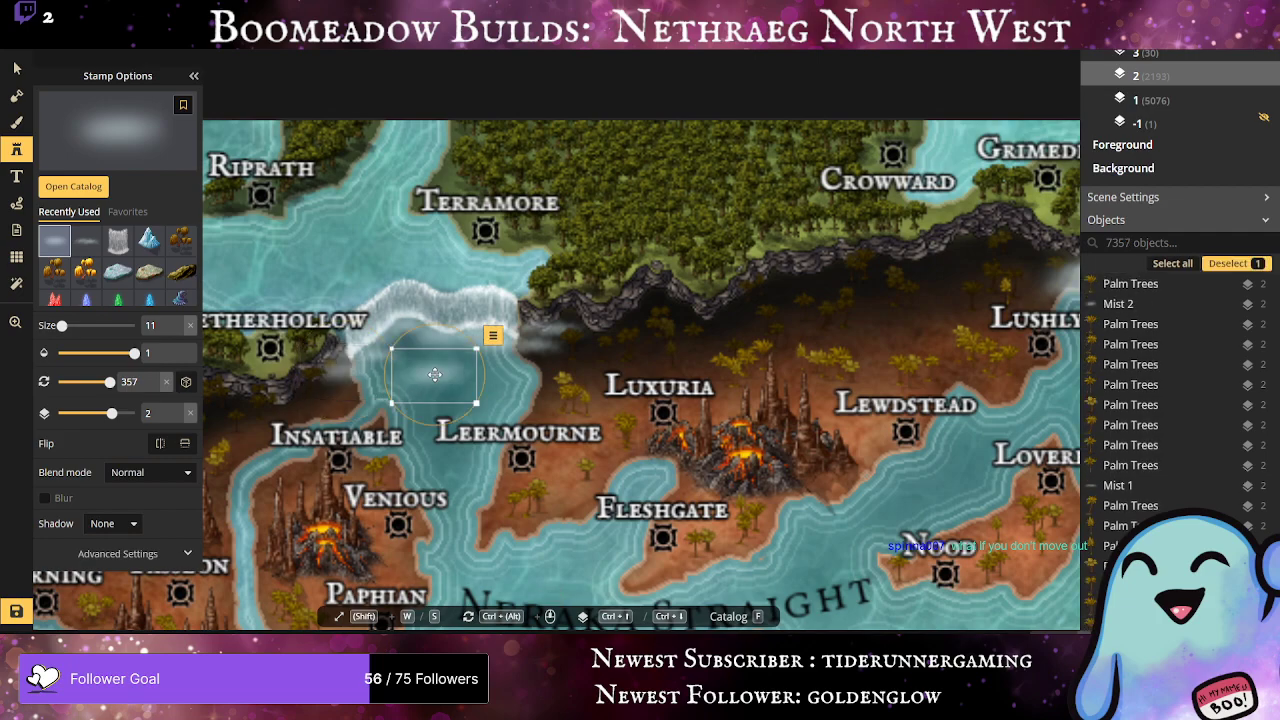
click(390, 329)
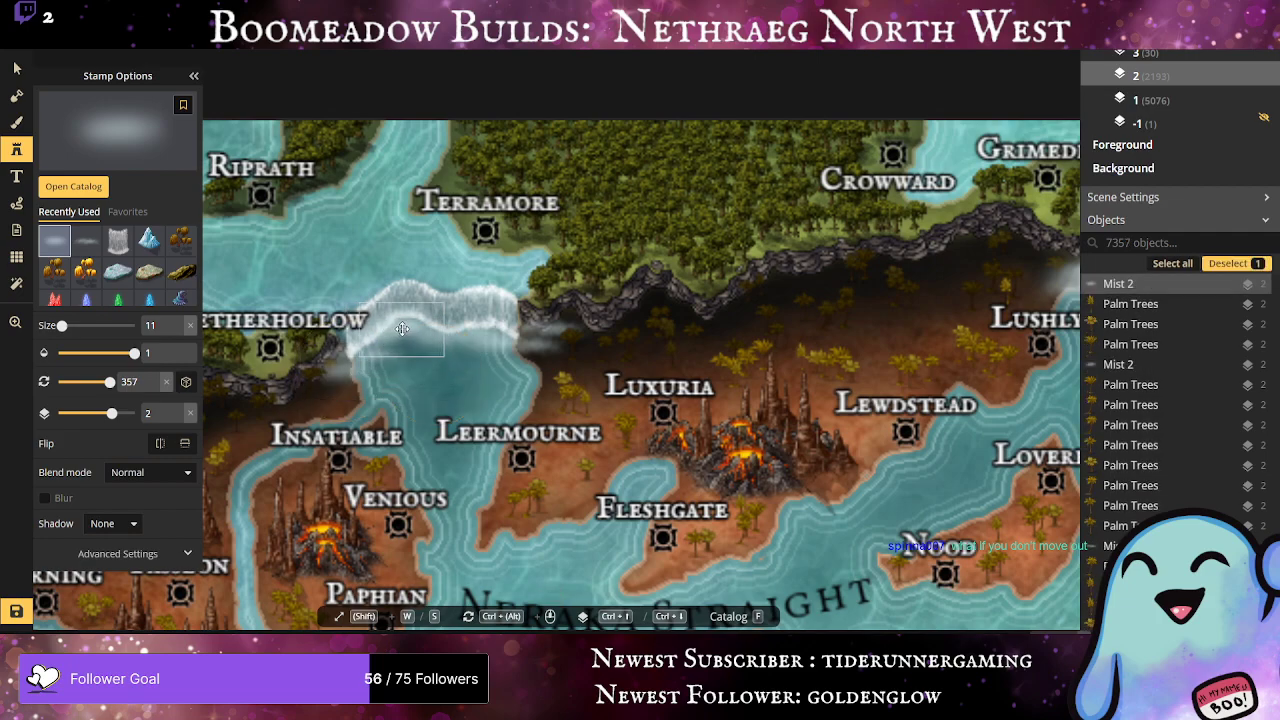
click(494, 329)
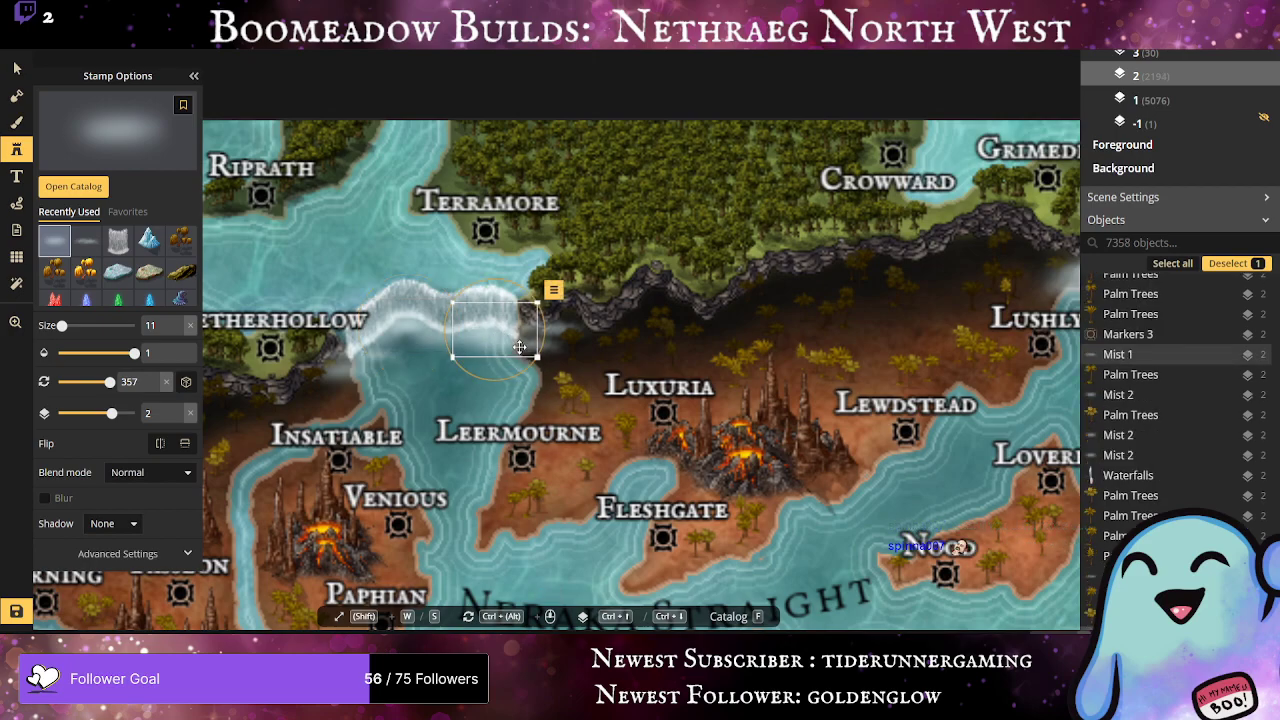
Step: Place a size 11 variant 8 waterfall stamp in the water just south of Bolcairn, near the cliff's west end
scroll(442, 438, down, 4)
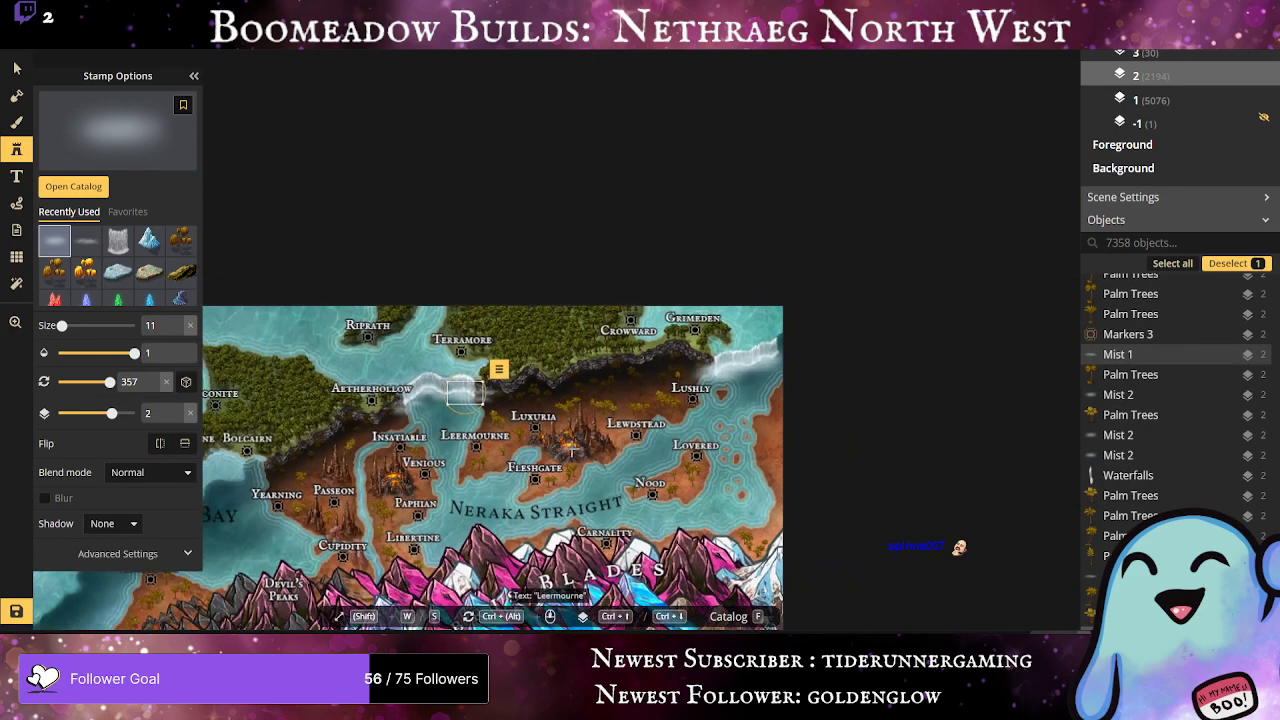
scroll(572, 447, down, 3)
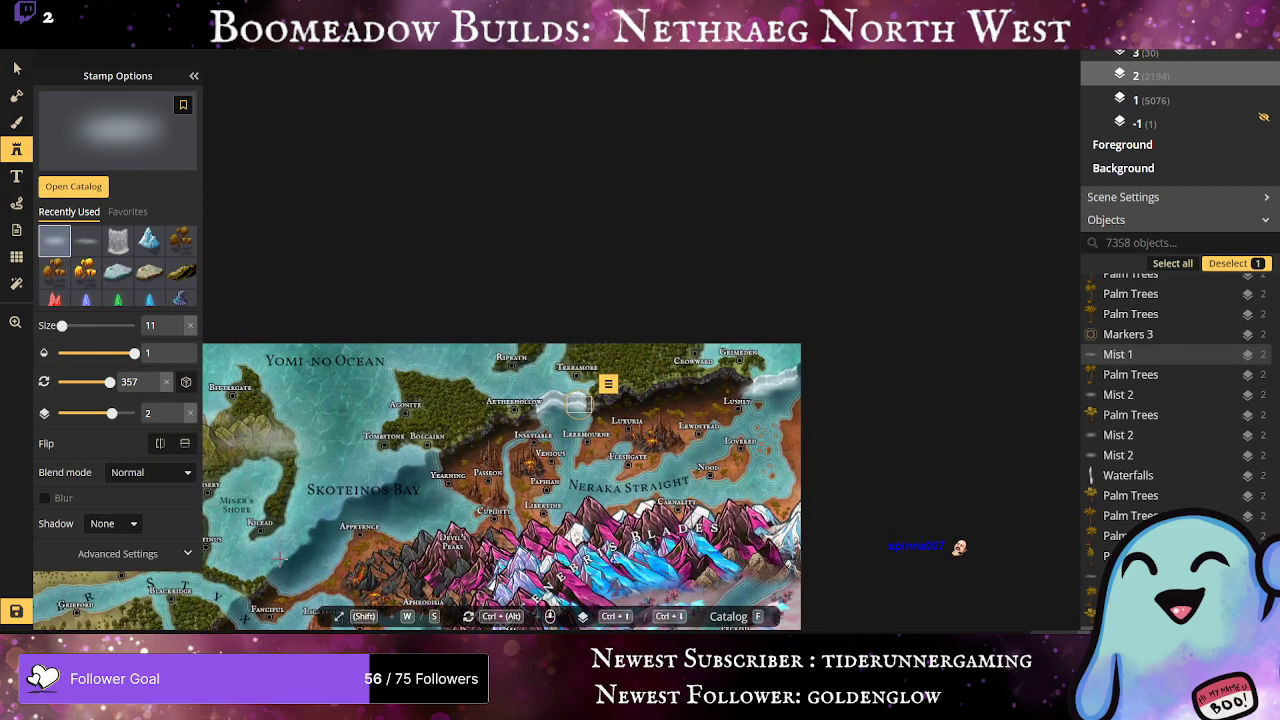
scroll(300, 555, up, 6)
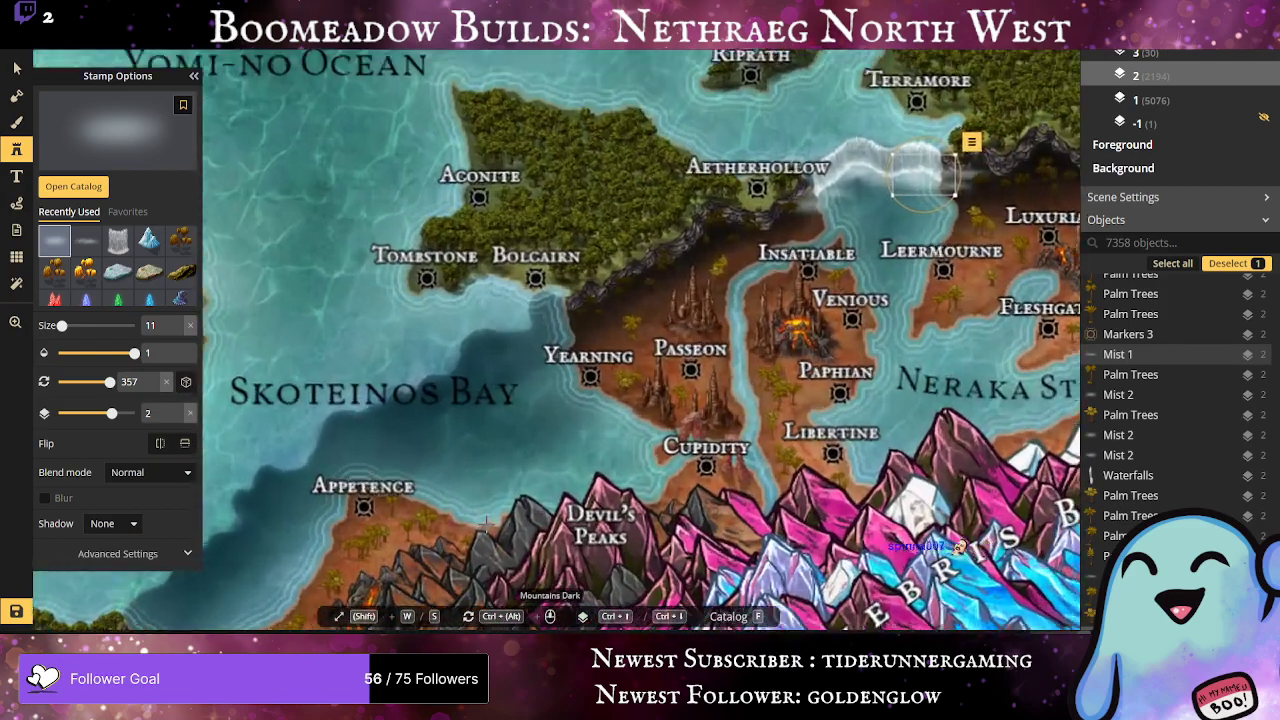
scroll(486, 521, up, 1)
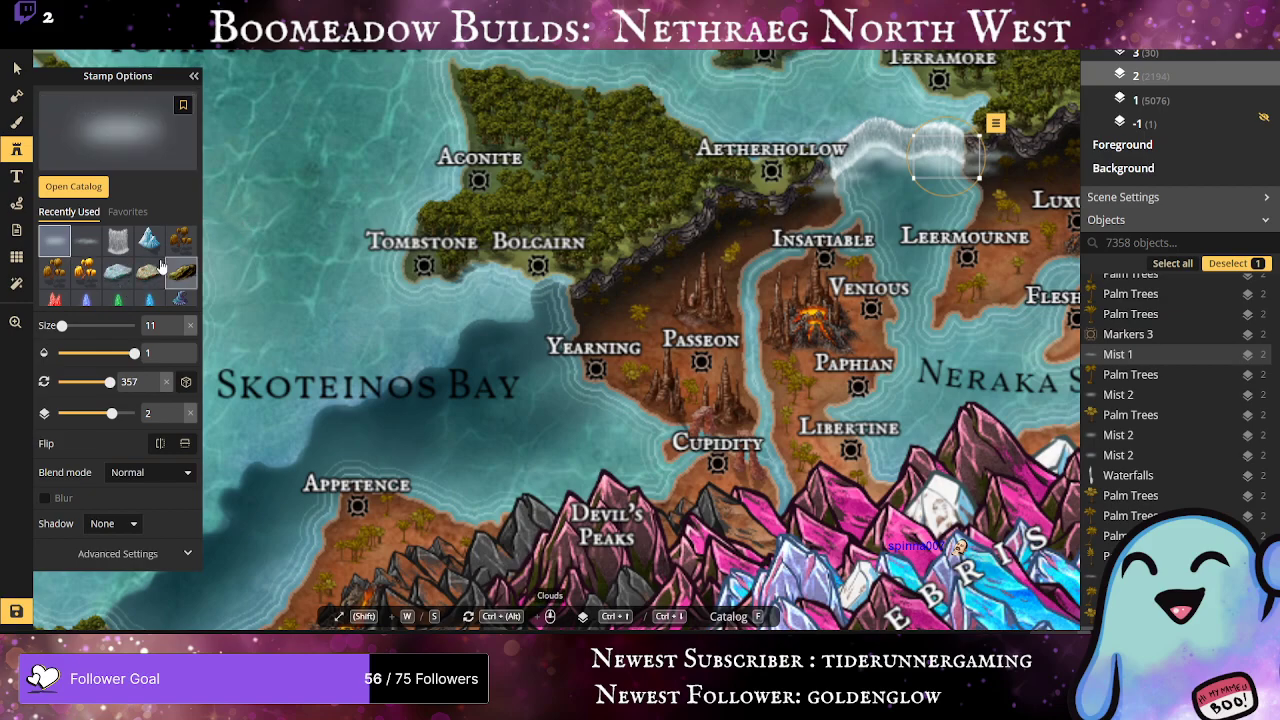
click(118, 240)
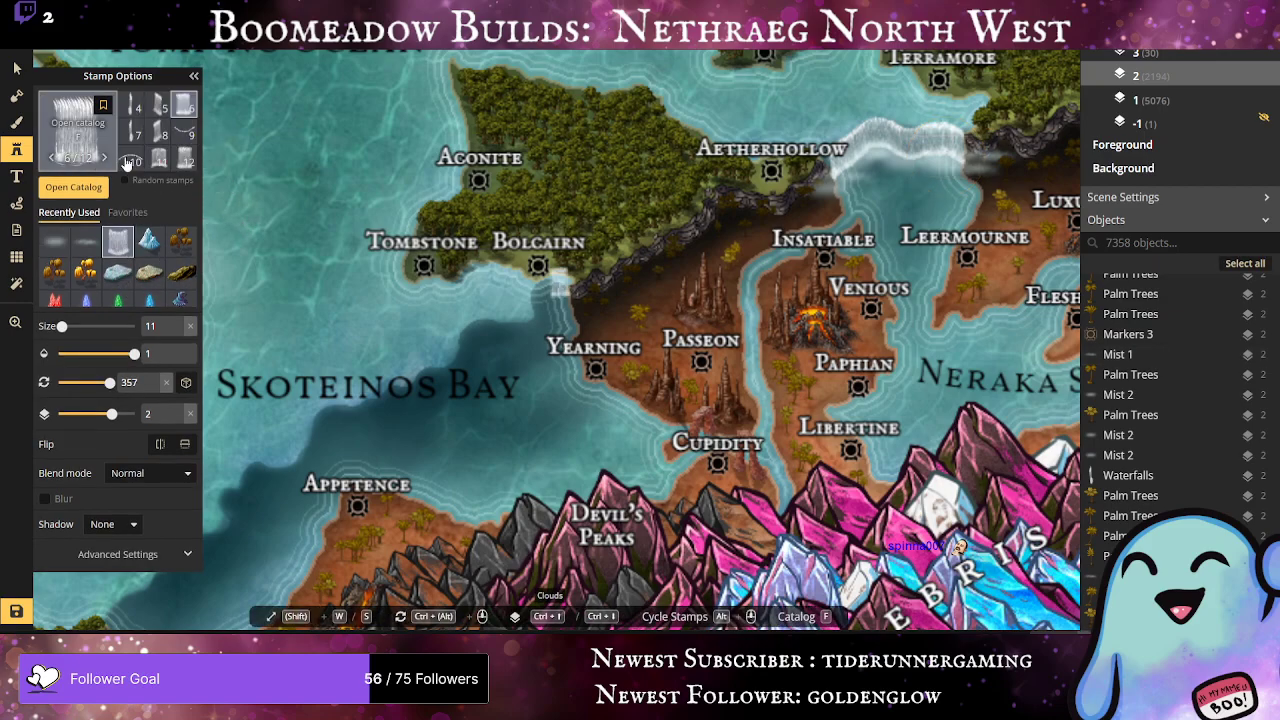
click(159, 158)
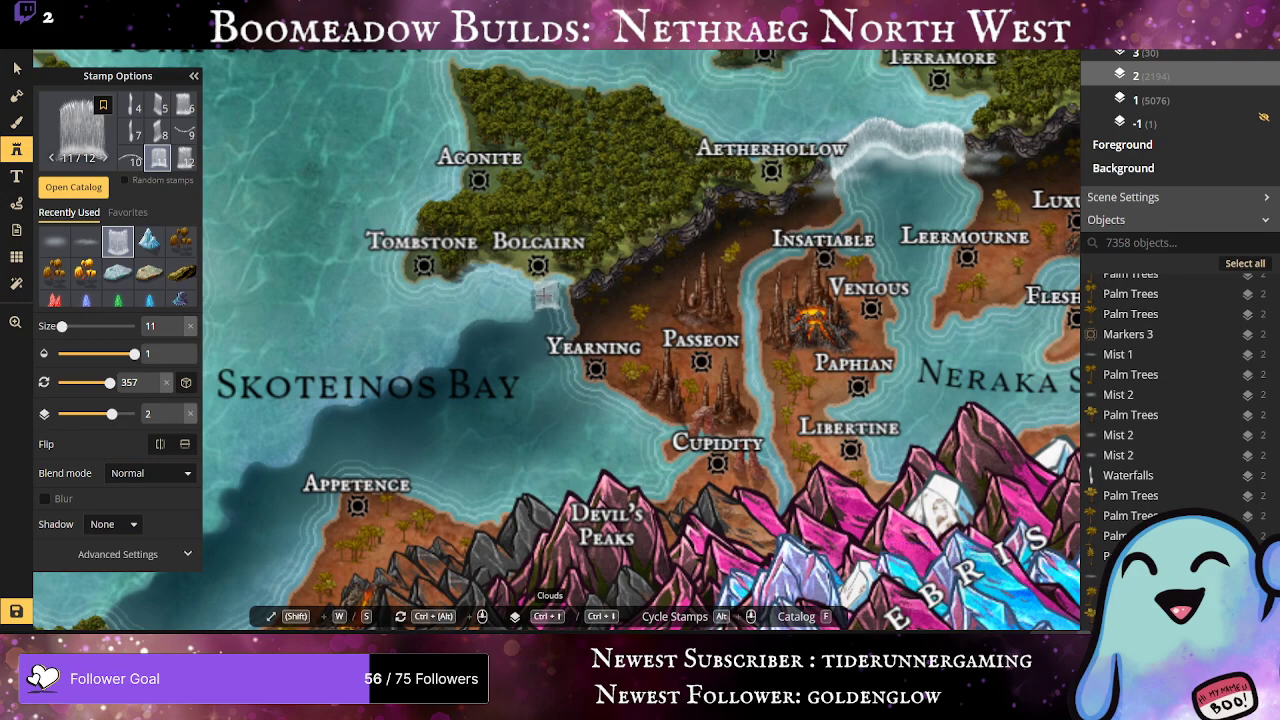
scroll(548, 282, down, 3)
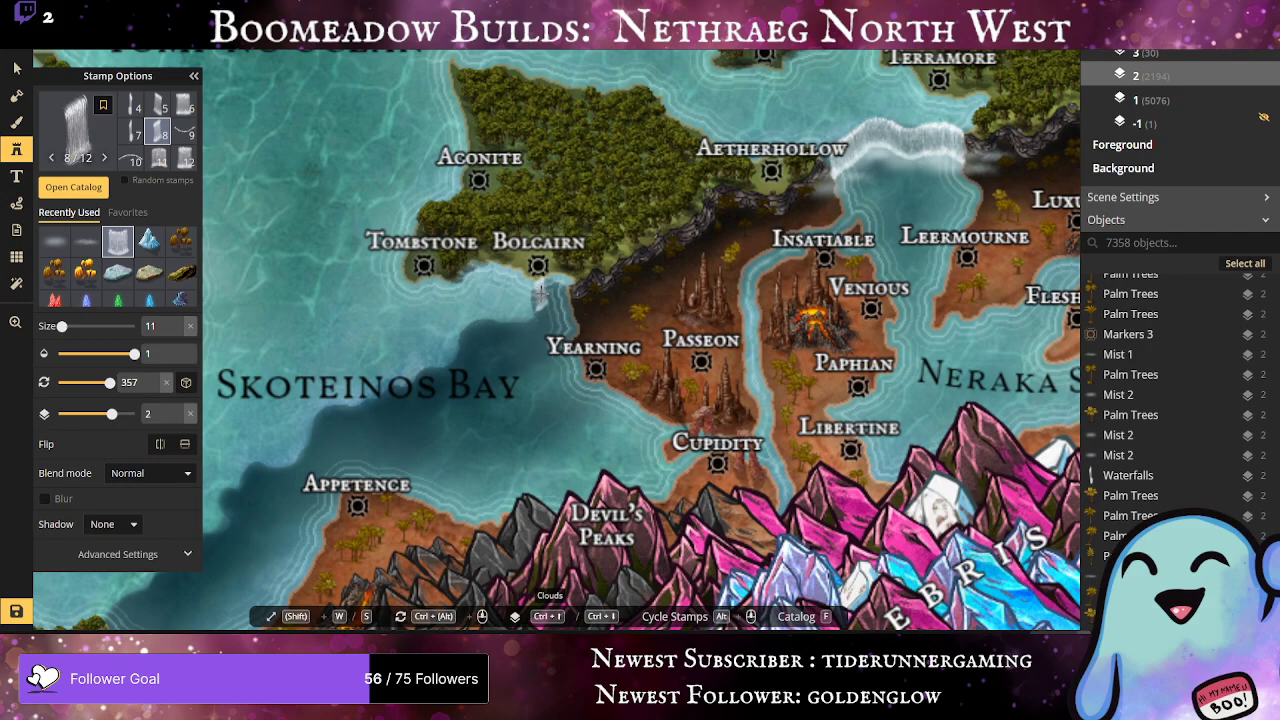
click(540, 294)
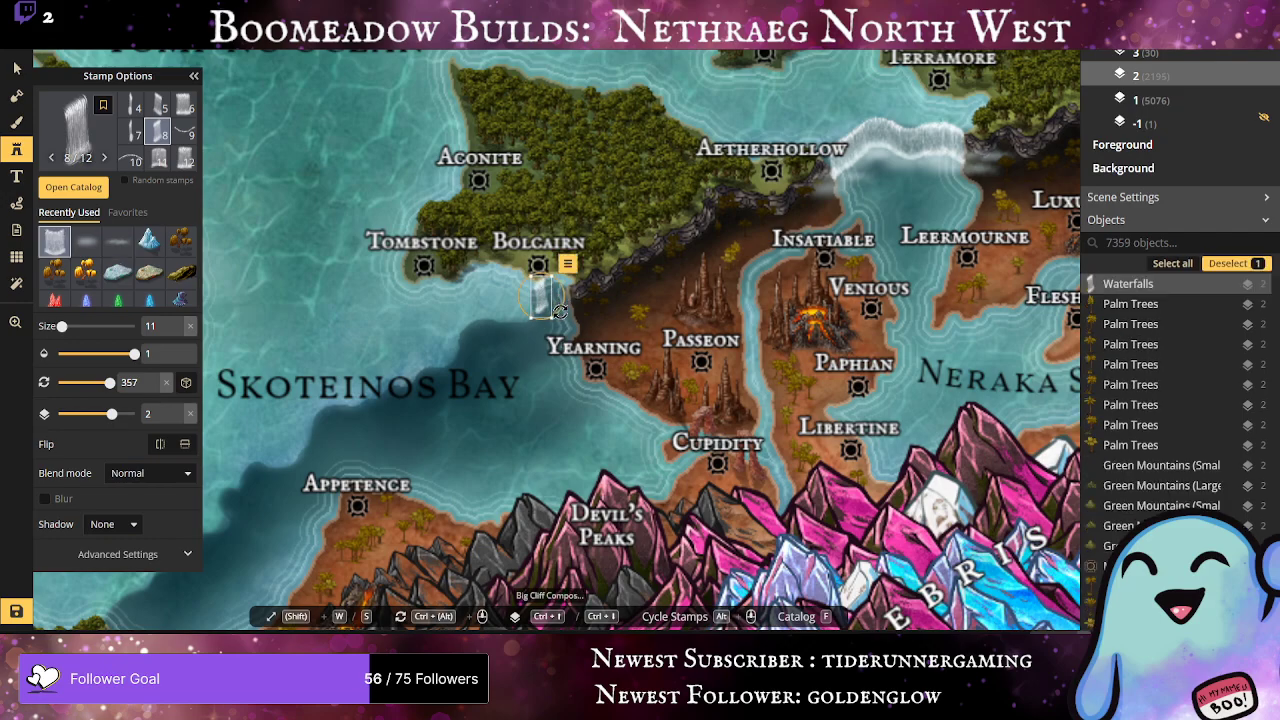
Step: Join the Bolcairn waterfall to the cliff's west end with a size 11 variant 11 waterfall stamp
click(156, 109)
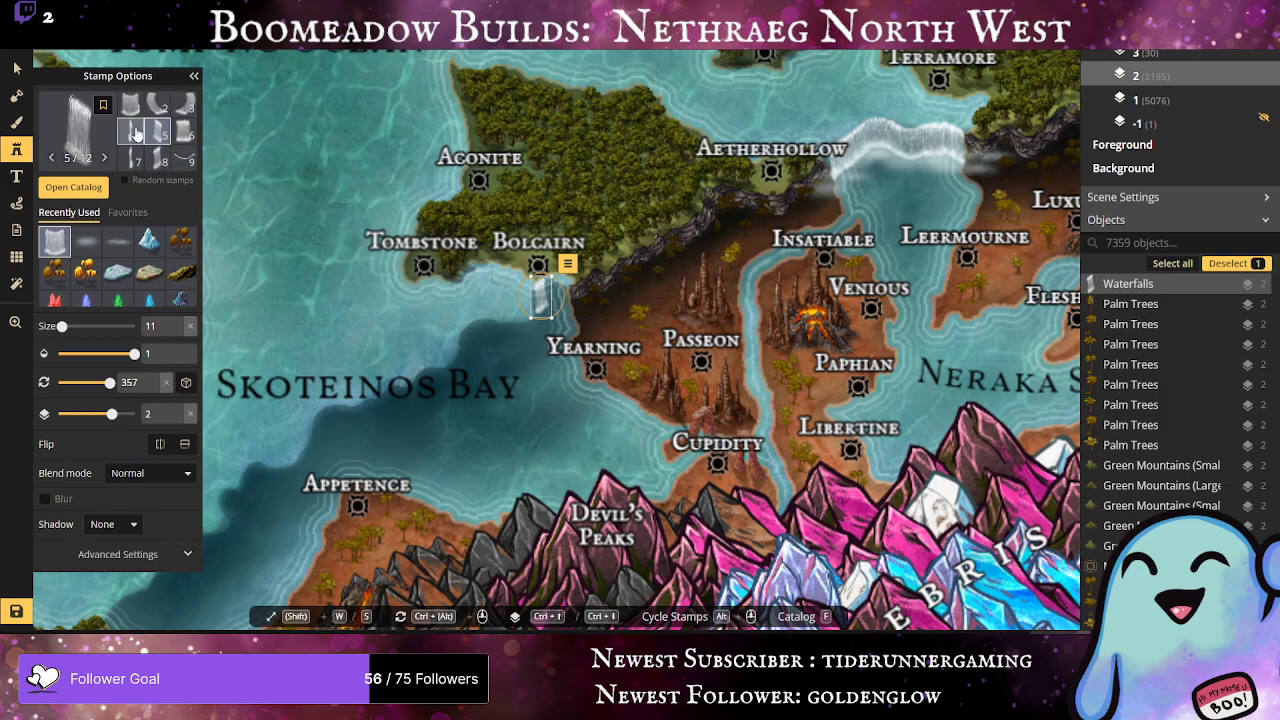
click(160, 159)
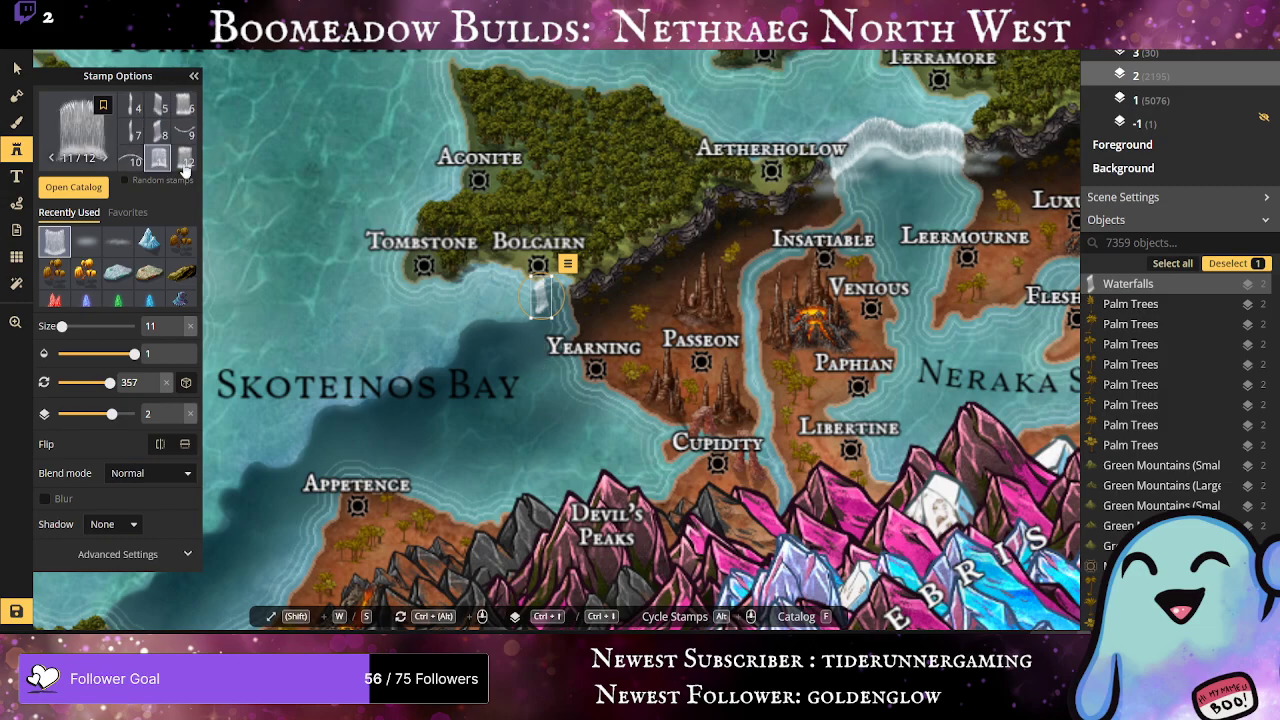
click(554, 342)
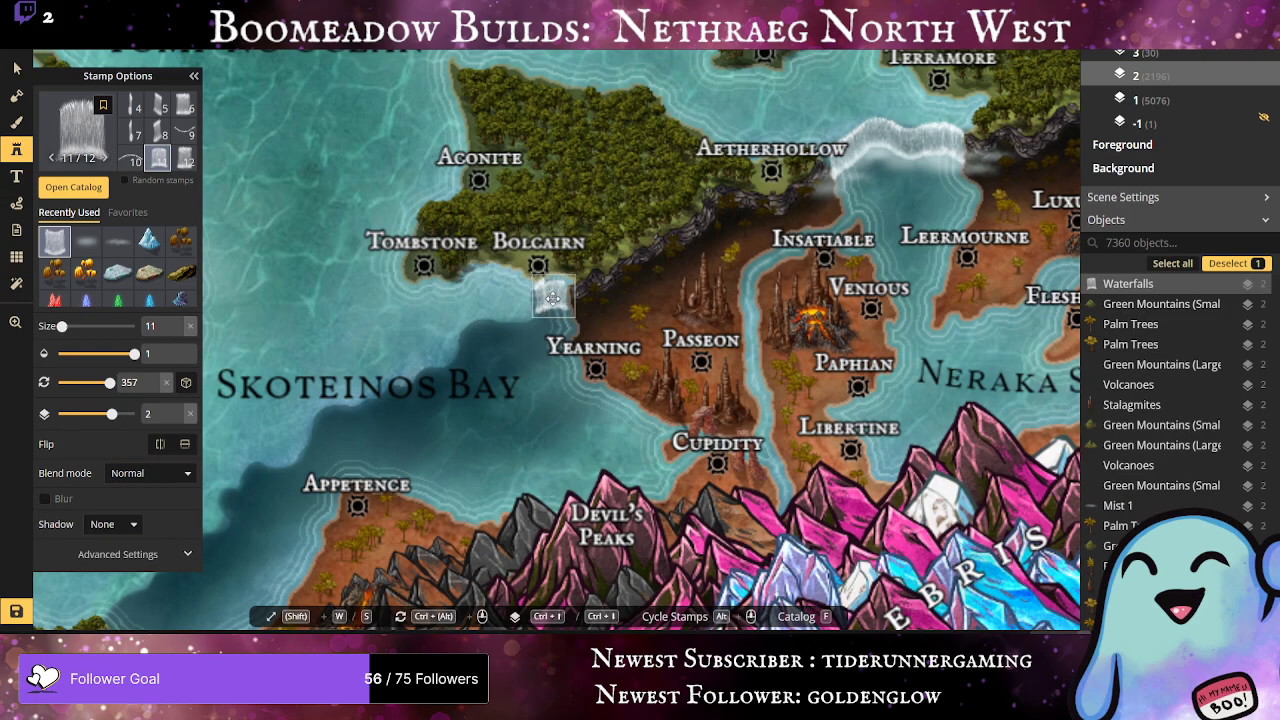
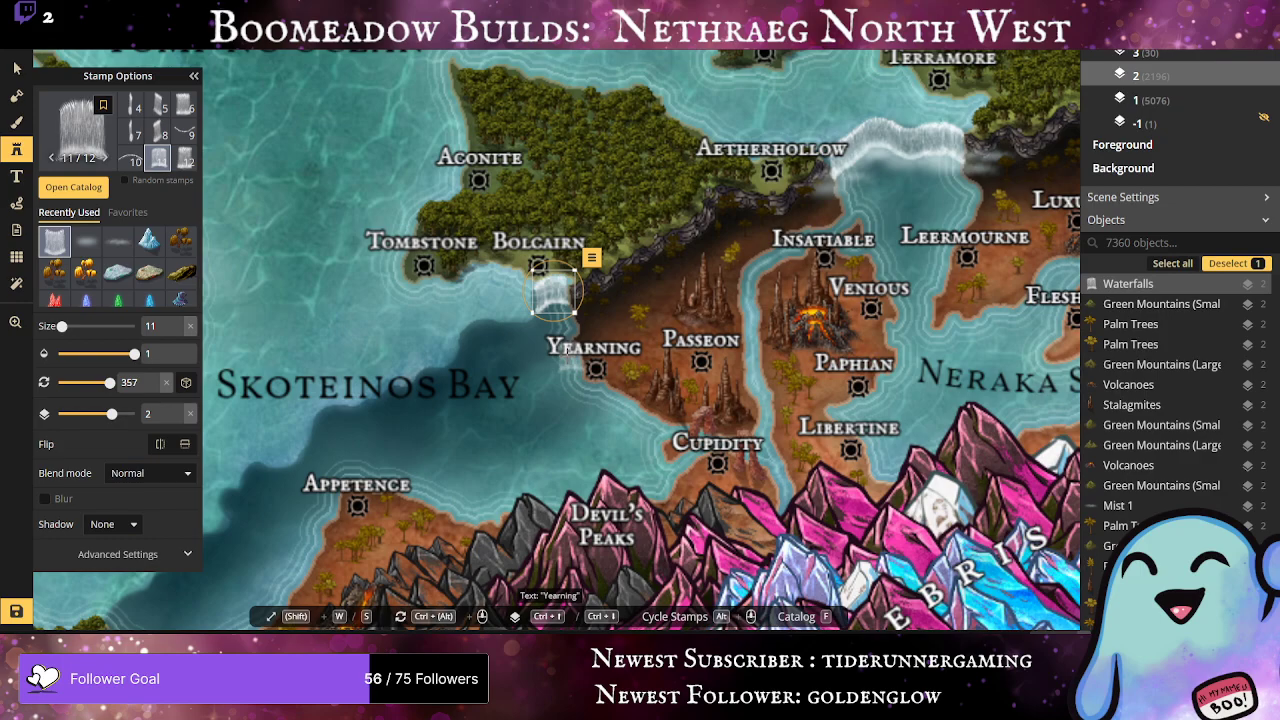
Step: Place a size 11 variant 7 waterfall stamp at the west edge of the waterfall below Bolcairn and align it
scroll(566, 352, up, 4)
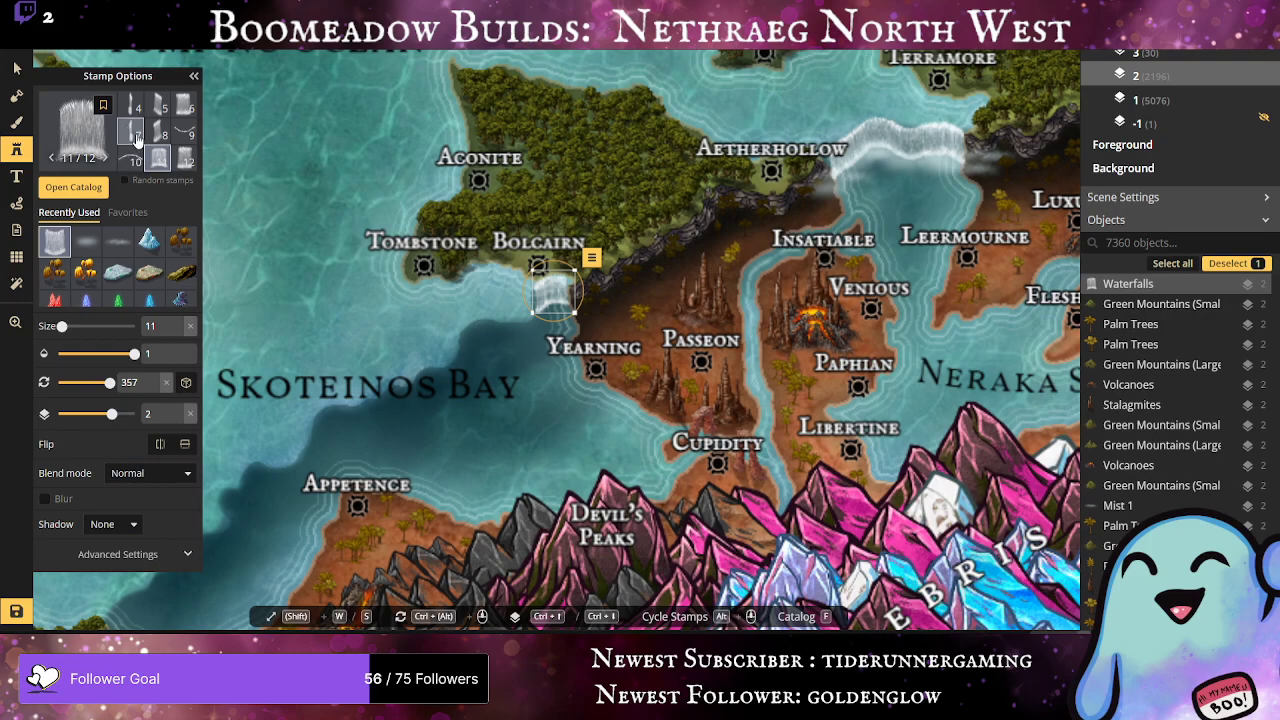
click(531, 390)
drag(533, 380, 542, 314)
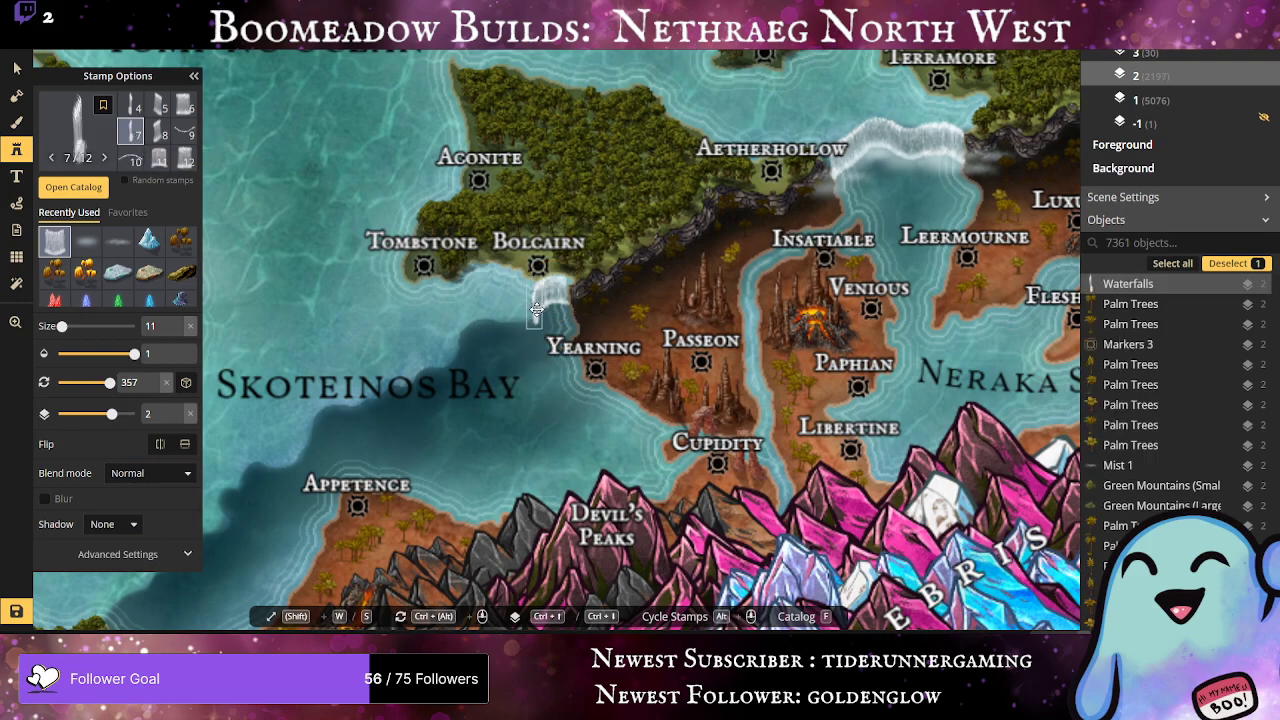
drag(536, 309, 538, 312)
Step: Extend the Bolcairn waterfall southwest toward Skoteinos Bay with a size 11 variant 1 stamp rotated to 350
scroll(136, 112, up, 2)
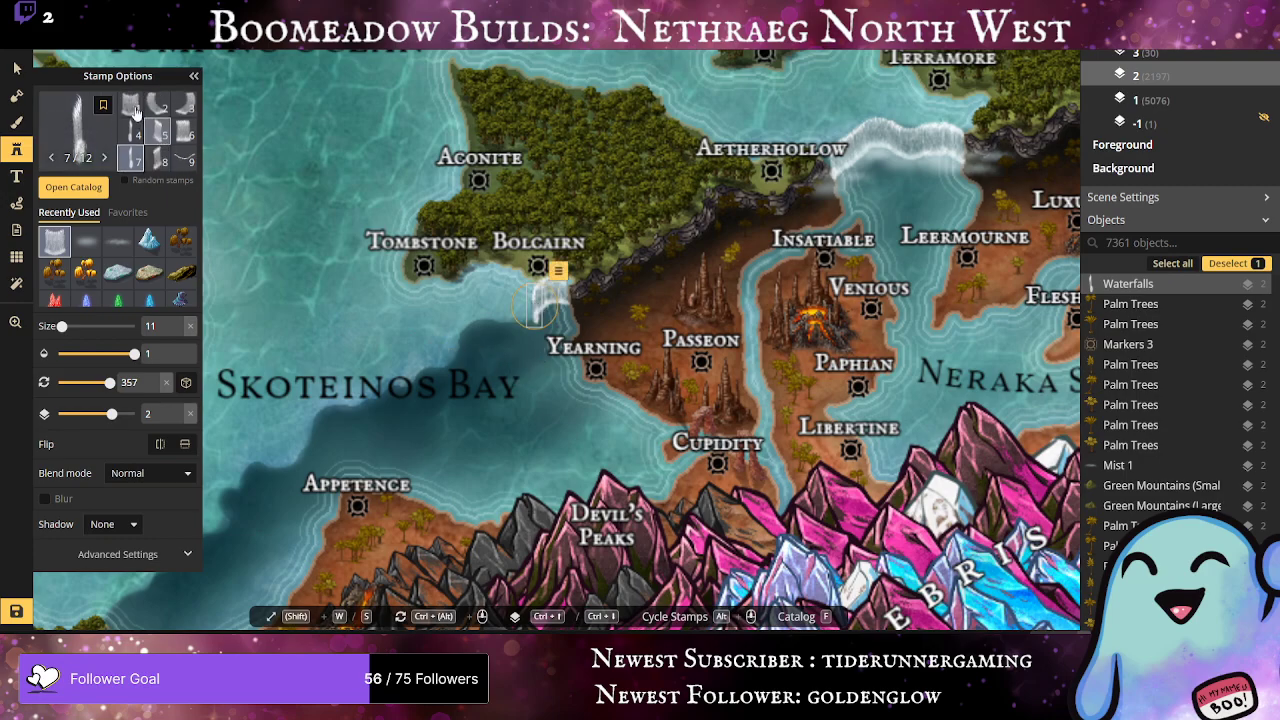
click(133, 108)
click(528, 350)
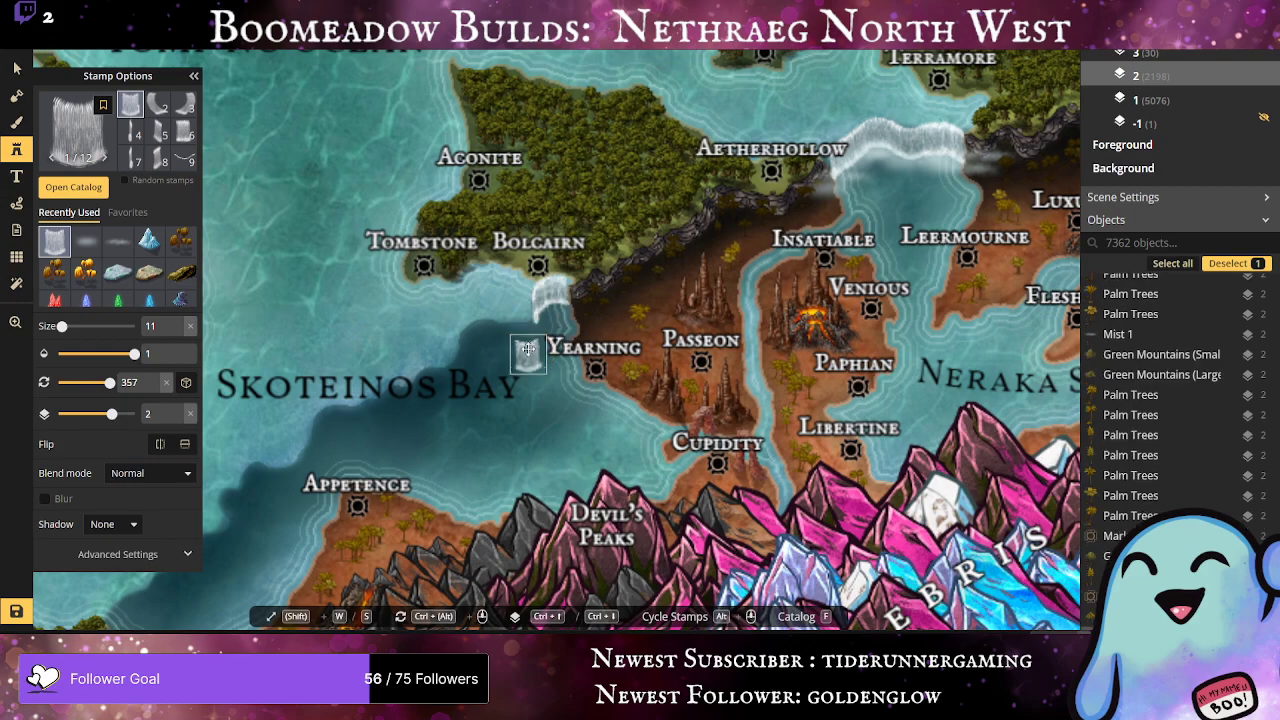
drag(528, 350, 522, 335)
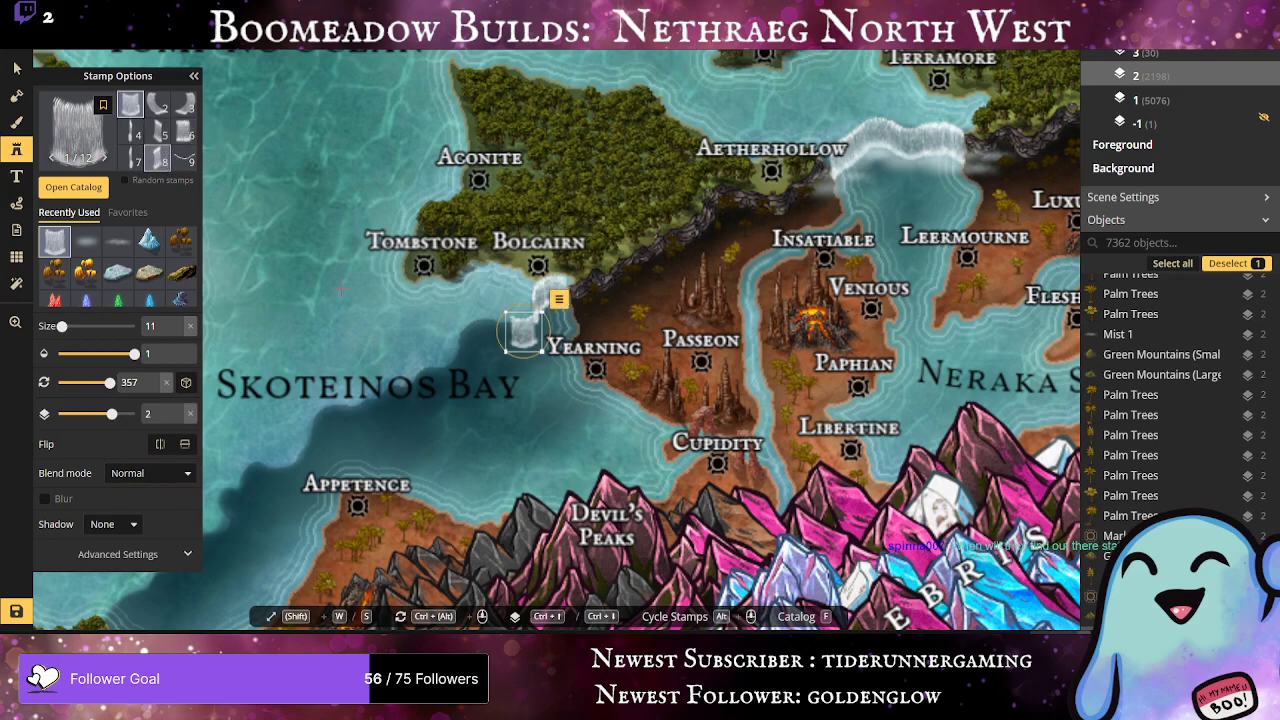
mouse_move(527, 335)
mouse_down()
mouse_move(520, 304)
mouse_move(524, 340)
mouse_up()
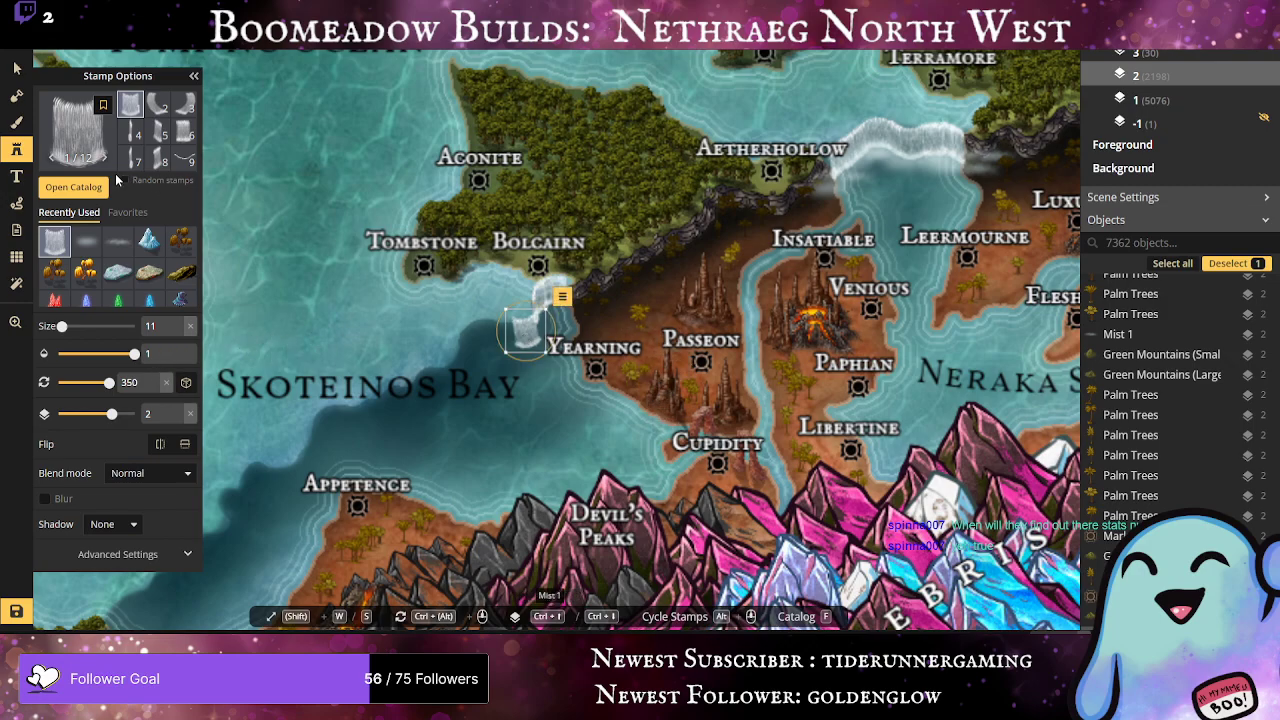
Step: Place a size 11 variant 5 waterfall stamp rotated to 350 just west of the last waterfall stamp and align it
click(160, 157)
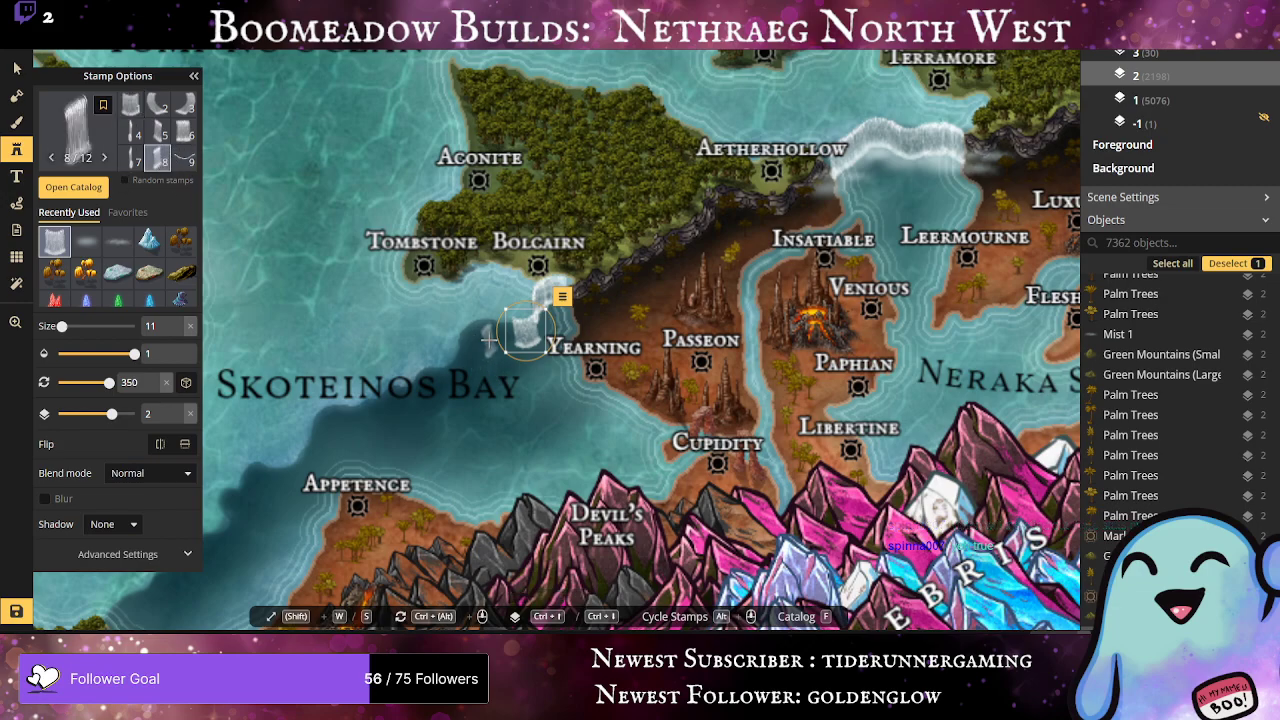
alt+scroll(490, 338, up, 3)
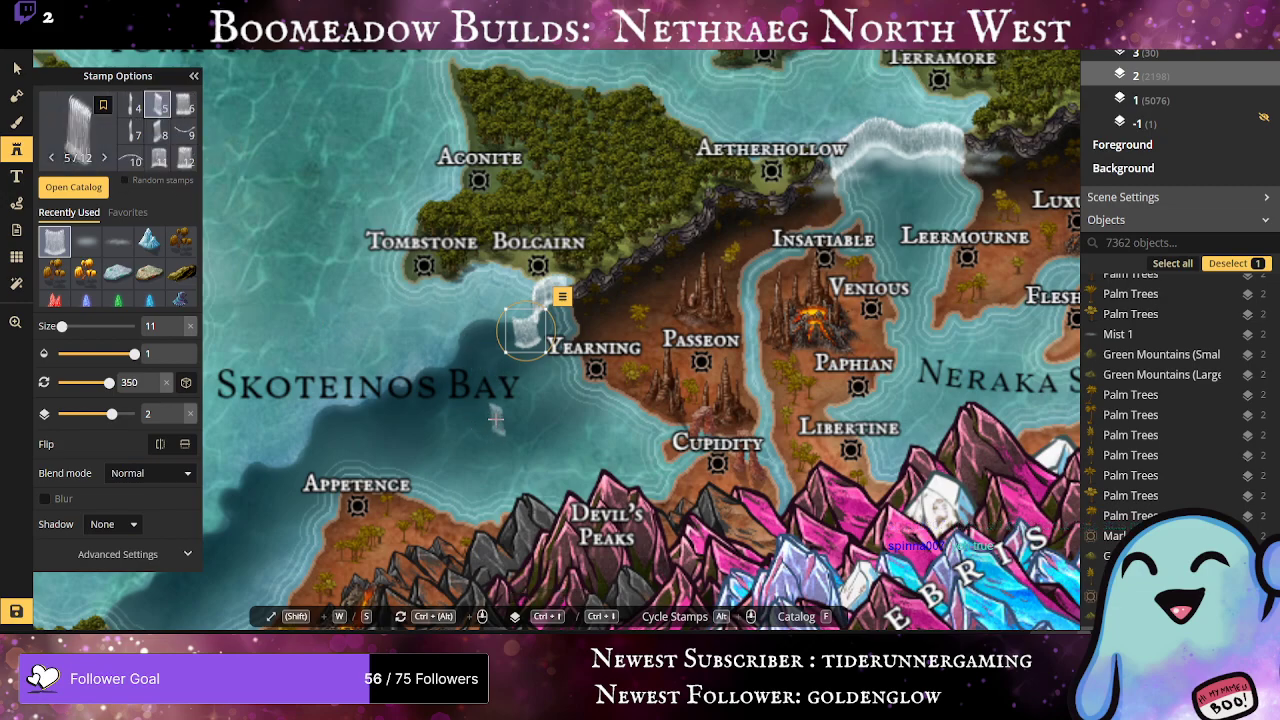
click(540, 305)
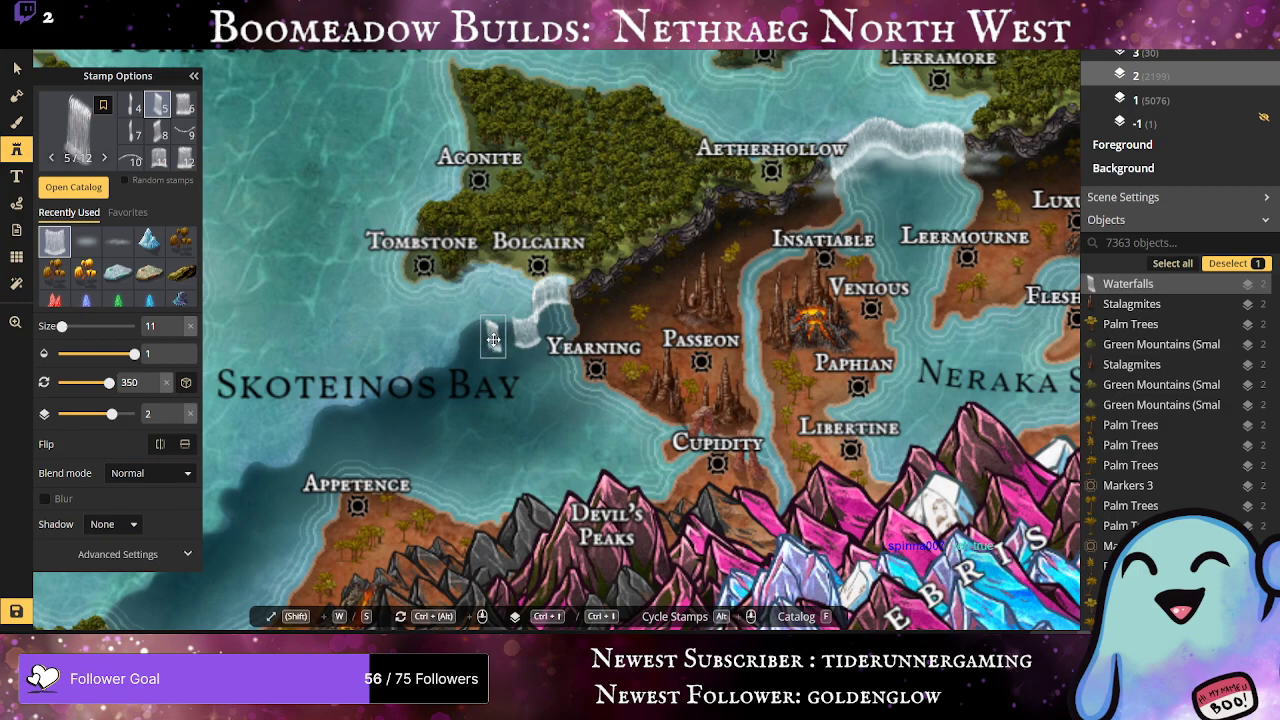
drag(493, 340, 495, 337)
alt+scroll(494, 334, down, 3)
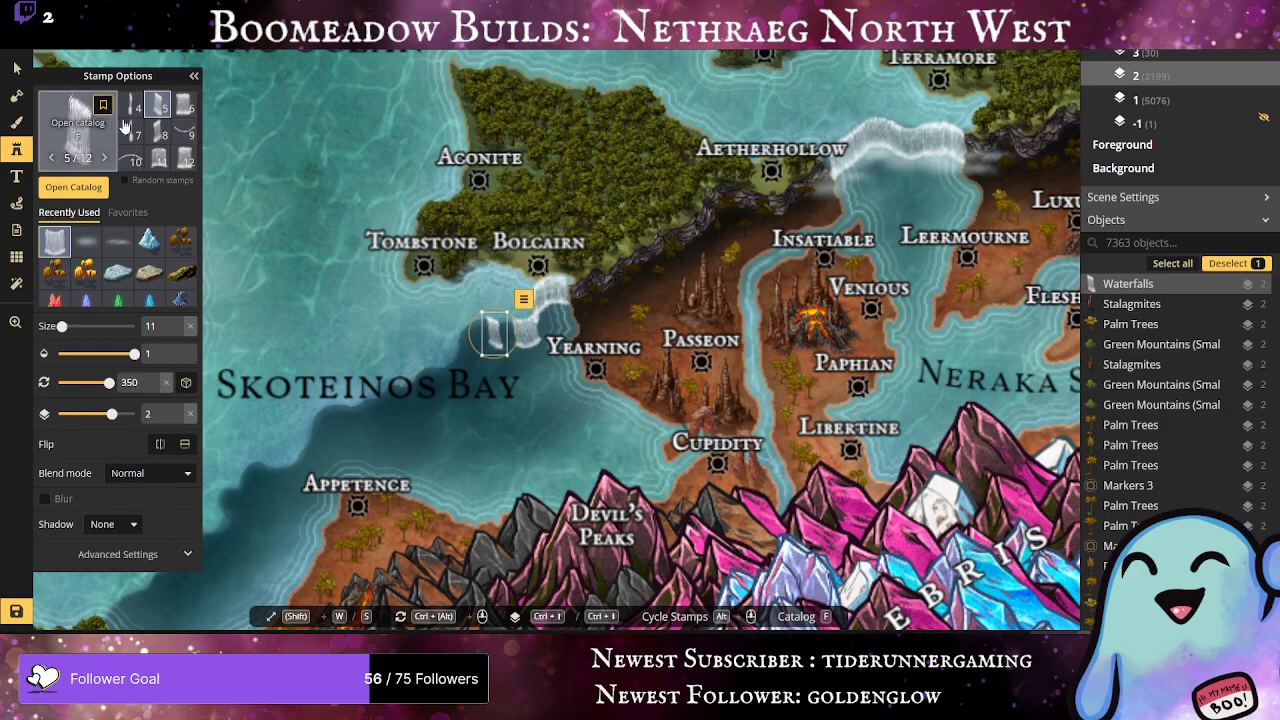
click(532, 435)
drag(532, 435, 506, 337)
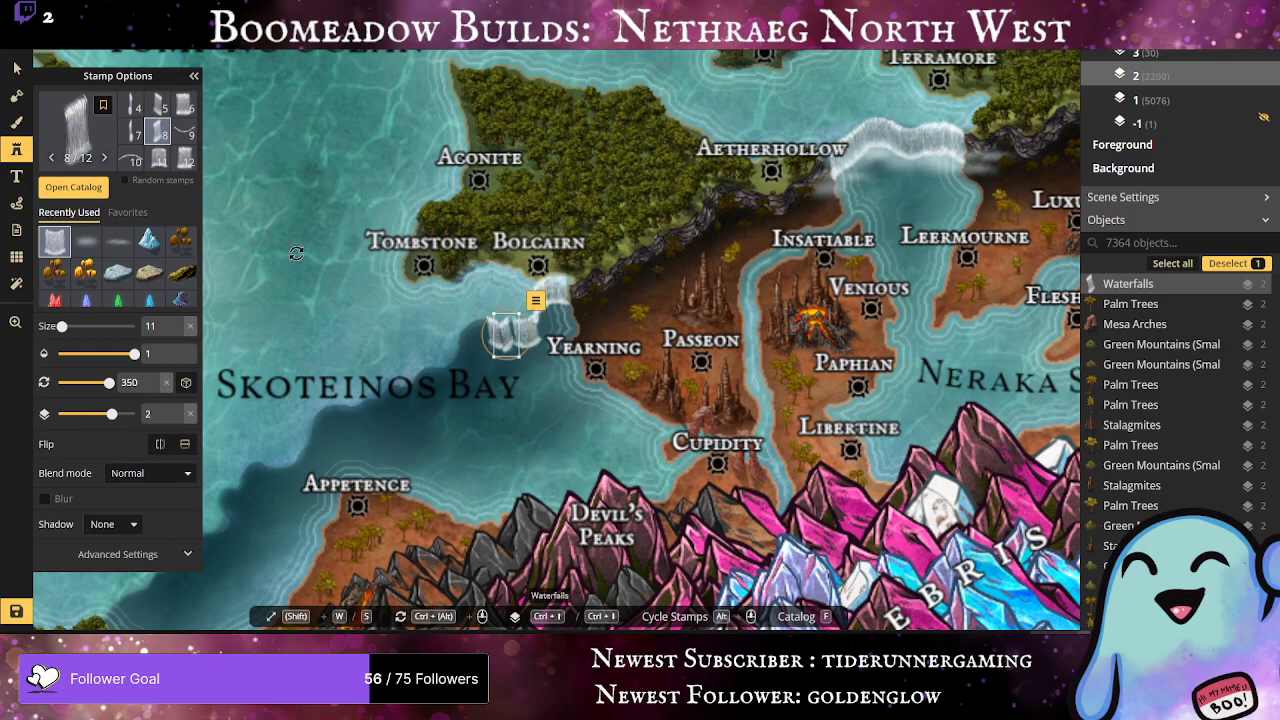
key(Delete)
Step: Fill the gap in the waterfall above Skoteinos Bay with a size 11 variant 12 stamp and realign the narrow stamp at its west edge
alt+scroll(505, 337, up, 3)
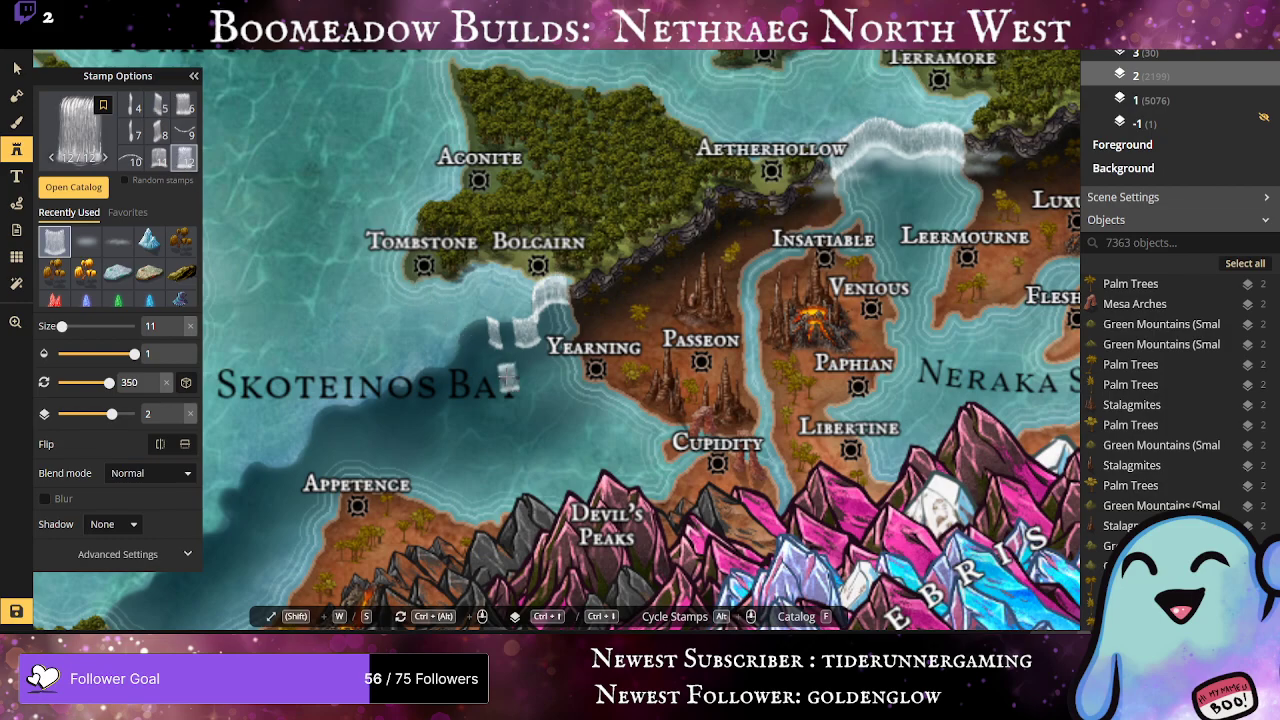
click(506, 377)
drag(506, 377, 505, 337)
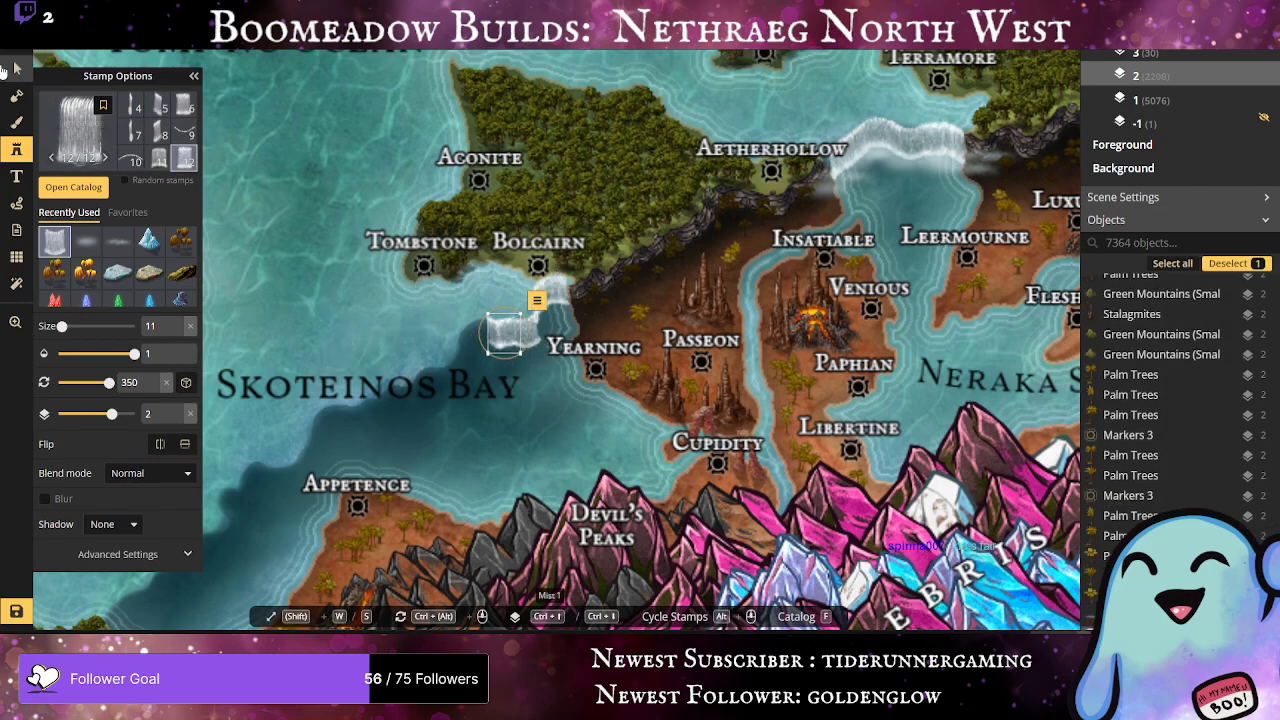
click(12, 69)
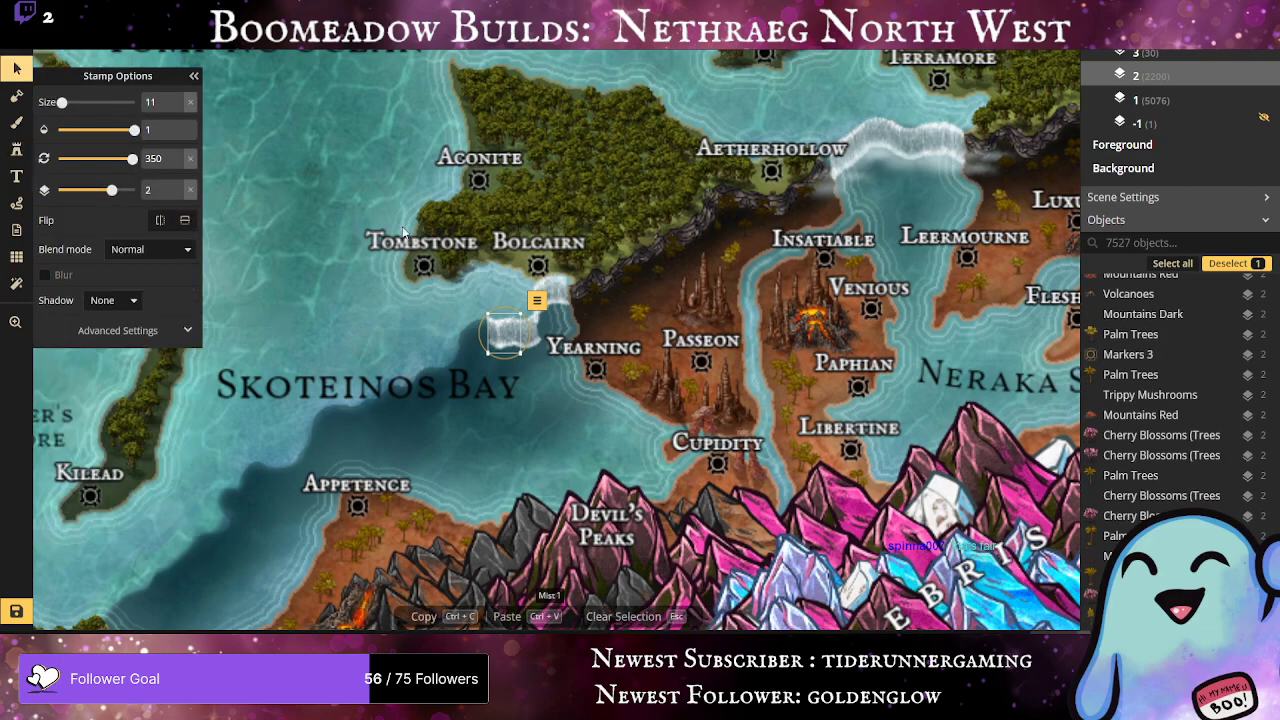
click(491, 334)
drag(489, 334, 490, 332)
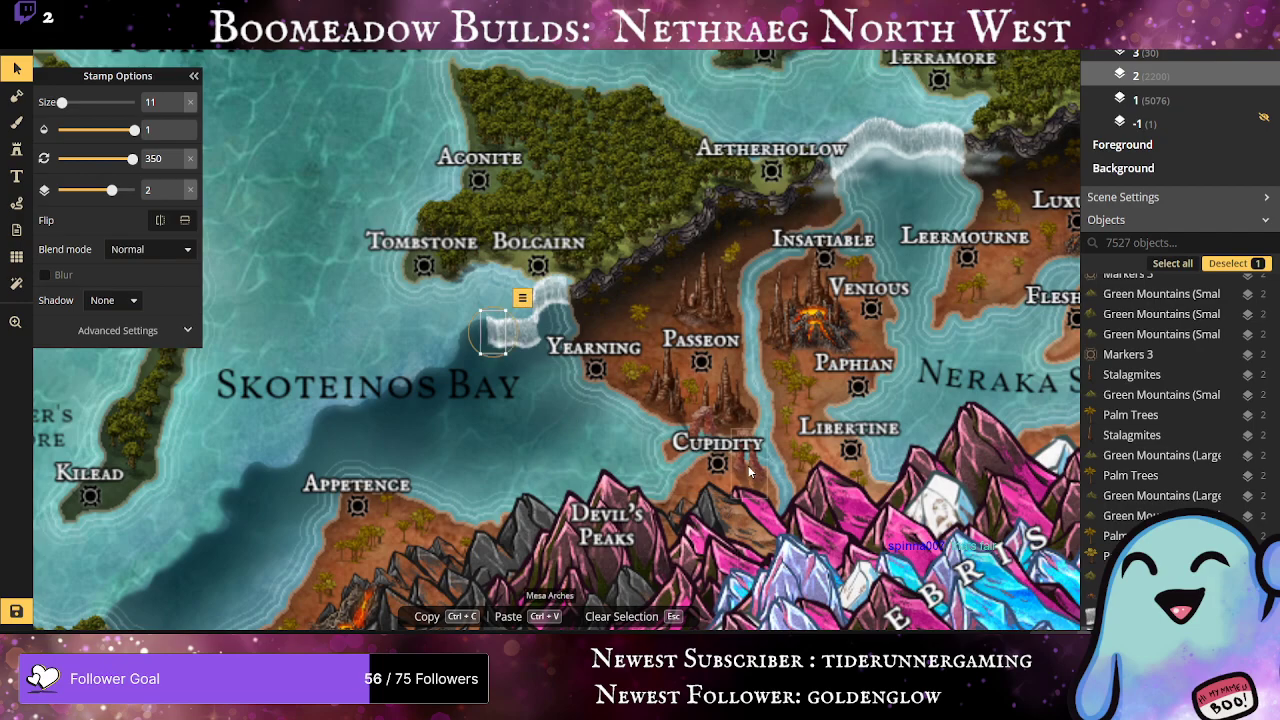
Step: Extend the waterfall west with a size 11 variant 11 stamp and angle its west end southwest with a variant 8 stamp
click(16, 148)
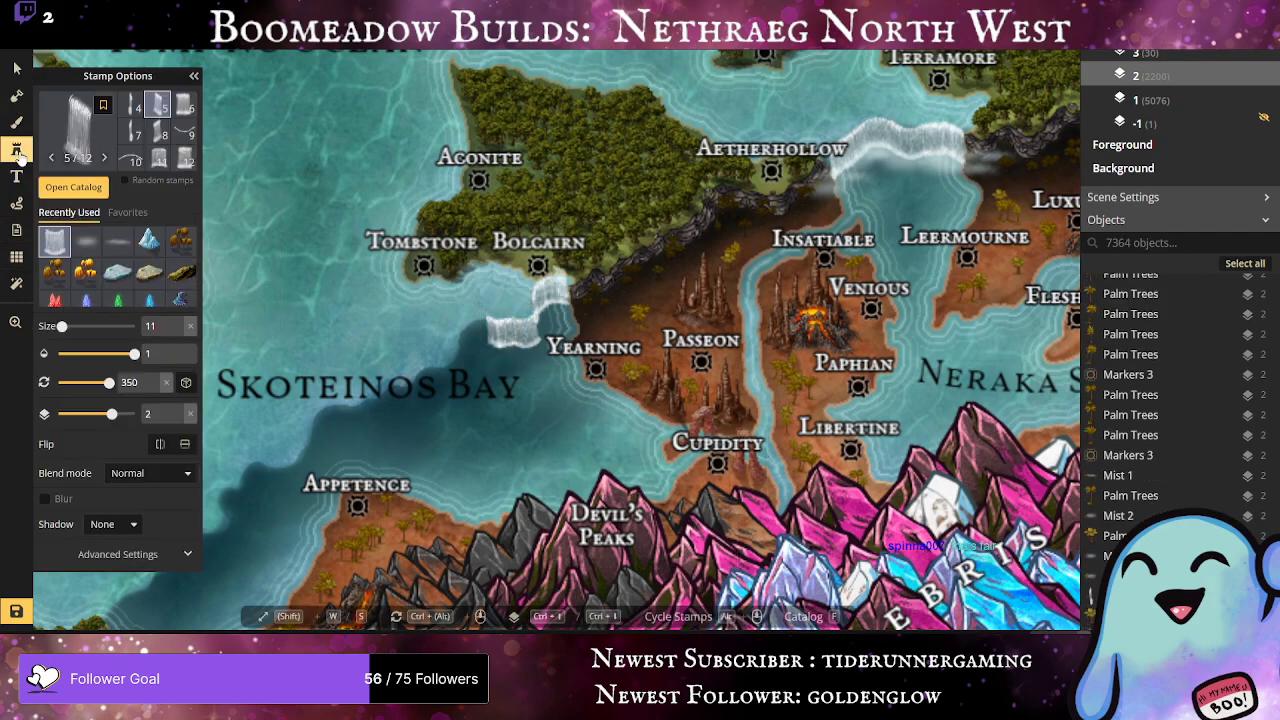
click(158, 157)
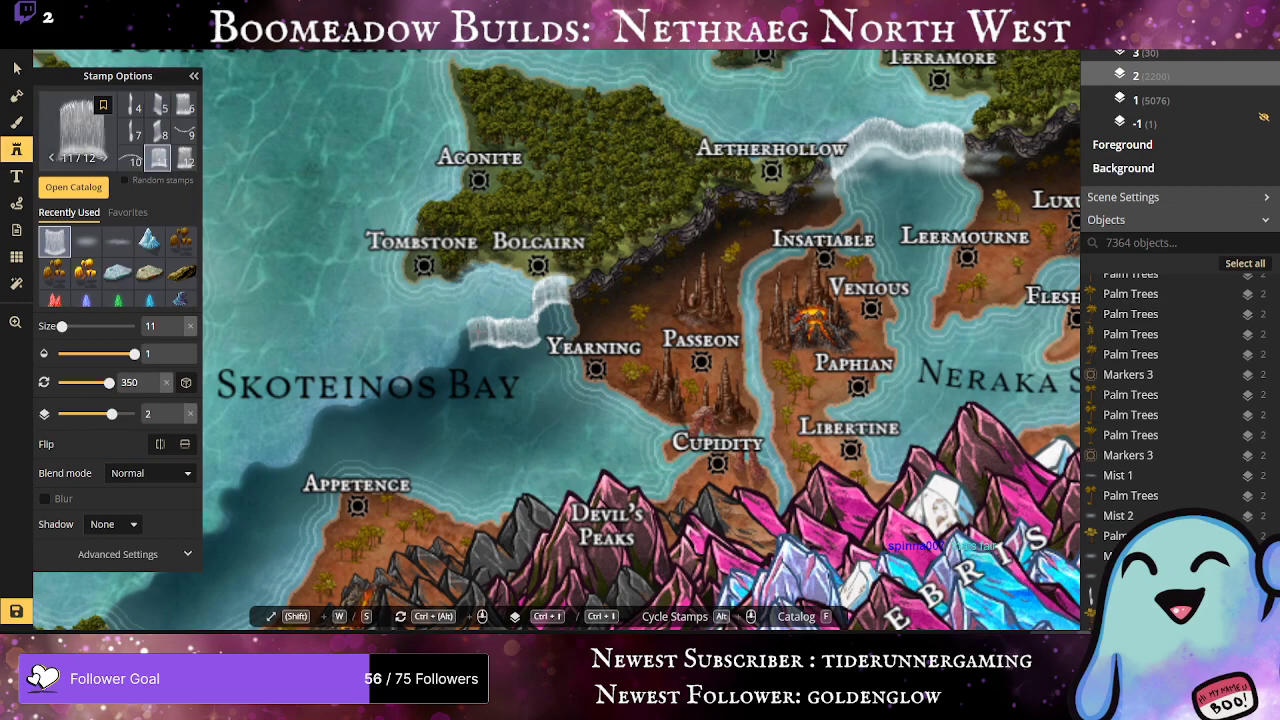
click(482, 328)
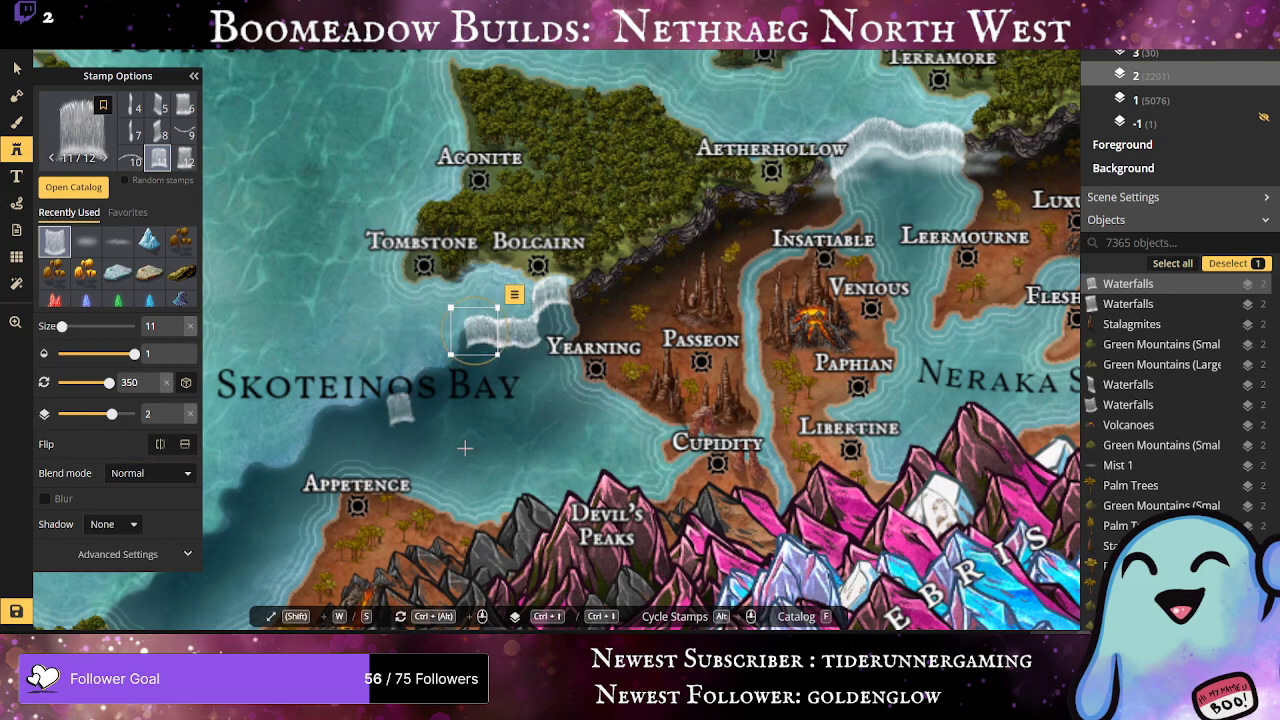
click(158, 131)
click(478, 395)
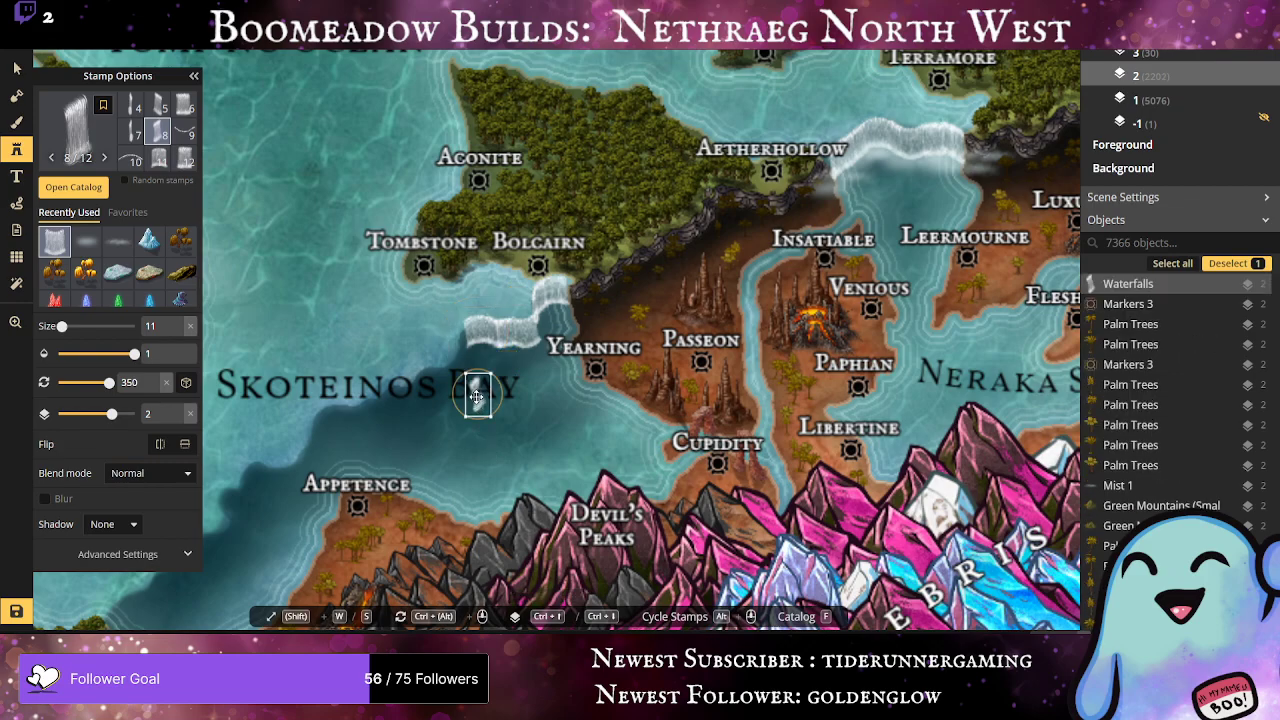
drag(477, 396, 464, 350)
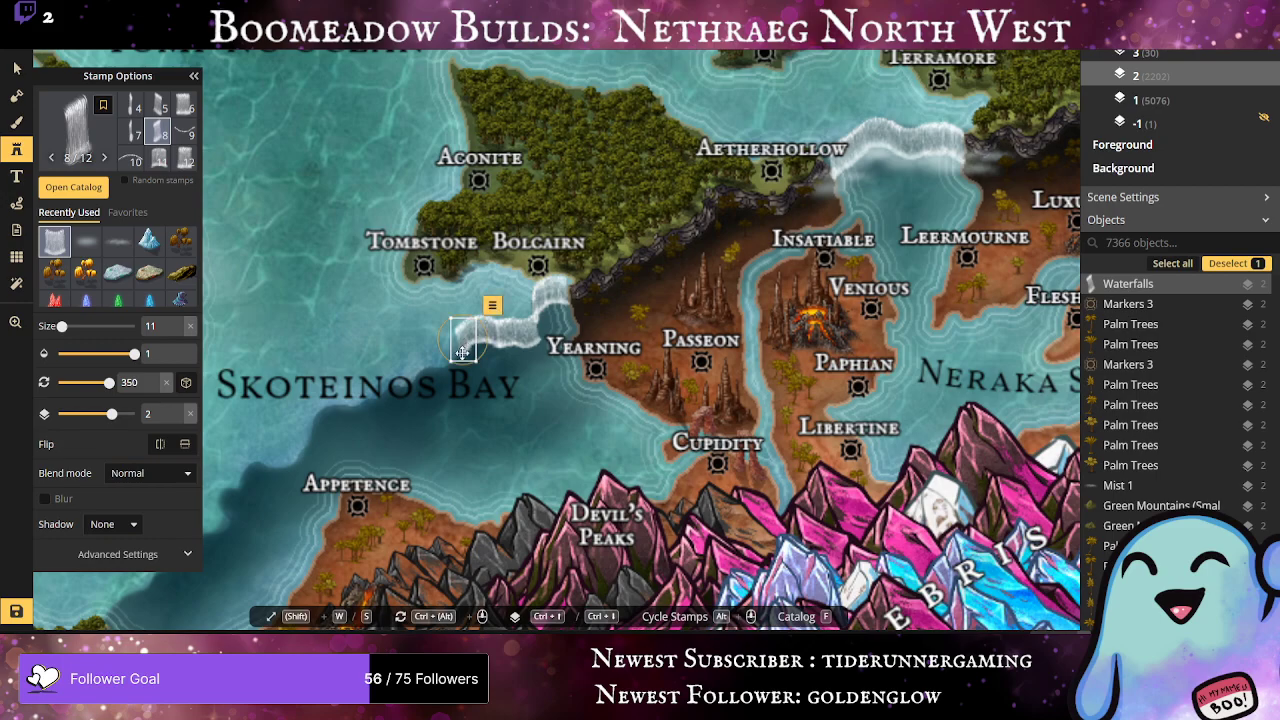
Step: Place a size 11 variant 1 waterfall stamp between the words Skoteinos and Bay and overlap its east edge with a variant 8 stamp
scroll(170, 125, up, 1)
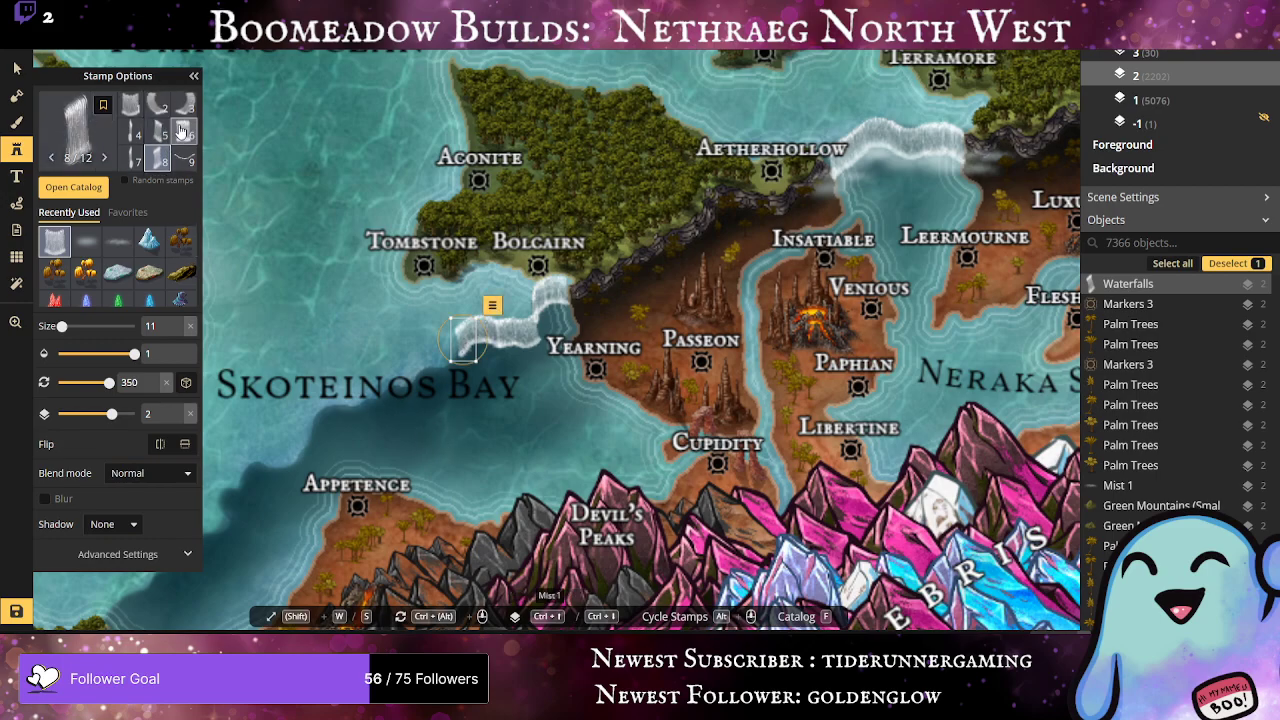
click(129, 106)
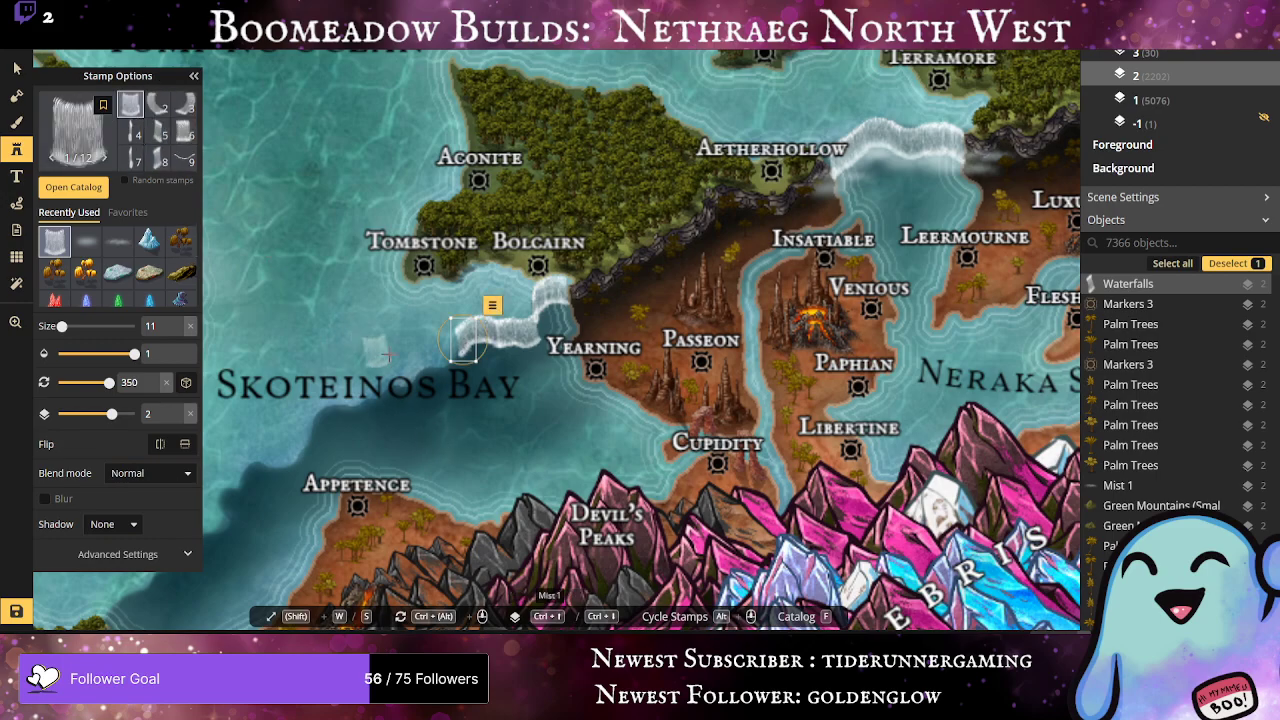
click(442, 378)
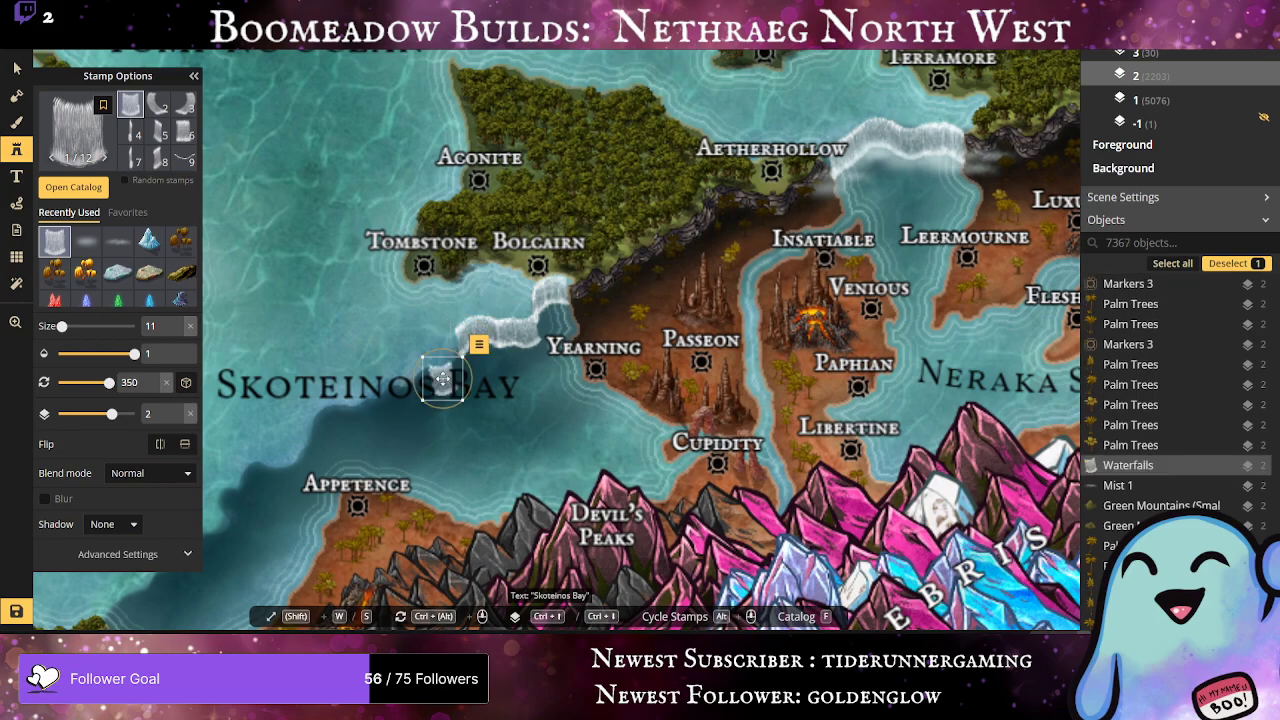
click(158, 160)
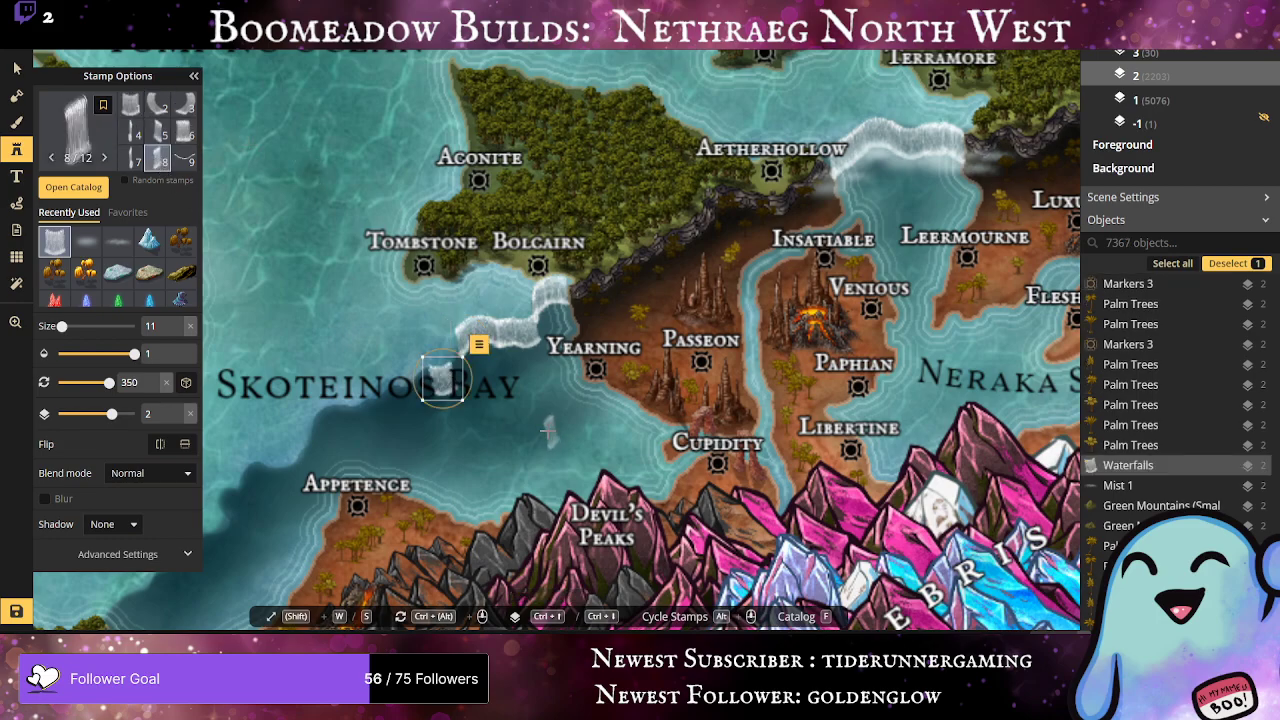
click(545, 430)
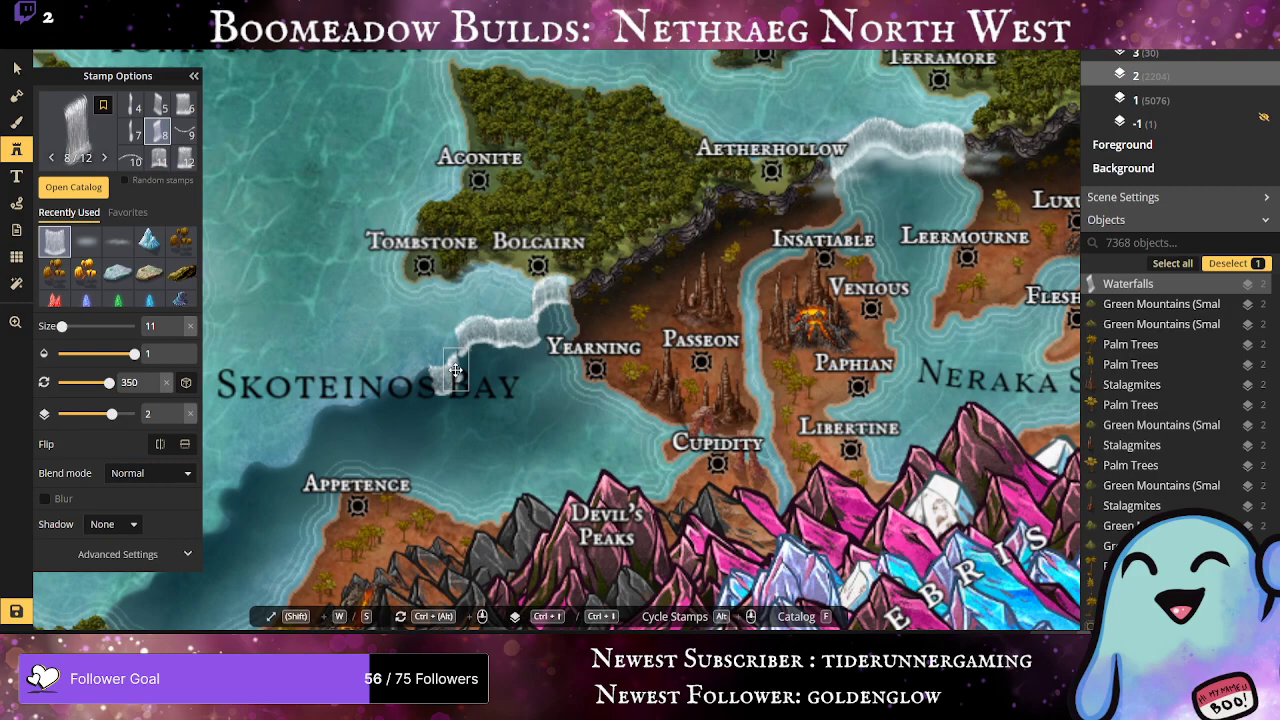
click(456, 371)
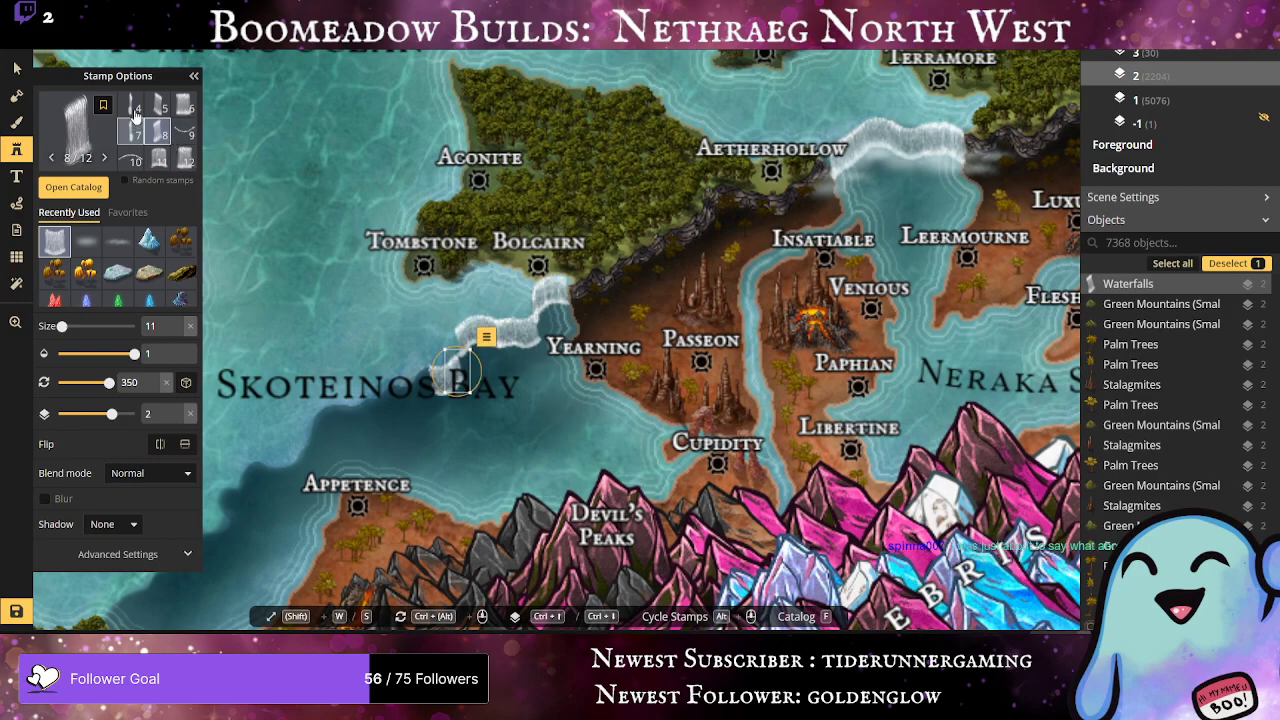
Step: Bridge the Skoteinos Bay stamps to the waterfall section northeast of them with a size 11 variant 7 waterfall stamp
click(132, 131)
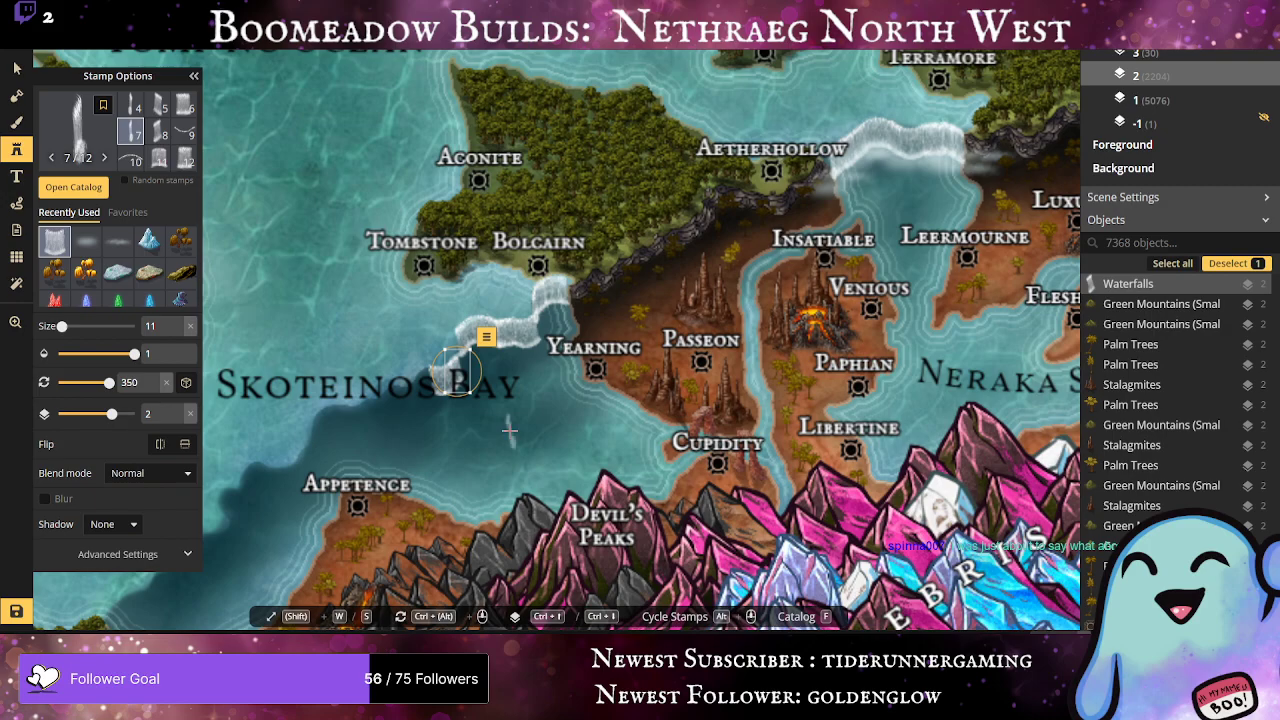
click(457, 363)
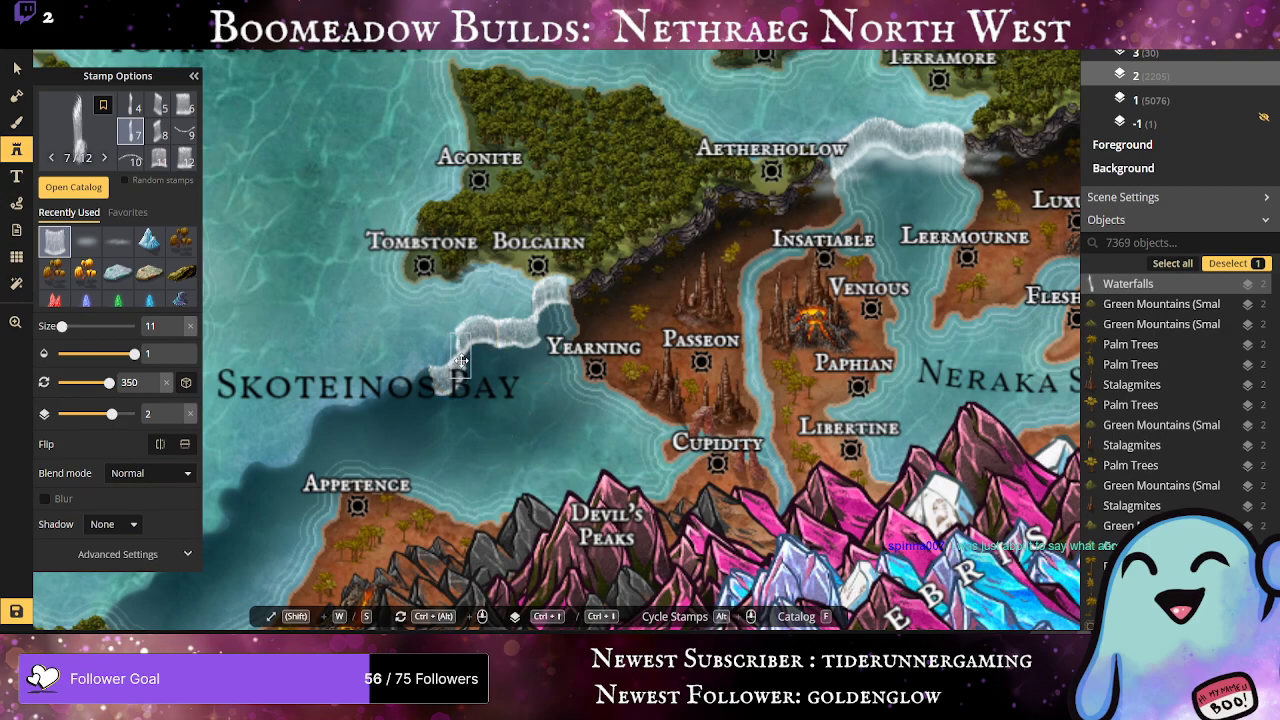
click(462, 363)
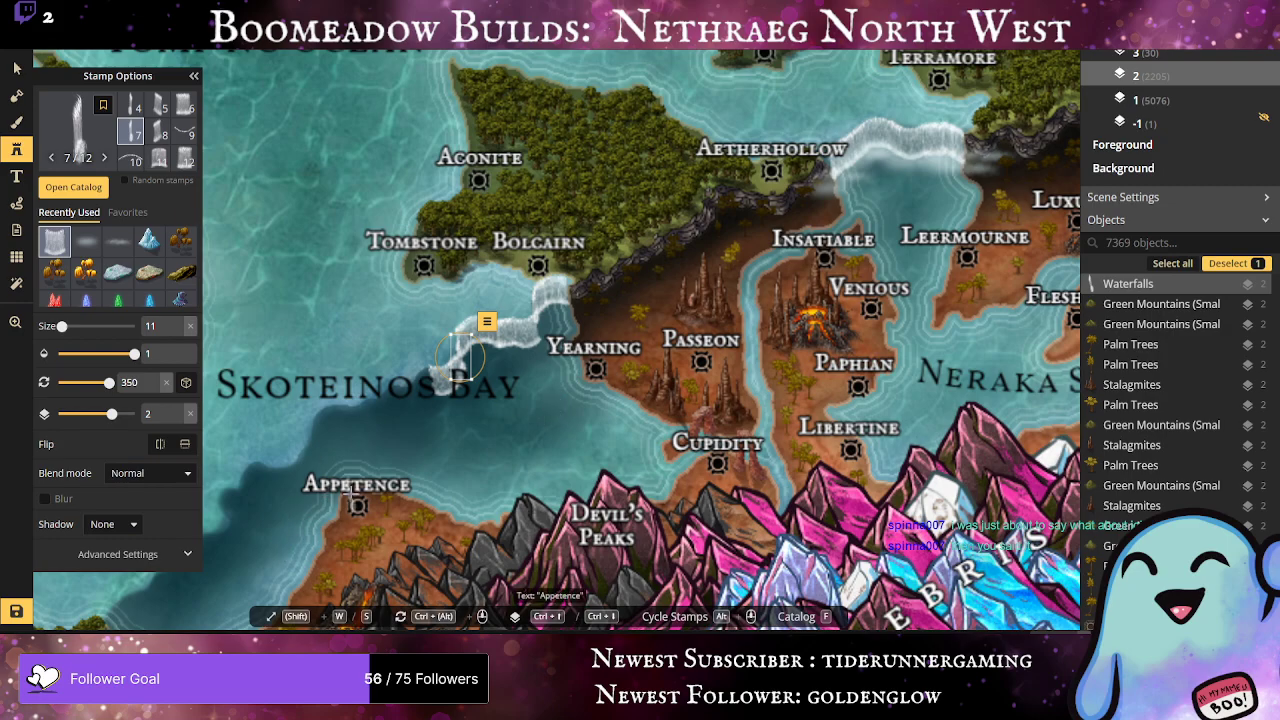
Step: Extend the waterfall west over the end of the word Skoteinos with a size 11 variant 11 stamp
scroll(350, 495, up, 3)
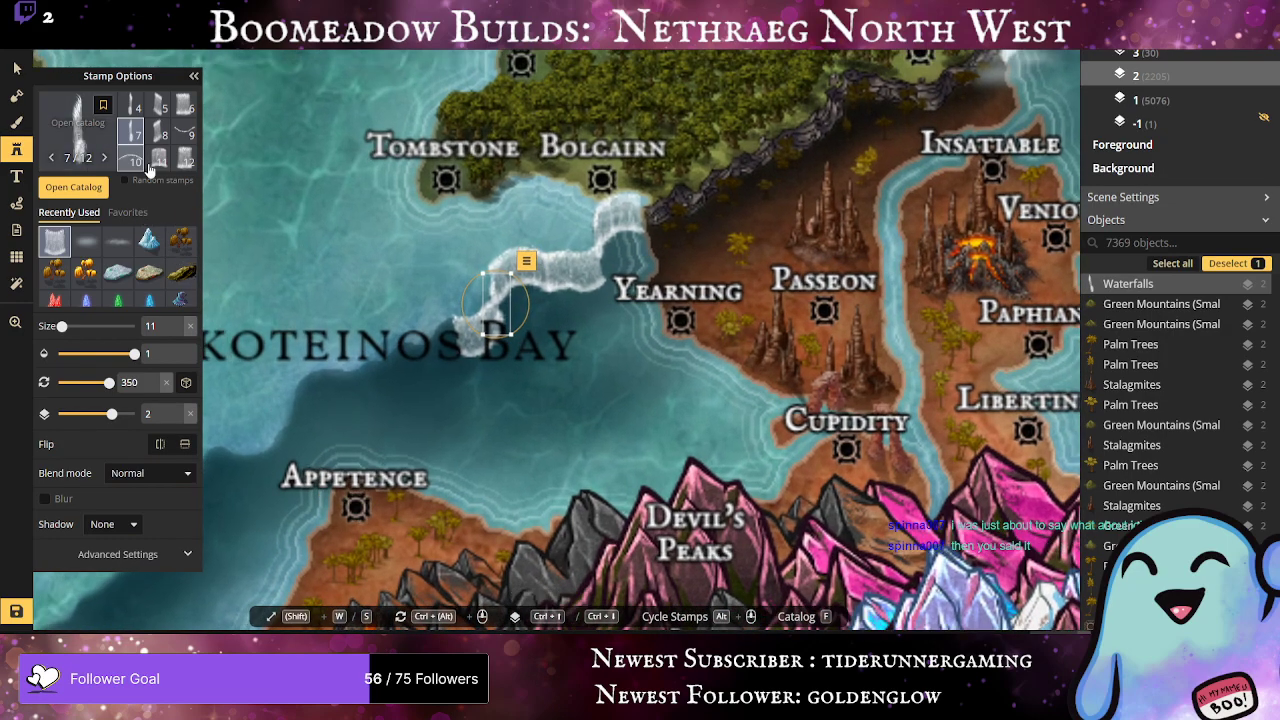
click(159, 160)
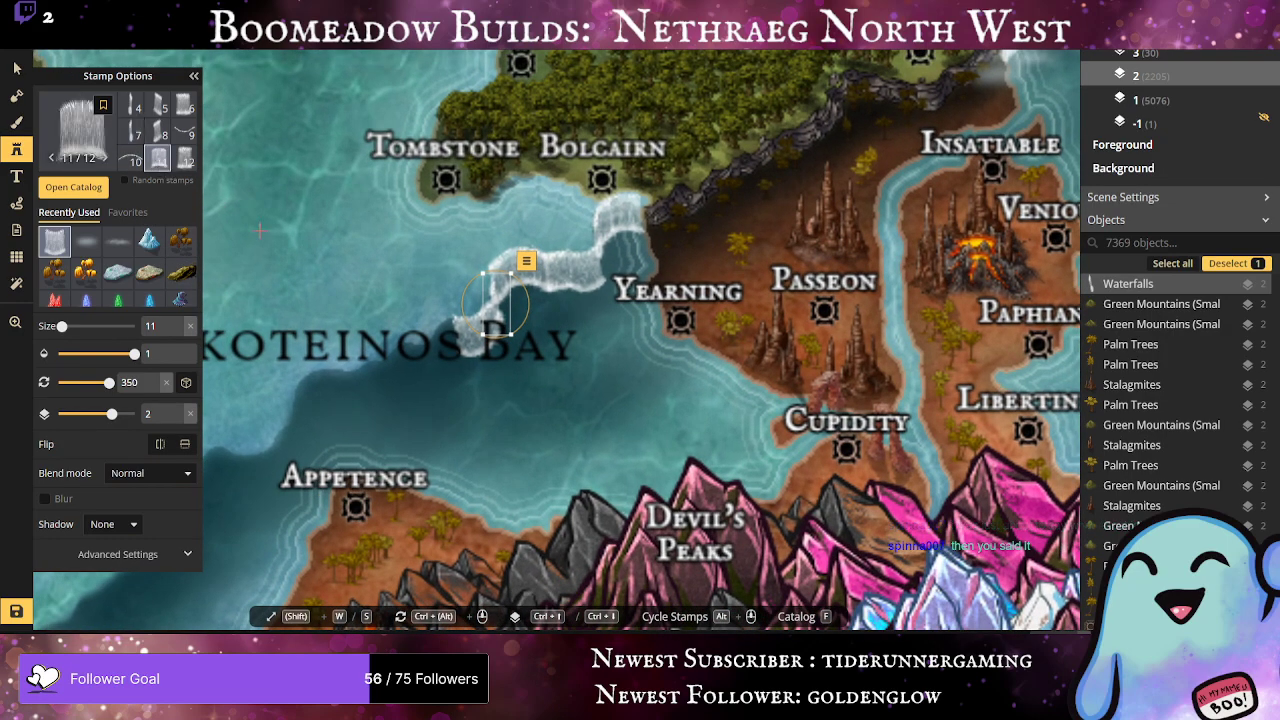
click(445, 338)
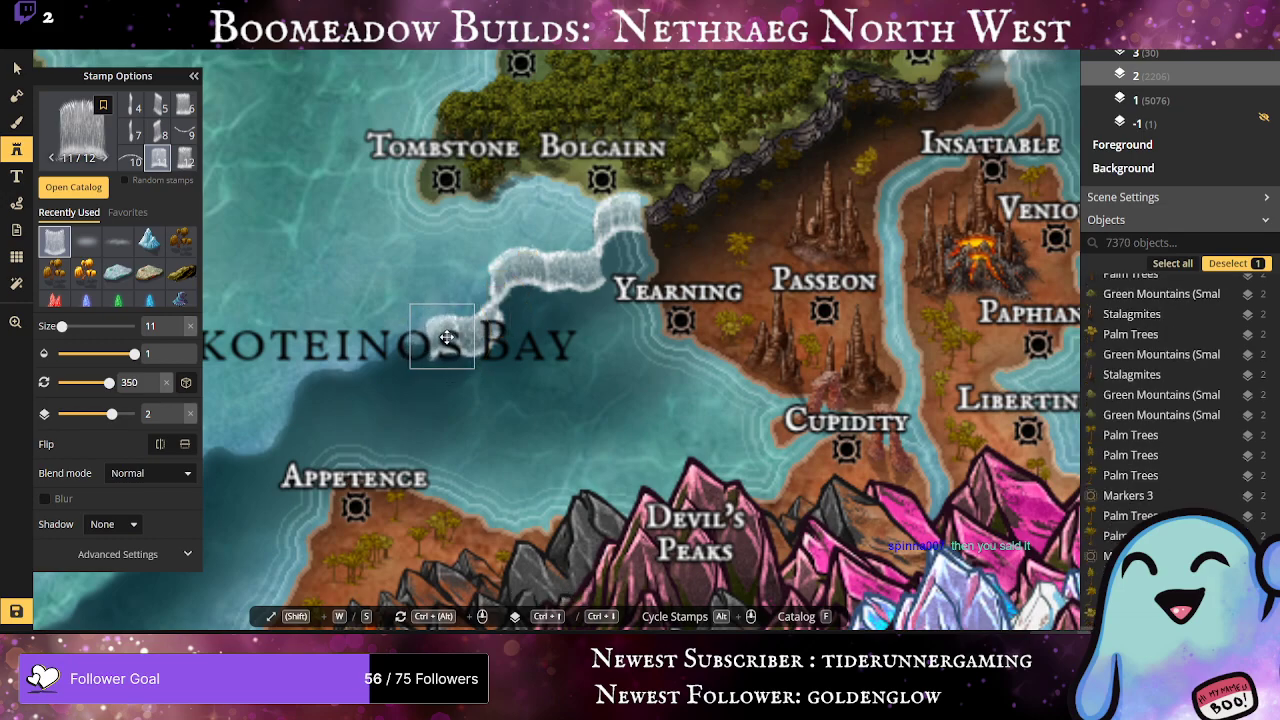
Step: Finish the waterfall's southwest end at the dark water's edge with a size 11 variant 5 stamp overlapped by a variant 8 stamp
click(157, 104)
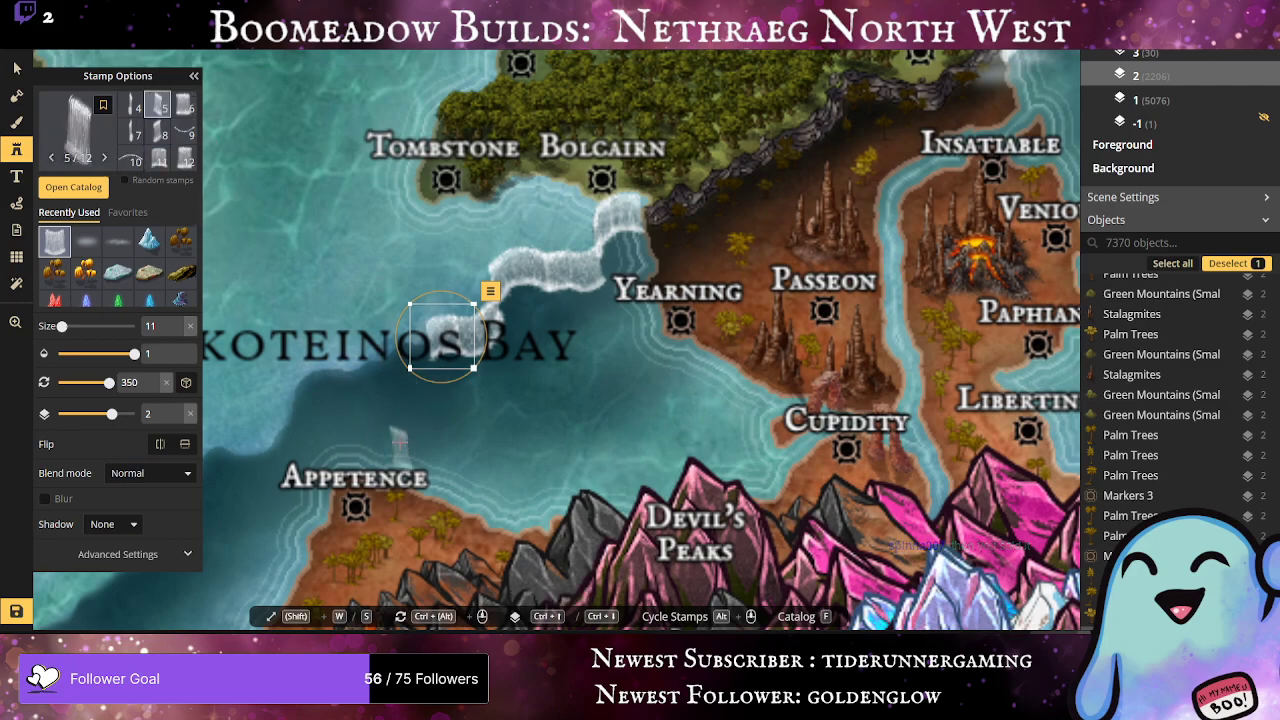
click(400, 438)
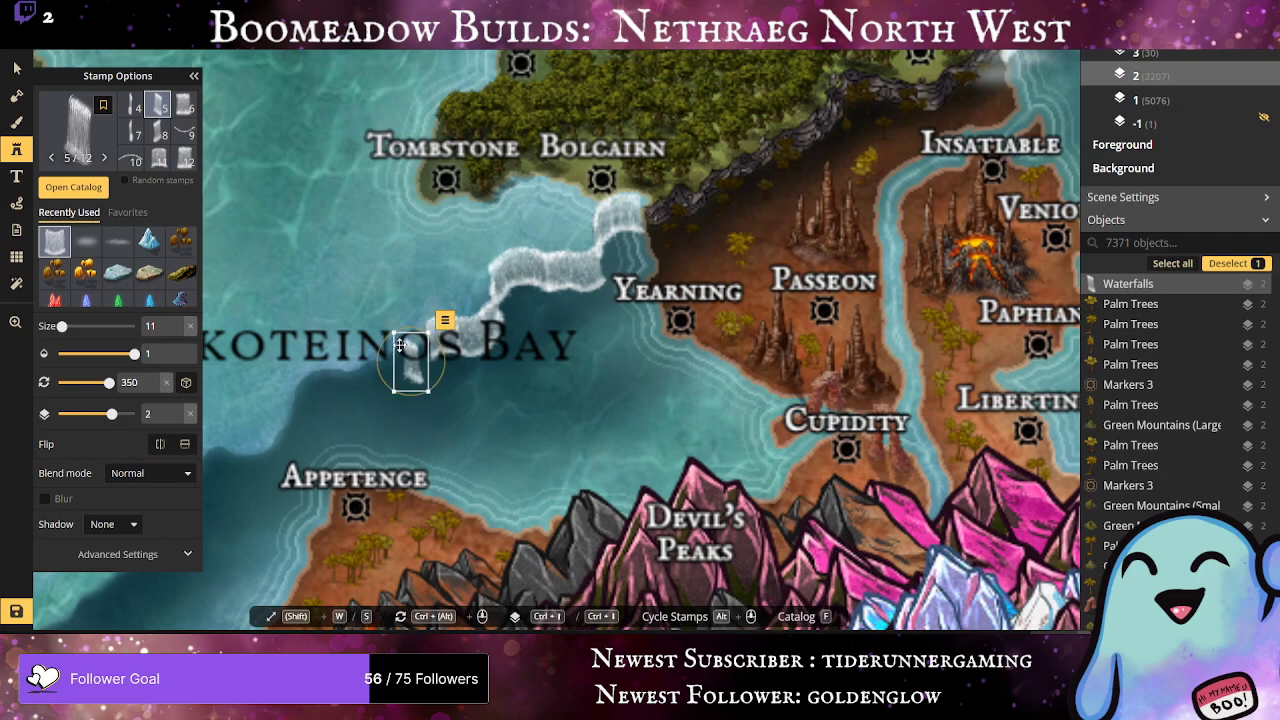
scroll(400, 344, down, 3)
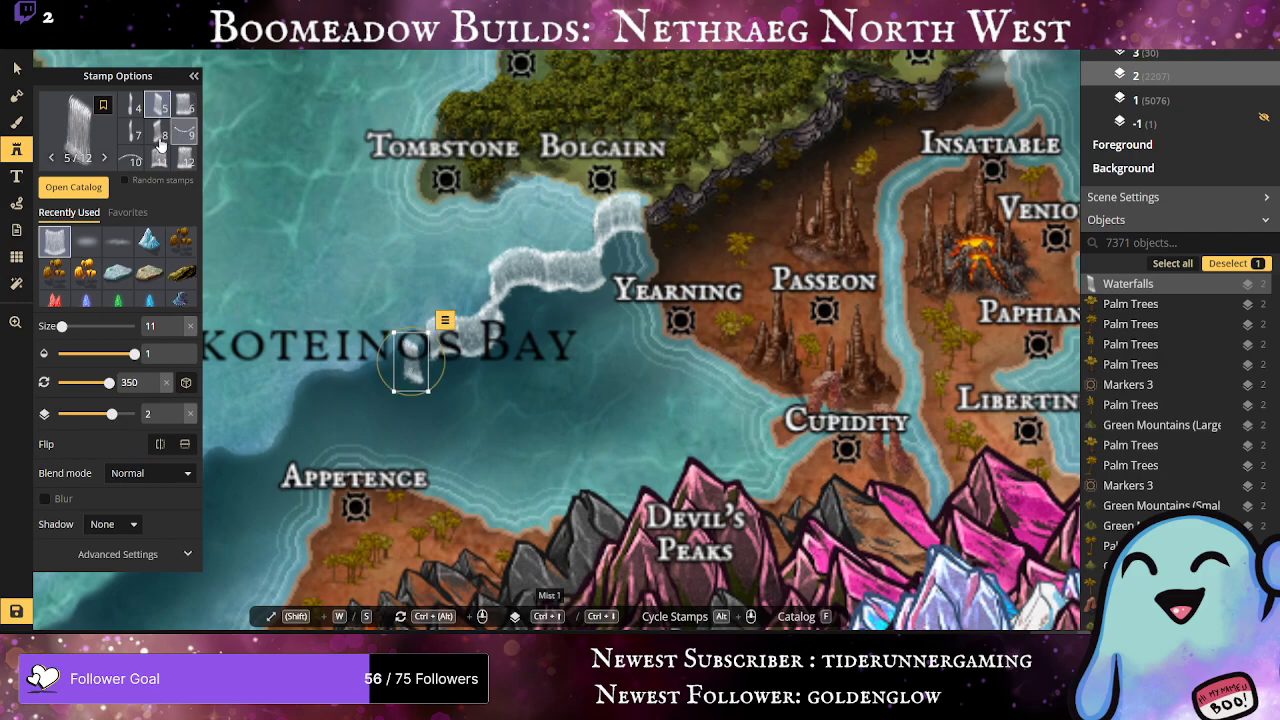
click(425, 356)
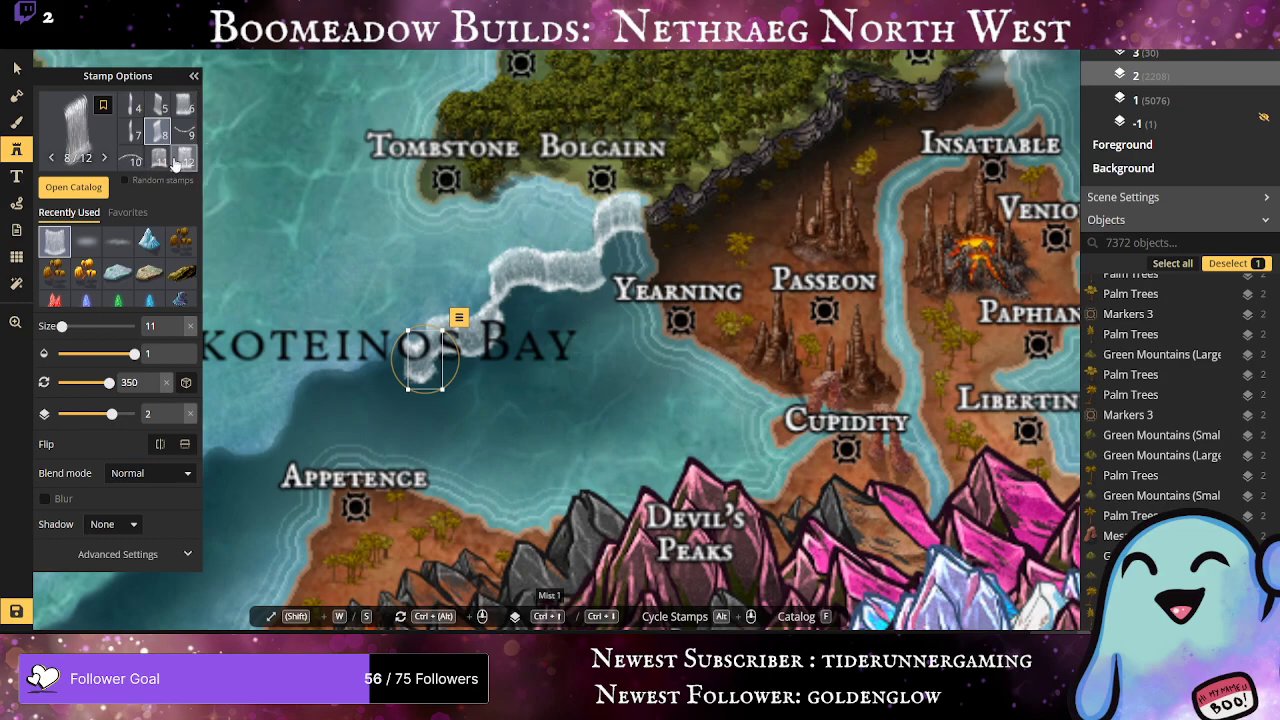
Step: Place a size 11 mist stamp rotated to 357 at the waterfall's cliff end, and unrotated Mist 1 stamps along its base toward Skoteinos Bay
click(86, 240)
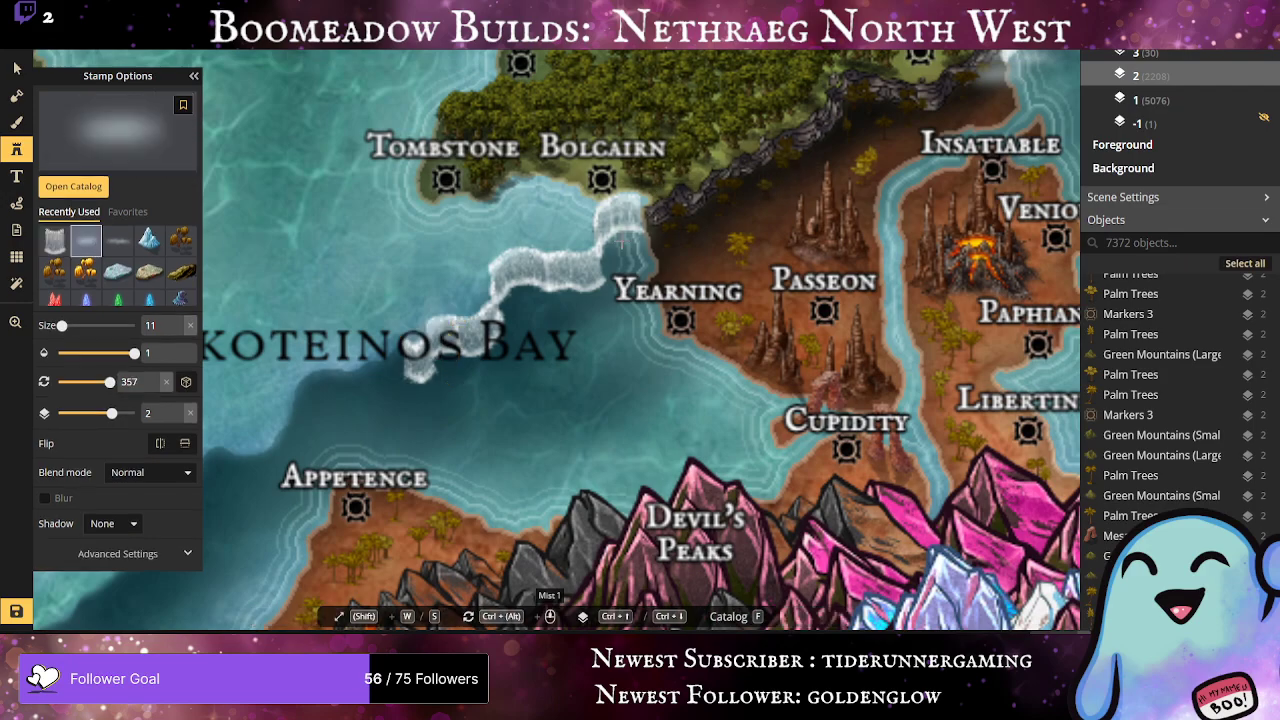
click(645, 237)
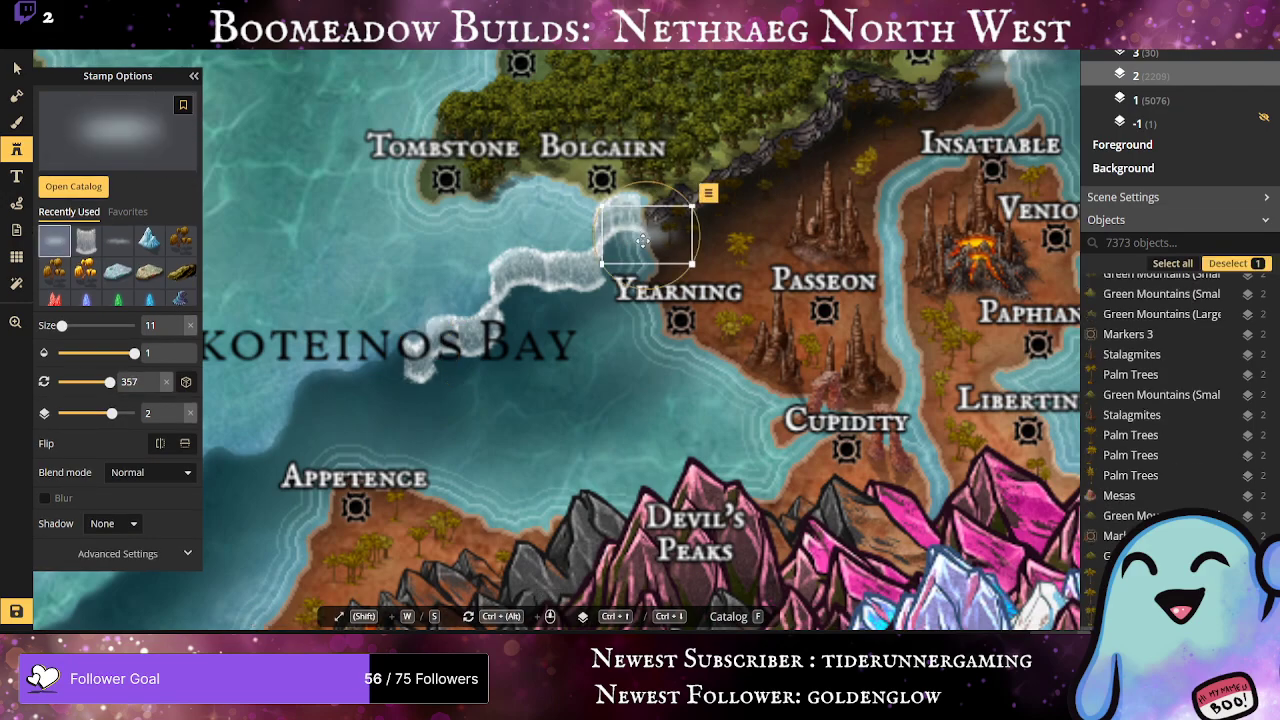
click(116, 241)
click(665, 252)
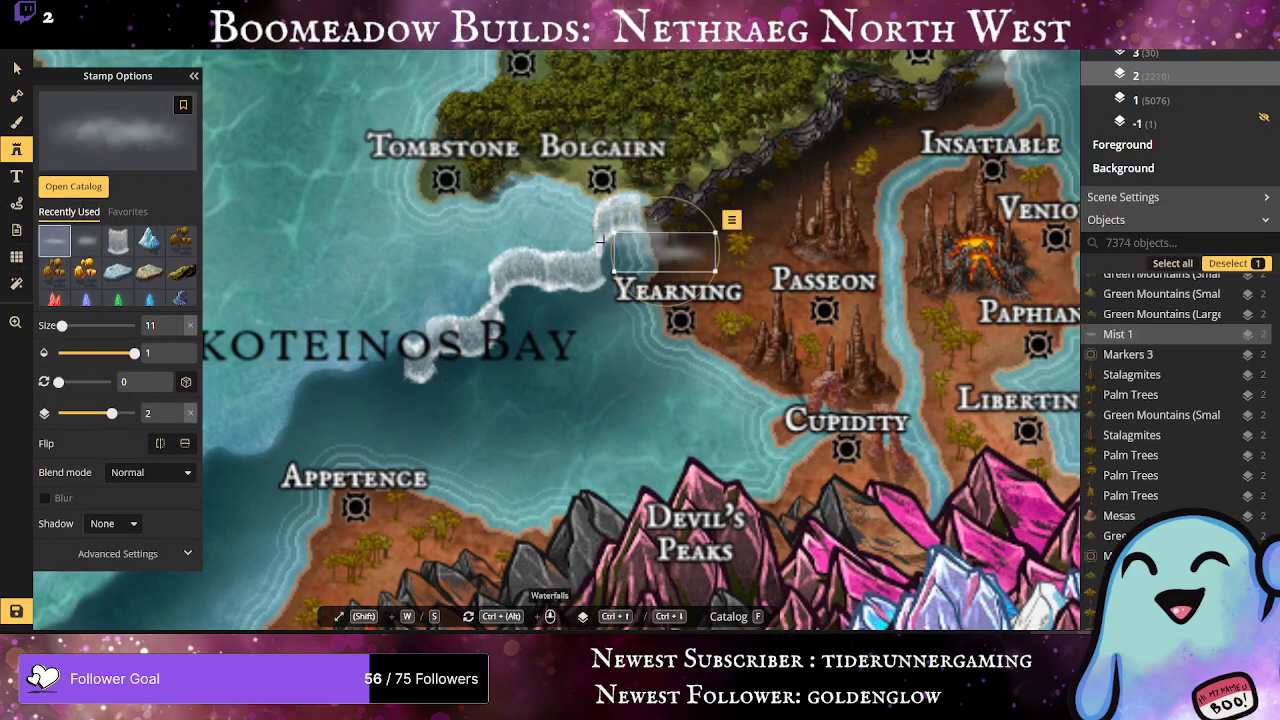
click(588, 288)
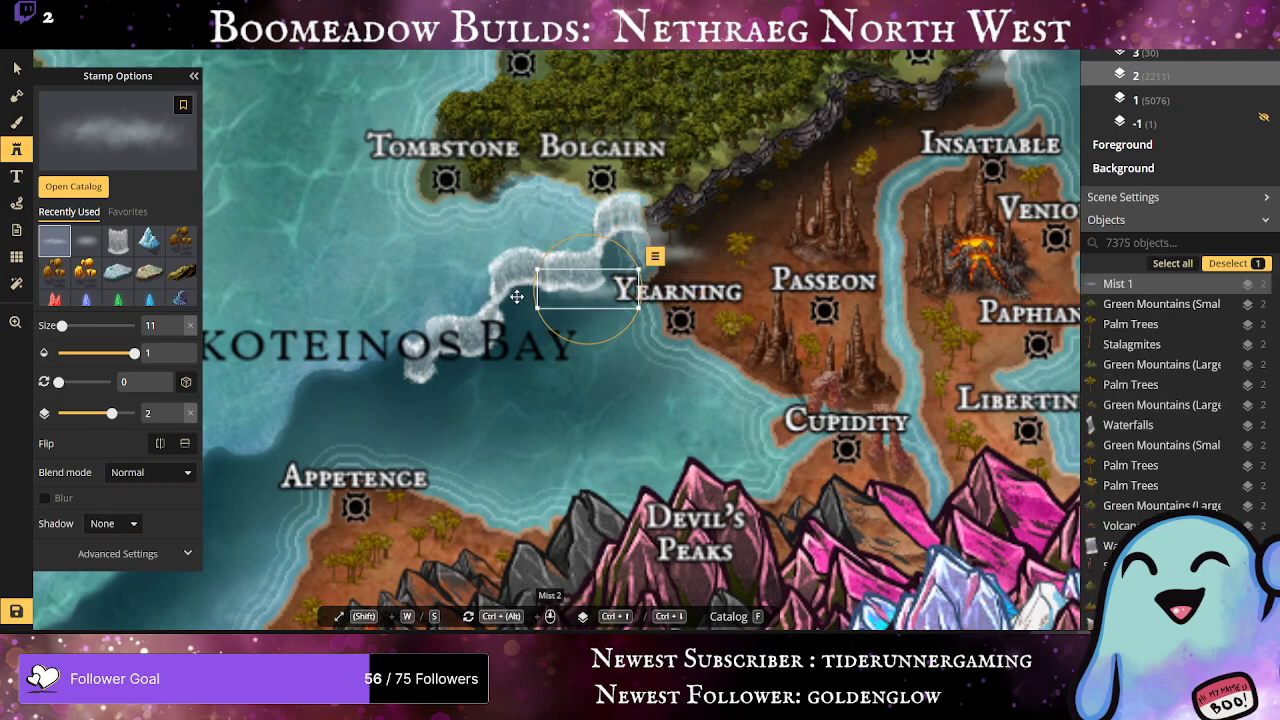
click(500, 345)
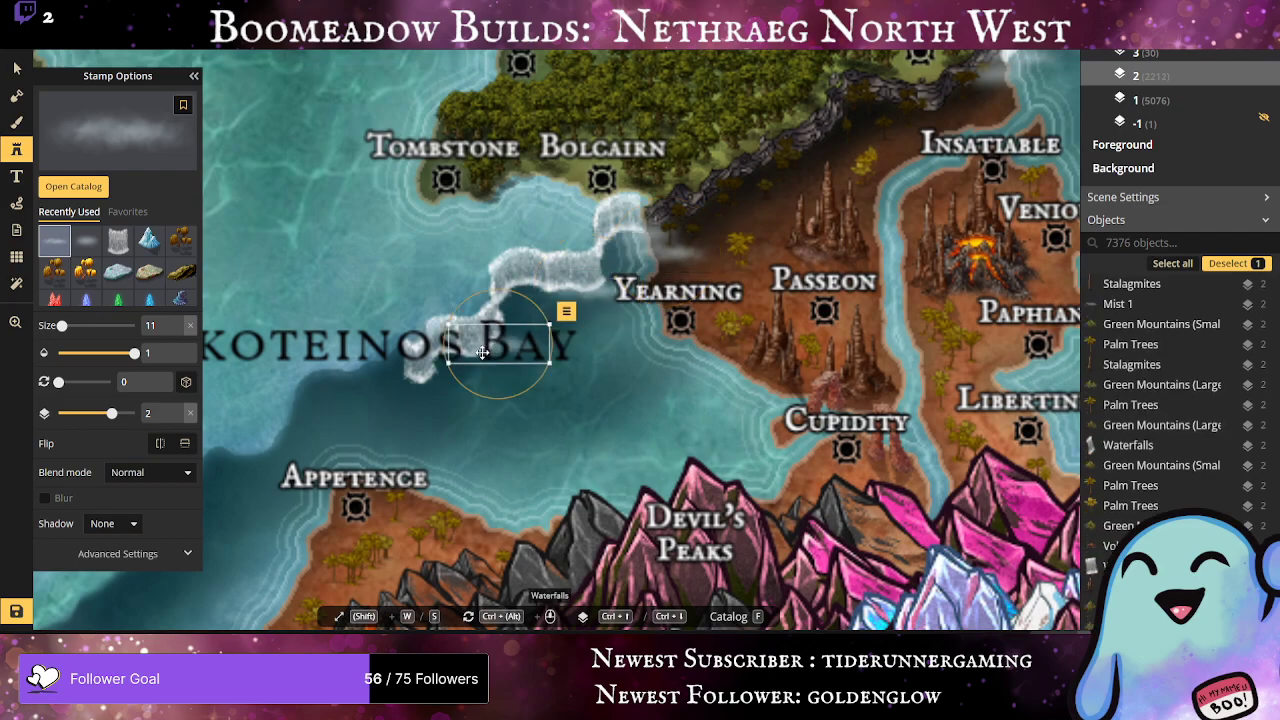
Step: Add three more unrotated size 11 Mist 1 stamps below the waterfall's middle section and around its southwest end
click(535, 325)
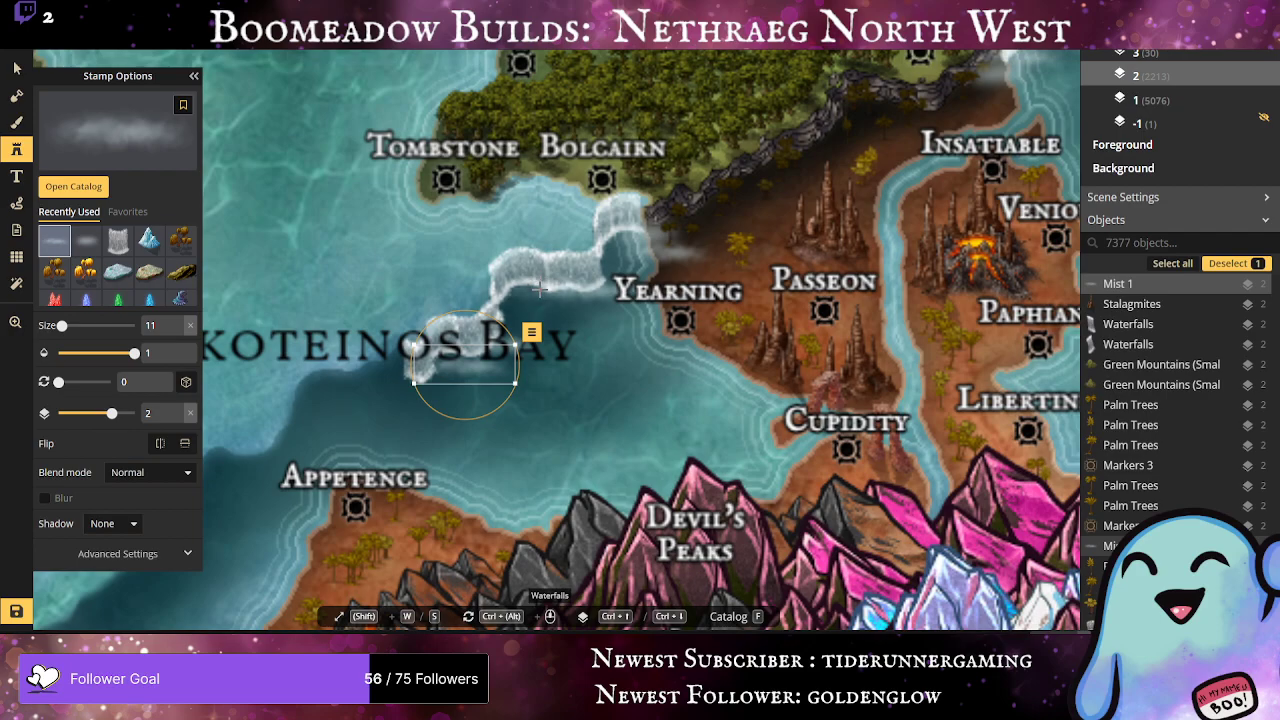
click(545, 317)
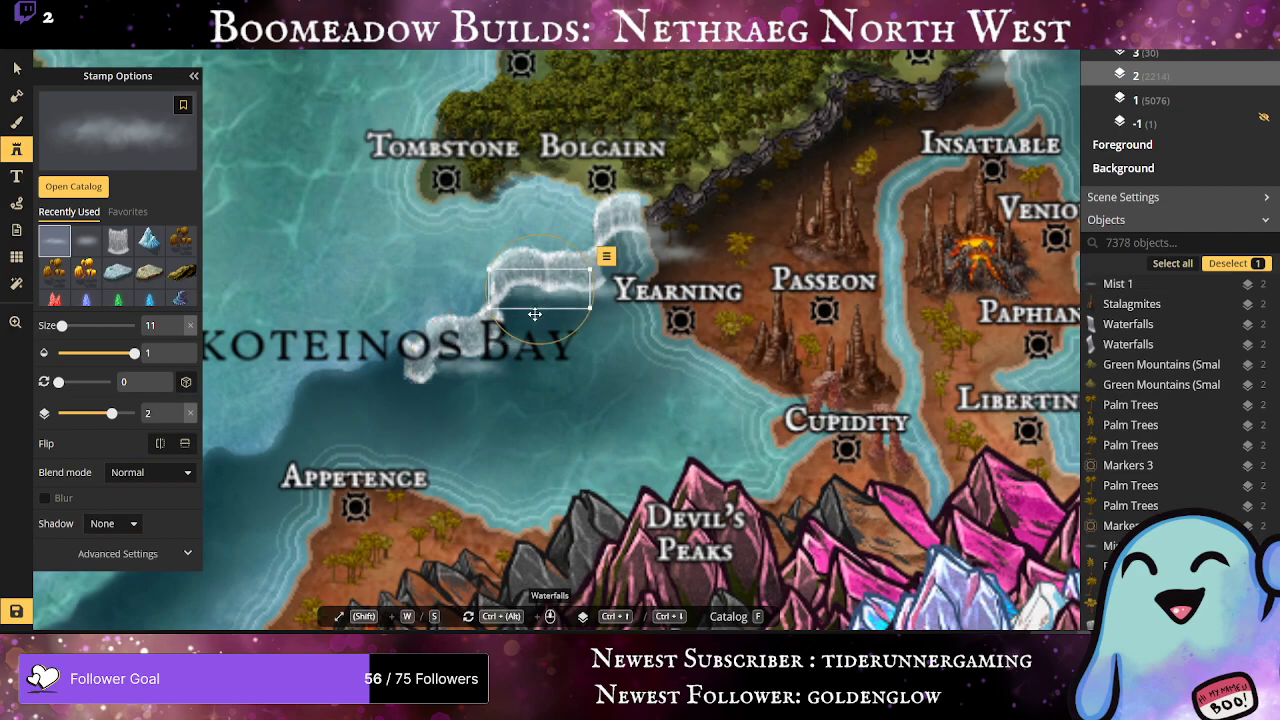
click(450, 375)
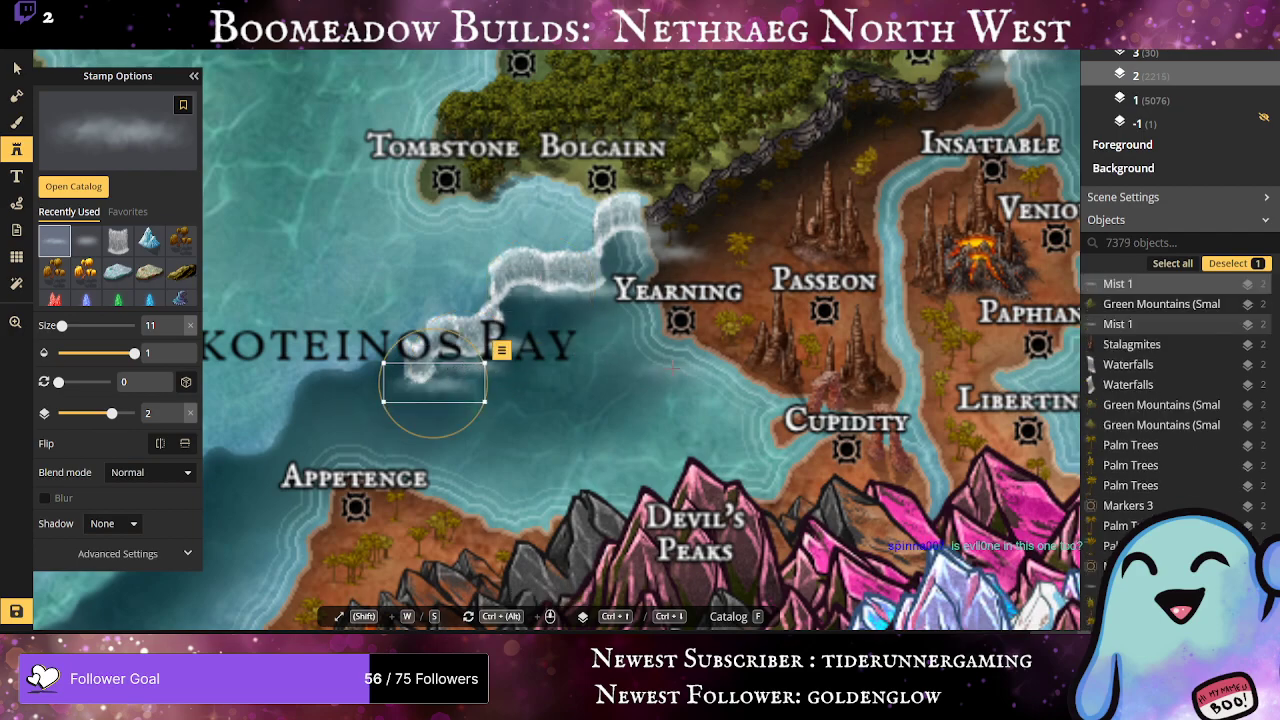
Step: Place size 11 Mist 2 stamps rotated to 357 along the waterfall base, from its southwest end past the word Bay to Yearning
click(86, 240)
click(450, 365)
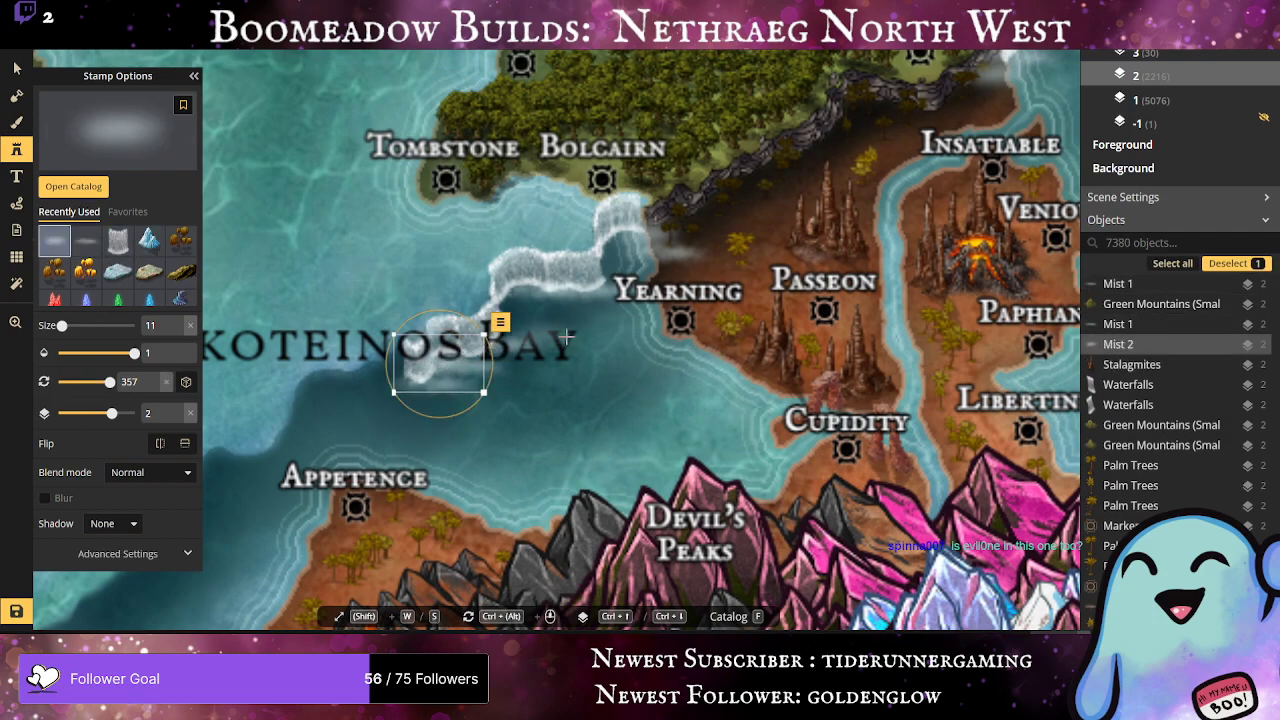
click(519, 296)
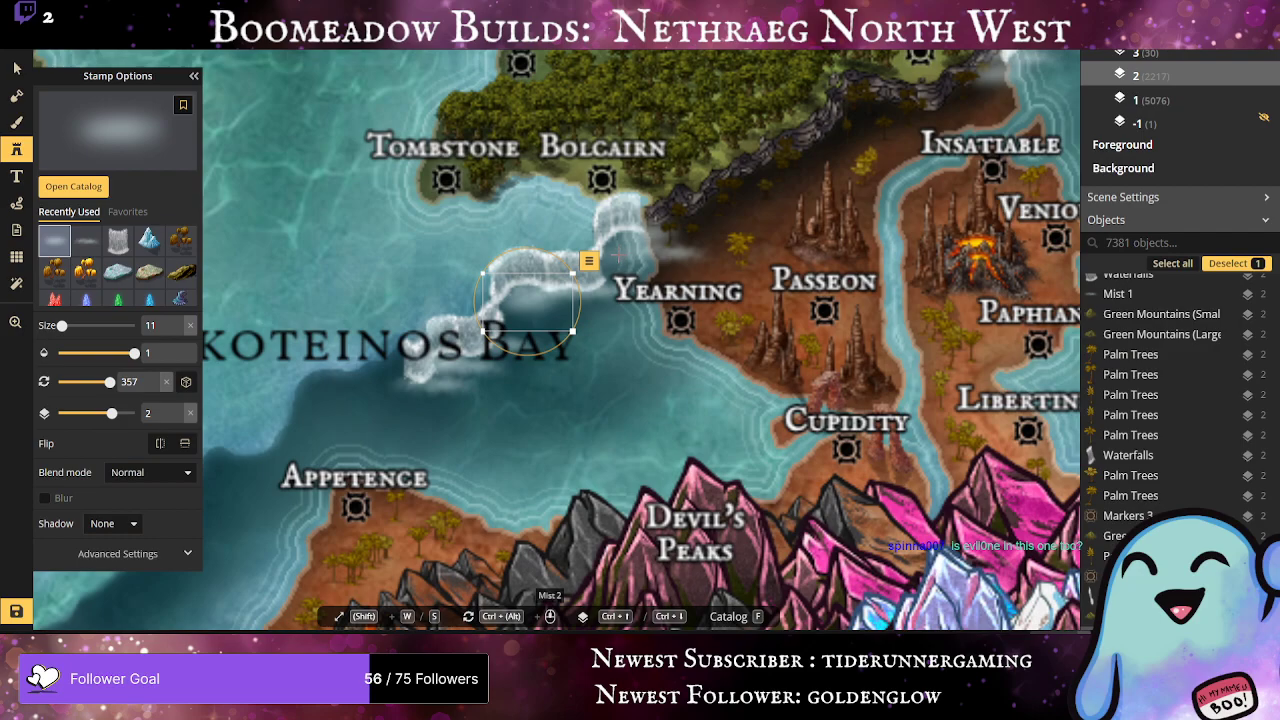
click(617, 271)
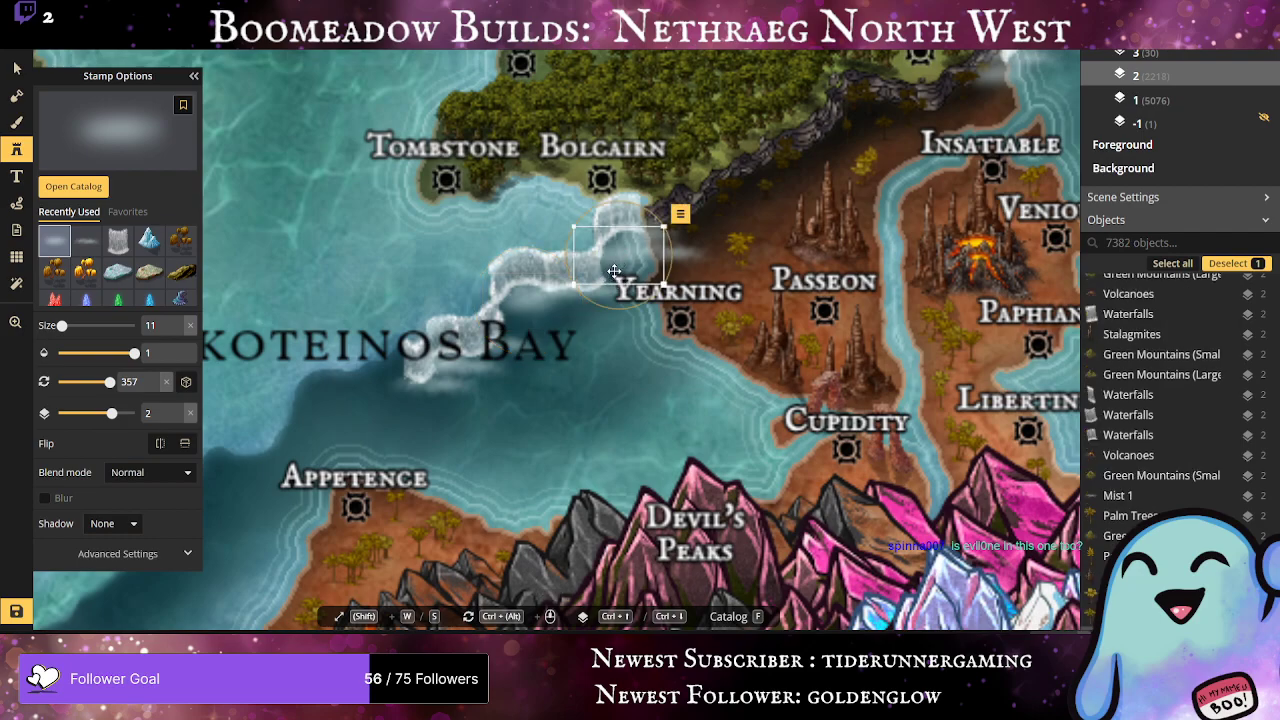
click(497, 337)
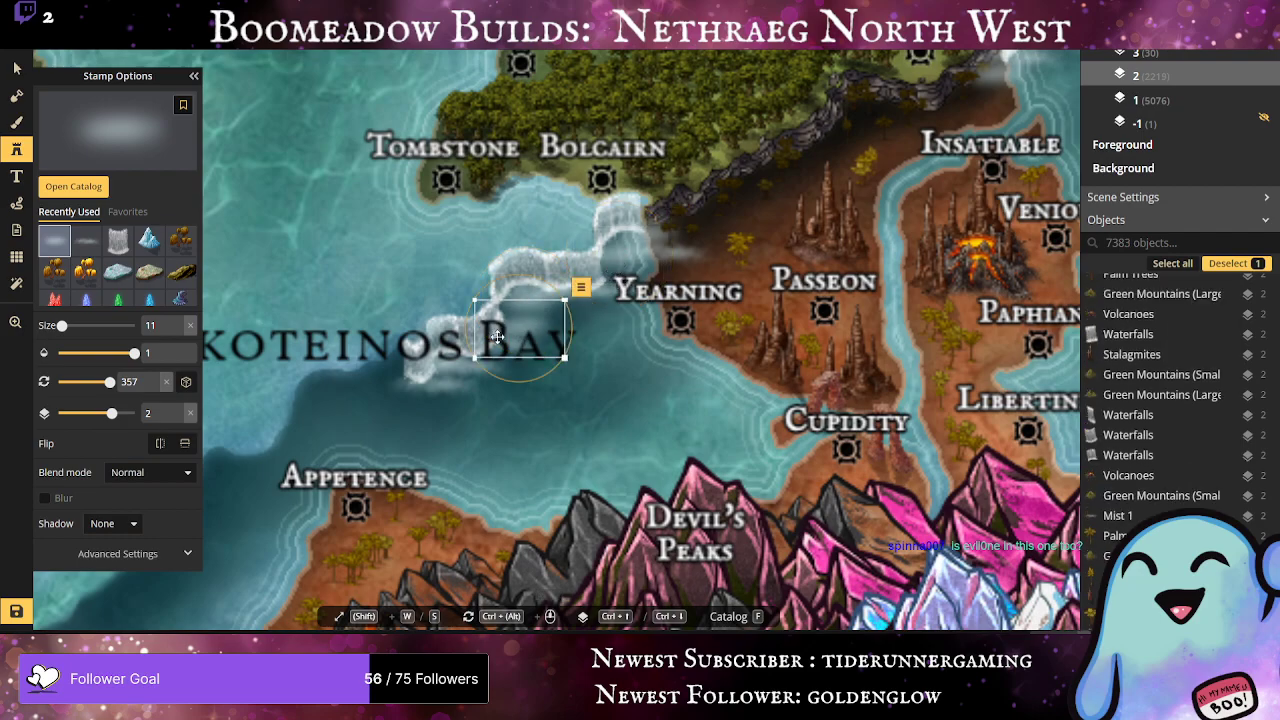
click(545, 395)
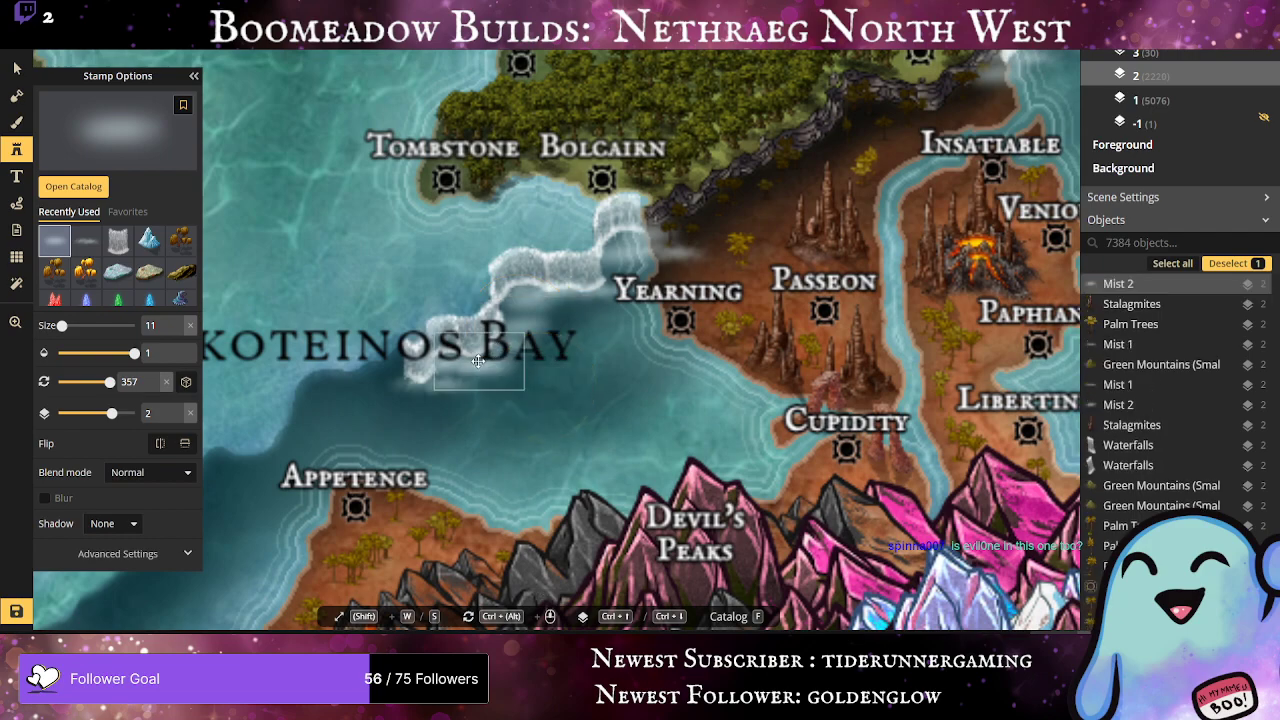
click(471, 357)
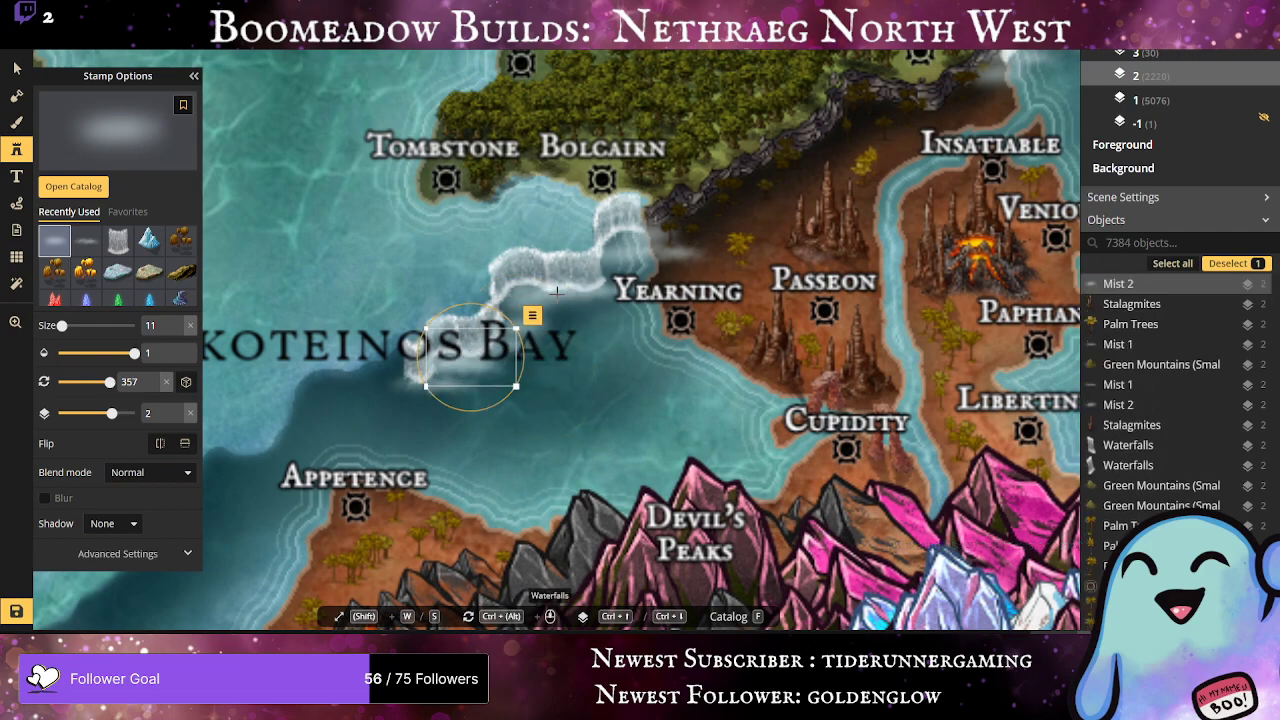
Step: Thicken the mist with a second pass of size 11 Mist 2 stamps along the base and one at the cliff beside Bolcairn
click(536, 290)
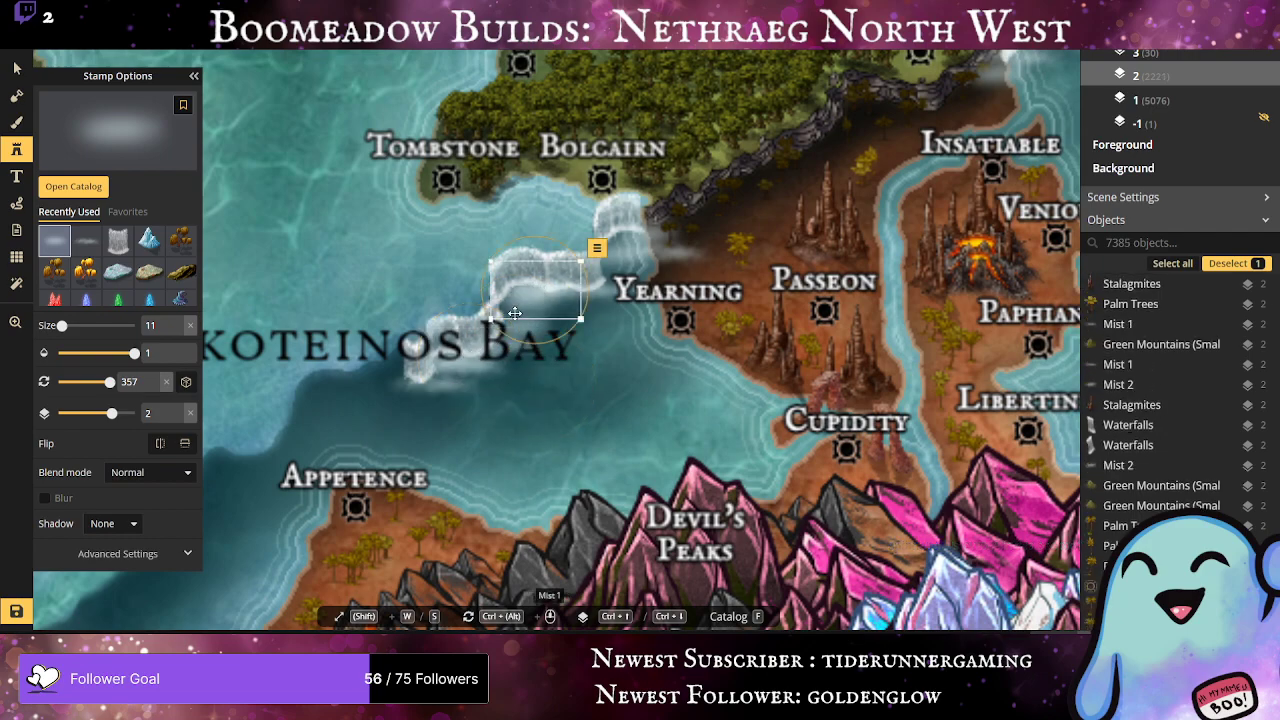
click(640, 352)
drag(640, 352, 617, 241)
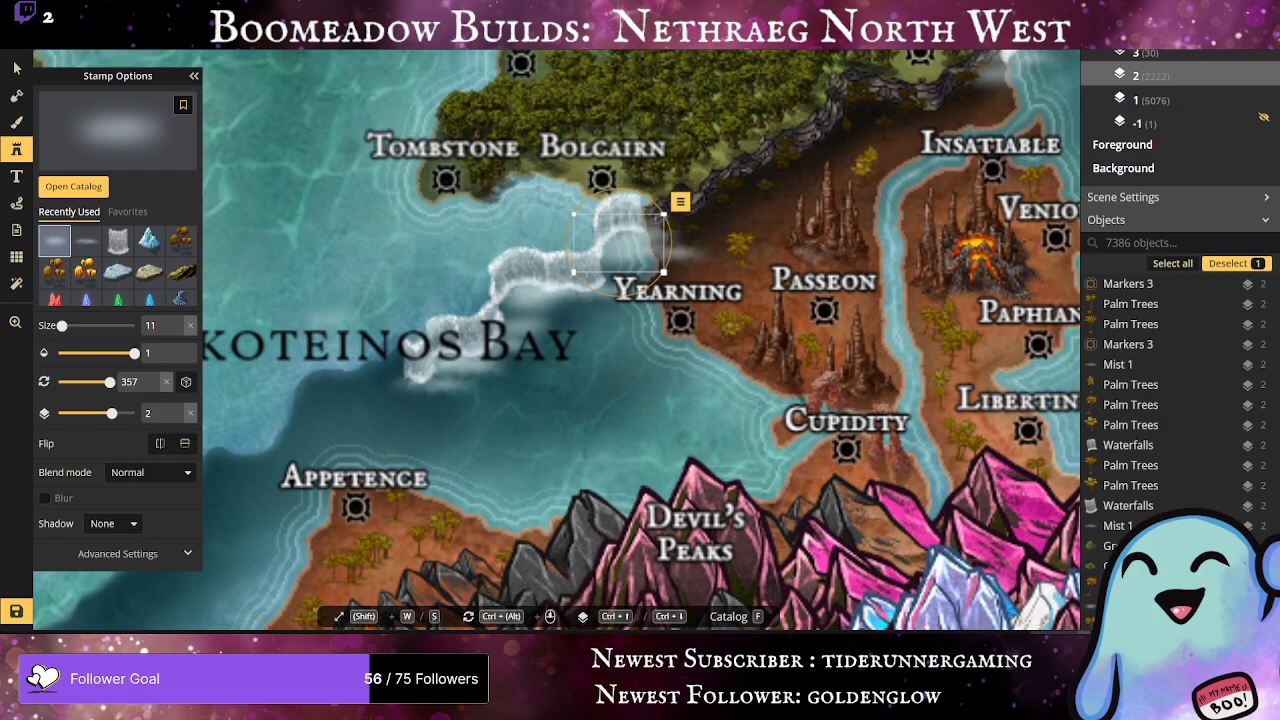
click(441, 370)
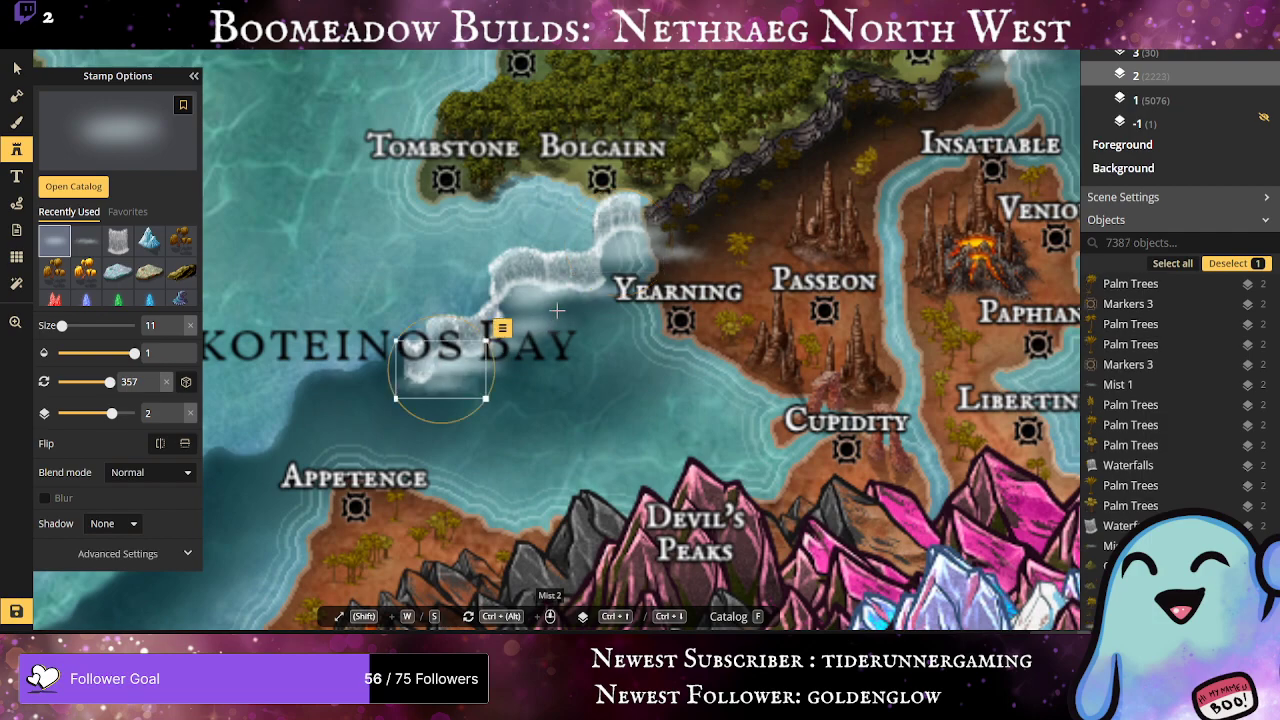
click(505, 315)
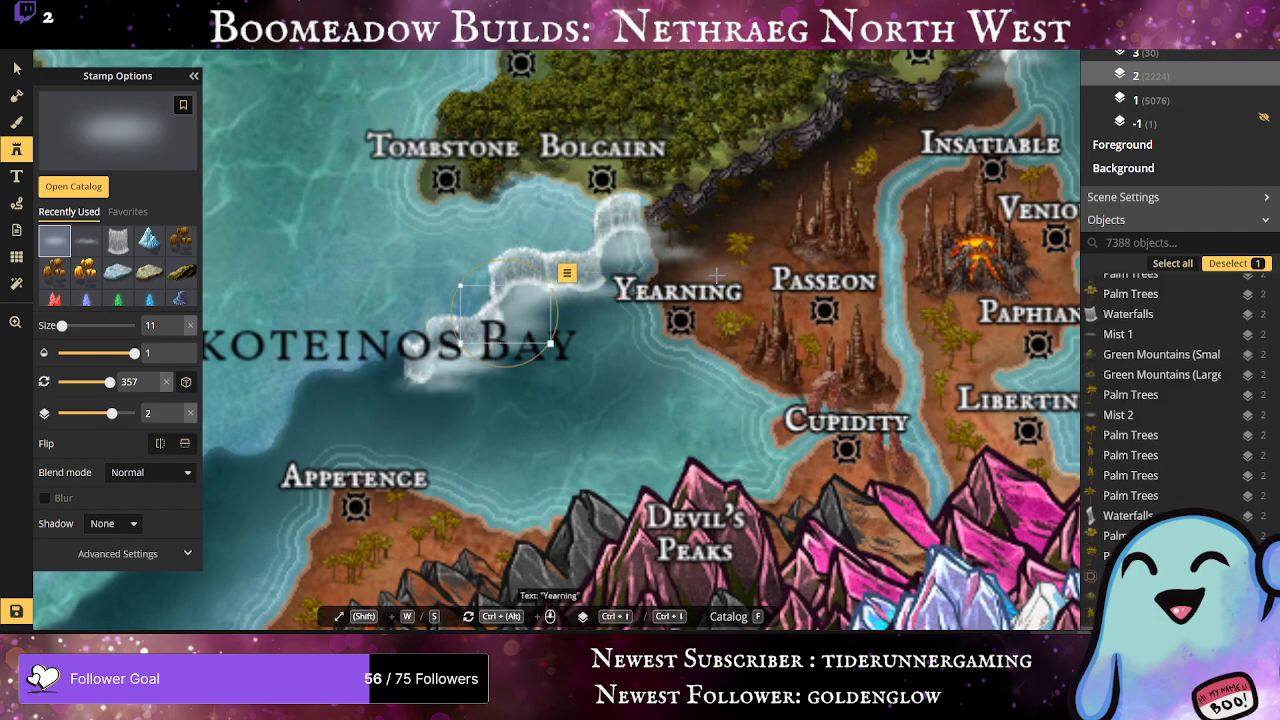
click(642, 196)
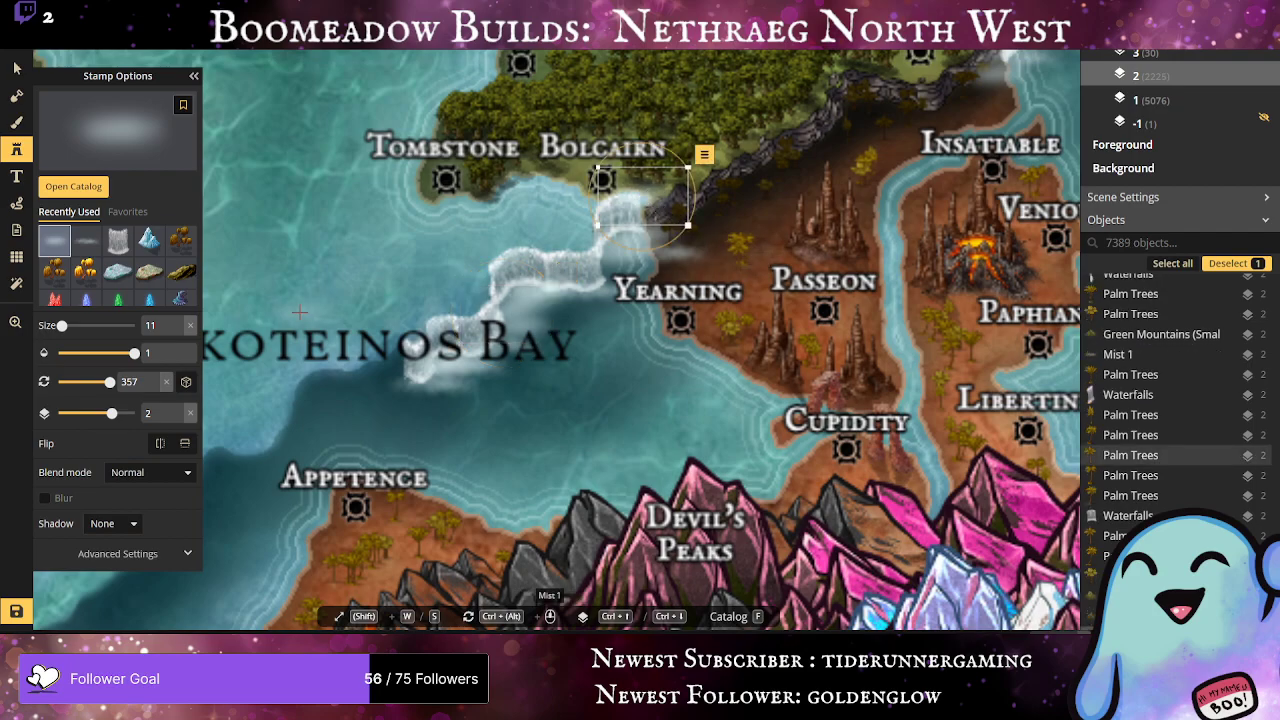
Step: Place a size 11 variant 1 waterfall stamp rotated to 350 on the dark water's edge, southwest of the existing Skoteinos Bay falls
scroll(370, 350, down, 2)
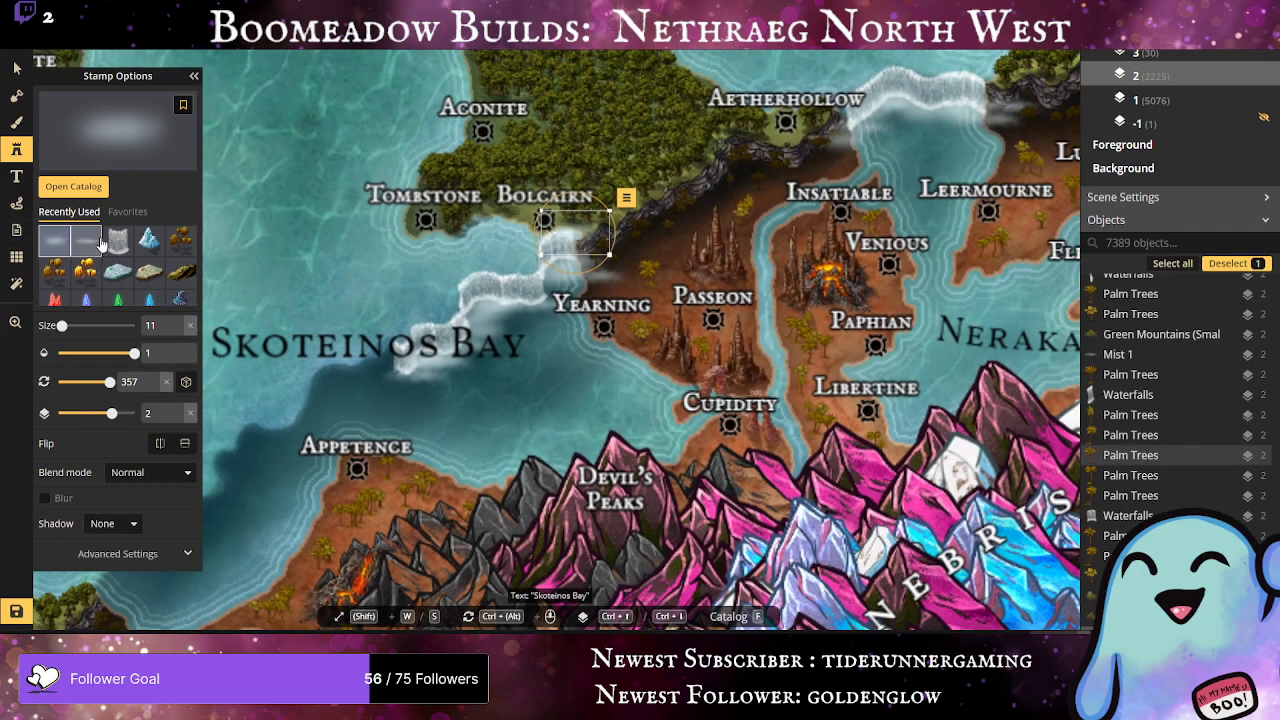
click(119, 243)
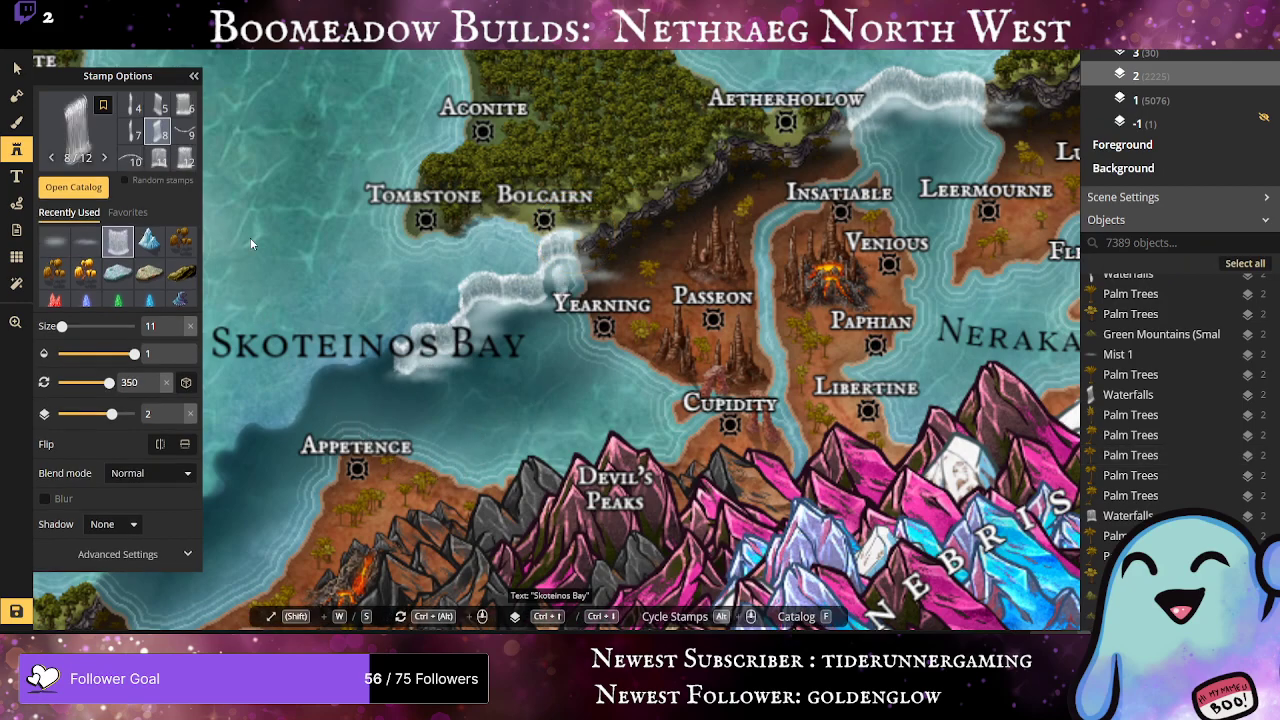
scroll(355, 515, up, 1)
scroll(365, 510, down, 1)
drag(470, 492, 868, 434)
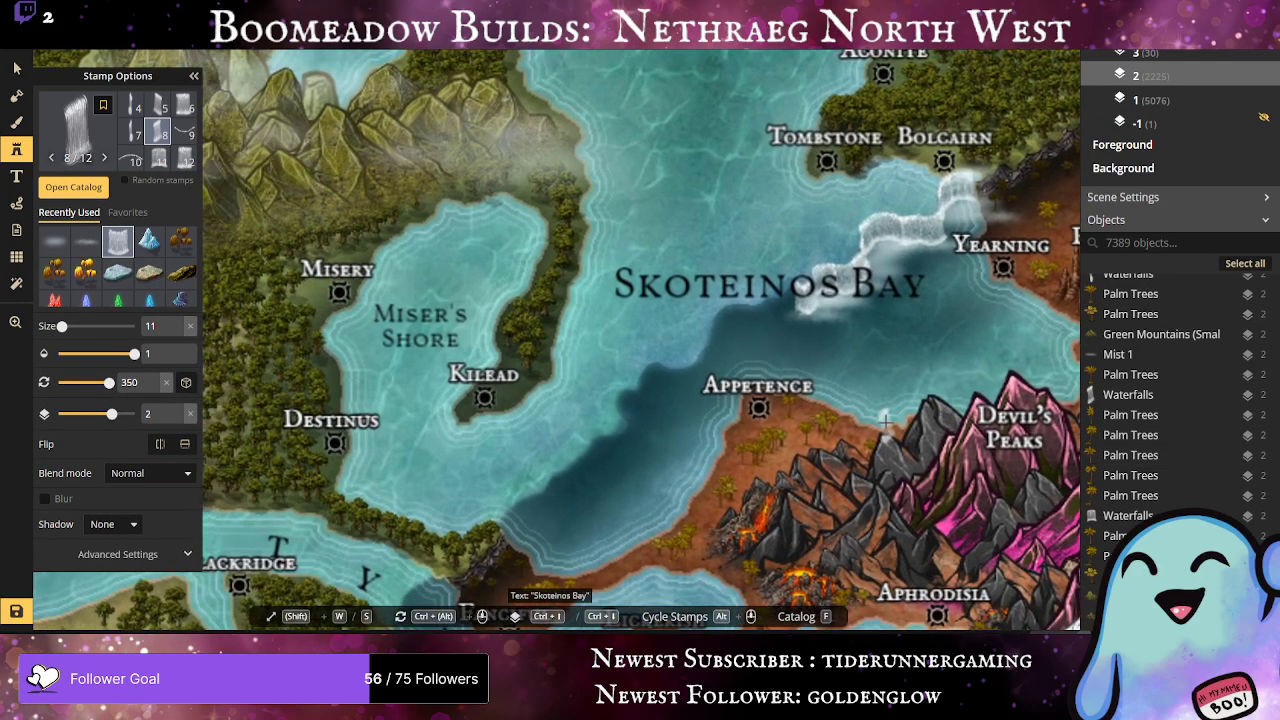
scroll(842, 408, up, 2)
scroll(790, 340, up, 1)
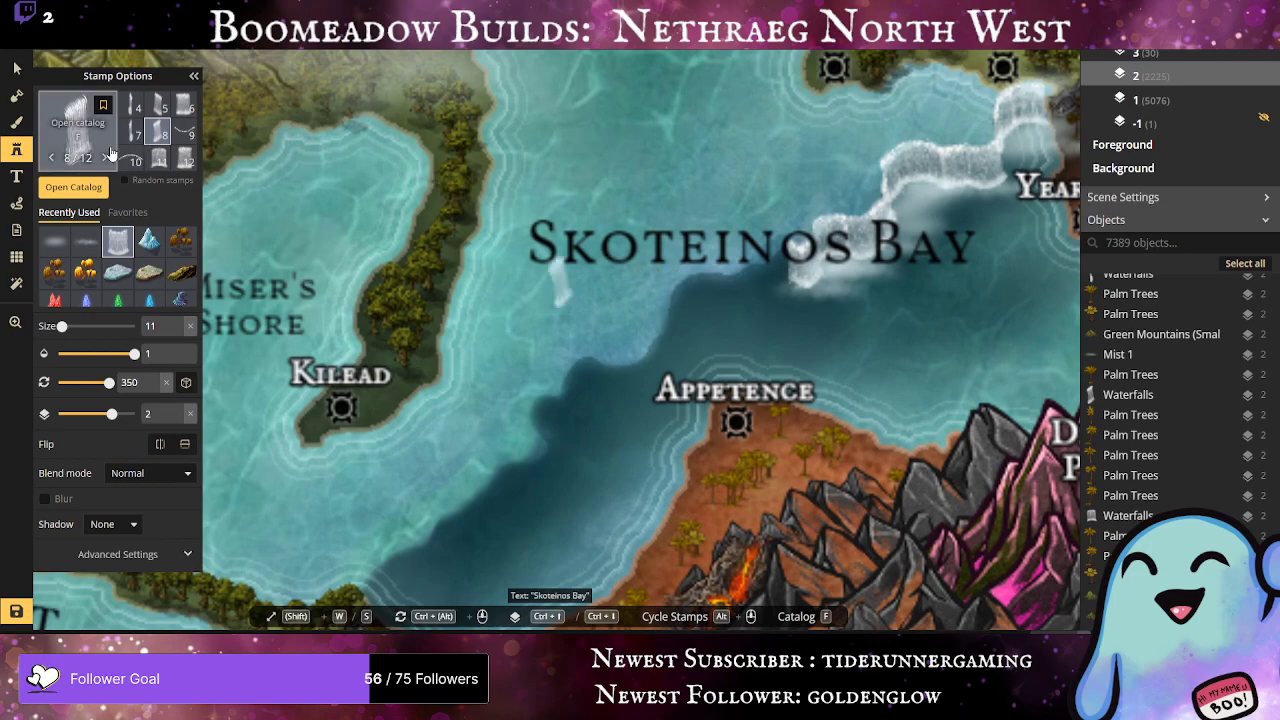
scroll(143, 143, up, 1)
click(131, 105)
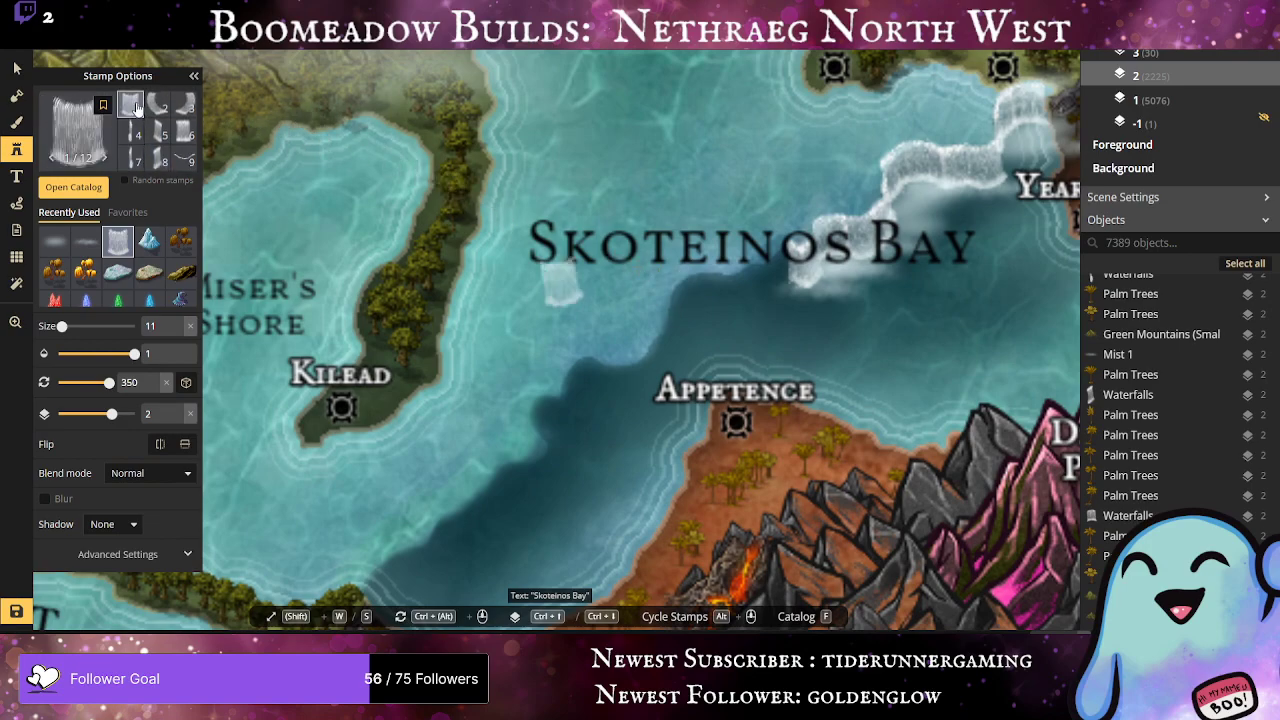
click(737, 288)
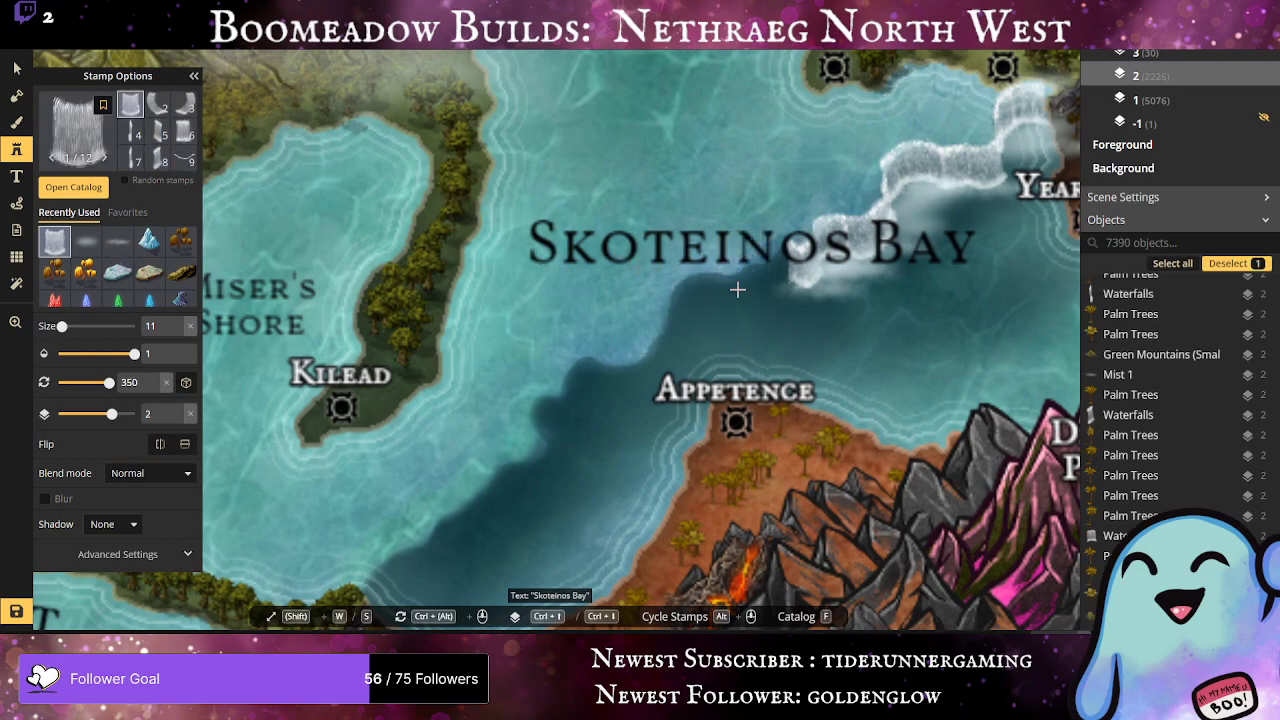
Step: Join the separate waterfall stamp to the falls northeast of it with size 11 variant 8 and variant 11 stamps
scroll(145, 133, down, 1)
click(159, 133)
click(797, 323)
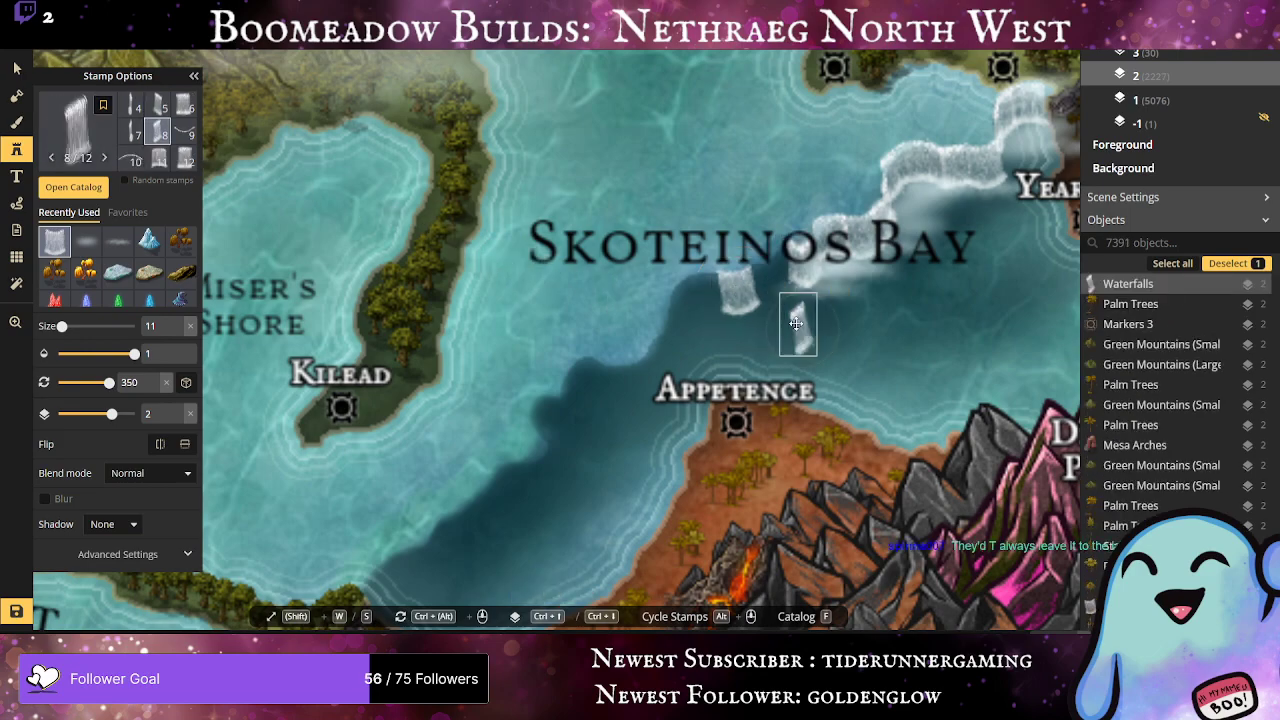
drag(797, 323, 763, 288)
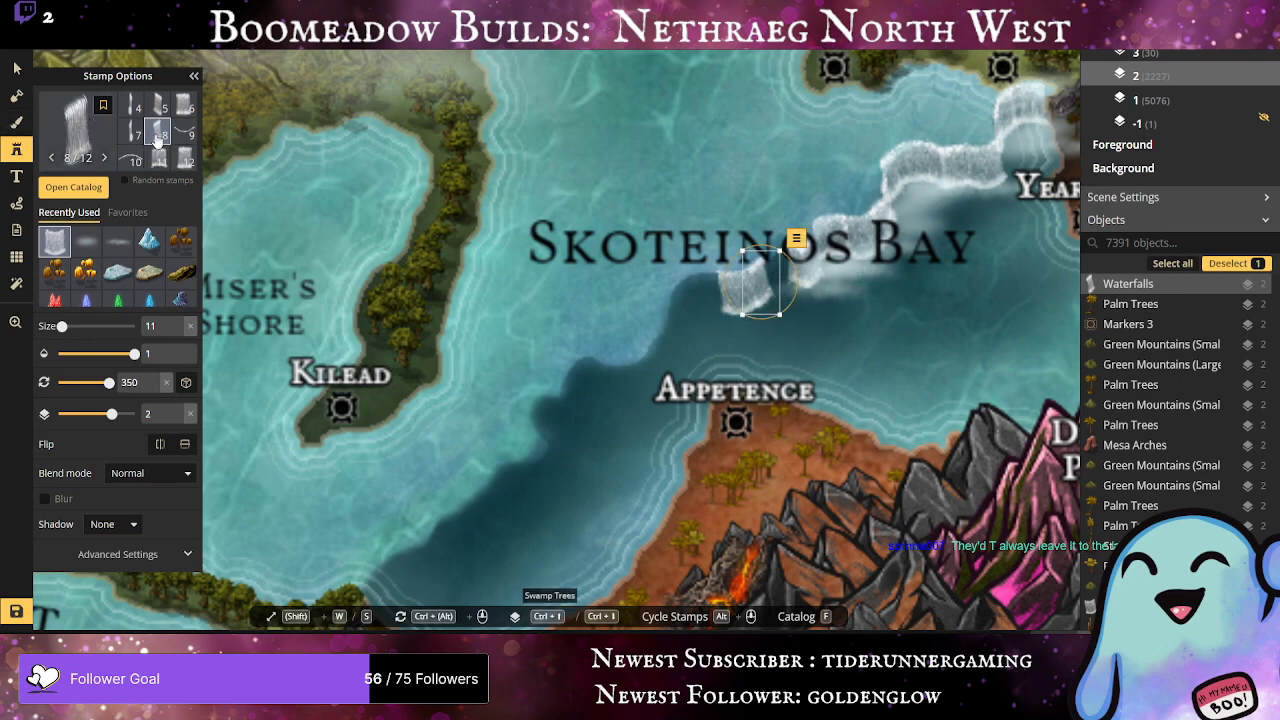
click(159, 160)
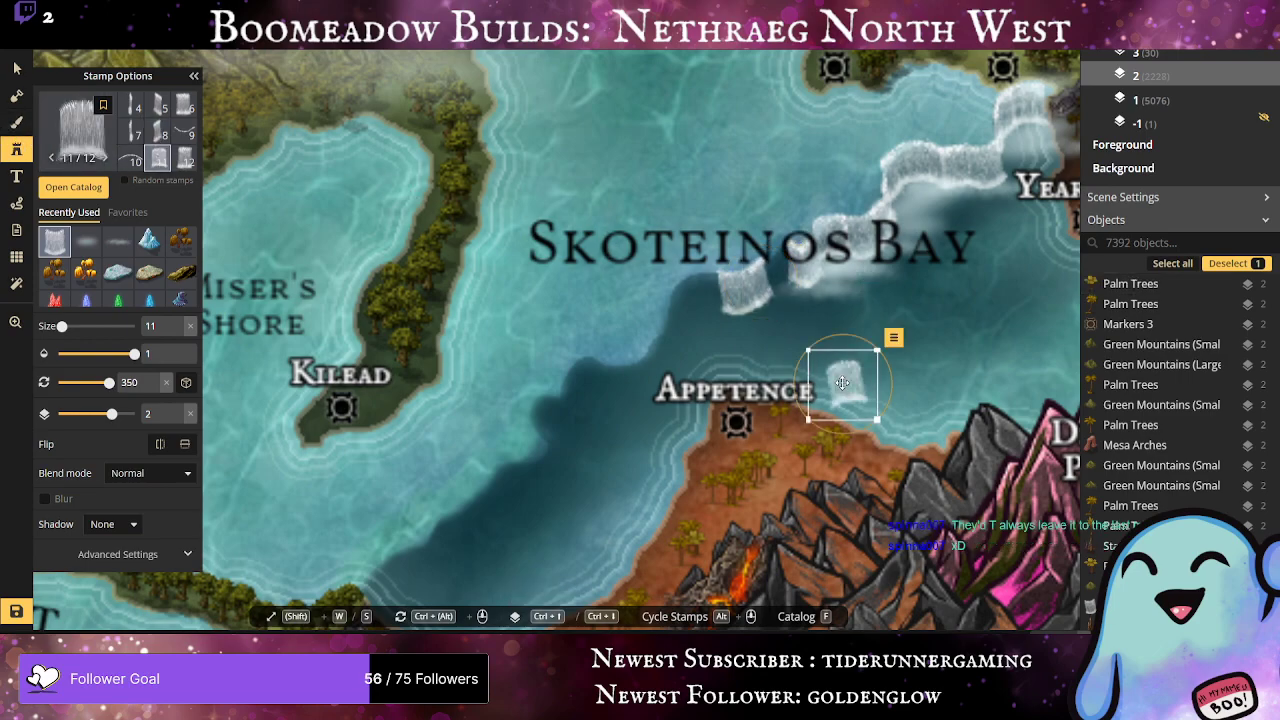
click(783, 265)
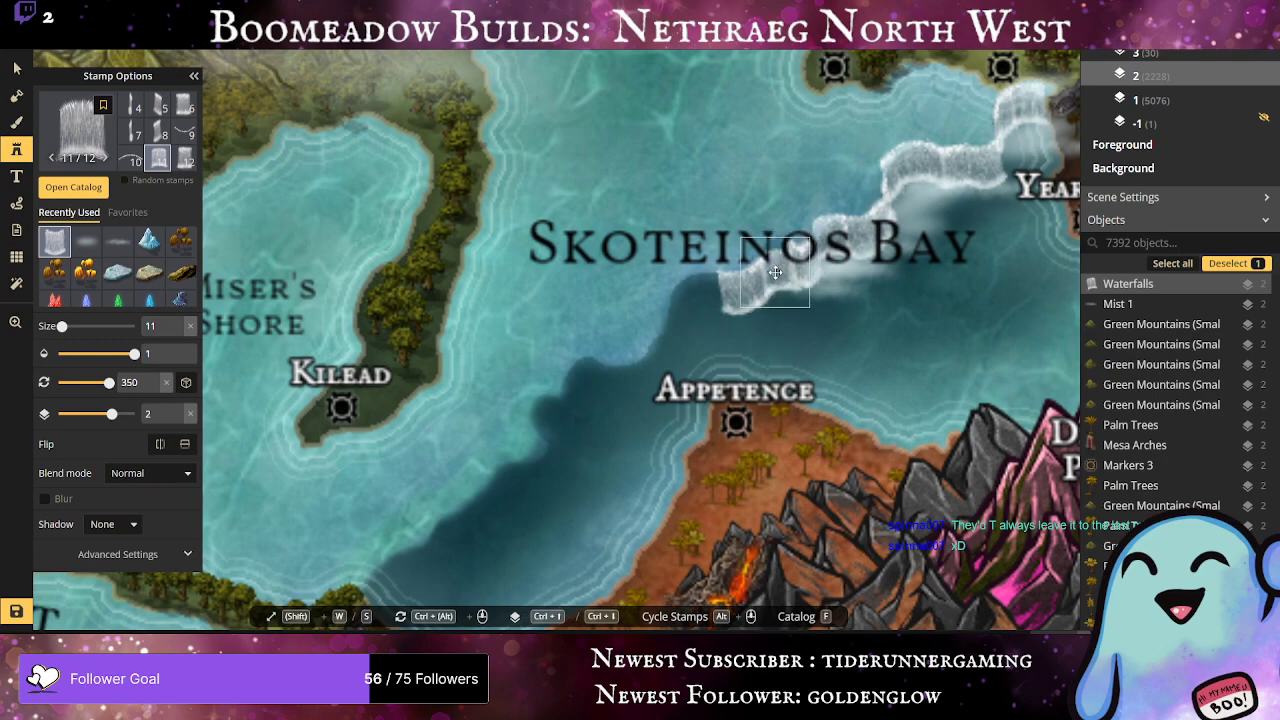
drag(775, 271, 778, 269)
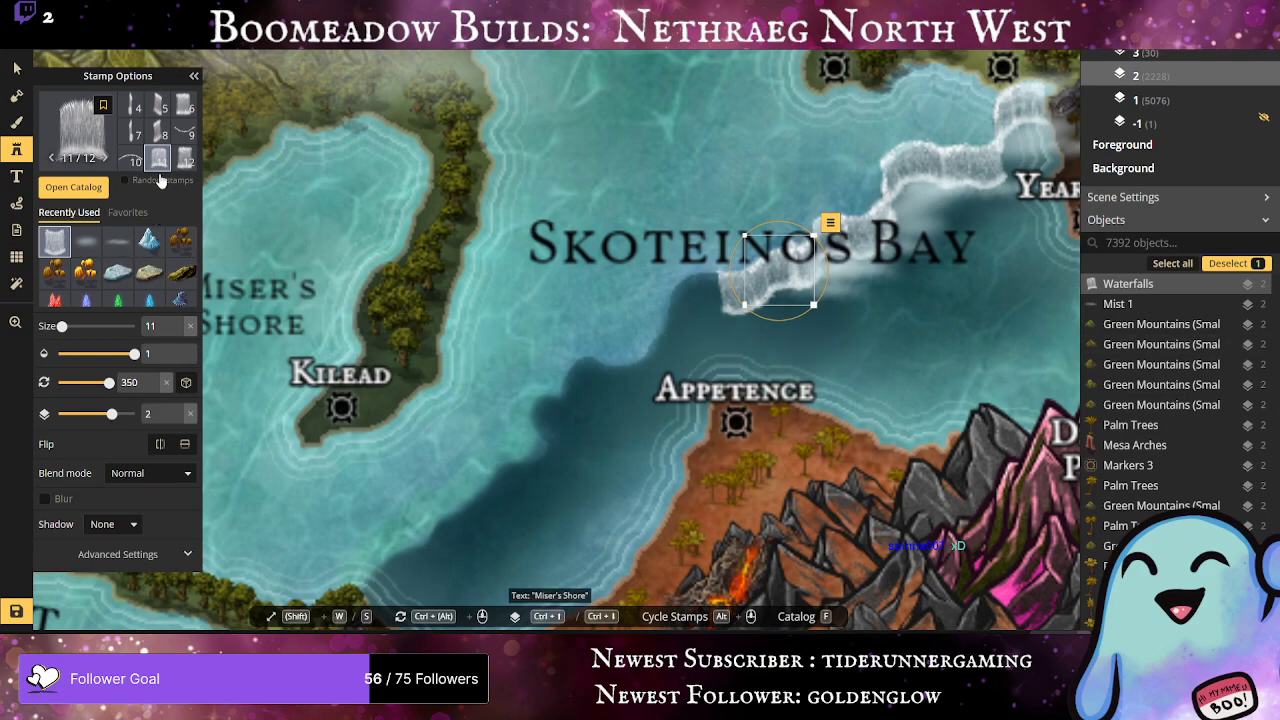
Step: Extend the waterfall west along the dark water's edge with a size 11 variant 8 stamp linked by a variant 12 stamp
scroll(152, 120, up, 1)
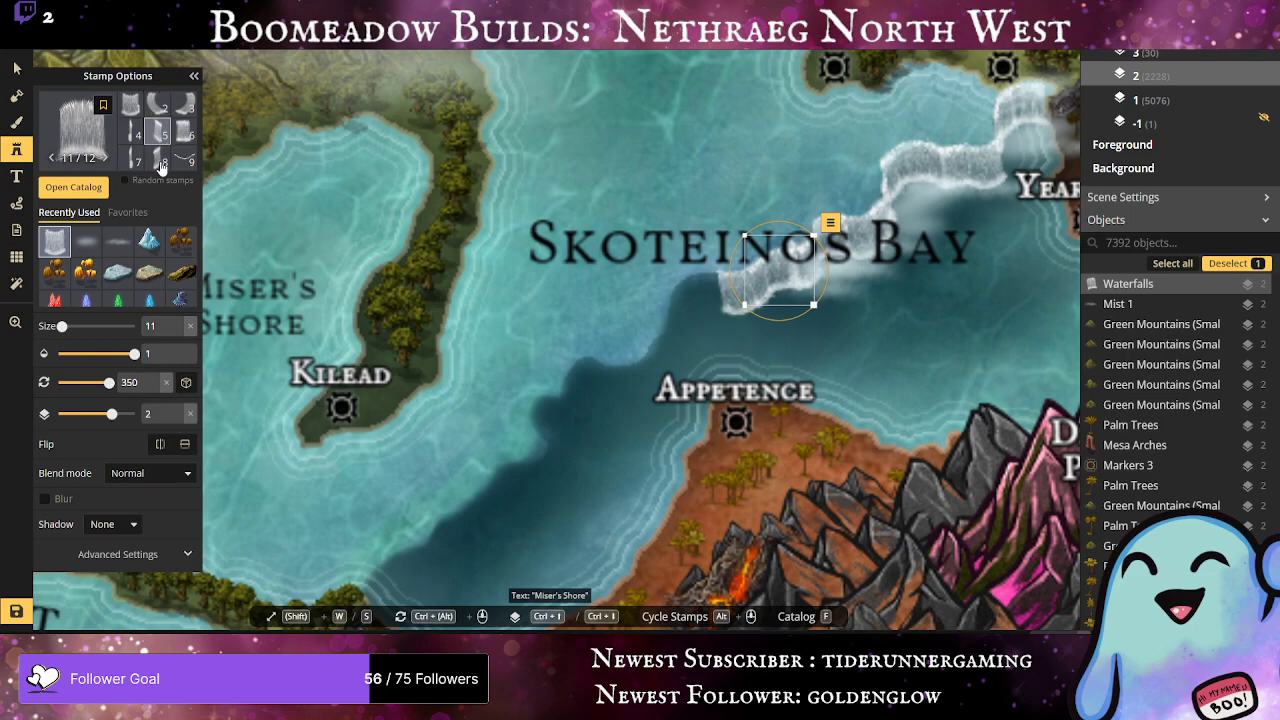
click(159, 160)
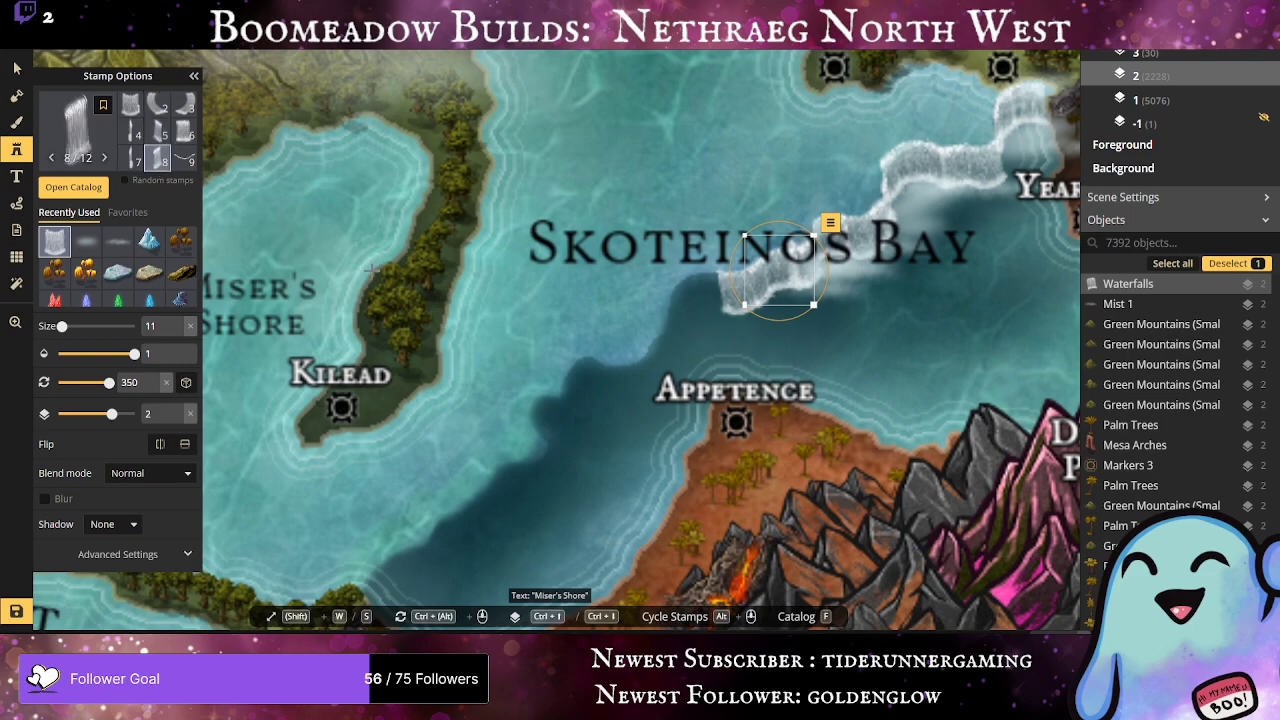
click(686, 298)
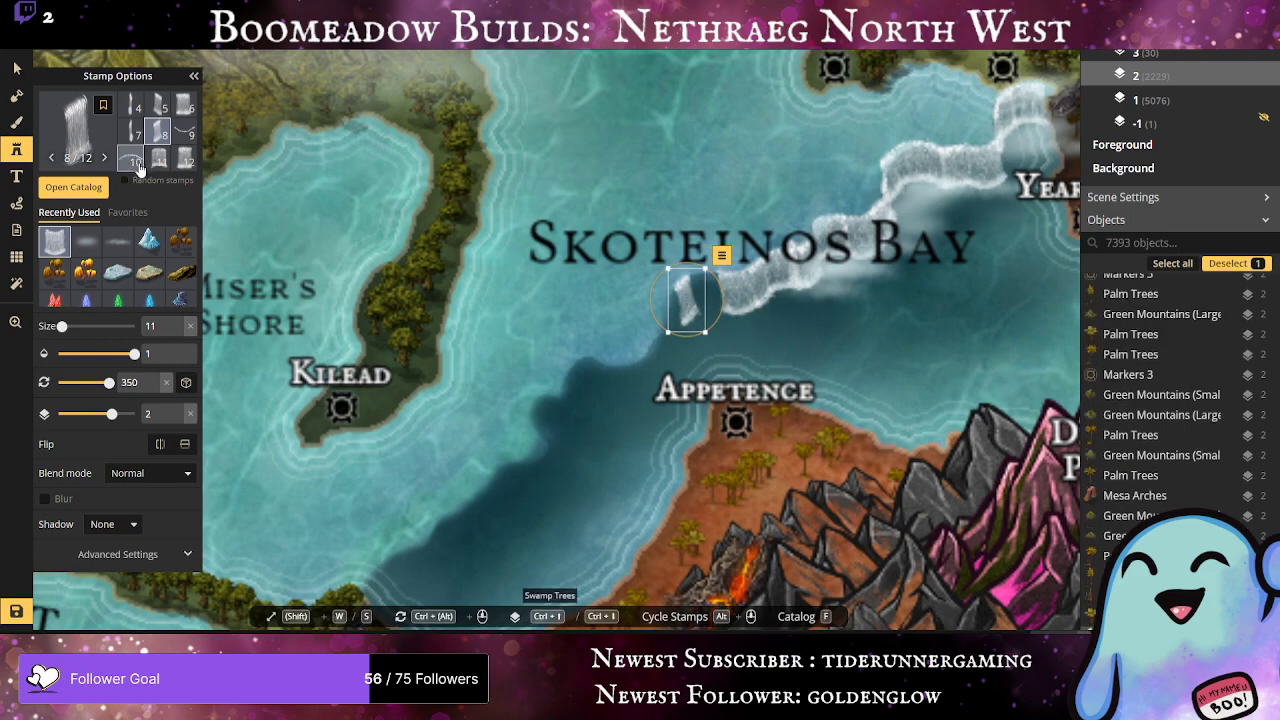
click(185, 160)
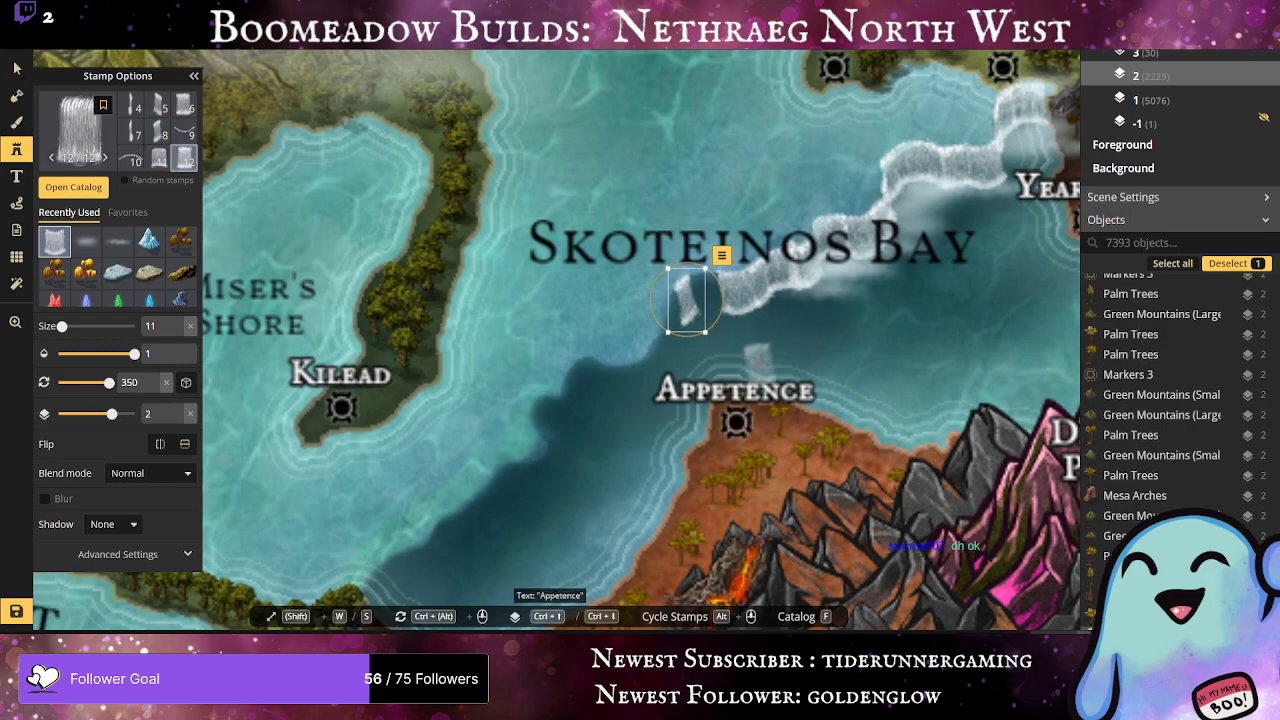
click(758, 363)
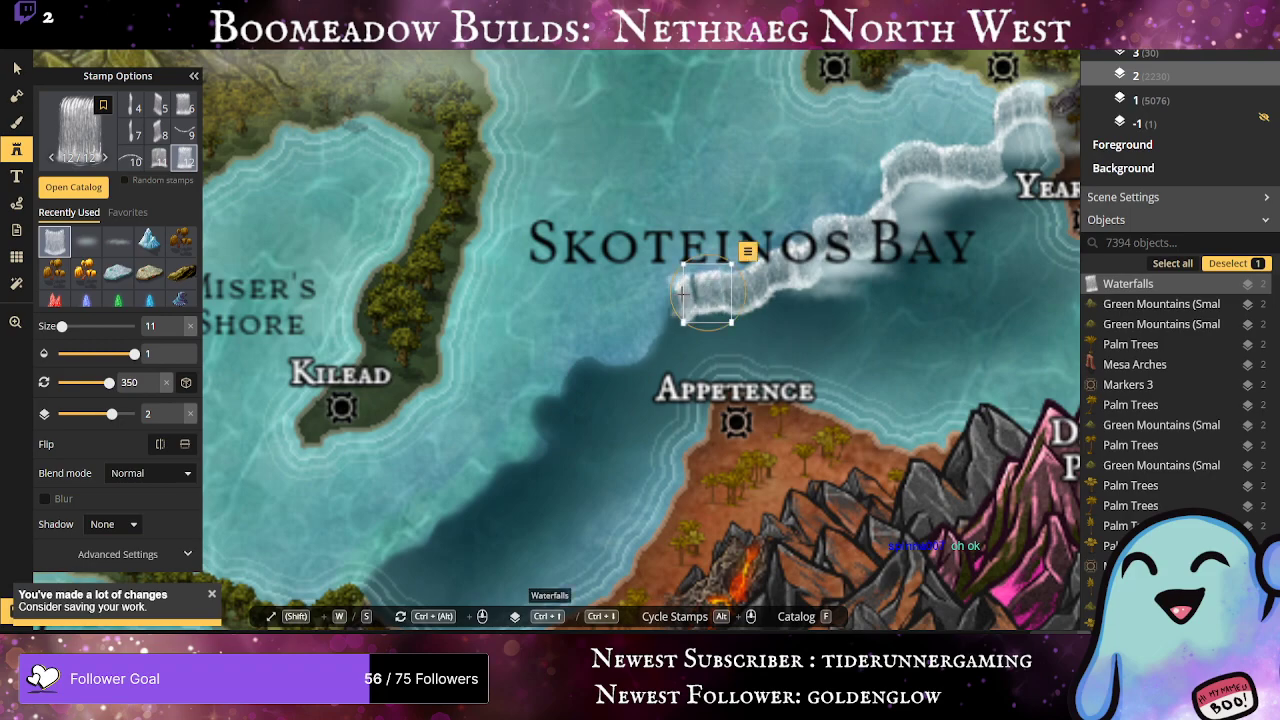
Step: Undo a trial variant 12 stamp at the waterfall's west end and shift the variant 8 stamp there east against its neighbour
click(682, 294)
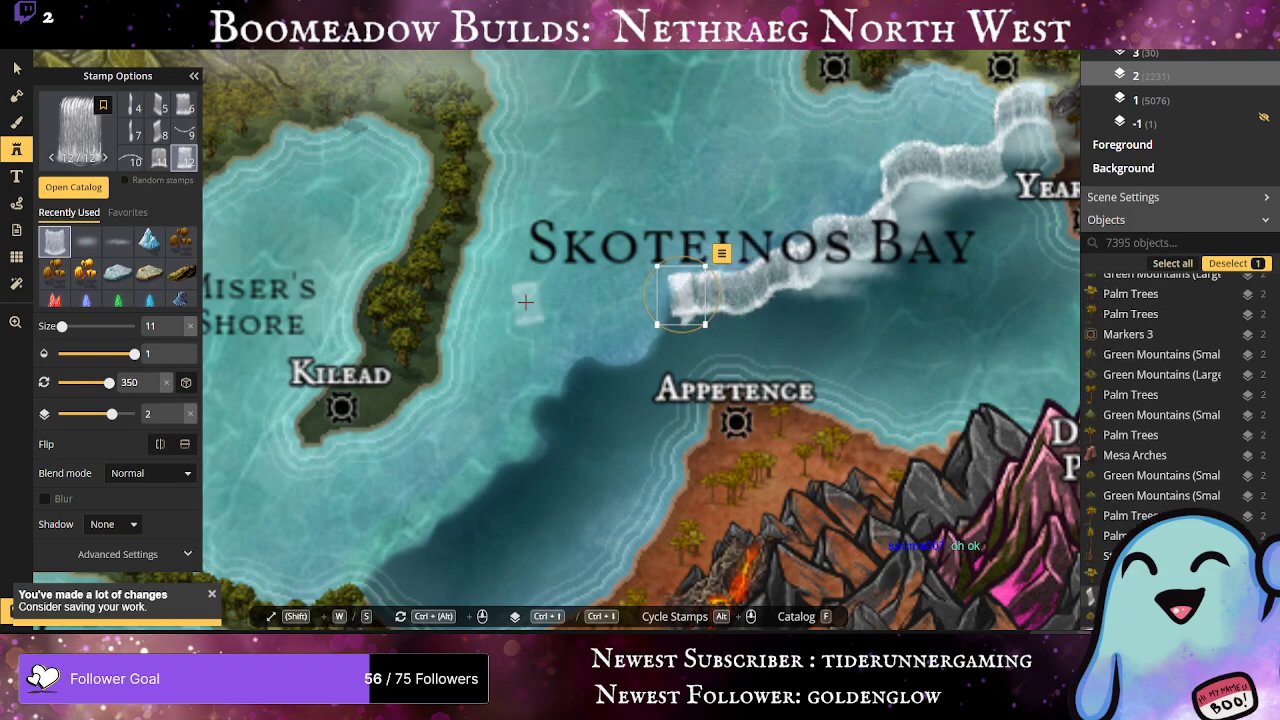
key(ctrl+z)
click(16, 68)
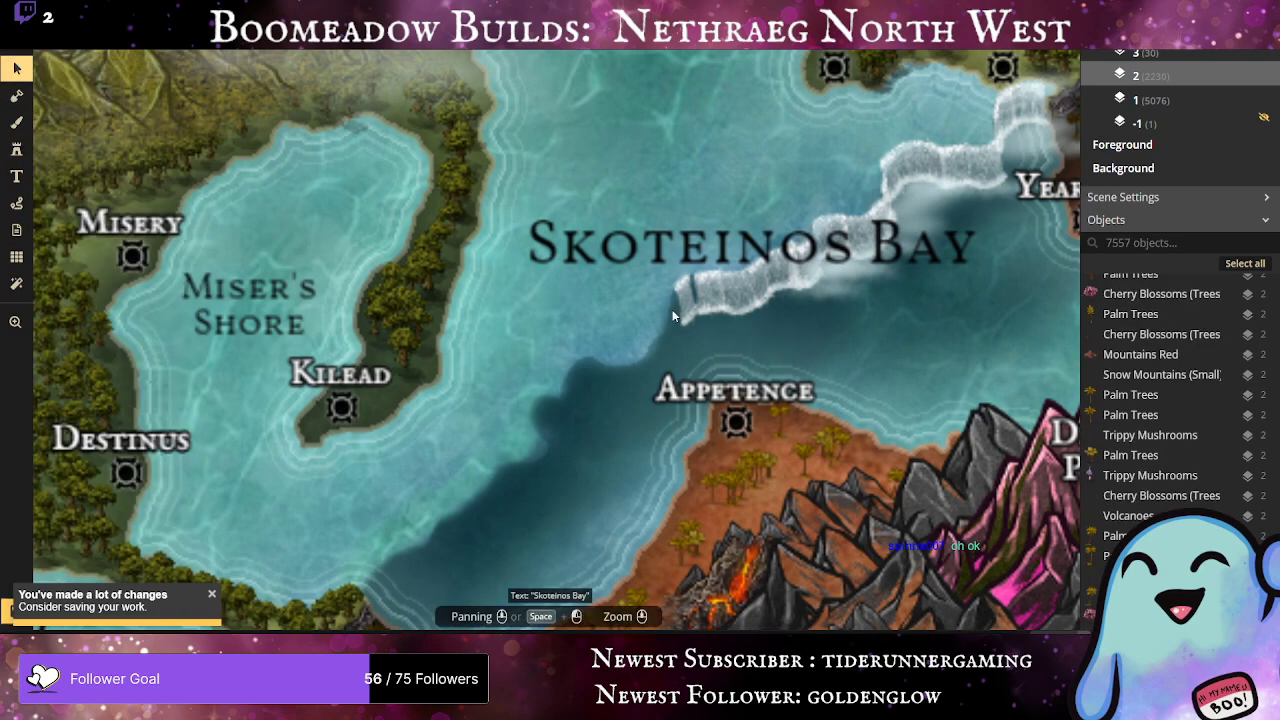
click(684, 301)
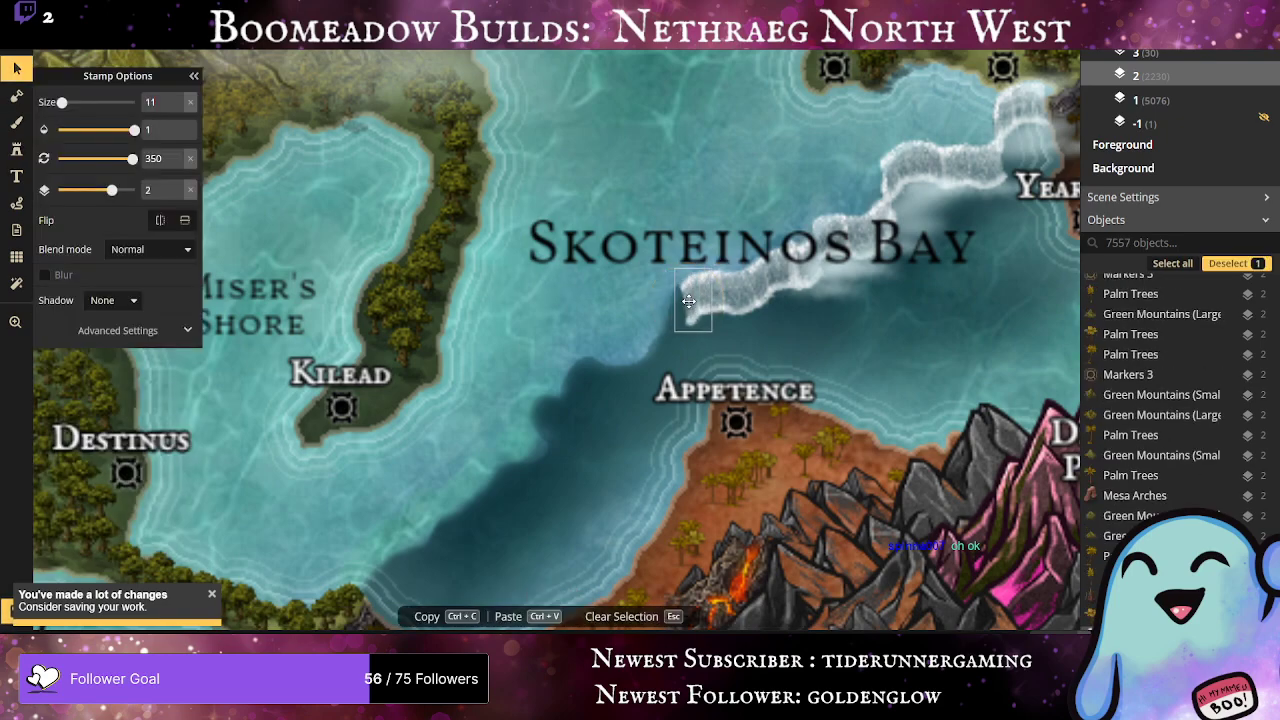
drag(689, 301, 688, 301)
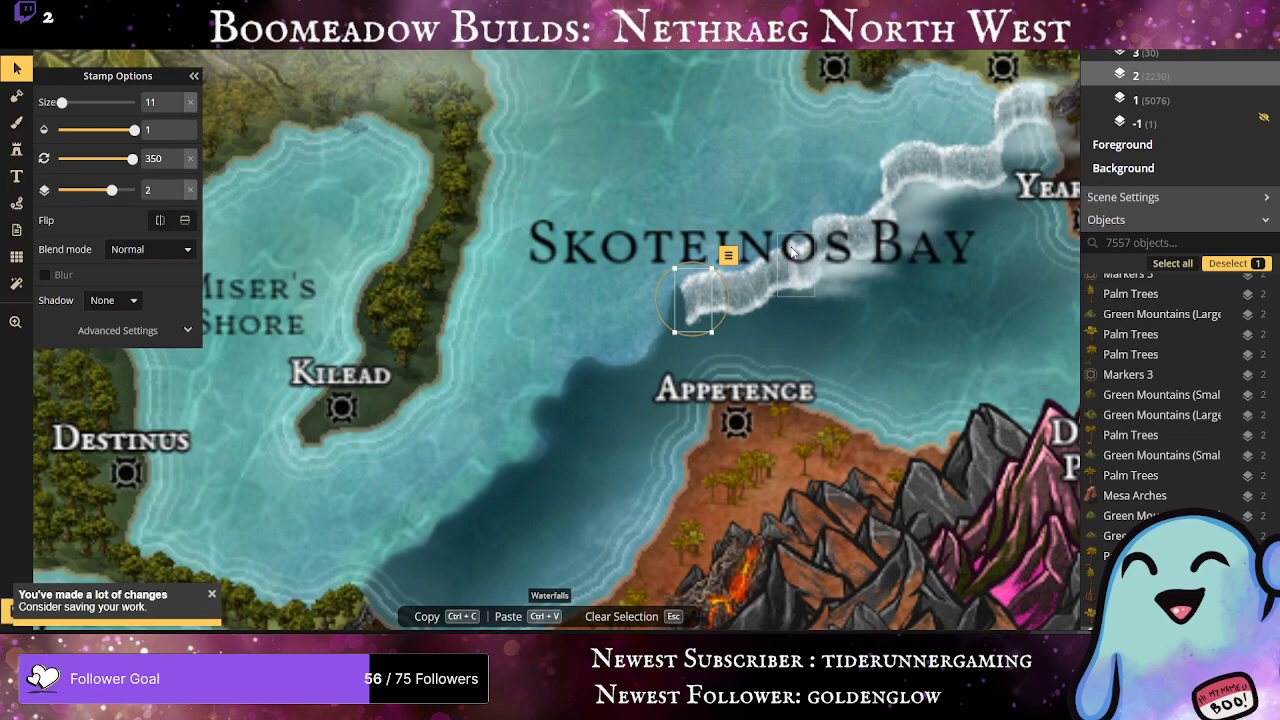
click(16, 148)
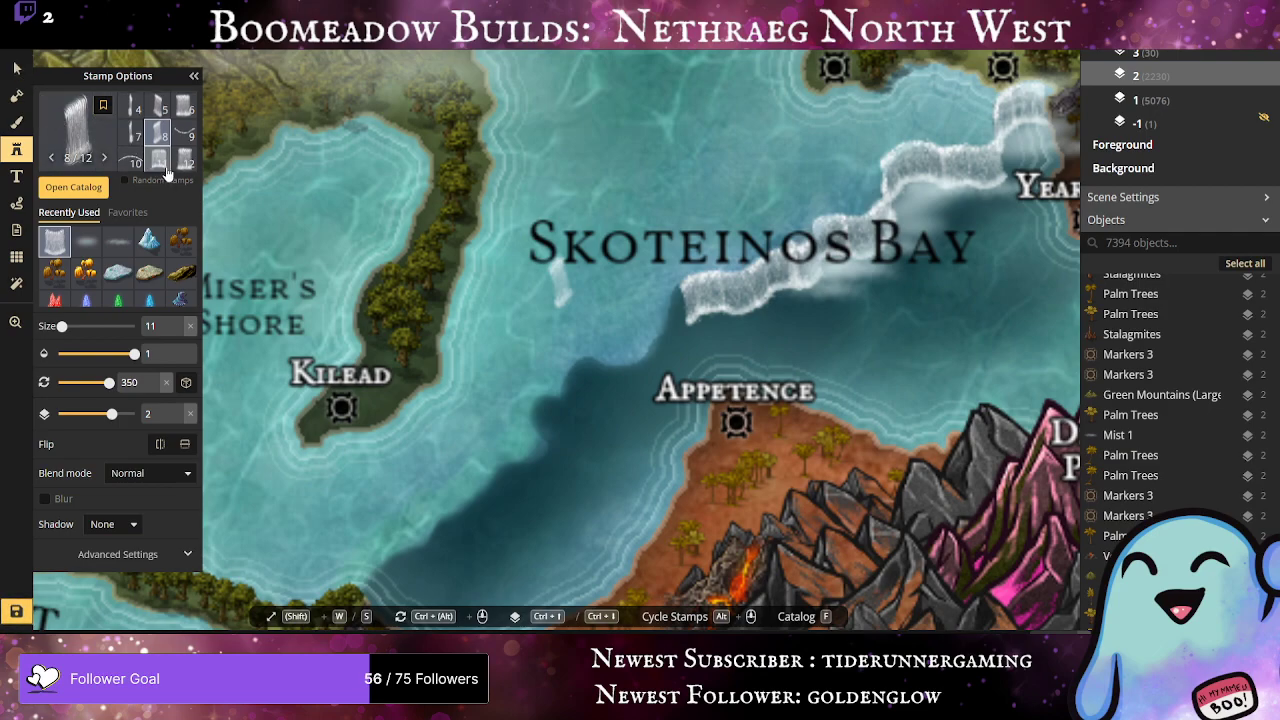
Step: Extend the waterfall's west end with a size 11 variant 8 stamp and a variant 7 stamp below it along the dark water's edge
scroll(172, 170, up, 1)
scroll(170, 165, down, 1)
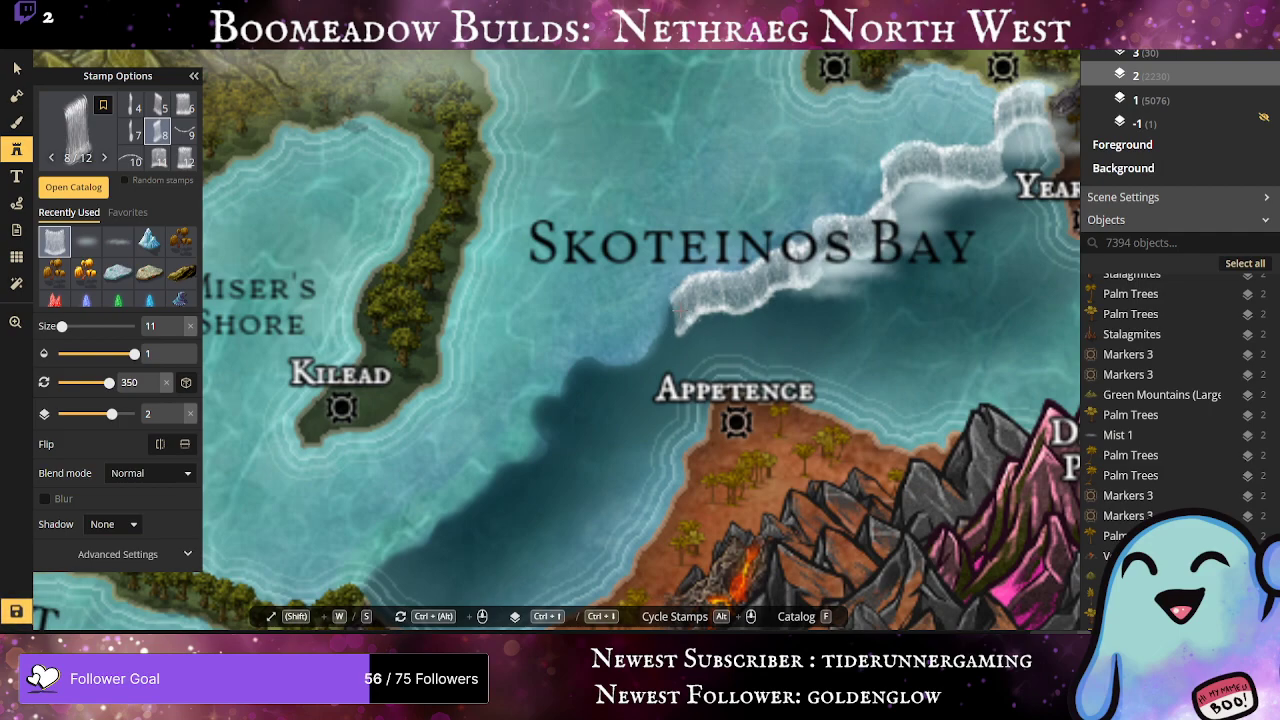
click(682, 310)
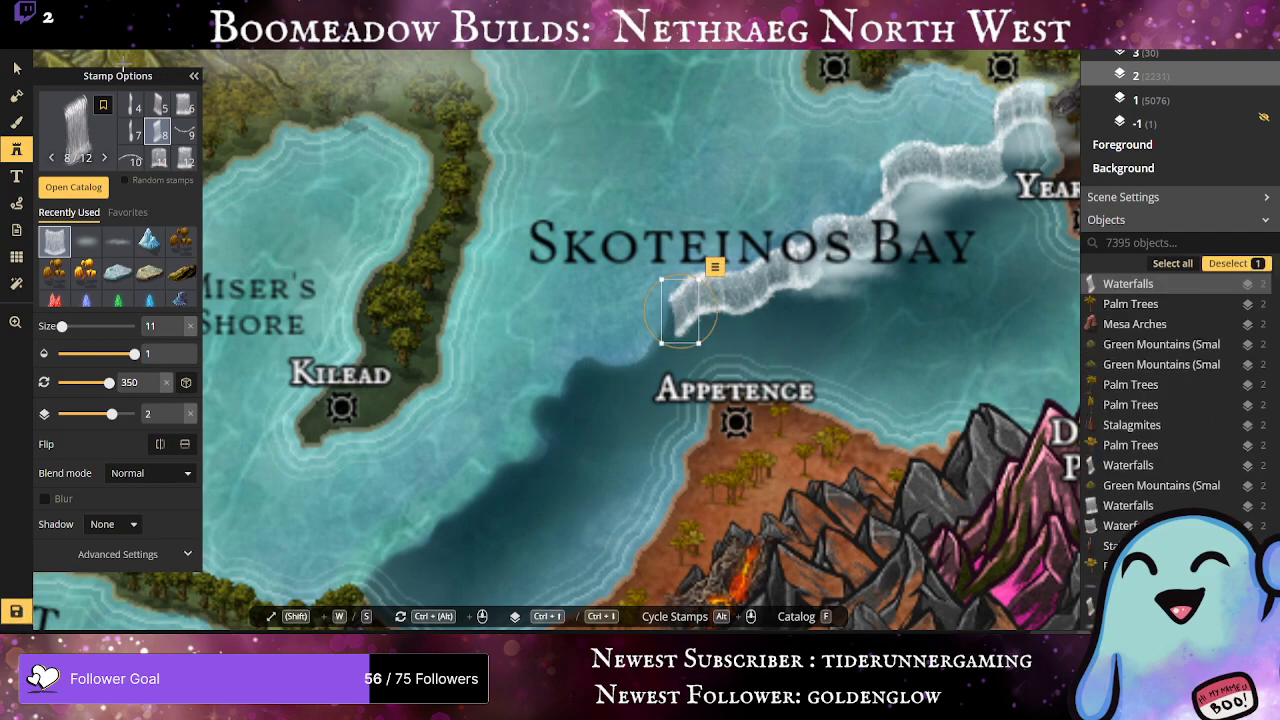
click(130, 136)
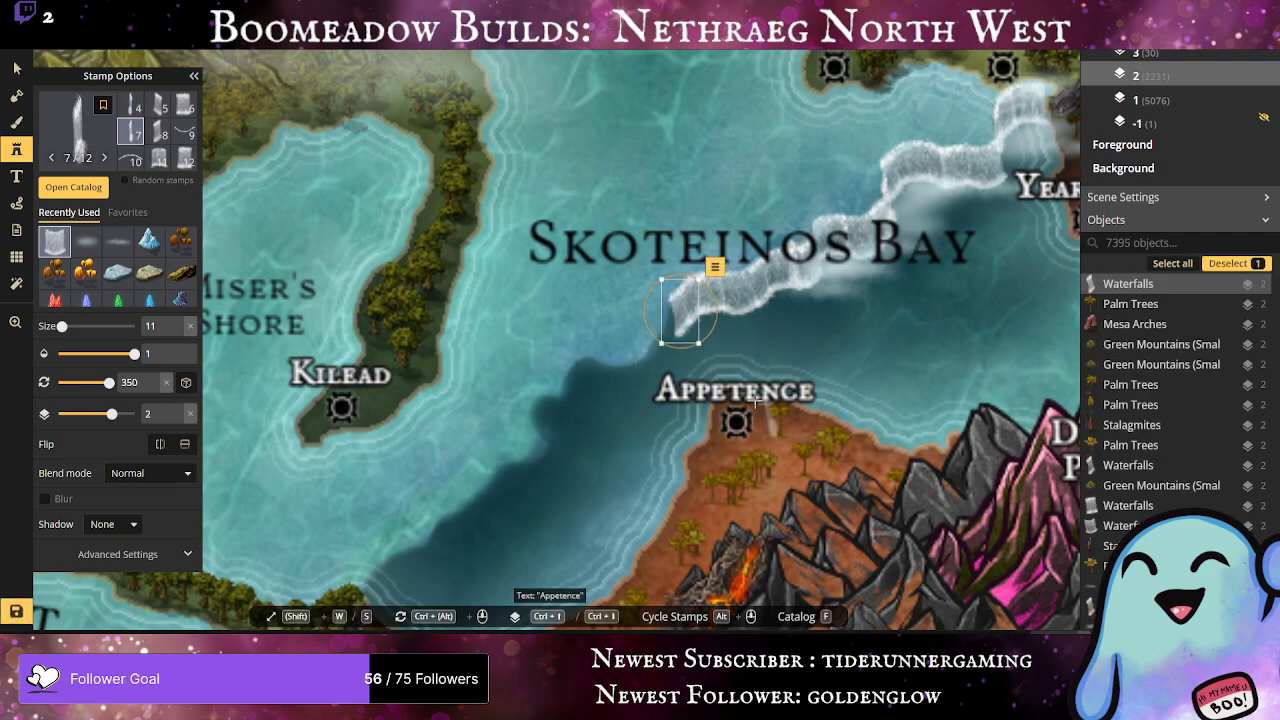
click(656, 375)
drag(656, 375, 672, 325)
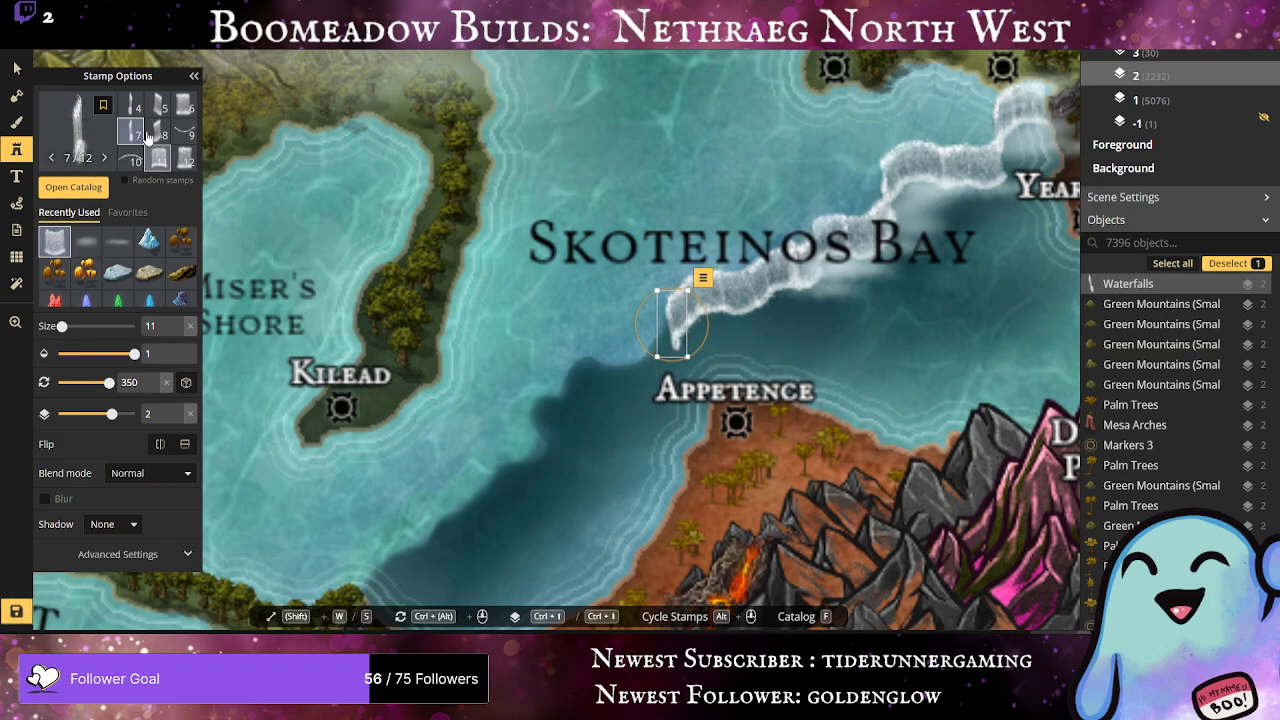
Step: Place a size 11 variant 1 waterfall stamp just northwest of Appetence, with a variant 8 stamp against its east side
scroll(147, 137, up, 1)
click(130, 104)
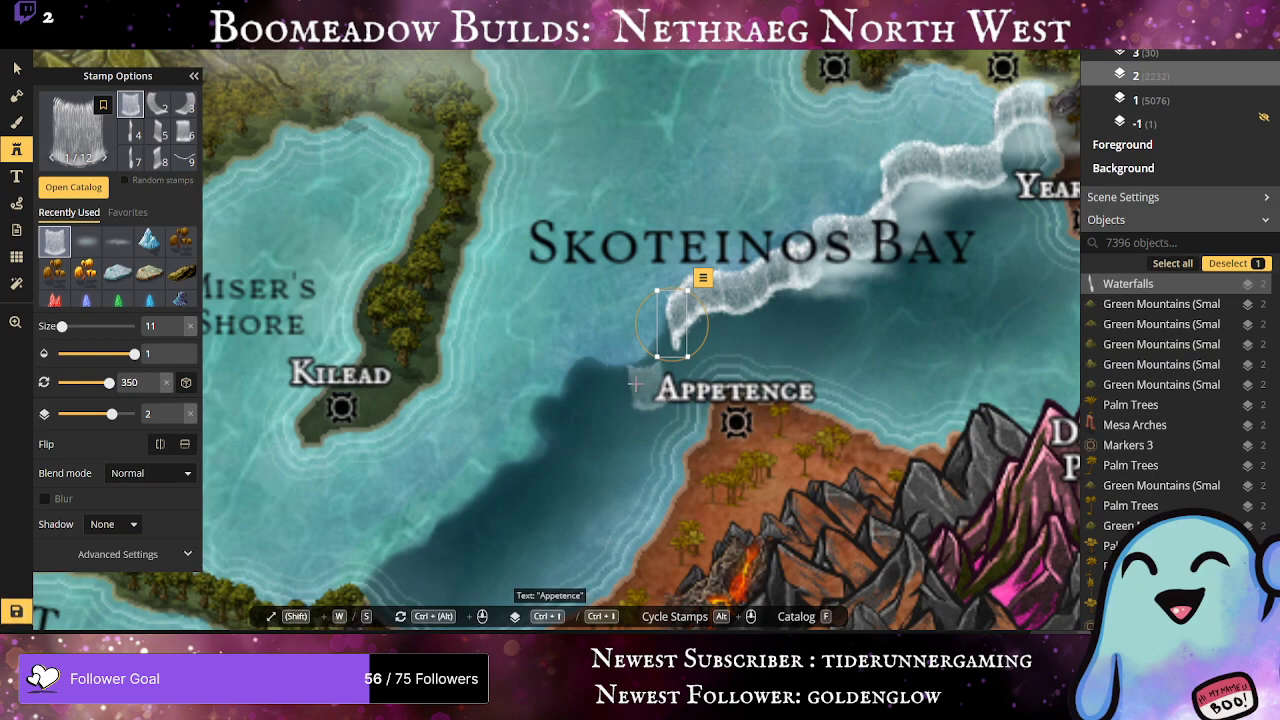
click(629, 382)
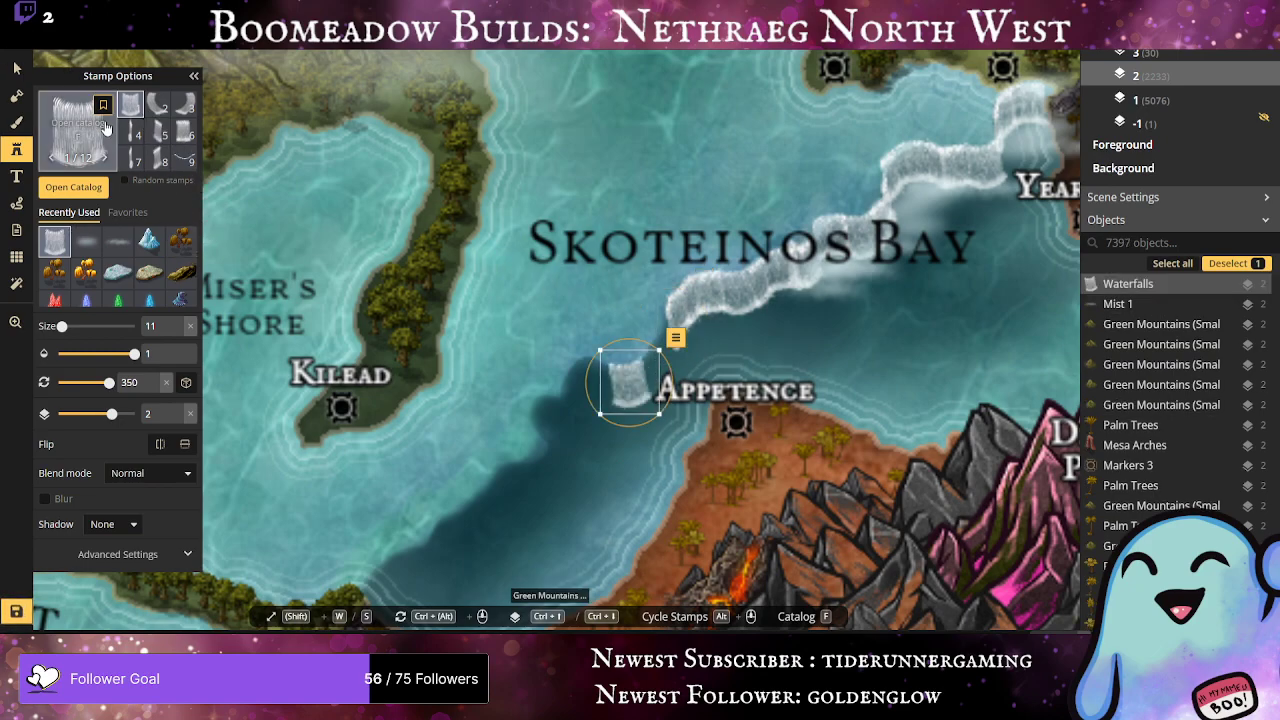
click(157, 158)
click(631, 370)
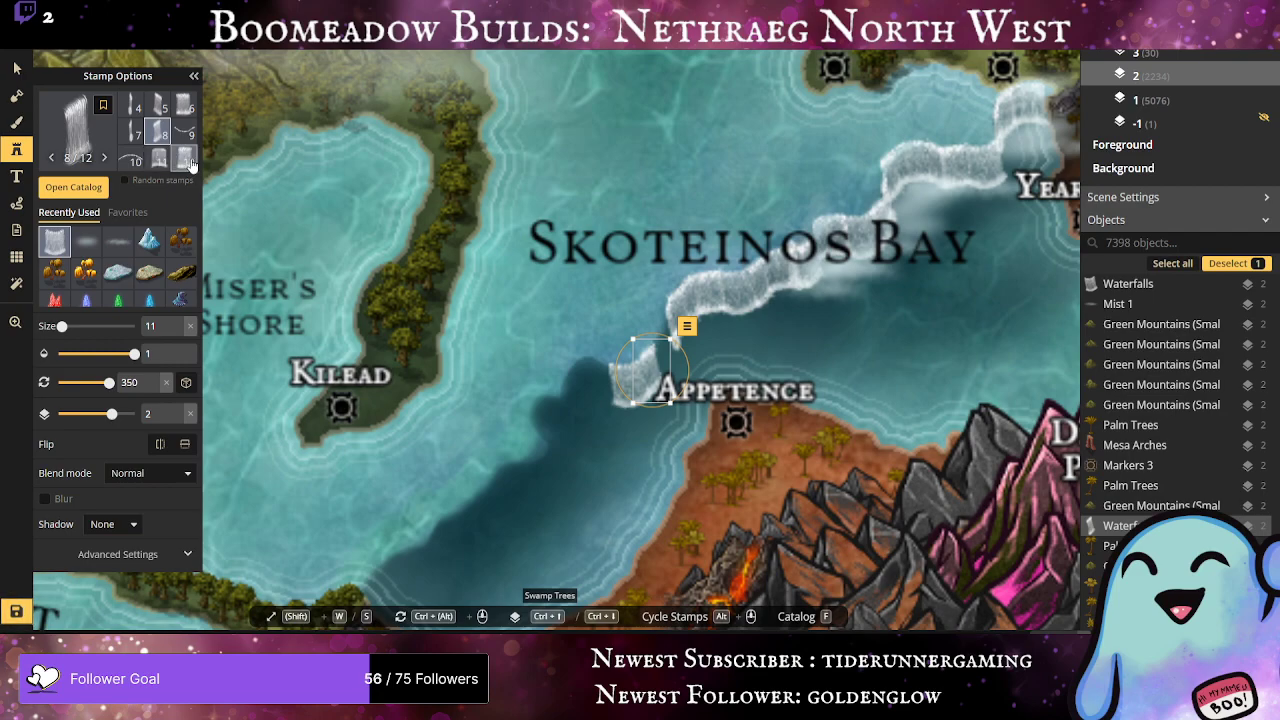
Step: Bridge the gap between the stamps near Appetence and the falls northeast of them with a variant 8 and a variant 7 stamp
click(840, 408)
drag(840, 408, 661, 356)
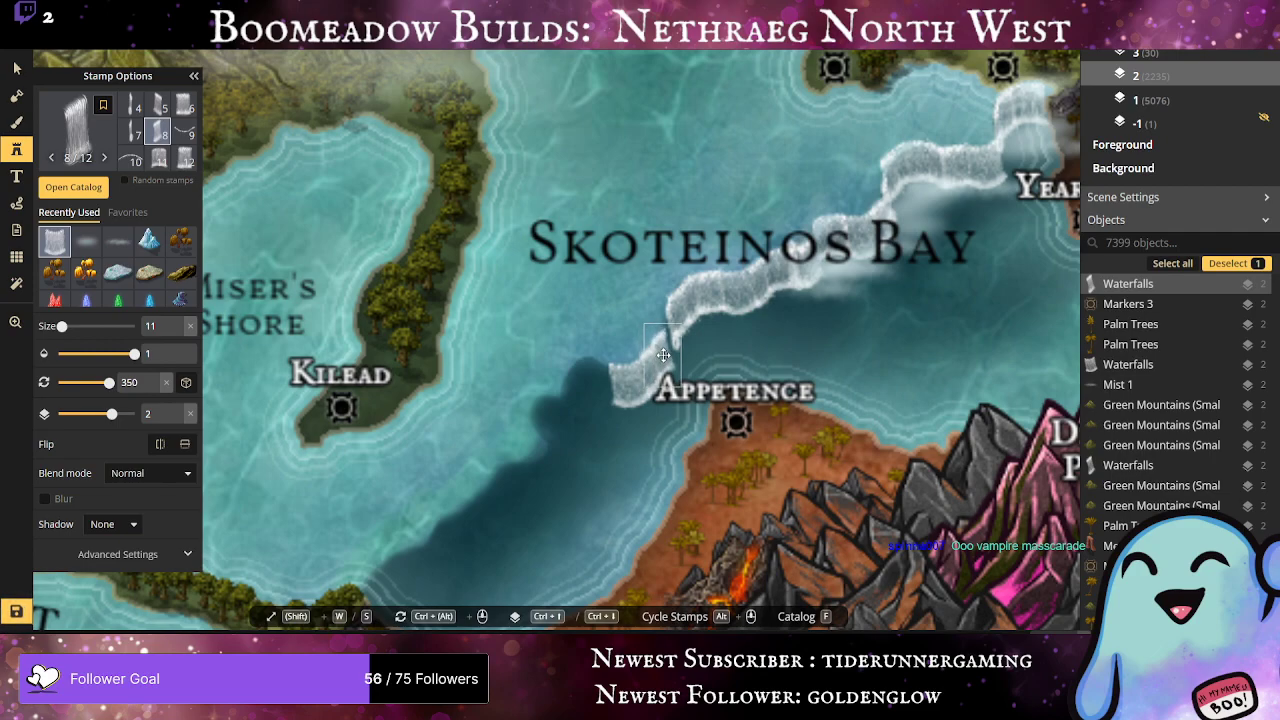
drag(663, 350, 667, 337)
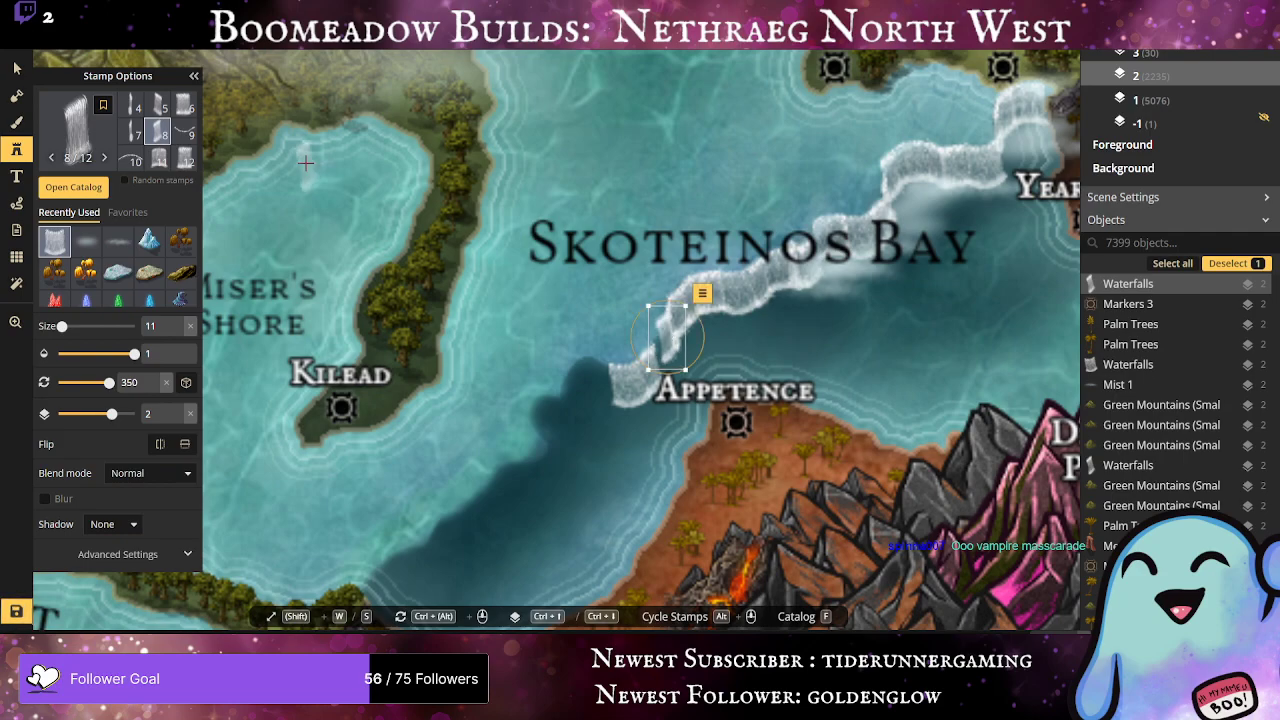
click(133, 132)
drag(797, 367, 659, 353)
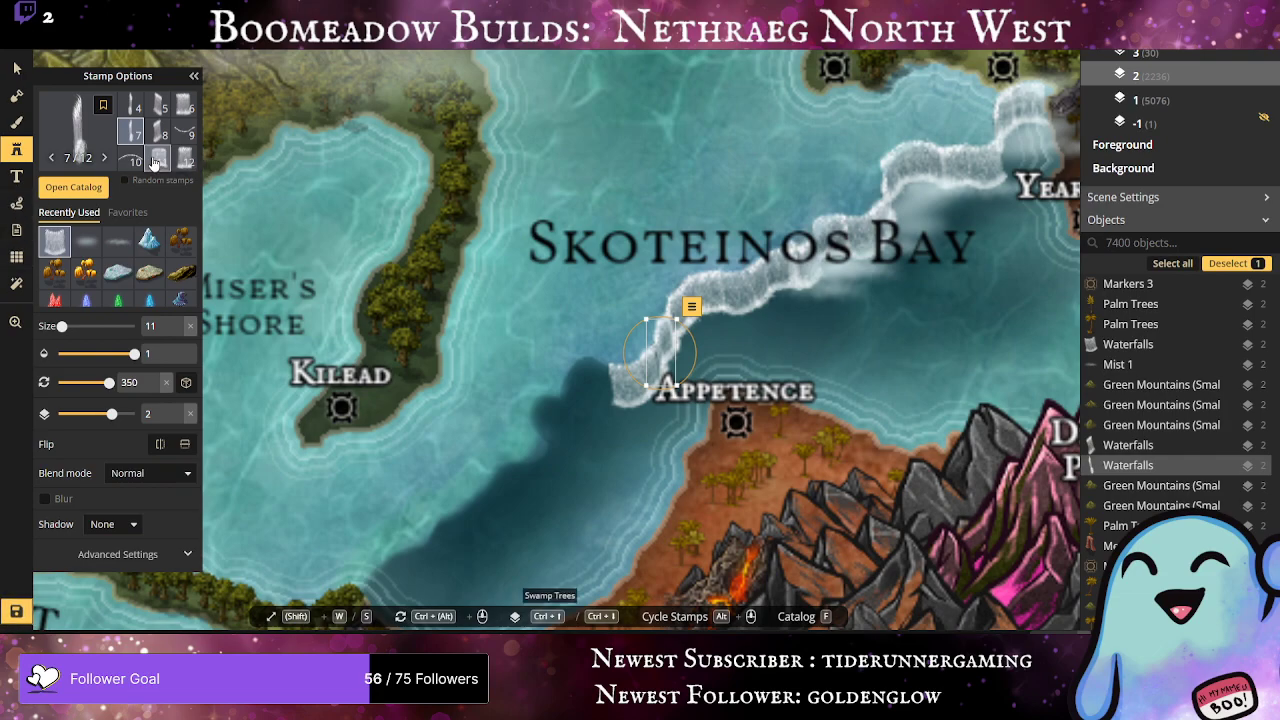
Step: Continue the waterfall west from the stamps near Appetence with a size 11 variant 11 stamp ending in a variant 8 stamp
click(157, 160)
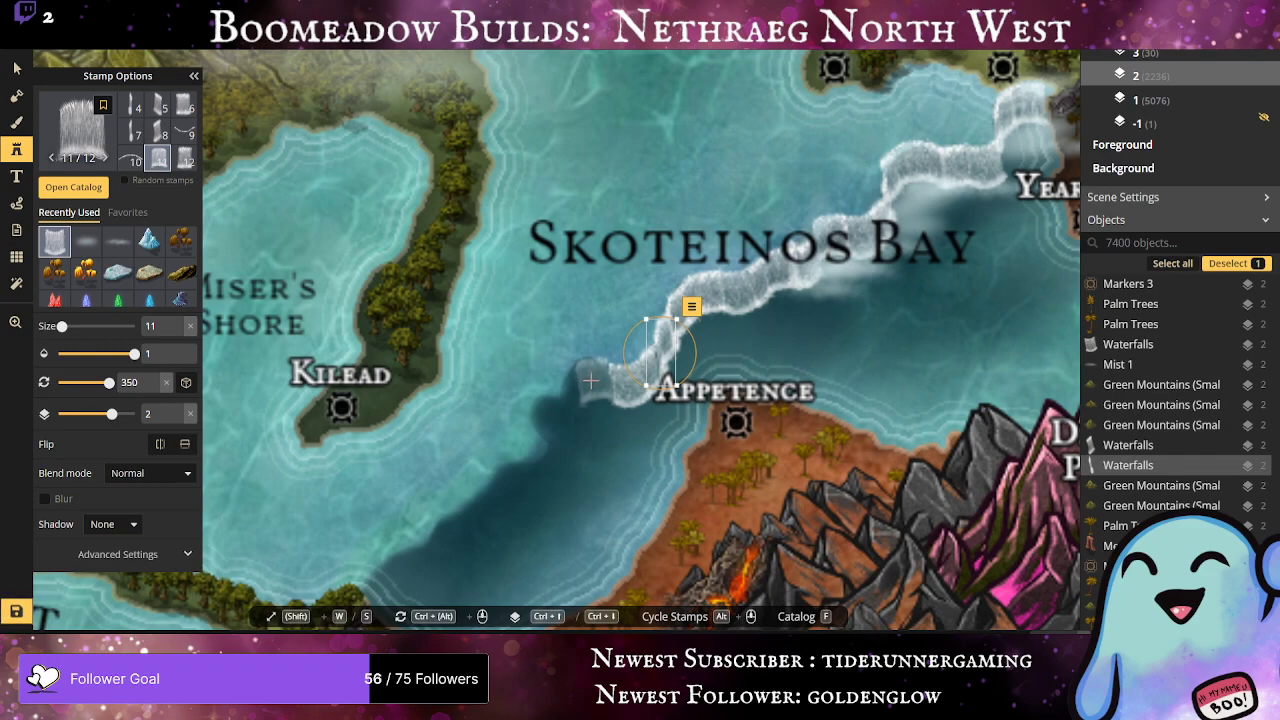
click(591, 380)
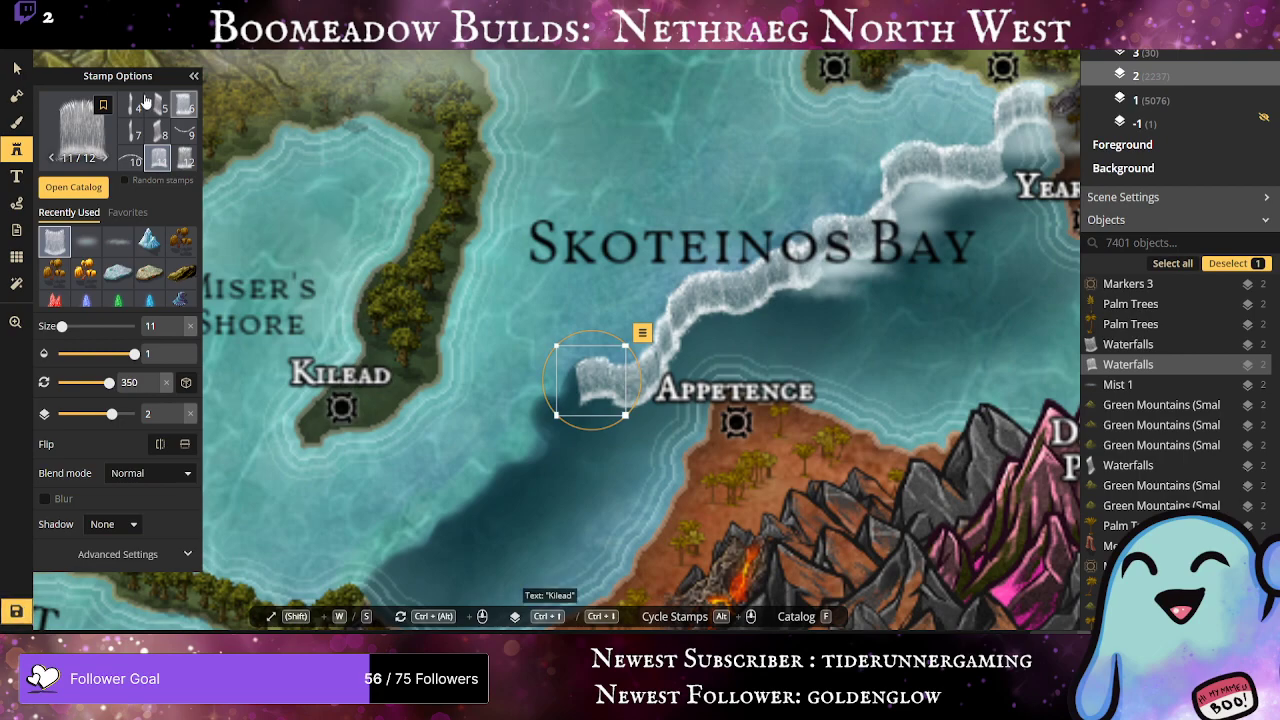
click(158, 131)
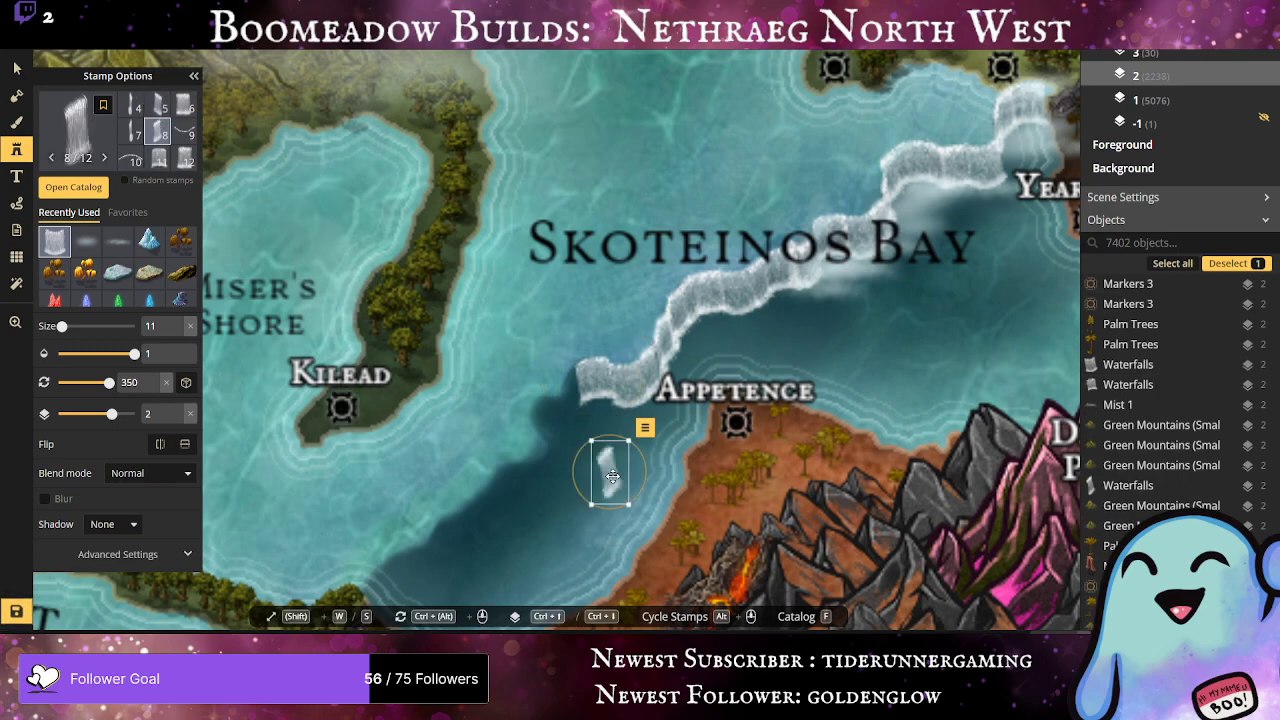
click(583, 391)
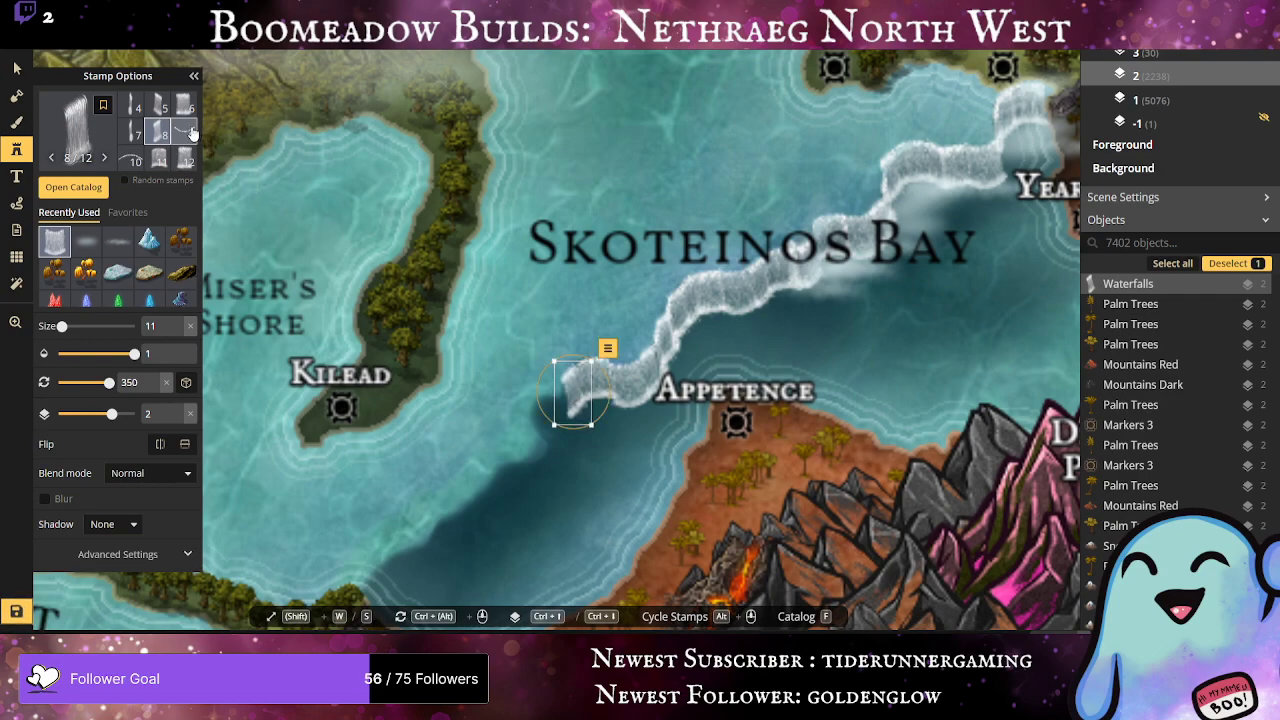
Step: Add a size 11 variant 12 stamp southwest of the waterfall's end and link it to the falls with a variant 7 stamp
scroll(138, 136, up, 1)
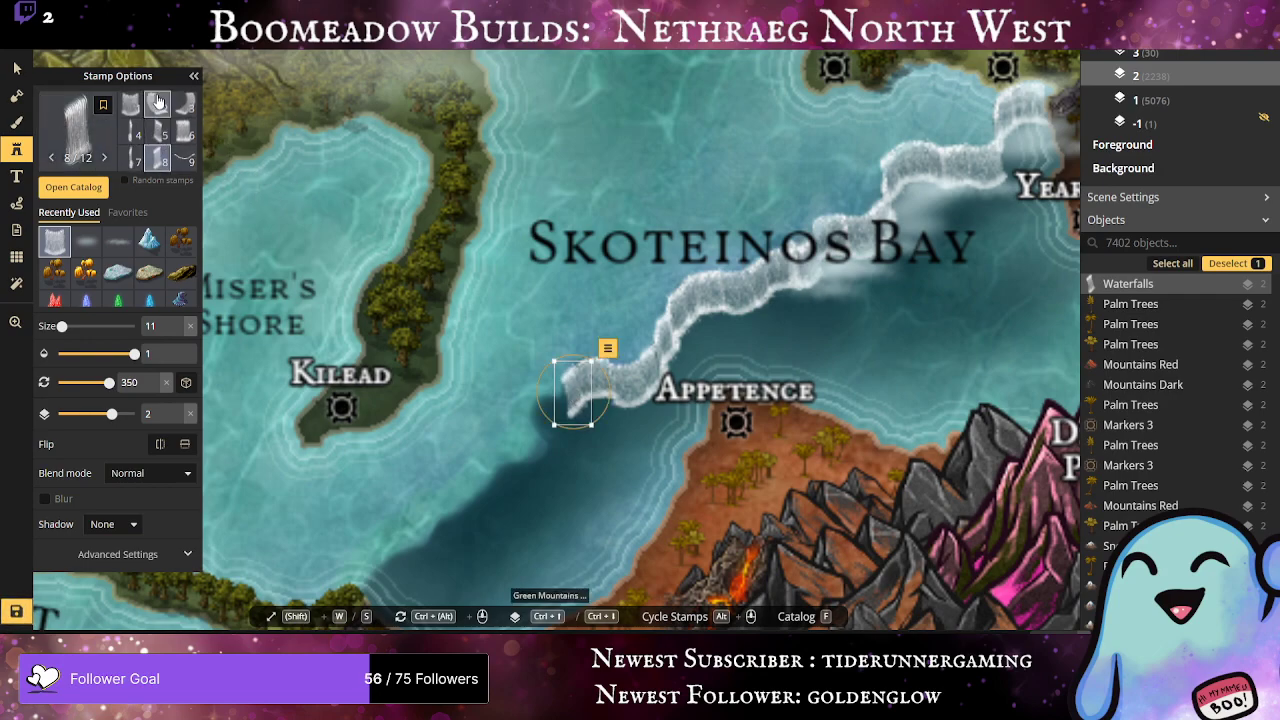
scroll(155, 162, down, 1)
click(192, 160)
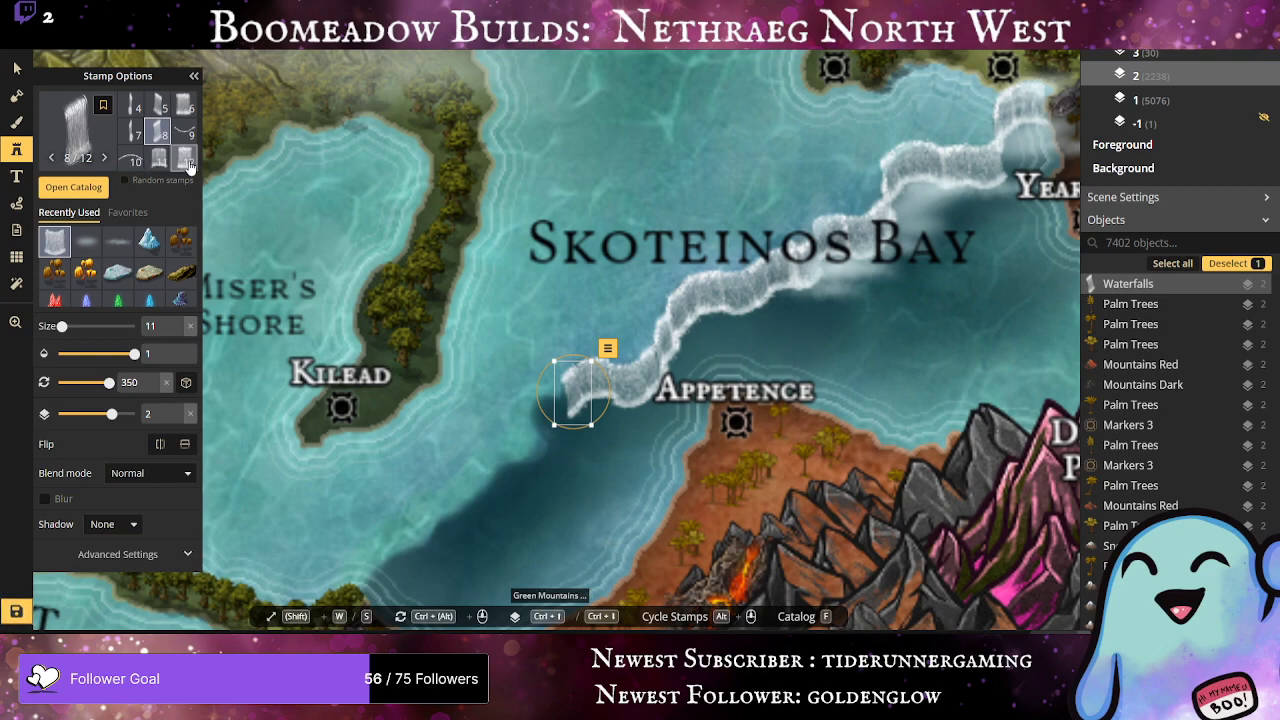
click(576, 449)
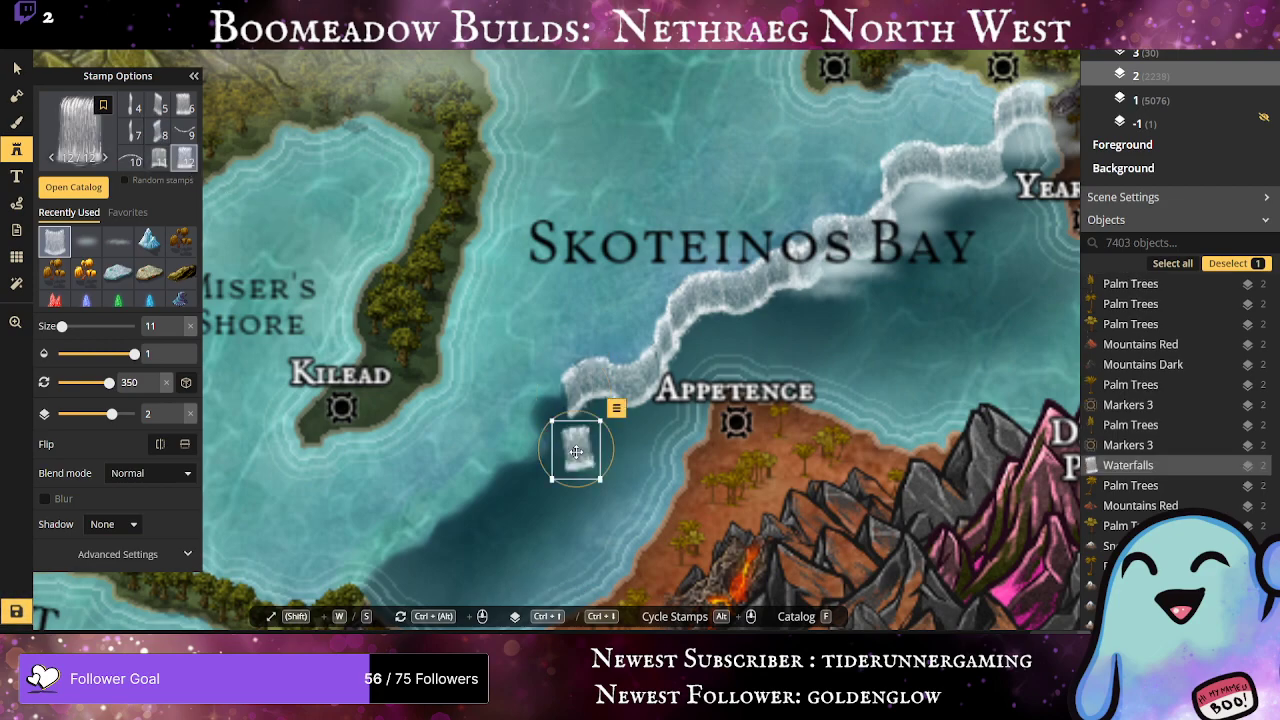
drag(576, 452, 549, 418)
click(131, 133)
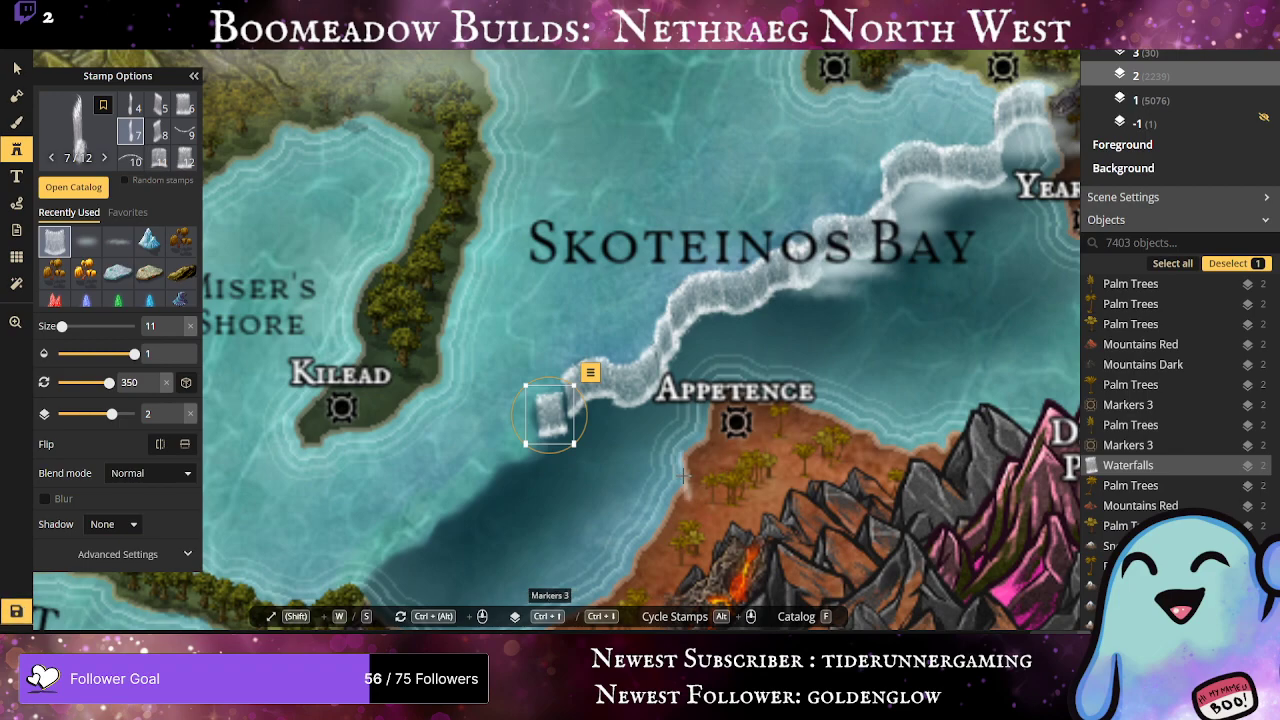
click(683, 476)
drag(683, 476, 567, 407)
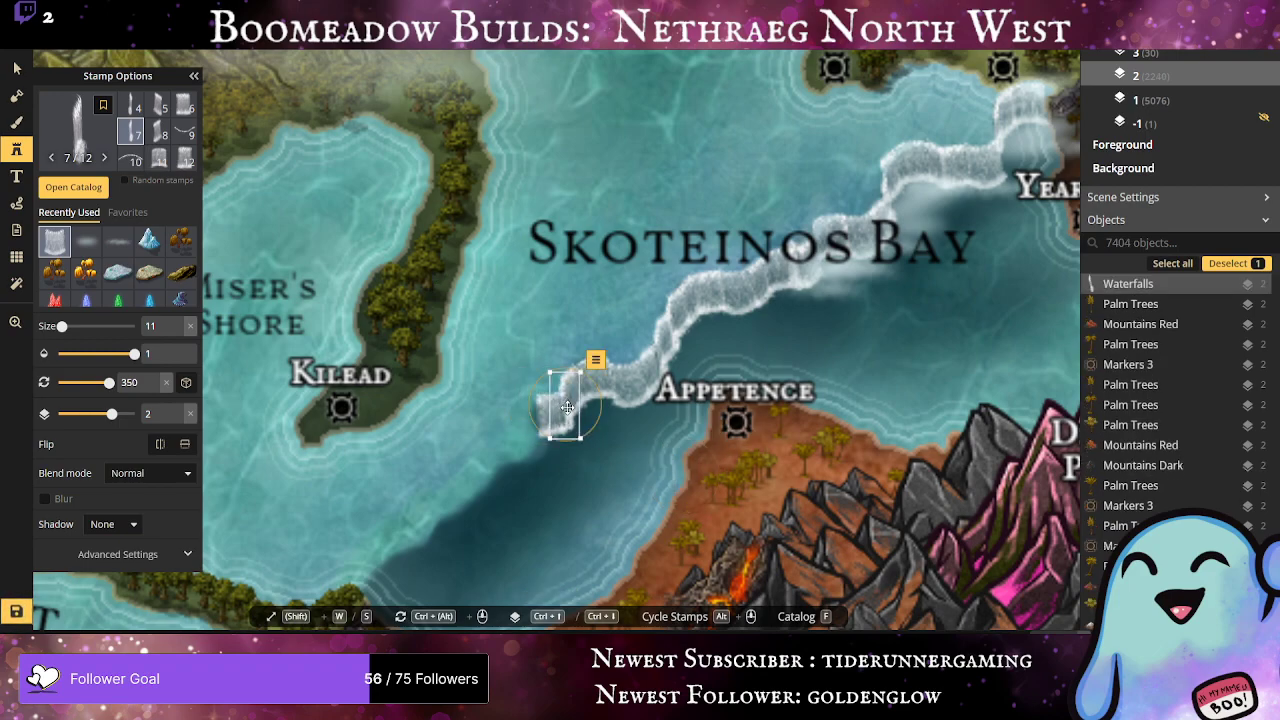
Step: Extend the waterfall southwest from its new end along the dark water's edge with a size 11 variant 11 stamp
scroll(567, 407, down, 1)
scroll(424, 478, up, 1)
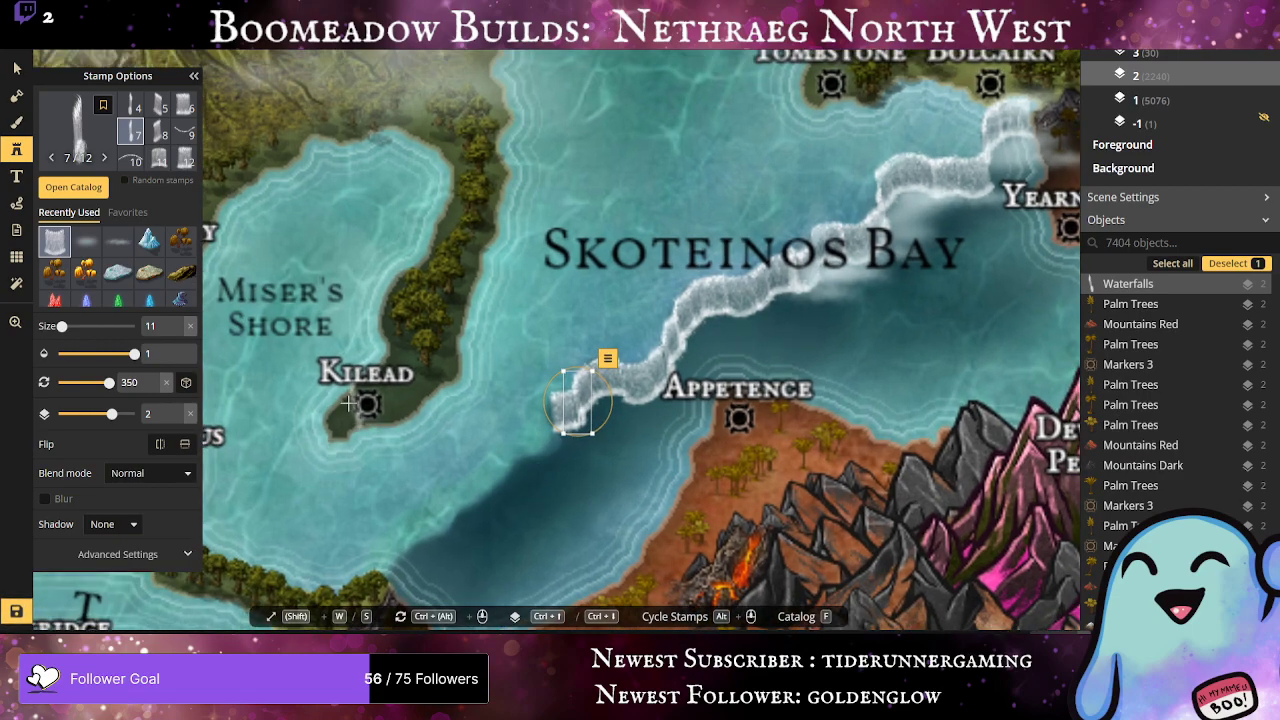
scroll(528, 457, up, 1)
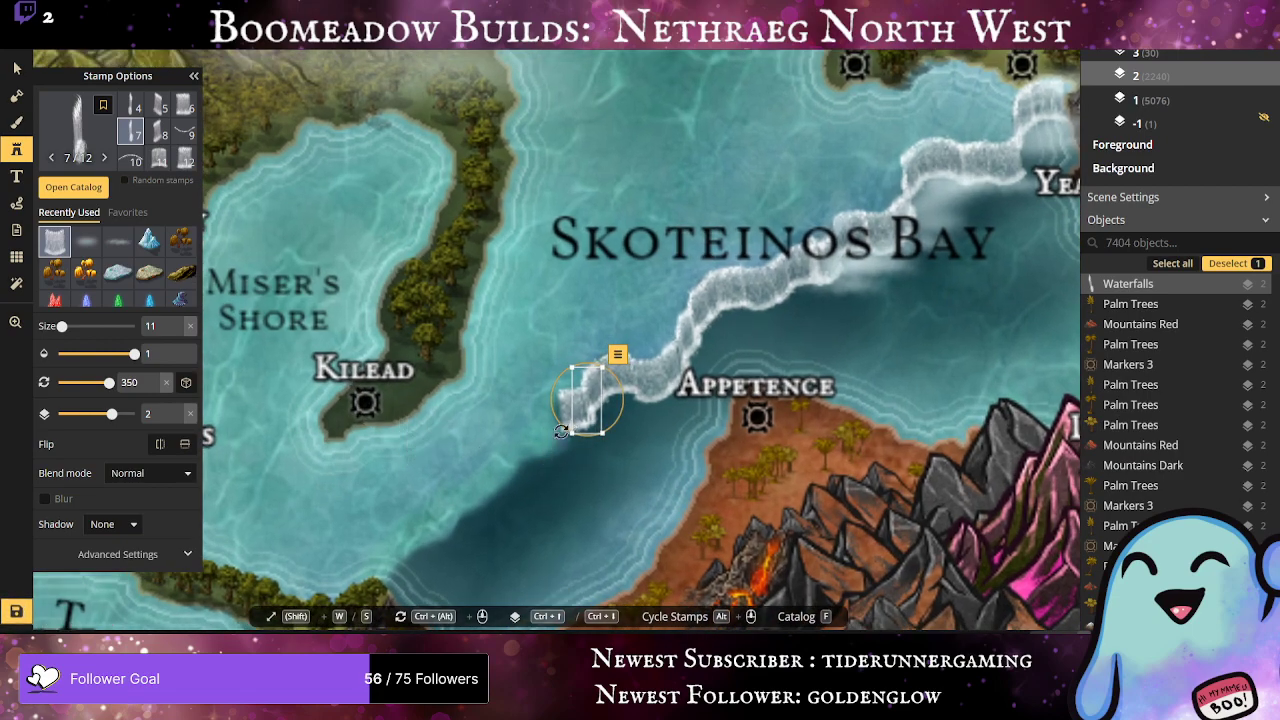
click(157, 167)
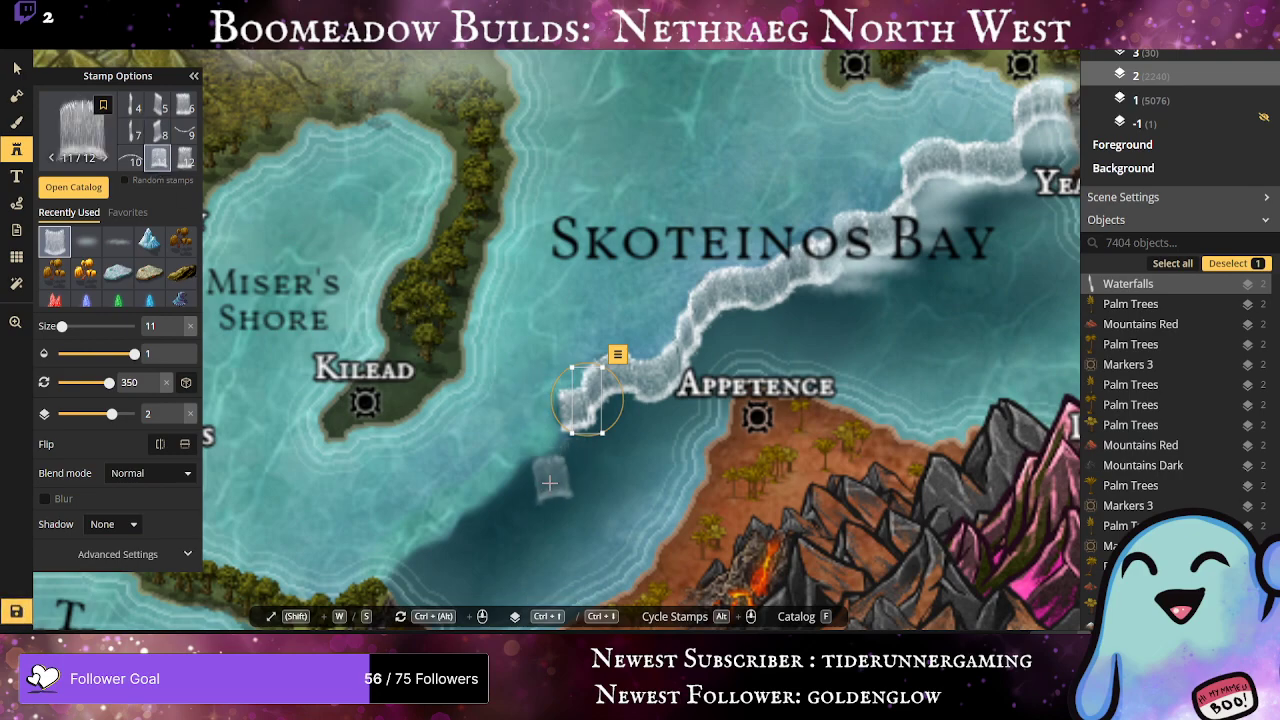
Step: Extend the waterfall line southwest of its lower end with overlapping Waterfalls stamps, variants 12 and 5, west of Appetence
click(184, 158)
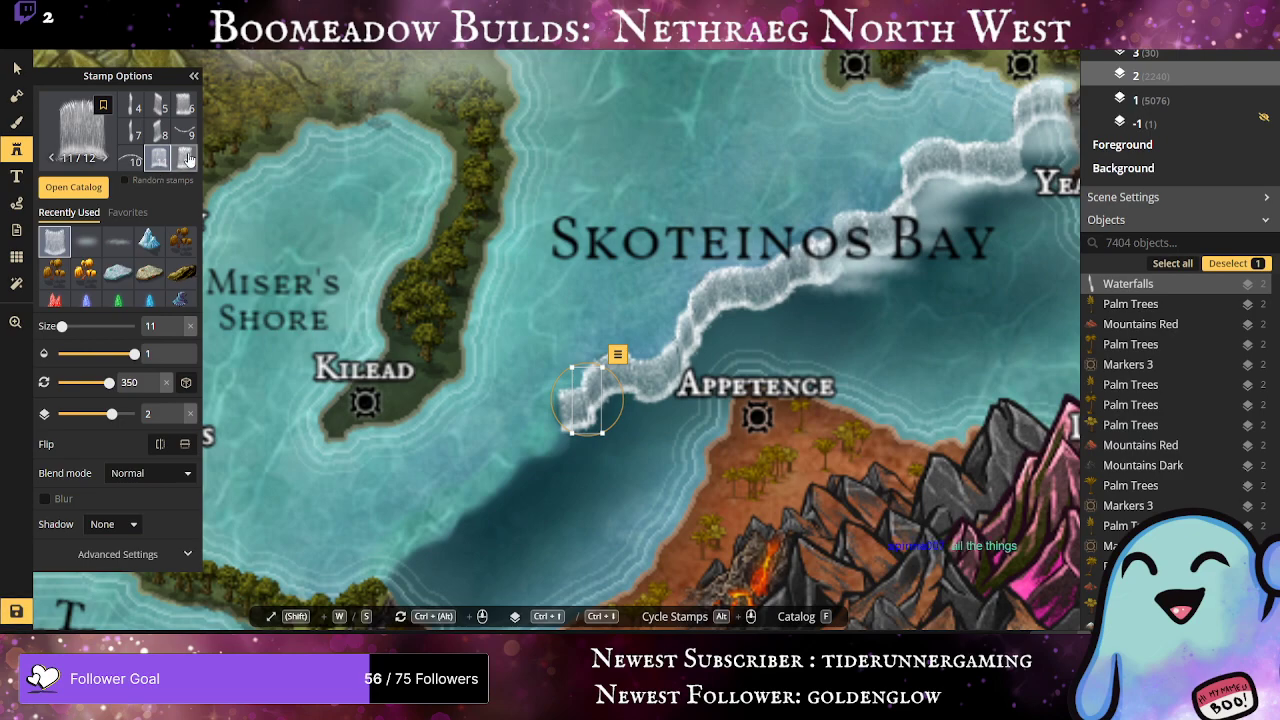
click(556, 472)
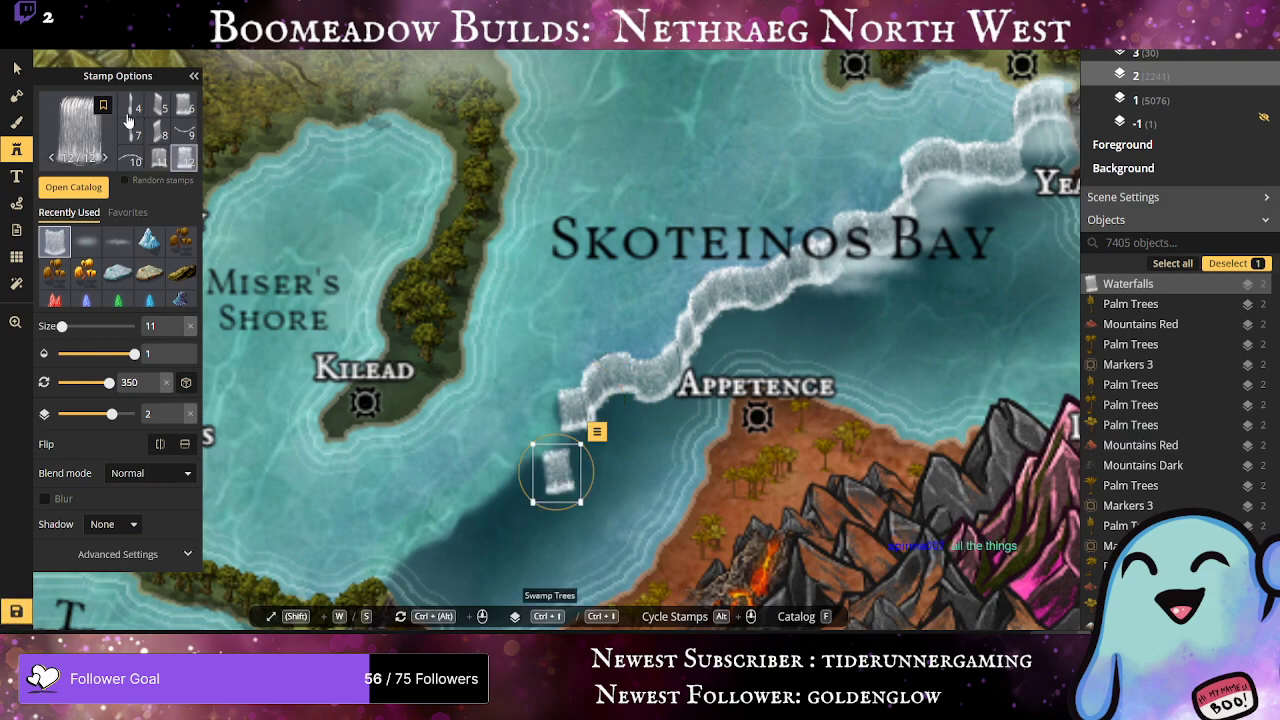
scroll(137, 120, up, 1)
scroll(137, 120, up, 1)
click(157, 158)
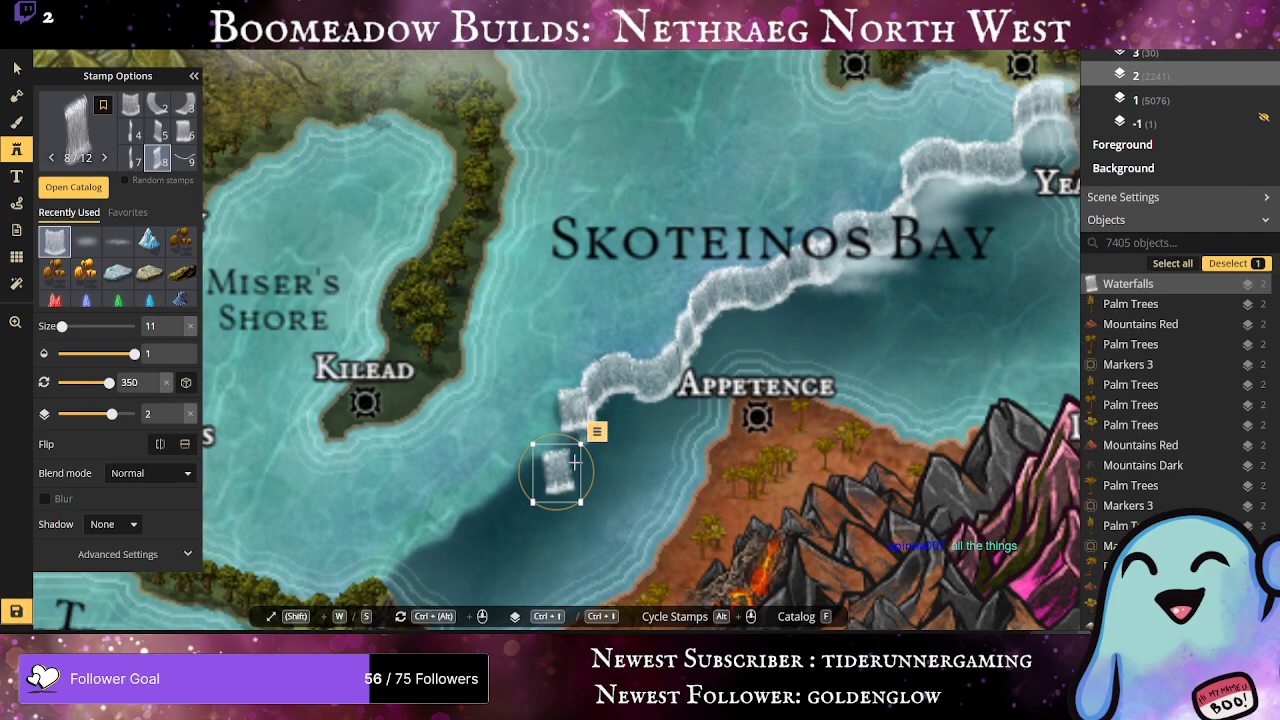
click(160, 133)
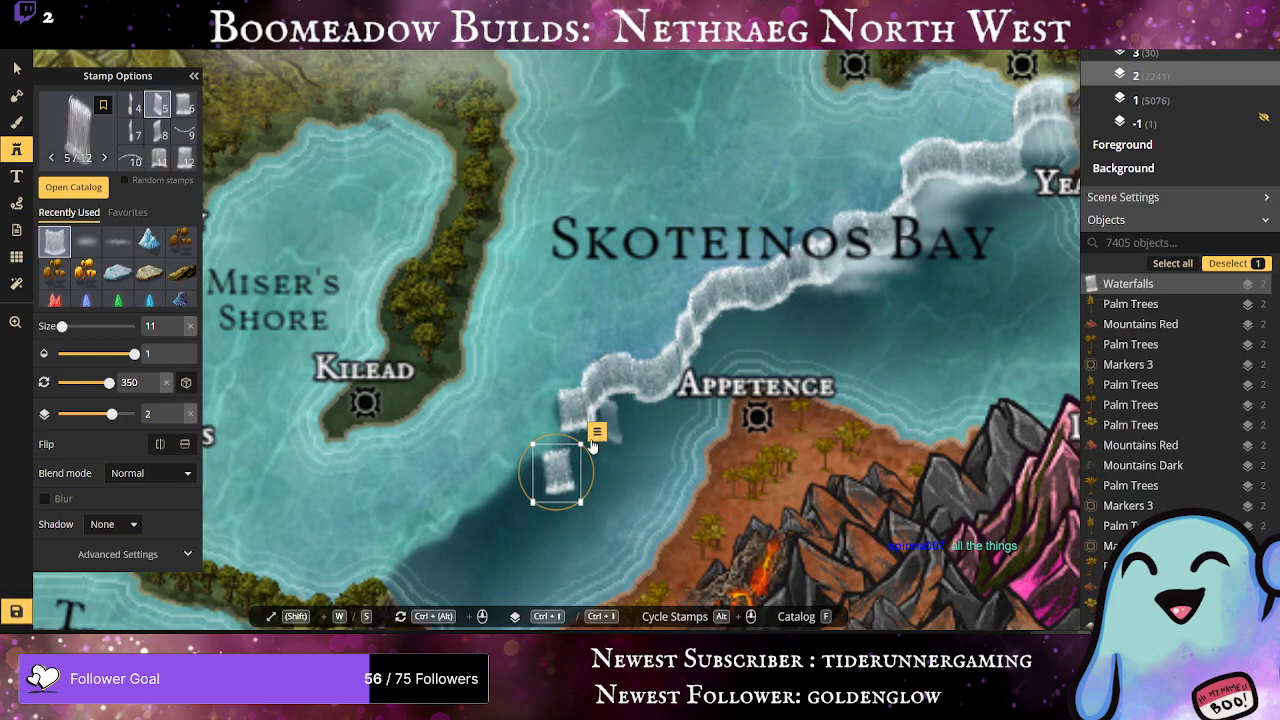
click(552, 472)
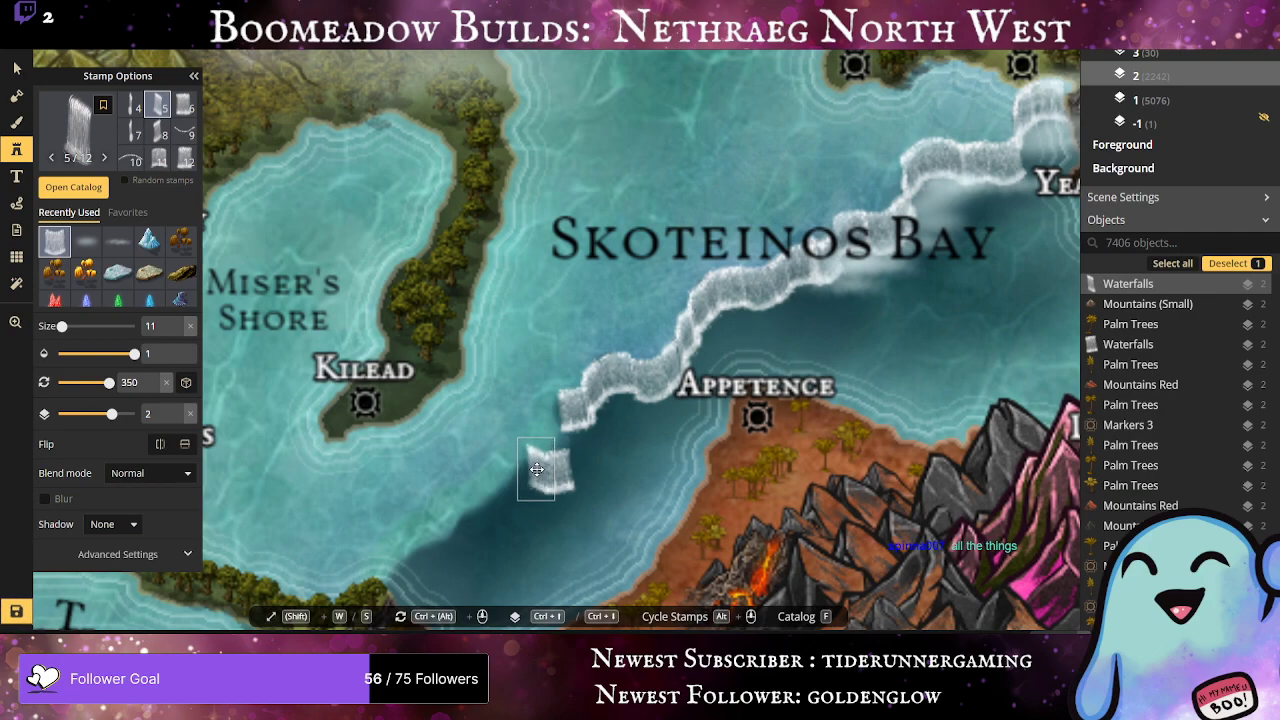
Step: Bridge the gap between the new waterfall pieces and the existing line with two narrow Waterfalls stamps, variant 7
scroll(170, 117, up, 1)
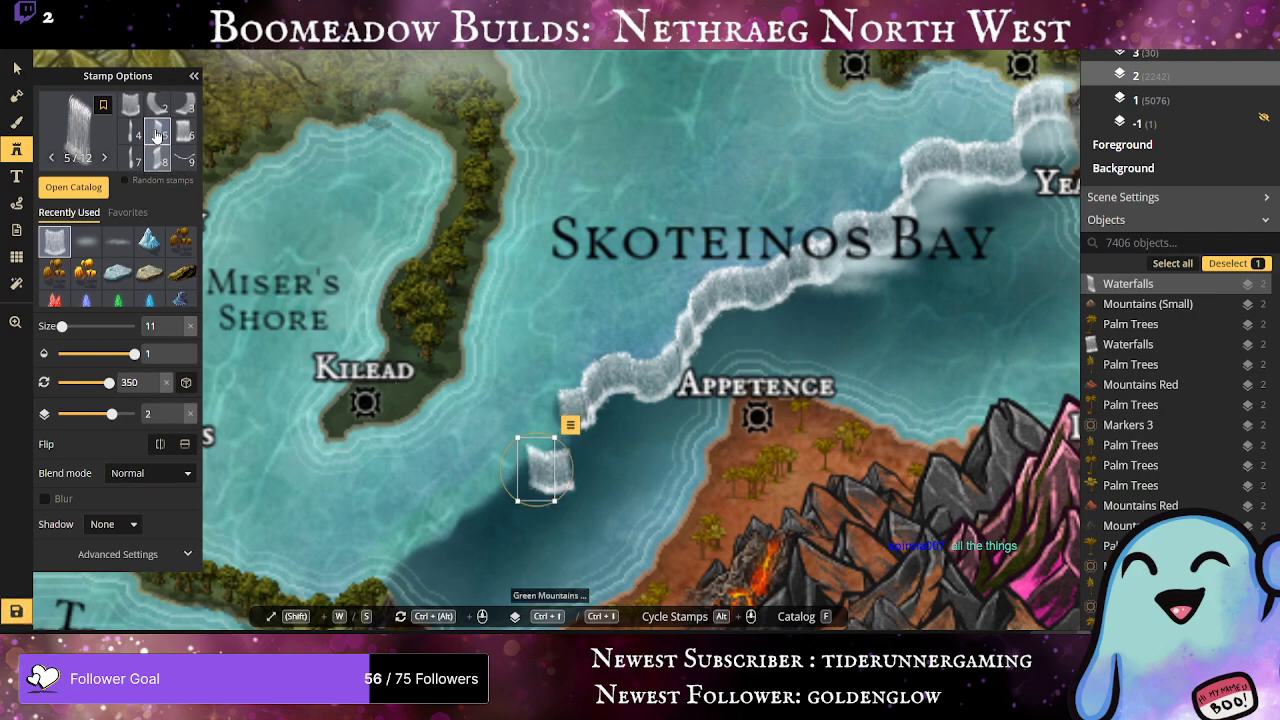
click(163, 108)
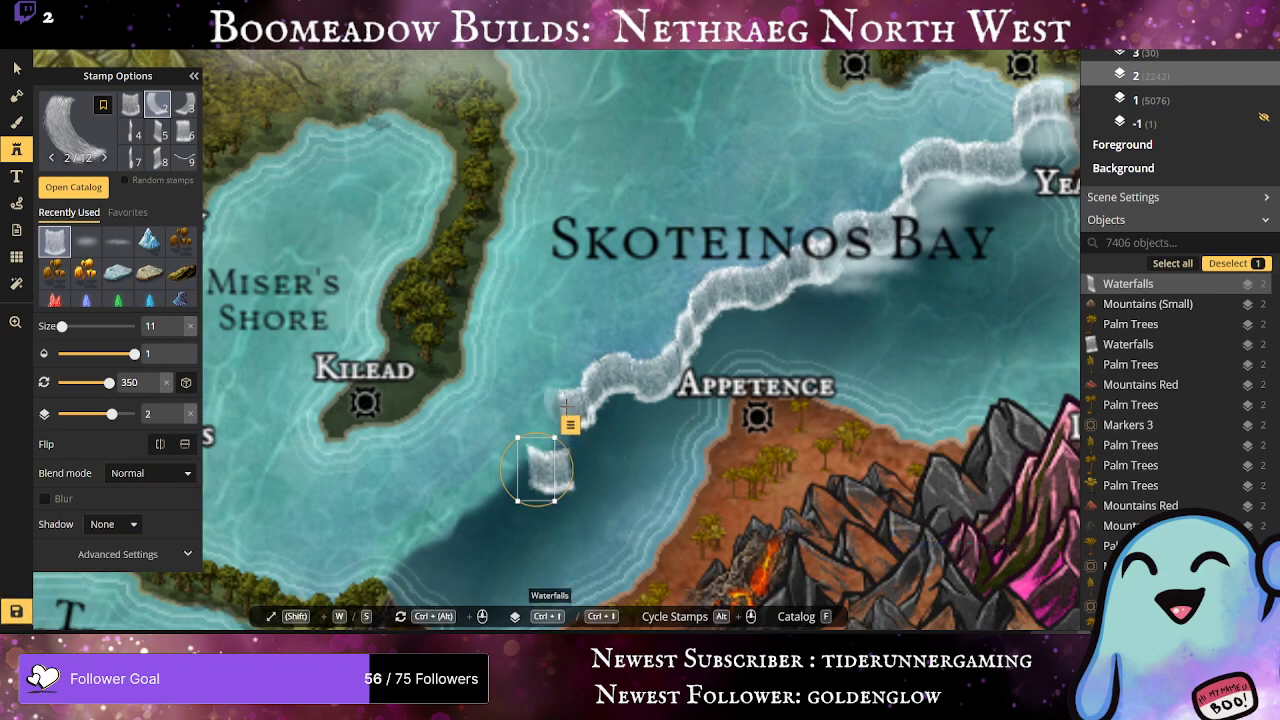
click(135, 160)
click(550, 468)
drag(598, 452, 563, 417)
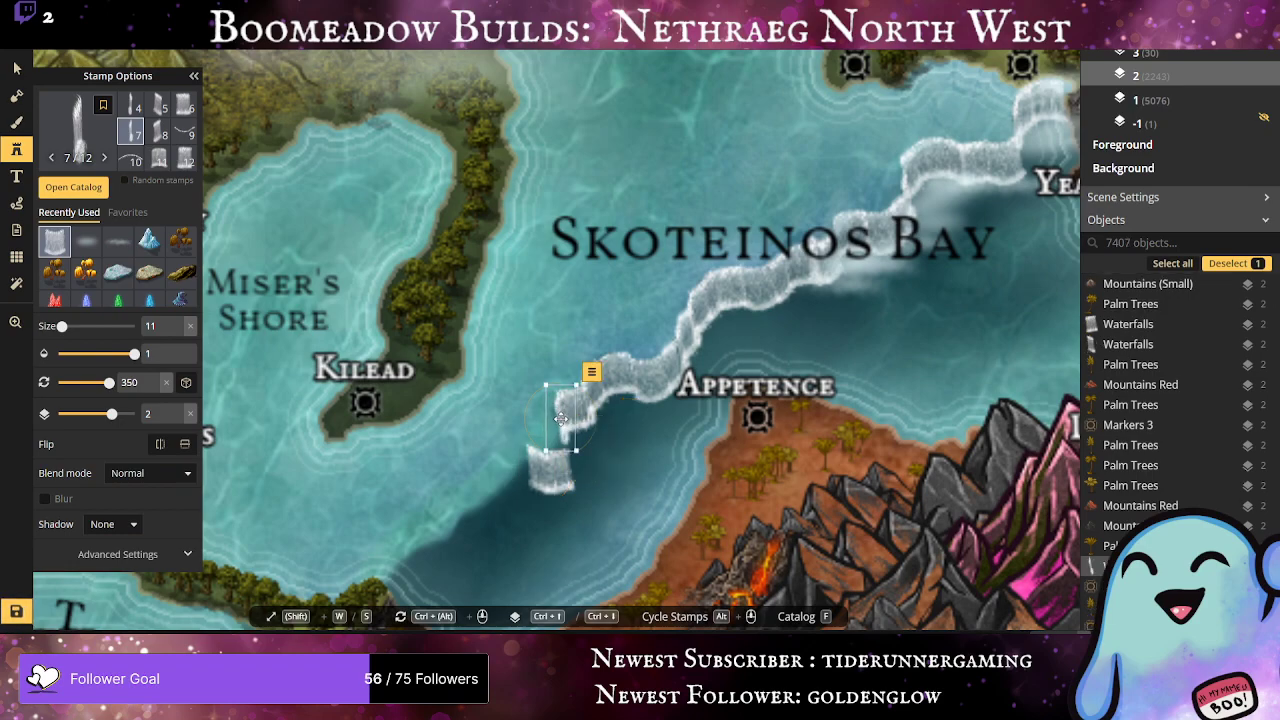
click(612, 475)
drag(612, 475, 568, 465)
Step: Place six Mist 1 stamps along the foot of the waterfall line, from below Skoteinos Bay down to its southwestern end
scroll(718, 410, down, 3)
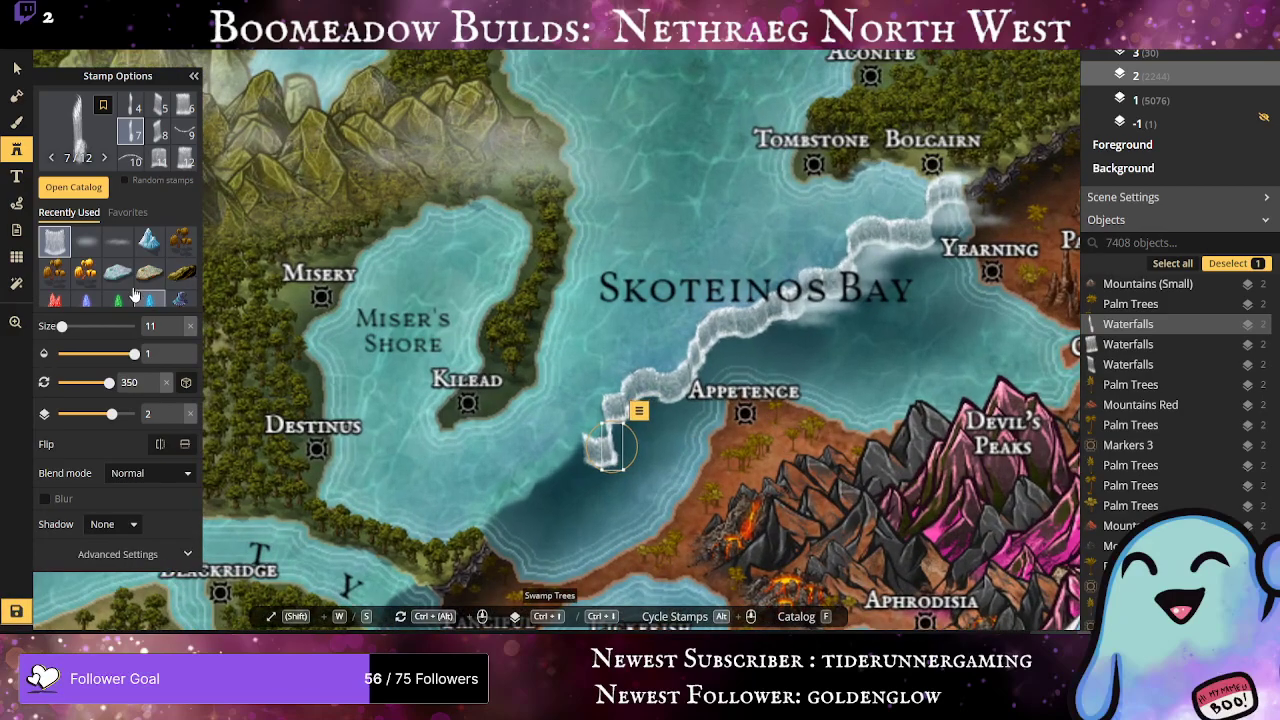
click(118, 240)
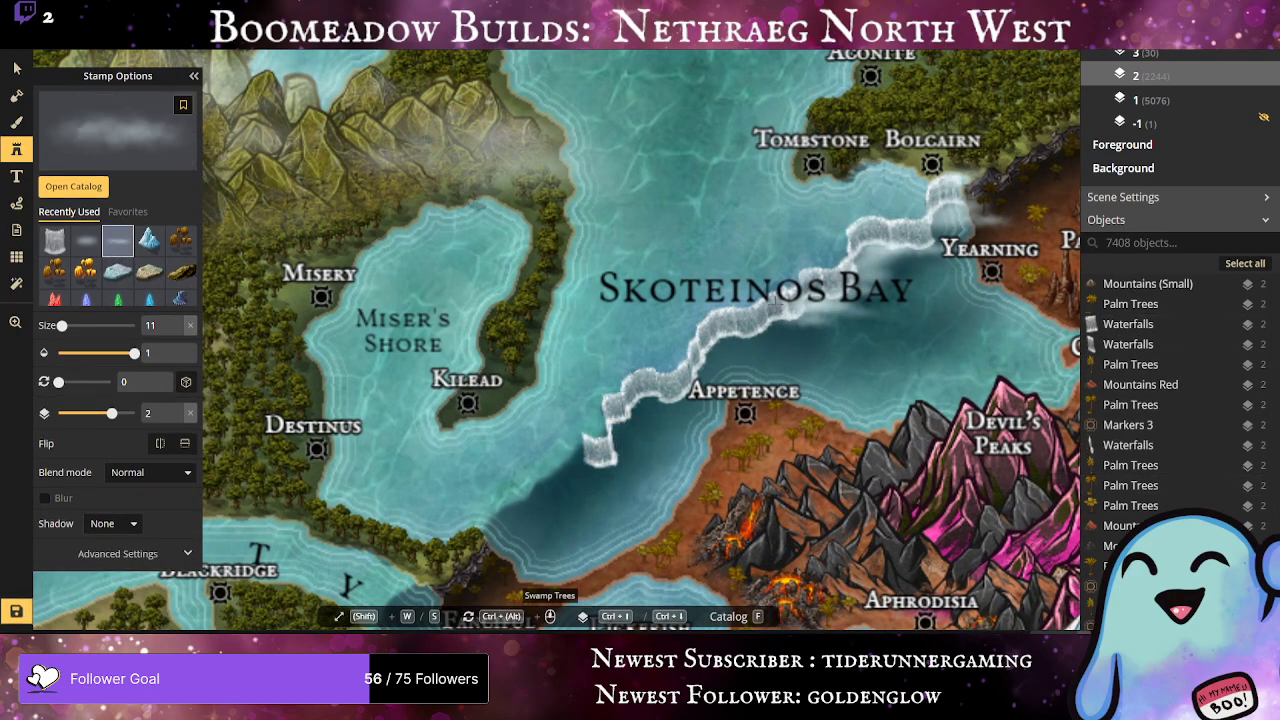
click(716, 356)
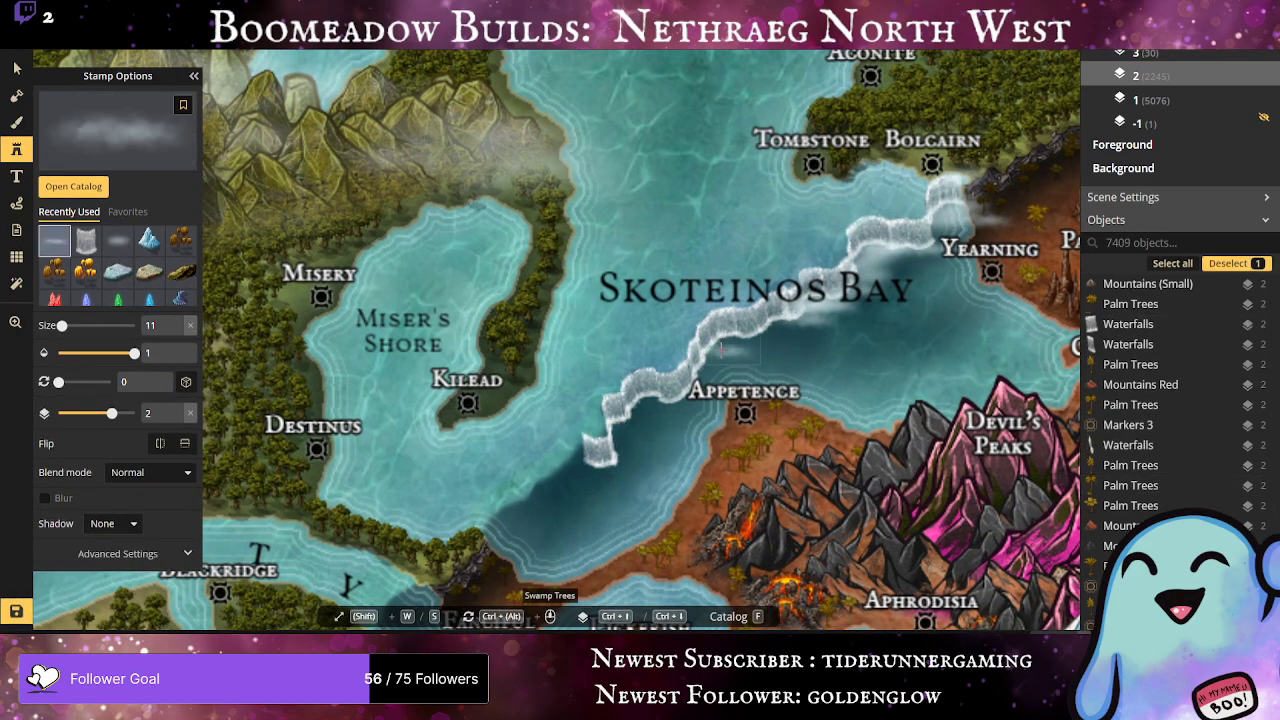
click(790, 340)
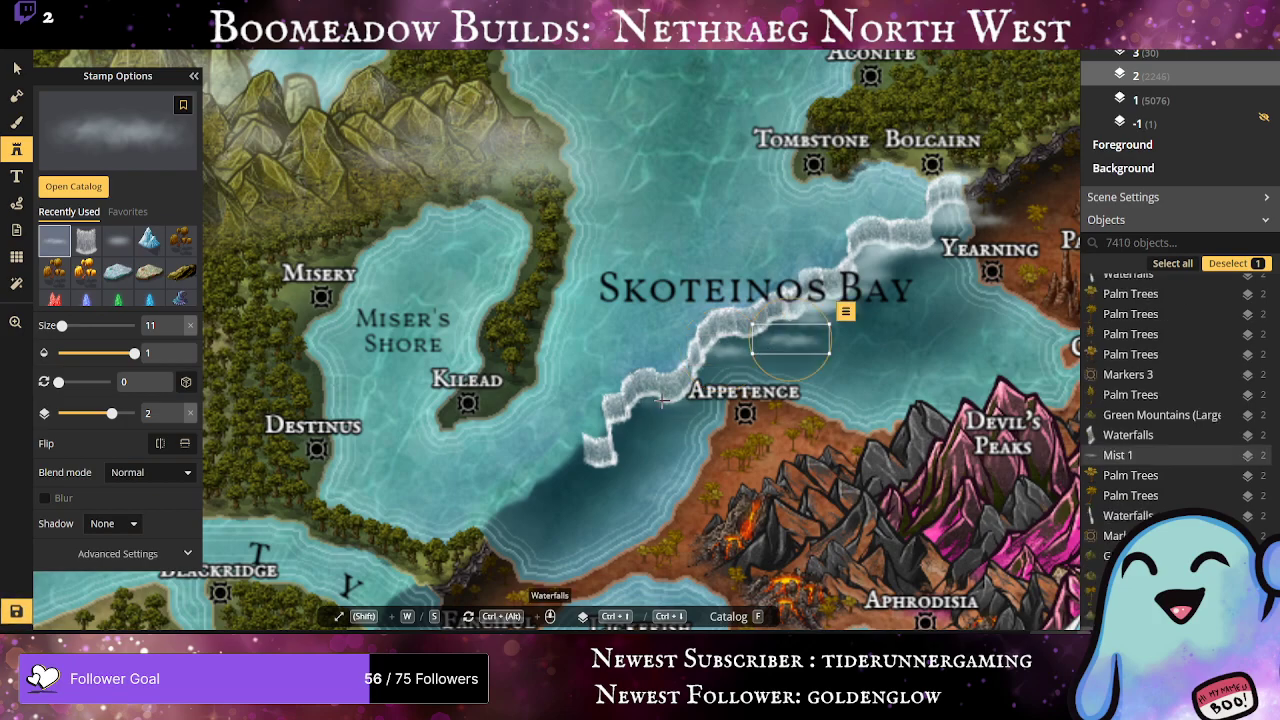
click(662, 400)
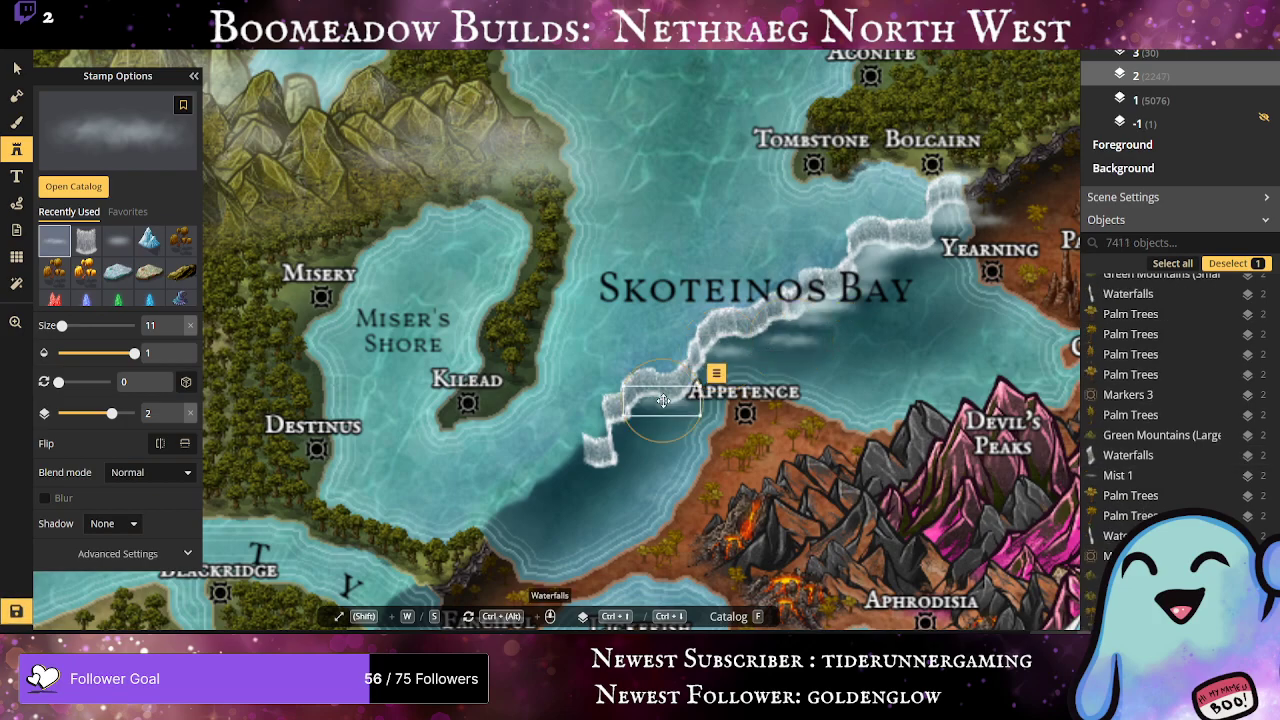
click(778, 320)
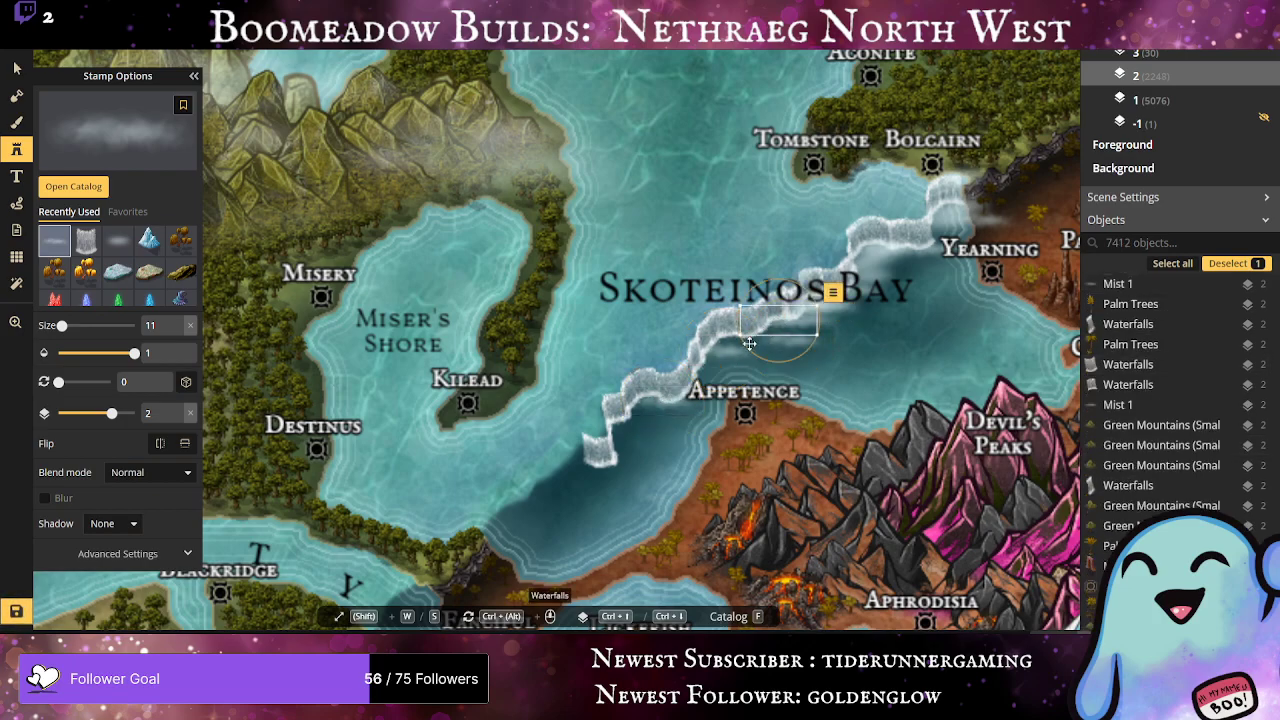
click(620, 425)
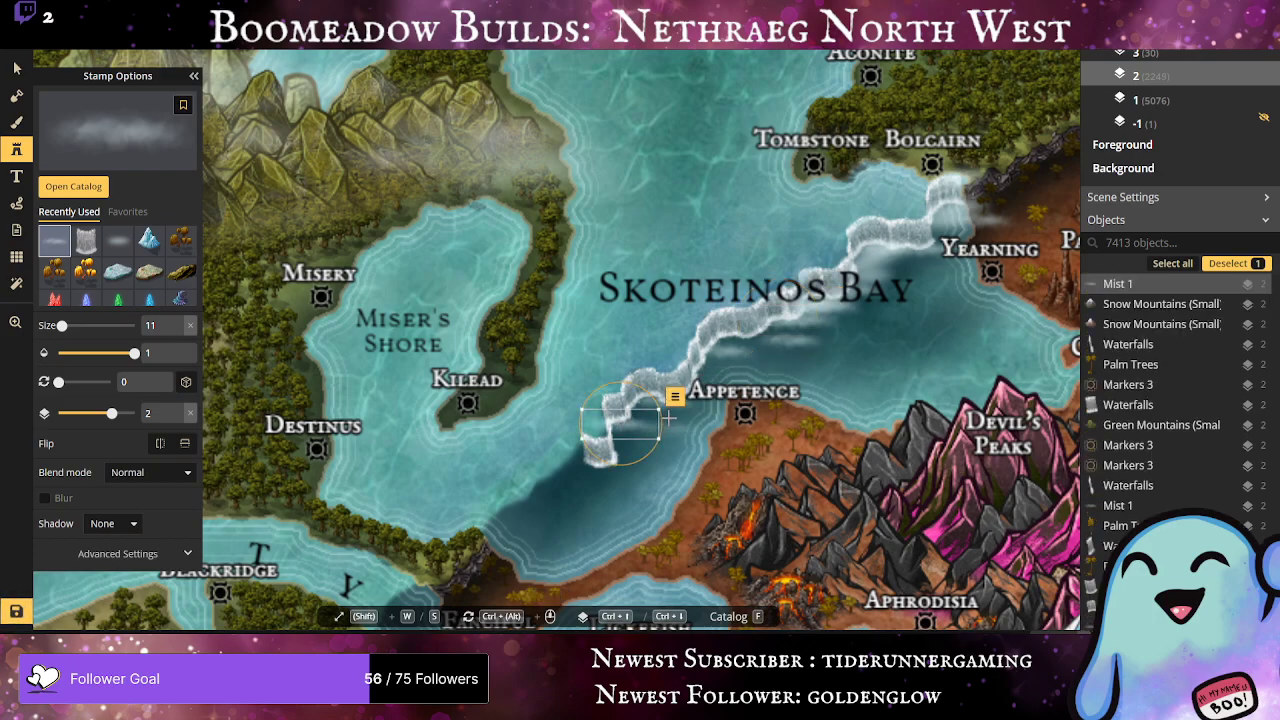
click(738, 340)
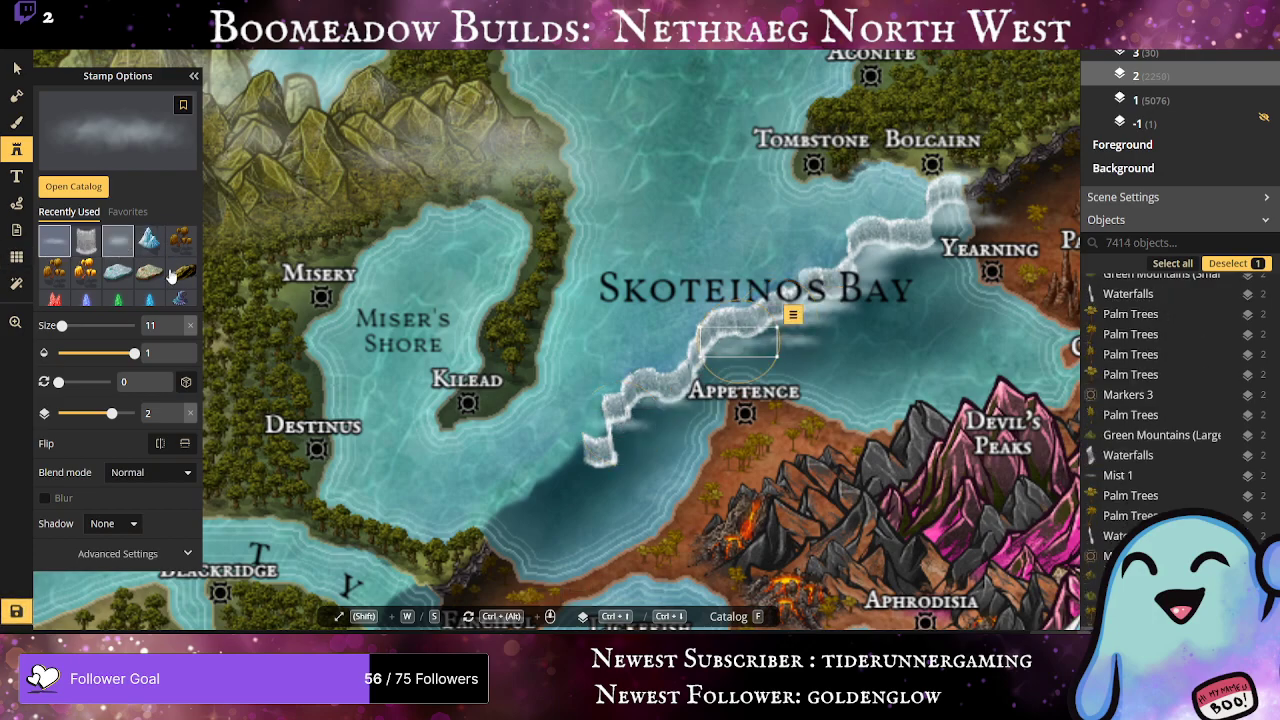
Step: Layer Mist 2 stamps along the waterfall base from below Skoteinos Bay to the southwestern end, moving one misplaced stamp back to the falls
click(782, 328)
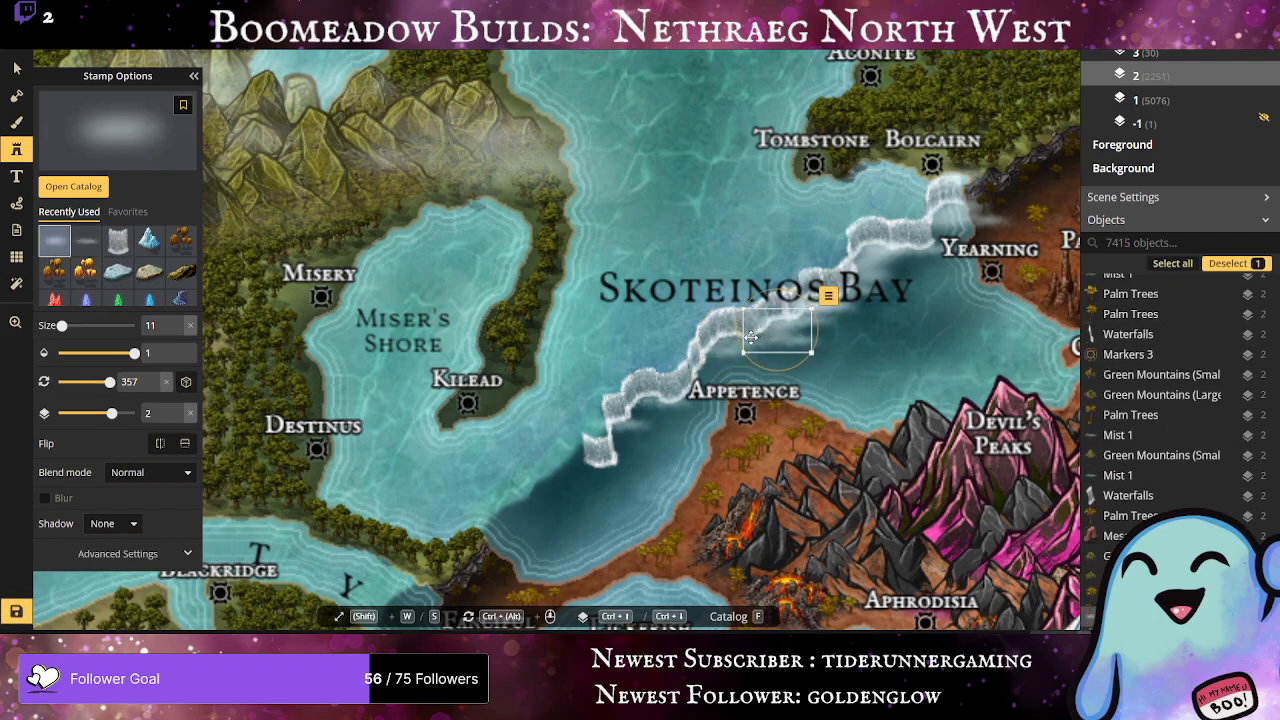
click(737, 336)
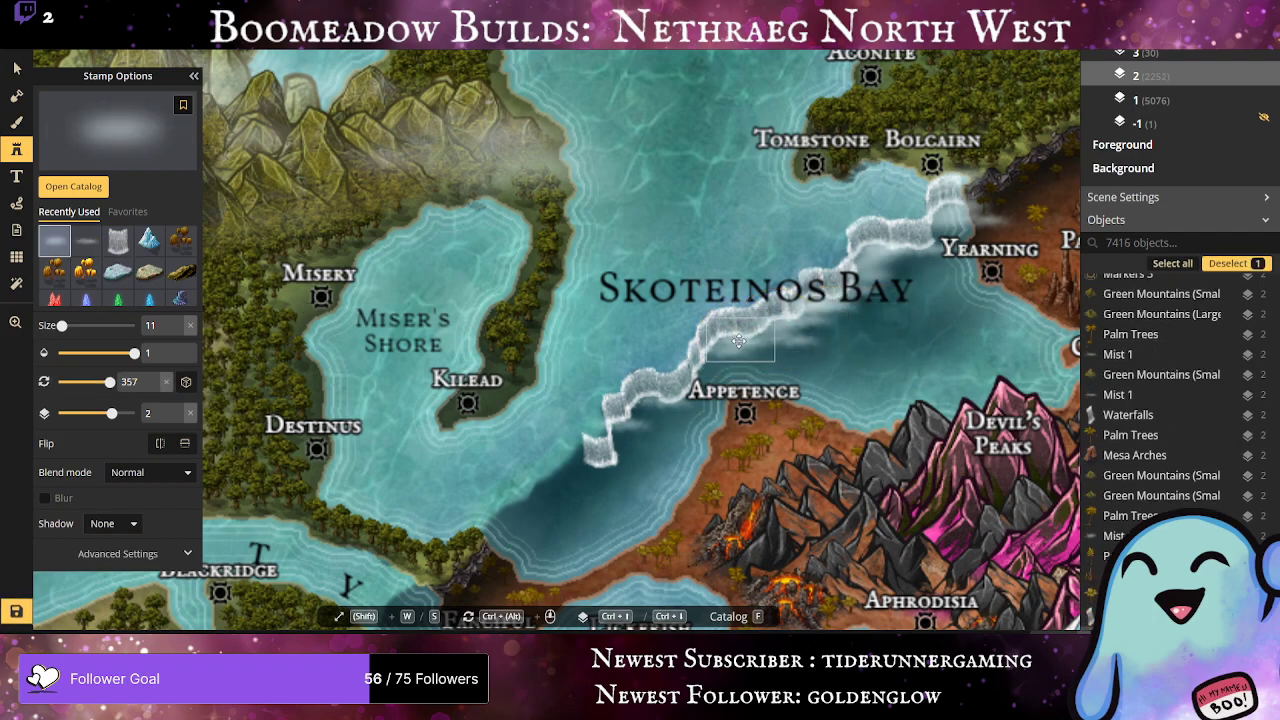
click(688, 397)
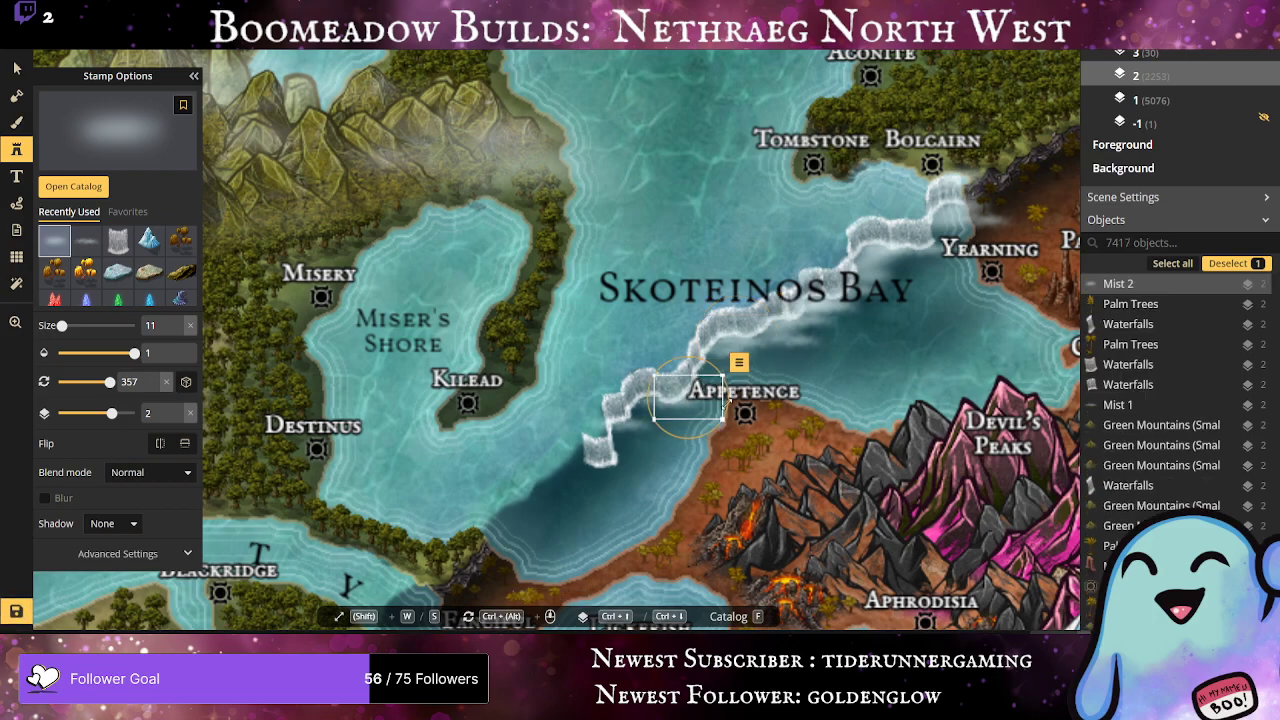
click(632, 440)
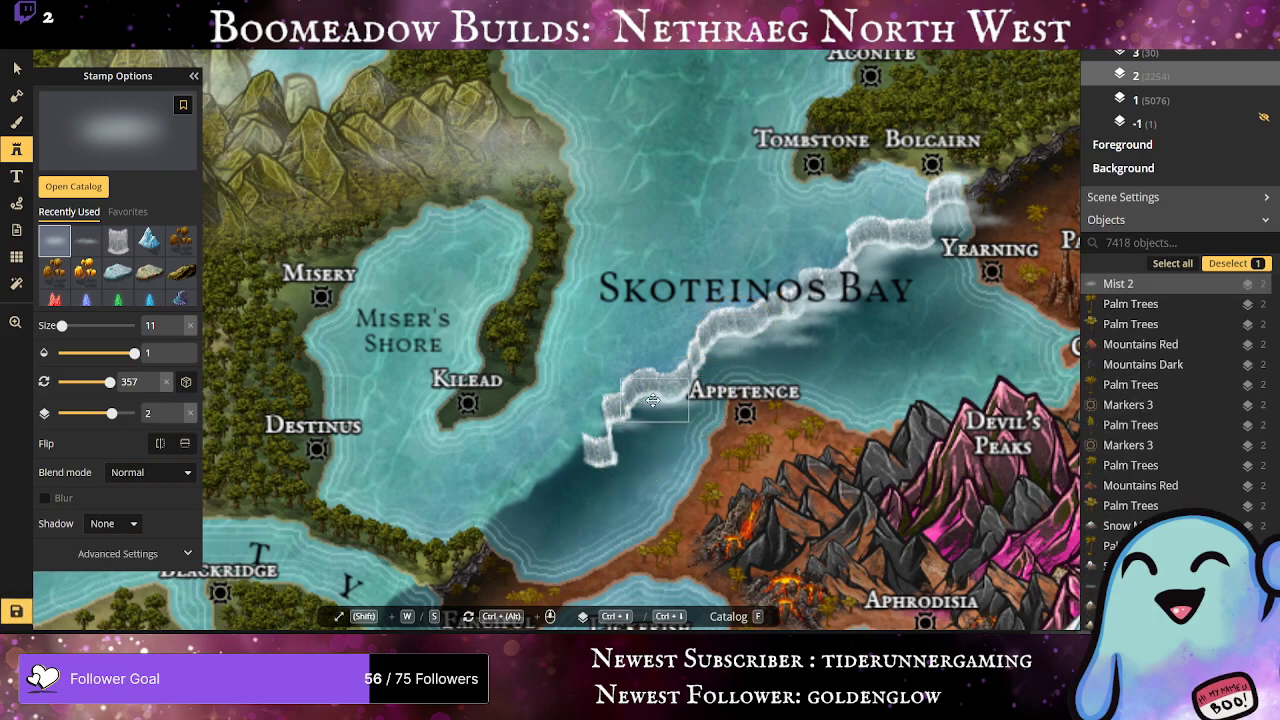
click(648, 415)
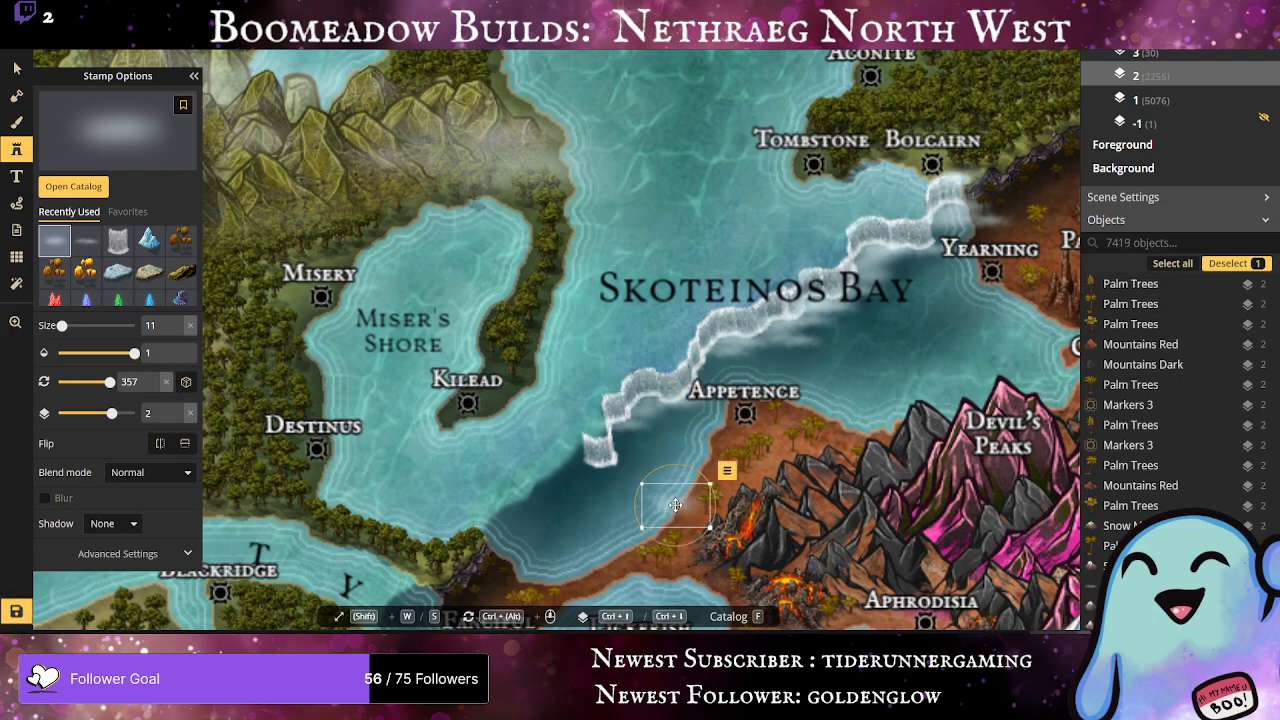
drag(650, 397, 650, 397)
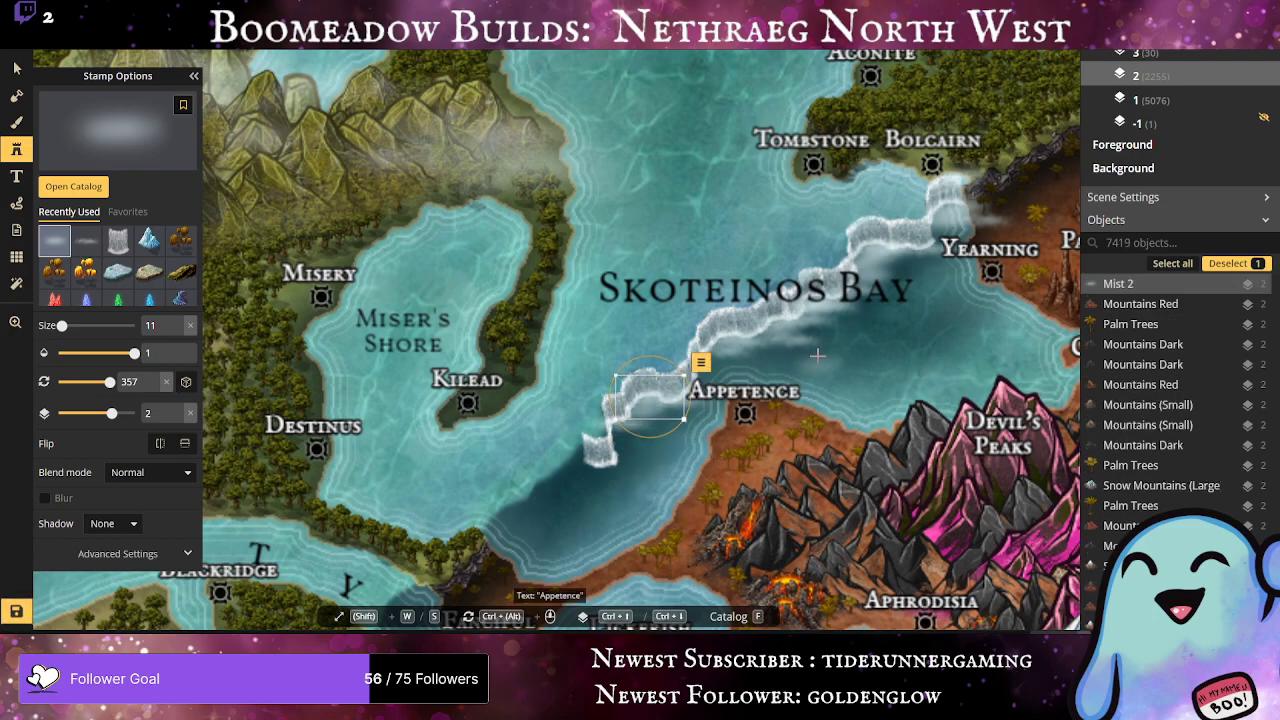
drag(741, 364, 709, 365)
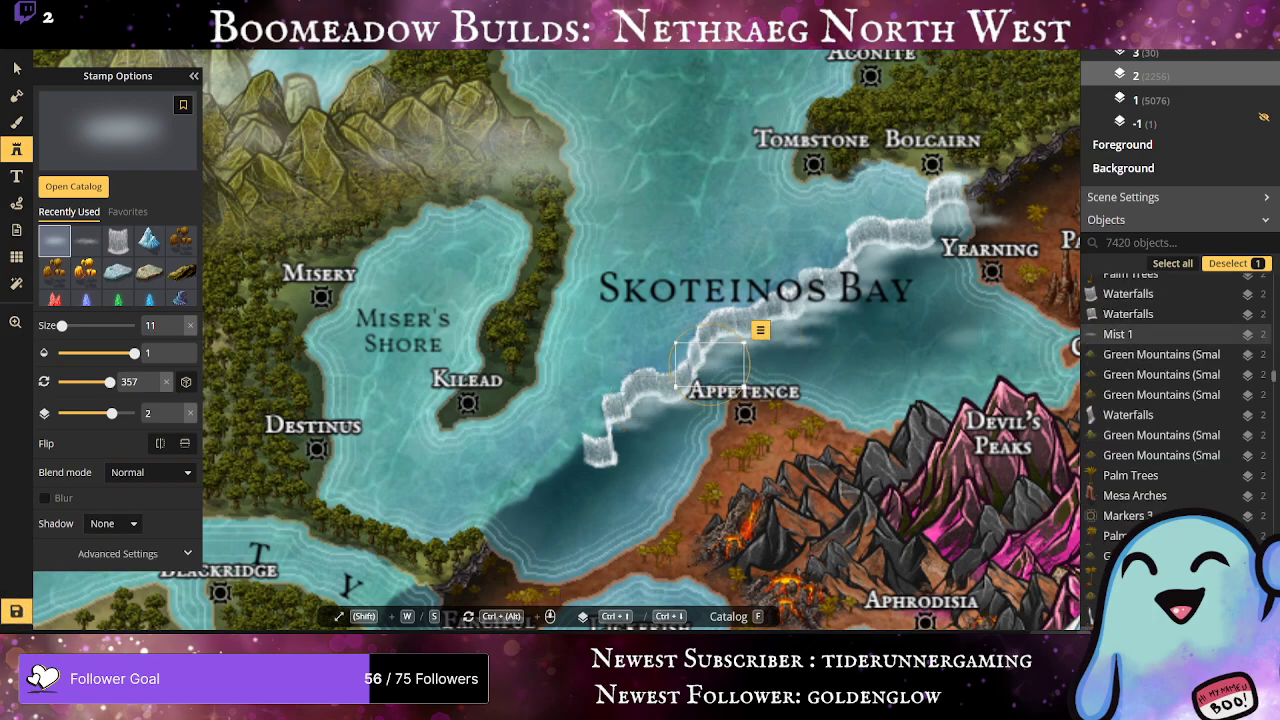
click(602, 460)
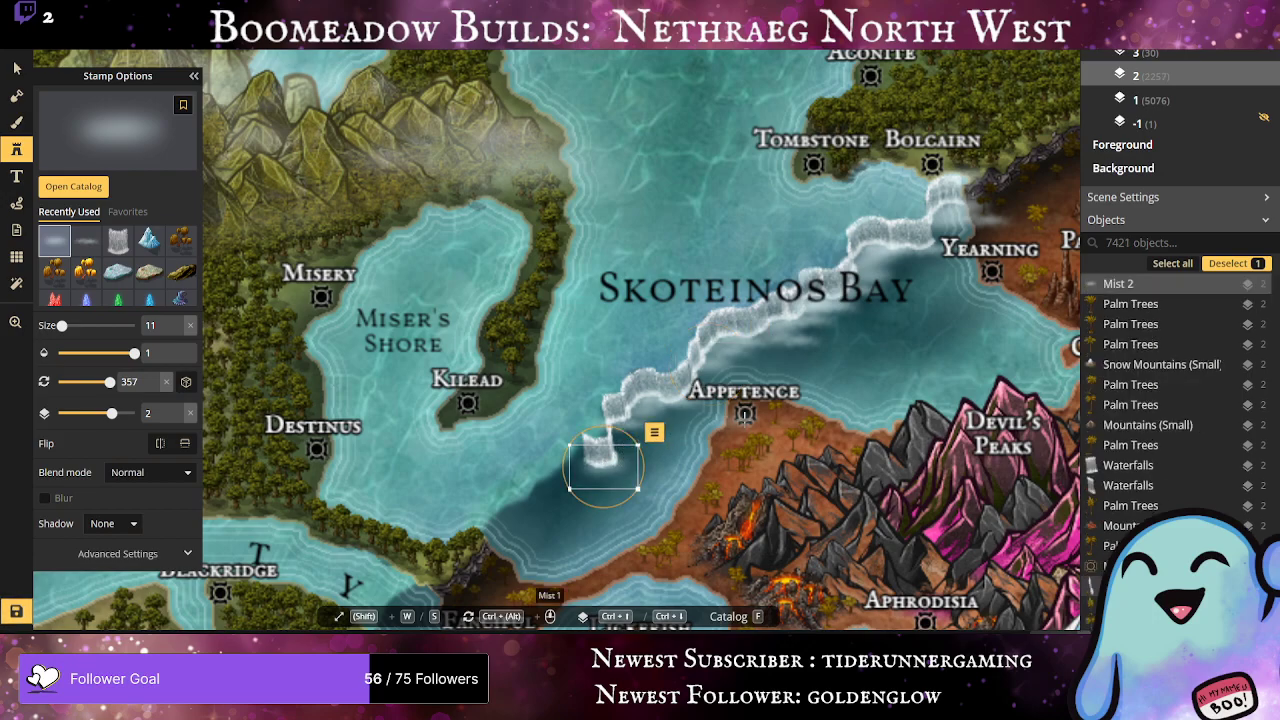
click(602, 442)
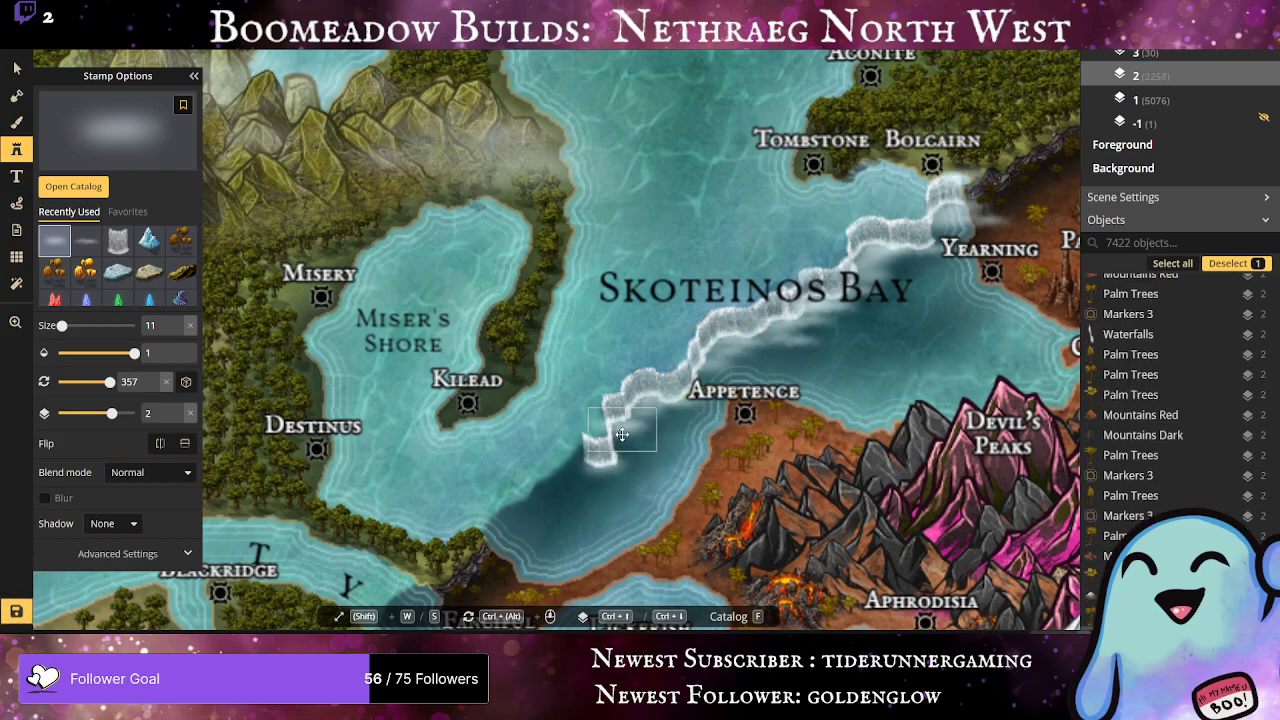
Step: Add more Mist 1 stamps in the water between the southwestern falls and Appetence
click(86, 240)
click(660, 421)
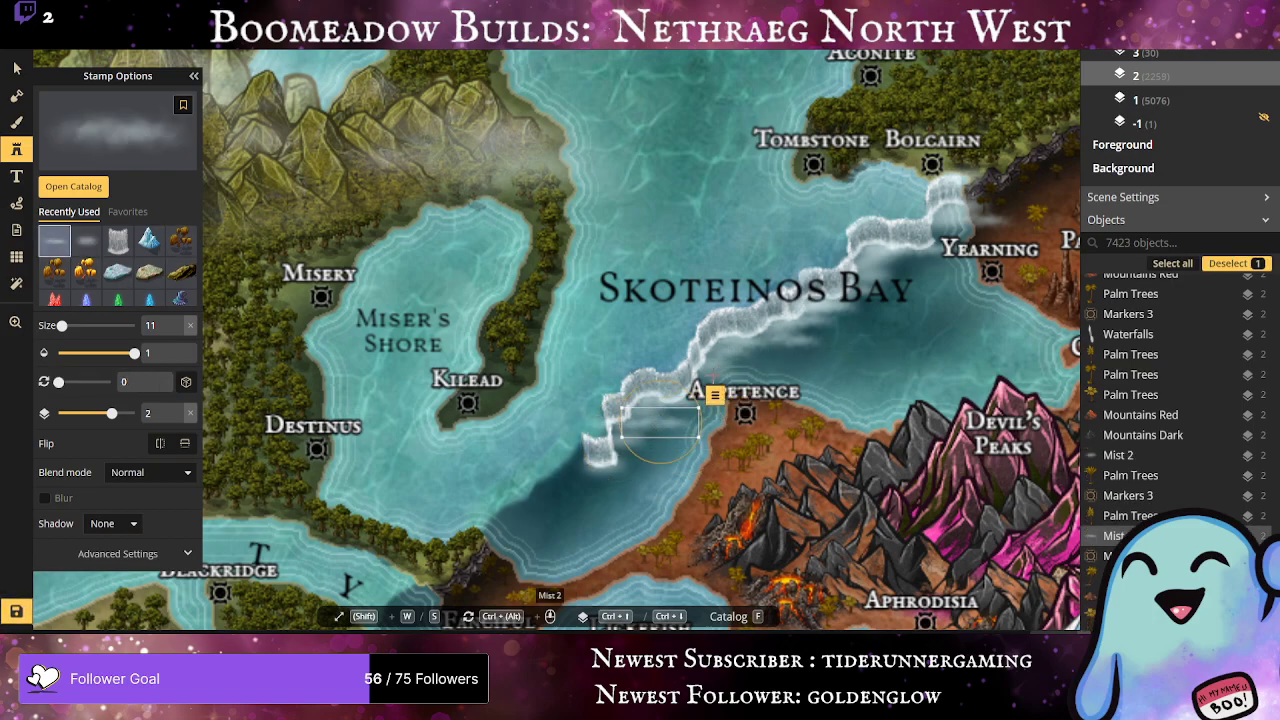
click(631, 453)
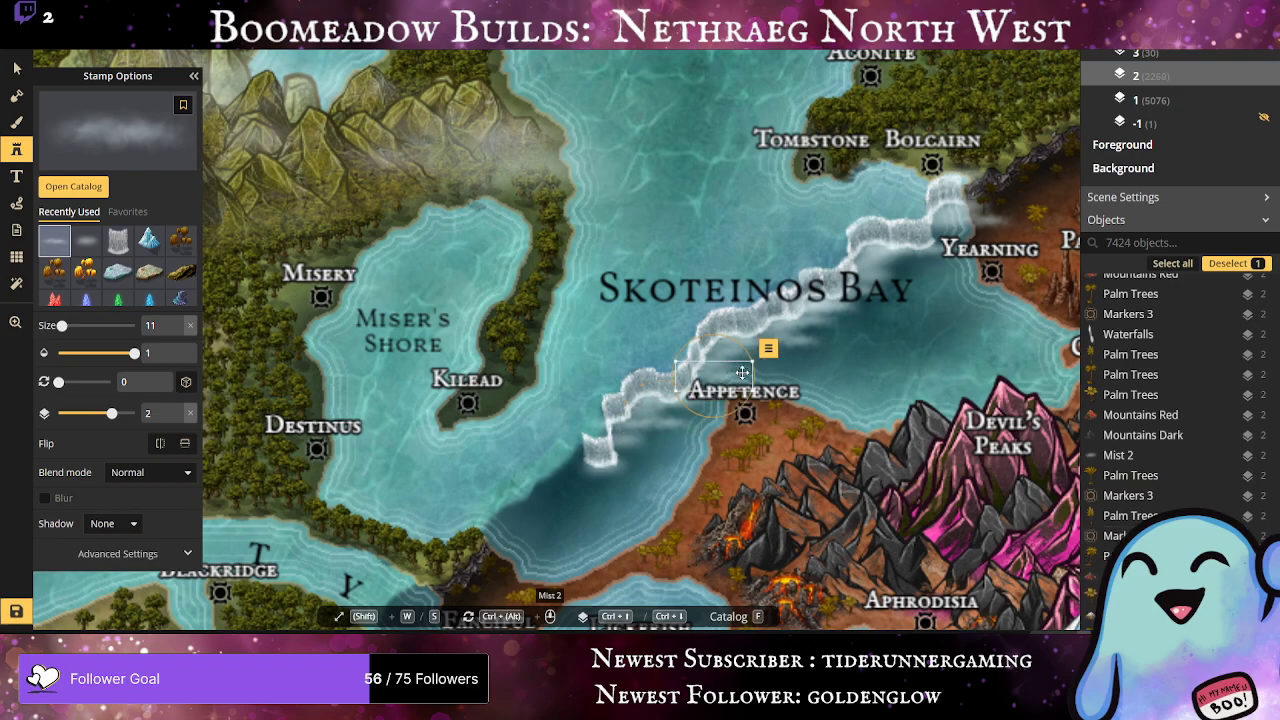
Step: Add further Mist 2 stamps over the waterfall base at the southwestern end, below Skoteinos Bay and near the falls west of Yearning
click(624, 426)
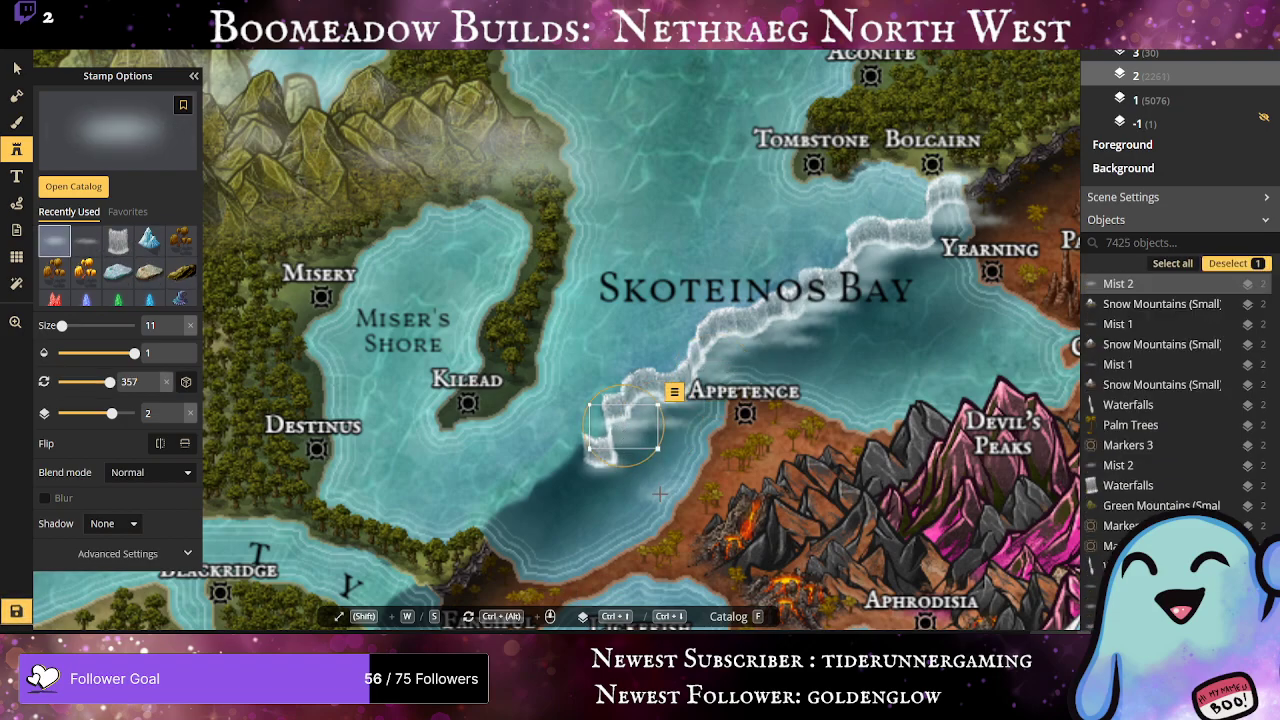
click(632, 452)
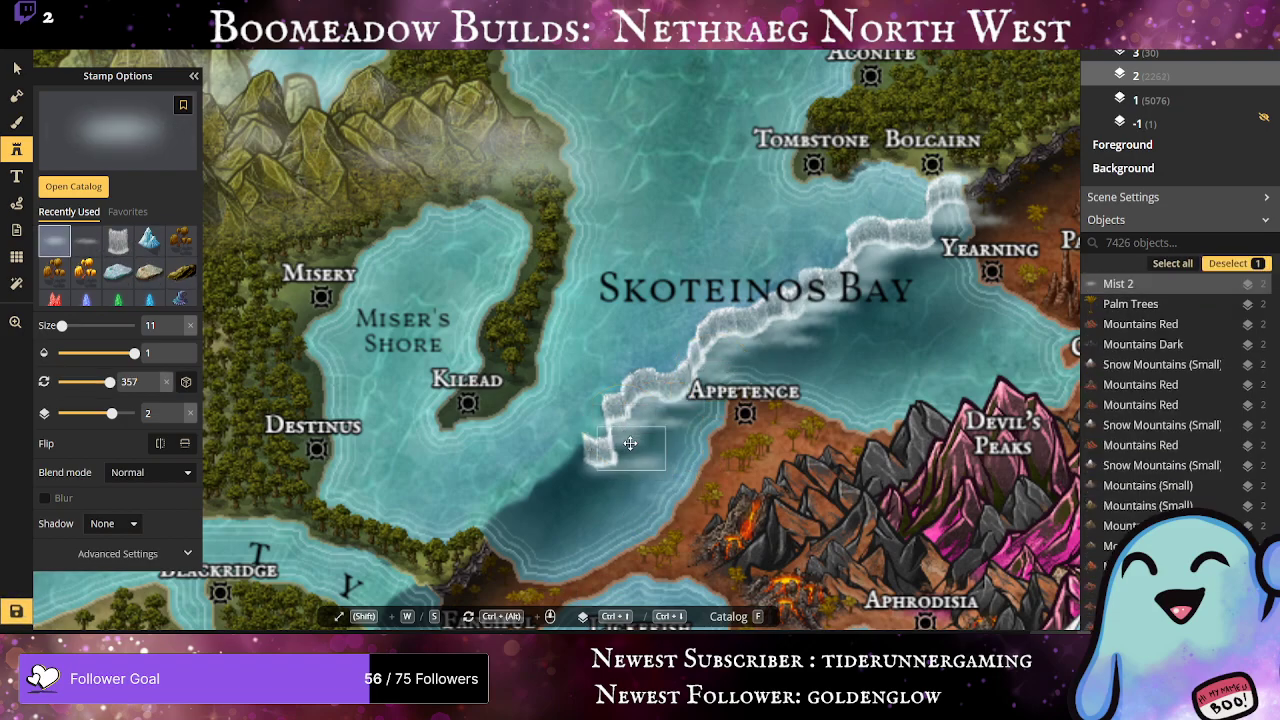
click(713, 344)
click(780, 321)
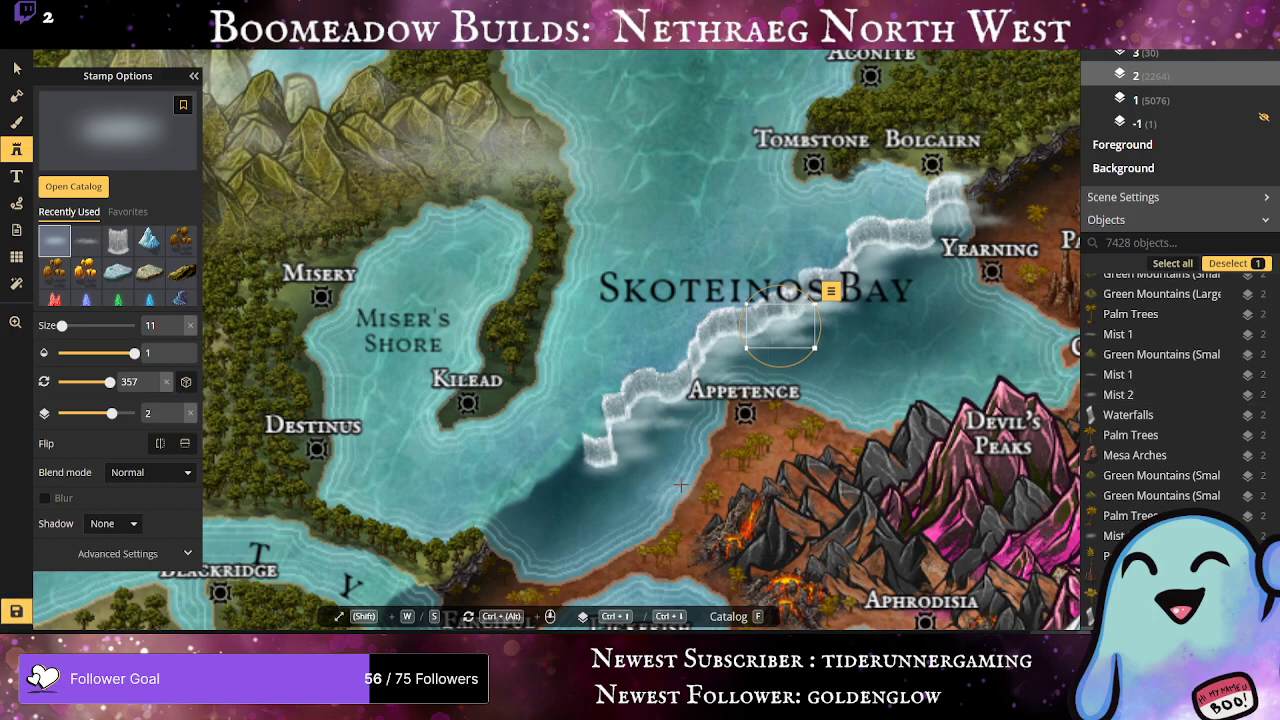
click(864, 247)
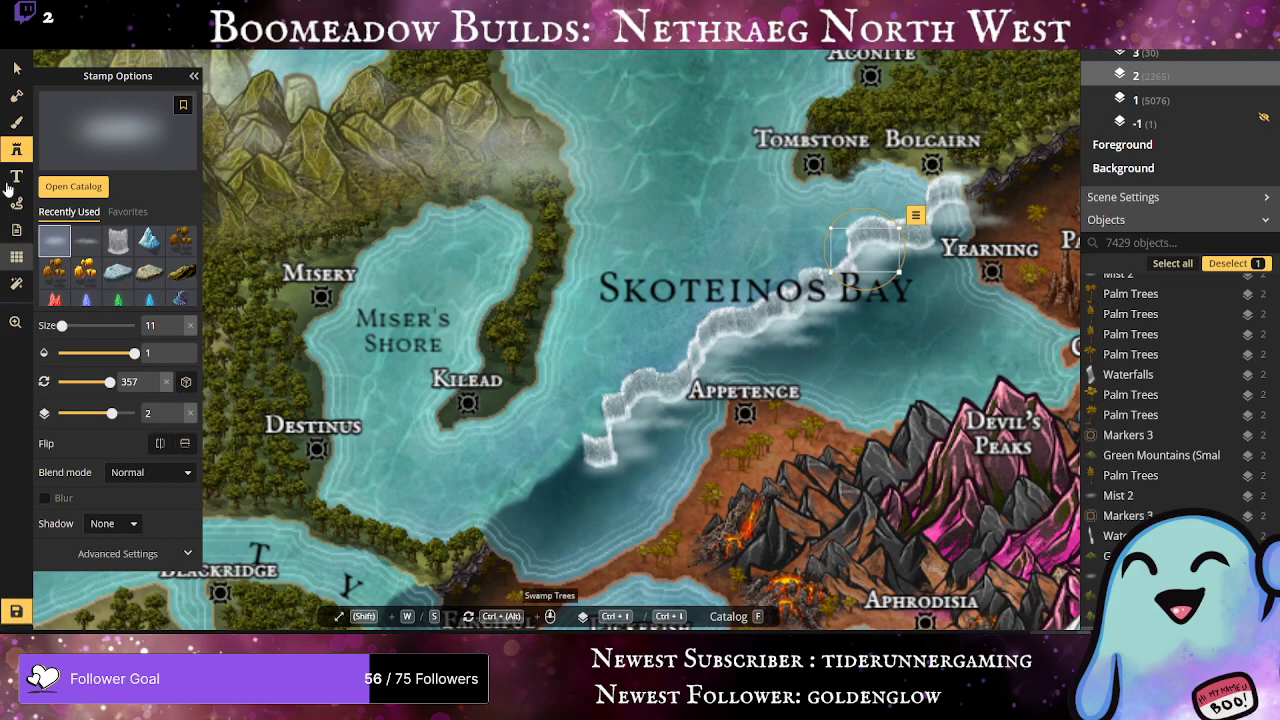
Step: Place a Waterfalls stamp, variant 8, against the outer edge of the line's southwestern end, southeast of Kilead
click(117, 245)
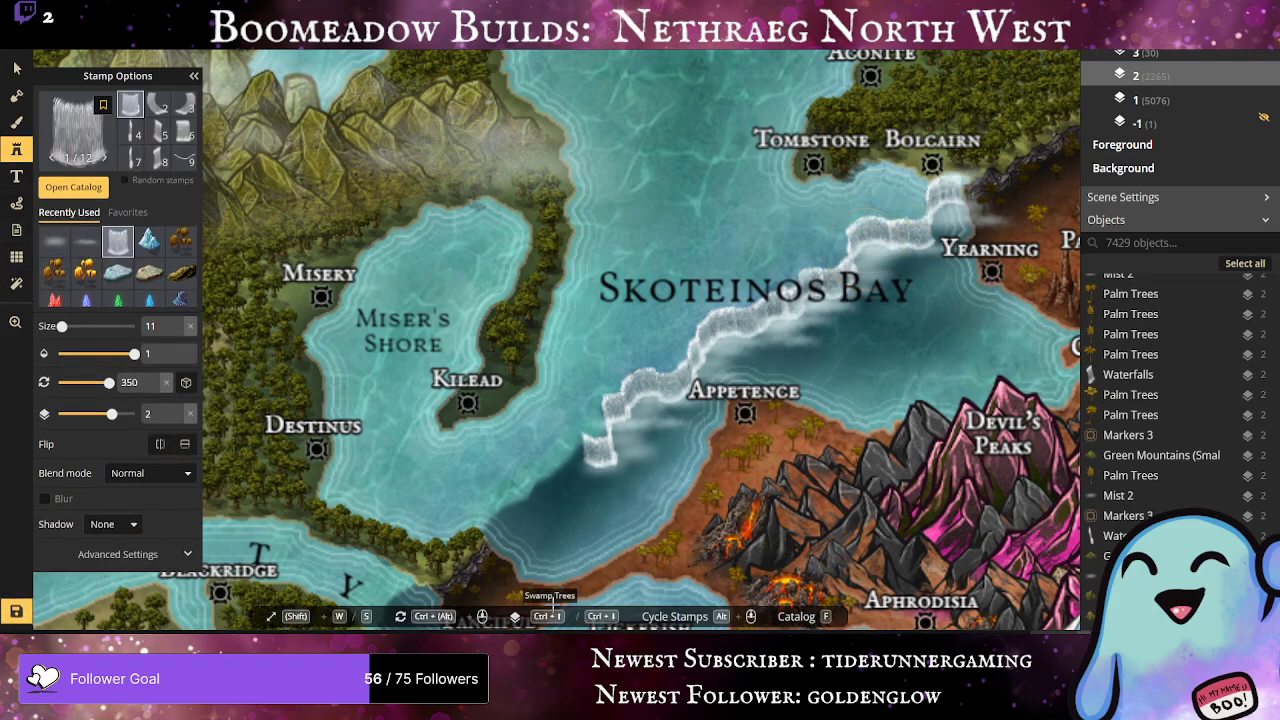
drag(520, 530, 516, 486)
drag(466, 420, 544, 240)
scroll(544, 240, up, 2)
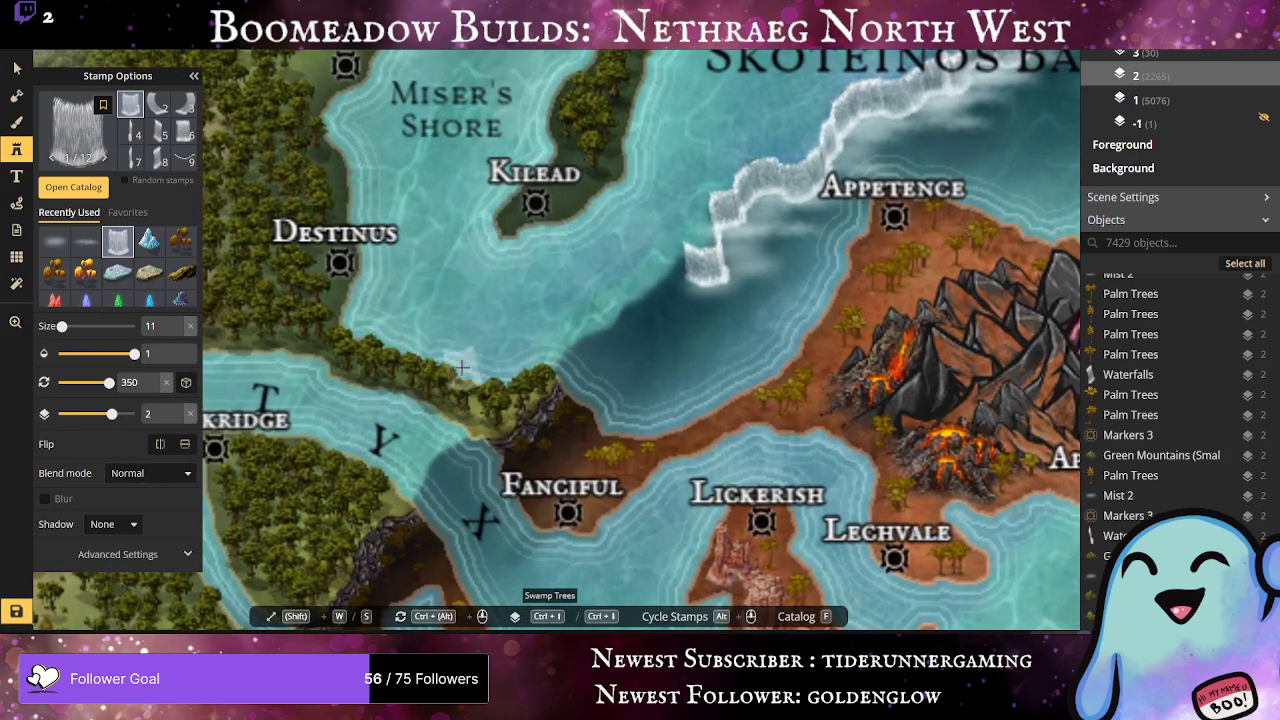
alt+scroll(668, 288, down, 7)
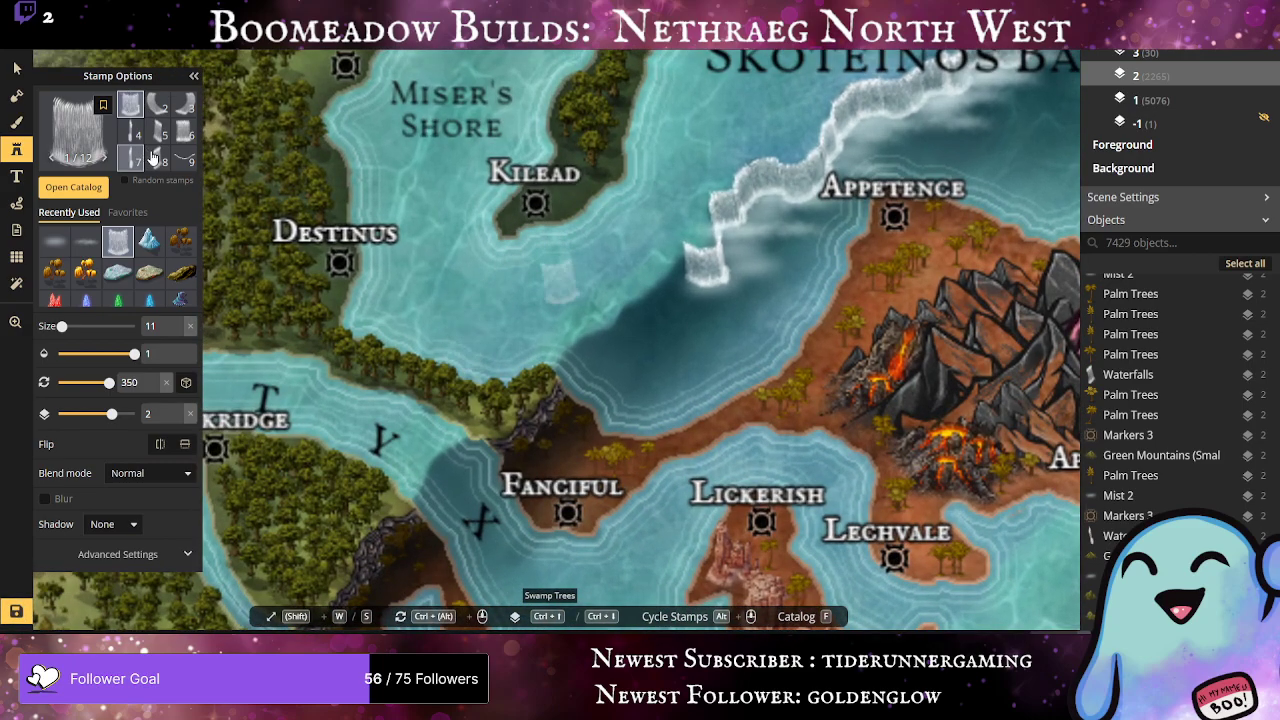
click(684, 265)
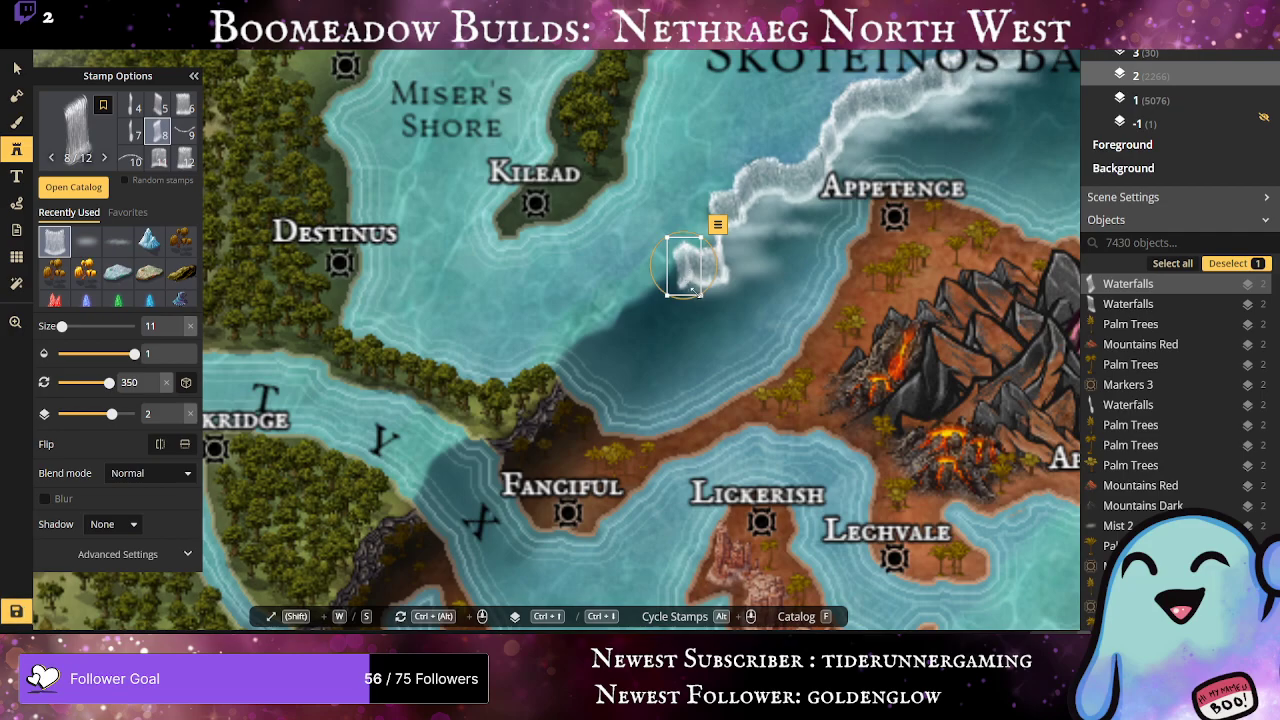
Step: Reset the last Waterfalls stamp's rotation to 0 and start the next section southwest with one variant 6 and two variant 8 stamps
drag(690, 236, 695, 236)
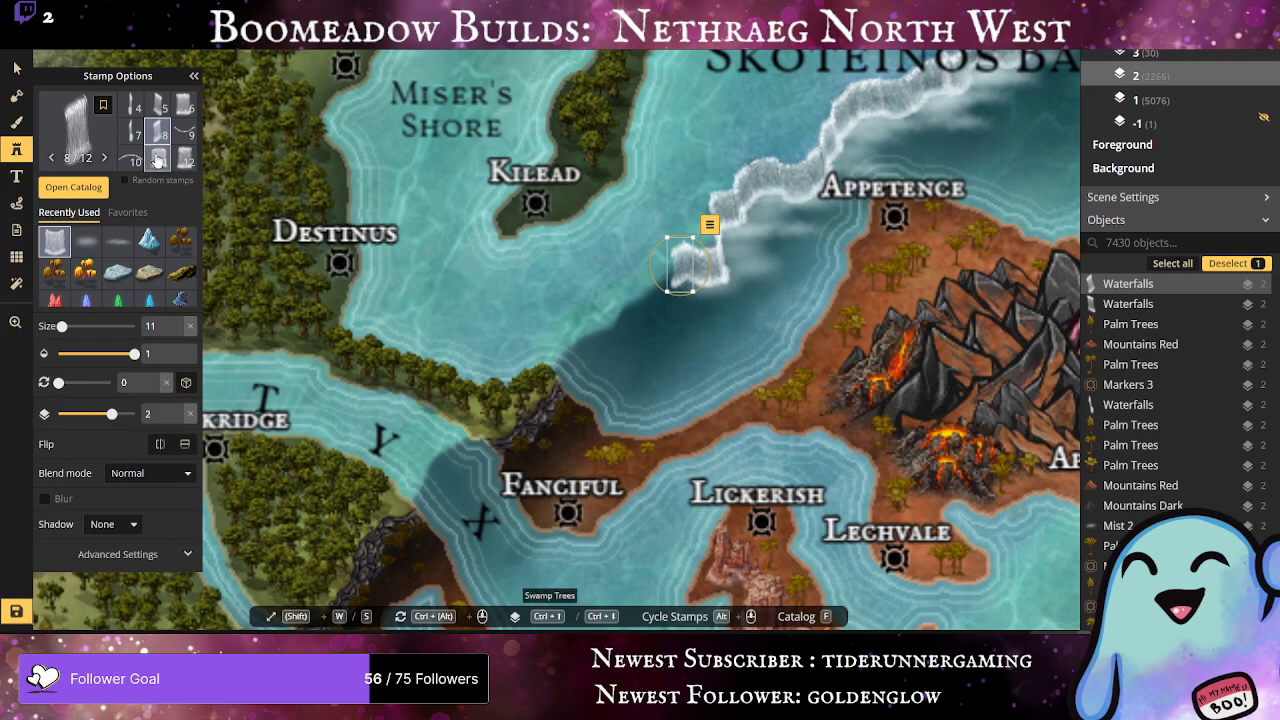
click(185, 104)
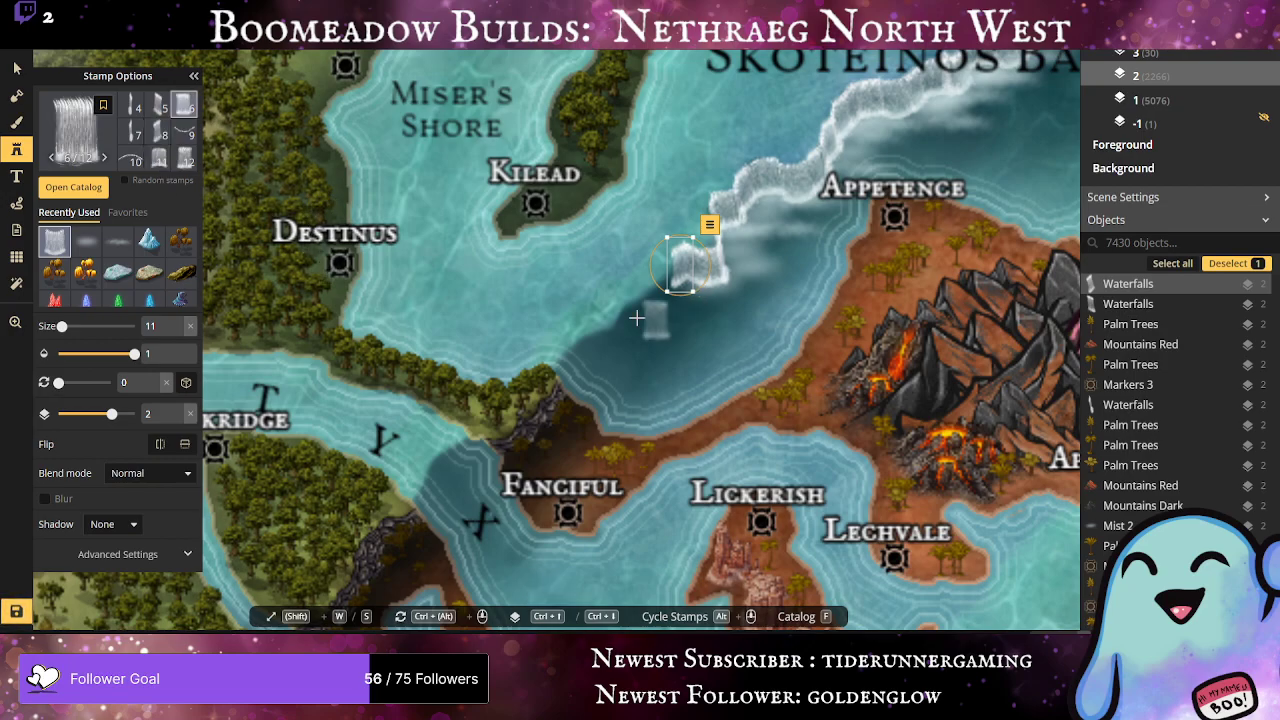
click(638, 315)
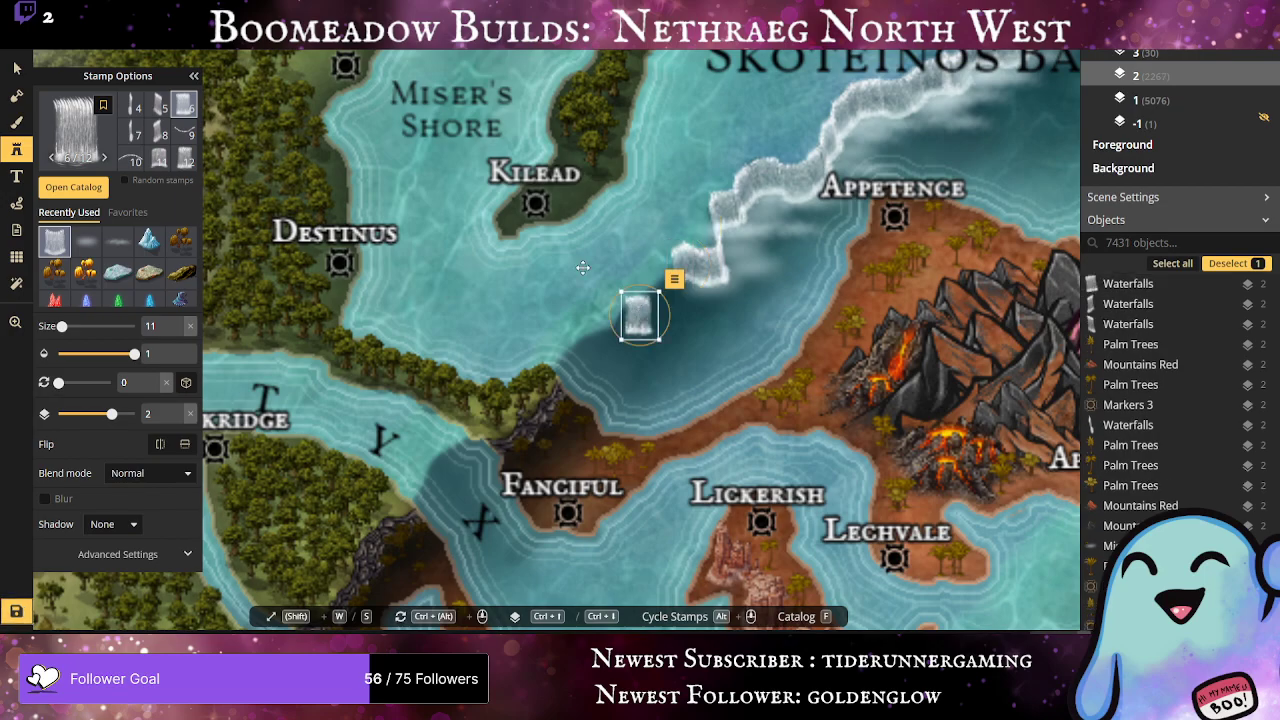
alt+scroll(710, 390, down, 2)
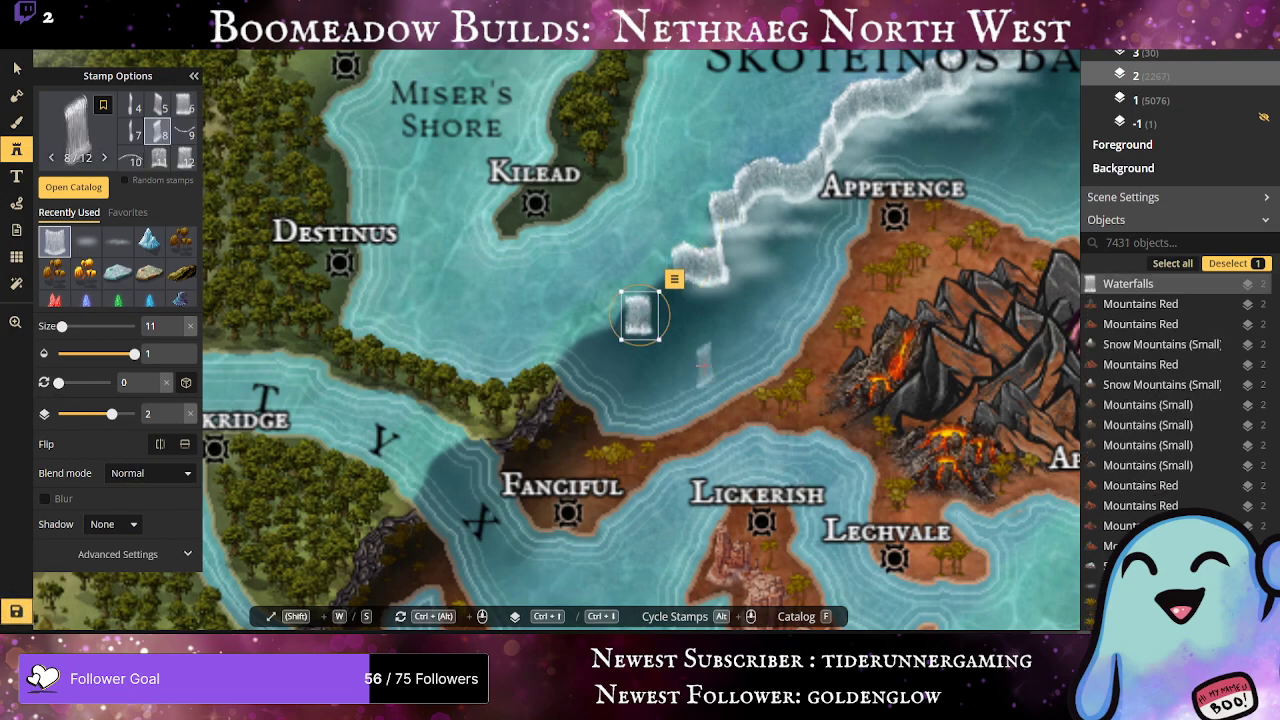
drag(704, 366, 657, 311)
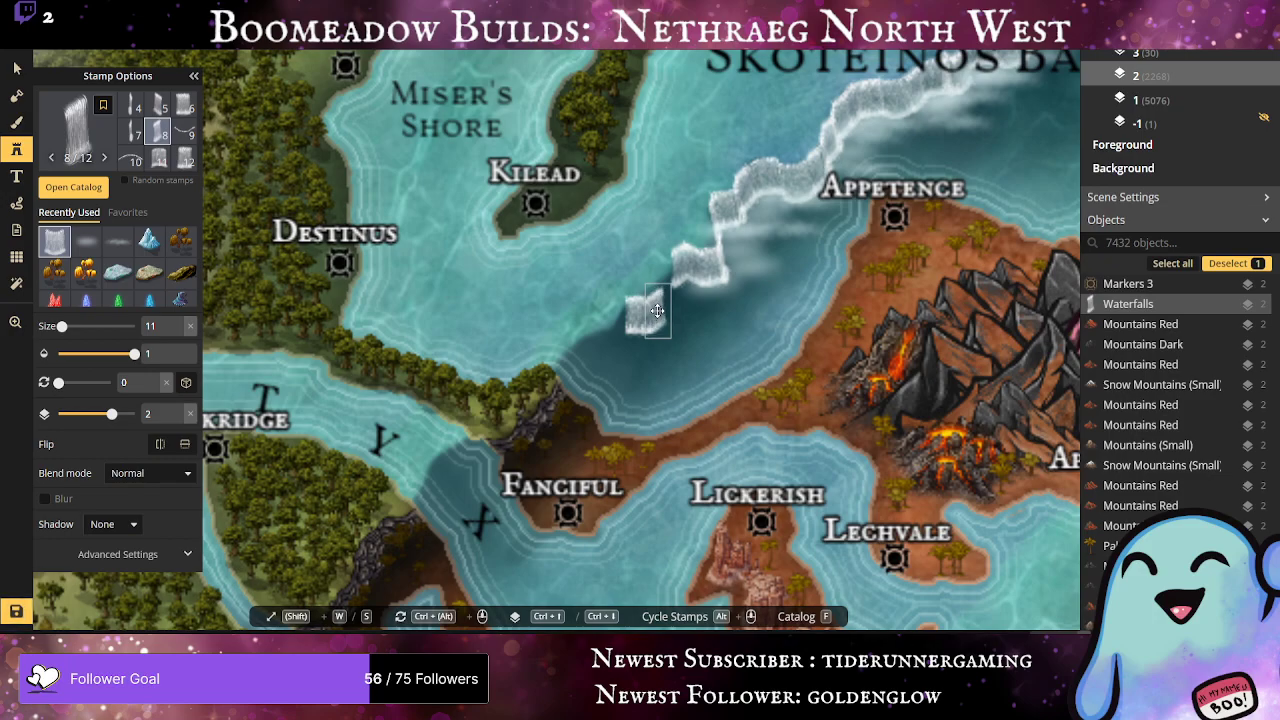
click(761, 336)
drag(761, 336, 670, 299)
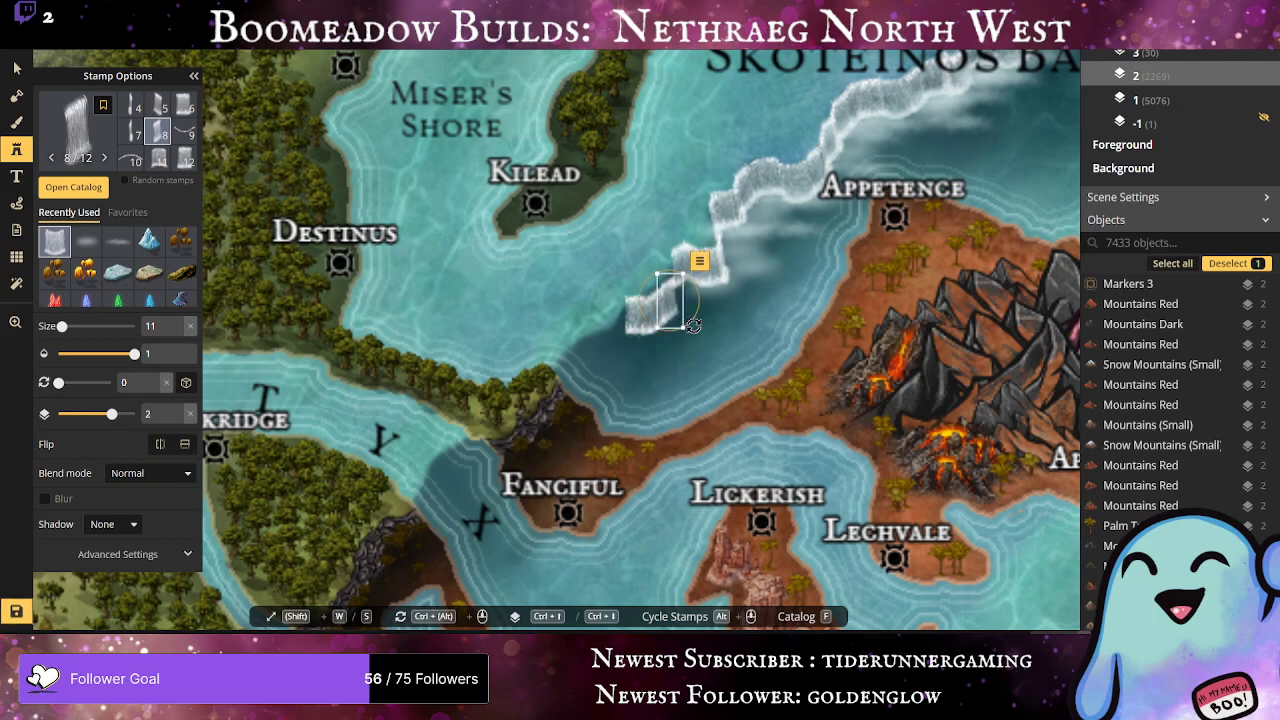
Step: Move the new variant 8 and variant 6 stamps up against the existing falls to close the gap in the line
click(14, 66)
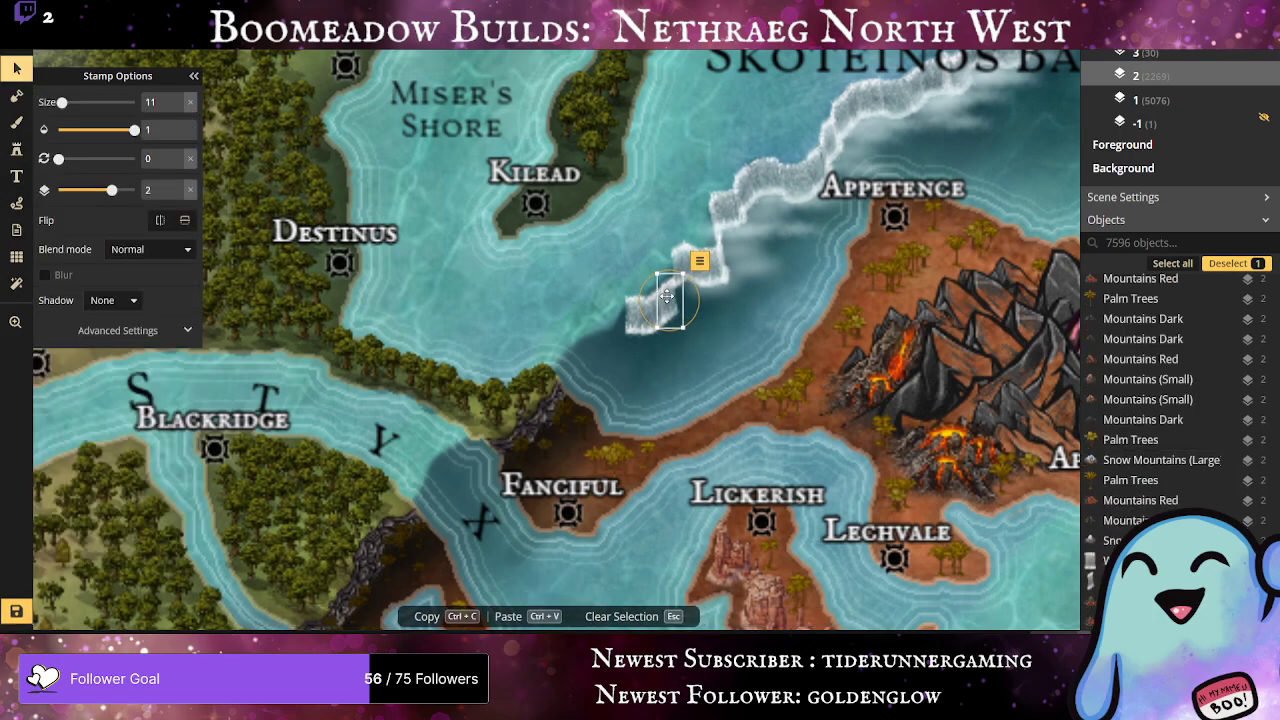
drag(669, 294, 665, 284)
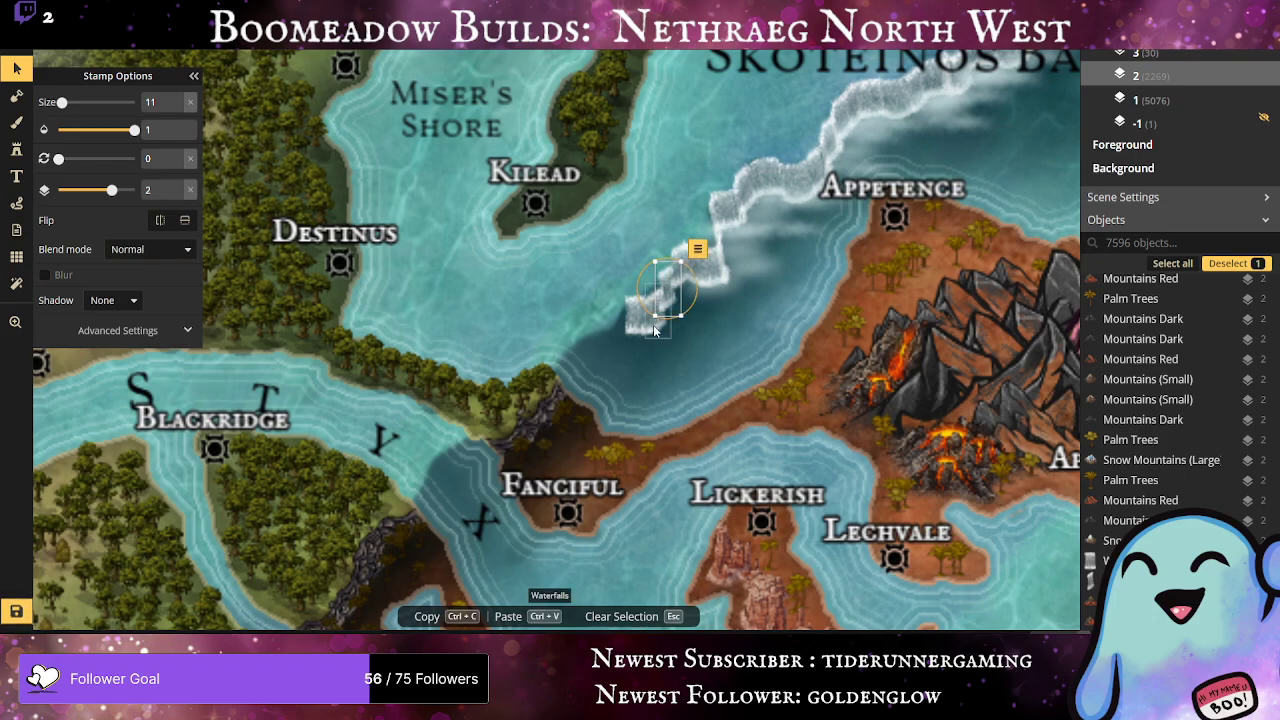
mouse_move(655, 331)
mouse_down()
mouse_move(650, 314)
mouse_move(633, 318)
mouse_up()
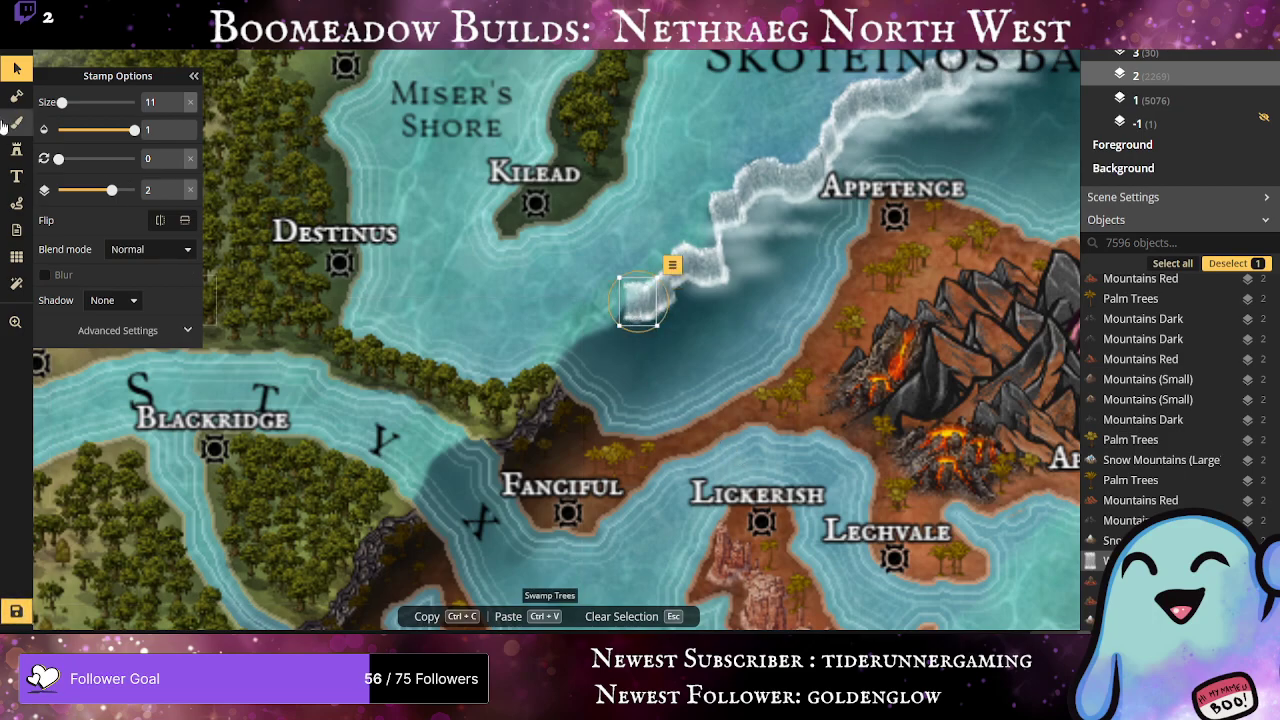
Step: Place a Waterfalls variant 11 stamp northeast of Fanciful's shore and a variant 7 stamp against its eastern edge
click(17, 150)
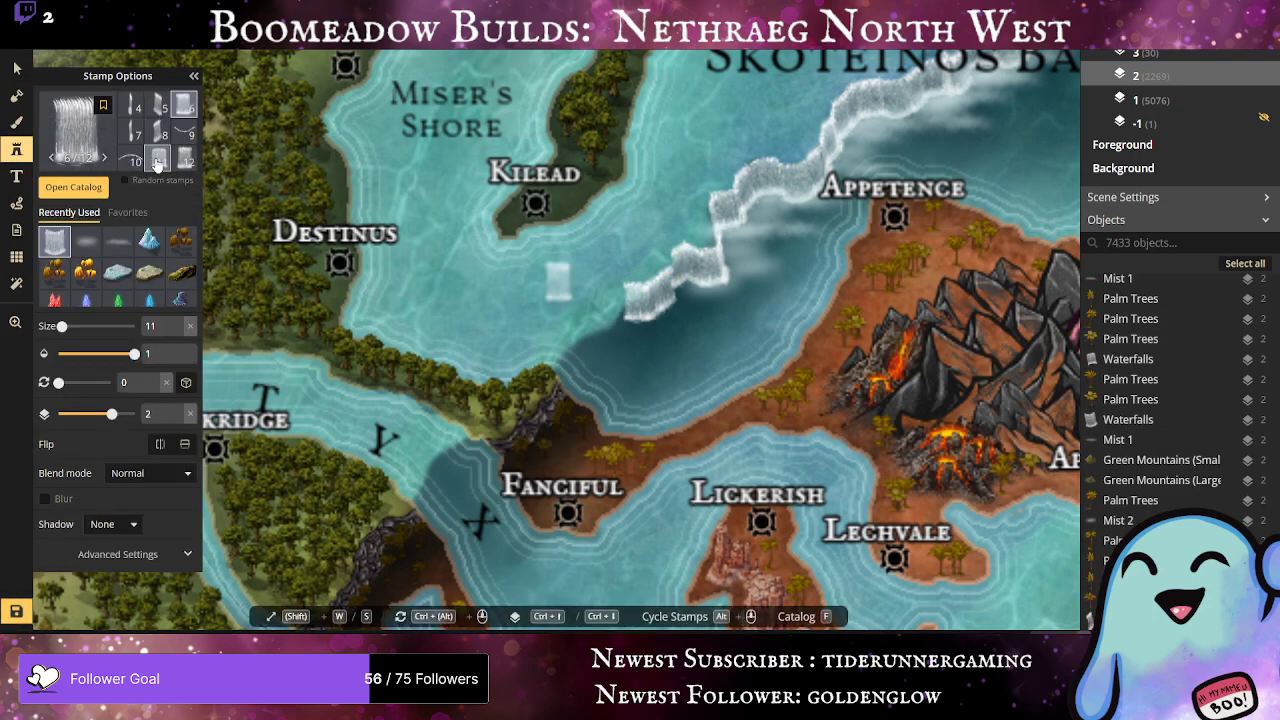
click(157, 161)
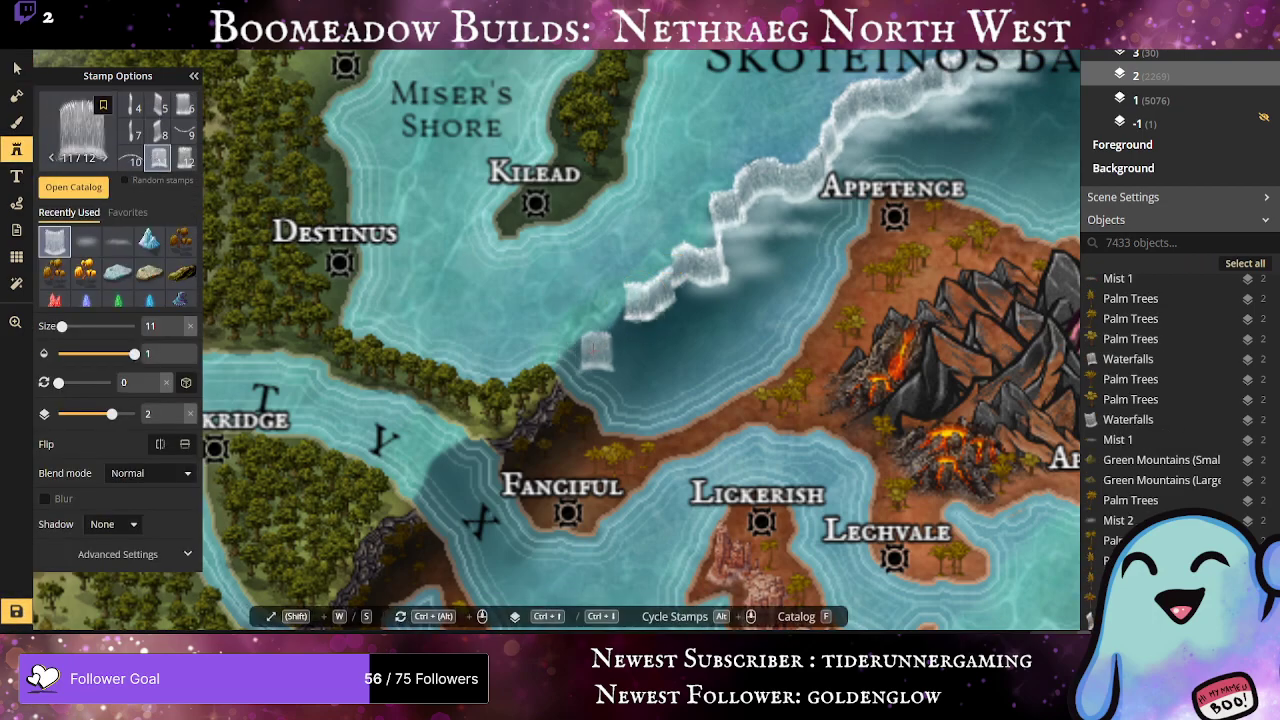
click(594, 347)
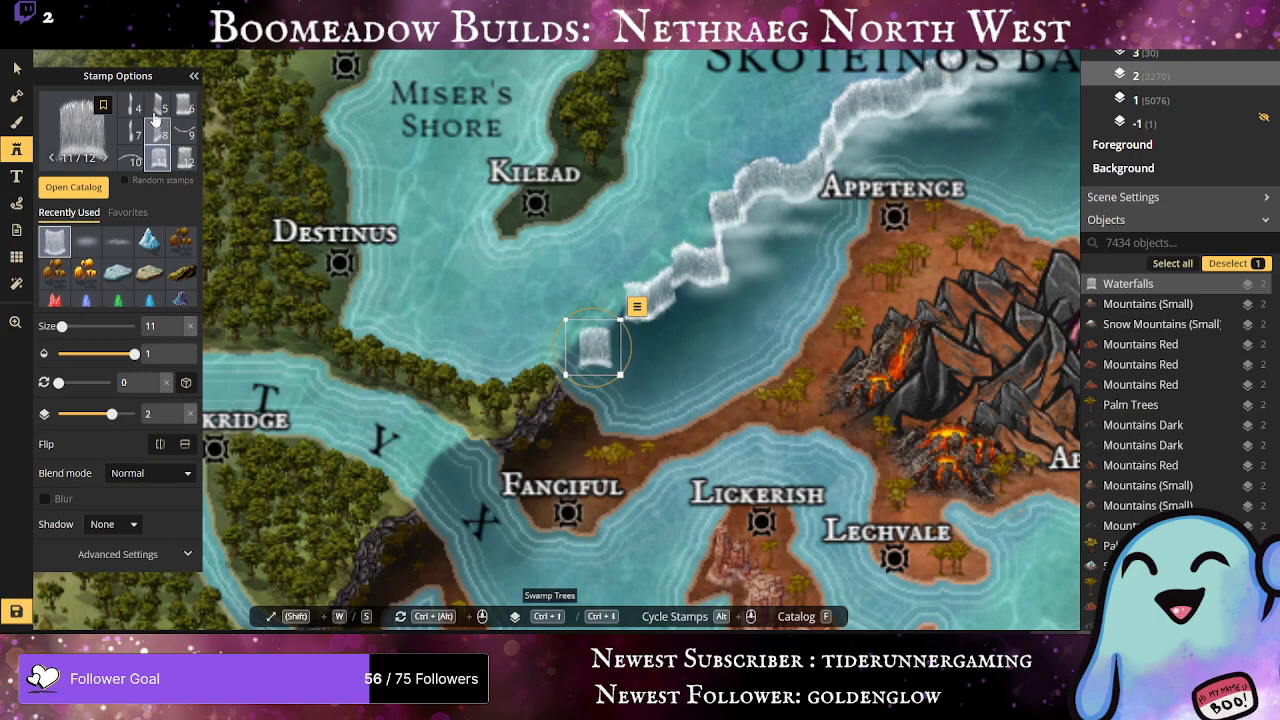
click(137, 136)
drag(678, 352, 613, 344)
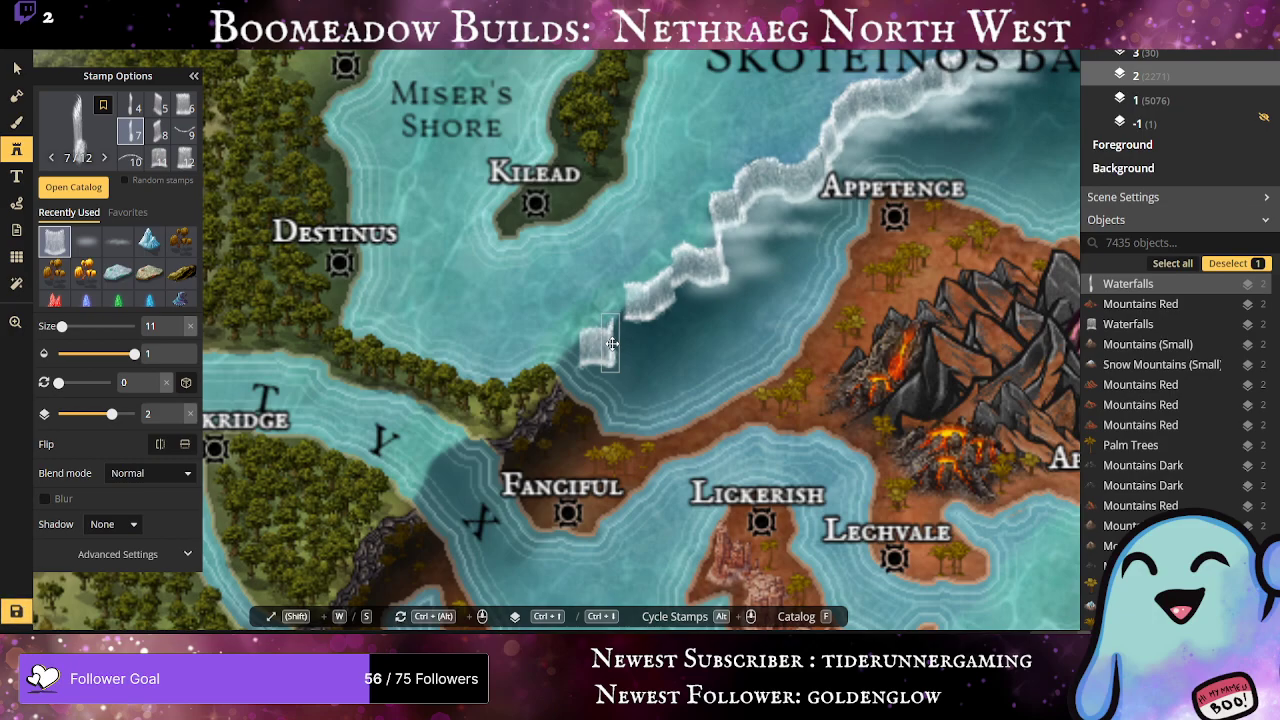
Step: Bridge the gap up to the main falls with one Waterfalls variant 8 stamp and two variant 7 stamps
click(164, 134)
click(684, 360)
drag(684, 360, 624, 326)
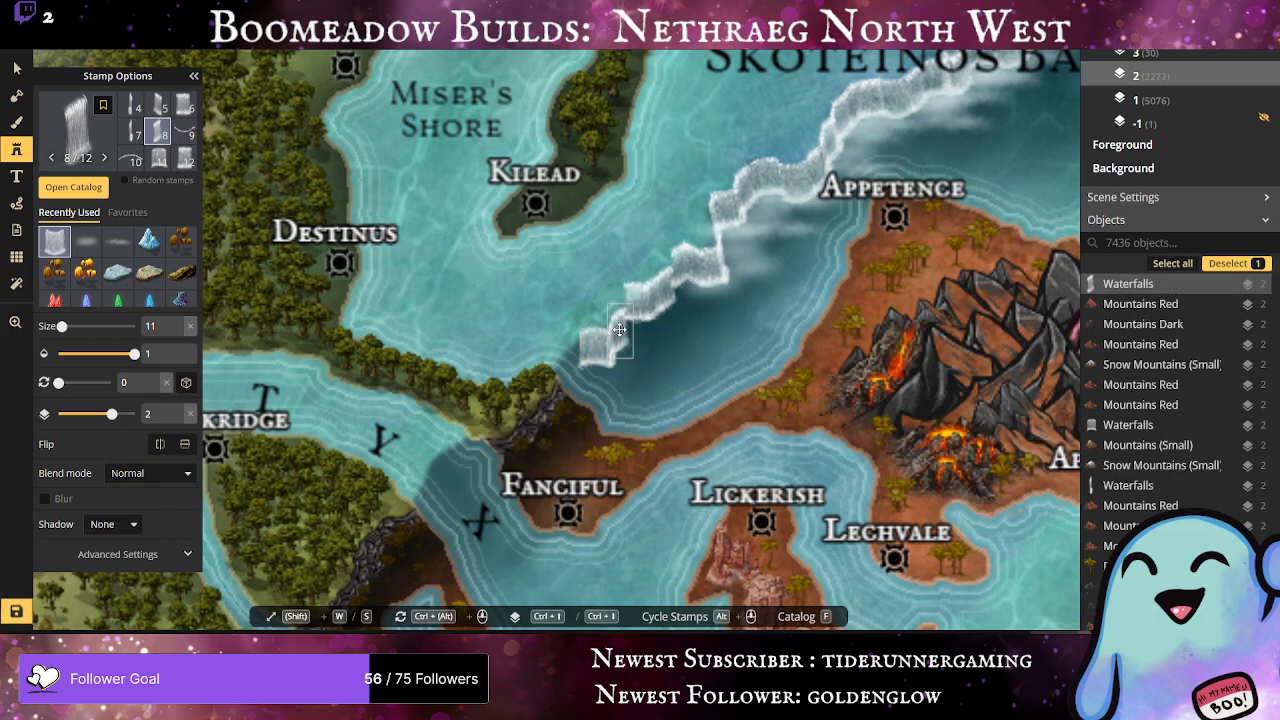
click(131, 131)
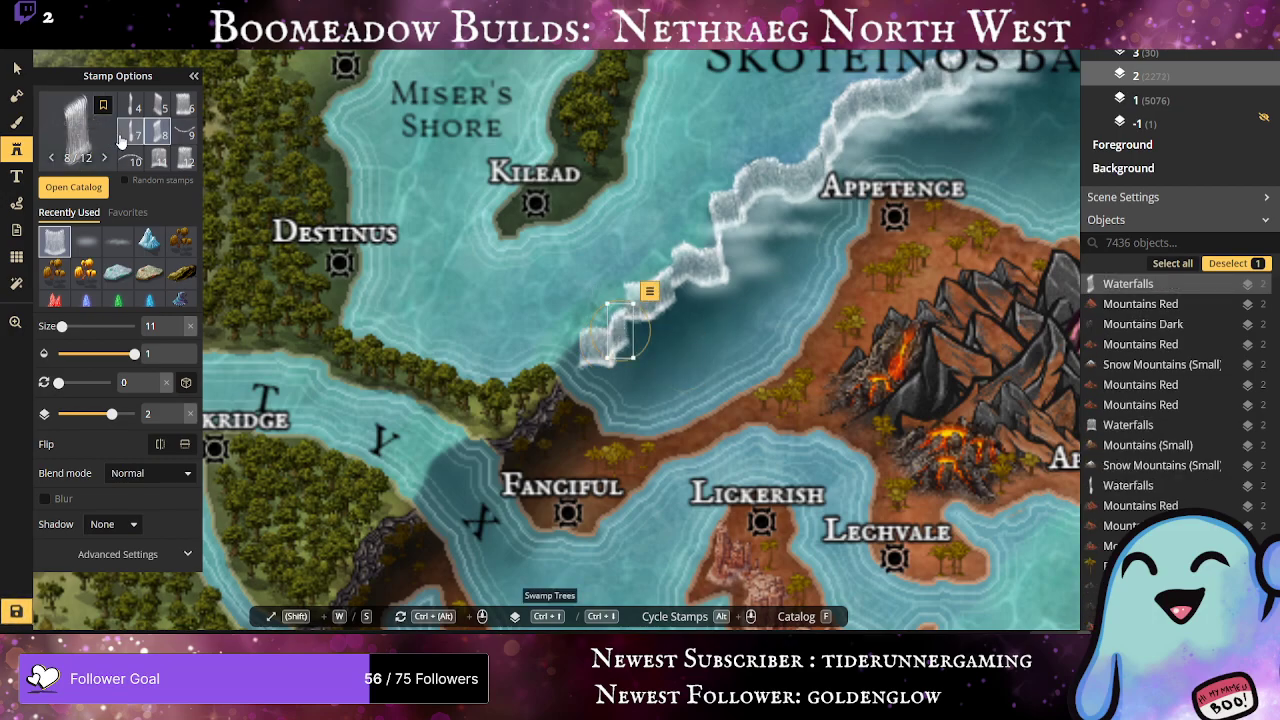
click(657, 330)
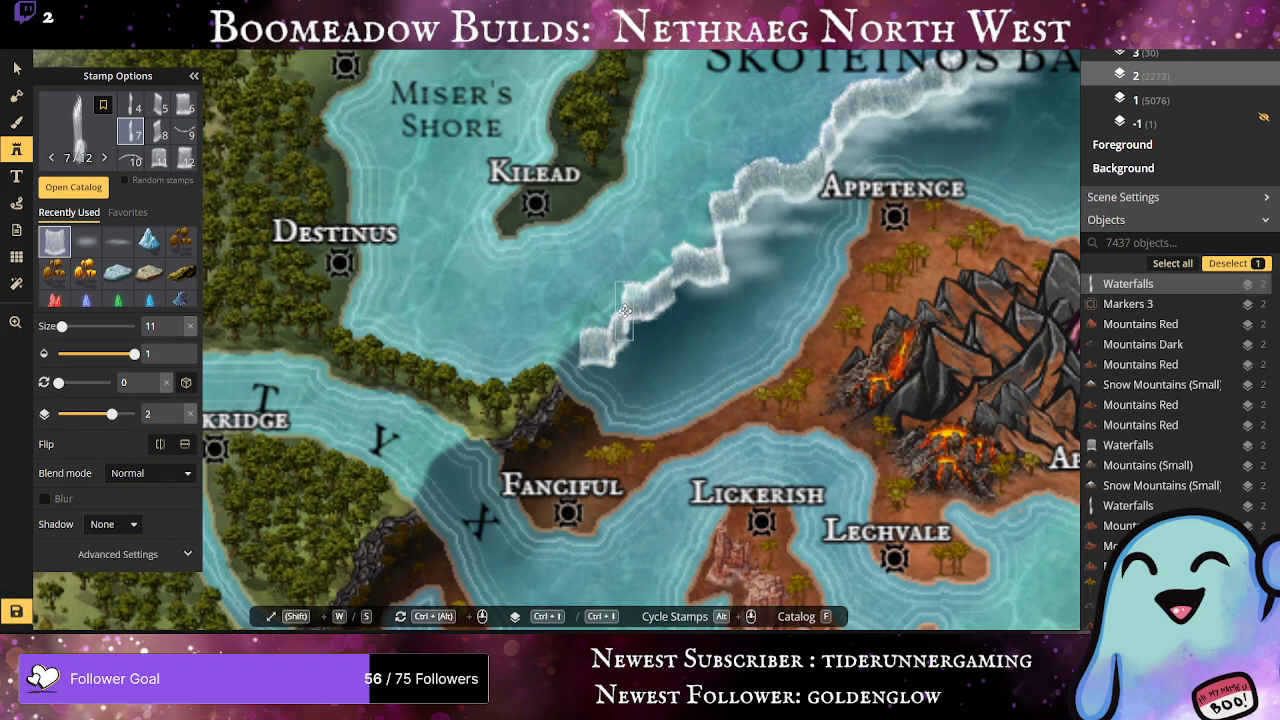
click(625, 311)
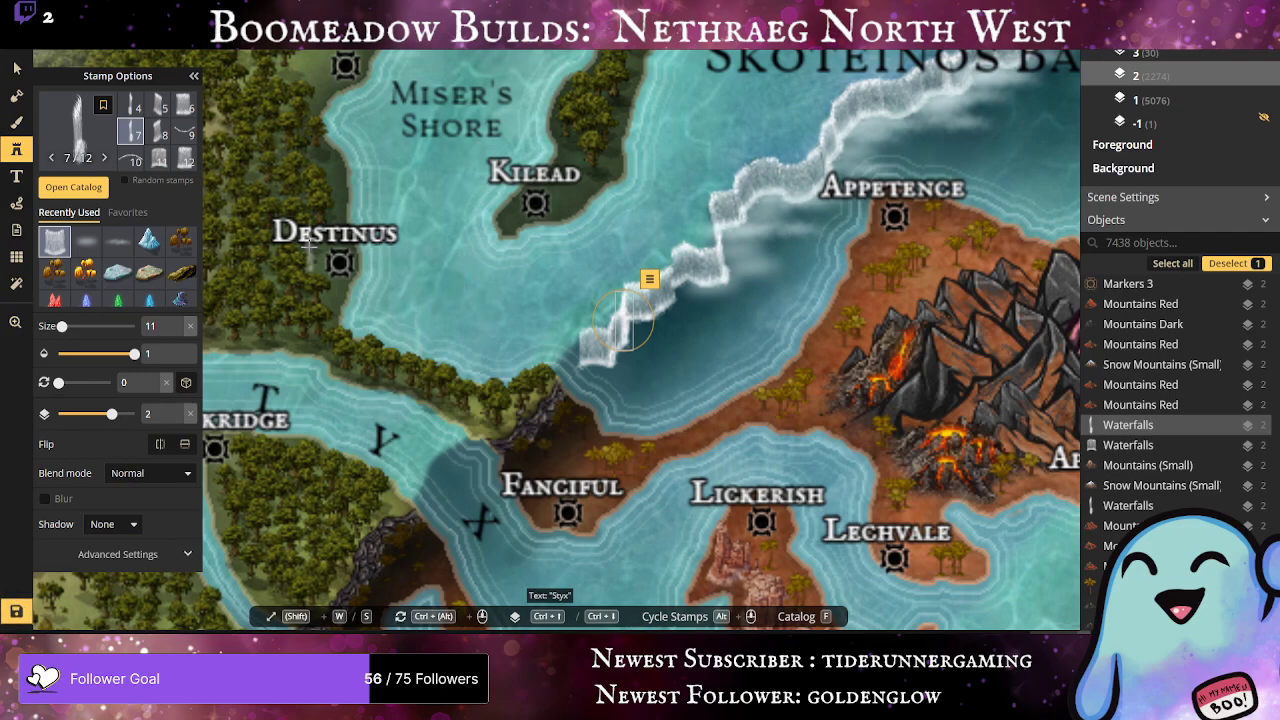
Step: Compare Waterfalls variants 11, 12 and 6 for the southwestern tip, and place a variant 8 stamp against its western edge
click(158, 157)
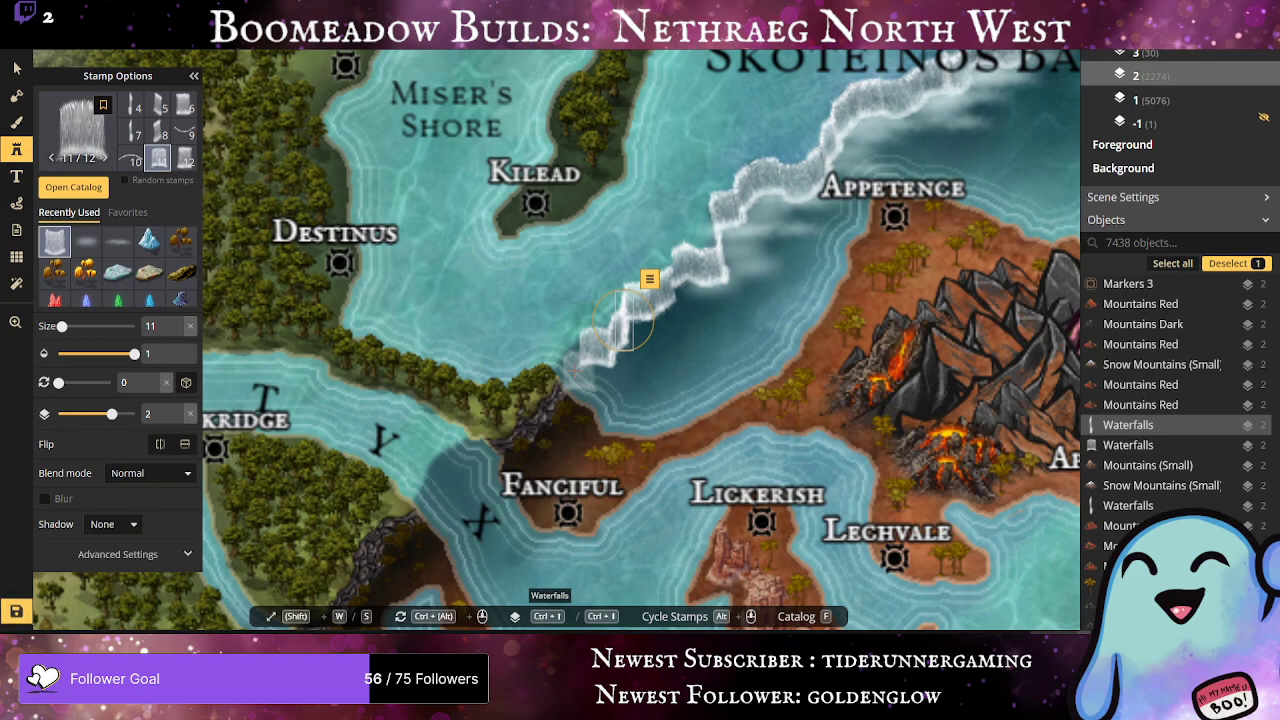
click(184, 160)
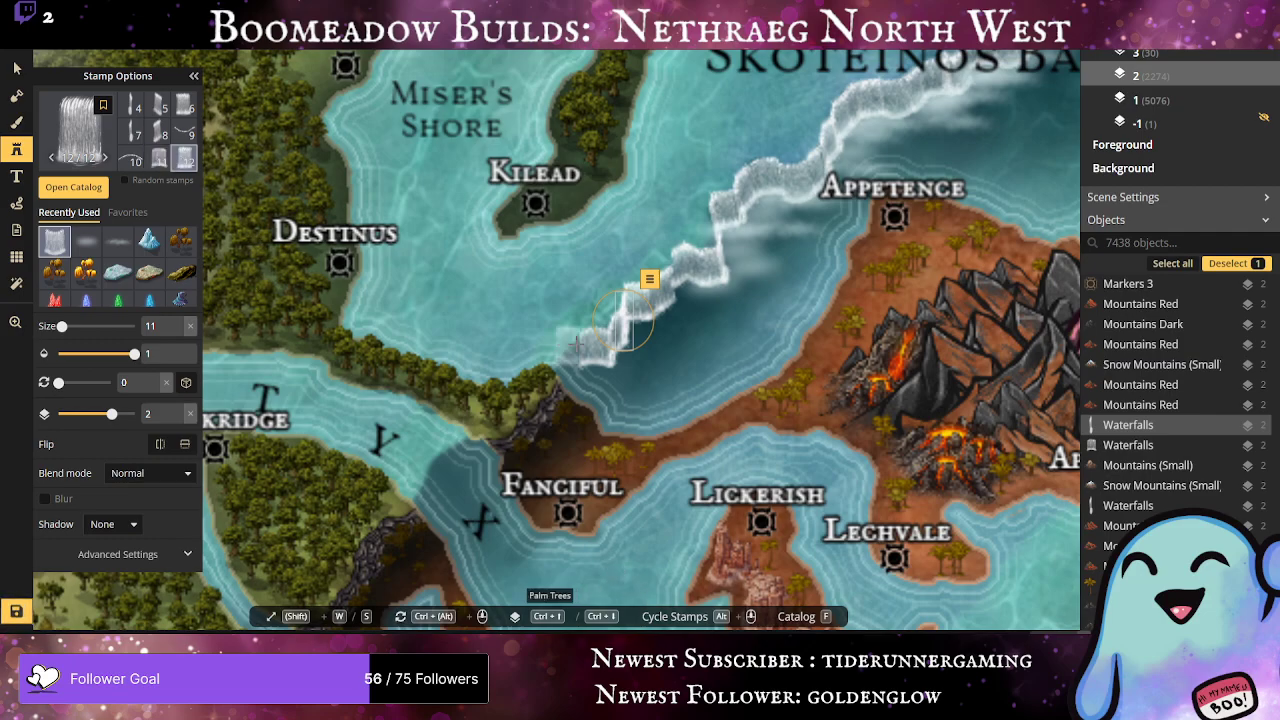
scroll(158, 128, up, 1)
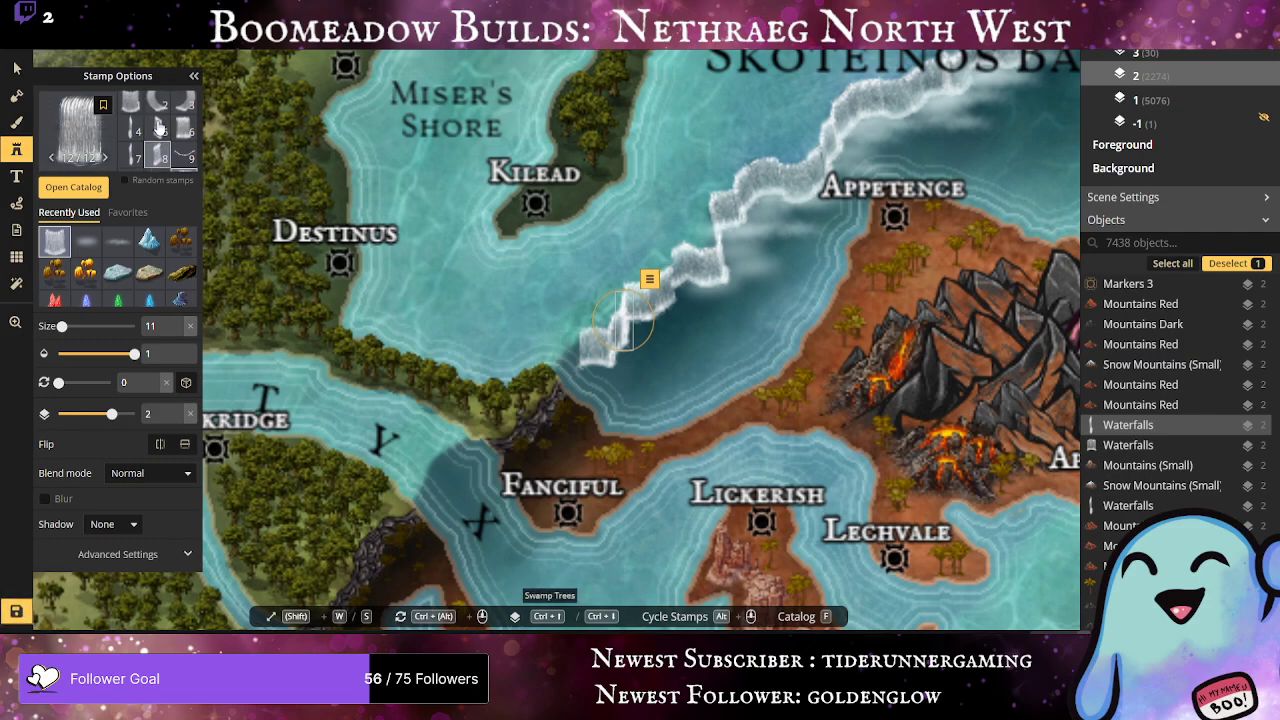
click(186, 128)
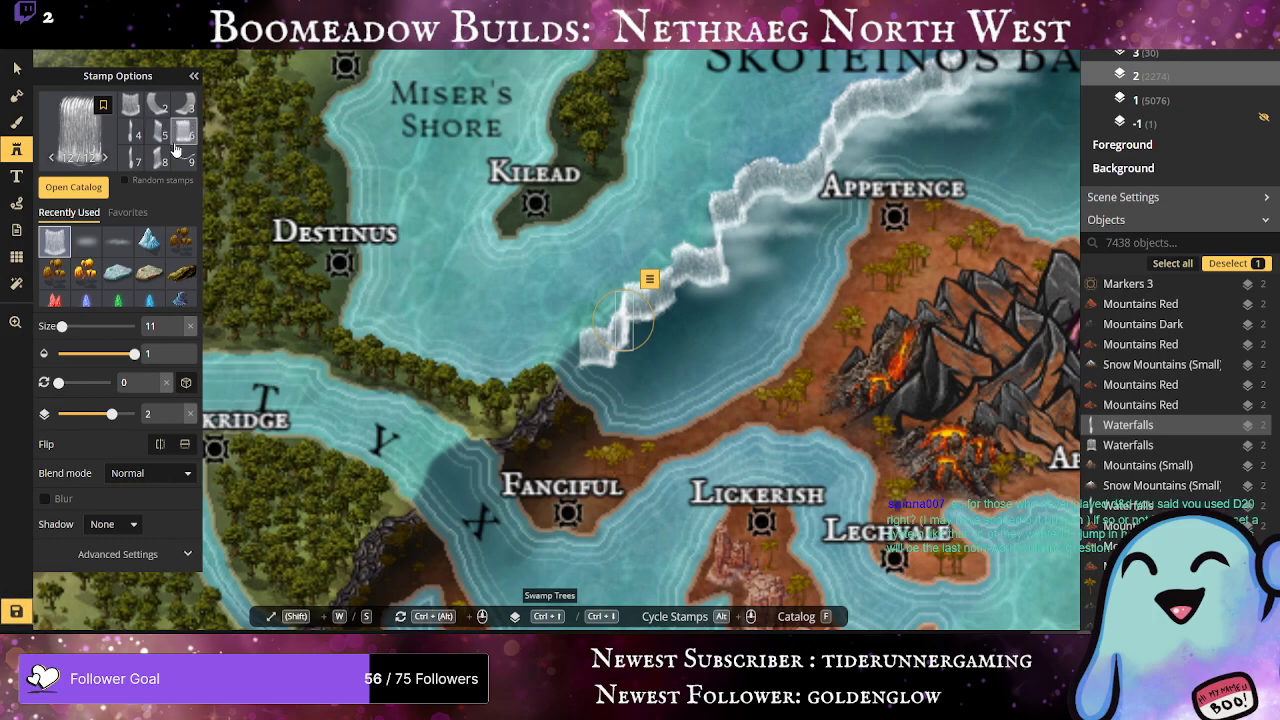
click(150, 155)
click(154, 166)
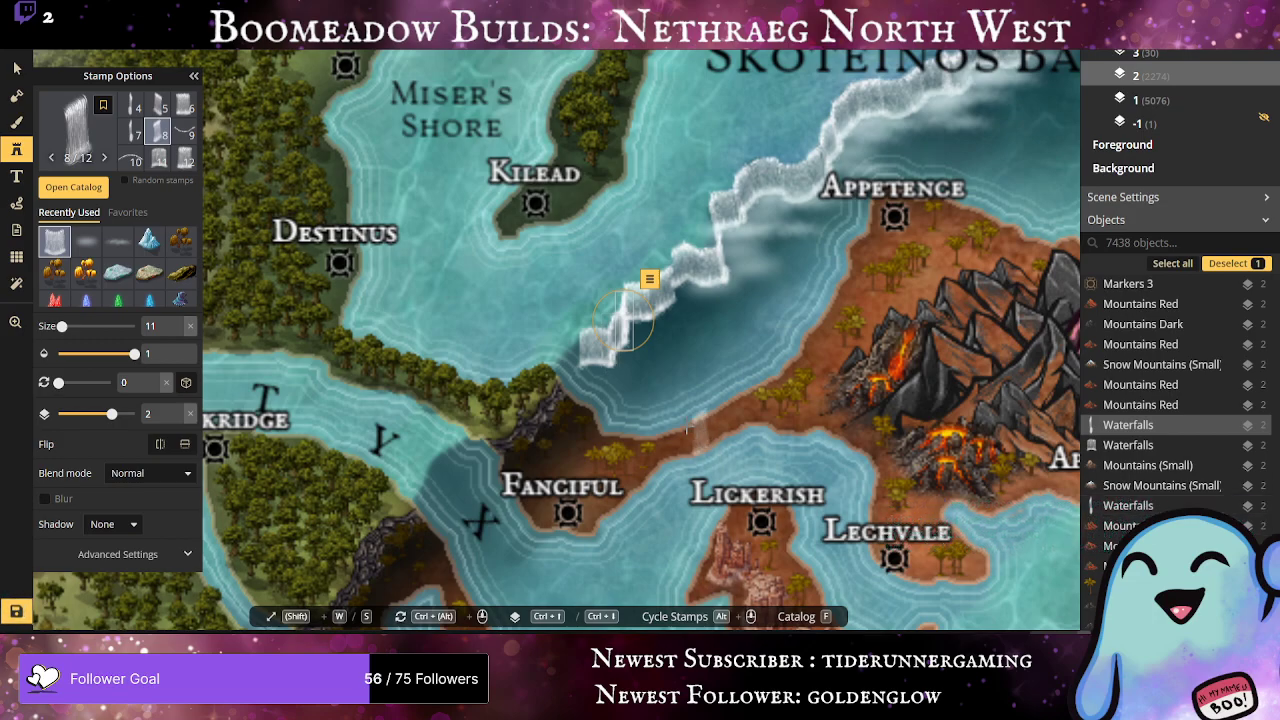
click(625, 320)
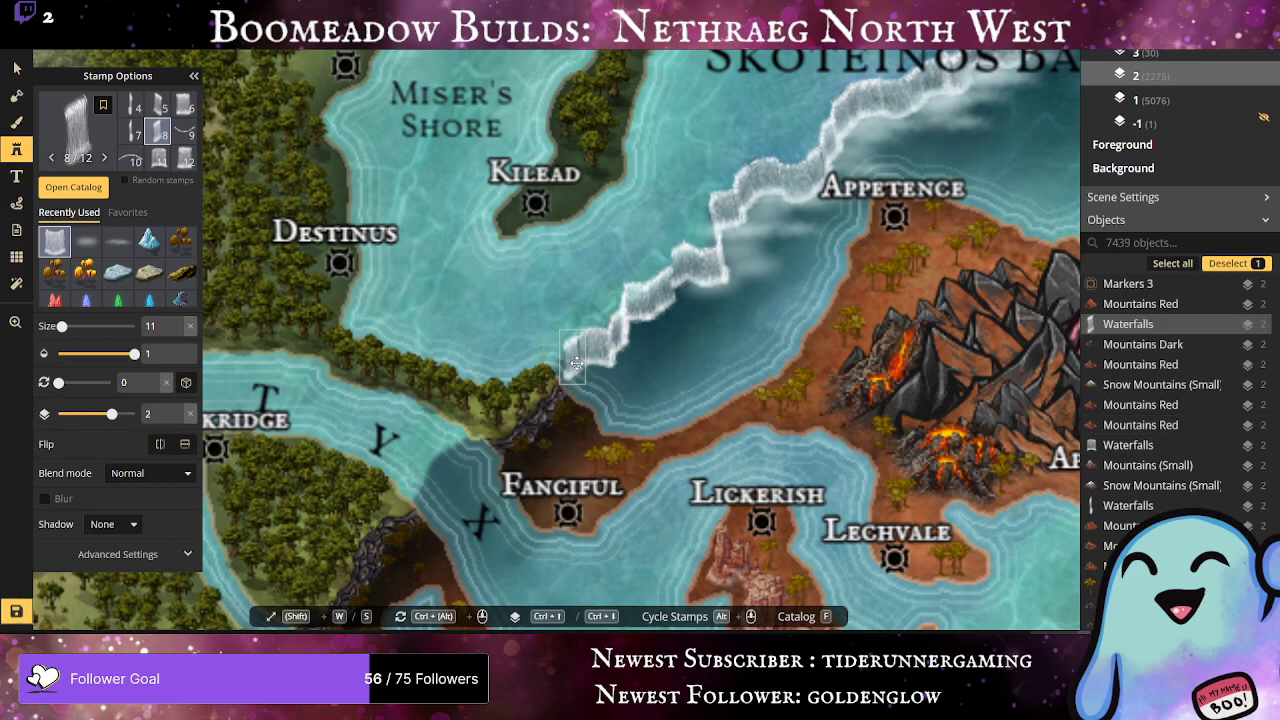
click(579, 364)
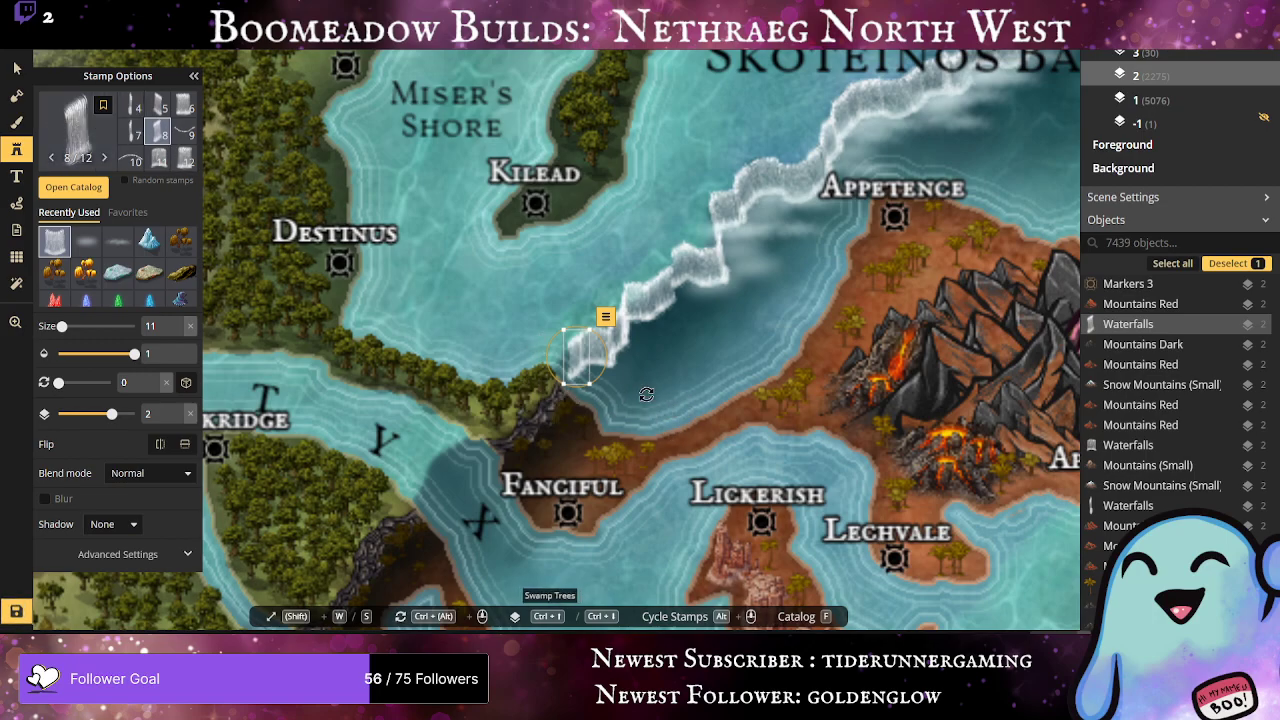
Step: Try another Waterfalls variant 8 stamp at the shoreline north of Fanciful and set it aside in the water southeast of the line
click(576, 375)
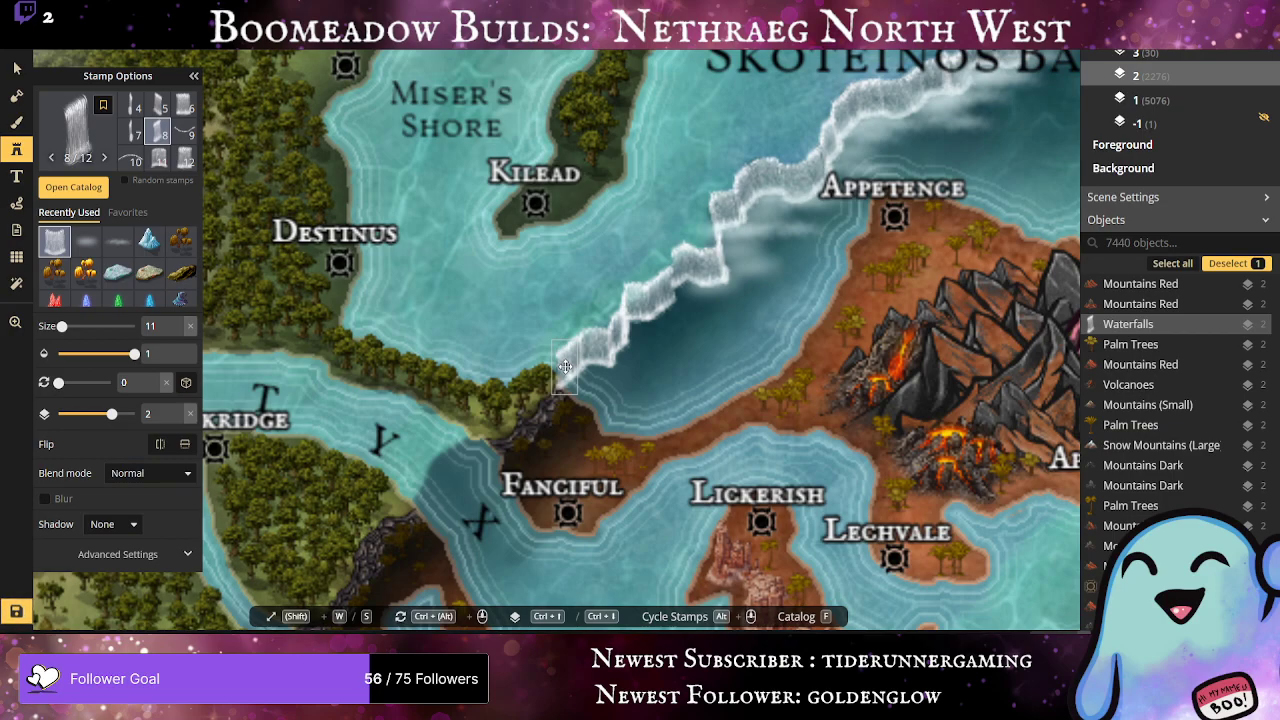
click(565, 367)
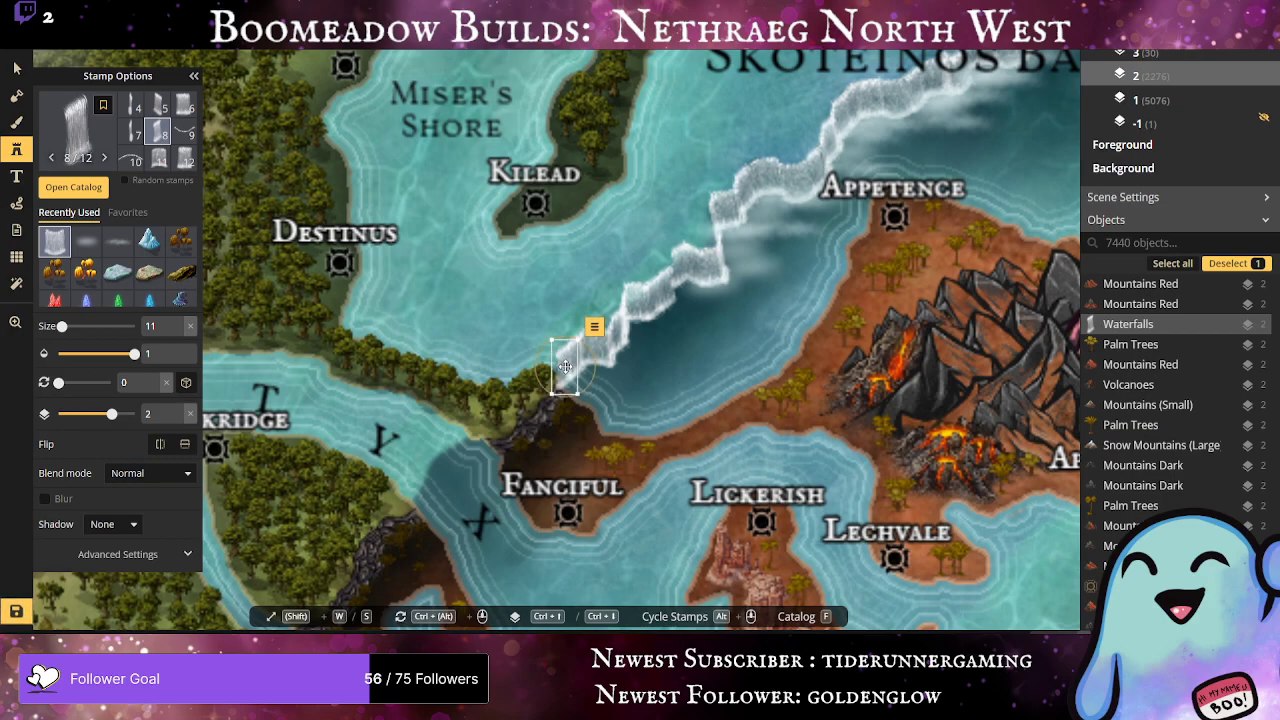
click(652, 392)
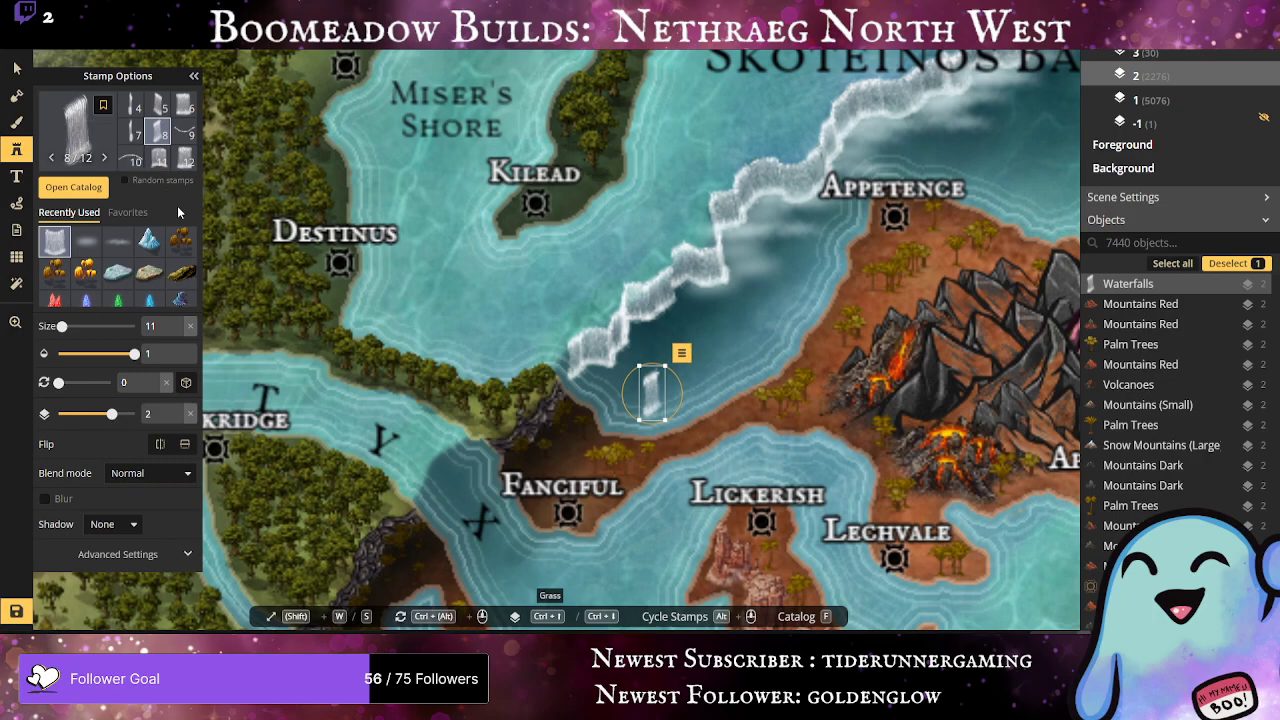
Step: Place two Waterfalls variant 7 stamps at the line's southwestern tip, stepping down onto the shore north of Fanciful
click(131, 131)
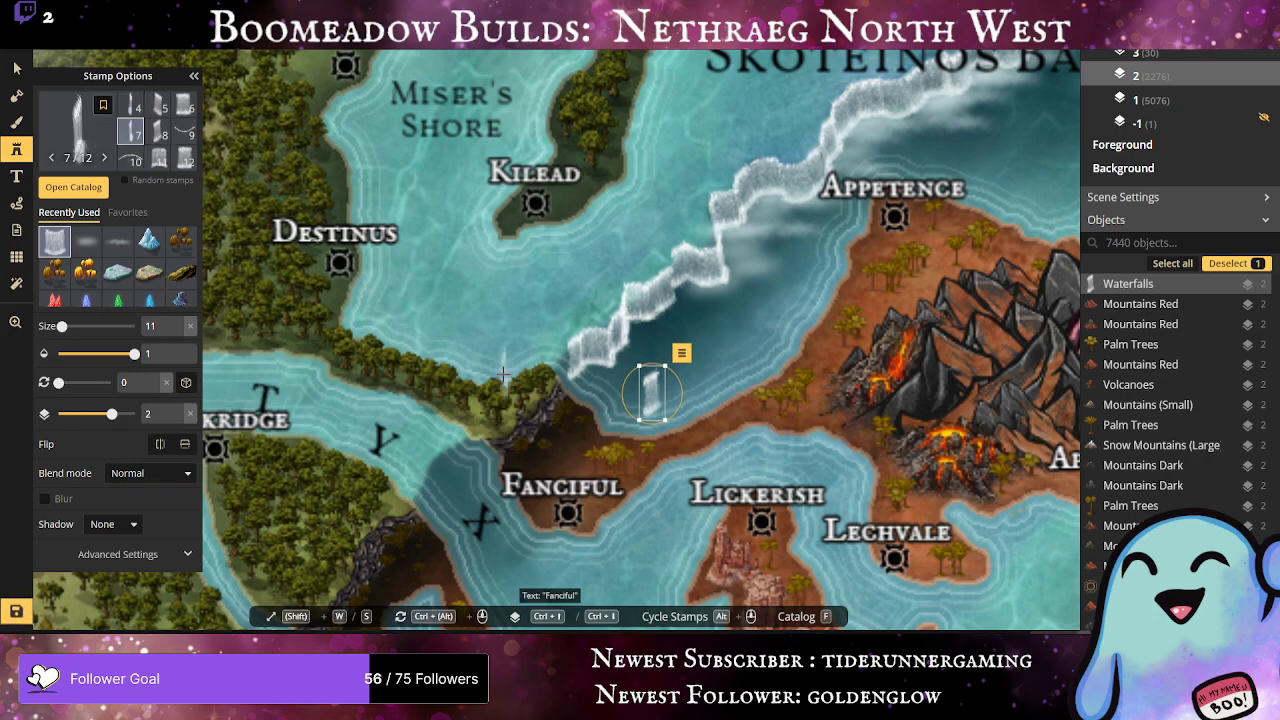
click(564, 371)
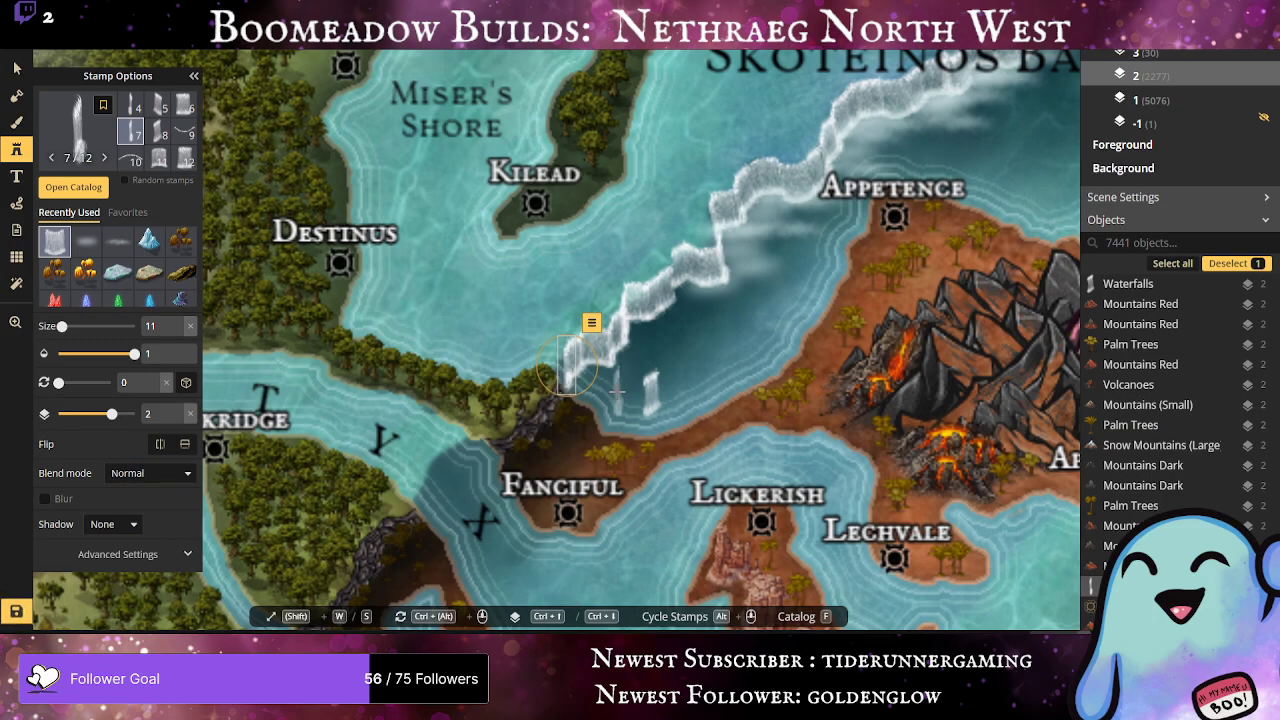
click(566, 380)
drag(564, 383, 562, 376)
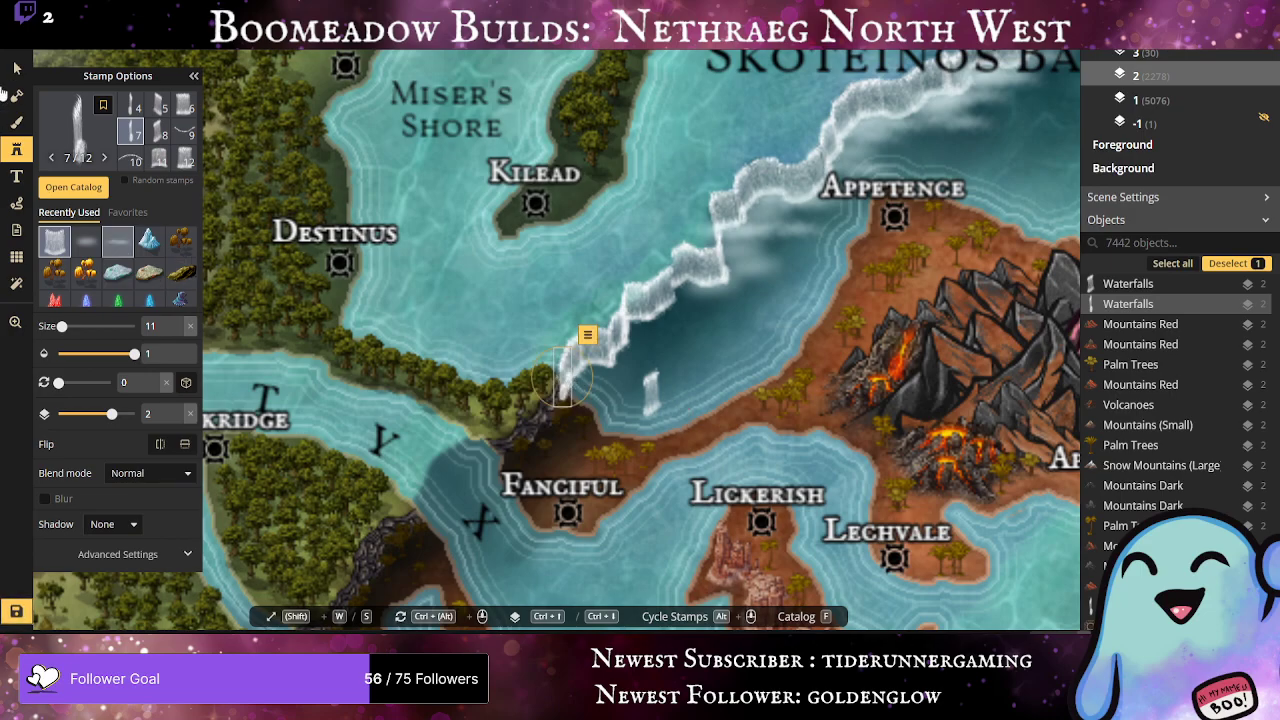
Step: Delete the stray Waterfalls stamp in the water northeast of Fanciful
click(16, 67)
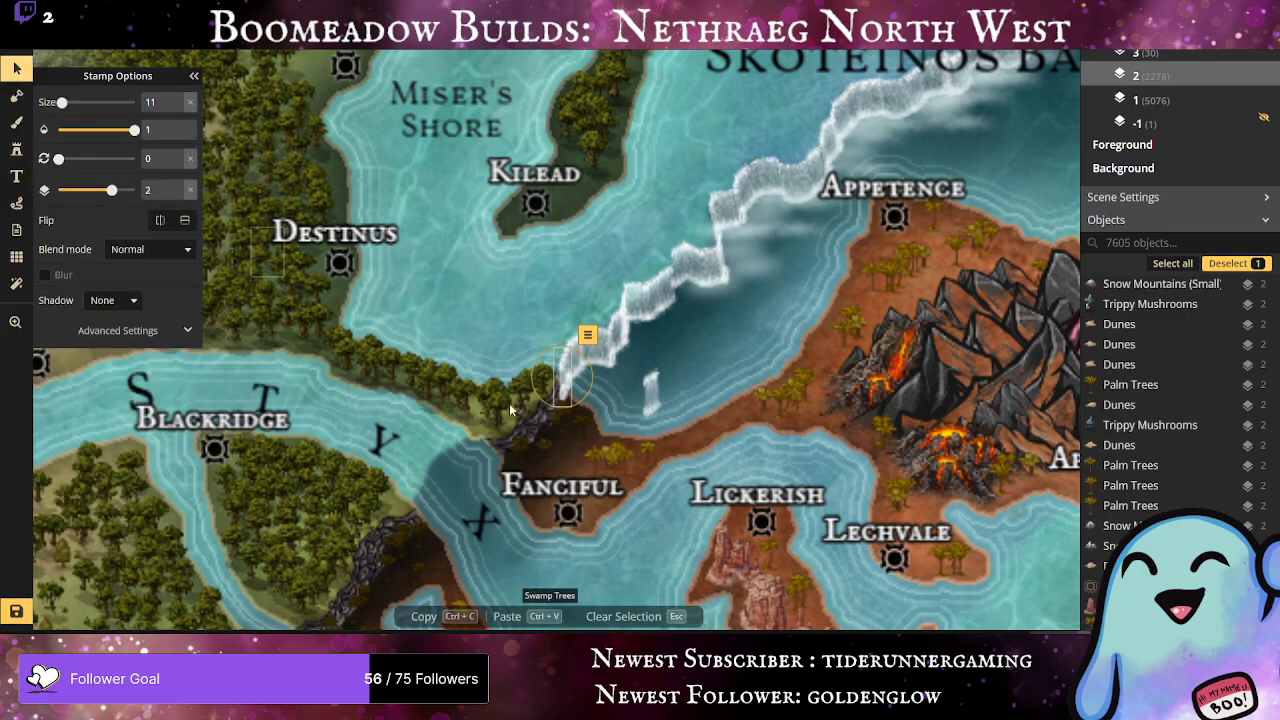
click(654, 394)
key(Delete)
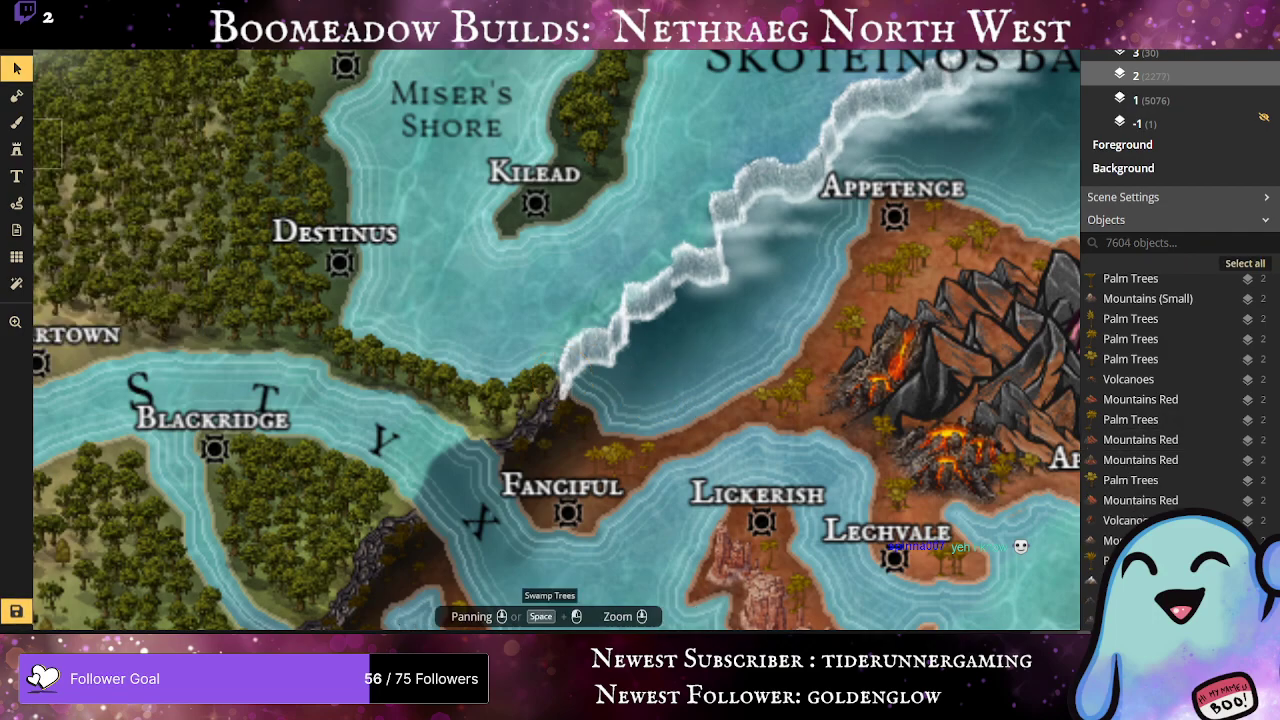
Step: Try to trim the shoreline at the waterfall line's southwestern tip with a round mask brush of size 5 set to Subtract
click(16, 121)
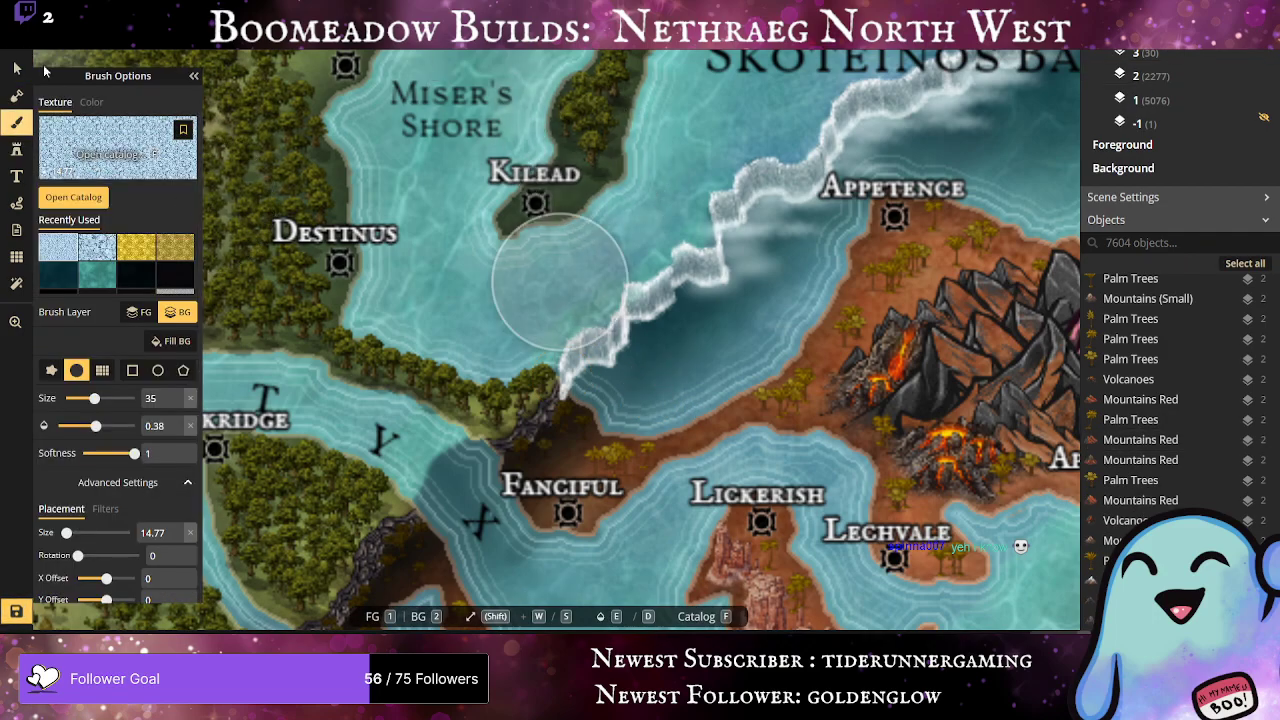
click(16, 95)
click(168, 158)
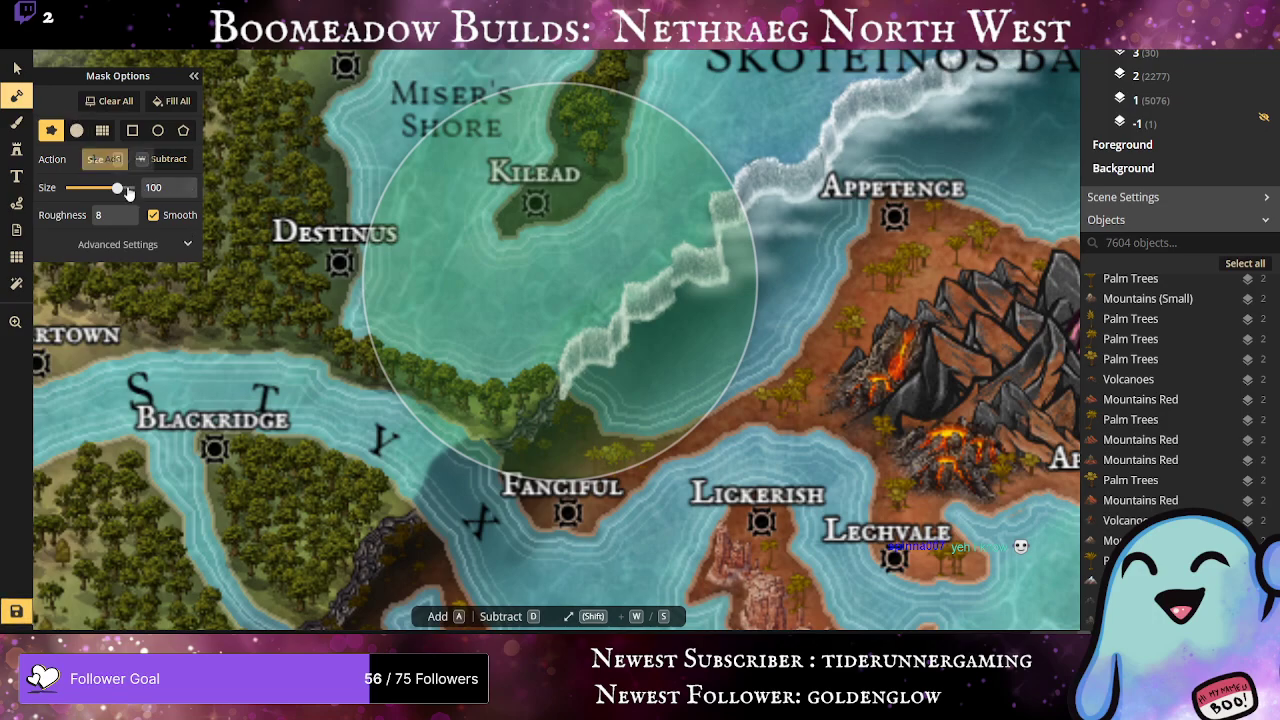
drag(117, 188, 67, 188)
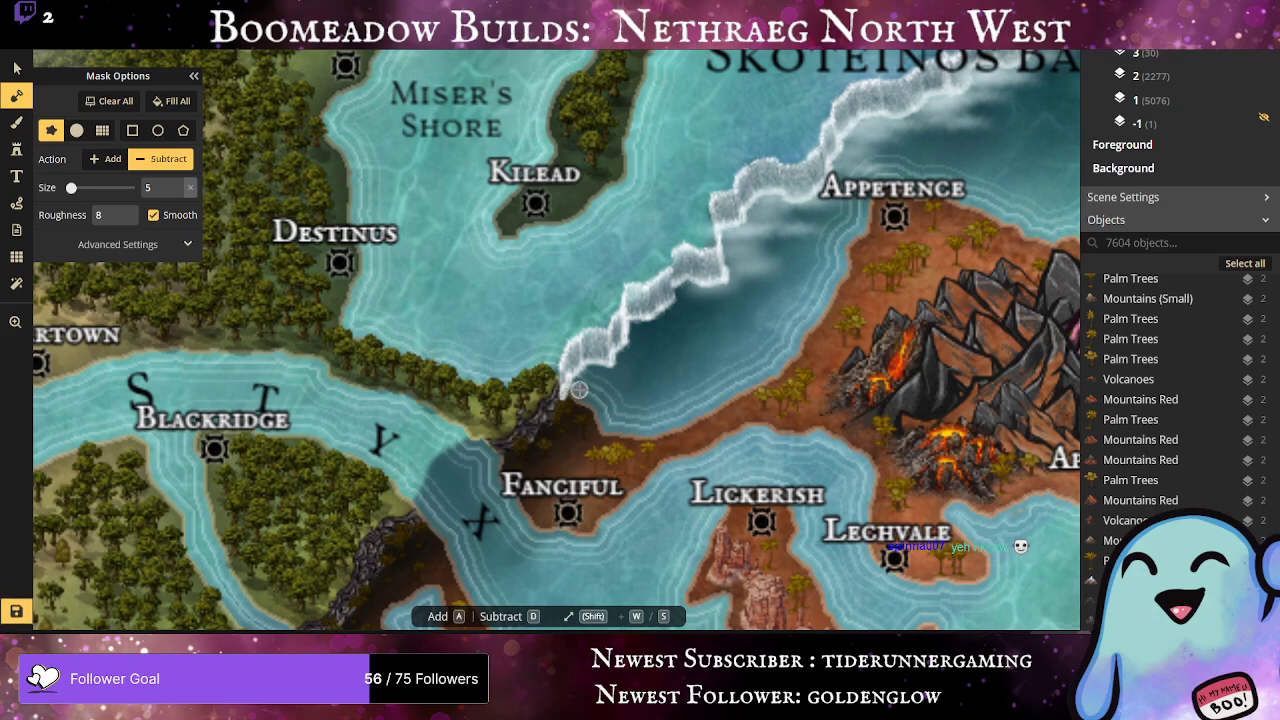
click(76, 130)
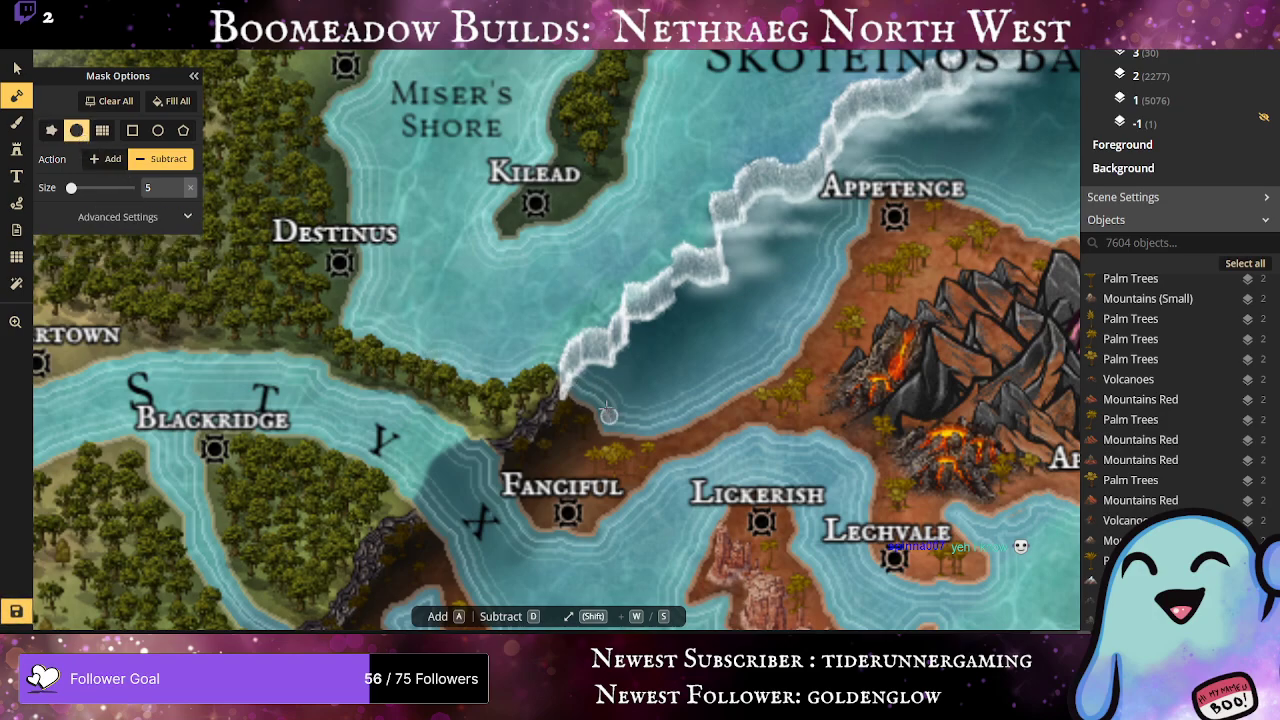
drag(568, 392, 610, 396)
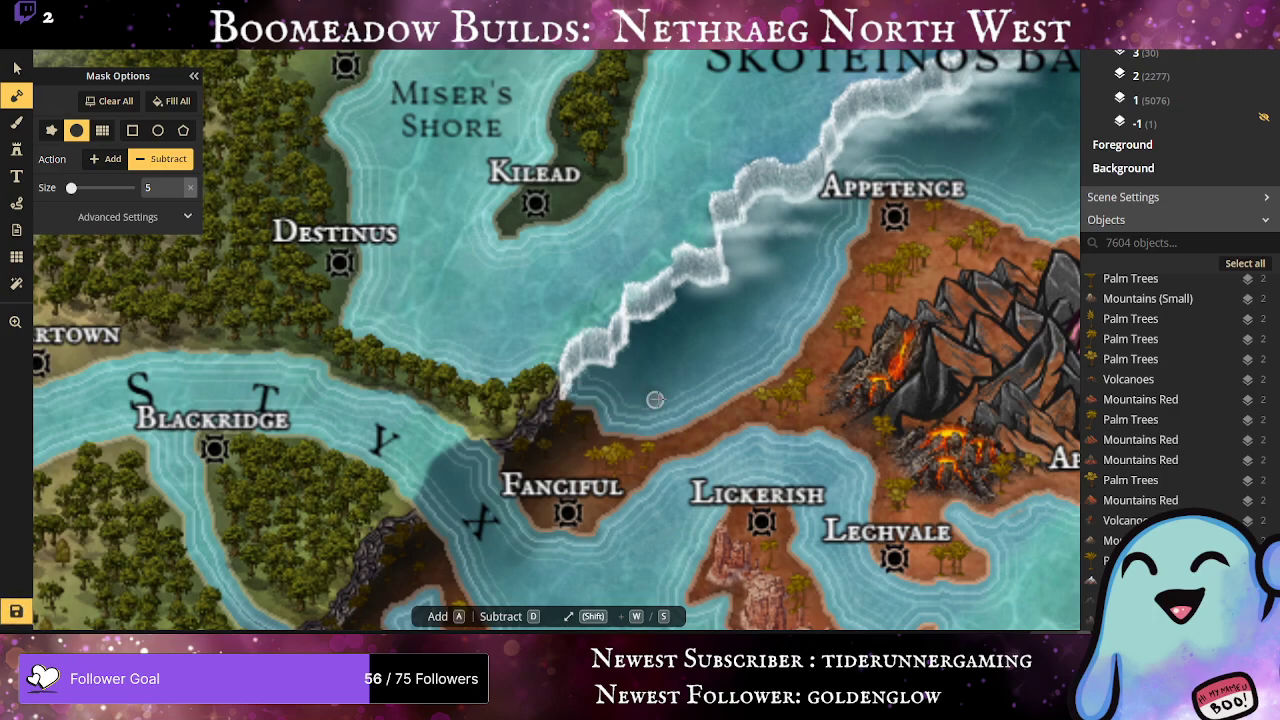
click(575, 403)
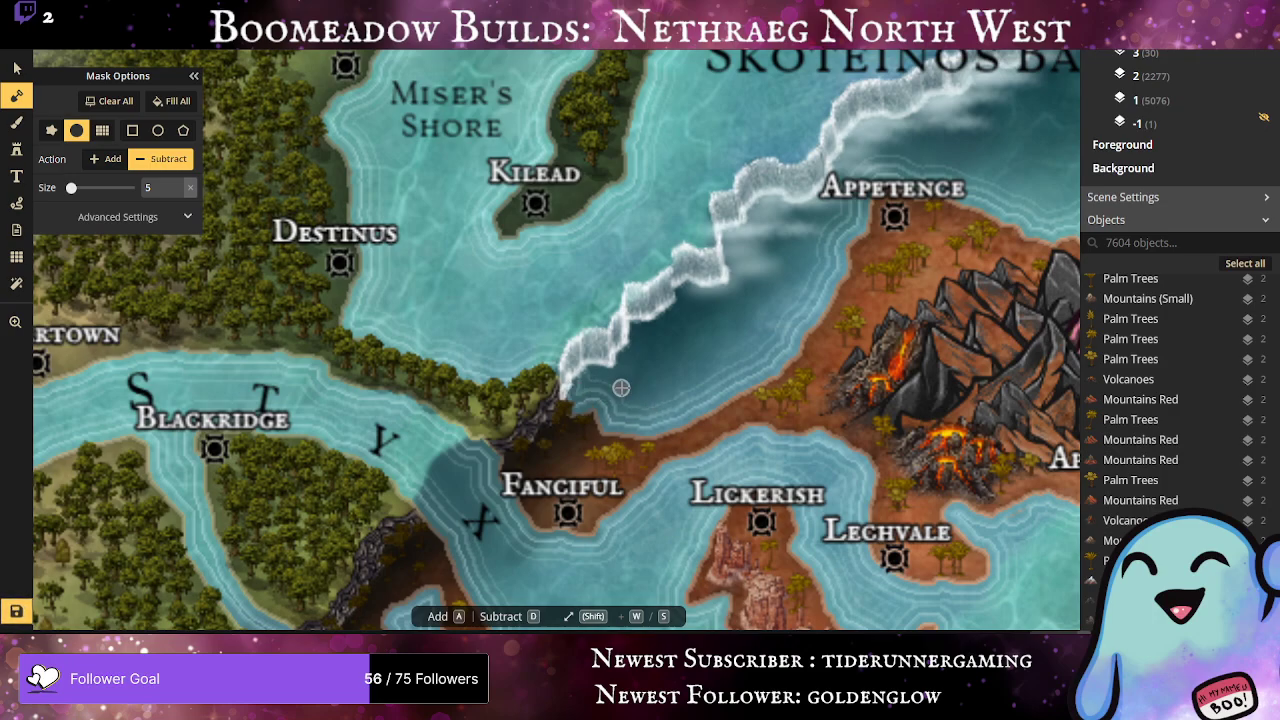
key(ctrl+z)
Step: Place four unrotated Mist 1 stamps of size 11 from the shore north of Fanciful along the foot of the waterfall line's southwestern stretch
click(16, 148)
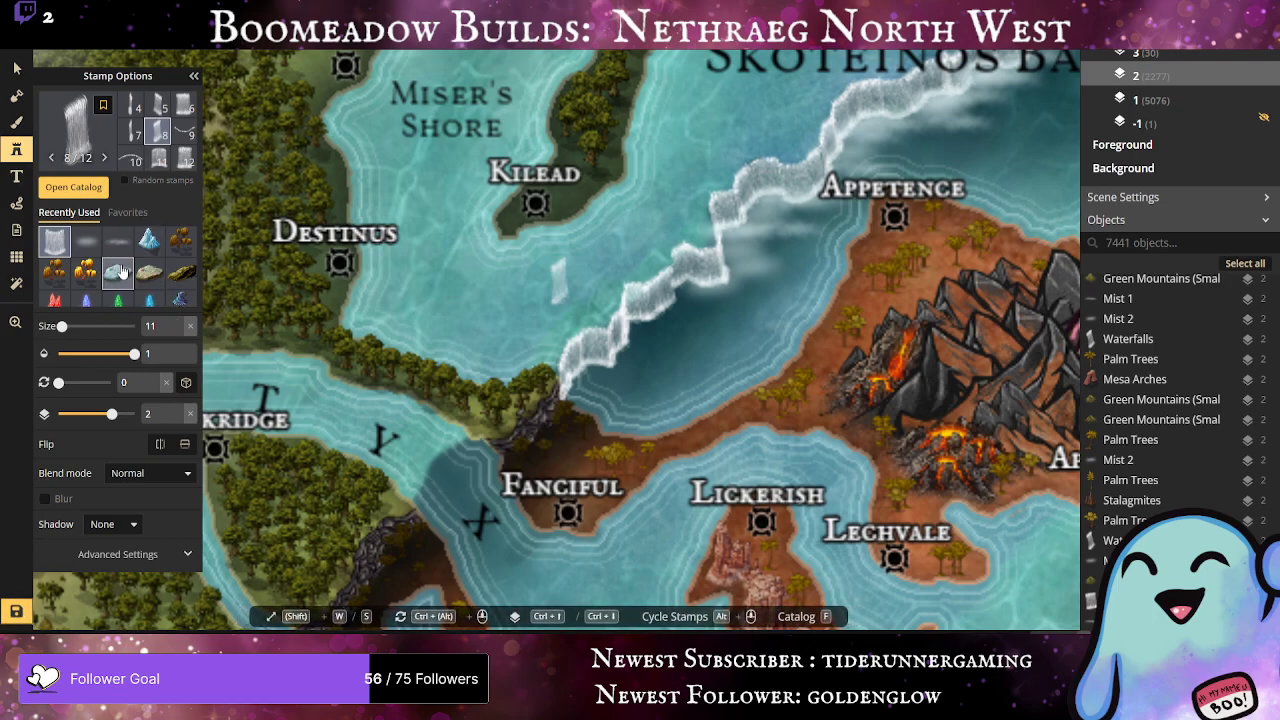
click(117, 240)
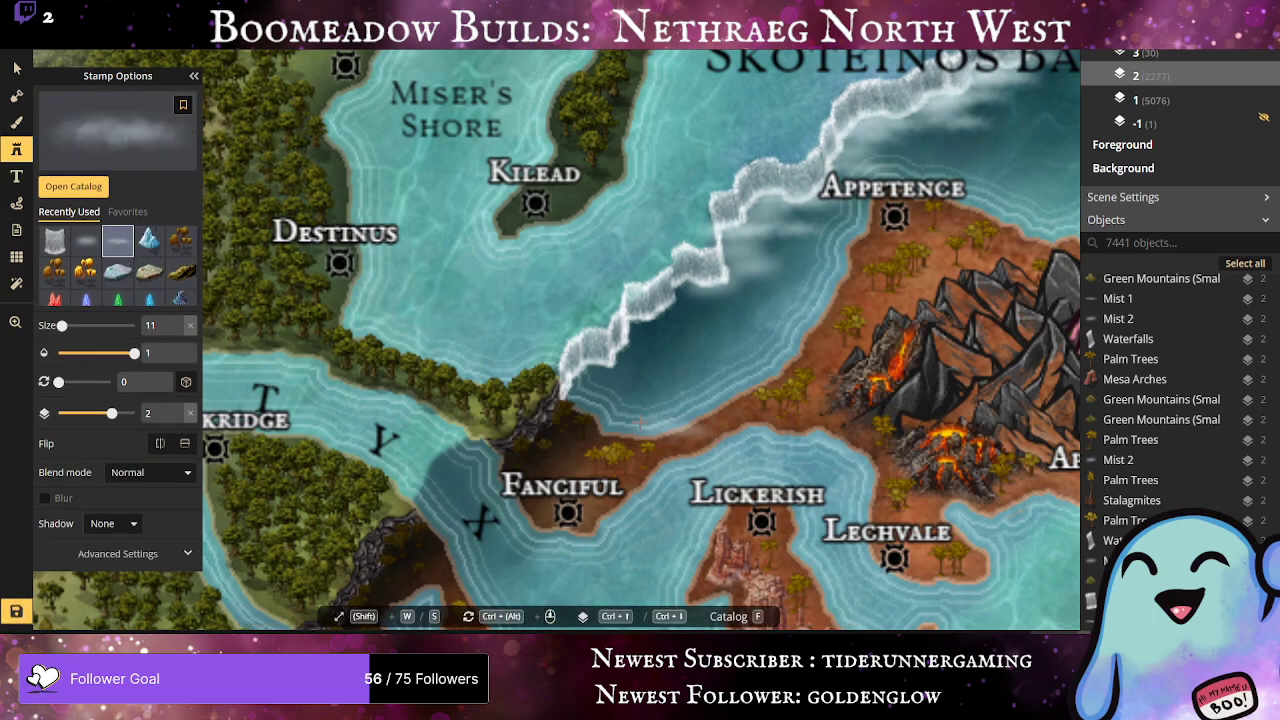
click(578, 395)
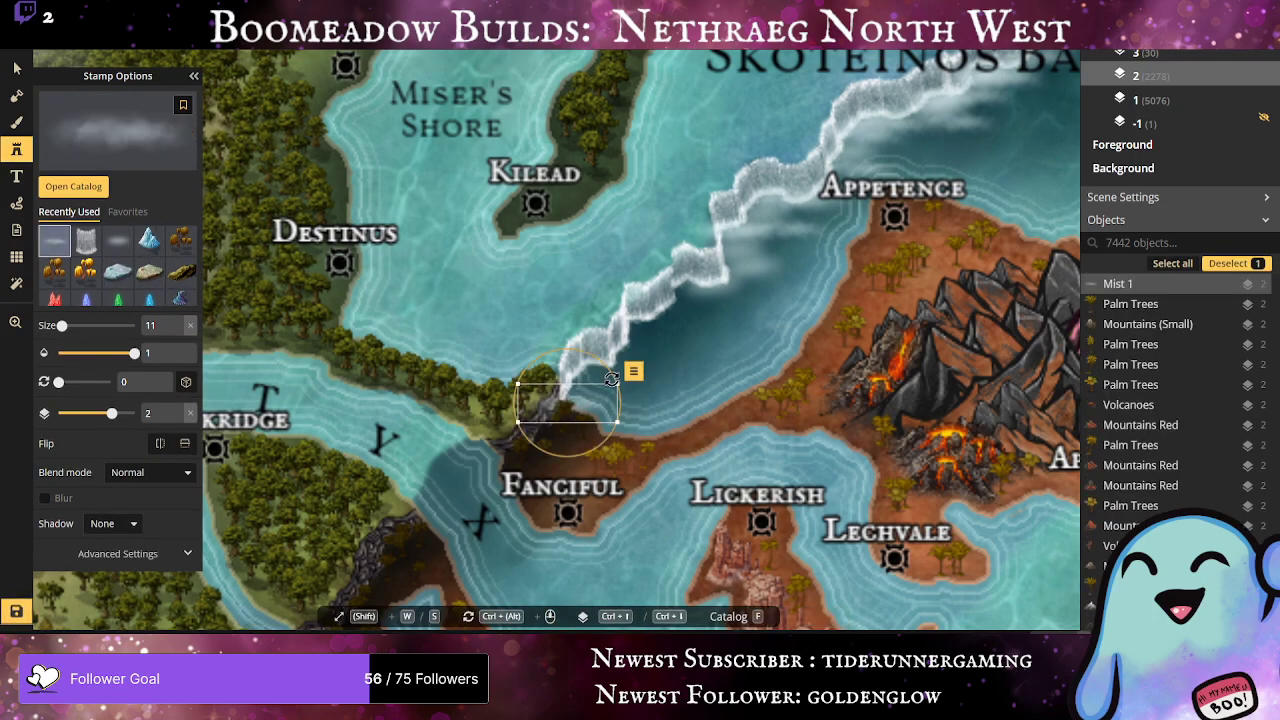
click(661, 320)
click(645, 345)
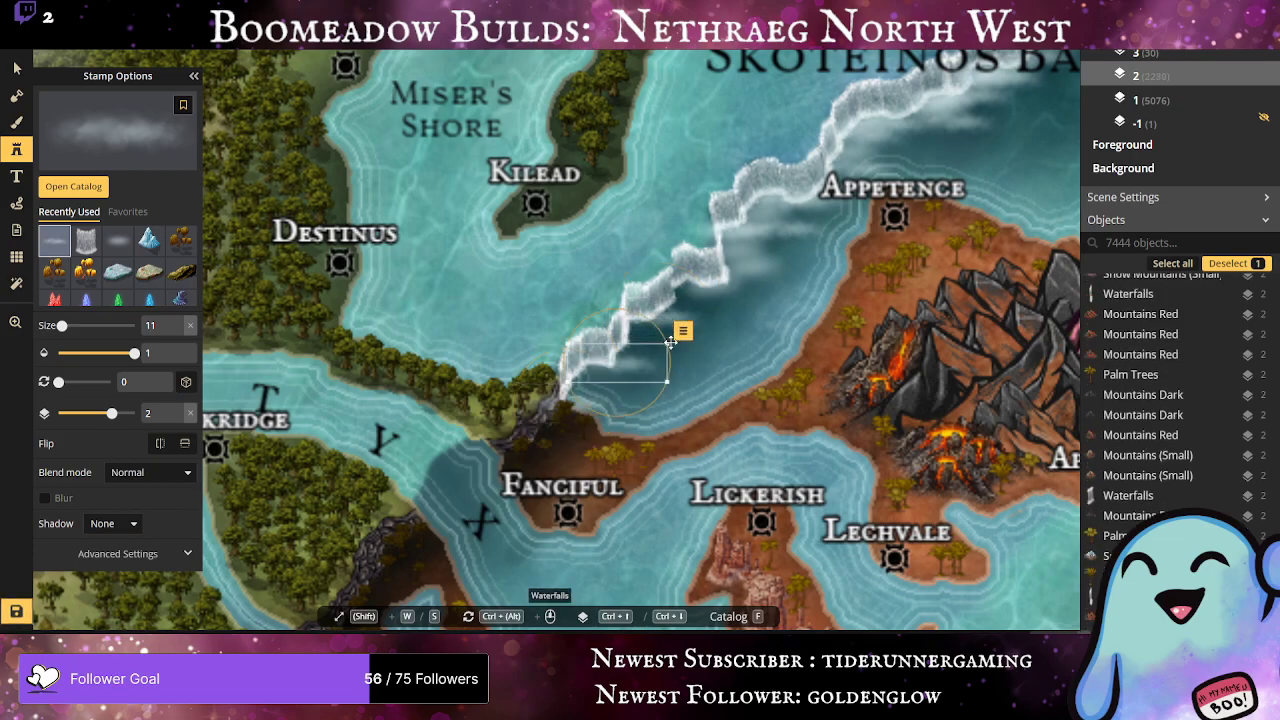
click(713, 322)
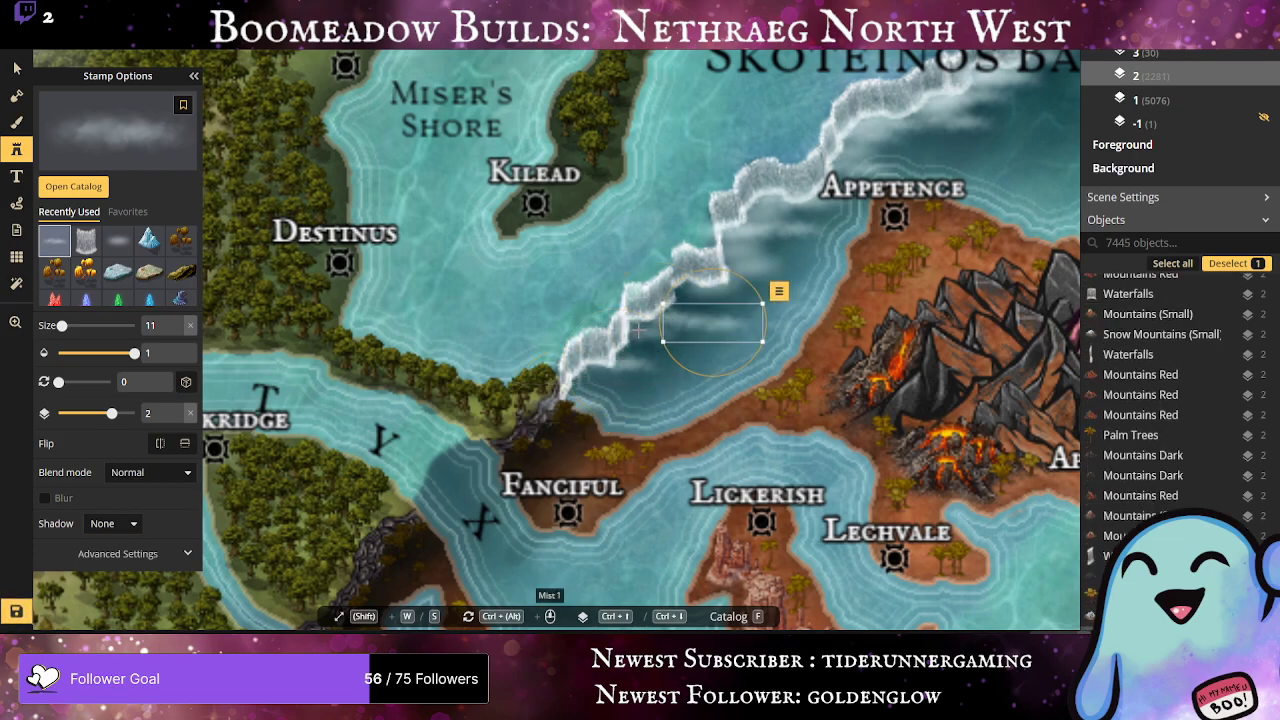
Step: Add four Mist 1 stamps rotated to 331 that follow the diagonal of the falls down to the shore north of Fanciful
click(640, 330)
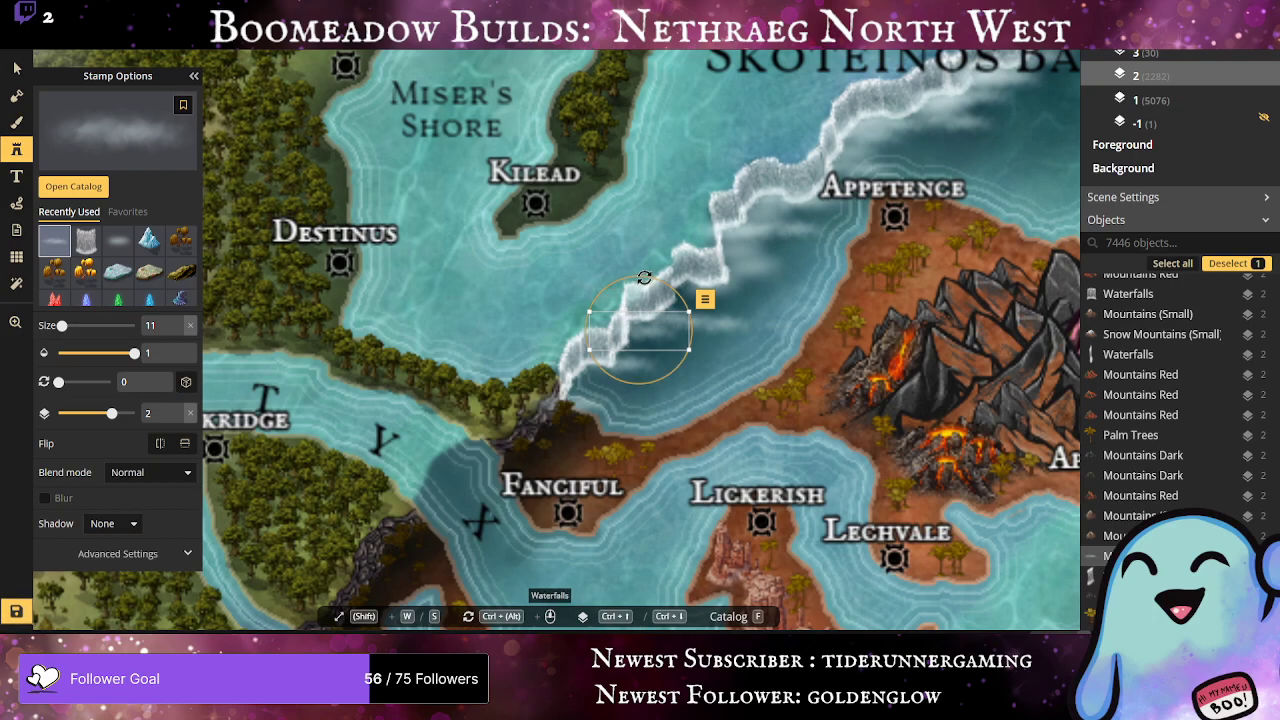
drag(643, 280, 616, 276)
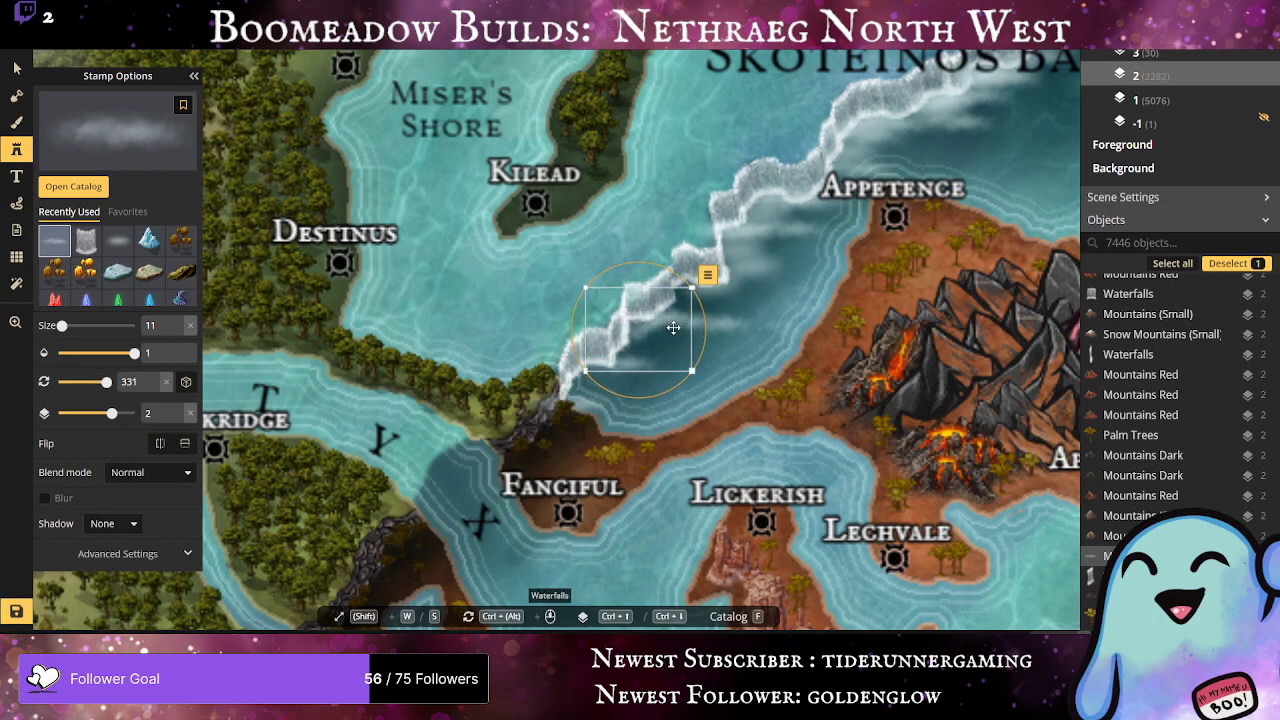
click(728, 320)
drag(720, 312, 681, 286)
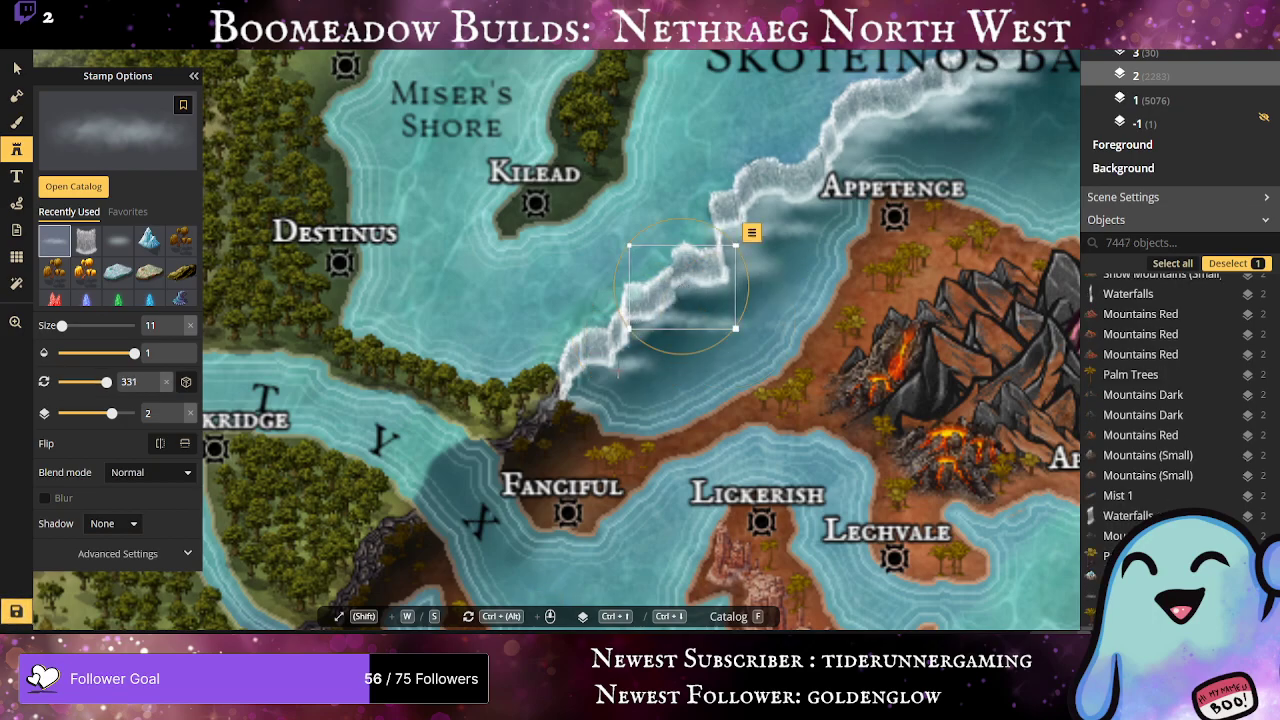
click(604, 368)
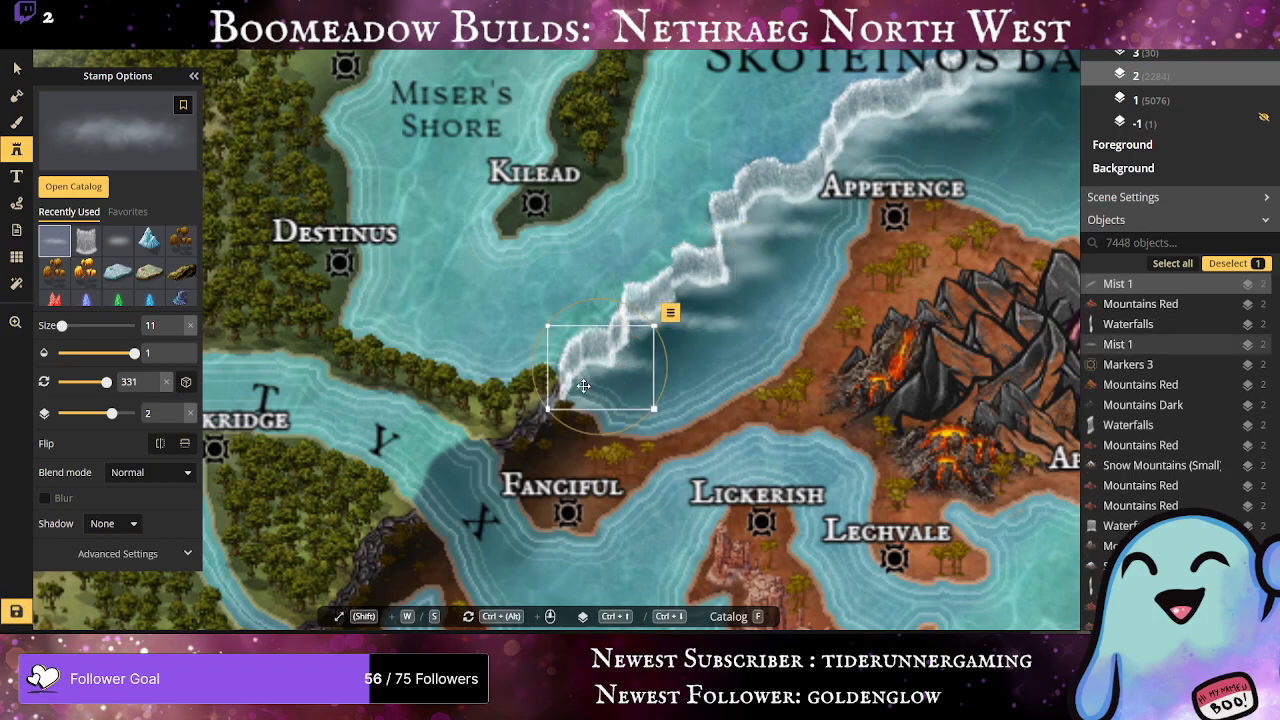
click(596, 392)
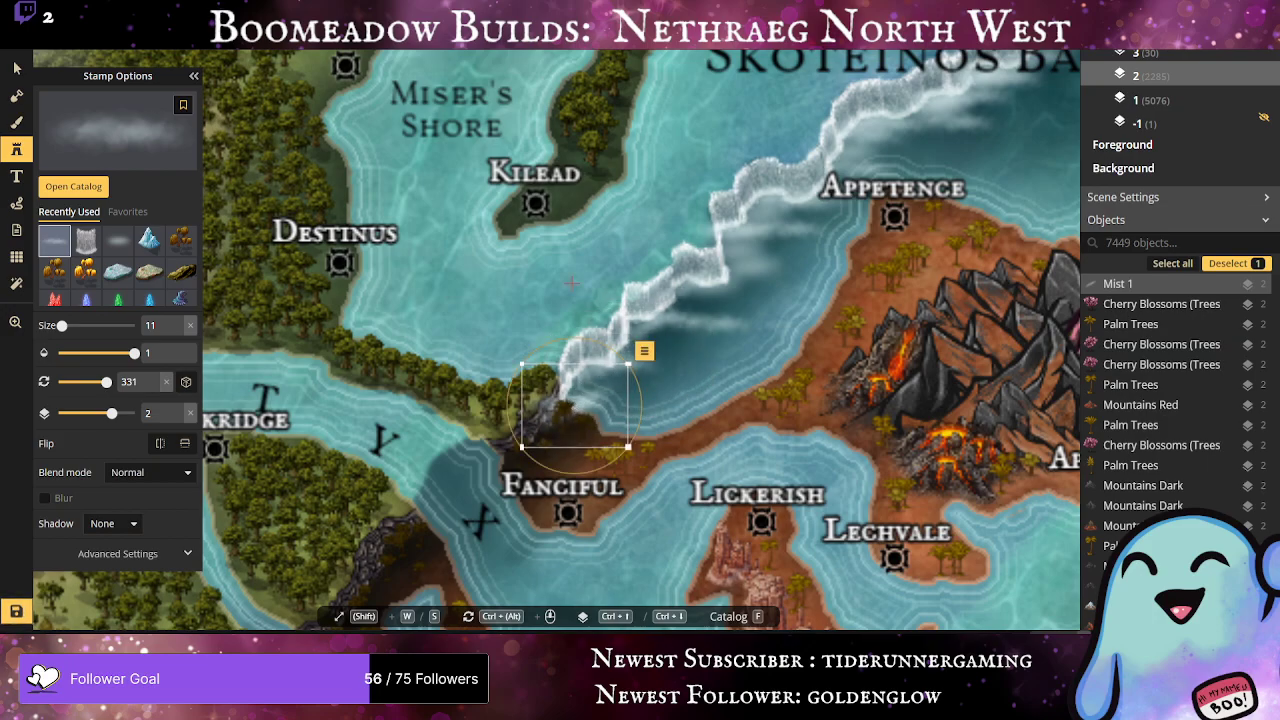
Step: Layer Mist 2 stamps of size 11 rotated to 357 over the southwestern falls and the water below them
click(118, 241)
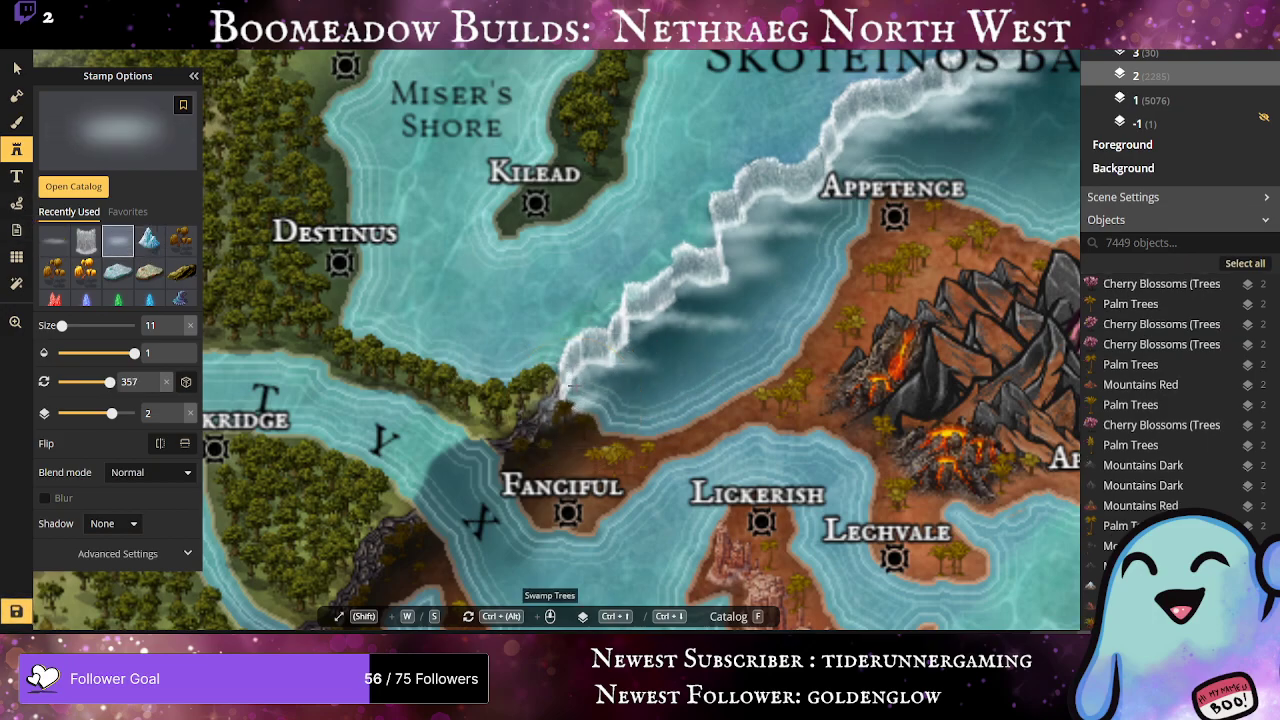
click(585, 386)
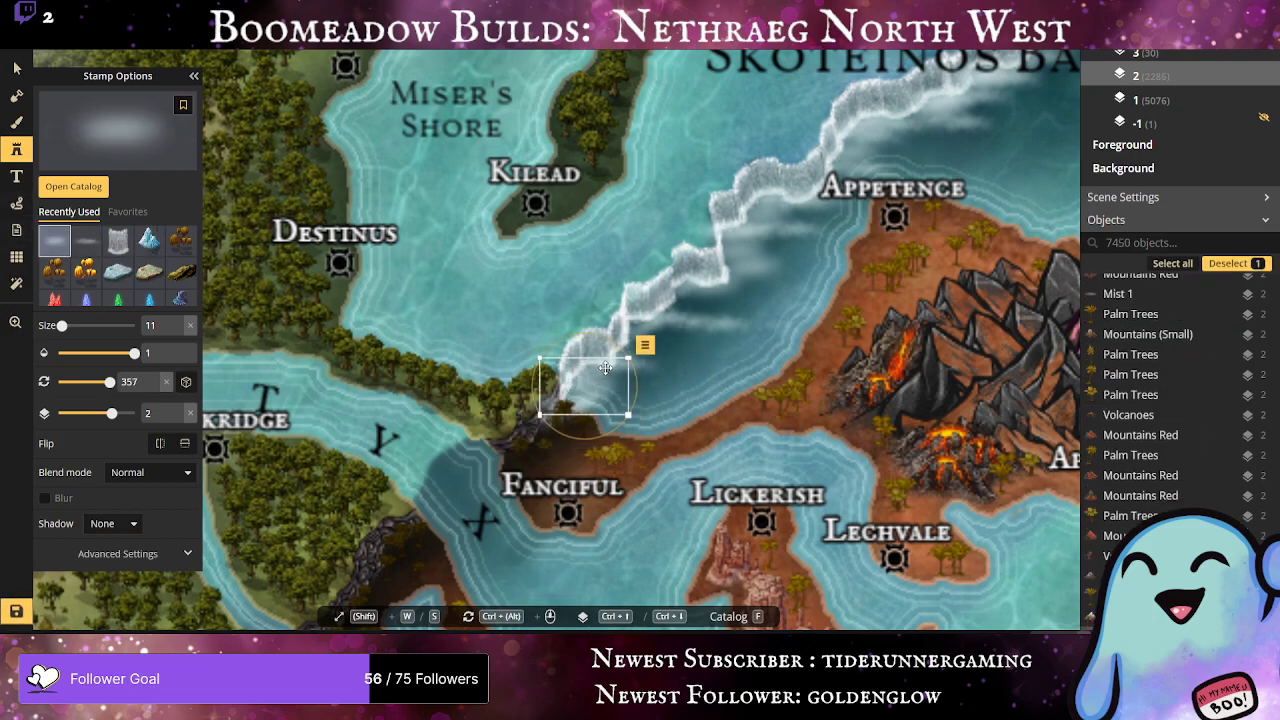
click(632, 322)
click(658, 296)
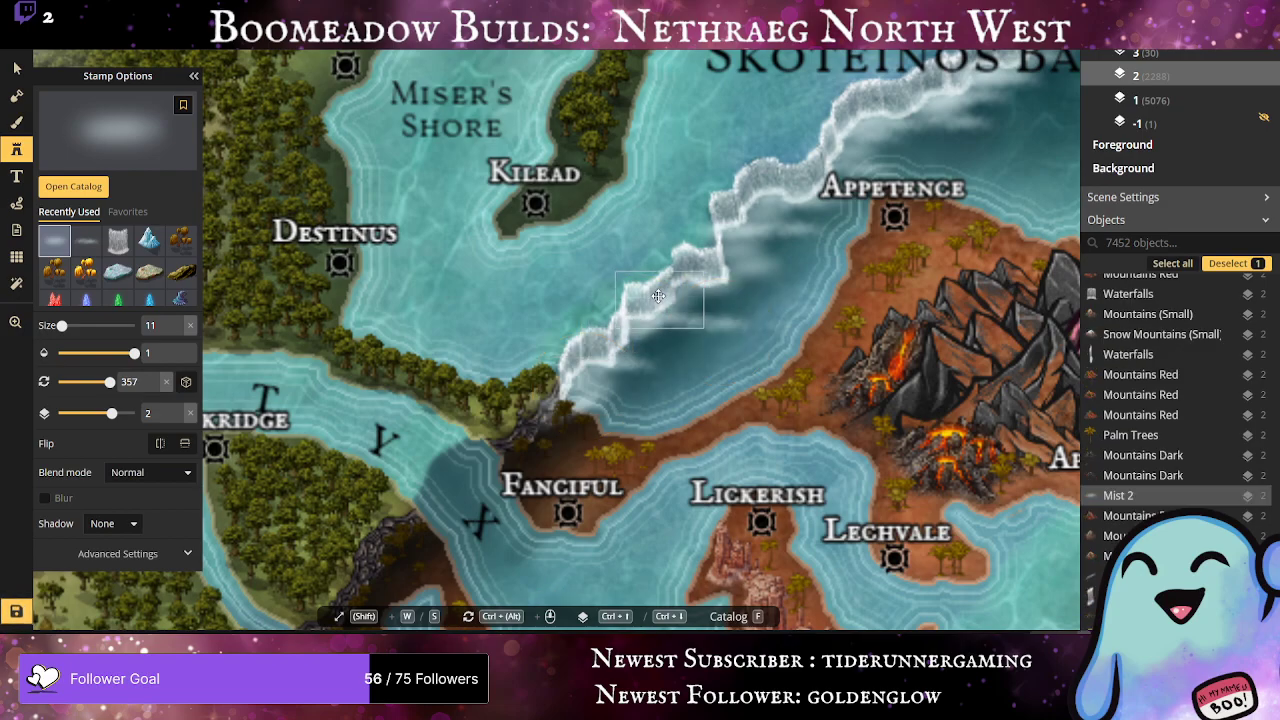
click(670, 409)
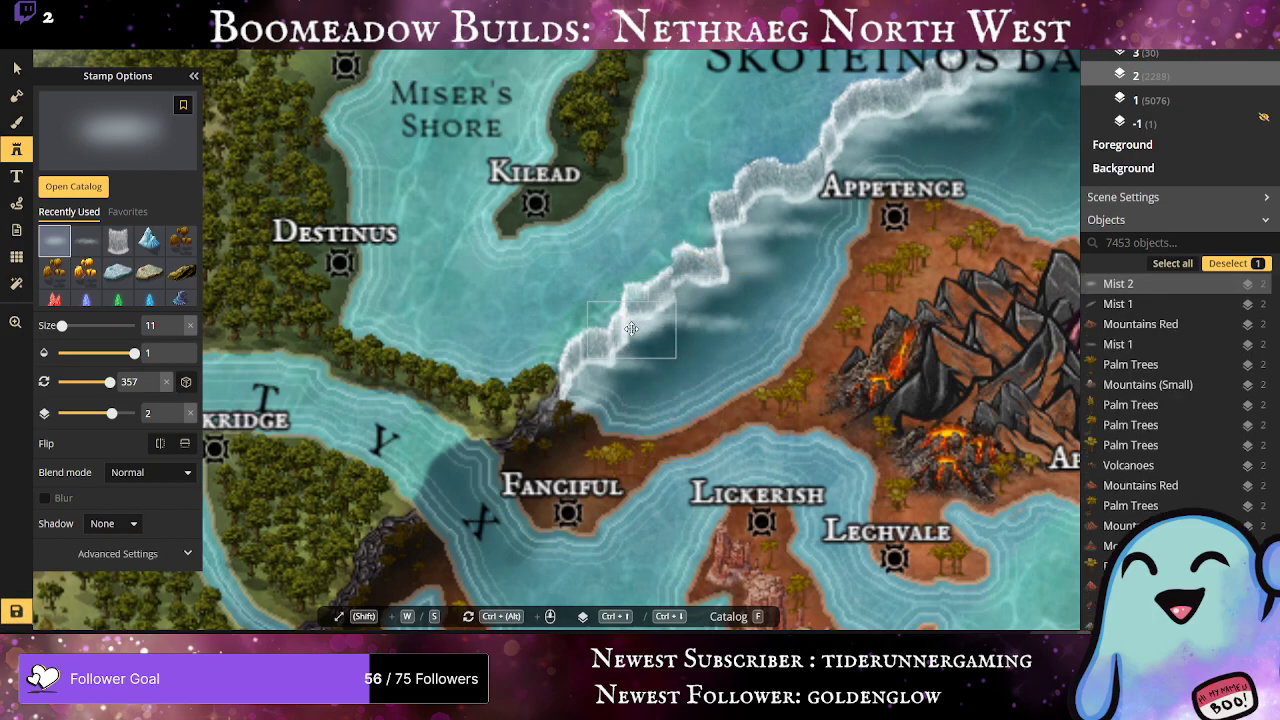
click(631, 328)
click(661, 393)
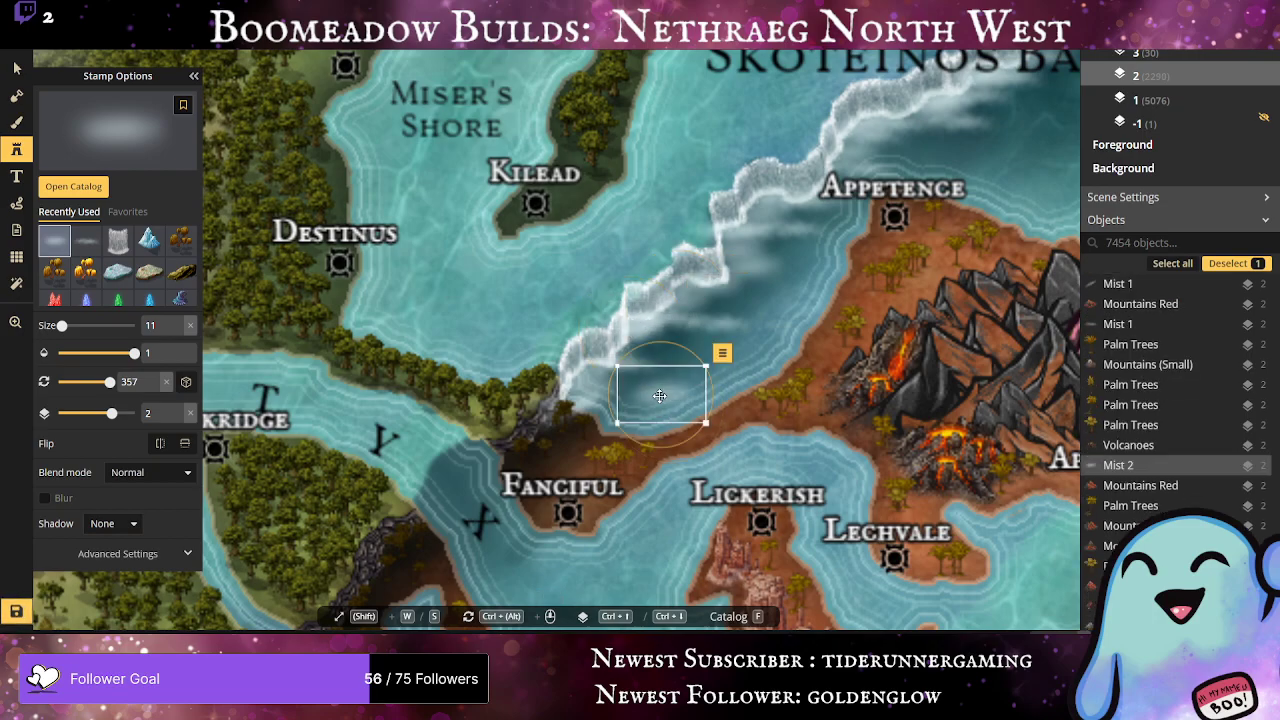
click(628, 350)
click(593, 378)
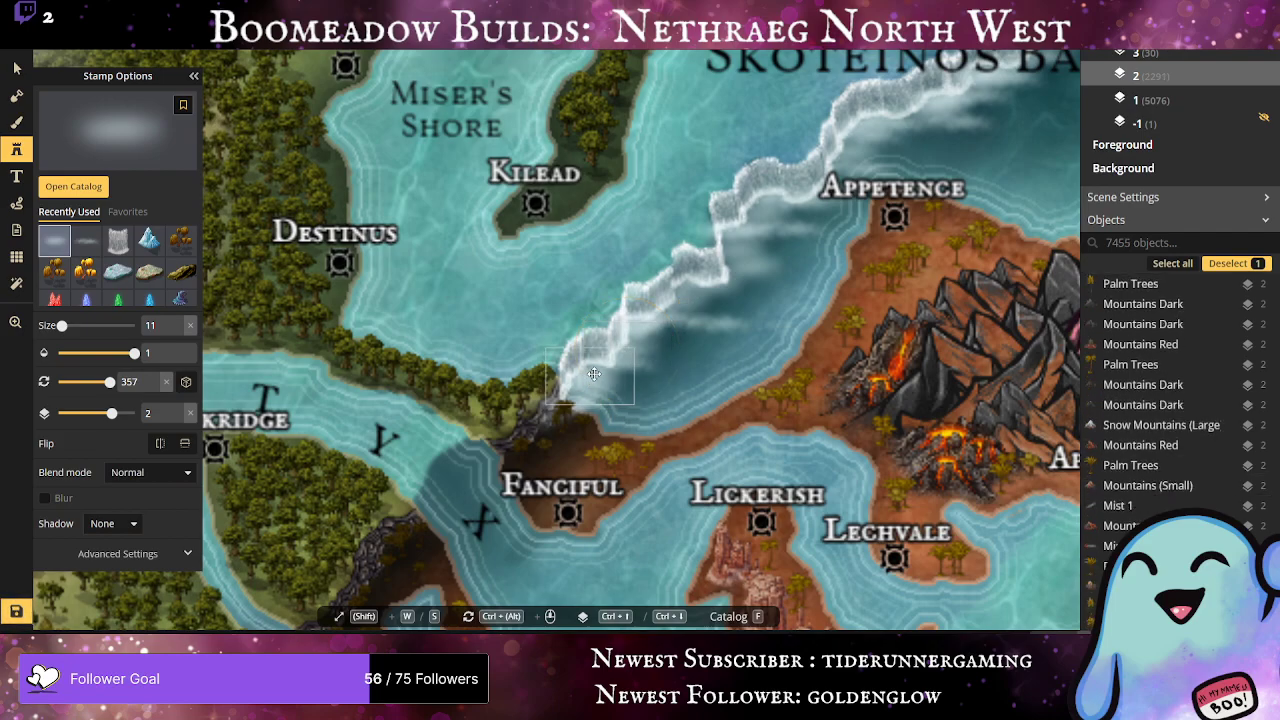
click(600, 367)
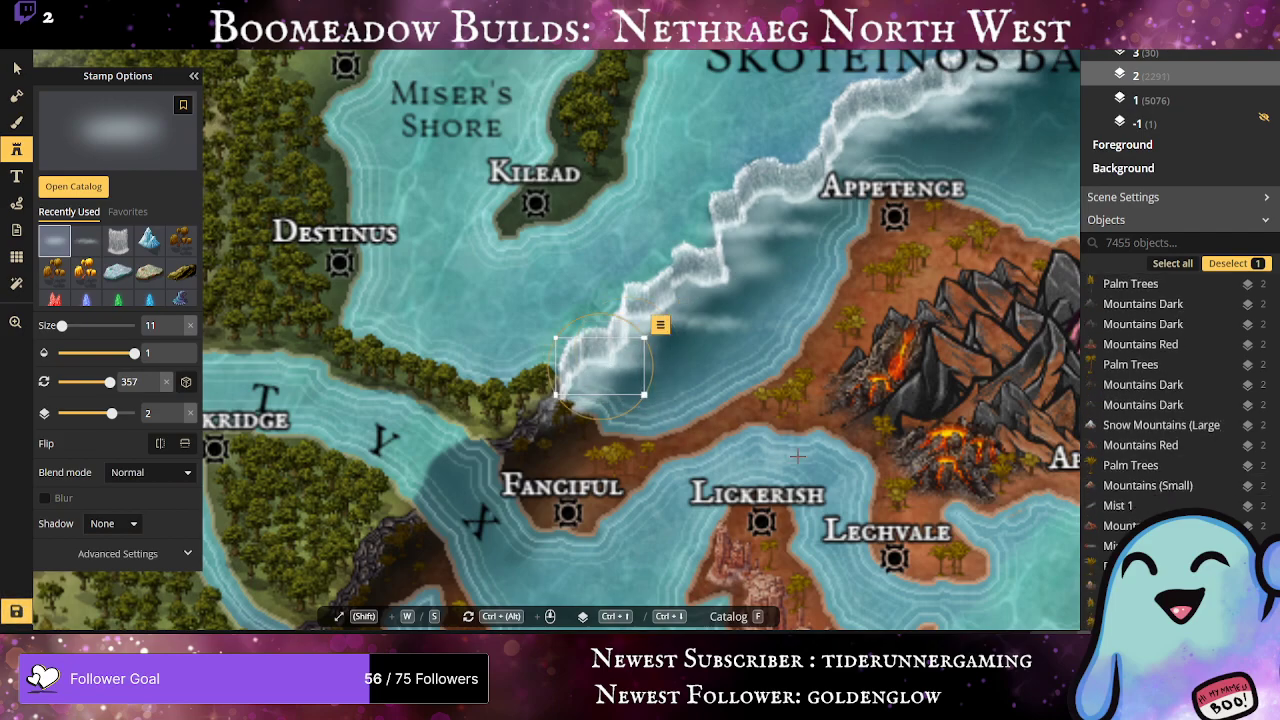
Step: Place Mist 2 stamps along the middle of the waterfall line and at the bend west of Appetence
click(682, 297)
drag(682, 297, 669, 310)
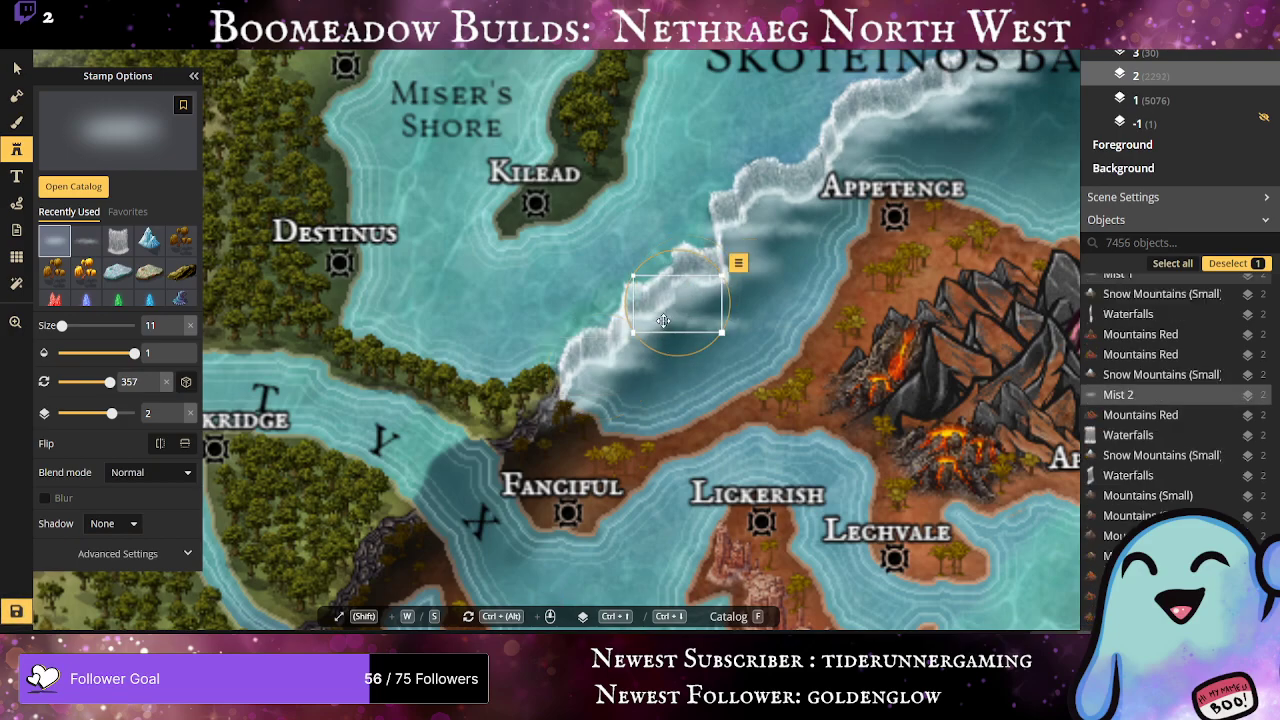
click(764, 205)
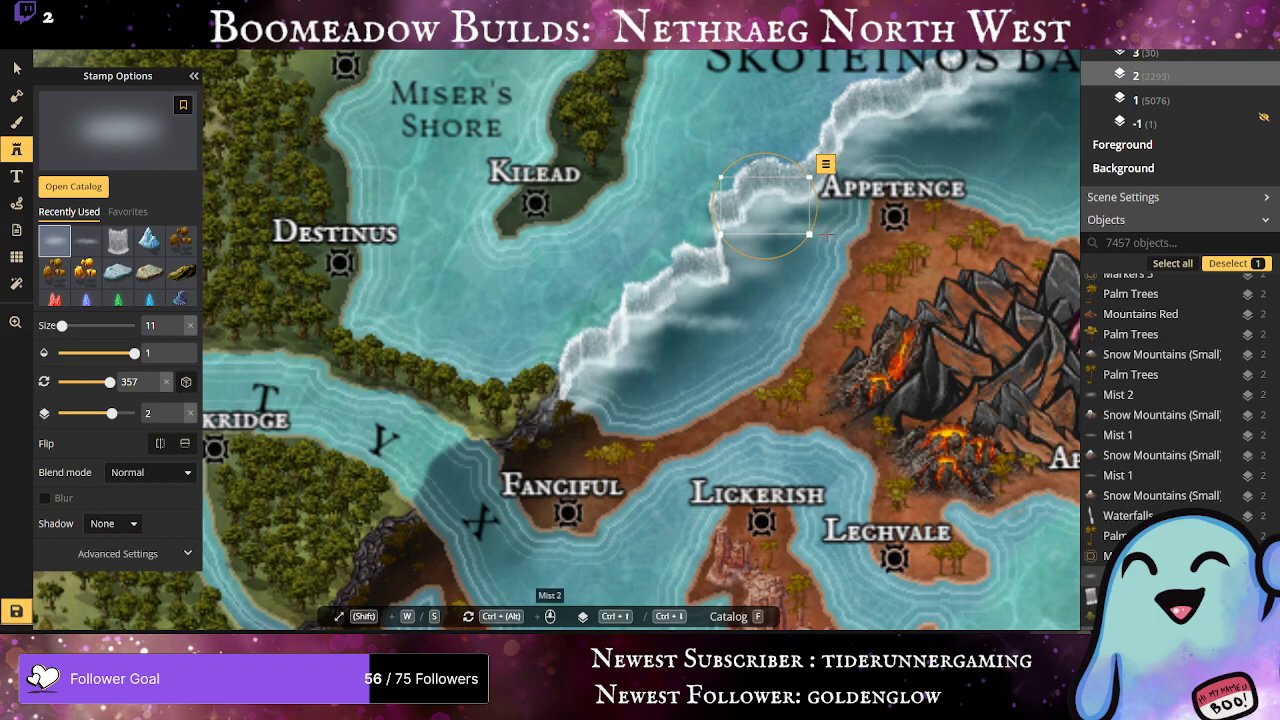
click(787, 218)
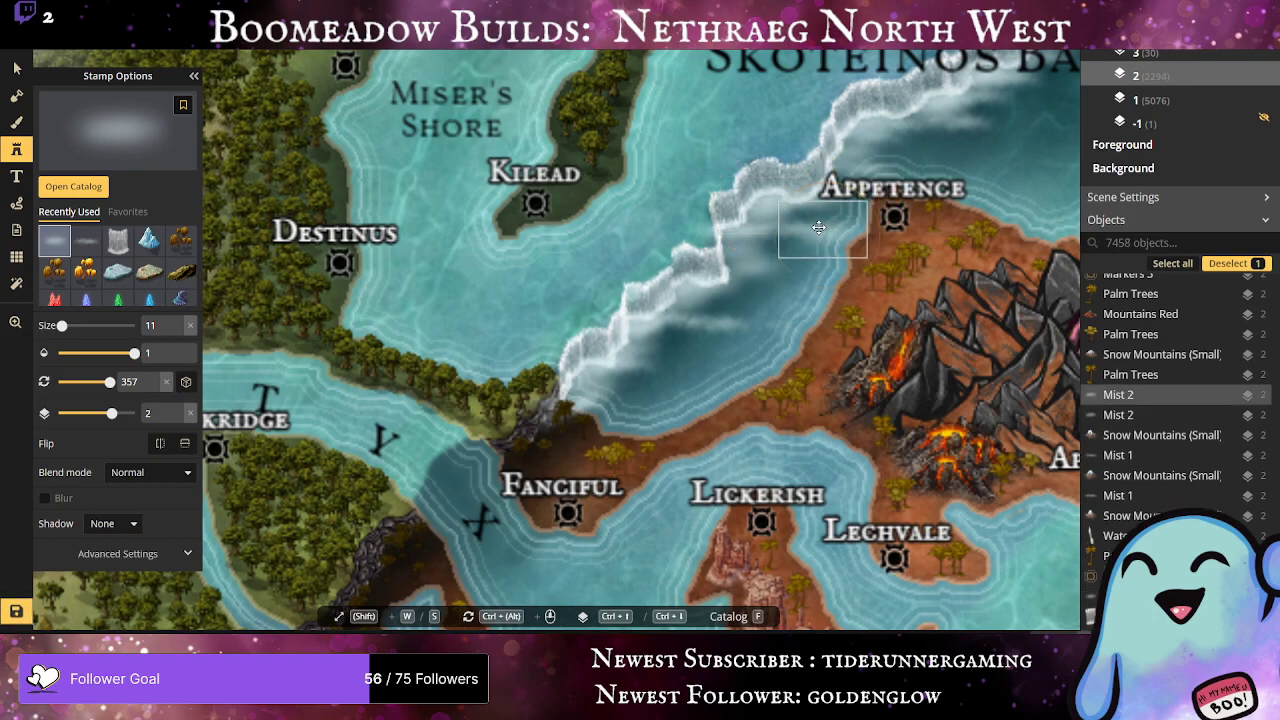
Step: Thicken the mist below the southwestern half of the falls with three more Mist 2 stamps, ending at the tip north of Fanciful
click(802, 304)
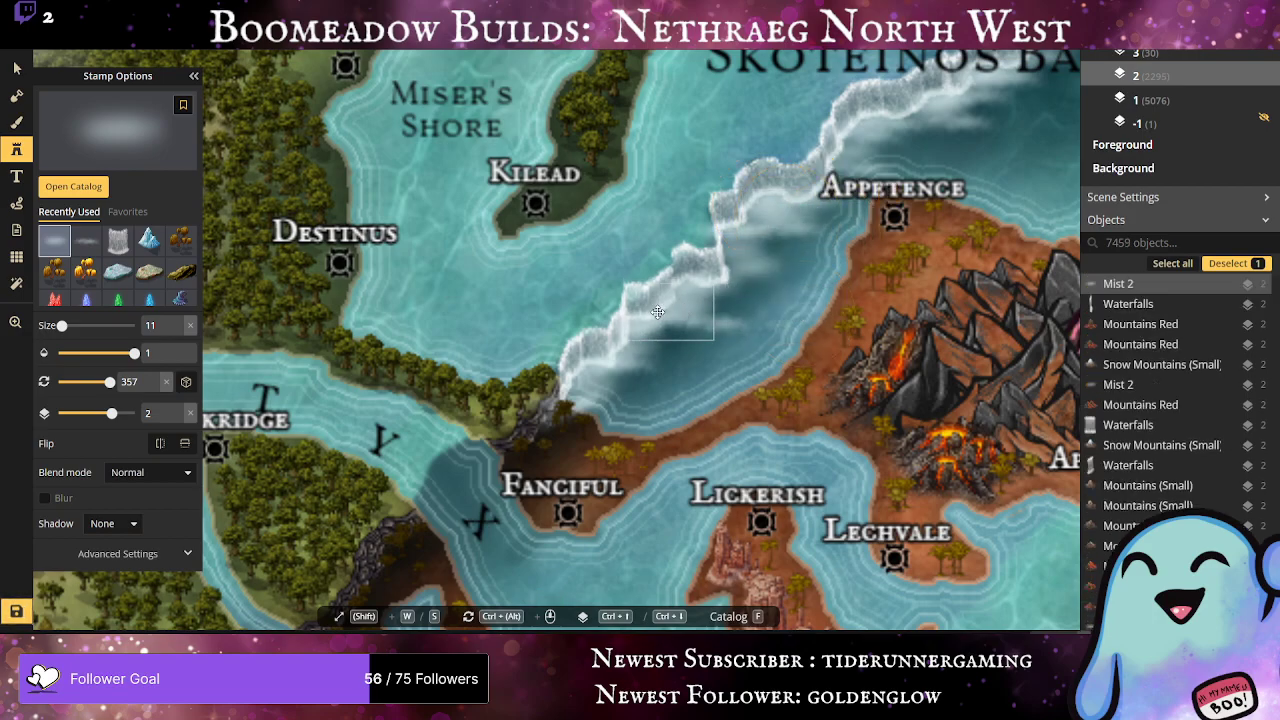
click(669, 312)
click(660, 325)
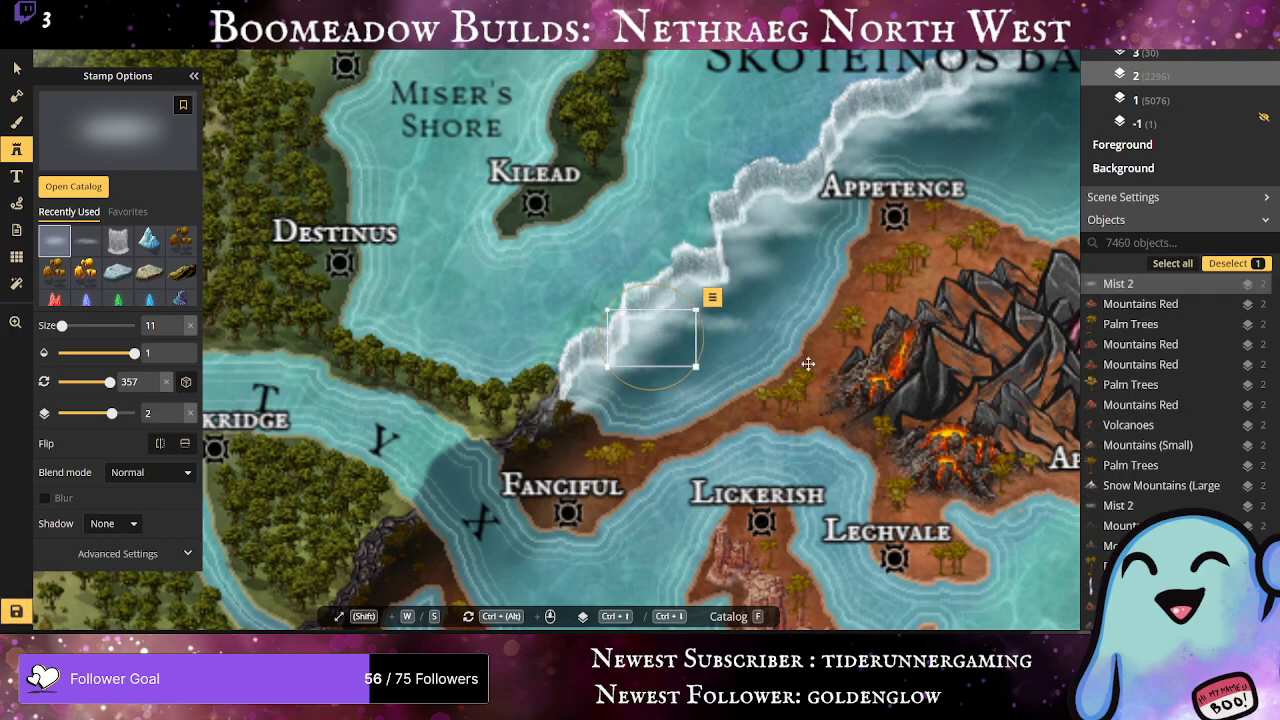
click(588, 370)
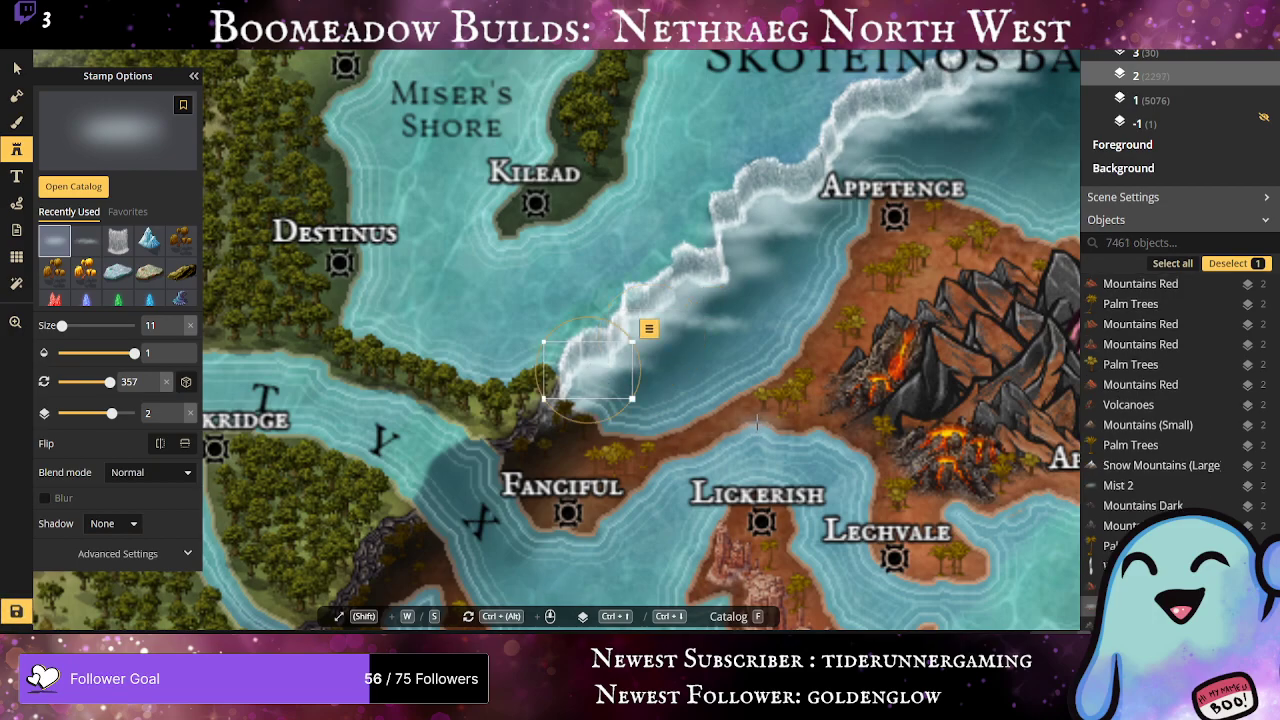
Step: Extend the mist northeastward with four Mist 2 stamps, from the falls beside Appetence to the stretch crossing the Skoteinos Bay label
click(848, 137)
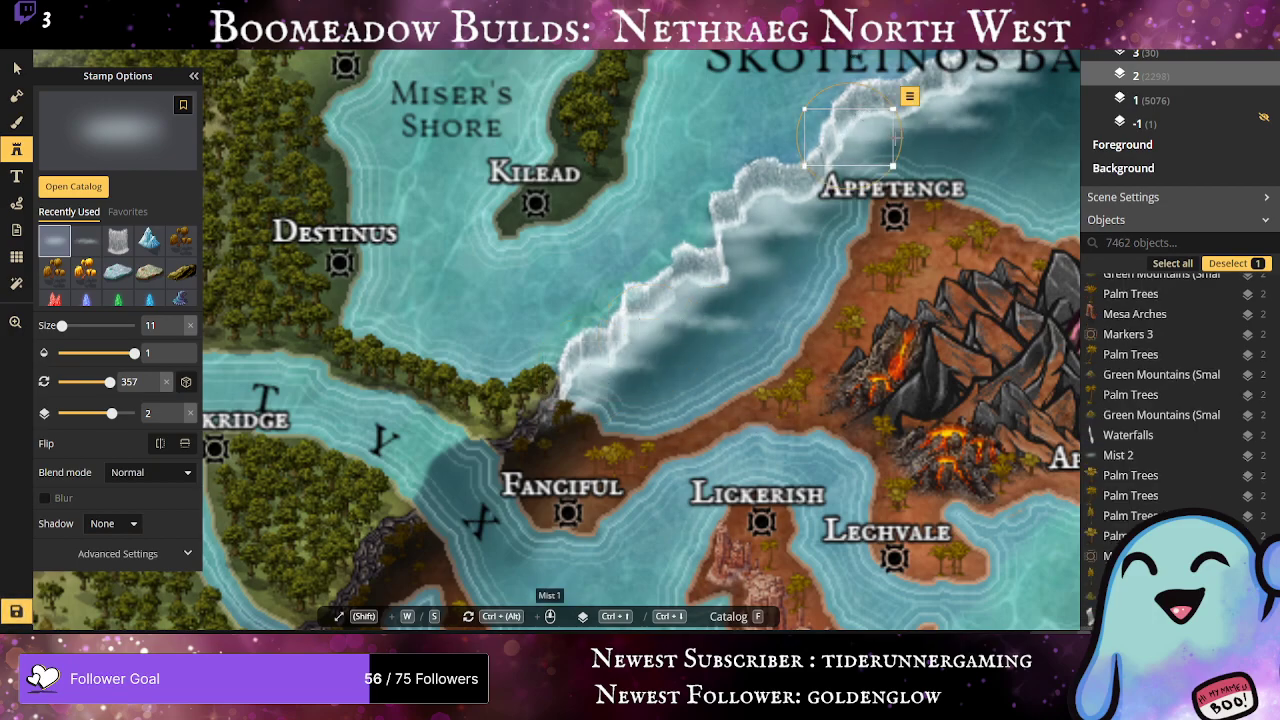
drag(883, 153, 890, 149)
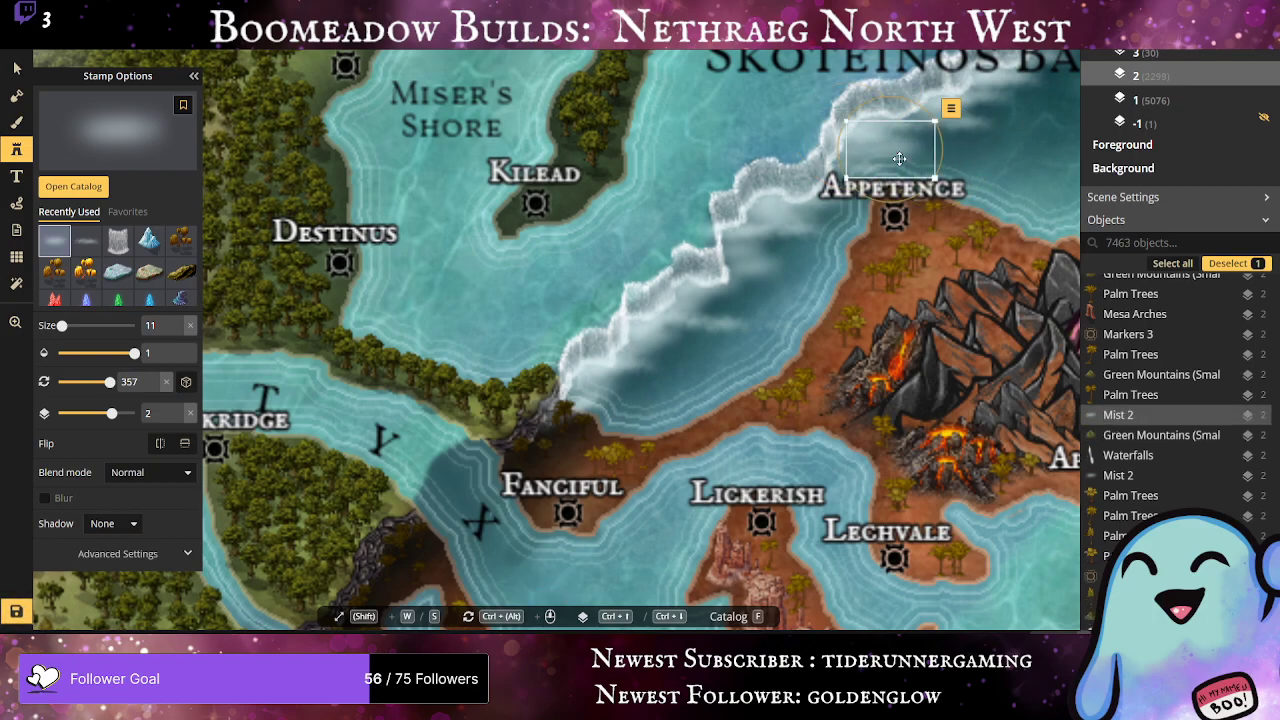
scroll(958, 202, down, 2)
scroll(825, 262, down, 4)
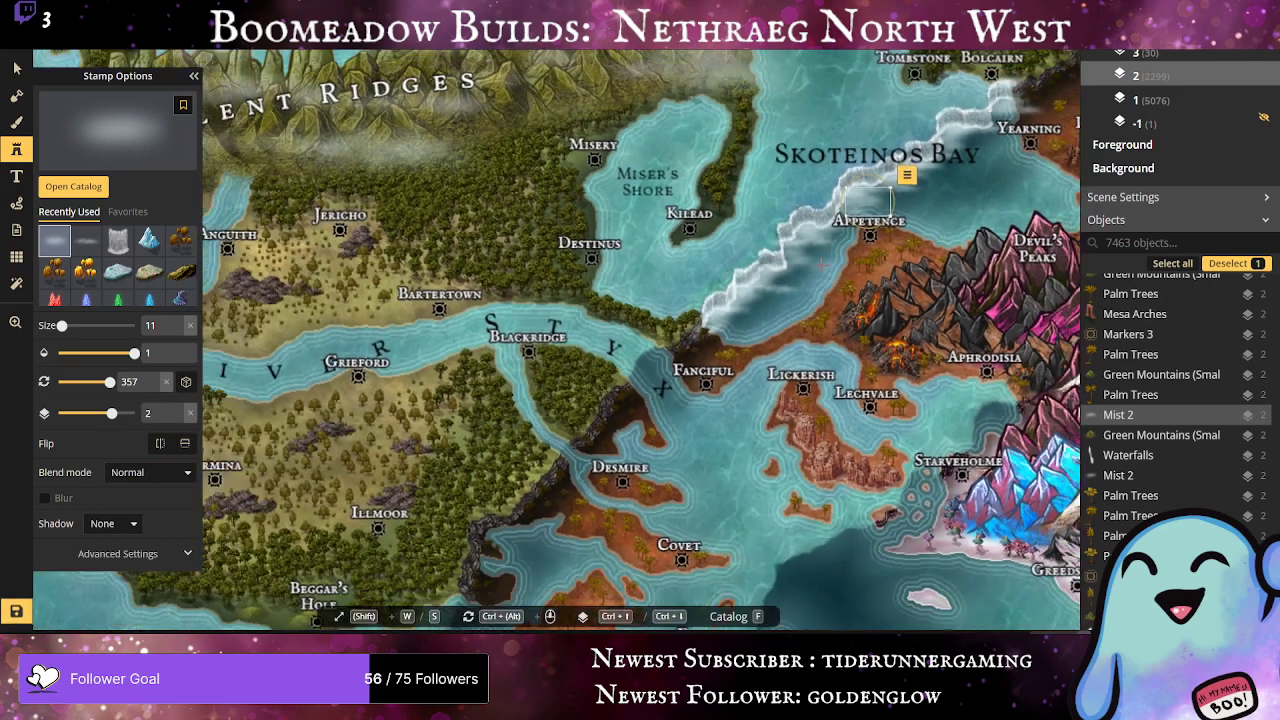
scroll(593, 344, up, 1)
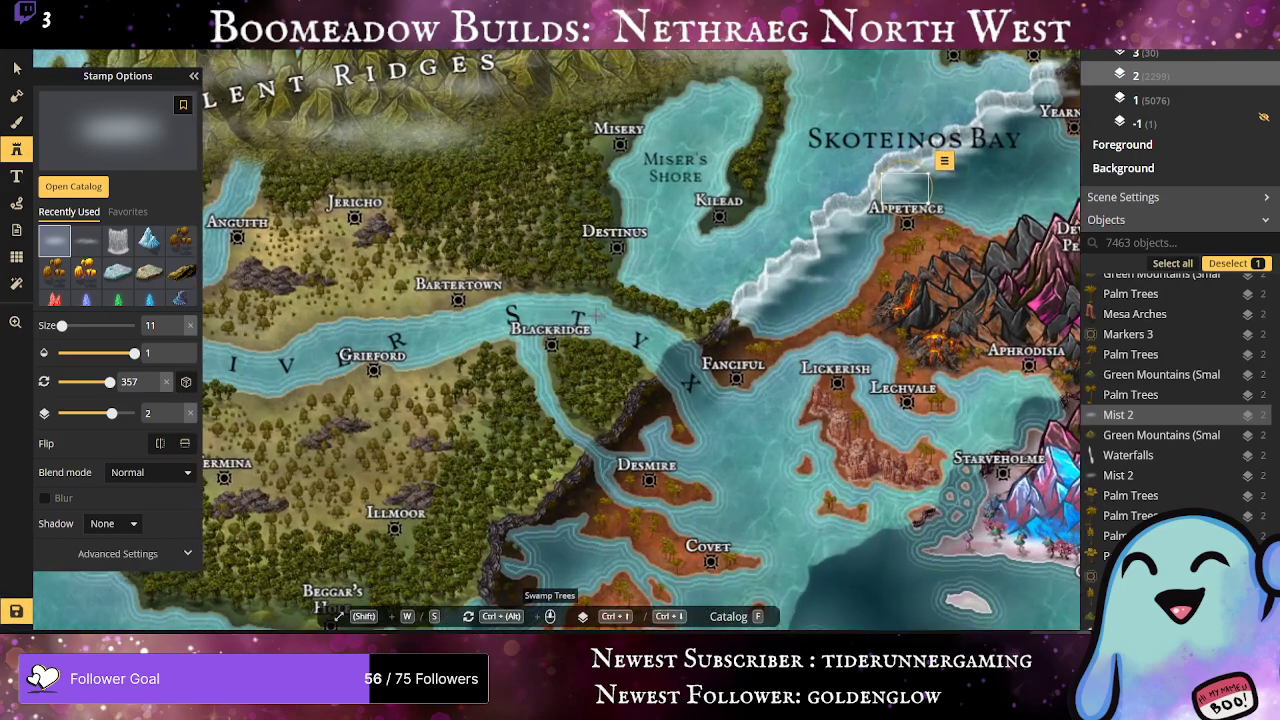
click(988, 115)
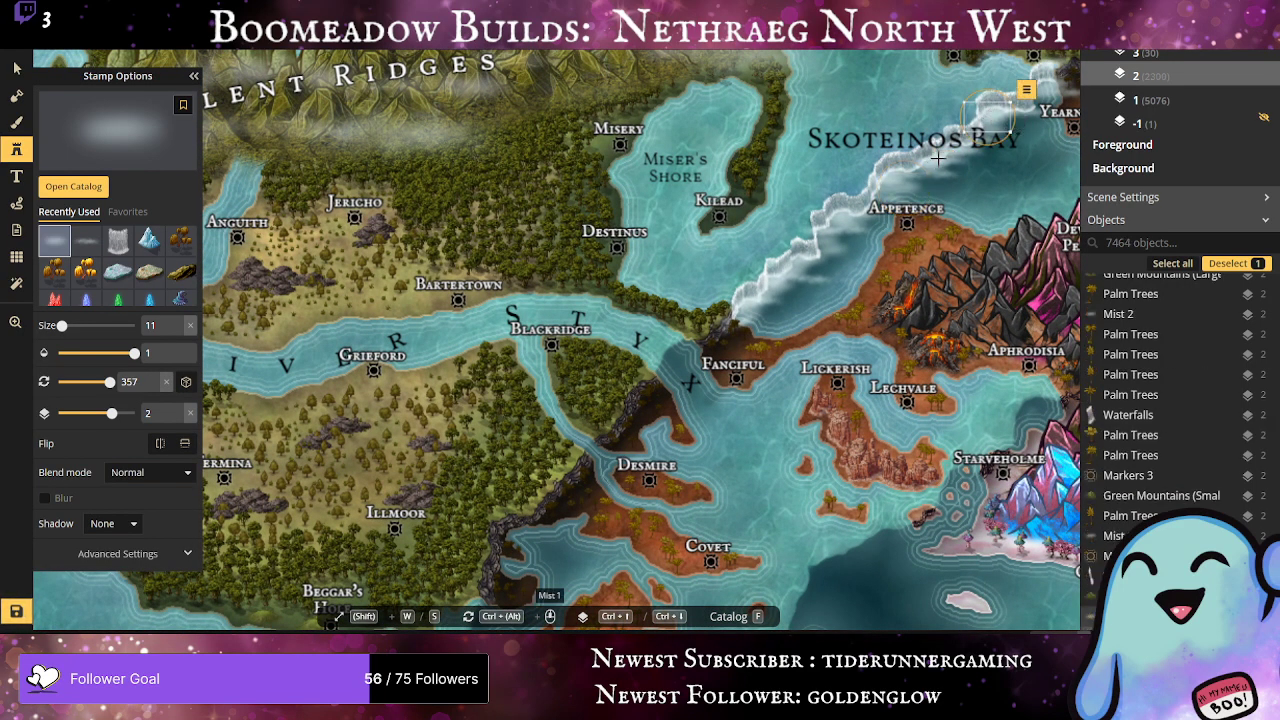
click(955, 150)
scroll(606, 426, up, 2)
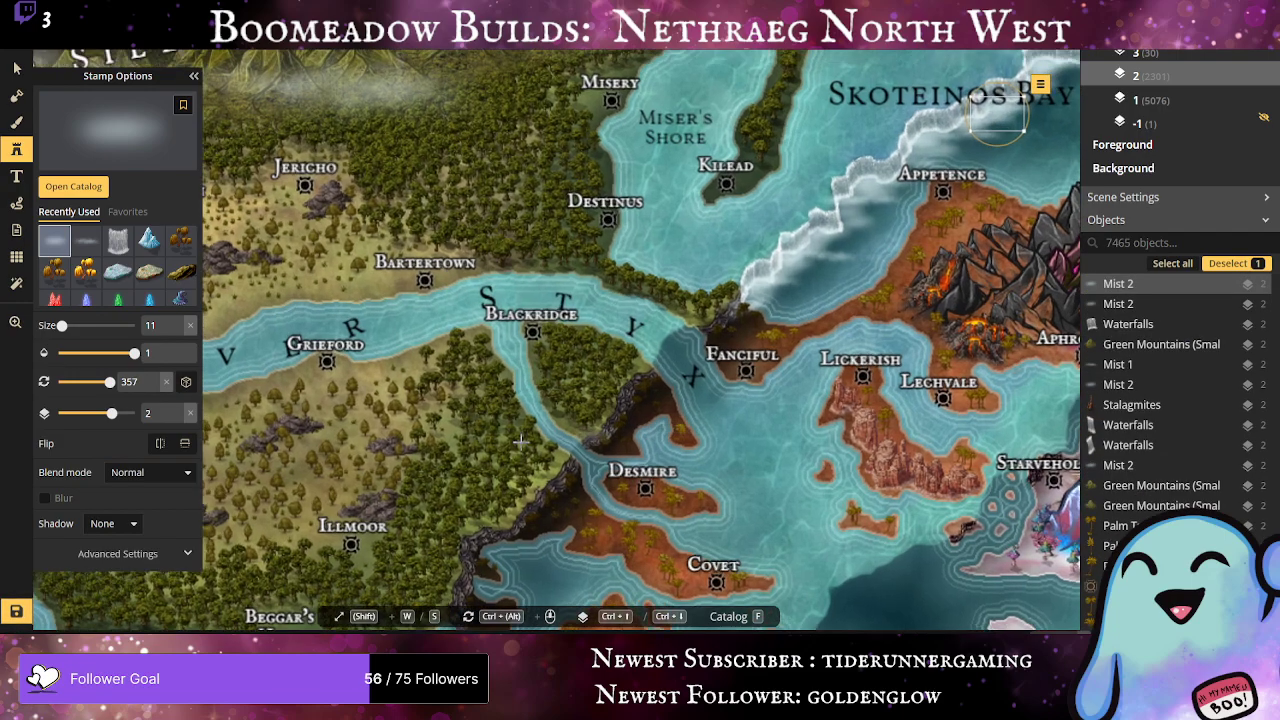
Step: Start a fall across the River Styx mouth west of Fanciful with Waterfalls variants 8 and 12 at size 11, unrotated
scroll(470, 299, up, 1)
click(117, 240)
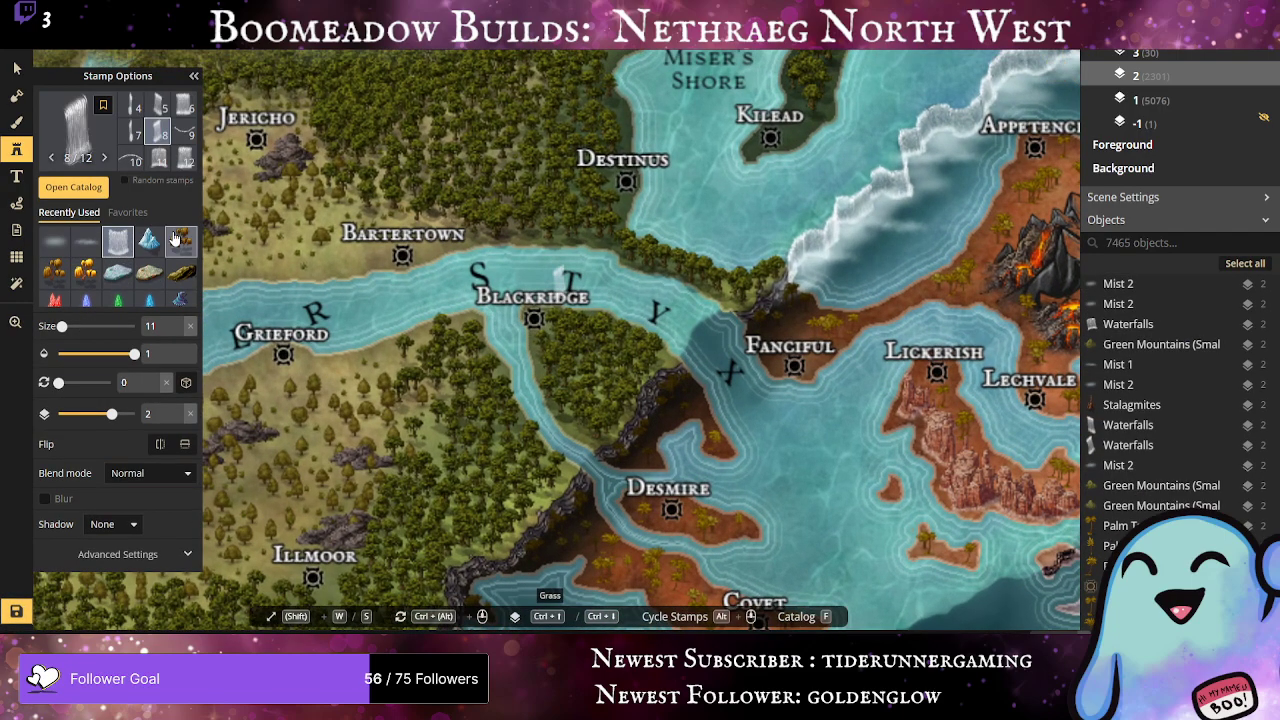
click(159, 158)
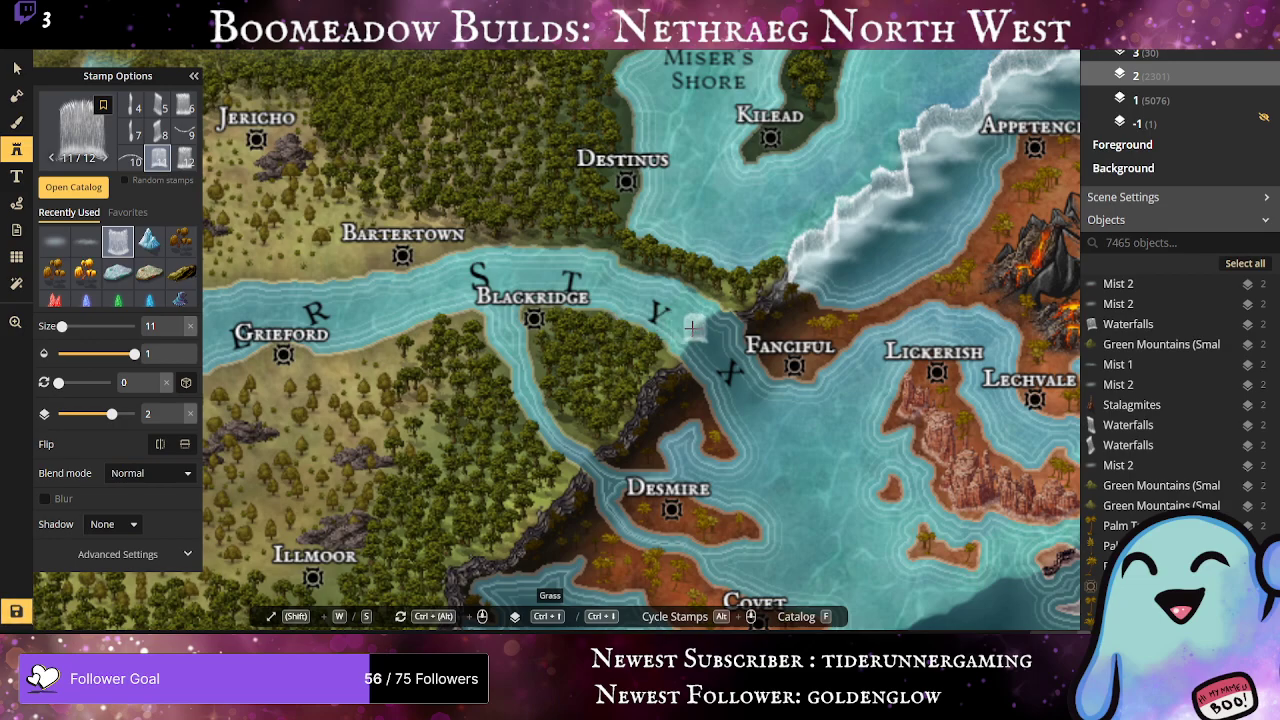
click(157, 131)
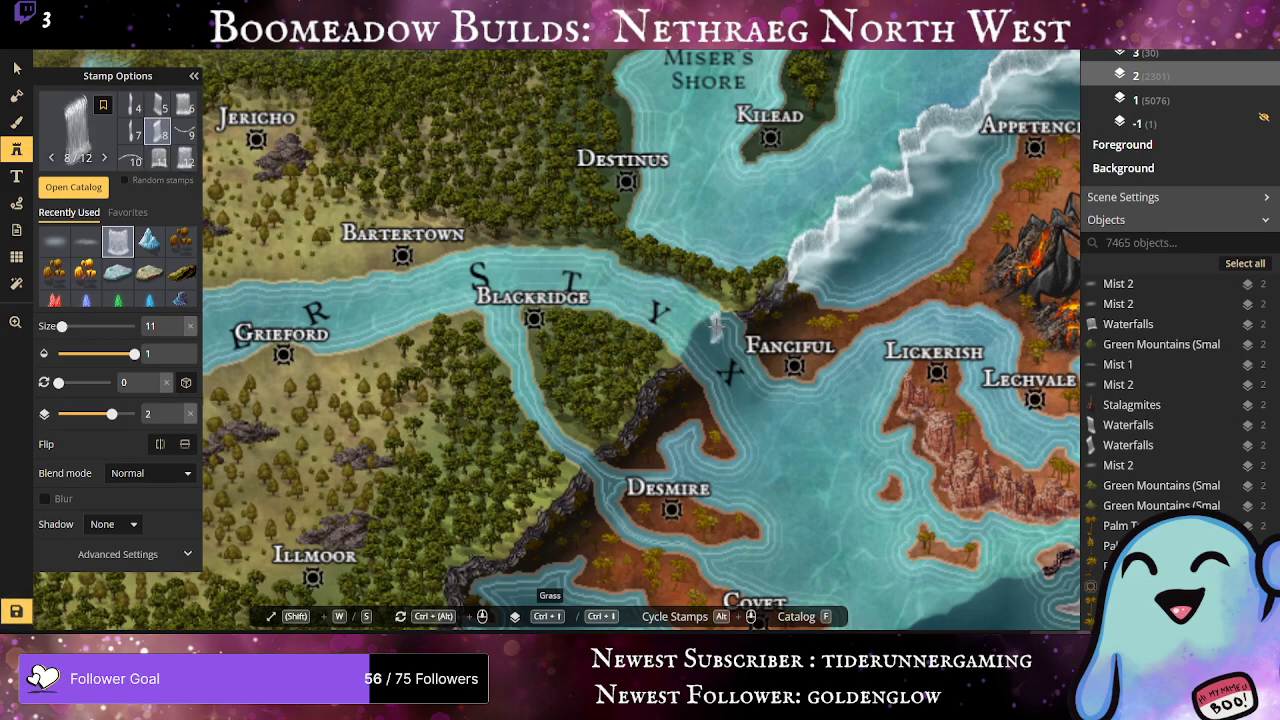
click(716, 330)
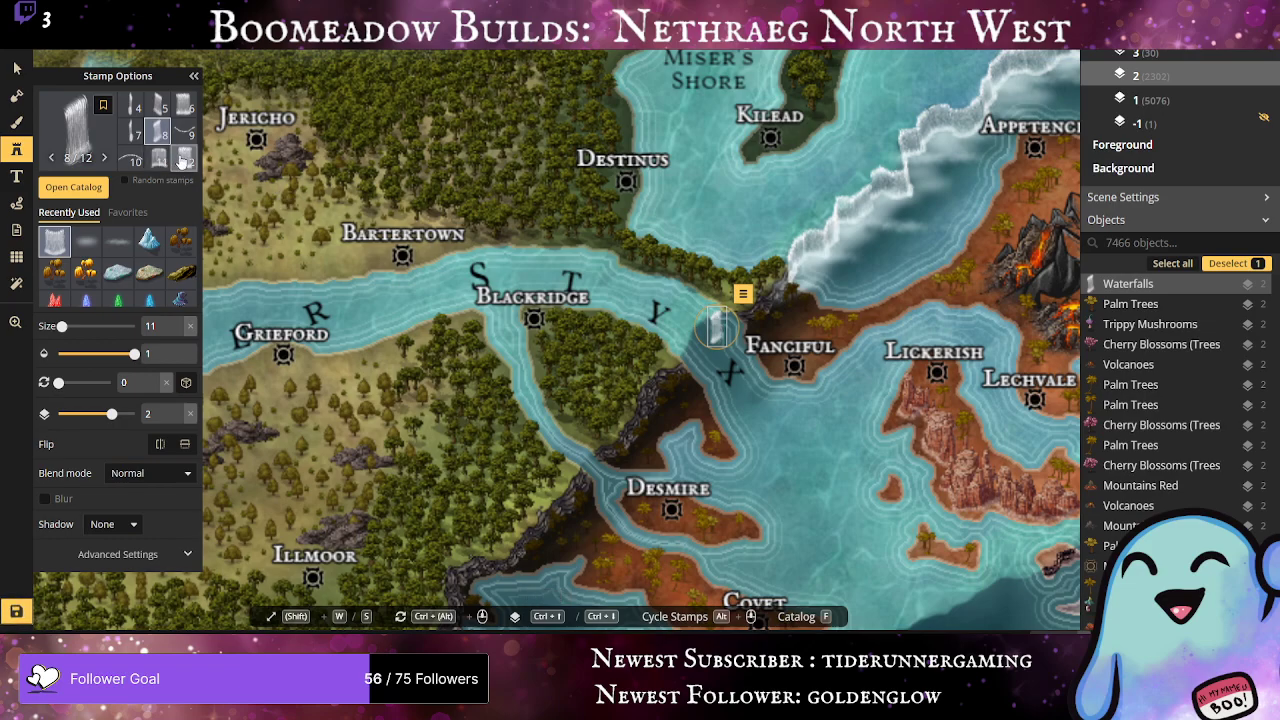
click(184, 158)
click(755, 385)
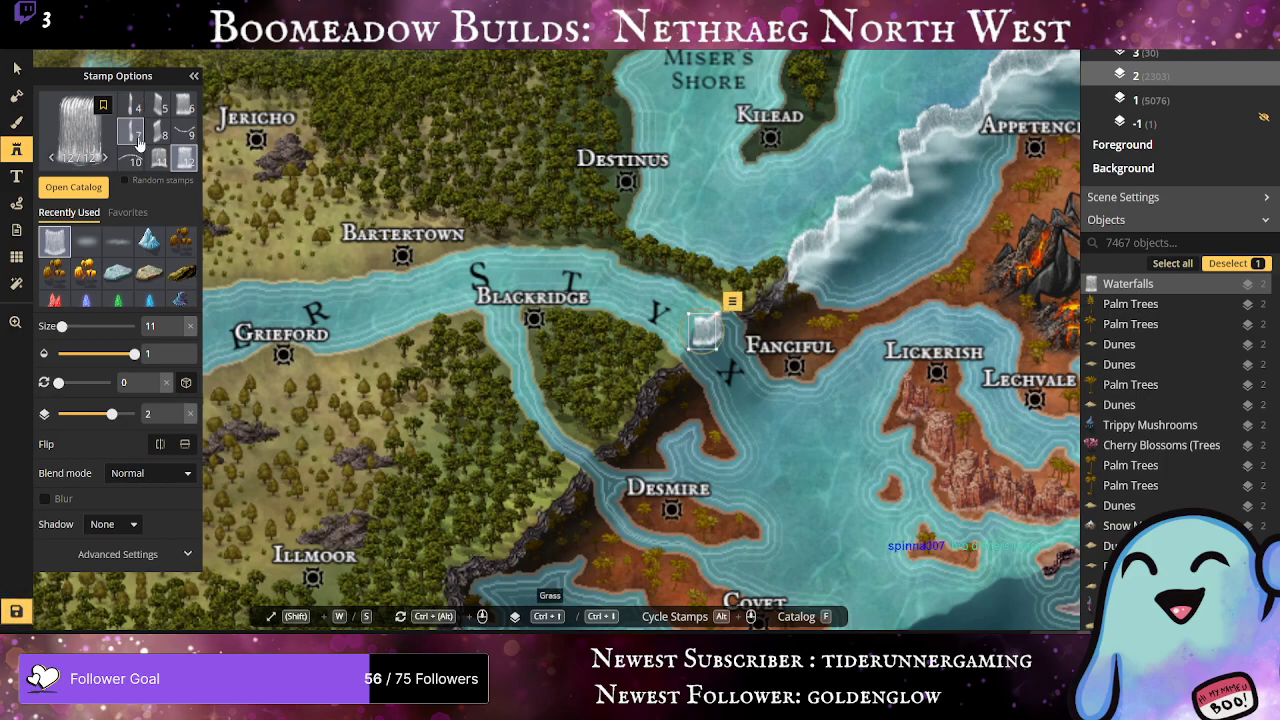
Step: Extend the Styx falls southwestward to the cliff with Waterfalls variants 7 and 8, rotating the last stamp to 2
click(134, 134)
click(698, 336)
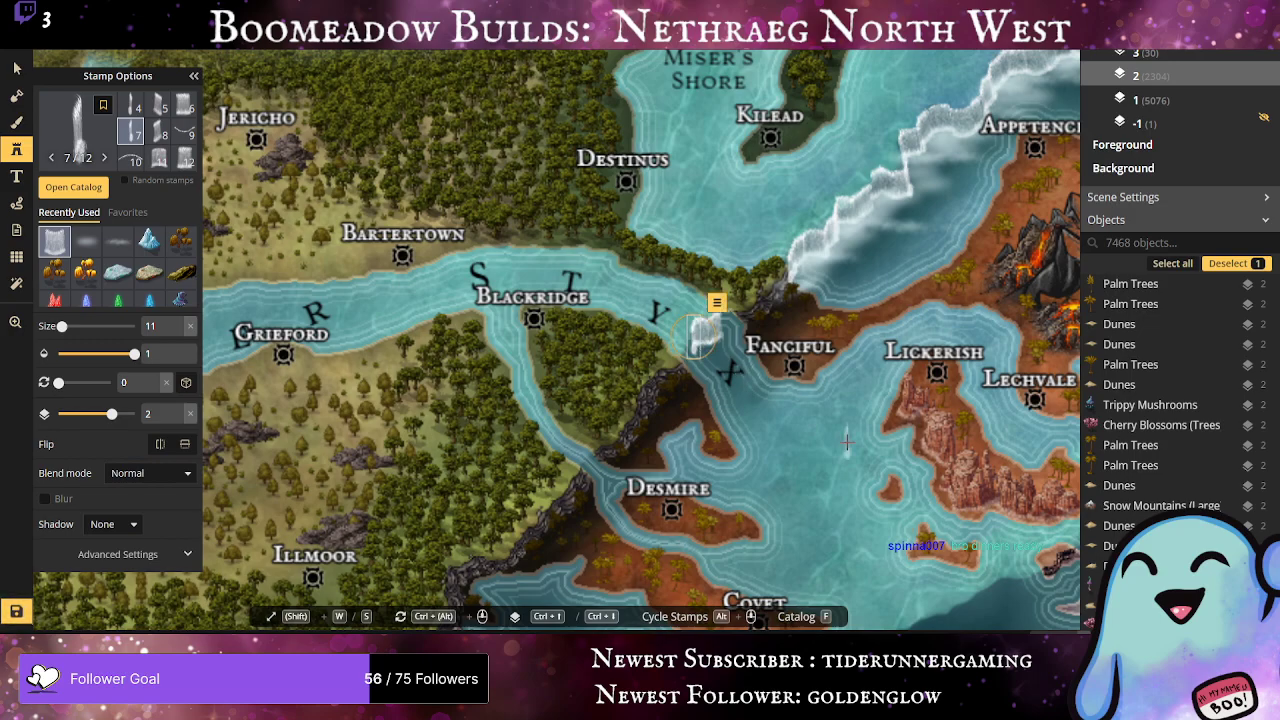
click(158, 131)
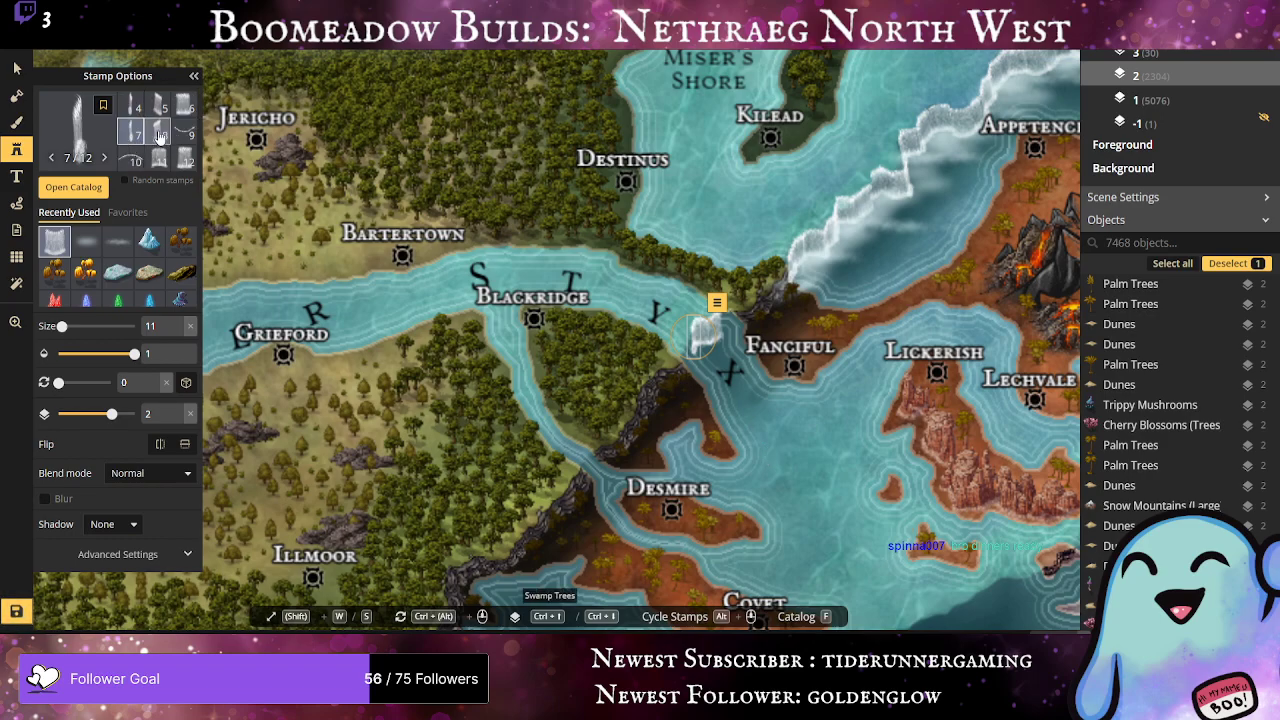
click(704, 336)
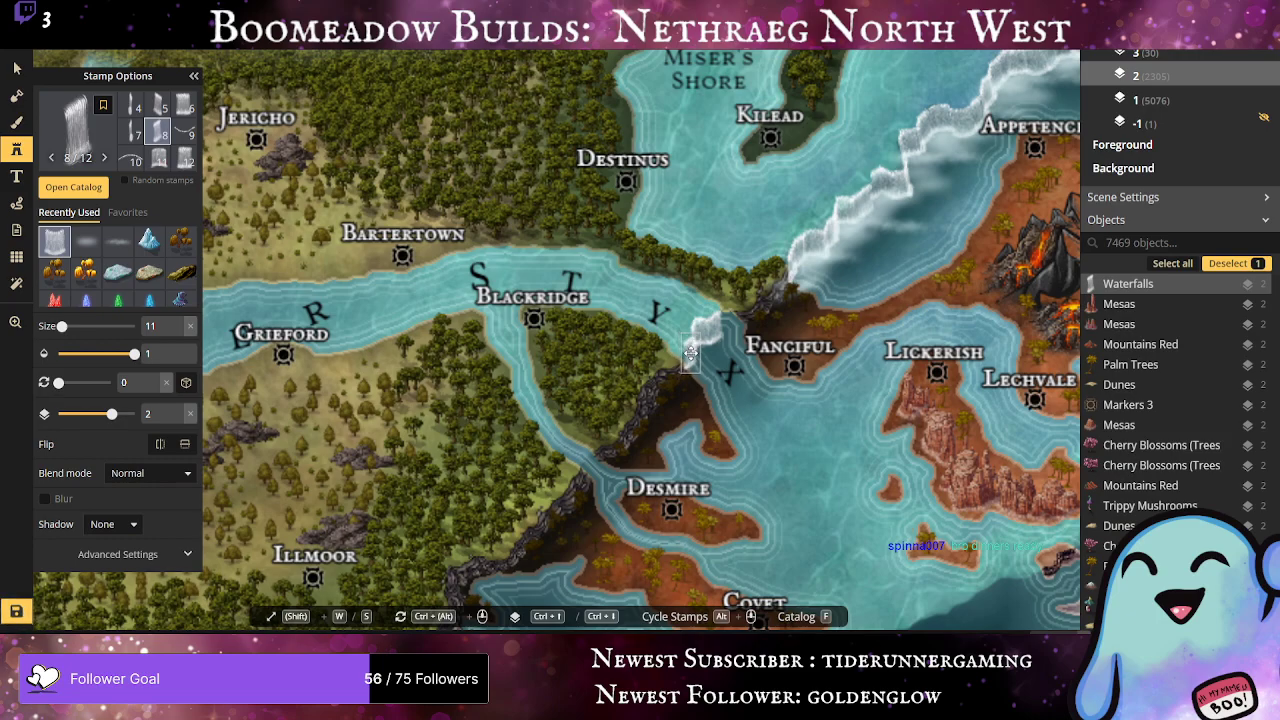
mouse_move(694, 332)
mouse_down()
mouse_move(687, 365)
mouse_move(686, 346)
mouse_up()
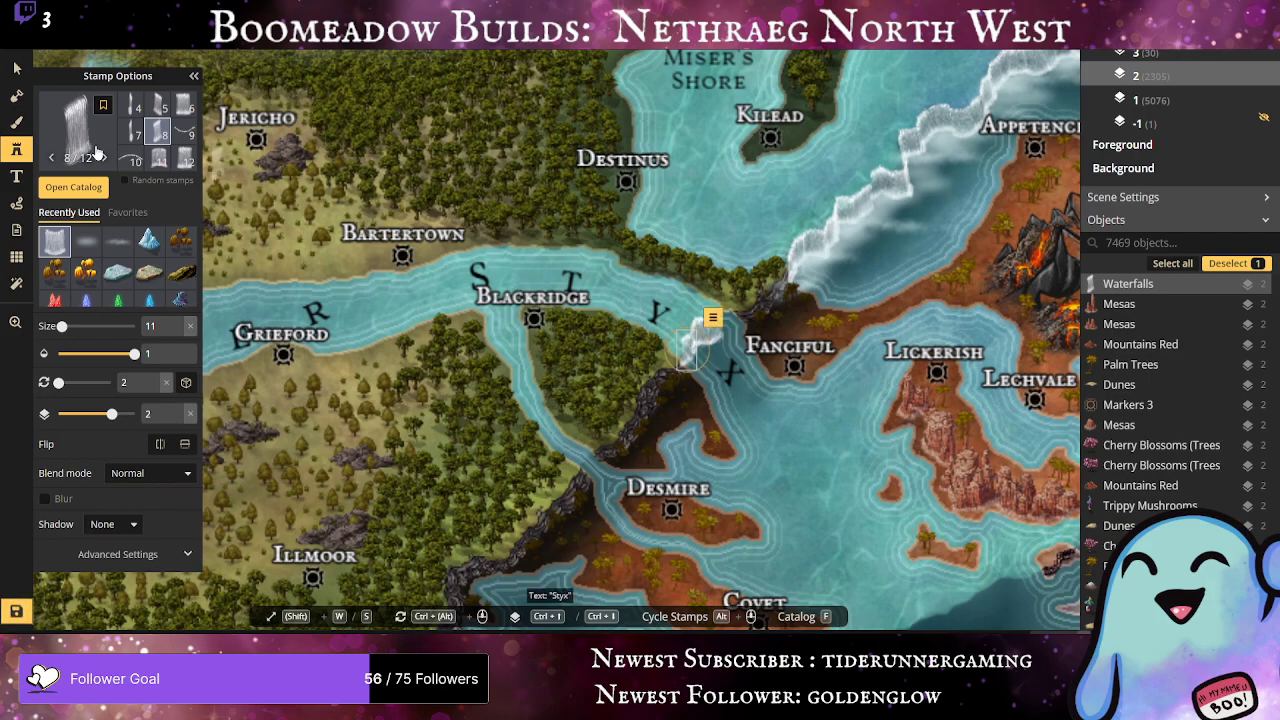
Step: Add a Waterfalls variant 7 stamp rotated to 2 at the northeastern end of the Styx falls
click(86, 240)
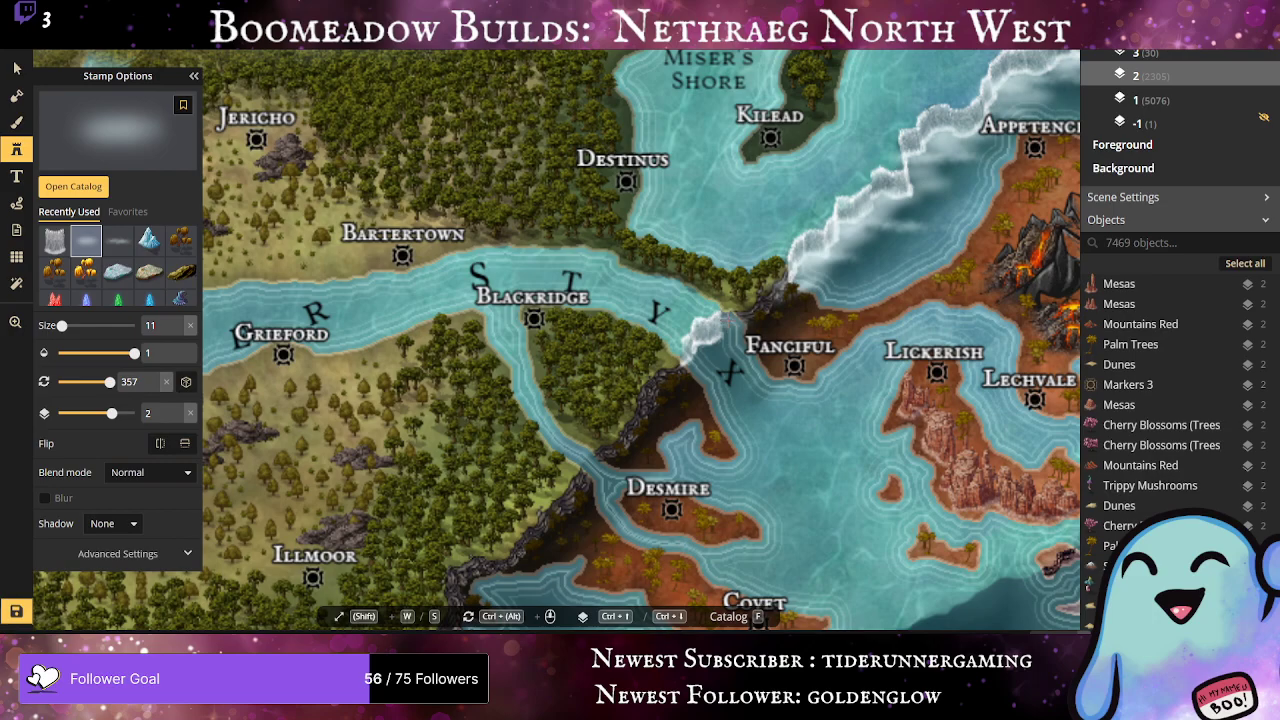
click(54, 240)
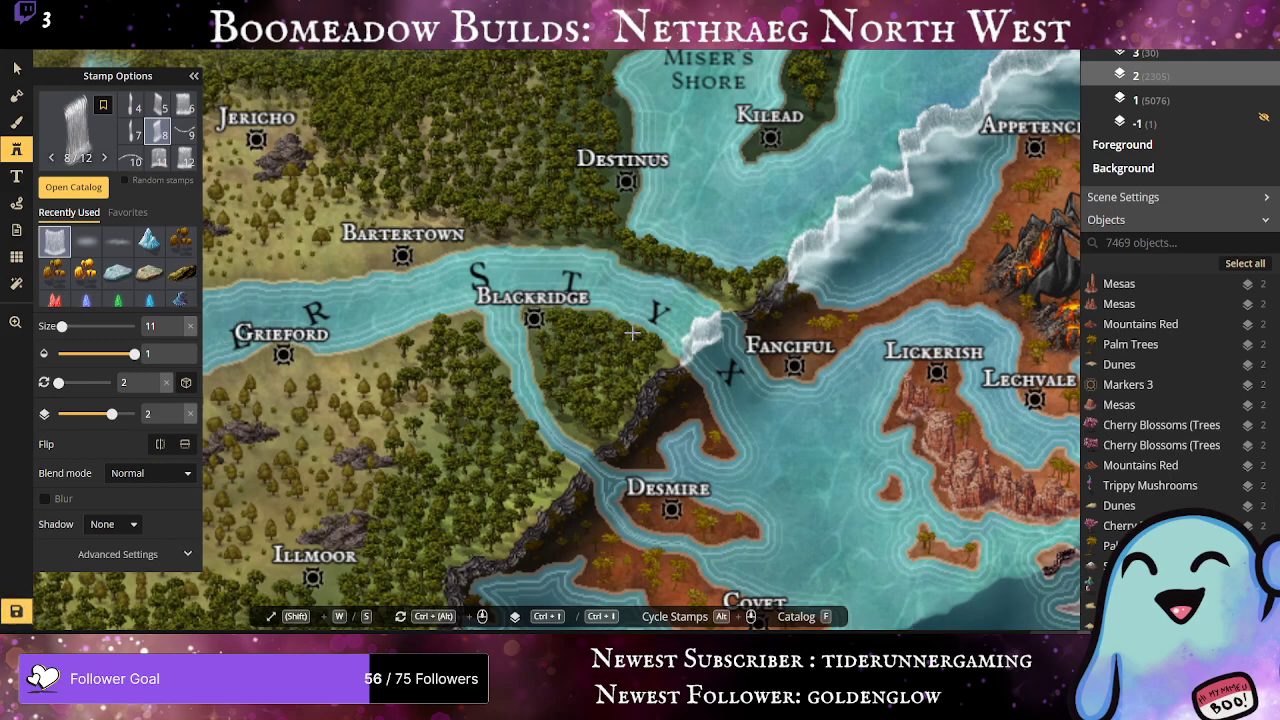
click(135, 132)
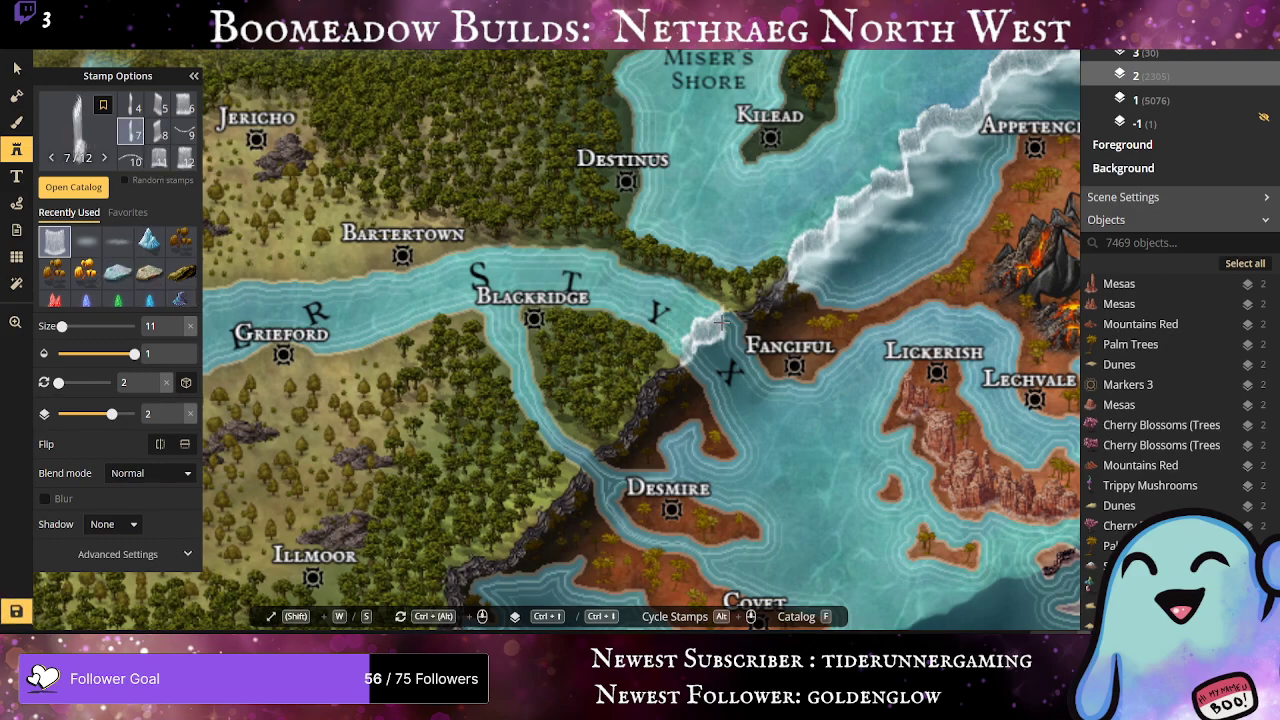
click(722, 320)
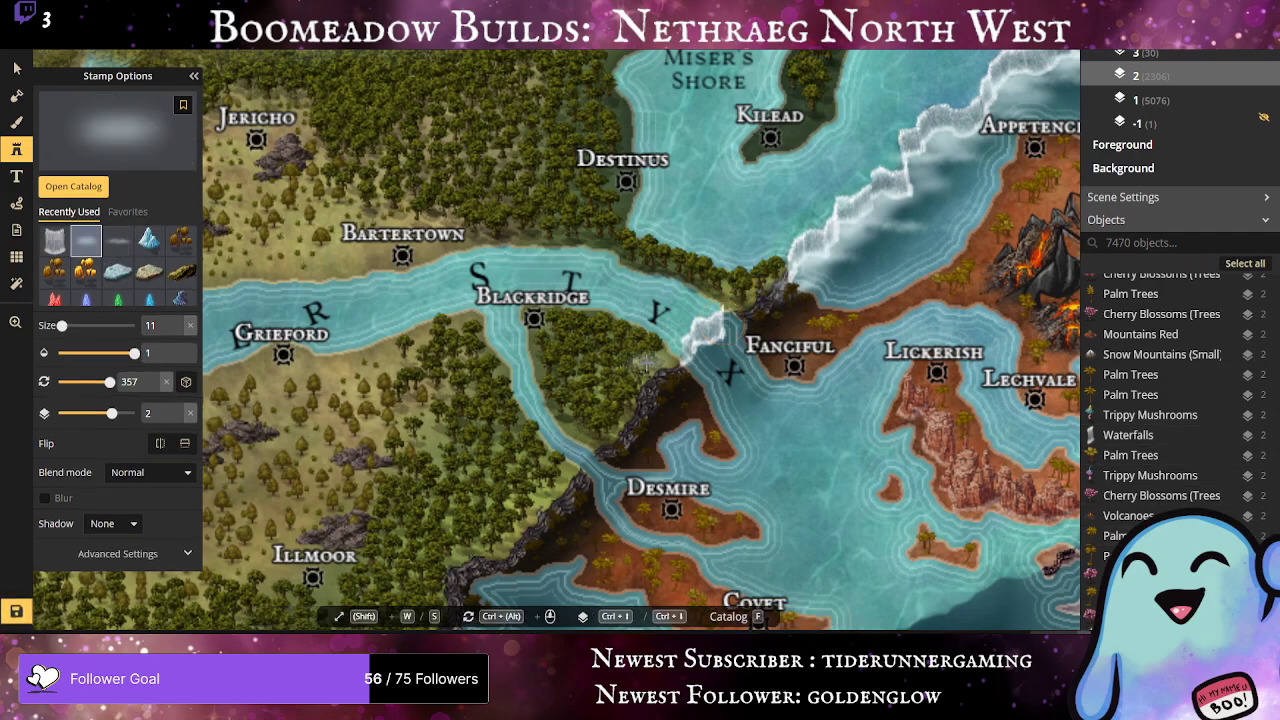
Step: Blend the Styx falls with two Mist 2 stamps rotated to 357 and three Mist 1 stamps rotated to 331, all size 11
click(716, 351)
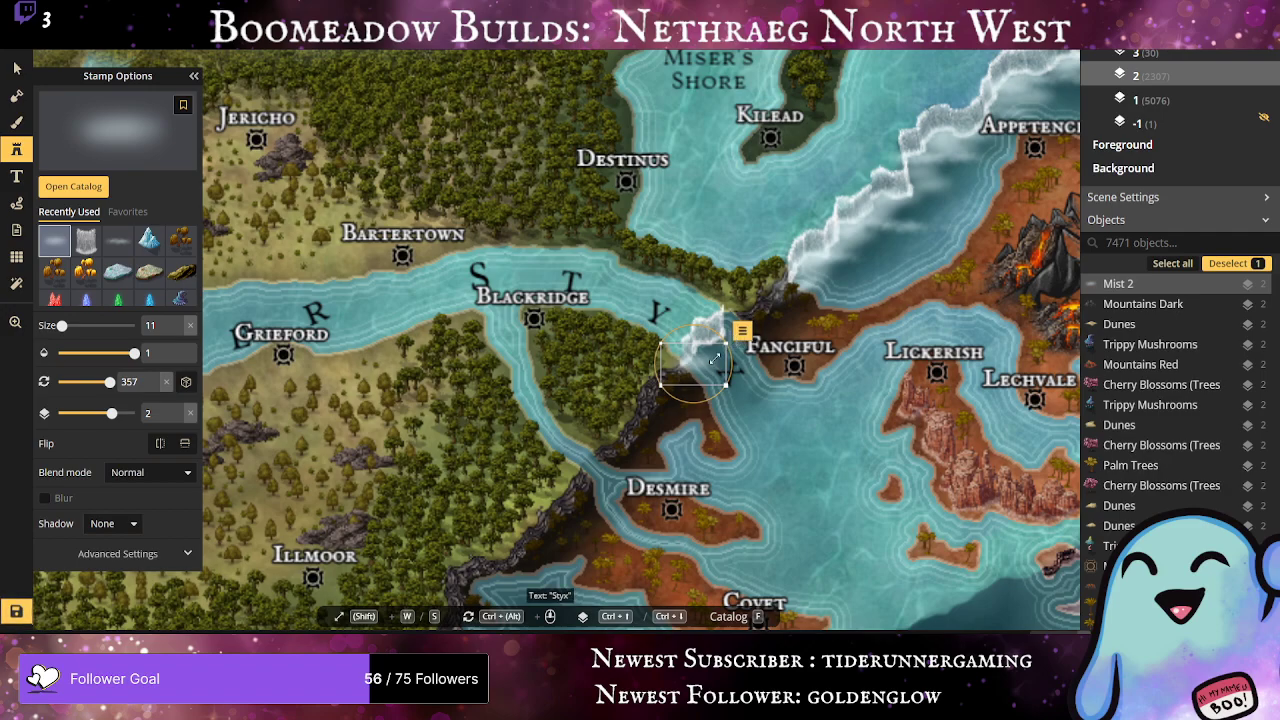
drag(773, 415, 729, 334)
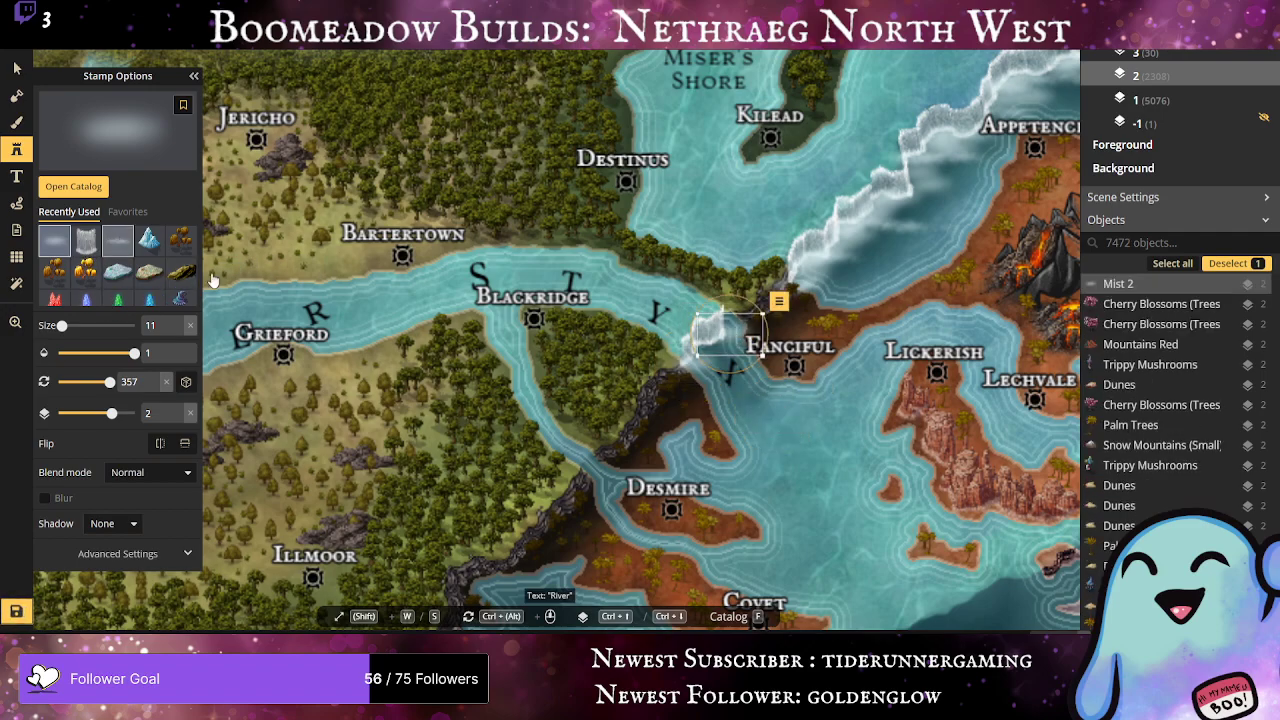
click(117, 240)
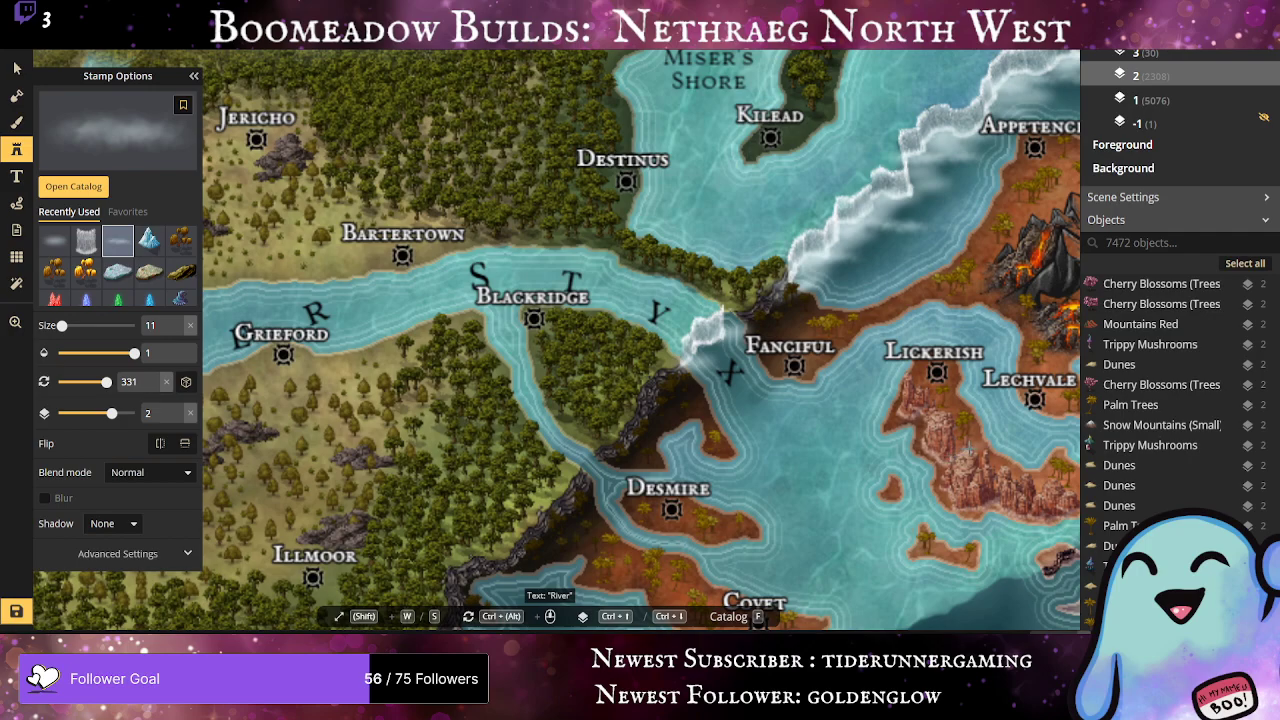
click(700, 351)
click(742, 404)
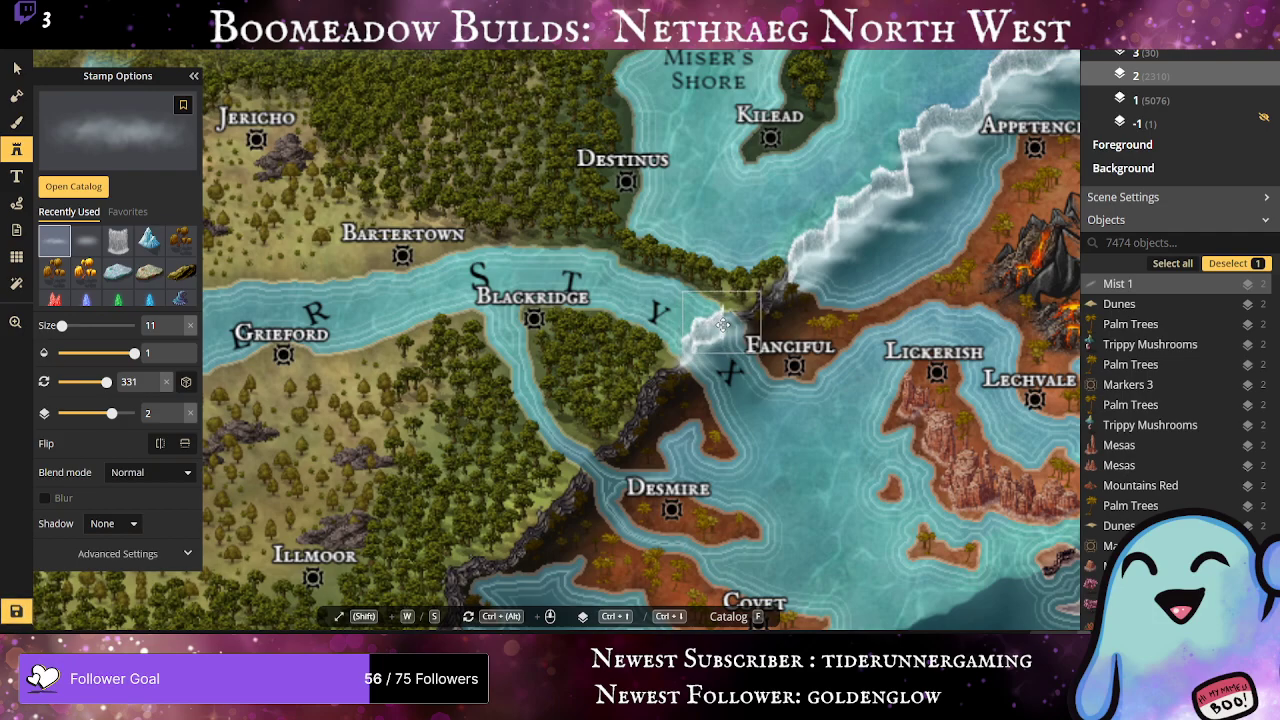
click(722, 323)
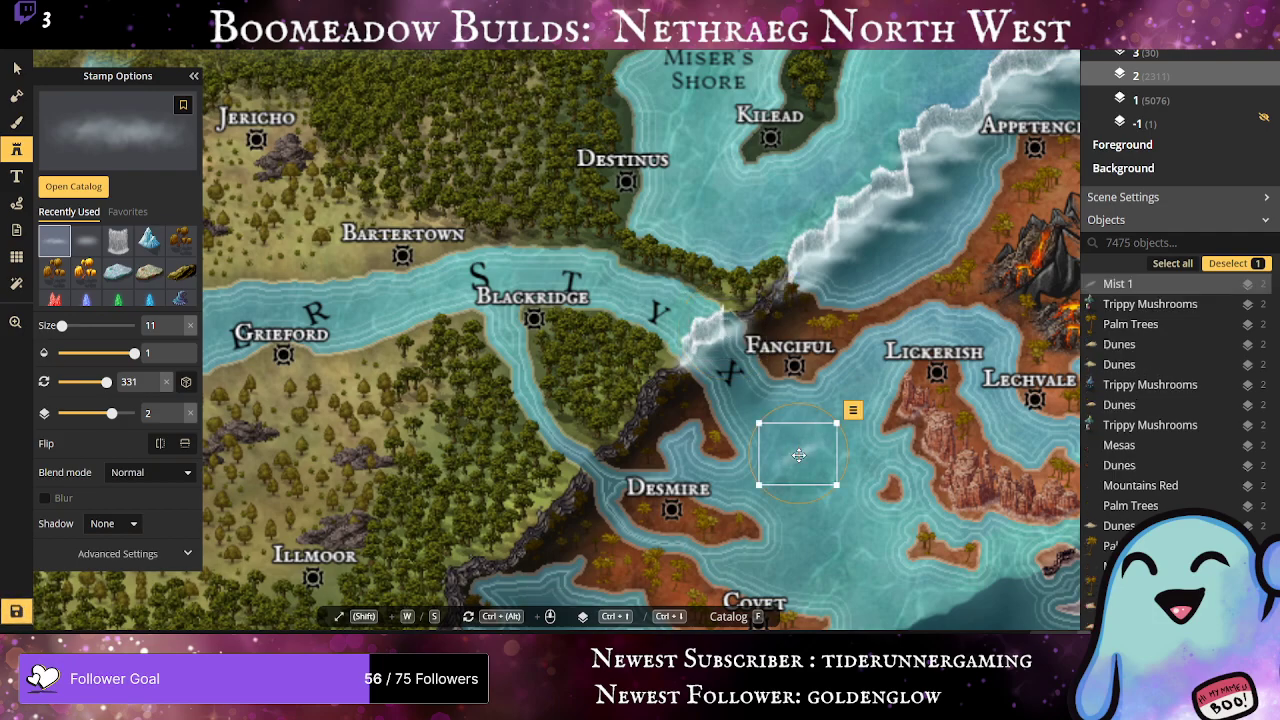
drag(690, 367, 690, 367)
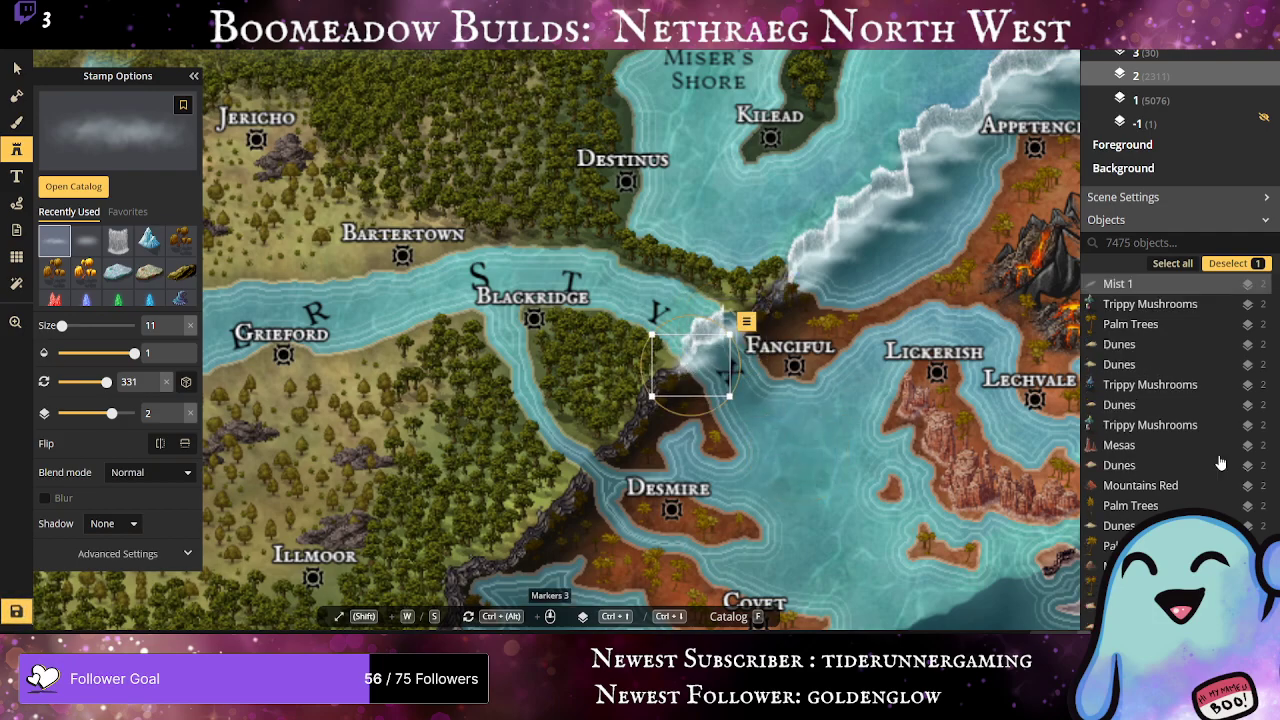
Step: Shift the narrow waterfall stamp at the northeastern end of the Styx falls slightly southwest, closer to its neighbours
scroll(1219, 461, down, 3)
scroll(993, 543, down, 1)
scroll(759, 497, up, 1)
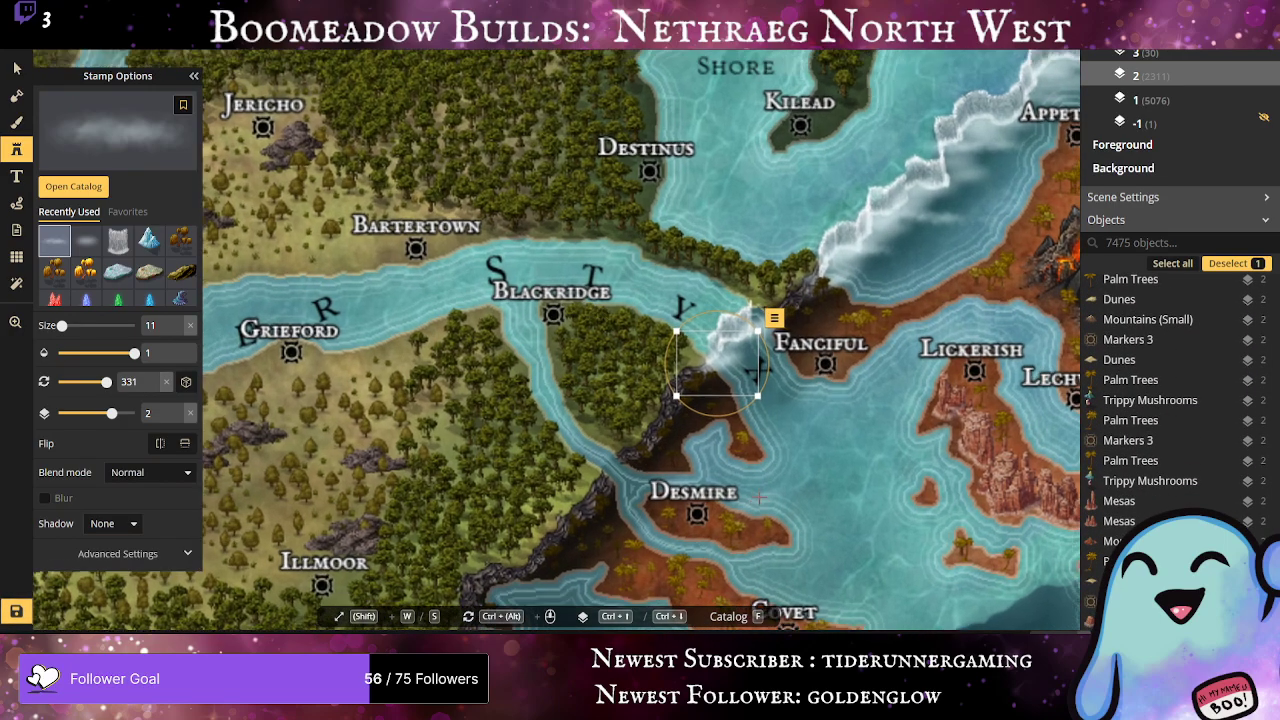
drag(765, 474, 841, 350)
scroll(841, 346, up, 1)
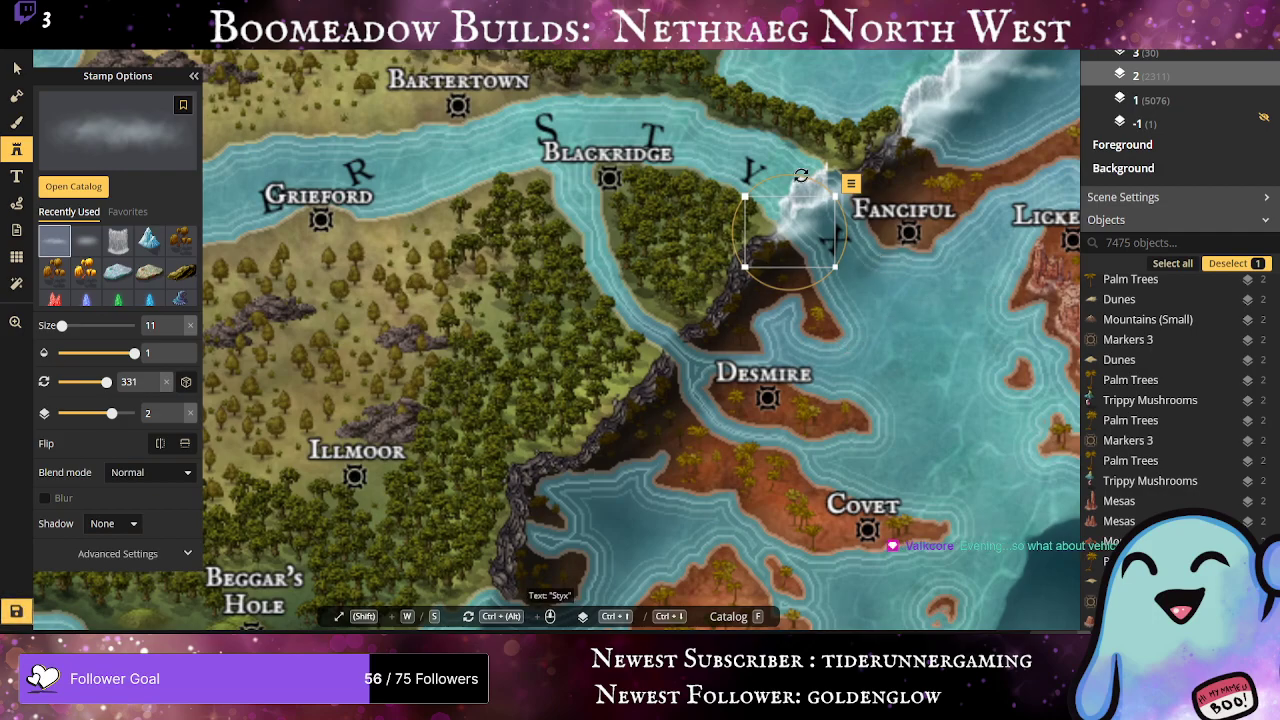
click(16, 68)
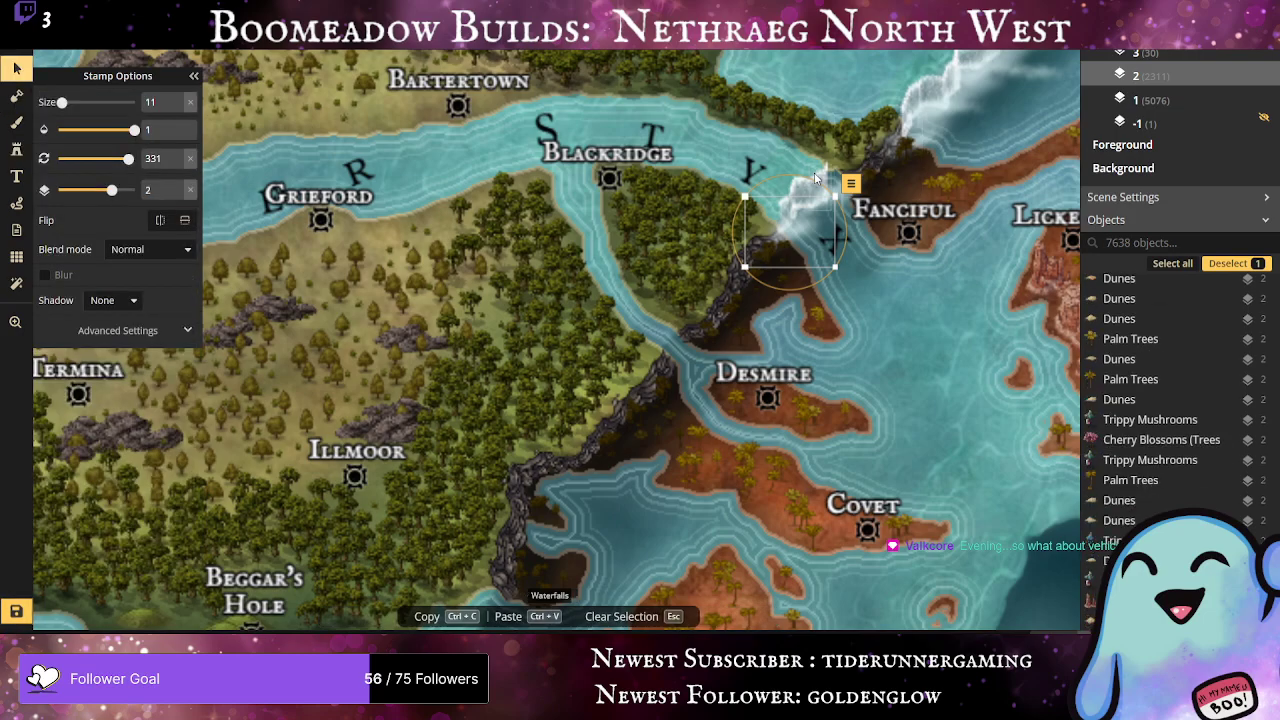
click(824, 174)
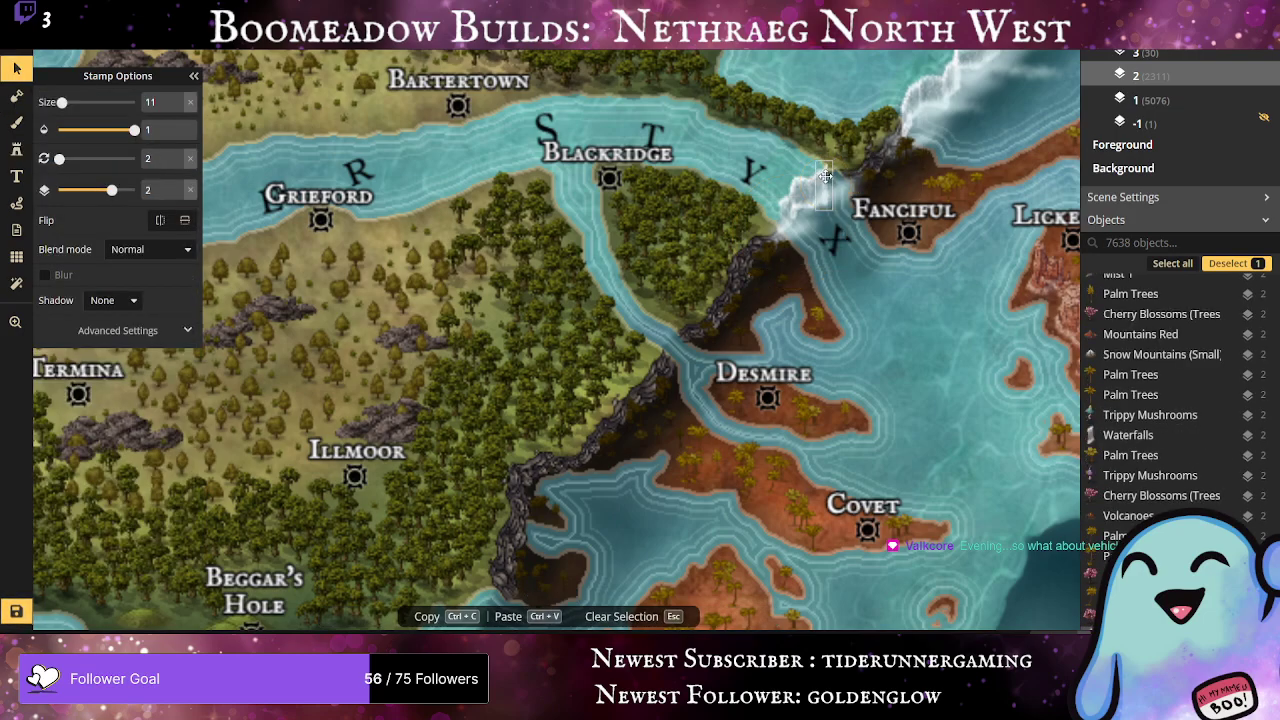
drag(826, 176, 823, 178)
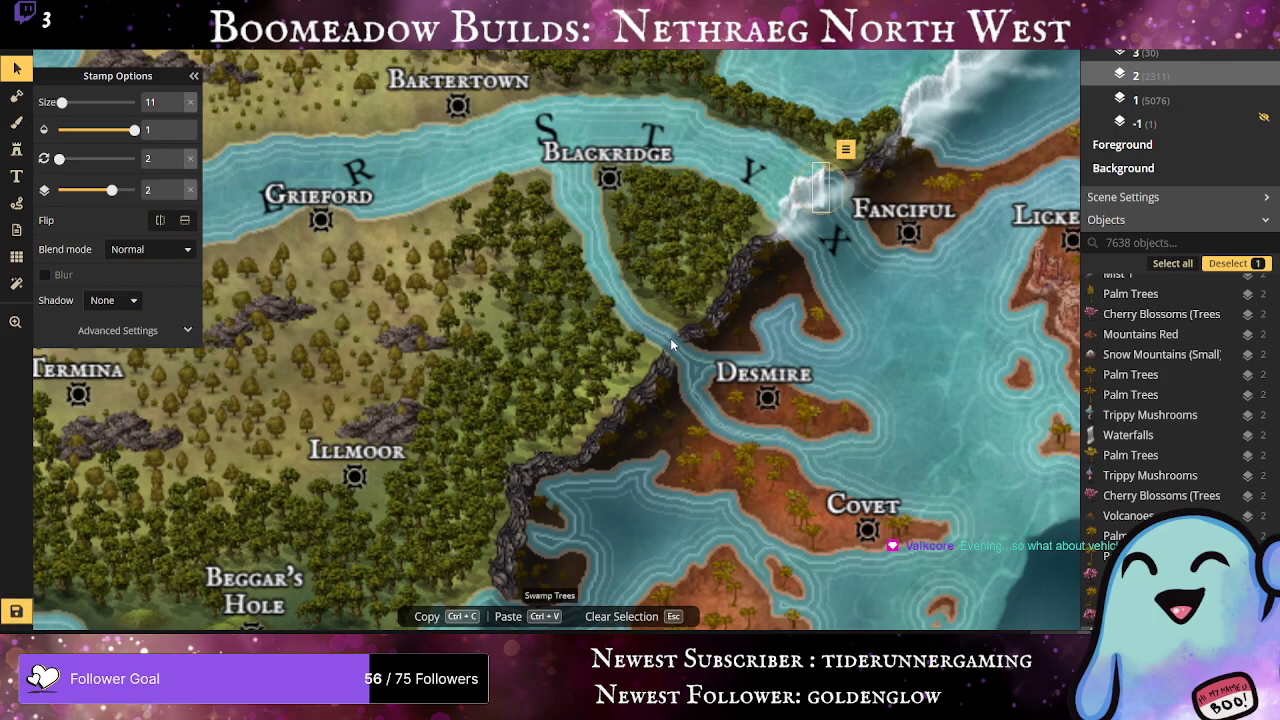
Step: Try a Waterfalls variant 7 stamp where the Styx branch crosses the cliff west of Desmire, and delete it
click(18, 150)
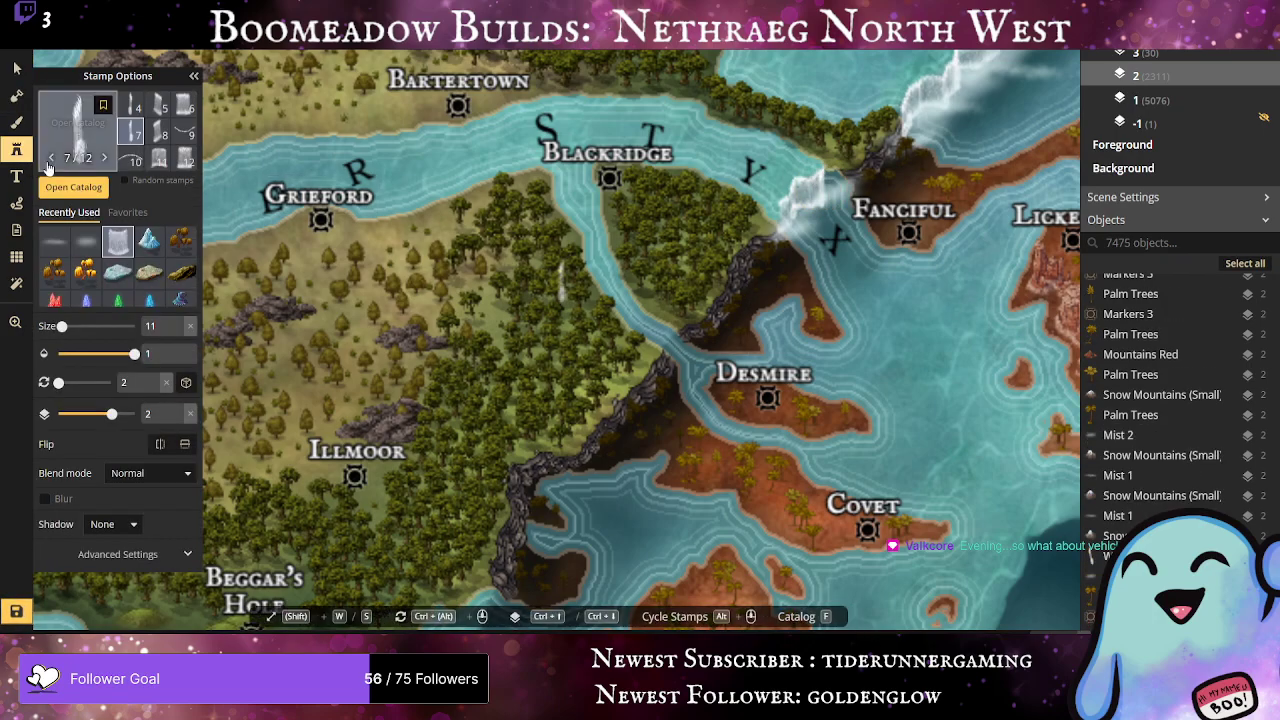
click(184, 140)
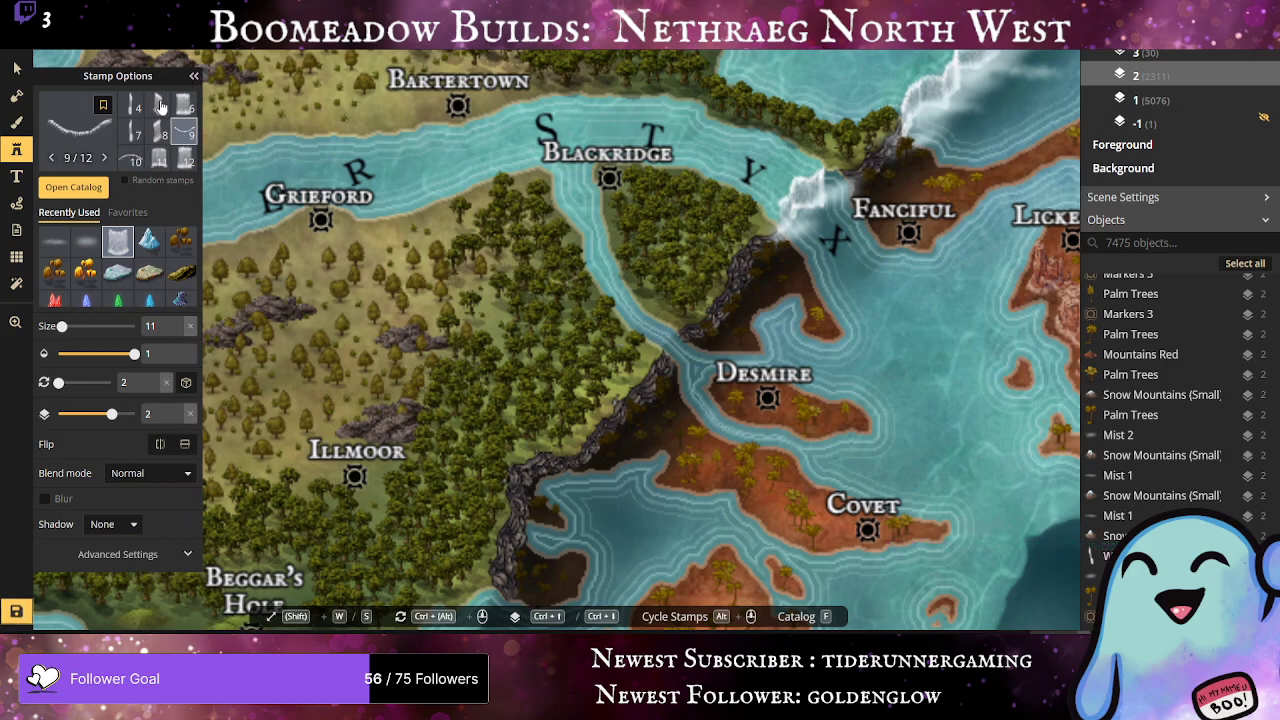
click(158, 131)
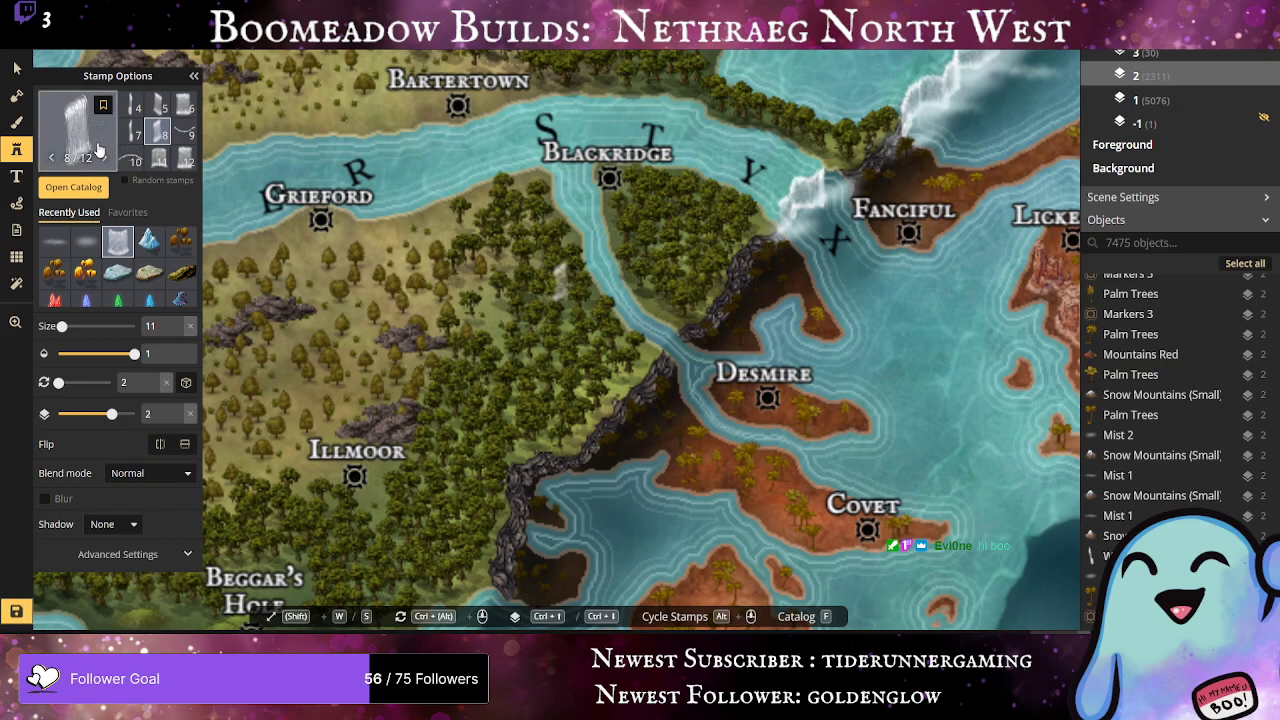
click(131, 131)
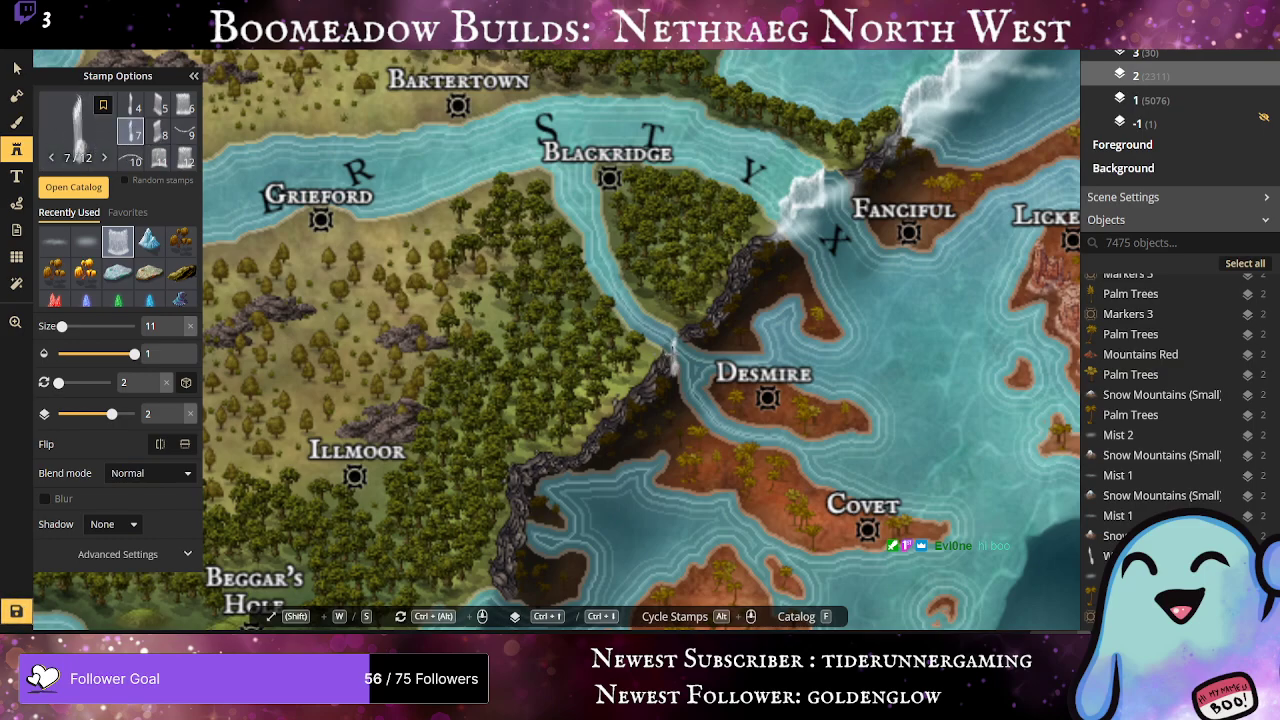
click(672, 355)
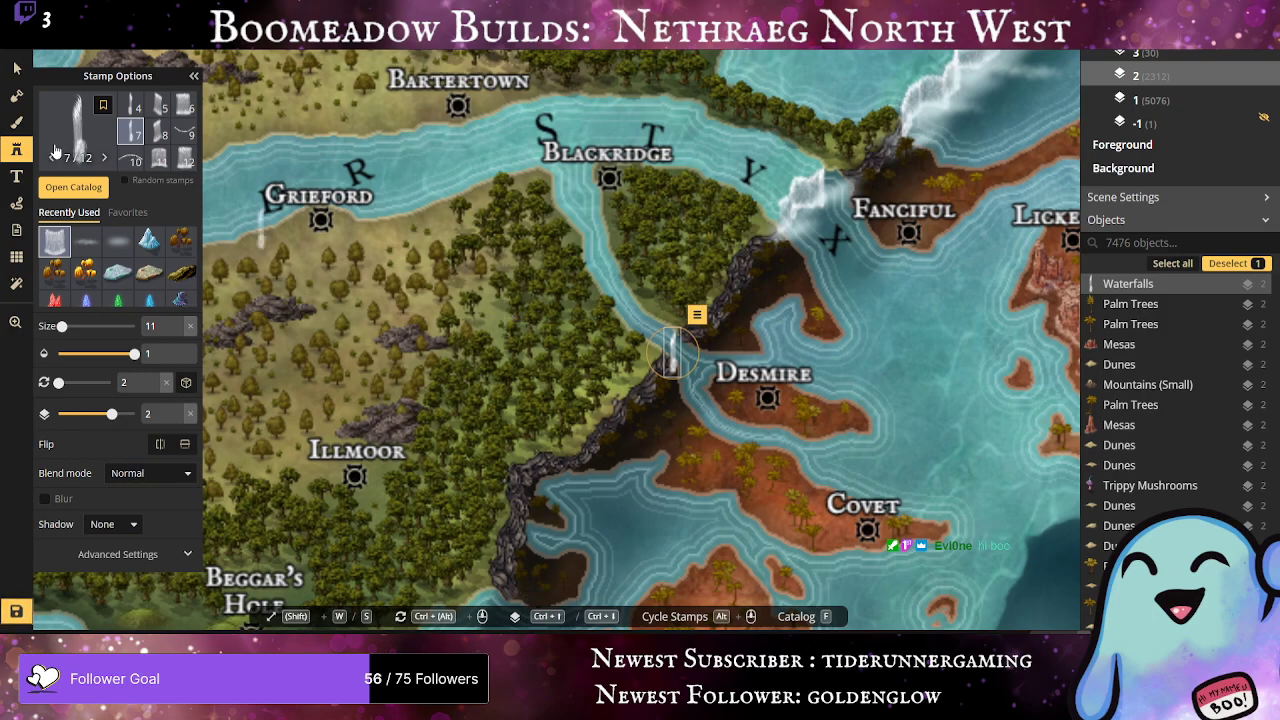
key(v)
click(672, 352)
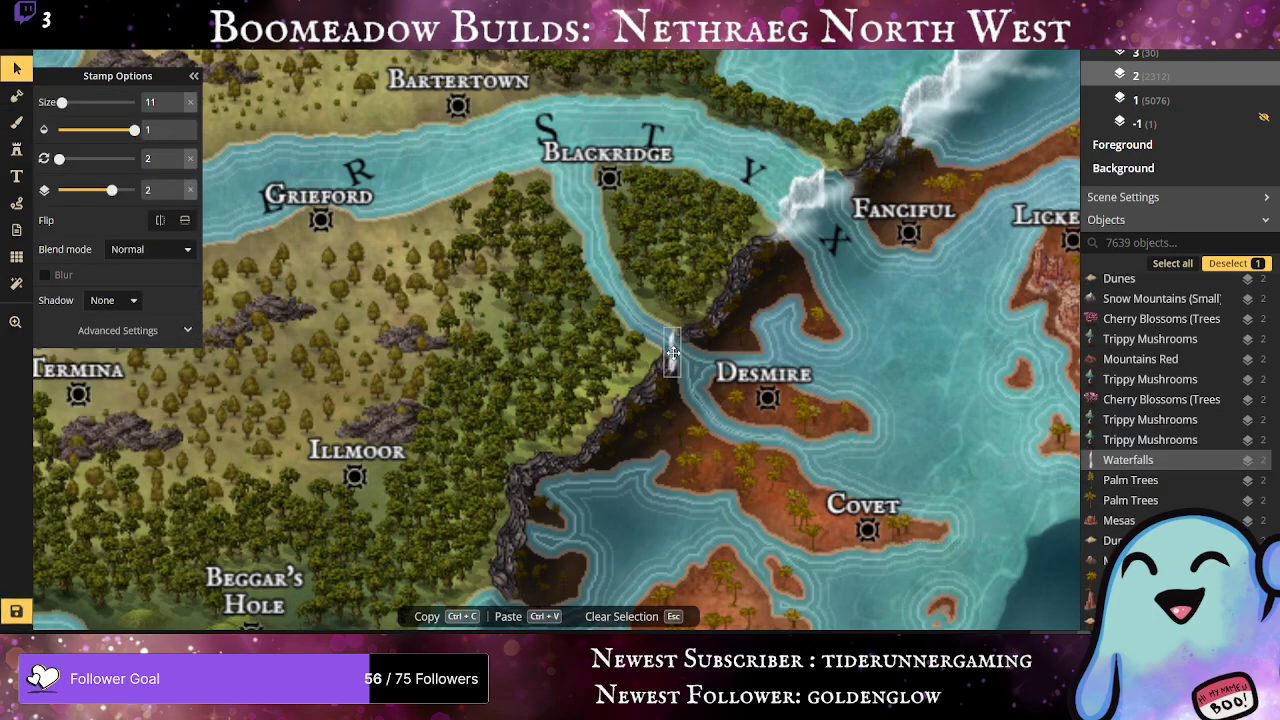
key(Delete)
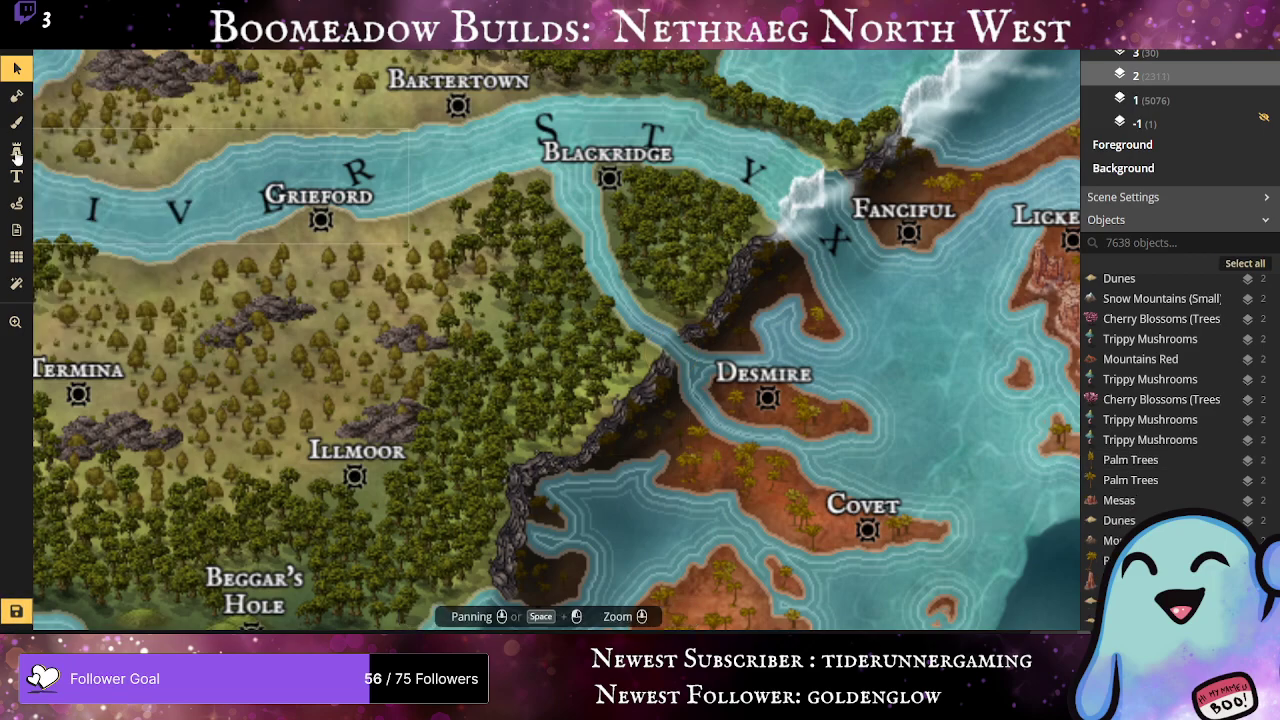
Step: Try a horizontally flipped Waterfalls variant 7 stamp rotated to 2 where the Styx branch crosses the cliff west of Desmire, and delete it
click(16, 122)
click(14, 149)
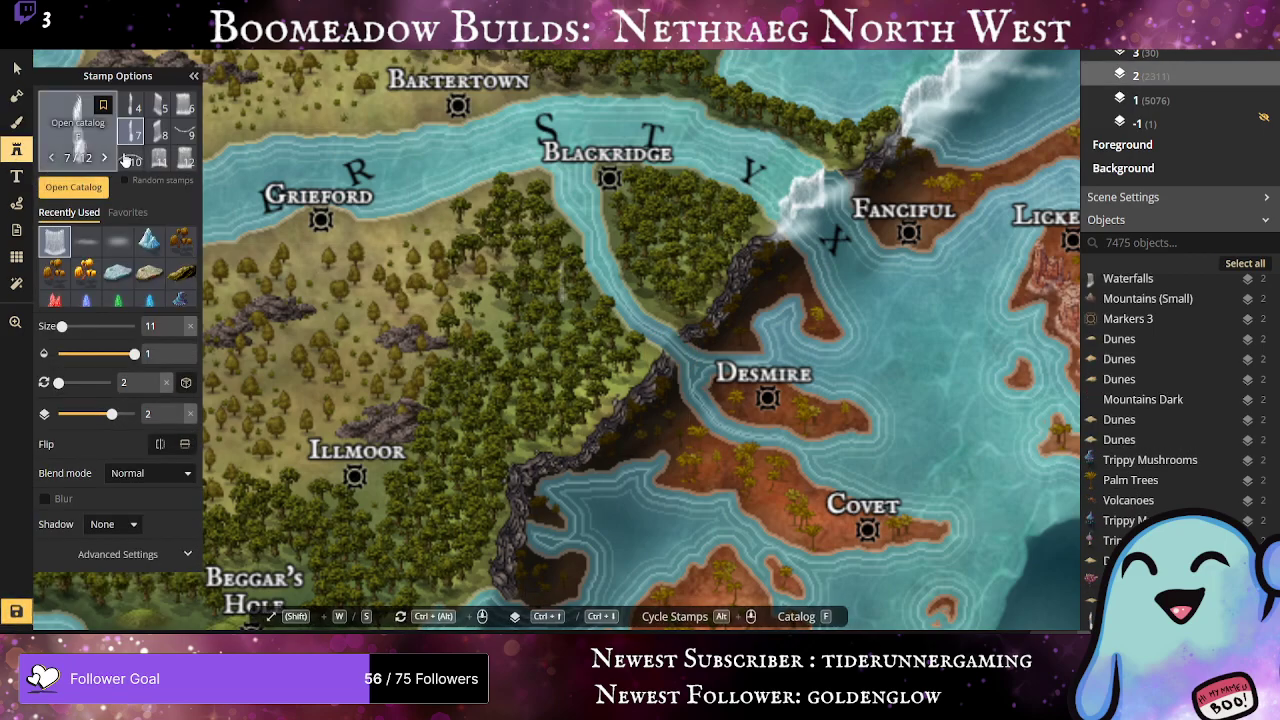
scroll(155, 135, down, 1)
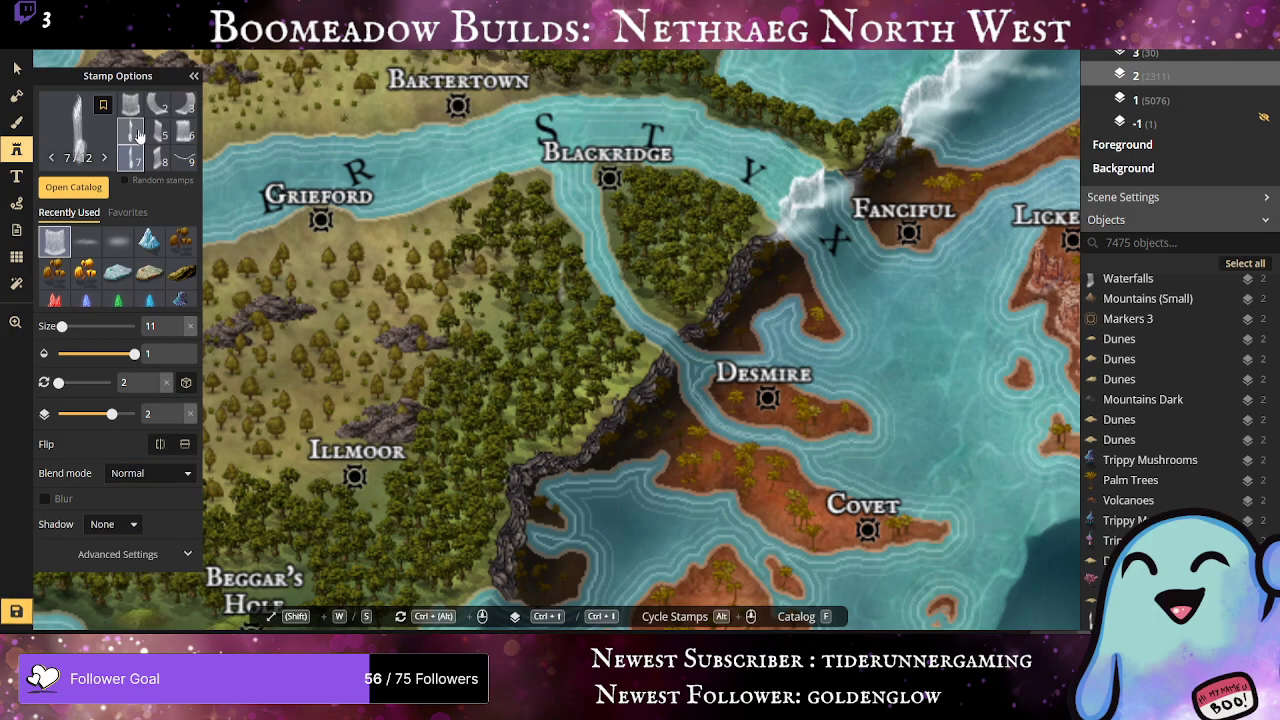
click(157, 132)
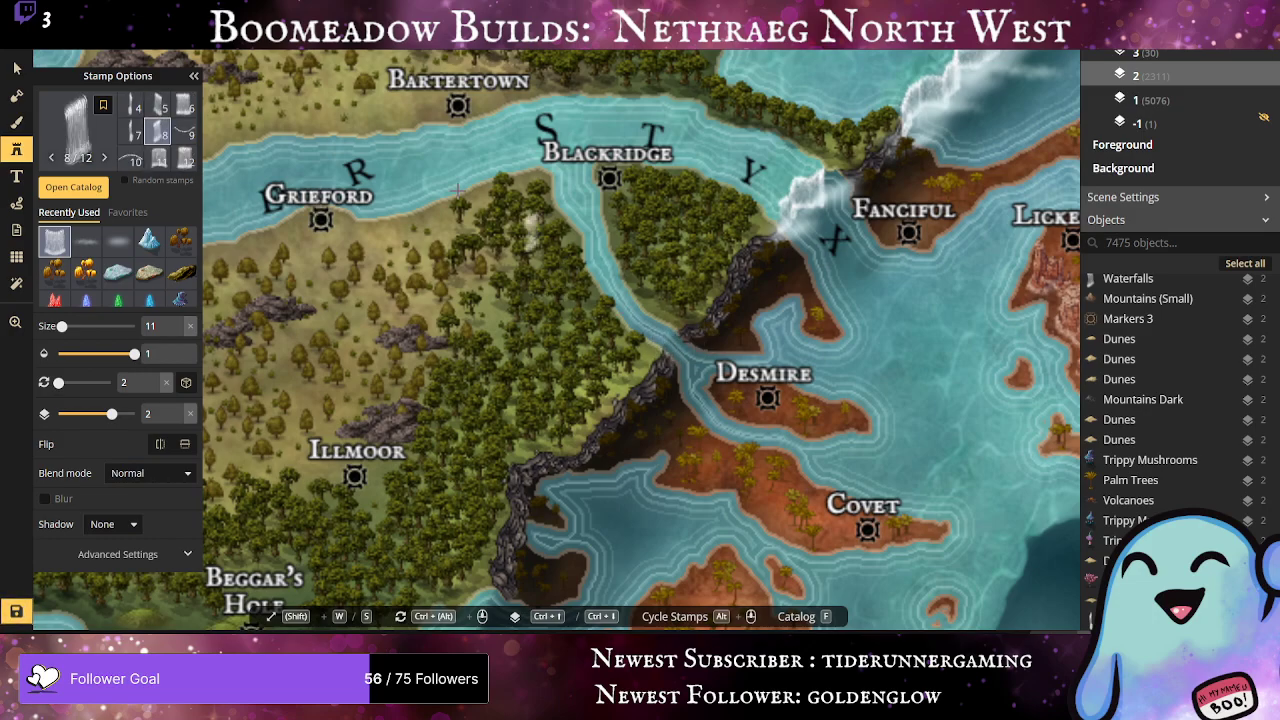
click(186, 158)
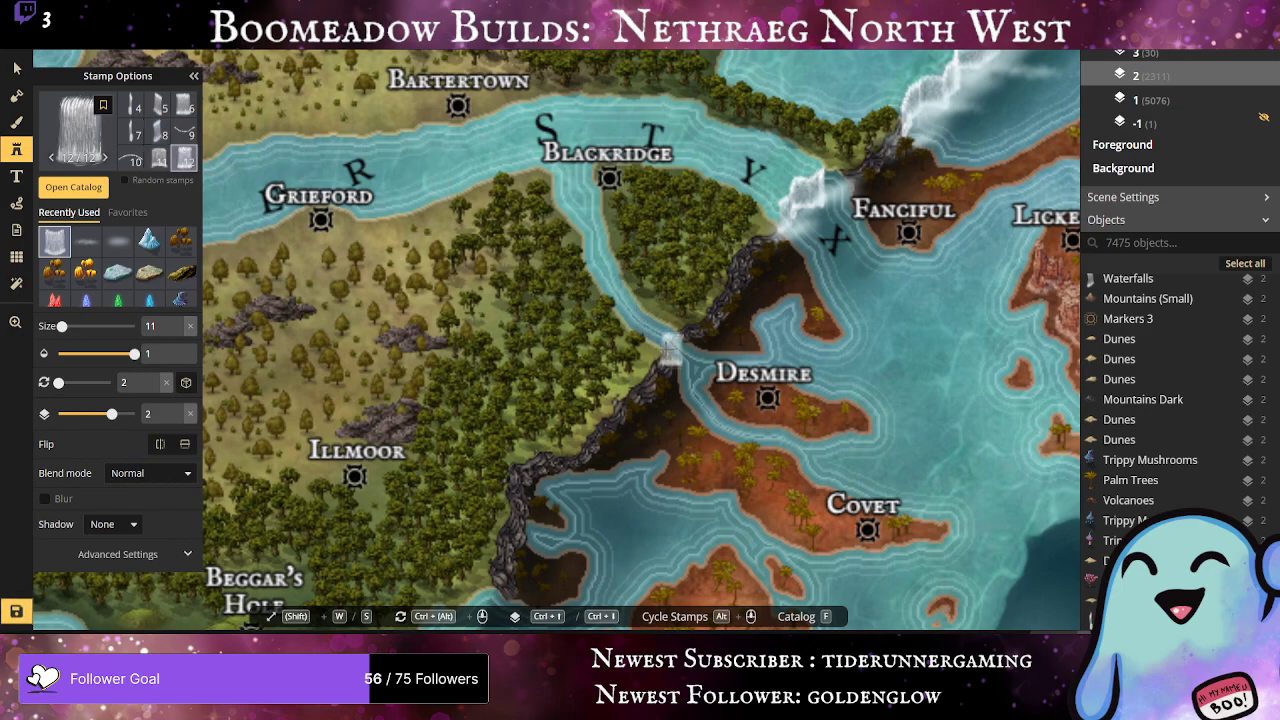
click(158, 446)
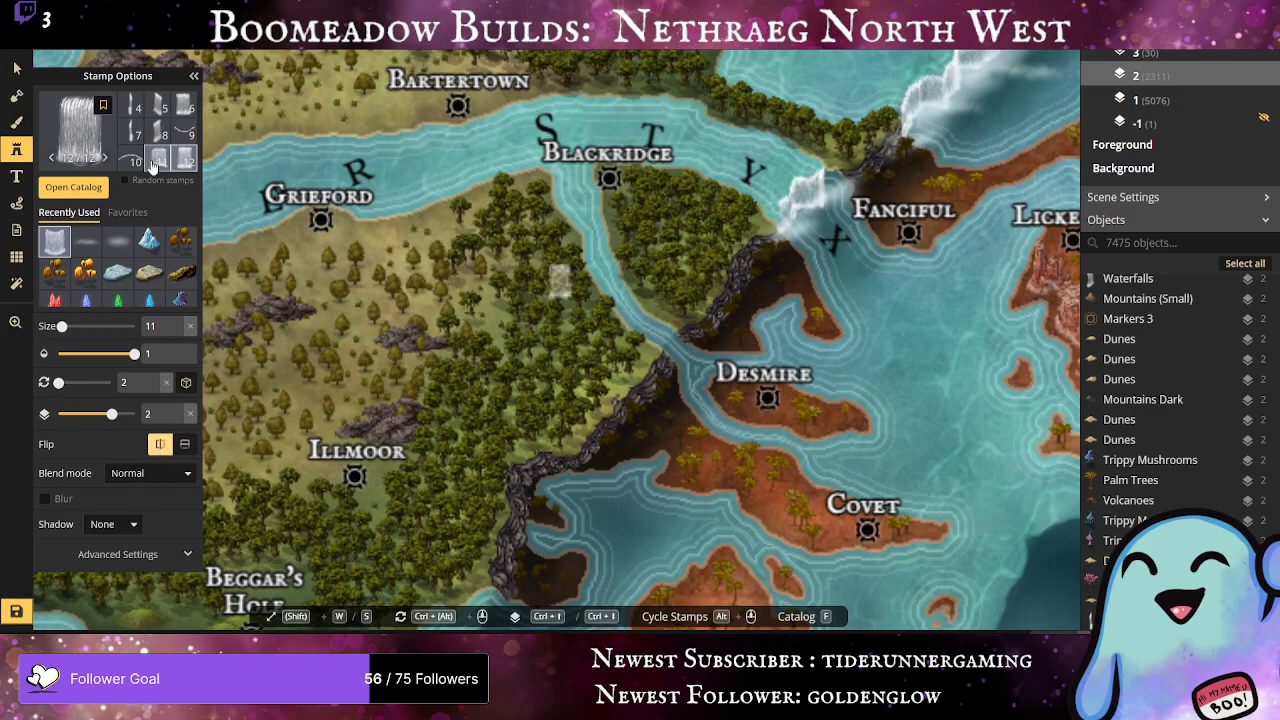
scroll(160, 150, up, 1)
click(159, 104)
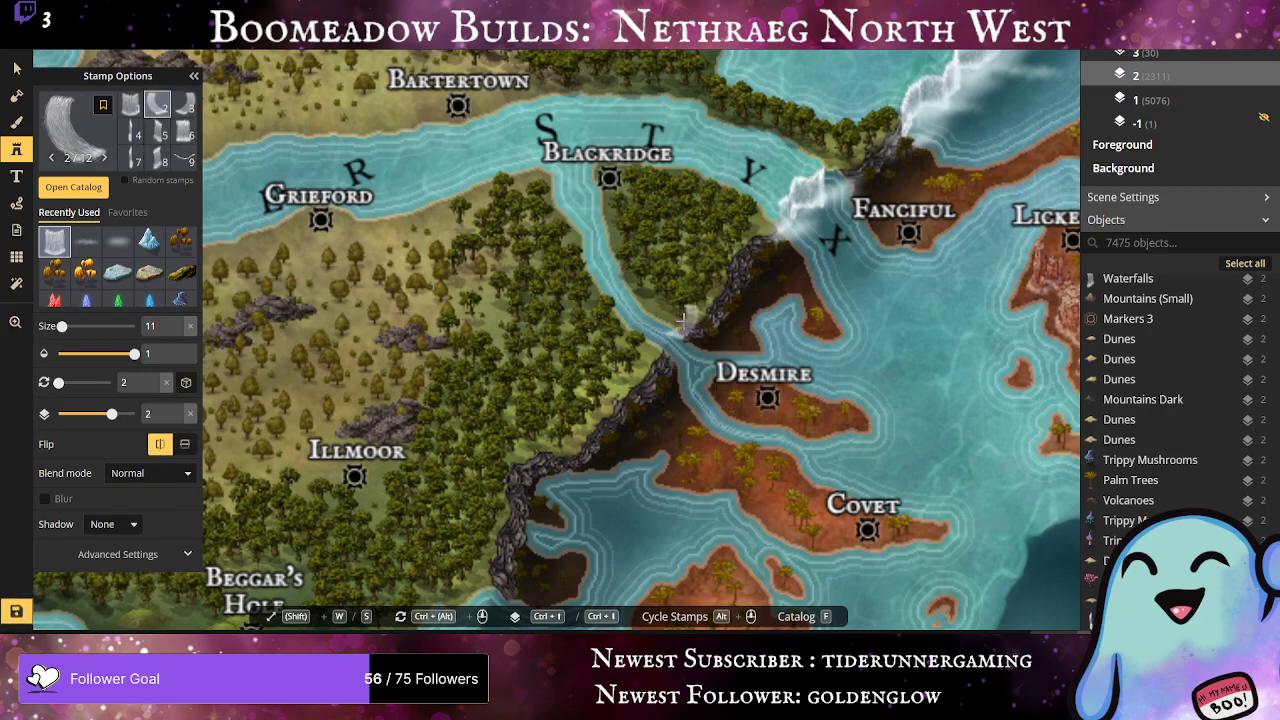
click(184, 104)
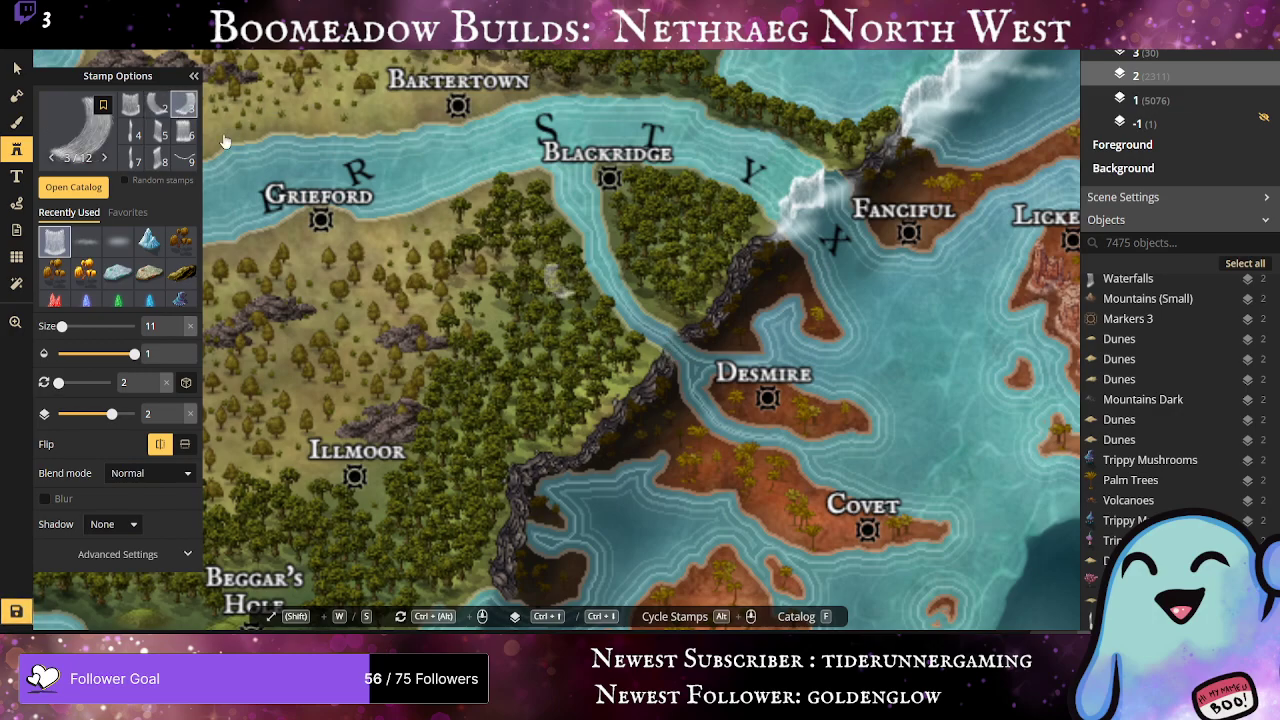
click(130, 160)
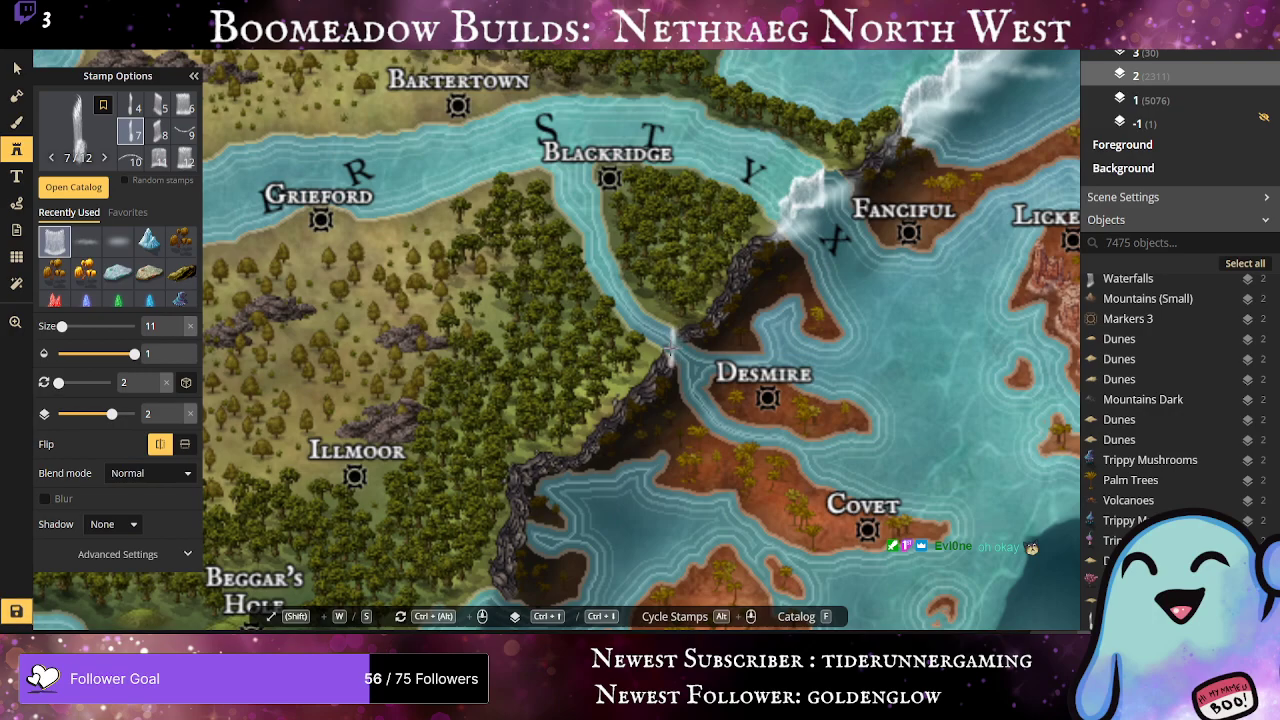
click(674, 350)
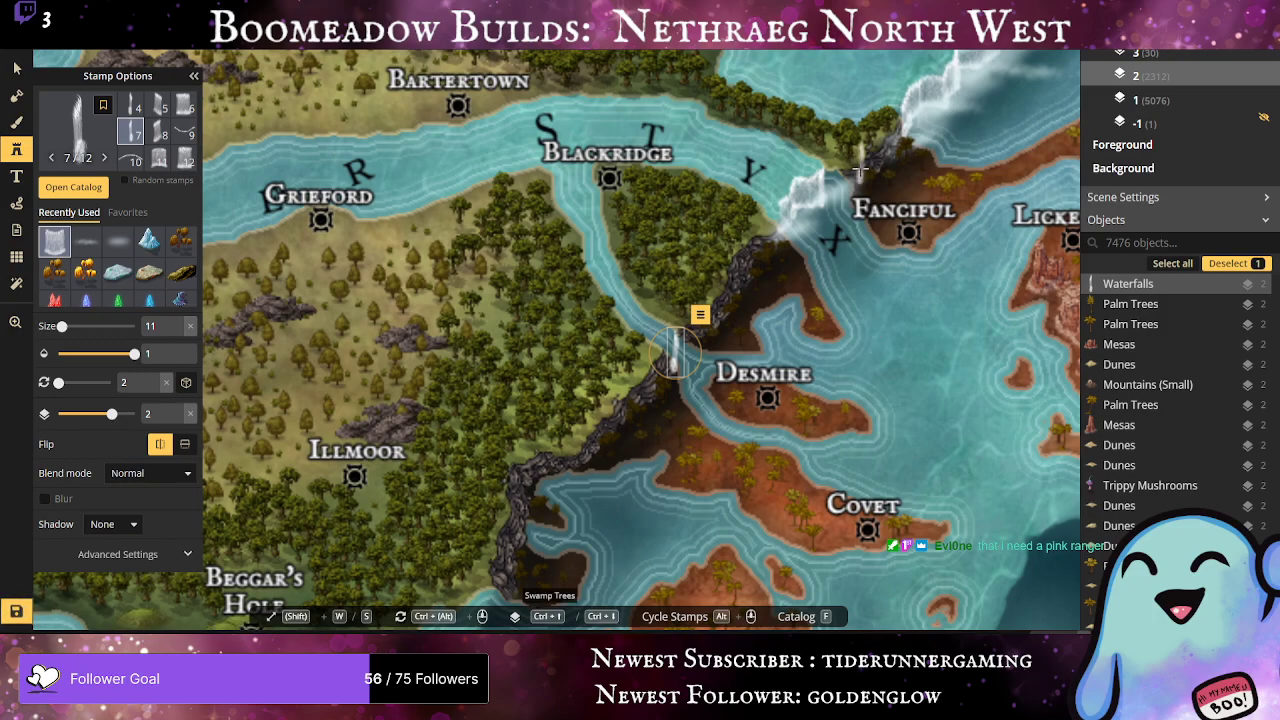
key(Delete)
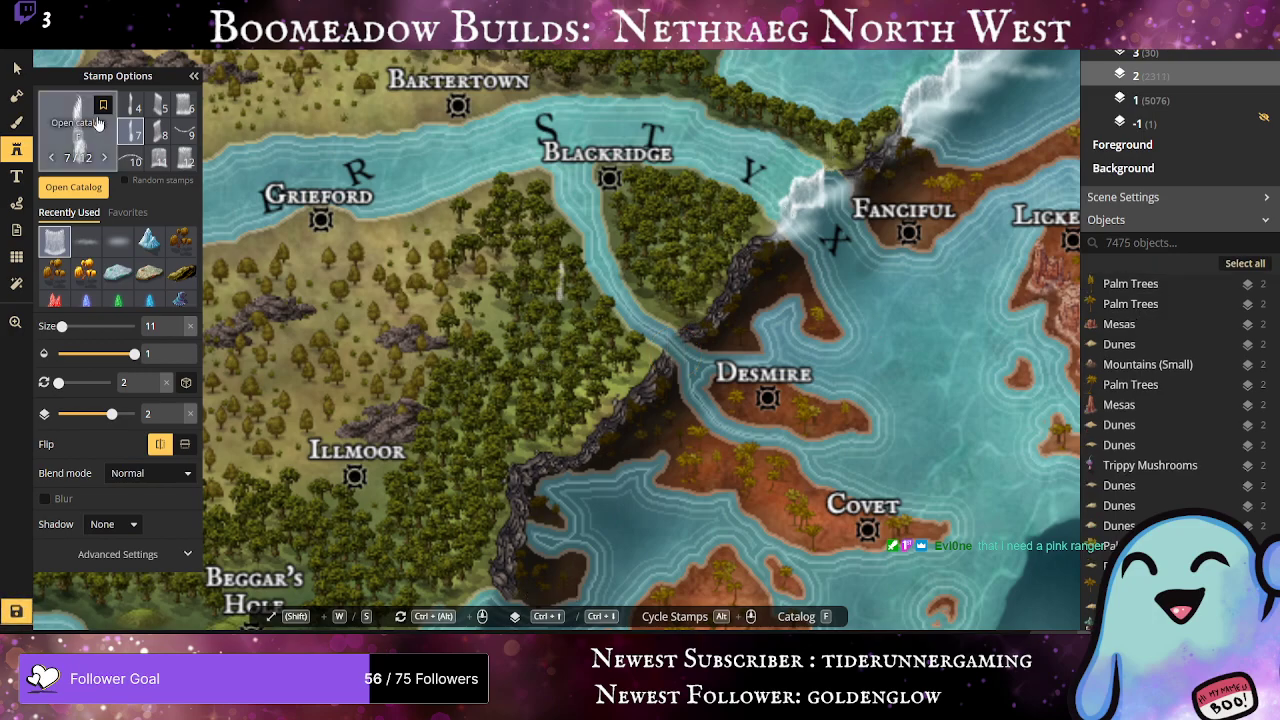
Step: Switch the stamp to Waterfalls variant 8 and save the map
click(158, 131)
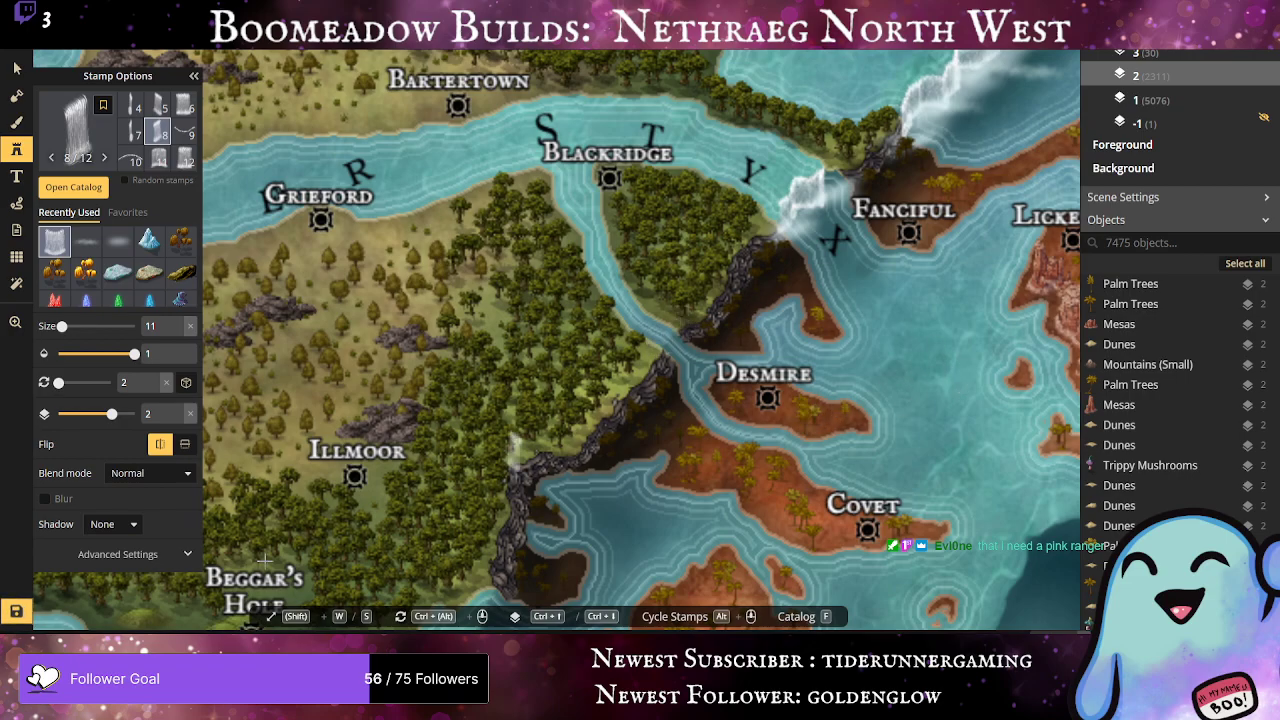
key(ctrl+s)
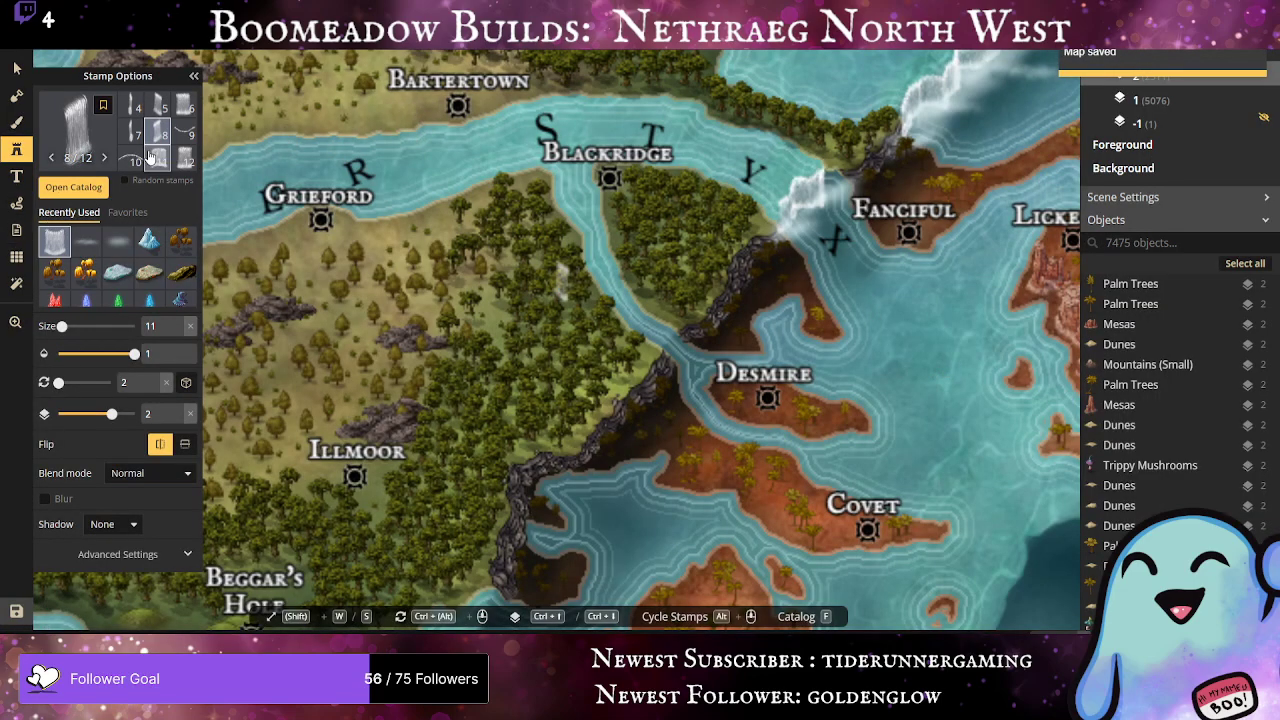
Step: Try the arched Waterfalls variant 10 stamp rotated to 101 where the Styx branch meets the cliff edge, and delete it
scroll(150, 157, up, 1)
scroll(148, 157, down, 1)
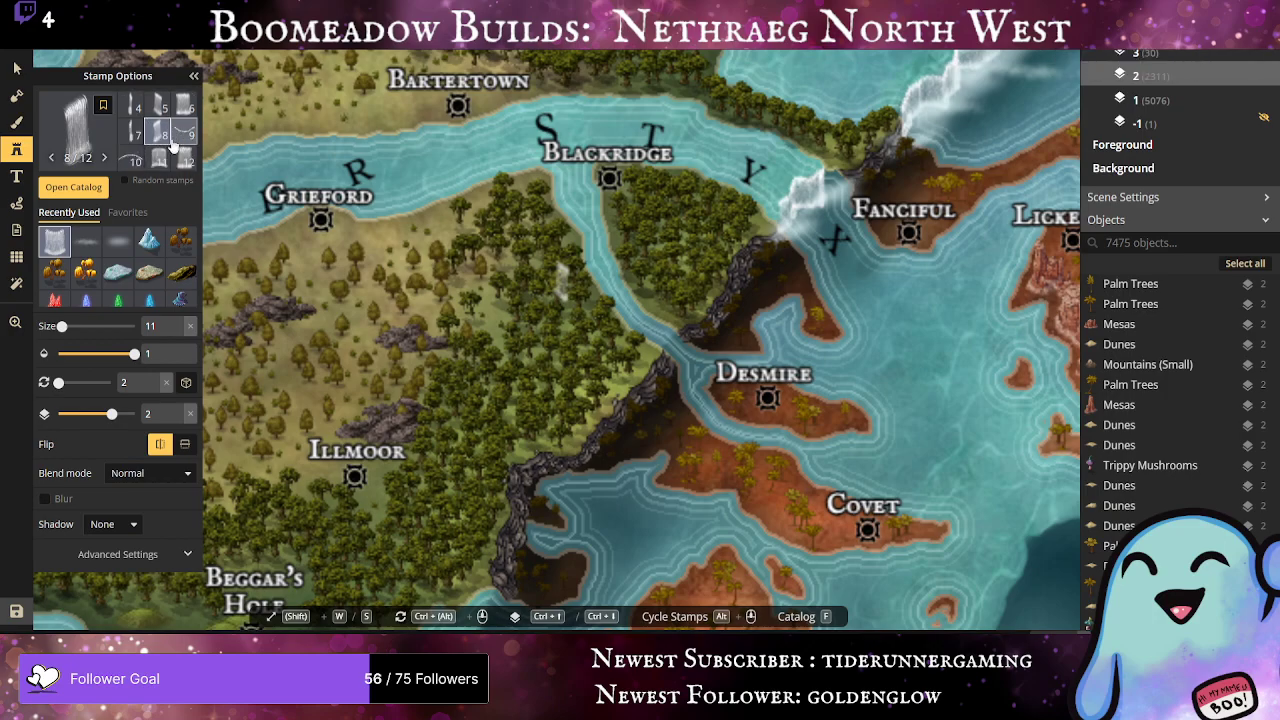
click(133, 158)
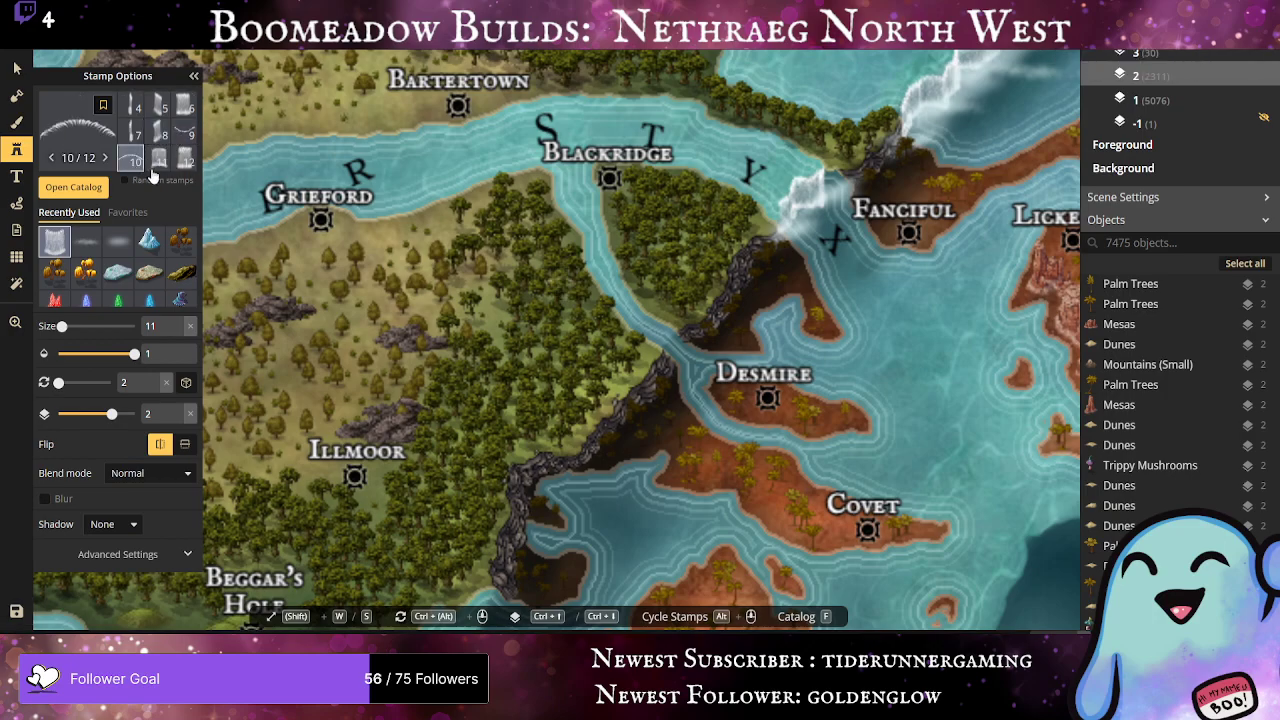
click(669, 344)
drag(681, 325, 686, 352)
key(Delete)
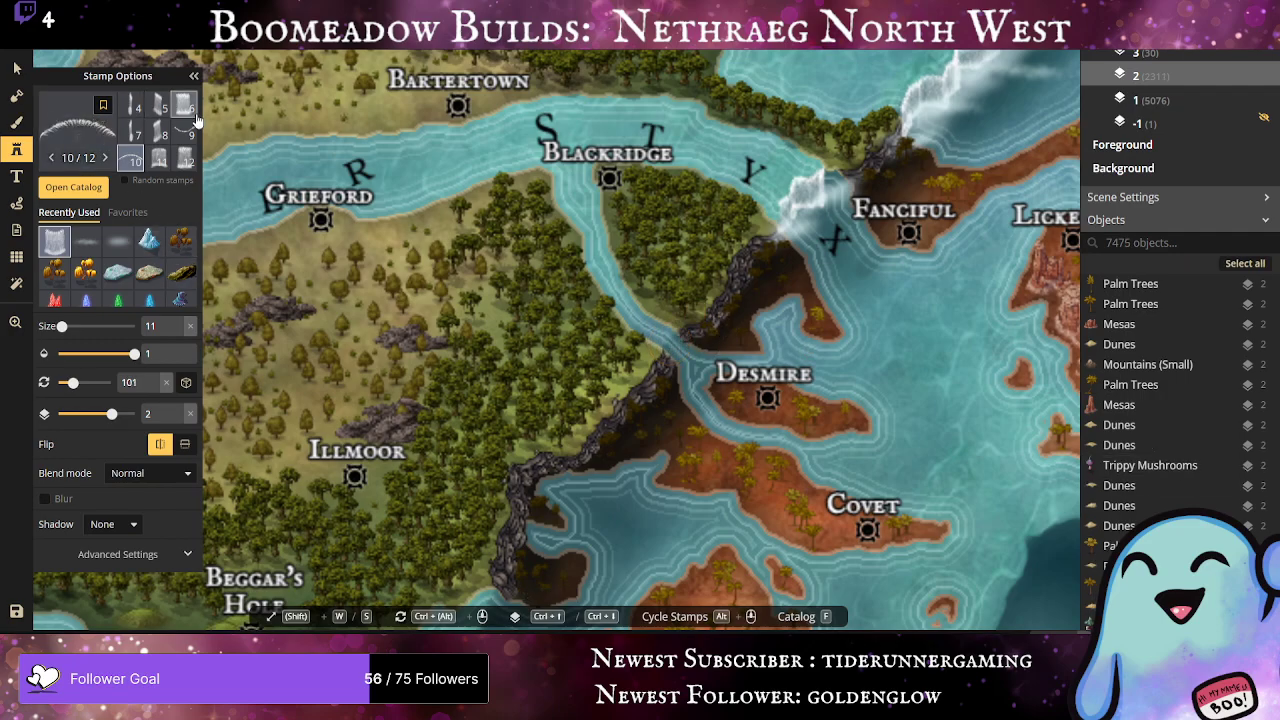
Step: Try a flipped Waterfalls variant 7 stamp rotated to 354 at the Styx branch drop, shift it slightly southeast, and delete it
click(131, 131)
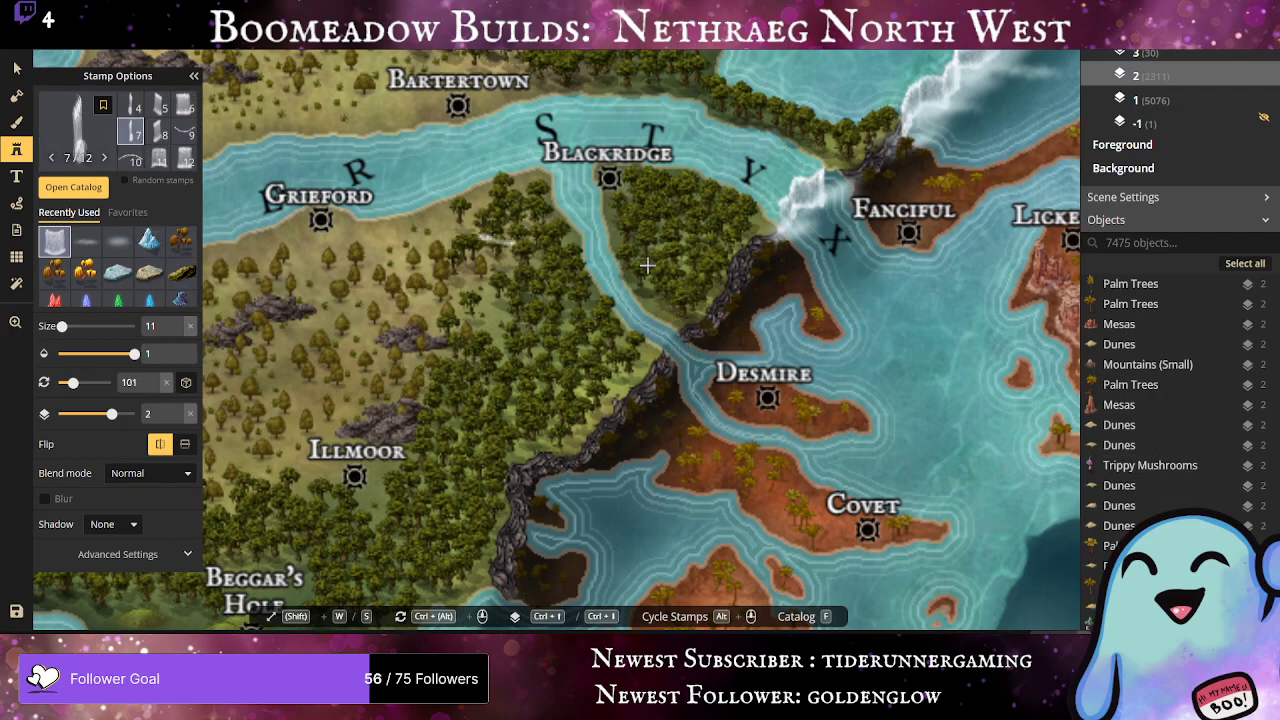
click(665, 350)
drag(703, 323, 613, 358)
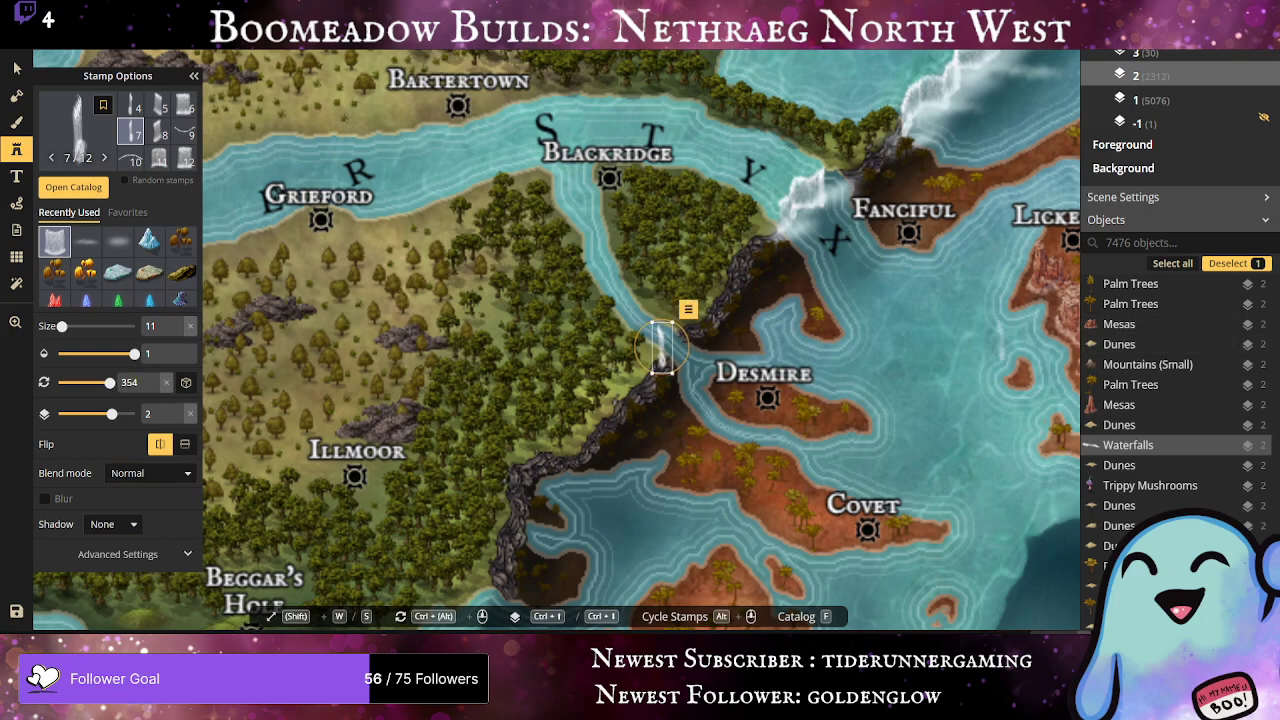
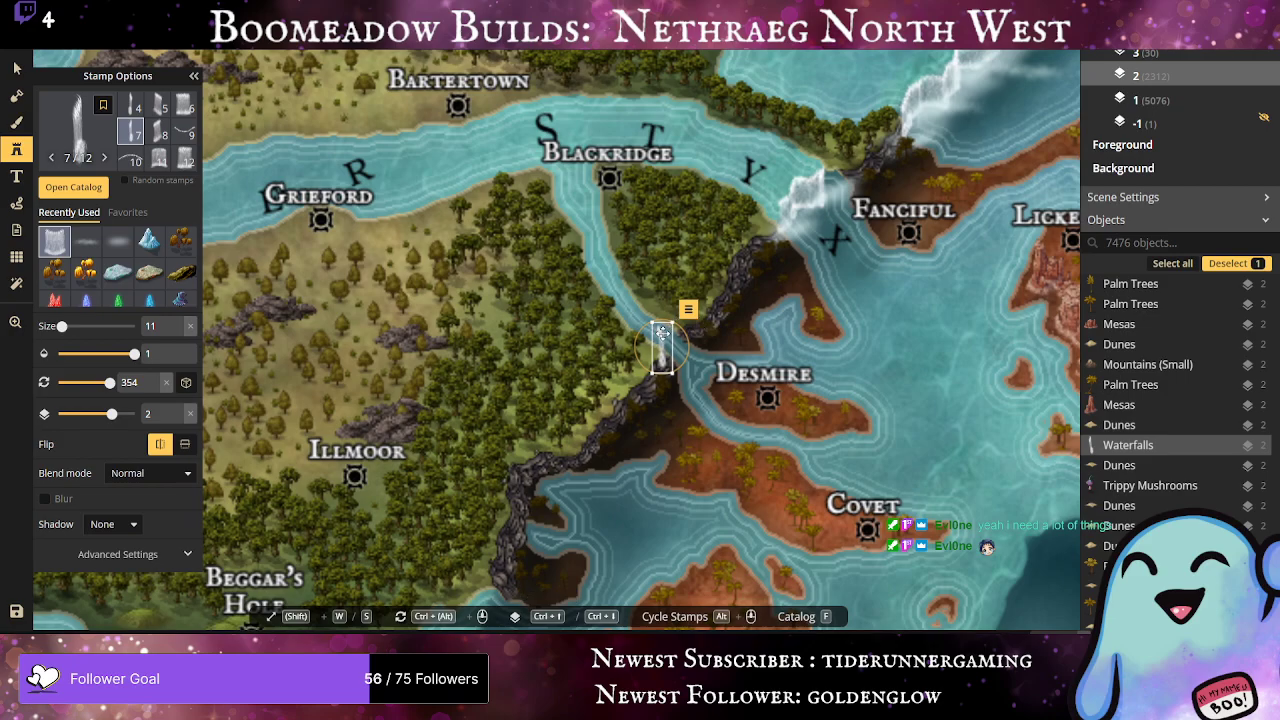
drag(663, 331, 673, 337)
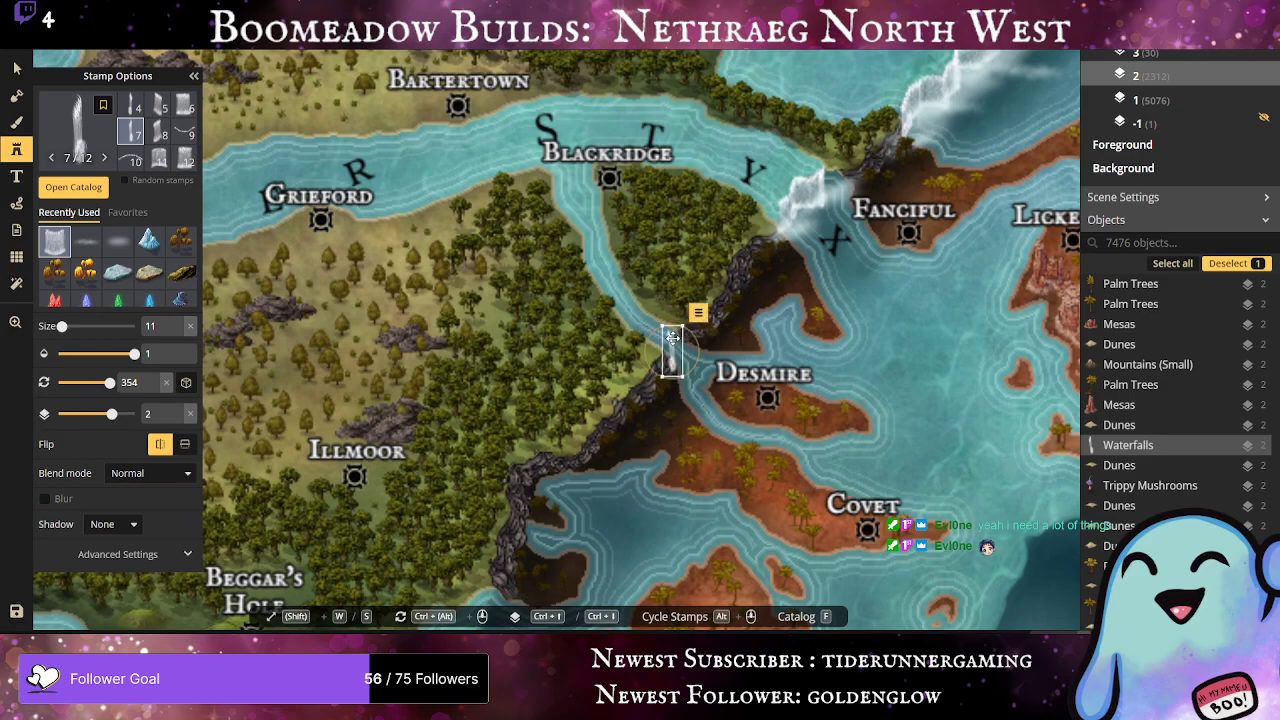
key(Delete)
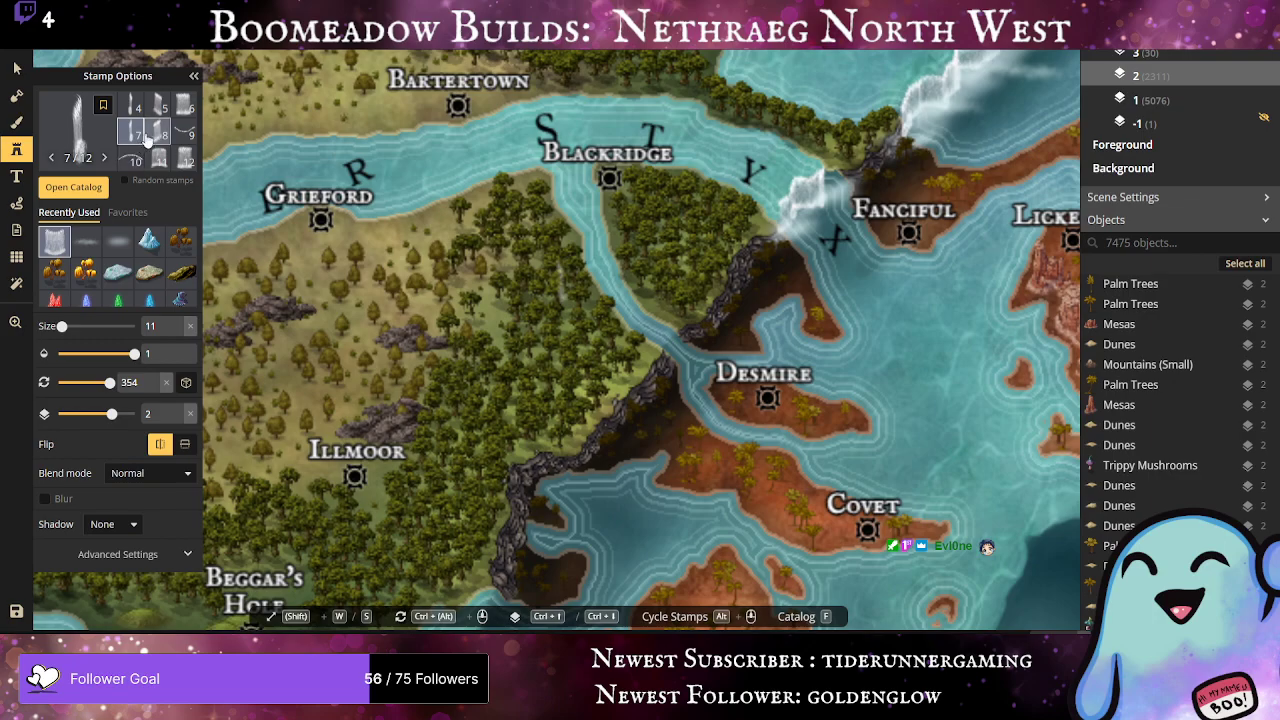
Step: Place an unflipped Waterfalls variant 8 stamp, rotated to 354, at the Styx branch drop west of Desmire, on layer 1 at size 11
click(159, 133)
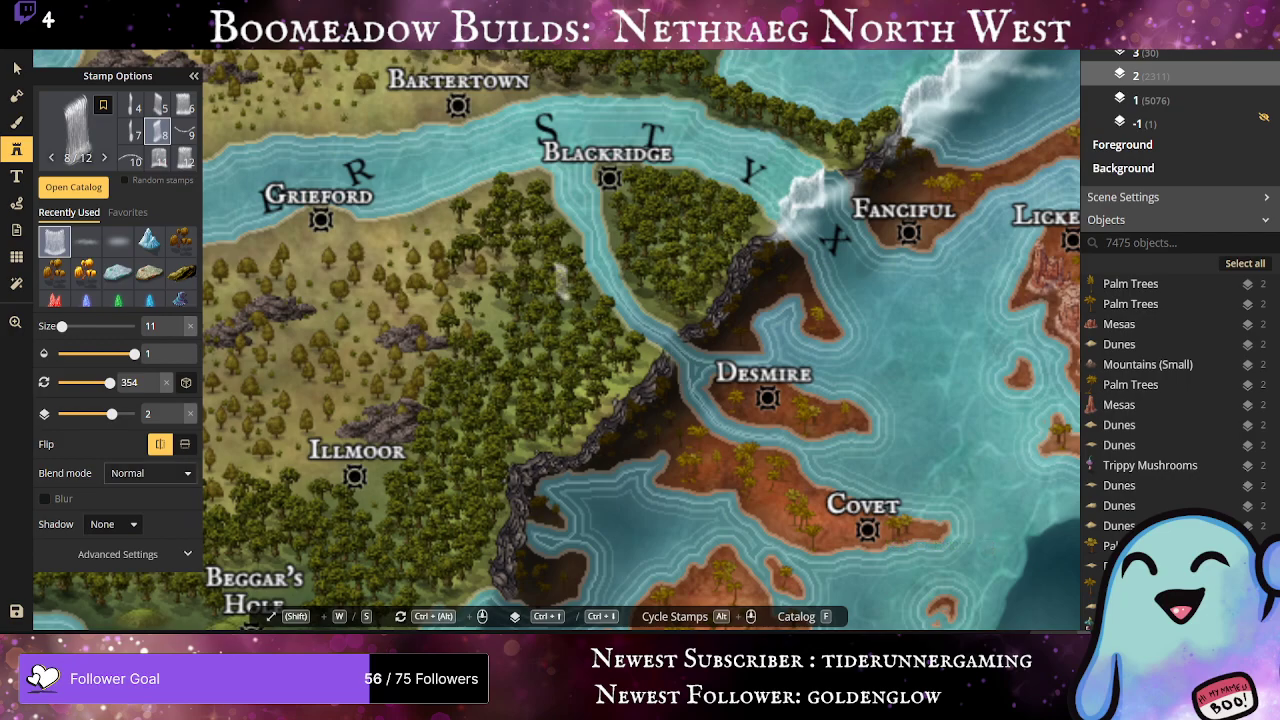
click(160, 444)
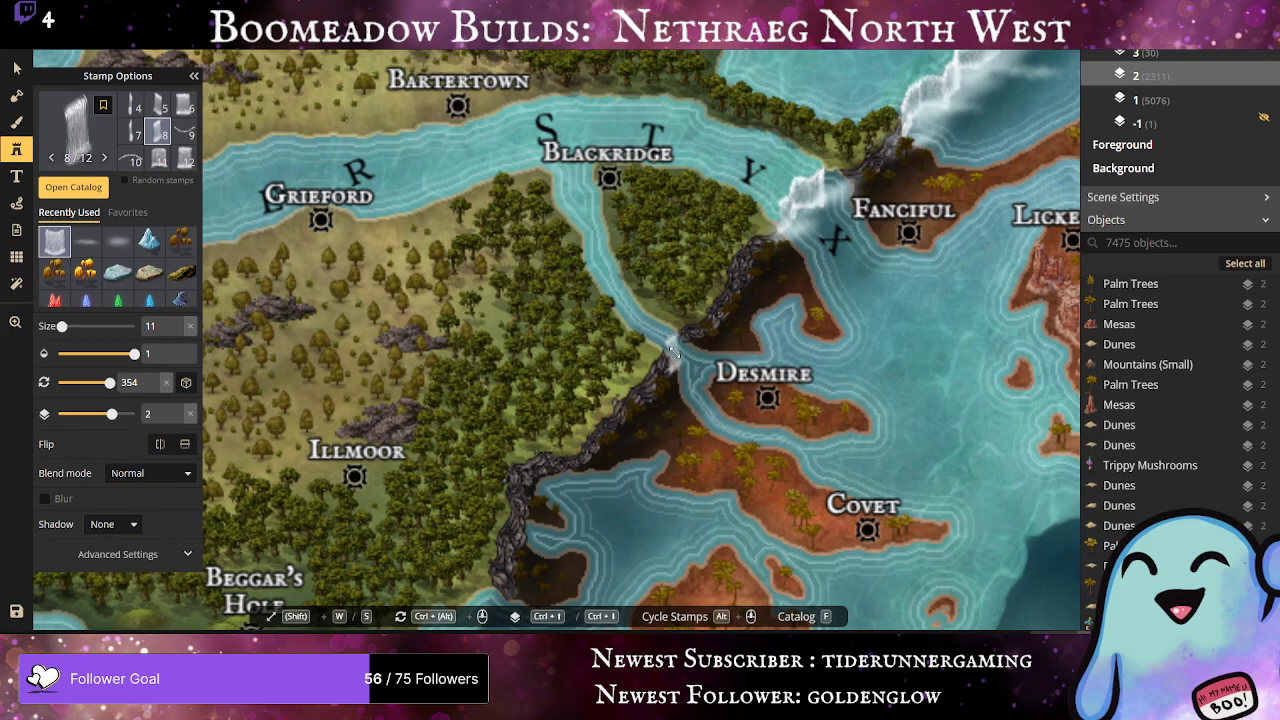
click(673, 350)
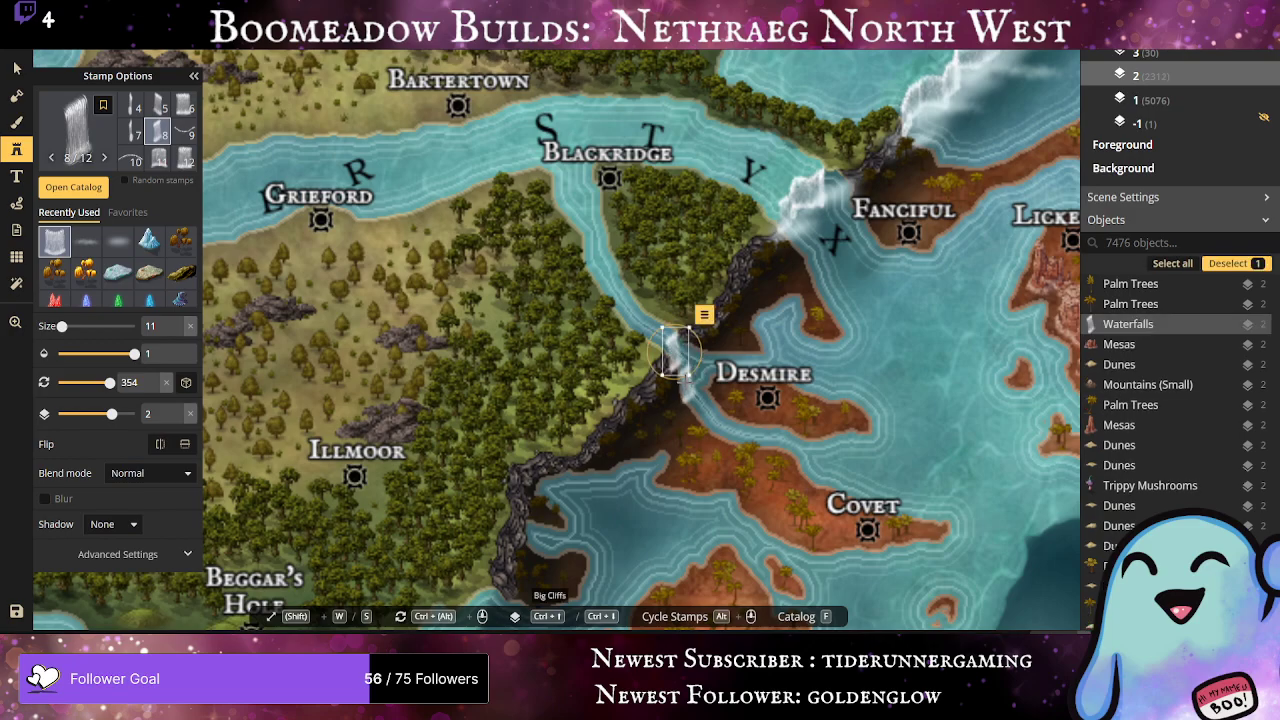
click(178, 420)
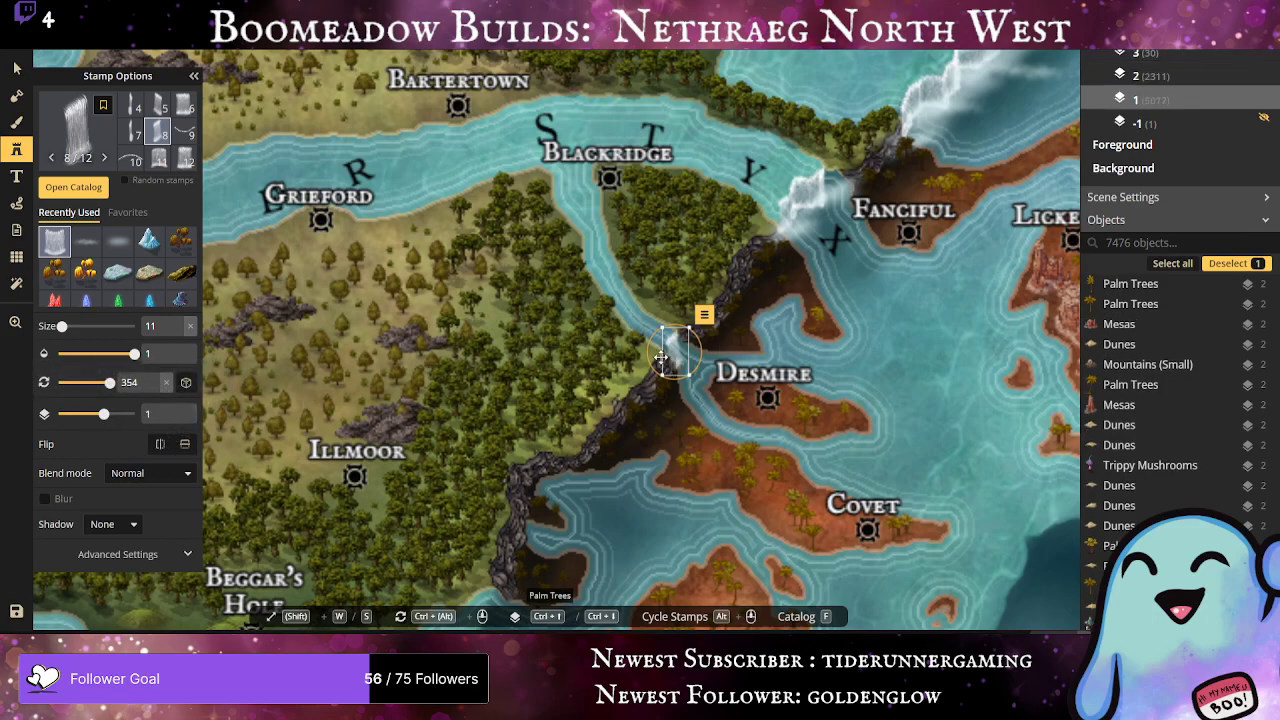
drag(661, 378, 660, 380)
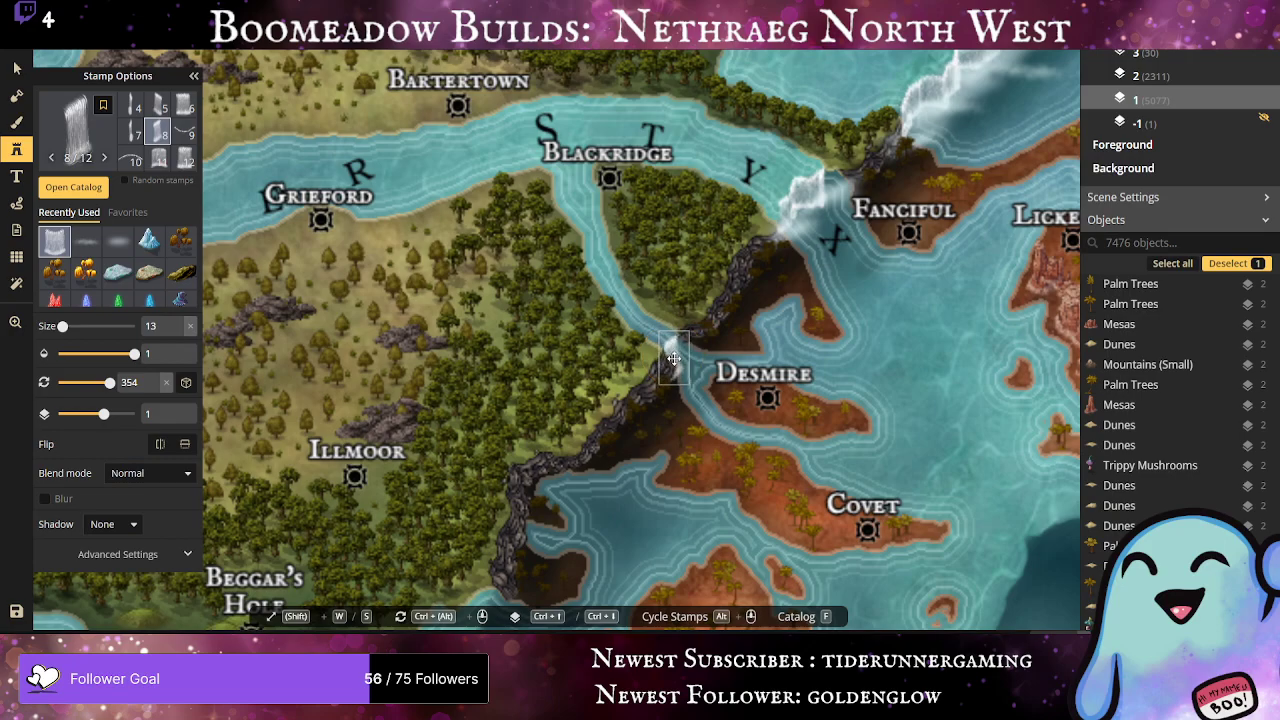
click(673, 358)
drag(673, 358, 689, 375)
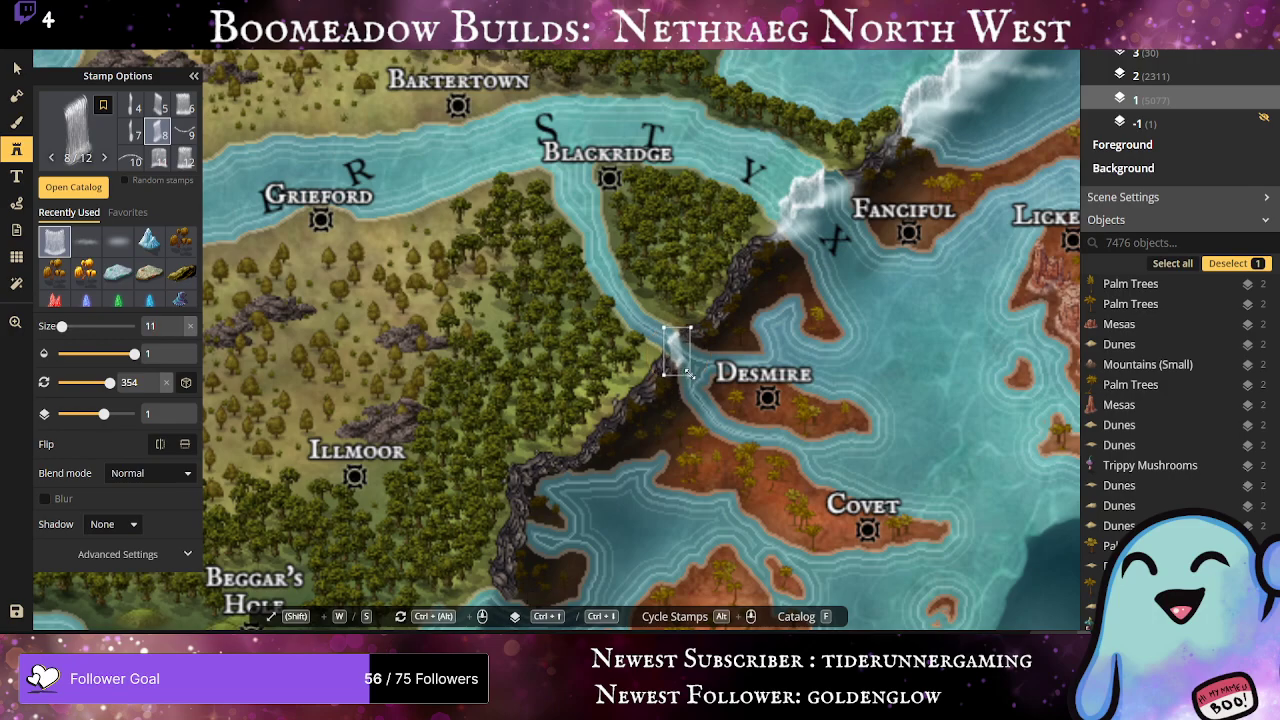
Step: Overlay a Waterfalls variant 7 stamp rotated to 354 on the Styx branch falls and reduce it to size 10
click(130, 132)
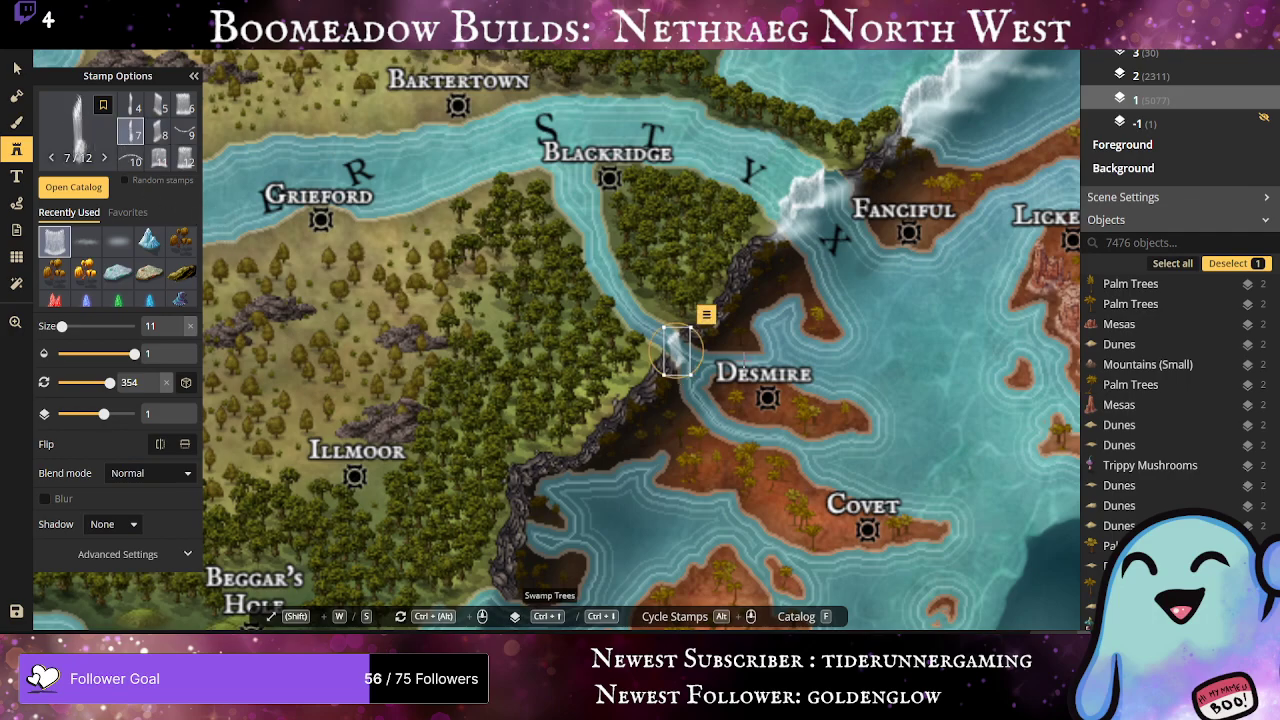
click(676, 355)
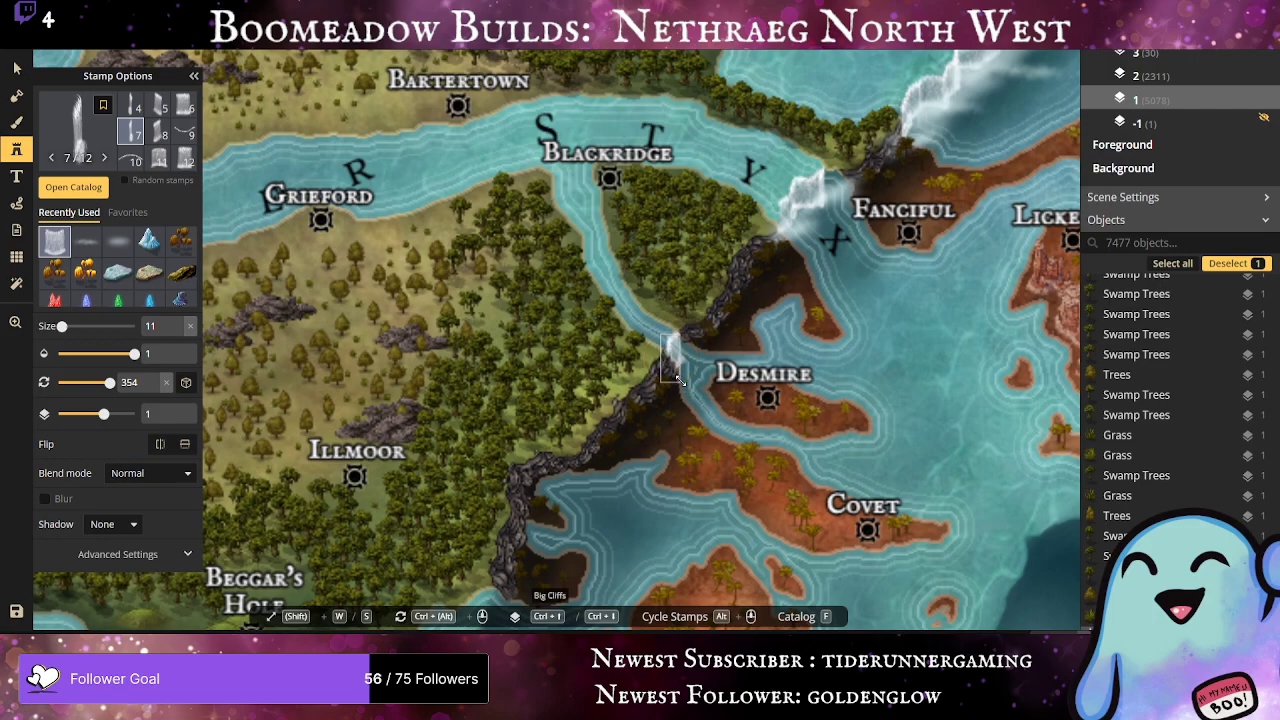
click(679, 377)
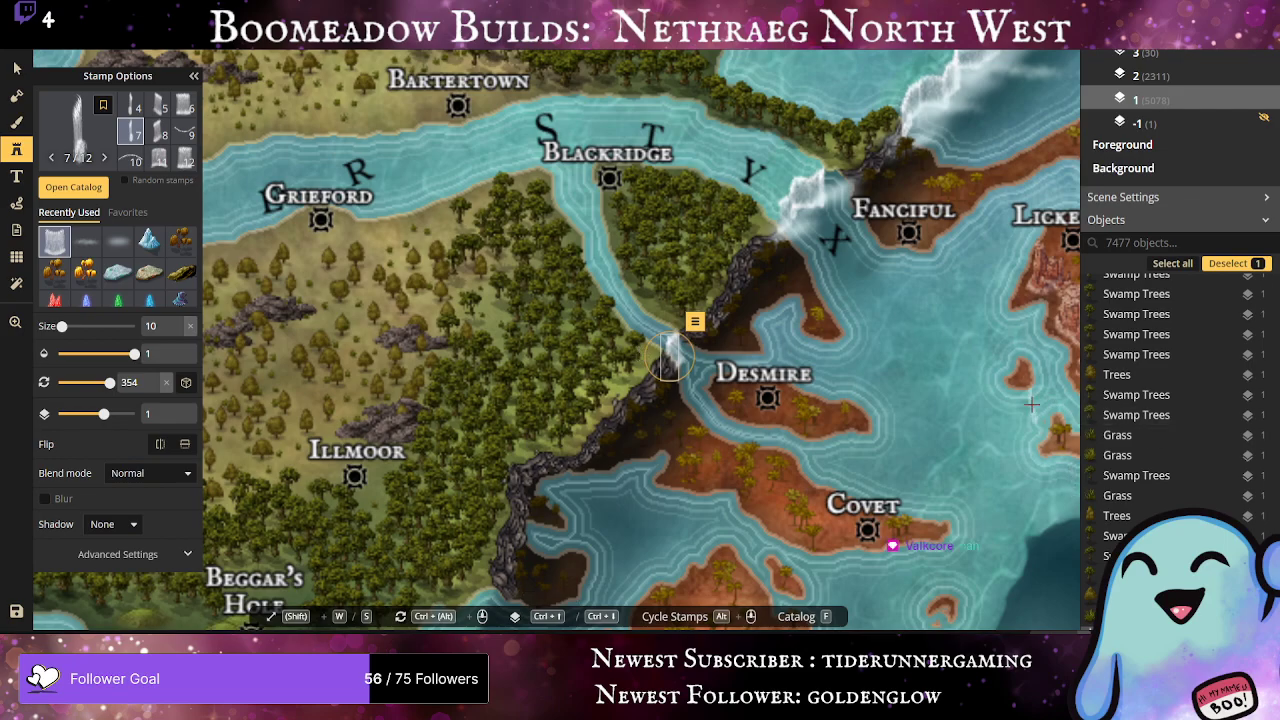
Step: Blend the Styx branch falls with three Mist 1 stamps, two rotated to 303, and a Mist 2 stamp rotated to 357, all size 10
click(105, 257)
click(86, 240)
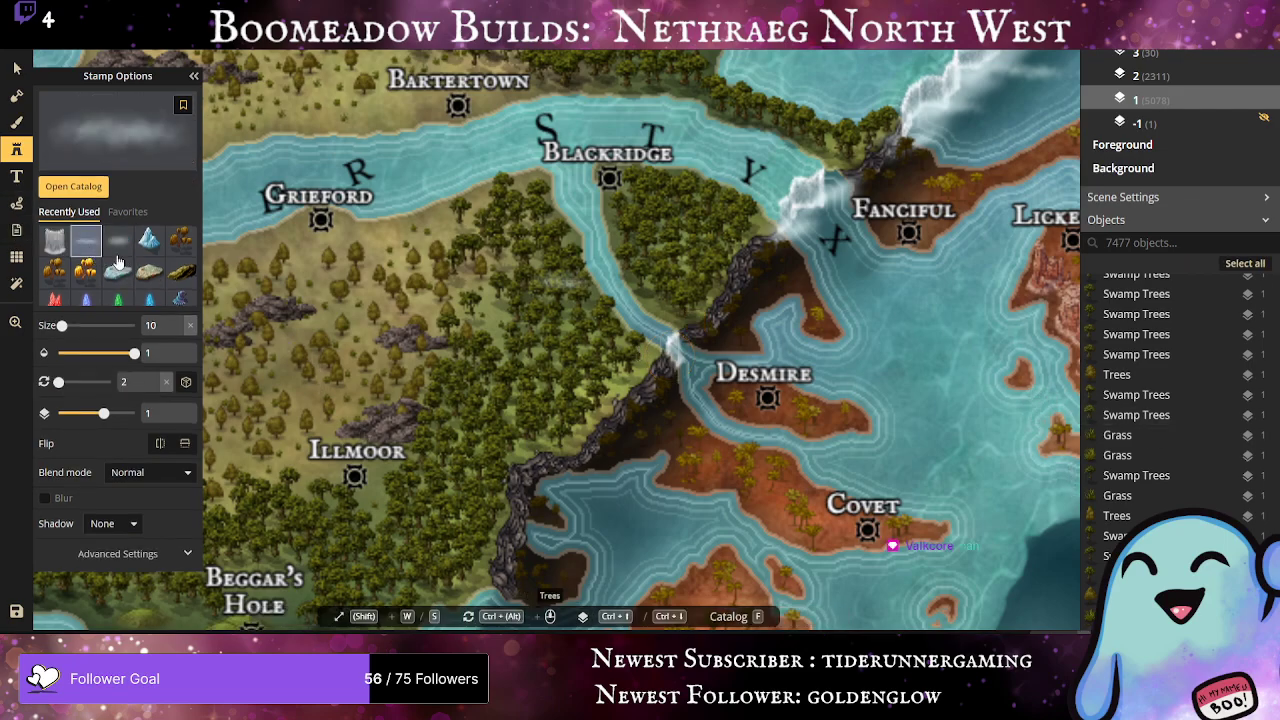
click(691, 345)
click(692, 345)
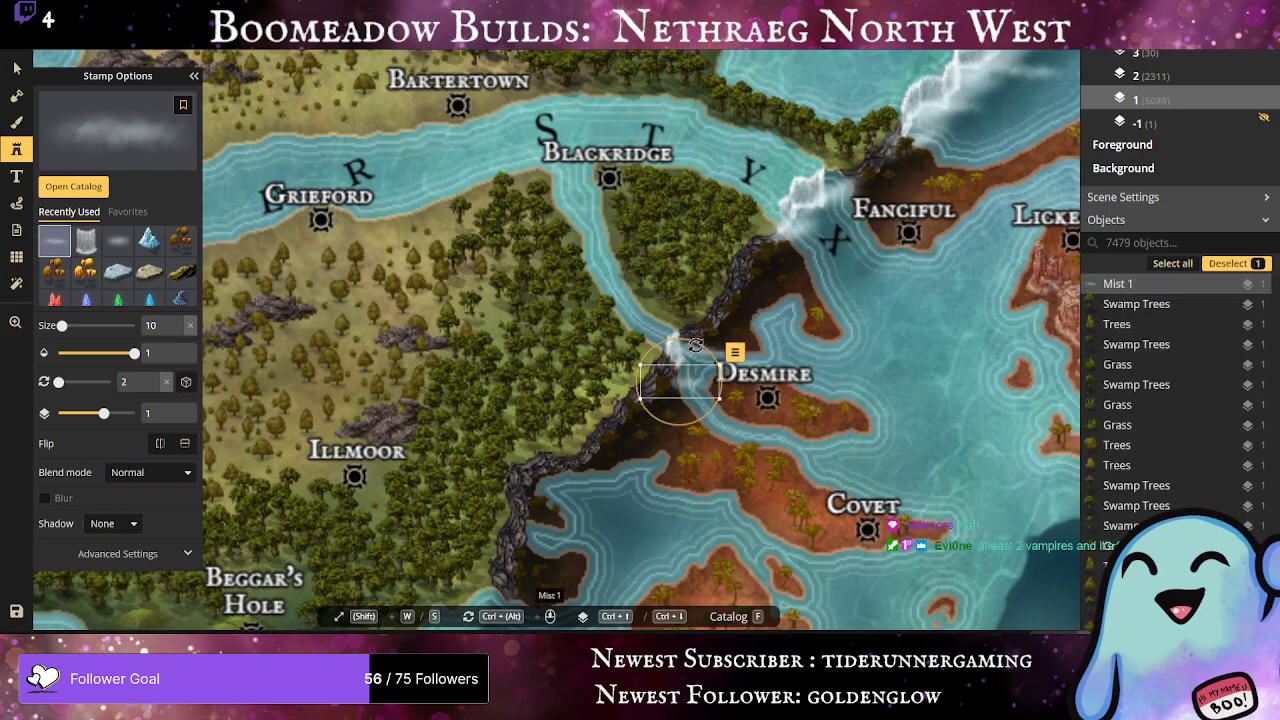
drag(692, 342, 681, 384)
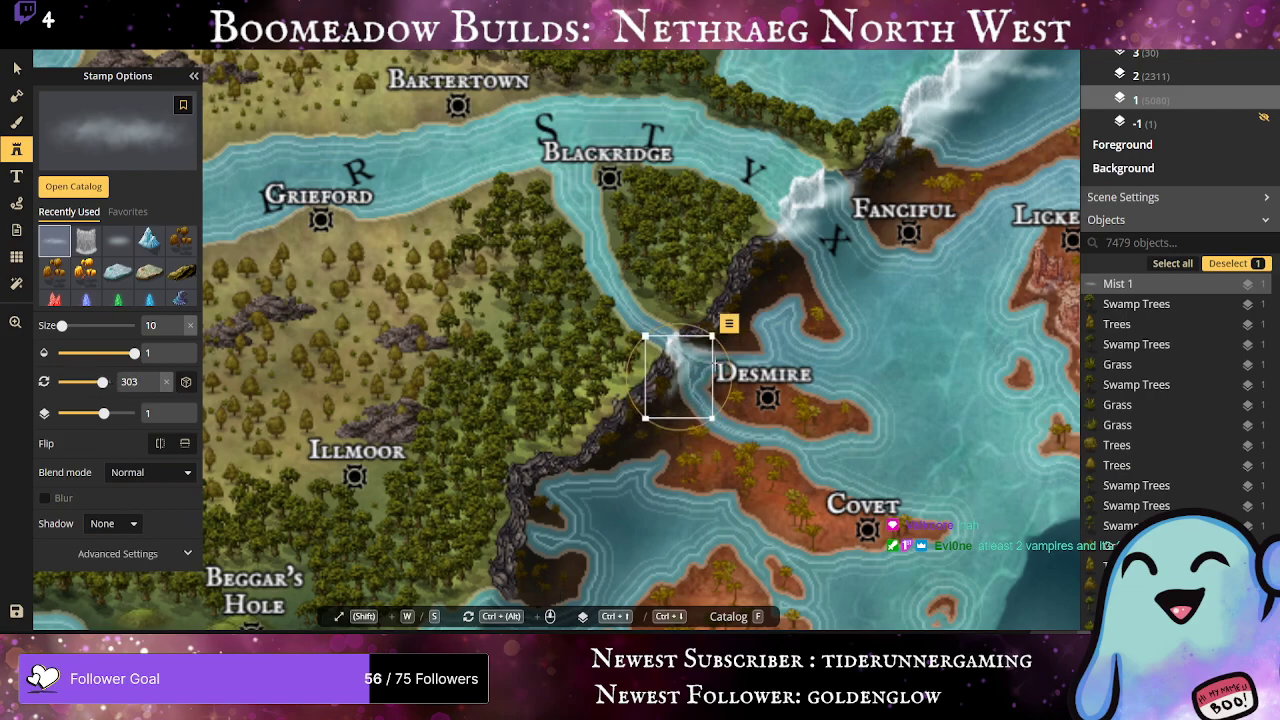
click(770, 361)
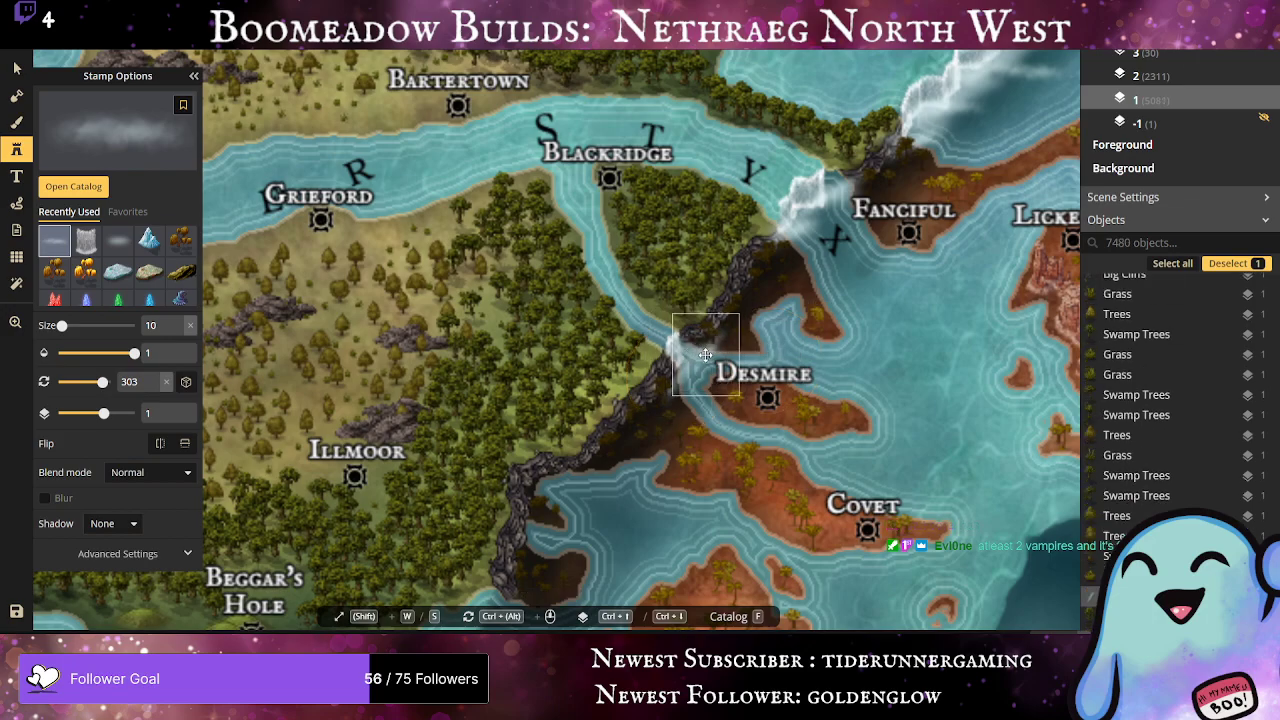
drag(693, 360, 688, 354)
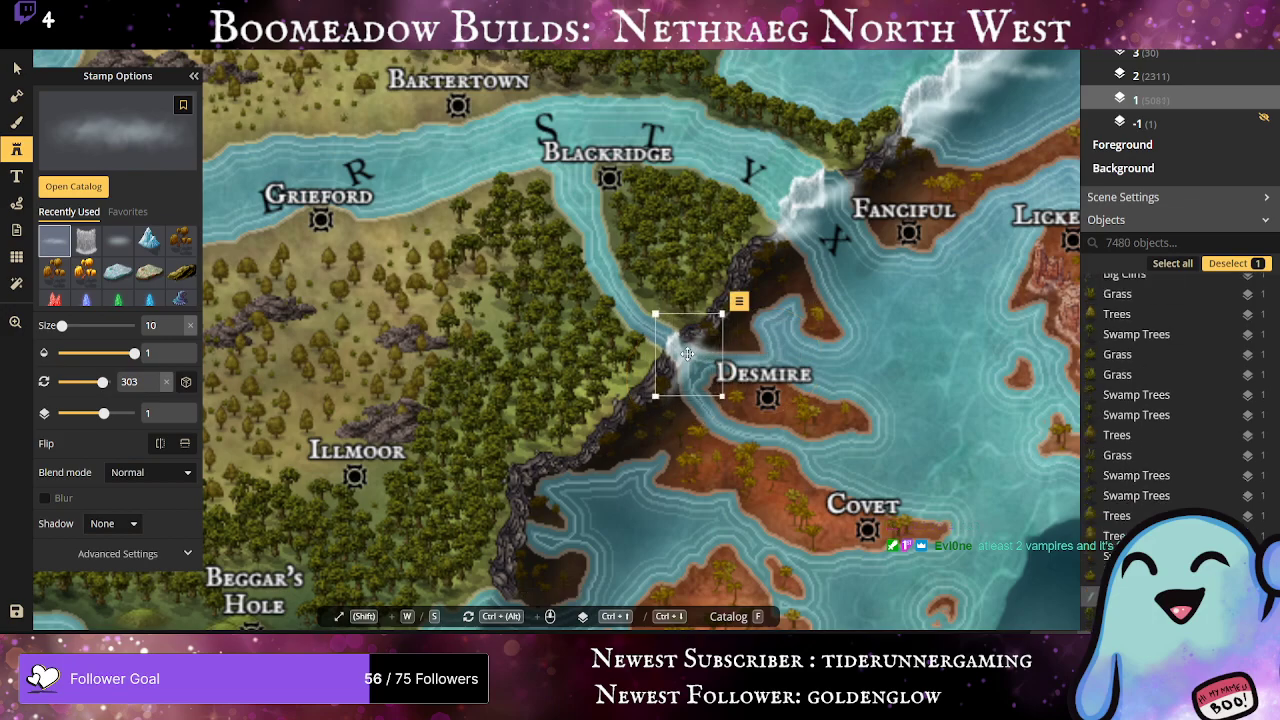
click(118, 240)
click(682, 352)
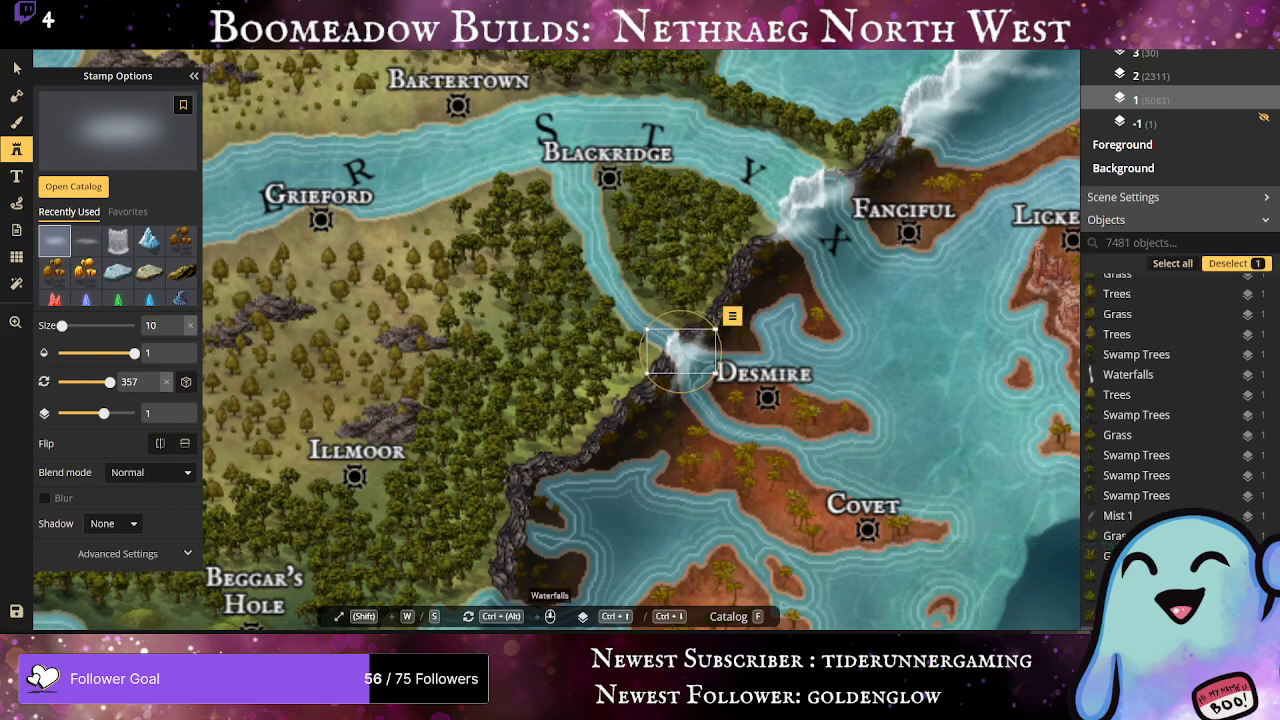
Step: Add three Mist 2 stamps, size 10 and rotated to 357, around the River Styx falls west of Fanciful
click(833, 180)
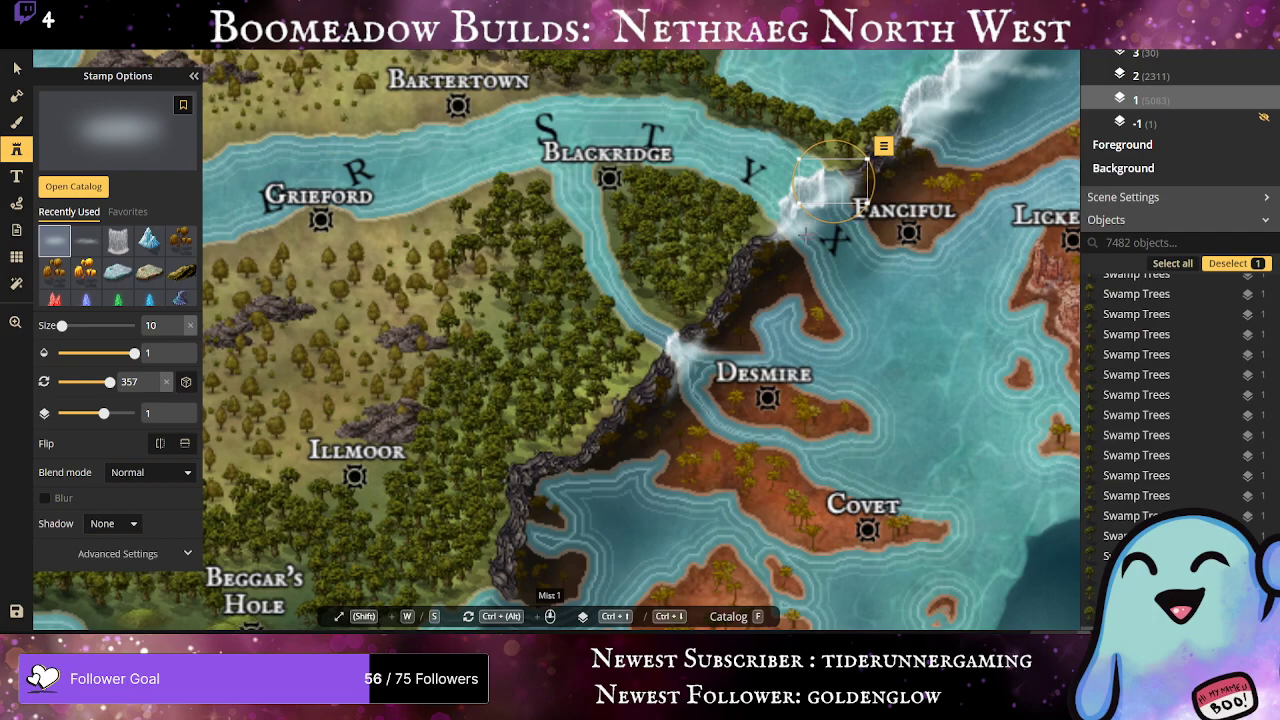
click(805, 212)
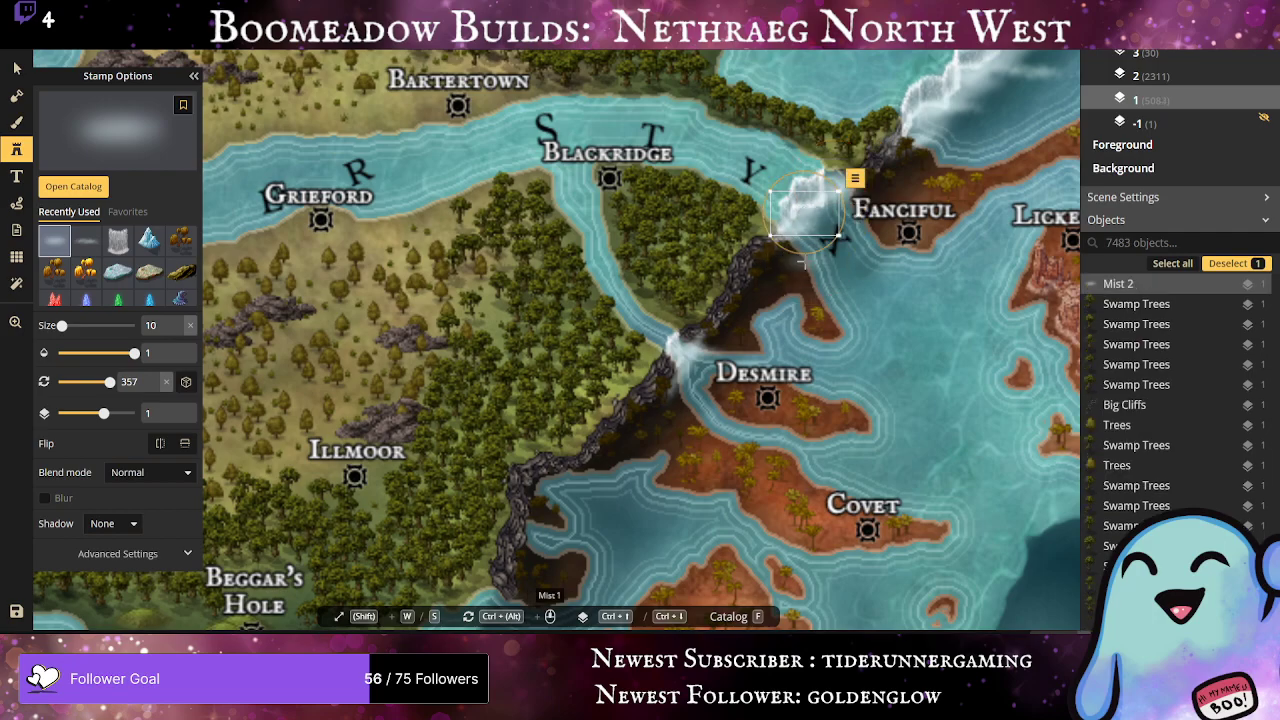
click(806, 262)
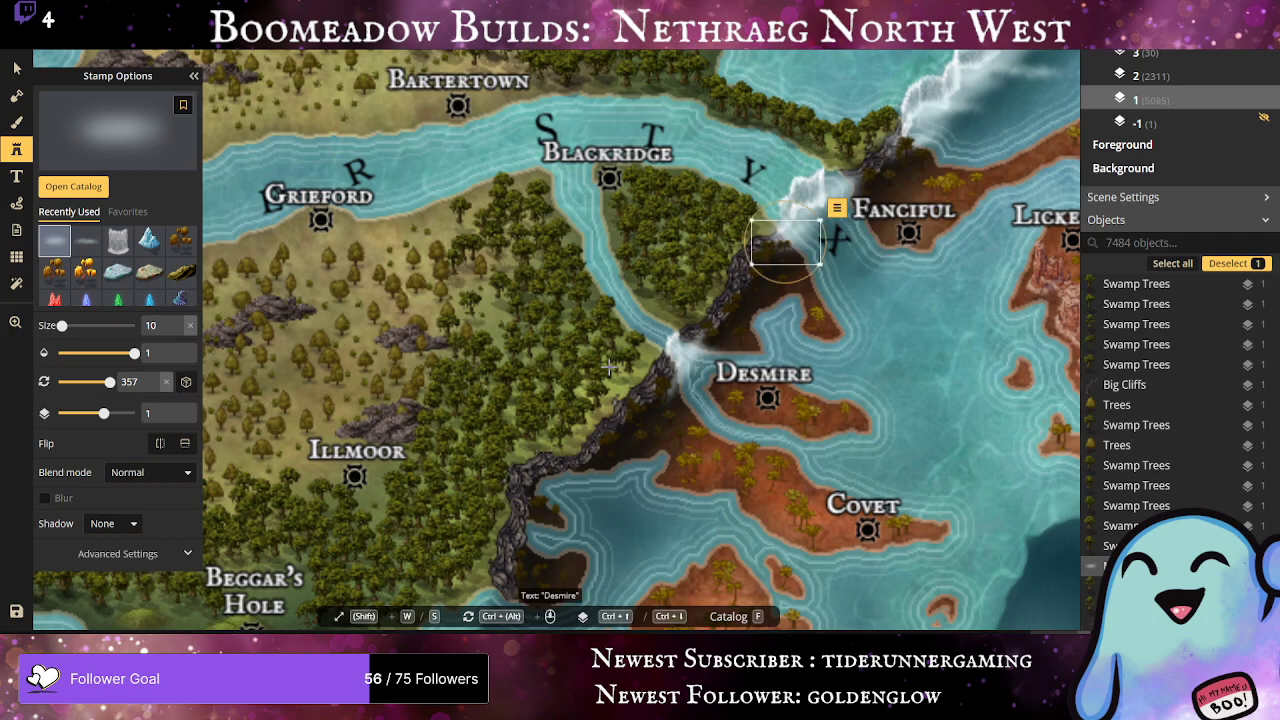
Step: Place a Waterfalls variant 7 stamp, size 10 and rotated to 4, where the cliff meets the river northeast of Ashshore
scroll(535, 372, down, 3)
drag(523, 398, 605, 348)
scroll(615, 270, up, 1)
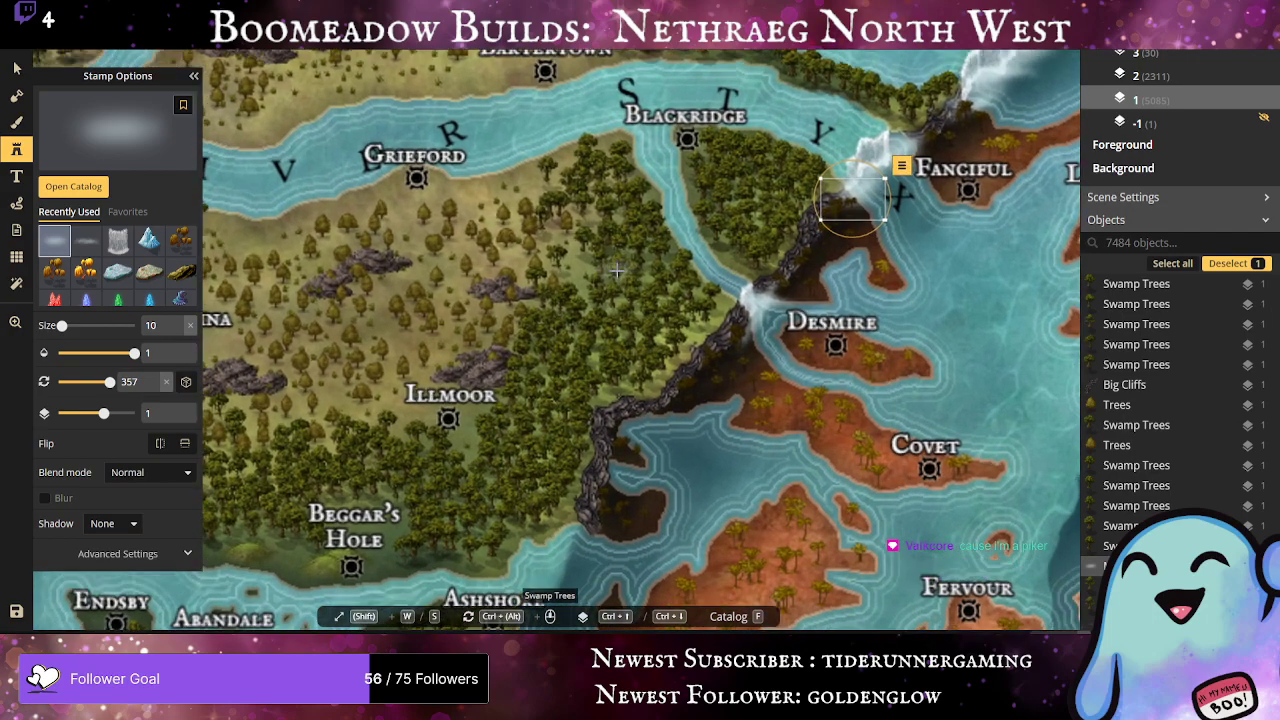
scroll(568, 456, up, 1)
drag(568, 460, 714, 129)
scroll(714, 133, up, 1)
scroll(714, 205, up, 1)
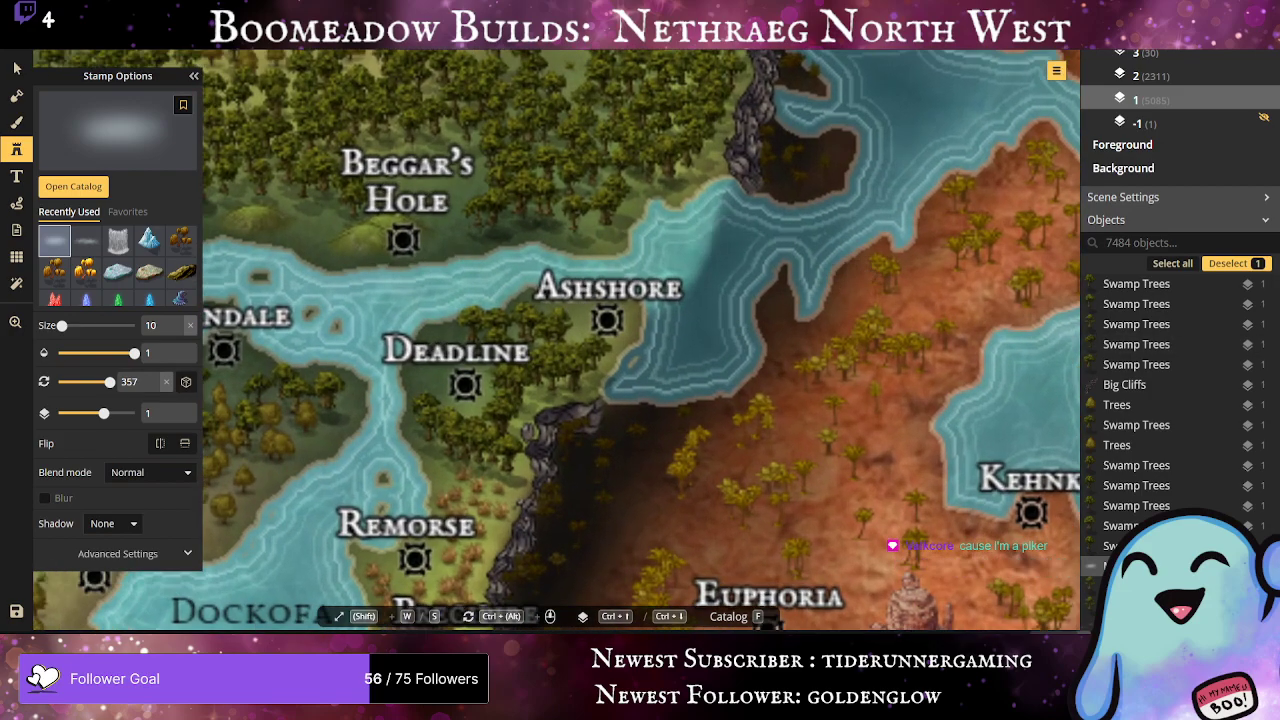
click(120, 243)
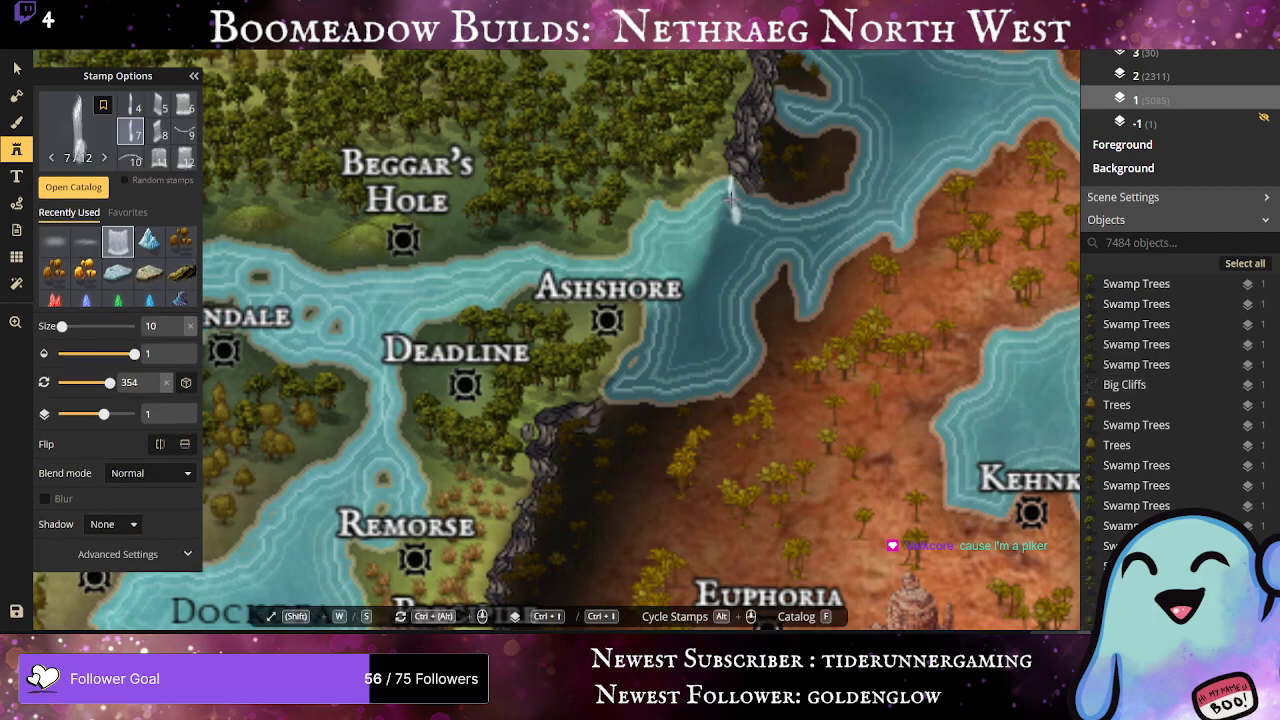
click(733, 200)
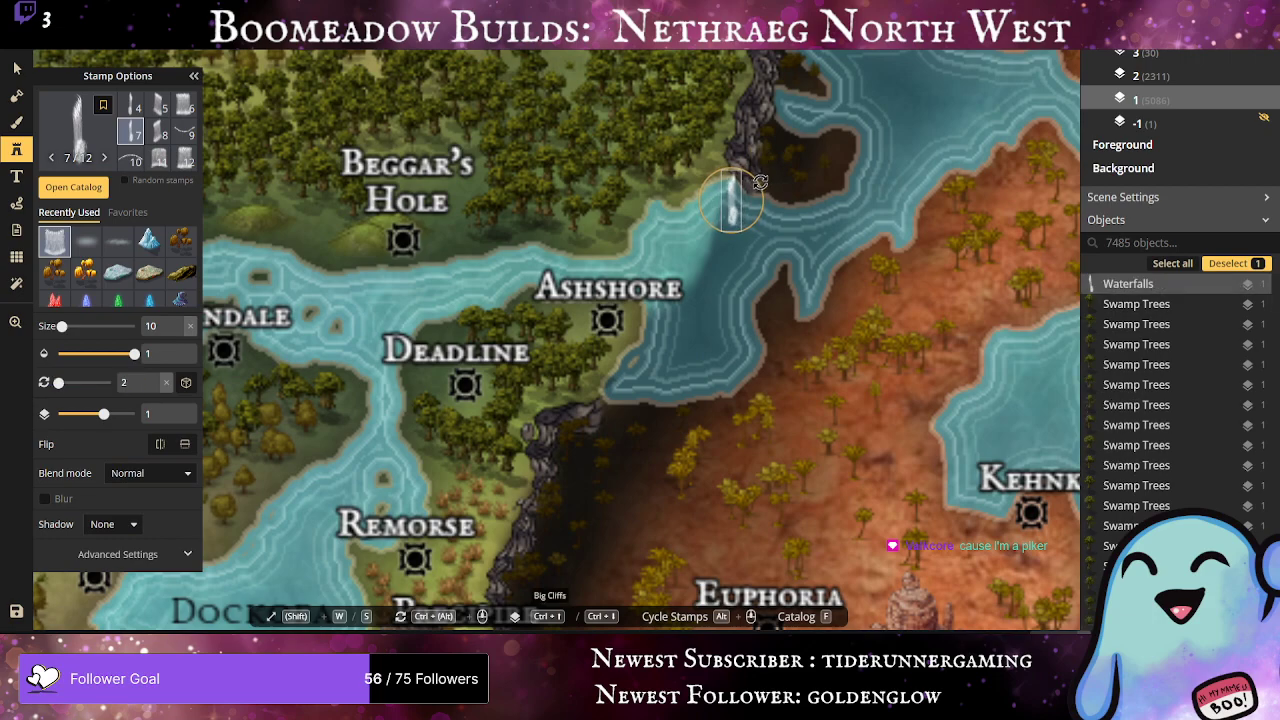
drag(760, 182, 730, 201)
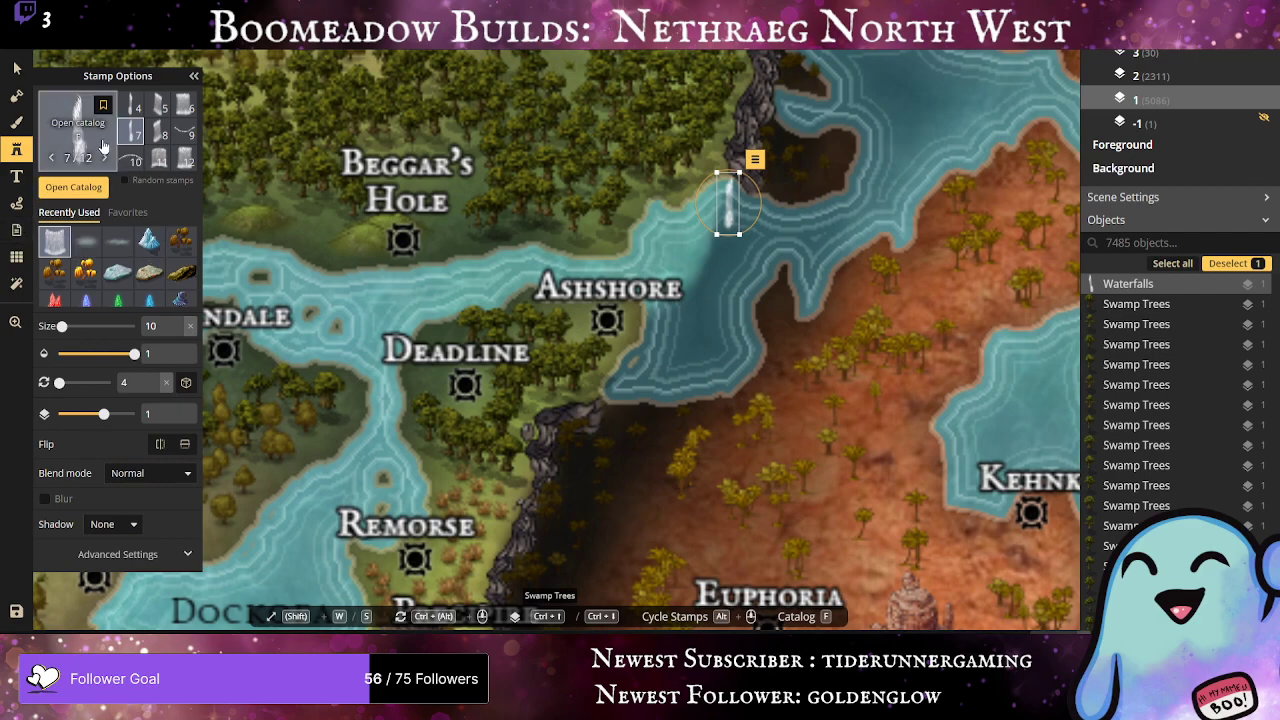
Step: Extend the Ashshore falls southwest with a Waterfalls variant 8 stamp, bridge the gap with two variant 7 stamps, and nudge the variant 8 stamp into line
click(158, 134)
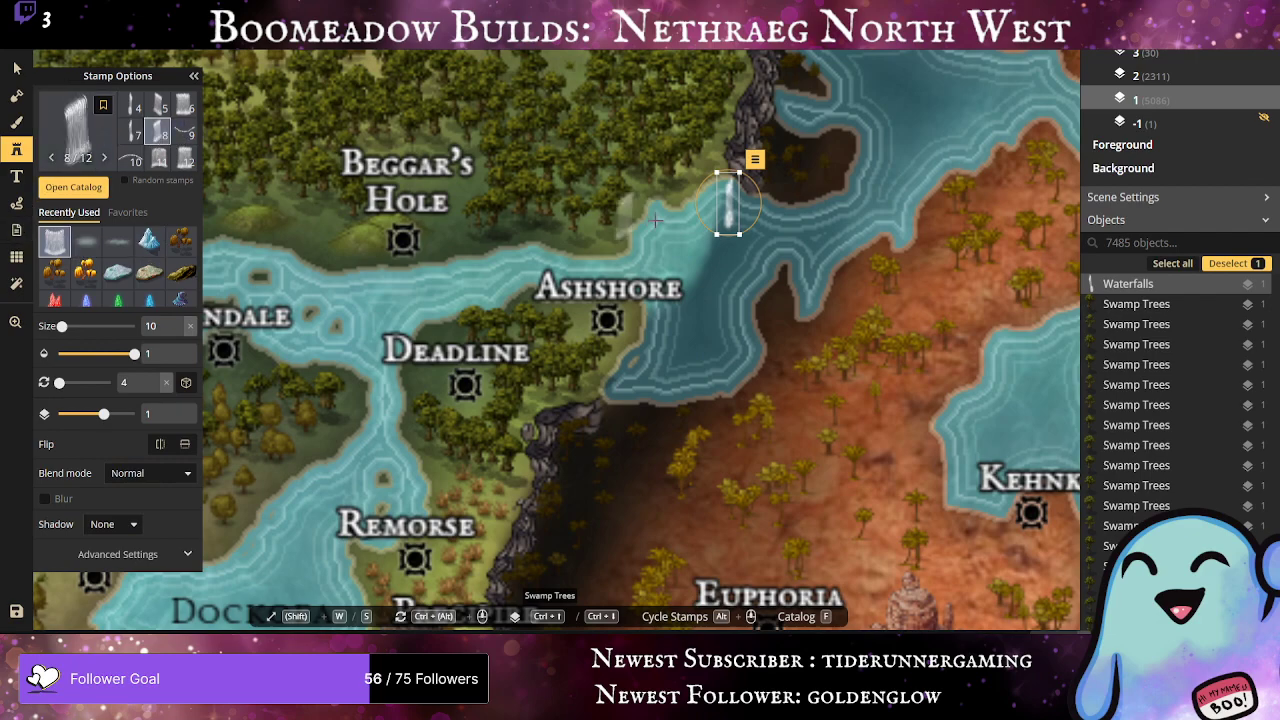
click(704, 256)
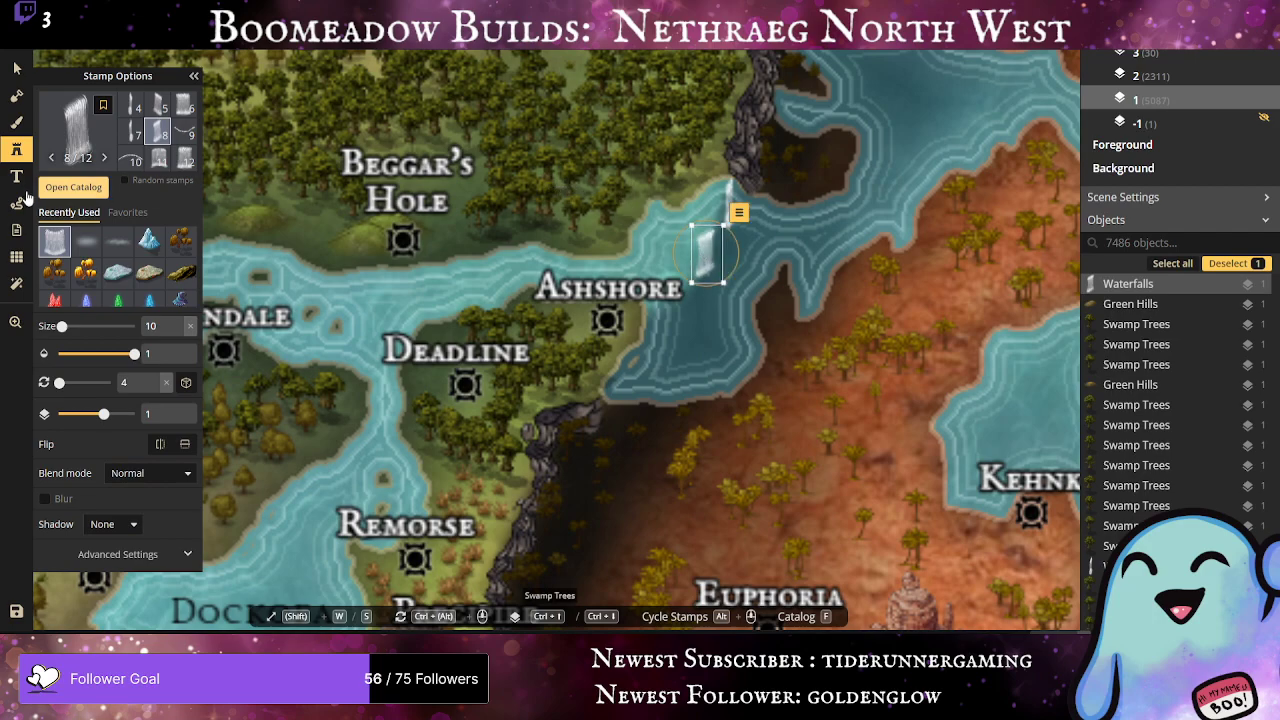
click(133, 132)
click(749, 277)
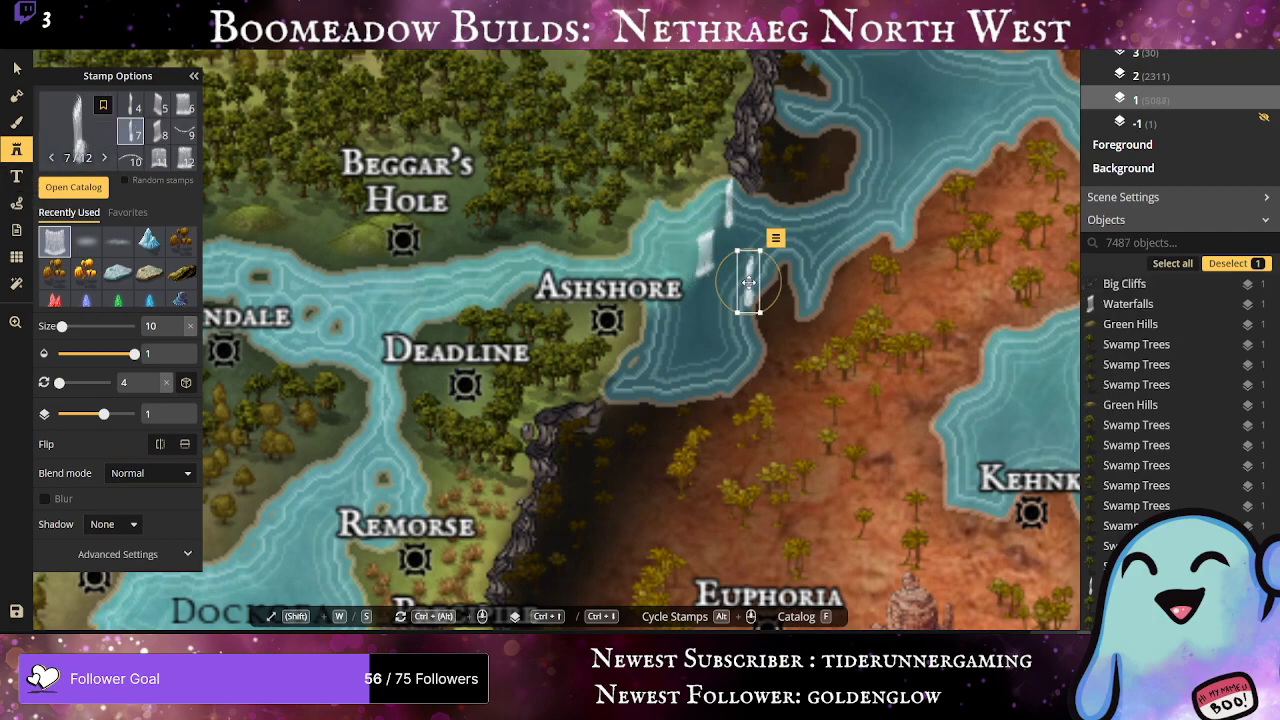
drag(749, 277, 722, 214)
click(749, 273)
drag(749, 273, 715, 233)
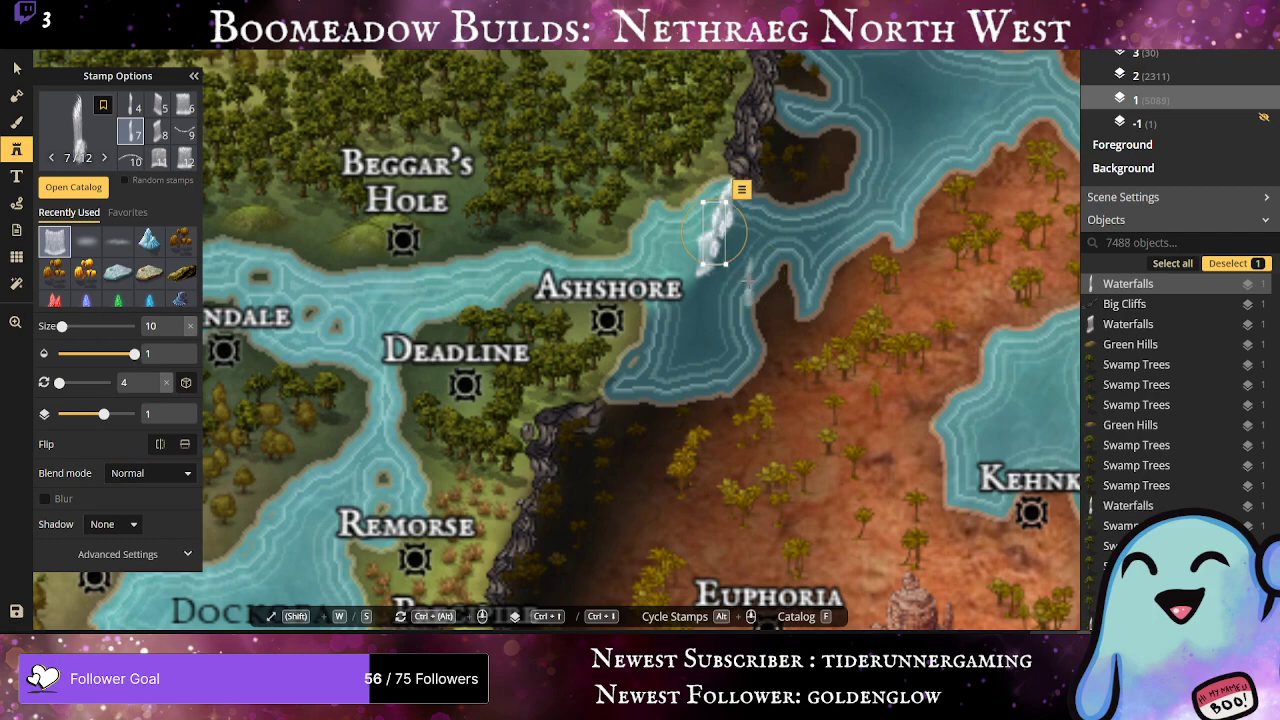
key(v)
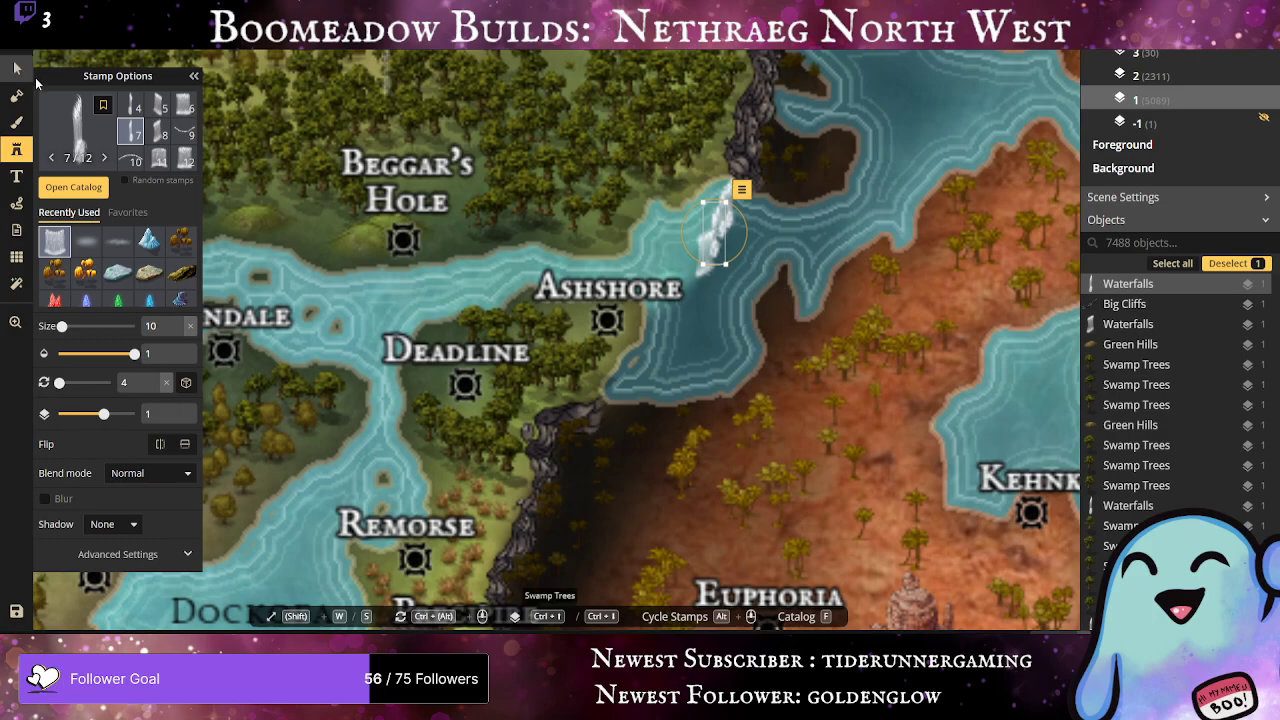
click(703, 278)
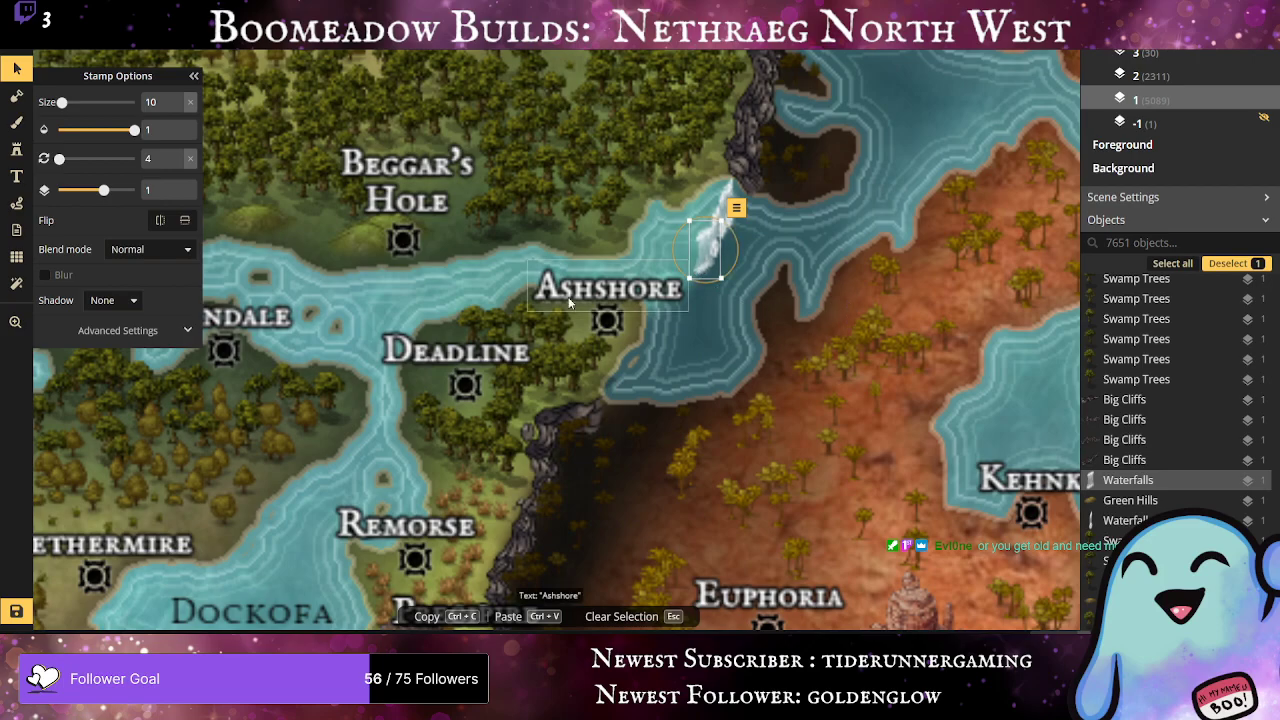
Step: Continue the falls toward Ashshore with a size 10 Waterfalls variant 1 stamp rotated to 359
click(17, 150)
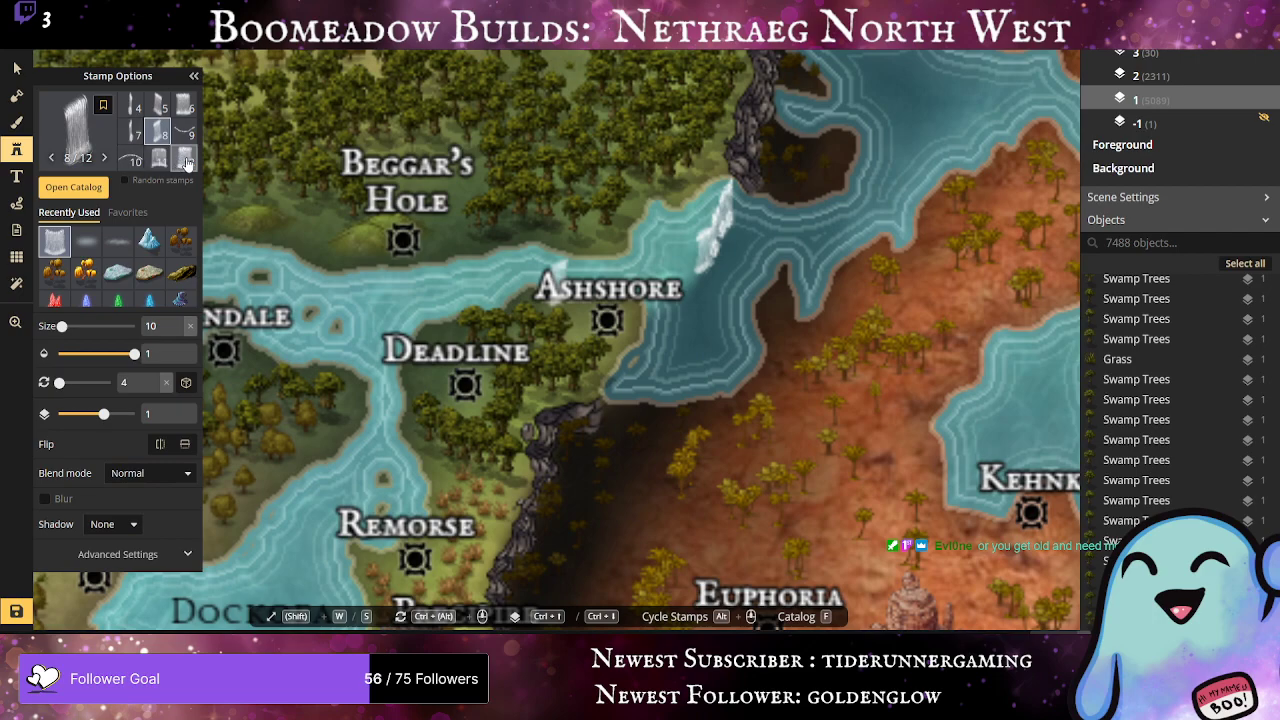
scroll(162, 165, up, 1)
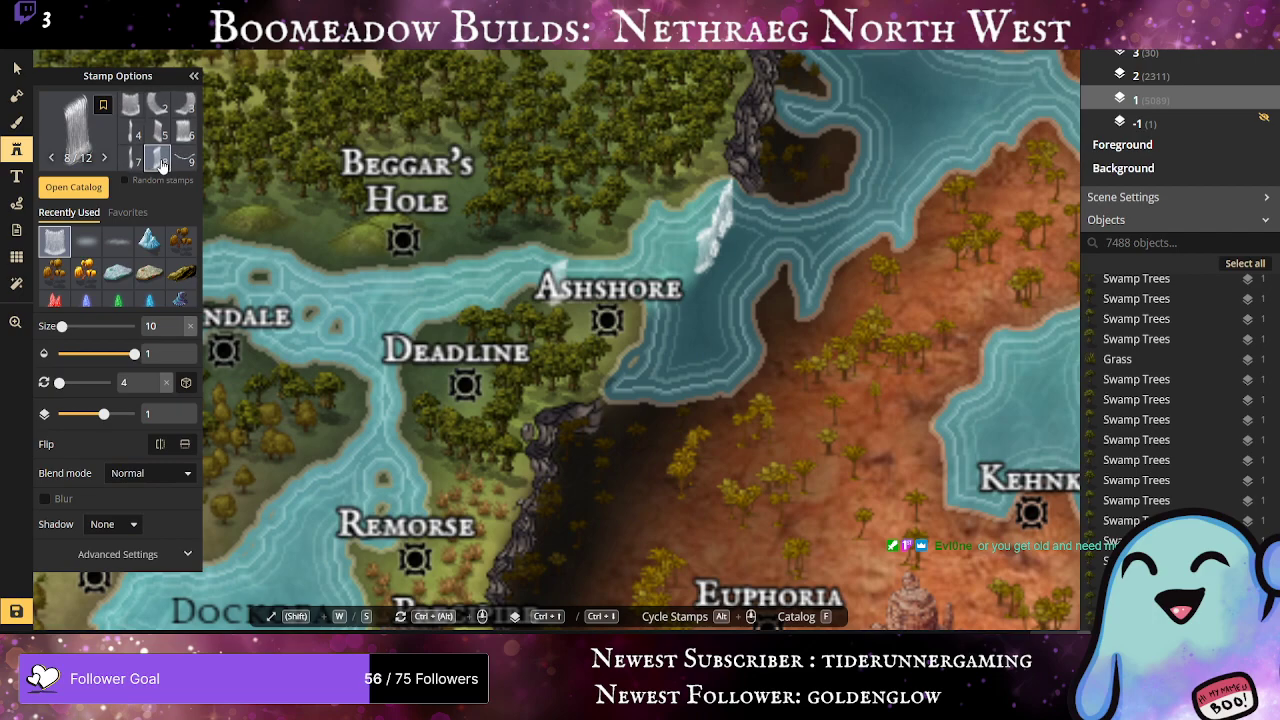
click(130, 104)
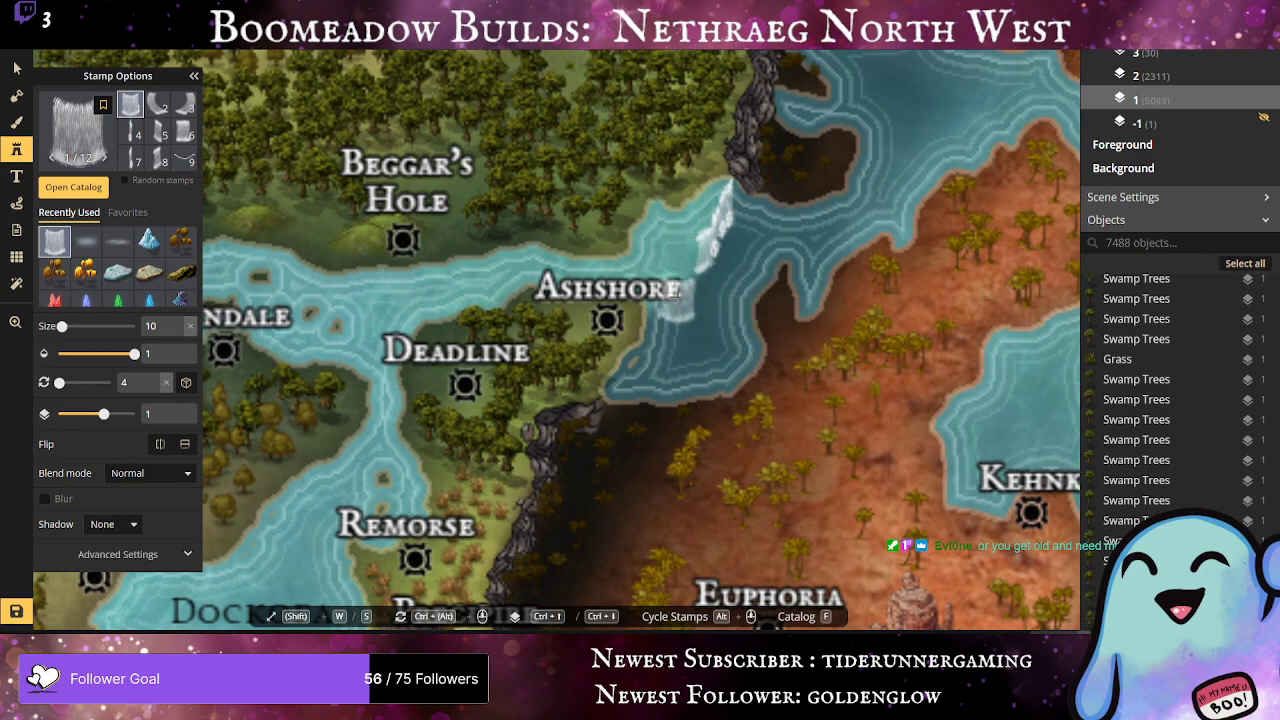
click(680, 296)
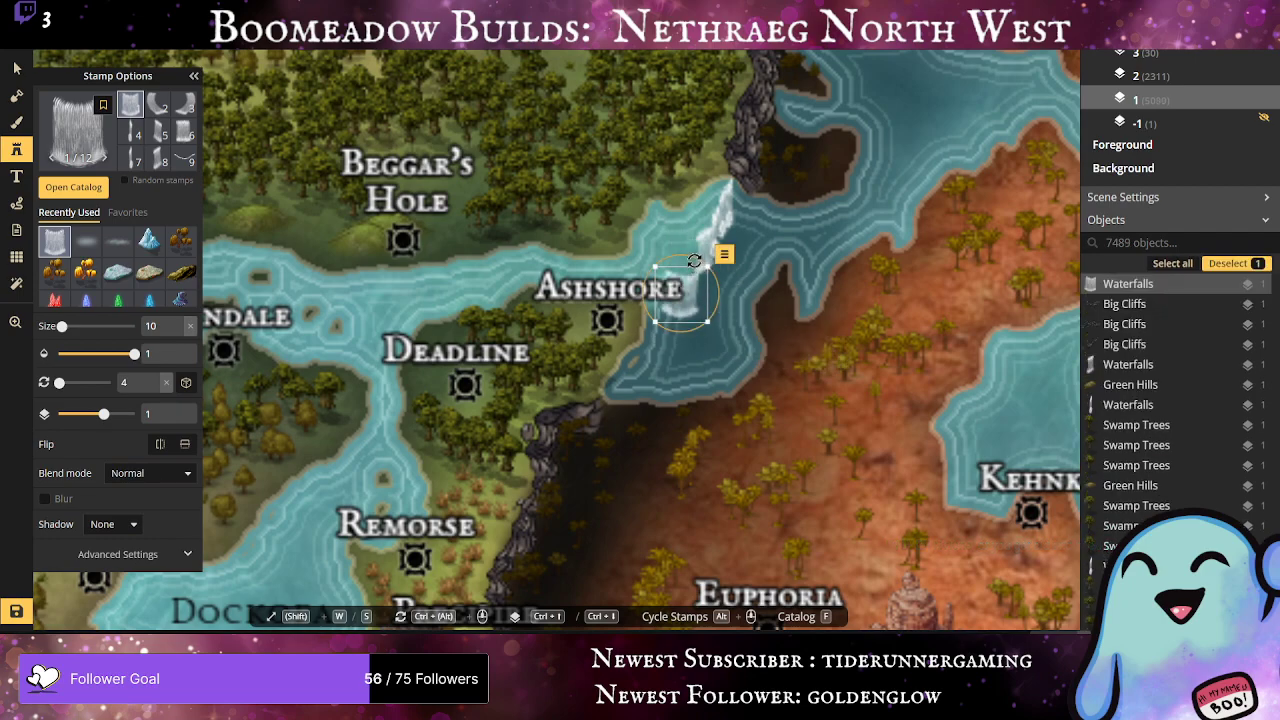
drag(694, 261, 690, 258)
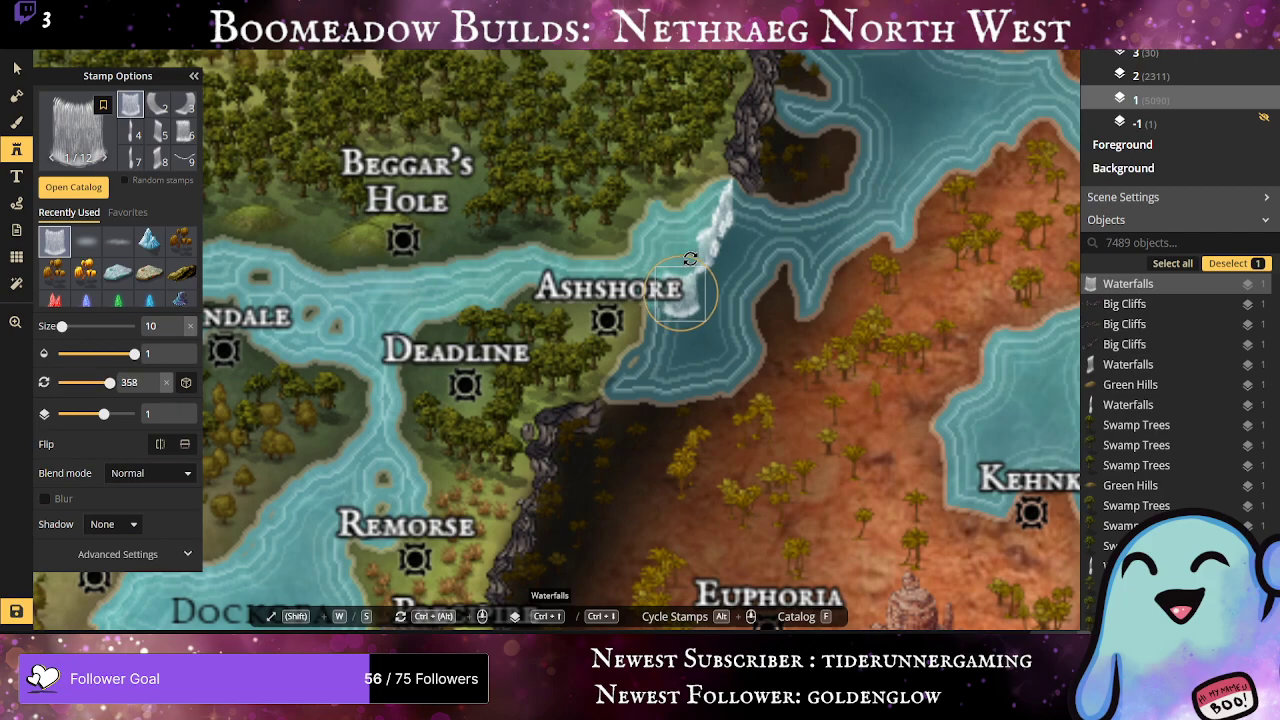
Step: Cover the join above the variant 1 falls with a Waterfalls variant 7 stamp rotated to 359
click(134, 160)
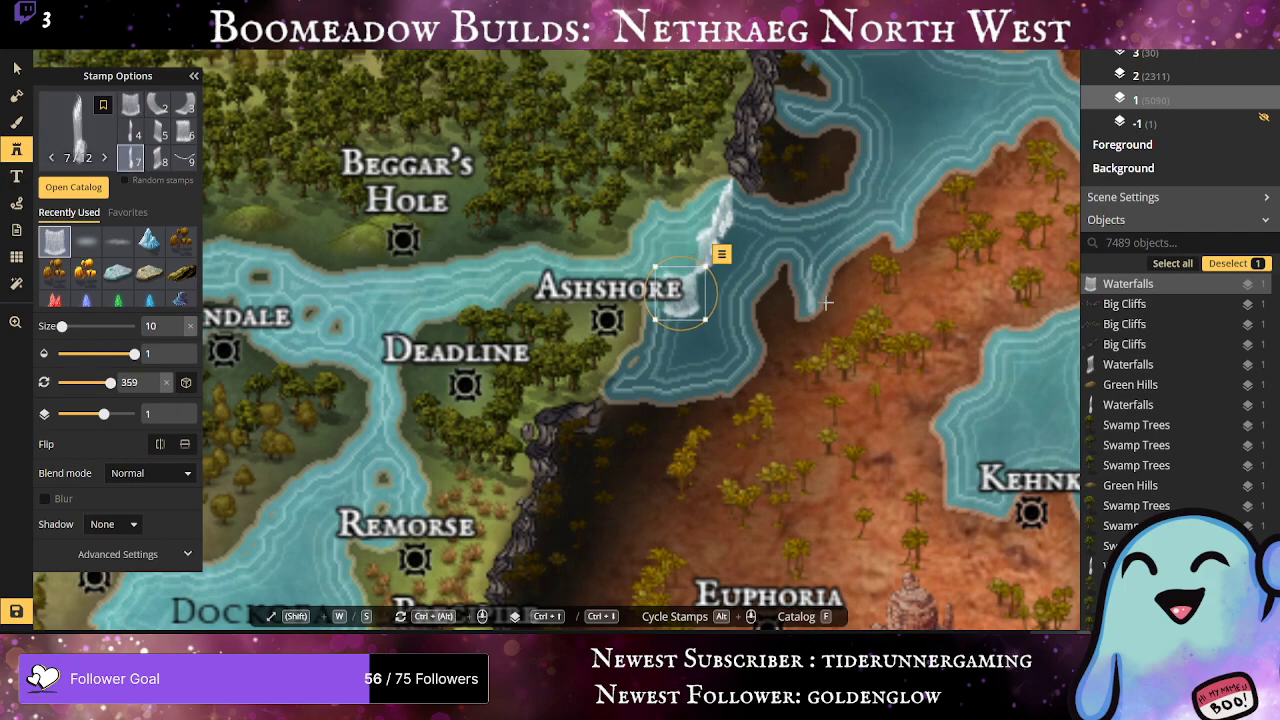
click(788, 331)
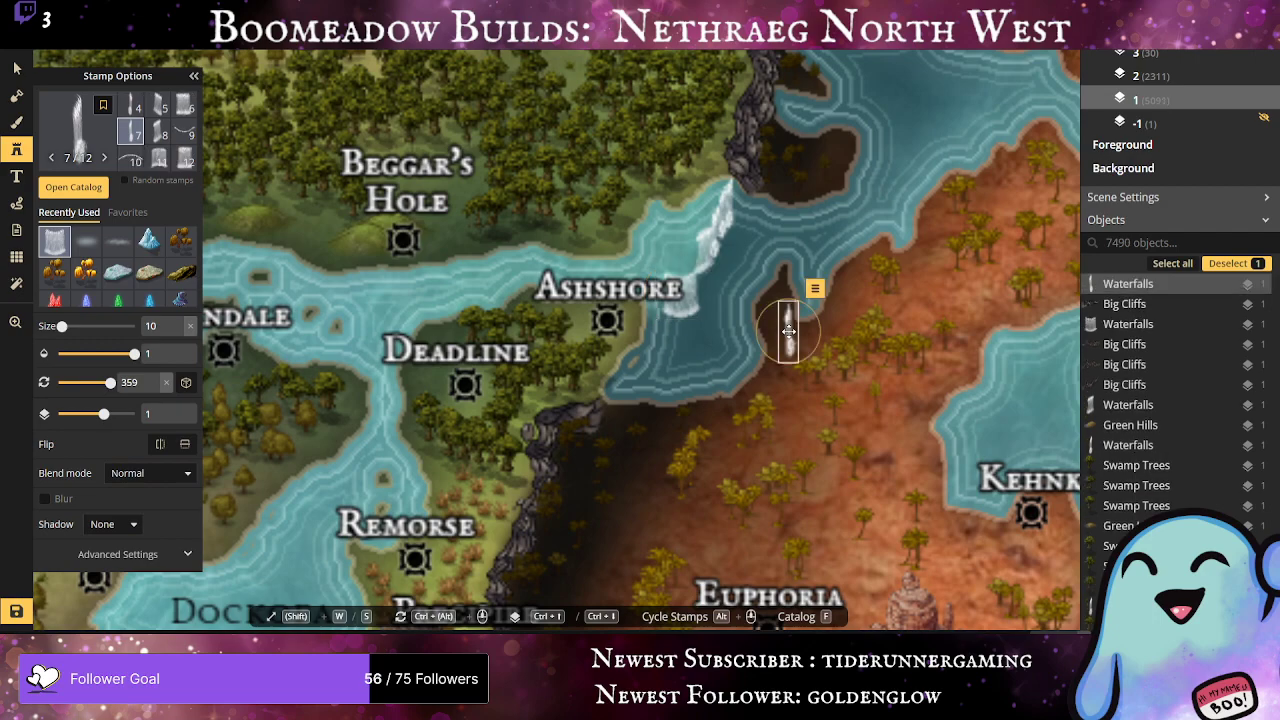
drag(788, 331, 697, 279)
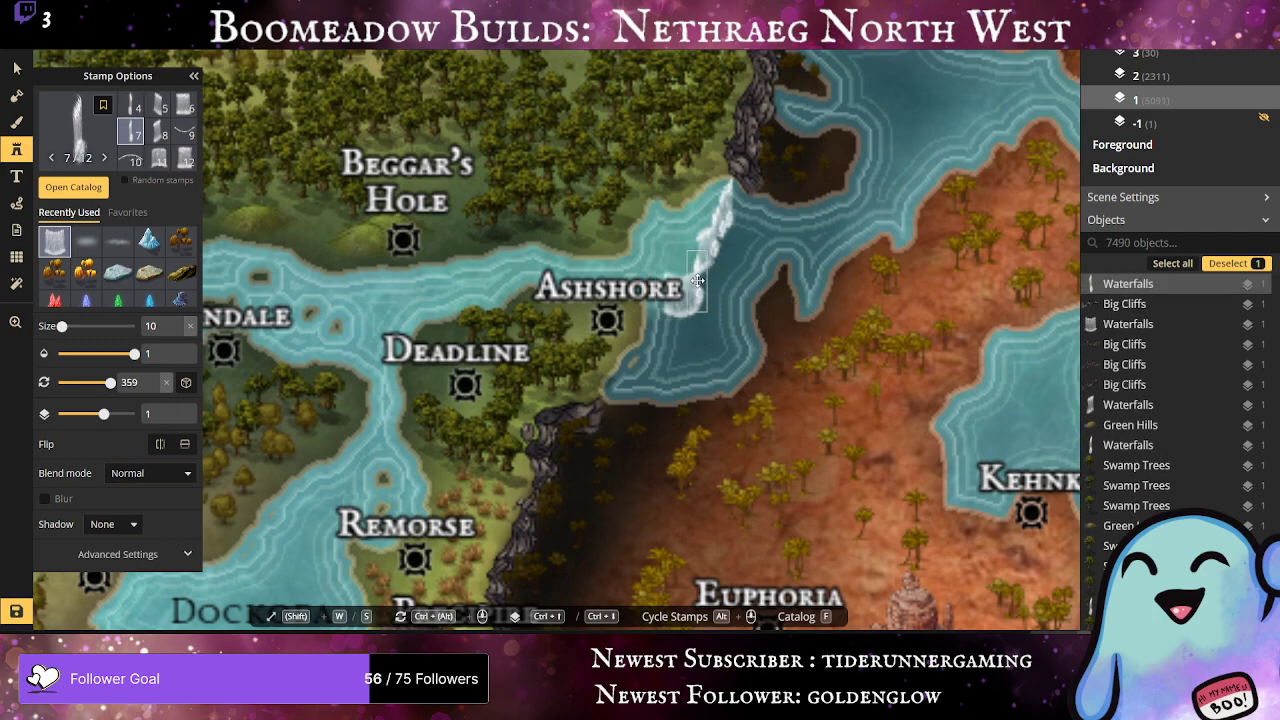
drag(699, 277, 697, 280)
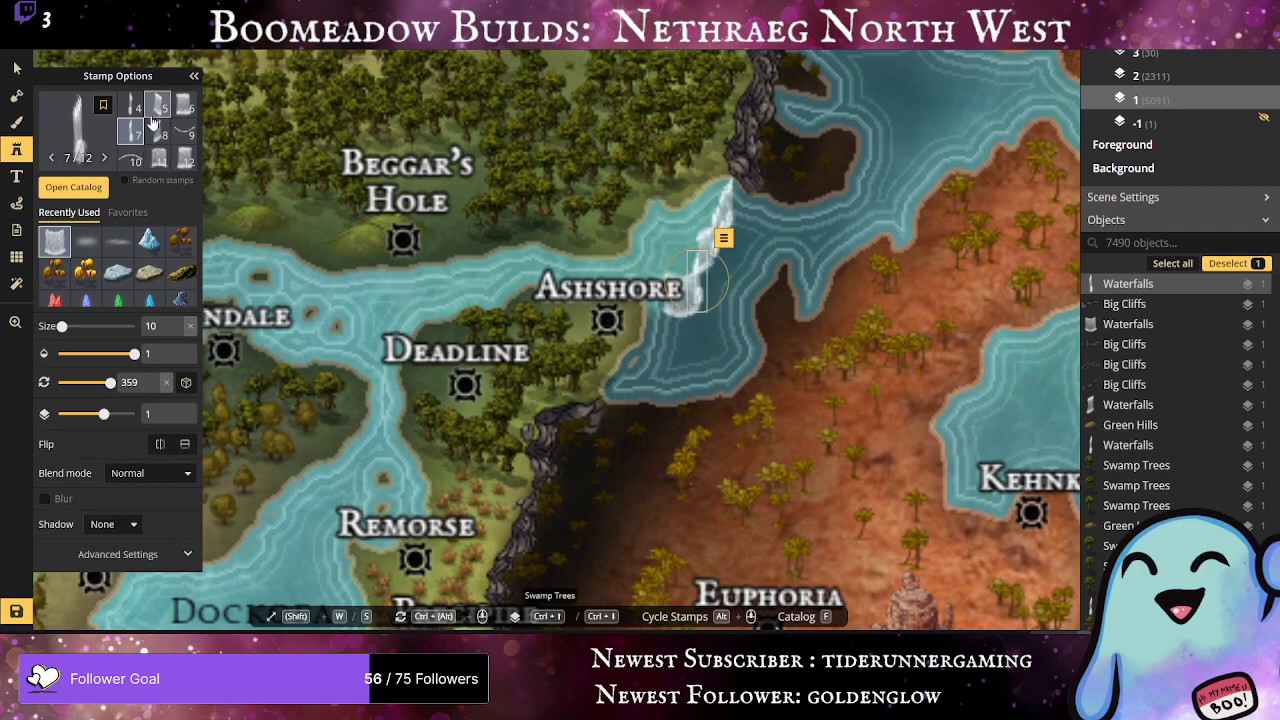
Step: Finish the western end of the falls beside Ashshore with a Waterfalls variant 6 stamp rotated to 359, nudged slightly up
scroll(155, 122, up, 1)
click(184, 130)
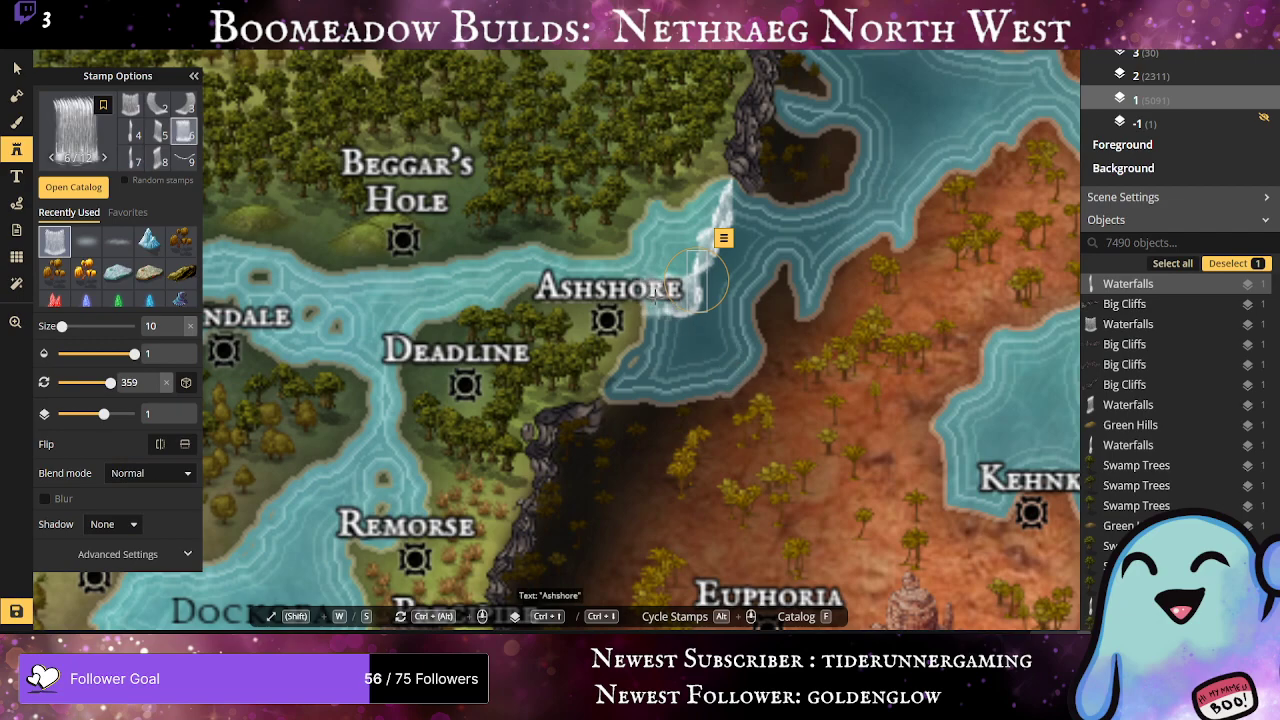
click(660, 295)
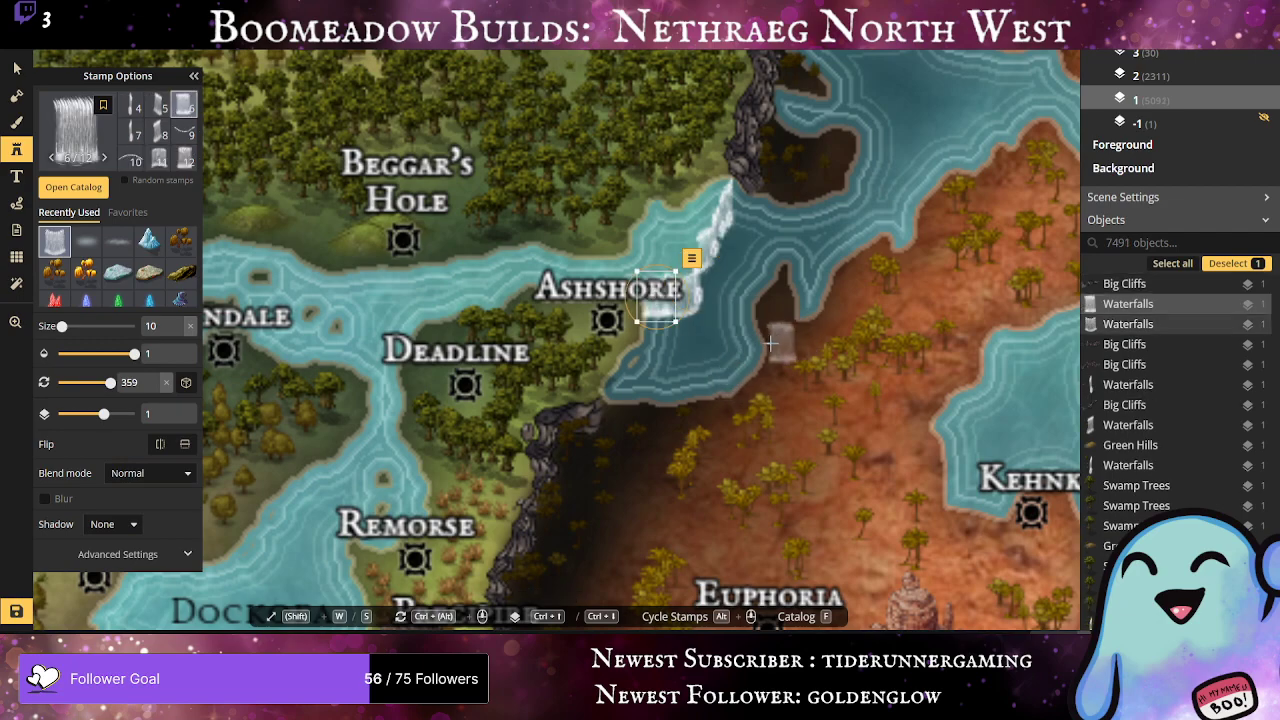
drag(658, 302, 658, 299)
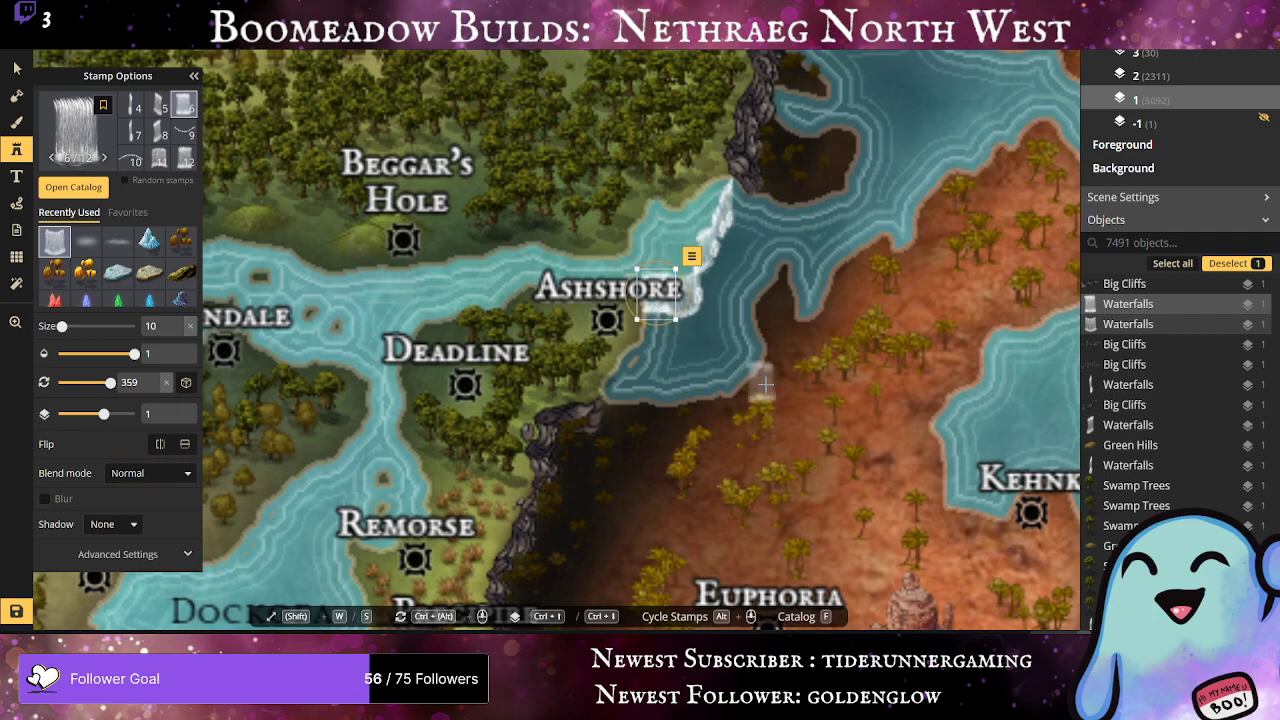
Step: Lay three Mist 1 stamps, size 10 and rotated to 303, along the Ashshore falls
click(118, 242)
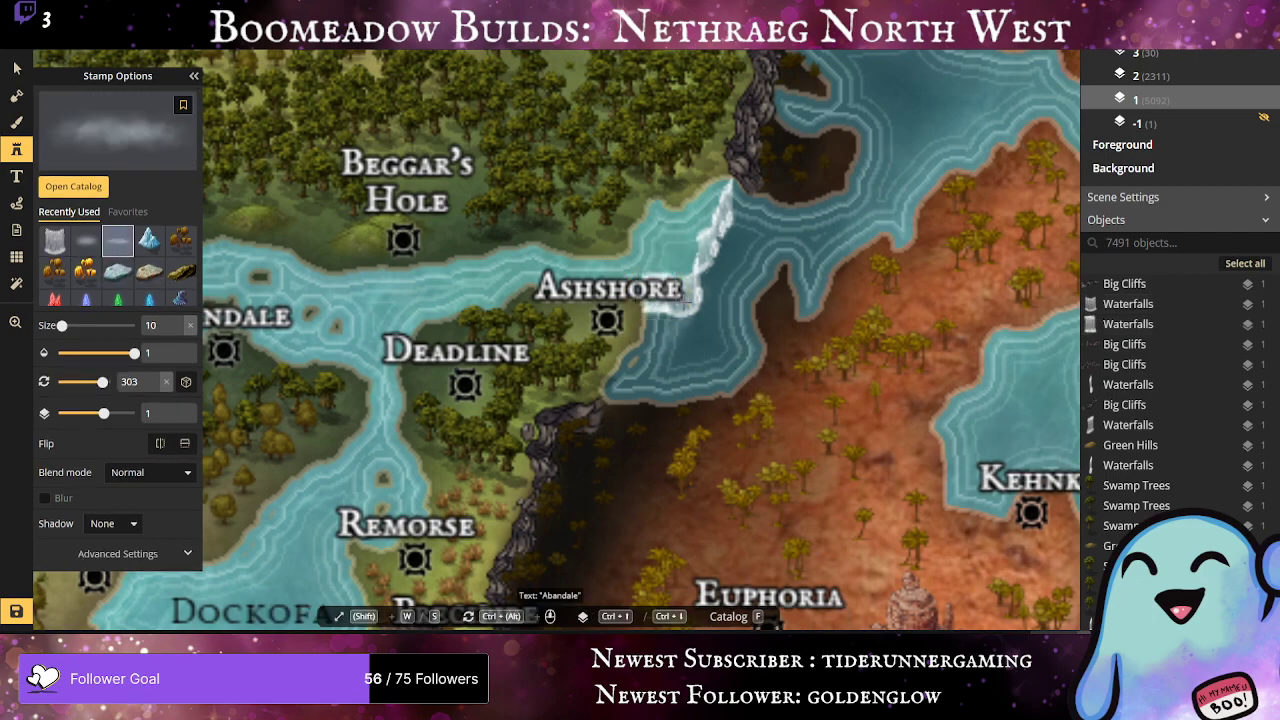
click(729, 232)
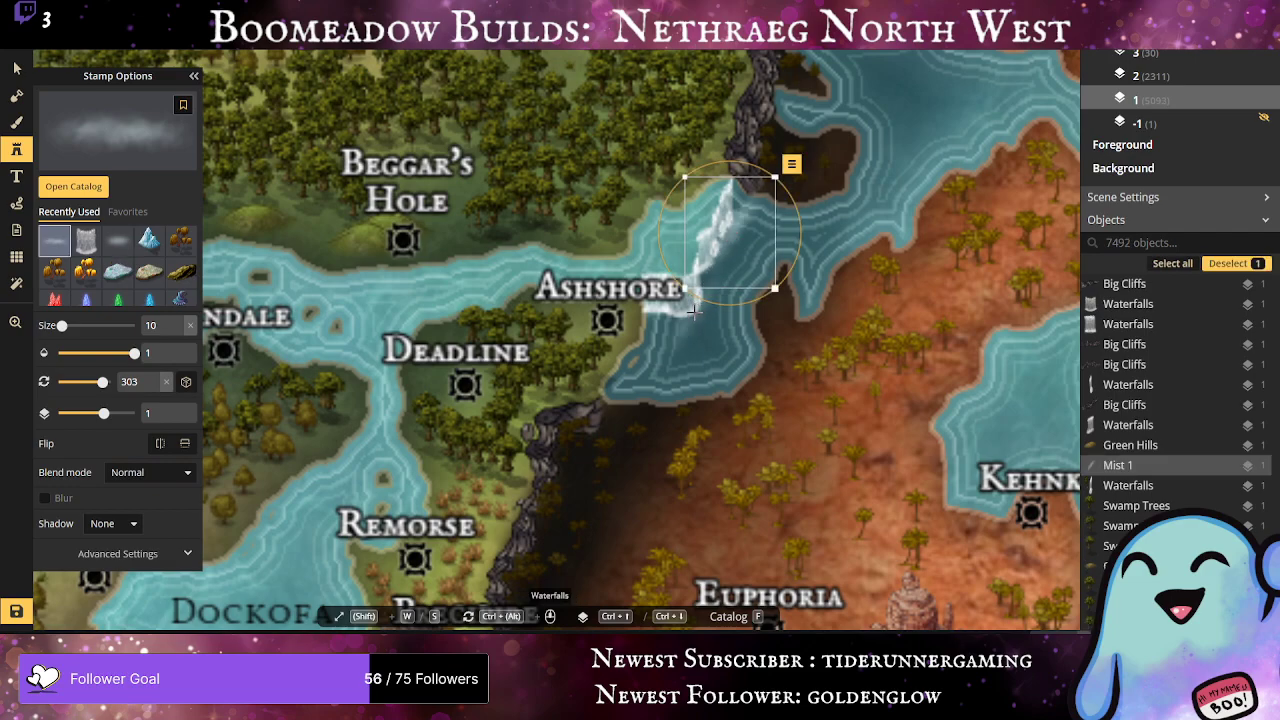
click(694, 312)
click(710, 265)
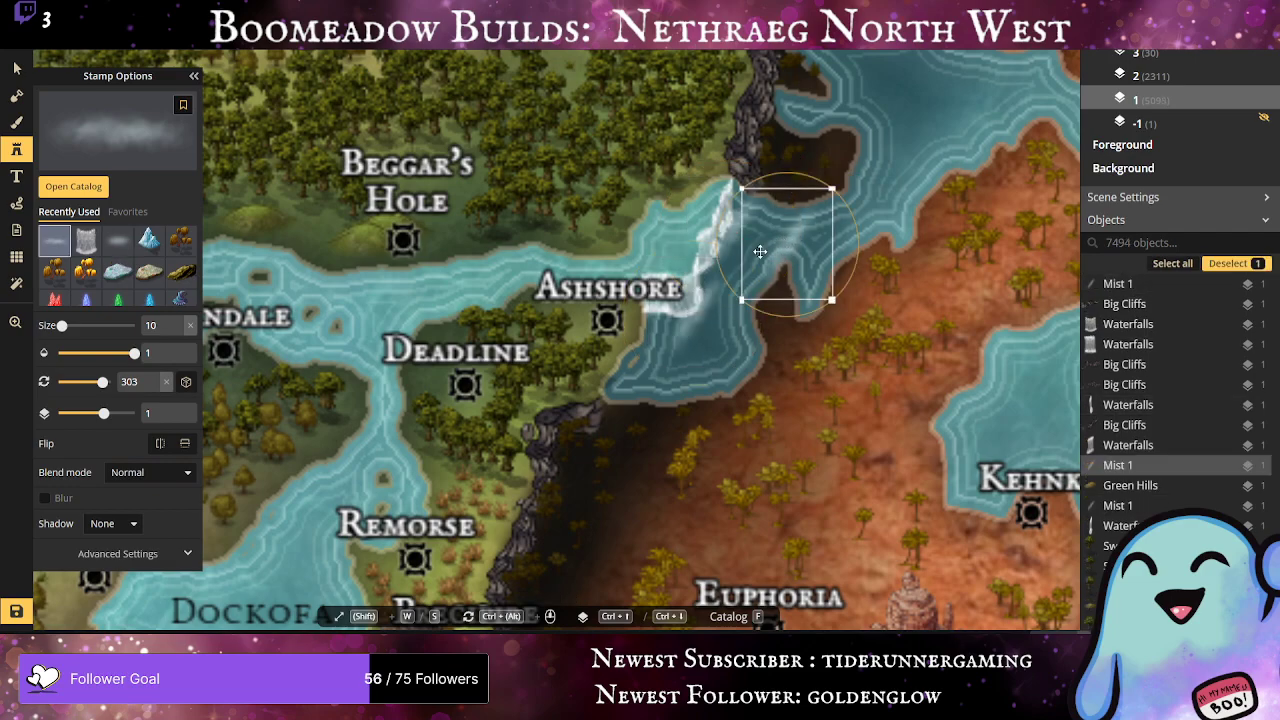
drag(711, 266, 705, 277)
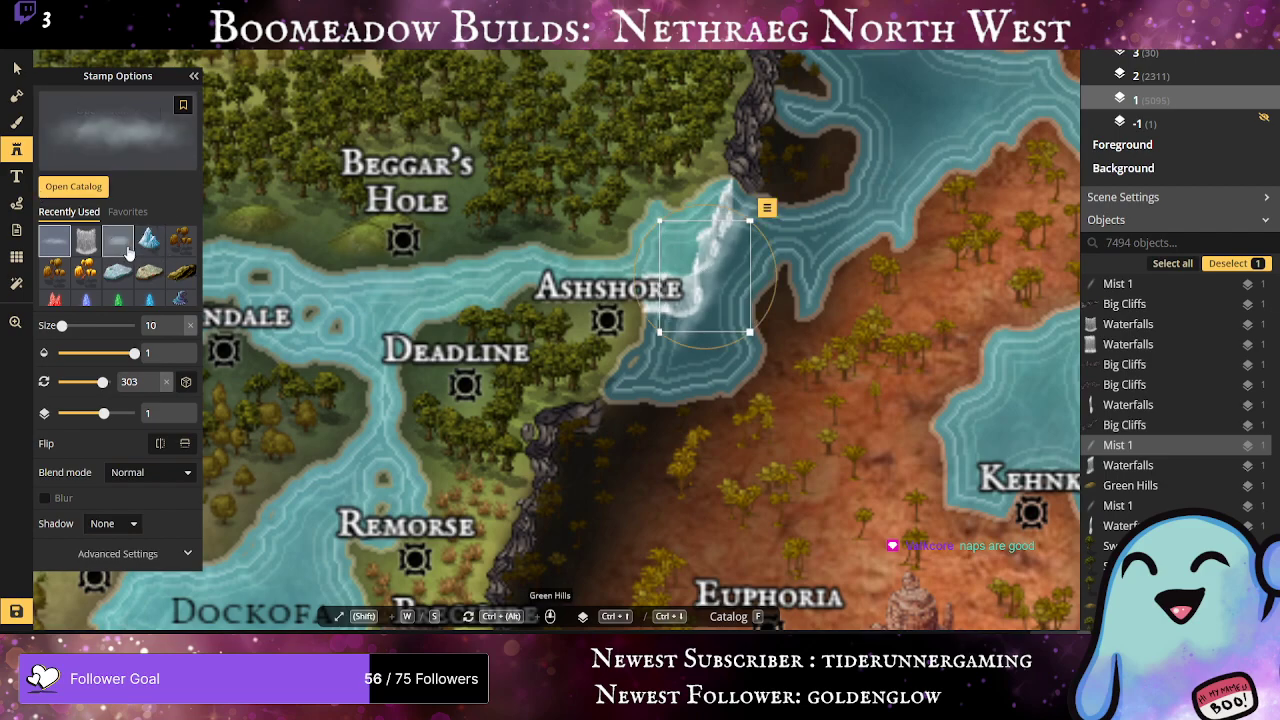
Step: Soften the base and upper end of the Ashshore falls with five Mist 2 stamps, size 10 and rotated to 357
click(651, 320)
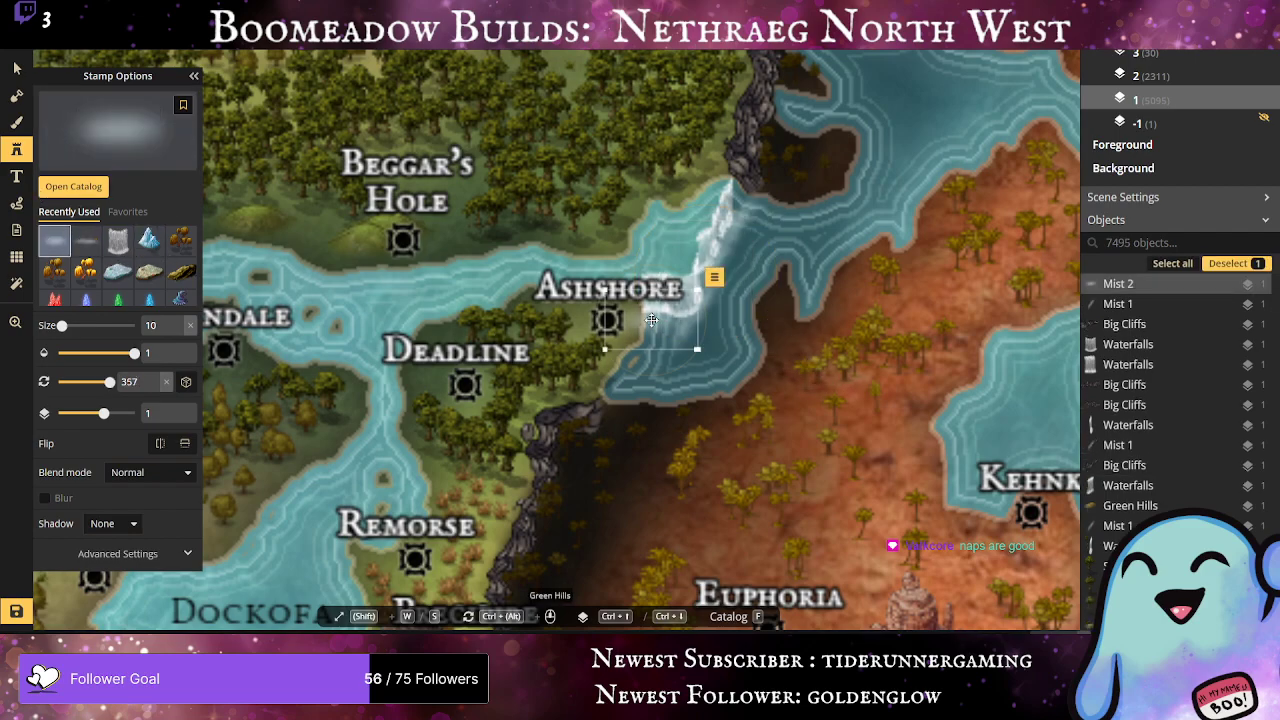
drag(711, 366, 674, 315)
drag(778, 326, 717, 264)
click(814, 258)
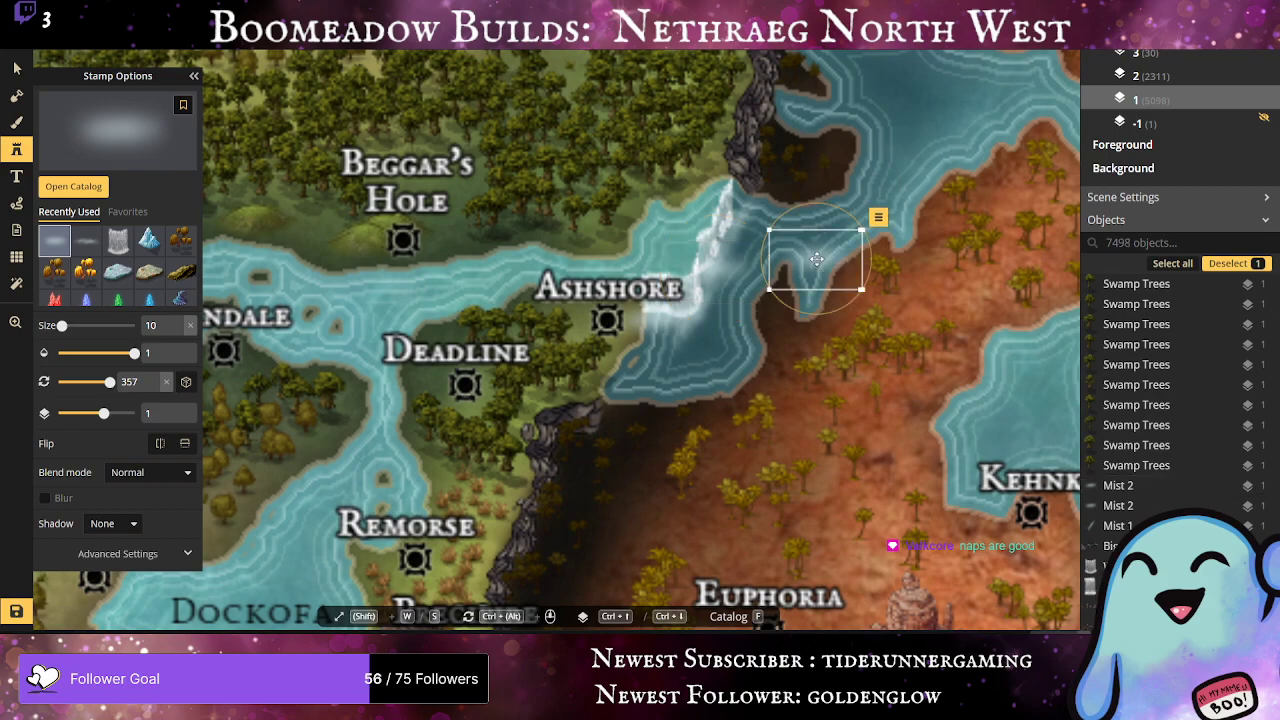
drag(814, 258, 733, 236)
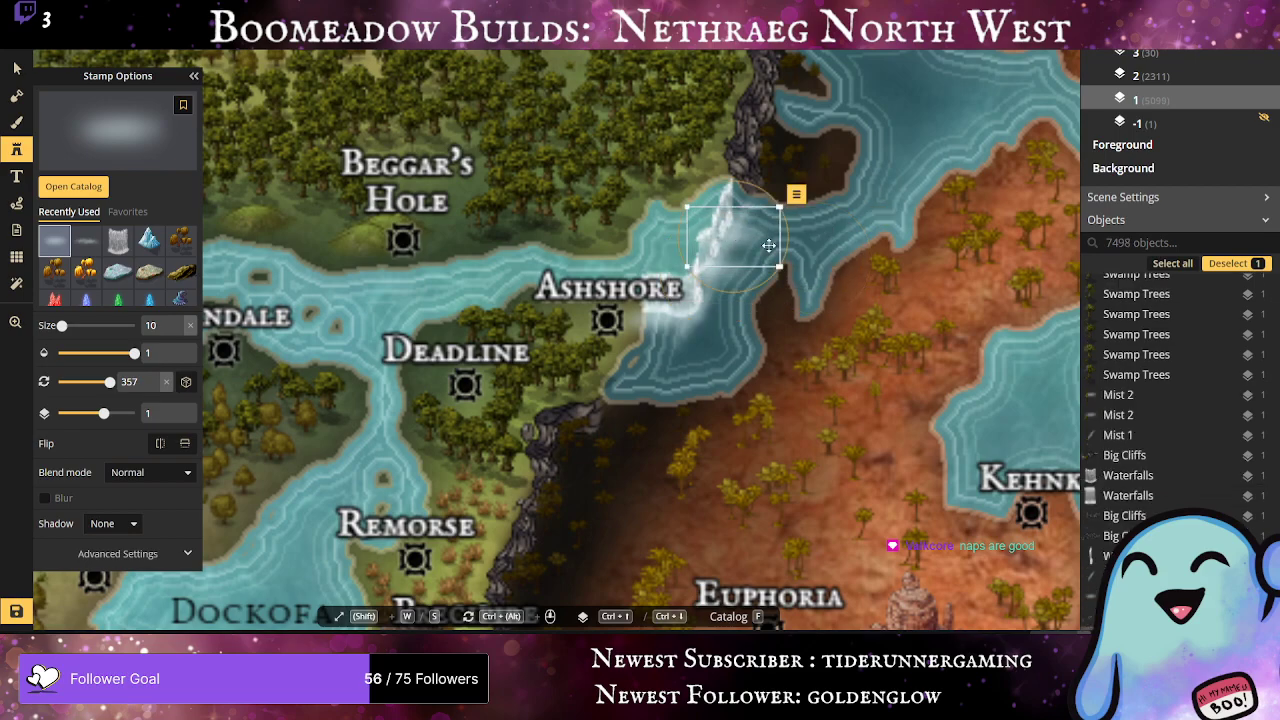
drag(817, 243, 745, 201)
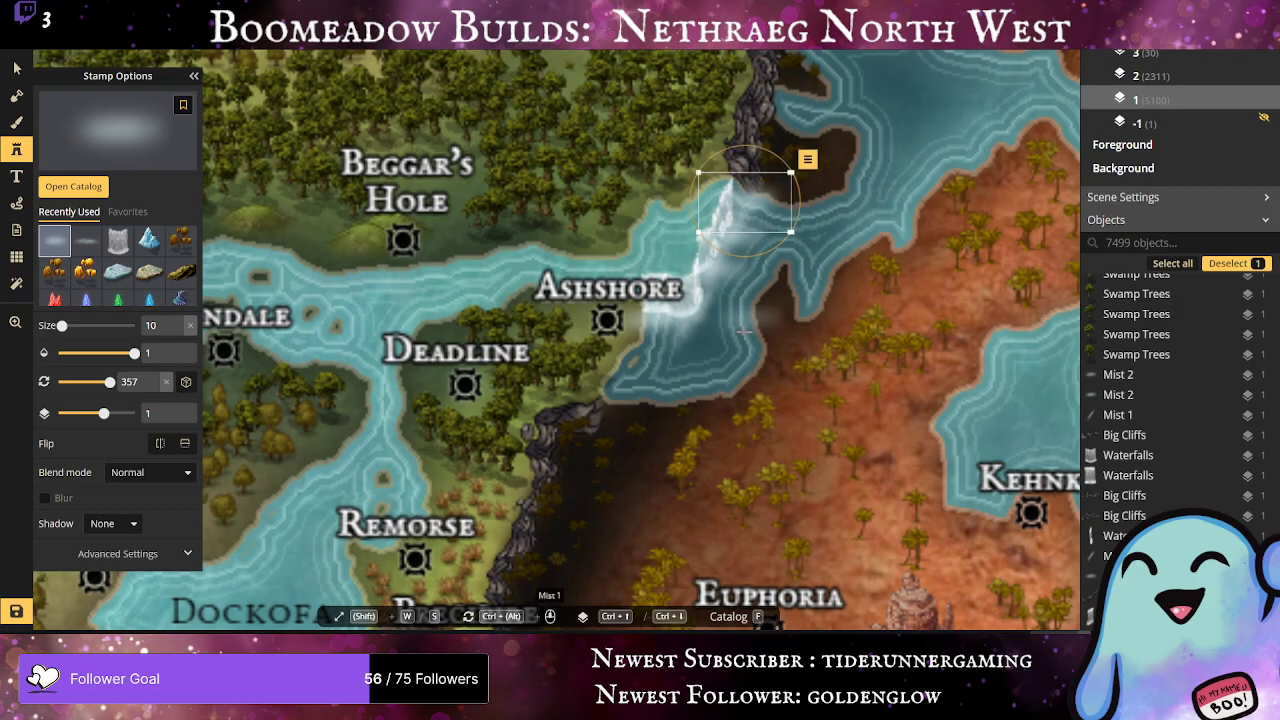
scroll(743, 331, down, 6)
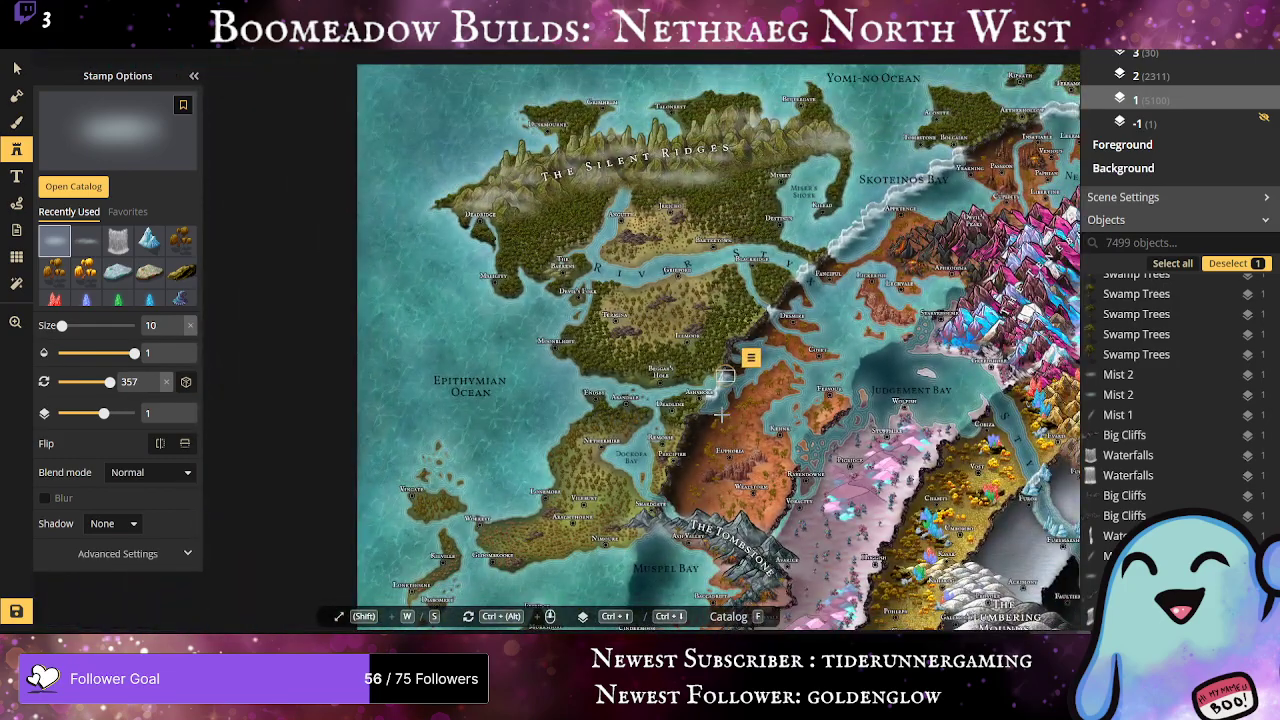
Step: Examine the cliff line from Ashshore south to Muspel Bay for the next spots where water crosses it
scroll(720, 415, down, 3)
scroll(720, 415, up, 2)
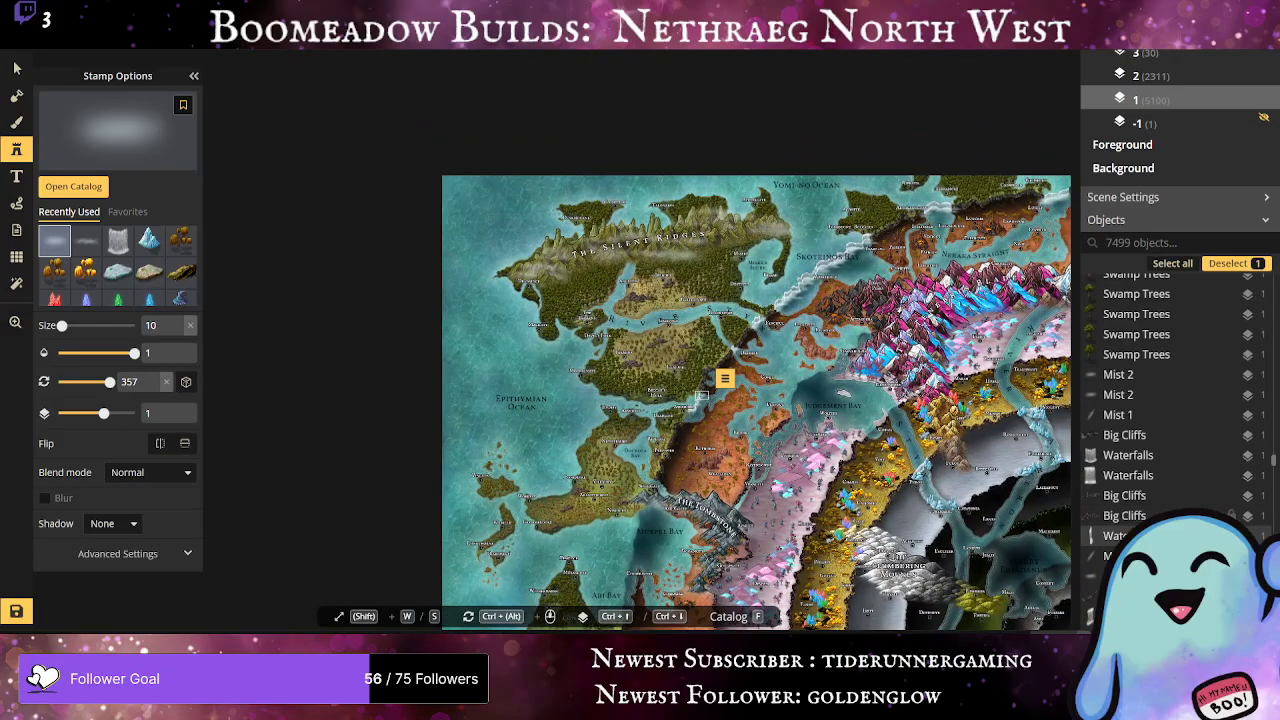
scroll(1114, 634, up, 2)
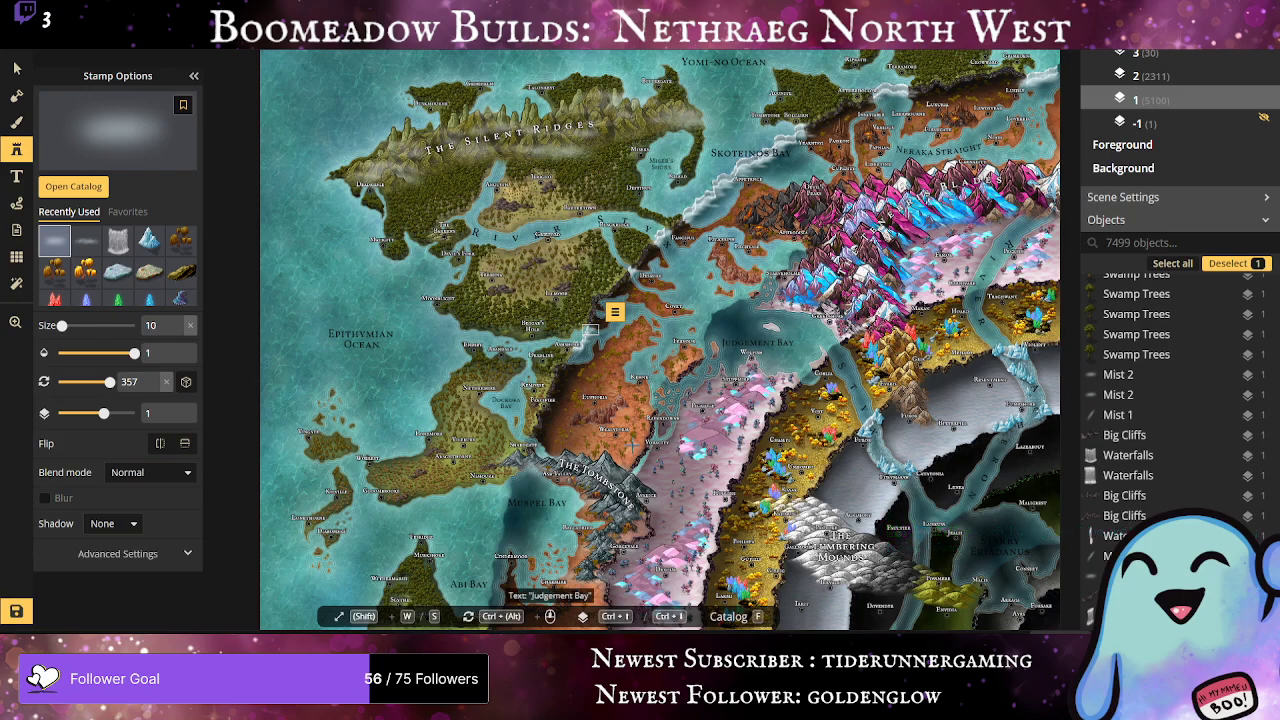
scroll(485, 550, up, 4)
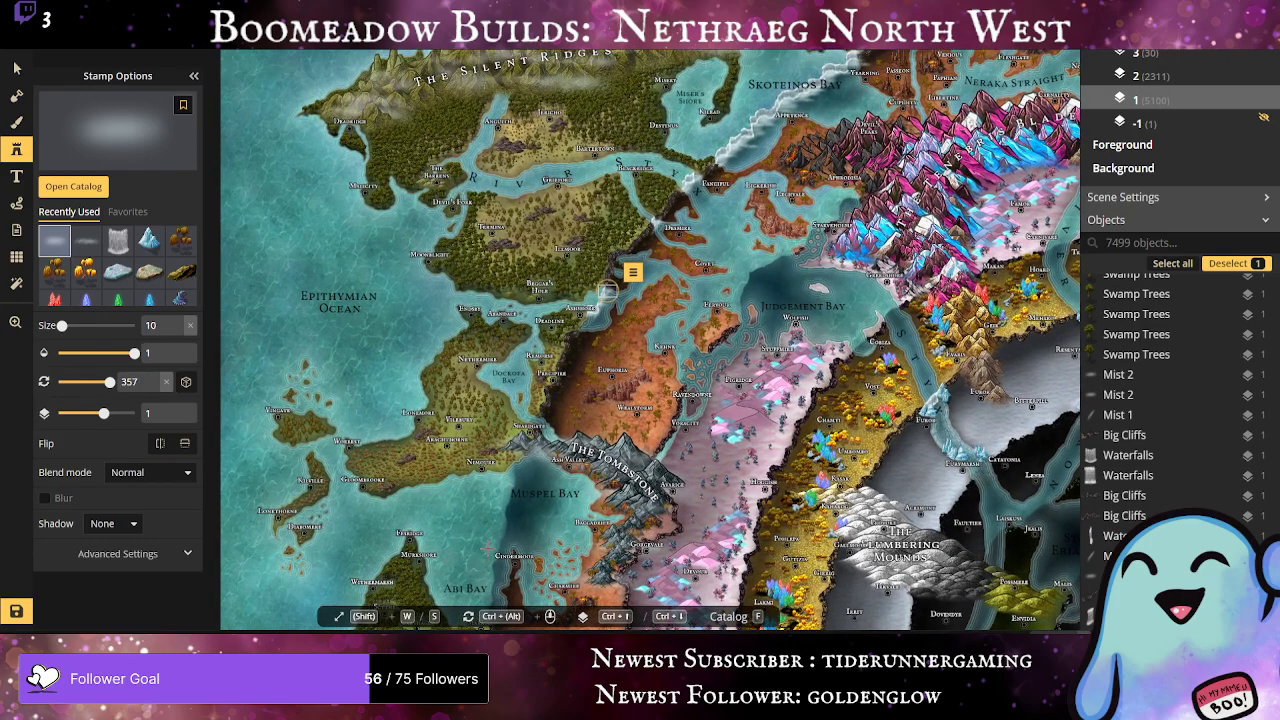
drag(494, 530, 575, 321)
scroll(569, 332, up, 5)
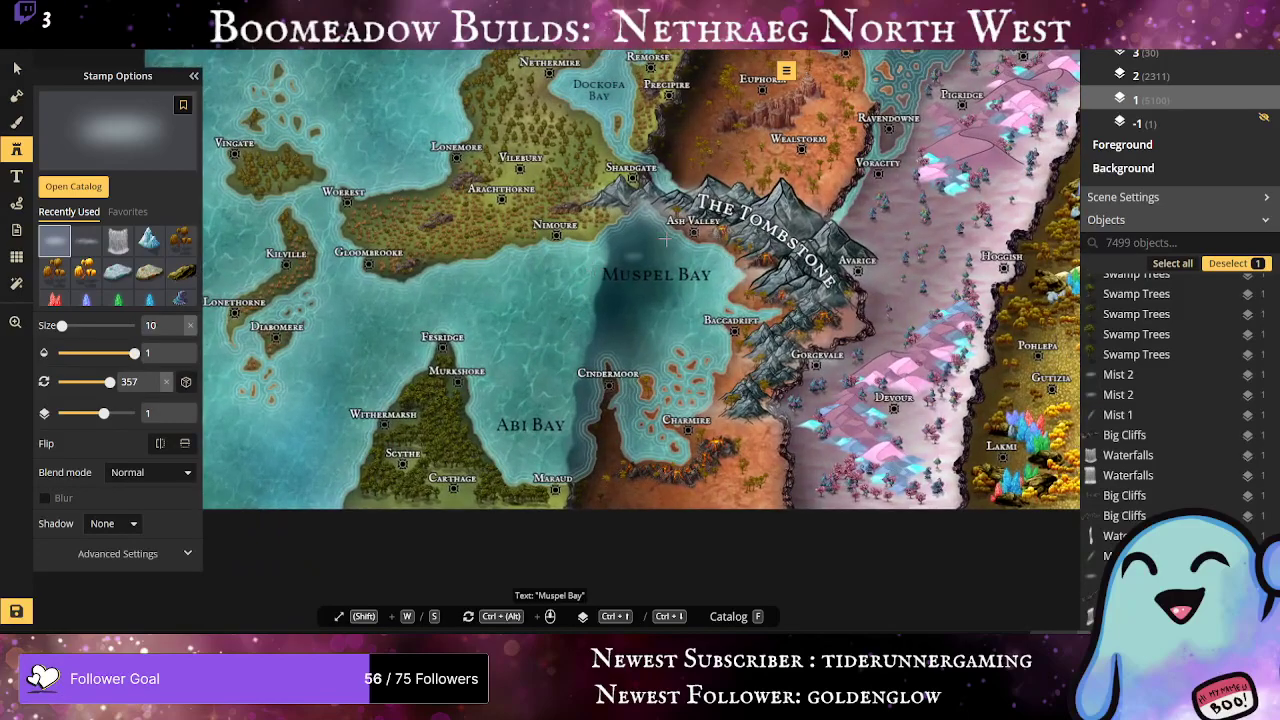
scroll(634, 257, down, 5)
drag(685, 282, 448, 494)
scroll(421, 510, up, 7)
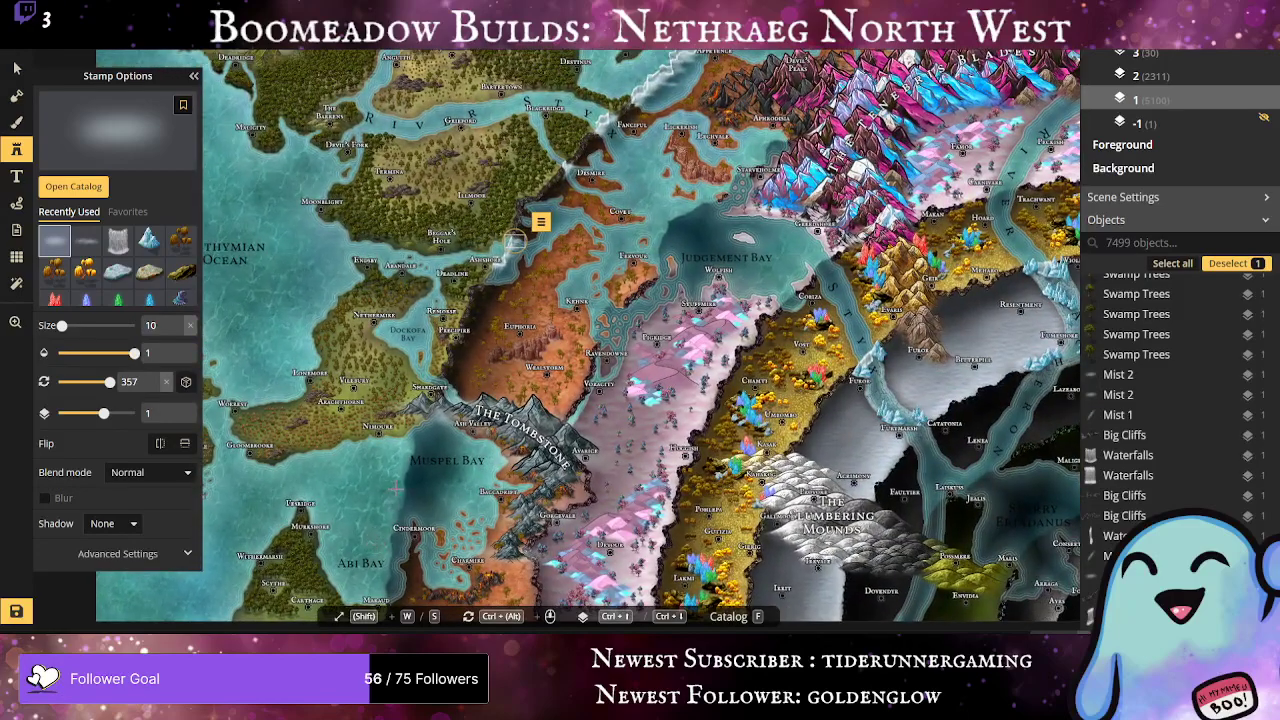
scroll(340, 361, up, 2)
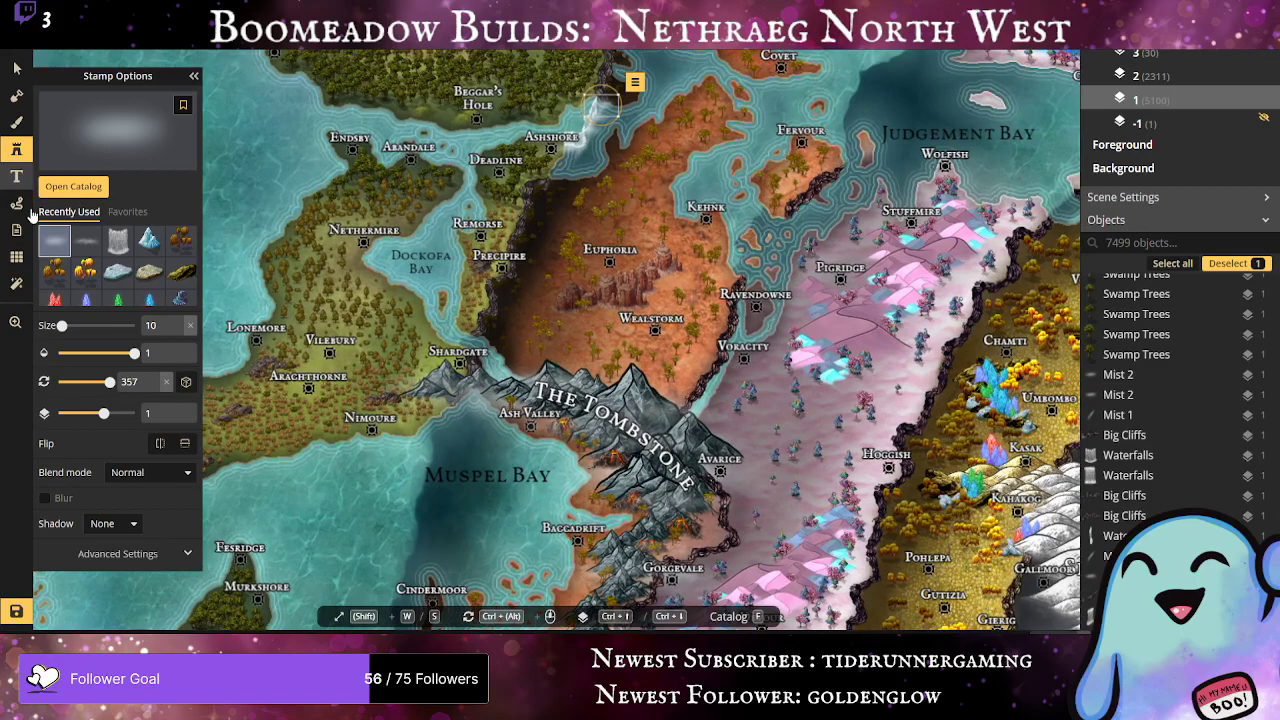
Step: Place a Waterfalls variant 8 stamp, size 10 and rotated to 359, where the channel crosses the cliff just above Shardgate
click(113, 241)
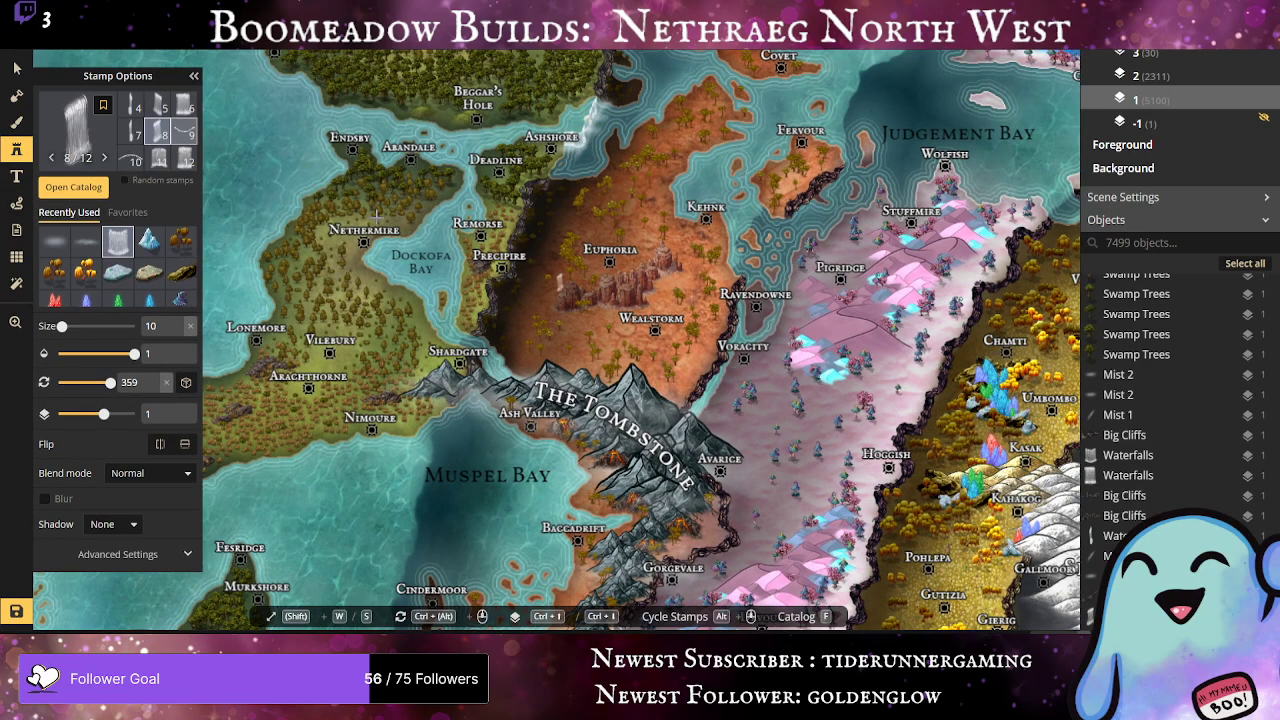
click(158, 131)
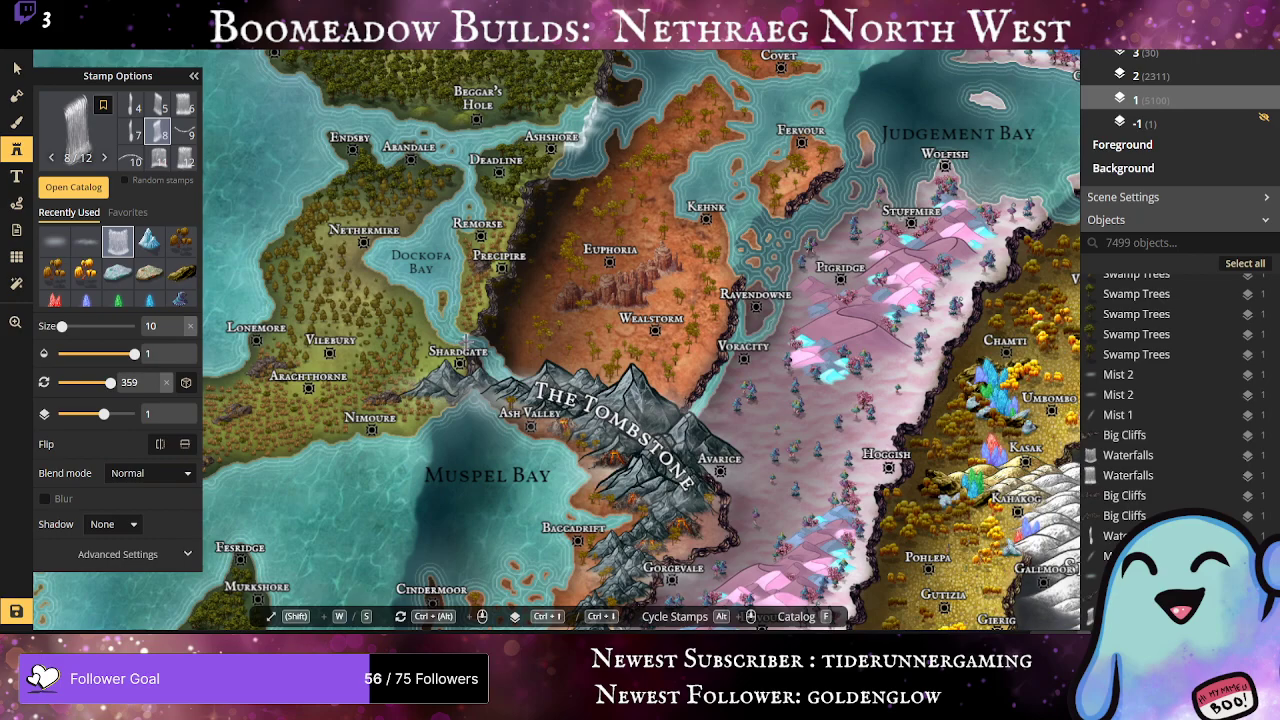
click(464, 340)
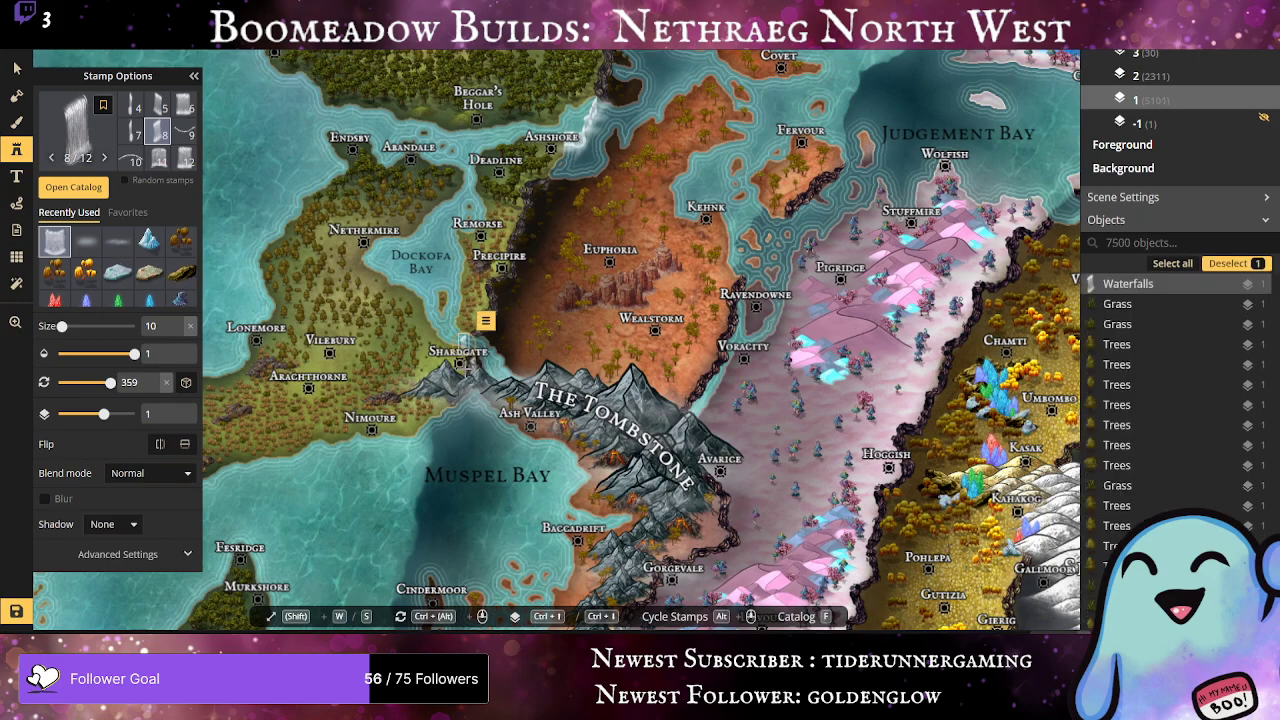
scroll(464, 340, up, 5)
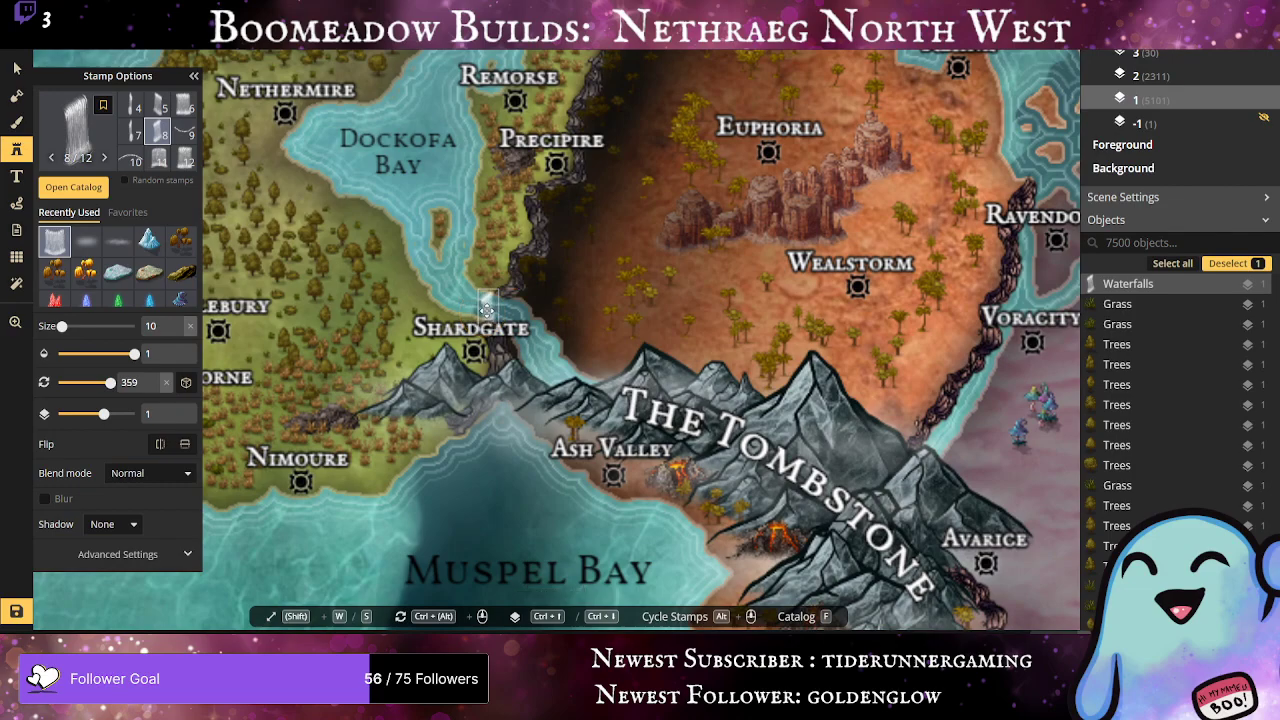
drag(487, 310, 488, 309)
Step: Add two Waterfalls variant 7 stamps, size 10, at the western edge of the Shardgate falls, rotating the second to 5
click(131, 131)
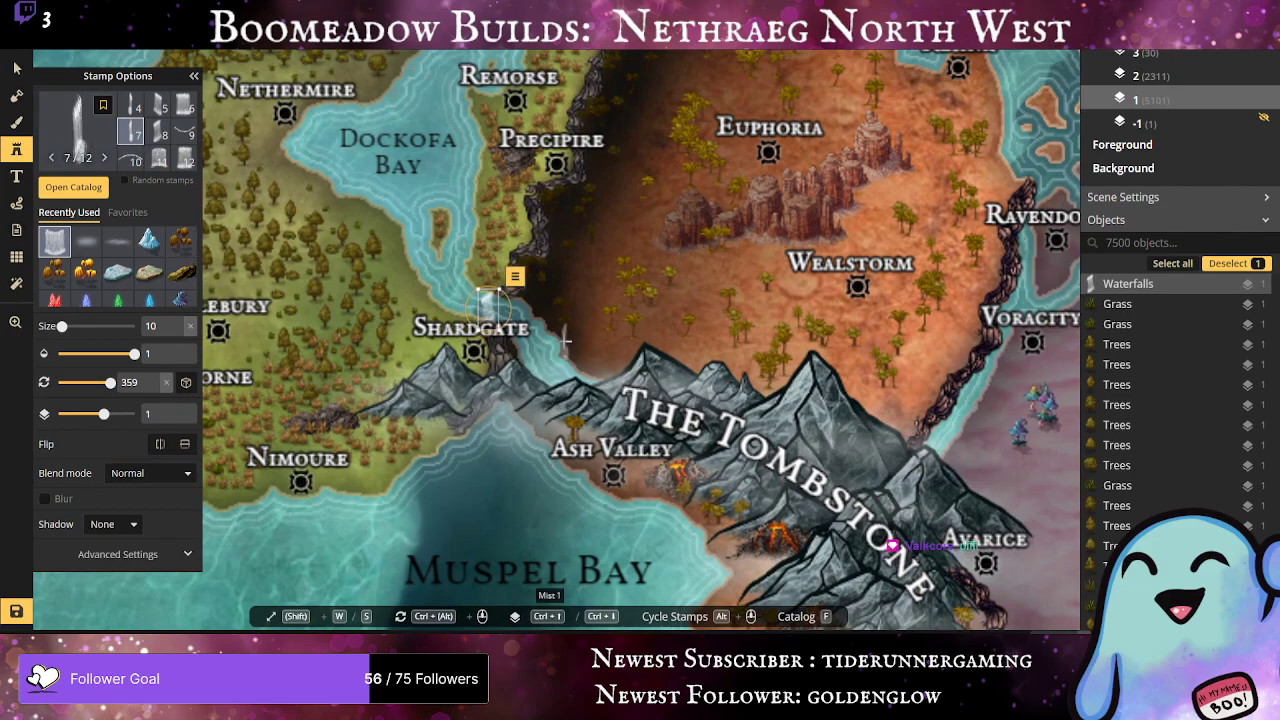
click(565, 341)
drag(565, 341, 478, 323)
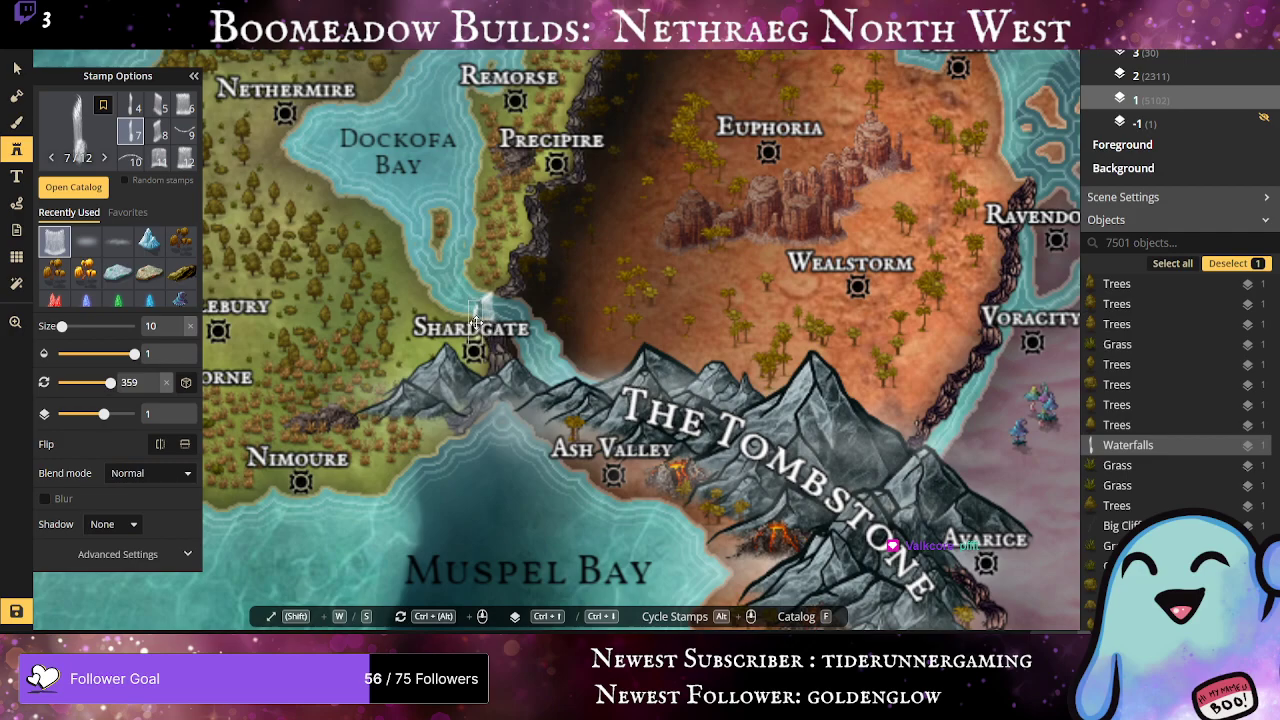
click(537, 305)
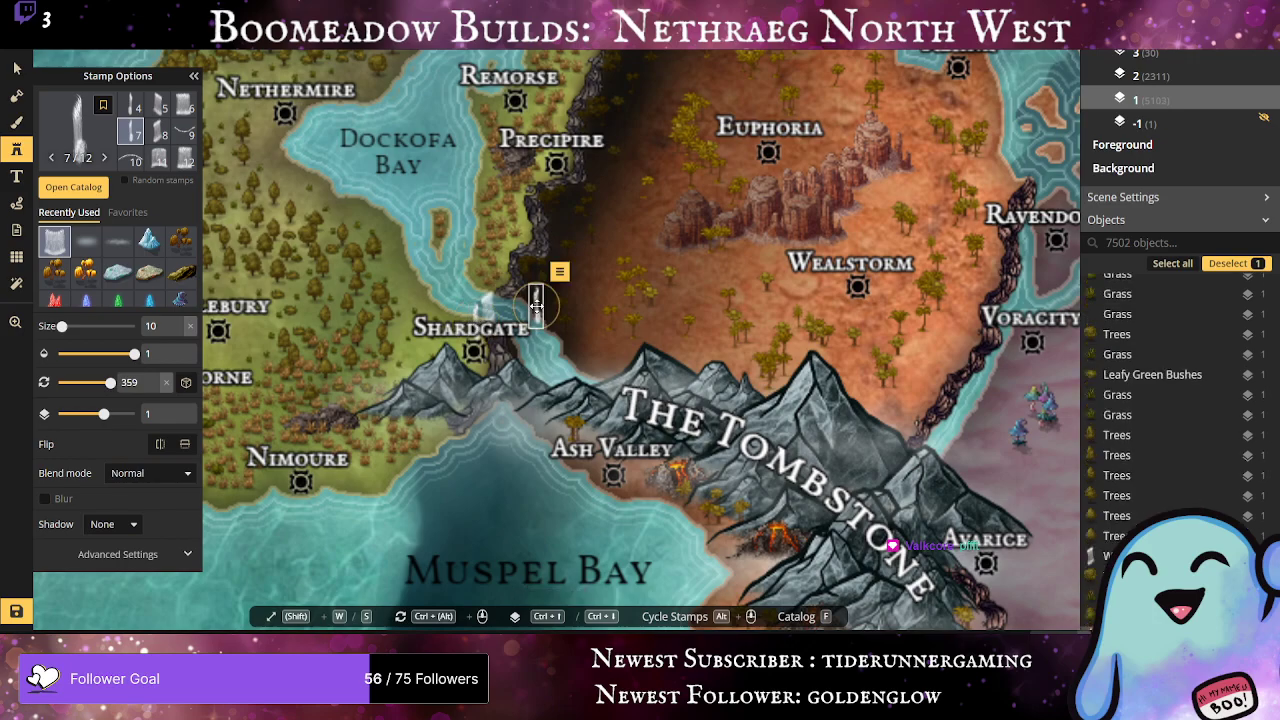
drag(537, 305, 481, 318)
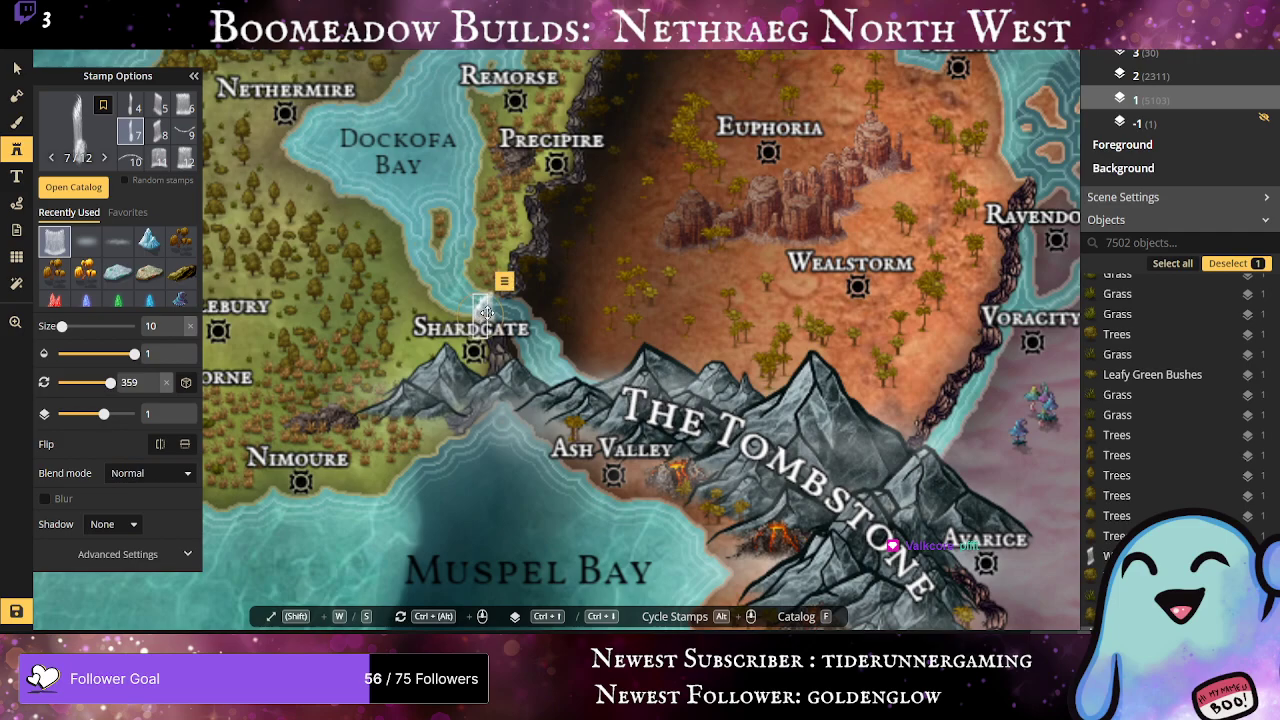
scroll(490, 305, up, 6)
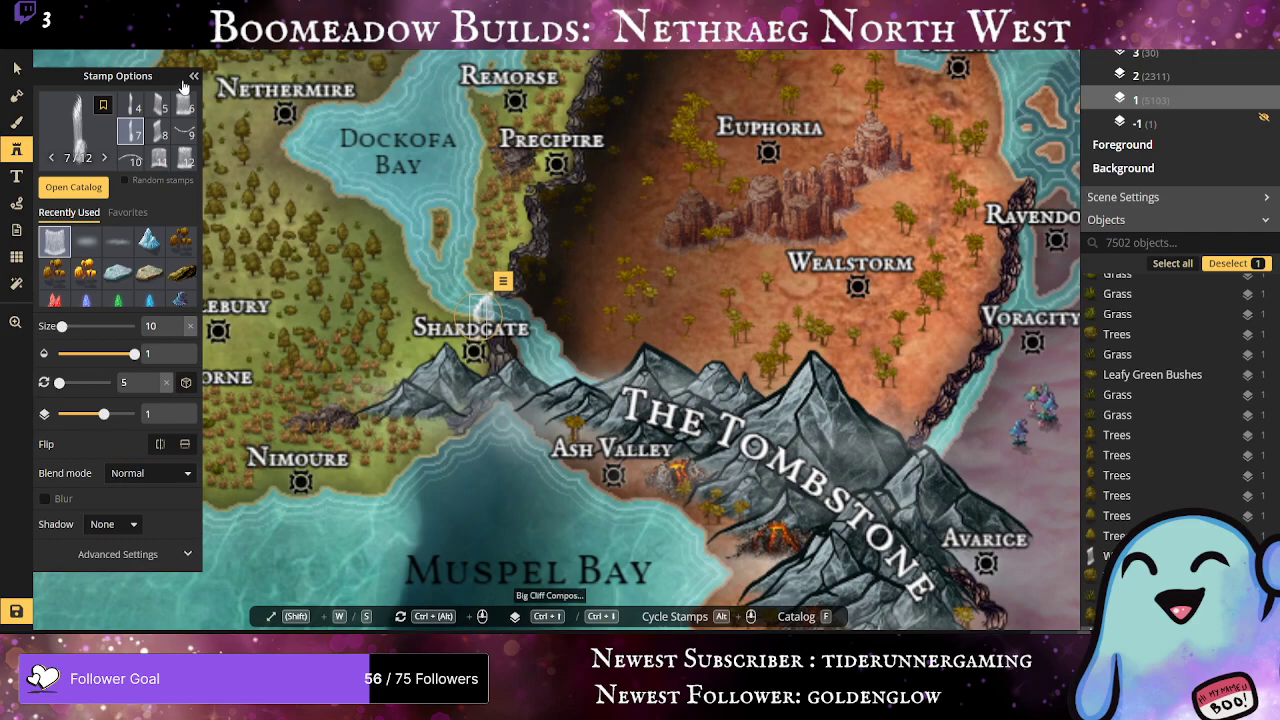
click(131, 104)
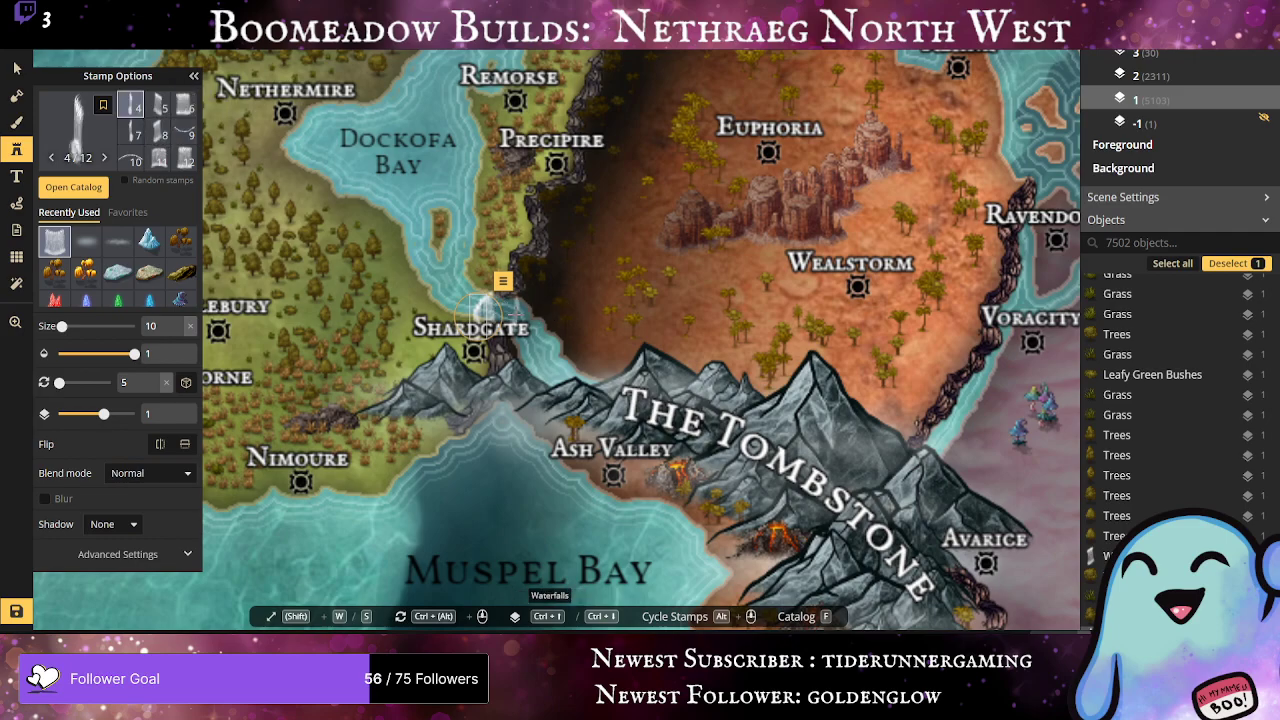
click(487, 308)
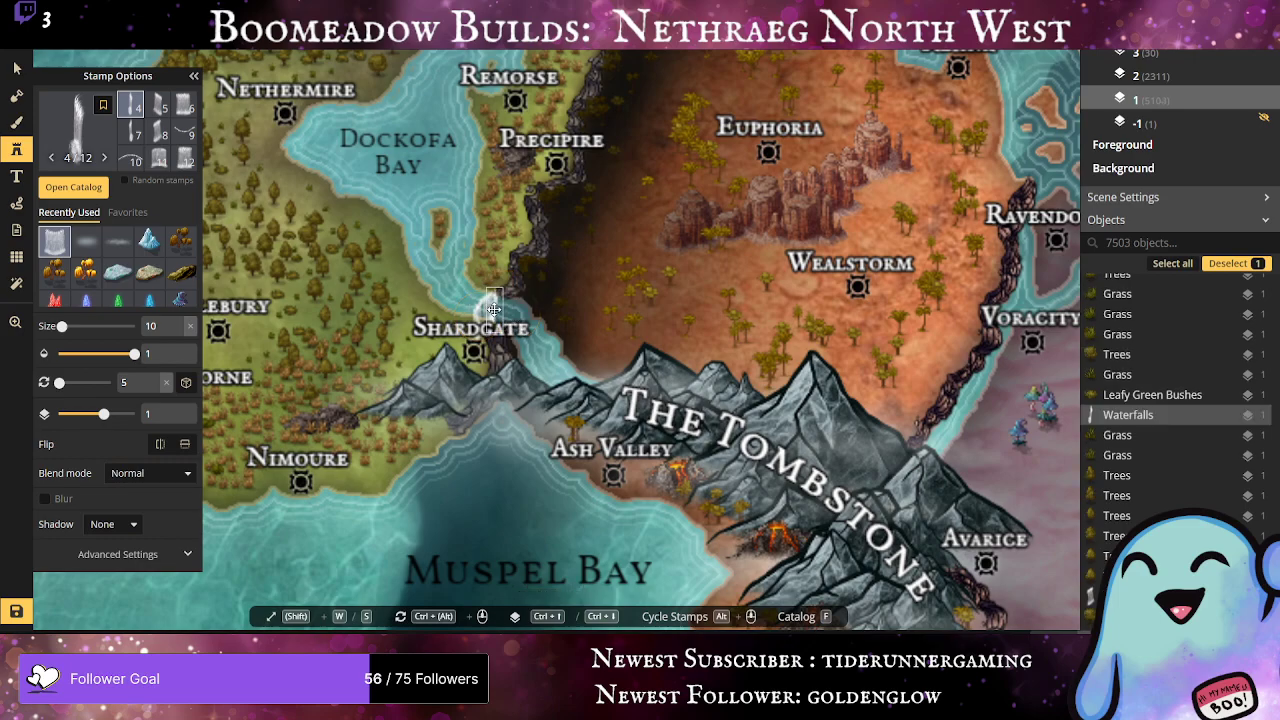
key(ctrl+z)
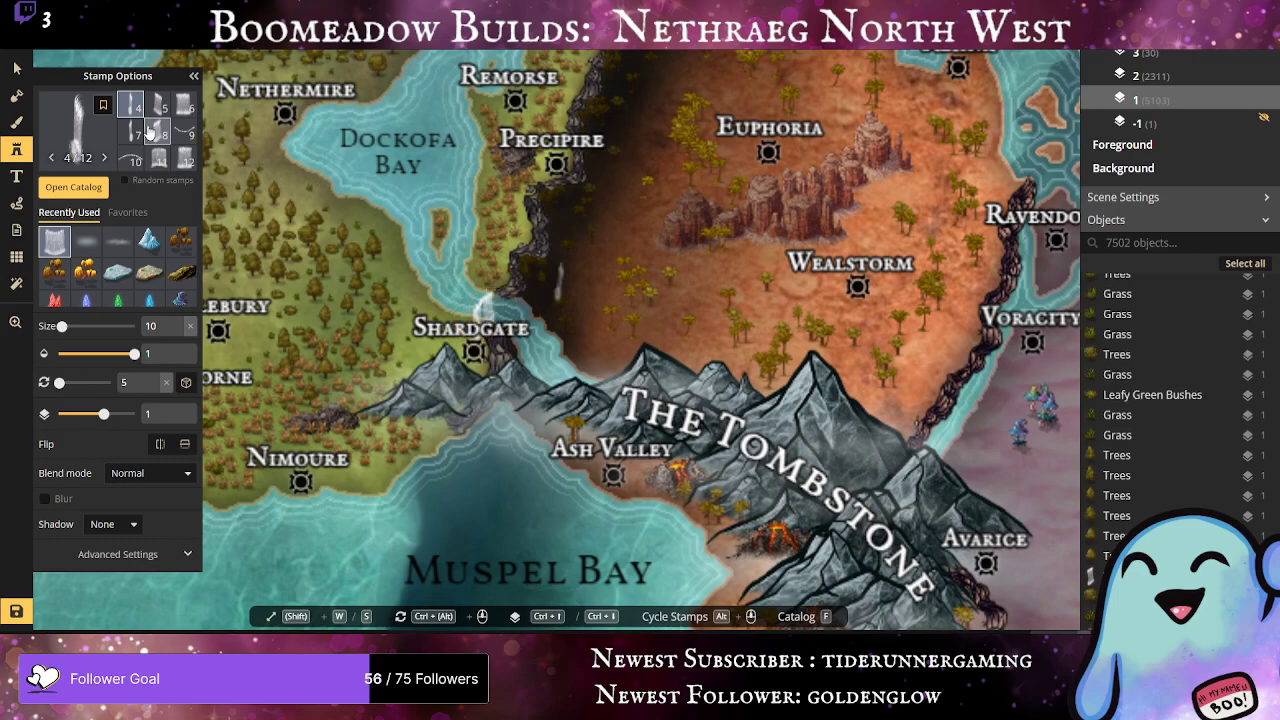
Step: Widen the Shardgate falls eastward with a Waterfalls variant 5 stamp, size 10 and rotated to 5
click(158, 104)
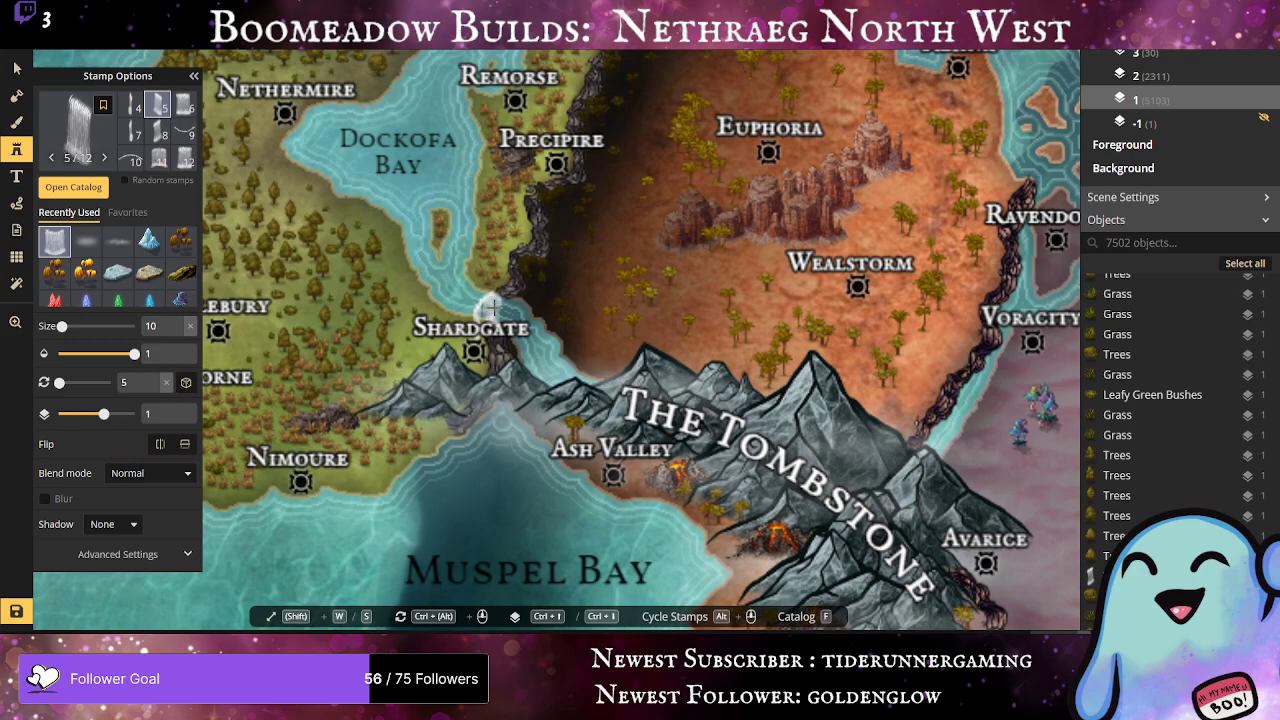
click(493, 308)
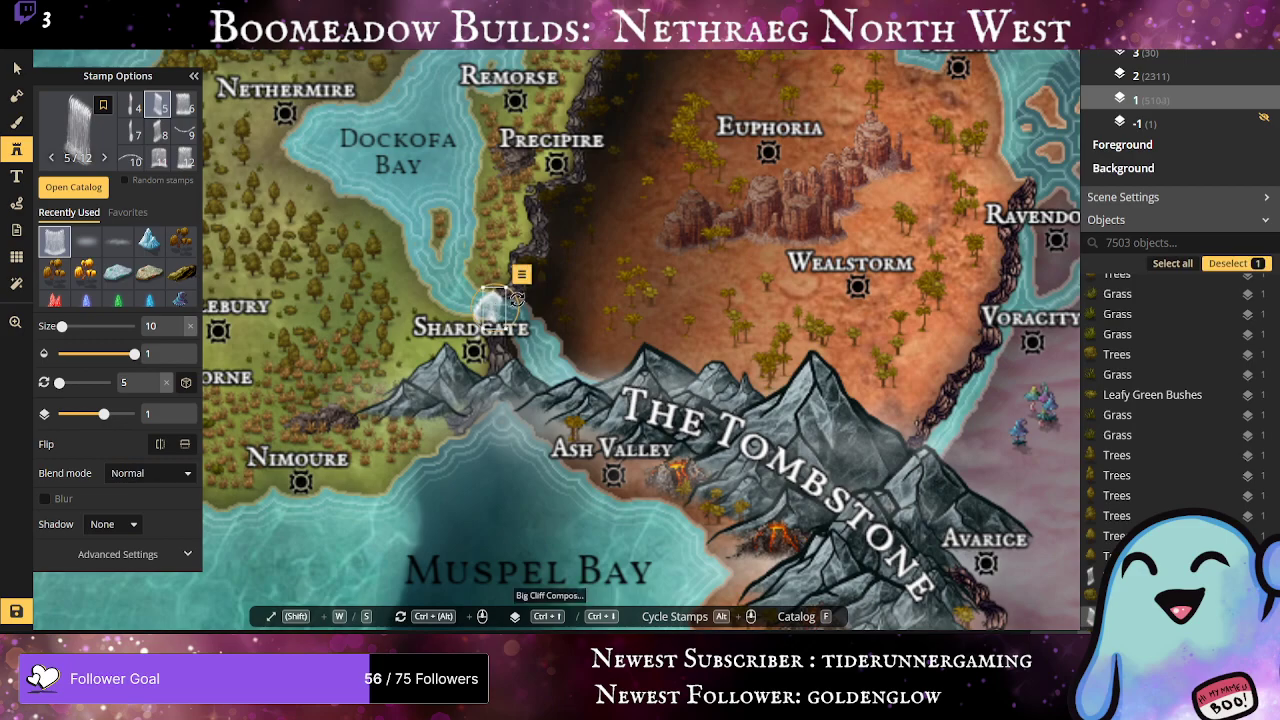
scroll(516, 297, down, 2)
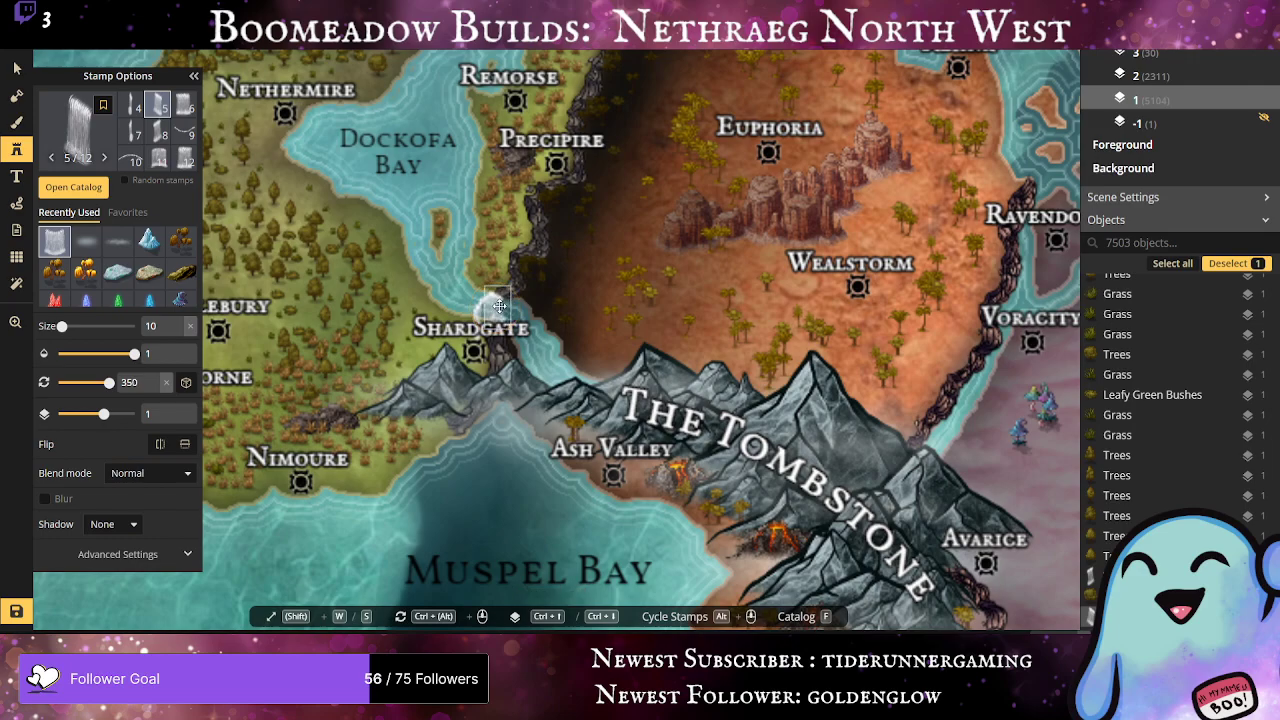
click(499, 305)
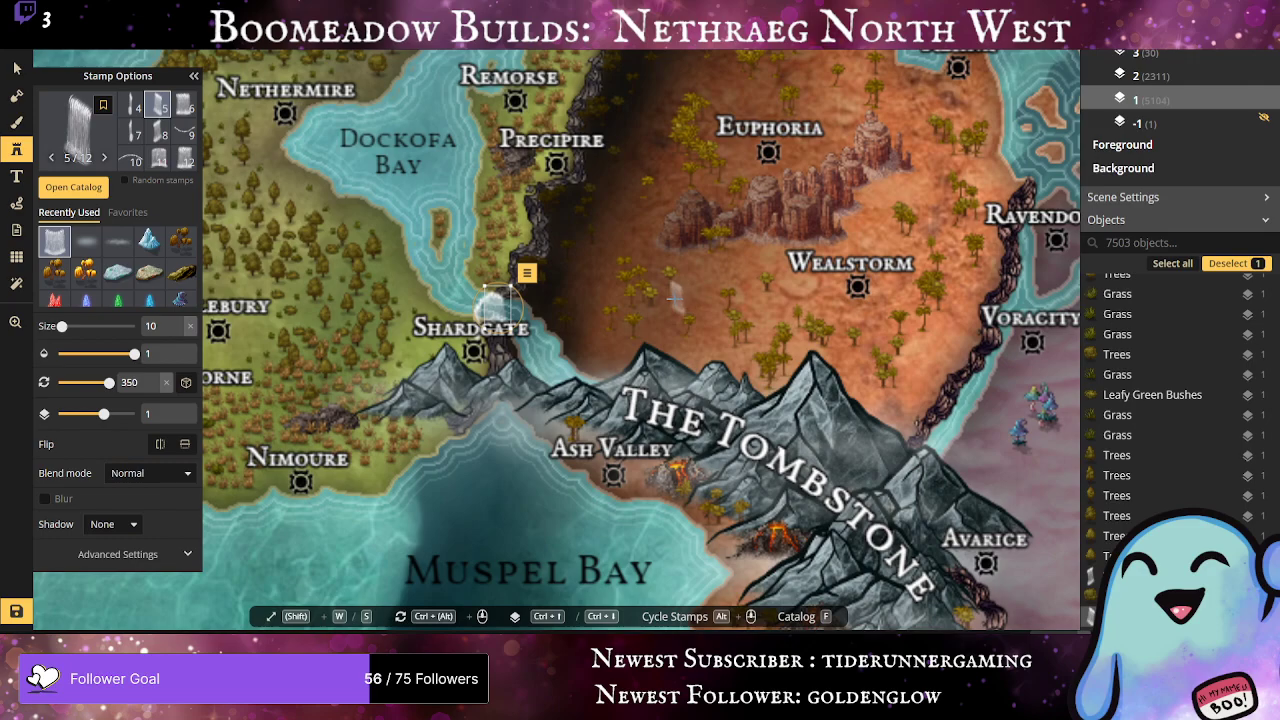
scroll(622, 297, up, 2)
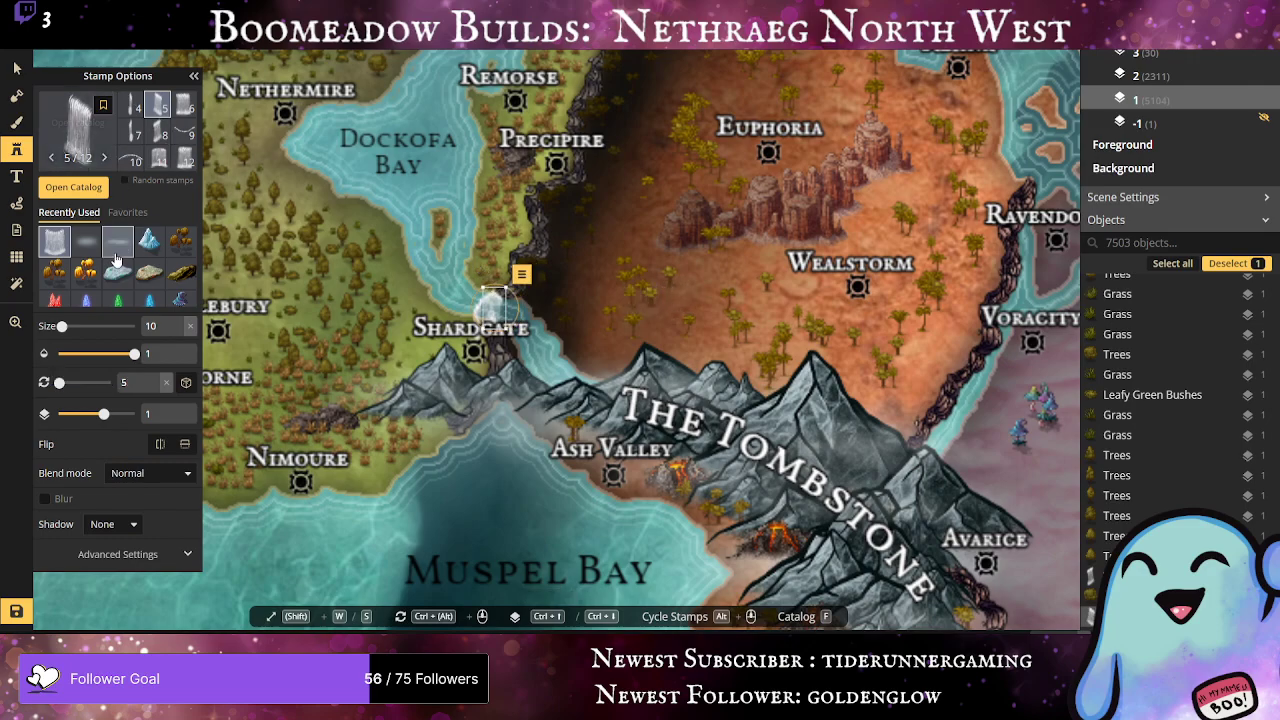
Step: Soften the base and eastern side of the Shardgate falls with five Mist 2 stamps, size 10 and rotated to 357
click(86, 240)
click(510, 308)
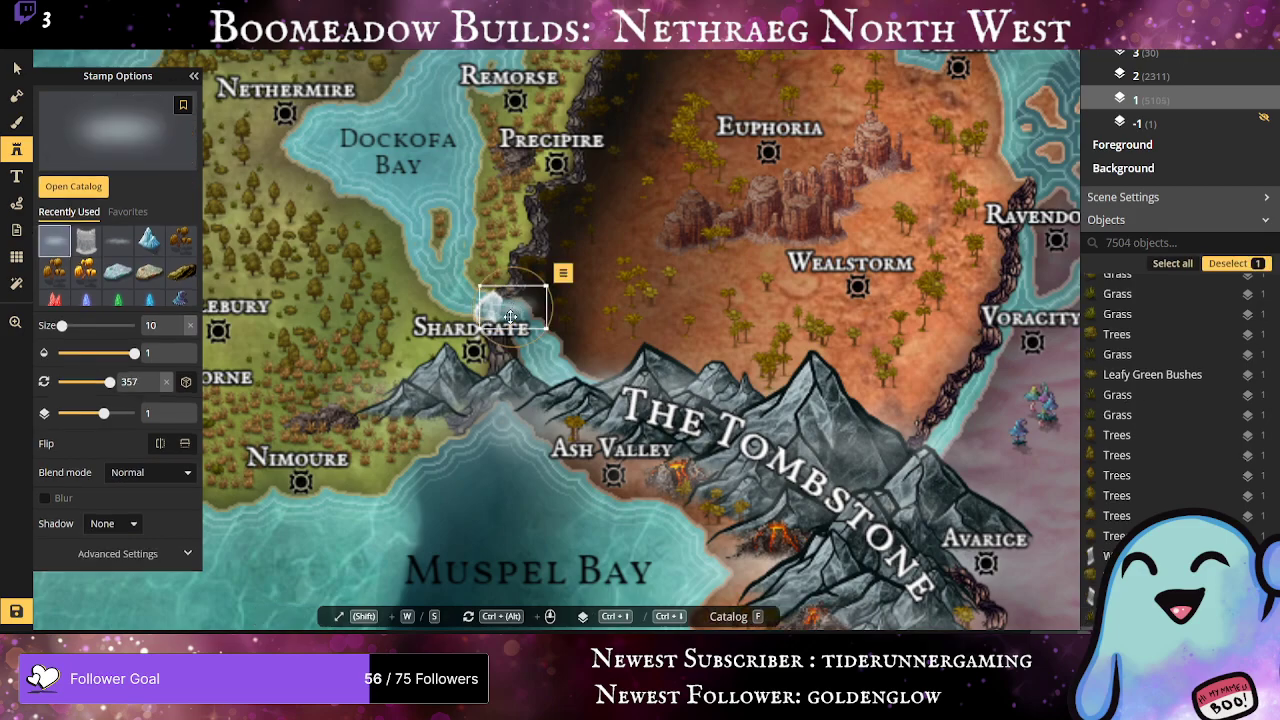
click(537, 358)
click(498, 322)
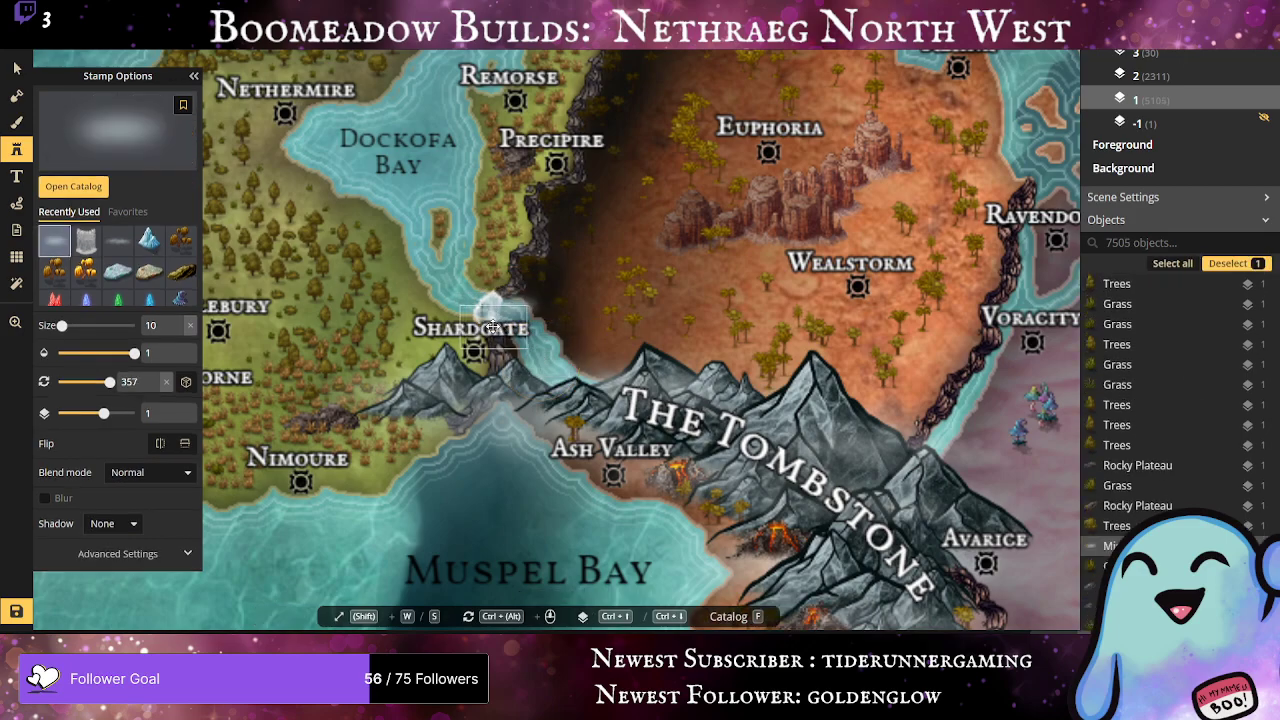
click(527, 318)
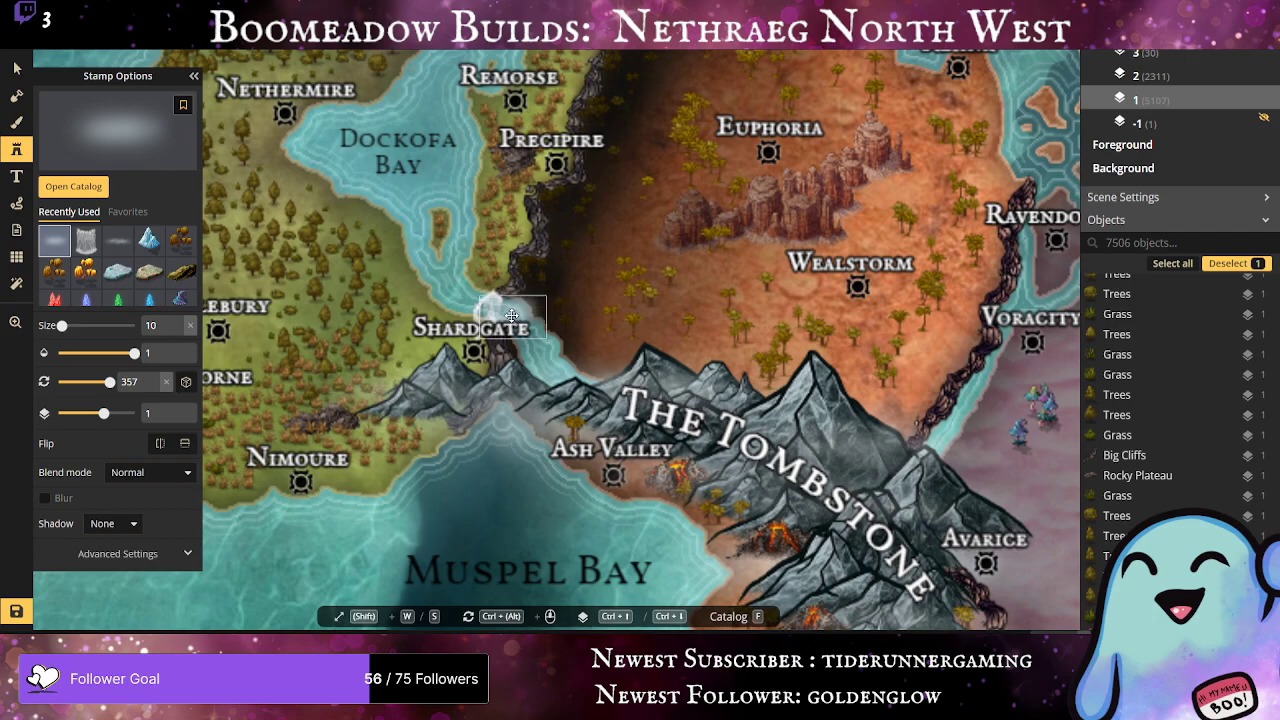
click(498, 304)
drag(499, 304, 505, 299)
click(496, 321)
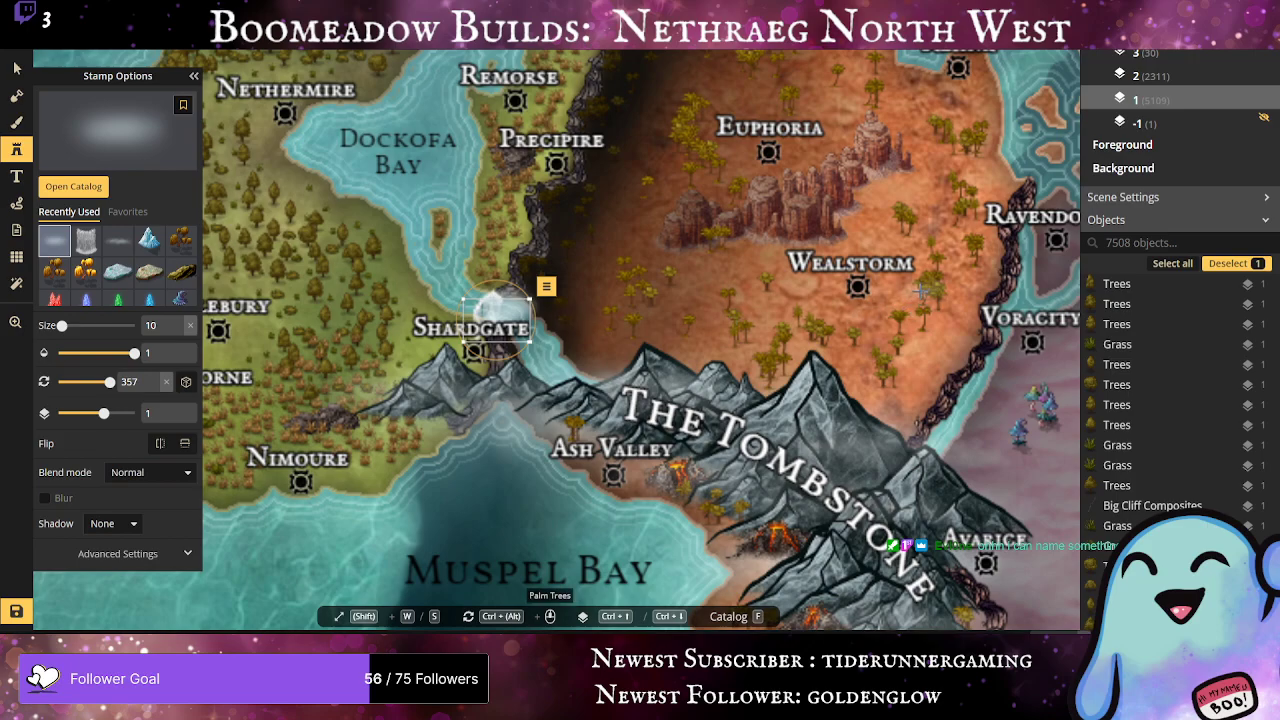
Step: Place a Waterfalls variant 7 stamp, size 15 and rotated to 5, on the Muspel Bay shore just east of Nimoure
drag(570, 400, 664, 137)
scroll(664, 137, up, 1)
drag(629, 371, 663, 128)
scroll(675, 182, down, 2)
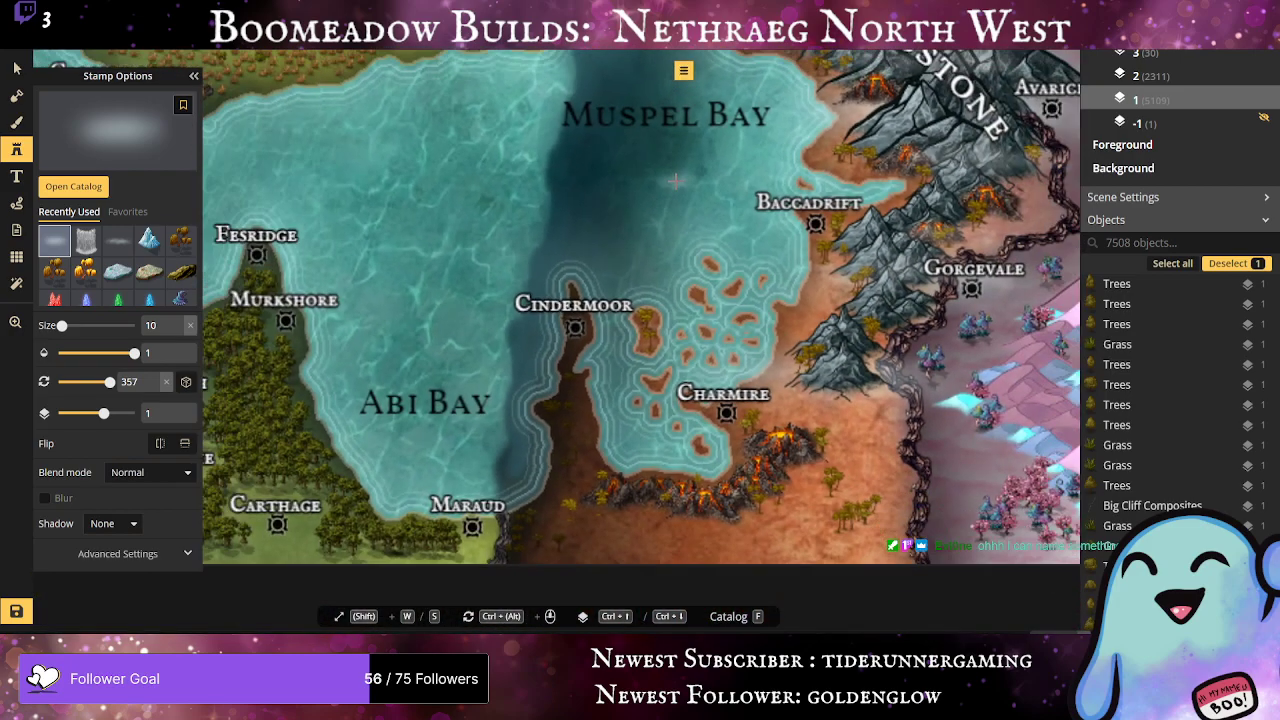
drag(675, 182, 637, 298)
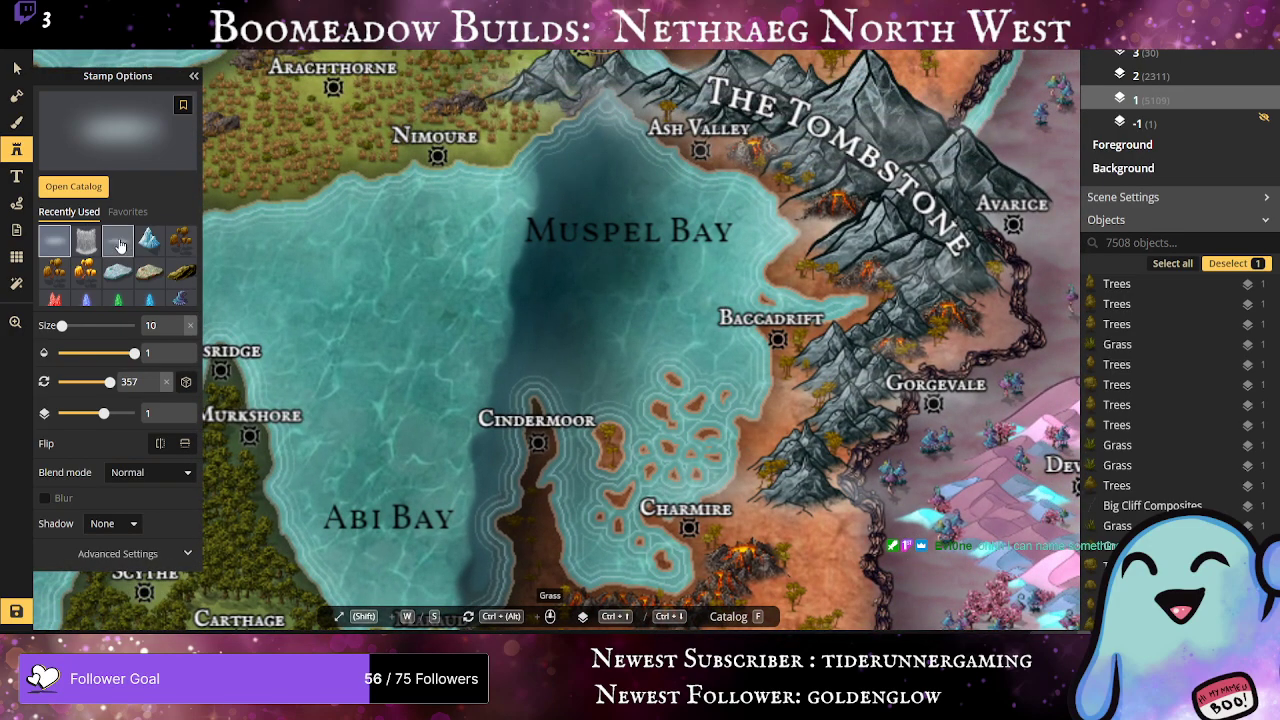
click(86, 241)
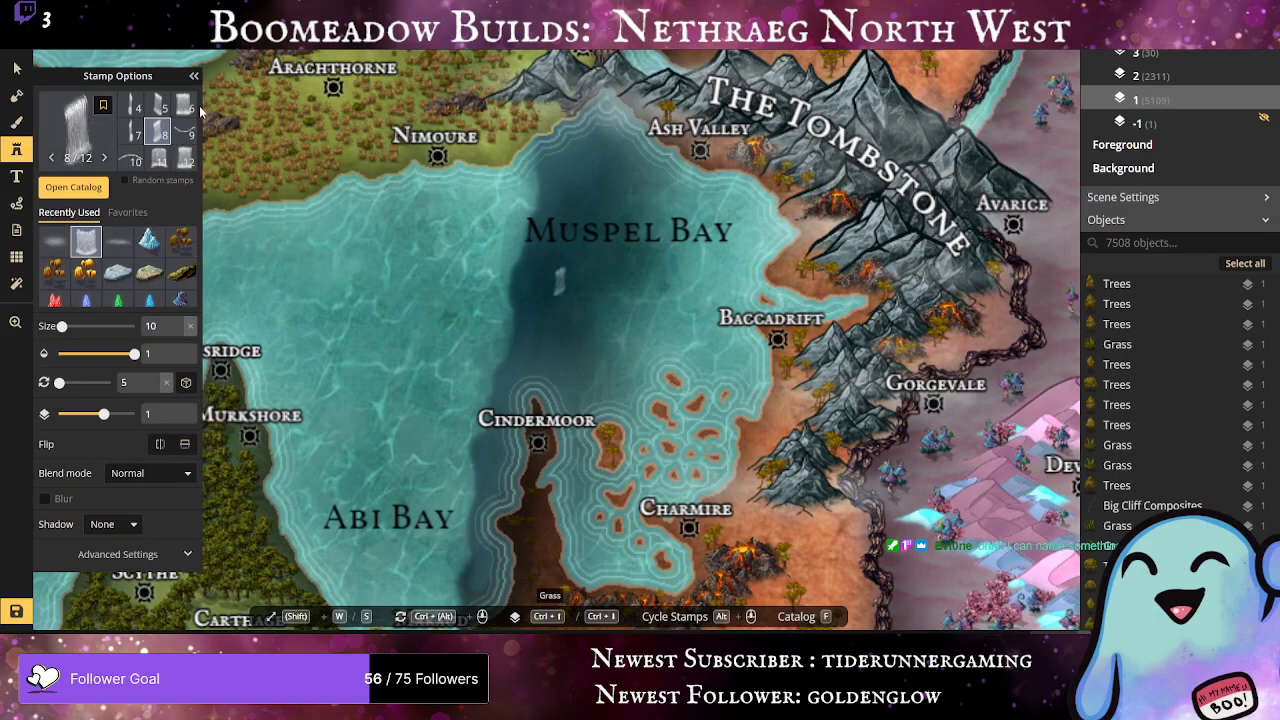
click(131, 131)
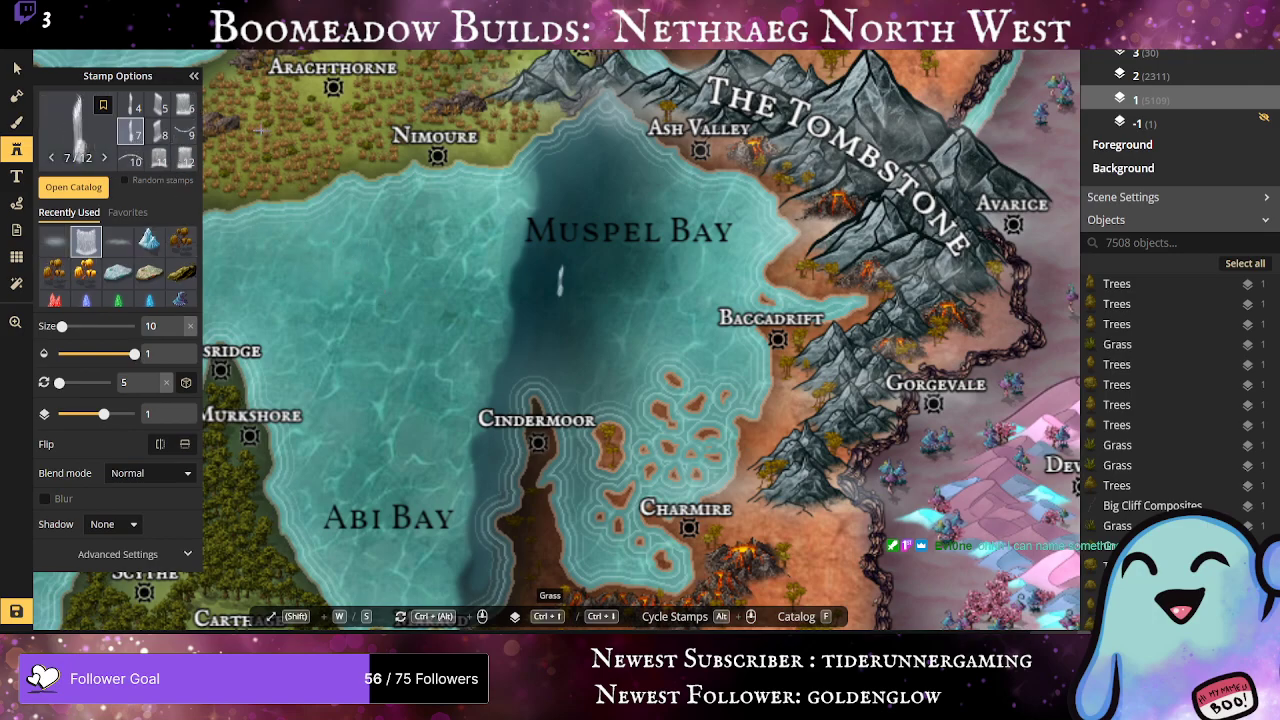
click(533, 160)
scroll(540, 168, up, 4)
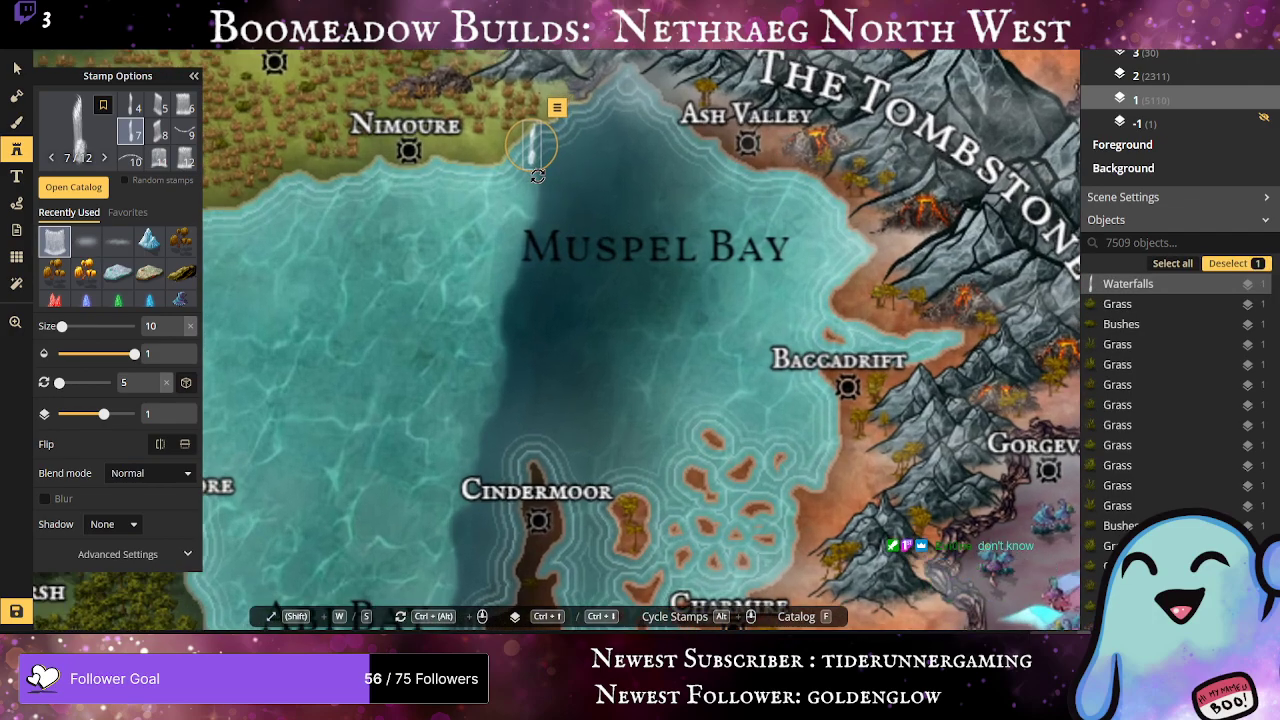
drag(546, 168, 519, 146)
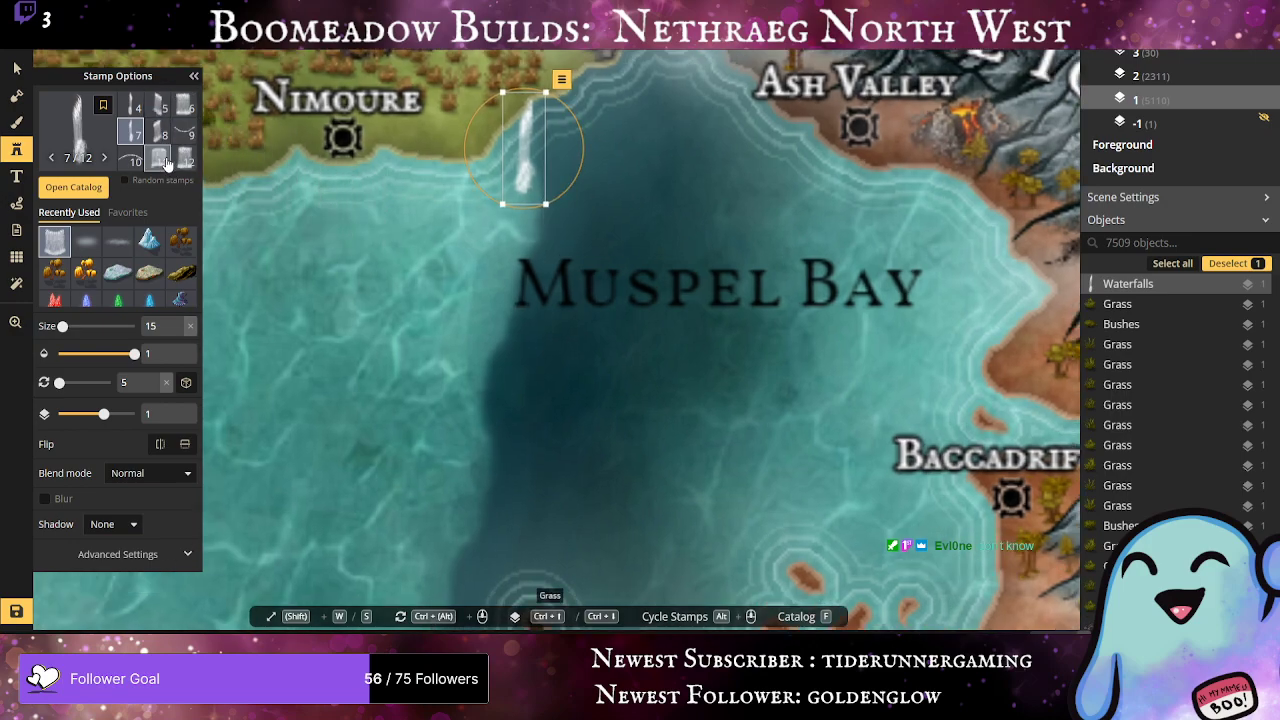
Step: Add a second Waterfalls variant 7 stamp, size 15 and rotated to 5, directly below the first one east of Nimoure
scroll(153, 148, up, 1)
scroll(157, 145, down, 2)
click(158, 131)
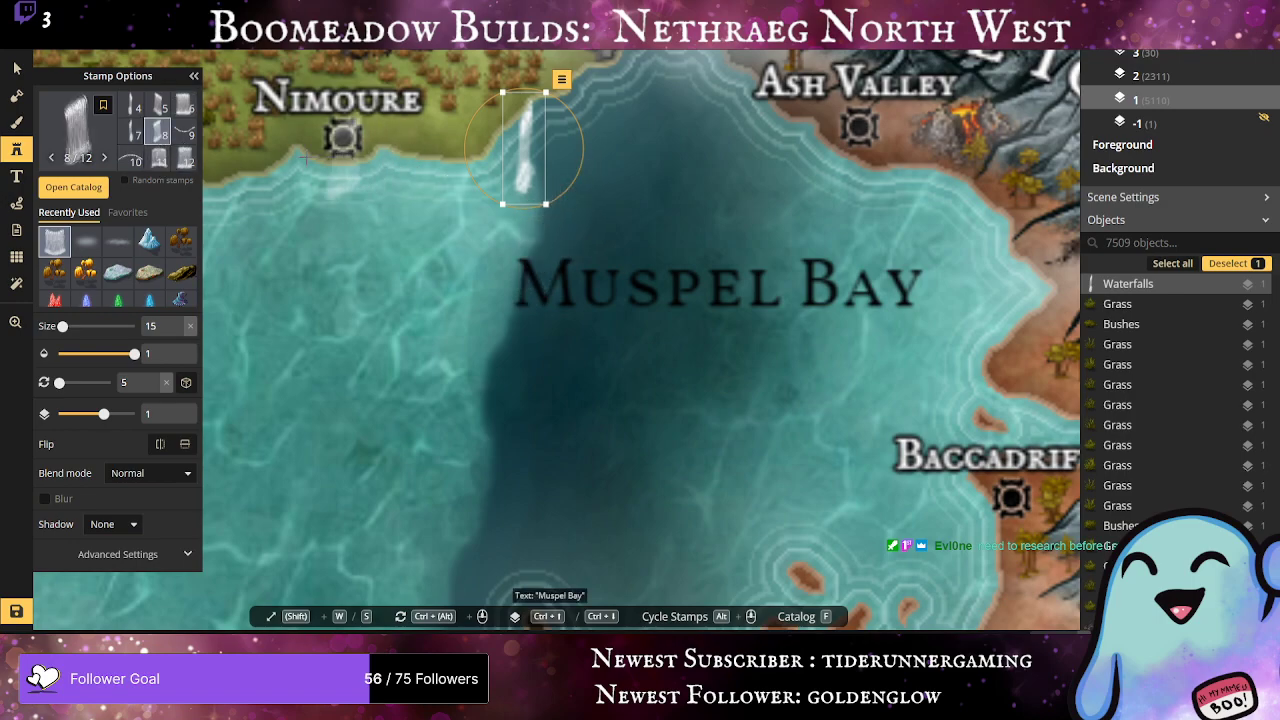
scroll(533, 268, up, 3)
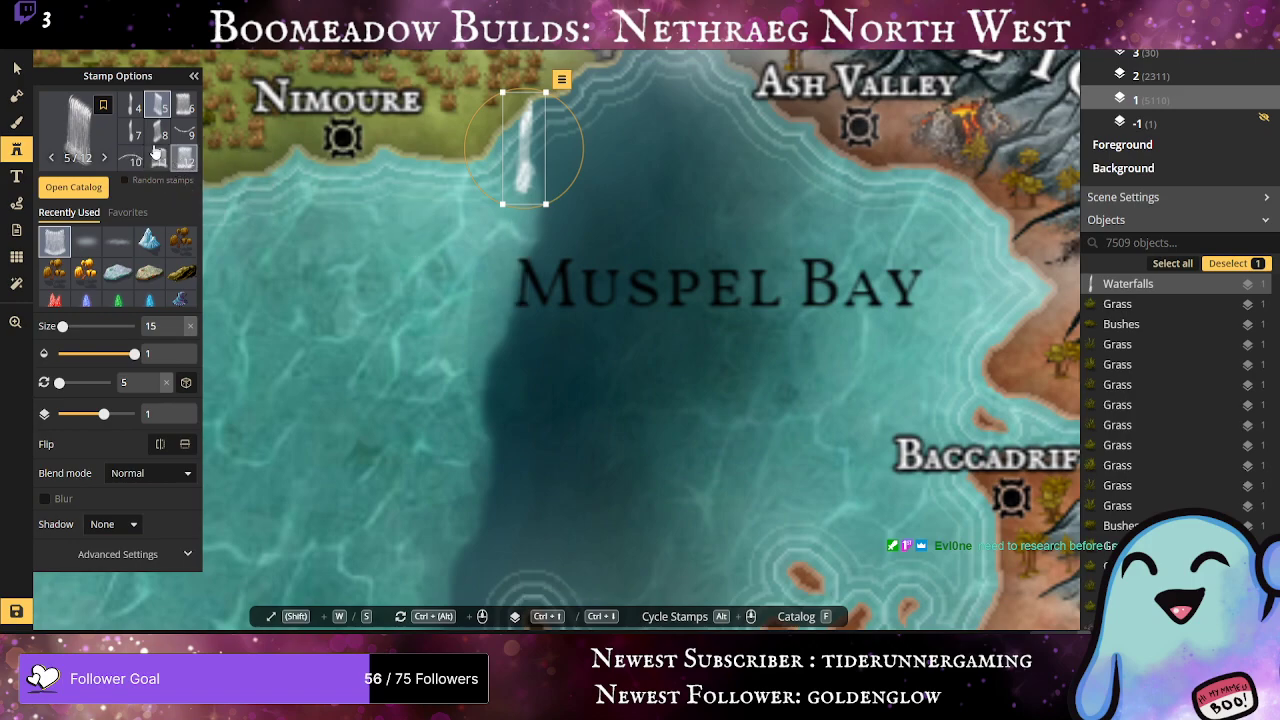
click(131, 130)
click(580, 248)
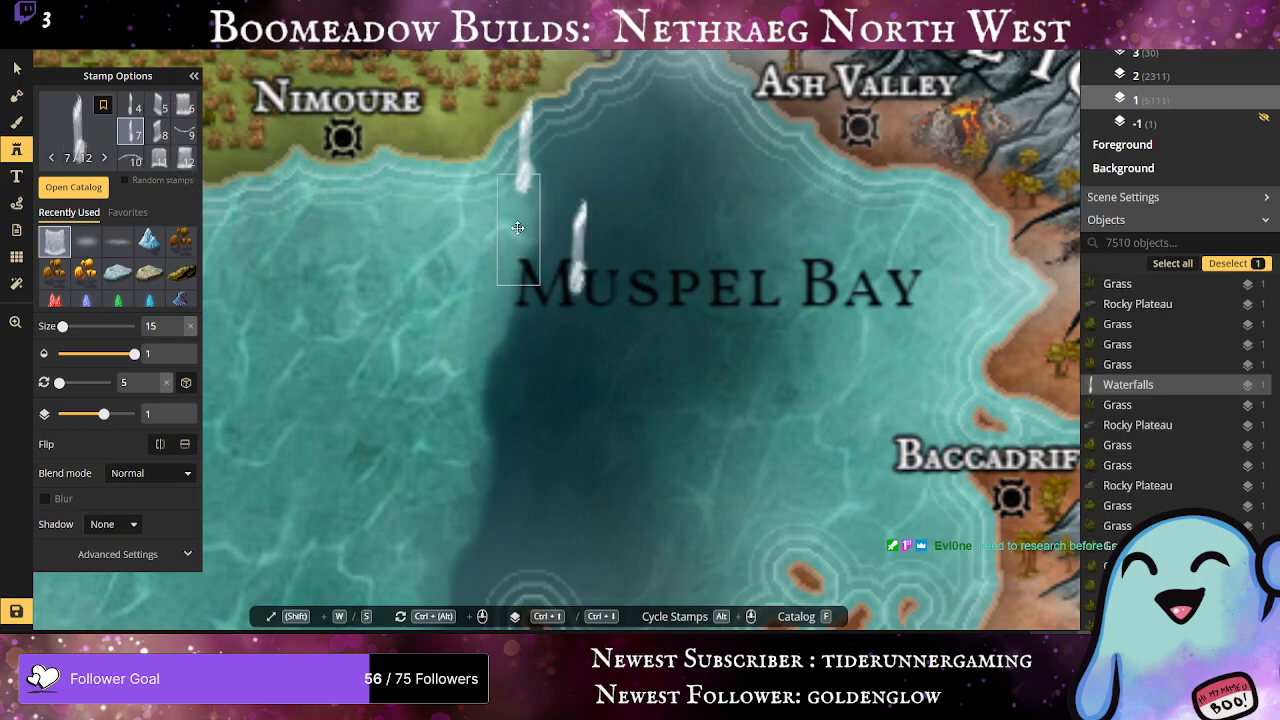
mouse_move(517, 228)
mouse_down()
mouse_move(535, 197)
mouse_move(526, 215)
mouse_up()
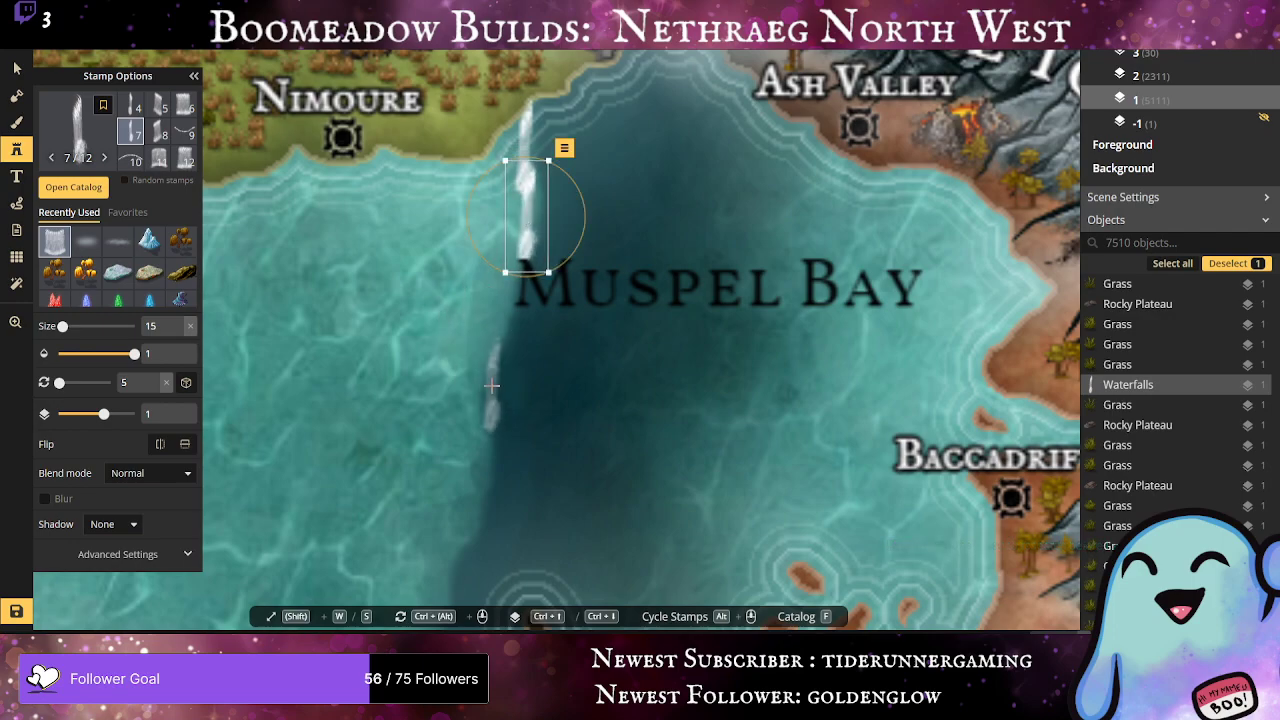
Step: Extend the Muspel Bay falls south with a Waterfalls variant 8 stamp and bridge the gap with four variant 7 stamps, size 15 and rotated to 5
click(160, 130)
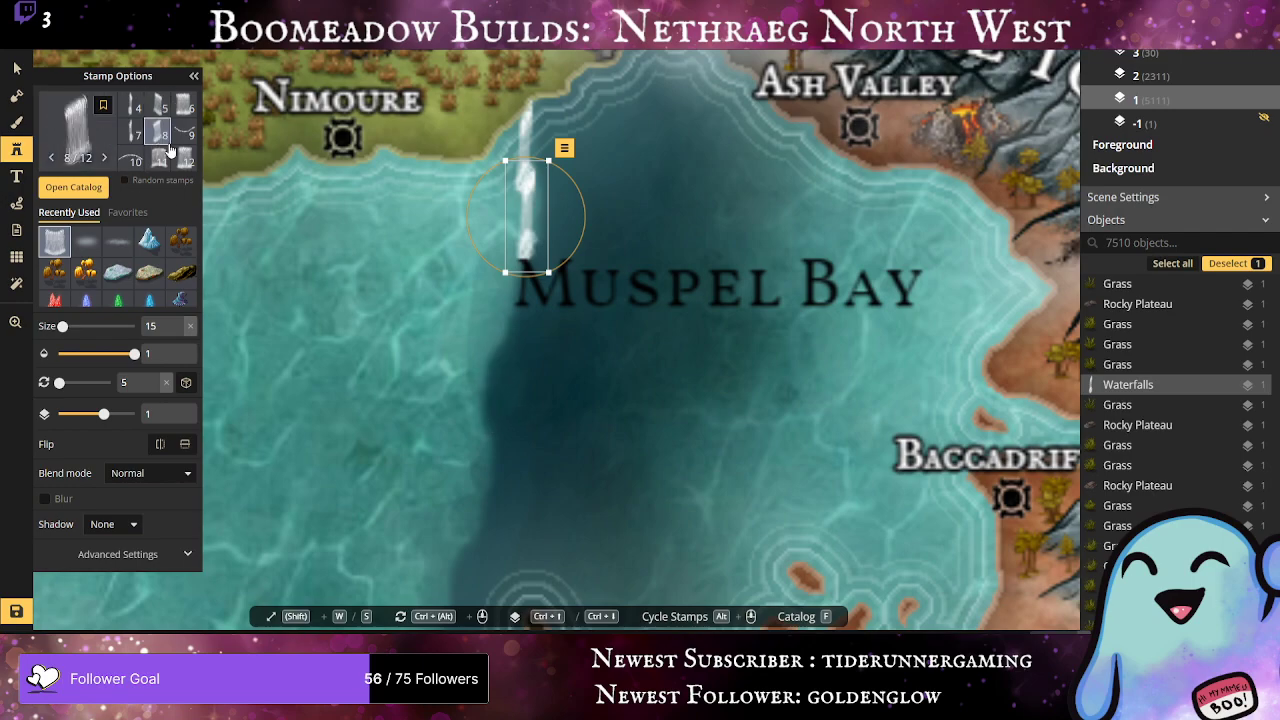
click(494, 384)
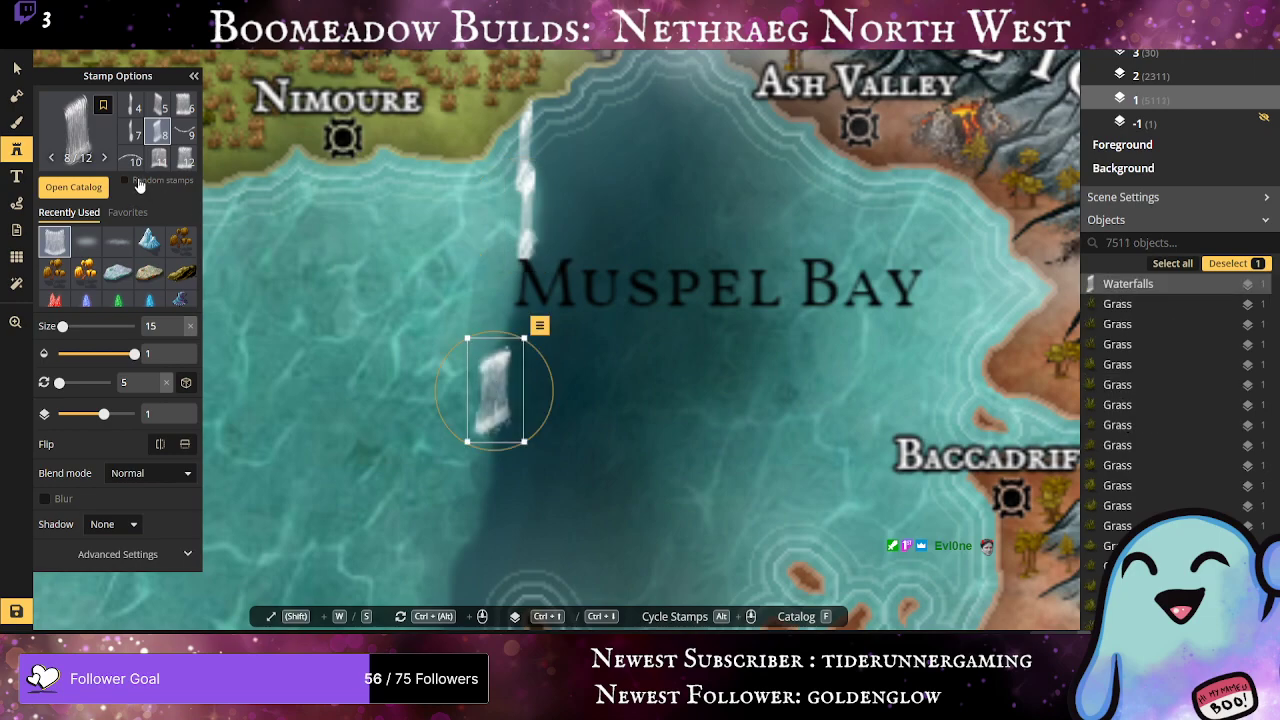
click(130, 131)
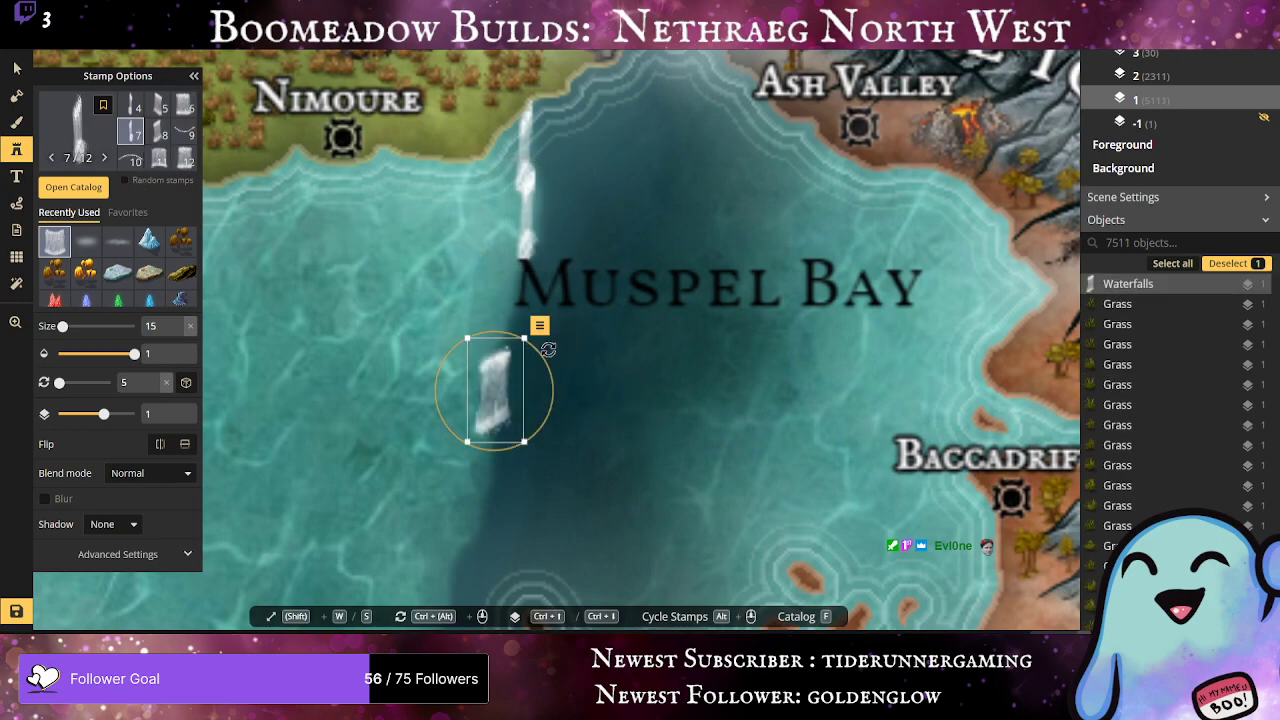
click(507, 372)
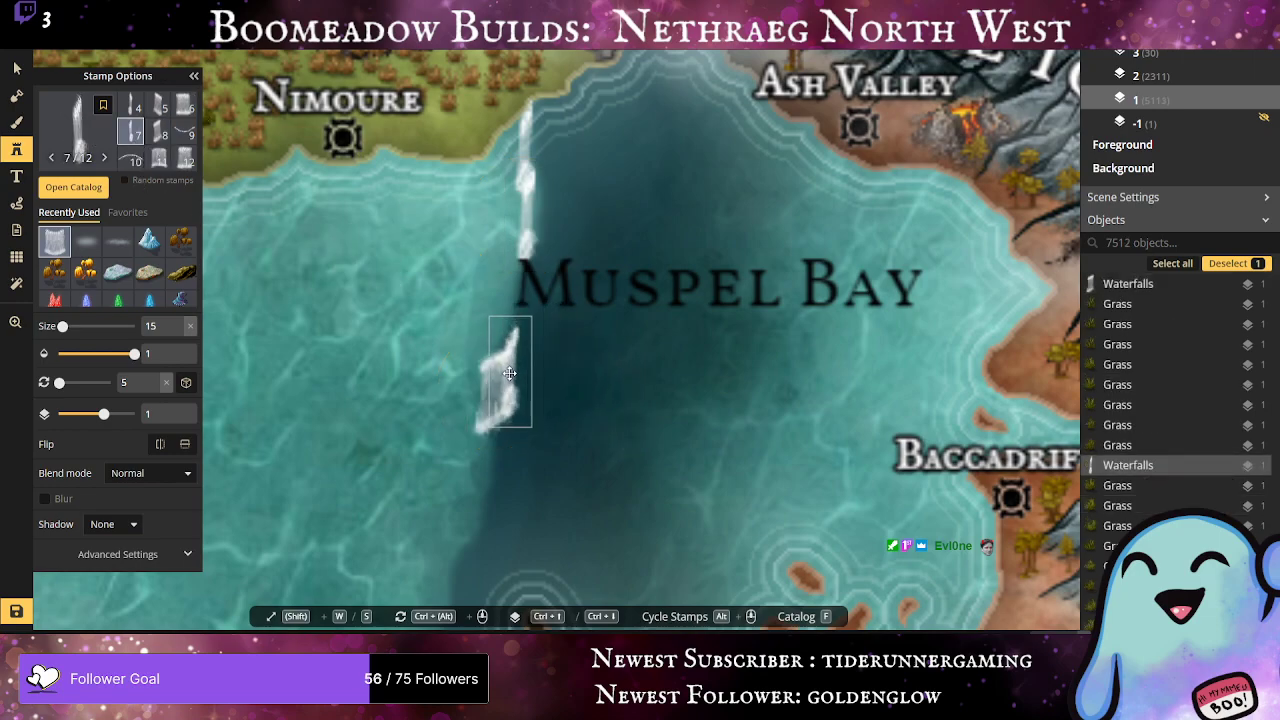
drag(605, 337, 516, 347)
drag(595, 323, 526, 327)
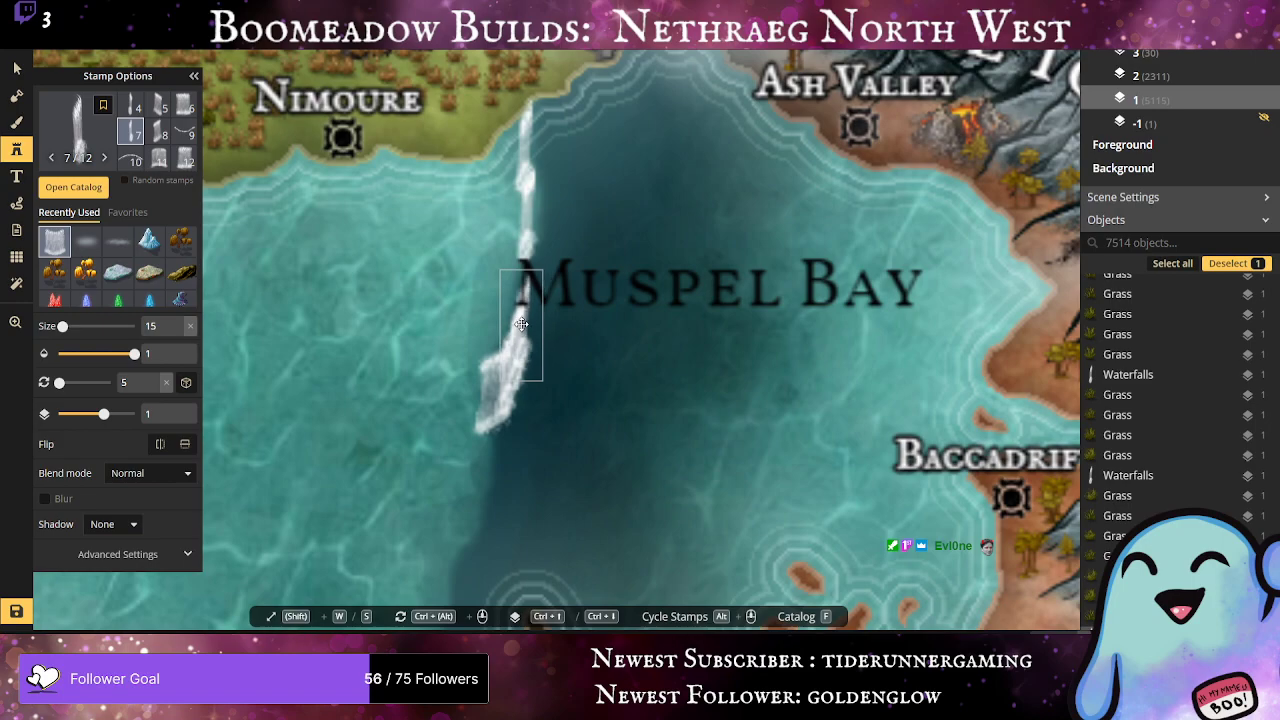
drag(716, 320, 522, 288)
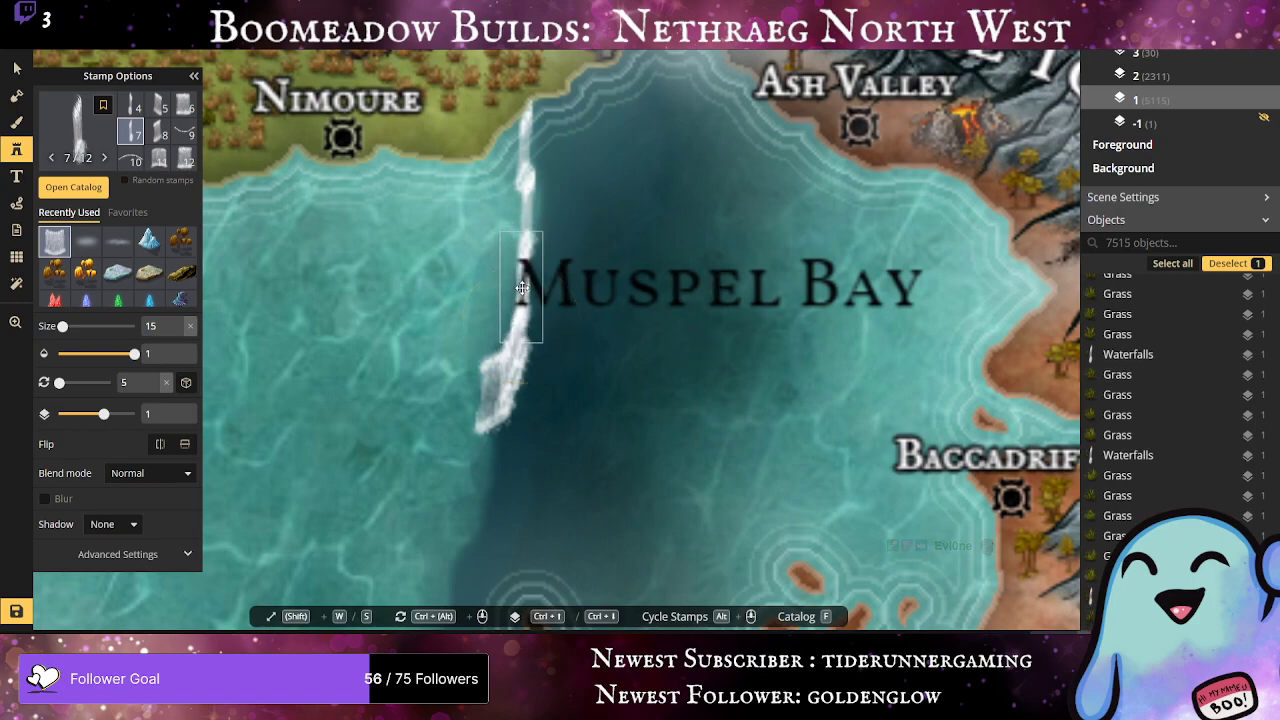
Step: Try a Waterfalls variant 11 stamp, size 15 and rotated to 359, in the water just west of Cindermoor, and delete it
scroll(638, 386, down, 5)
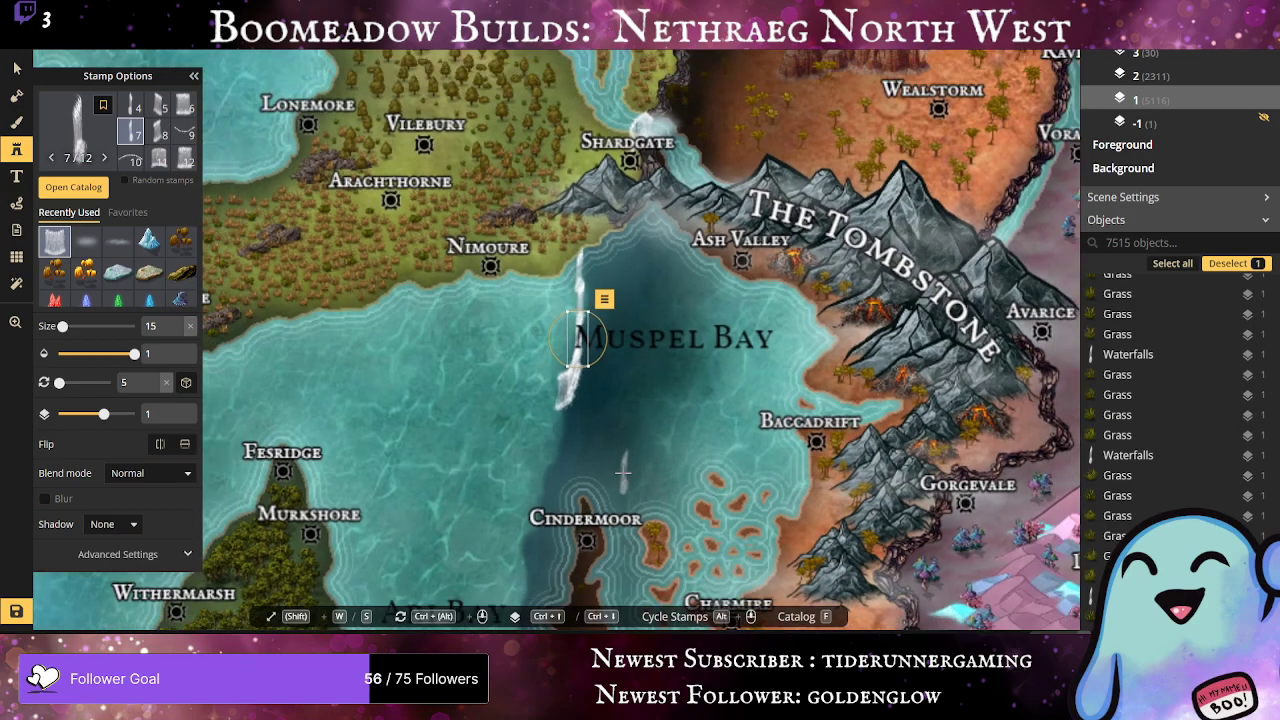
scroll(623, 473, up, 1)
drag(623, 473, 672, 189)
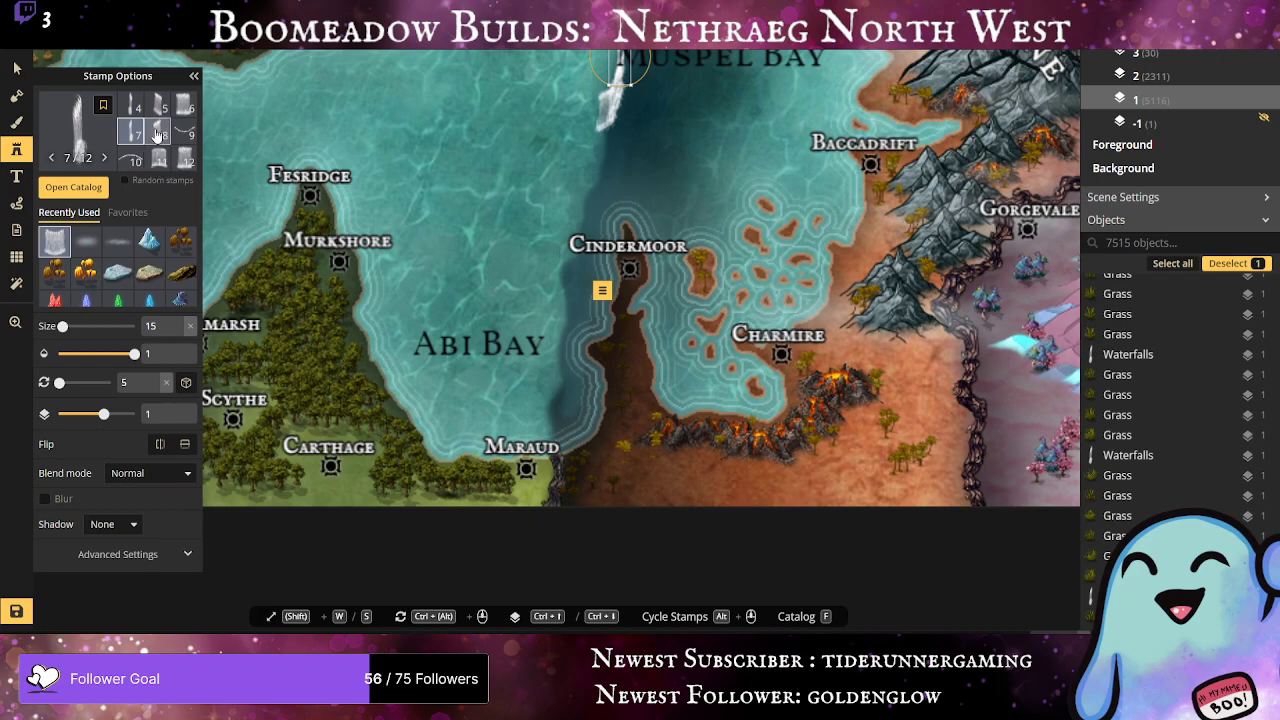
click(158, 158)
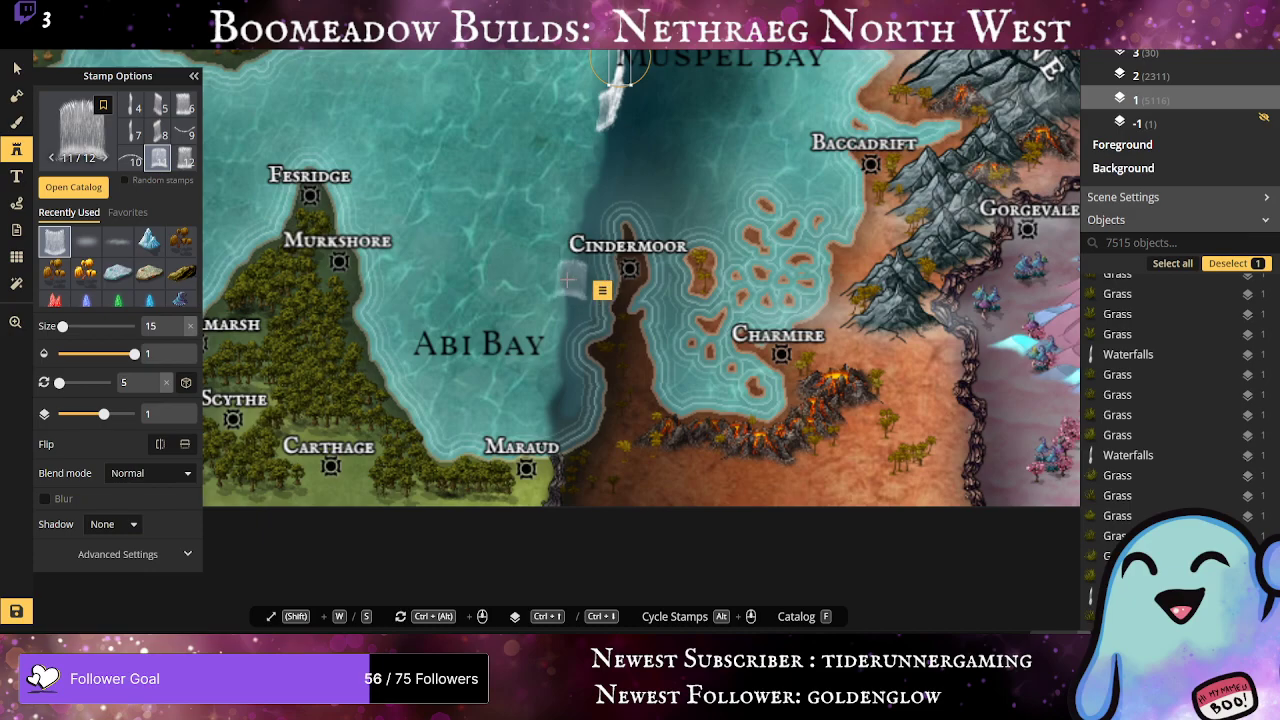
click(570, 279)
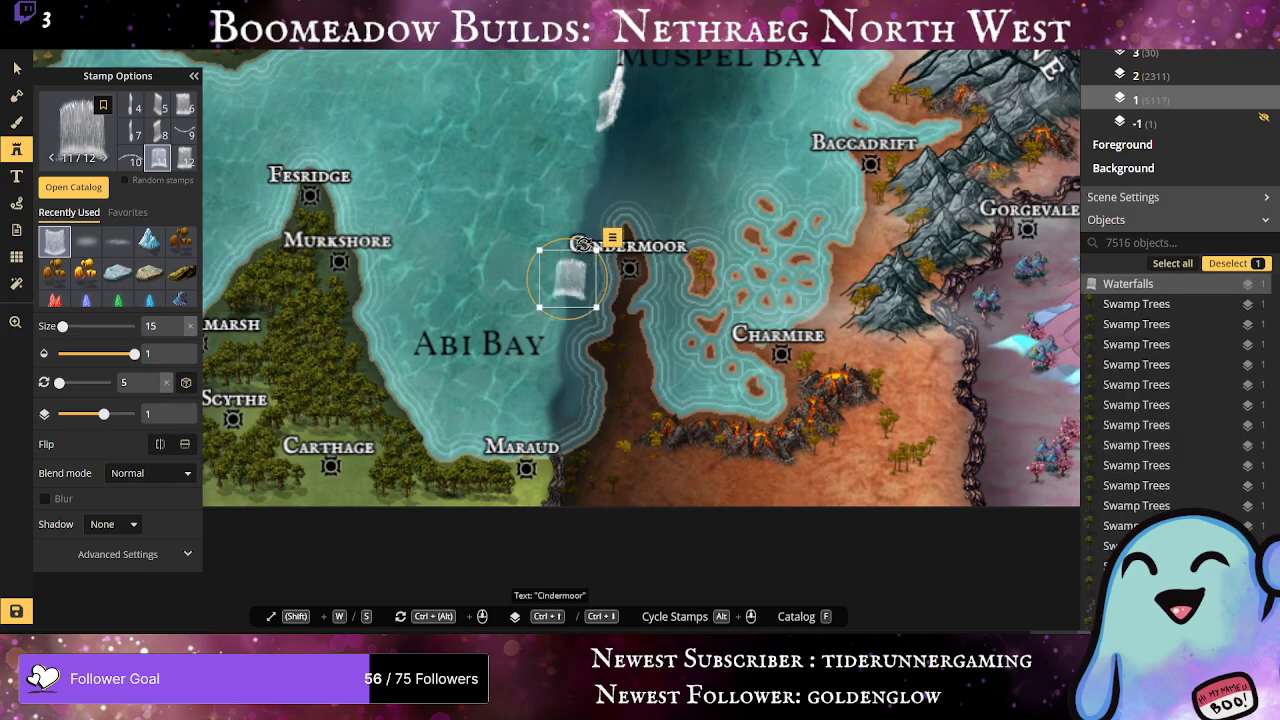
drag(585, 246, 576, 246)
scroll(580, 275, down, 8)
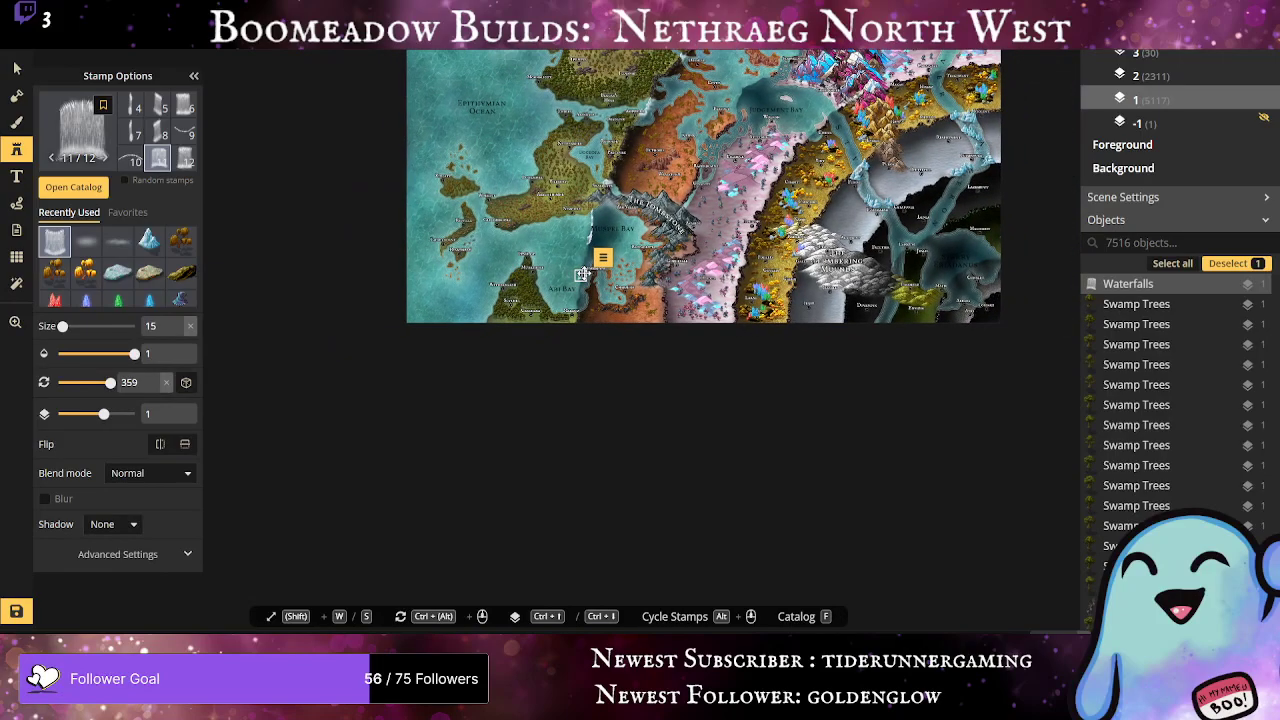
scroll(578, 276, up, 3)
scroll(629, 274, up, 2)
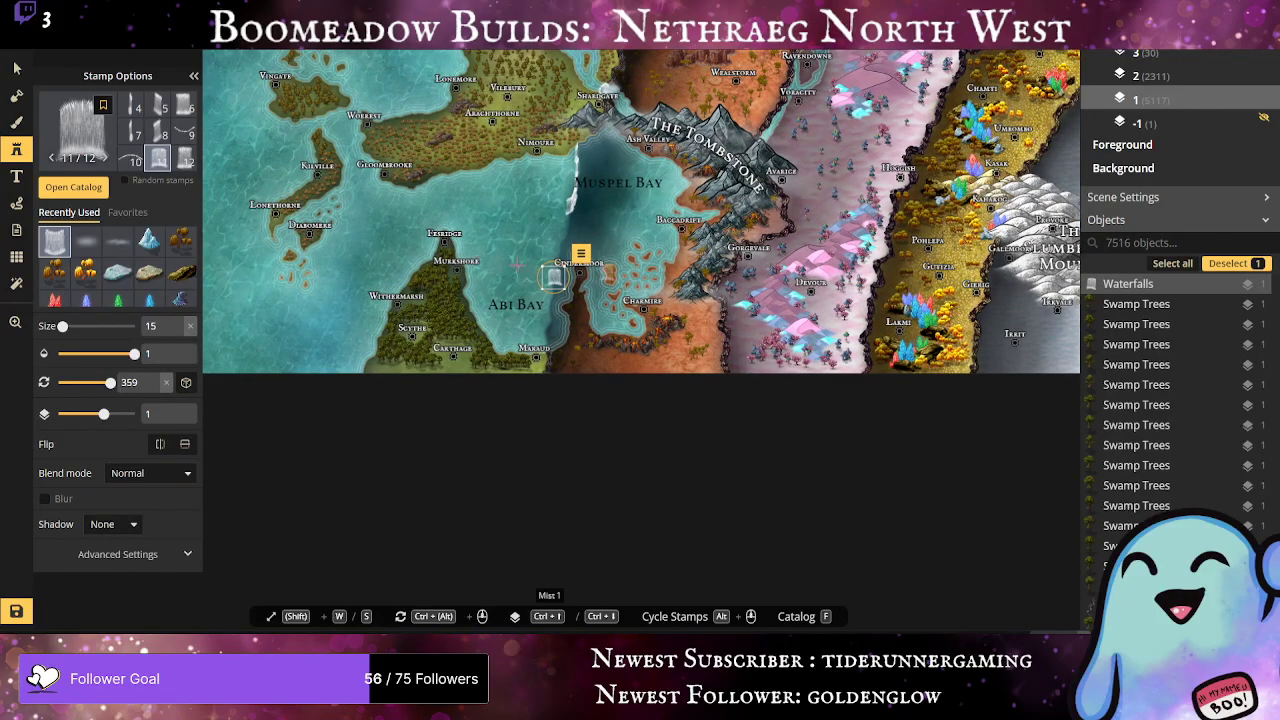
key(Delete)
scroll(540, 268, up, 4)
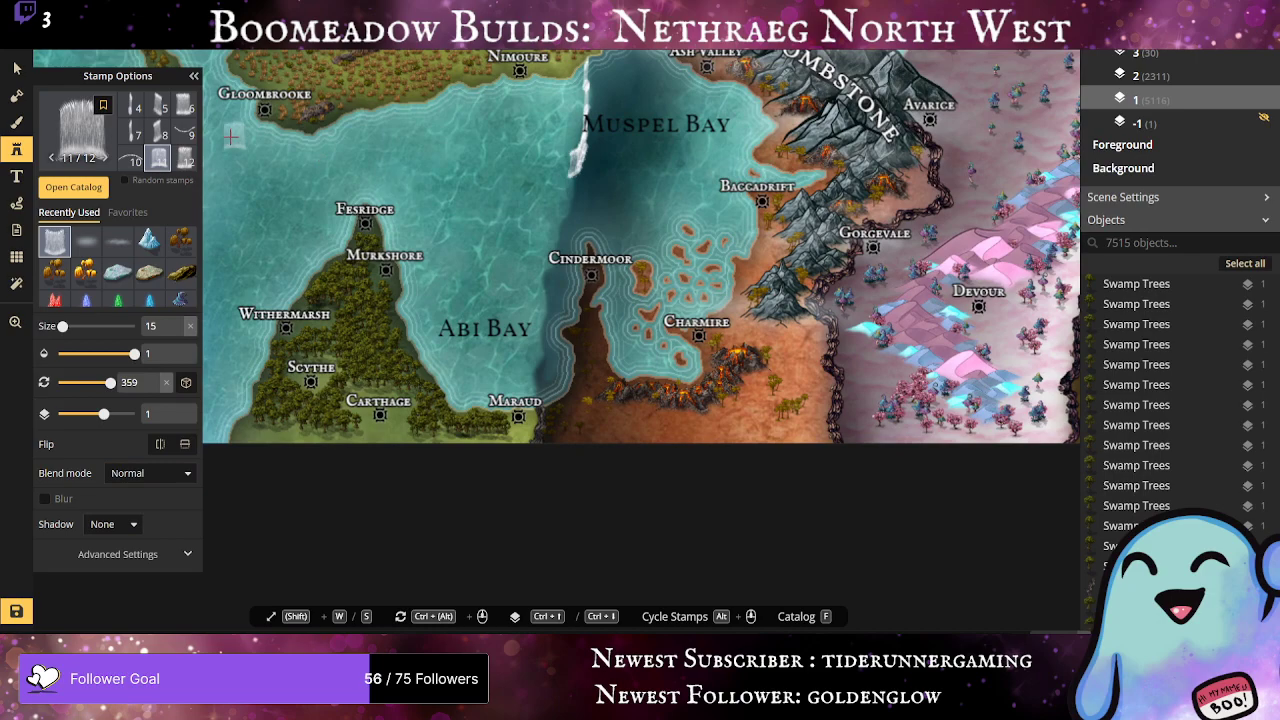
Step: Continue the falls toward Cindermoor with a Waterfalls variant 8 stamp joined by three variant 7 stamps, size 15 and rotated to 359
click(160, 131)
click(564, 230)
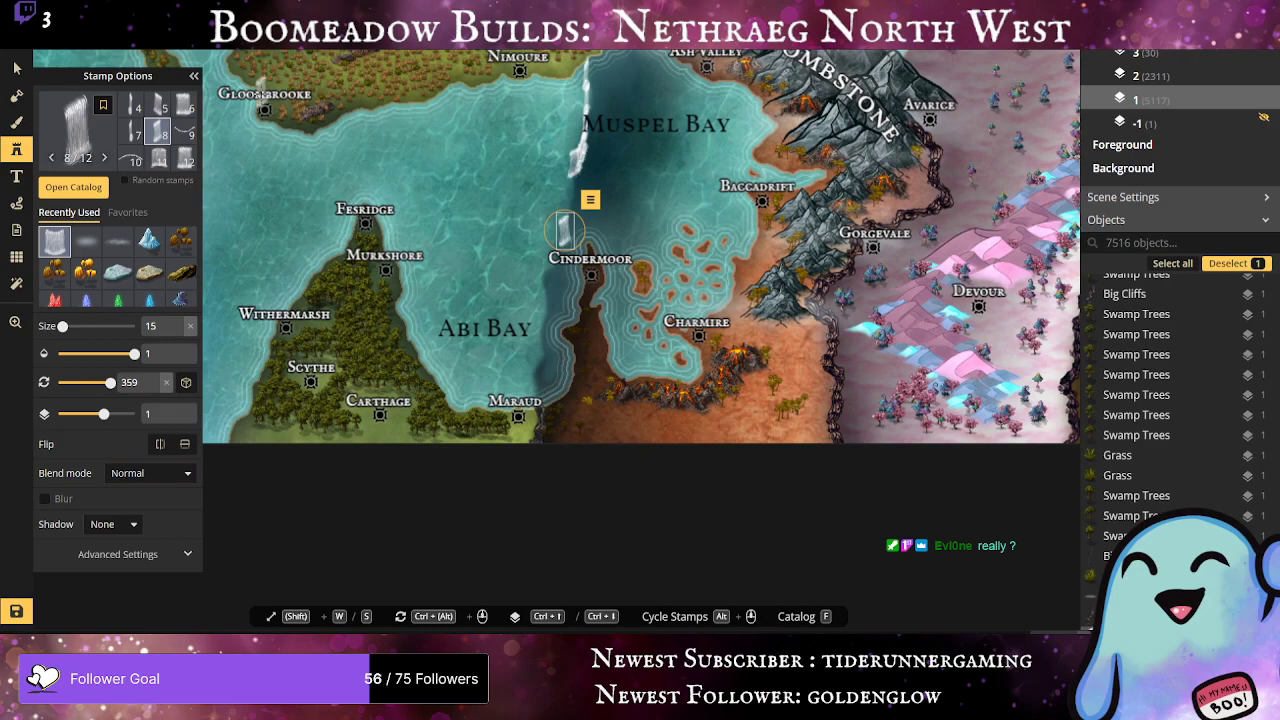
click(132, 132)
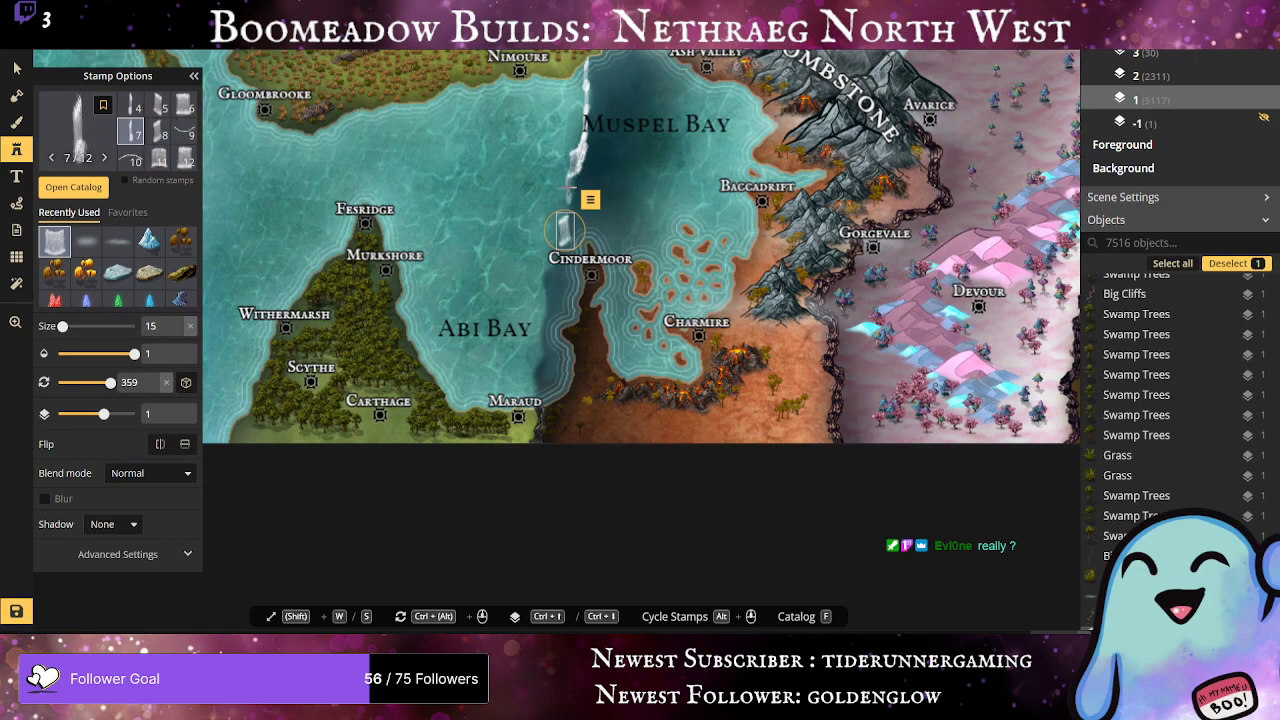
click(571, 171)
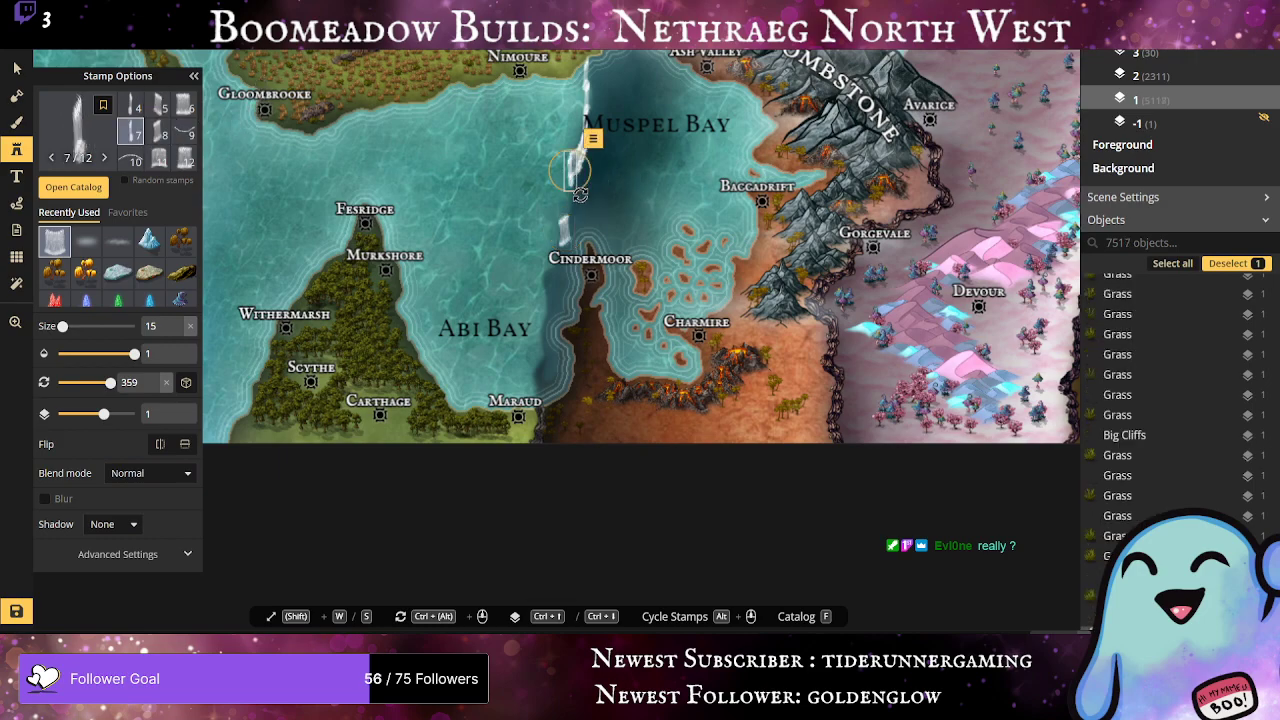
click(570, 197)
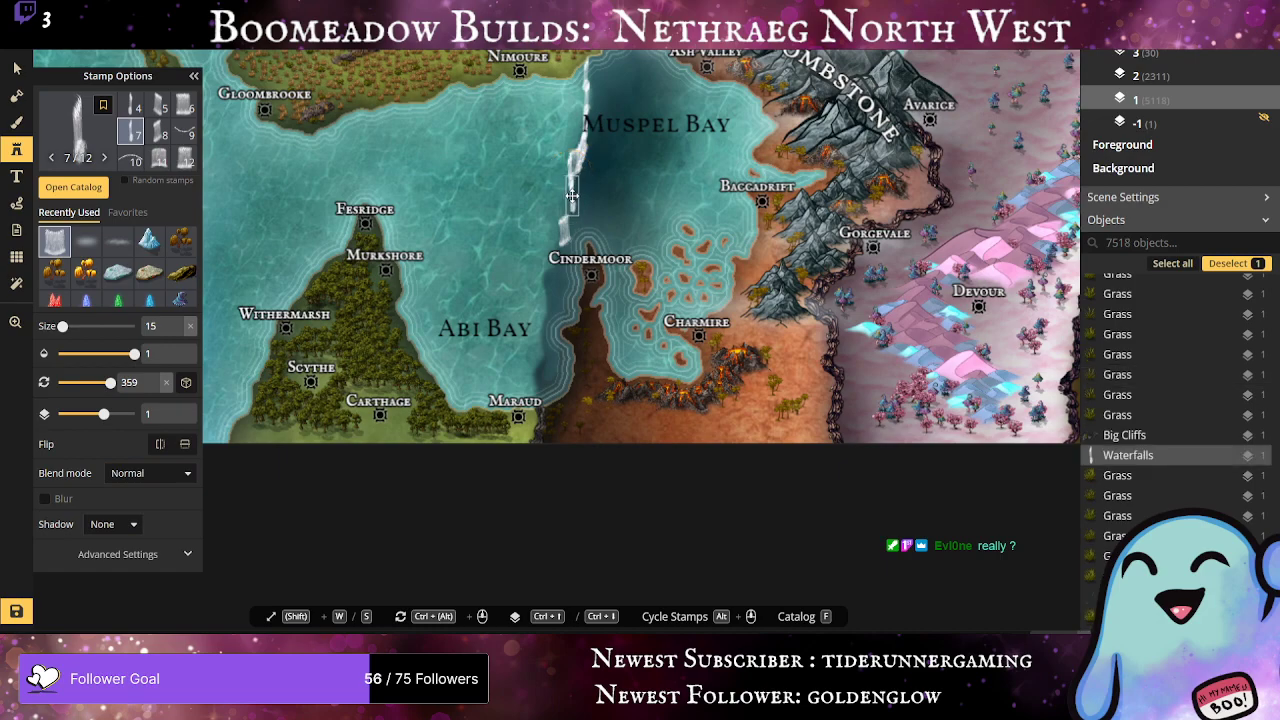
click(568, 192)
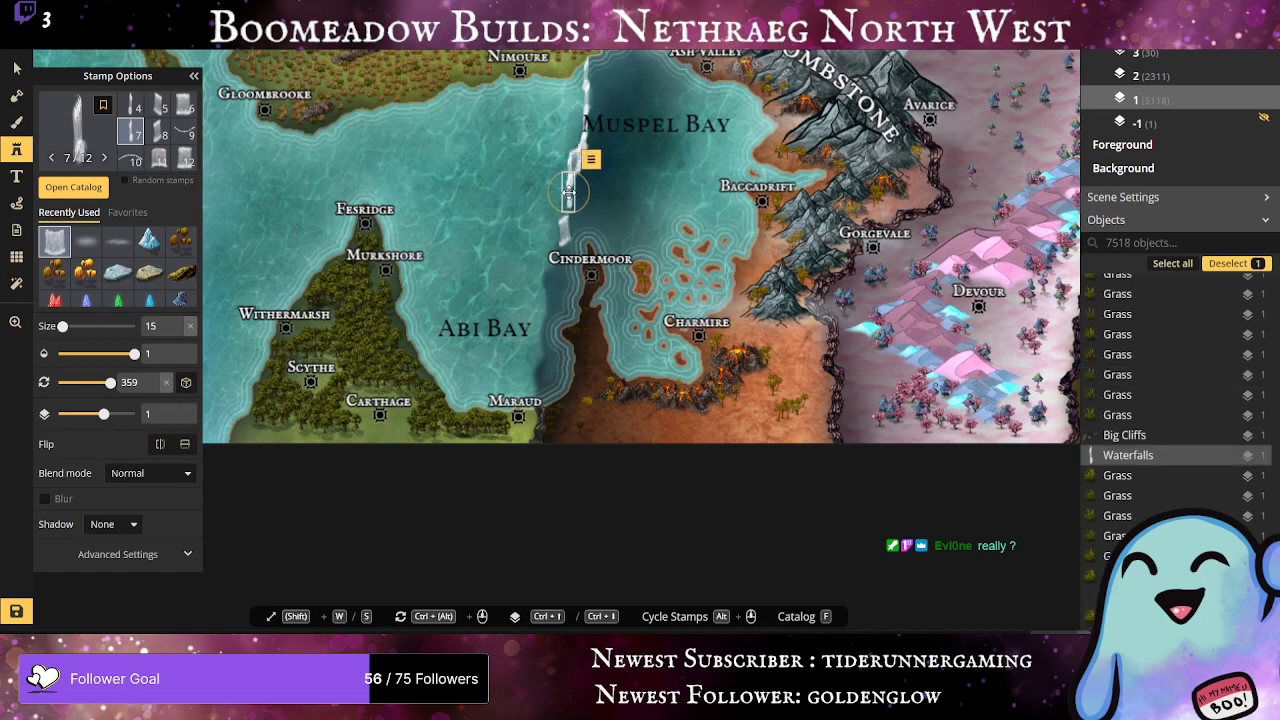
click(567, 218)
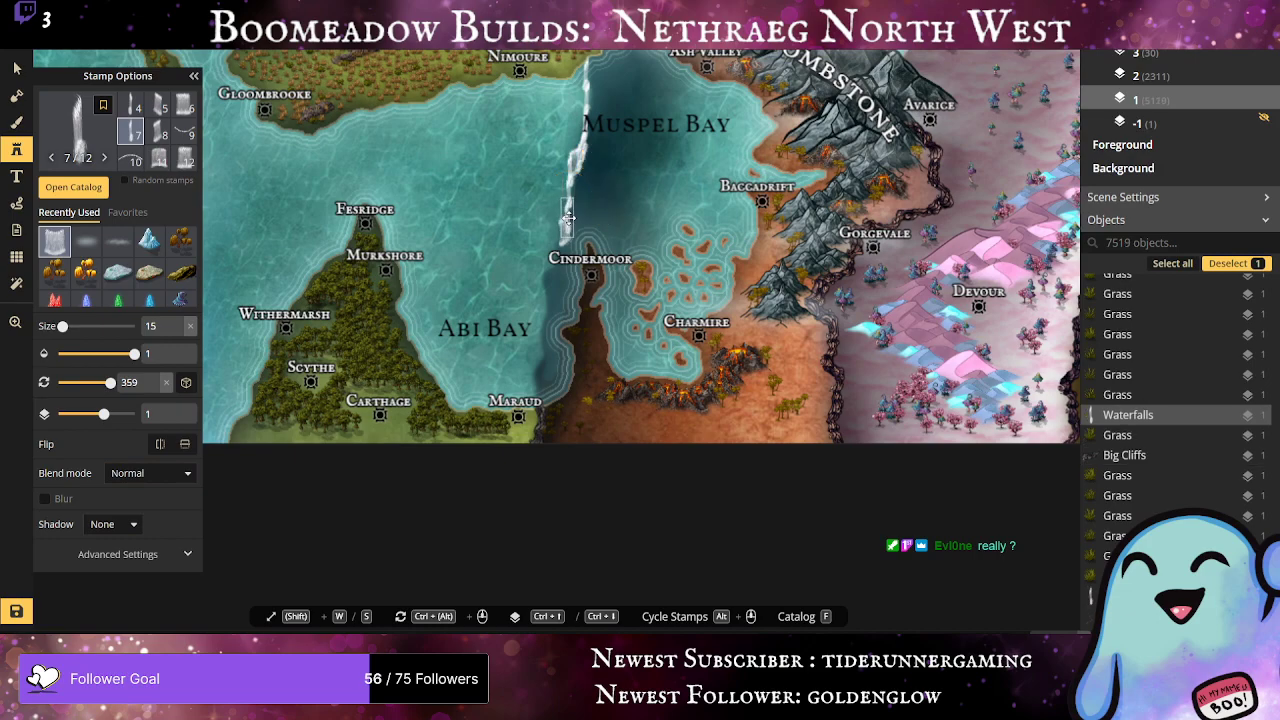
drag(566, 221, 568, 219)
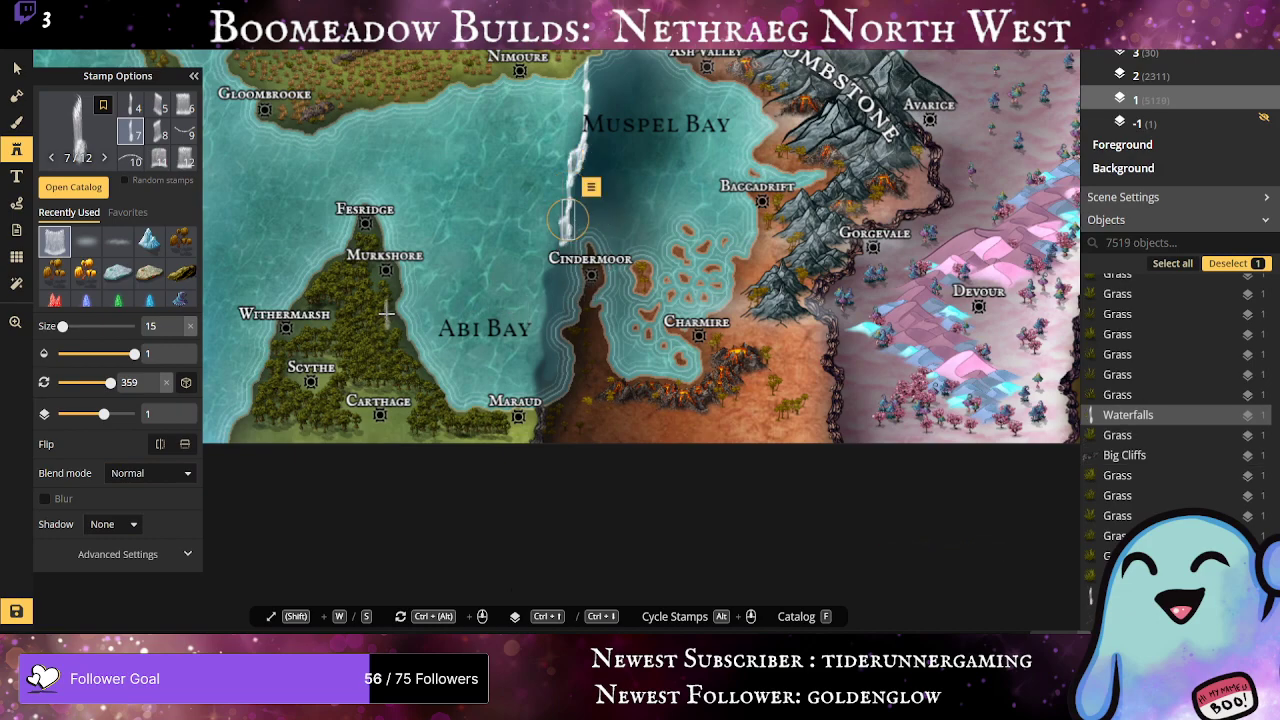
Step: Try a Waterfalls variant 11 stamp rotated to 343 on the cliff line southwest of Cindermoor, and delete it
scroll(386, 313, up, 2)
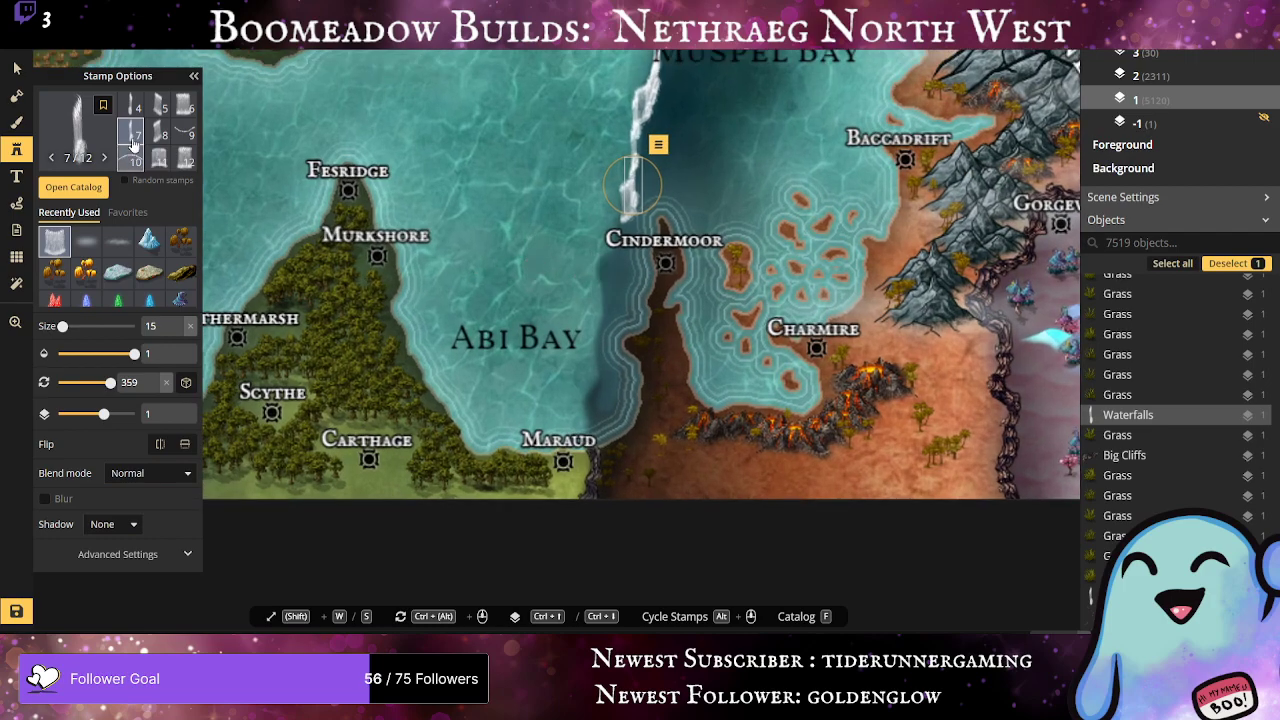
click(157, 110)
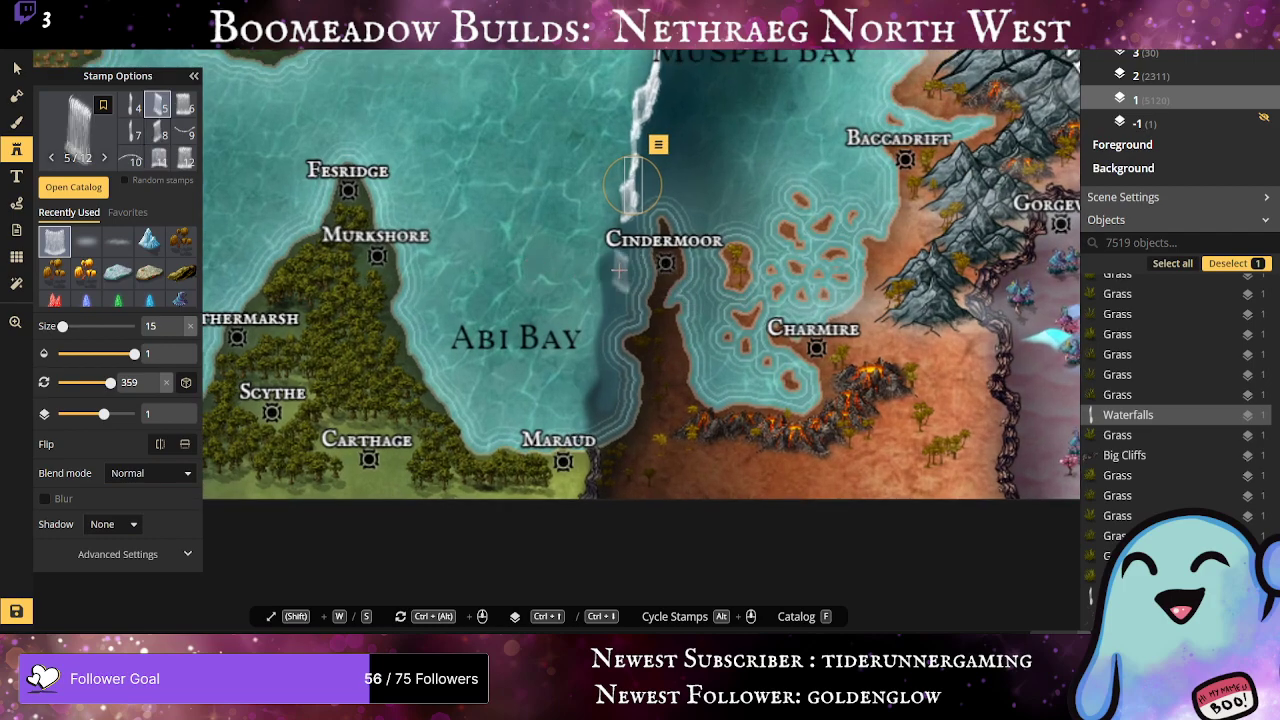
click(158, 162)
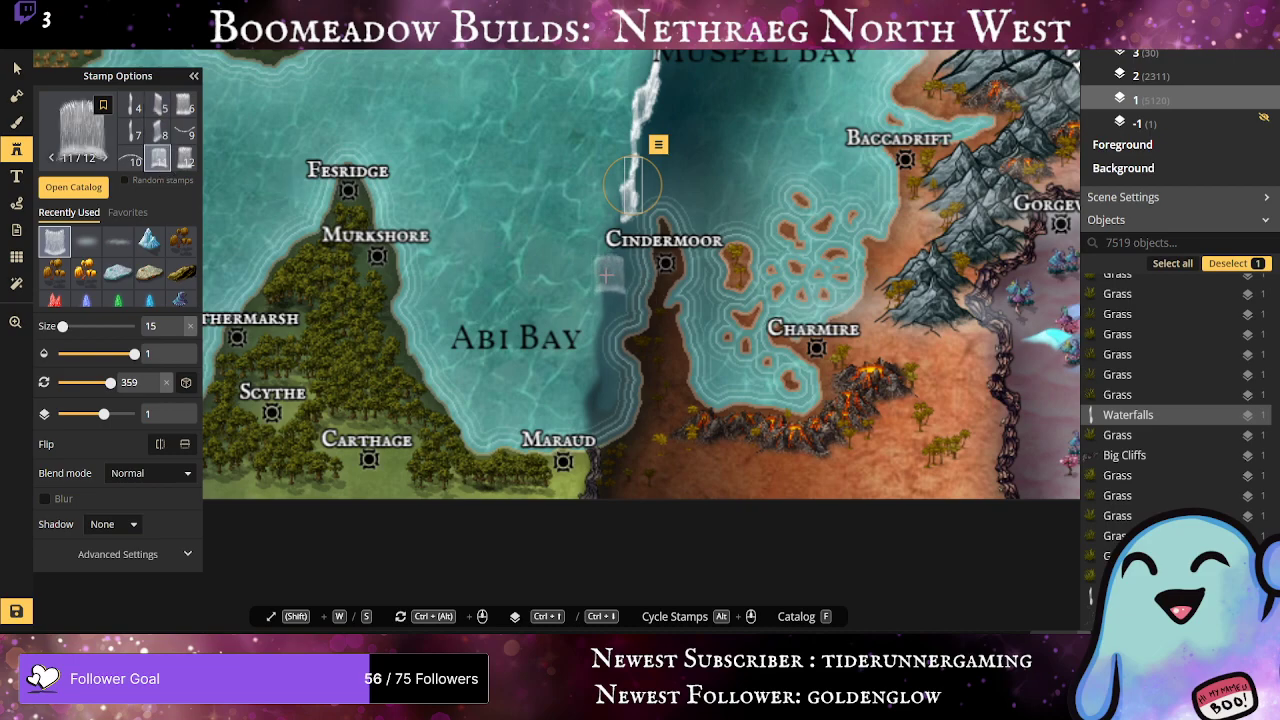
click(606, 273)
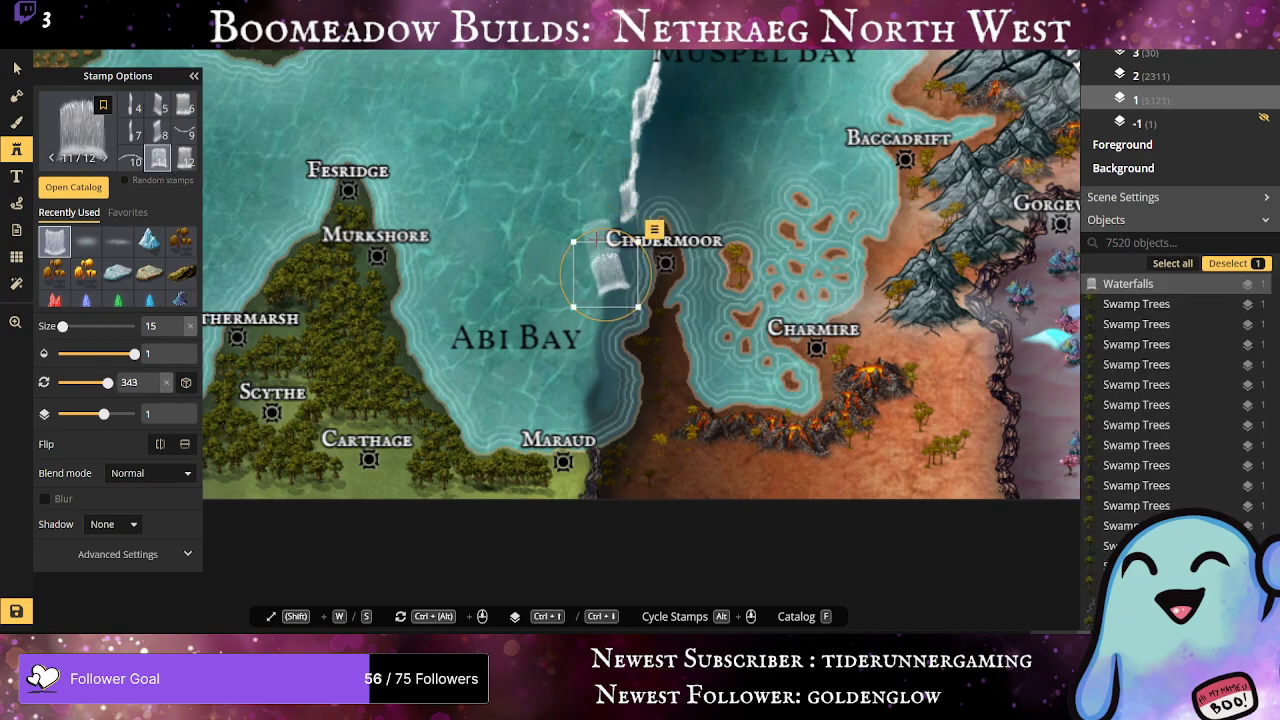
key(Delete)
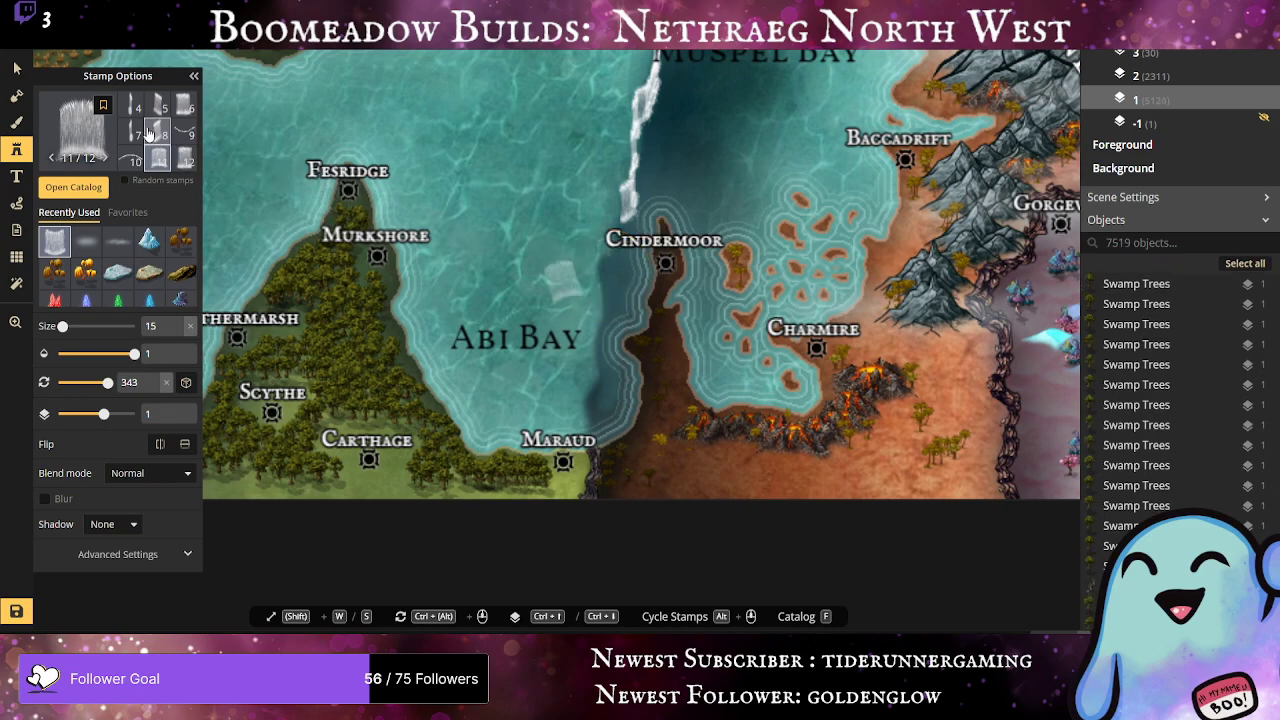
Step: Place a Waterfalls variant 8 stamp and two variant 7 stamps beside it, size 15 and rotated to 3, just west of Cindermoor
click(149, 133)
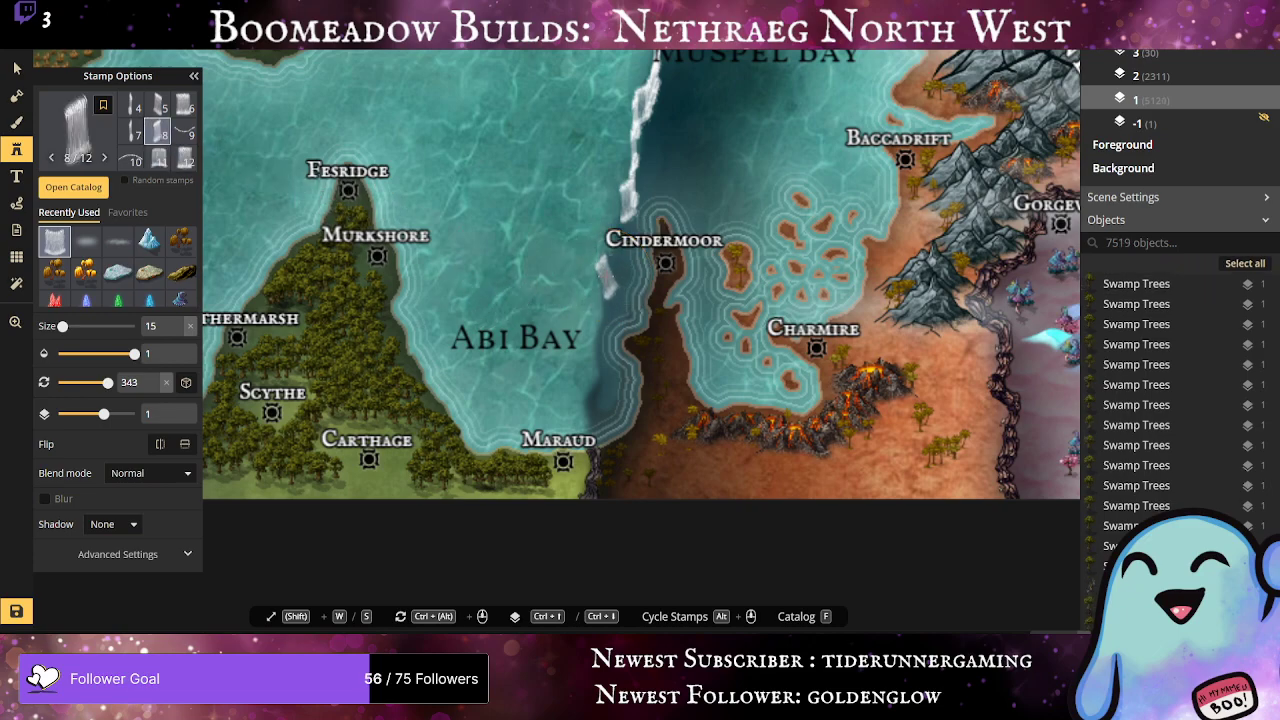
click(605, 273)
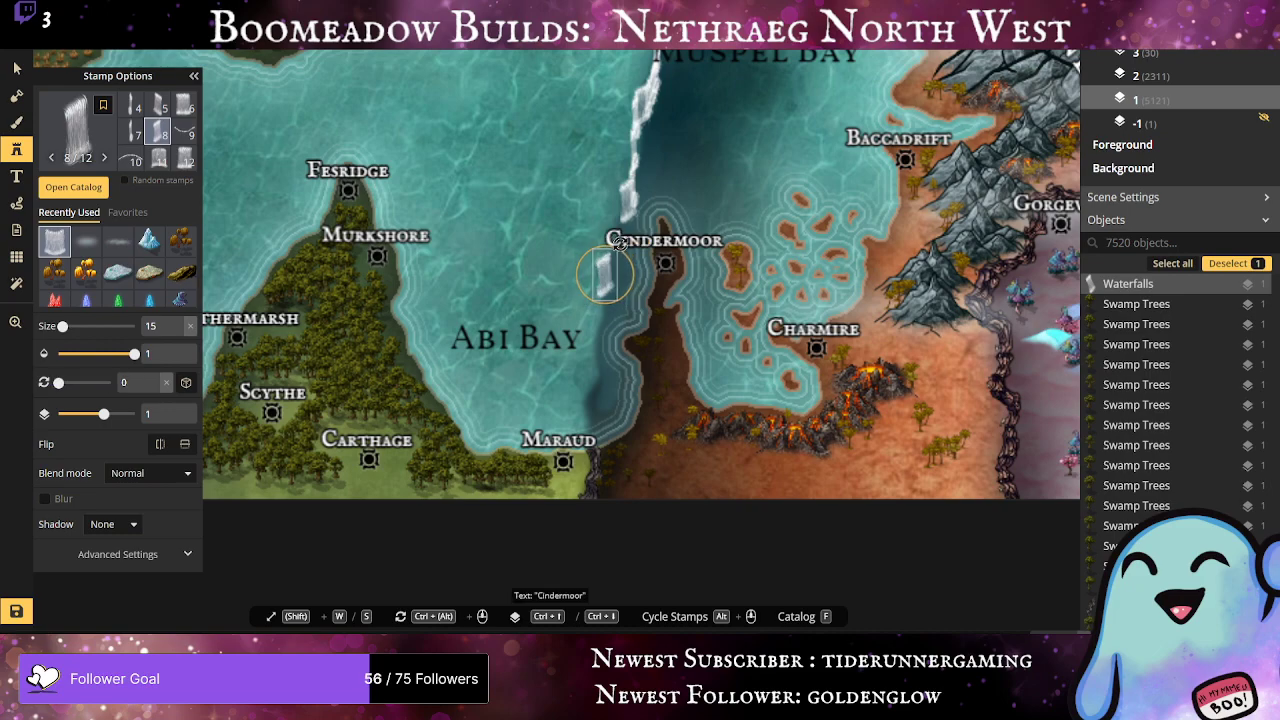
drag(603, 275, 598, 277)
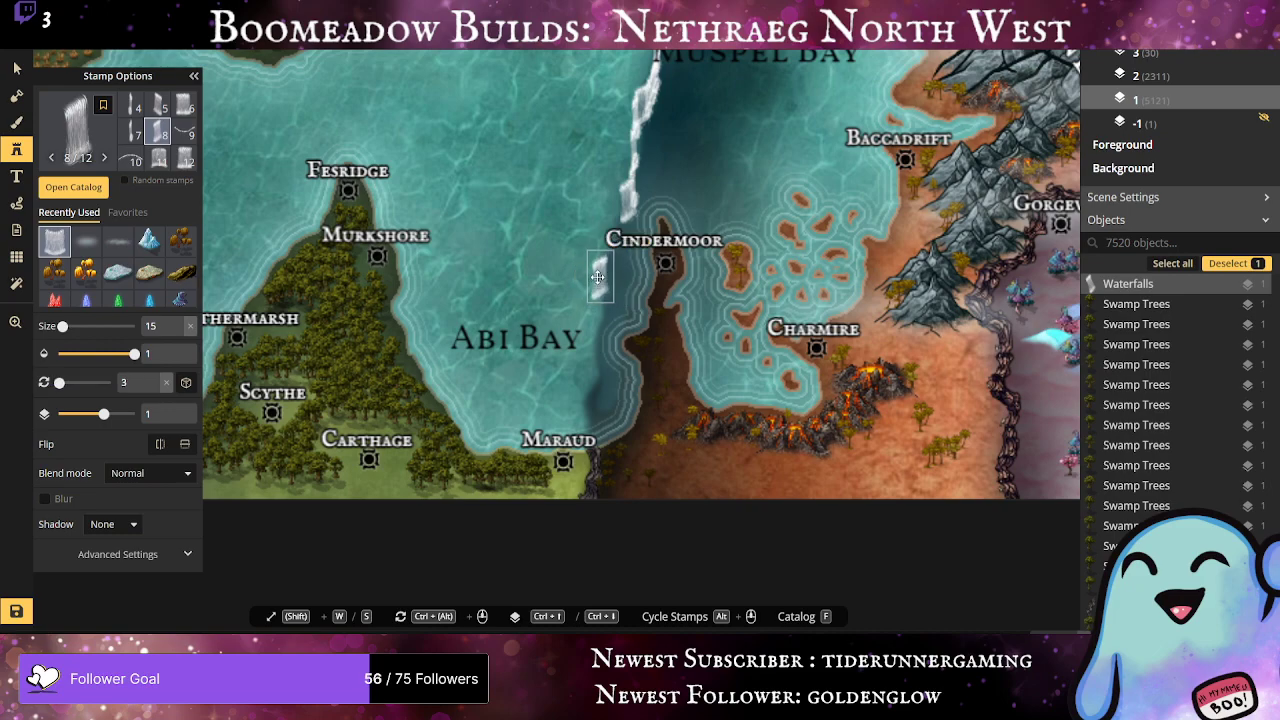
click(131, 131)
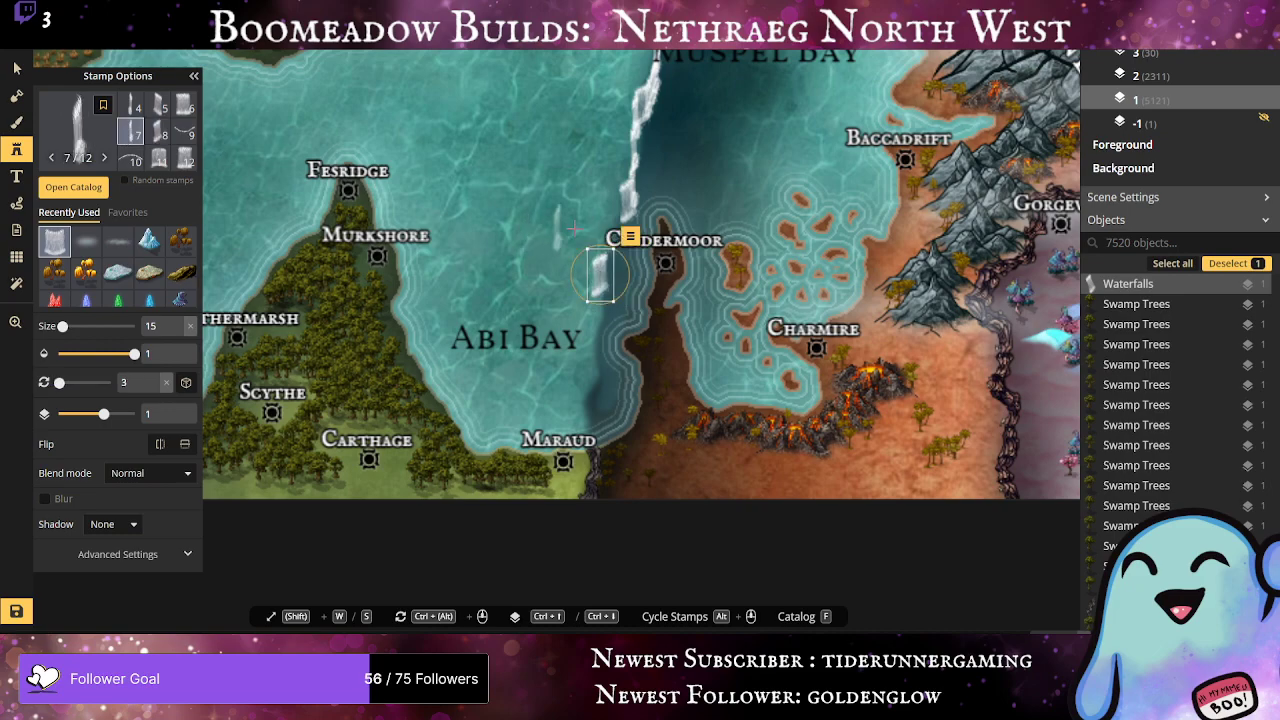
click(619, 265)
click(623, 276)
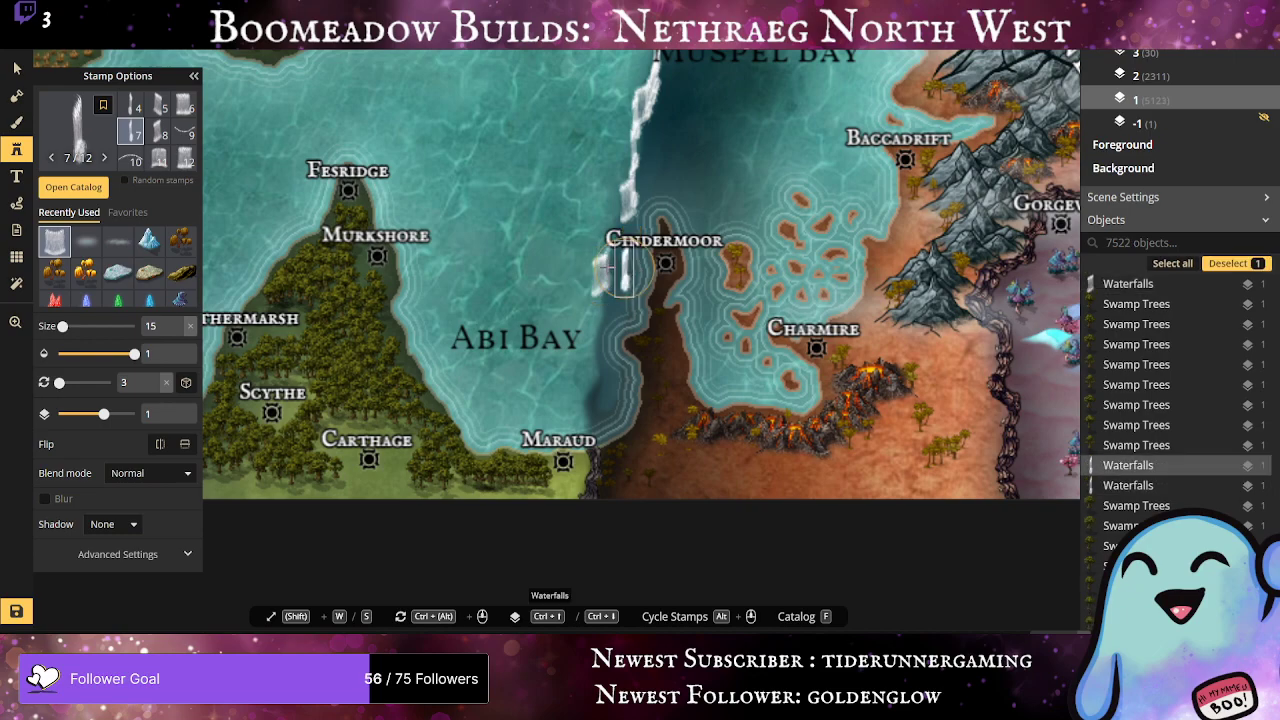
Step: Try moving the three Waterfalls stamps just west of Cindermoor slightly farther west
shift+click(600, 275)
shift+click(622, 250)
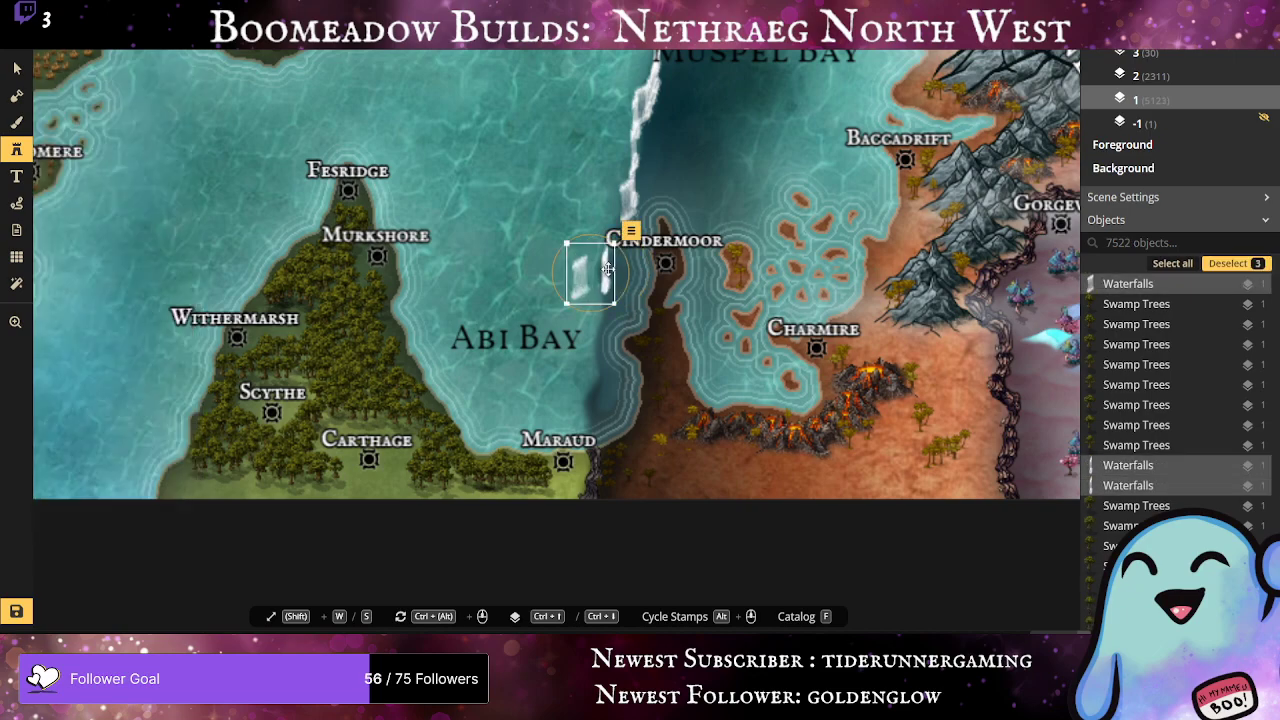
click(625, 270)
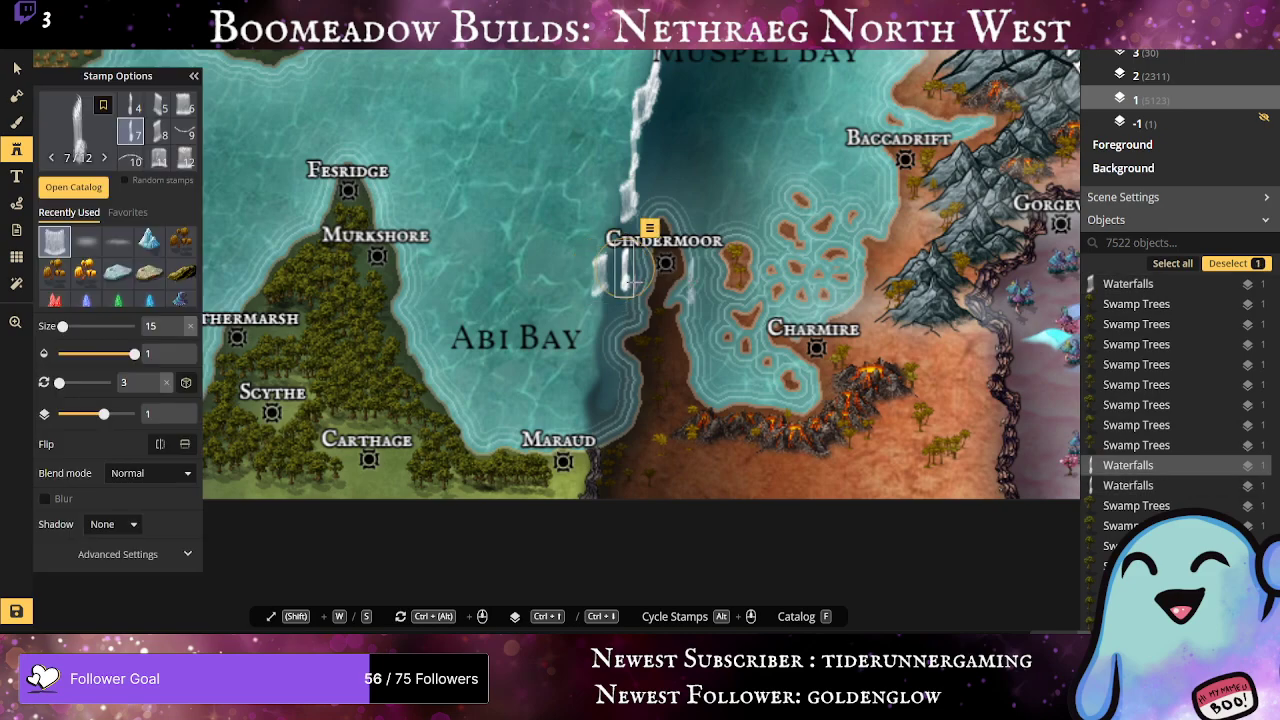
Step: Add a Waterfalls variant 7 stamp, size 15 and rotated to 3, at the end of the falls just northwest of Cindermoor
click(690, 281)
drag(690, 281, 627, 228)
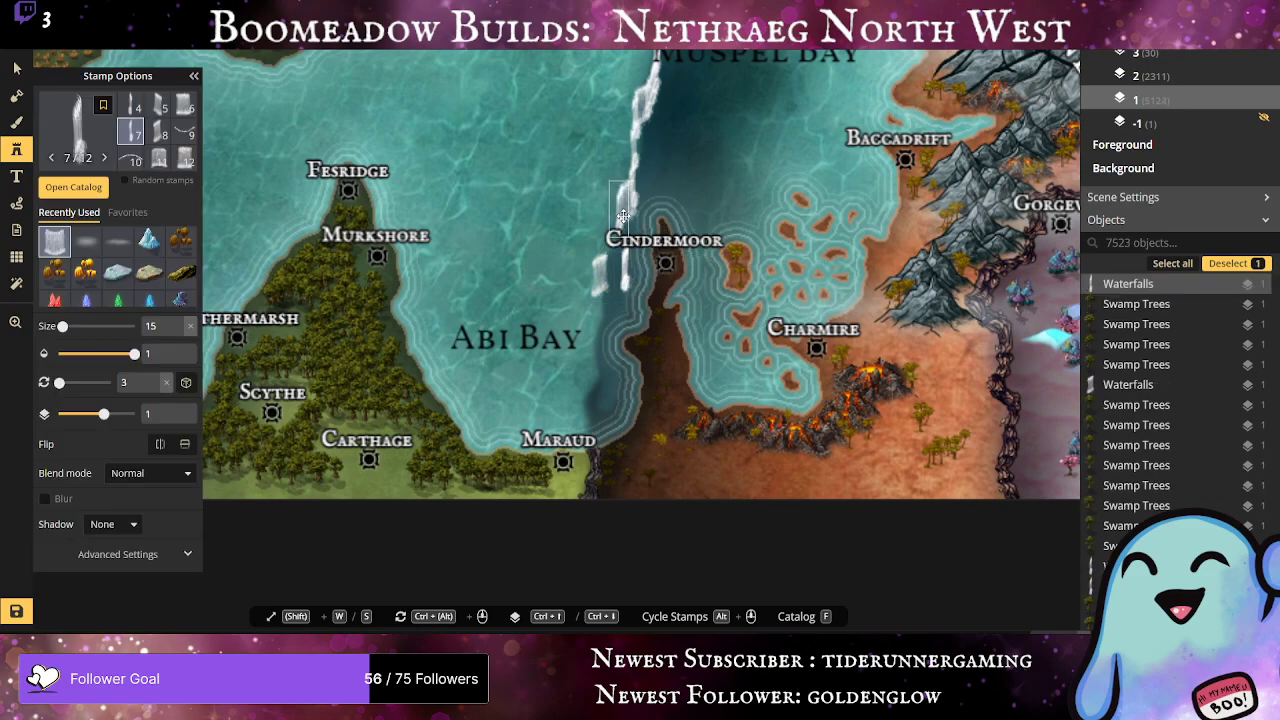
drag(623, 216, 621, 219)
Step: Reposition the Waterfalls stamps just west of Cindermoor so they join the falls above in one continuous line
click(16, 68)
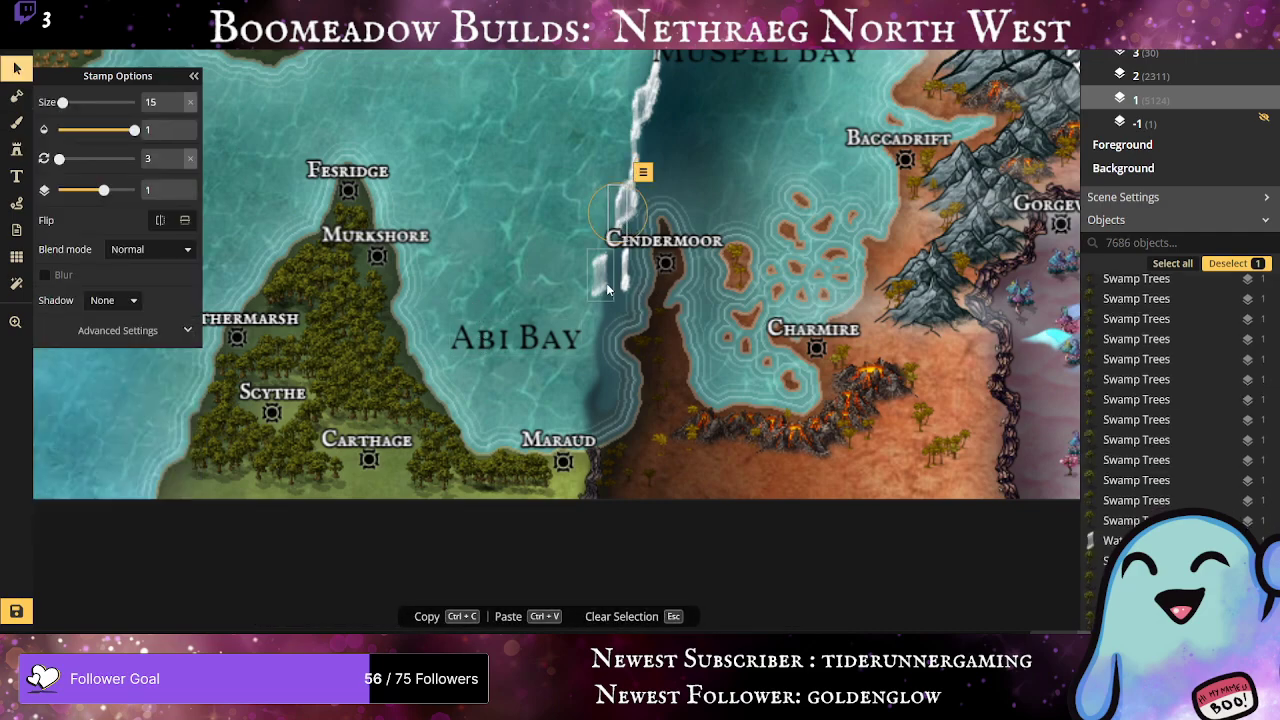
click(621, 258)
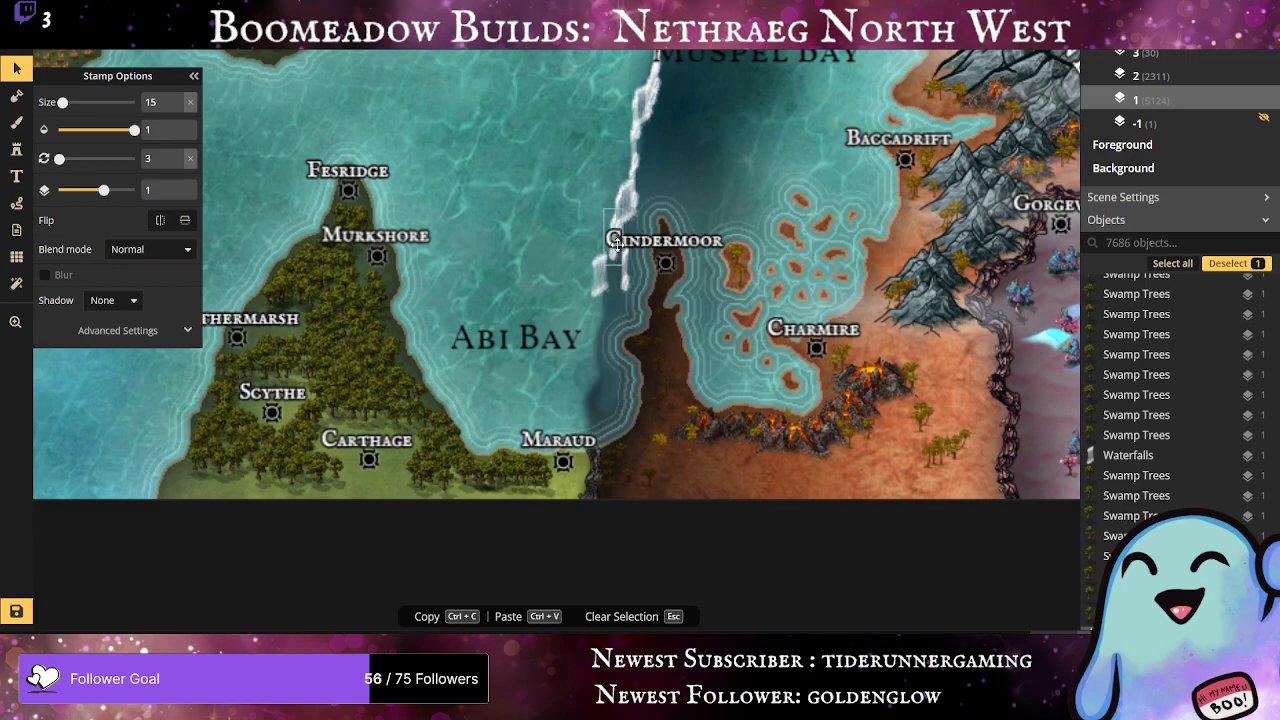
click(626, 285)
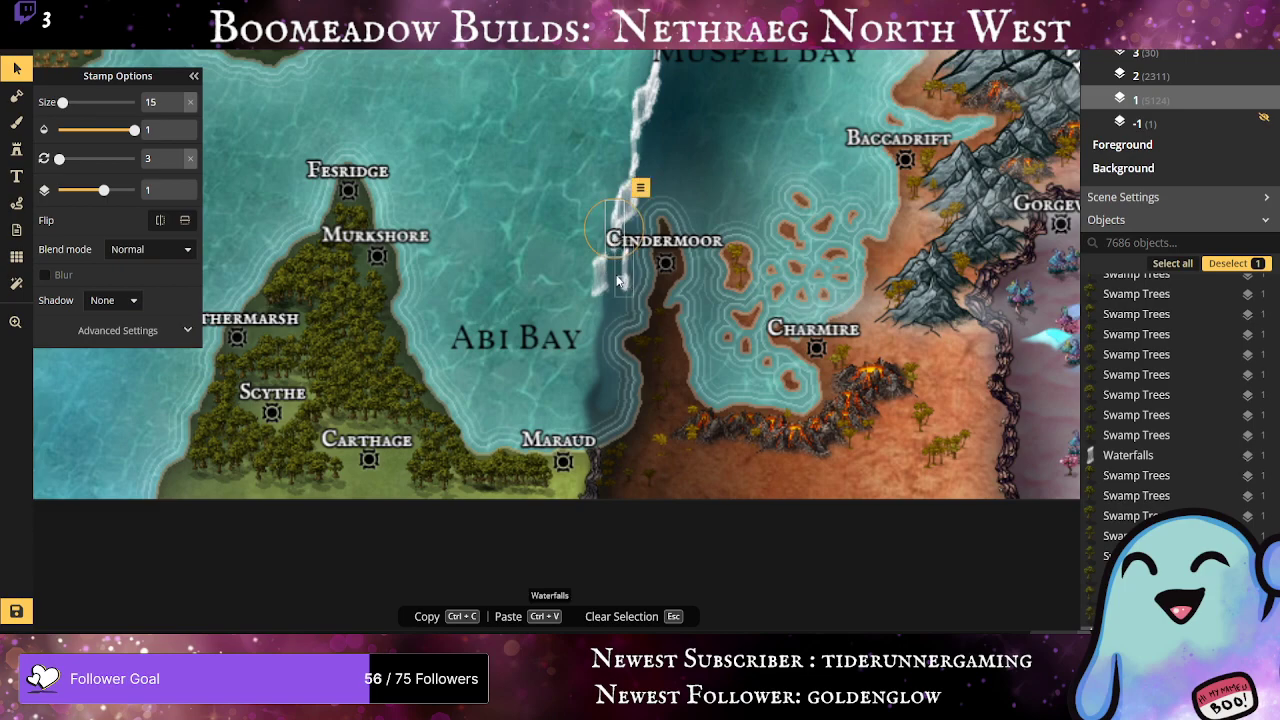
shift+click(606, 271)
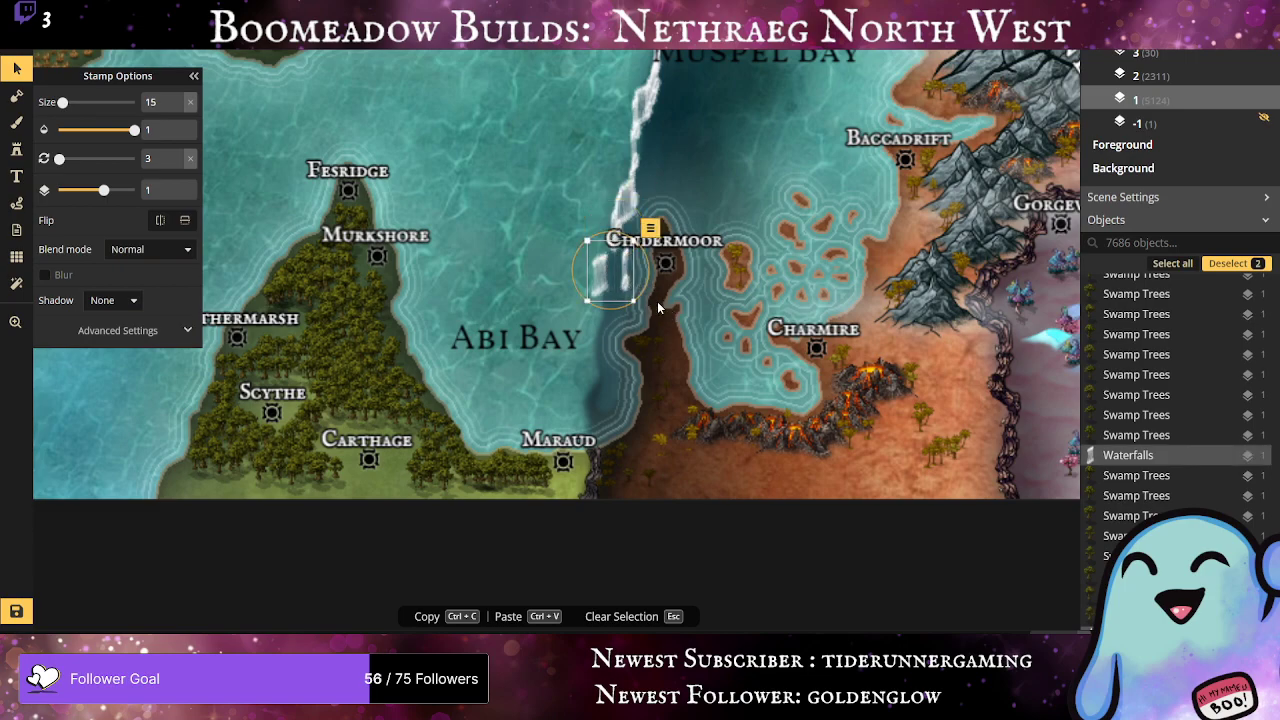
key(Escape)
click(607, 274)
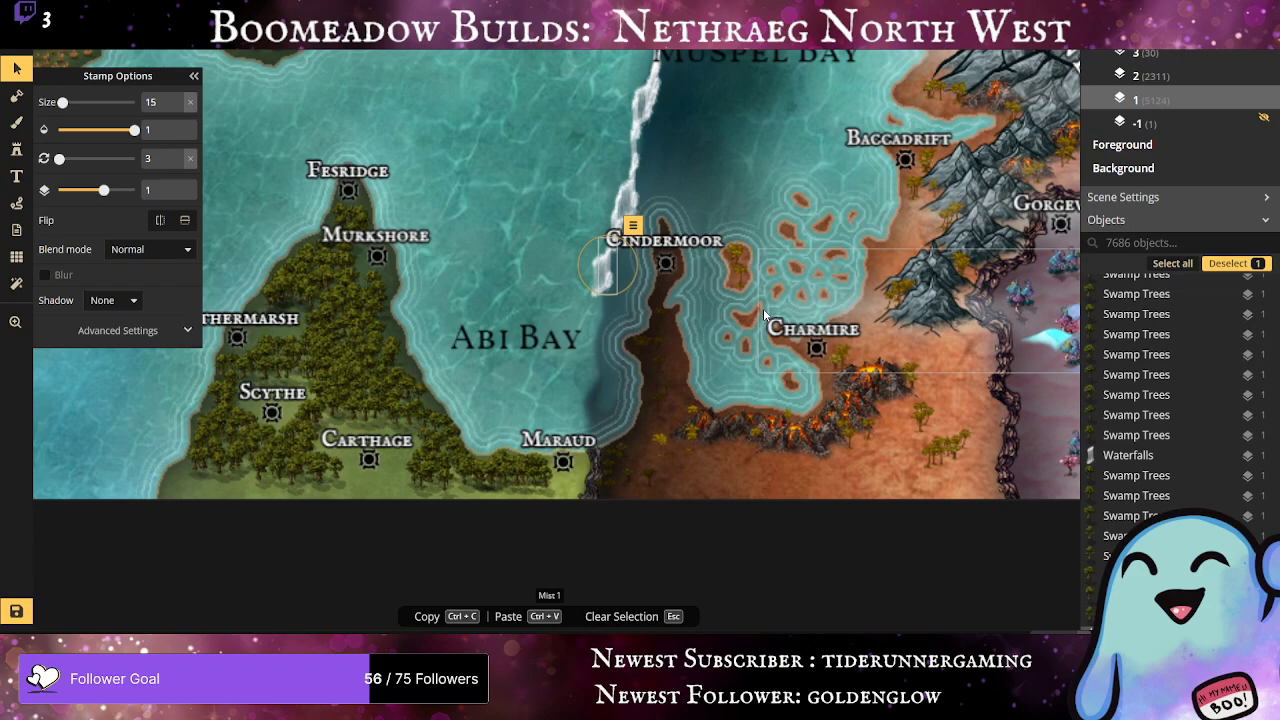
Step: Place a Waterfalls variant 7 stamp east of the Abi Bay label and a variant 8 stamp north of Maraud, size 15 and rotated to 3
click(16, 148)
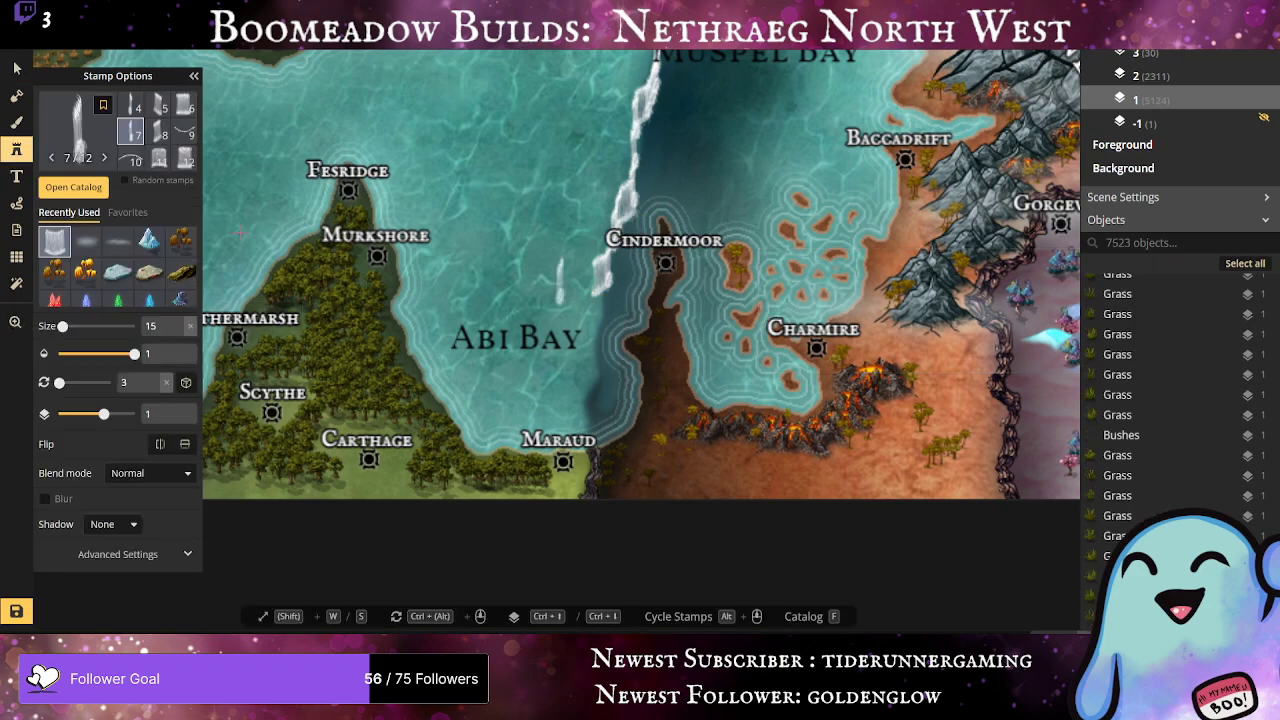
click(597, 340)
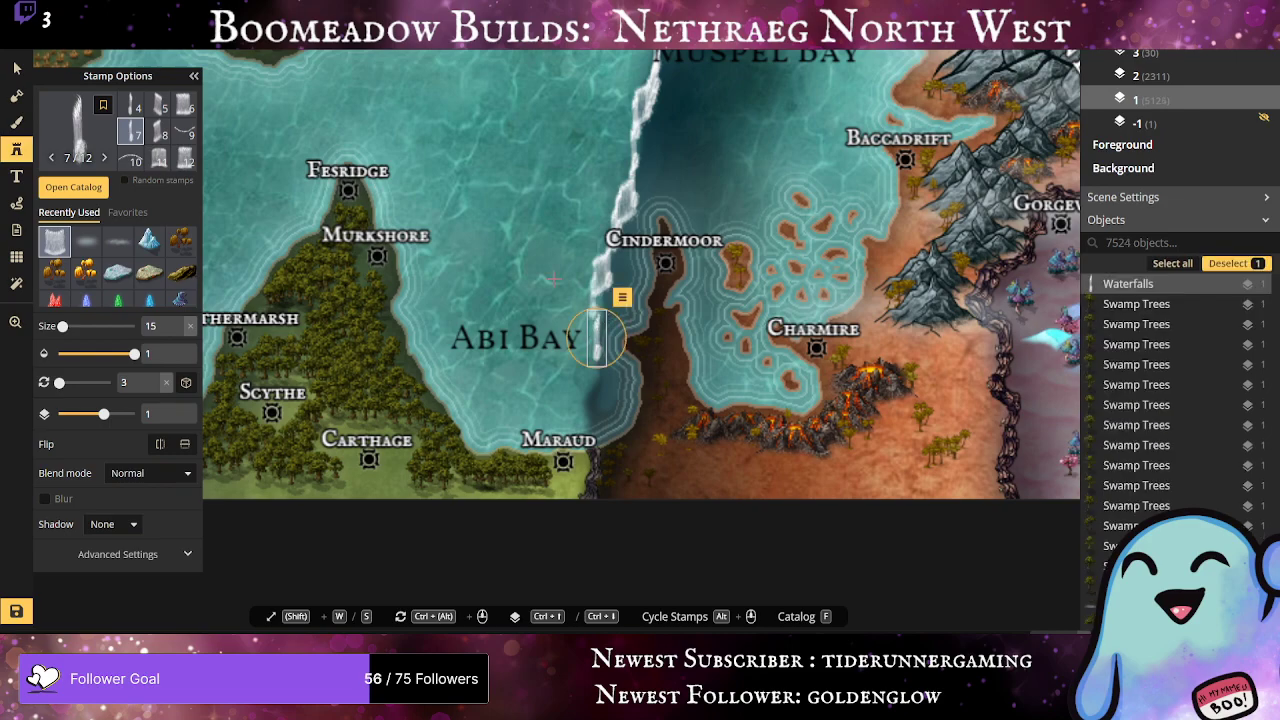
scroll(135, 115, up, 1)
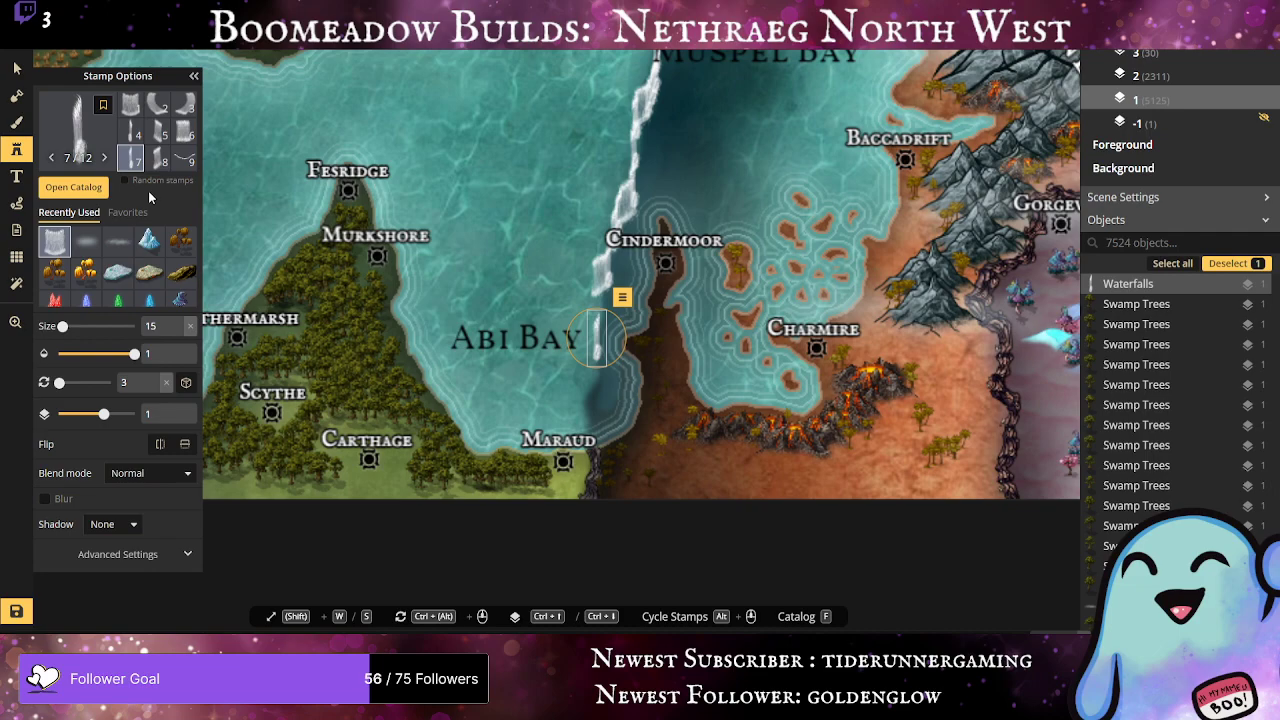
click(159, 157)
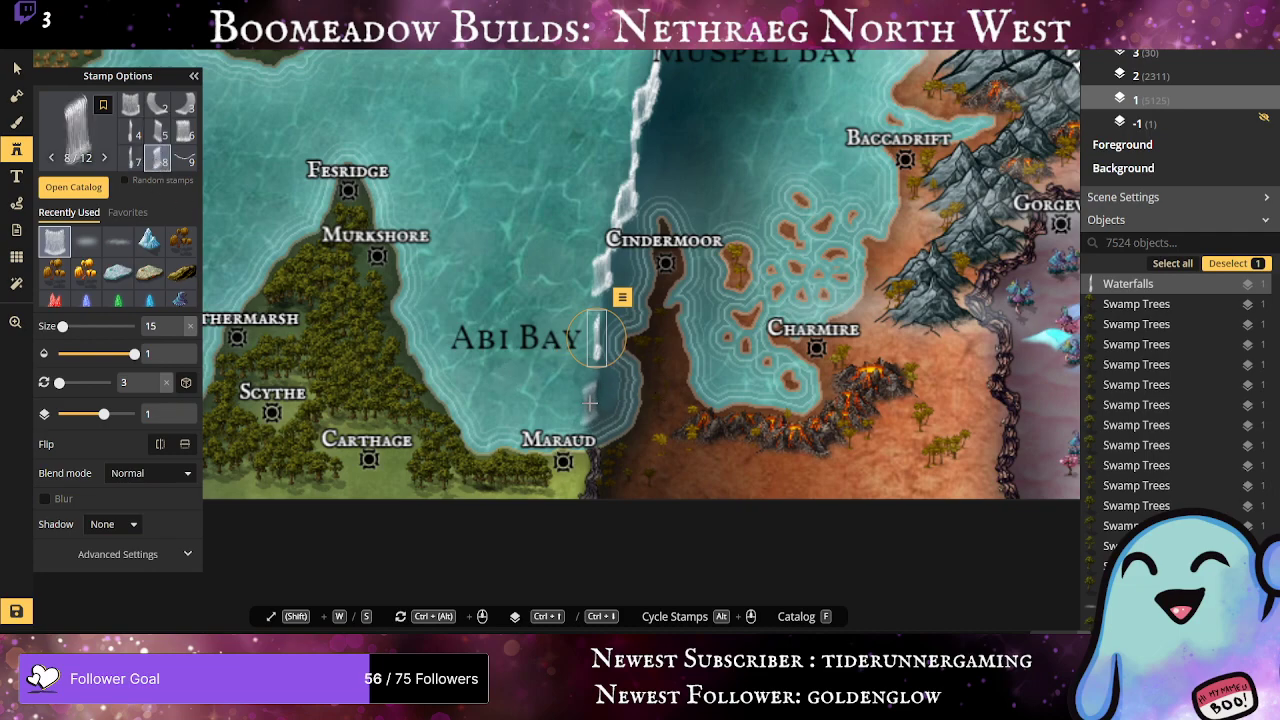
click(591, 402)
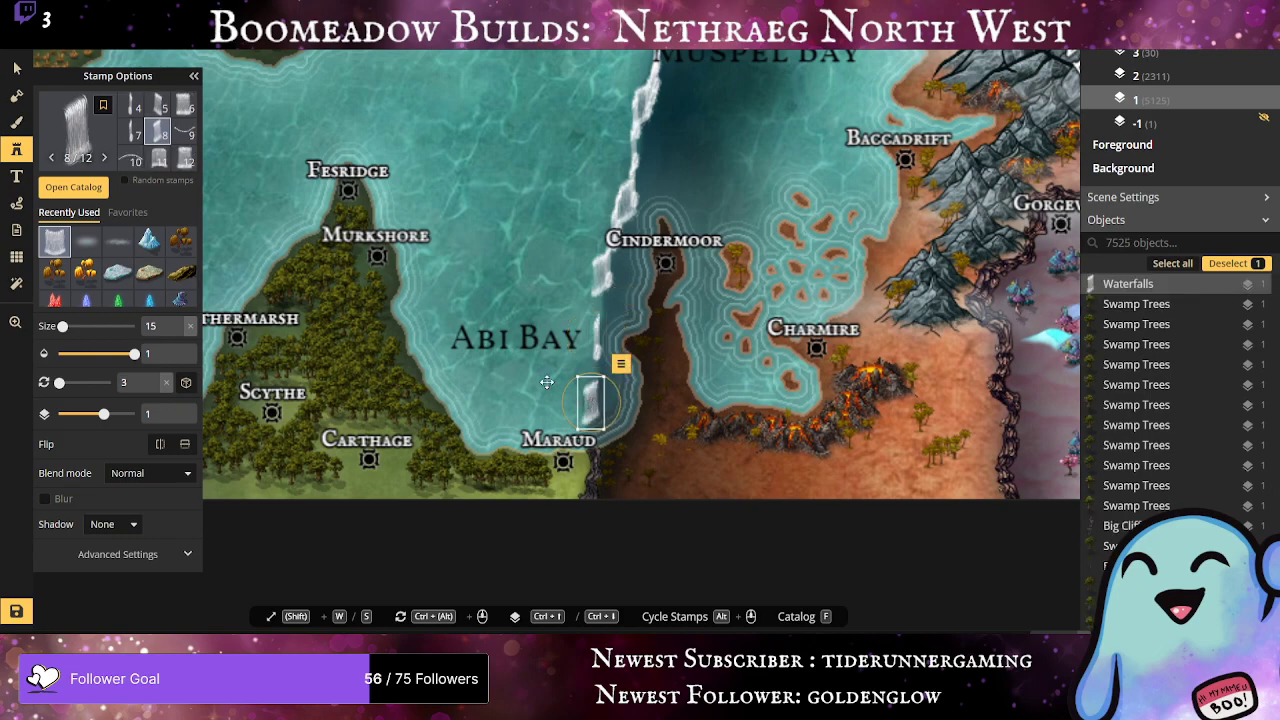
Step: Bridge the falls between Cindermoor and the Abi Bay label with two Waterfalls variant 7 stamps, size 15 and rotated to 3
click(140, 130)
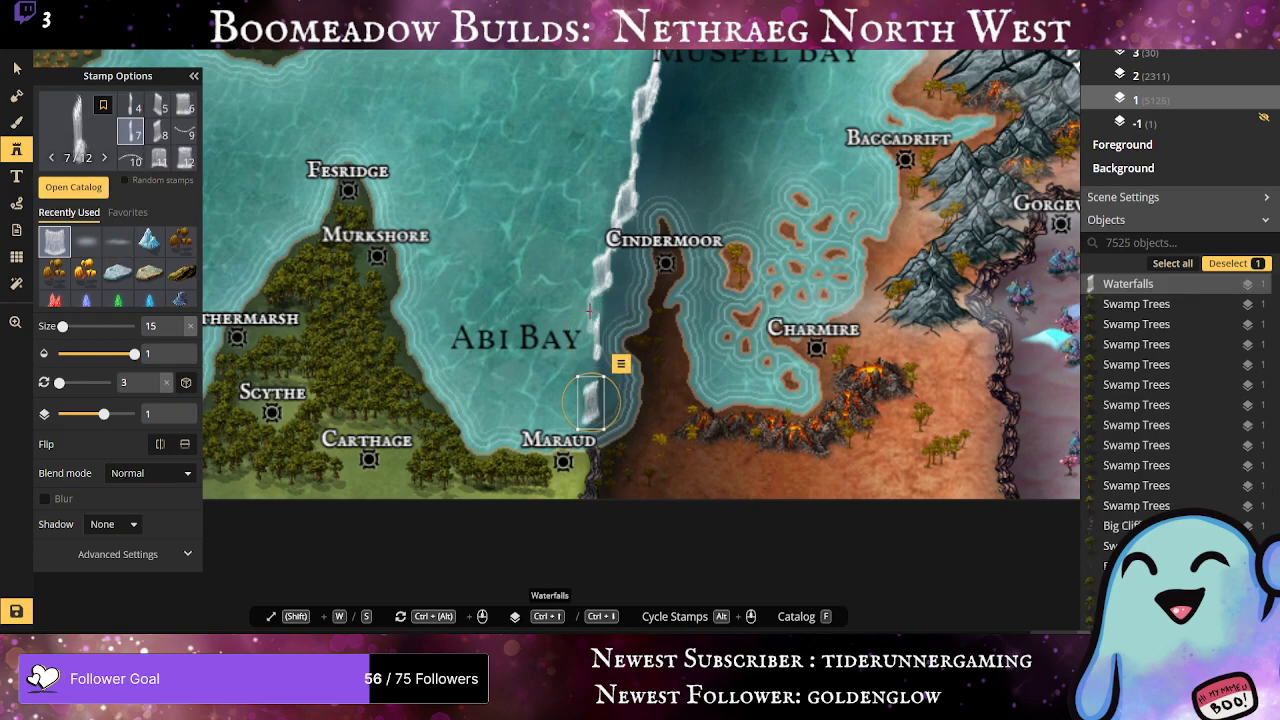
click(591, 280)
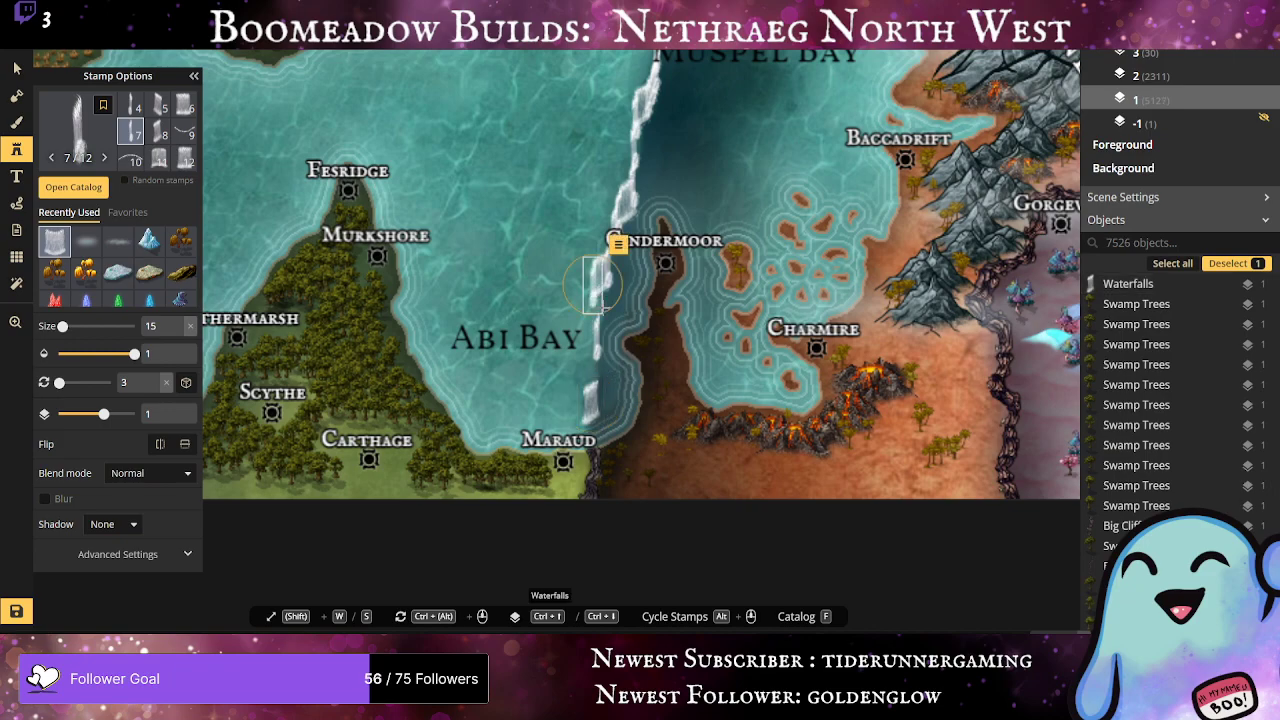
click(615, 333)
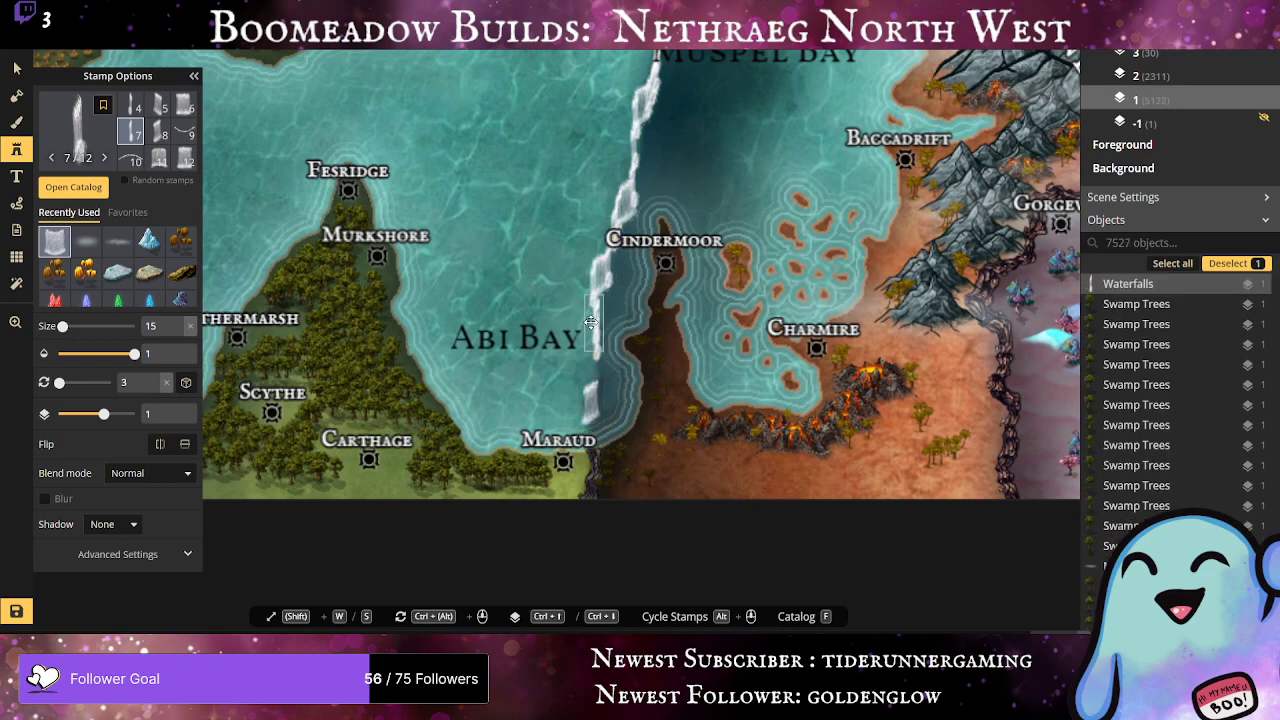
drag(591, 322, 596, 330)
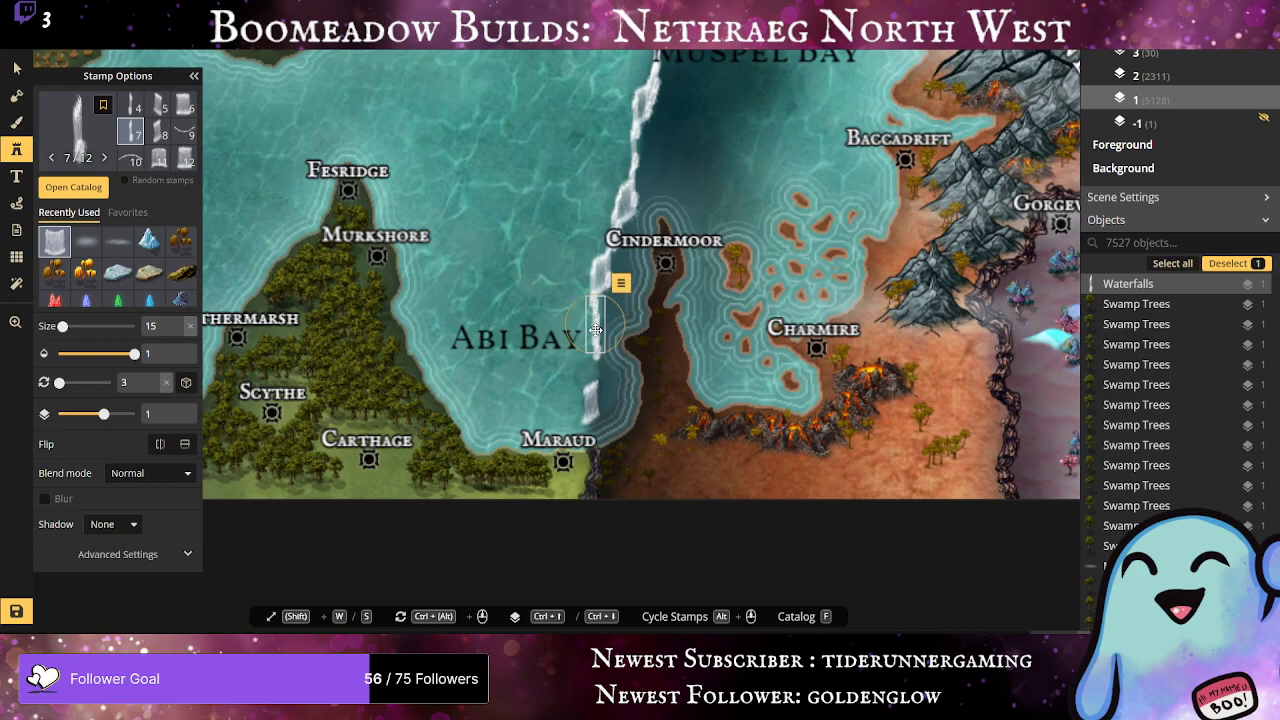
Step: Extend the falls from the Abi Bay label down to Maraud with four more Waterfalls variant 7 stamps, size 15
click(596, 383)
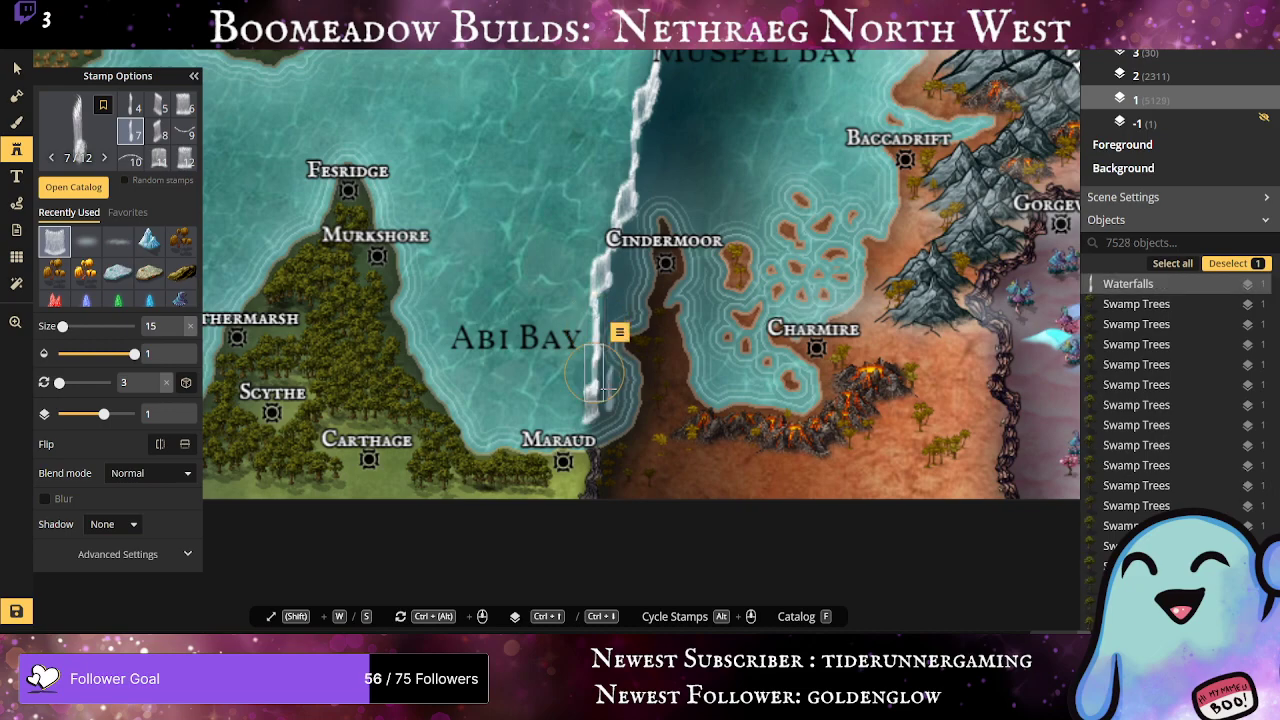
click(595, 387)
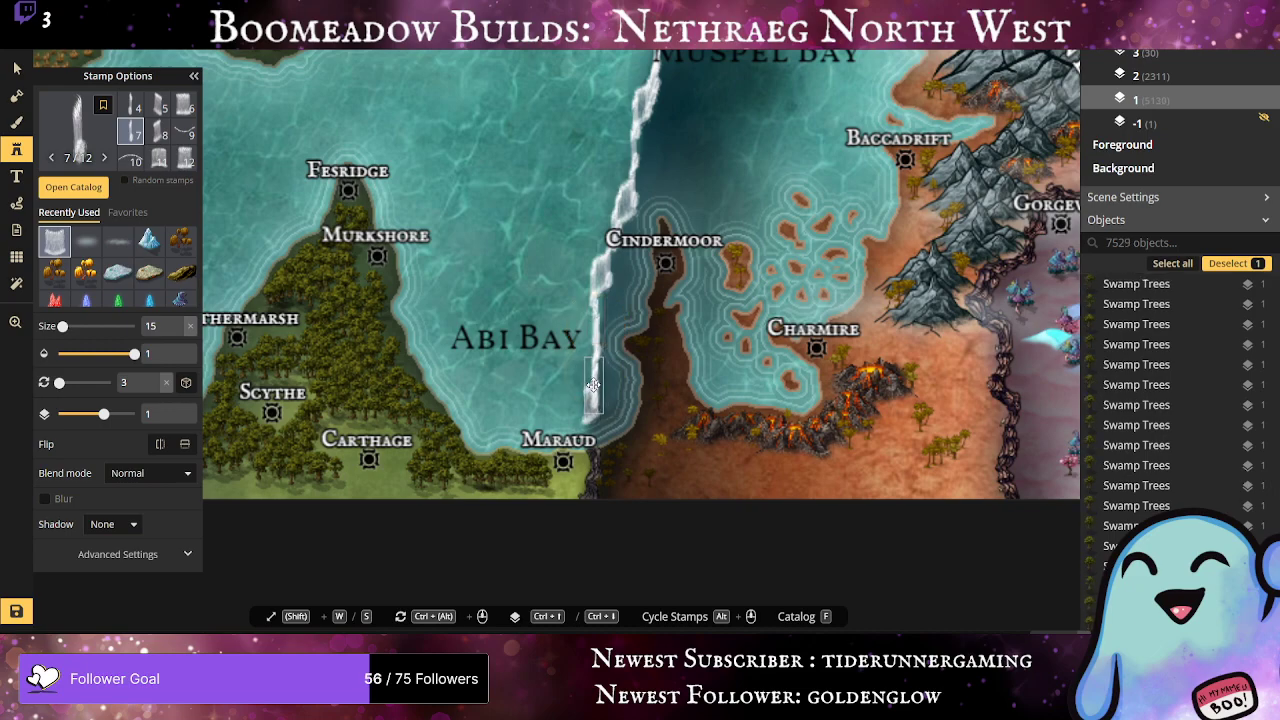
click(593, 385)
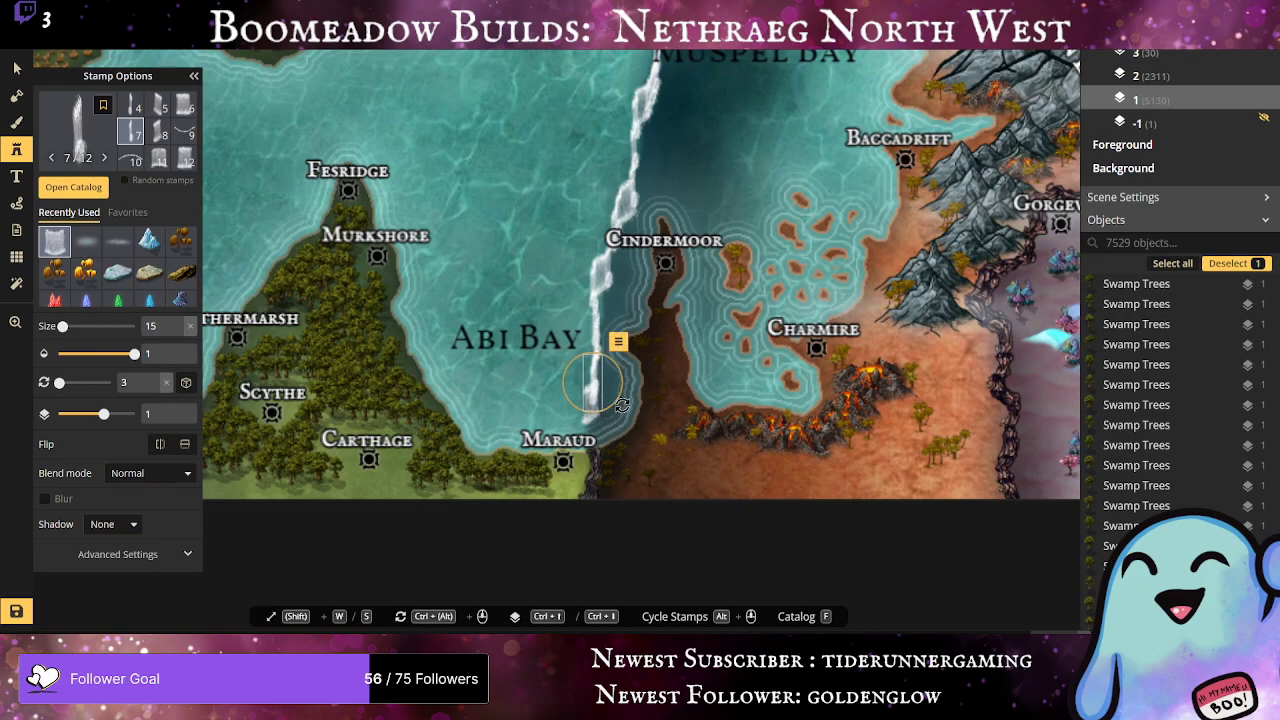
click(592, 398)
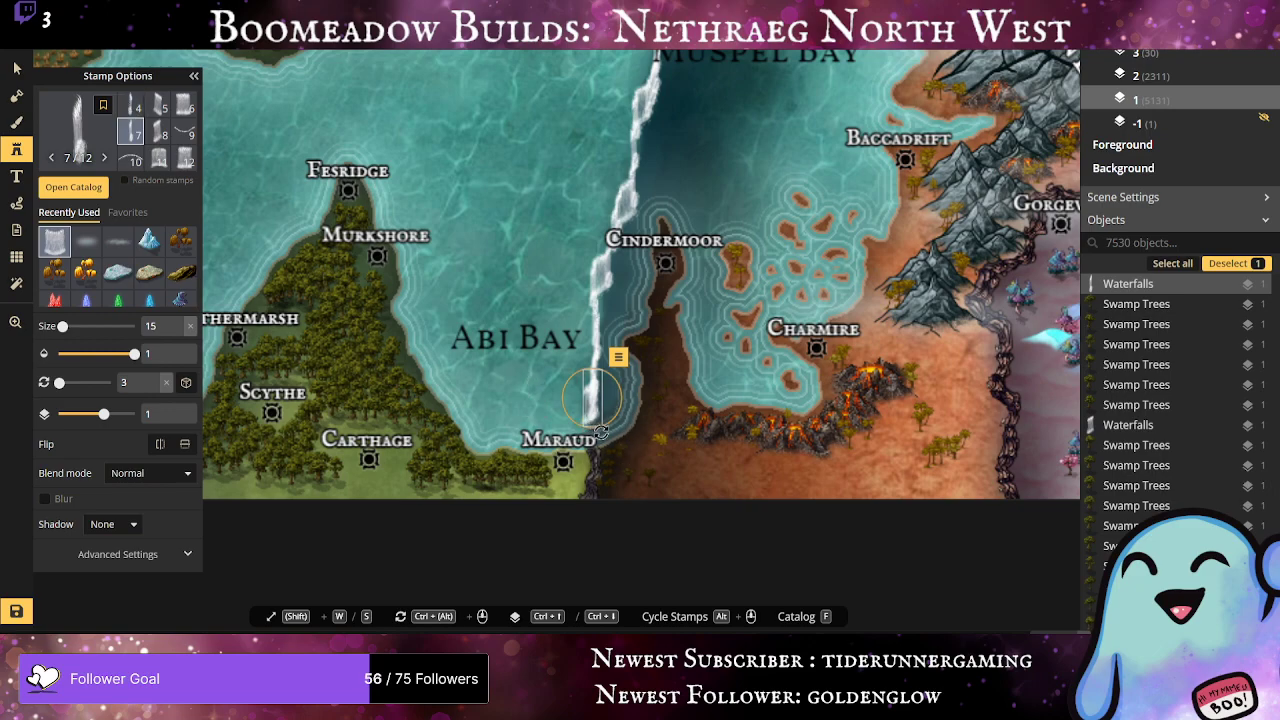
click(592, 397)
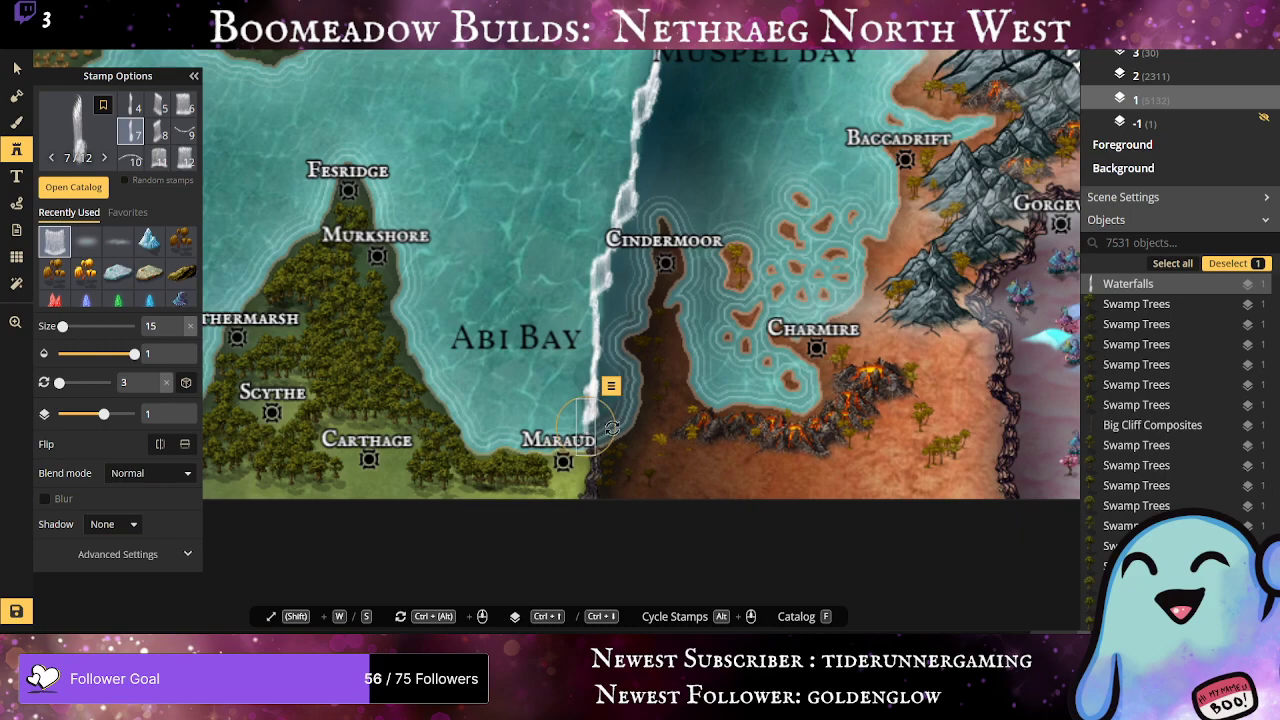
Step: Place four Mist 2 stamps, size 15 and rotated to 357, along the falls from Maraud up past Cindermoor toward Muspel Bay
click(86, 240)
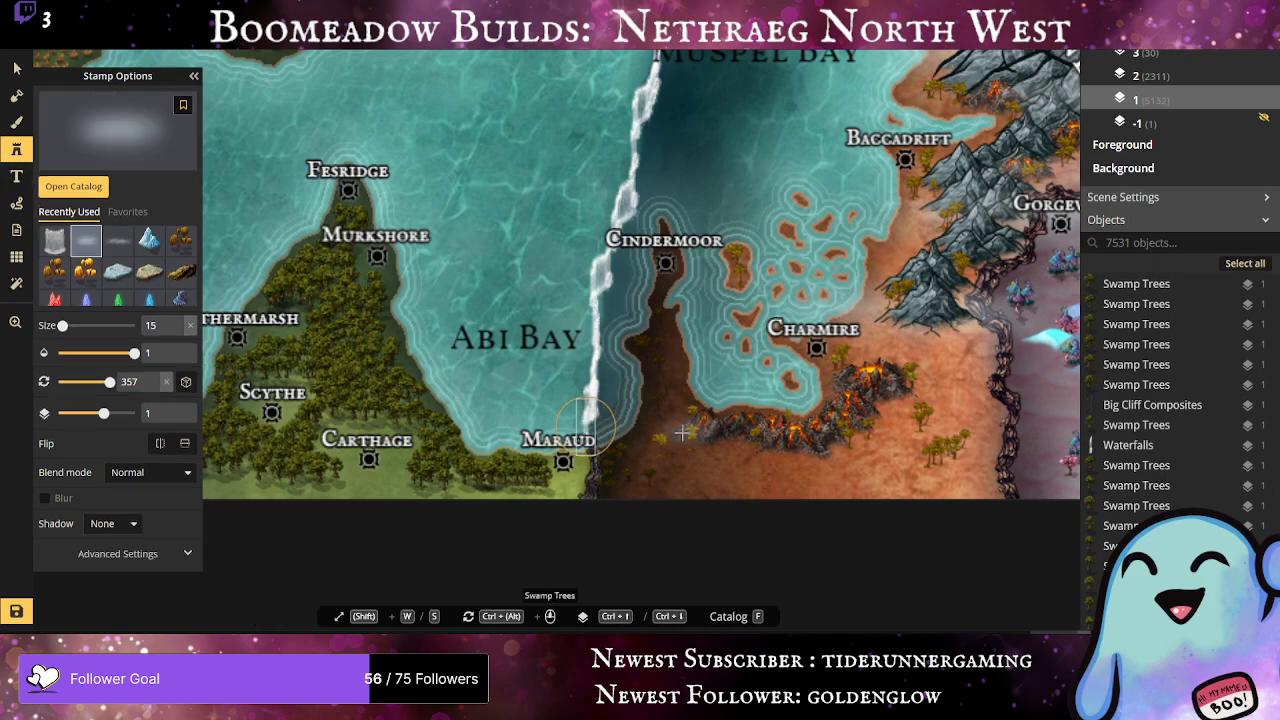
click(602, 432)
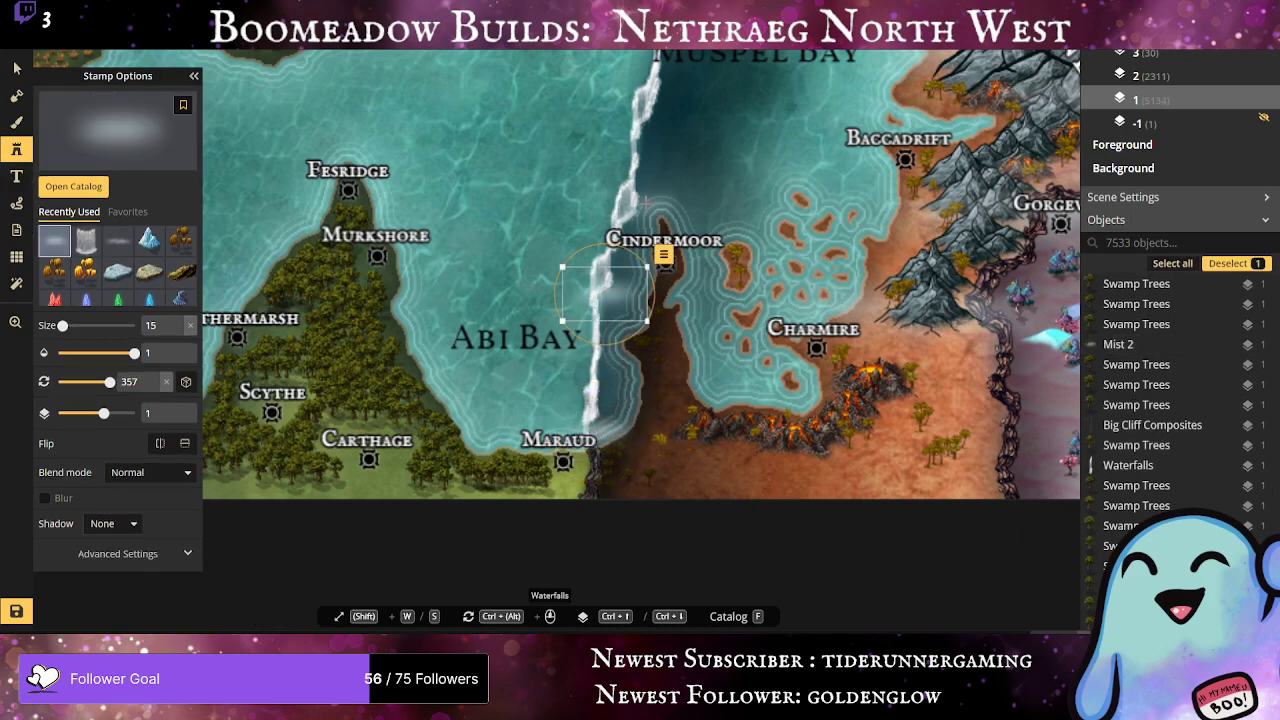
click(605, 294)
click(645, 200)
click(657, 115)
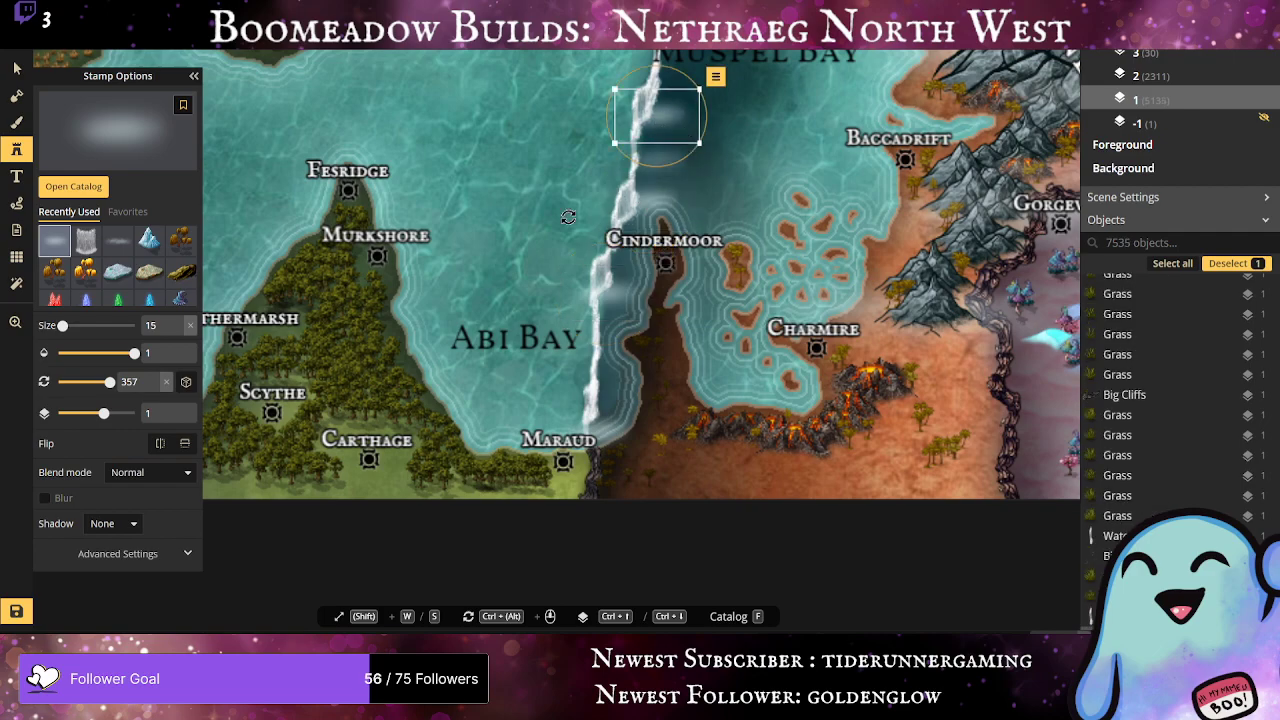
Step: Rotate the northernmost Mist 2 stamp to 302 and add more at that angle along the falls down past Cindermoor toward Maraud
drag(721, 82, 633, 66)
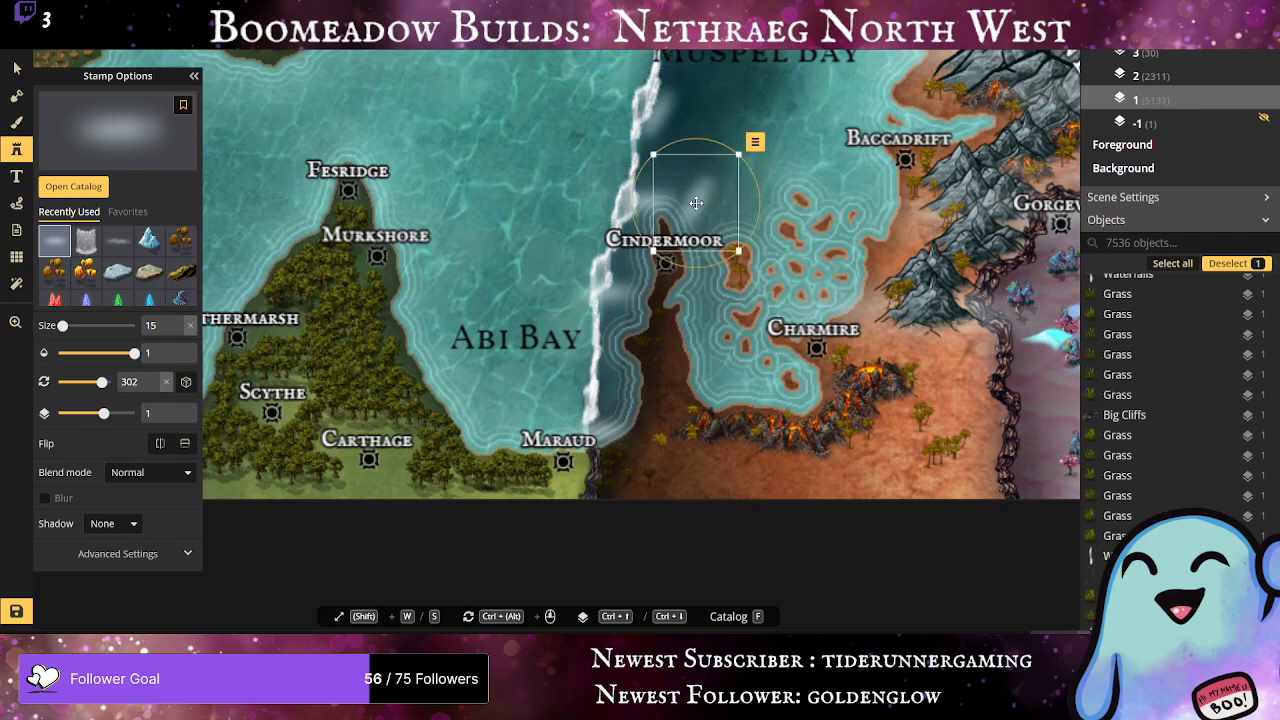
click(644, 158)
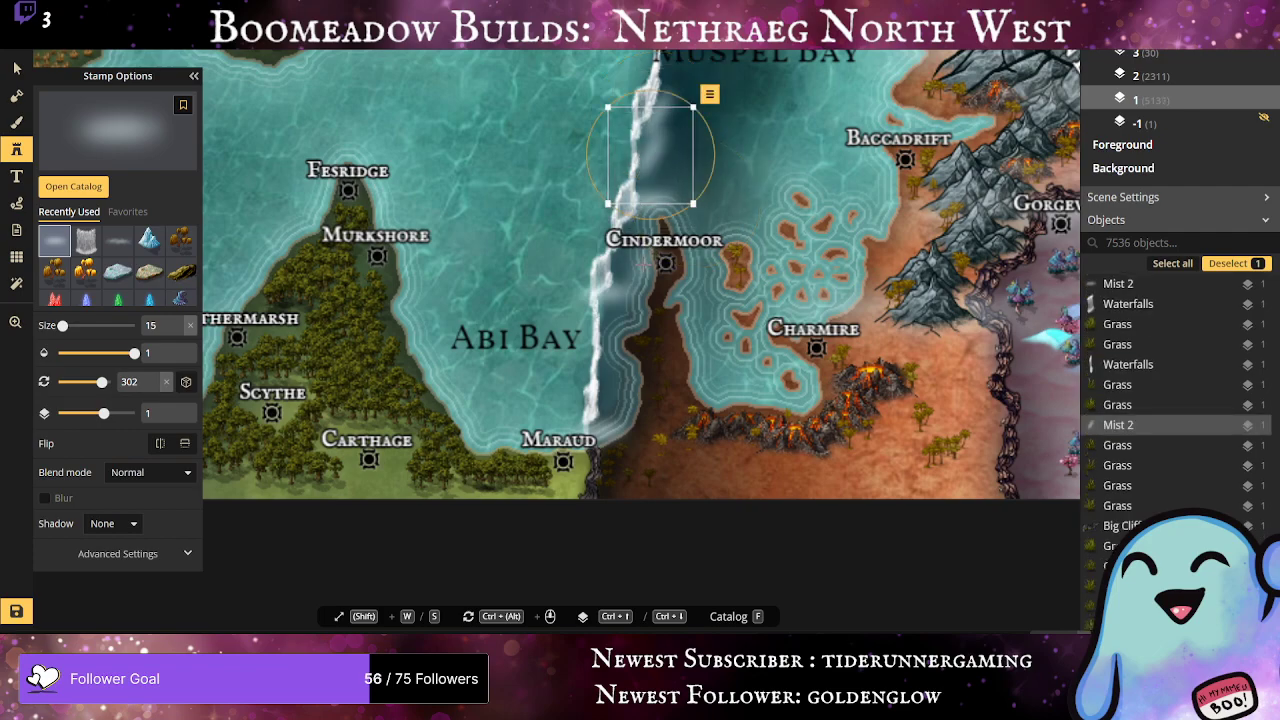
click(637, 256)
drag(637, 256, 619, 221)
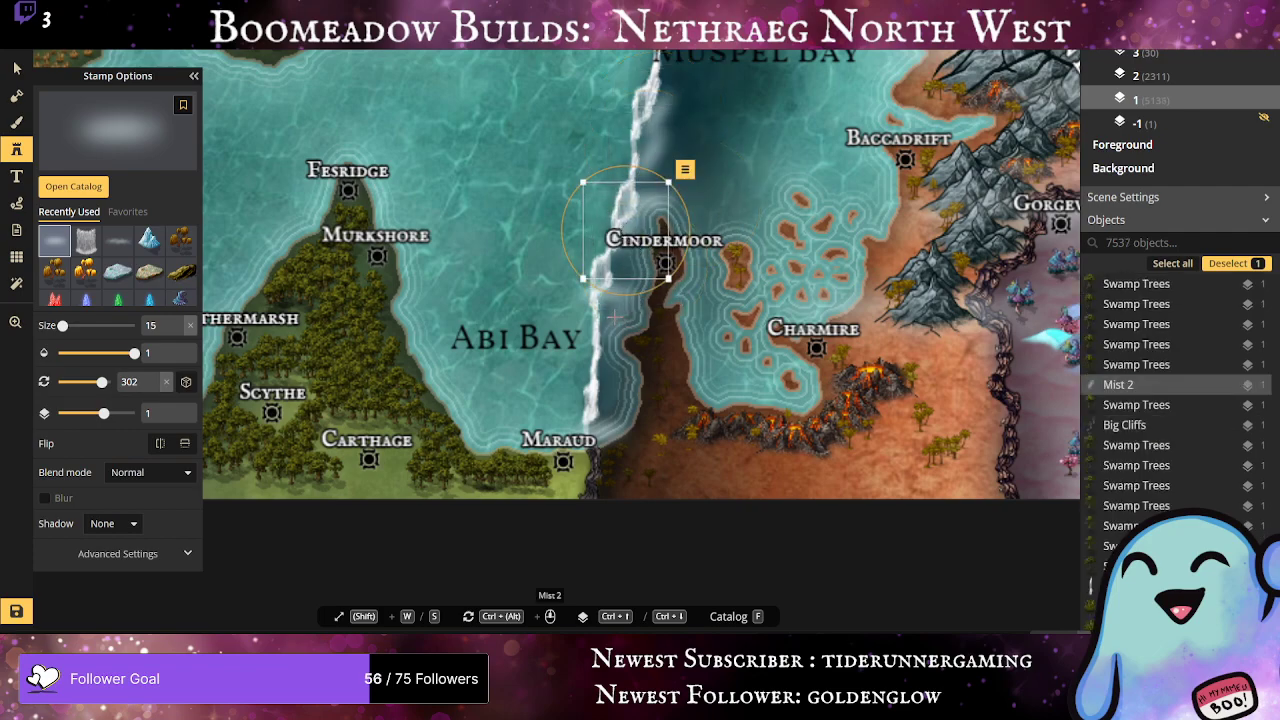
click(612, 311)
drag(617, 400, 601, 403)
drag(617, 349, 604, 357)
Step: Place four Mist 2 stamps, size 15 and rotated to 302, along the falls on the west side of Muspel Bay
scroll(770, 344, down, 1)
drag(646, 180, 283, 505)
click(325, 334)
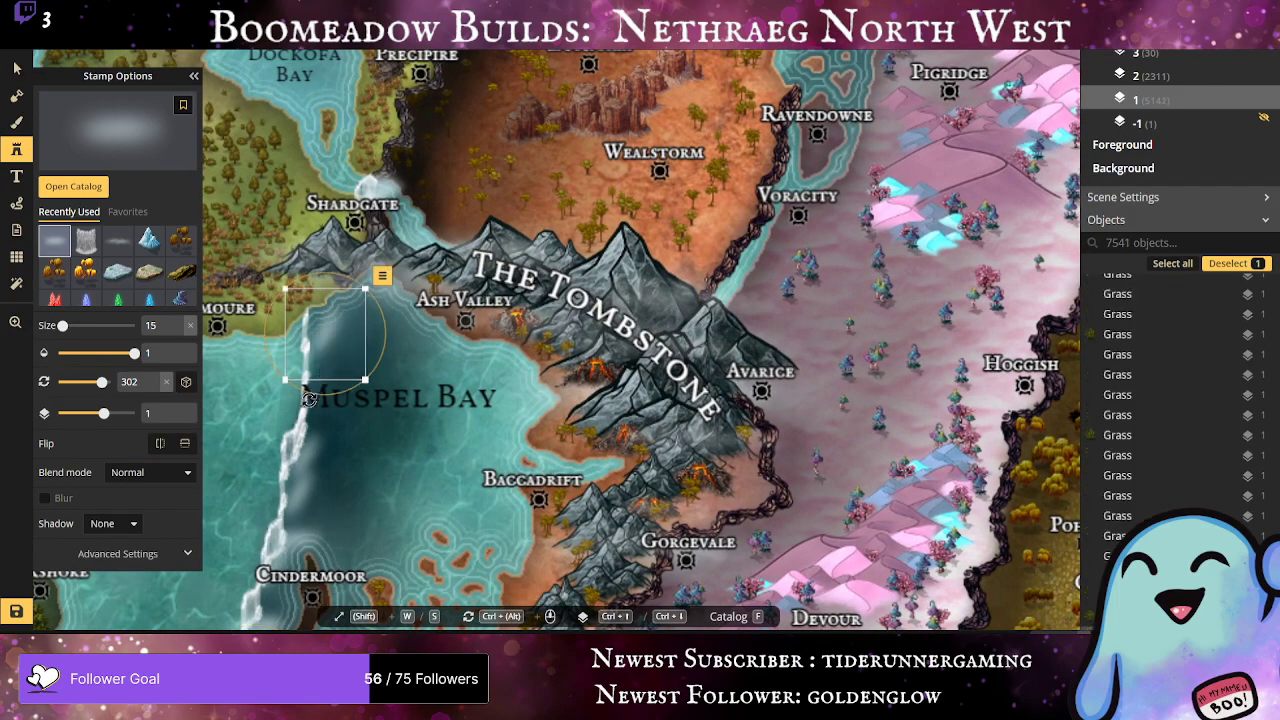
click(313, 410)
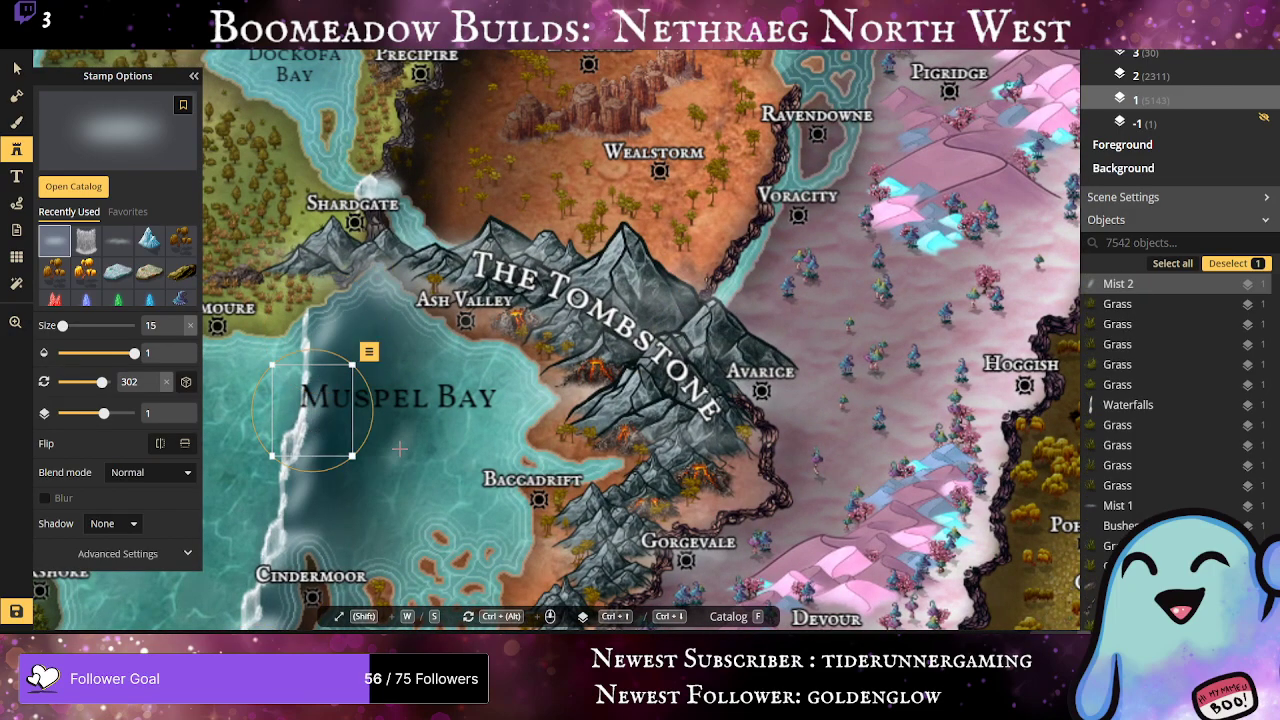
click(346, 438)
drag(319, 431, 304, 432)
click(310, 437)
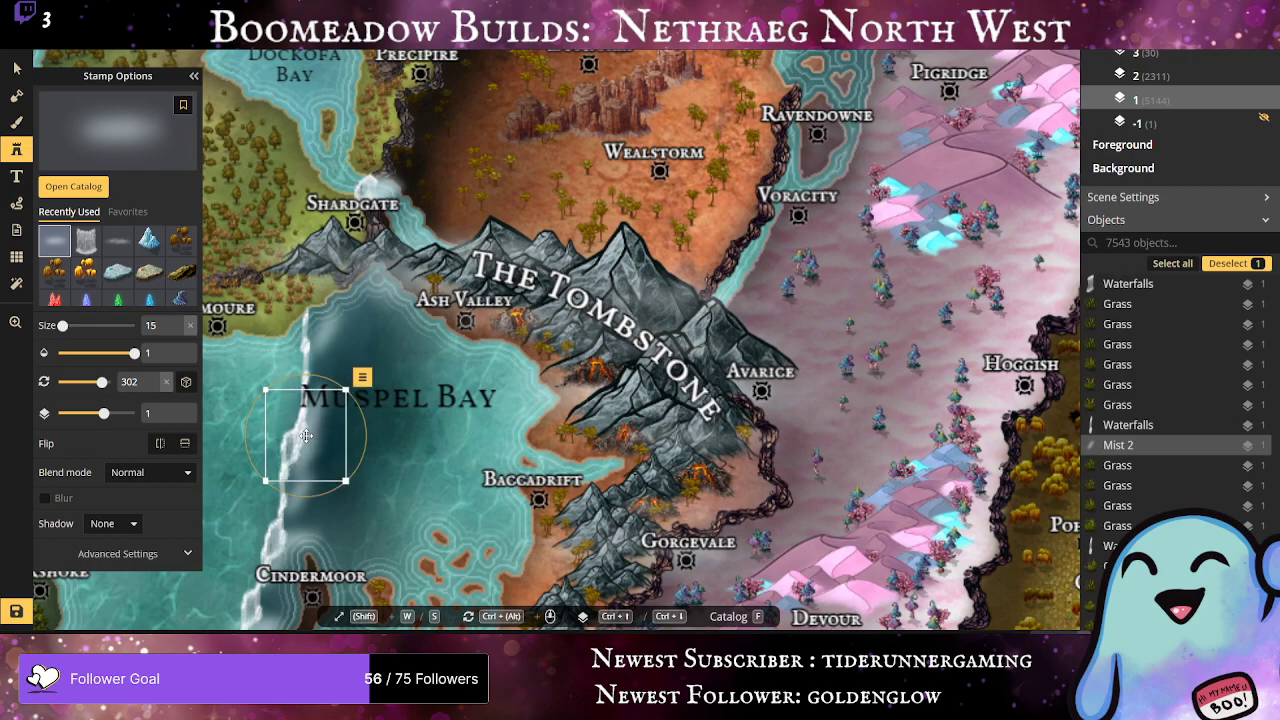
click(317, 370)
Step: Layer Mist 1 stamps, size 15, along the Muspel Bay falls, three rotated to 303 and one near Cindermoor rotated to 312
click(108, 250)
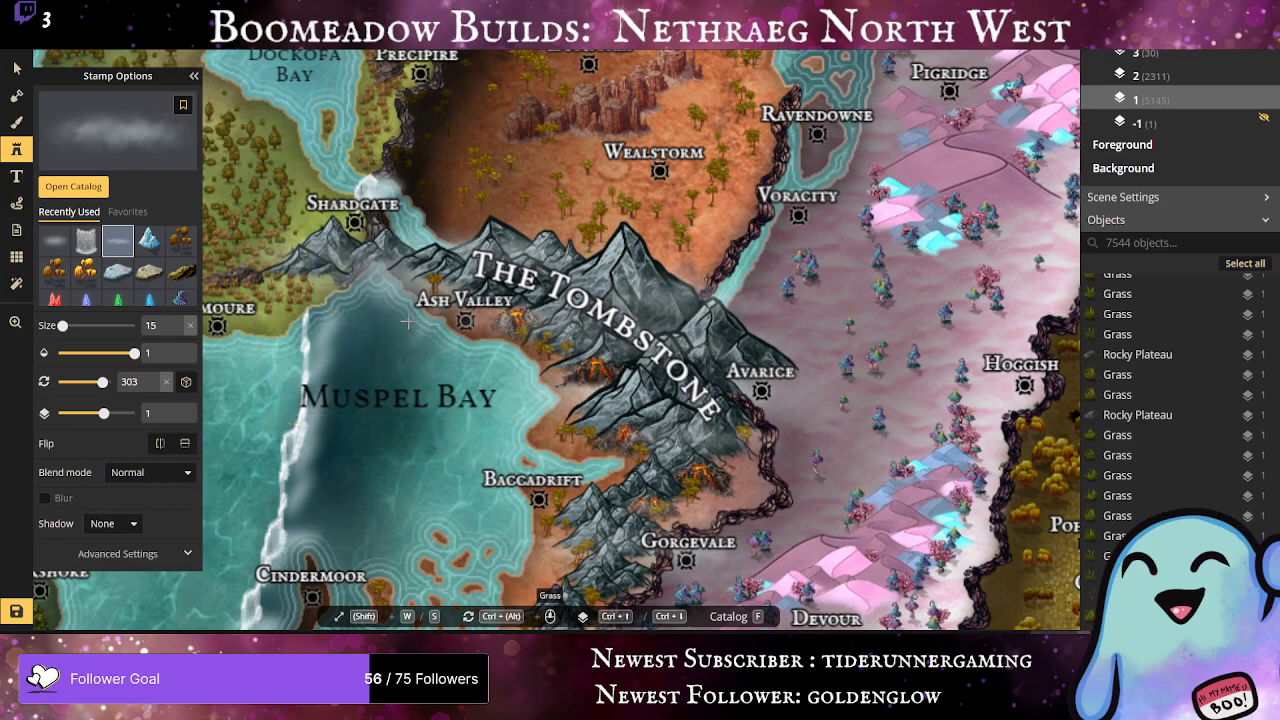
click(332, 349)
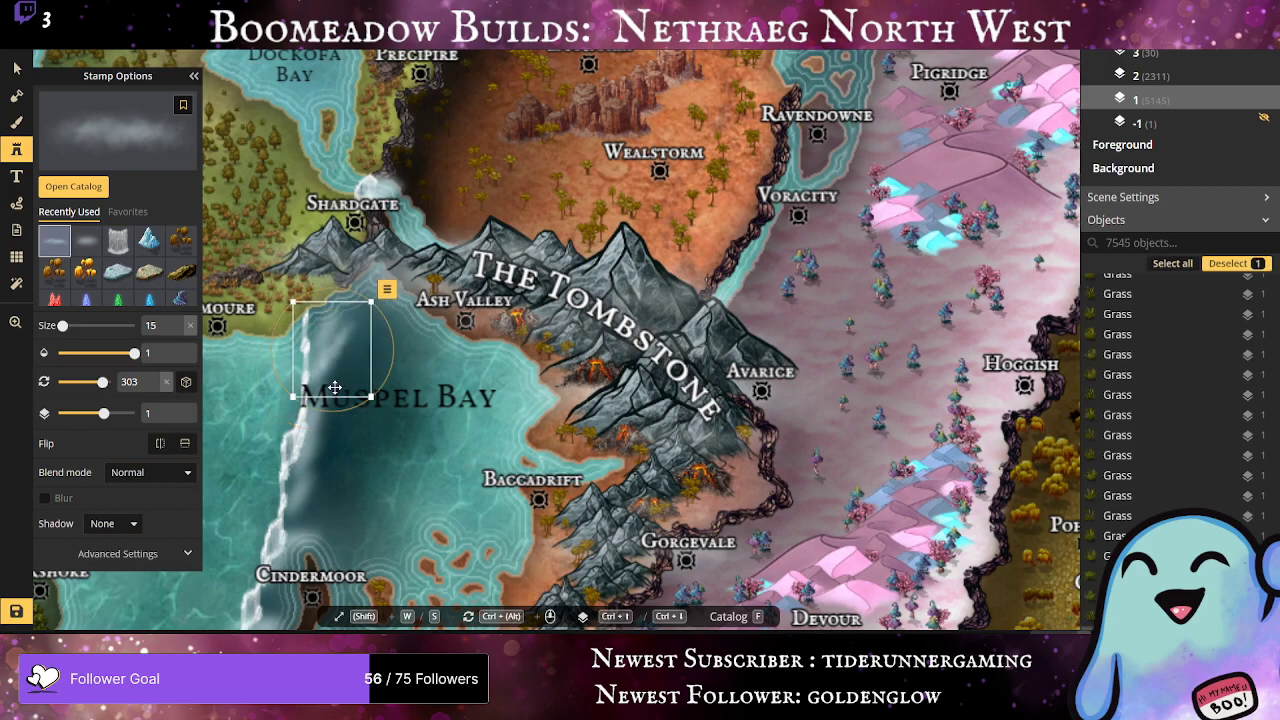
click(290, 500)
click(320, 448)
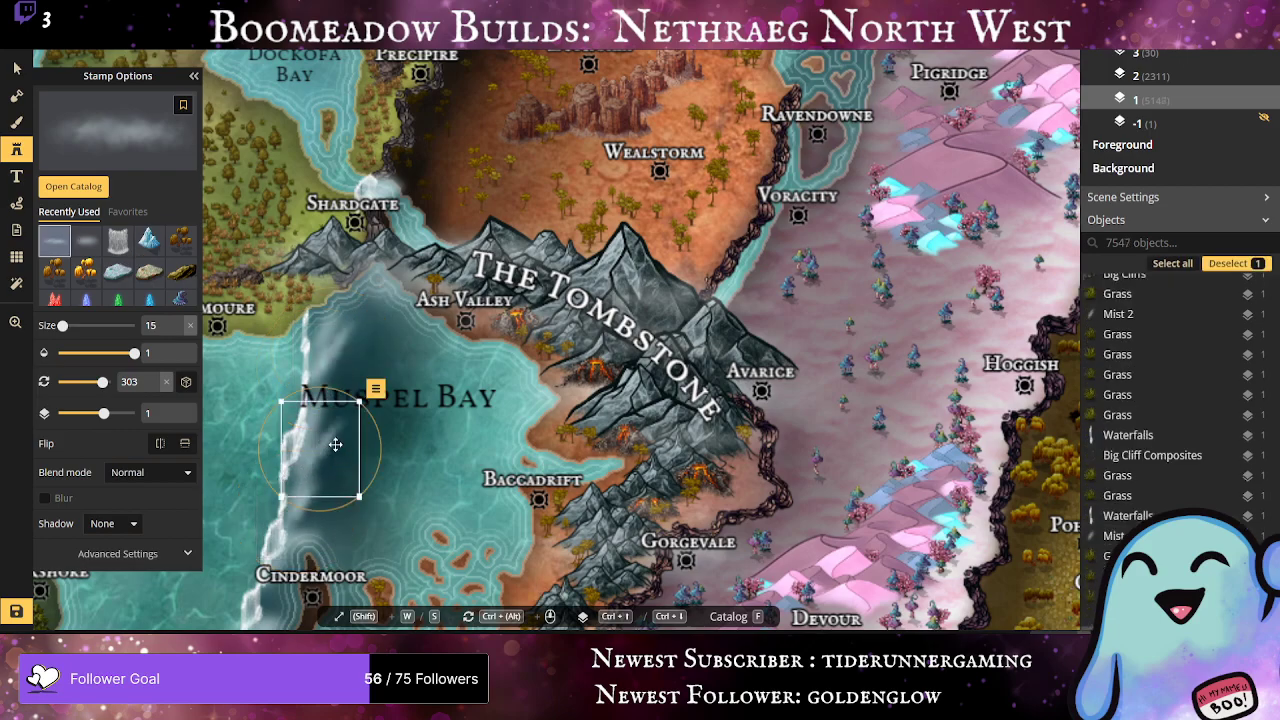
drag(370, 504, 362, 530)
click(350, 526)
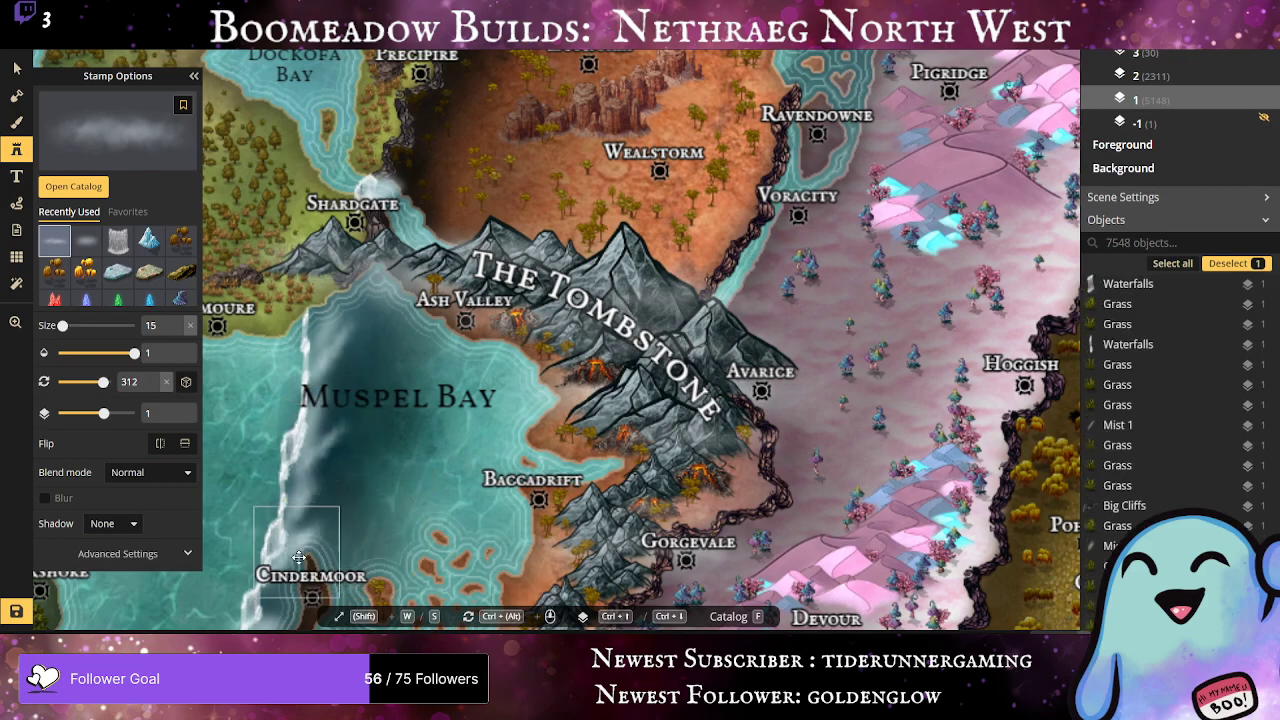
Step: Place a Mist 1 stamp rotated to 312 near Maraud and two Mist 2 stamps rotated to 302 along the falls up to Cindermoor
scroll(390, 480, down, 3)
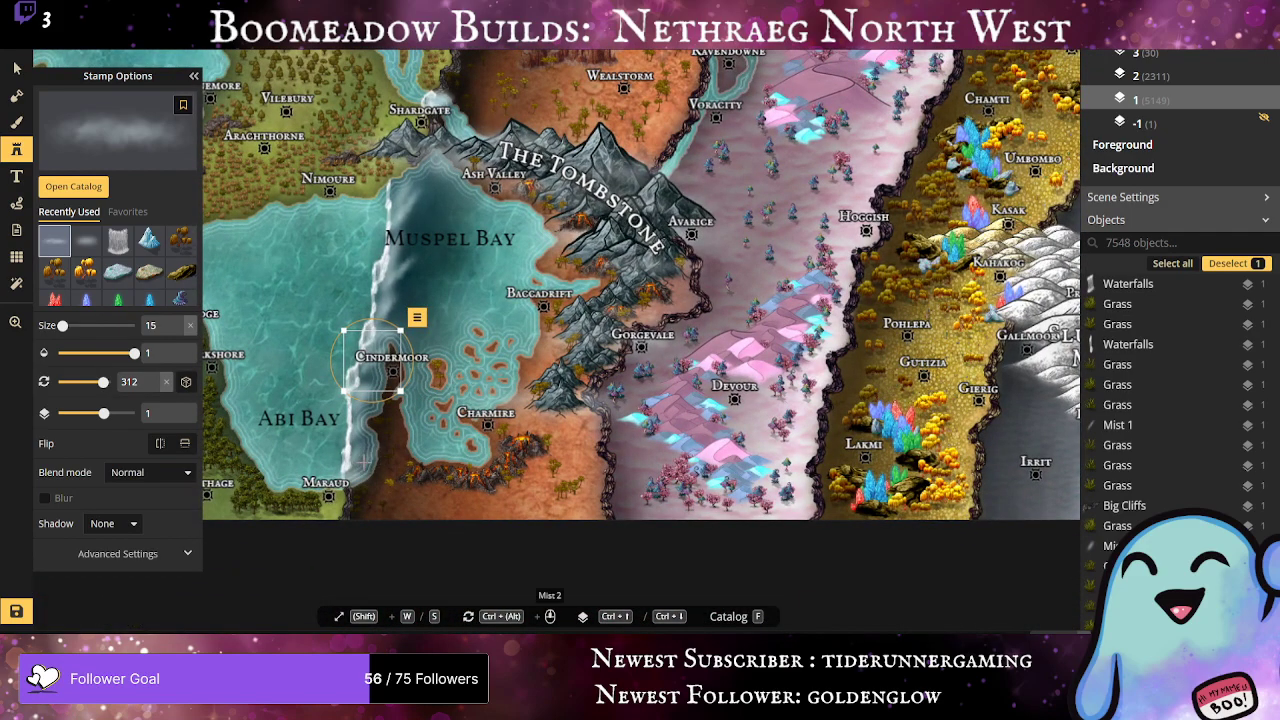
click(359, 461)
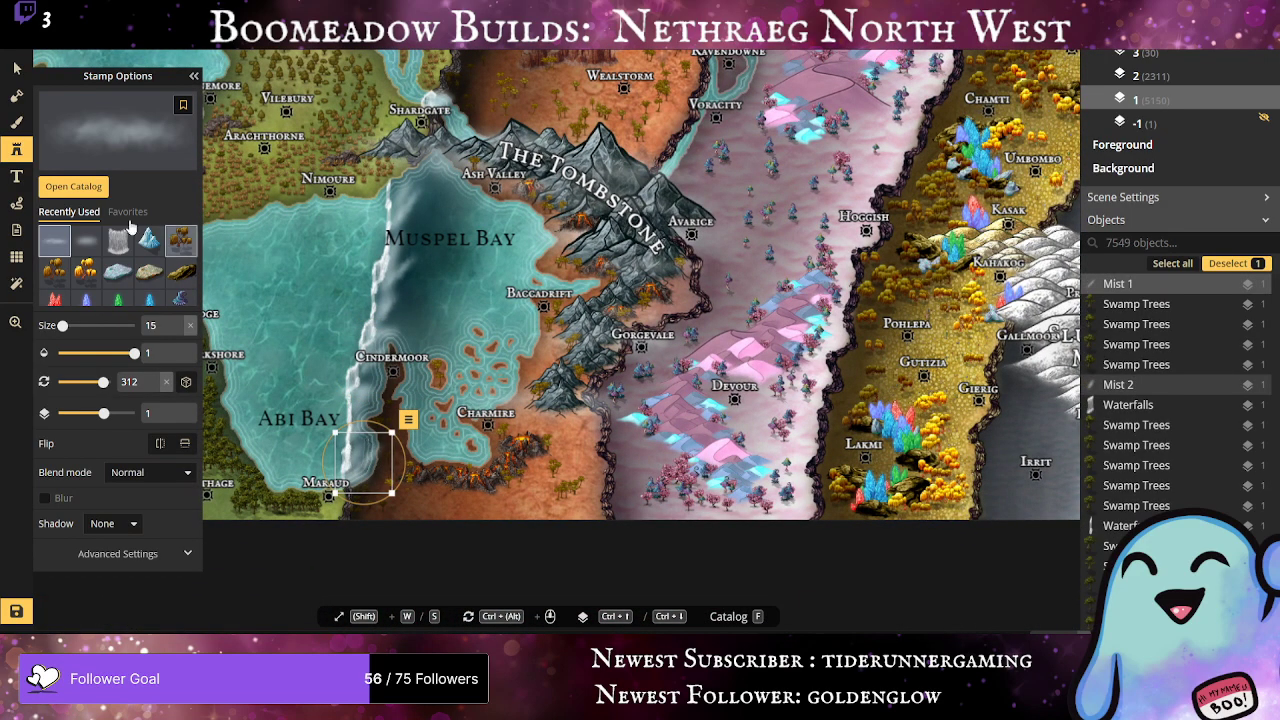
click(84, 241)
click(358, 440)
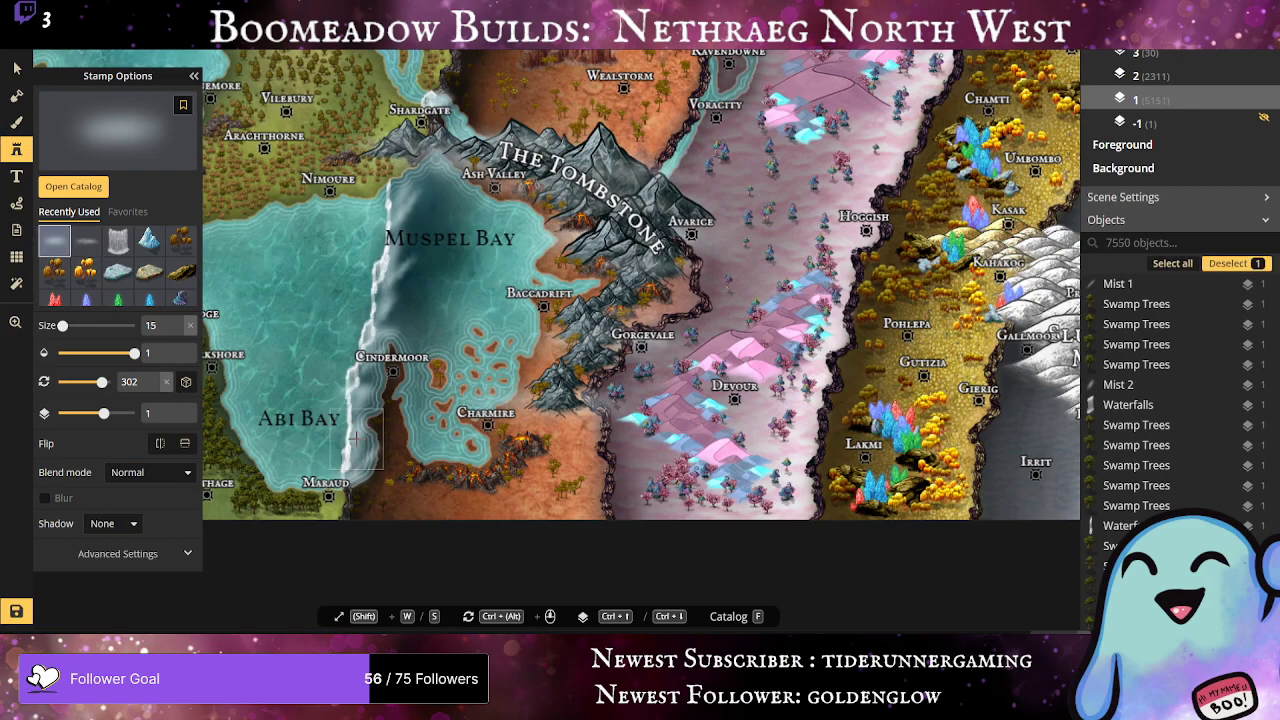
drag(361, 416, 364, 379)
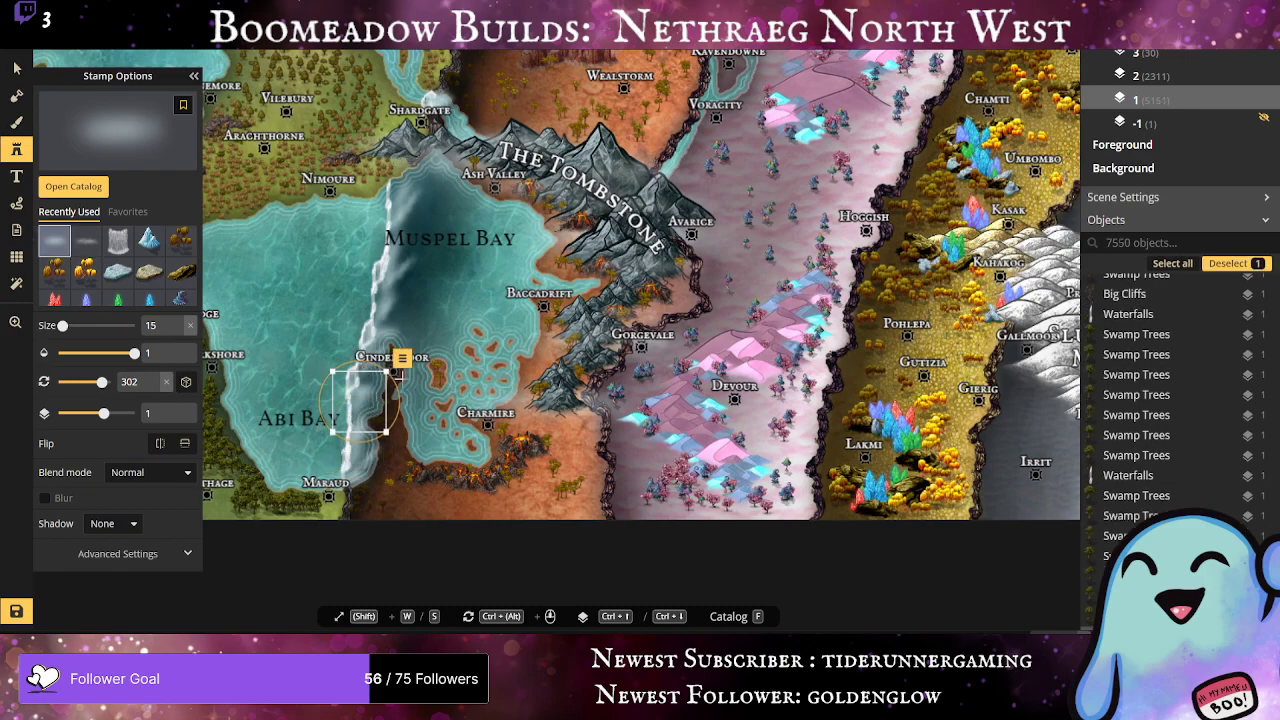
click(371, 378)
drag(372, 379, 361, 377)
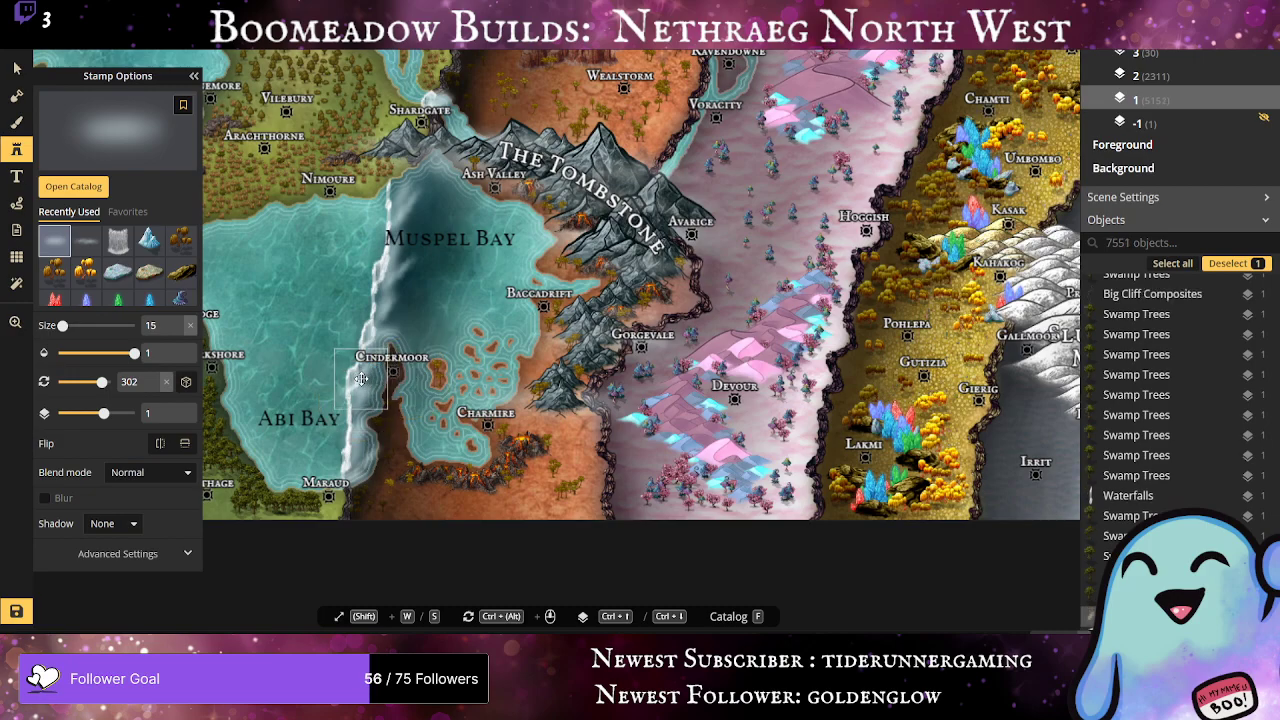
Step: Look over the rest of the map's cliffs and waterways, from Judgement Bay and River Acheron to Neraka Straight, Skoteinos Bay and Shardgate
scroll(731, 341, down, 2)
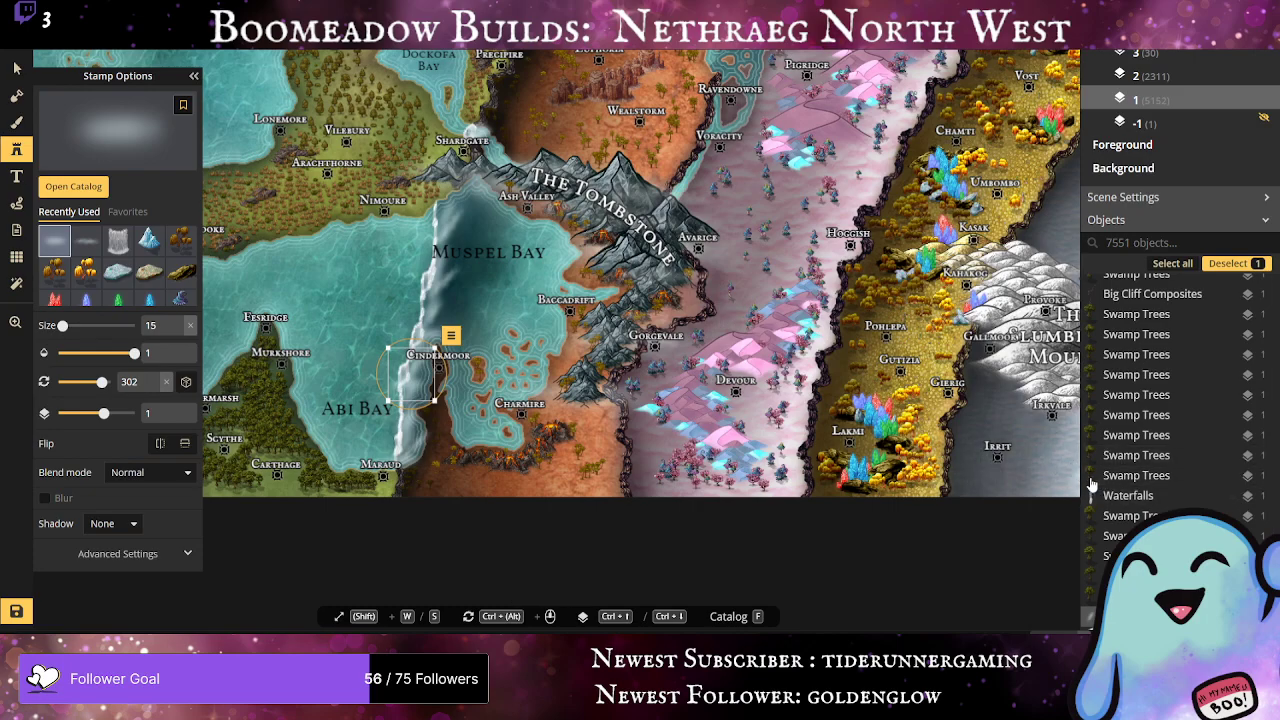
drag(1039, 193, 692, 402)
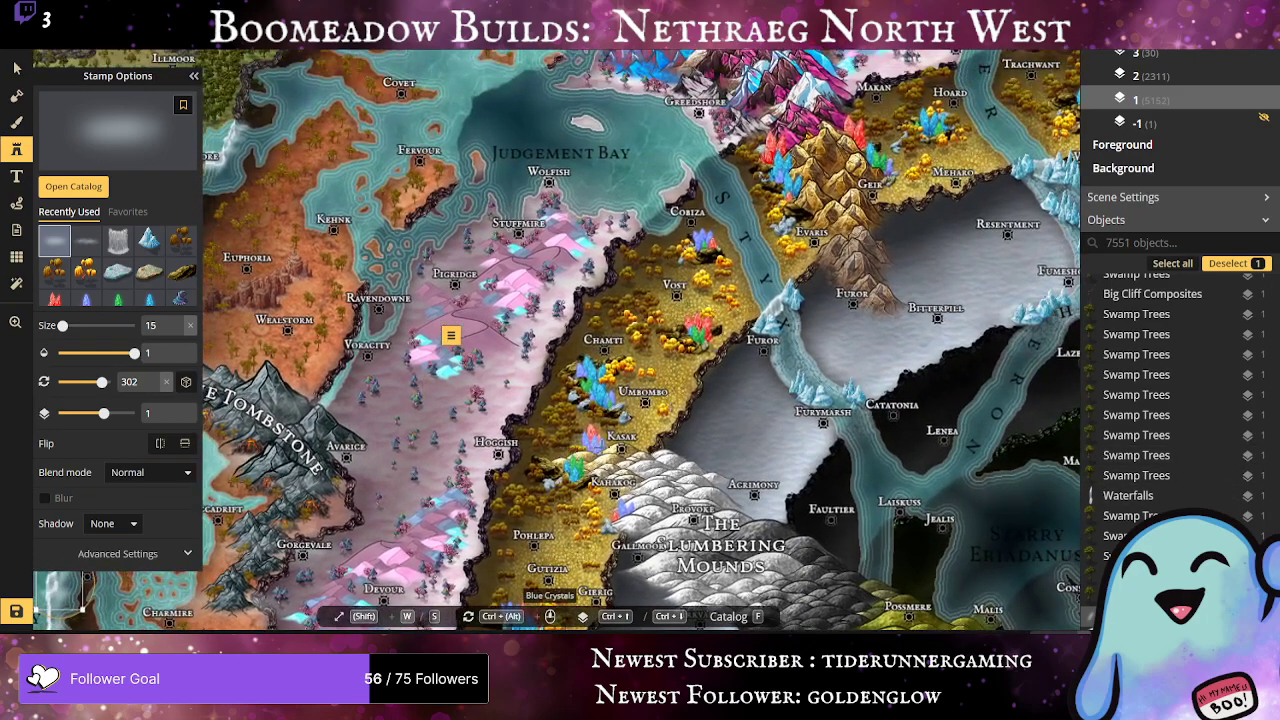
scroll(692, 402, up, 1)
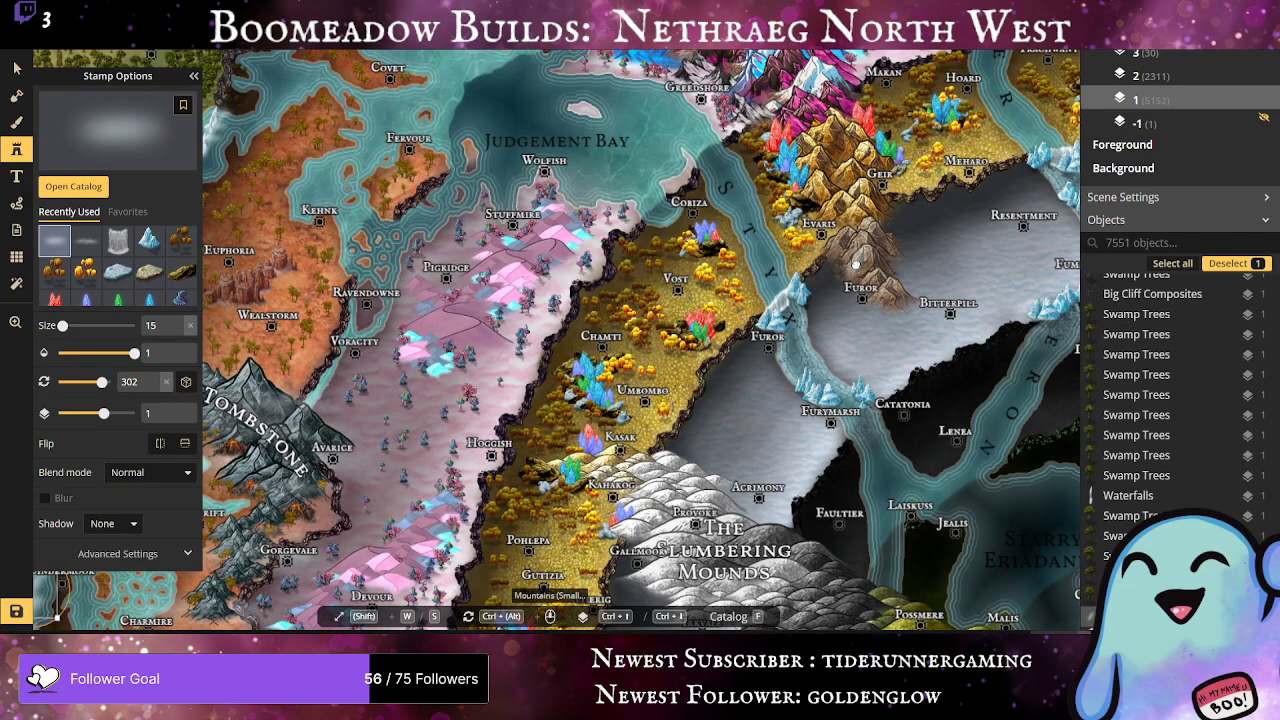
drag(857, 263, 548, 524)
scroll(555, 508, up, 2)
scroll(668, 370, up, 1)
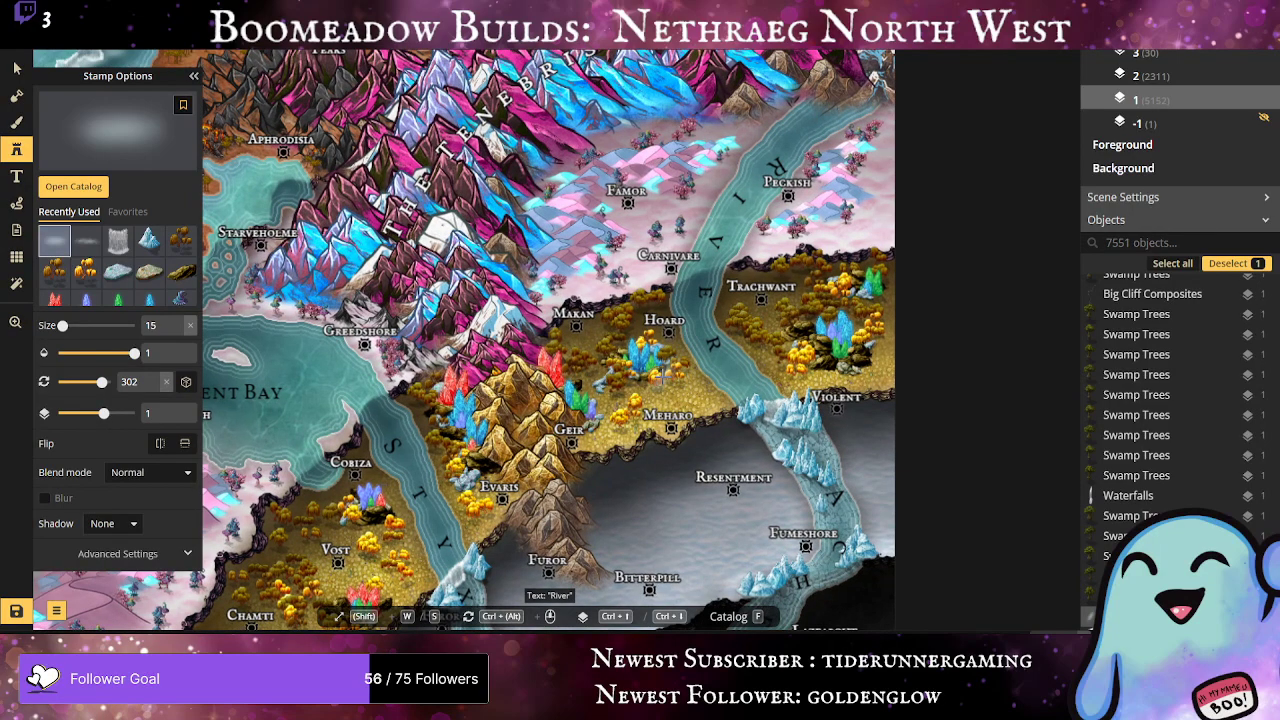
drag(663, 376, 759, 349)
scroll(899, 204, up, 1)
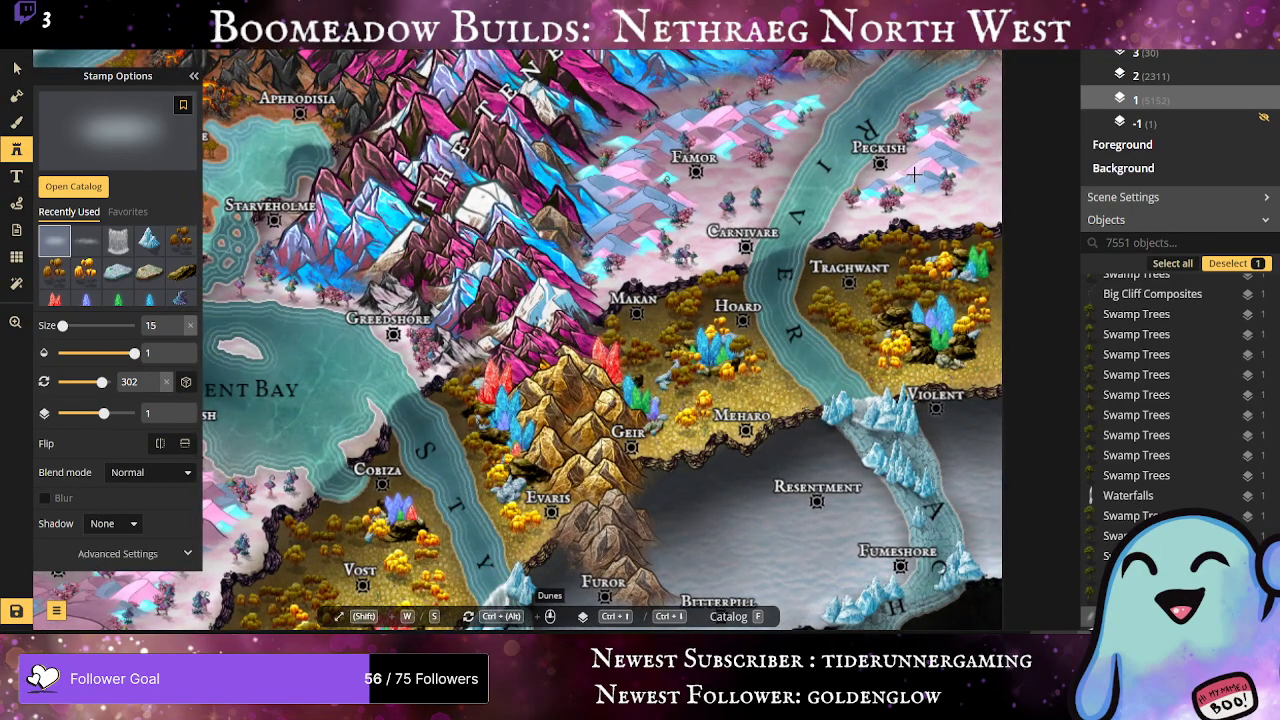
scroll(913, 175, down, 2)
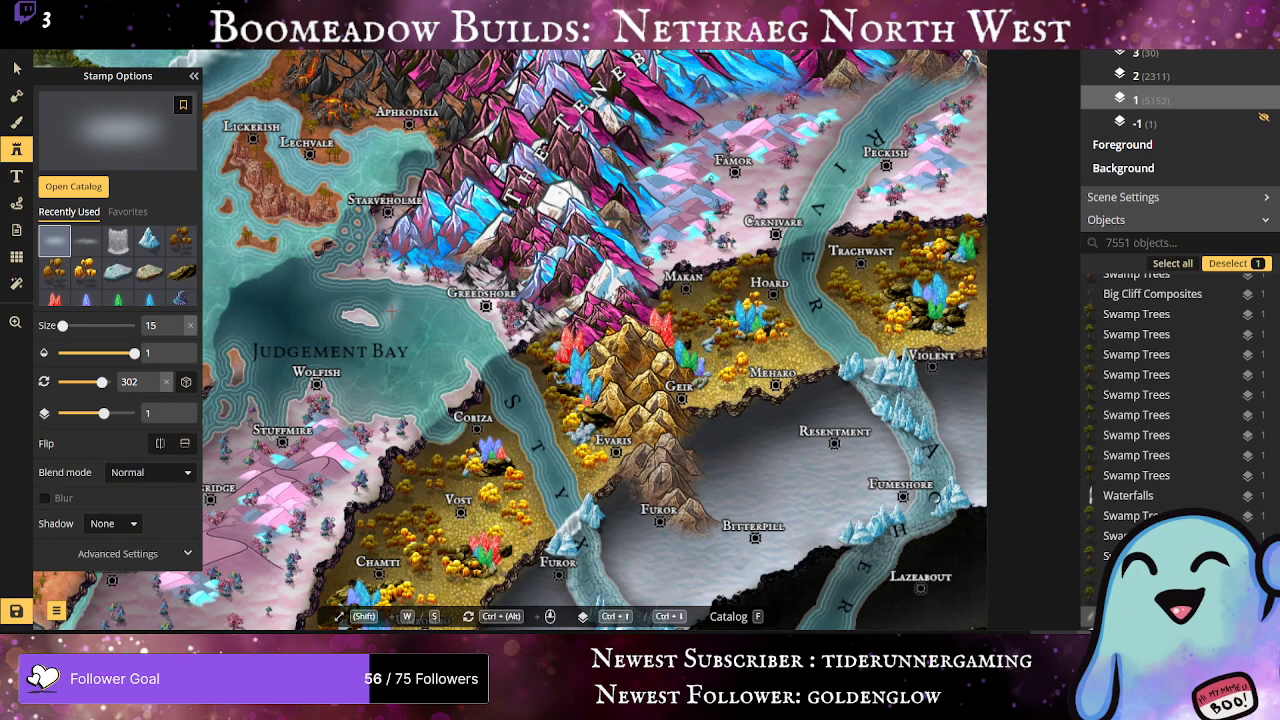
scroll(540, 355, down, 1)
drag(518, 351, 1074, 316)
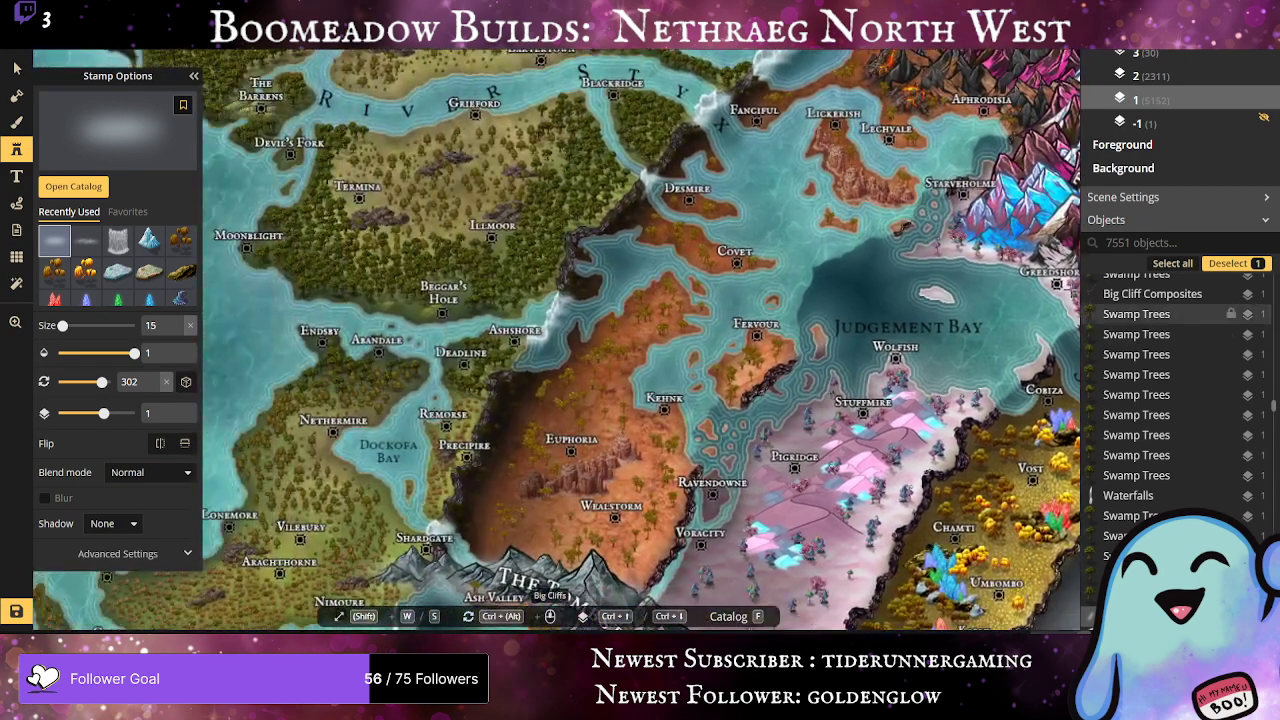
scroll(993, 308, up, 2)
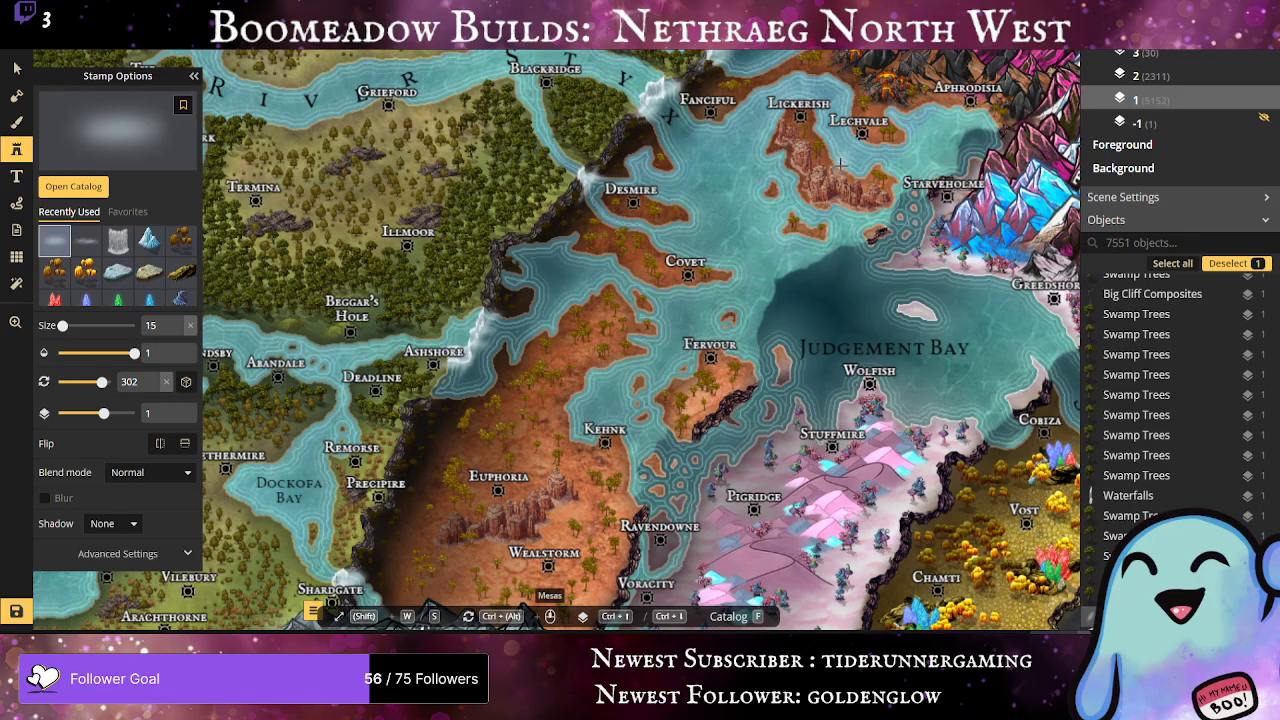
drag(840, 166, 236, 580)
scroll(236, 580, up, 1)
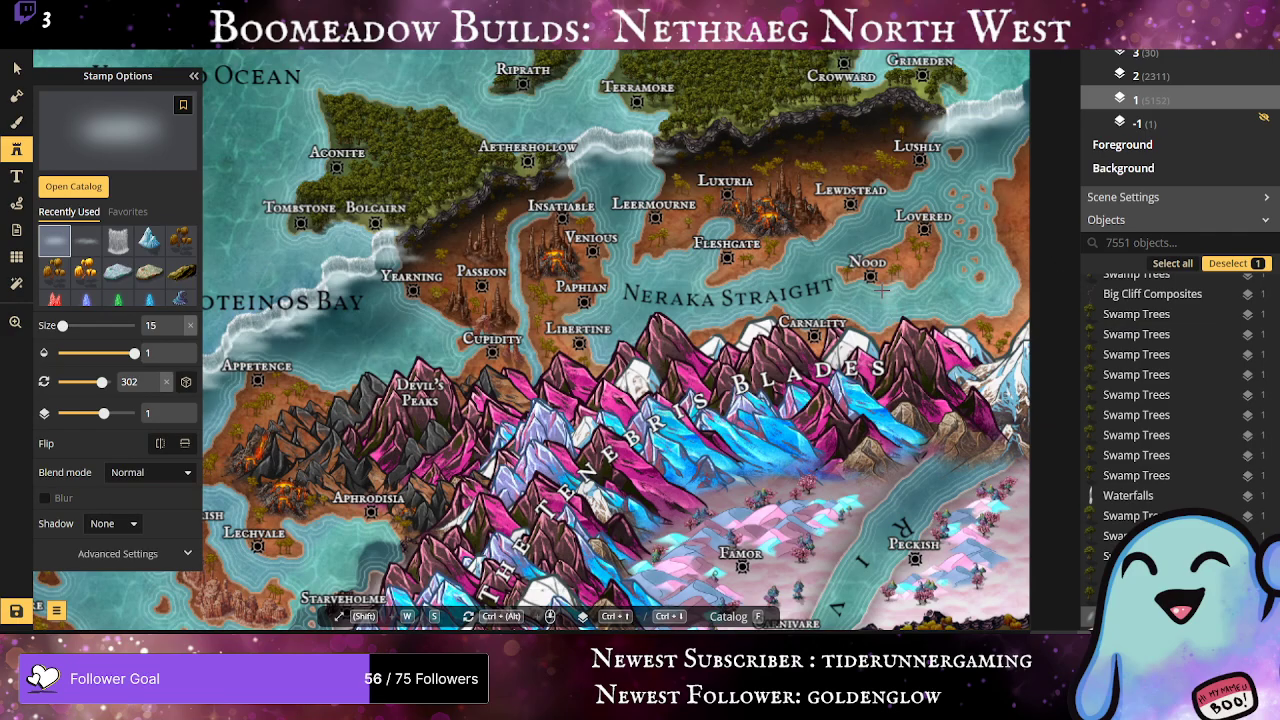
drag(435, 545, 1033, 247)
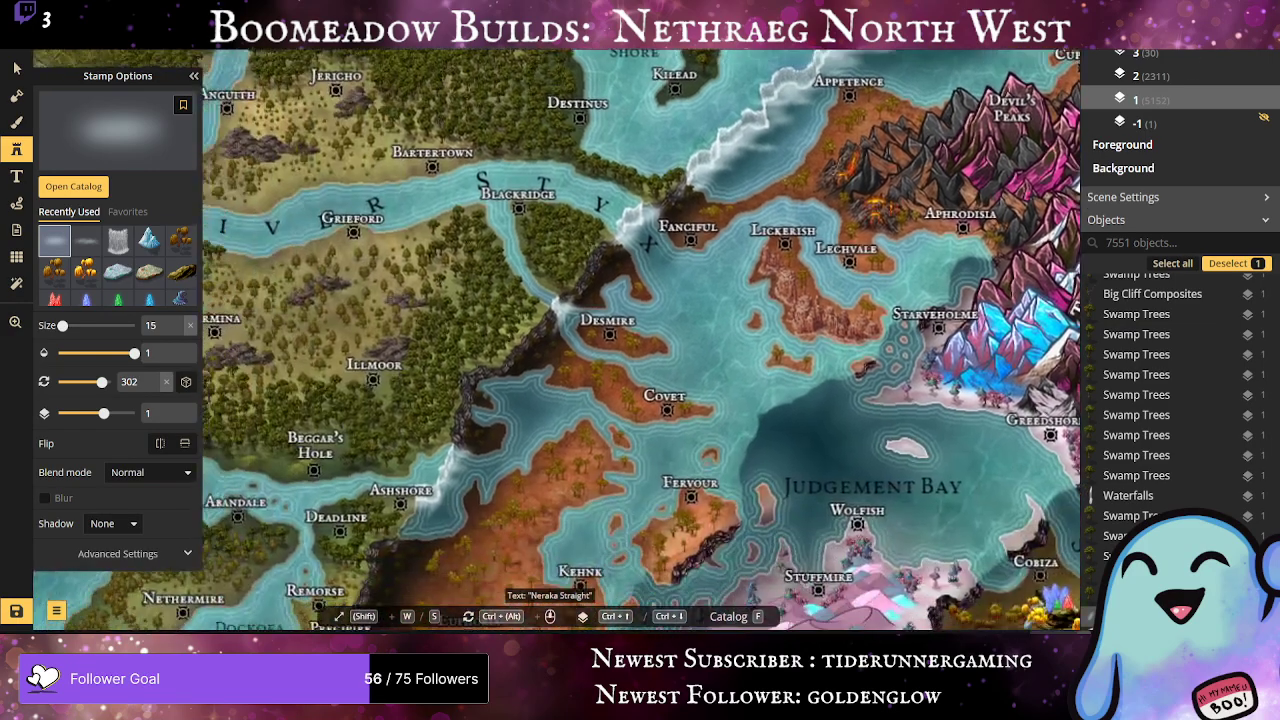
drag(774, 443, 879, 216)
scroll(667, 372, up, 1)
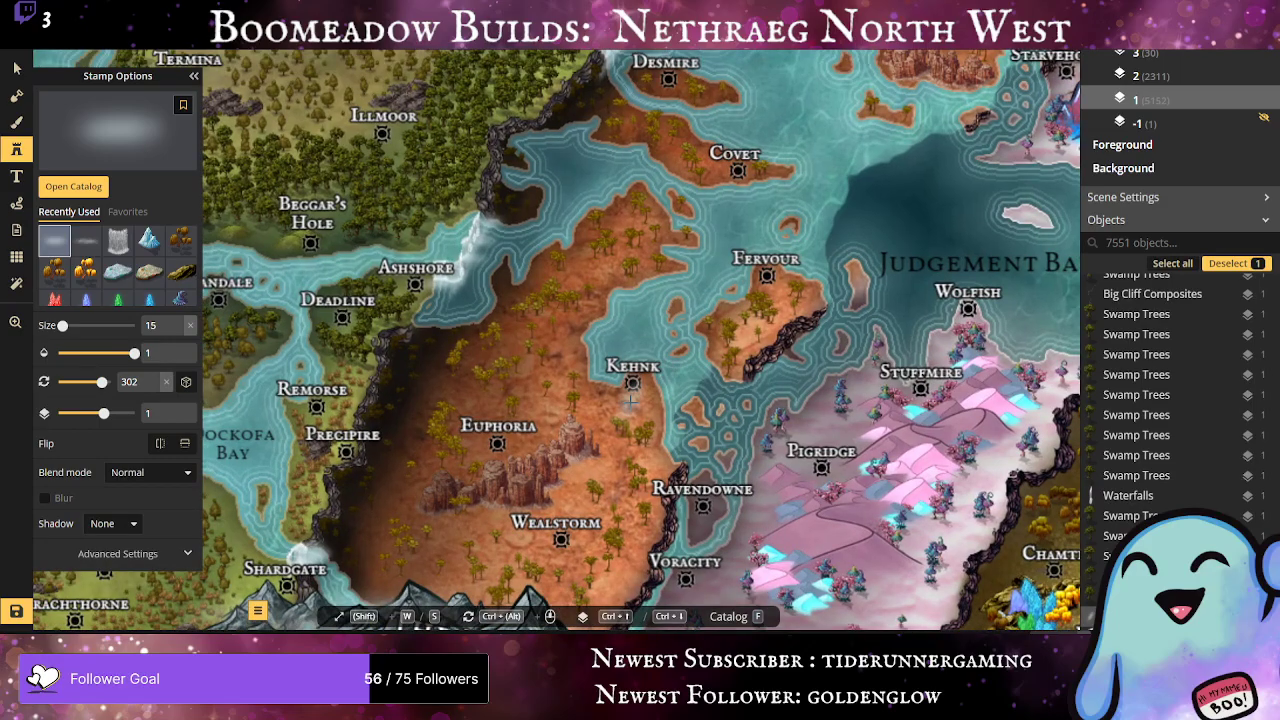
scroll(632, 398, down, 4)
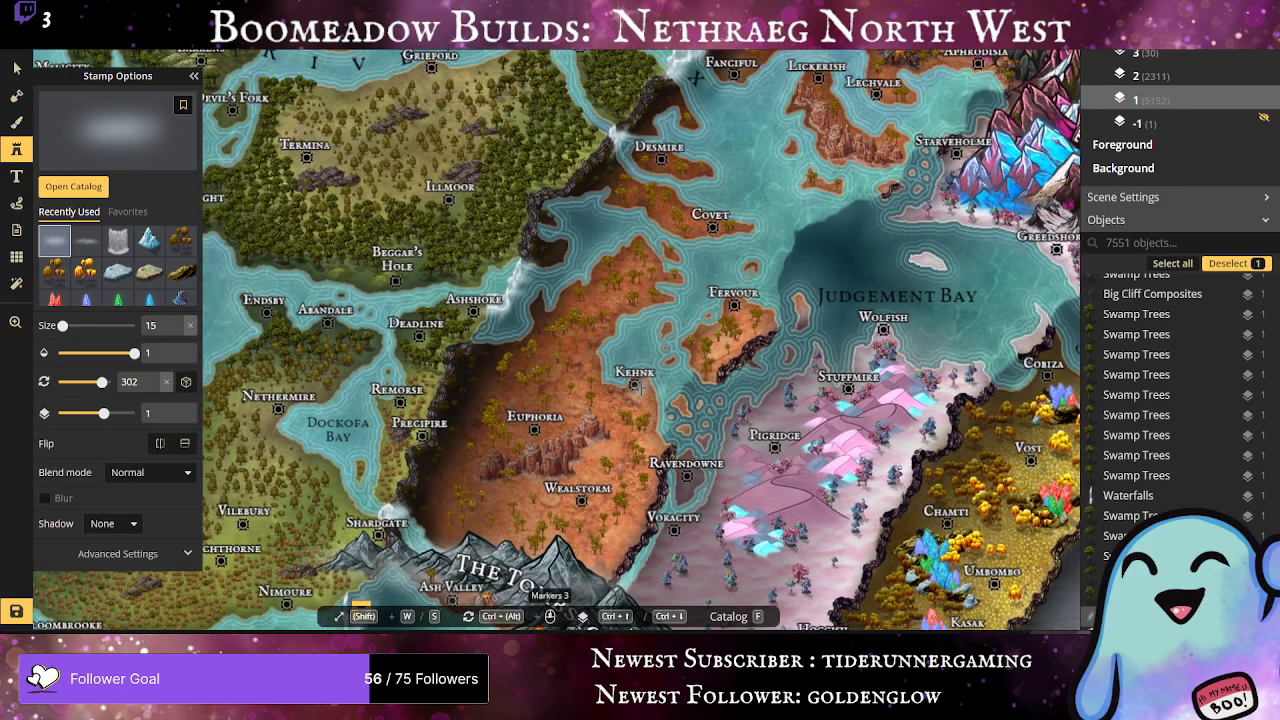
scroll(641, 383, down, 3)
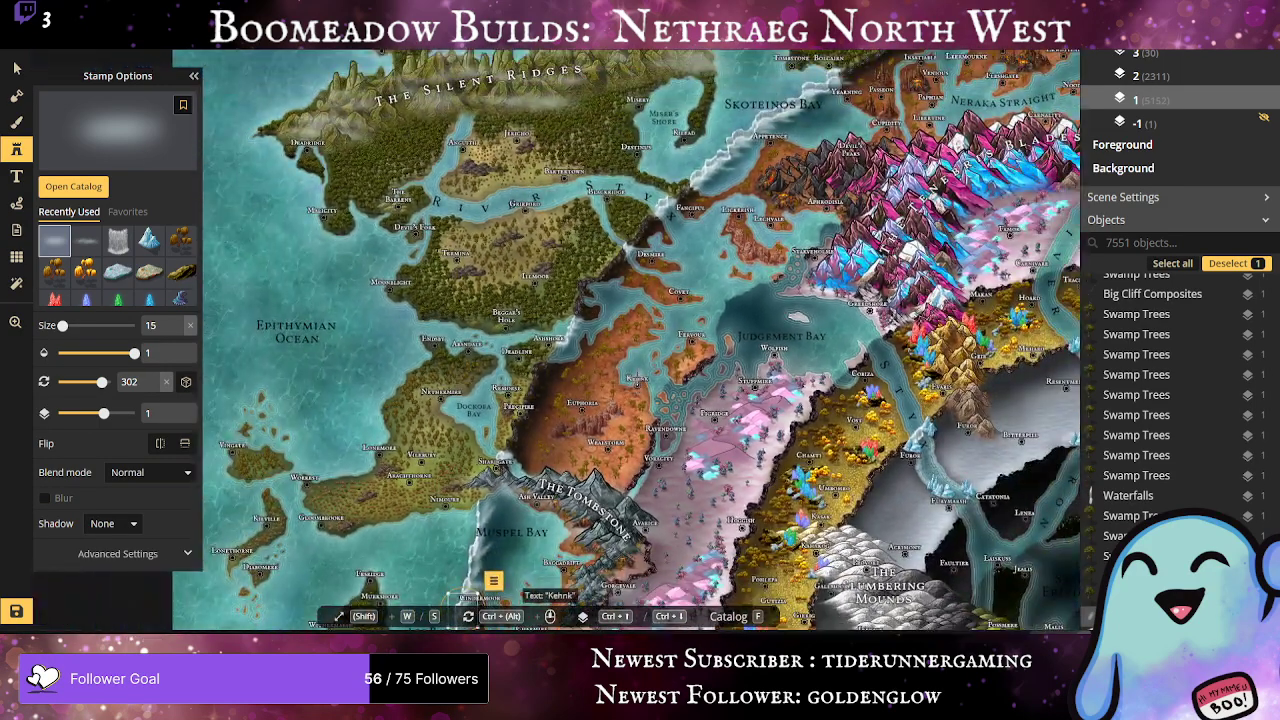
scroll(485, 595, down, 4)
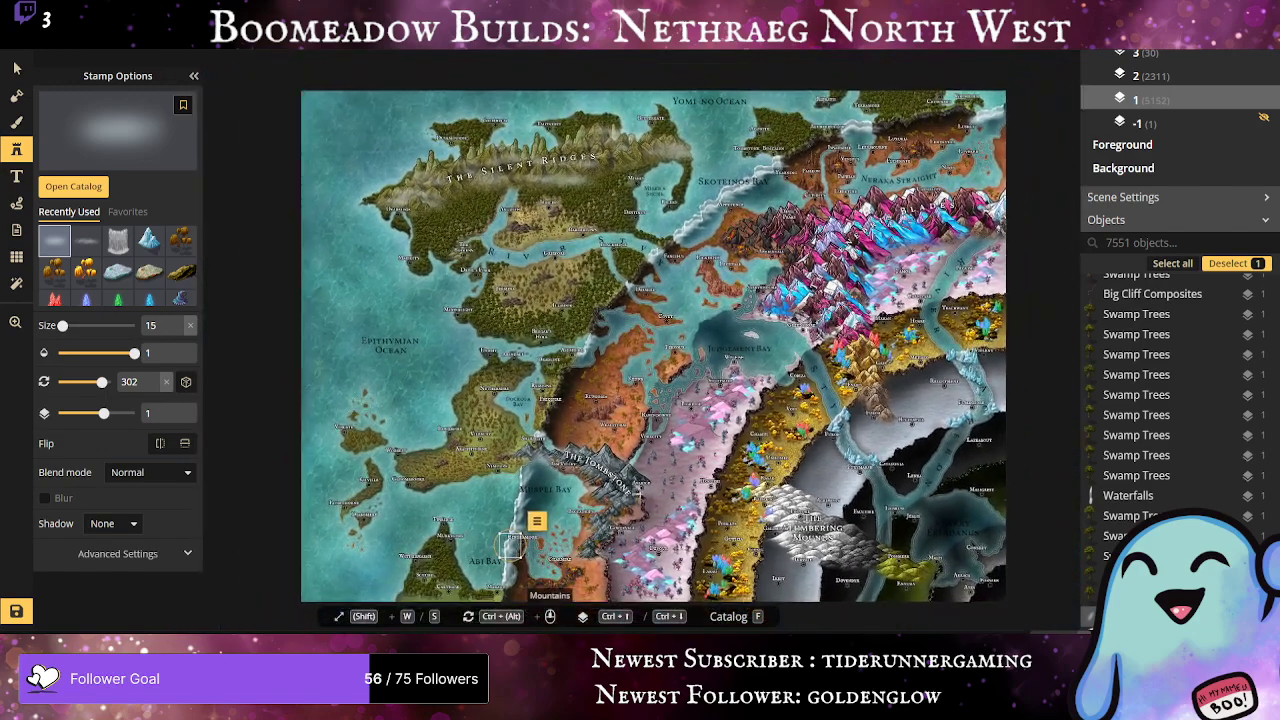
Step: Enlarge the Mist 2 stamp beside Cindermoor to size 32 and place another over the northern Muspel Bay falls, rotated to 268
scroll(510, 545, up, 2)
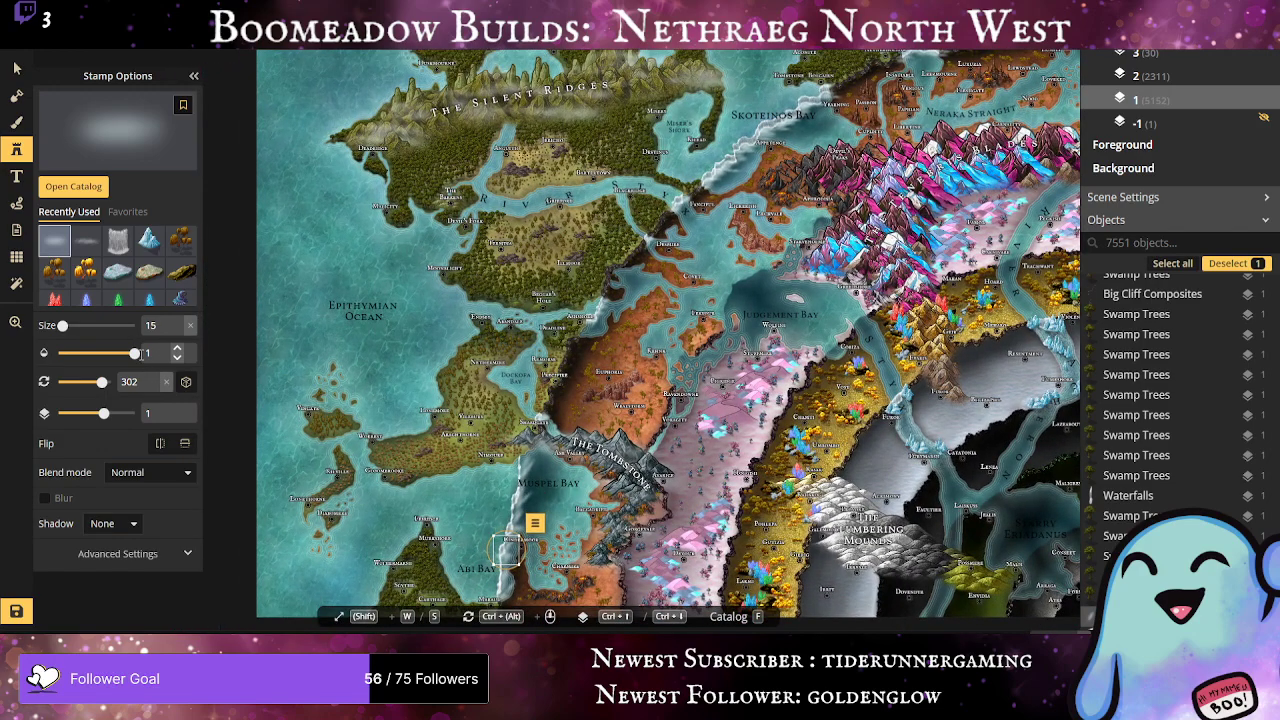
drag(62, 326, 65, 330)
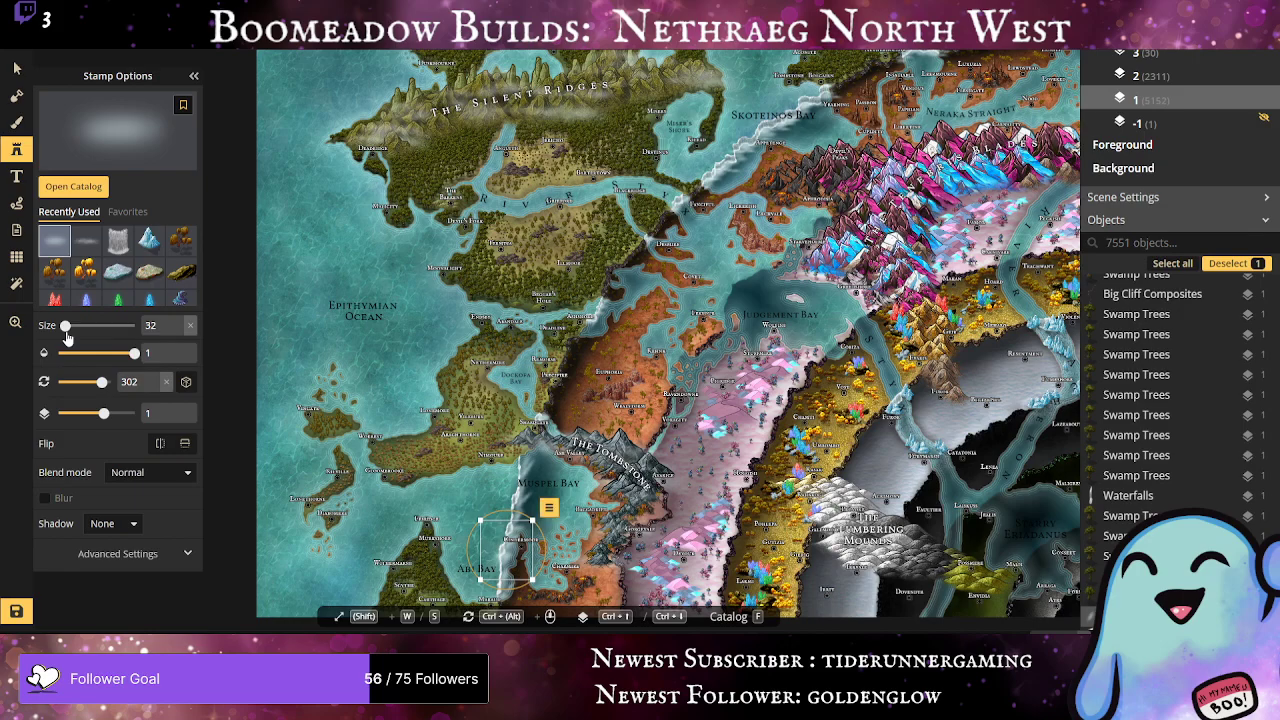
scroll(622, 376, up, 4)
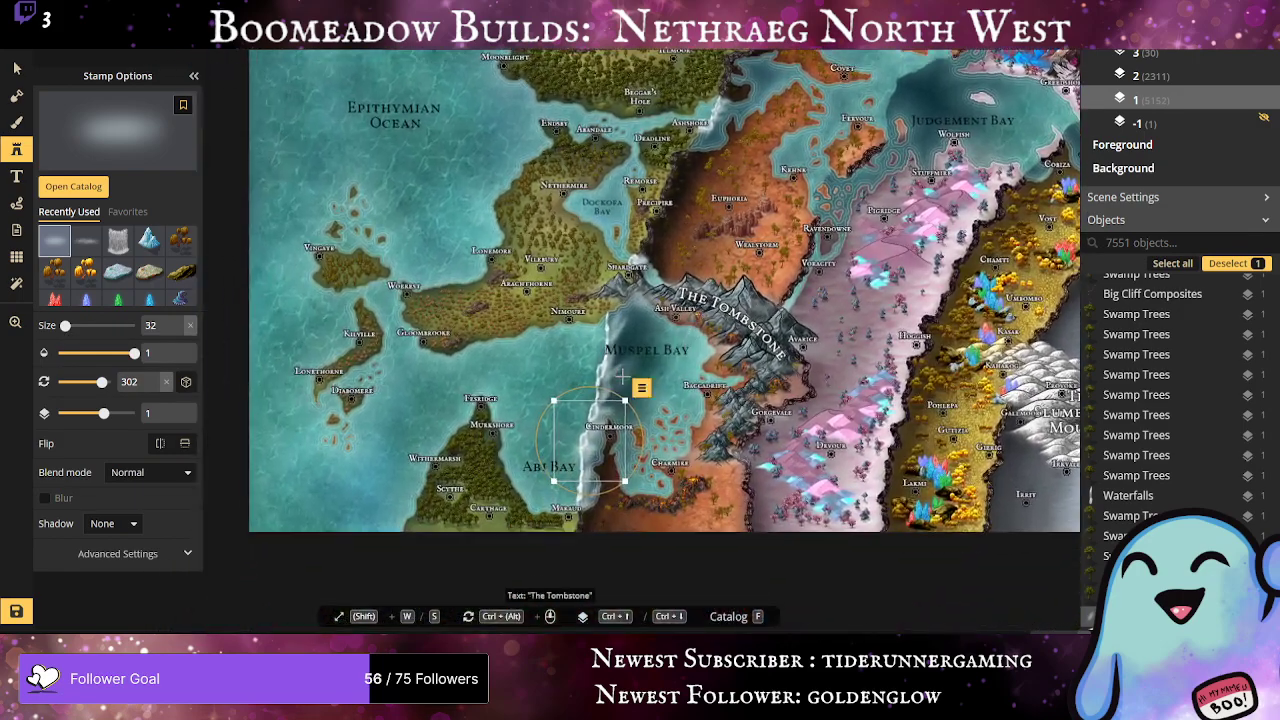
scroll(622, 376, up, 1)
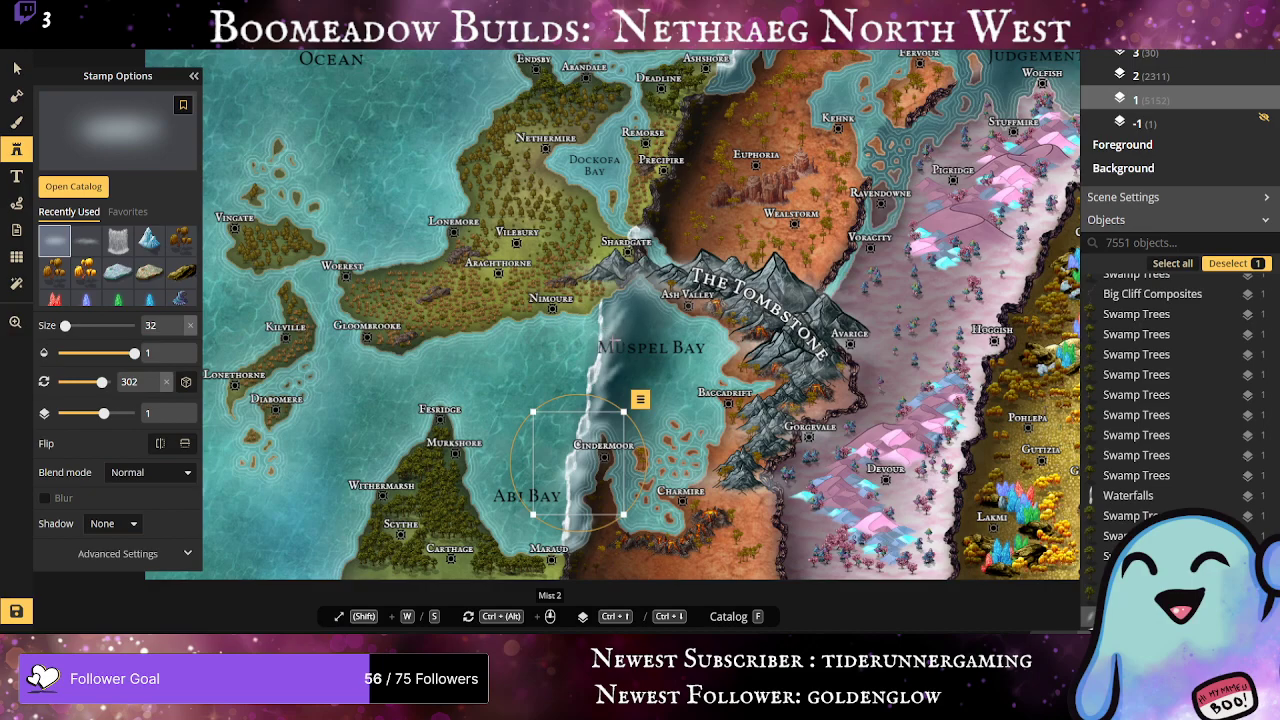
click(616, 341)
drag(627, 270, 584, 280)
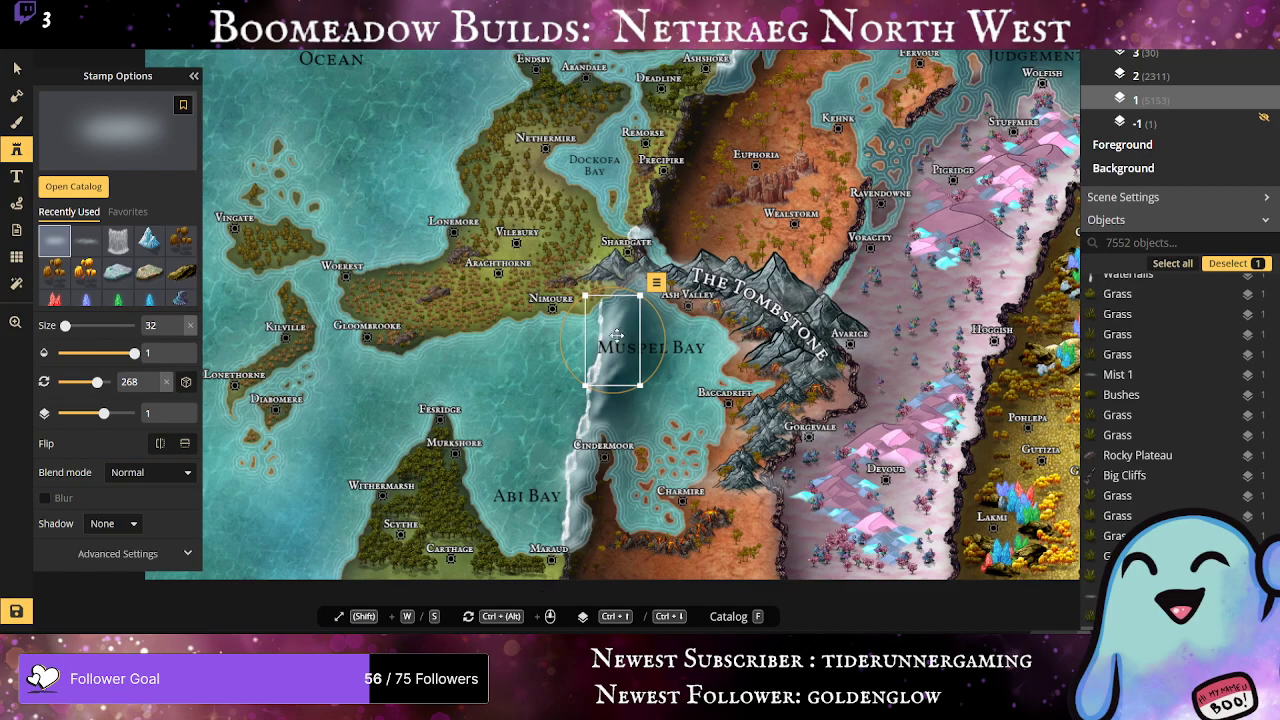
drag(619, 321, 613, 313)
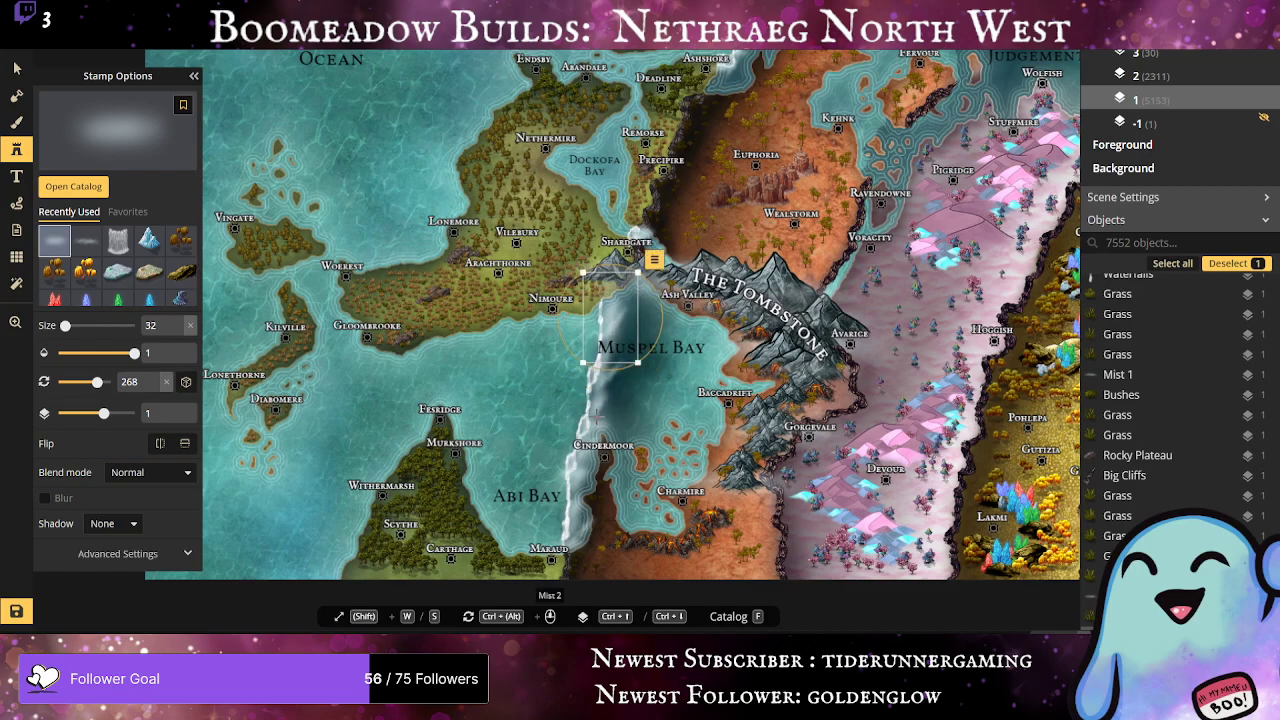
Step: Add three more size 32 Mist 2 stamps at rotation 268 along the falls between Muspel Bay and Abi Bay
click(595, 405)
click(582, 477)
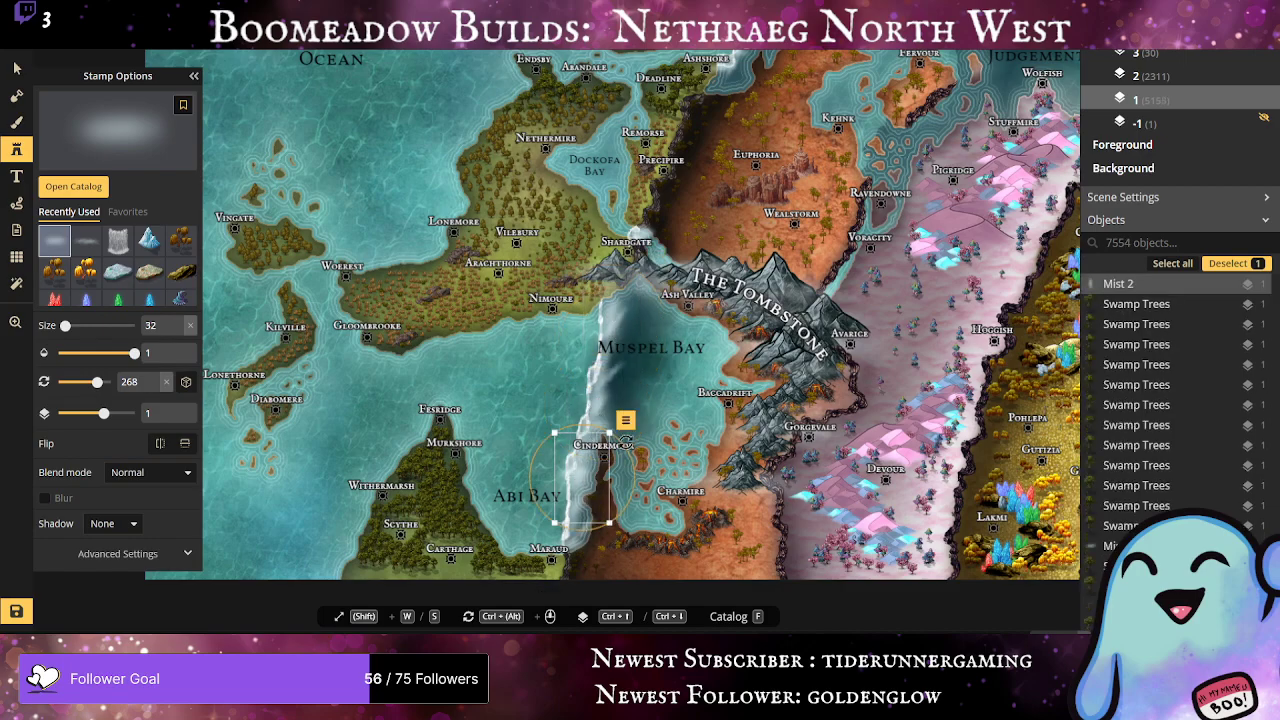
click(611, 382)
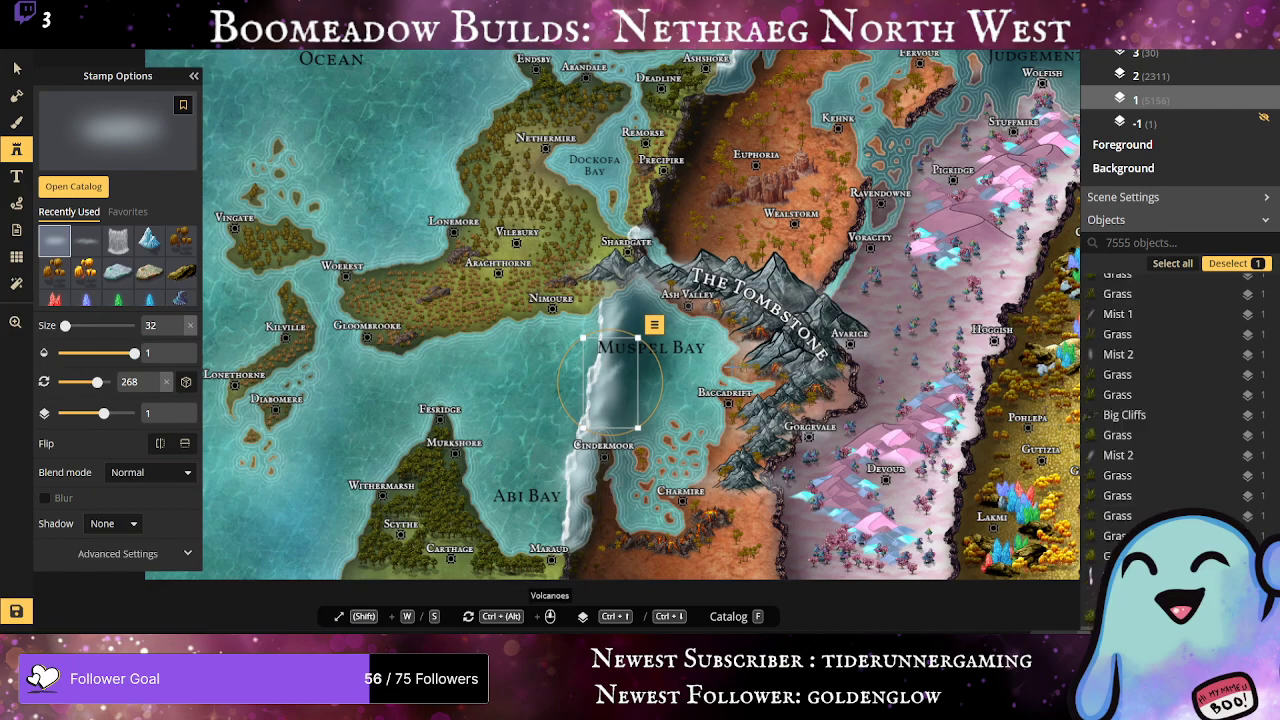
Step: Place waterfall stamp 8 of 12 in the channel between Kehnk and Stuffmire, at size 21 and rotated to 359
scroll(725, 376, up, 1)
drag(728, 383, 292, 348)
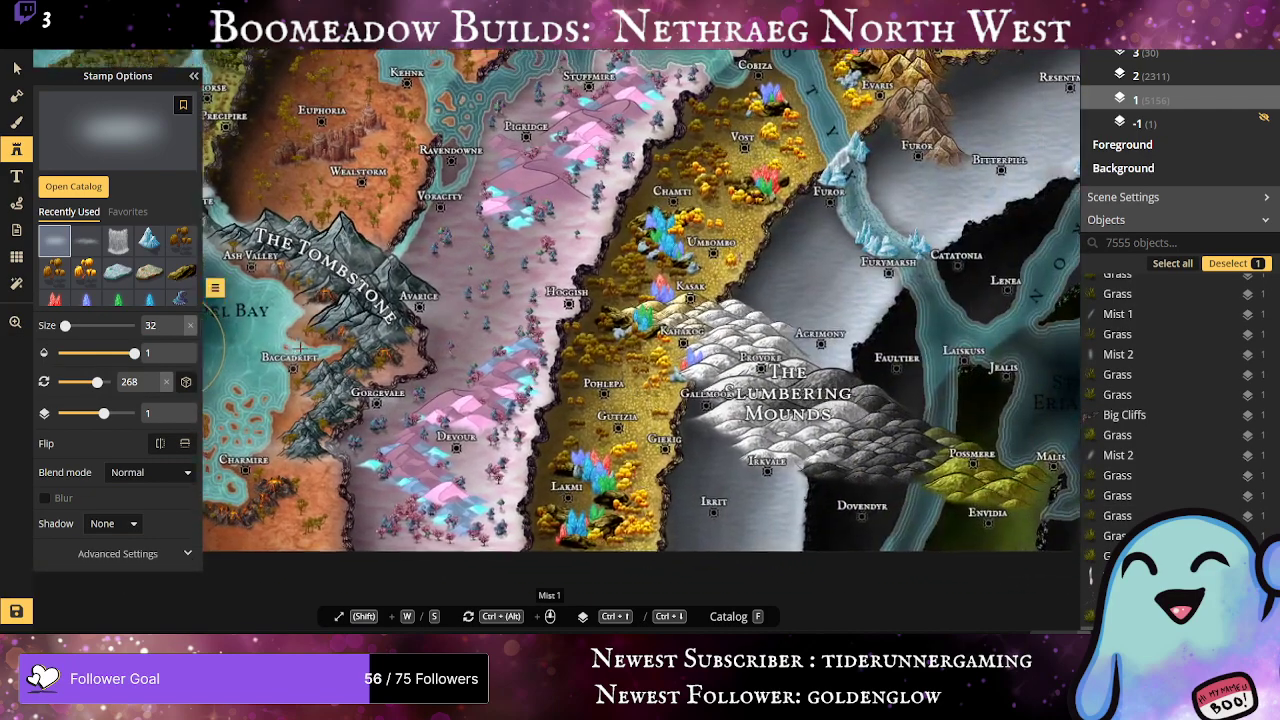
scroll(478, 385, up, 1)
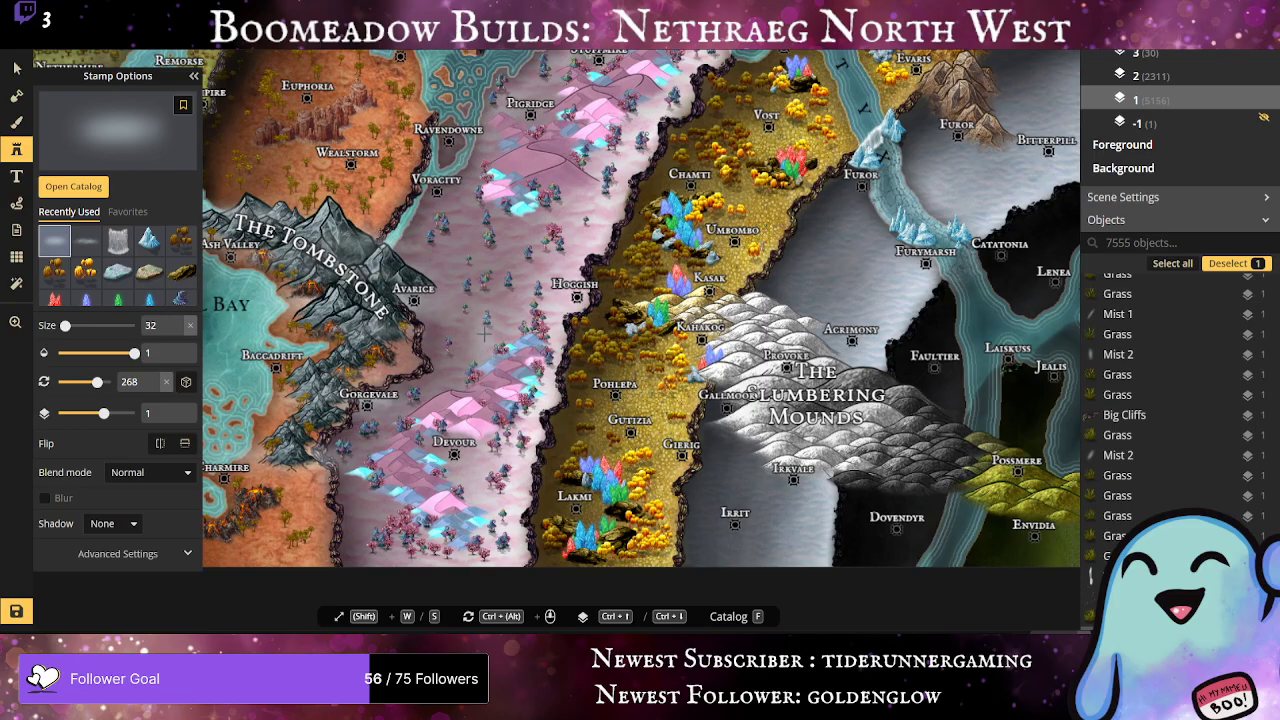
scroll(476, 370, up, 1)
scroll(473, 368, up, 3)
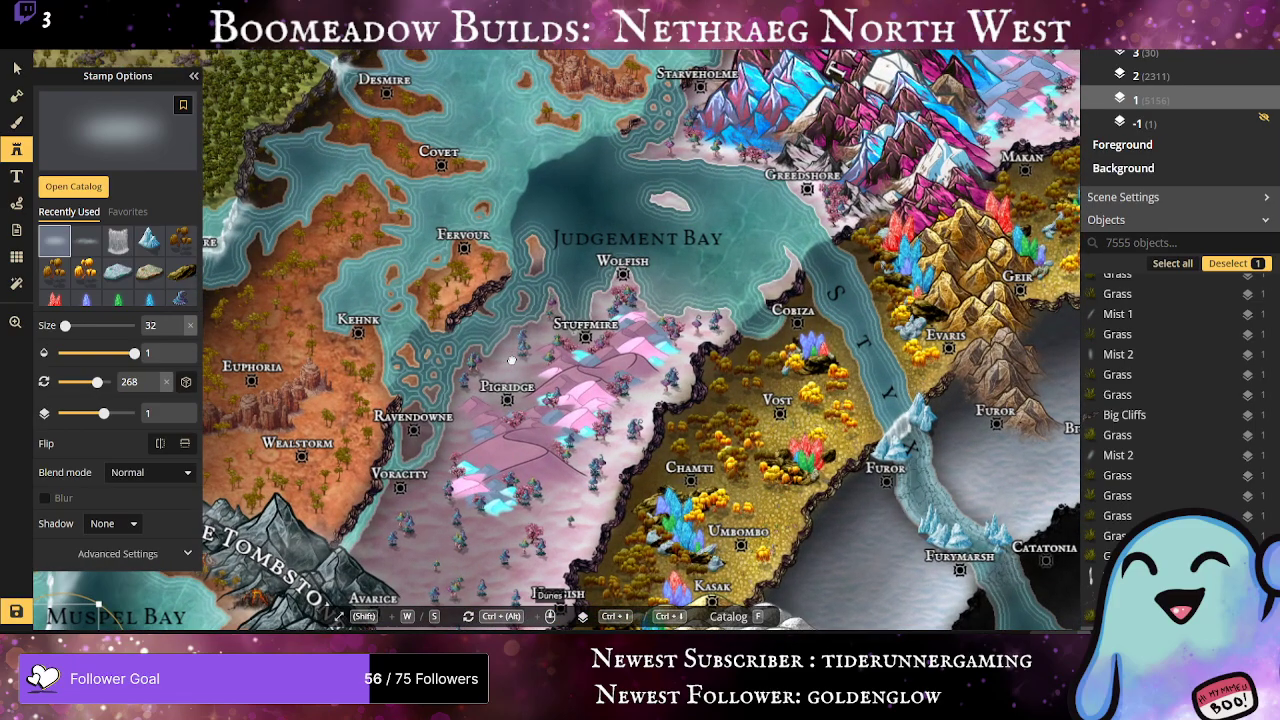
drag(511, 360, 732, 365)
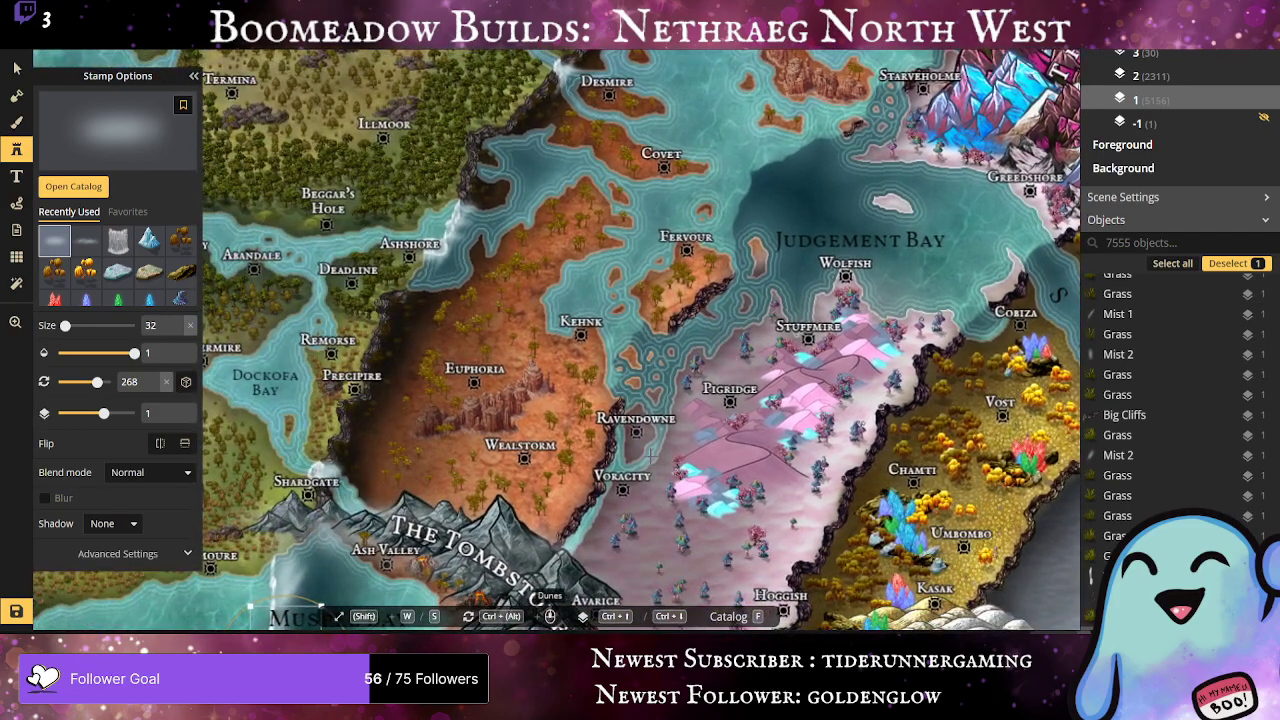
drag(644, 467, 615, 426)
scroll(615, 426, up, 3)
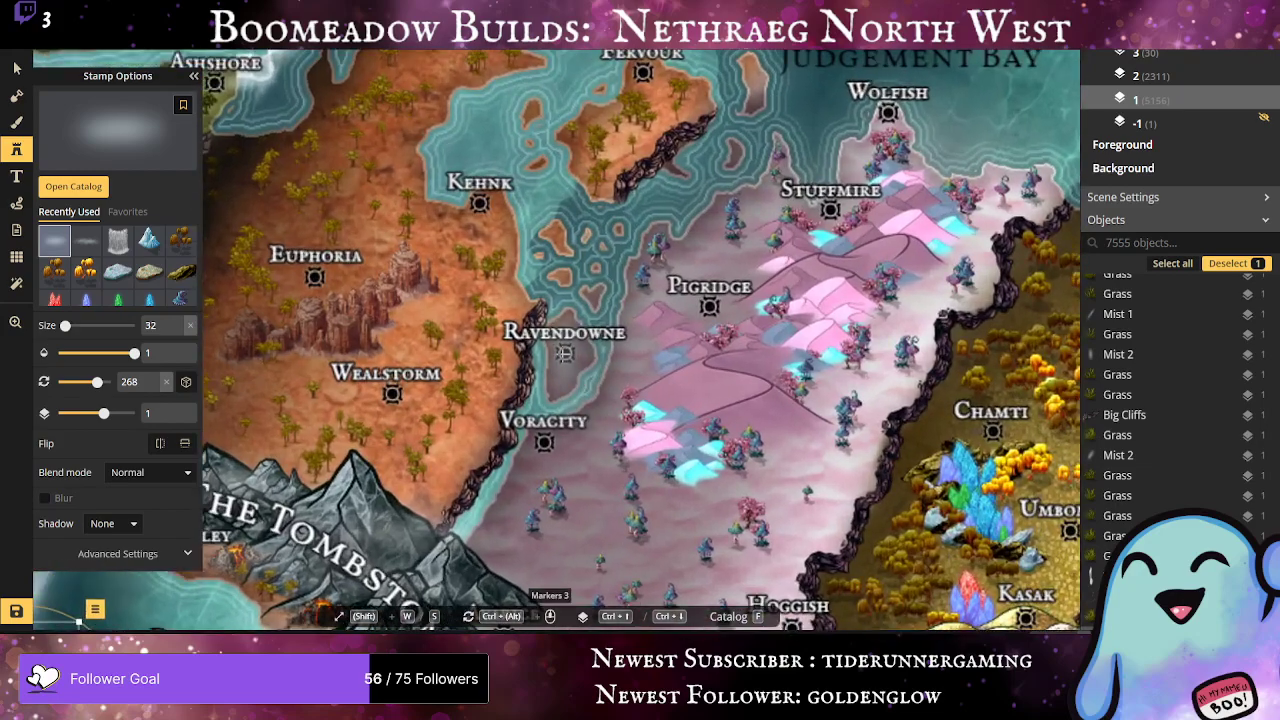
click(118, 241)
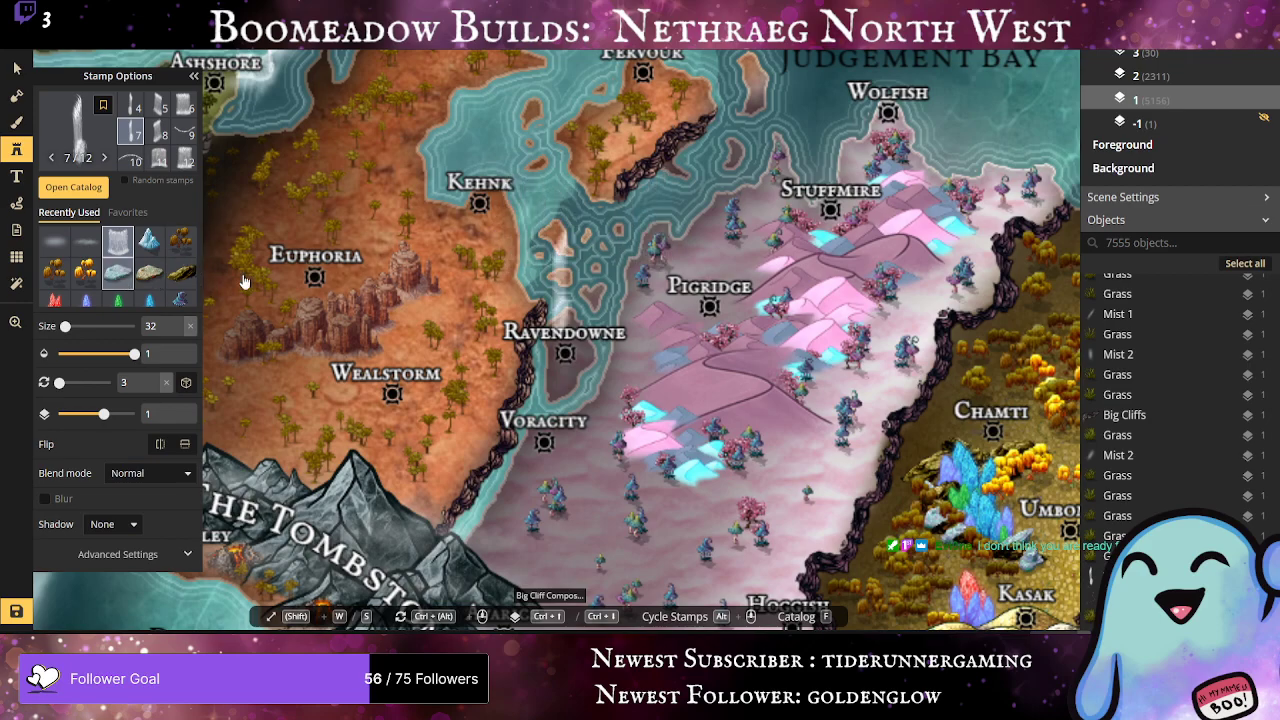
click(160, 131)
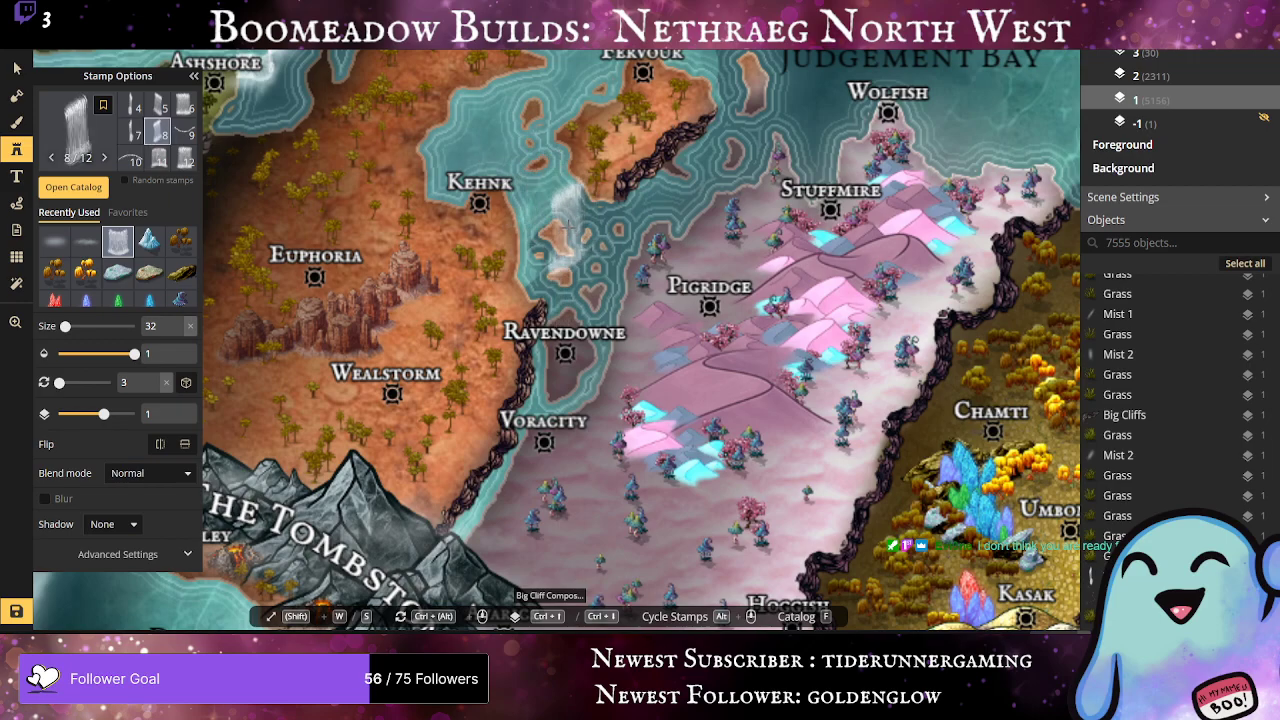
click(568, 231)
drag(540, 282, 572, 168)
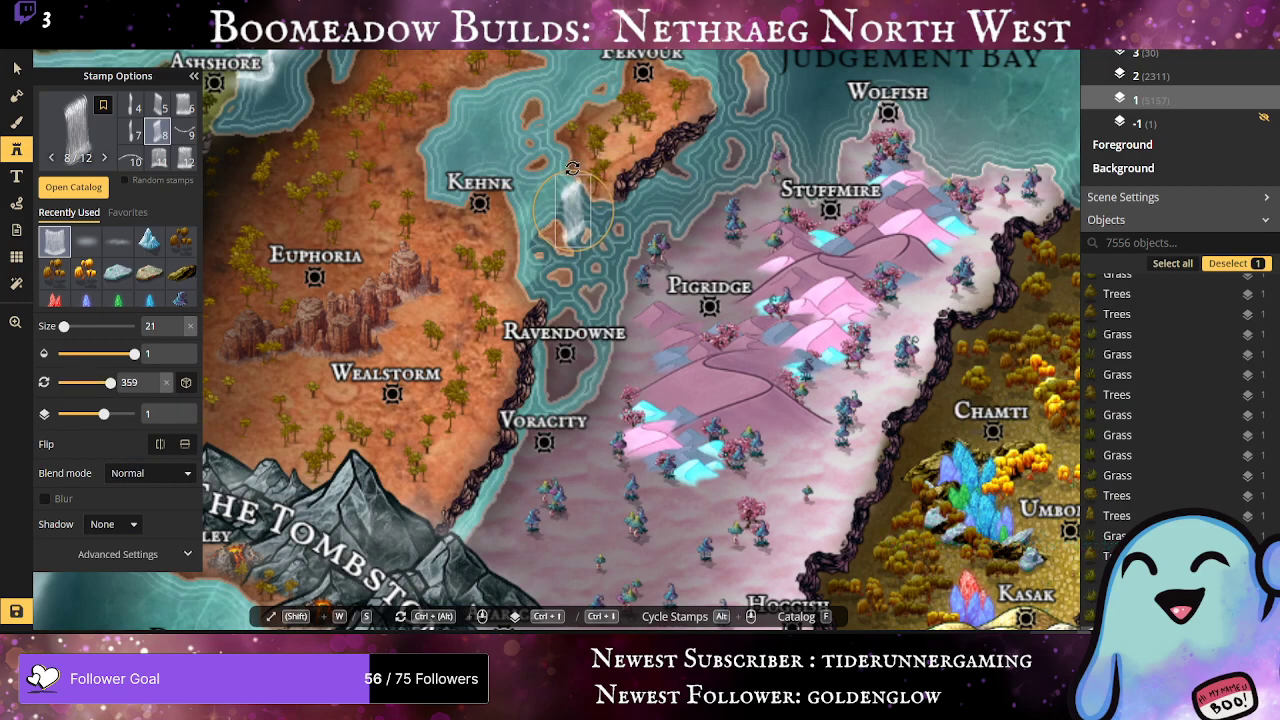
Step: Reduce the waterfall east of Kehnk to size 18 and add waterfall stamp 7 of 12 against it at size 16, rotation 359
drag(552, 251, 556, 237)
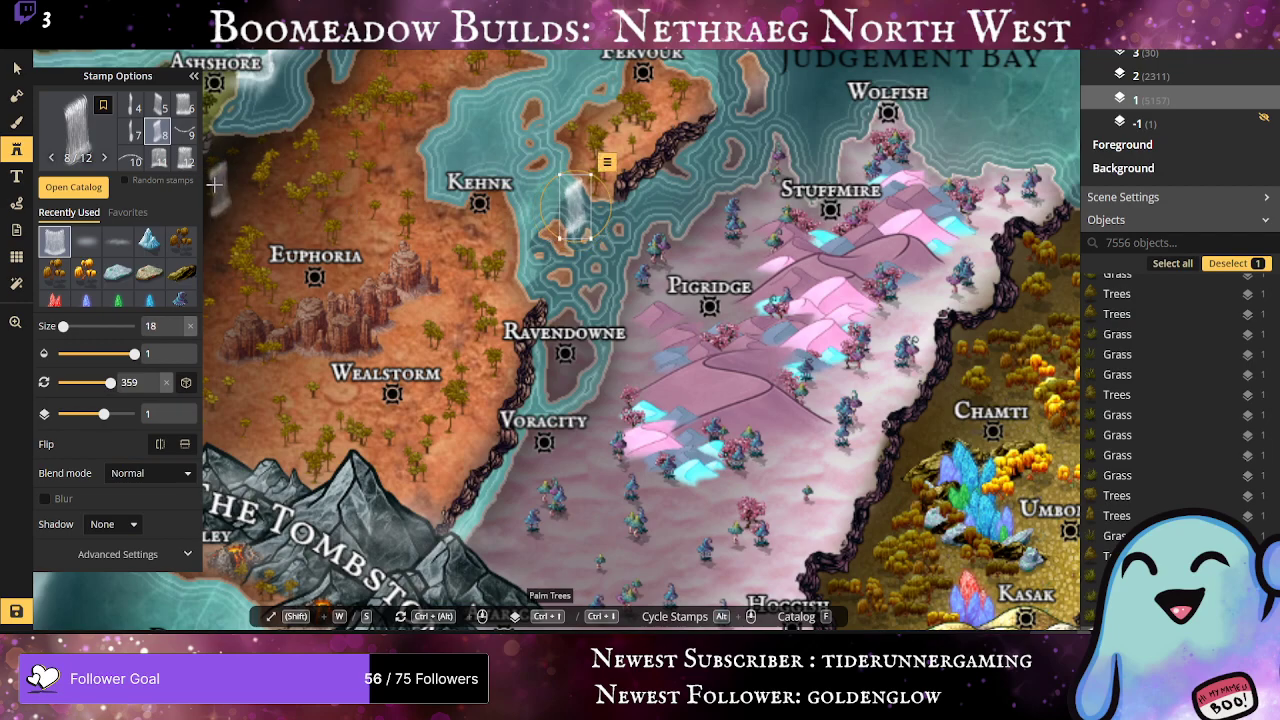
click(135, 131)
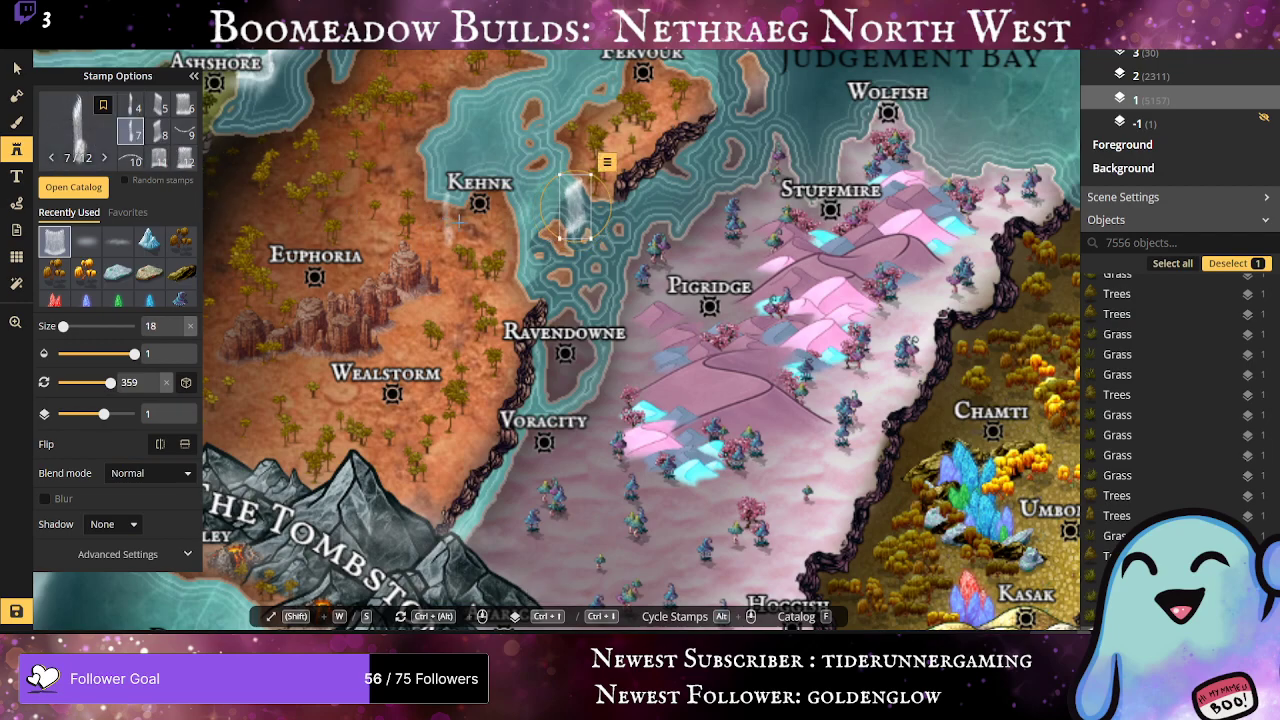
click(607, 253)
drag(607, 253, 559, 222)
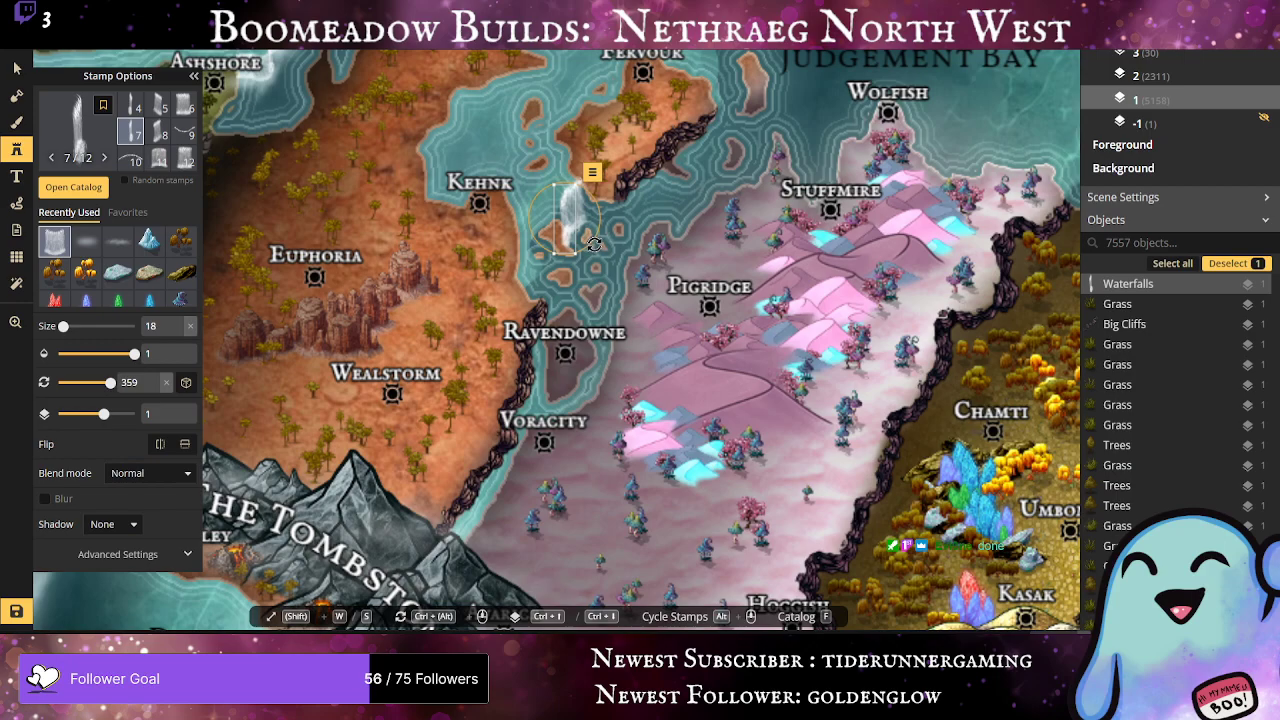
drag(553, 251, 557, 243)
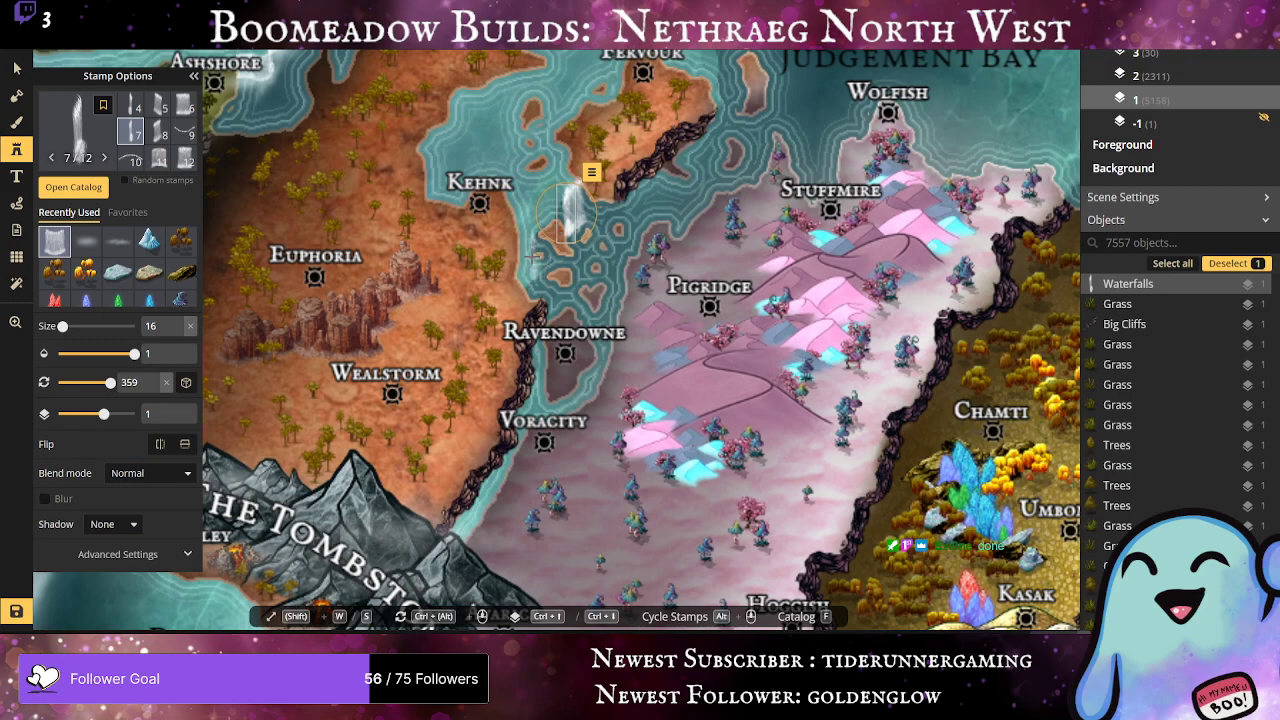
Step: Place two more stamp 7 waterfalls at size 17, rotation 359, down the channel's western edge to the cliff above Ravendowne
click(537, 256)
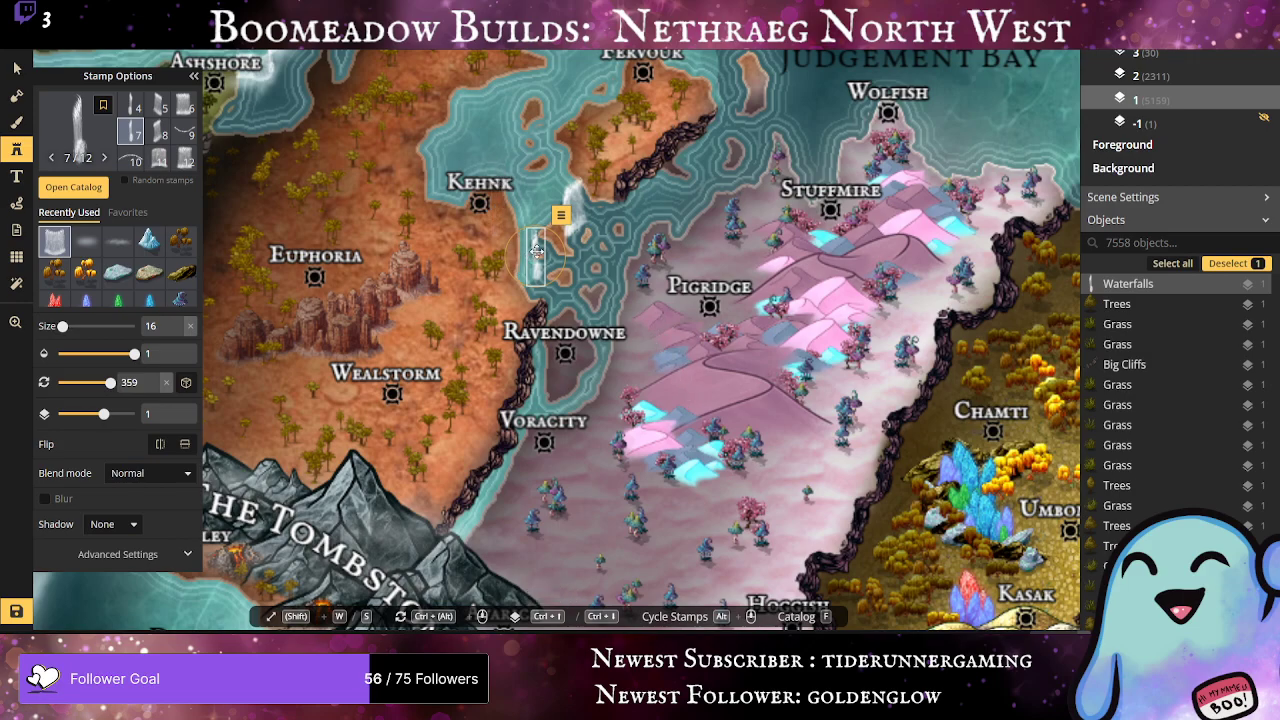
drag(537, 251, 535, 255)
scroll(538, 240, up, 3)
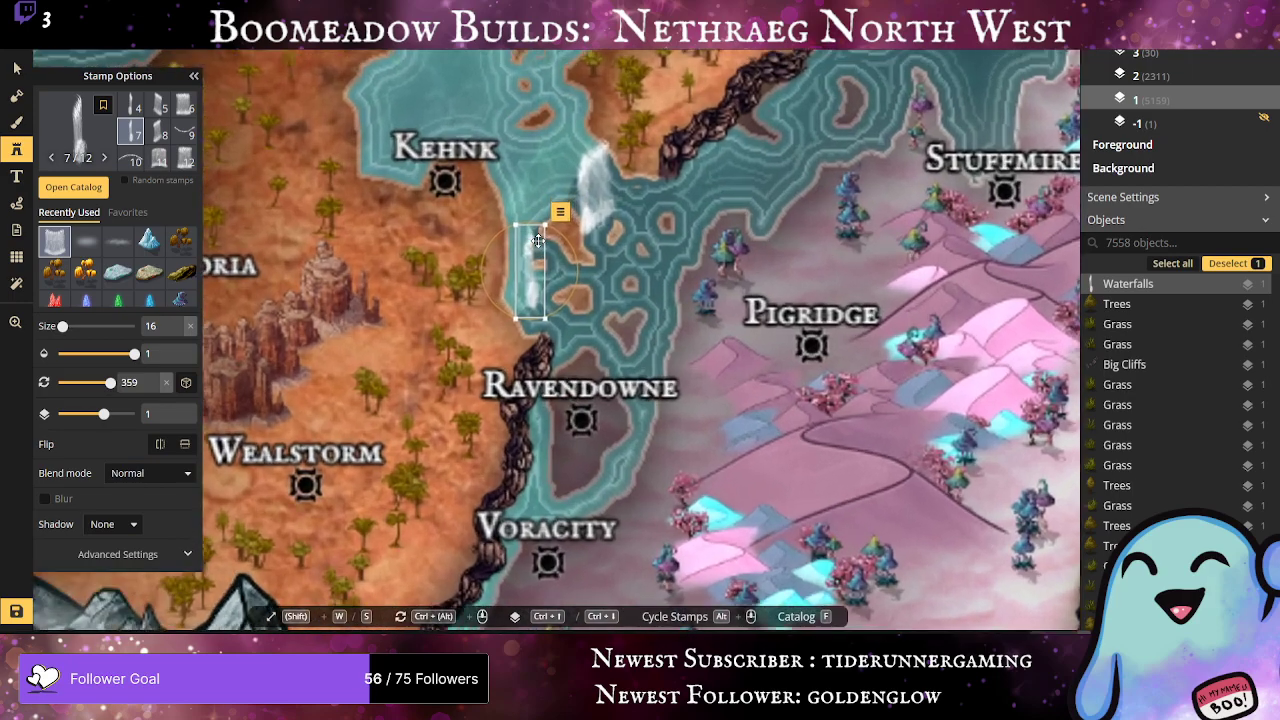
drag(544, 226, 548, 217)
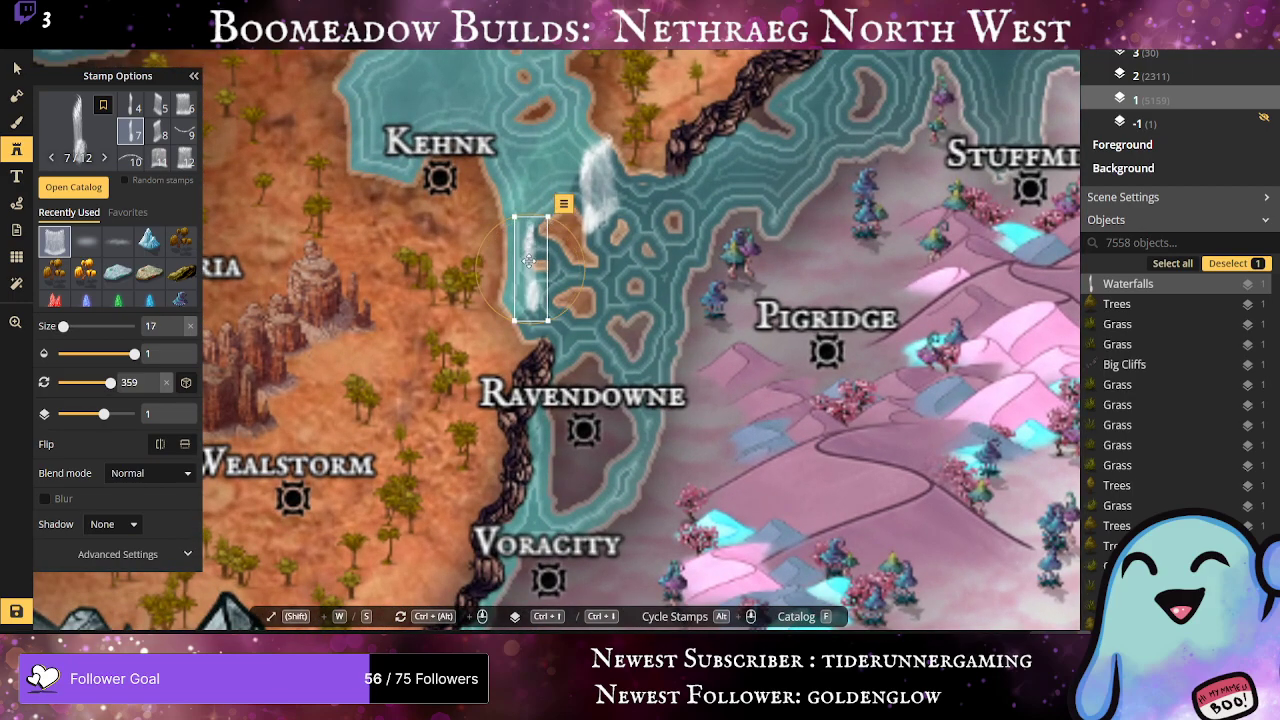
mouse_move(531, 261)
mouse_down()
mouse_move(540, 247)
mouse_move(530, 280)
mouse_move(532, 266)
mouse_up()
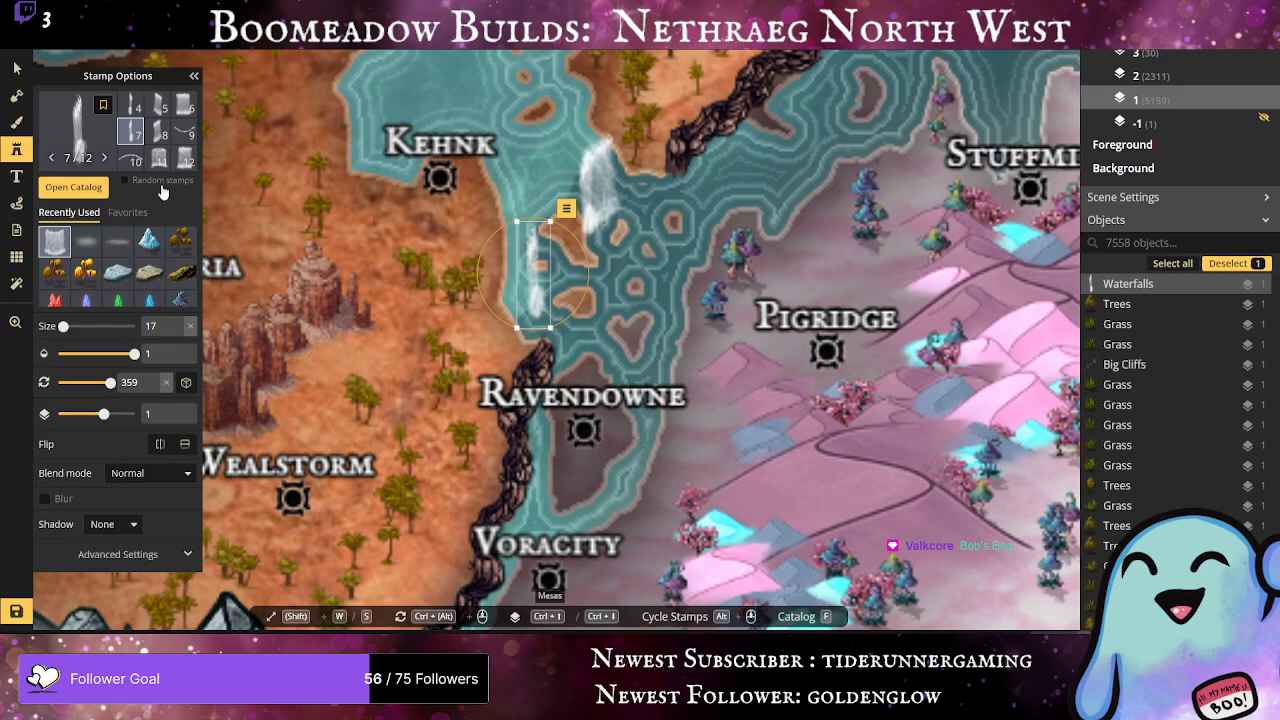
click(535, 272)
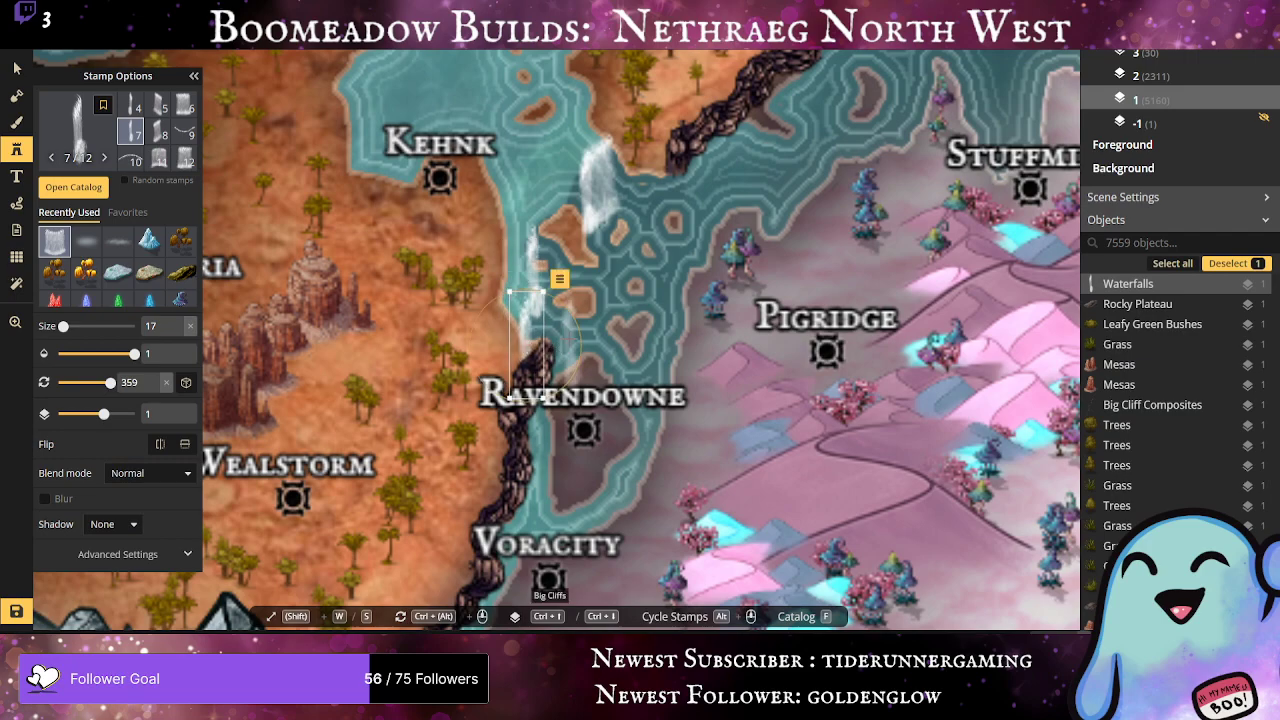
Step: Place three size 17 Mist 2 stamps over the falls between Kehnk and Ravendowne, at rotations 268, 285 and 278
click(86, 240)
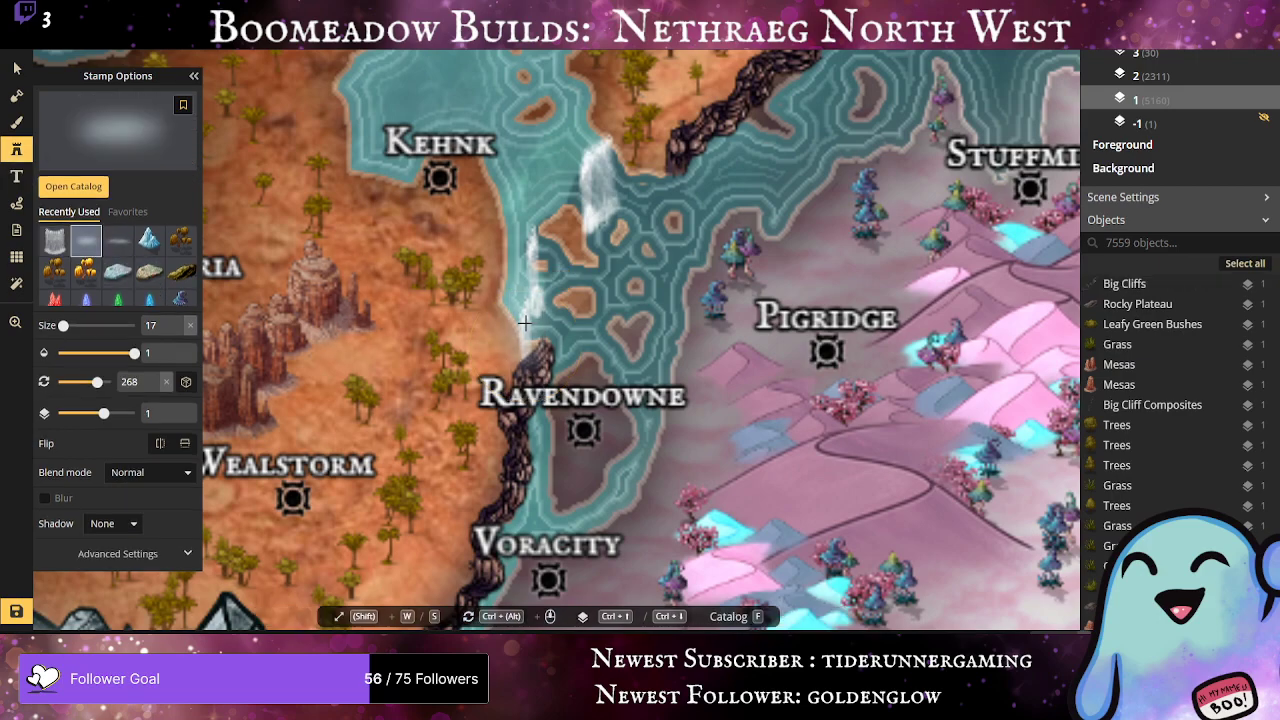
click(547, 314)
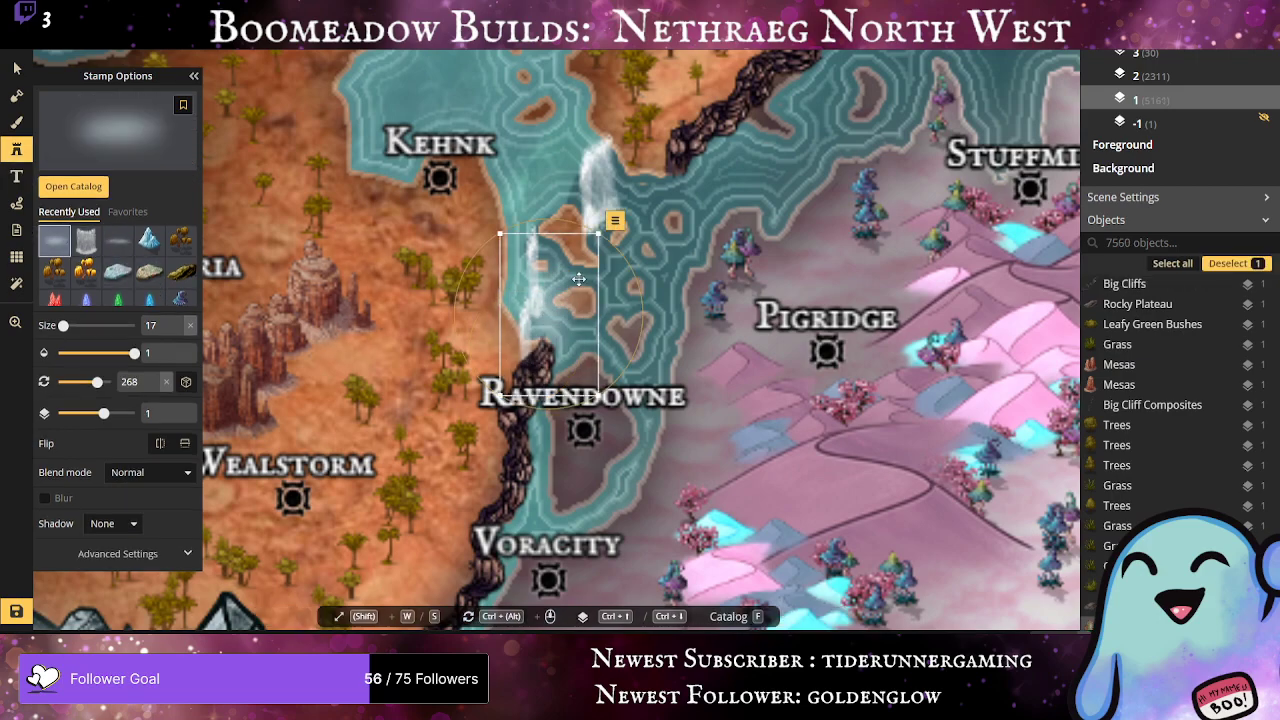
click(617, 213)
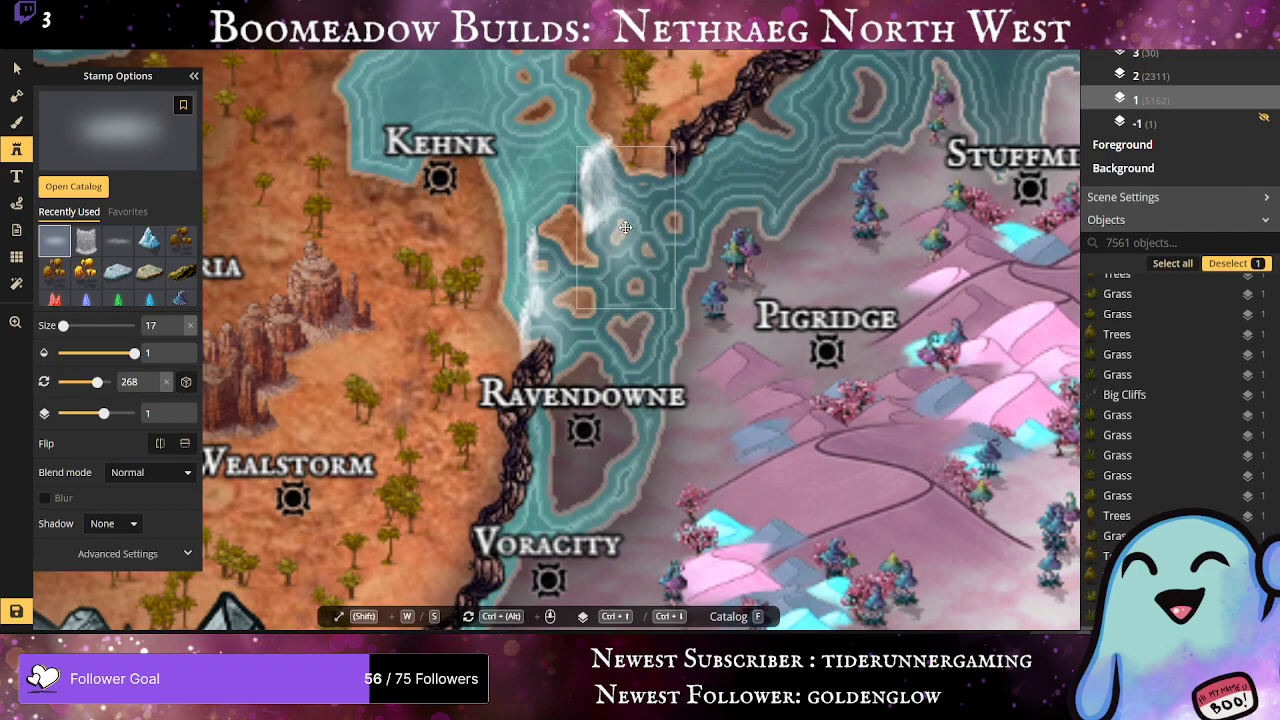
drag(683, 119, 657, 122)
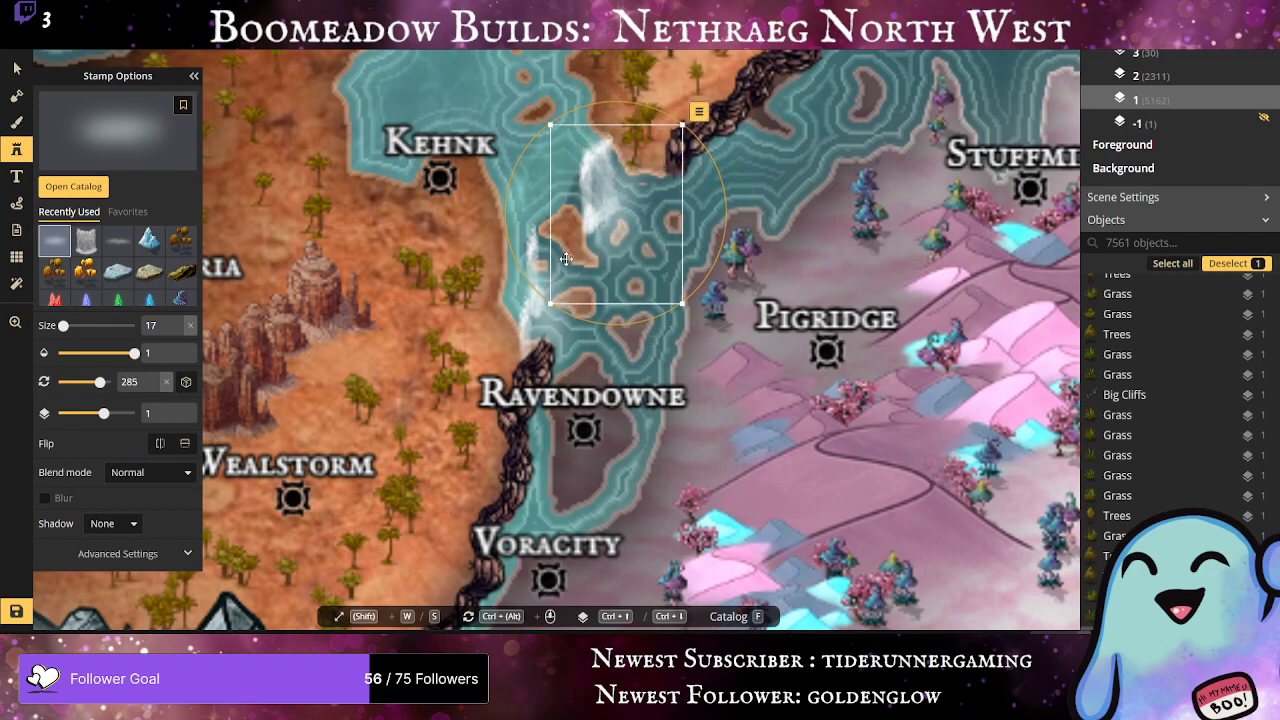
click(558, 253)
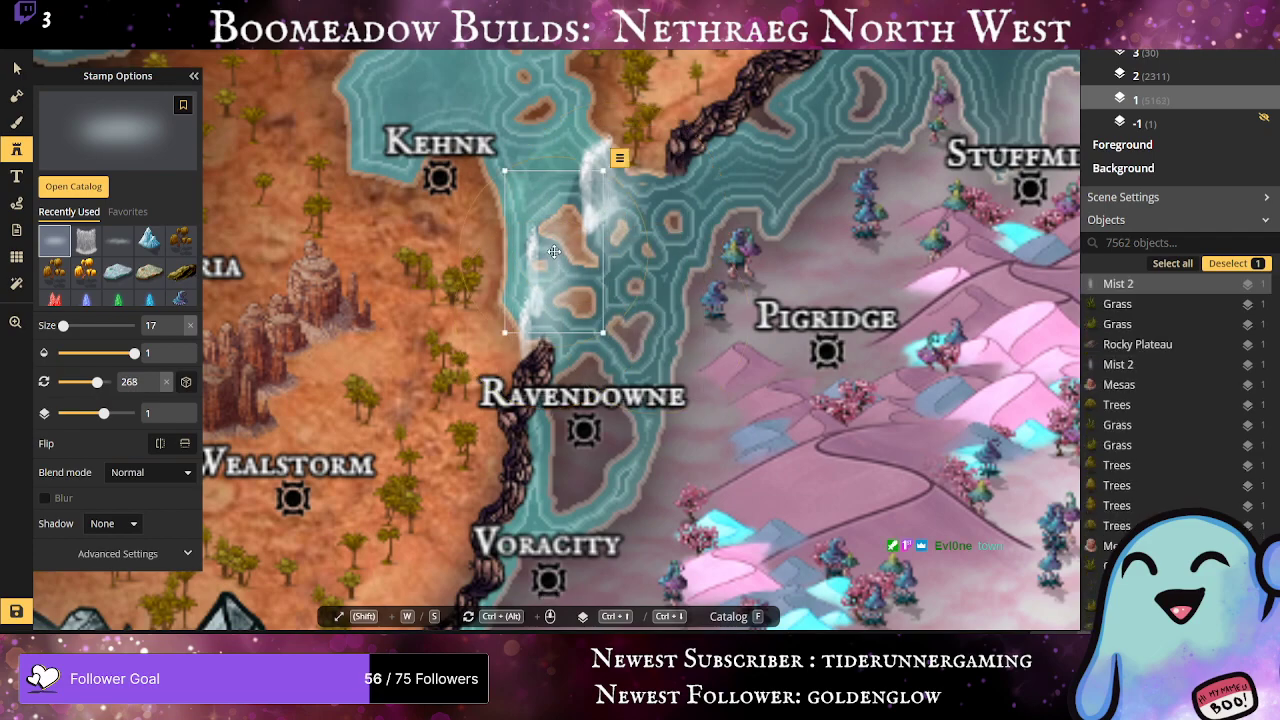
drag(554, 251, 575, 212)
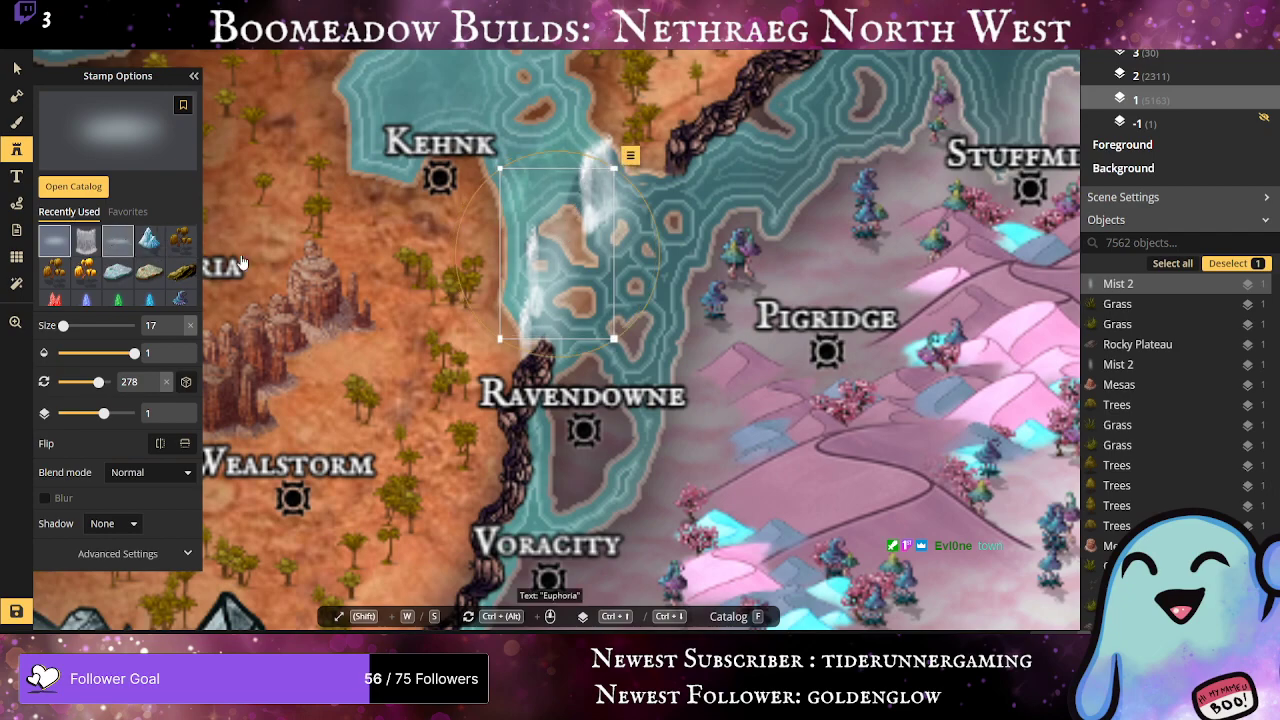
Step: Place two mist stamps, size 17 and rotation 312, over the waterfalls between Kehnk and Ravendowne
key(Escape)
click(559, 295)
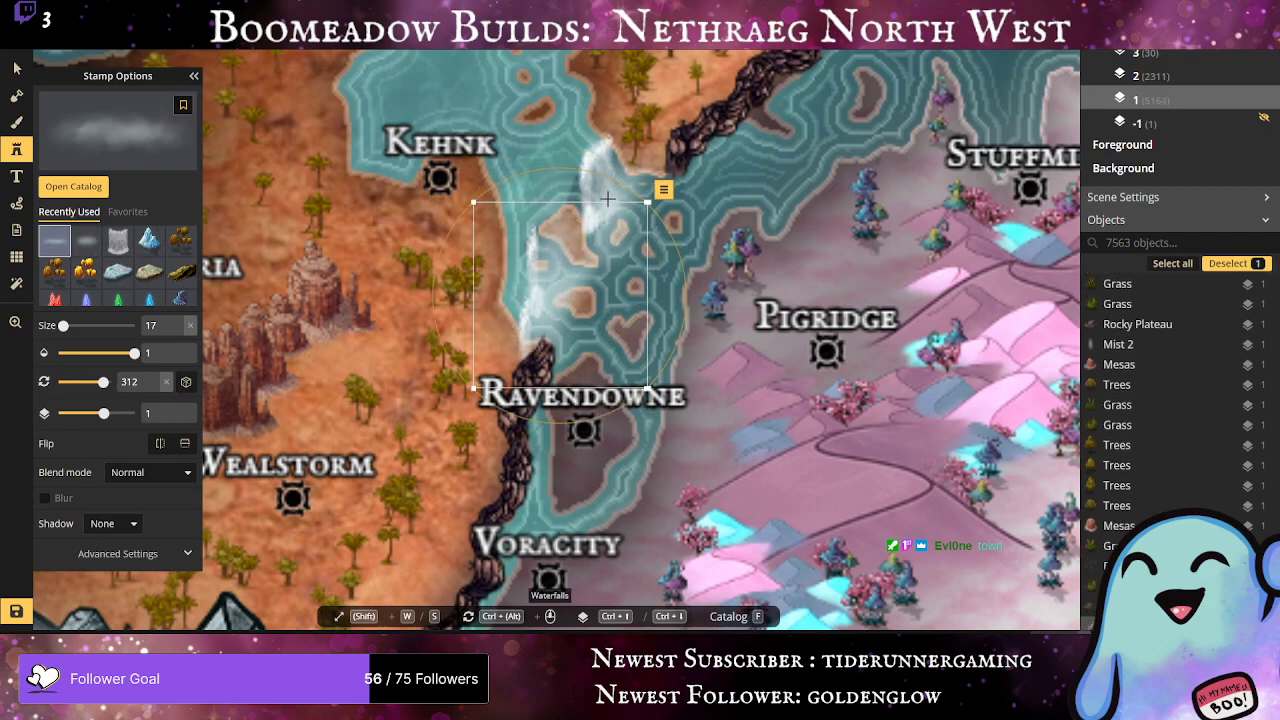
click(599, 202)
Step: Place waterfall stamp variant 11 at size 17 on the northwestern edge of the deep water in Judgement Bay
scroll(740, 340, down, 10)
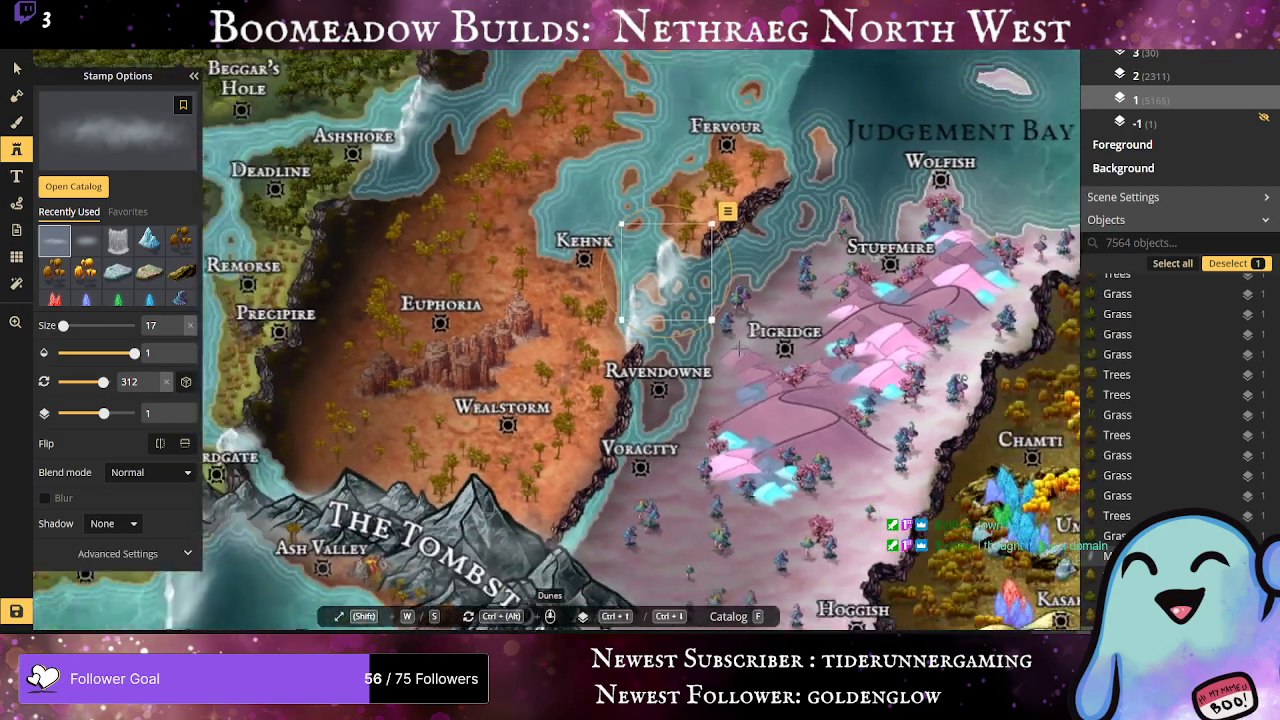
scroll(850, 200, up, 5)
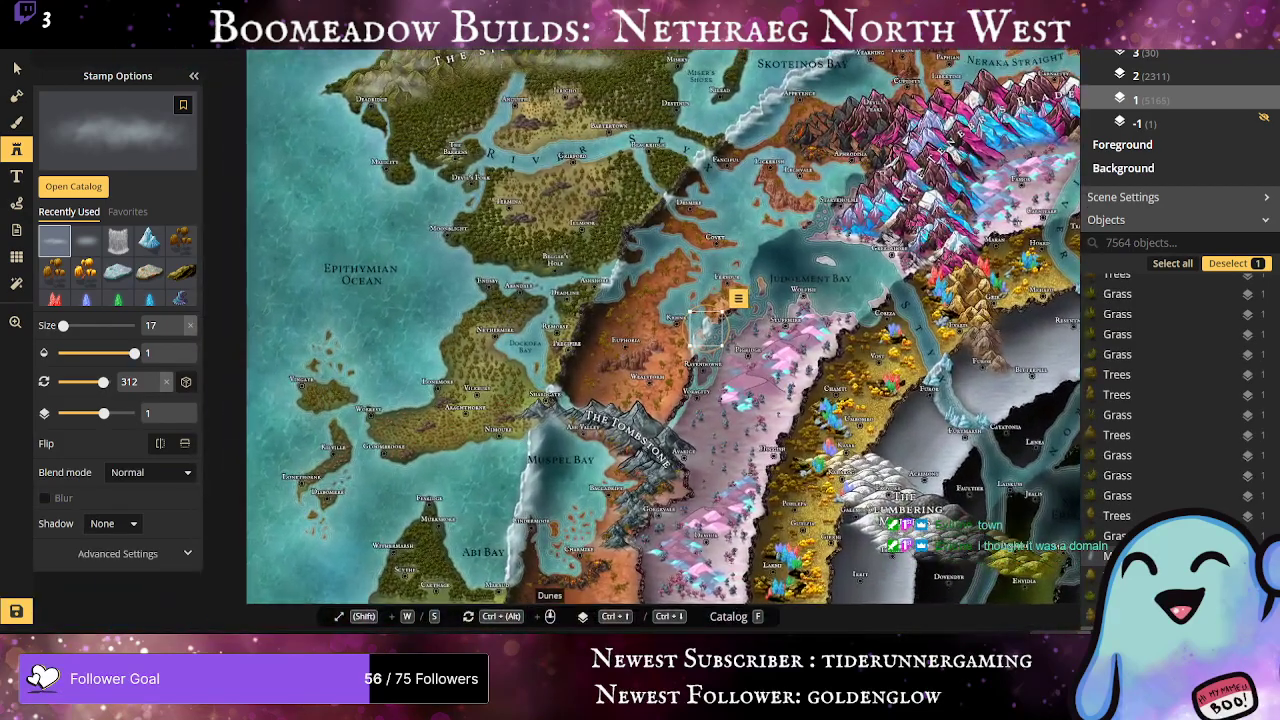
scroll(786, 322, up, 5)
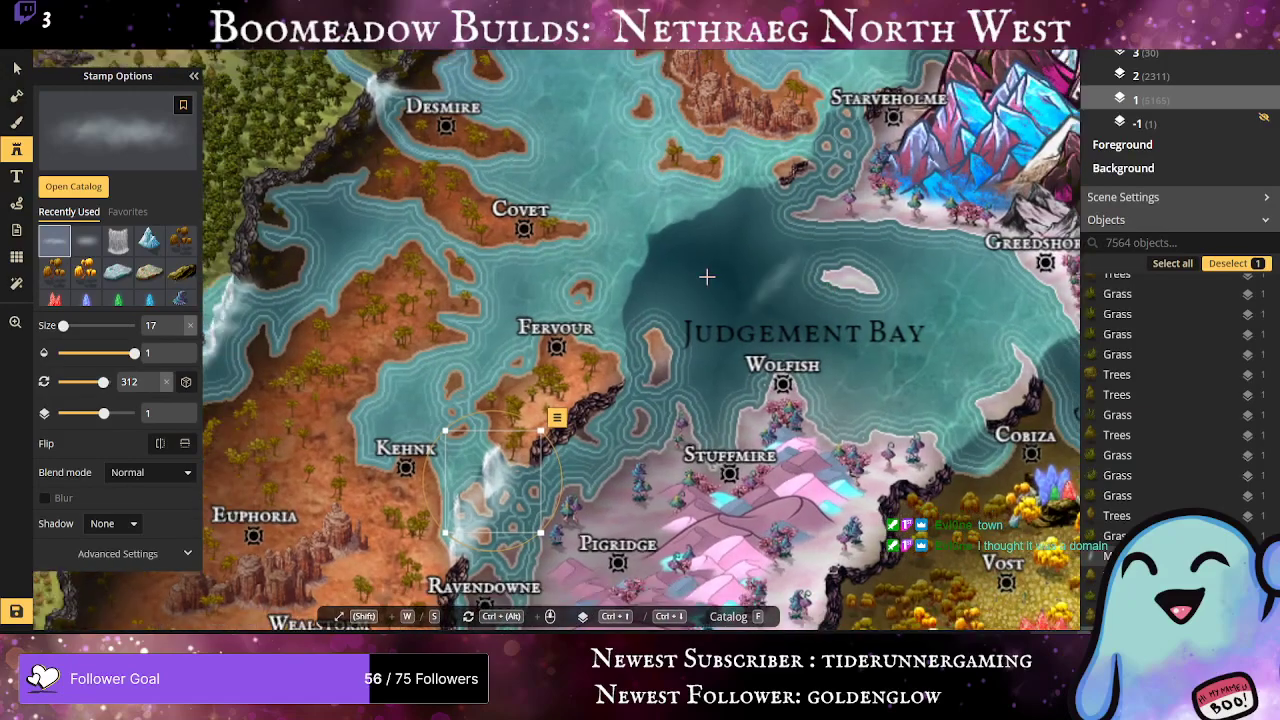
click(118, 243)
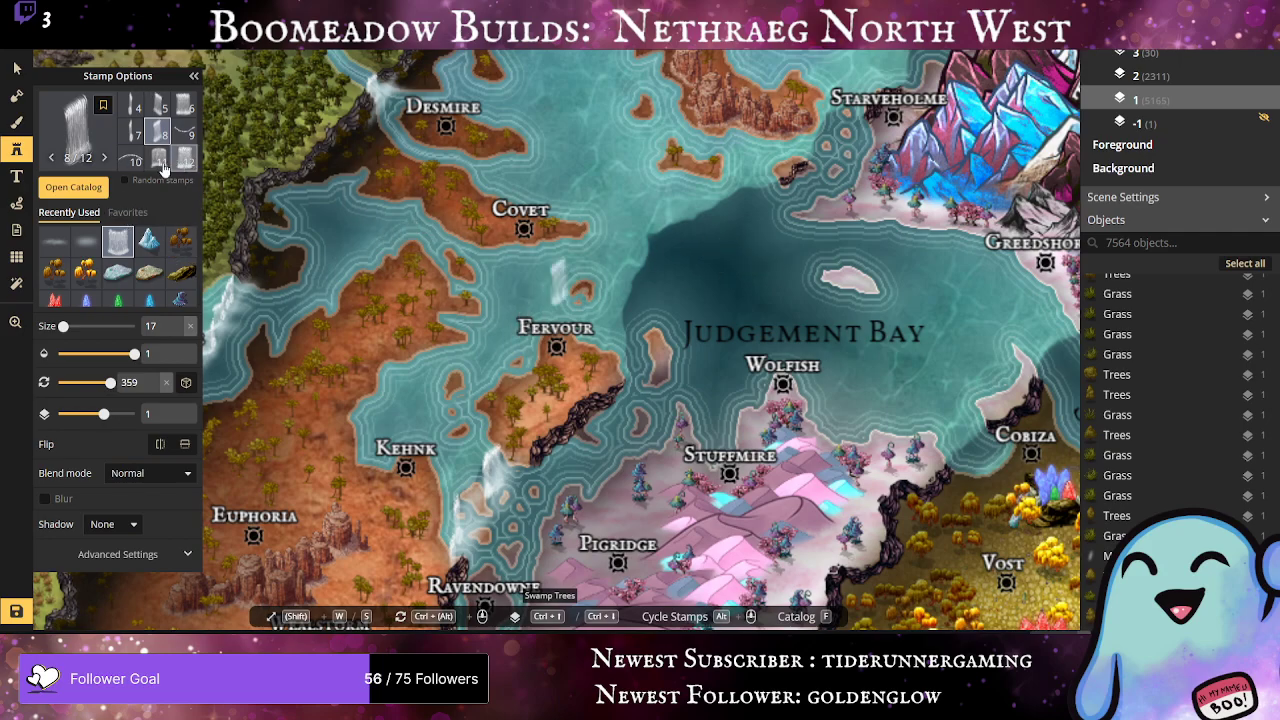
scroll(158, 140, up, 1)
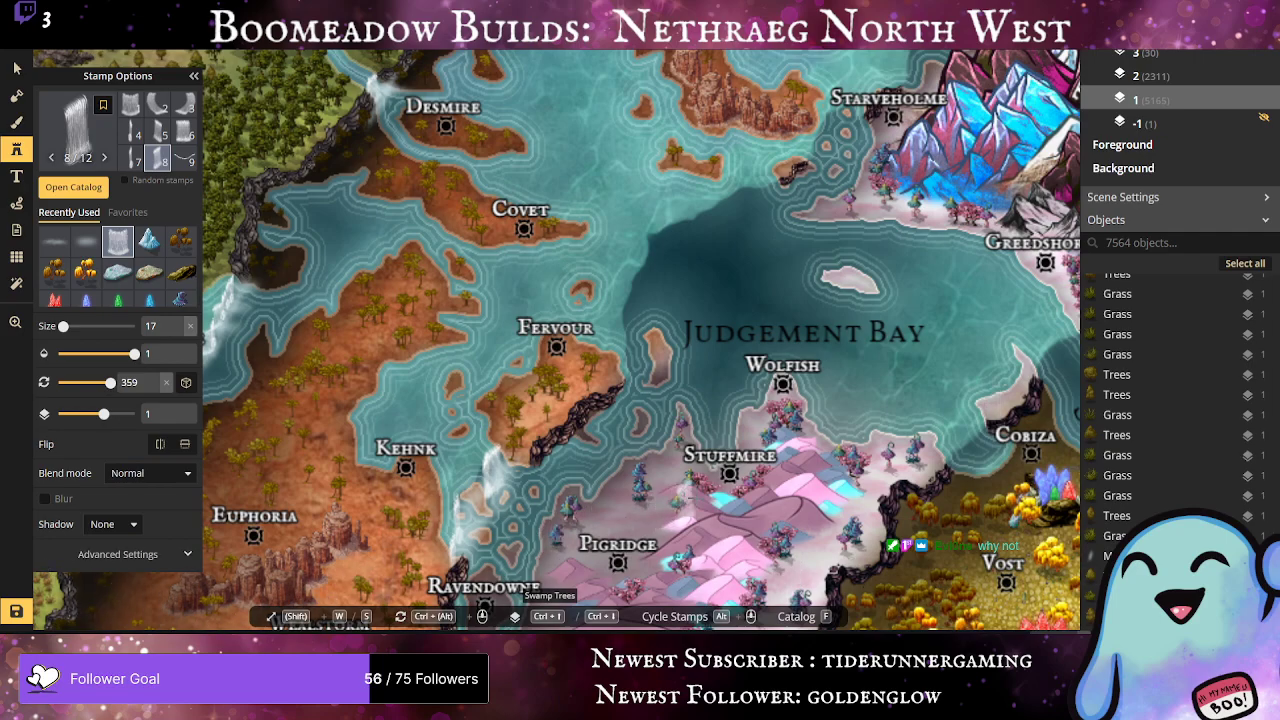
click(104, 187)
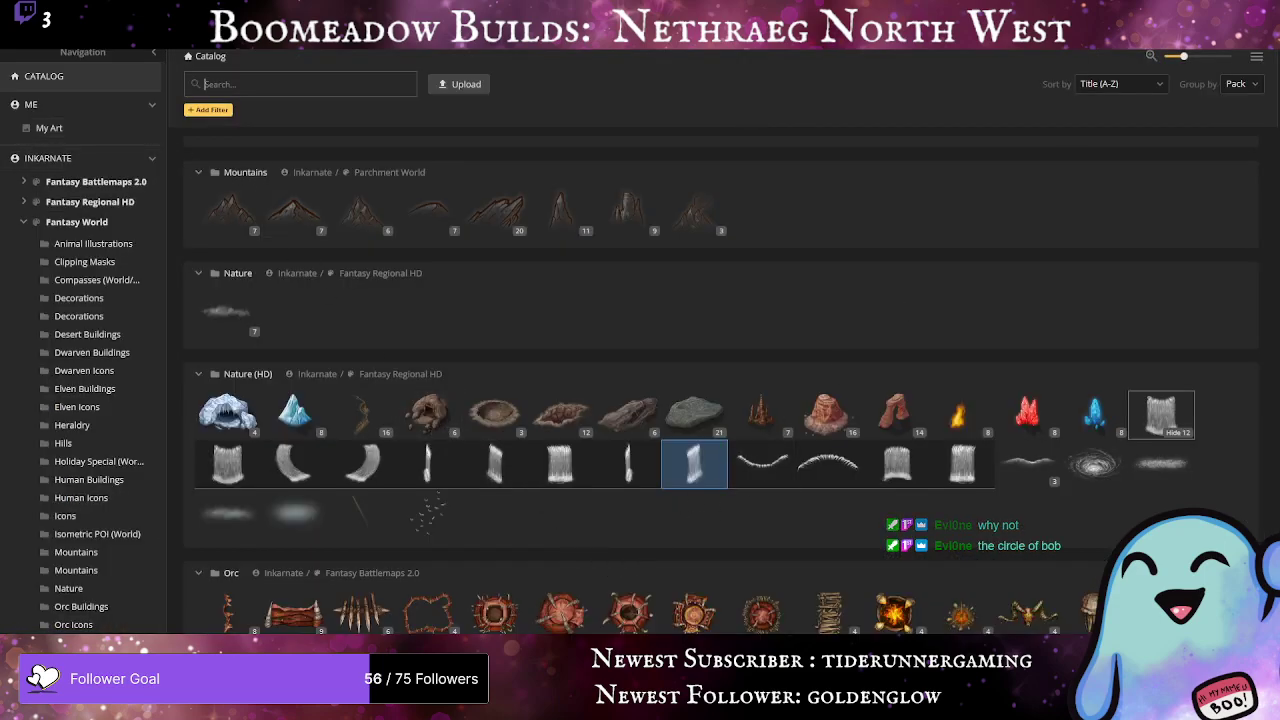
click(694, 463)
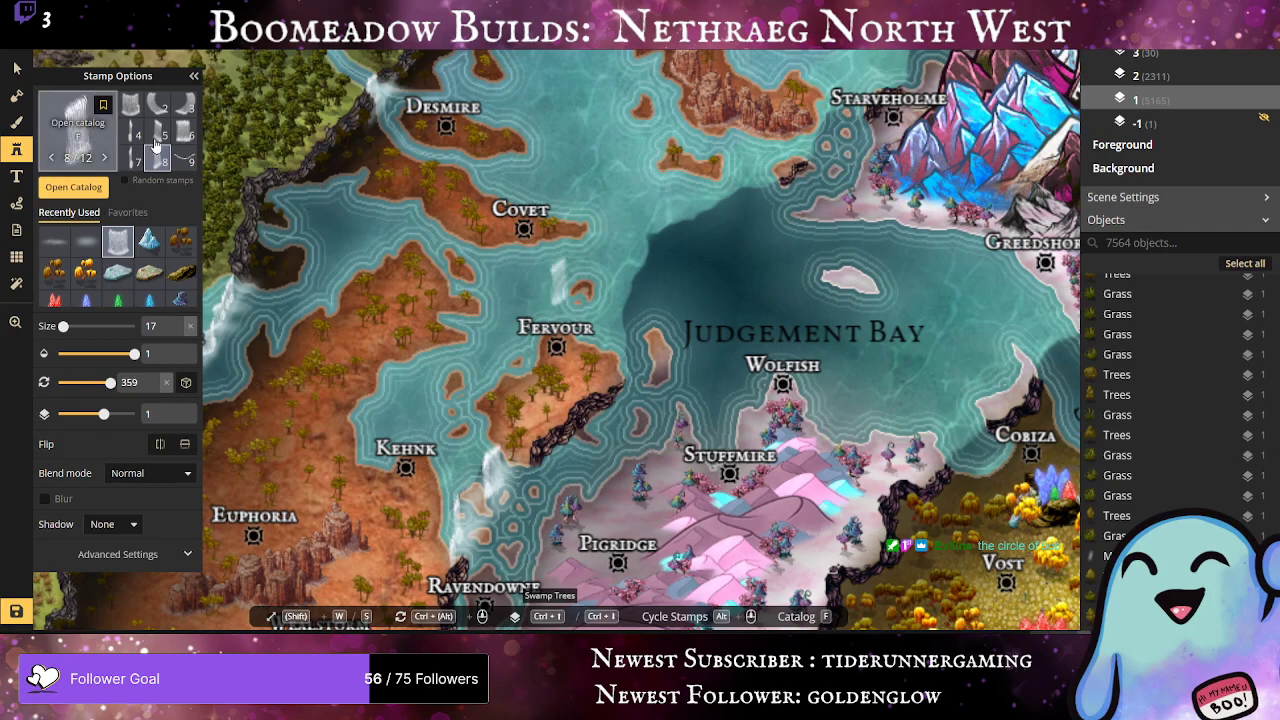
scroll(176, 143, down, 1)
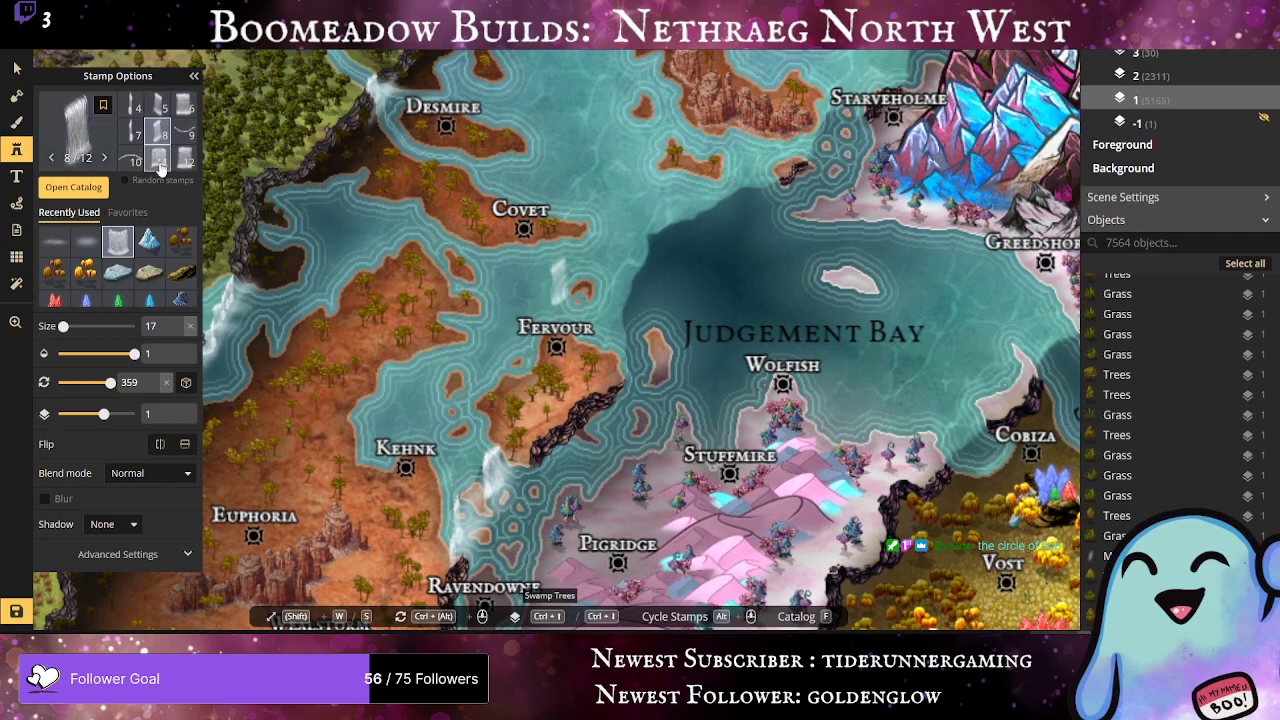
click(160, 167)
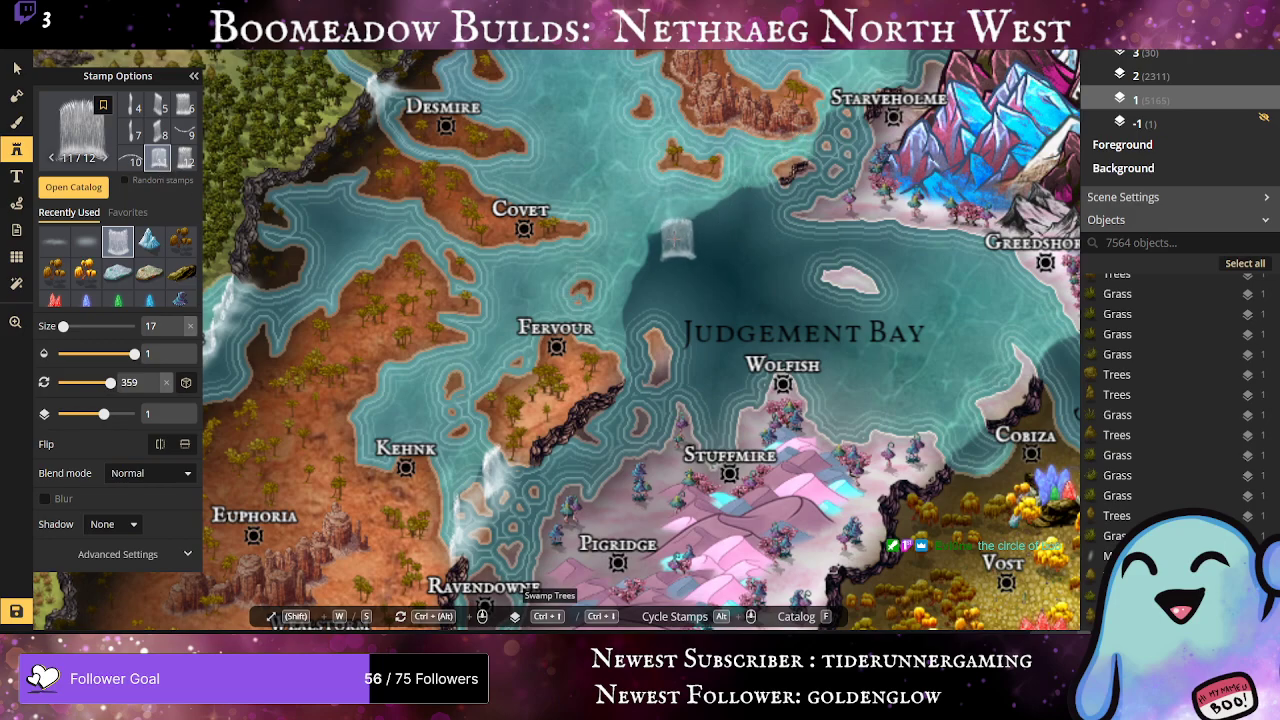
click(680, 238)
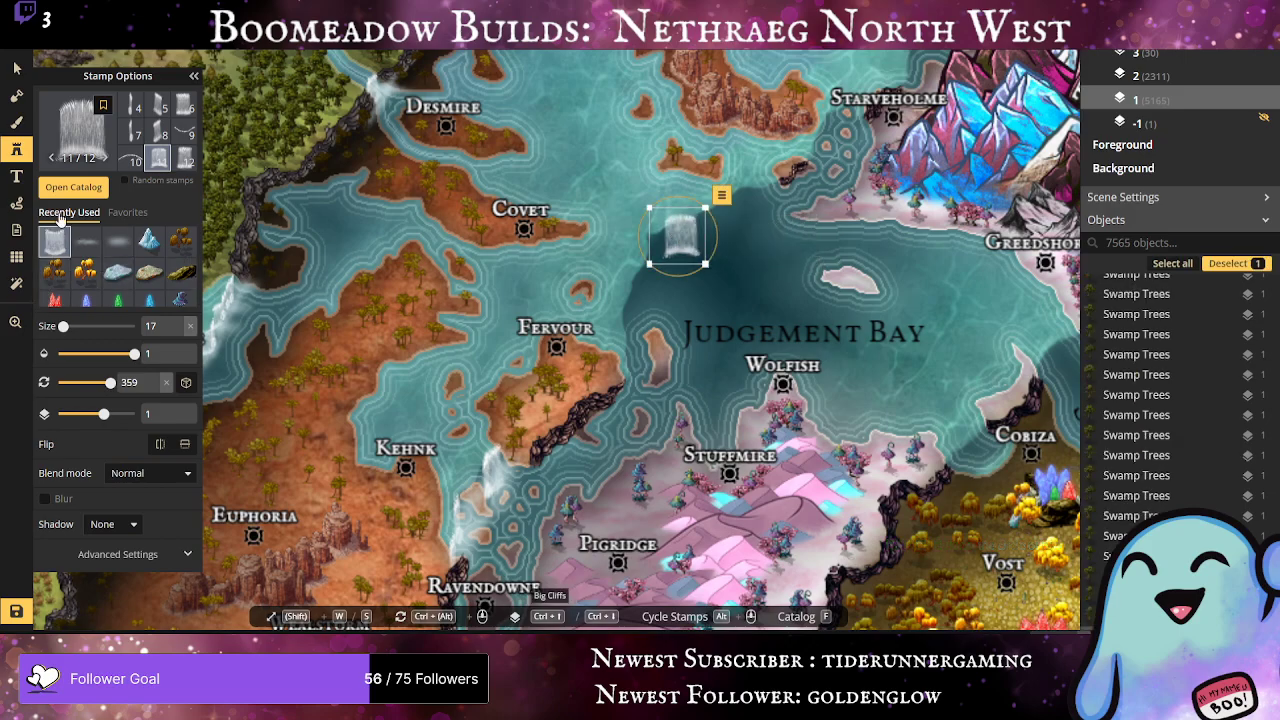
Step: Add waterfall variant 8 against the east side of the first Judgement Bay waterfall and nudge it into line
click(156, 136)
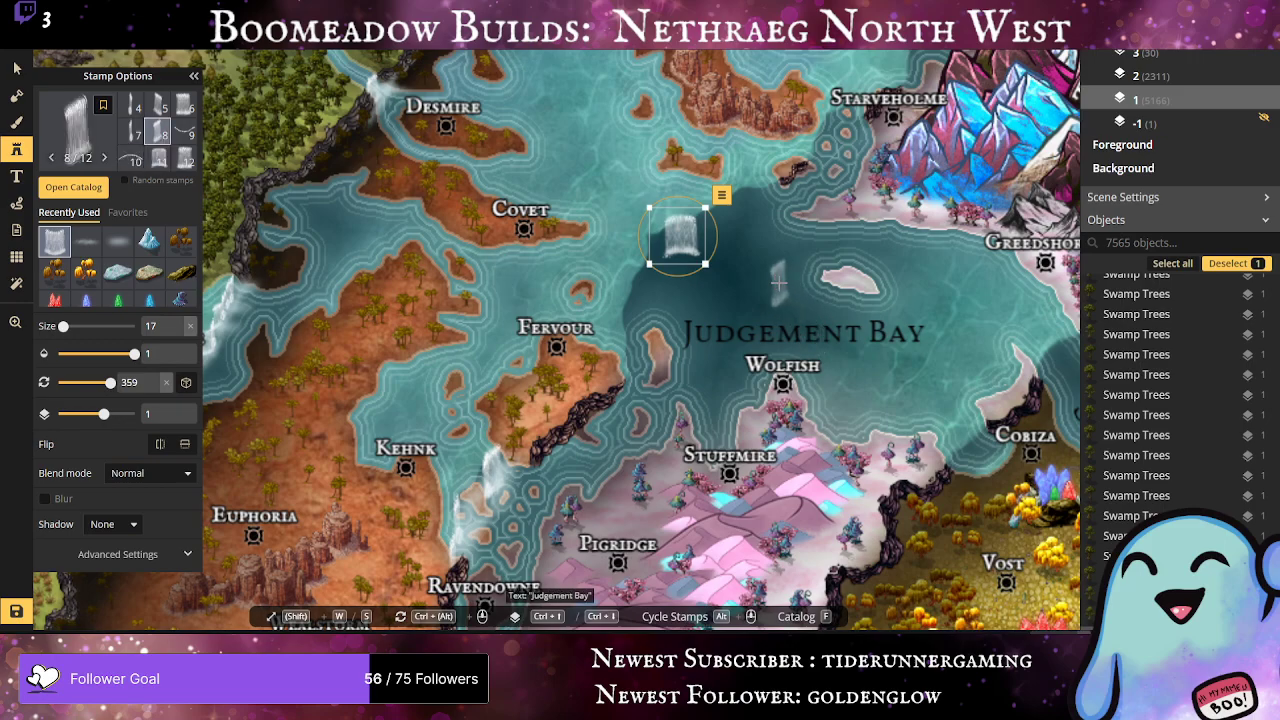
click(690, 236)
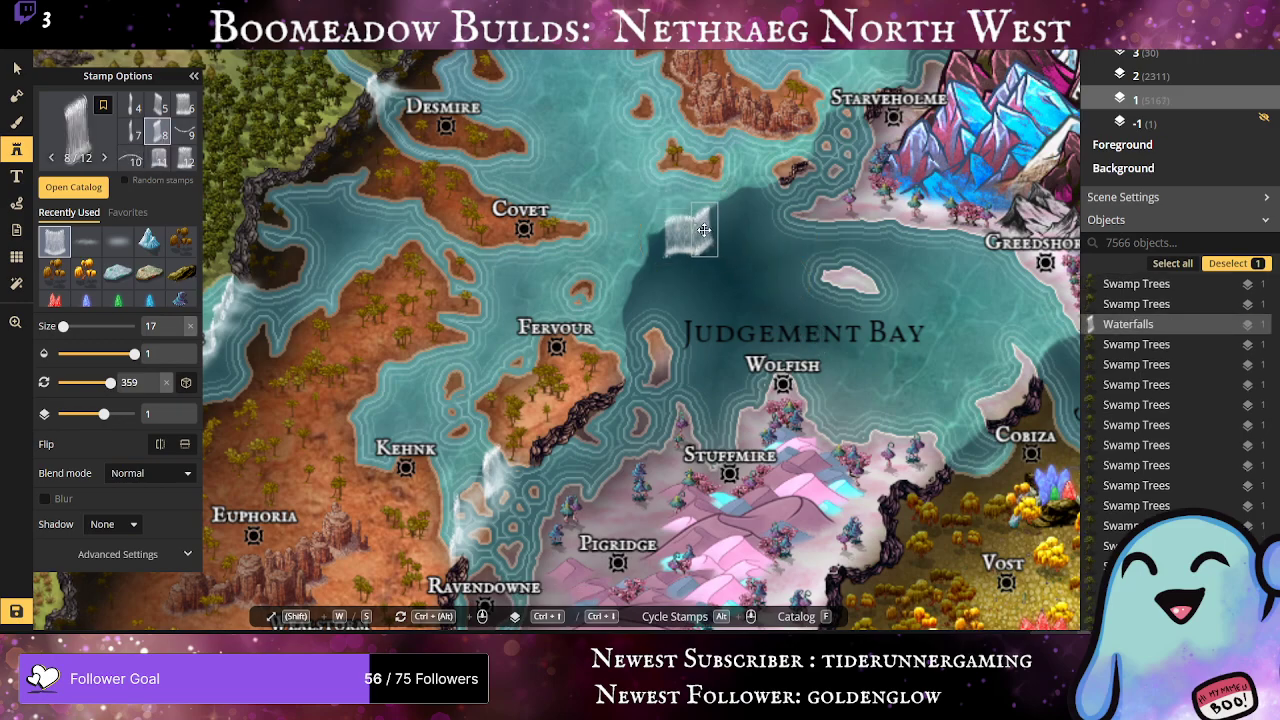
click(704, 232)
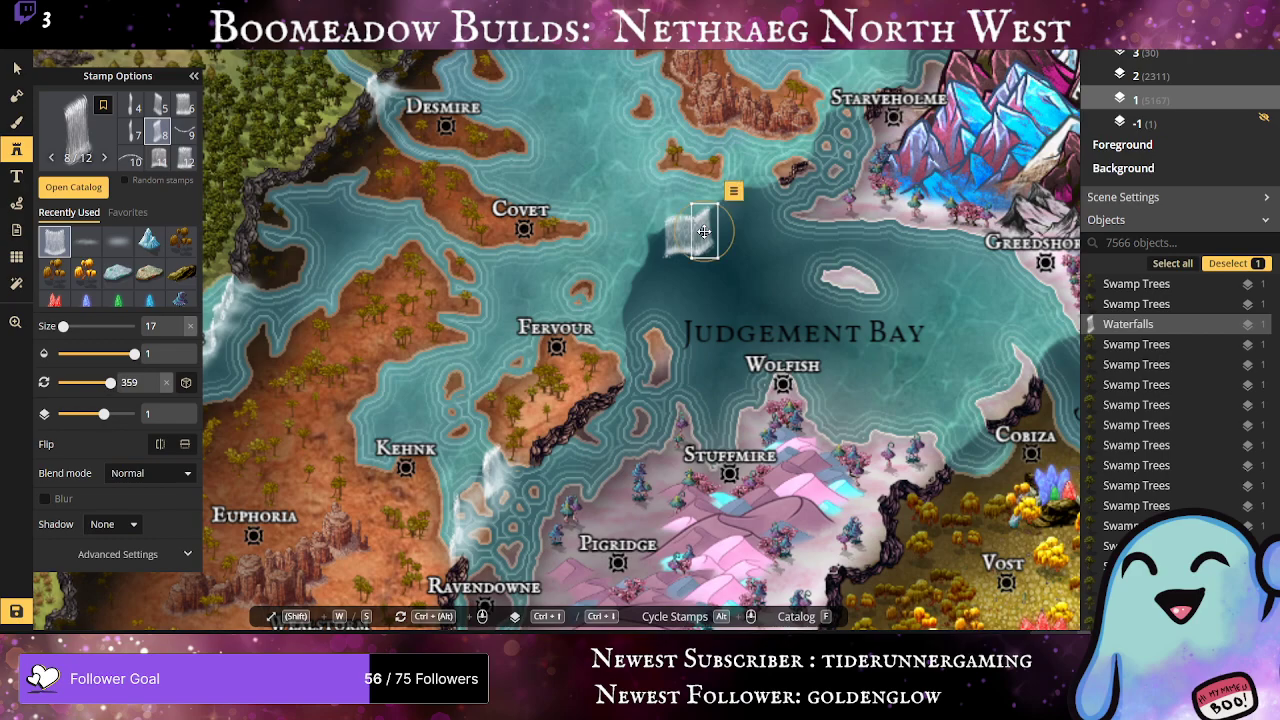
drag(704, 232, 703, 231)
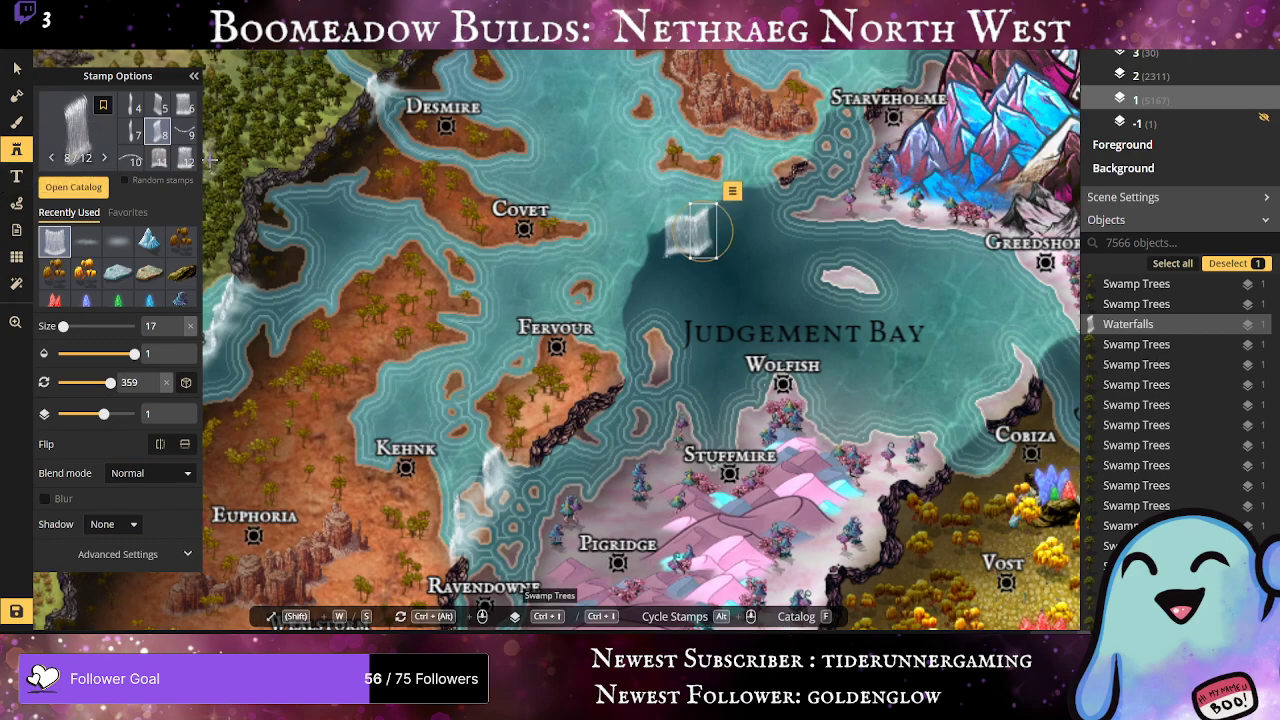
Step: Extend the Judgement Bay falls northeast with a narrow variant 7 waterfall followed by a variant 11 section
click(131, 132)
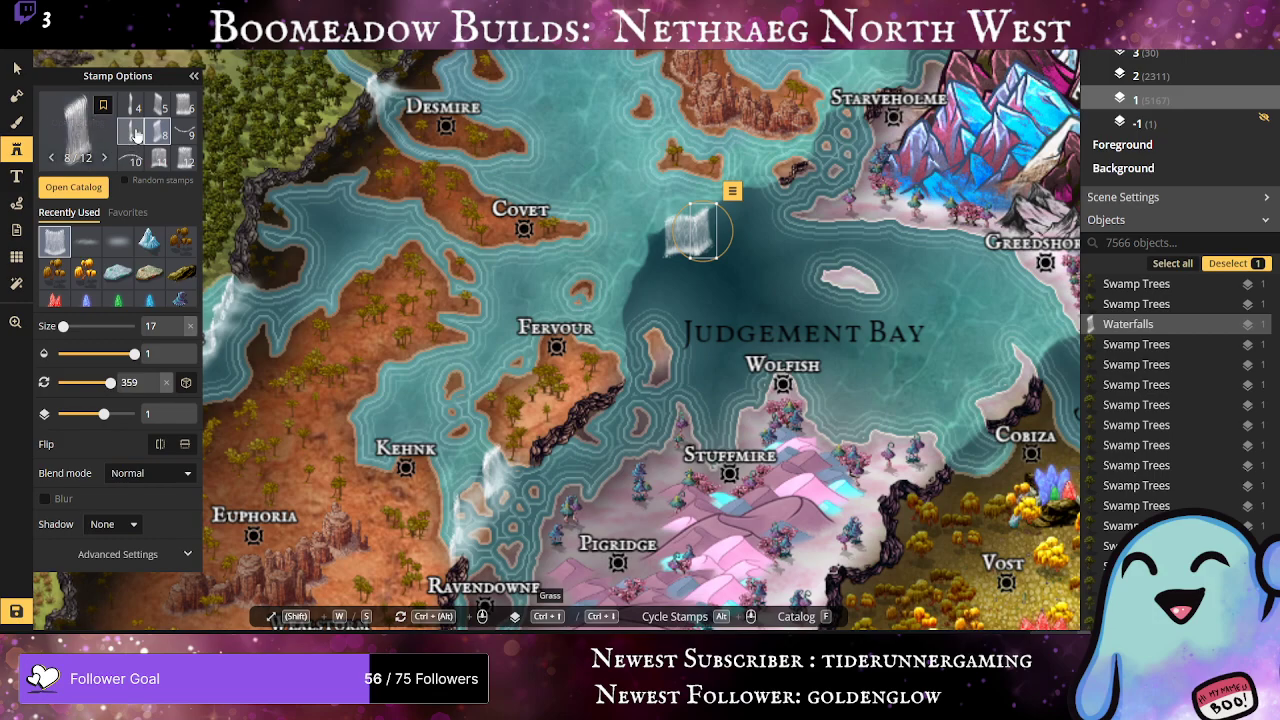
click(717, 221)
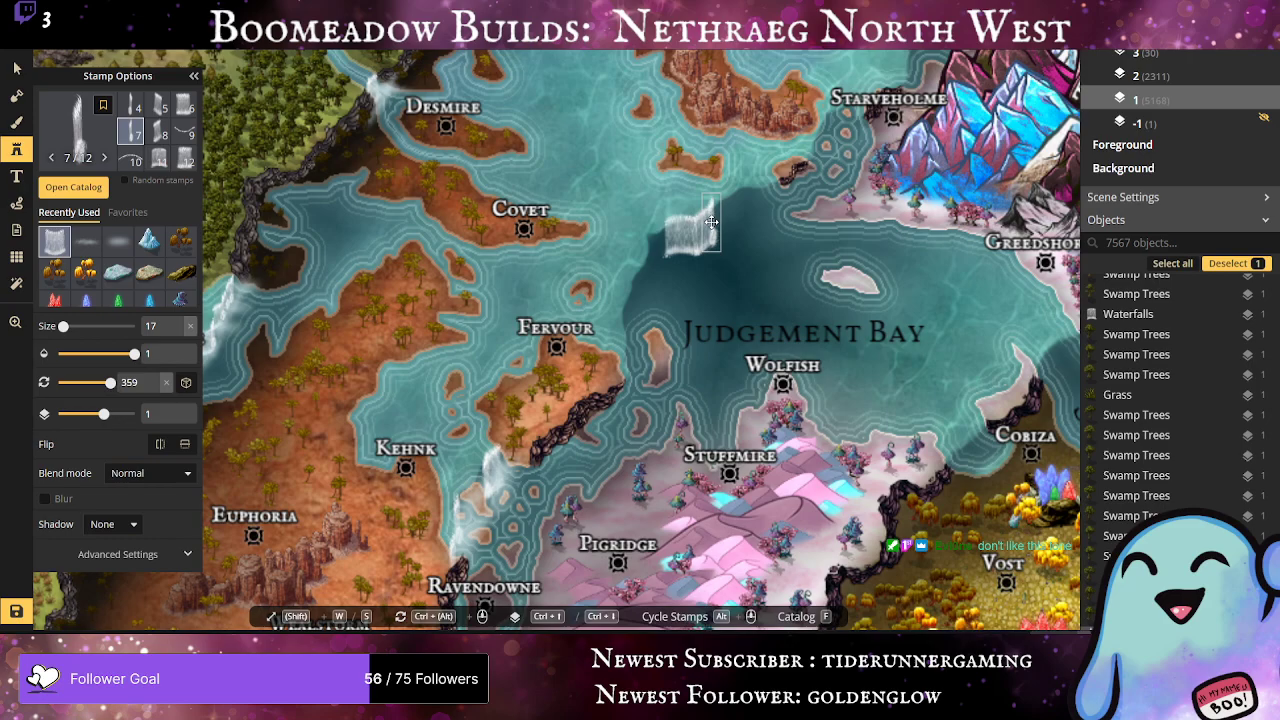
scroll(711, 221, down, 4)
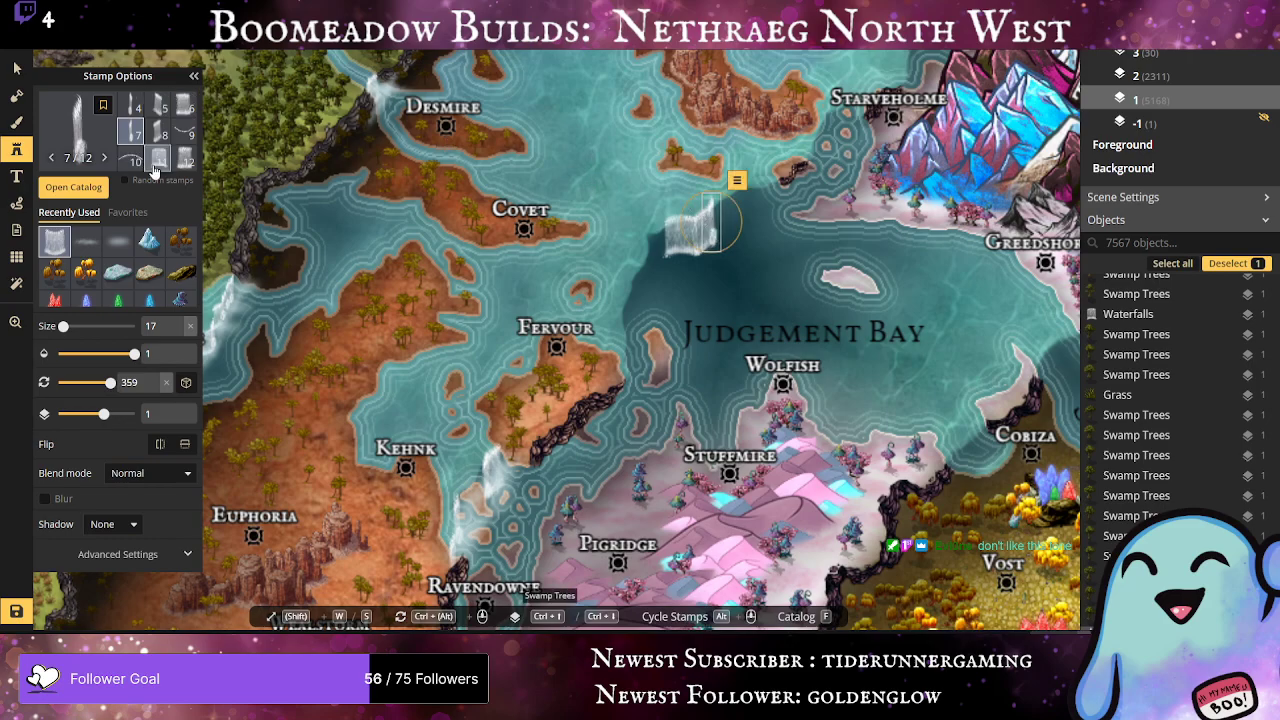
click(724, 214)
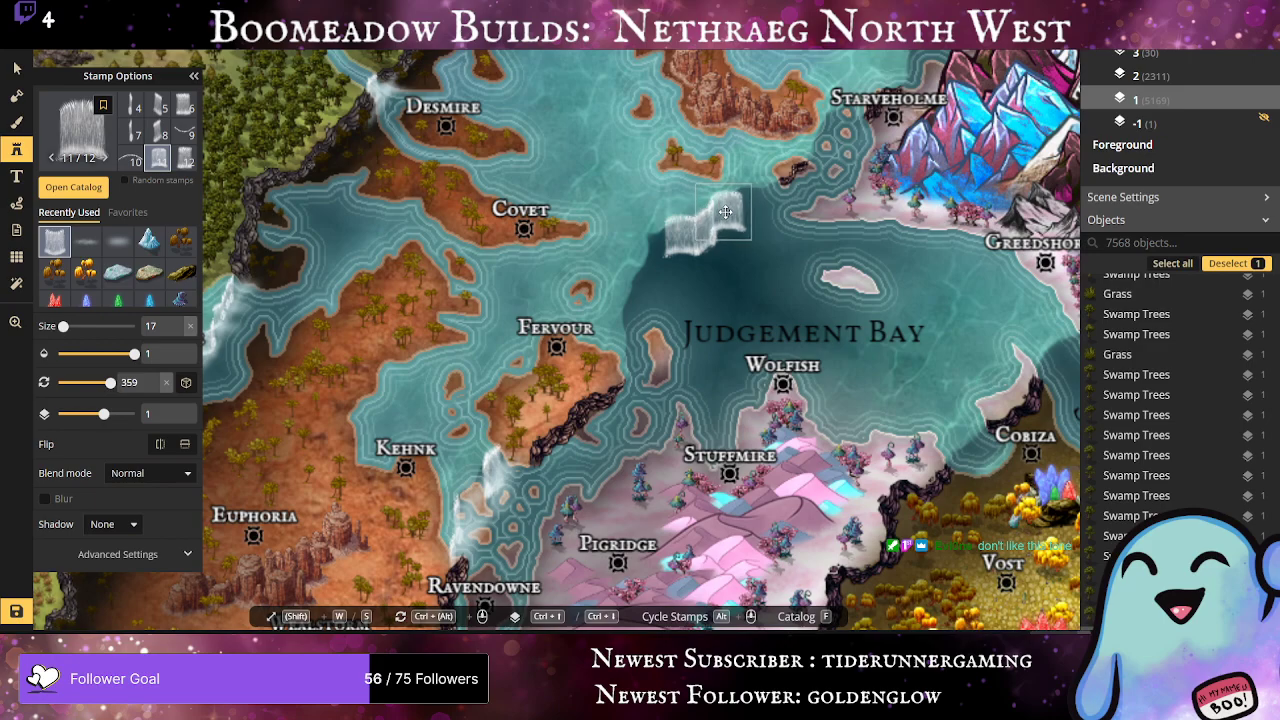
click(726, 212)
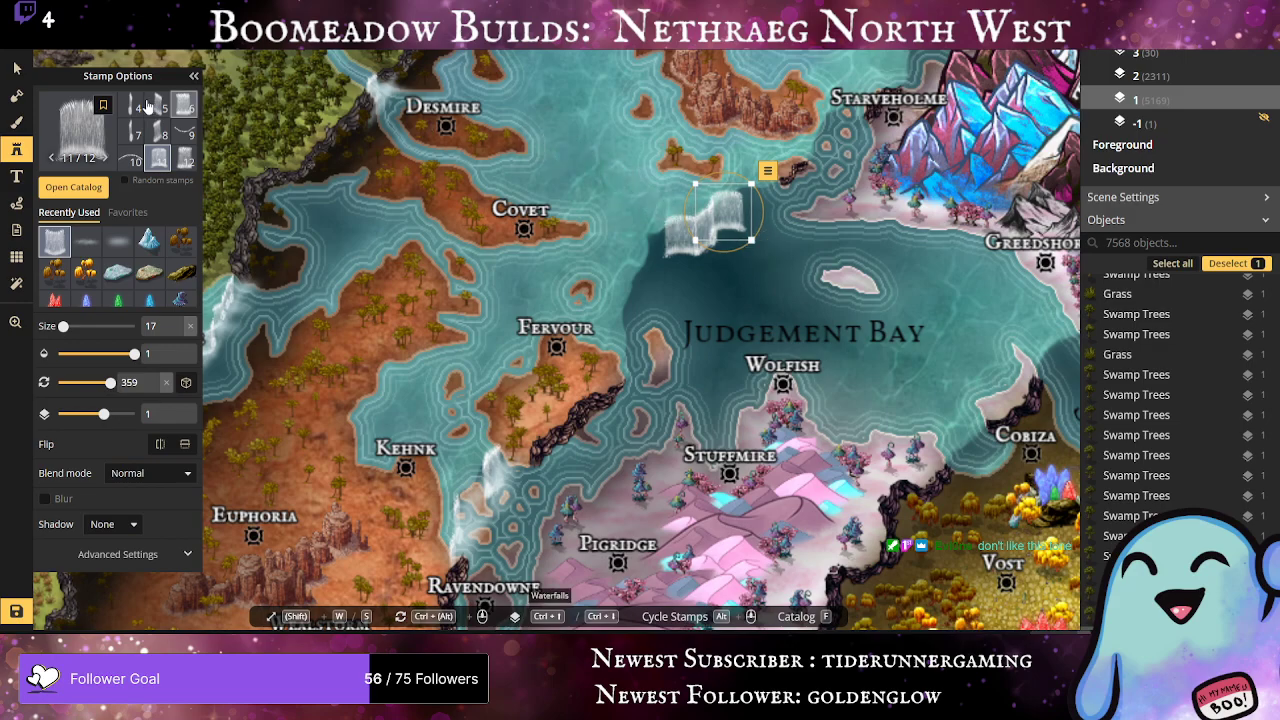
Step: Add another variant 8 waterfall at the eastern end of the falls and shift it slightly east to continue the line
click(162, 133)
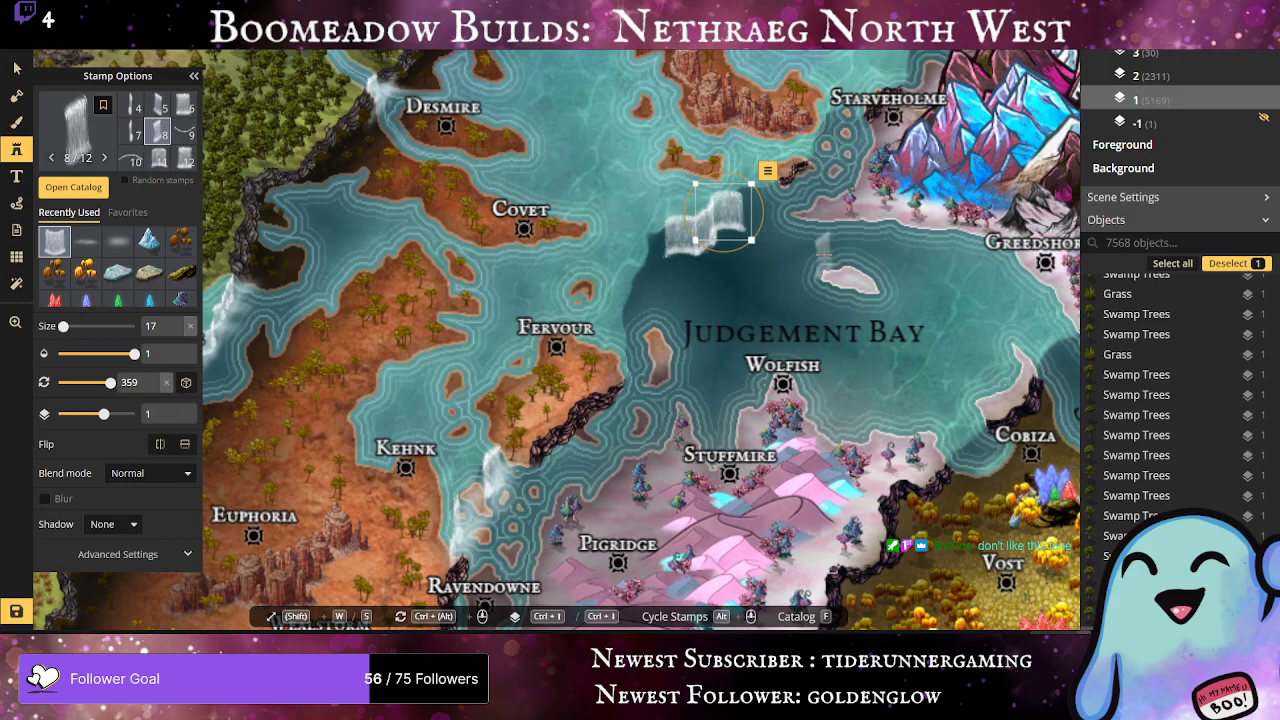
click(740, 210)
drag(744, 206, 743, 208)
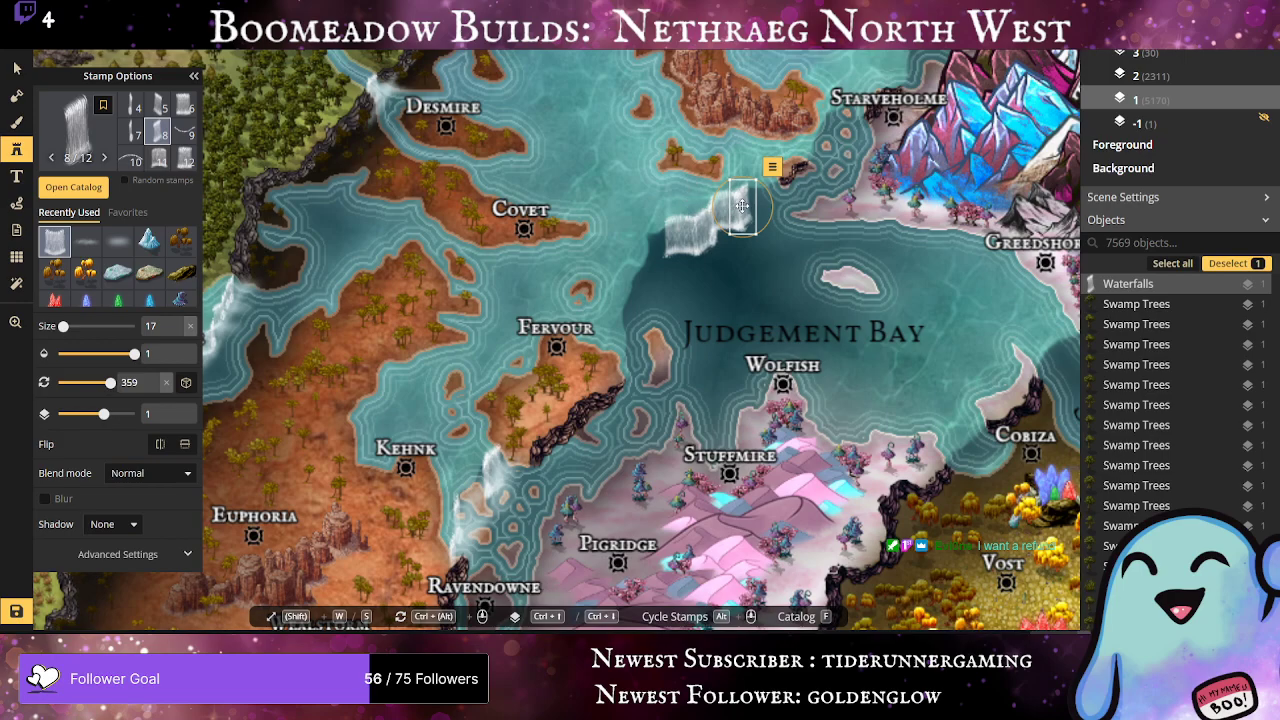
drag(741, 204, 748, 205)
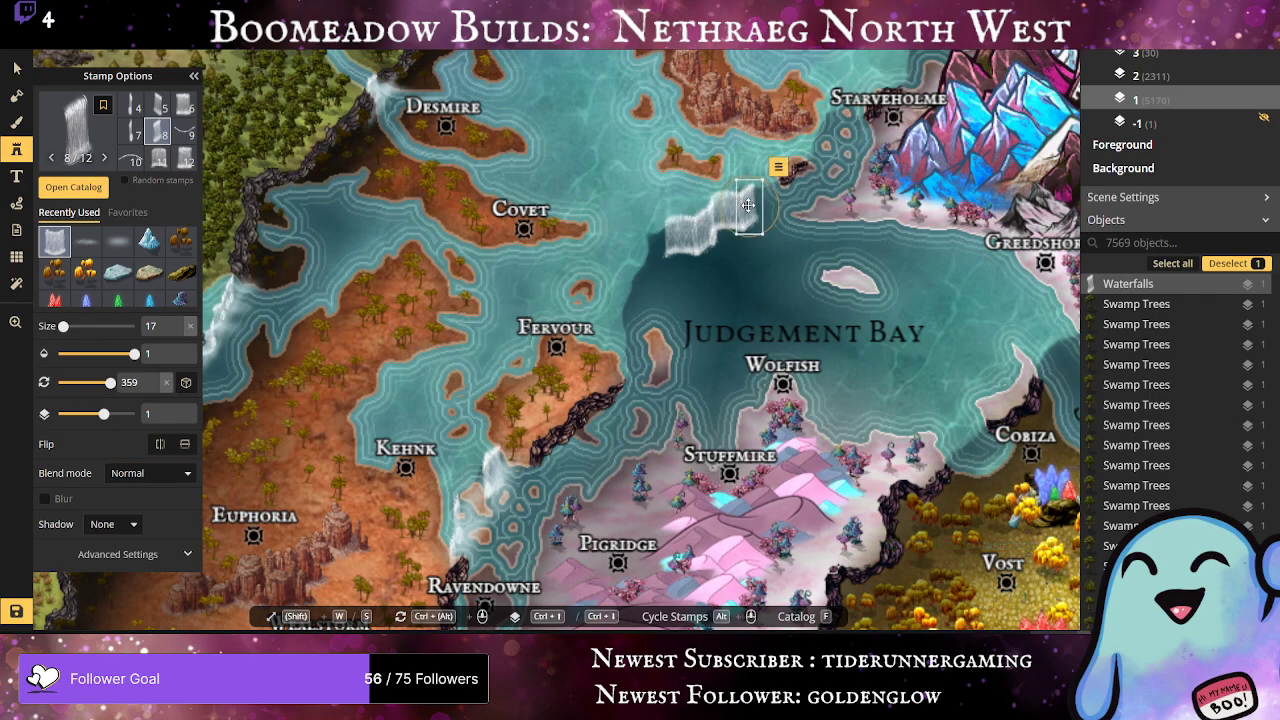
Step: Try a variant 7 waterfall at the eastern end of the Judgement Bay falls
click(130, 104)
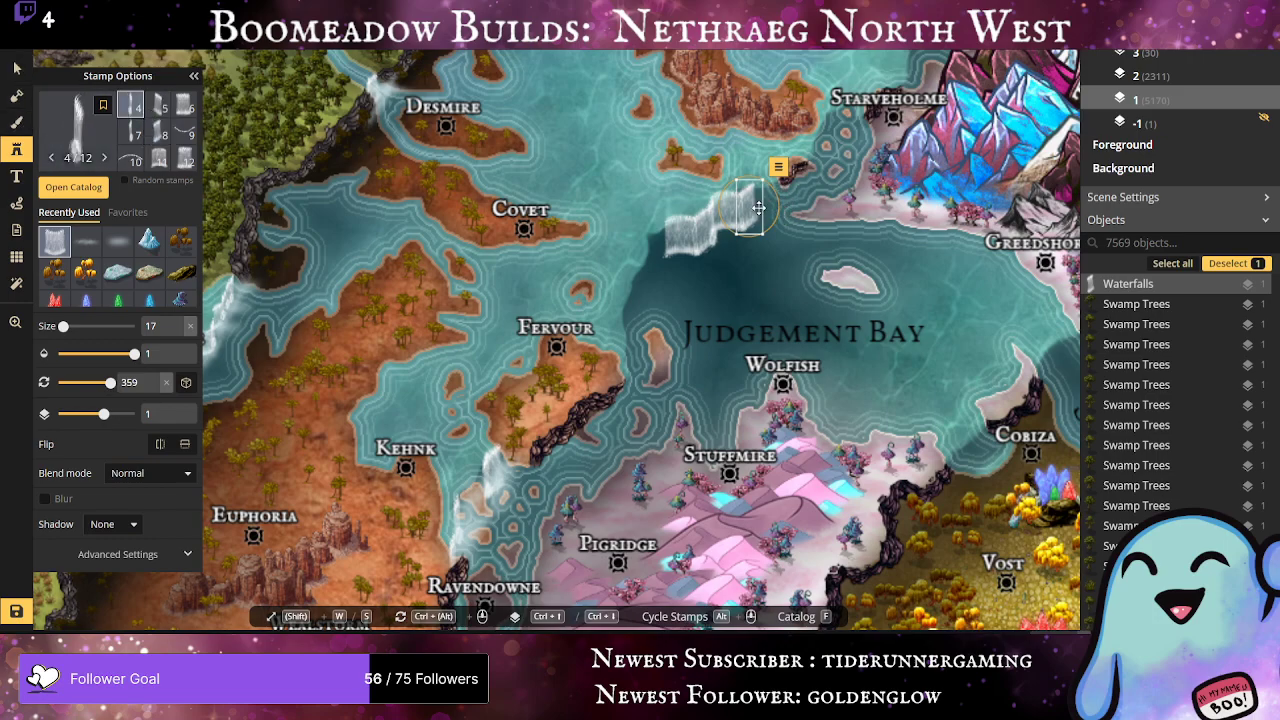
click(131, 131)
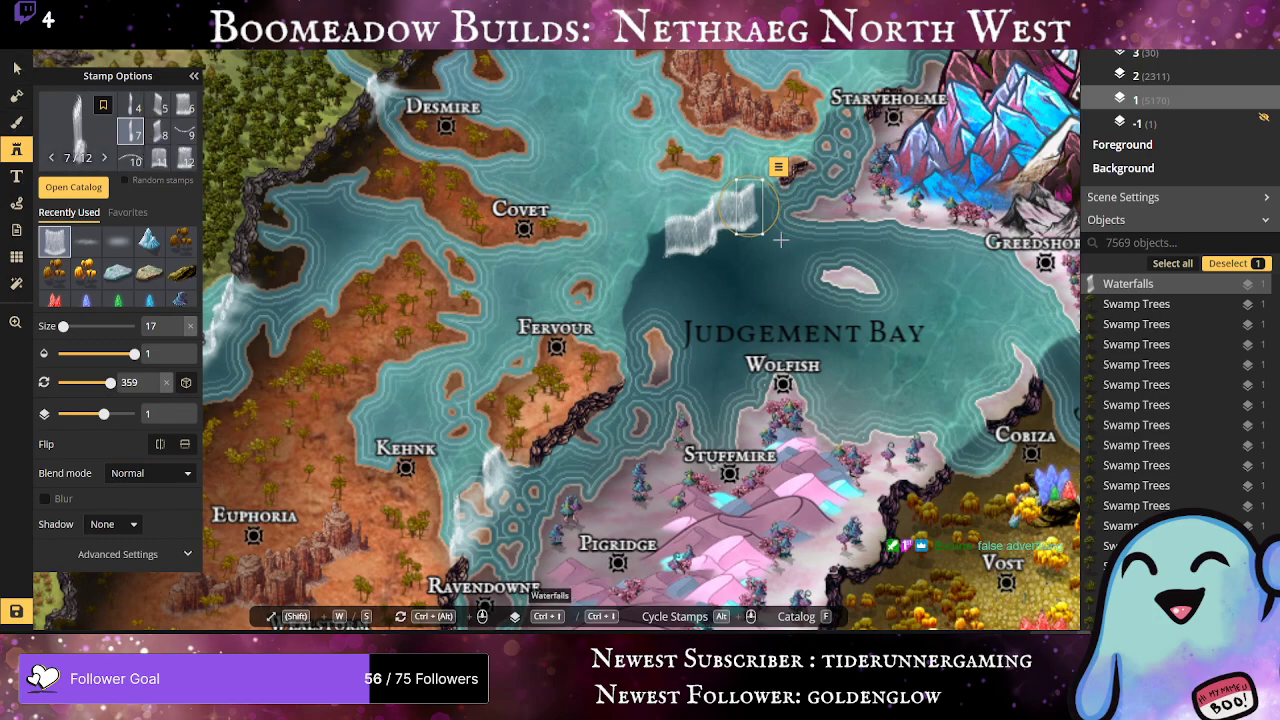
click(752, 208)
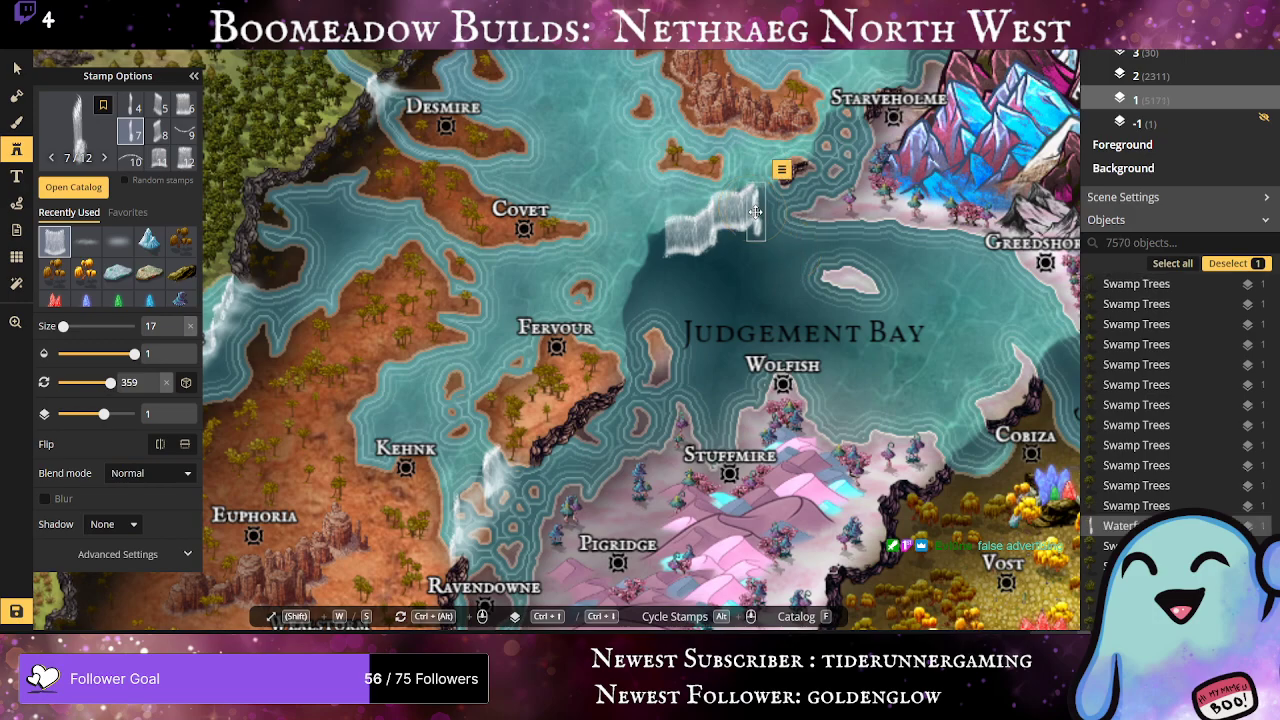
key(ctrl+z)
Step: Place waterfall variant 12 at the eastern end of the Judgement Bay falls and adjust it toward the shore
click(184, 157)
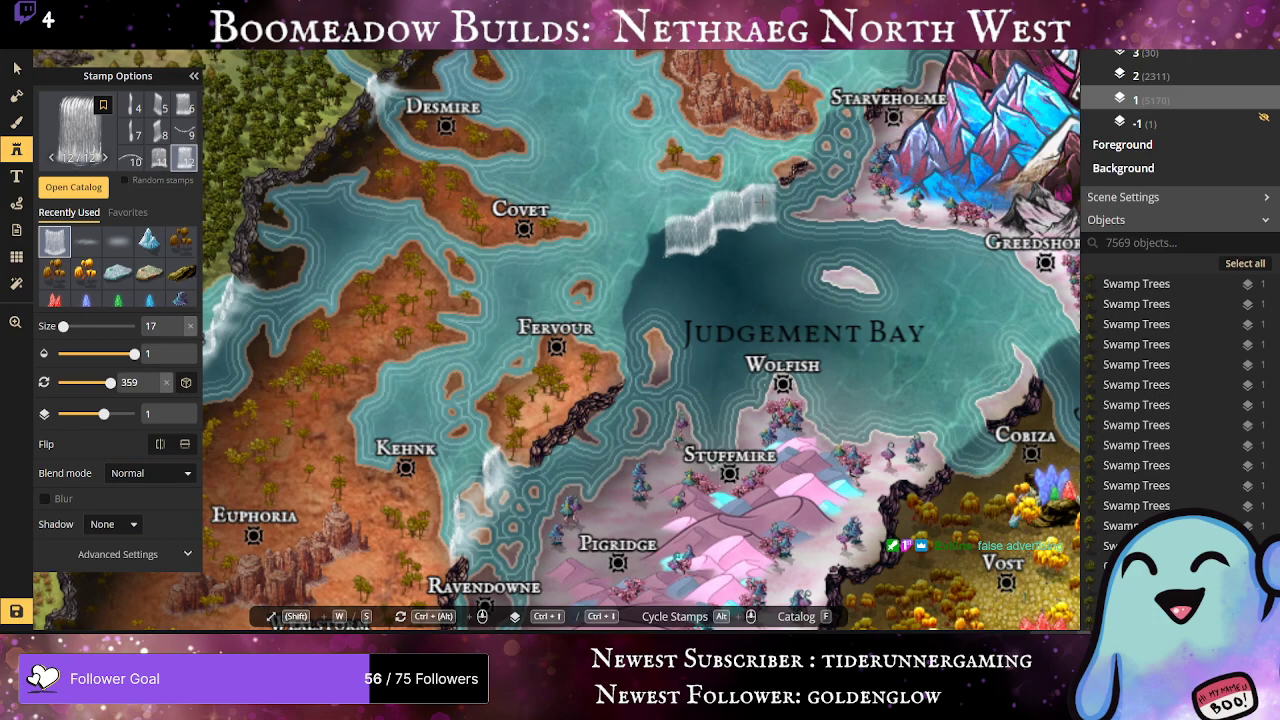
click(765, 199)
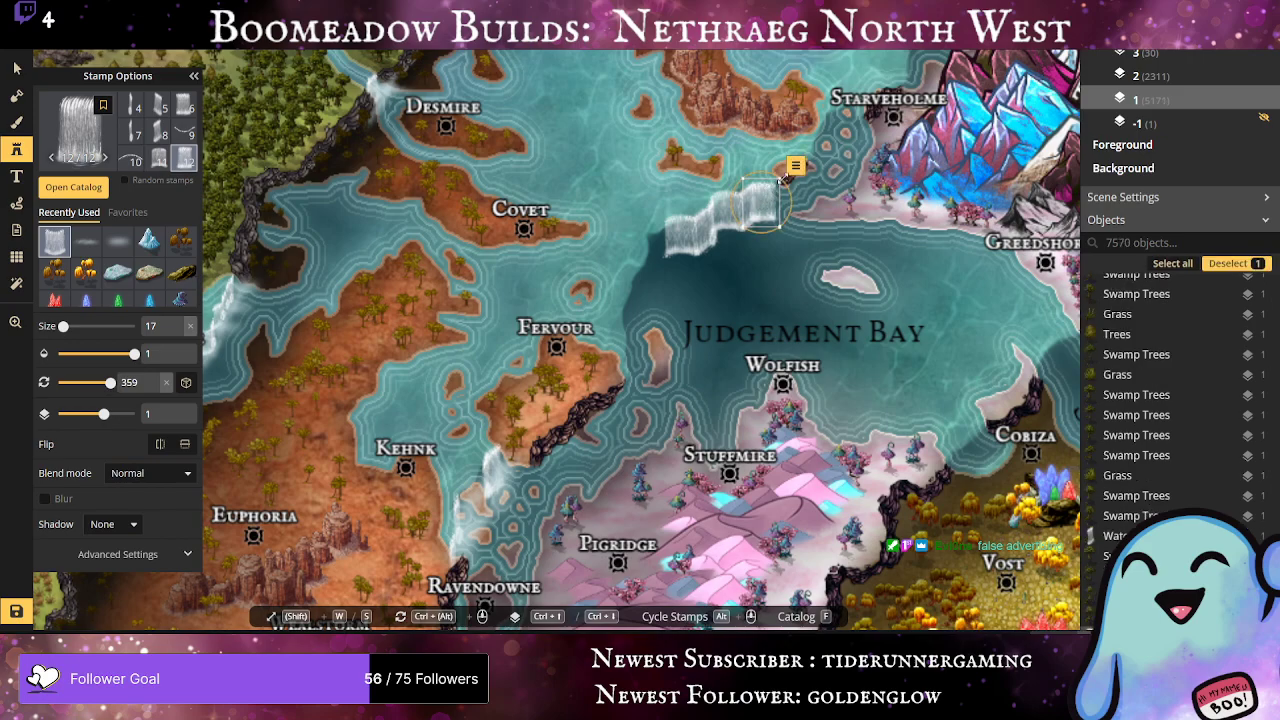
drag(784, 179, 773, 204)
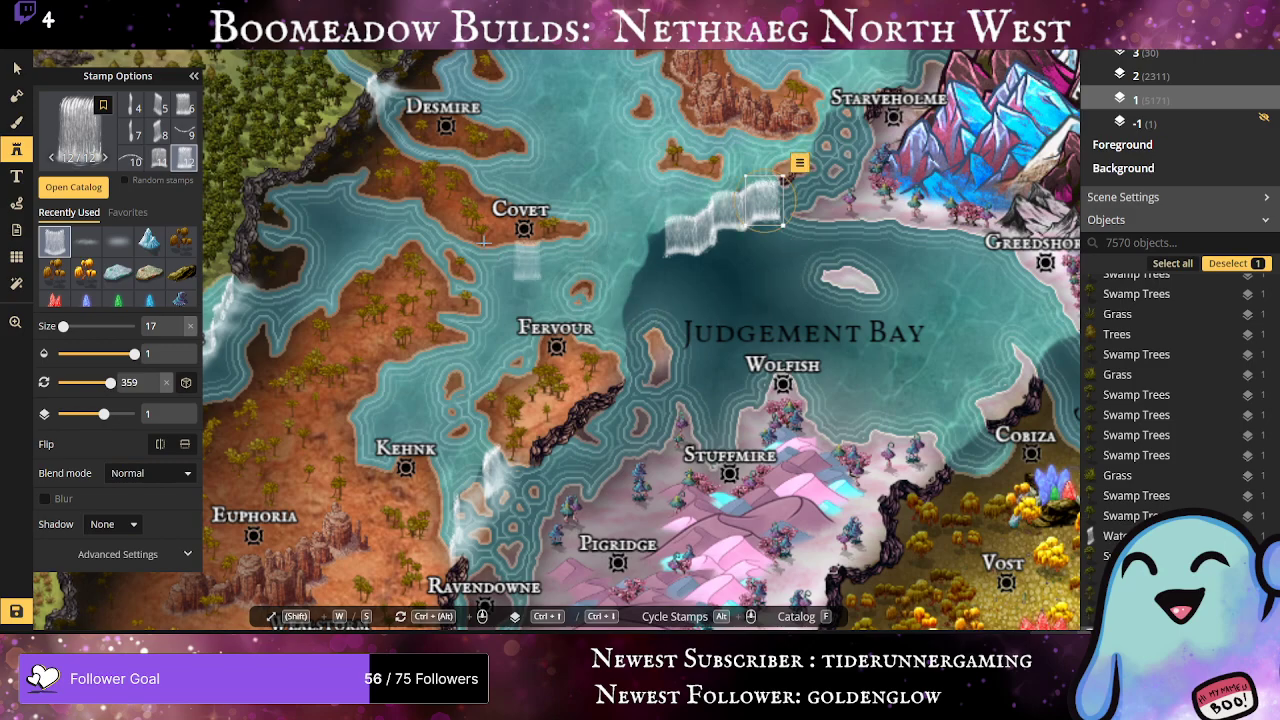
Step: Add waterfall variant 1 at the western end of the falls, reduced to size 13 and rotated to 341
scroll(153, 166, up, 1)
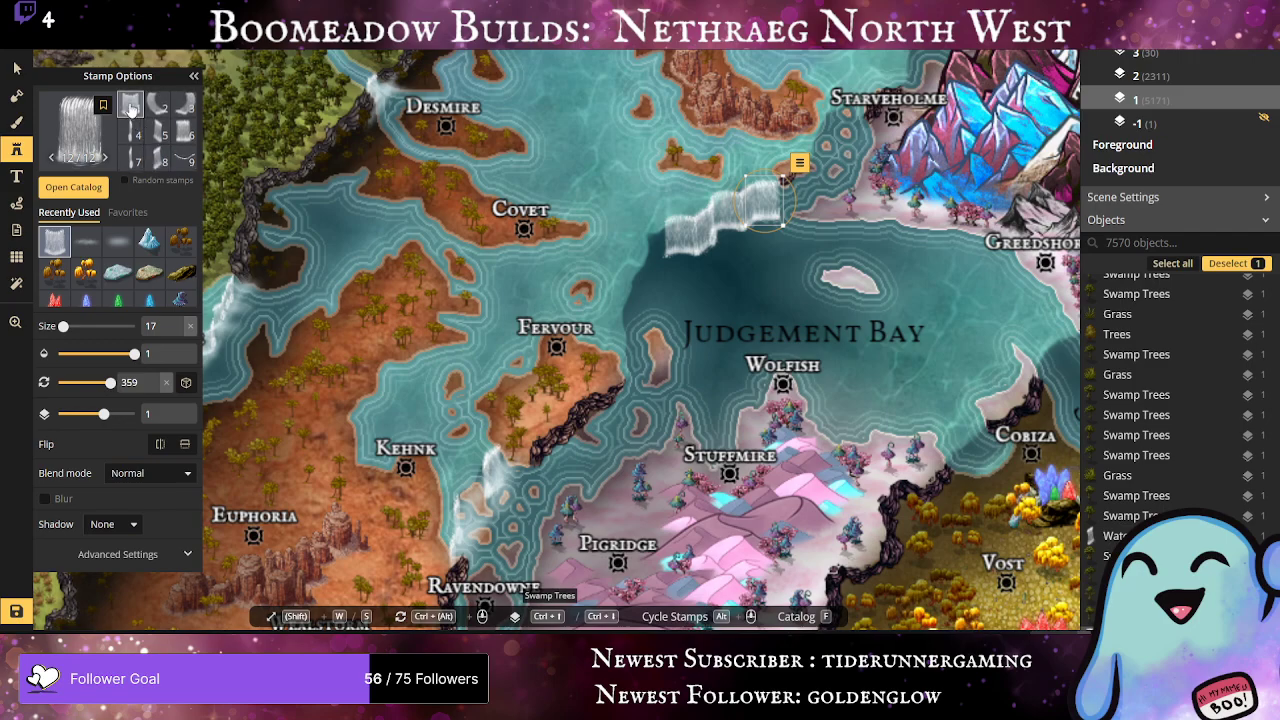
click(130, 105)
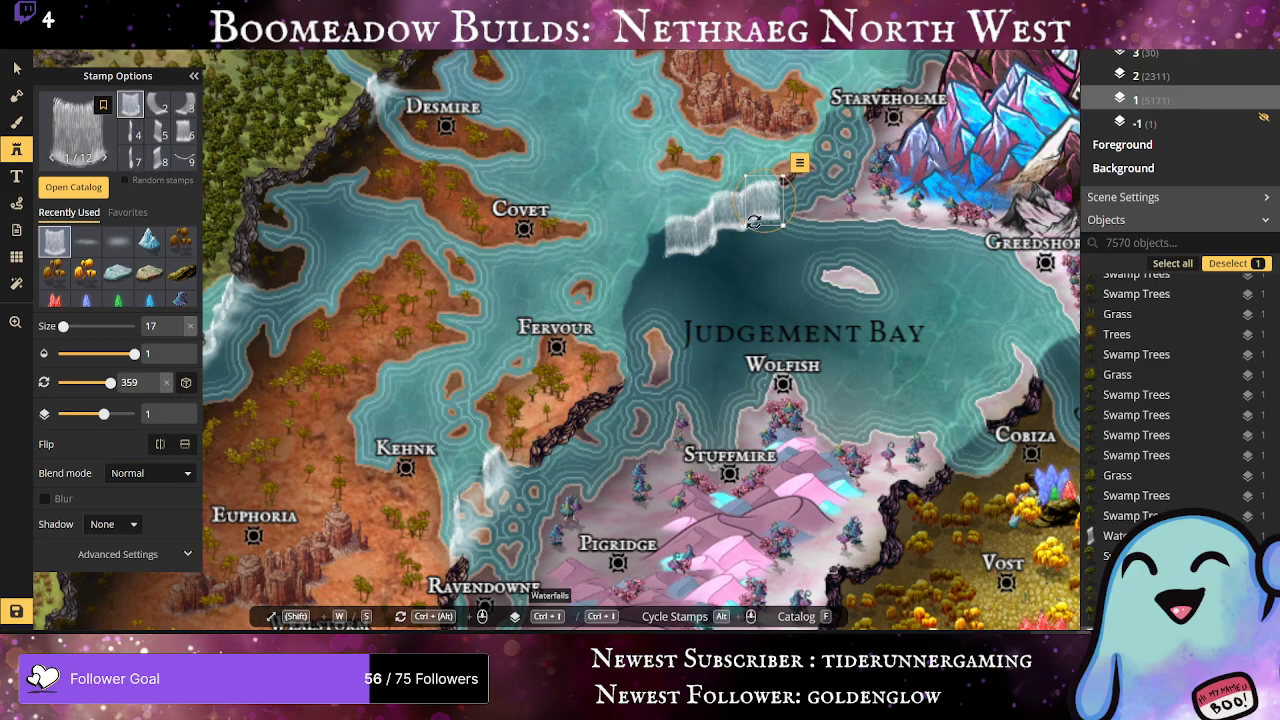
click(663, 253)
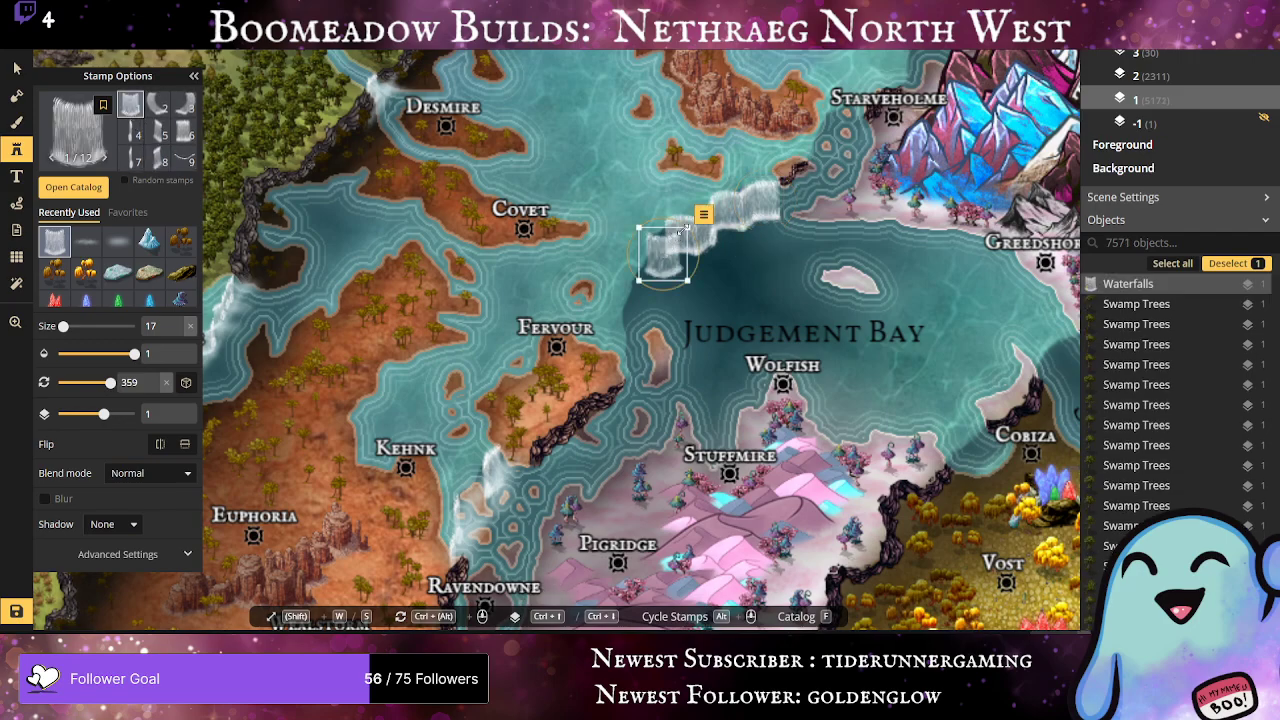
mouse_move(682, 230)
mouse_down()
mouse_move(666, 257)
mouse_move(666, 243)
mouse_up()
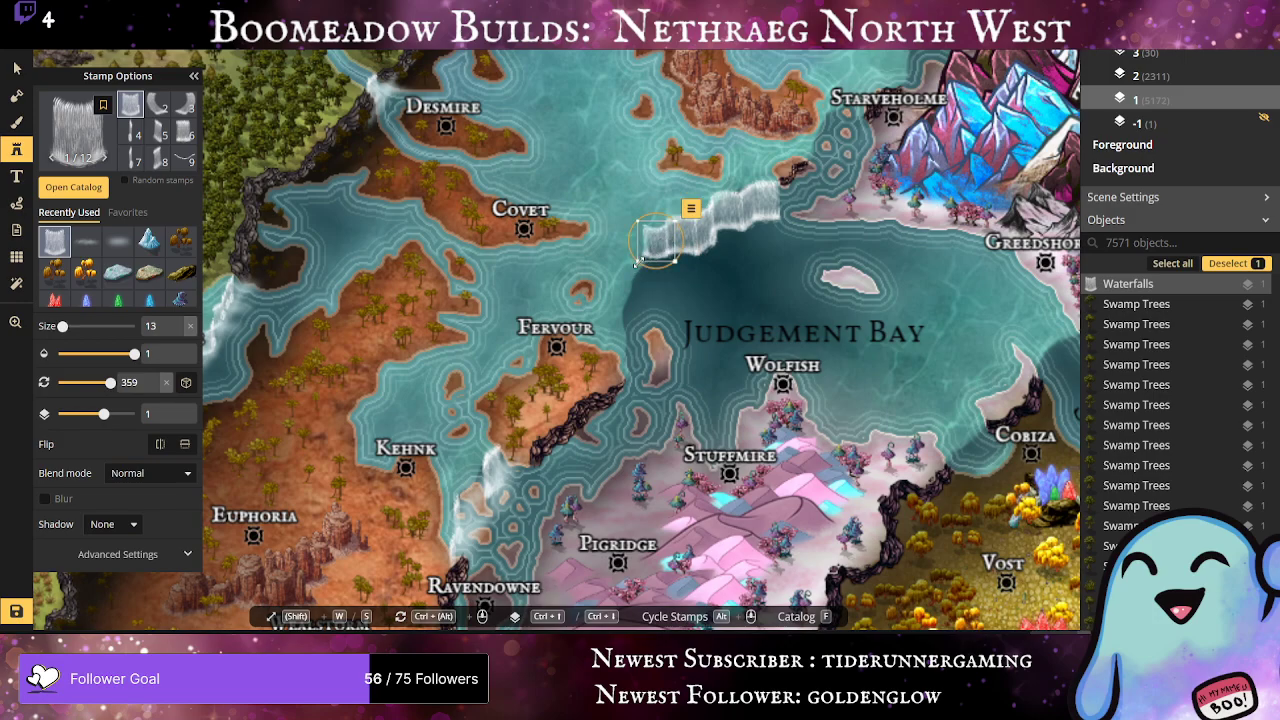
drag(627, 247, 666, 238)
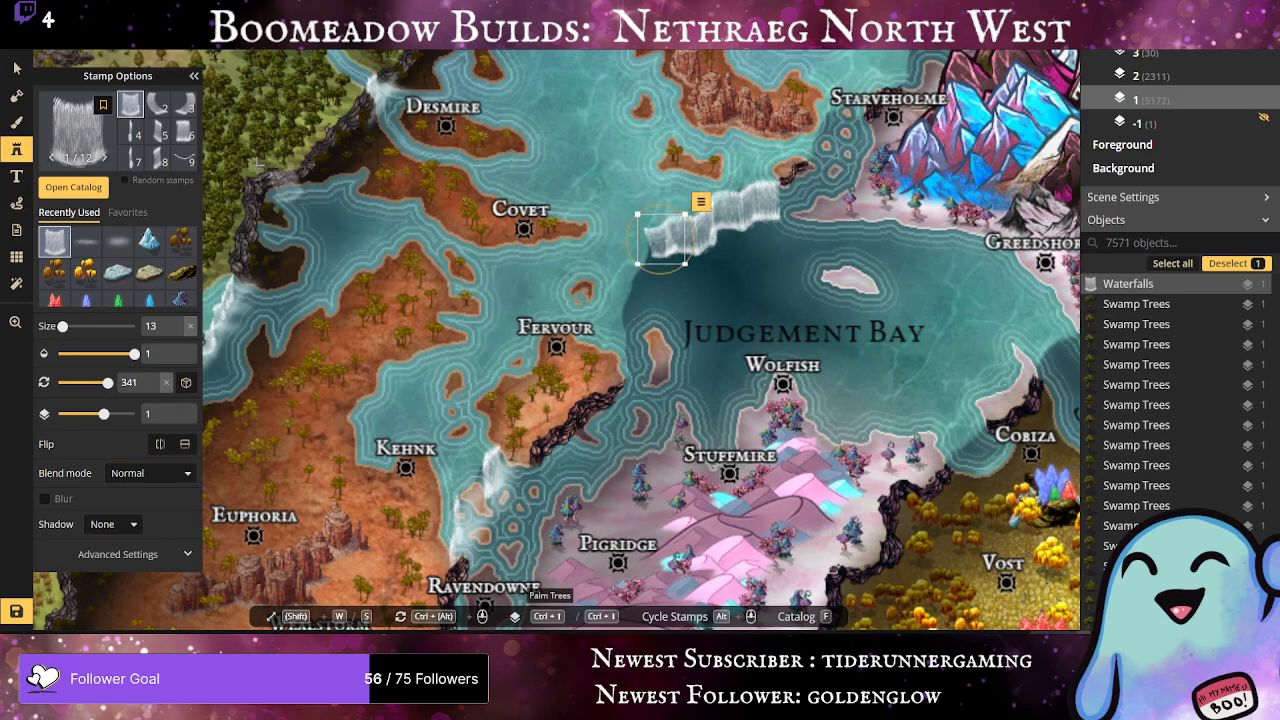
Step: Place waterfall variant 8 at the western end of the Judgement Bay falls, set to size 18 and rotation 3, and align it with the line
click(158, 157)
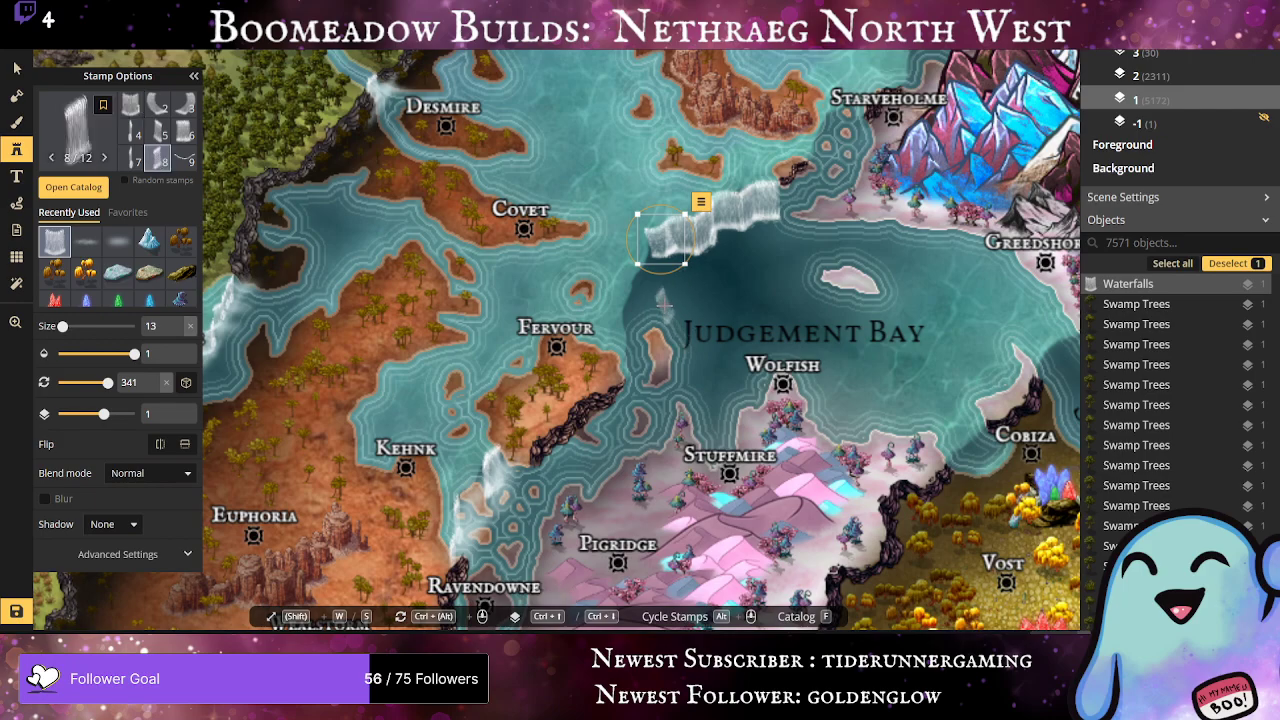
click(660, 300)
scroll(664, 303, up, 3)
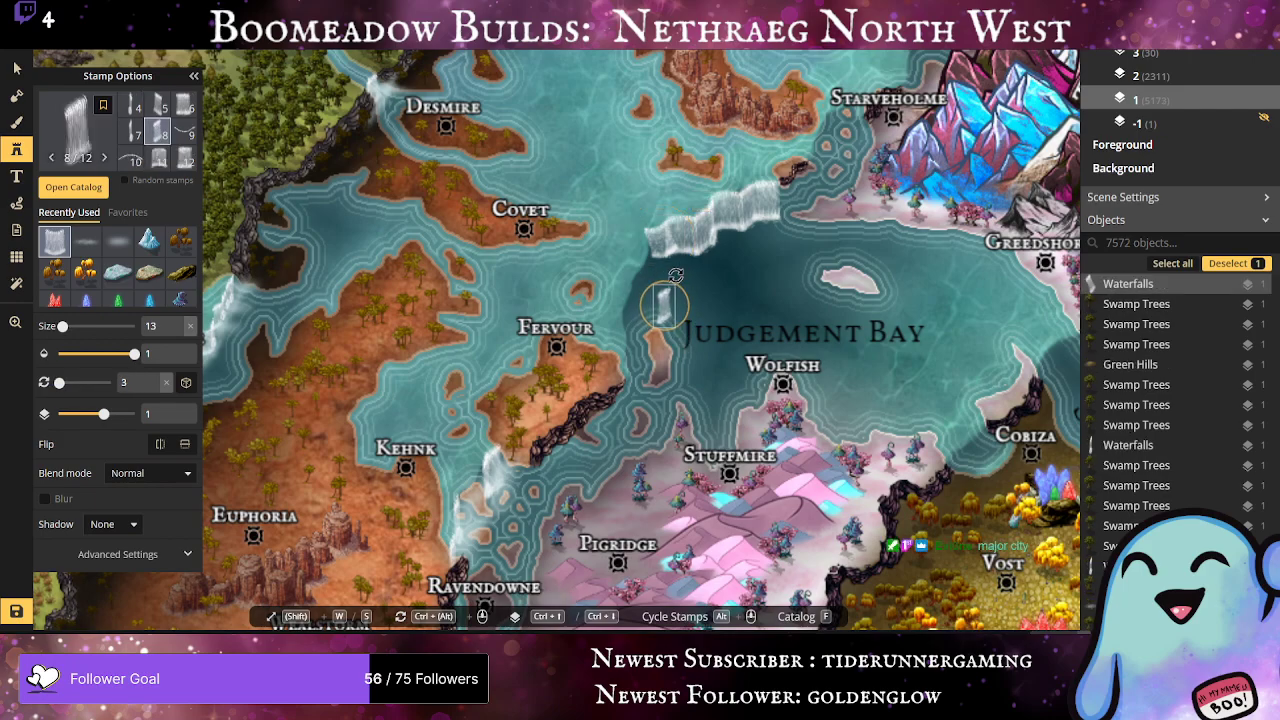
drag(652, 330, 648, 275)
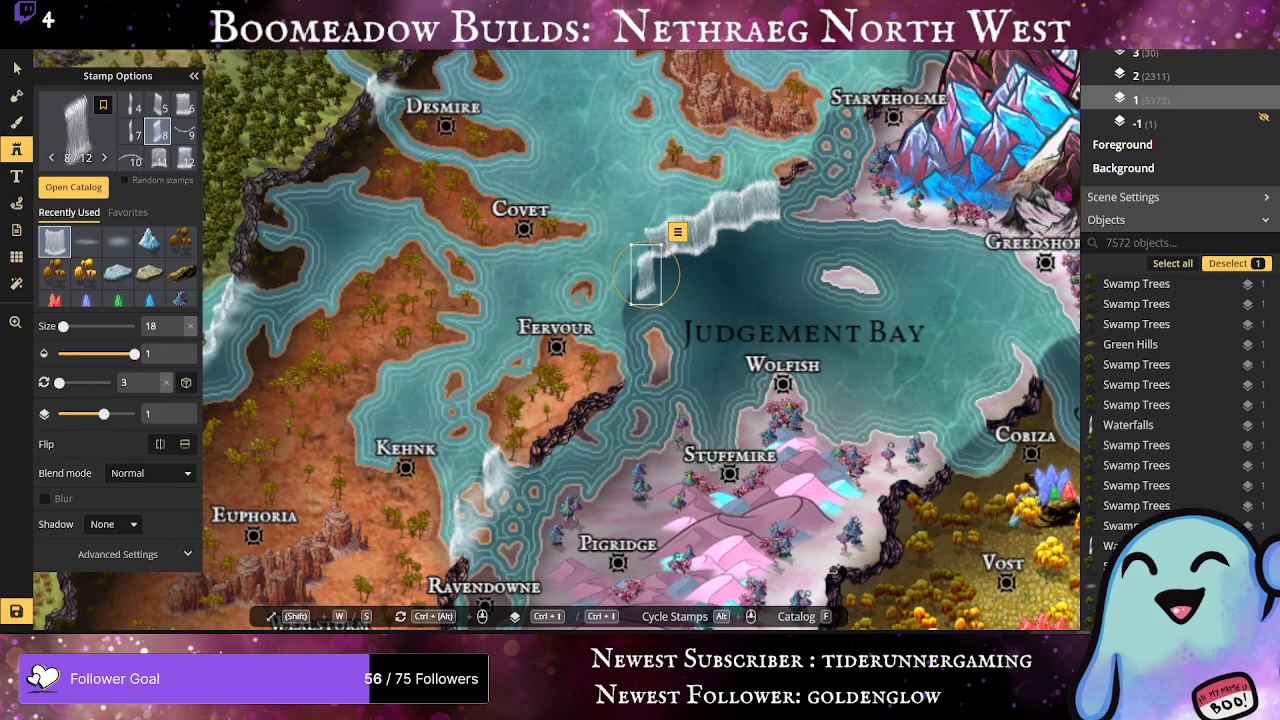
drag(646, 275, 647, 270)
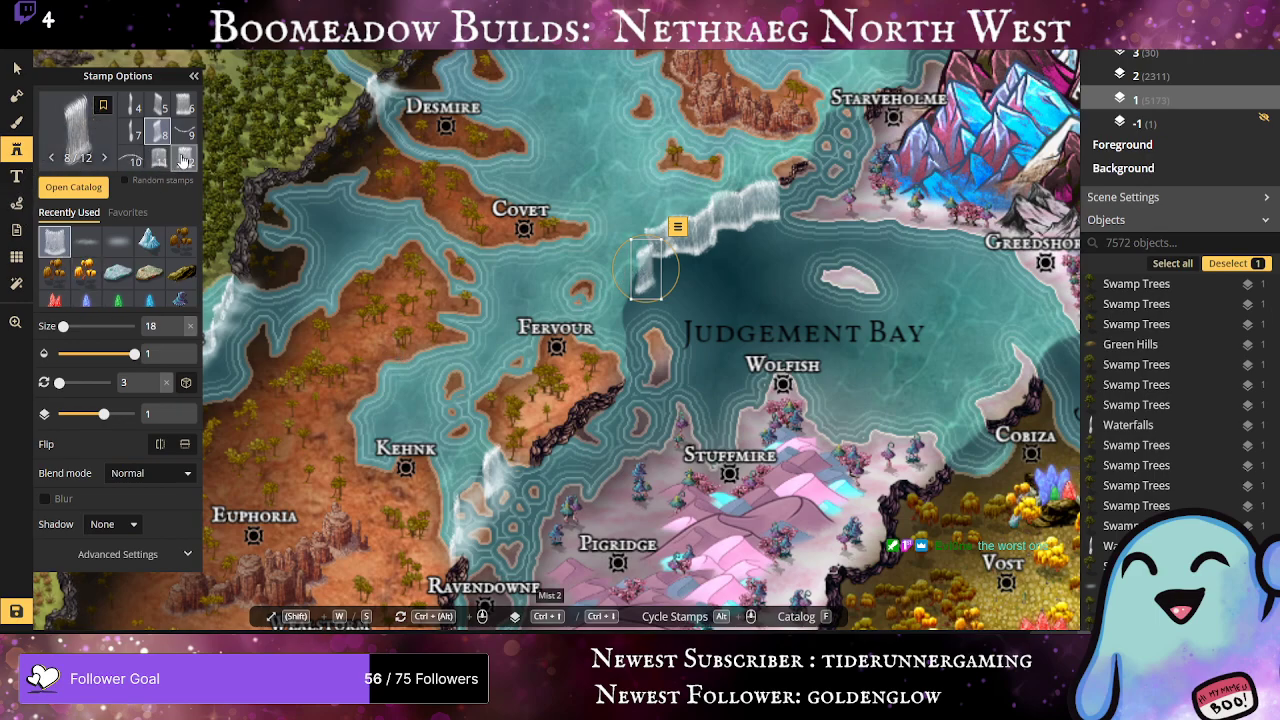
Step: Extend the falls southward along Judgement Bay's western edge with three variant 7 waterfalls, reaching the cliffs southeast of Fervour
click(136, 135)
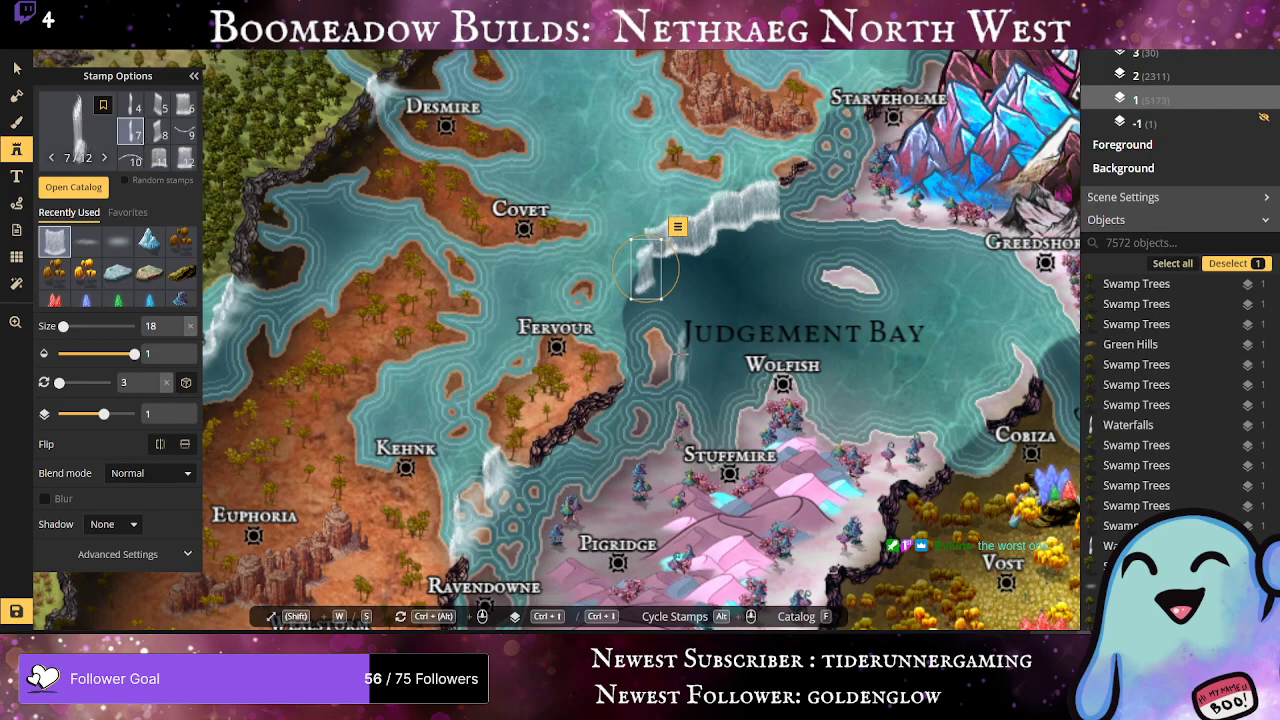
click(636, 300)
drag(634, 299, 635, 293)
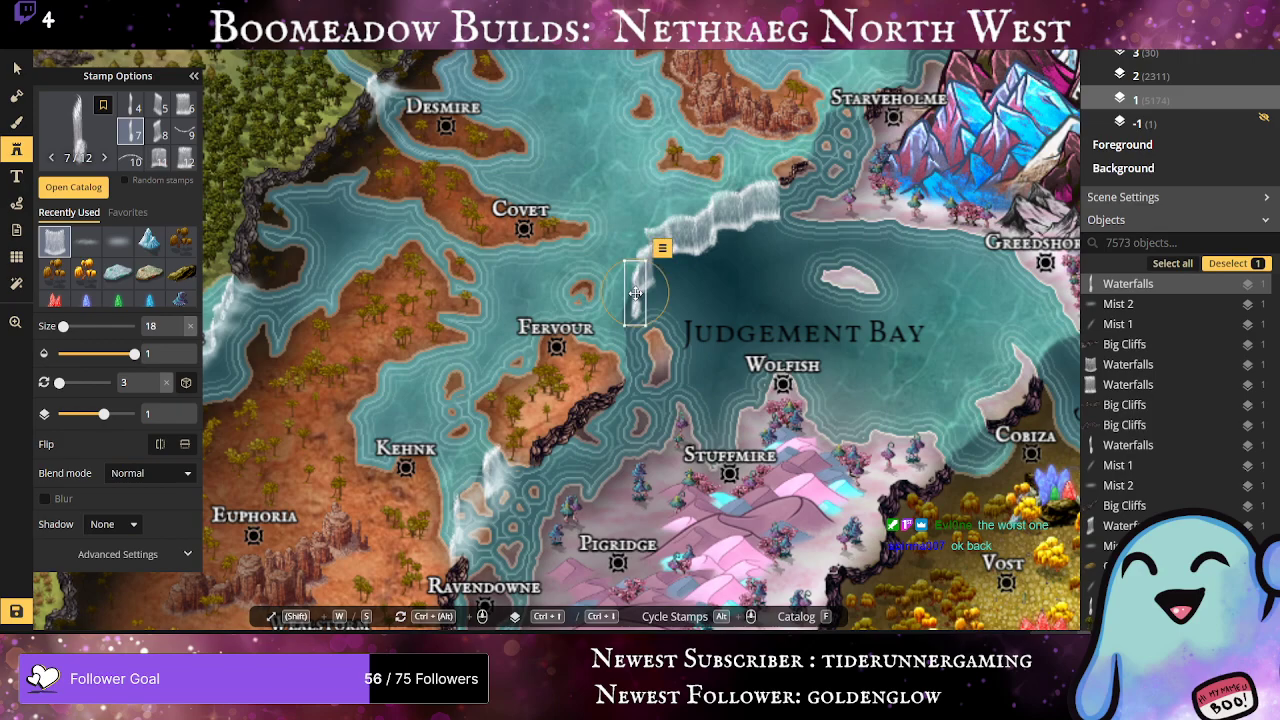
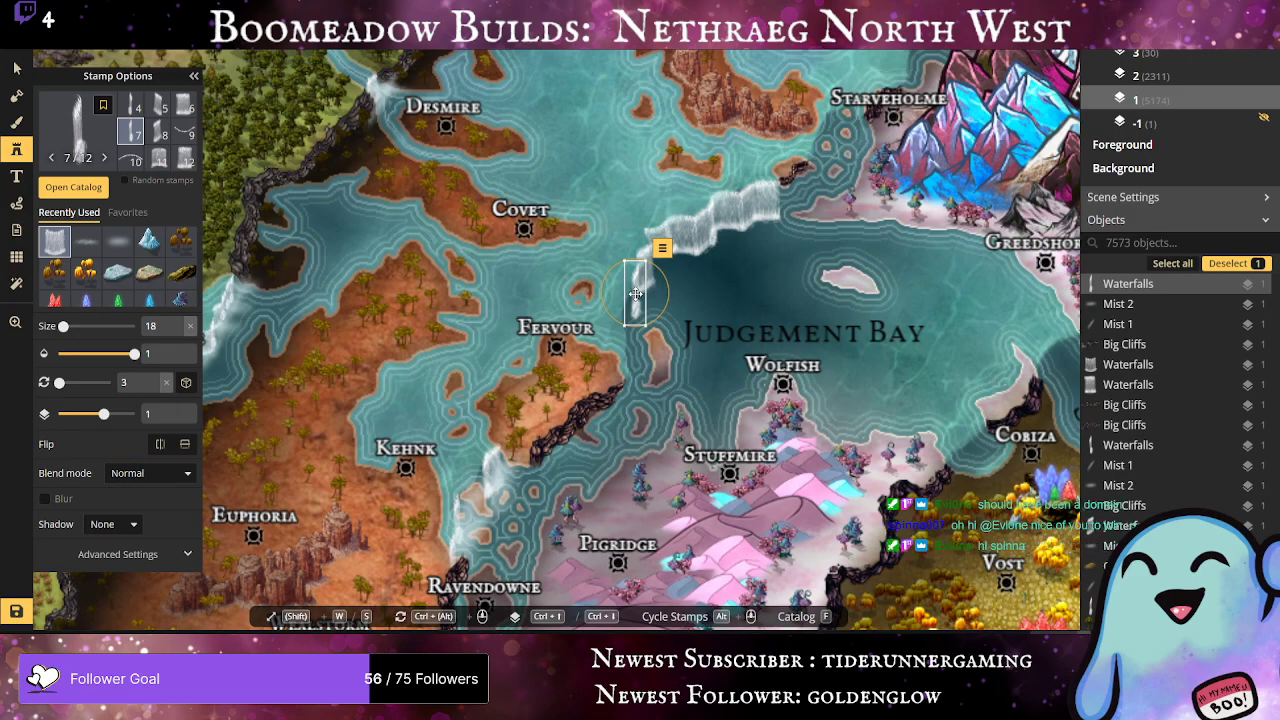
click(642, 265)
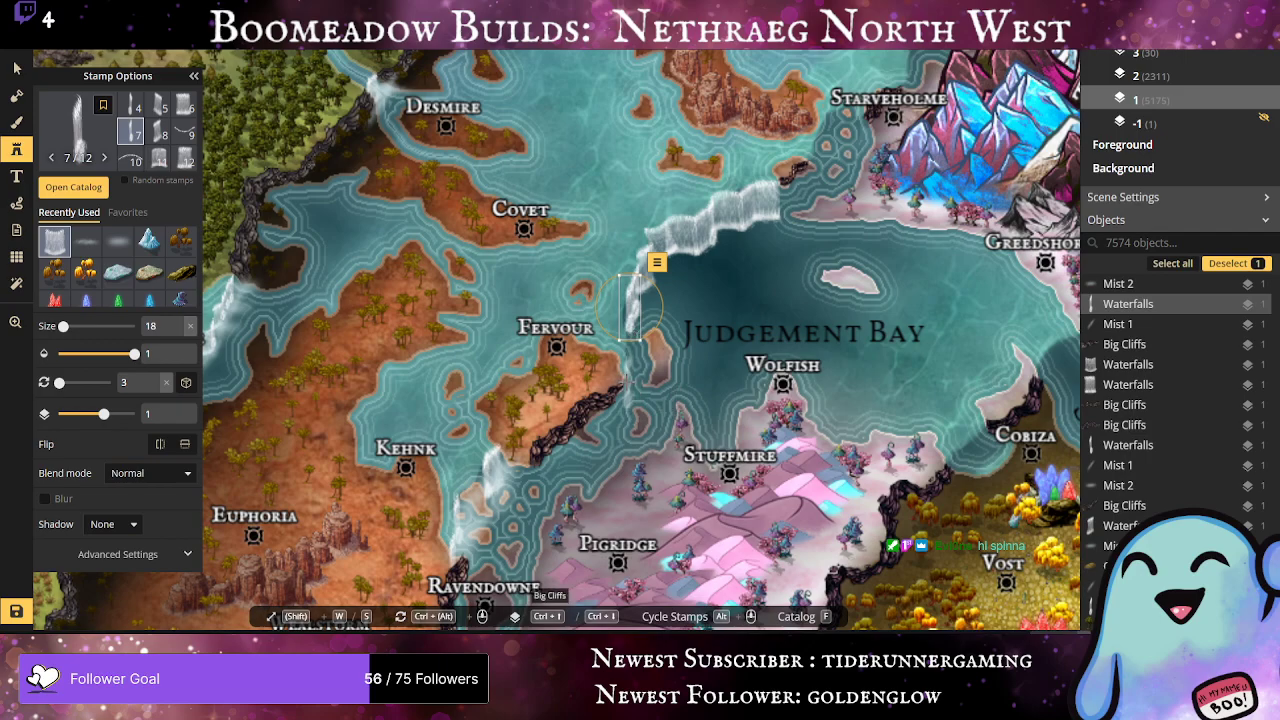
click(625, 372)
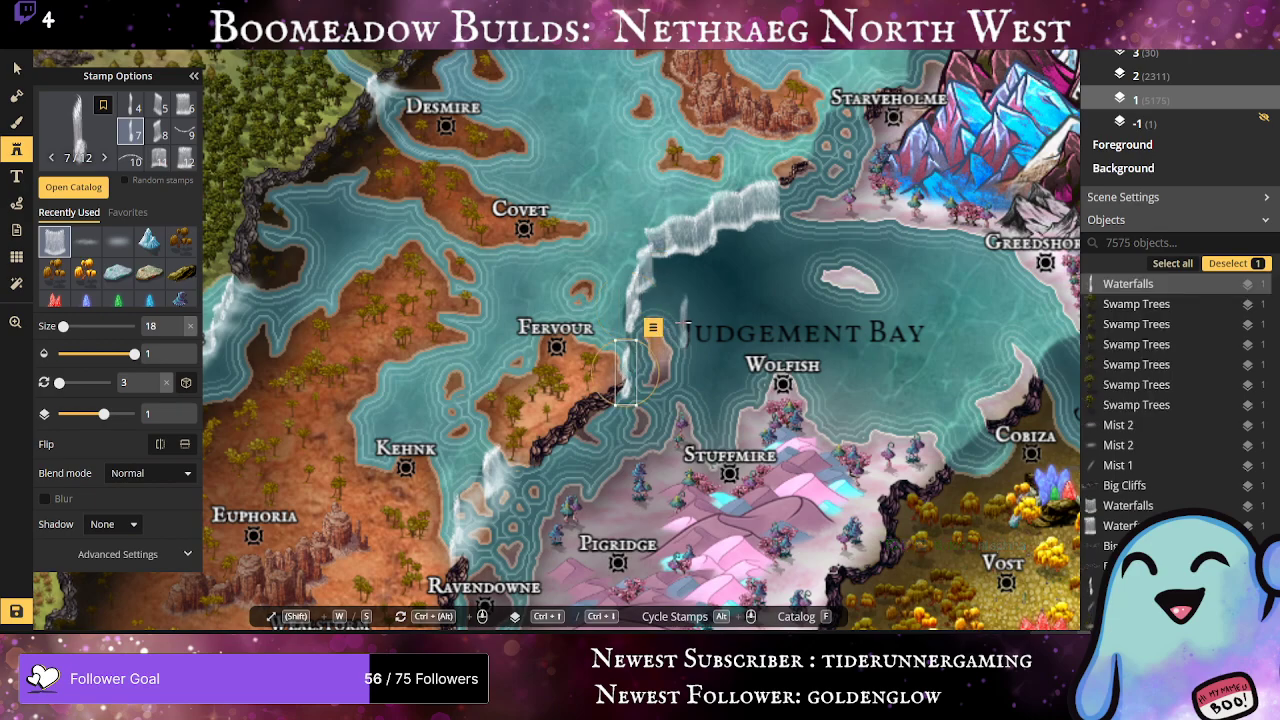
Step: Fill the gaps in the falls east of Fervour with two more variant 7 waterfalls
click(682, 325)
drag(682, 325, 624, 324)
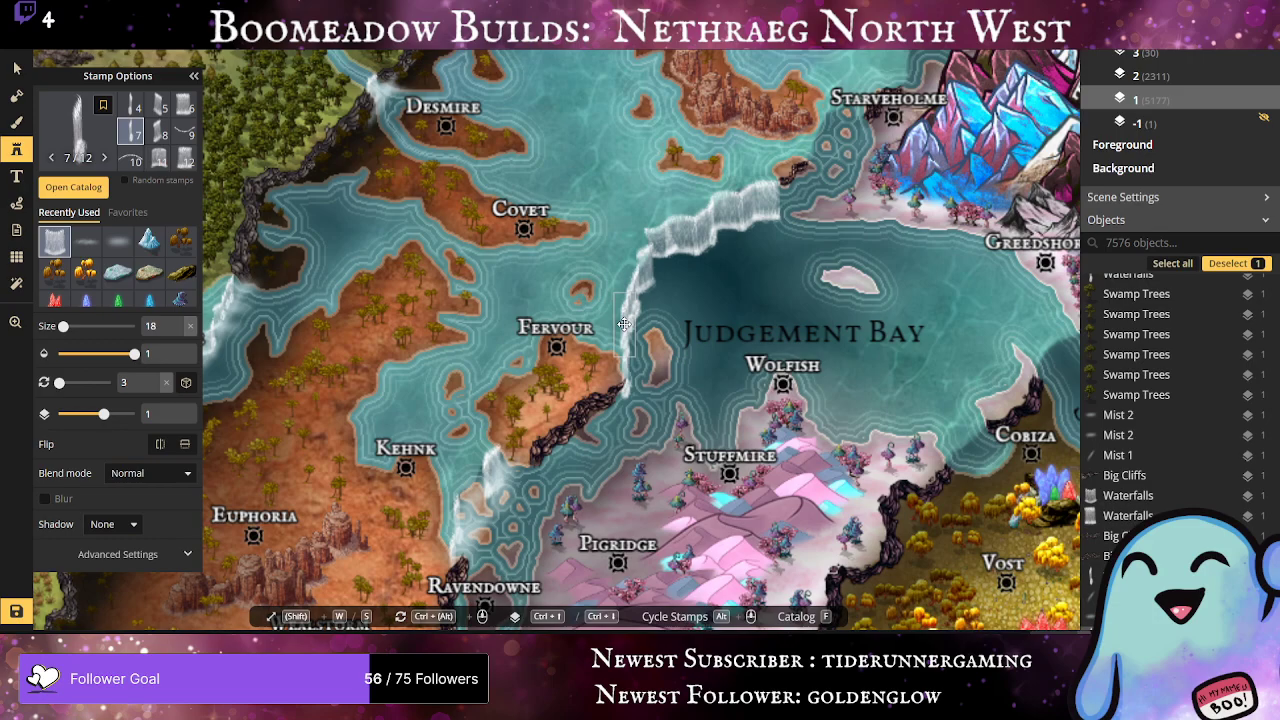
click(625, 350)
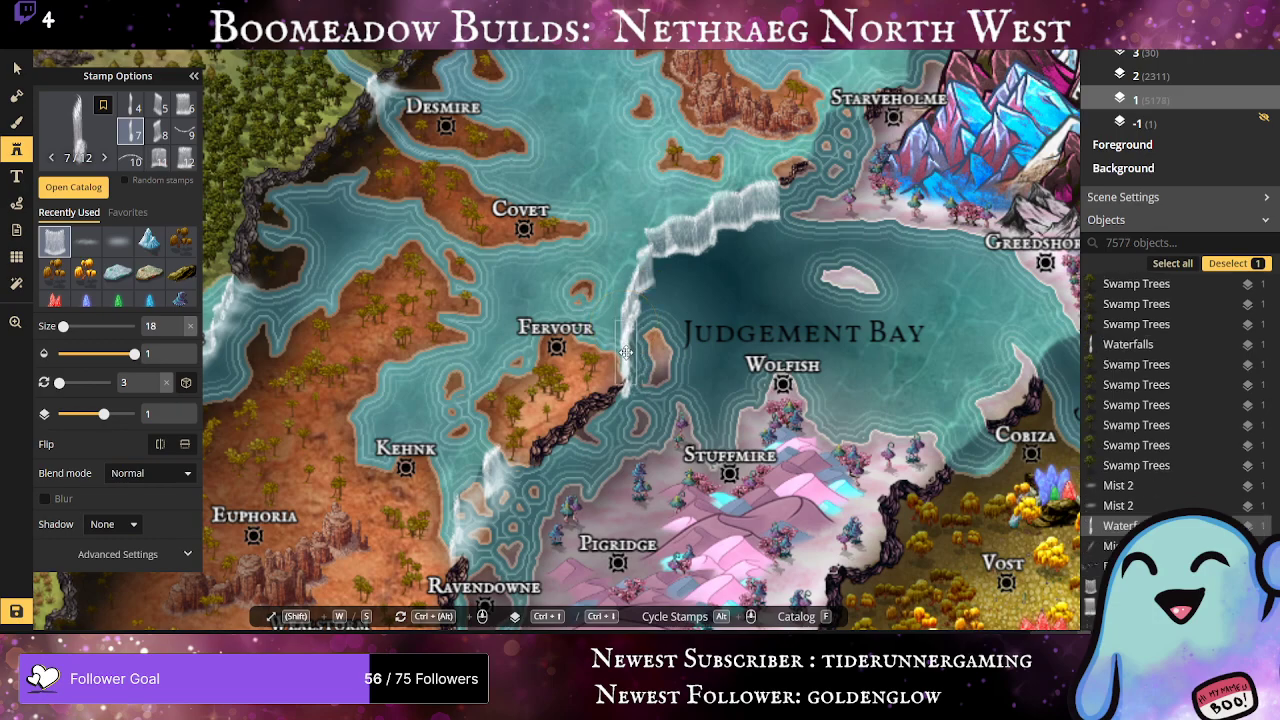
drag(626, 352, 626, 368)
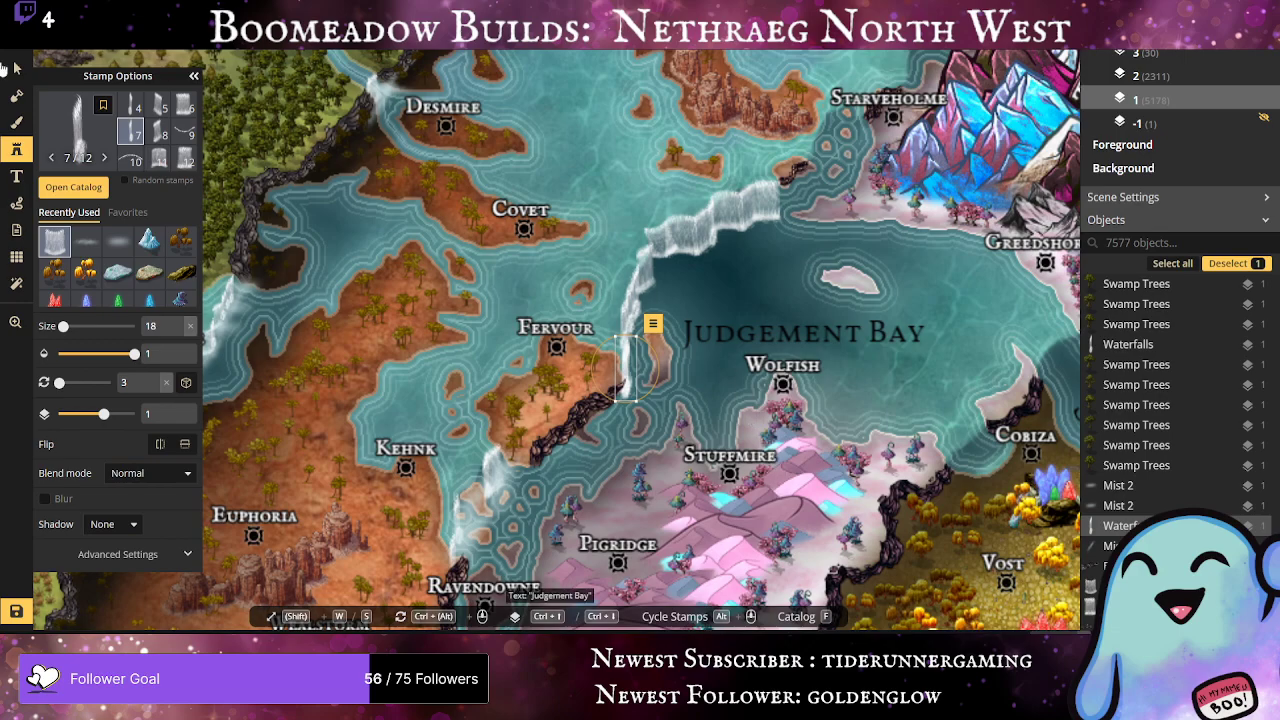
Step: Place a size 16 waterfall variant 11 in the inlet south of Aphrodisia and overlap its western side with variant 8
click(86, 242)
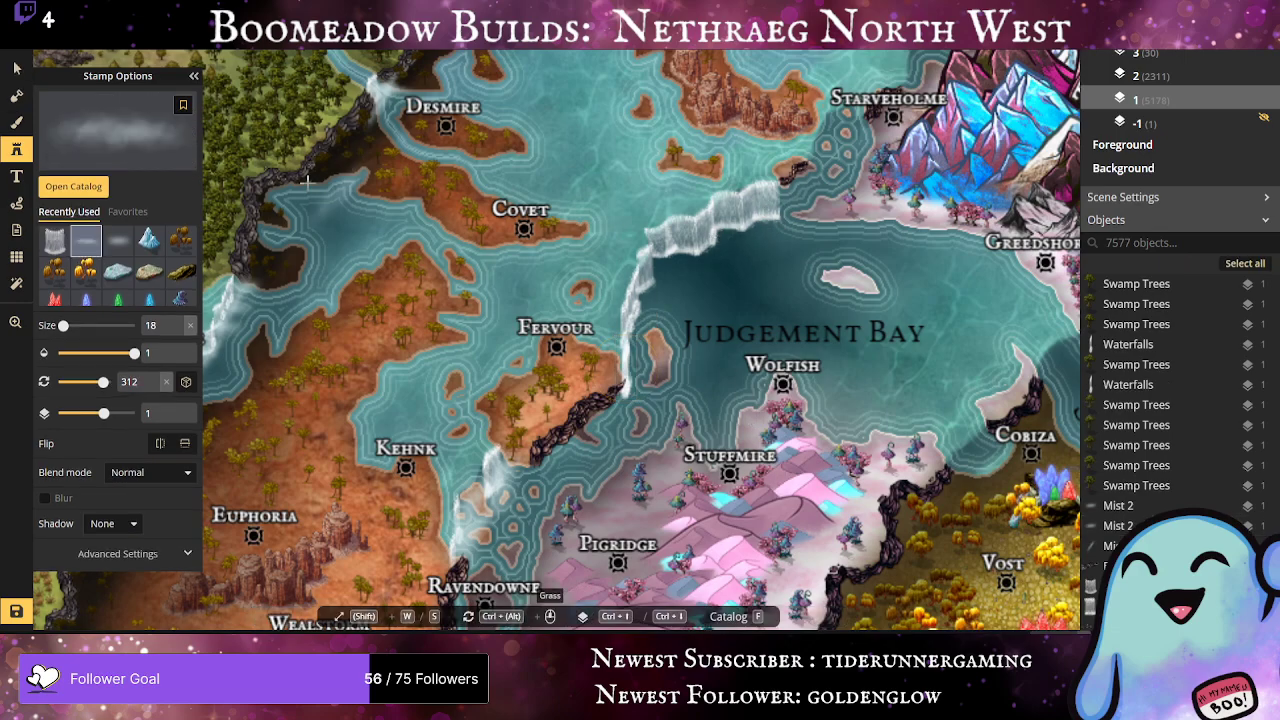
click(55, 250)
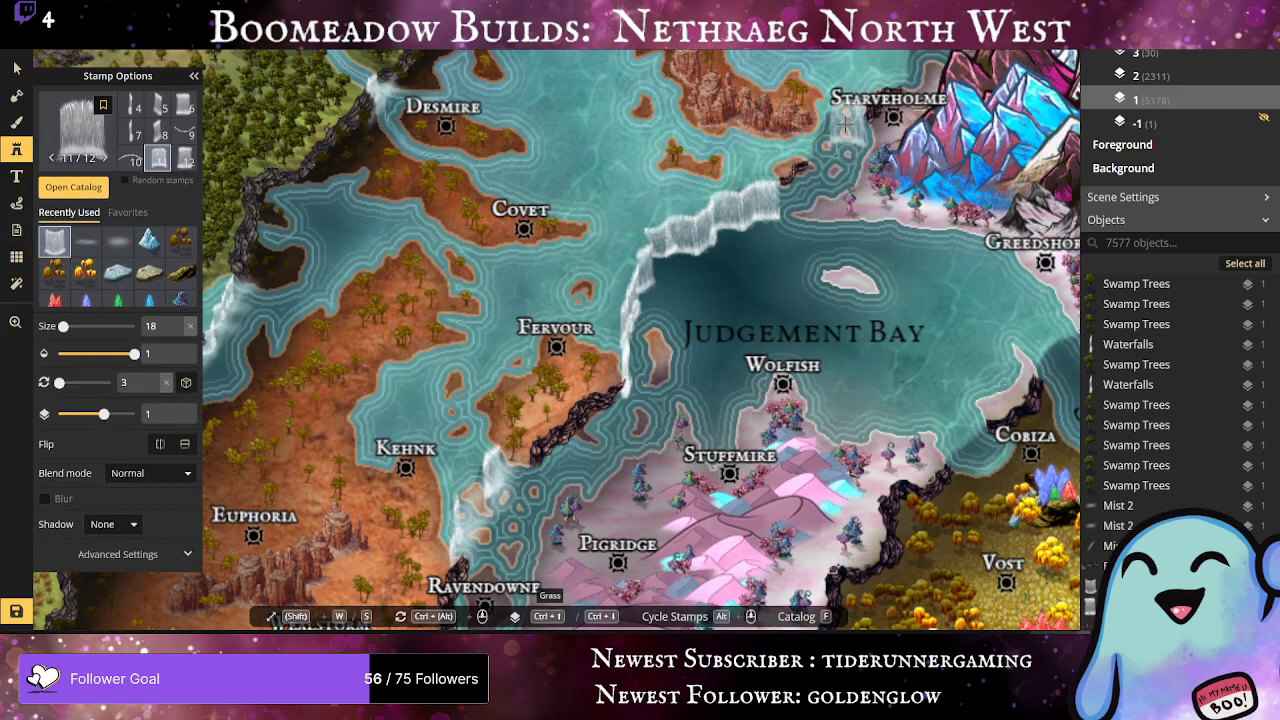
scroll(850, 215, down, 1)
scroll(850, 215, up, 1)
drag(850, 215, 766, 379)
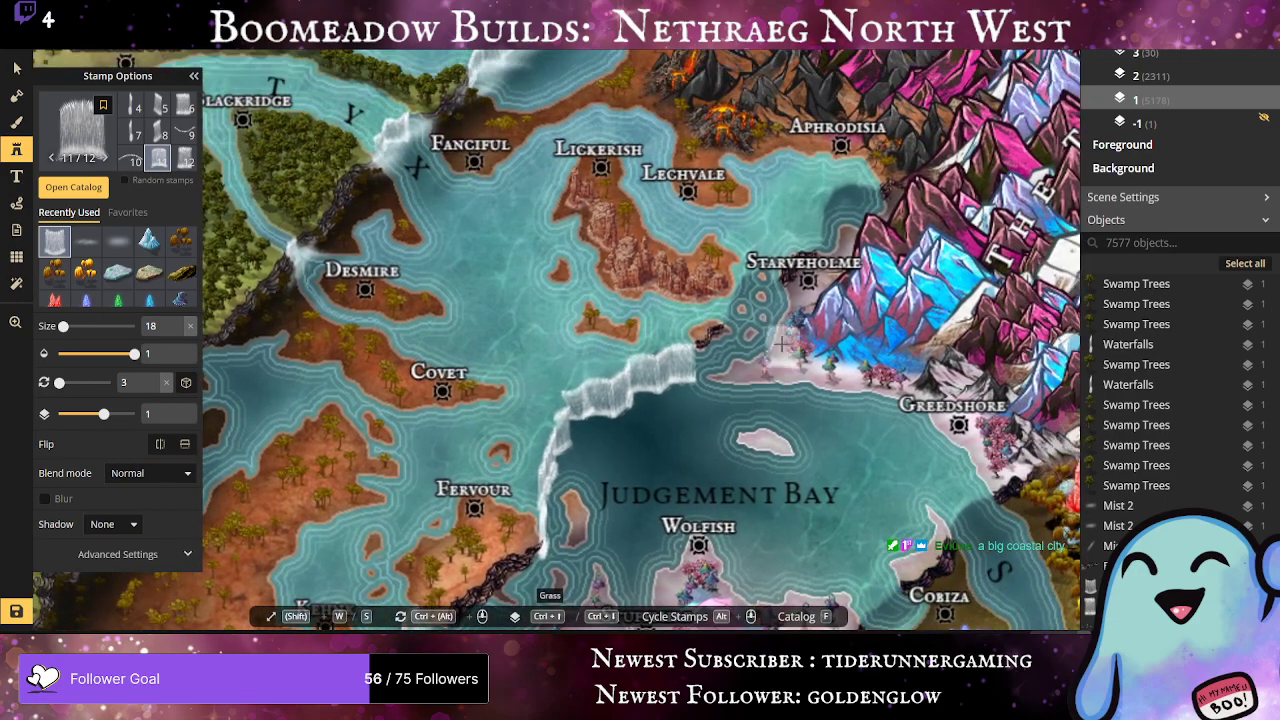
click(858, 202)
mouse_move(870, 197)
mouse_down()
mouse_move(855, 196)
mouse_move(871, 221)
mouse_move(851, 197)
mouse_up()
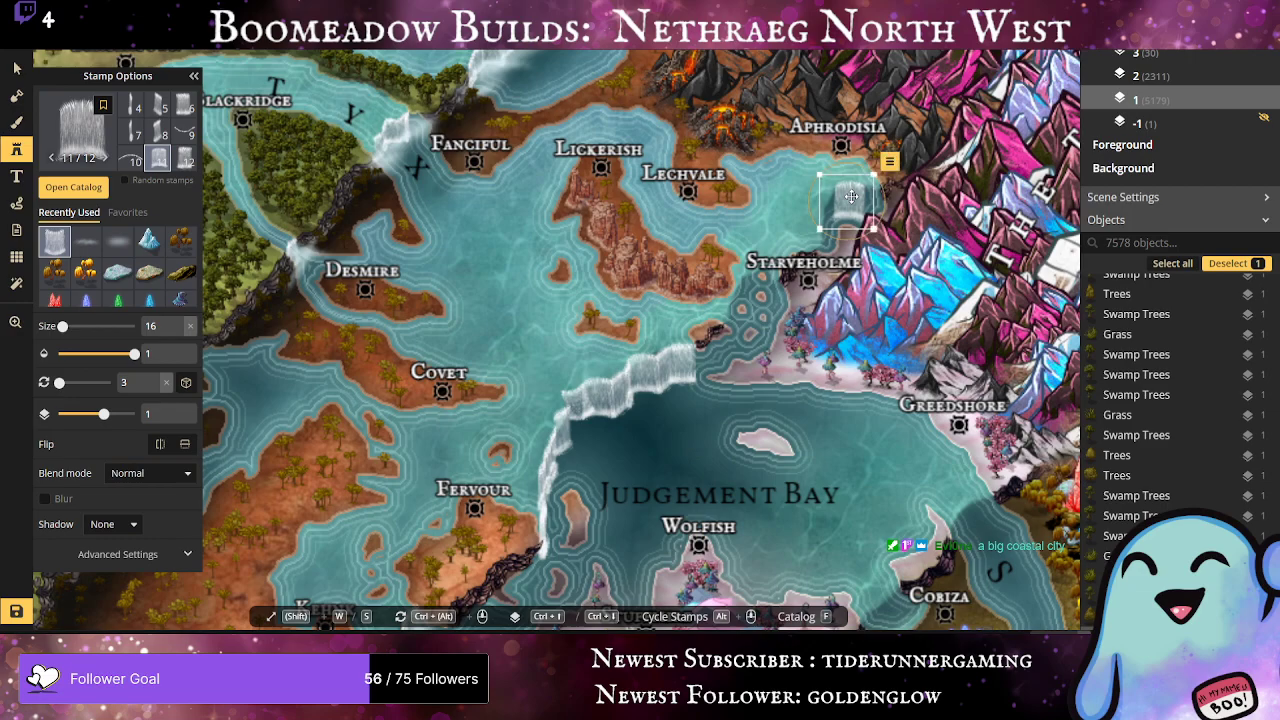
click(153, 134)
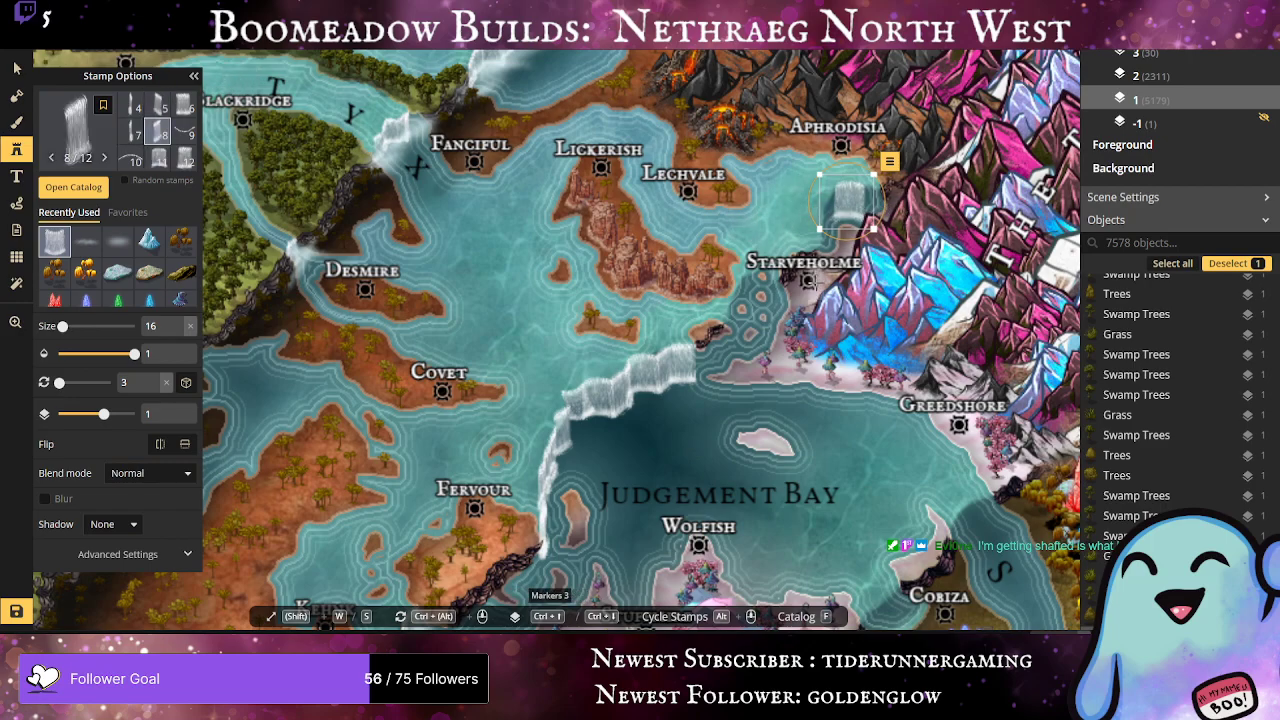
click(847, 200)
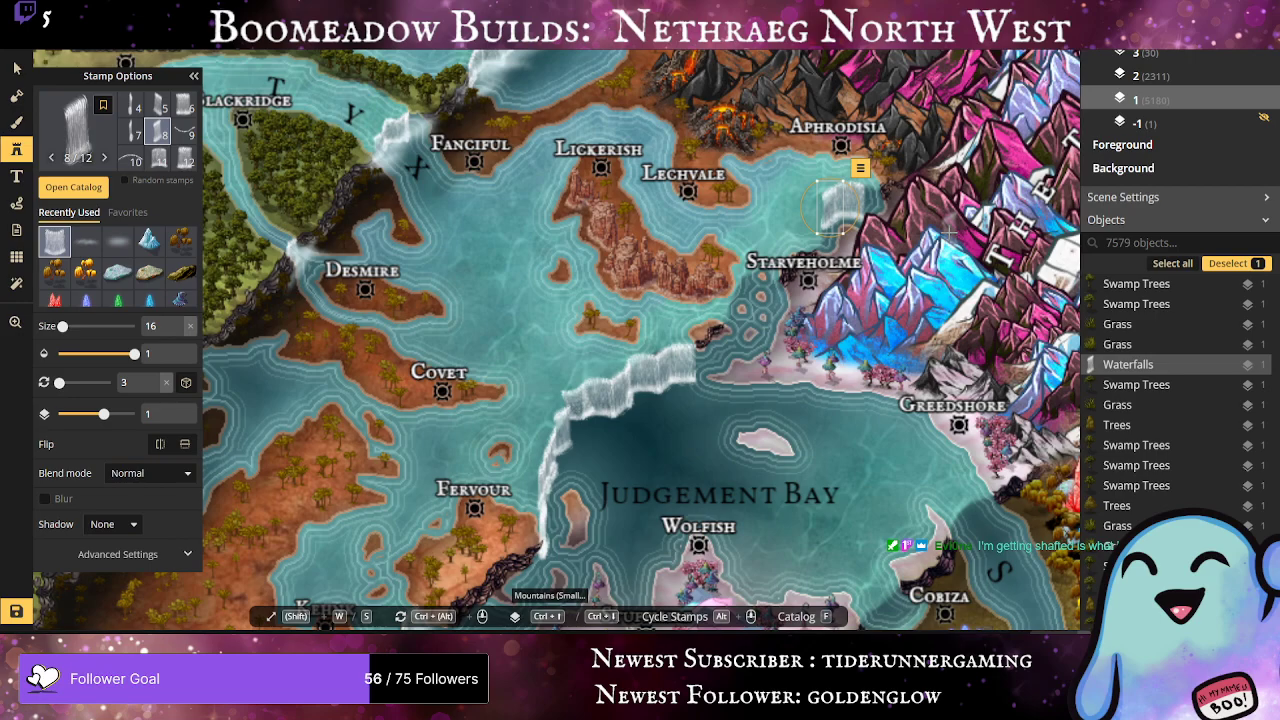
Step: Add waterfall variant 5 on the eastern side of the Aphrodisia falls, rotated to 350 and enlarged to size 18
click(157, 105)
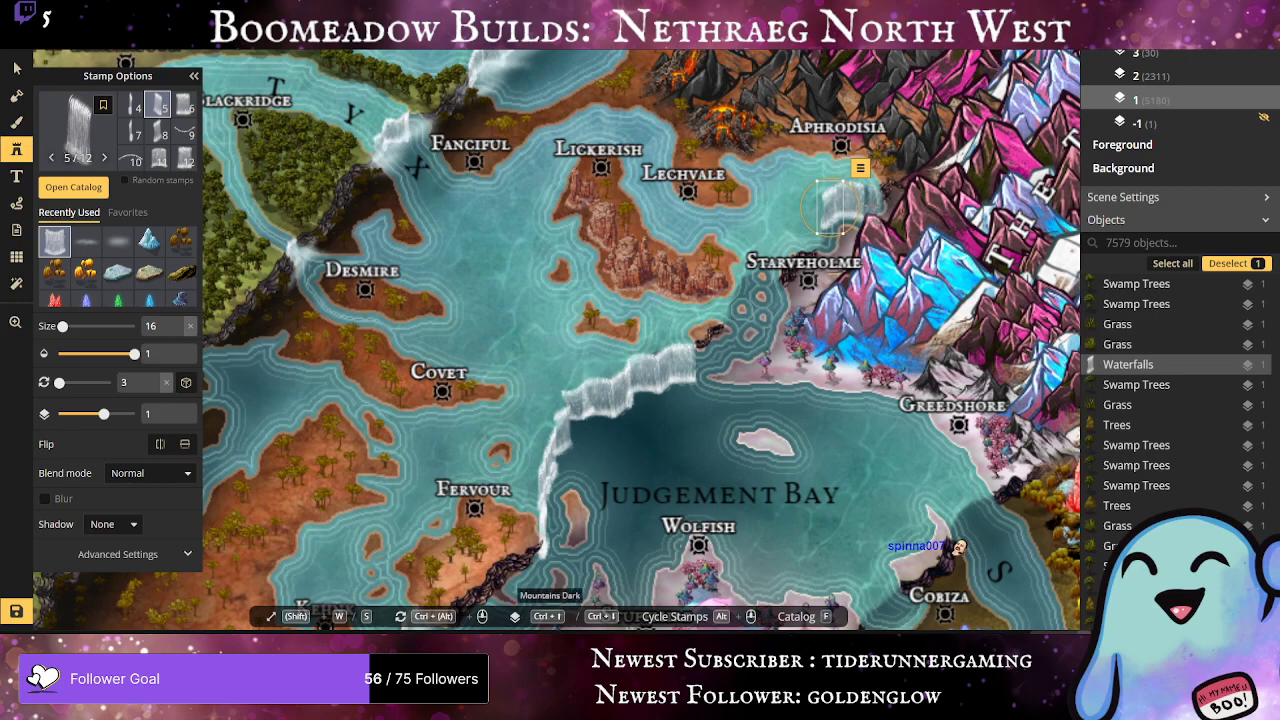
click(852, 208)
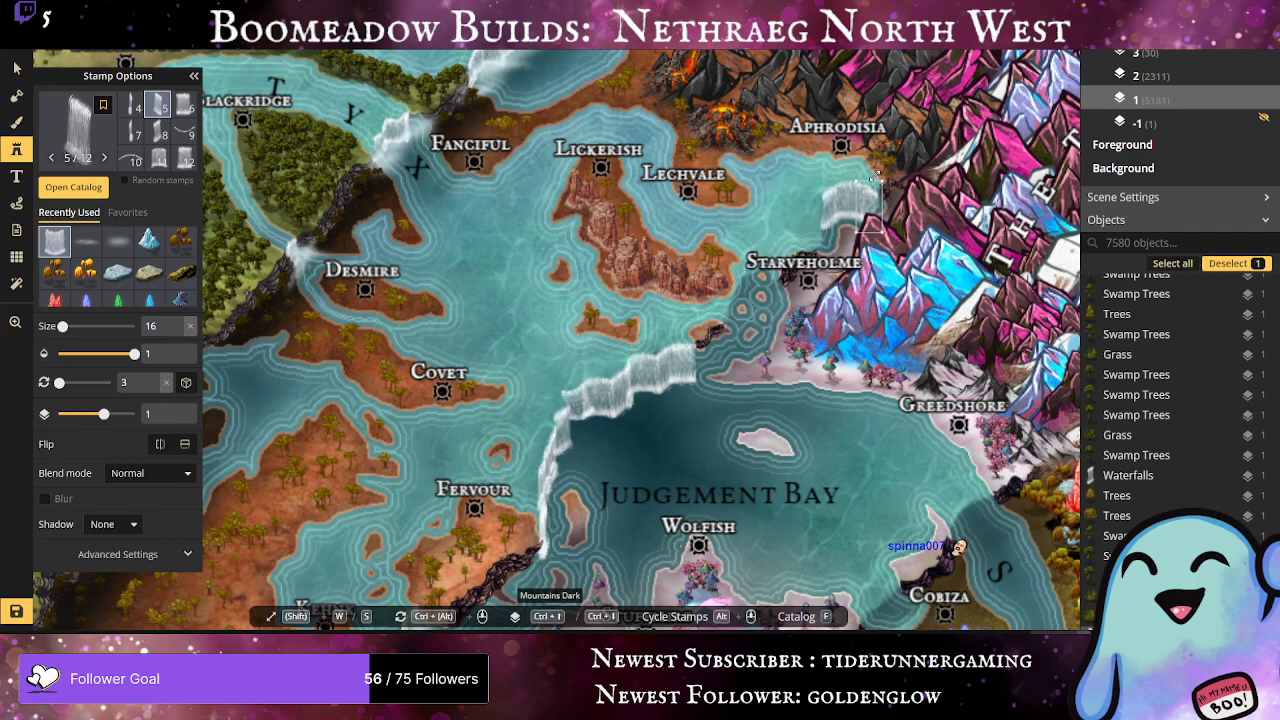
key(s)
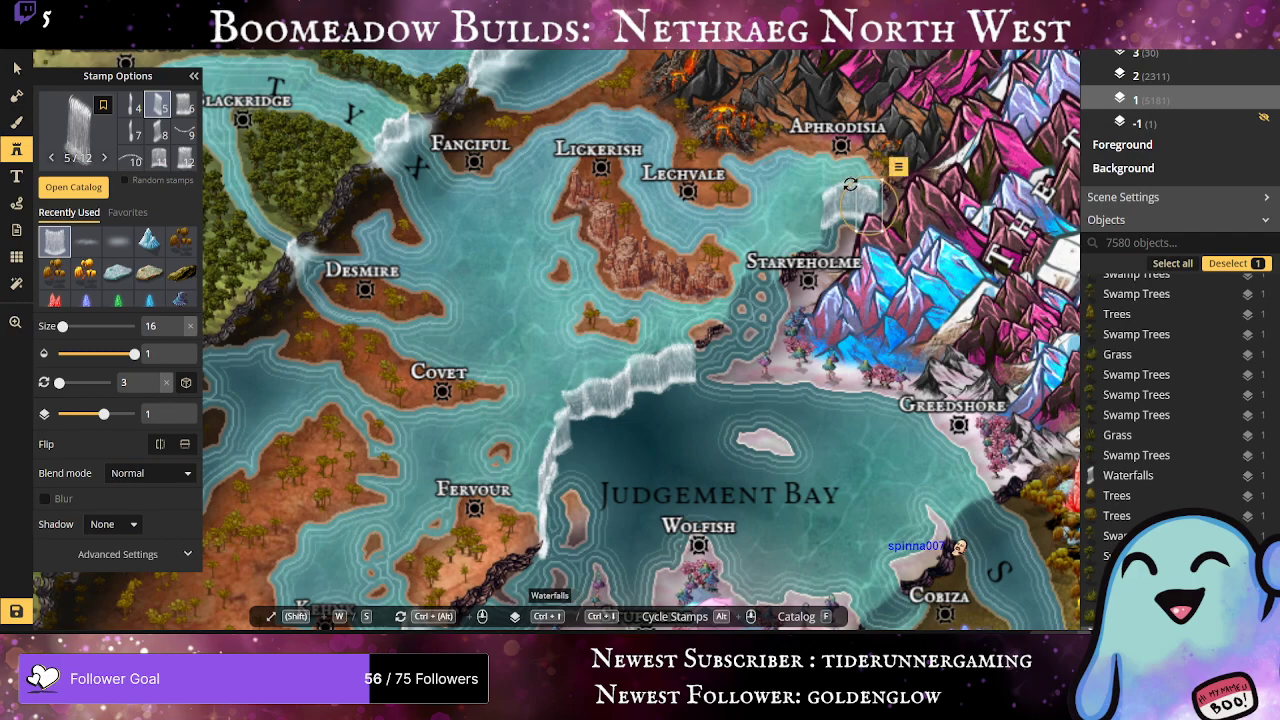
scroll(868, 206, down, 2)
scroll(847, 186, down, 2)
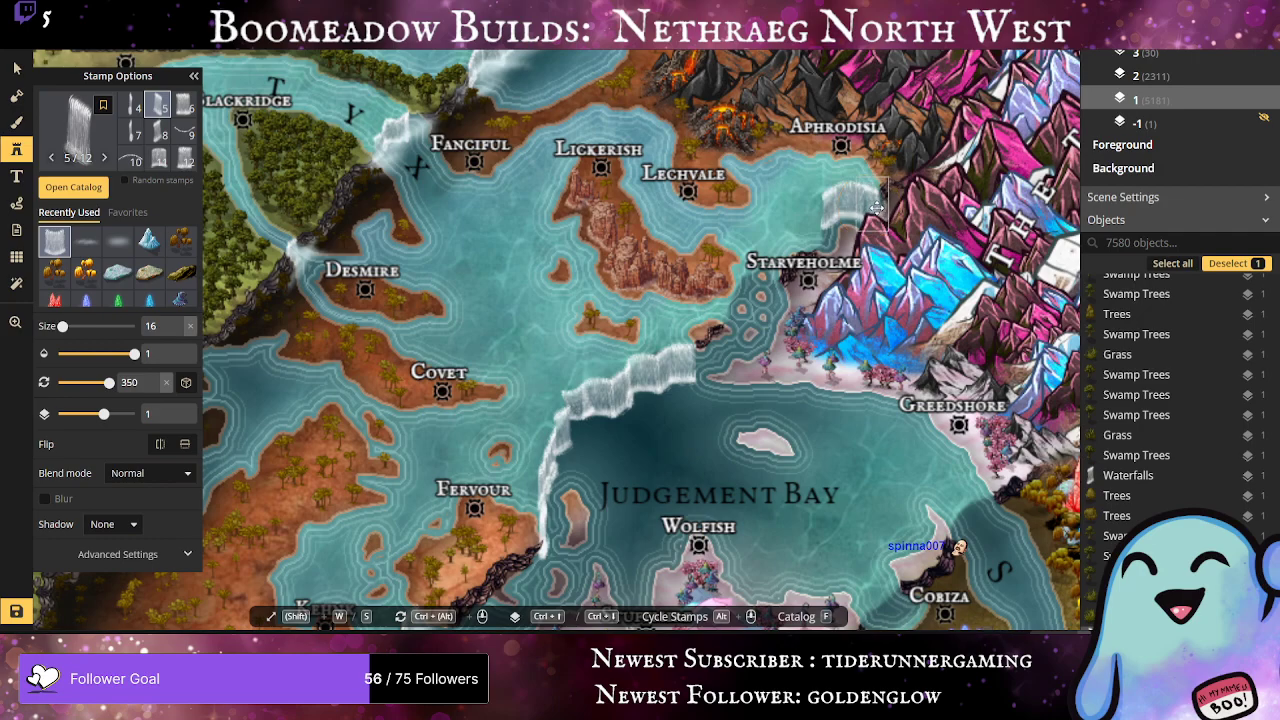
click(880, 205)
key(w)
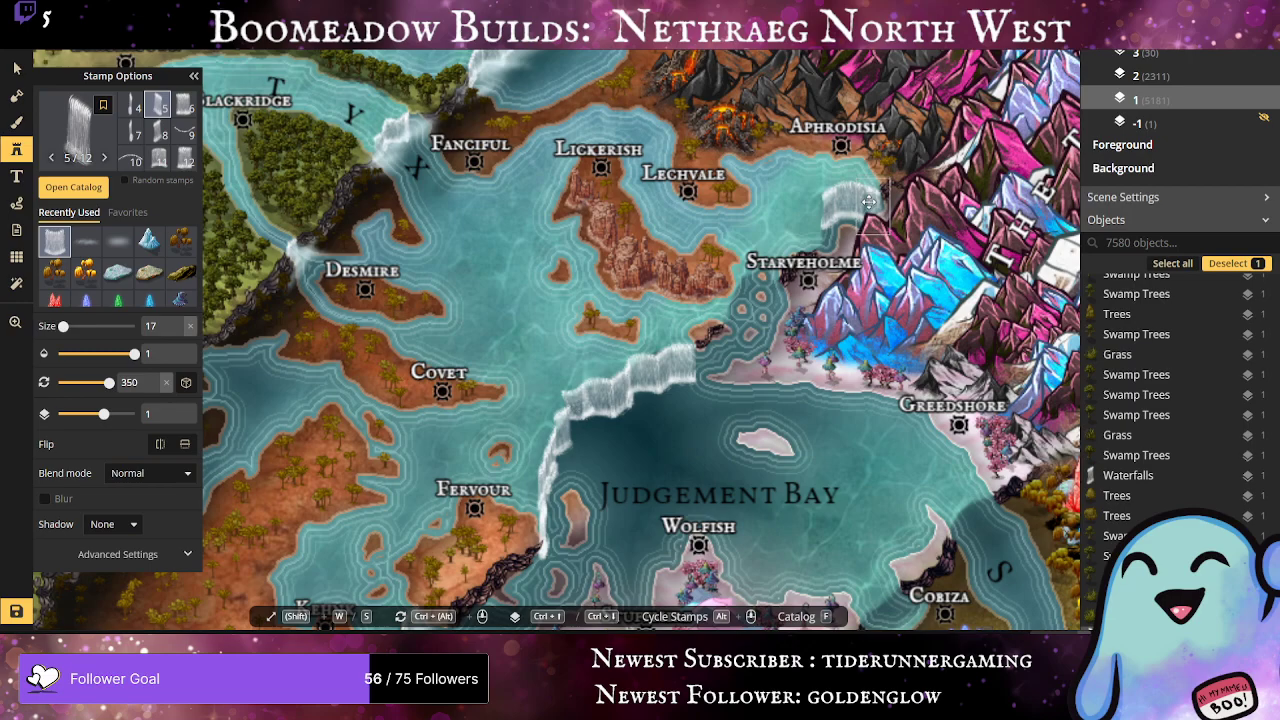
click(868, 202)
key(w)
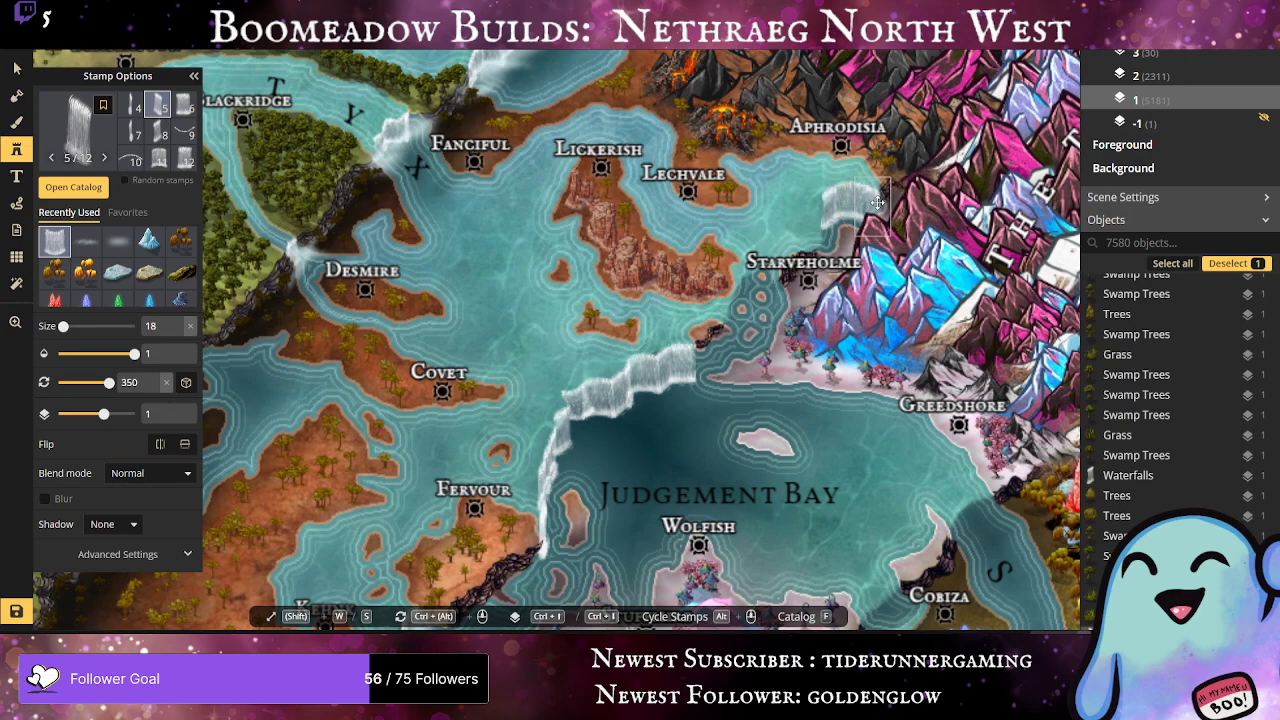
click(877, 202)
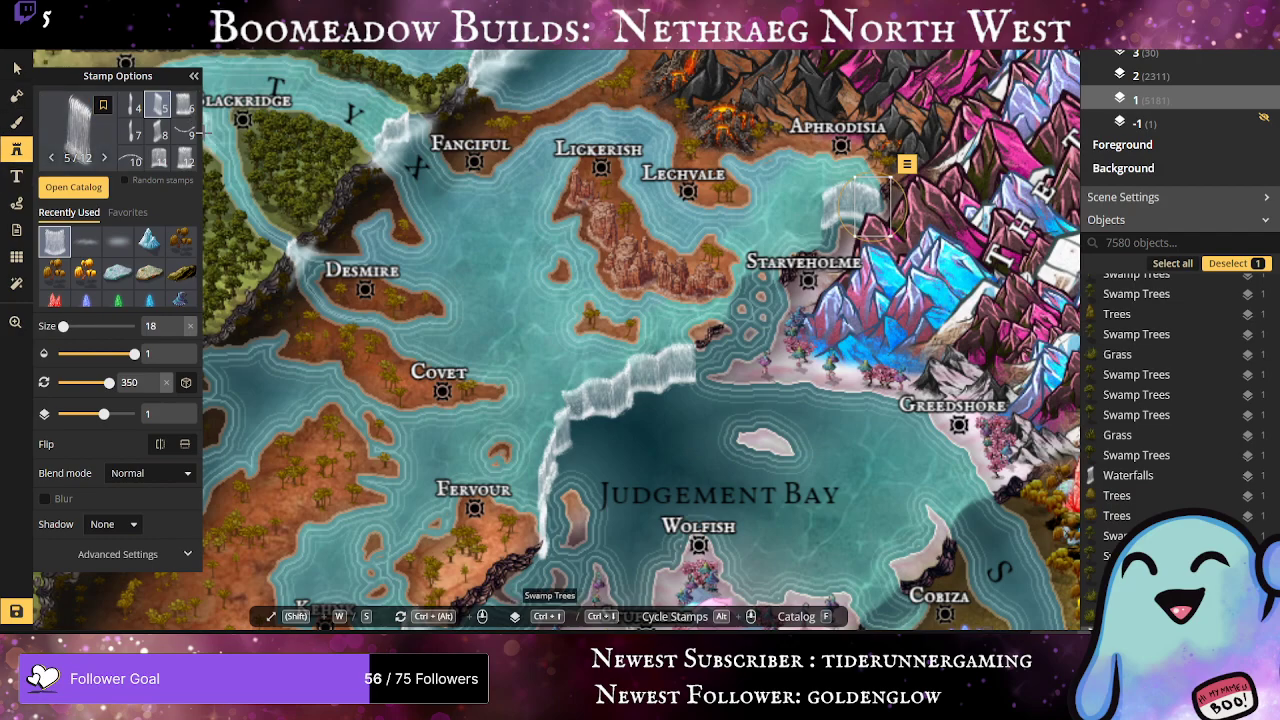
Step: Run two variant 7 waterfalls, rotated to 358, down the western side of the Aphrodisia falls toward Starveholme
click(131, 131)
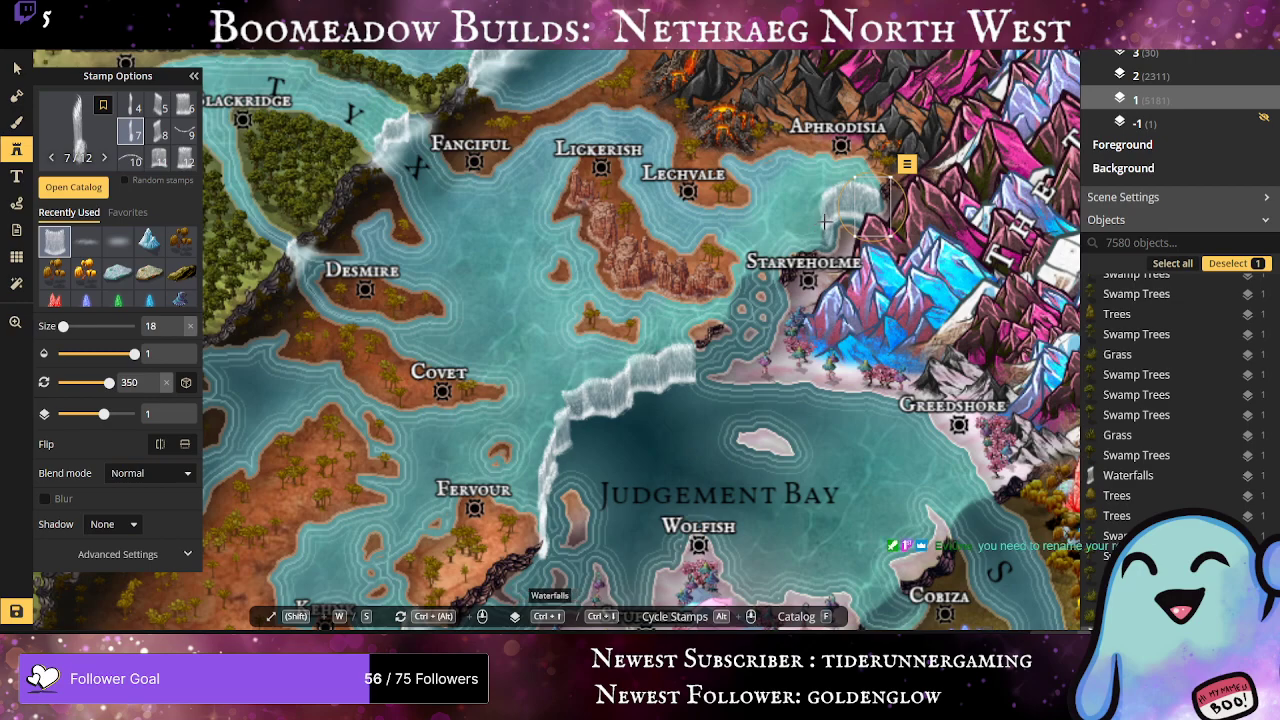
click(824, 222)
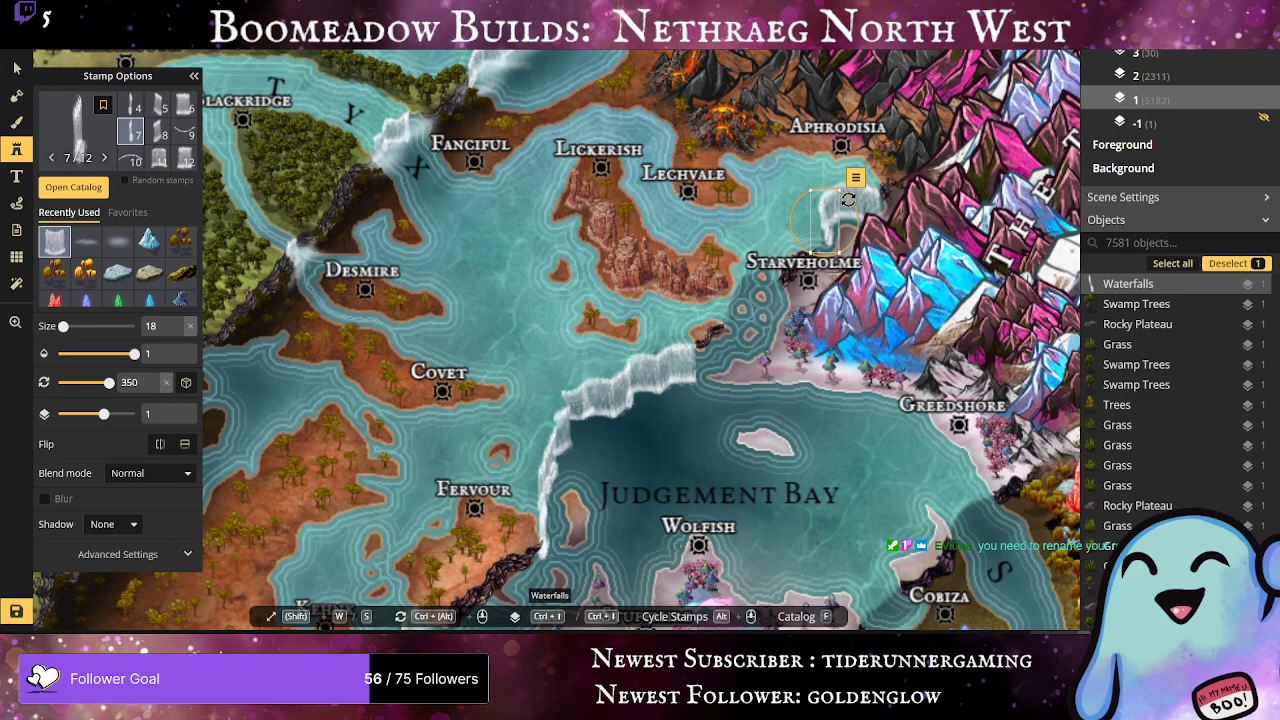
drag(848, 200, 851, 205)
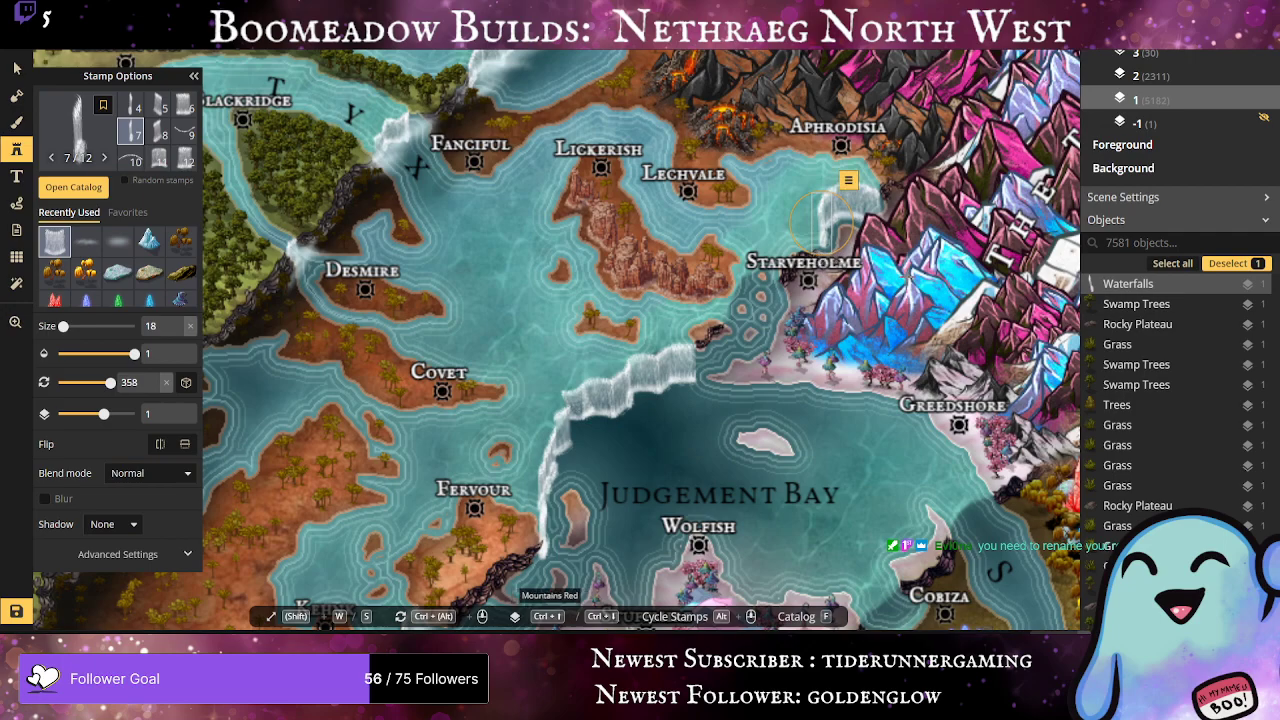
click(860, 237)
mouse_move(845, 233)
mouse_down()
mouse_move(808, 226)
mouse_move(822, 231)
mouse_up()
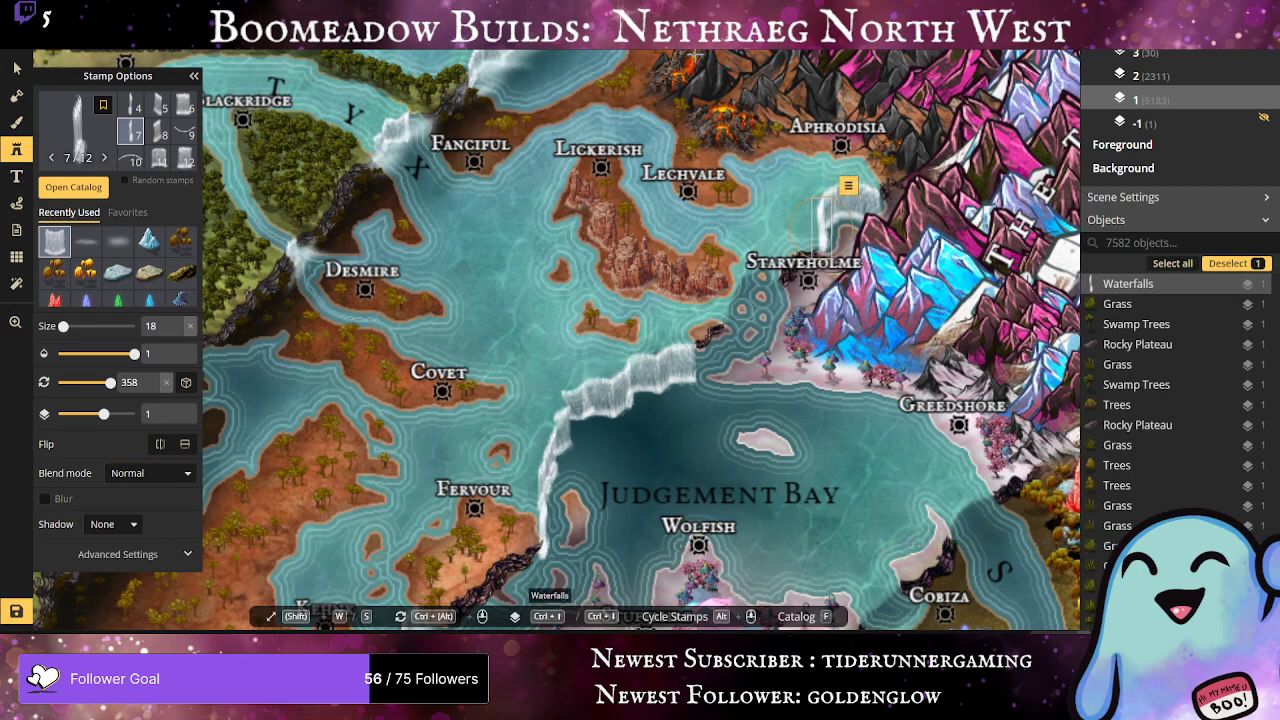
Step: Place three Mist 1 stamps at size 18, rotated to 312, along the Judgement Bay falls from northeast of Covet's coast down past Fervour
click(117, 240)
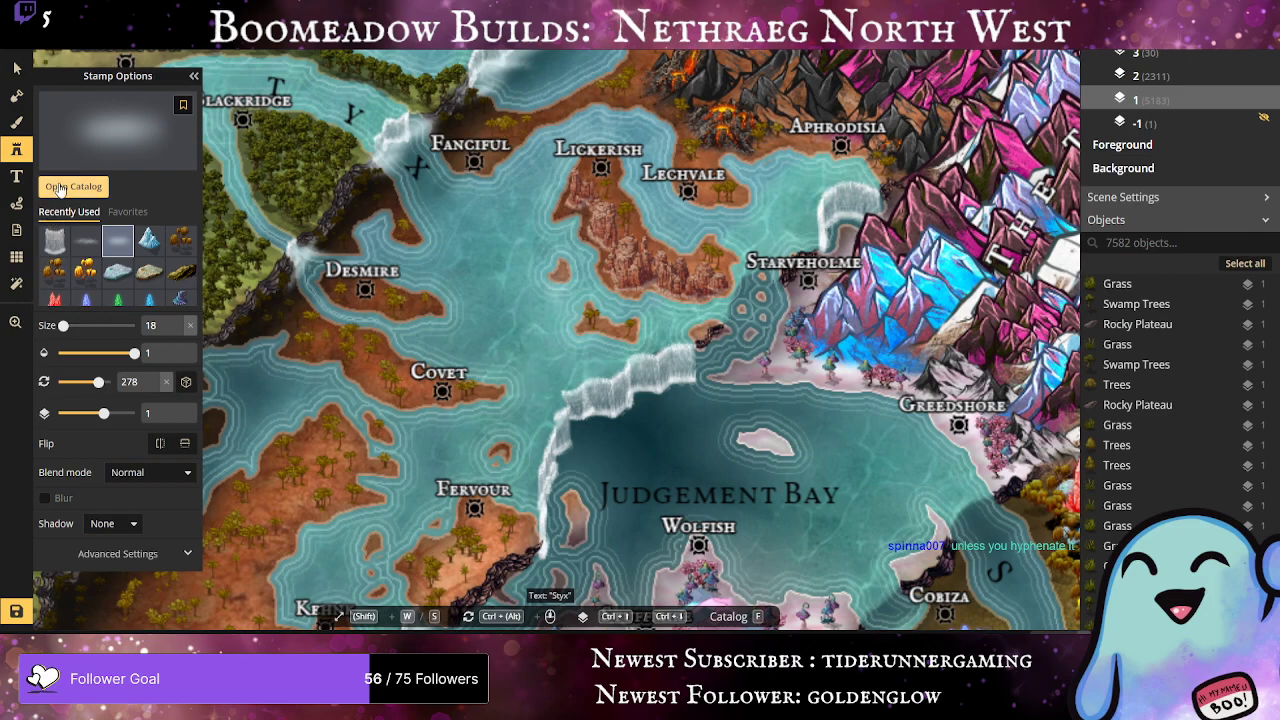
click(86, 240)
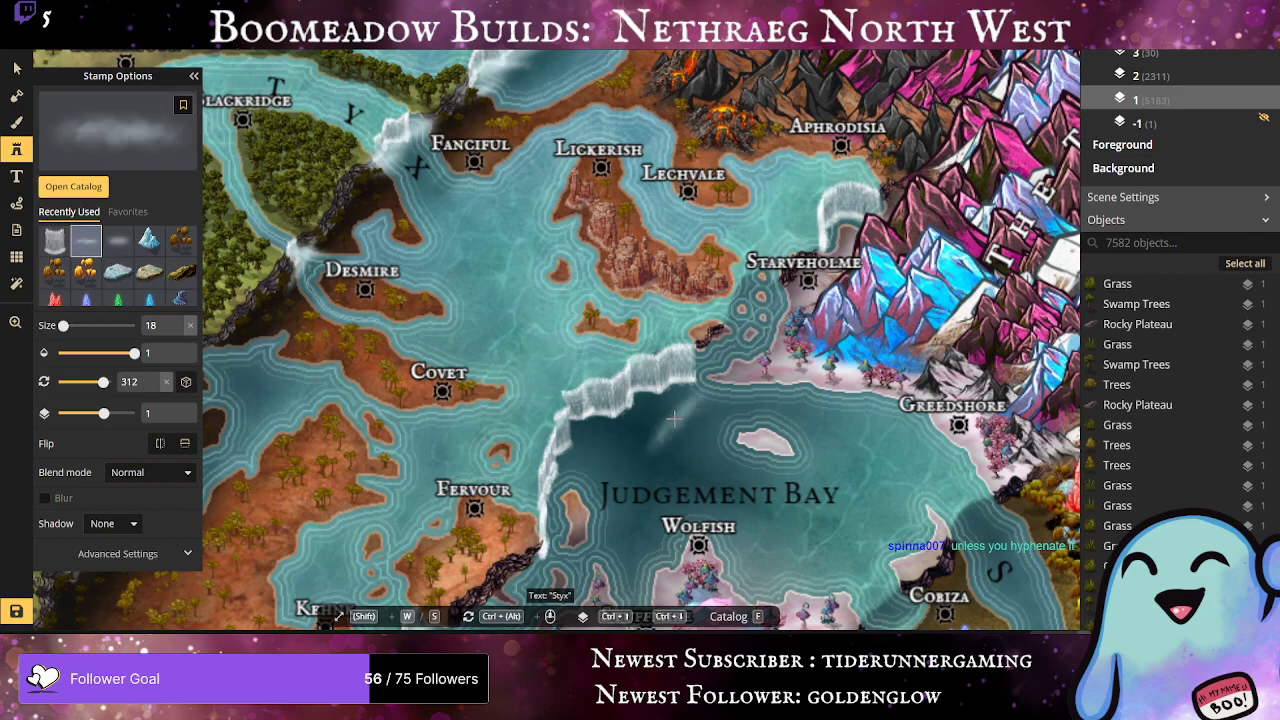
click(561, 454)
click(656, 400)
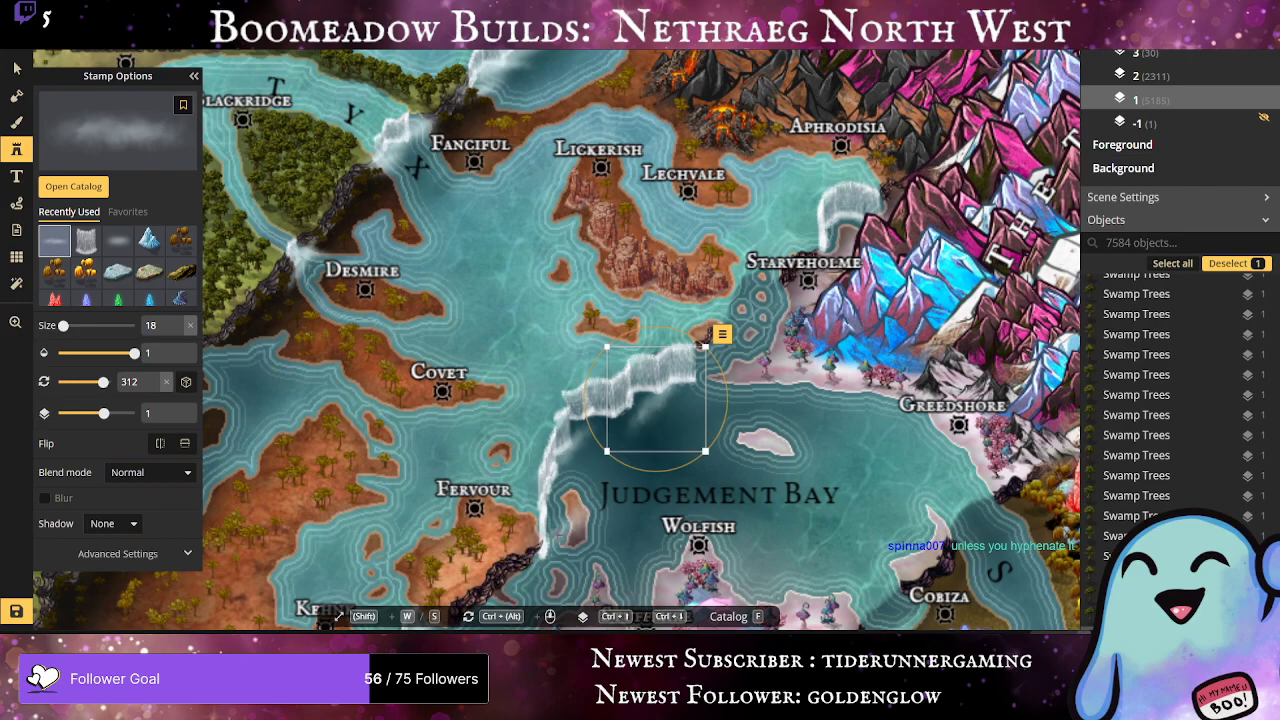
click(548, 548)
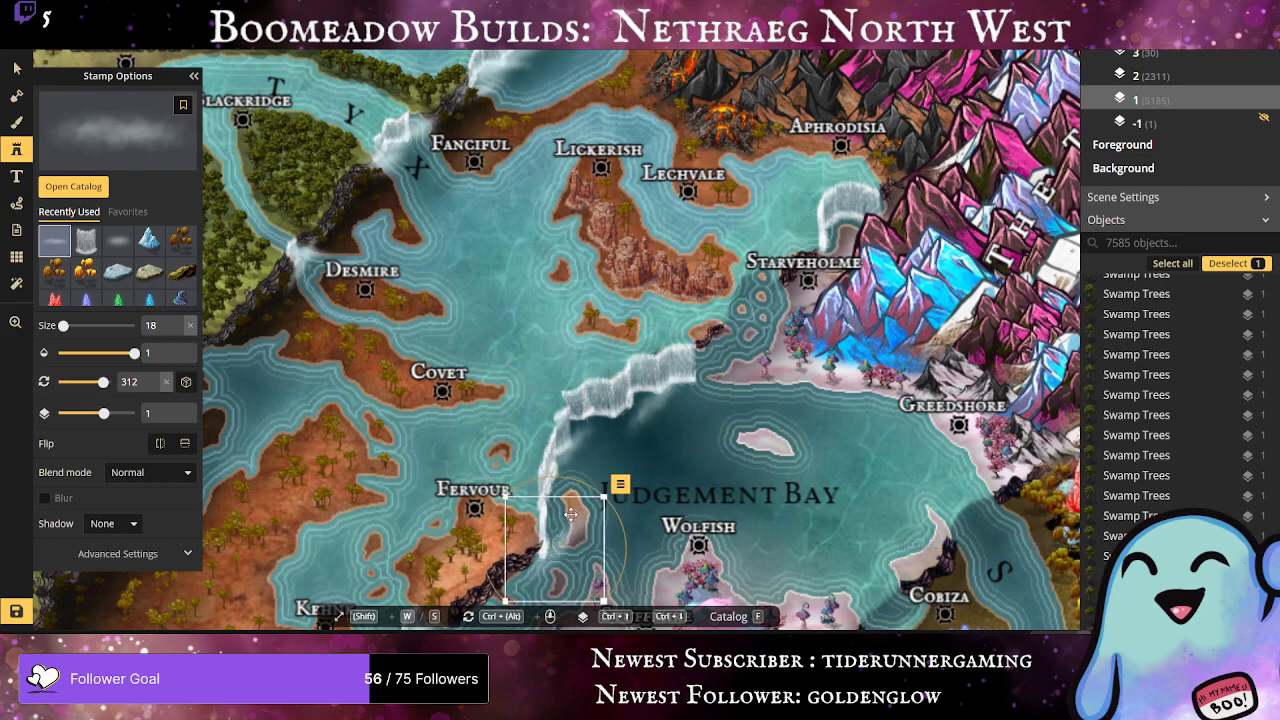
Step: Add two Mist 2 stamps, enlarged to size 24 and rotated to 313, below the bend of the falls in northwestern Judgement Bay
click(117, 240)
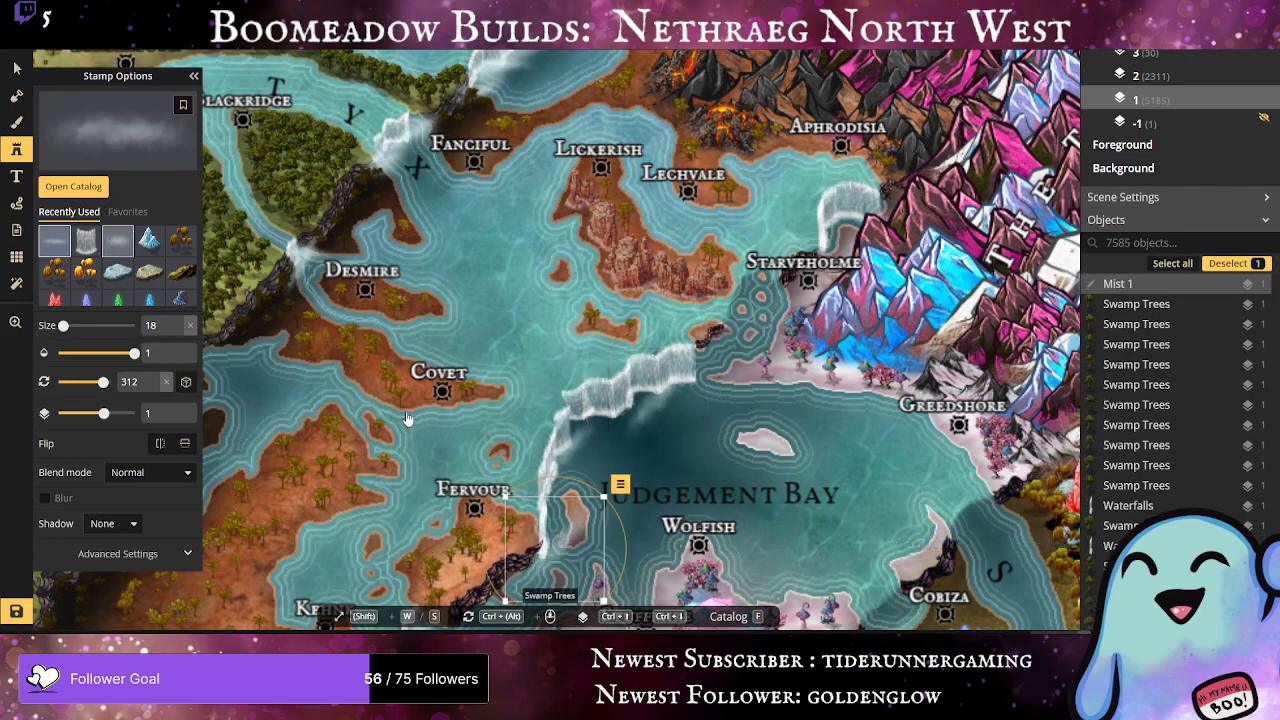
click(594, 434)
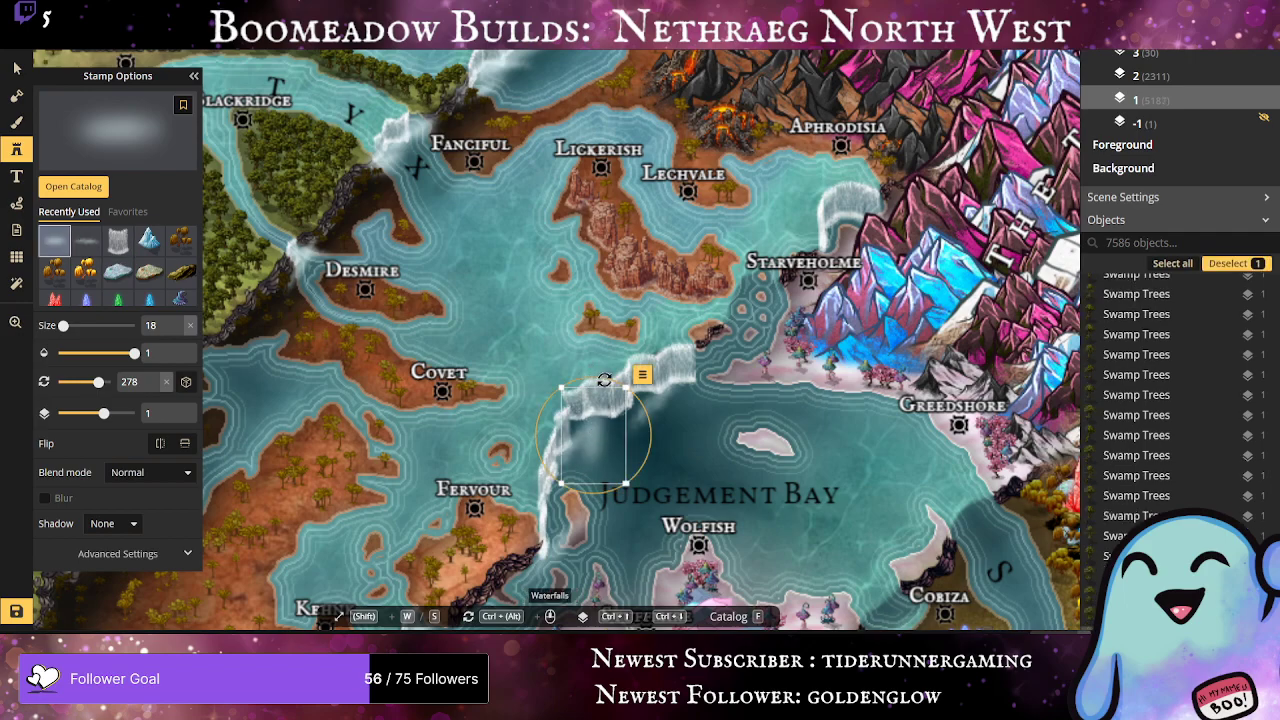
drag(604, 378, 636, 396)
mouse_move(597, 451)
mouse_down()
mouse_move(586, 434)
mouse_move(657, 505)
mouse_move(581, 447)
mouse_up()
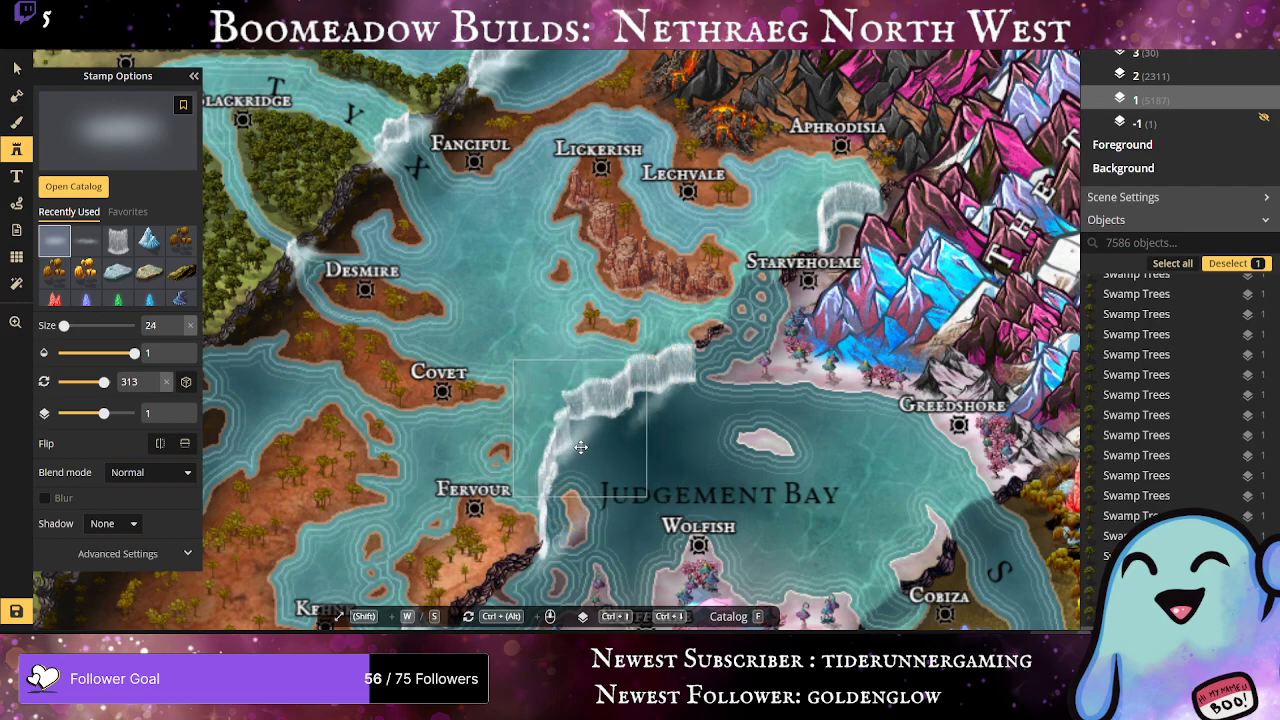
click(719, 453)
drag(700, 440, 620, 418)
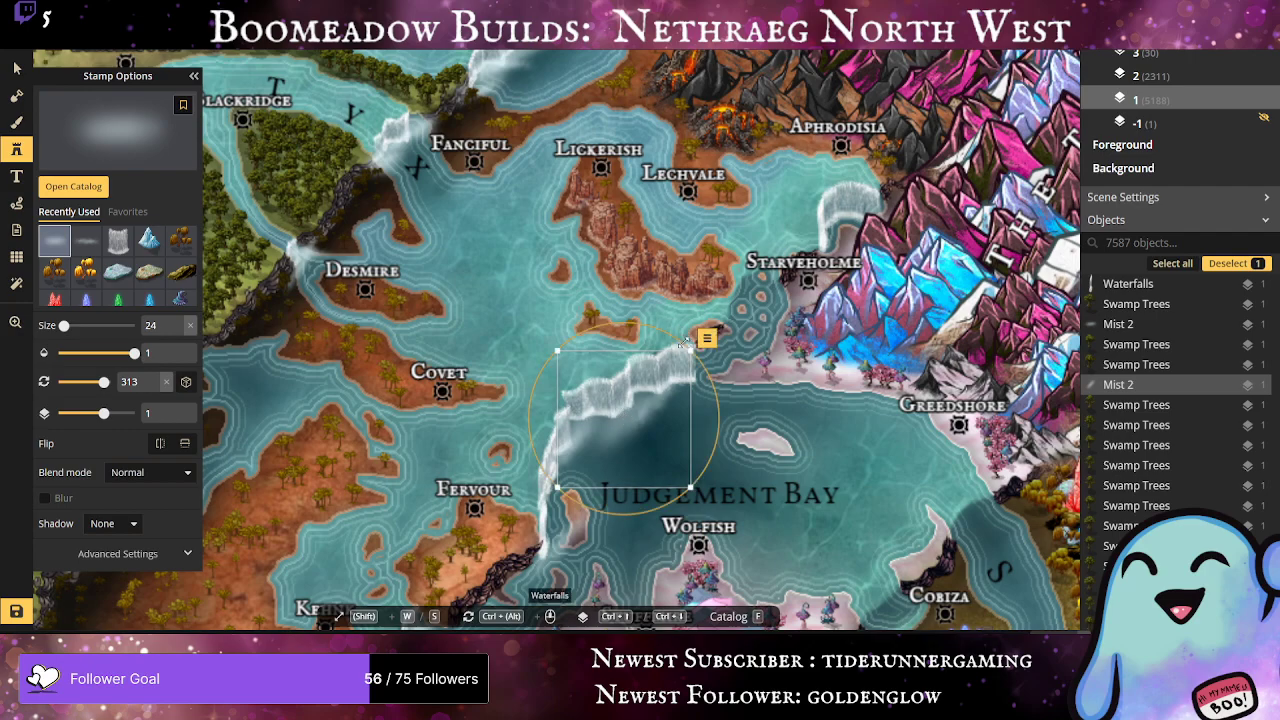
Step: Place a size 17 Mist 2 stamp, rotated to 359, at the falls east of Fervour, above the small island
click(677, 375)
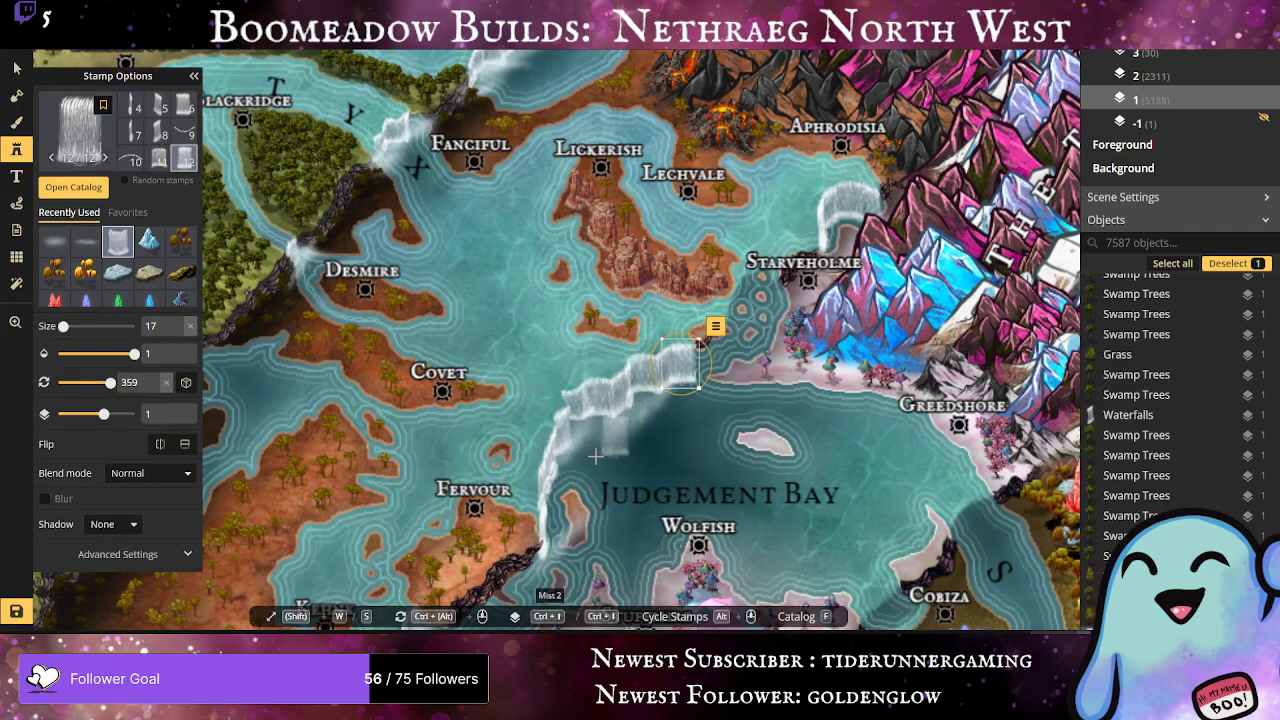
click(50, 244)
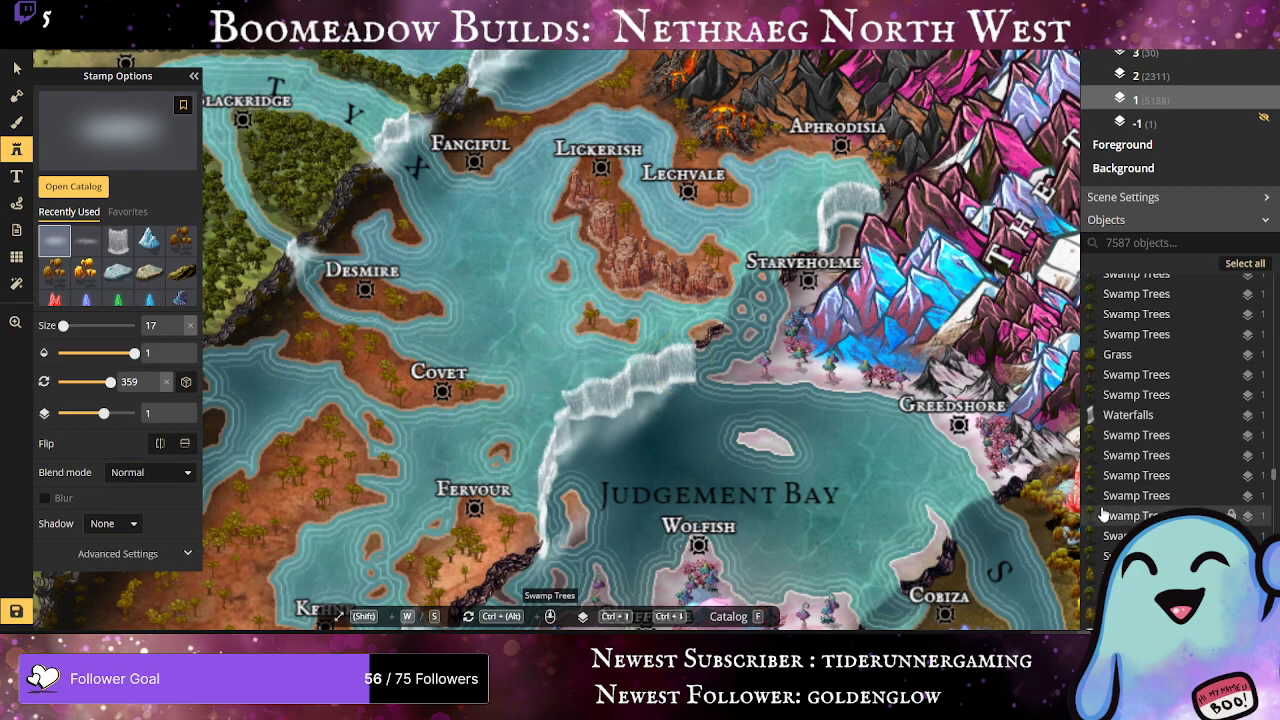
click(573, 490)
click(631, 459)
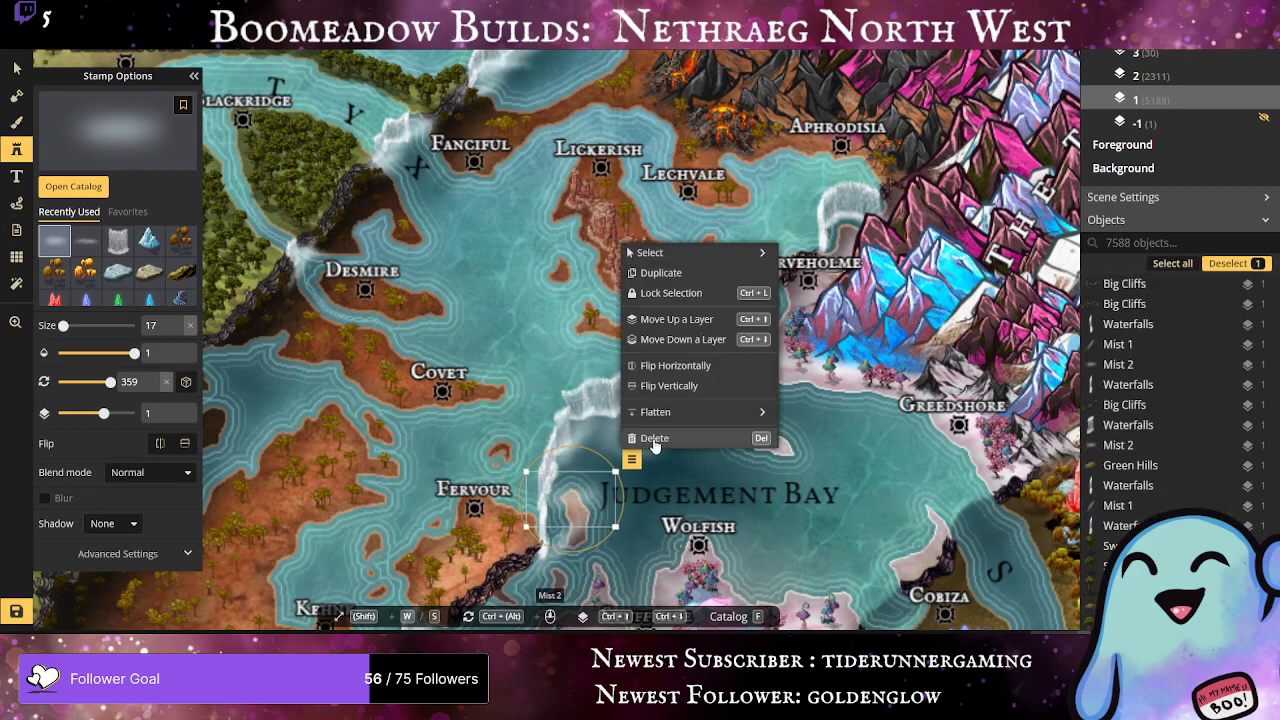
Step: Add three Mist 2 stamps, enlarged to size 28 and rotated to 309, along the falls from east of Fervour to their northeastern end
click(665, 480)
drag(713, 452, 570, 414)
mouse_move(597, 480)
mouse_down()
mouse_move(569, 506)
mouse_move(584, 479)
mouse_up()
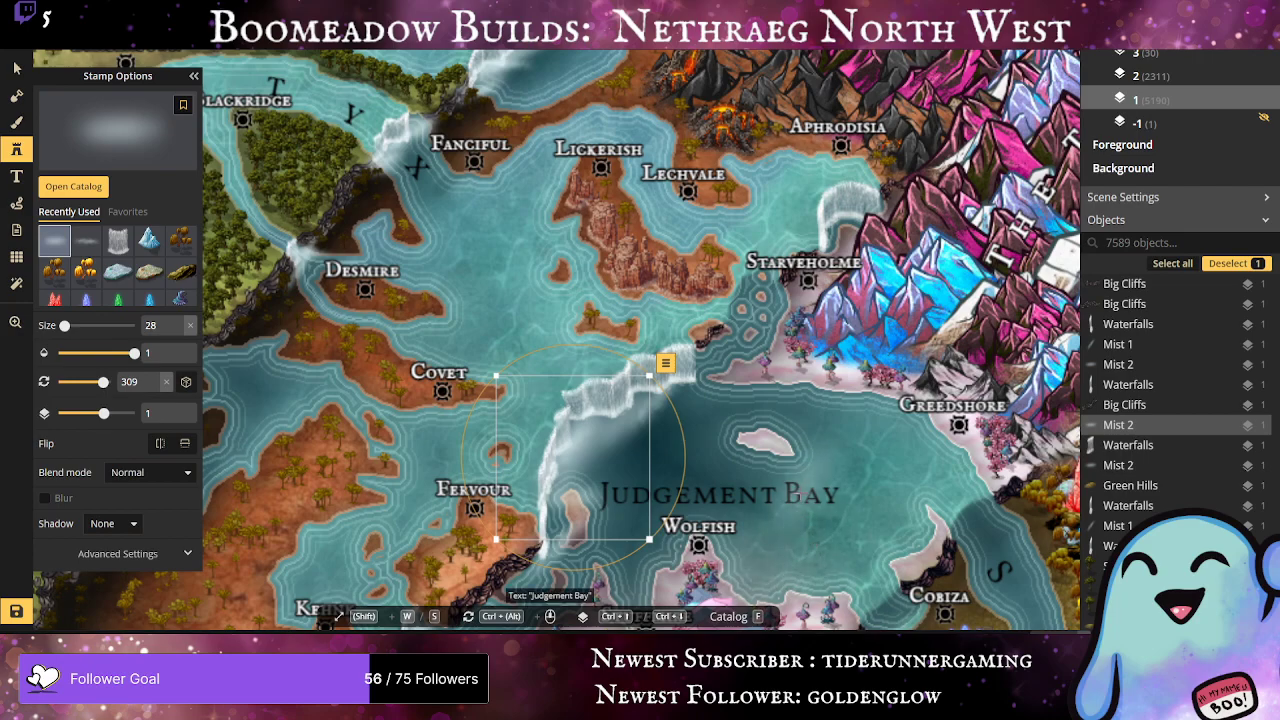
click(561, 540)
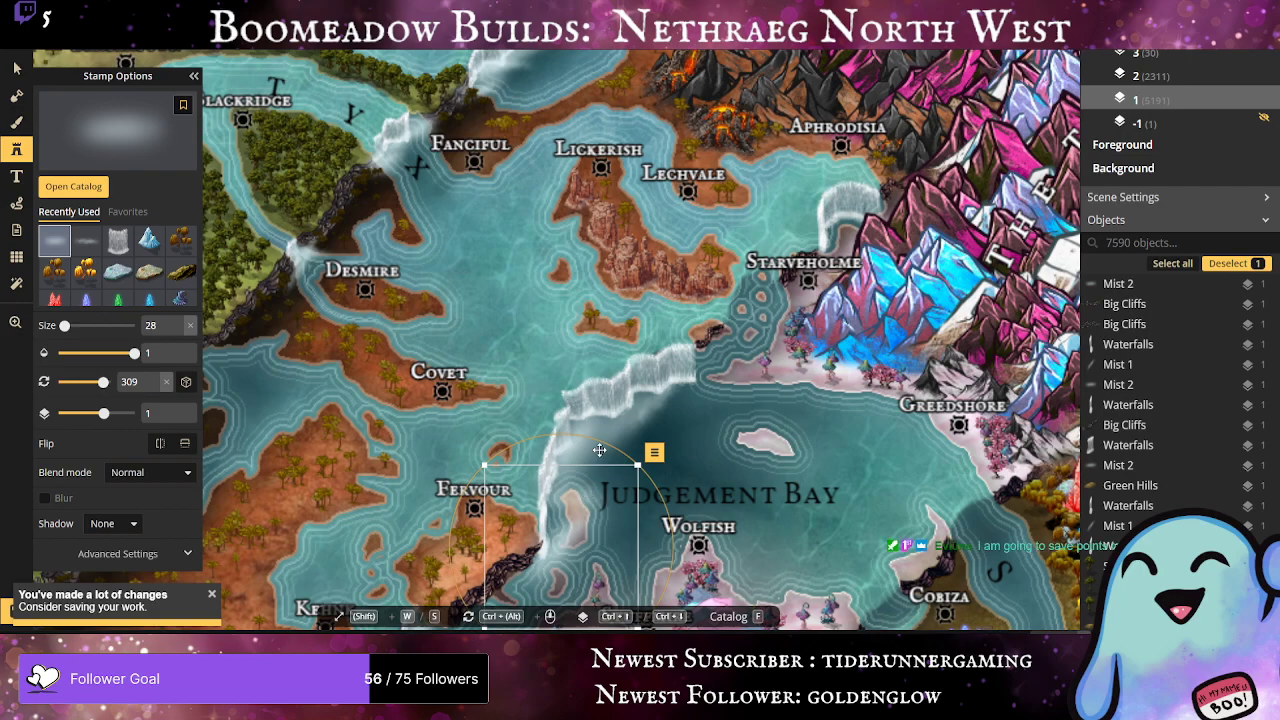
click(694, 371)
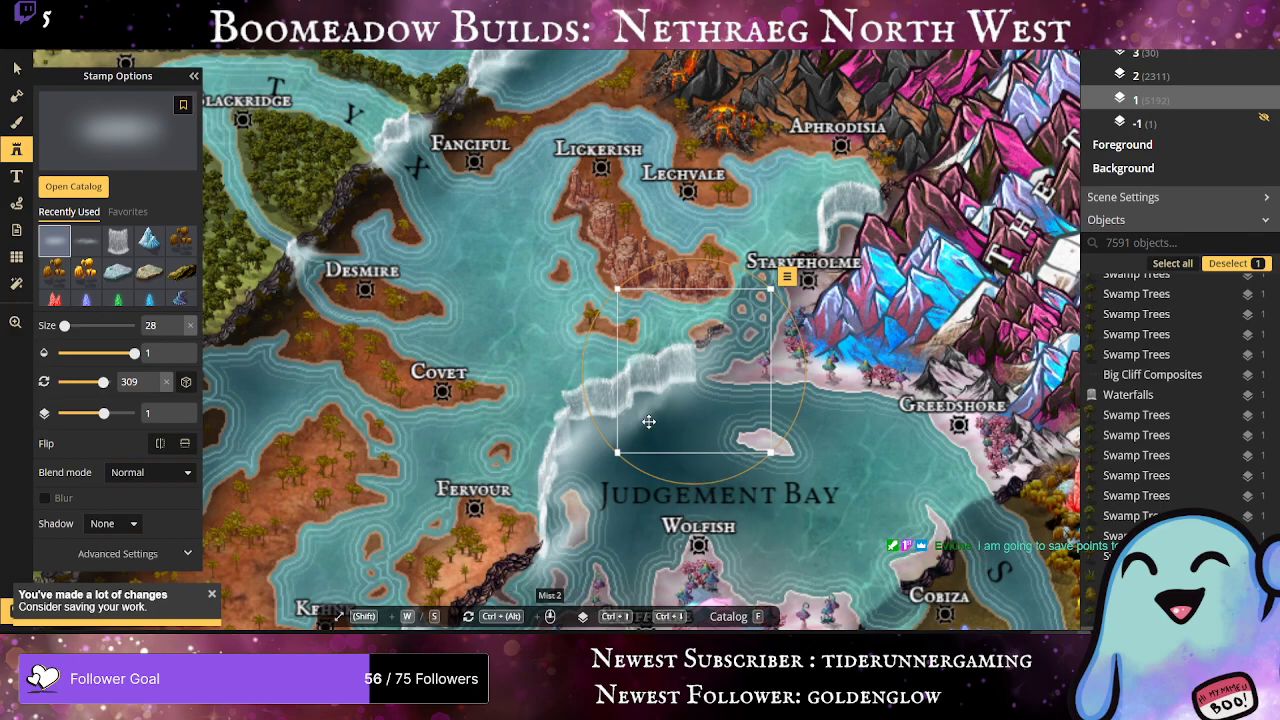
Step: Layer three Mist 1 stamps, reduced to size 19 and rotated to 352, beneath the falls along northern Judgement Bay
click(86, 240)
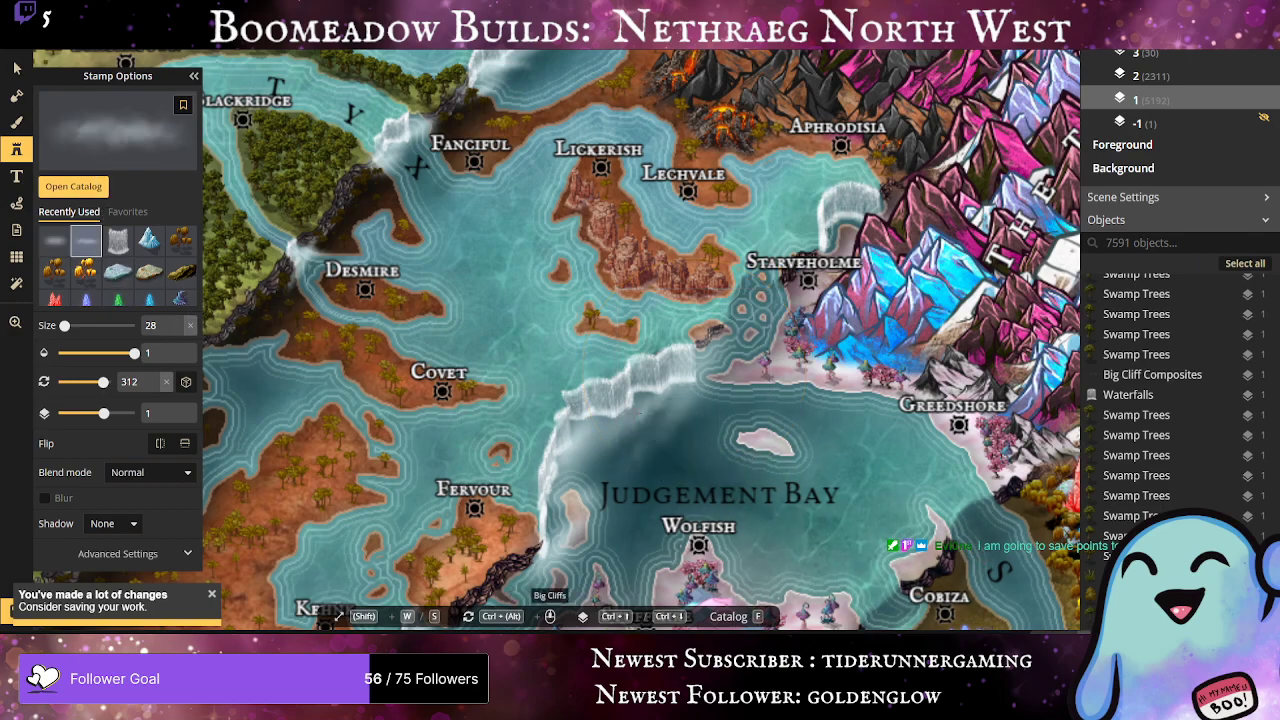
click(632, 448)
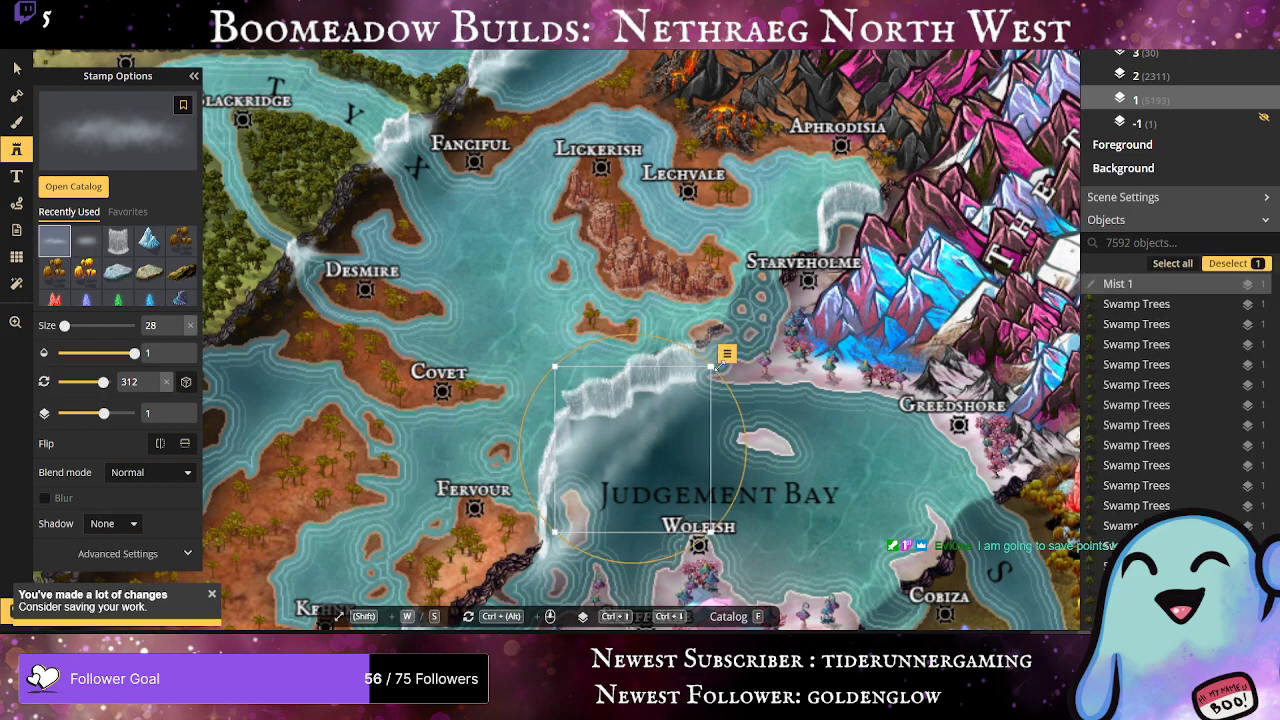
drag(711, 367, 645, 432)
drag(612, 488, 713, 430)
drag(681, 411, 677, 402)
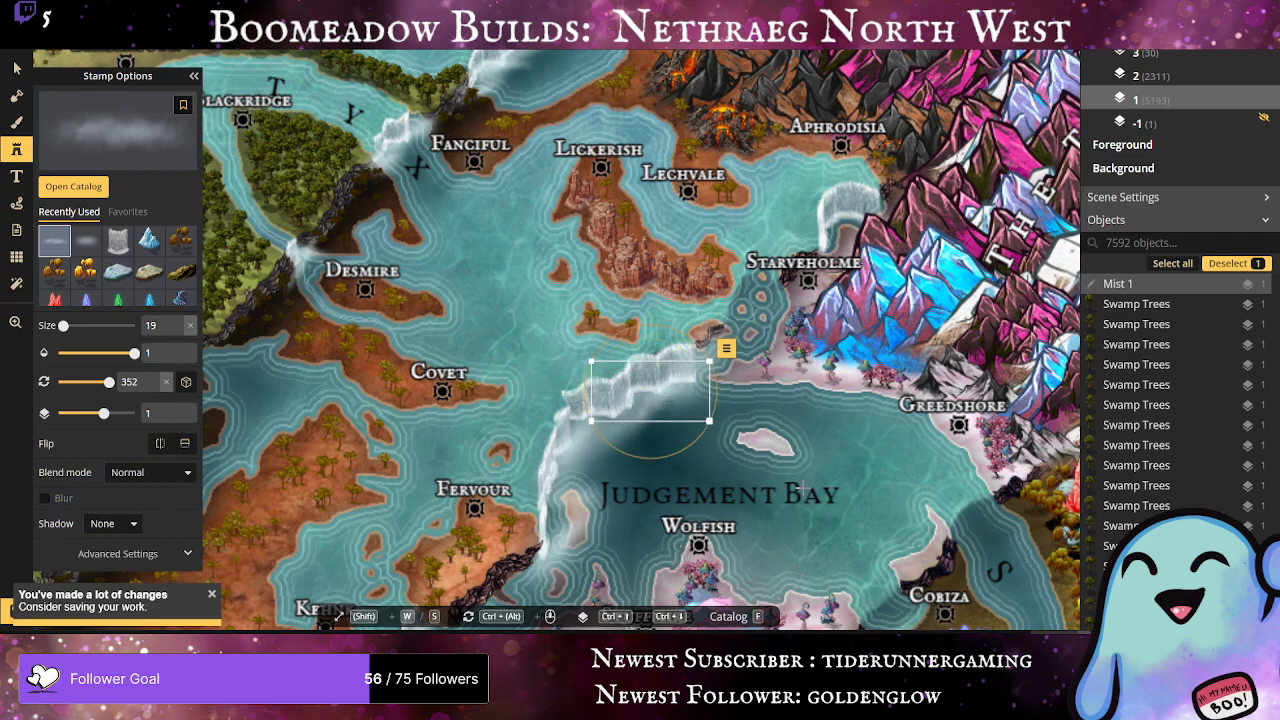
click(607, 452)
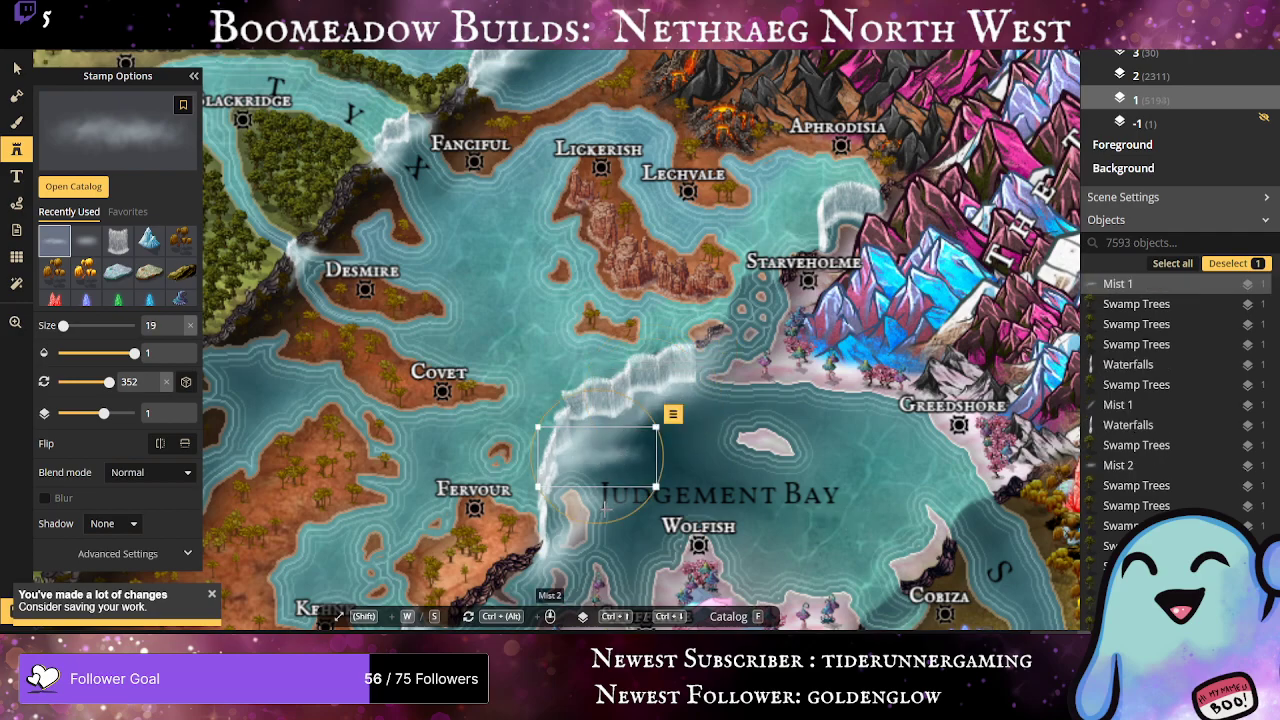
click(632, 418)
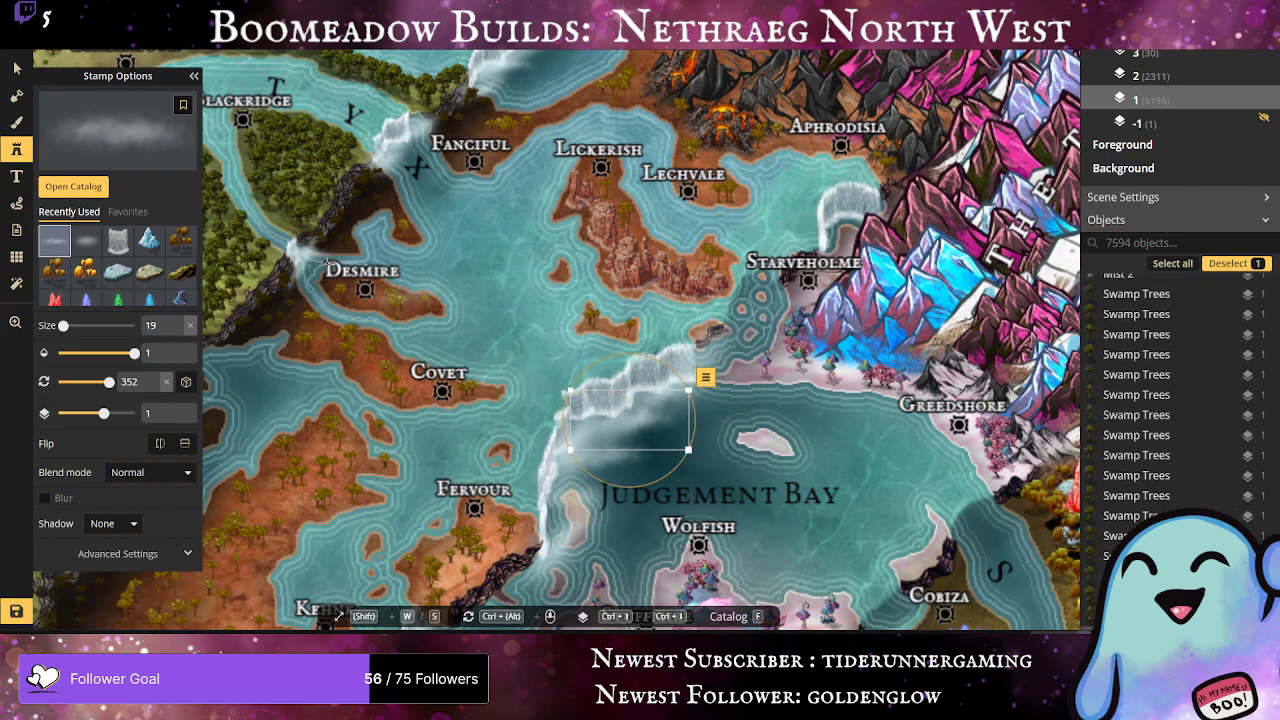
click(120, 240)
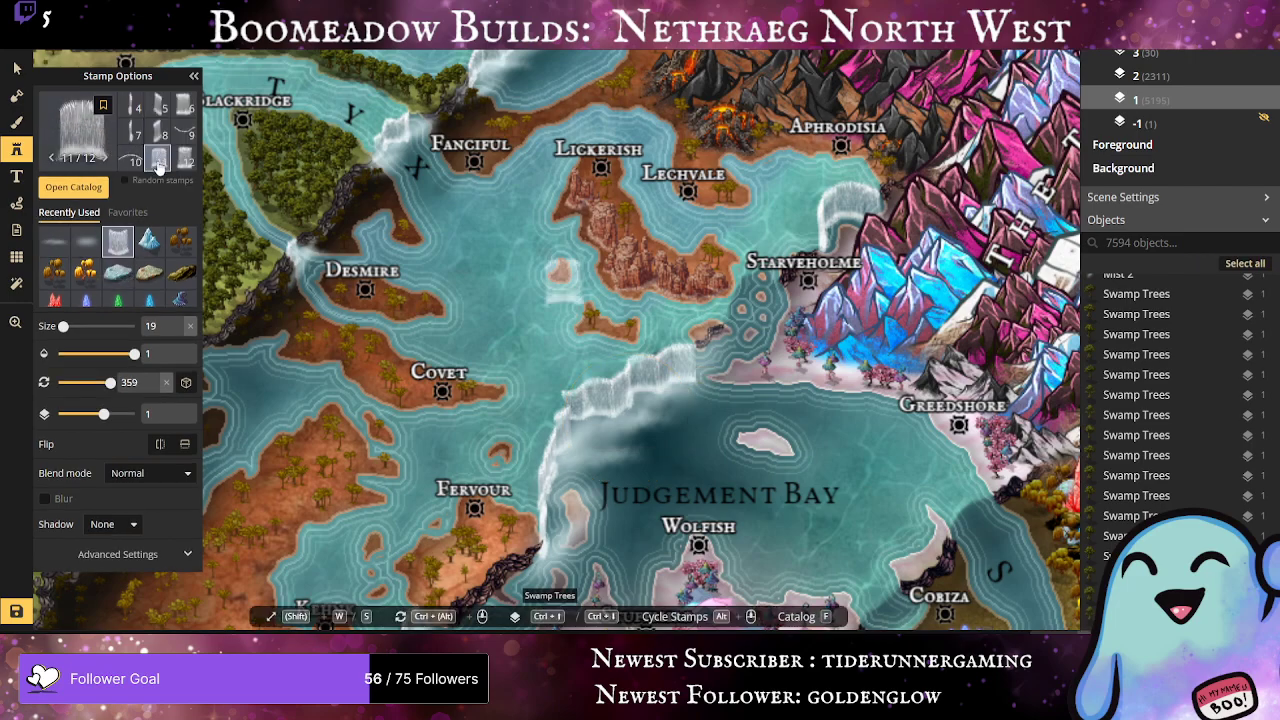
click(754, 291)
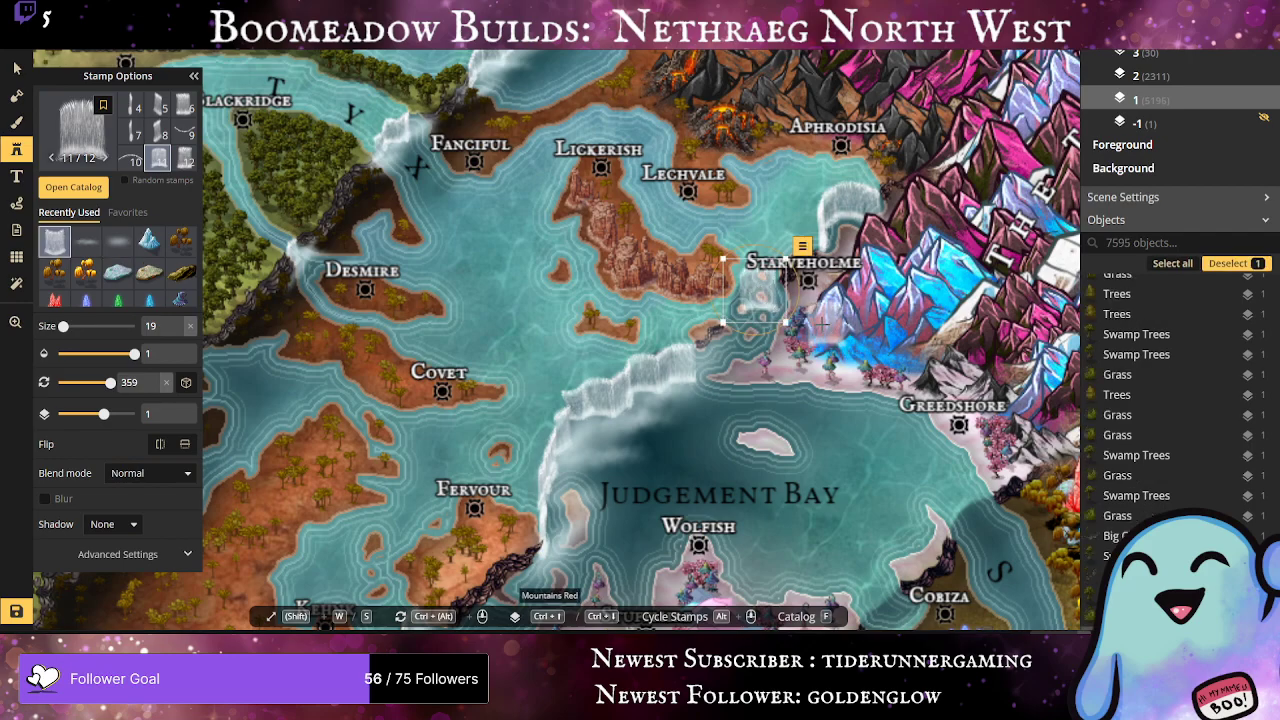
key(ctrl+z)
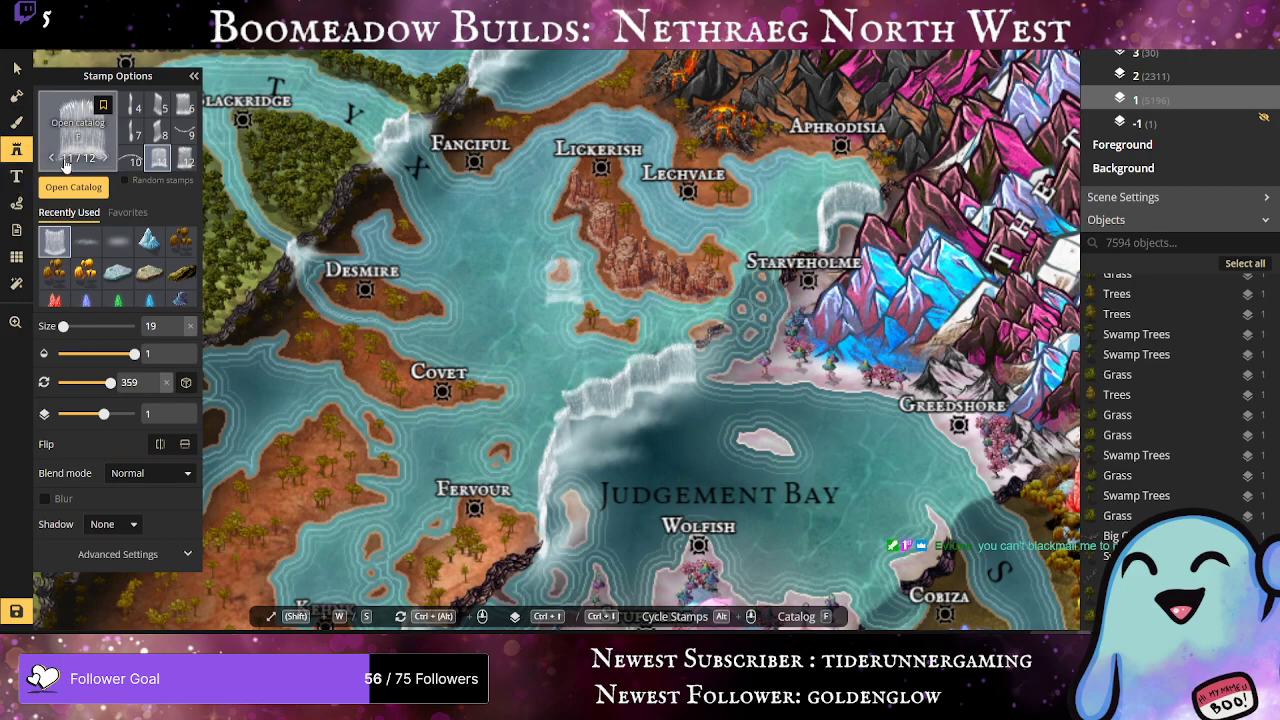
Step: Line the drop-off west of Starveholme with four variant 7 waterfalls, reduced to size 11
click(131, 134)
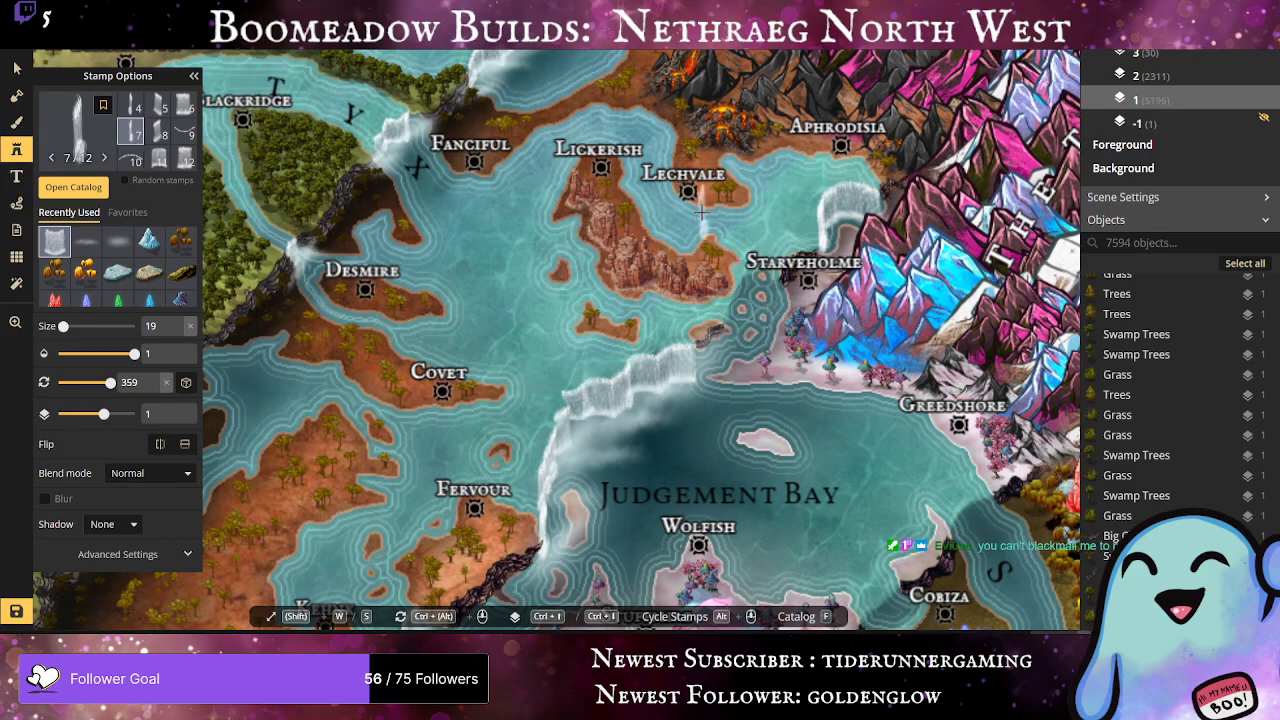
click(742, 305)
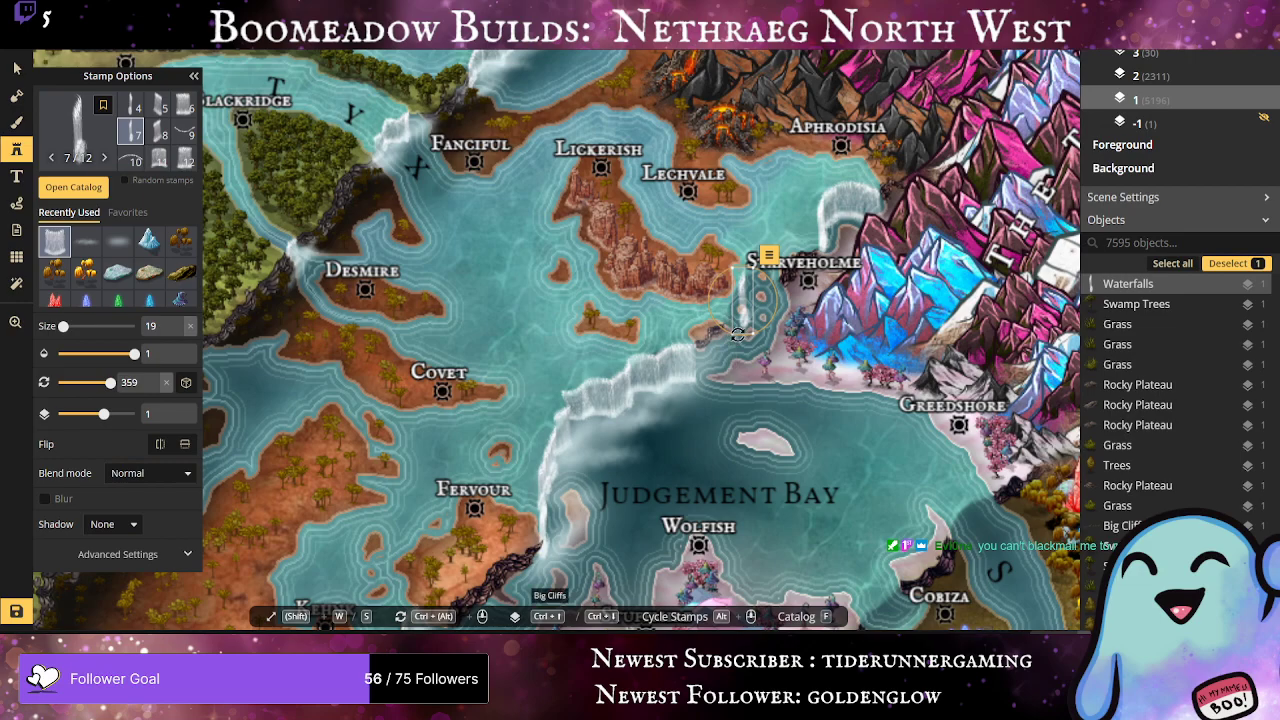
drag(731, 333, 747, 285)
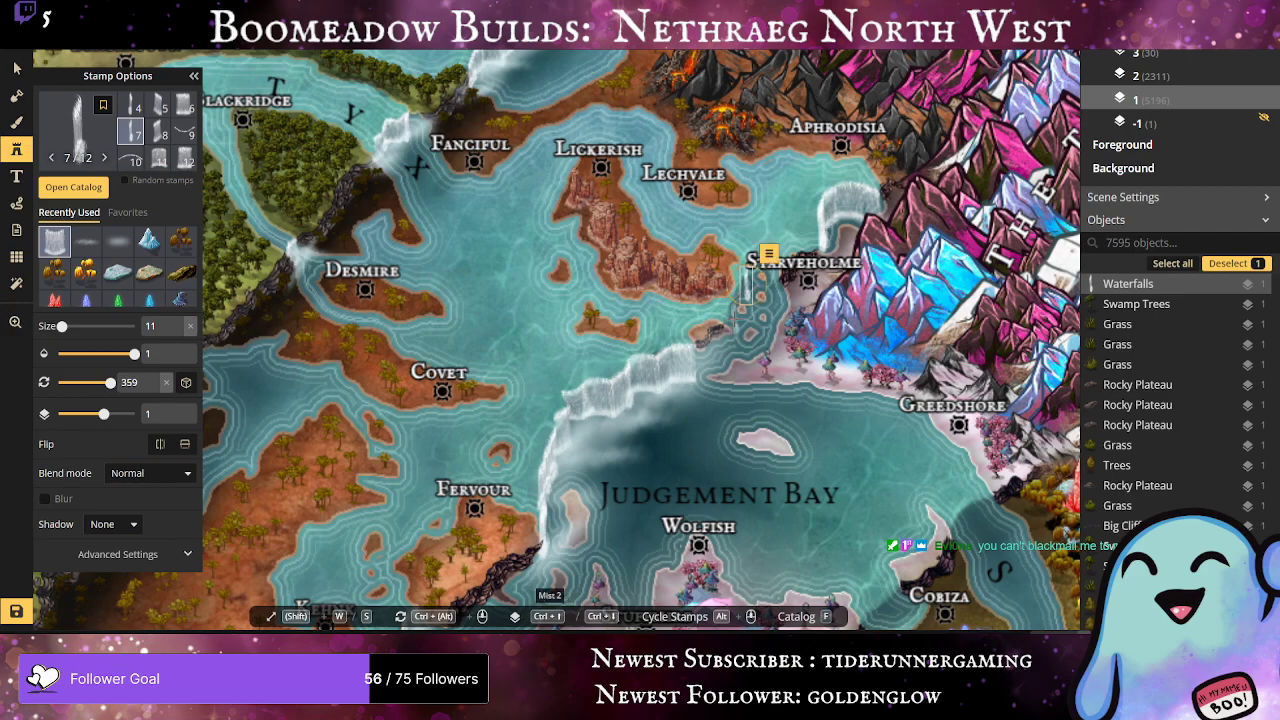
click(750, 305)
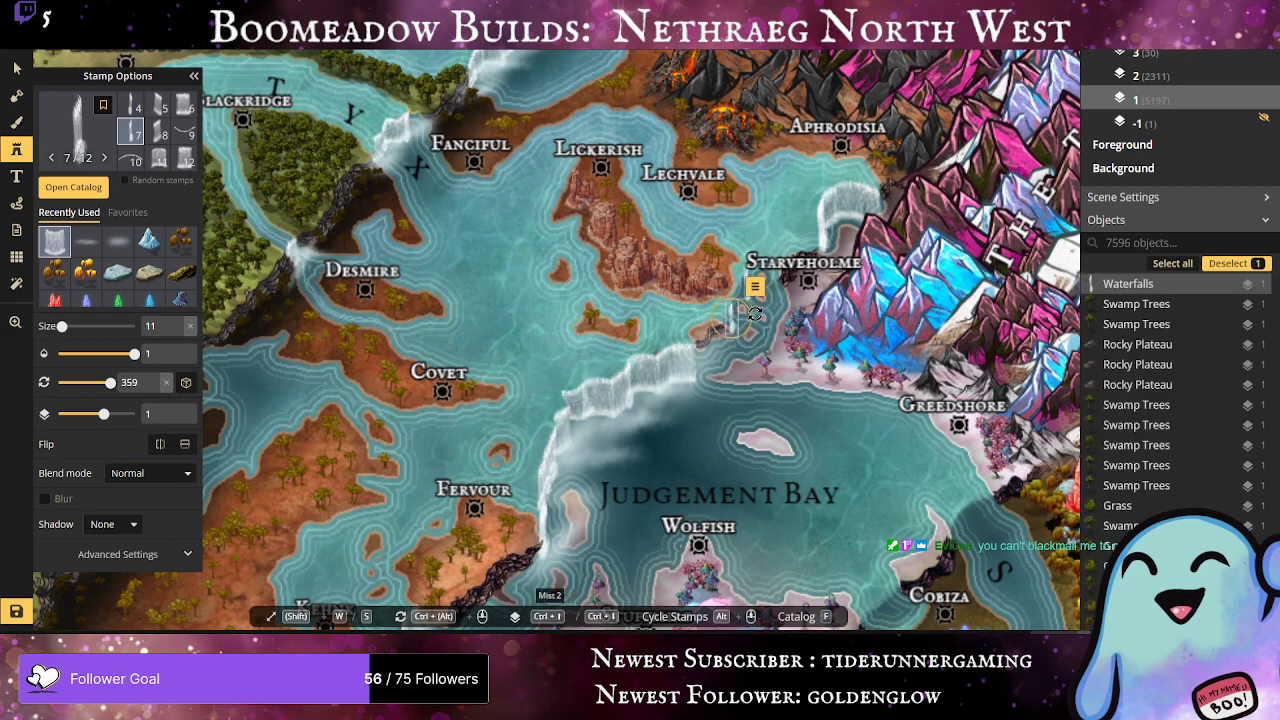
click(737, 311)
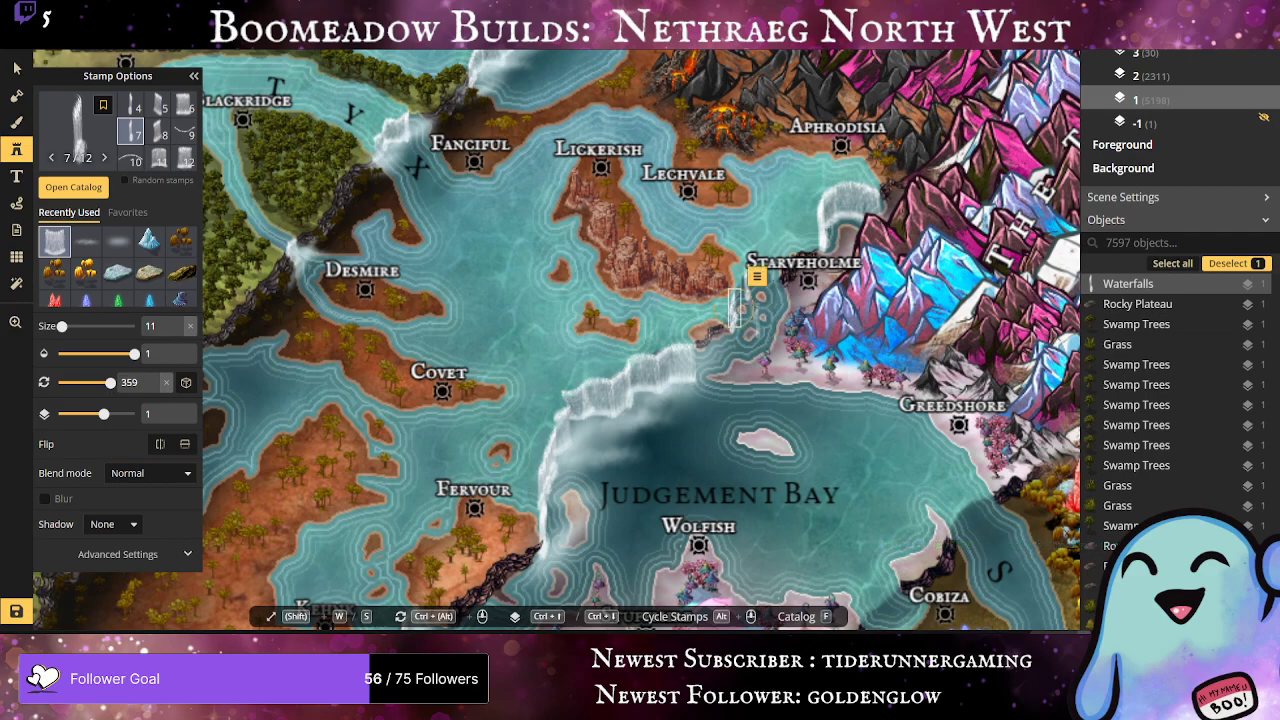
click(741, 294)
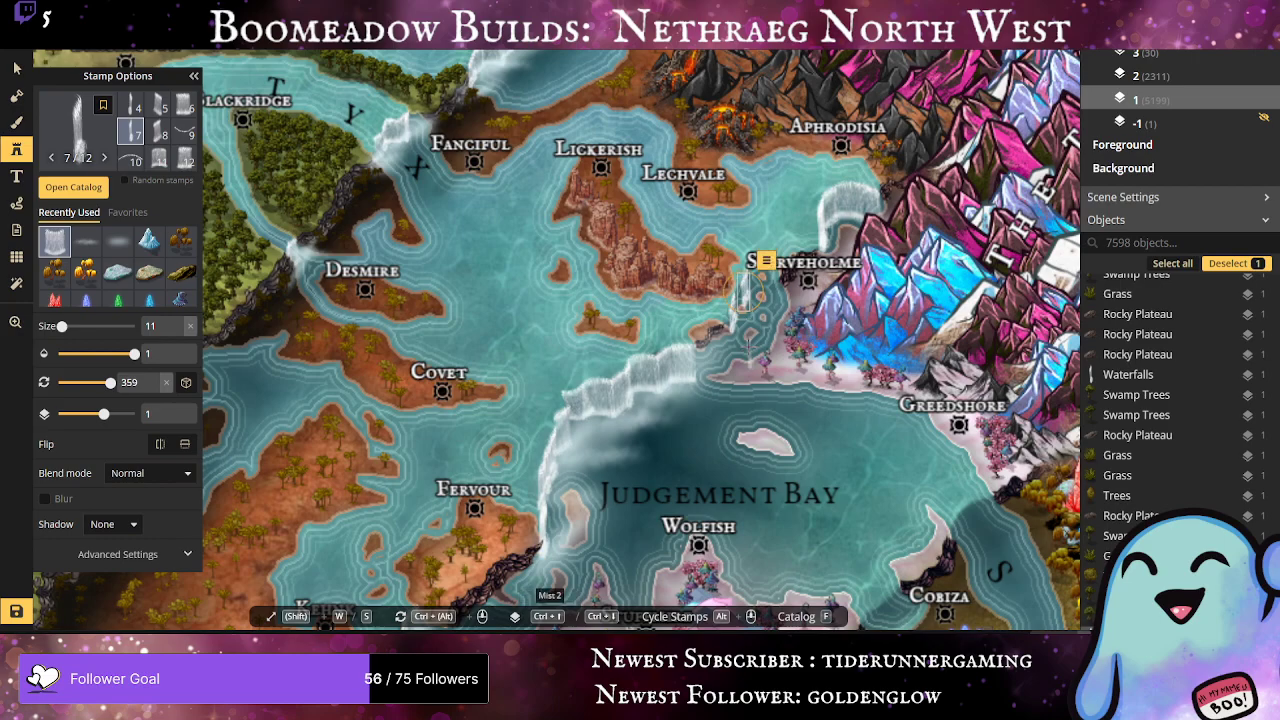
Step: Thicken the falls west of Starveholme with two more variant 7 waterfalls, reduced to size 10
scroll(740, 295, up, 4)
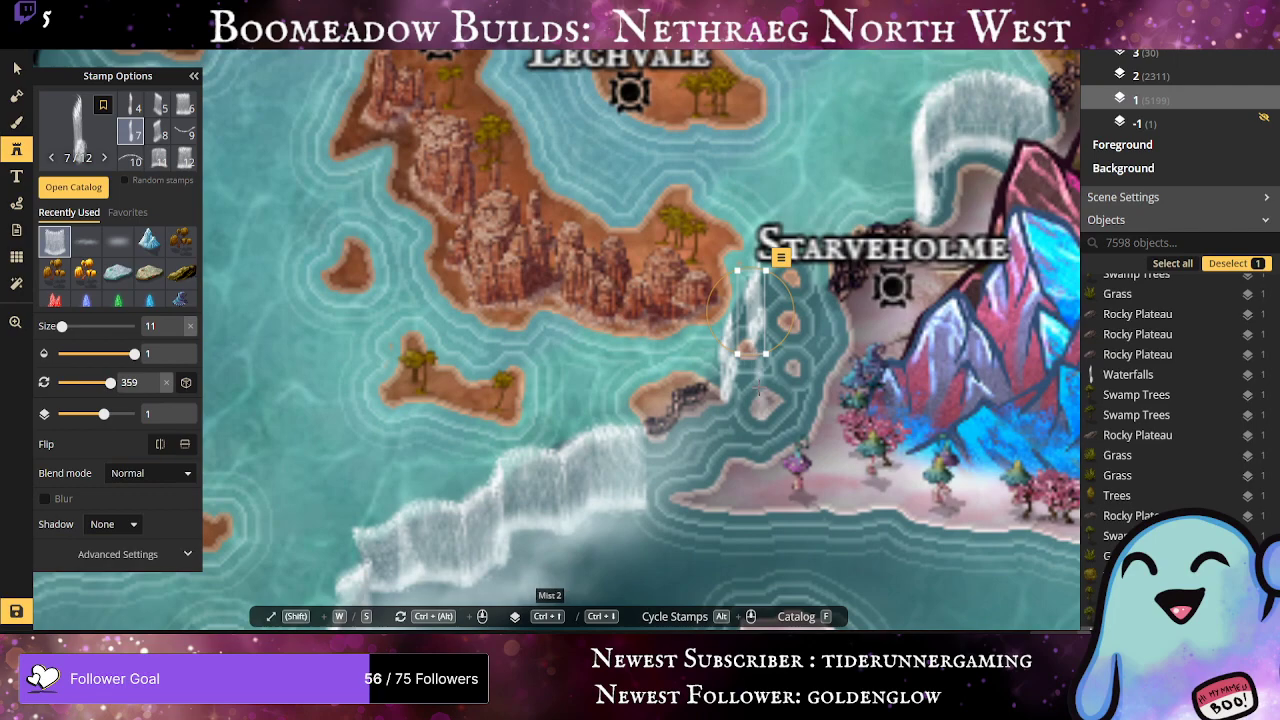
click(741, 329)
drag(741, 329, 738, 343)
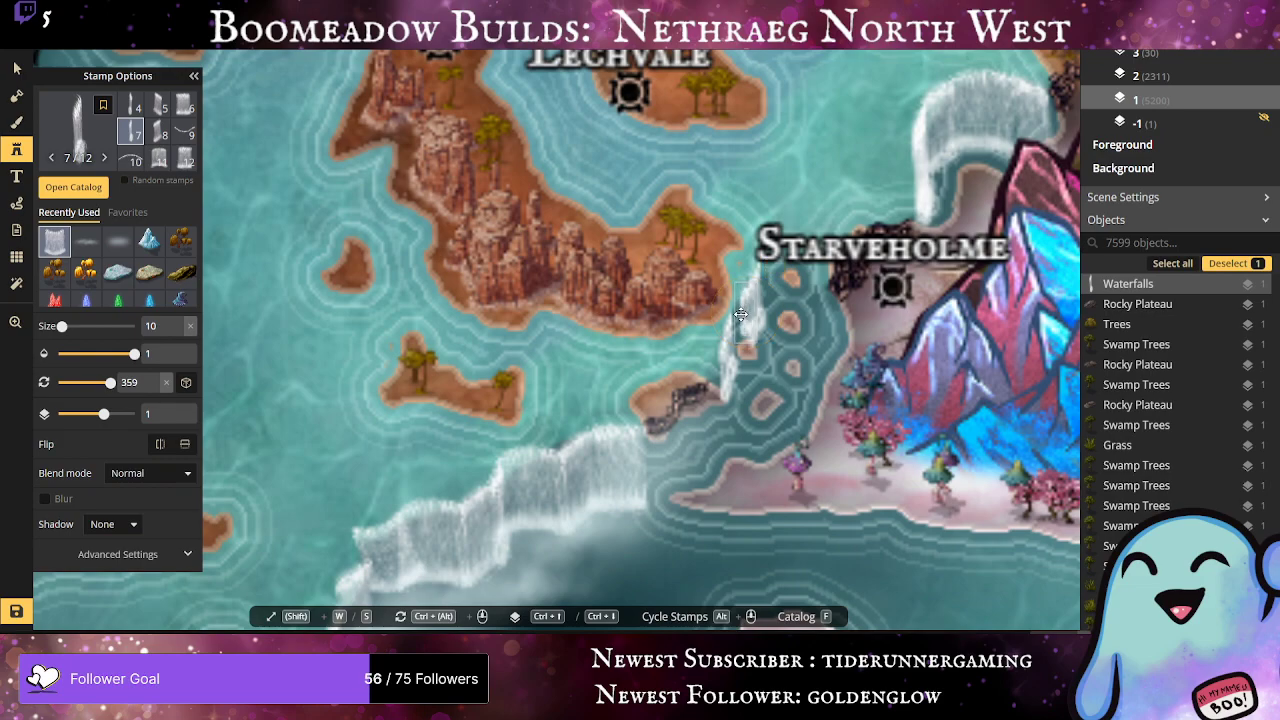
click(758, 394)
drag(758, 394, 729, 326)
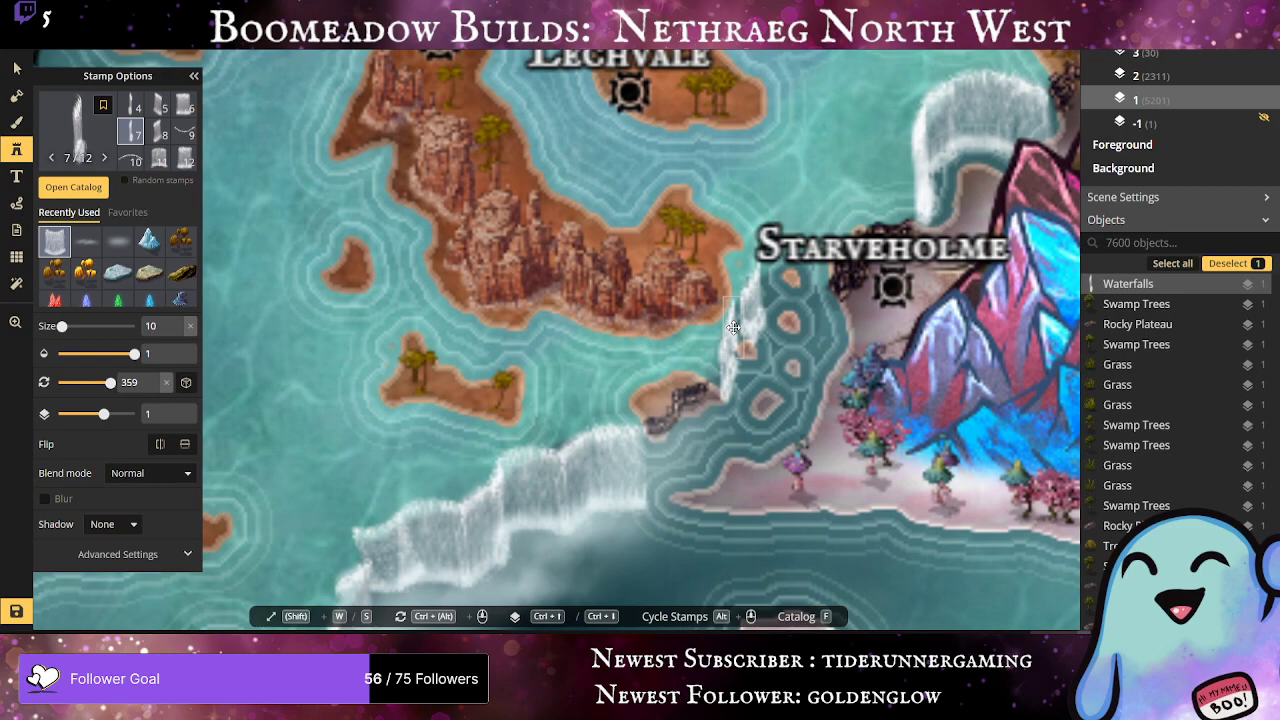
click(733, 327)
click(184, 161)
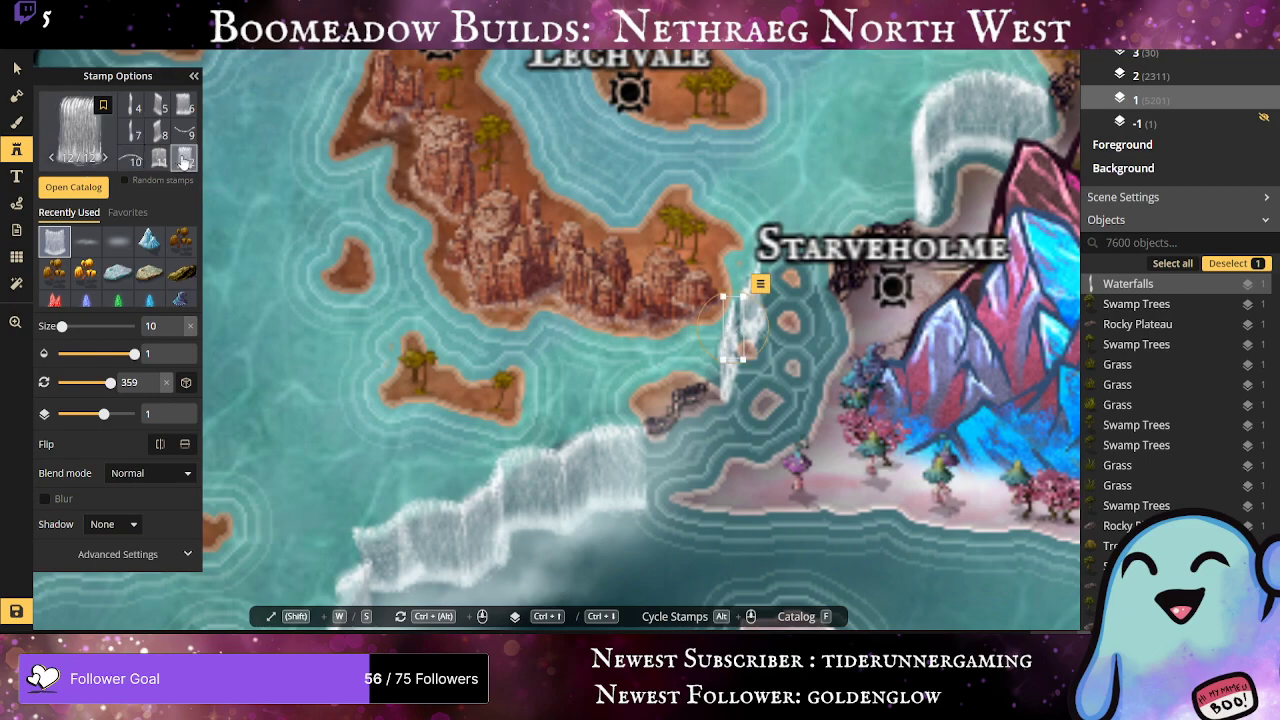
click(157, 104)
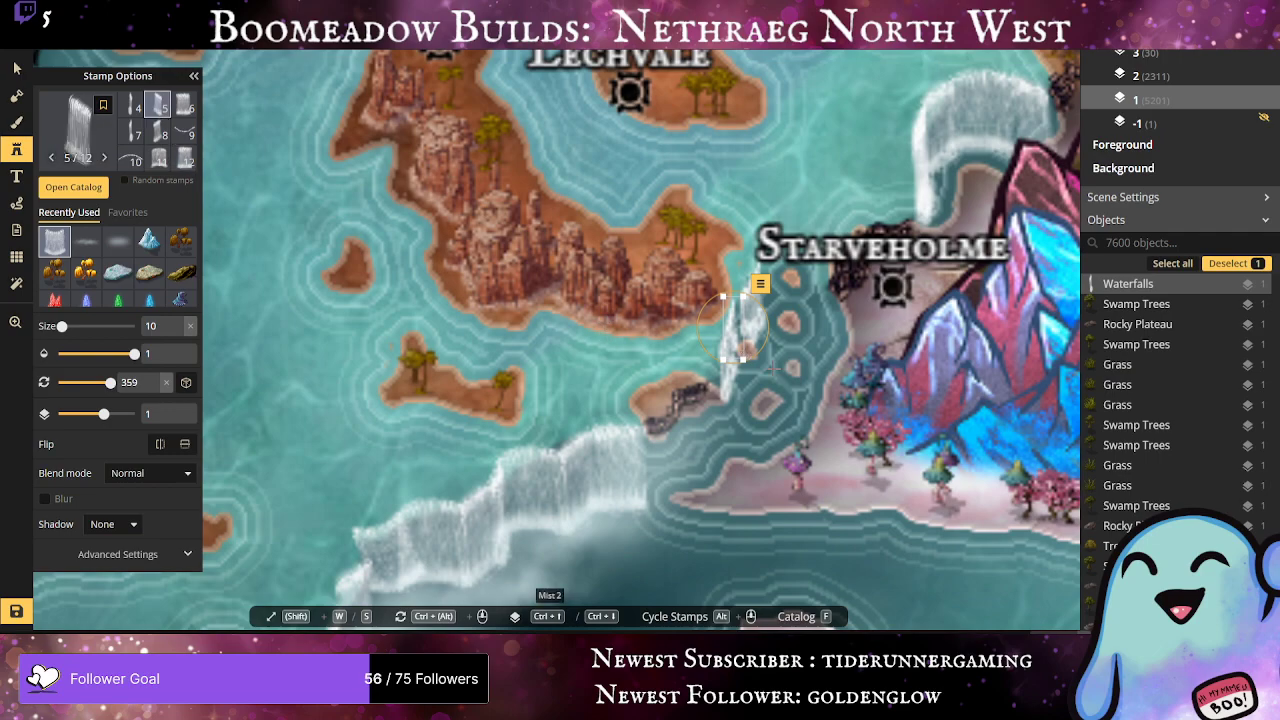
click(799, 380)
drag(799, 380, 735, 319)
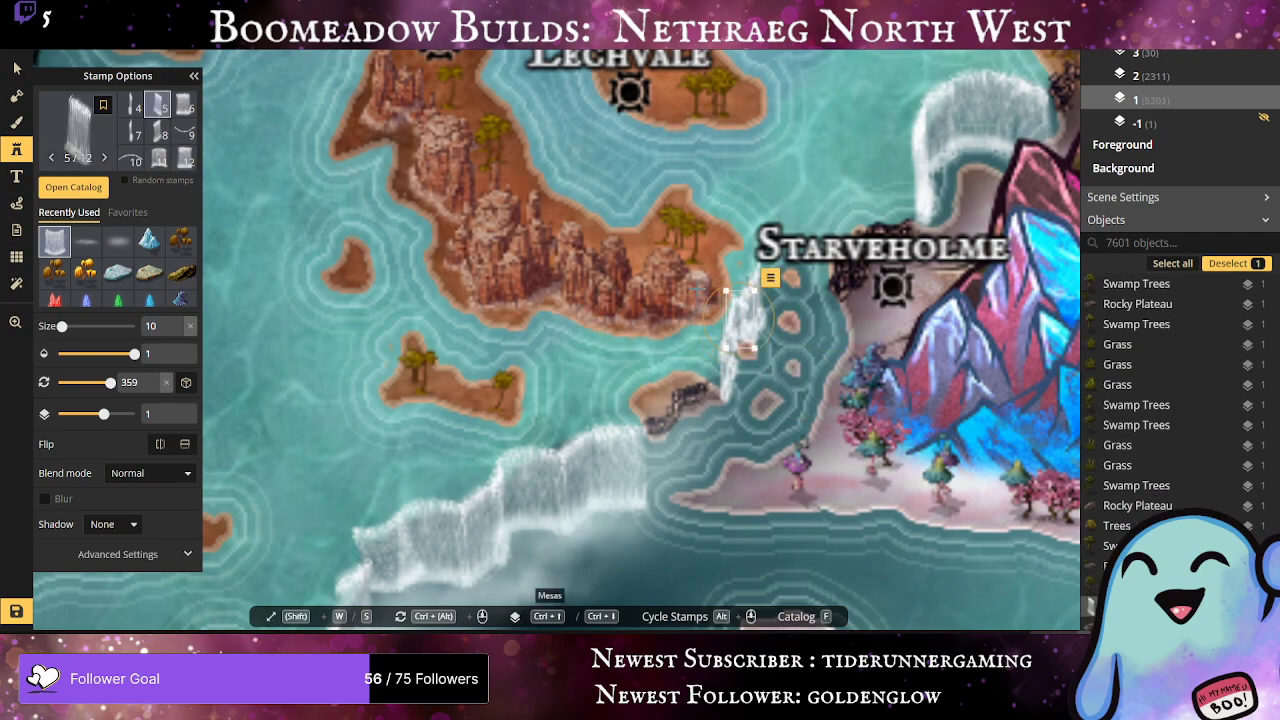
key(Delete)
scroll(555, 275, down, 3)
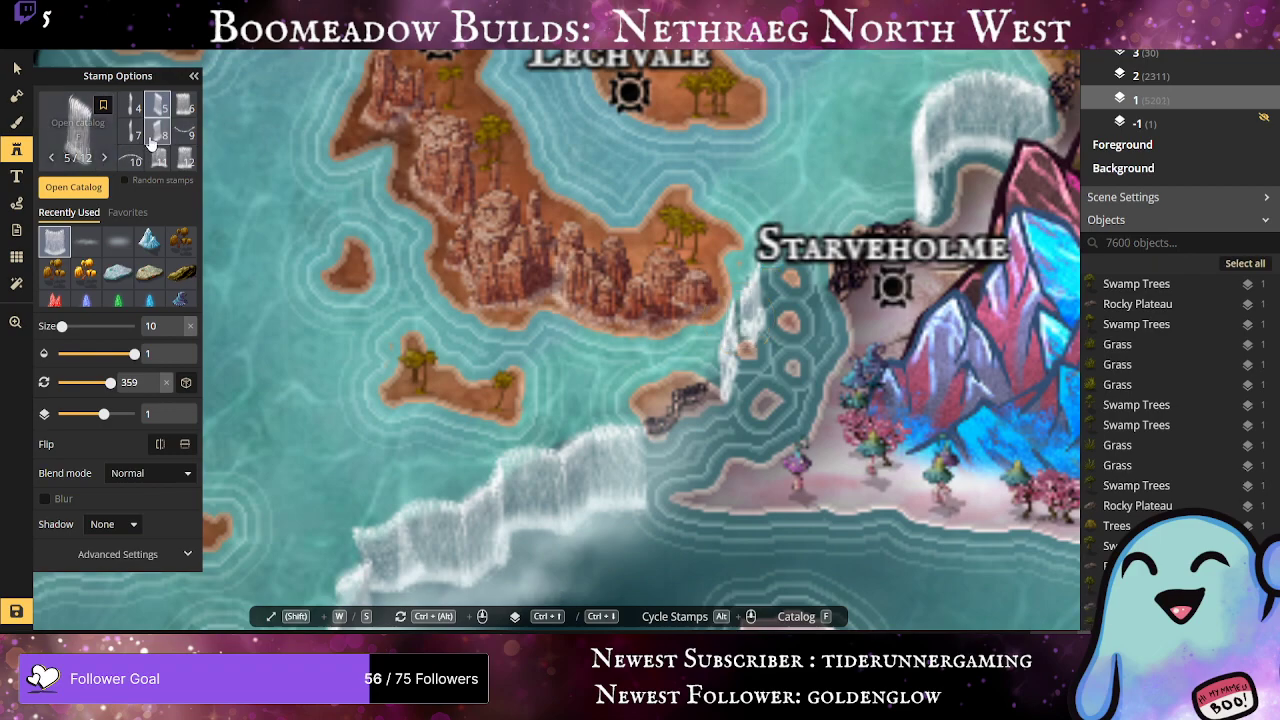
Step: Add a variant 8 waterfall to the falls west of Starveholme and reduce the lowest waterfall there to size 10
click(739, 316)
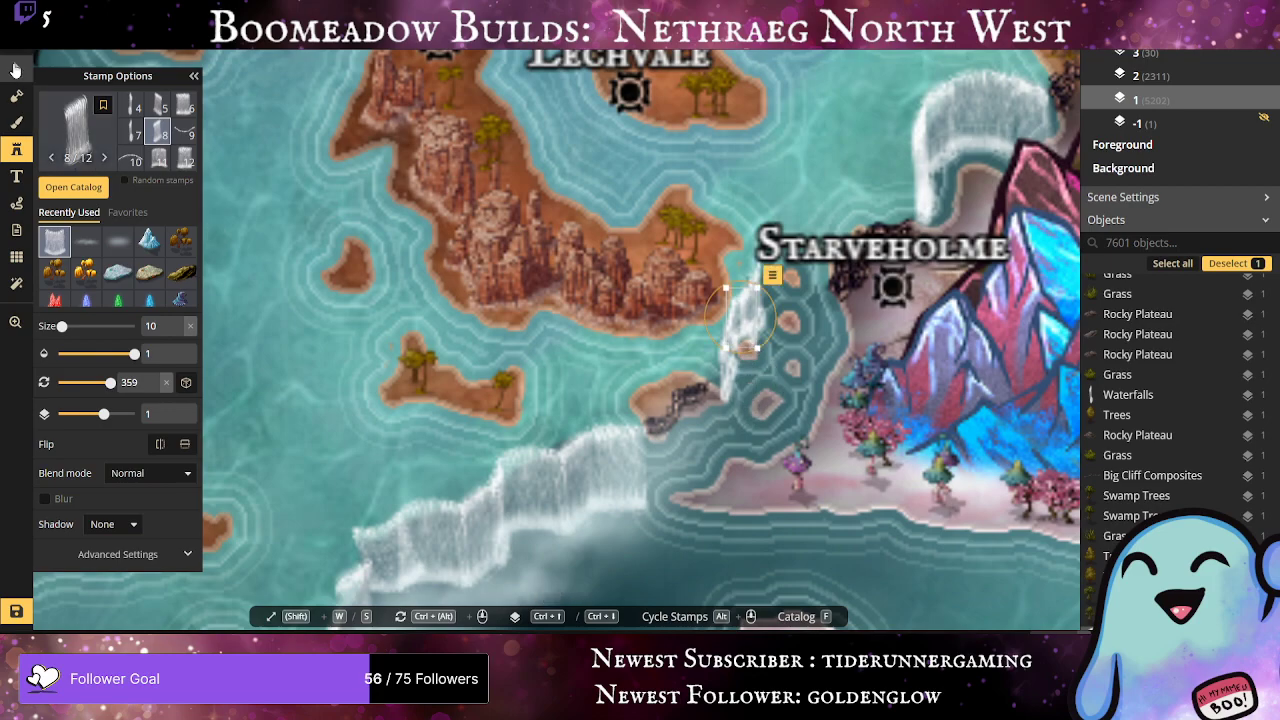
click(15, 68)
click(717, 395)
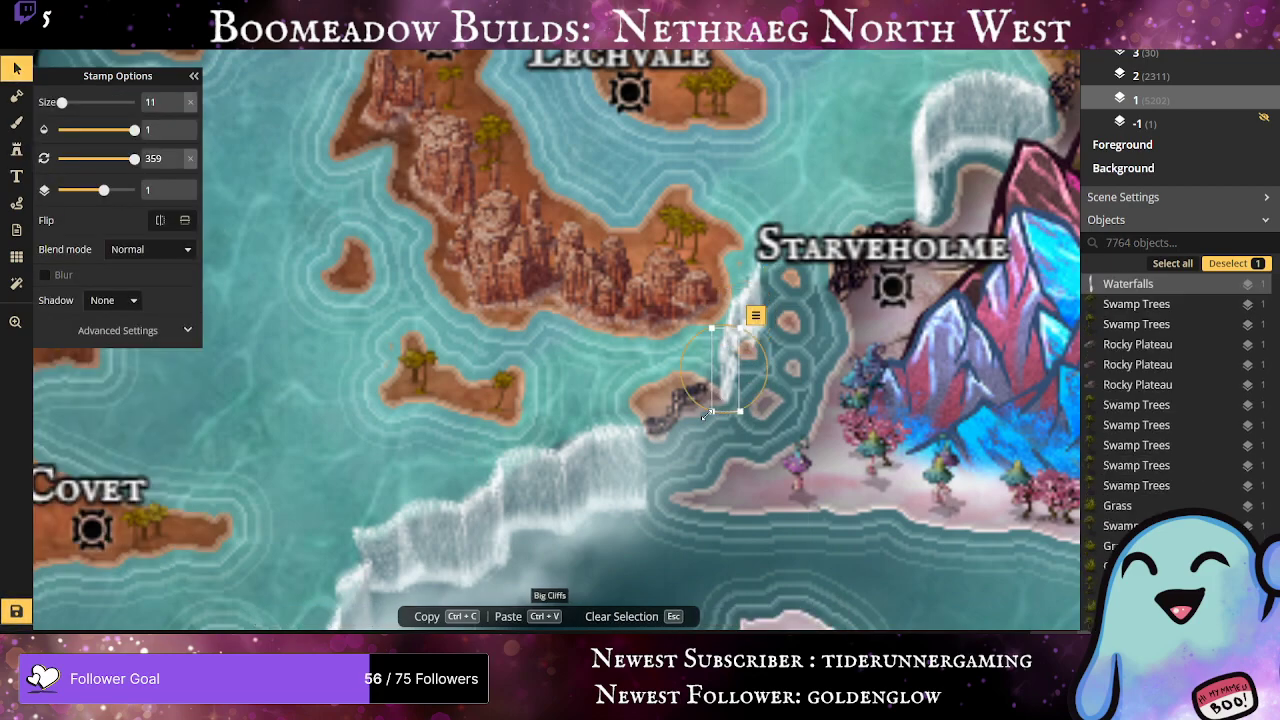
drag(707, 413, 716, 408)
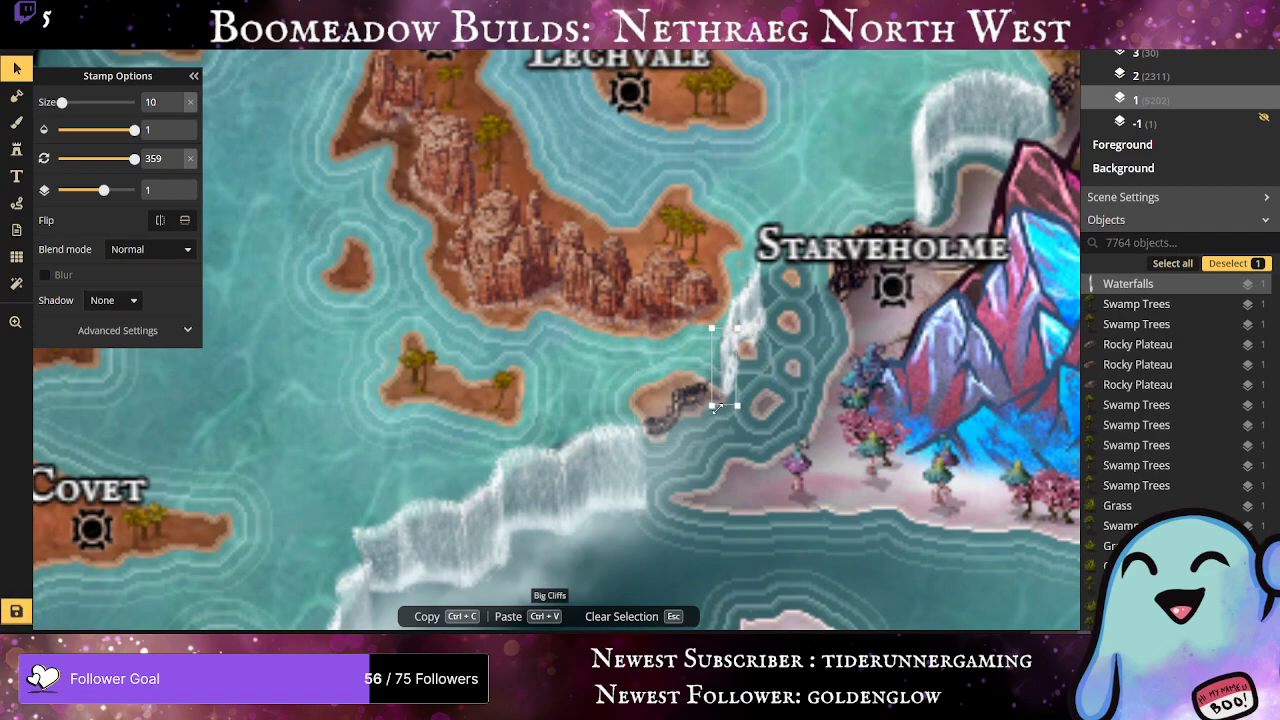
drag(725, 352, 724, 350)
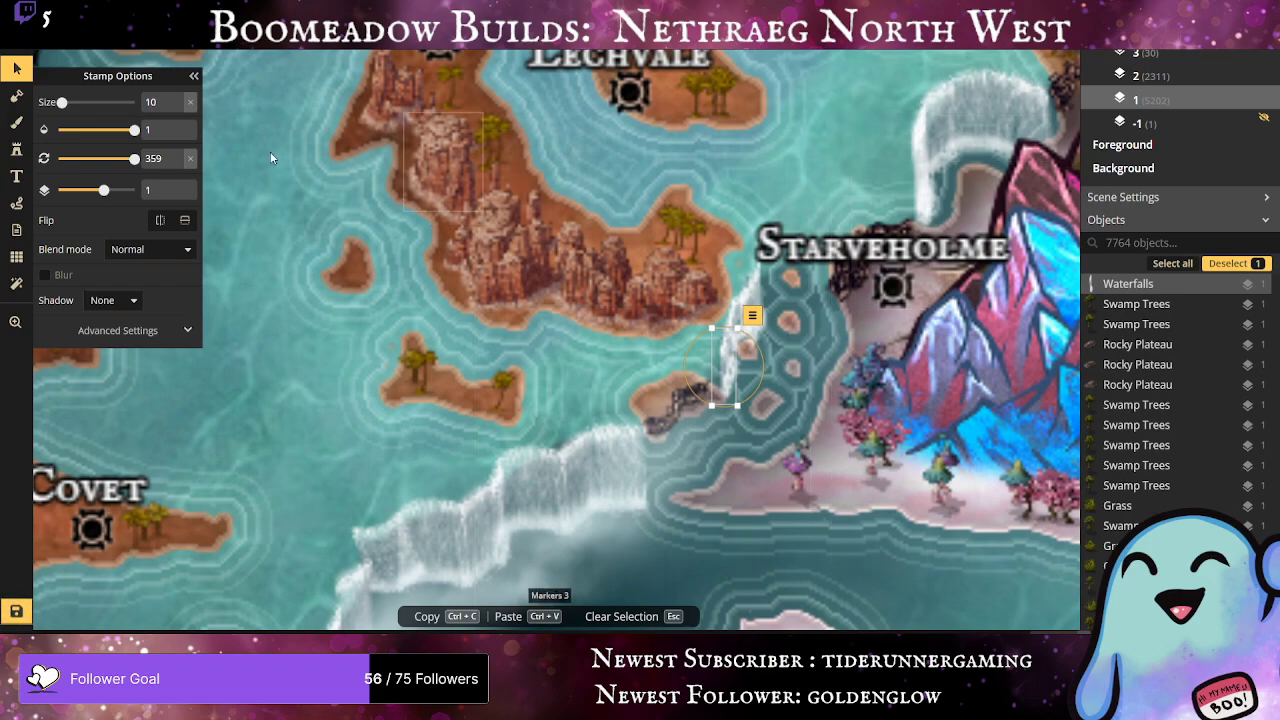
Step: Place a variant 11 waterfall across the inlet just below the Starveholme label, then shrink it and shift it slightly south
click(16, 148)
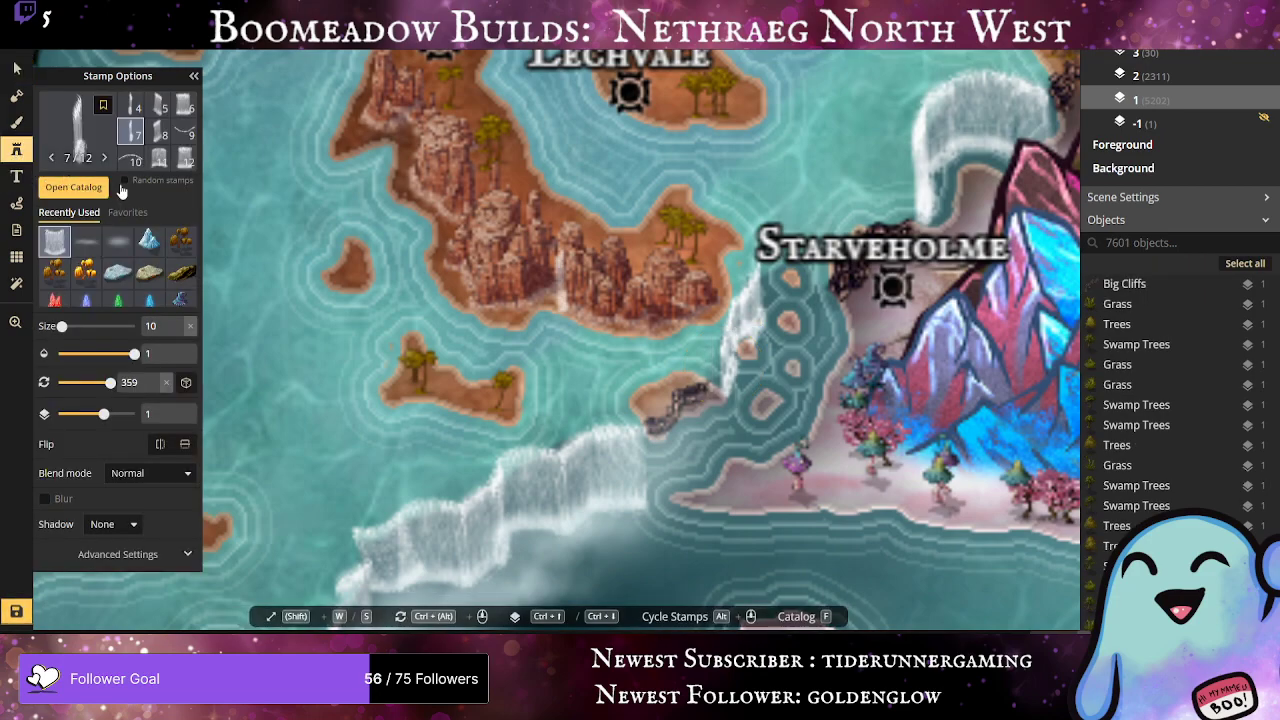
click(159, 154)
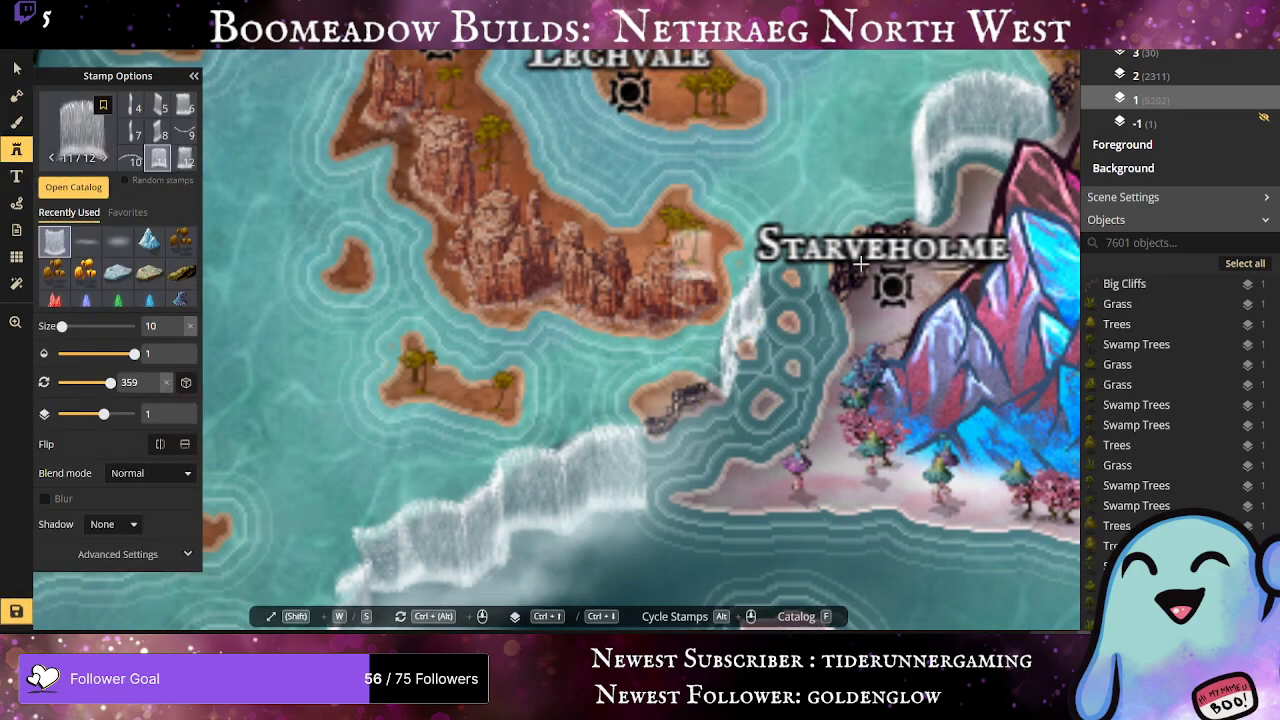
click(810, 272)
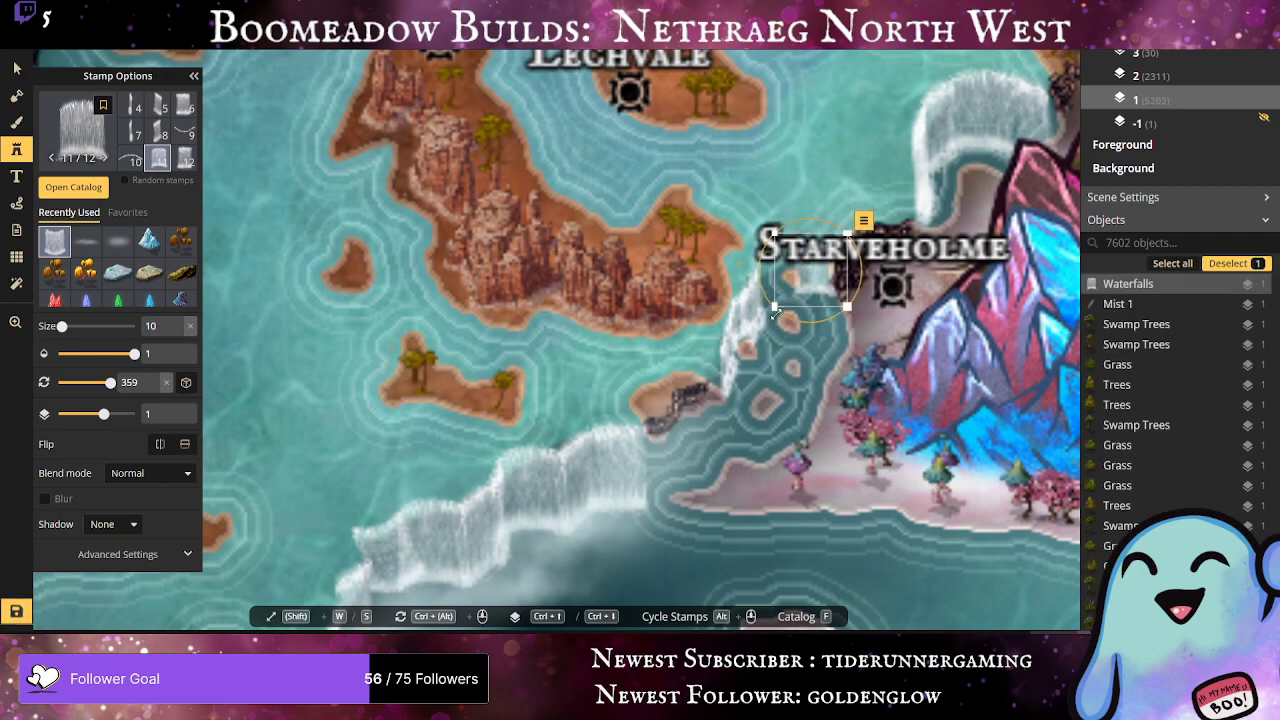
drag(774, 307, 816, 312)
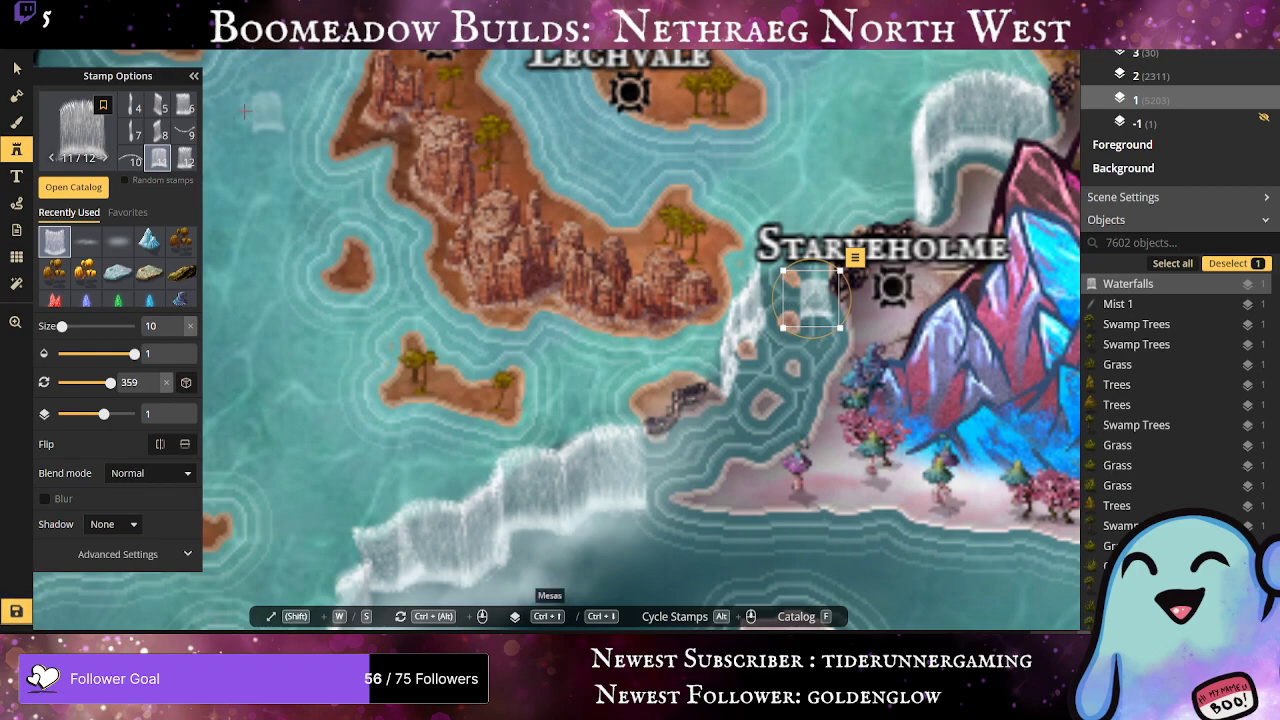
Step: Fill the gap at the upper end of the falls west of Starveholme with a variant 4 and a slightly enlarged variant 12 waterfall
click(131, 104)
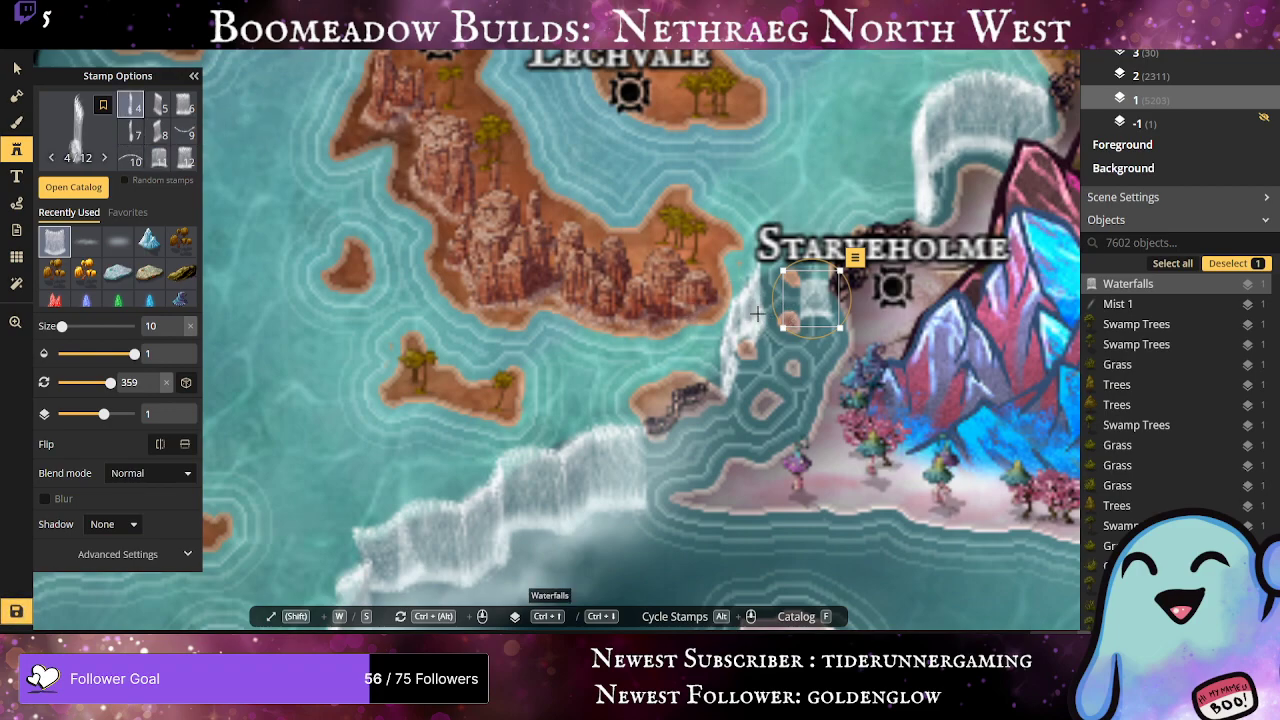
click(777, 288)
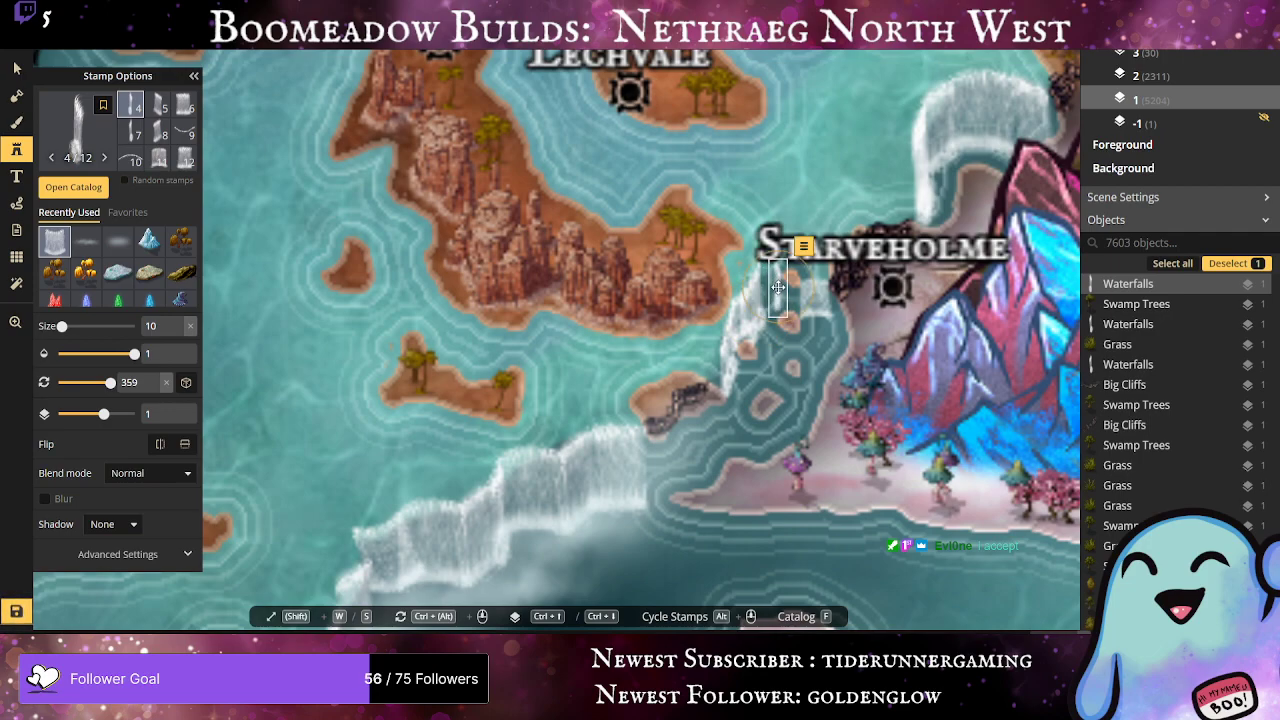
click(184, 158)
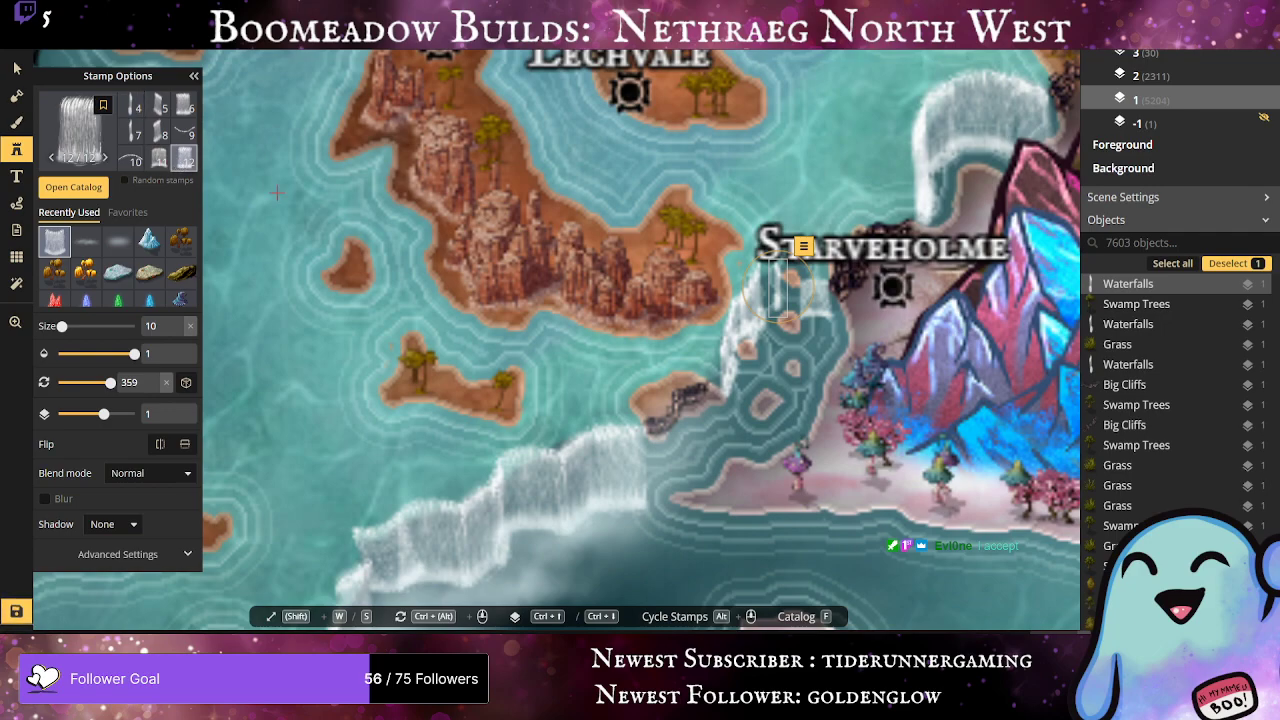
click(784, 356)
click(764, 283)
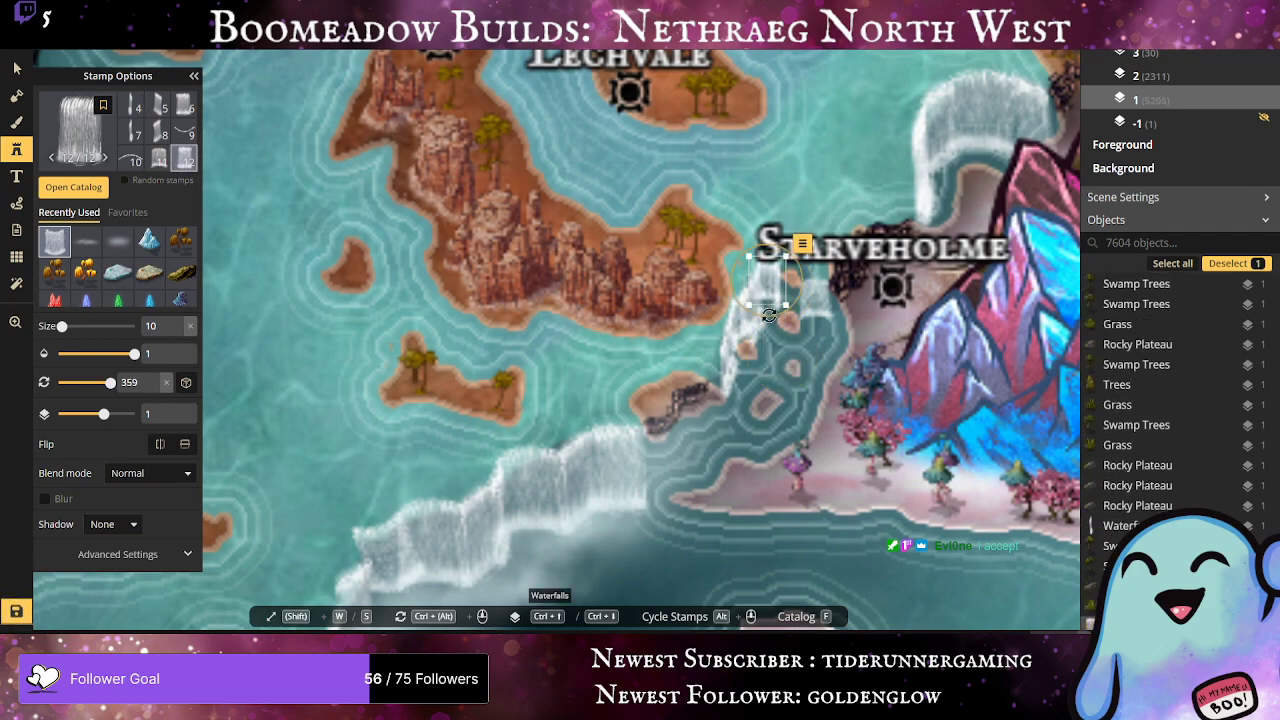
drag(746, 305, 749, 328)
drag(768, 294, 749, 264)
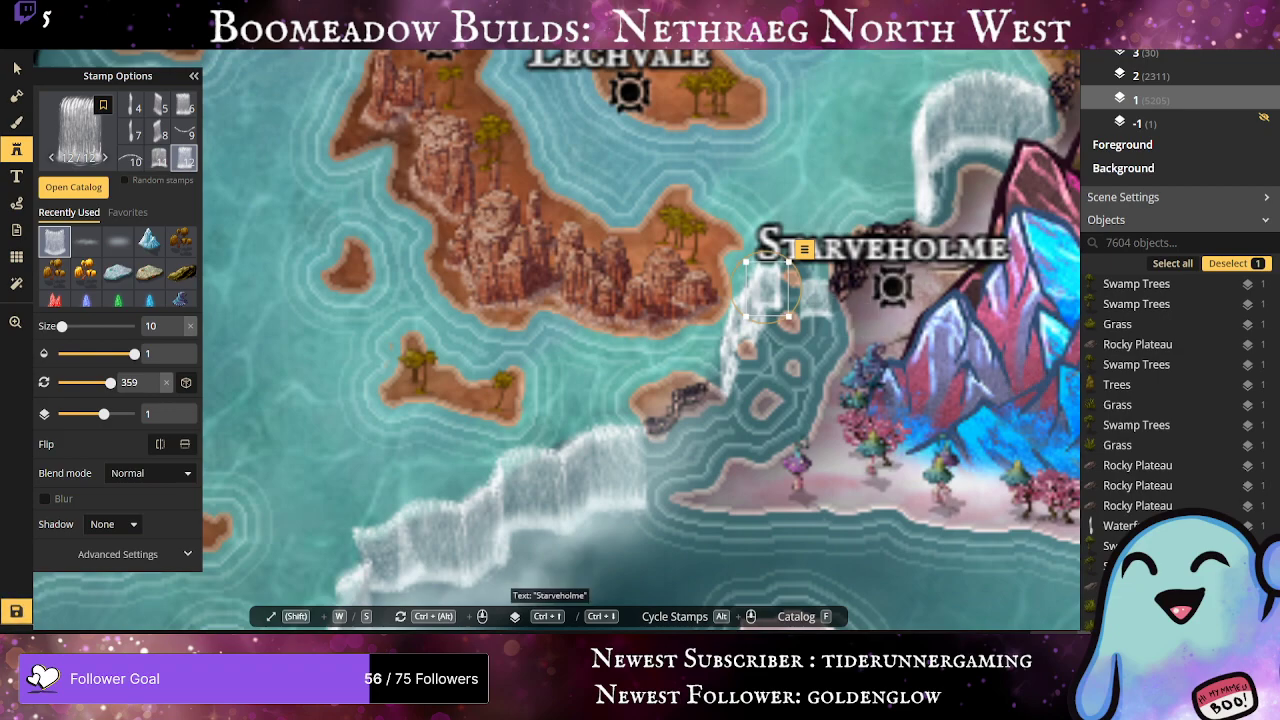
drag(776, 291, 770, 288)
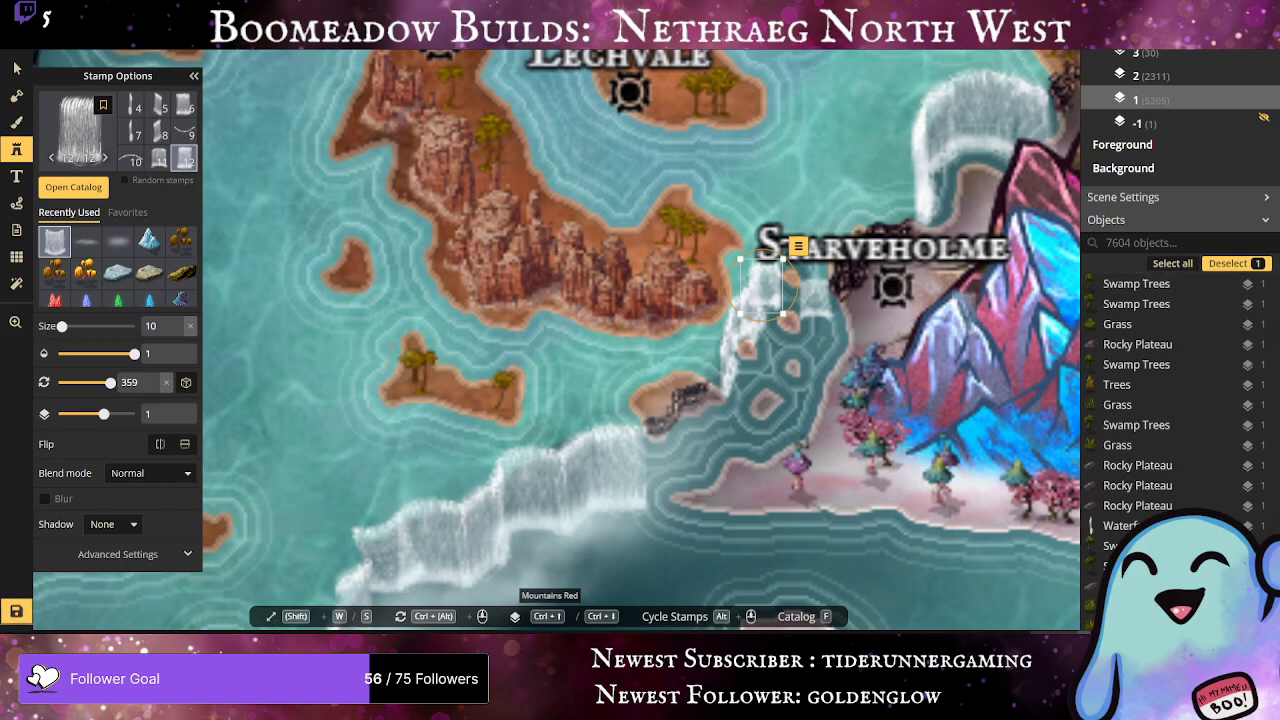
Step: Add size 10 mist: one Mist 1 by the falls west of Starveholme, and one Mist 1 and one Mist 2 by the falls north of it
scroll(700, 290, down, 3)
scroll(742, 306, up, 1)
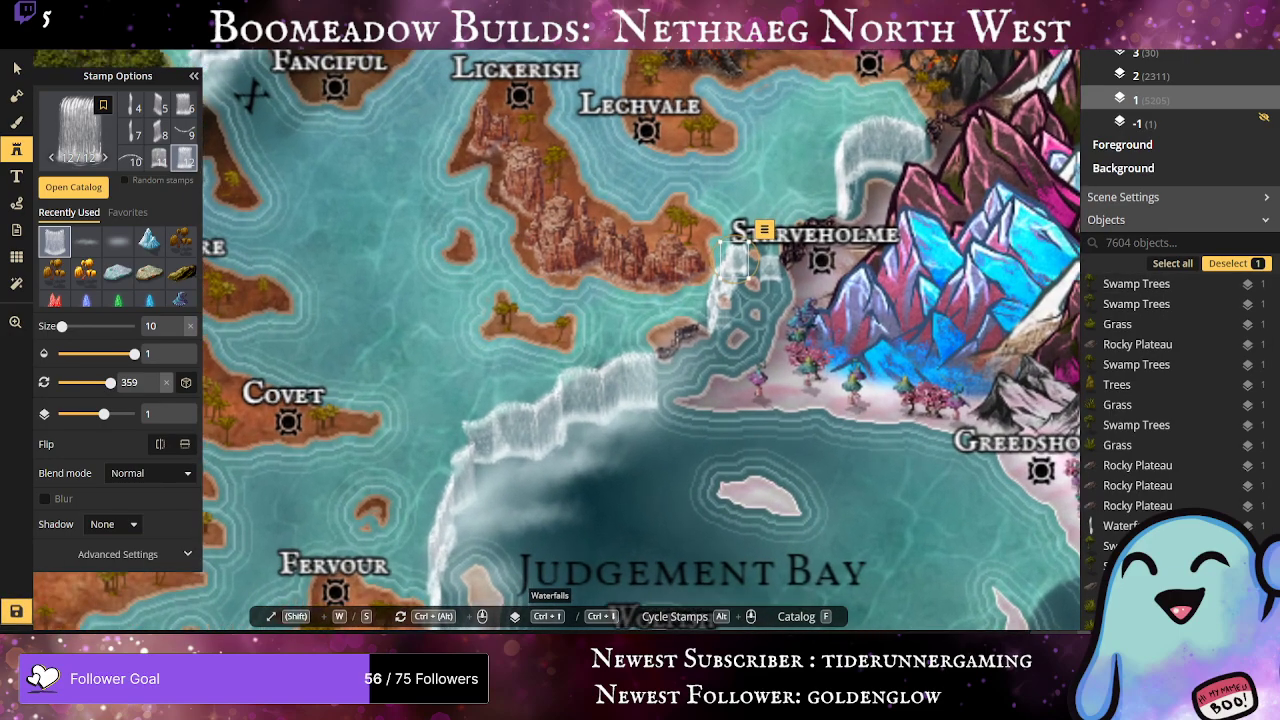
click(86, 240)
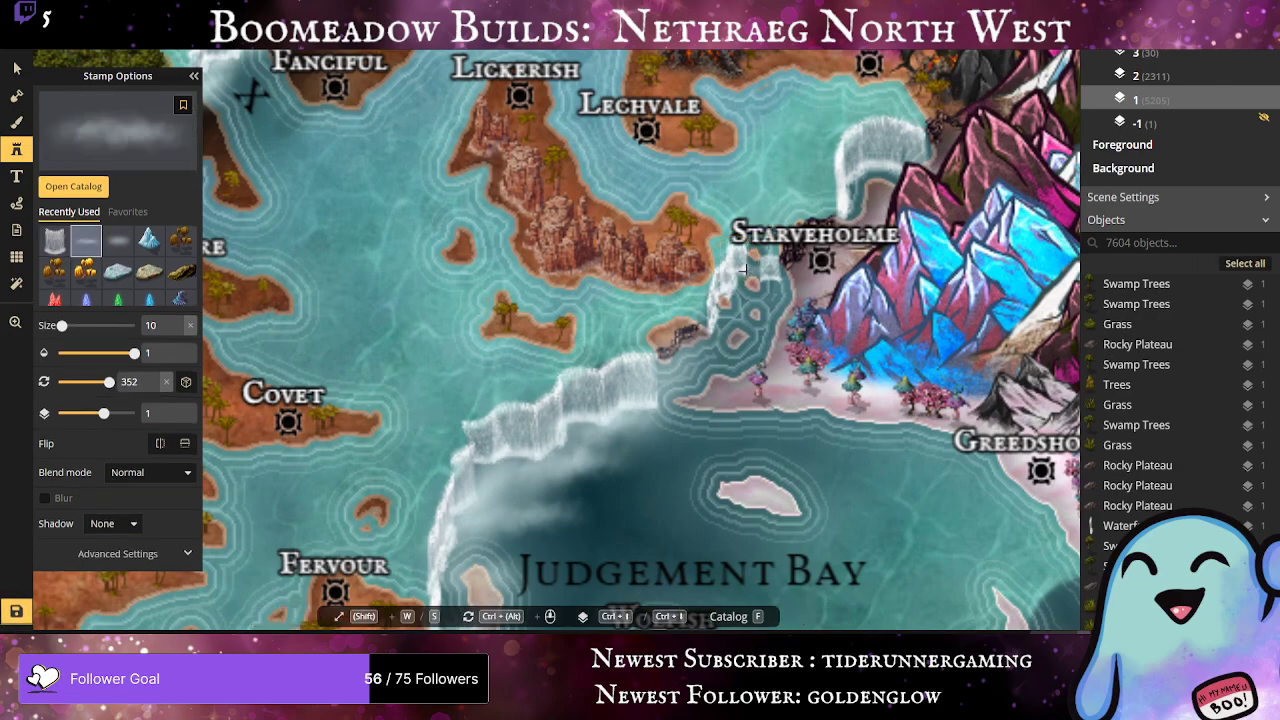
click(752, 280)
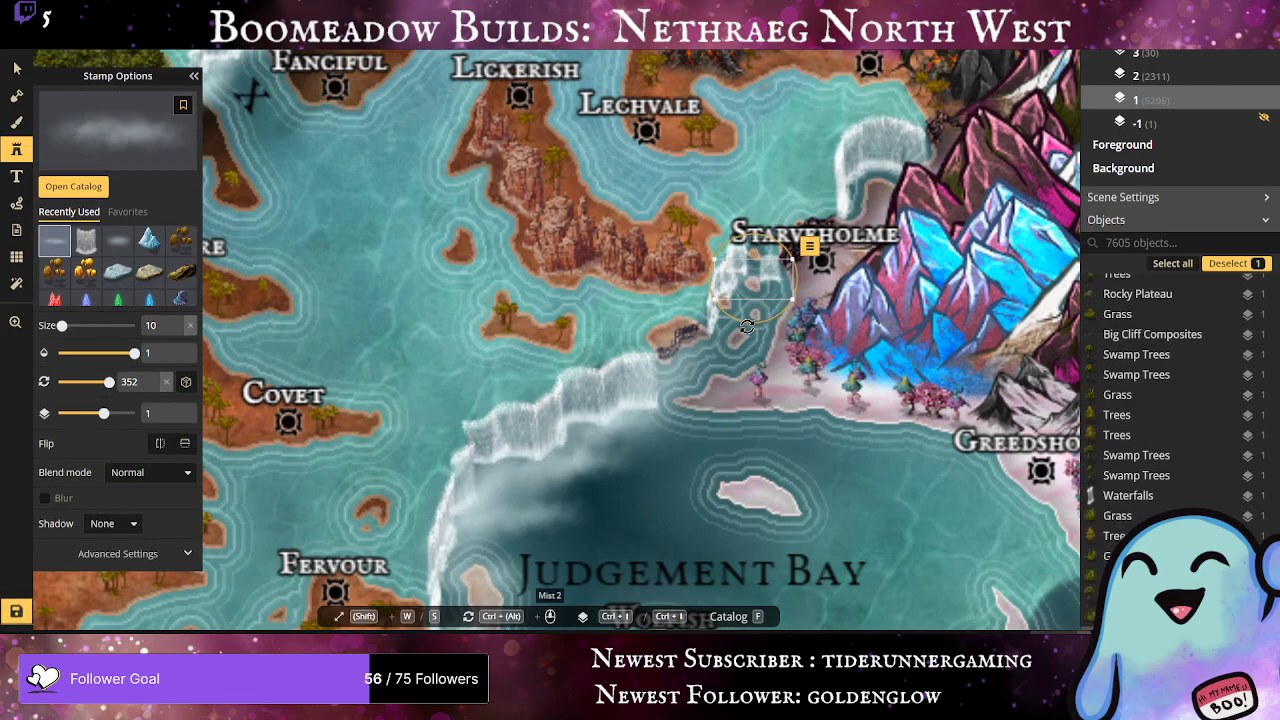
click(888, 168)
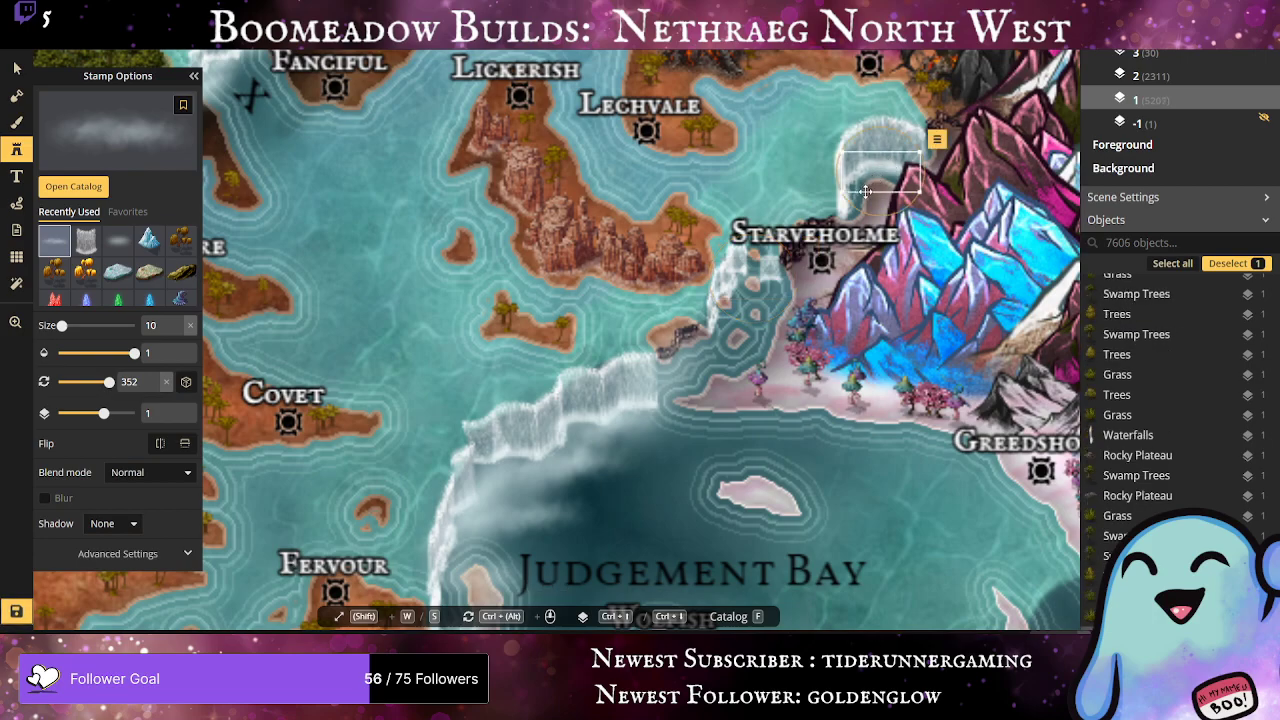
click(117, 240)
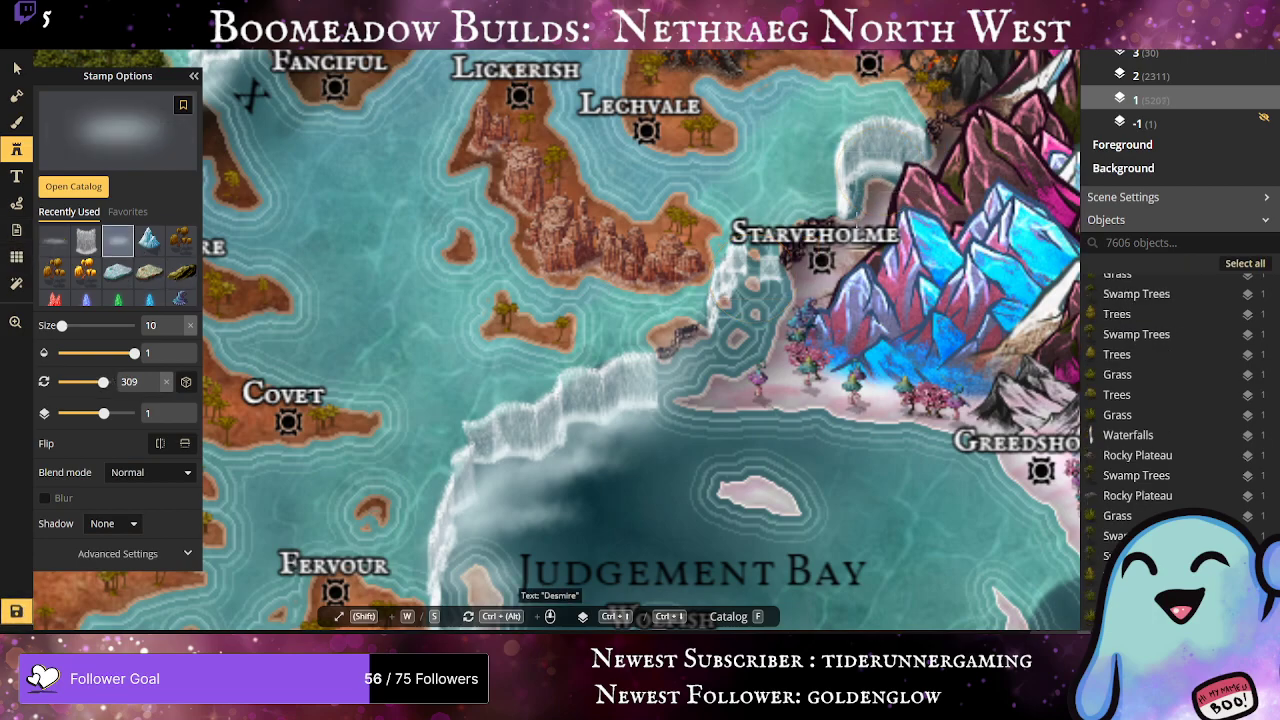
click(880, 165)
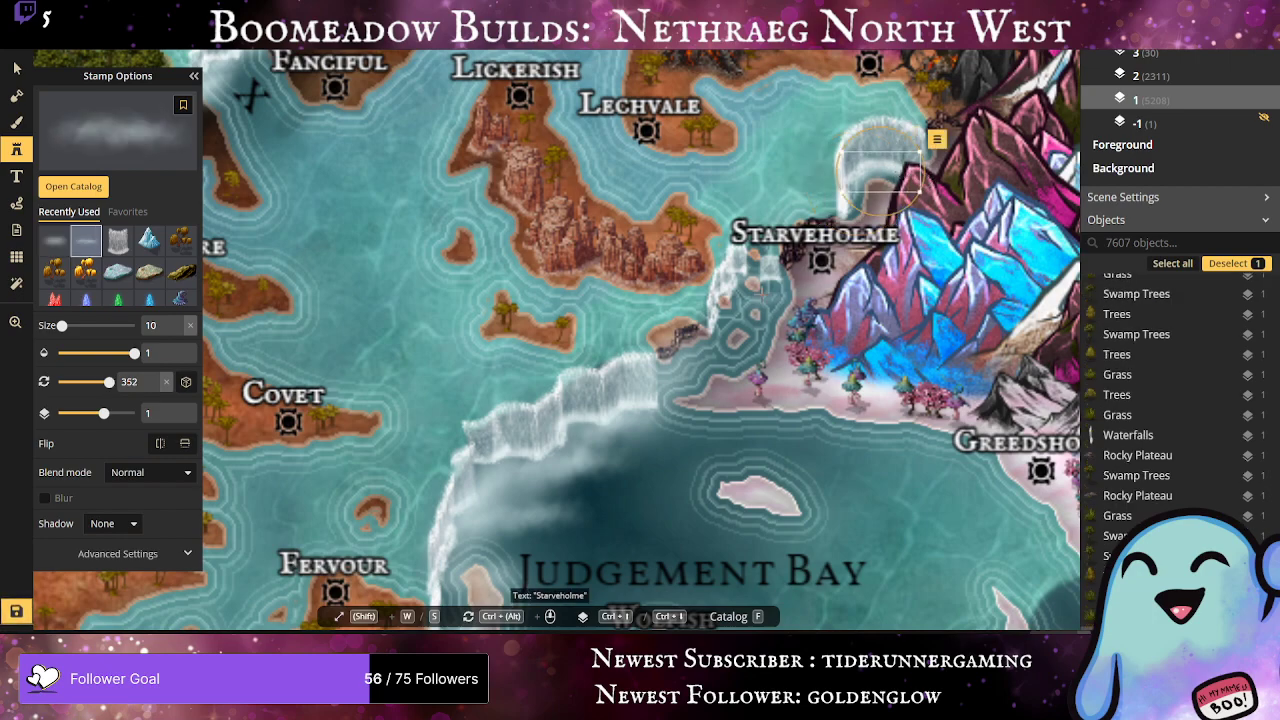
Step: Layer one Mist 1 and three Mist 2 stamps, rotated to 352, down the western Starveholme falls, plus one Mist 2 on the northern falls
click(752, 275)
drag(751, 274, 741, 267)
click(86, 240)
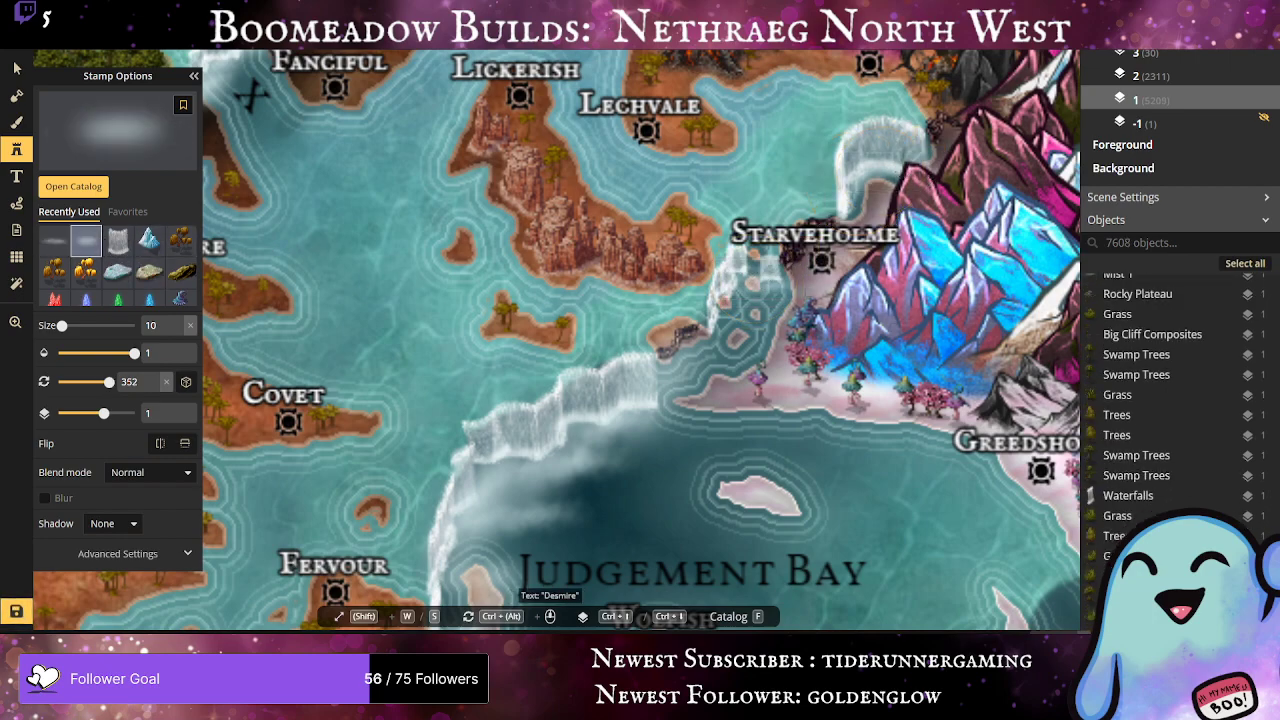
click(748, 282)
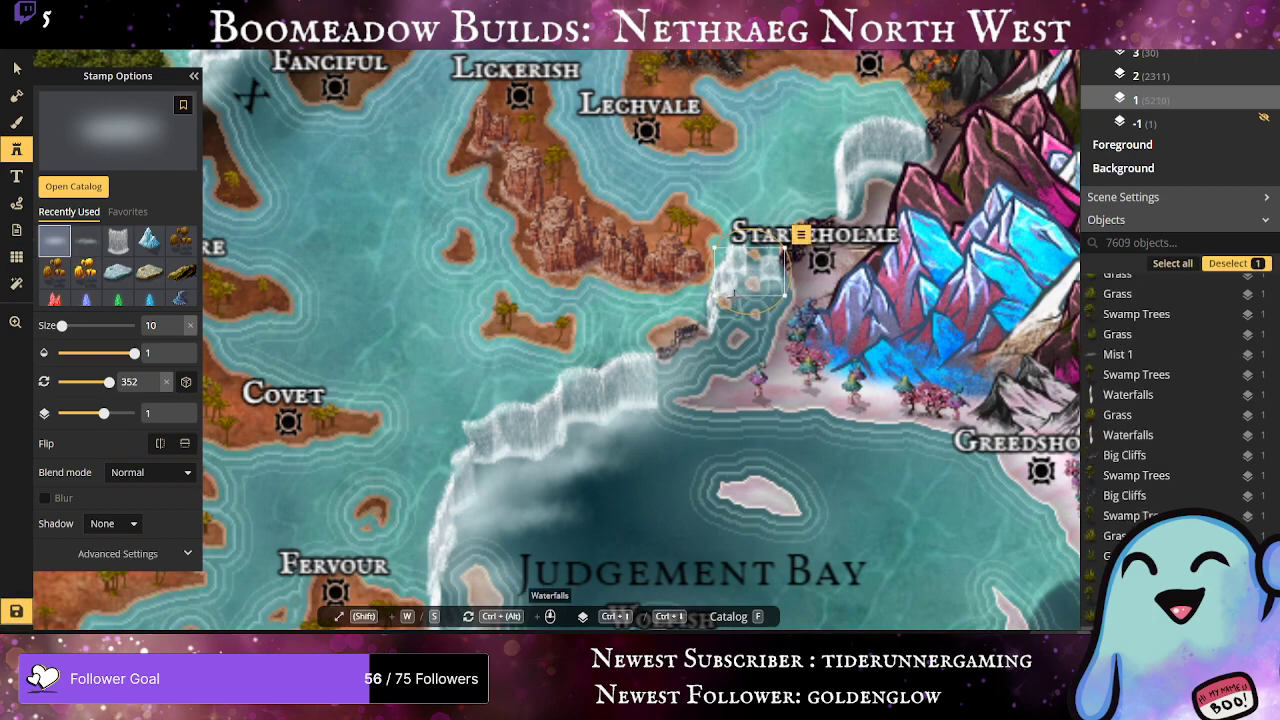
click(732, 294)
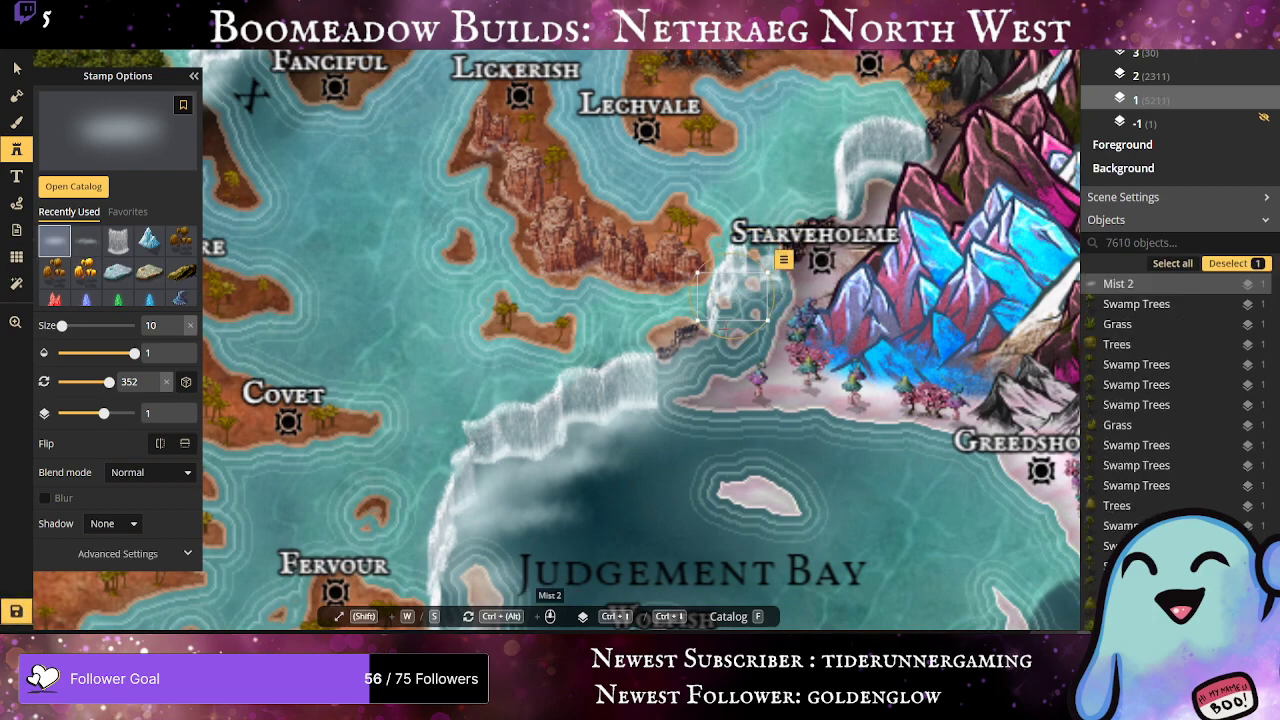
click(727, 327)
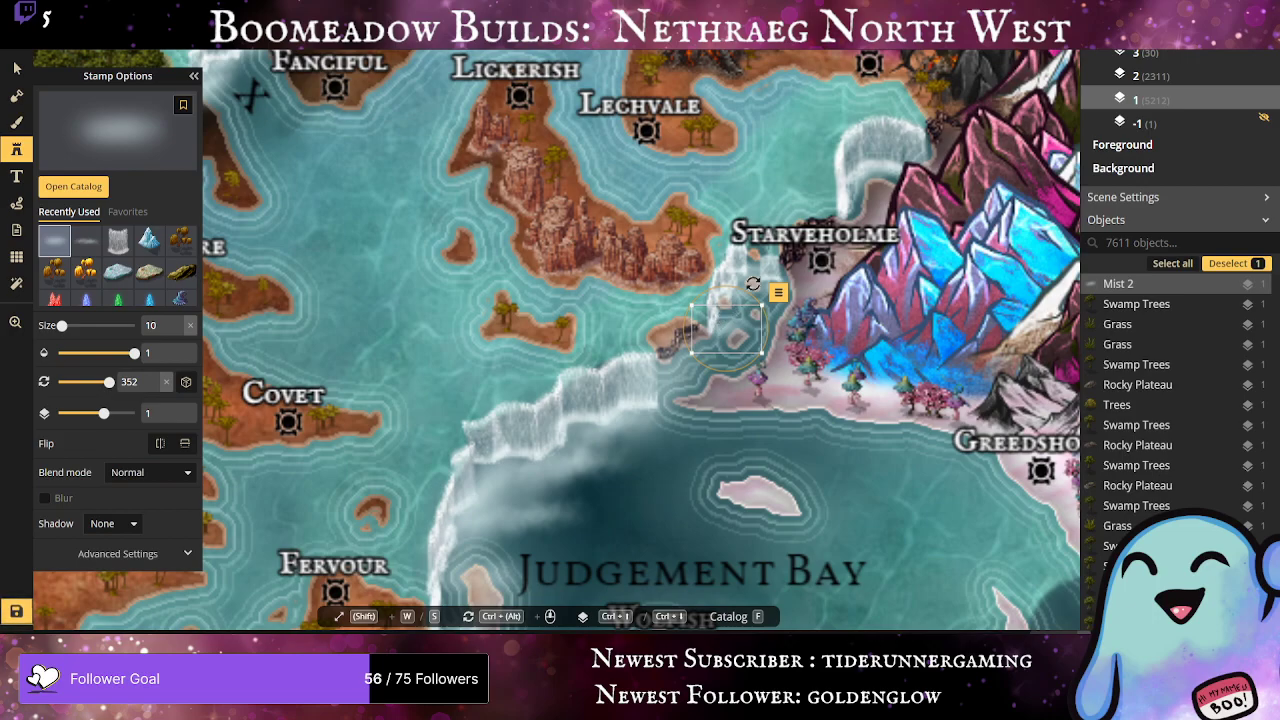
click(874, 166)
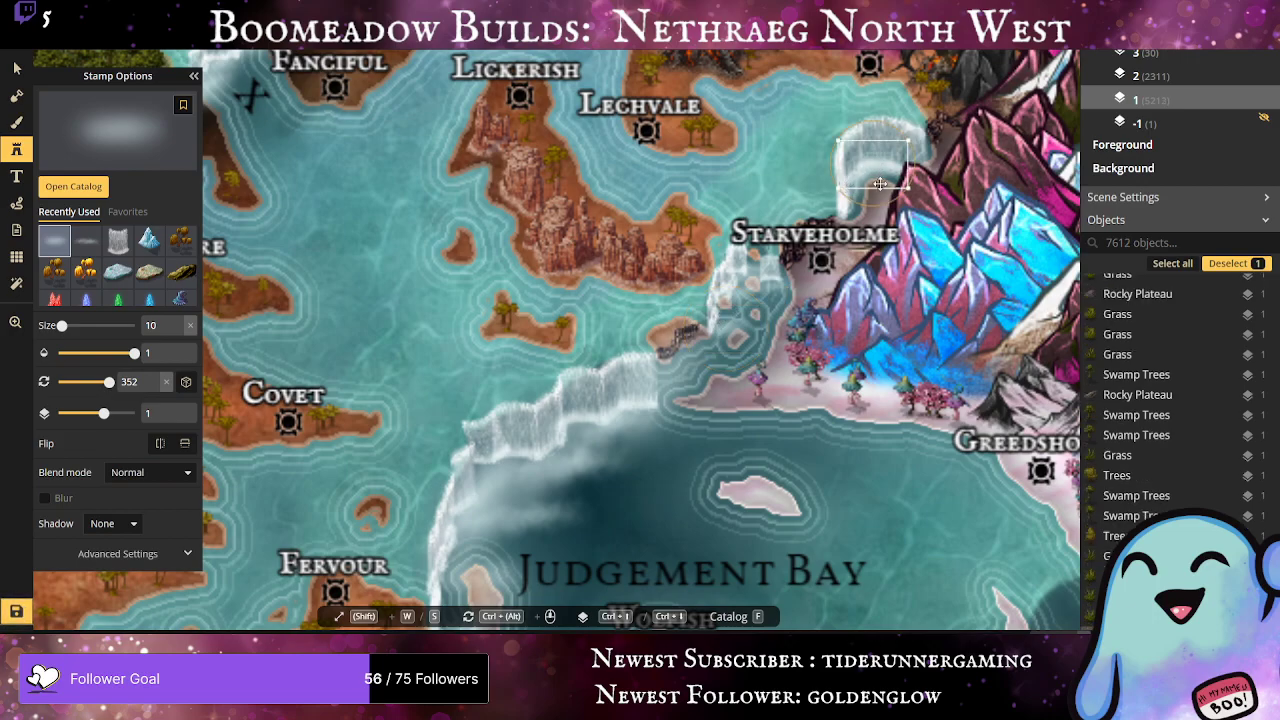
Step: Close the eastern end of the falls north of Starveholme with a variant 7 waterfall, reduced to size 10 and rotated to 358
click(852, 184)
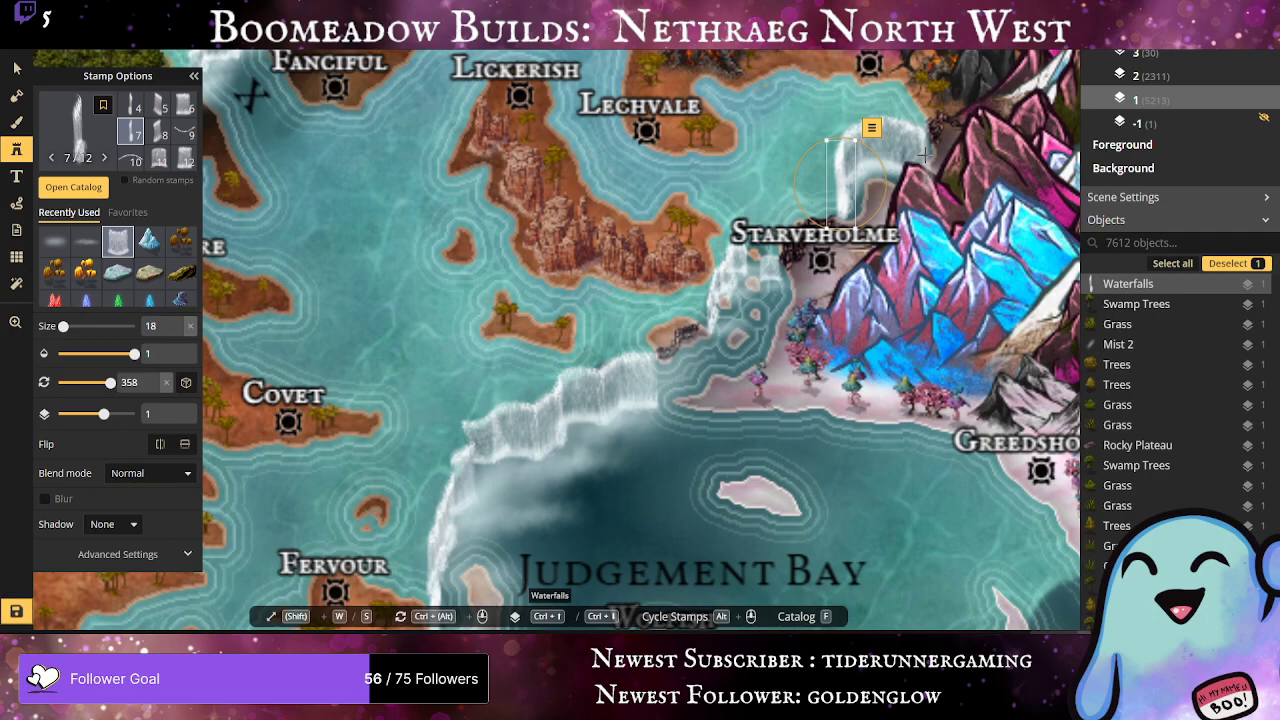
click(925, 155)
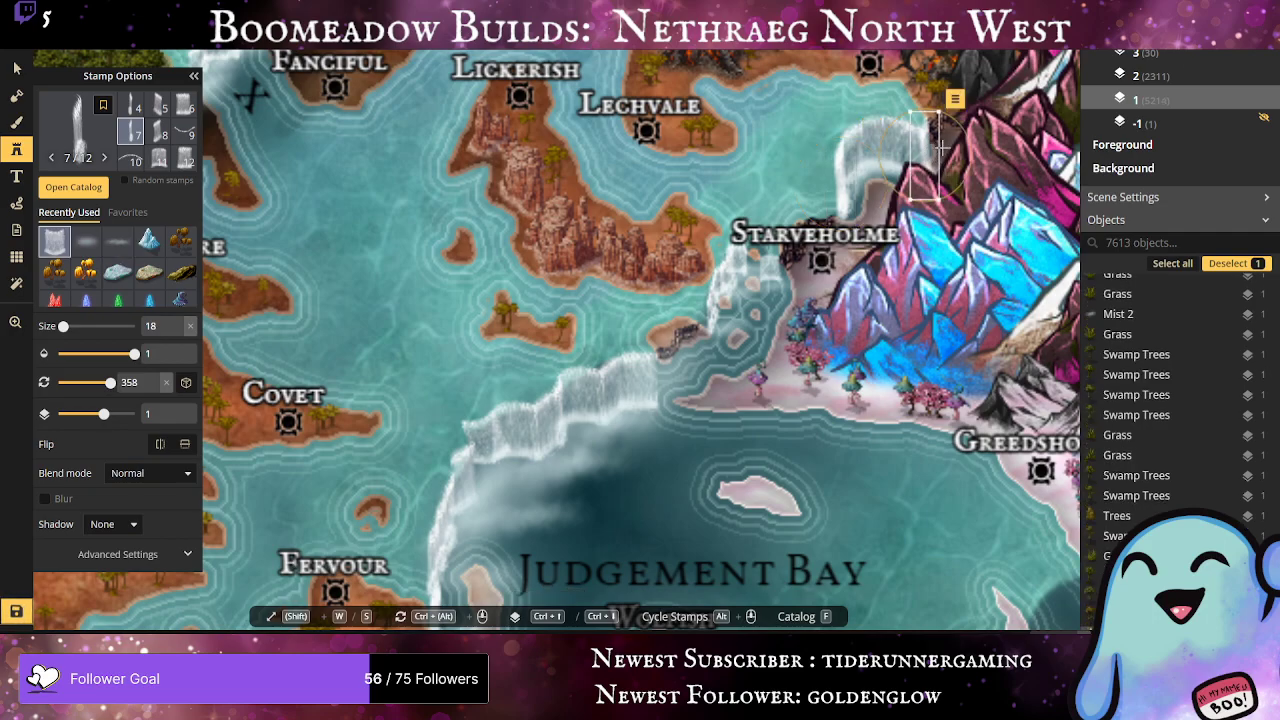
drag(910, 199, 926, 137)
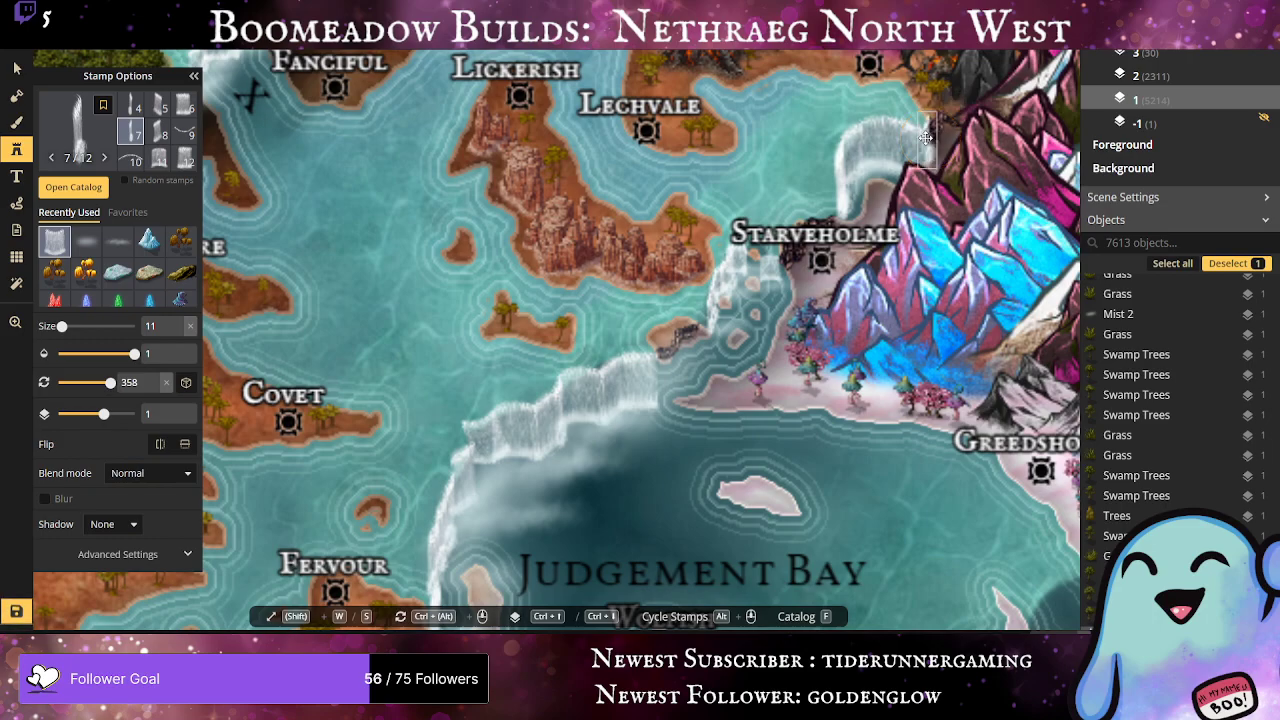
scroll(917, 162, up, 5)
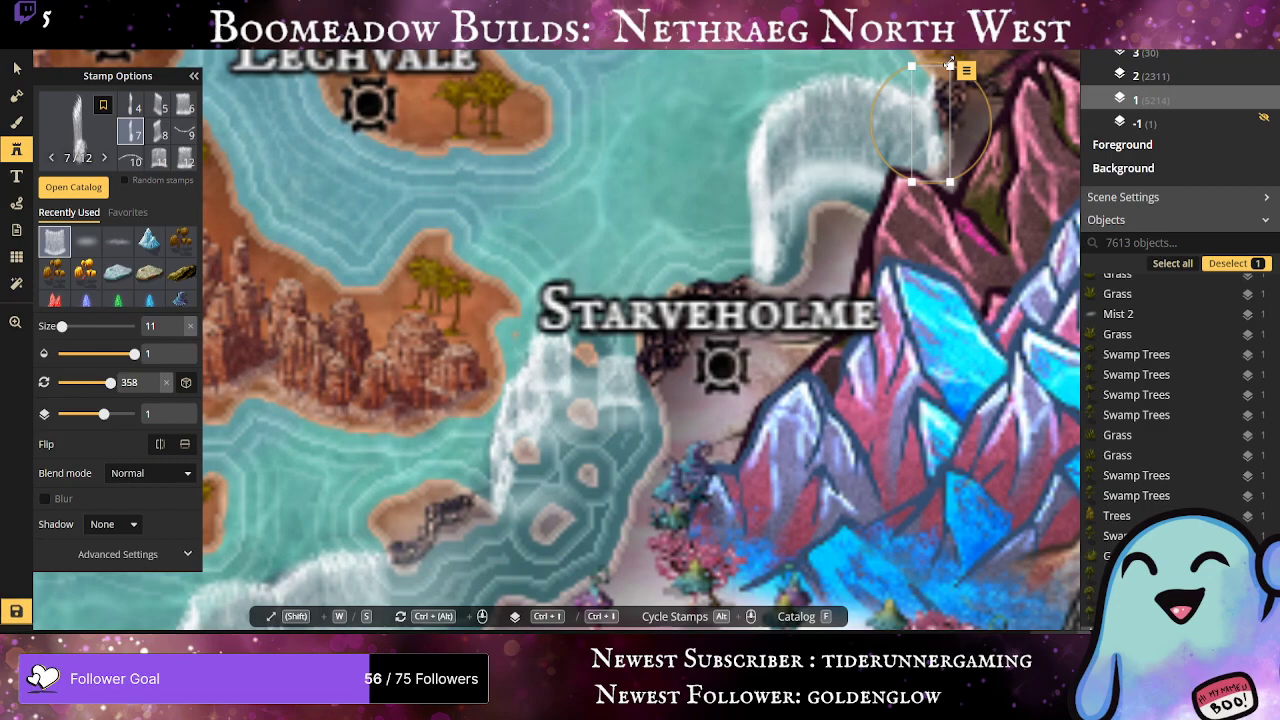
drag(950, 66, 946, 74)
drag(928, 125, 929, 119)
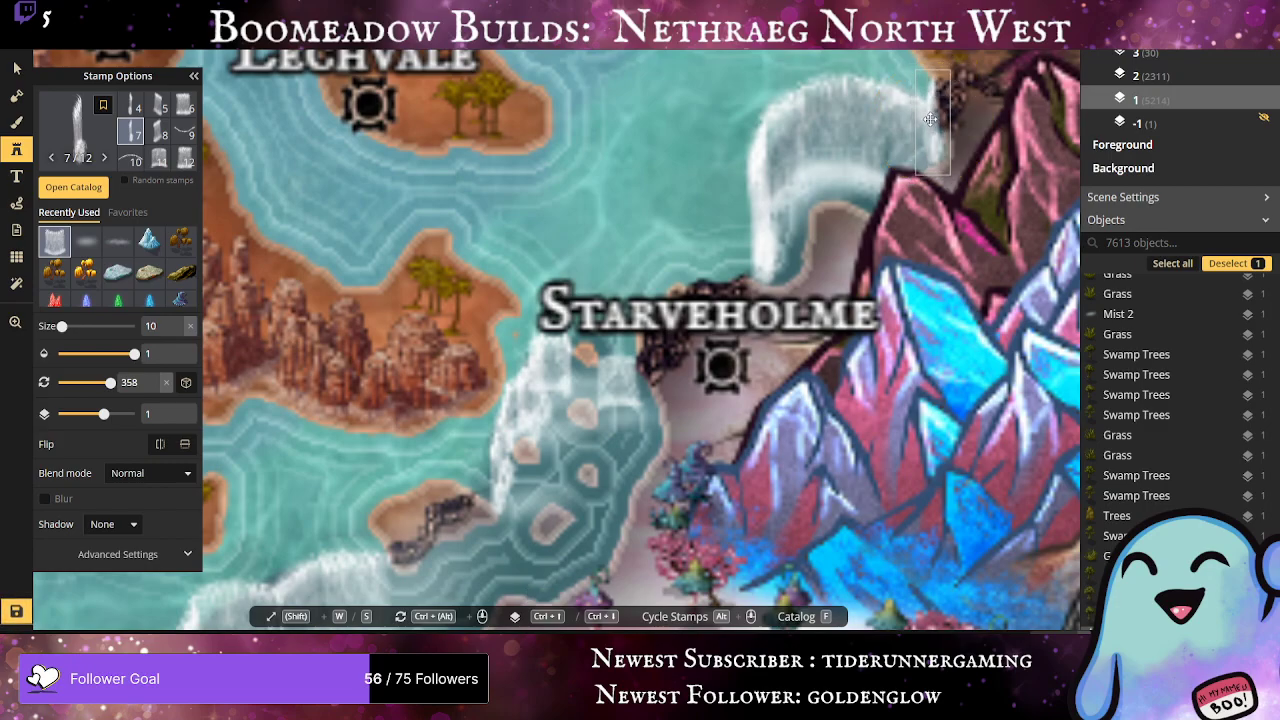
Step: Review the finished waterfalls across the whole map and save the changes
scroll(929, 119, down, 8)
scroll(880, 260, down, 5)
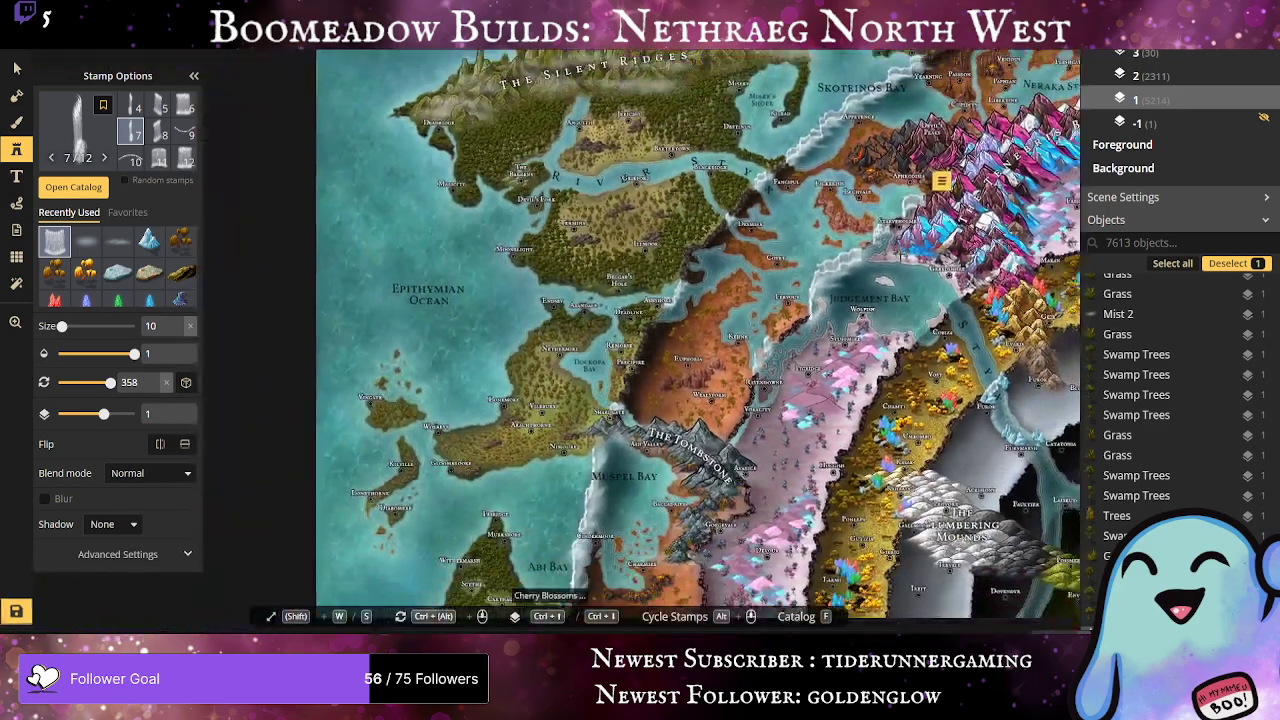
scroll(823, 235, up, 3)
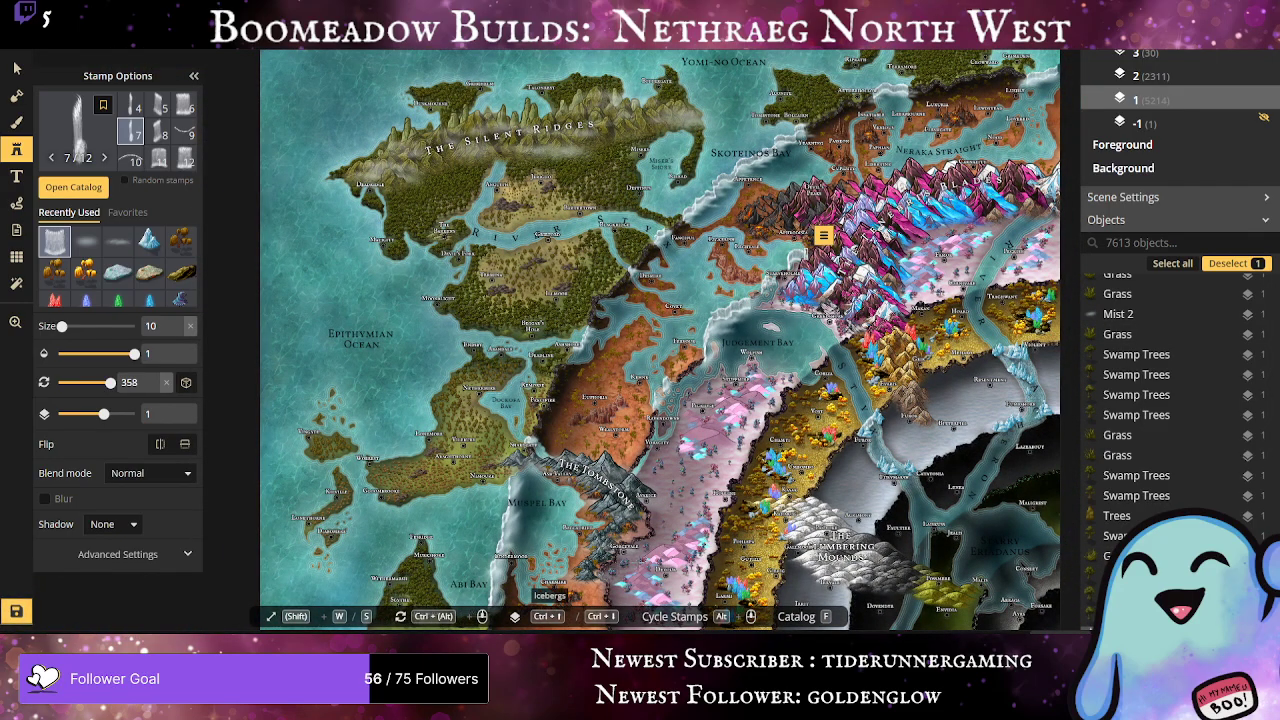
scroll(564, 578, up, 1)
scroll(564, 578, down, 1)
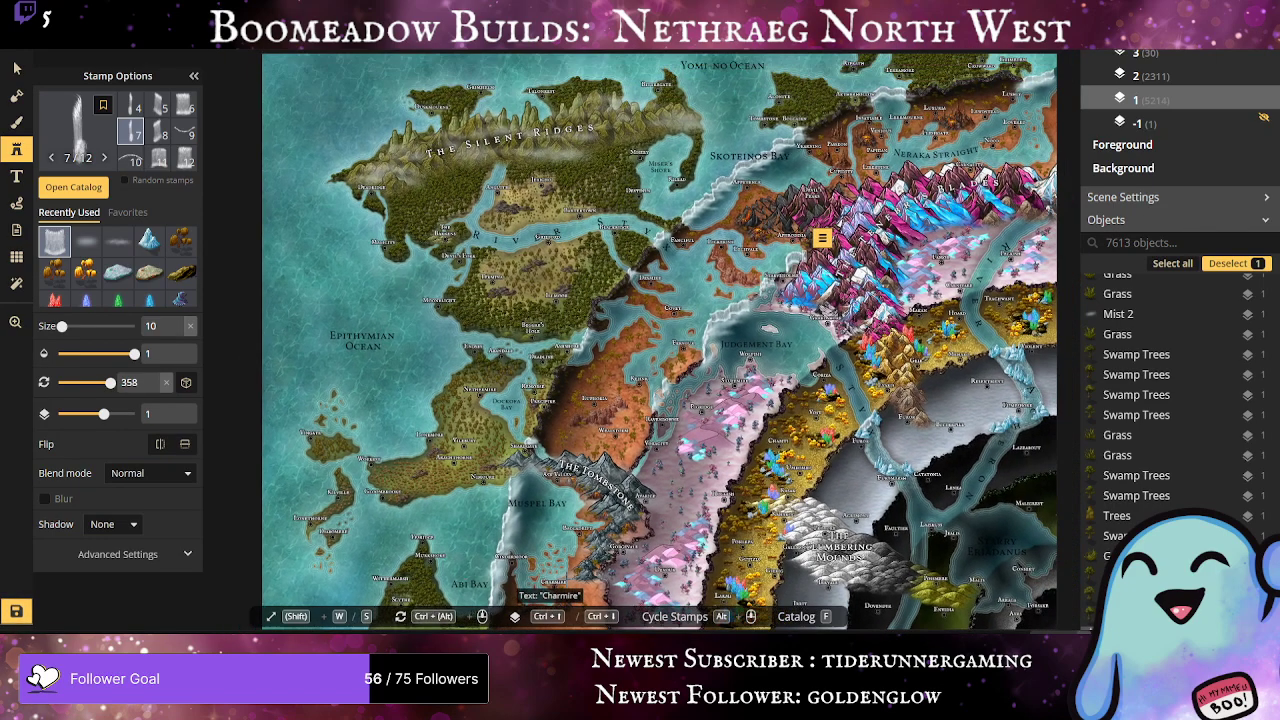
click(15, 611)
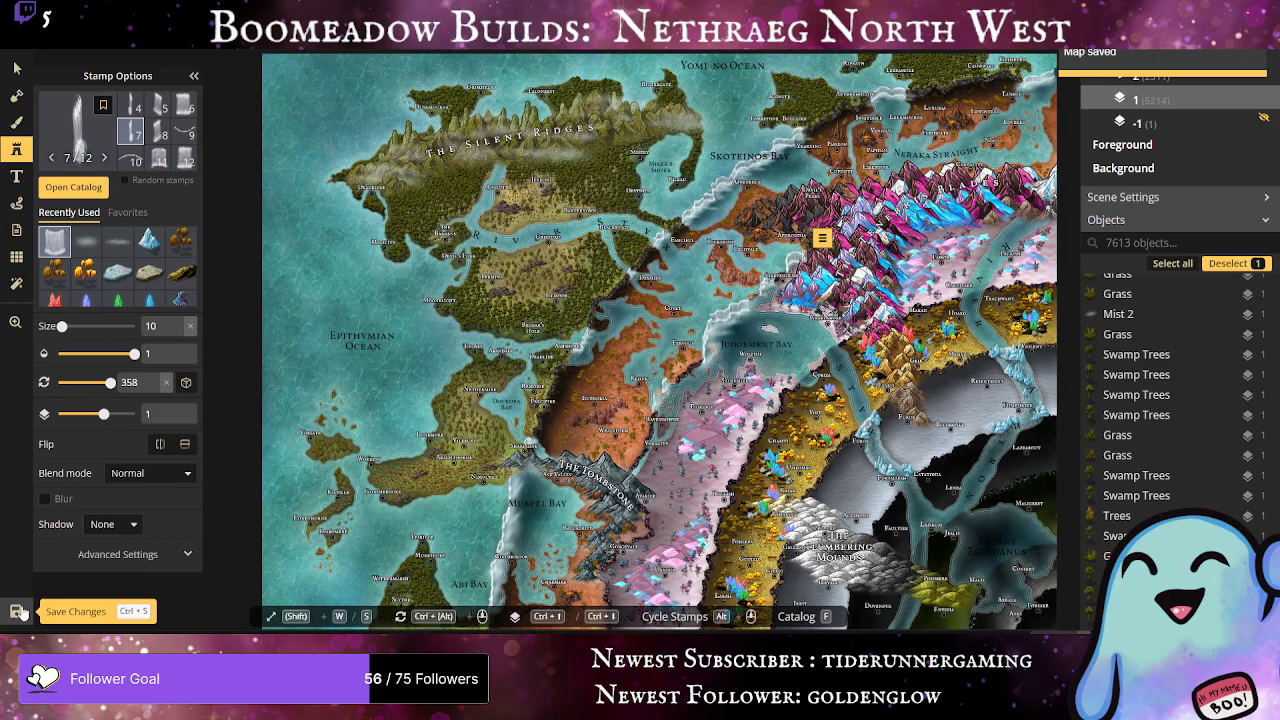
scroll(778, 400, down, 3)
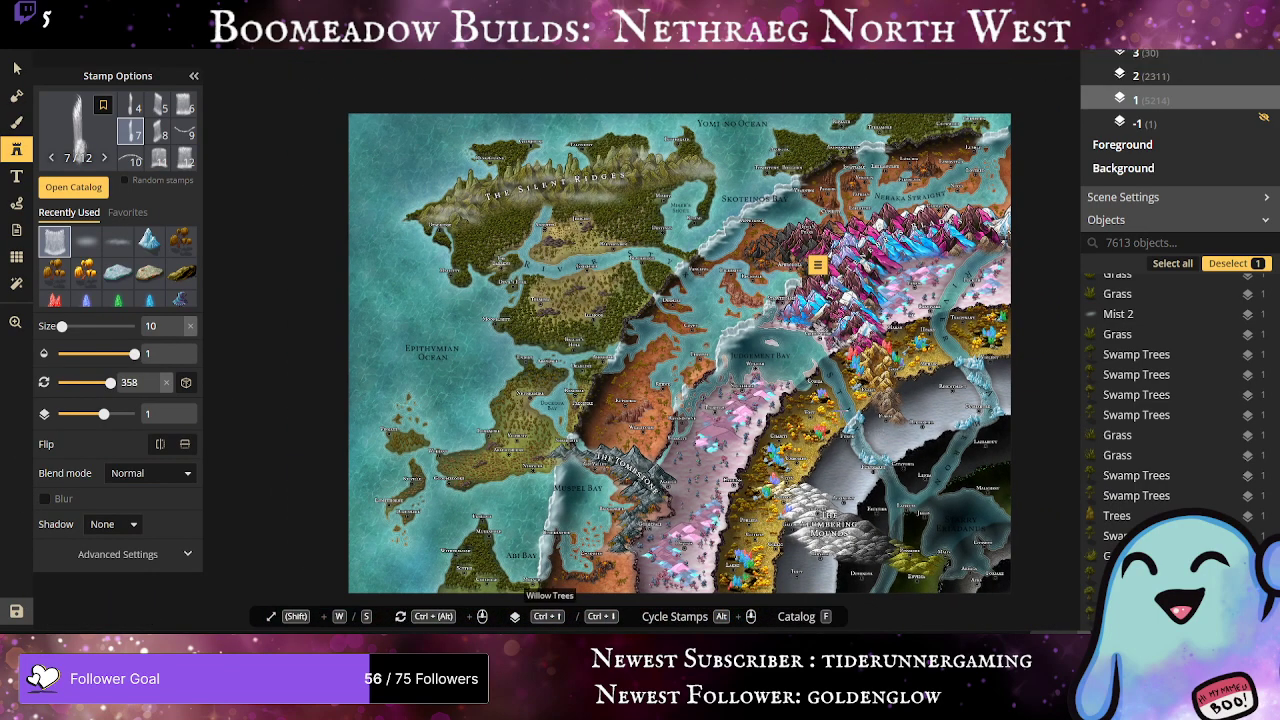
Step: Place a size 10 variant 12 waterfall, rotated to 358, at the eastern bank where Judgement Bay drops into the Styx
scroll(843, 375, up, 1)
scroll(843, 375, up, 3)
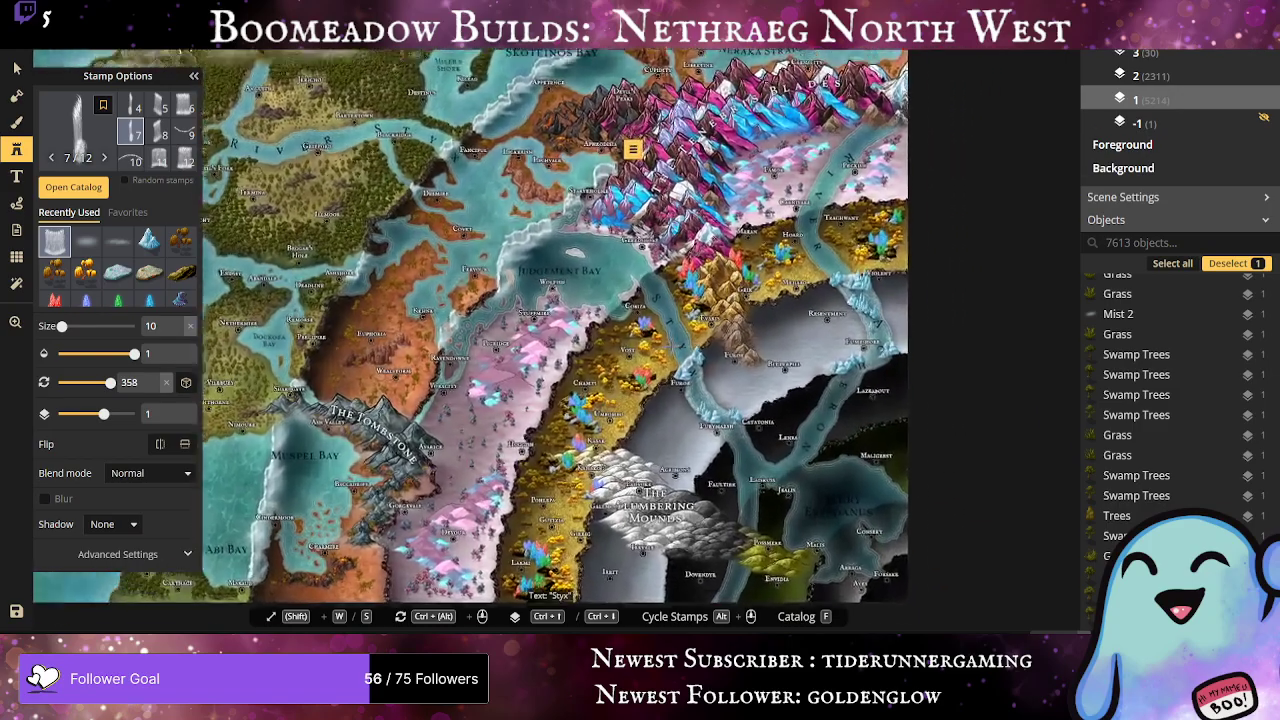
scroll(604, 279, up, 3)
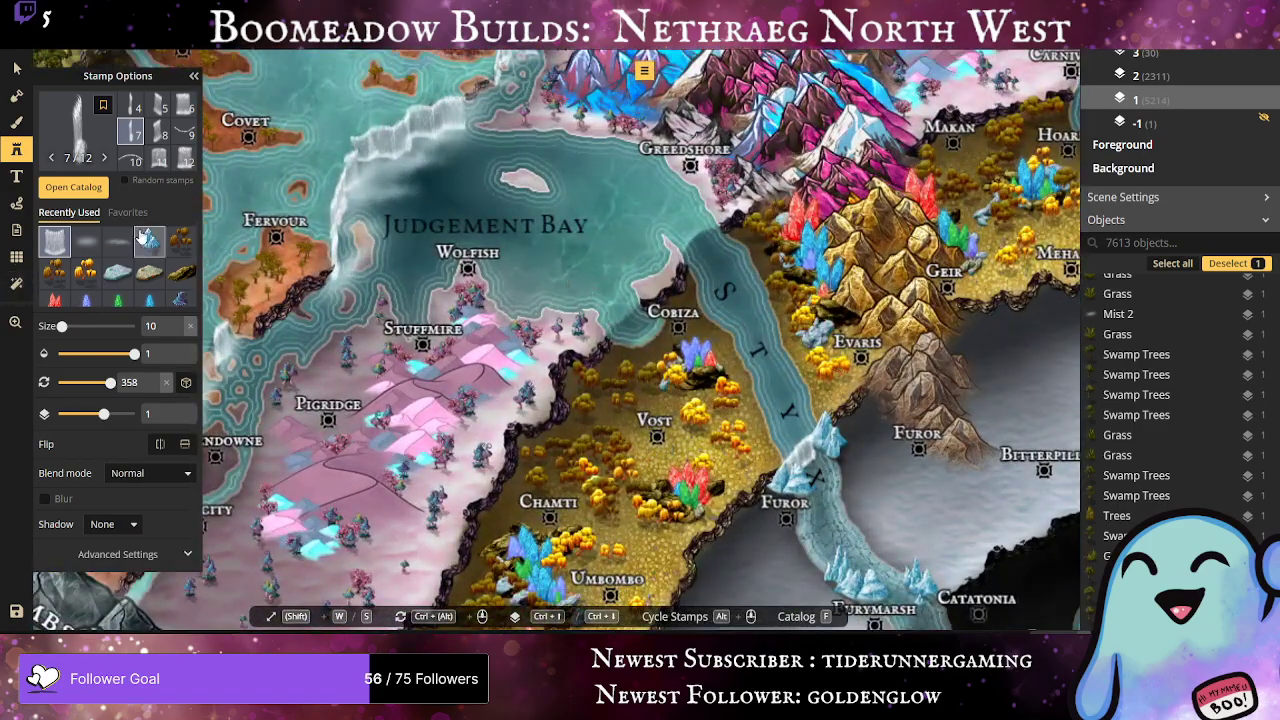
click(52, 242)
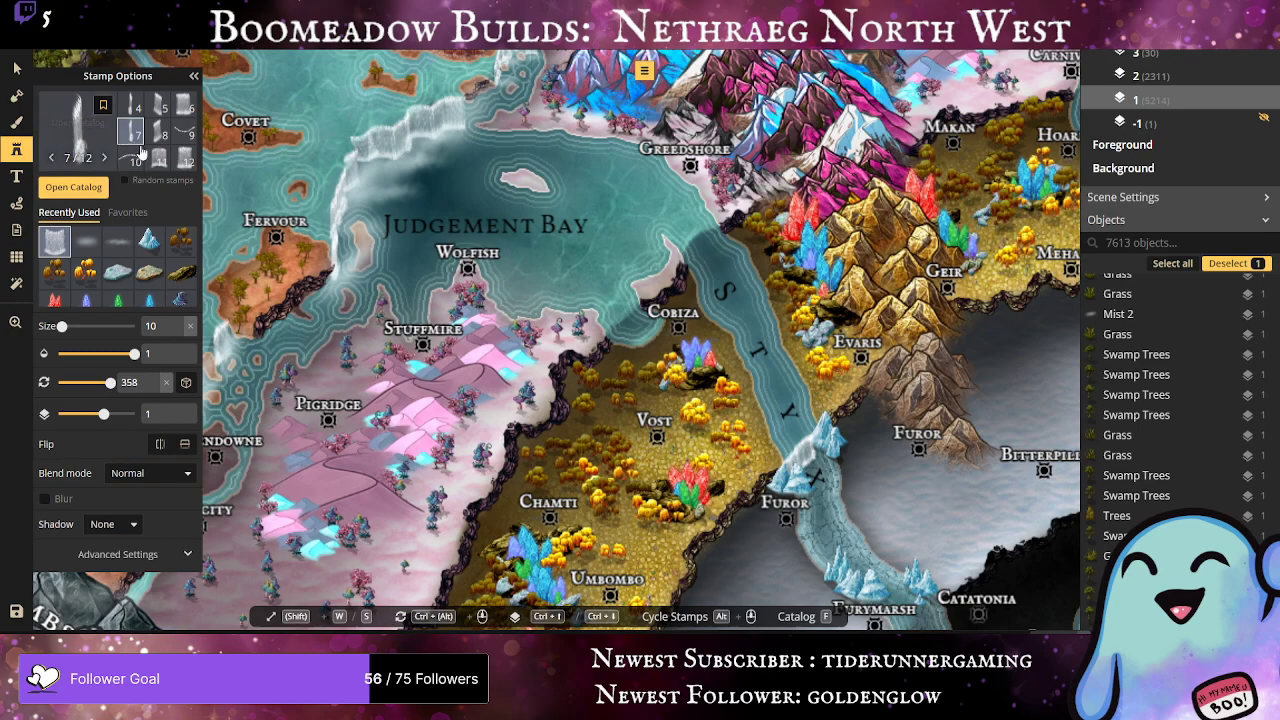
click(158, 160)
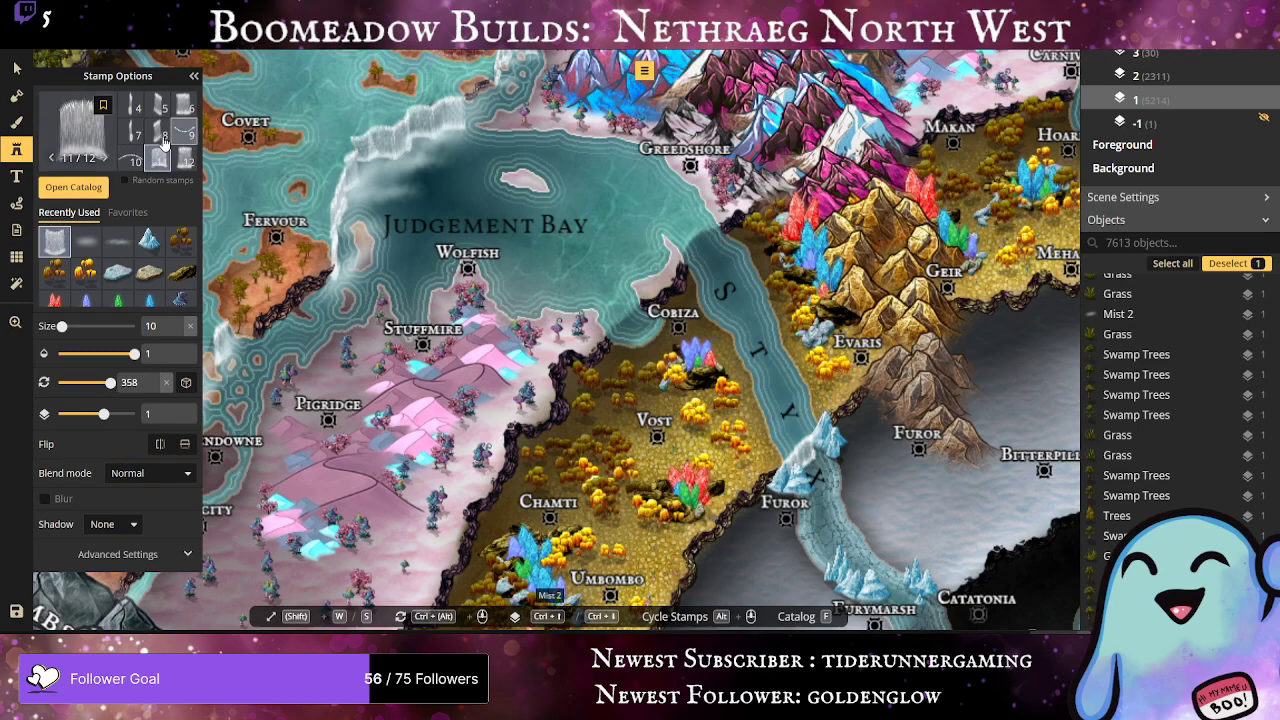
scroll(186, 158, up, 1)
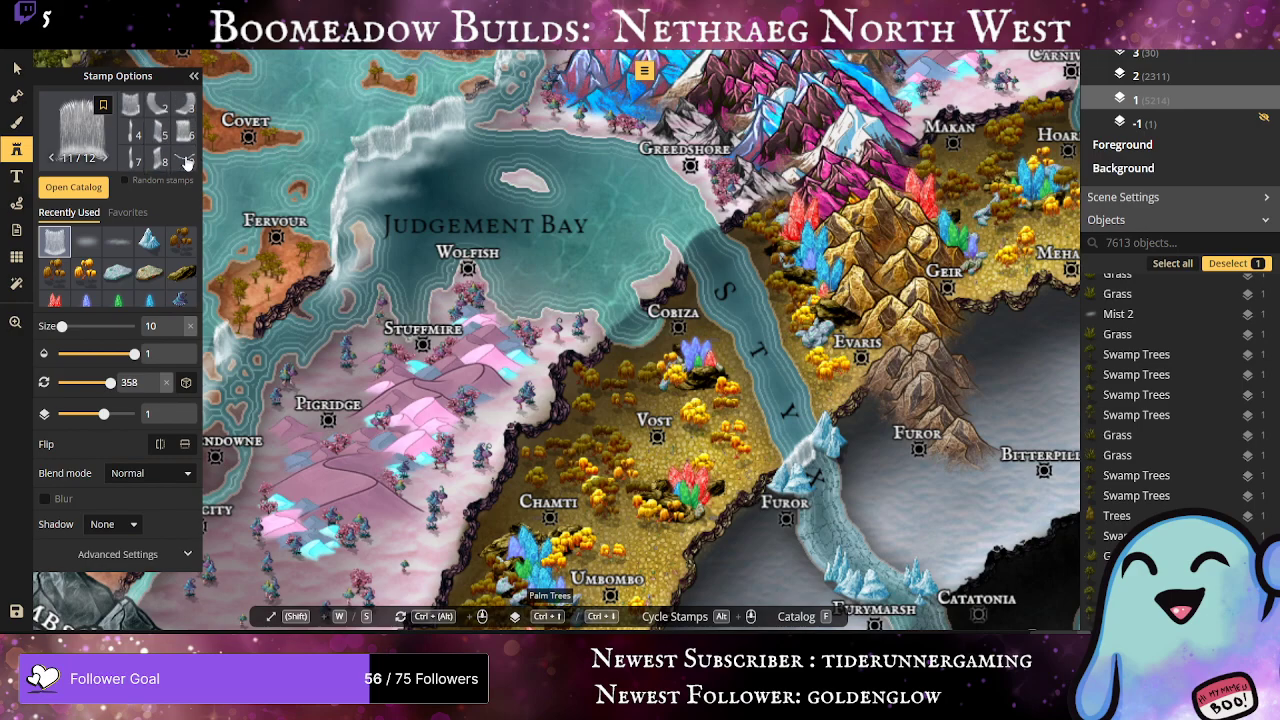
scroll(186, 145, down, 1)
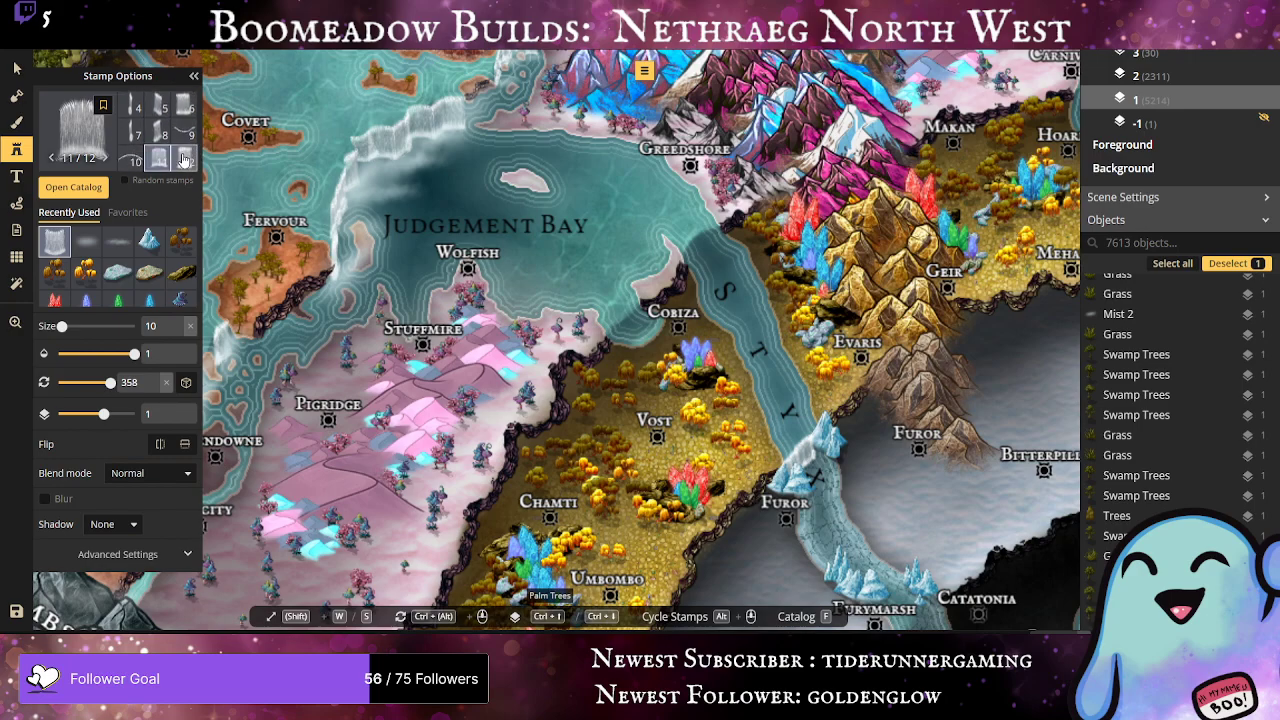
click(184, 157)
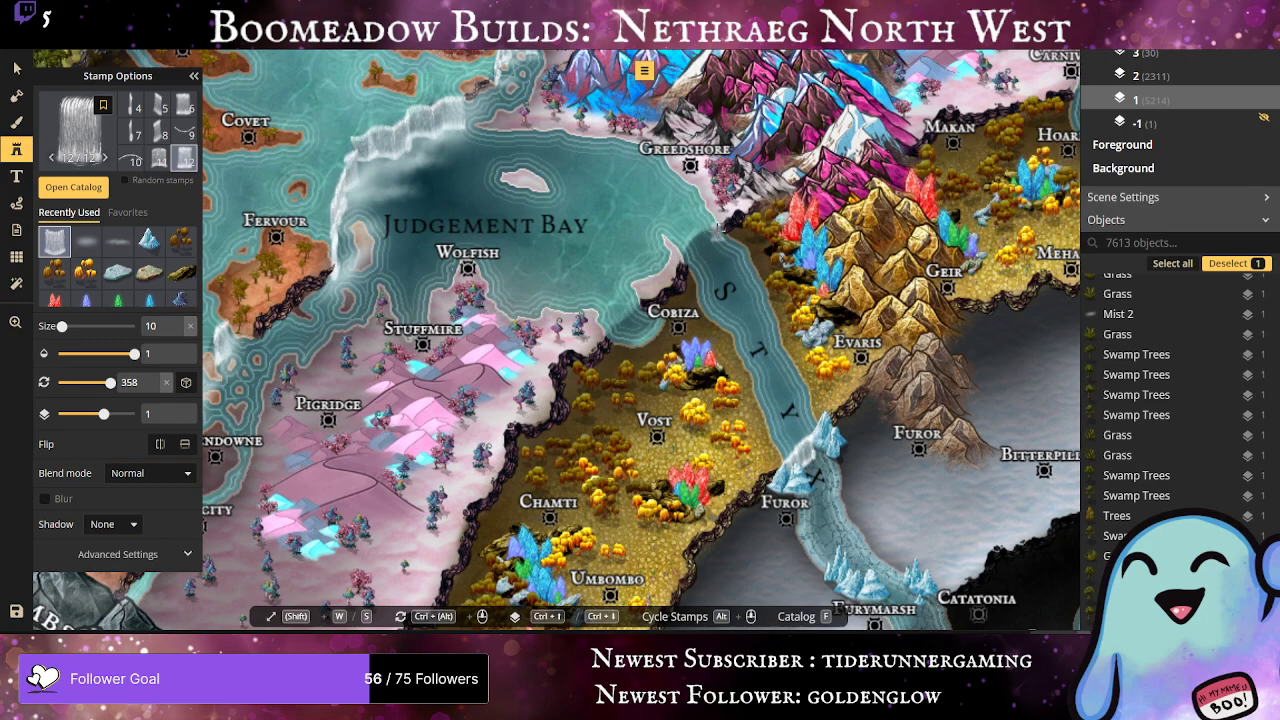
click(711, 234)
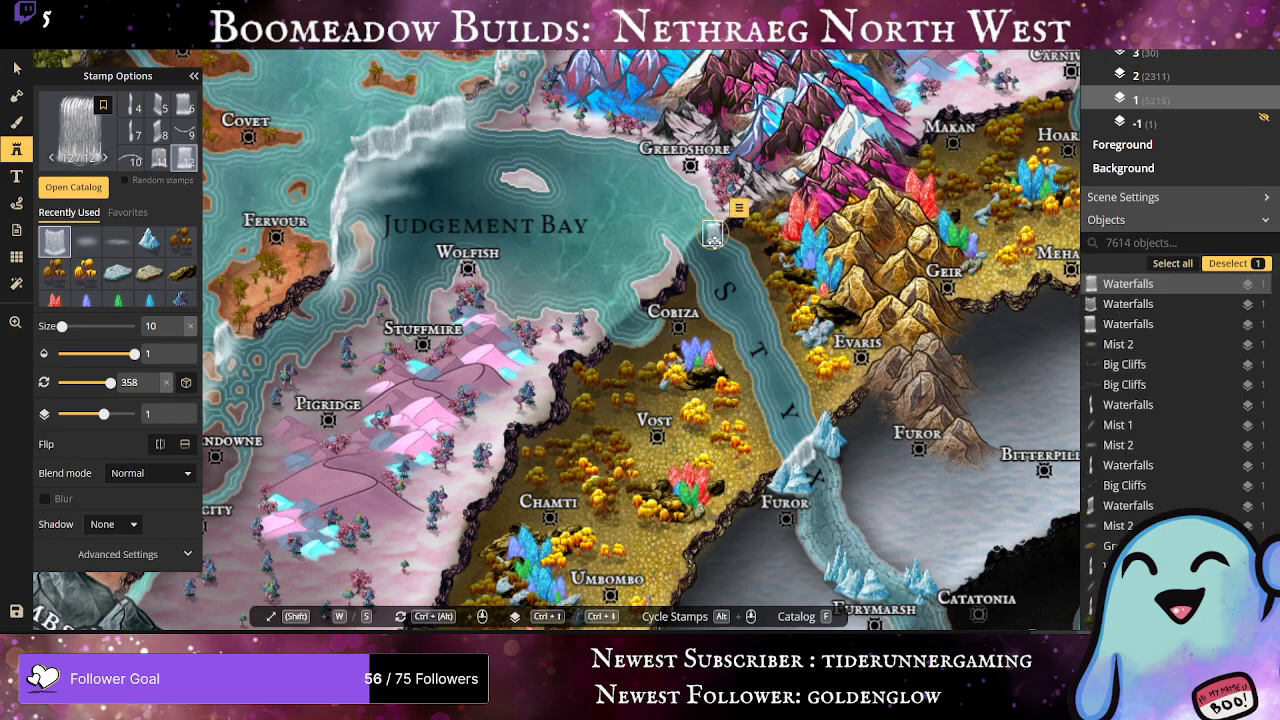
scroll(718, 272, up, 3)
drag(712, 216, 711, 215)
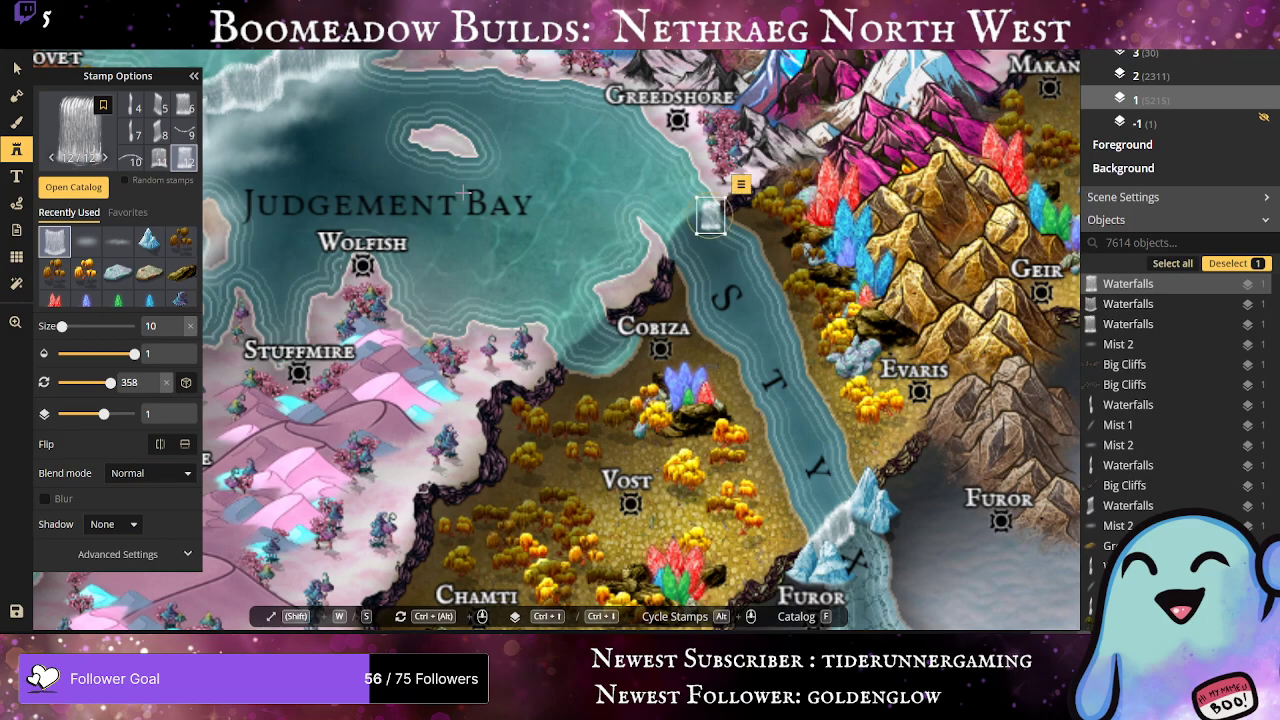
Step: Extend the falls at the head of the Styx westward with two variant 8 waterfalls and a variant 7 waterfall by the western bank
click(157, 132)
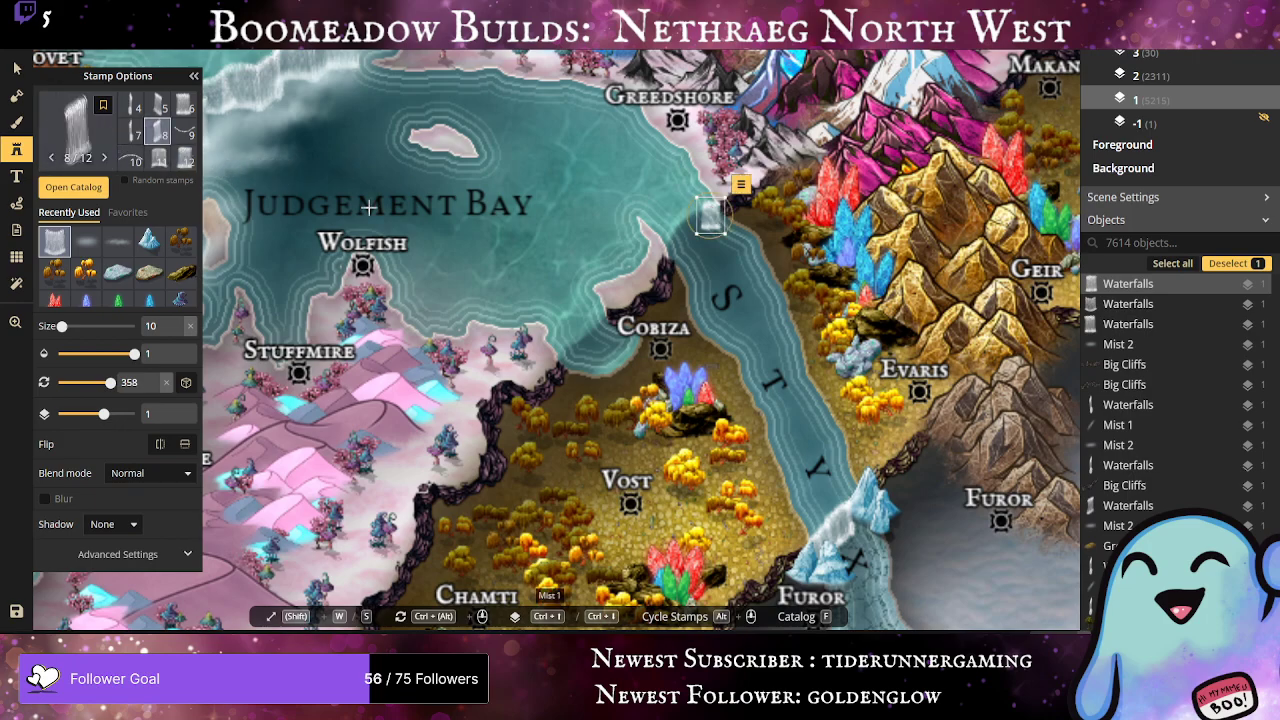
click(700, 220)
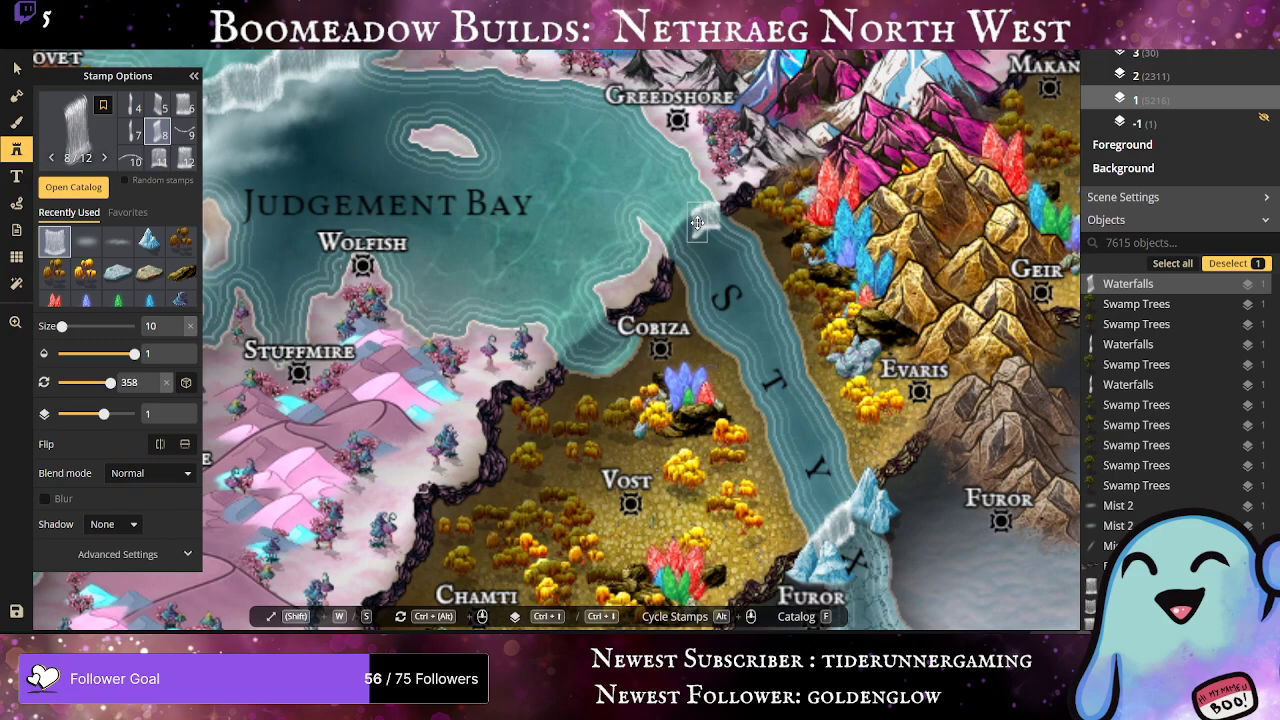
click(701, 220)
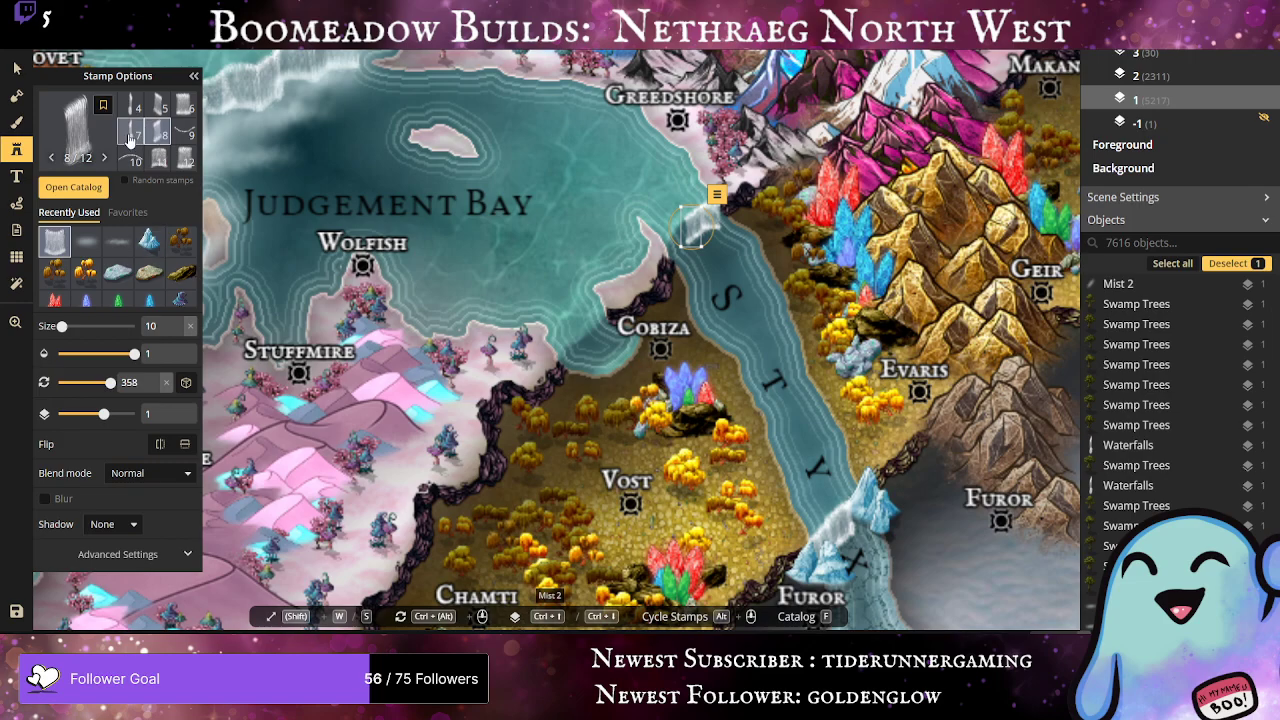
click(130, 133)
click(726, 306)
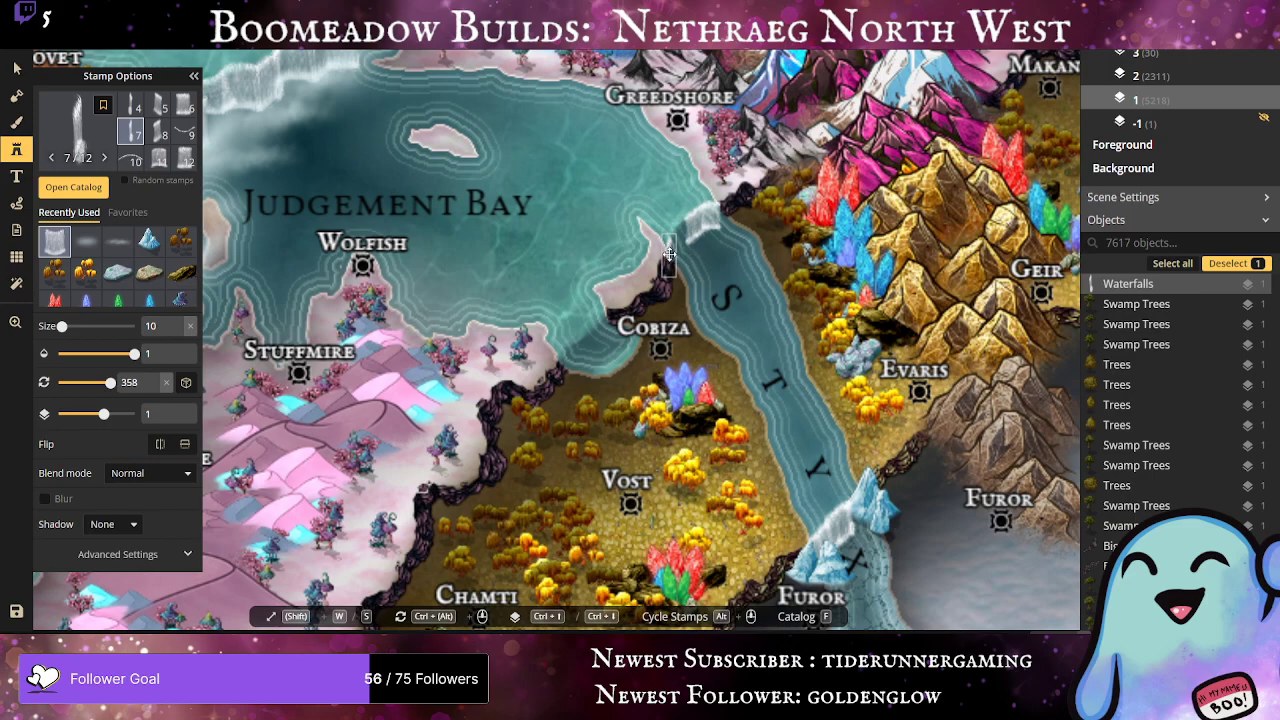
drag(669, 254, 668, 253)
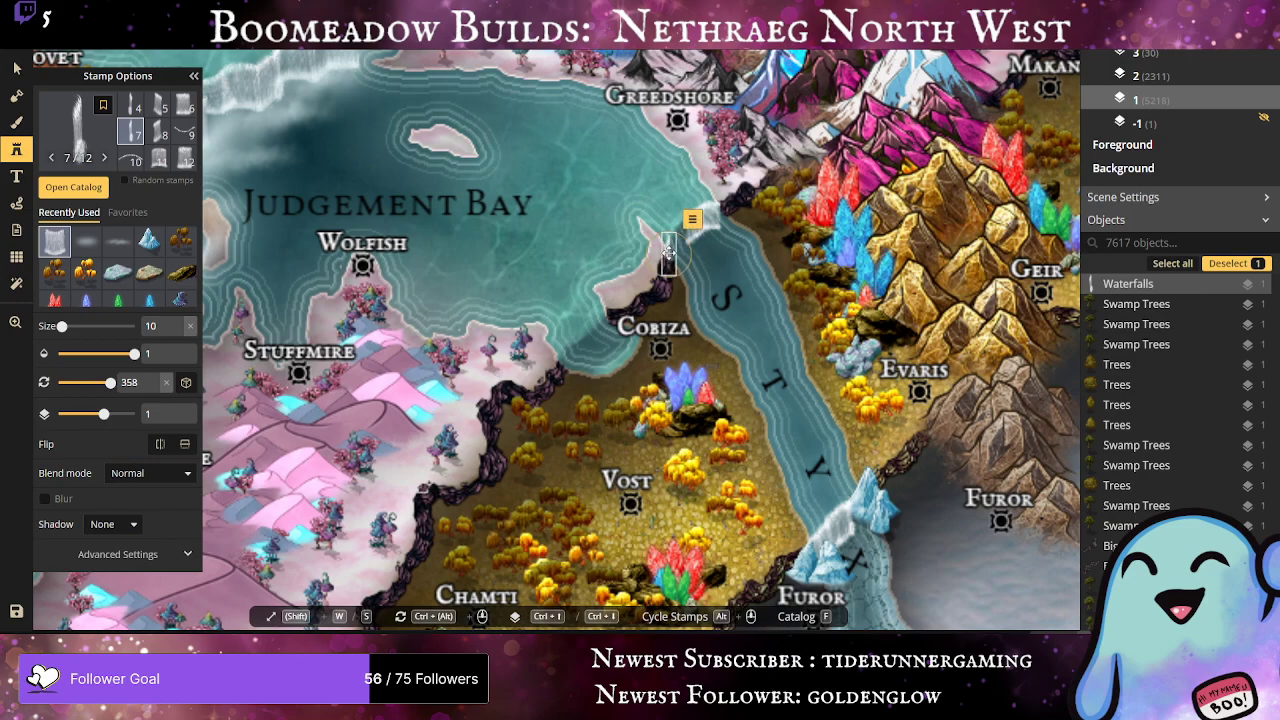
Step: Fill the western gap in the Styx falls with one variant 8 waterfall and two overlapping variant 7 waterfalls
click(162, 133)
click(726, 258)
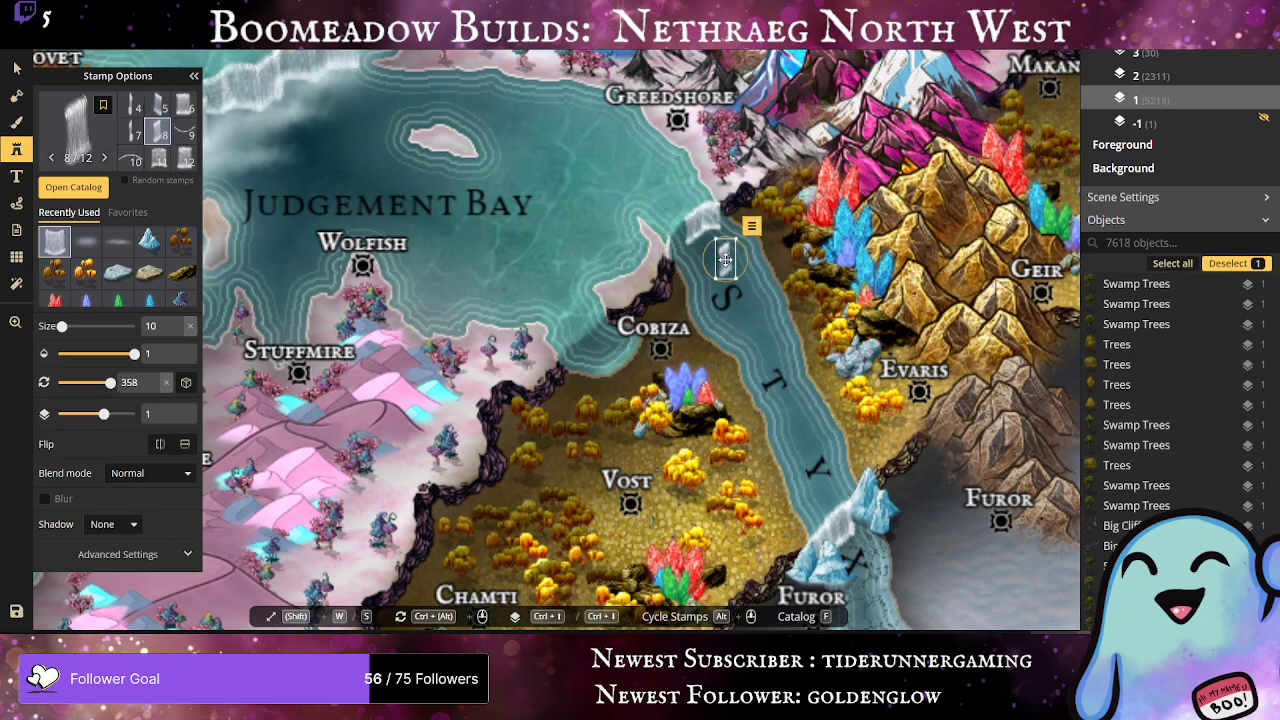
drag(726, 260, 682, 236)
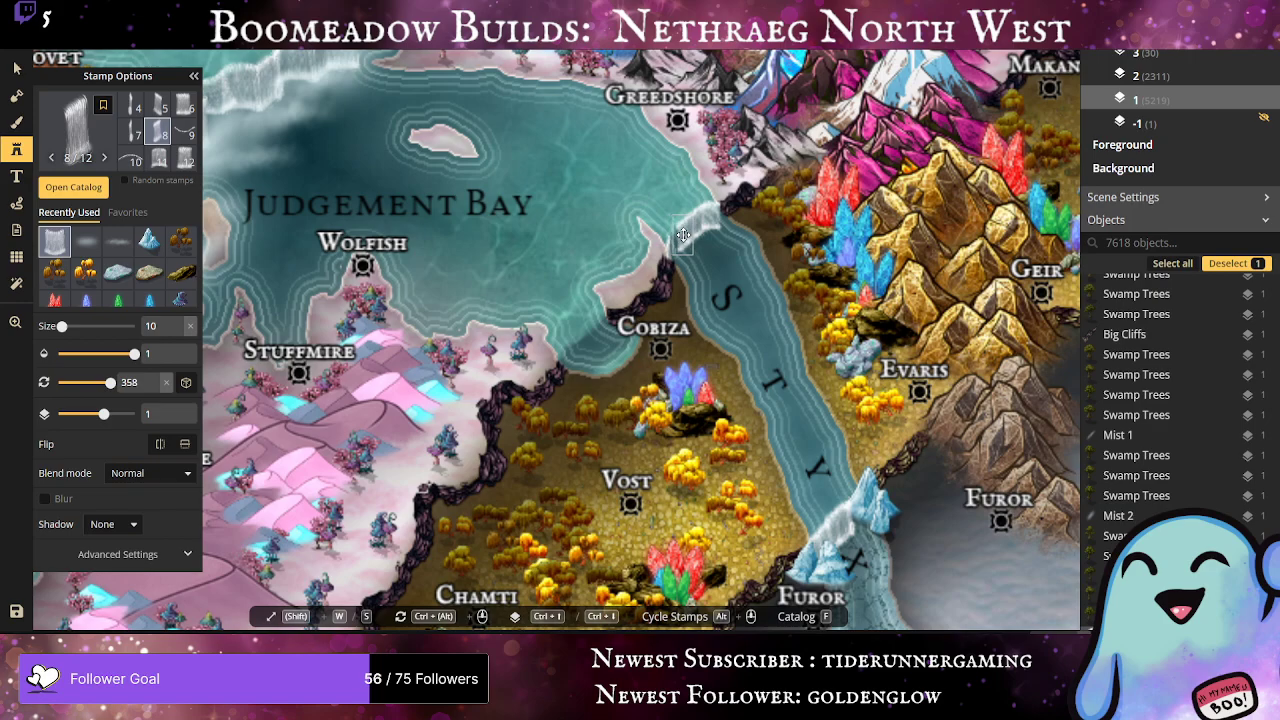
drag(683, 235, 683, 235)
click(135, 134)
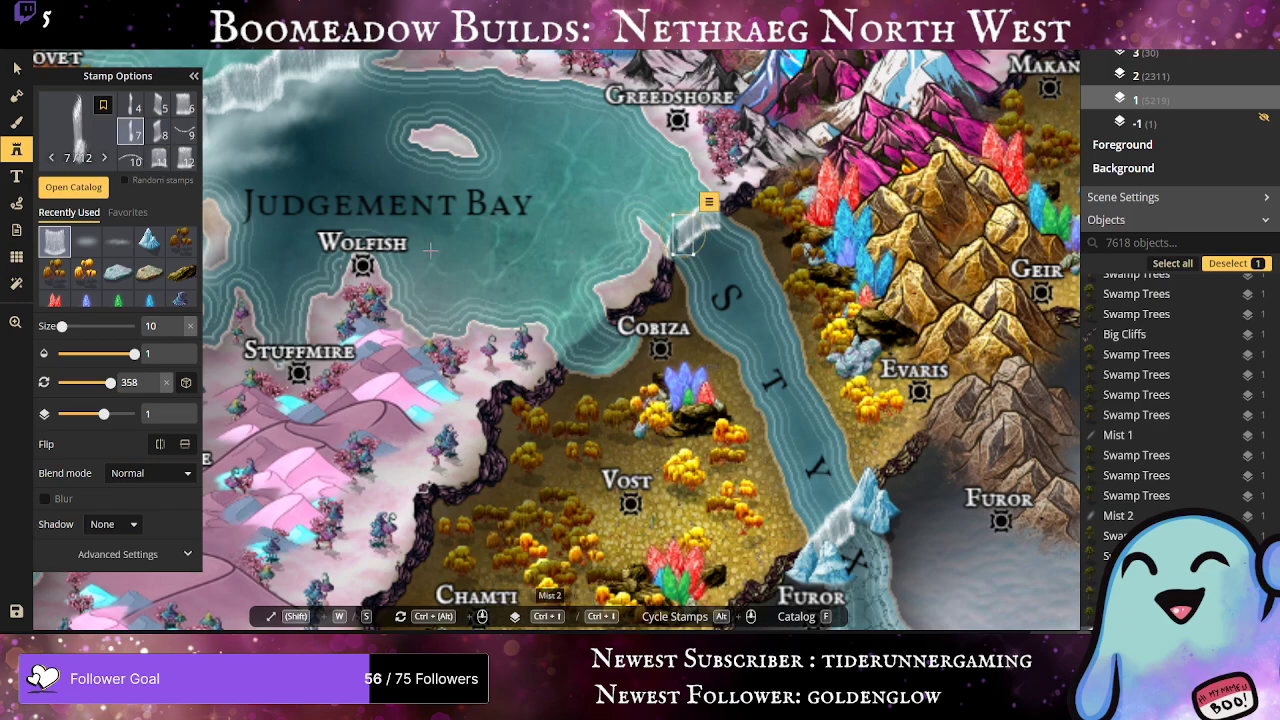
click(735, 282)
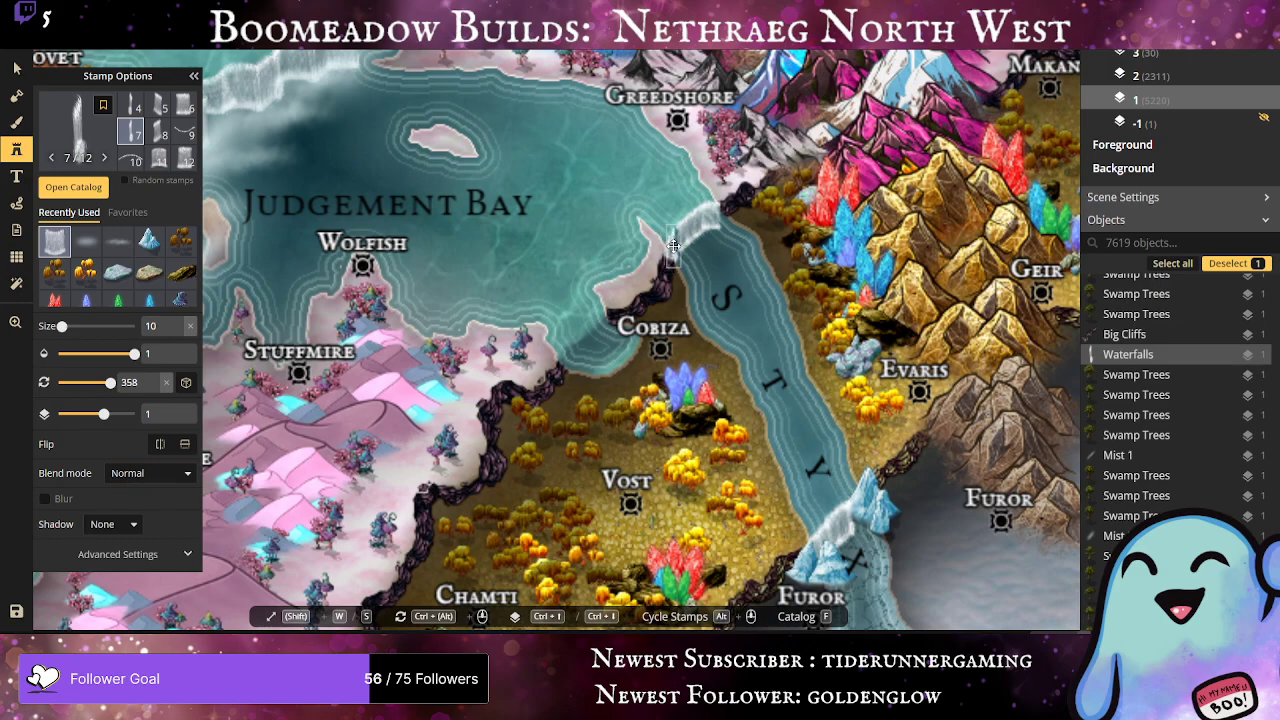
click(676, 243)
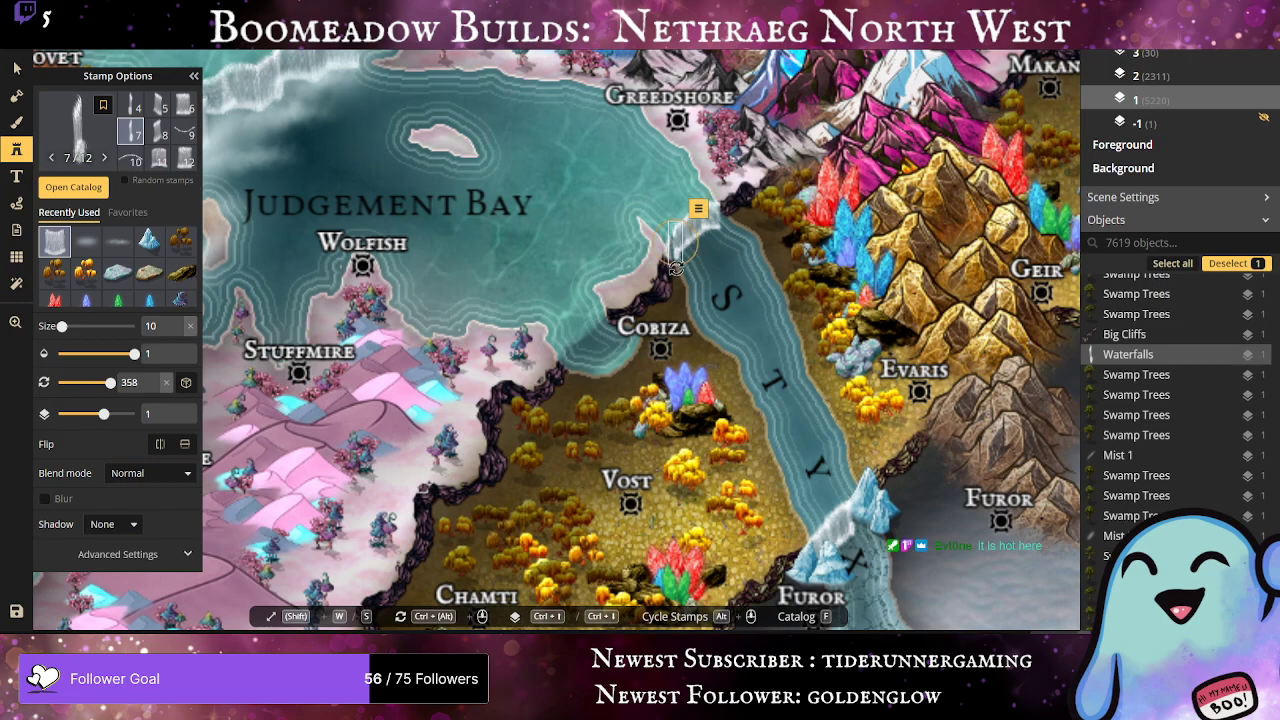
drag(737, 285, 672, 248)
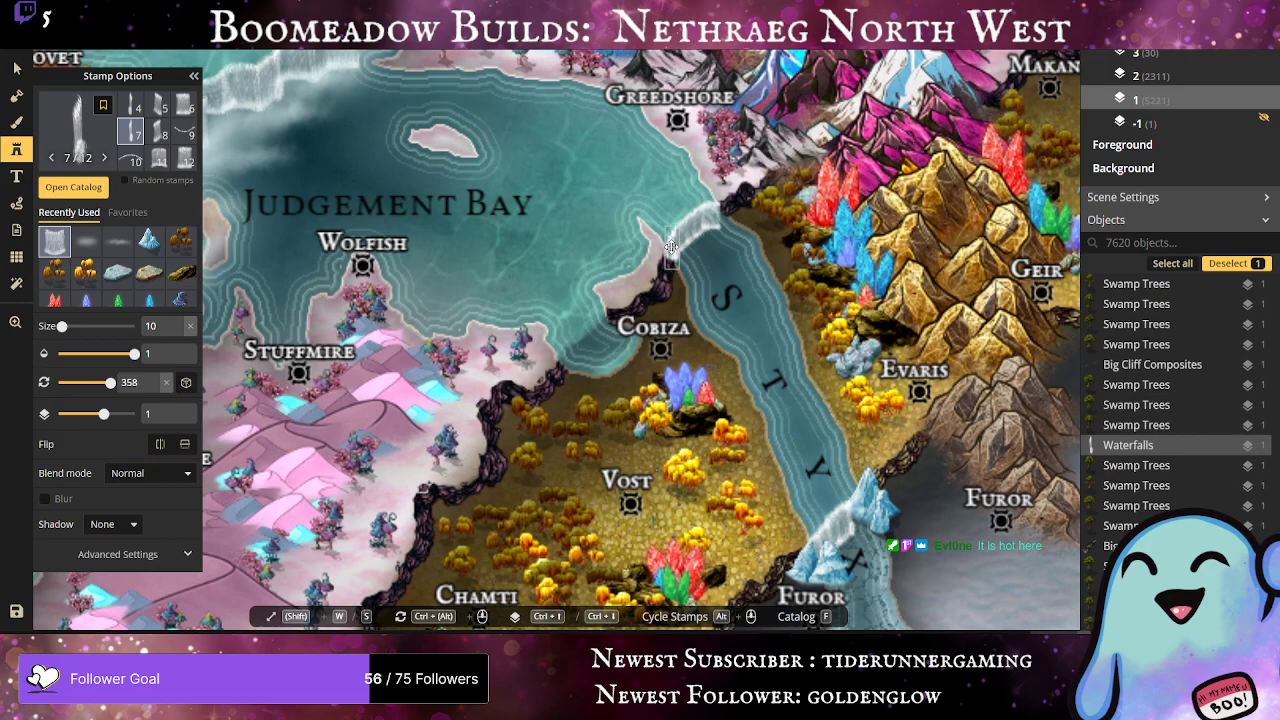
click(672, 247)
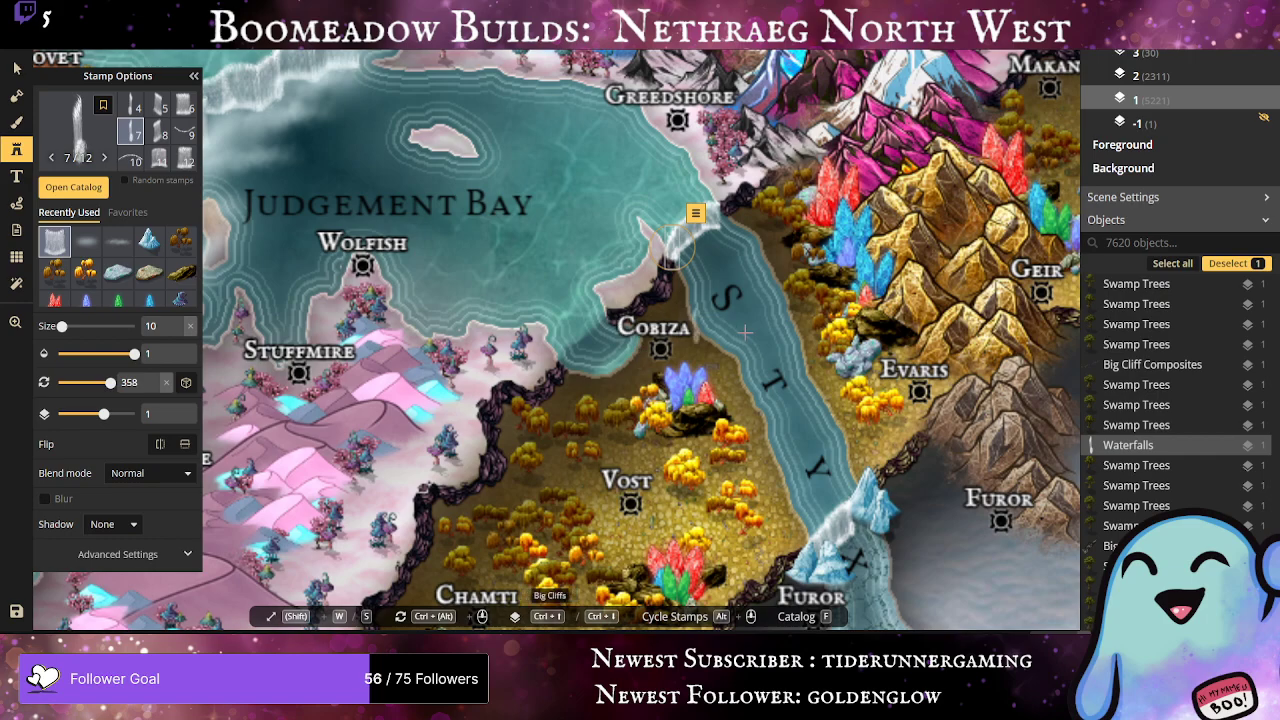
Step: Place three variant 8 waterfalls along the Judgement Bay drop-off west of Cobiza, two at its western end and one at its eastern end
click(184, 160)
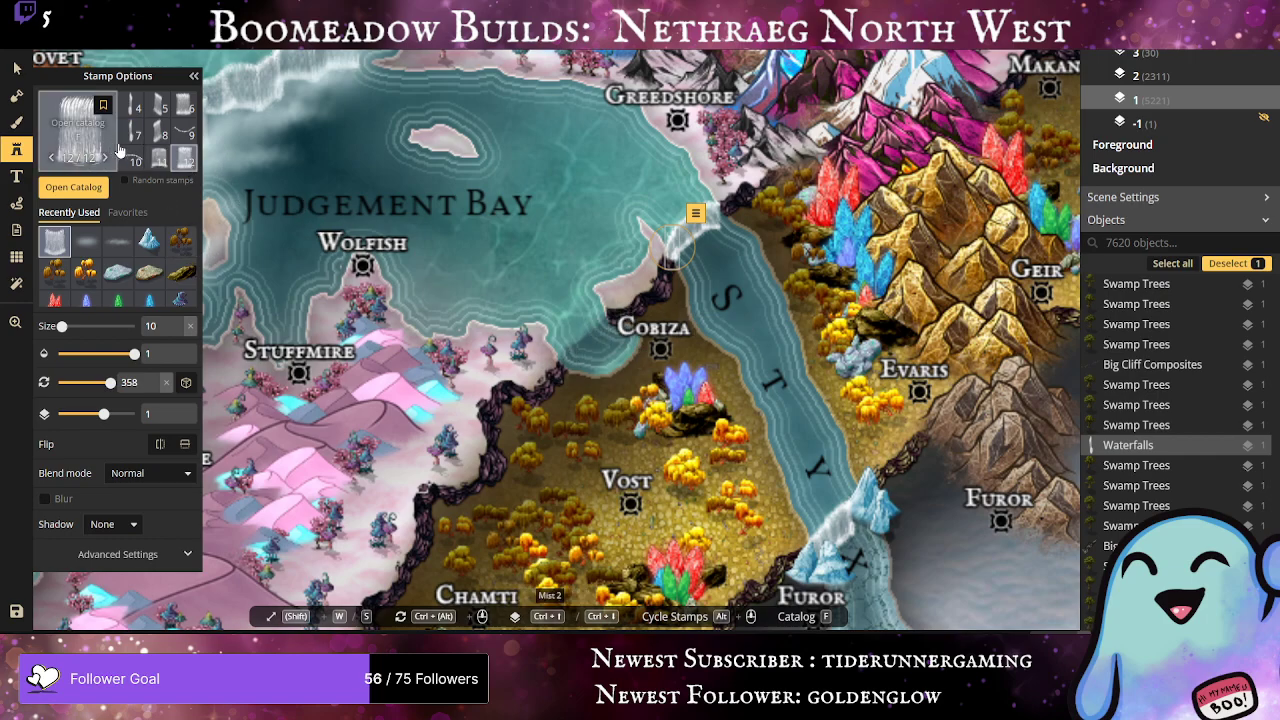
click(157, 158)
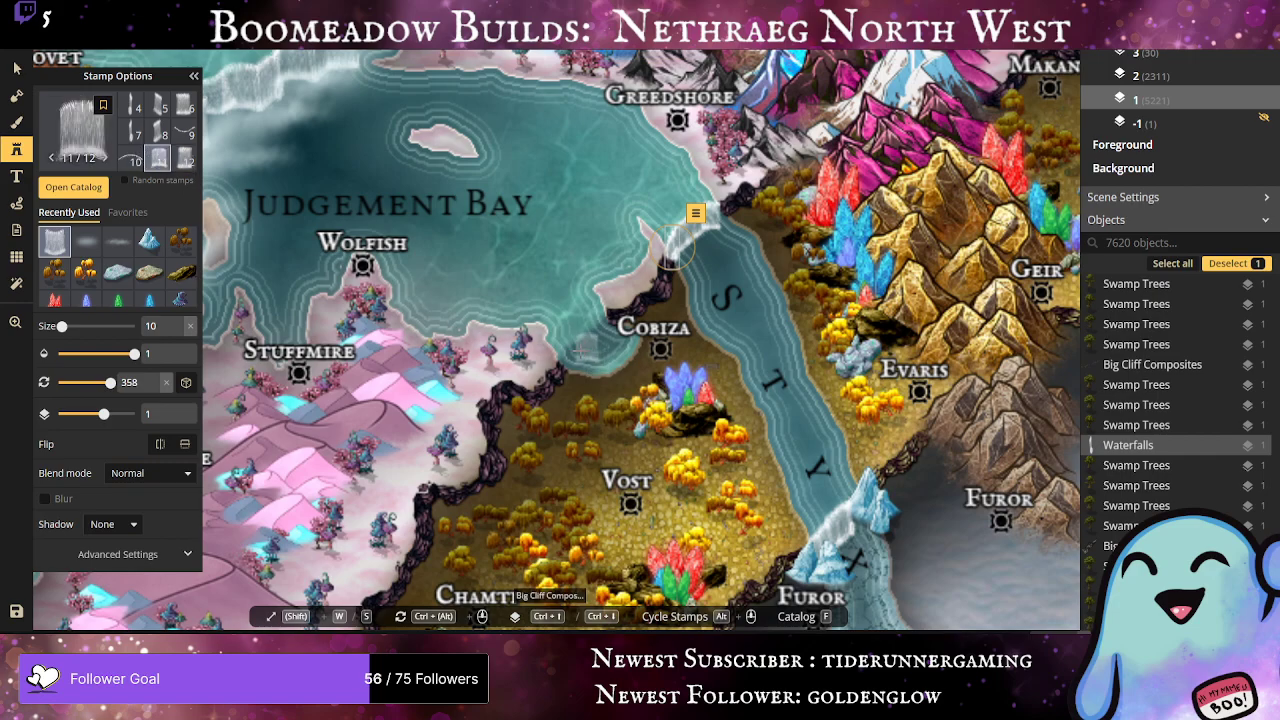
scroll(565, 365, up, 3)
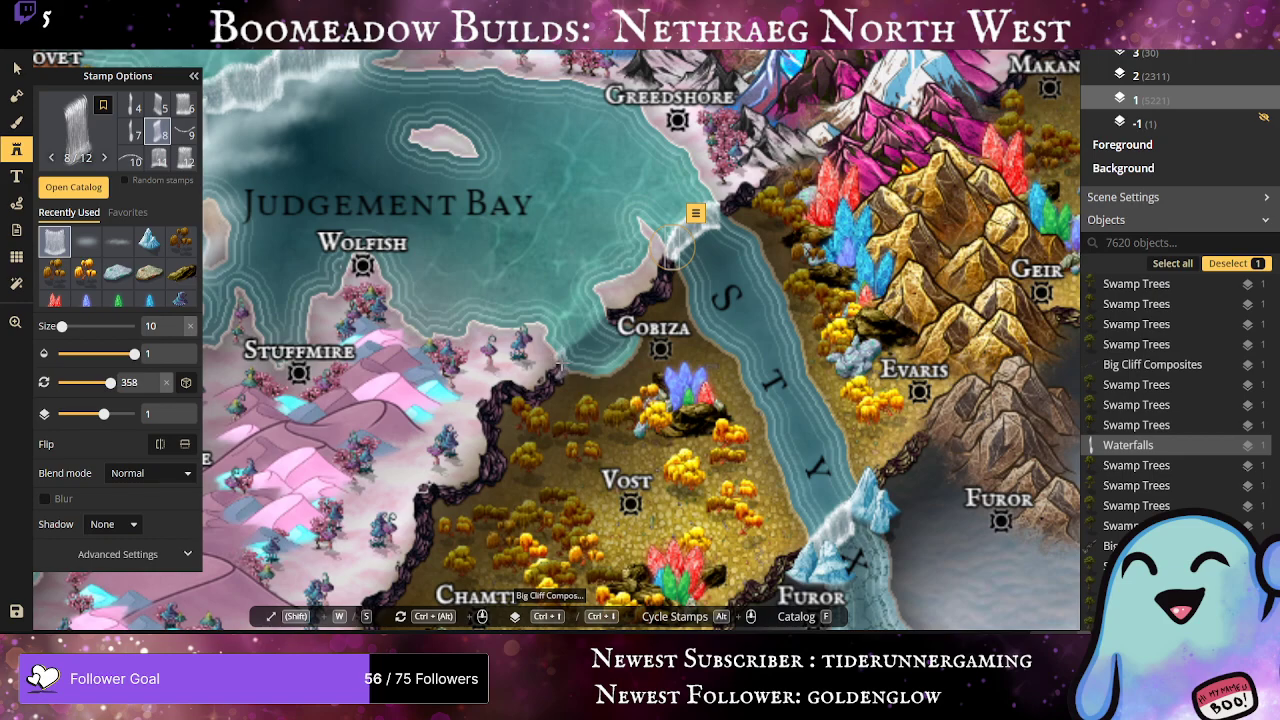
click(675, 245)
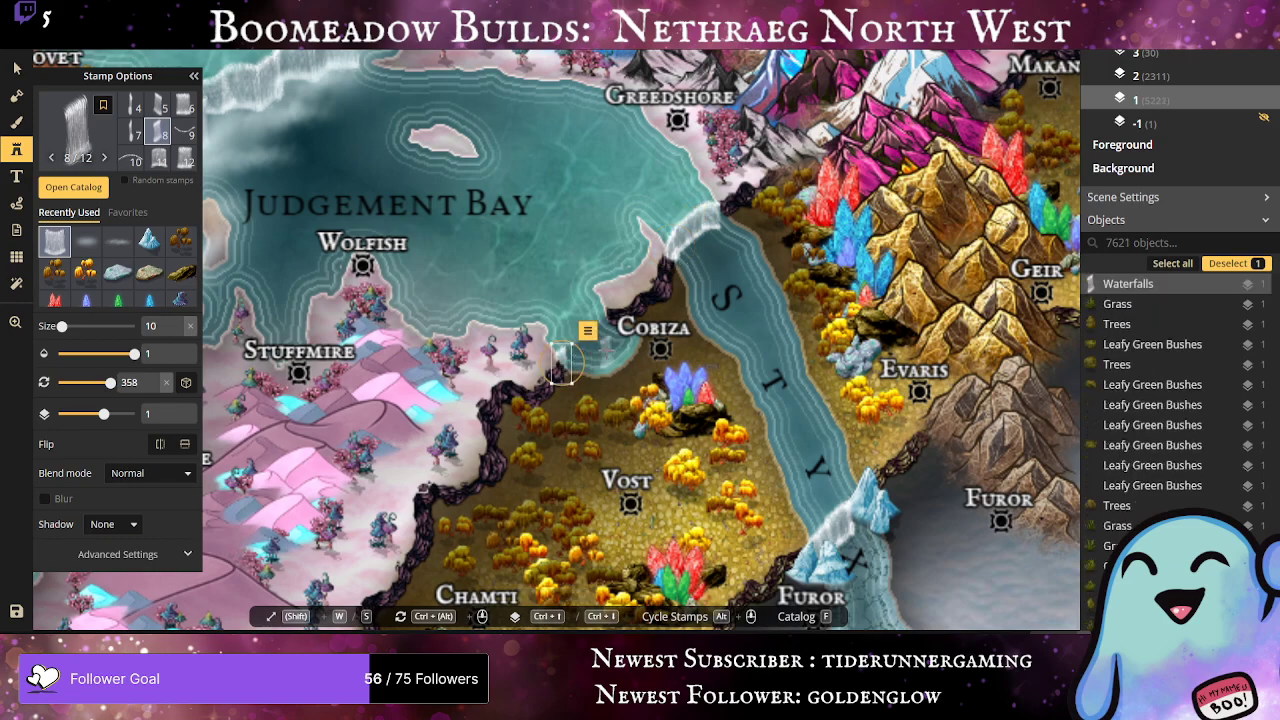
click(562, 362)
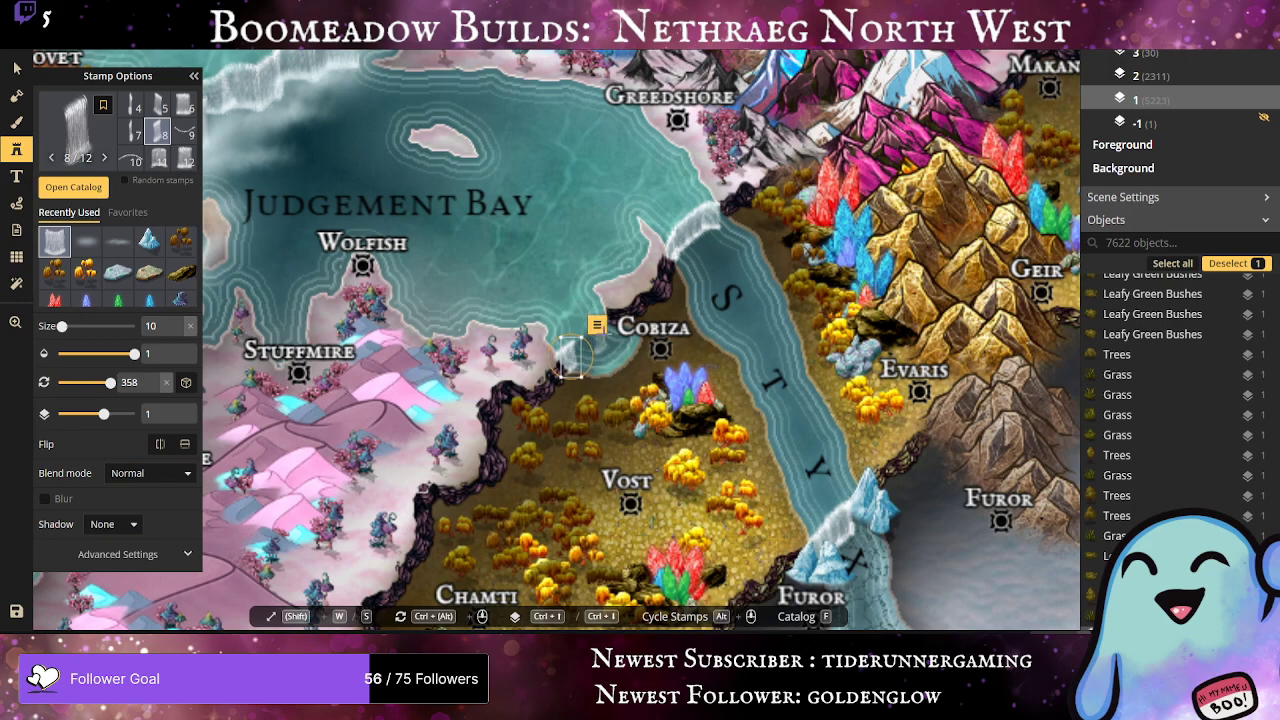
click(605, 338)
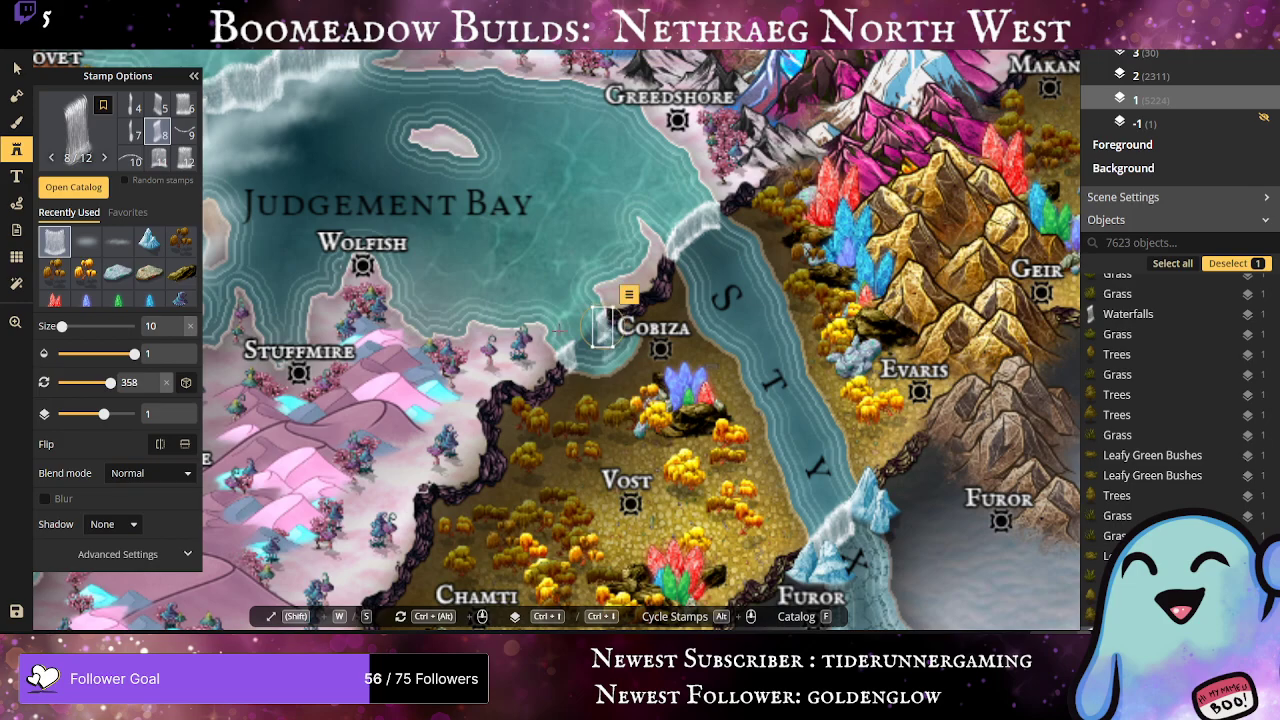
Step: Close the middle of the falls west of Cobiza with one variant 6, one variant 8 and one variant 7 waterfall
scroll(172, 155, up, 1)
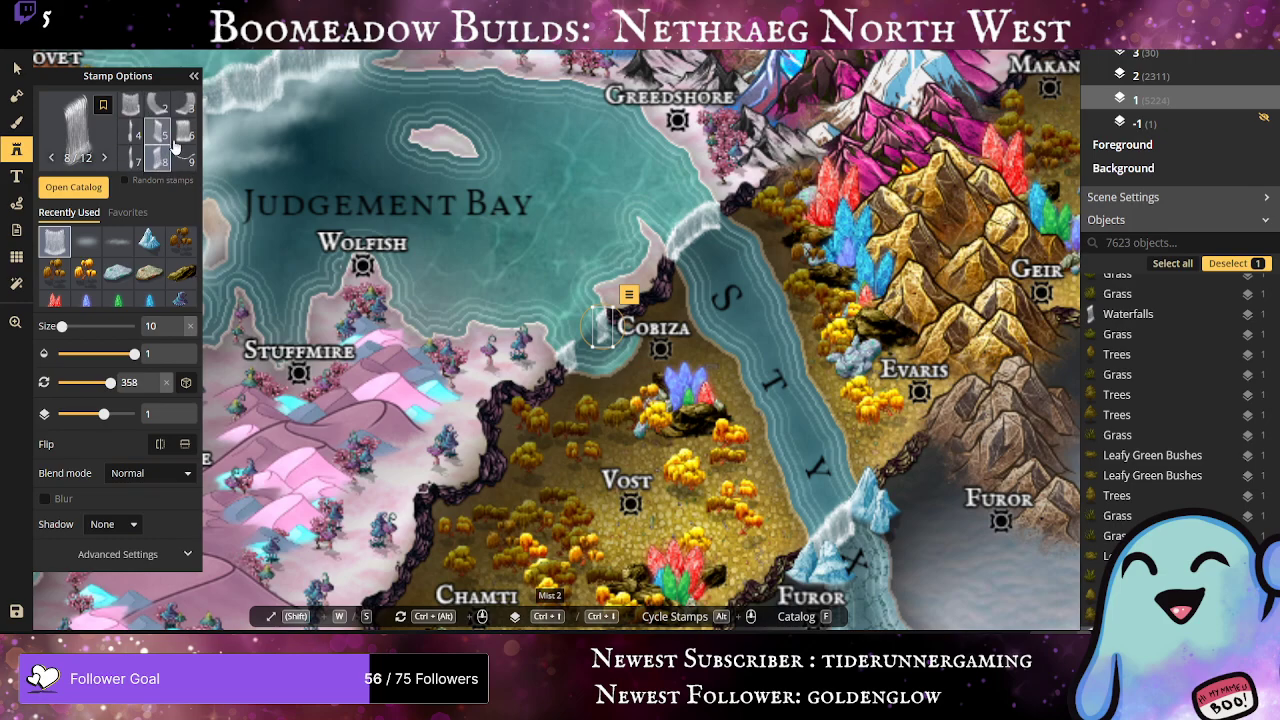
click(182, 132)
click(598, 378)
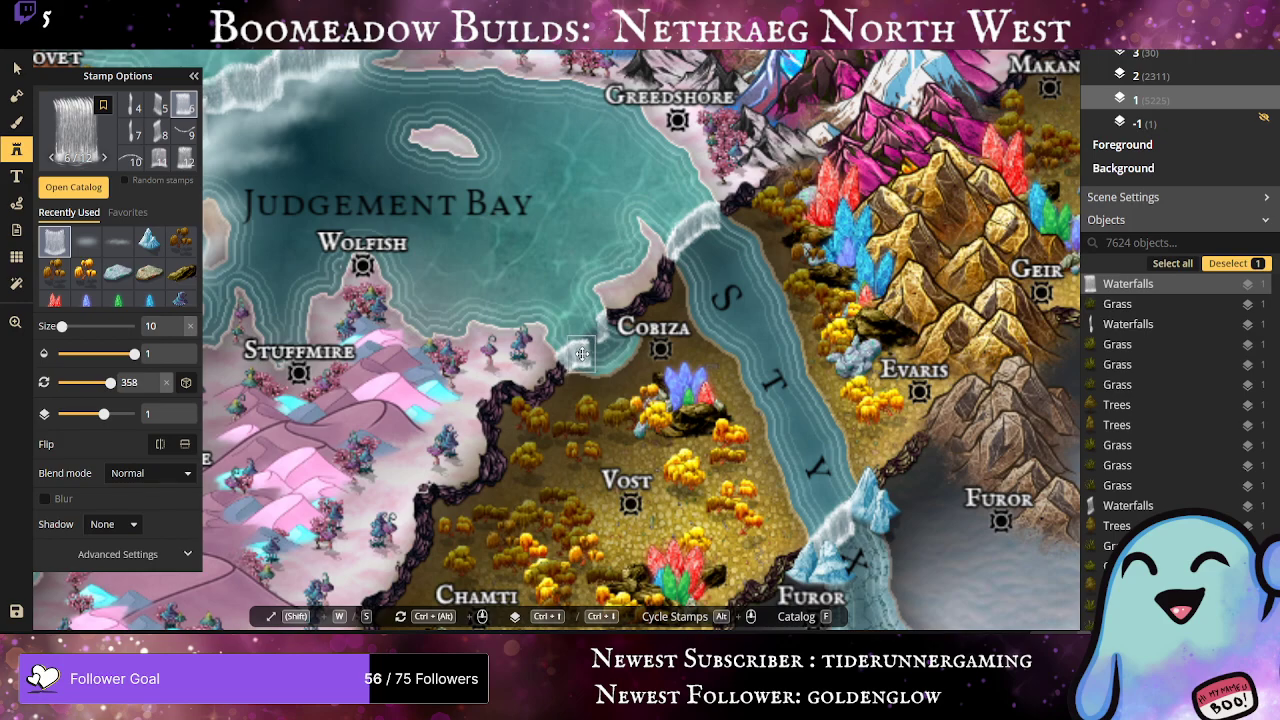
scroll(581, 352, down, 2)
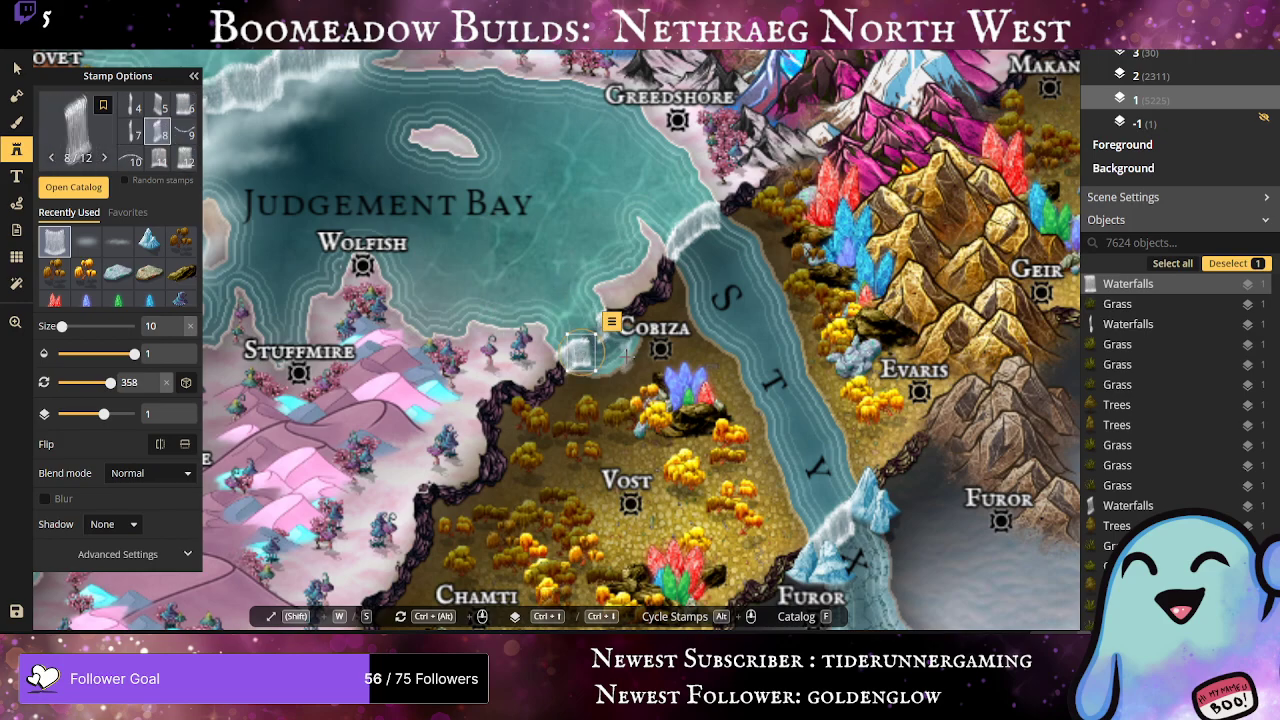
click(581, 352)
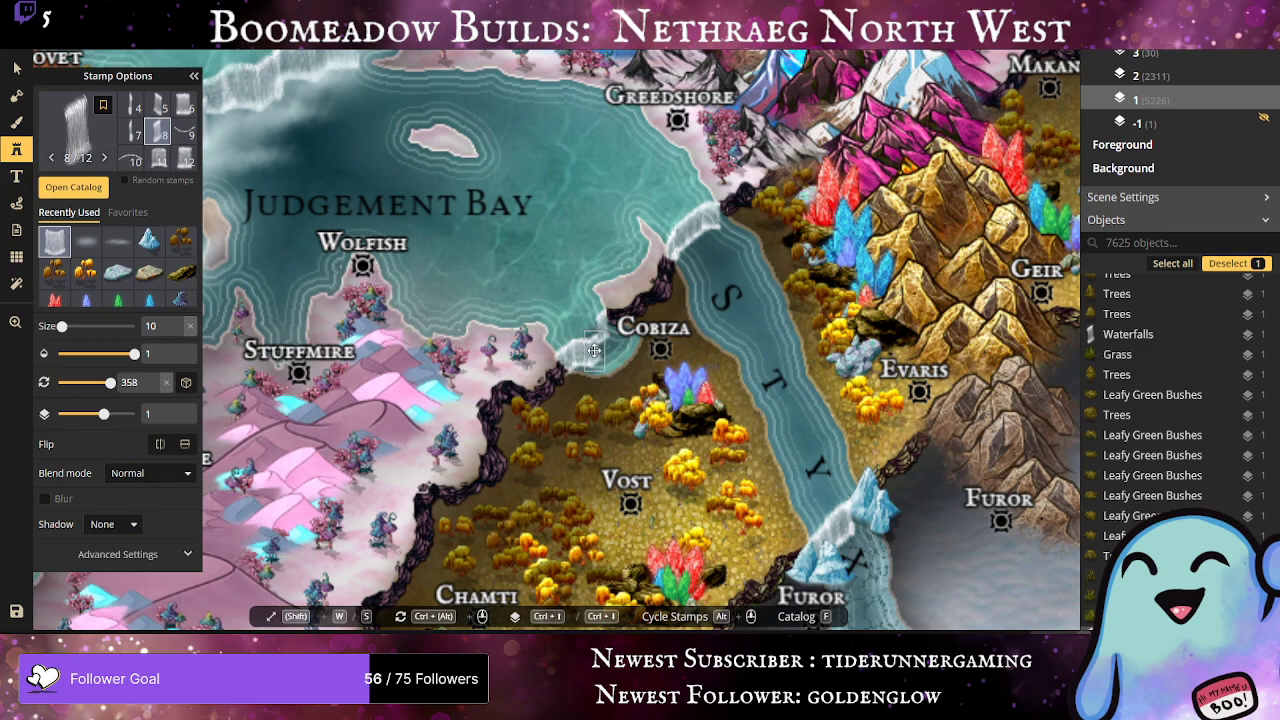
click(130, 131)
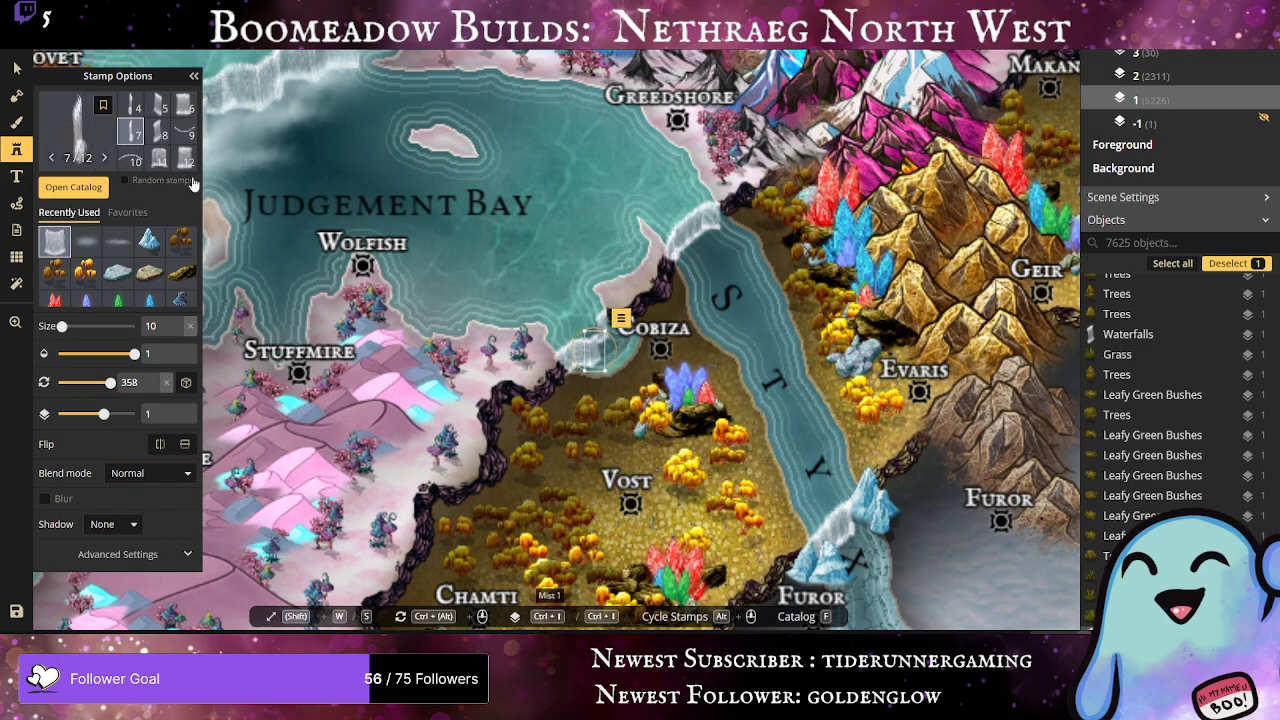
drag(606, 424, 600, 335)
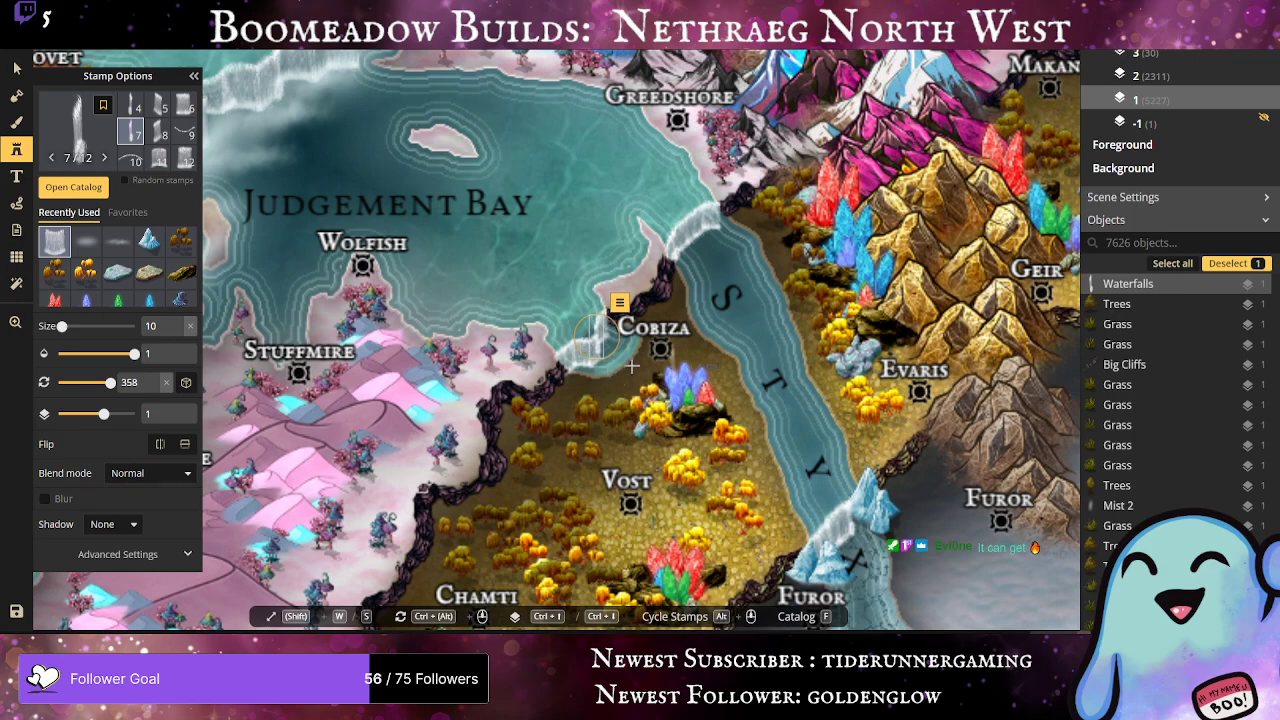
Step: Place three Mist 2 stamps along the foot of the falls just west of Cobiza
click(91, 256)
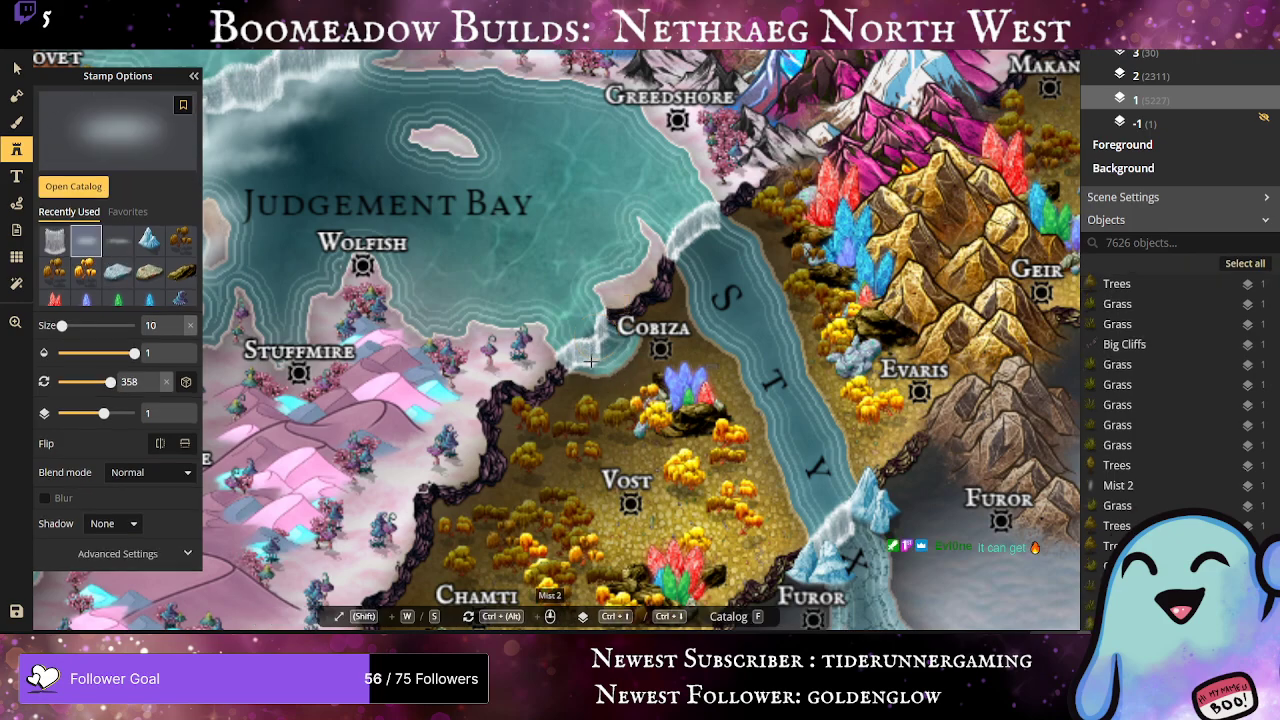
click(583, 378)
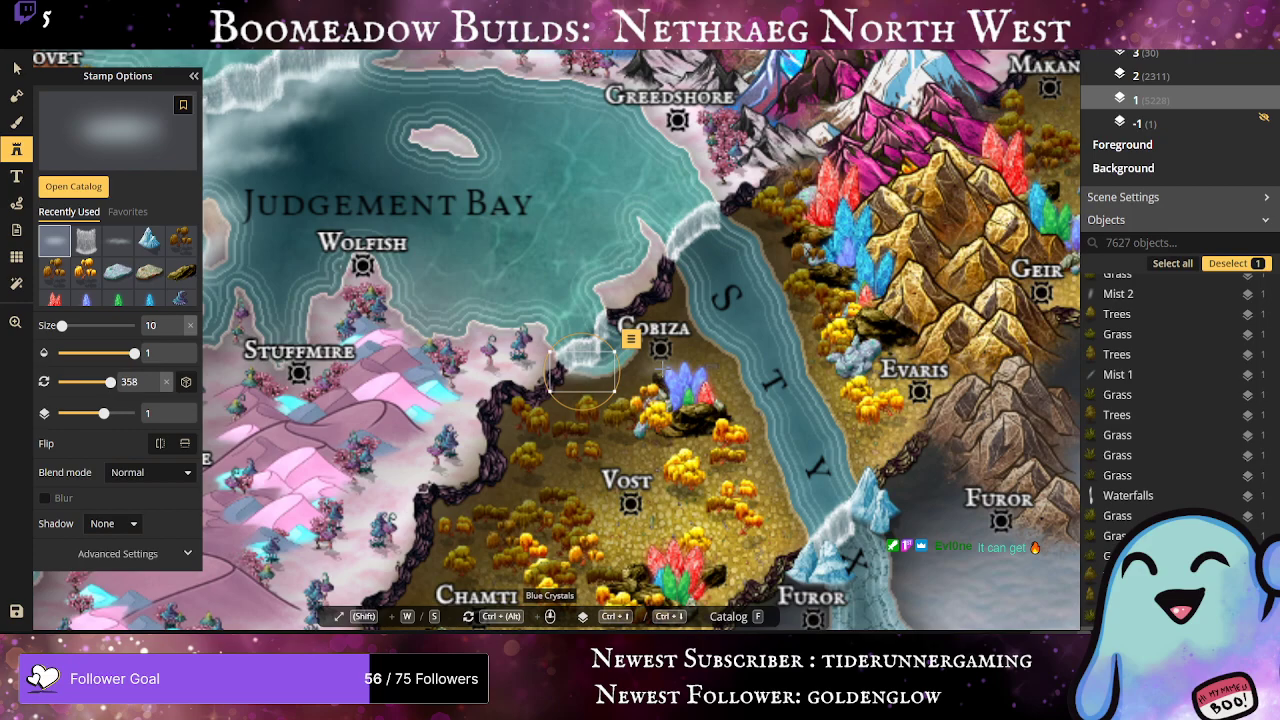
click(659, 366)
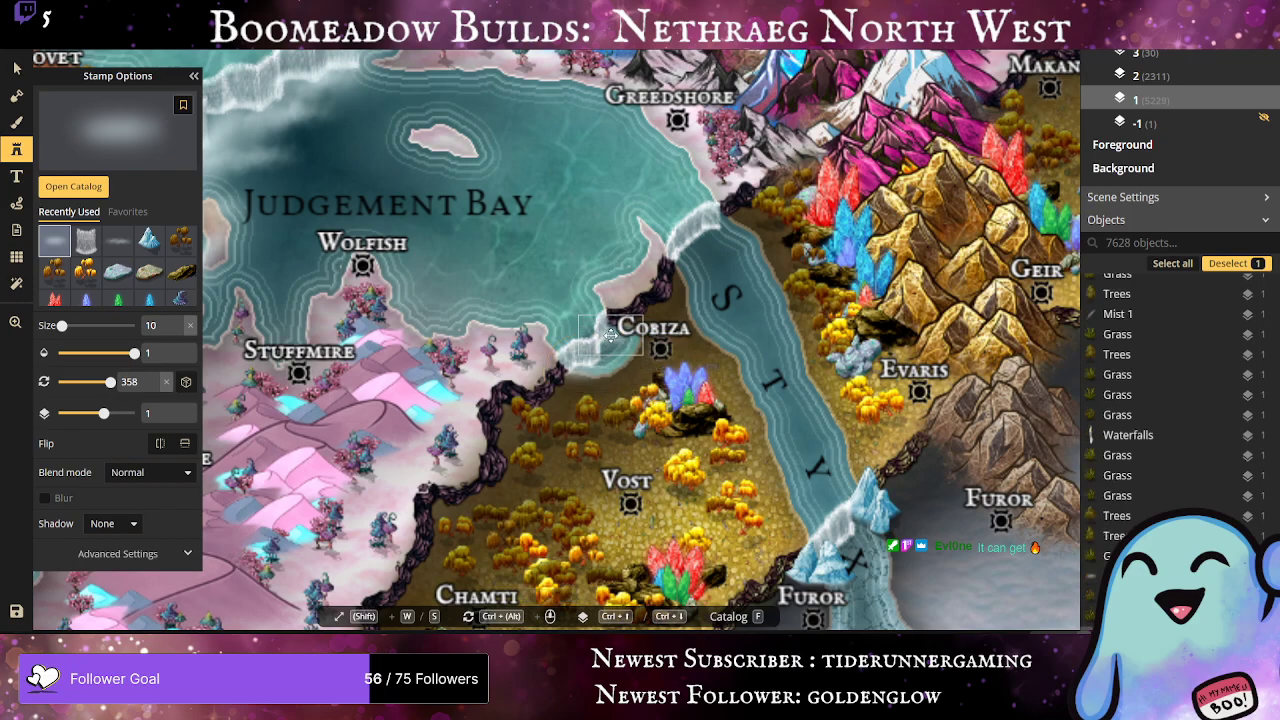
click(605, 340)
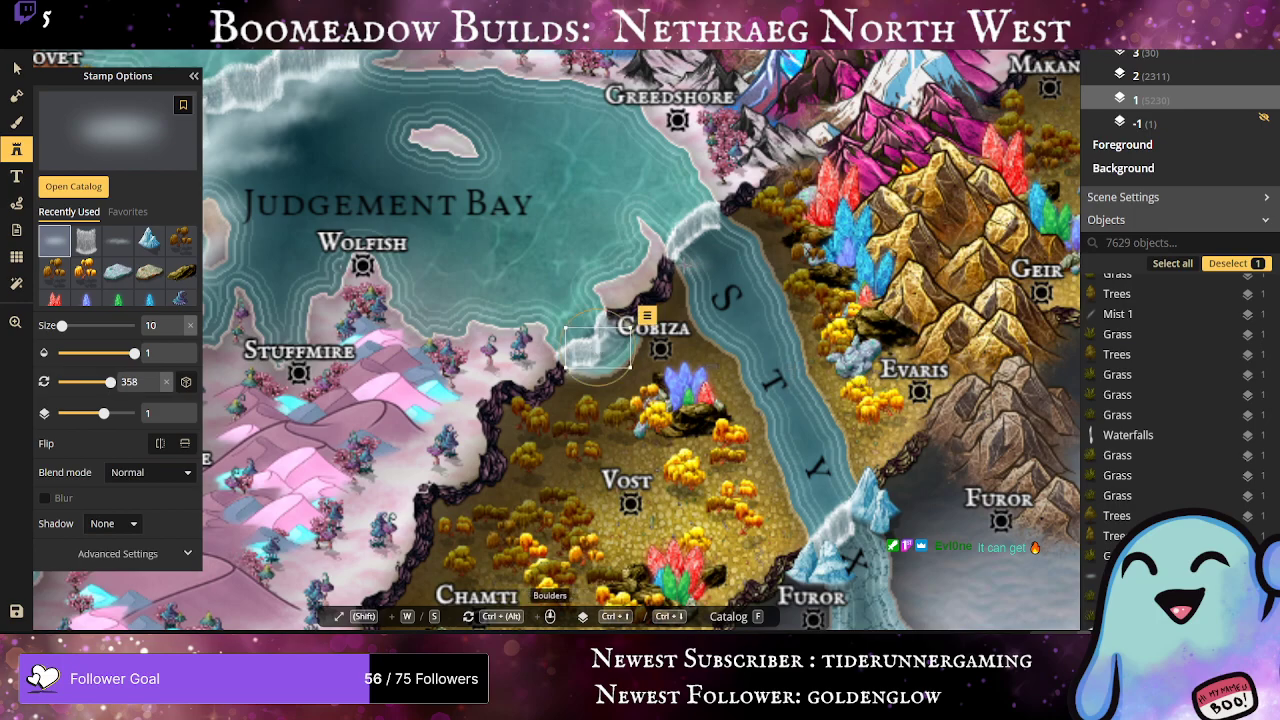
Step: Lay three Mist 2 stamps across the falls at the head of the Styx
click(683, 262)
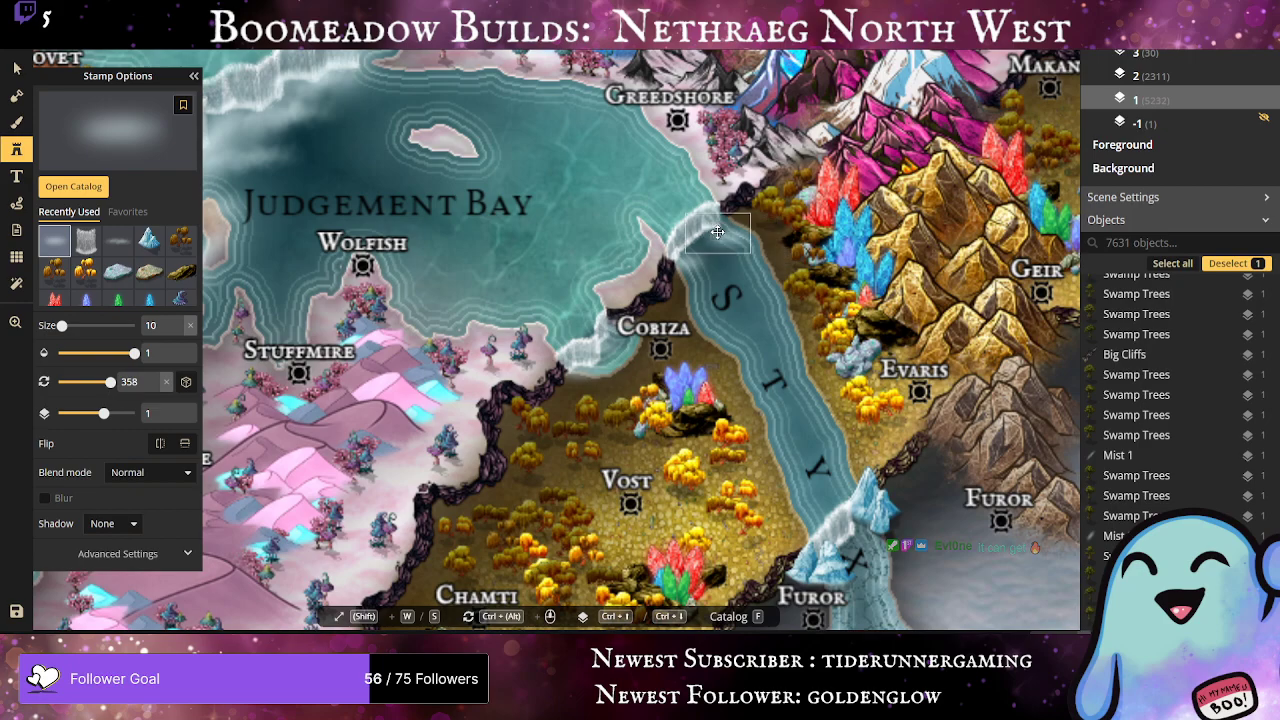
click(719, 221)
click(692, 243)
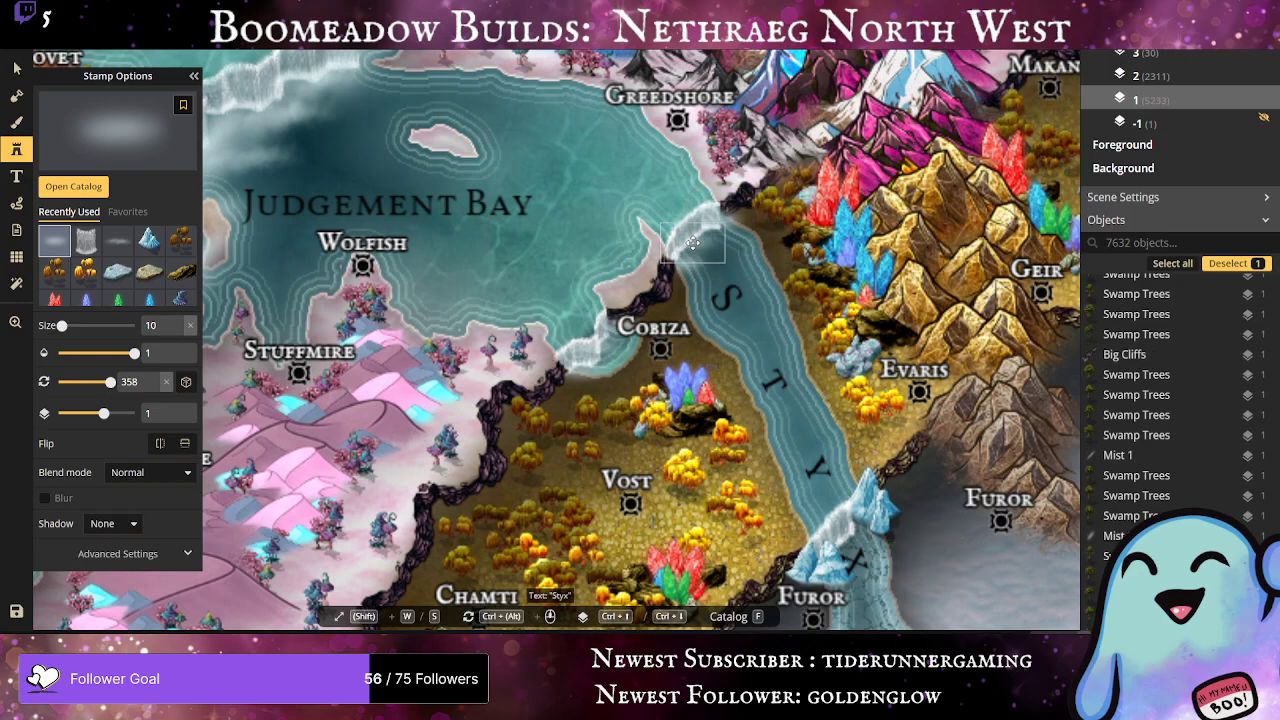
Step: Add two Mist 1 stamps at the head of the Styx, rotating the one over the falls to 331 and nudging it west
click(117, 240)
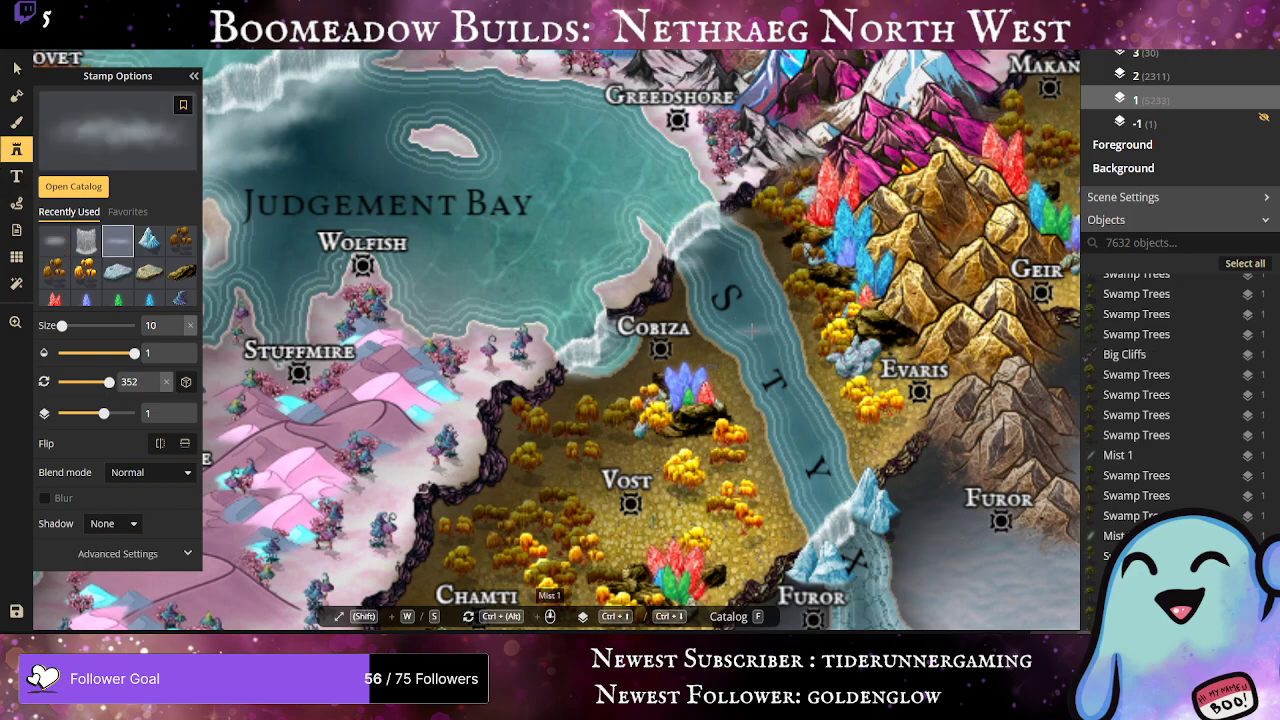
click(745, 317)
drag(707, 286, 670, 277)
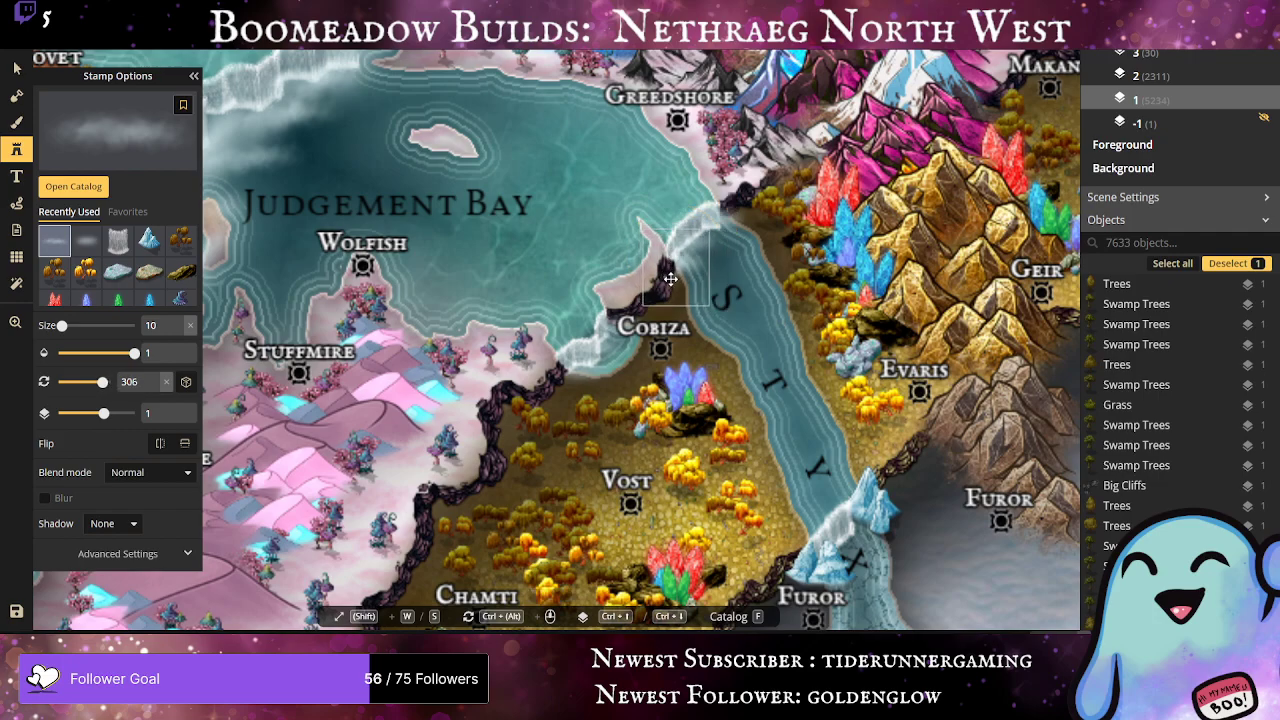
drag(782, 289, 706, 236)
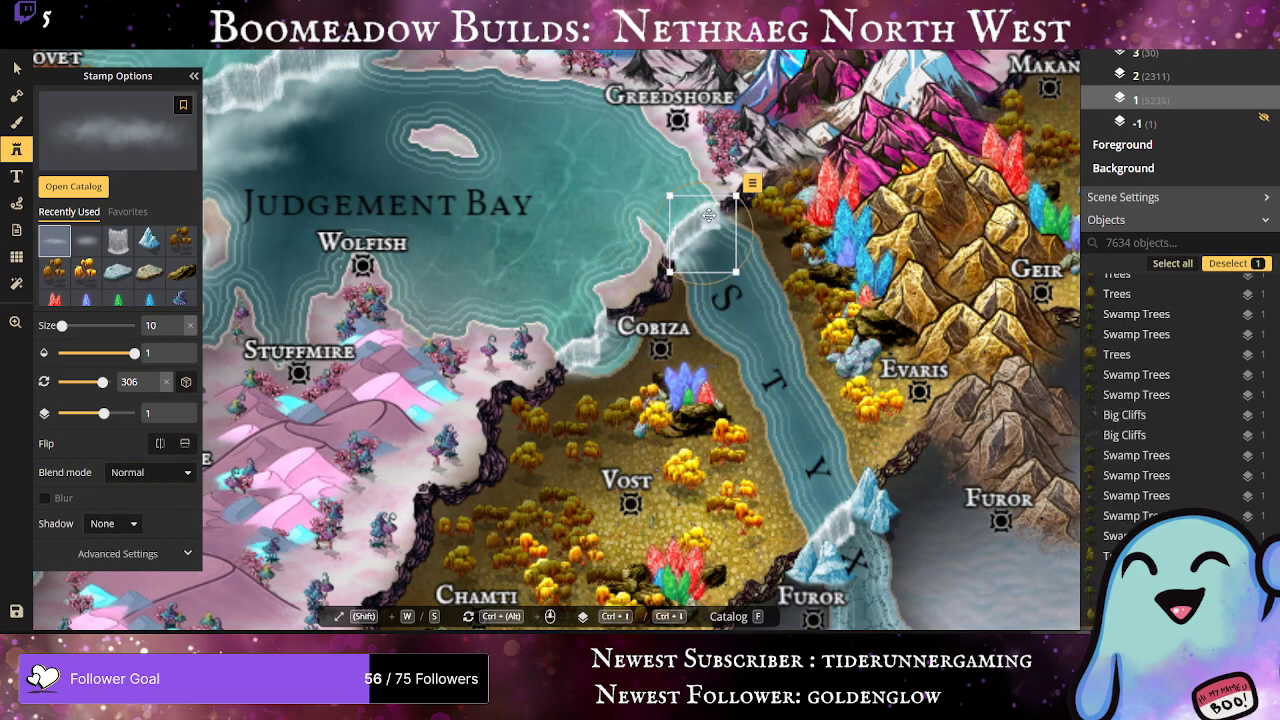
drag(751, 183, 739, 196)
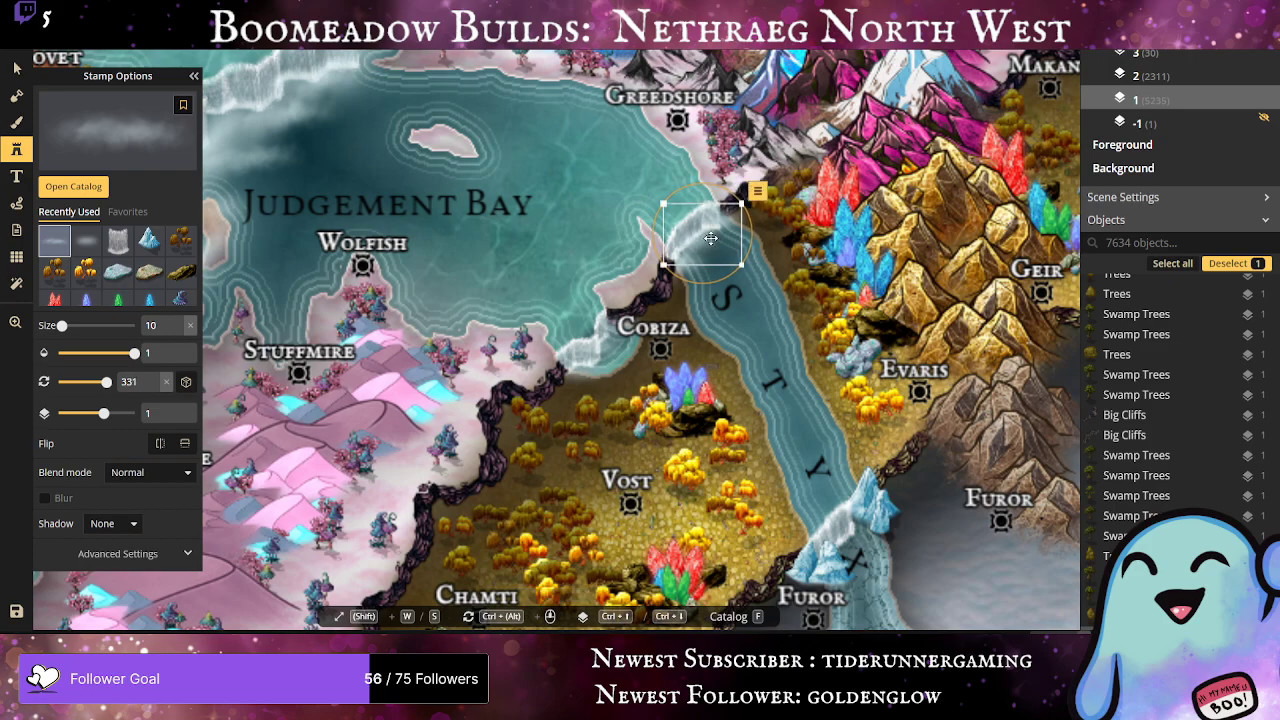
drag(710, 240, 704, 239)
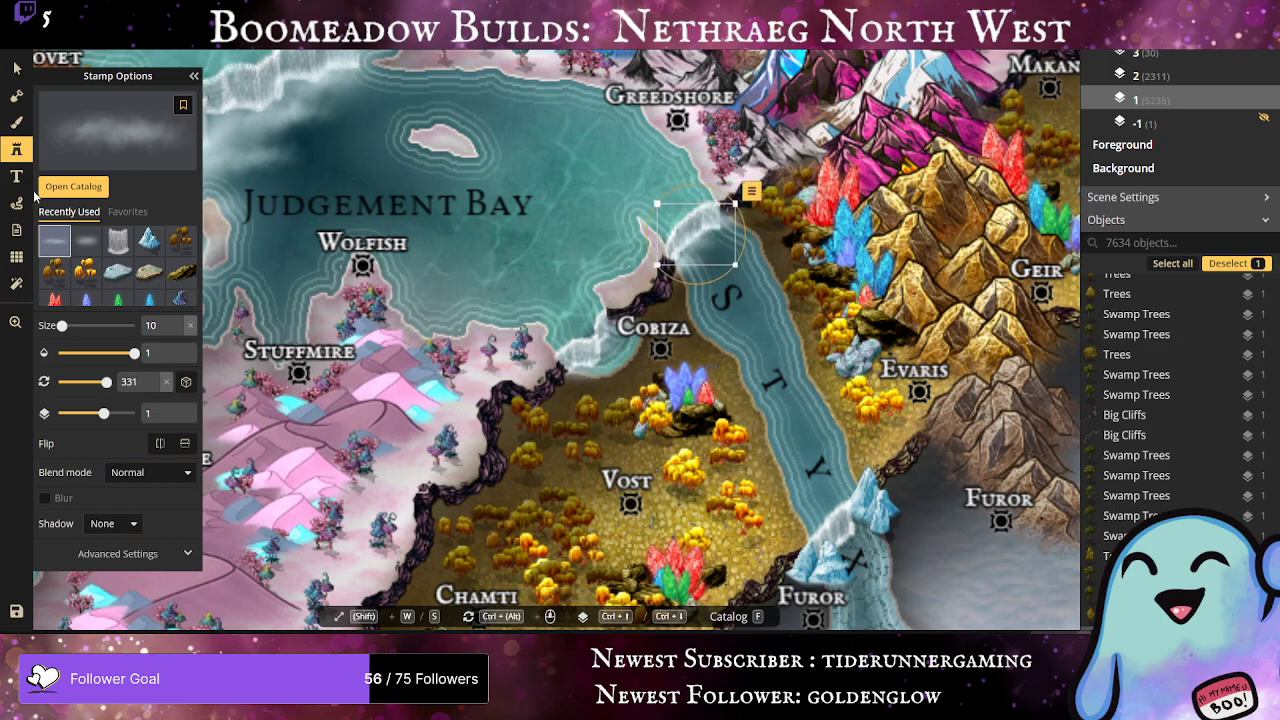
Step: Thicken the mist at the head of the Styx with three more Mist 2 stamps along the falls
click(86, 240)
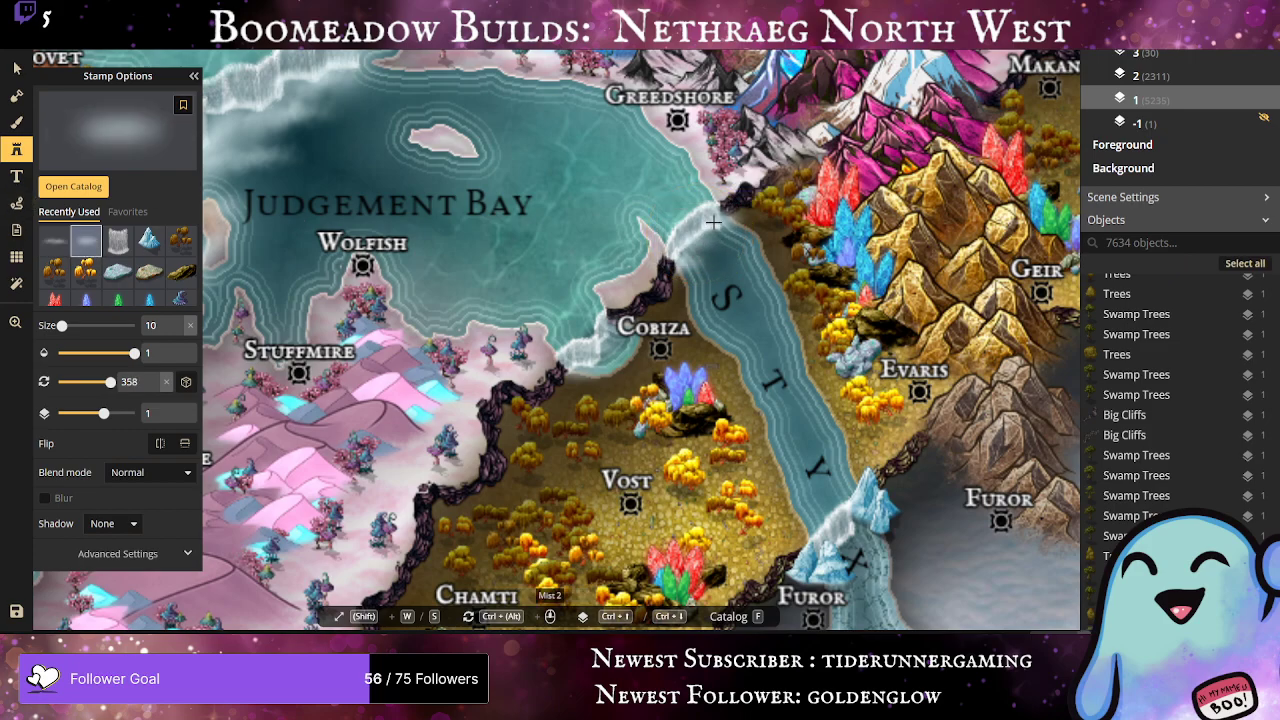
click(714, 222)
click(703, 243)
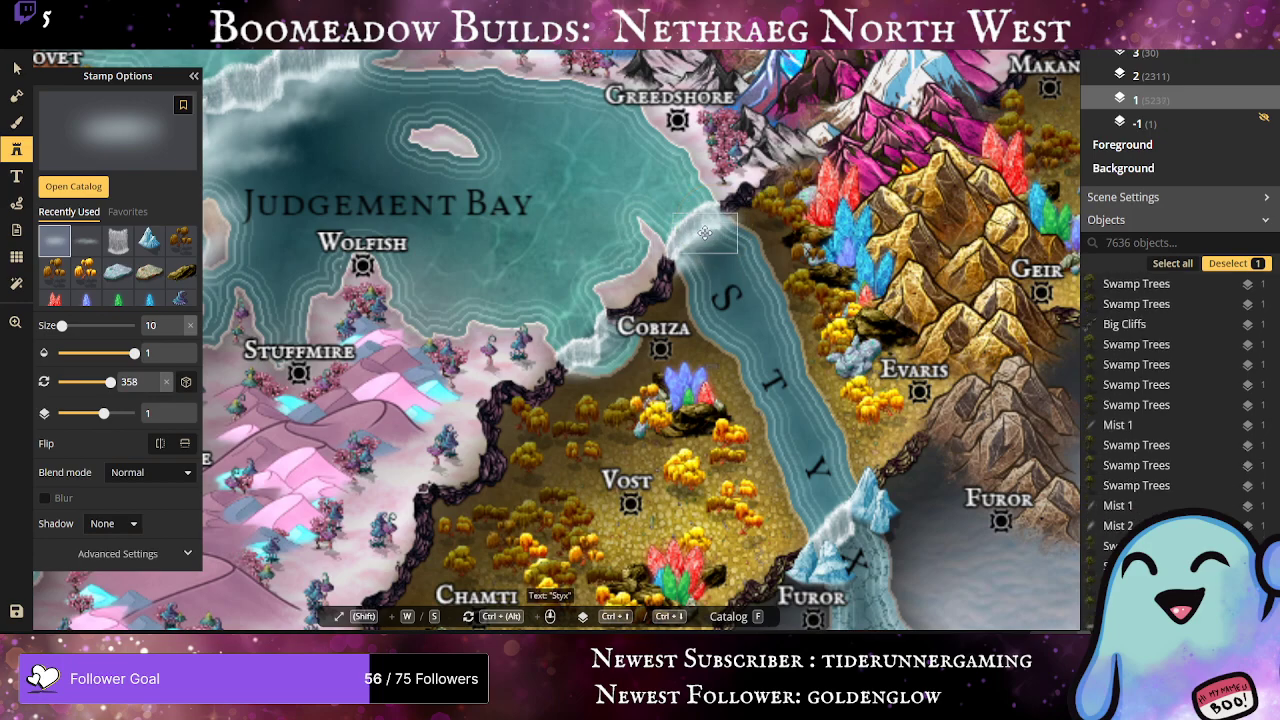
click(688, 250)
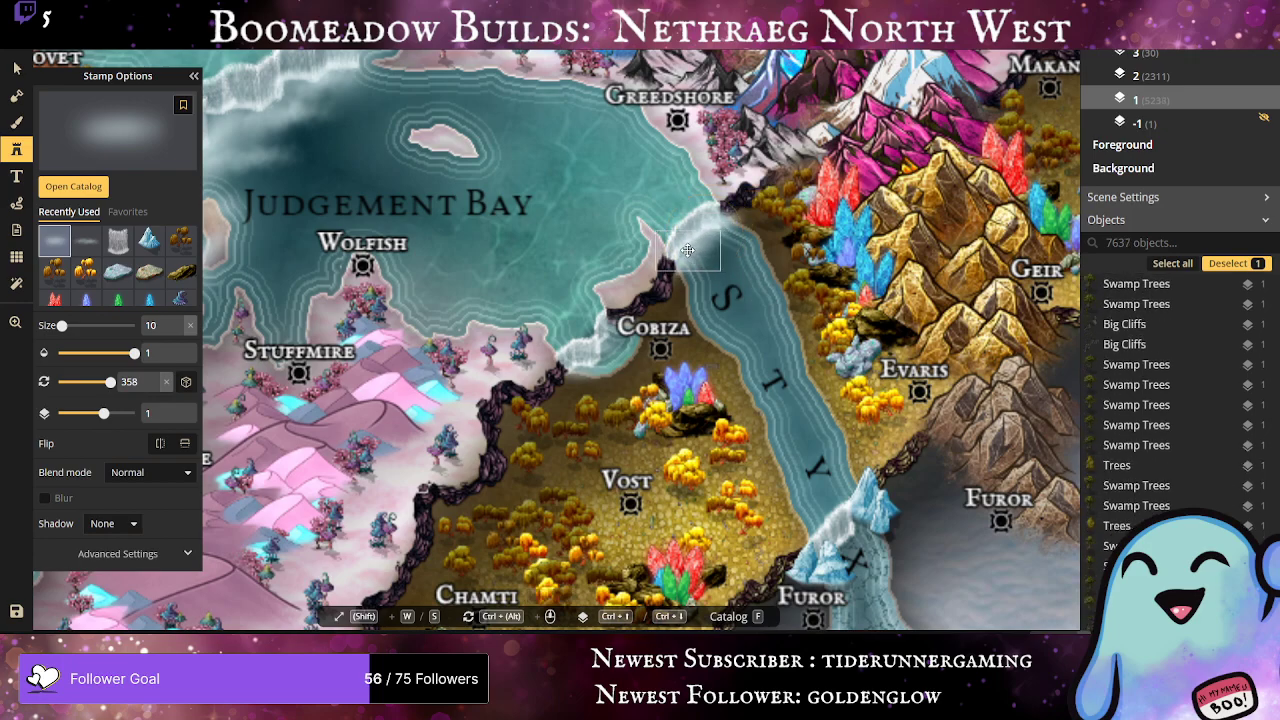
Step: Examine the whole map, then the lower Styx and Acheron, for river drop-offs that still need waterfalls
scroll(800, 362, down, 3)
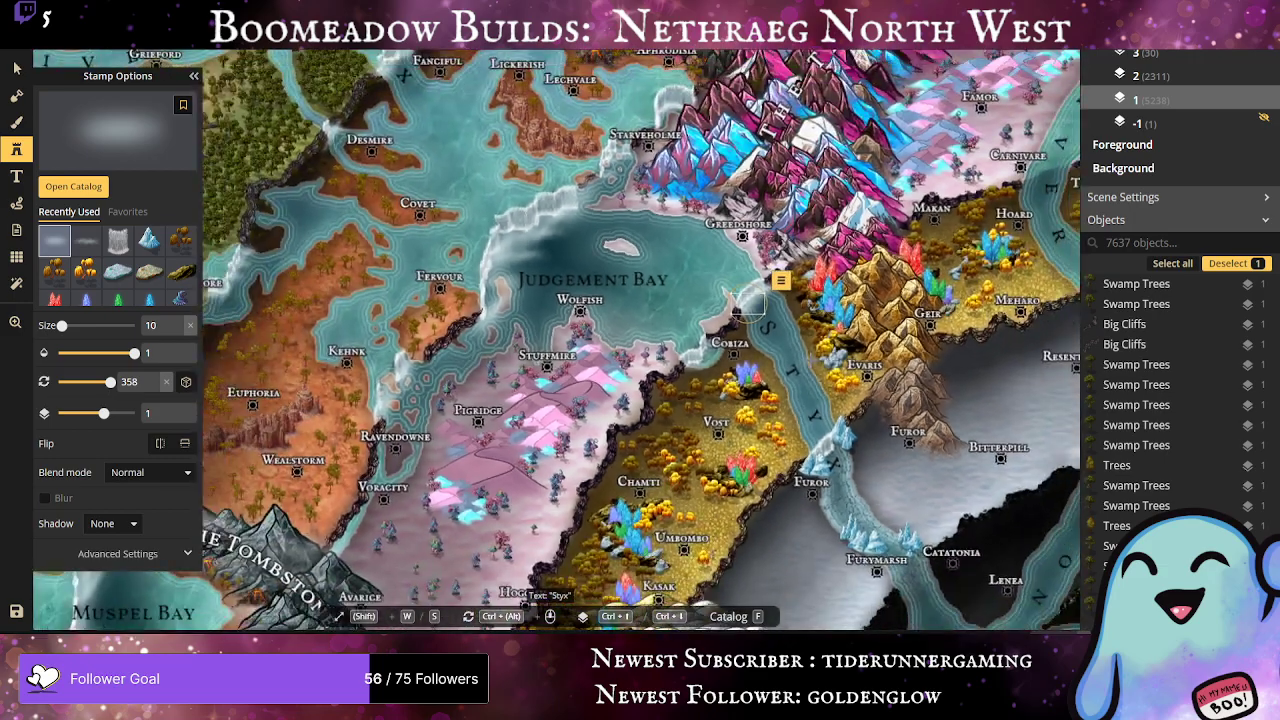
scroll(748, 303, down, 3)
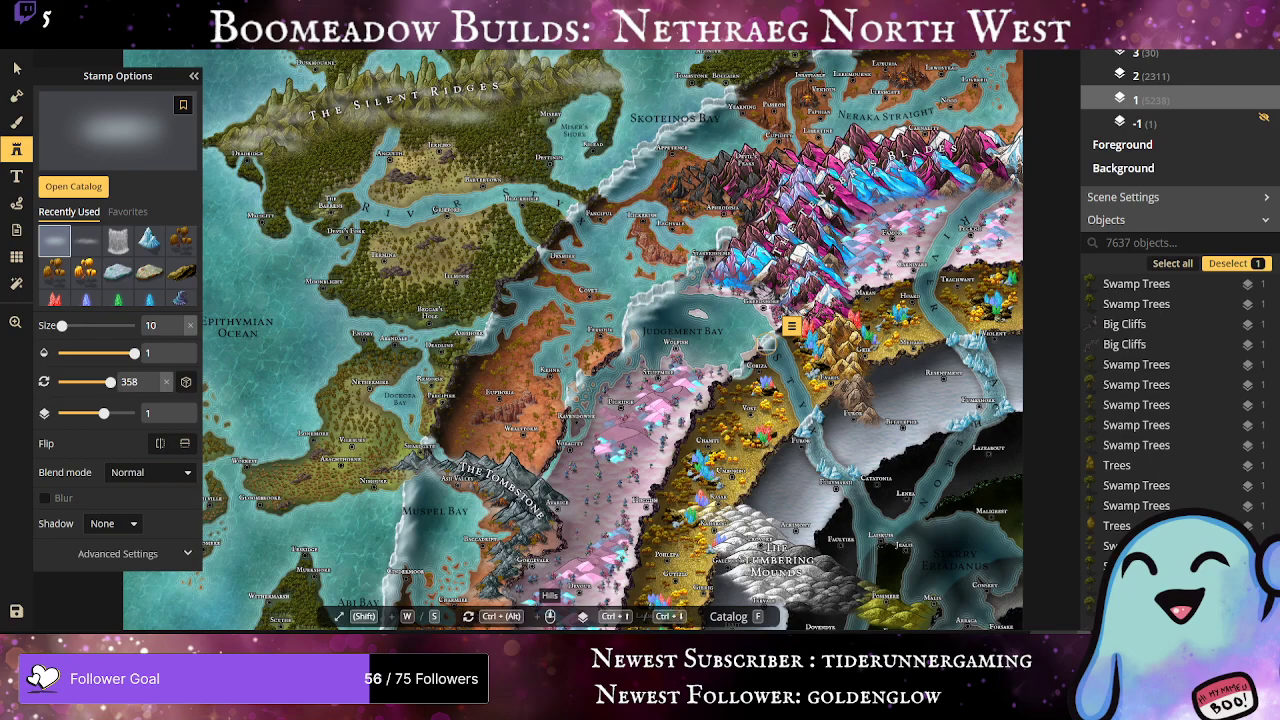
scroll(779, 316, down, 2)
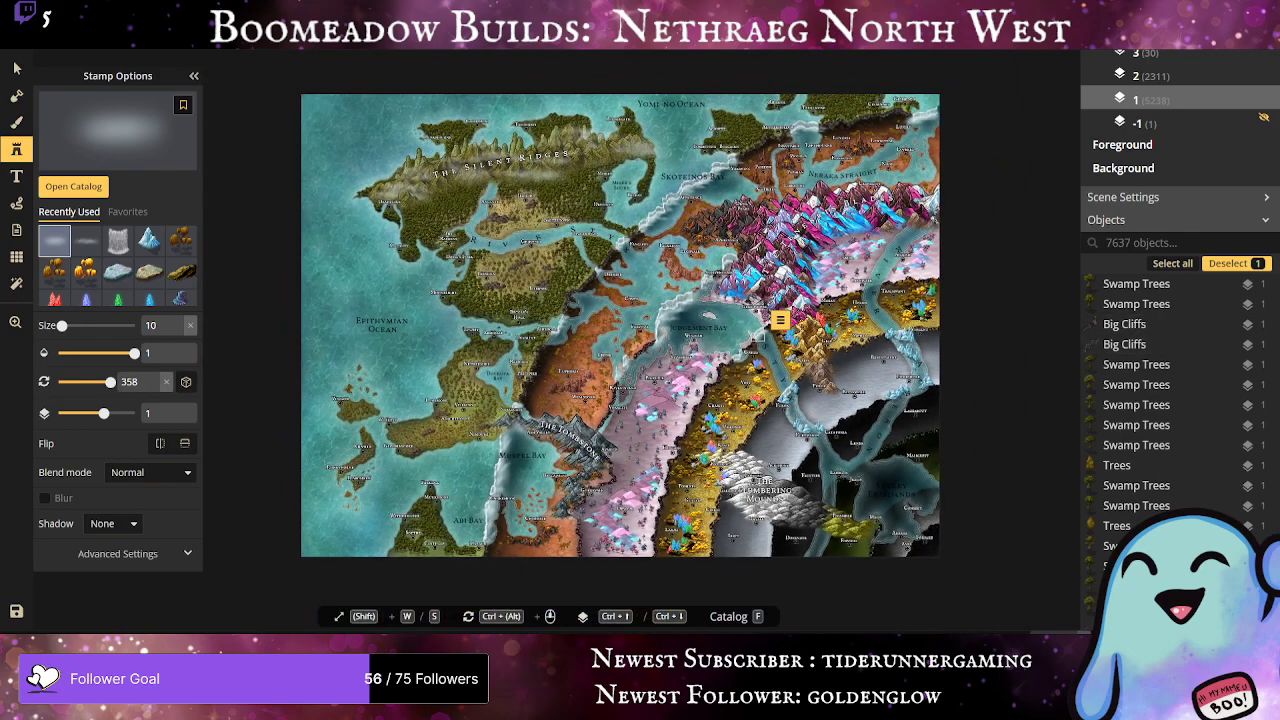
scroll(779, 320, up, 1)
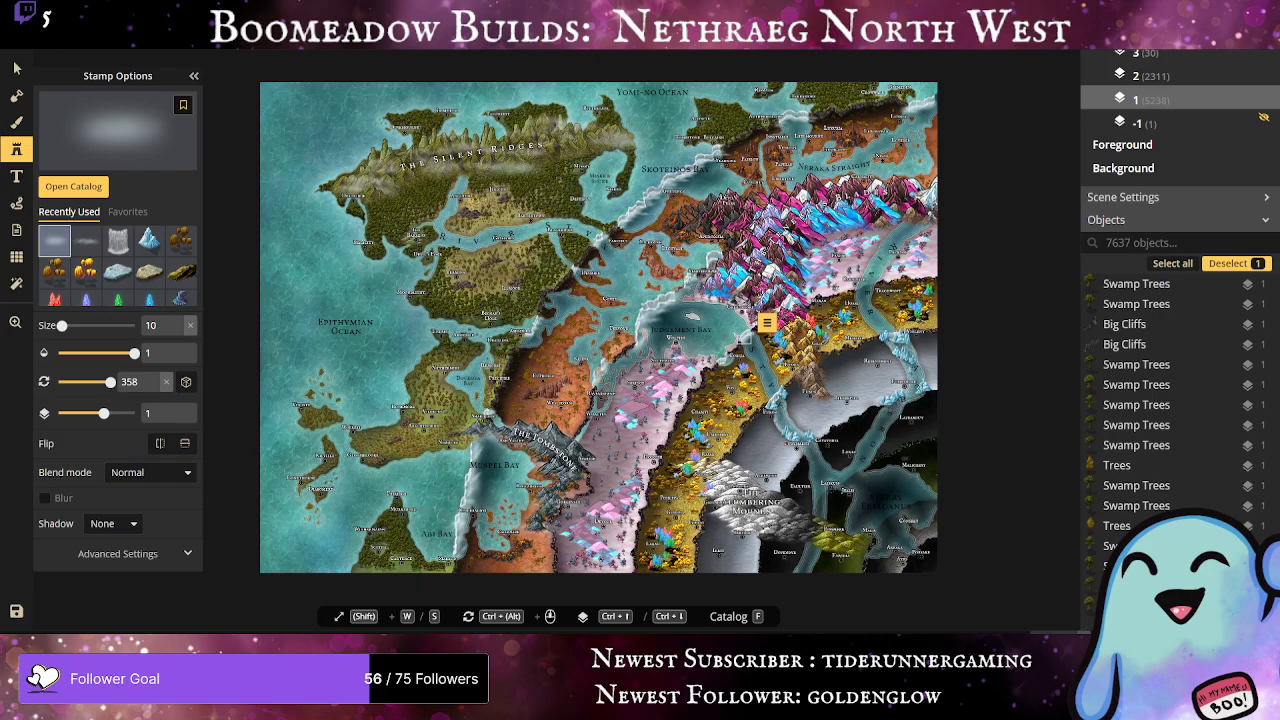
scroll(745, 338, up, 4)
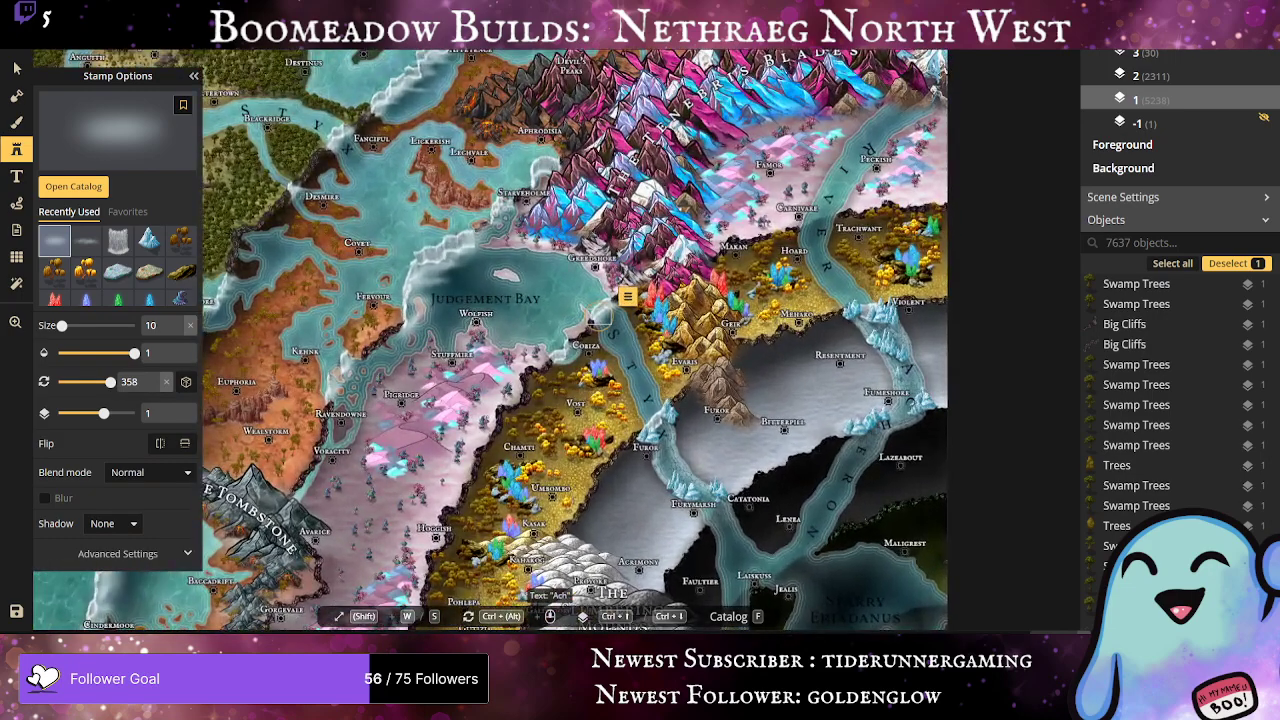
scroll(928, 360, up, 2)
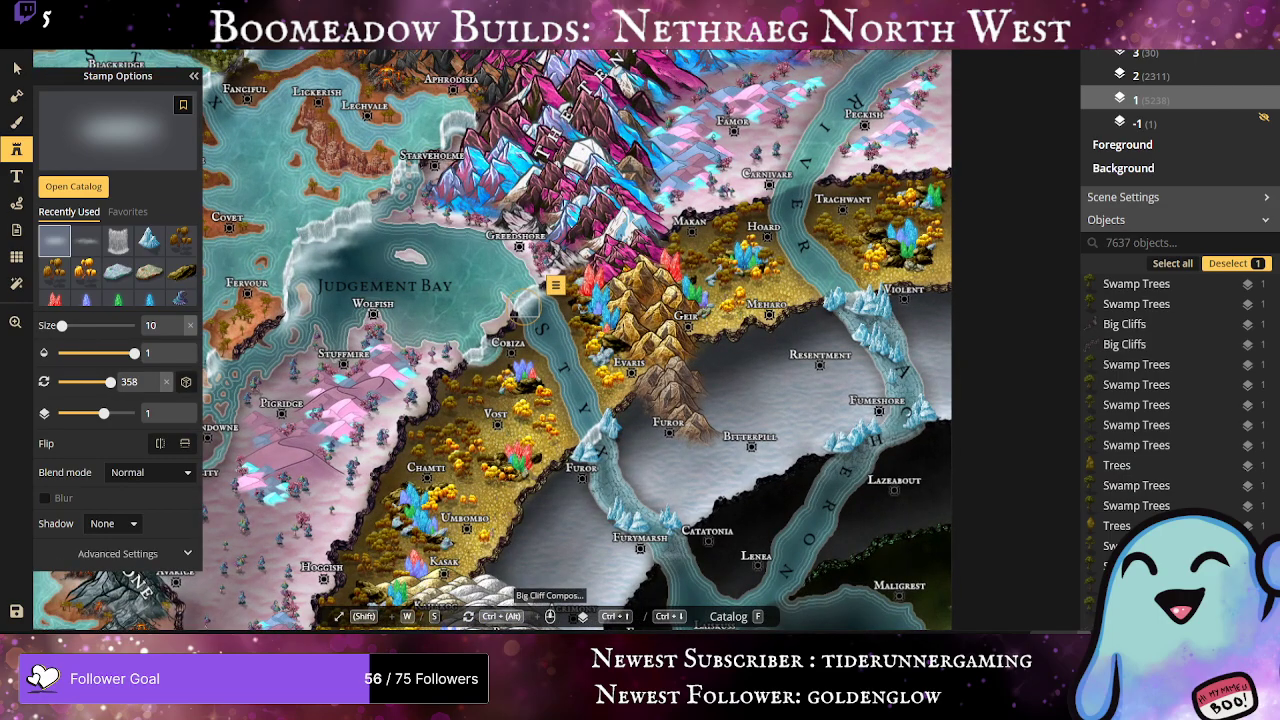
scroll(570, 394, down, 5)
scroll(570, 394, up, 4)
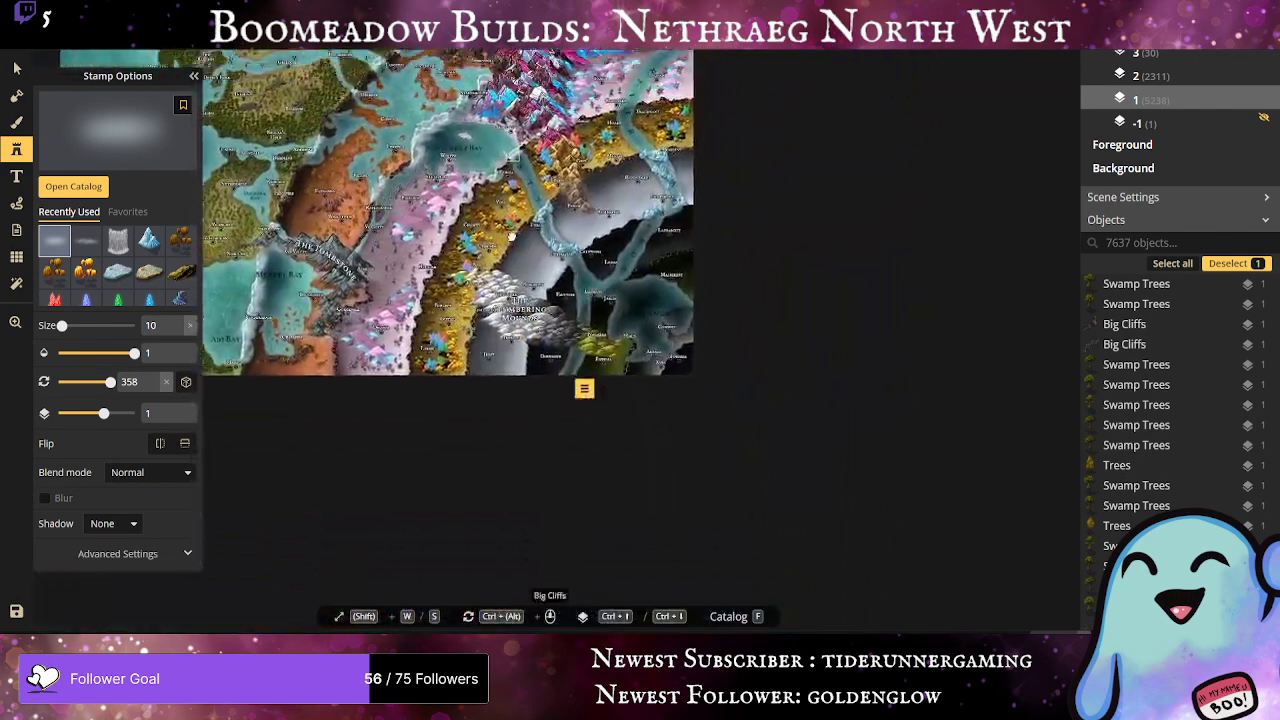
scroll(678, 268, up, 2)
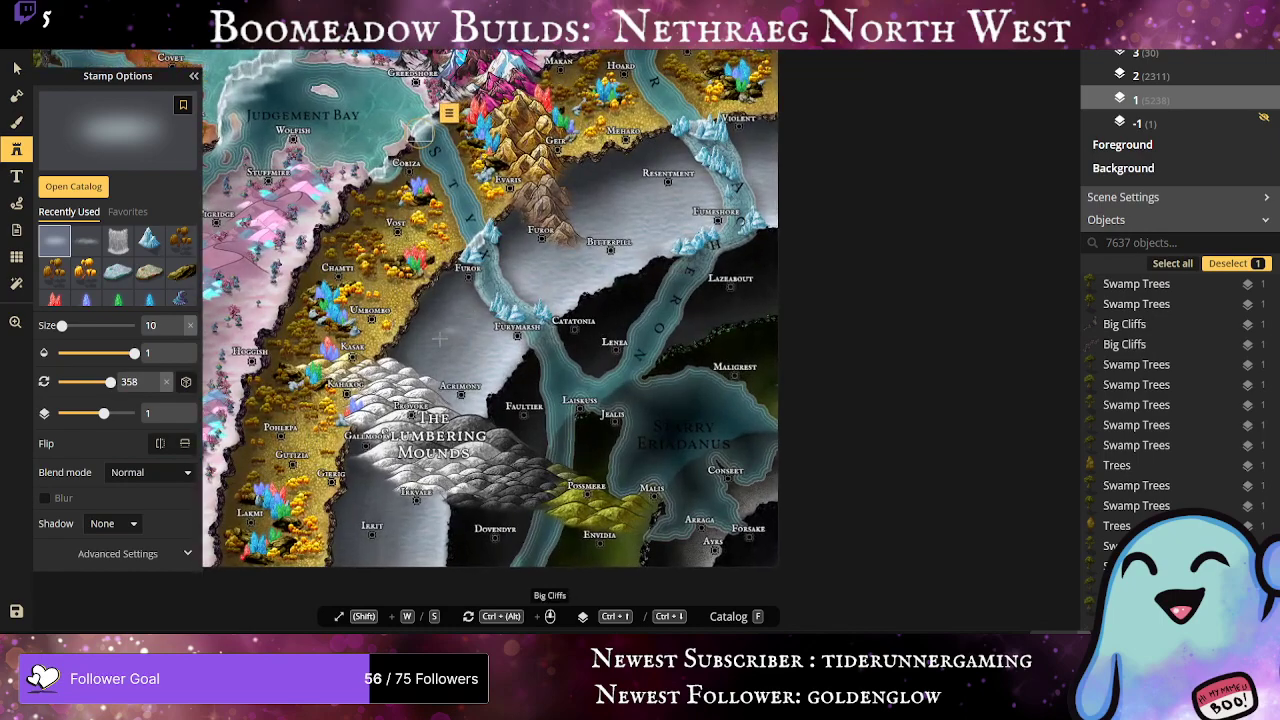
Step: Place a variant 11 waterfall on the Styx drop-off beside Catatonia
click(114, 250)
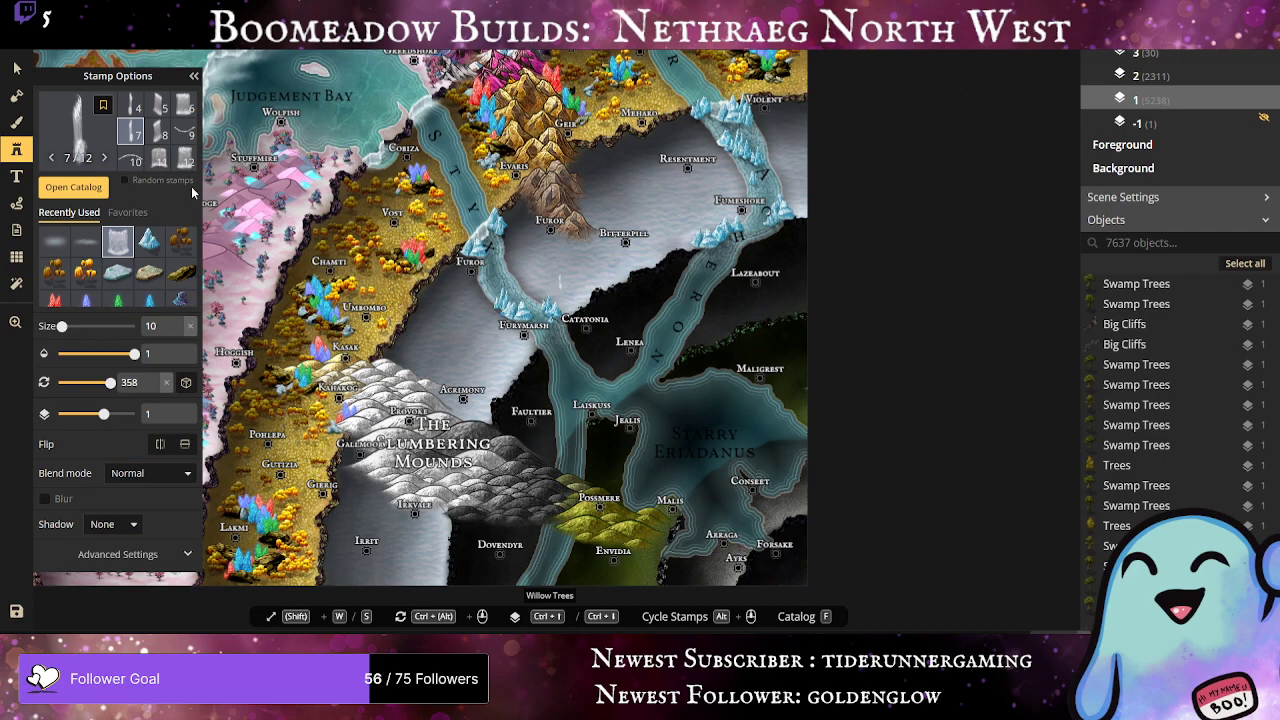
click(158, 158)
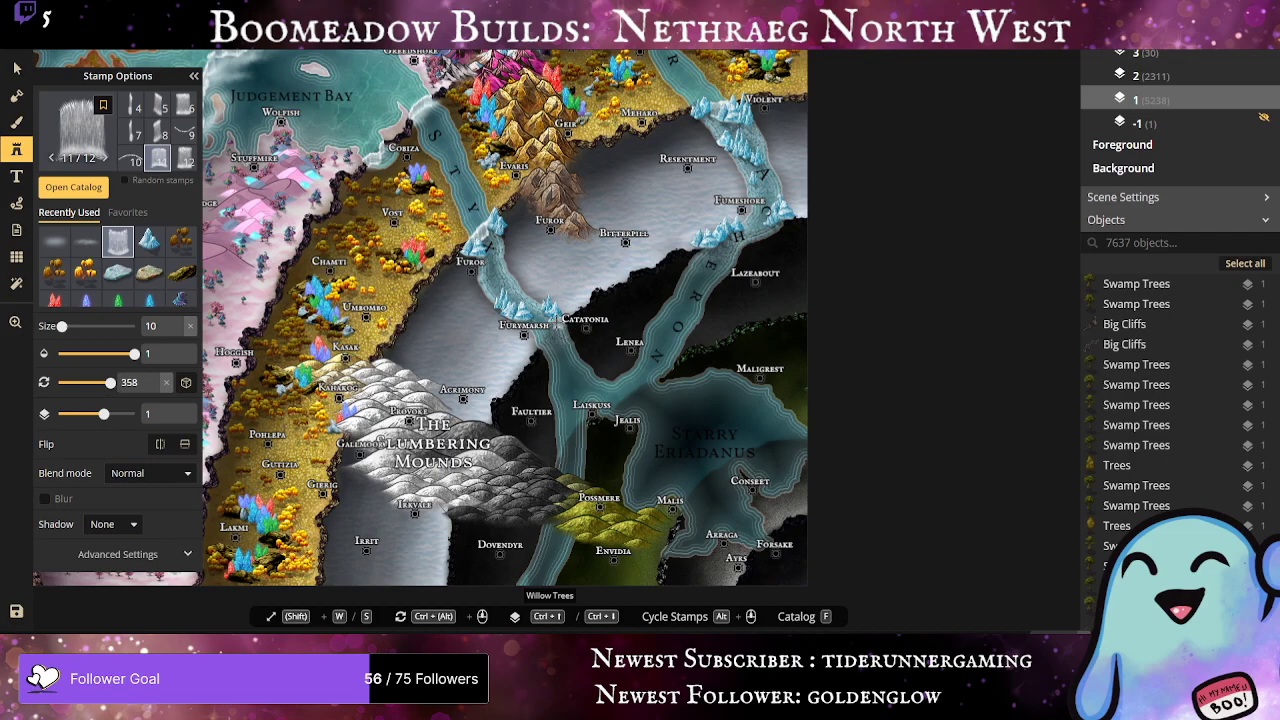
scroll(556, 352, up, 3)
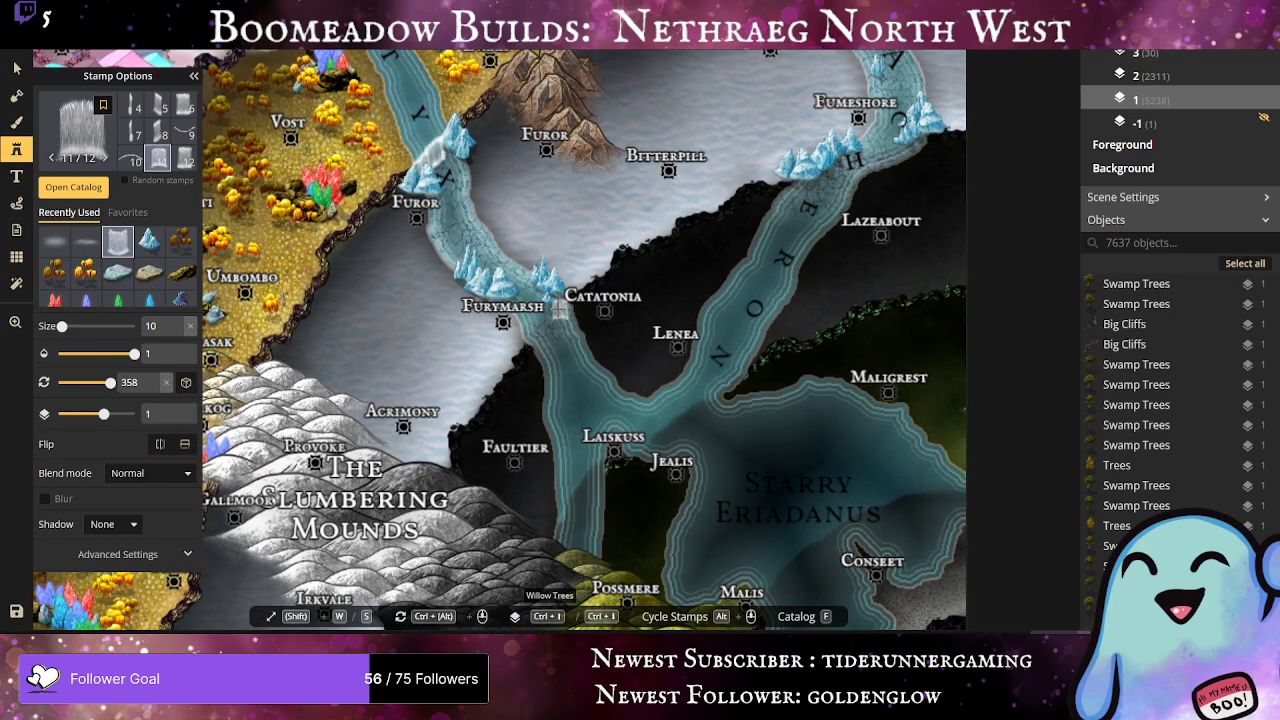
click(557, 308)
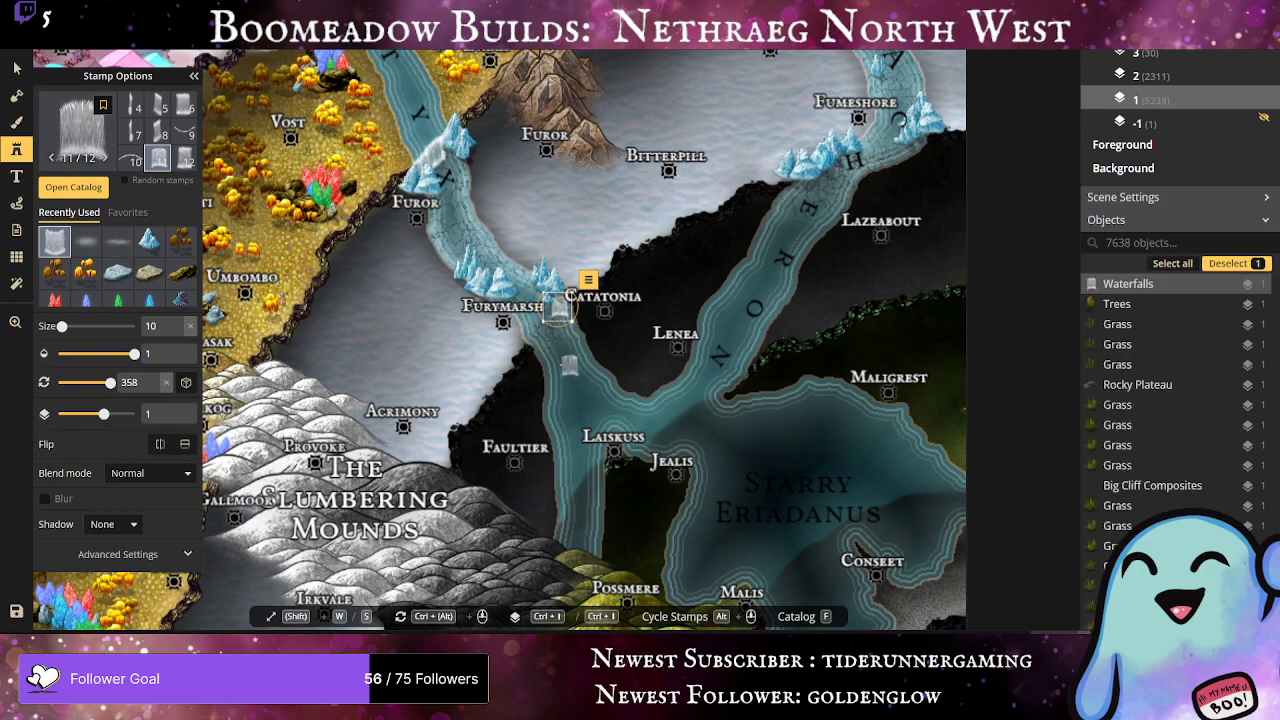
Step: Extend the Styx falls near Catatonia southwest toward Furymarsh with variant 8 waterfalls, placing one by the western bank
click(158, 134)
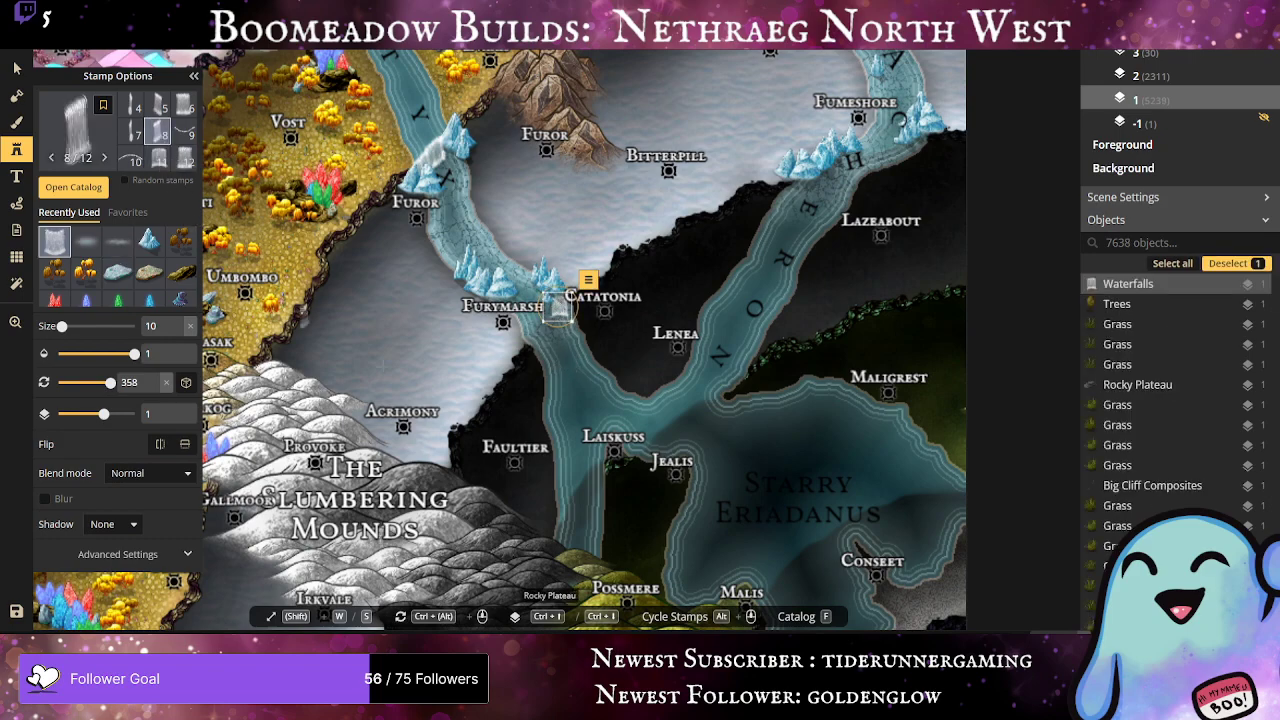
click(562, 346)
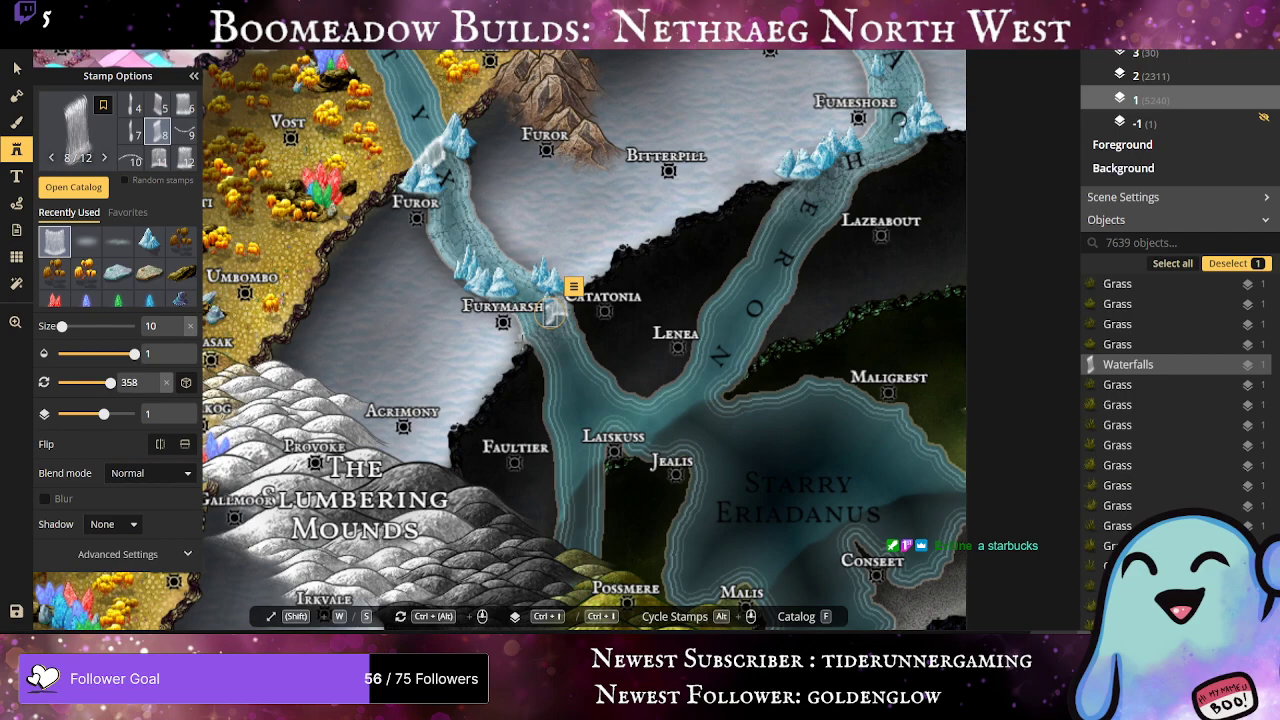
click(528, 349)
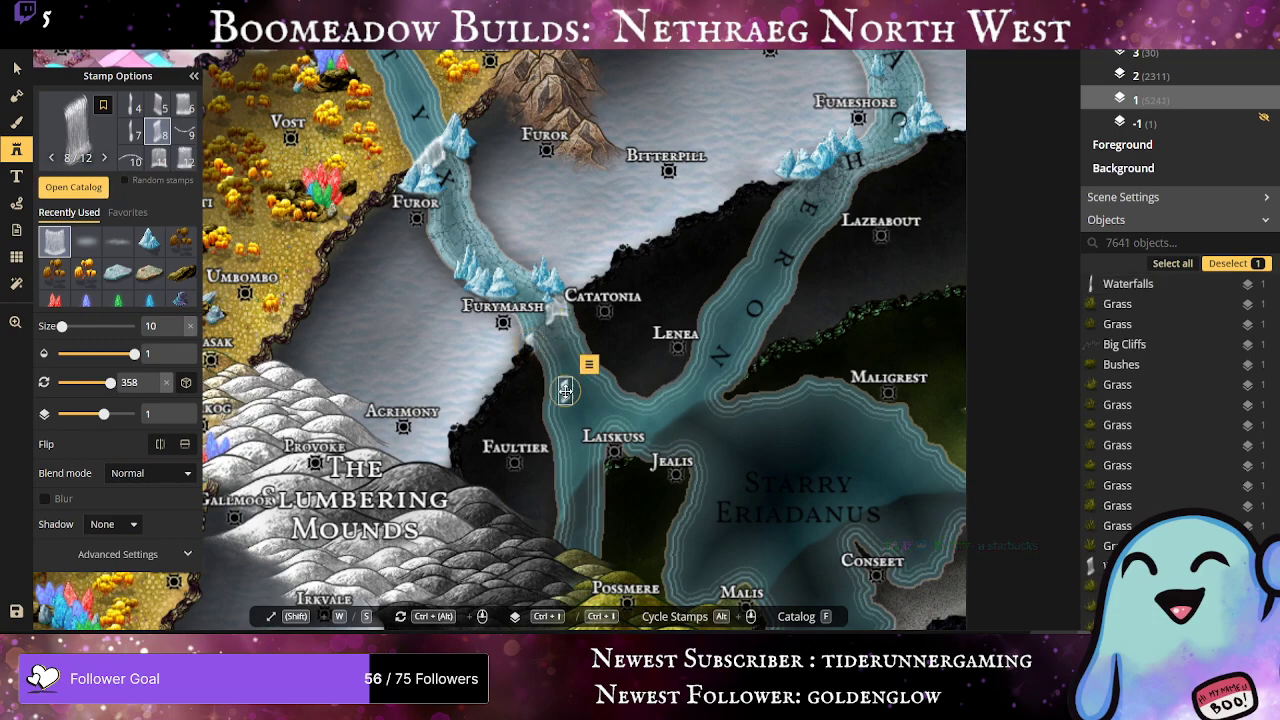
click(563, 386)
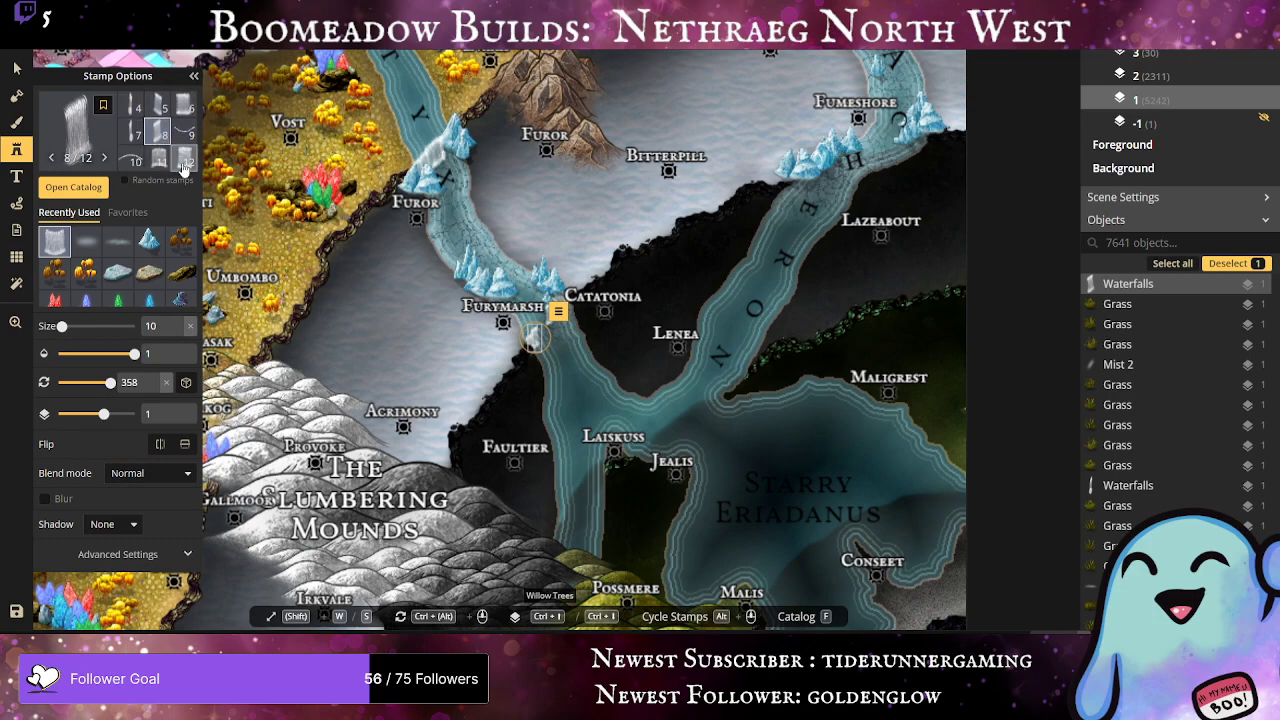
click(159, 158)
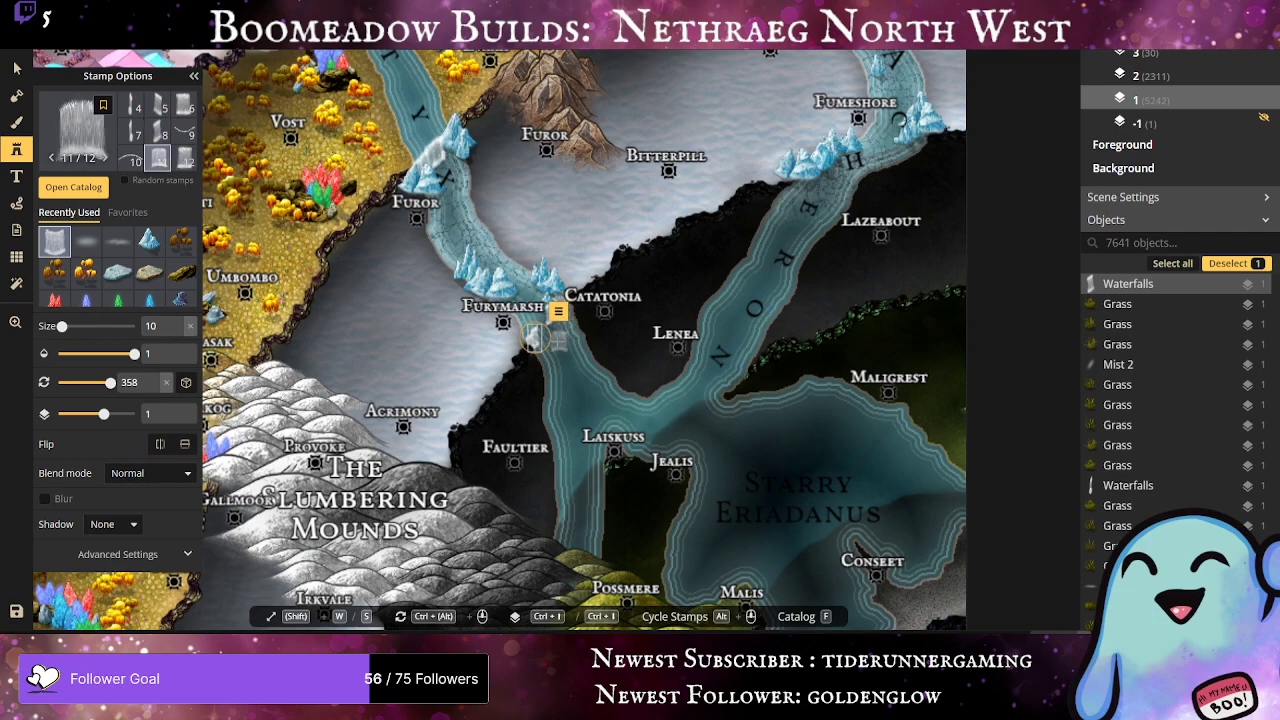
click(537, 334)
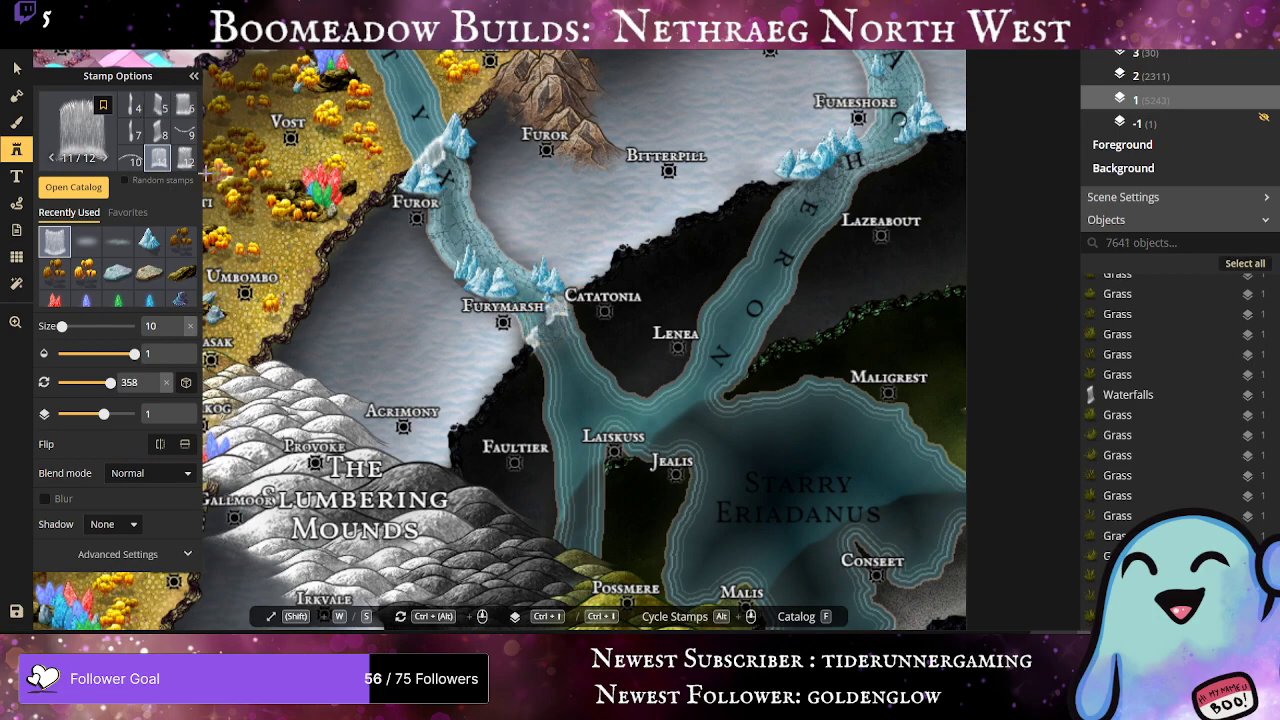
key(ctrl+z)
Step: Fill out the Styx falls between Catatonia and Furymarsh with one variant 8 waterfall and two variant 7 waterfalls
click(157, 131)
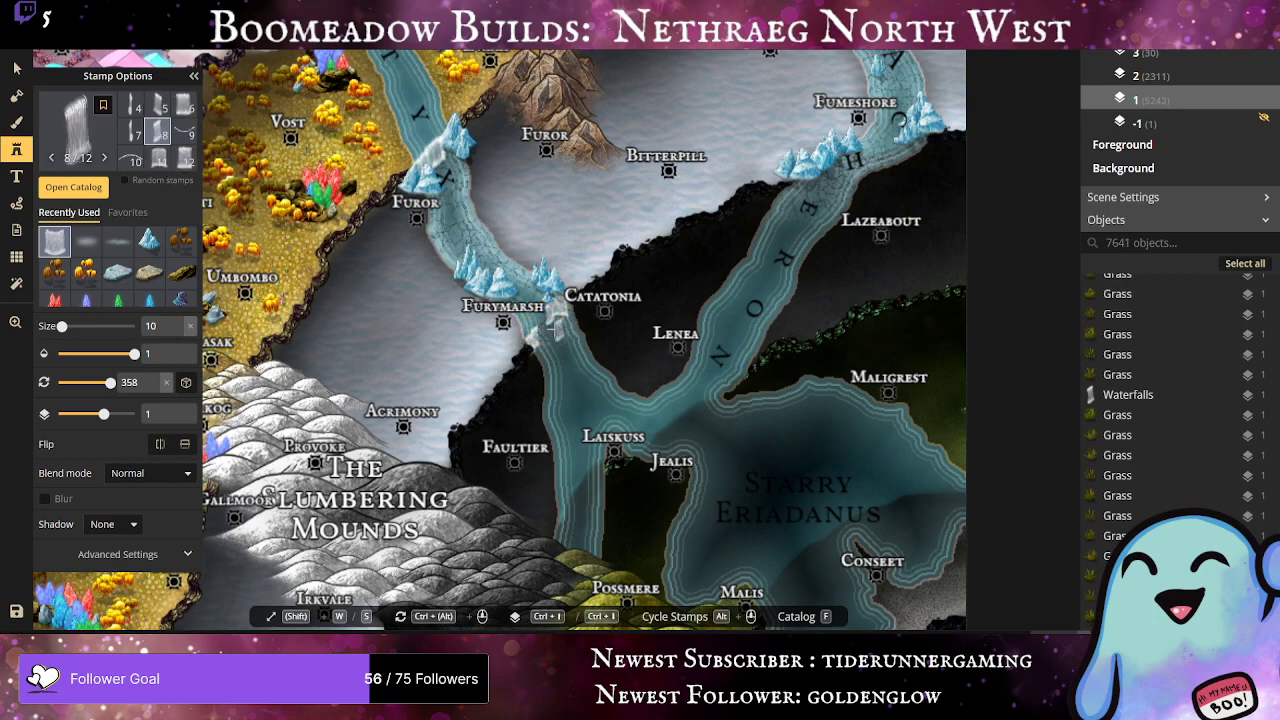
click(538, 336)
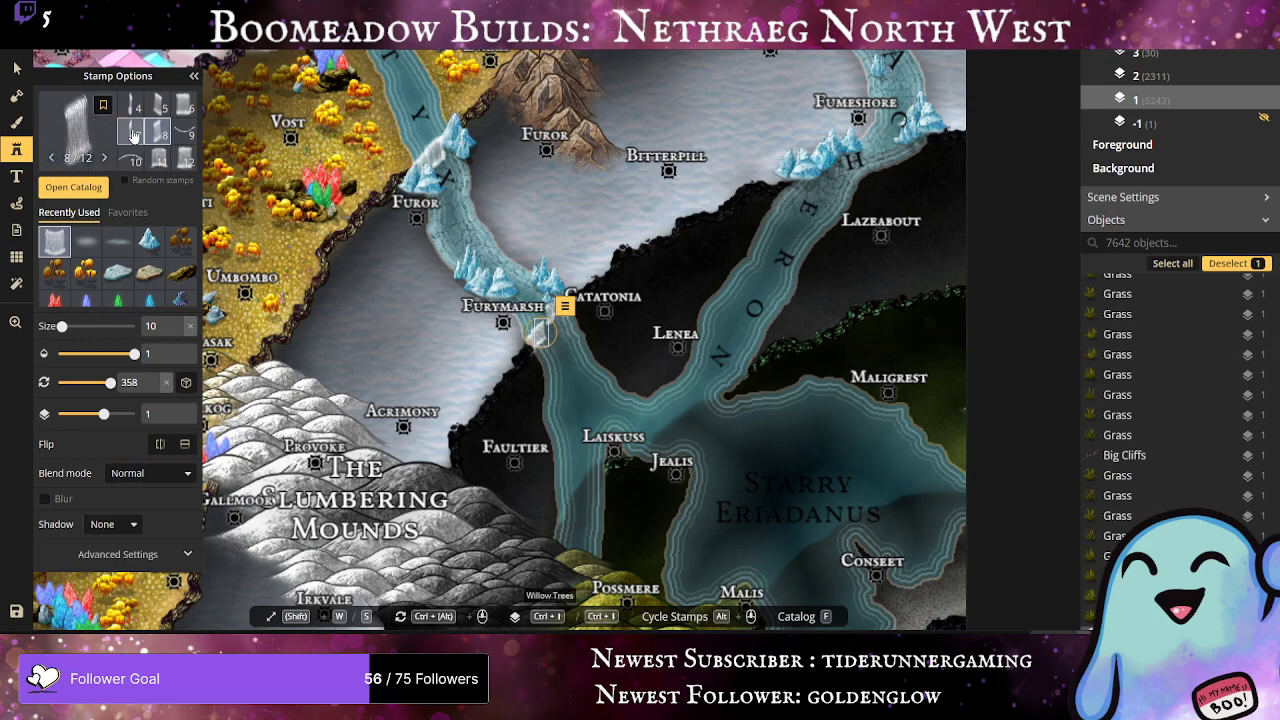
click(130, 132)
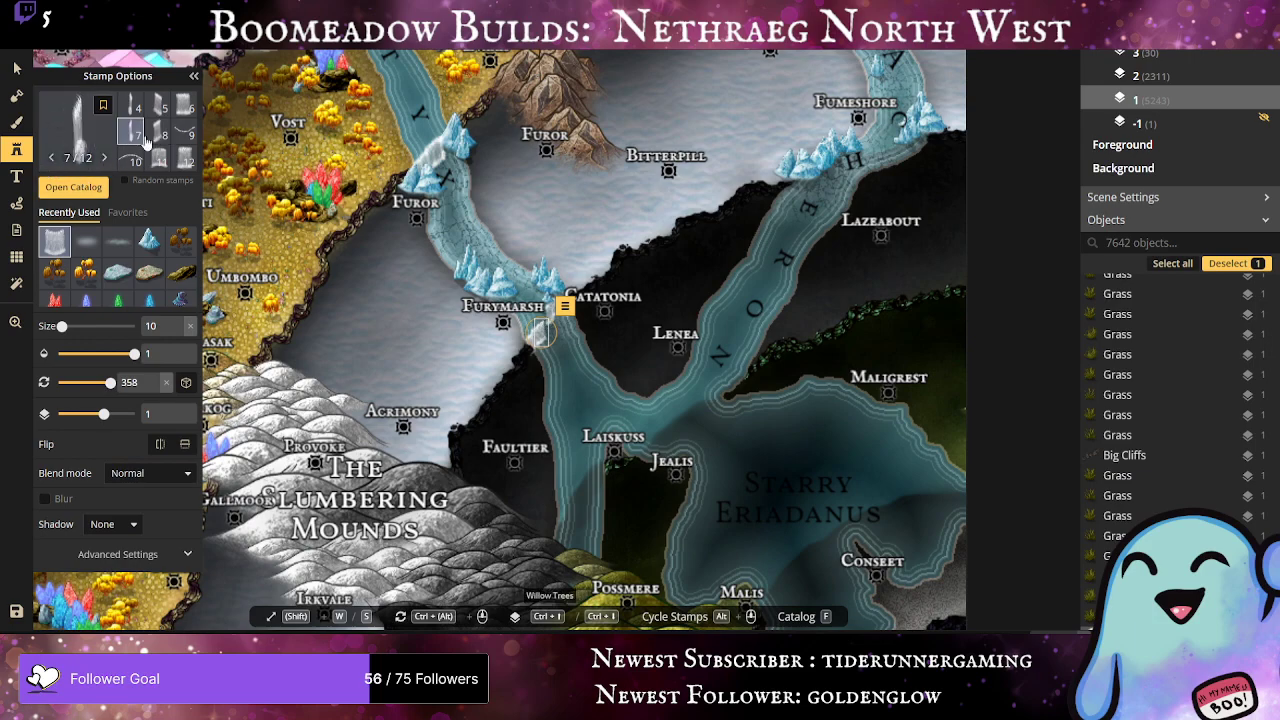
click(580, 358)
drag(580, 358, 545, 326)
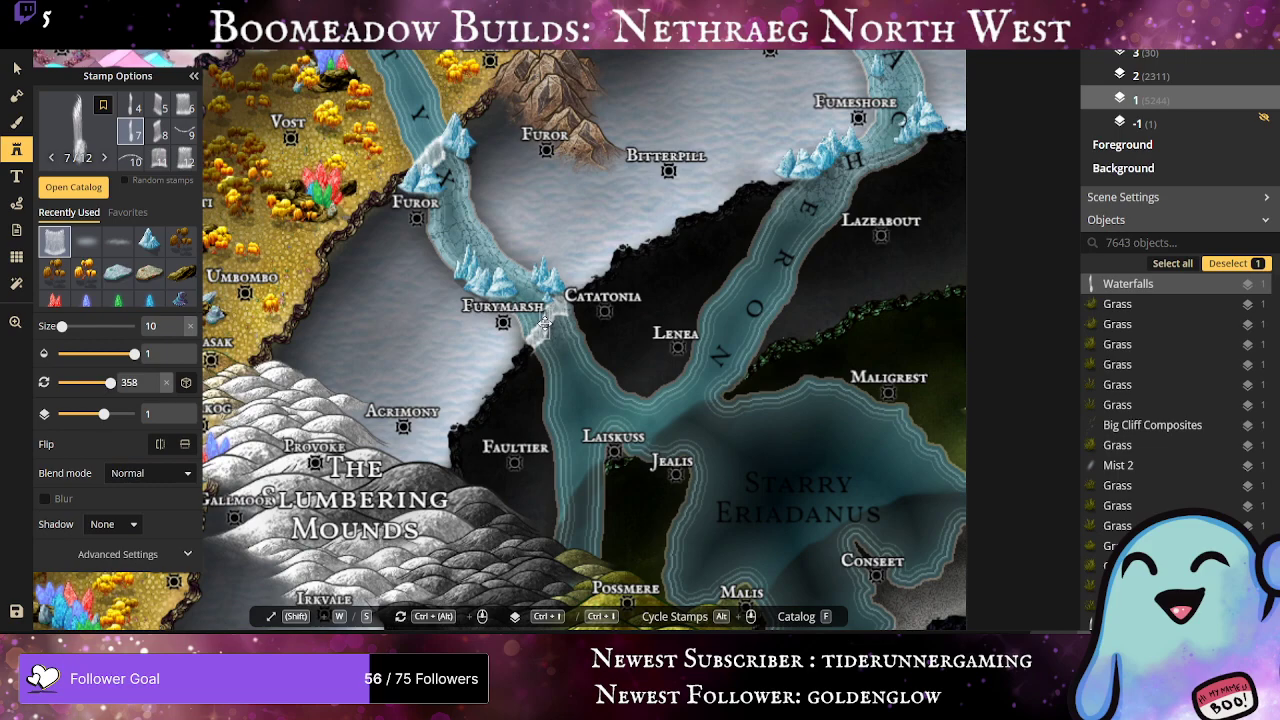
click(543, 326)
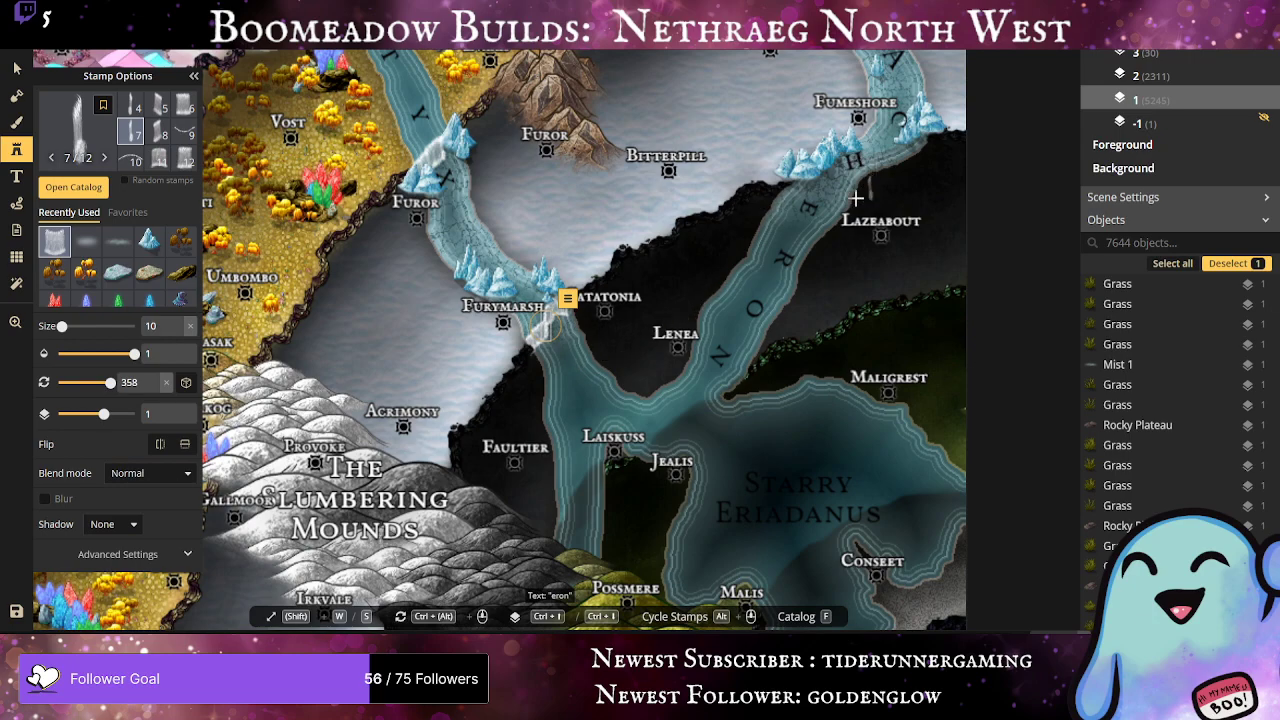
Step: Start the Acheron falls below Fumeshore with a variant 12 waterfall at the eastern bank and two variant 11 waterfalls continuing west
click(183, 158)
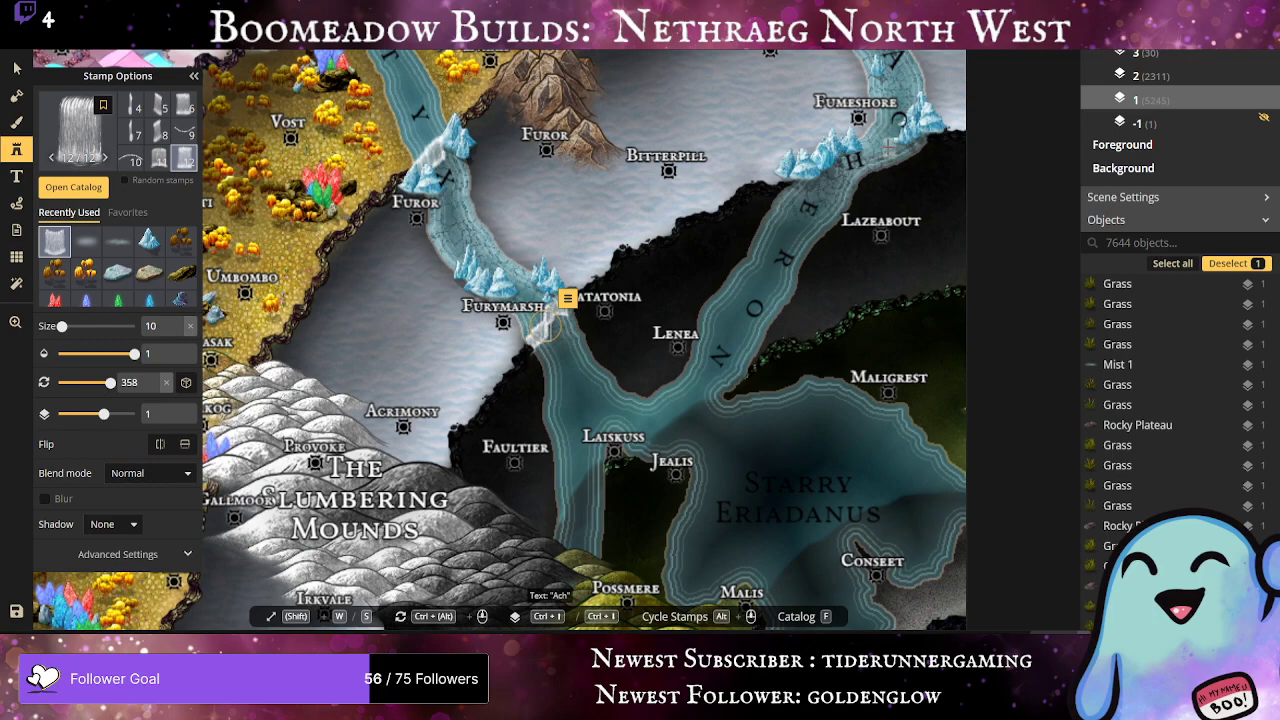
click(548, 320)
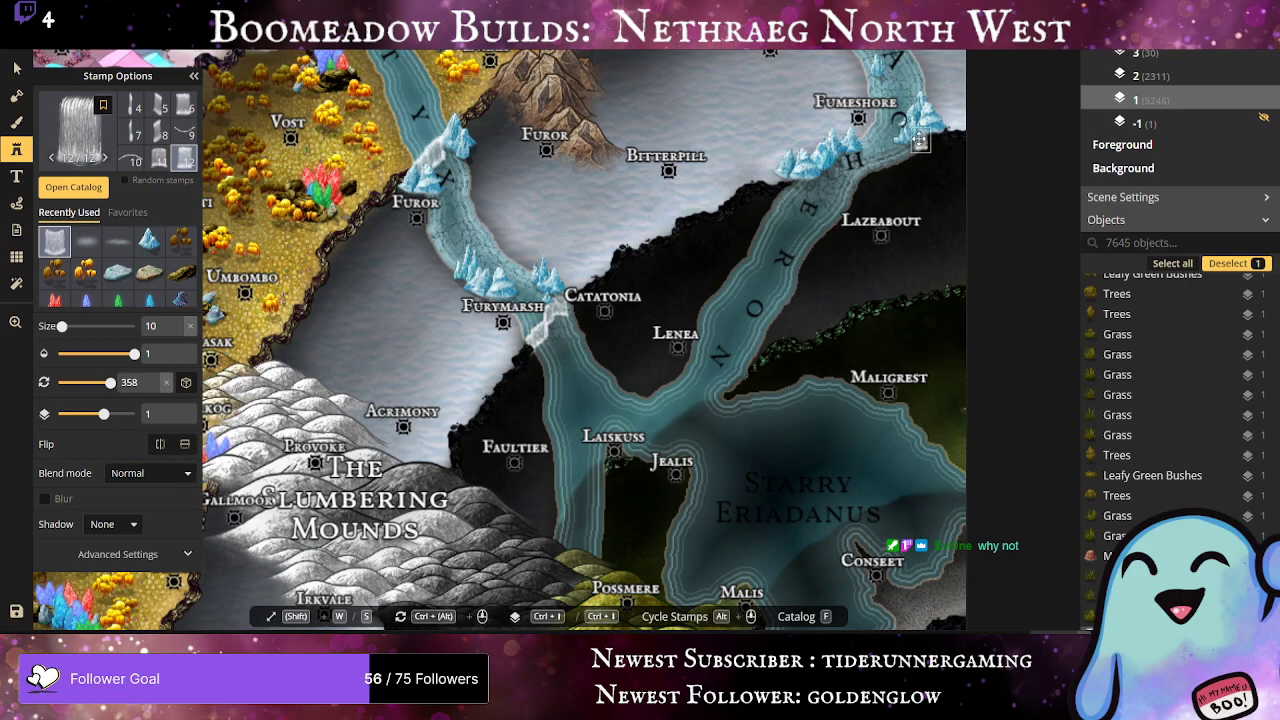
scroll(919, 140, up, 2)
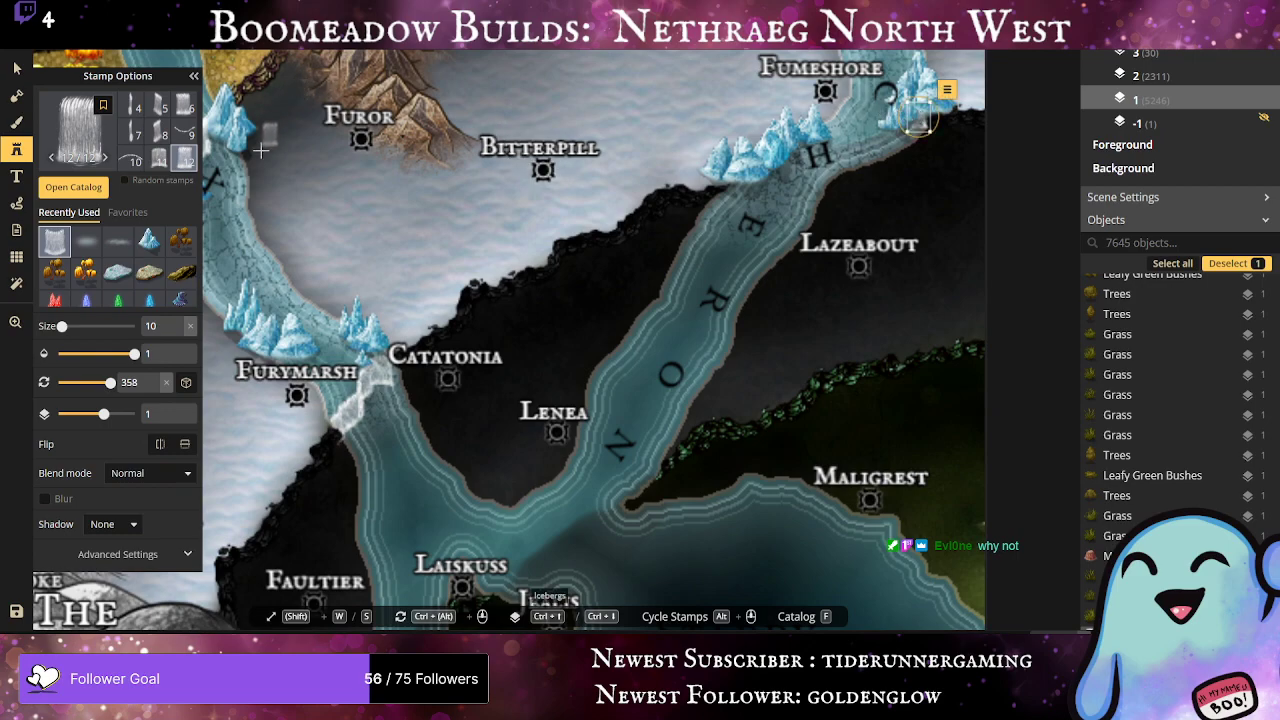
alt+scroll(907, 155, up, 1)
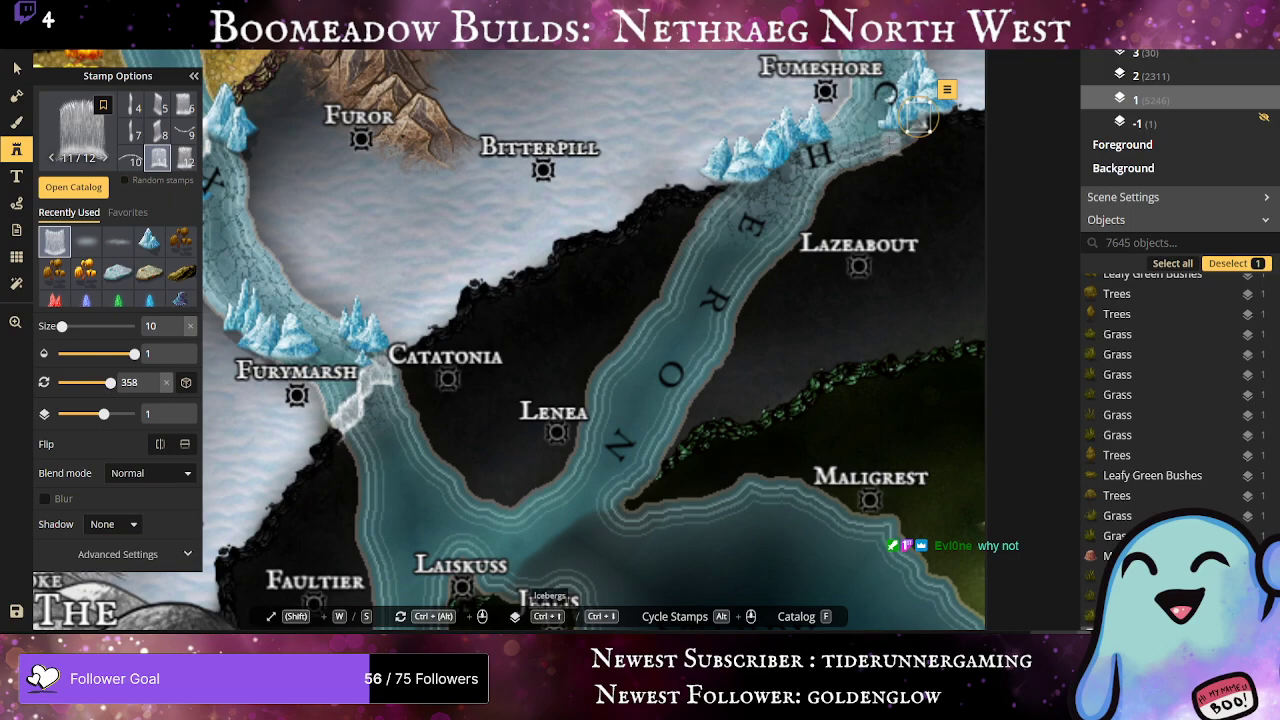
click(917, 118)
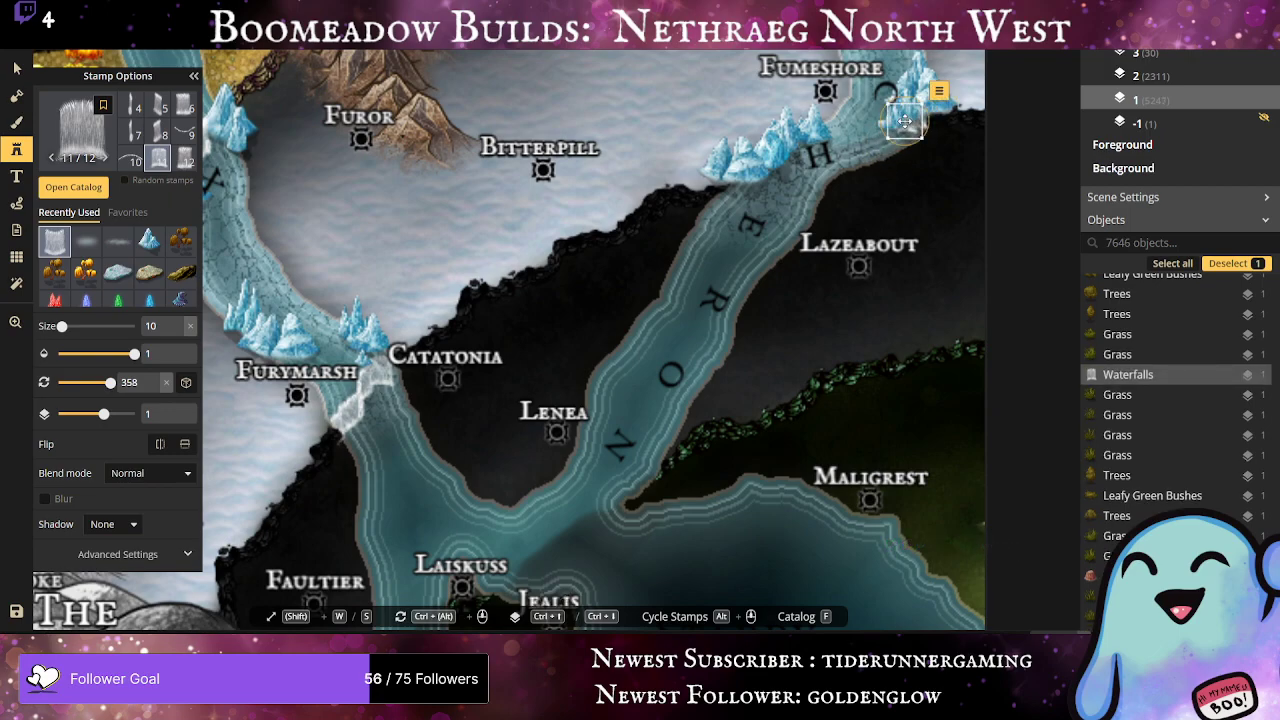
drag(904, 121, 870, 137)
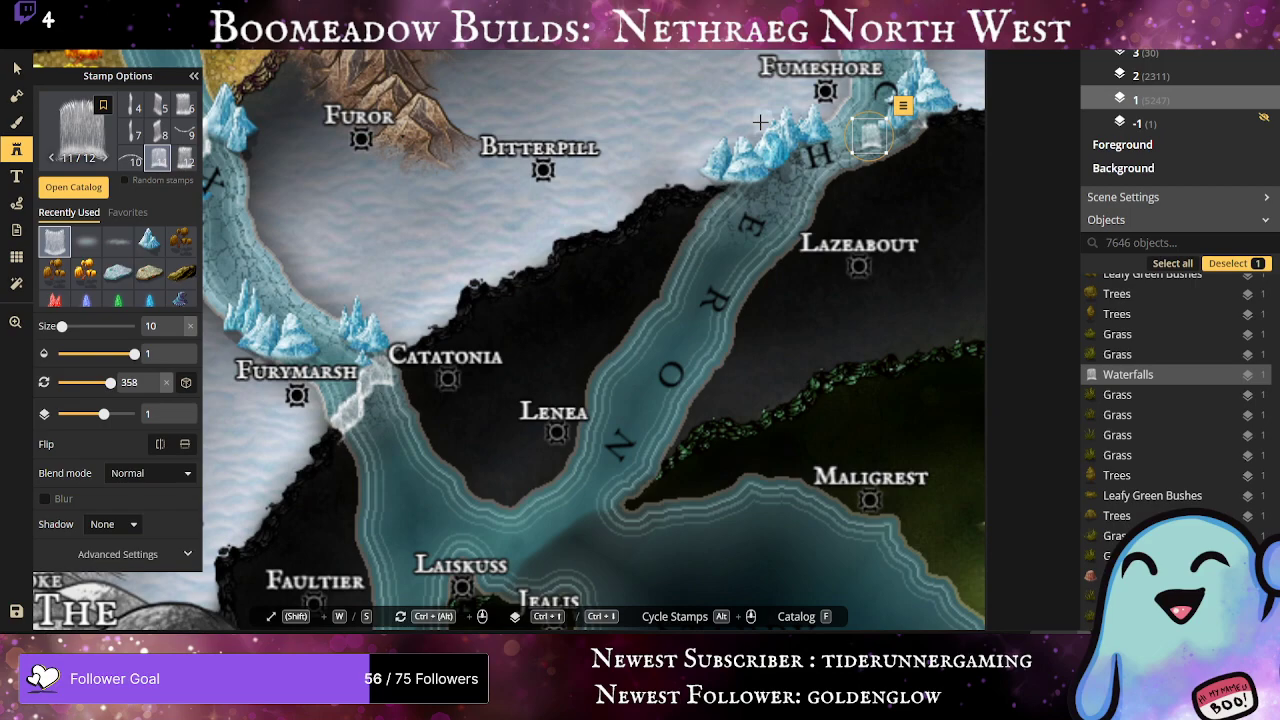
click(793, 179)
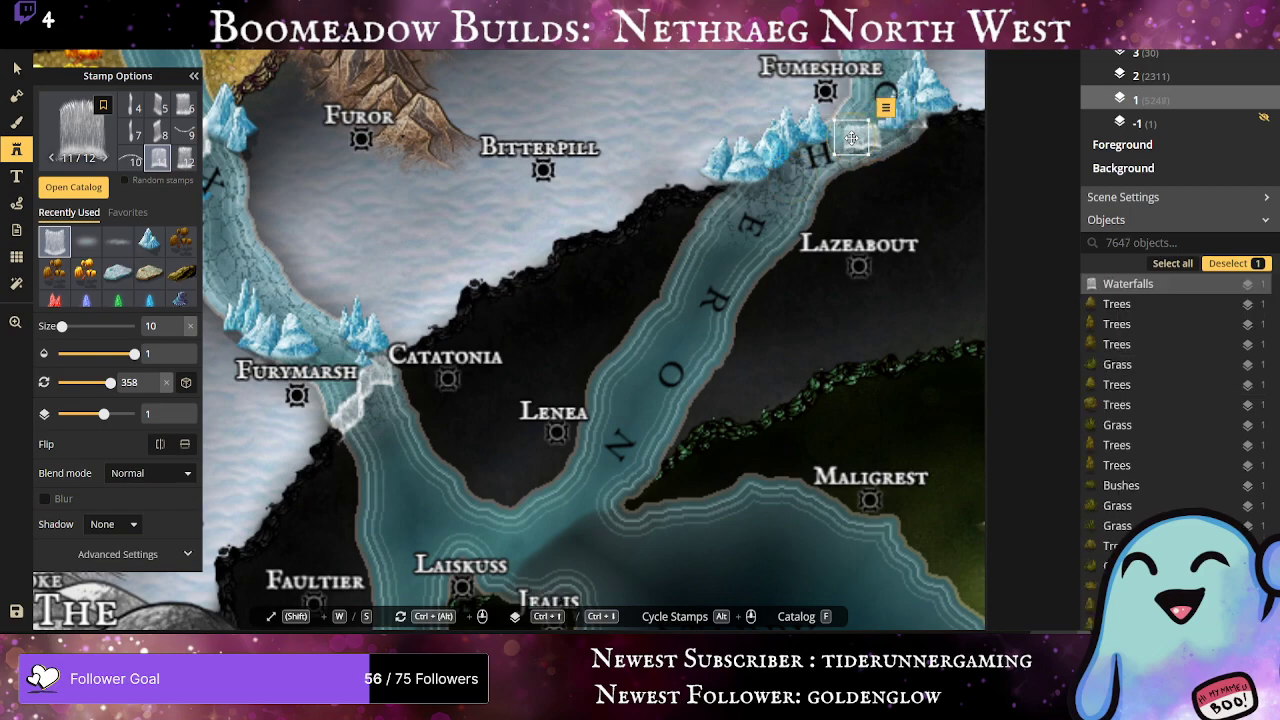
Step: Extend the Acheron falls toward the letter H, overlapping a variant 7 waterfall and adding a variant 12 waterfall at the western end
click(129, 135)
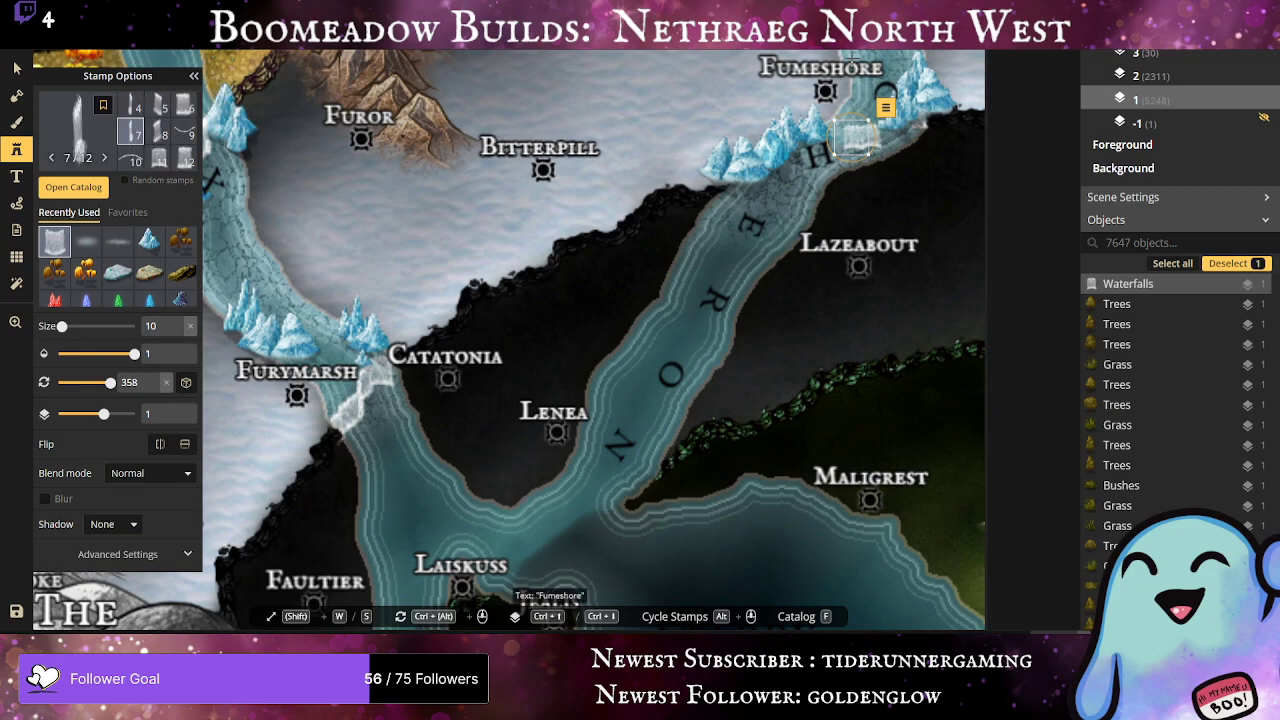
click(855, 138)
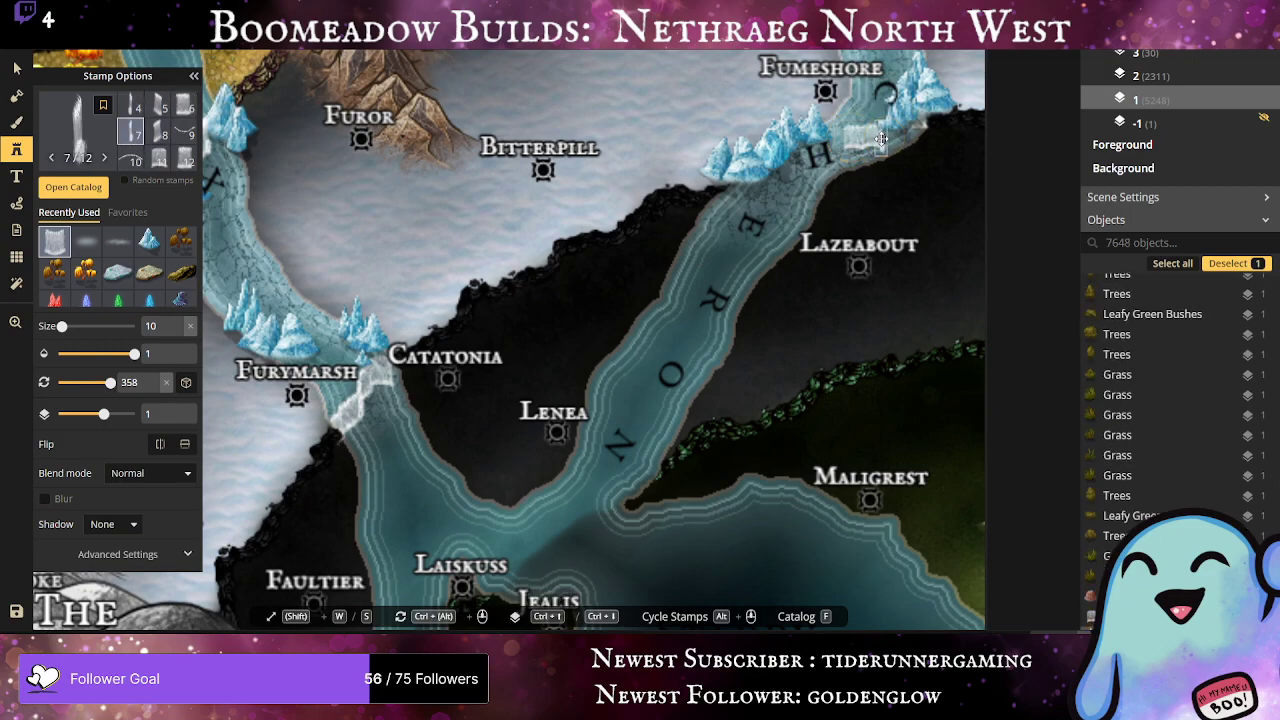
scroll(877, 155, up, 3)
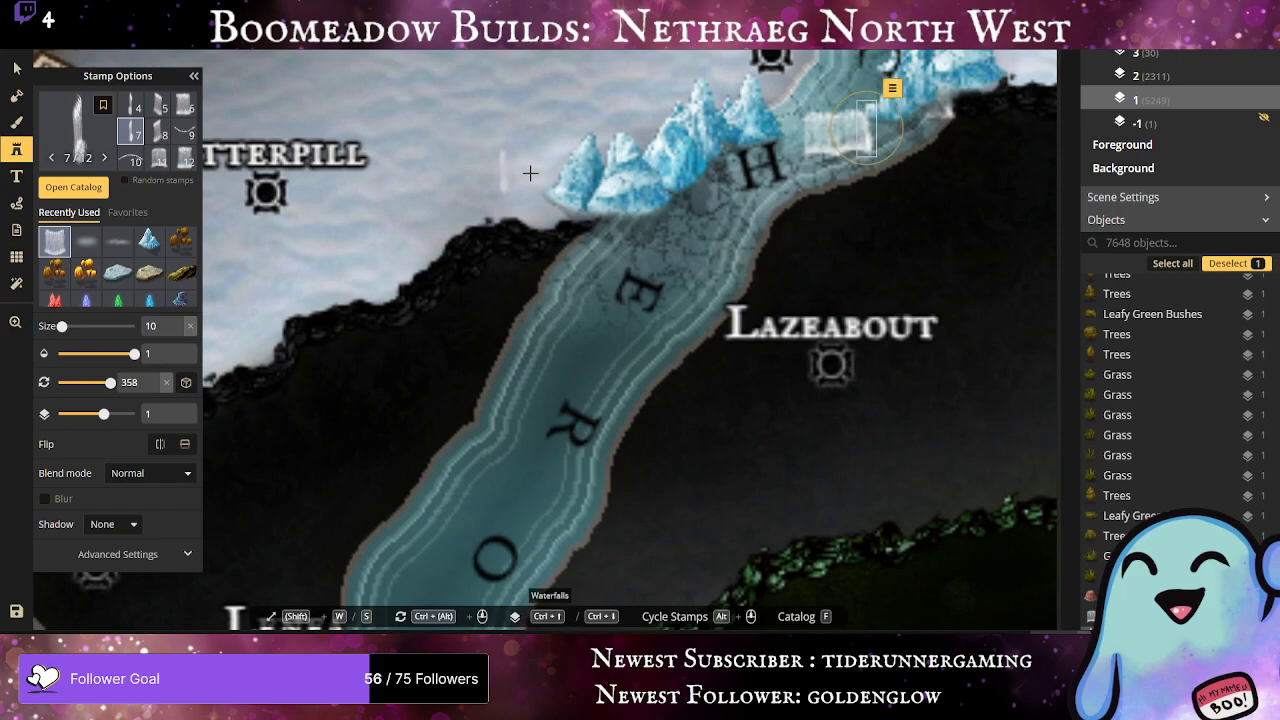
scroll(133, 118, up, 1)
scroll(133, 118, down, 1)
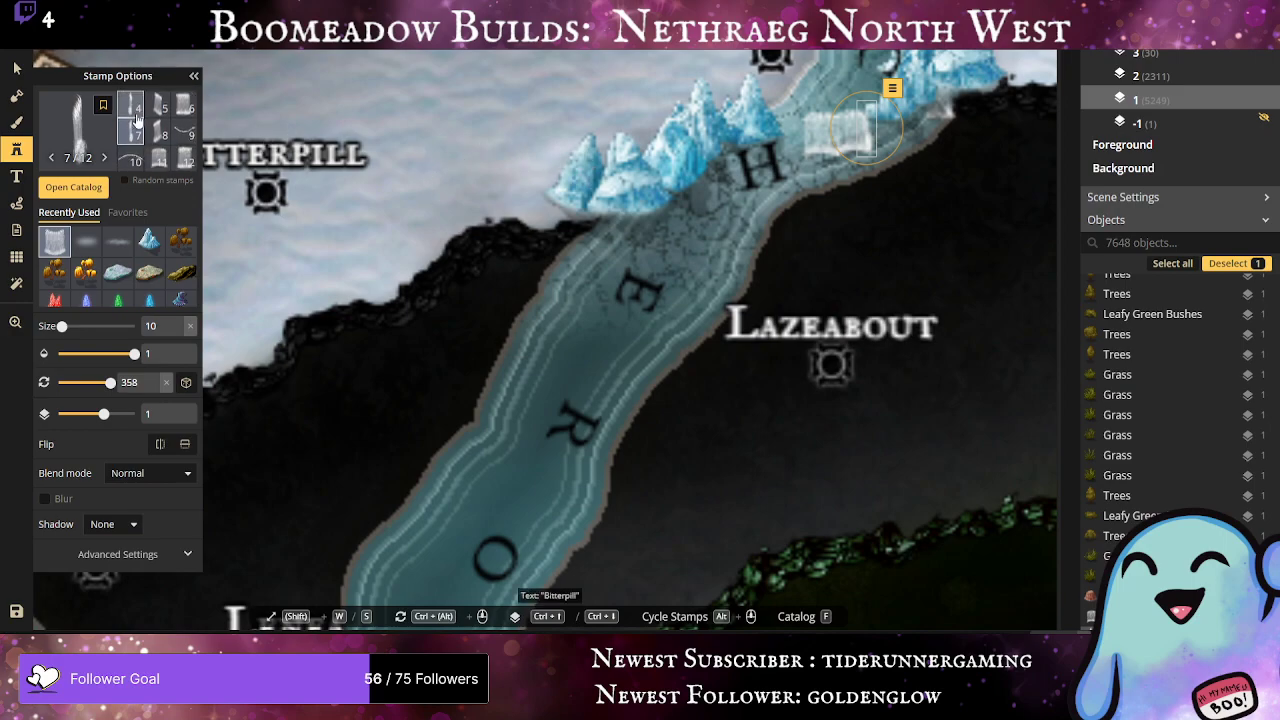
click(185, 157)
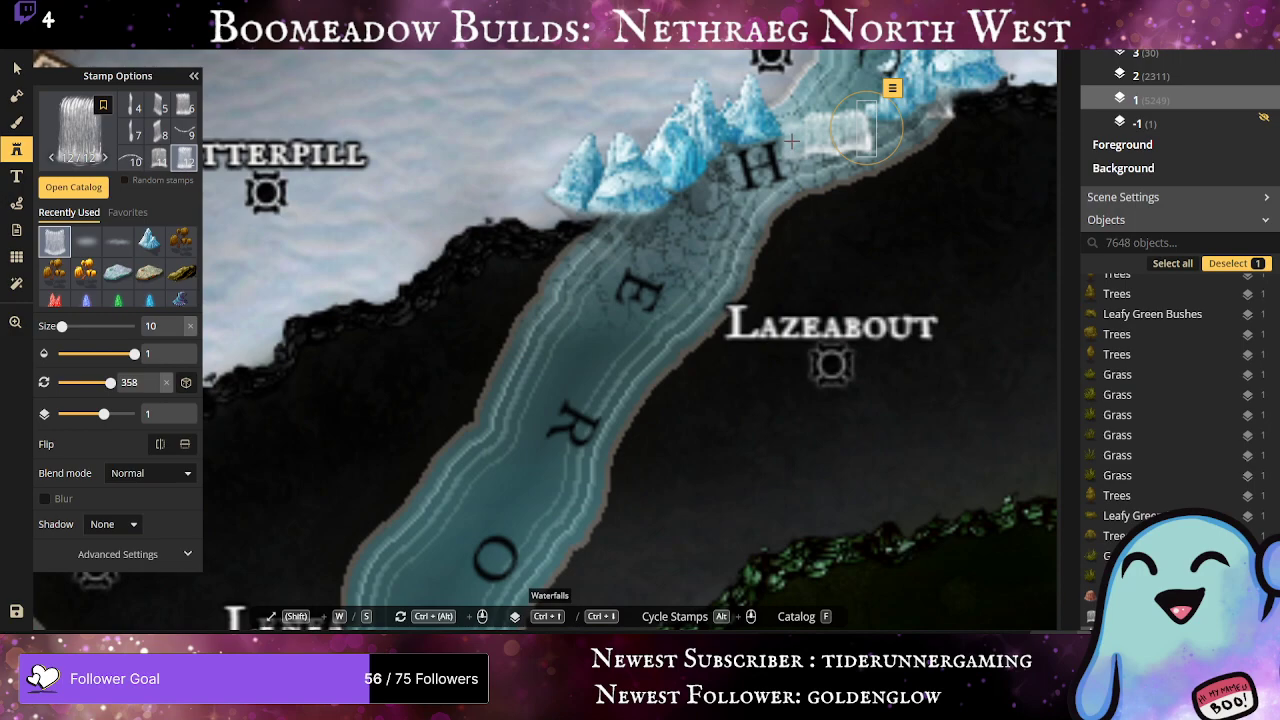
click(792, 142)
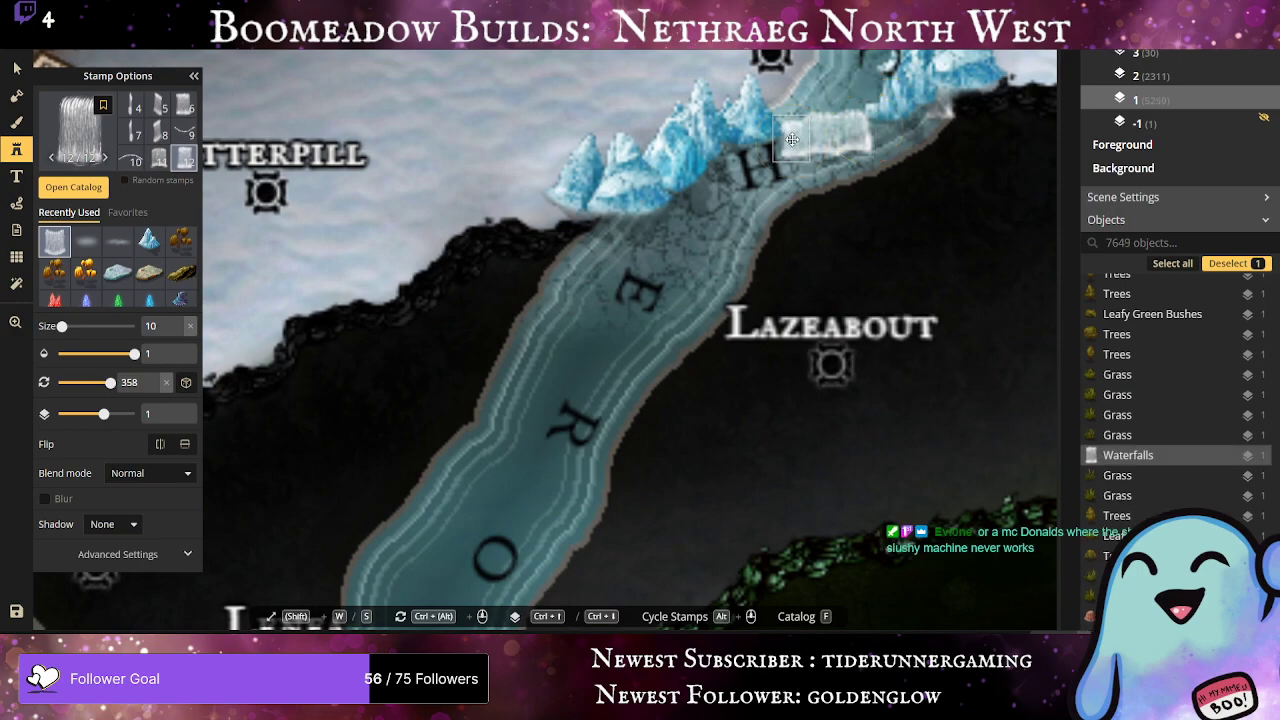
Step: Place a variant 4 waterfall at the western end of the Acheron falls and align it with its neighbour
click(131, 106)
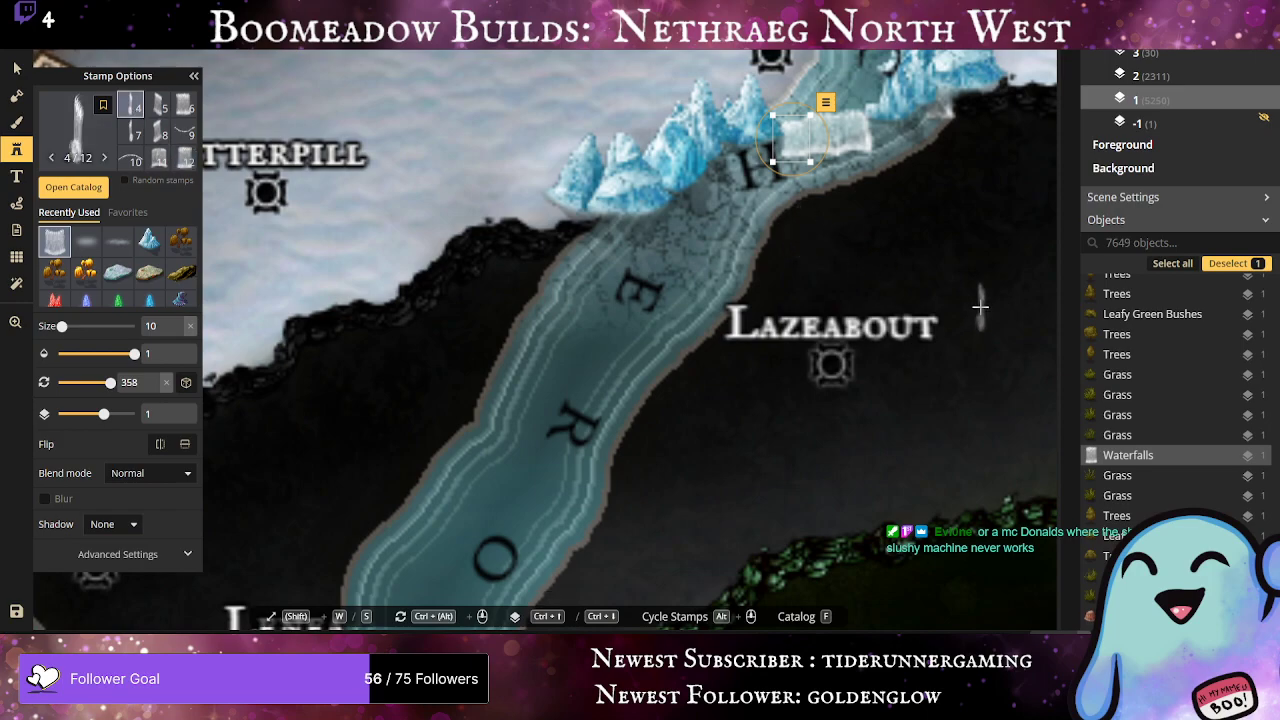
drag(701, 240, 781, 155)
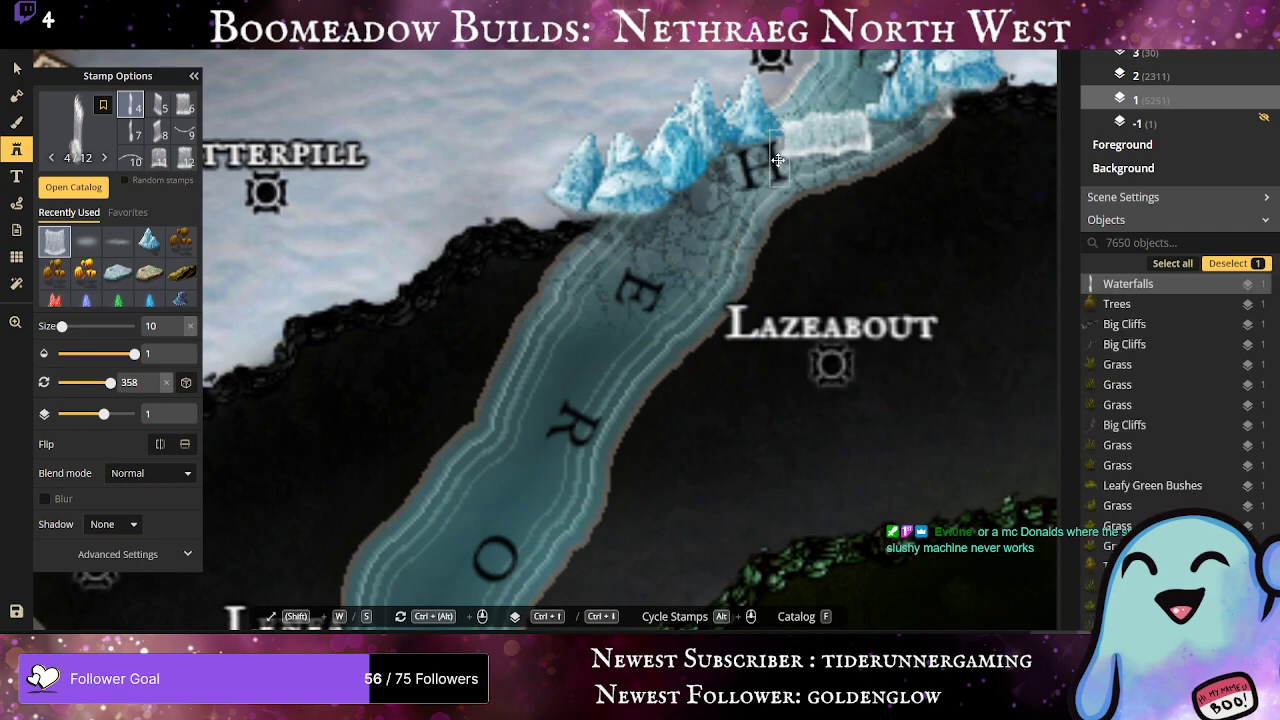
drag(778, 160, 781, 156)
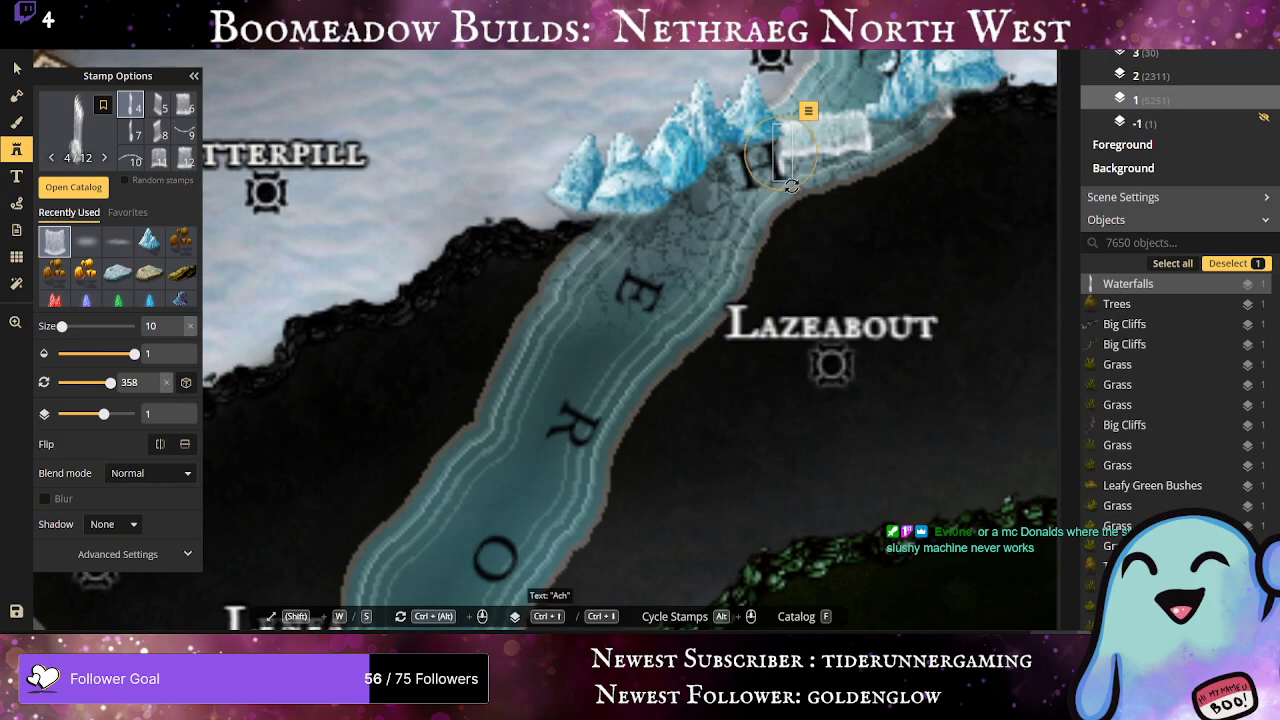
scroll(793, 183, up, 3)
drag(793, 183, 778, 134)
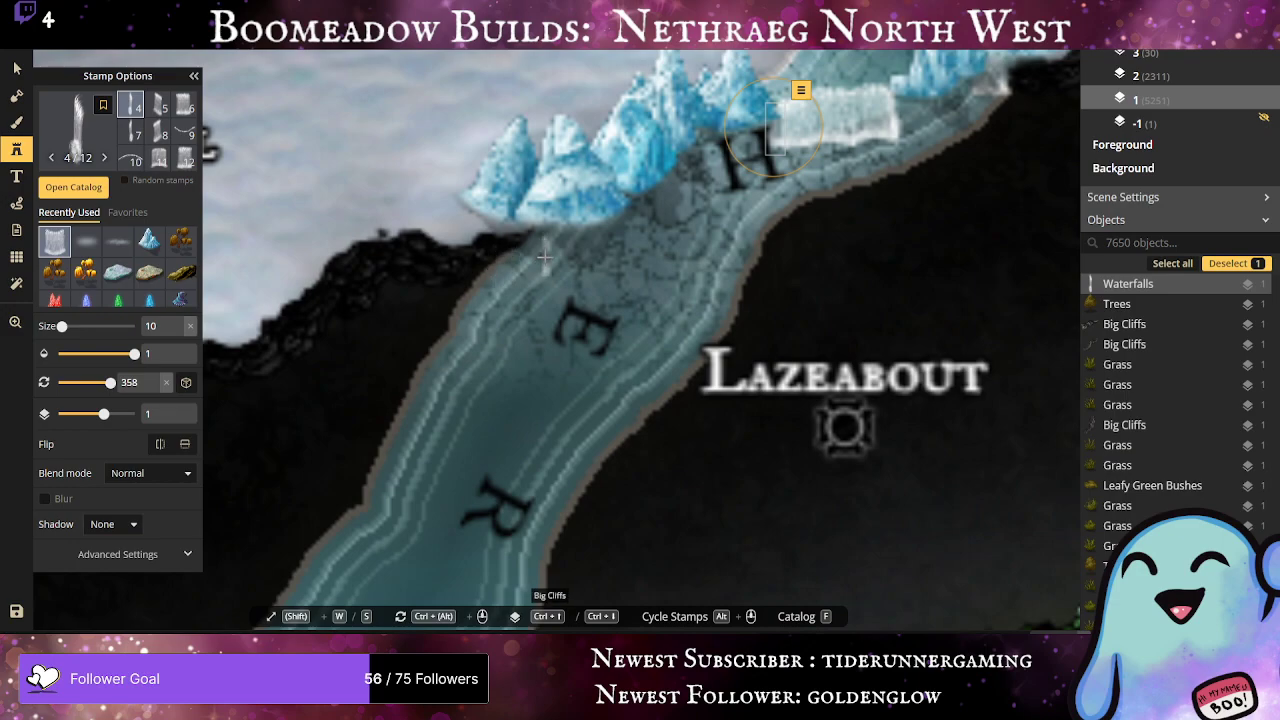
Step: Place a variant 1 waterfall under the icebergs by the Acheron's western bank and set its layer to 2
scroll(722, 246, down, 1)
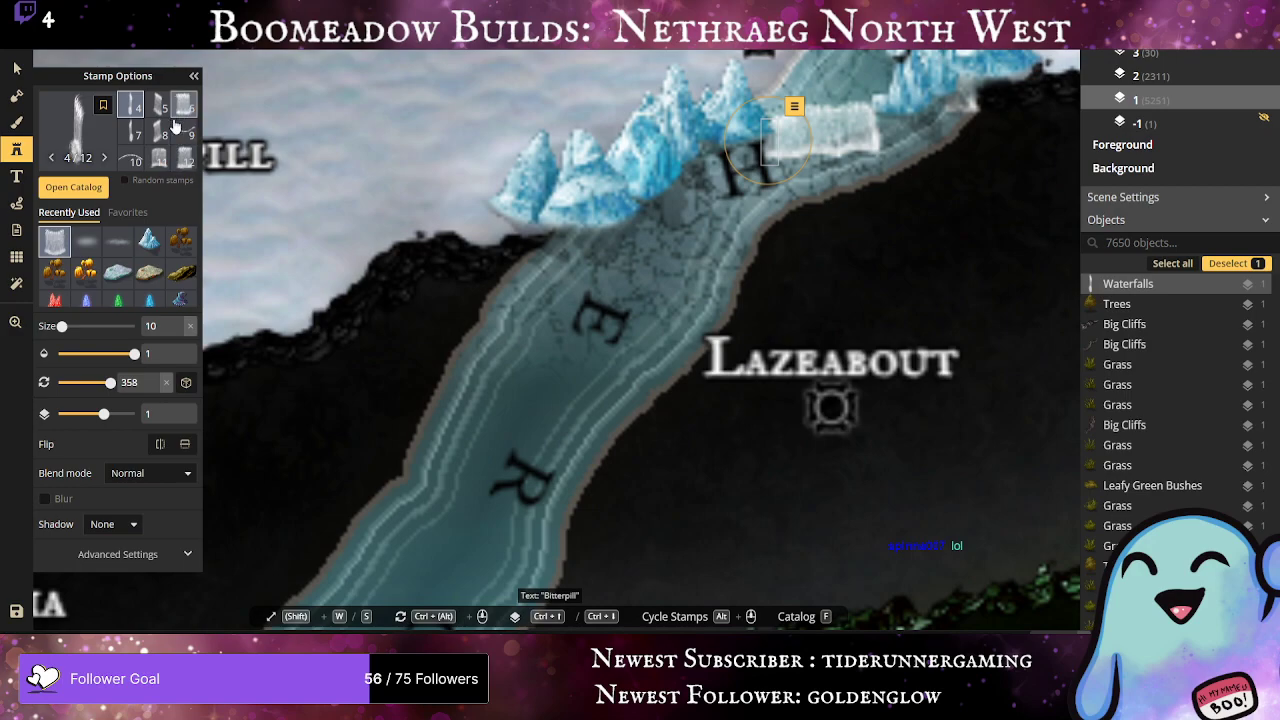
scroll(140, 113, up, 1)
click(134, 109)
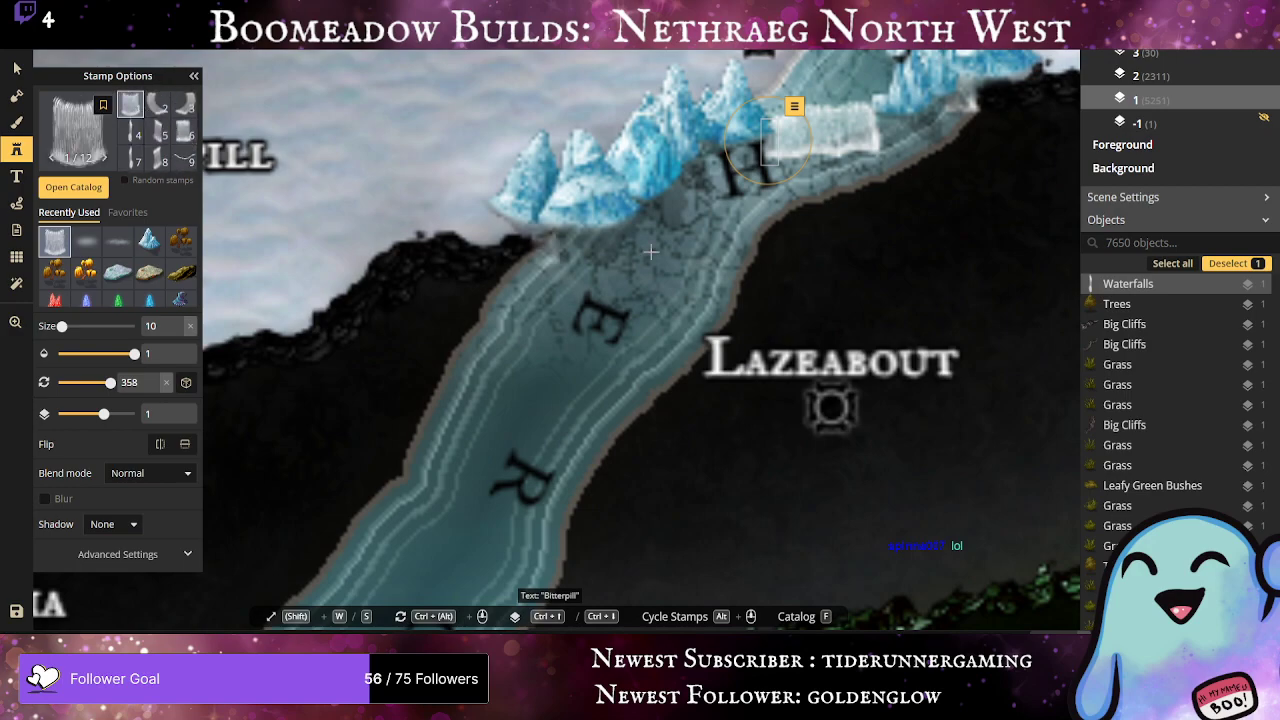
click(596, 243)
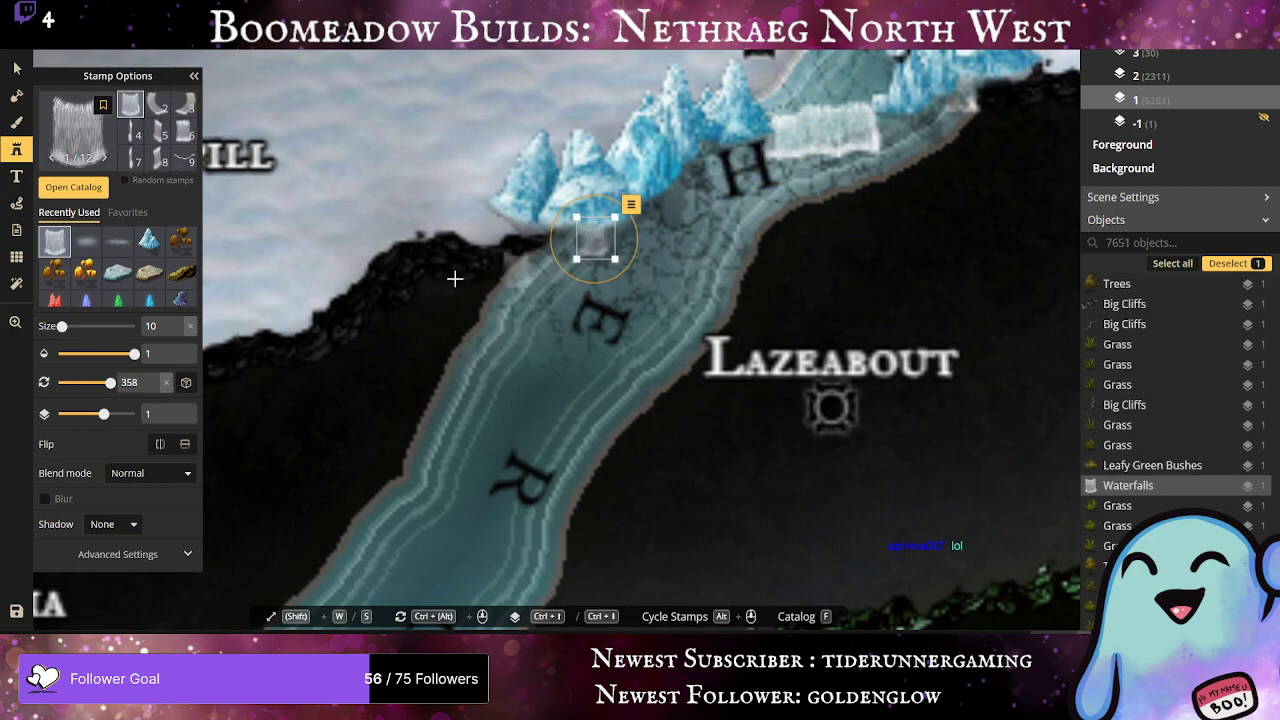
click(176, 408)
drag(598, 236, 598, 240)
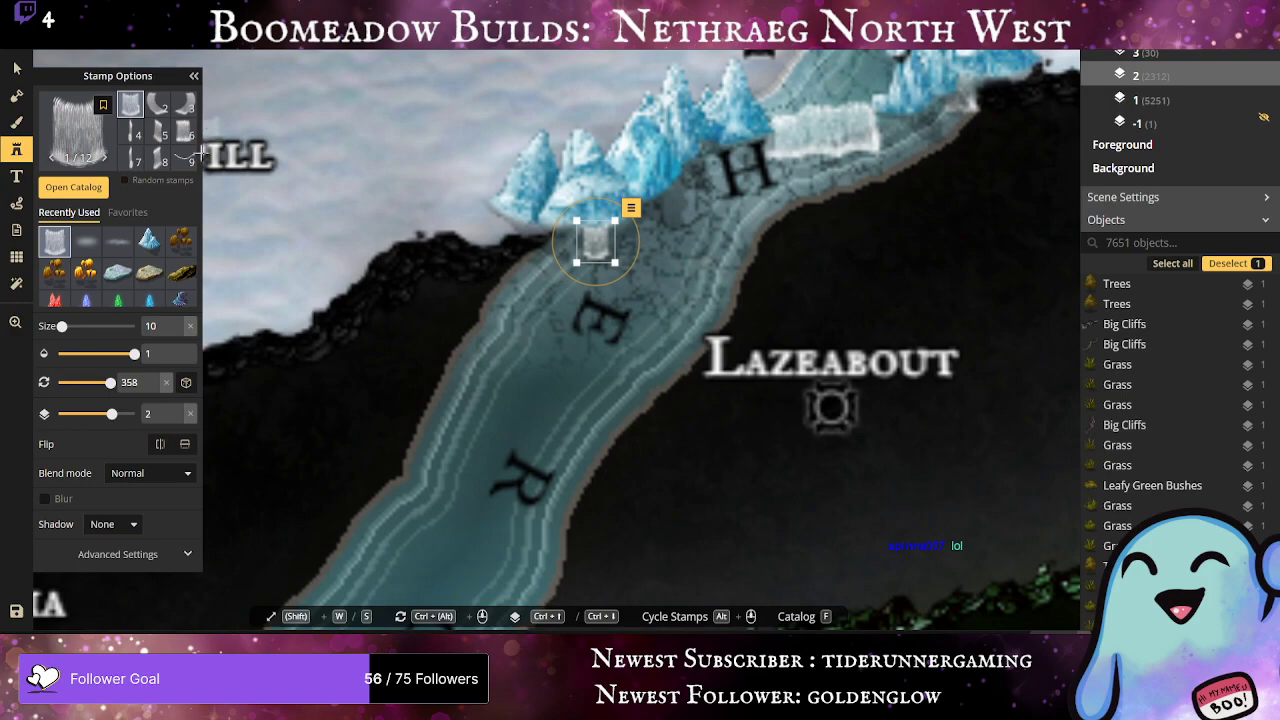
Step: Add a variant 11 waterfall just west of the stamp beneath the Acheron icebergs, against the western bank
scroll(160, 150, down, 2)
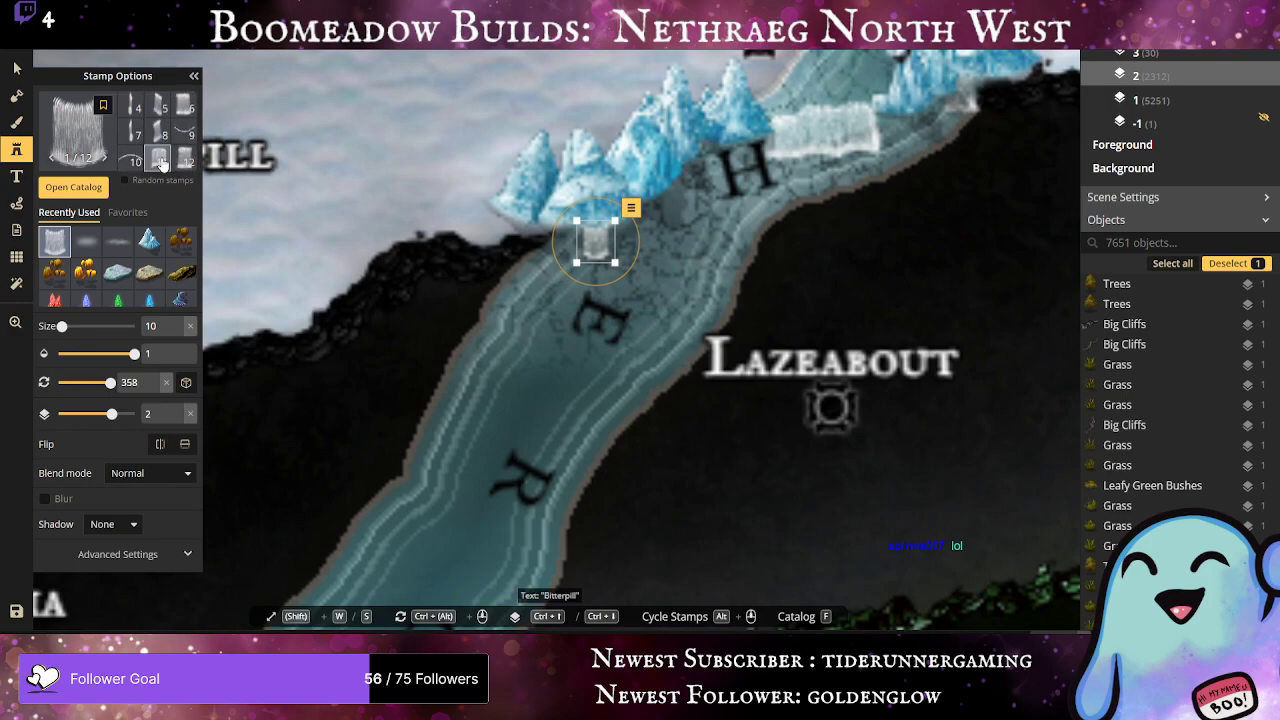
click(160, 156)
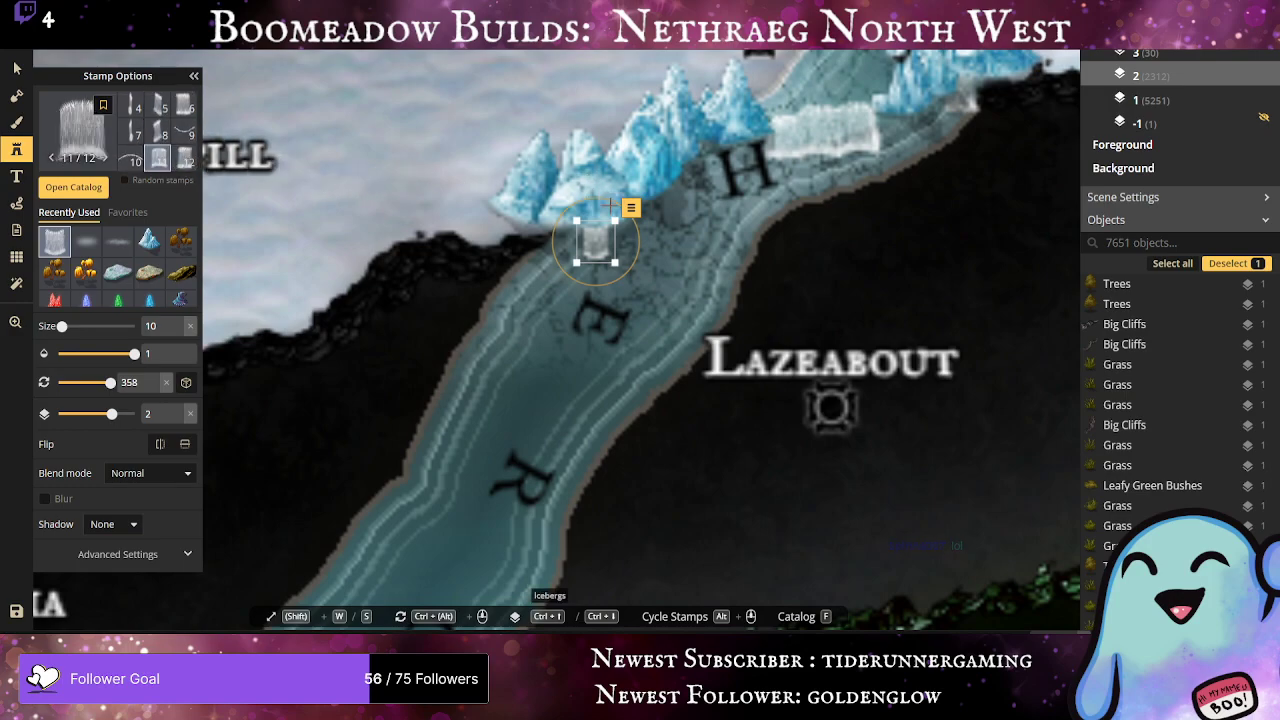
click(581, 313)
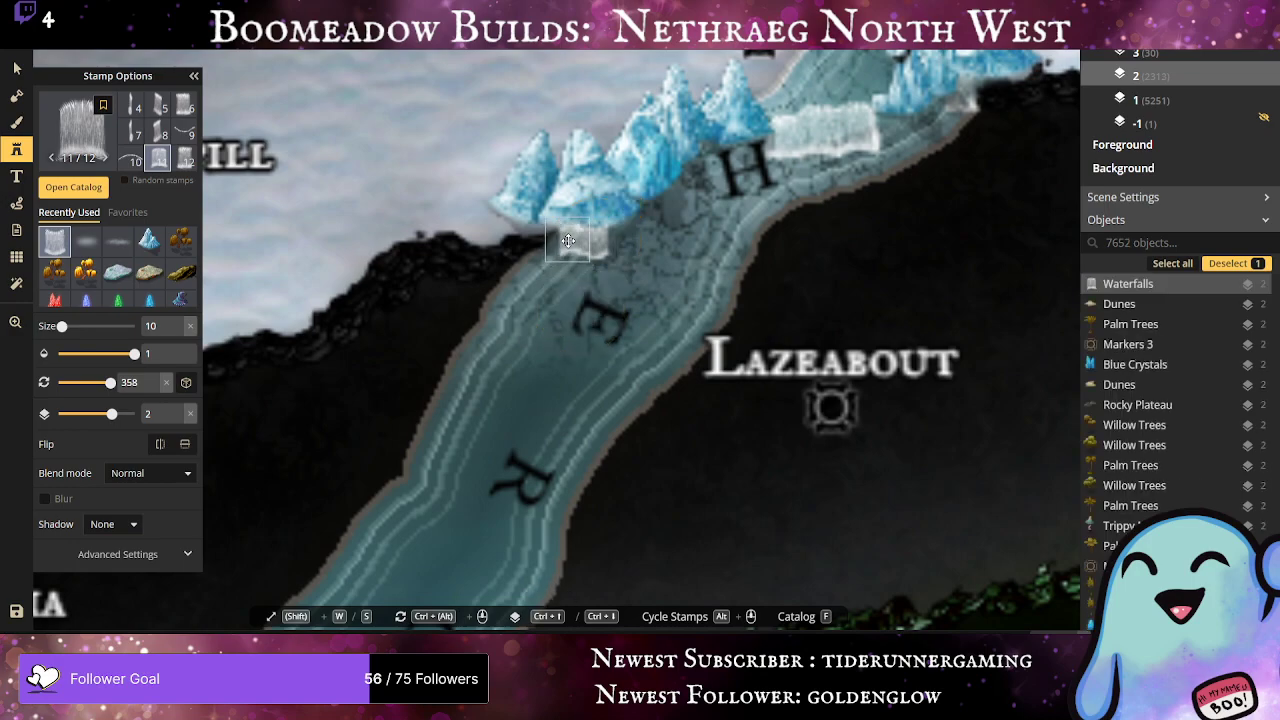
click(568, 240)
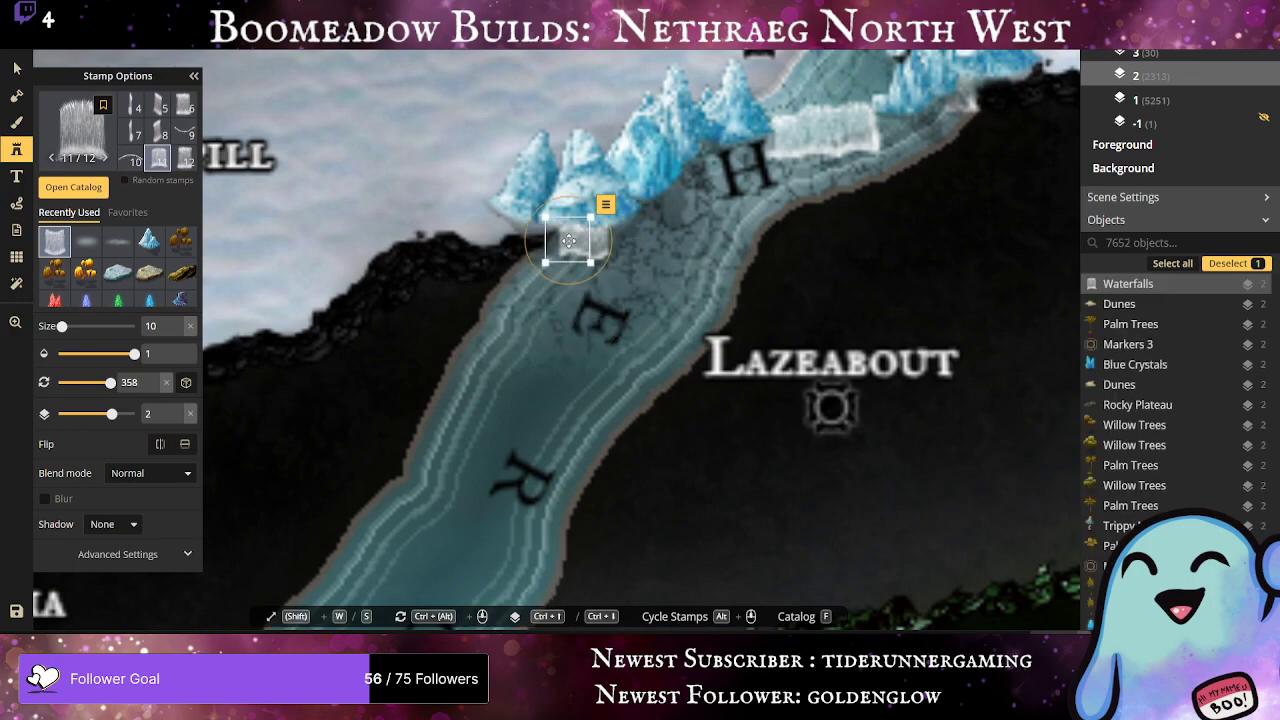
Step: Bridge the Acheron falls around the letter H with an adjusted variant 11 waterfall, a variant 12 waterfall and another variant 11 just southwest
click(707, 158)
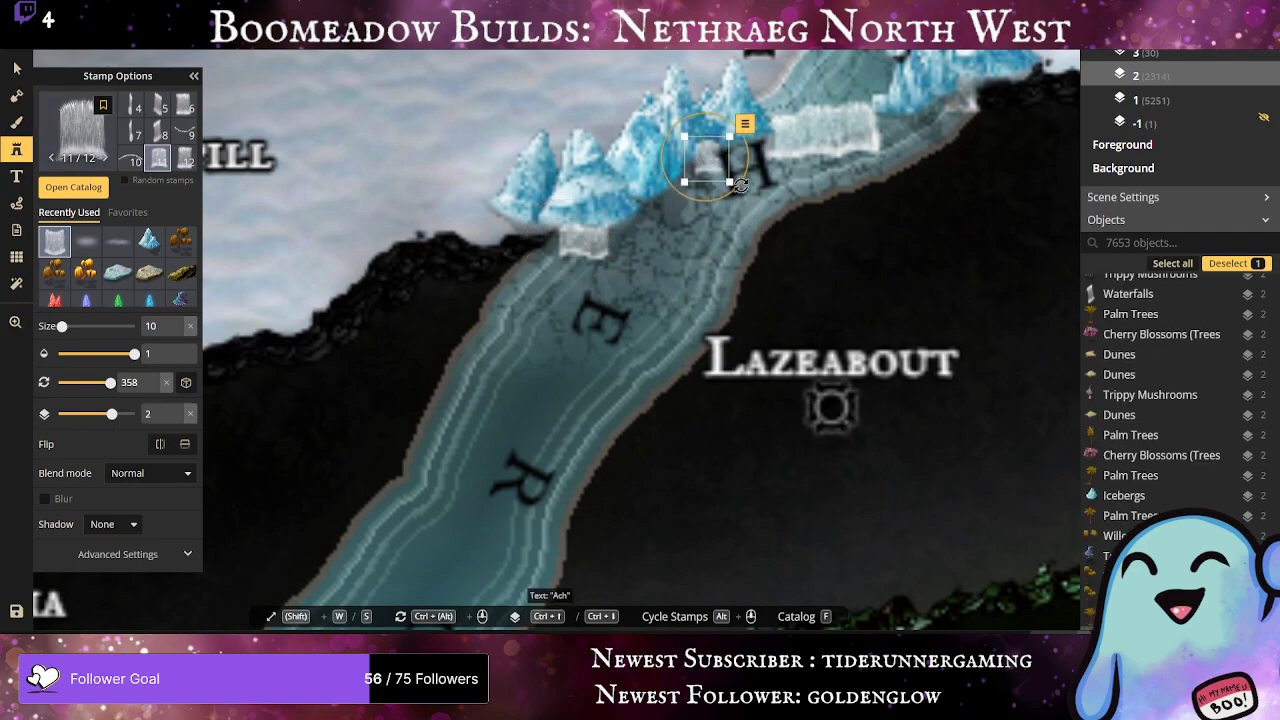
drag(730, 182, 702, 170)
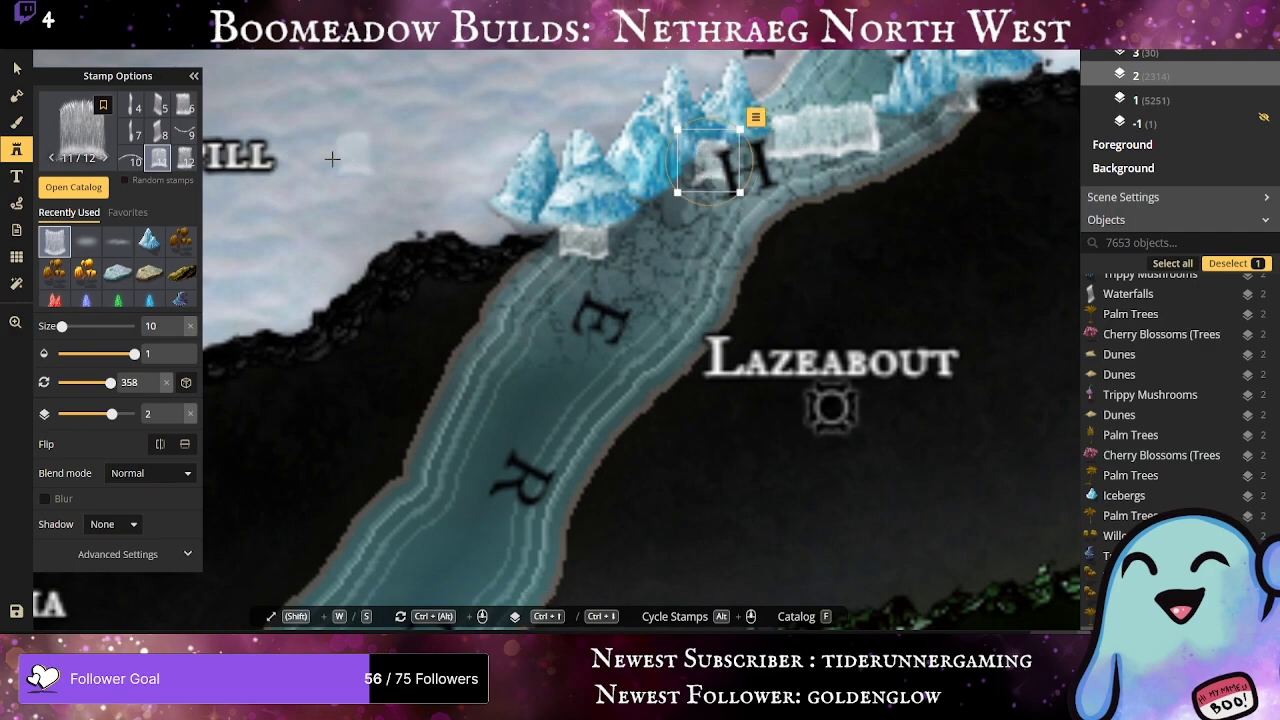
click(185, 158)
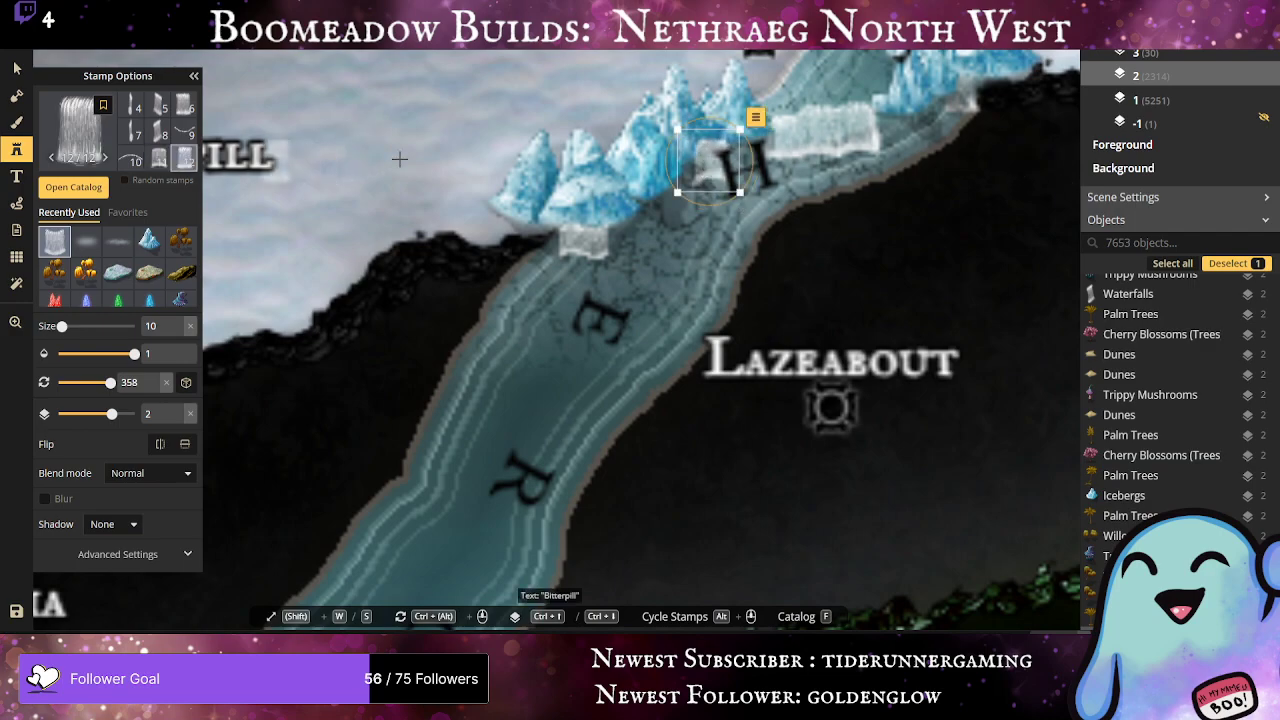
click(760, 152)
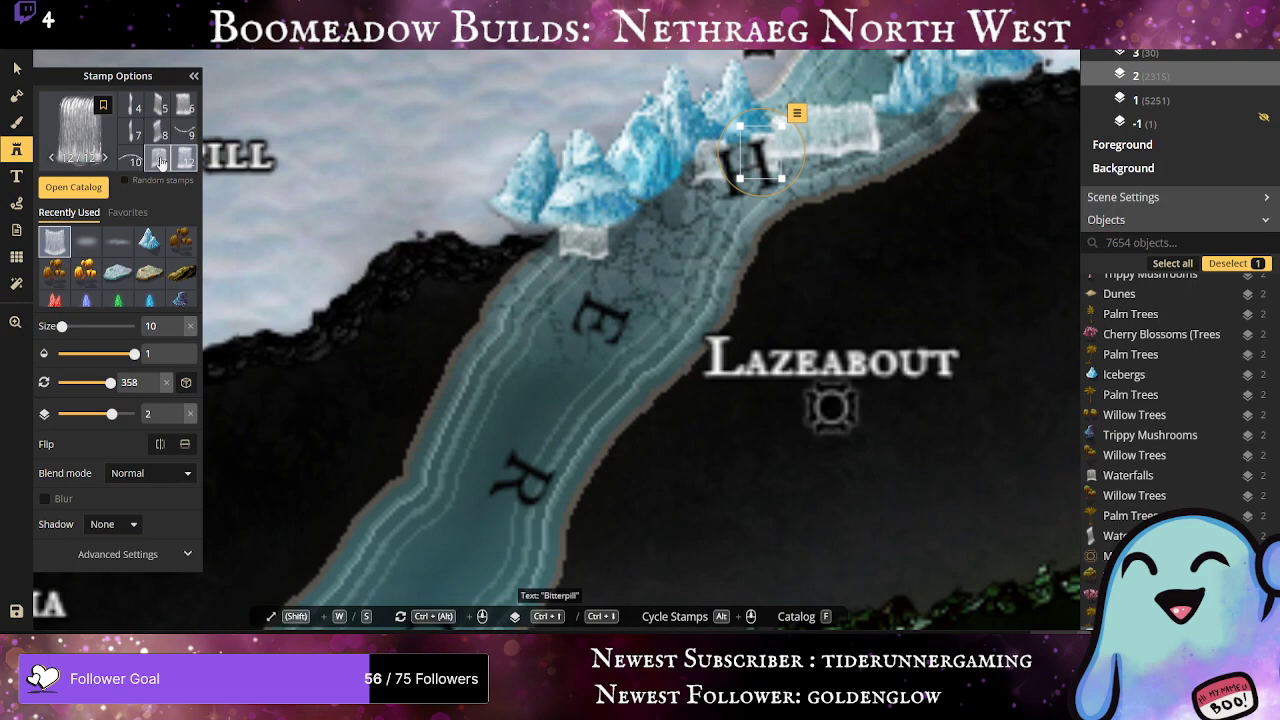
click(160, 163)
click(706, 216)
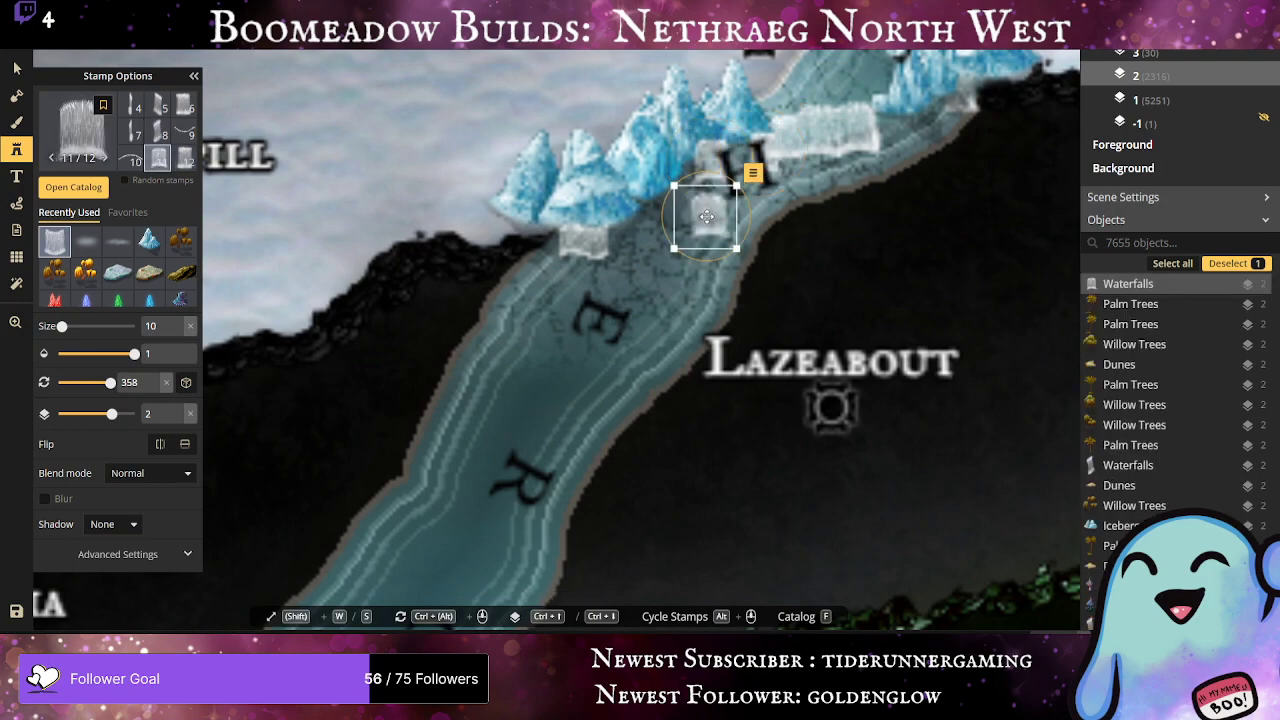
Step: Fit the variant 11 waterfall over the letter H and chain variant 8 waterfalls diagonally southwest toward the stamp beneath the Acheron icebergs
drag(706, 216, 738, 158)
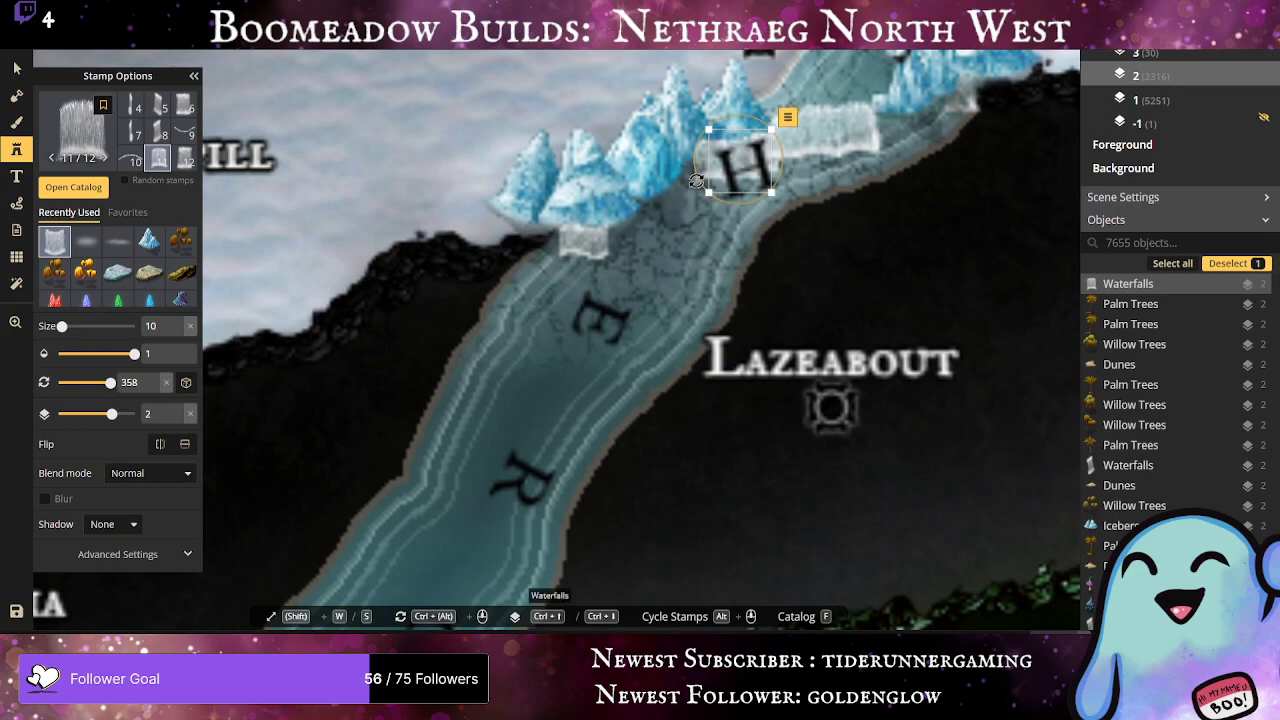
click(158, 133)
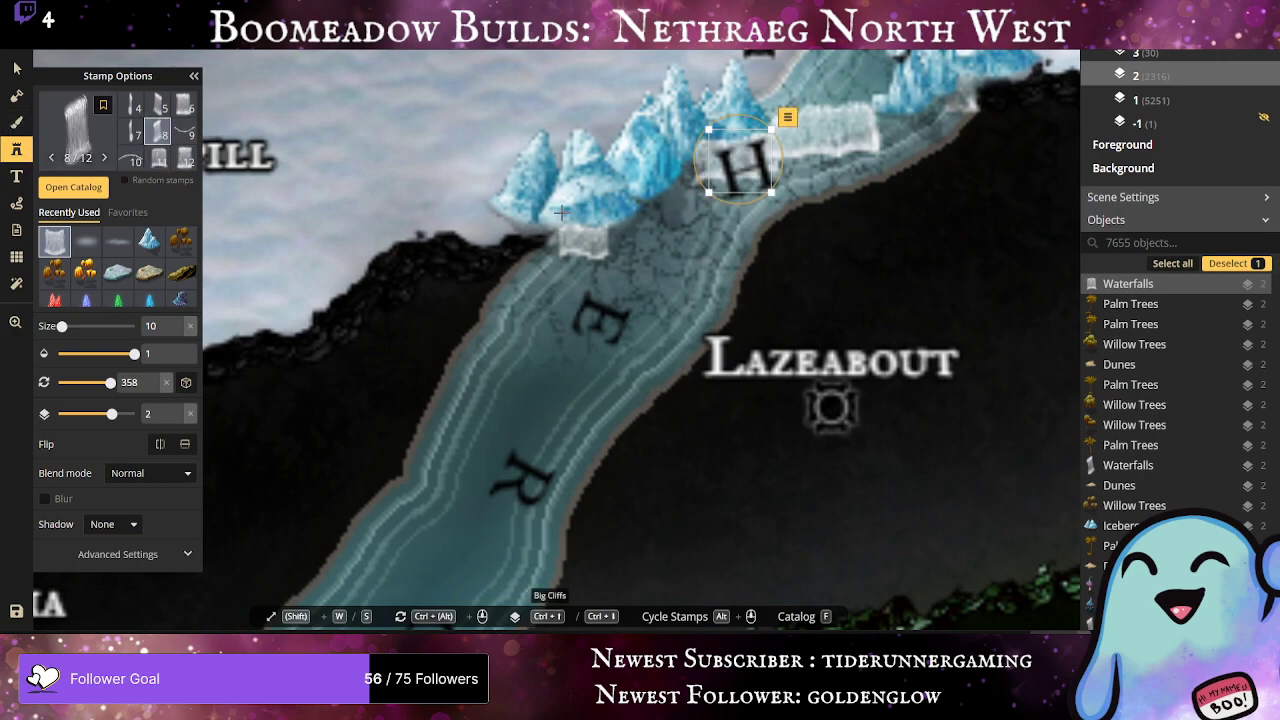
click(692, 205)
drag(692, 185, 699, 168)
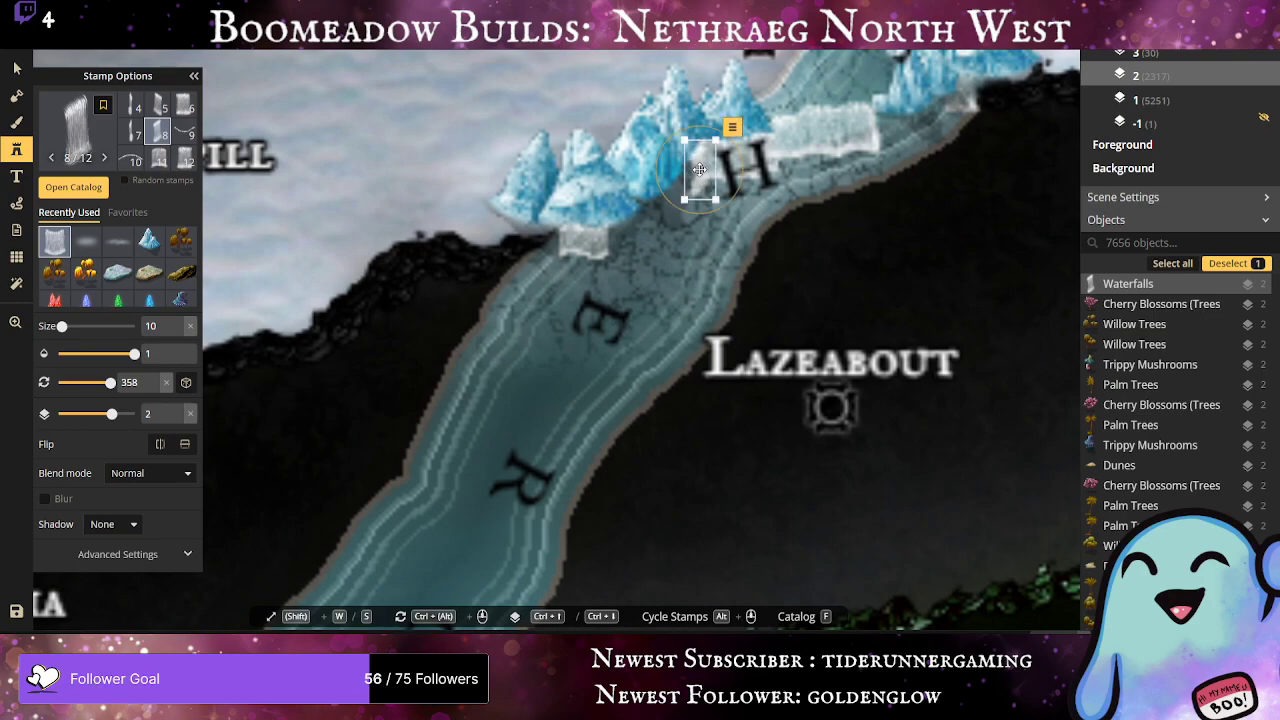
click(659, 234)
drag(659, 234, 685, 185)
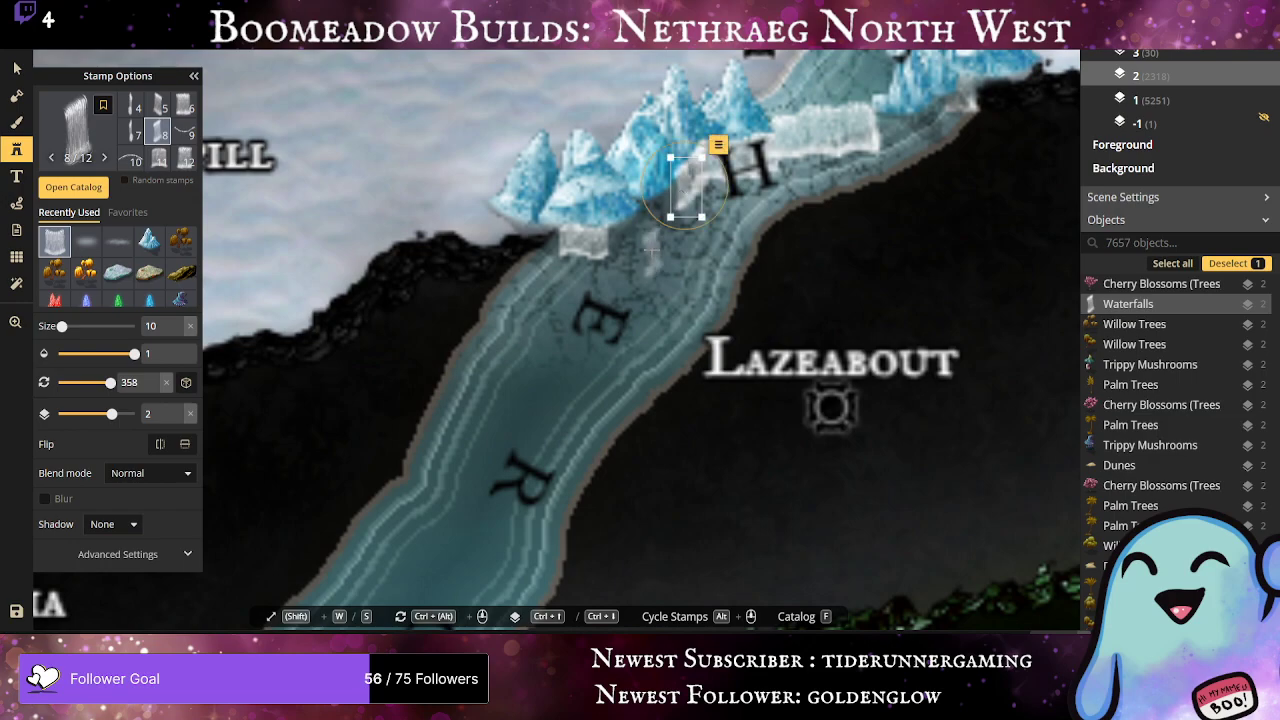
drag(662, 244, 671, 203)
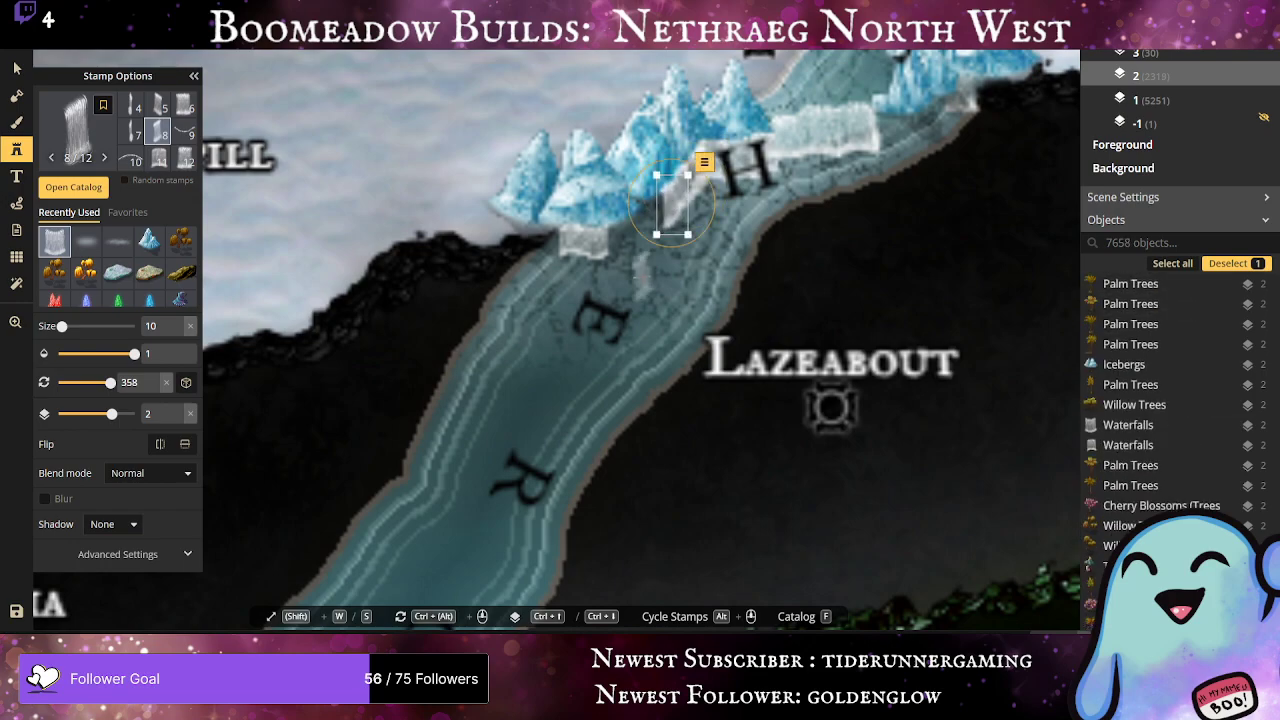
drag(643, 277, 657, 215)
drag(628, 298, 644, 229)
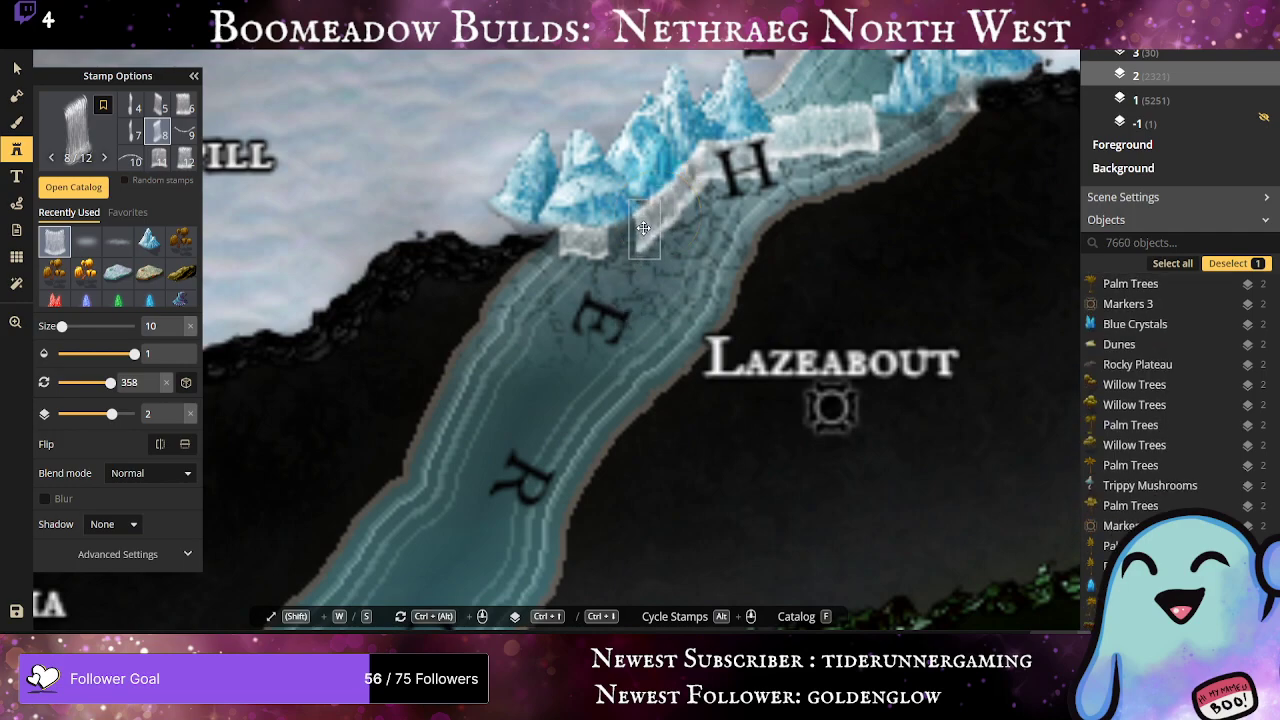
drag(622, 305, 630, 240)
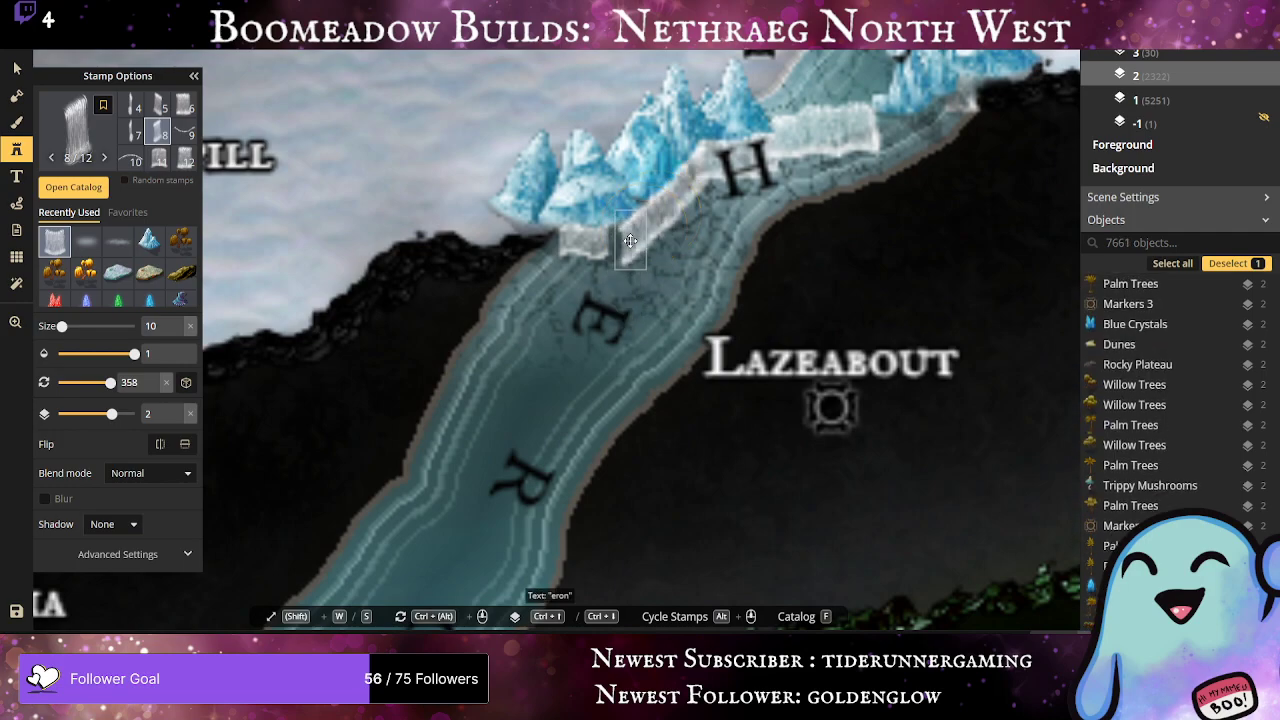
Step: Try variant 4 and variant 8 waterfalls in the gap between the diagonal run and the stamp beneath the Acheron icebergs
click(137, 118)
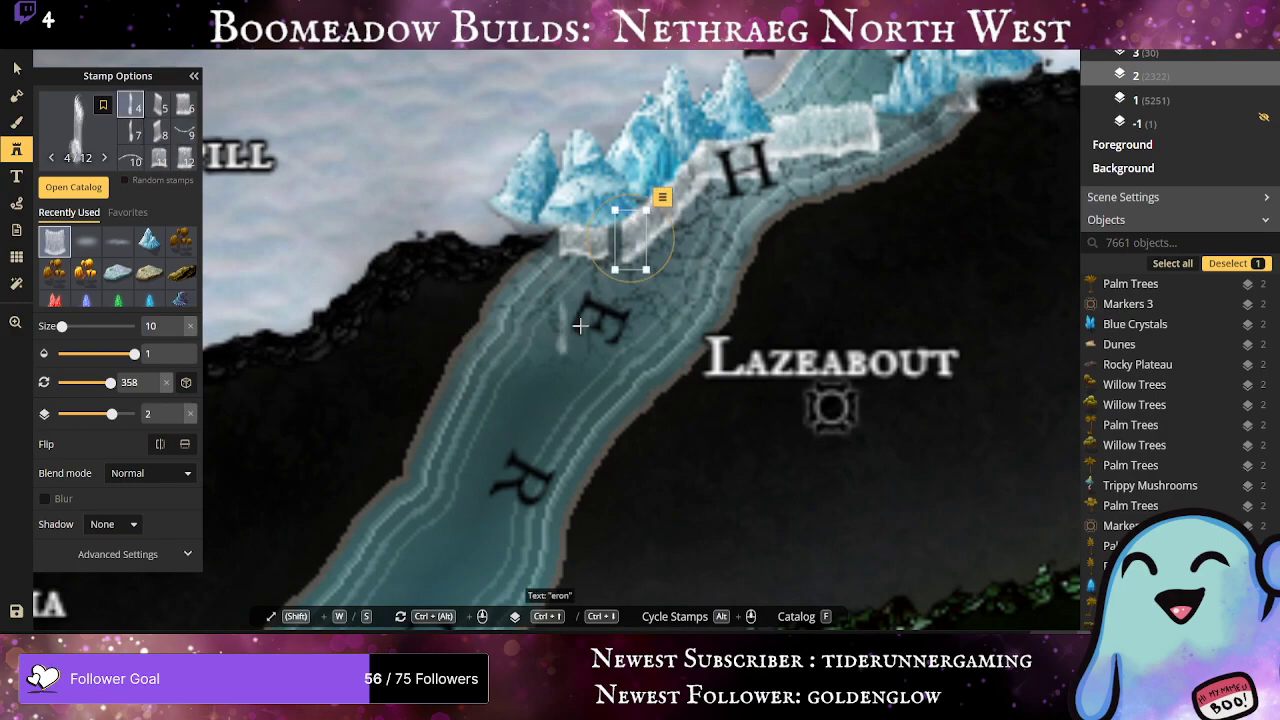
drag(580, 328, 610, 247)
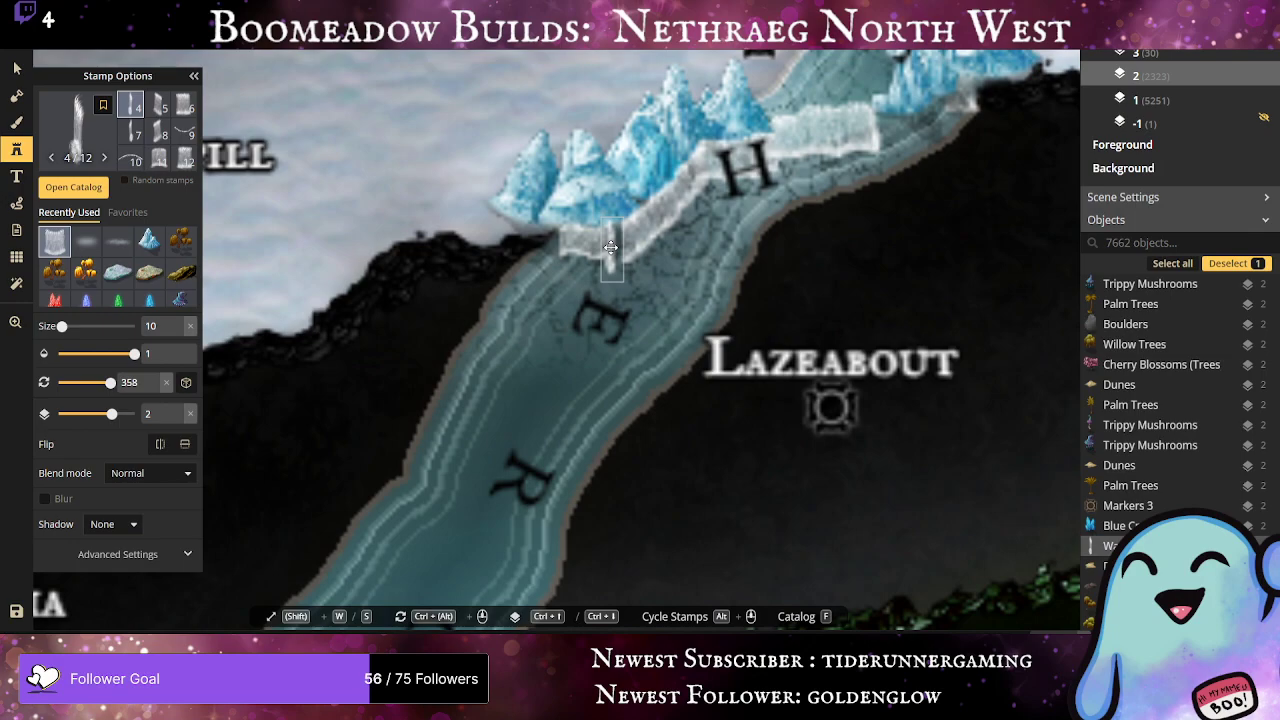
key(Escape)
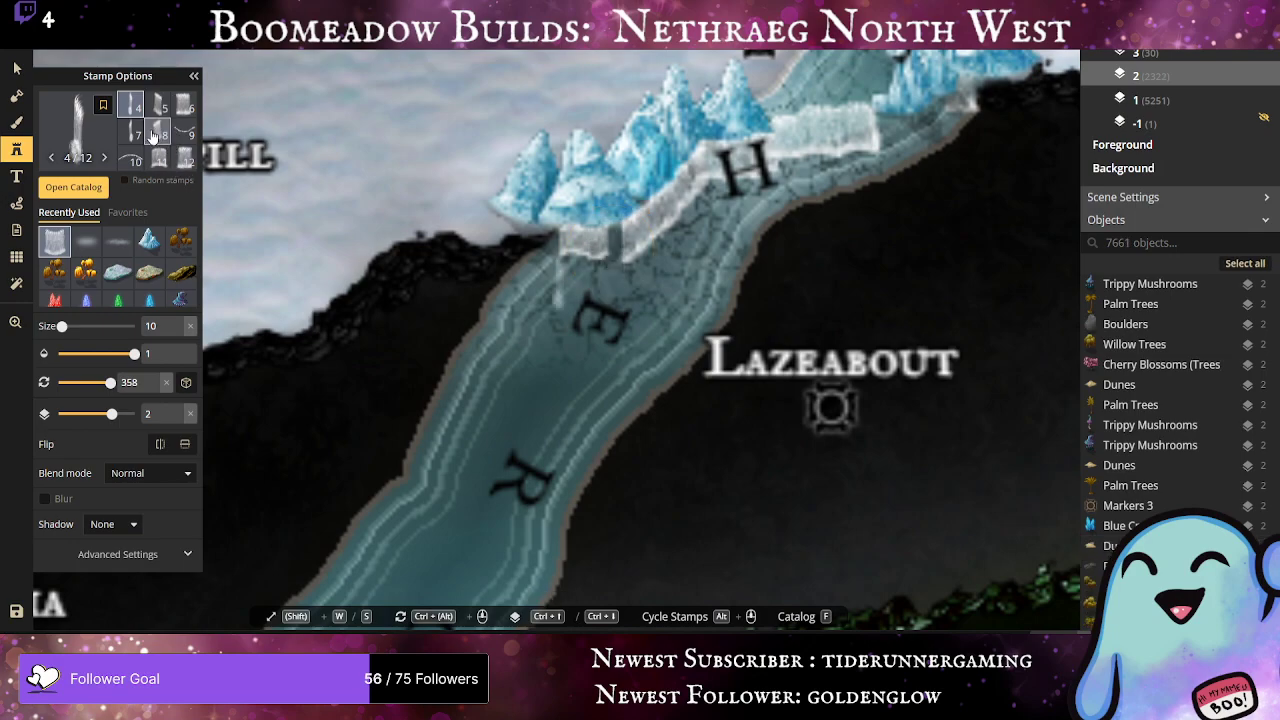
click(106, 138)
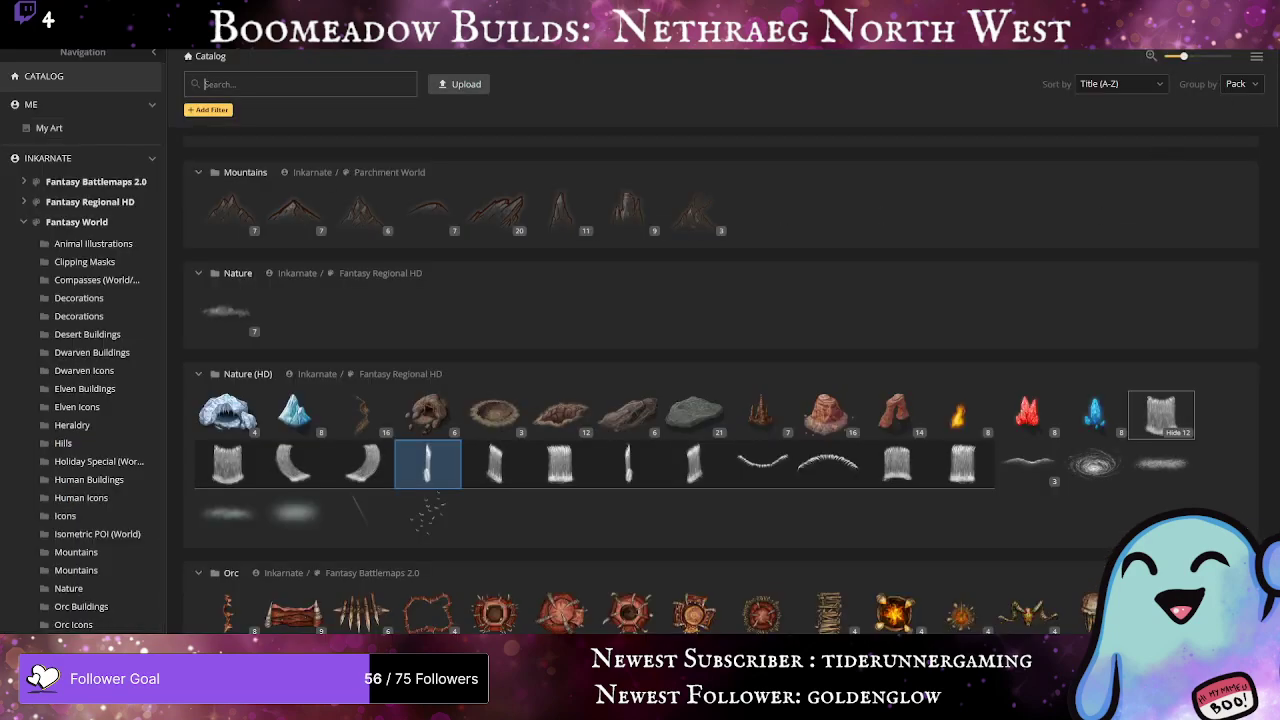
click(1236, 45)
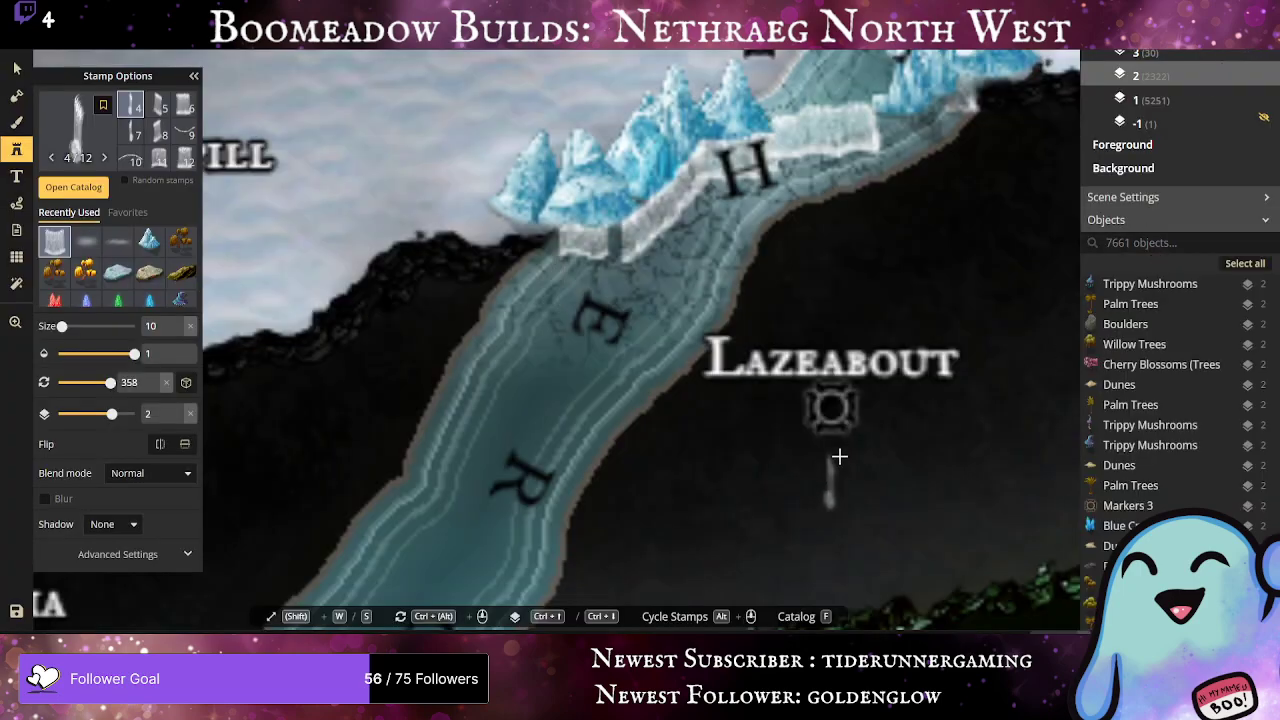
click(559, 284)
click(135, 133)
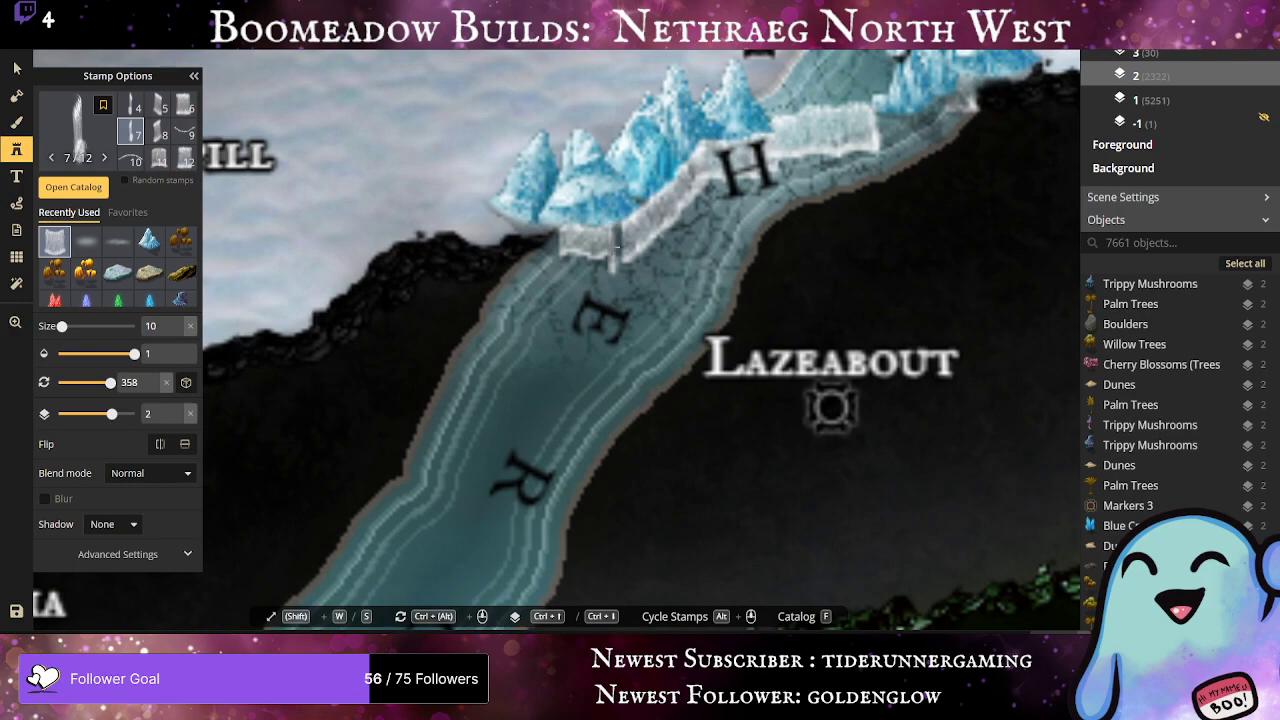
scroll(617, 247, up, 3)
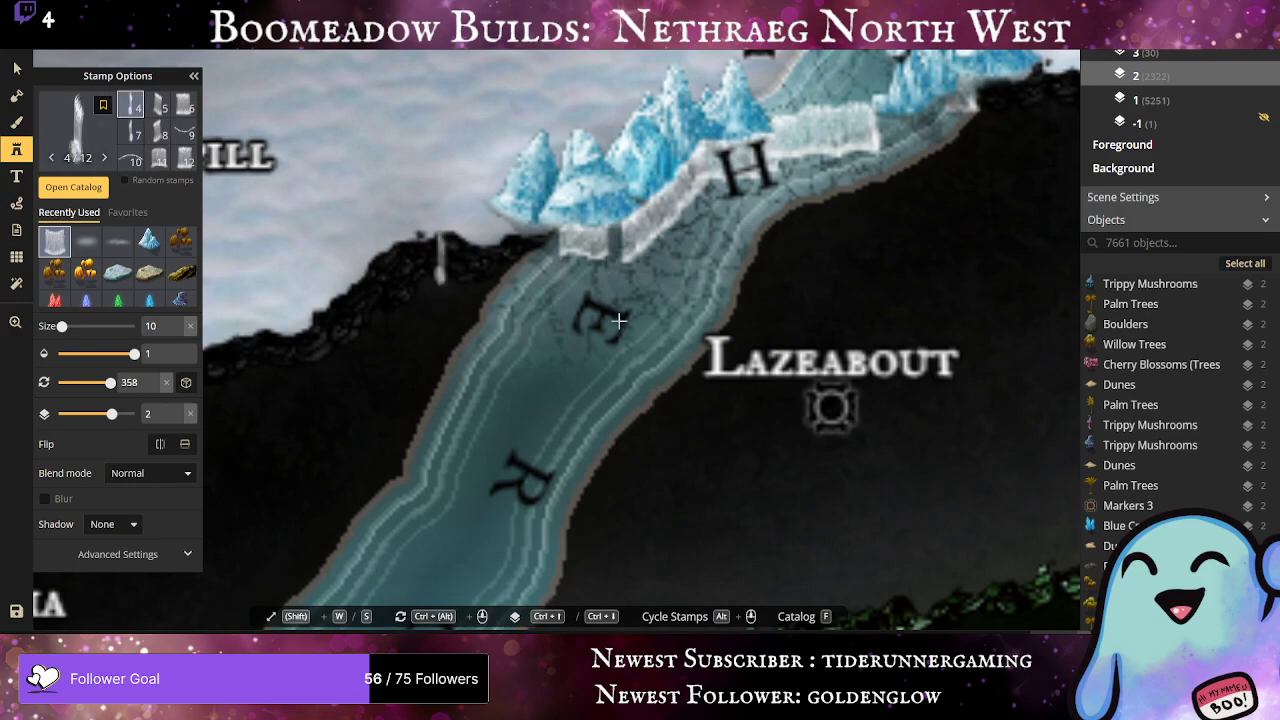
click(165, 112)
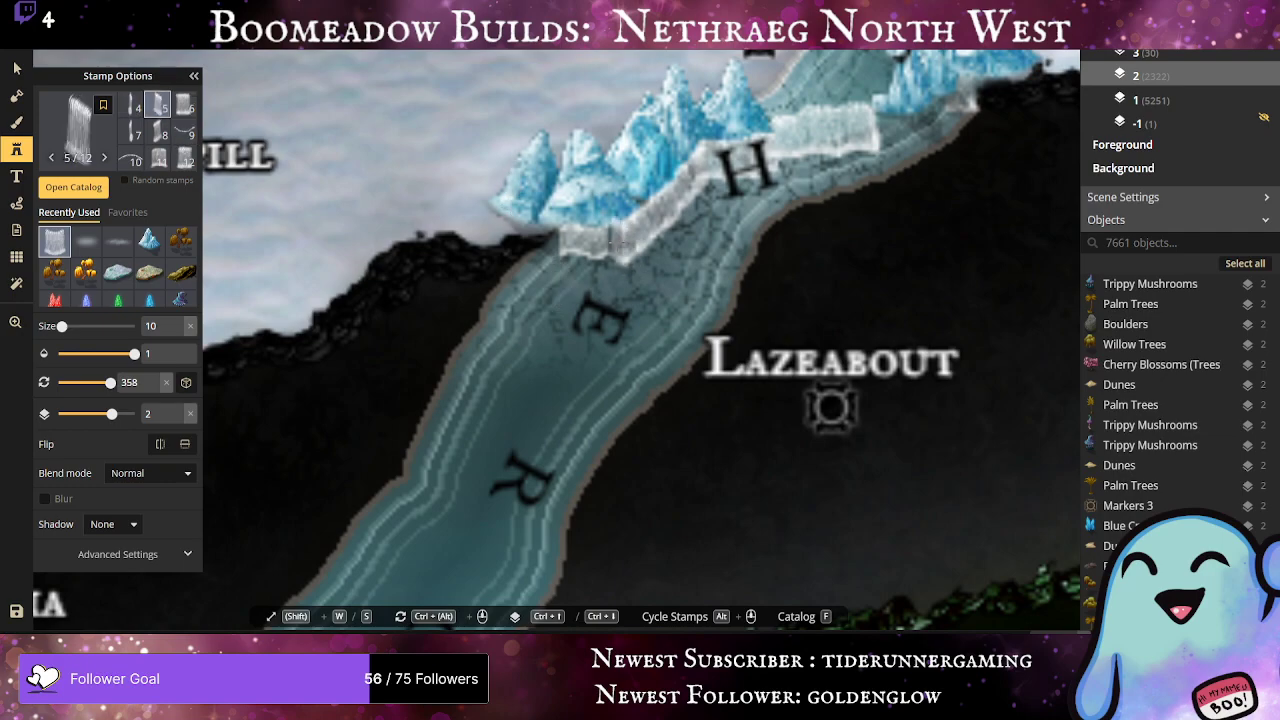
scroll(610, 250, down, 3)
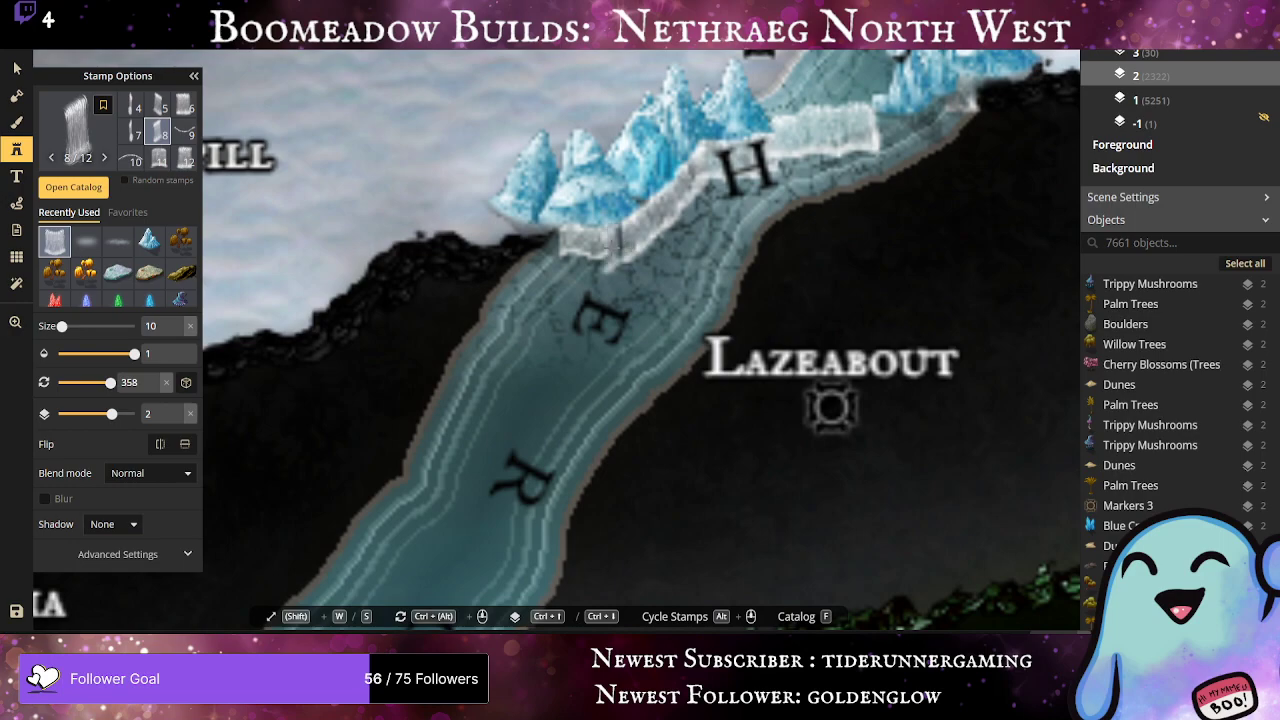
click(613, 240)
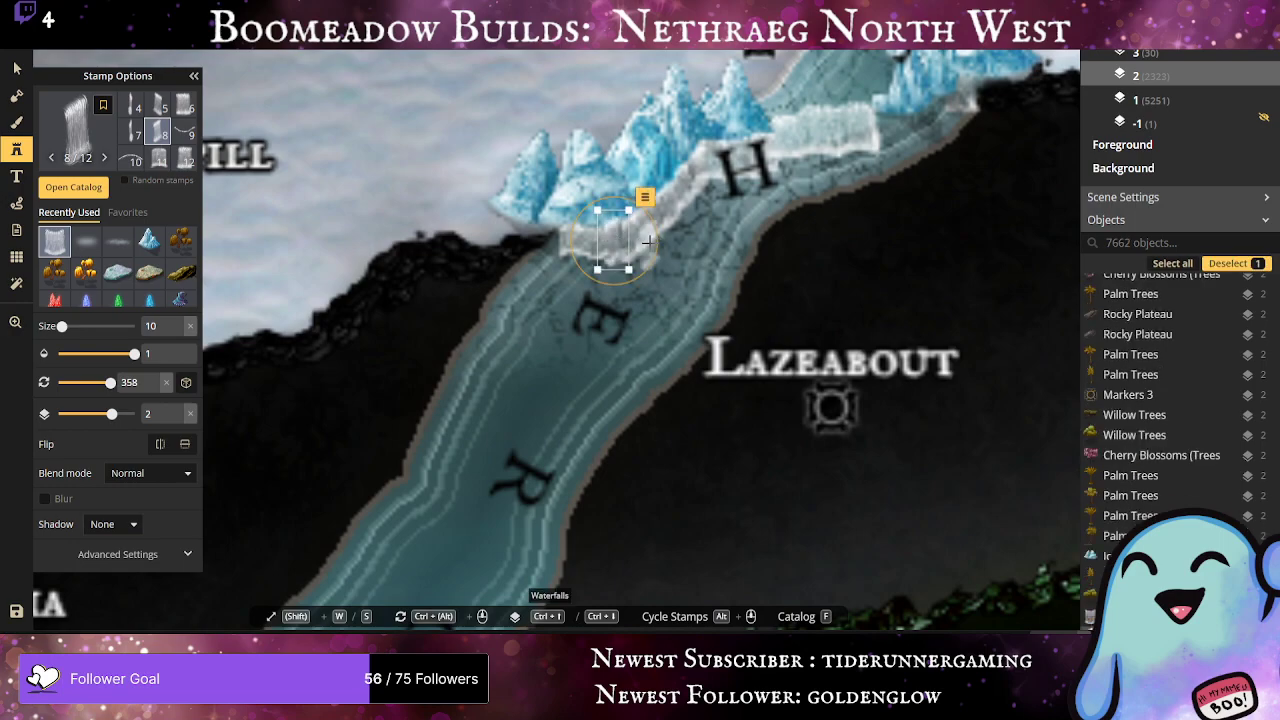
key(Delete)
Step: Close the gap between the diagonal run and the stamp beneath the Acheron icebergs with a variant 12 waterfall
click(192, 106)
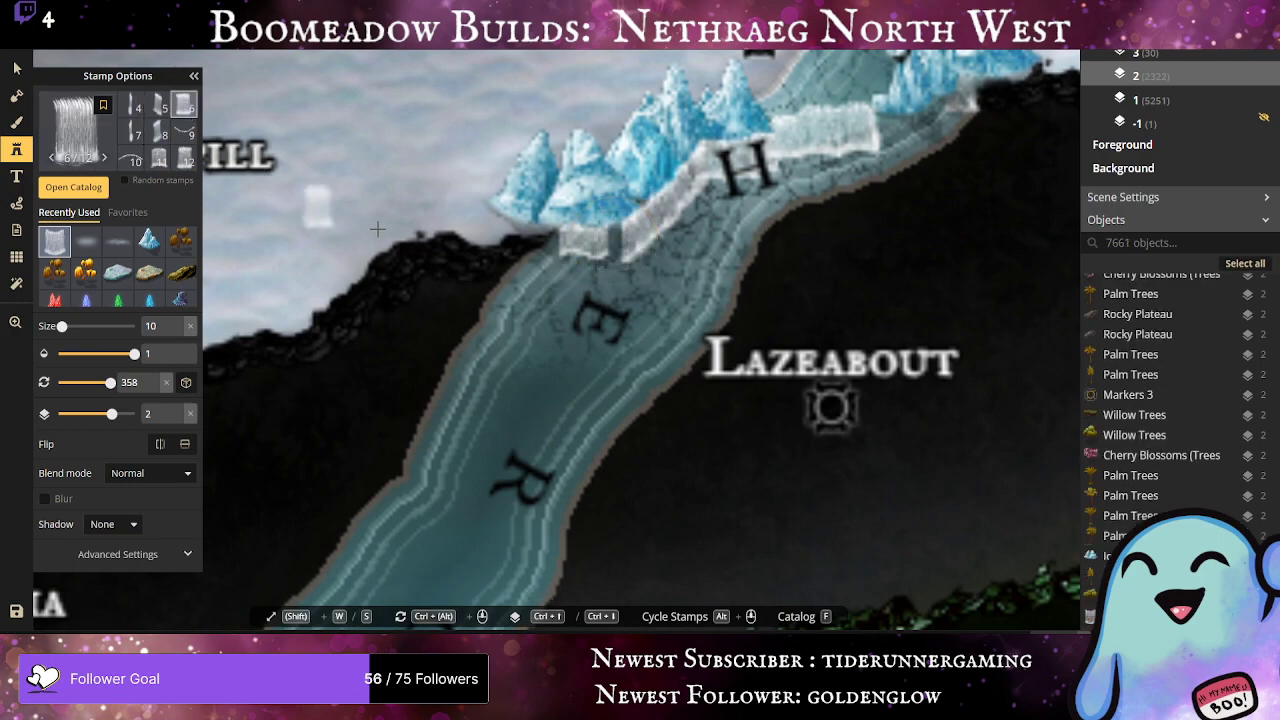
click(185, 158)
click(608, 240)
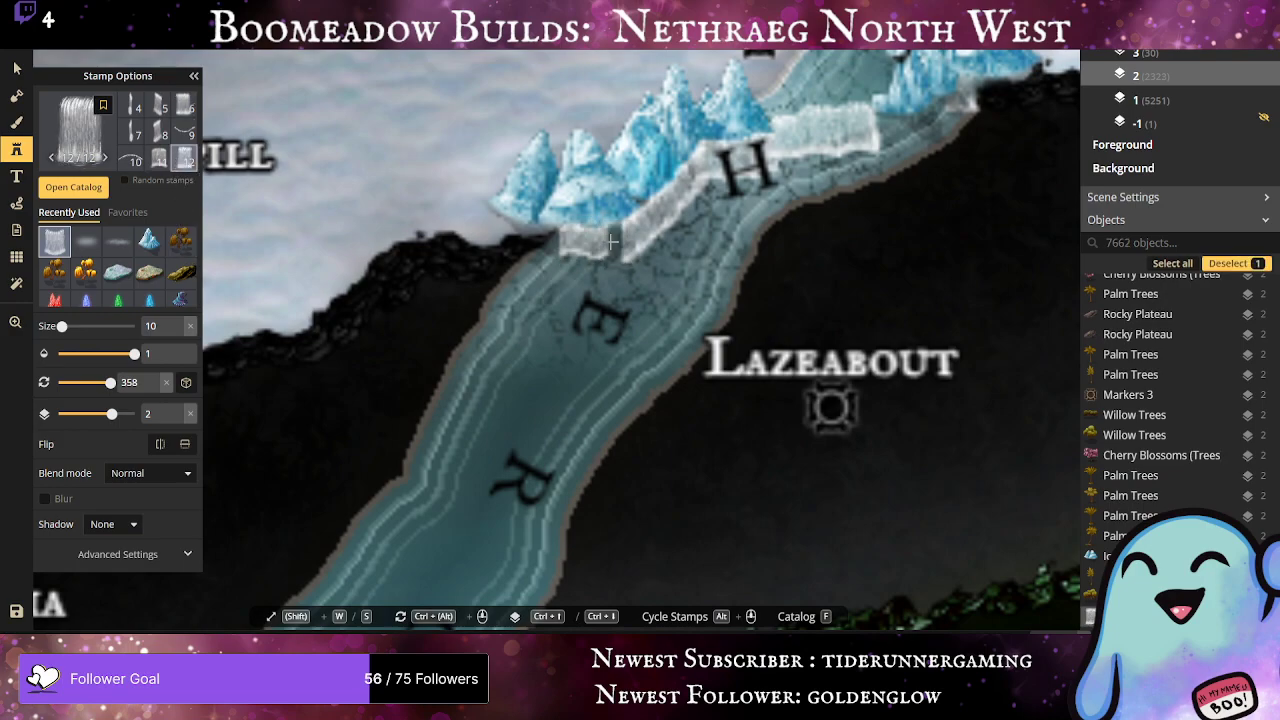
mouse_move(590, 269)
mouse_down()
mouse_move(620, 246)
mouse_move(590, 270)
mouse_up()
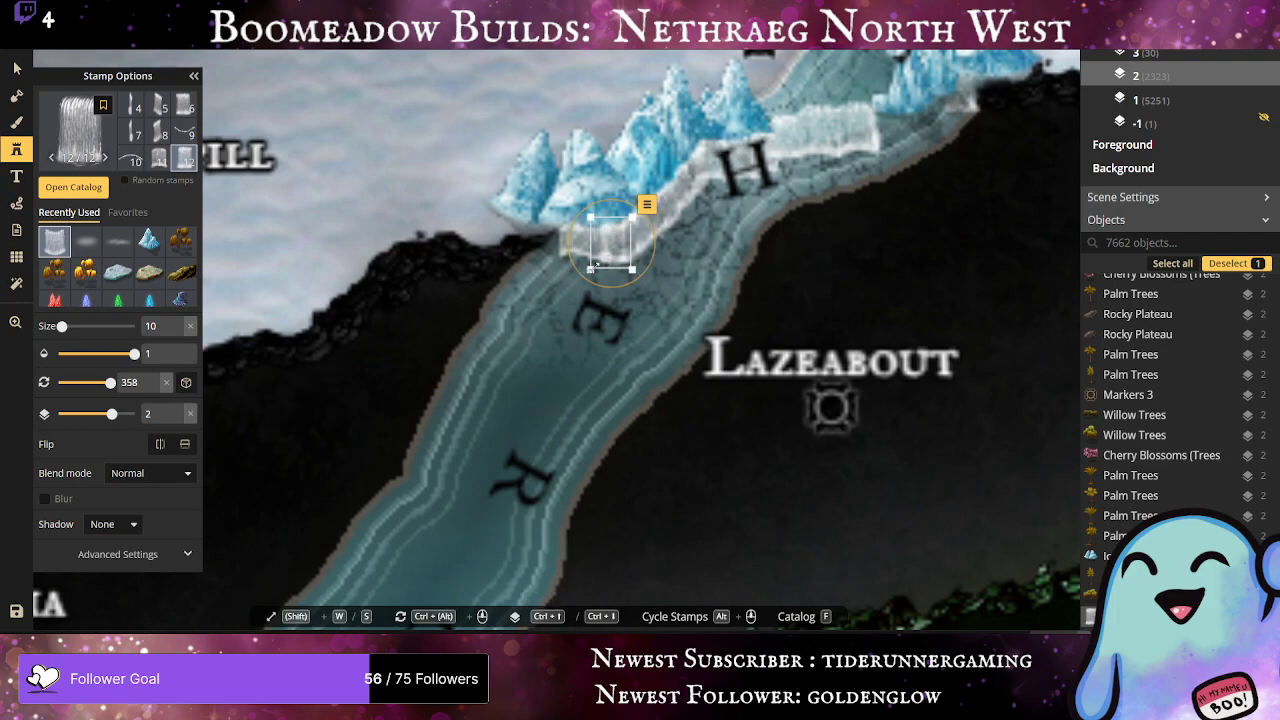
Step: Place three size 10 Mist 2 stamps along the base of the Acheron falls at their western end, above the letter E
scroll(555, 318, down, 3)
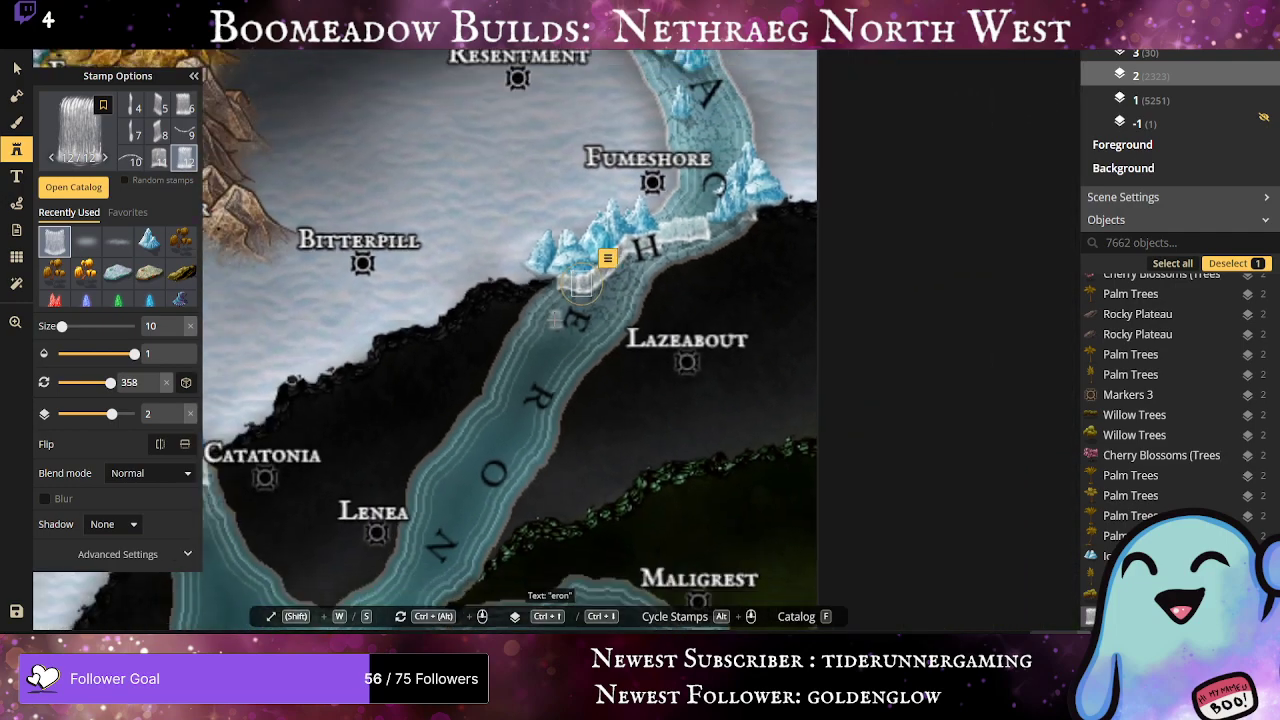
scroll(555, 318, down, 3)
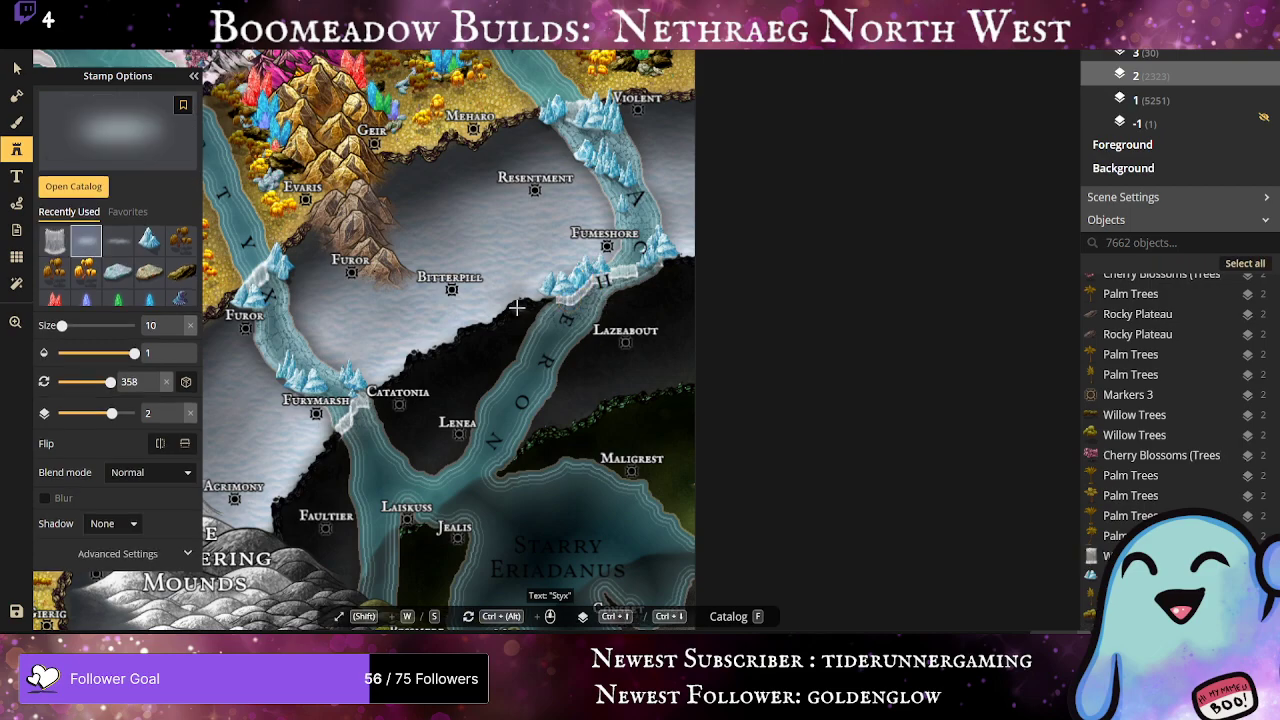
click(550, 307)
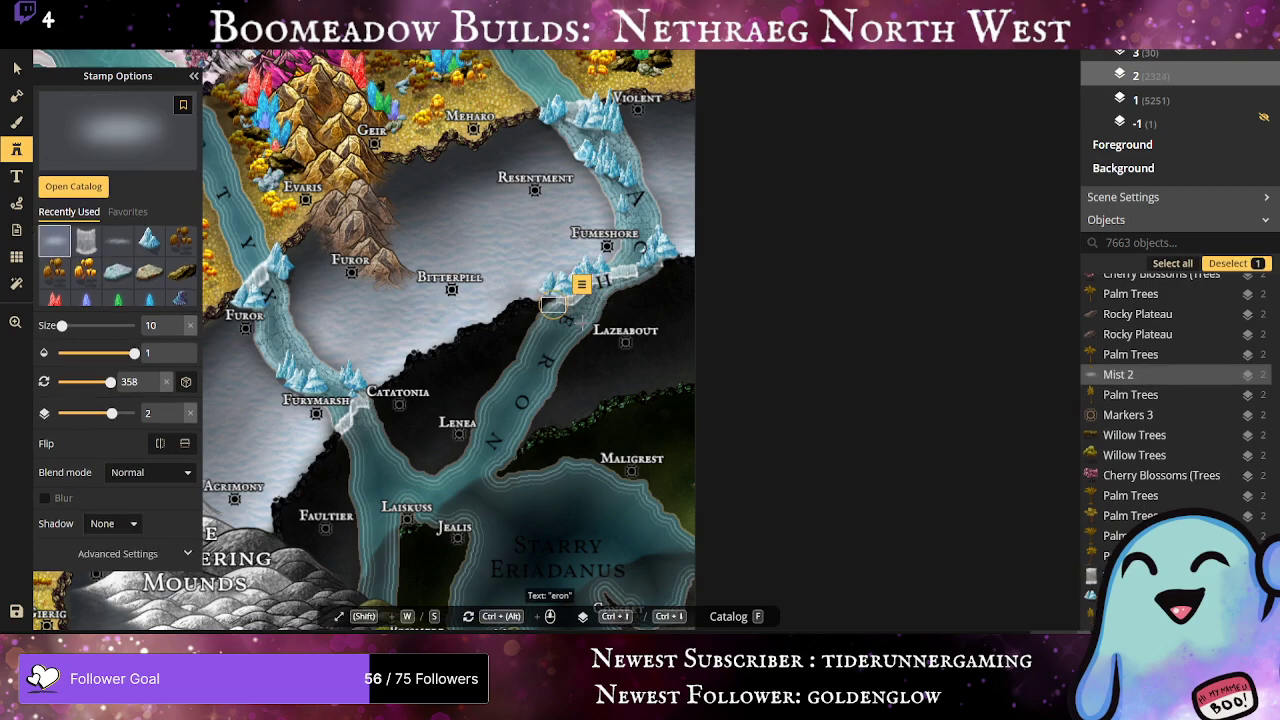
scroll(583, 324, up, 4)
drag(548, 307, 529, 296)
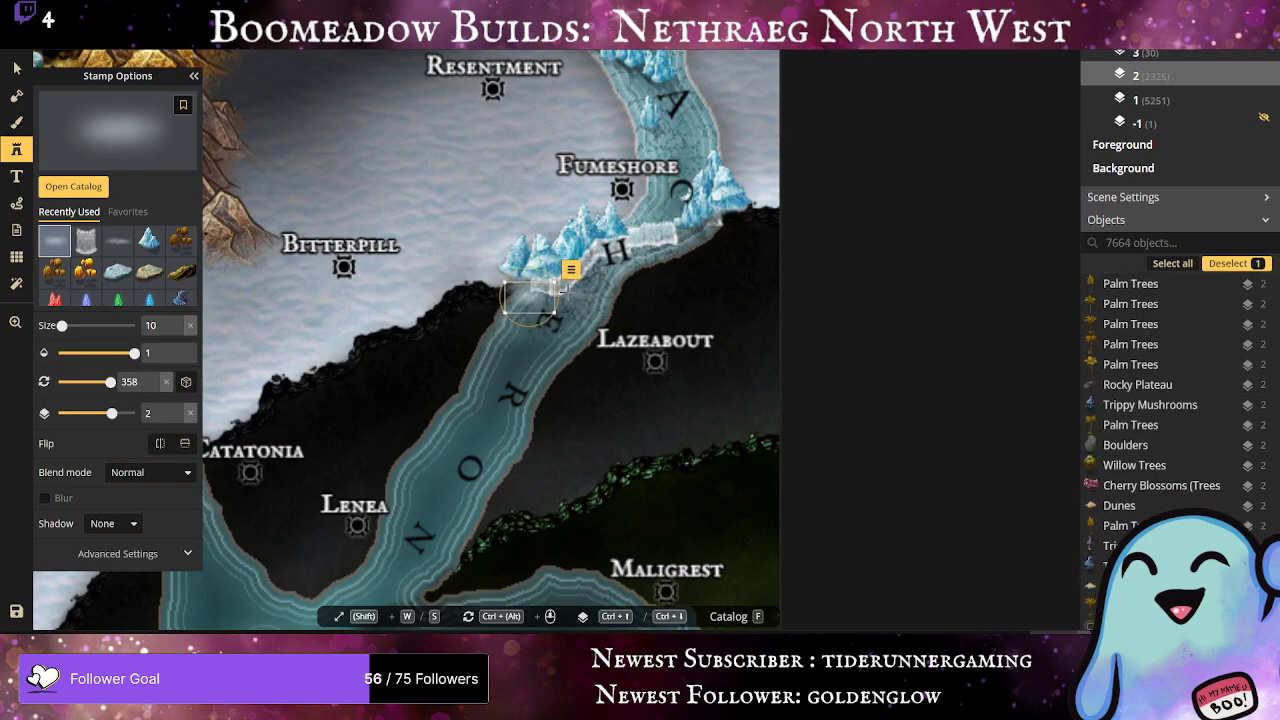
click(565, 294)
click(551, 300)
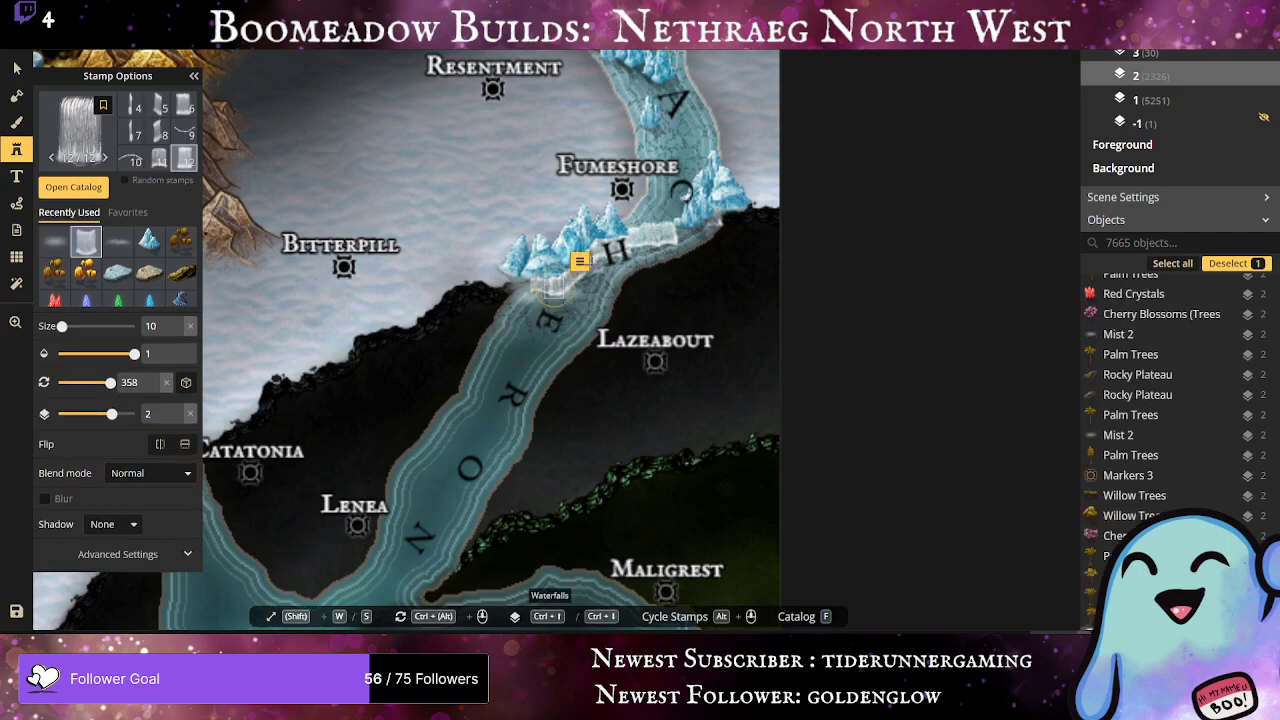
click(597, 259)
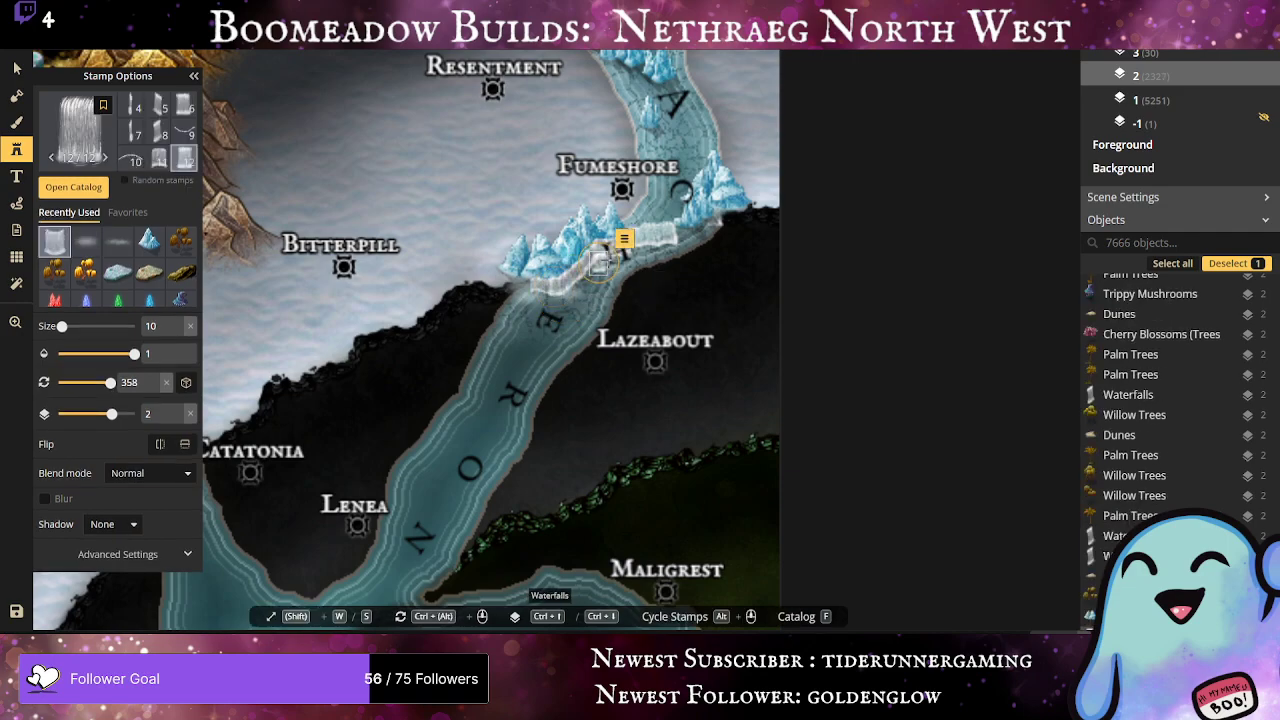
key(Delete)
Step: Place two size 10 Mist 2 stamps at the eastern end of the Acheron falls, beneath the icebergs south of Fumeshore
click(86, 240)
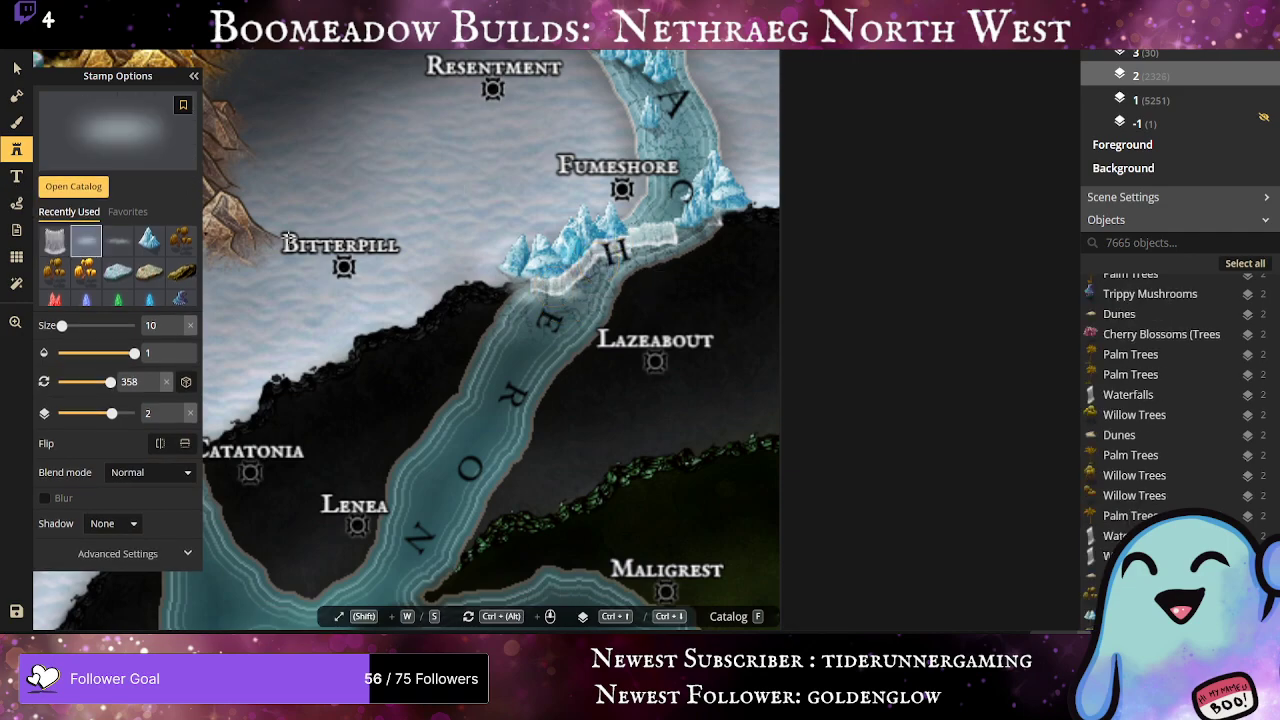
click(687, 232)
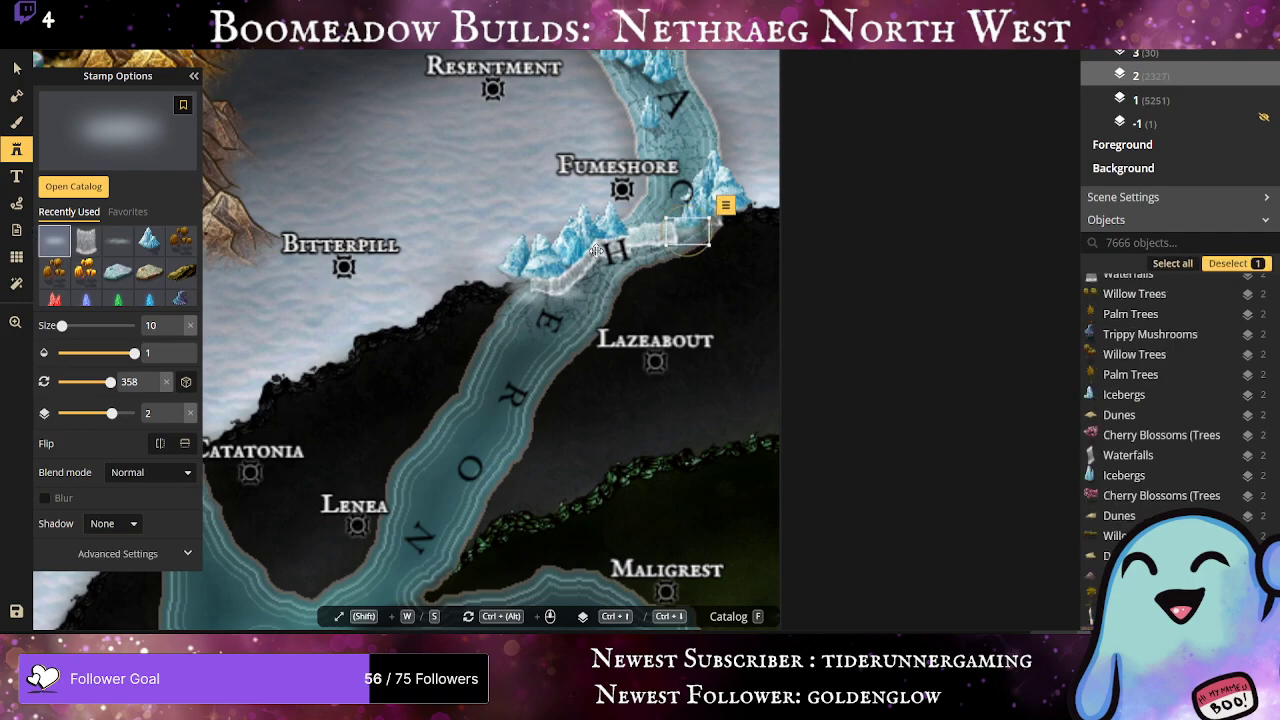
click(723, 224)
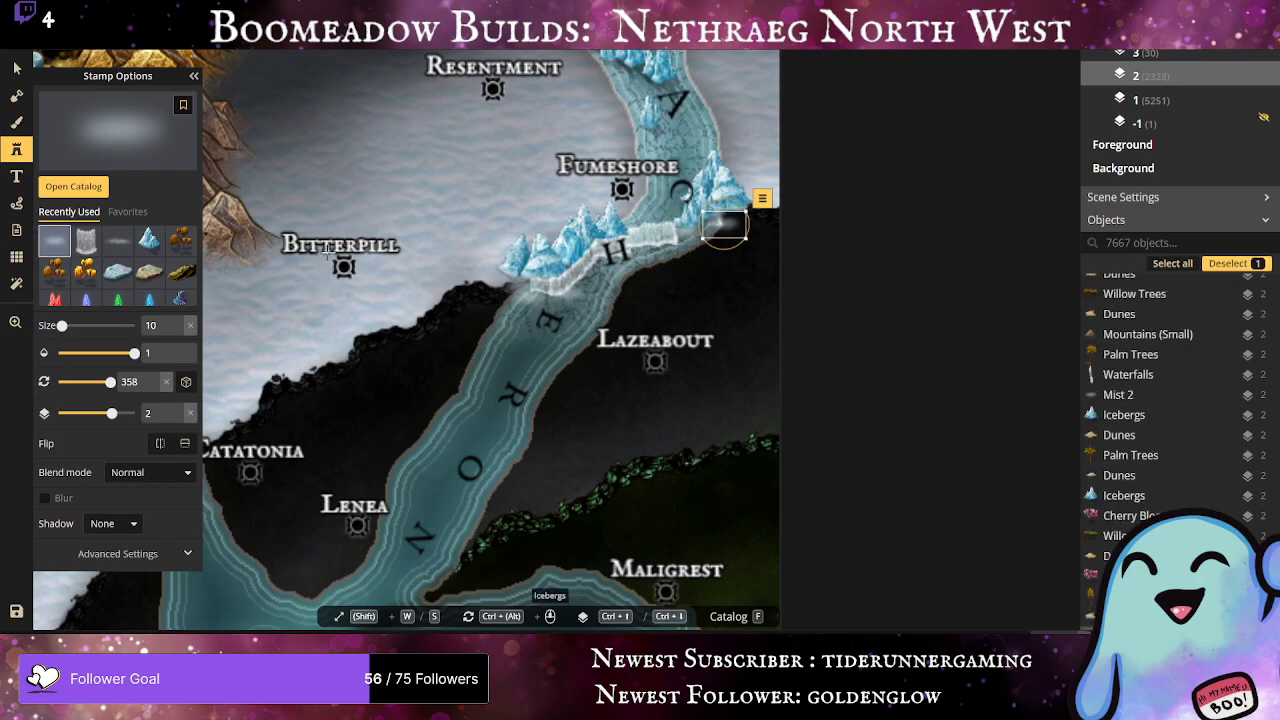
Step: Layer size 10 Mist 1 stamps along the Acheron falls from the eastern end past the letter H to the southwest
click(113, 246)
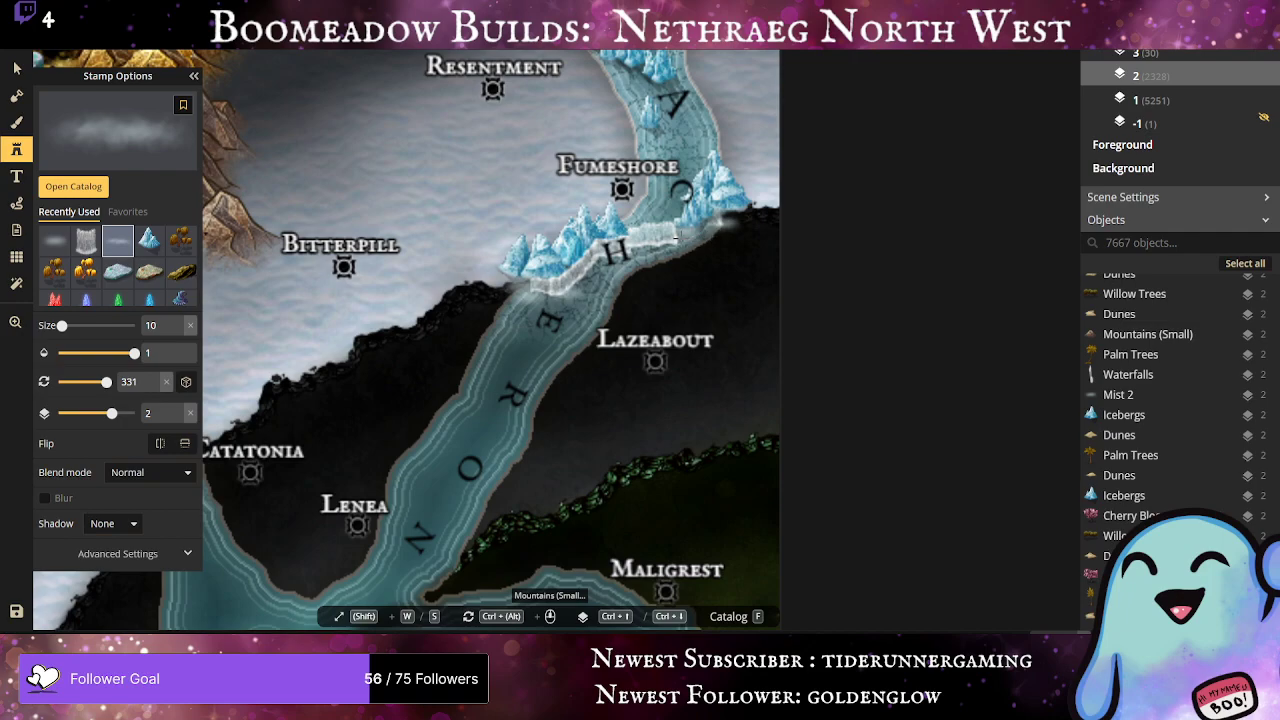
click(678, 238)
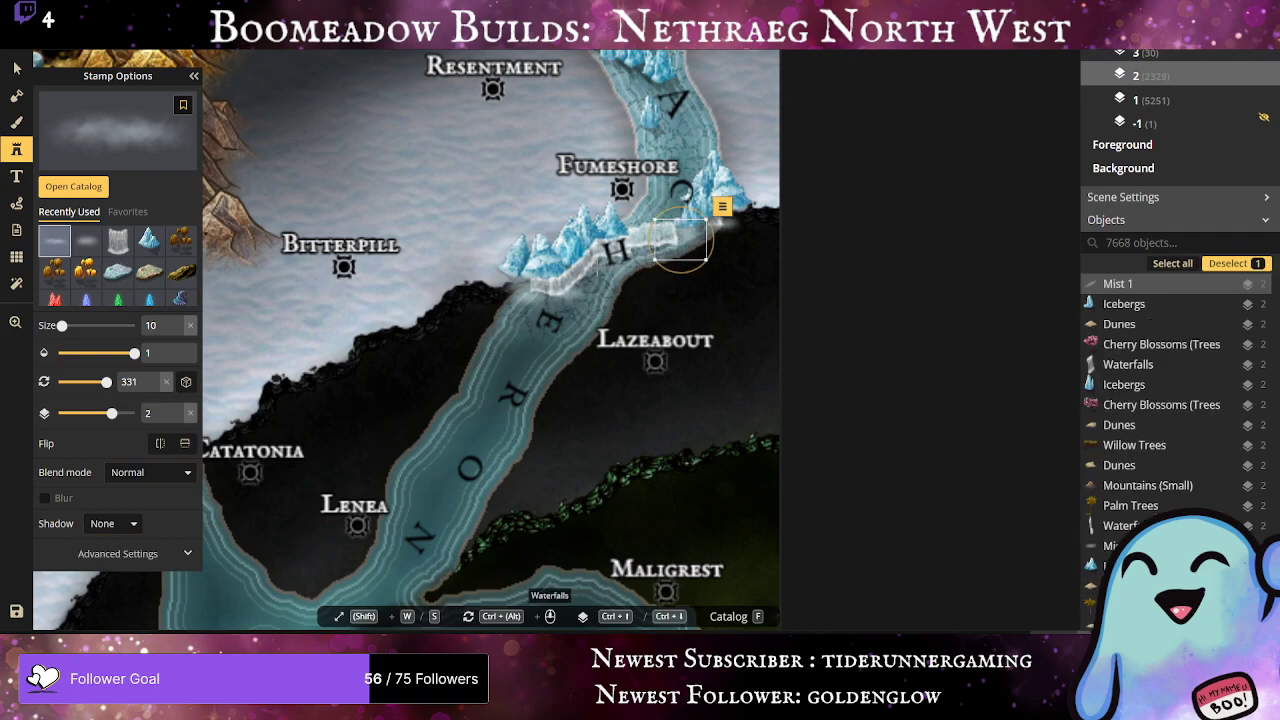
click(597, 268)
drag(580, 306, 631, 247)
click(641, 294)
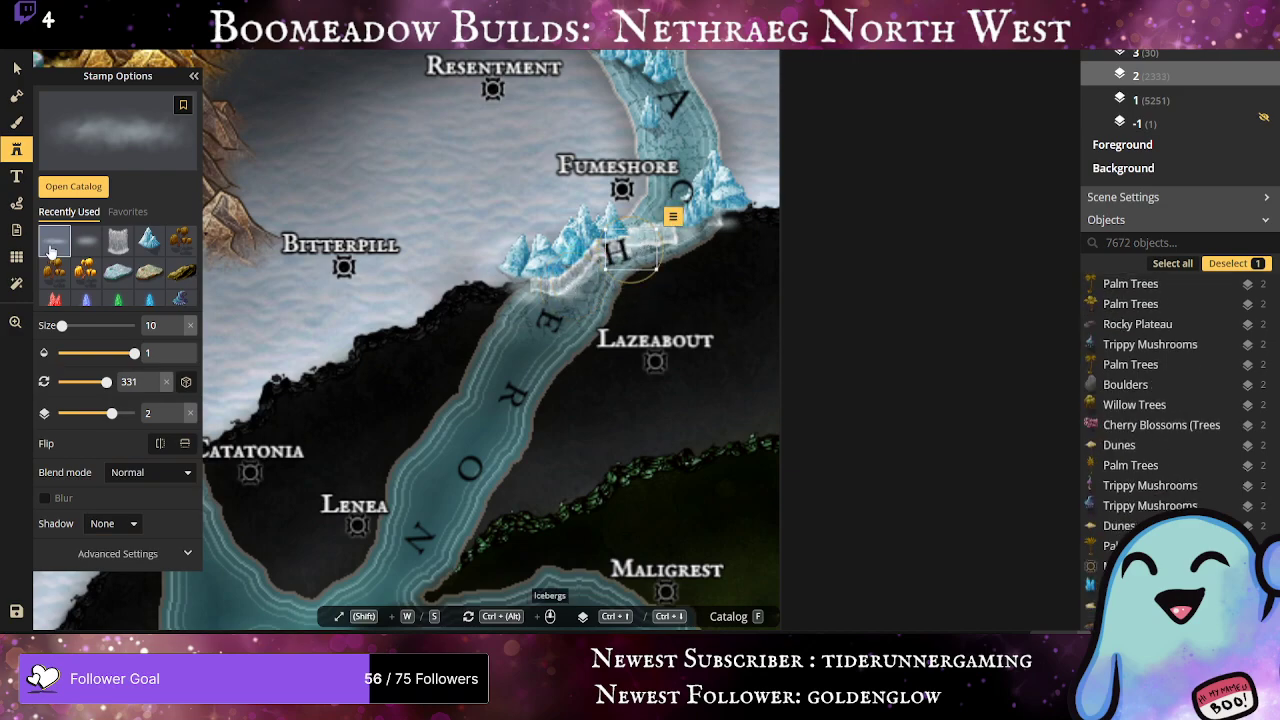
Step: Add large Mist 2 stamps of size 32 over the western and eastern parts of the Acheron falls
click(86, 240)
mouse_move(61, 325)
mouse_down()
mouse_move(76, 325)
mouse_move(65, 325)
mouse_up()
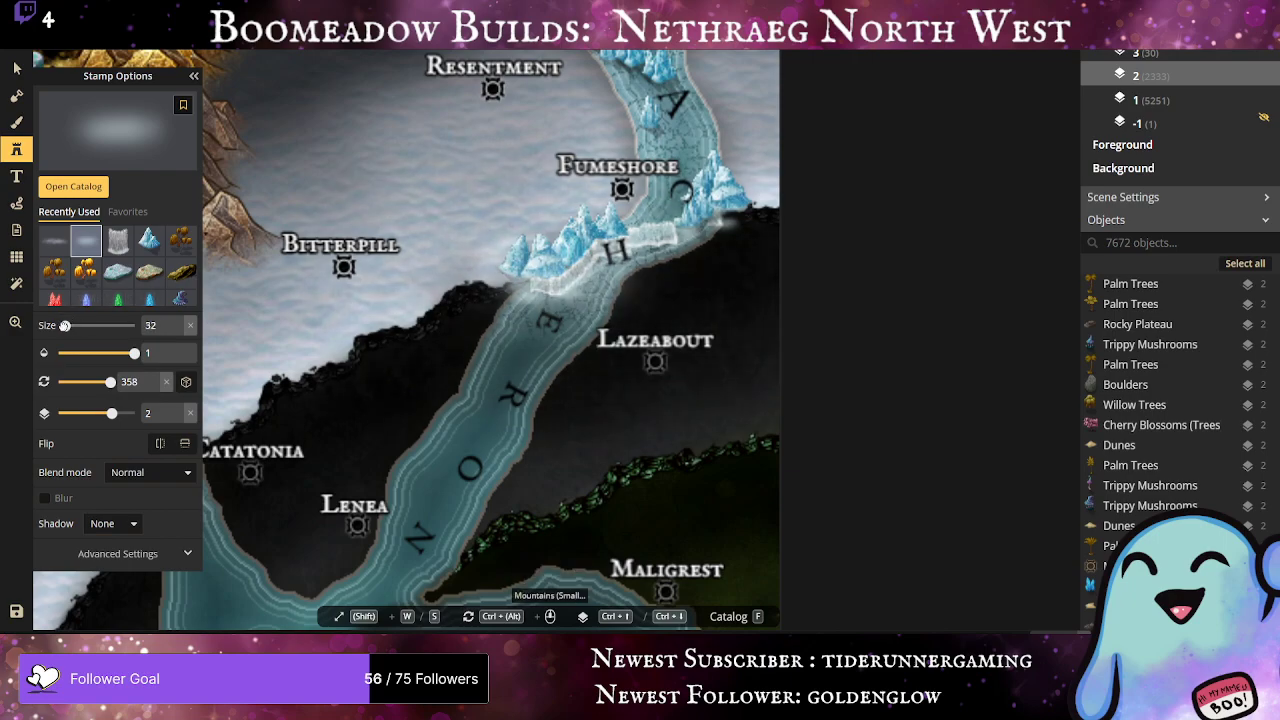
click(534, 296)
click(657, 255)
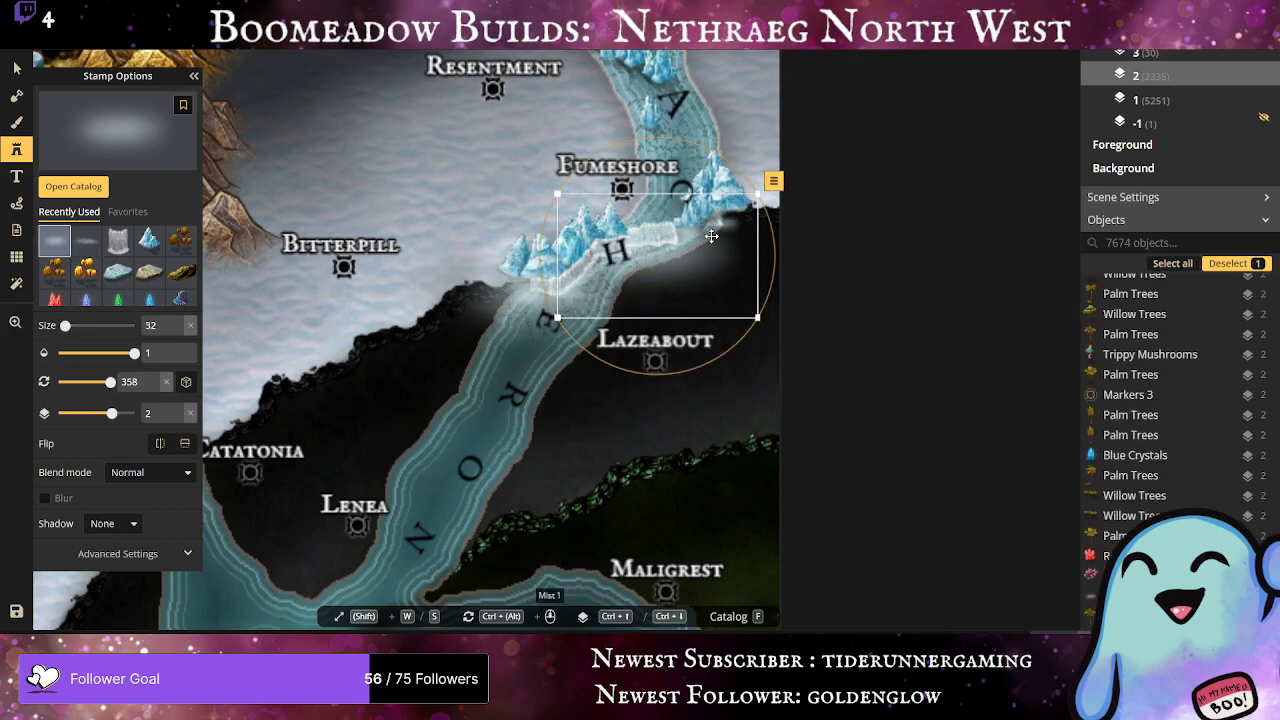
click(724, 238)
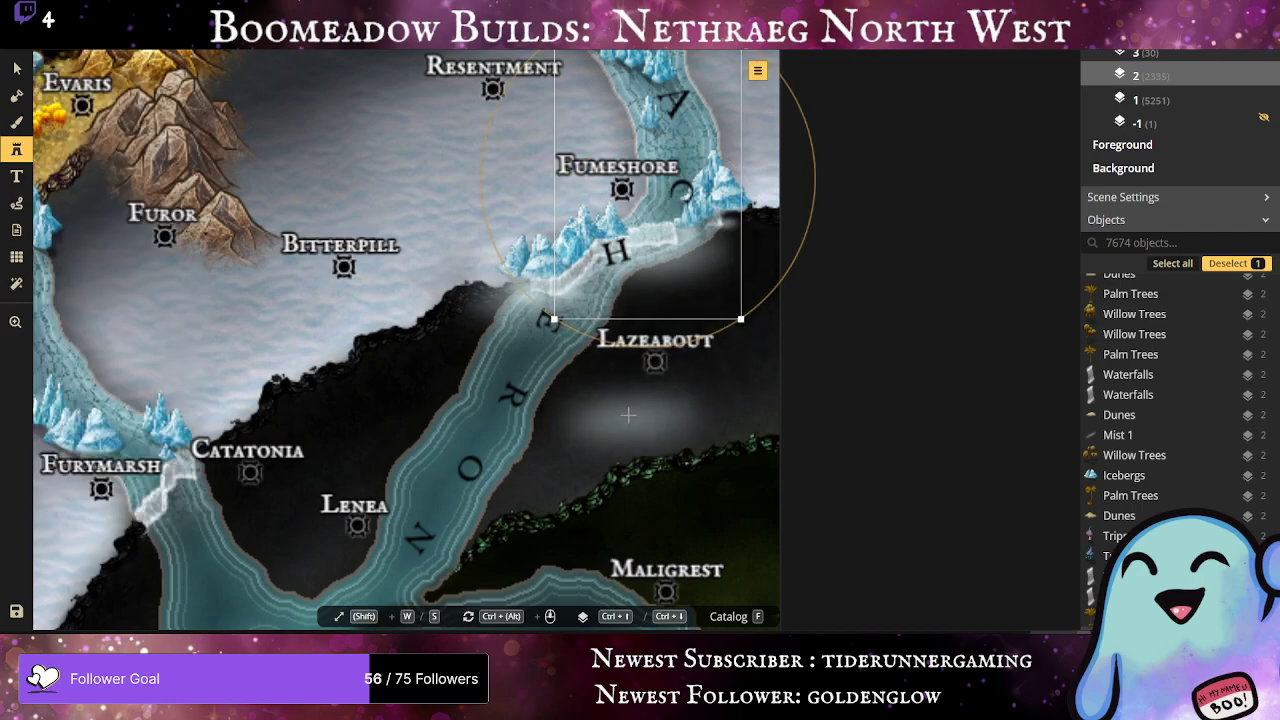
Step: Add further size 32 Mist 2 stamps over the Acheron falls, at the eastern end and around the letter H
key(Escape)
click(700, 250)
drag(700, 250, 721, 224)
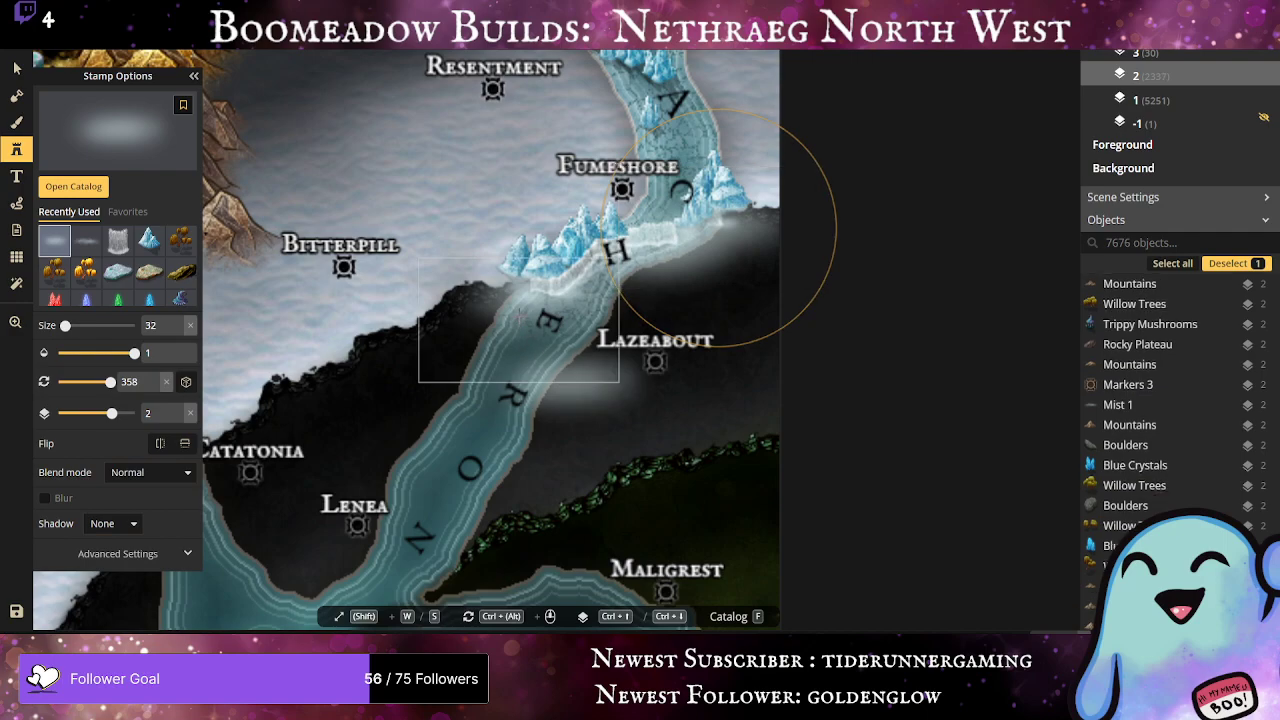
click(621, 272)
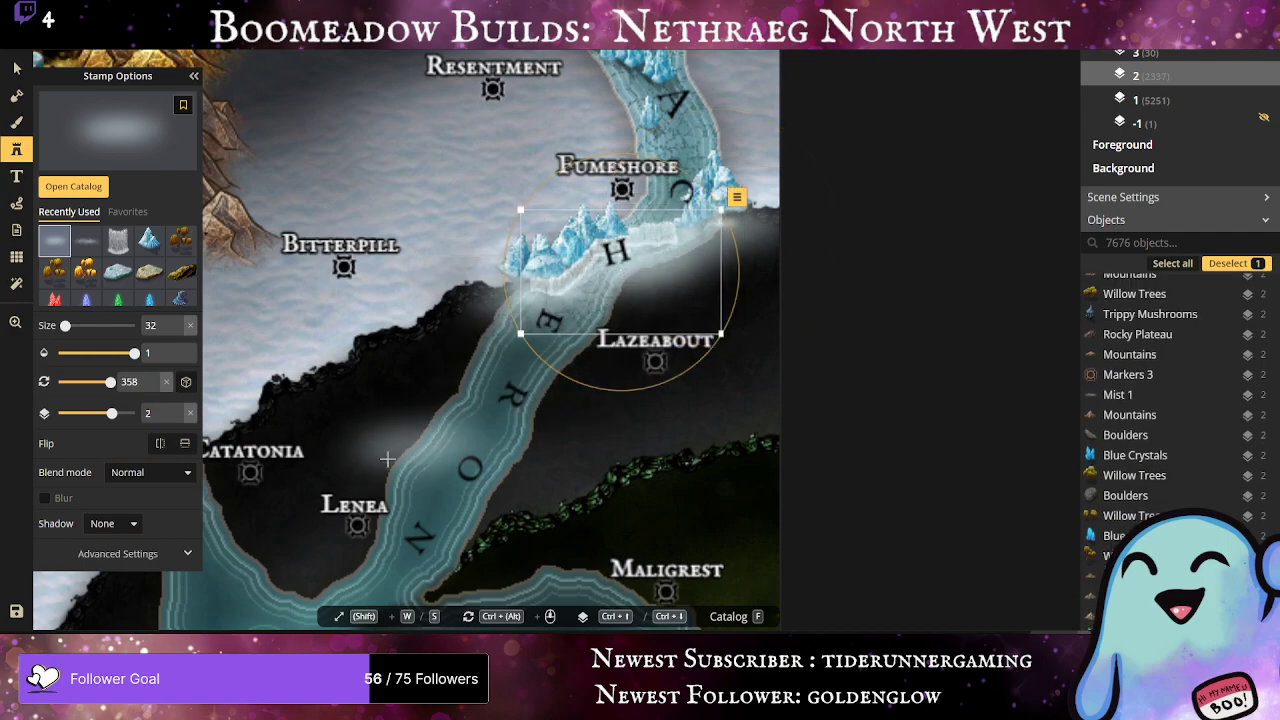
Step: Layer two size 32 Mist 2 stamps and two Mist 1 stamps rotated to 331 over the Styx falls between Furymarsh and Catatonia
scroll(372, 424, down, 3)
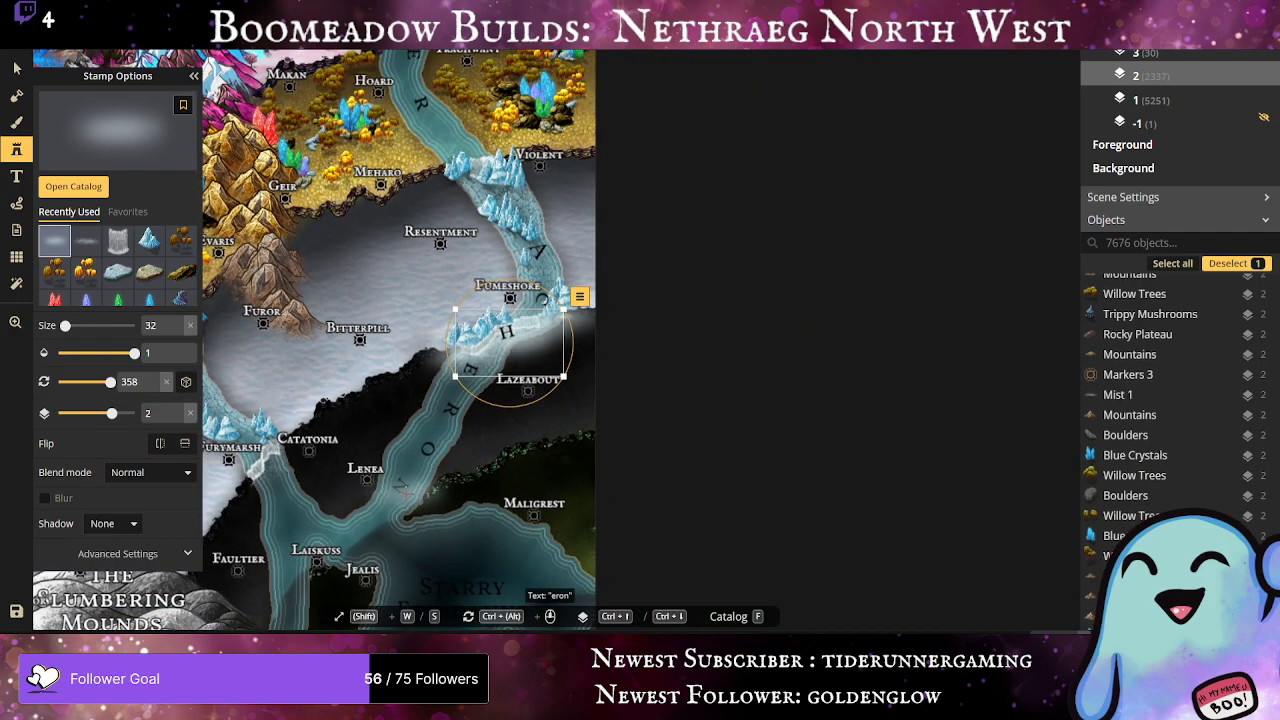
drag(395, 485, 760, 274)
scroll(750, 272, up, 2)
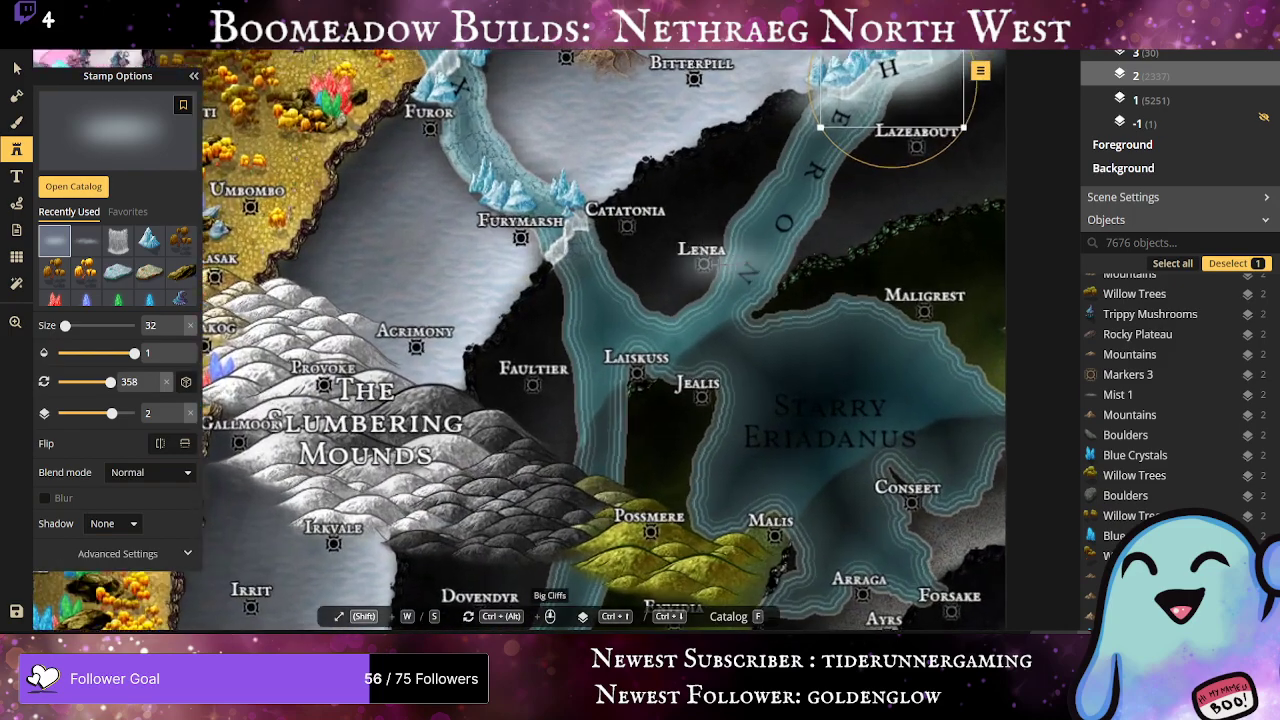
scroll(688, 266, up, 1)
click(549, 237)
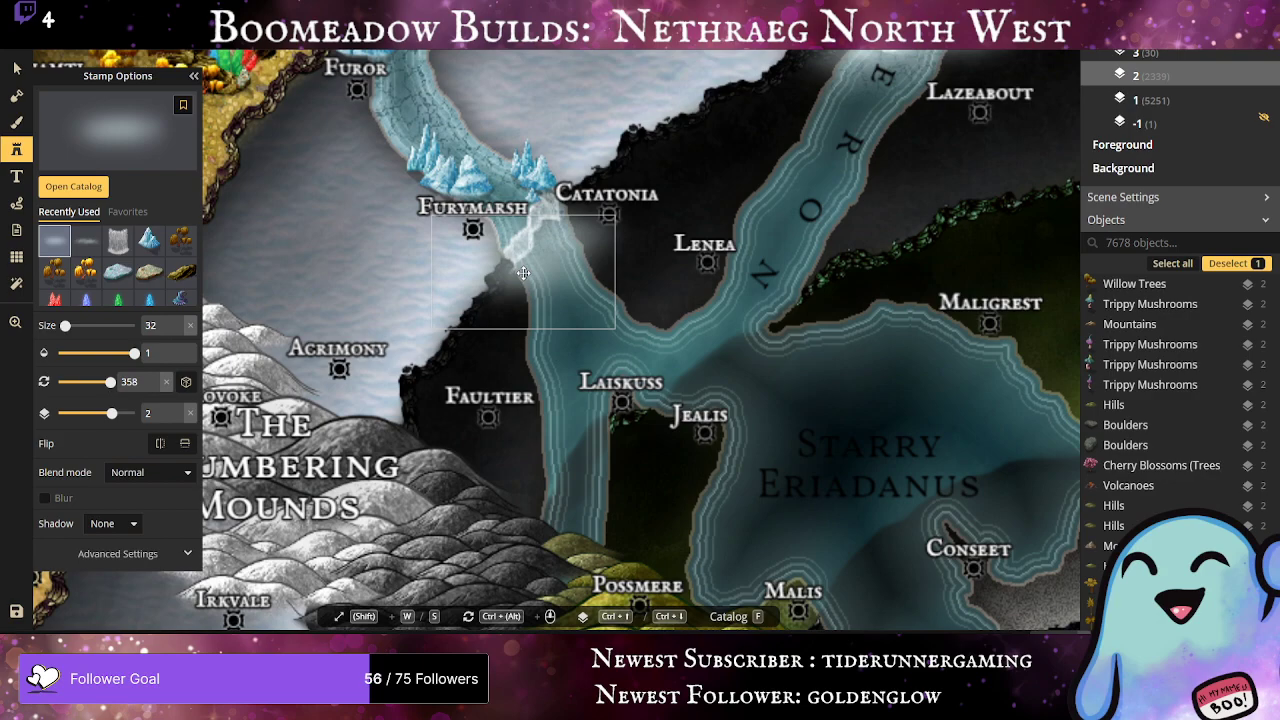
click(523, 274)
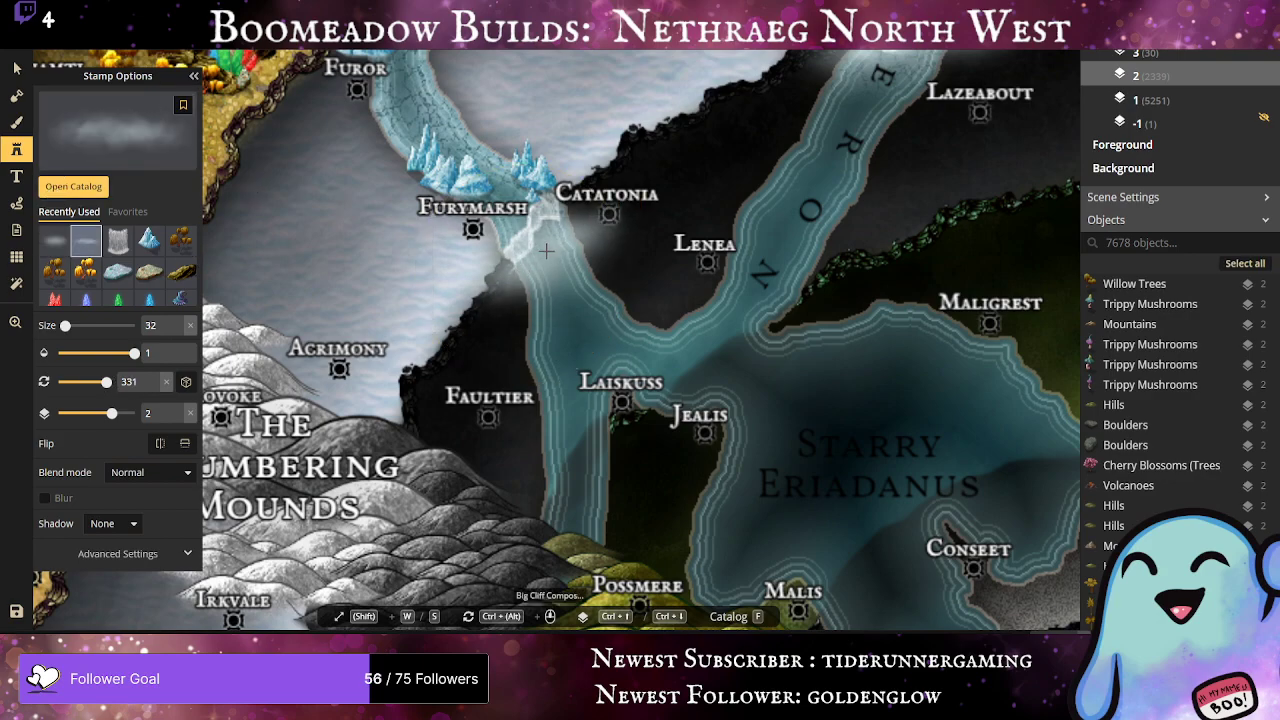
click(522, 275)
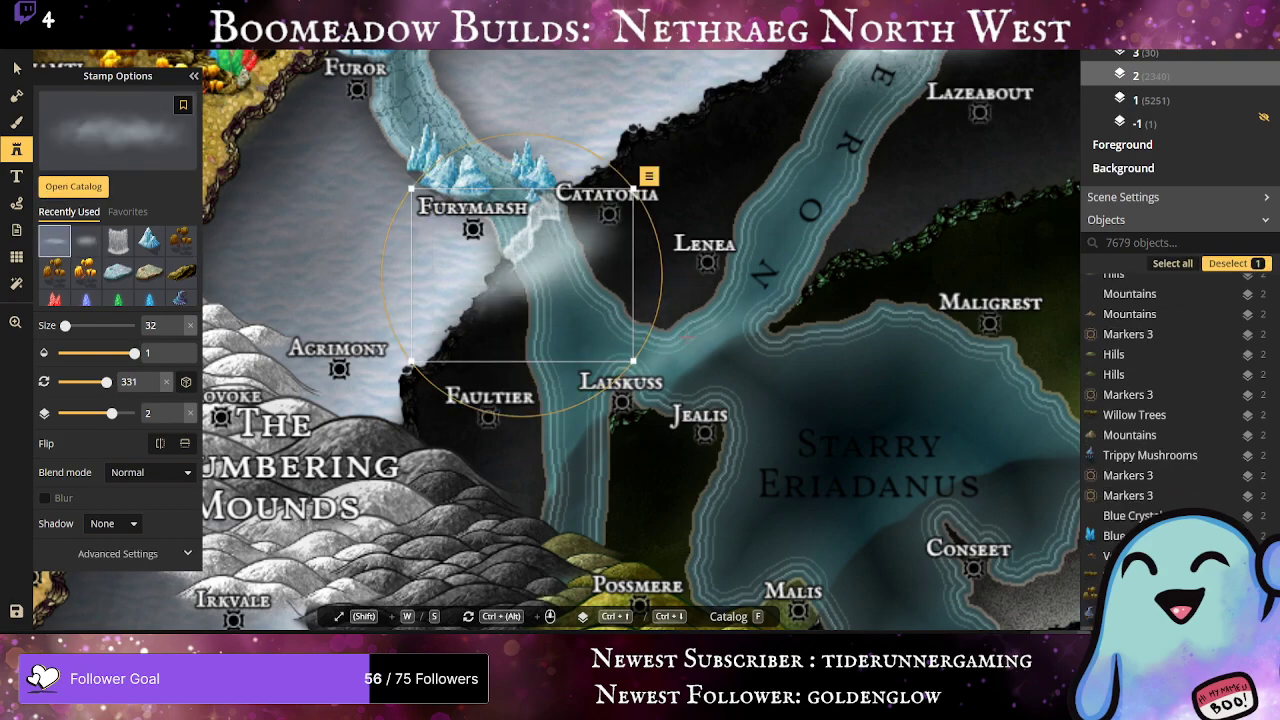
click(564, 229)
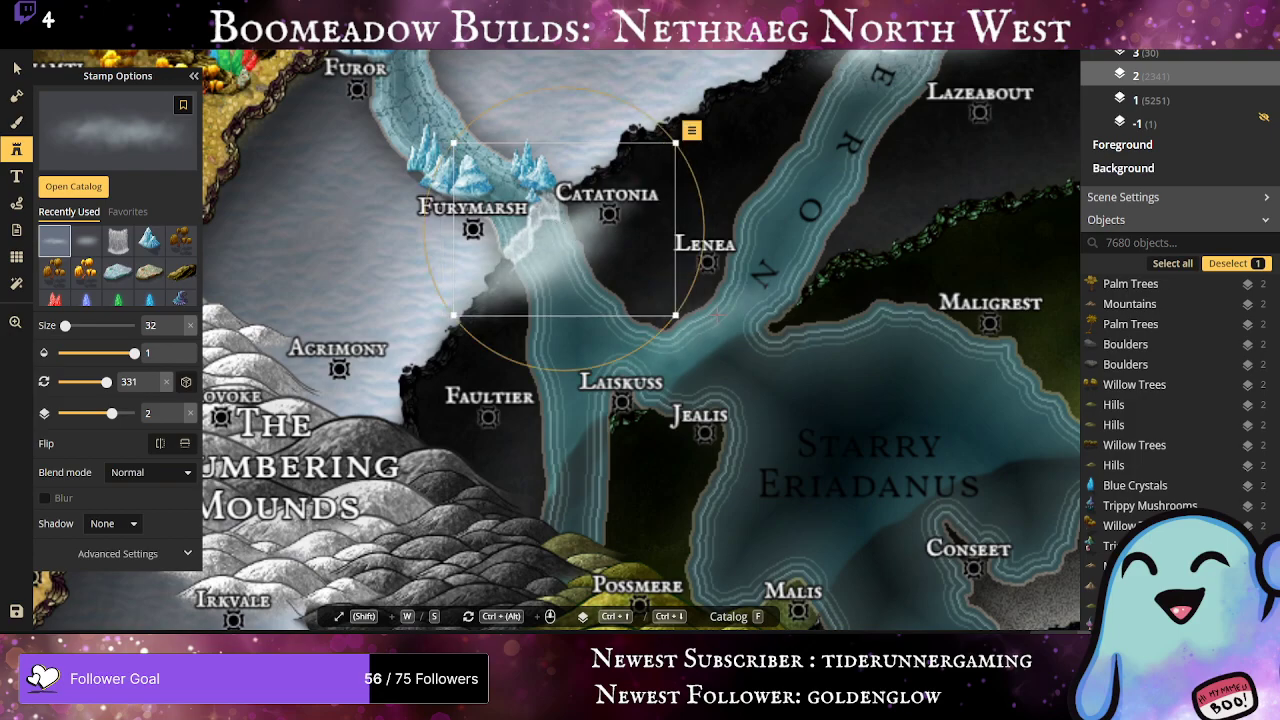
Step: Place size 32 Mist 1 stamps on the Styx icebergs at Furor and the Acheron icebergs near Violent, rotating the latter to 358
scroll(621, 422, down, 3)
scroll(621, 422, down, 2)
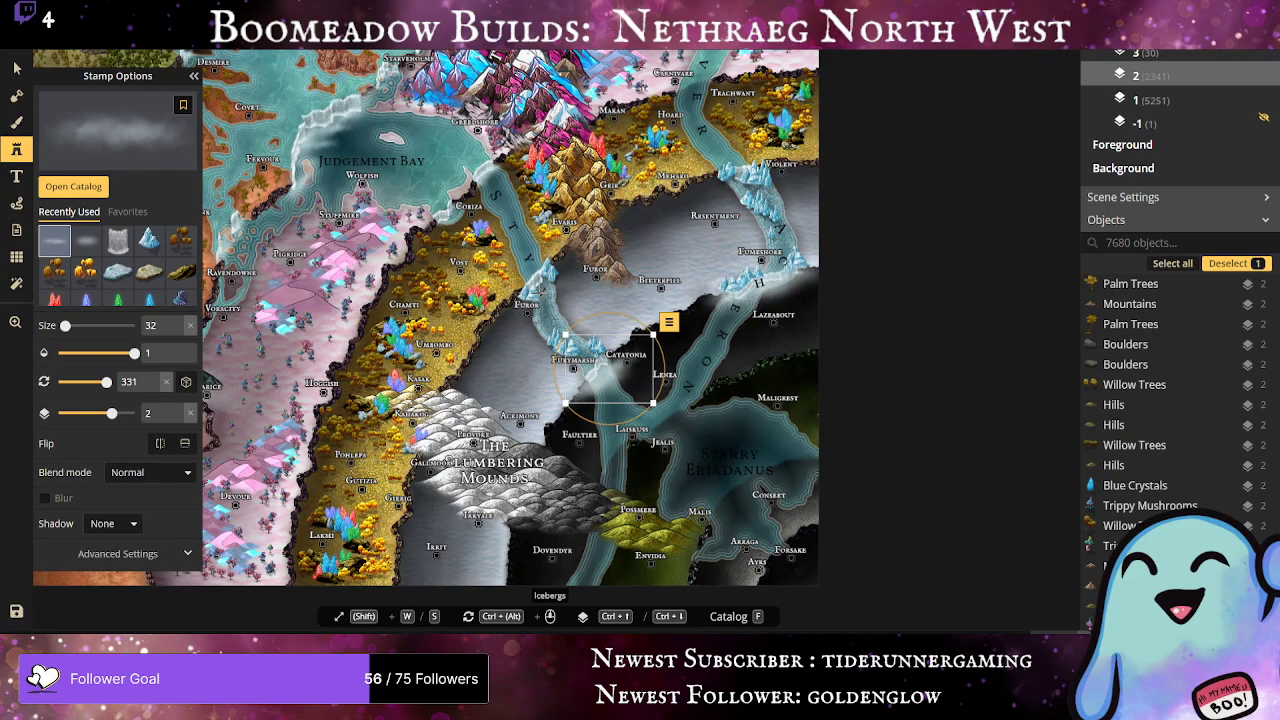
click(540, 293)
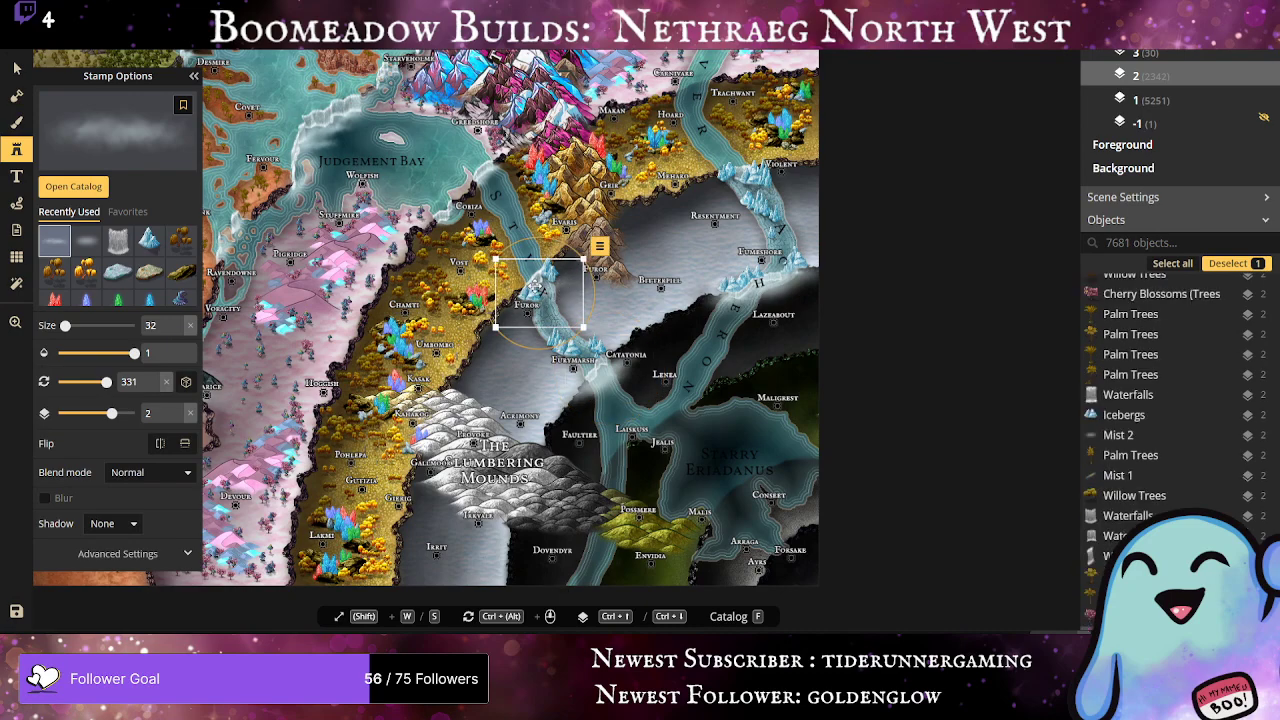
click(735, 180)
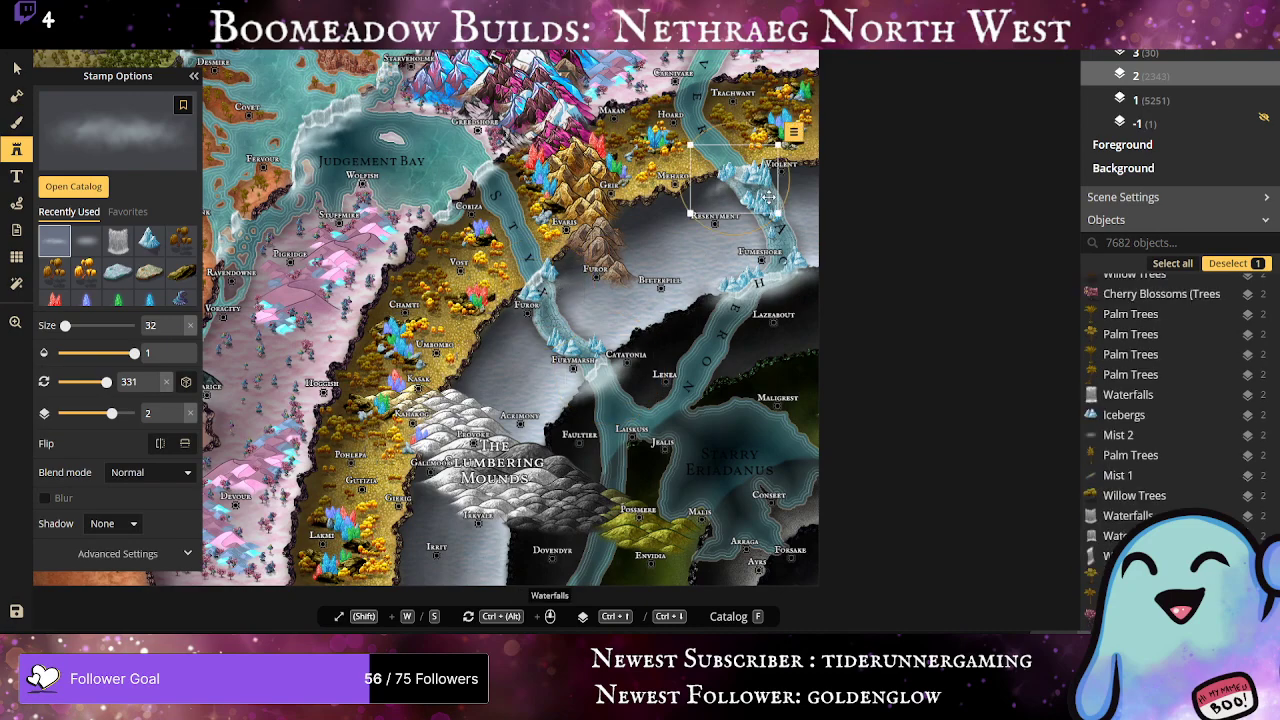
drag(745, 127, 766, 140)
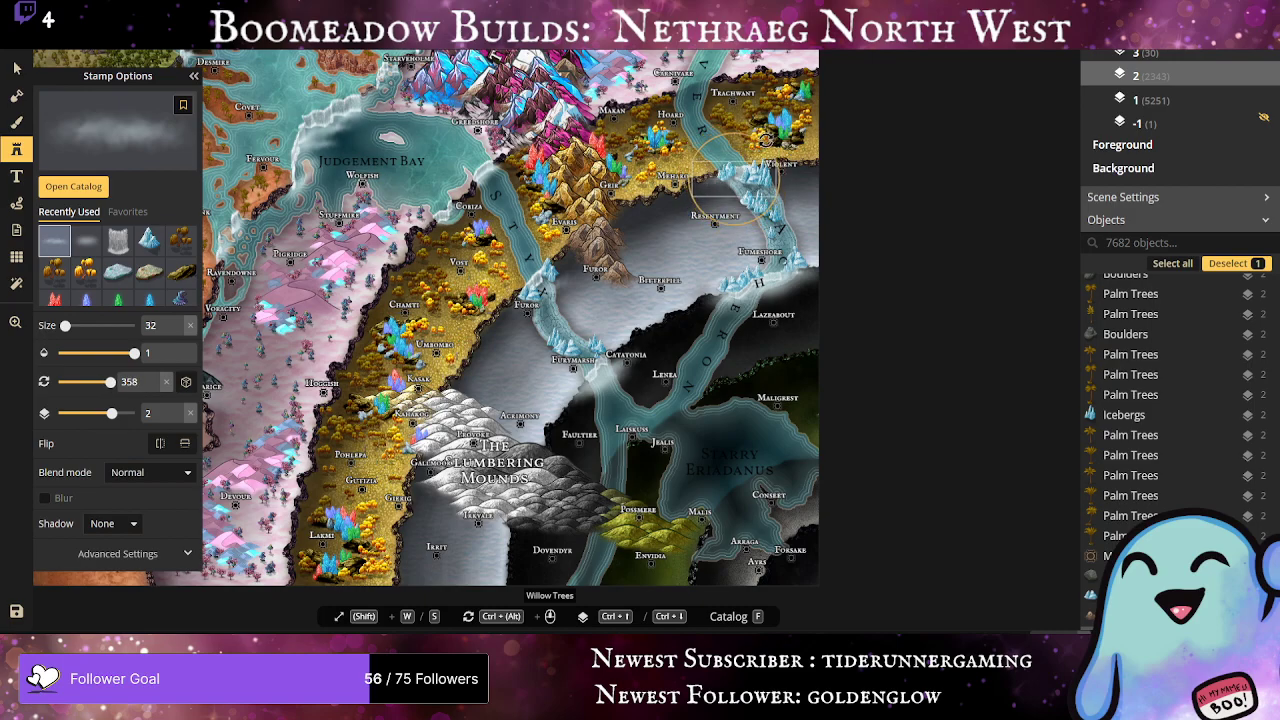
Step: Layer a Mist 1 and a Mist 2 stamp, both size 32 and rotated to 358, over the Styx falls beside Furor
scroll(573, 279, up, 3)
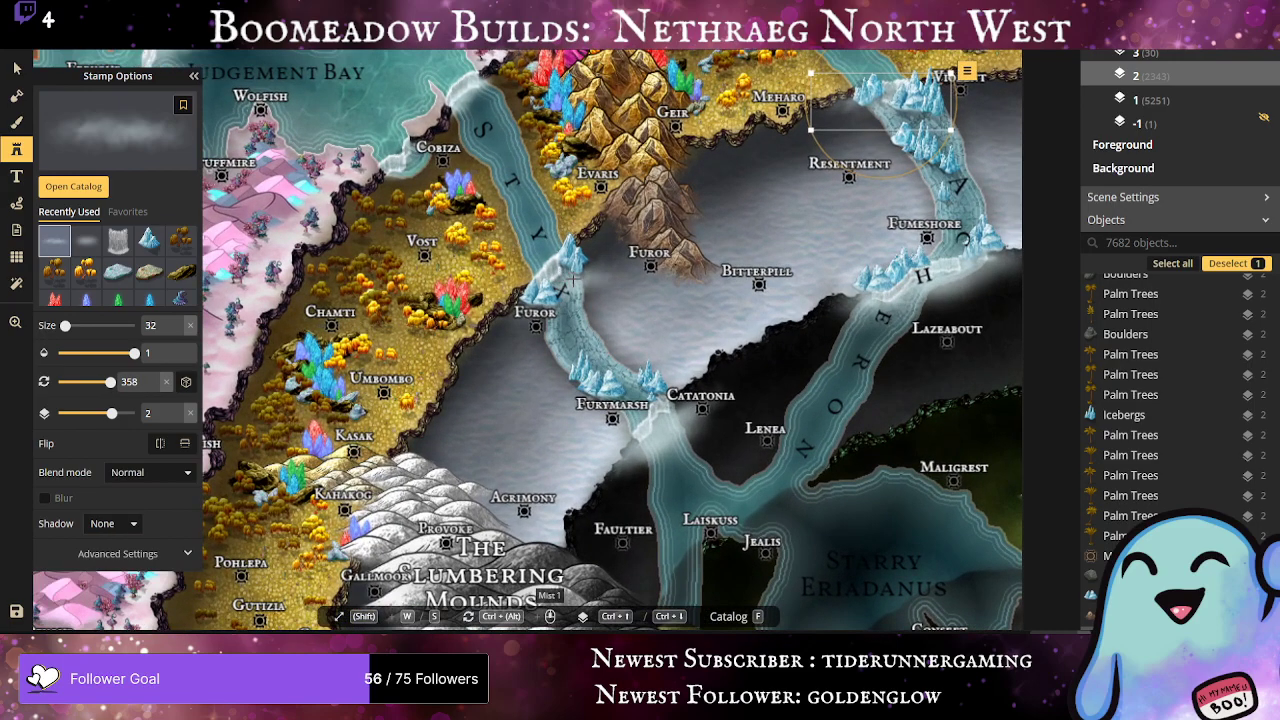
click(565, 289)
click(86, 240)
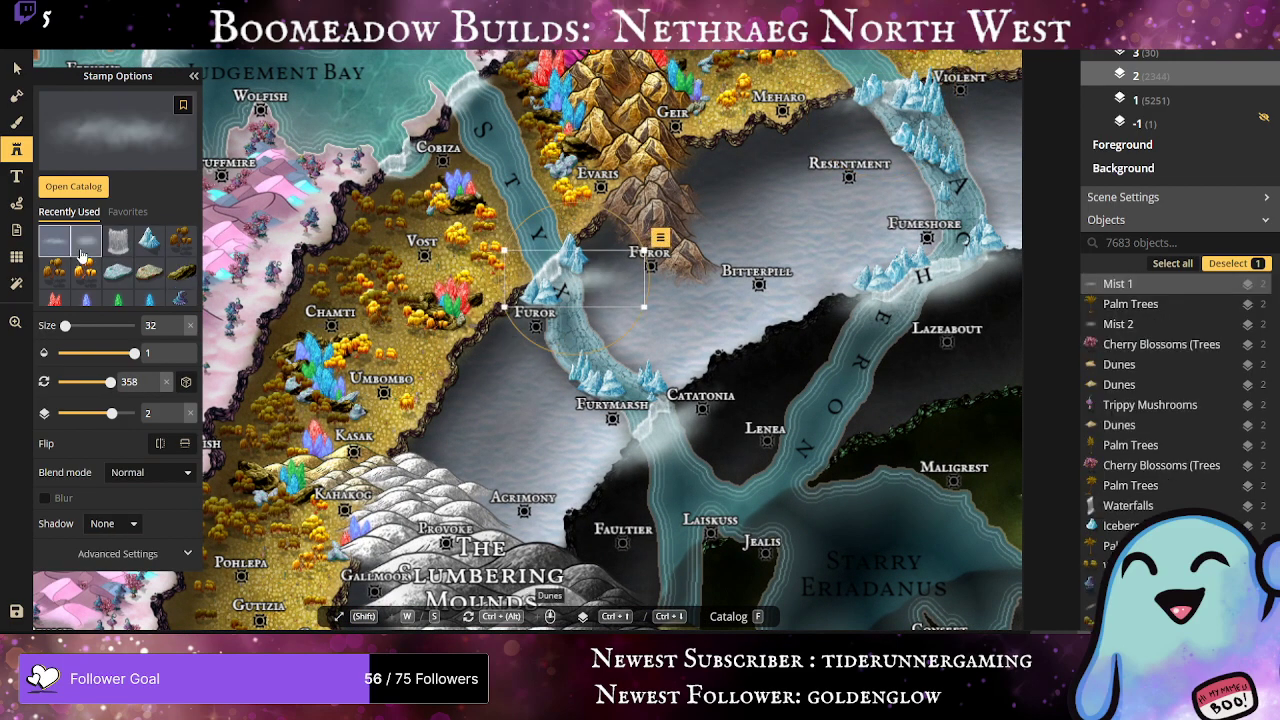
click(553, 299)
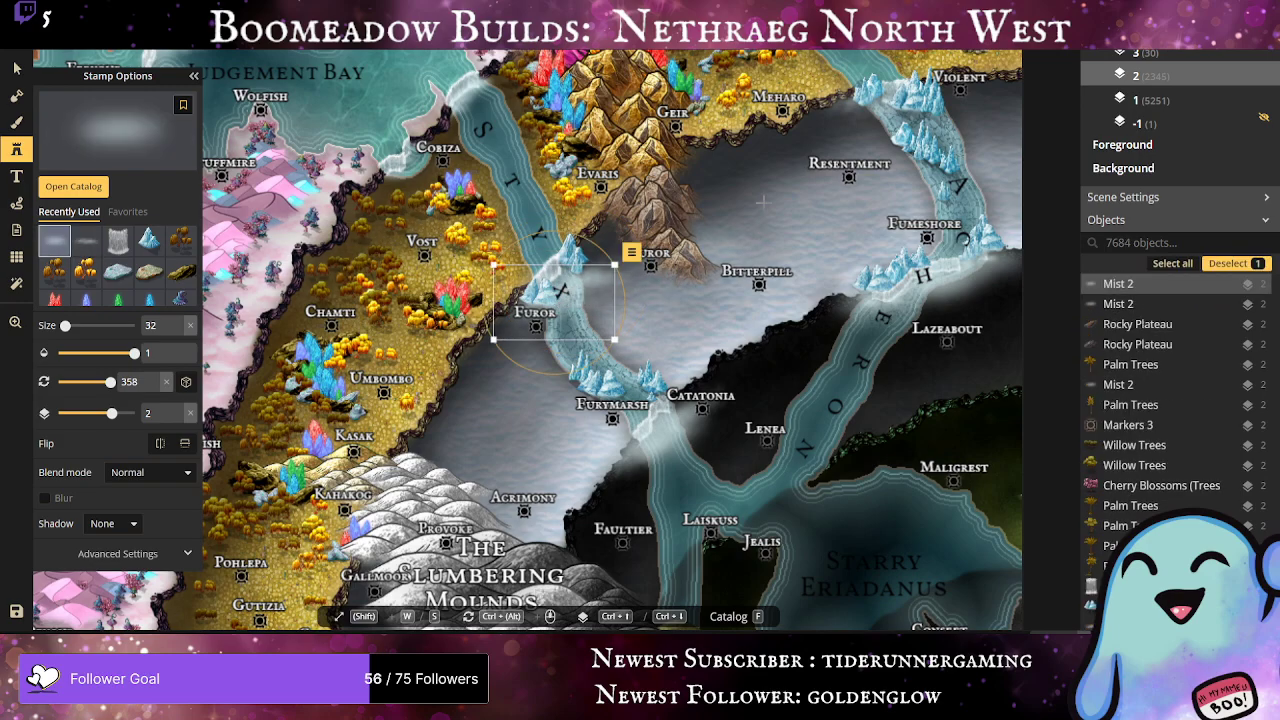
Step: Place two size 32 Mist 2 stamps over the Acheron icebergs near Violent
click(882, 106)
click(967, 112)
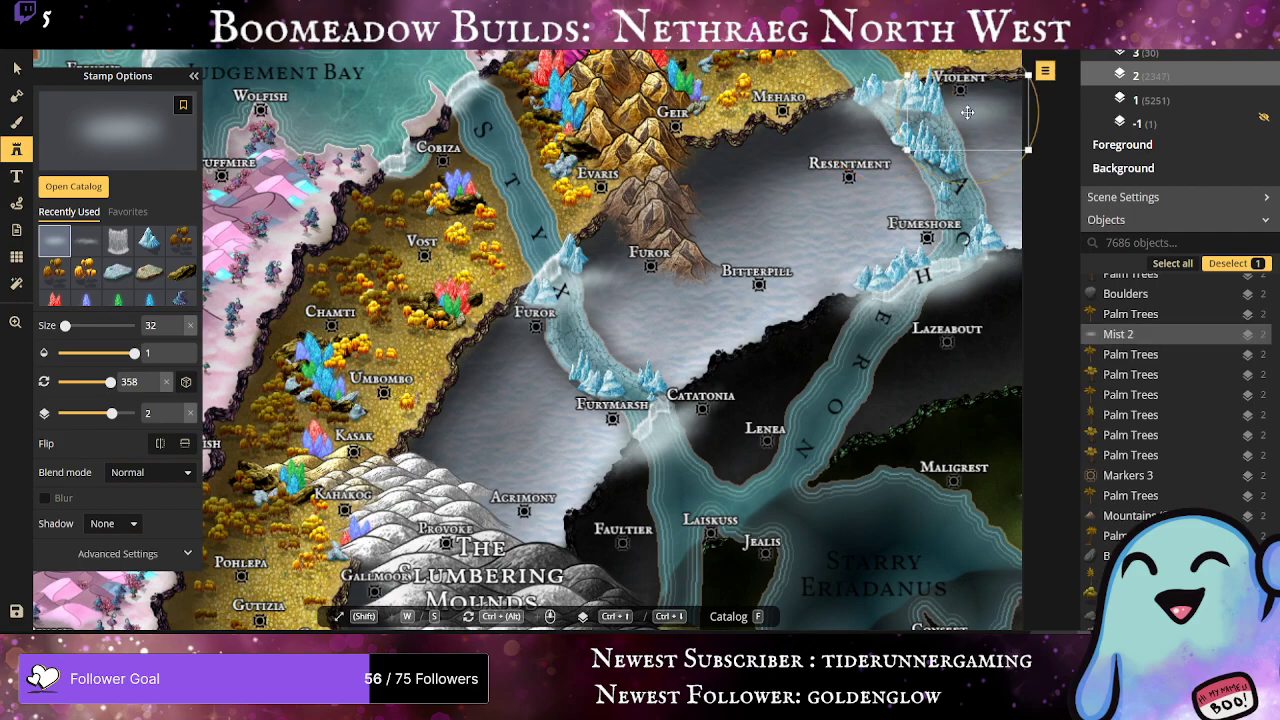
drag(967, 112, 932, 99)
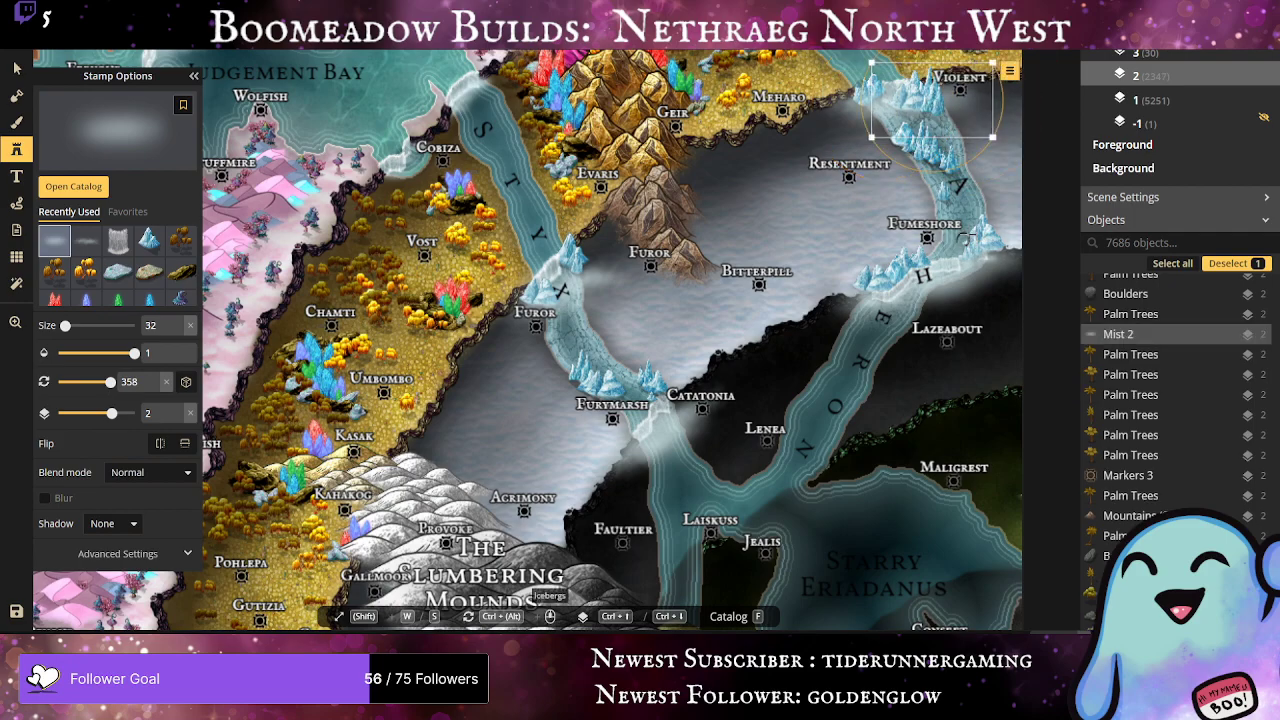
Step: Add one more size 32 Mist 2 stamp over the Styx falls southwest of Catatonia
scroll(830, 276, down, 4)
drag(900, 385, 840, 225)
scroll(726, 310, up, 2)
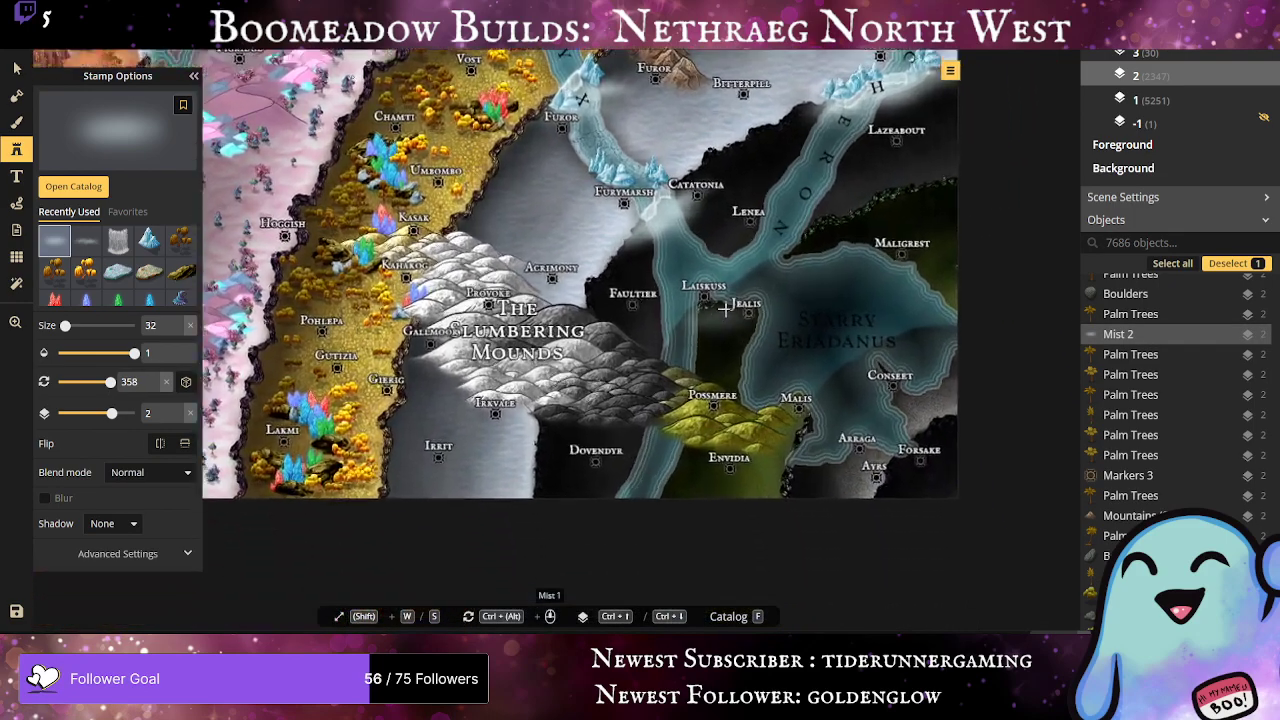
scroll(725, 309, up, 2)
click(710, 245)
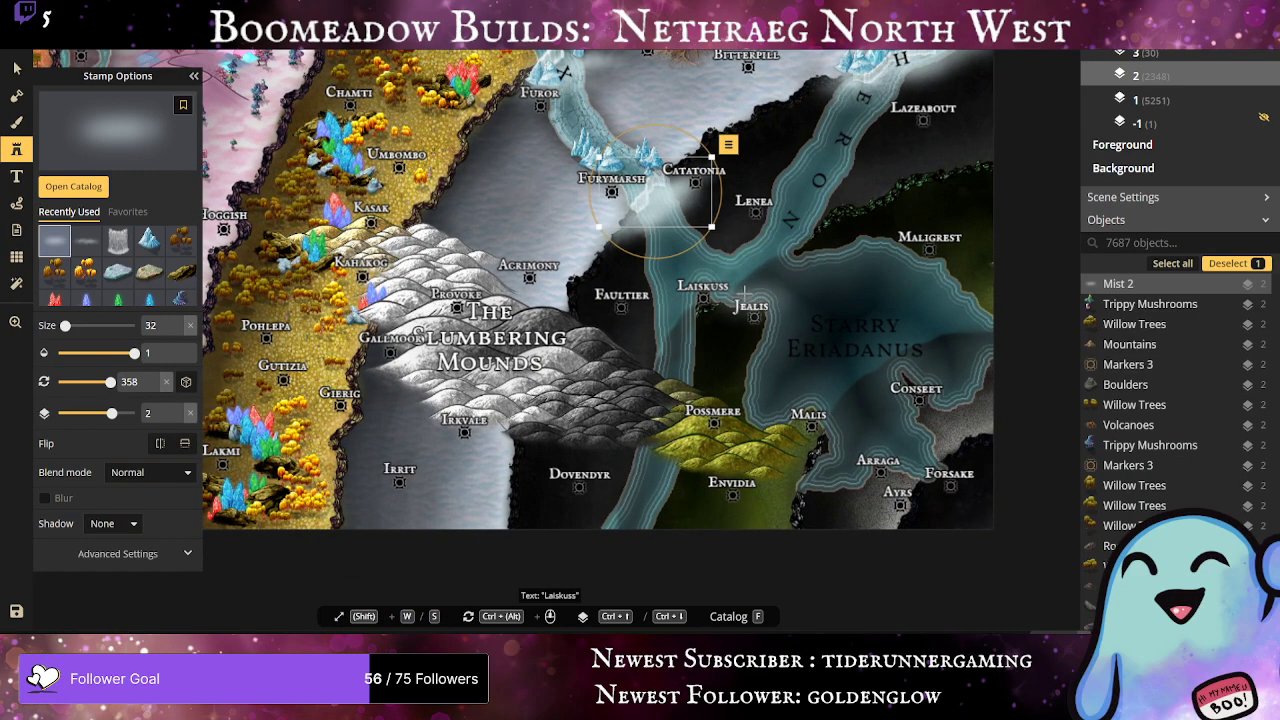
Step: Place two variant 8 Waterfalls stamps, size 20 and rotation 8, in the river south of Laiskuss and in the channel northeast of Jealis
click(117, 240)
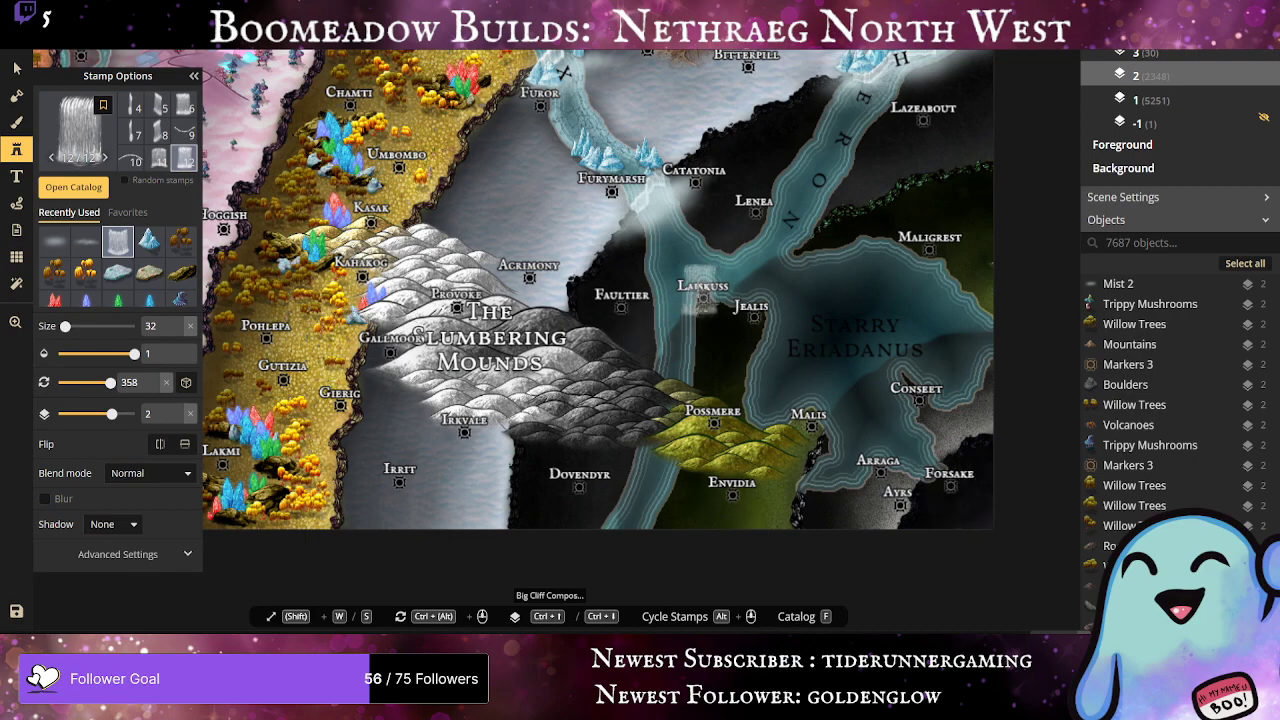
click(158, 131)
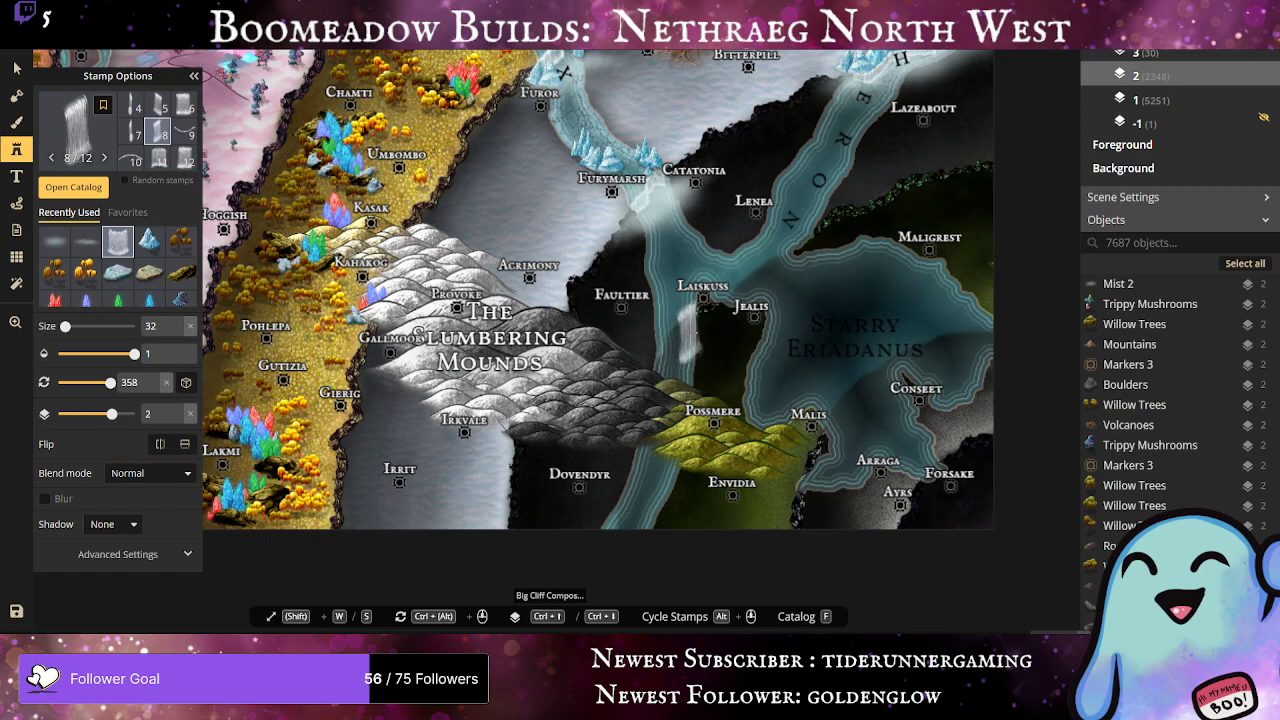
click(688, 333)
drag(714, 364, 682, 324)
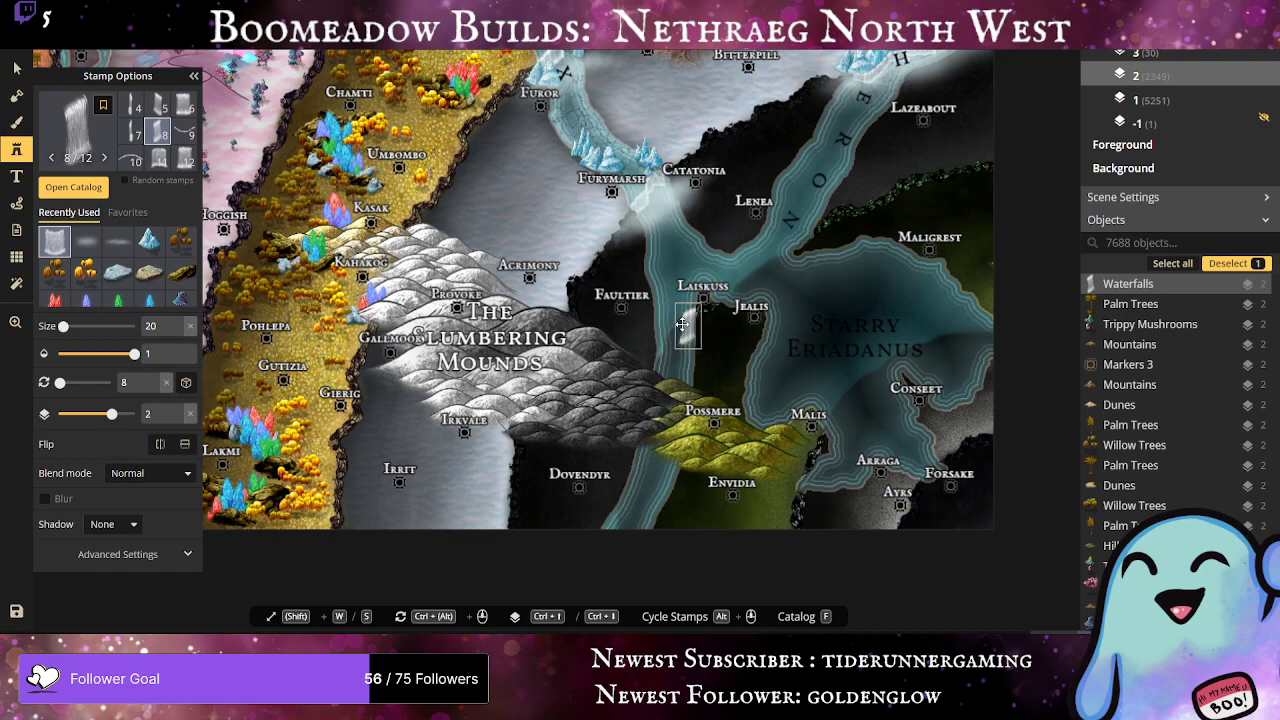
scroll(666, 374, up, 2)
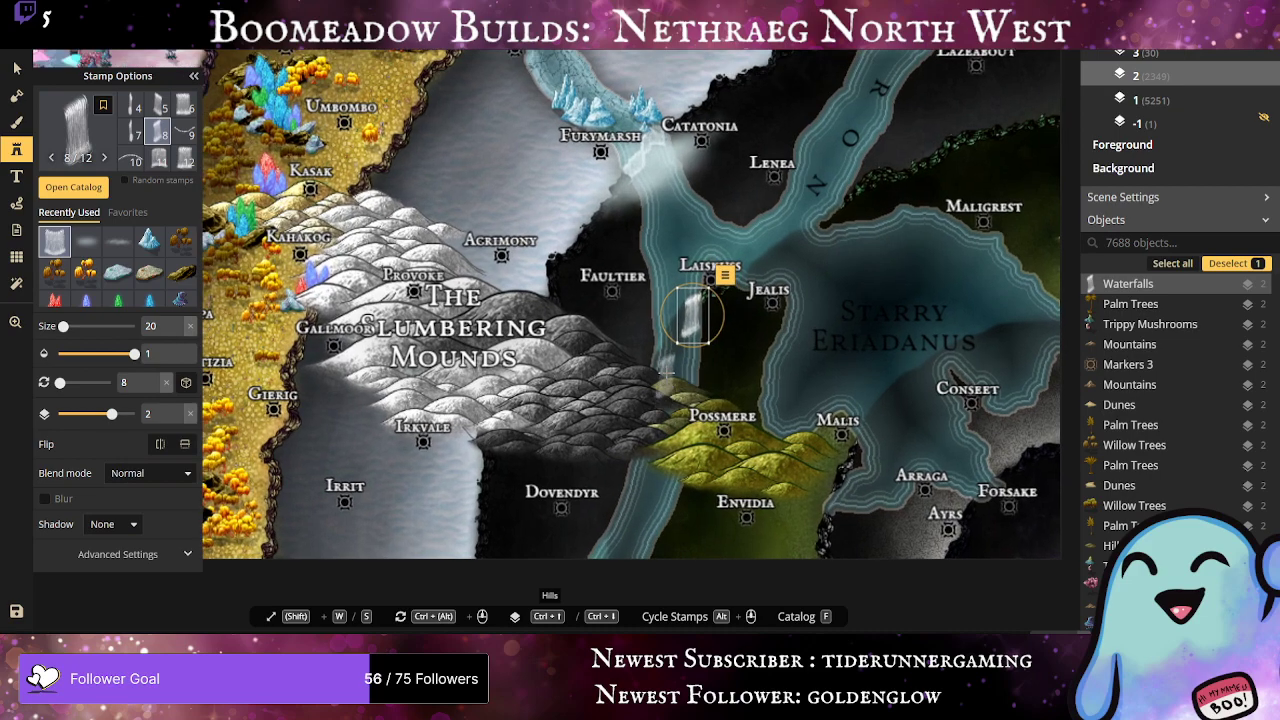
click(795, 248)
Step: Chain four size 20 variant 7 Waterfalls stamps up the river's western bank southeast of Faultier, reducing the rotation from 8 to 5
alt+scroll(746, 214, down, 4)
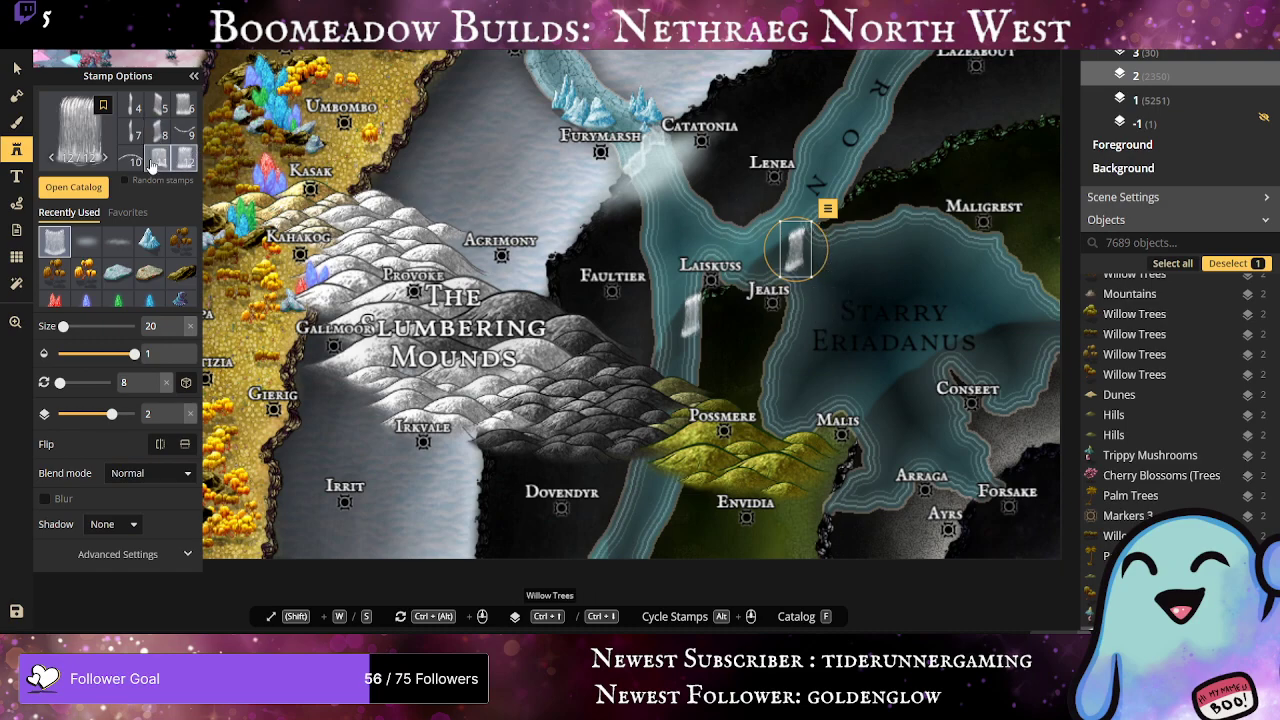
click(154, 162)
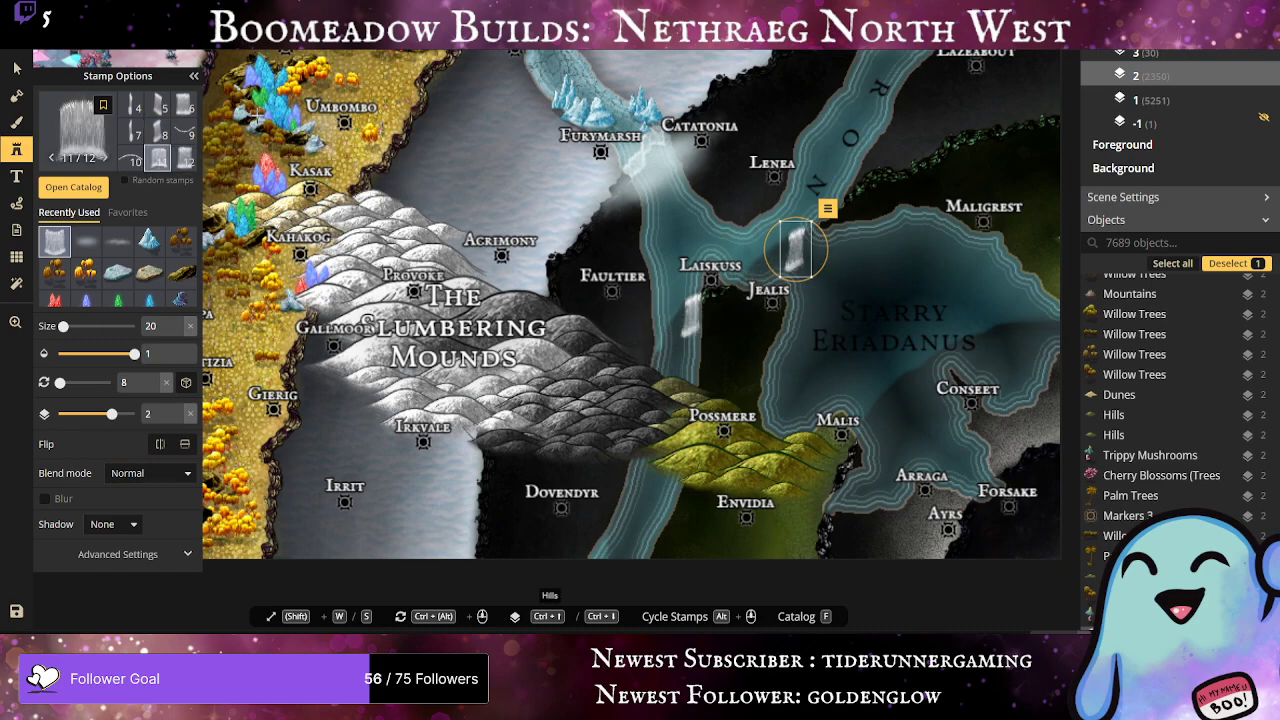
click(130, 130)
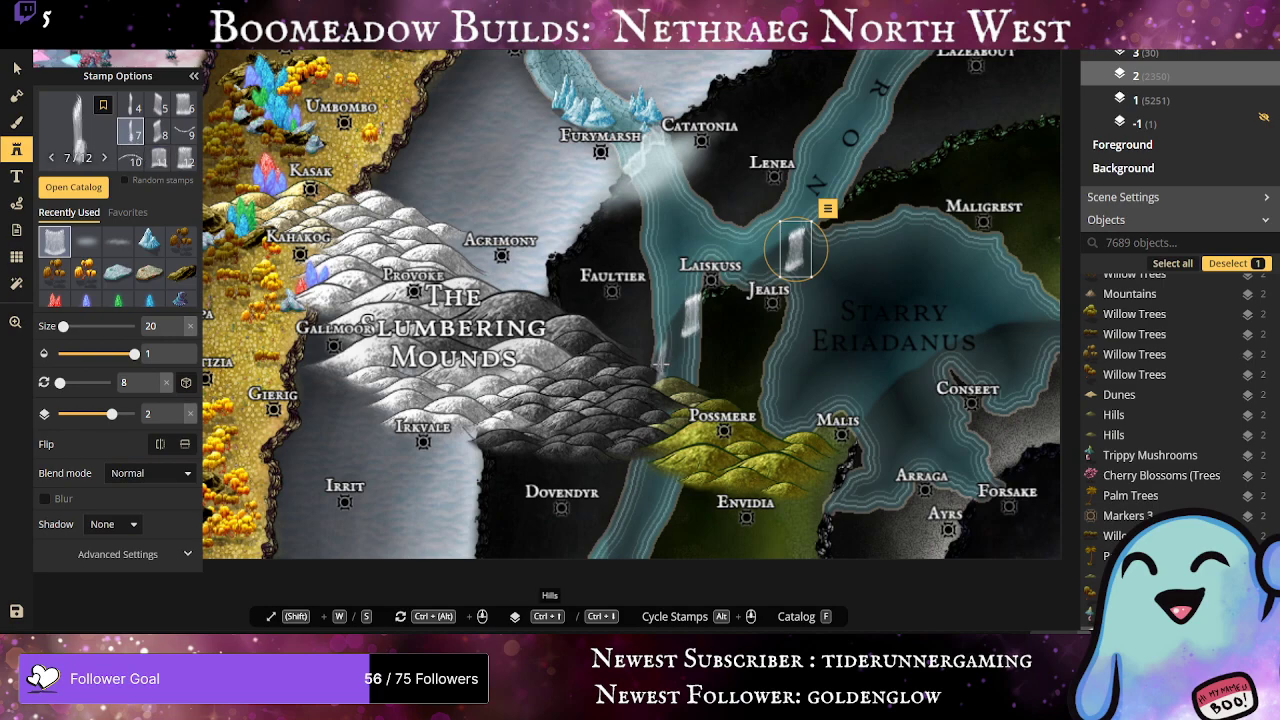
click(795, 248)
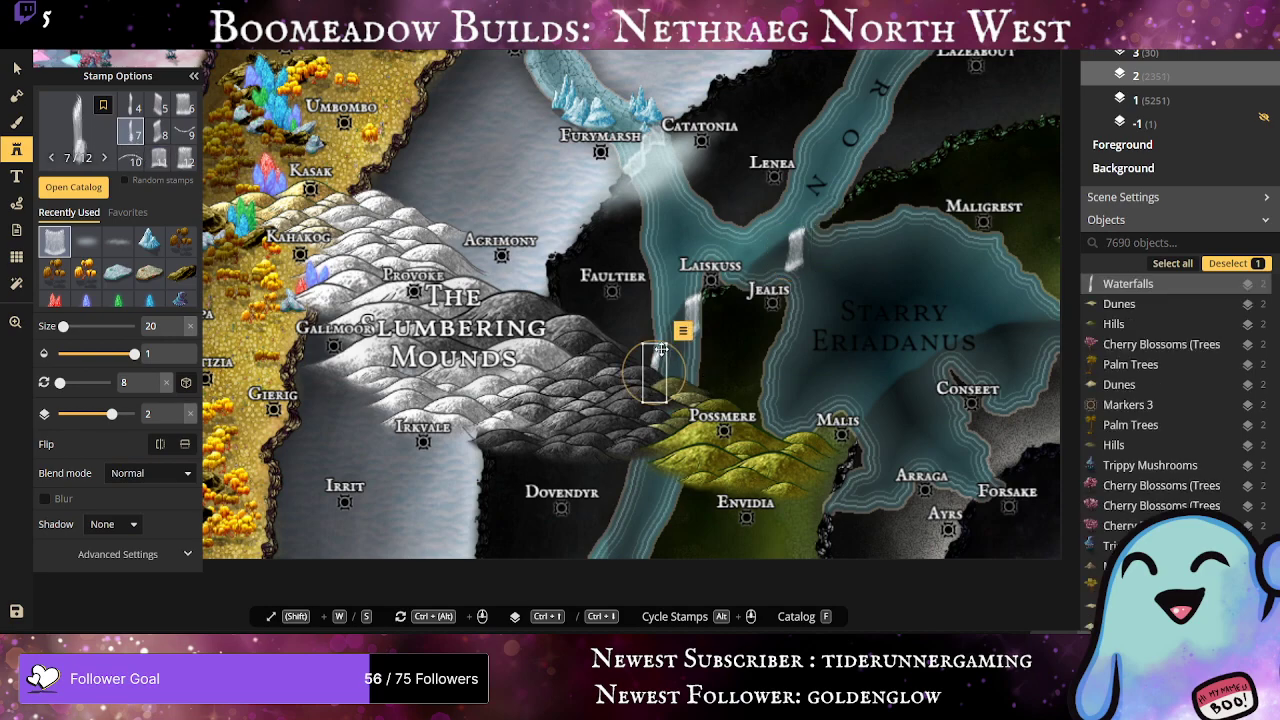
click(665, 355)
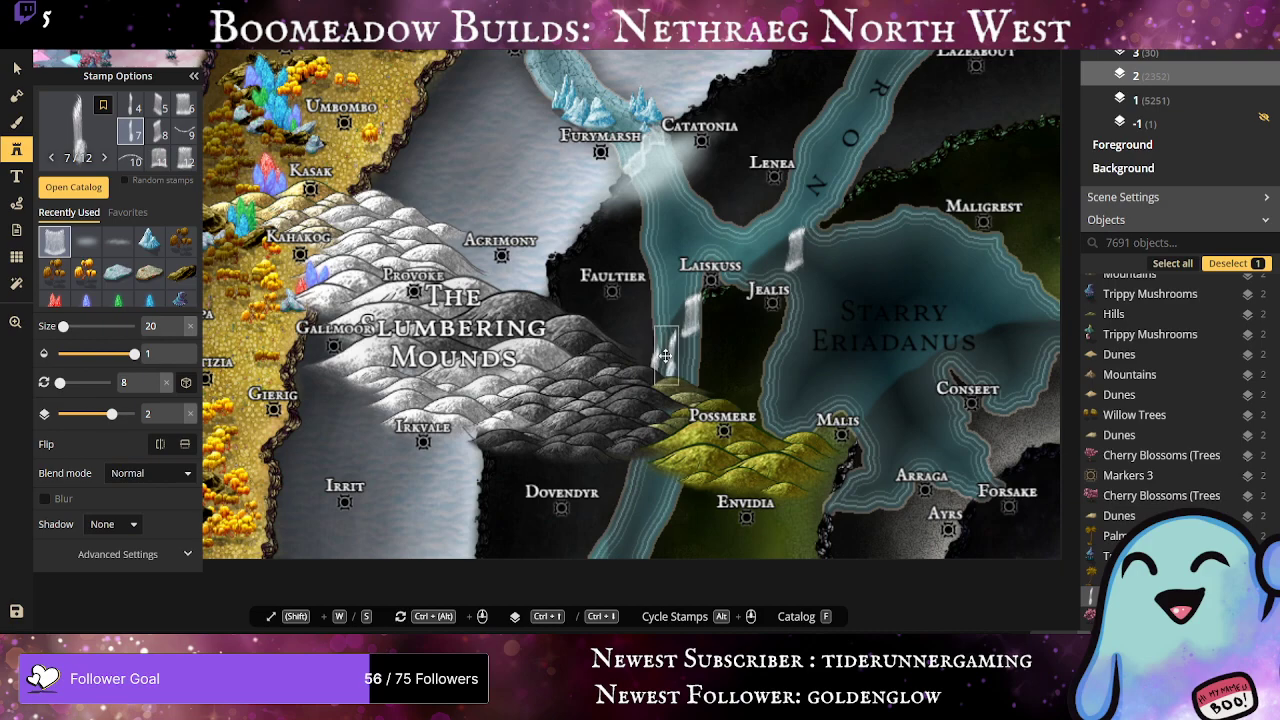
drag(697, 357, 697, 353)
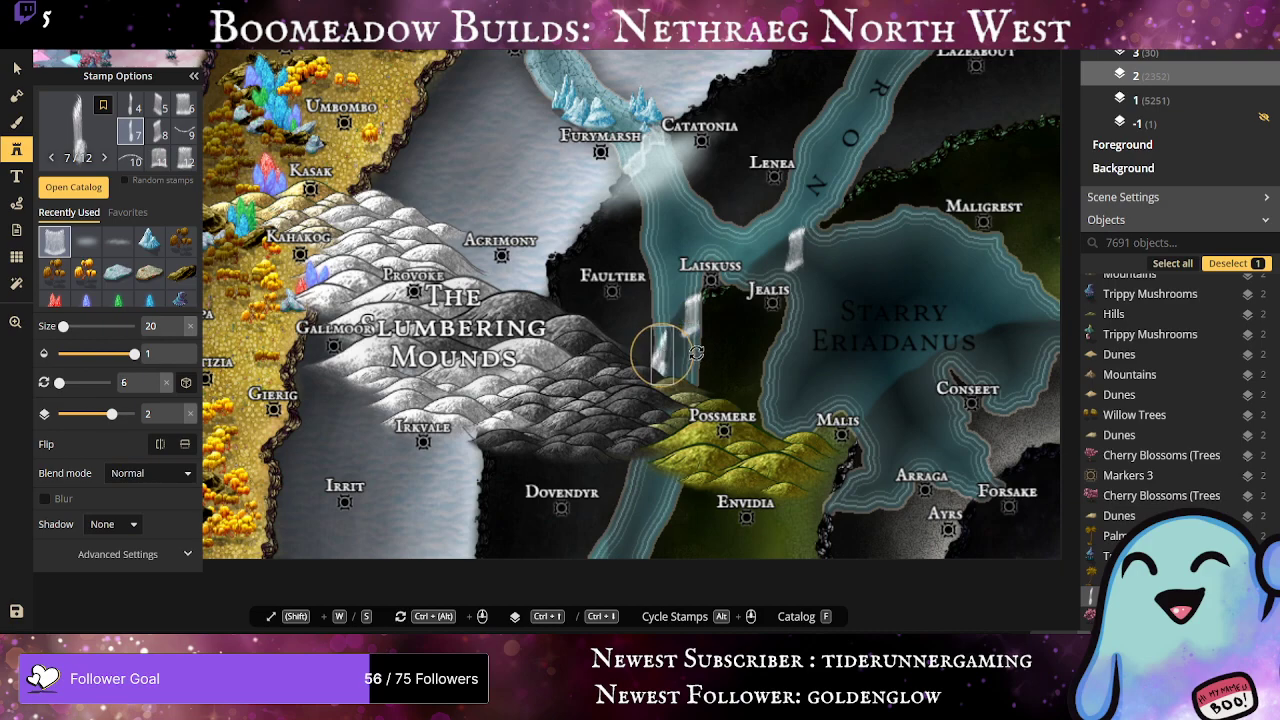
click(667, 345)
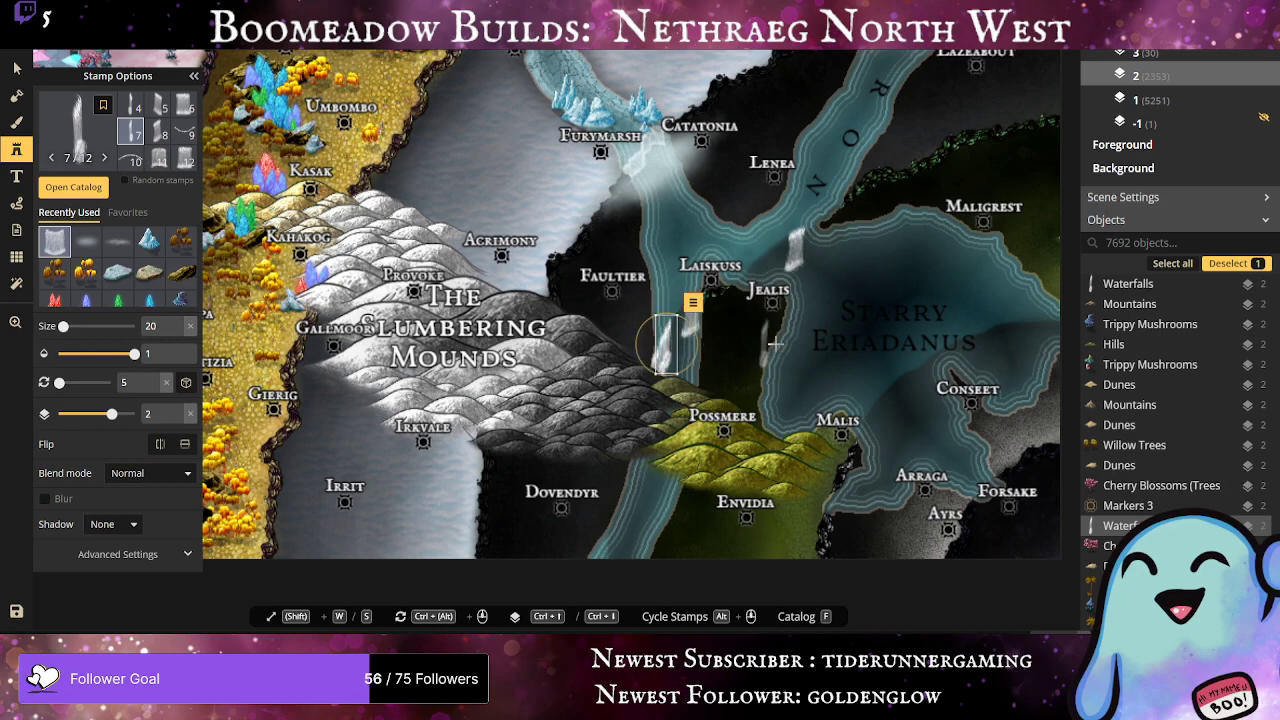
click(668, 338)
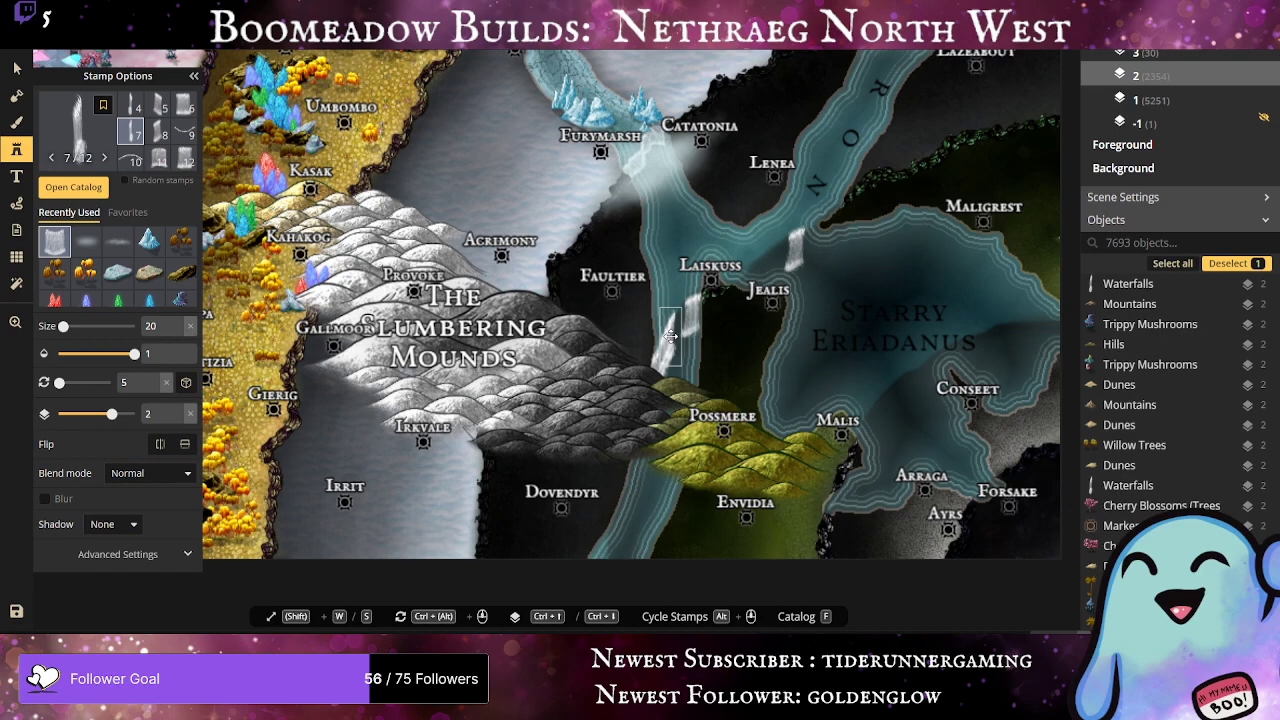
Step: Bridge the gap in the falls south of Laiskuss with a variant 8 Waterfalls stamp at rotation 5, enlarged to size 22
scroll(680, 336, up, 3)
scroll(680, 336, down, 4)
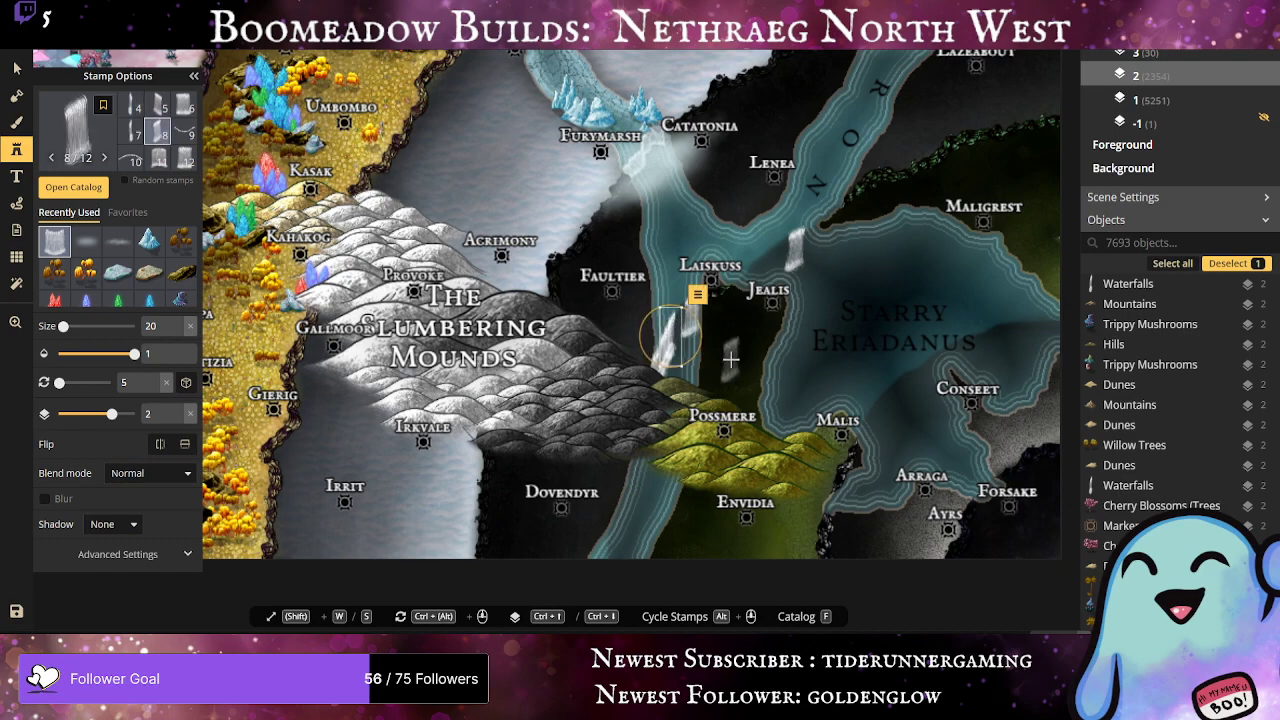
click(680, 326)
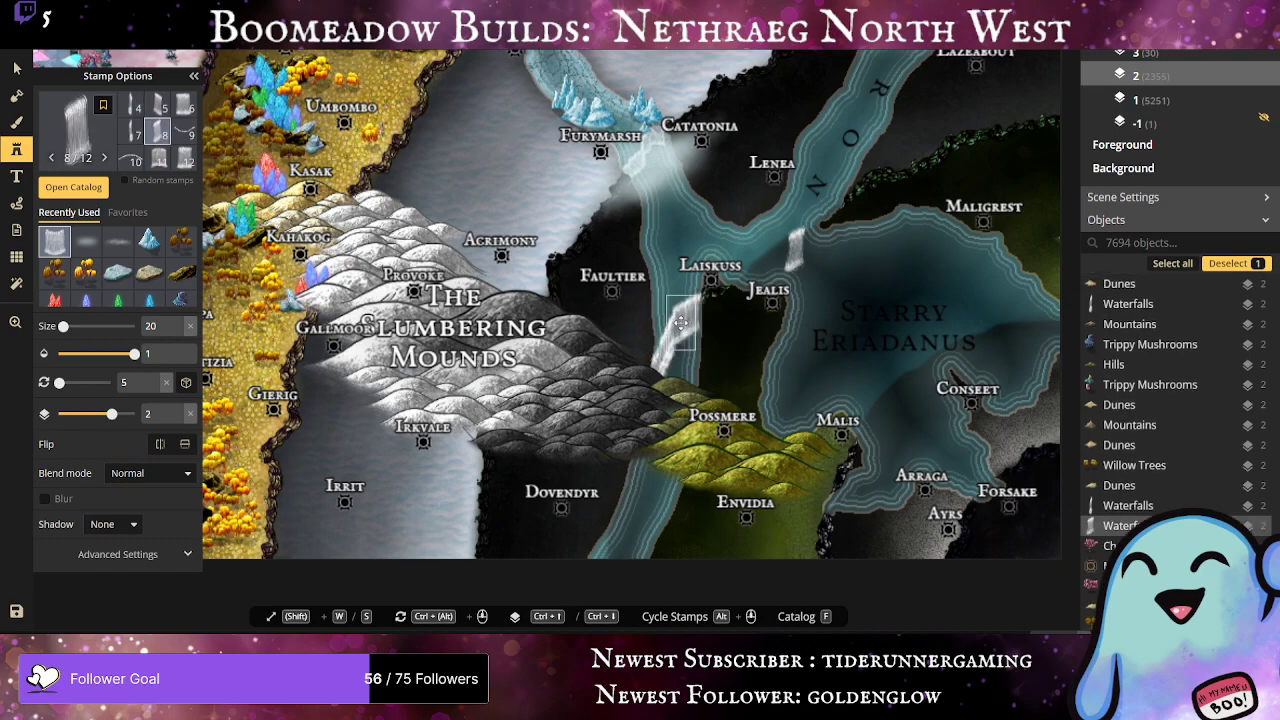
scroll(694, 349, up, 1)
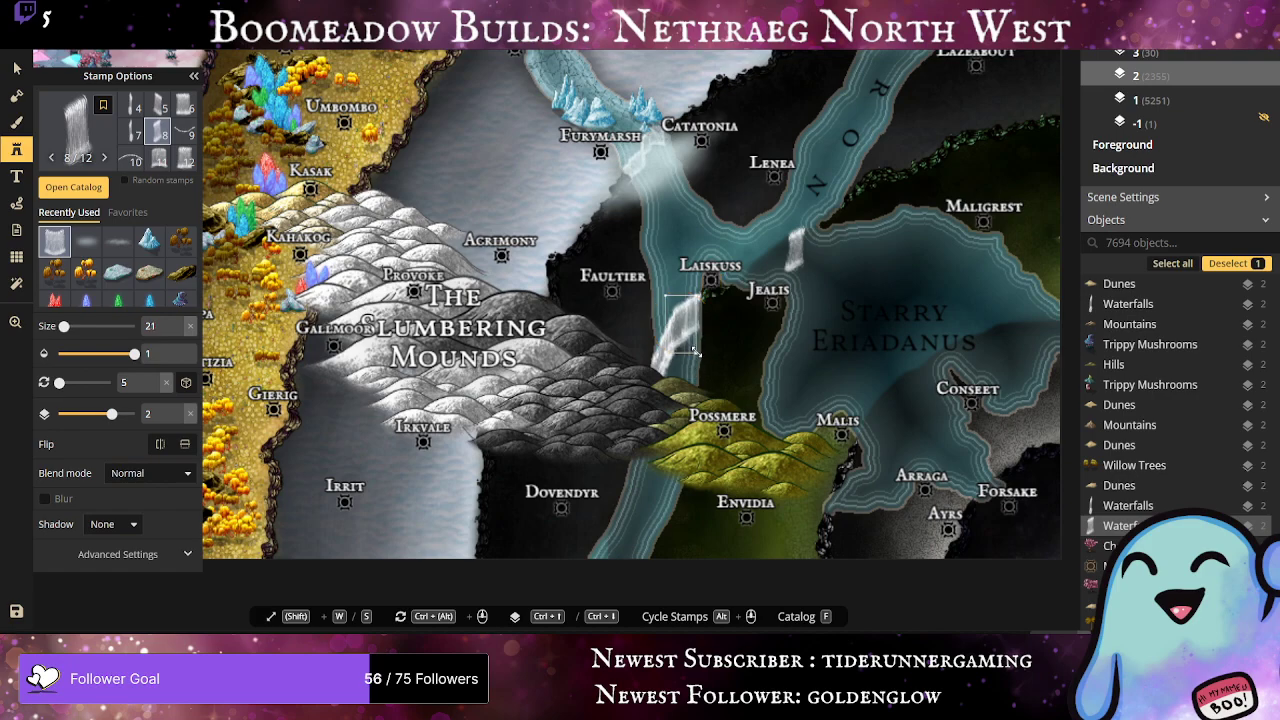
scroll(694, 349, up, 1)
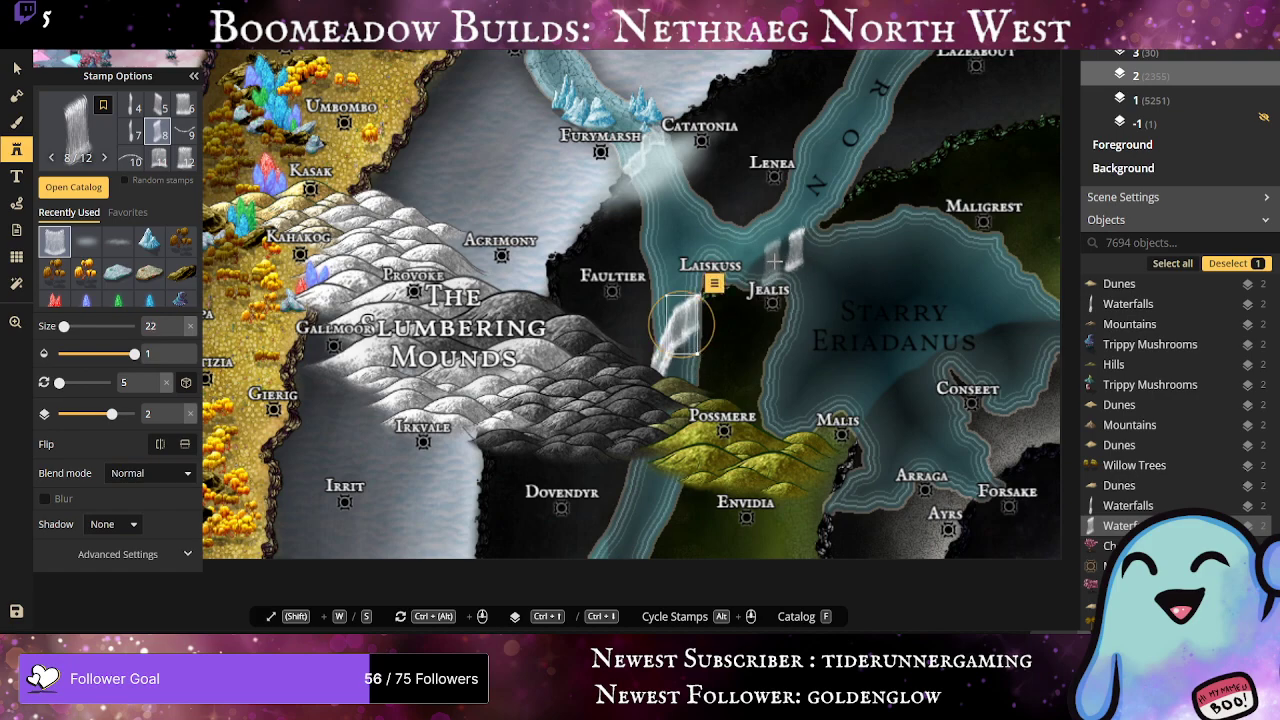
Step: Chain two variant 8 and one variant 7 Waterfalls stamps, size 22 and rotation 5, across the channel north of Jealis
click(783, 258)
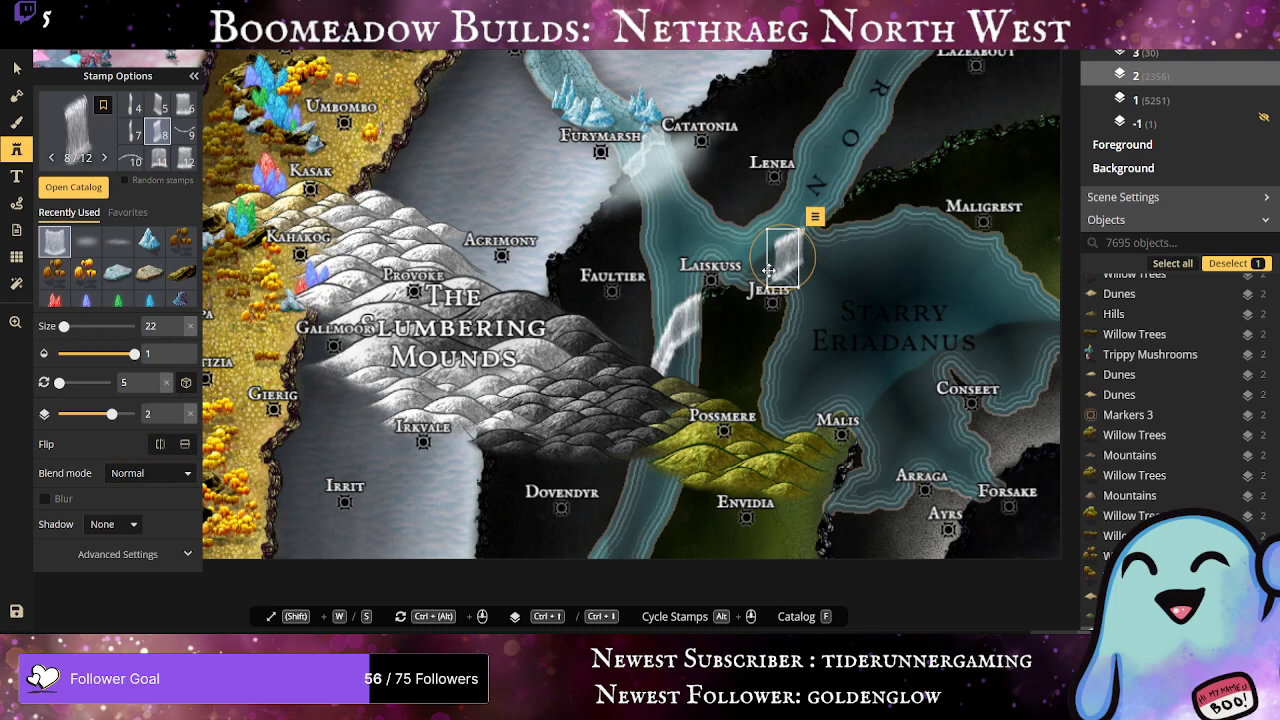
click(843, 255)
drag(843, 255, 809, 245)
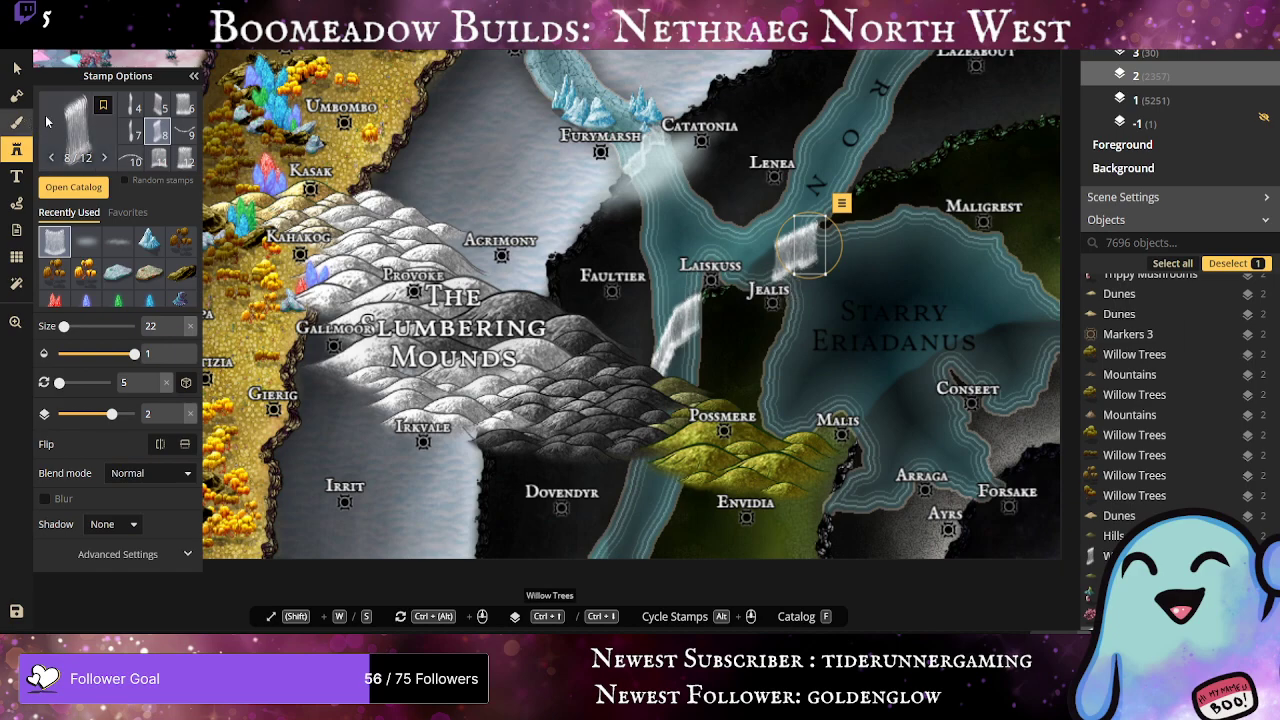
click(131, 131)
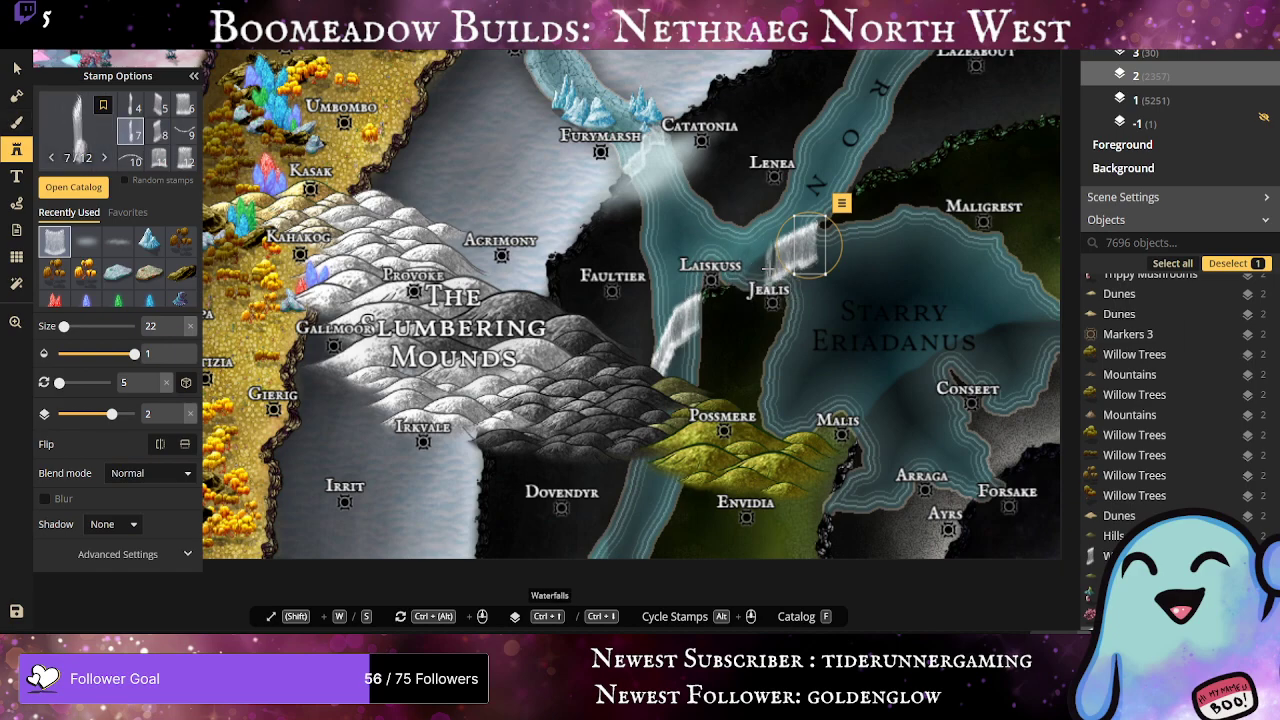
click(782, 266)
Step: Extend the falls toward Laiskuss with three size 14 variant 7 Waterfalls stamps and fill over them with one variant 12 stamp
scroll(711, 318, up, 2)
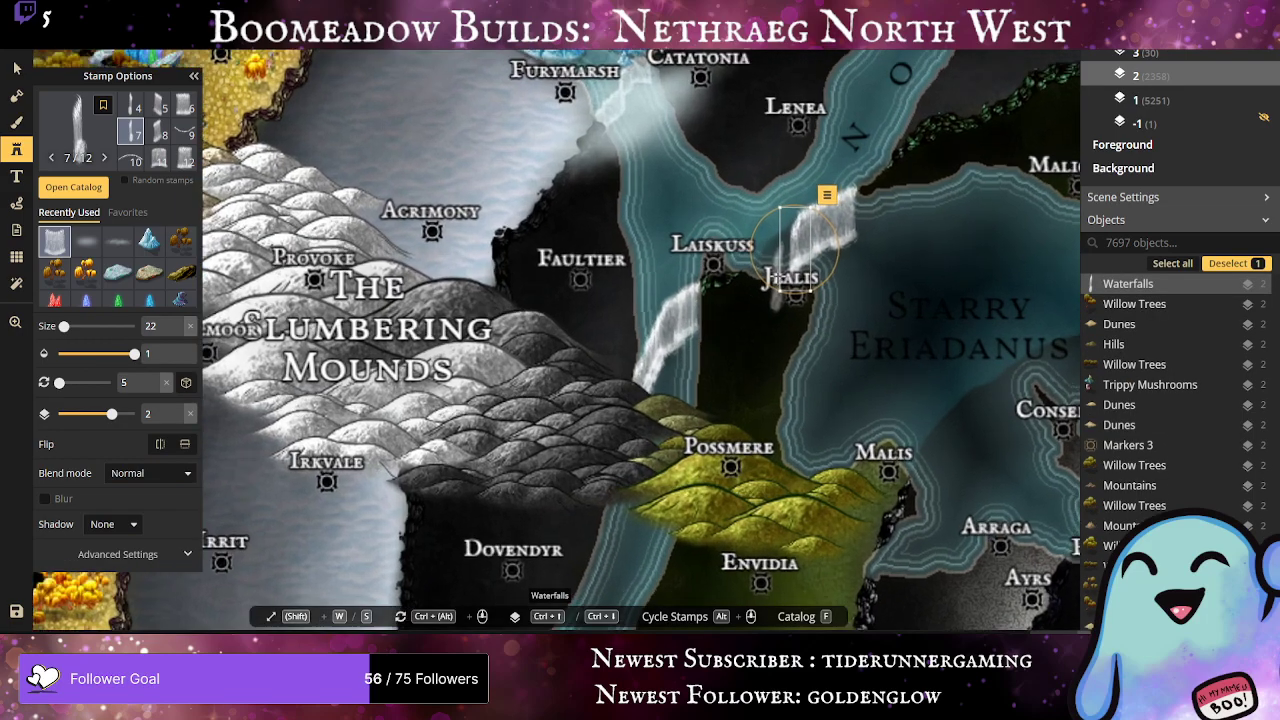
click(752, 338)
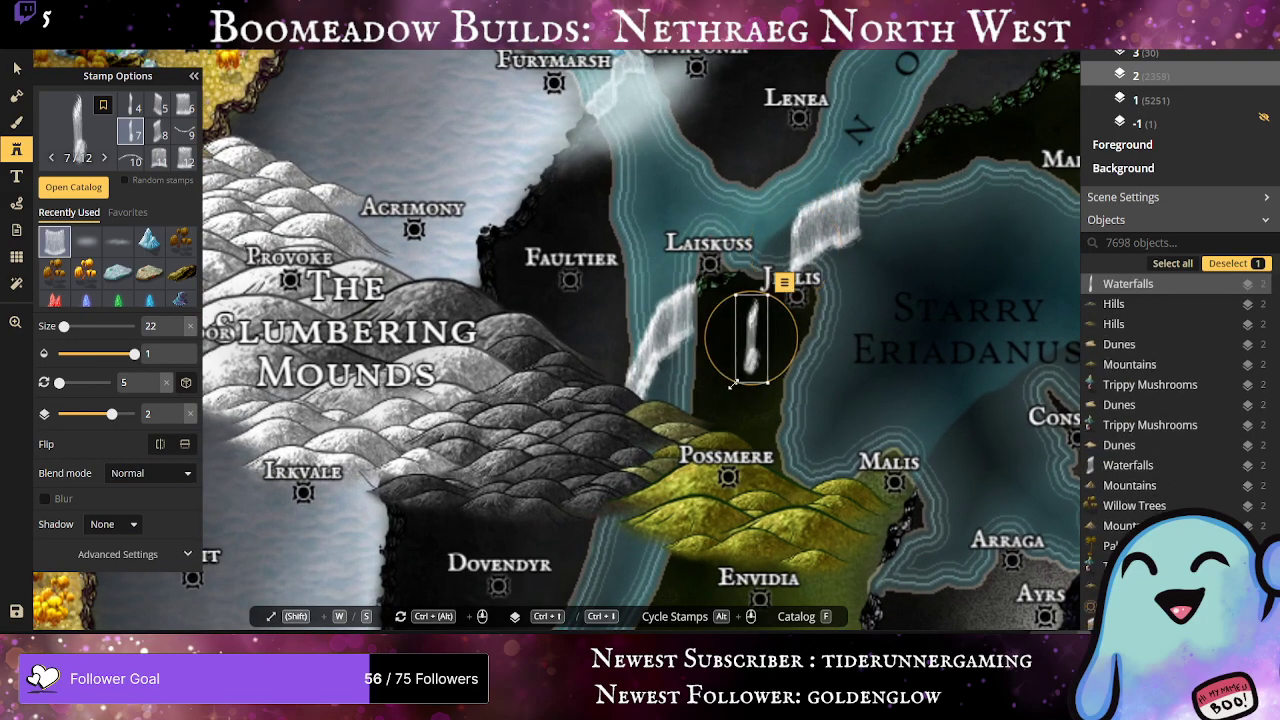
drag(741, 376, 768, 260)
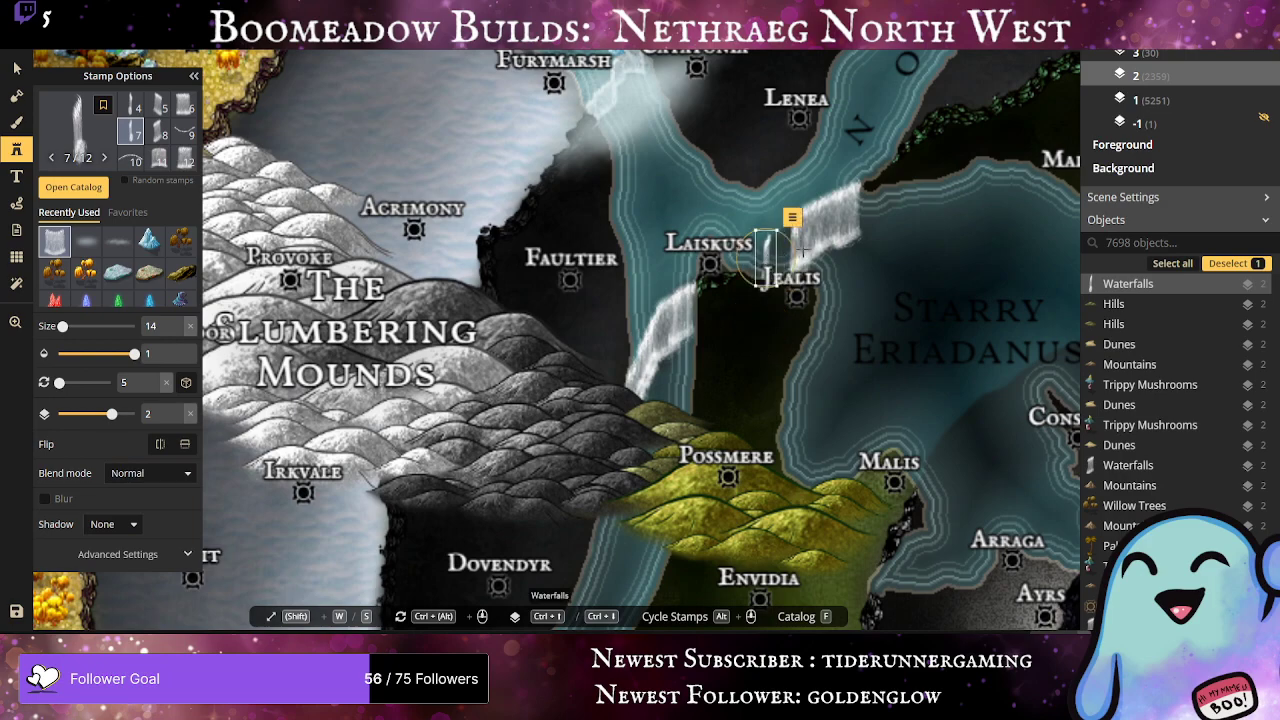
click(776, 257)
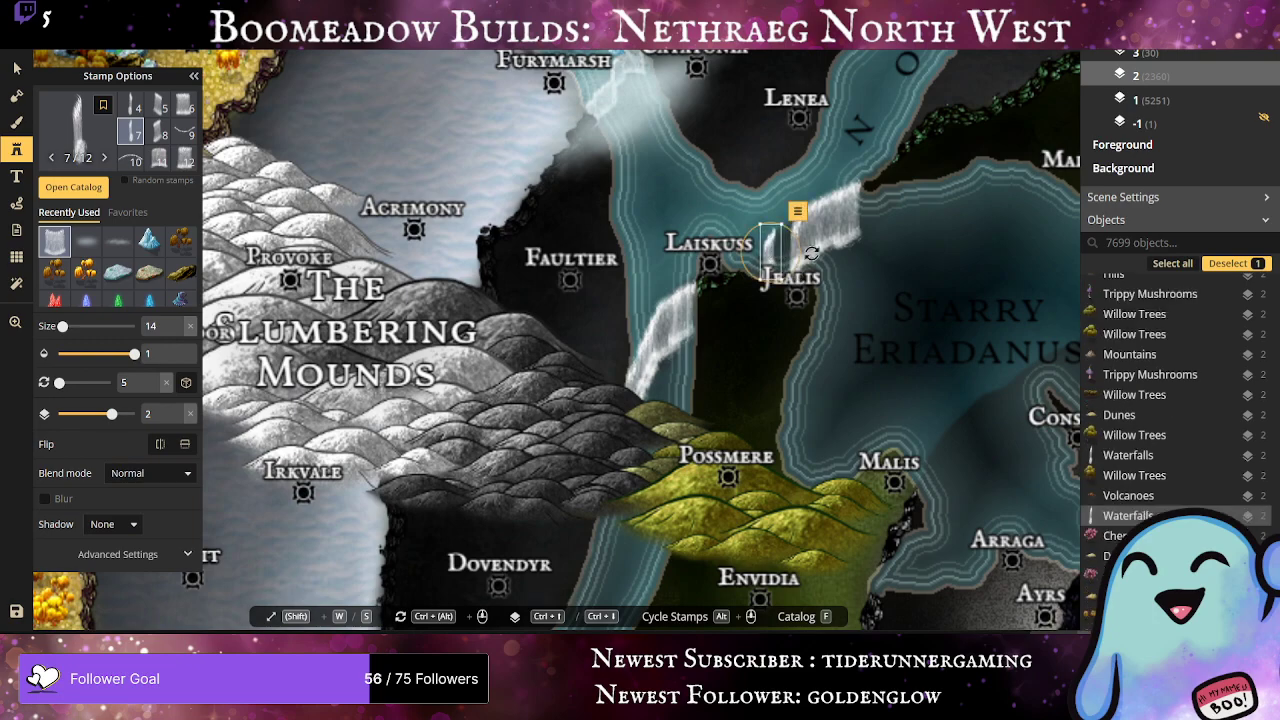
click(779, 254)
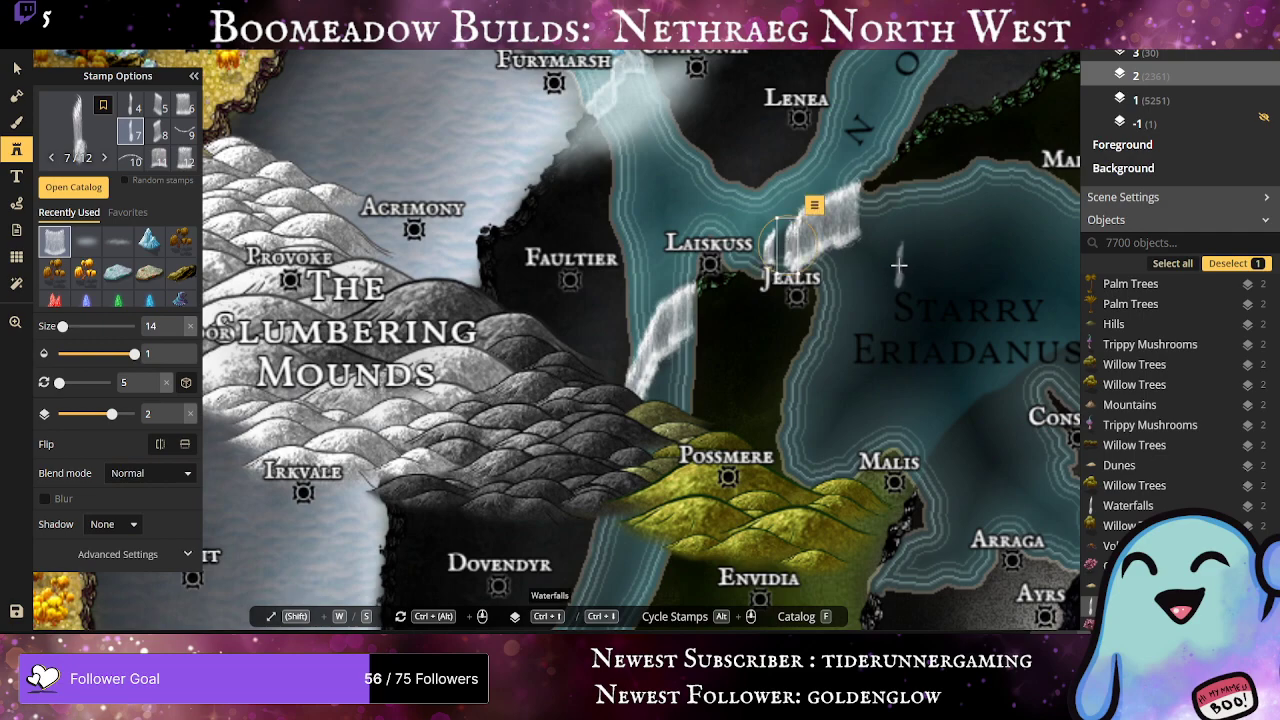
click(185, 158)
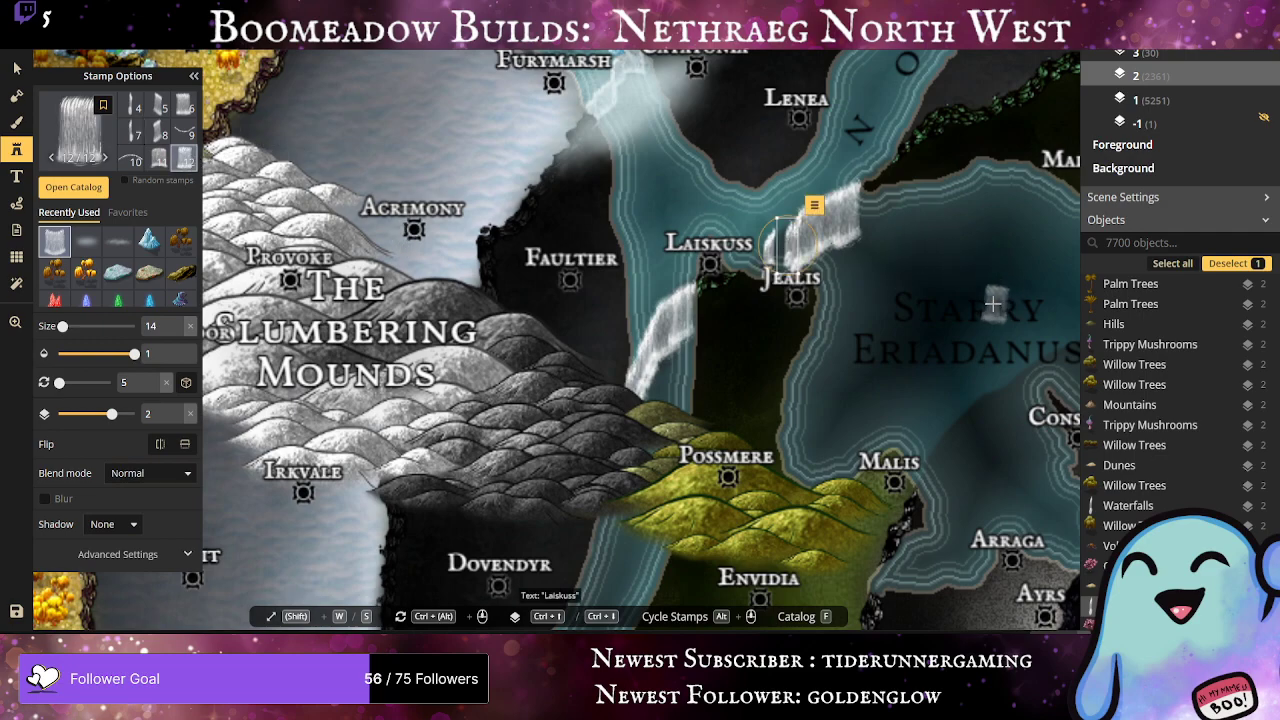
click(811, 246)
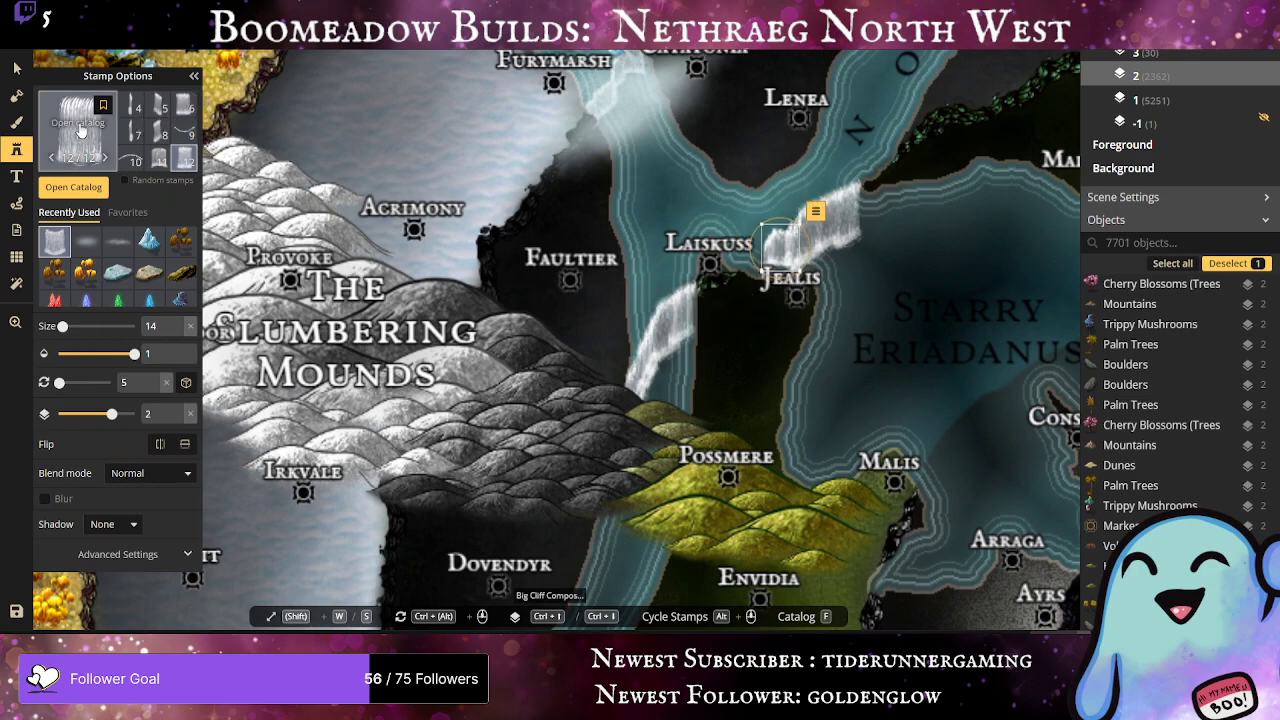
Step: Cap the western and eastern ends of the falls north of Jealis with size 10 variant 7 Waterfalls stamps
click(131, 134)
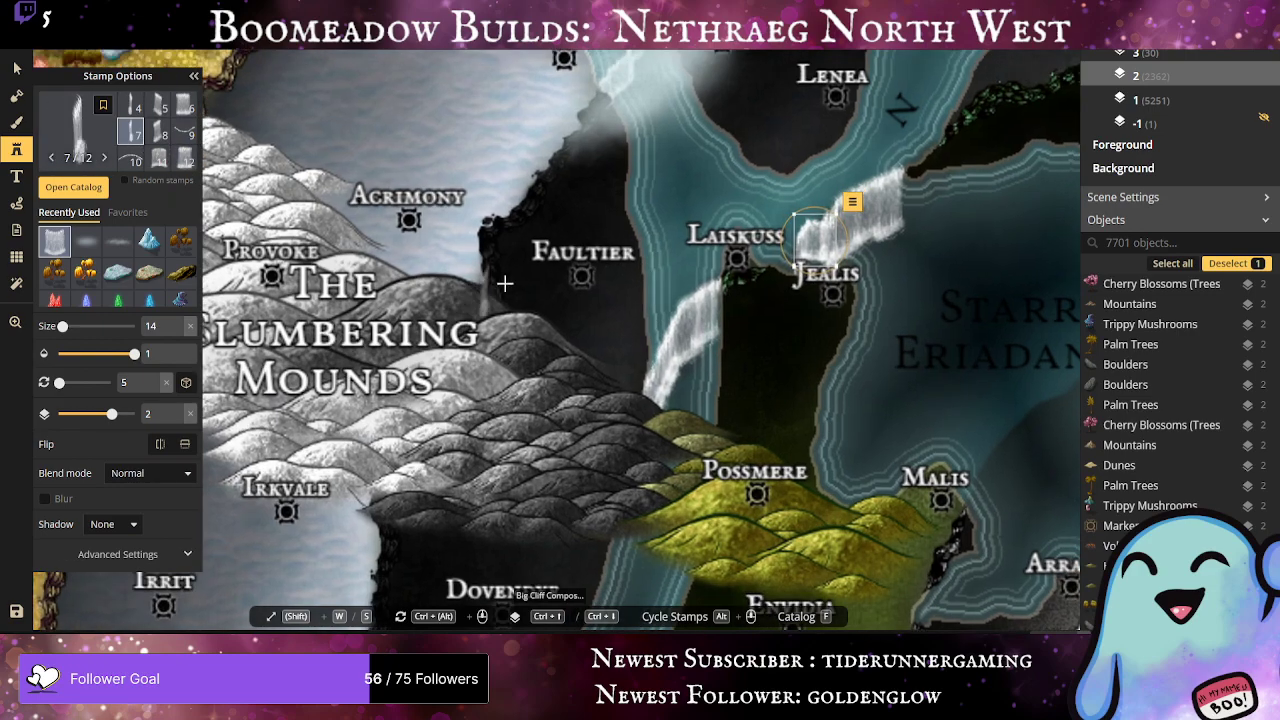
scroll(503, 283, up, 2)
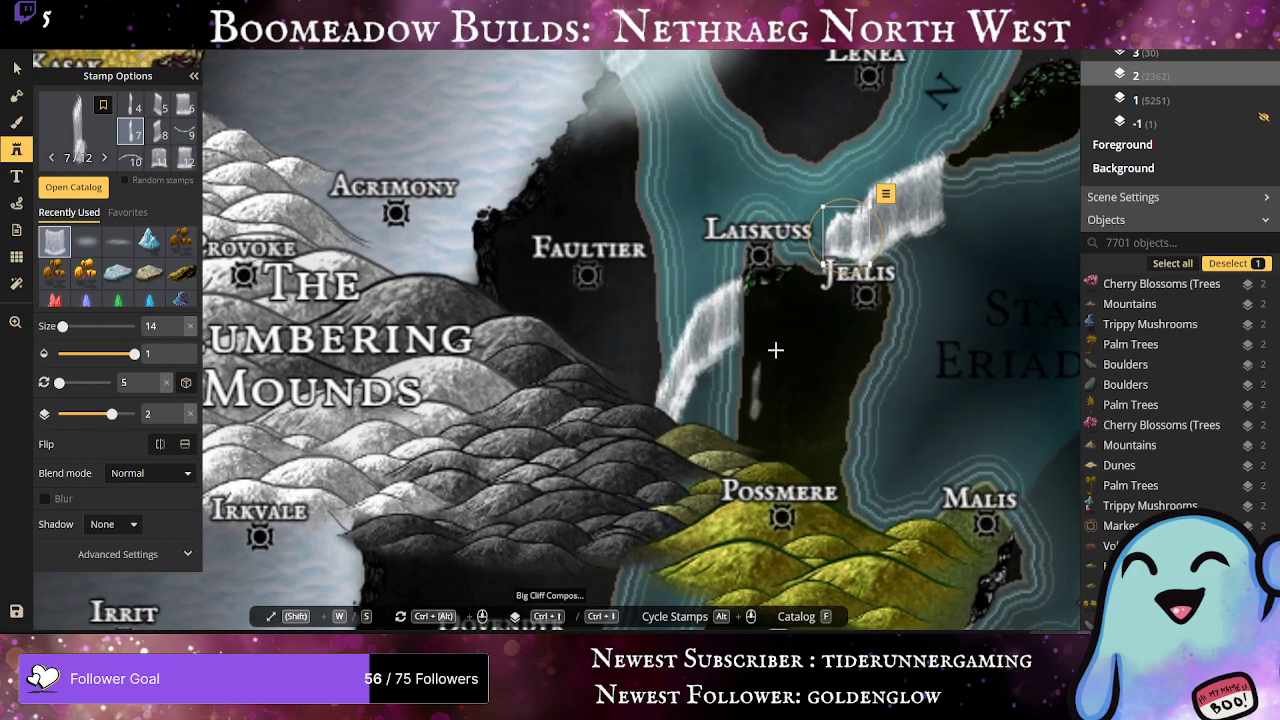
click(817, 260)
drag(817, 260, 820, 282)
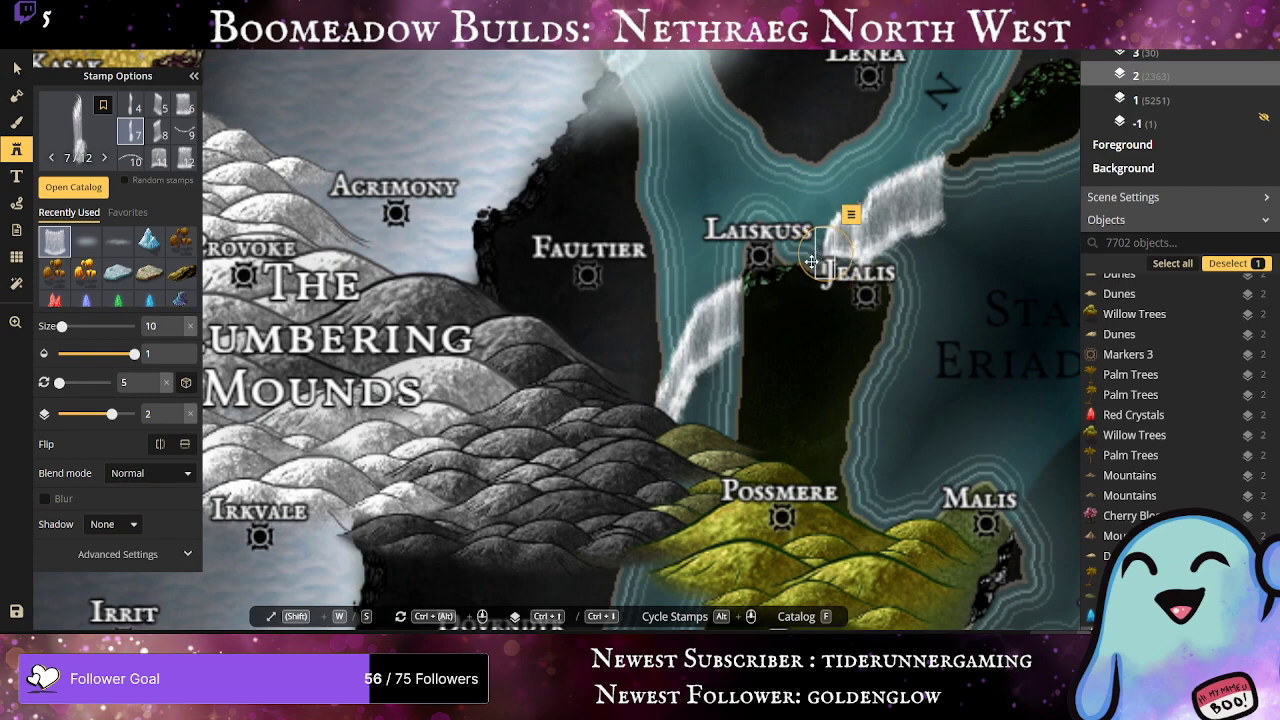
click(940, 176)
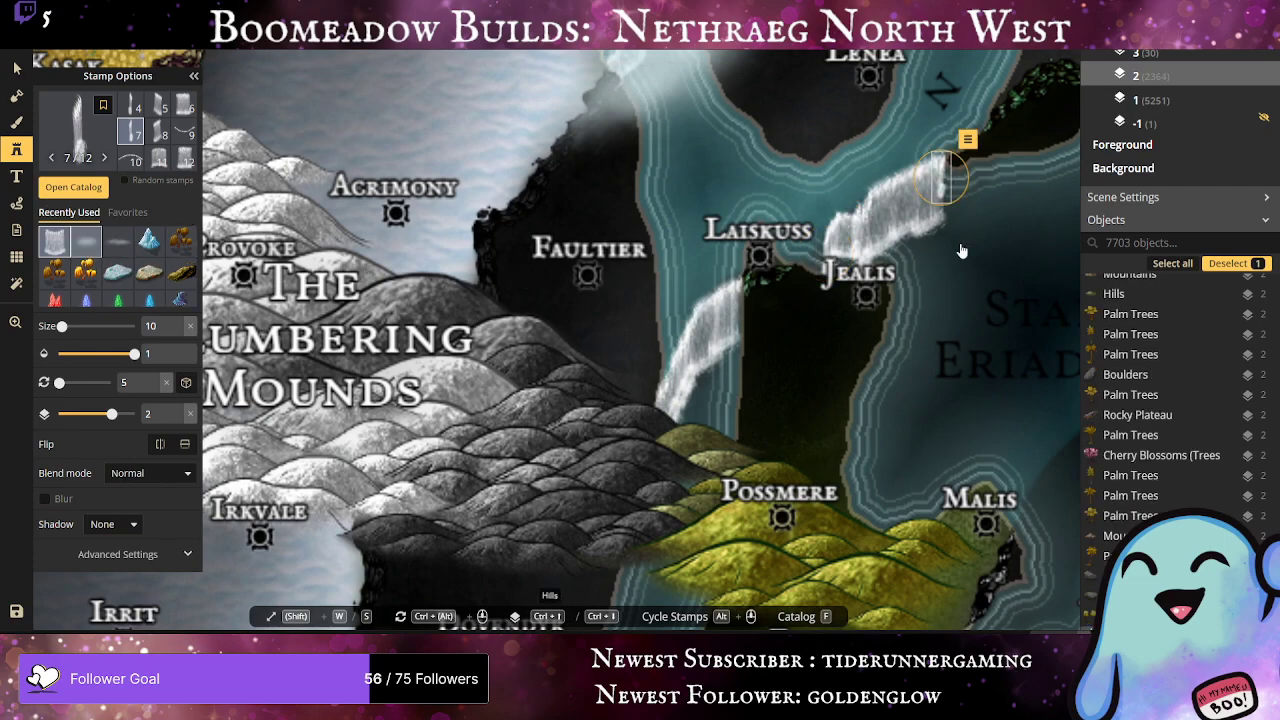
Step: Place two Mist 2 stamps enlarged to size 19, one at the falls' eastern end and one over Jealis
click(88, 242)
click(957, 180)
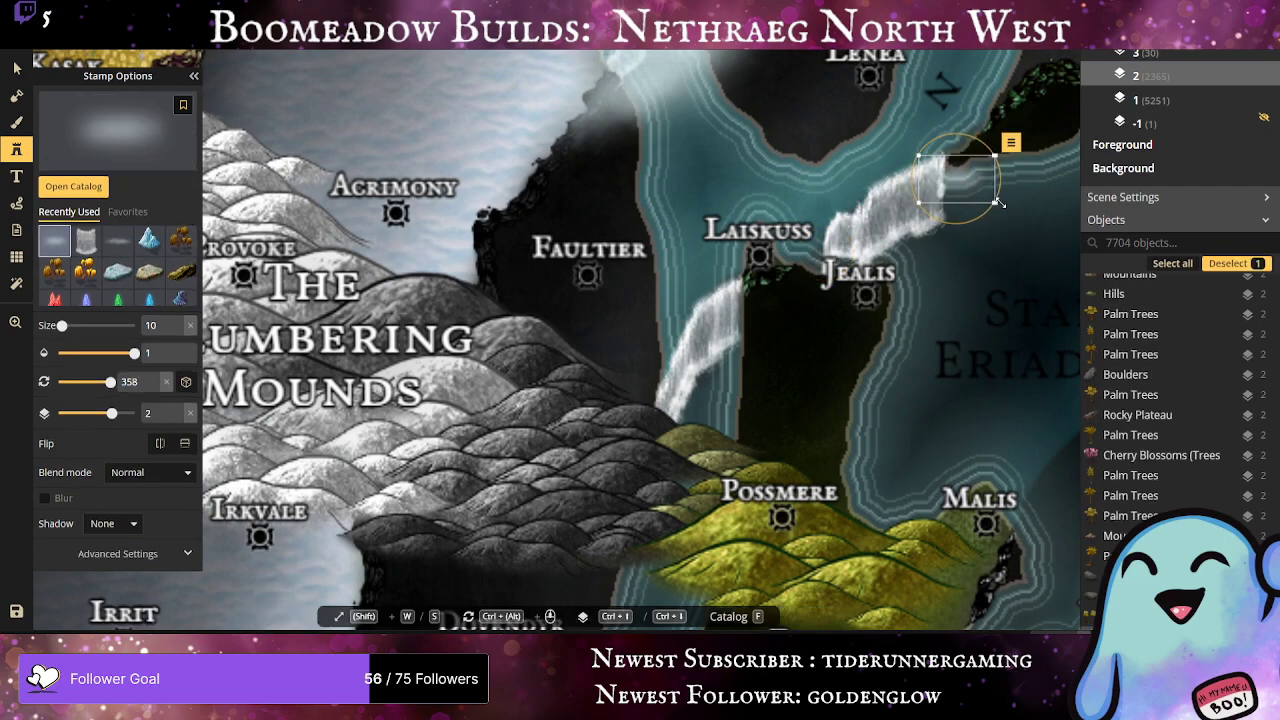
drag(998, 203, 1039, 223)
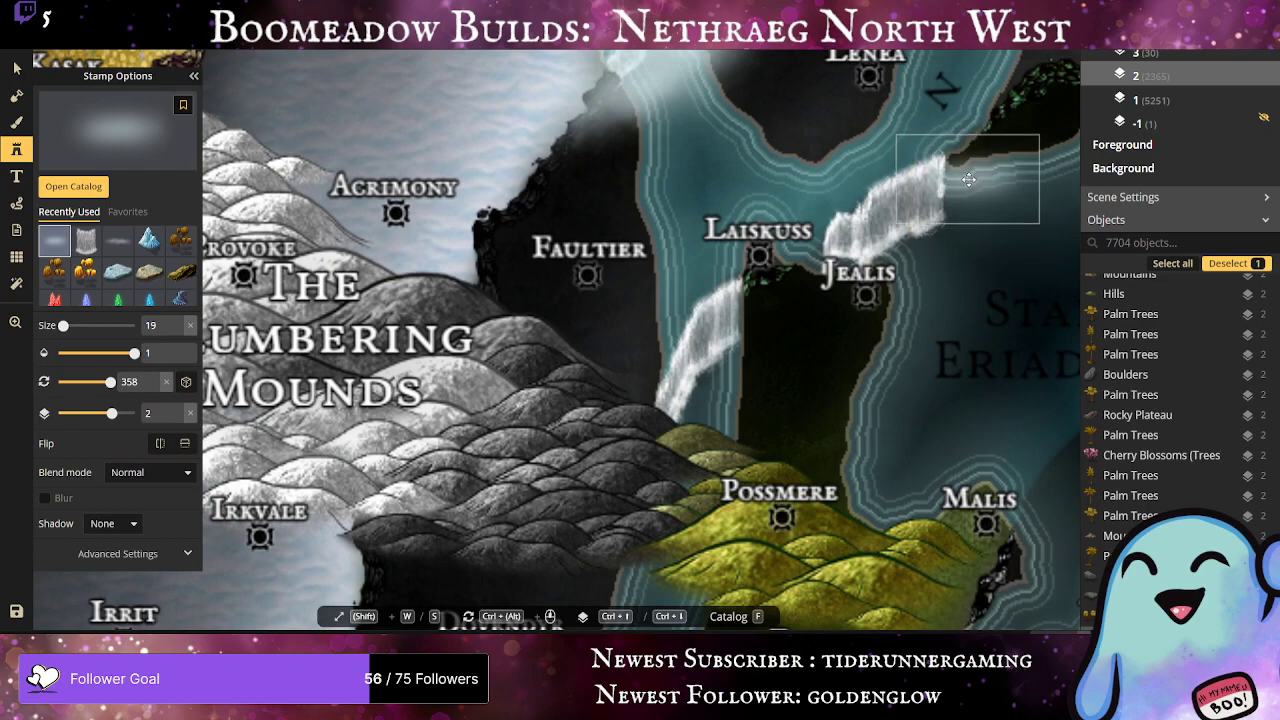
click(850, 272)
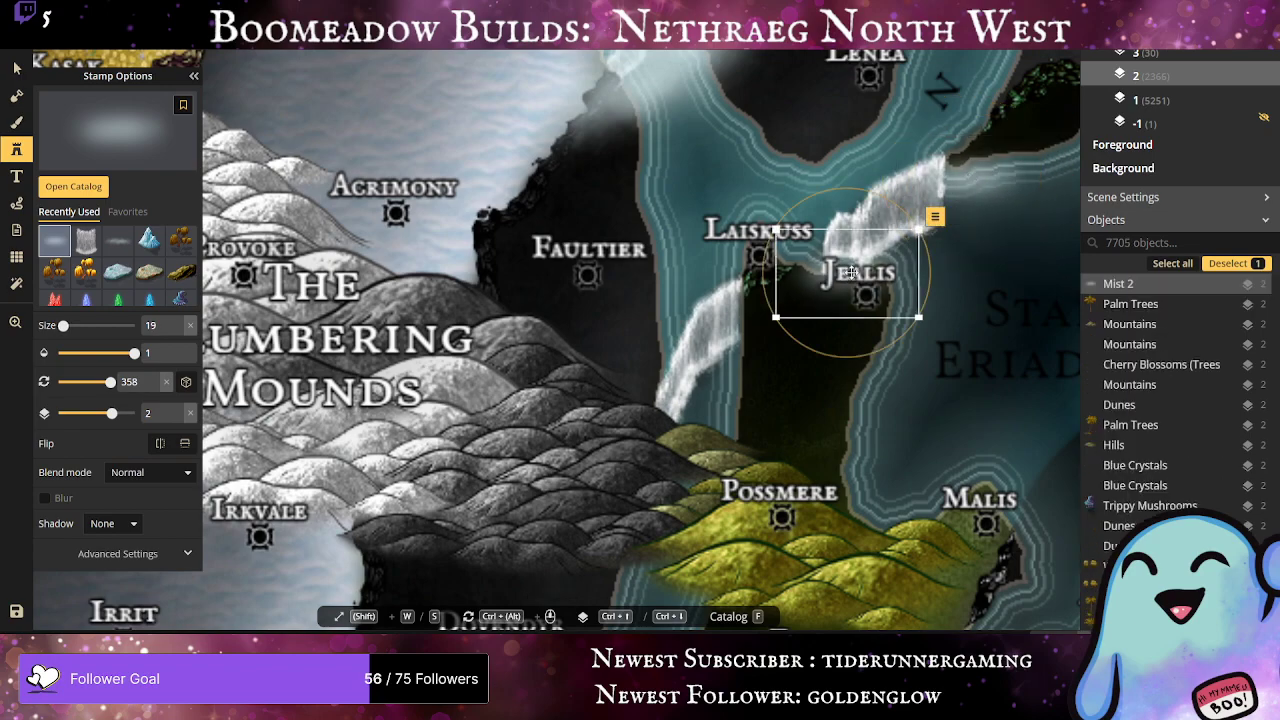
Step: Place a size 10 variant 8 Waterfalls stamp on layer 1 at the western end of the falls northwest of Jealis
click(811, 270)
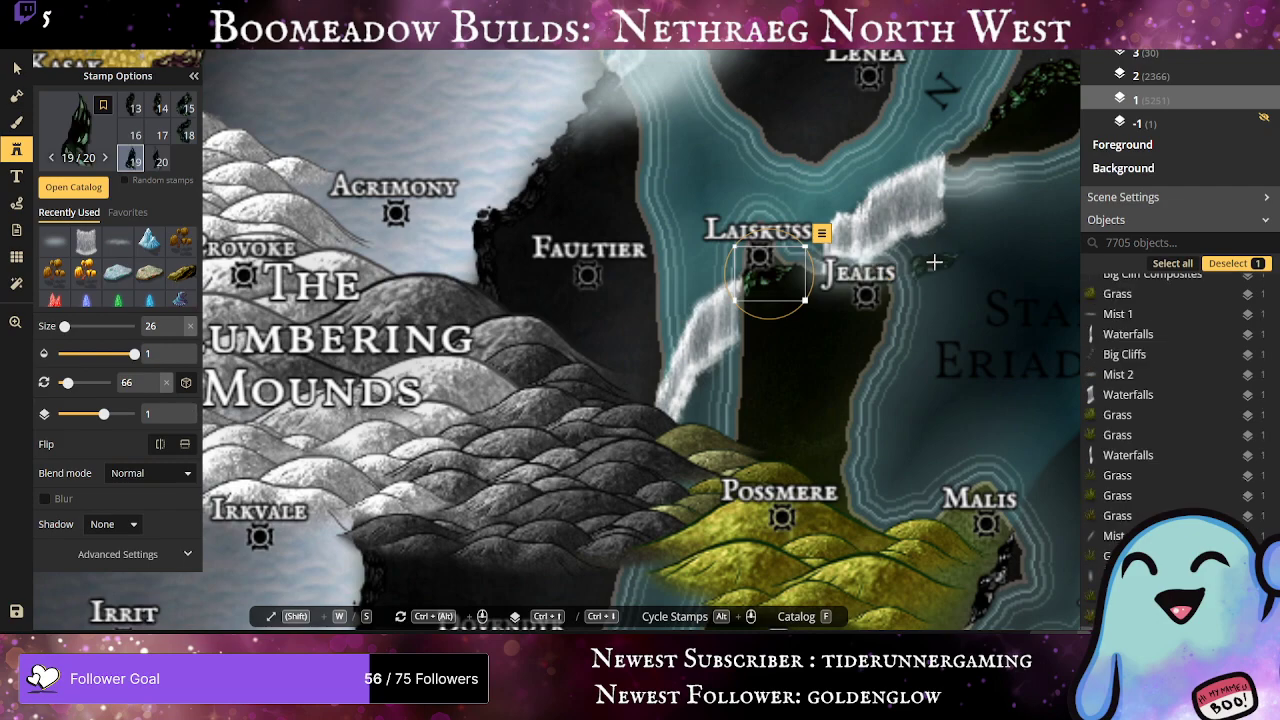
click(86, 240)
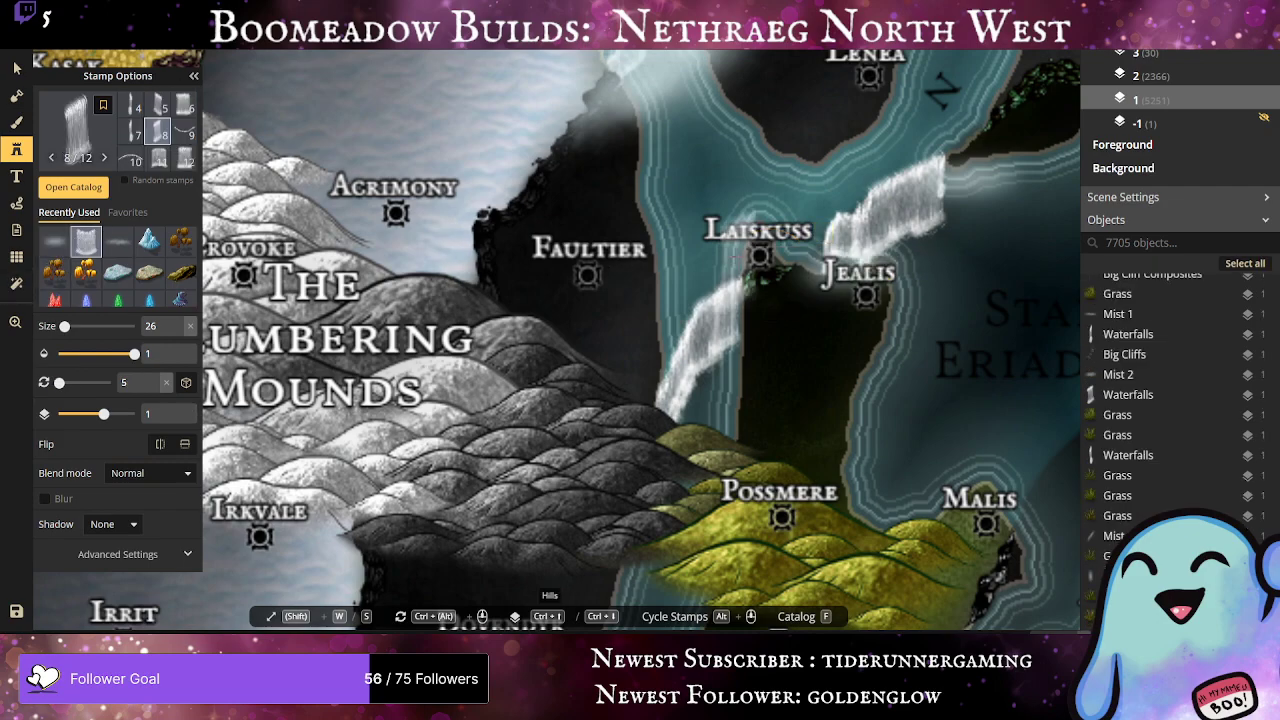
click(810, 290)
scroll(818, 226, down, 8)
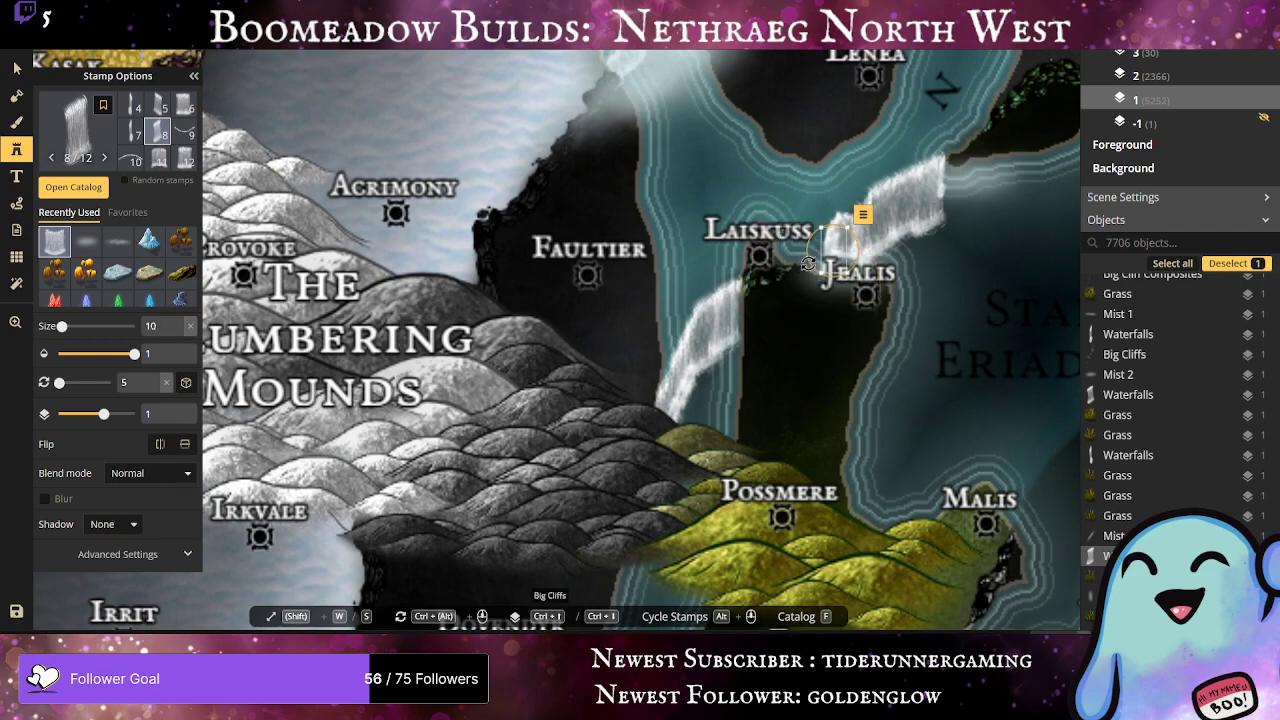
click(184, 105)
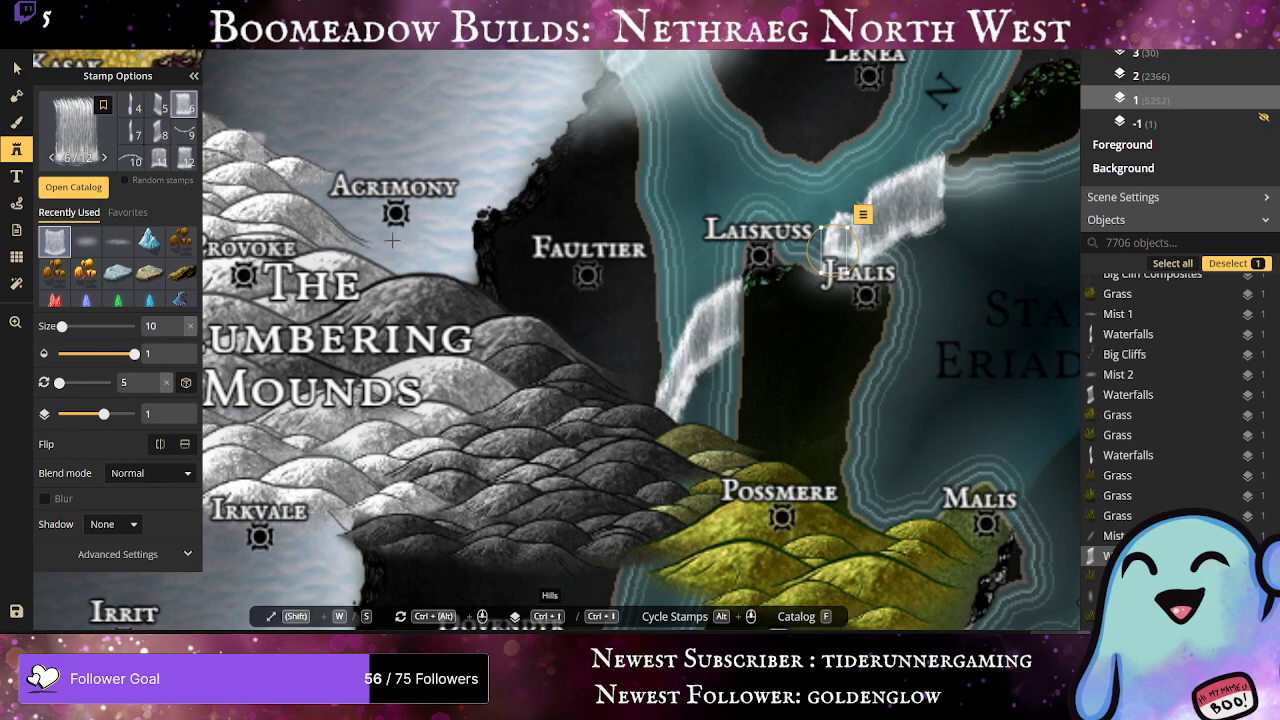
click(788, 315)
drag(788, 315, 815, 267)
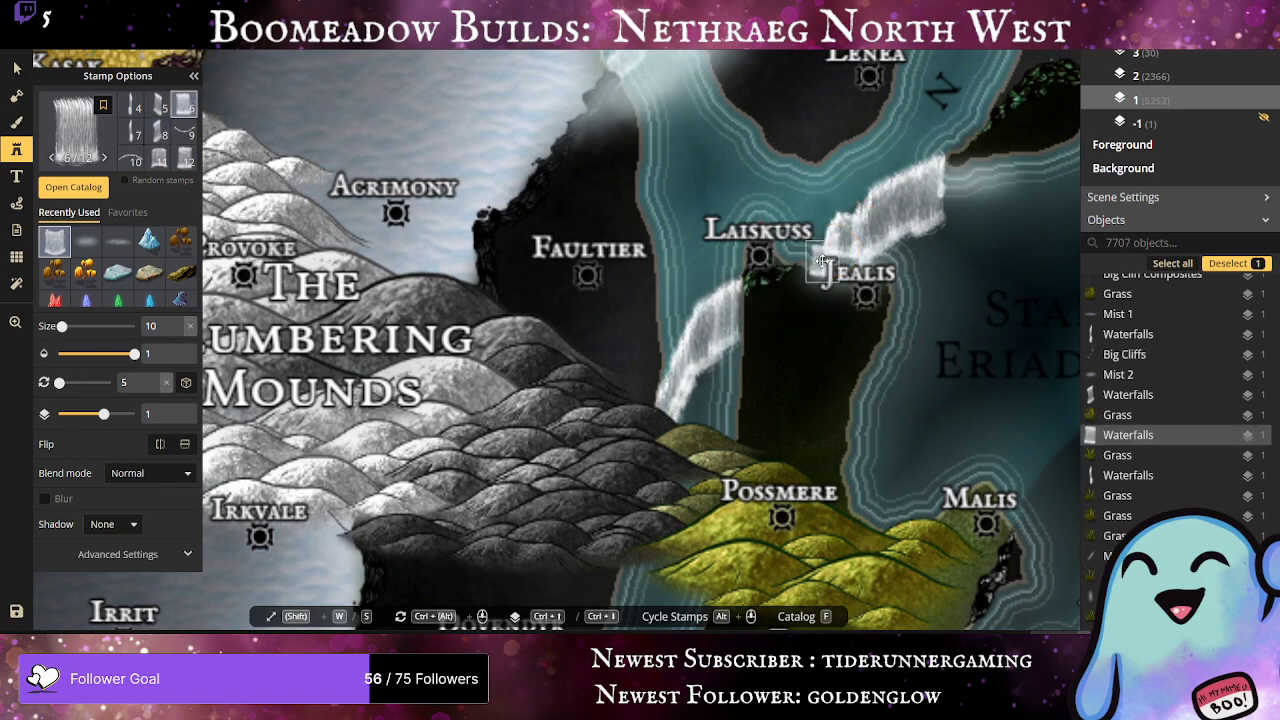
key(Delete)
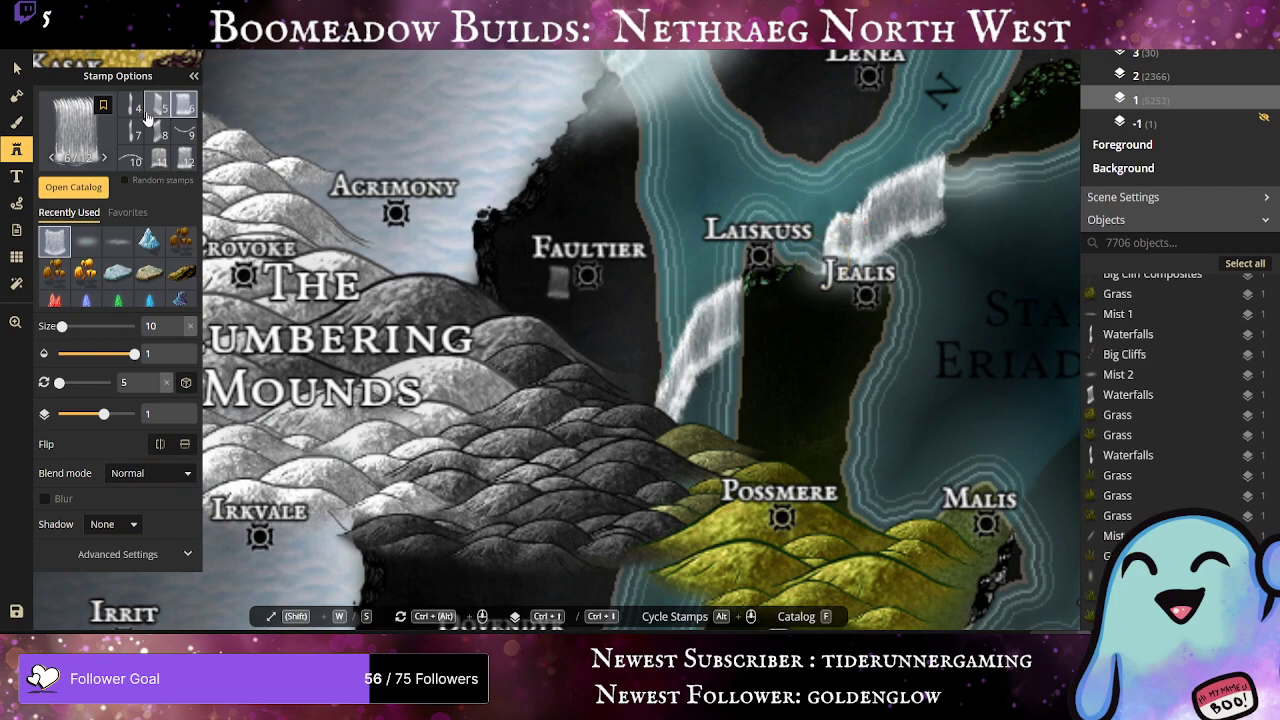
Step: Chain three size 10 variant 8 Waterfalls stamps on layer 1 down the bank between Laiskuss and Jealis, joining them to the falls
click(159, 132)
click(790, 372)
drag(790, 372, 823, 263)
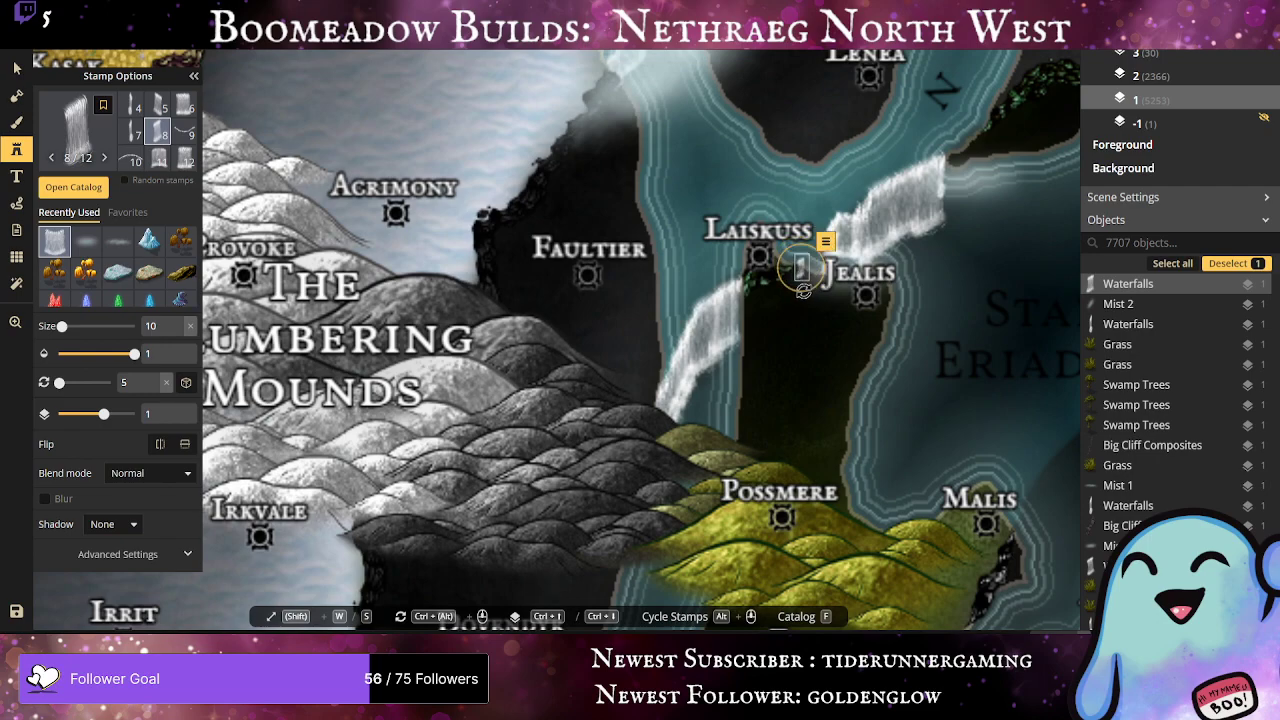
scroll(806, 283, up, 3)
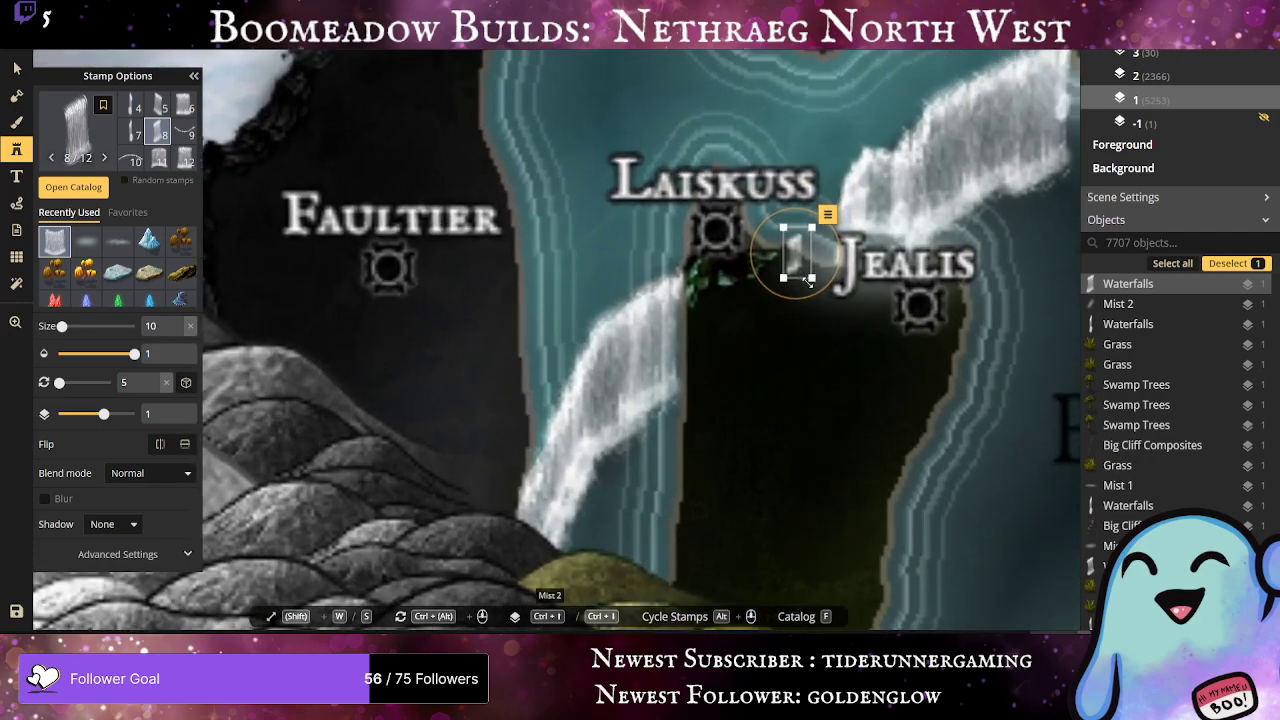
drag(813, 280, 833, 210)
click(850, 247)
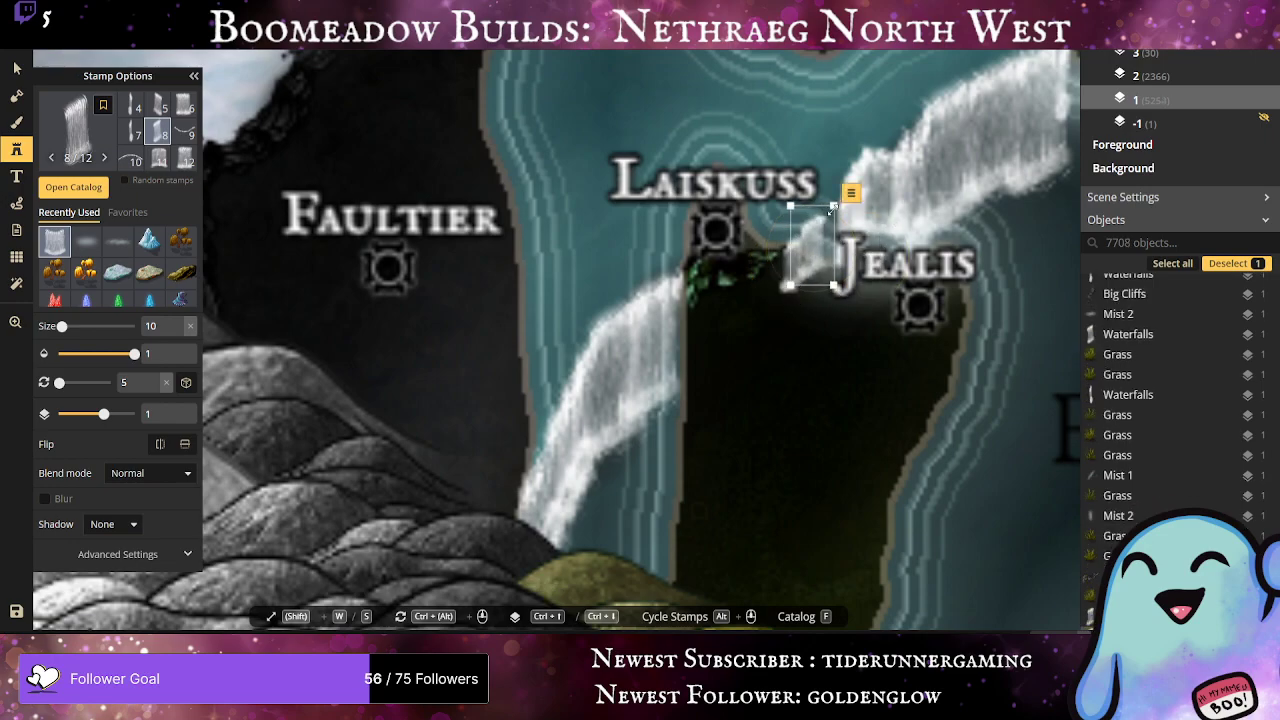
click(837, 388)
drag(837, 388, 830, 235)
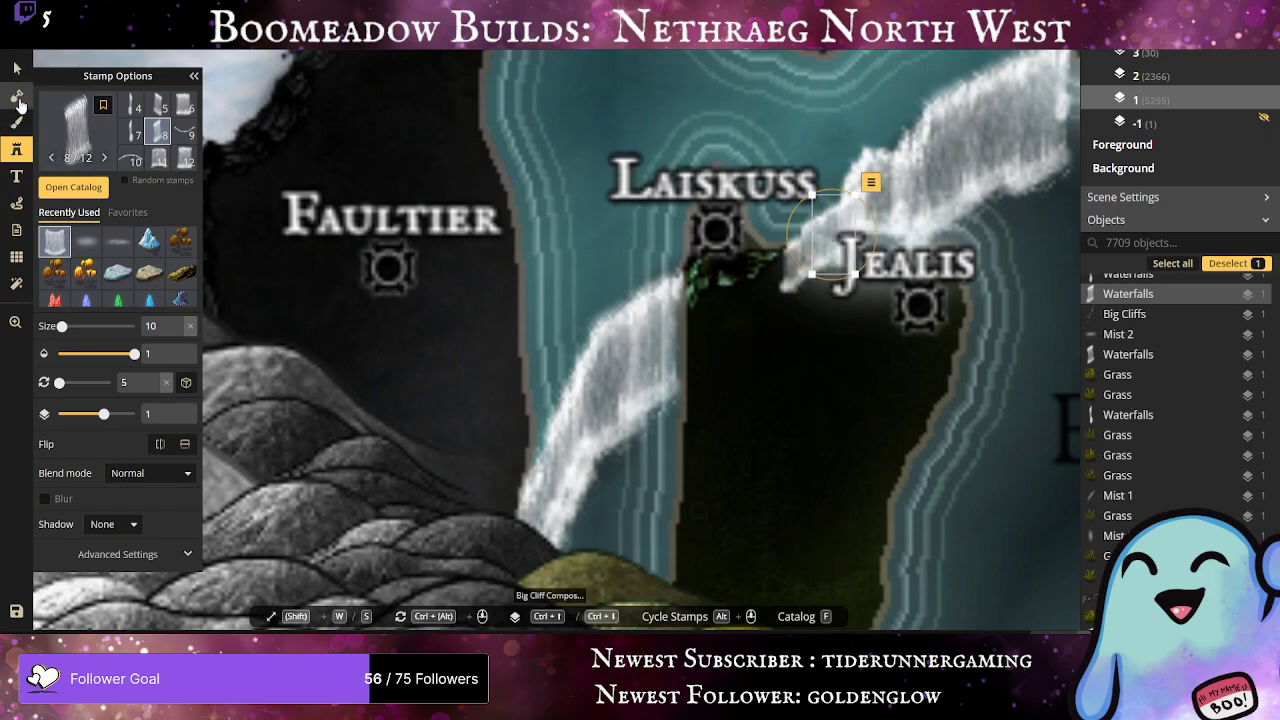
Step: Try to subtract the land beneath the falls' lower end west of Jealis with the round mask brush at size 5
click(16, 95)
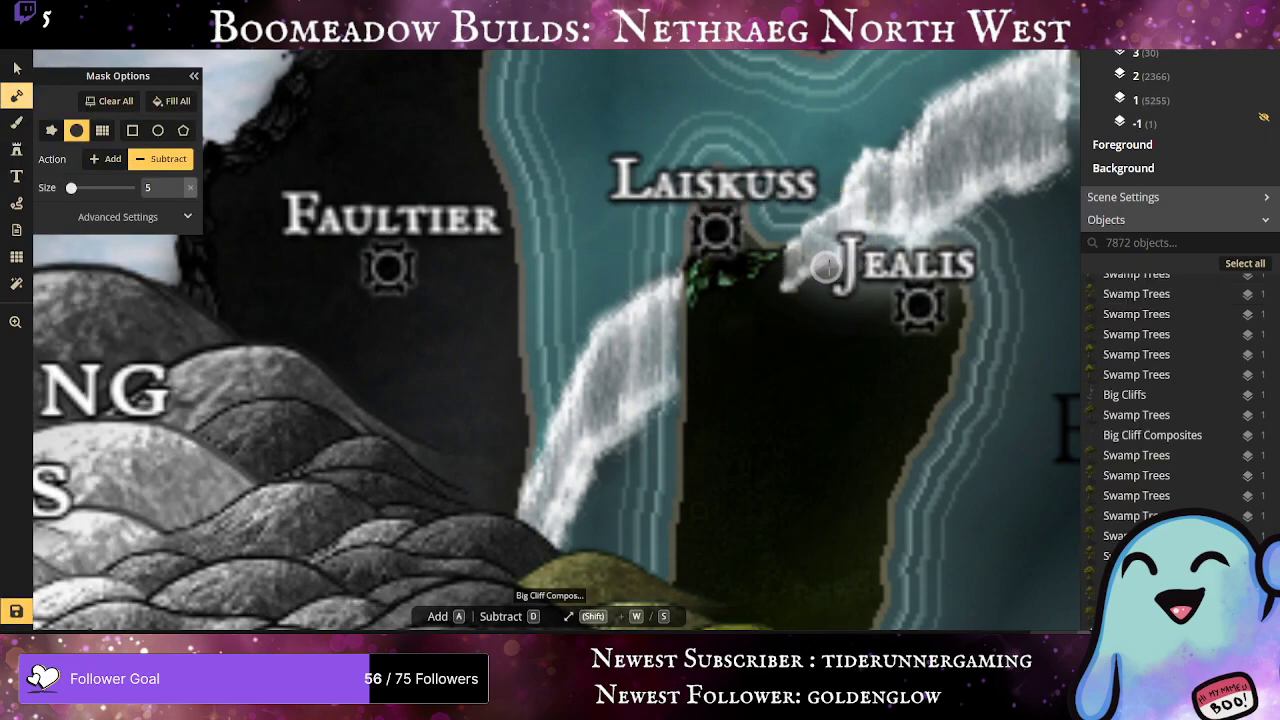
mouse_move(825, 265)
mouse_down()
mouse_move(935, 236)
mouse_move(988, 266)
mouse_move(948, 237)
mouse_move(804, 285)
mouse_move(841, 262)
mouse_move(804, 259)
mouse_up()
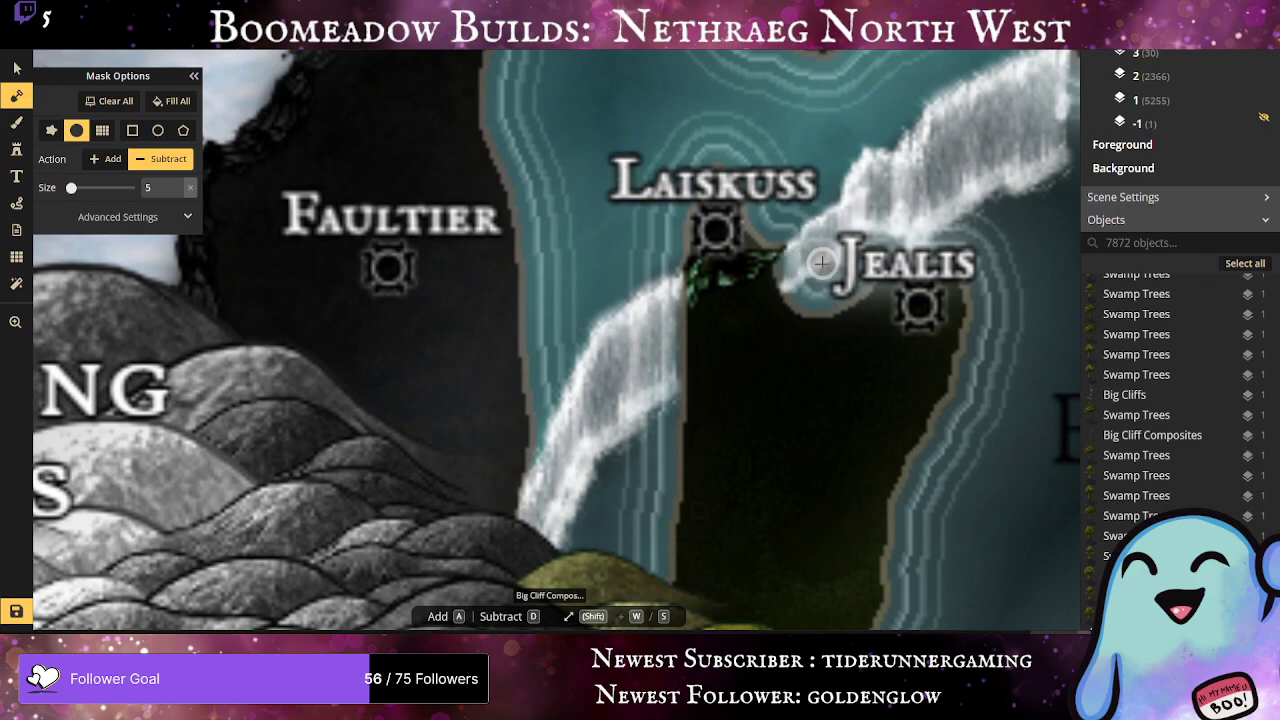
key(ctrl+z)
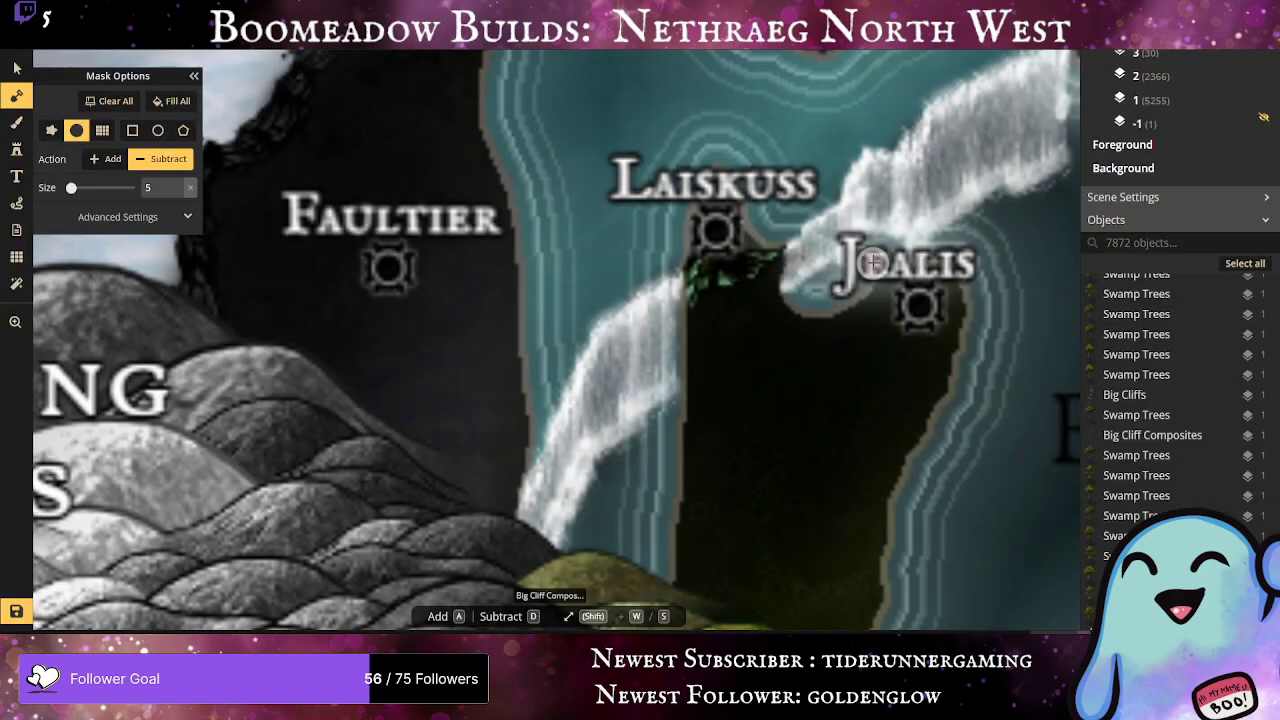
key(ctrl+z)
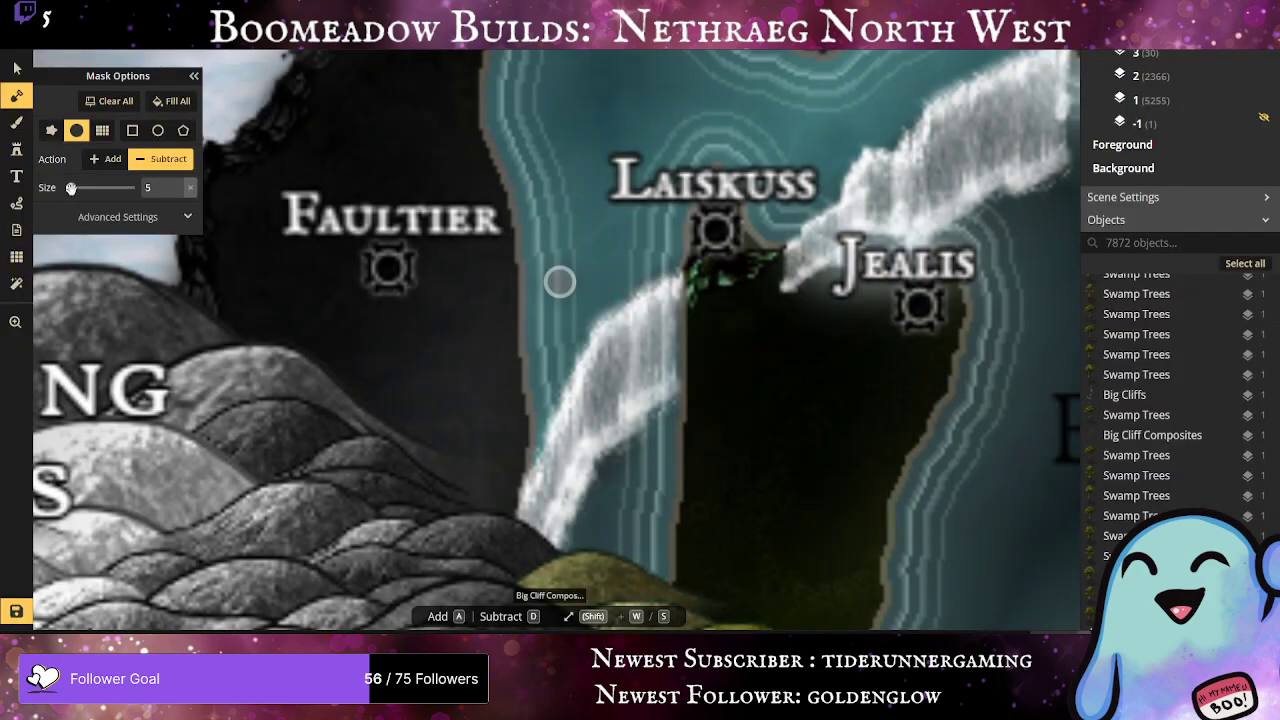
Step: Subtract a narrow strip of land beneath the falls west of Jealis with the mask brush at size 4, undoing the extra touch-up stroke
drag(71, 188, 67, 188)
key(shift+s)
key(shift+s)
key(shift+s)
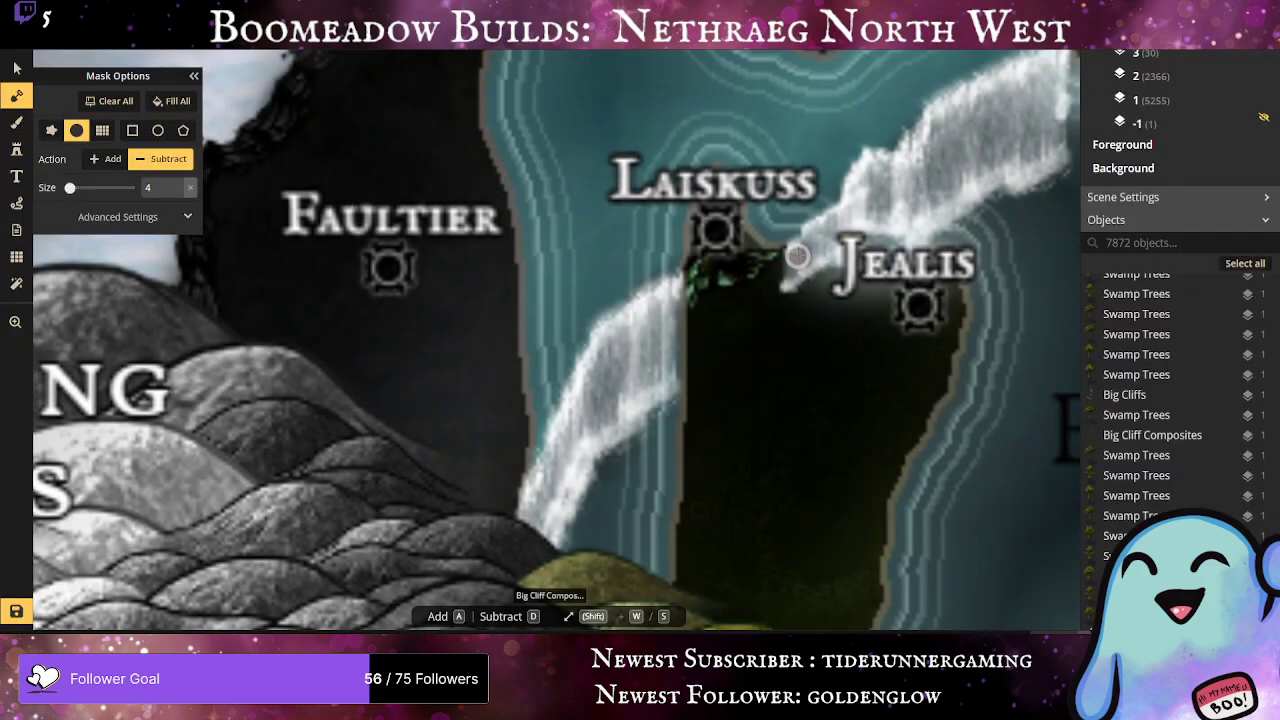
mouse_move(833, 267)
mouse_down()
mouse_move(979, 241)
mouse_move(952, 228)
mouse_move(883, 243)
mouse_move(991, 198)
mouse_move(853, 241)
mouse_move(960, 182)
mouse_up()
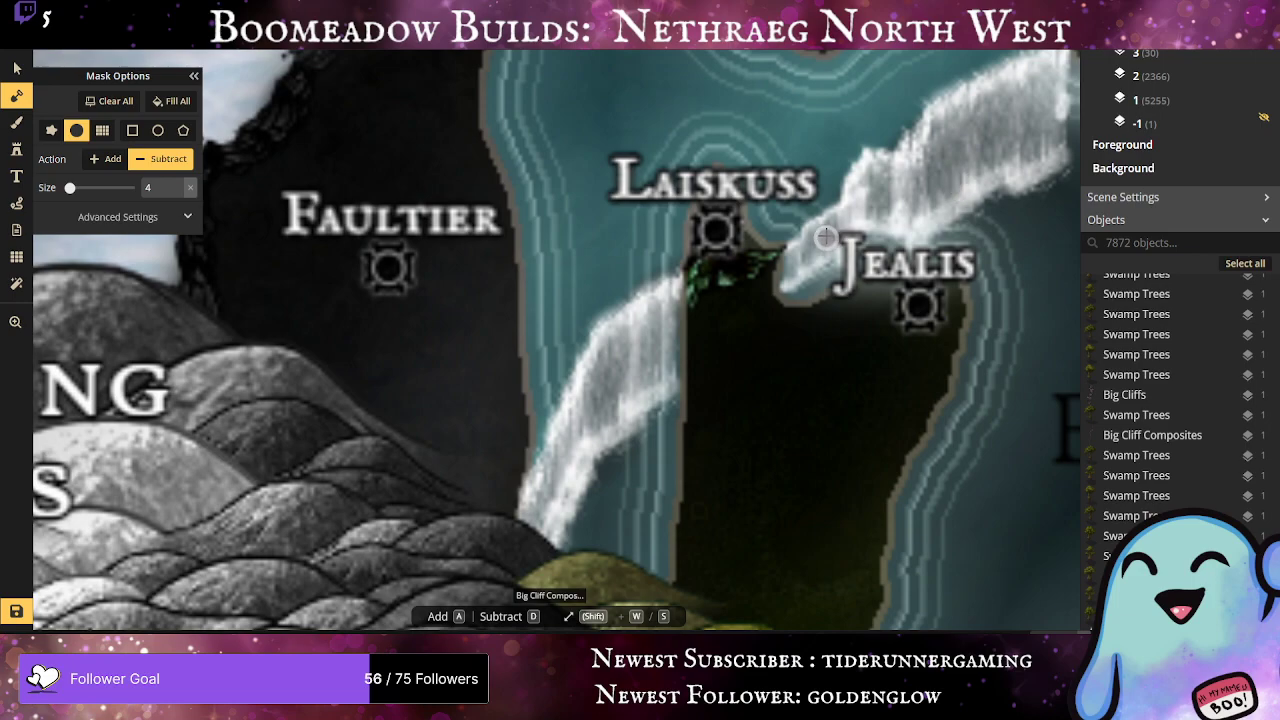
mouse_move(797, 252)
mouse_down()
mouse_move(857, 270)
mouse_move(807, 295)
mouse_move(790, 260)
mouse_move(825, 255)
mouse_up()
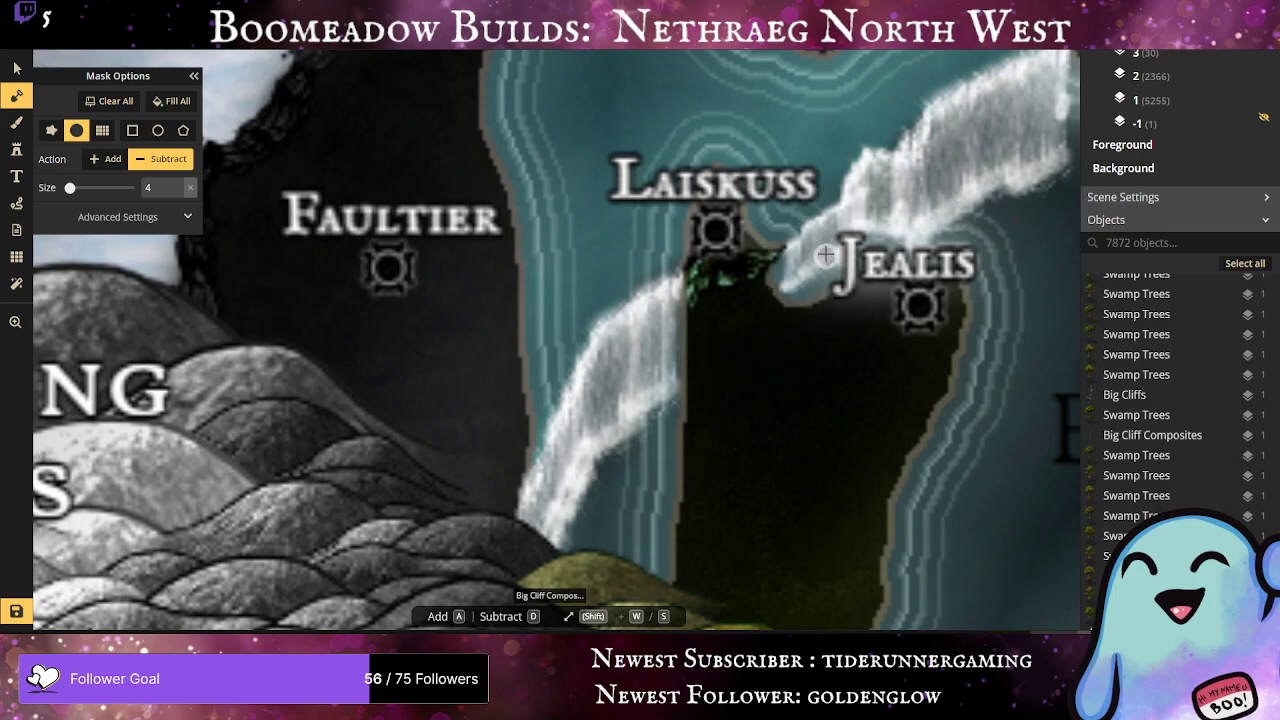
key(ctrl+z)
key(ctrl+z)
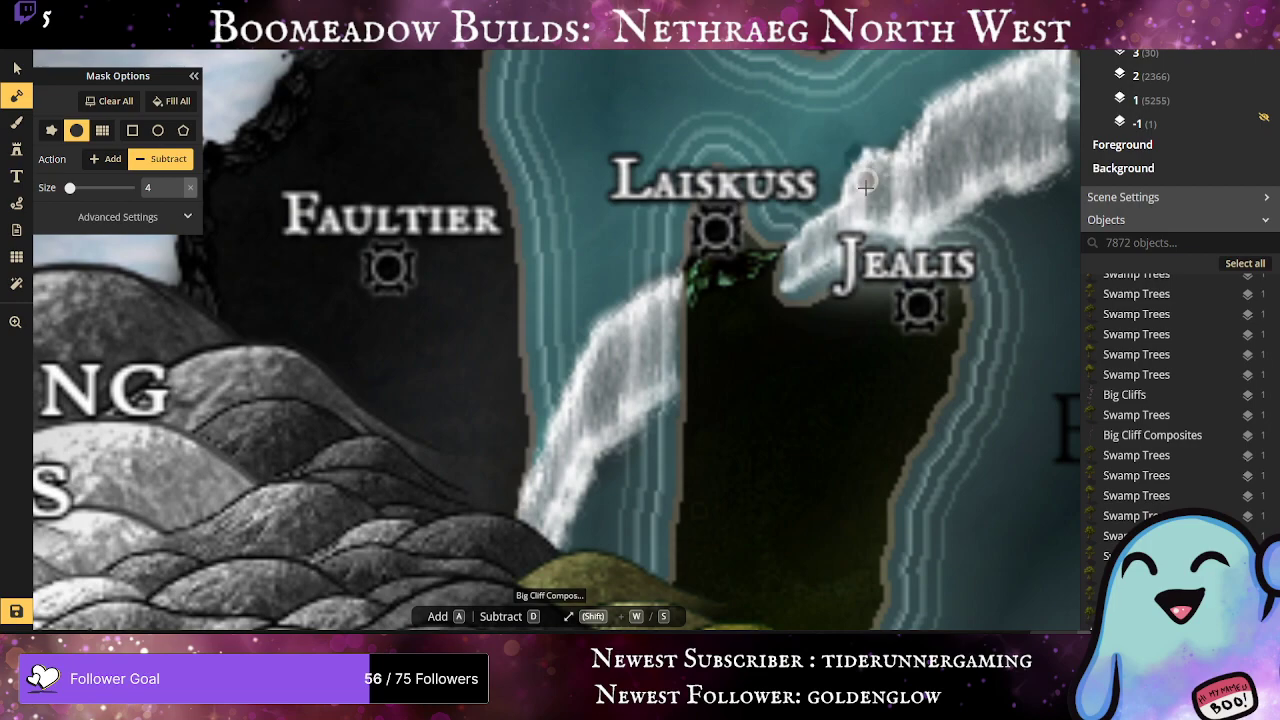
Step: Try to add land back along the falls' lower end west of Jealis with the round mask brush at size 3
mouse_move(866, 185)
mouse_down()
mouse_move(989, 193)
mouse_move(900, 222)
mouse_move(964, 228)
mouse_move(825, 252)
mouse_up()
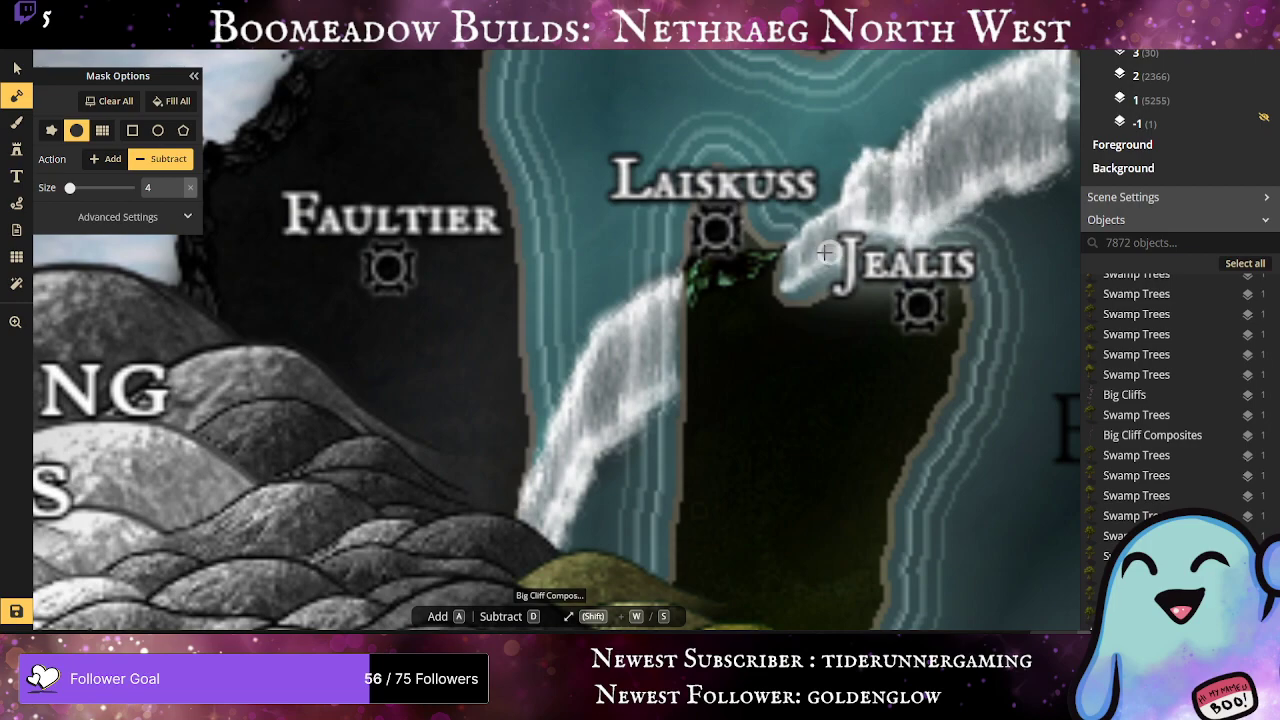
click(91, 161)
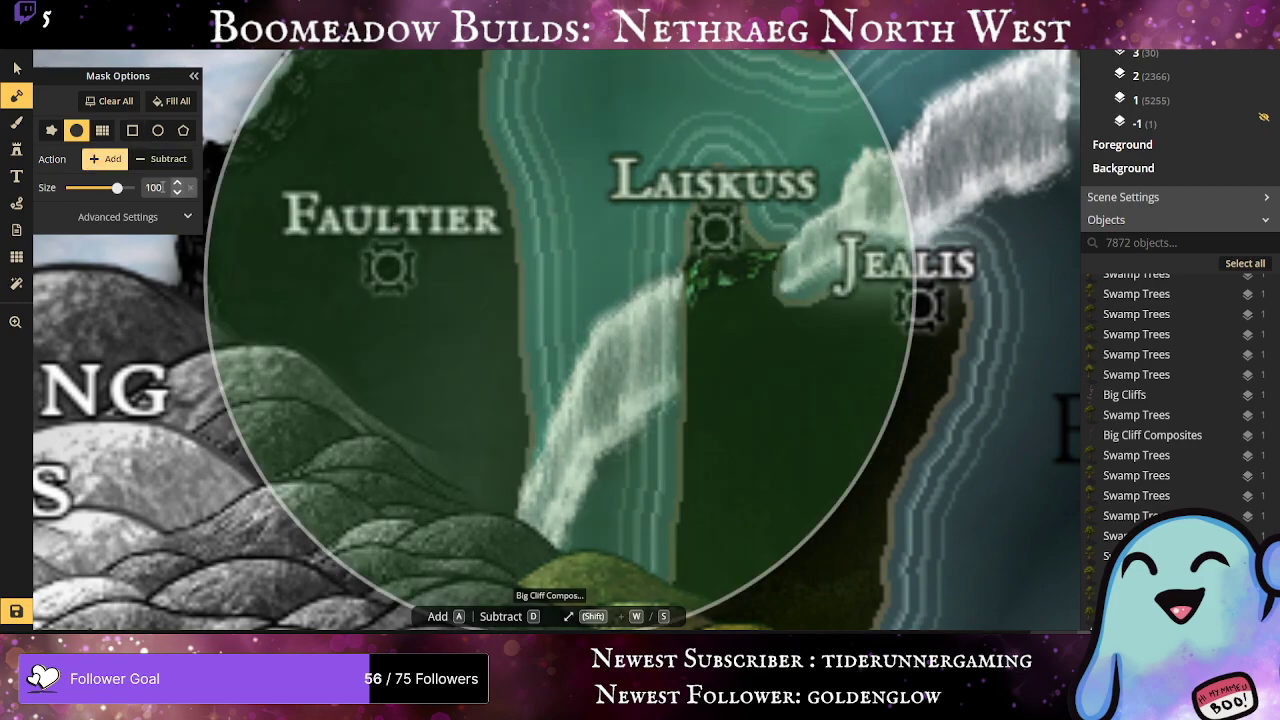
mouse_move(70, 188)
mouse_down()
mouse_move(86, 190)
mouse_move(69, 202)
mouse_up()
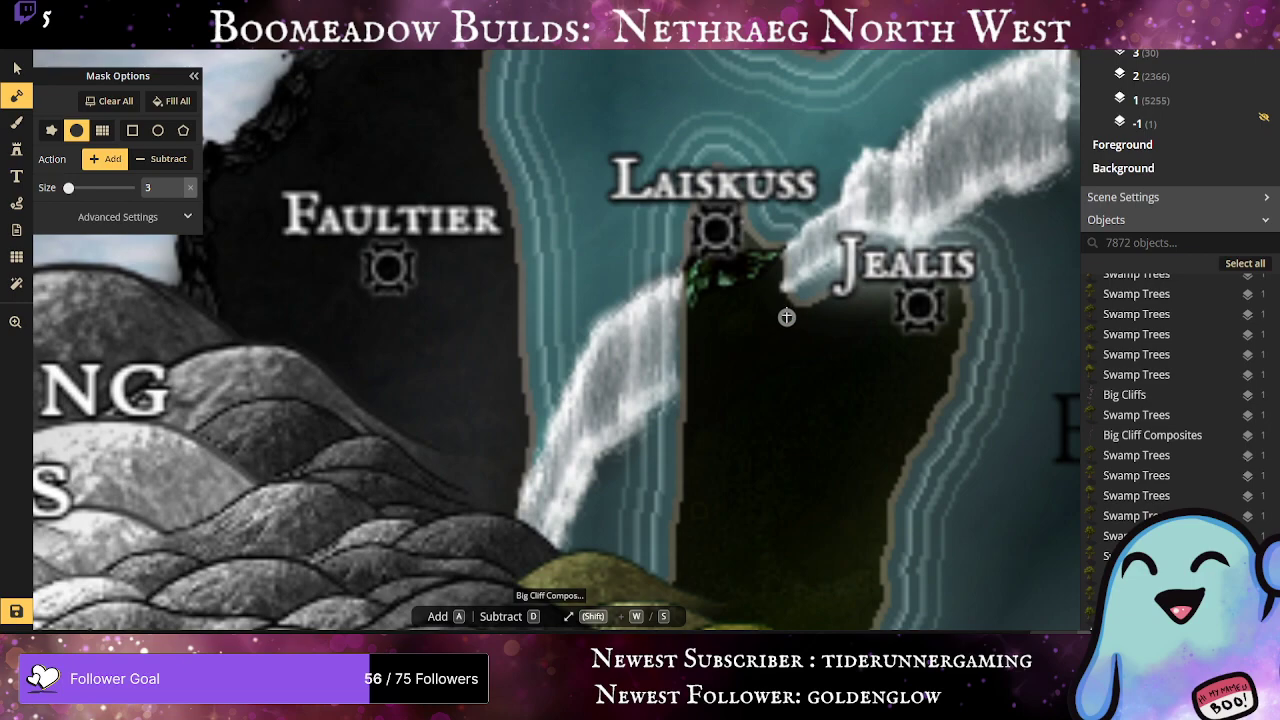
key(ctrl+z)
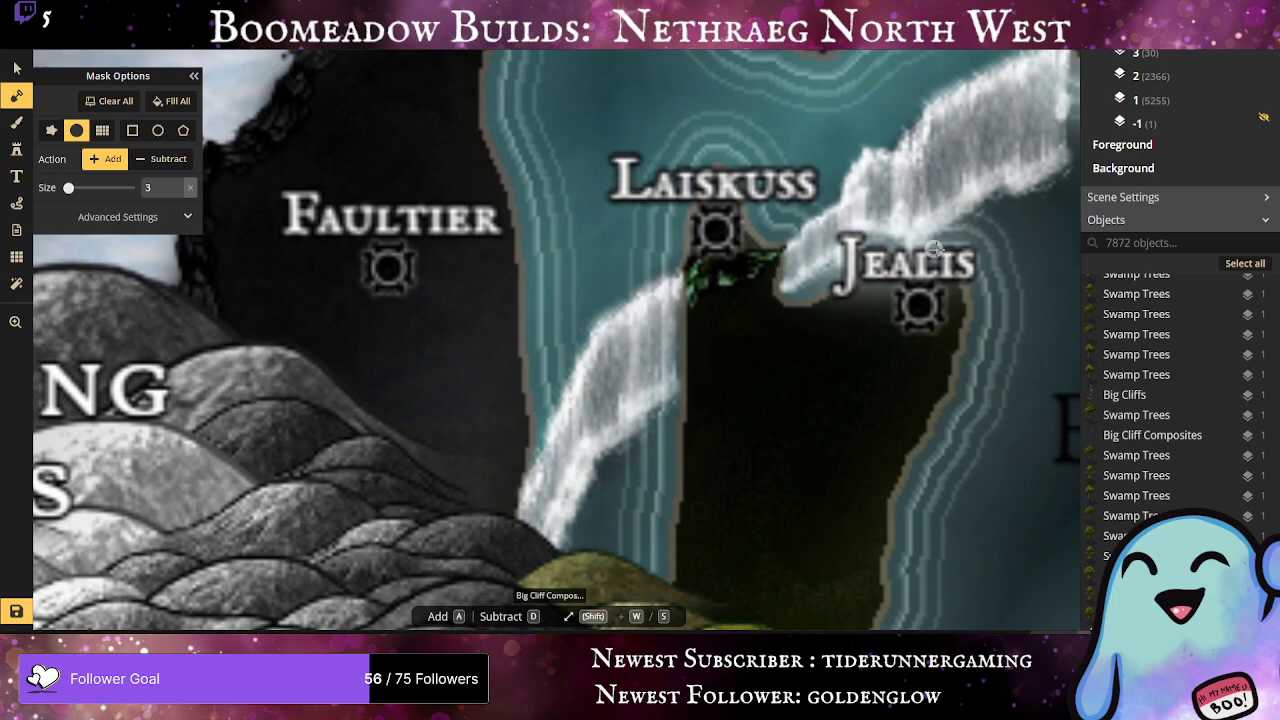
Step: Place a size 53 Mist 2 stamp rotated to 153 on layer 1 over the falls beside Jealis
scroll(933, 248, down, 3)
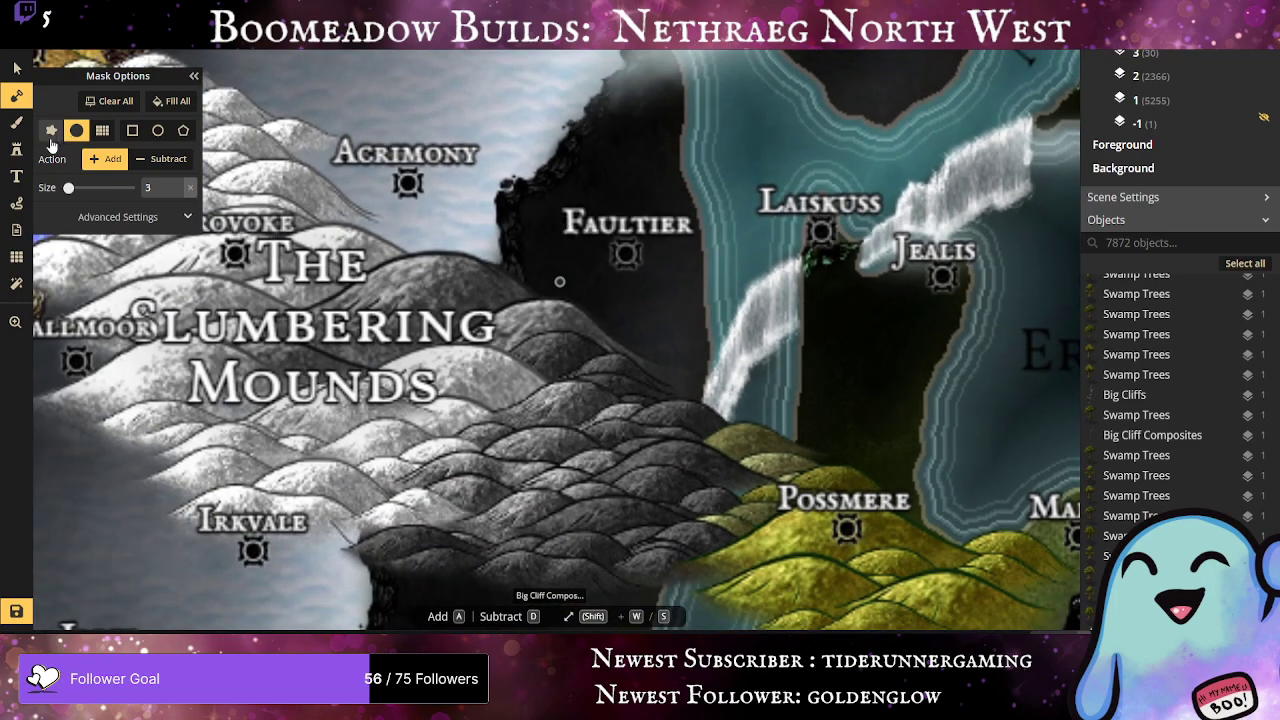
click(17, 150)
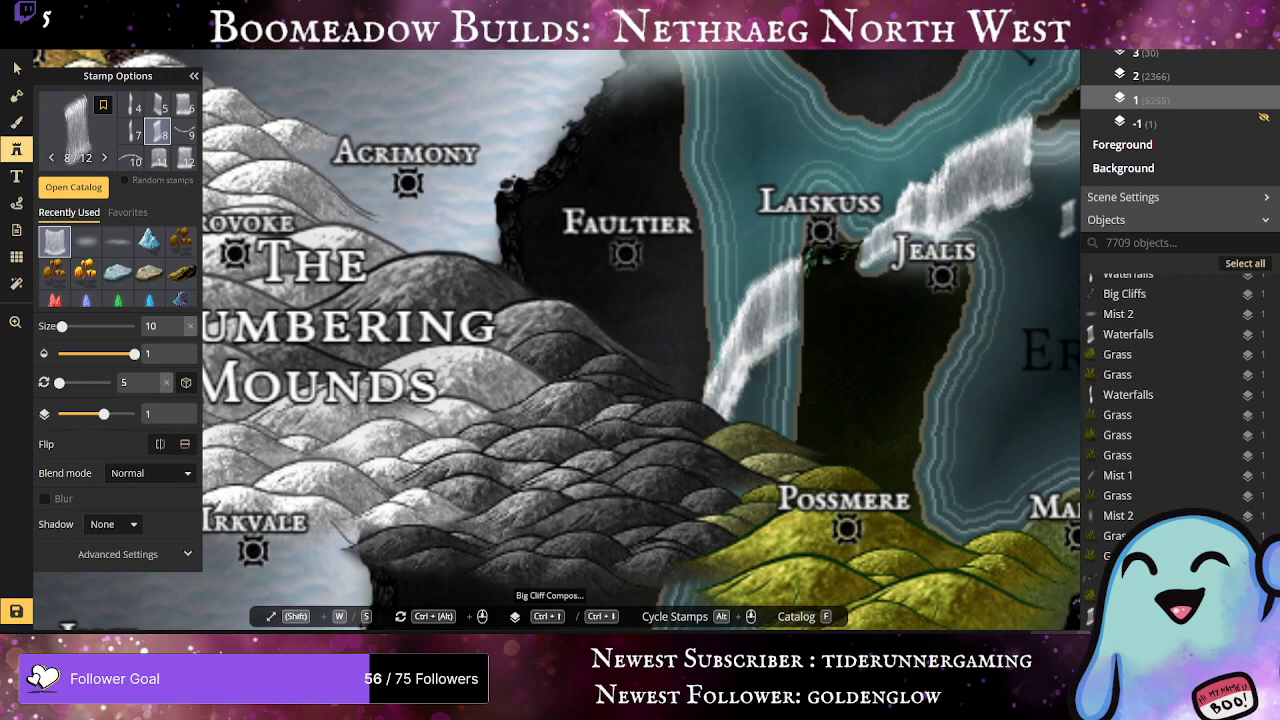
click(86, 240)
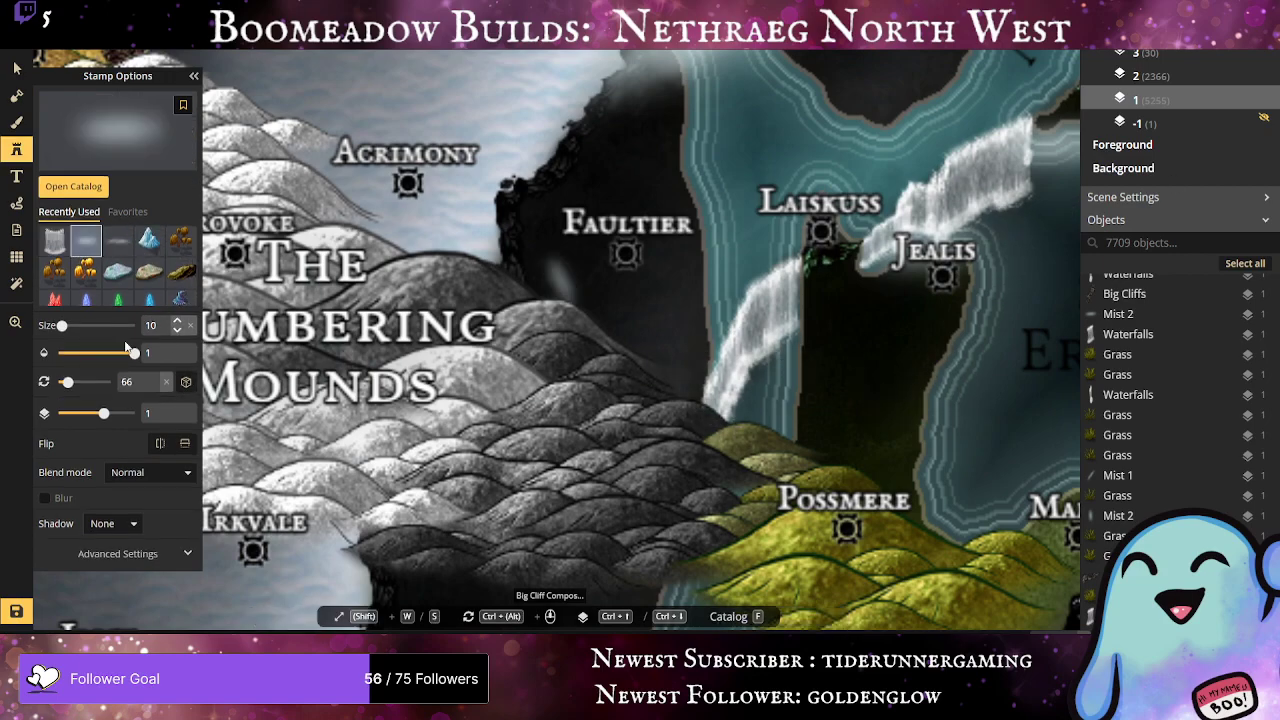
drag(61, 325, 68, 325)
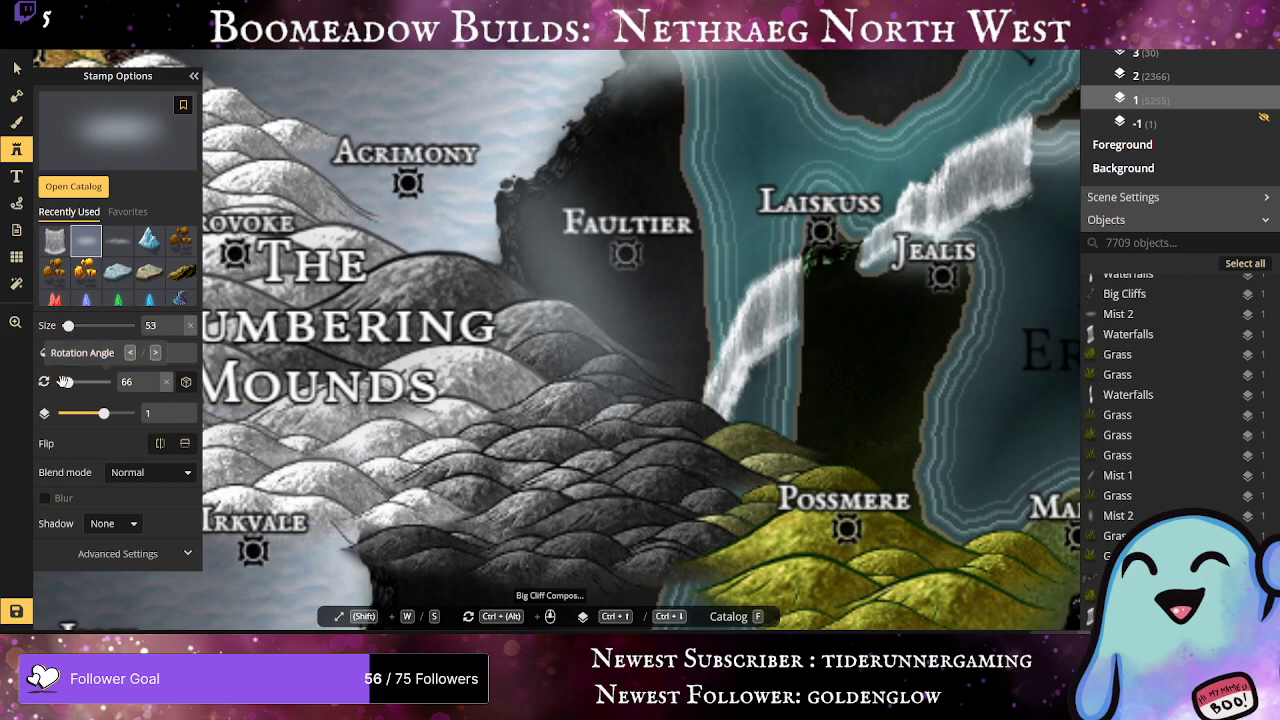
drag(67, 382, 80, 382)
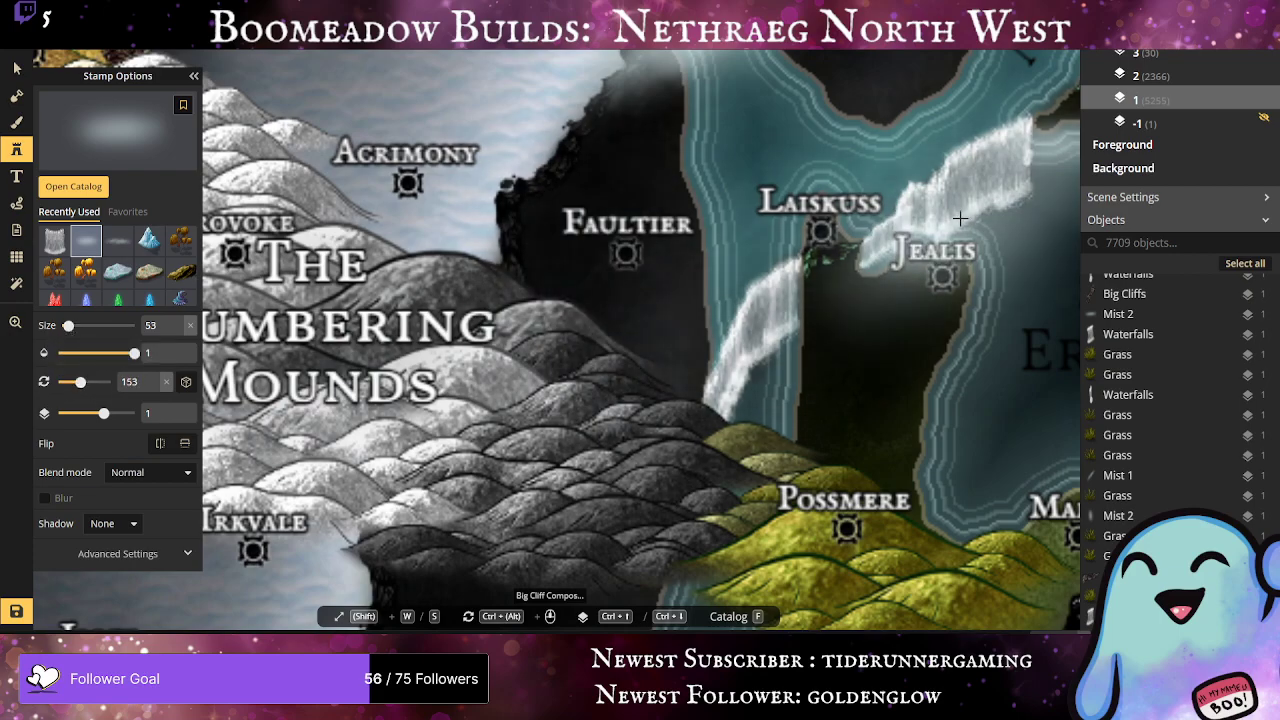
scroll(903, 210, down, 4)
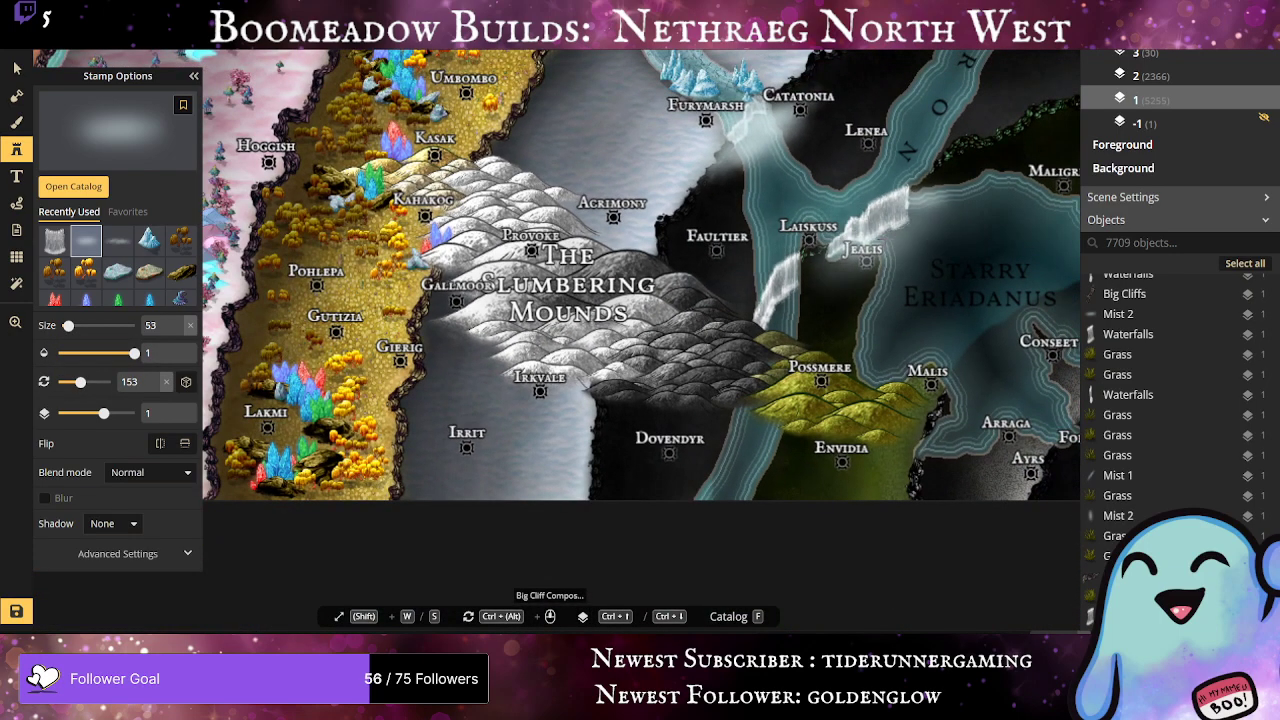
click(888, 241)
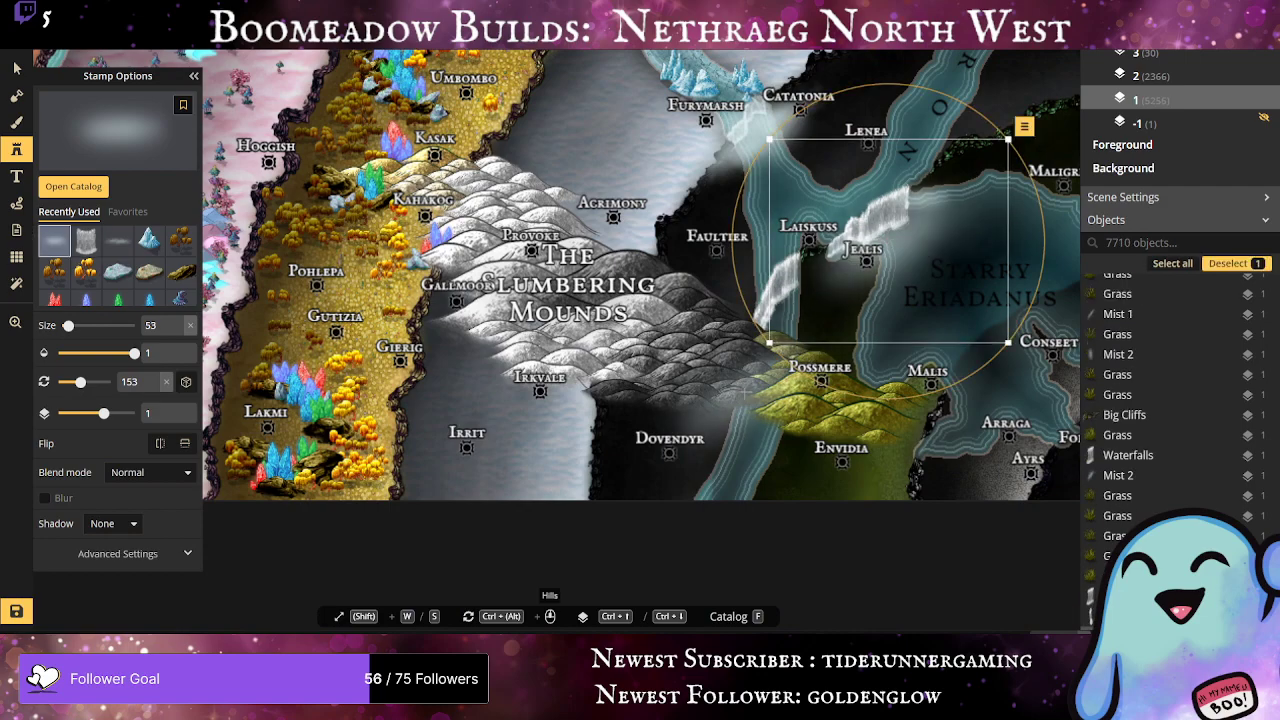
Step: Place another Mist 2 stamp over the falls southwest of Laiskuss, reduced to size 29, rotated to 139 and centred on the falls' lower end
drag(749, 393, 798, 301)
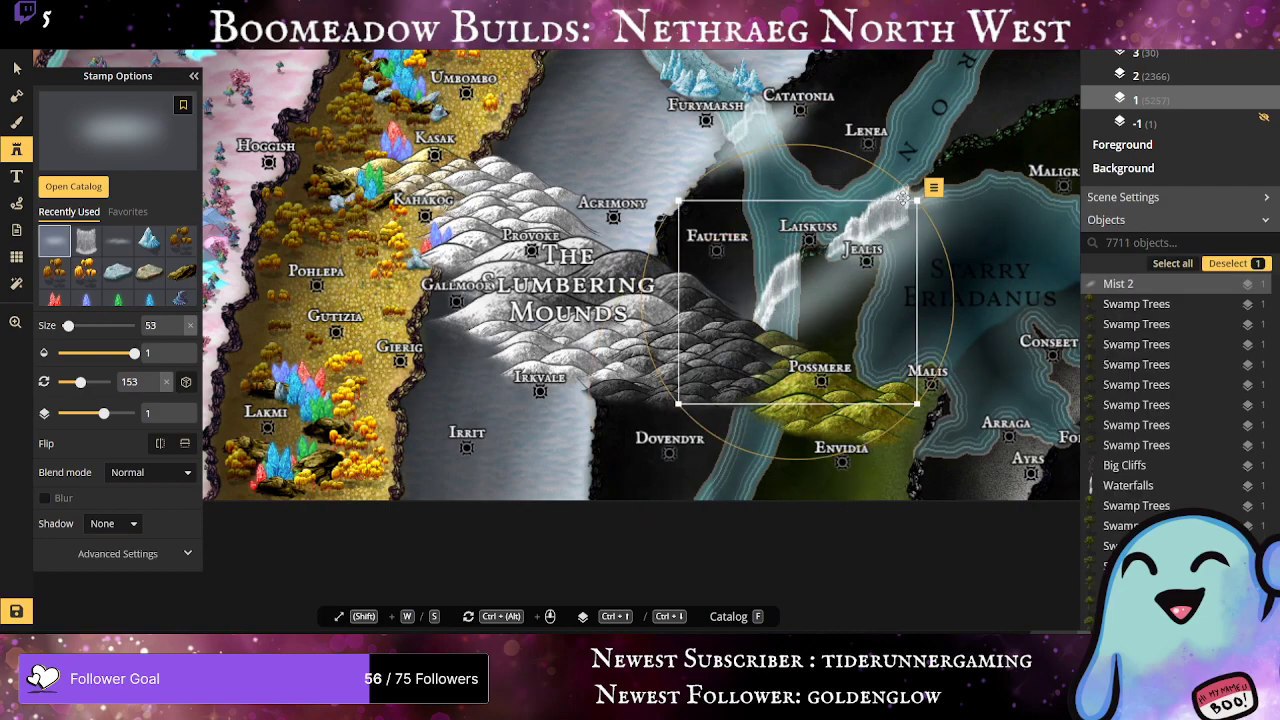
drag(917, 200, 837, 260)
drag(793, 340, 811, 313)
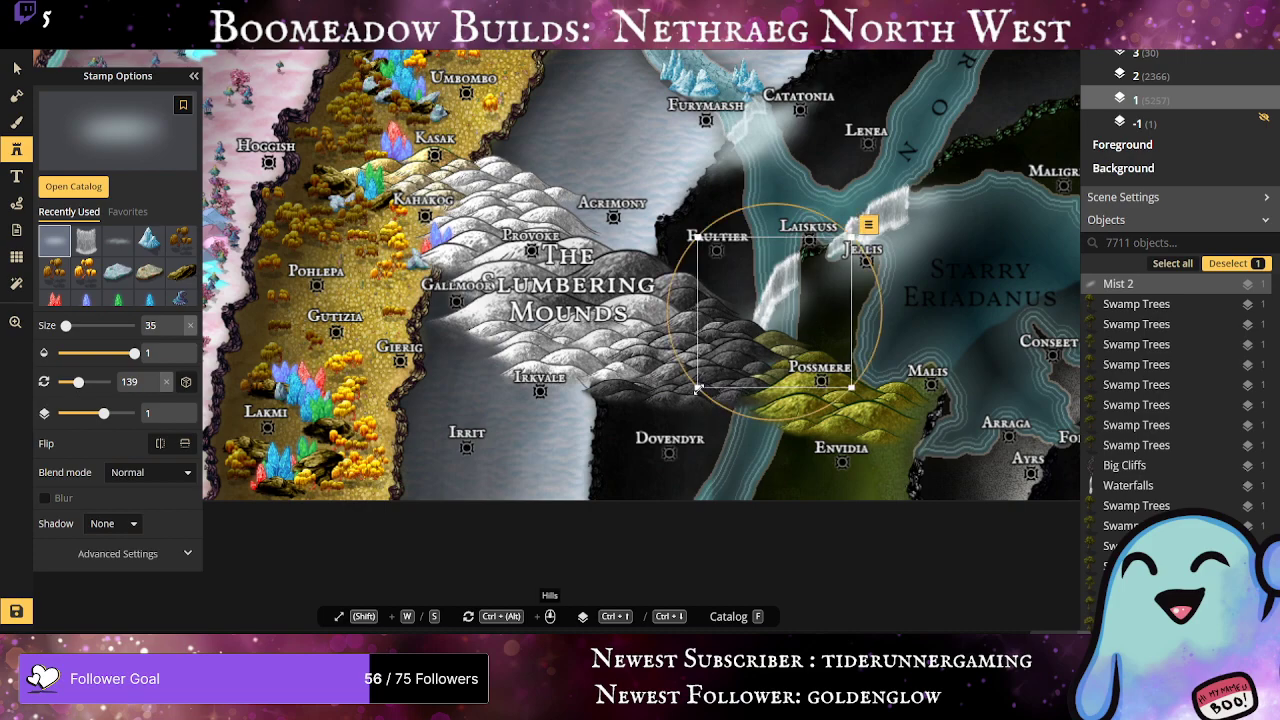
drag(697, 389, 722, 362)
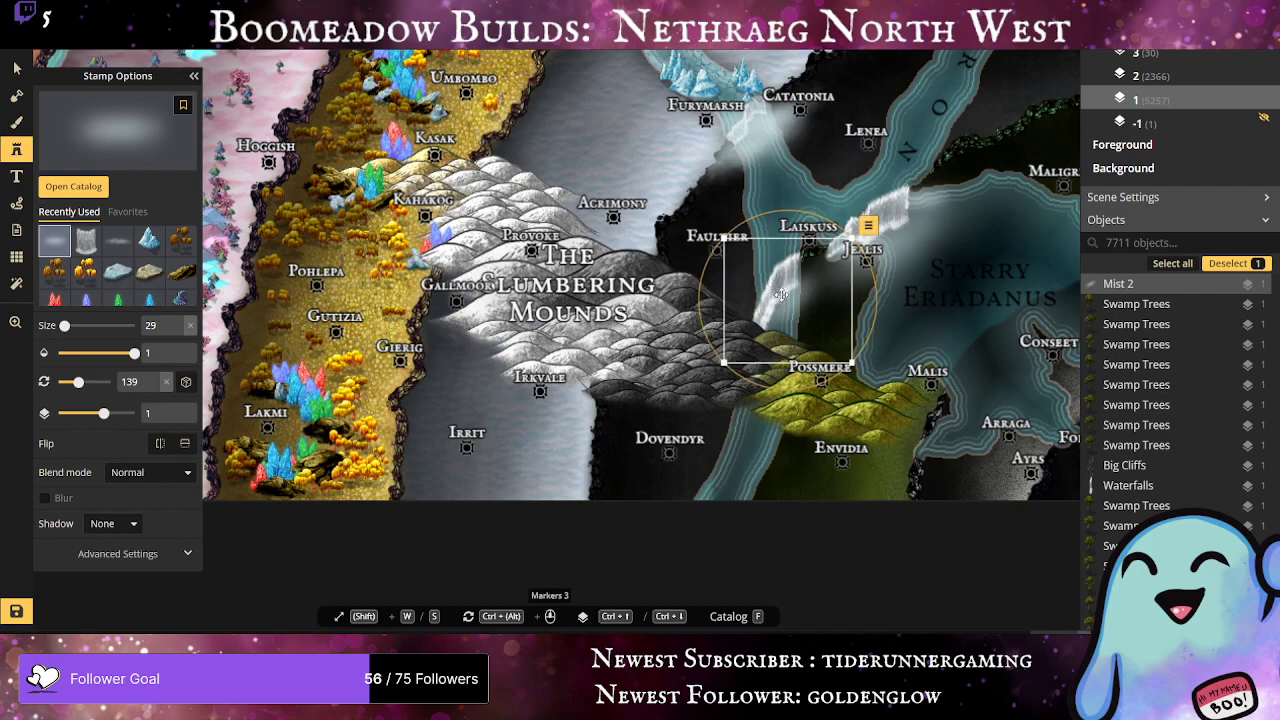
drag(784, 302, 773, 307)
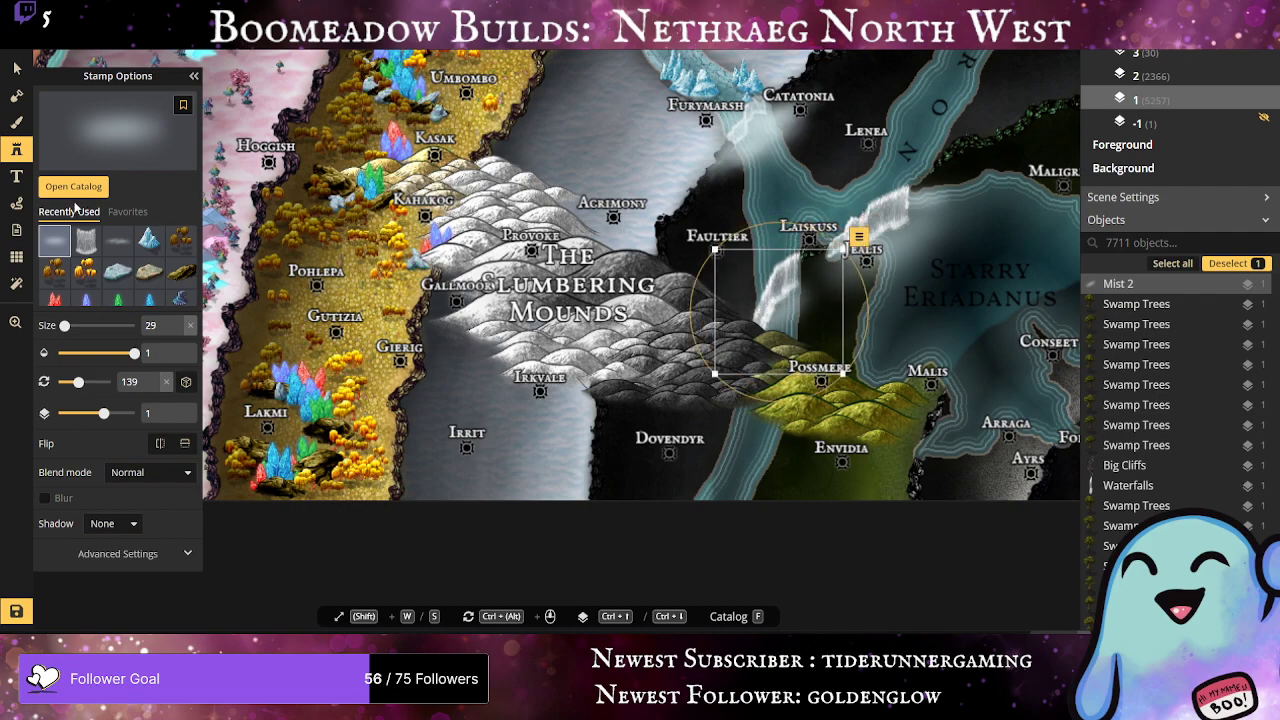
Step: Choose the wispier mist stamp from the recently used stamps
click(107, 245)
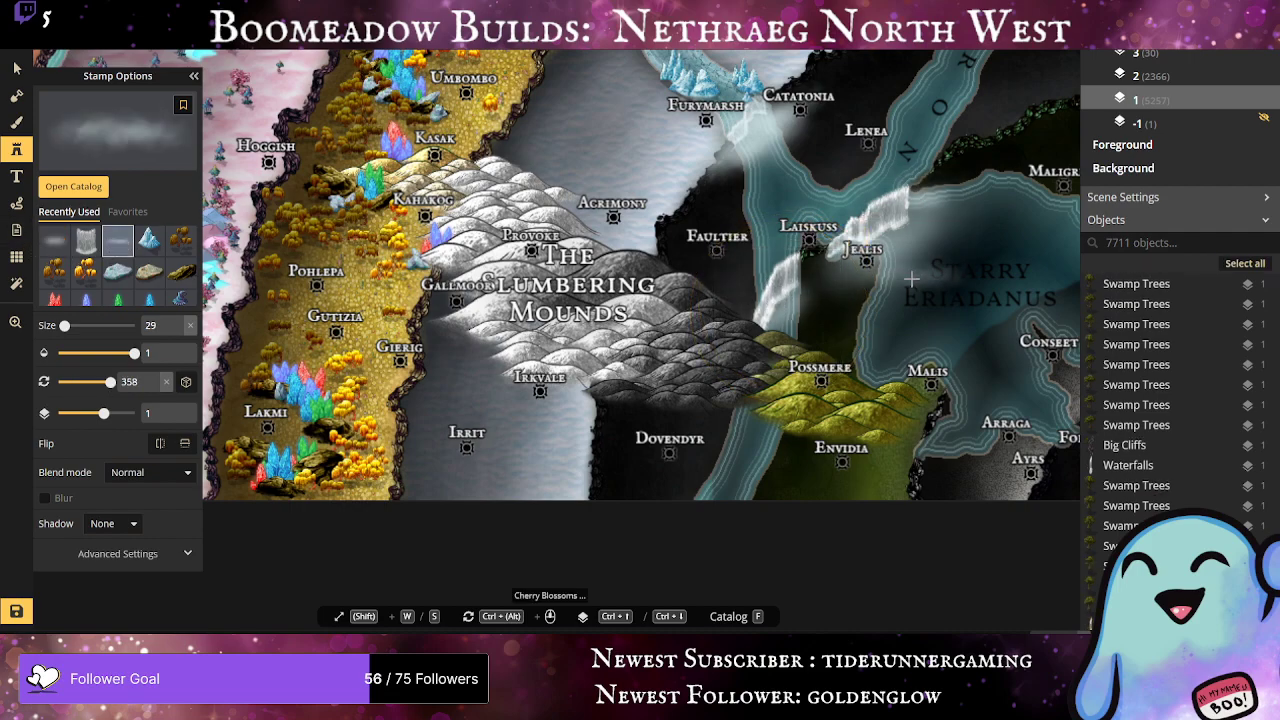
Step: Place a mist stamp over the waterfall below Laiskuss, rotate it to 313, and add another over the waterfall at Jealis
click(802, 300)
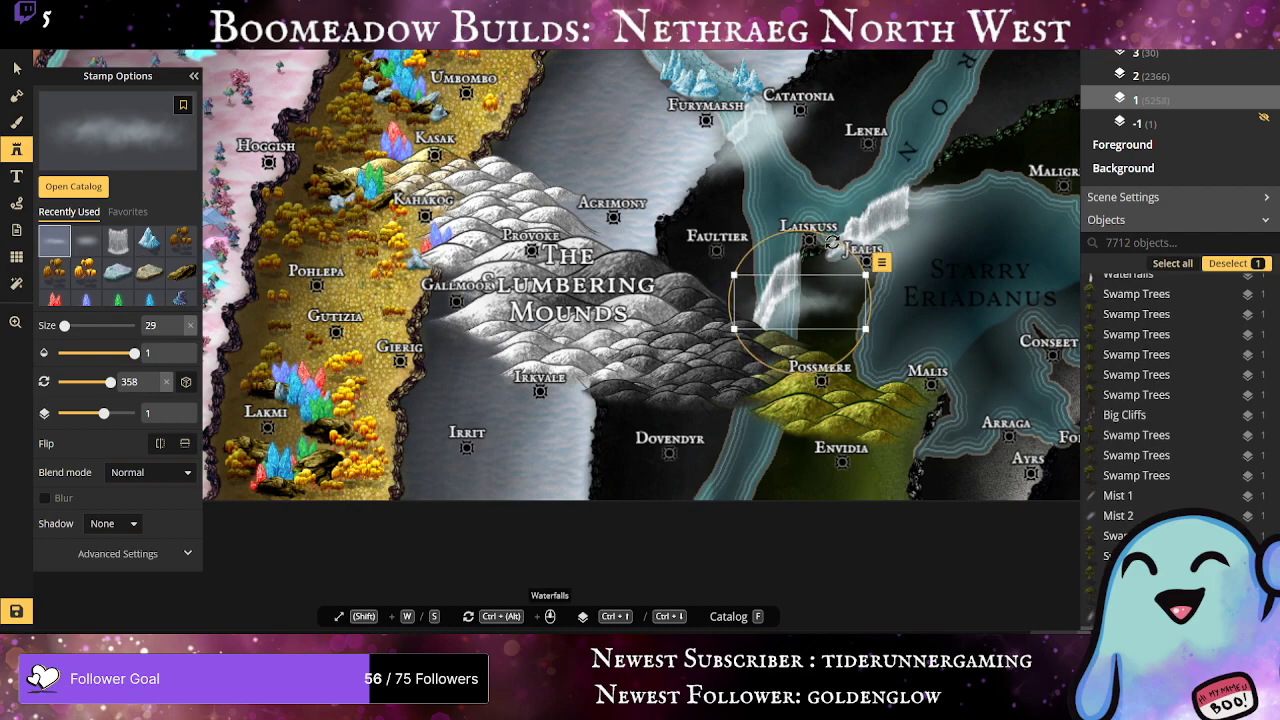
drag(804, 245, 784, 251)
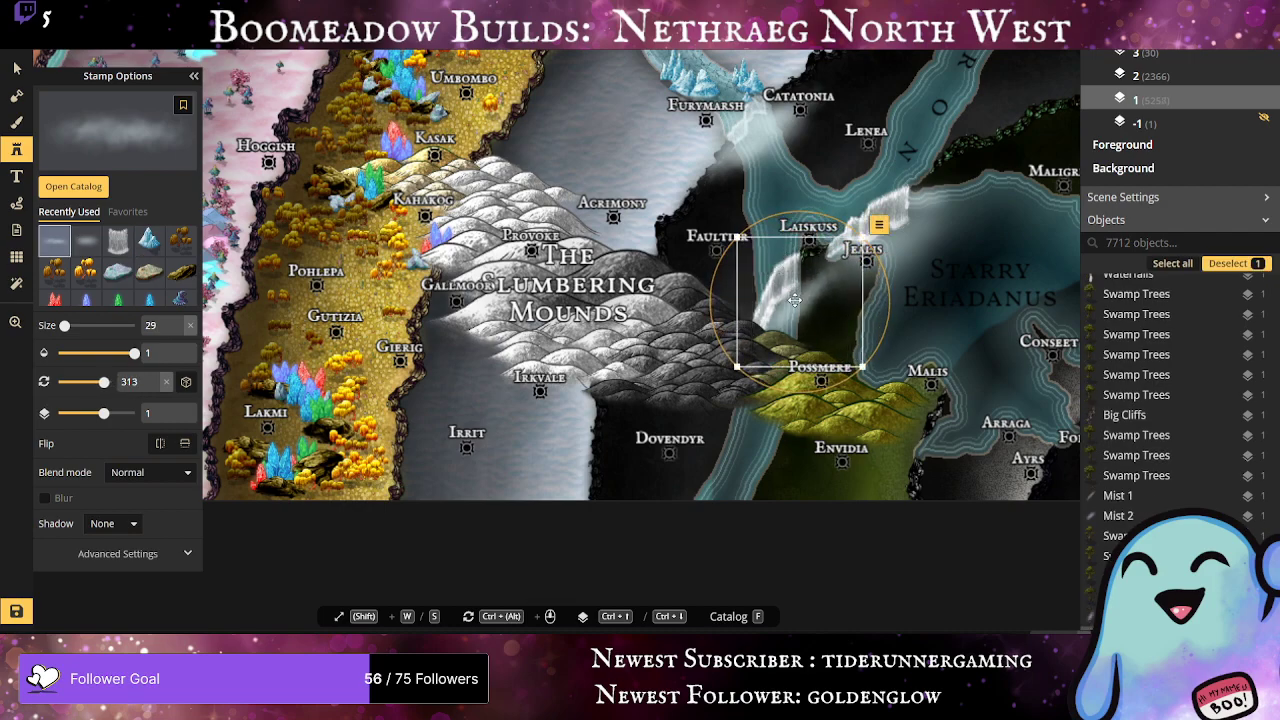
drag(795, 299, 785, 297)
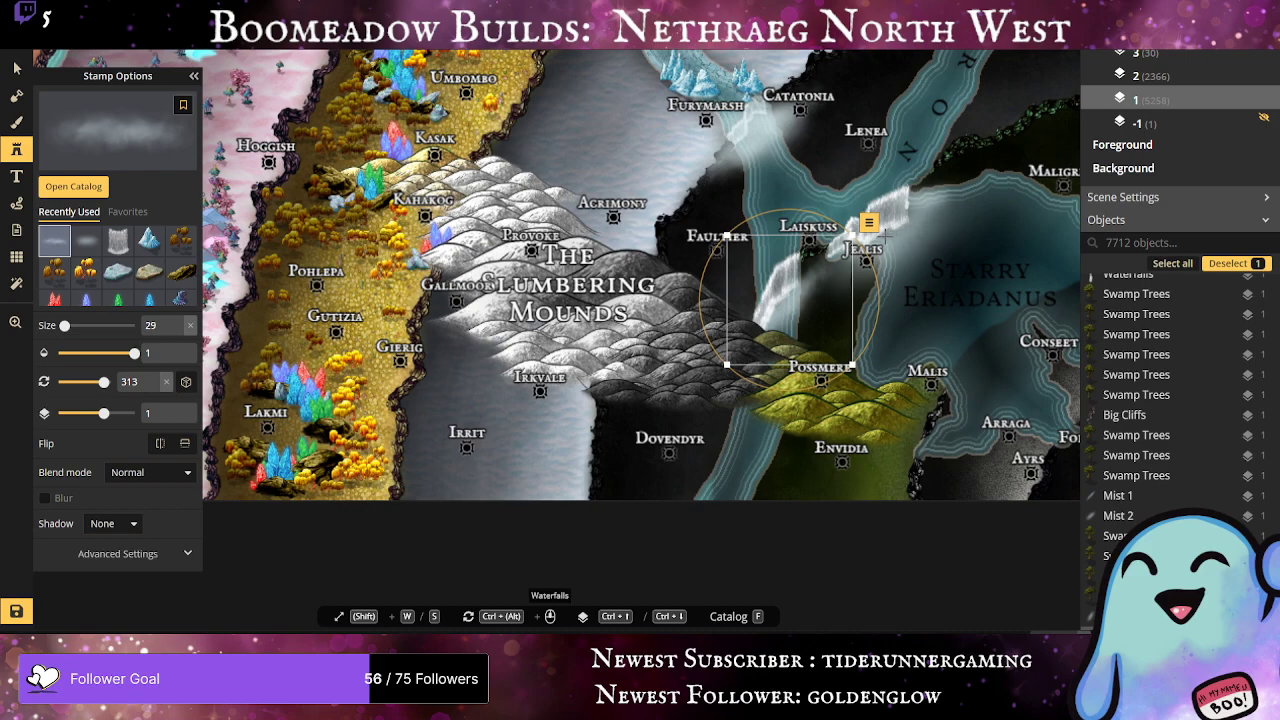
click(907, 225)
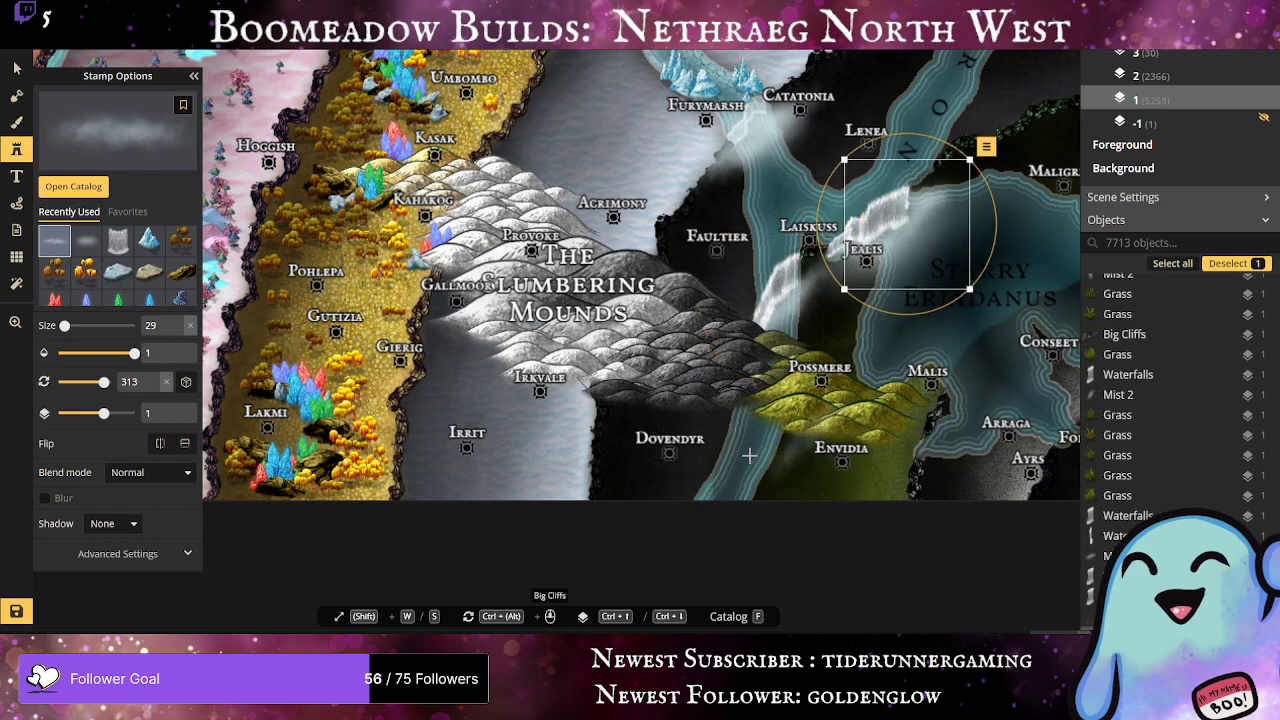
Step: Load the Waterfalls stamp in variant 7 for the river east of Dovendyr
click(128, 236)
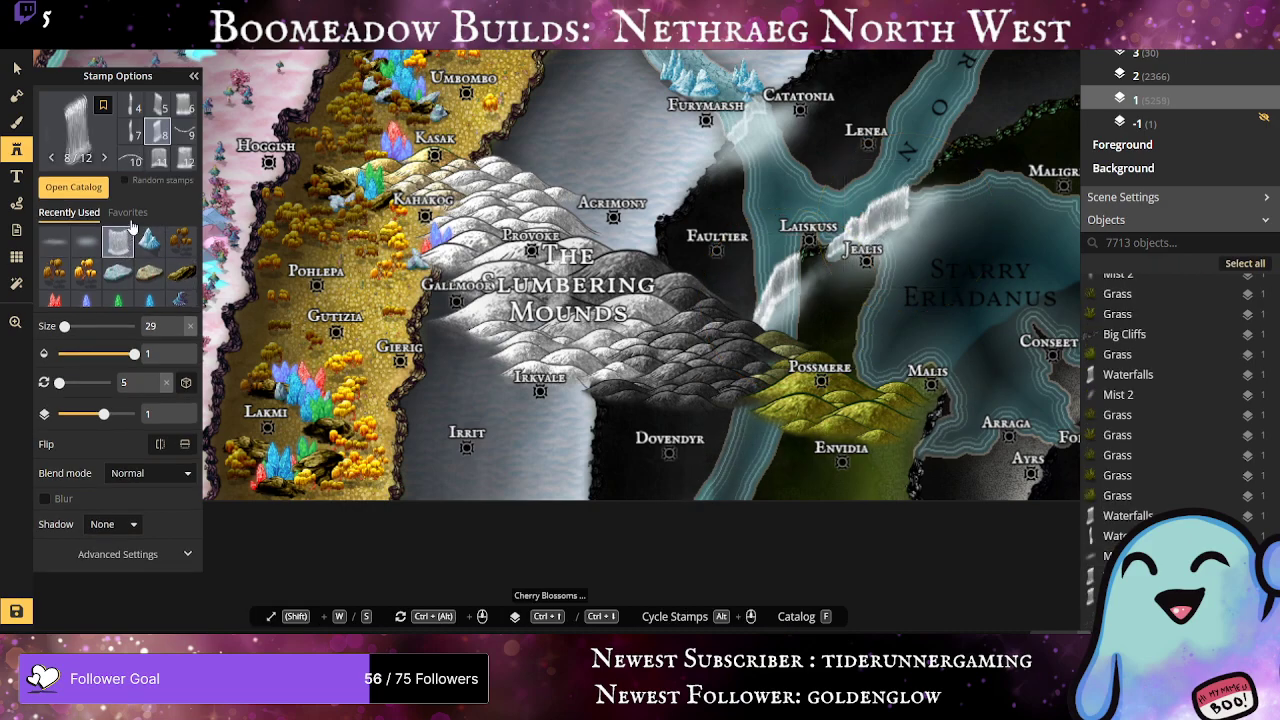
alt+scroll(558, 281, up, 1)
scroll(697, 559, up, 2)
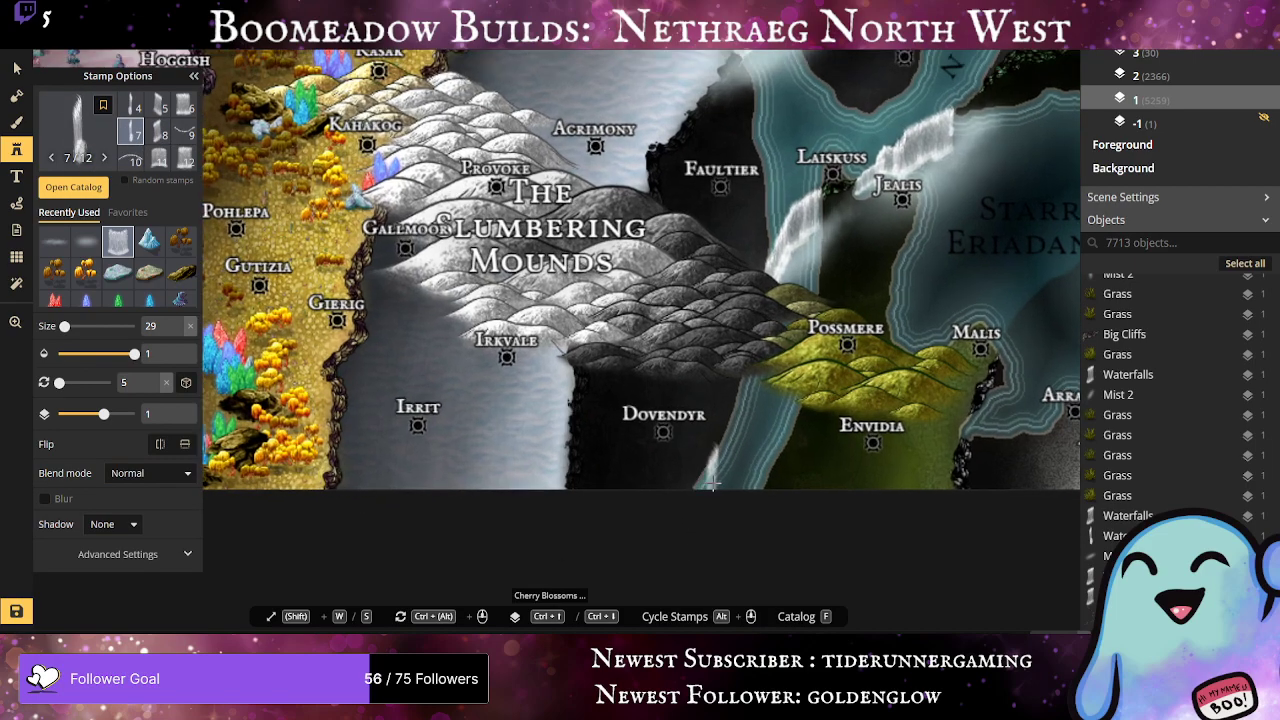
scroll(710, 484, up, 1)
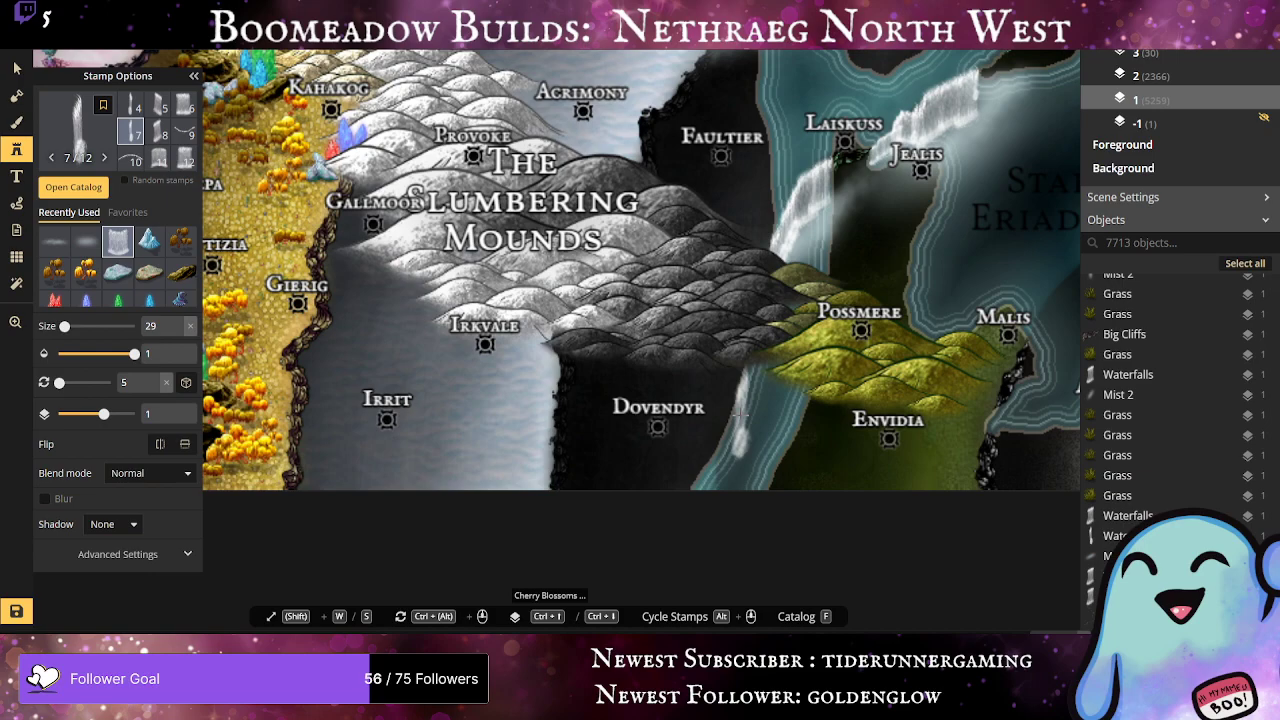
click(740, 414)
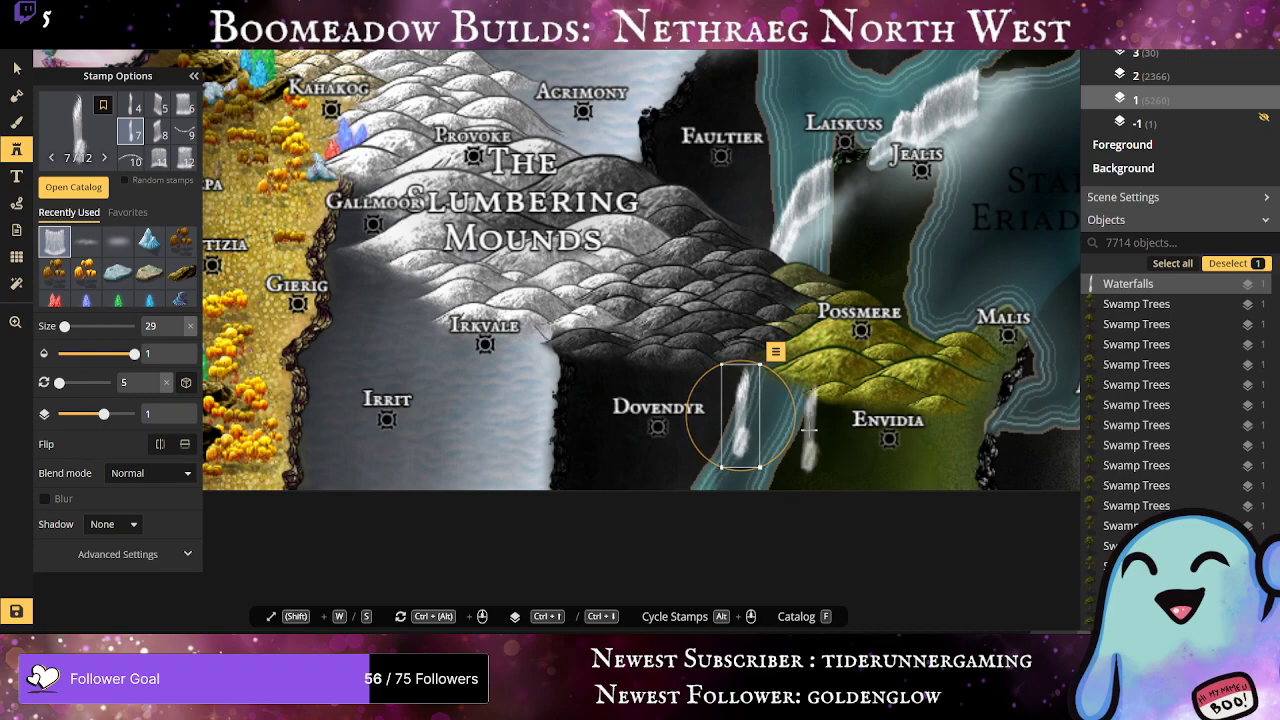
click(818, 431)
drag(818, 431, 731, 441)
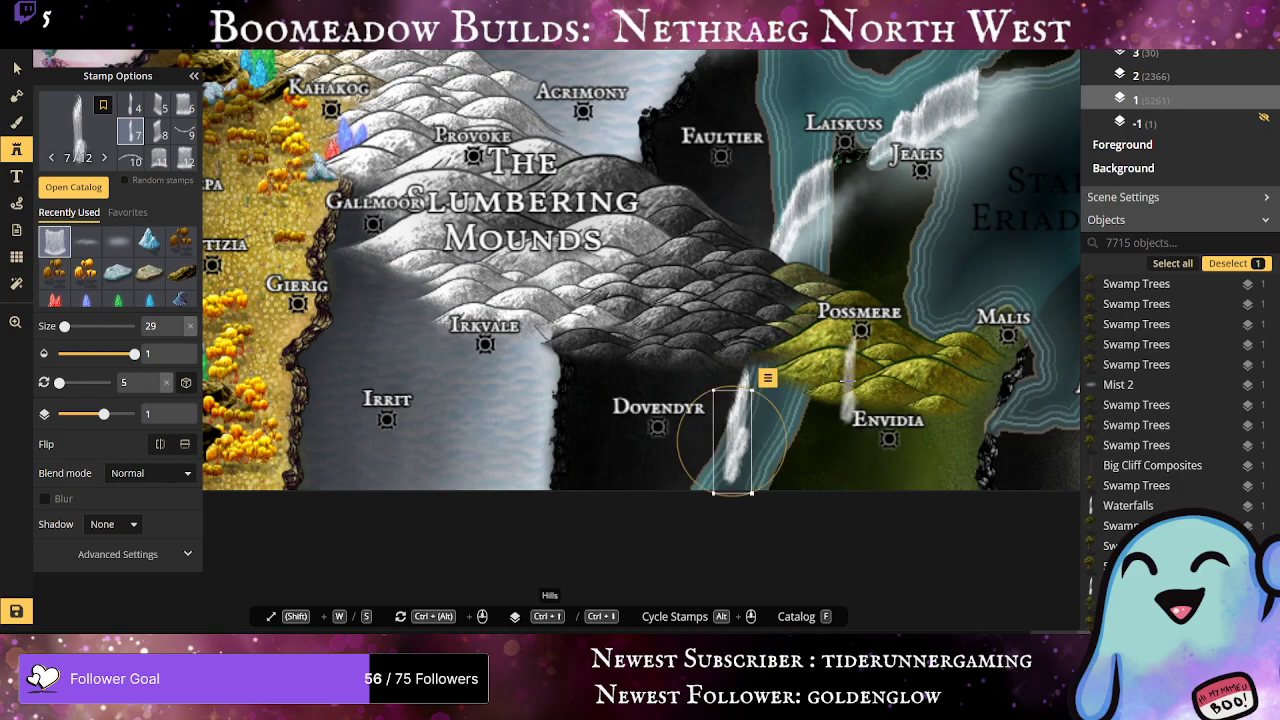
key(Delete)
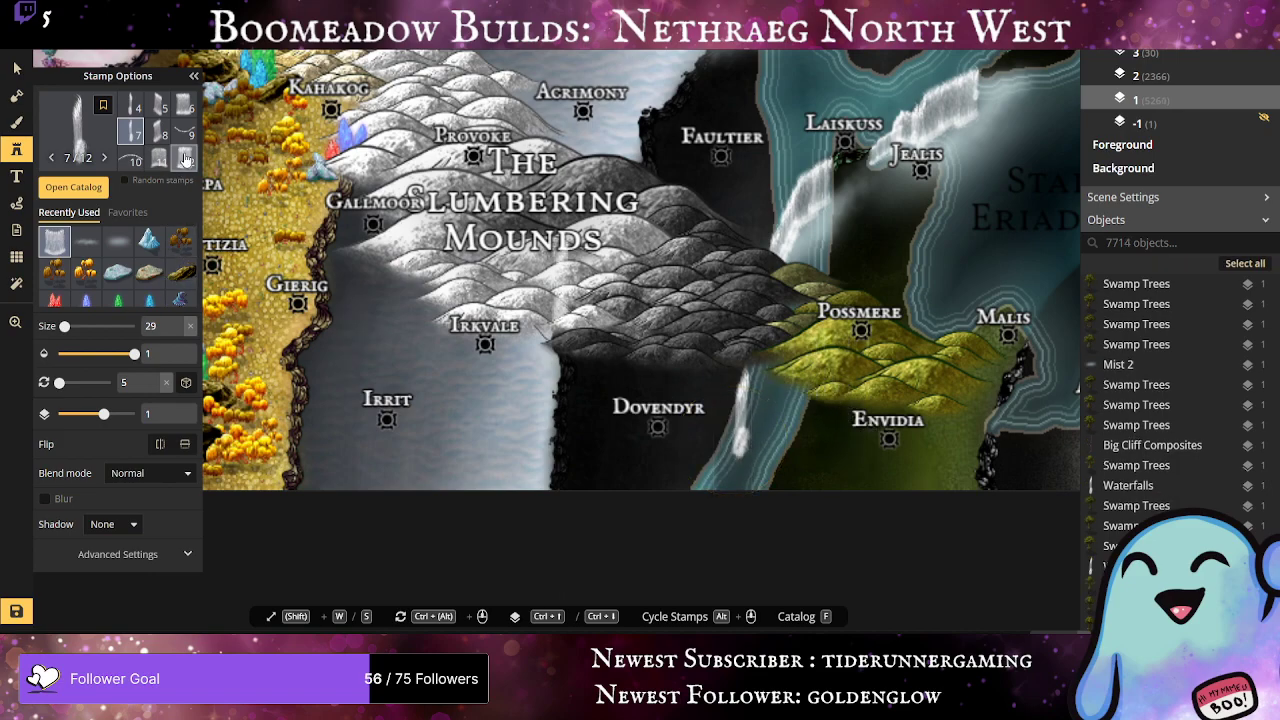
key(ctrl+z)
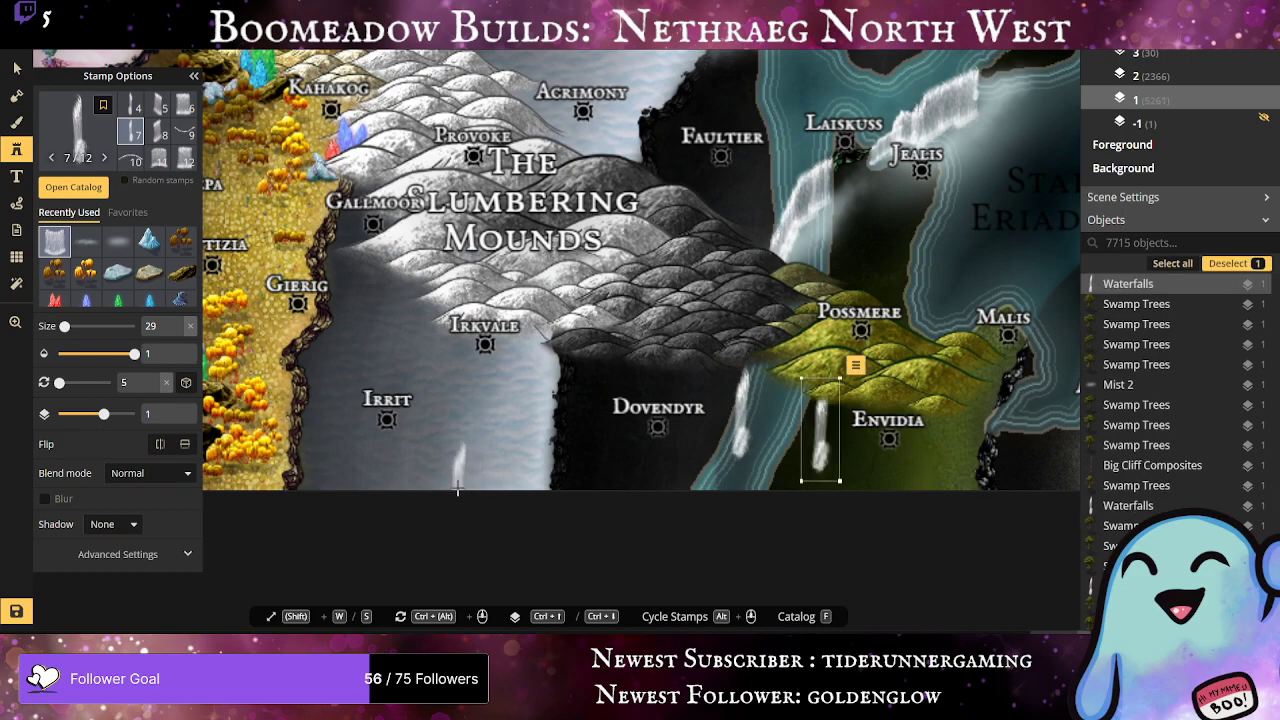
key(ctrl+z)
key(ctrl+z)
key(ctrl+z)
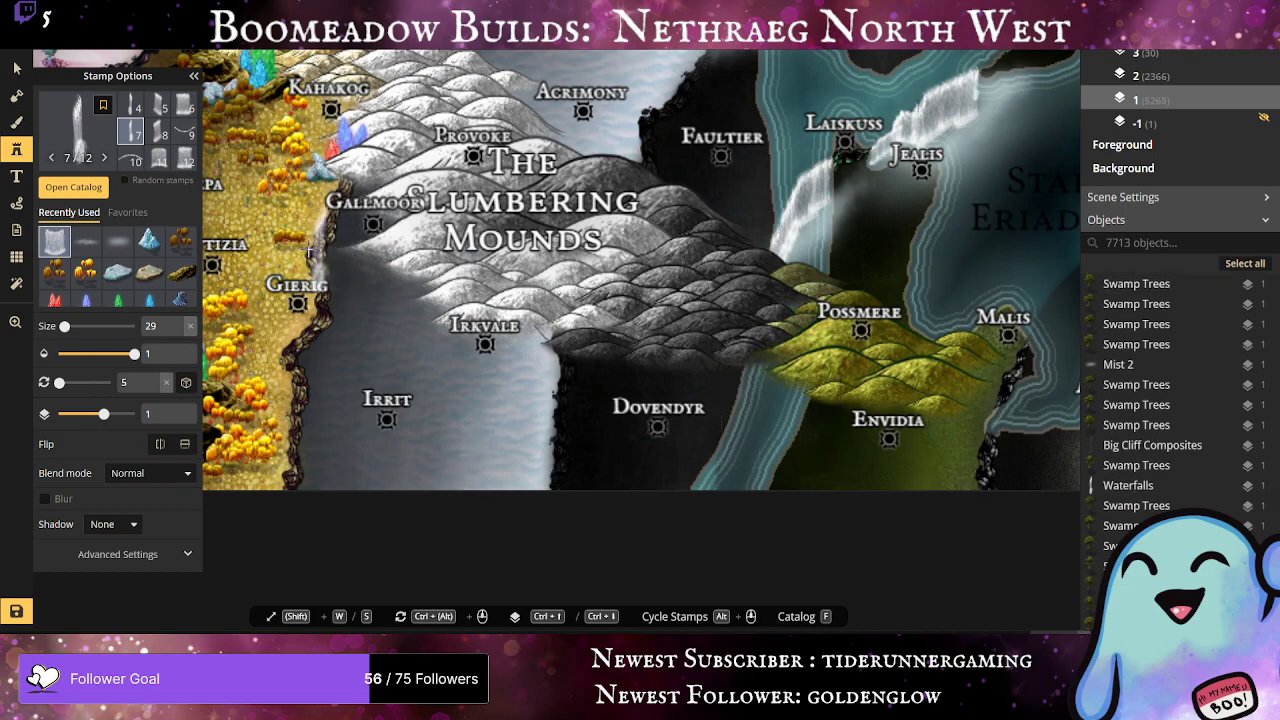
Step: Place waterfall variant 11 where the river emerges below the hills, reduce its size to 26, and add variant 8 on its west side
click(165, 162)
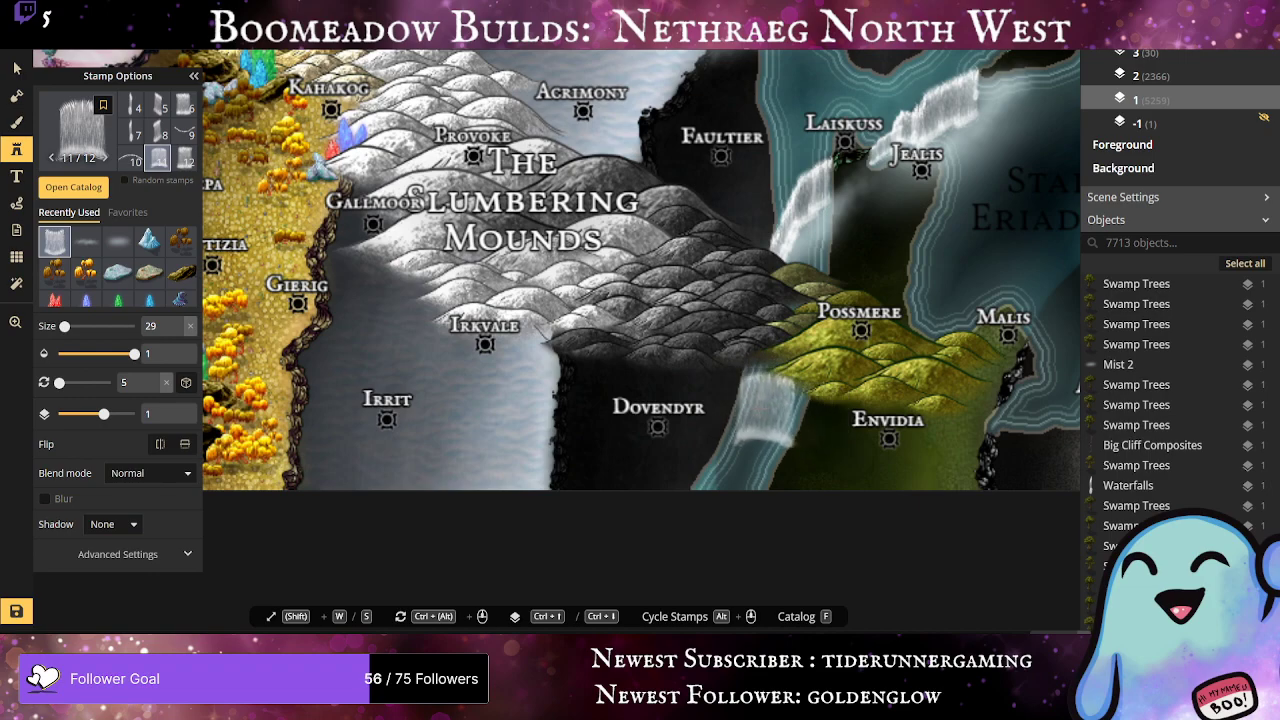
click(761, 402)
drag(767, 408, 778, 377)
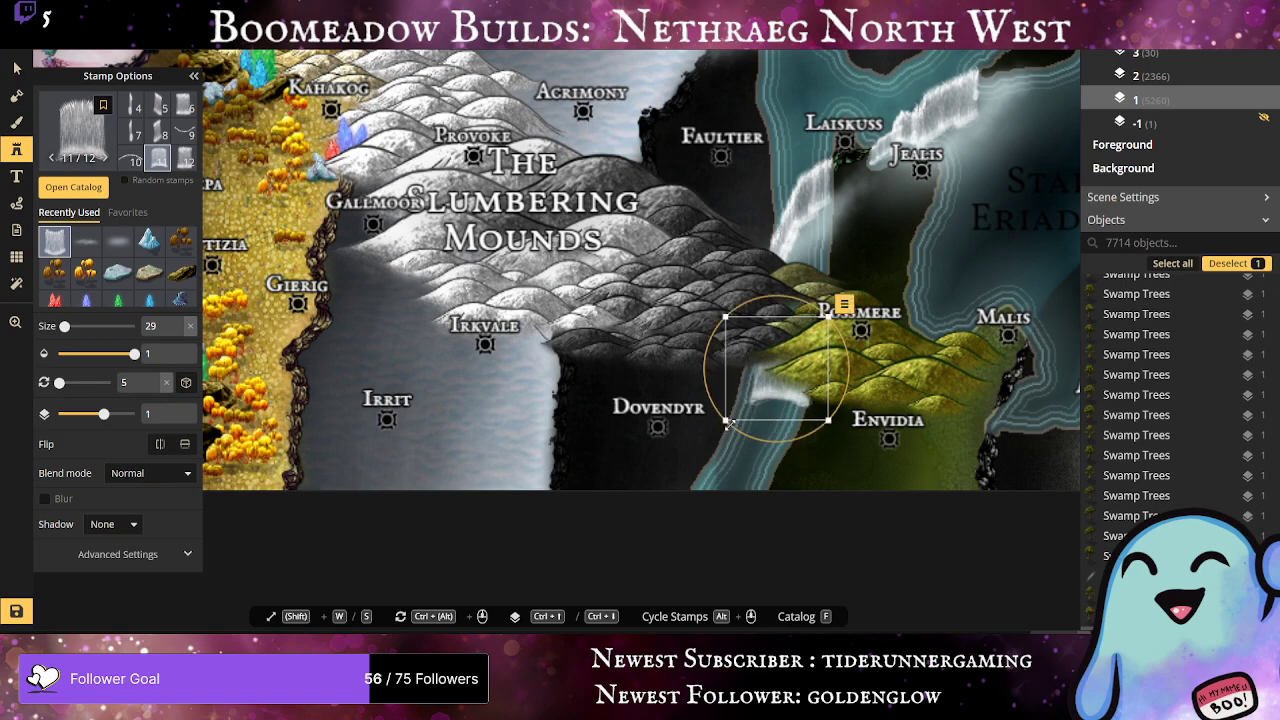
drag(724, 420, 760, 389)
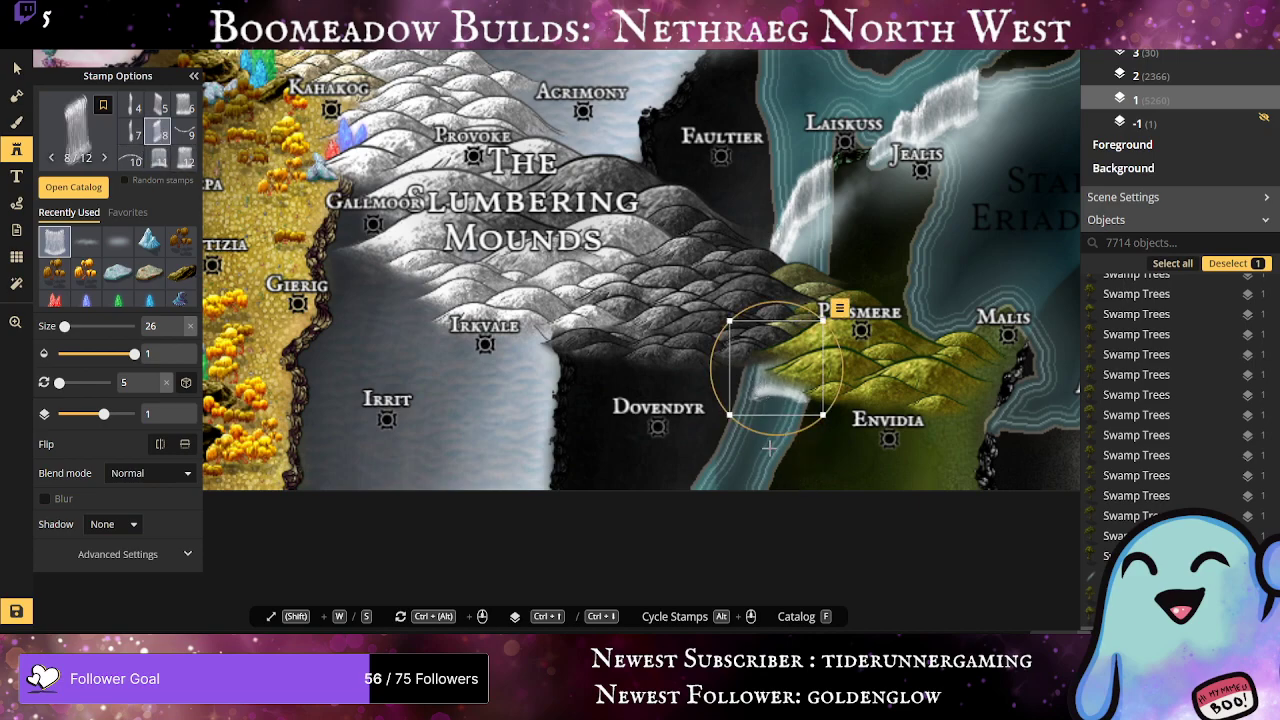
drag(744, 468, 753, 371)
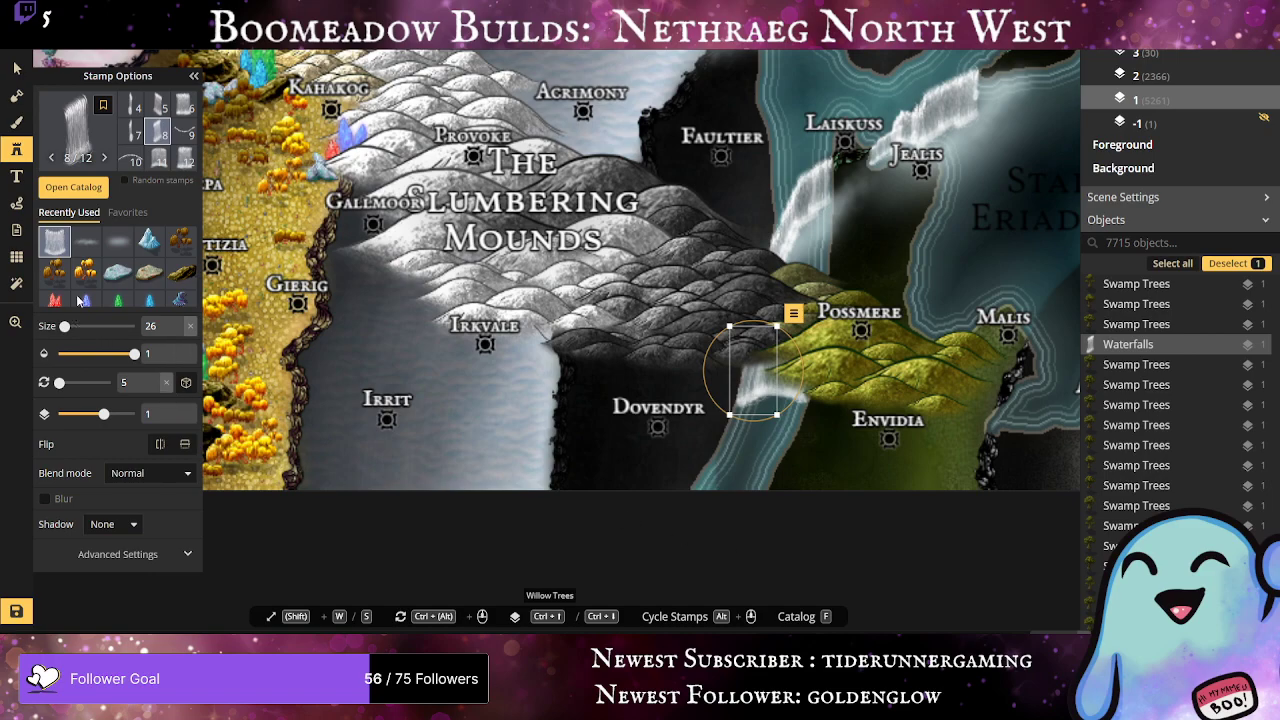
click(130, 132)
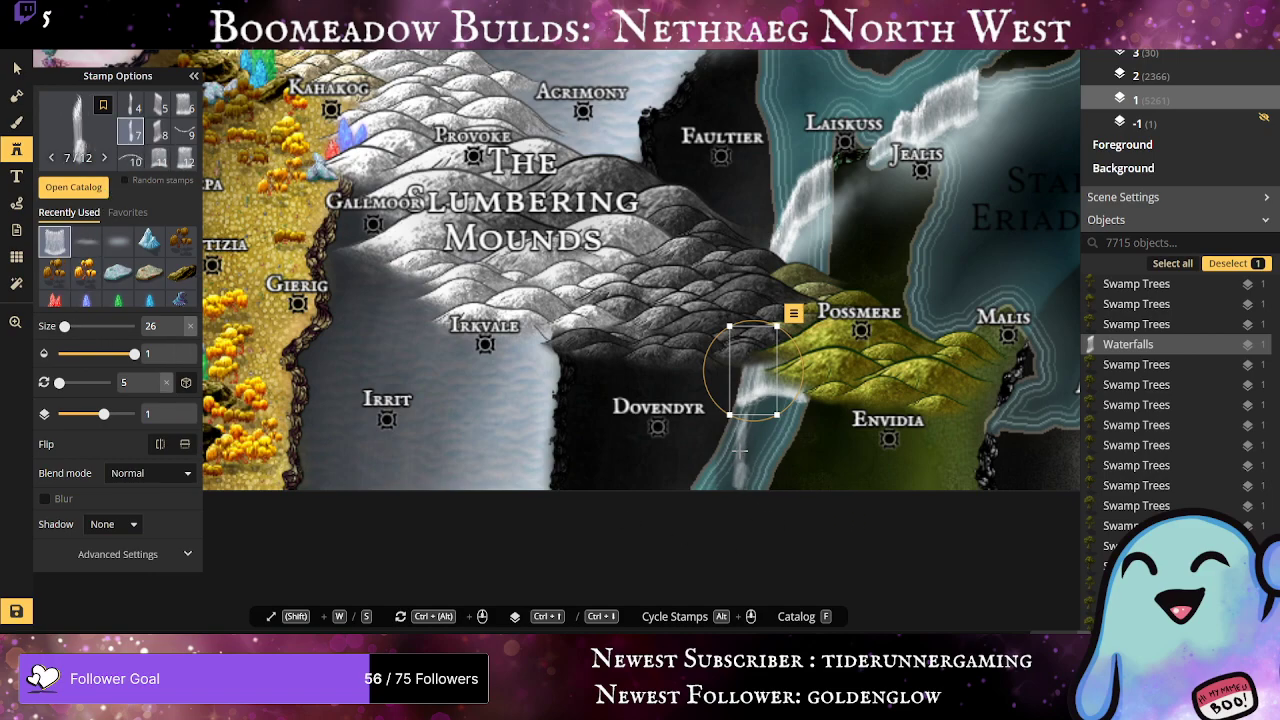
drag(740, 450, 739, 406)
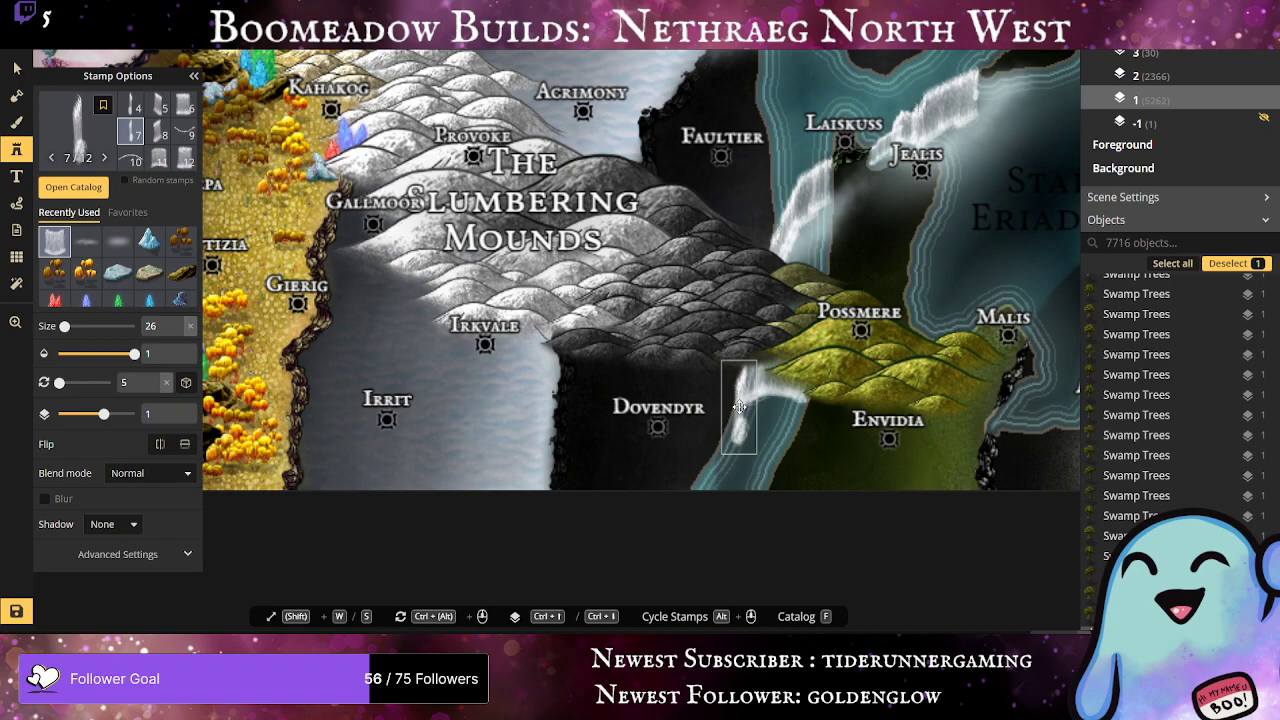
click(739, 406)
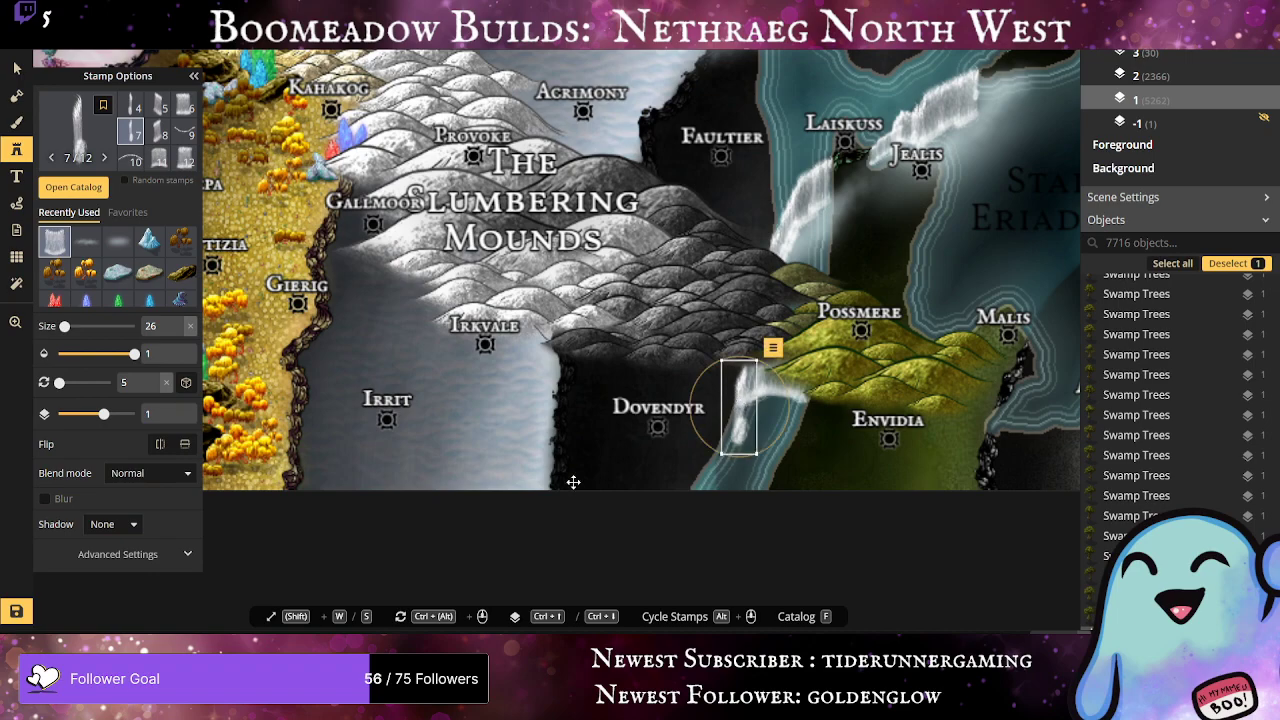
key(Delete)
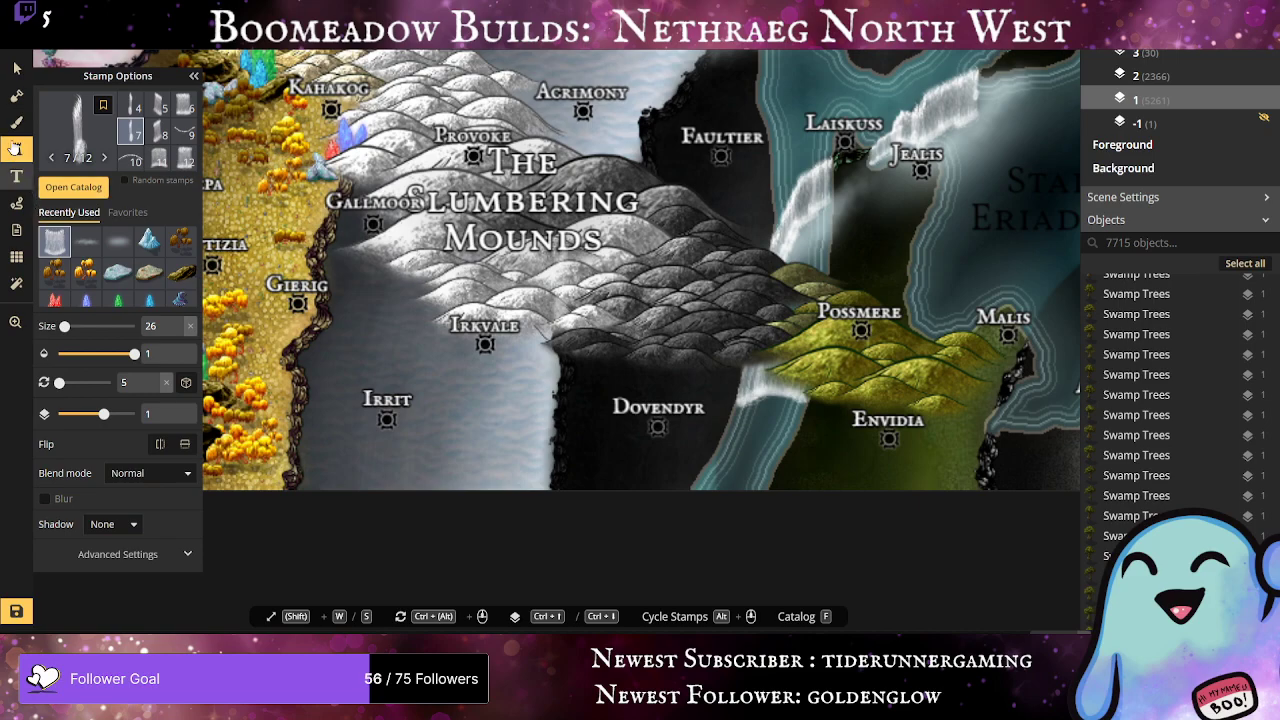
Step: Load the Big Cliffs stamp used below Laiskuss and place variant 13 just west of the new waterfall, rotated to 18
click(16, 68)
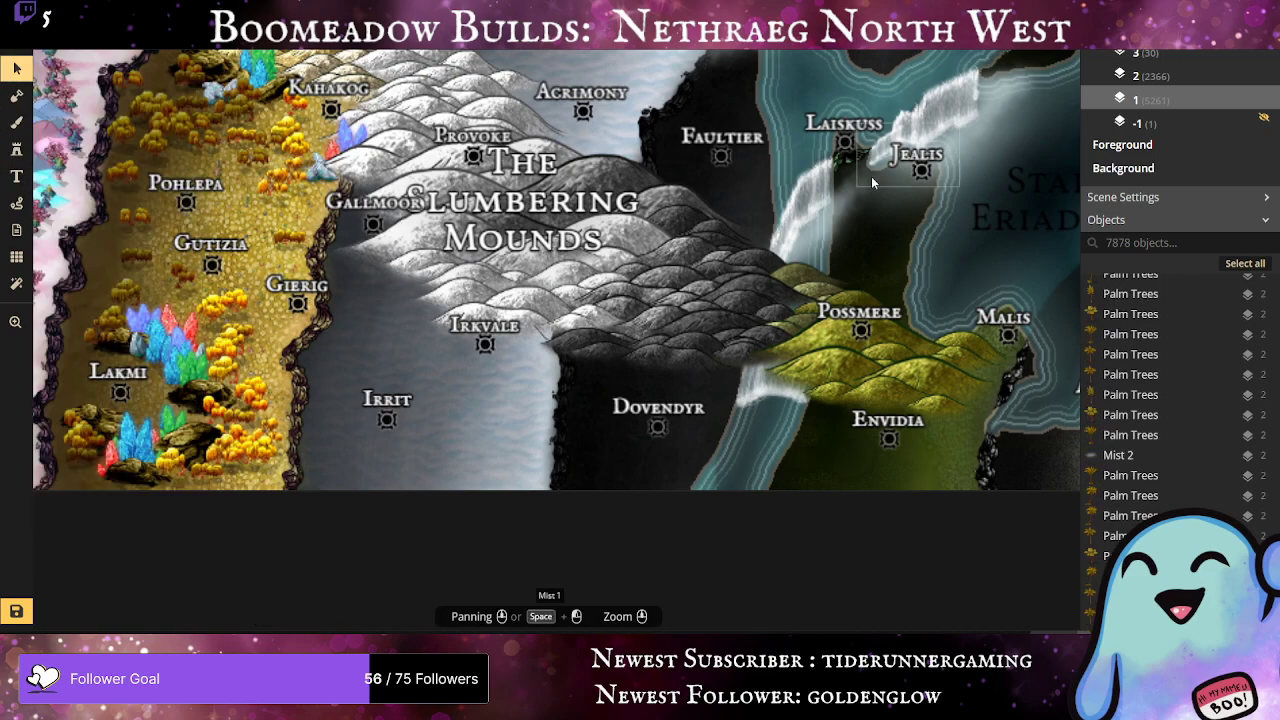
click(845, 168)
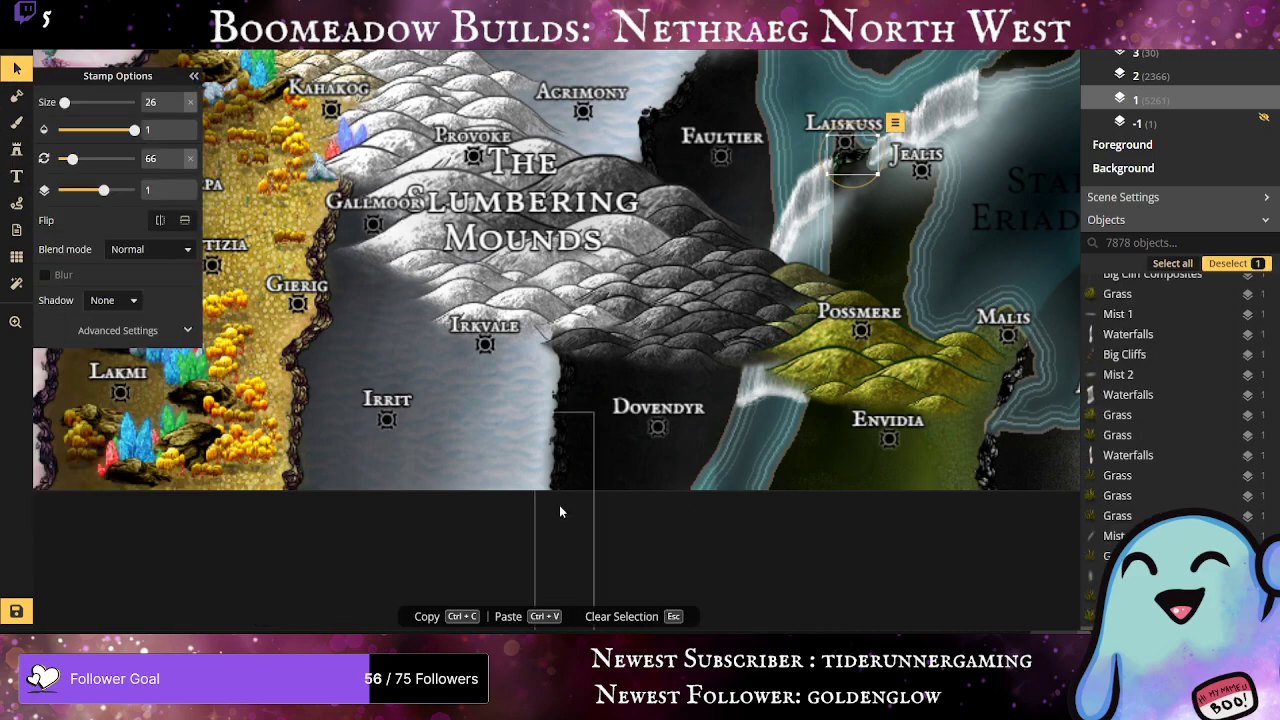
click(16, 149)
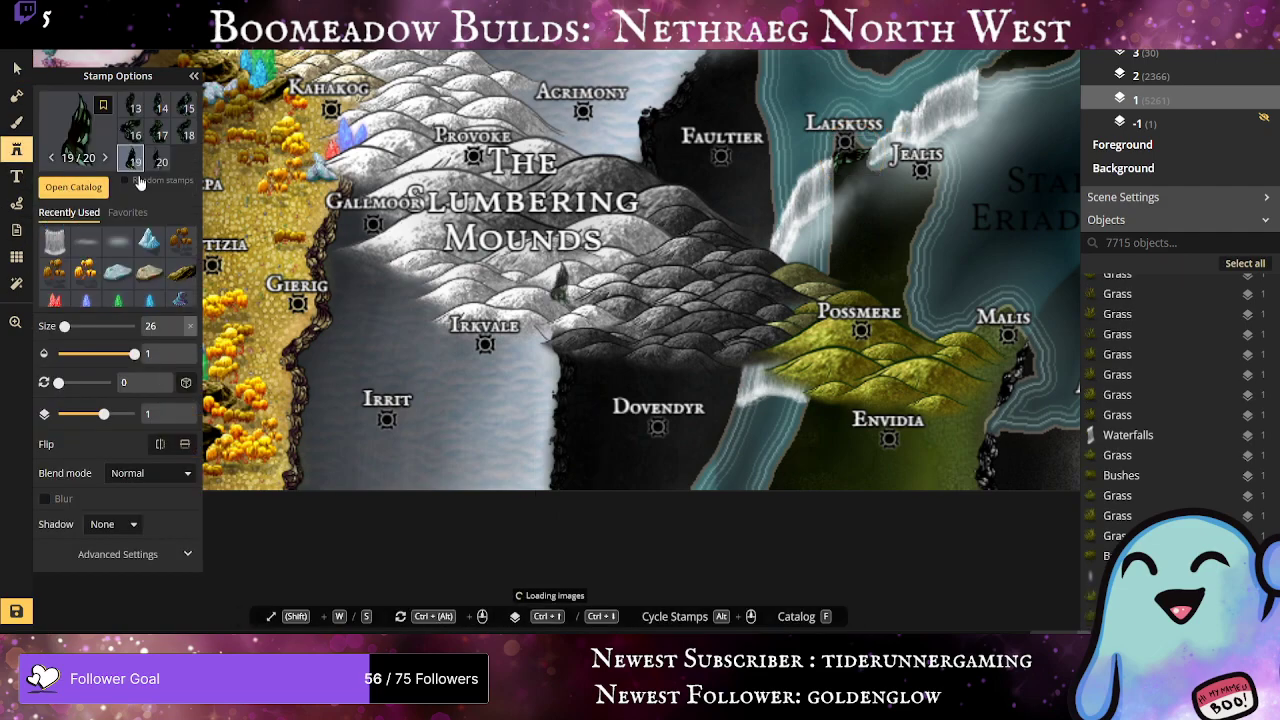
click(136, 108)
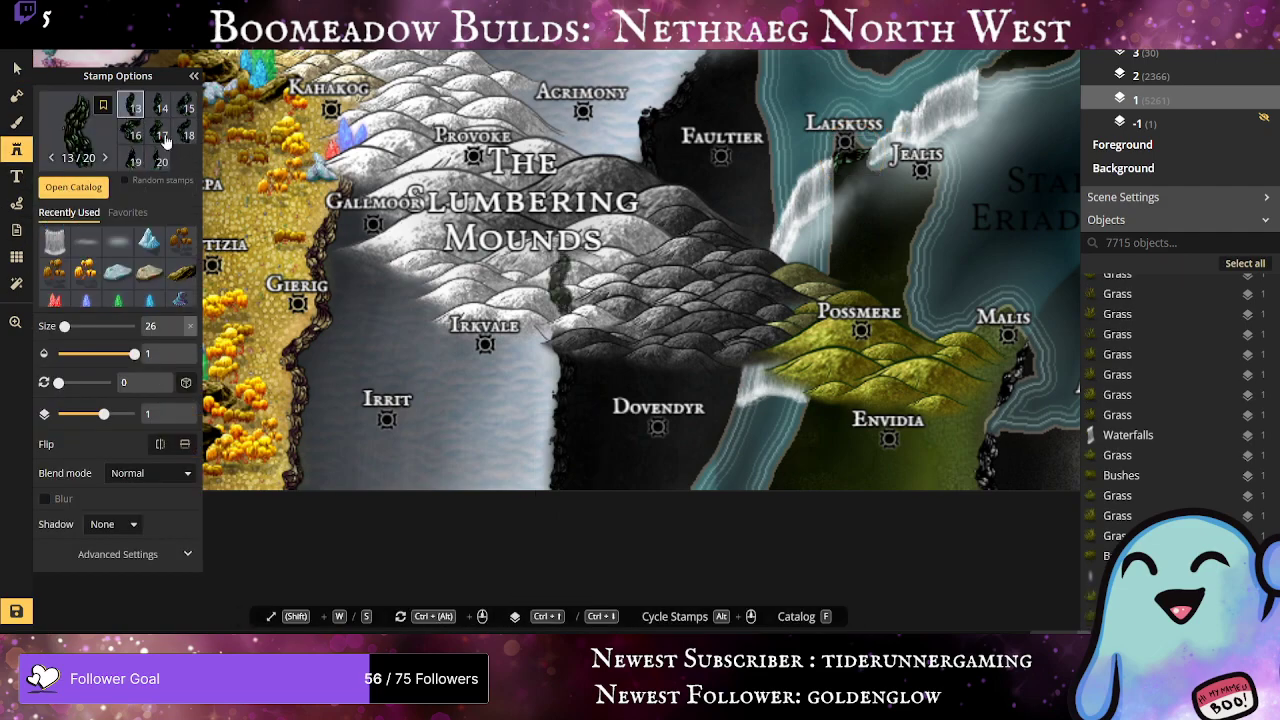
click(735, 395)
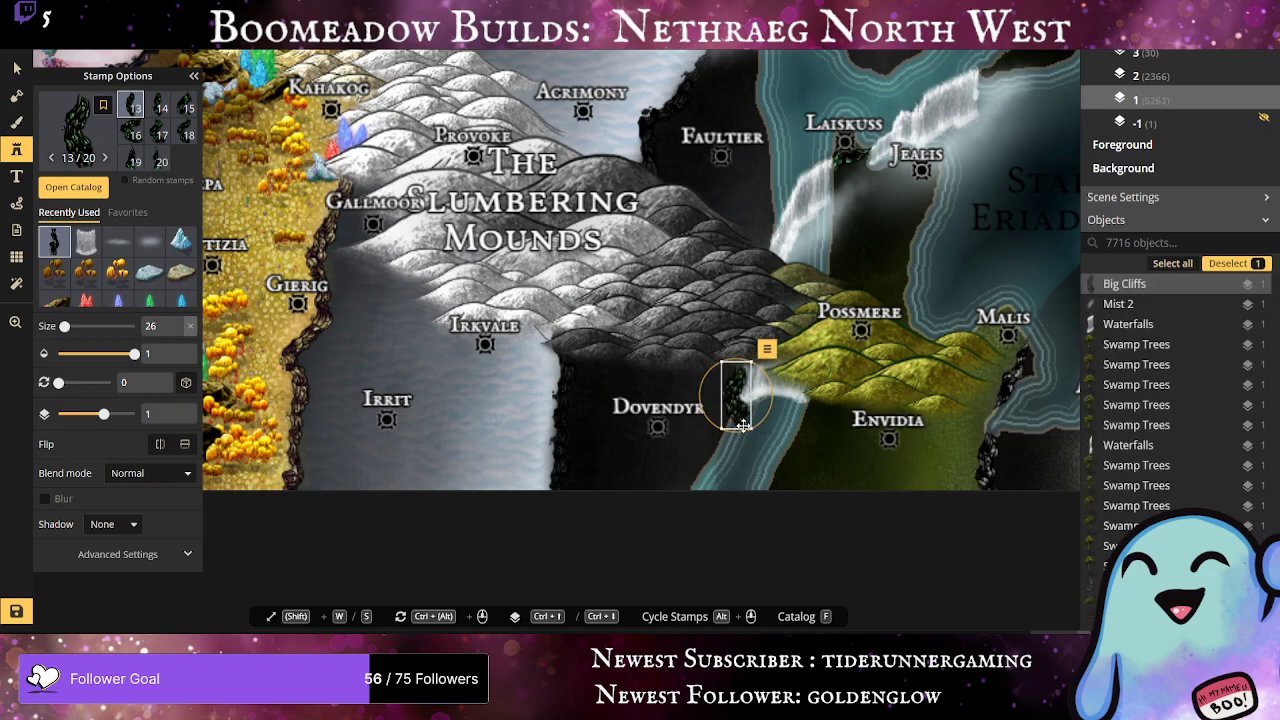
drag(762, 423, 738, 396)
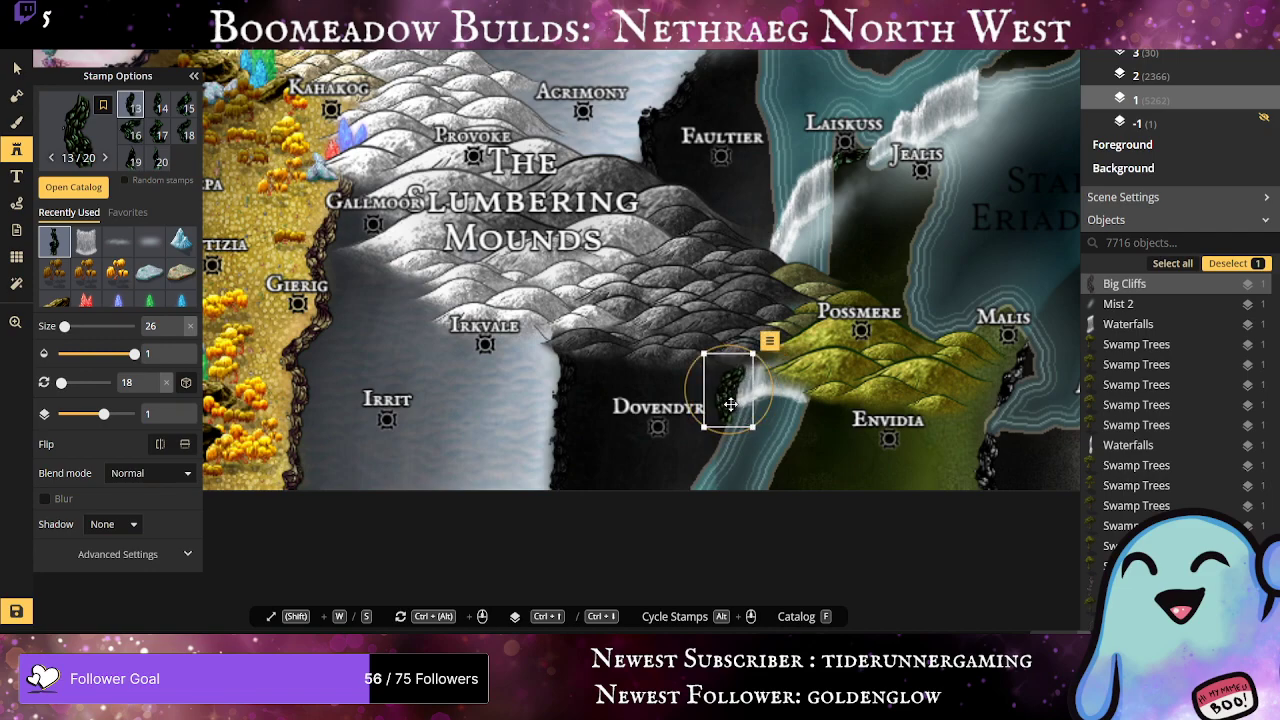
drag(731, 404, 734, 398)
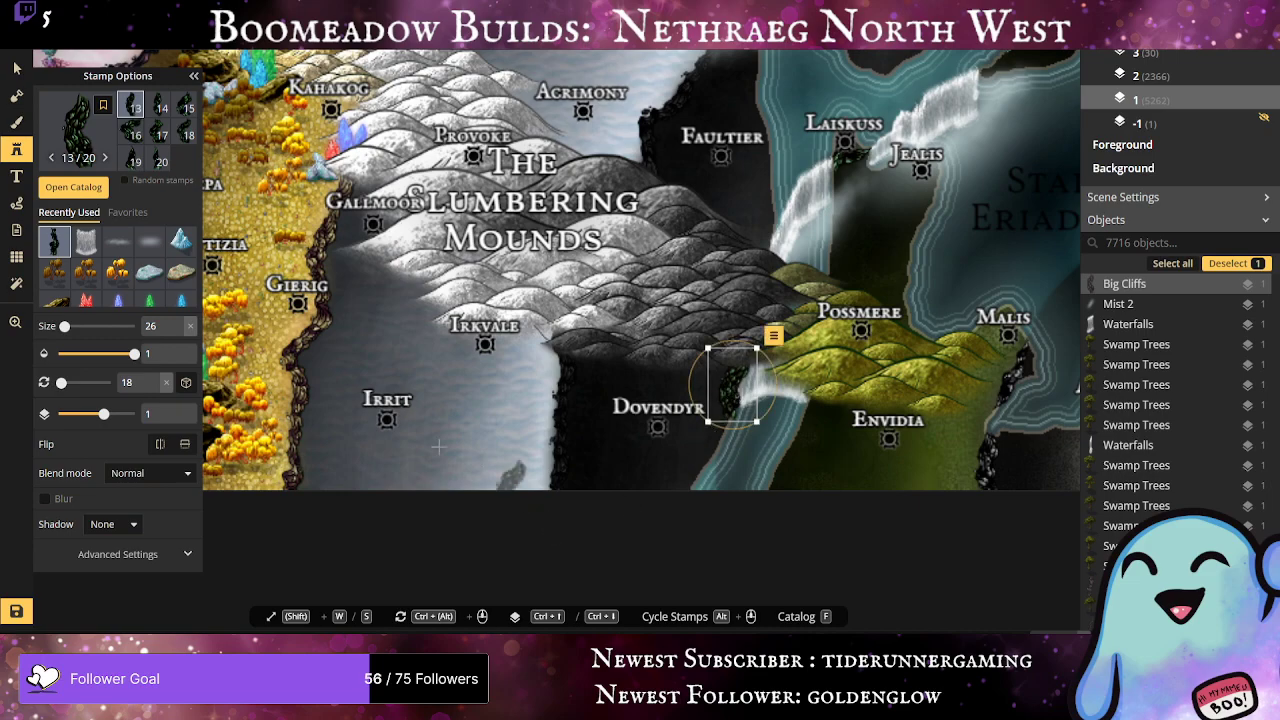
Step: Place Big Cliffs variant 4 below the first cliff along the river's west bank and rotate it to 24
scroll(160, 125, up, 4)
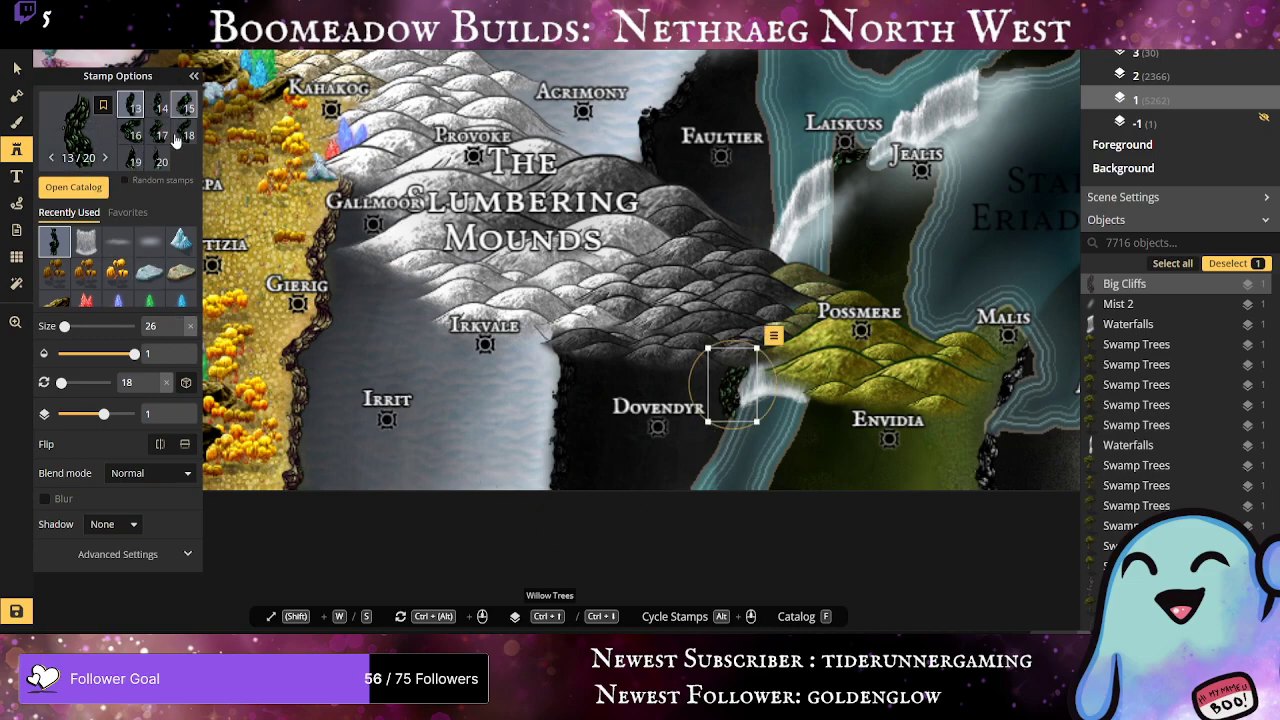
click(131, 131)
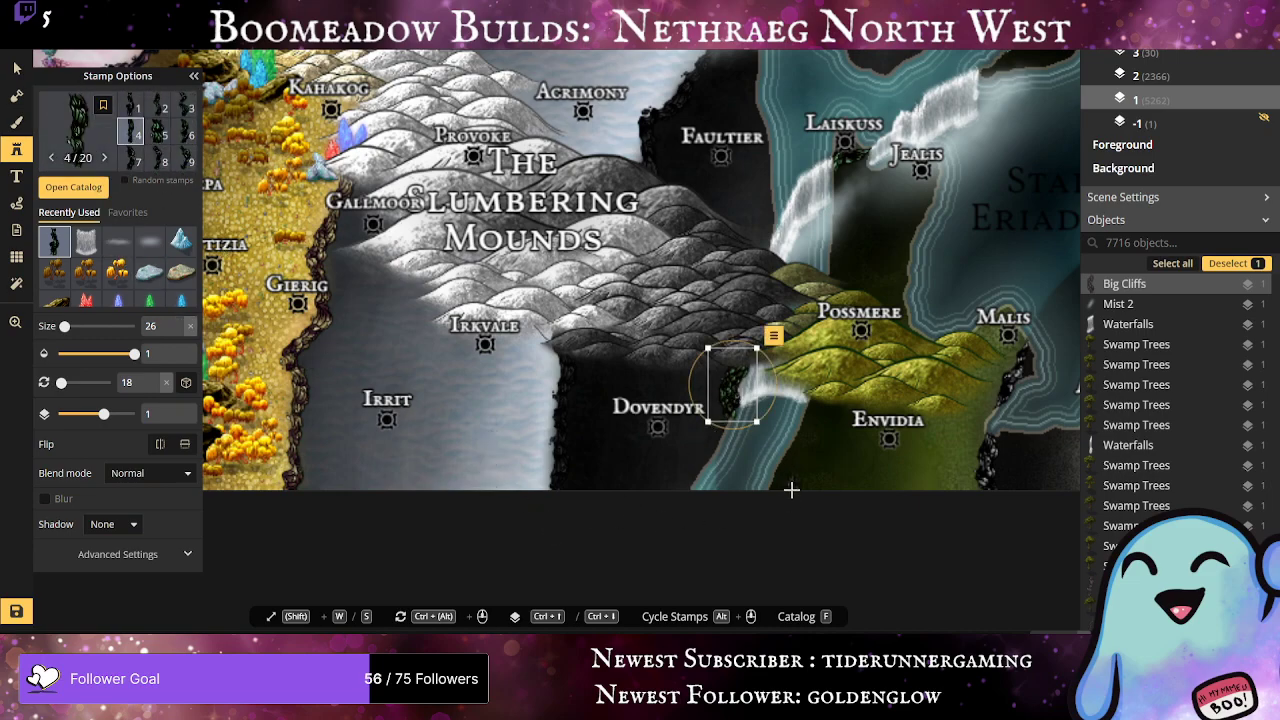
click(719, 448)
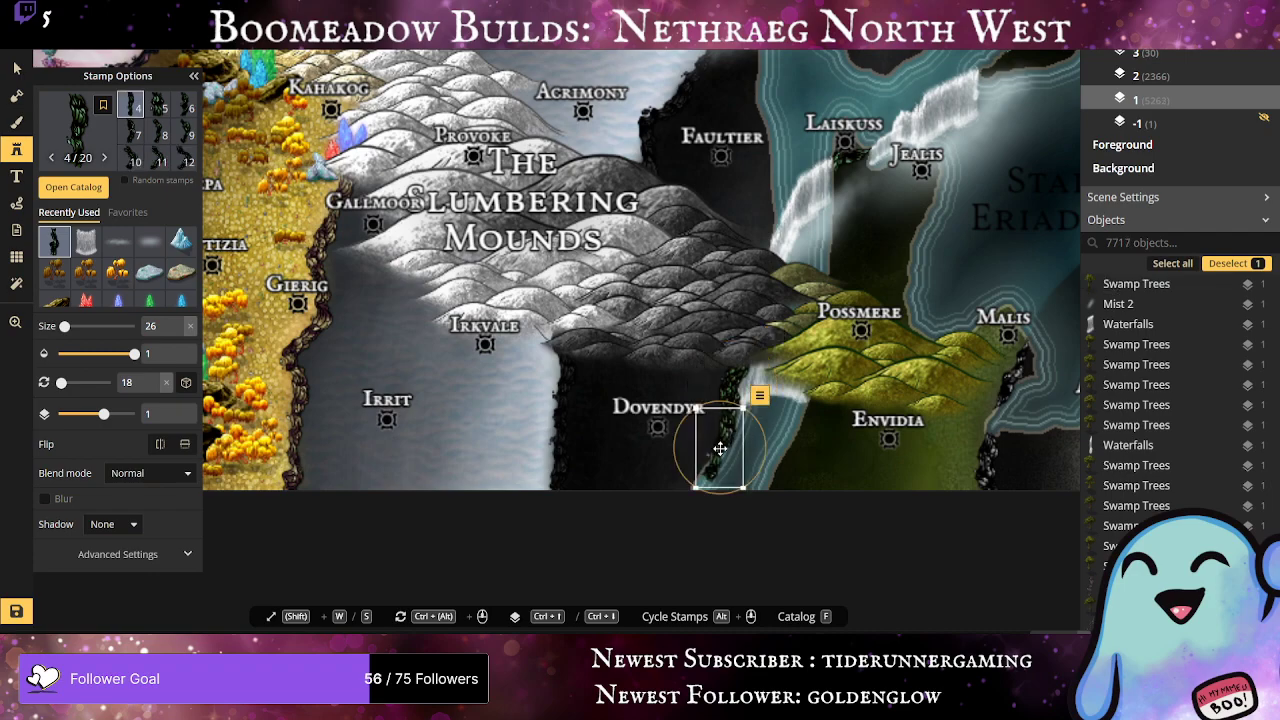
drag(760, 426, 722, 439)
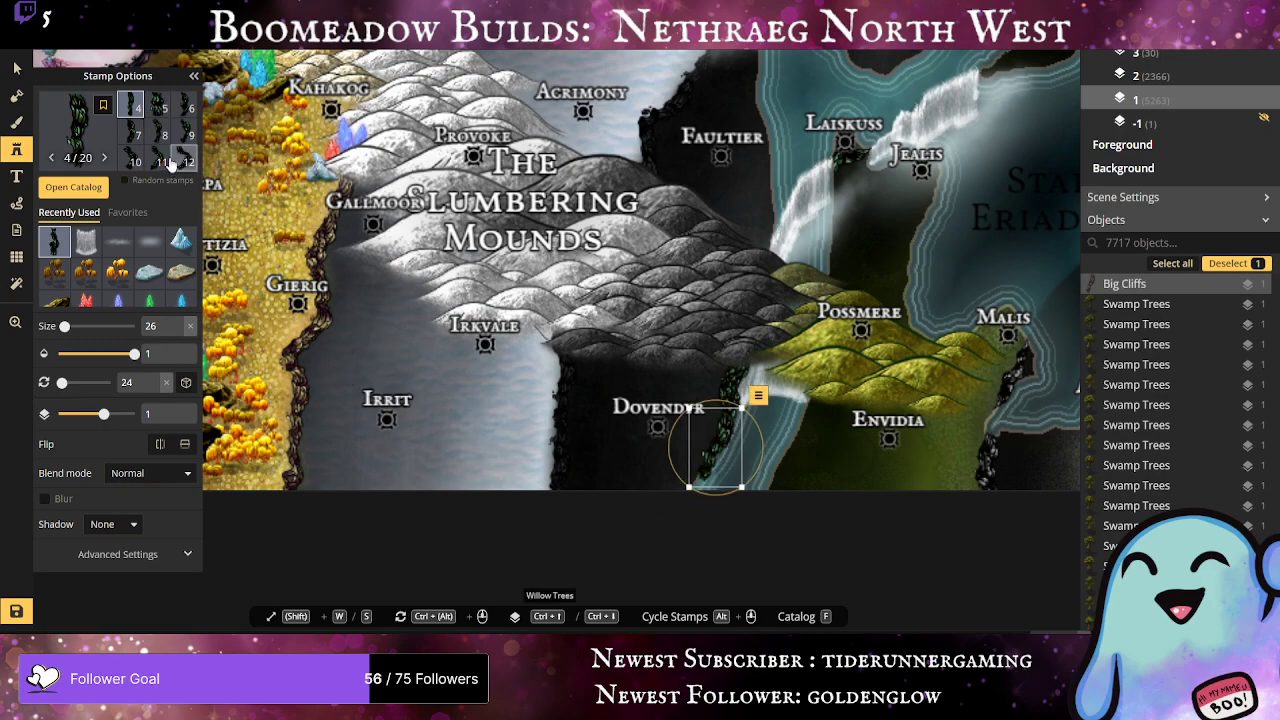
Step: Extend the cliffs to the map's southern edge with Big Cliffs variant 2 on the river's west bank
scroll(166, 157, down, 3)
scroll(161, 152, up, 3)
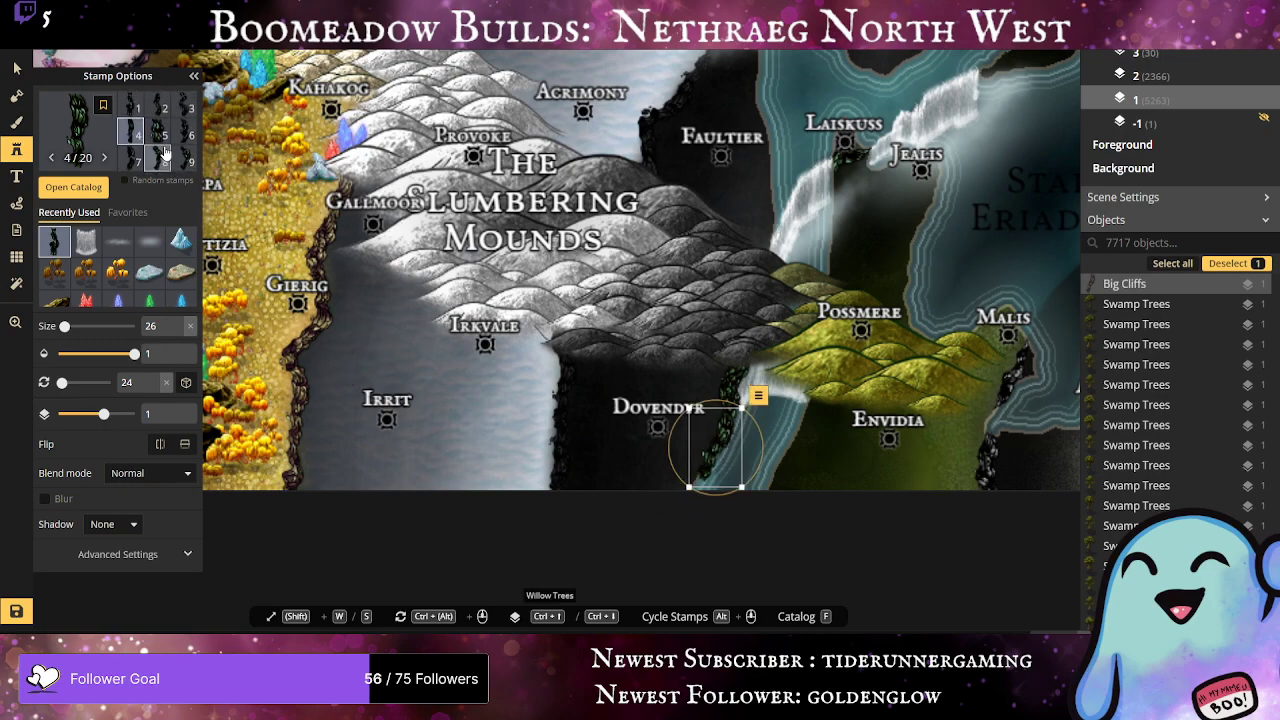
click(157, 106)
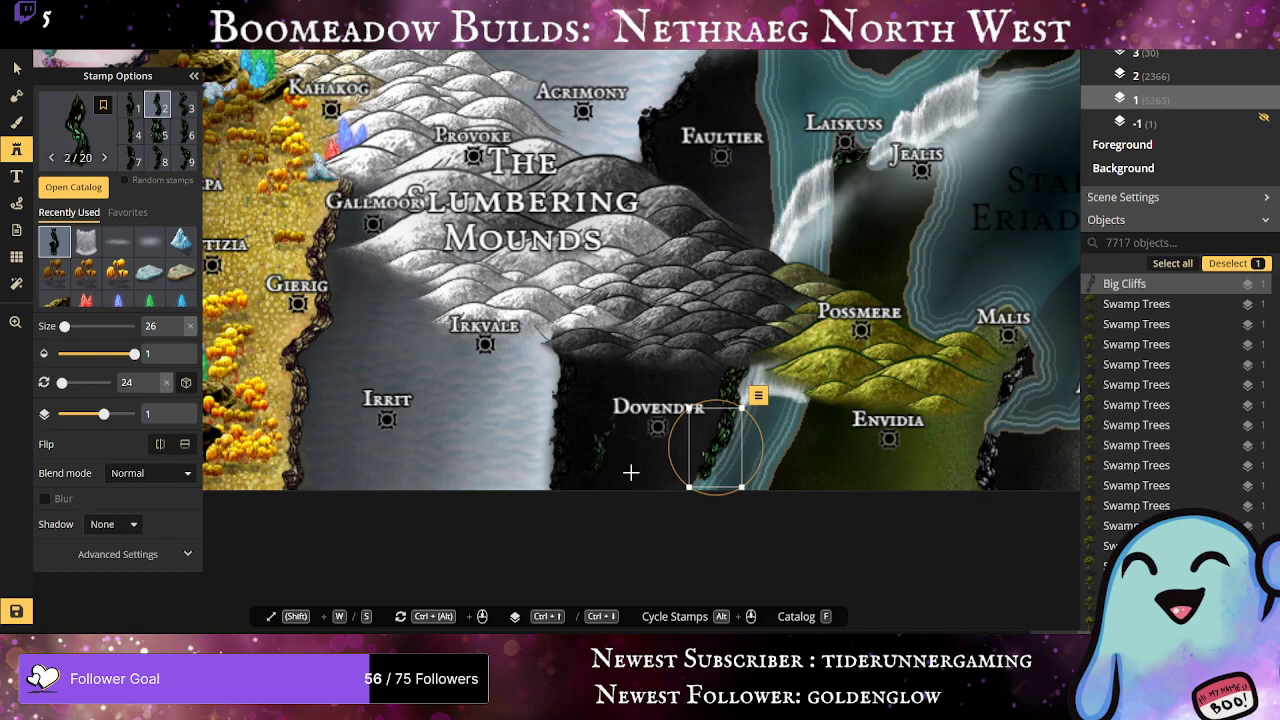
click(656, 472)
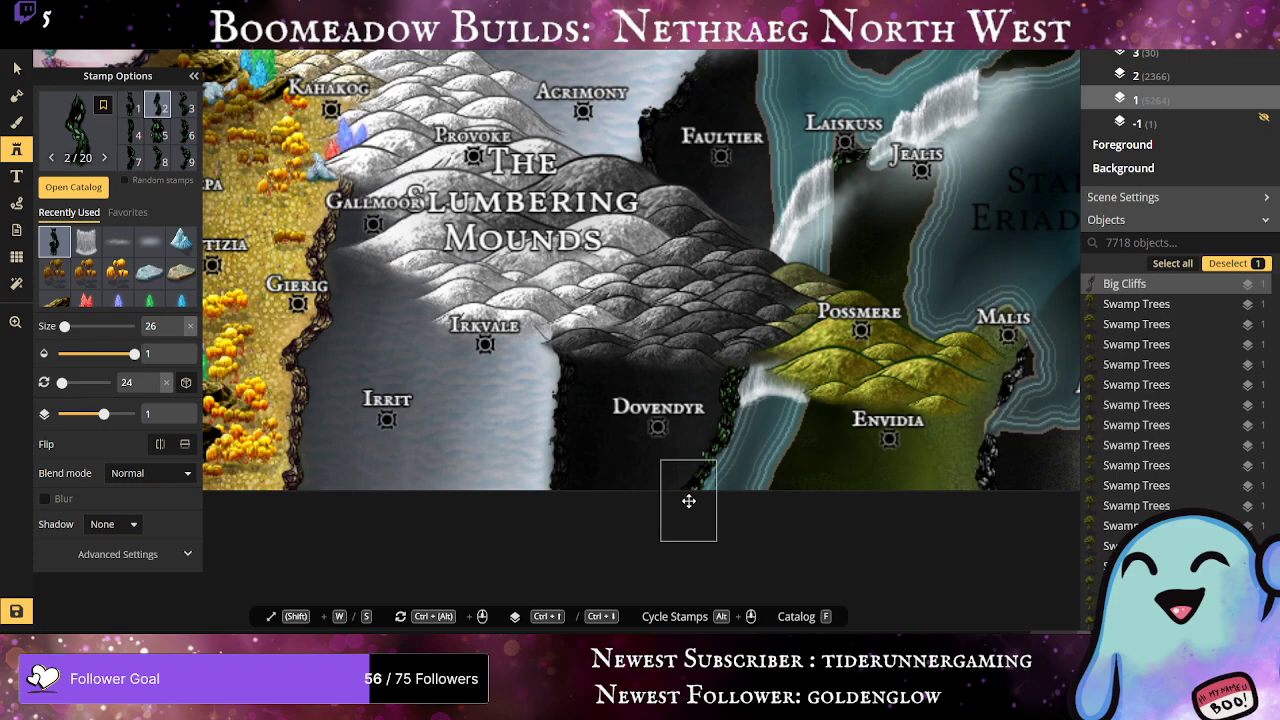
click(689, 501)
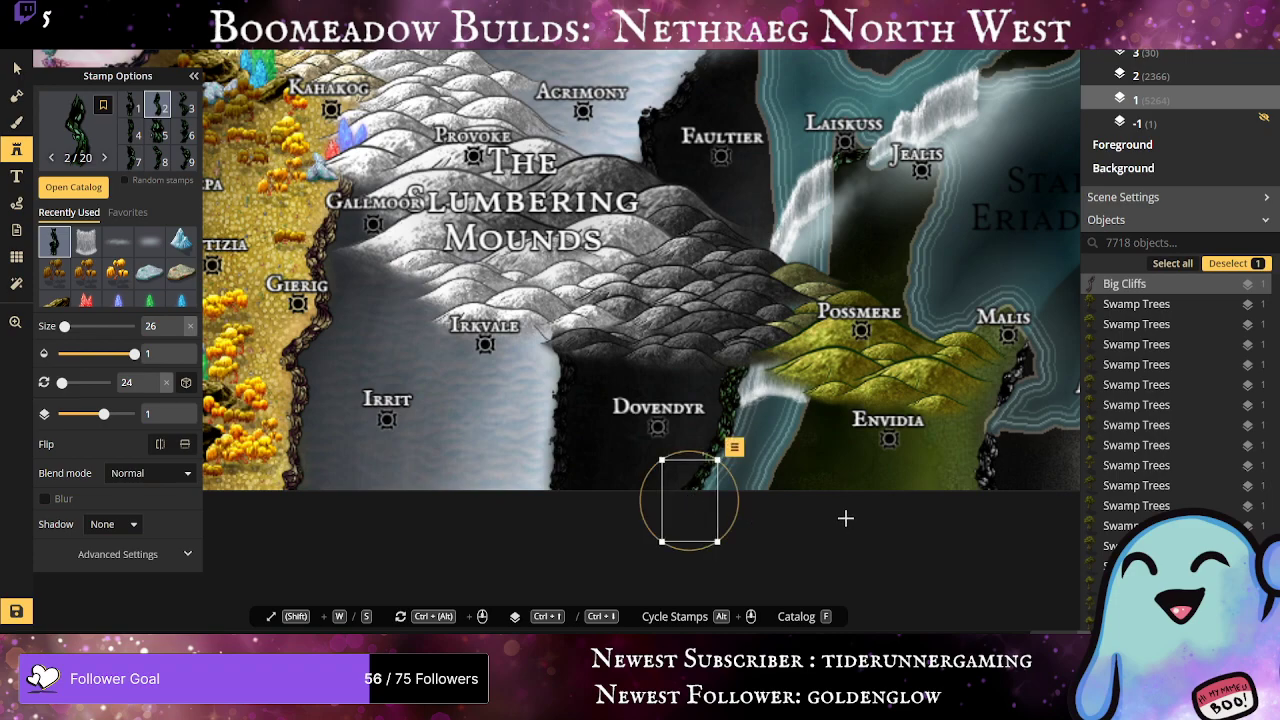
Step: Load the Waterfalls stamp, place variant 11 in the lake east of the Starry Eriadanus label, and set its size to 10 and rotation to 359
scroll(698, 334, down, 4)
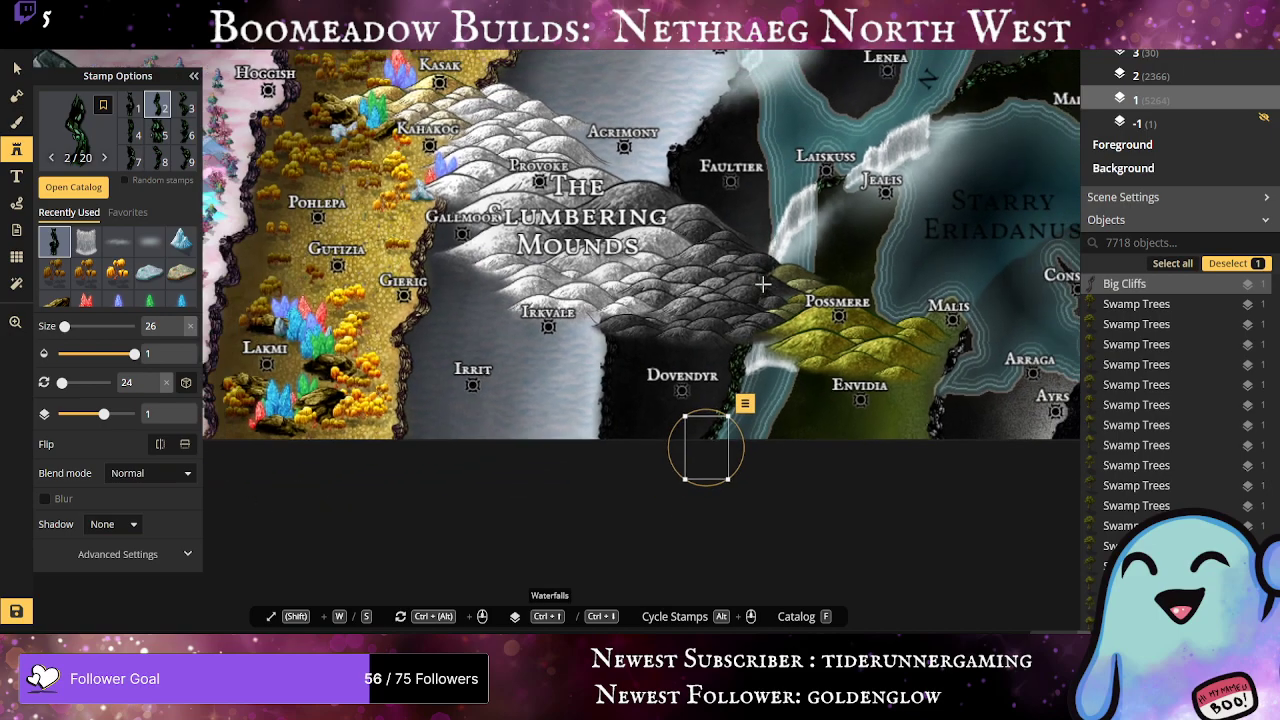
scroll(800, 257, down, 3)
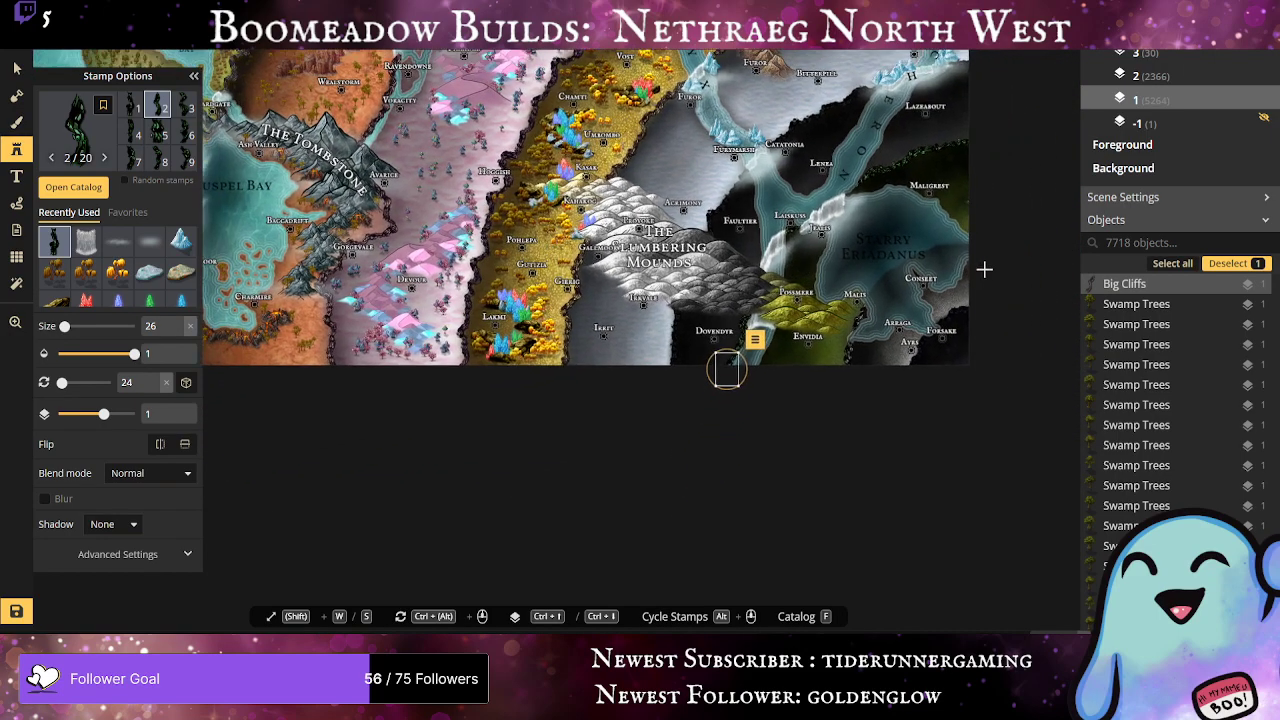
scroll(1014, 255, up, 4)
scroll(1014, 255, up, 5)
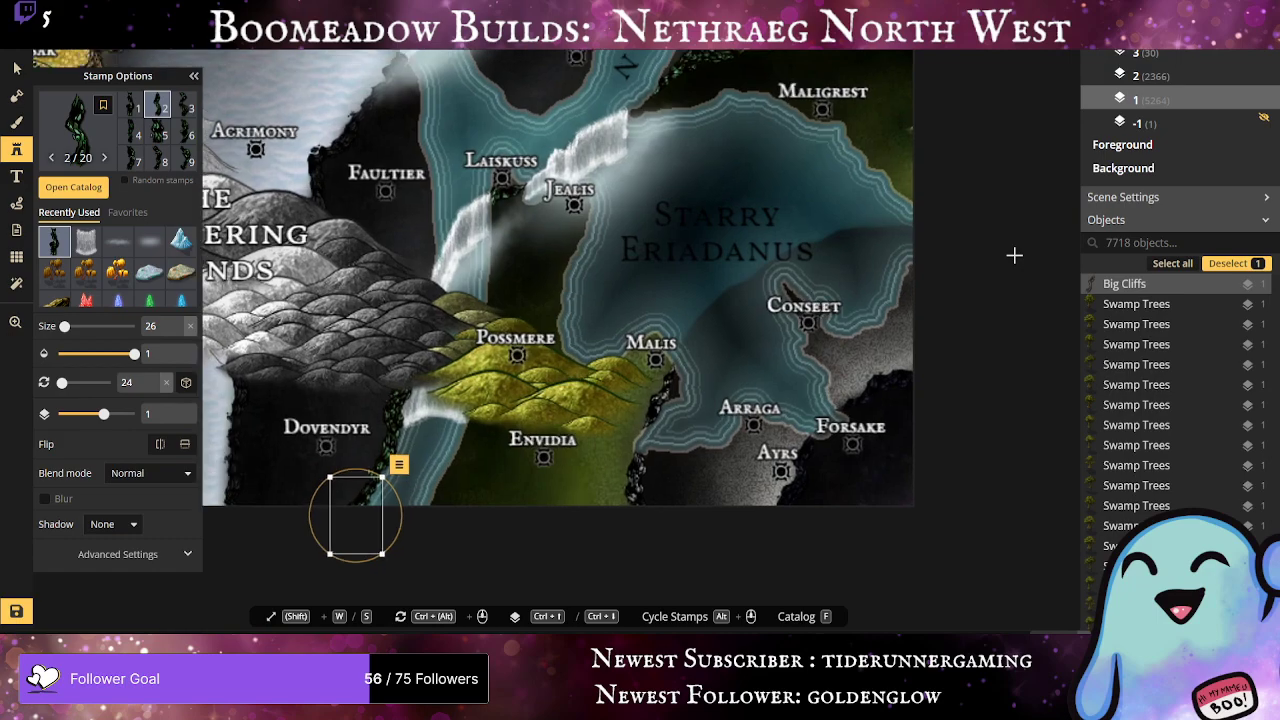
click(85, 241)
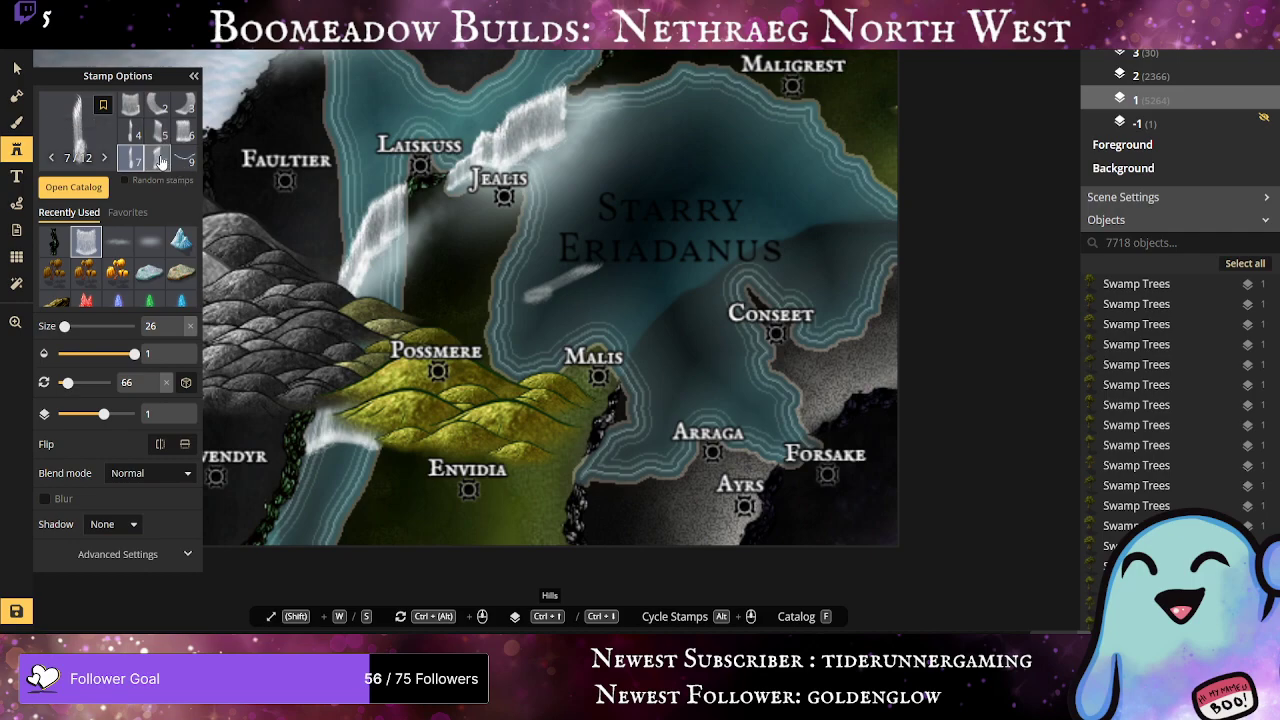
scroll(160, 160, down, 1)
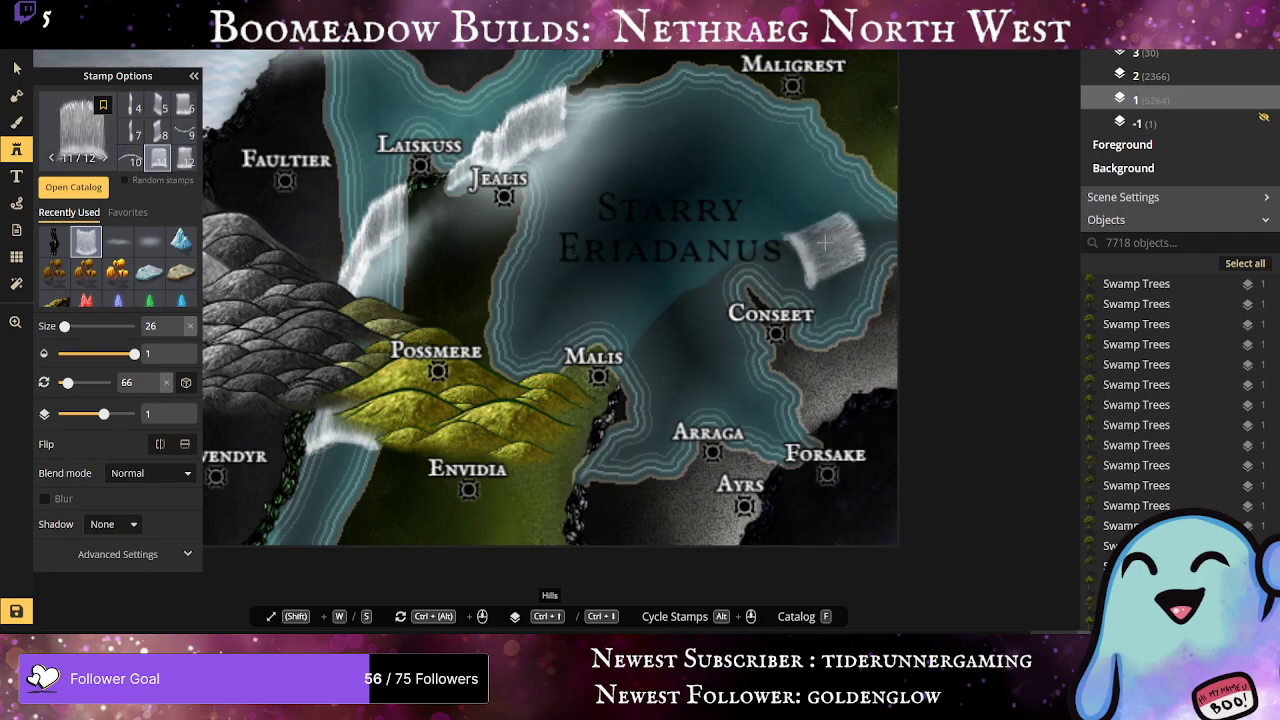
click(826, 245)
drag(816, 154, 717, 210)
drag(778, 291, 845, 236)
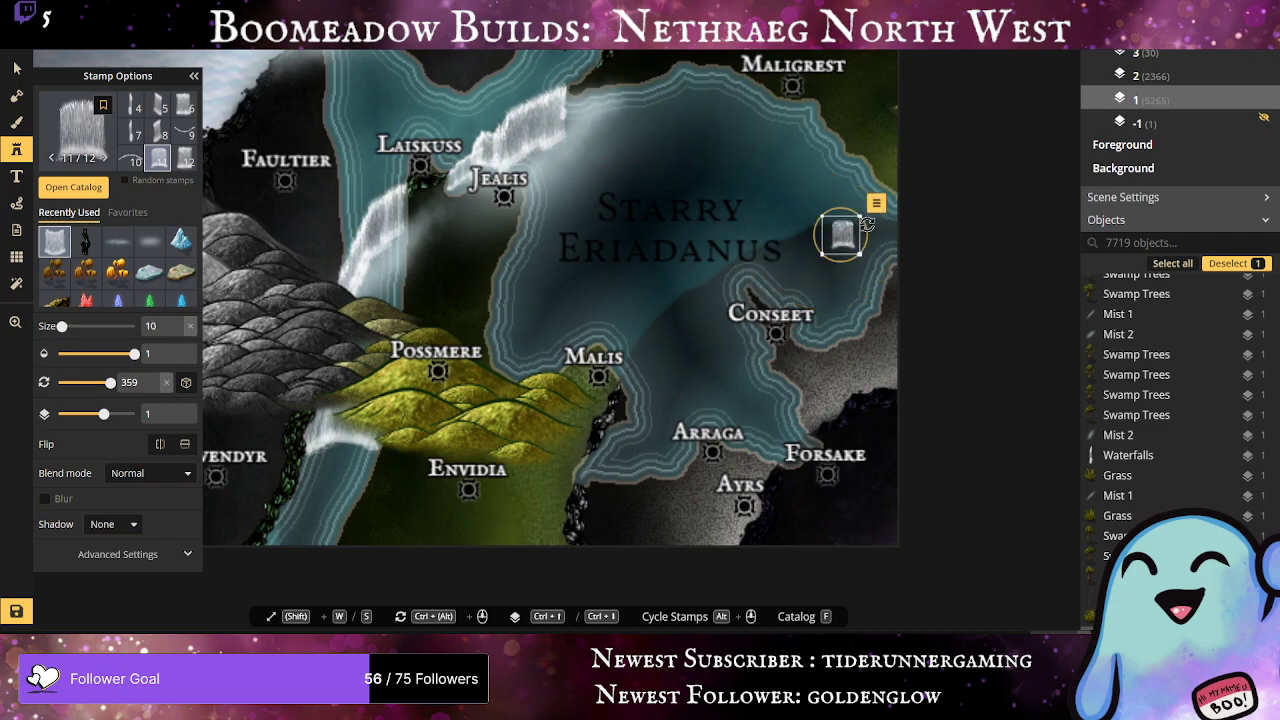
click(163, 133)
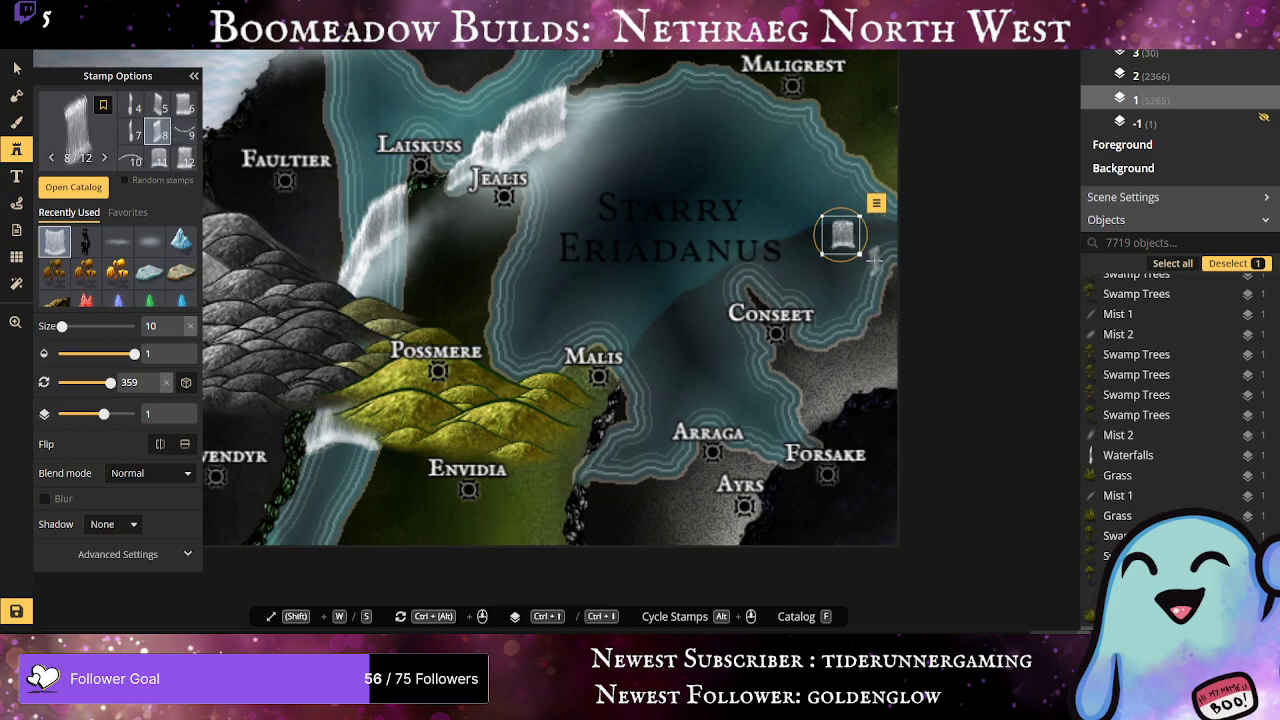
click(853, 229)
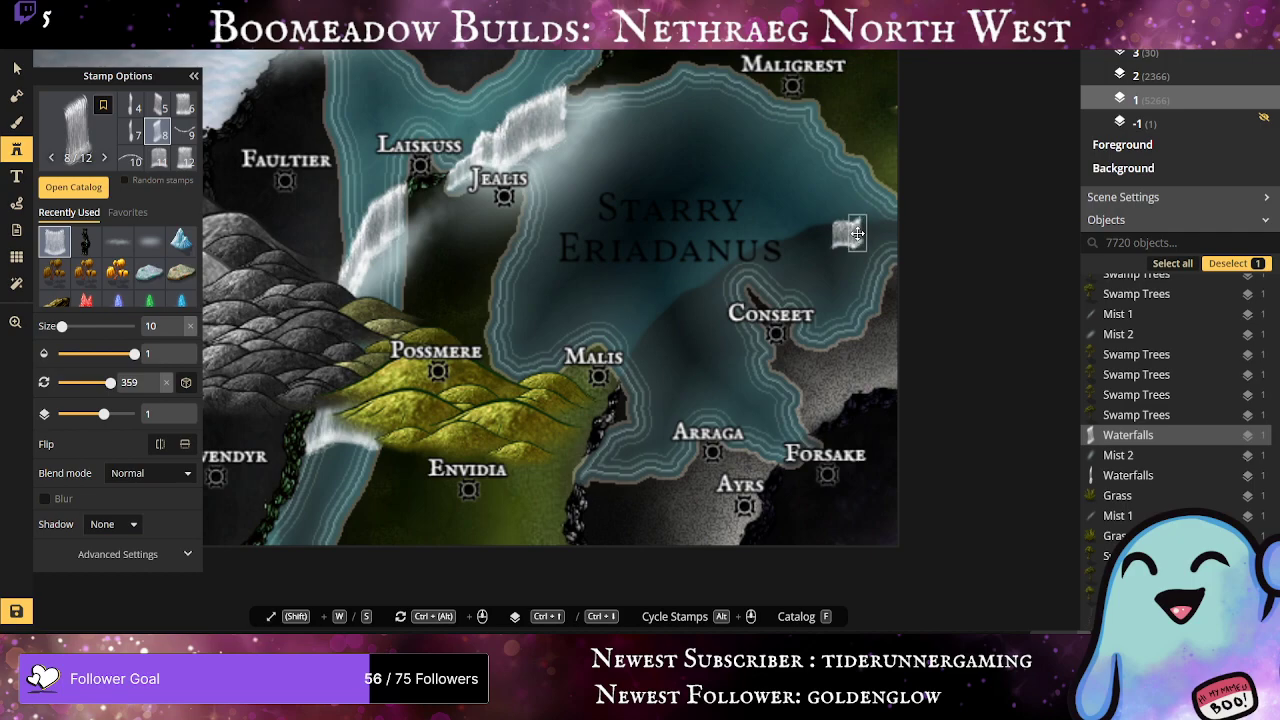
key(ctrl+z)
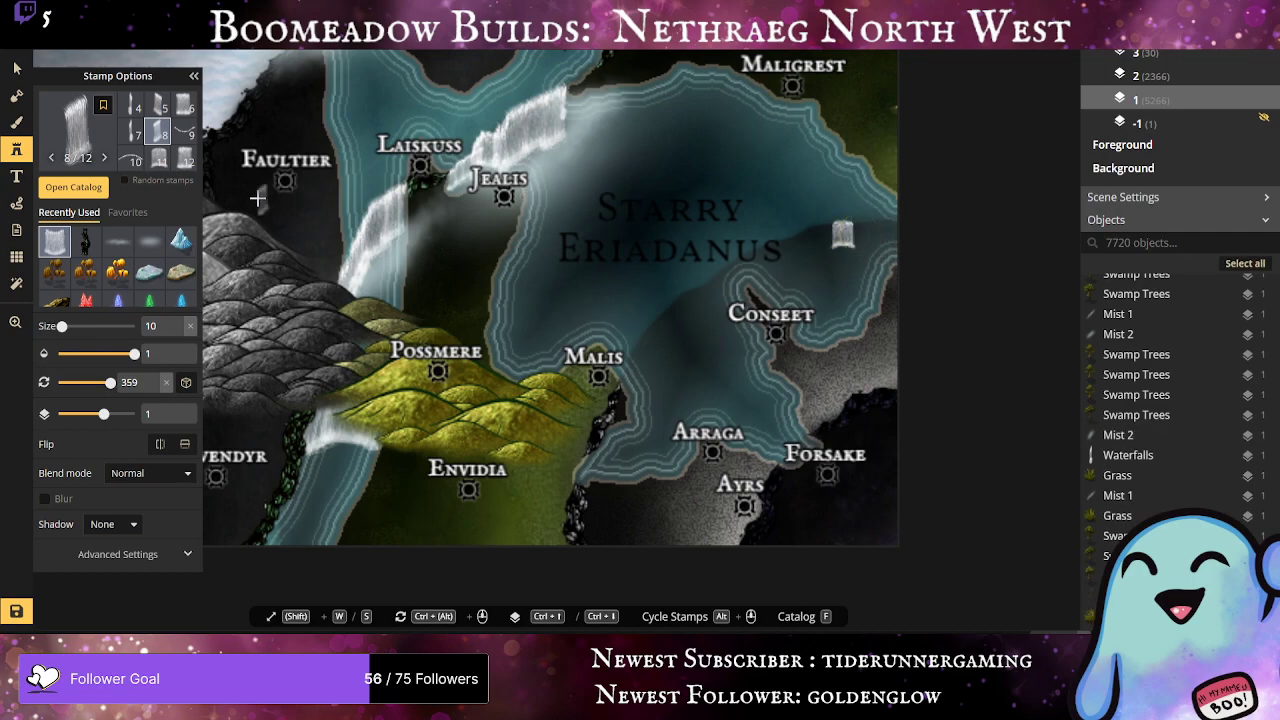
Step: Widen the small waterfall east of the Starry Eriadanus label into a row by adding Waterfalls variant 12 stamps on both sides
scroll(160, 150, up, 2)
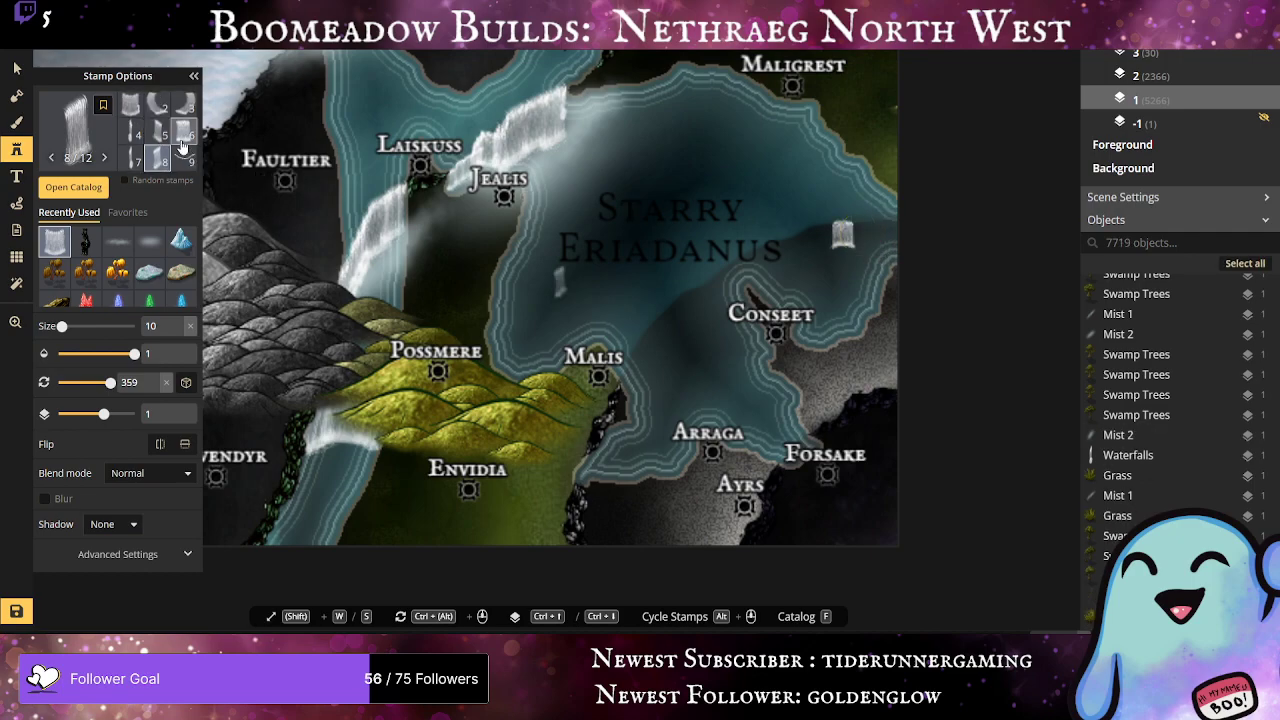
scroll(190, 150, down, 1)
click(184, 157)
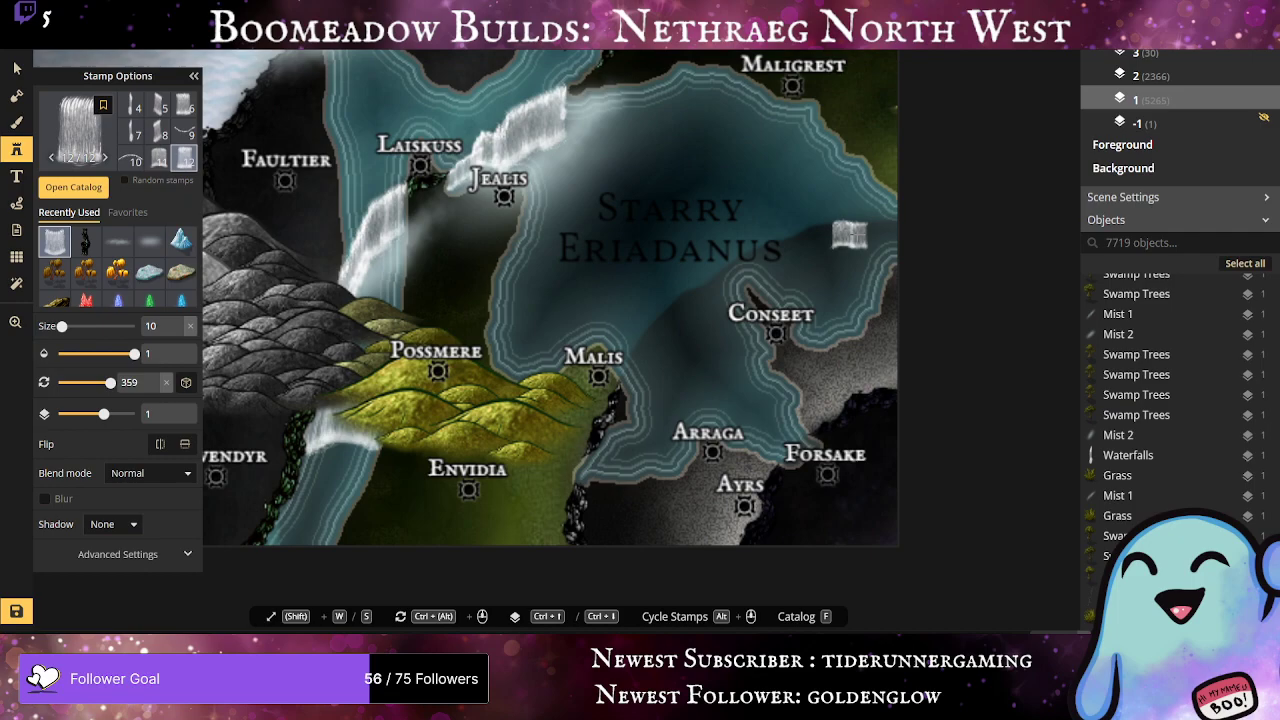
click(851, 234)
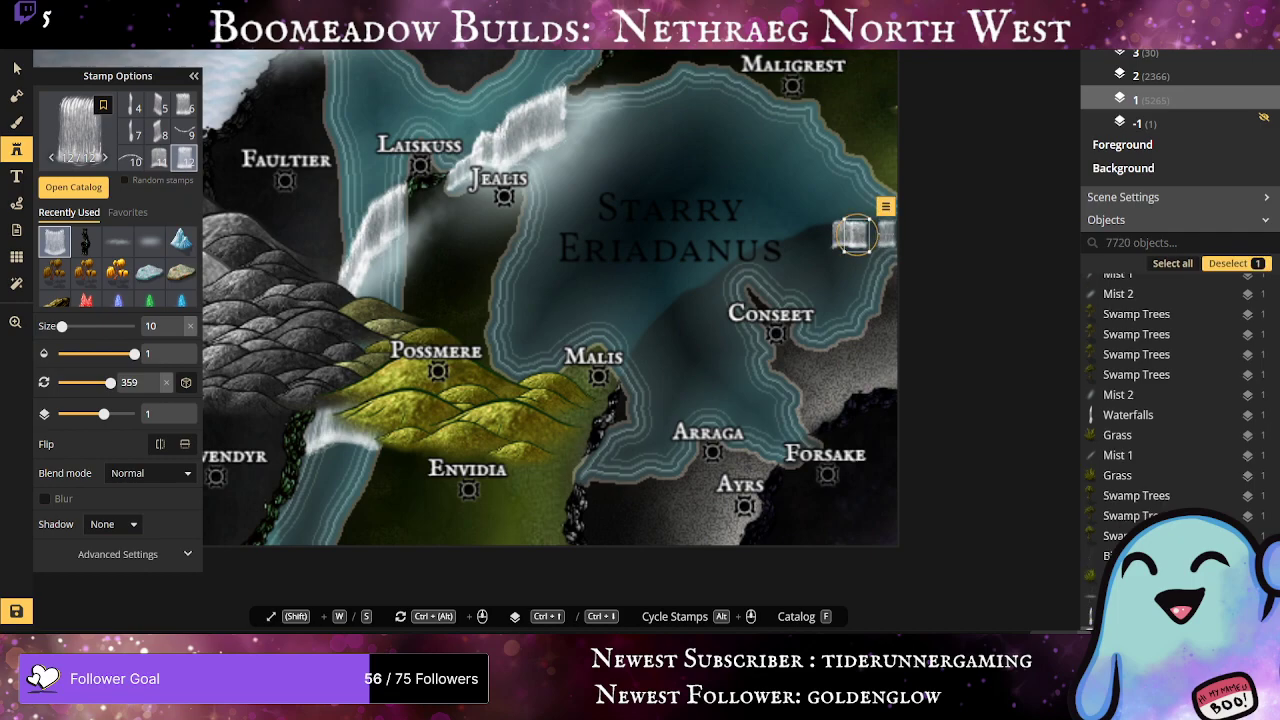
click(870, 234)
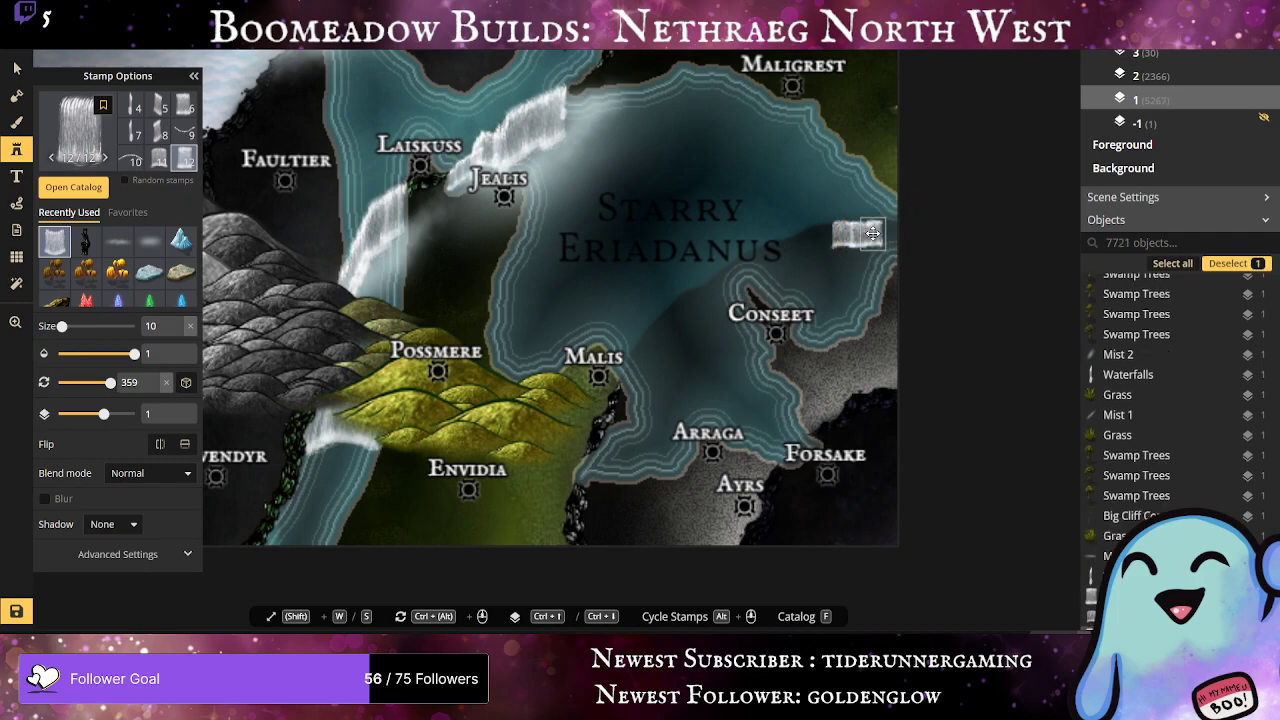
click(873, 233)
drag(864, 275, 824, 238)
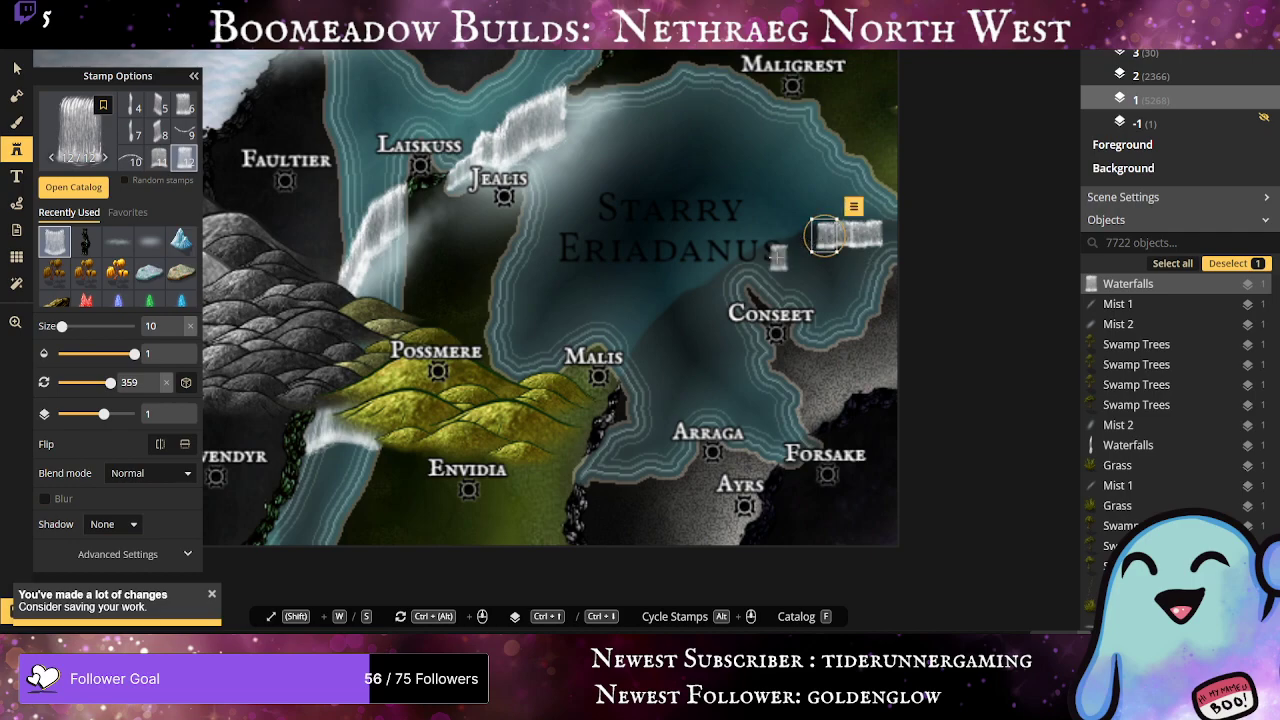
Step: Add two Waterfalls variant 8 stamps at the west end of the waterfall row, stepping down toward the southwest
click(157, 131)
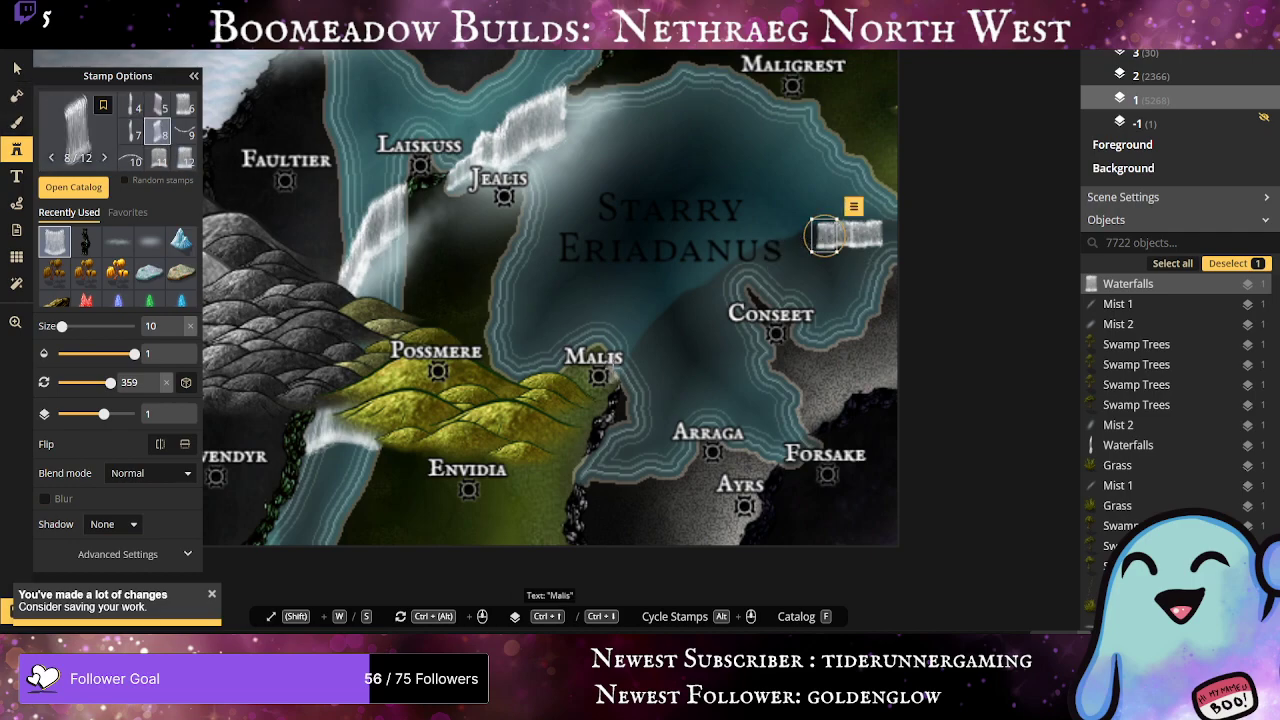
scroll(650, 320, up, 2)
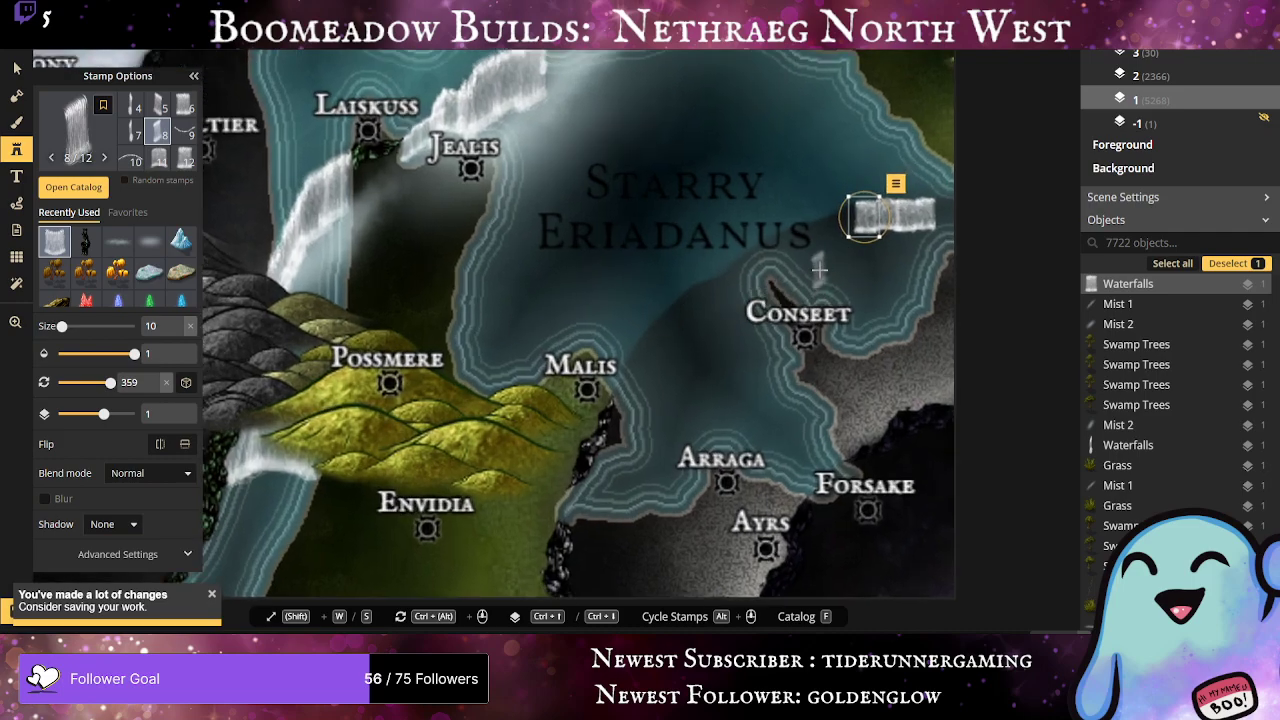
click(819, 270)
drag(822, 270, 851, 225)
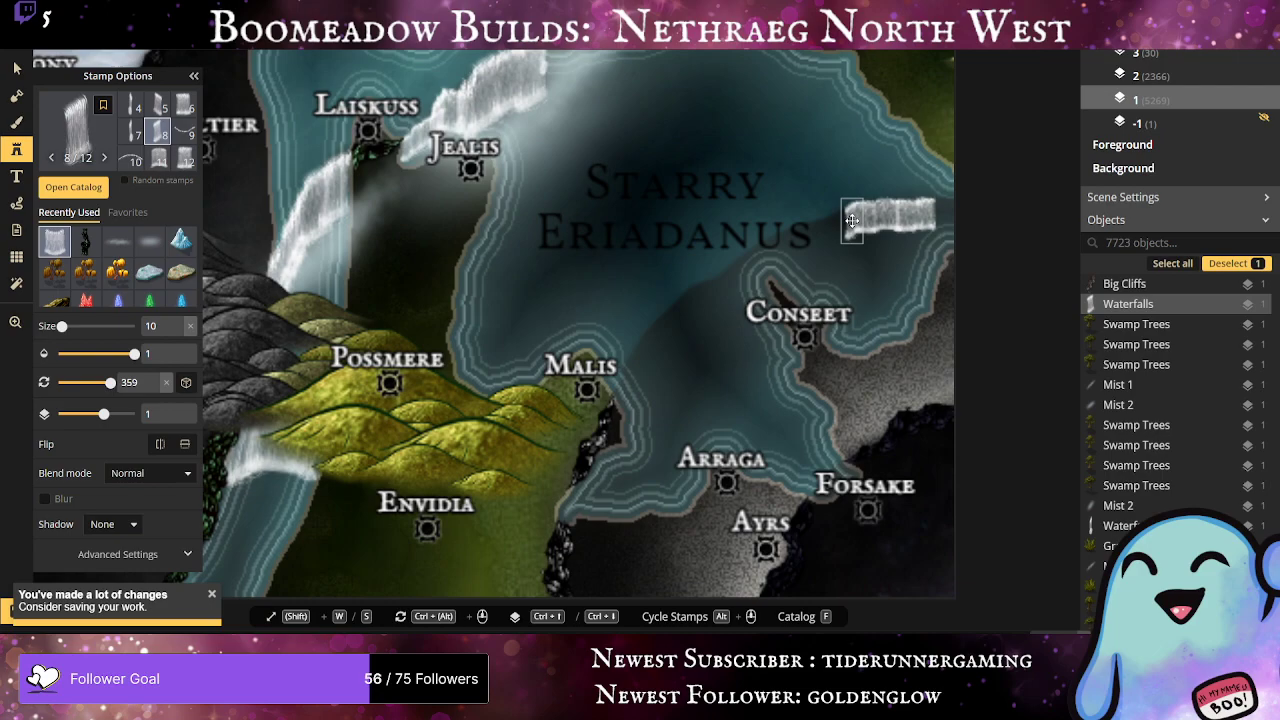
drag(852, 221, 852, 220)
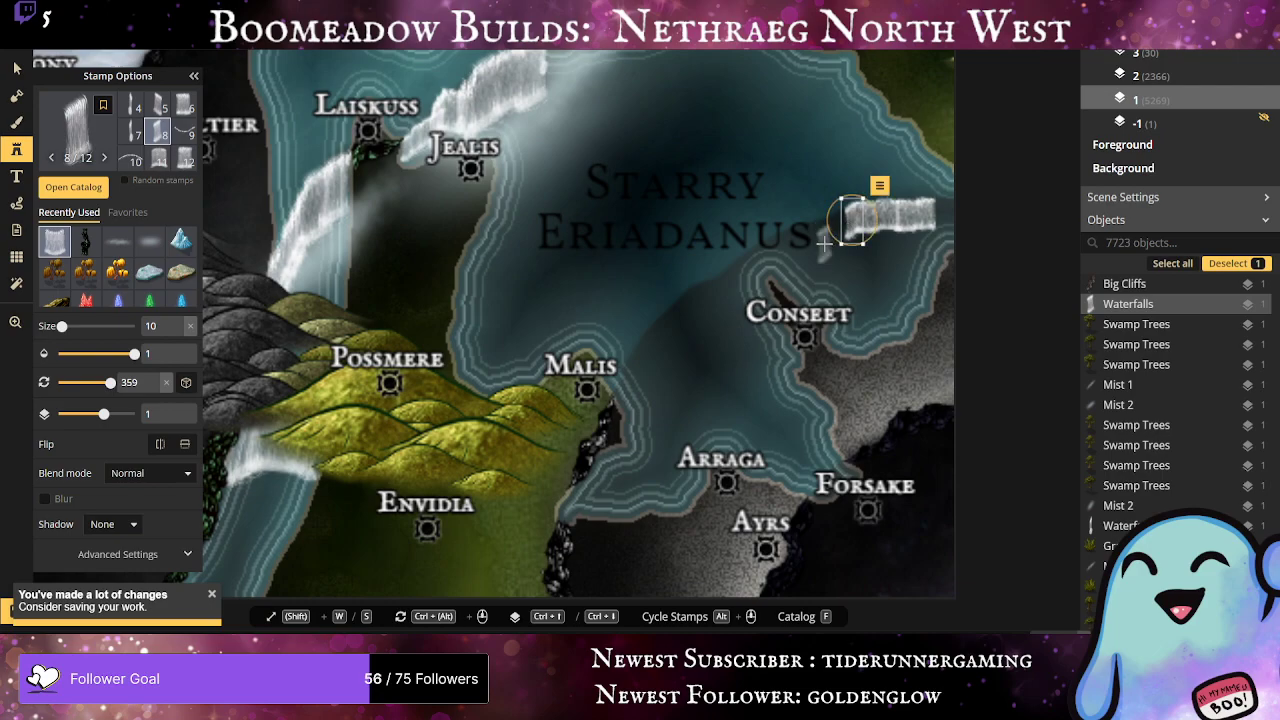
click(840, 228)
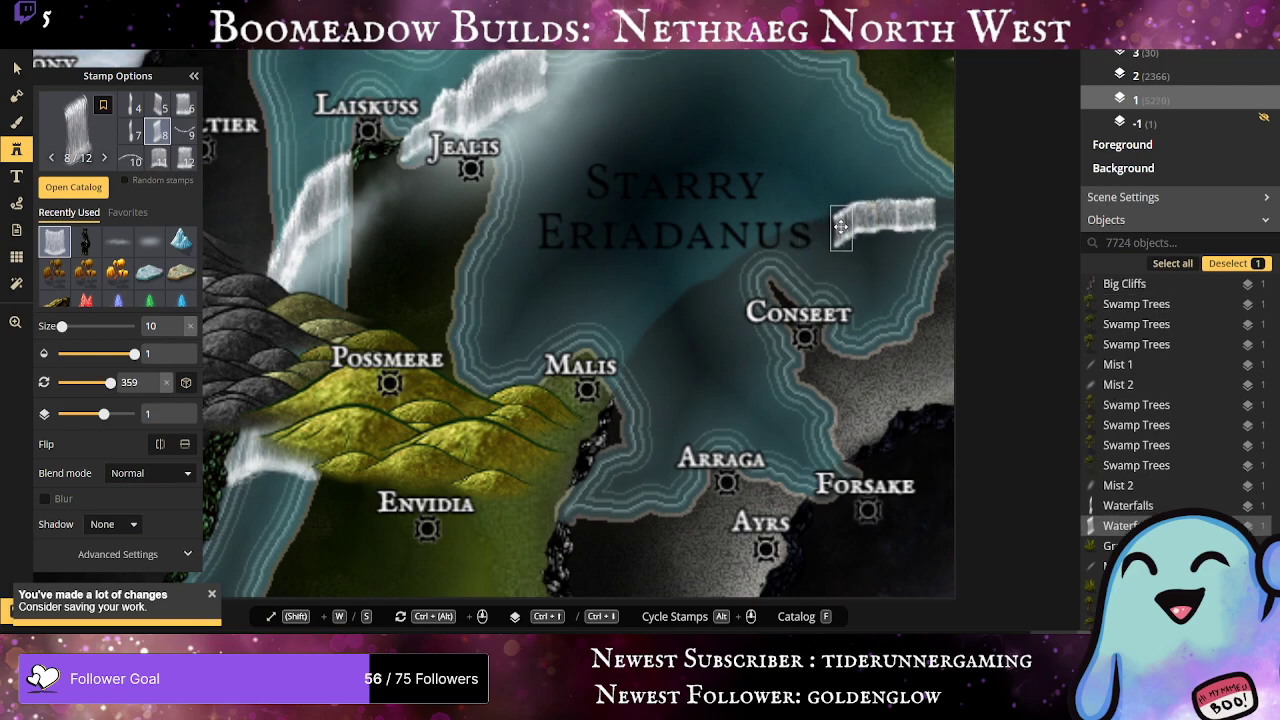
drag(841, 227, 843, 227)
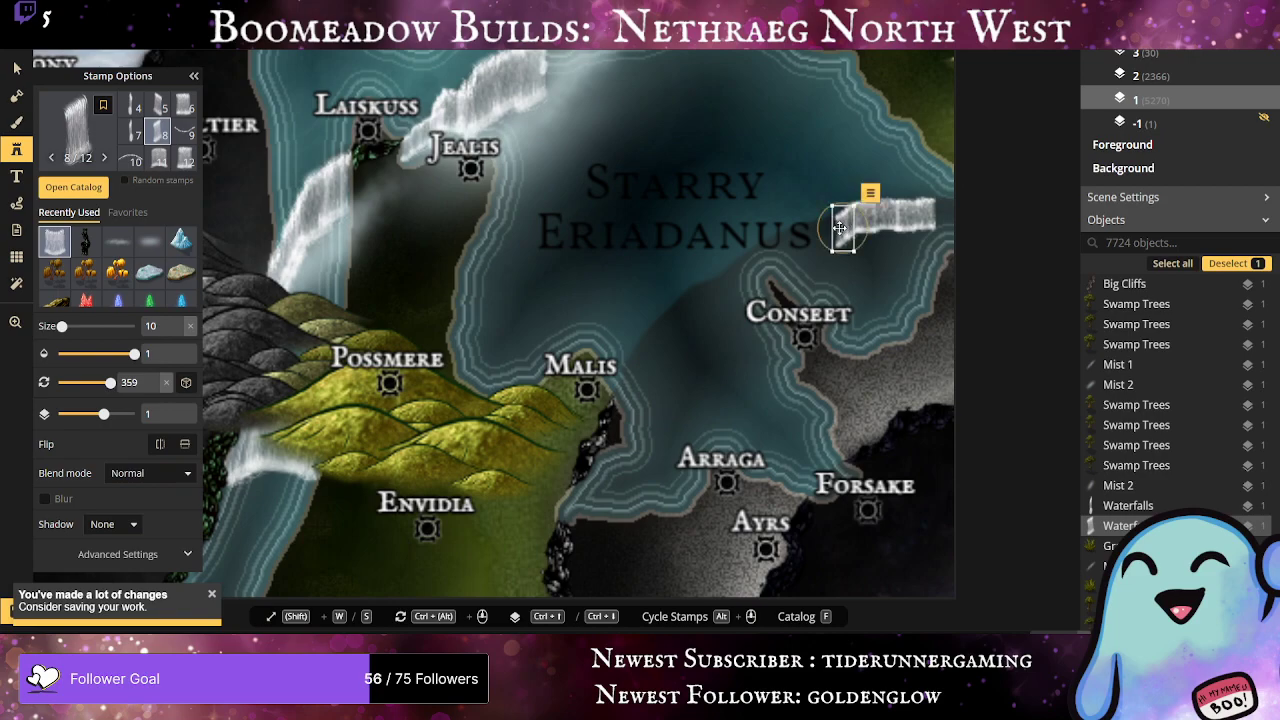
Step: Build a diagonal waterfall northwest of Conseet from four overlapping Waterfalls variant 8 stamps rising toward the northeast
click(723, 284)
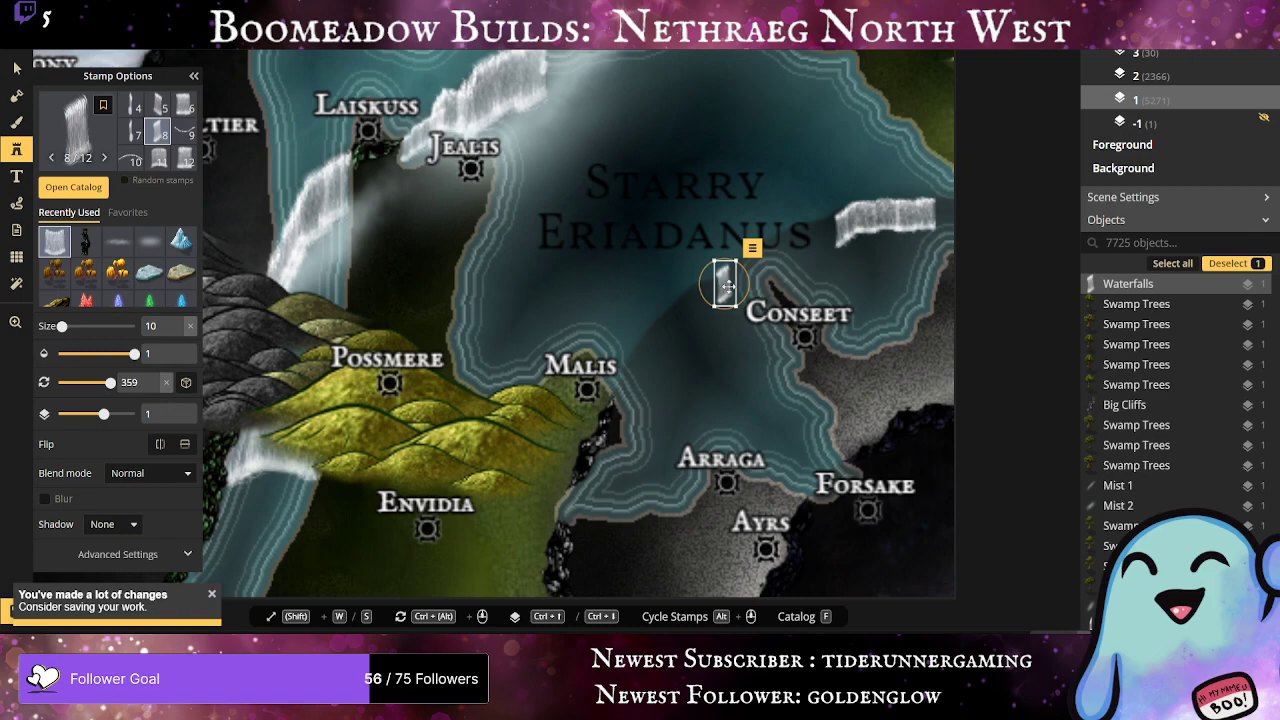
click(746, 277)
drag(746, 277, 735, 277)
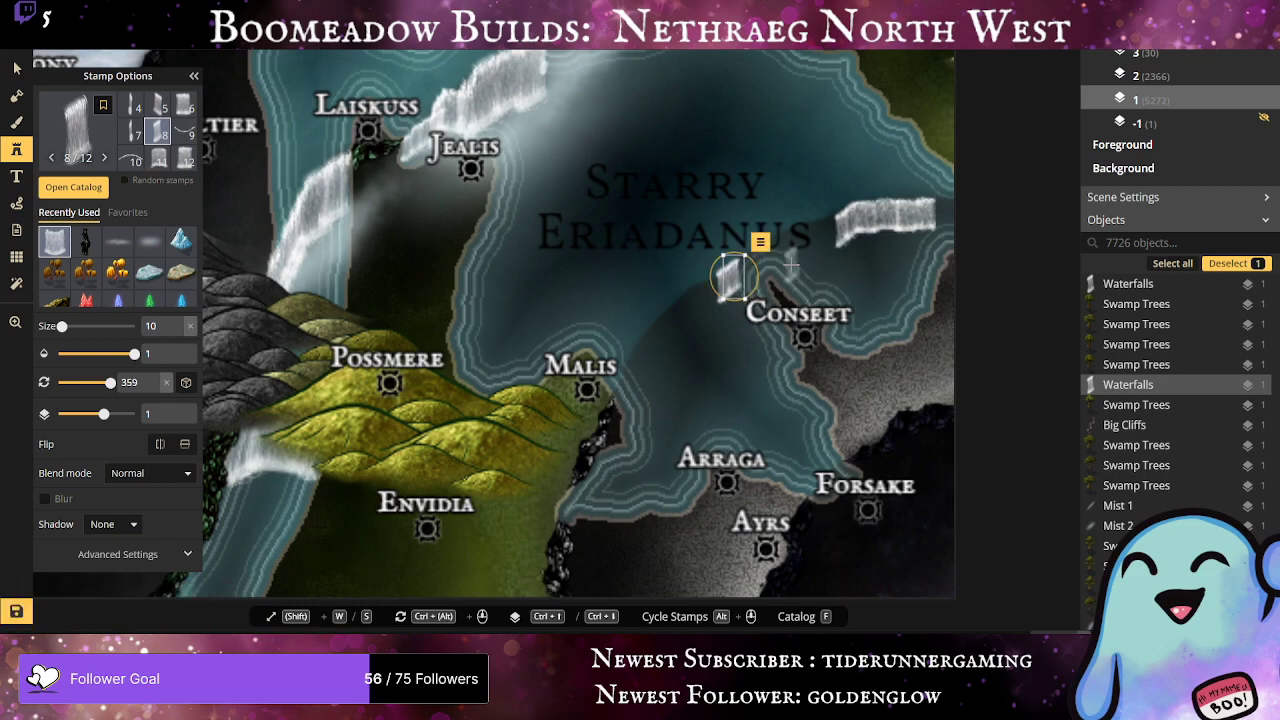
drag(762, 264, 745, 269)
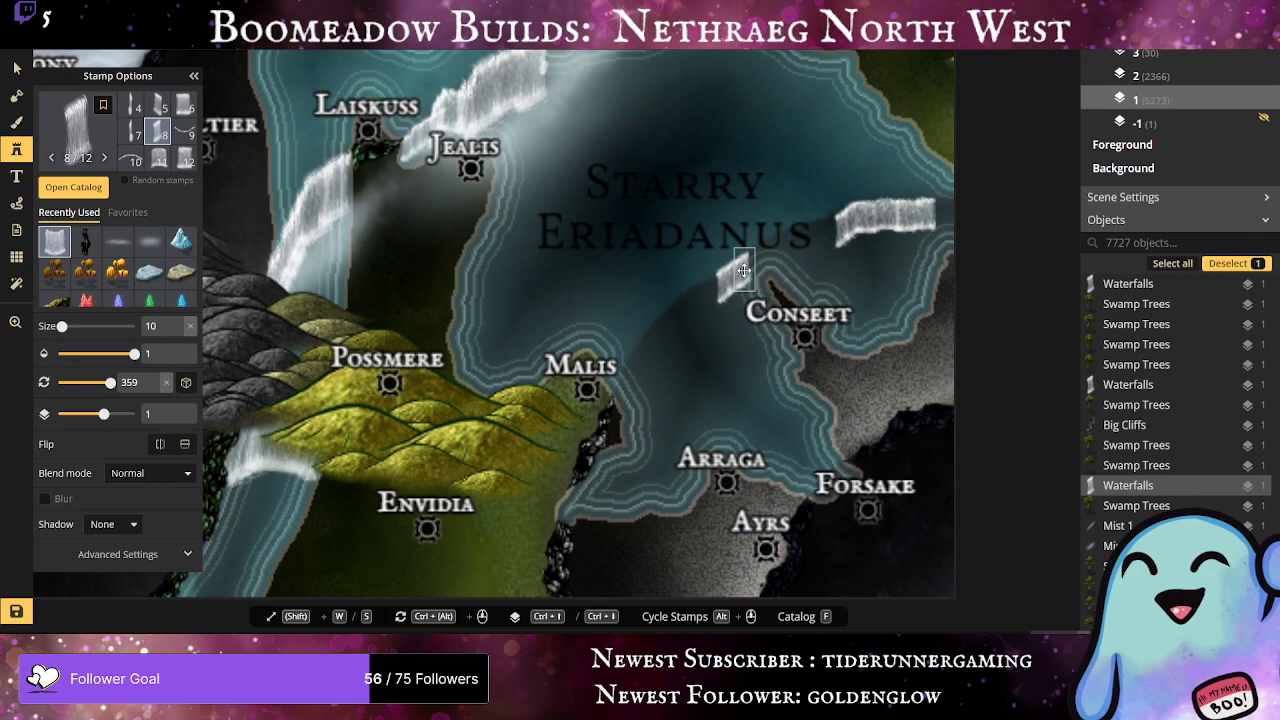
click(748, 267)
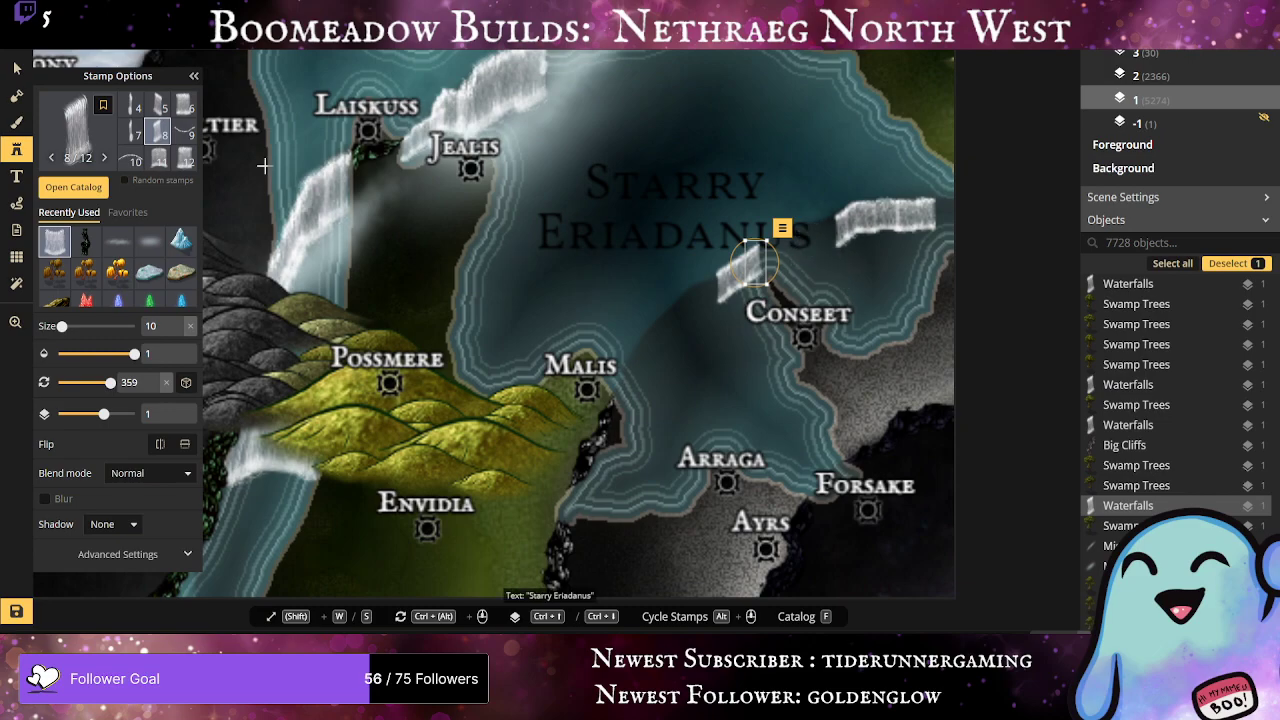
Step: Place Waterfalls variant 12 over the final S of Eriadanus and join it to the diagonal waterfall with variant 8 stamps
click(157, 105)
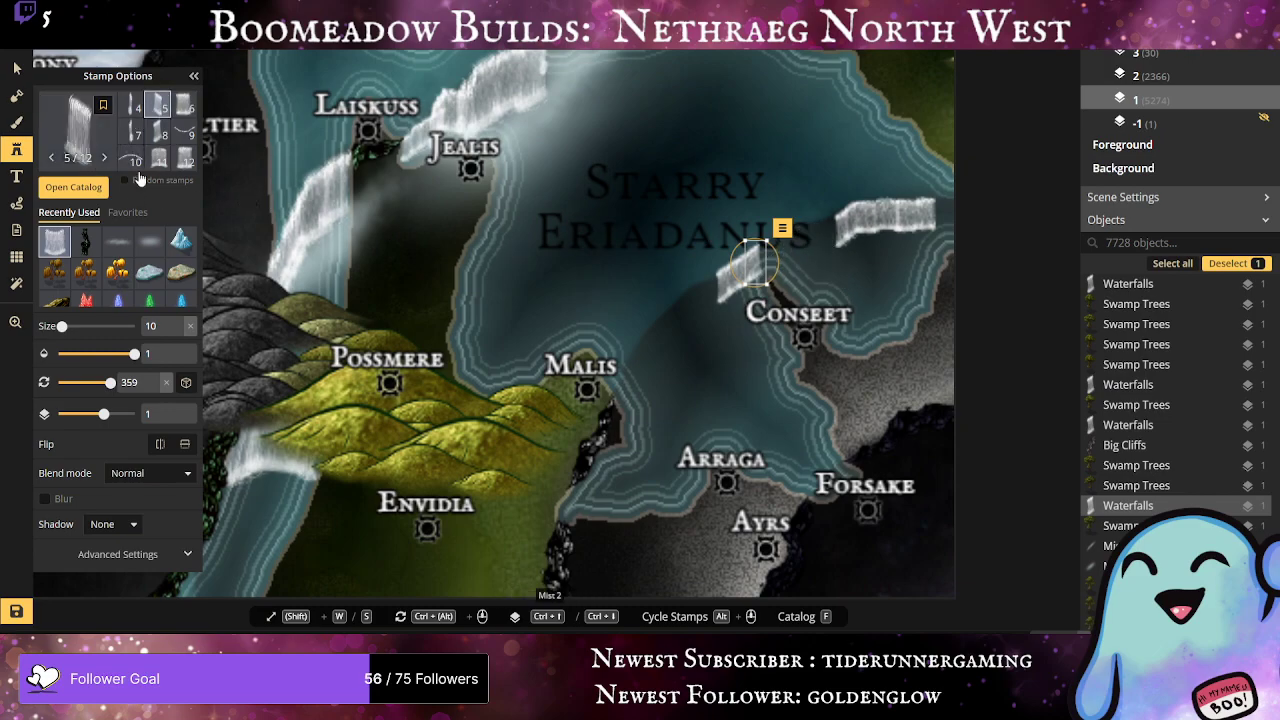
click(182, 158)
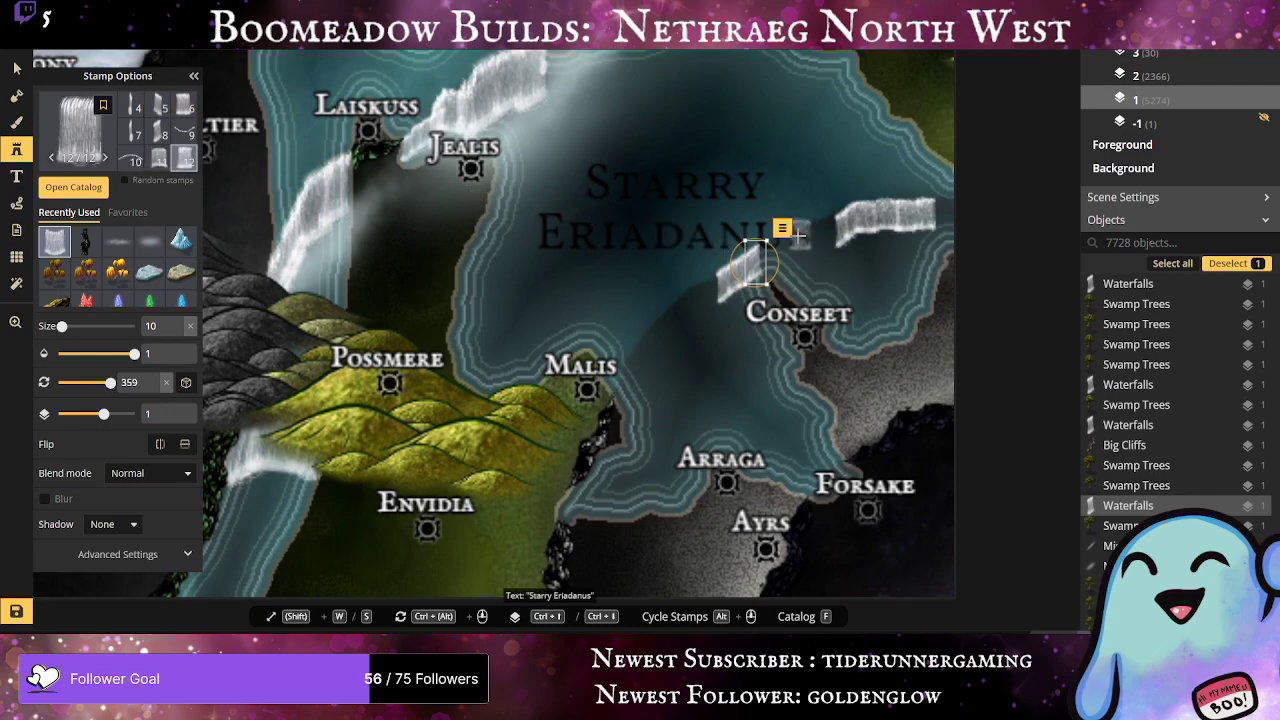
click(798, 234)
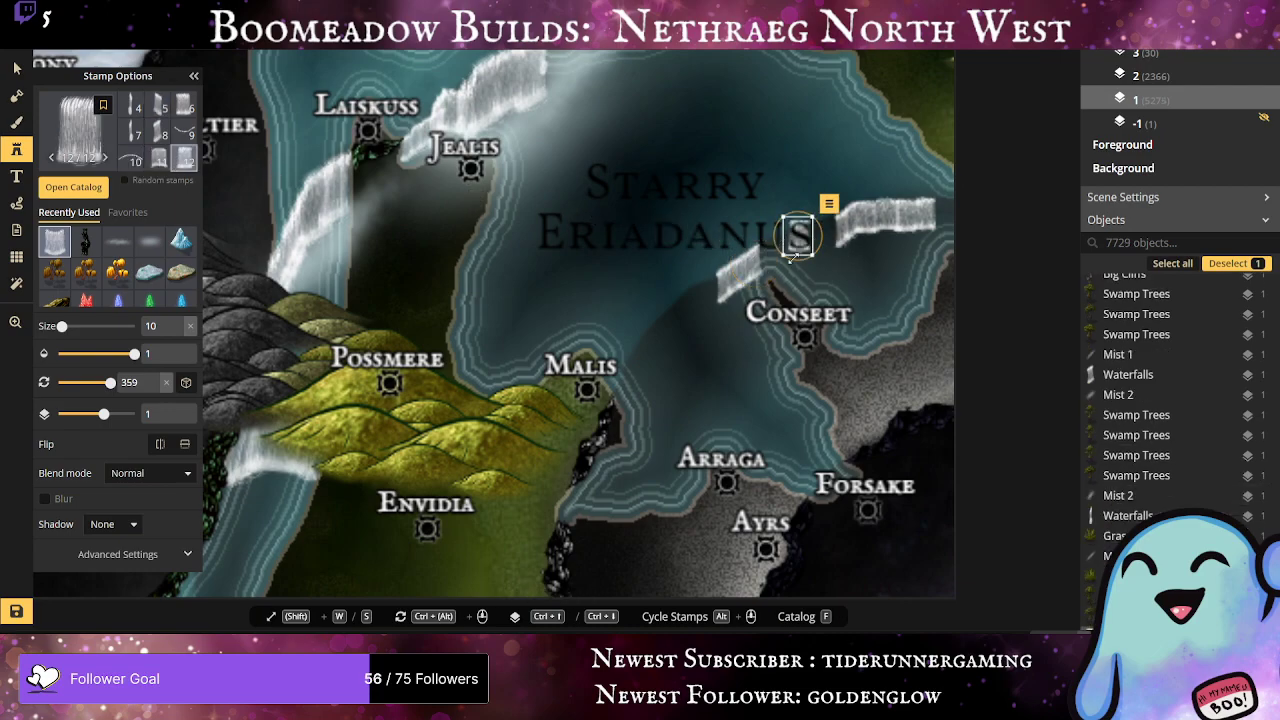
click(160, 131)
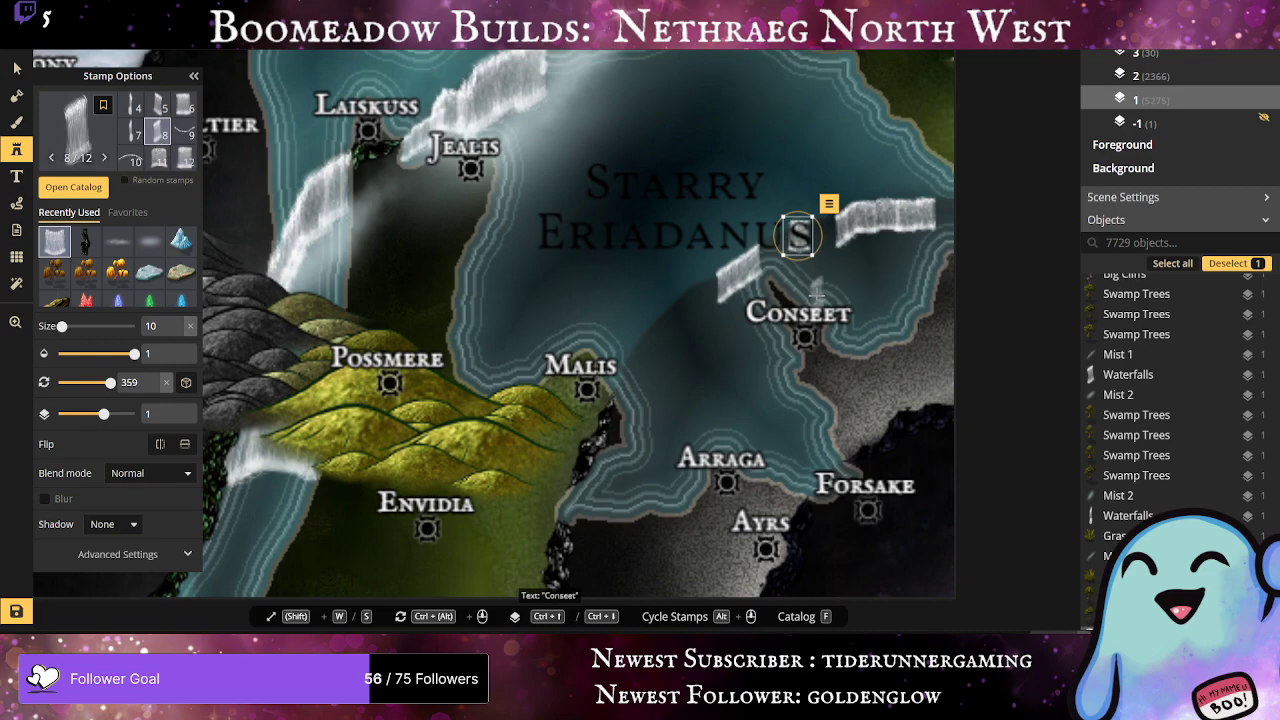
click(781, 245)
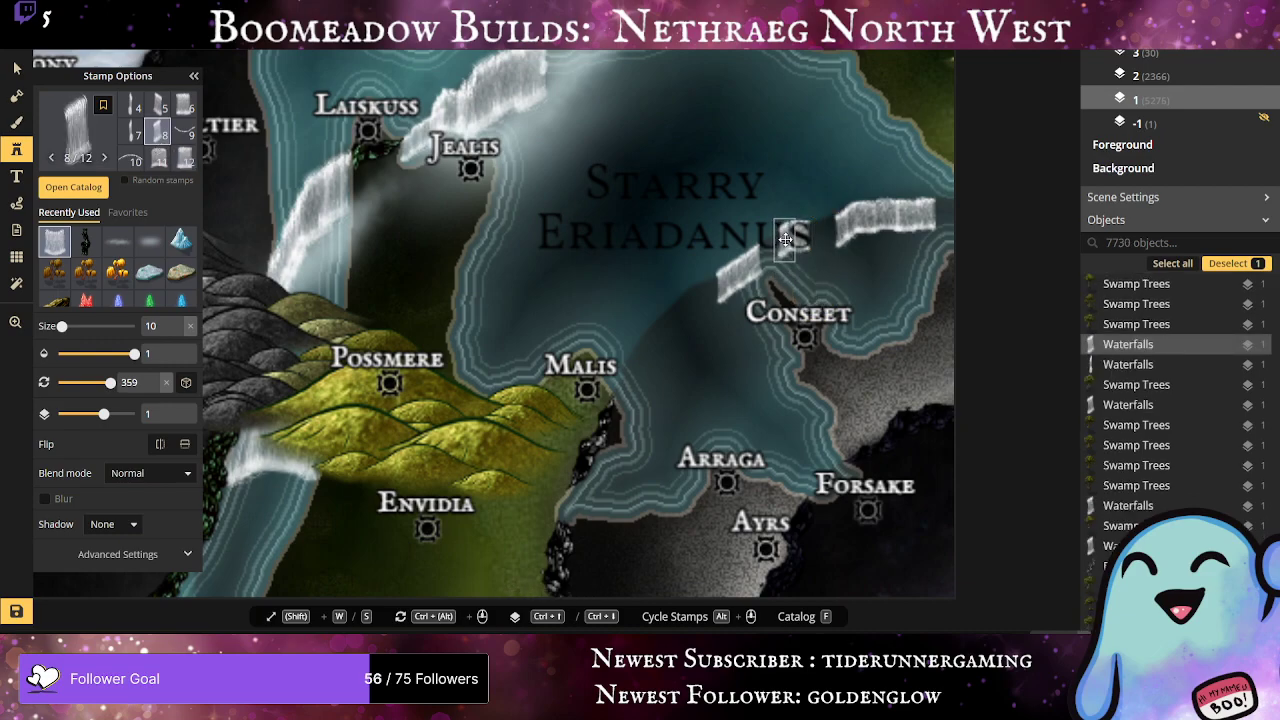
click(772, 252)
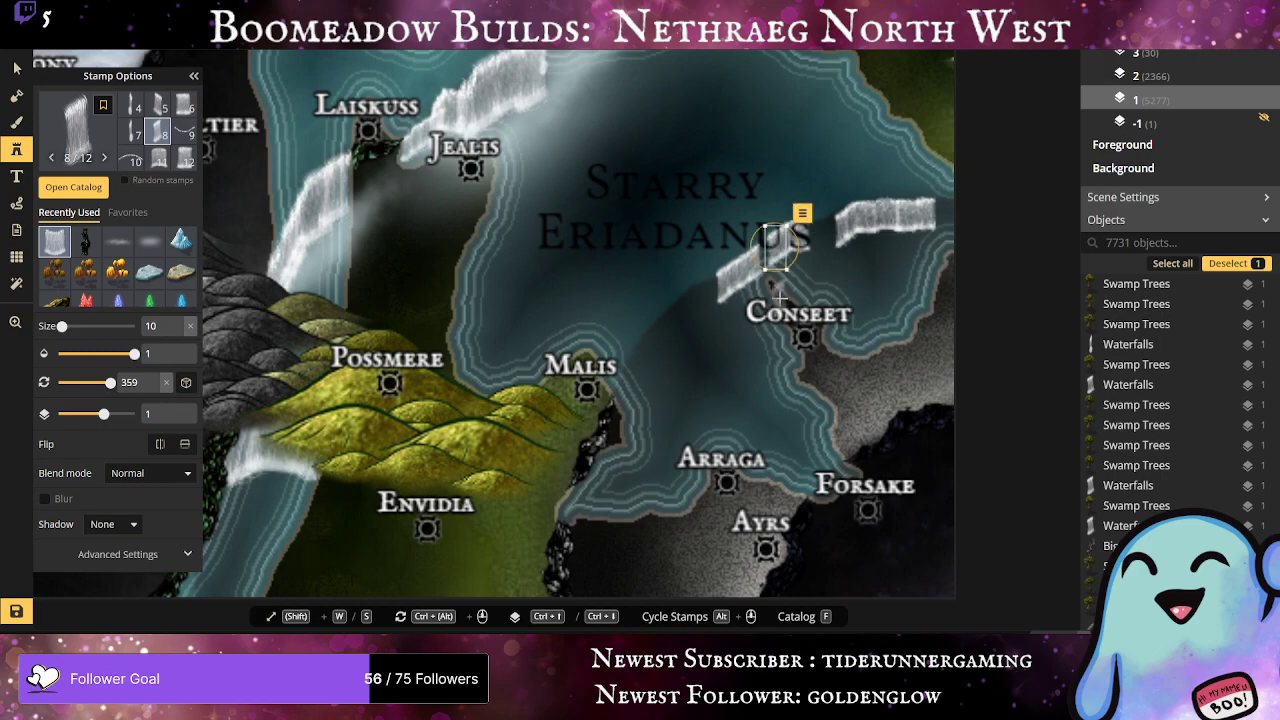
click(776, 258)
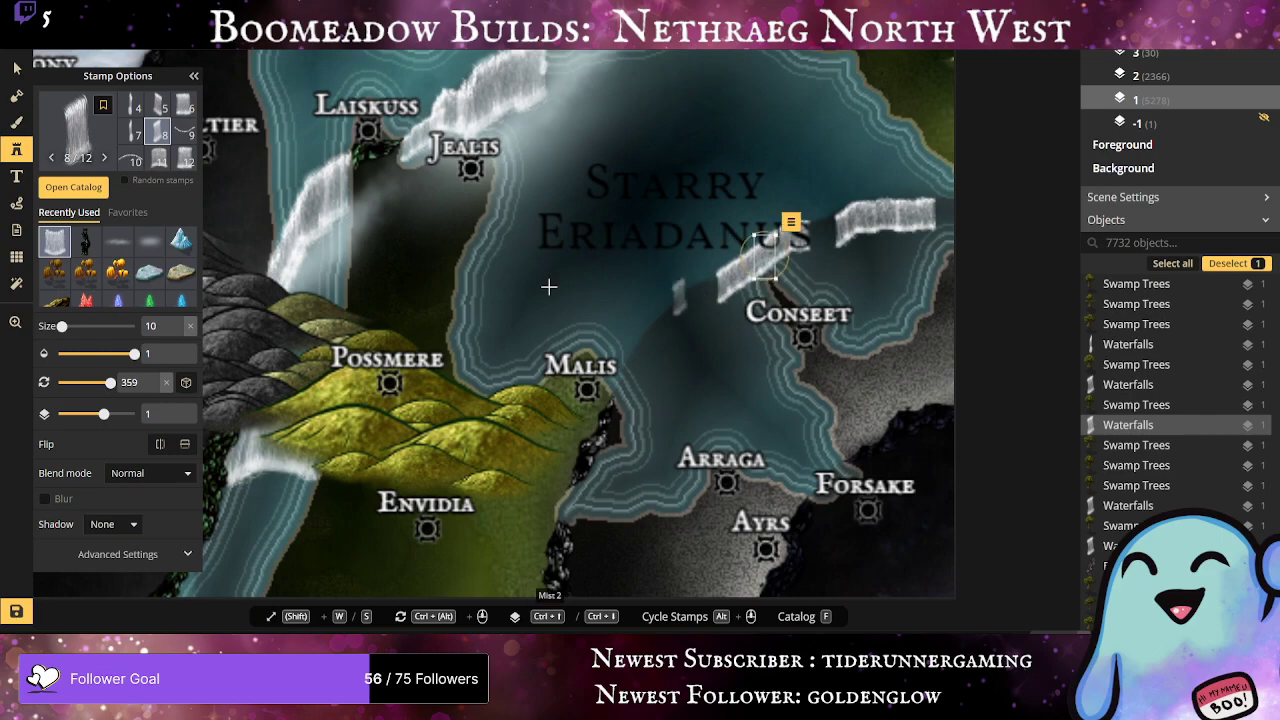
Step: Add Waterfalls variant 12 stamps just east of the final S of Eriadanus and at the southwest end of the diagonal waterfall
click(185, 158)
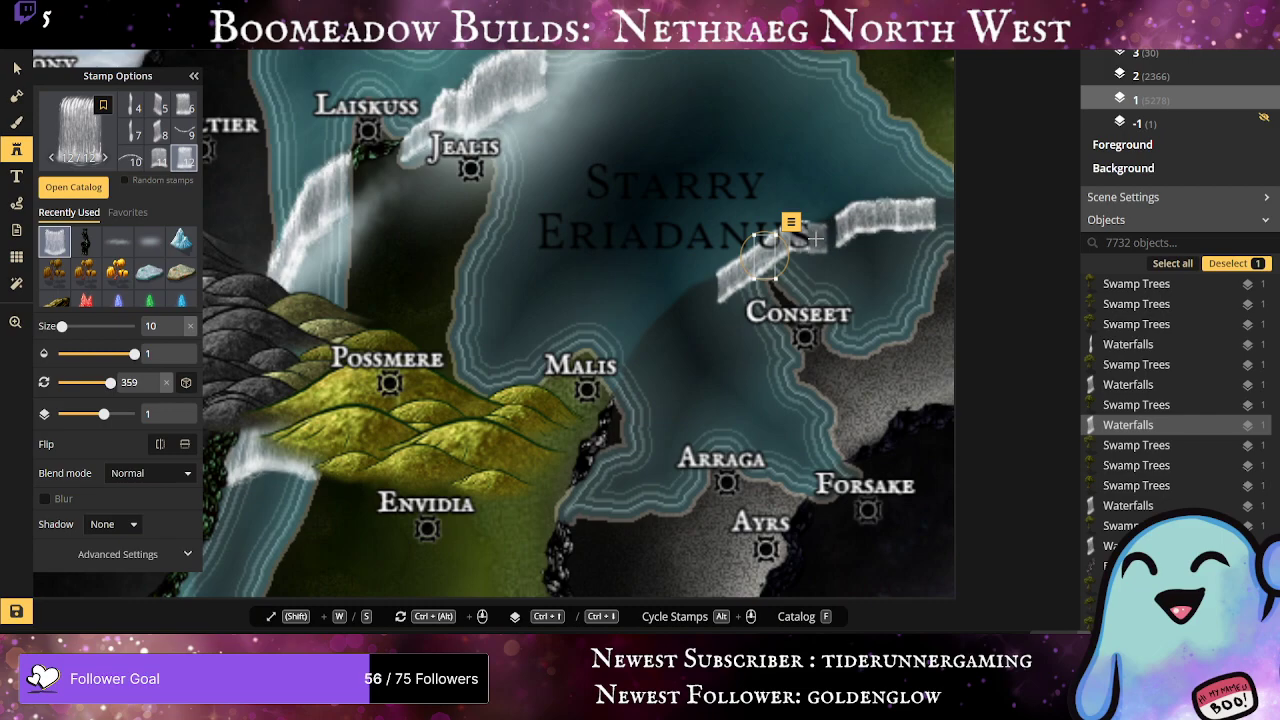
click(816, 235)
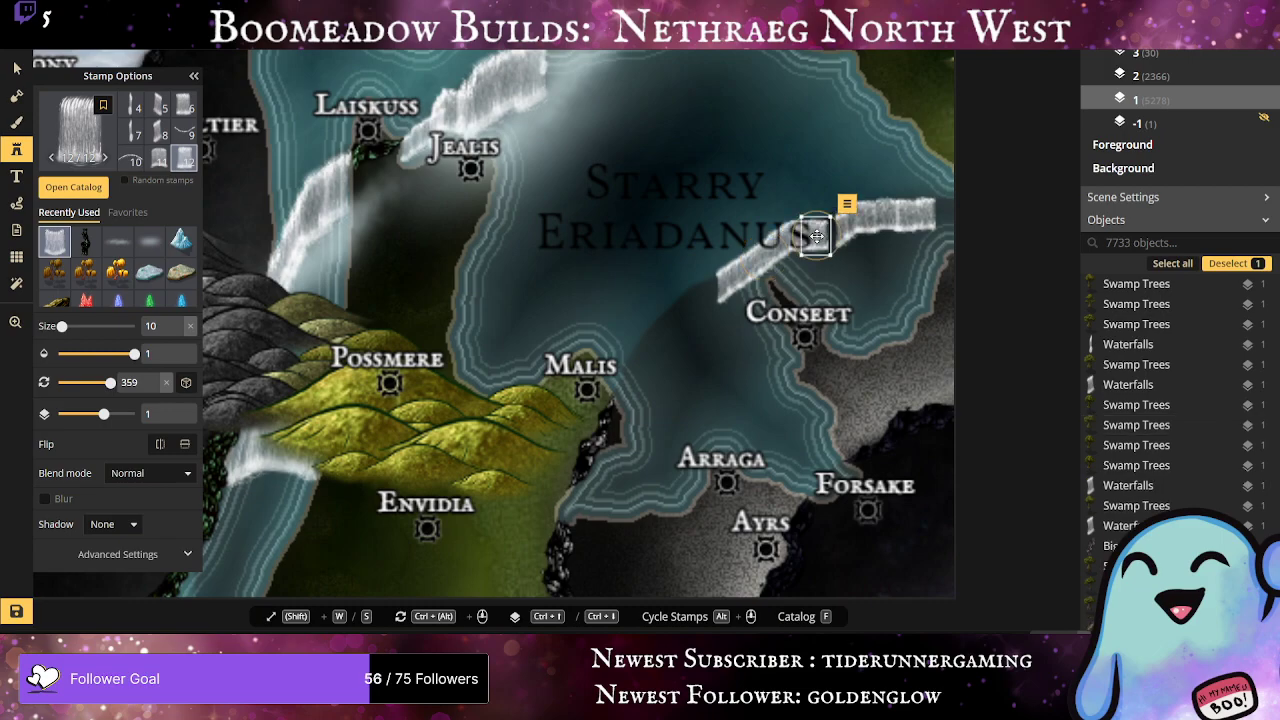
click(707, 290)
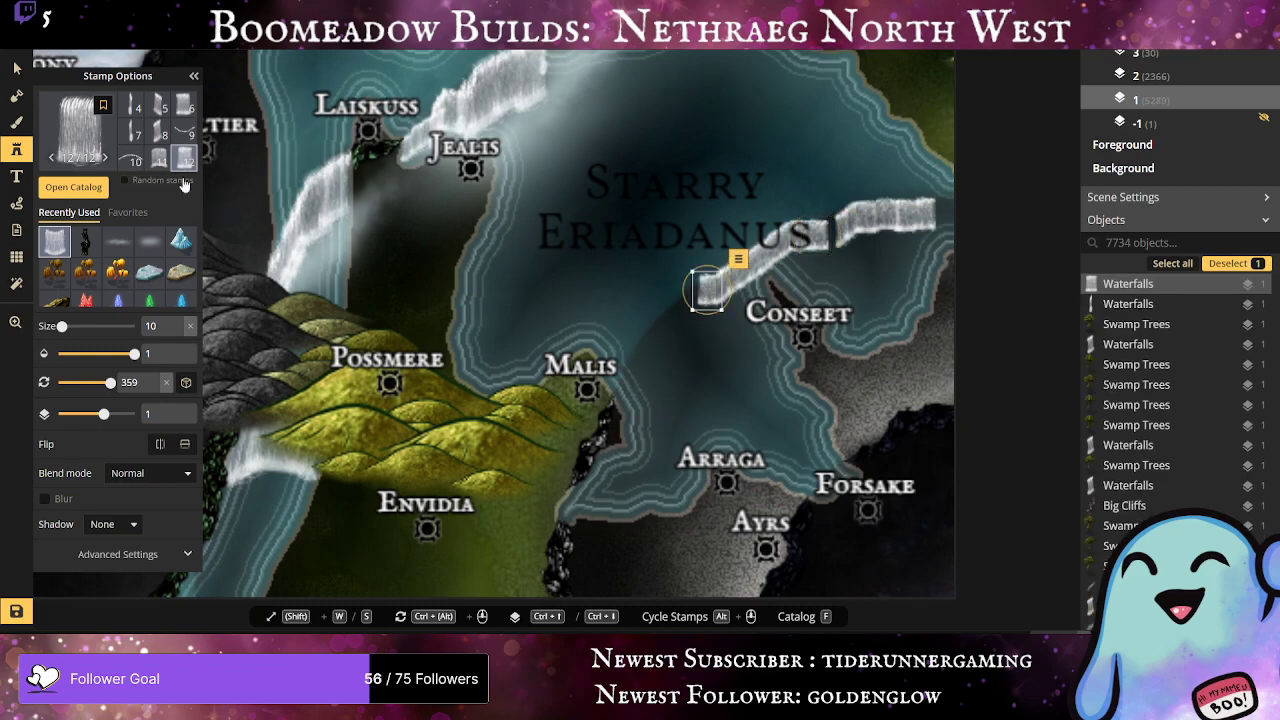
Step: Bridge the gap to the eastern waterfall row with two Waterfalls variant 7 stamps and align the second with the row's slope
click(131, 130)
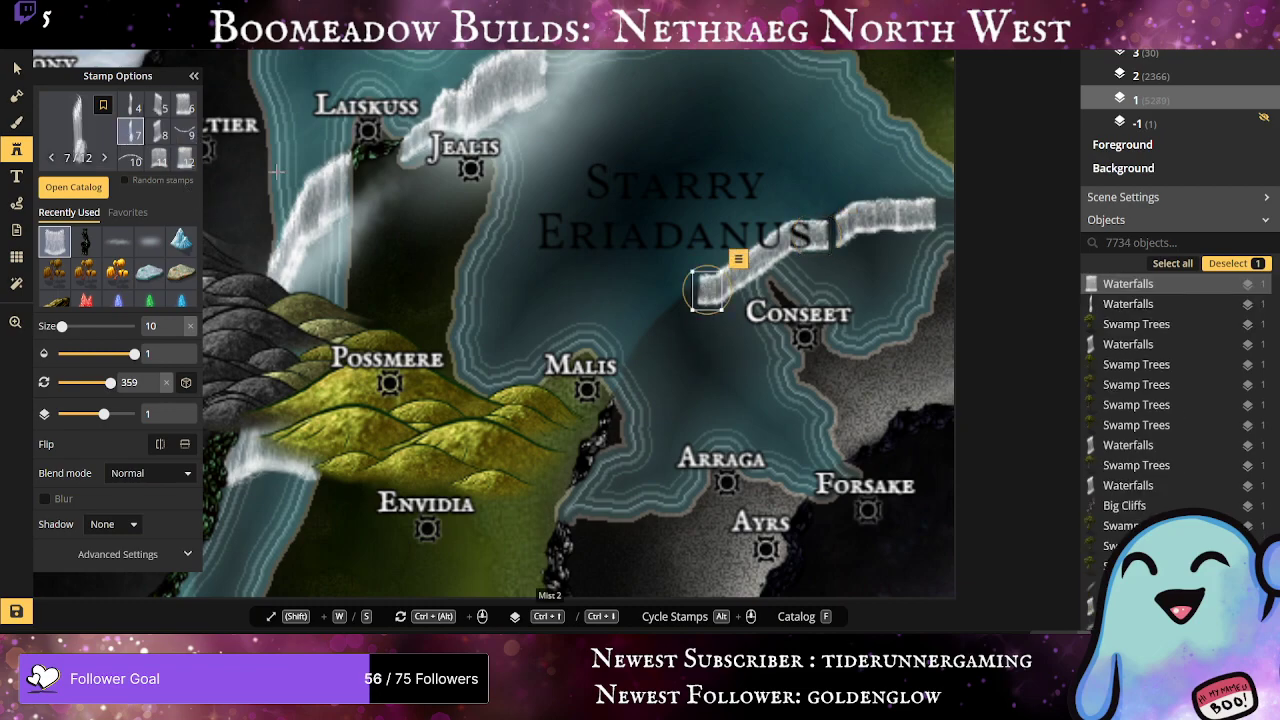
click(830, 235)
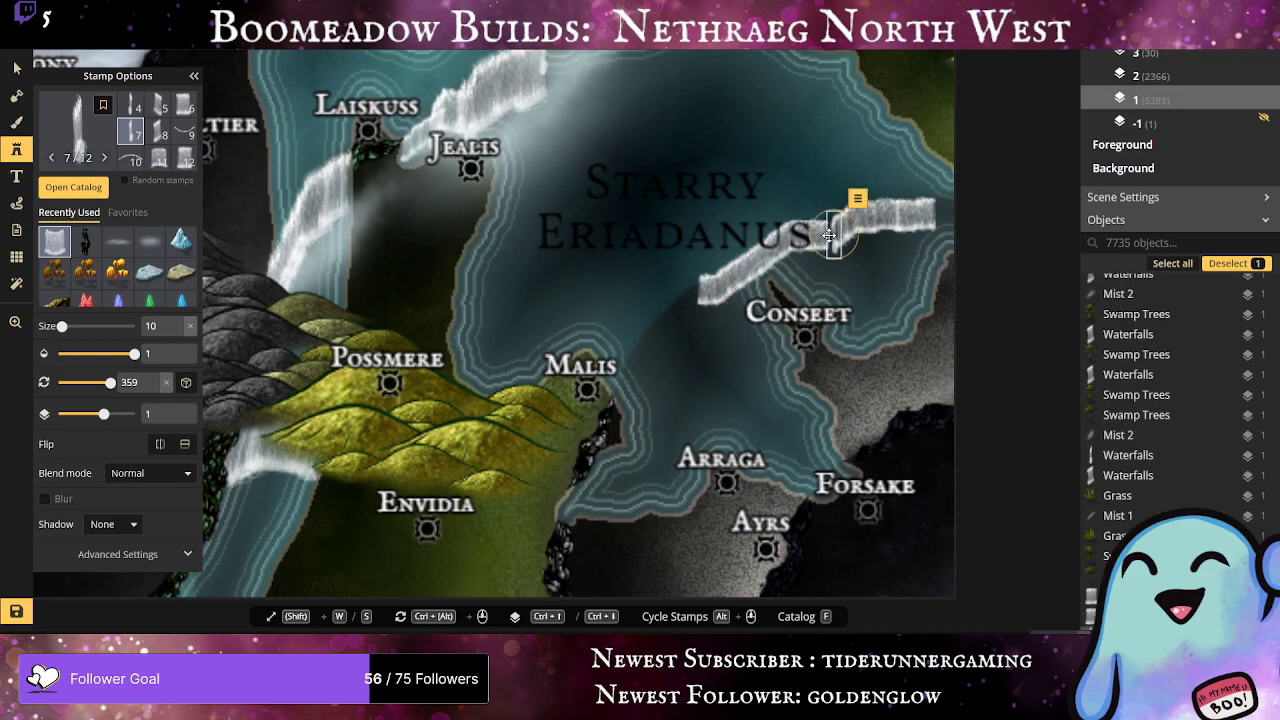
click(827, 258)
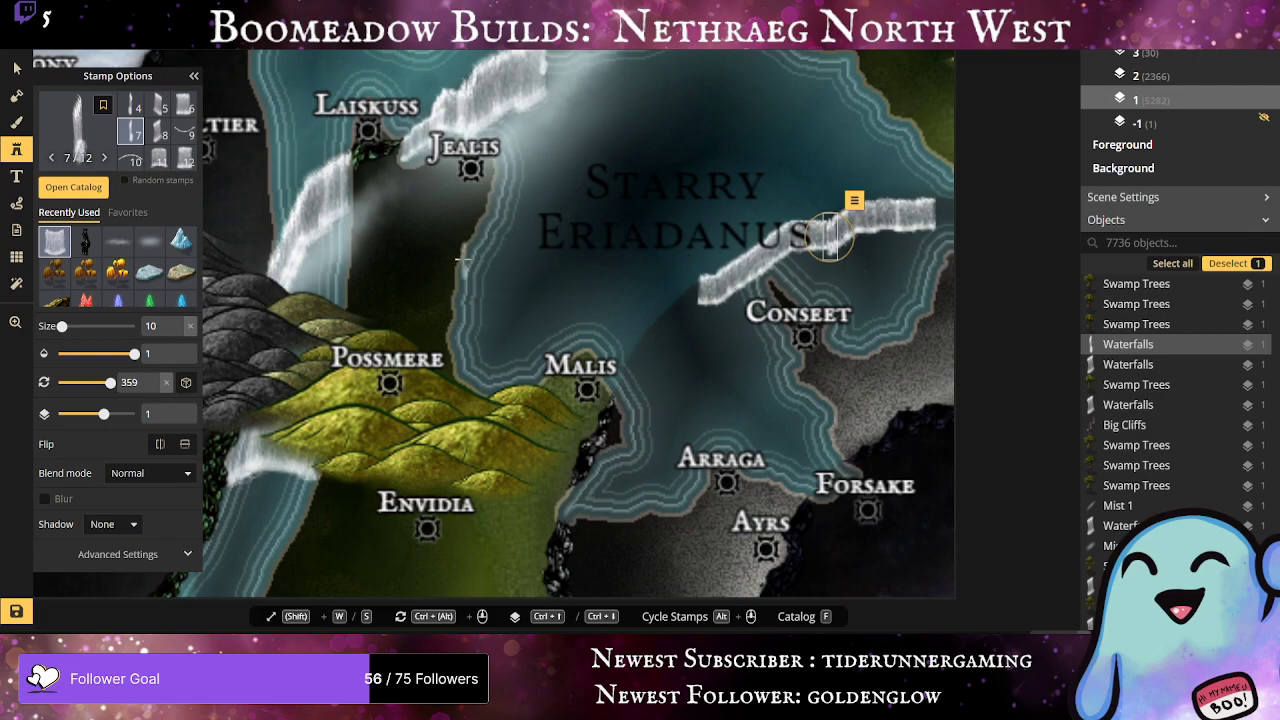
scroll(740, 355, up, 2)
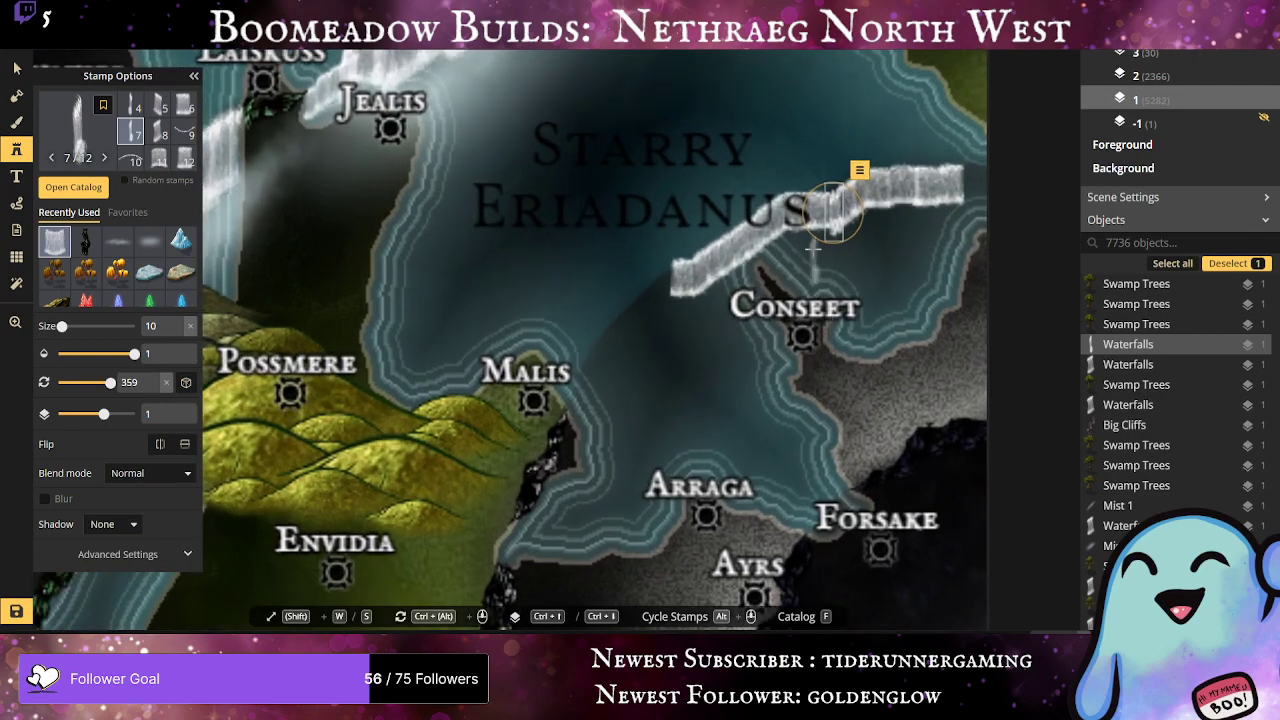
scroll(826, 244, up, 2)
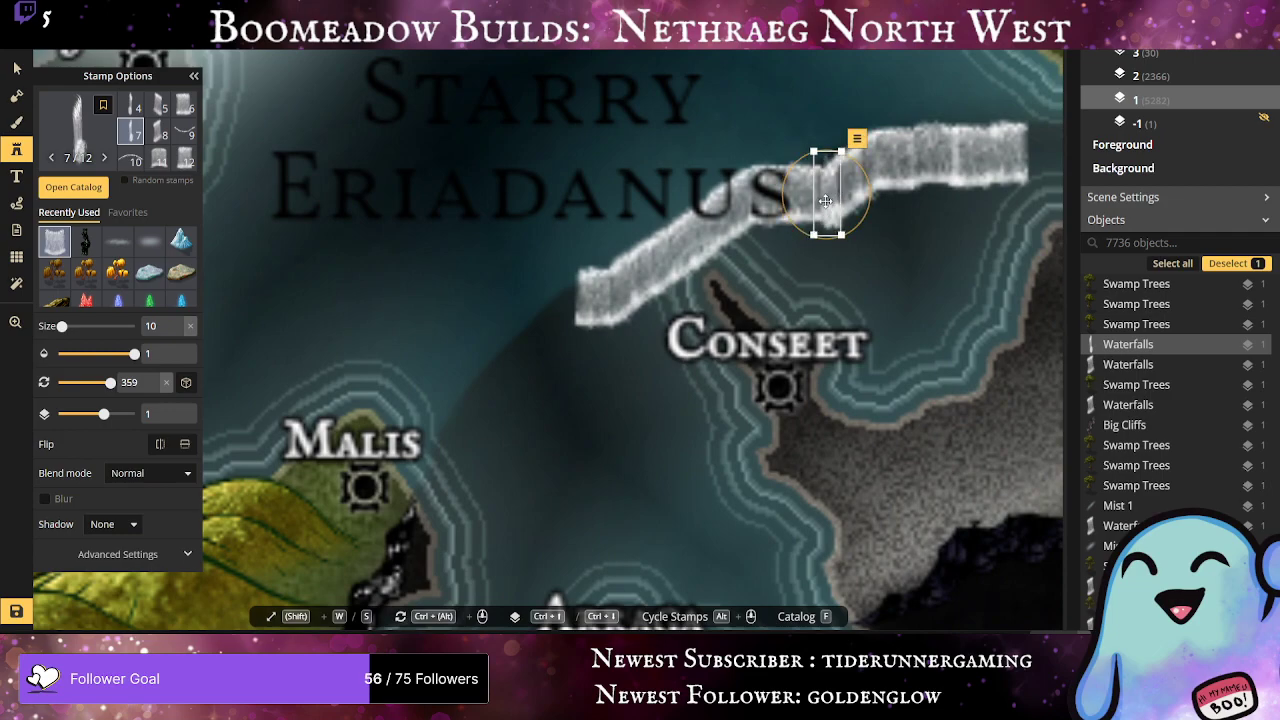
drag(826, 201, 822, 197)
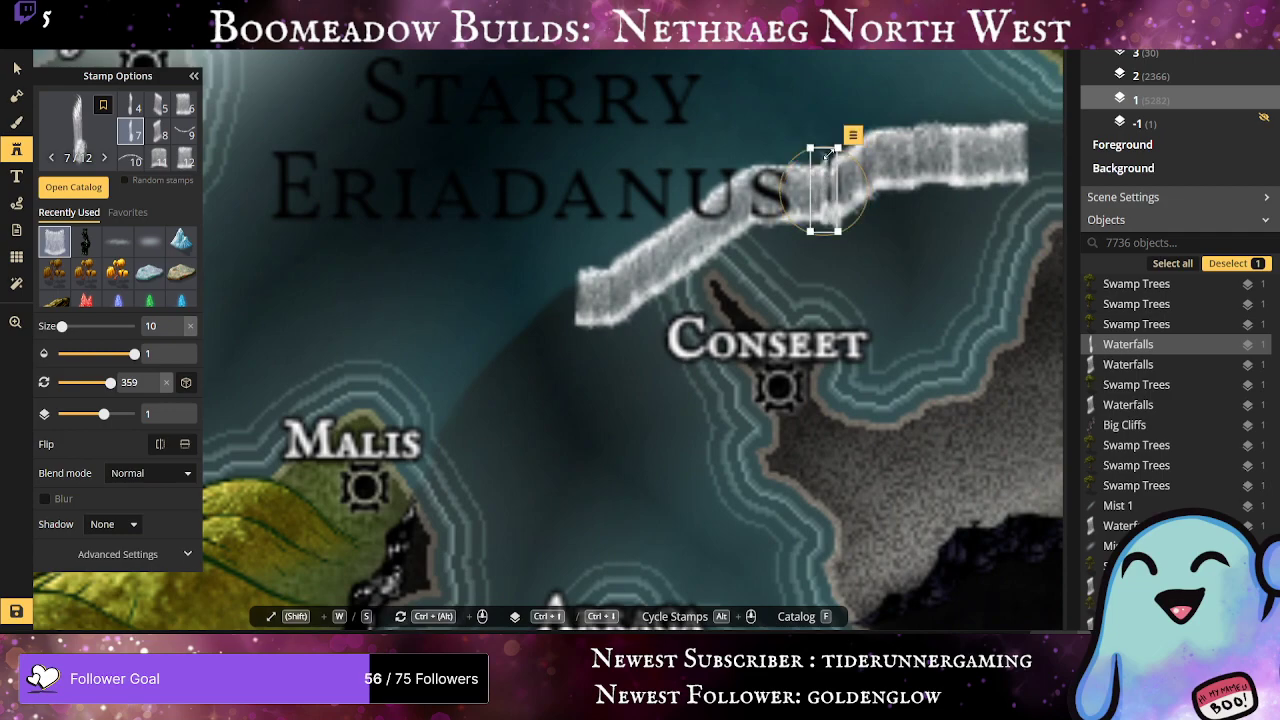
drag(834, 152, 835, 159)
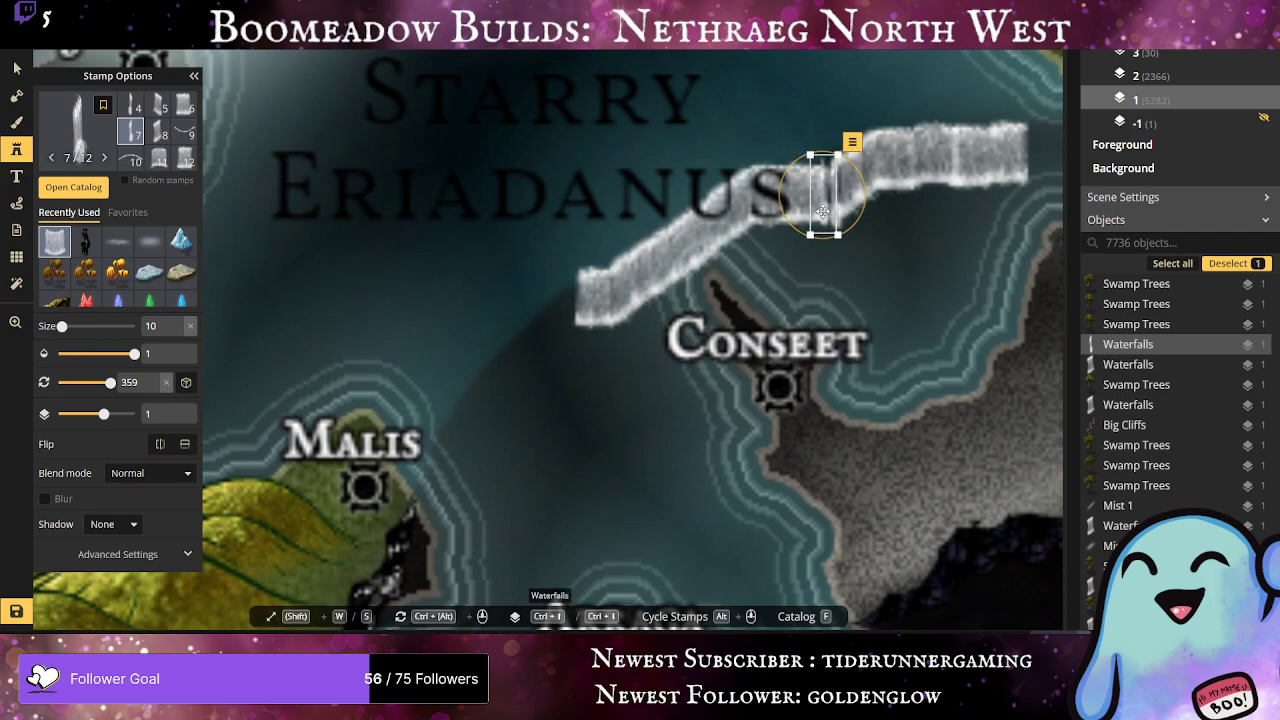
Step: Cover the joint east of Eriadanus with a Waterfalls variant 6 stamp, adjusting it to match the neighbouring falls
click(184, 105)
click(833, 190)
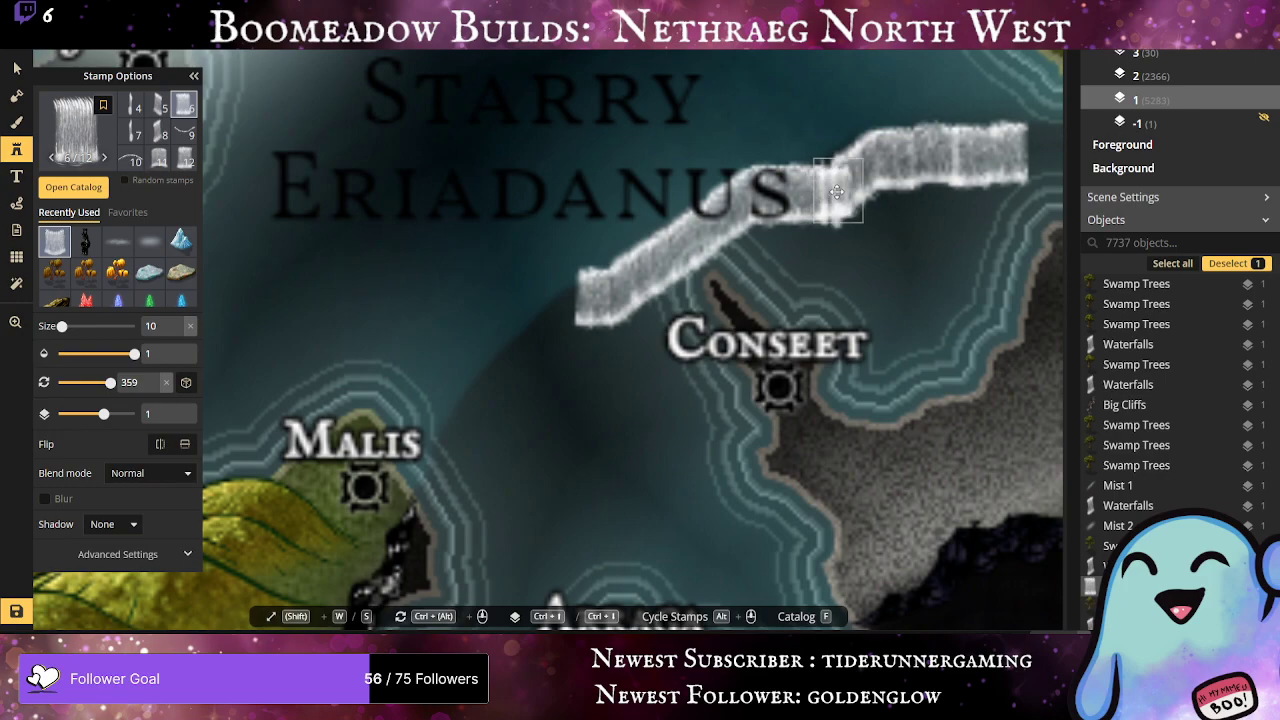
drag(835, 187, 856, 229)
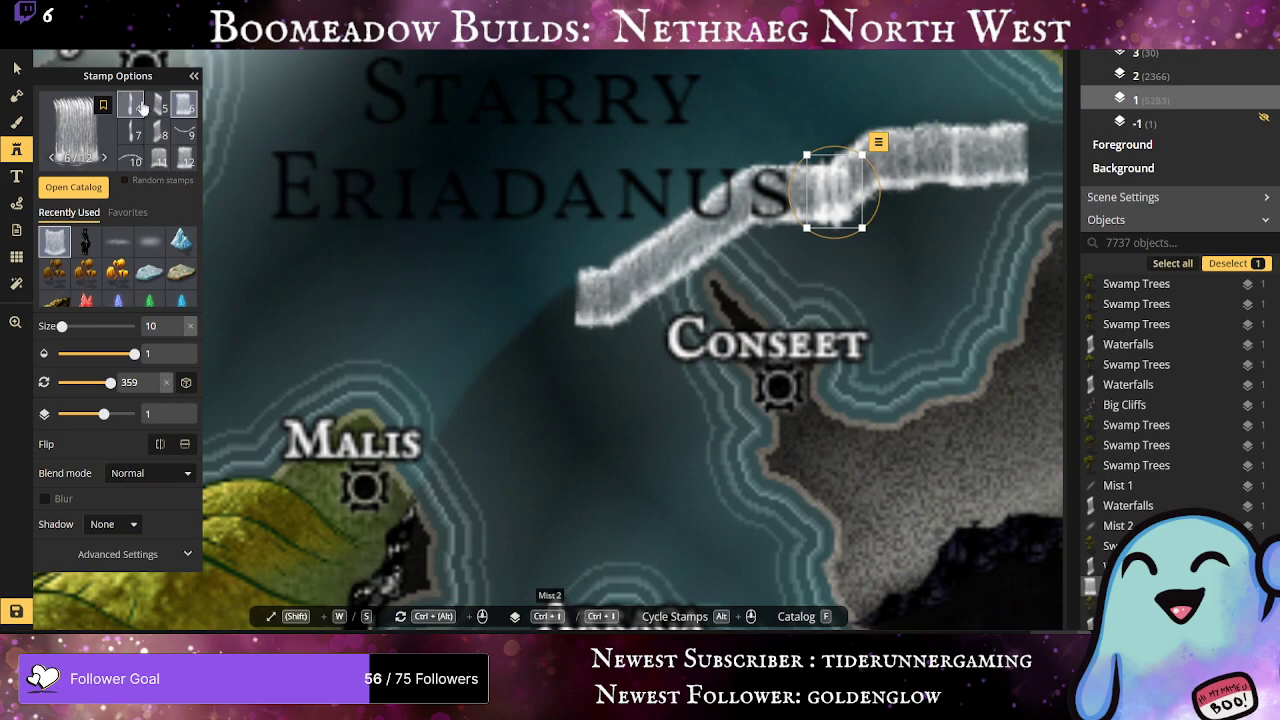
Step: Extend the southwest end of the waterfall with two Waterfalls variant 8 stamps stepping down toward Malis
click(158, 133)
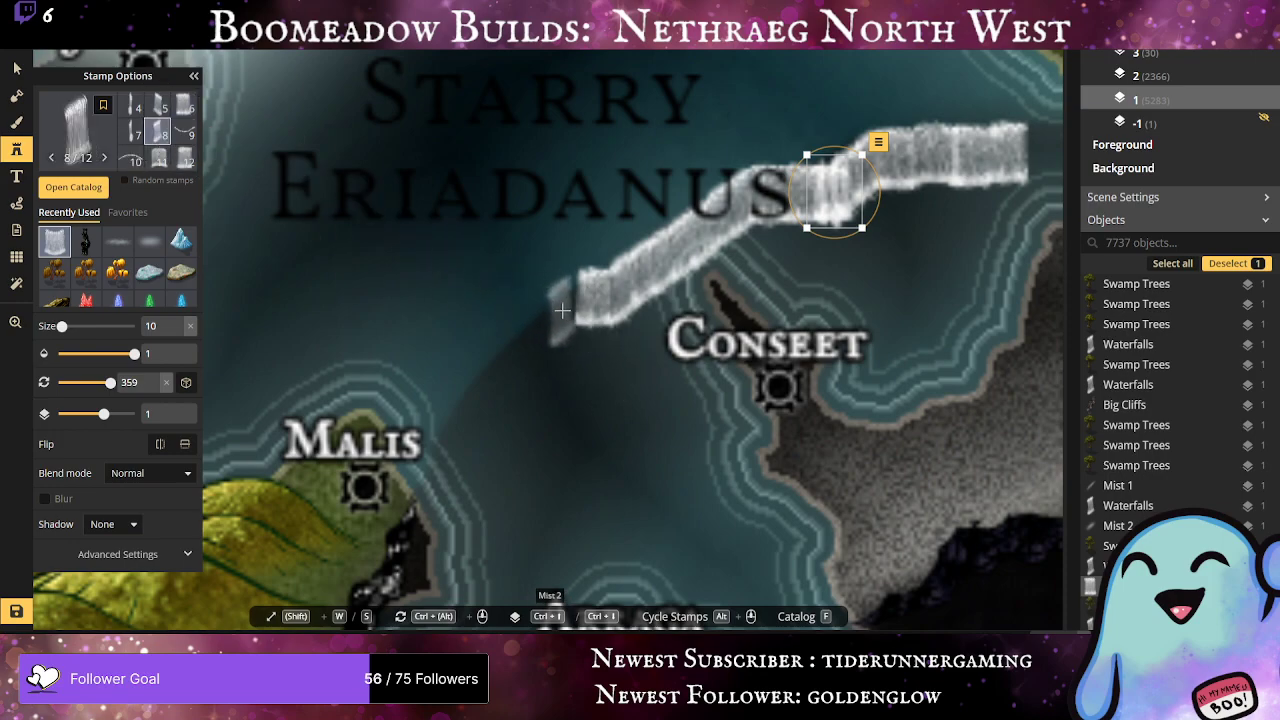
click(568, 305)
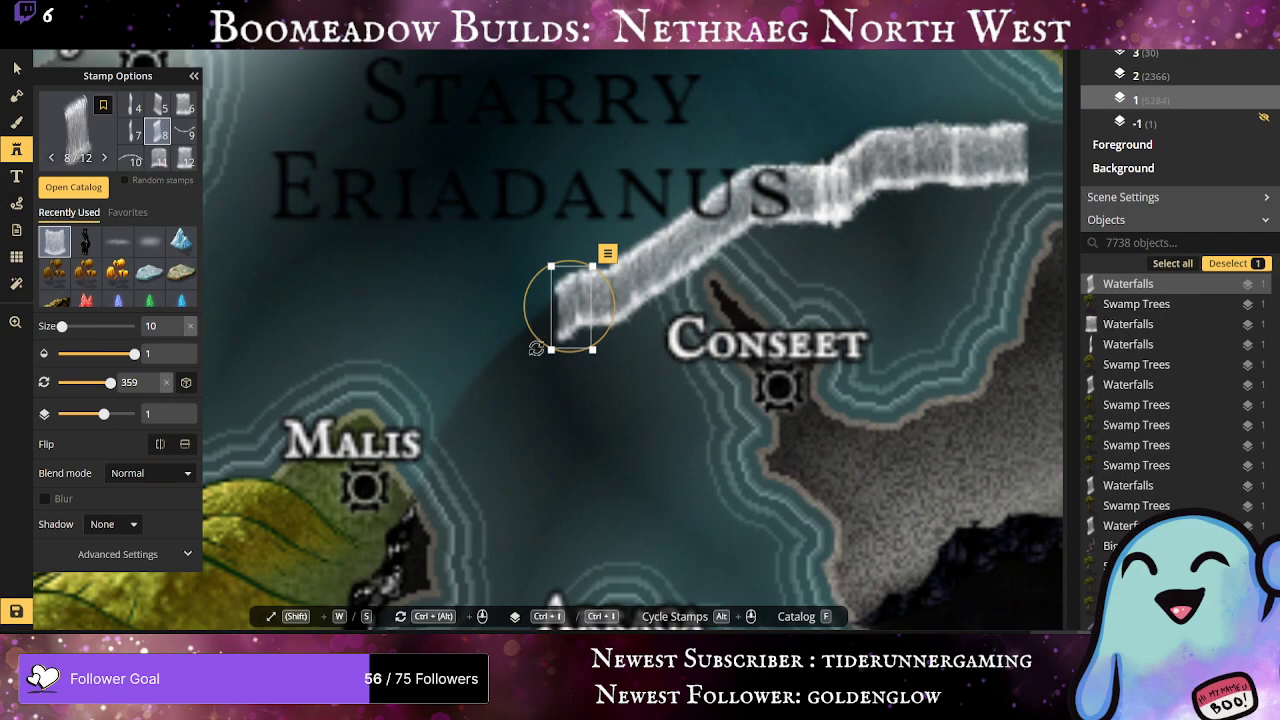
click(513, 384)
drag(513, 384, 553, 320)
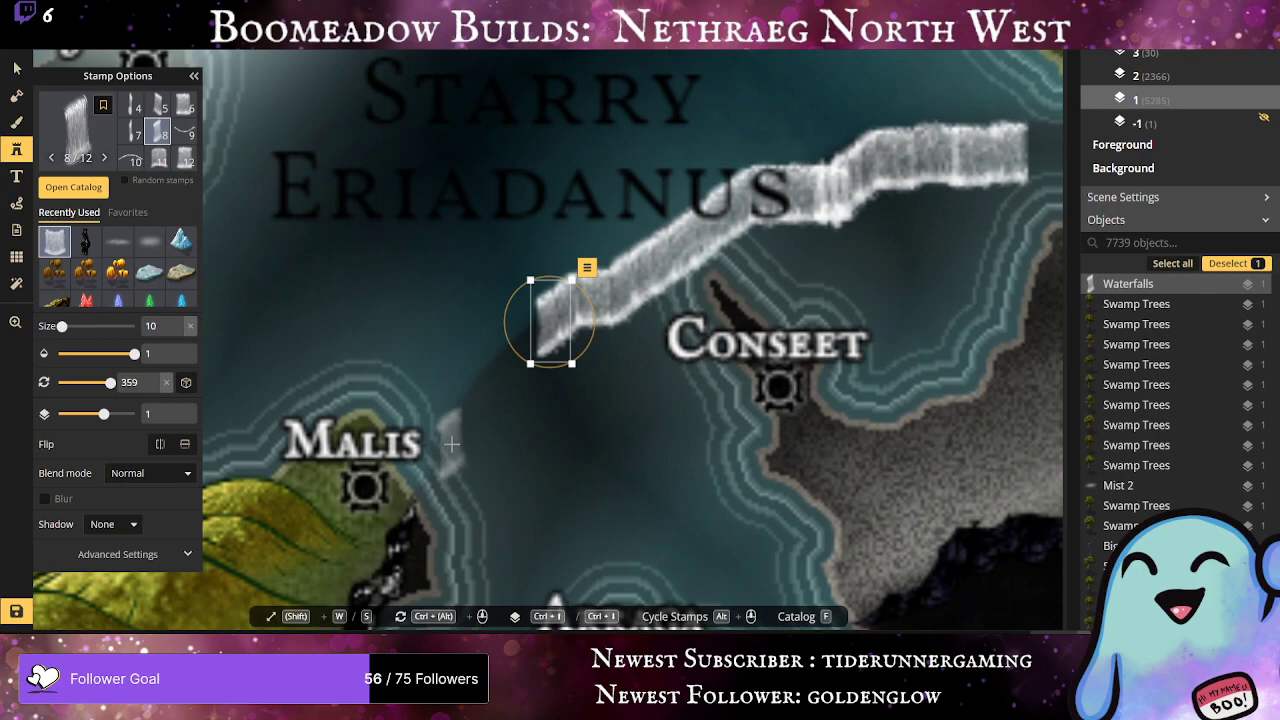
Step: Place two overlapping Waterfalls variant 8 stamps just east of Malis and another at the waterfall's southwest end
click(452, 444)
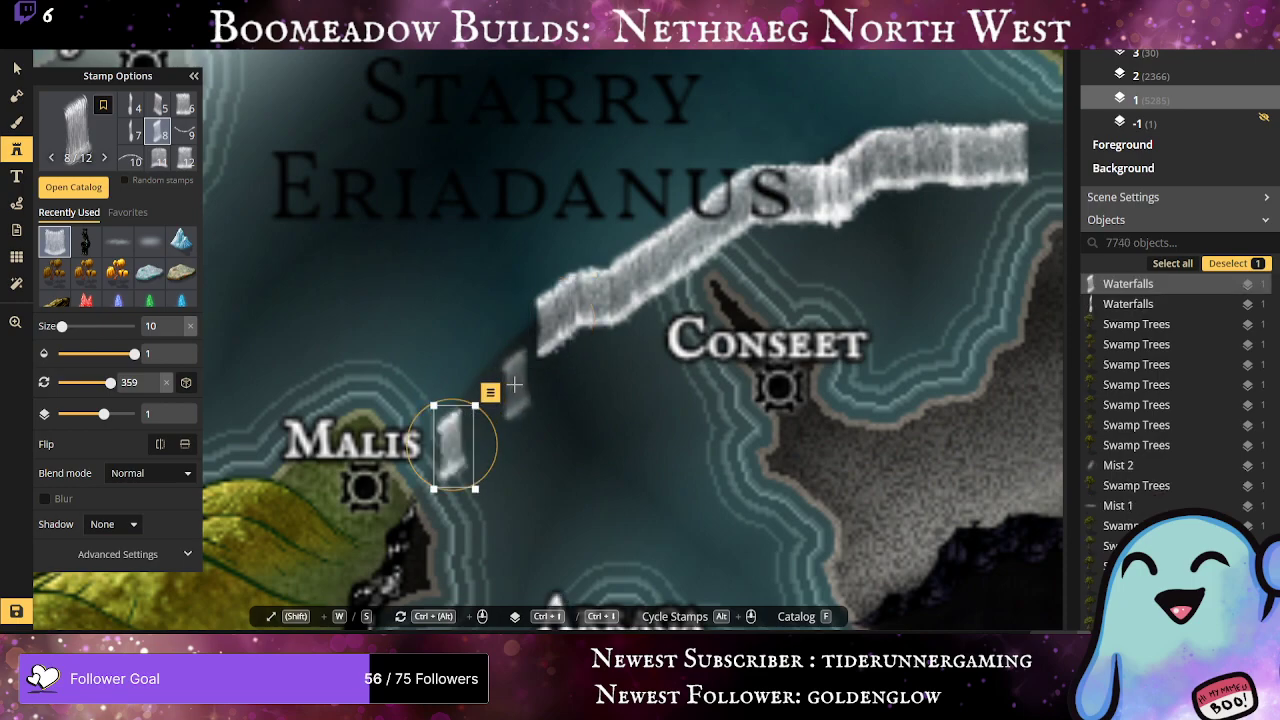
click(510, 381)
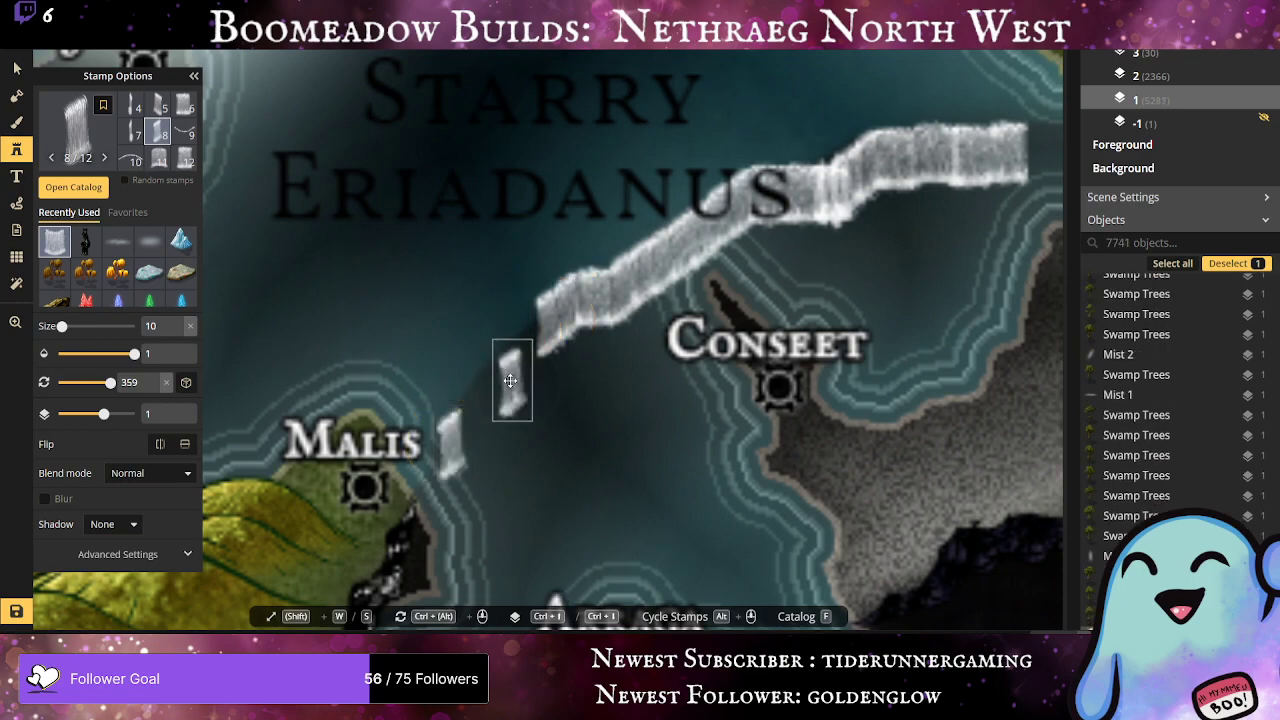
click(471, 428)
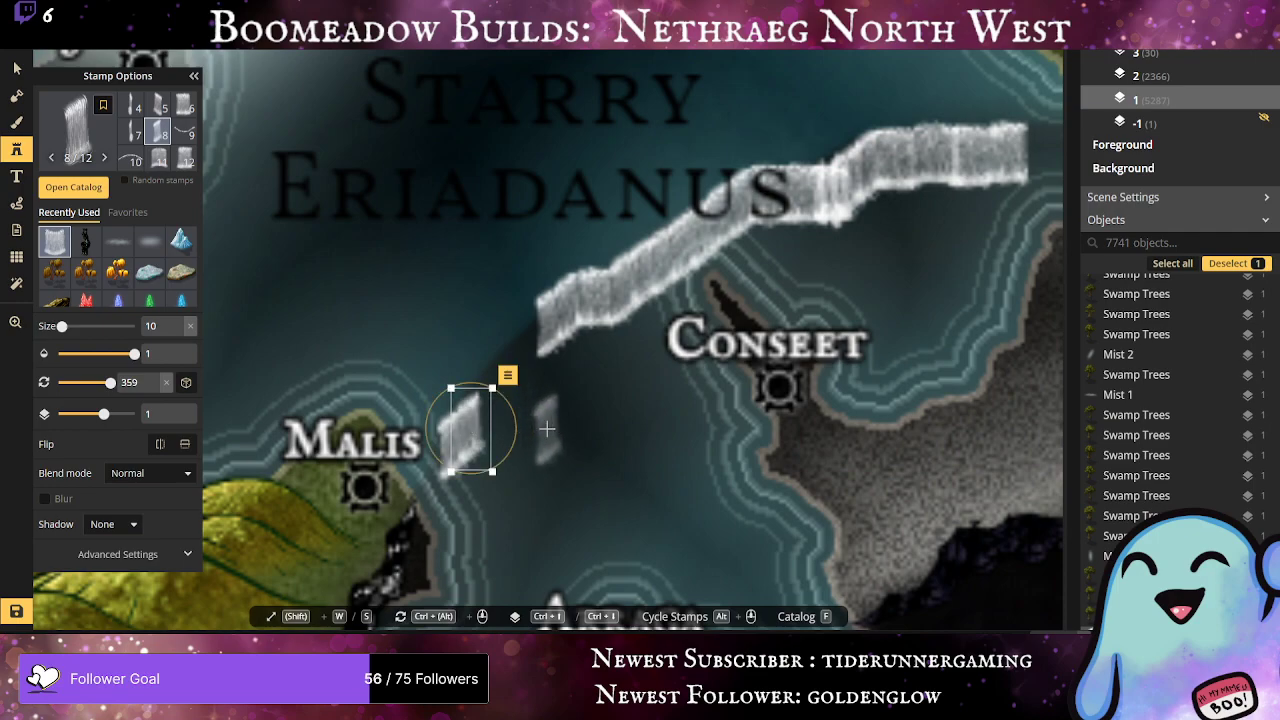
click(481, 412)
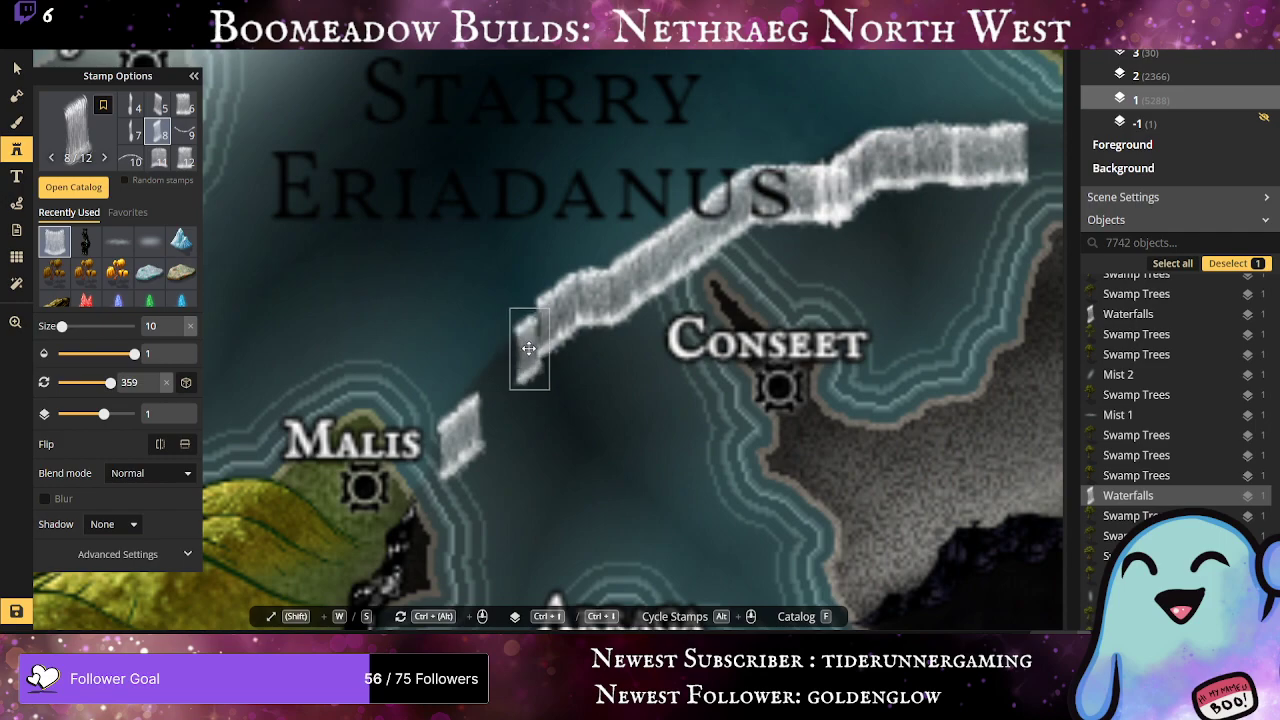
click(529, 348)
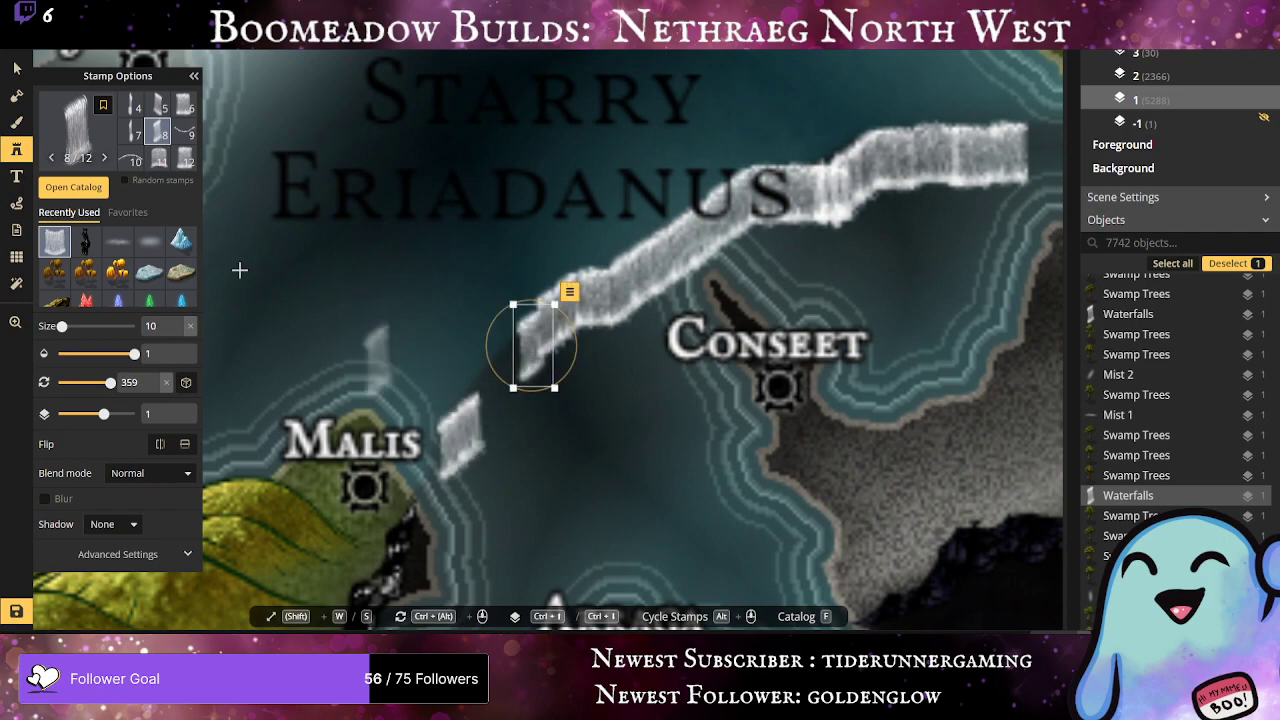
Step: Move the two separate waterfall stamps near Malis up to continue the southwest end of the main waterfall
click(16, 68)
click(472, 420)
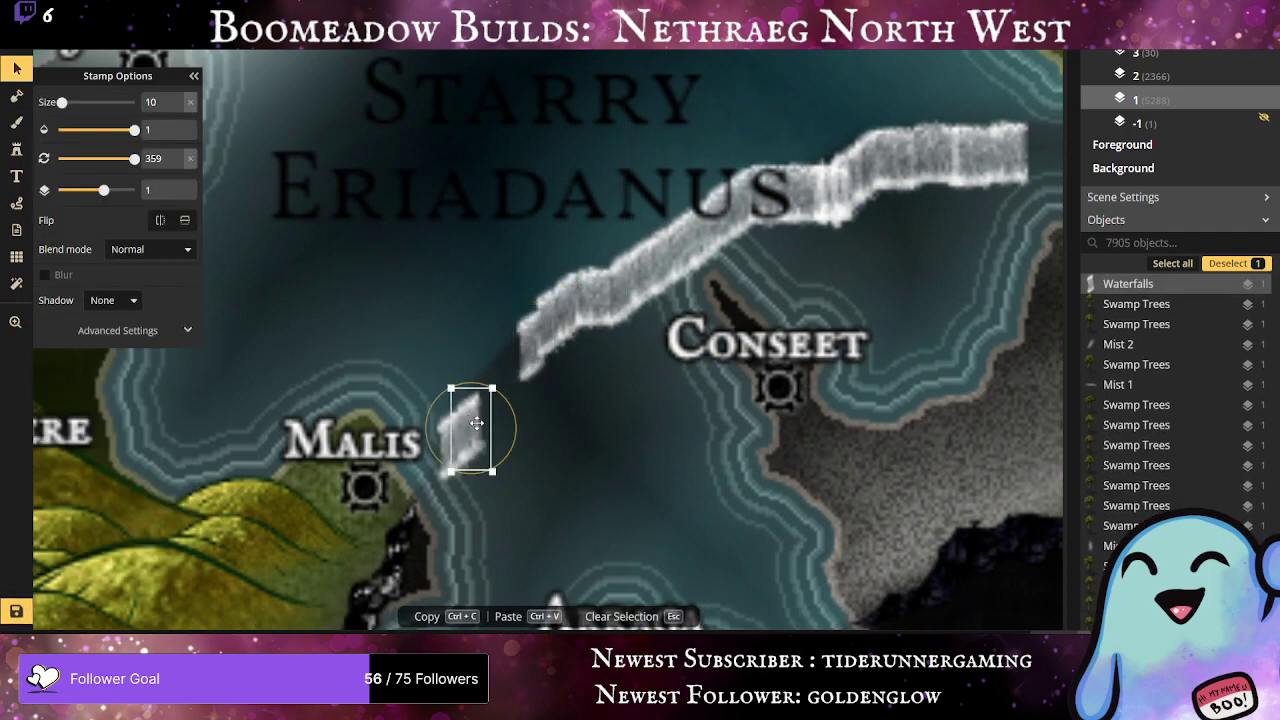
drag(477, 423, 517, 346)
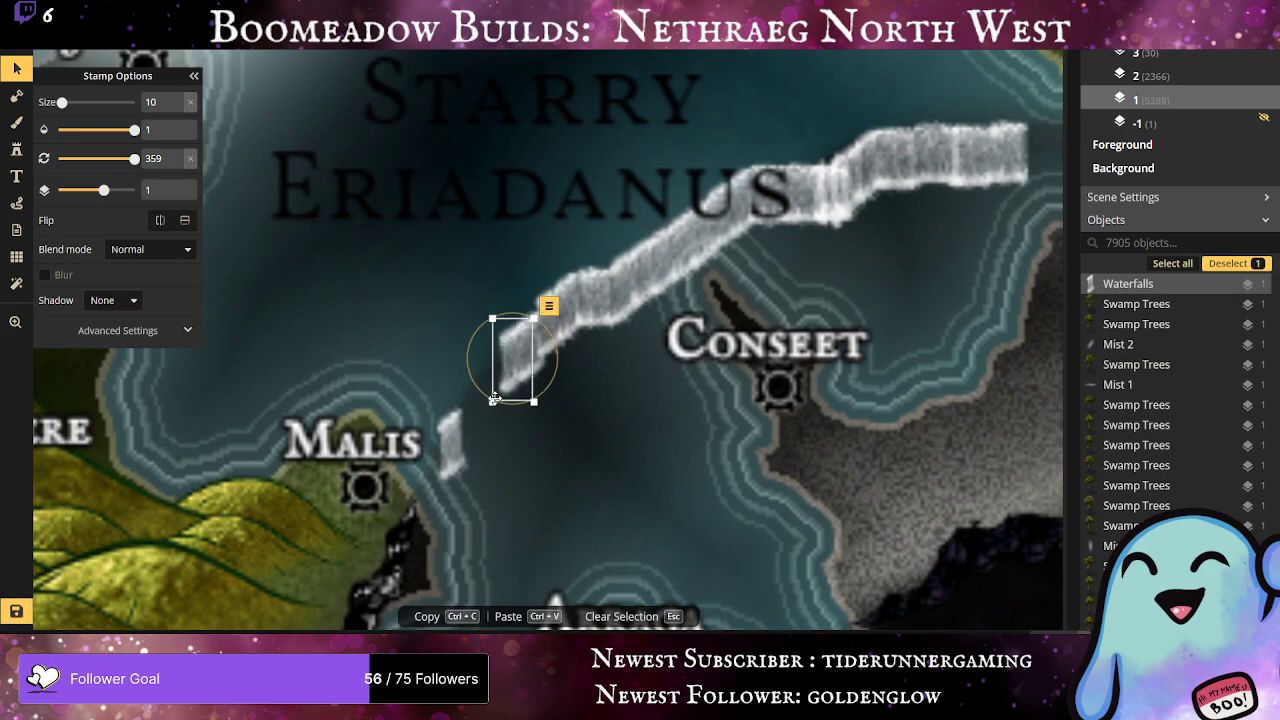
drag(445, 436, 488, 378)
Step: Build a steep waterfall rising northeast from the shore beside Malis with five overlapping Waterfalls variant 7 stamps
click(16, 148)
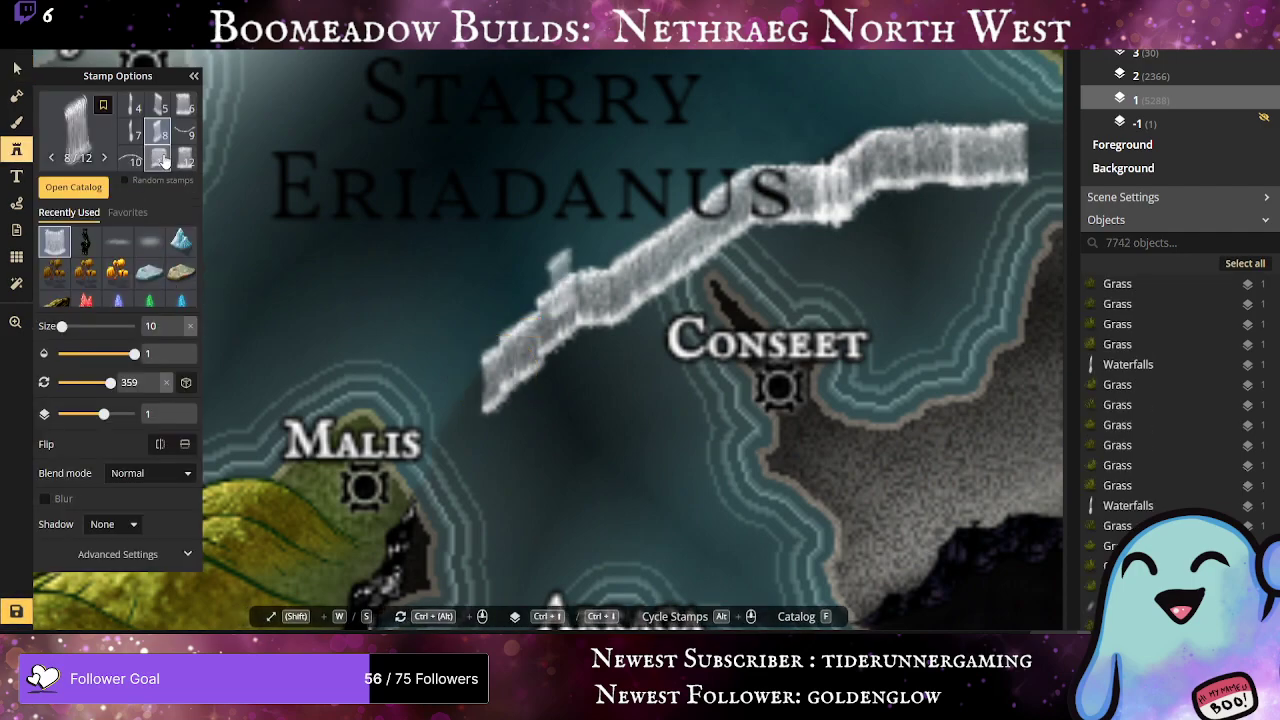
scroll(162, 156, up, 1)
click(123, 114)
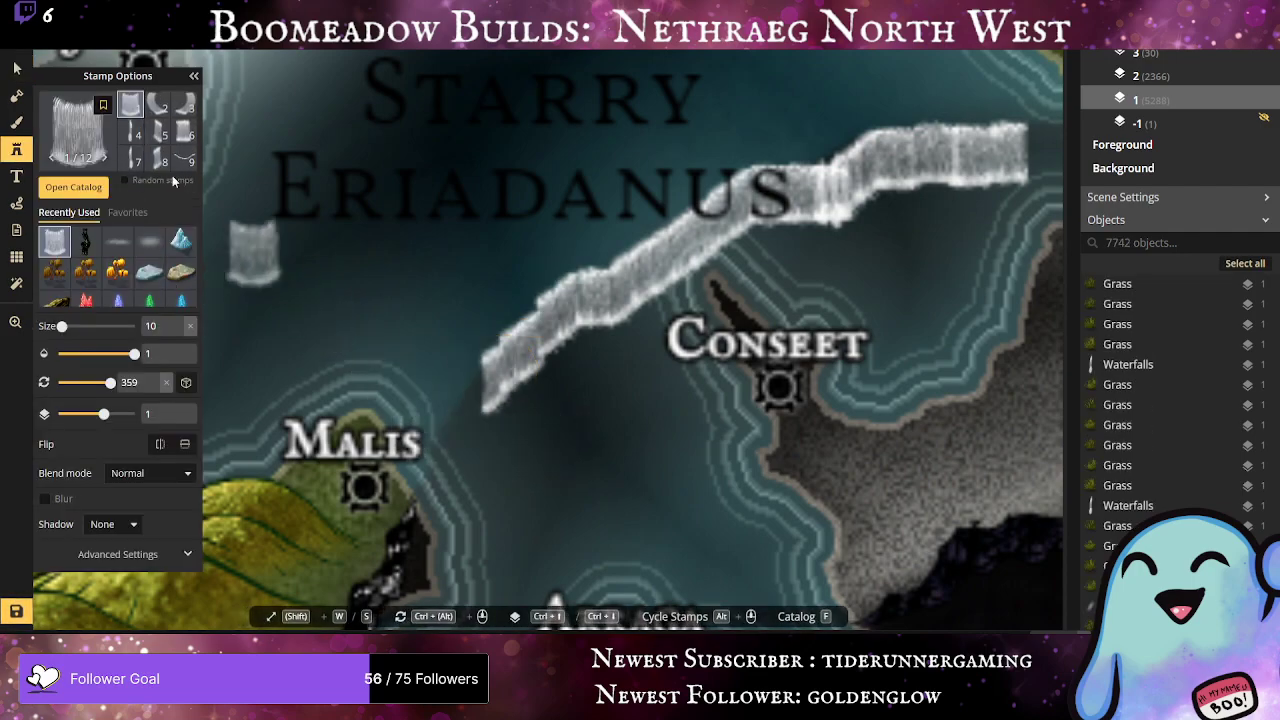
scroll(160, 150, down, 1)
click(130, 131)
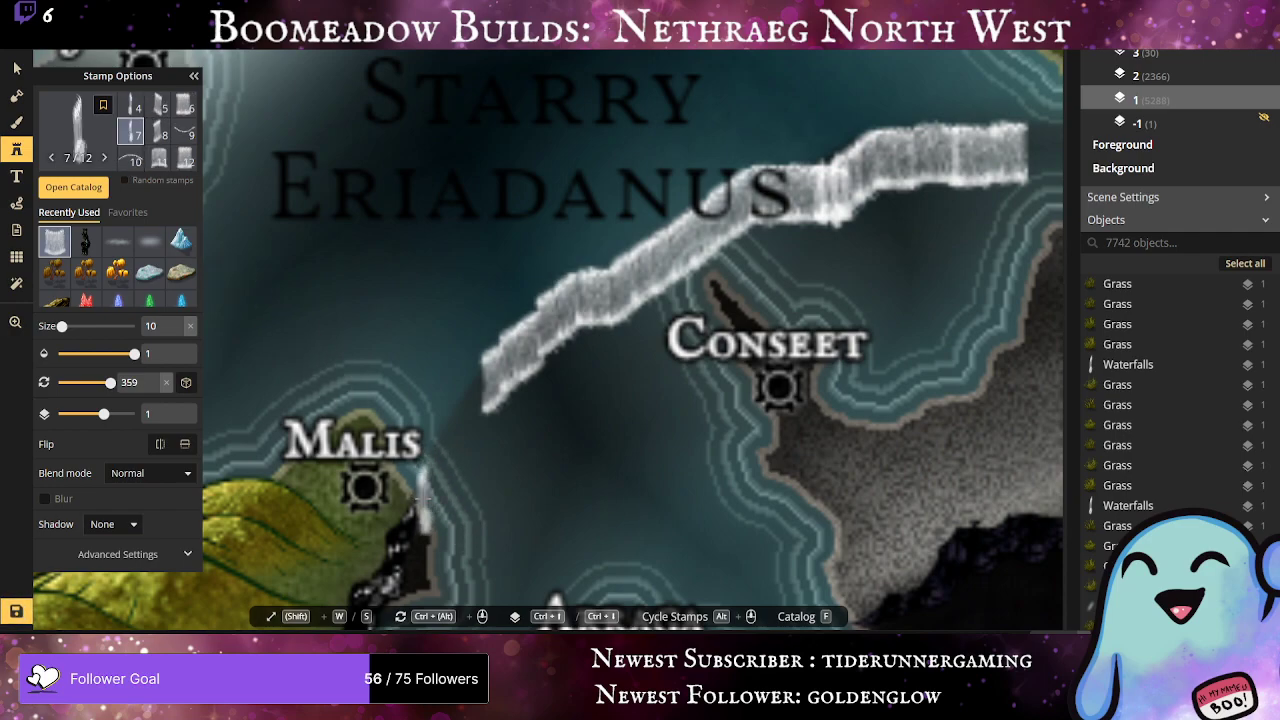
click(418, 495)
click(493, 477)
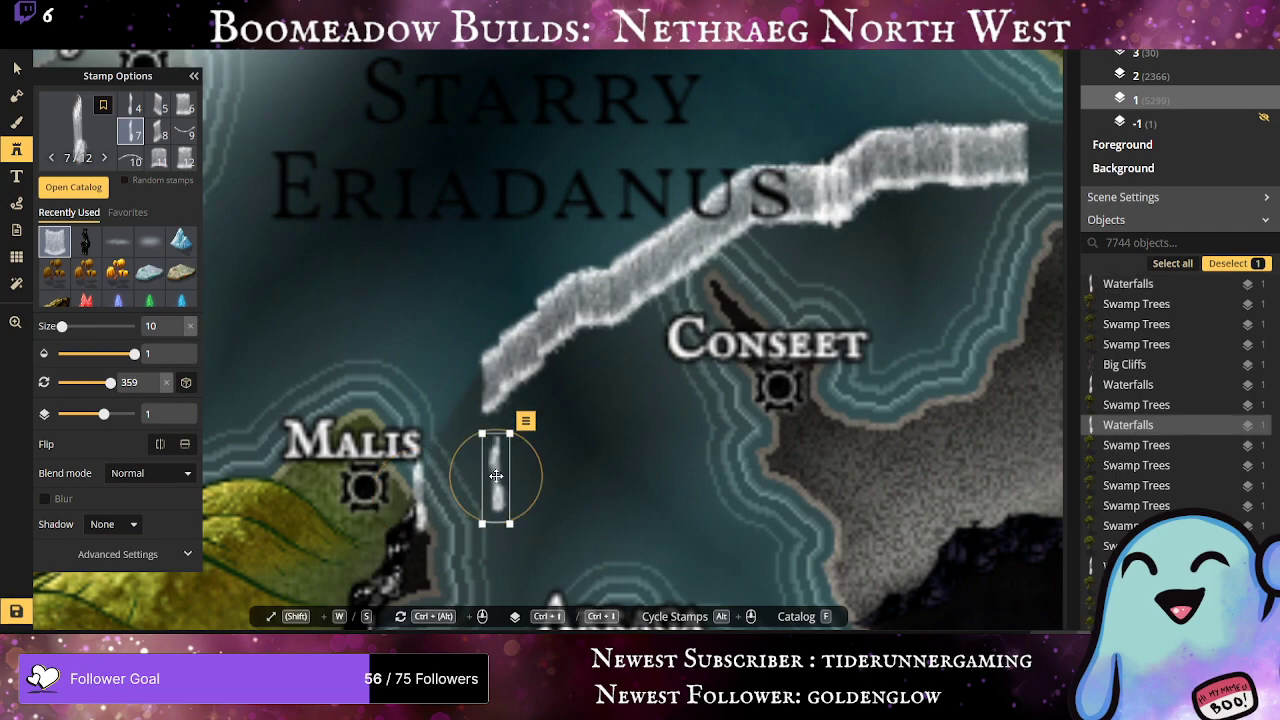
drag(493, 477, 425, 480)
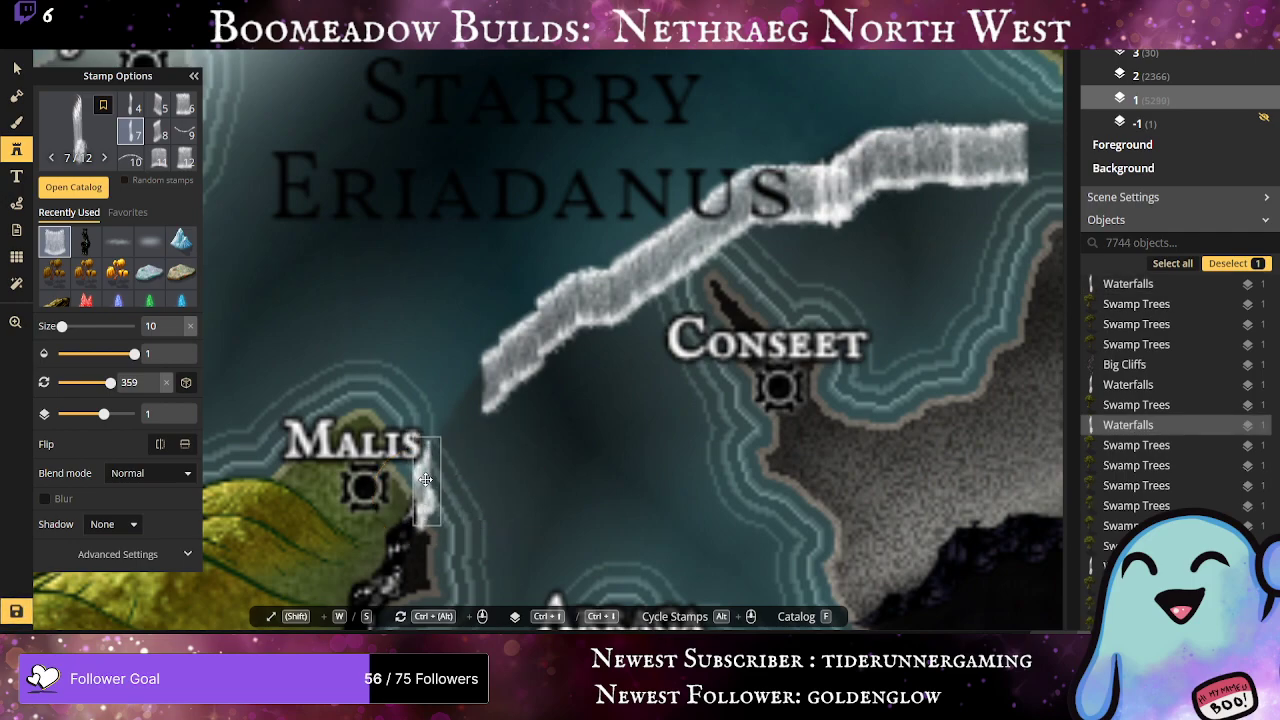
click(433, 461)
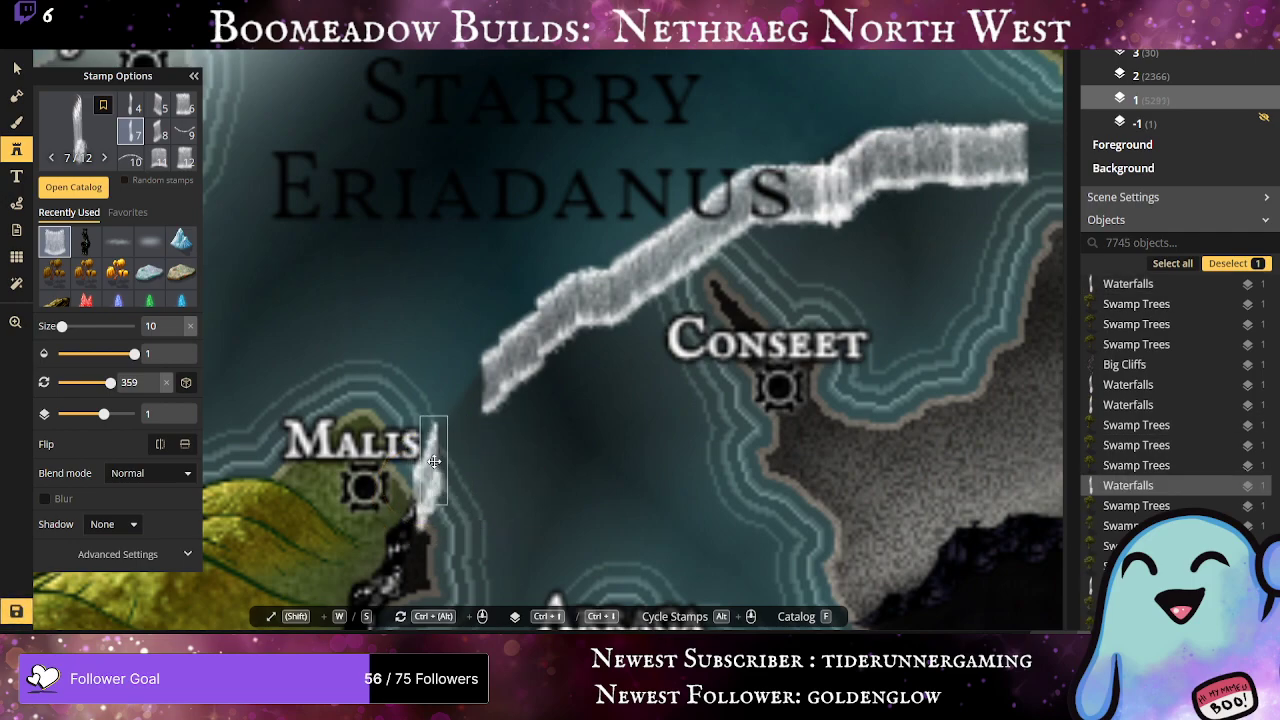
drag(463, 450, 440, 447)
click(449, 433)
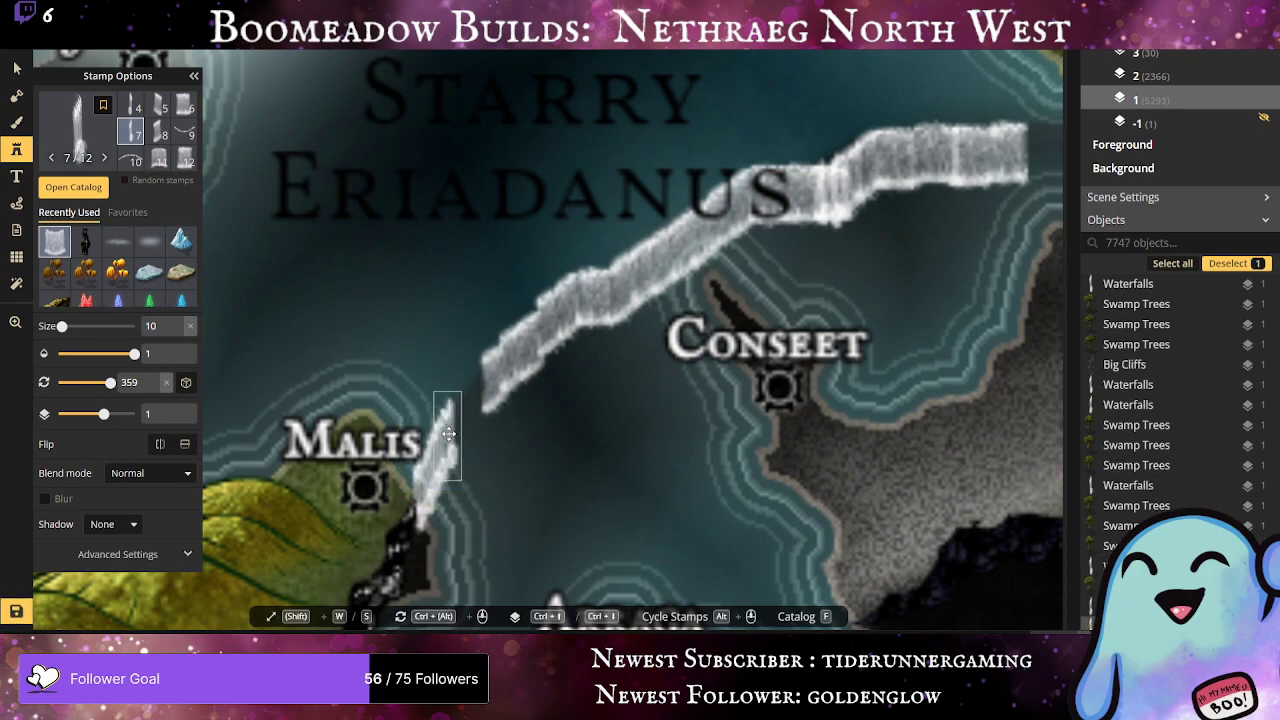
Step: Join the steep Malis waterfall to the main diagonal waterfall with two Waterfalls variant 8 stamps
click(157, 106)
scroll(558, 430, down, 3)
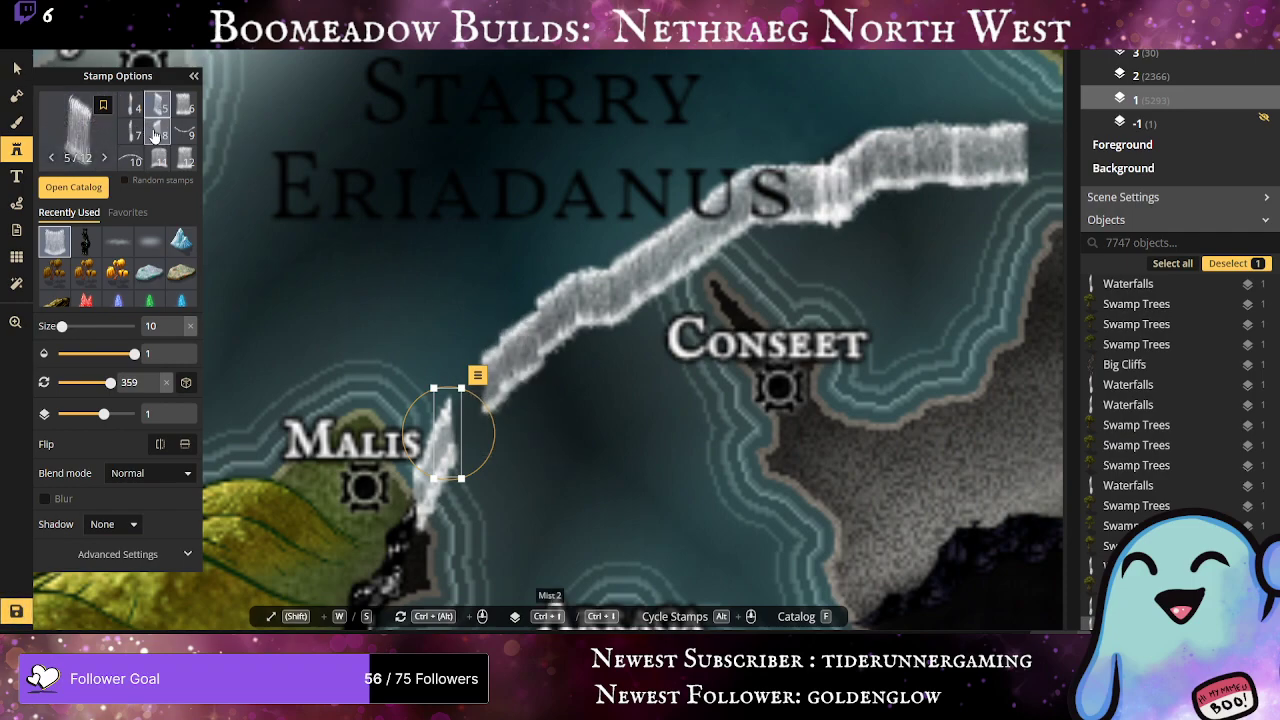
click(460, 416)
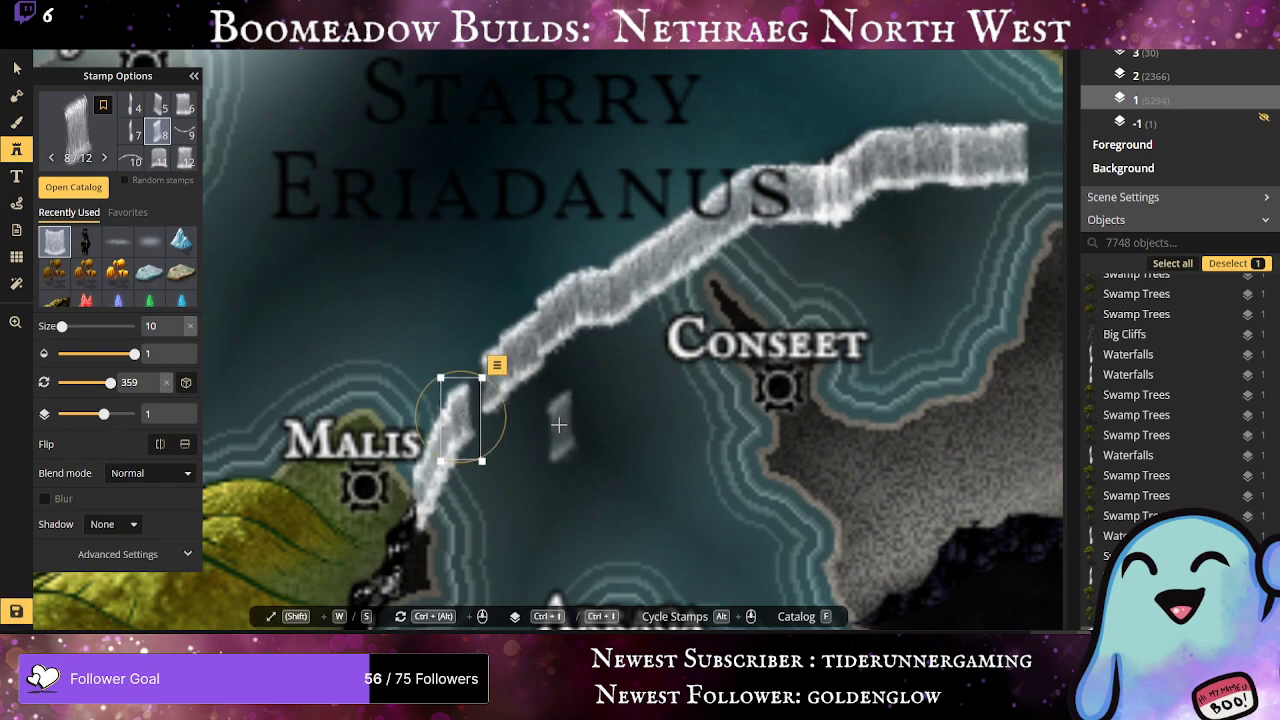
click(478, 397)
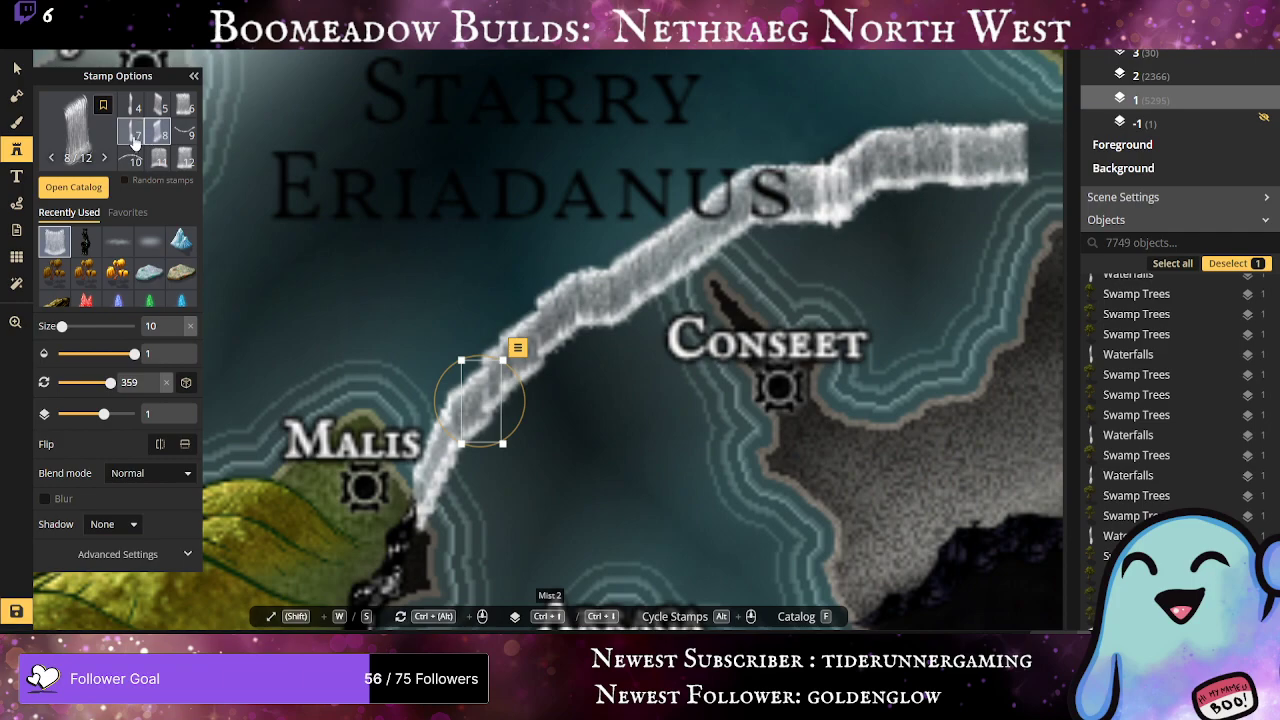
Step: Fill the joint northeast of Malis with a Waterfalls variant 7 stamp positioned over the seam
click(135, 135)
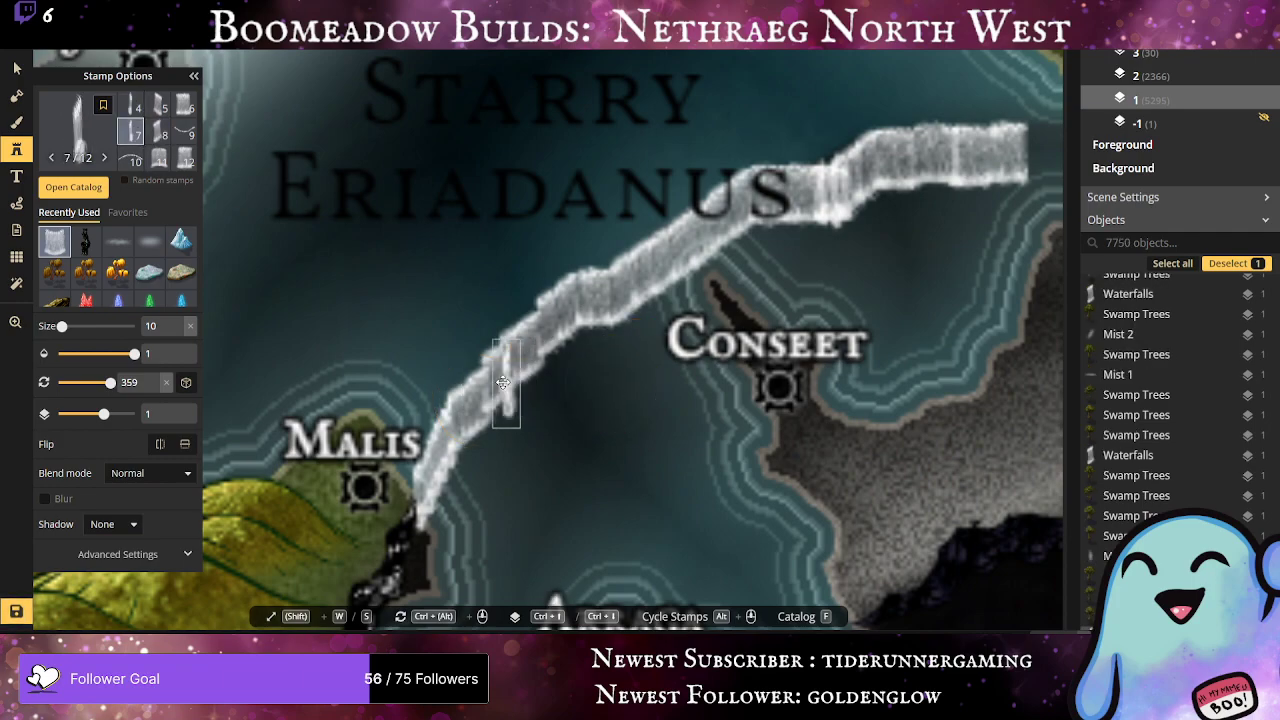
click(488, 389)
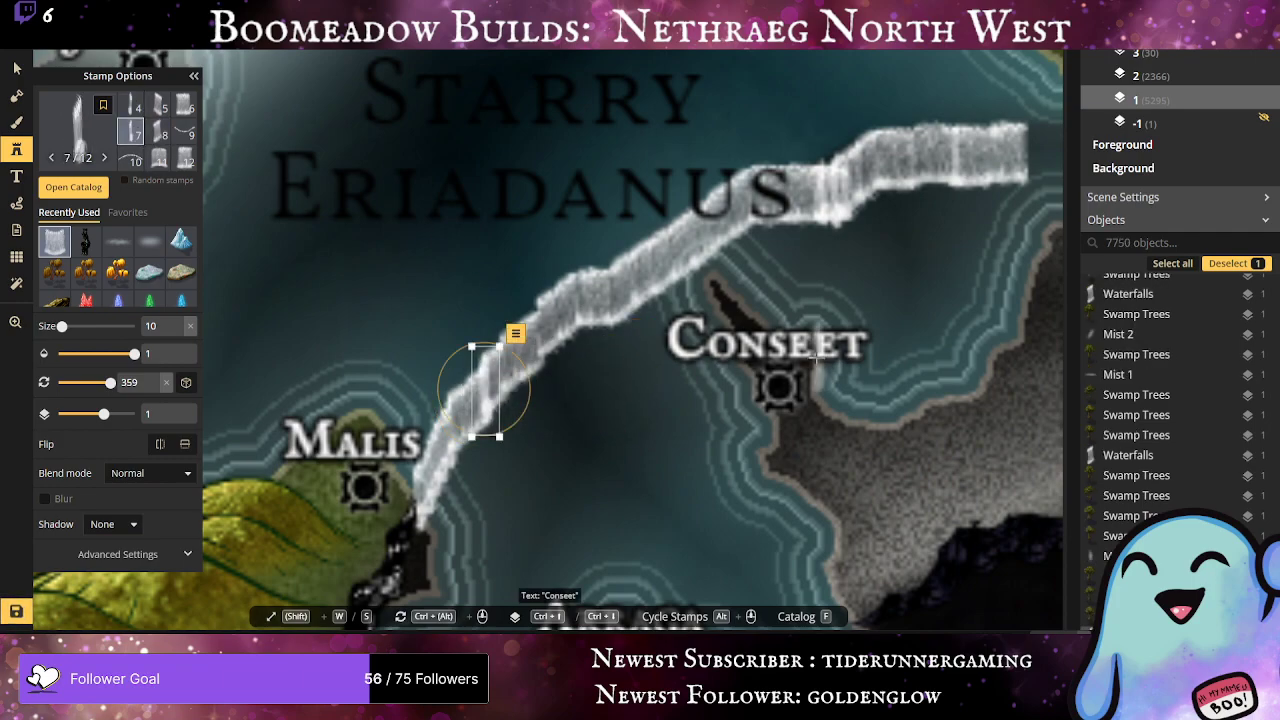
scroll(663, 429, down, 5)
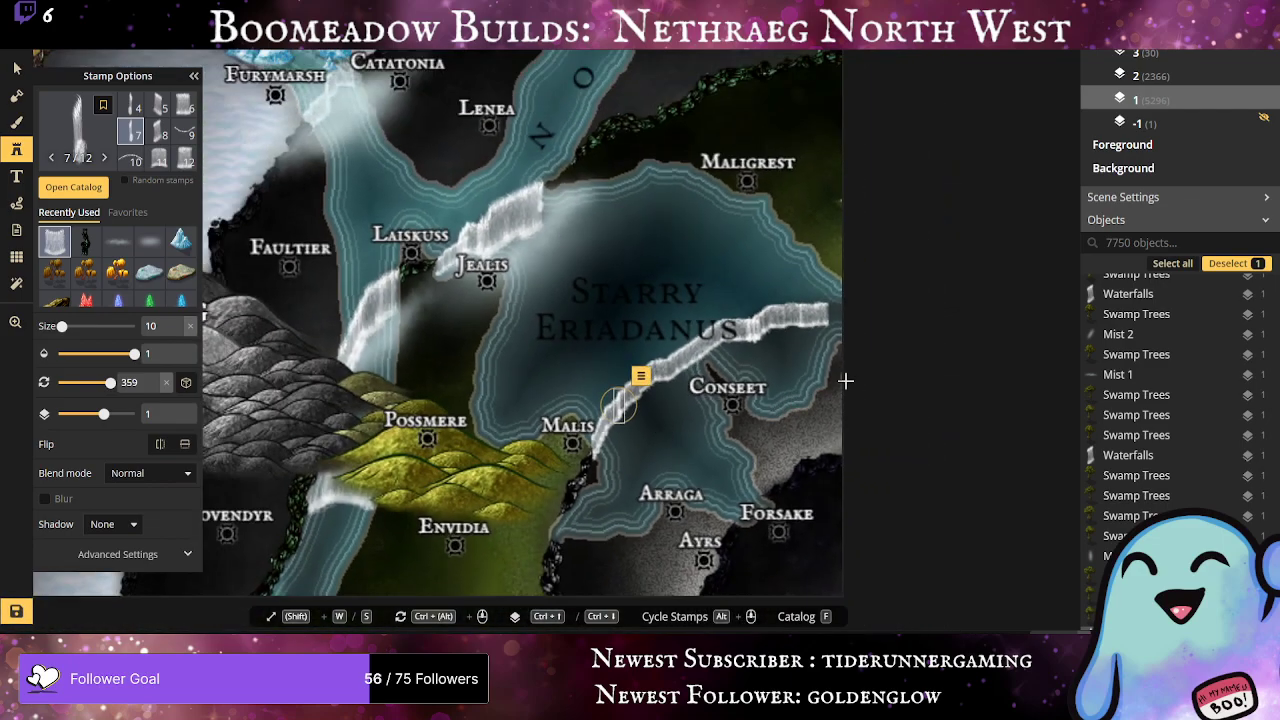
Step: Build a small waterfall over the cliff at the lake's southwest outlet east of Envidia with five overlapping Waterfalls variant 7 stamps
scroll(607, 408, down, 2)
scroll(580, 470, up, 8)
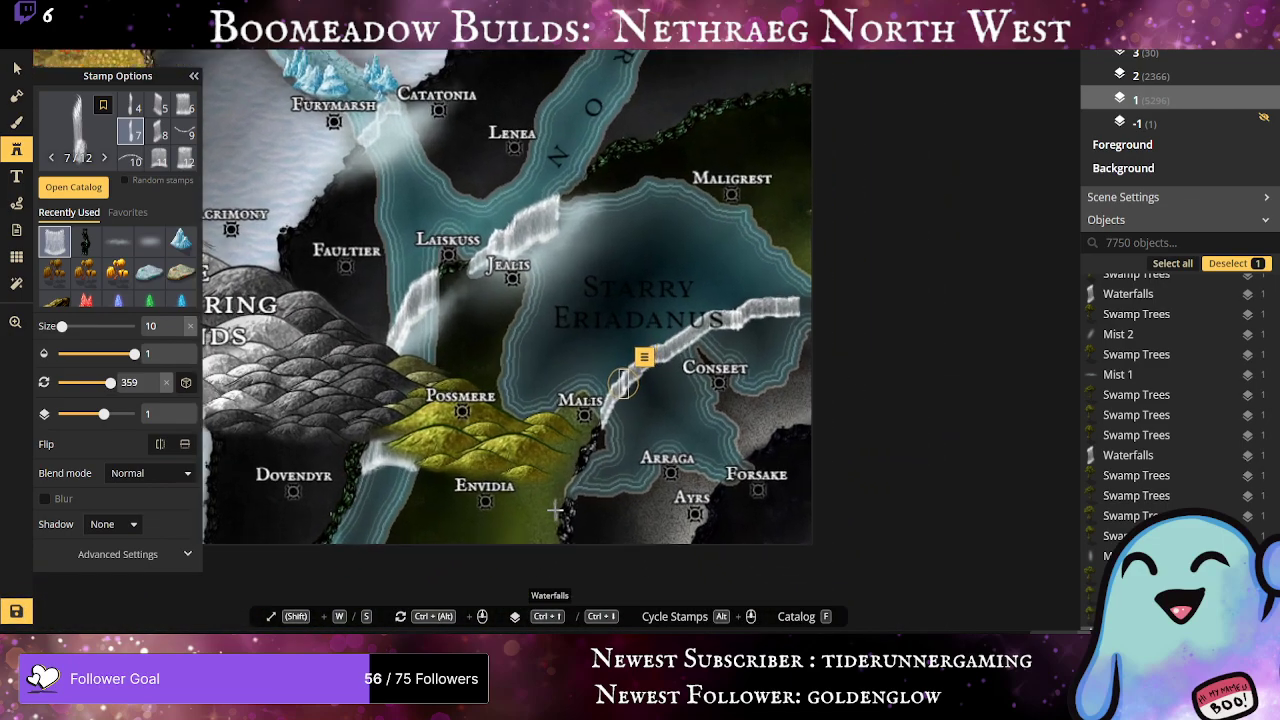
scroll(562, 505, up, 1)
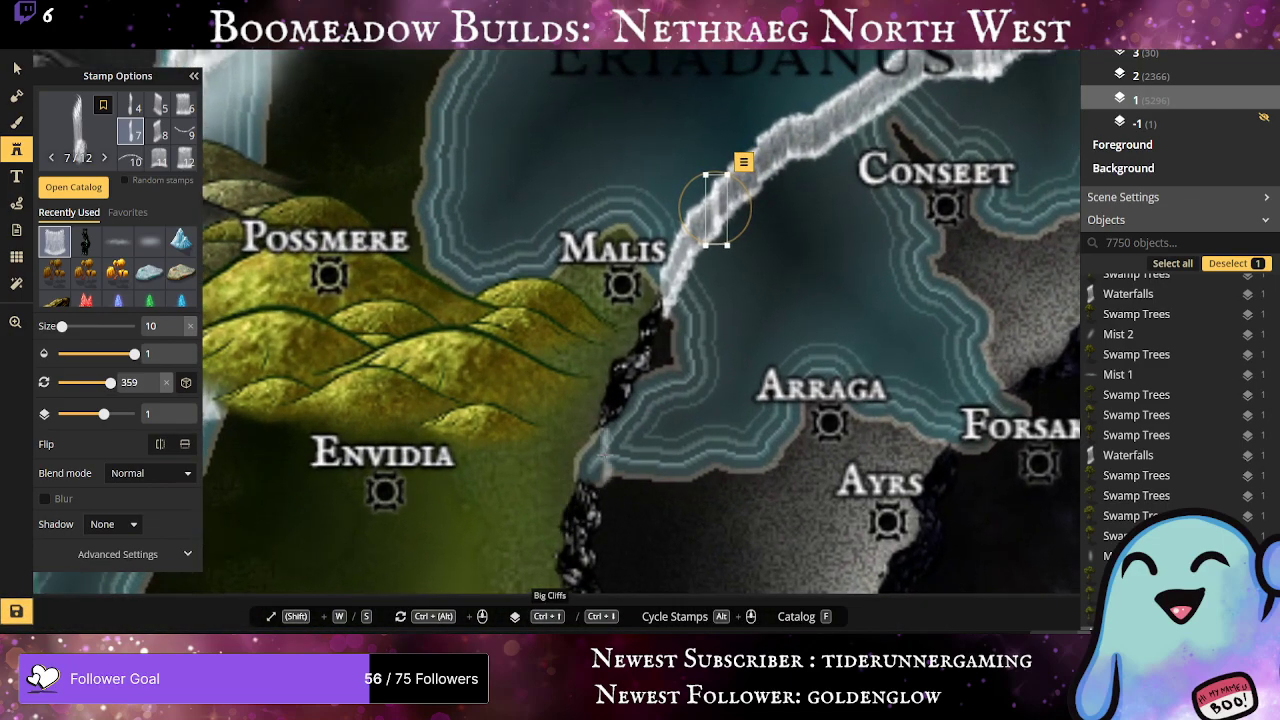
click(598, 452)
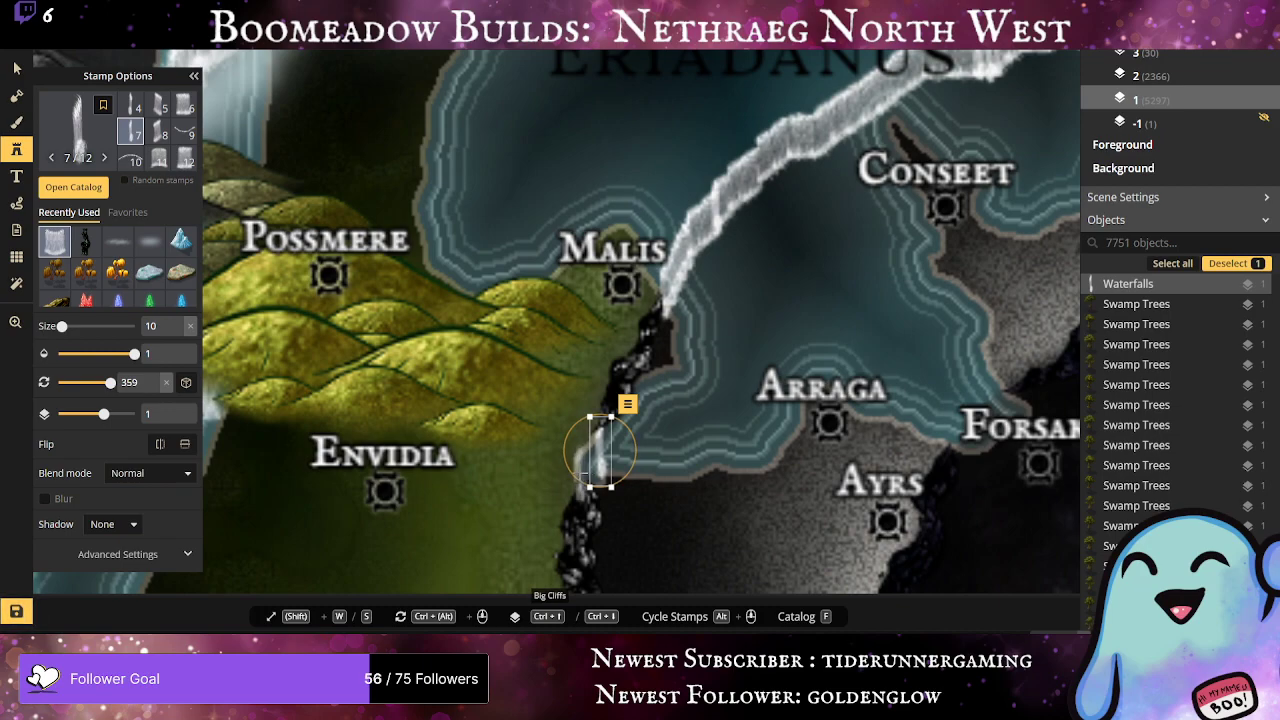
click(598, 452)
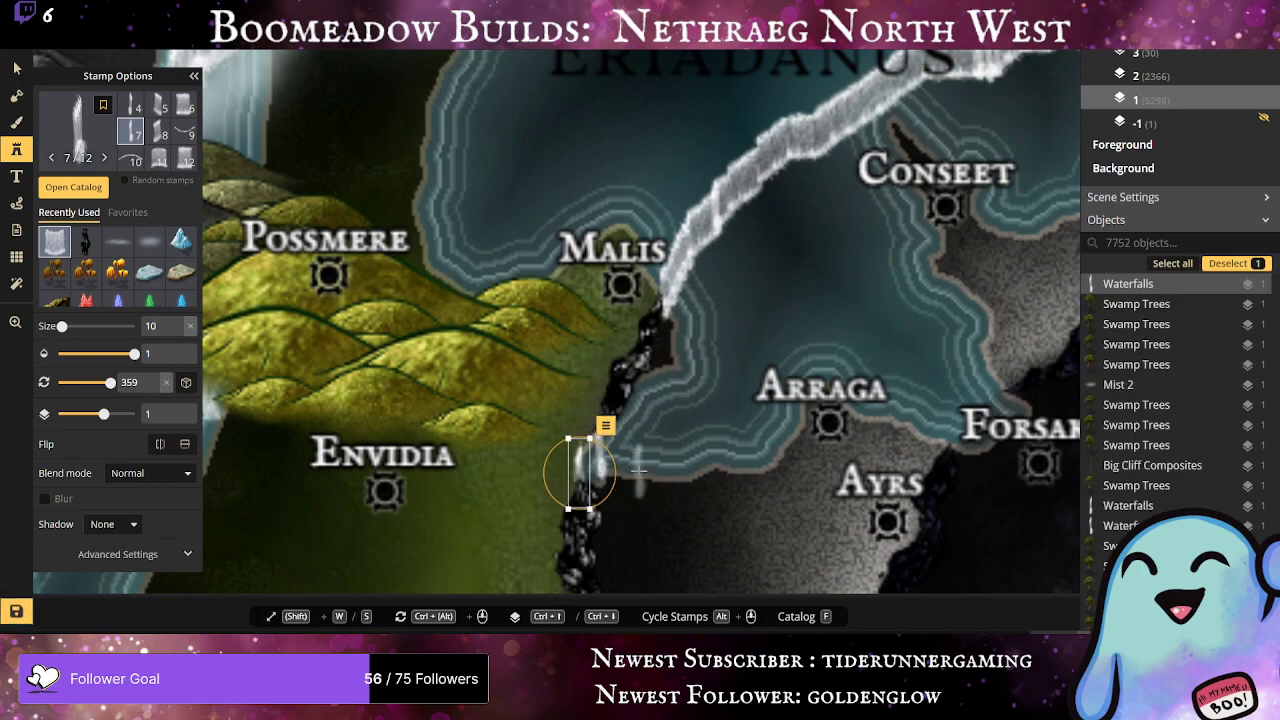
click(594, 468)
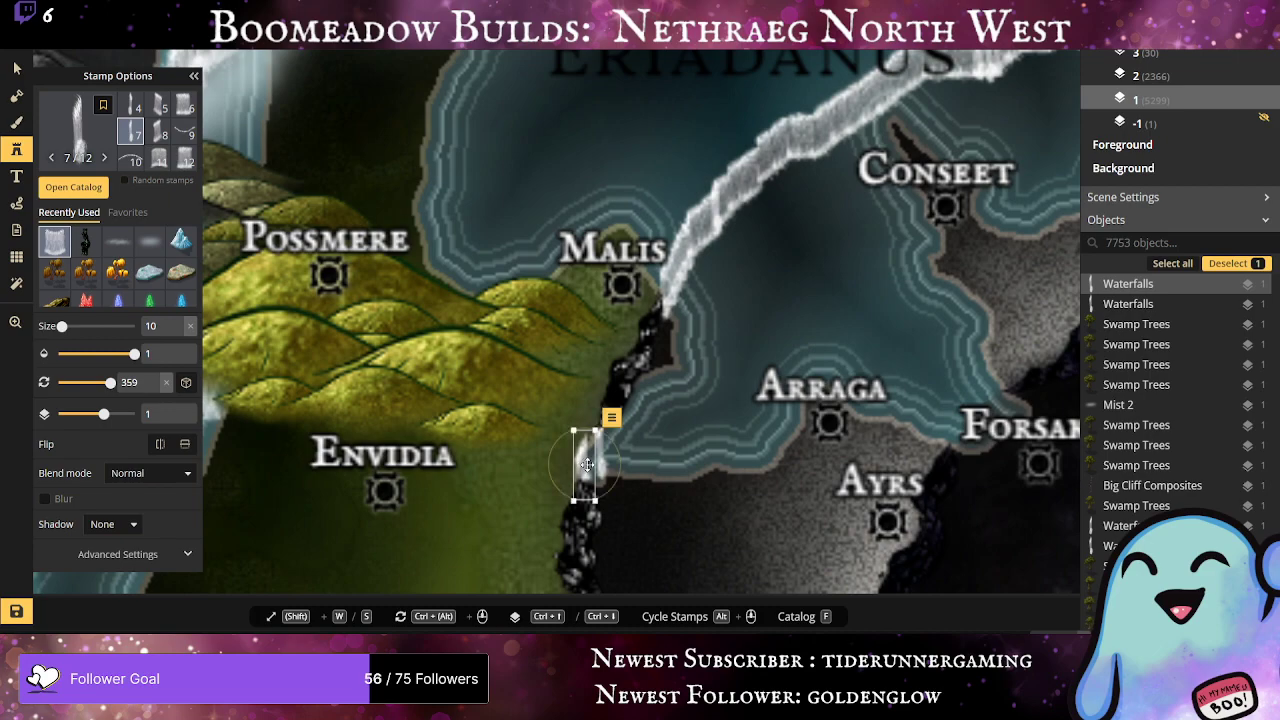
click(597, 462)
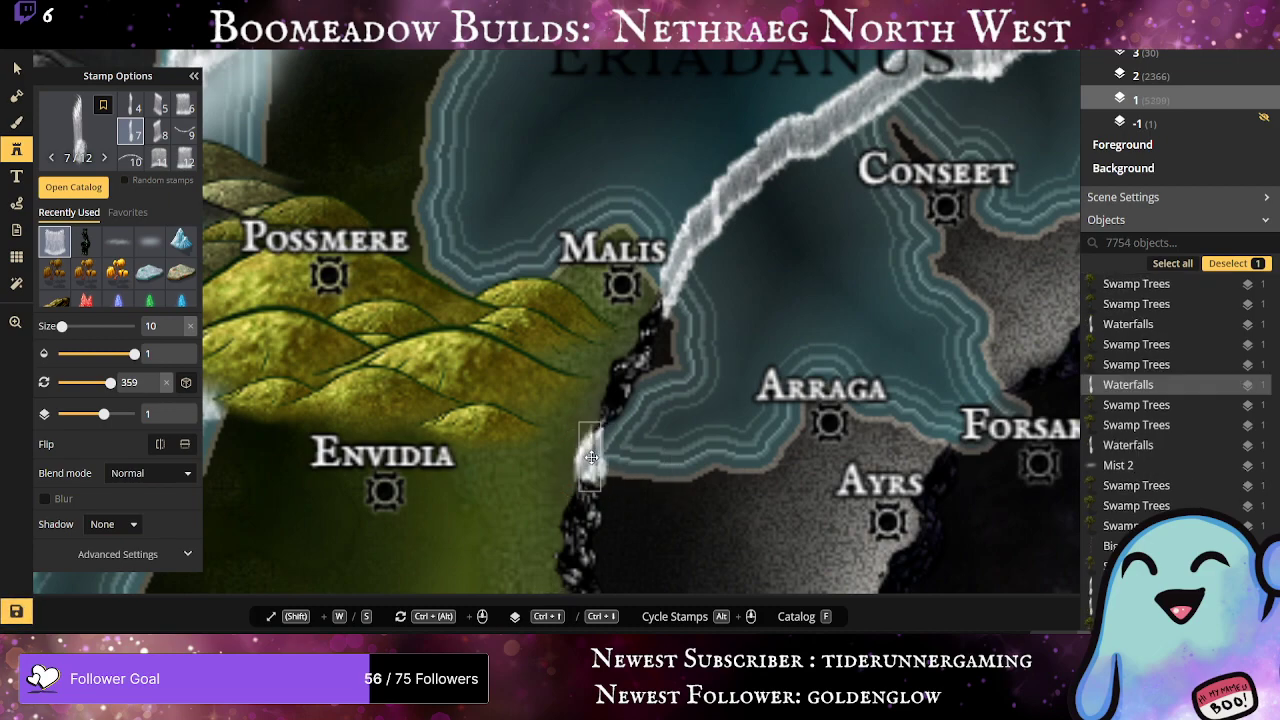
click(590, 459)
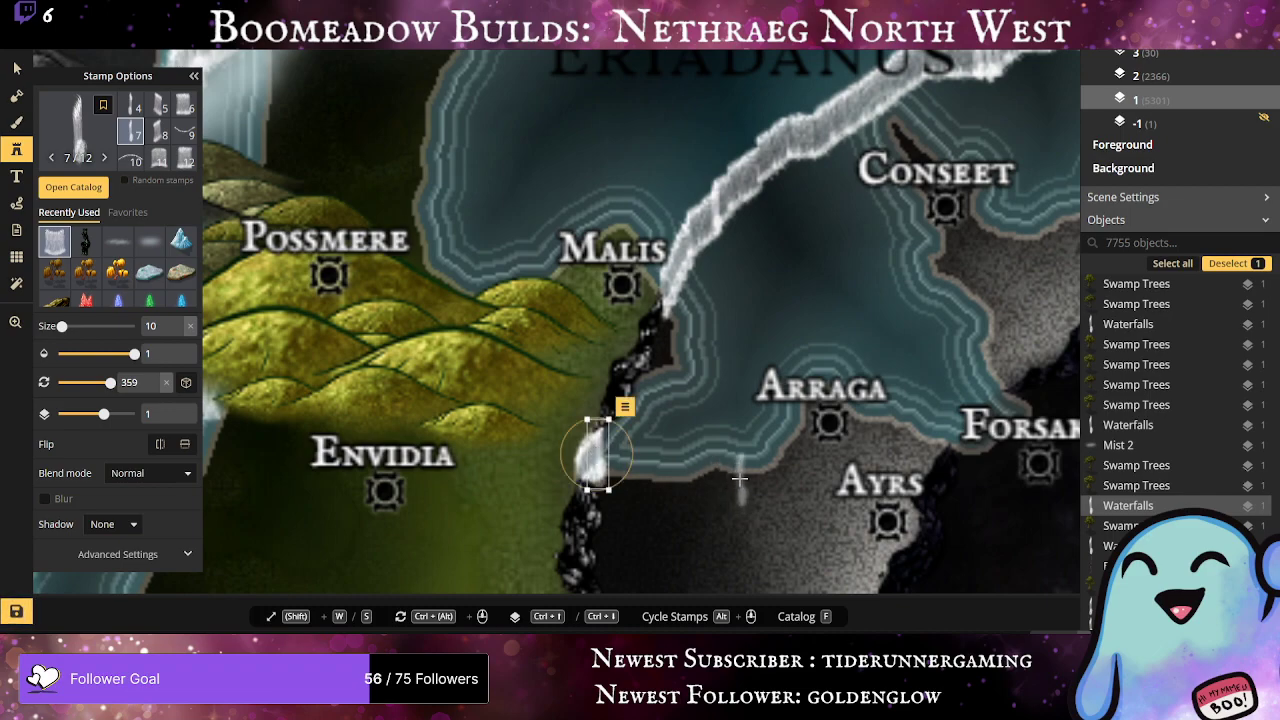
Step: Place three Mist 1 stamps at size 10 and rotation 313 along the waterfall from Malis past Conseet, deleting the stray one off the map
click(120, 248)
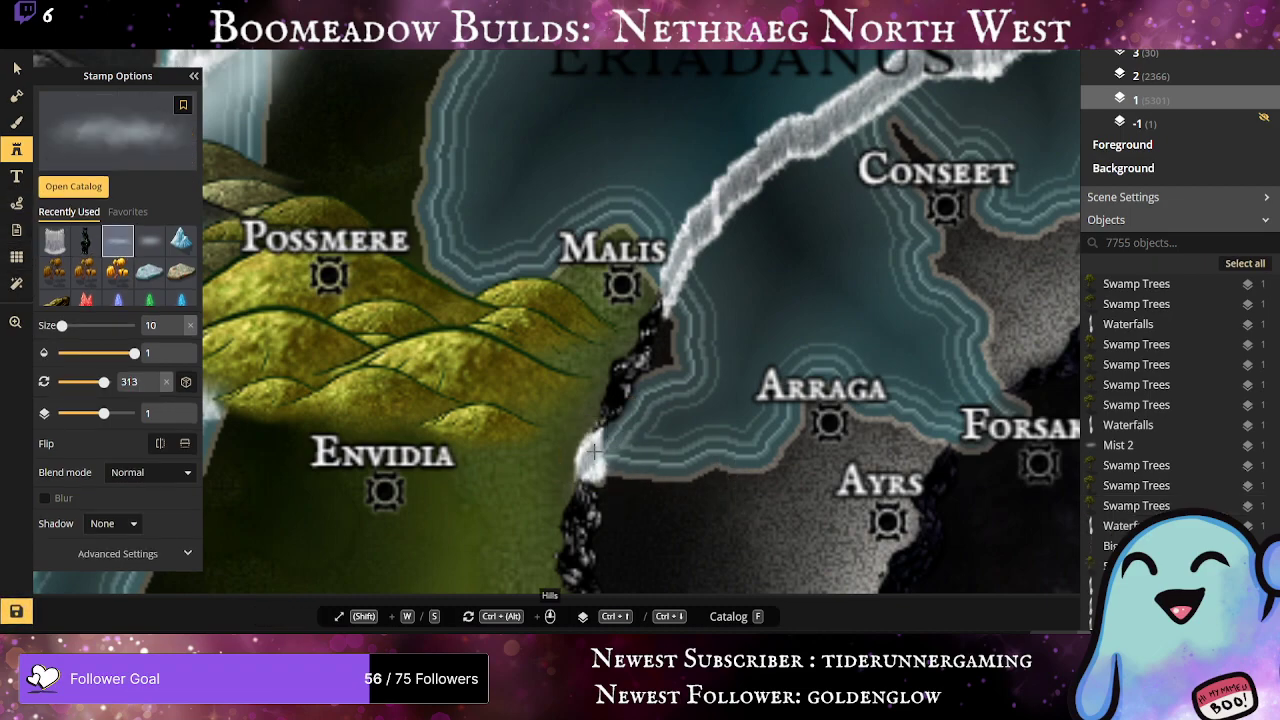
click(695, 263)
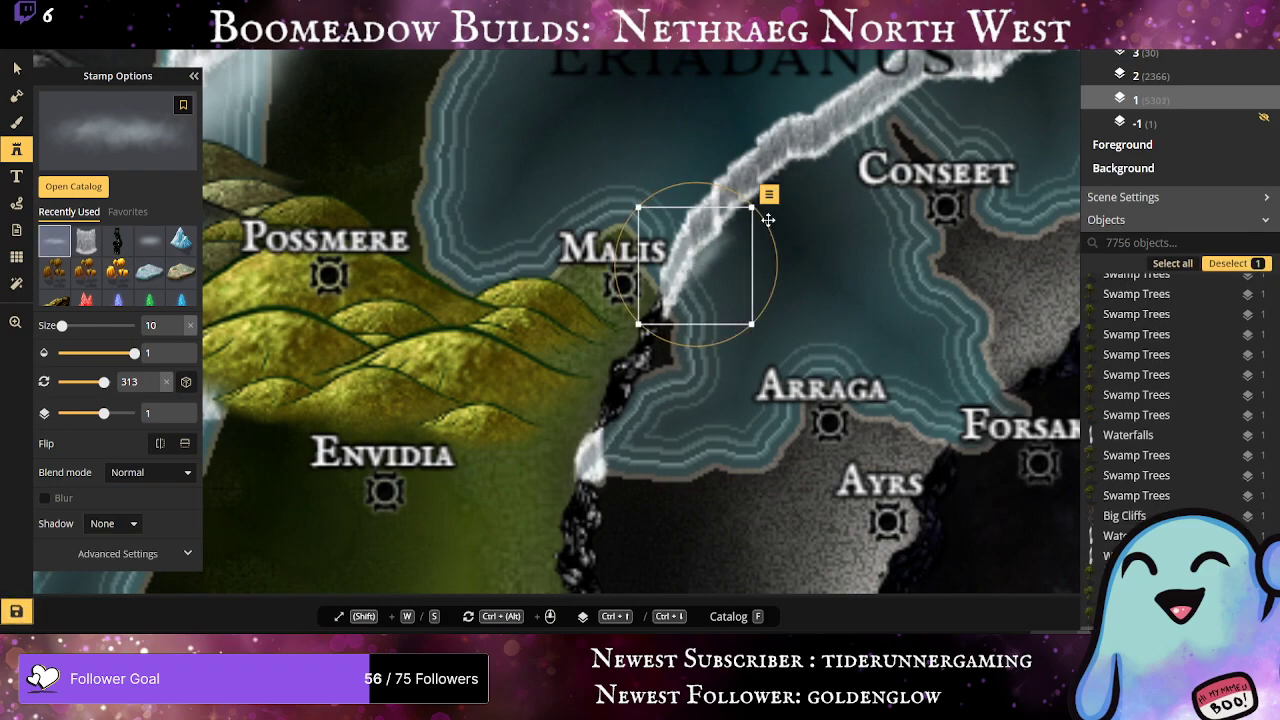
click(820, 163)
click(896, 94)
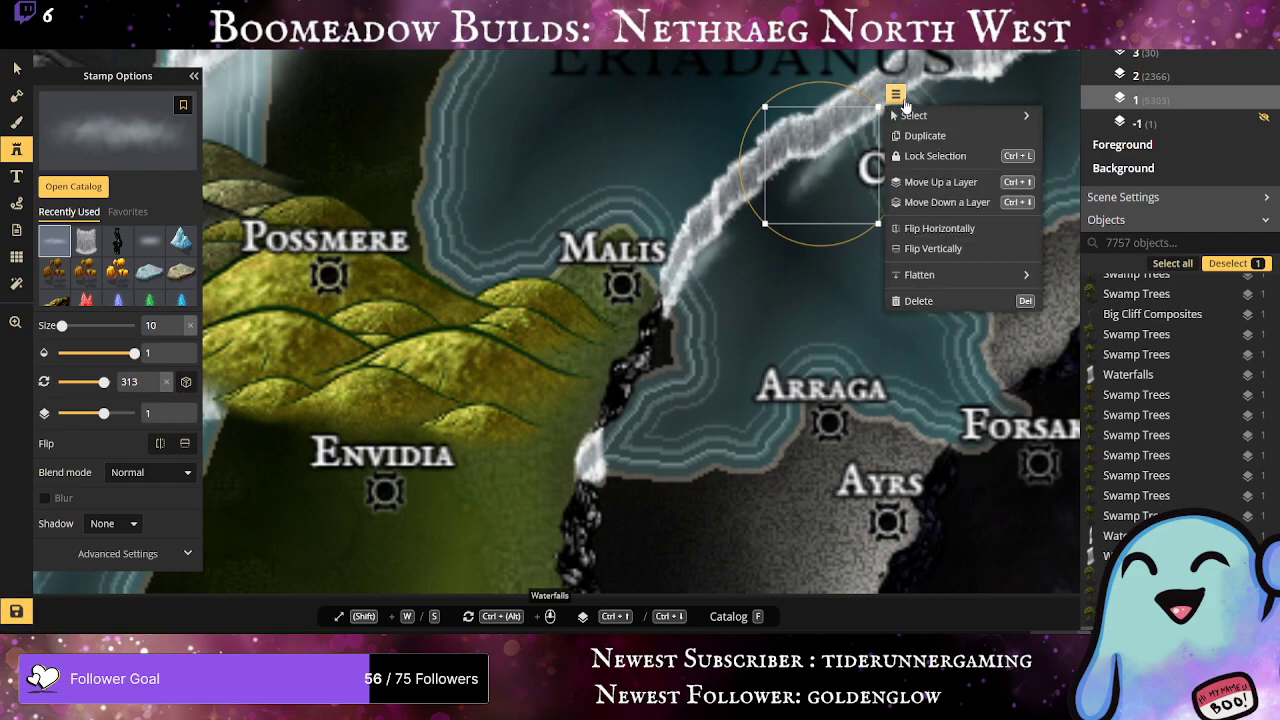
scroll(855, 275, down, 5)
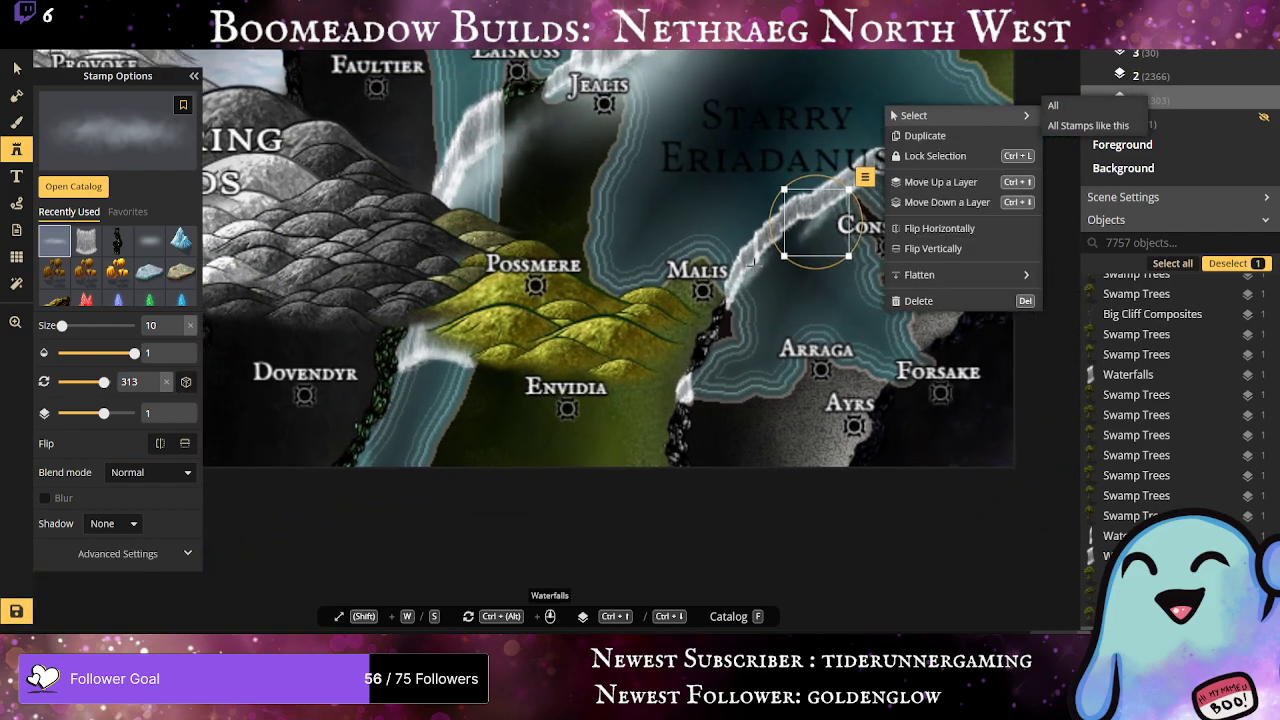
click(833, 528)
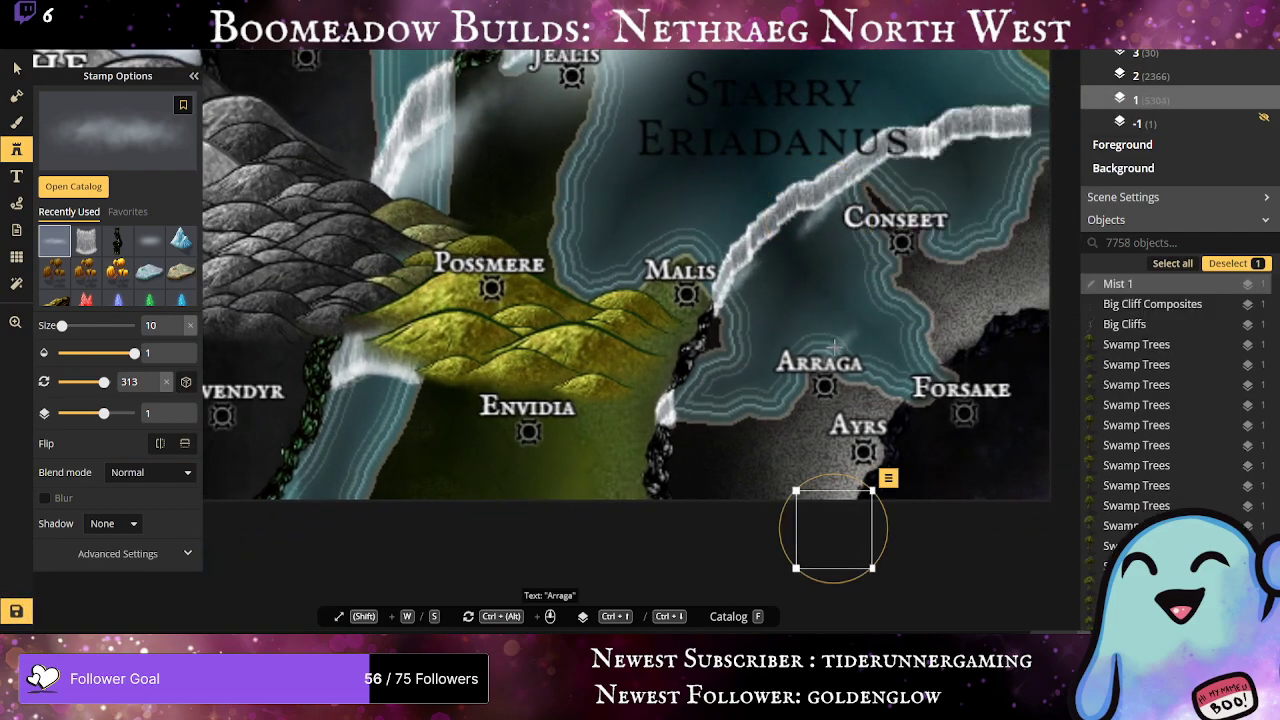
key(Delete)
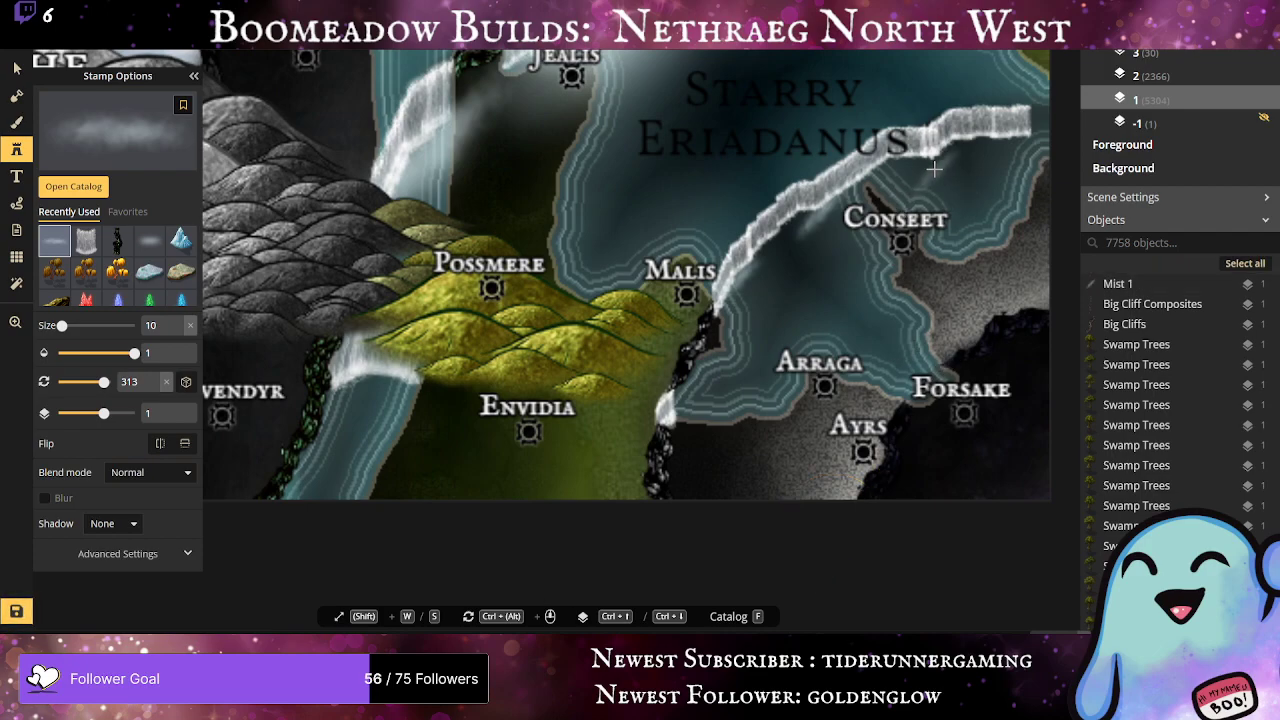
click(937, 155)
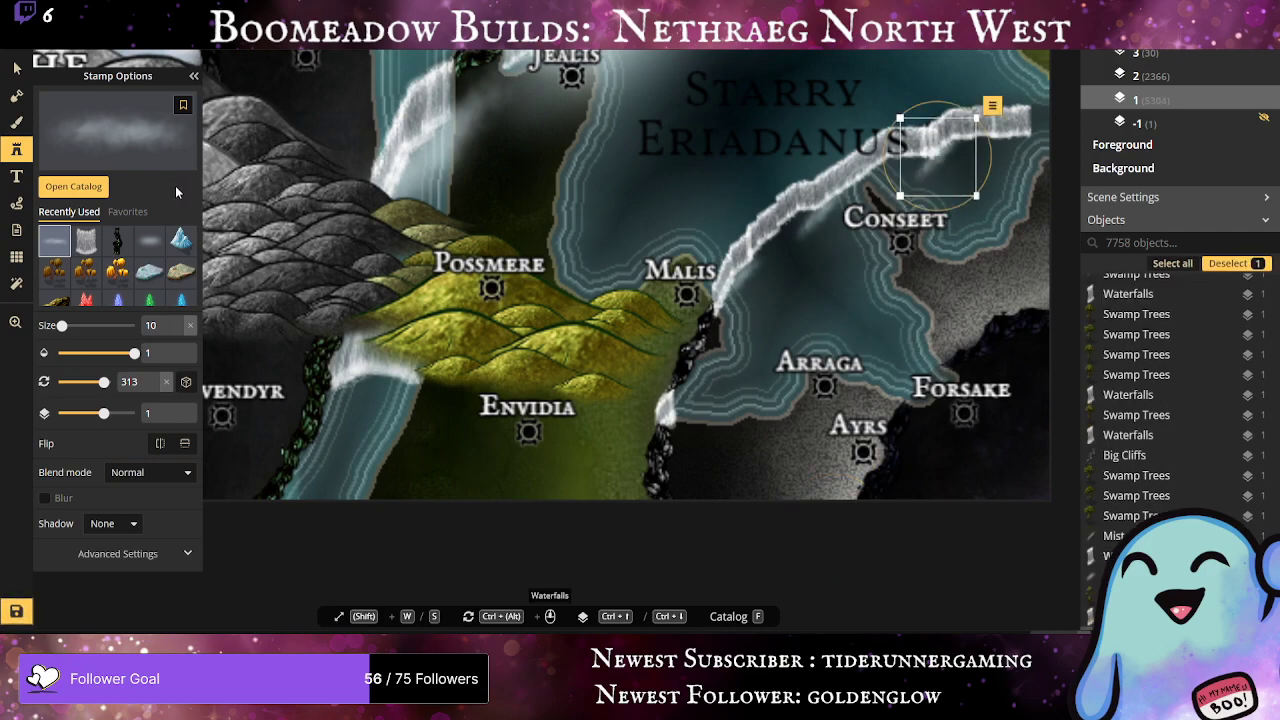
Step: Place three Mist 2 stamps at size 23 and rotation 130 along the foot of the waterfall between Malis and Conseet
click(161, 242)
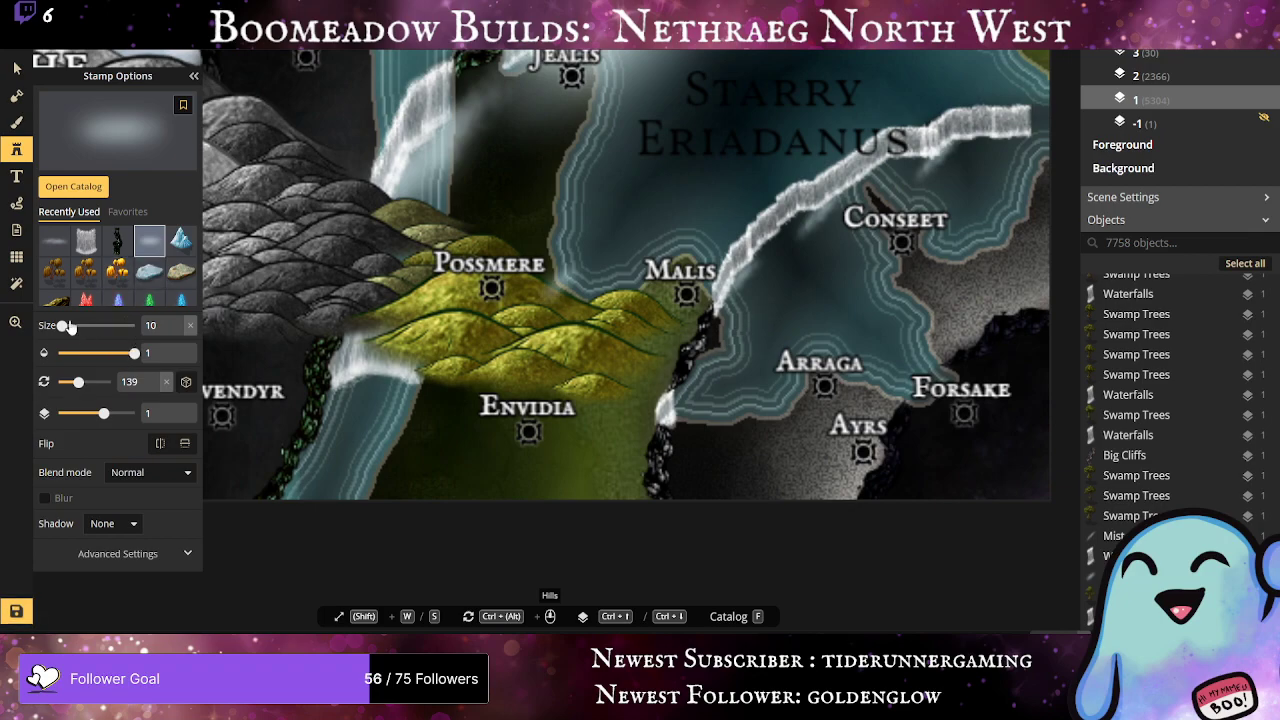
drag(62, 325, 68, 326)
drag(77, 381, 74, 383)
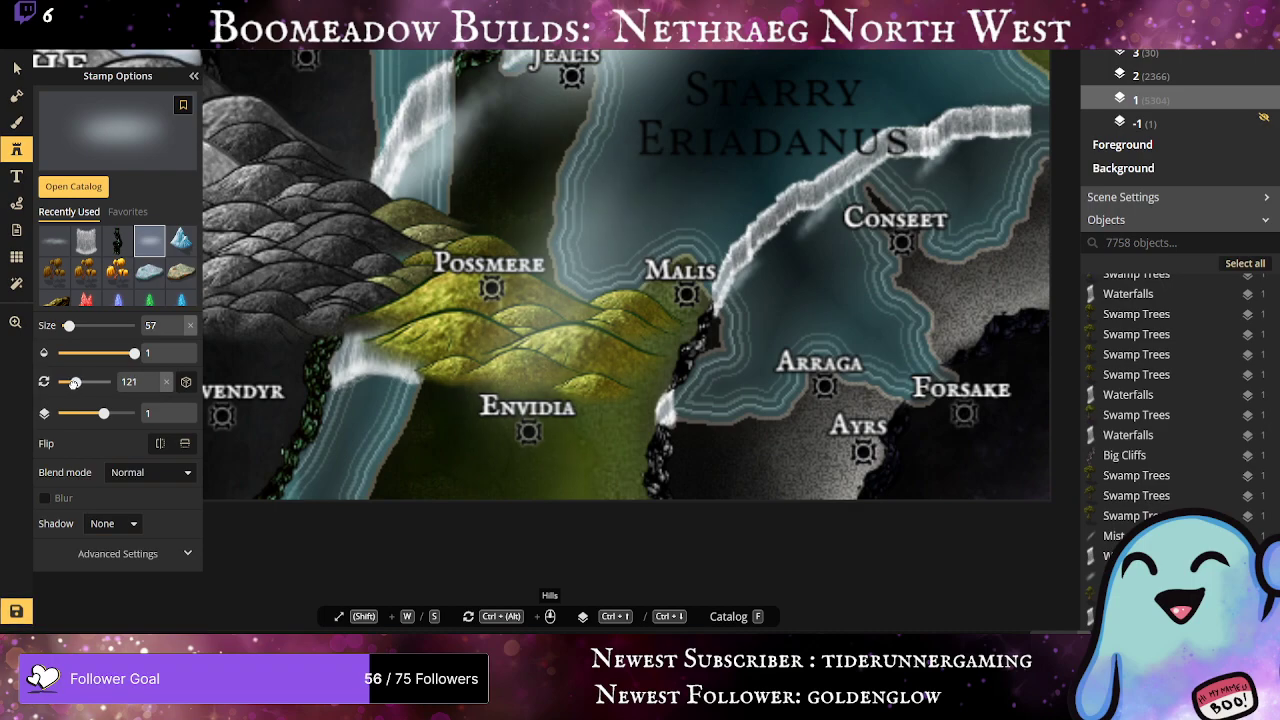
drag(69, 325, 64, 325)
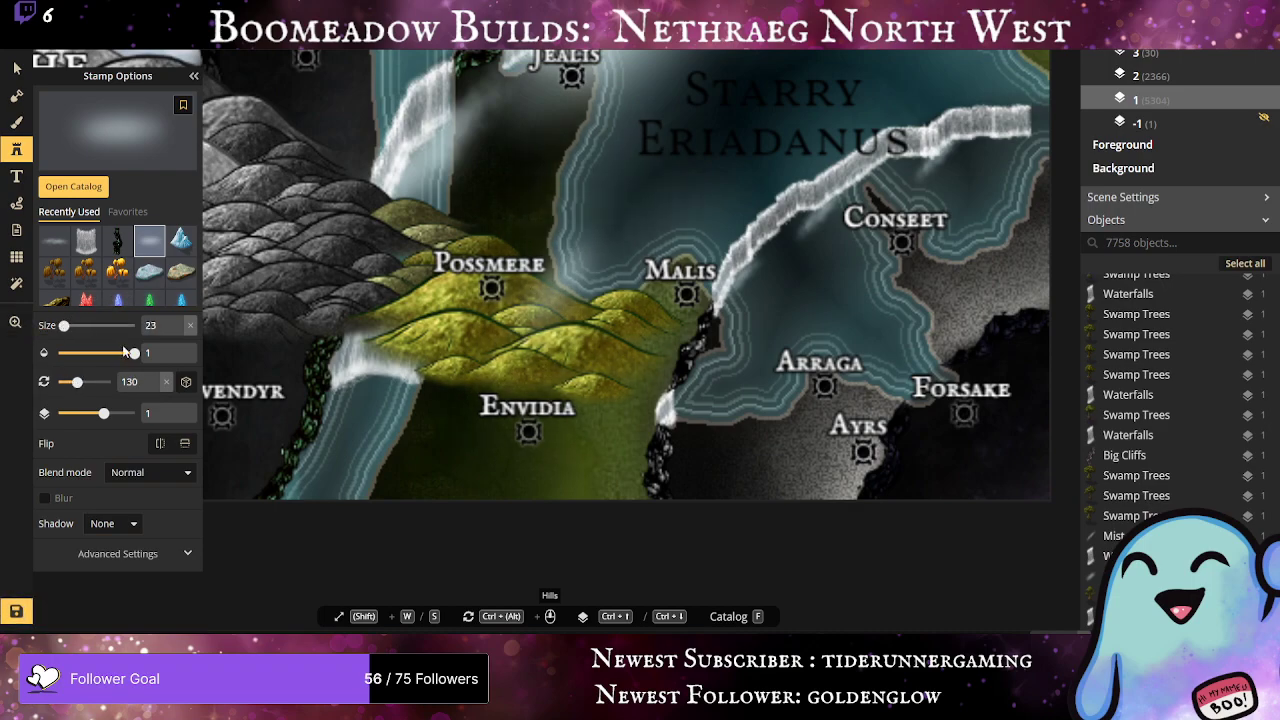
click(743, 279)
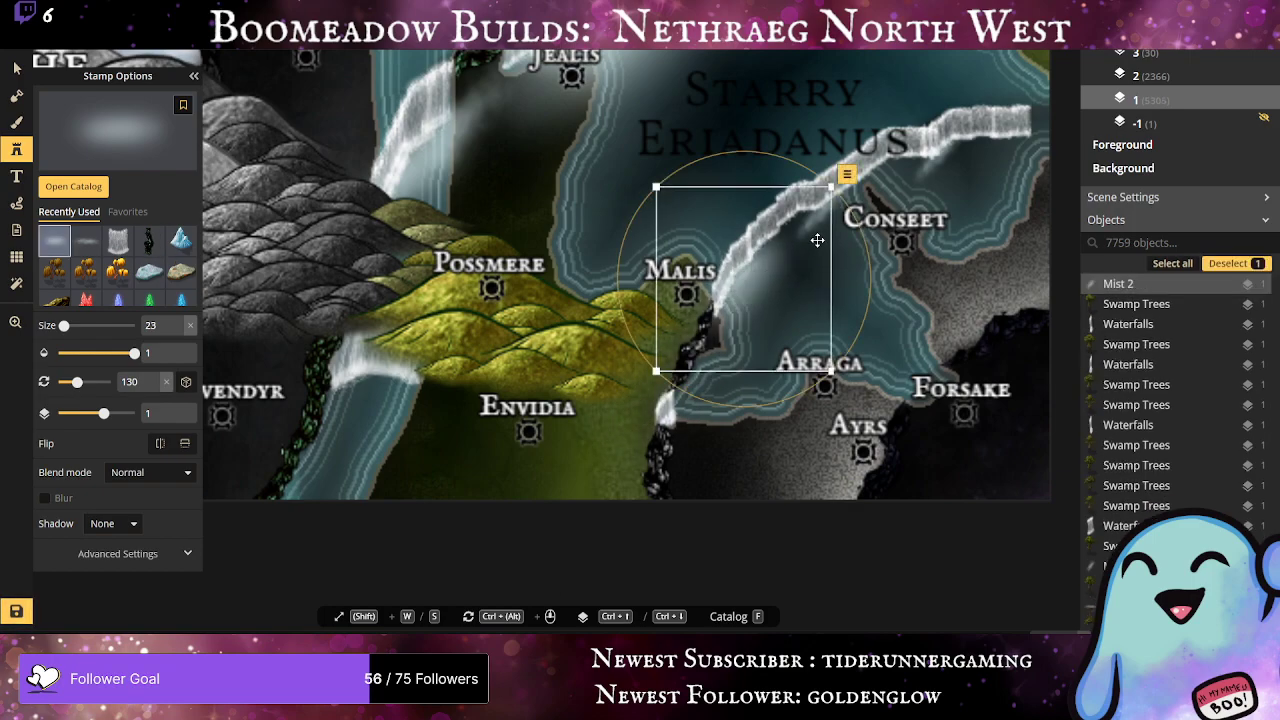
click(806, 234)
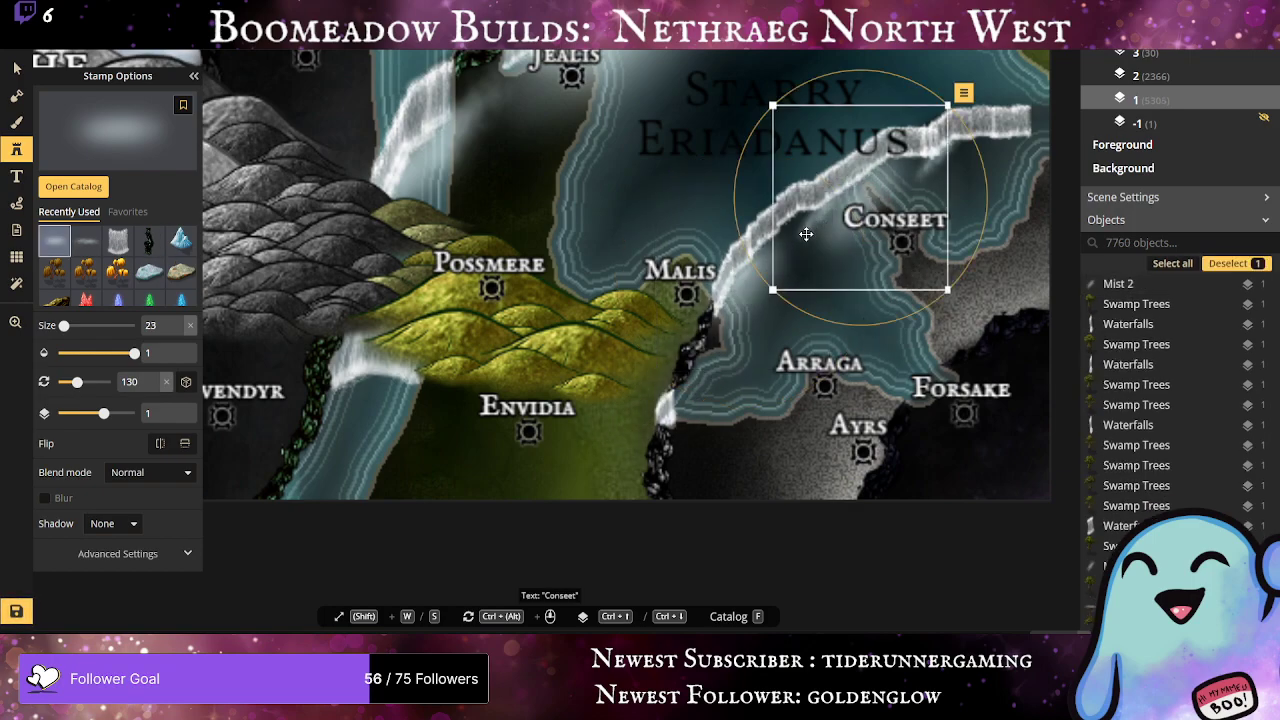
click(847, 314)
drag(847, 314, 781, 237)
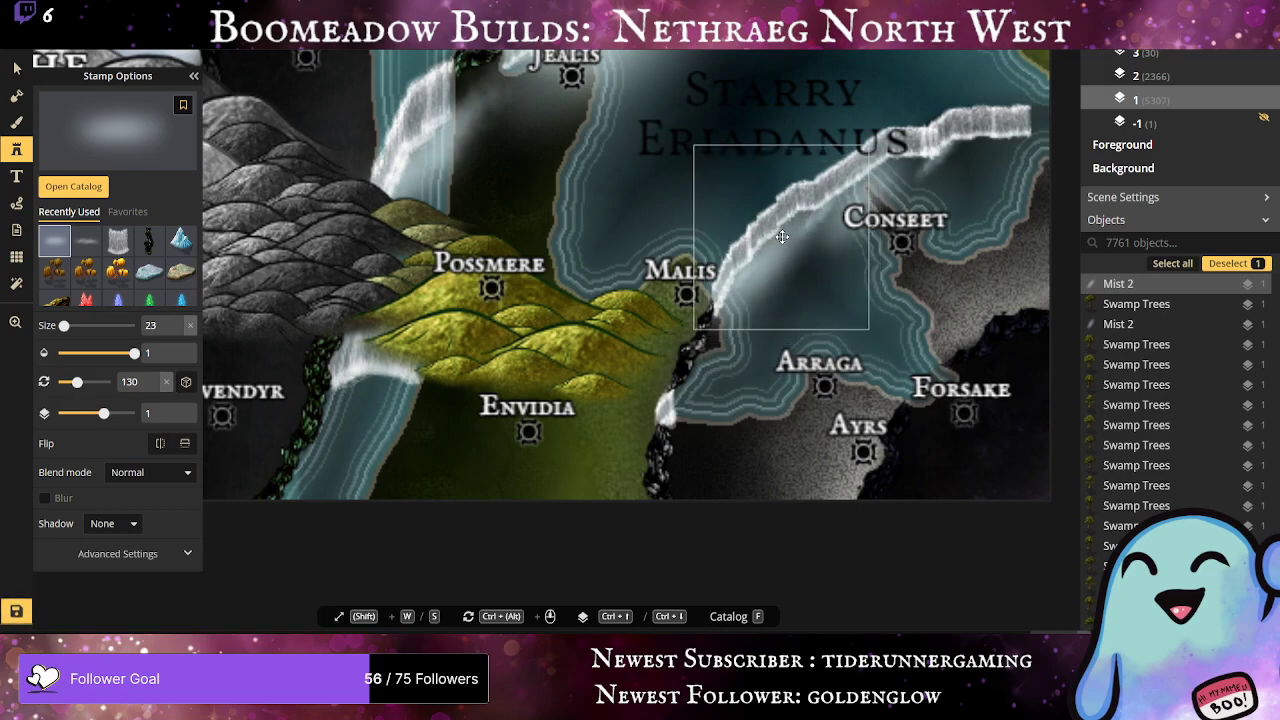
Step: Add a Mist 2 stamp northeast of Conseet, rotate it to 162 and nudge it up toward the waterfall
click(947, 158)
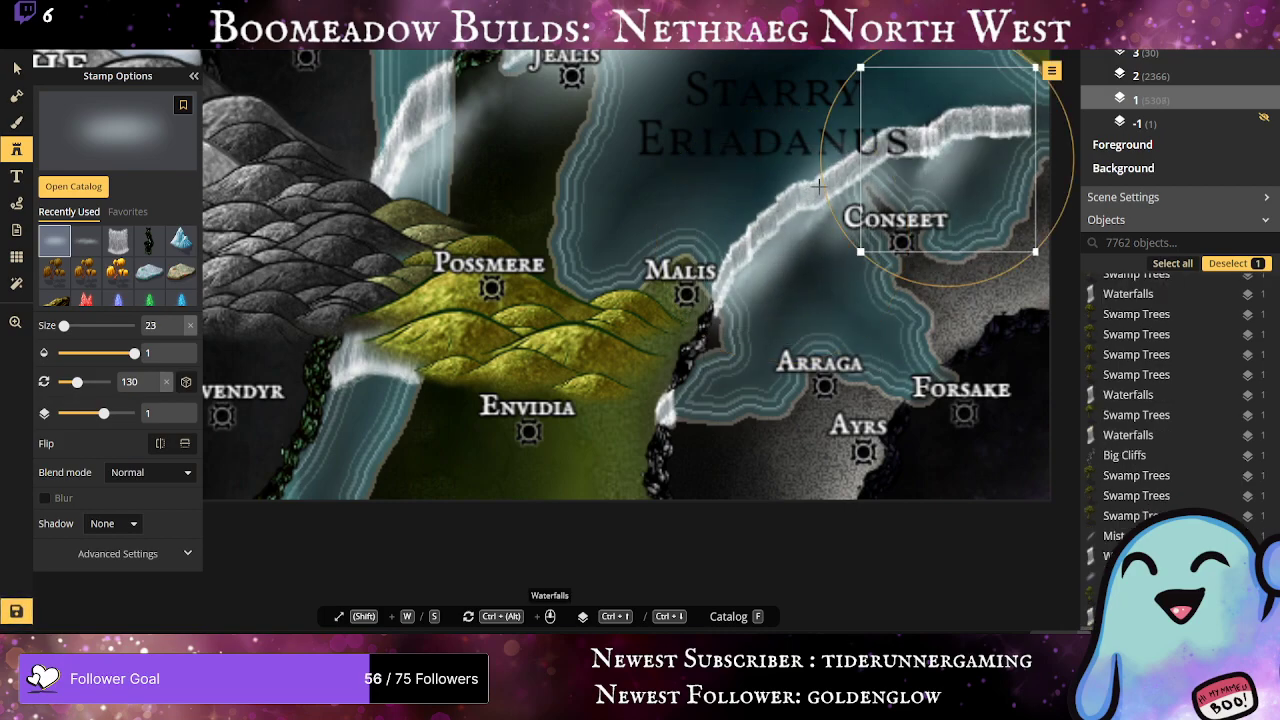
drag(819, 187, 831, 117)
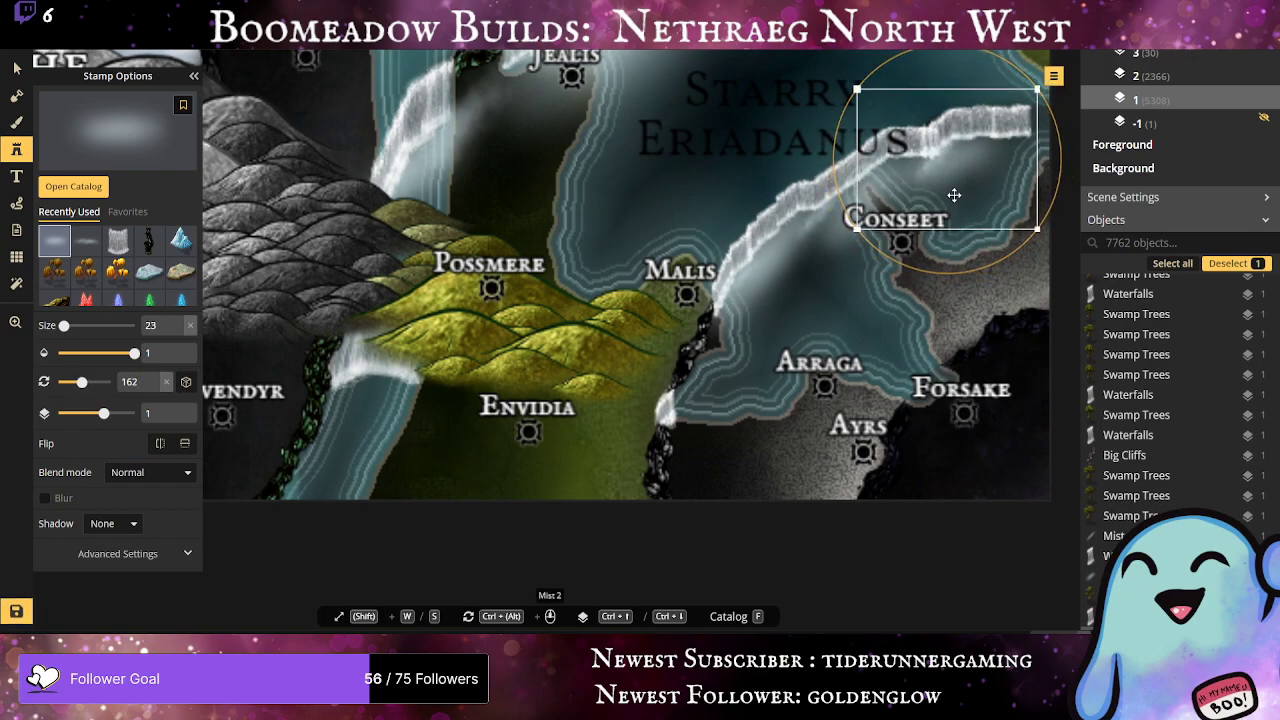
drag(954, 195, 952, 185)
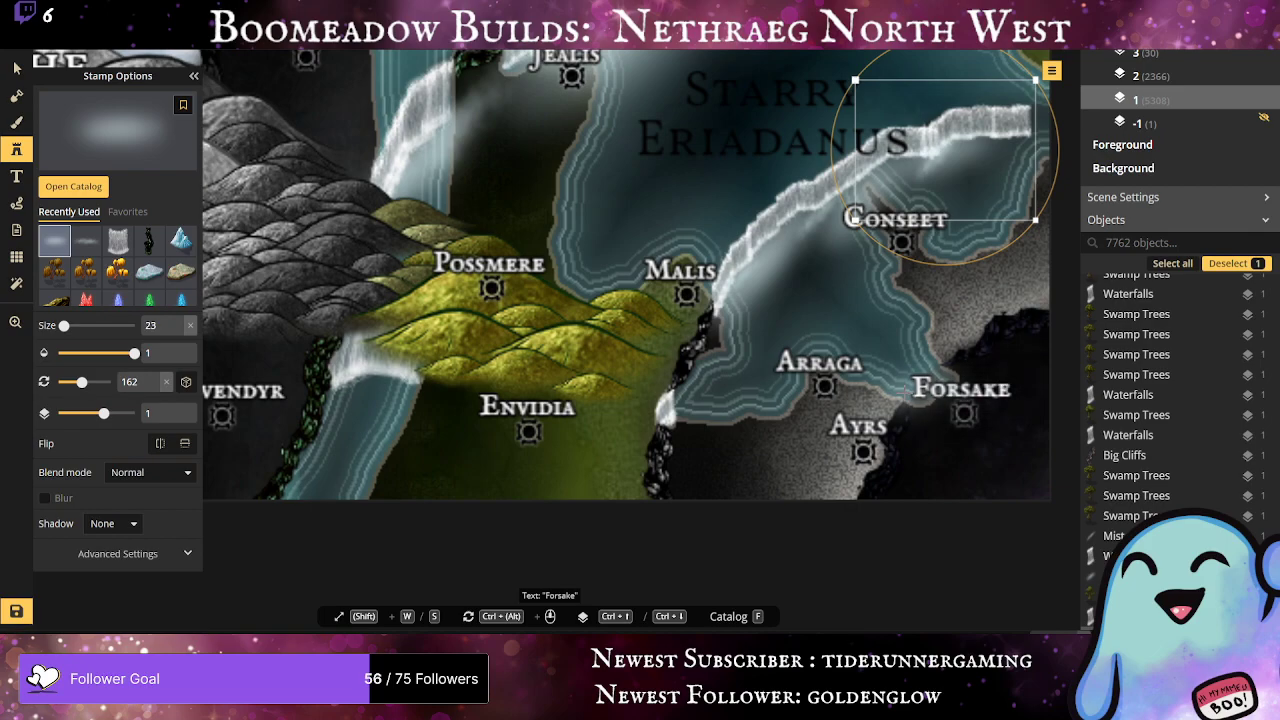
Step: Add three Mist 2 stamps at rotation 162: at the waterfall's east end, east of Malis, and over the lake's southwest outlet
scroll(866, 370, down, 1)
scroll(995, 225, up, 1)
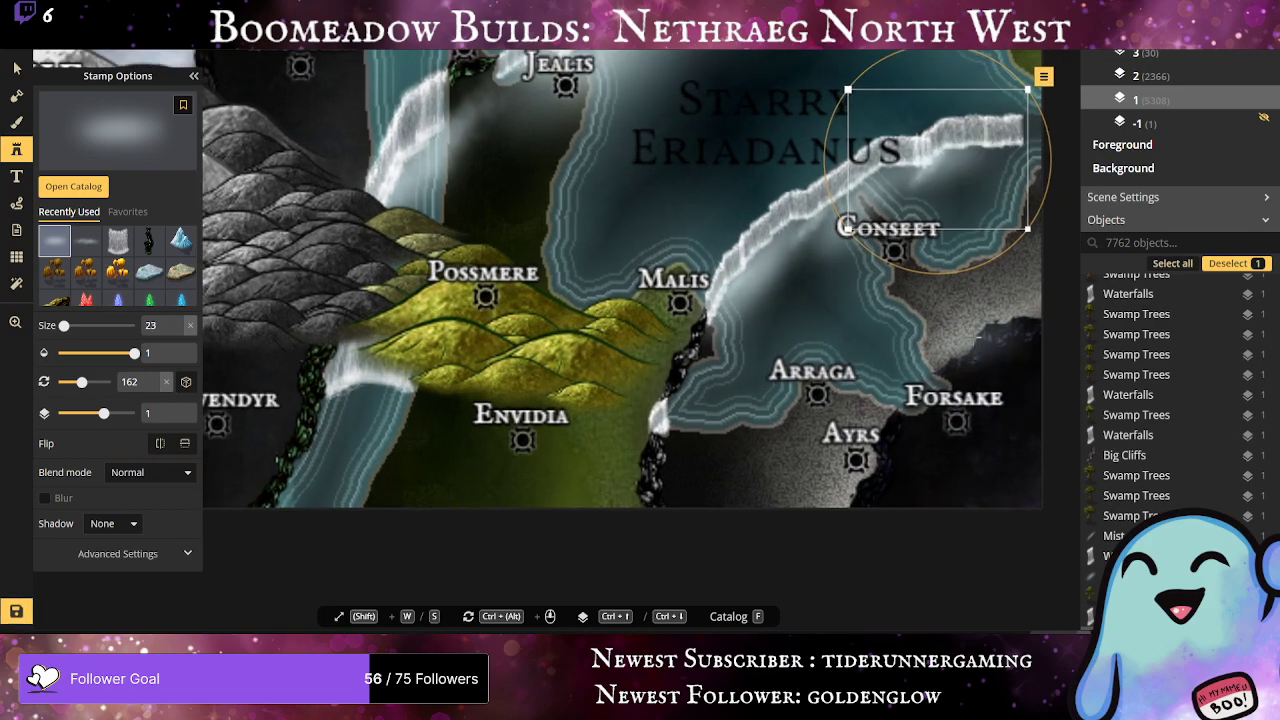
click(975, 314)
drag(975, 314, 1001, 151)
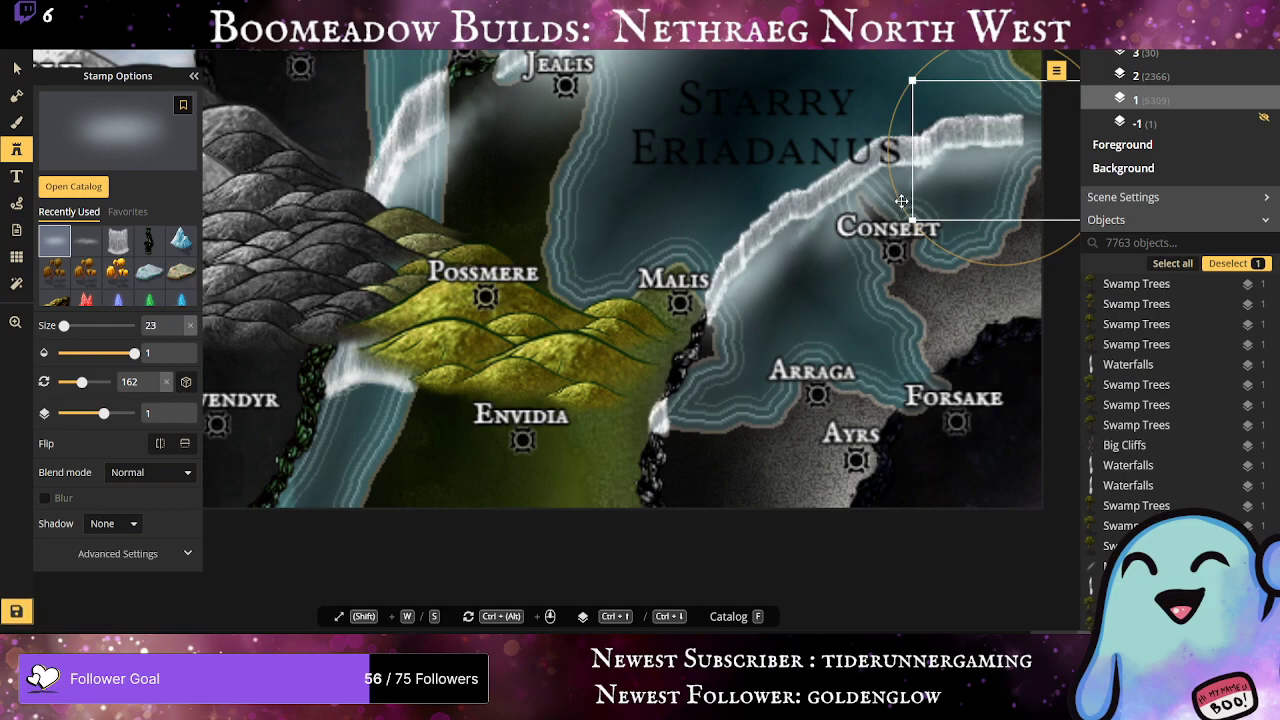
click(767, 297)
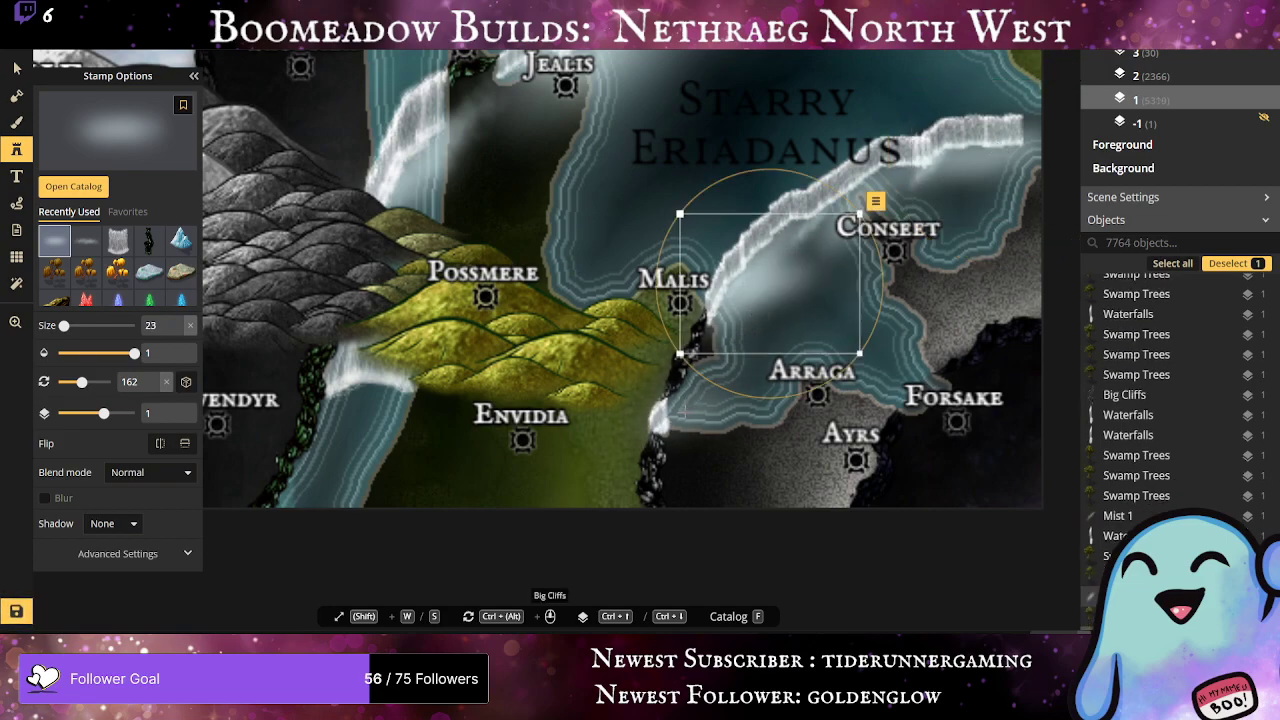
click(686, 413)
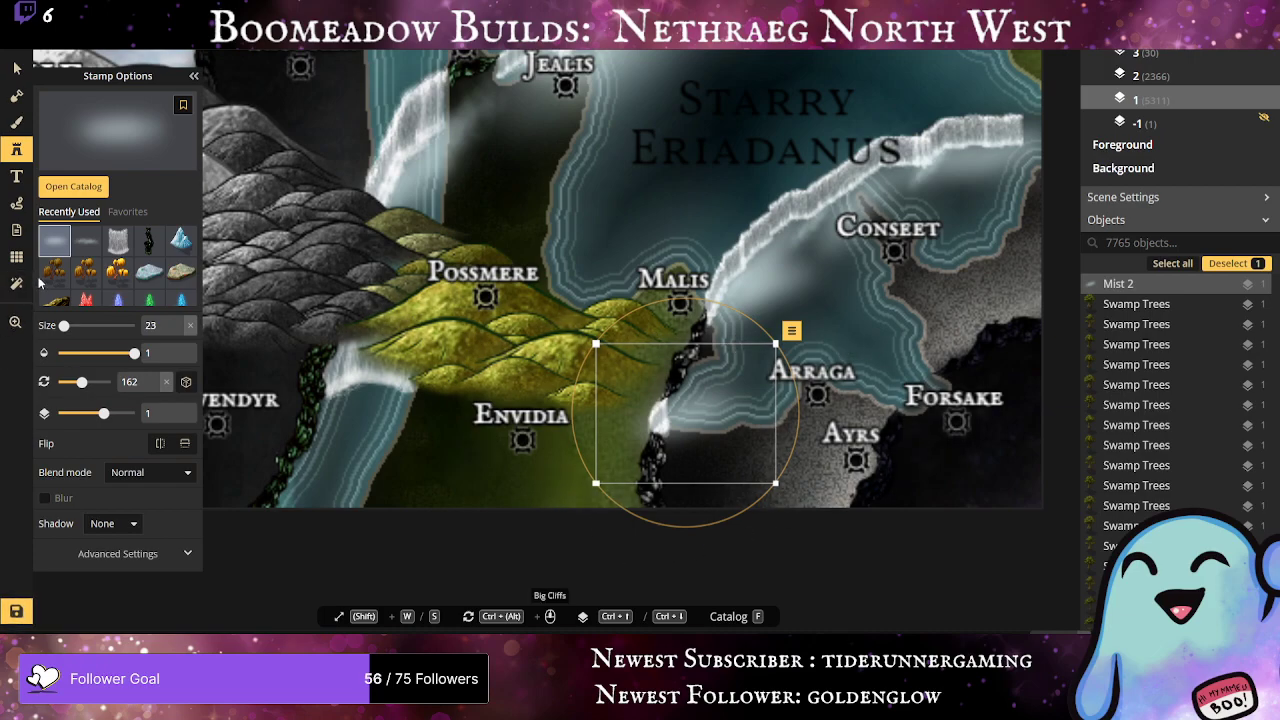
Step: Place a Waterfalls variant 8 stamp on the lake's southeast shore at Forsake, reduced to size 10
click(118, 240)
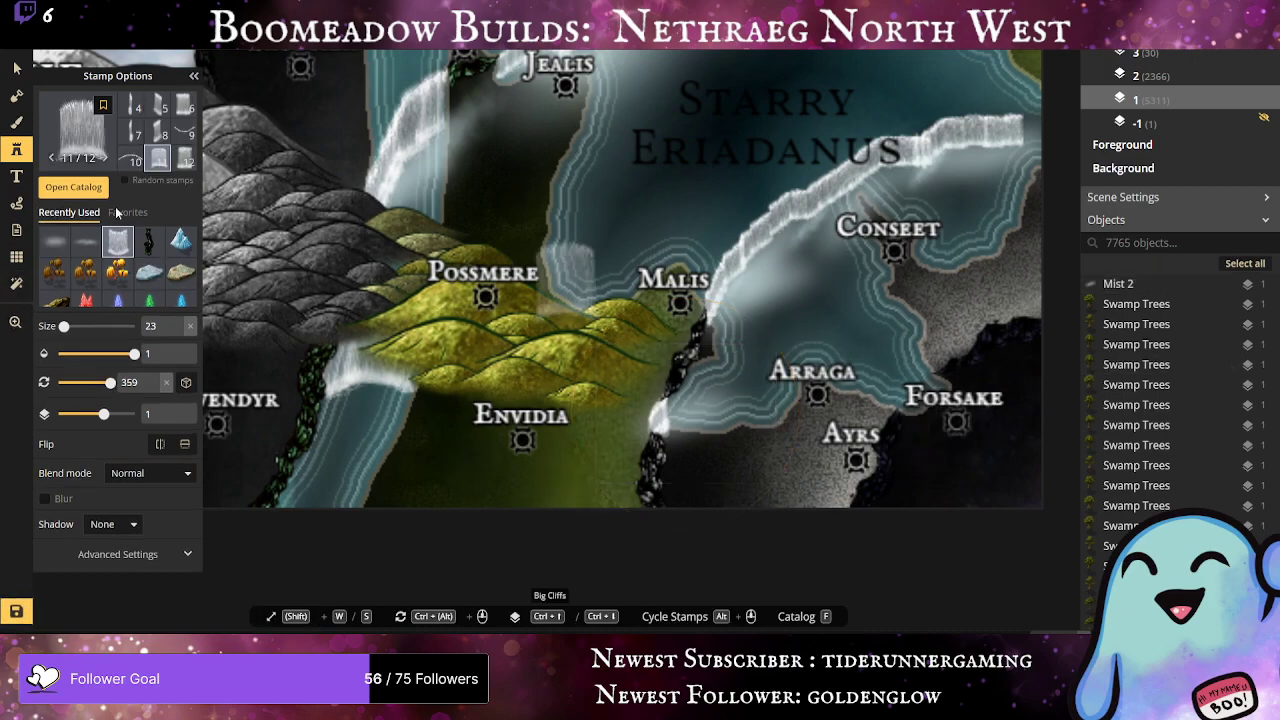
click(158, 132)
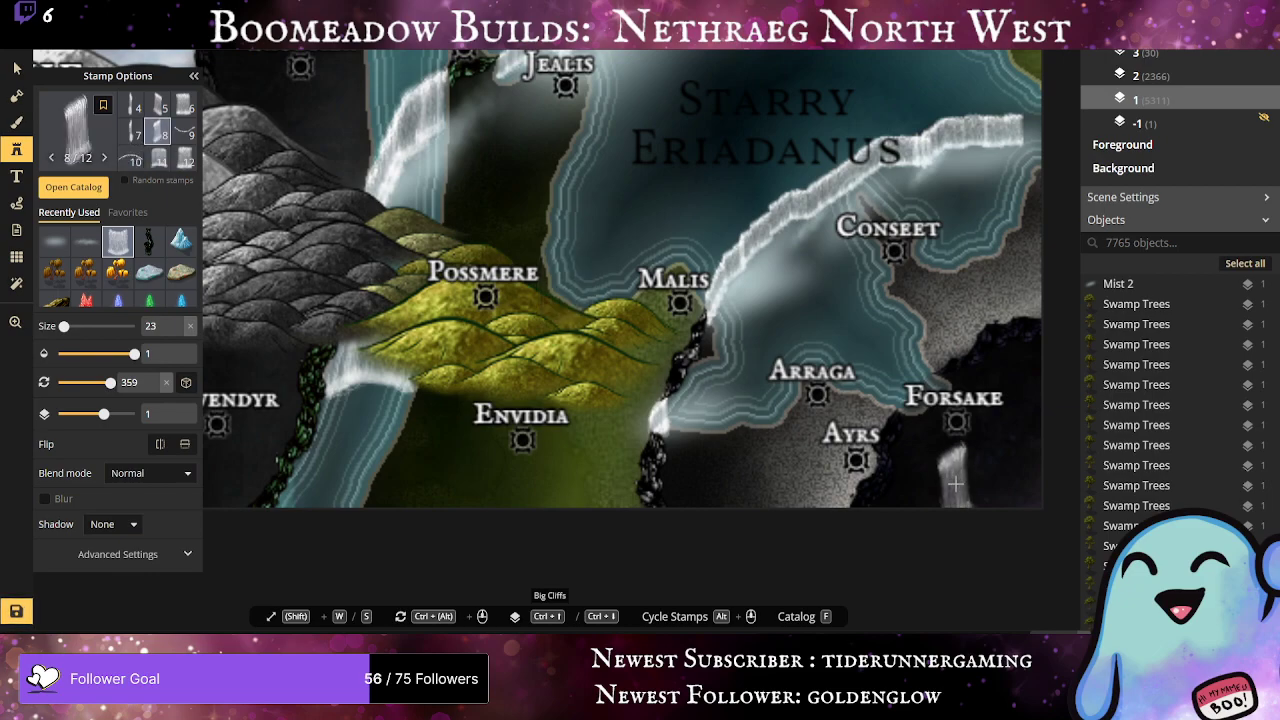
scroll(955, 485, up, 1)
click(949, 461)
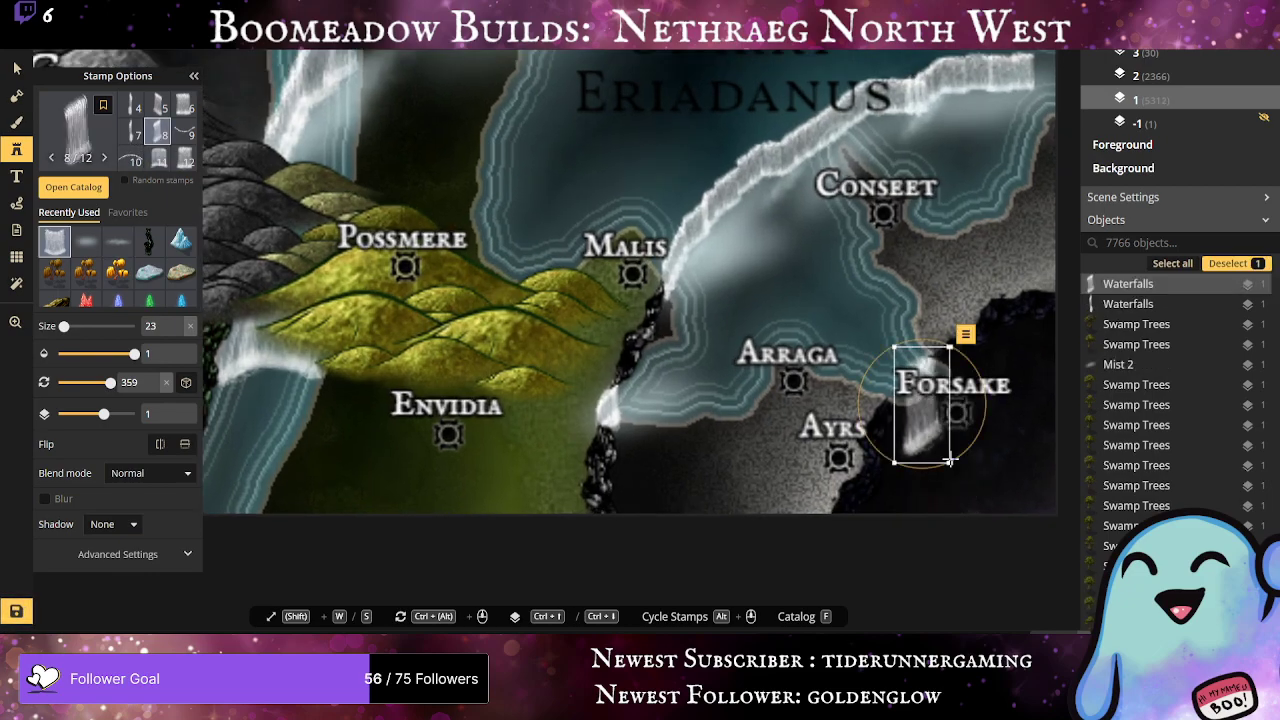
drag(949, 461, 928, 372)
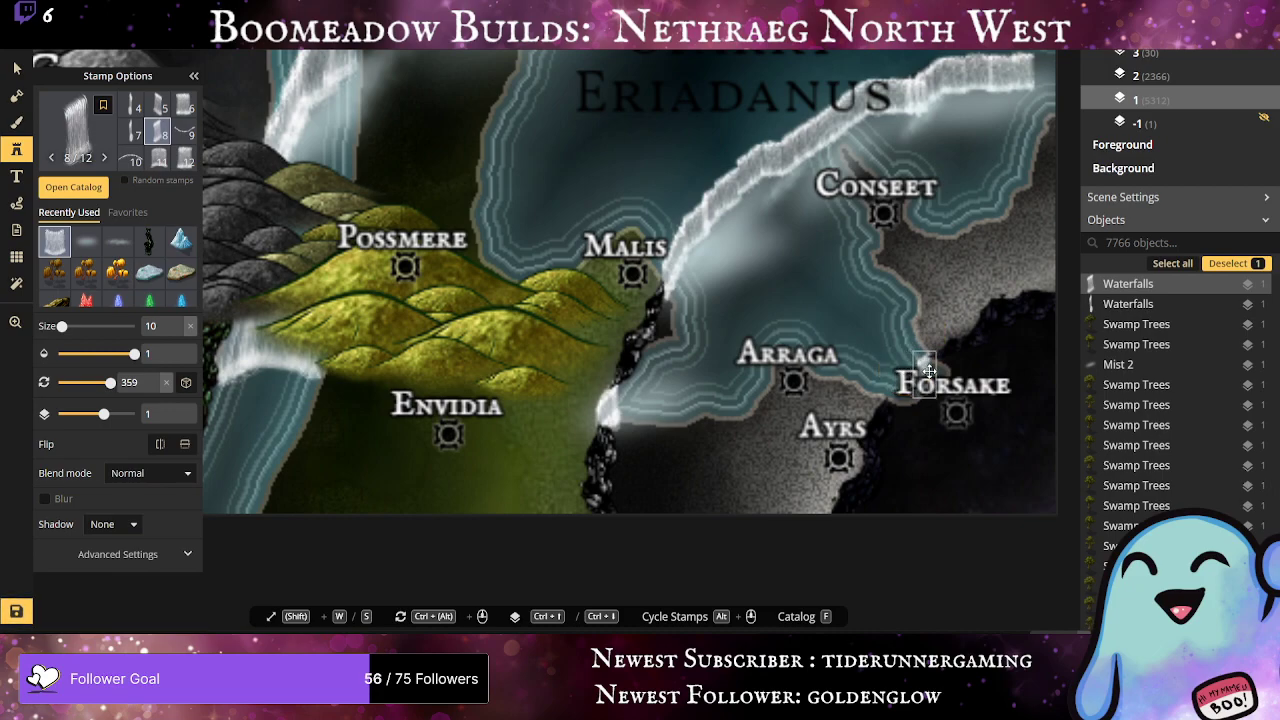
Step: Place further Waterfalls variant 8 stamps at size 10 and rotation 359 side by side along the lake's shore west of Forsake
drag(951, 471, 898, 390)
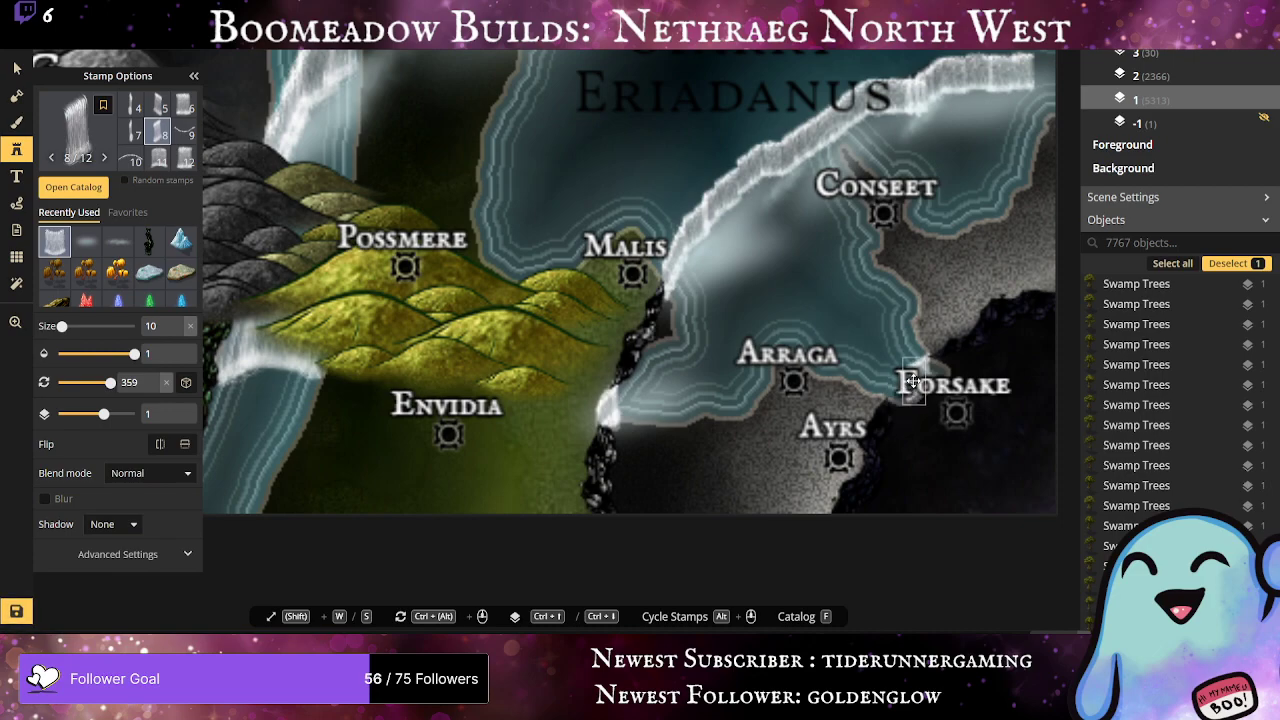
click(912, 381)
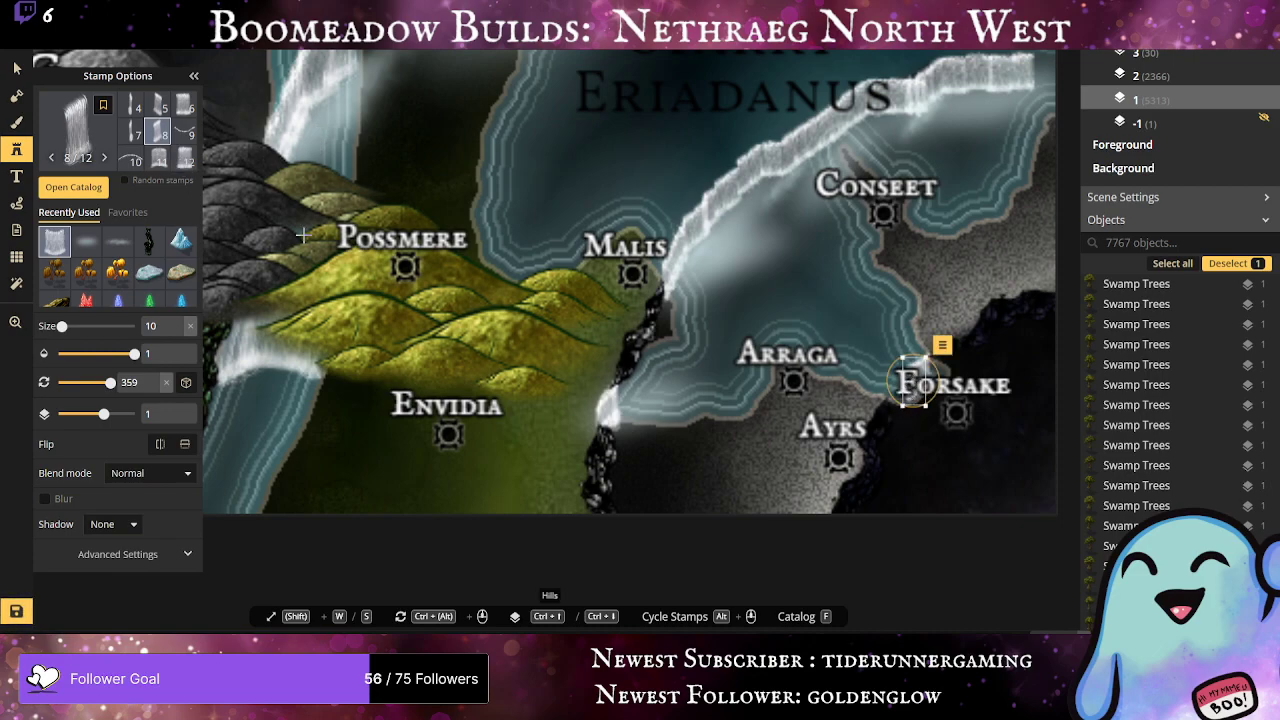
click(904, 432)
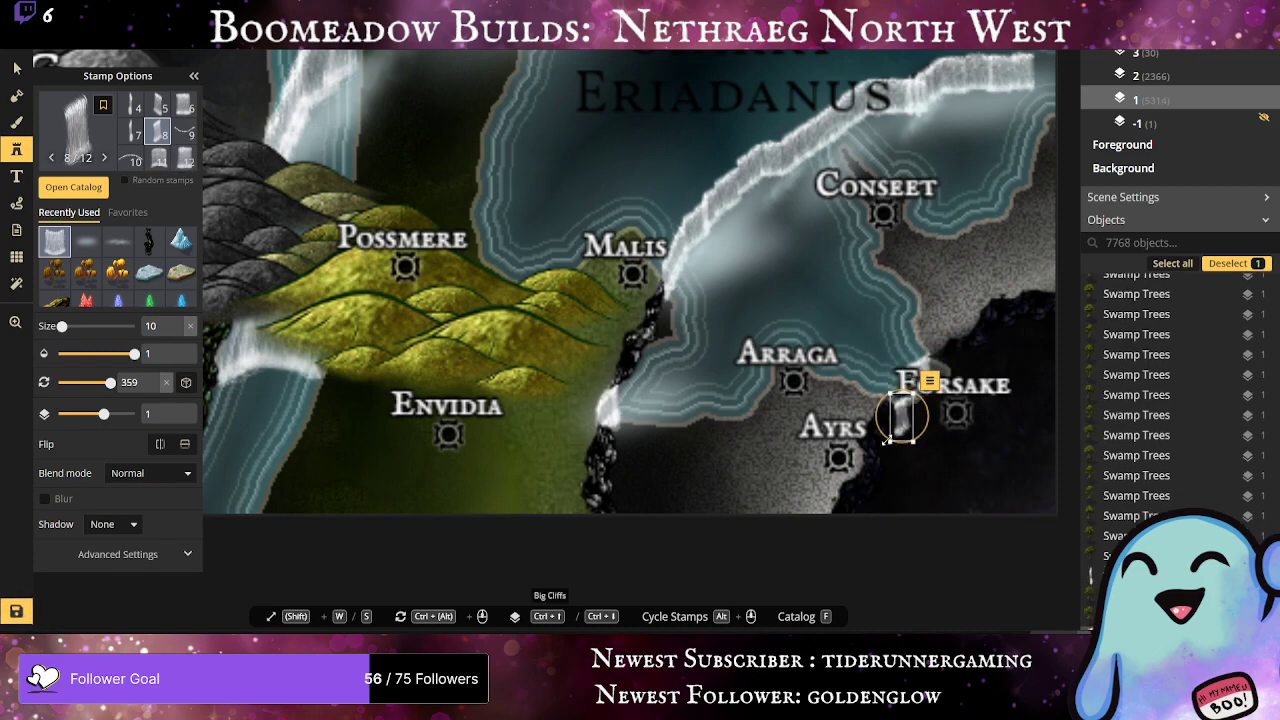
drag(888, 441, 904, 404)
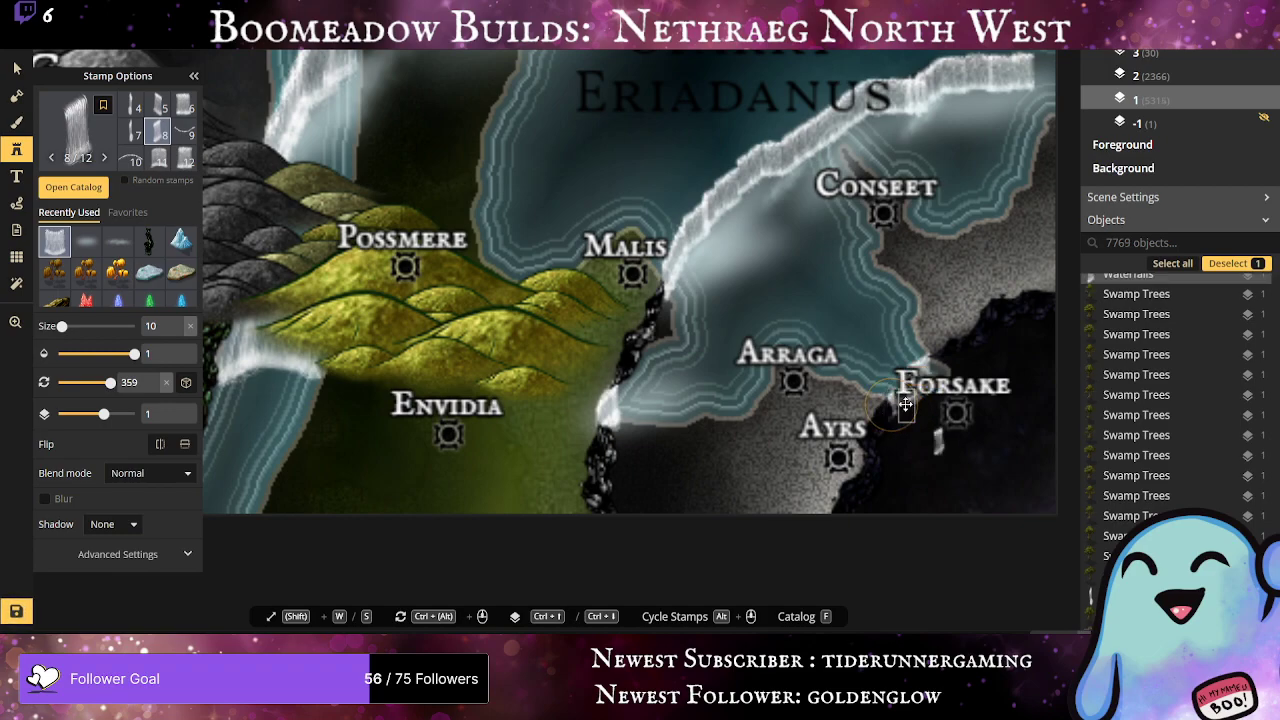
click(900, 393)
click(898, 396)
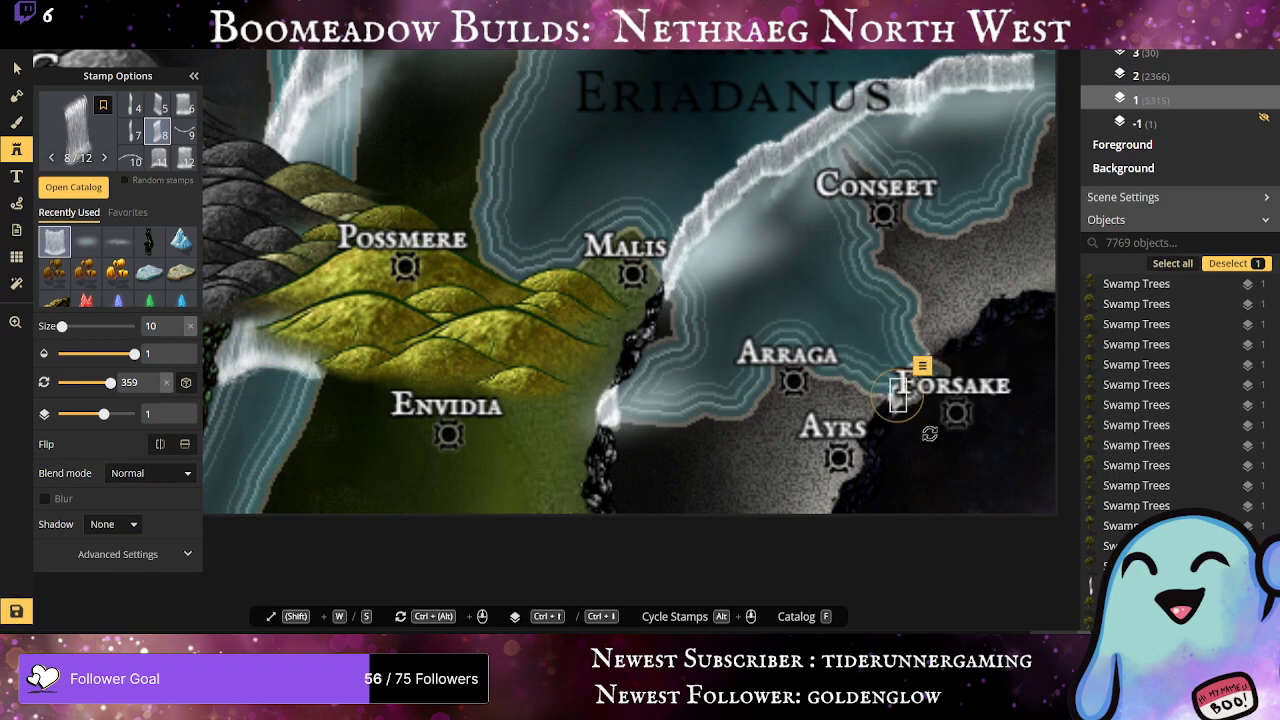
click(902, 390)
Step: Extend the water below the Forsake waterfalls using the round mask in Subtract mode at size 4, then switch to Add at size 1
click(20, 121)
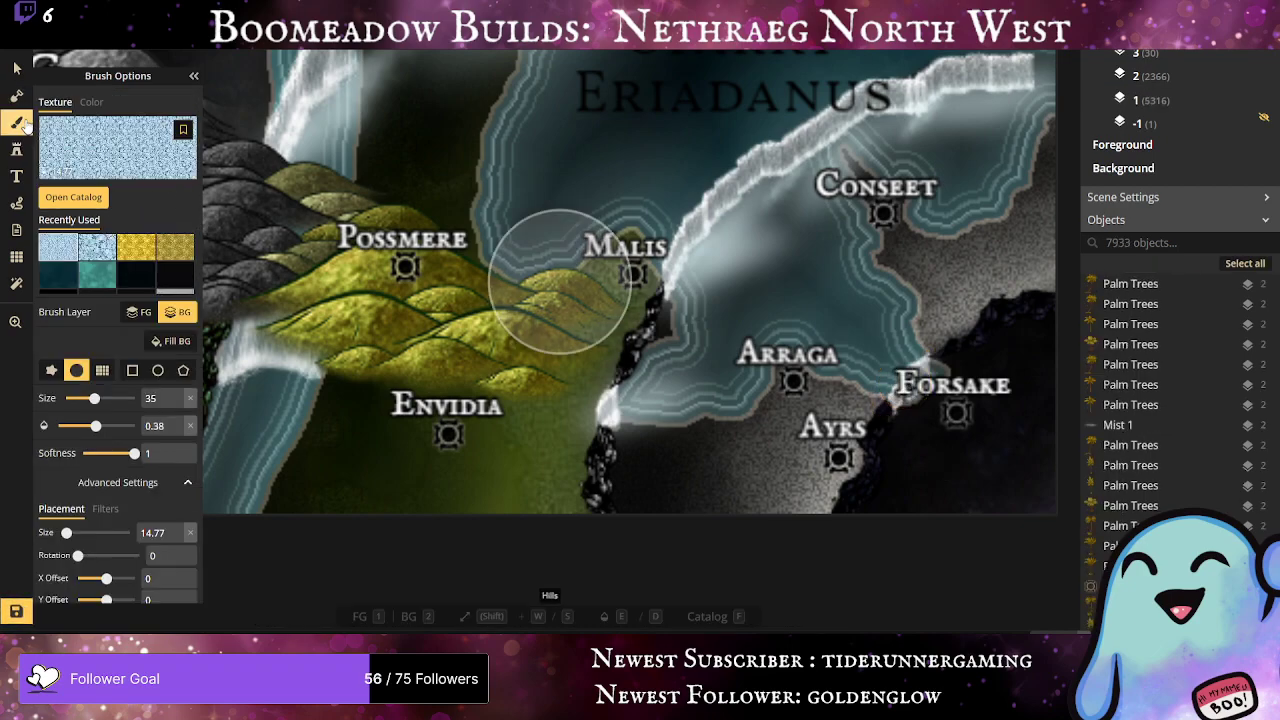
click(16, 95)
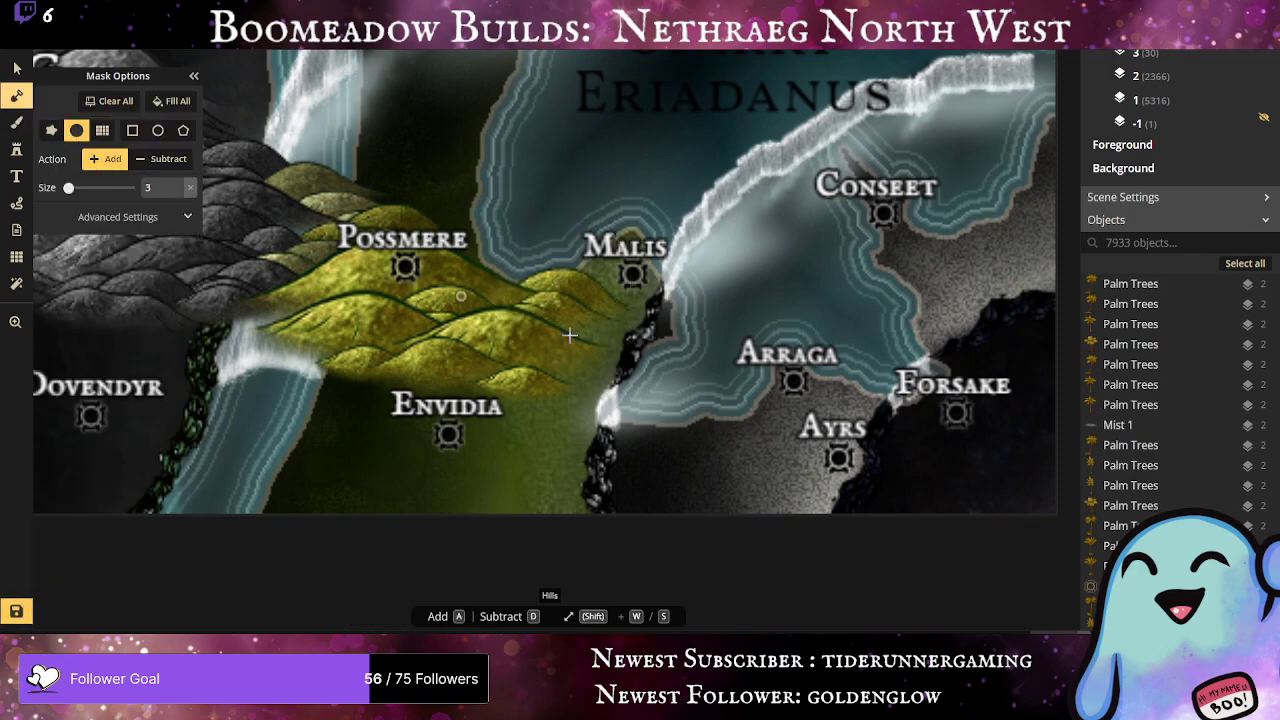
click(163, 158)
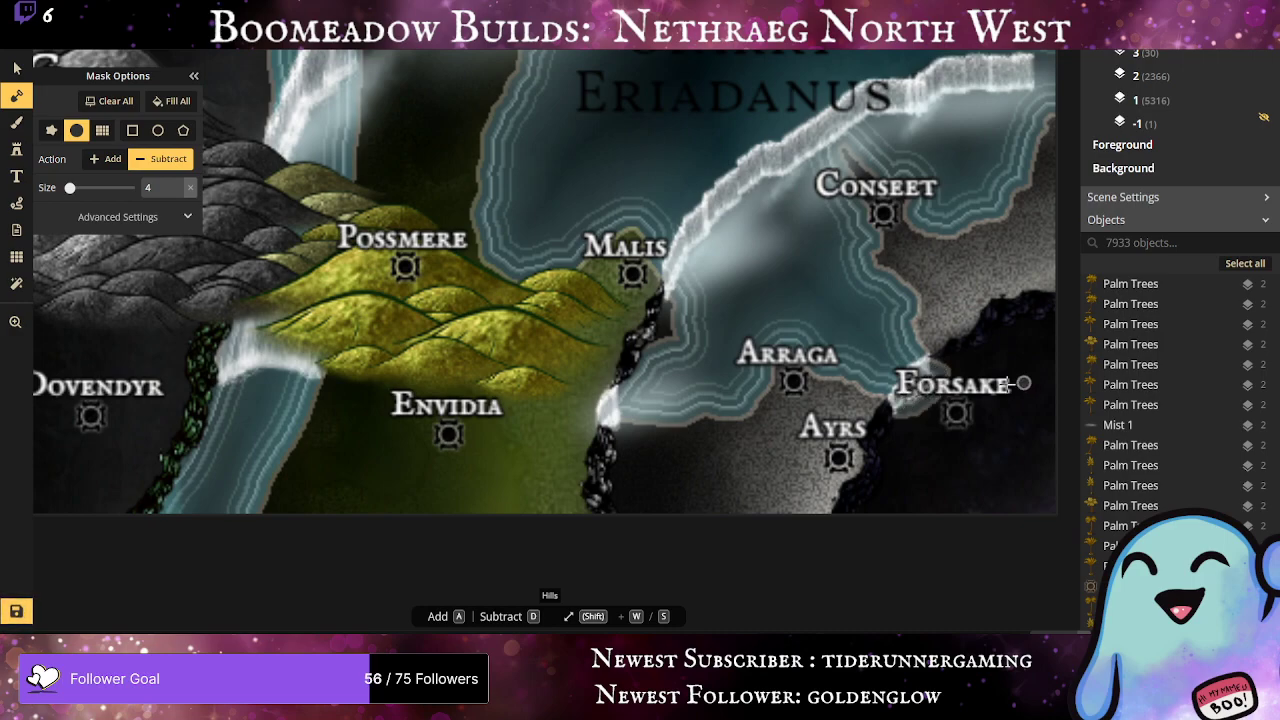
click(78, 130)
drag(70, 188, 64, 194)
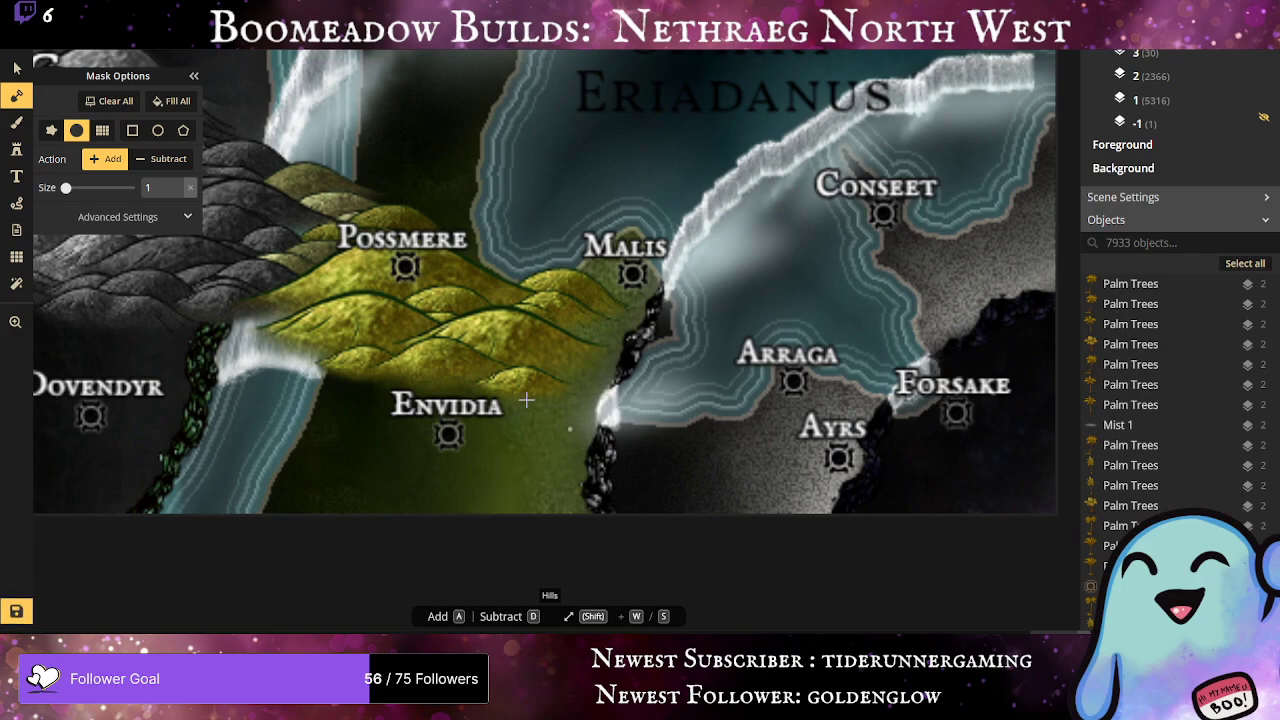
Step: Place two Mist 2 stamps at size 10 and rotation 162 over the southwest and northeast ends of the Forsake waterfalls
click(16, 148)
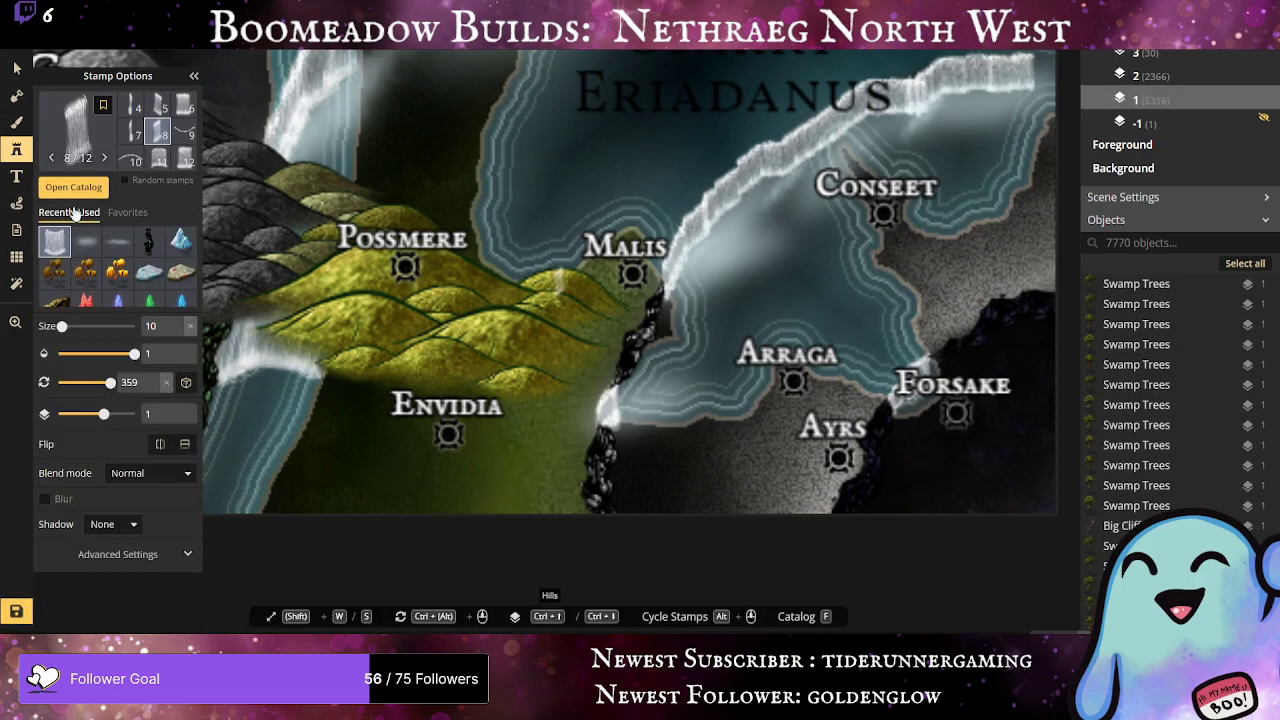
click(86, 240)
click(906, 408)
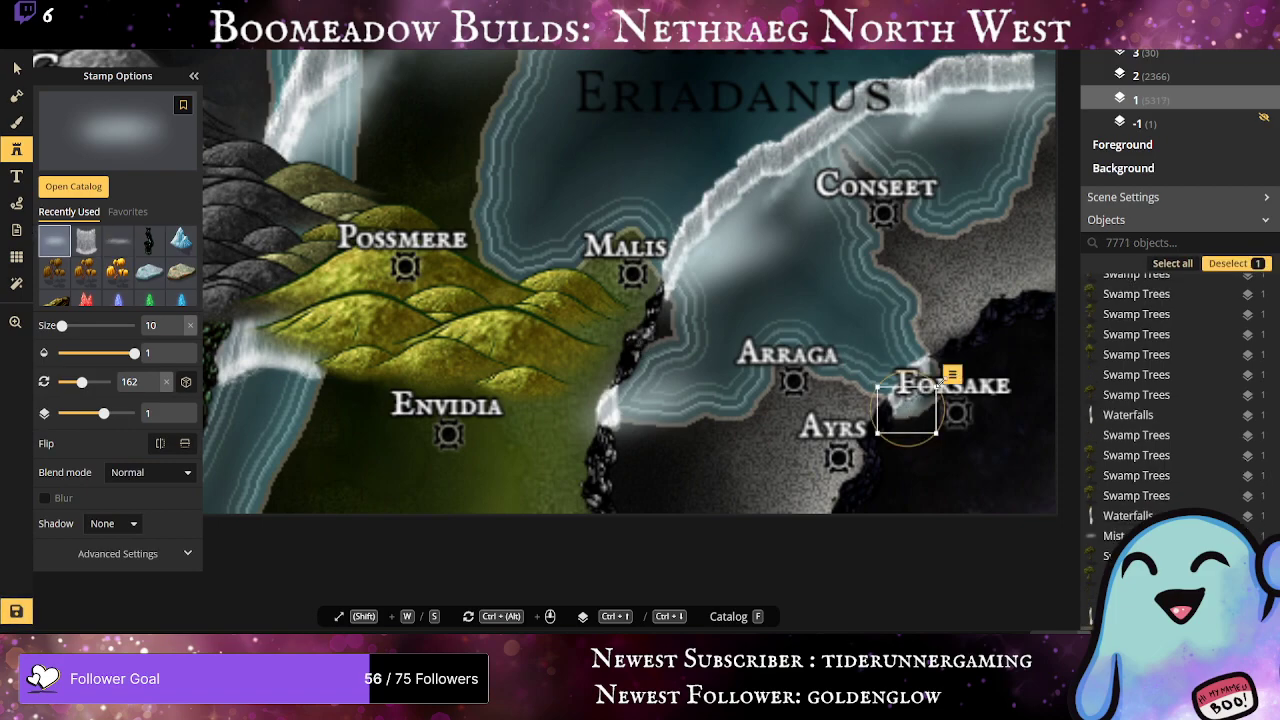
click(957, 459)
drag(957, 459, 933, 374)
Step: Place two Mist 1 stamps at size 10 and rotation 313, one southwest of Forsake's waterfalls and one over the Forsake label
click(117, 240)
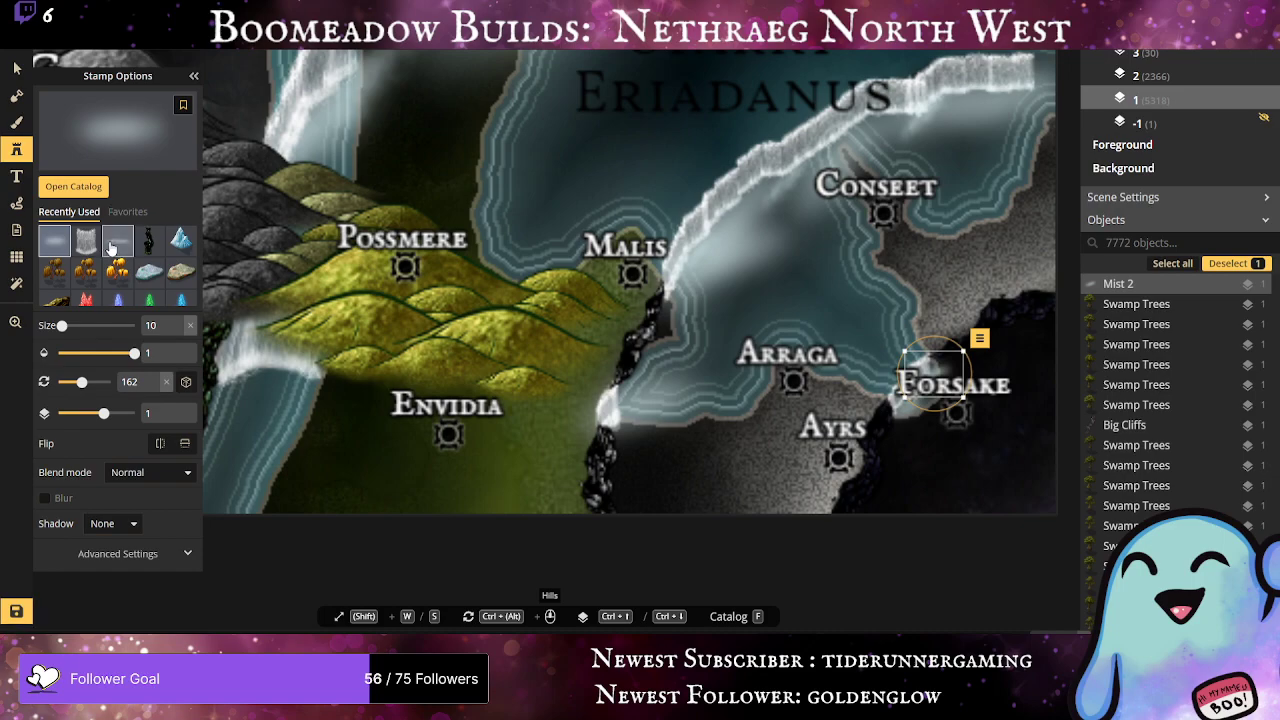
click(895, 422)
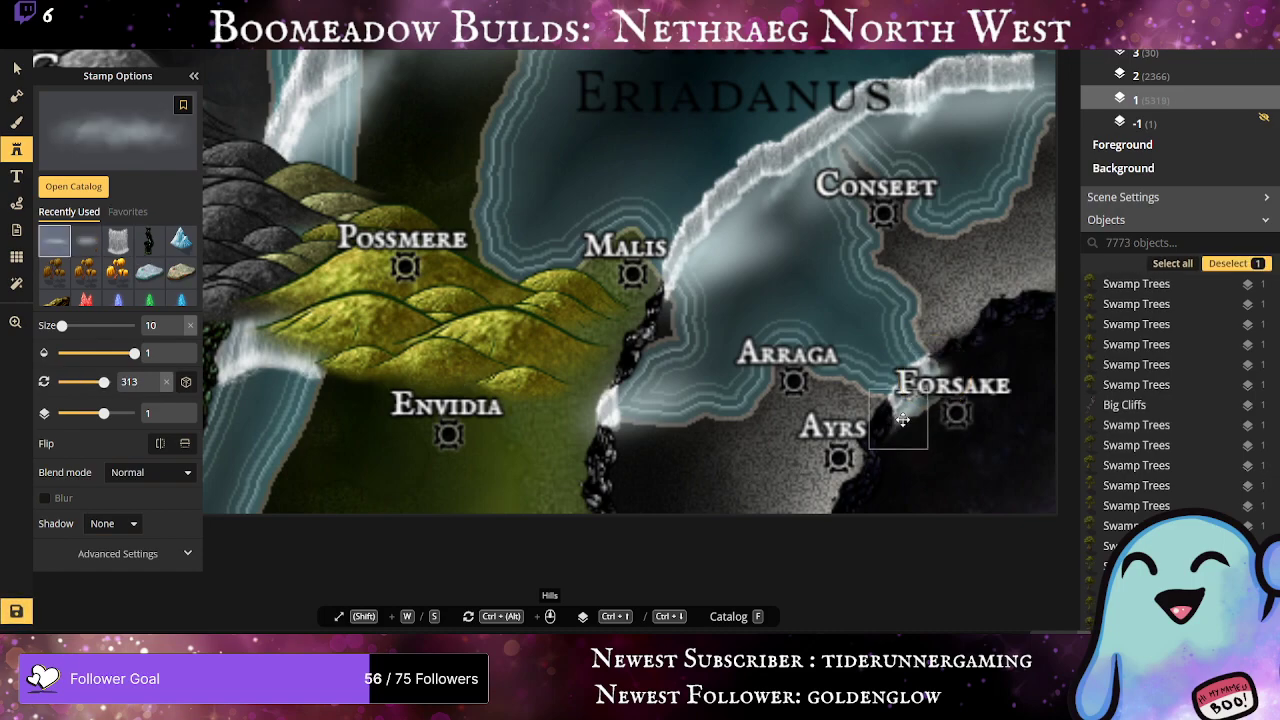
click(947, 378)
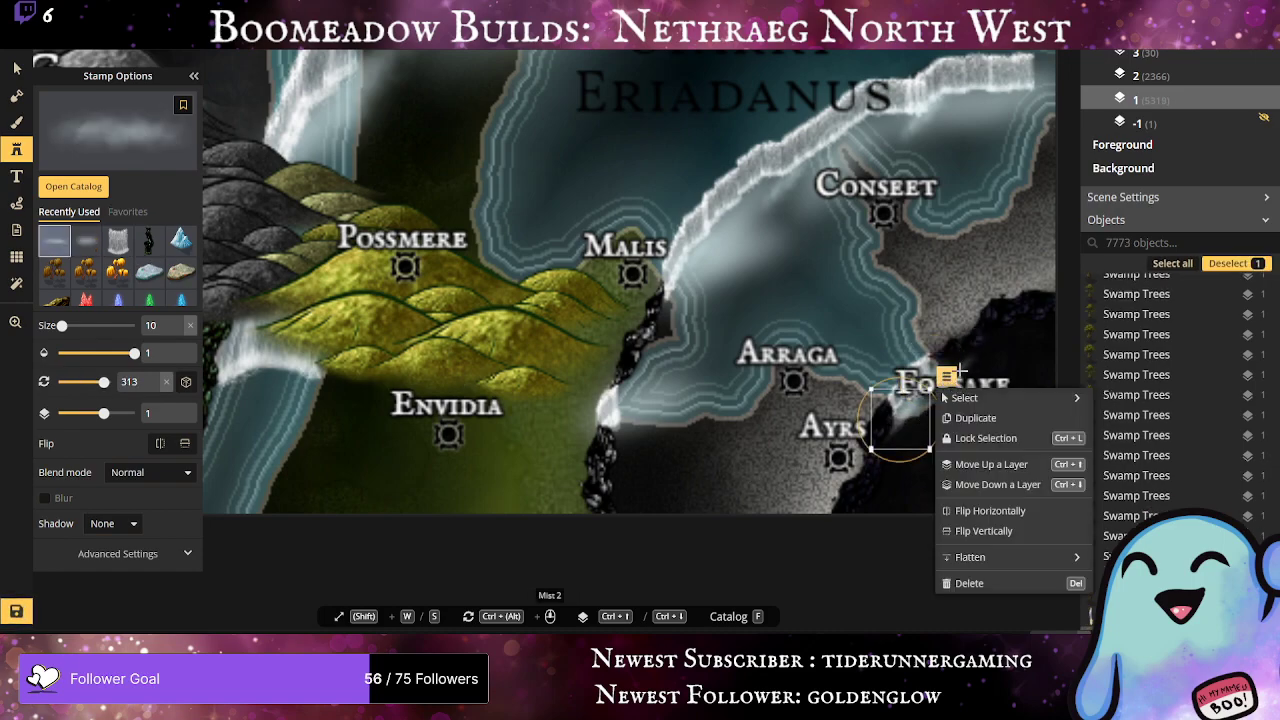
click(943, 378)
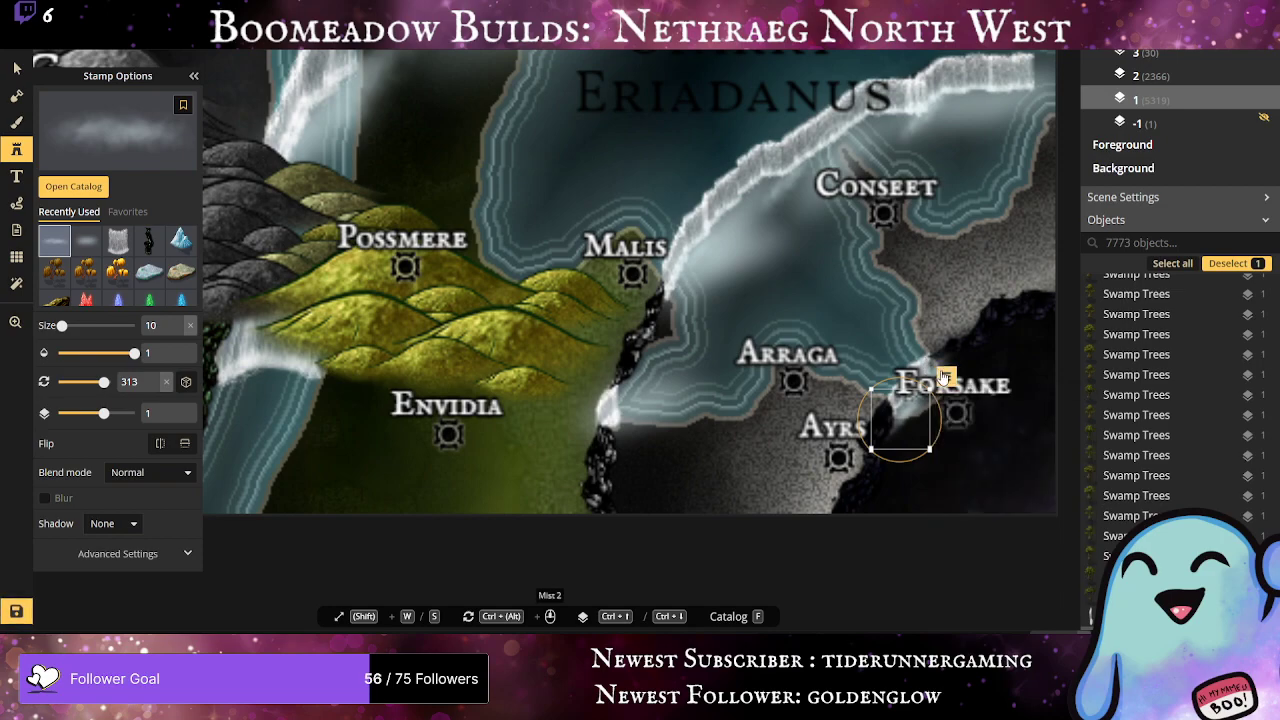
click(936, 375)
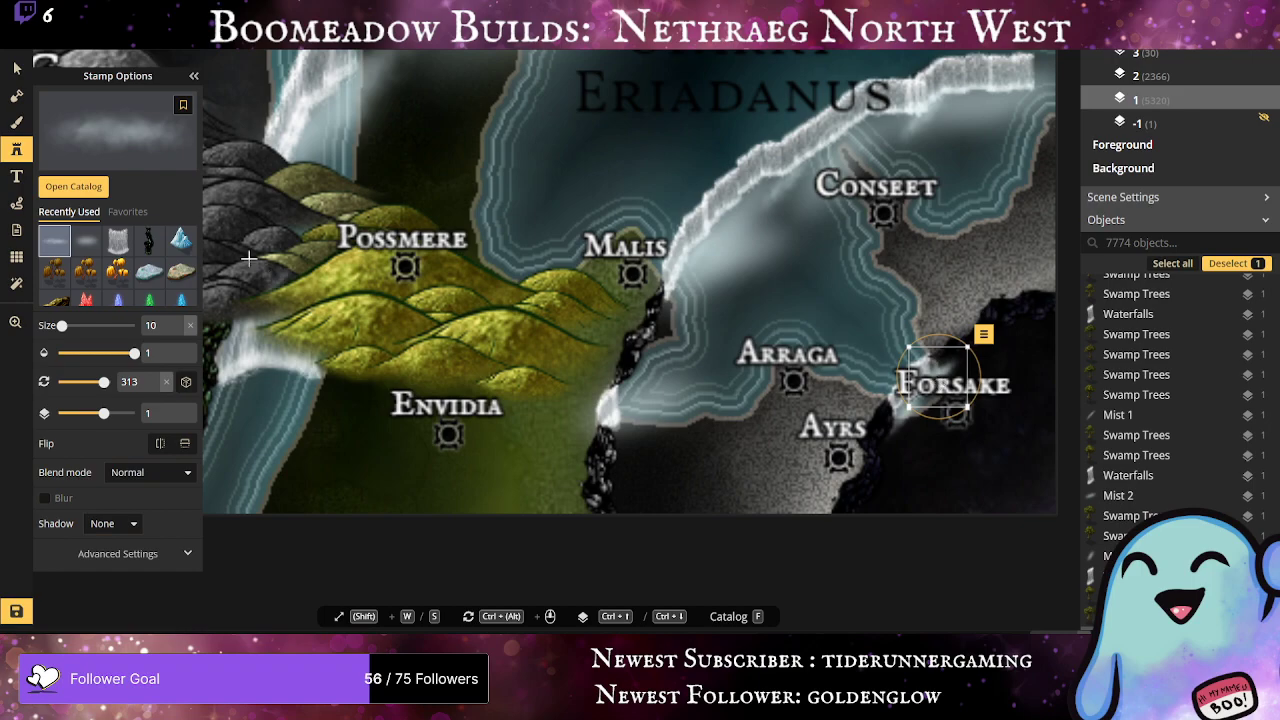
Step: Add a Mist 2 stamp at rotation 162 over the pool below the Forsake waterfalls and enlarge it
click(90, 250)
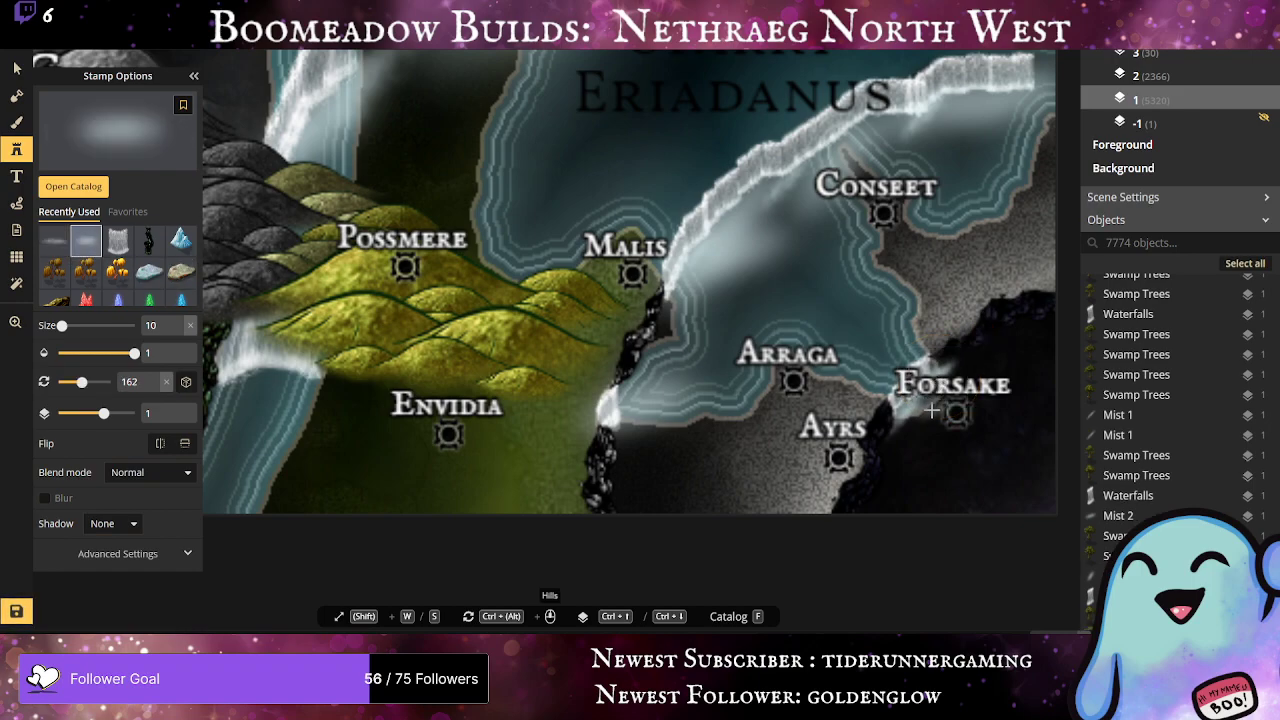
click(931, 410)
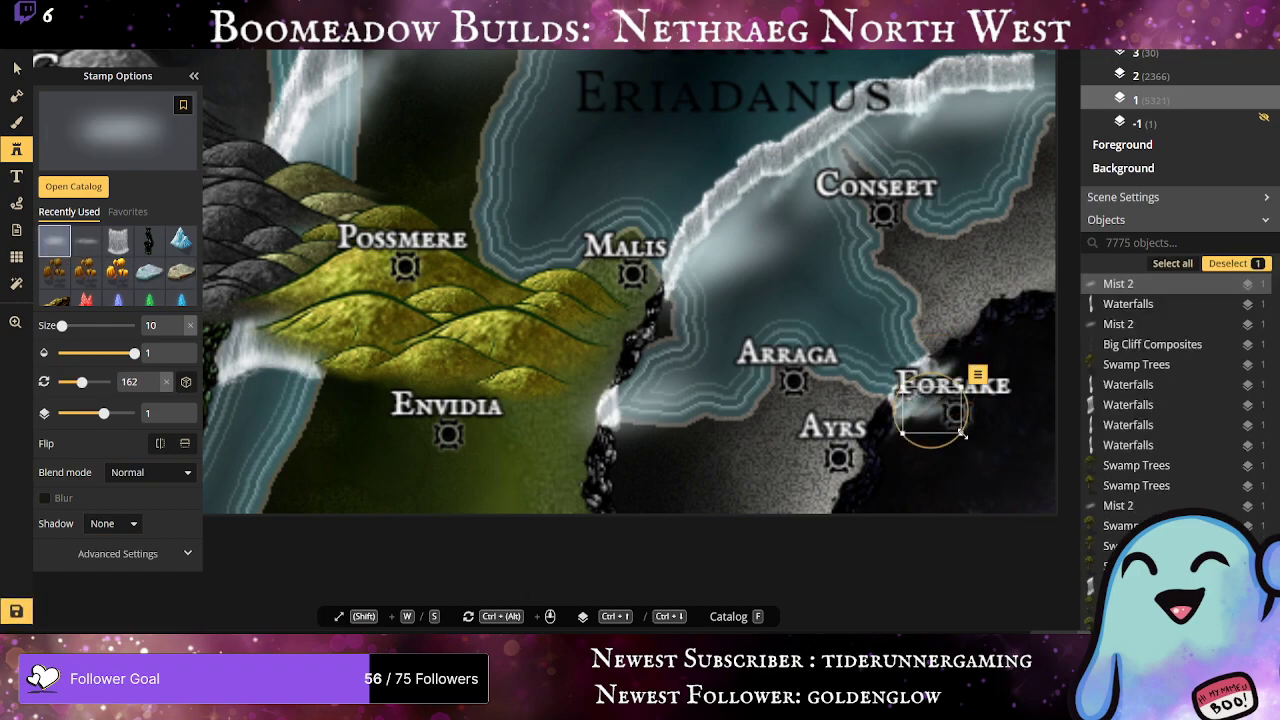
mouse_move(963, 433)
mouse_down()
mouse_move(988, 459)
mouse_move(940, 414)
mouse_move(942, 426)
mouse_up()
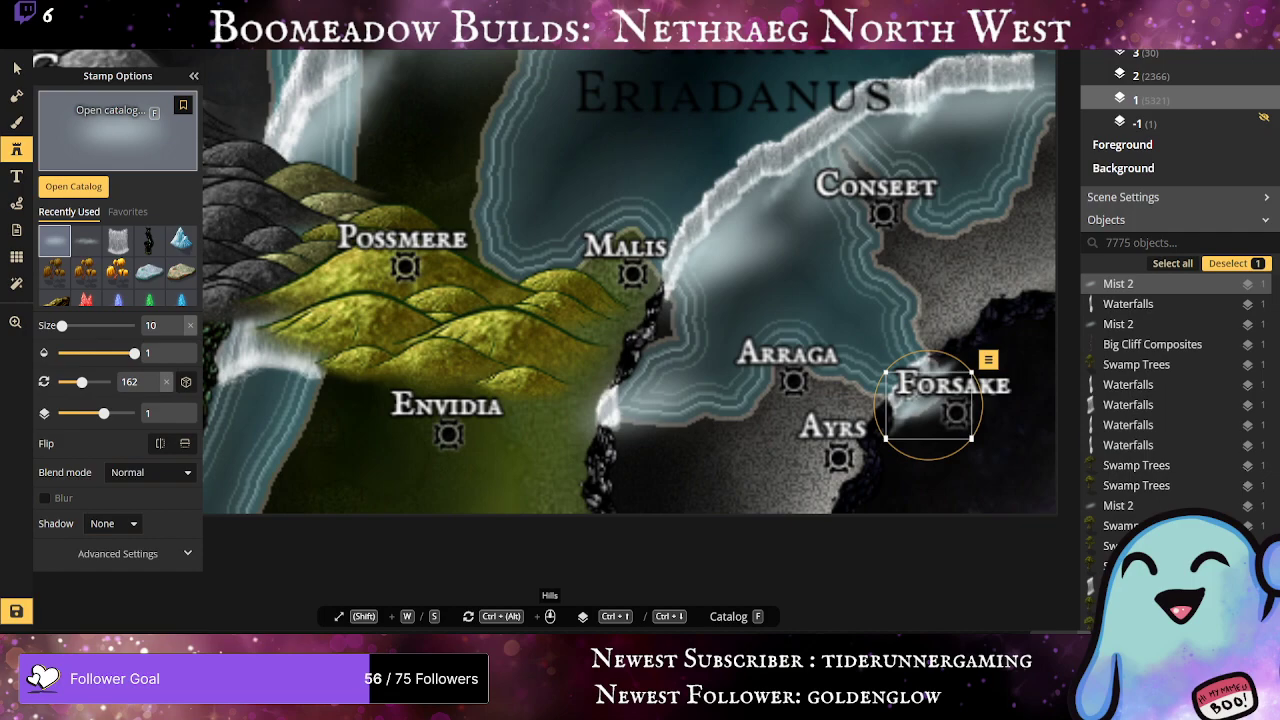
Step: Browse the stamp catalog and pick the nine-variant Green Clouds stamp set listed just before the Gothic Horror battlemap group
click(117, 128)
scroll(587, 509, down, 15)
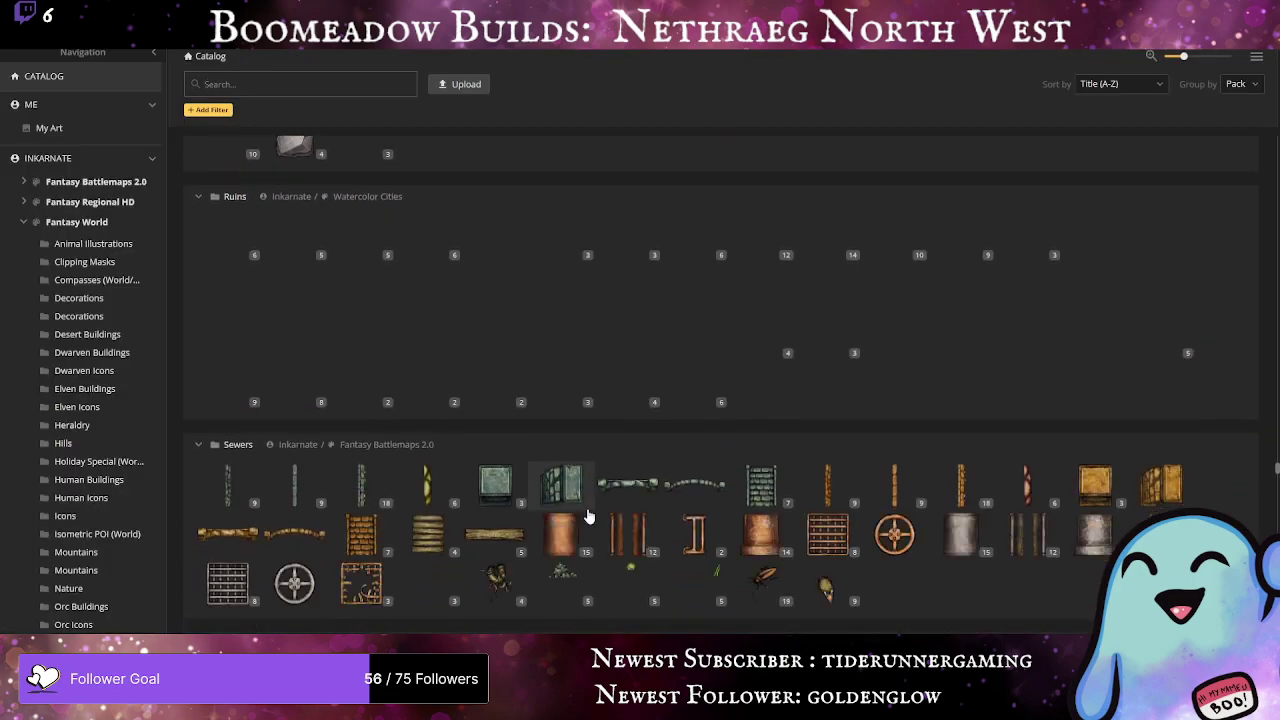
scroll(587, 510, down, 4)
scroll(682, 478, down, 1)
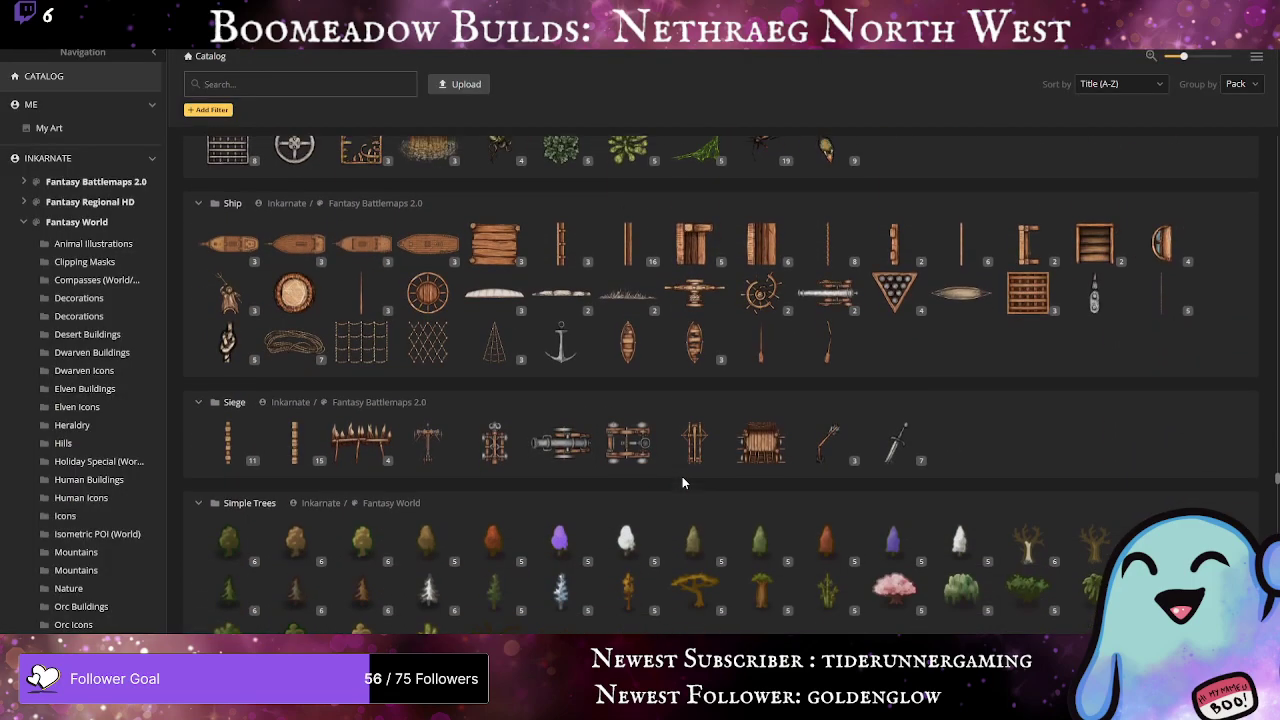
scroll(682, 478, up, 6)
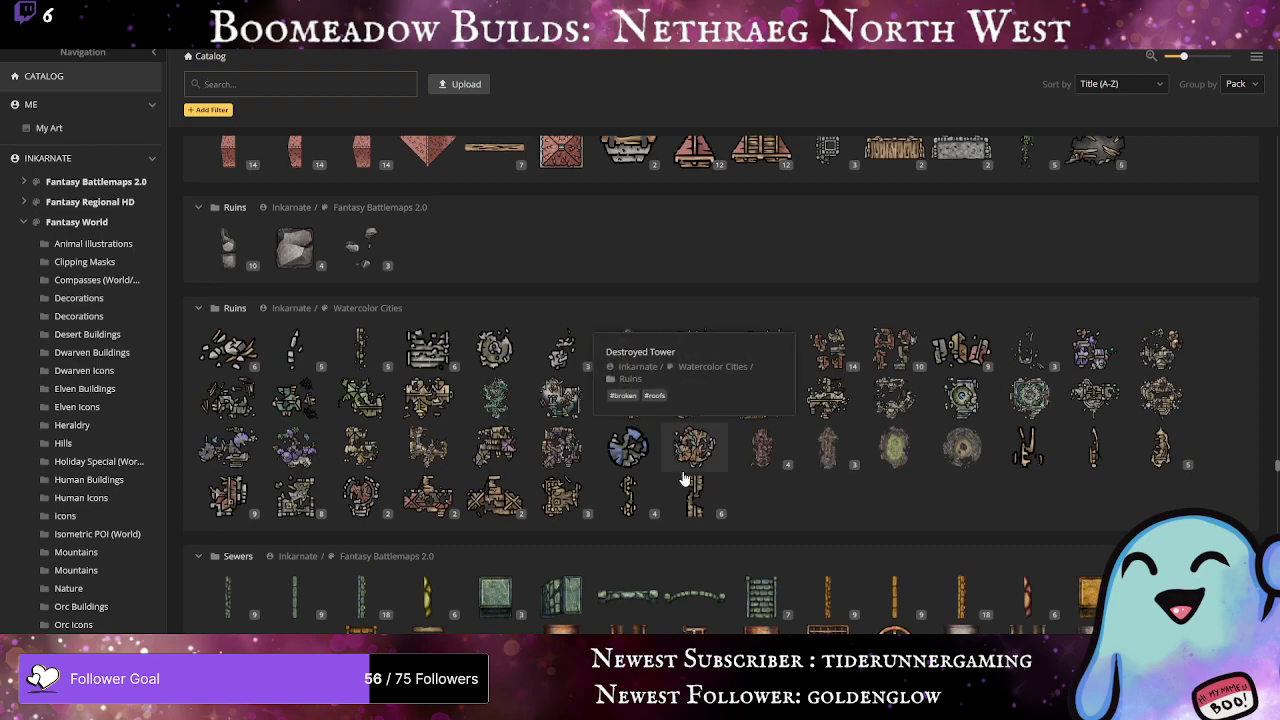
scroll(684, 478, down, 15)
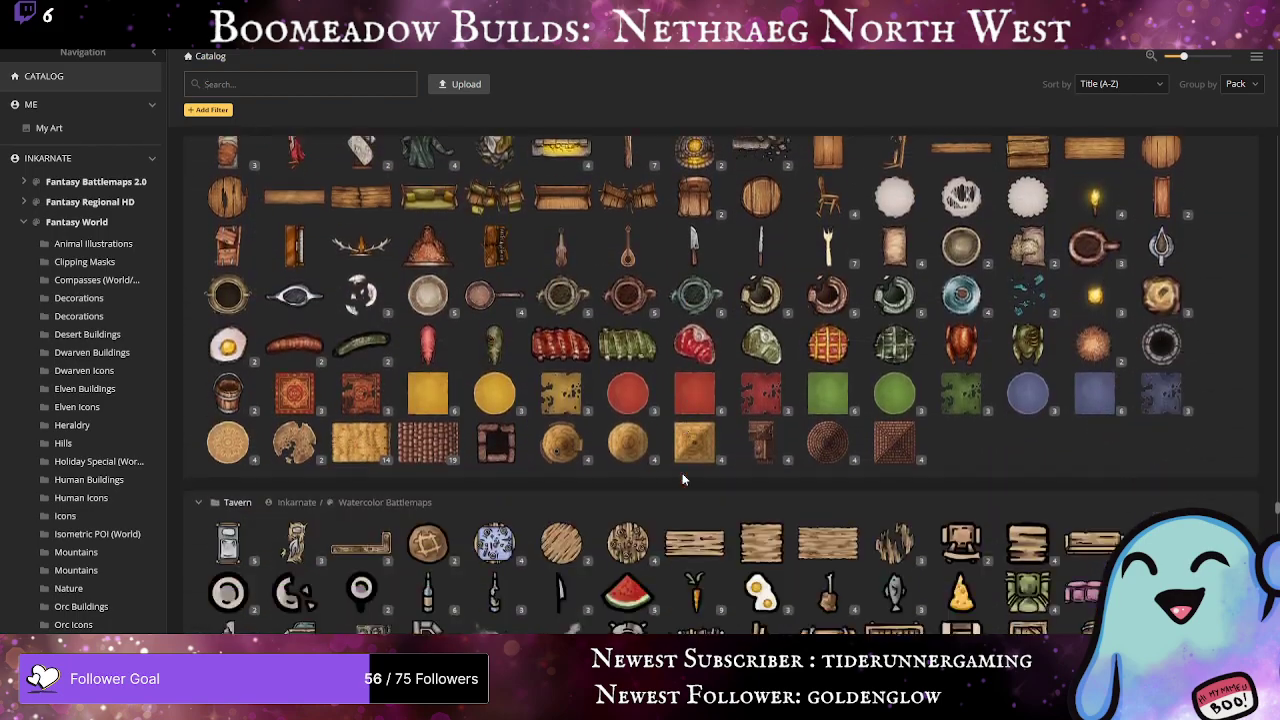
scroll(683, 479, down, 10)
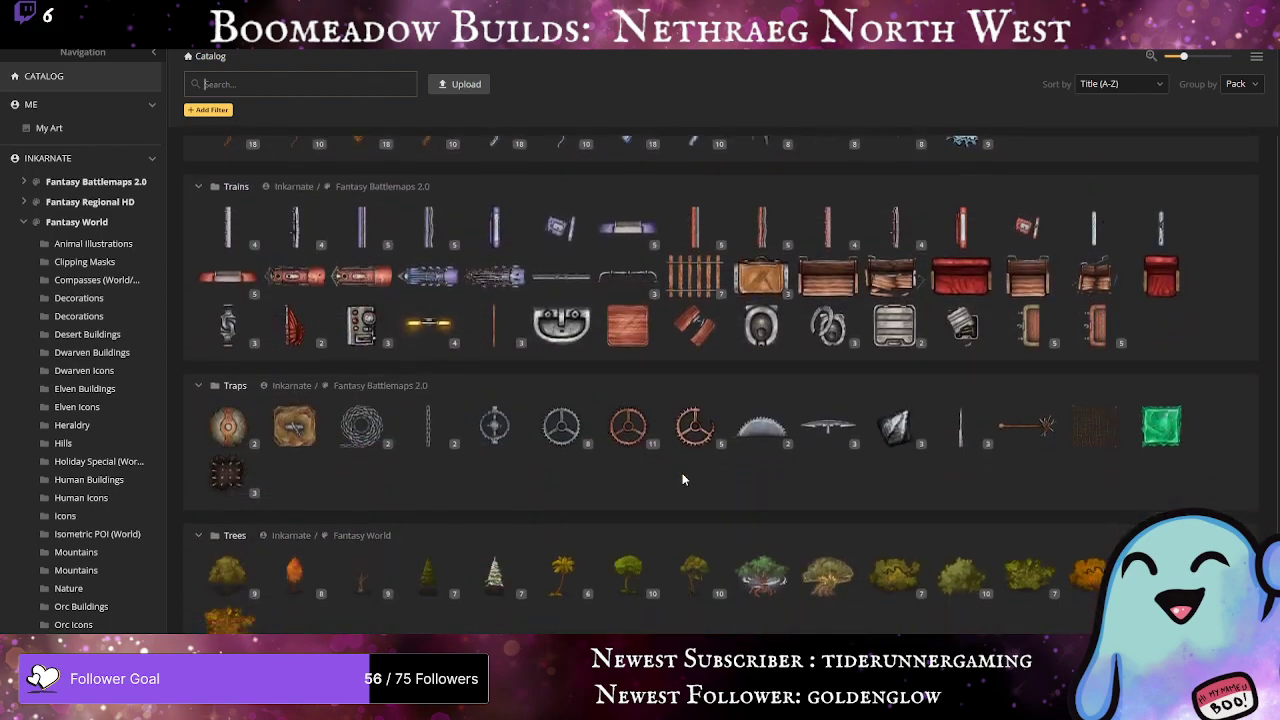
scroll(683, 479, down, 10)
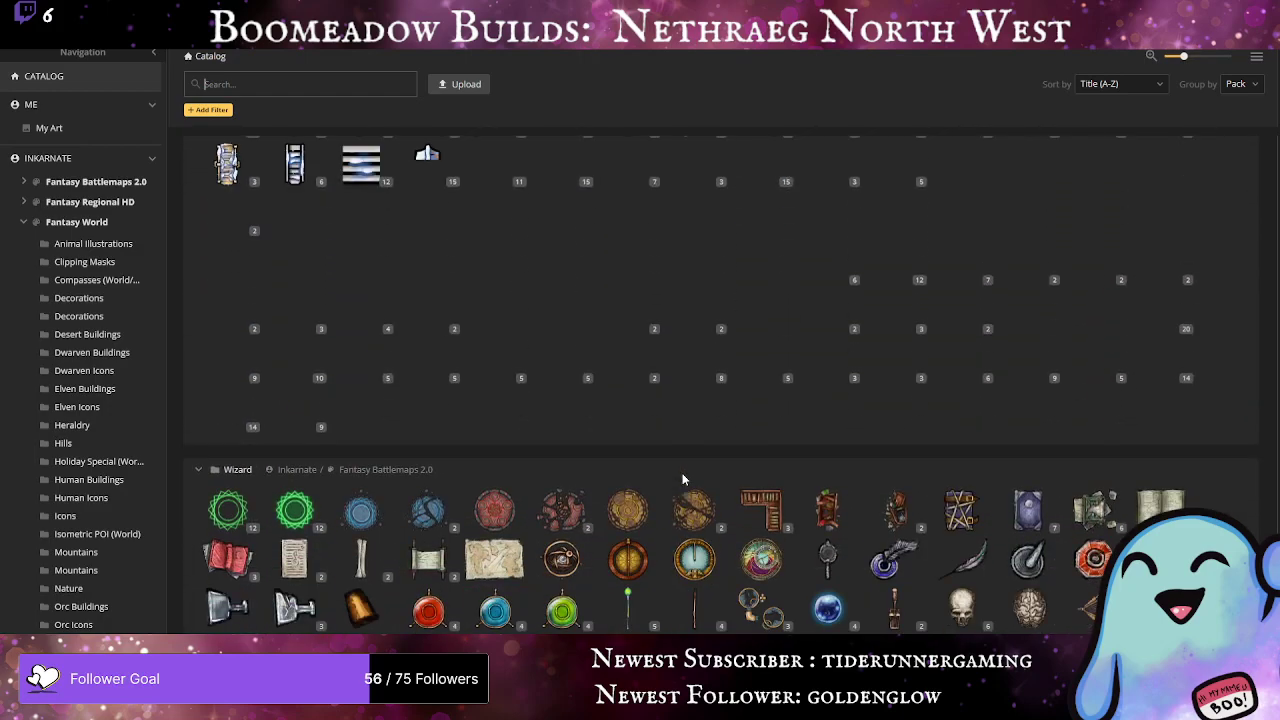
scroll(682, 479, down, 4)
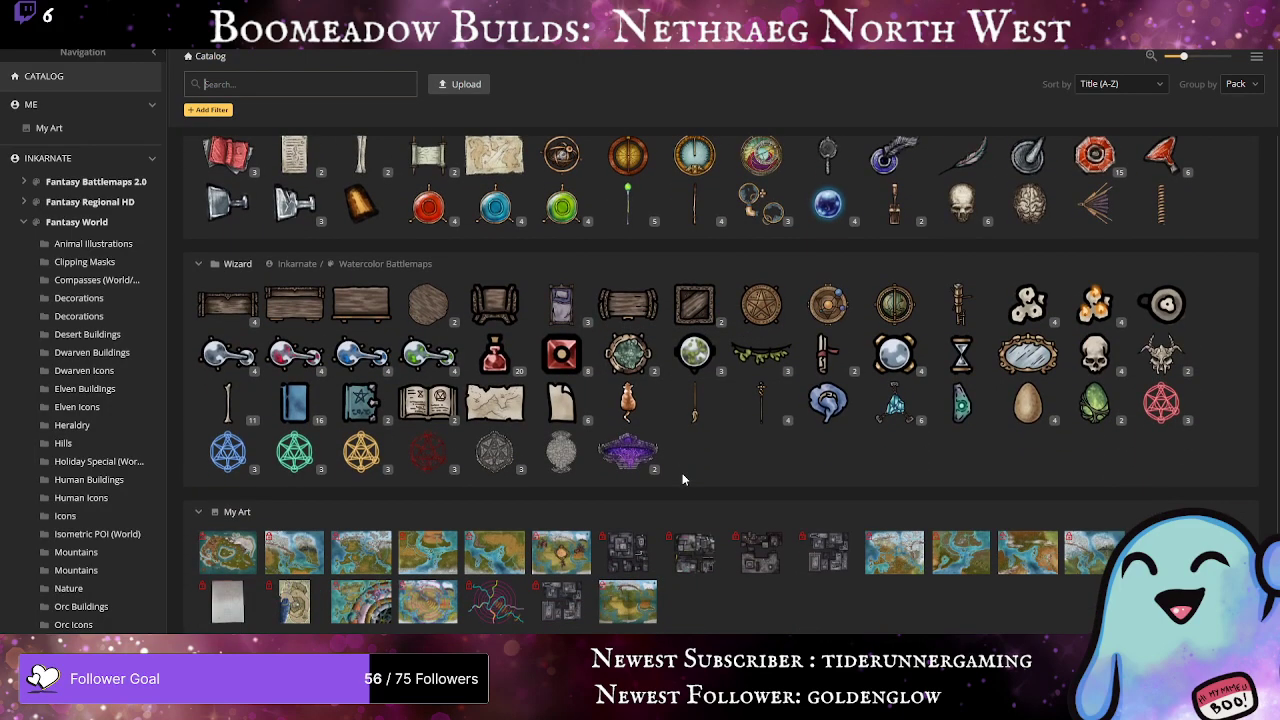
scroll(682, 479, up, 10)
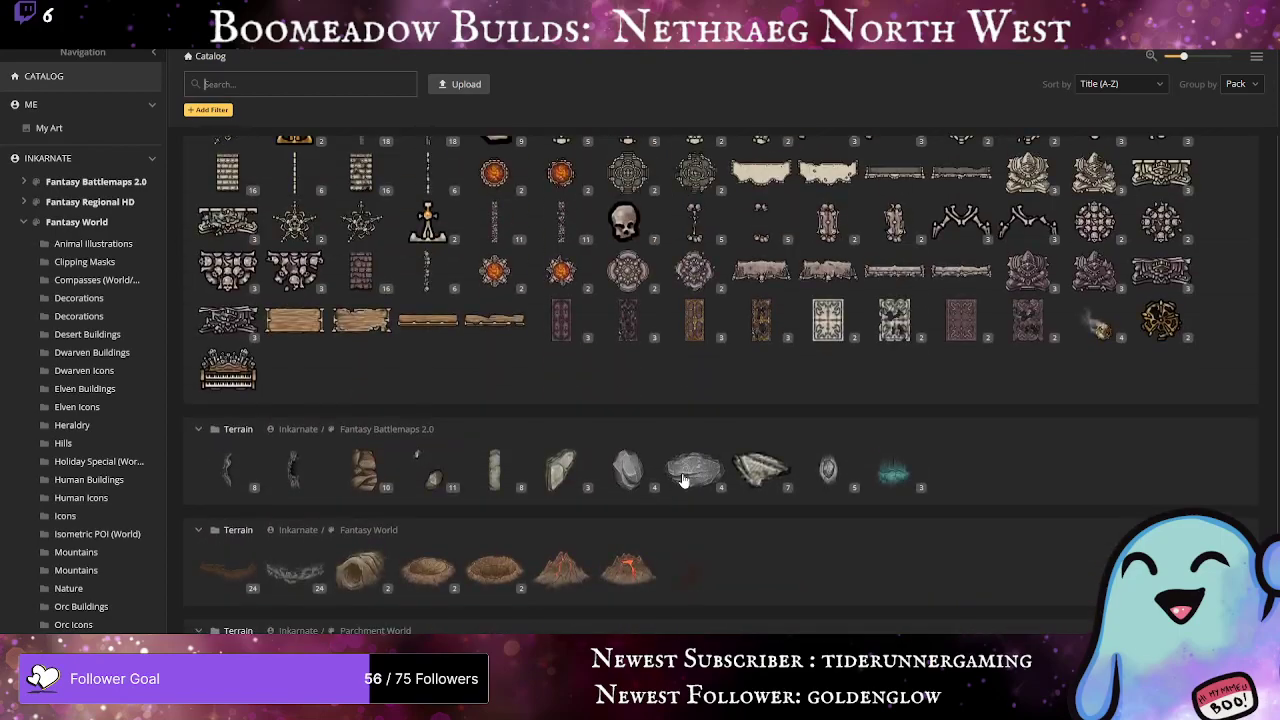
scroll(683, 479, up, 10)
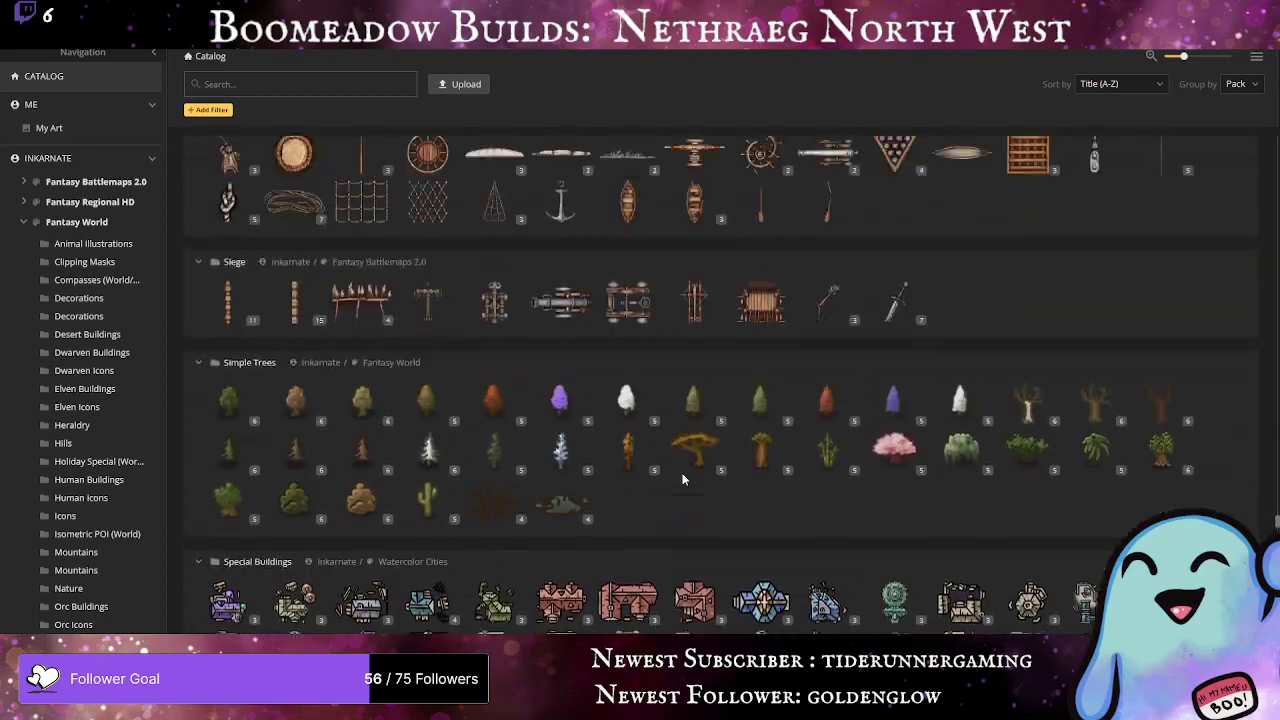
scroll(683, 480, up, 10)
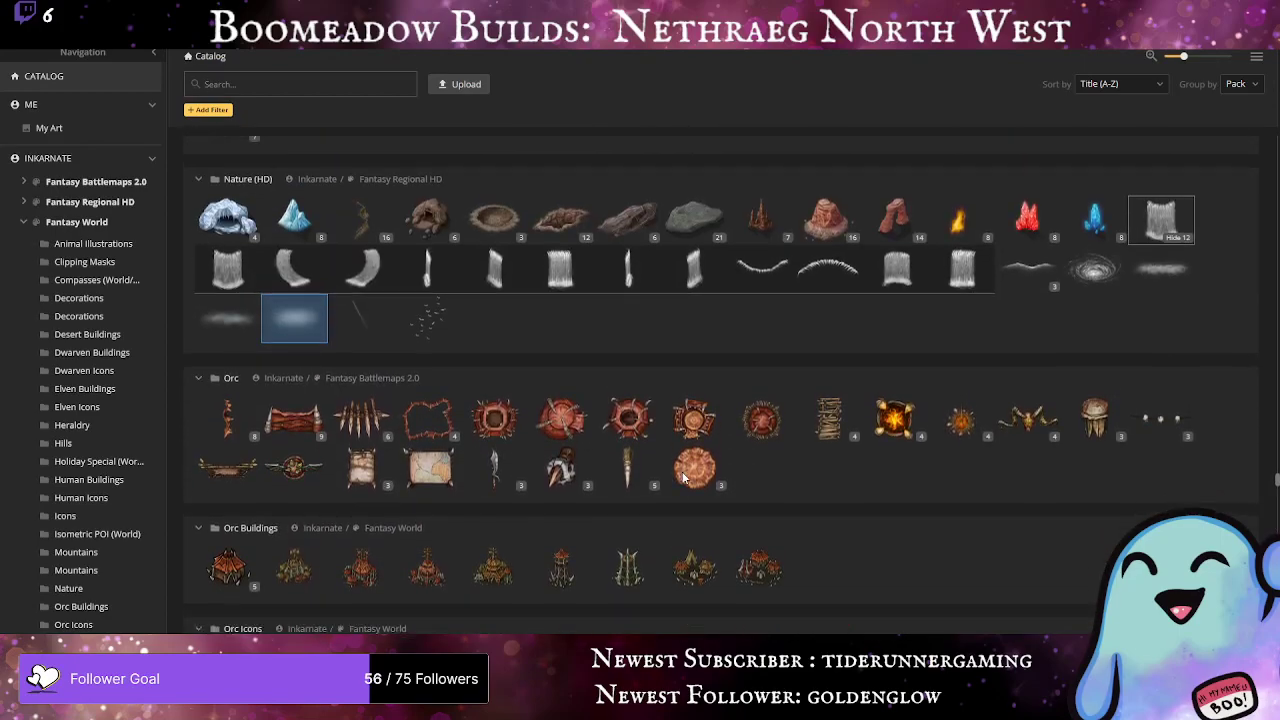
scroll(683, 479, up, 10)
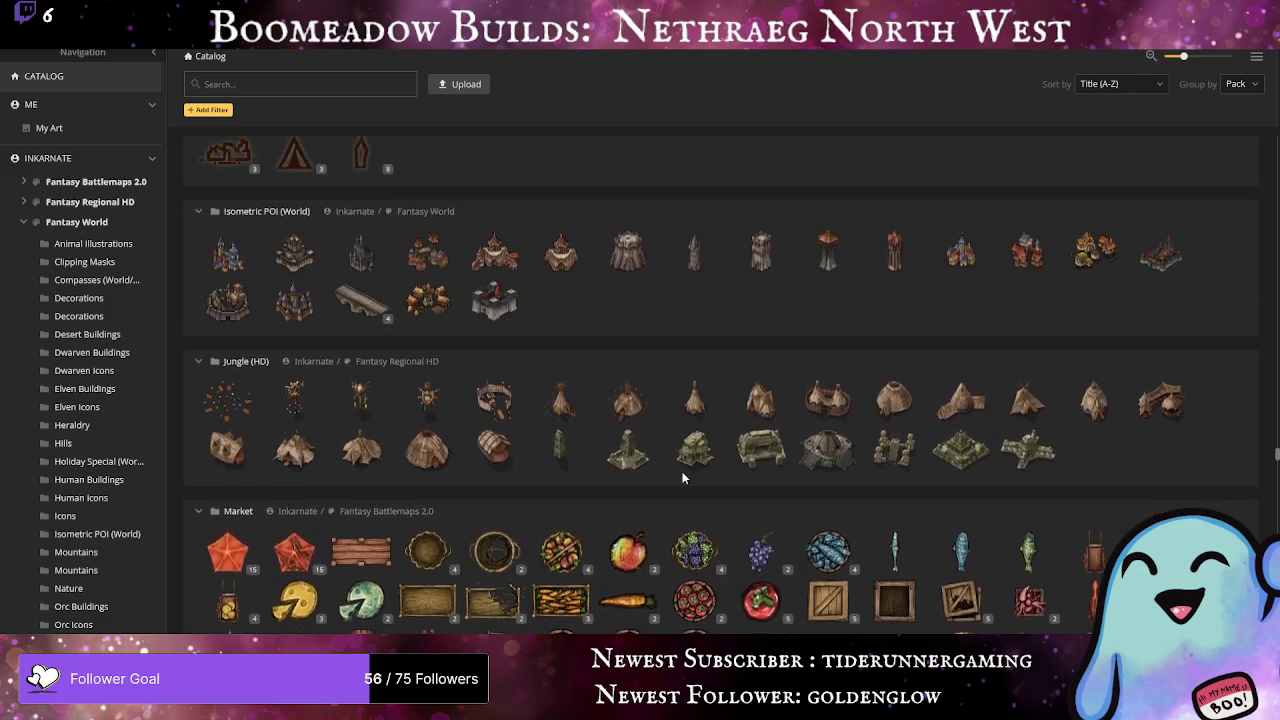
scroll(682, 478, up, 10)
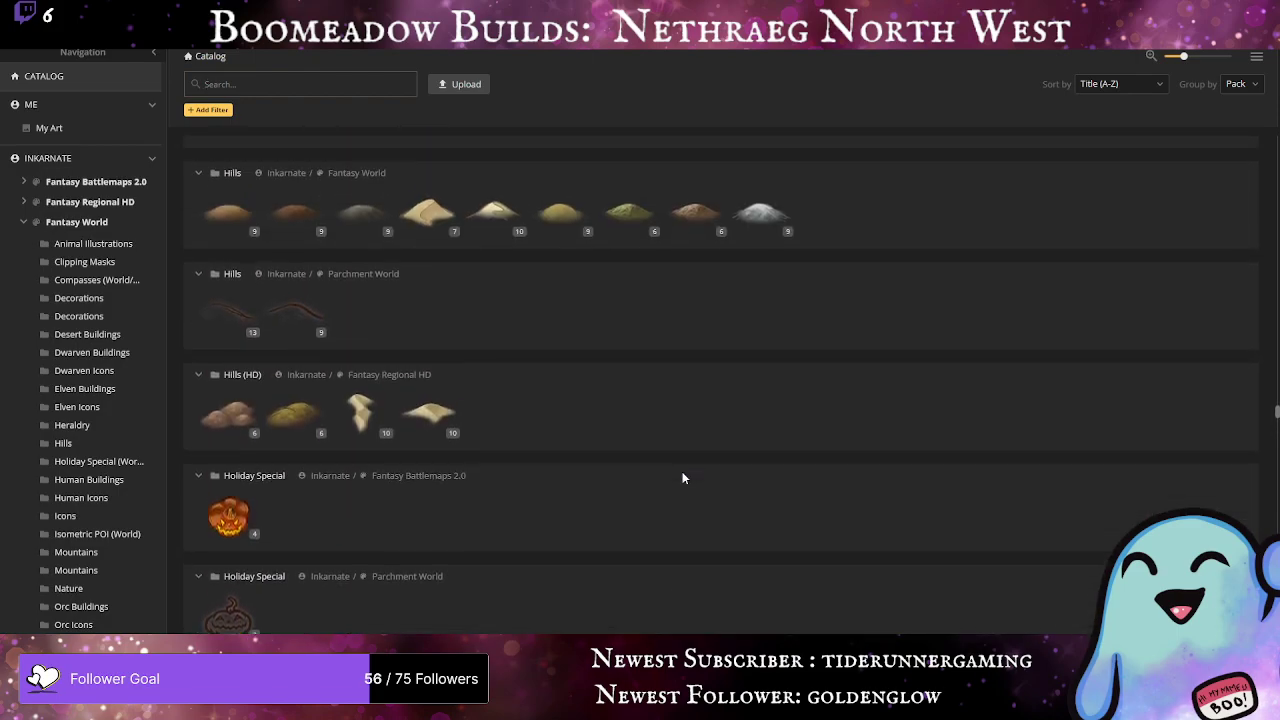
scroll(682, 478, up, 10)
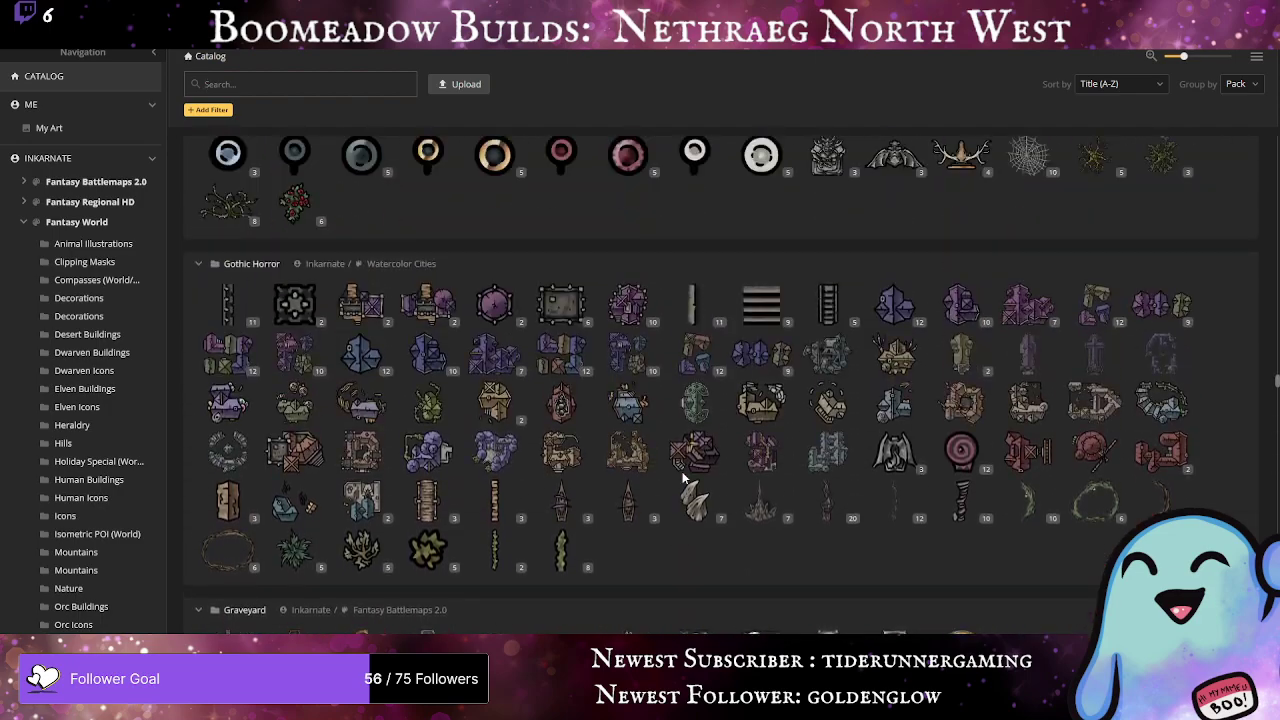
scroll(683, 479, up, 10)
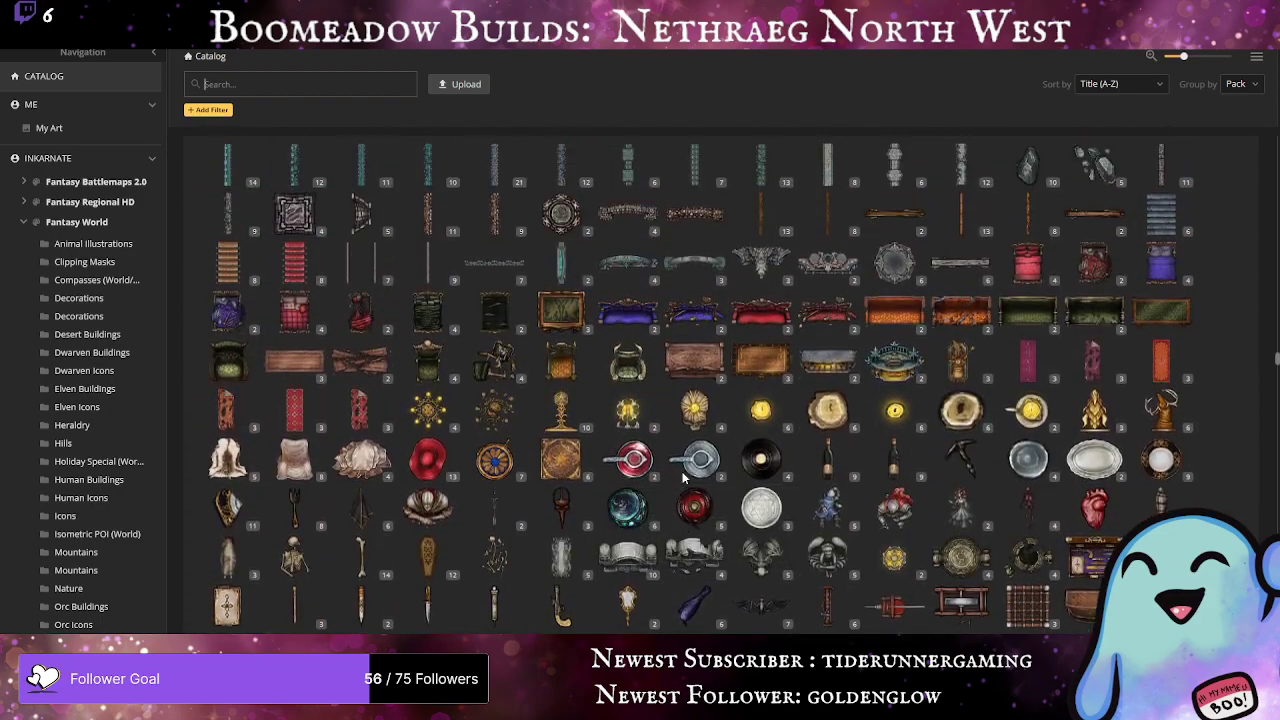
scroll(682, 471, down, 5)
mouse_move(419, 312)
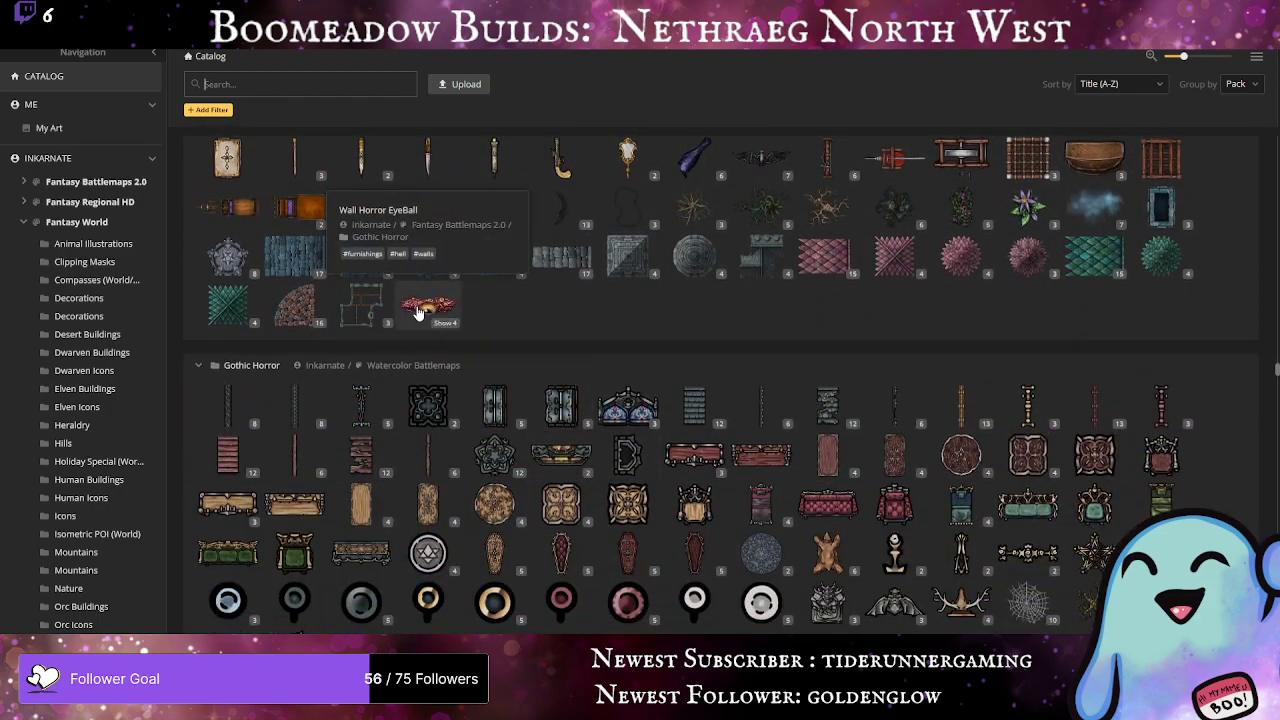
scroll(420, 312, up, 10)
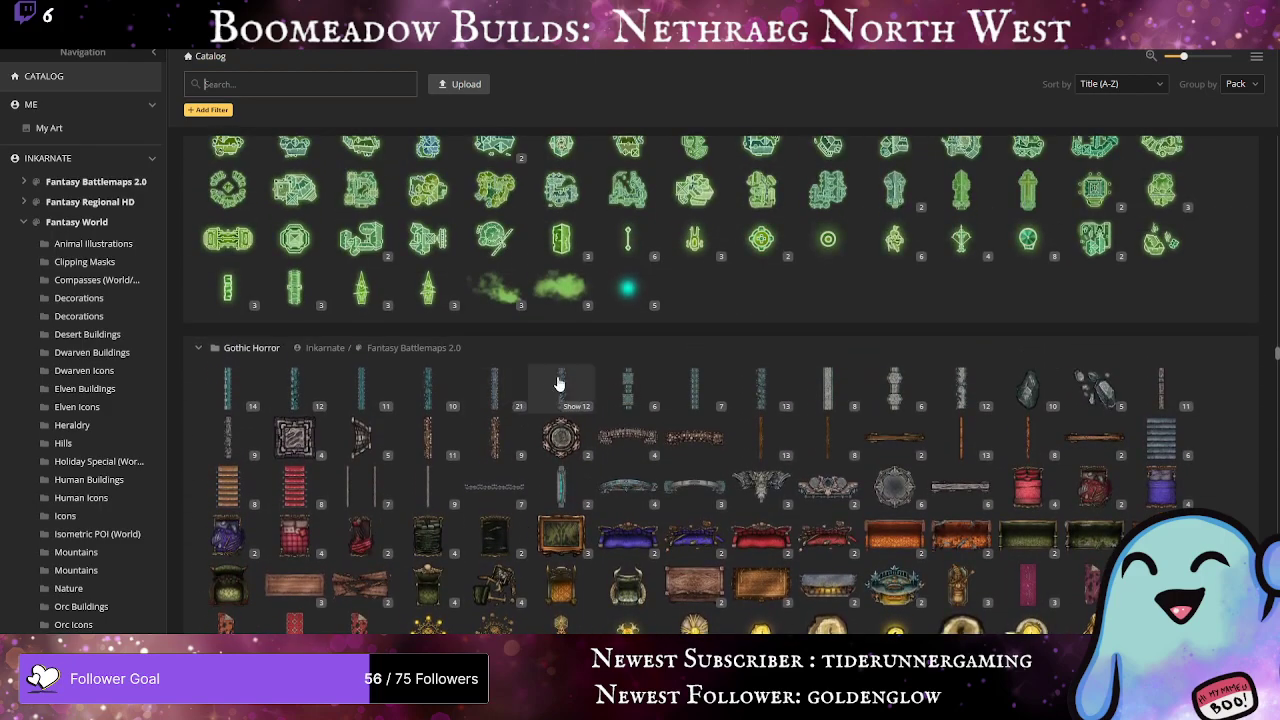
click(548, 300)
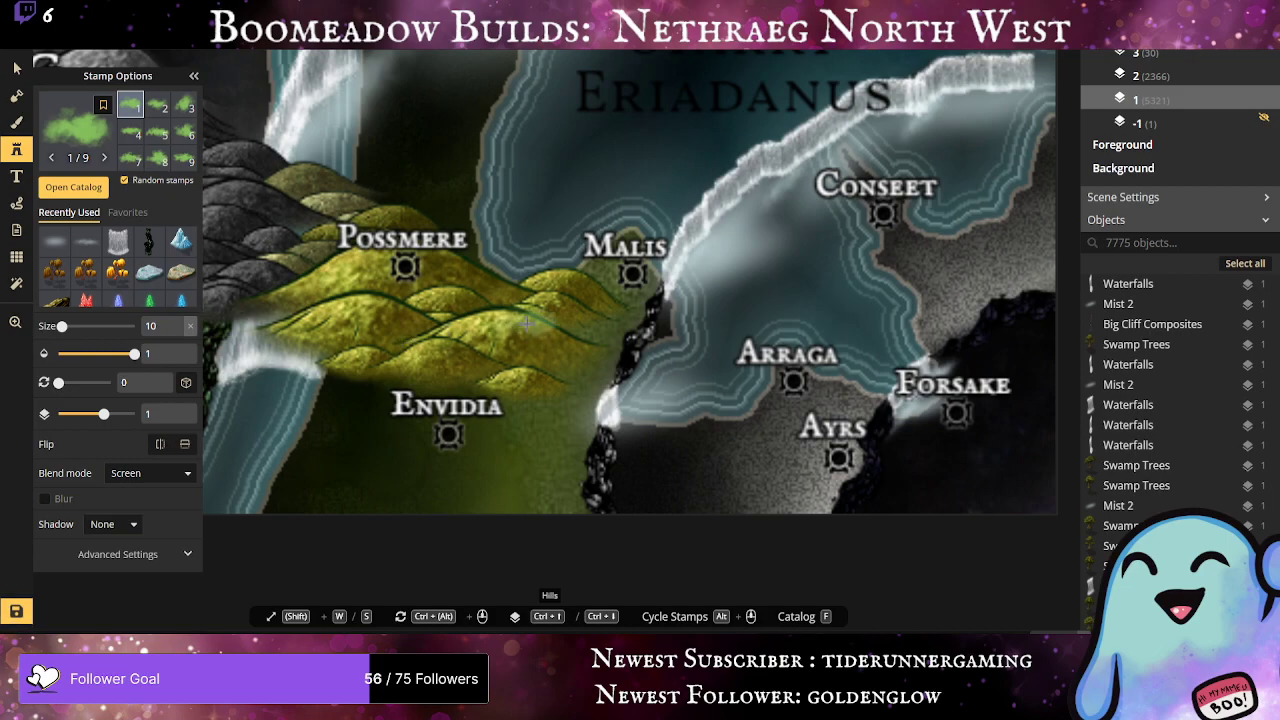
Step: Place a Green Clouds stamp at size 53 and opacity 0.45 over the hills around Possmere and Envidia, and move it to layer 3
drag(62, 326, 69, 327)
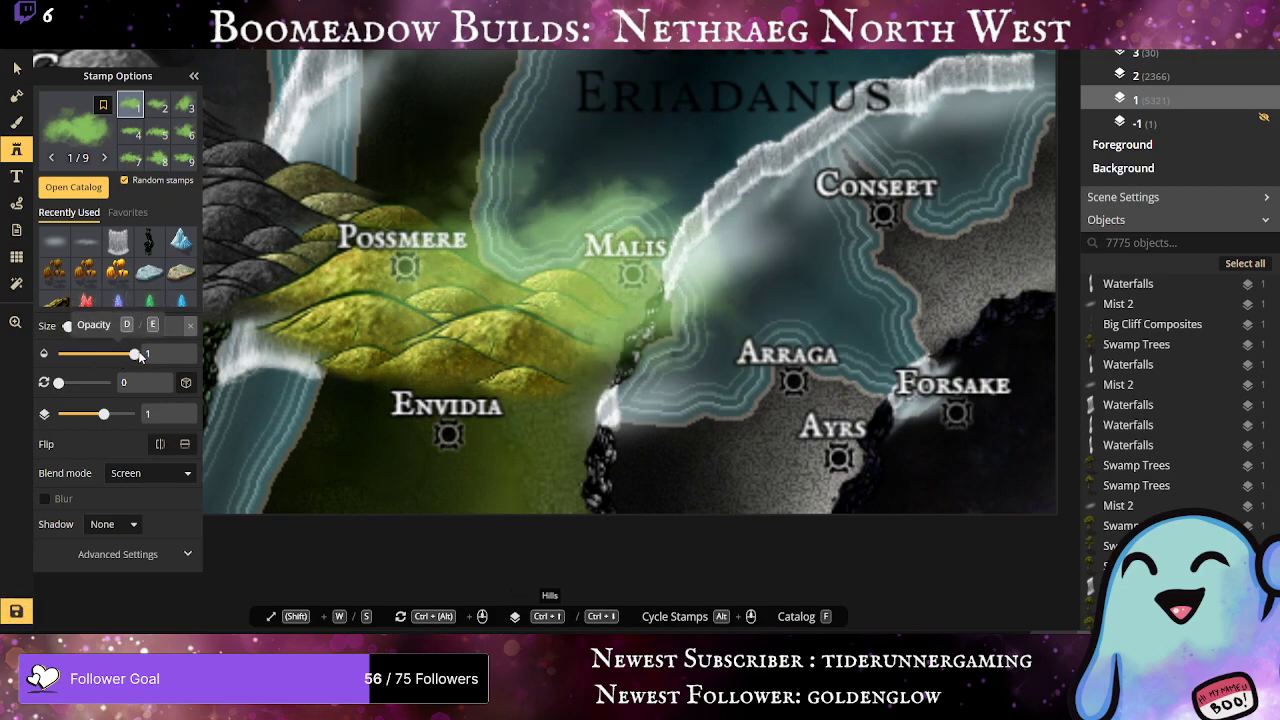
drag(134, 353, 101, 353)
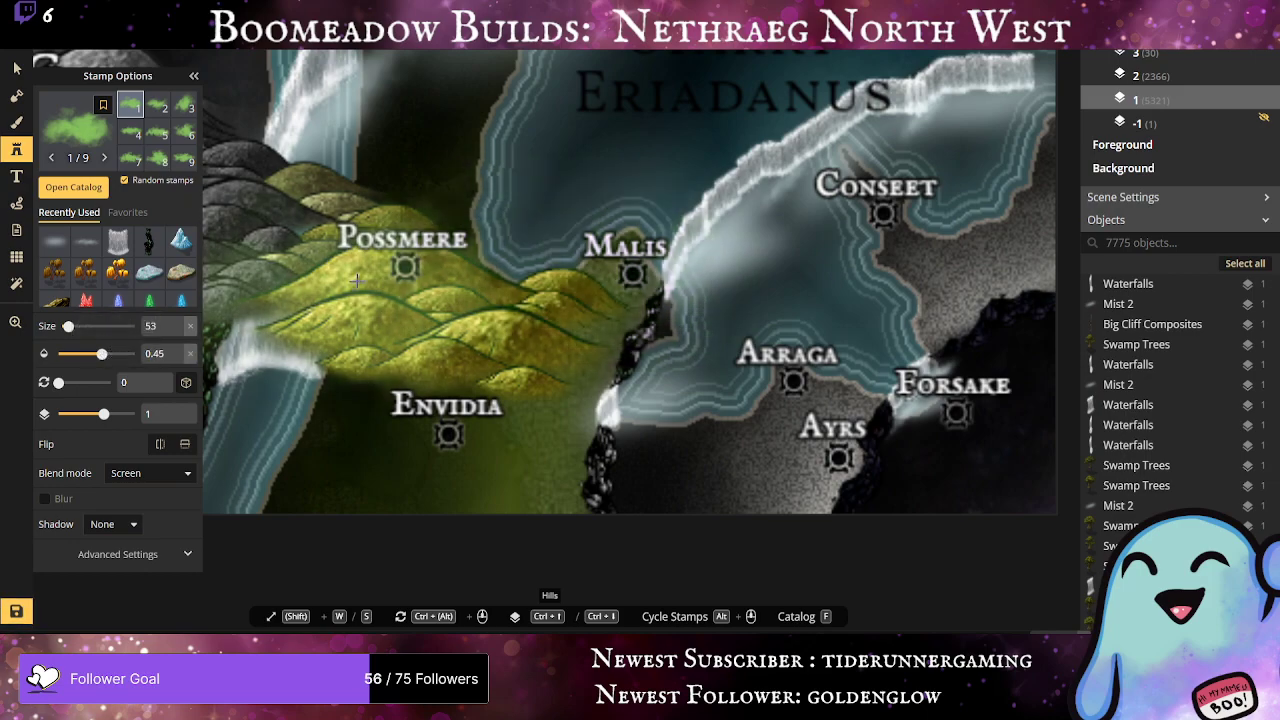
click(377, 309)
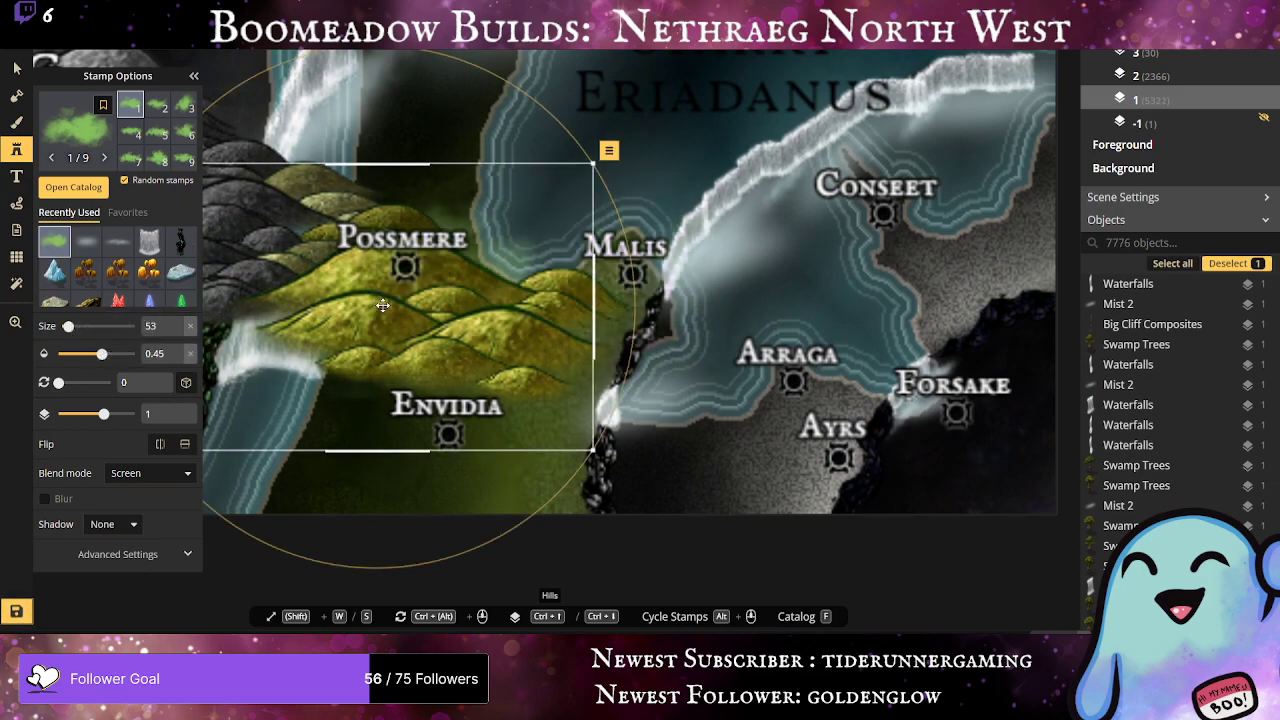
click(176, 408)
click(178, 410)
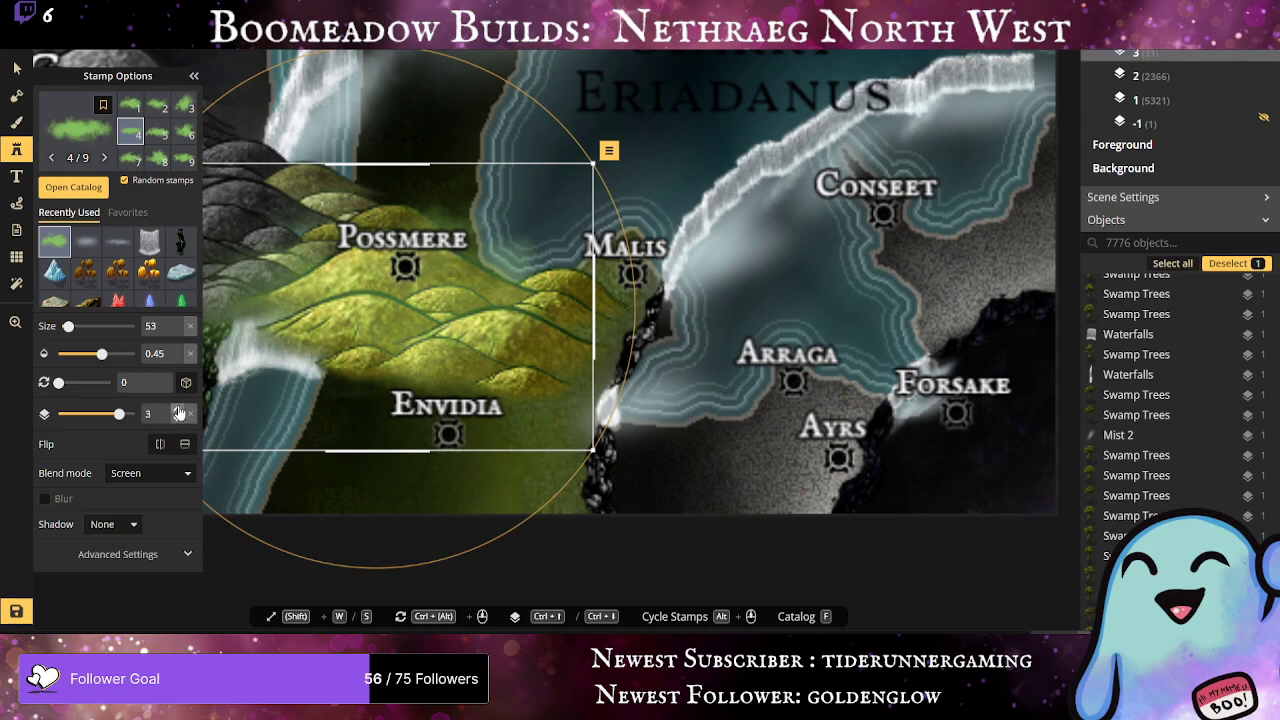
Step: Place five more Green Clouds stamps on layer 3 over Malis, Maligrest, northern Starry Eriadanus, north of Possmere and Envidia's river outlet
click(600, 302)
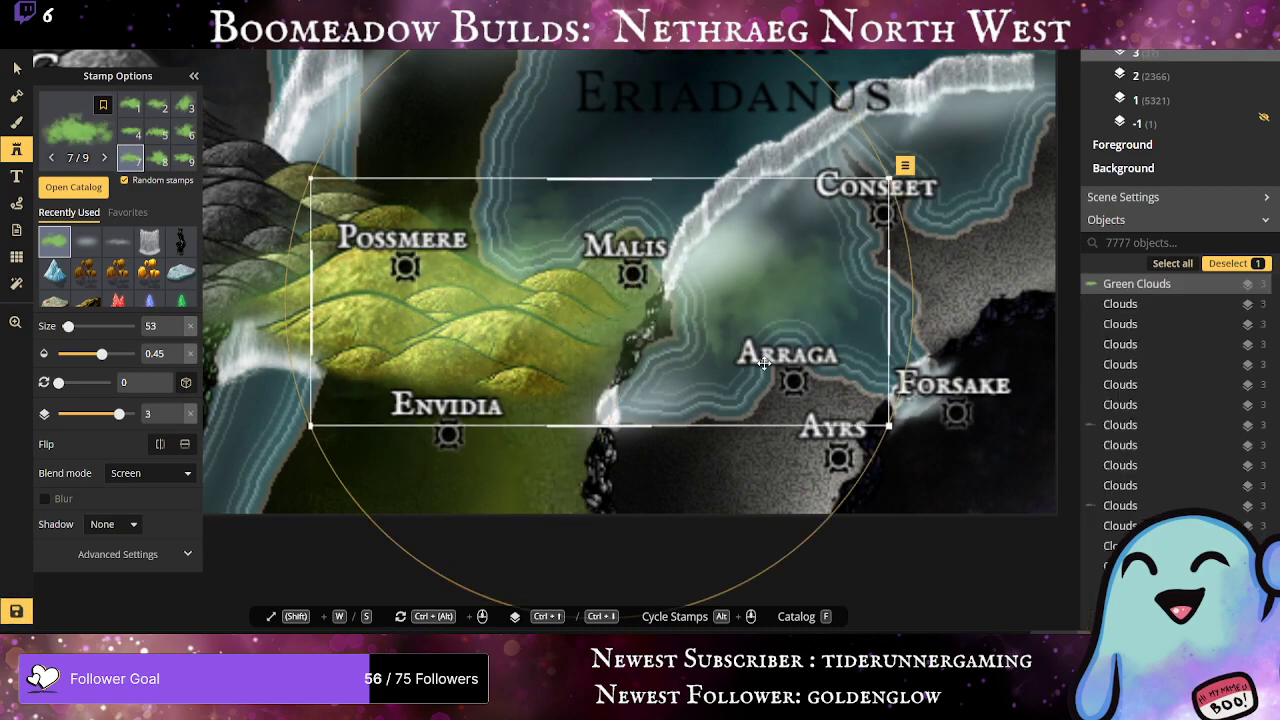
scroll(763, 362, down, 3)
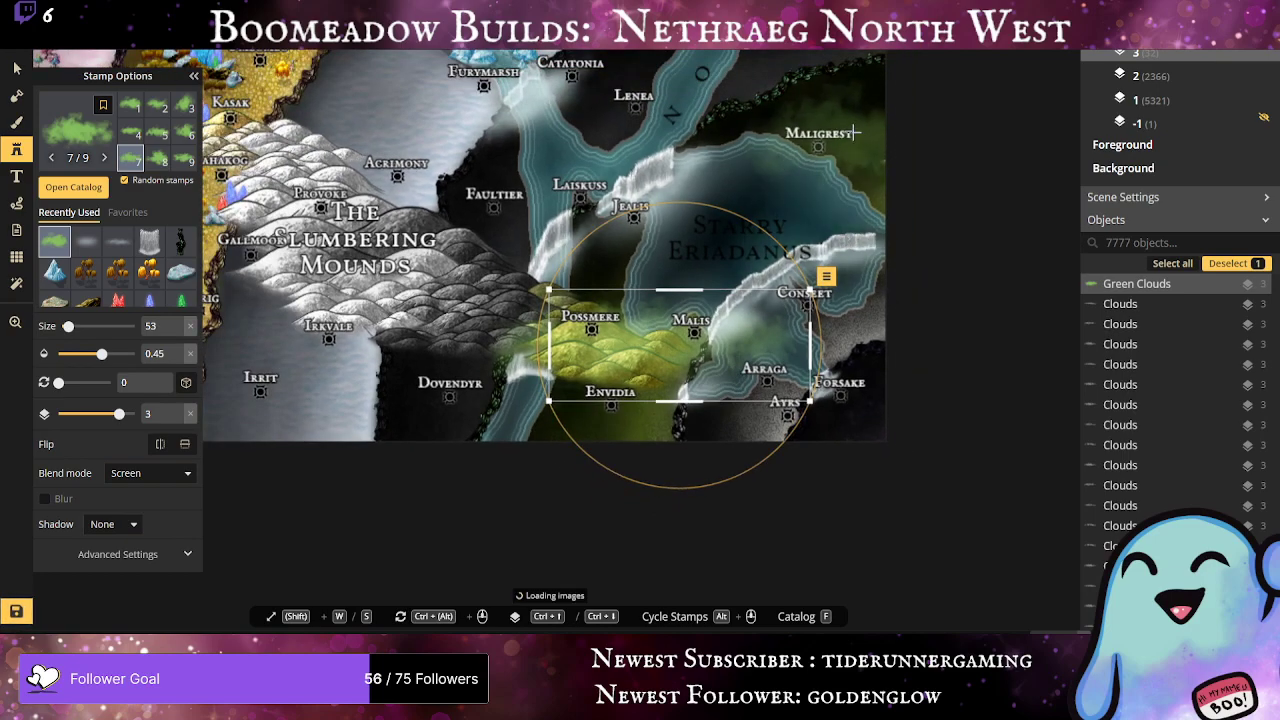
click(865, 123)
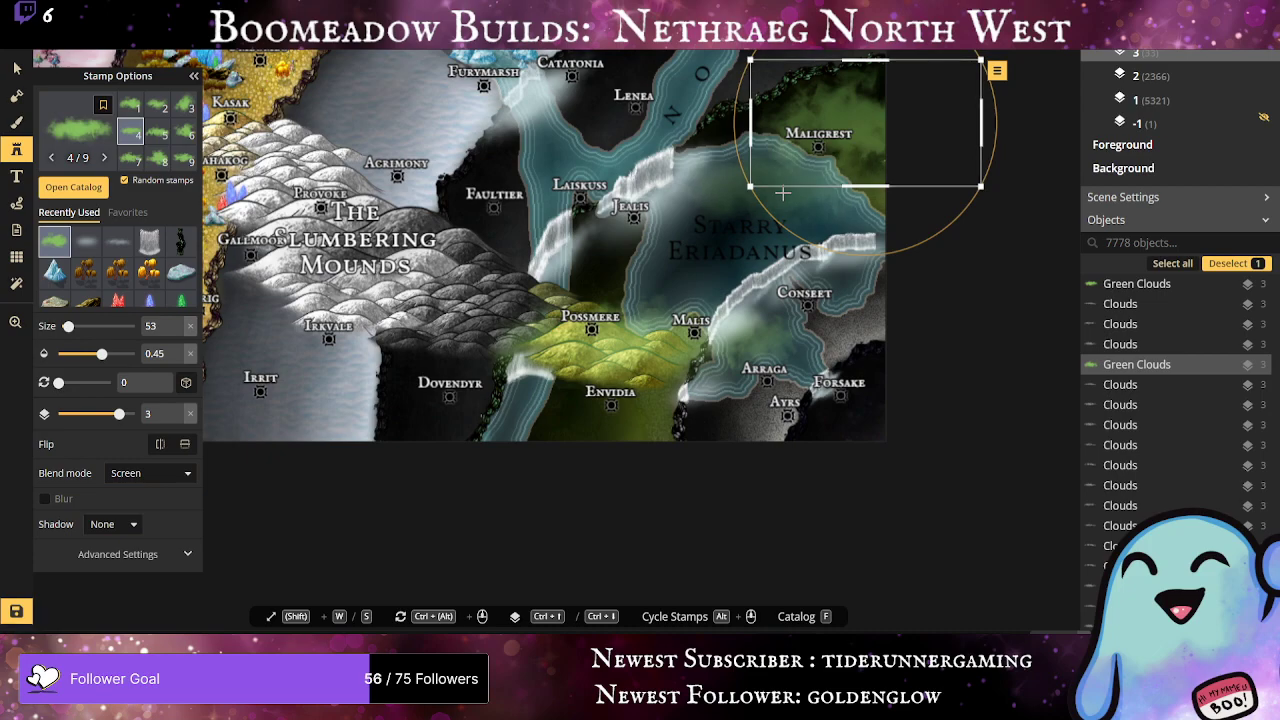
click(783, 193)
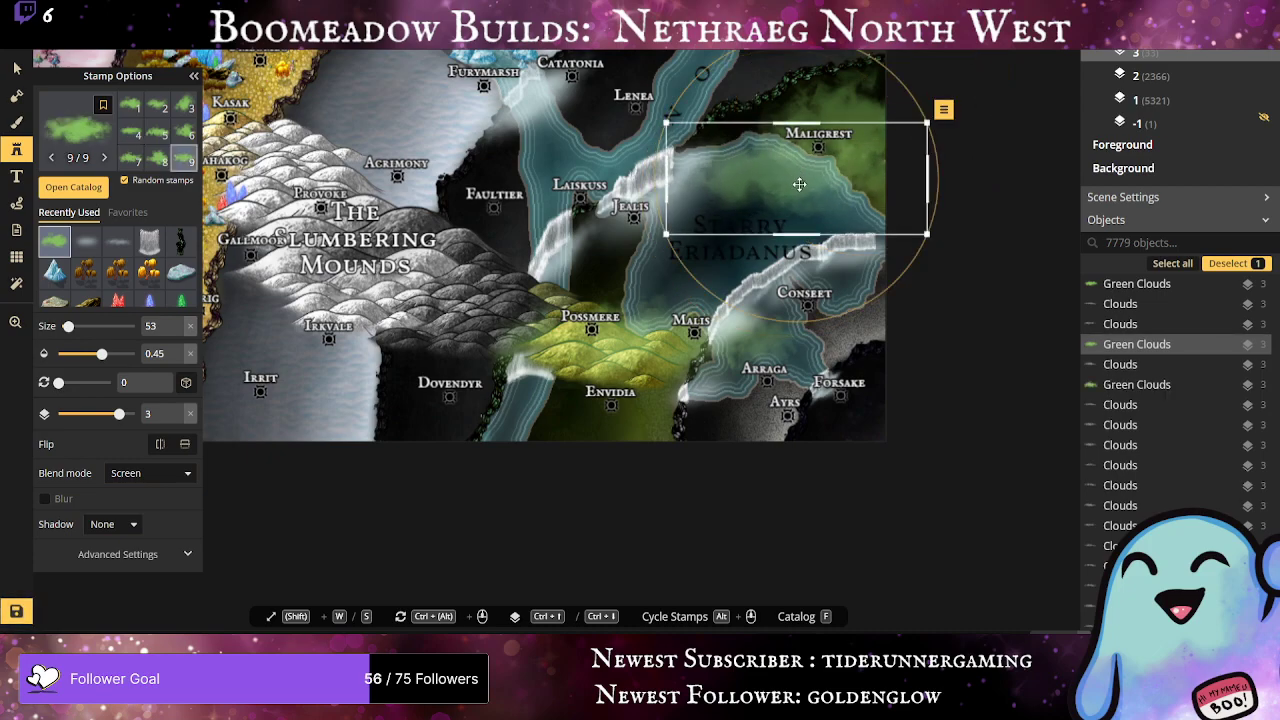
click(640, 286)
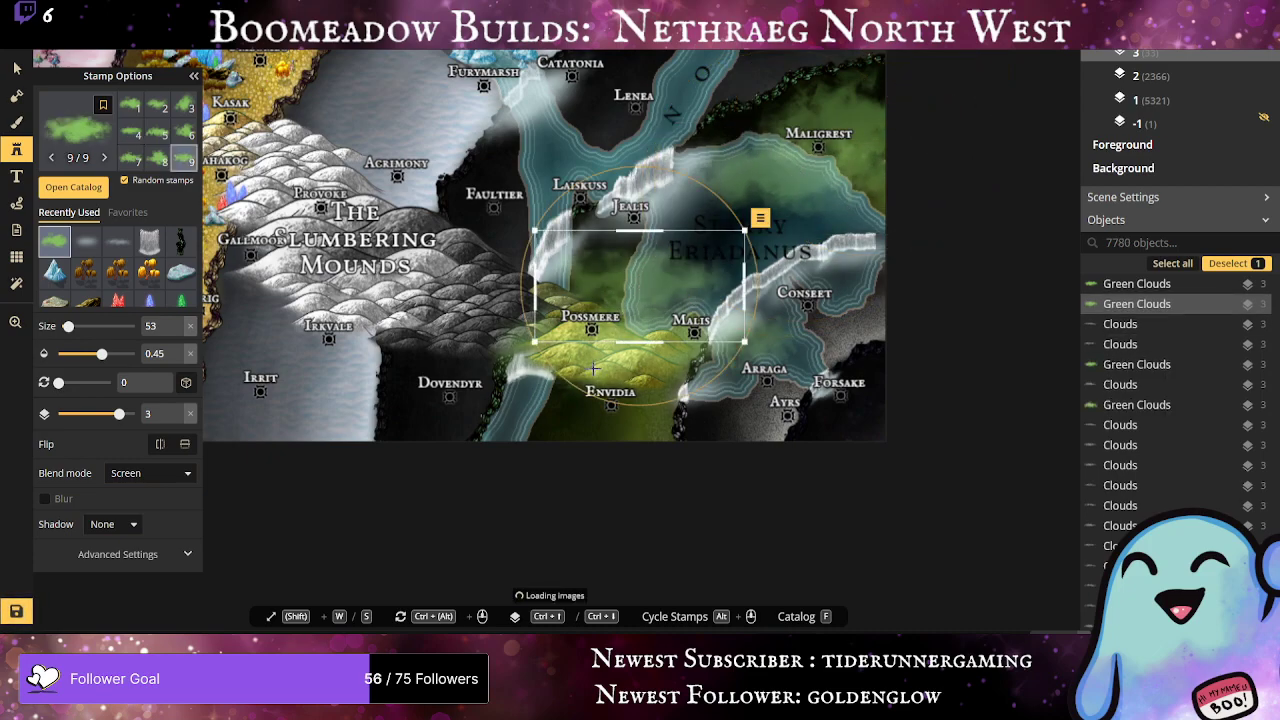
click(565, 397)
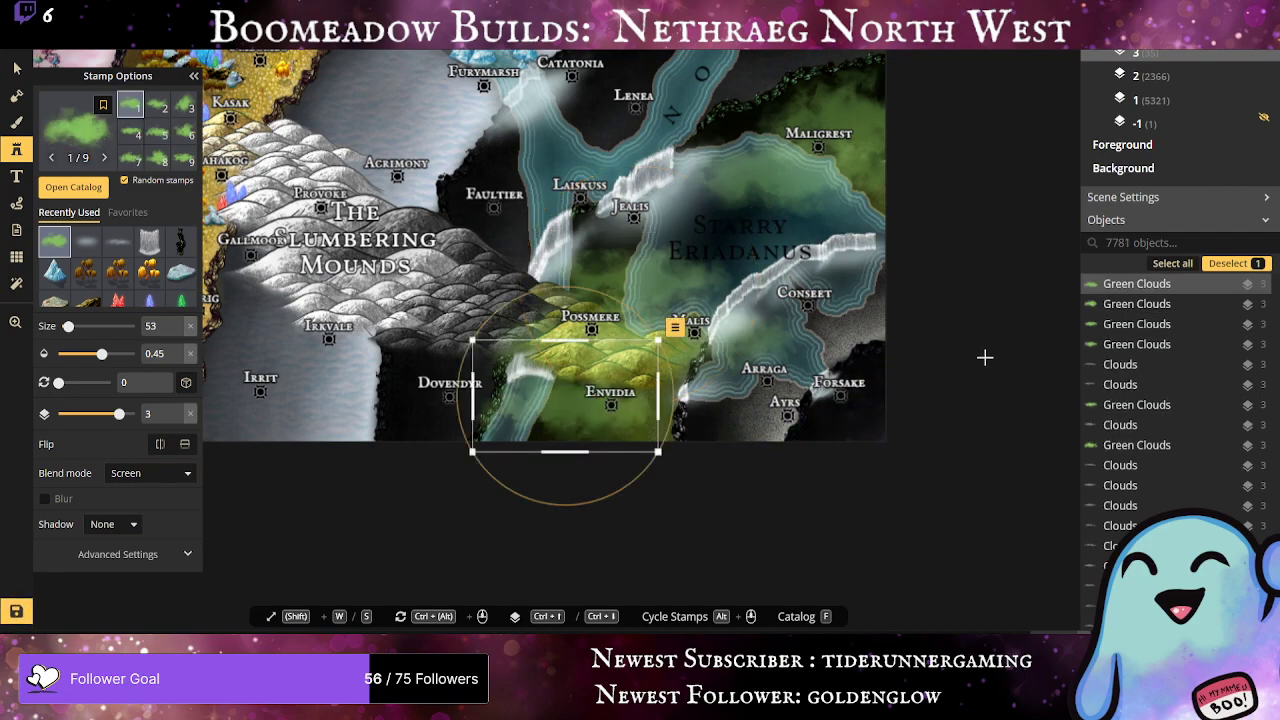
Step: Check the new green clouds against the whole map and save the map
scroll(867, 336, down, 1)
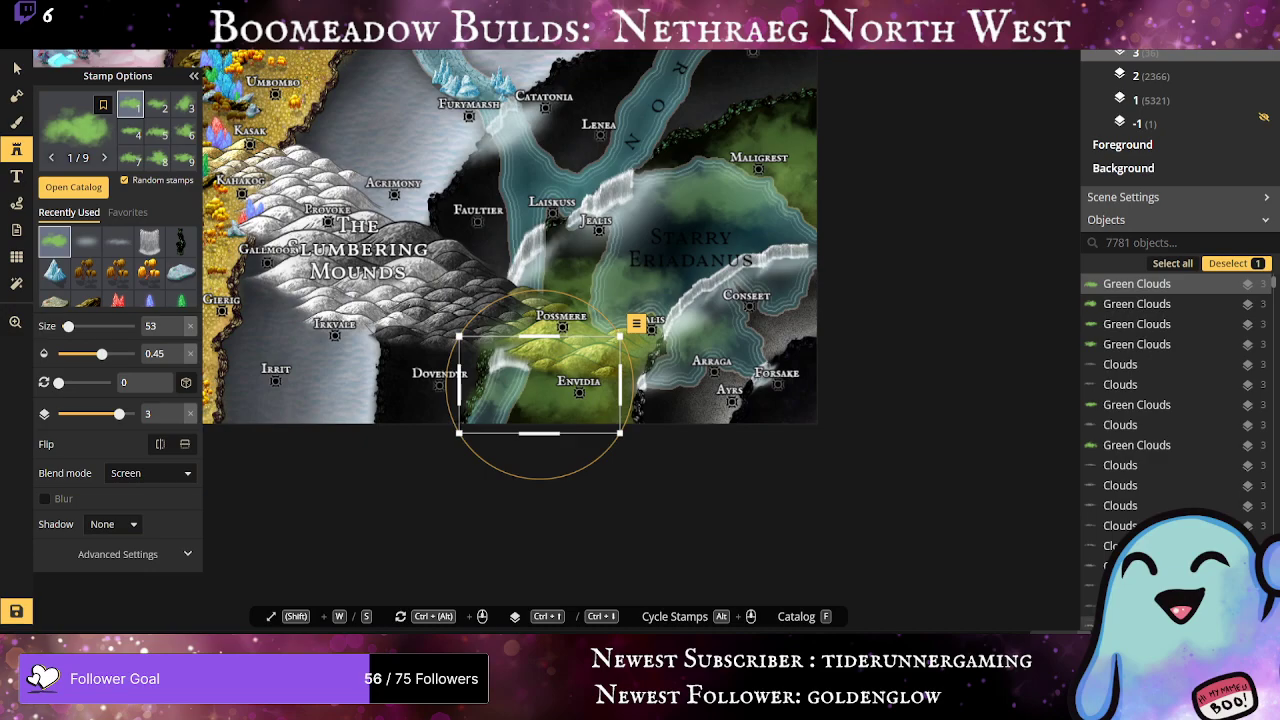
scroll(867, 336, down, 5)
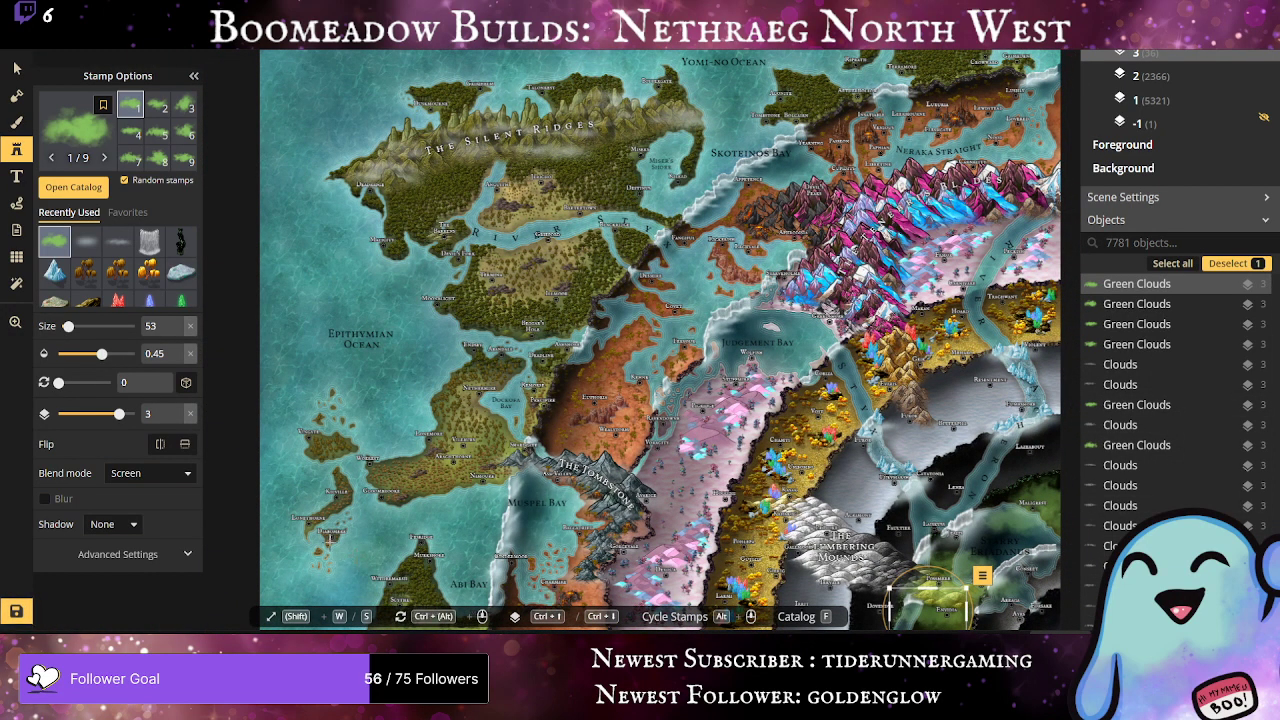
click(17, 611)
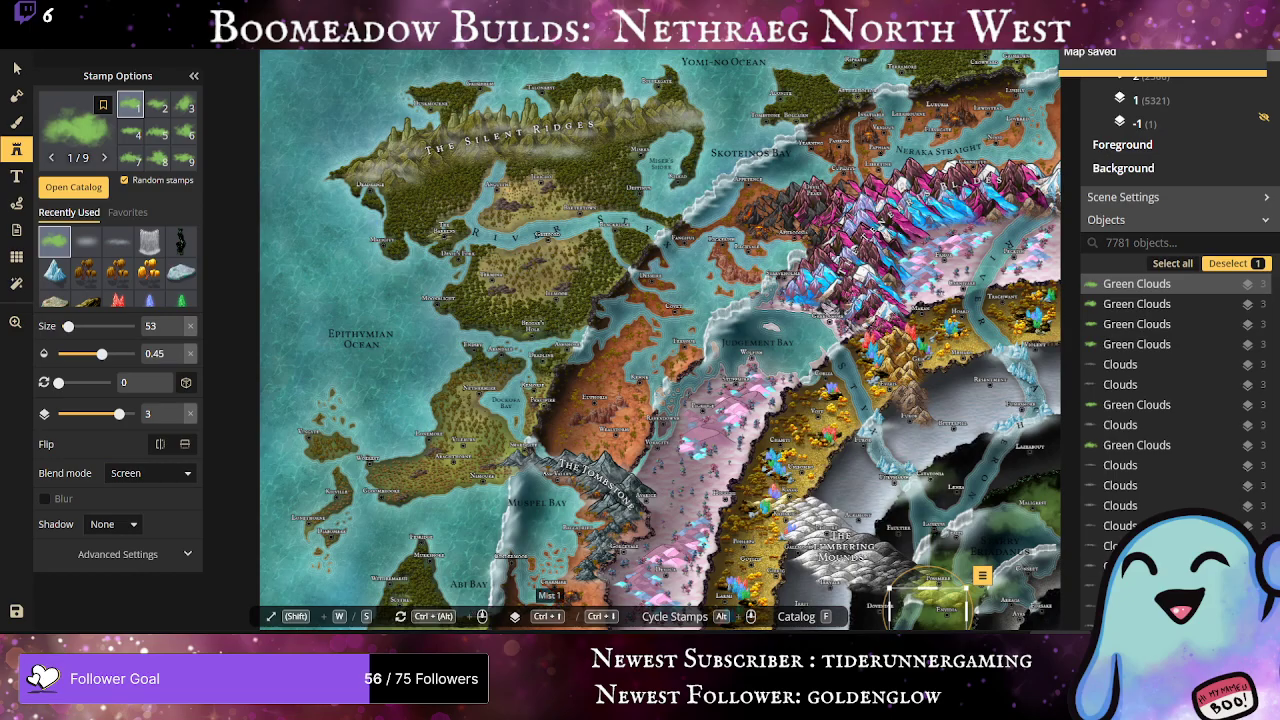
Step: Look through the stamp catalog's Gothic Horror, Graveyard, Hell and Holiday Special groups for another stamp to decorate the southeastern region
scroll(985, 494, up, 5)
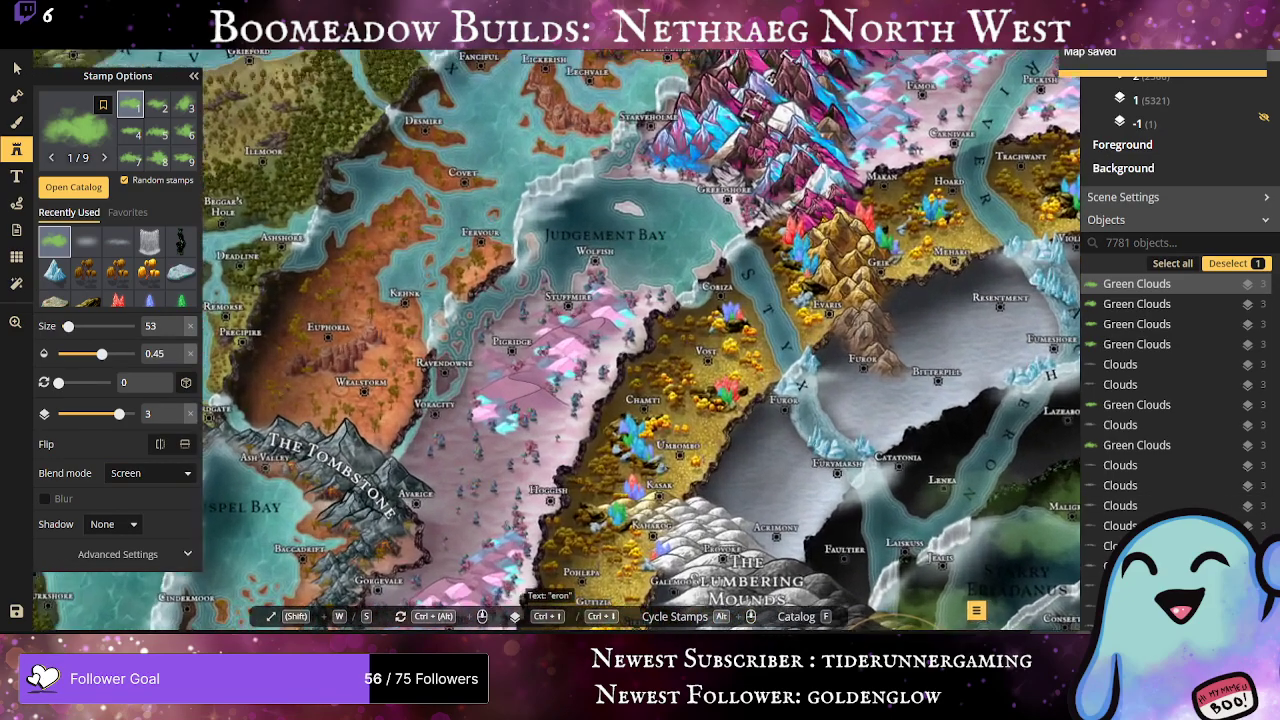
scroll(978, 496, up, 1)
drag(975, 494, 778, 428)
drag(862, 356, 923, 214)
drag(840, 229, 854, 292)
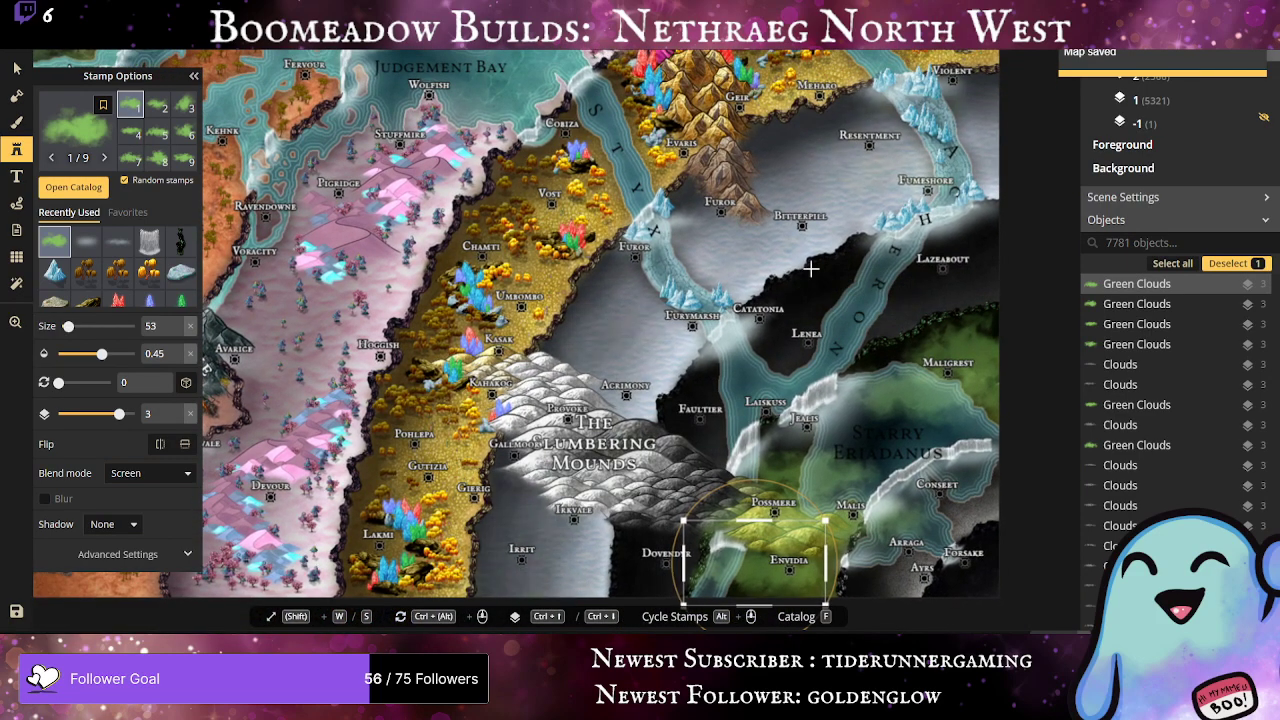
click(83, 138)
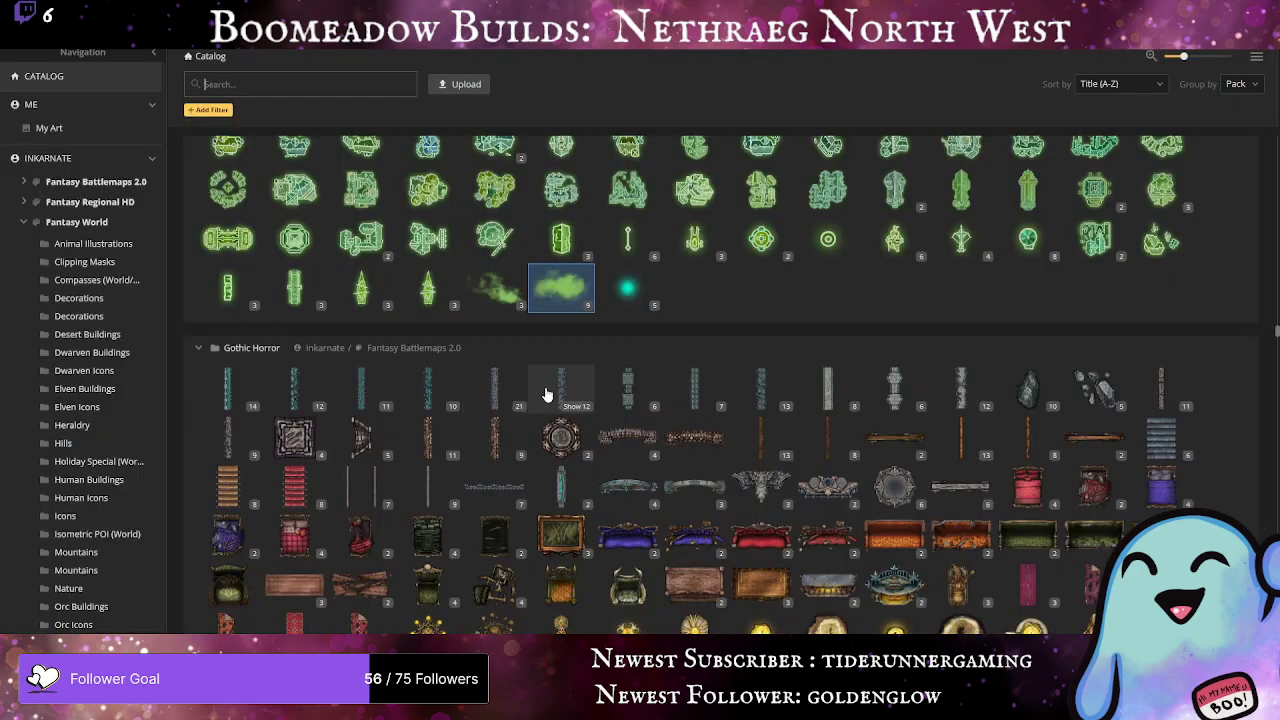
scroll(806, 415, down, 3)
scroll(806, 415, up, 3)
mouse_move(808, 423)
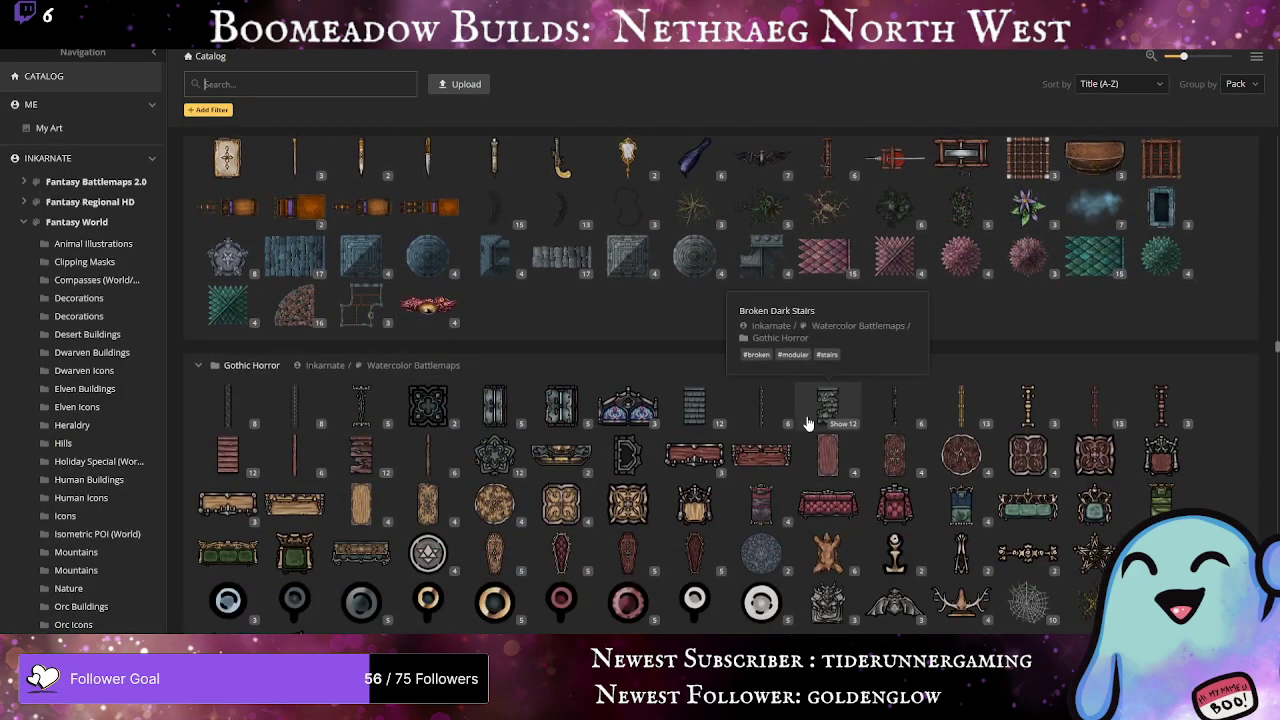
scroll(808, 423, down, 5)
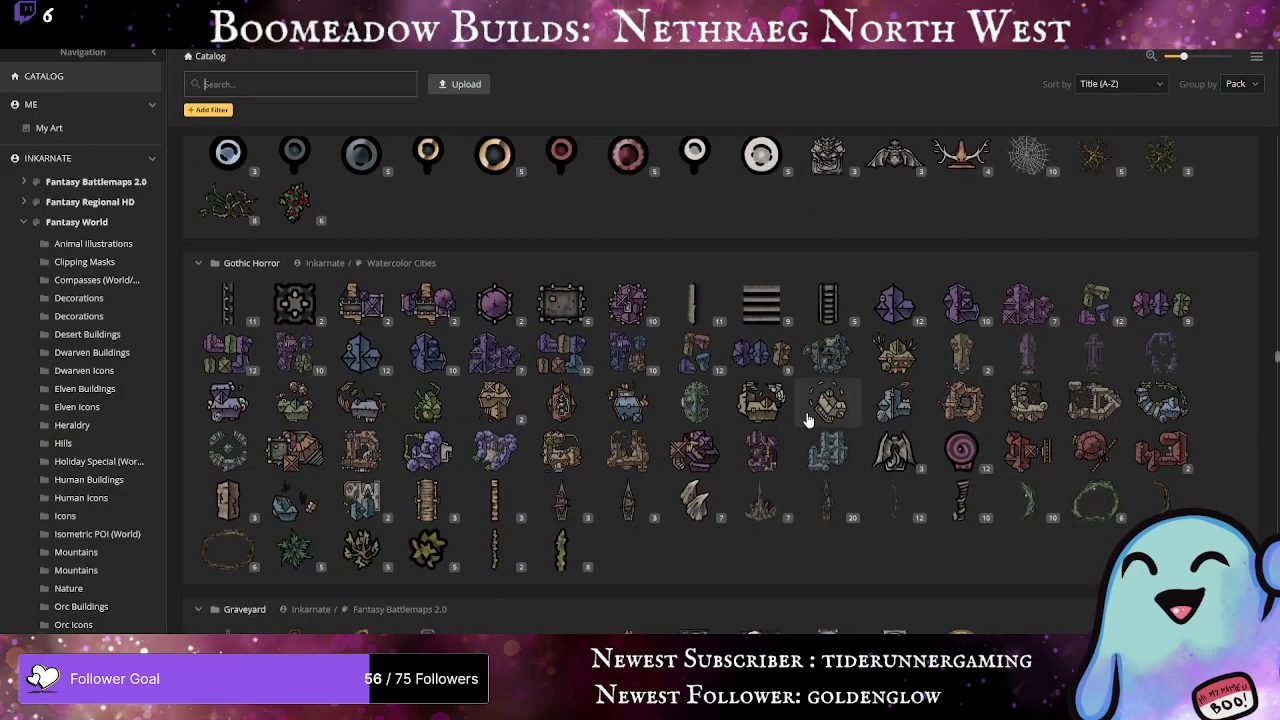
scroll(808, 420, down, 10)
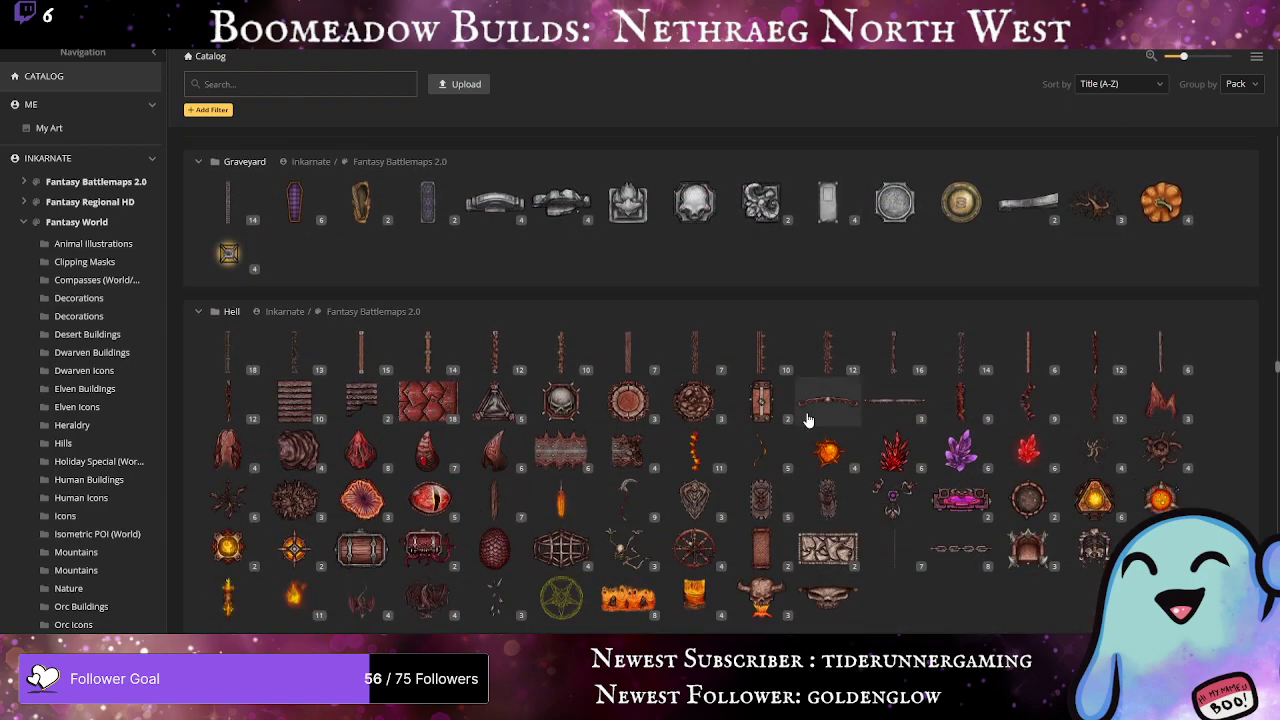
scroll(808, 420, down, 2)
scroll(808, 420, down, 8)
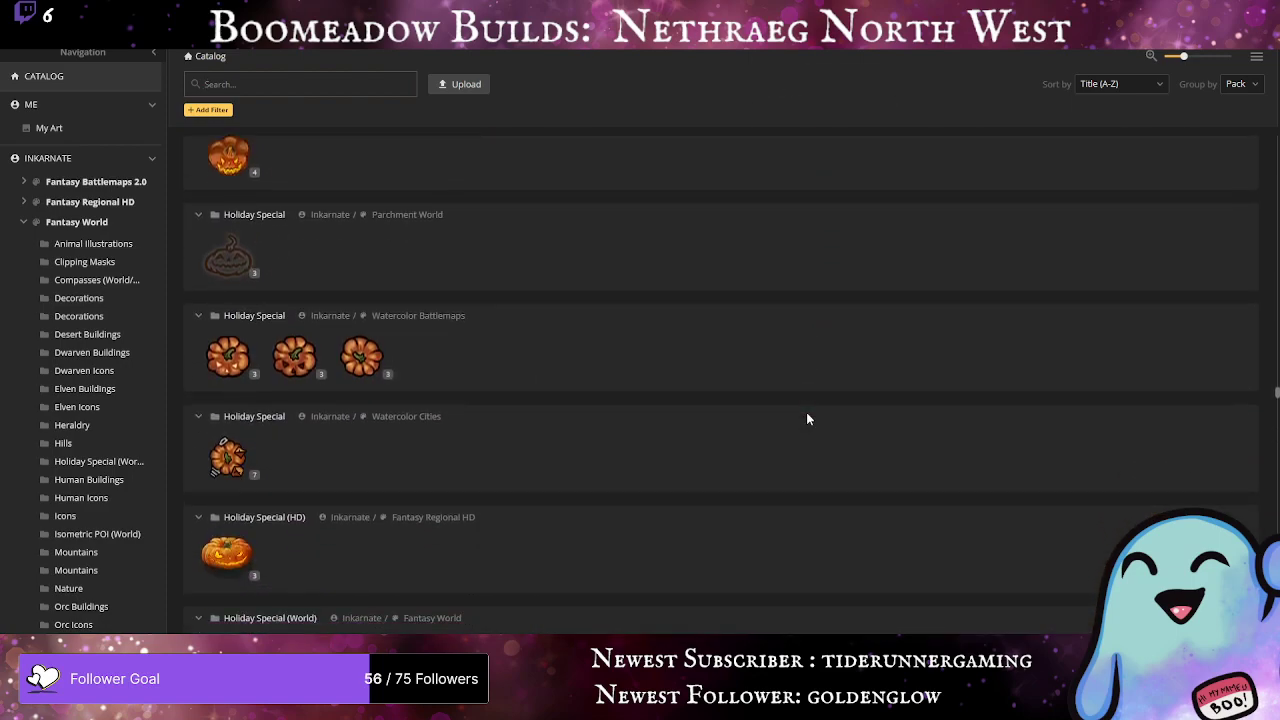
scroll(808, 419, down, 10)
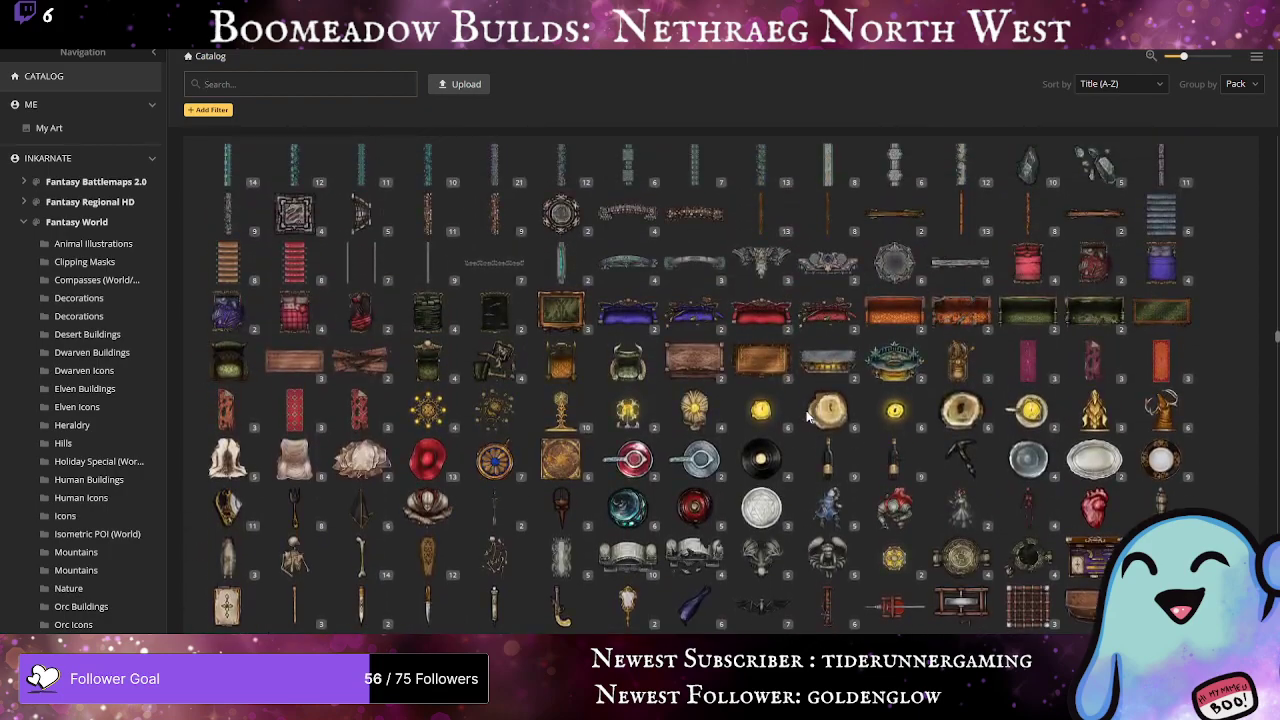
Step: Search the earlier catalog groups from Frigid North back through Elven, Effects, Desert and Castle to Abandoned (HD) for a suitable stamp
scroll(806, 410, up, 10)
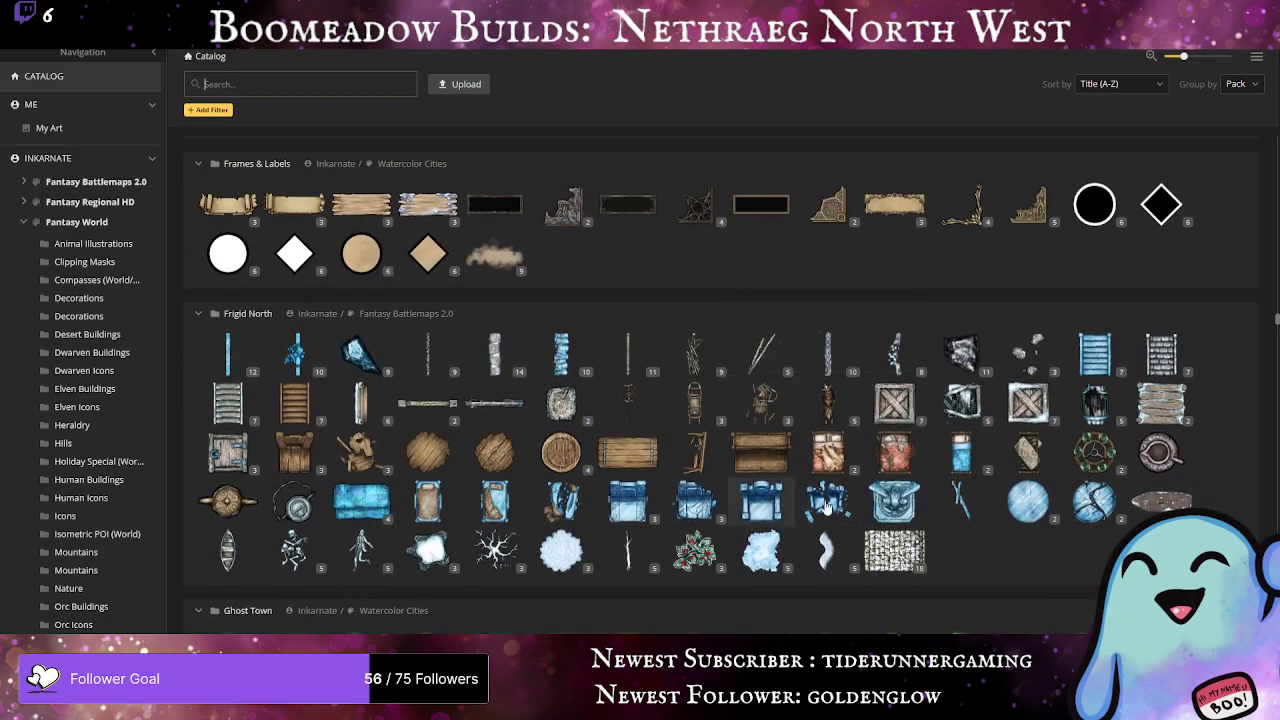
scroll(835, 465, up, 4)
scroll(836, 466, up, 8)
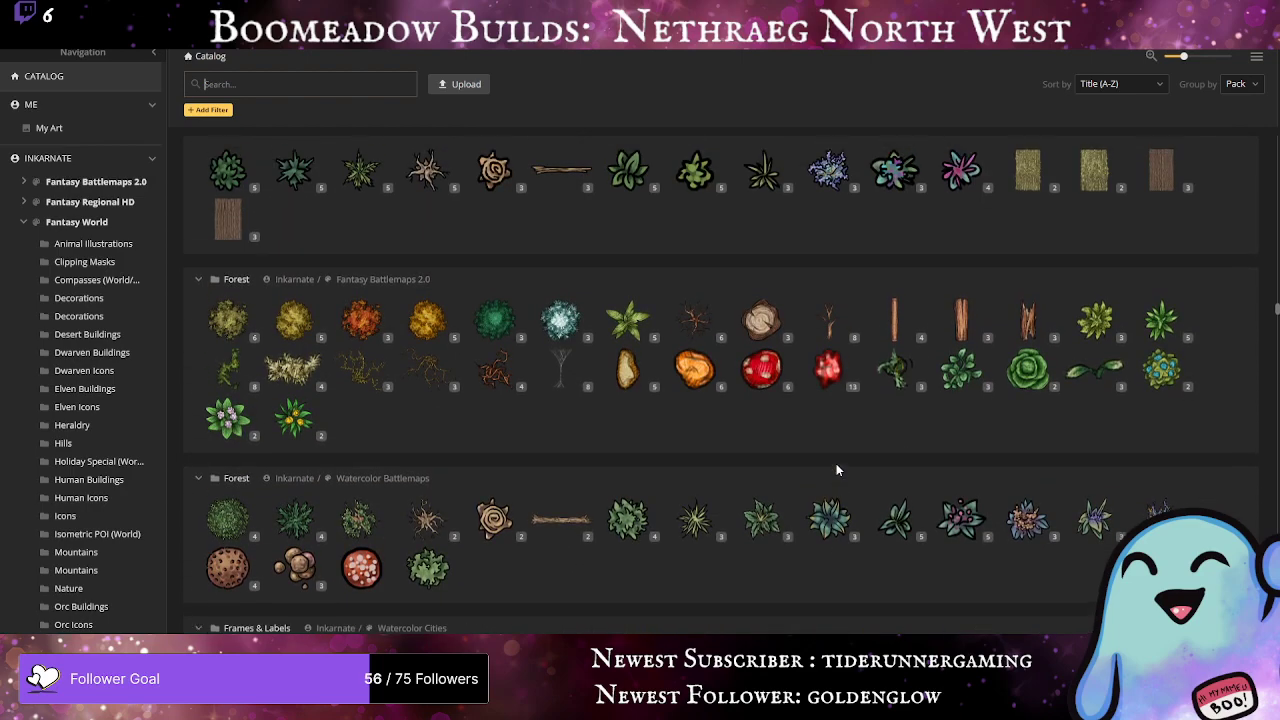
scroll(835, 465, up, 8)
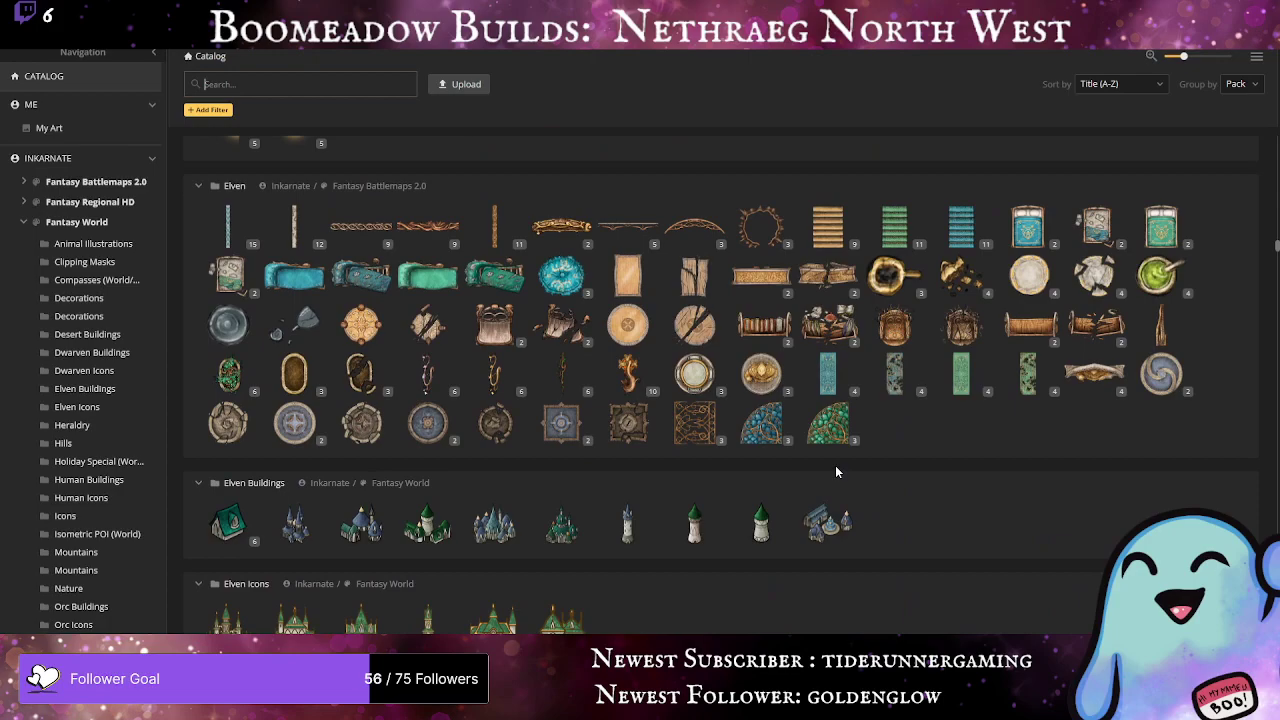
scroll(835, 465, down, 5)
scroll(837, 471, down, 1)
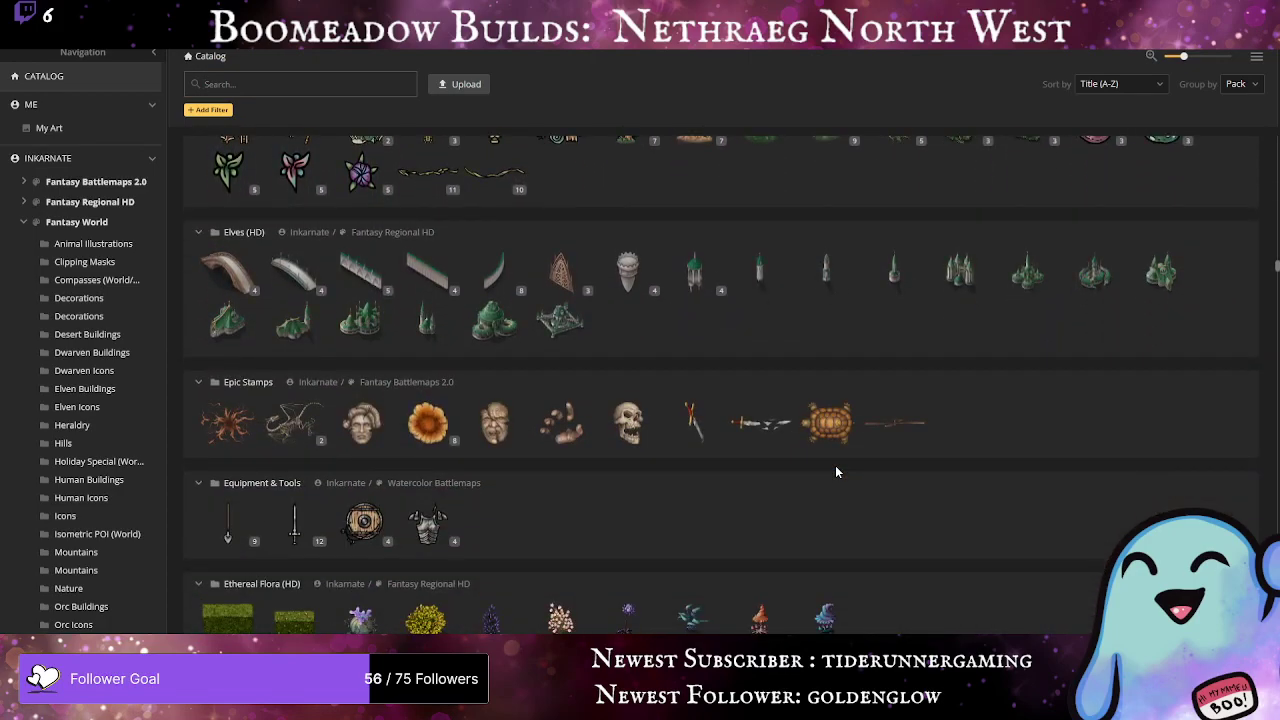
scroll(837, 471, up, 6)
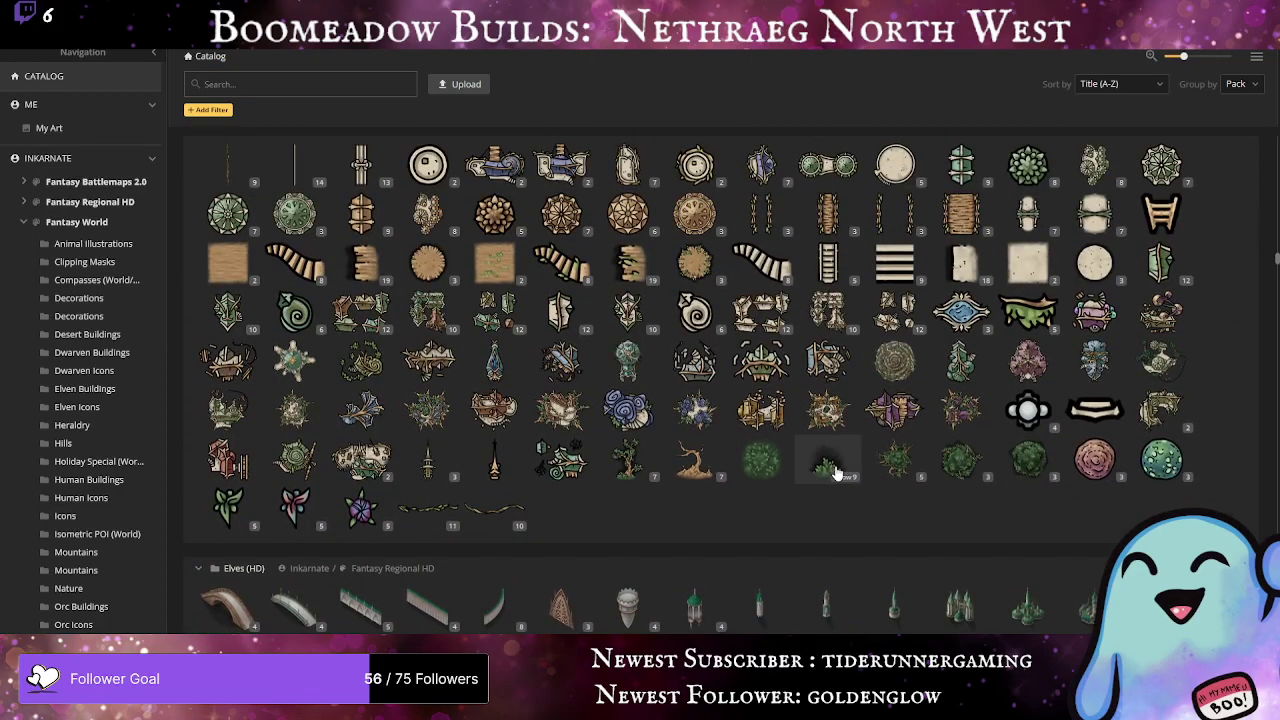
scroll(836, 468, up, 10)
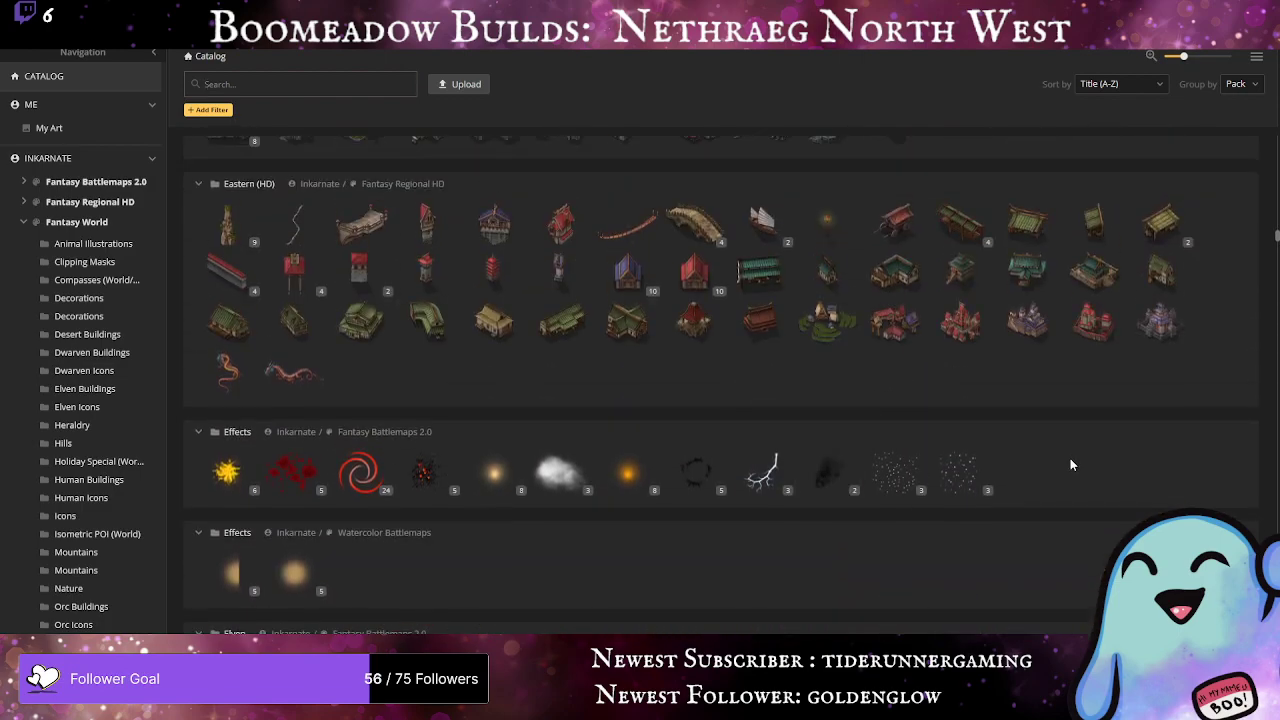
scroll(1070, 464, up, 5)
scroll(1070, 464, up, 8)
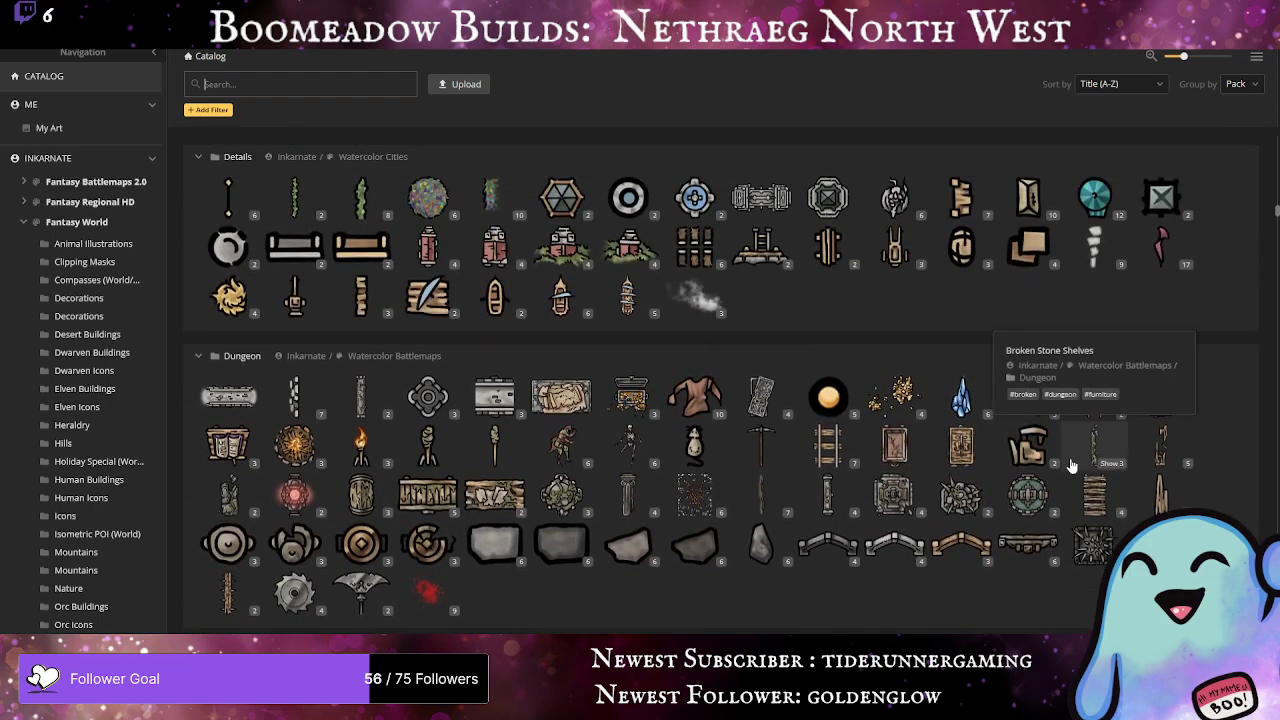
scroll(1070, 464, up, 6)
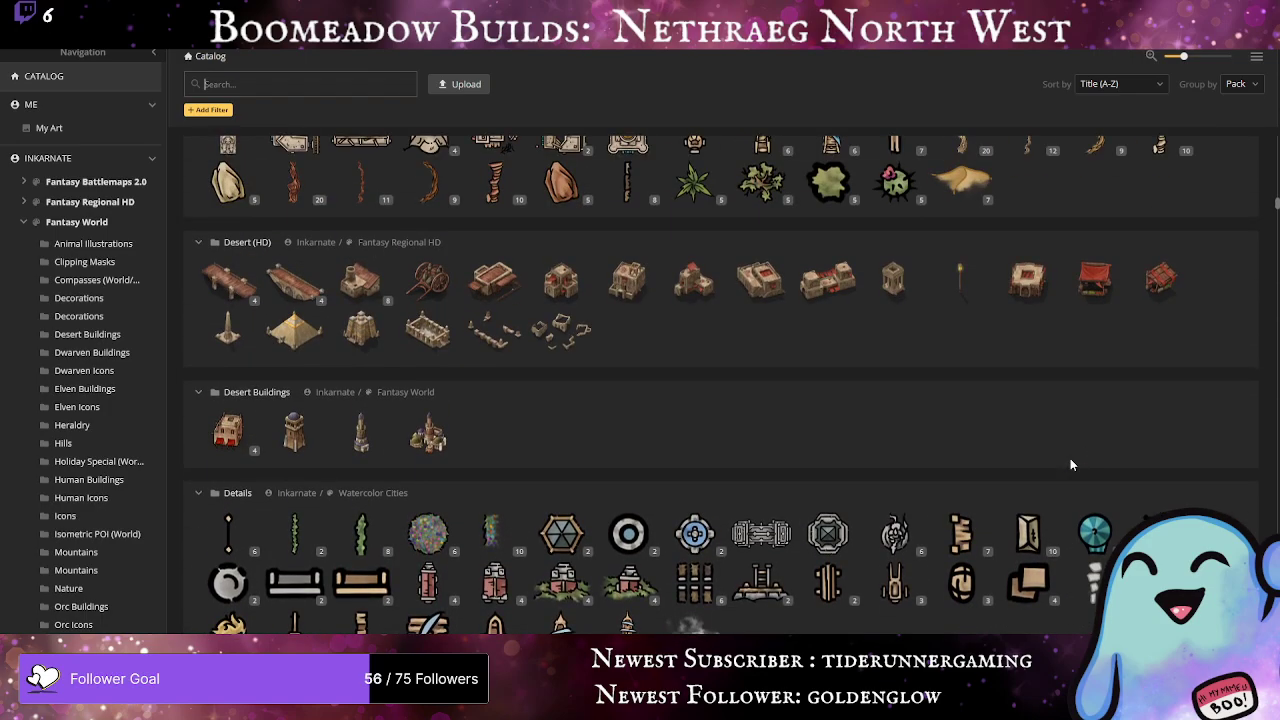
scroll(1071, 466, down, 2)
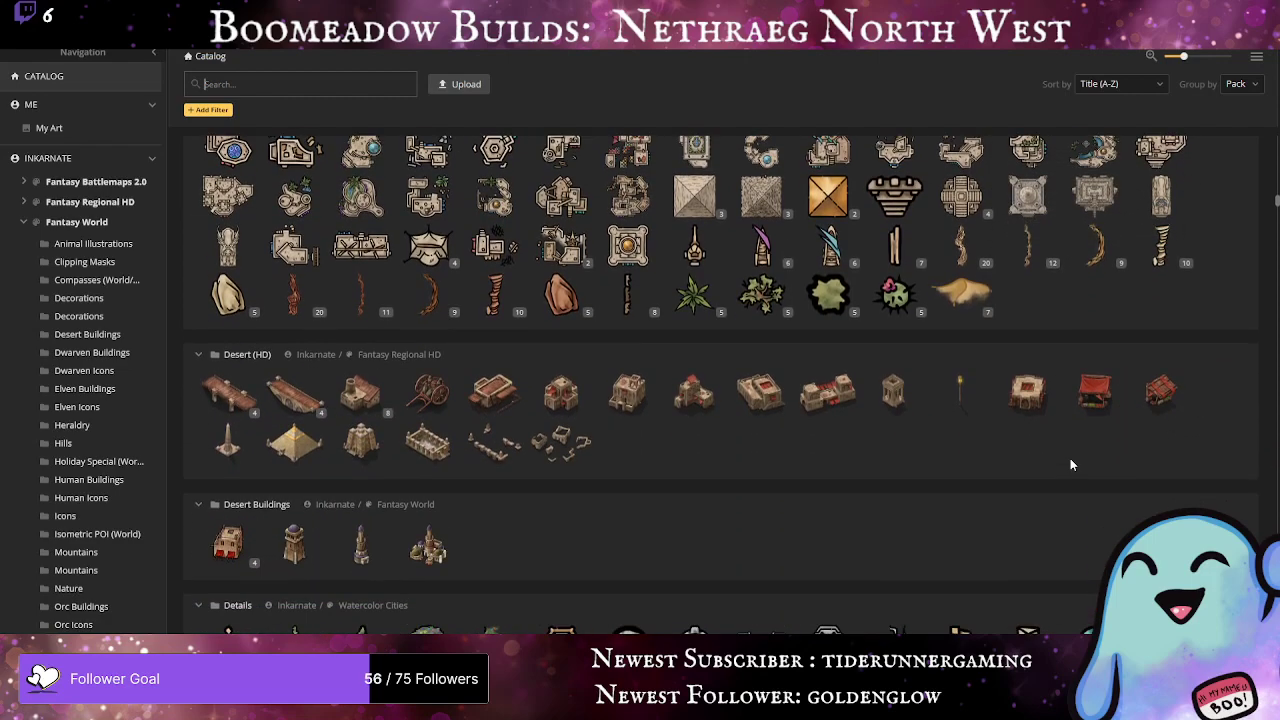
scroll(1071, 466, up, 3)
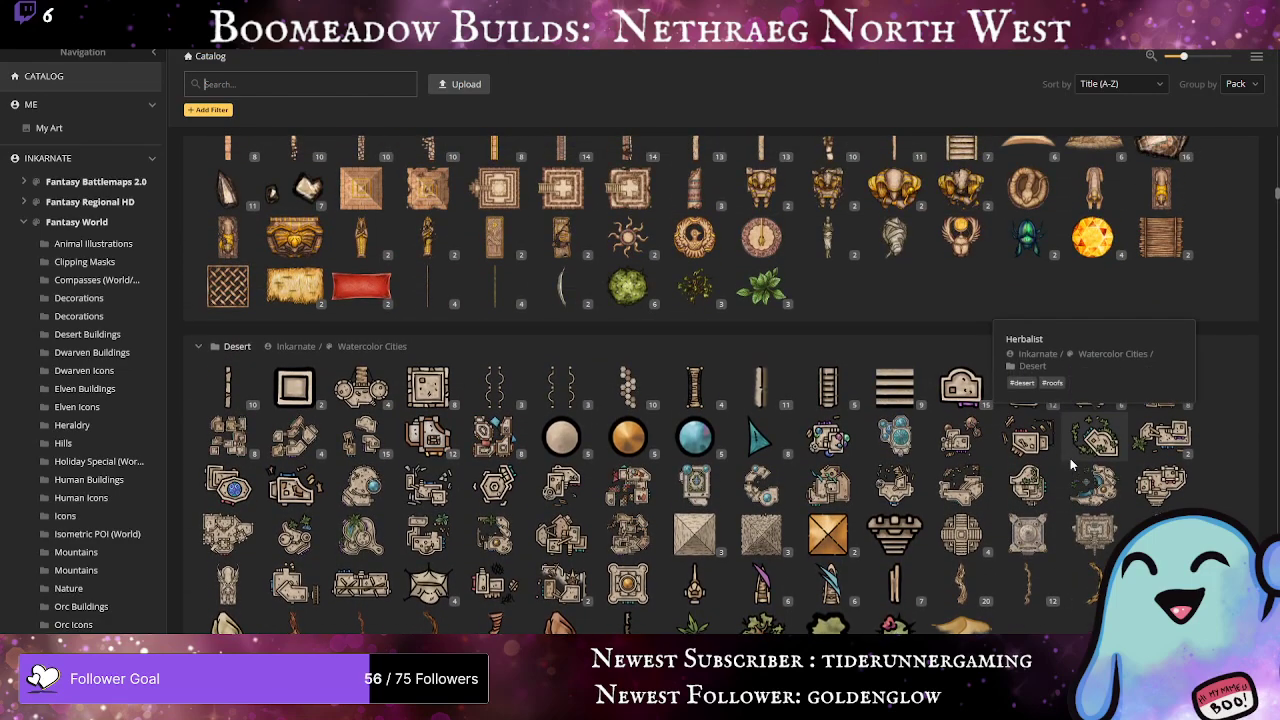
scroll(1070, 465, up, 2)
scroll(1070, 463, up, 6)
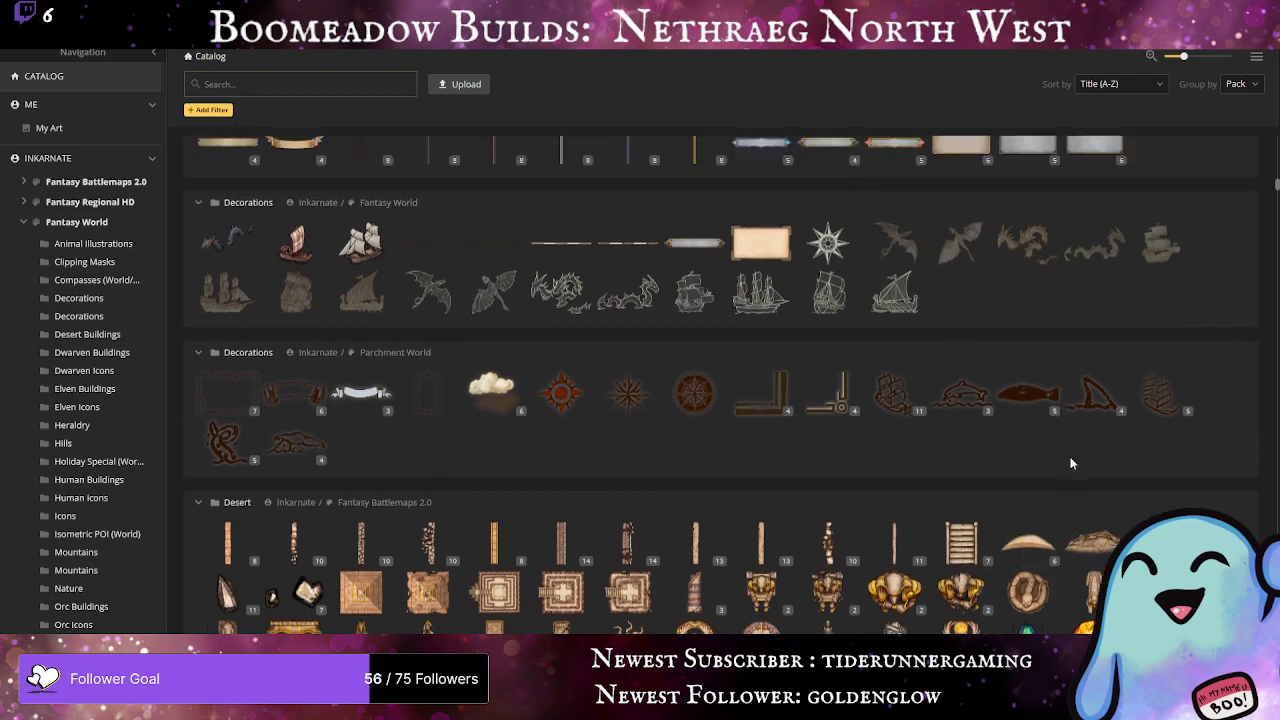
scroll(1070, 463, up, 5)
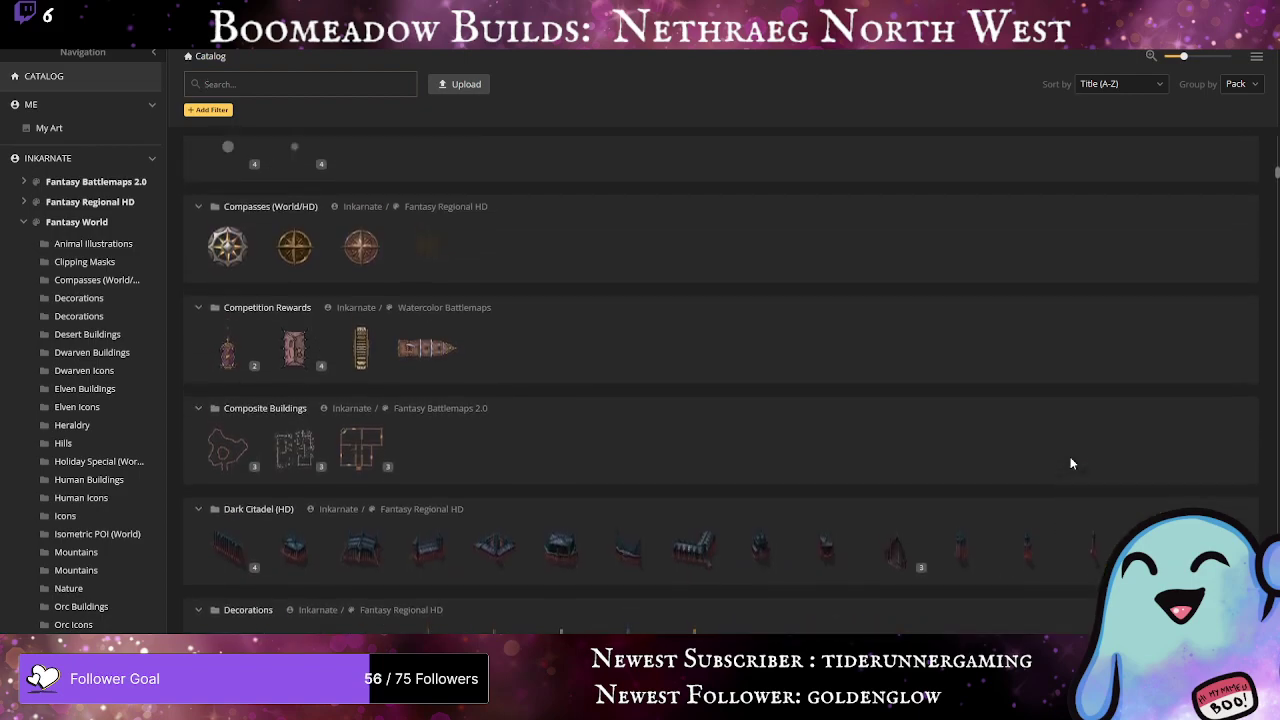
scroll(1070, 463, up, 2)
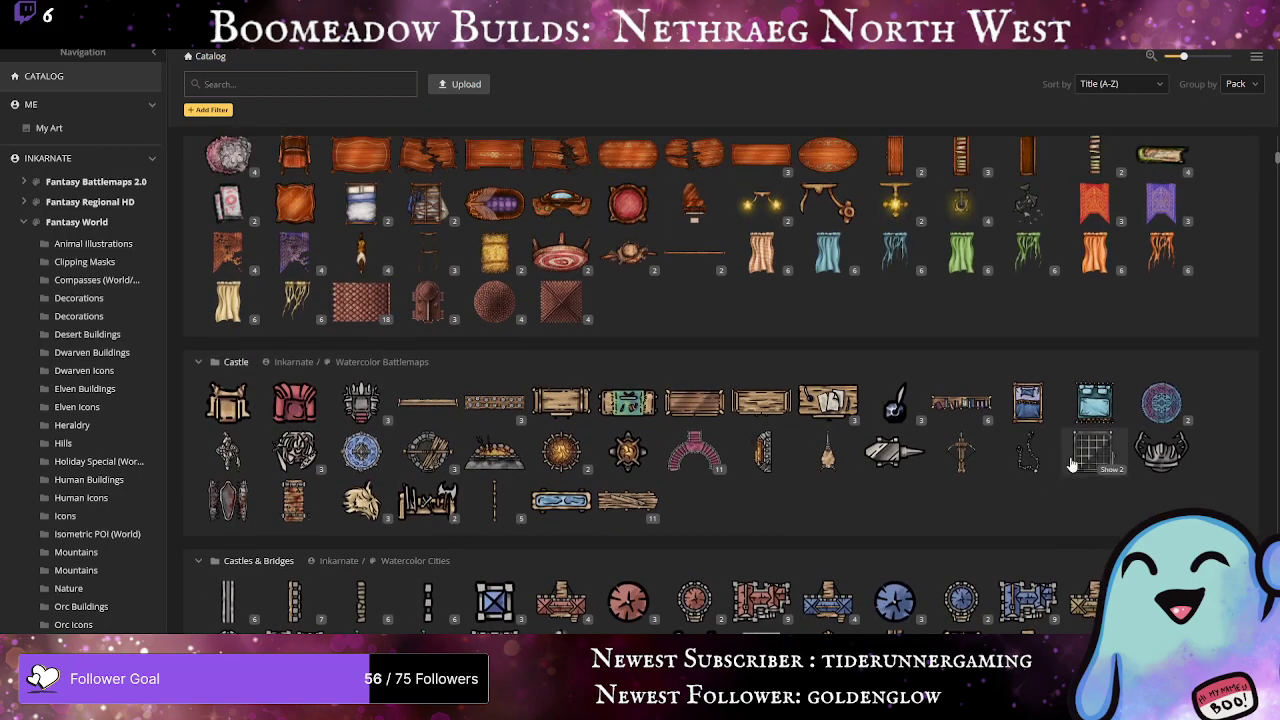
scroll(1070, 463, up, 8)
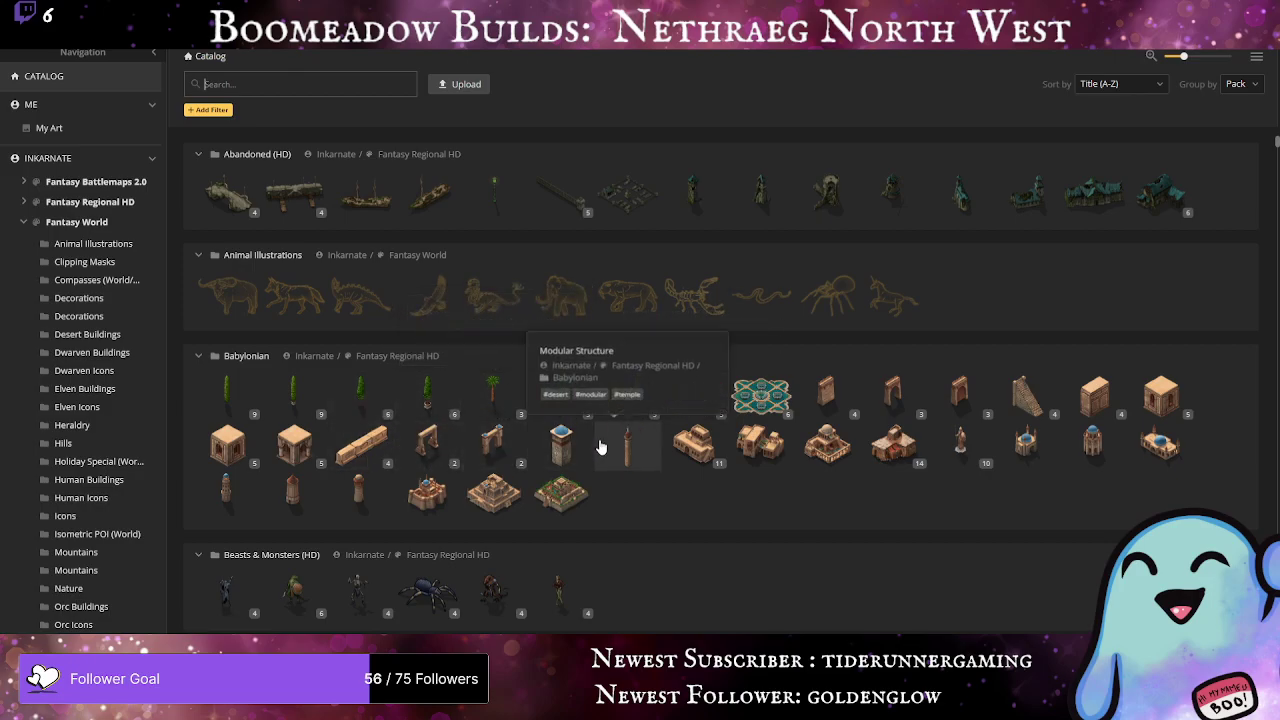
scroll(706, 518, down, 2)
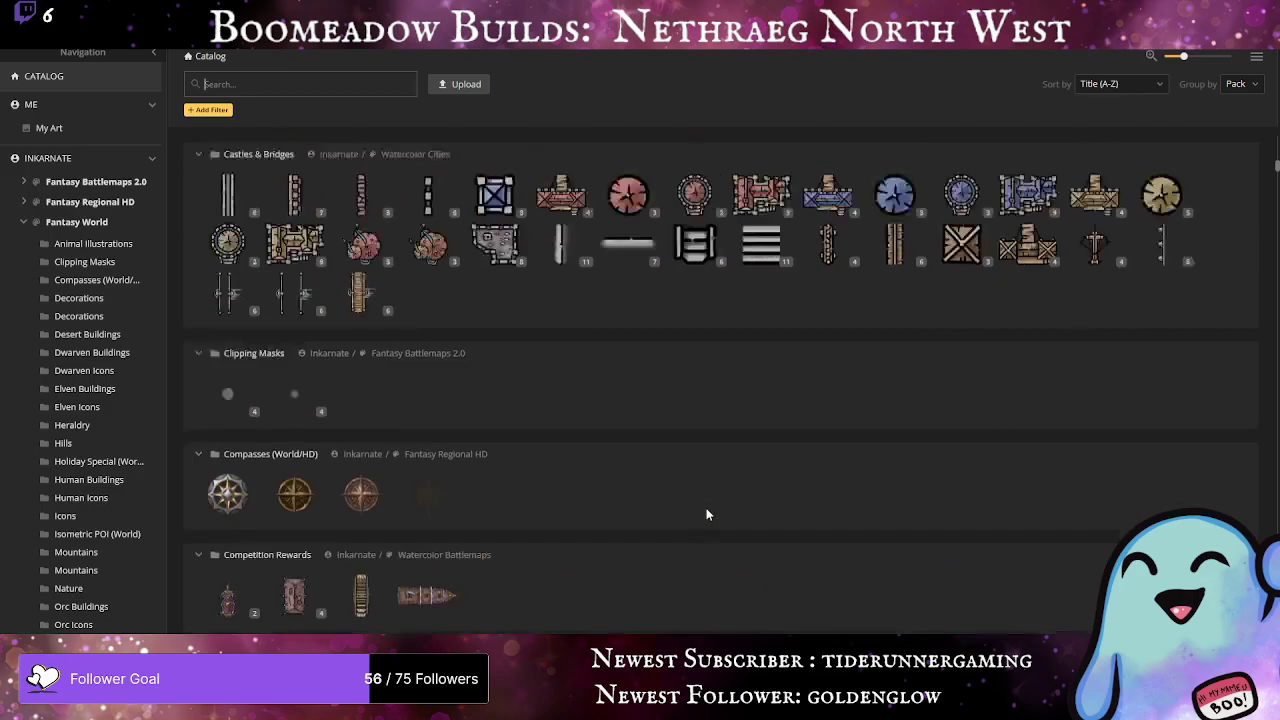
scroll(706, 511, up, 2)
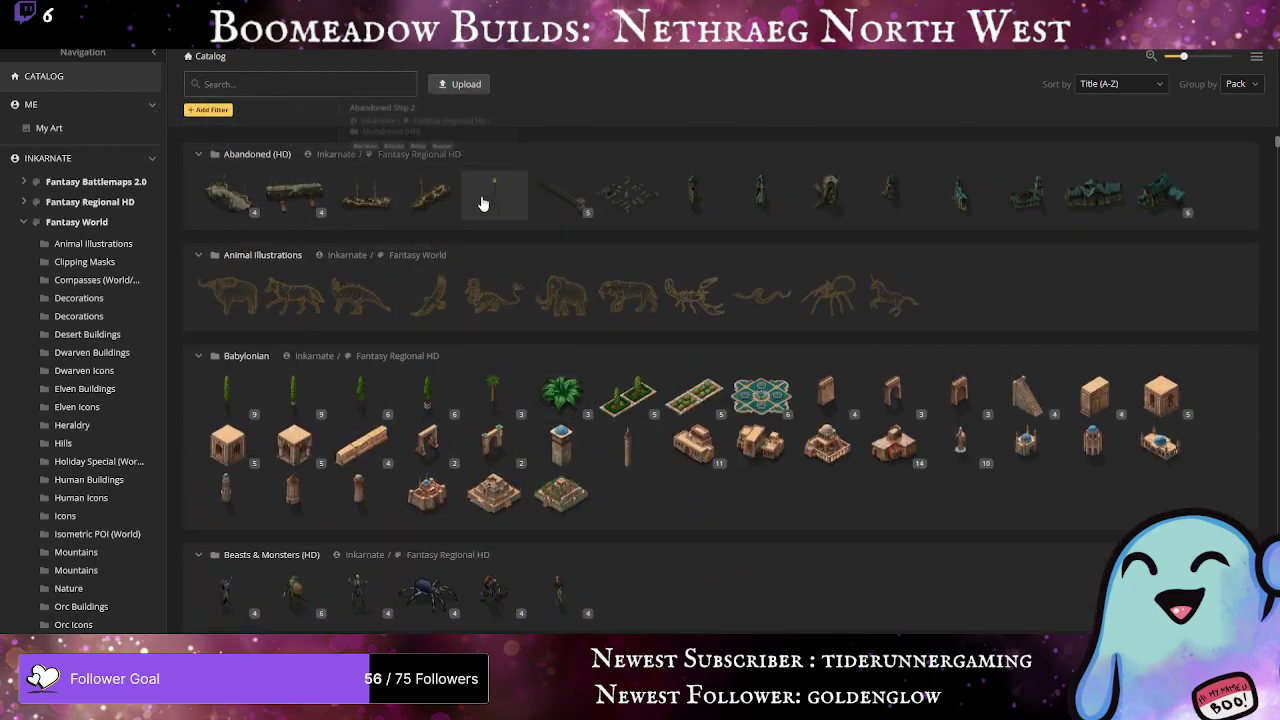
Step: Pick the seven-variant Stalagmites stamp set from the Nature (HD) group of Fantasy Regional HD
scroll(750, 445, down, 10)
scroll(750, 443, down, 5)
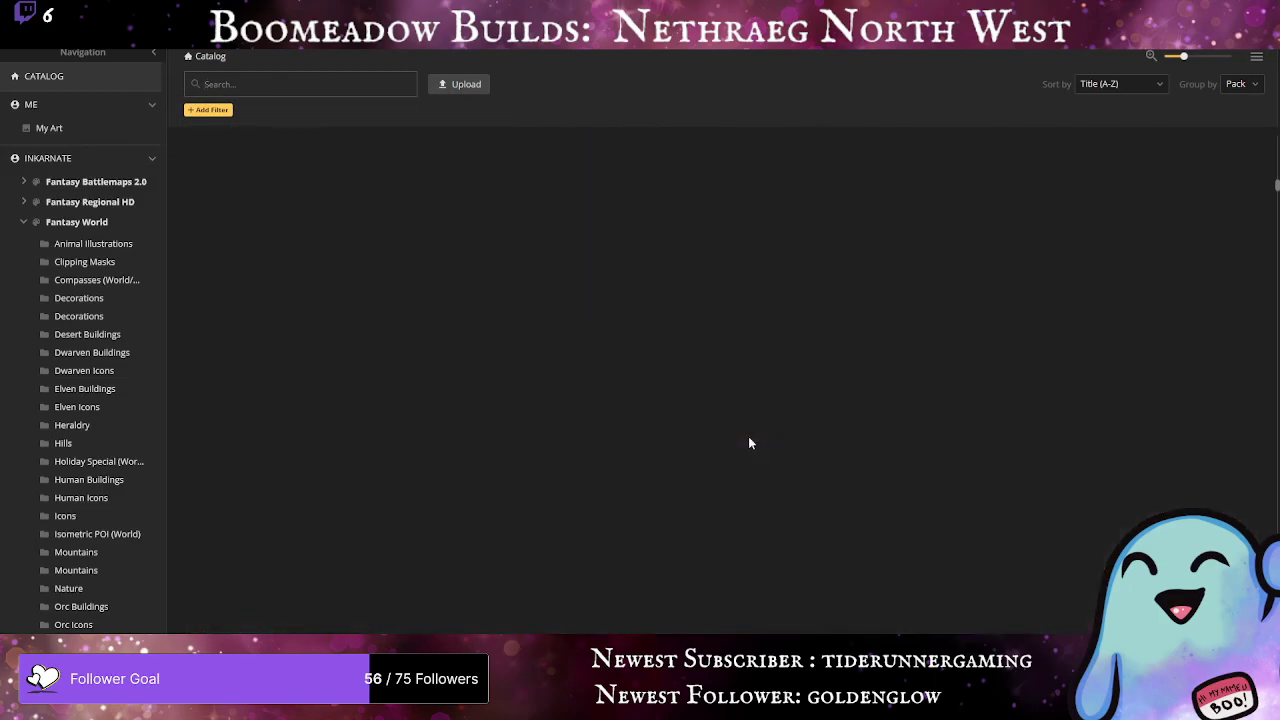
scroll(748, 437, down, 15)
scroll(748, 436, up, 1)
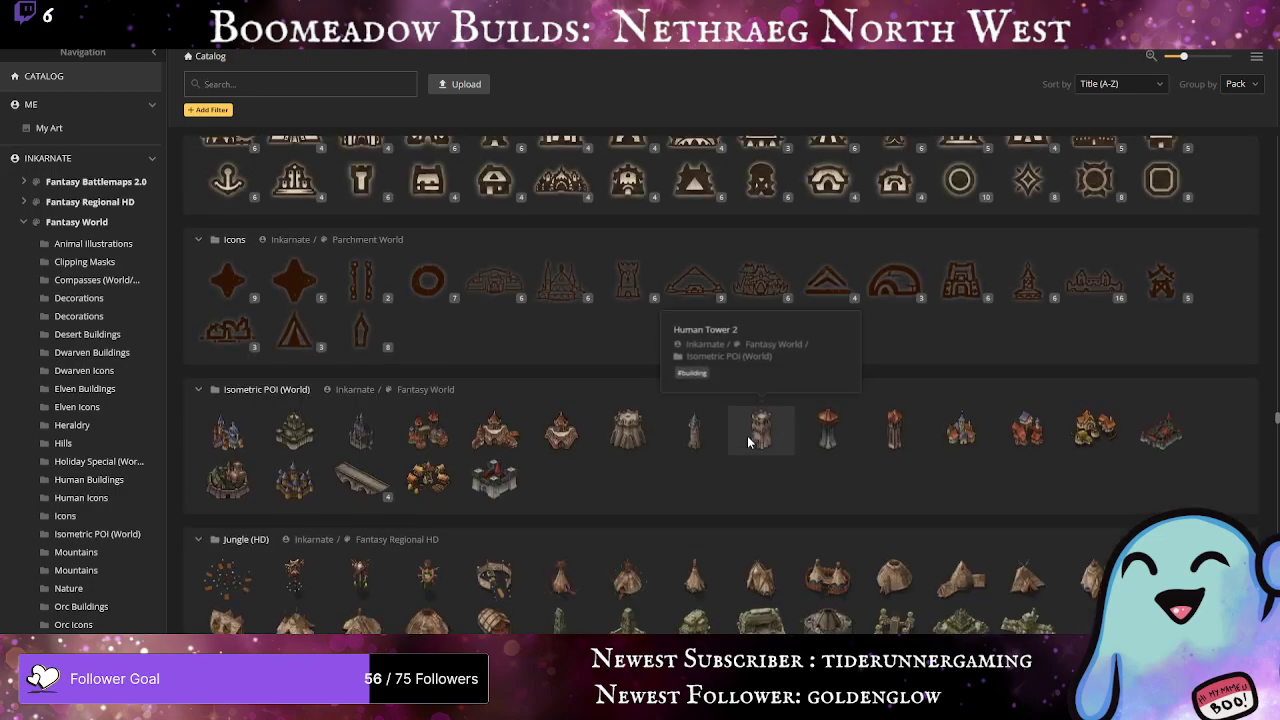
scroll(747, 437, down, 10)
scroll(747, 437, up, 3)
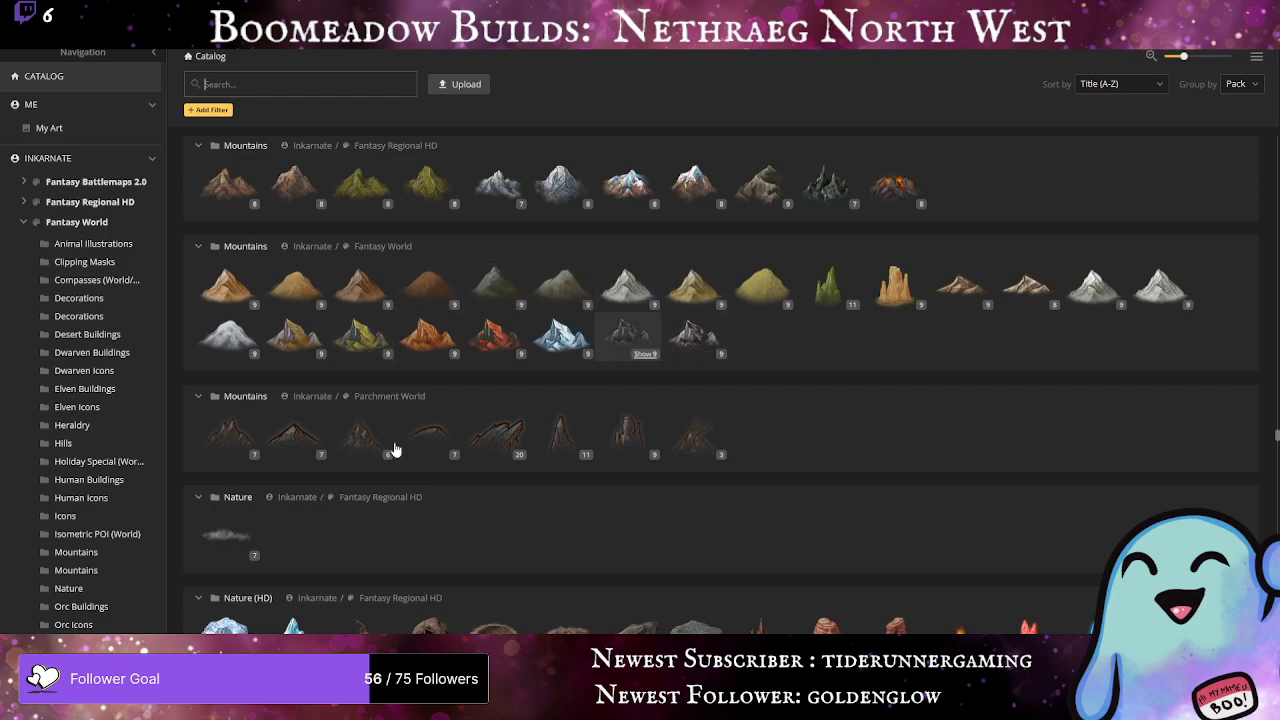
scroll(718, 479, down, 1)
scroll(718, 470, down, 3)
scroll(718, 462, up, 1)
scroll(718, 464, down, 1)
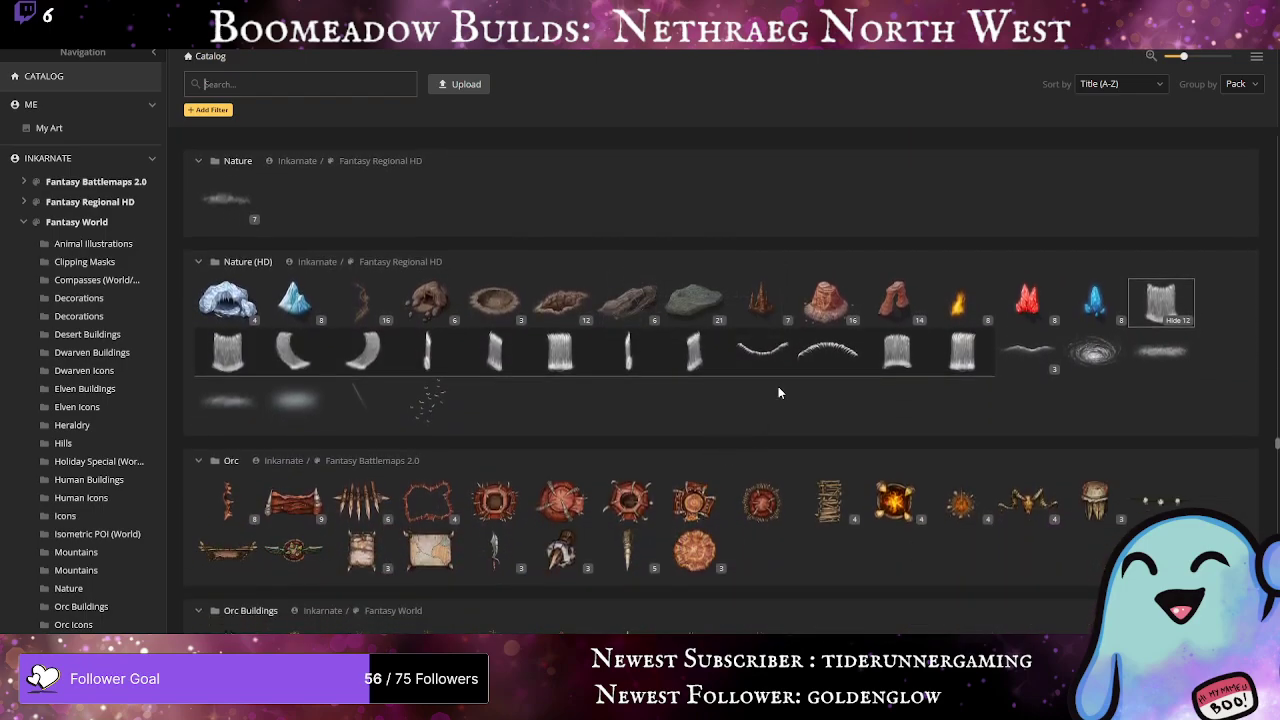
mouse_move(756, 306)
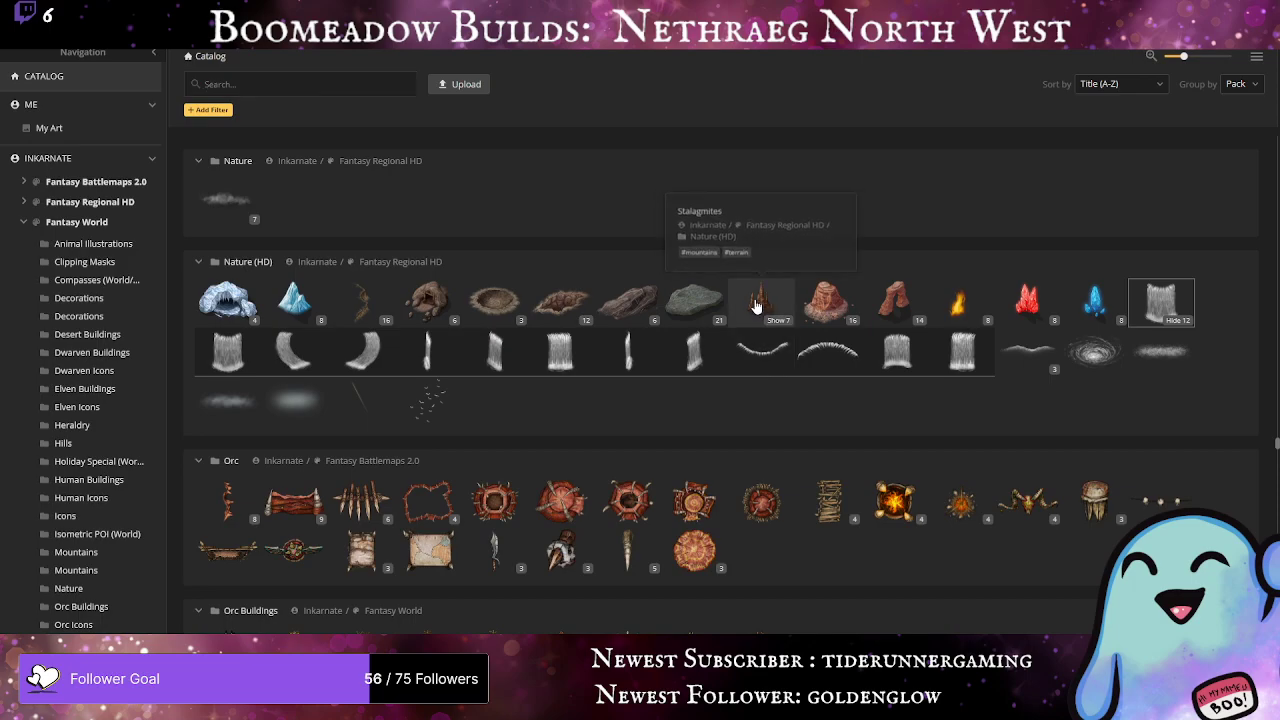
click(756, 306)
key(Escape)
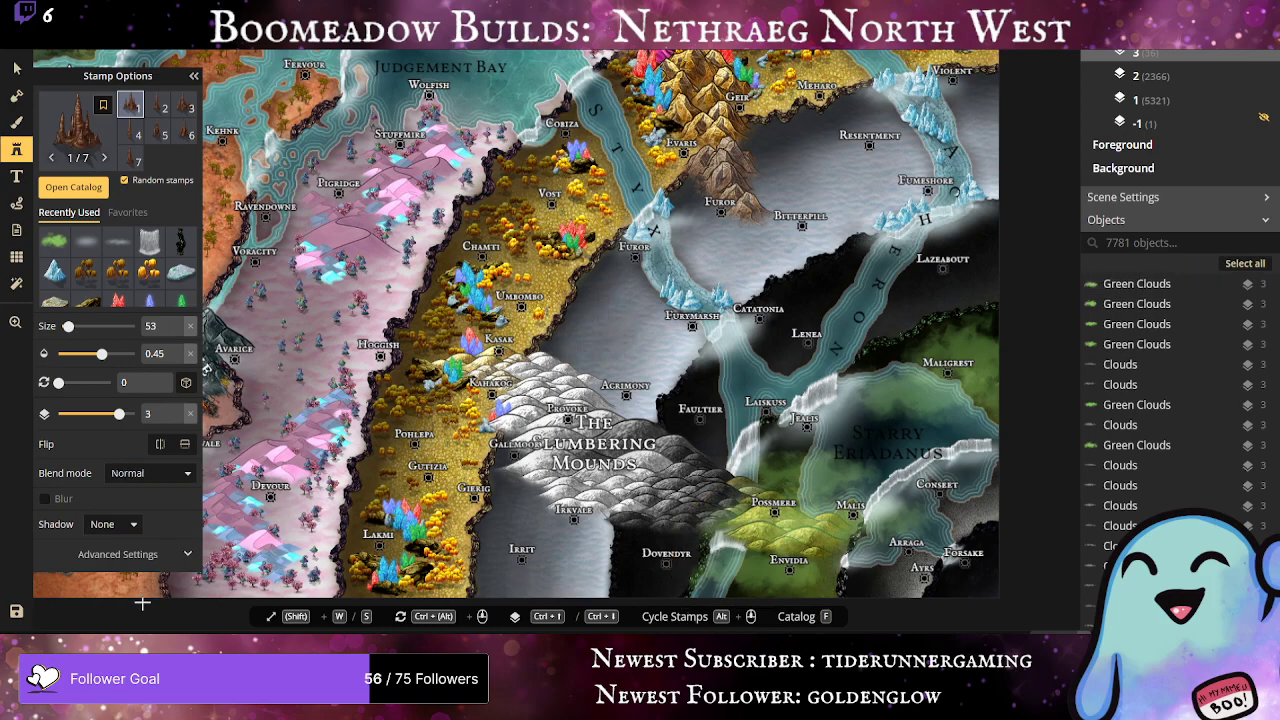
Step: Set the Stalagmites stamp to size 127 and full opacity 1, and shift its hue filter to 180
click(172, 556)
scroll(170, 568, down, 2)
scroll(170, 568, down, 1)
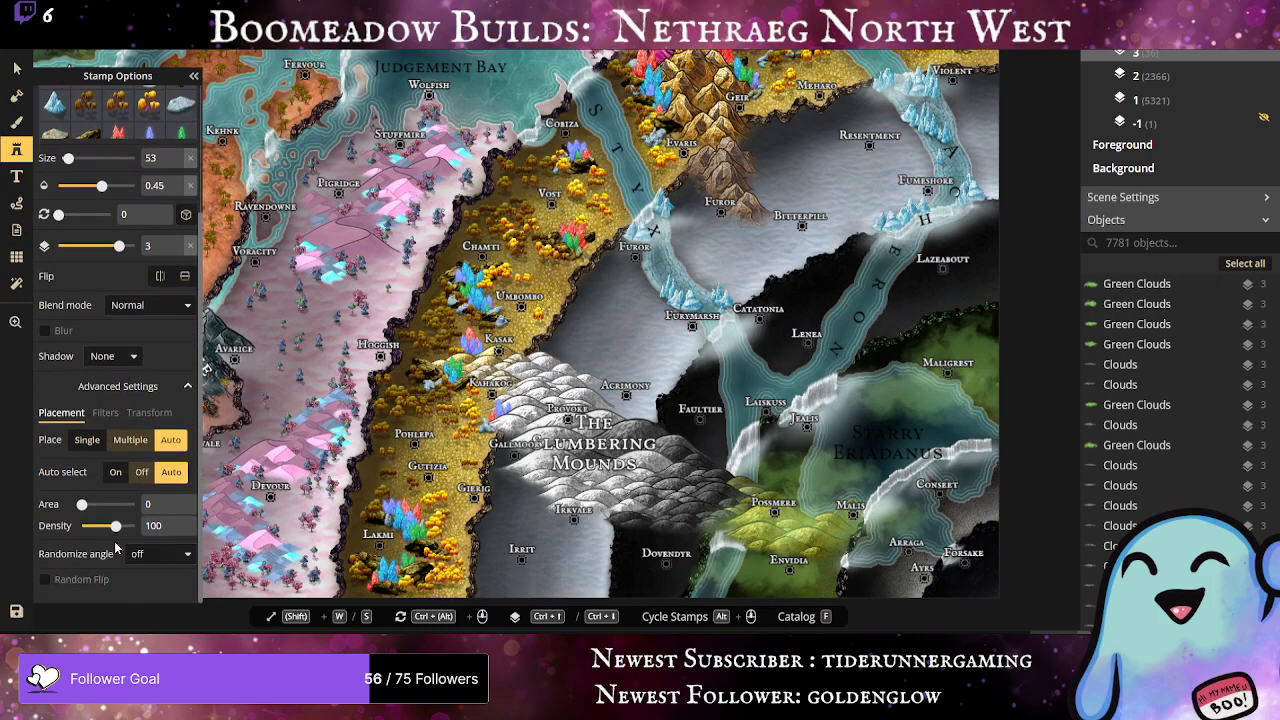
click(92, 414)
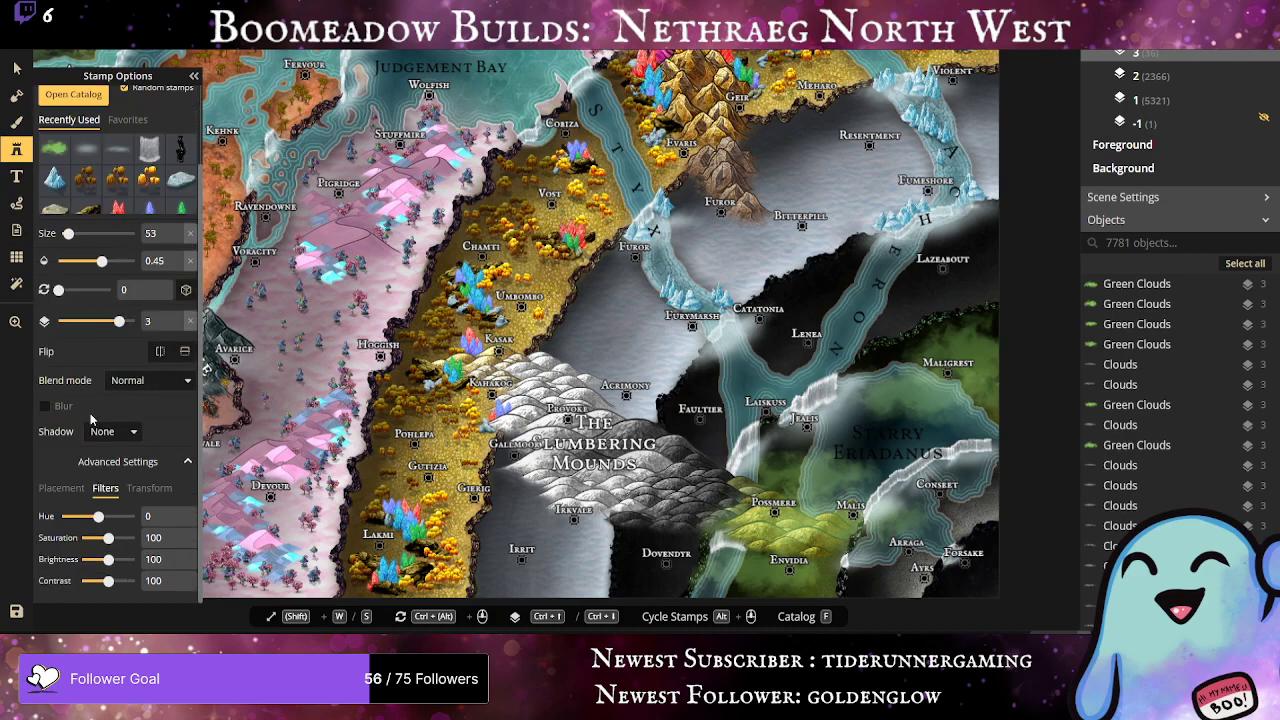
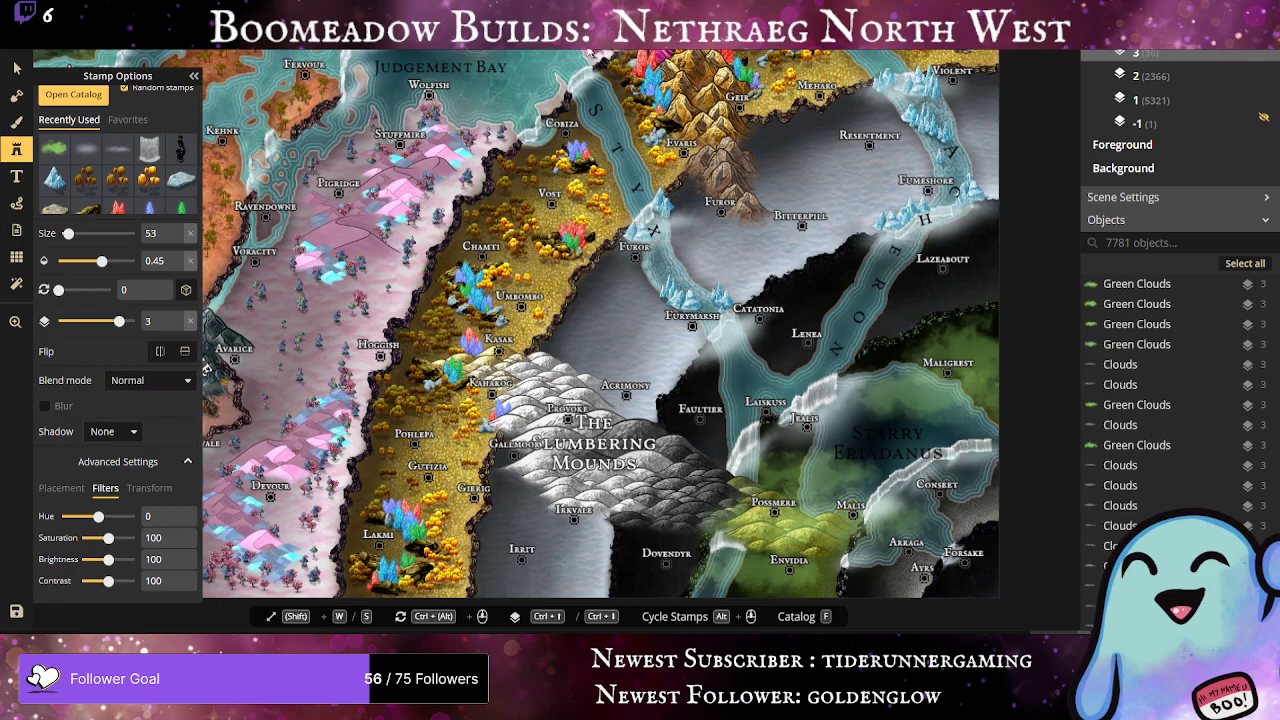
drag(66, 232, 80, 233)
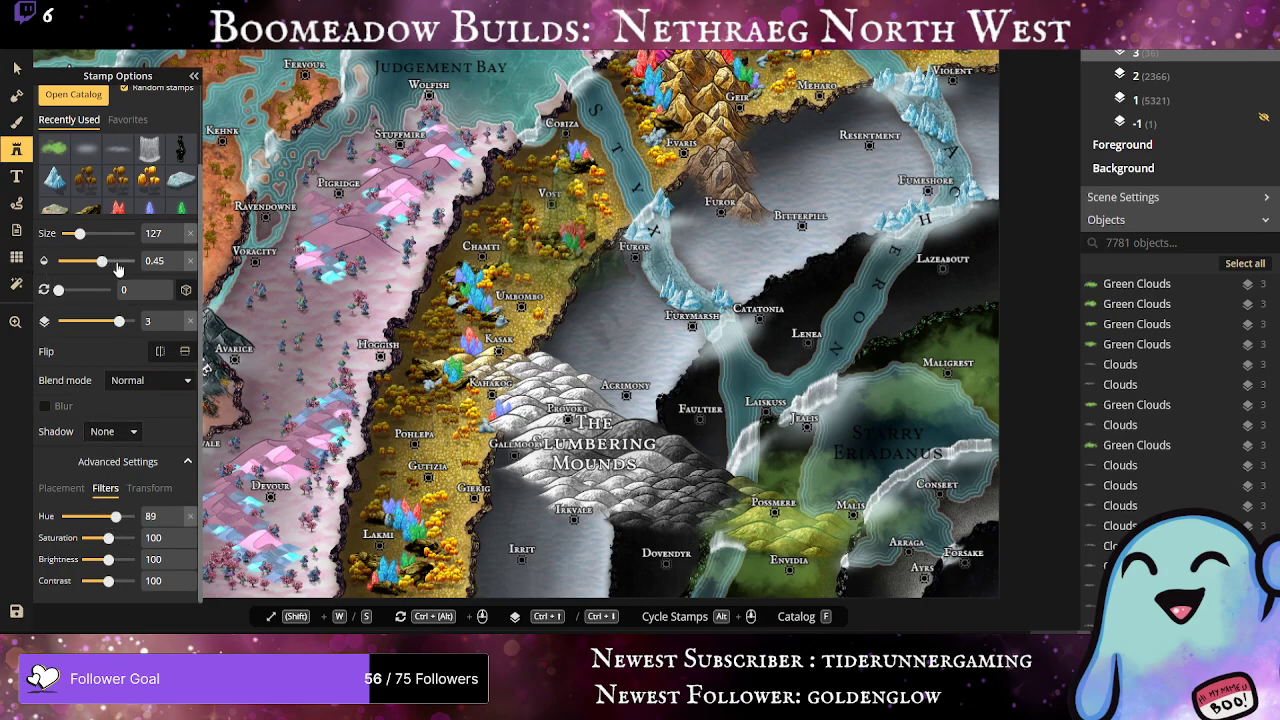
drag(101, 260, 134, 260)
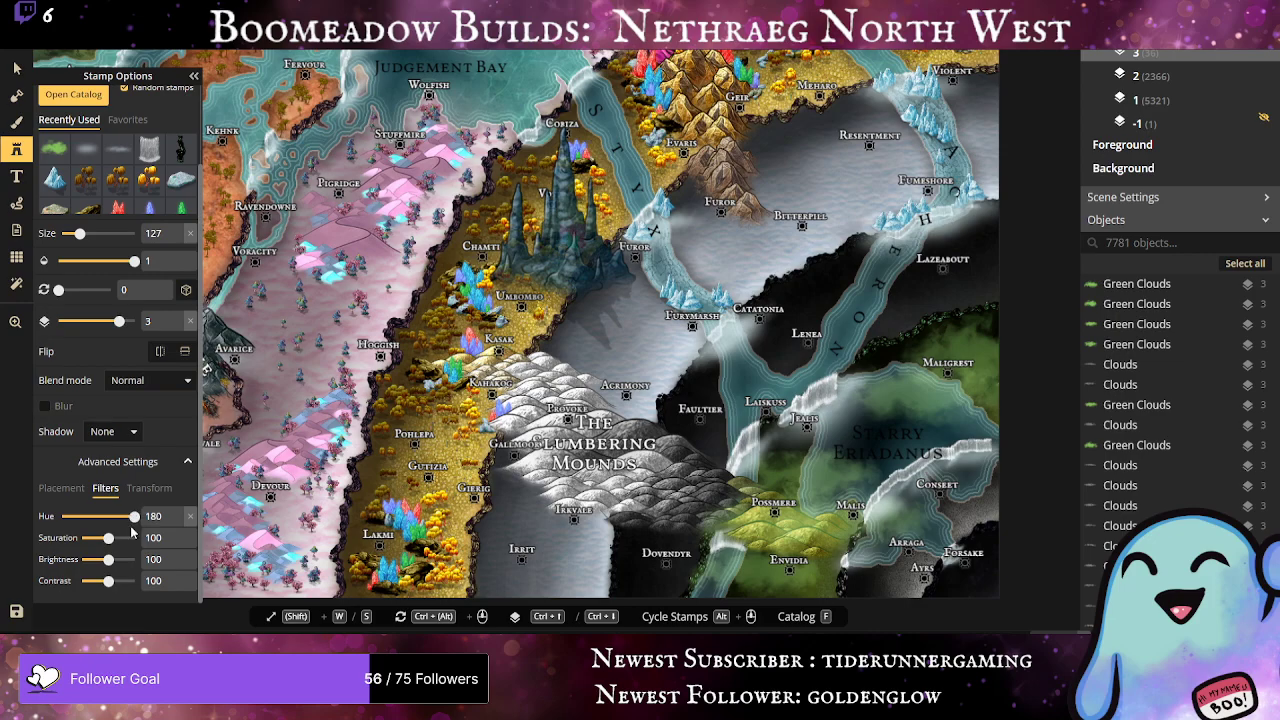
Step: Set the Stalagmites stamp's saturation filter to 0, brightness to 156 and contrast to 133
drag(117, 546, 96, 550)
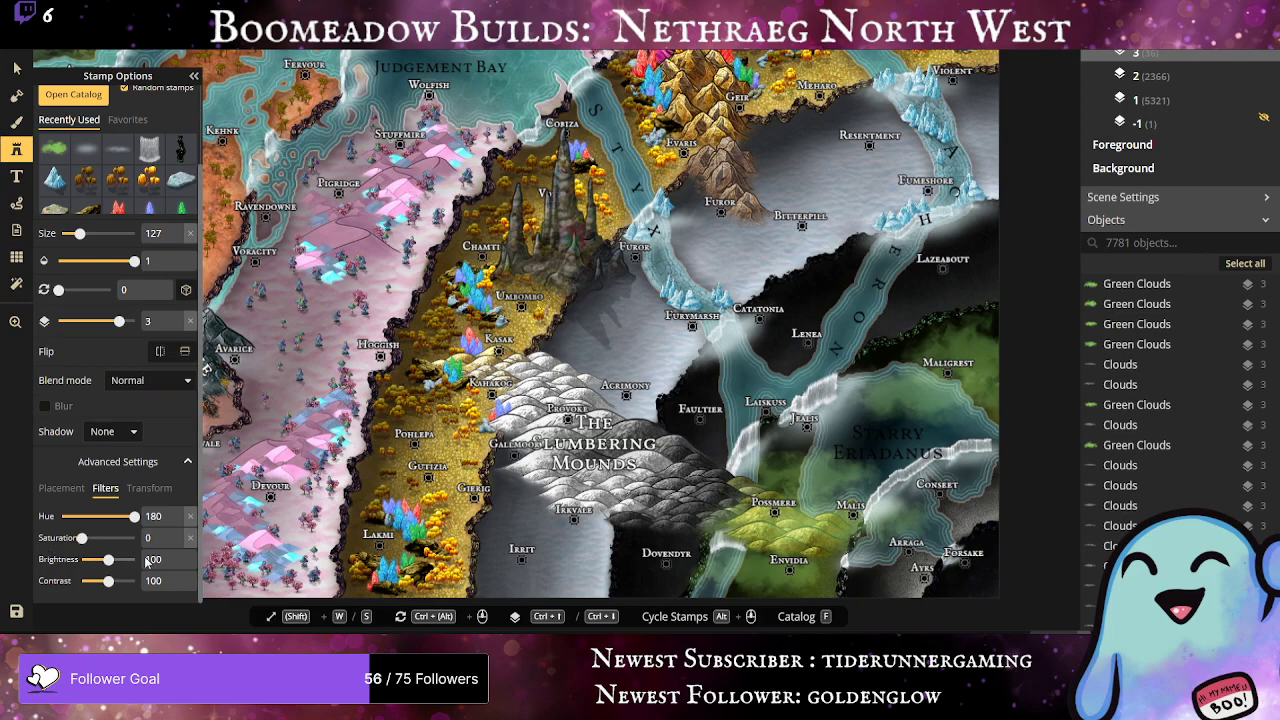
mouse_move(107, 560)
mouse_down()
mouse_move(130, 559)
mouse_move(117, 581)
mouse_up()
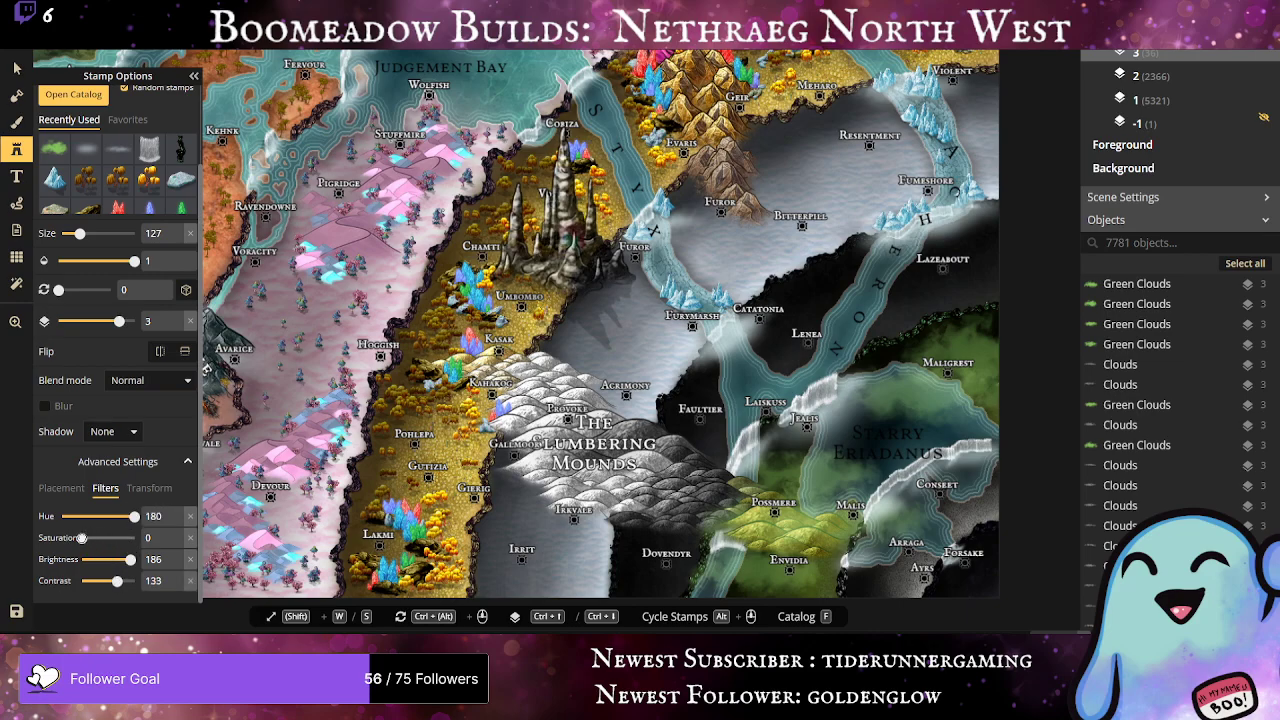
drag(129, 560, 122, 560)
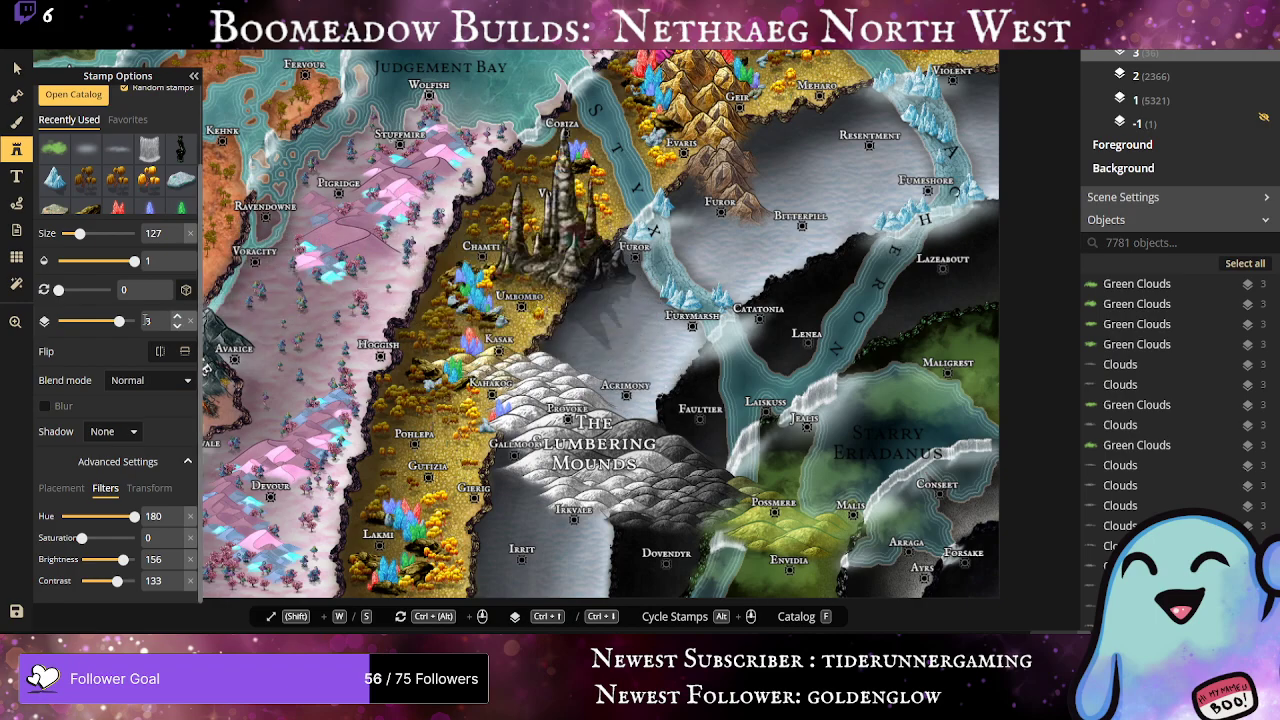
Step: Stamp stalagmites at size 27 on layer 1 along the northeastern edge of The Lumbering Mounds, from near Kasar to Agrimony
drag(79, 232, 64, 233)
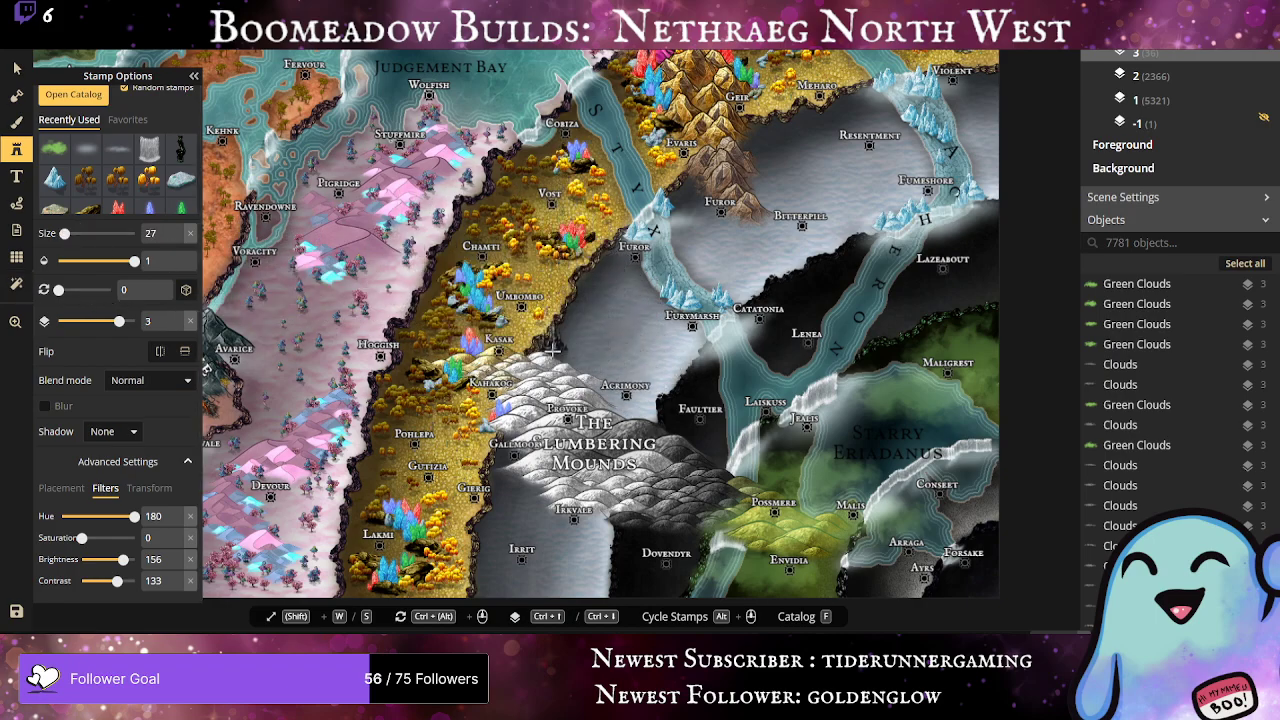
click(176, 327)
click(176, 327)
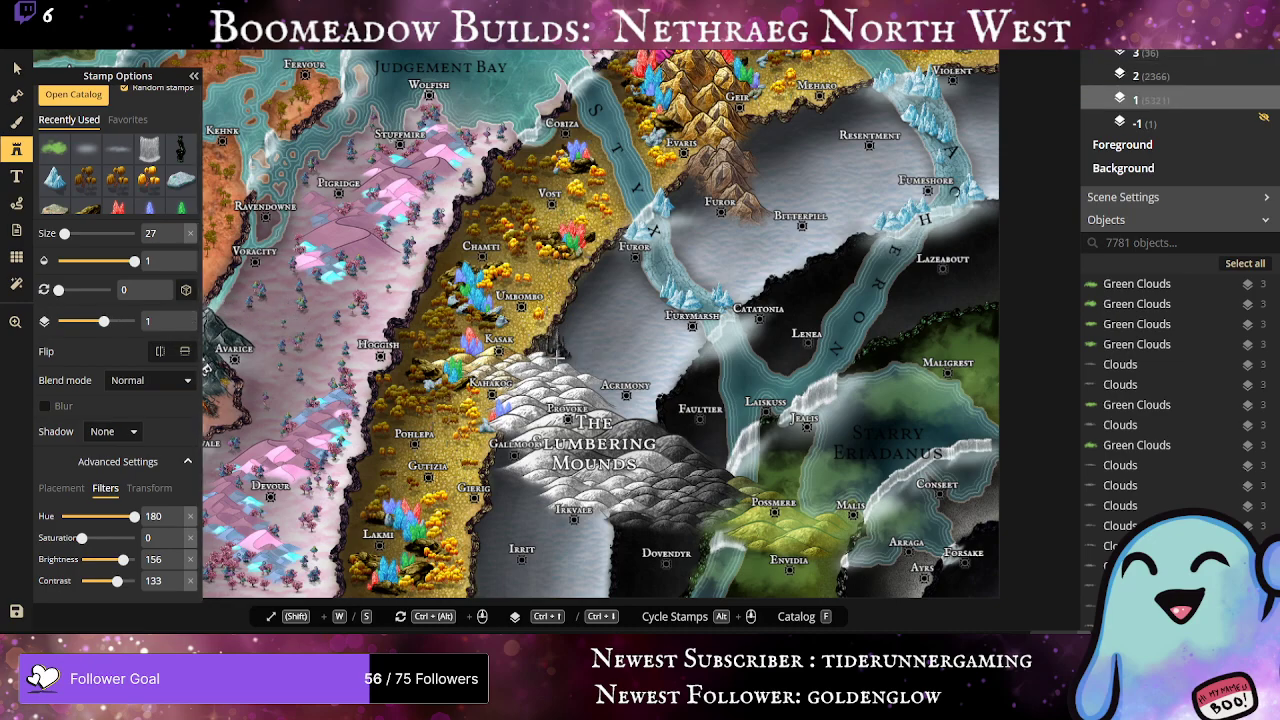
click(555, 354)
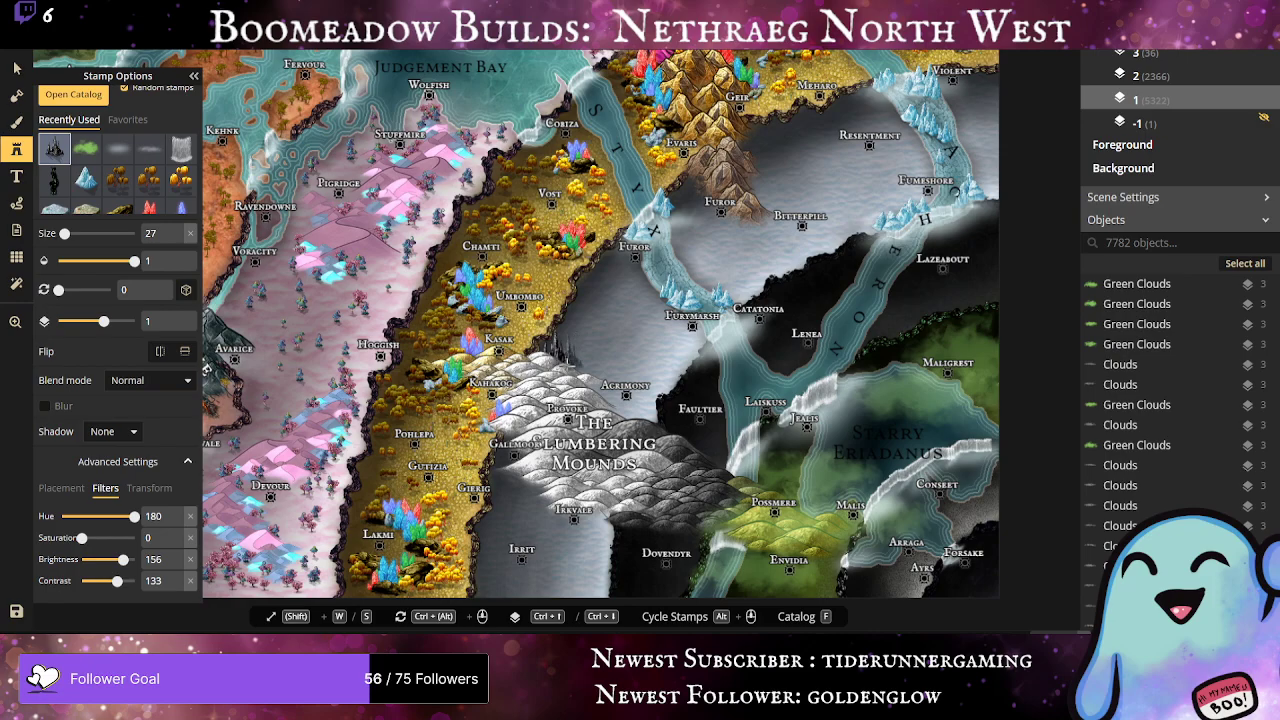
click(560, 350)
click(592, 392)
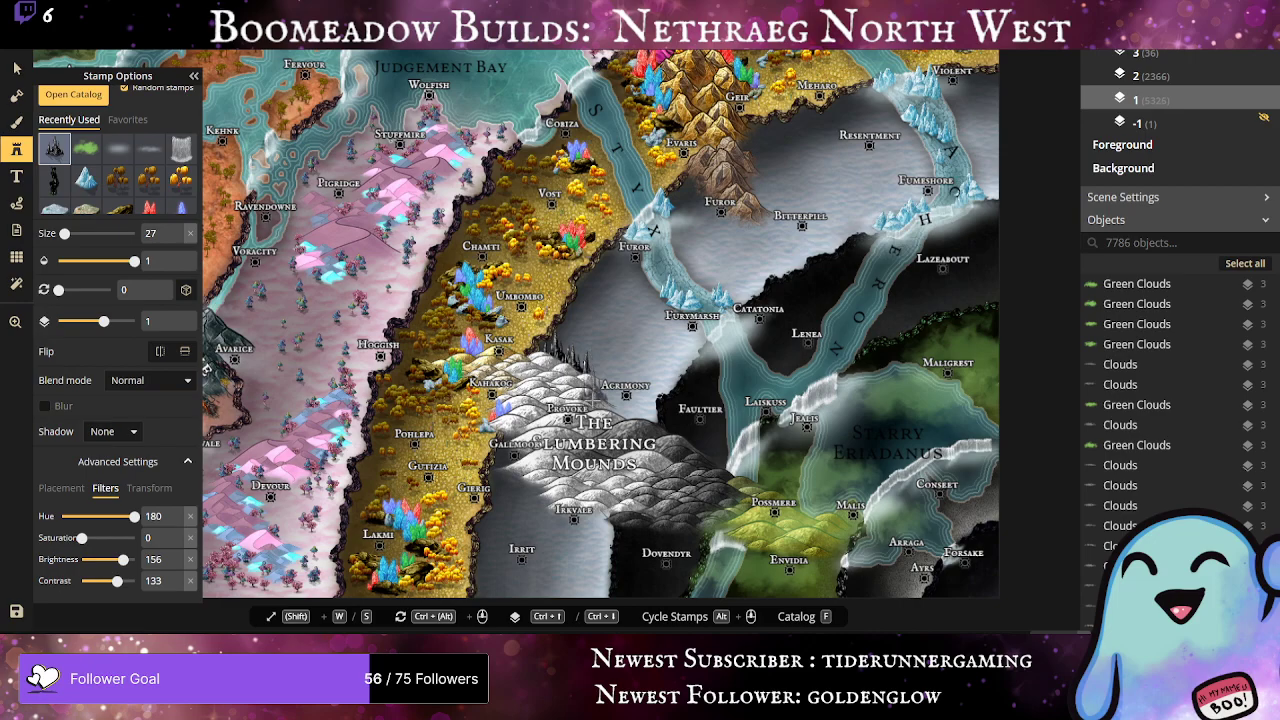
click(596, 398)
click(607, 404)
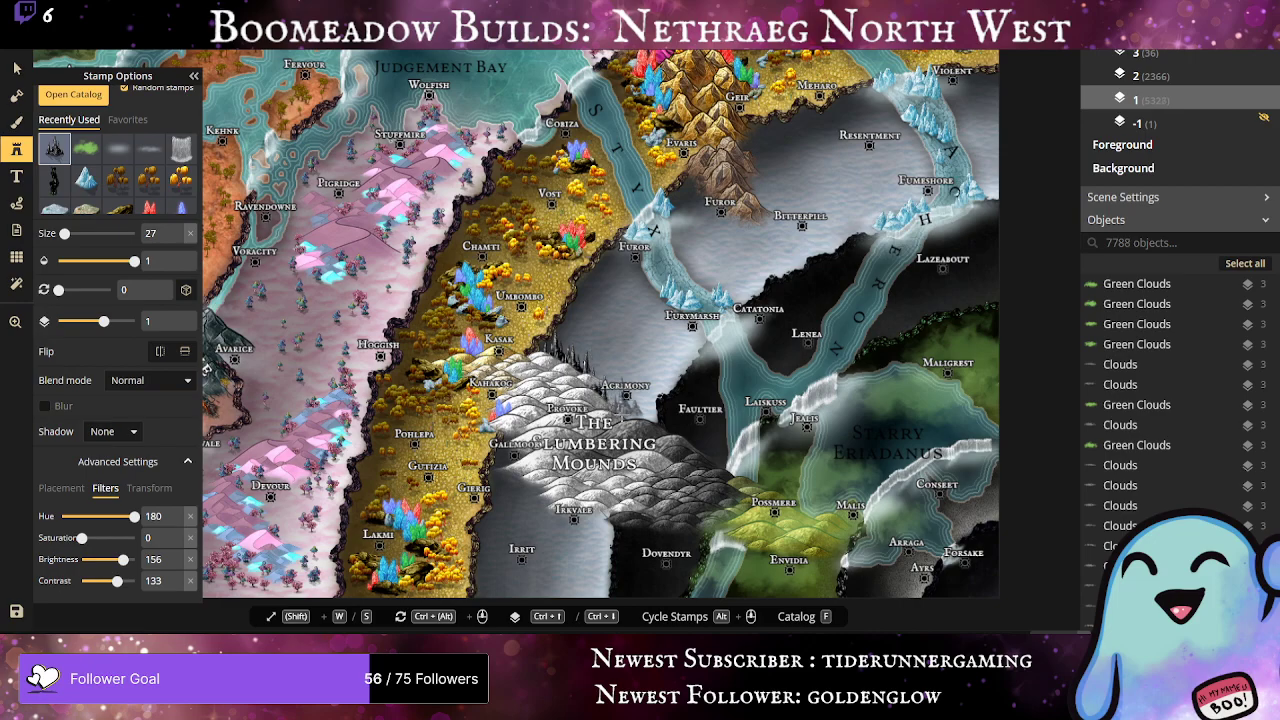
click(628, 406)
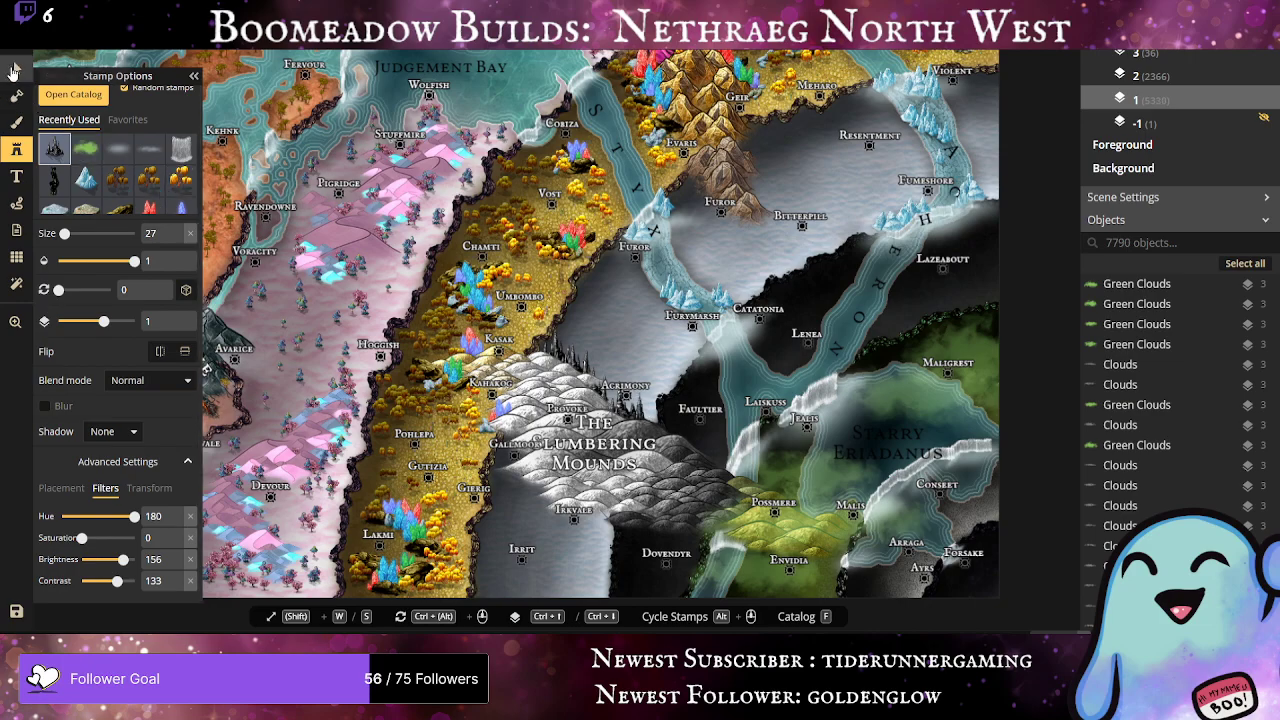
click(17, 68)
click(598, 393)
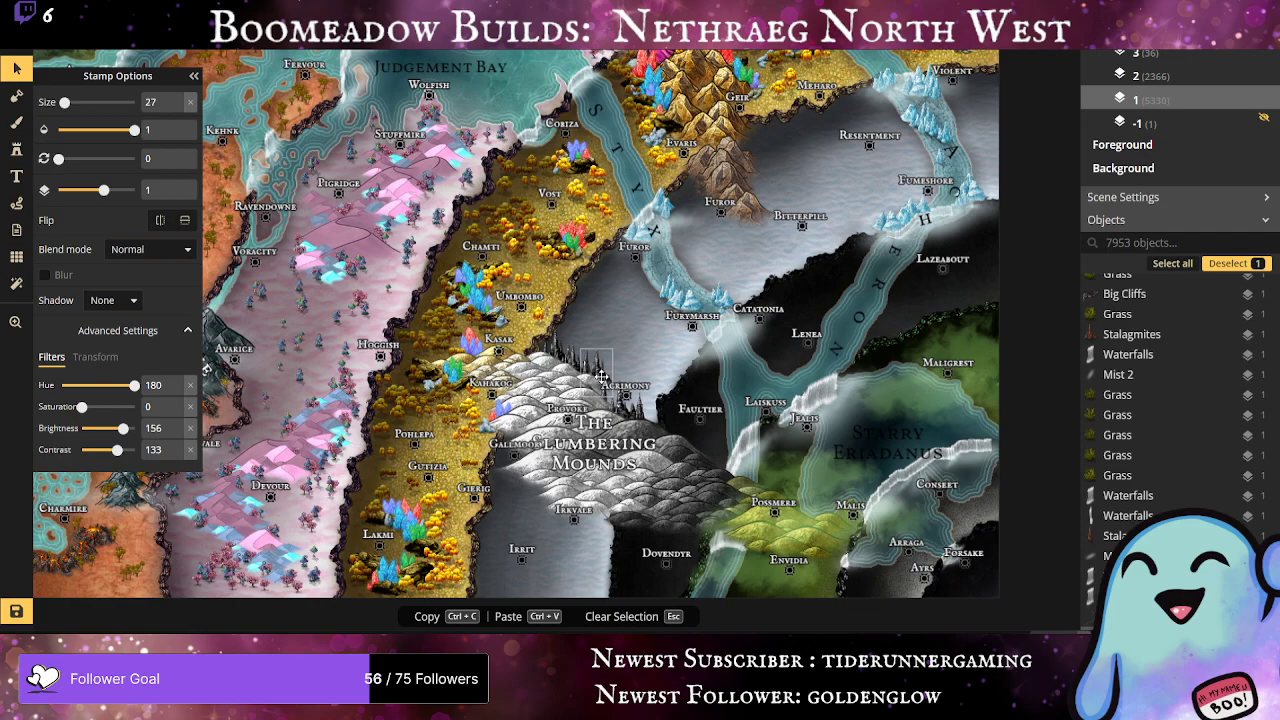
click(601, 376)
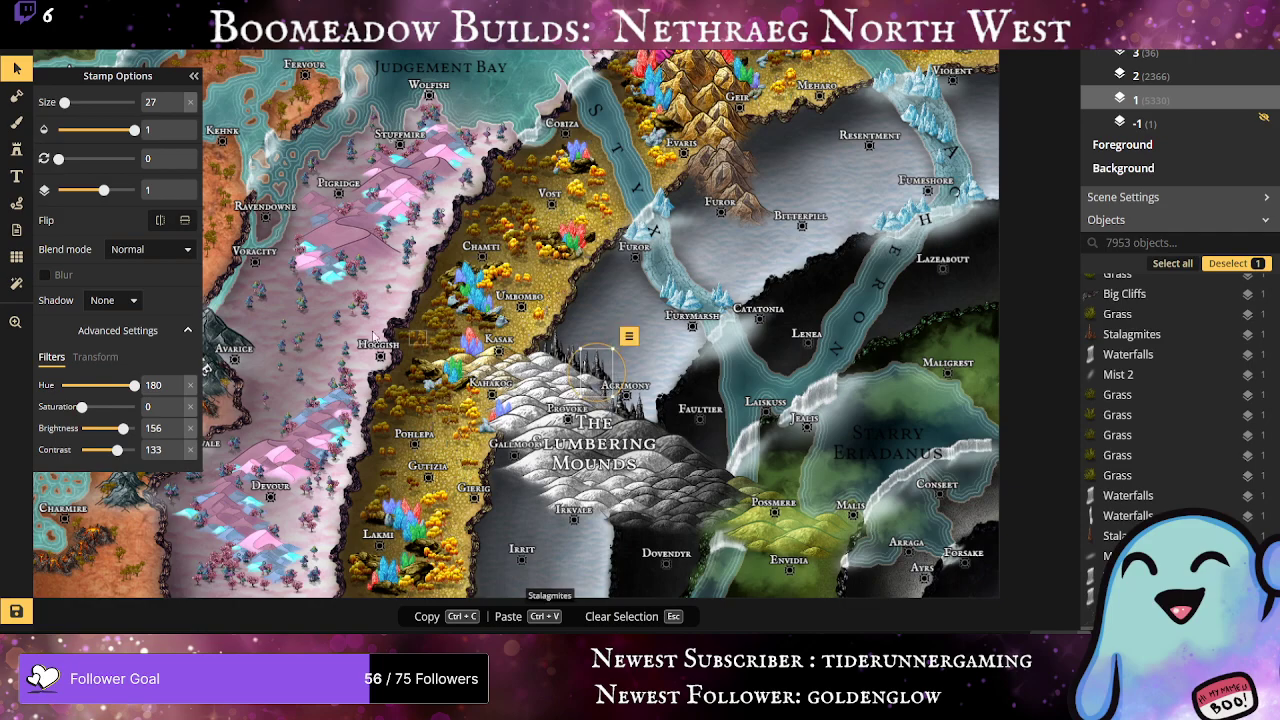
click(16, 203)
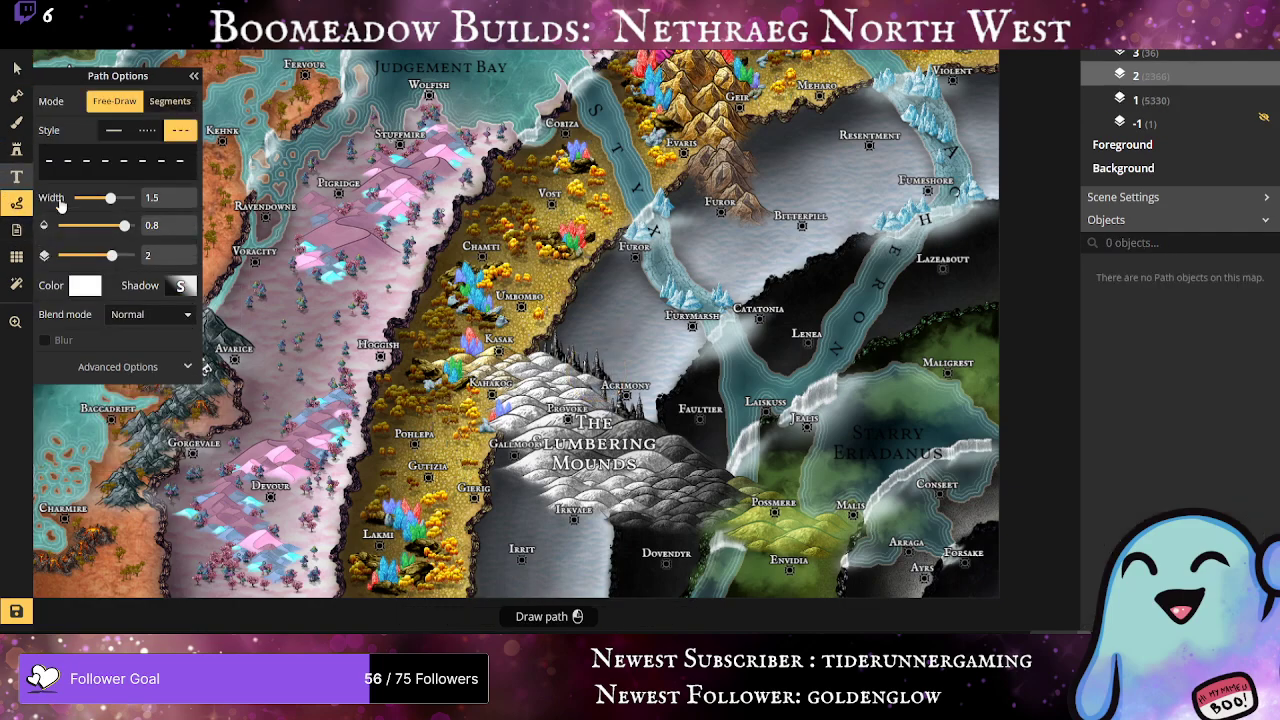
click(16, 176)
Step: Add more size 27 stalagmites on layer 1 around Agrimony to thicken the row behind The Lumbering Mounds
click(16, 149)
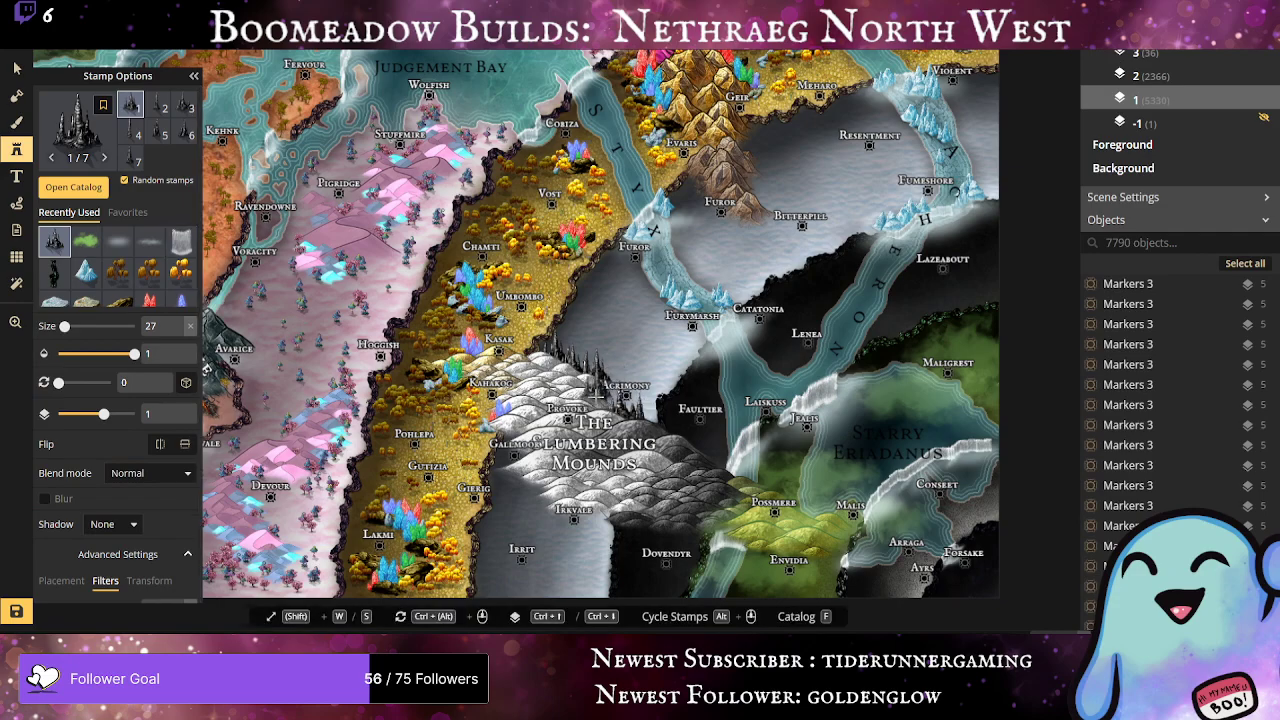
scroll(597, 395, up, 1)
scroll(597, 395, up, 3)
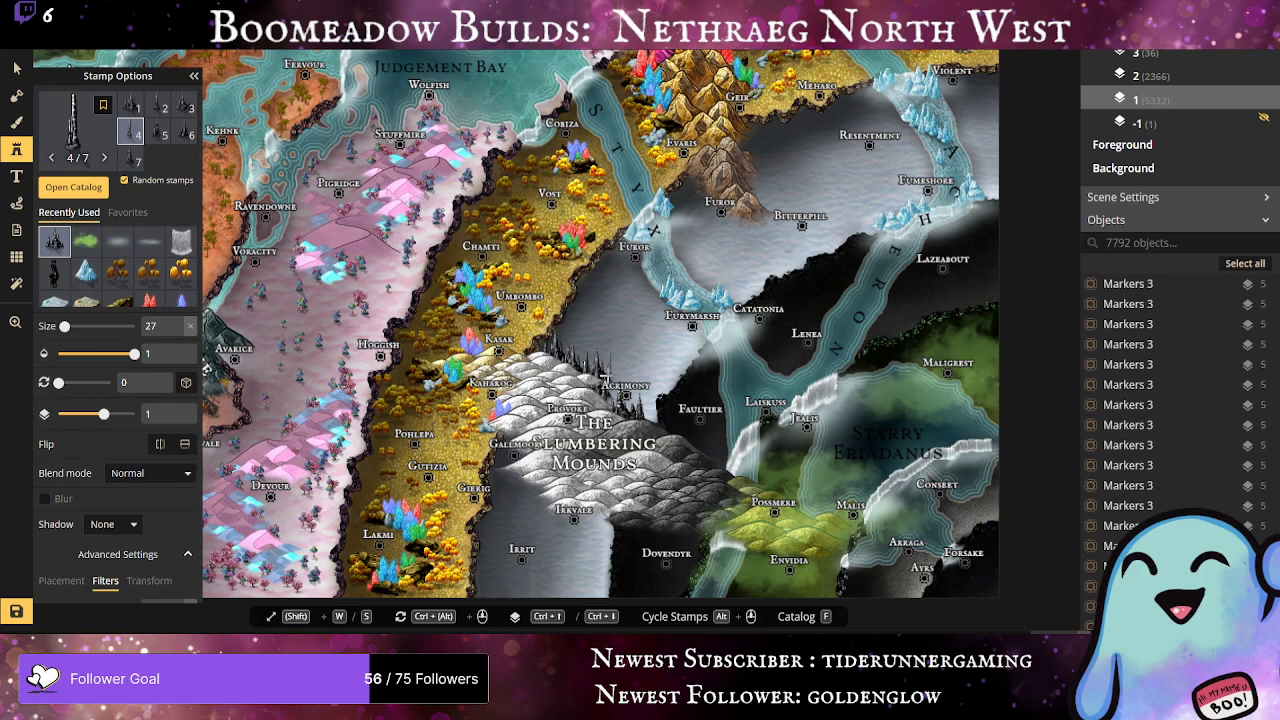
click(598, 388)
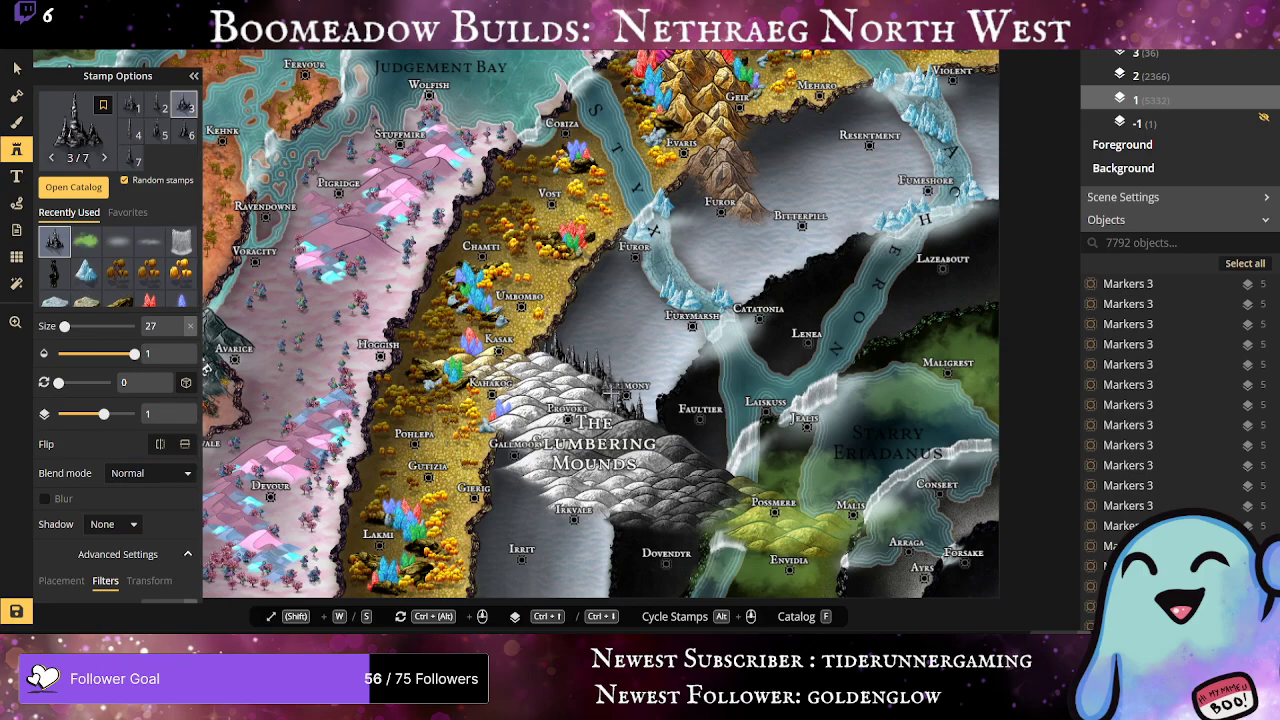
click(606, 398)
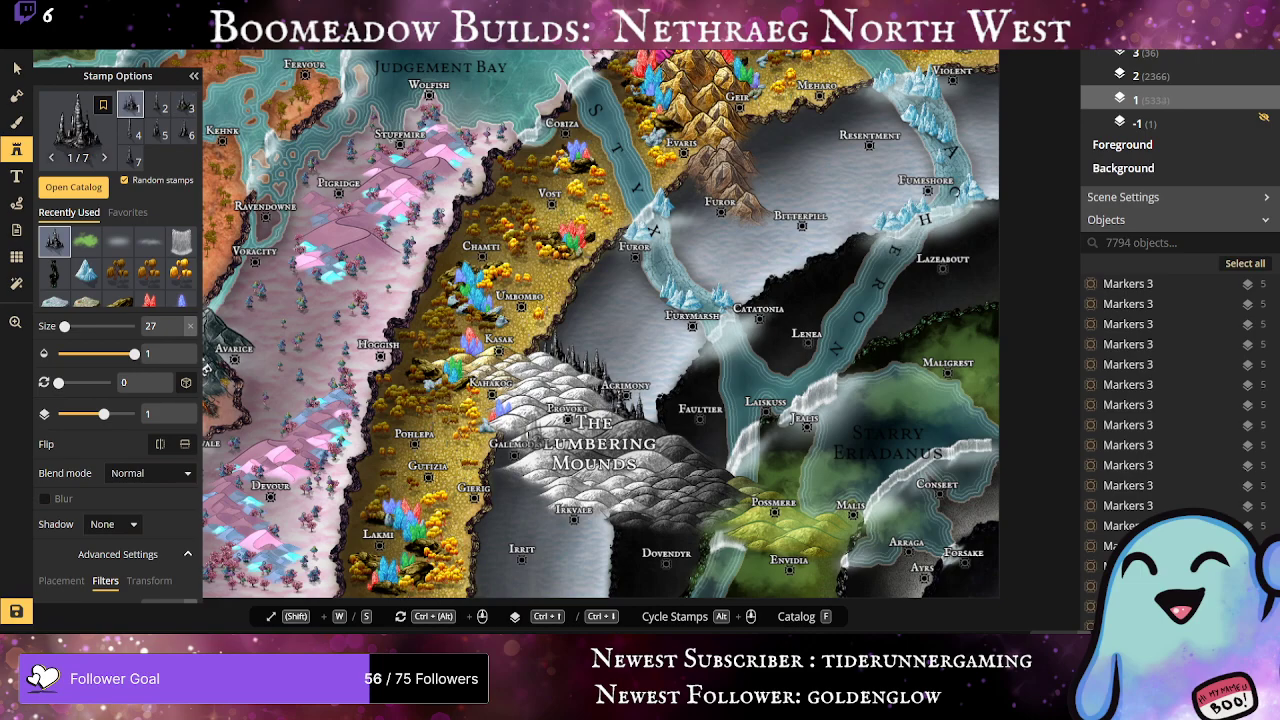
click(634, 428)
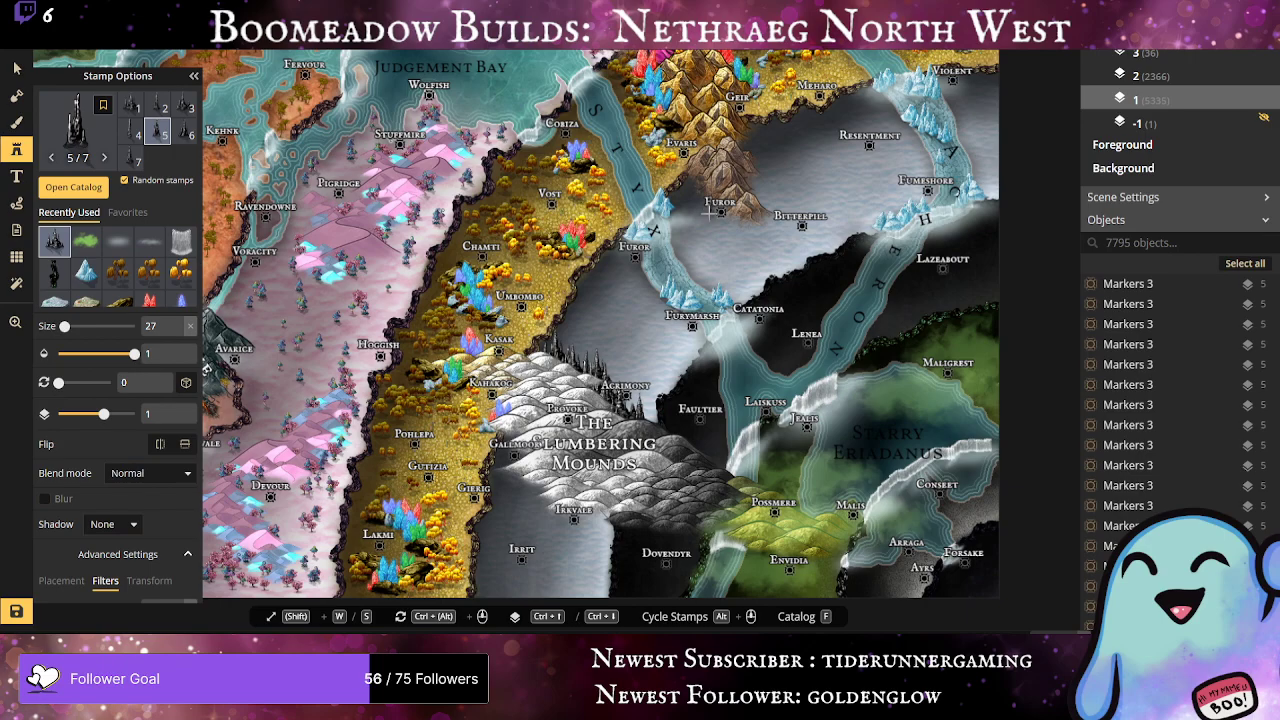
Step: Place stalagmites at the western foot of the brown mountains by Furor, increasing the stamp size to 30
click(692, 184)
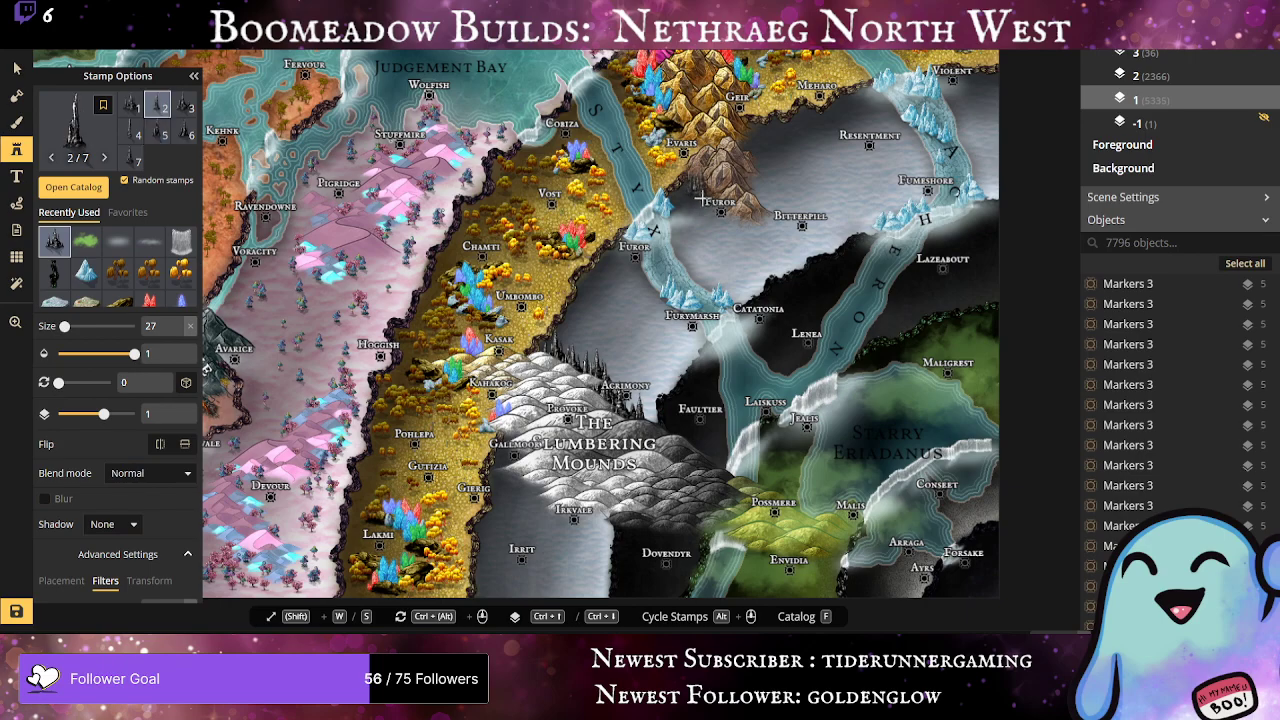
click(700, 195)
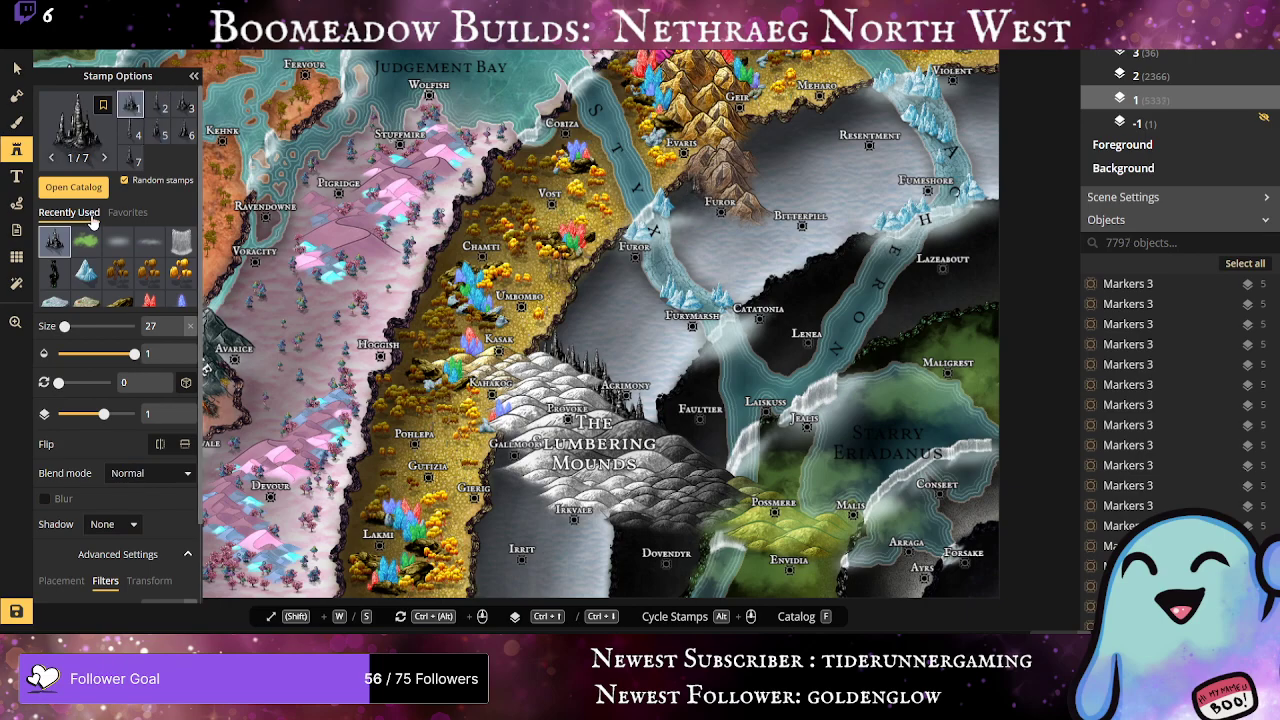
click(177, 324)
click(177, 324)
click(177, 324)
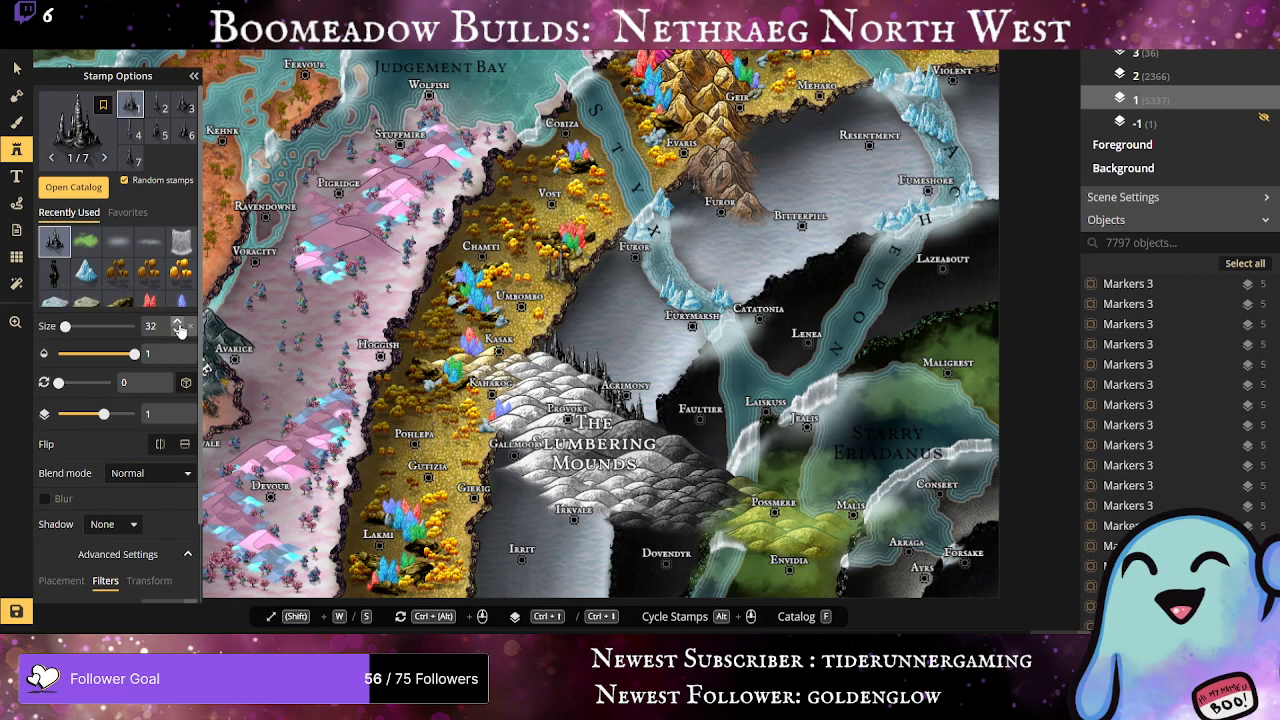
click(177, 324)
click(177, 324)
click(177, 324)
click(177, 324)
click(177, 324)
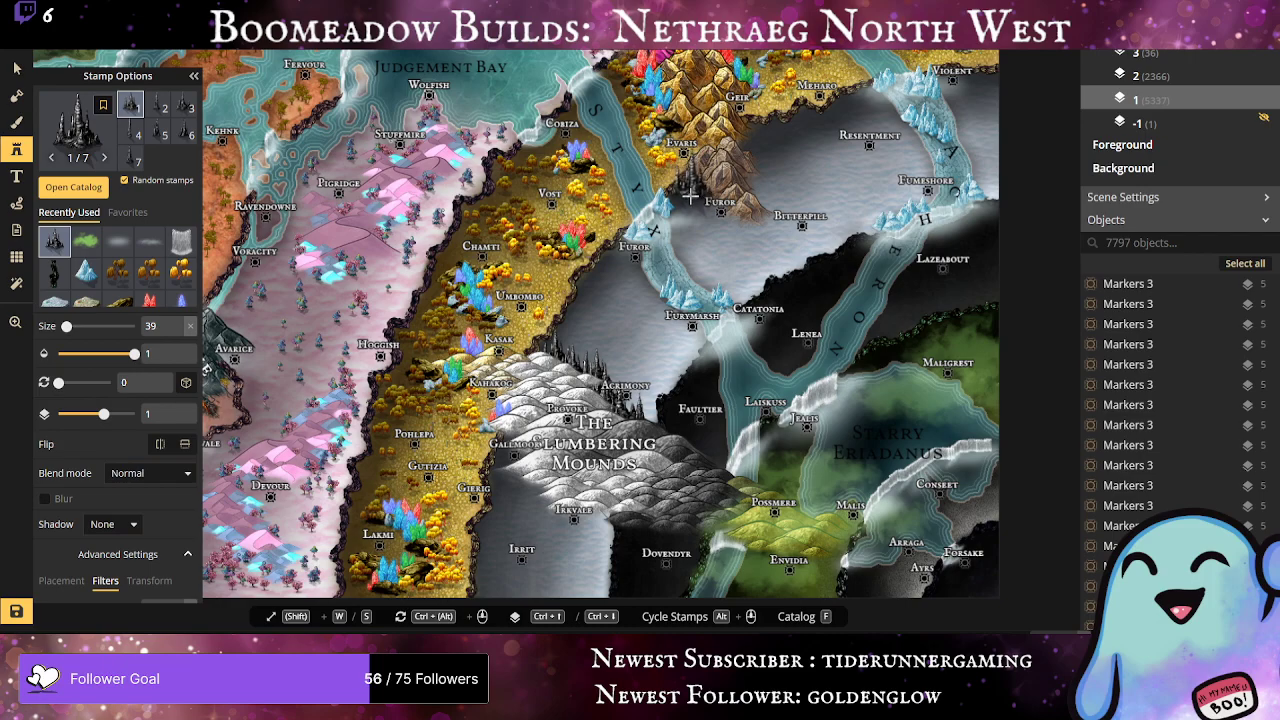
click(179, 333)
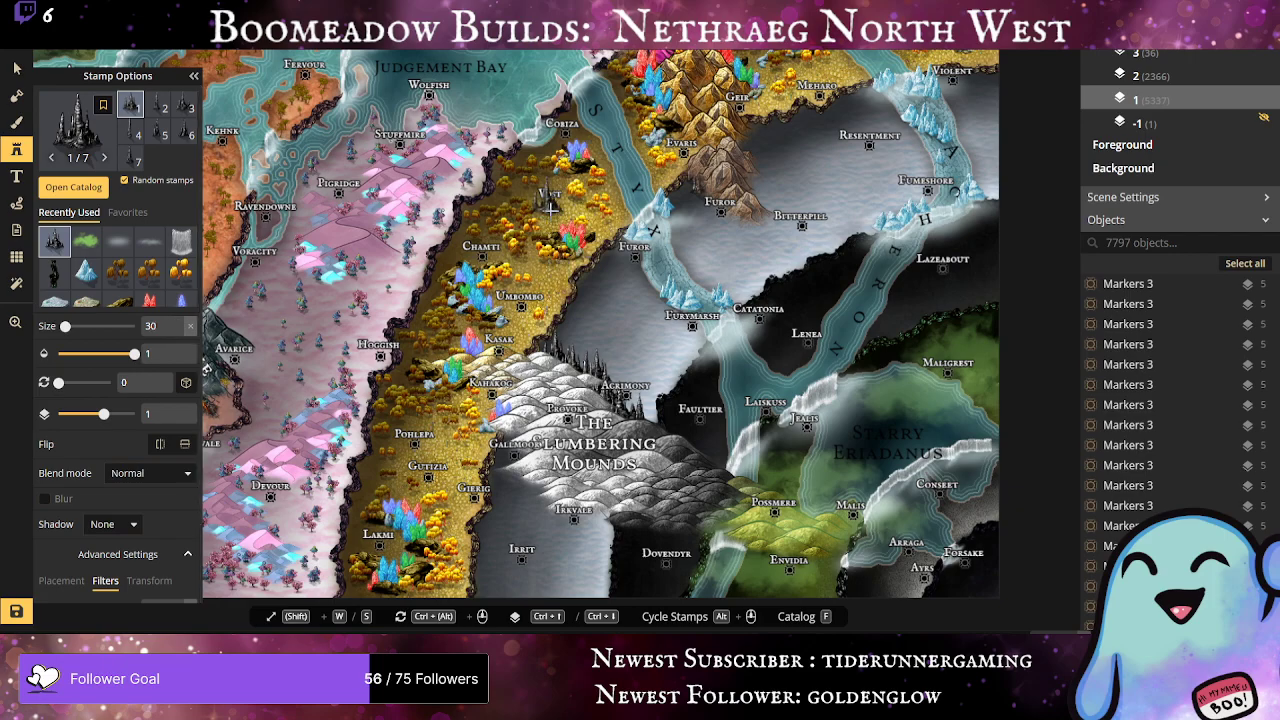
click(694, 197)
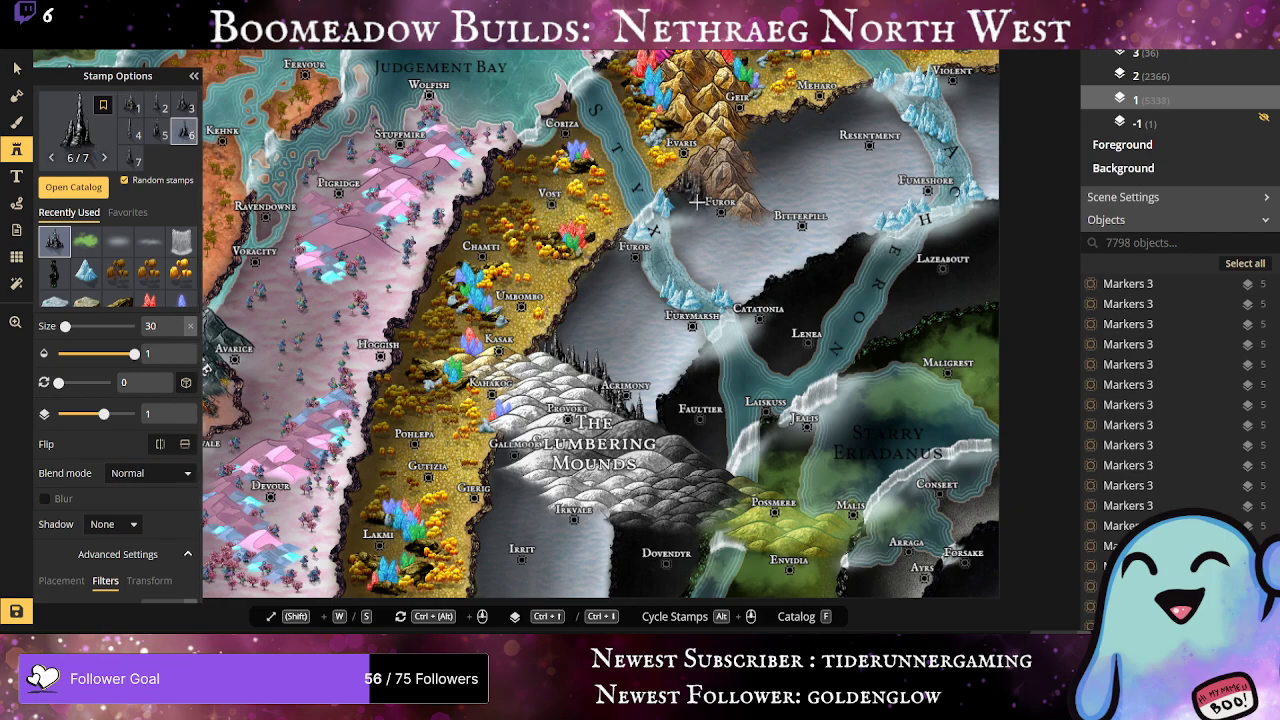
Step: Switch the stamp to layer 2 and add stalagmites along the southwestern foot of the brown mountains beside Furor
click(180, 407)
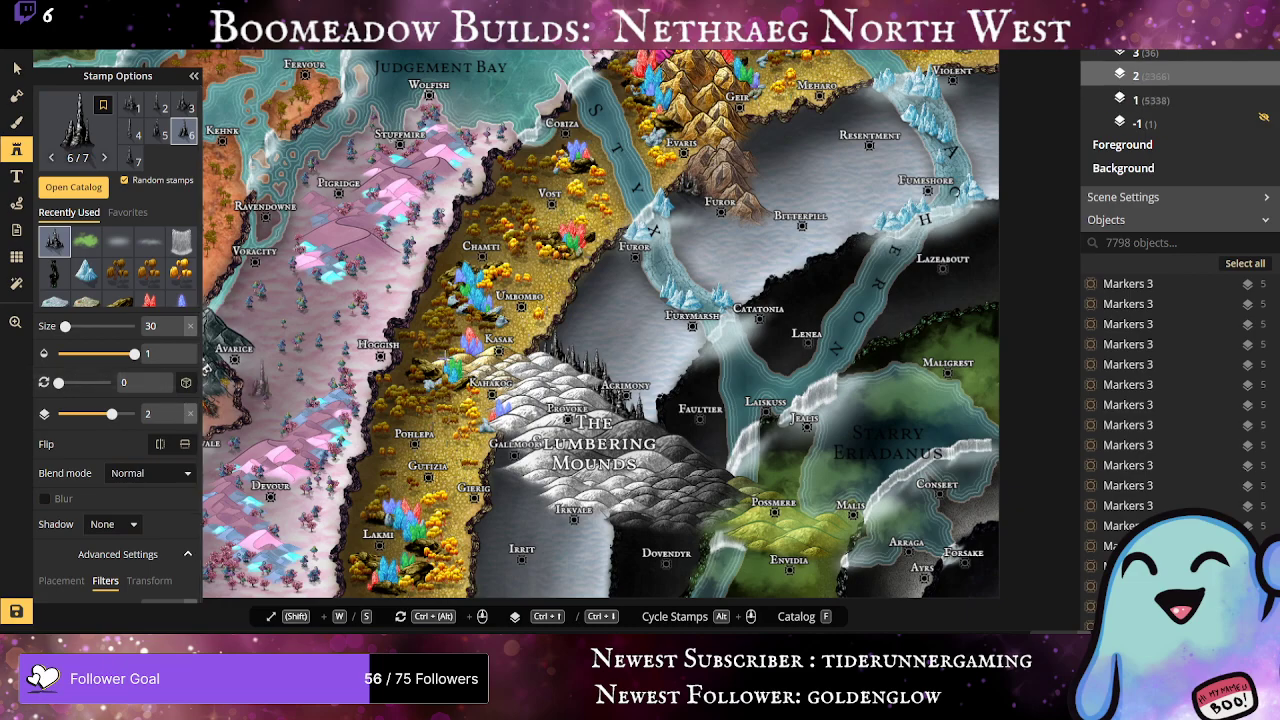
click(695, 199)
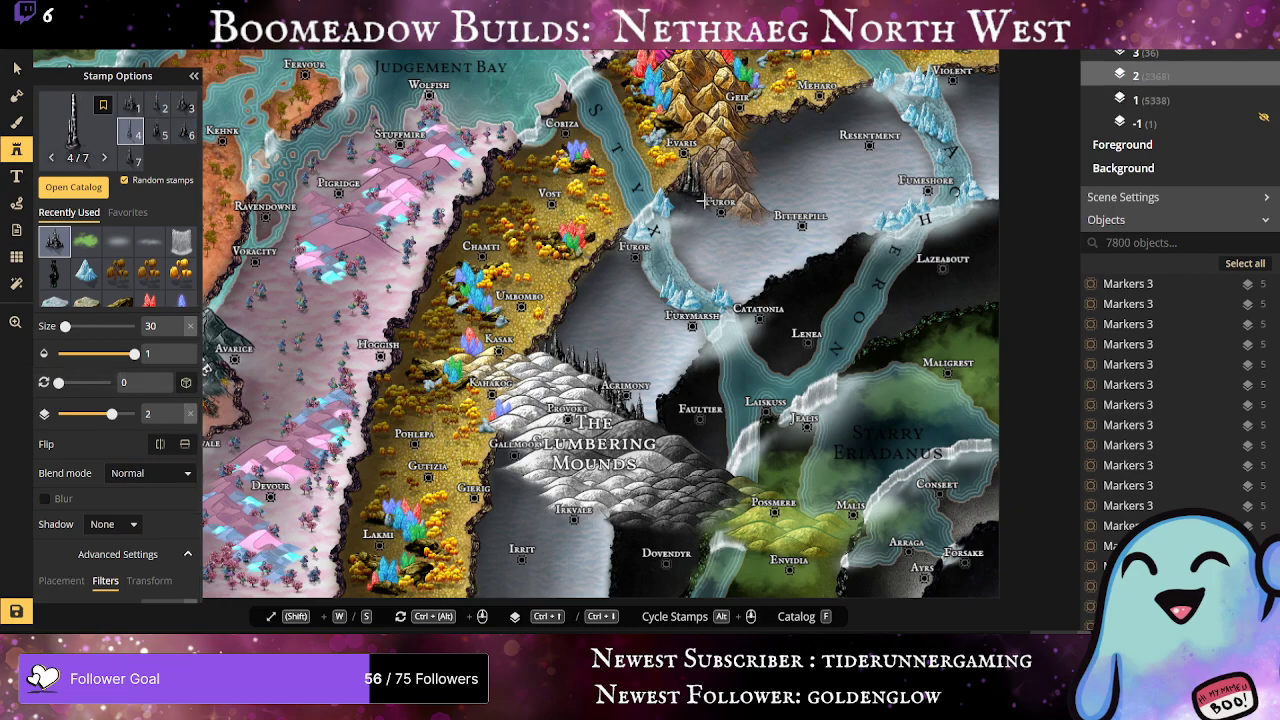
click(703, 201)
click(716, 200)
click(724, 204)
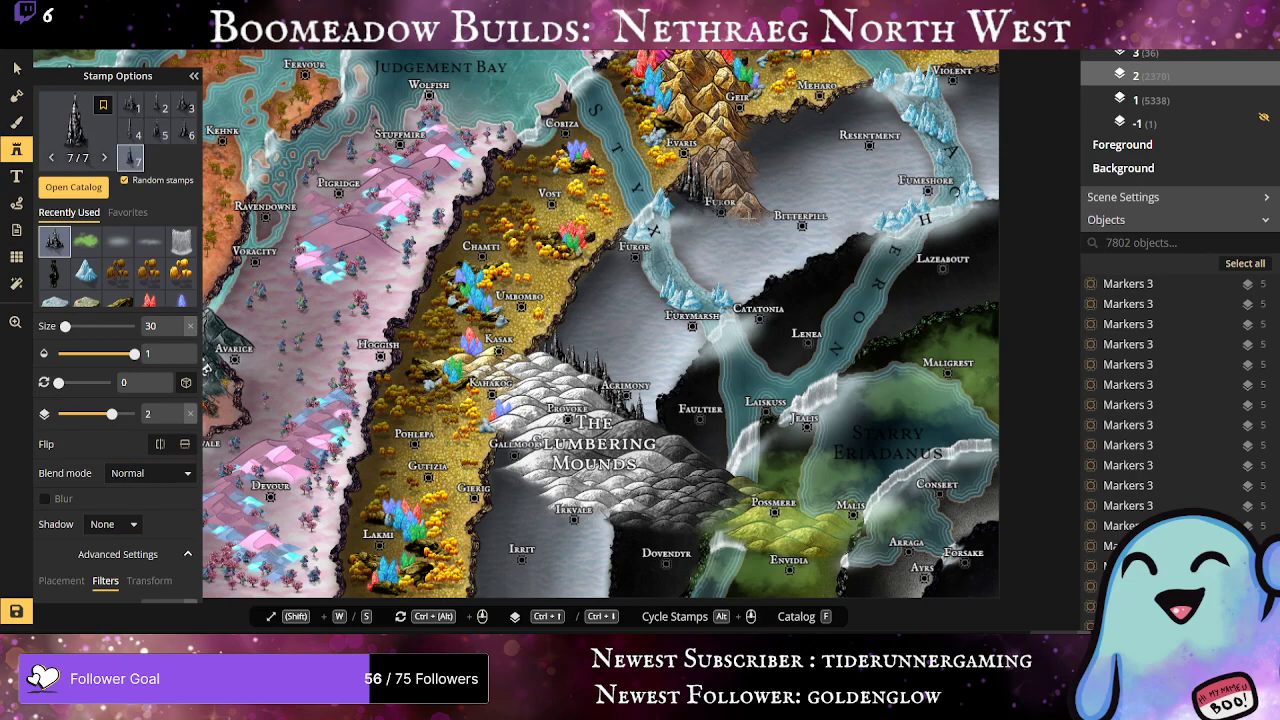
Step: Line the eastern side of the brown mountains with size 30 stalagmites, from below Geir down to the foot east of Furor
click(740, 147)
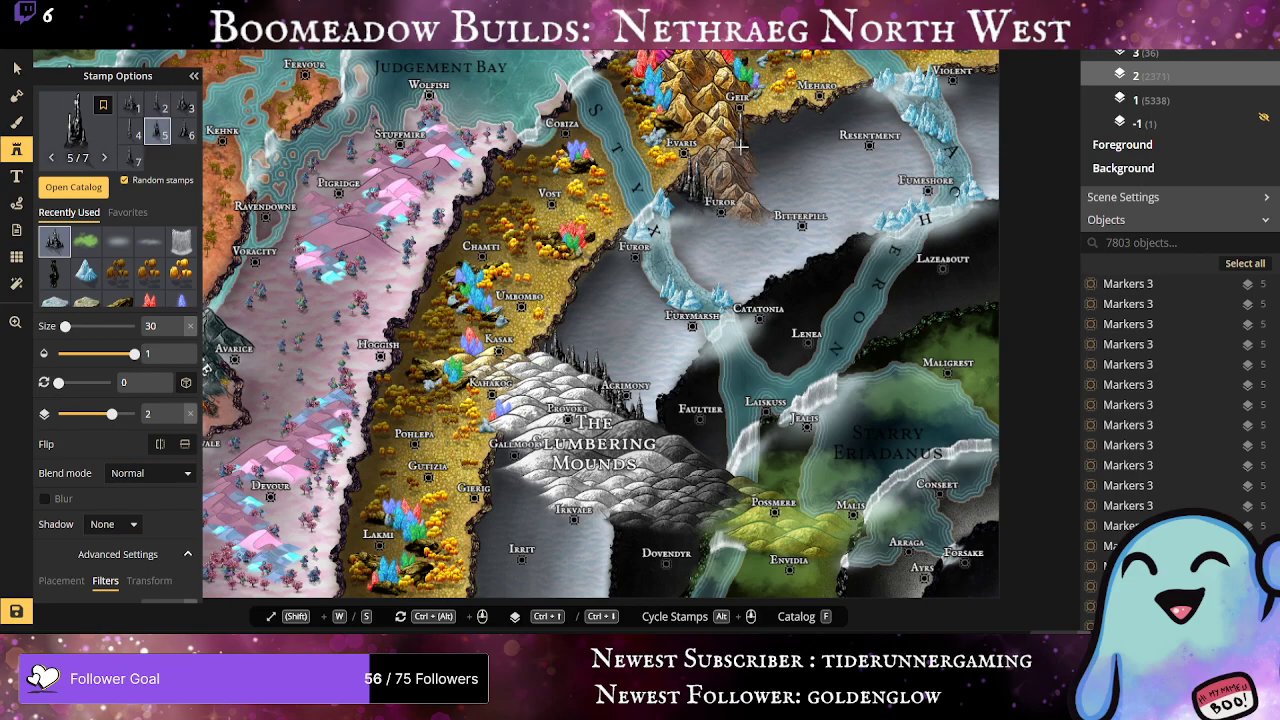
click(745, 140)
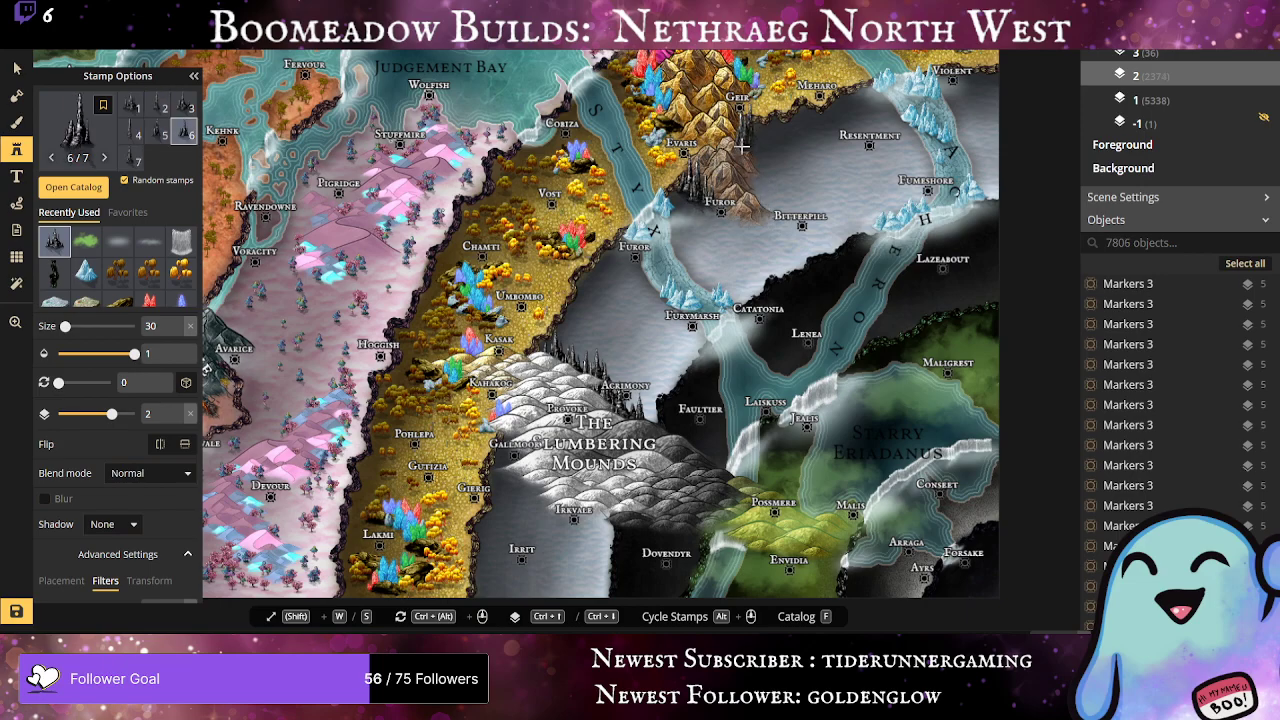
click(745, 152)
click(745, 162)
click(747, 180)
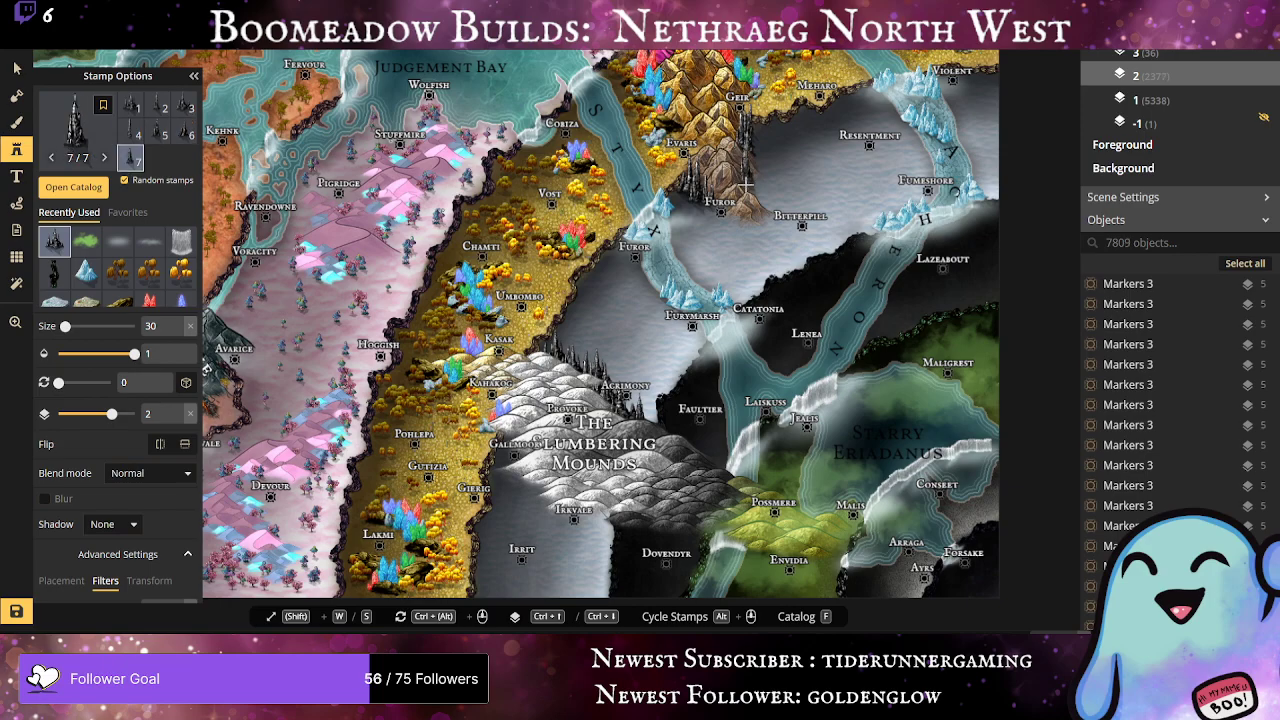
click(749, 186)
click(751, 192)
click(753, 198)
click(756, 205)
click(758, 207)
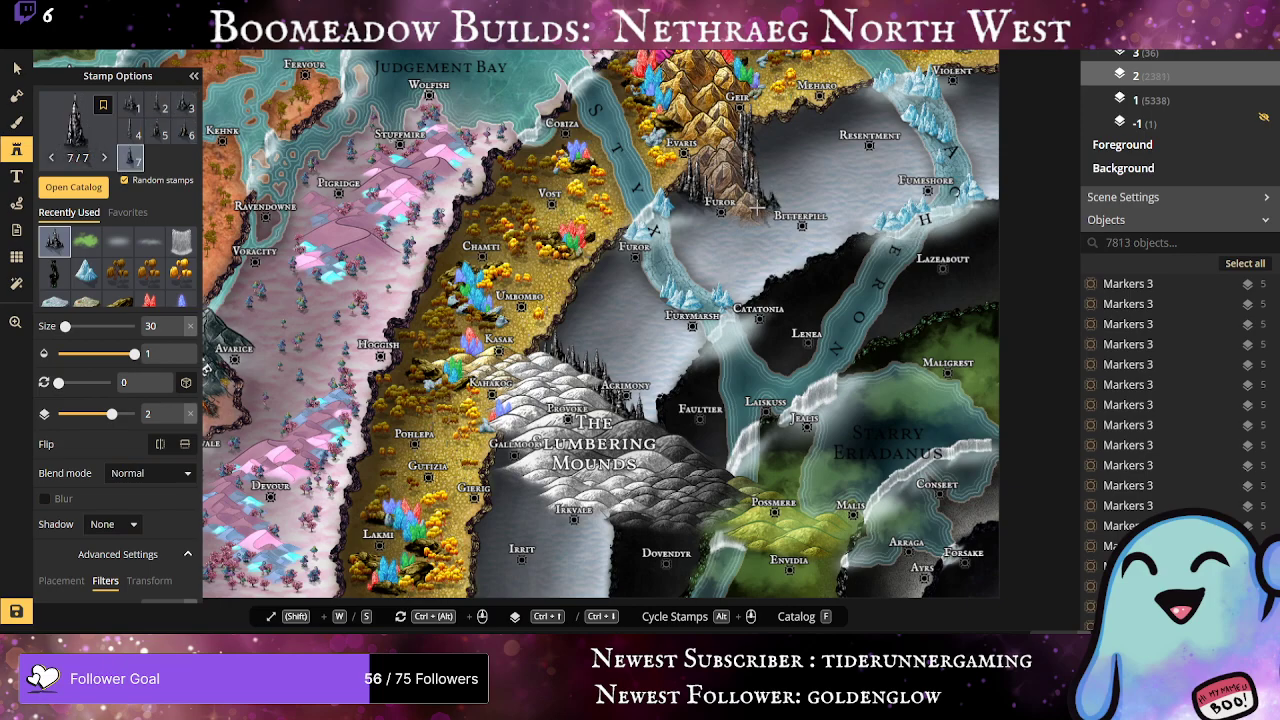
click(759, 209)
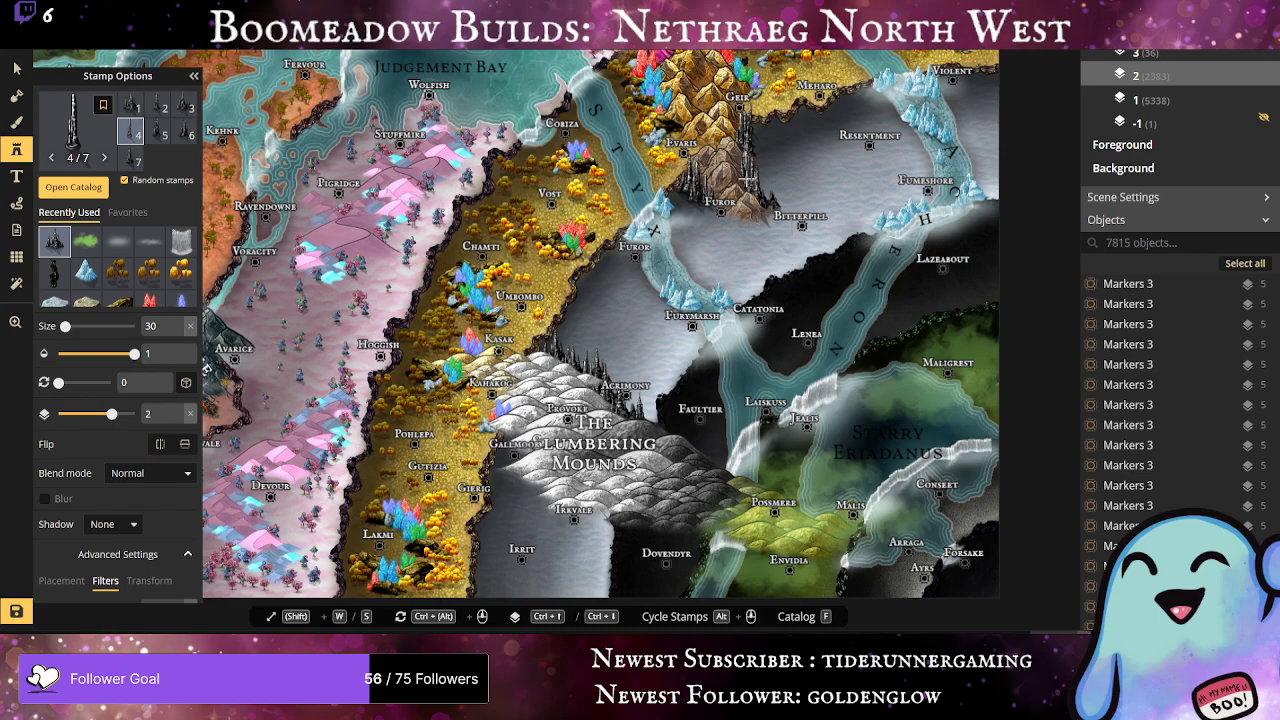
click(754, 175)
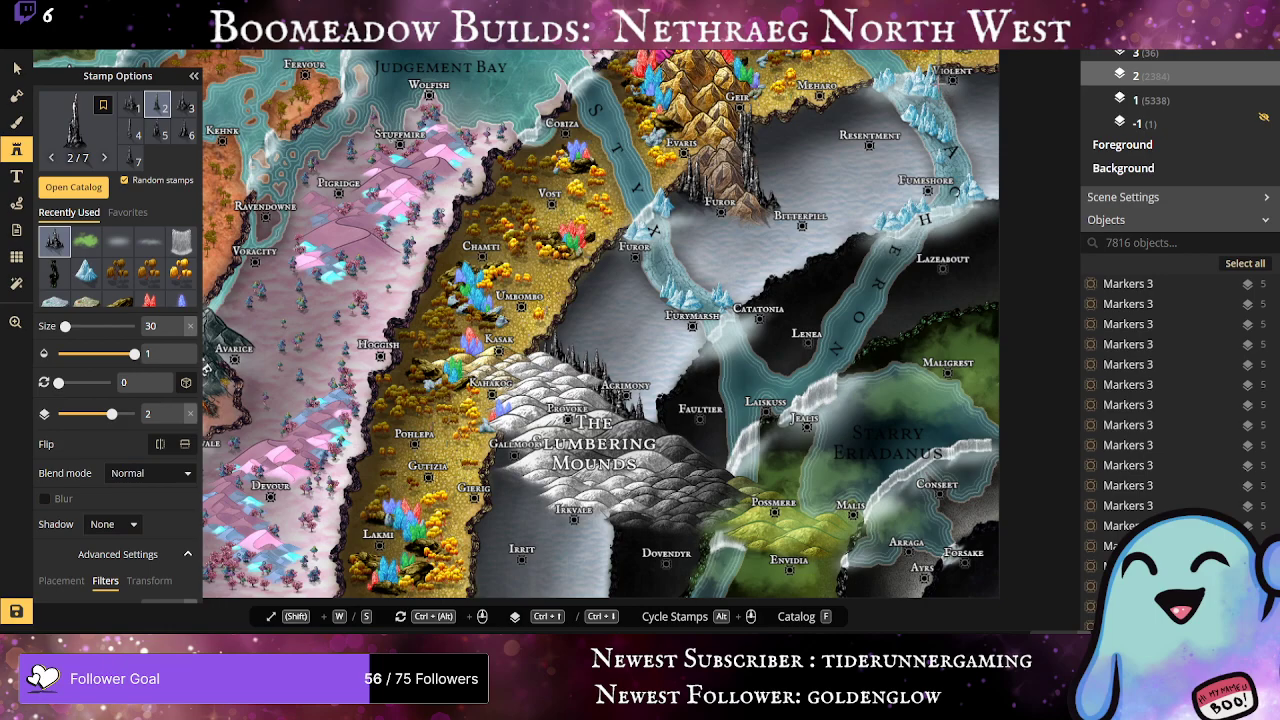
Step: Stamp size 30 stalagmites on layer 2 beside the ice crystals near Violent and Resentment
click(940, 86)
click(941, 86)
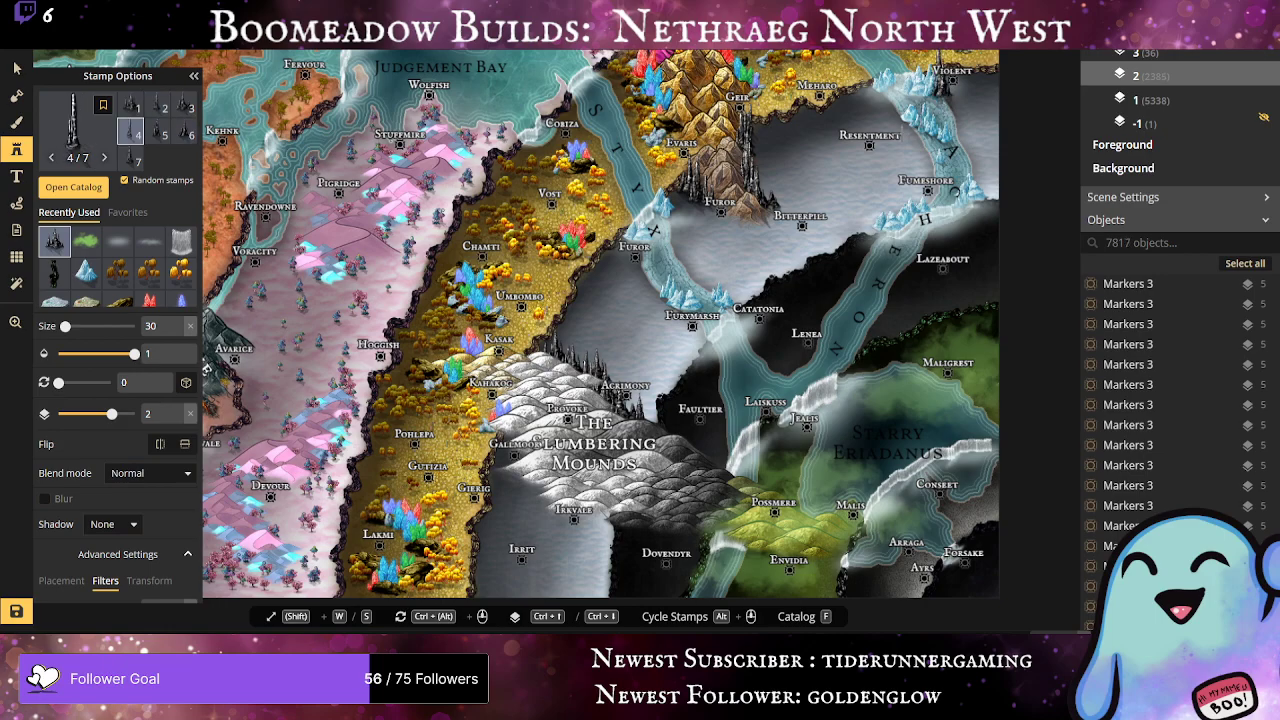
click(897, 115)
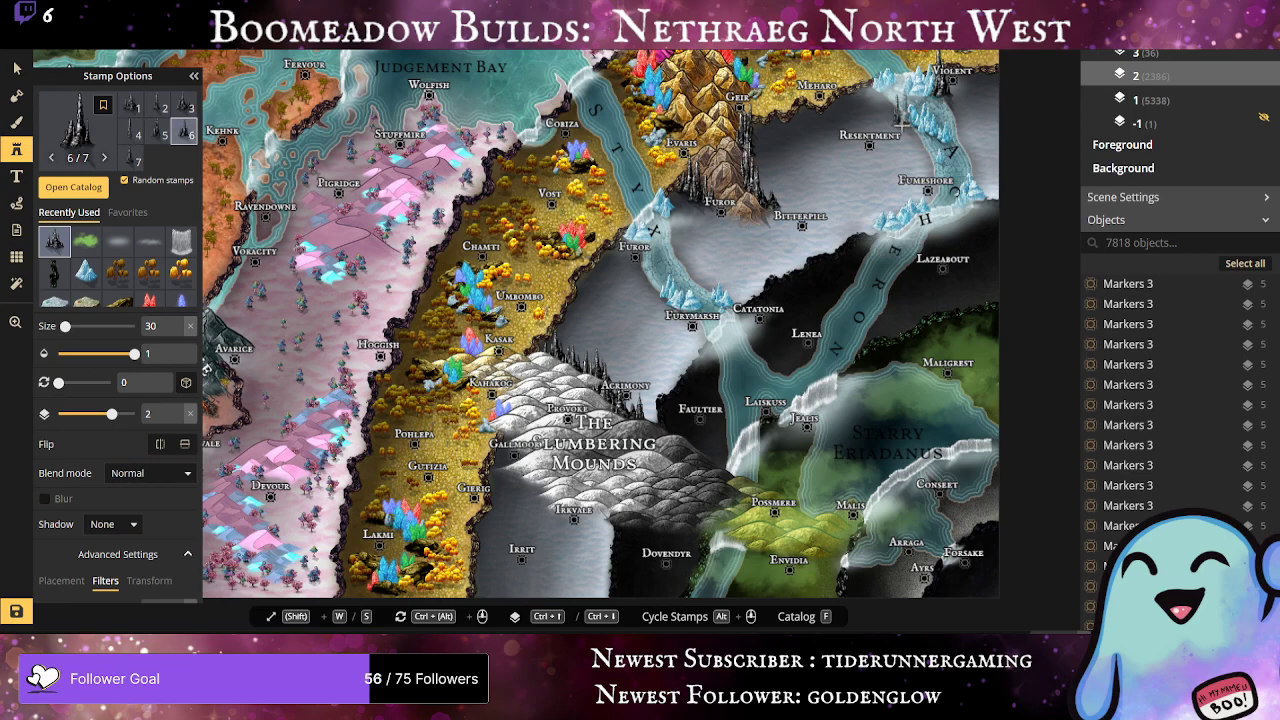
click(902, 118)
click(895, 120)
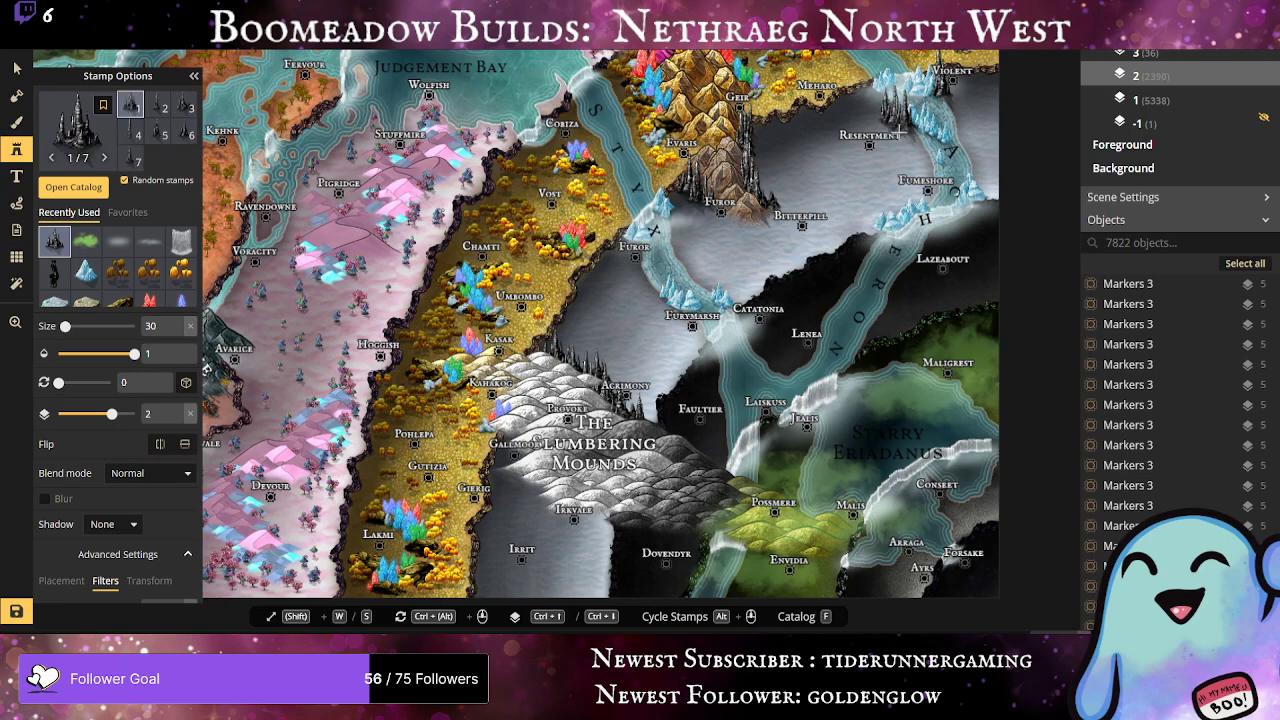
Step: Stamp size 30 stalagmites on layer 2 beside the ice crystals near Resentment and along the riverbank east of Fumeshore
click(900, 120)
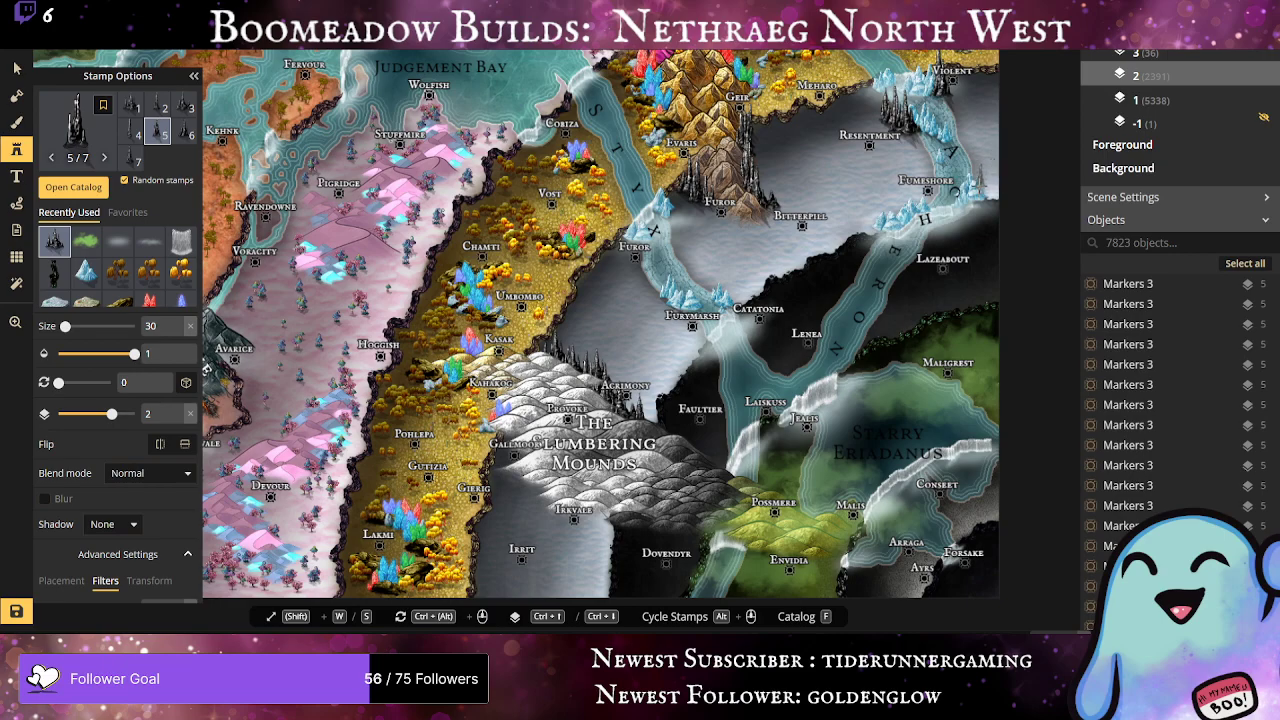
click(976, 174)
click(978, 170)
click(984, 172)
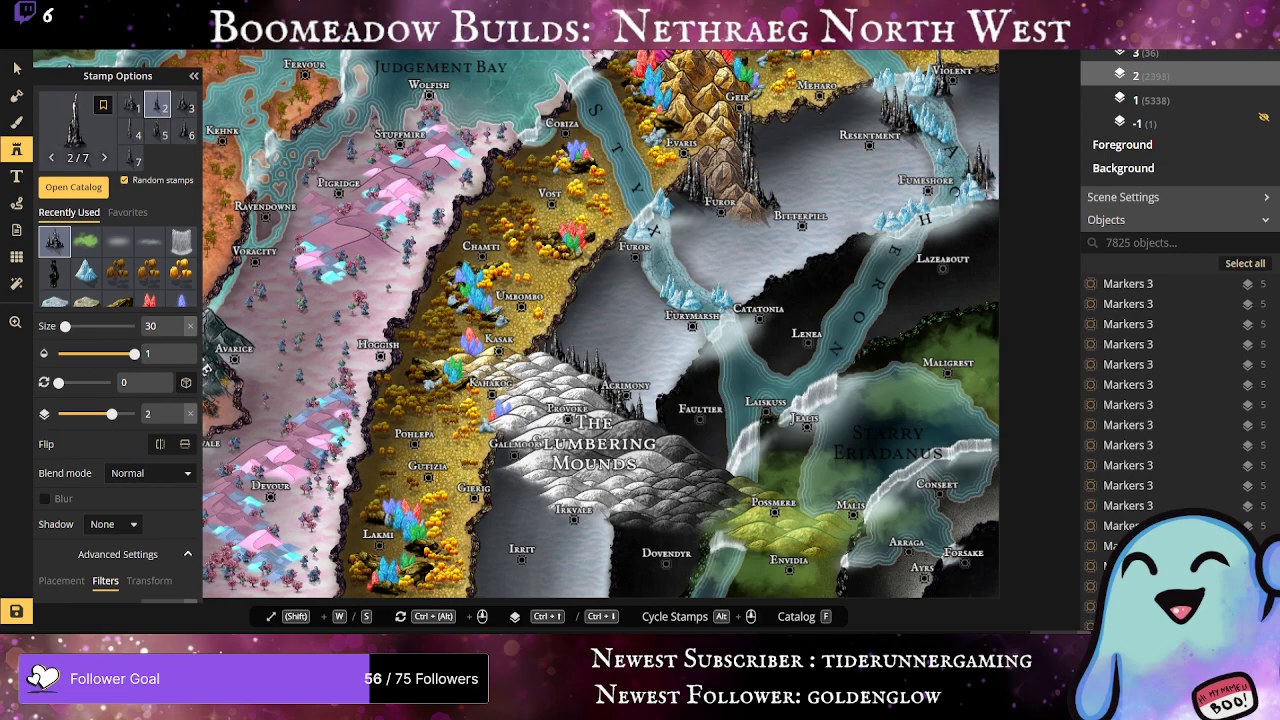
click(986, 177)
click(985, 184)
click(982, 186)
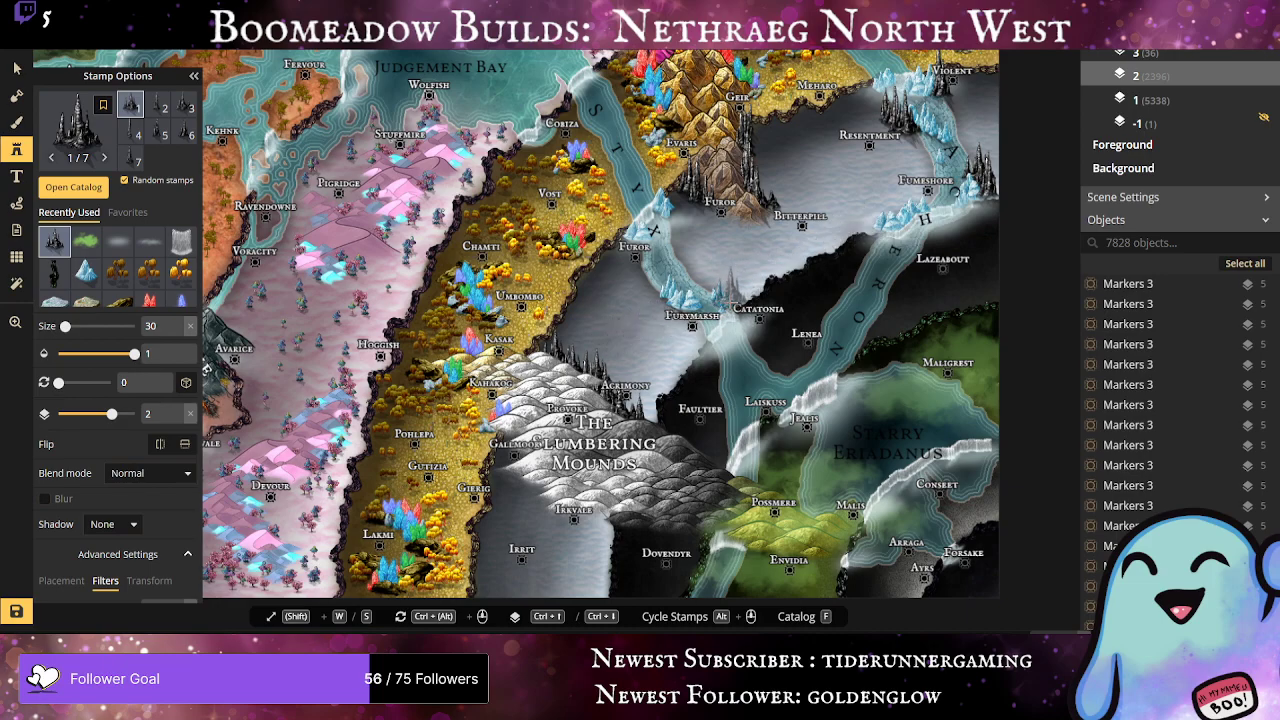
Step: Place a stalagmite beside the ice crystals northwest of Catatonia and move it to layer 1
click(731, 302)
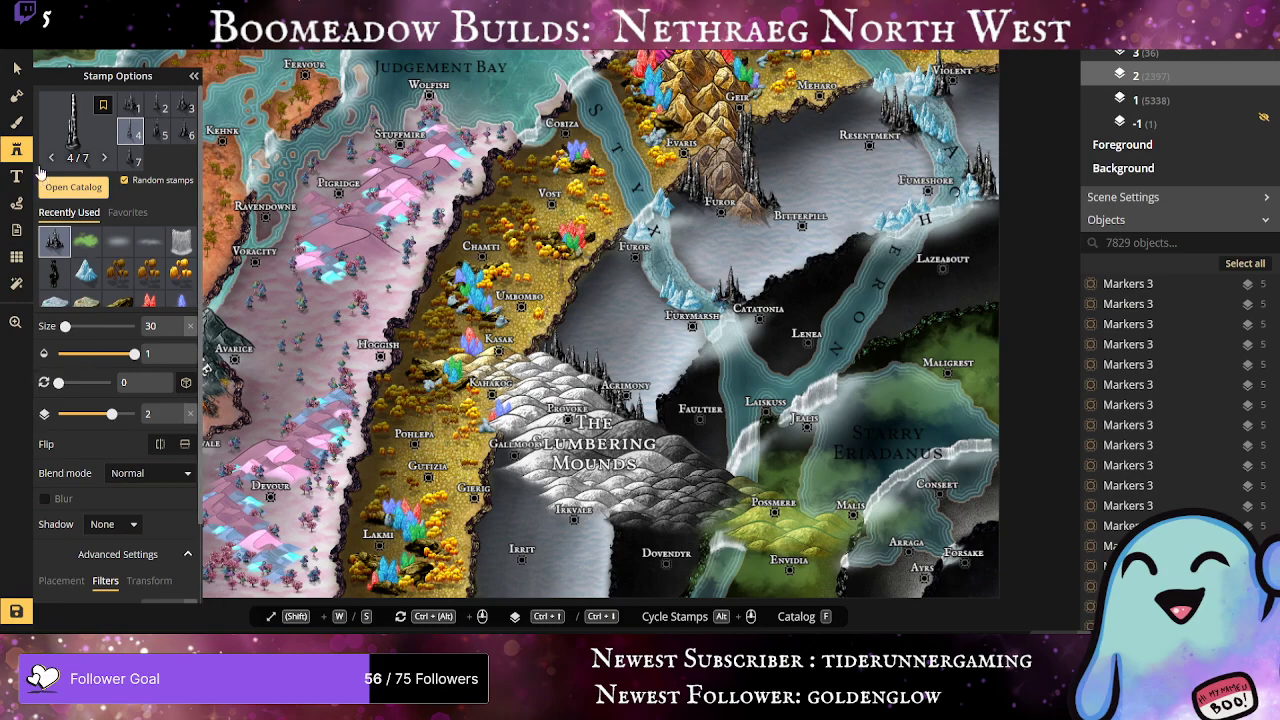
click(16, 70)
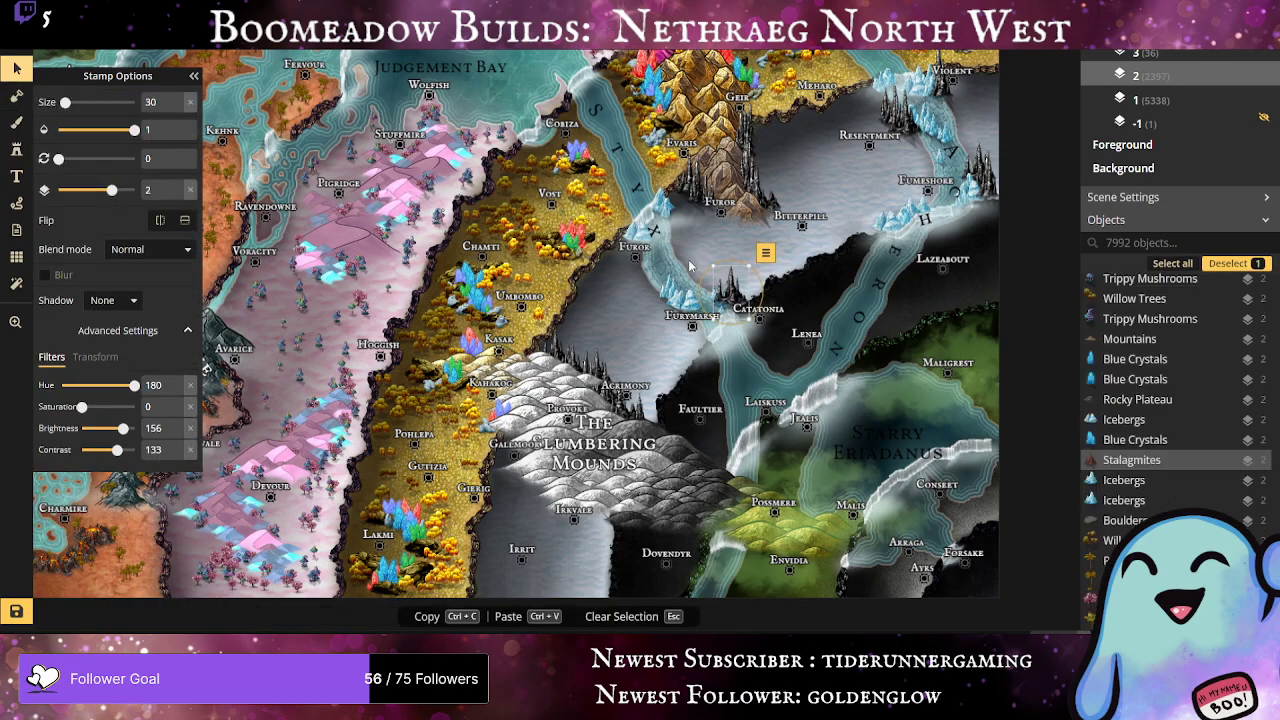
click(176, 196)
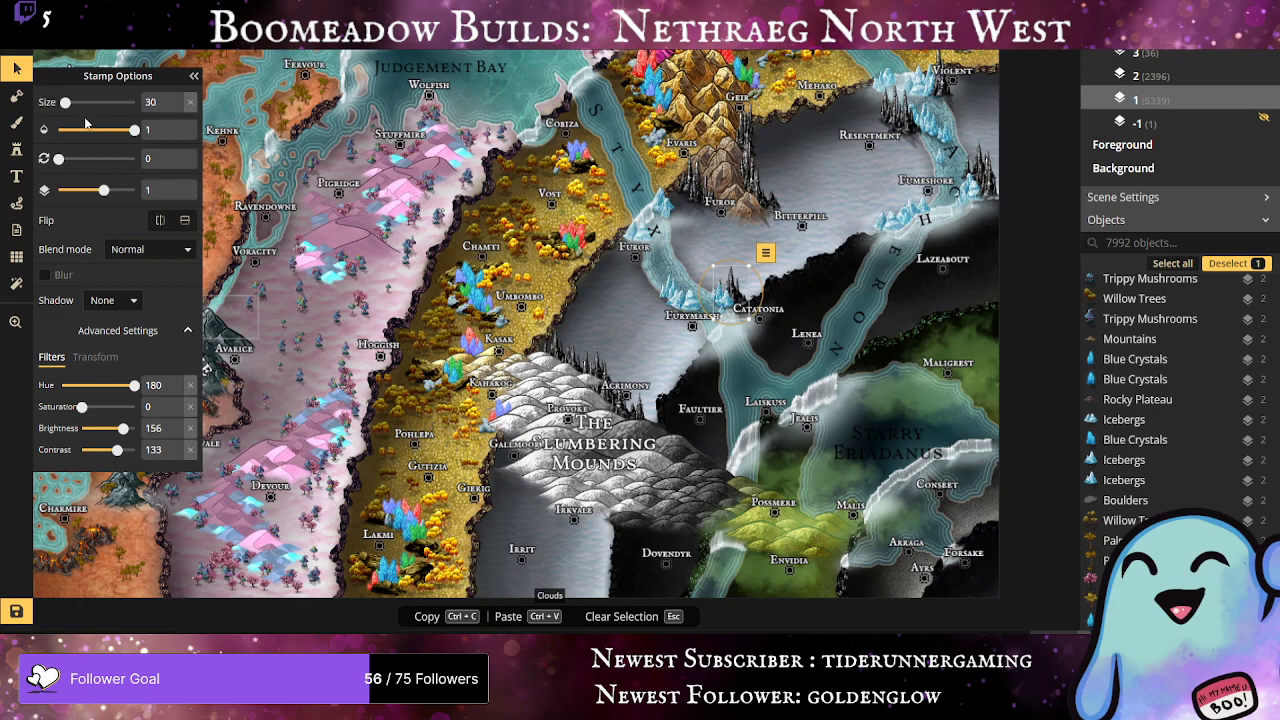
Step: Add stalagmites beside the ice crystals northwest of Furymarsh, moving the first one to layer 2 before stamping another there
click(16, 148)
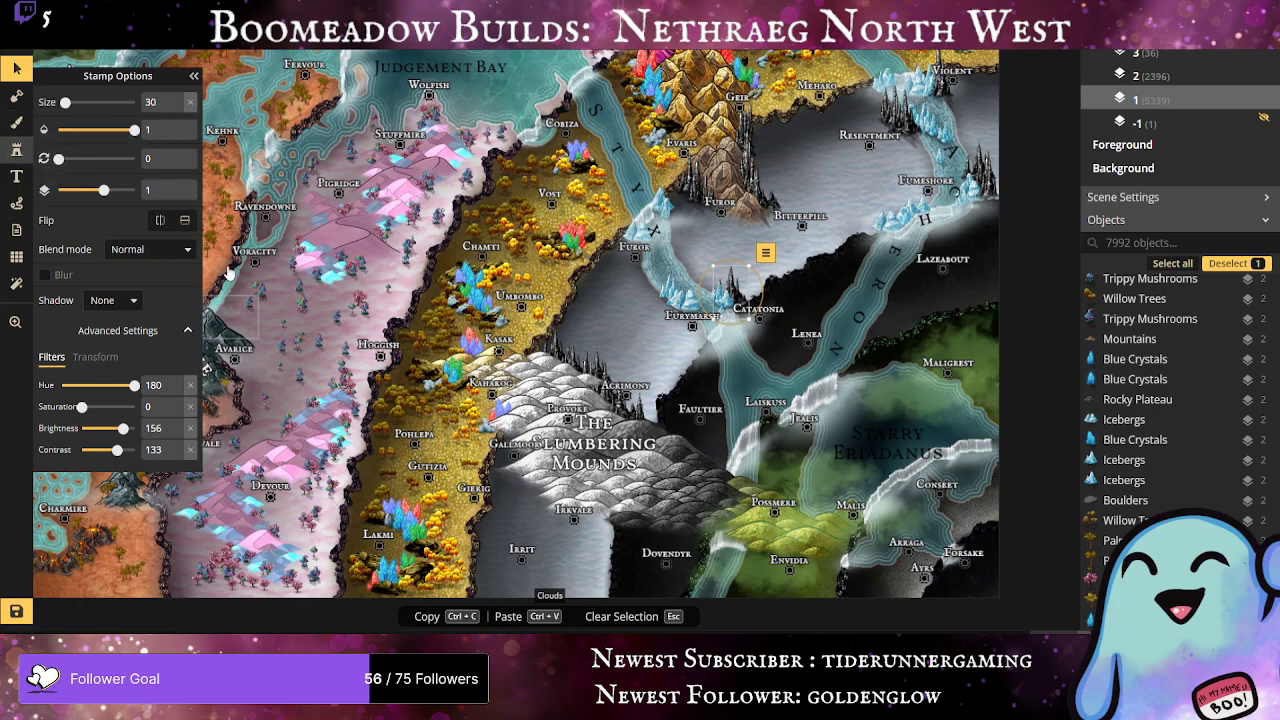
click(668, 312)
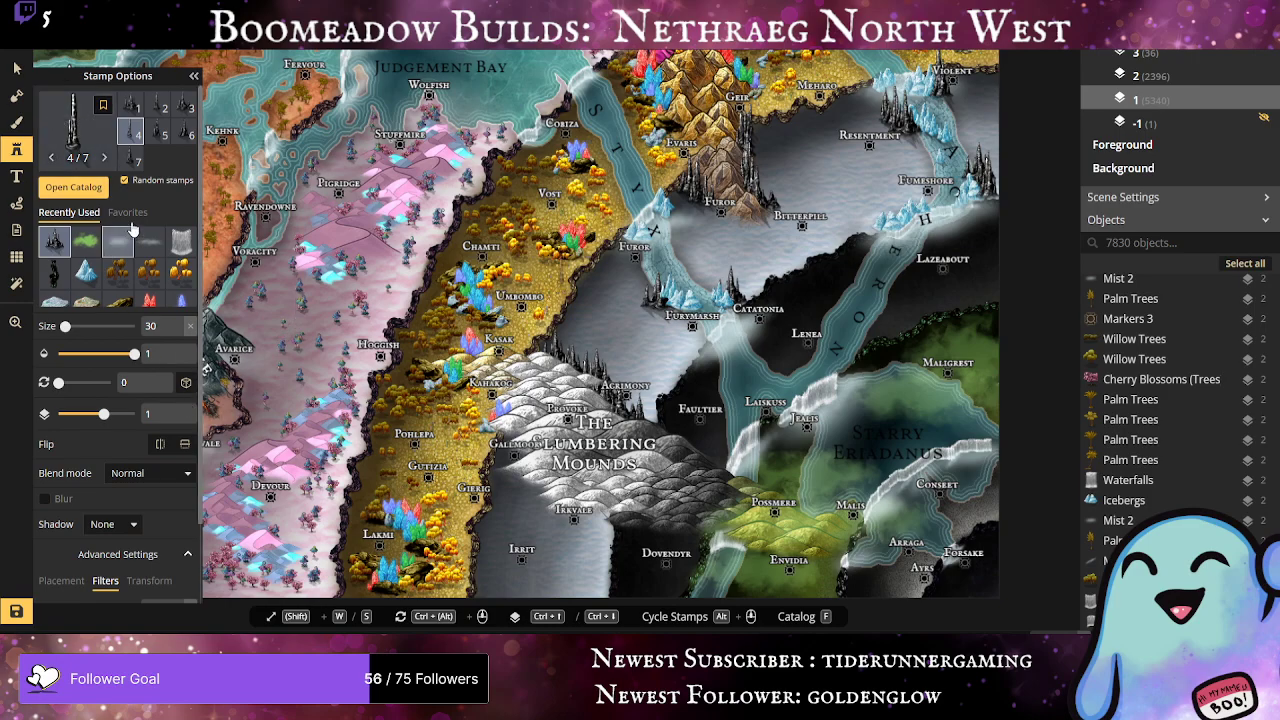
click(16, 68)
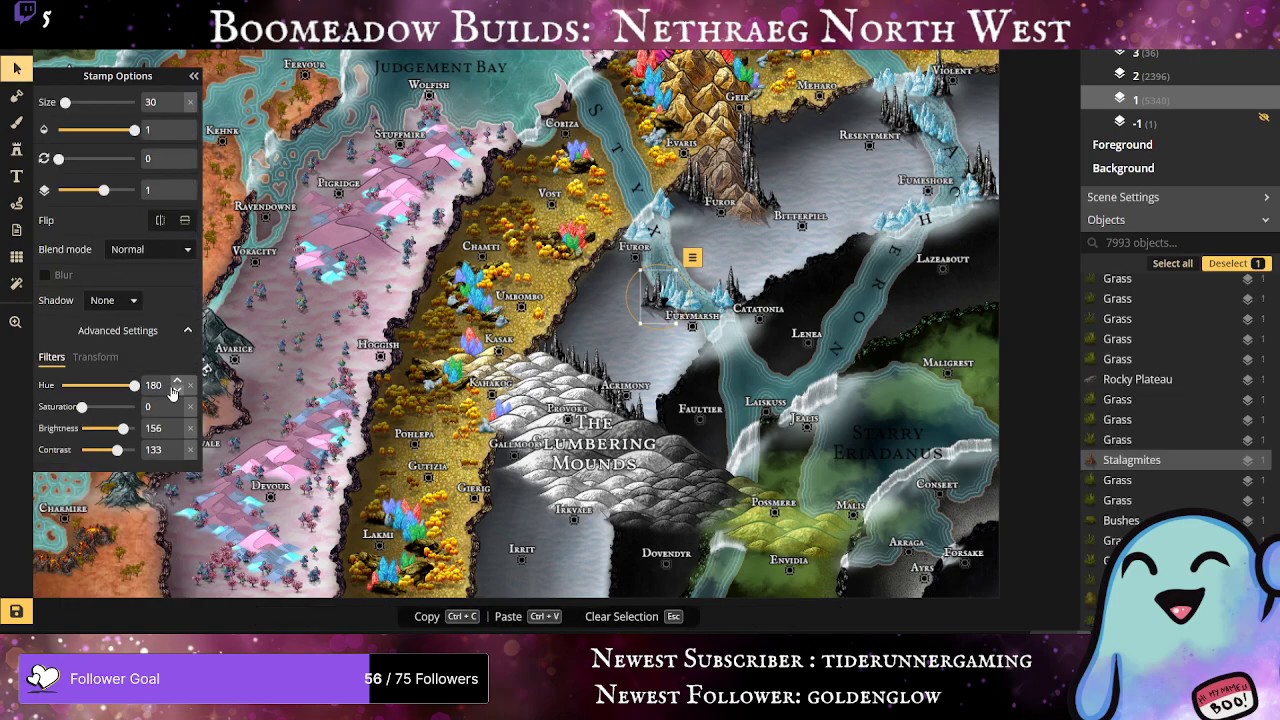
click(178, 187)
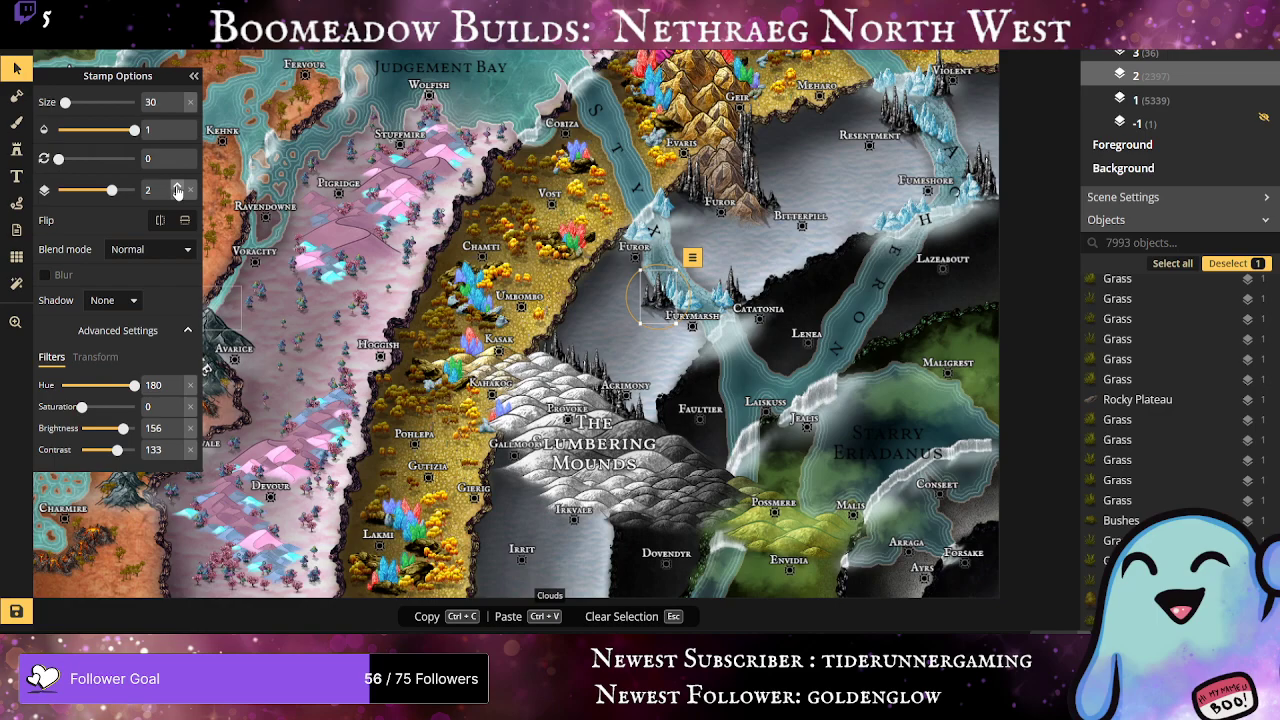
click(16, 148)
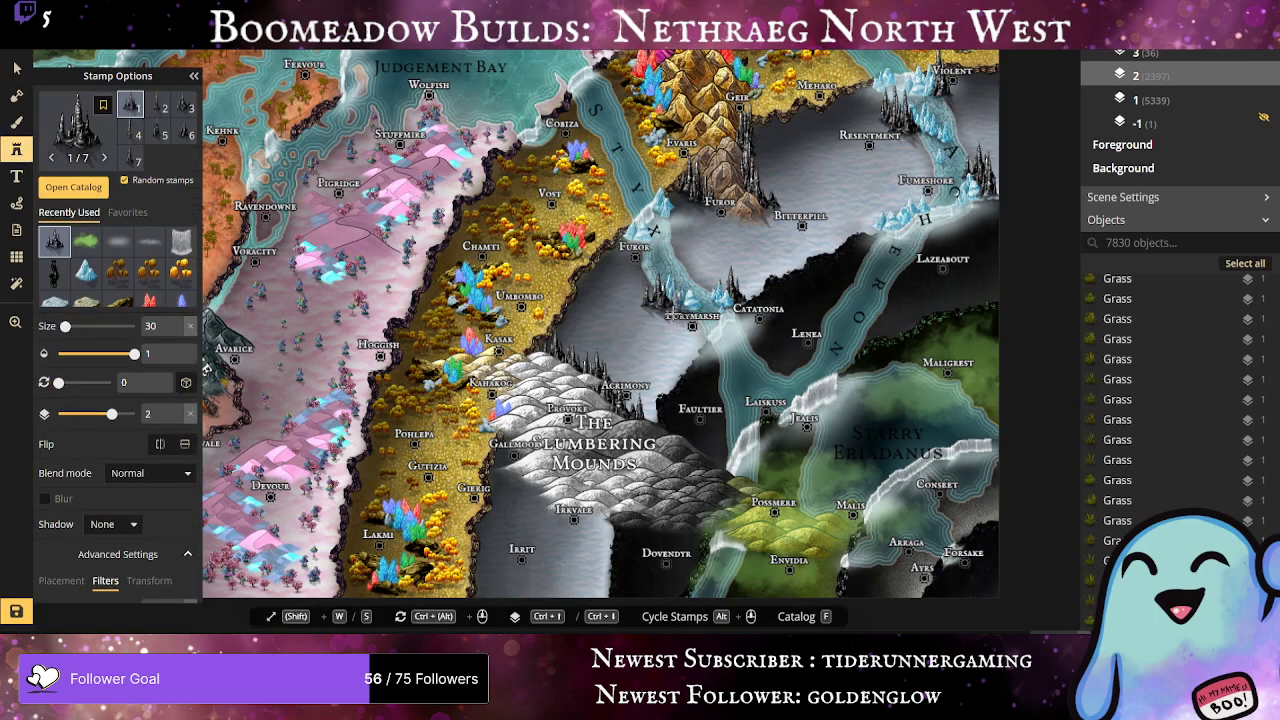
click(672, 322)
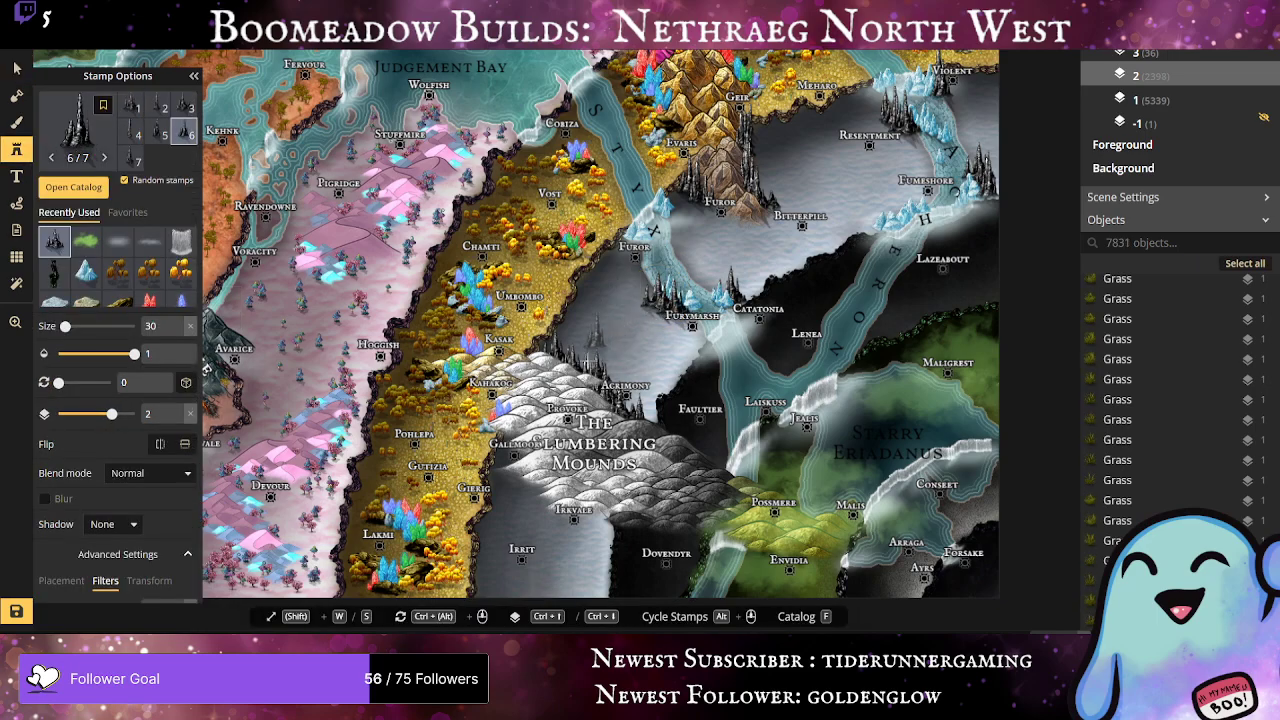
Step: Stamp stalagmites around Gallmoor and at the northwestern edge of the Lumbering Mounds, nudging the last one slightly down against the hills
click(511, 444)
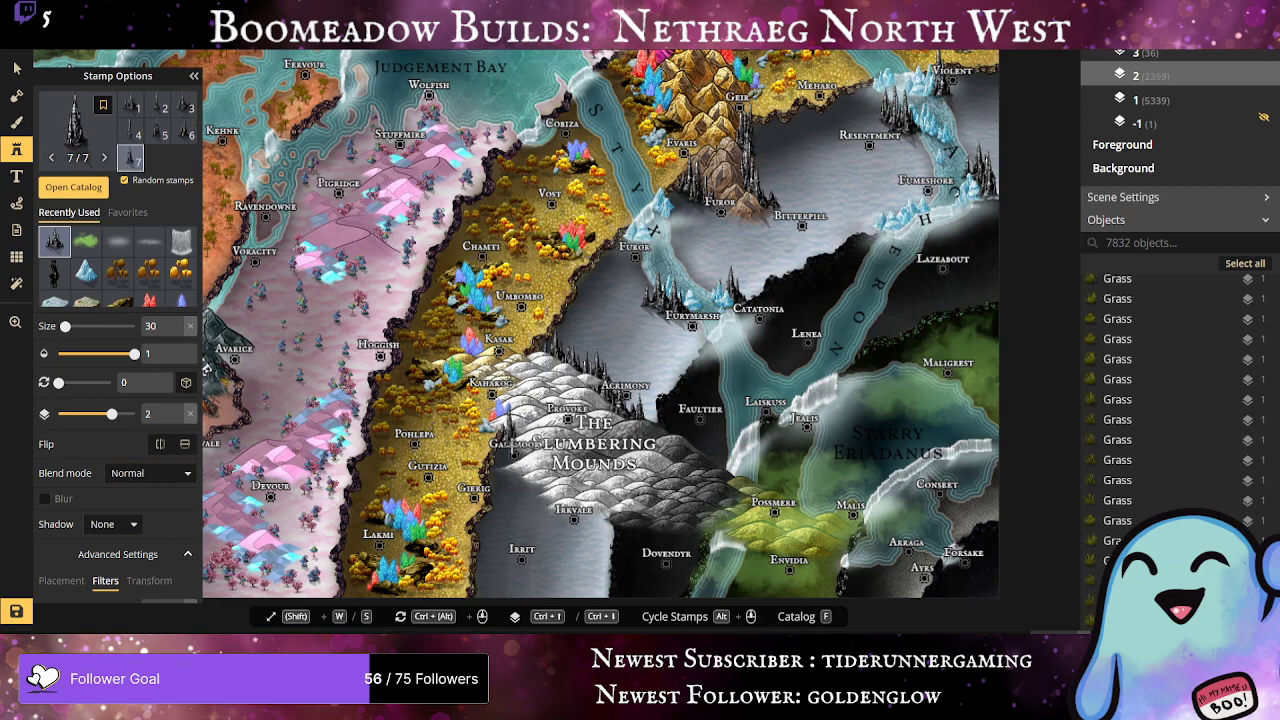
click(512, 444)
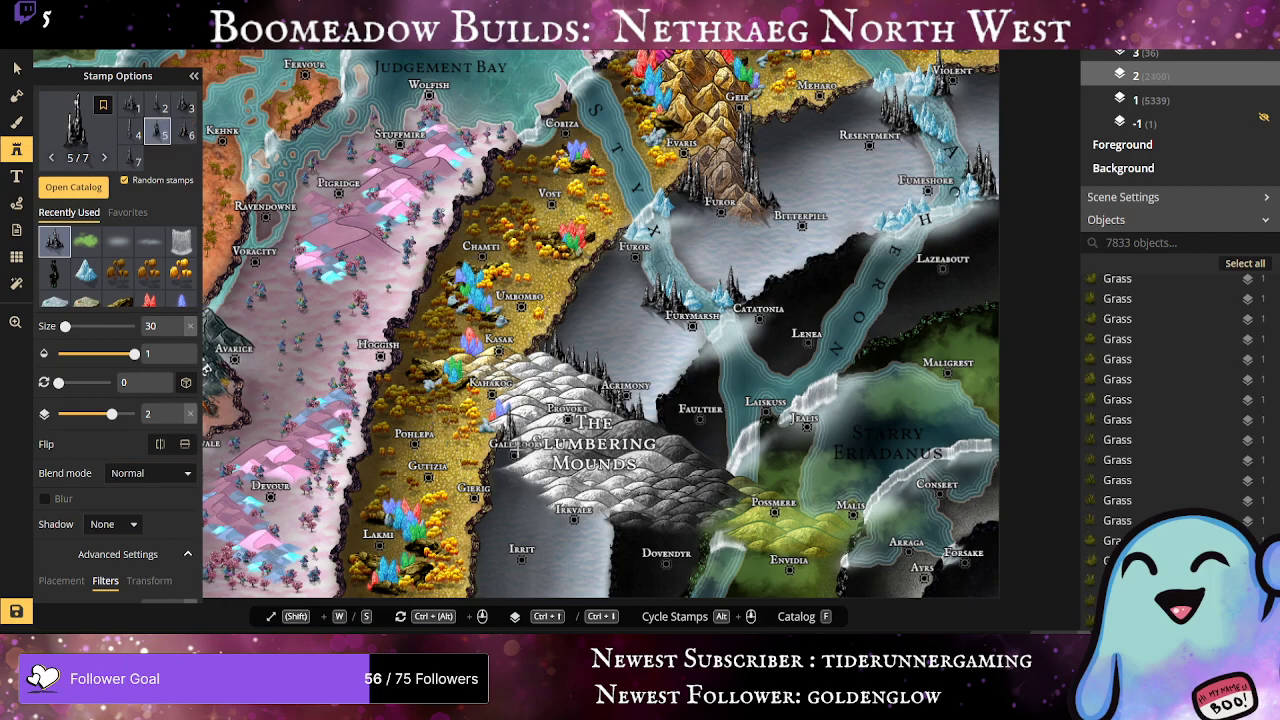
click(534, 442)
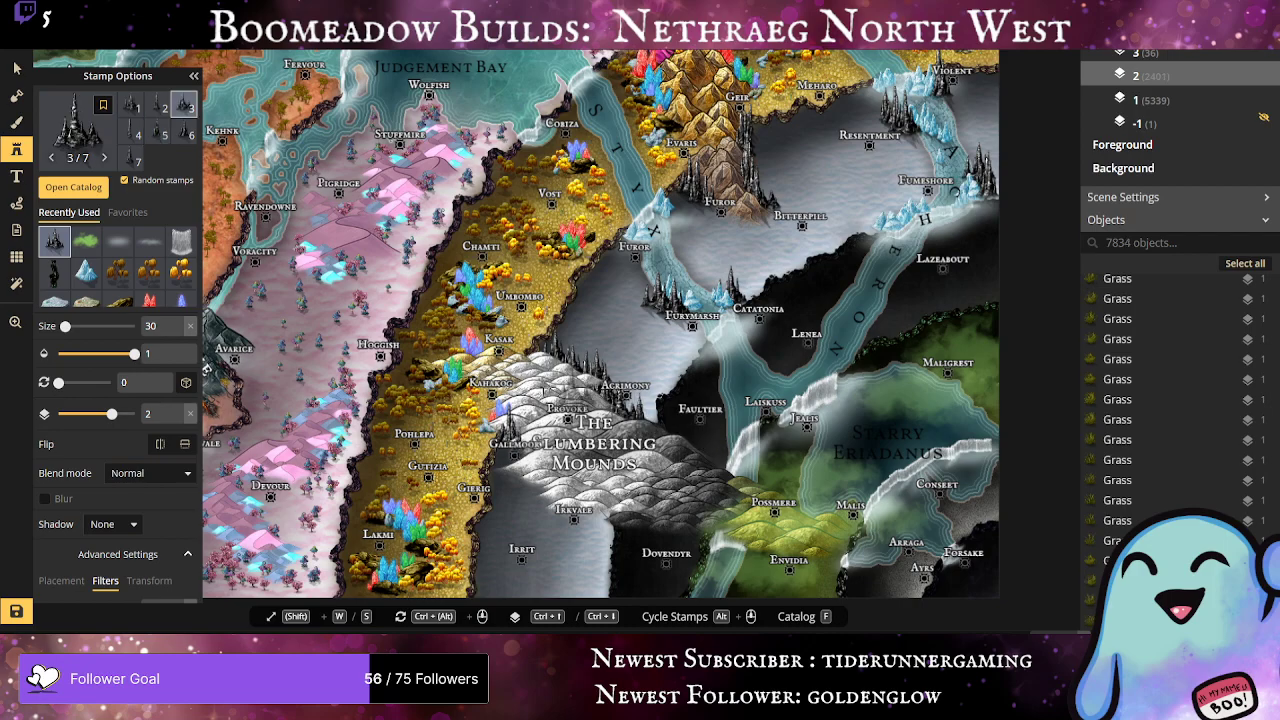
click(550, 344)
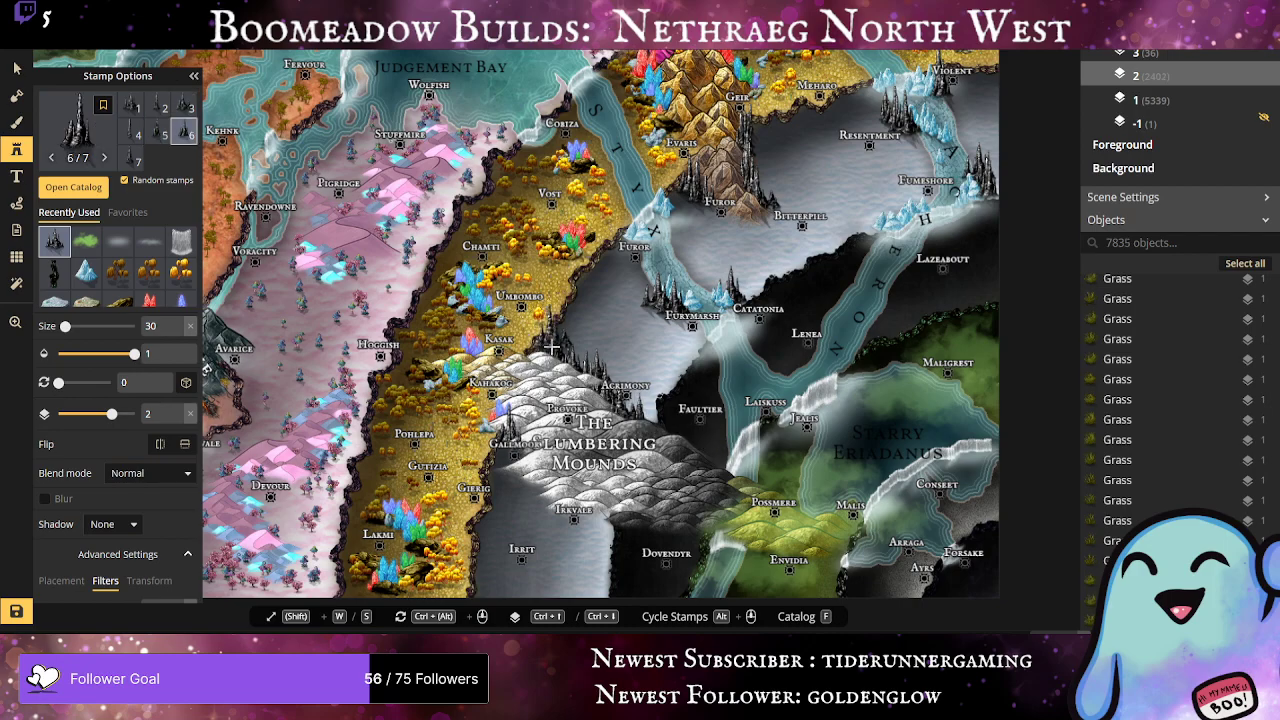
click(16, 69)
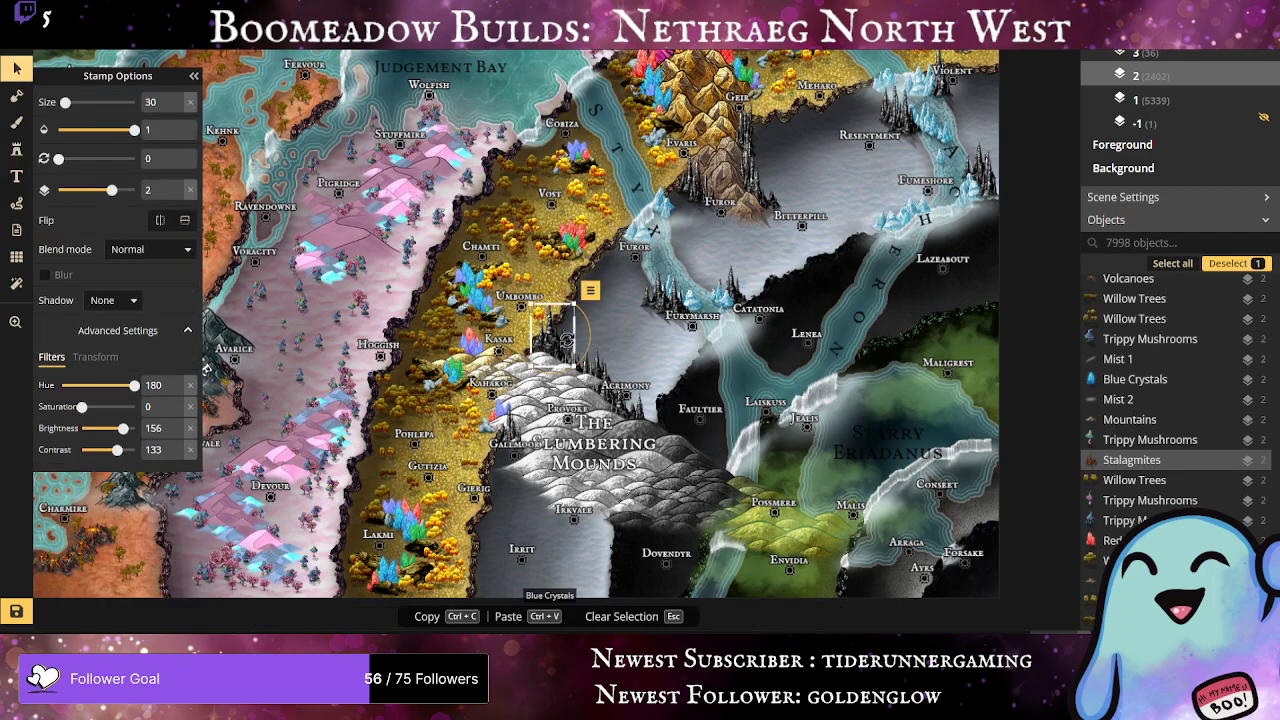
drag(543, 336, 548, 344)
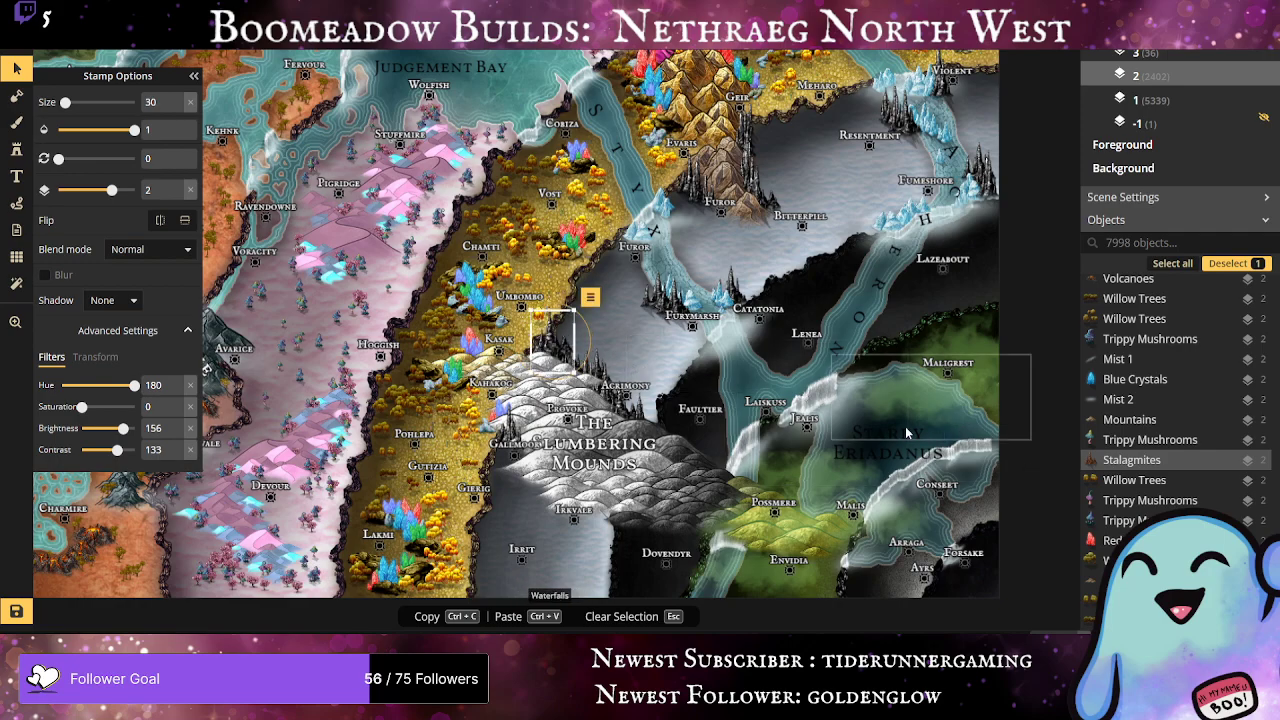
Step: Browse the stamp catalog down to the Terrain packs and choose the Big Snow Hills stamp from Watercolor Cities
scroll(654, 432, down, 2)
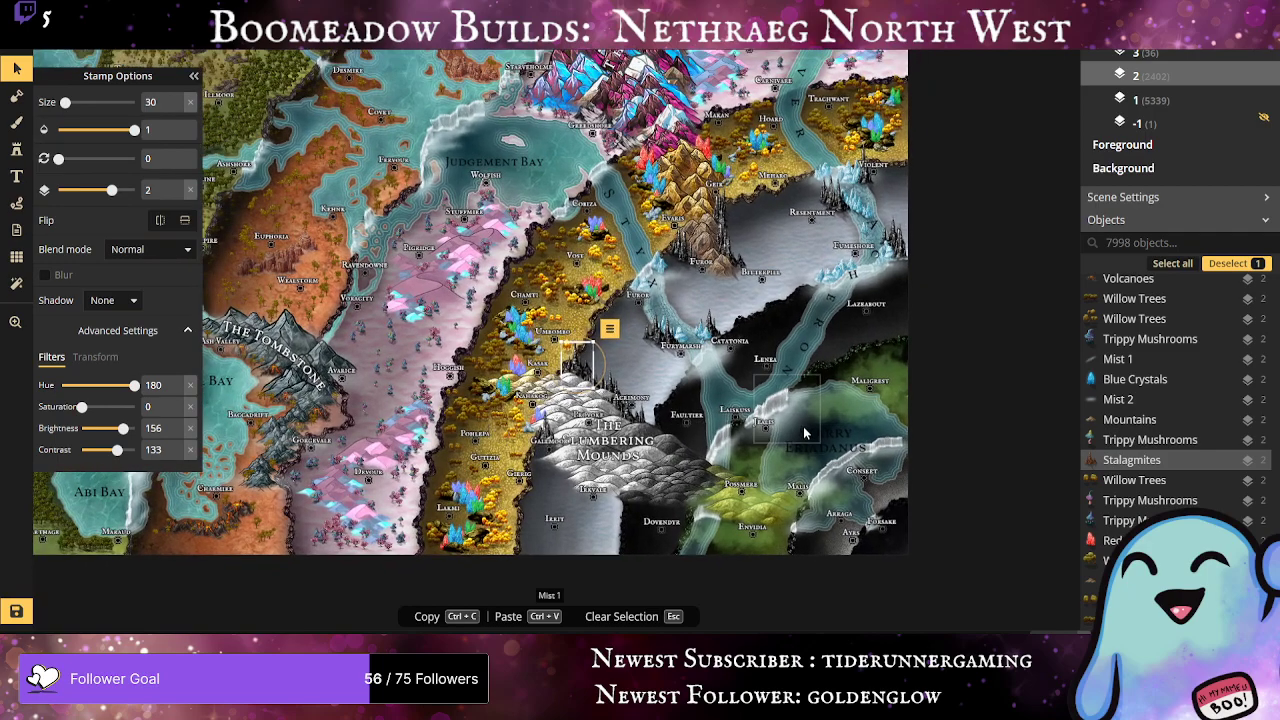
click(16, 148)
click(73, 187)
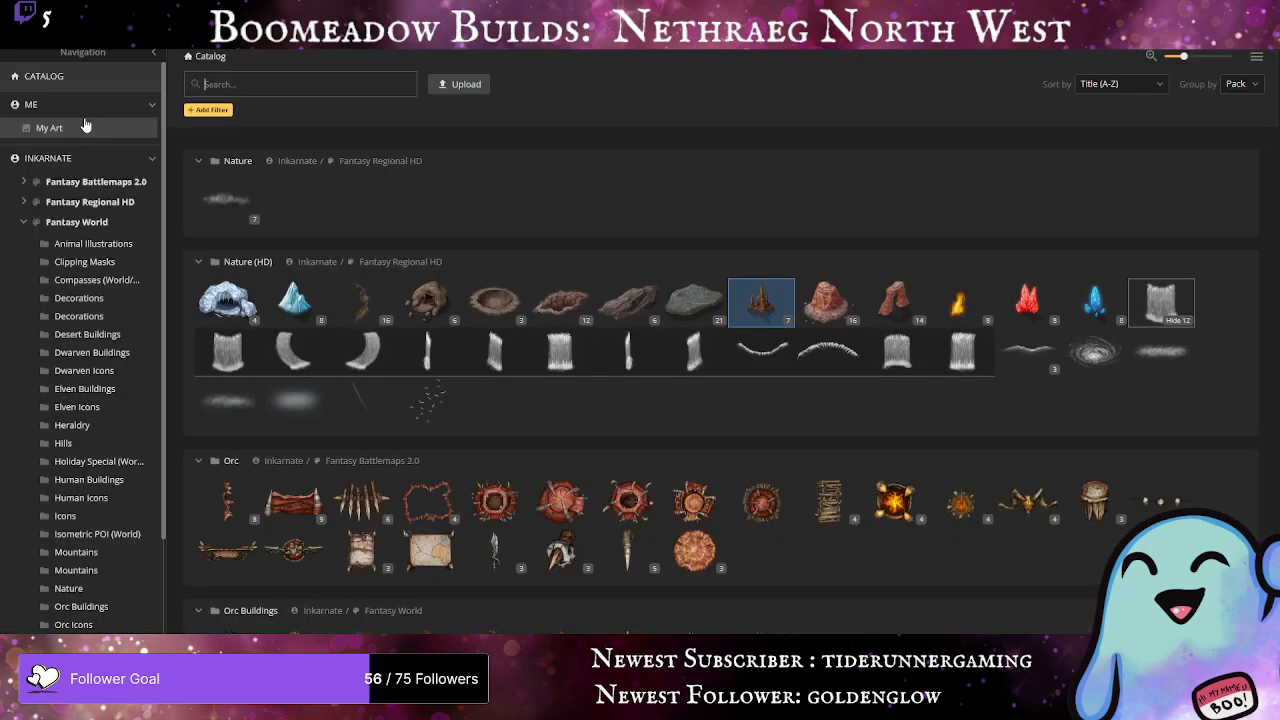
scroll(880, 511, down, 2)
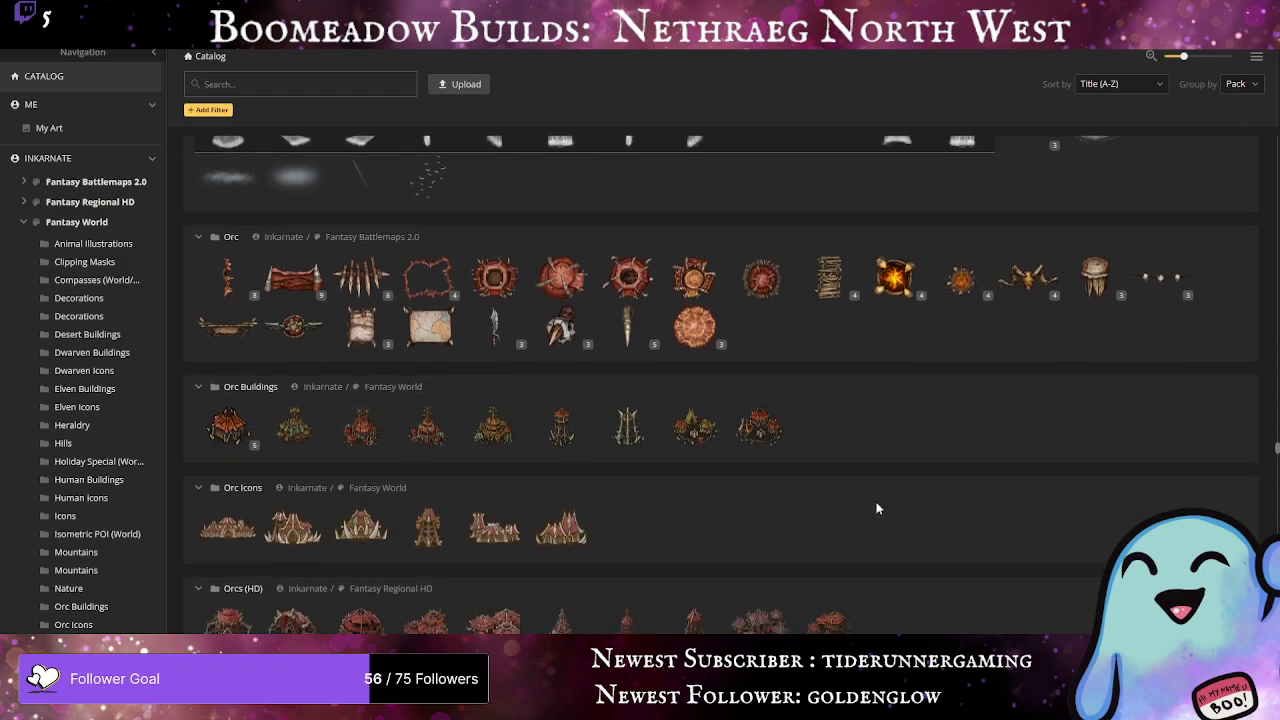
scroll(877, 503, down, 5)
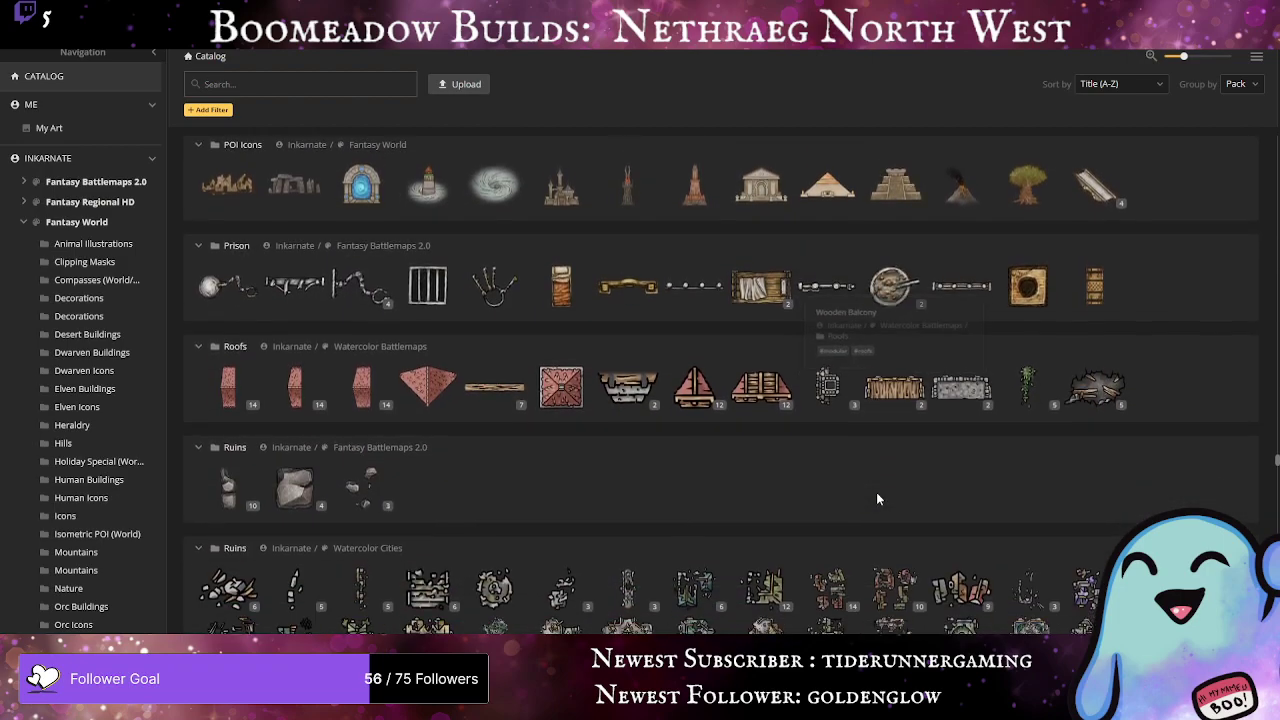
scroll(877, 497, down, 2)
scroll(876, 489, down, 10)
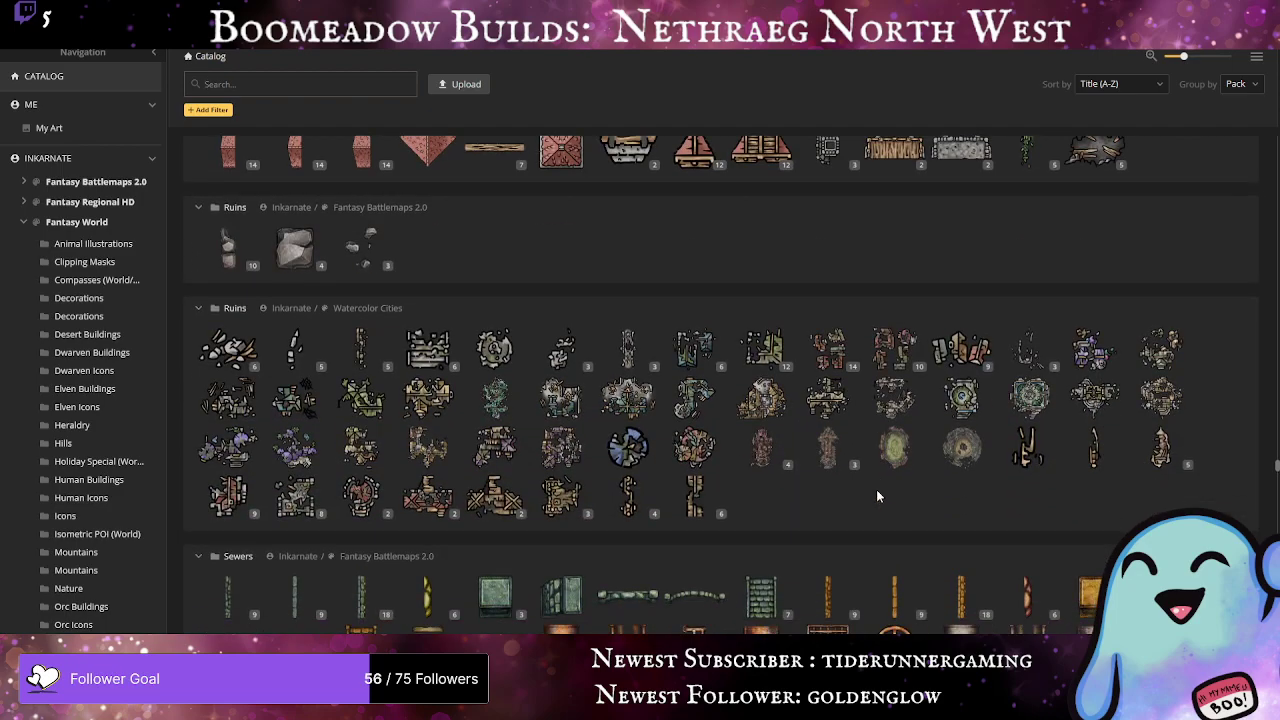
scroll(876, 487, down, 8)
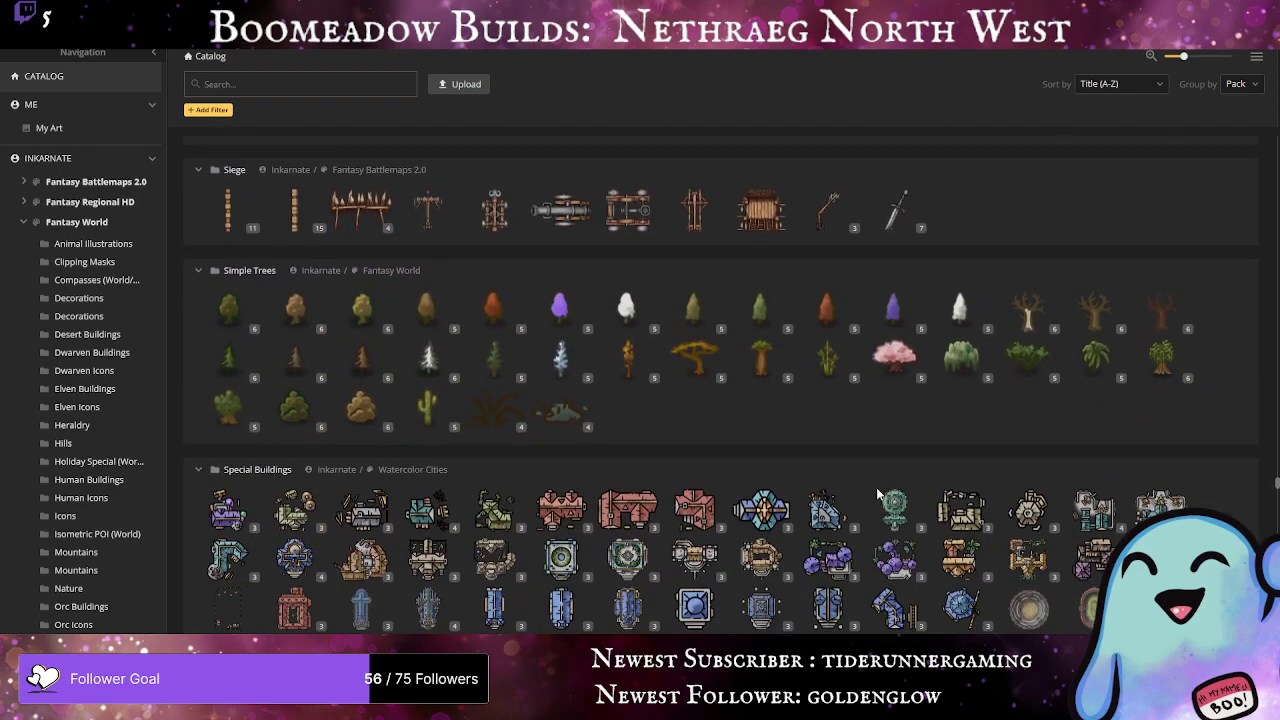
scroll(877, 495, down, 4)
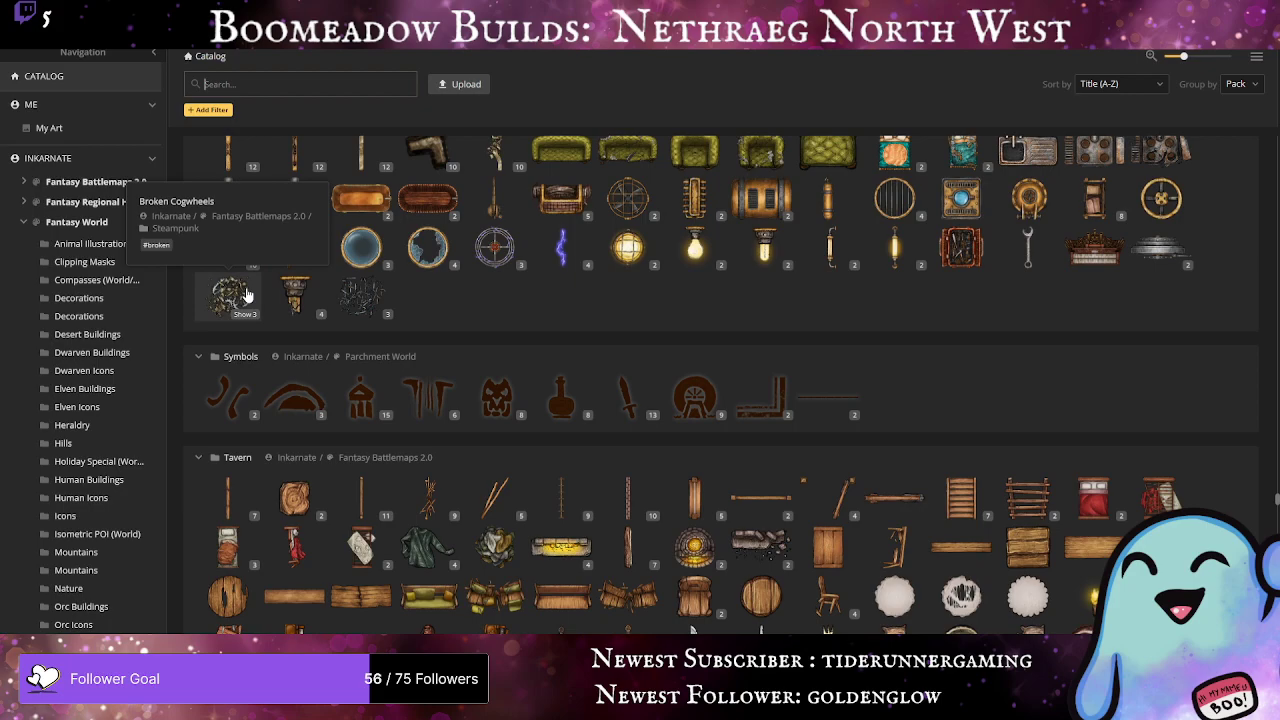
scroll(935, 565, down, 6)
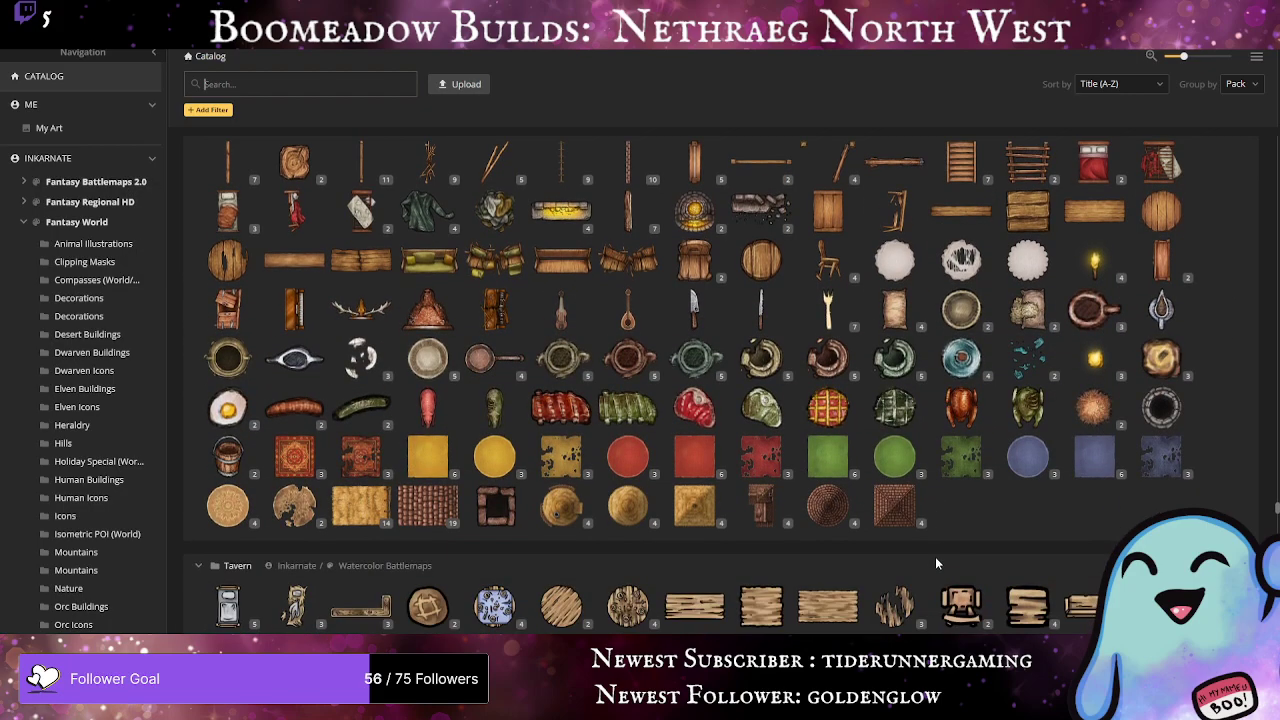
scroll(935, 564, down, 4)
scroll(932, 558, down, 3)
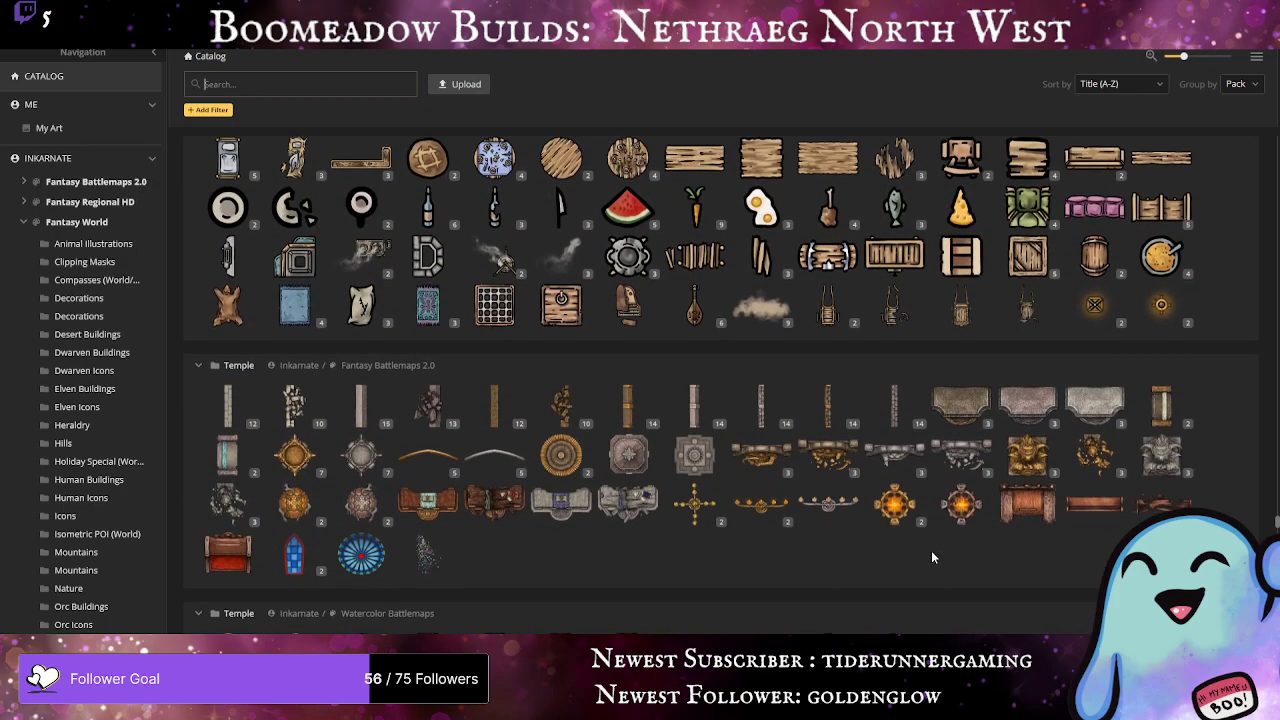
scroll(931, 557, down, 2)
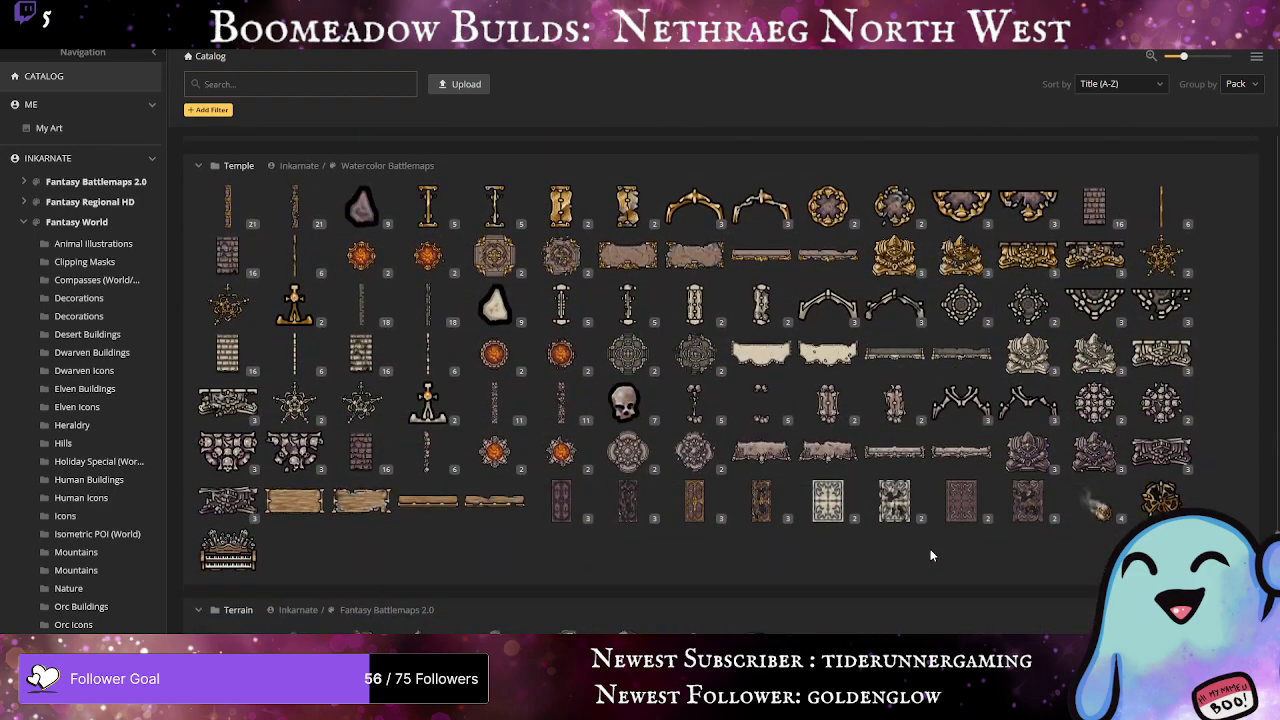
scroll(930, 555, down, 2)
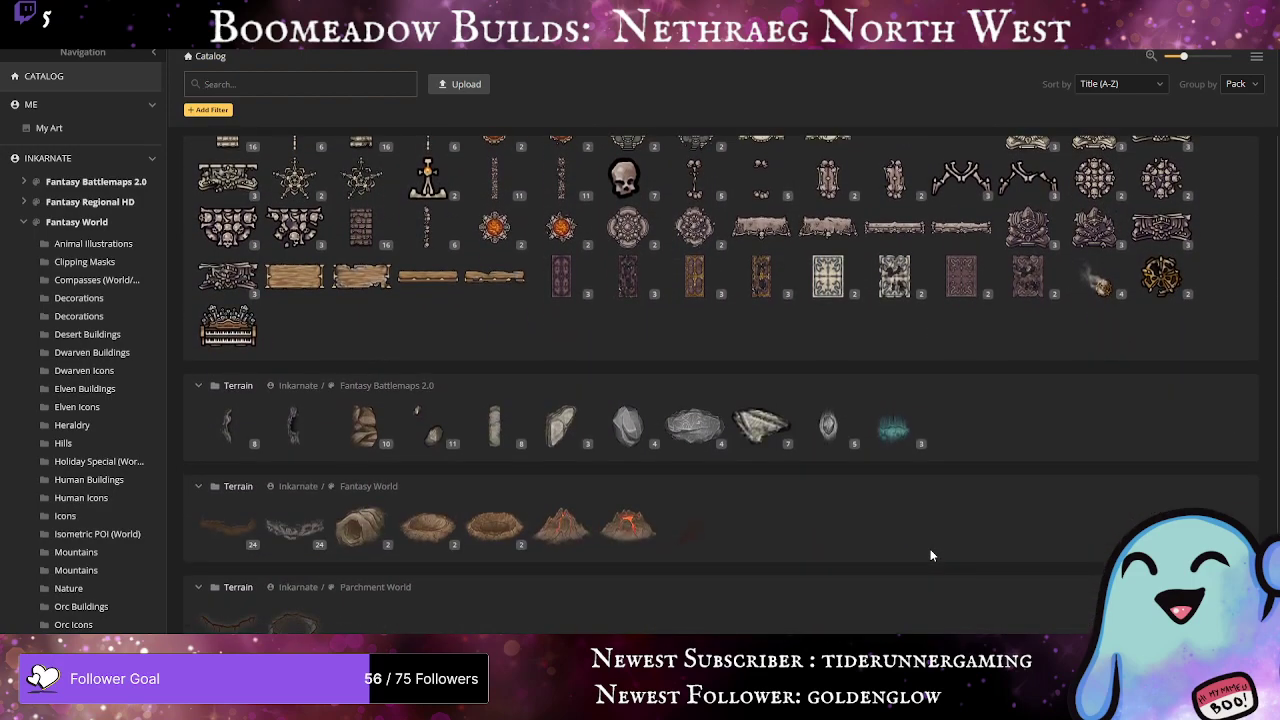
scroll(930, 555, down, 2)
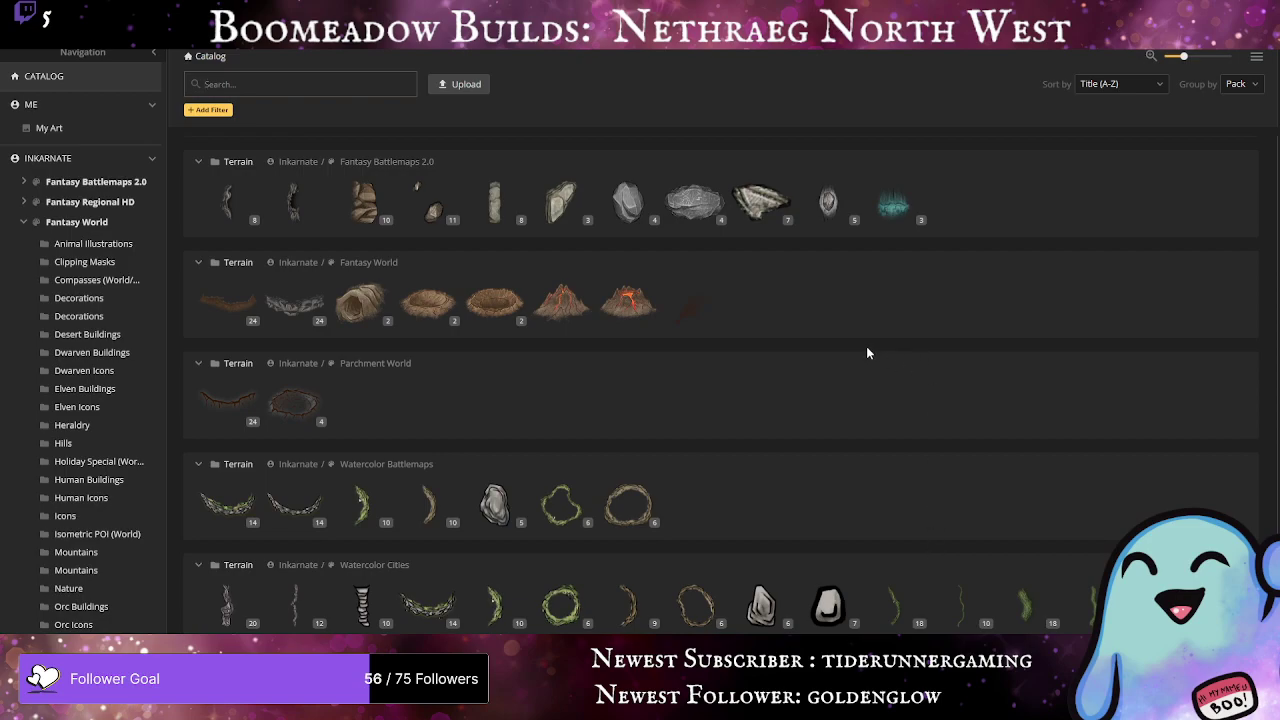
mouse_move(881, 212)
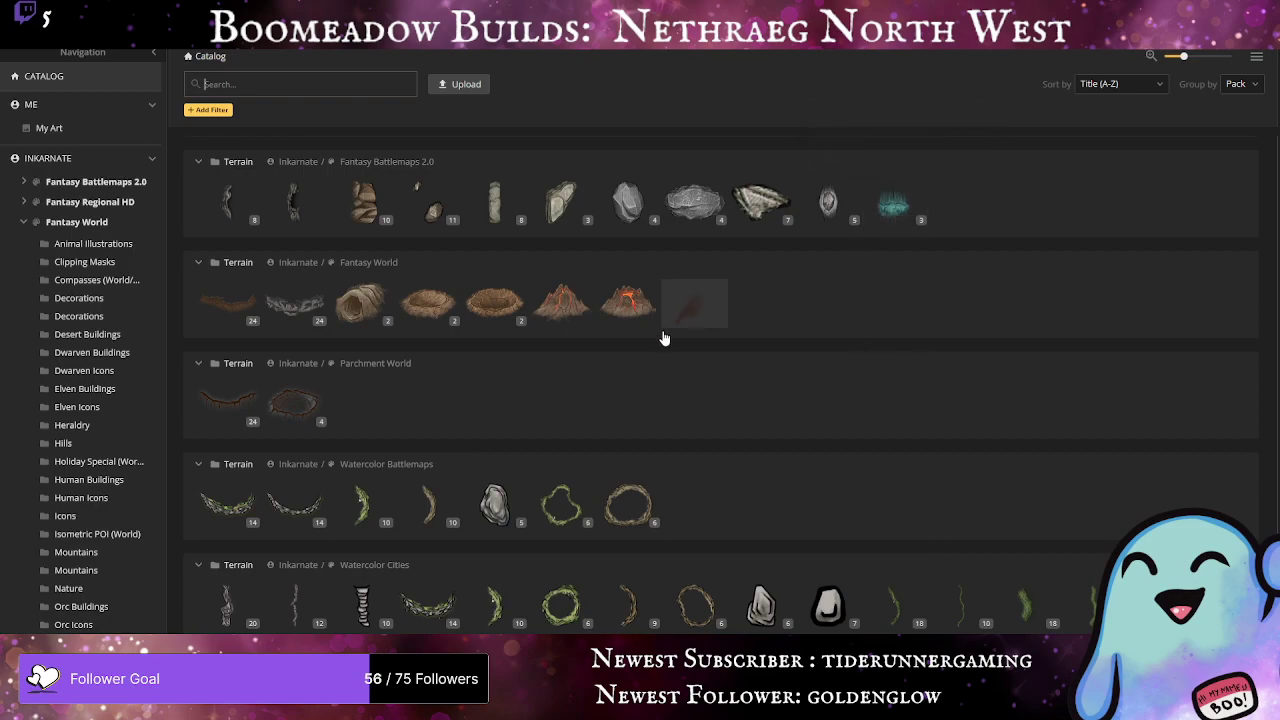
scroll(451, 376, down, 2)
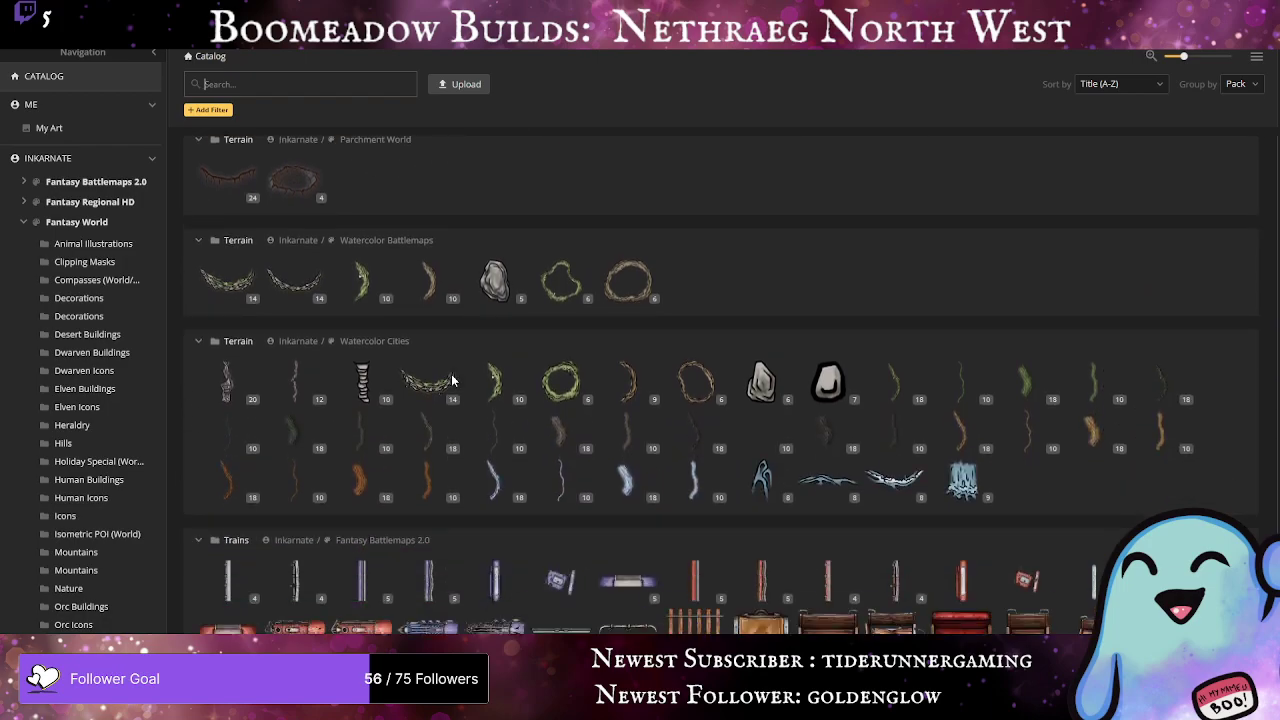
mouse_move(451, 381)
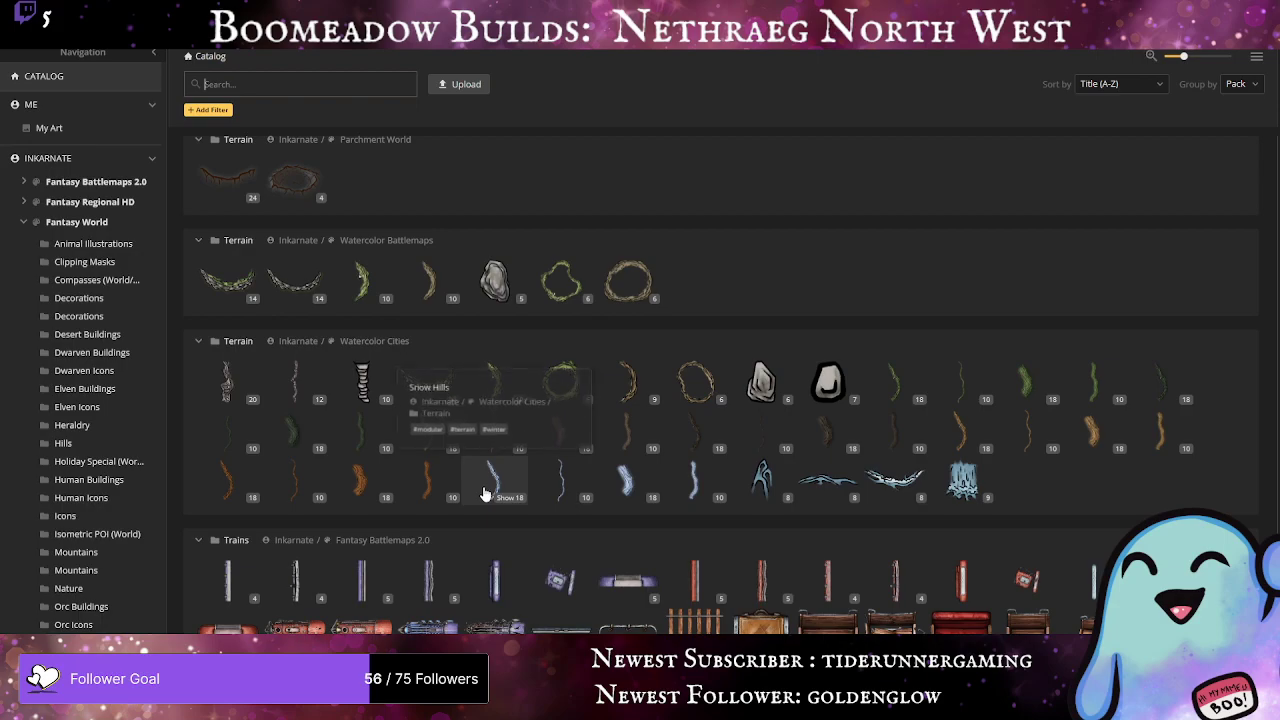
mouse_move(484, 494)
mouse_move(615, 484)
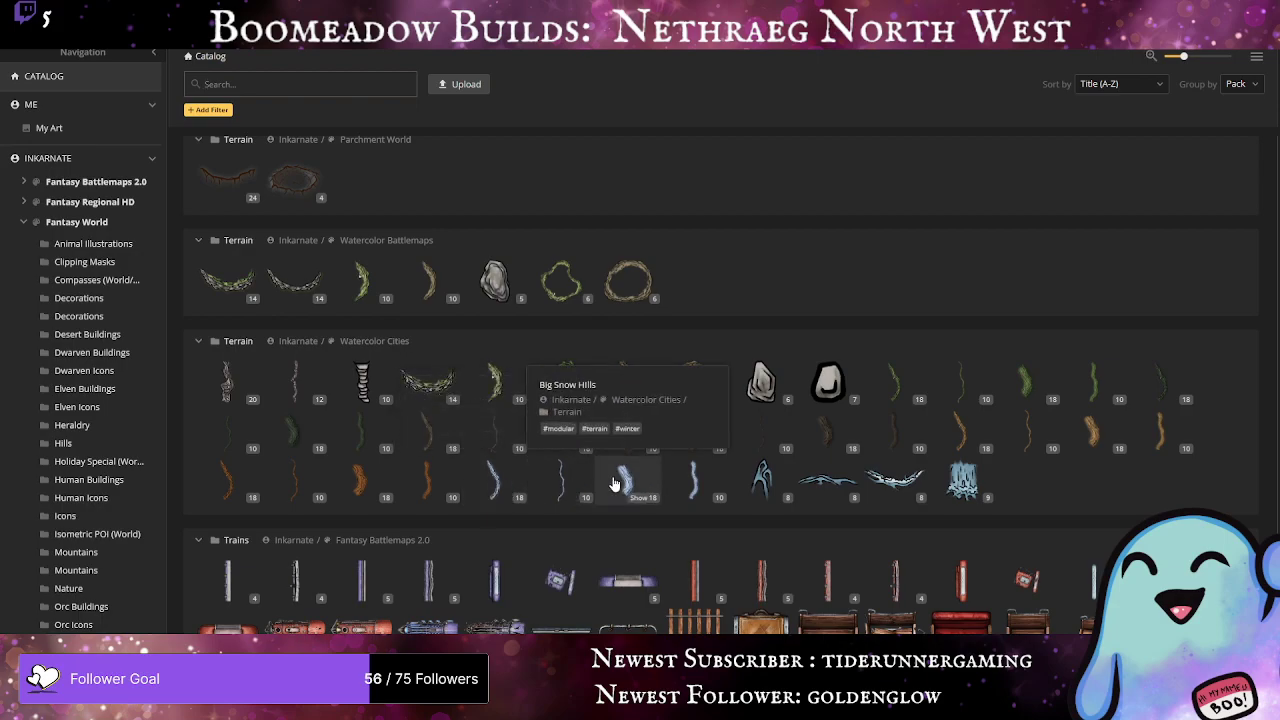
click(615, 484)
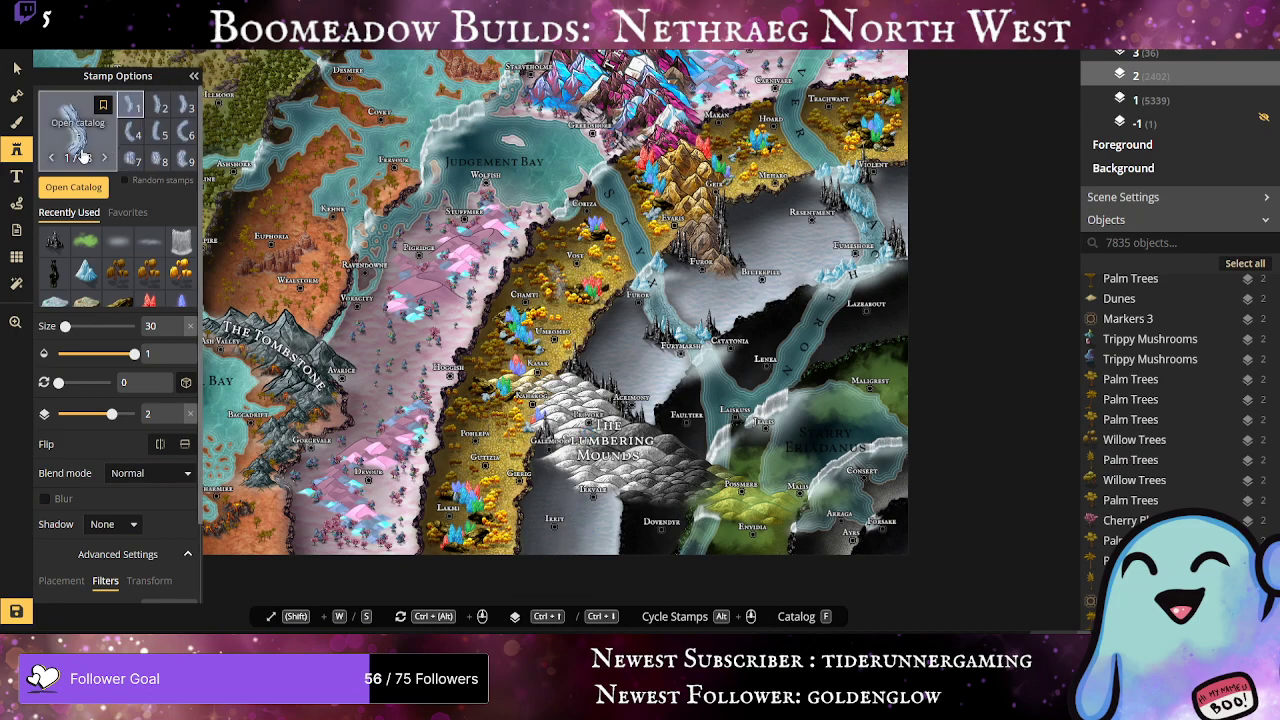
Step: Browse the stamp catalog down to the Fantasy Regional HD Trees (HD) pack and choose the Dead Tree 2 stamp
click(96, 136)
scroll(762, 457, down, 4)
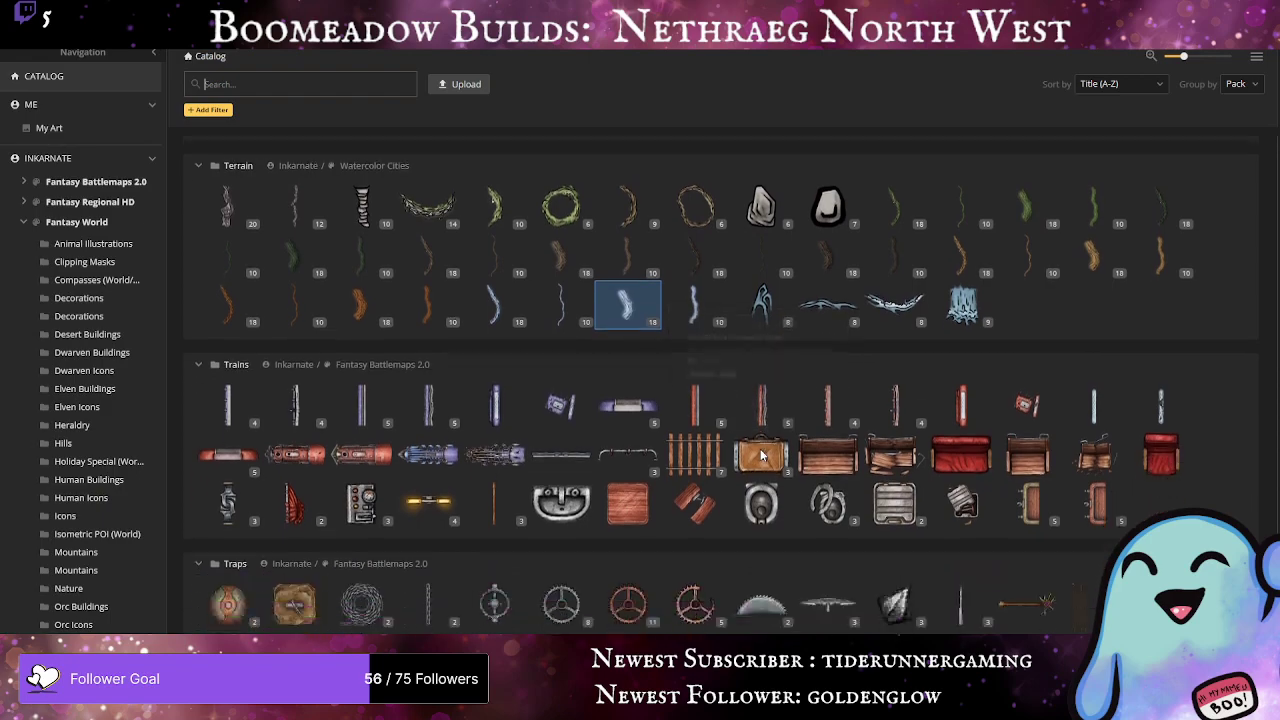
scroll(760, 455, down, 4)
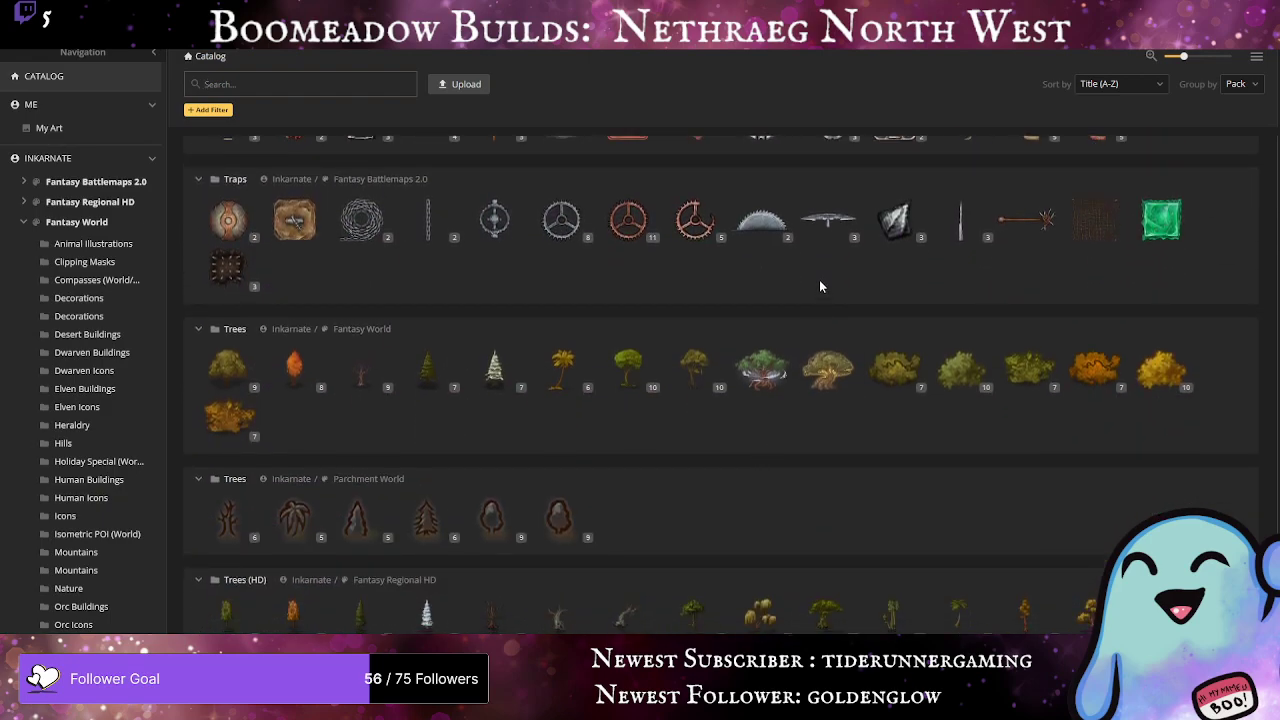
scroll(817, 319, up, 3)
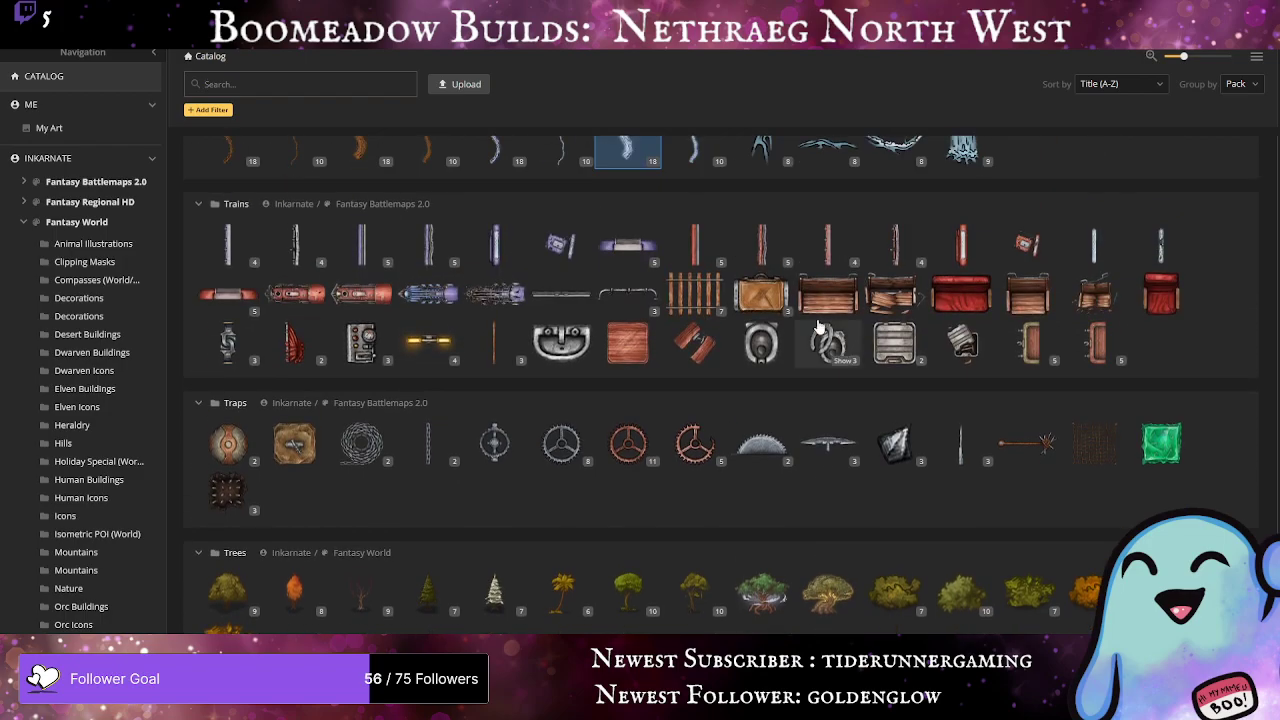
scroll(817, 326, down, 1)
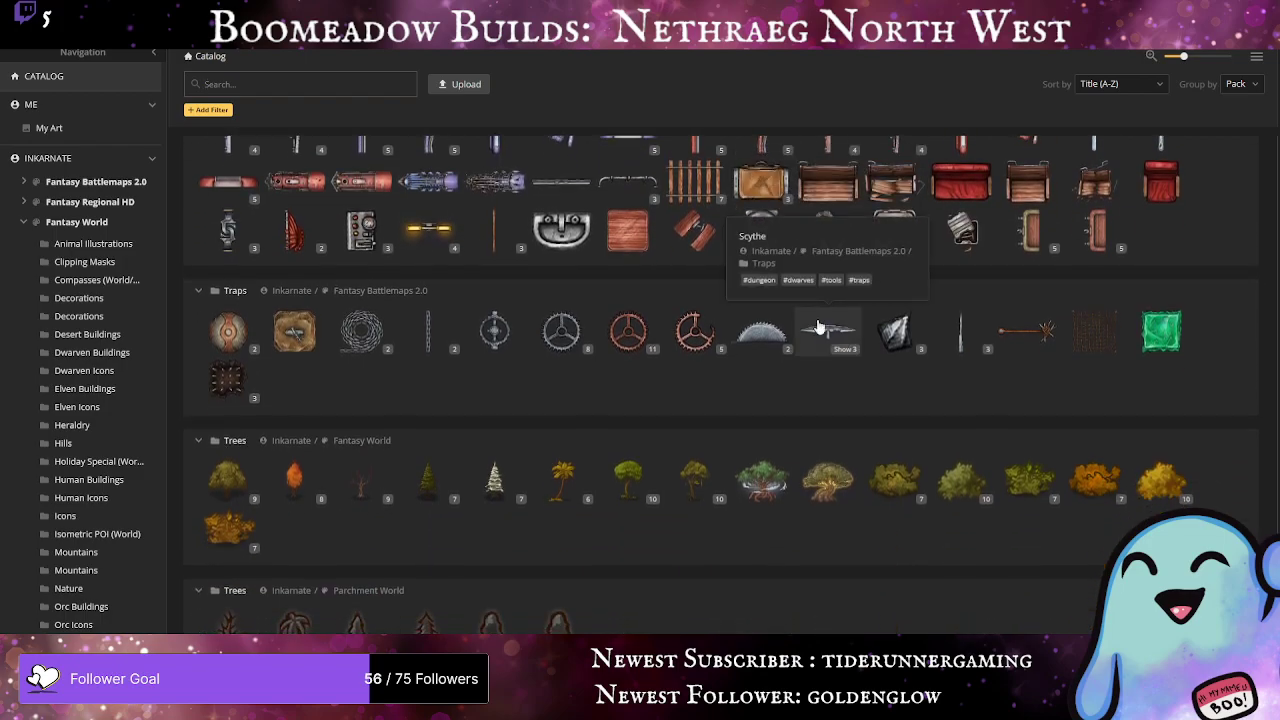
scroll(818, 327, down, 3)
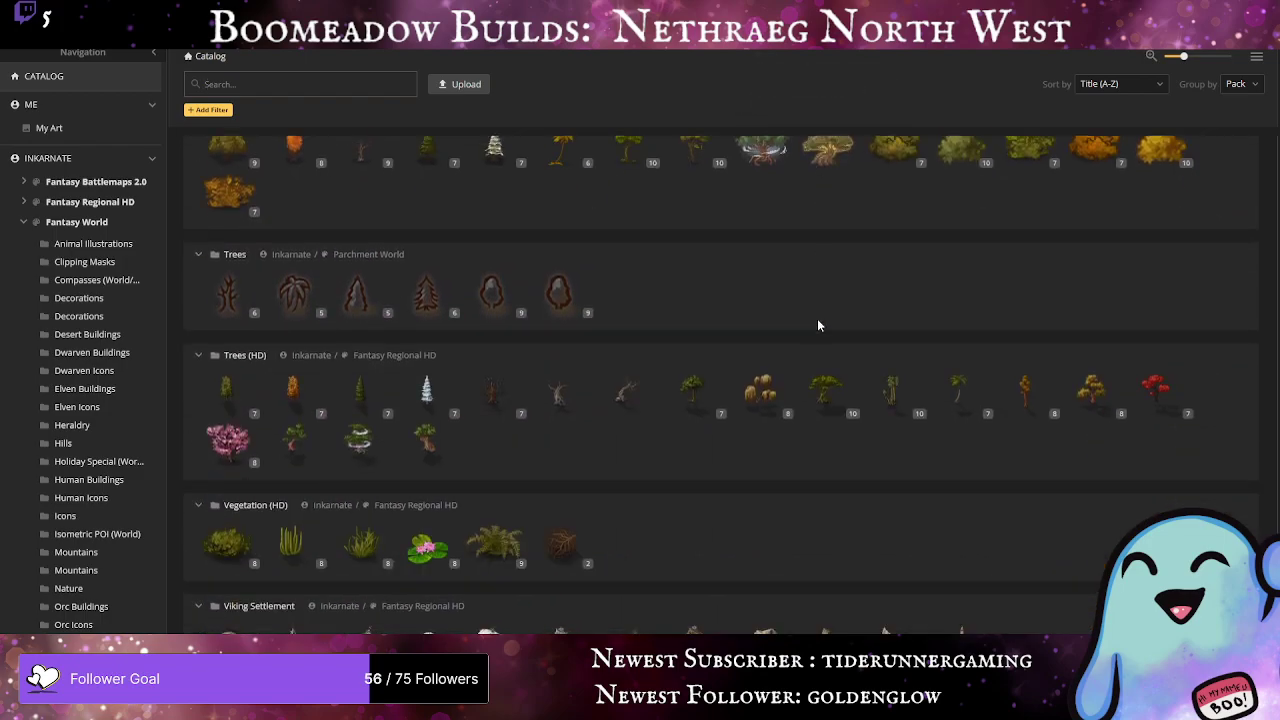
scroll(817, 325, down, 2)
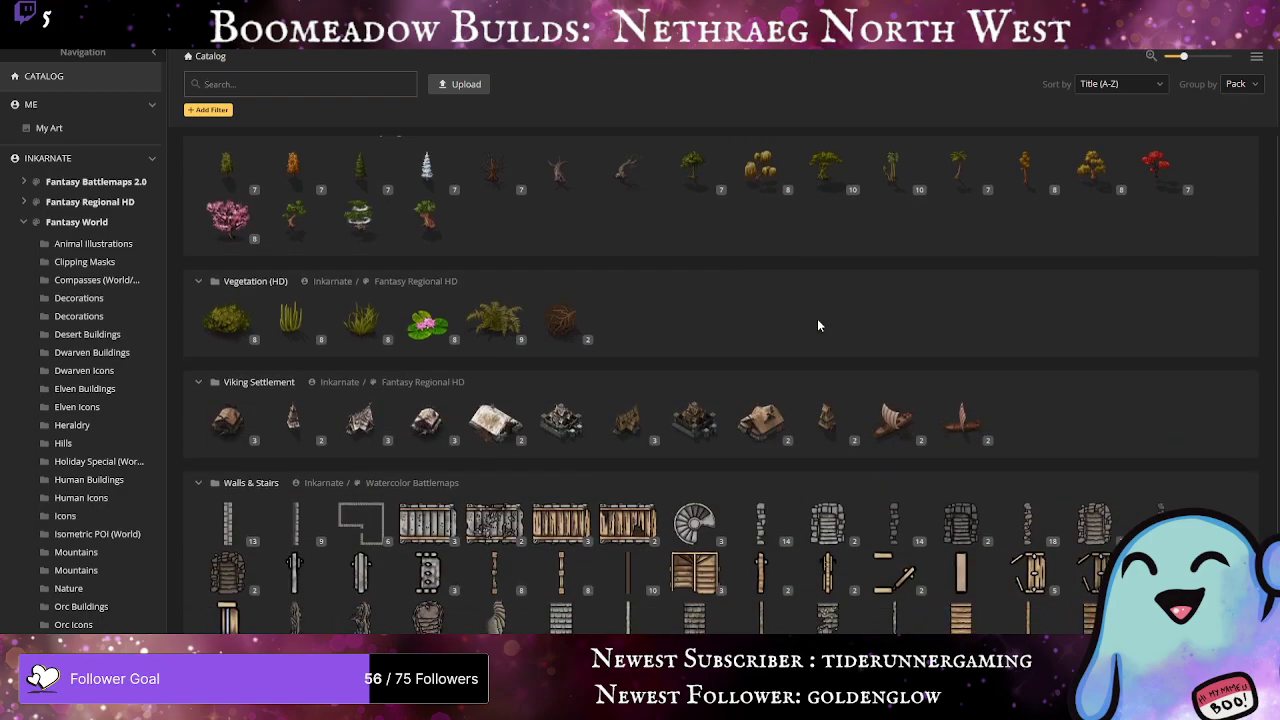
scroll(806, 320, up, 1)
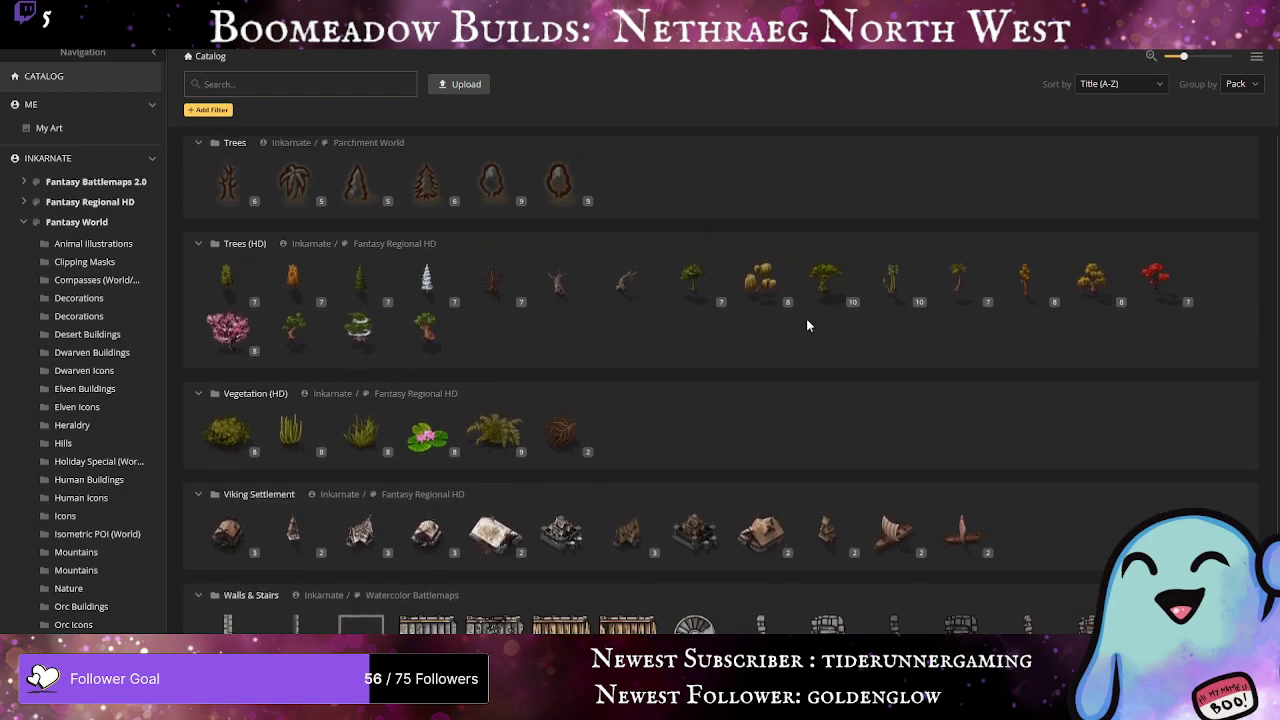
click(620, 287)
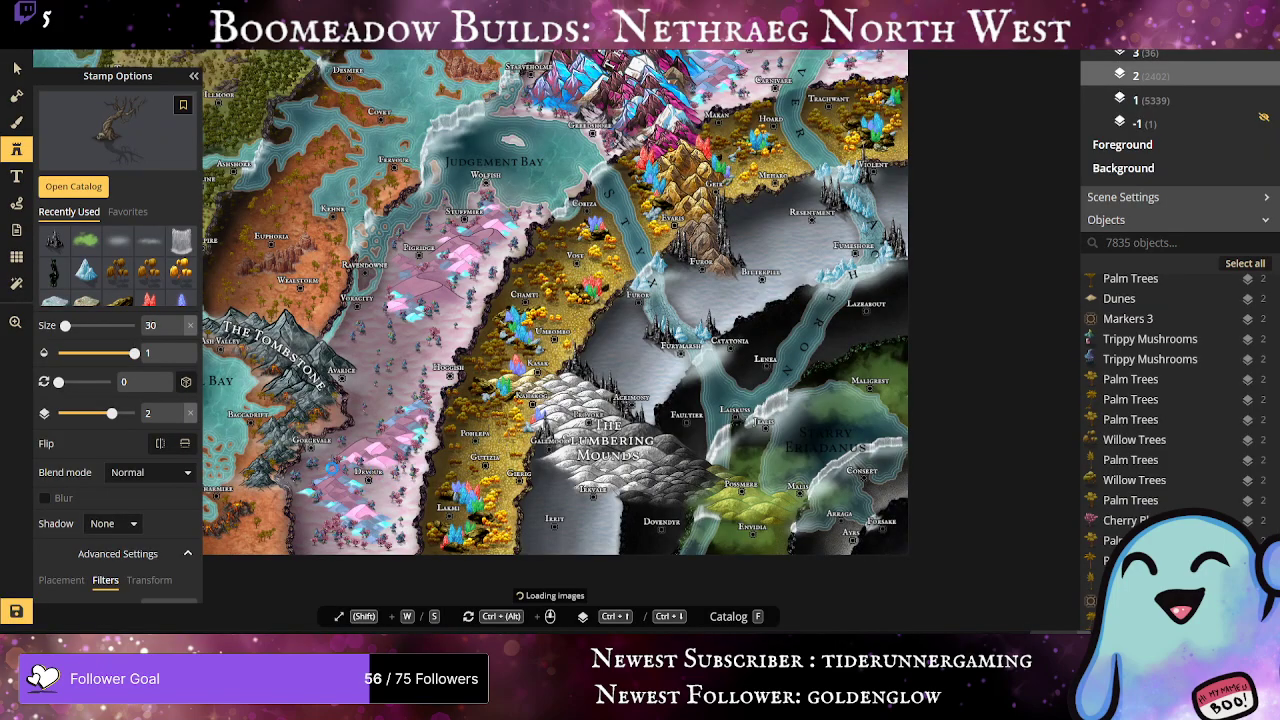
Step: Check the filter values used on the recent stalagmite stamp, and return to the Dead Tree 2 stamp
scroll(120, 520, down, 2)
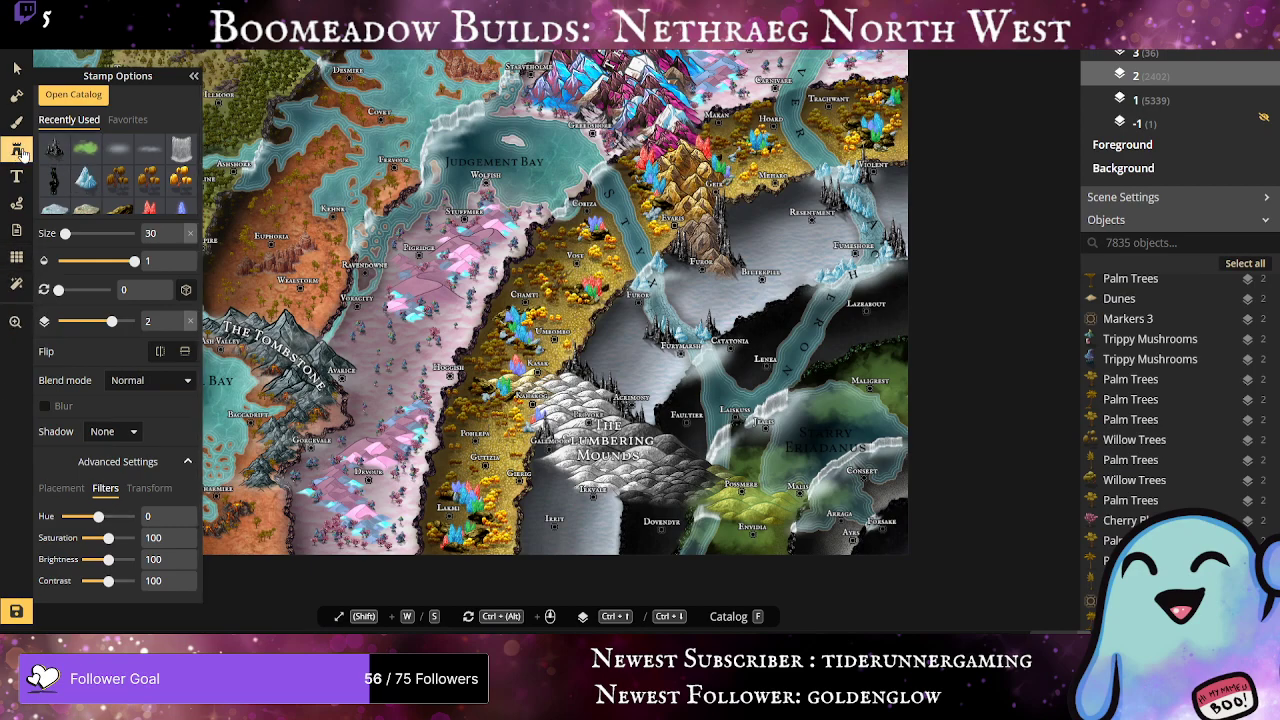
click(54, 150)
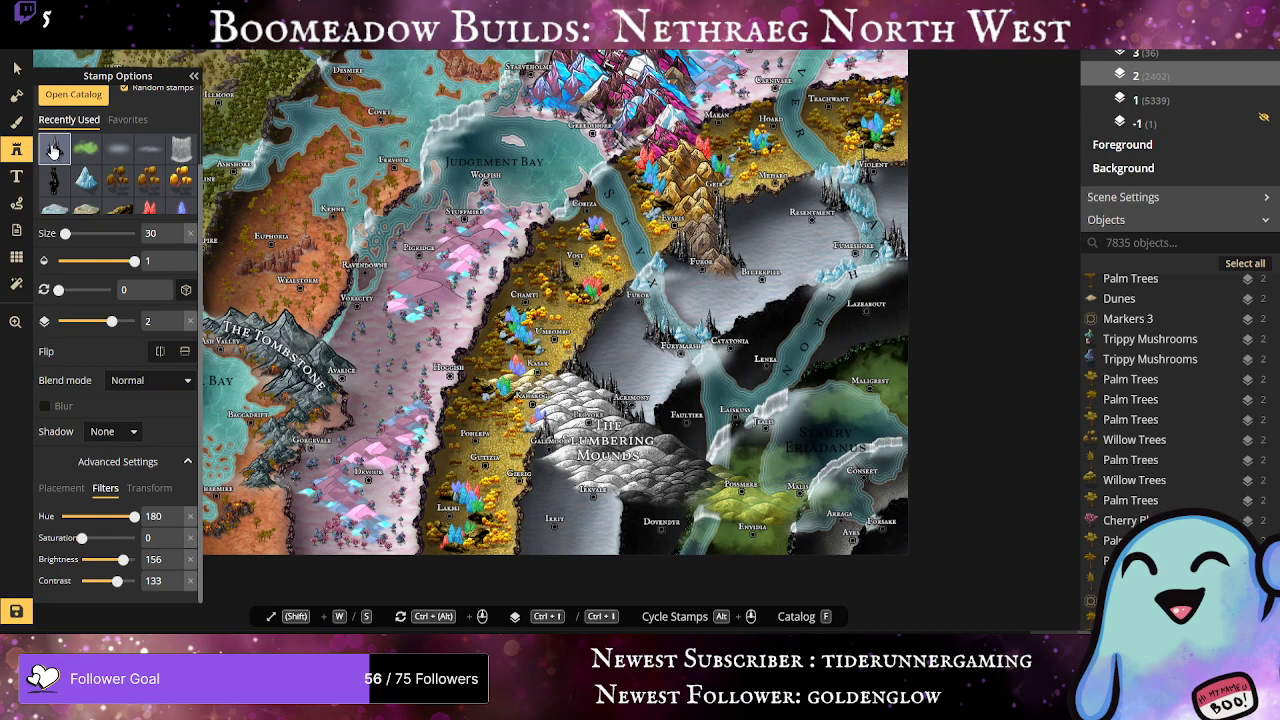
click(54, 149)
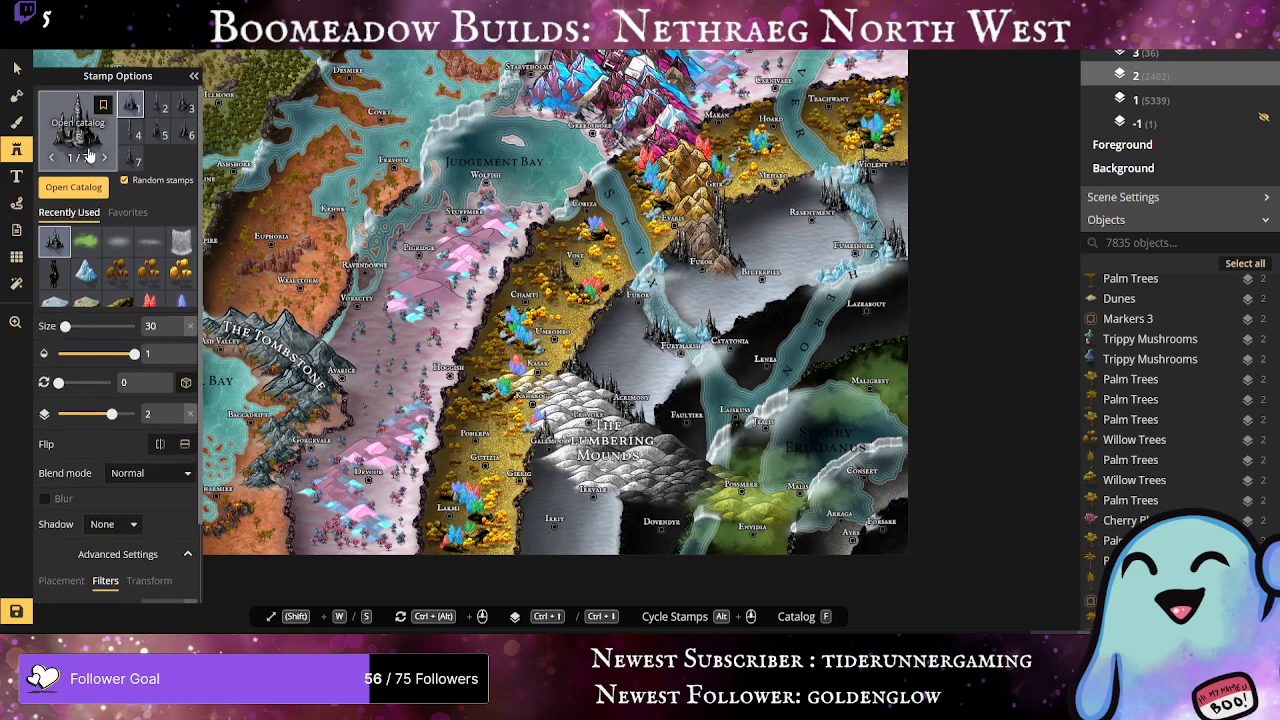
click(88, 156)
click(623, 277)
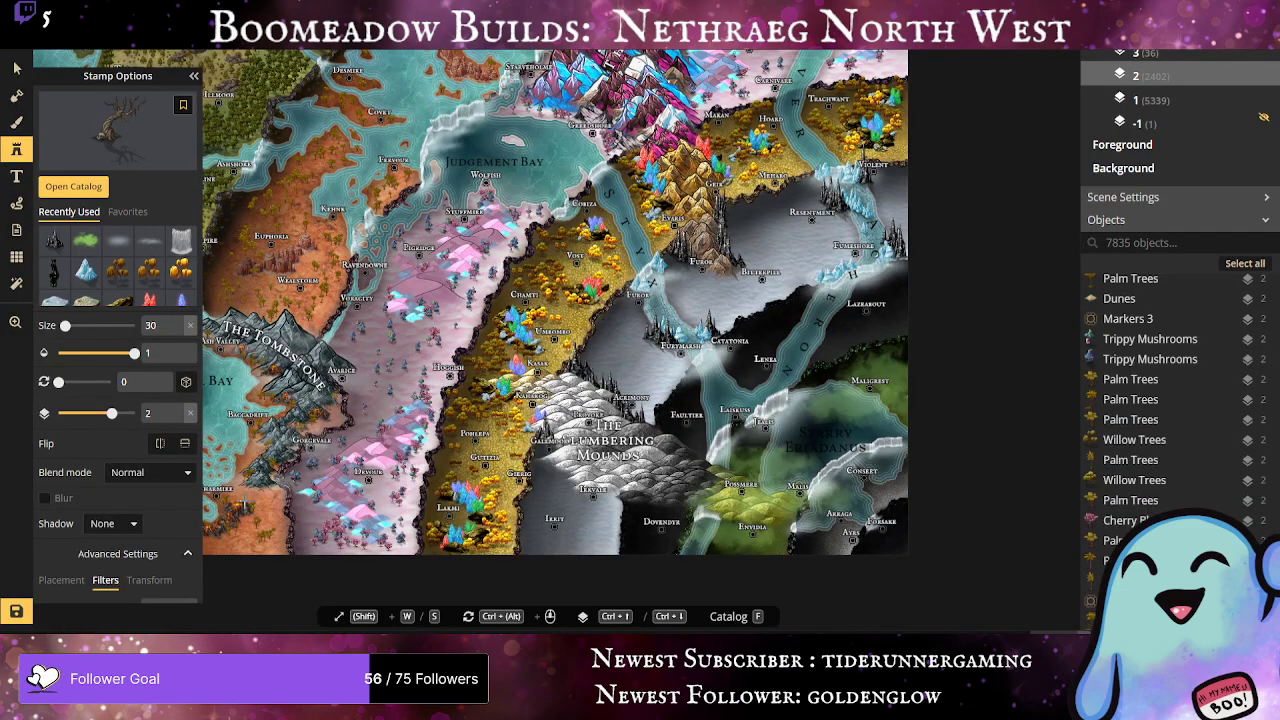
Step: Enlarge the Dead Tree 2 stamp to size 220 and set hue 180, saturation 24, brightness 176 and contrast 142
scroll(52, 532, down, 3)
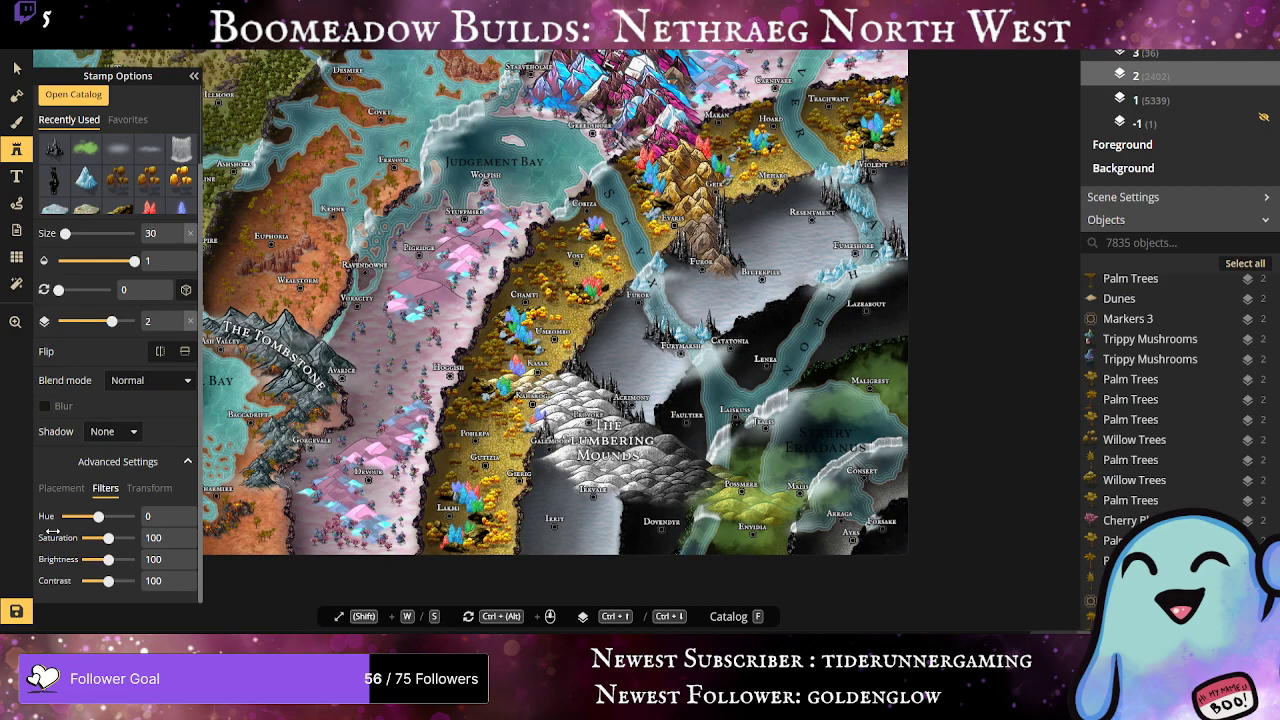
drag(66, 234, 94, 234)
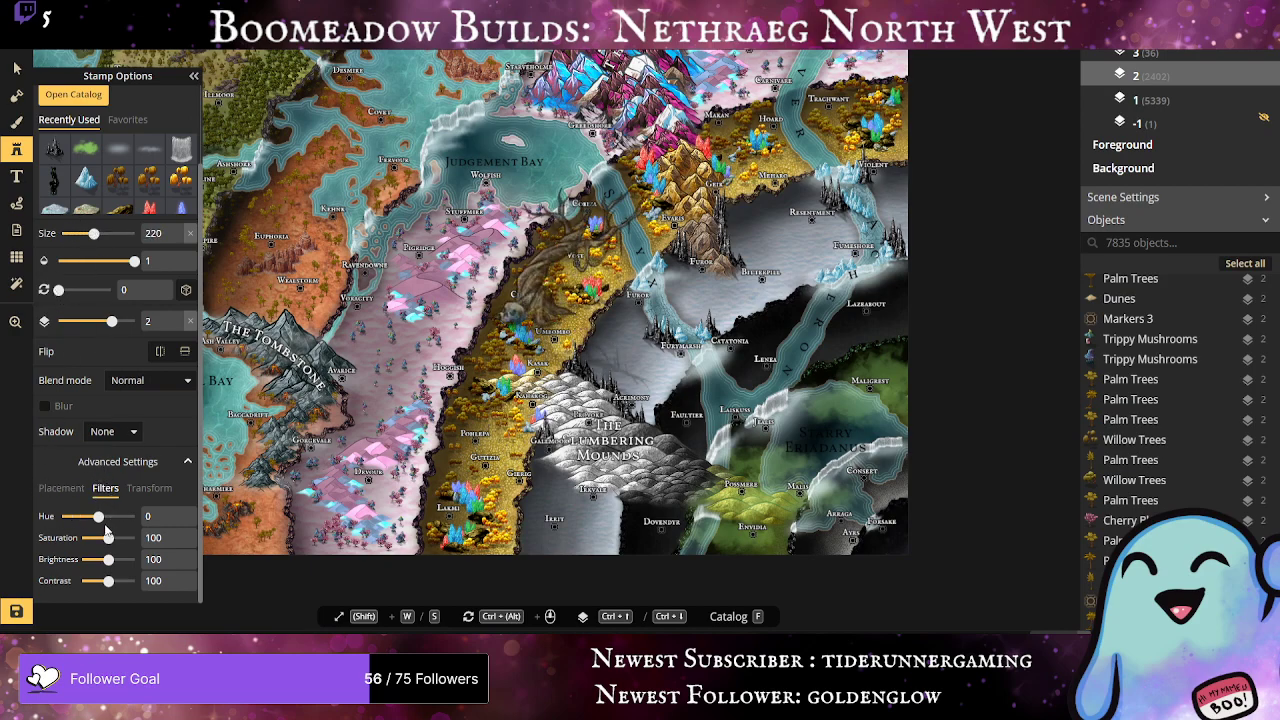
drag(98, 516, 120, 581)
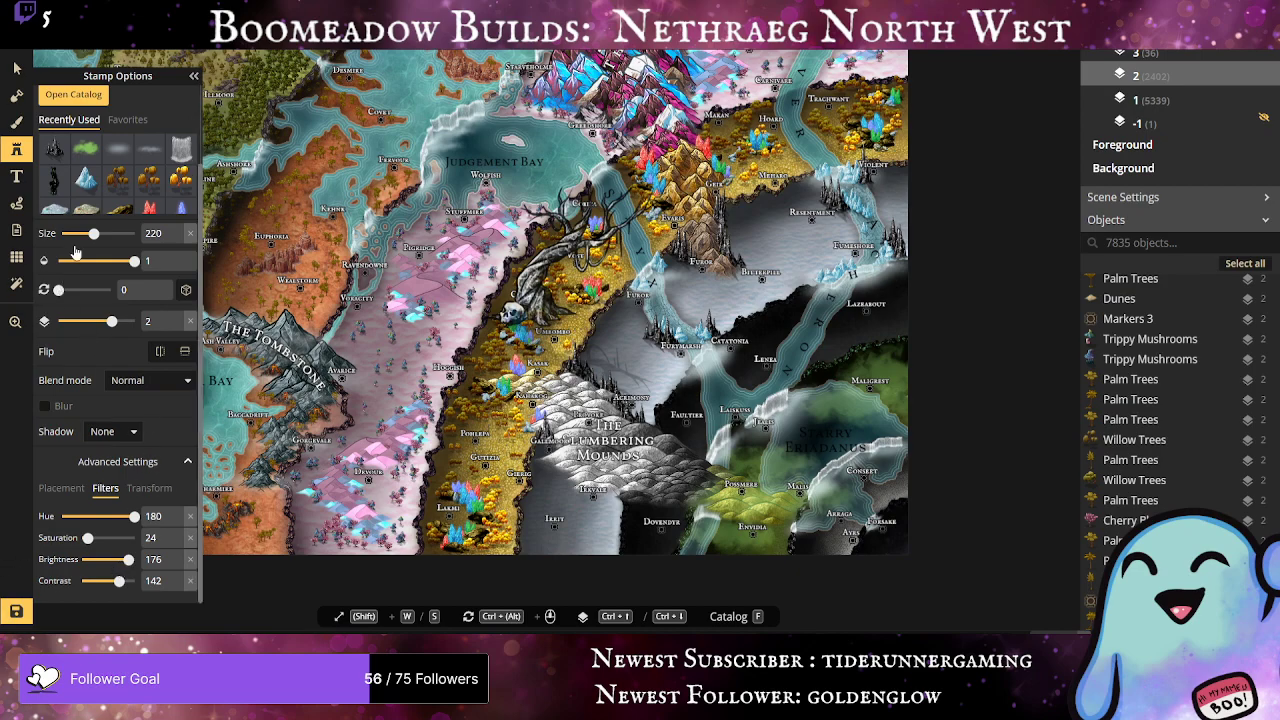
Step: Reduce the Dead Tree 2 stamp size to 15
drag(94, 233, 62, 234)
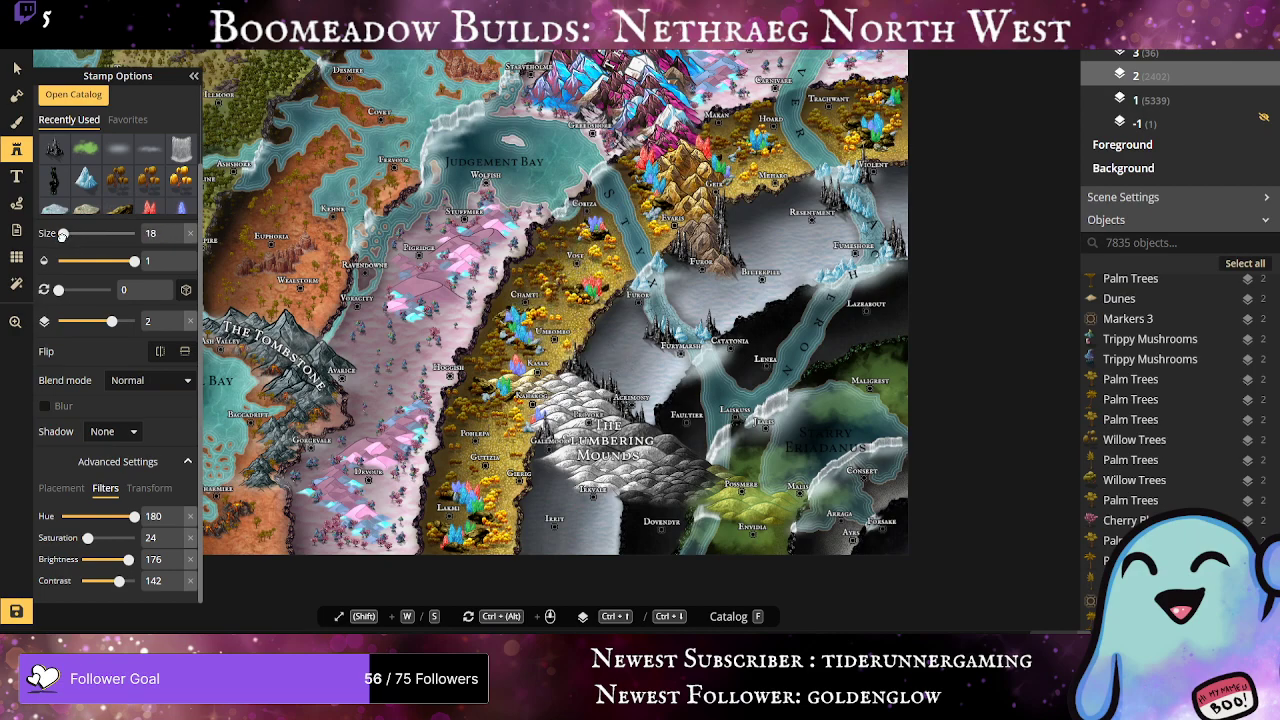
click(176, 228)
click(176, 228)
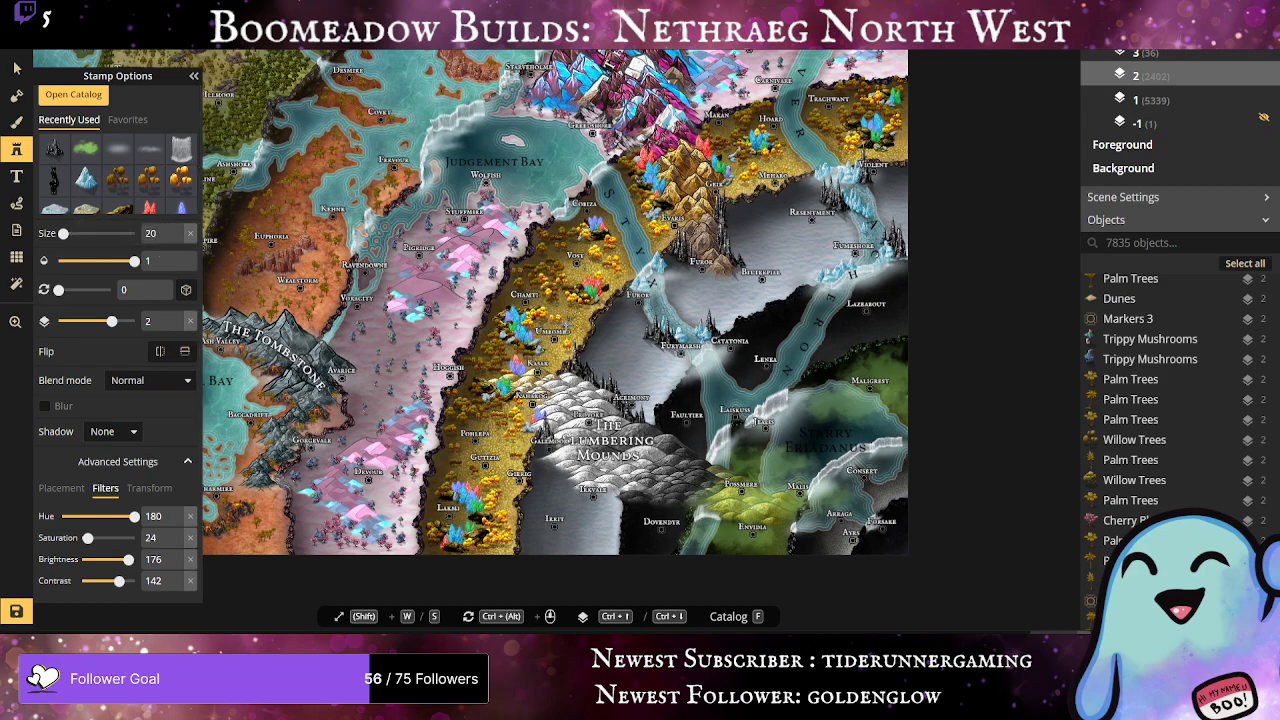
click(178, 239)
click(178, 239)
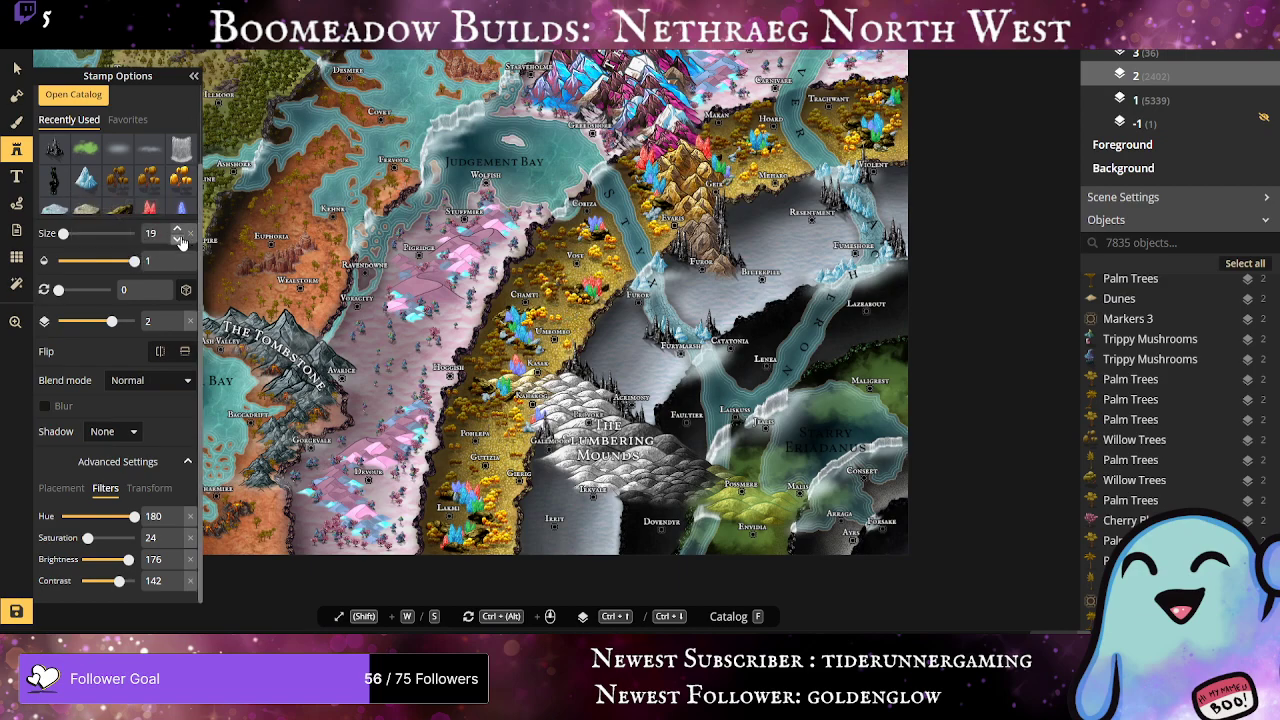
click(178, 239)
click(178, 240)
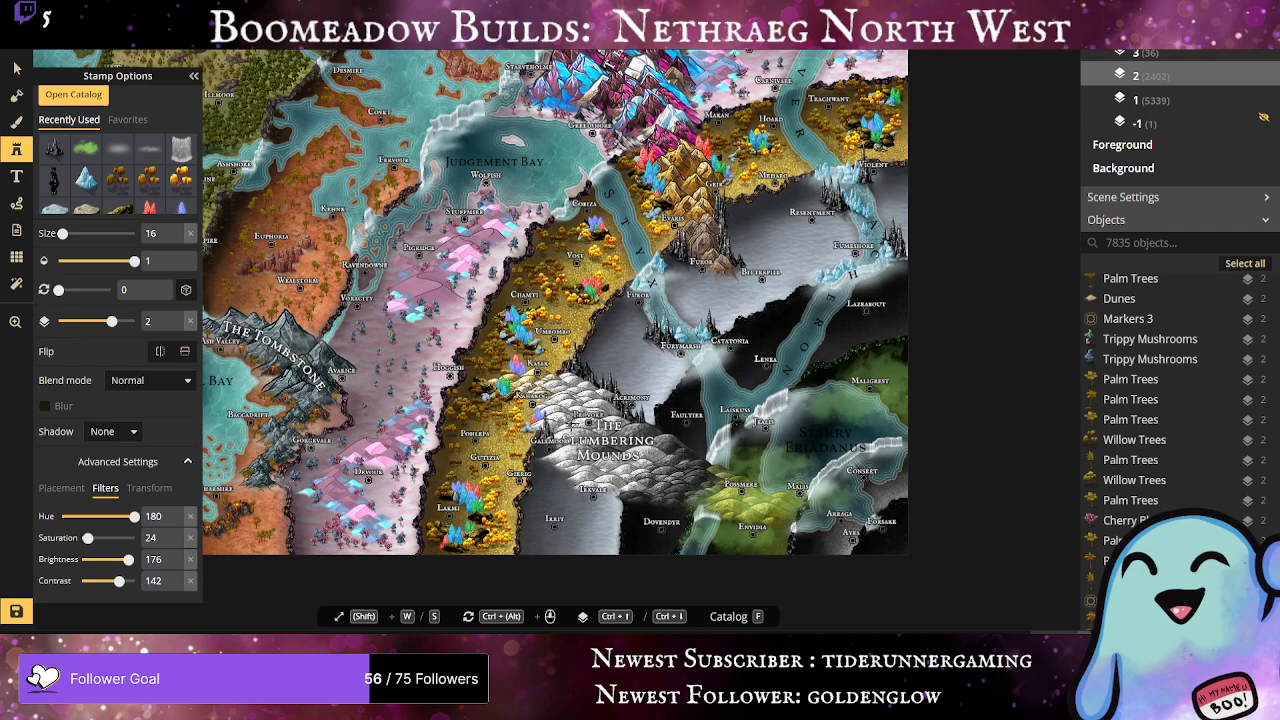
click(176, 239)
Step: Stamp Dead Tree 2 on the grey land west of Furymarsh, north of Acrimony, south of the Lumbering Mounds and south of Resentment
click(622, 320)
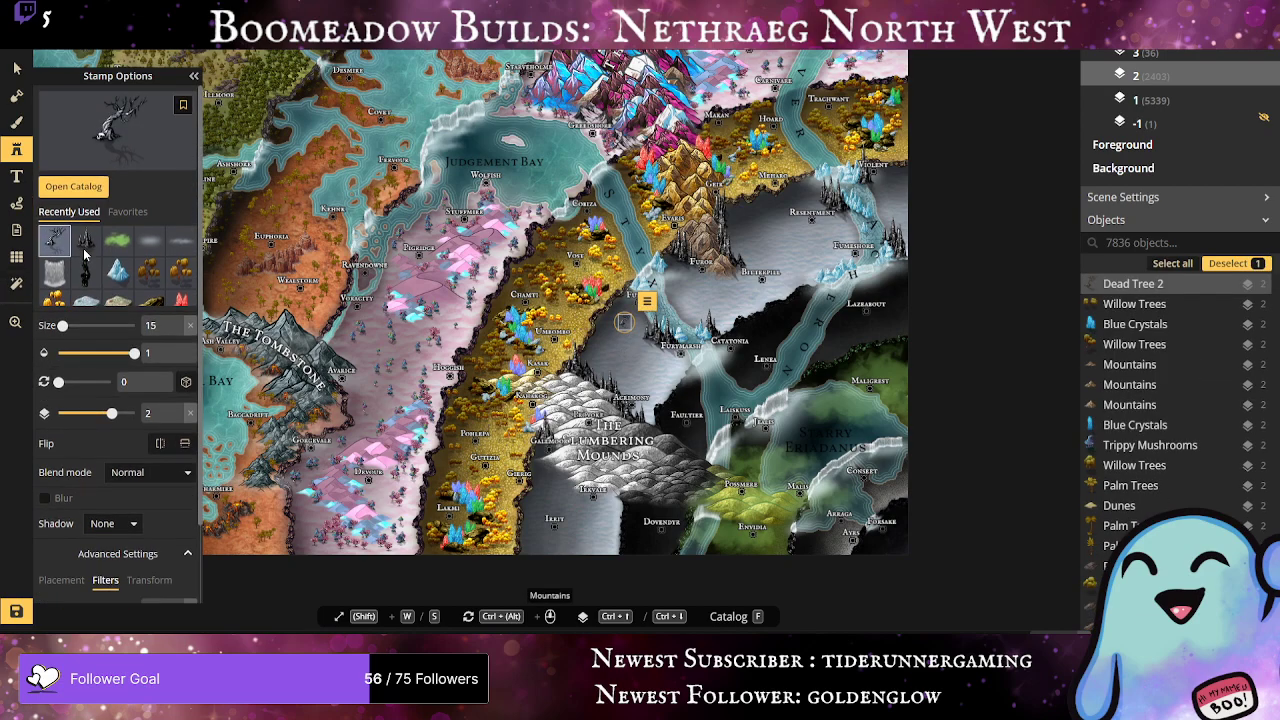
click(622, 345)
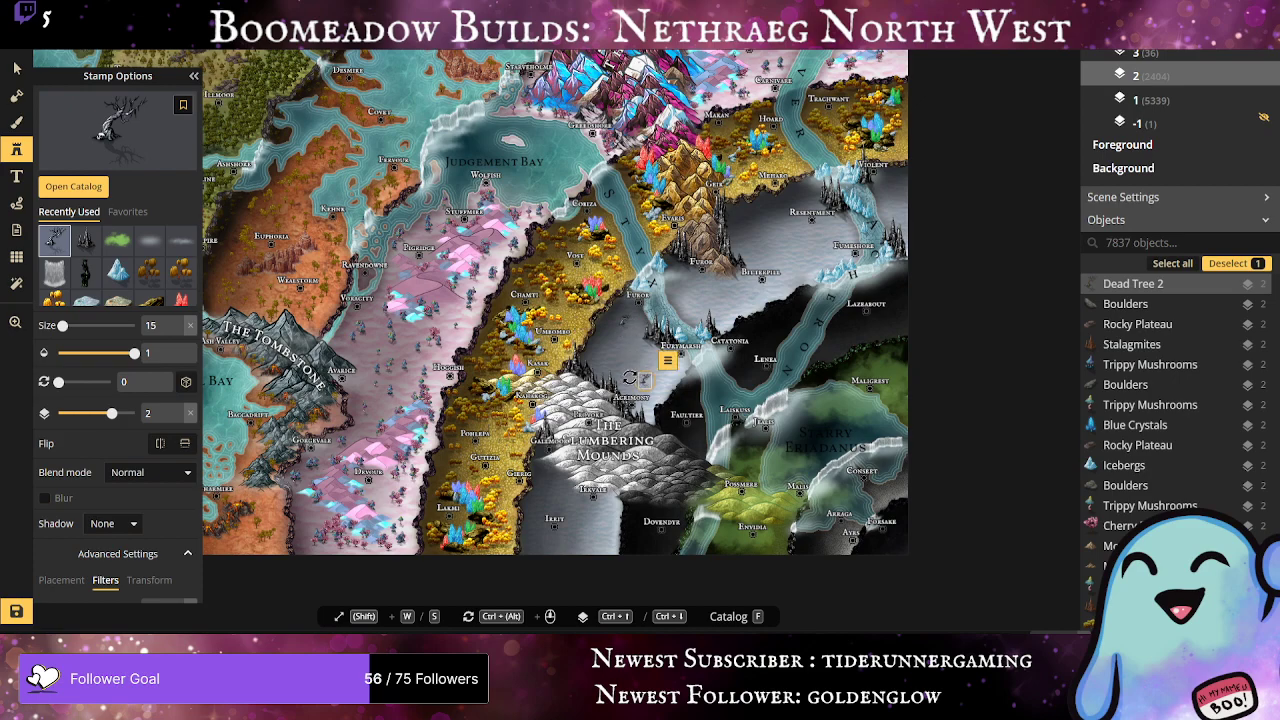
click(549, 501)
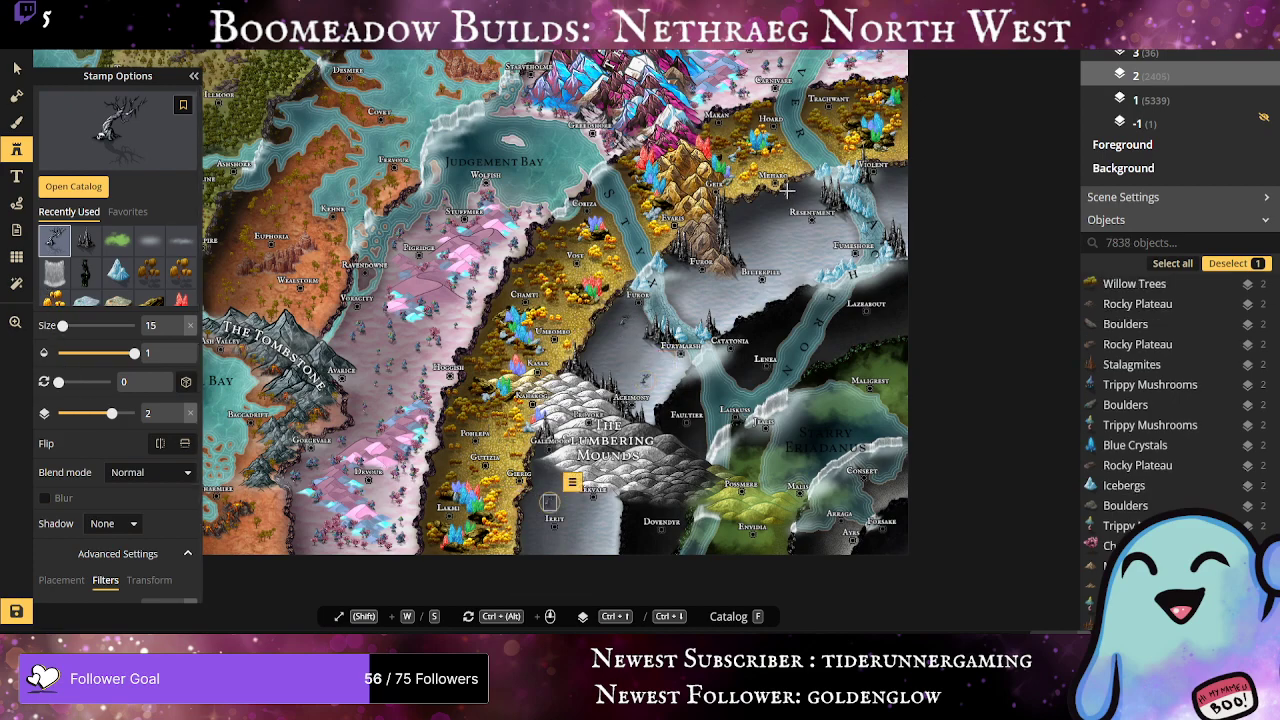
click(803, 245)
Step: Choose the Dead Tree 1 stamp from Trees (HD) and set its hue to 180, saturation 24, brightness 176 and contrast 142
click(68, 130)
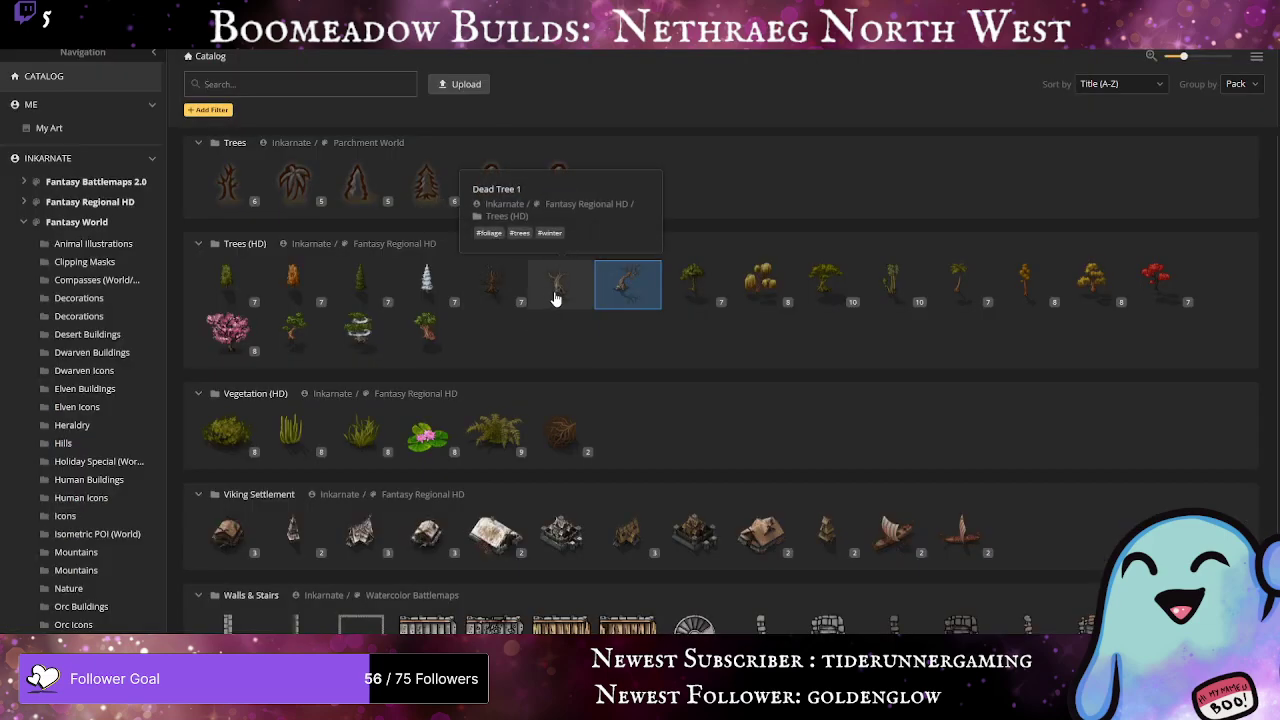
click(556, 298)
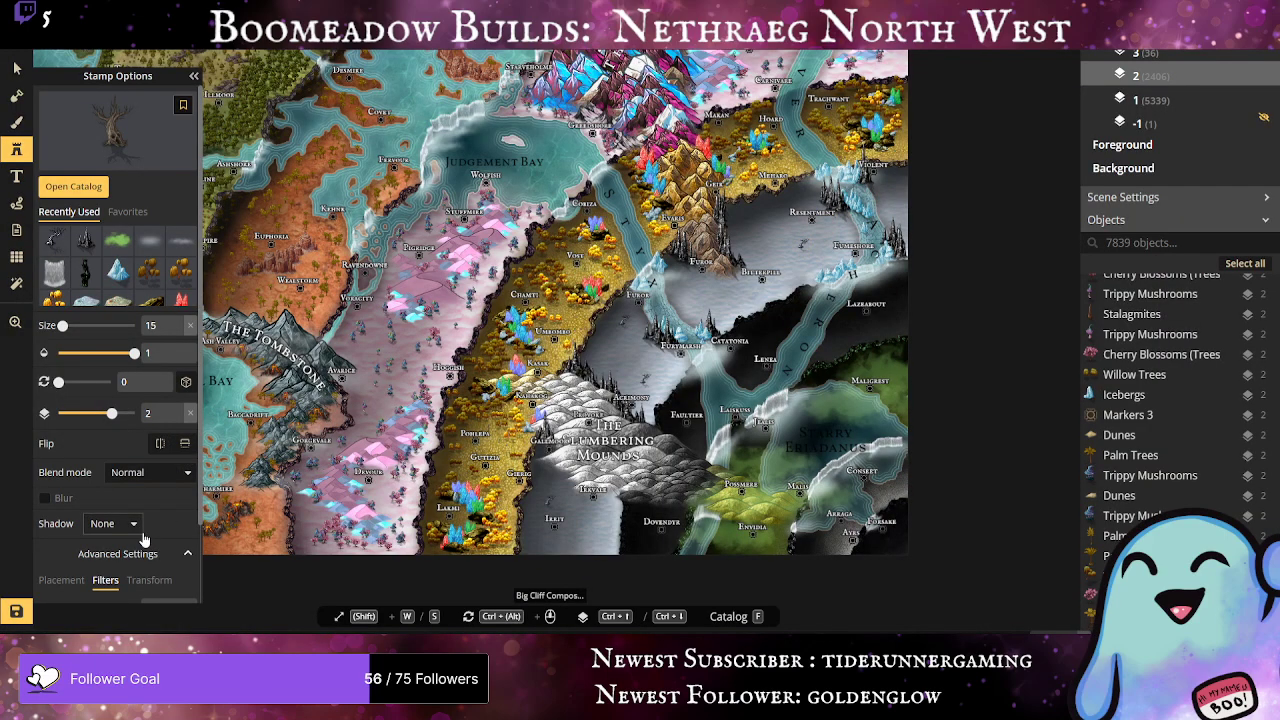
scroll(137, 530, down, 2)
click(168, 517)
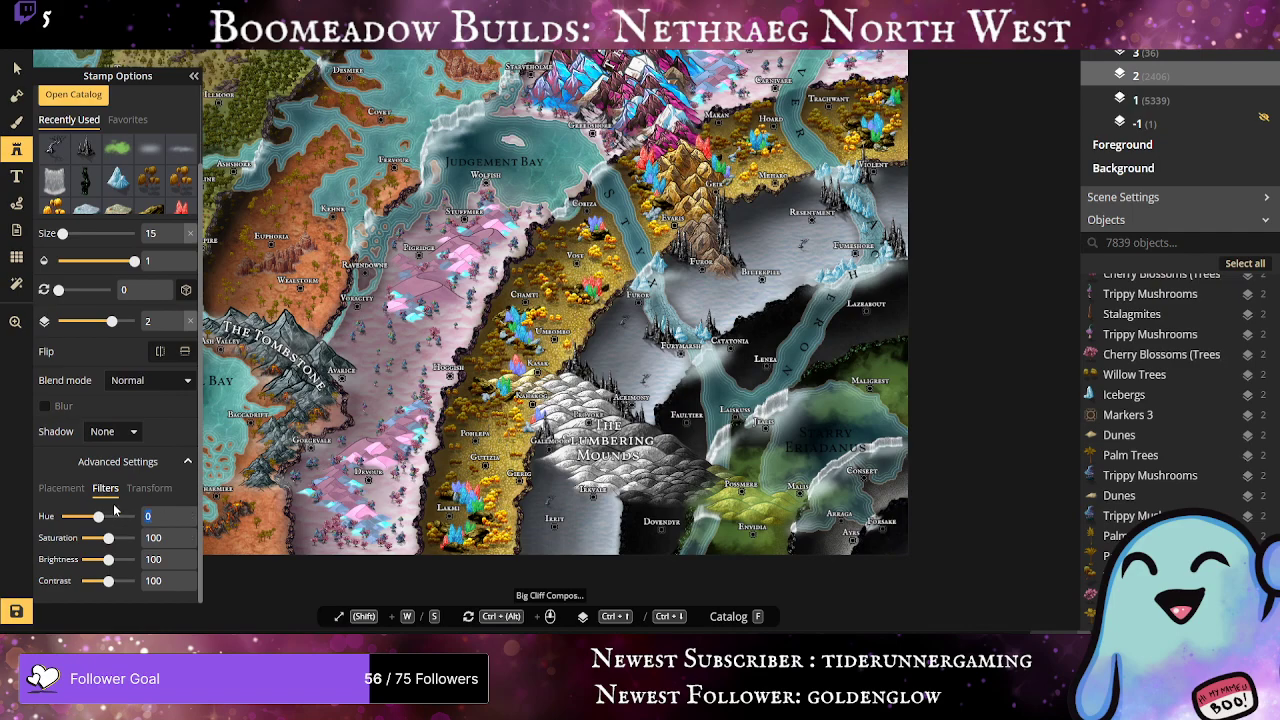
text(180)
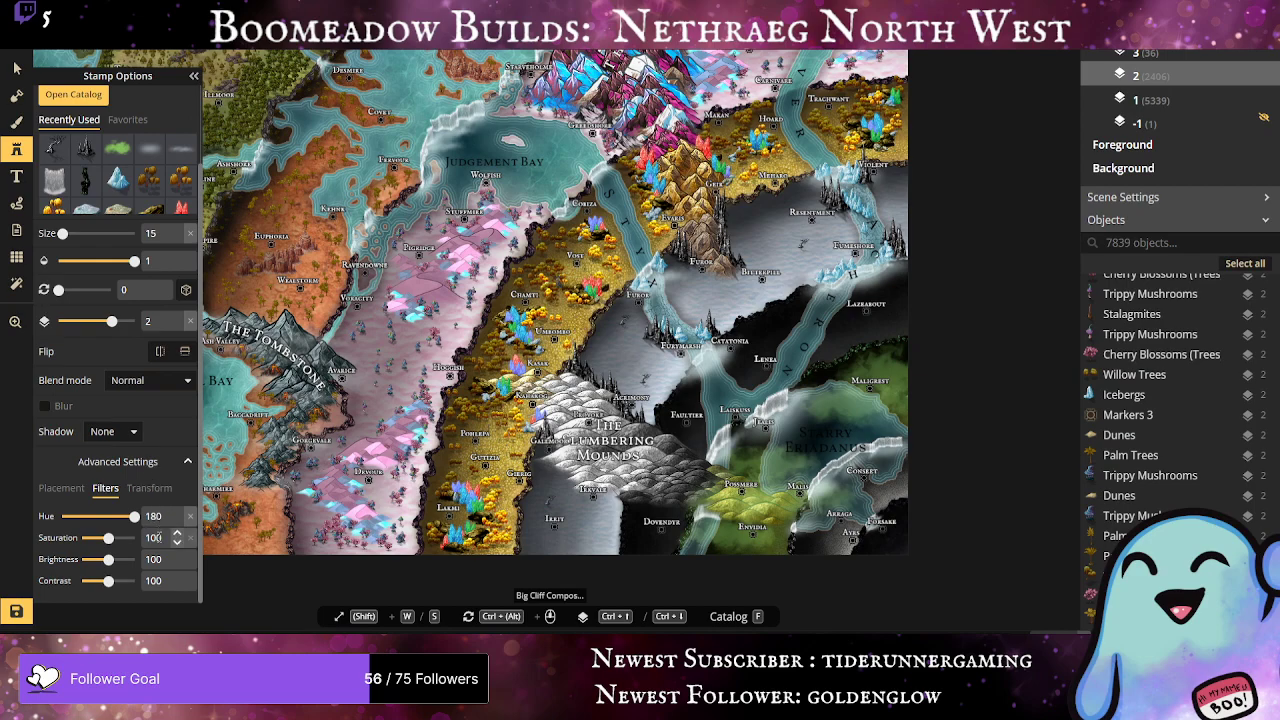
key(Tab)
text(24)
key(Tab)
drag(121, 561, 125, 562)
click(166, 579)
drag(163, 579, 124, 594)
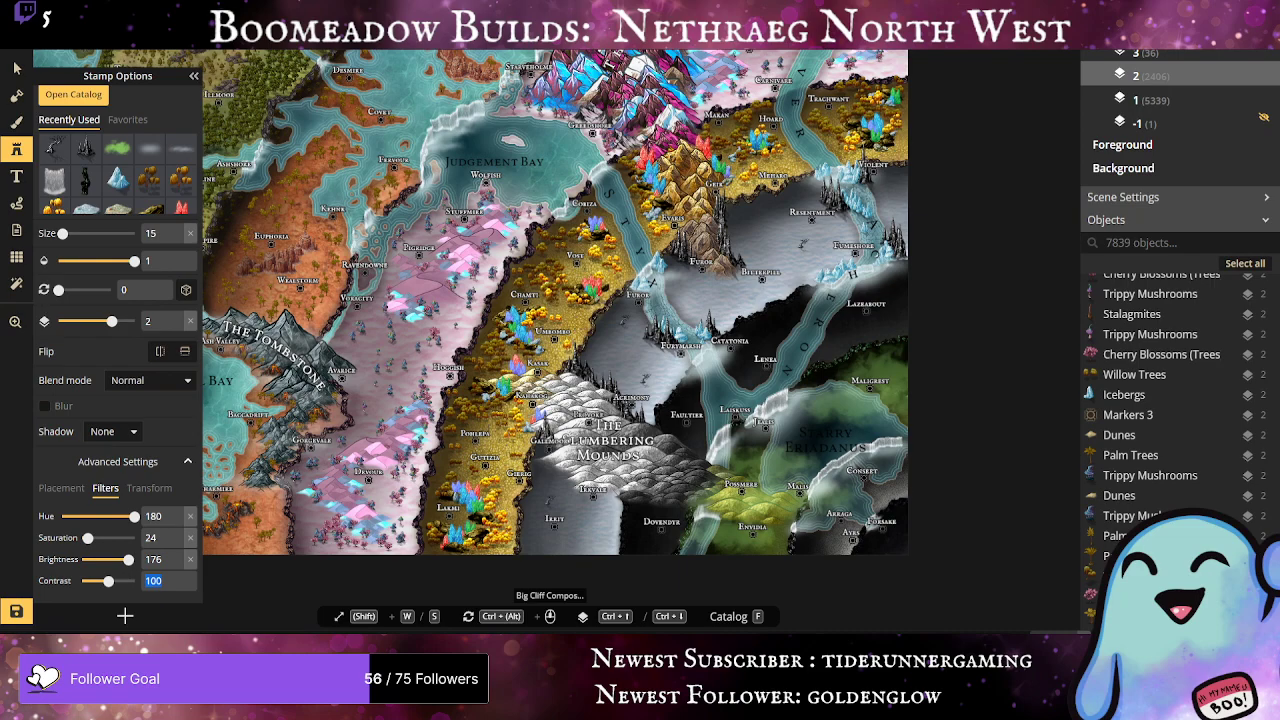
text(142)
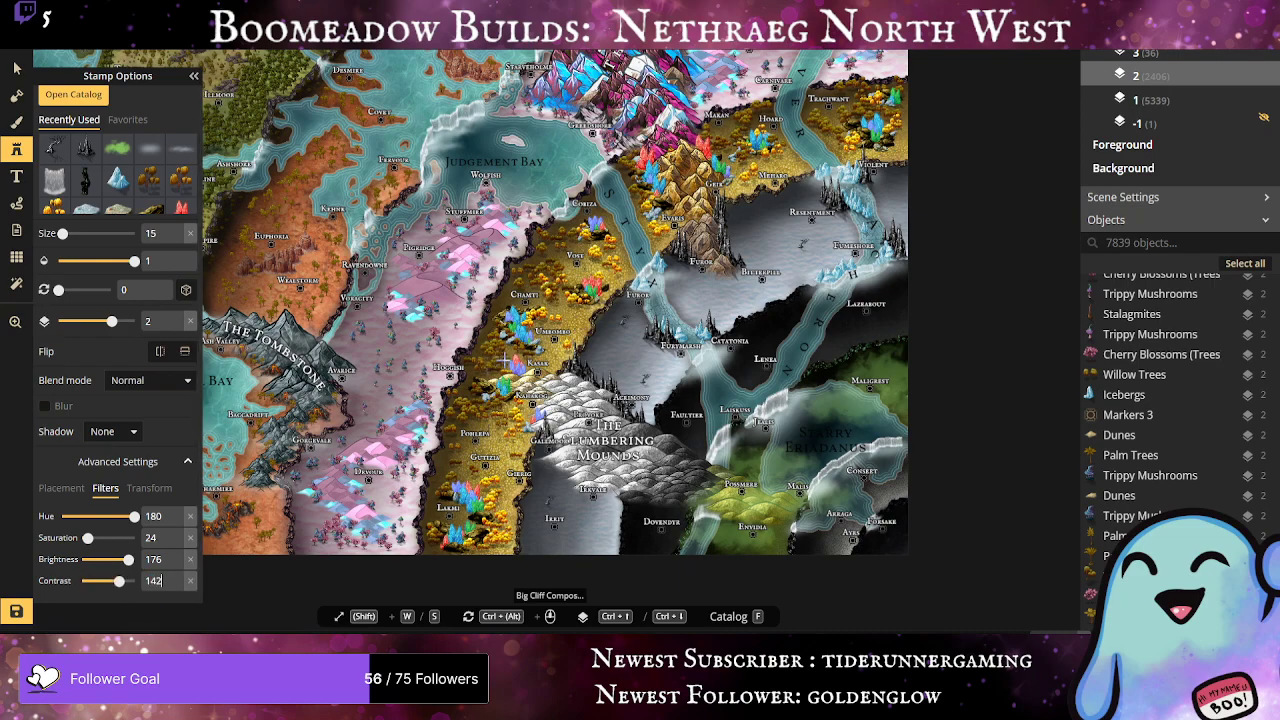
Step: Stamp Dead Tree 1 west of Furymarsh, north of Acrimony, around Resentment, below Violent and twice on the grey land south of the Lumbering Mounds
click(616, 326)
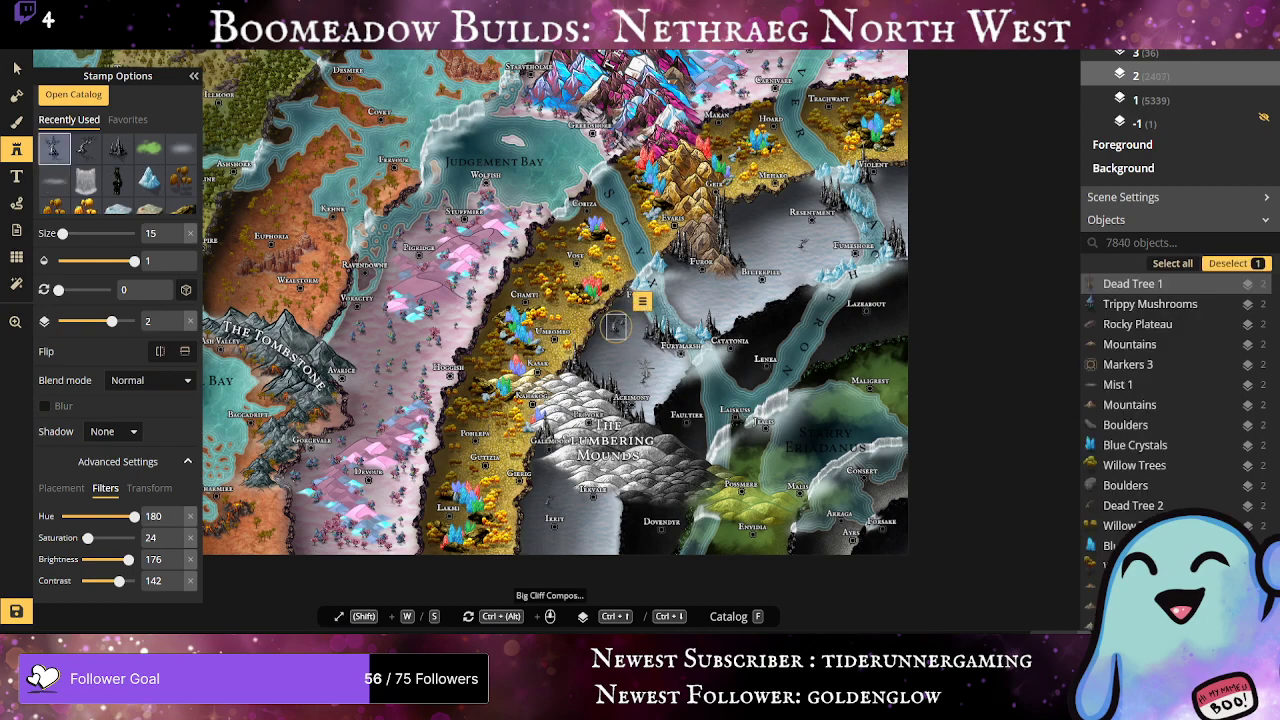
click(644, 366)
click(790, 245)
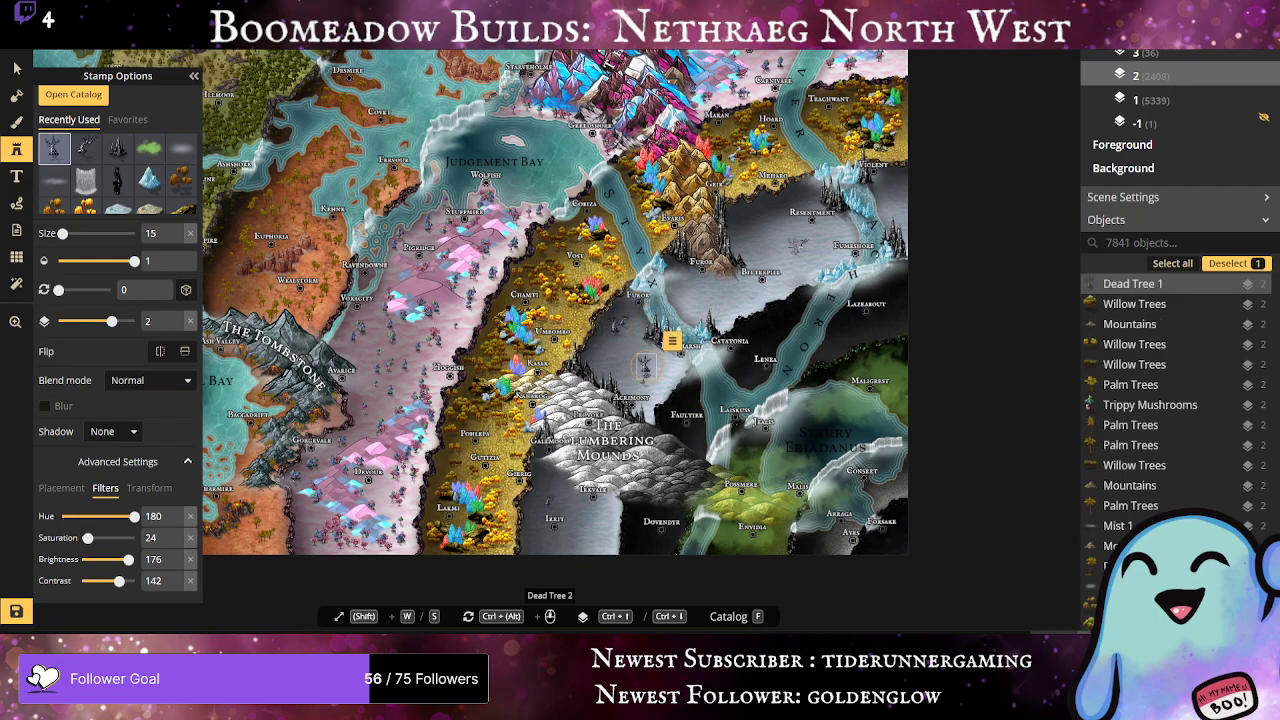
click(756, 218)
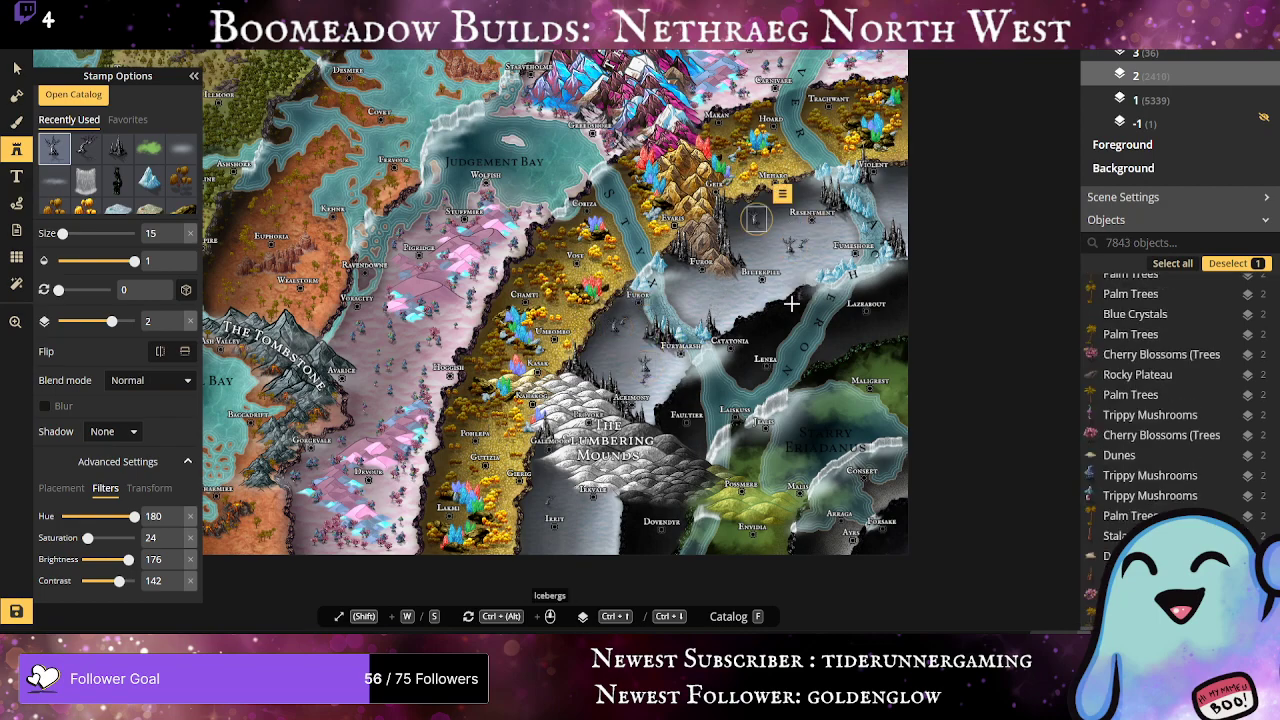
click(887, 195)
click(560, 505)
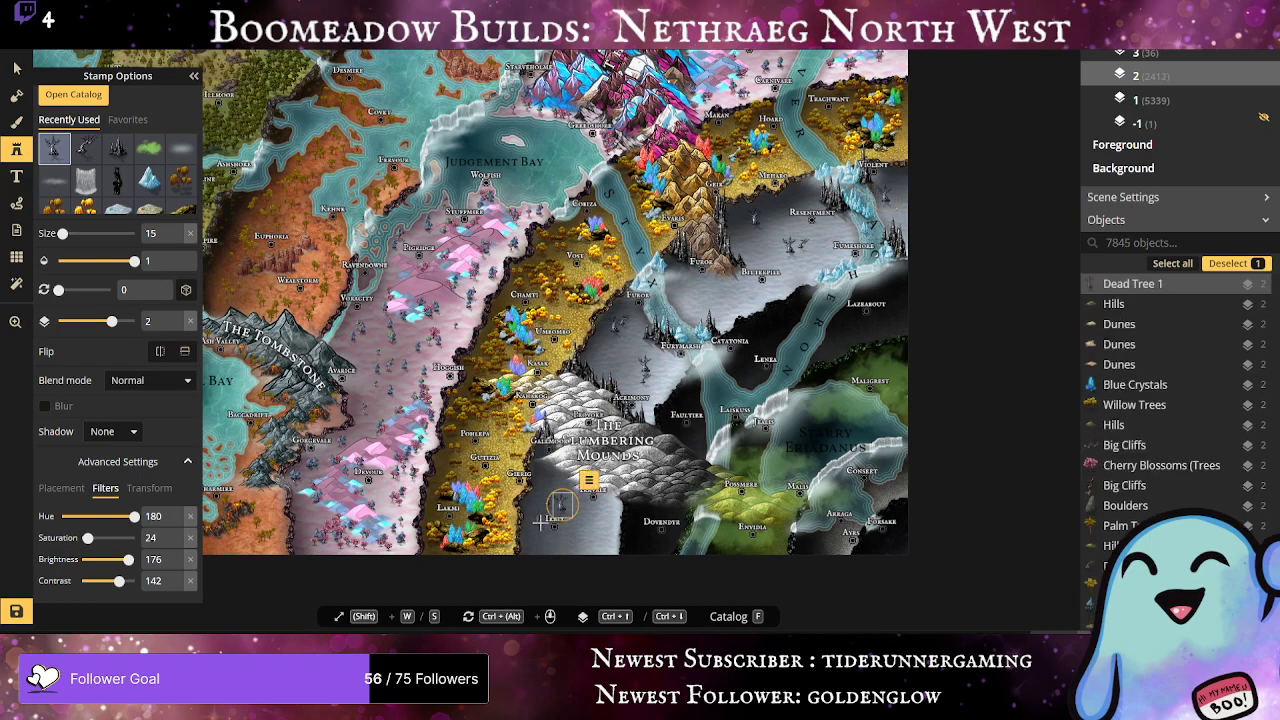
click(540, 538)
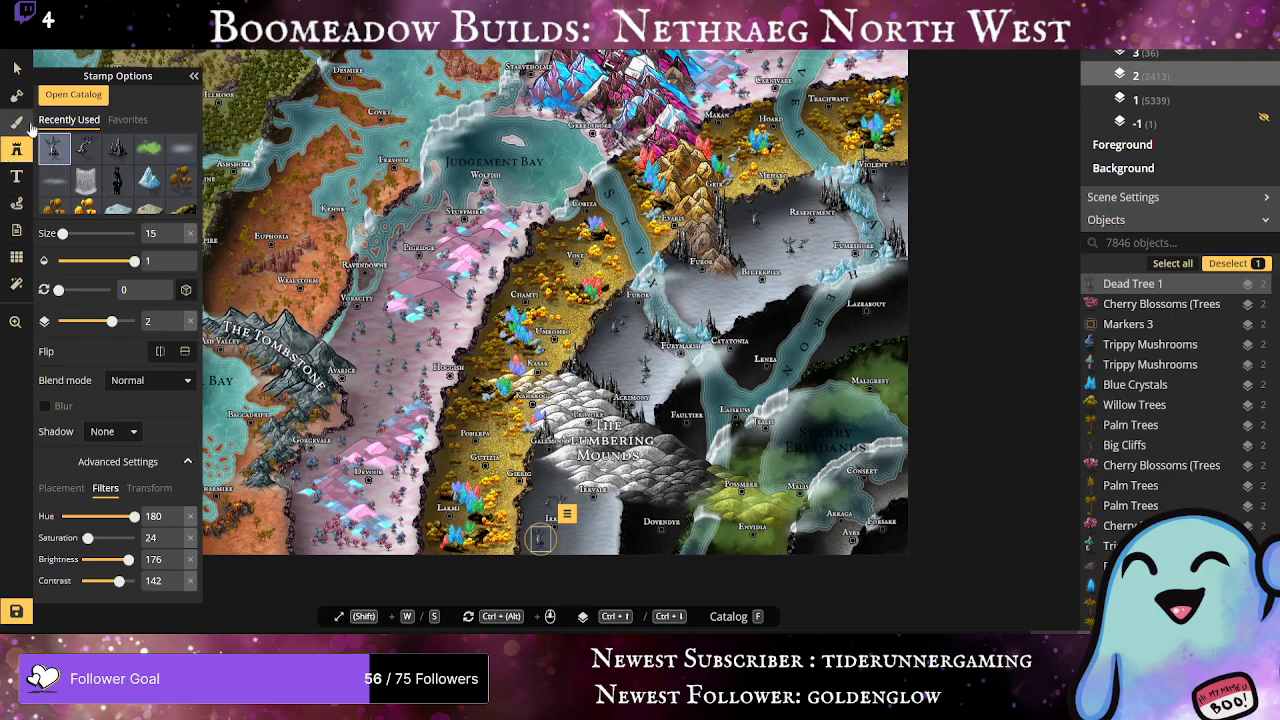
Step: Choose the seven-variant bare tree stamp beside Dead Tree 1 in the catalog's Trees (HD) pack
scroll(128, 190, up, 1)
click(115, 133)
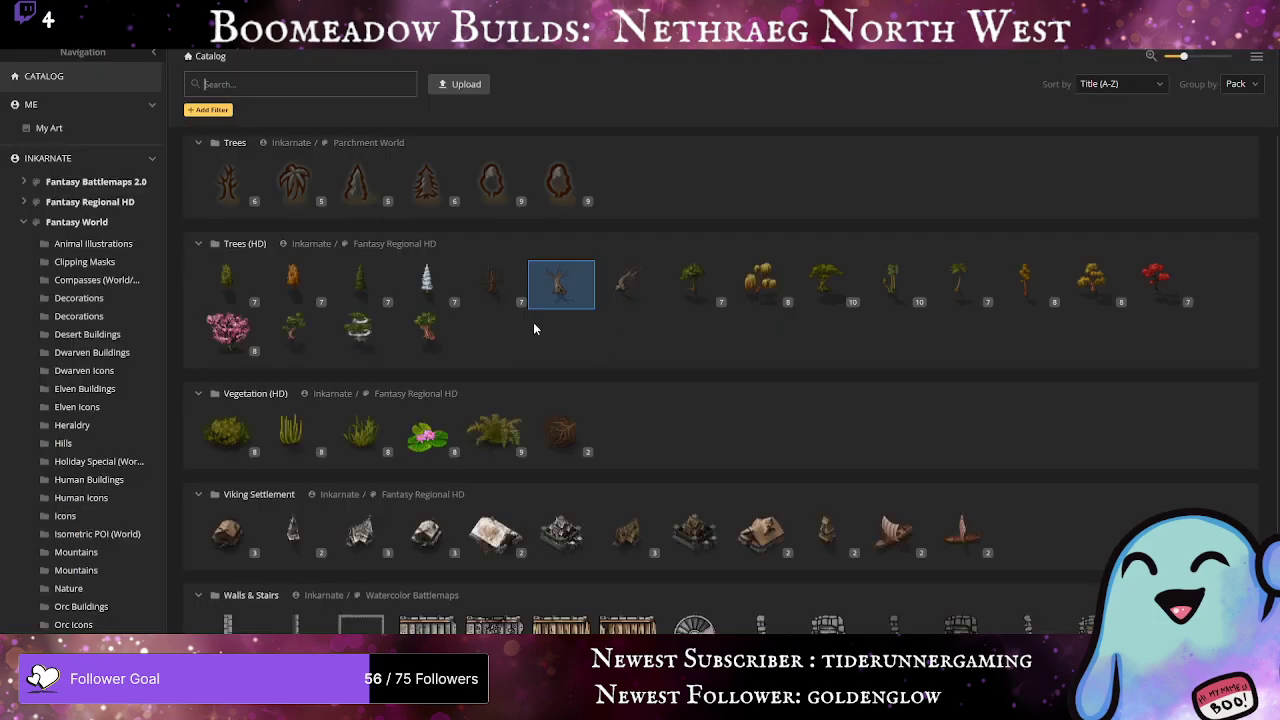
click(500, 287)
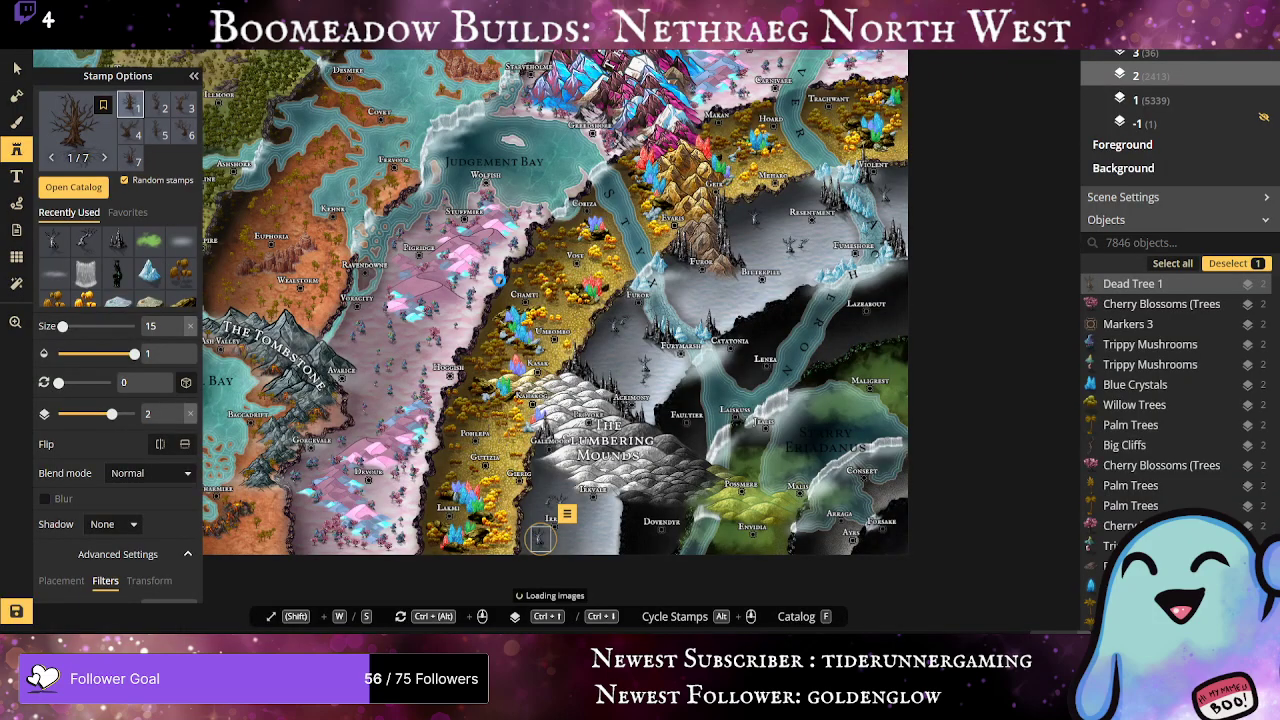
Step: Set the bare tree stamp's filters to hue 180, saturation 24, brightness 176 and contrast 142
scroll(130, 508, down, 2)
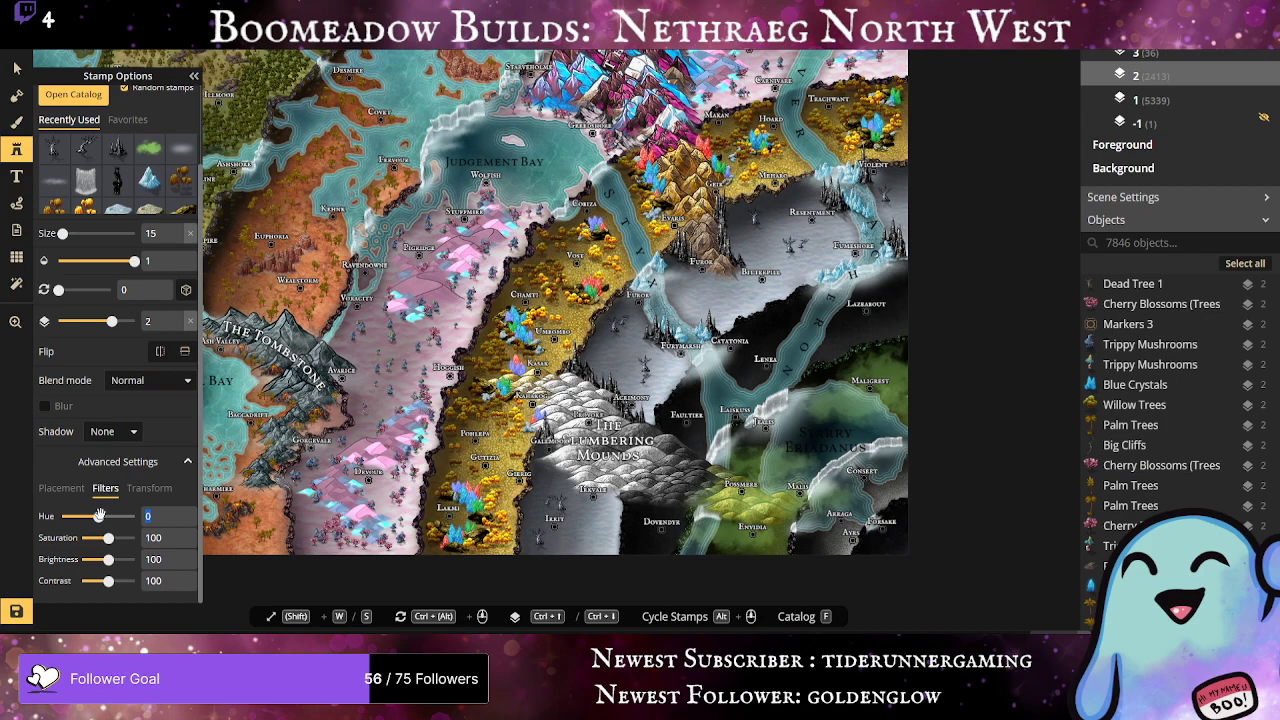
text(180)
drag(163, 537, 50, 535)
text(24)
drag(150, 559, 30, 573)
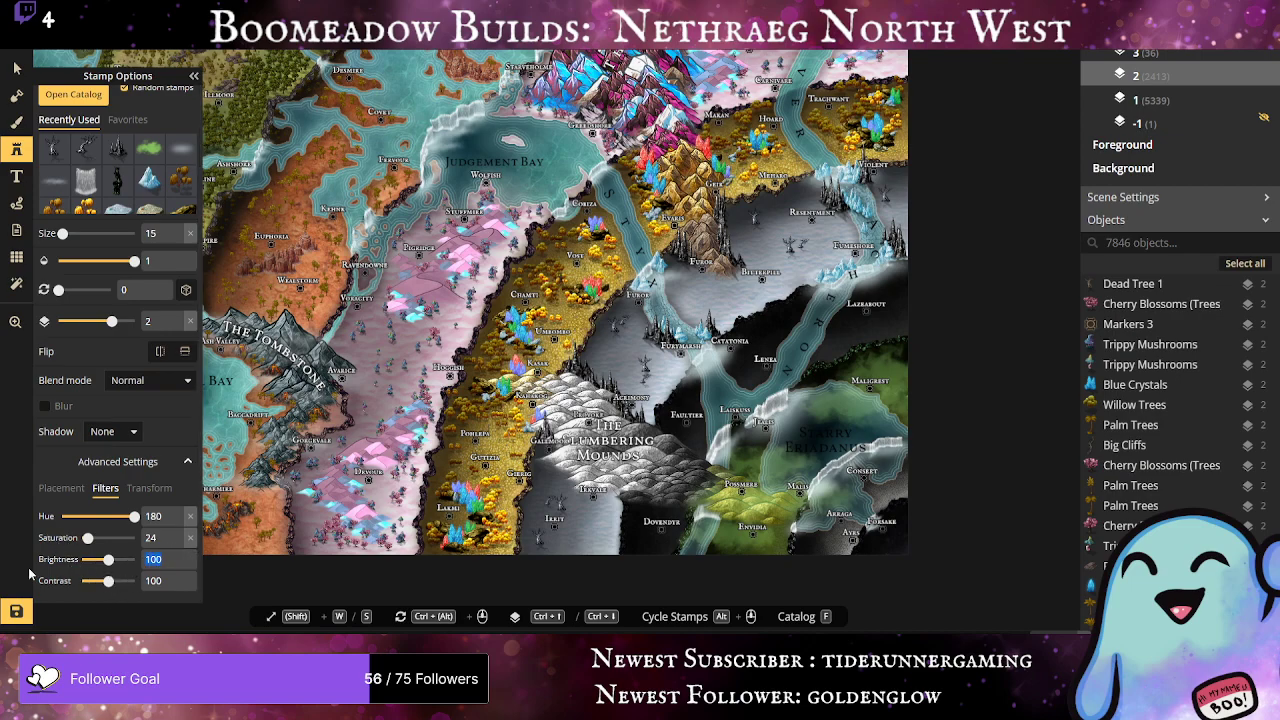
text(176)
drag(166, 580, 119, 592)
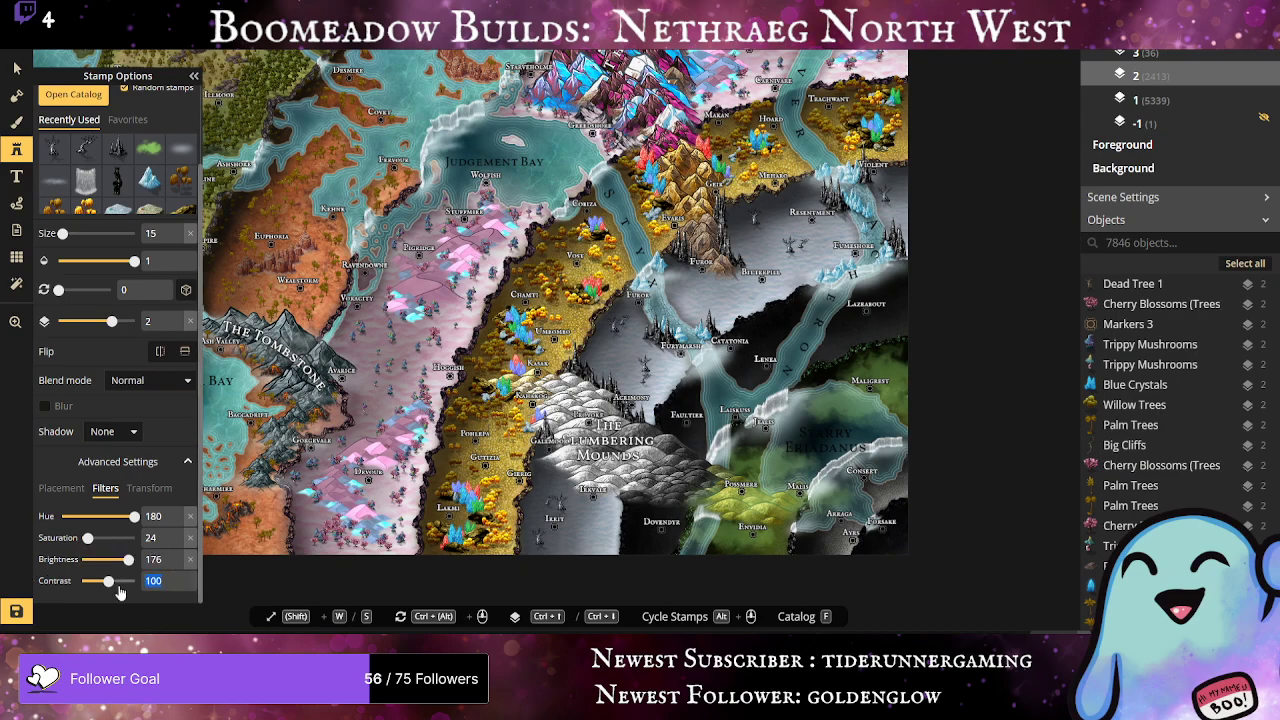
text(142)
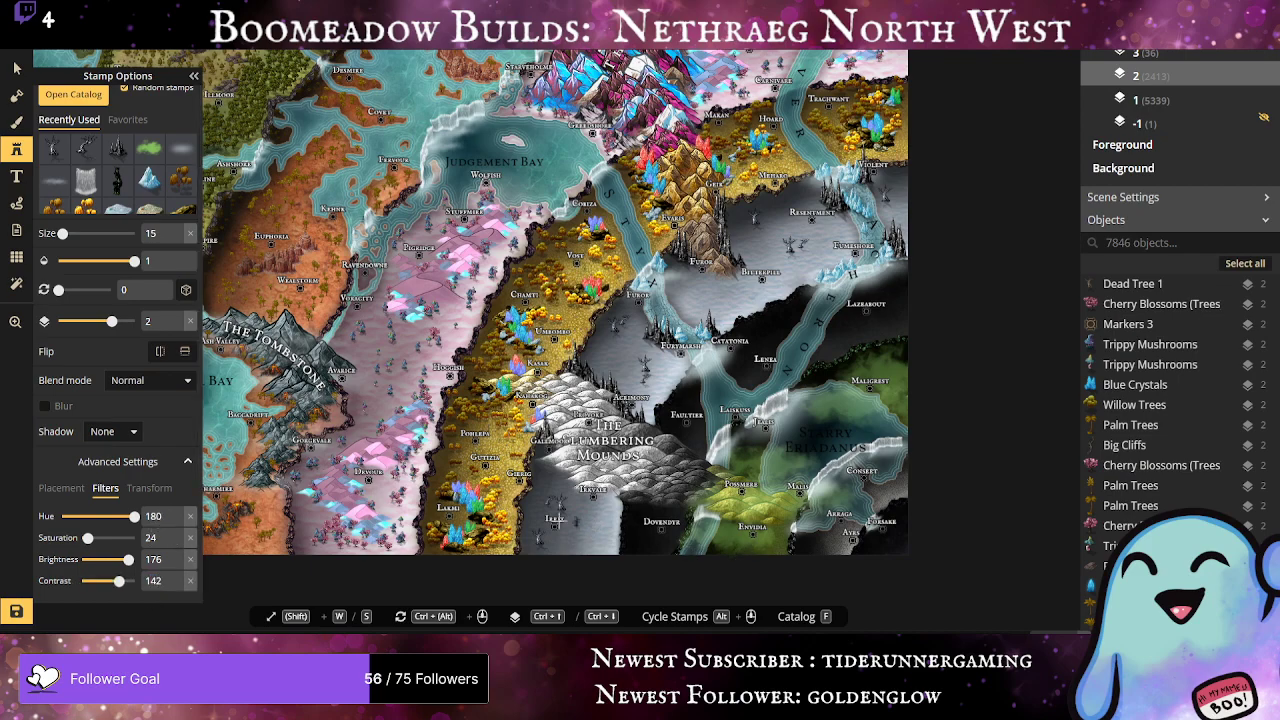
Step: Set the stamp size to 20 and stamp dead trees on the grey land around Irrit and south of Irkvale
scroll(90, 251, up, 1)
scroll(548, 545, up, 3)
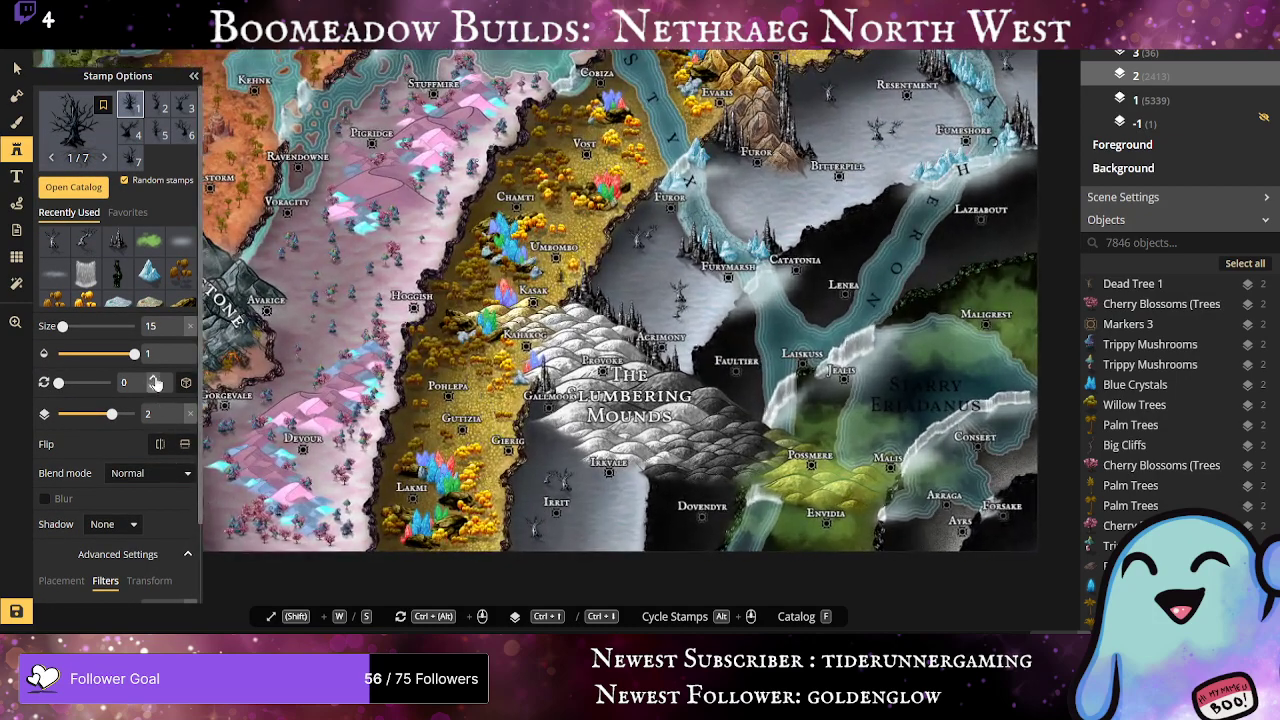
click(178, 322)
click(178, 322)
click(178, 322)
click(178, 322)
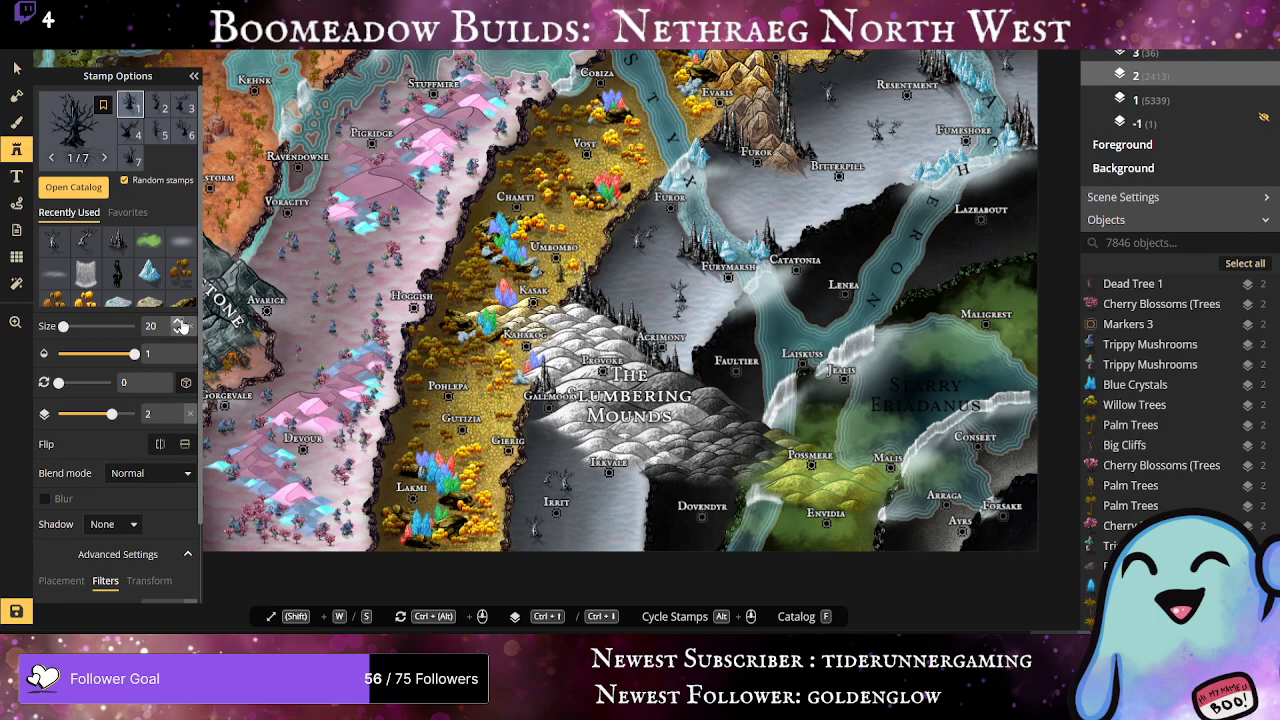
click(573, 490)
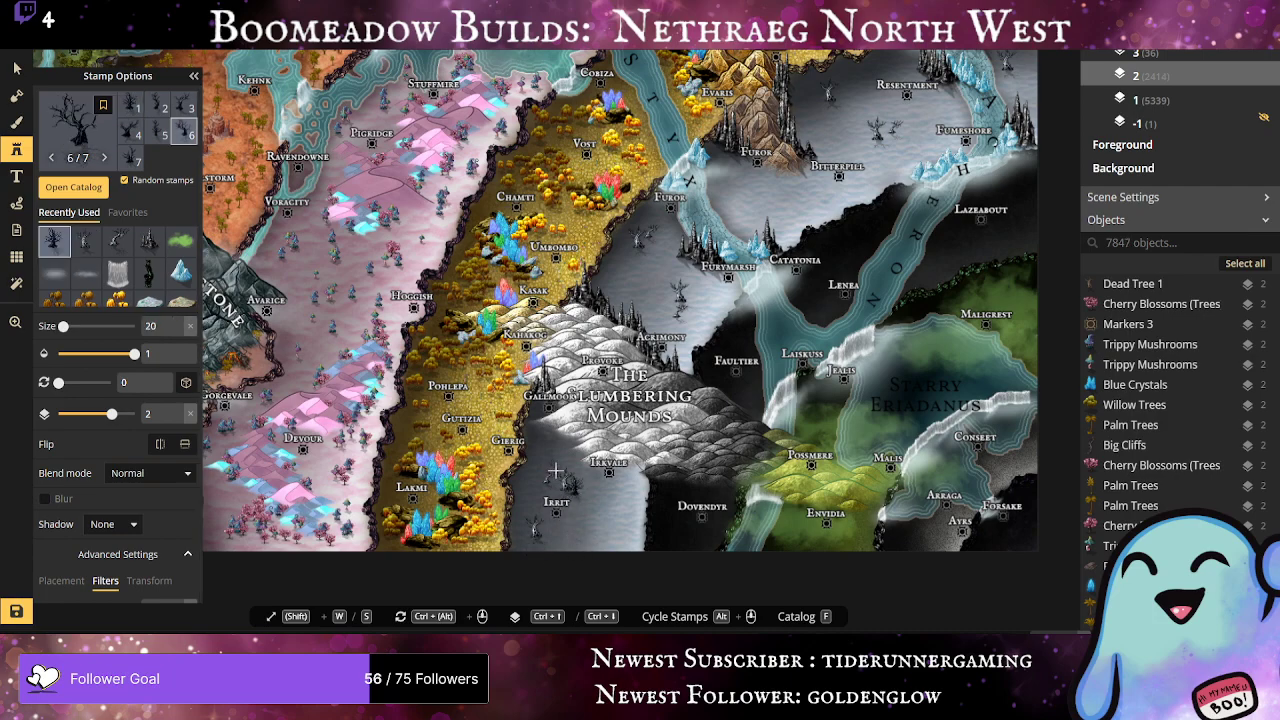
click(553, 465)
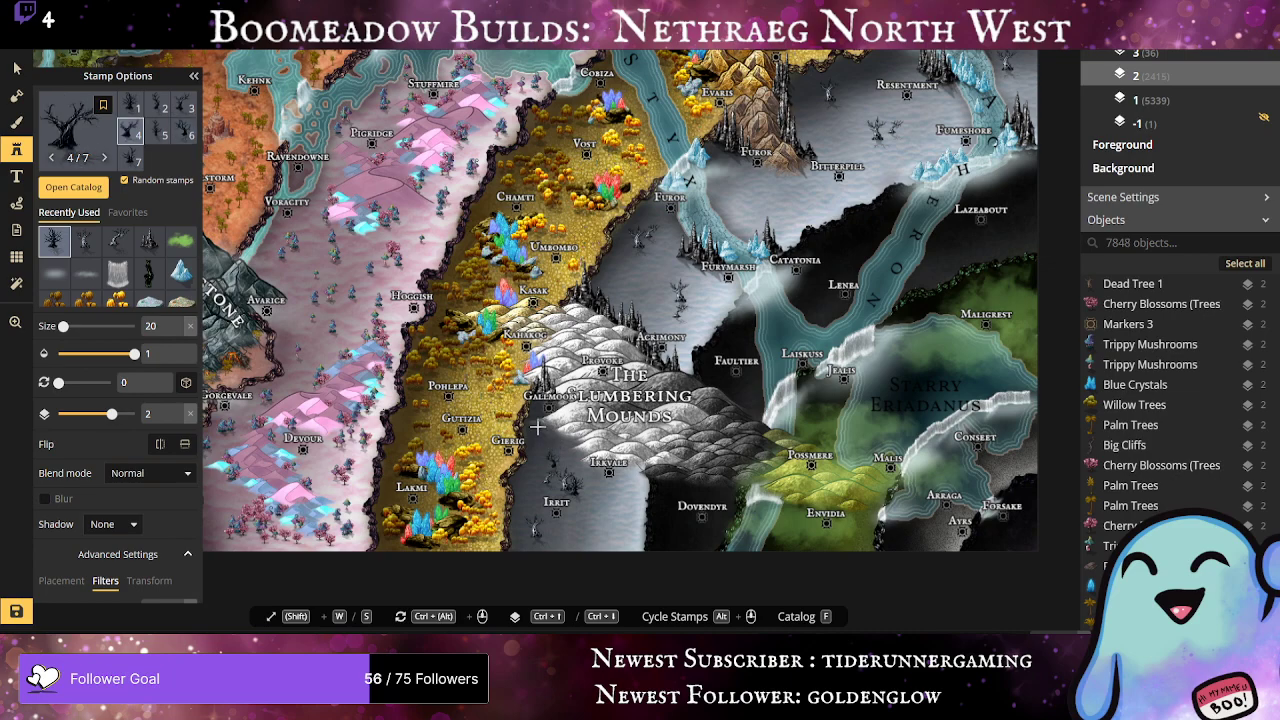
click(542, 424)
click(619, 525)
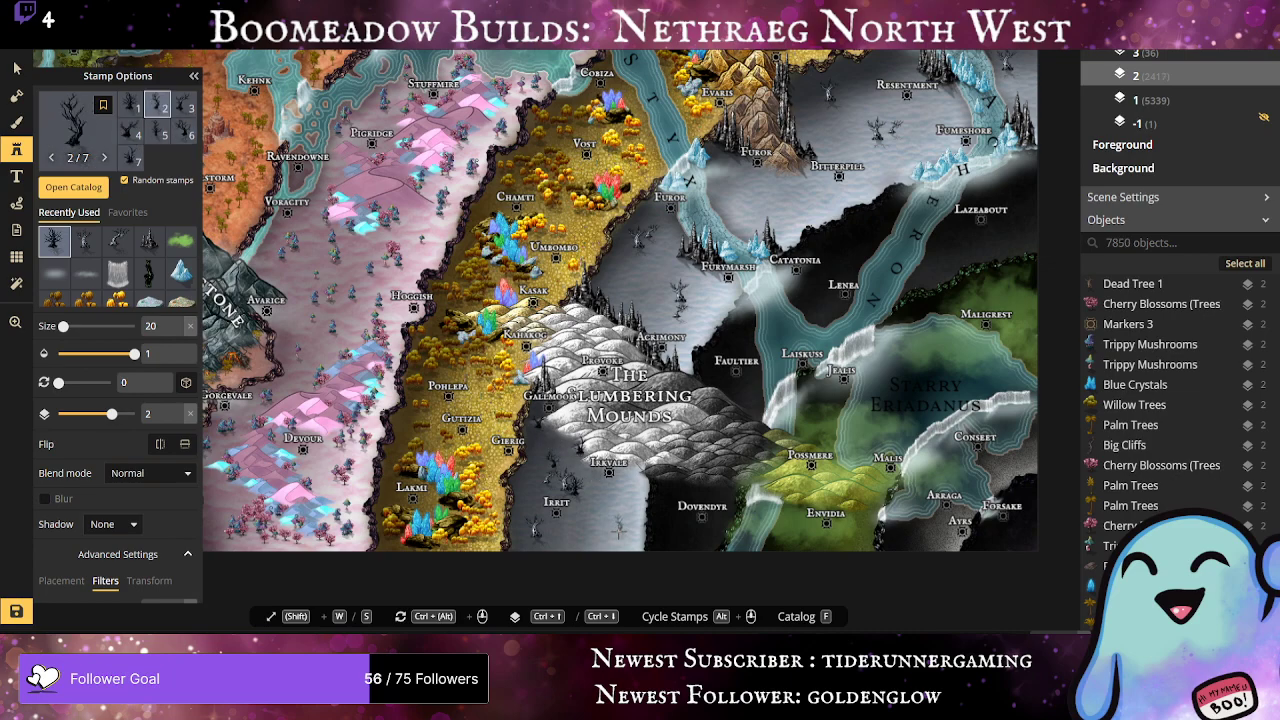
click(602, 530)
click(612, 528)
click(614, 526)
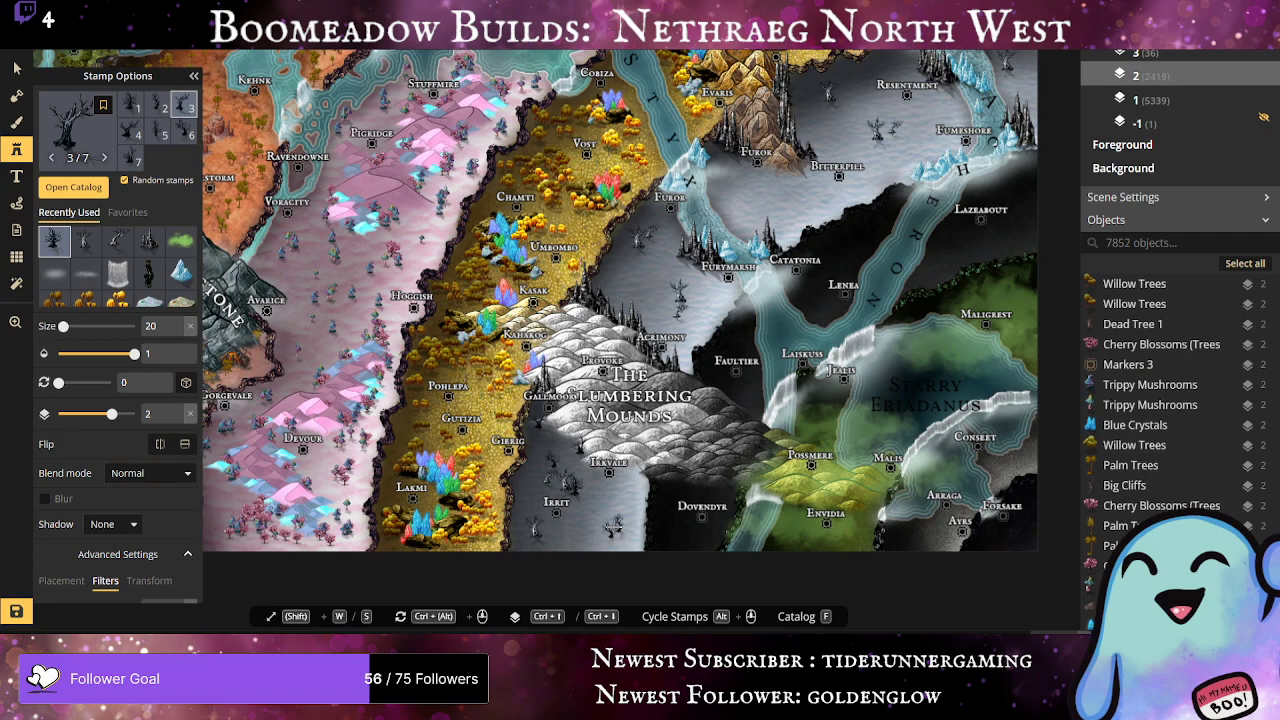
click(616, 524)
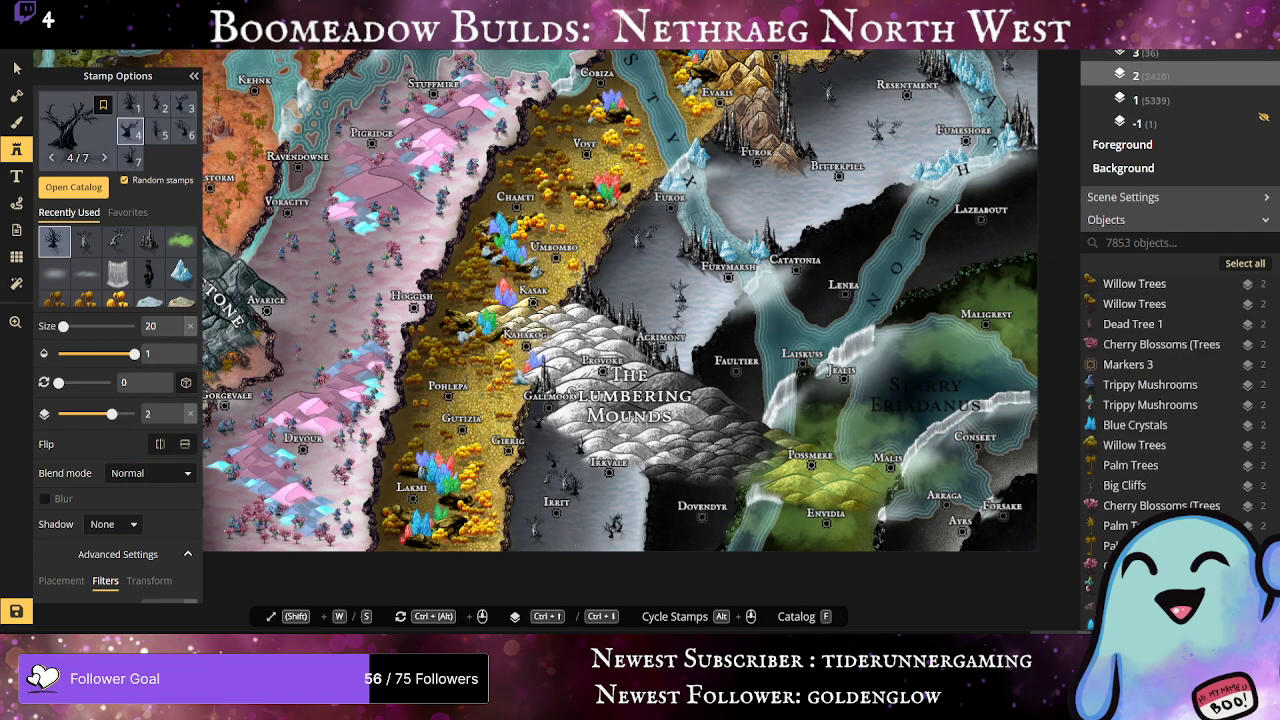
Step: Stamp a cluster of dead trees on the grey land southwest of Furymarsh, north of Acrimony
click(664, 298)
click(686, 298)
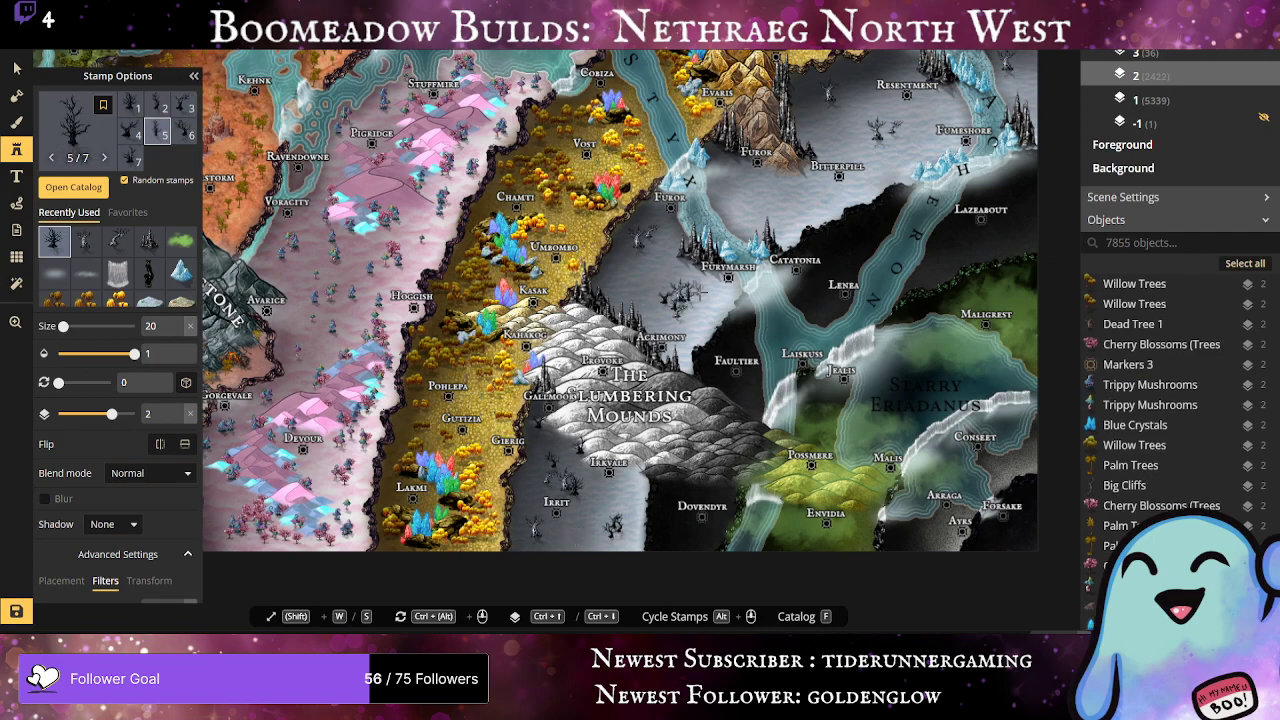
click(696, 292)
click(700, 292)
click(690, 310)
click(683, 329)
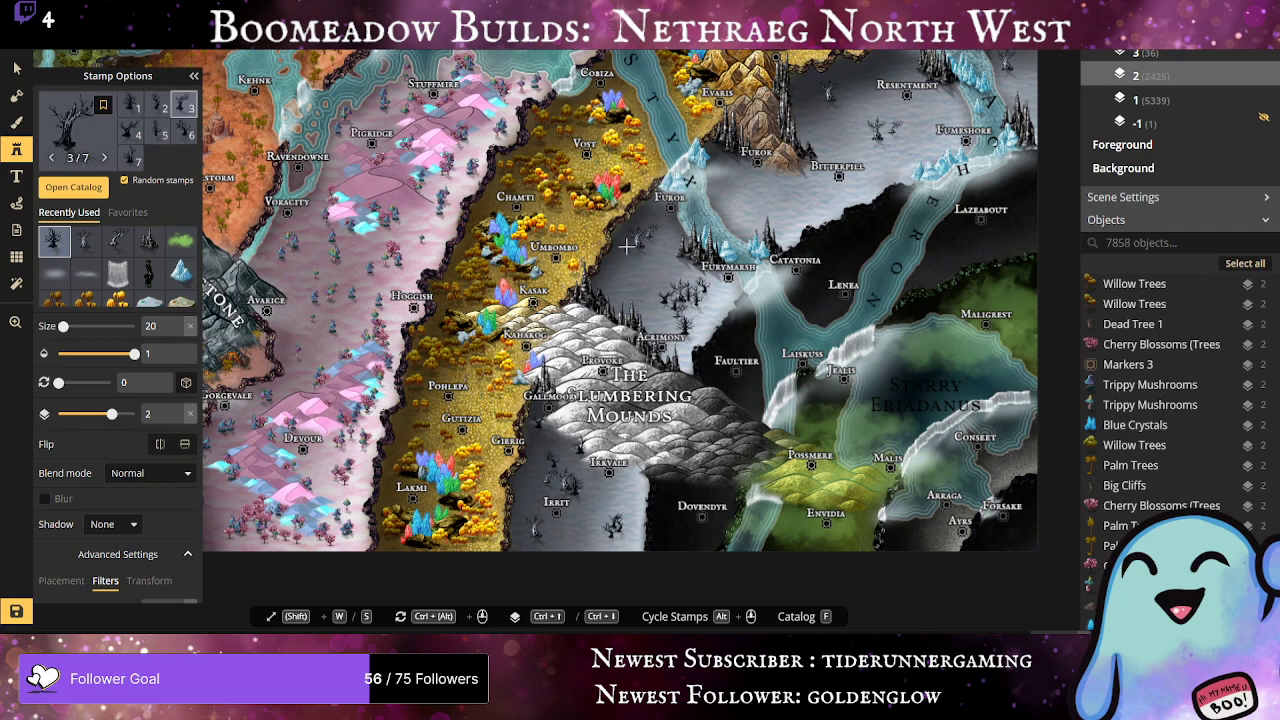
Step: Stamp dead trees on the grey land south and southwest of Fukor, plus one more south of Irkvale
click(639, 244)
click(647, 263)
click(642, 255)
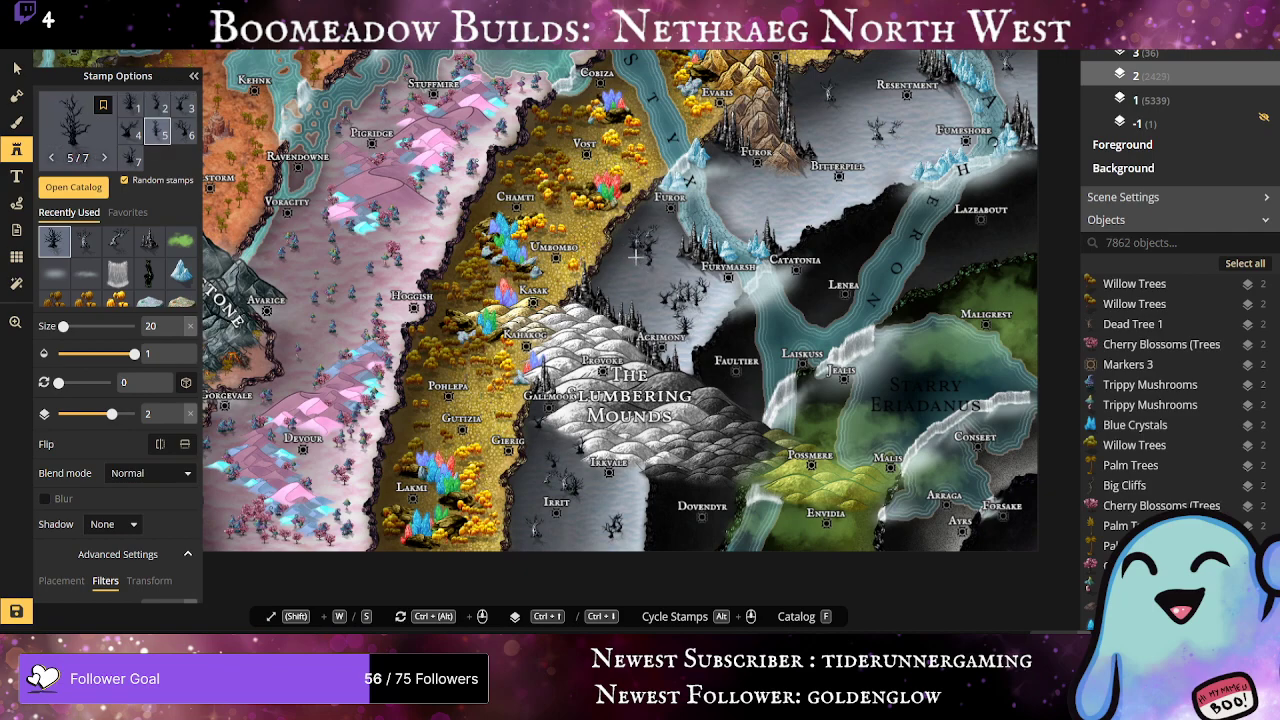
click(640, 250)
click(657, 234)
click(670, 238)
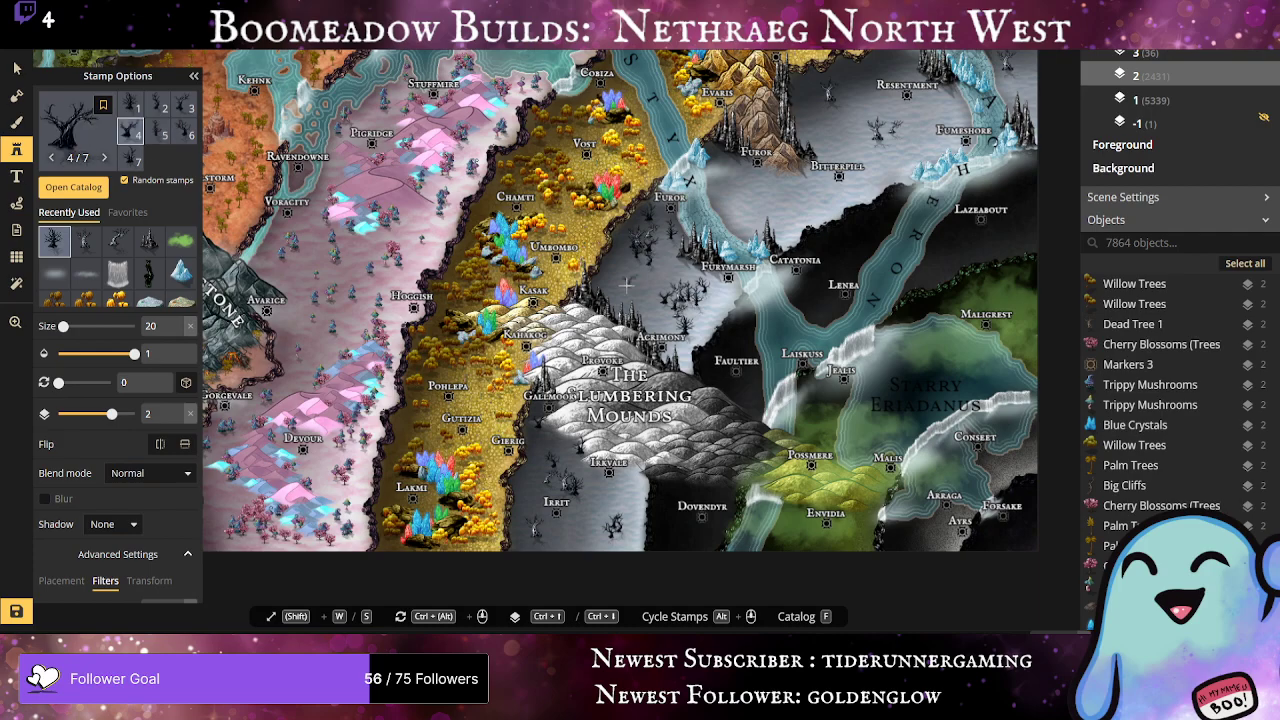
click(627, 283)
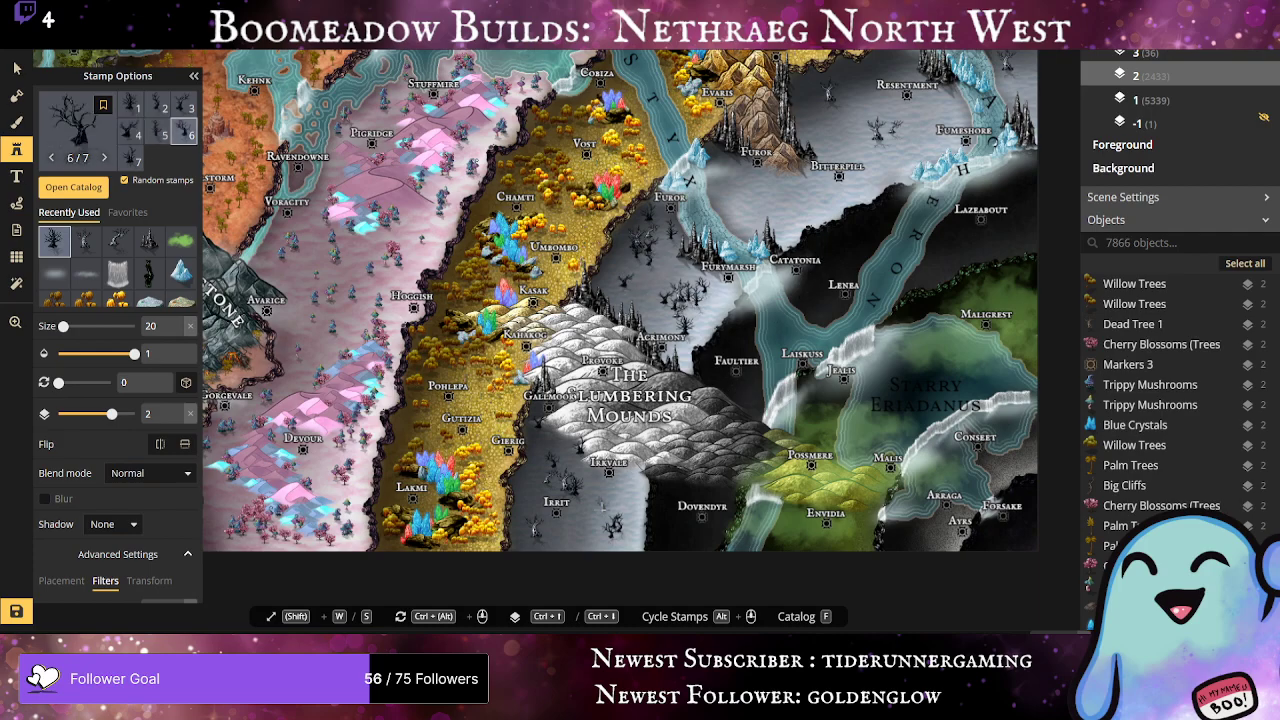
click(607, 500)
Step: Set the stamp size to 19 and stamp dead trees along the grey land between Furor, Catatonia and Bitterpill
scroll(722, 531, down, 3)
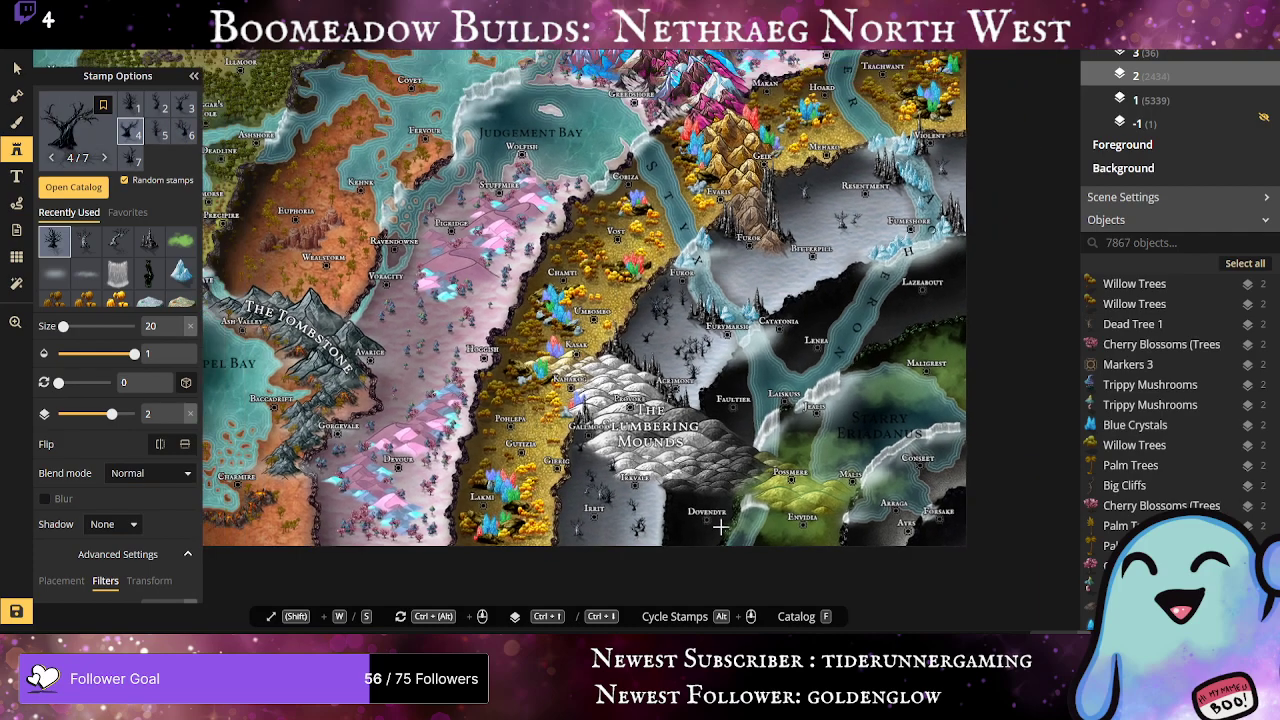
scroll(804, 323, down, 2)
scroll(880, 220, up, 5)
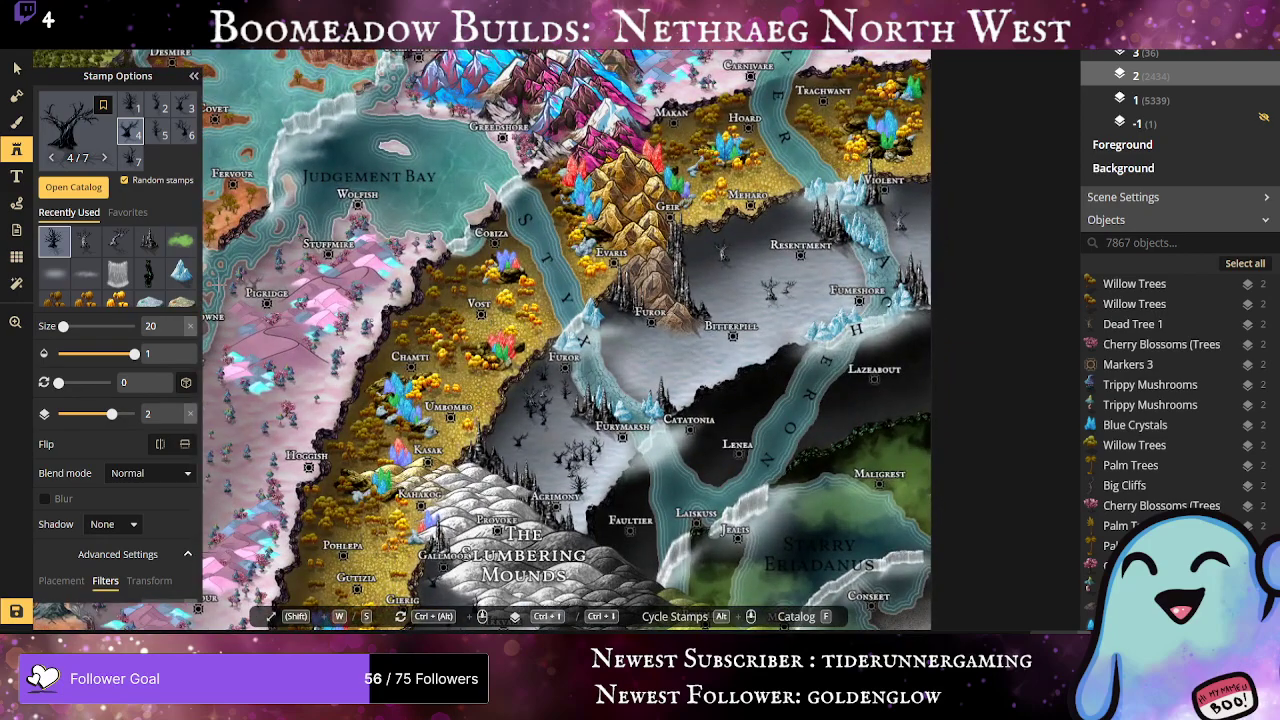
click(178, 331)
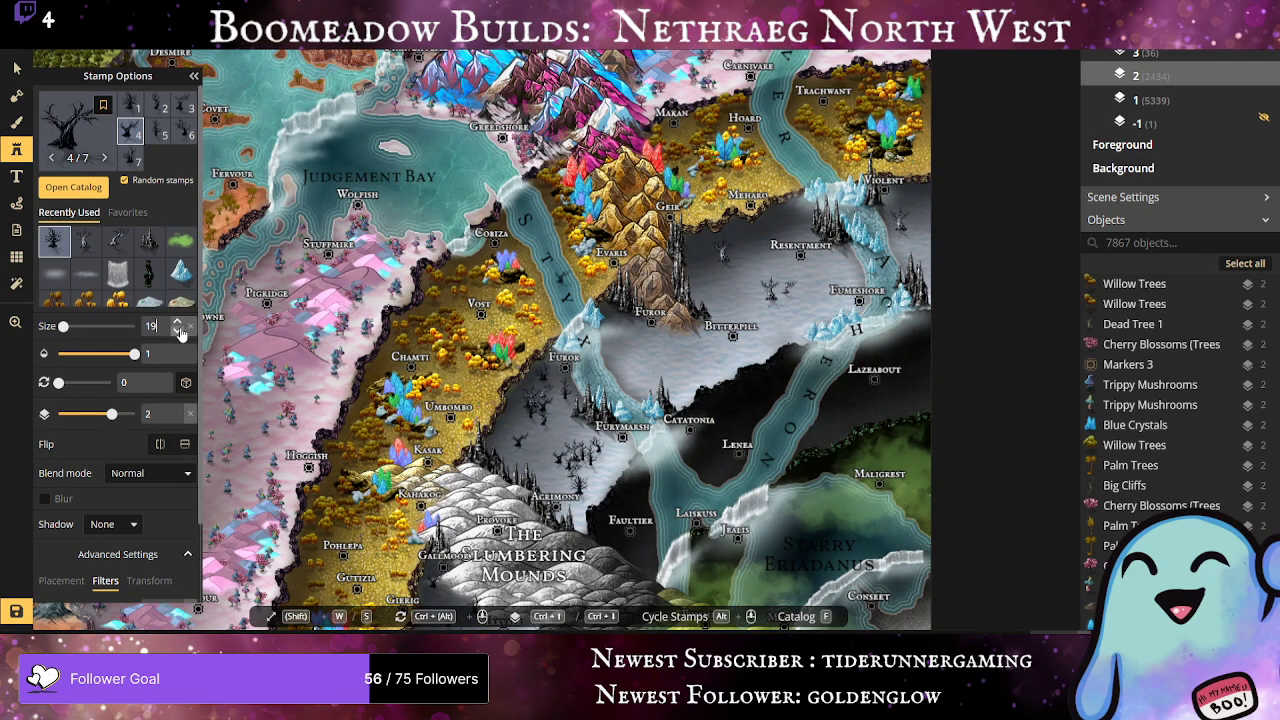
click(628, 345)
click(630, 358)
click(664, 366)
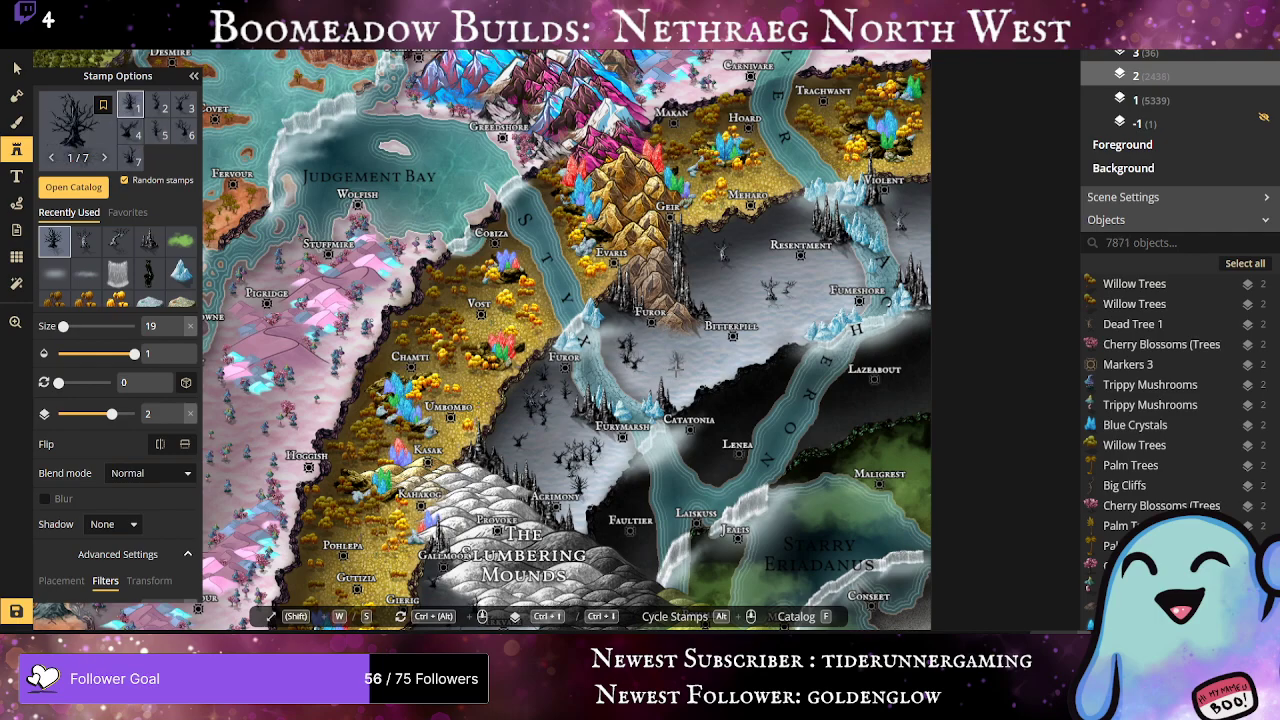
click(676, 372)
click(671, 382)
click(690, 378)
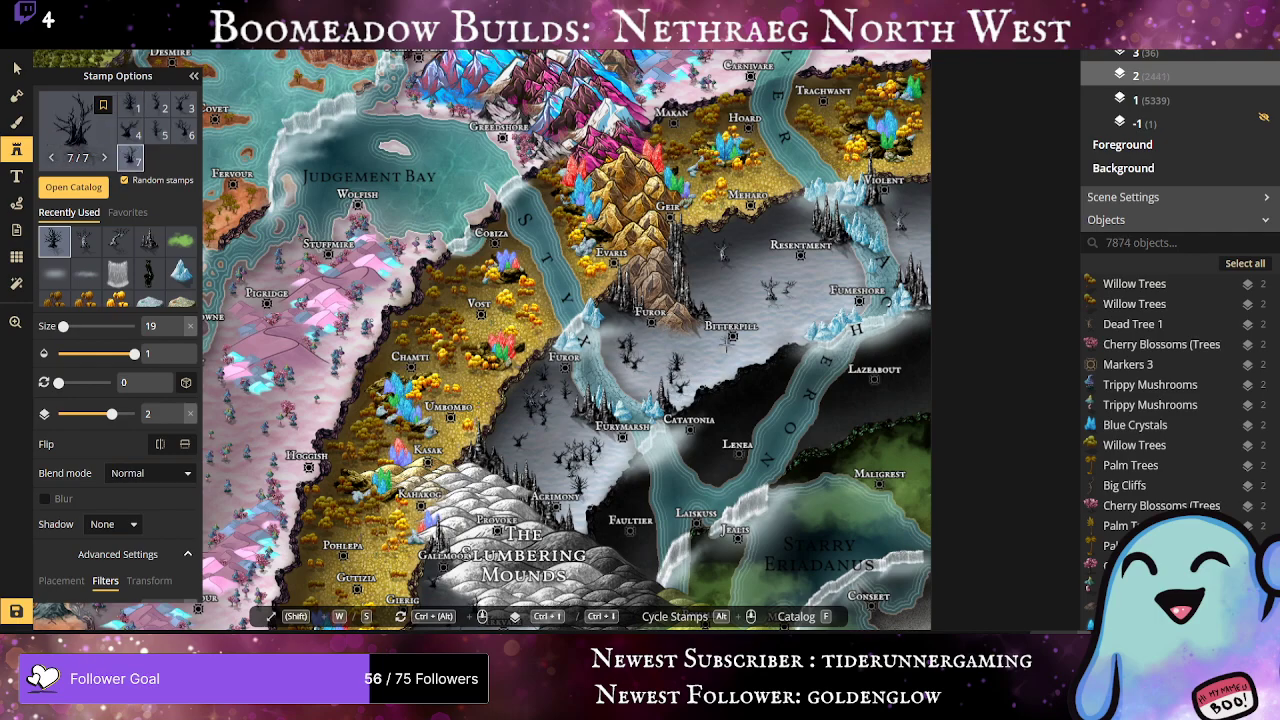
click(724, 352)
Step: Stamp dead trees on the grey land north of Bitterpill and west of Fumeshore
click(708, 285)
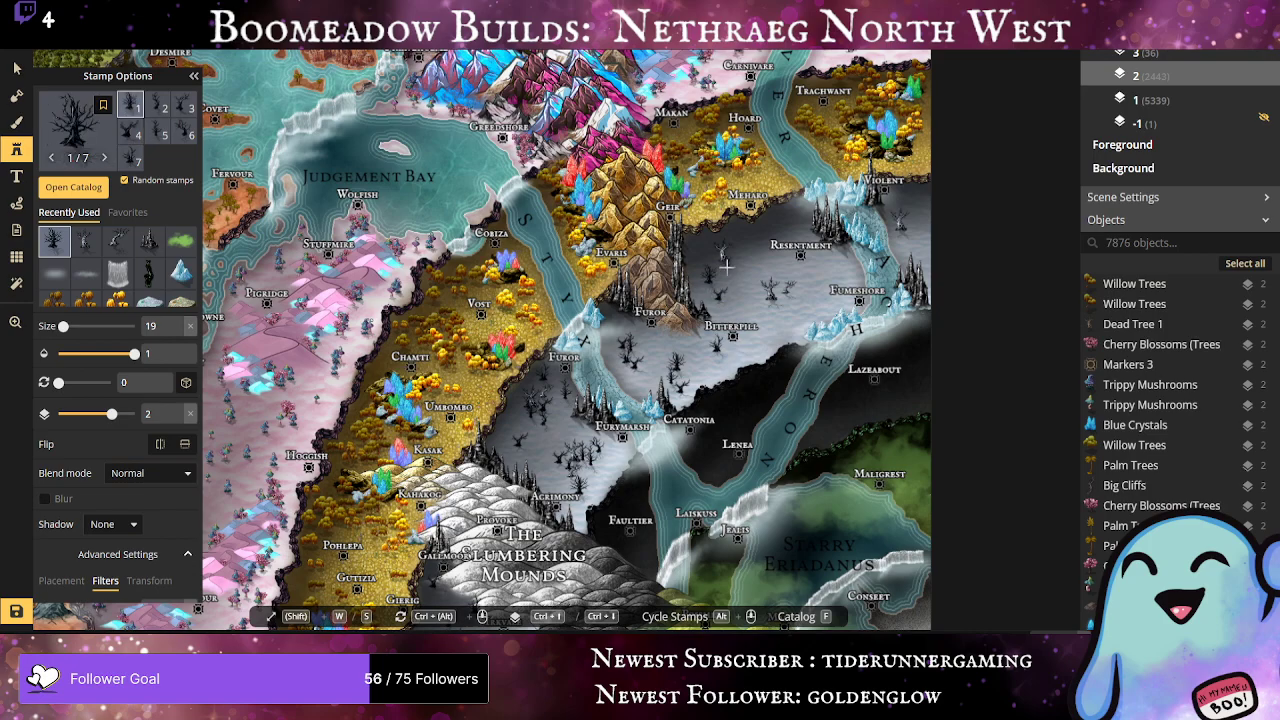
click(727, 266)
click(729, 264)
click(747, 259)
click(779, 298)
click(795, 310)
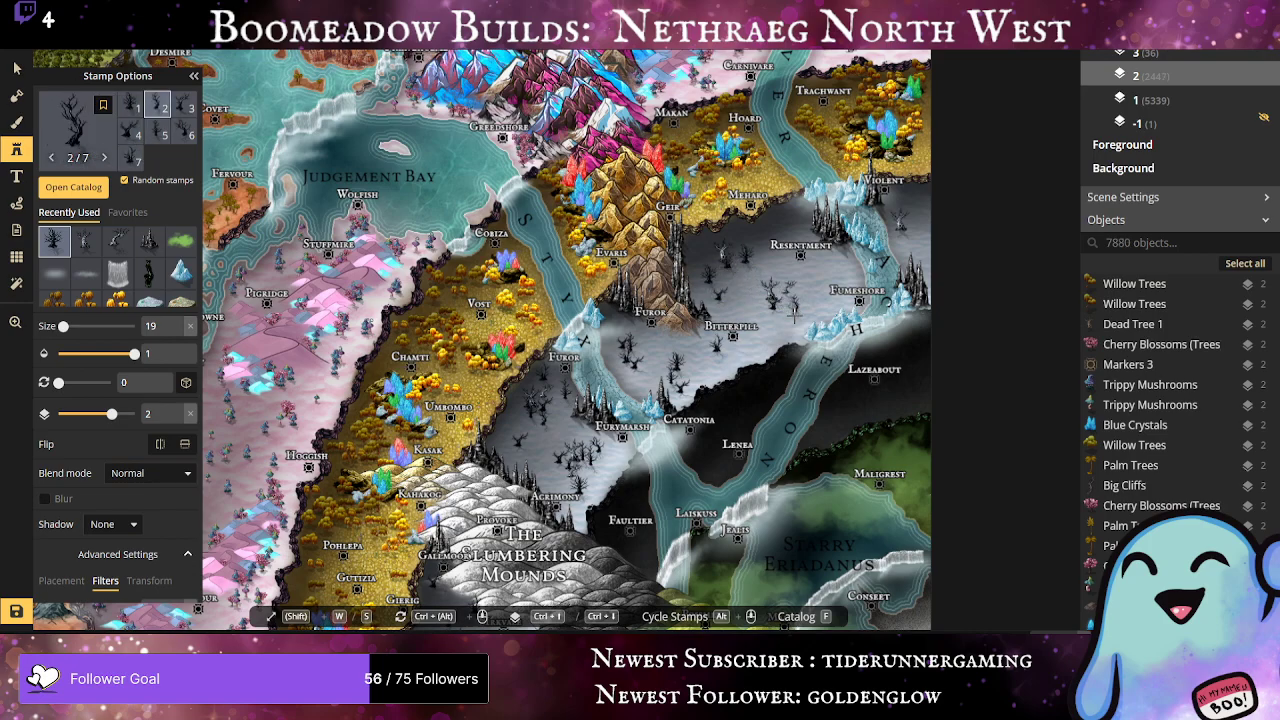
click(790, 328)
click(762, 342)
Step: Stamp dead trees around Resentment and on the grey land between it and Fumeshore
click(808, 222)
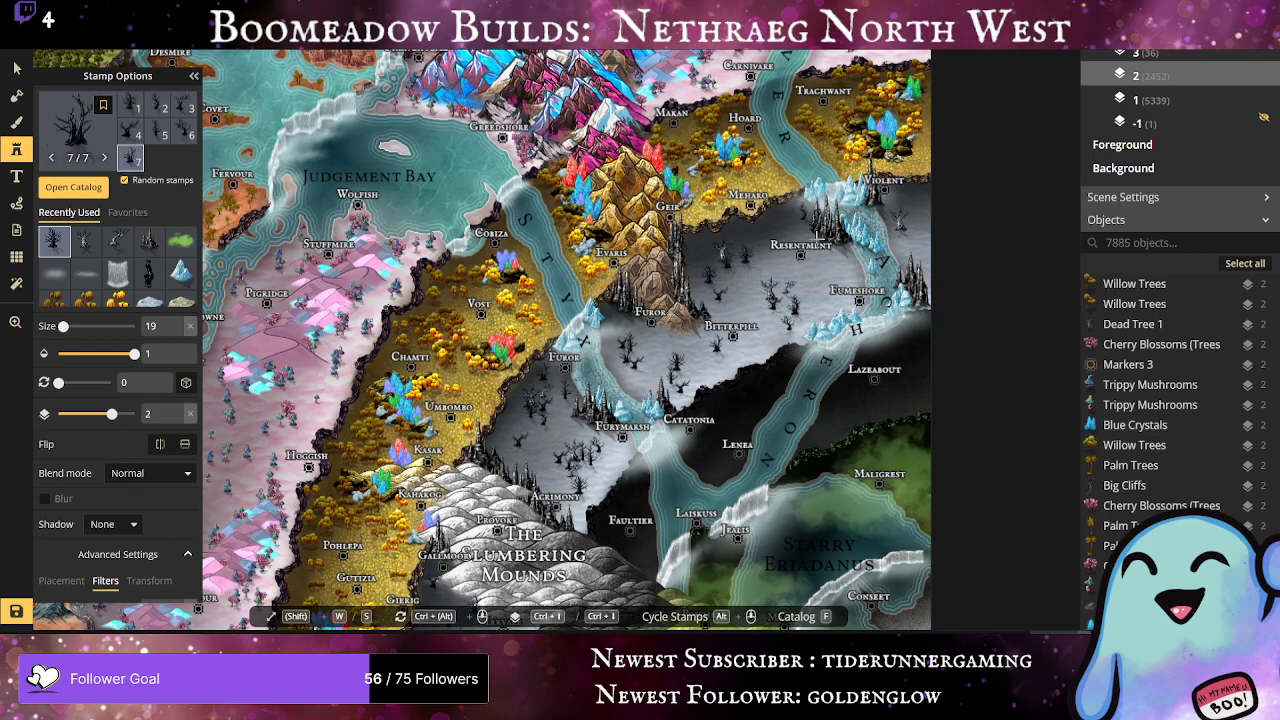
click(822, 242)
click(842, 268)
click(805, 283)
click(783, 245)
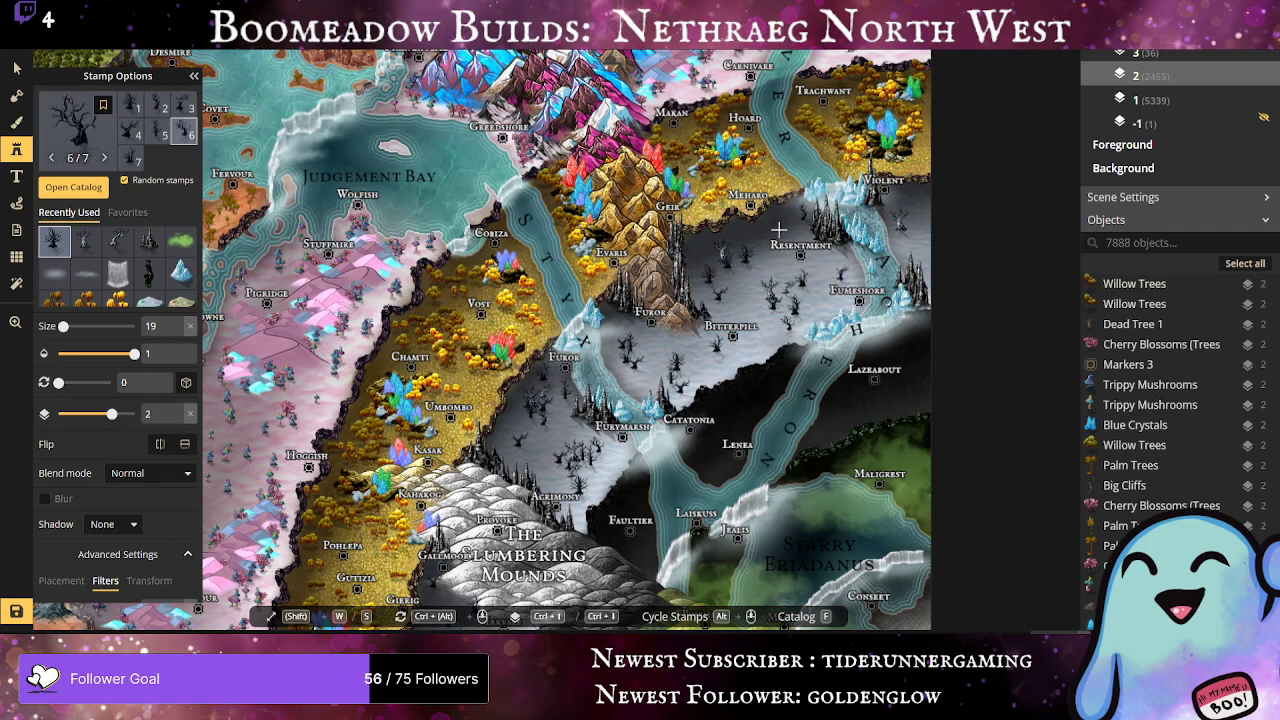
click(818, 225)
Step: Stamp a line of dead trees on the grey strip below Violent and one more north of Bitterpill
click(907, 222)
click(907, 231)
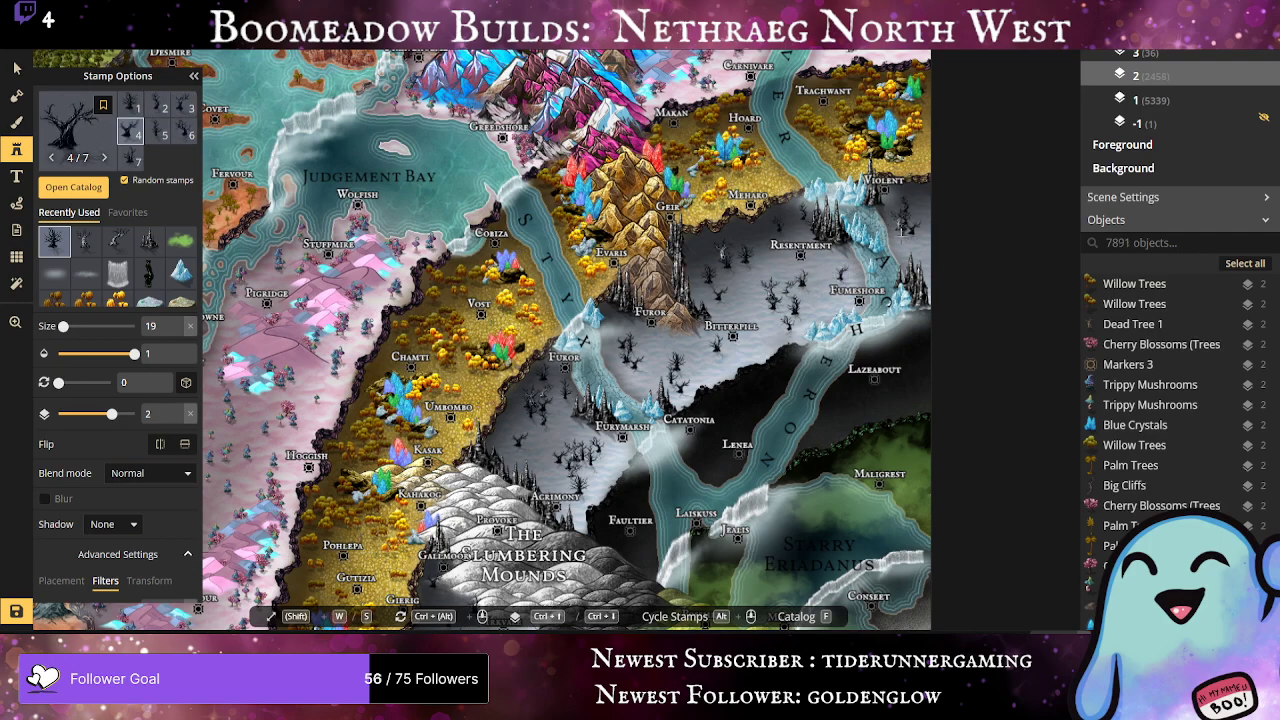
click(902, 237)
click(908, 247)
click(912, 257)
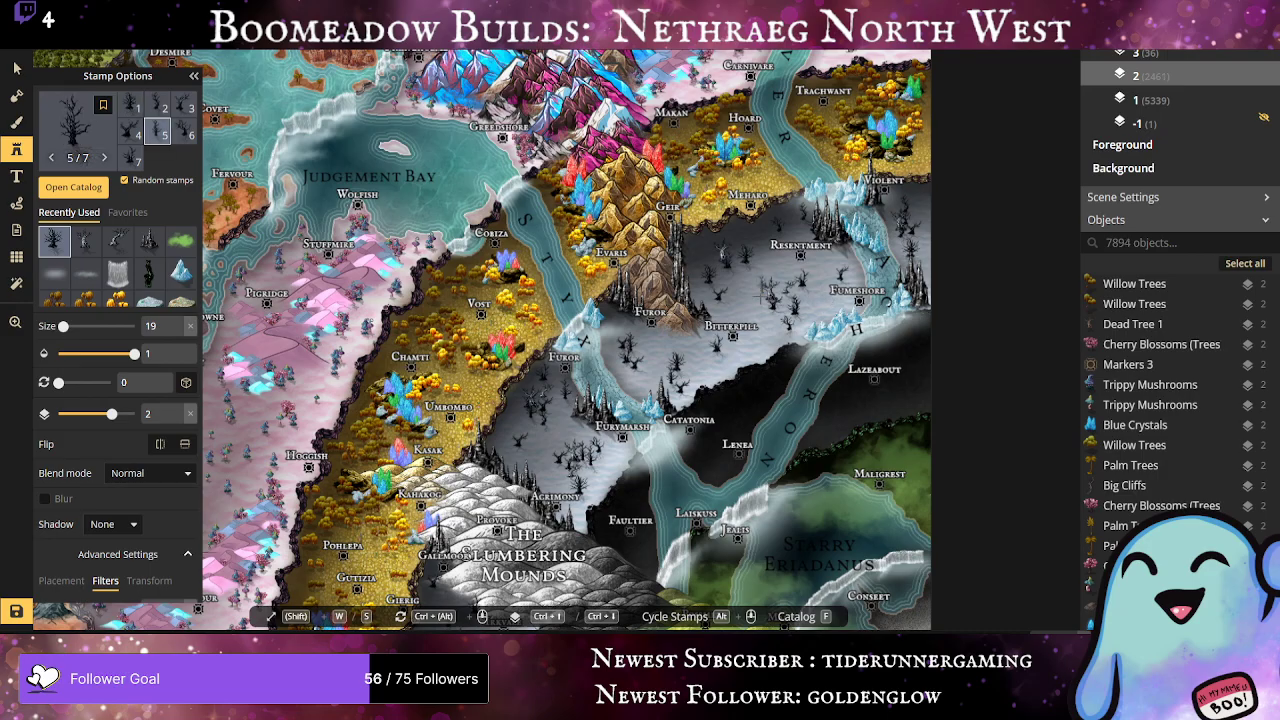
click(752, 298)
Step: Look over the newly stamped dead trees across the map's grey southeastern regions
scroll(798, 401, down, 1)
scroll(708, 512, down, 3)
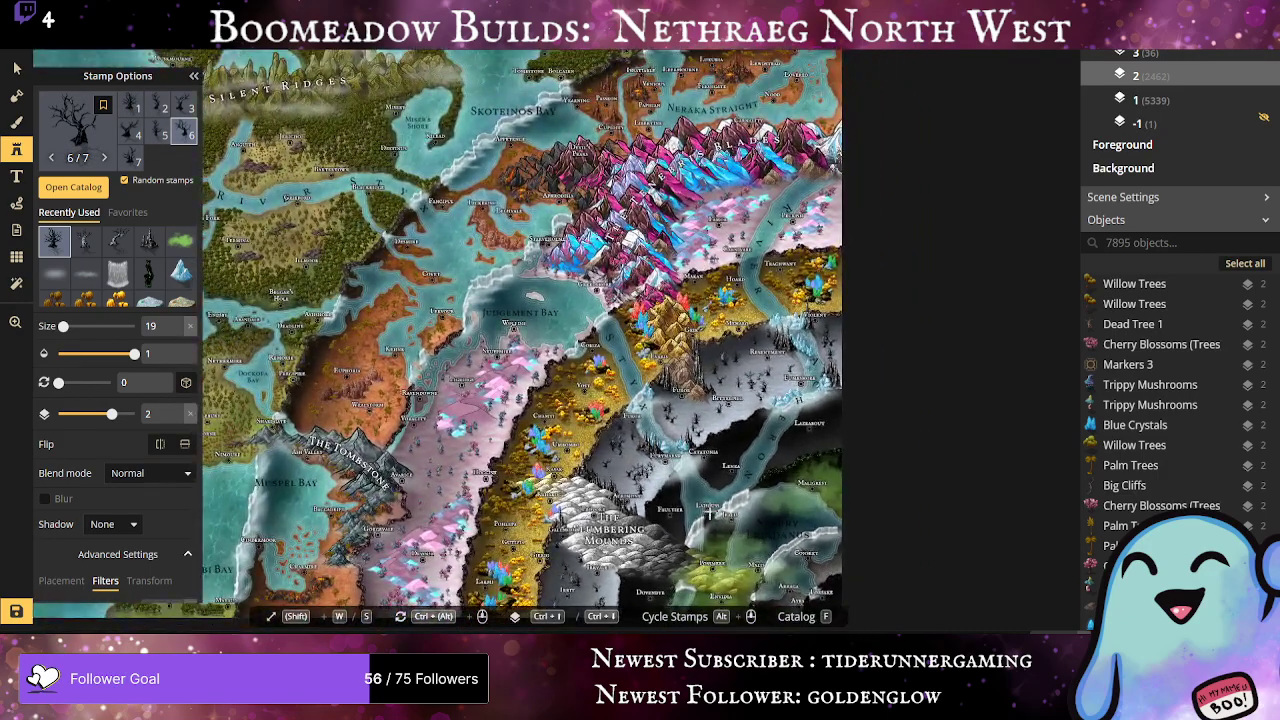
drag(710, 514, 686, 334)
scroll(686, 334, up, 3)
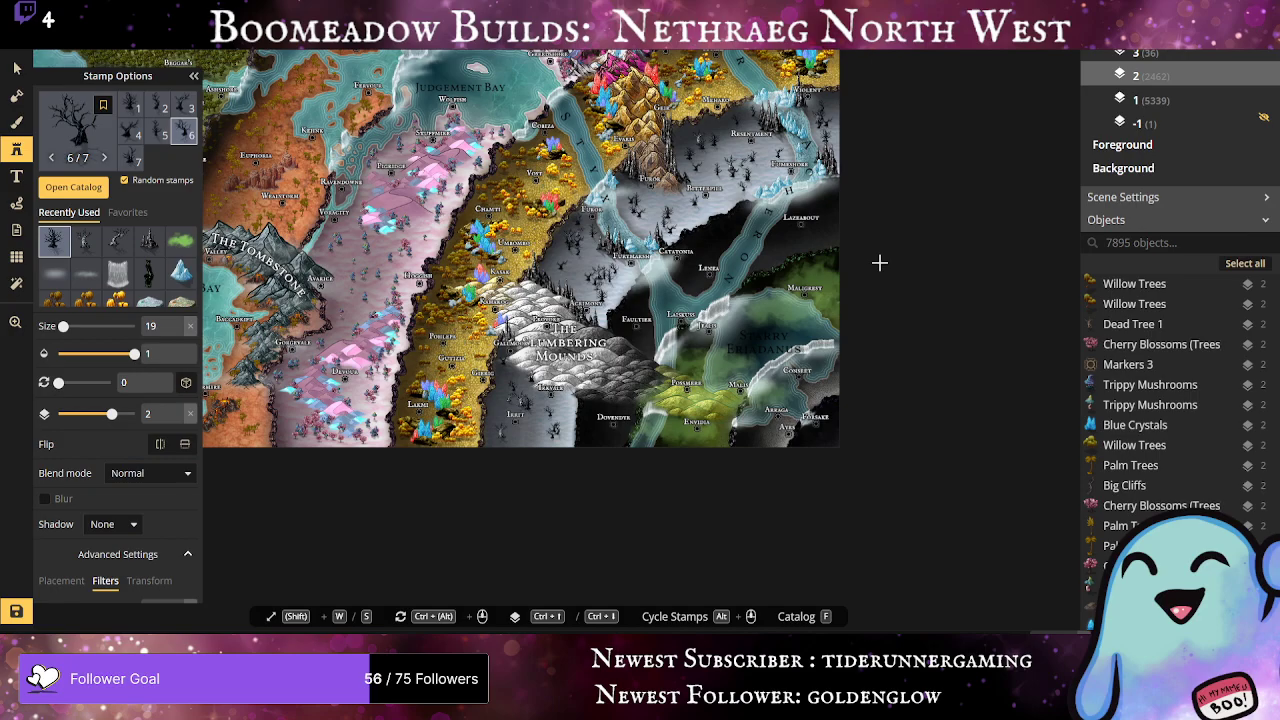
scroll(614, 248, down, 3)
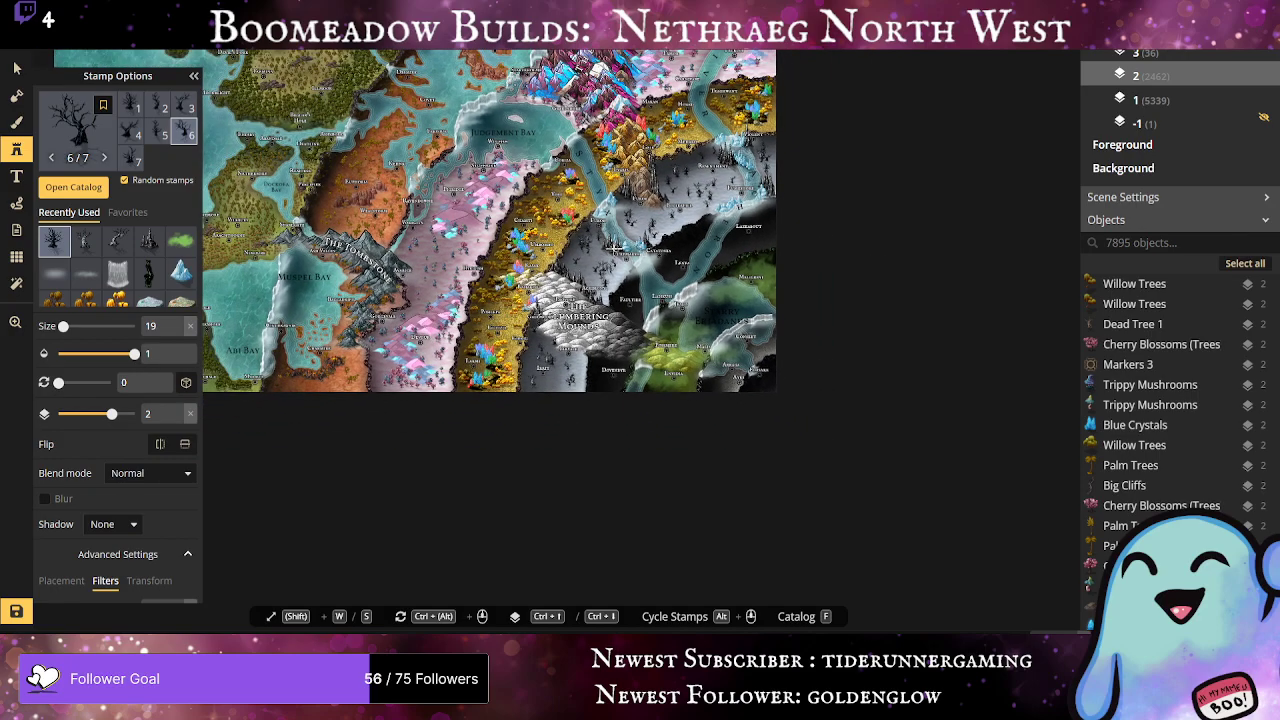
drag(614, 248, 618, 383)
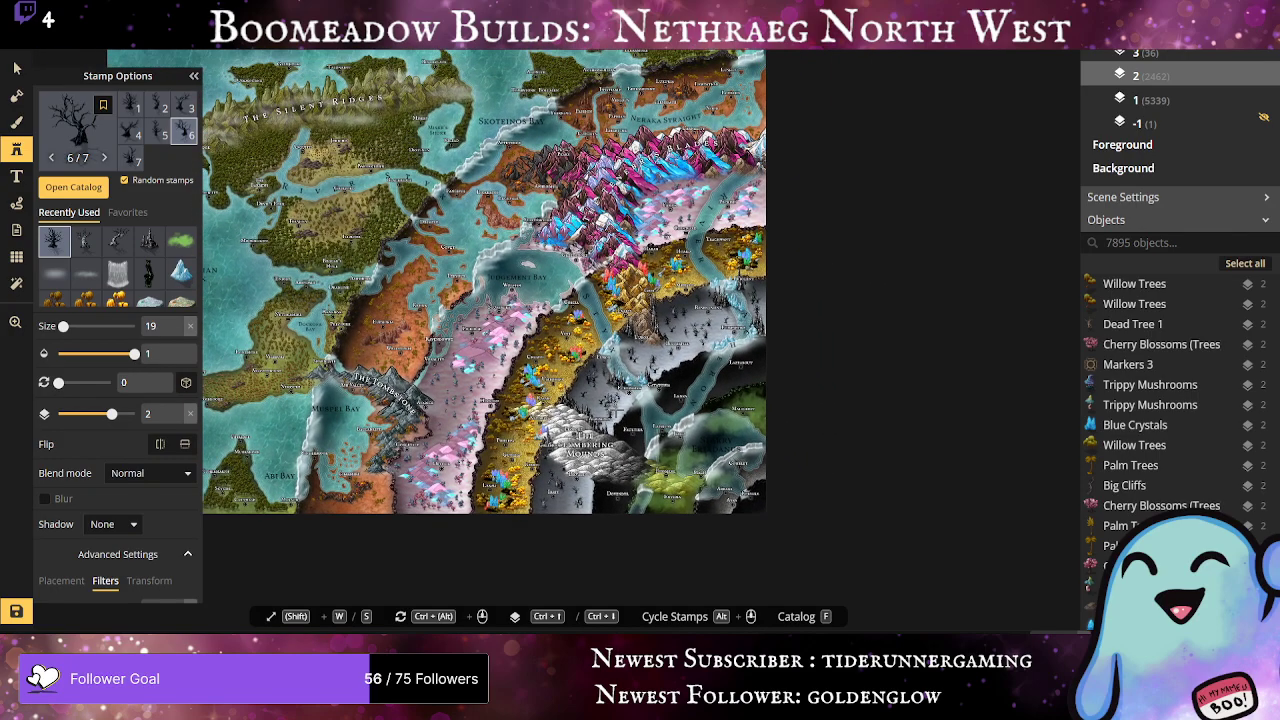
Step: Stamp one dead tree northwest of Shardgate, south of Dockofa Bay, and switch to the Select tool
scroll(402, 377, up, 5)
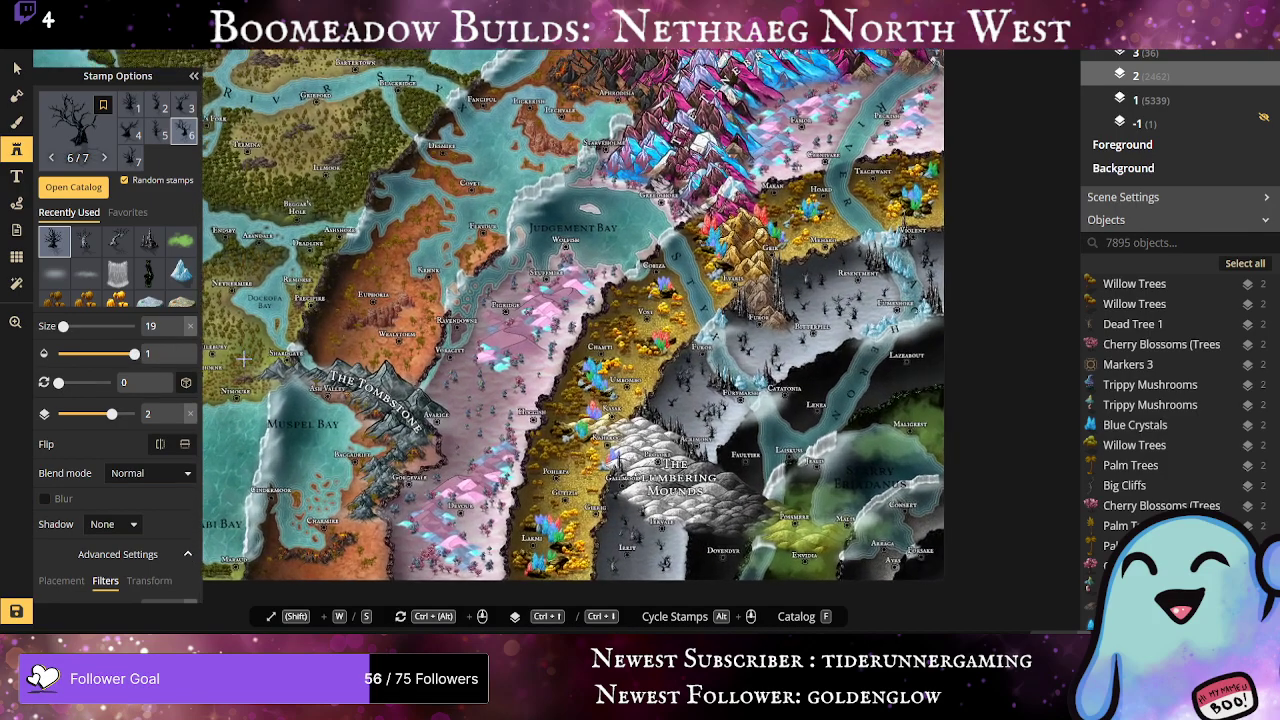
scroll(250, 350, up, 2)
click(264, 331)
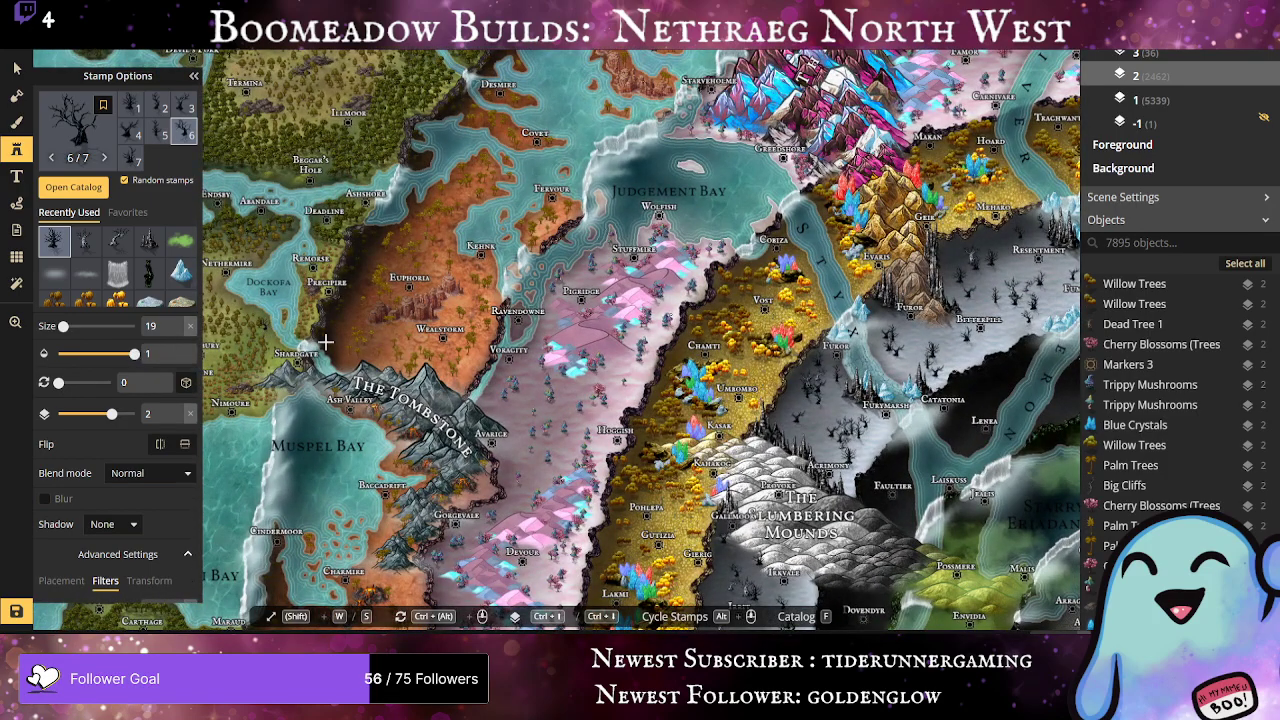
click(16, 68)
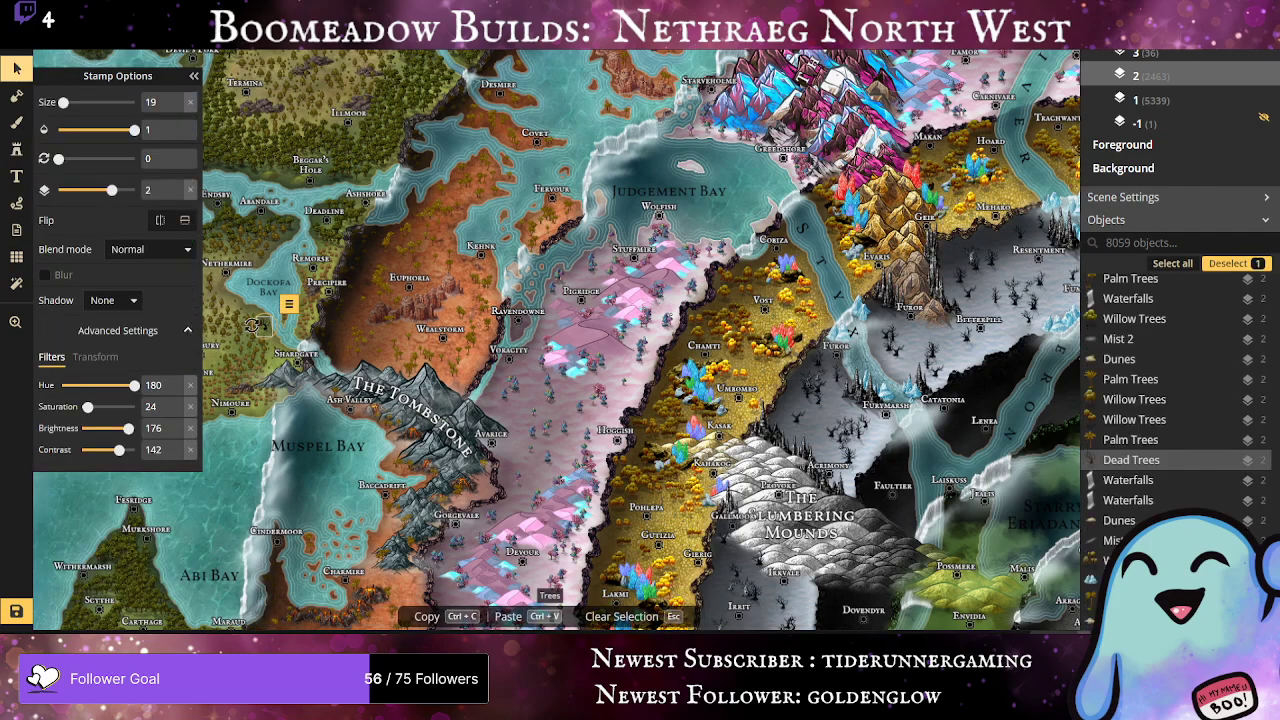
Step: Activate the Stamp tool for the black region around The Slumbering Mounds and open the stamp catalog
click(244, 305)
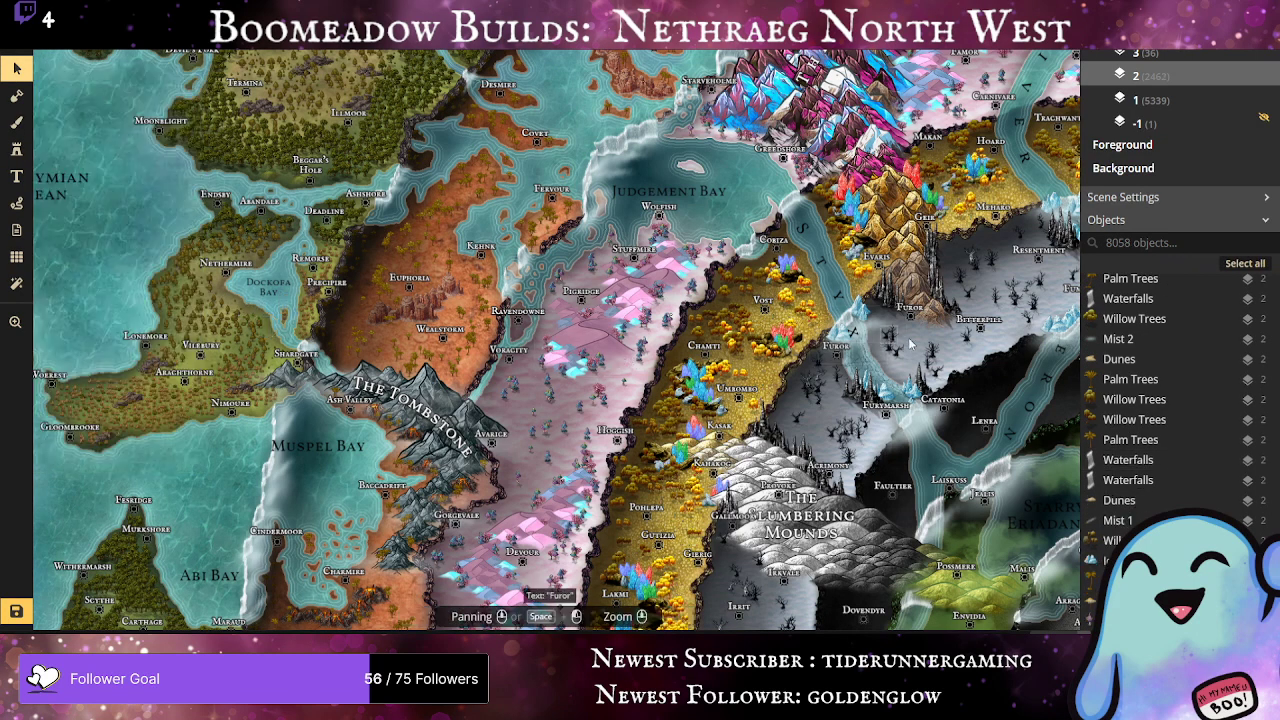
scroll(914, 345, down, 1)
drag(826, 393, 543, 370)
scroll(629, 477, up, 2)
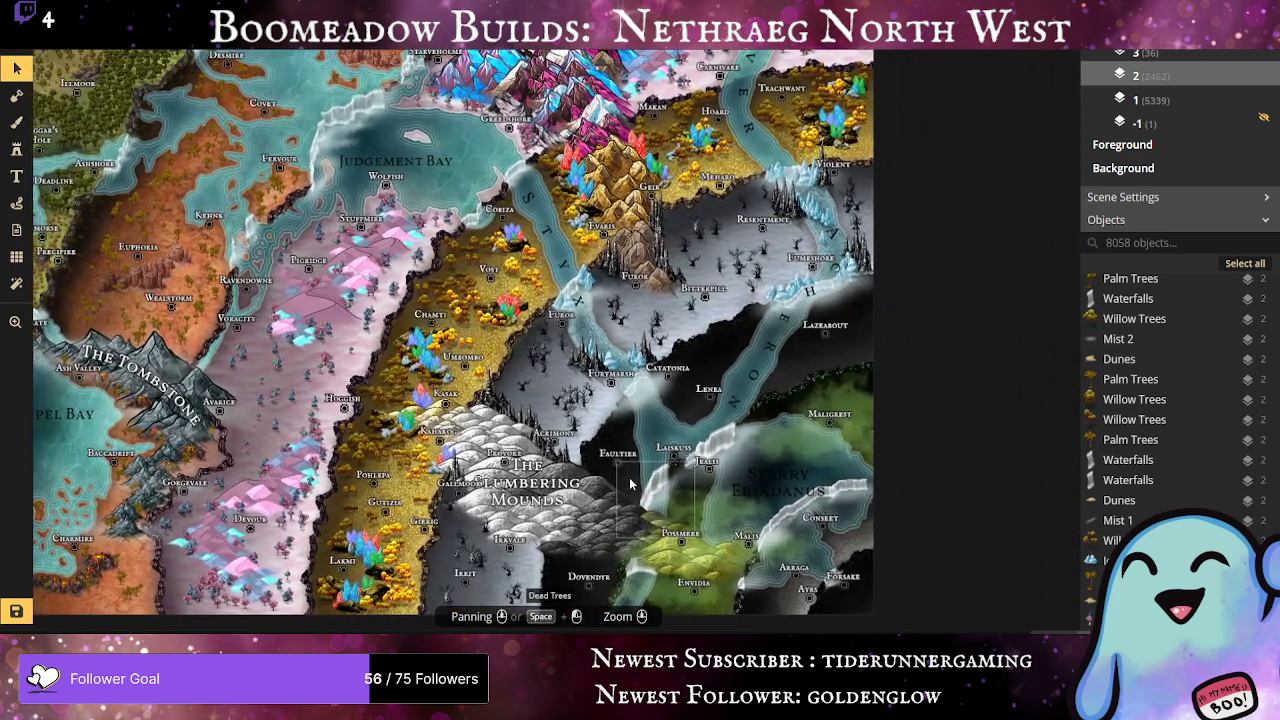
drag(629, 477, 537, 401)
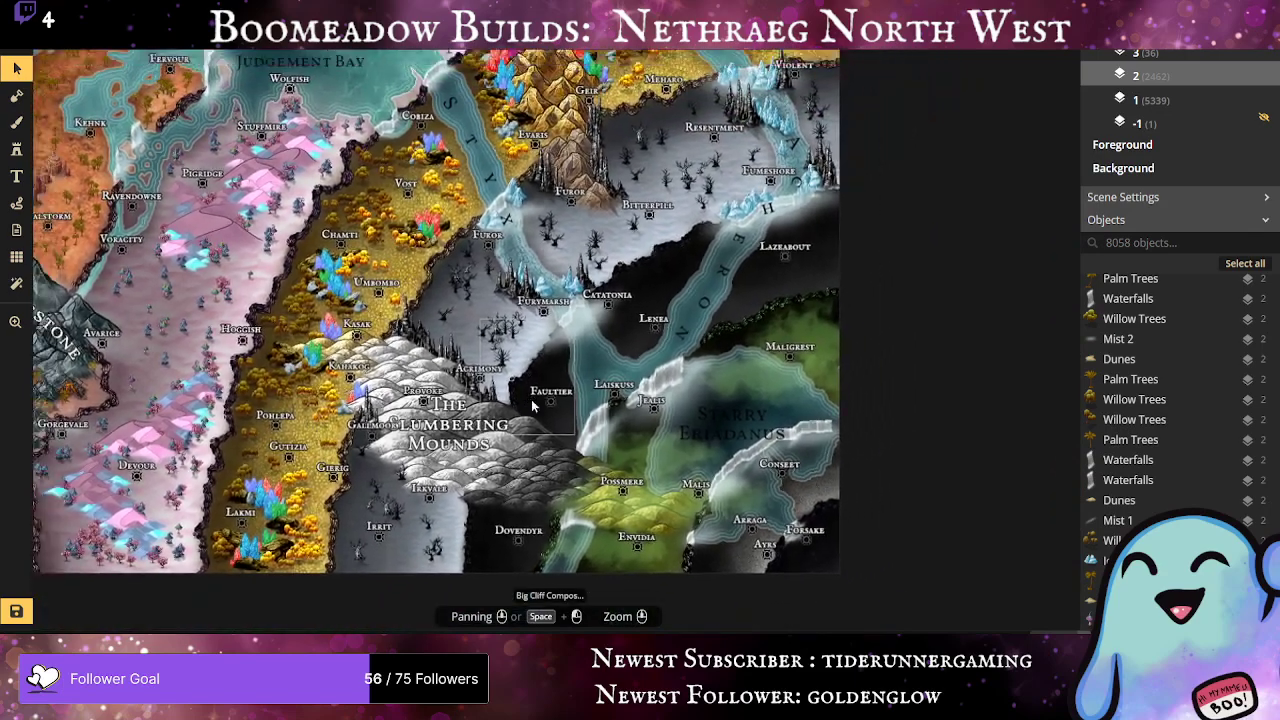
scroll(537, 401, up, 1)
click(16, 149)
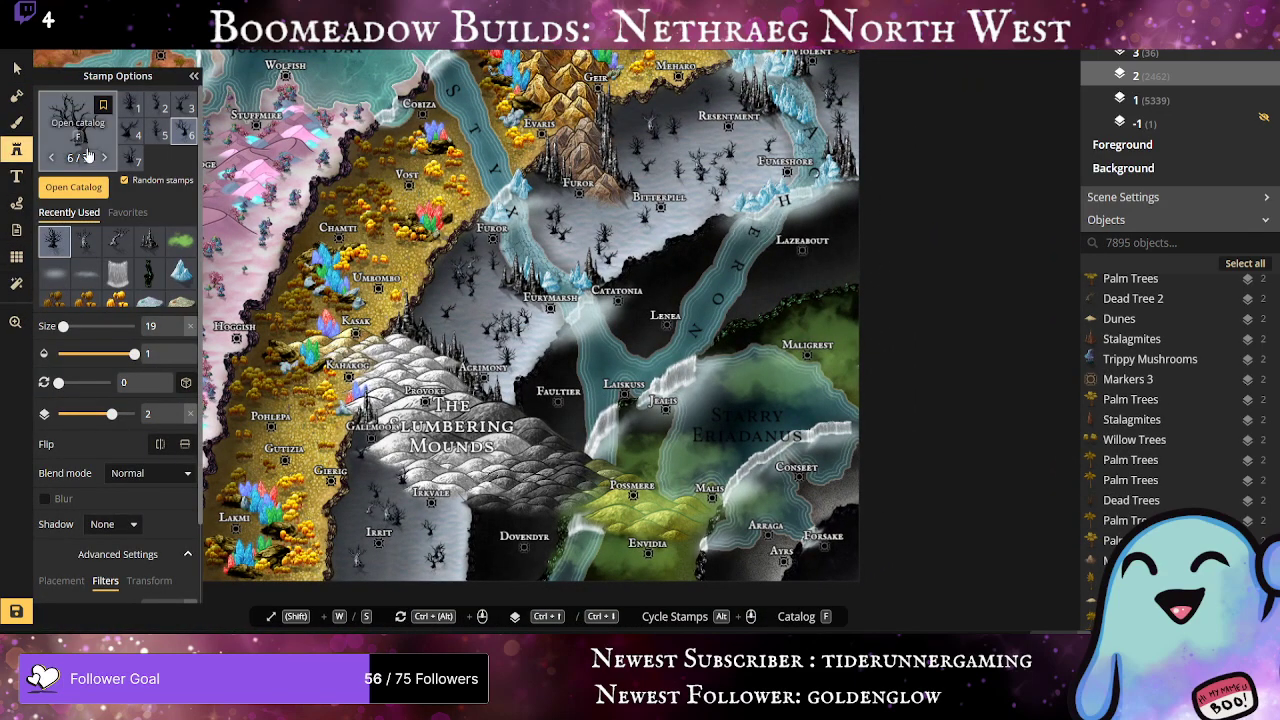
click(82, 131)
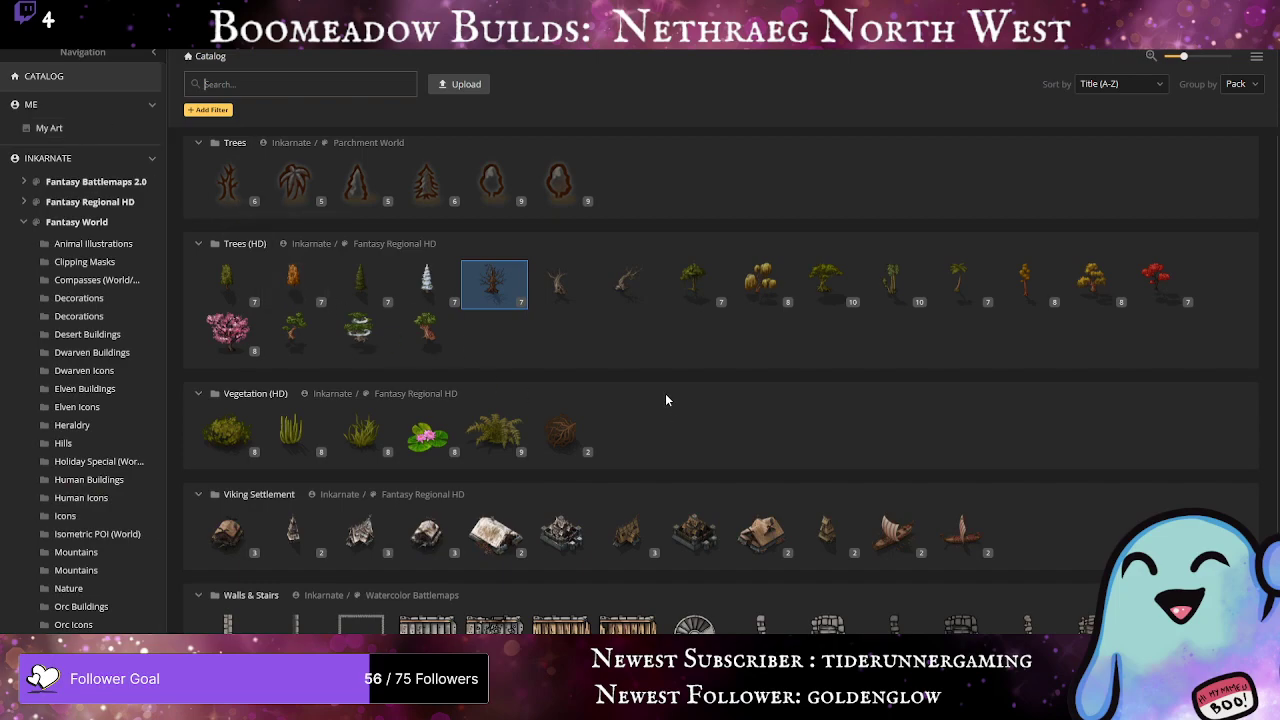
Step: Browse the stamp catalog to the Fantasy Battlemaps 2.0 Steampunk set and choose the Broken Cogwheels stamp
scroll(665, 393, down, 4)
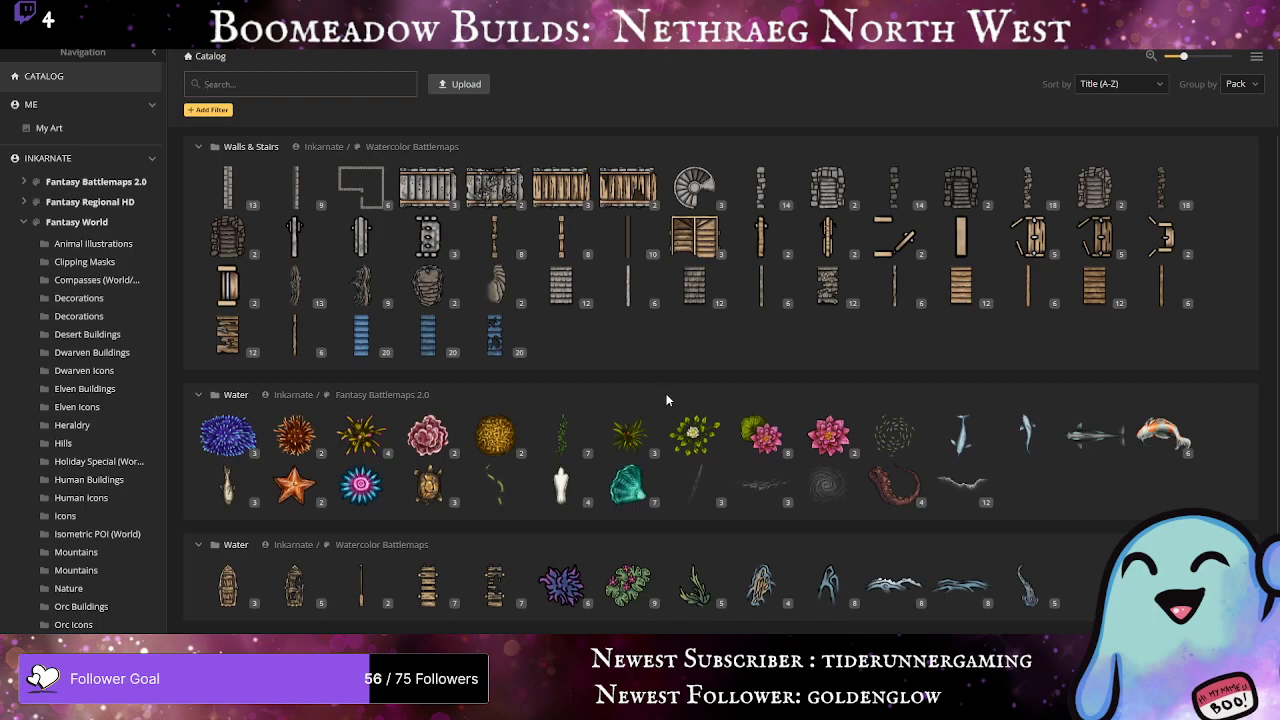
scroll(668, 397, down, 12)
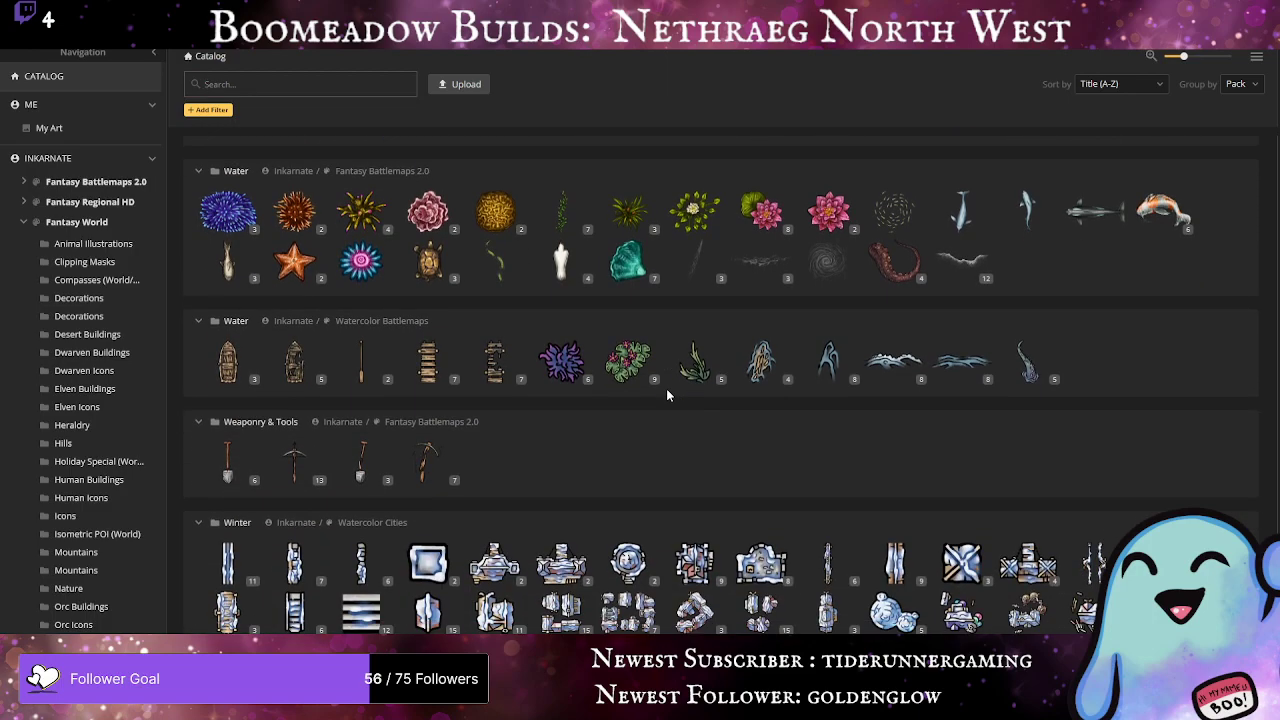
scroll(668, 397, down, 4)
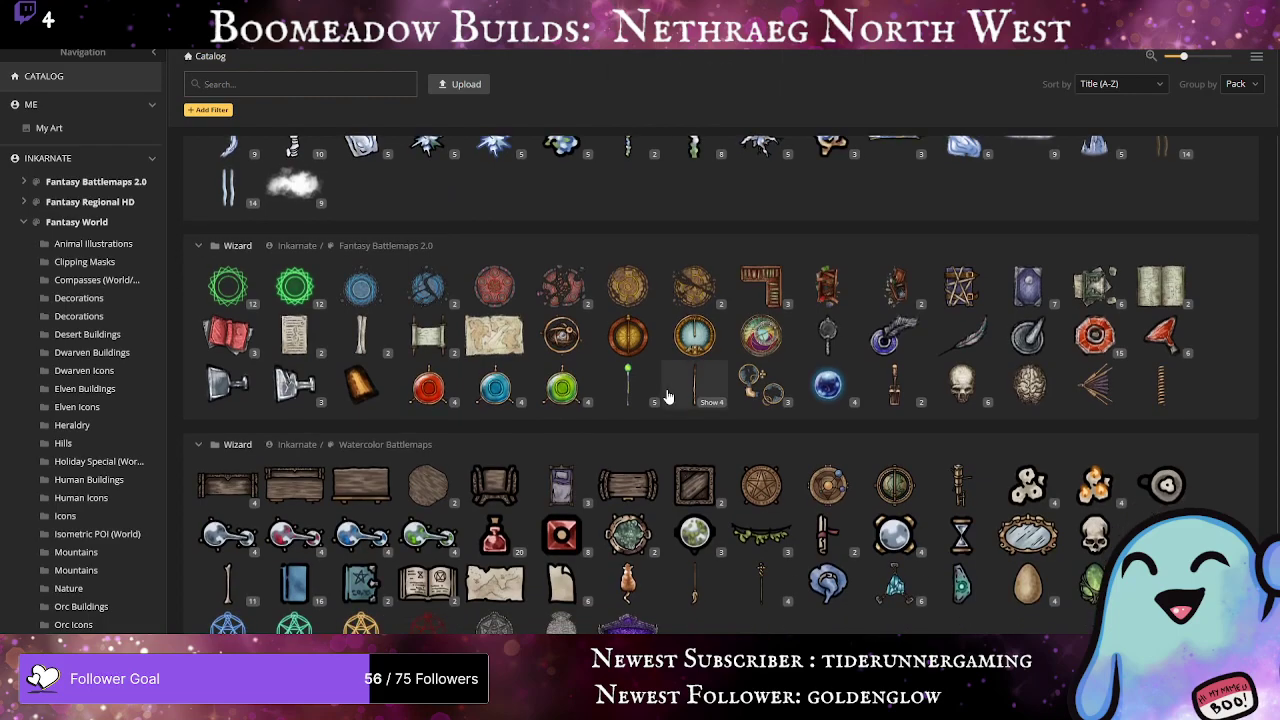
scroll(860, 447, down, 1)
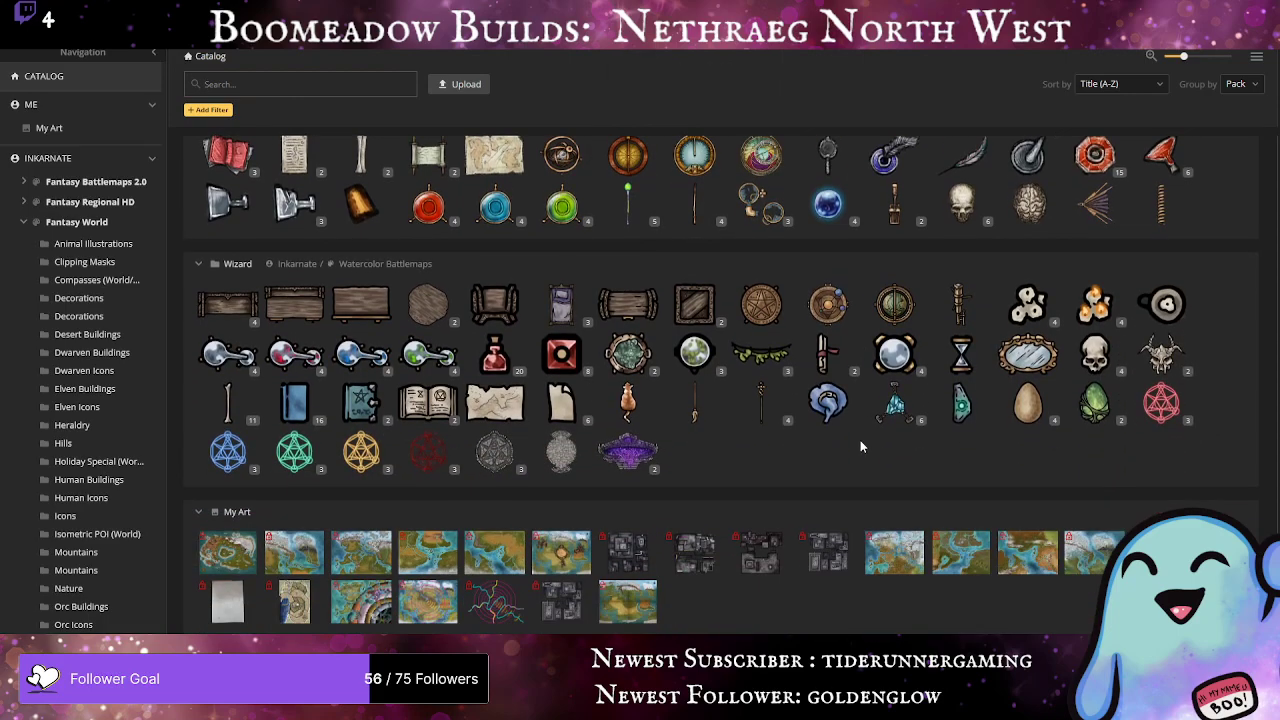
scroll(860, 447, up, 5)
scroll(860, 447, up, 6)
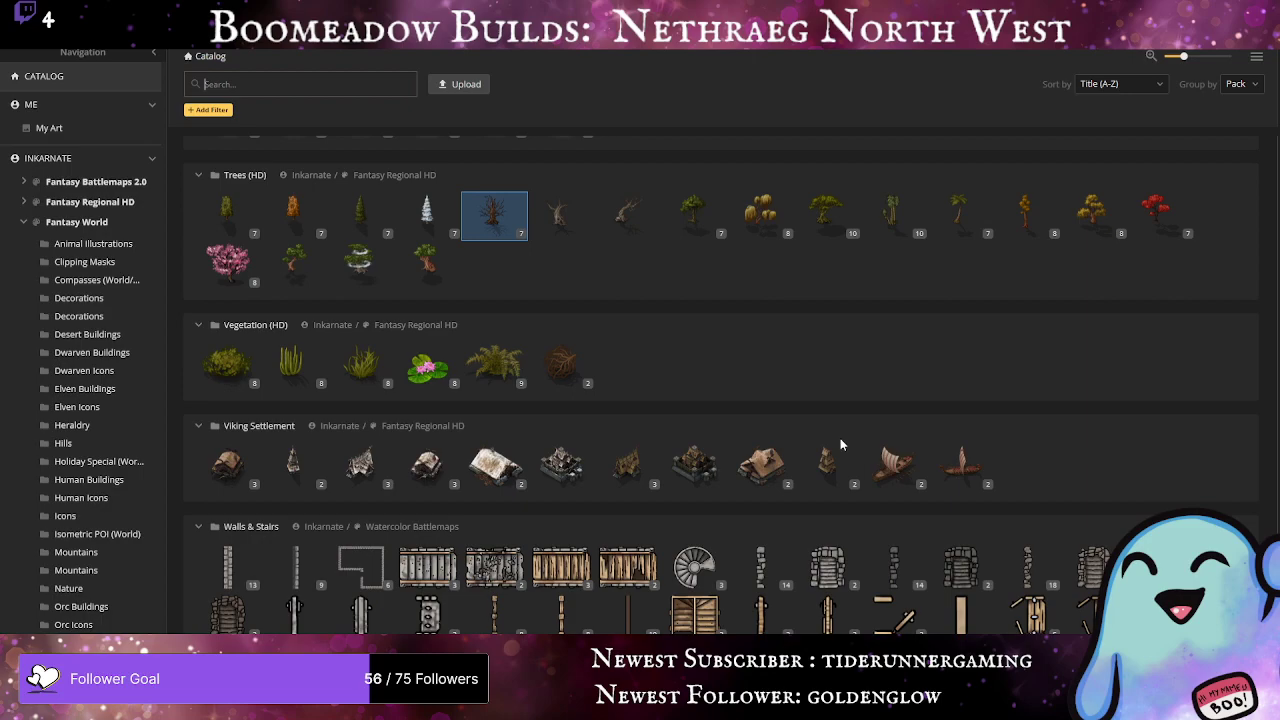
scroll(840, 445, up, 5)
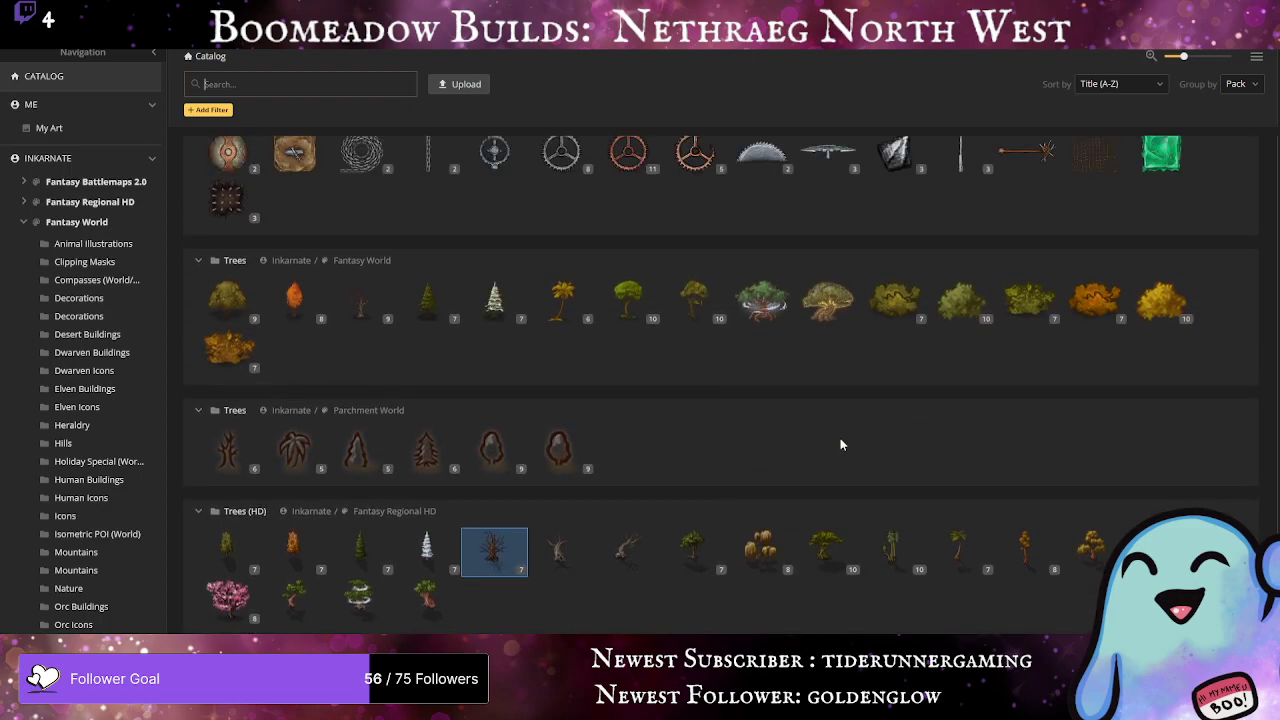
scroll(840, 445, up, 6)
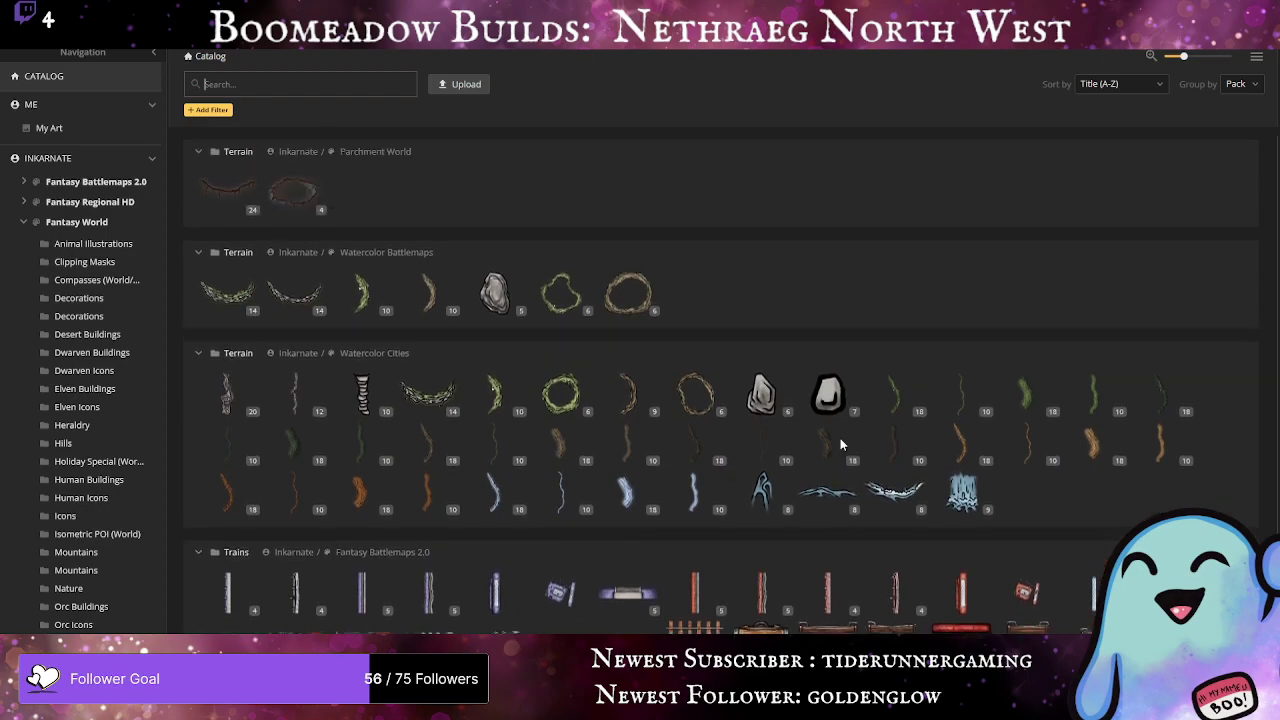
scroll(840, 445, up, 4)
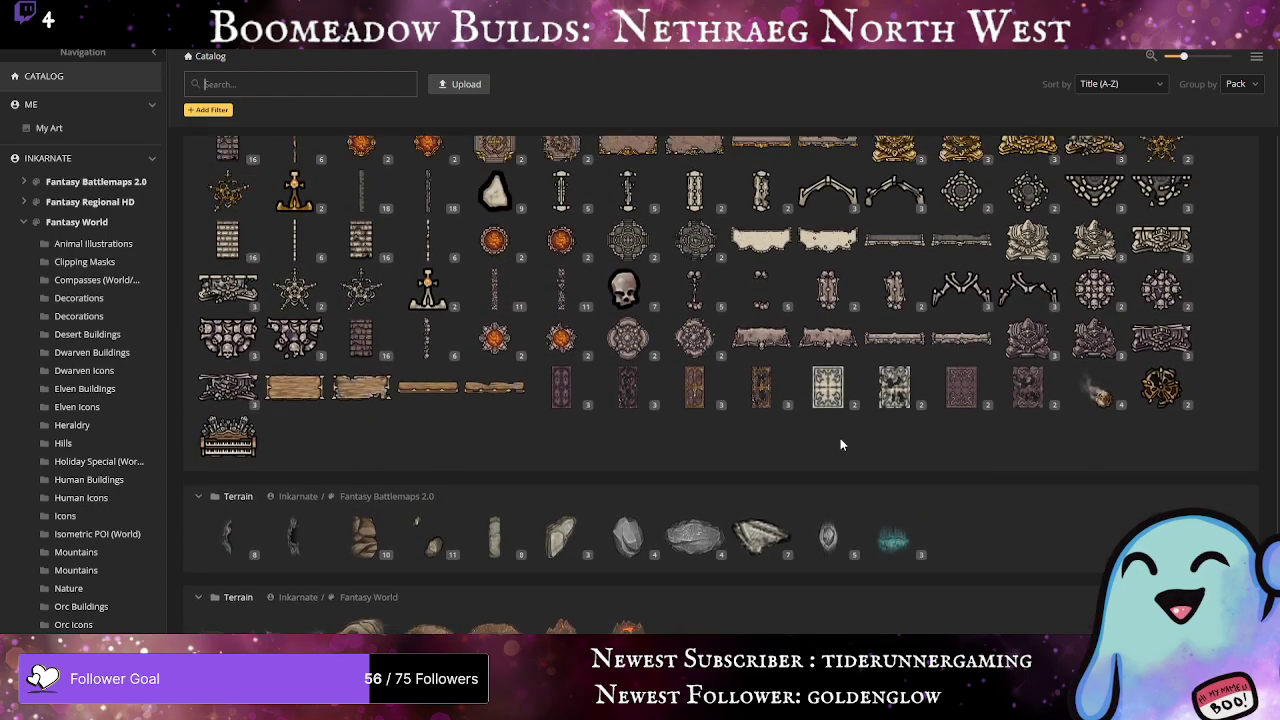
scroll(840, 445, up, 3)
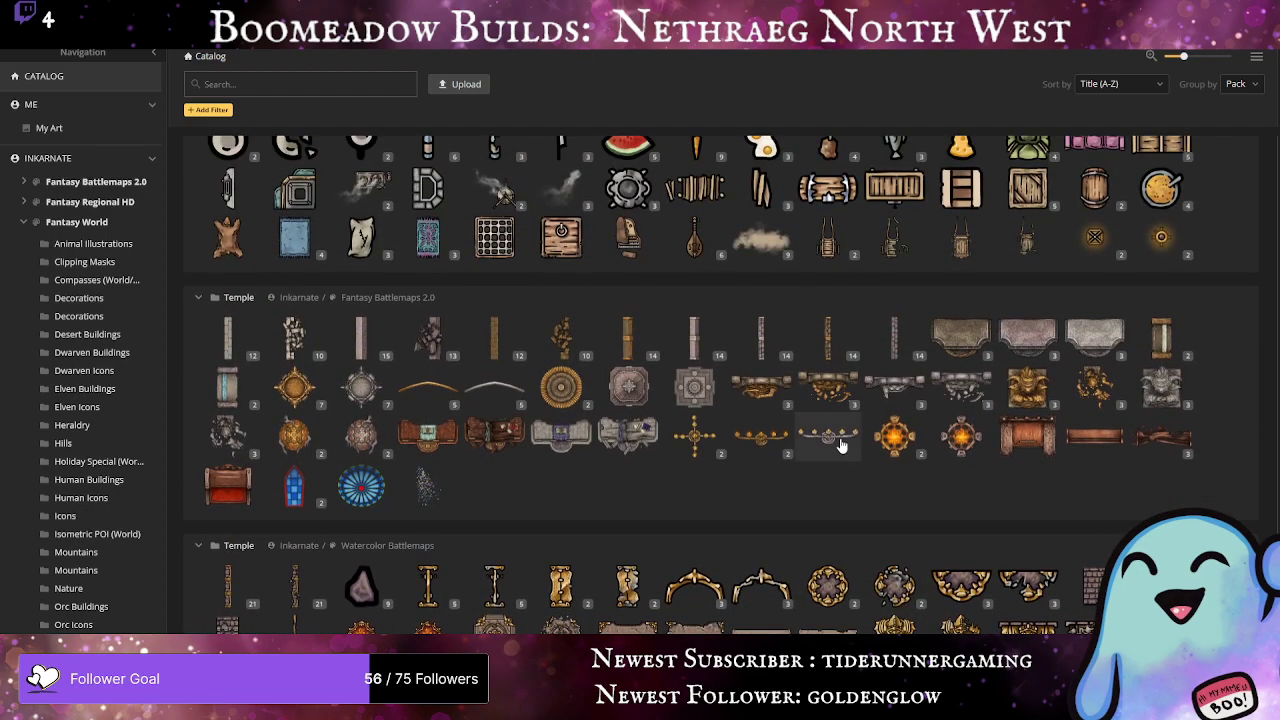
scroll(840, 445, down, 3)
scroll(840, 445, up, 3)
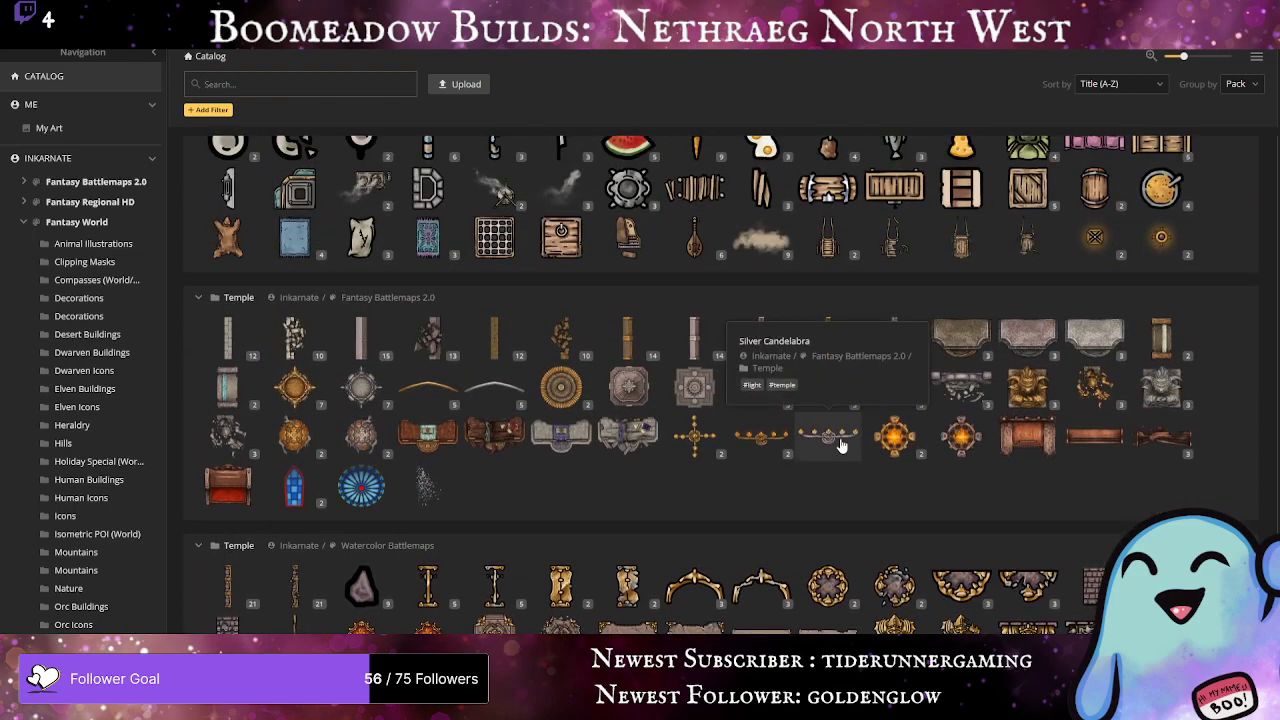
scroll(840, 445, up, 1)
scroll(840, 445, up, 2)
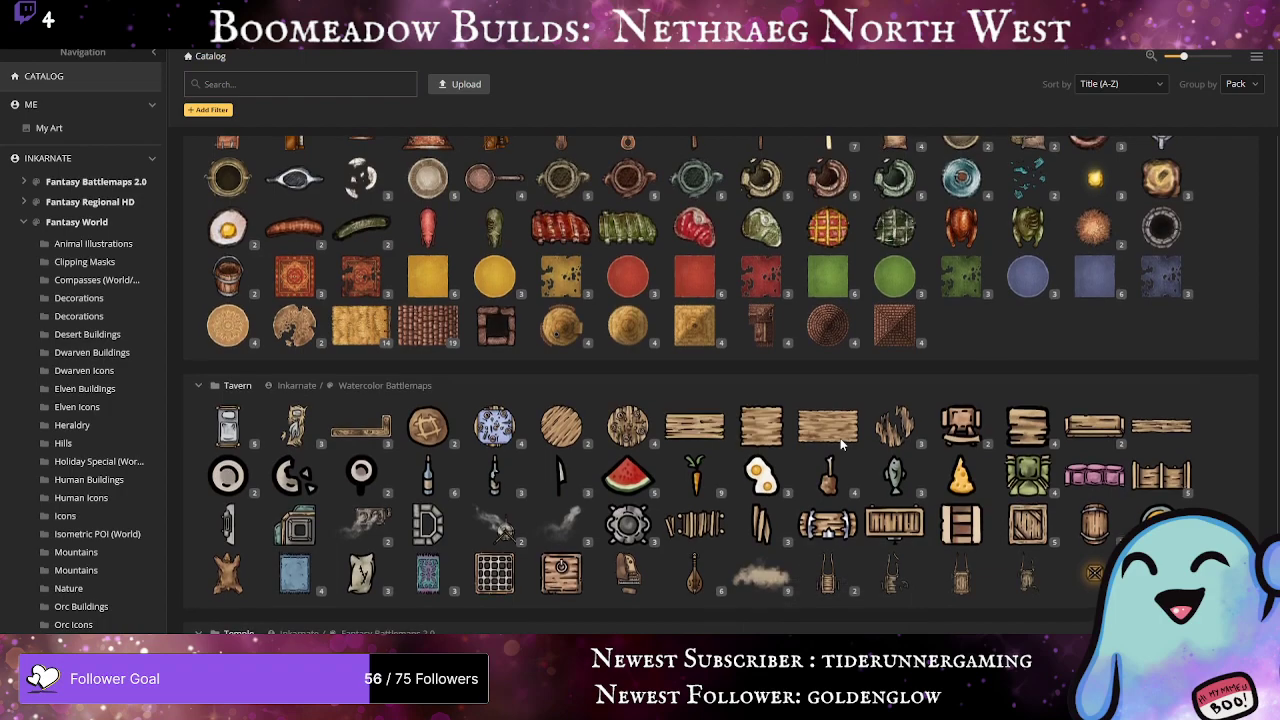
scroll(840, 445, up, 3)
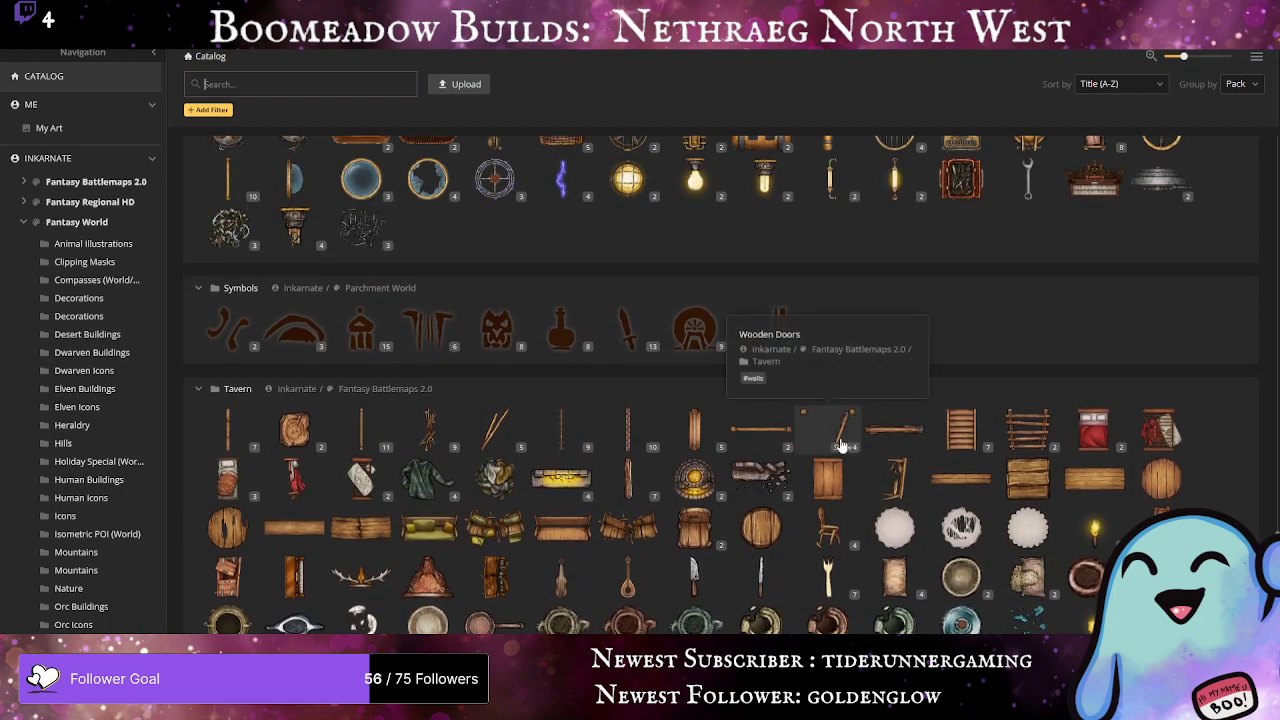
scroll(840, 445, up, 3)
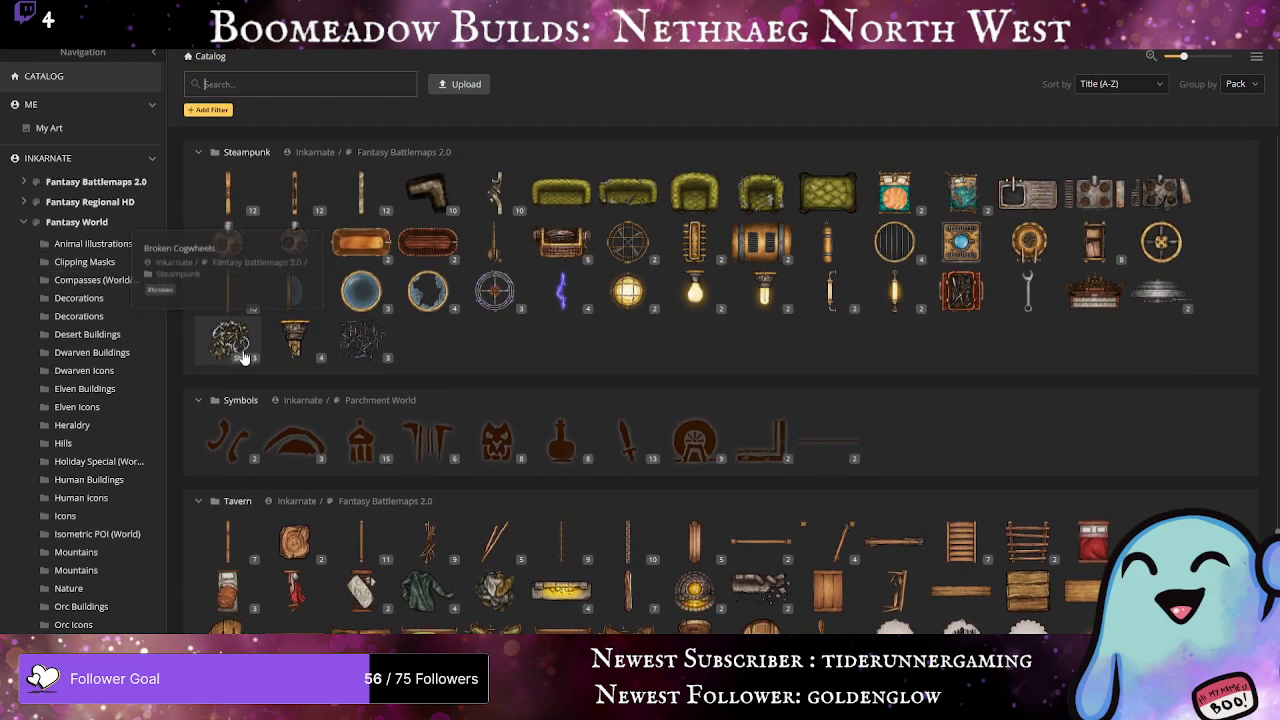
click(237, 350)
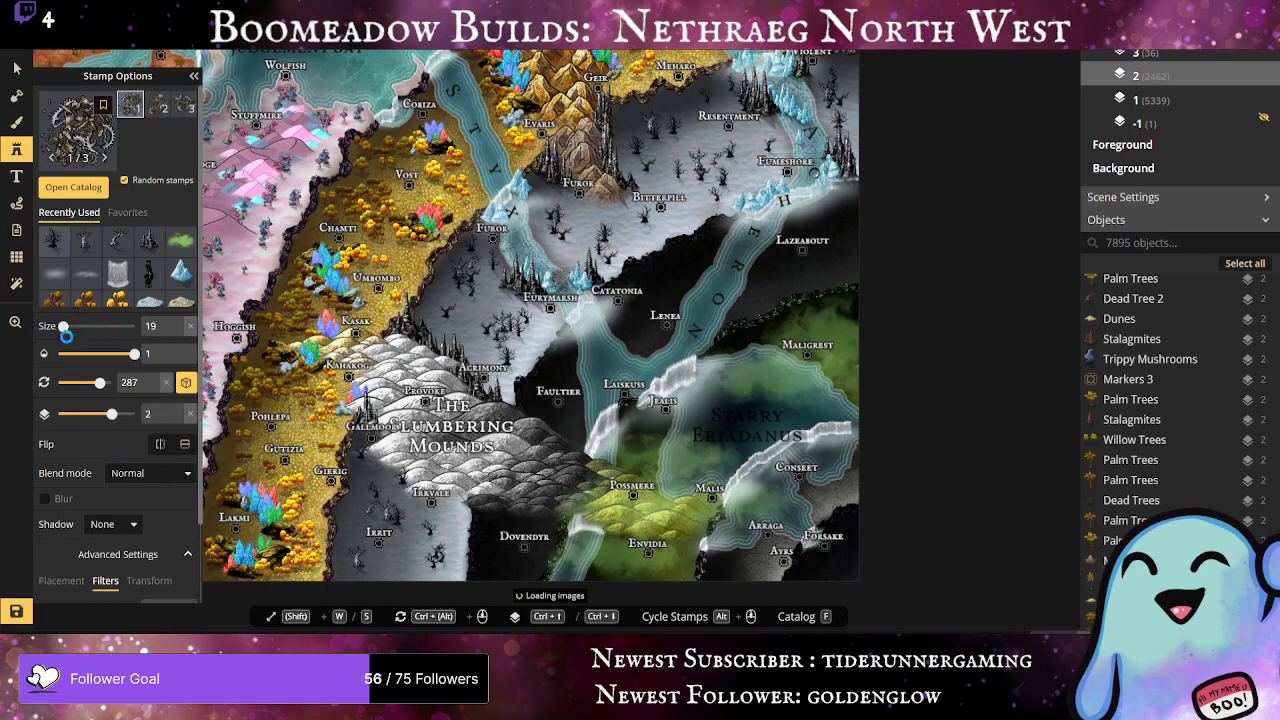
Step: Set the cogwheel stamp's size to 66, saturation to 107, brightness to 78 and contrast to 200
drag(62, 326, 70, 326)
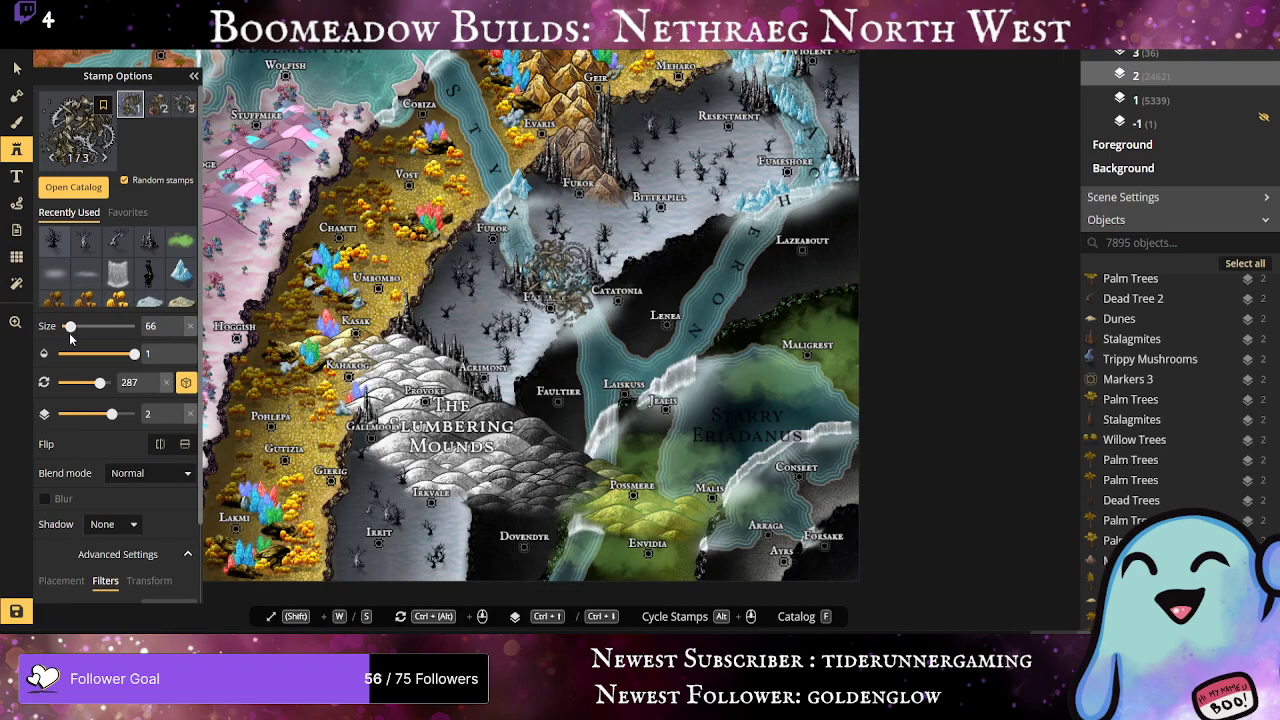
scroll(105, 528, down, 2)
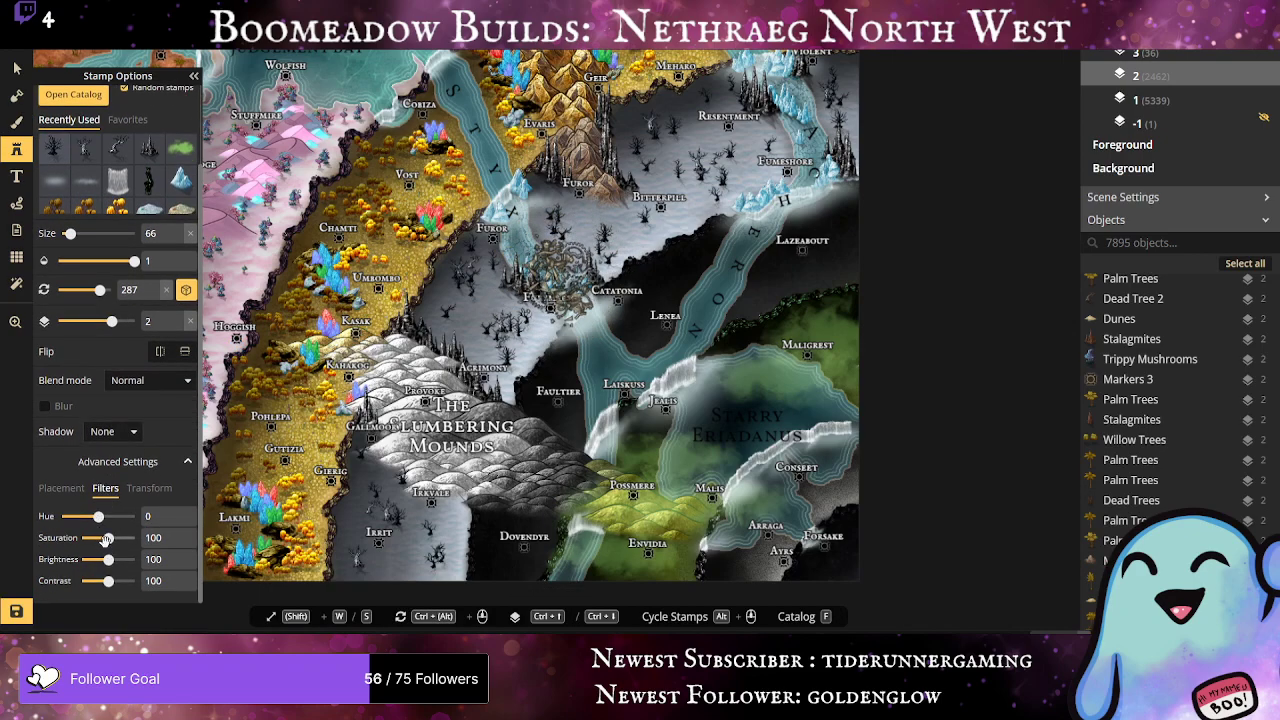
mouse_move(106, 540)
mouse_down()
mouse_move(92, 539)
mouse_move(136, 581)
mouse_move(102, 560)
mouse_move(110, 538)
mouse_up()
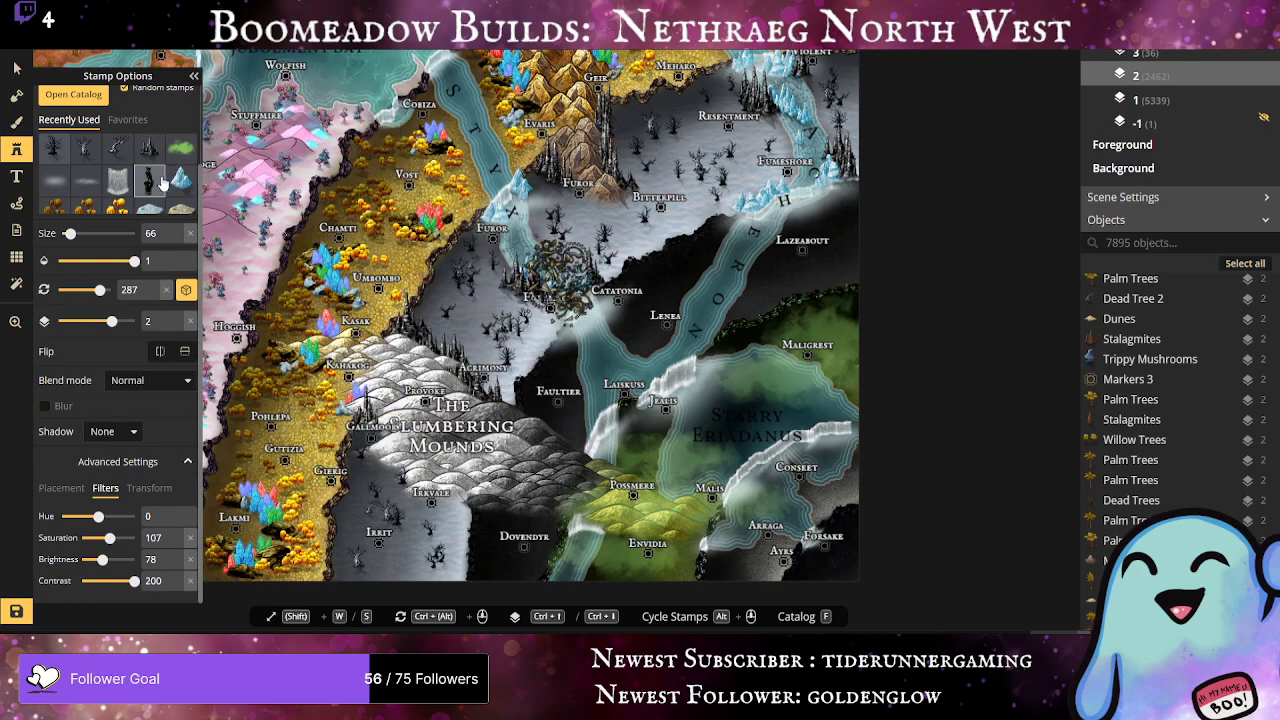
scroll(124, 166, up, 2)
click(83, 140)
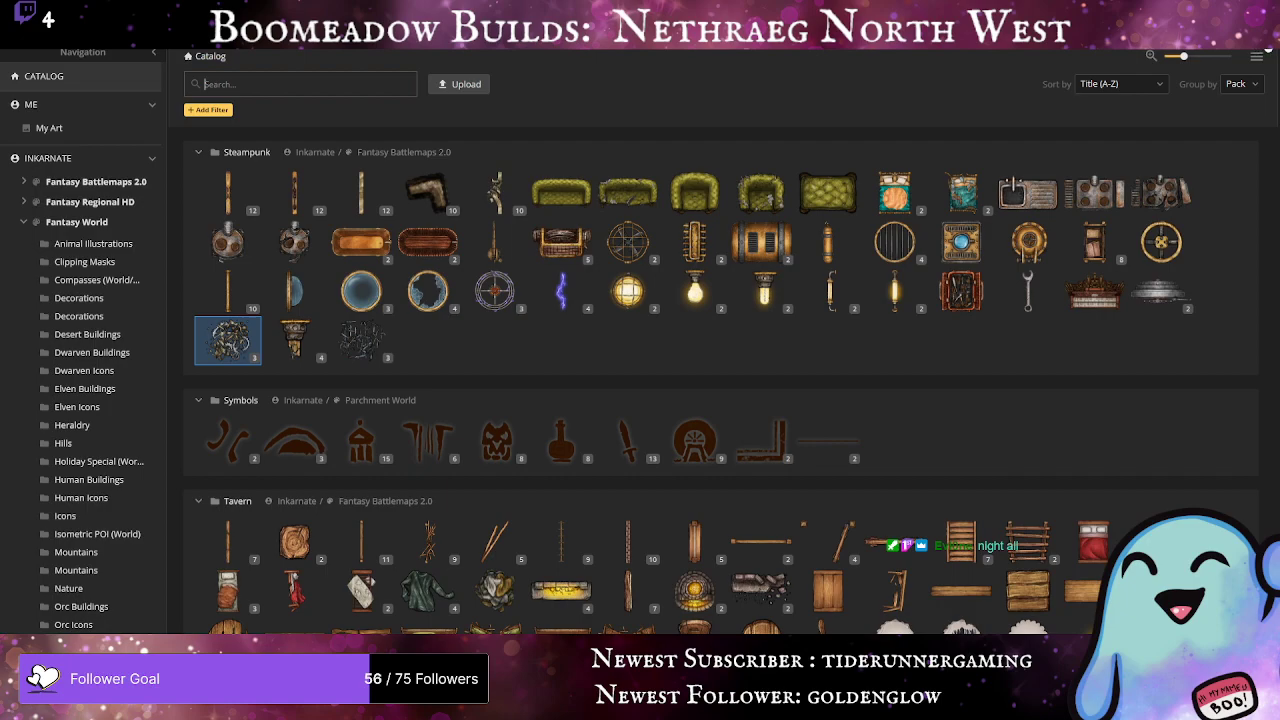
click(1267, 47)
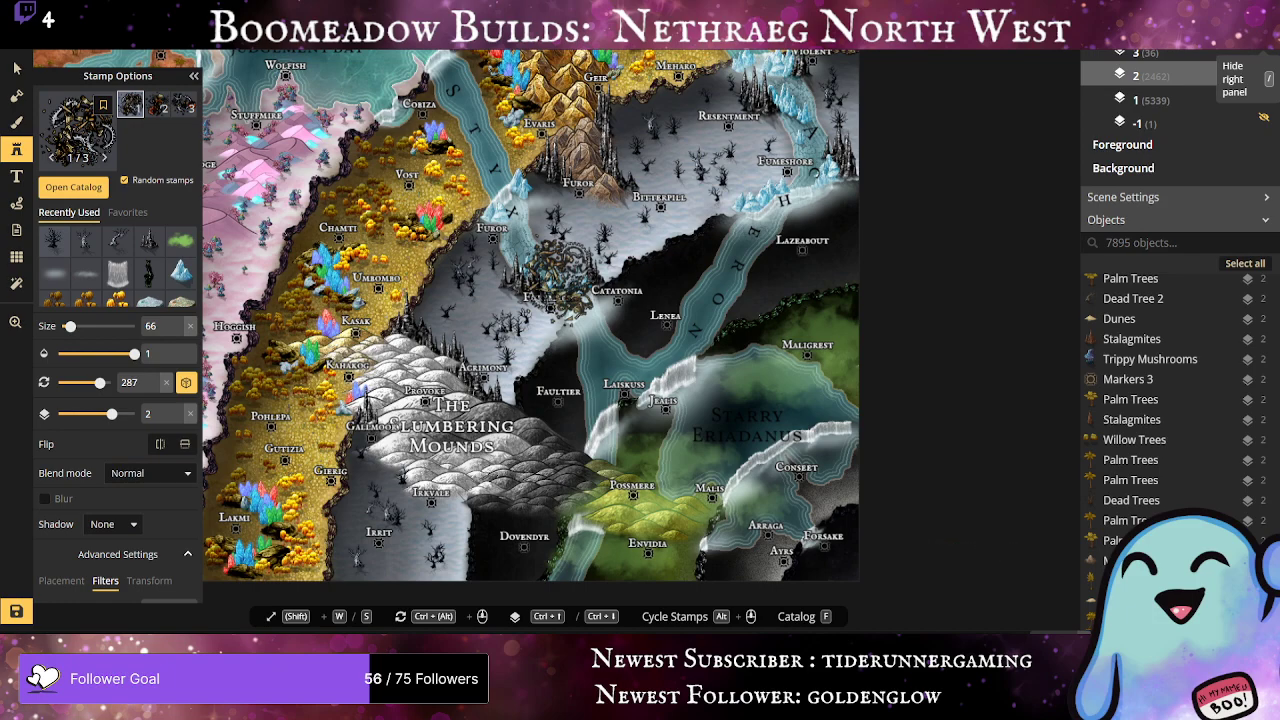
Step: Place a Broken Cogwheels stamp in the black area just northwest of Dovendyr and reduce its size to 15
scroll(122, 358, down, 3)
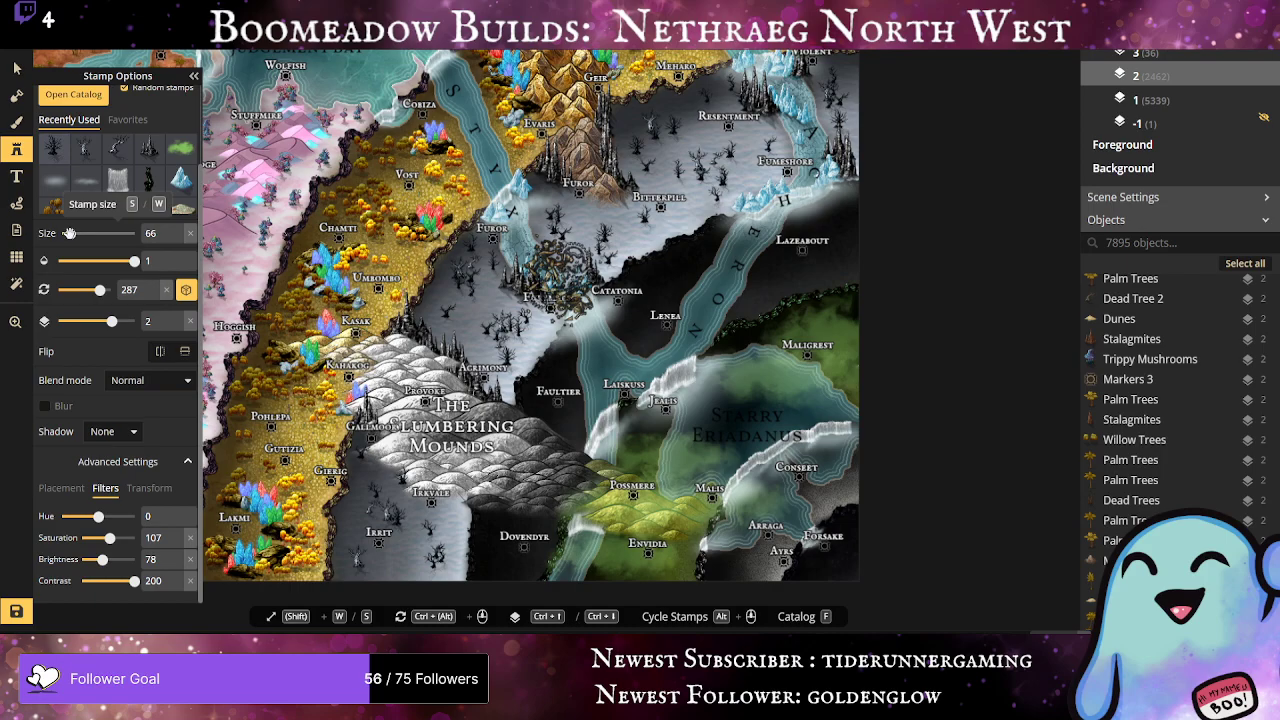
drag(69, 233, 63, 233)
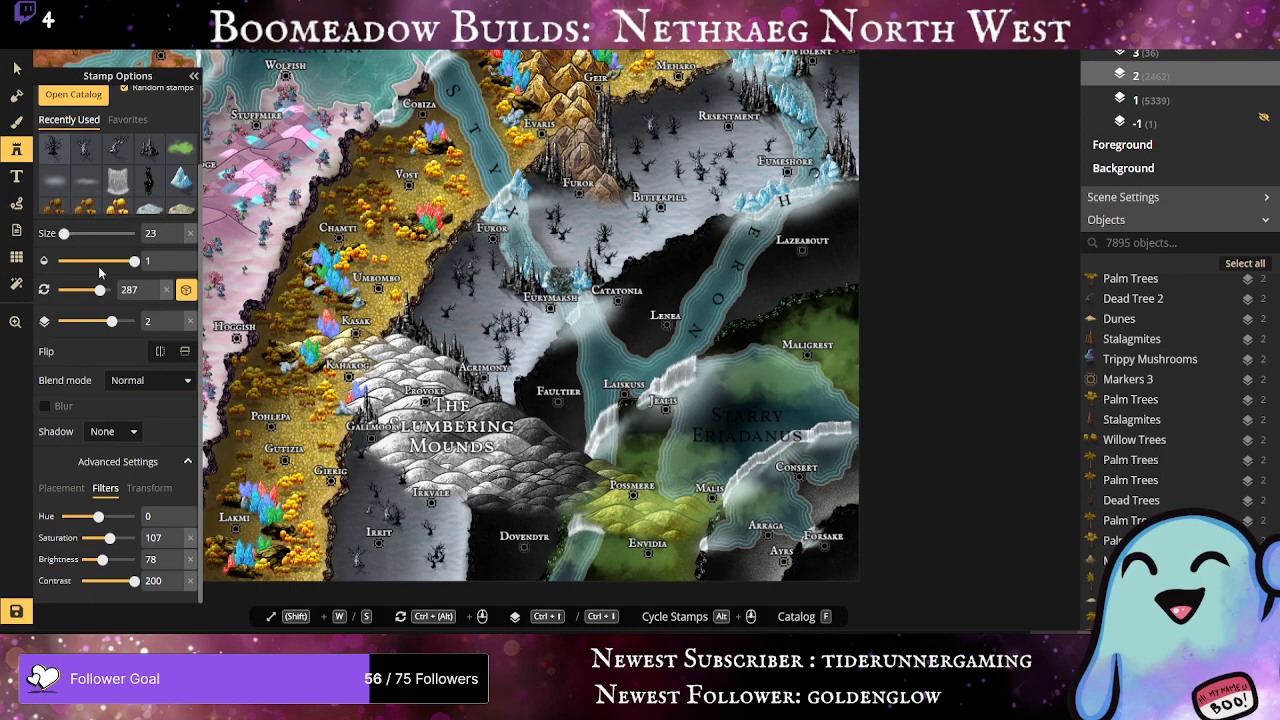
scroll(488, 505, up, 3)
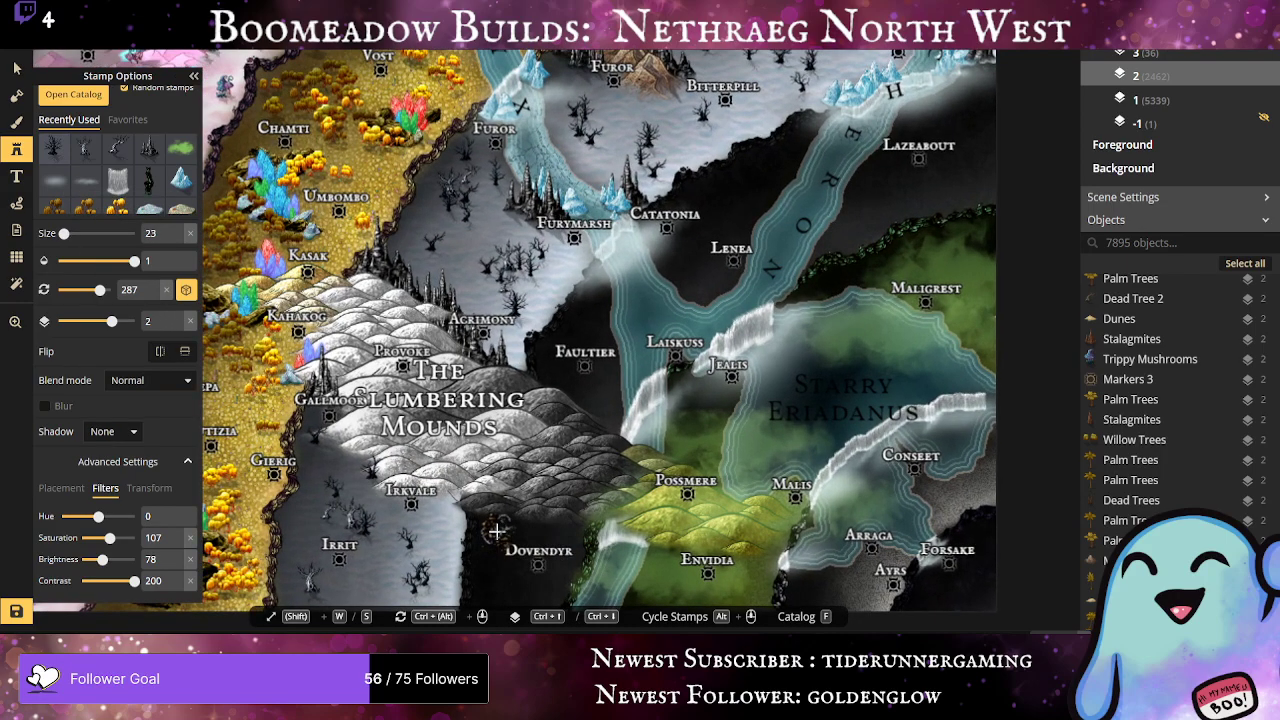
click(496, 531)
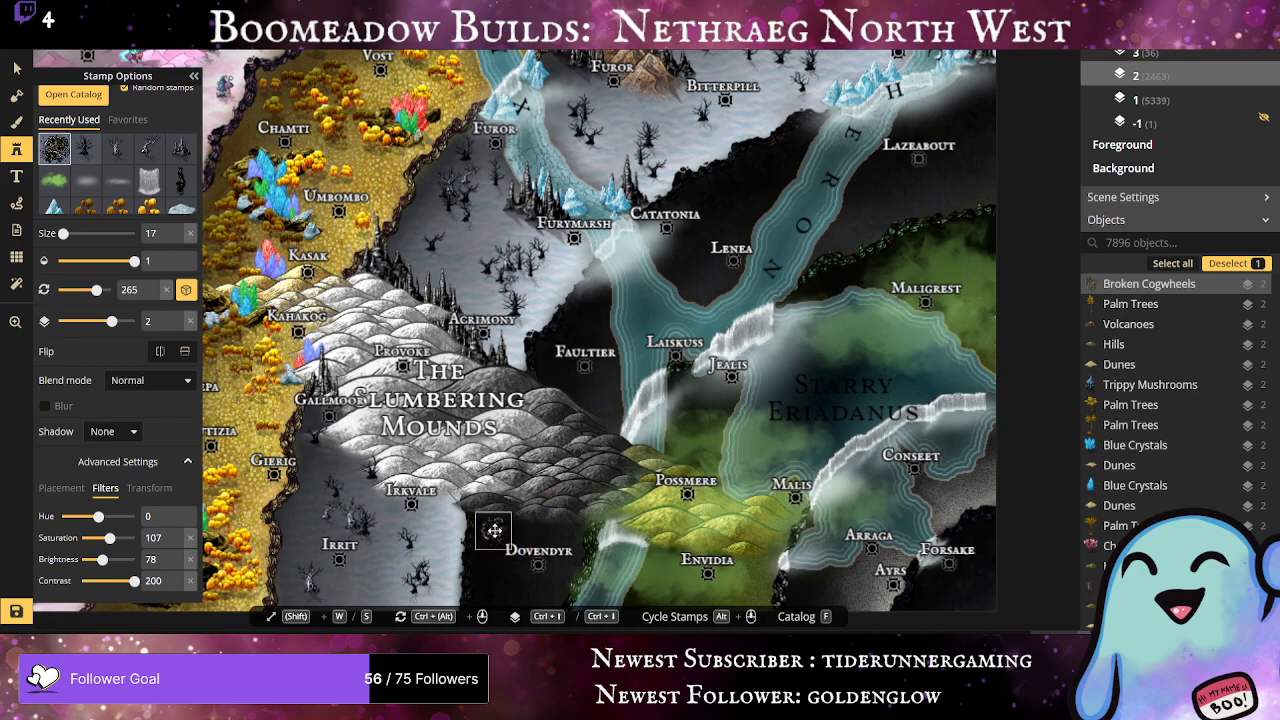
click(177, 239)
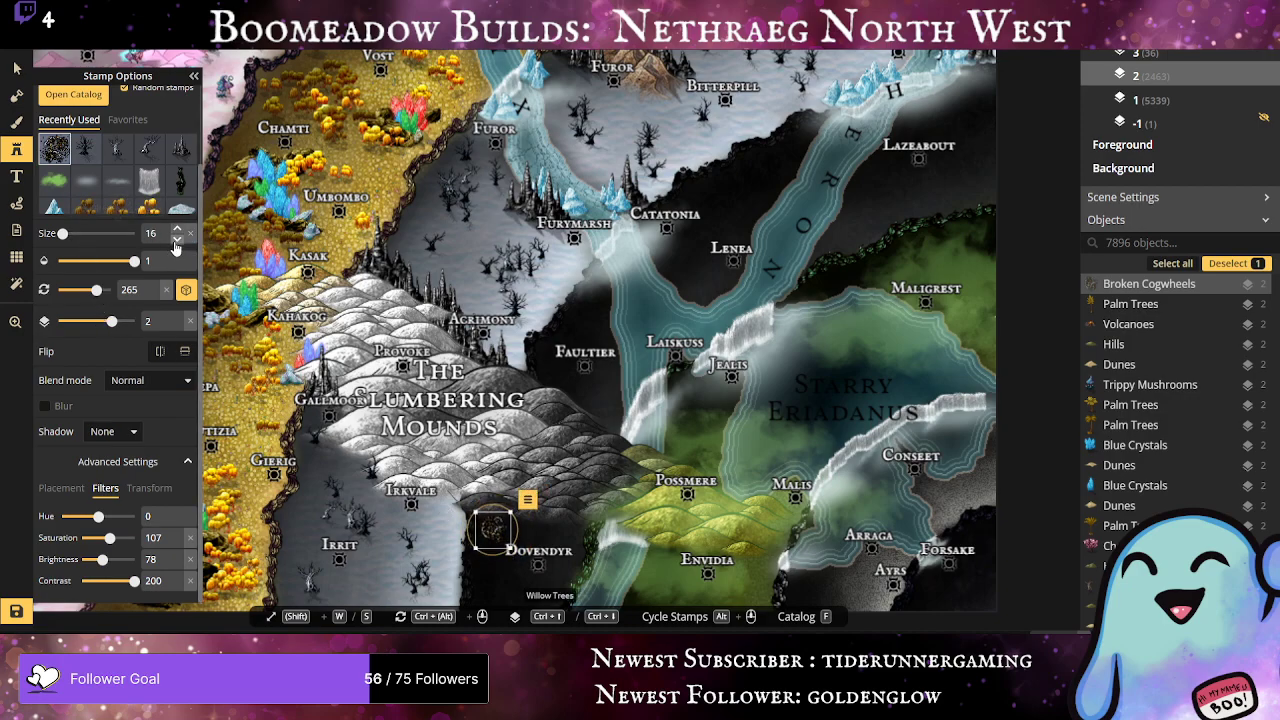
click(177, 239)
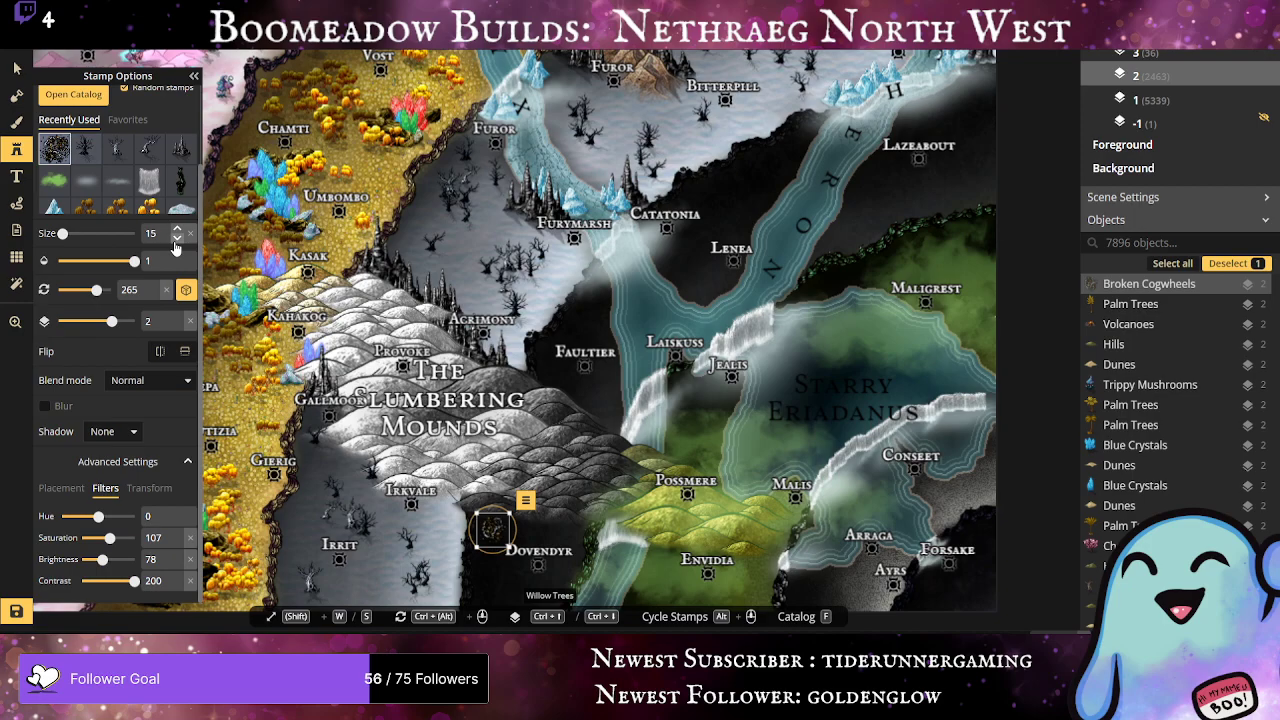
Step: Scatter more size-15 Broken Cogwheels stamps across the black ground west, southwest, northeast and southeast of Dovendyr
click(498, 550)
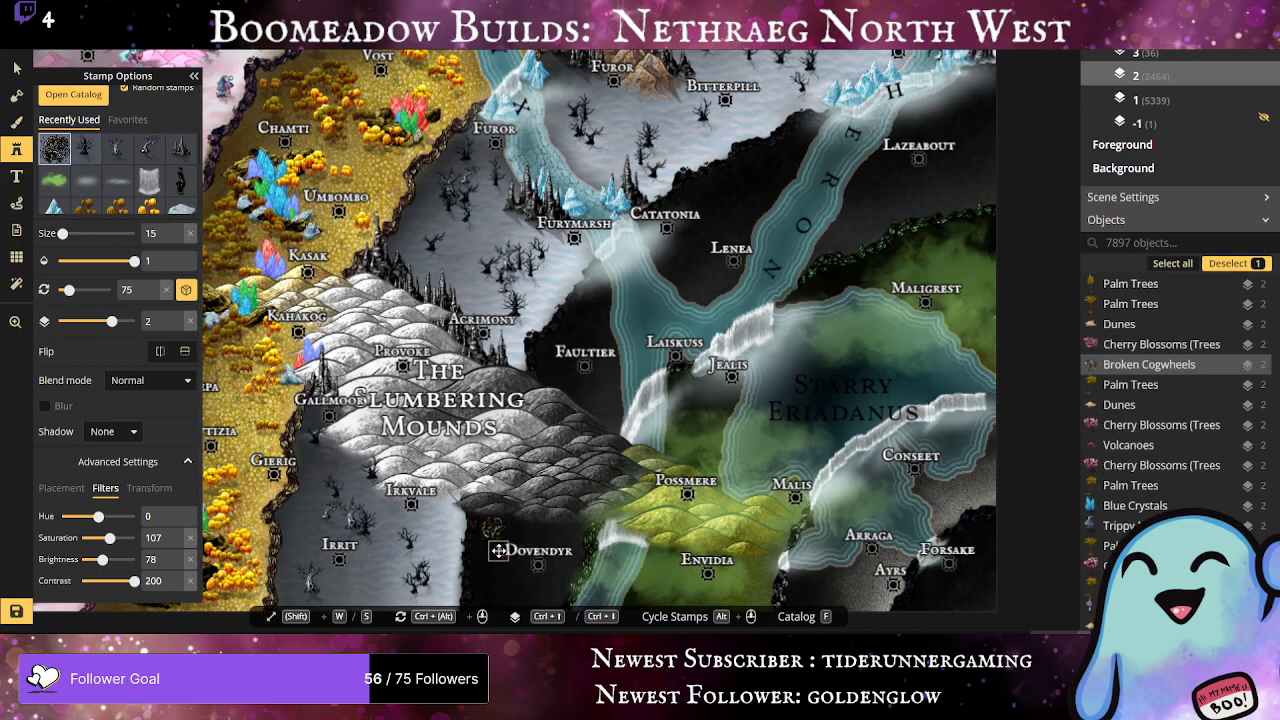
click(511, 590)
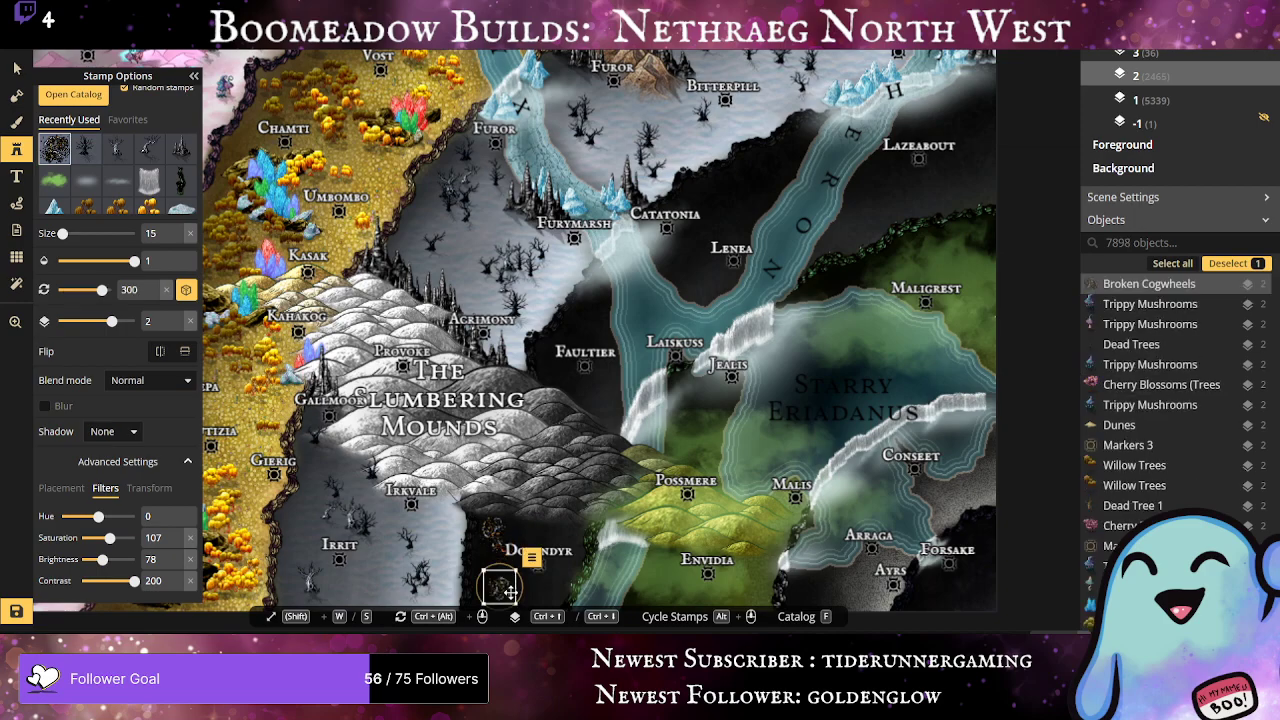
click(502, 589)
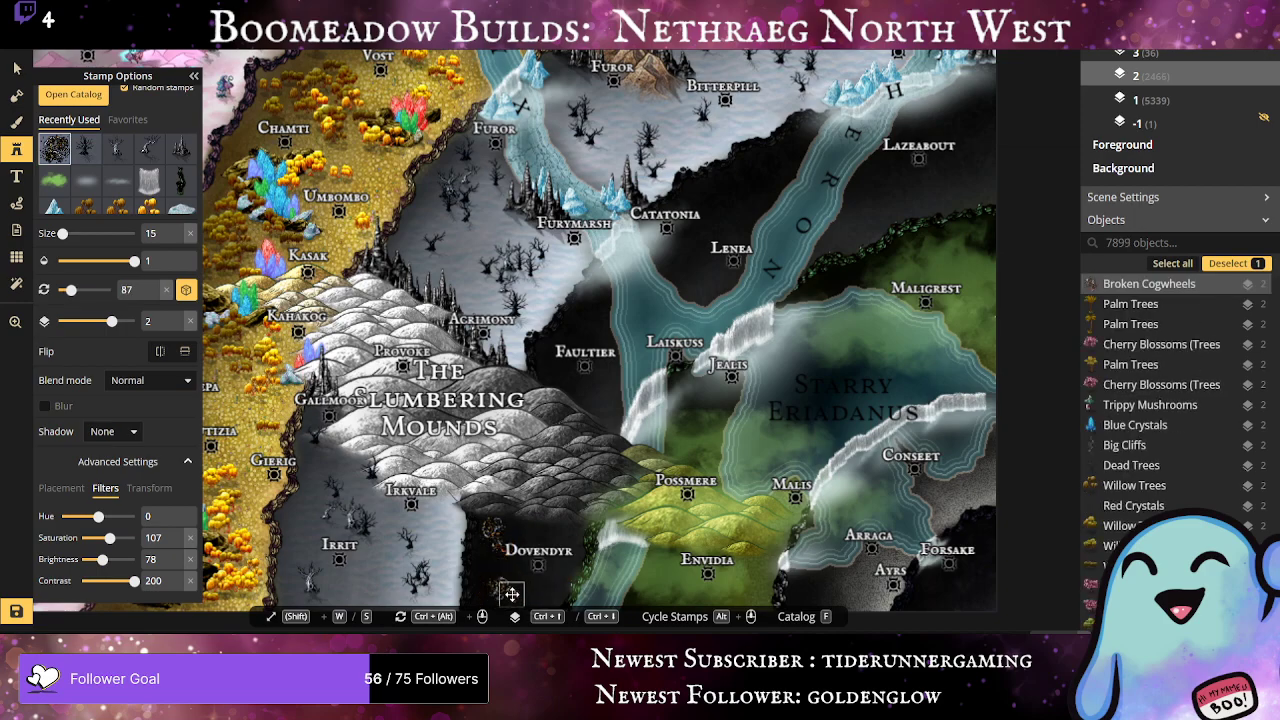
click(572, 537)
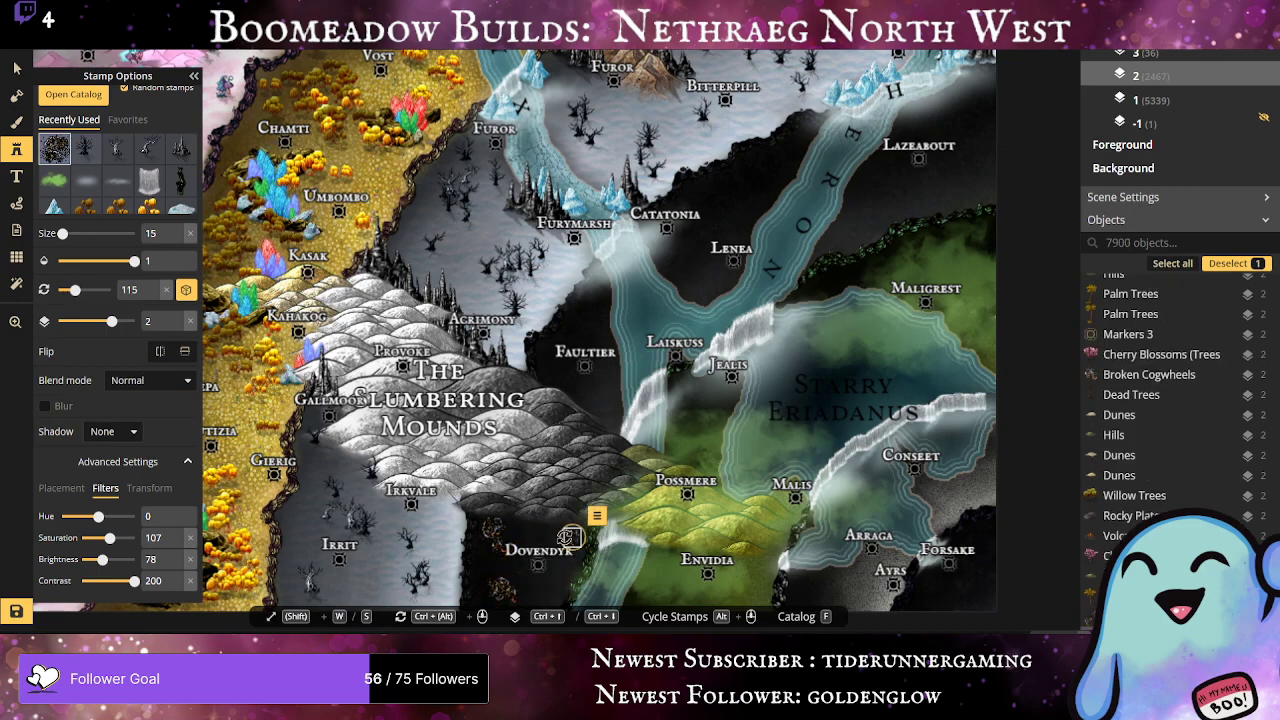
click(566, 533)
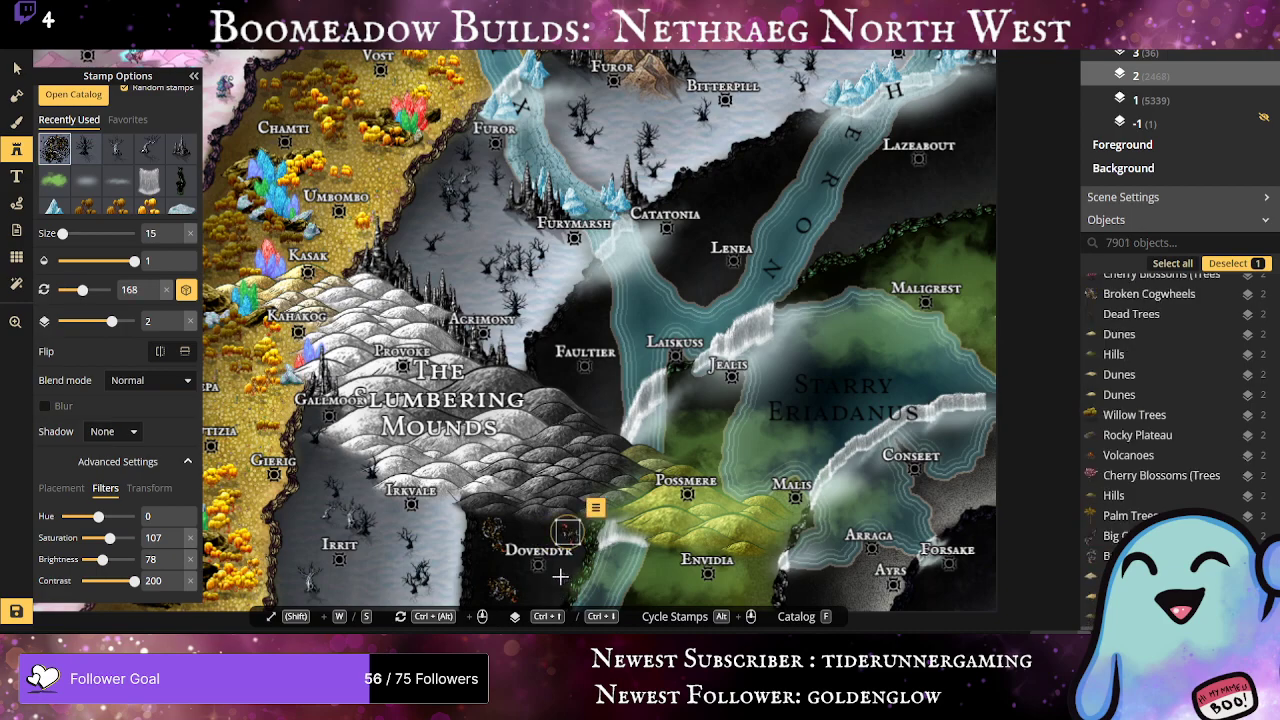
click(560, 577)
click(509, 524)
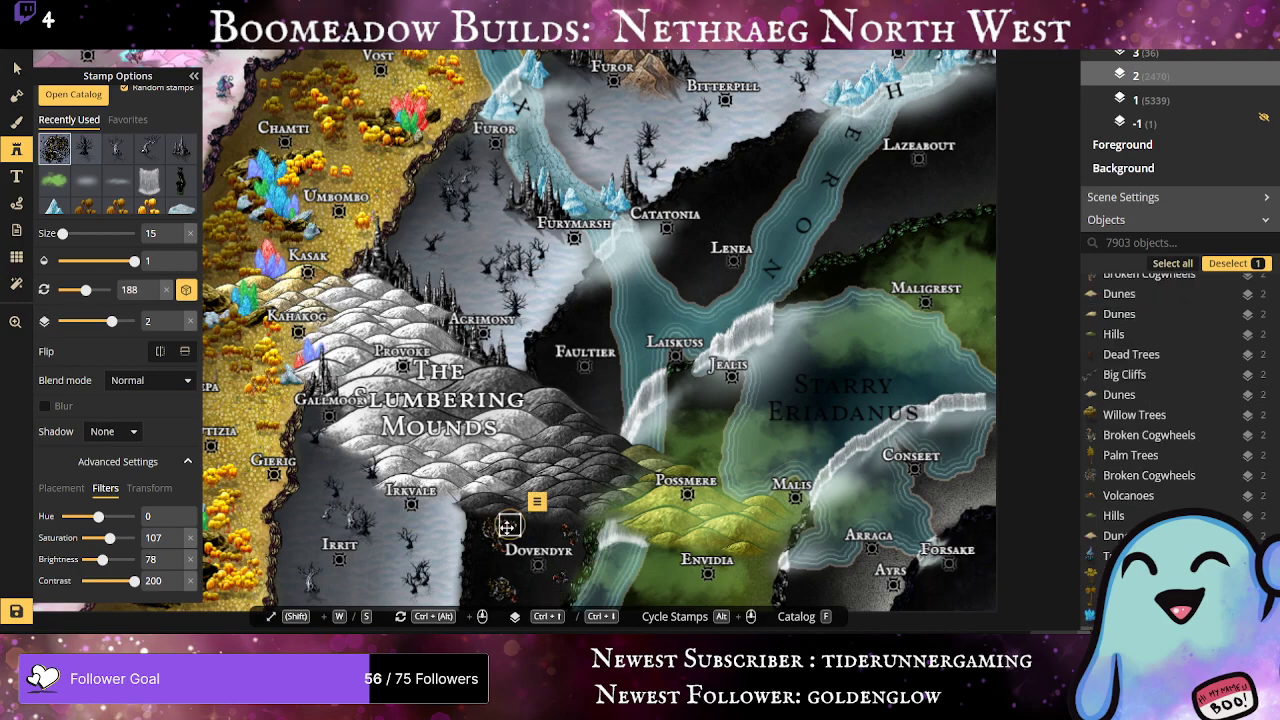
Step: Scatter size-15 Broken Cogwheels stamps around Faultier, southeast and west of the town and in the black area to its north
click(607, 378)
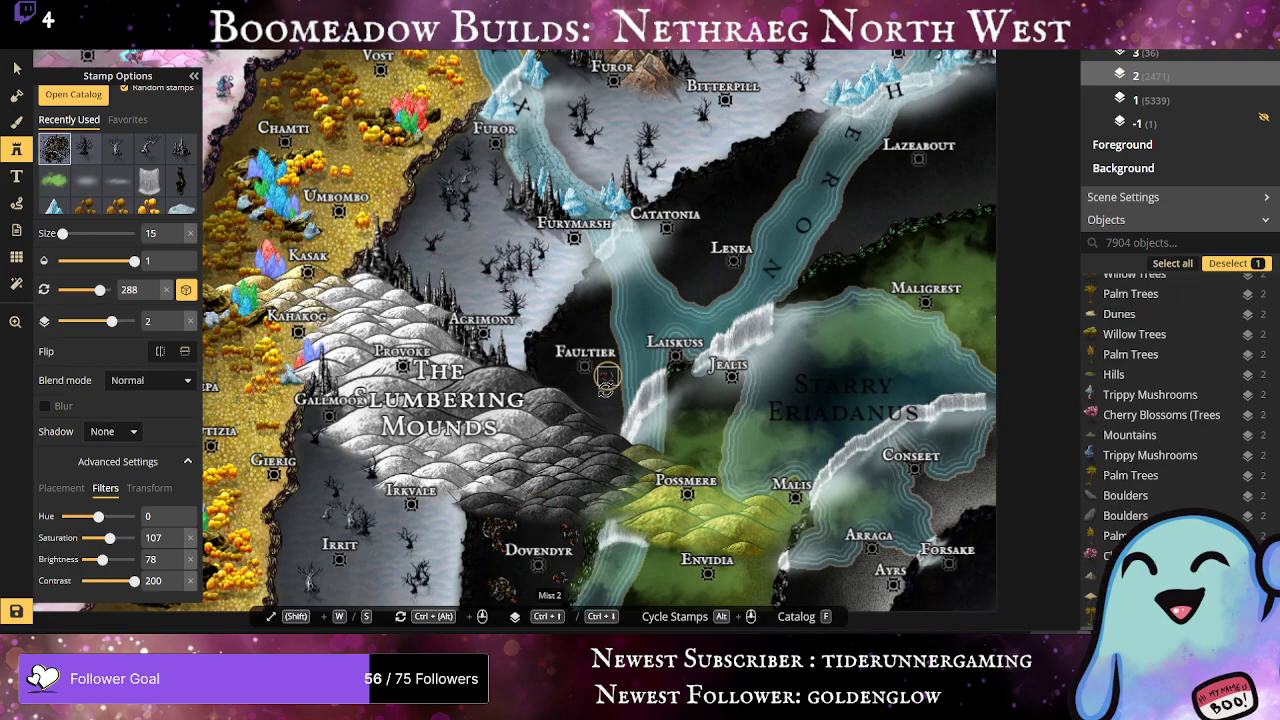
click(601, 404)
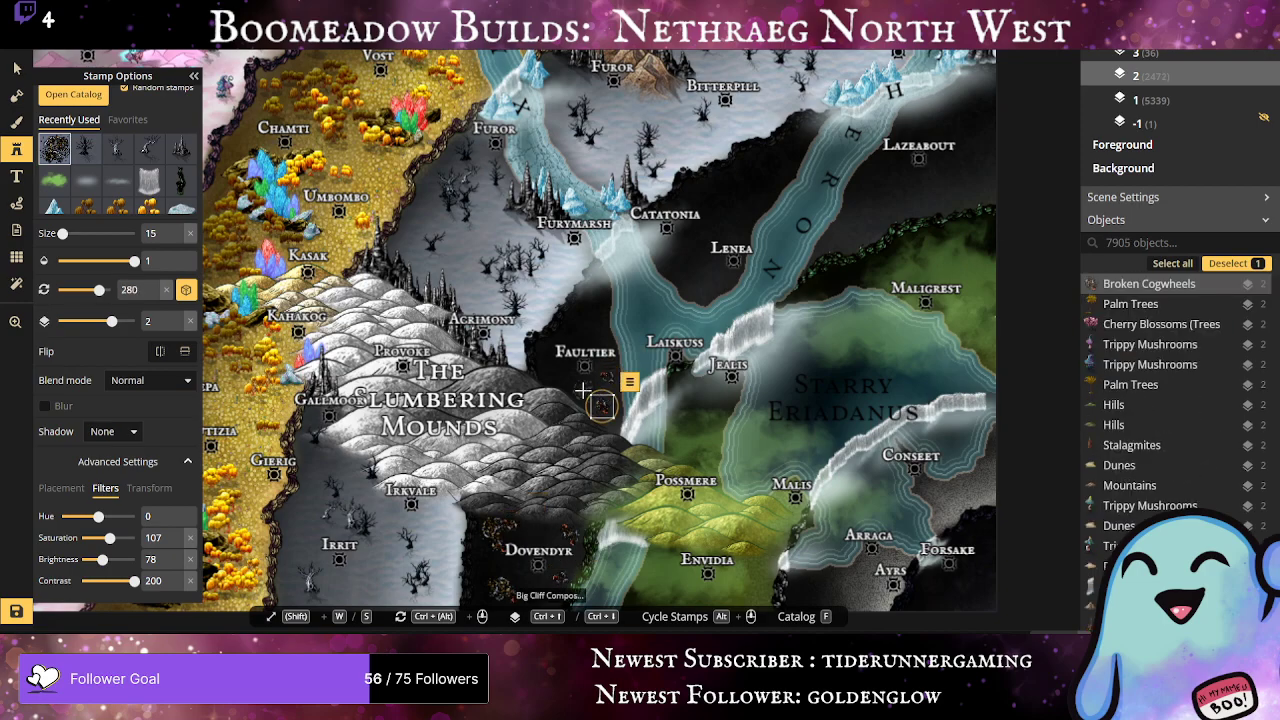
click(597, 386)
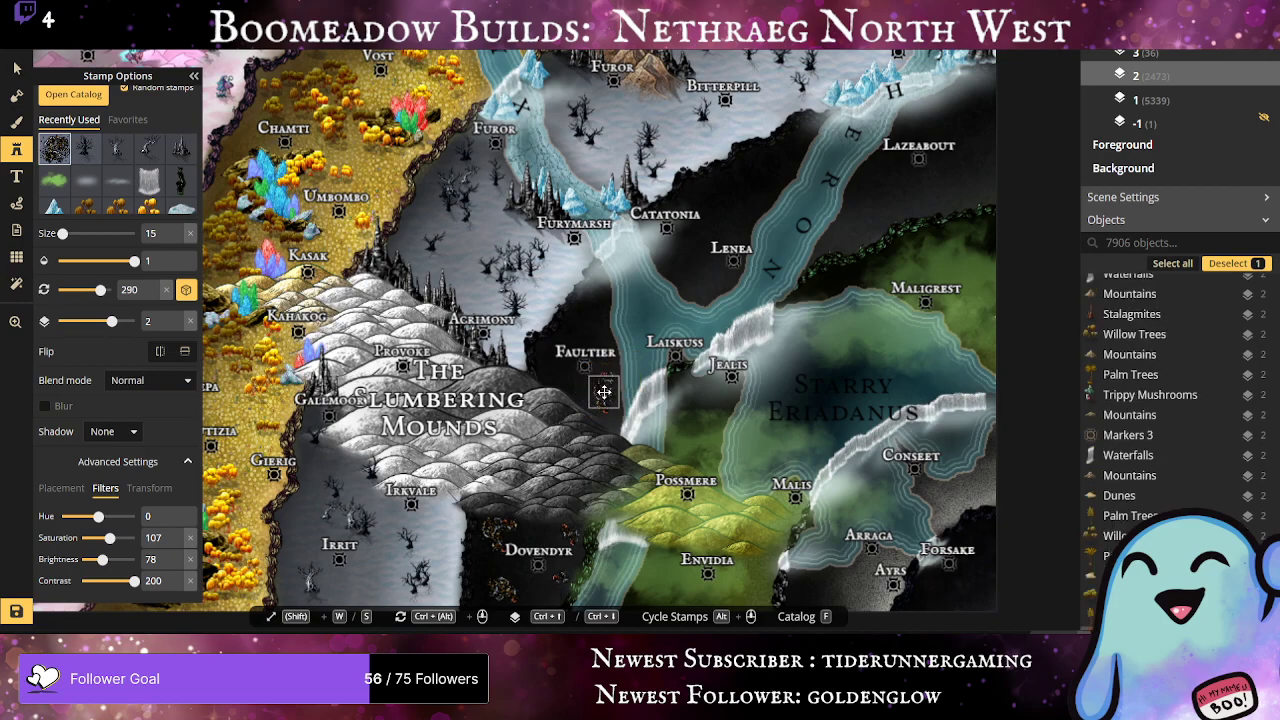
click(596, 390)
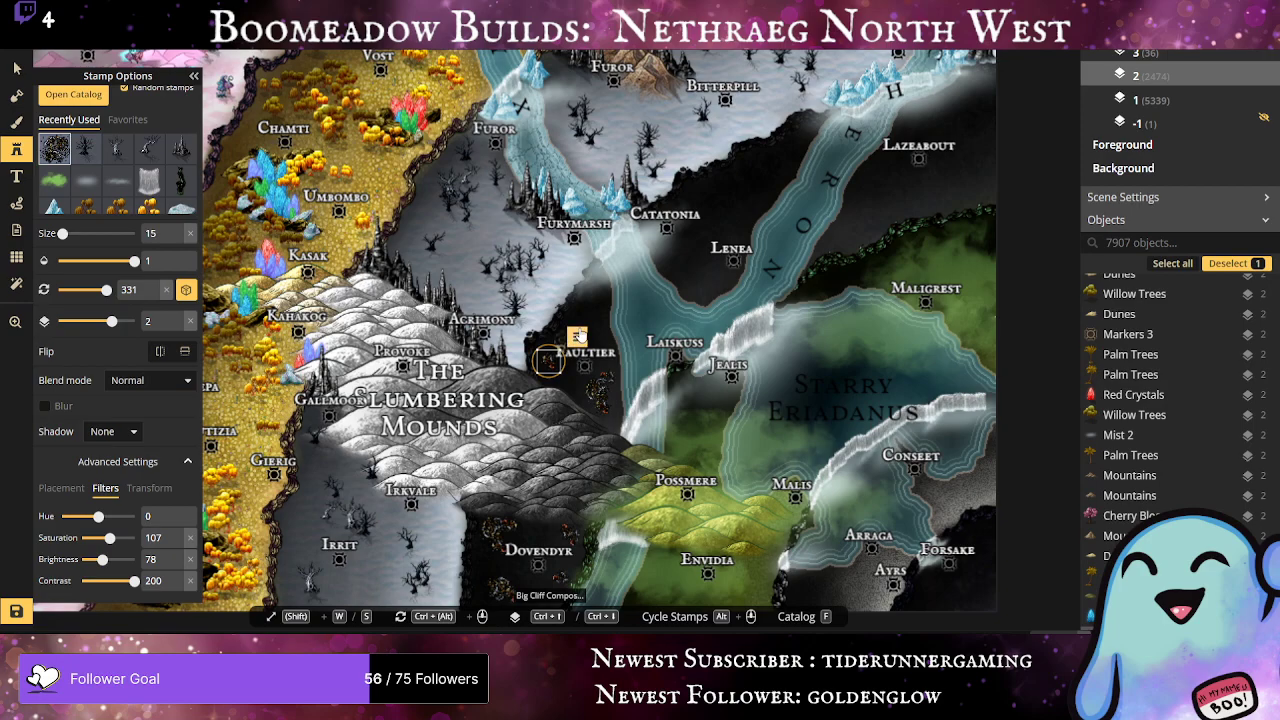
click(560, 349)
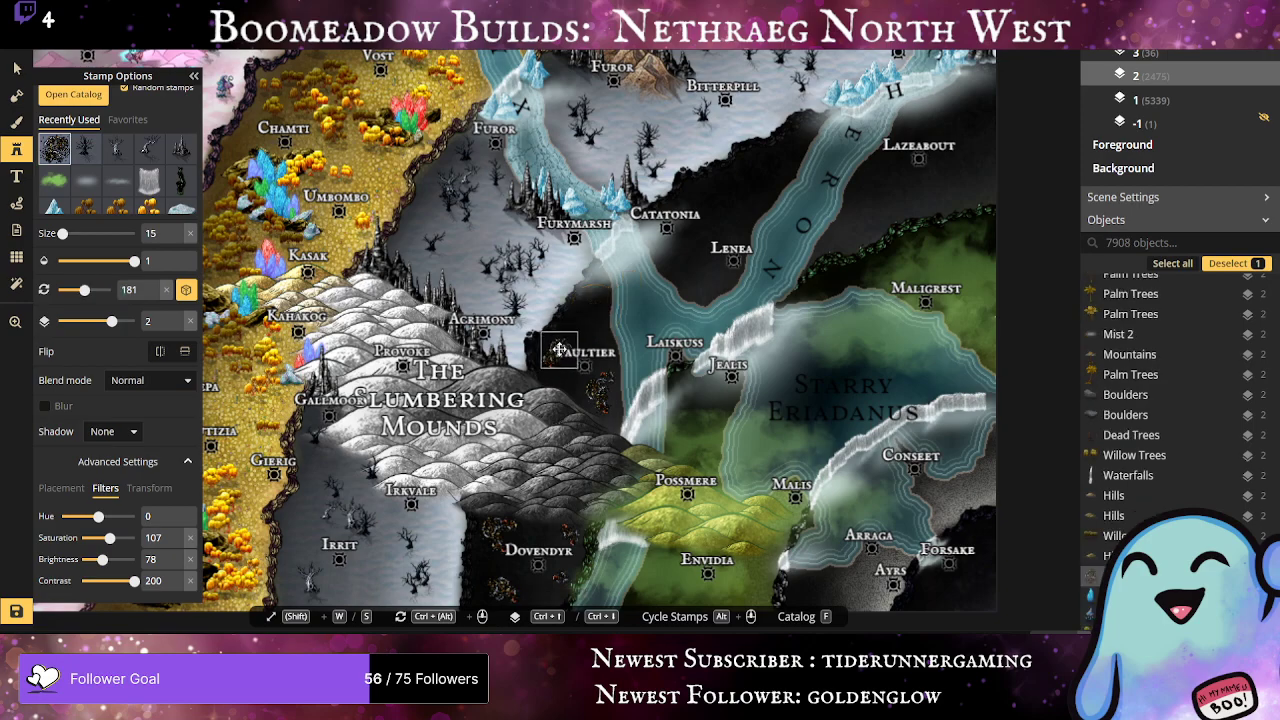
click(600, 298)
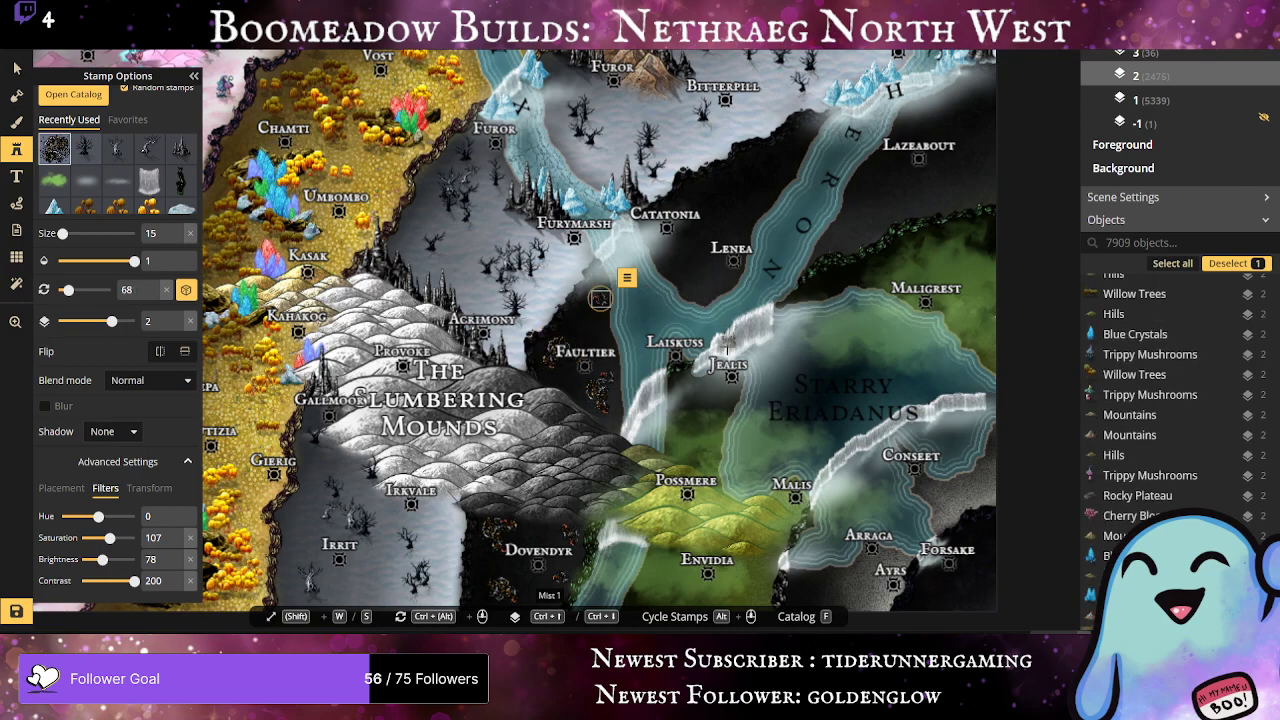
Step: Place four size-15 Broken Cogwheels stamps in the black area northeast of Catatonia, just west of the river
scroll(787, 446, down, 5)
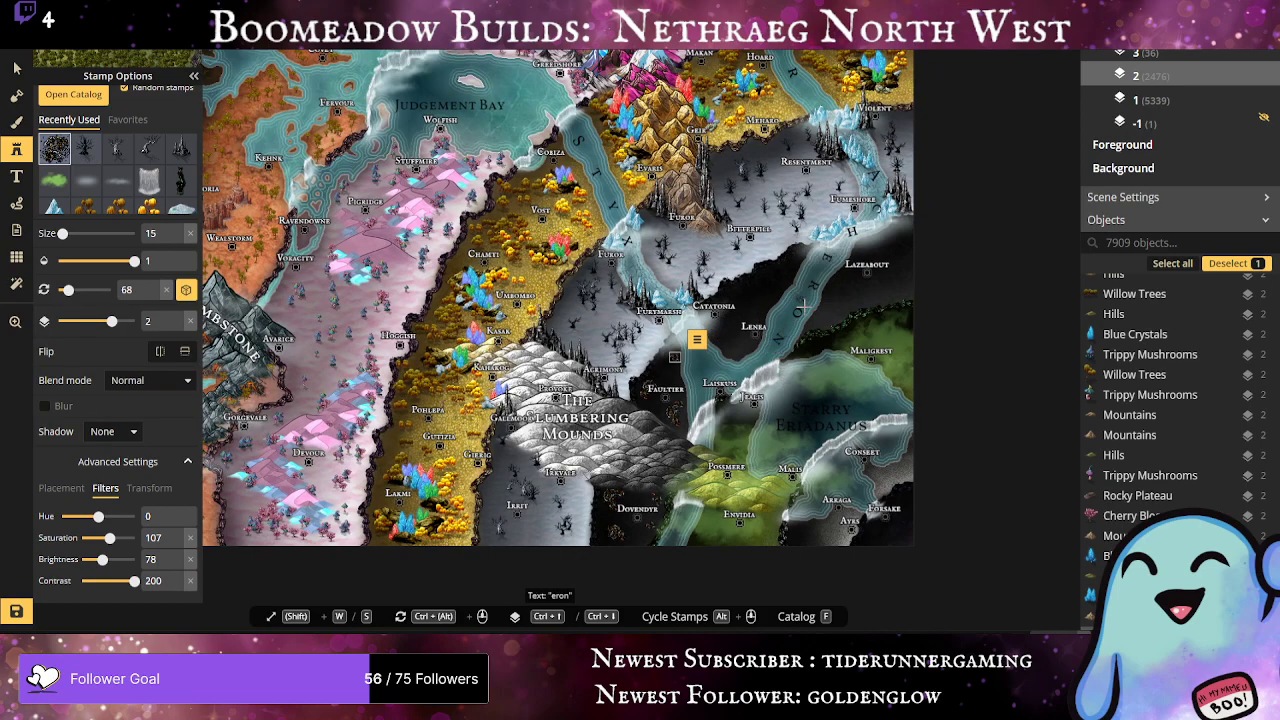
scroll(769, 293, up, 4)
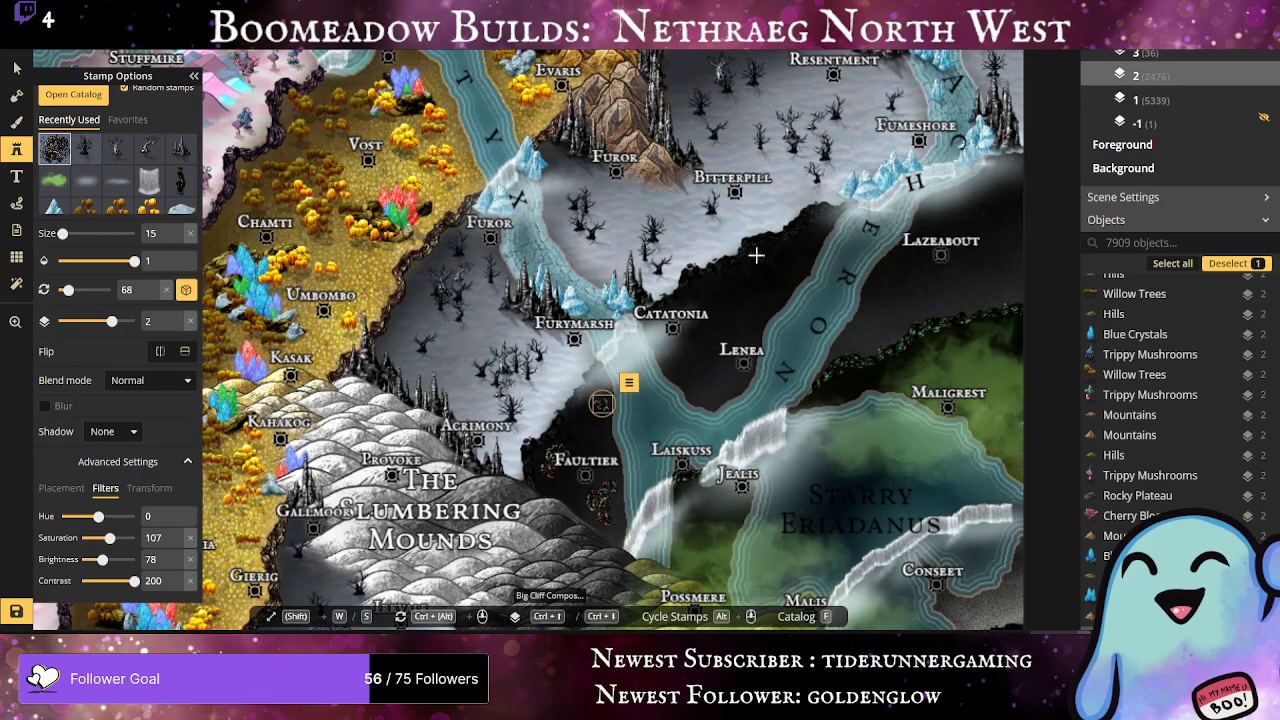
click(756, 256)
click(741, 299)
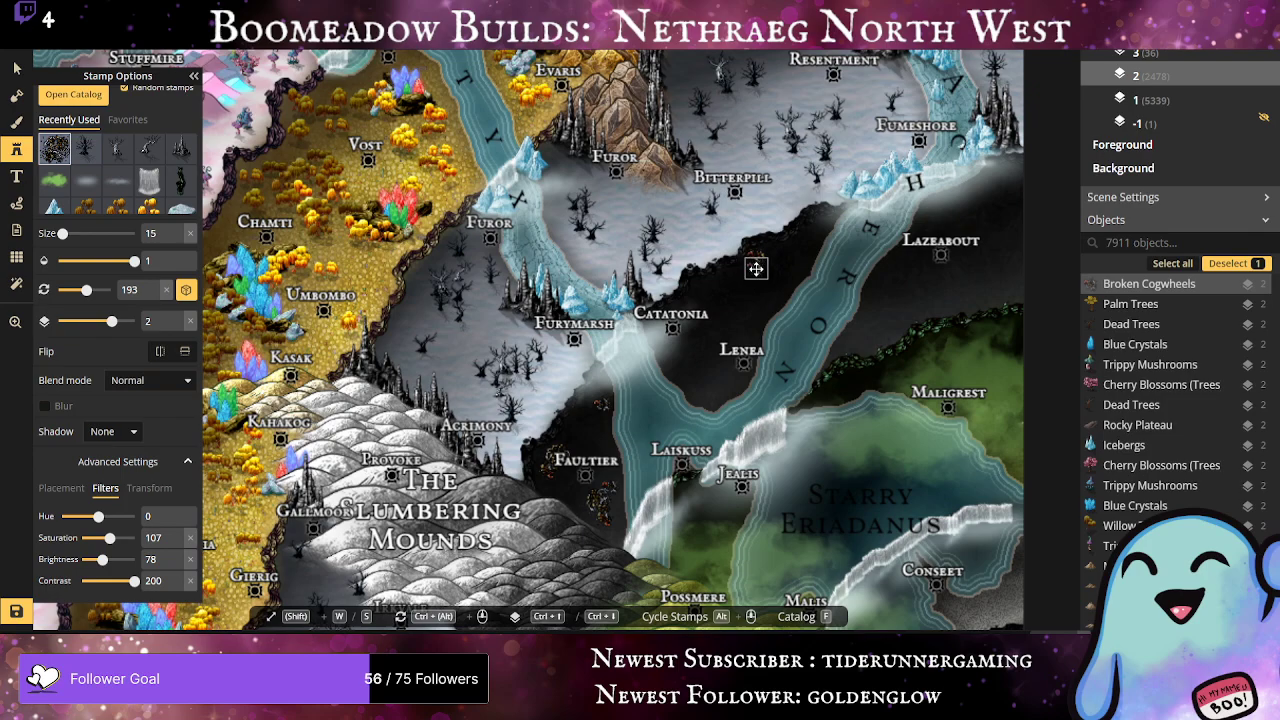
click(805, 246)
click(783, 270)
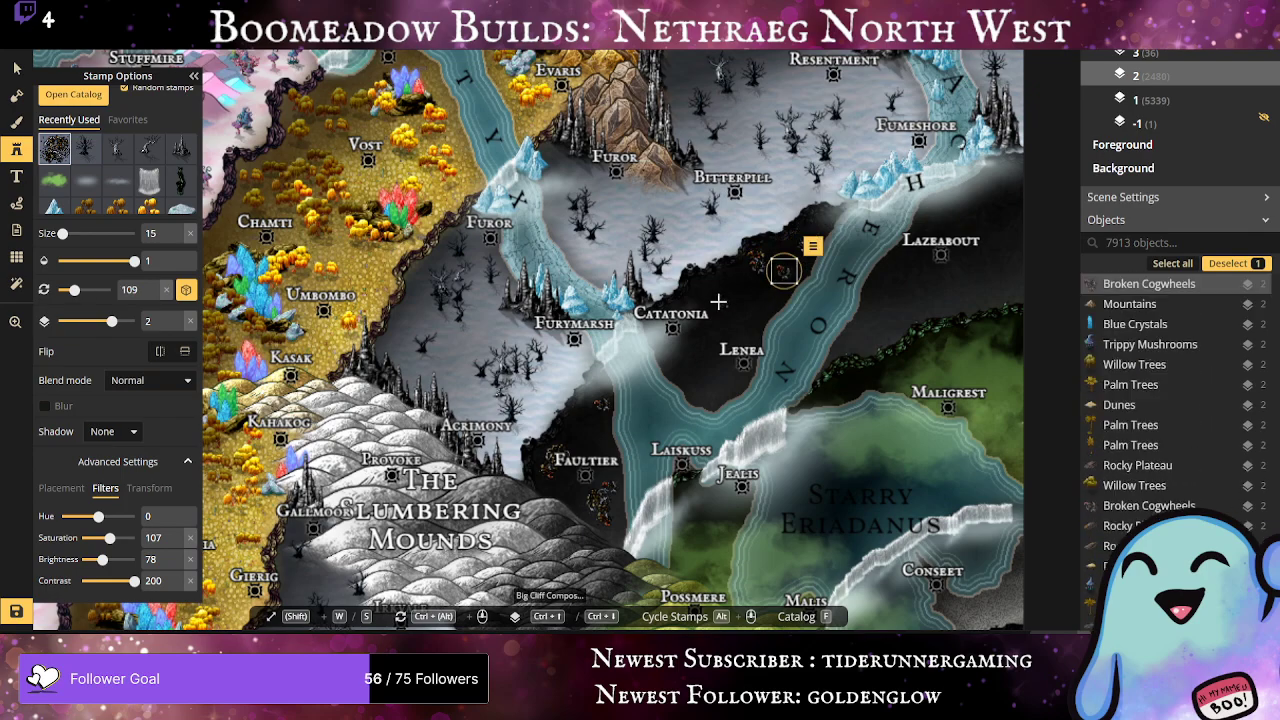
Step: Add a cluster of size-15 Broken Cogwheels stamps between Catatonia and Lenea
click(710, 294)
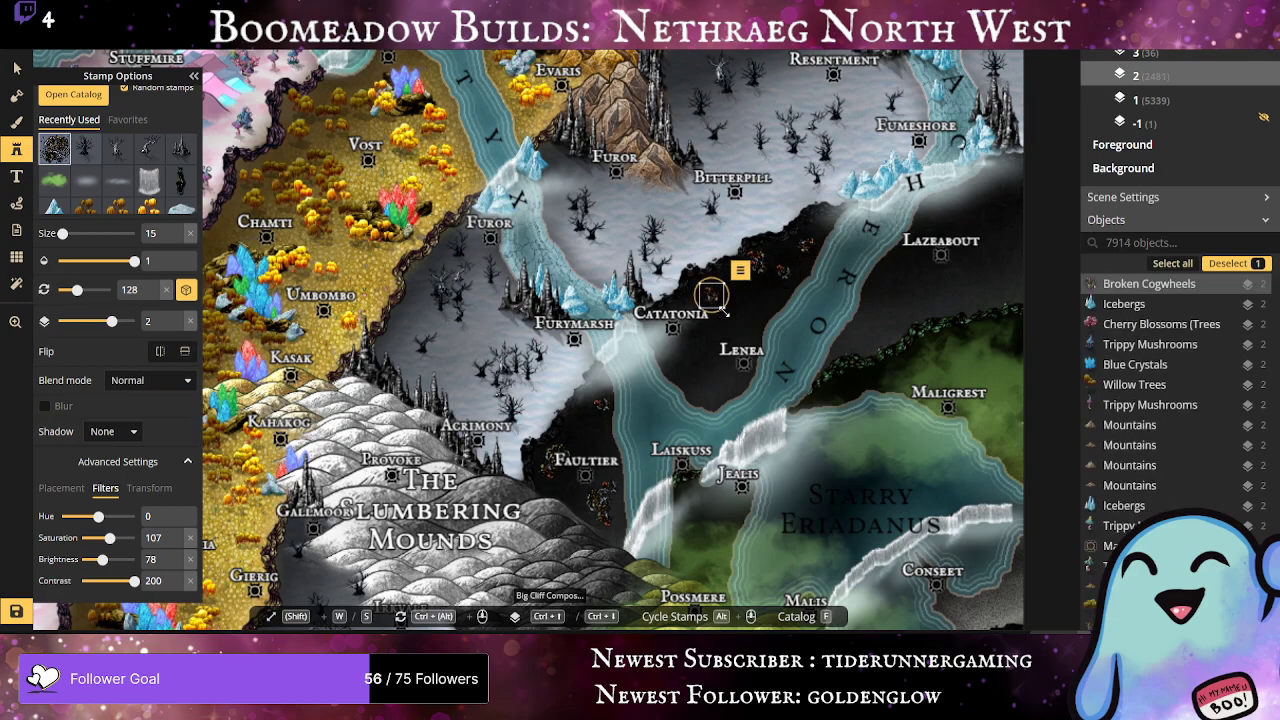
click(725, 301)
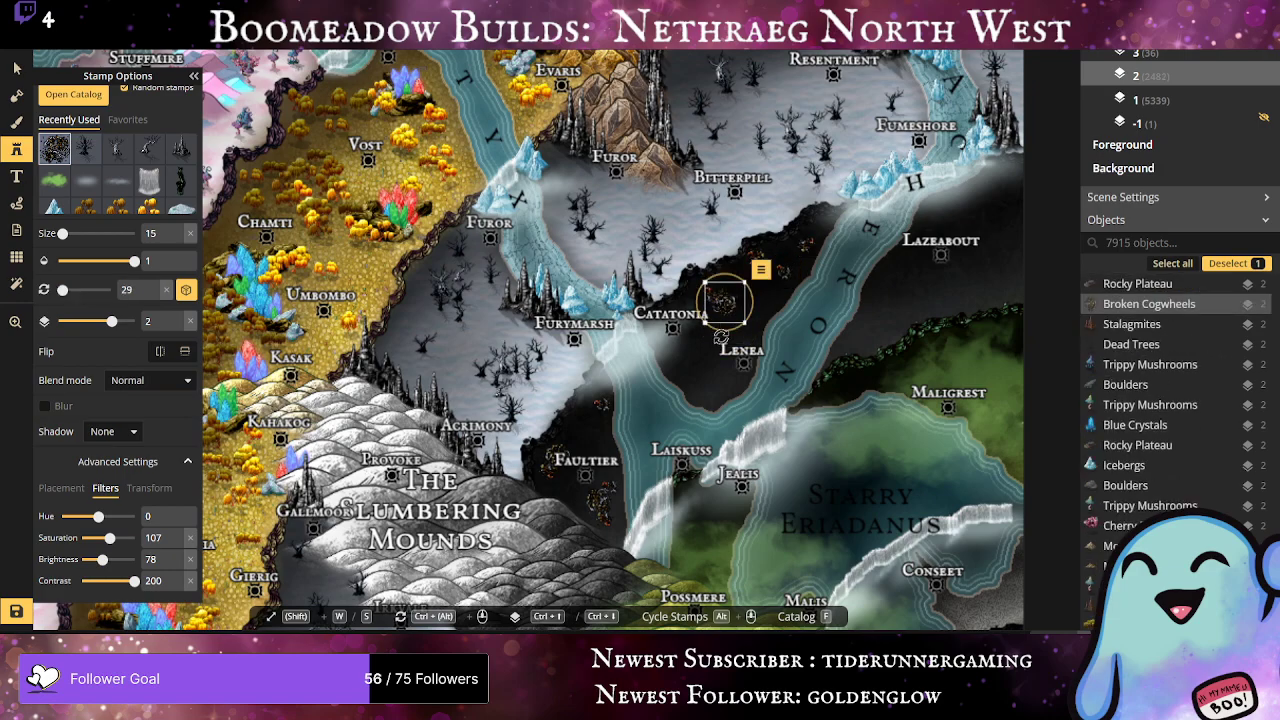
click(706, 353)
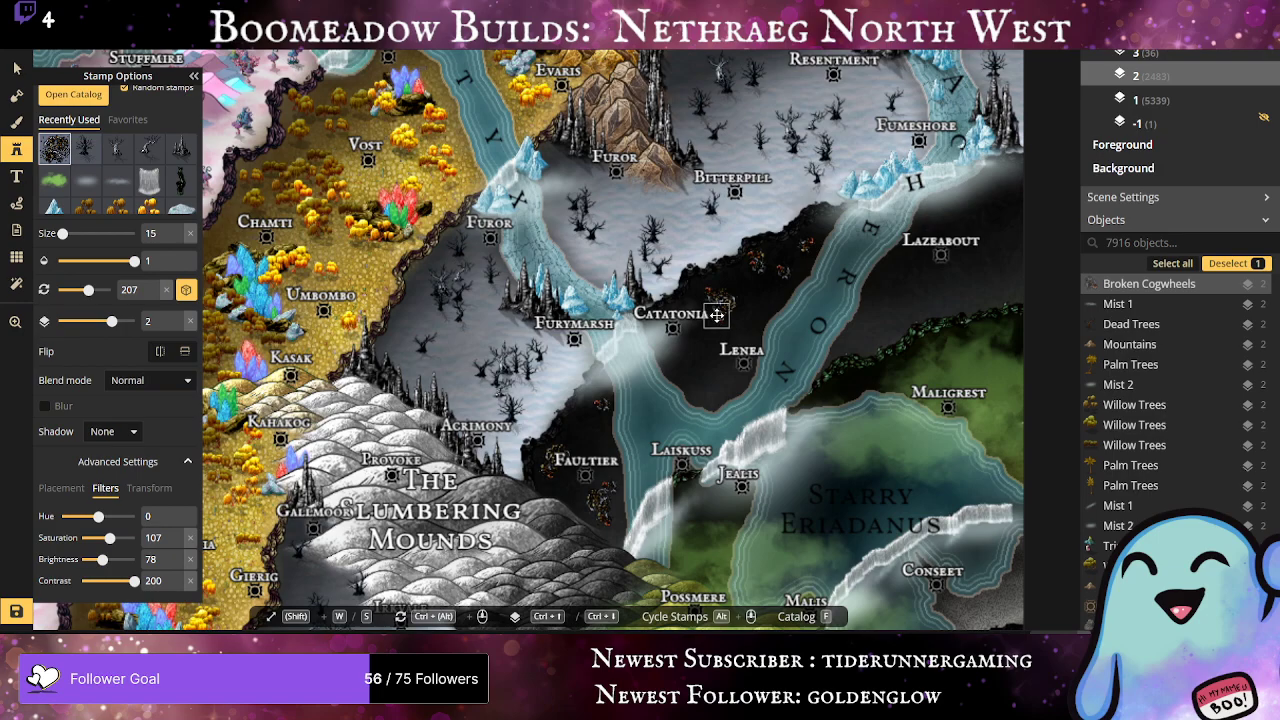
click(717, 316)
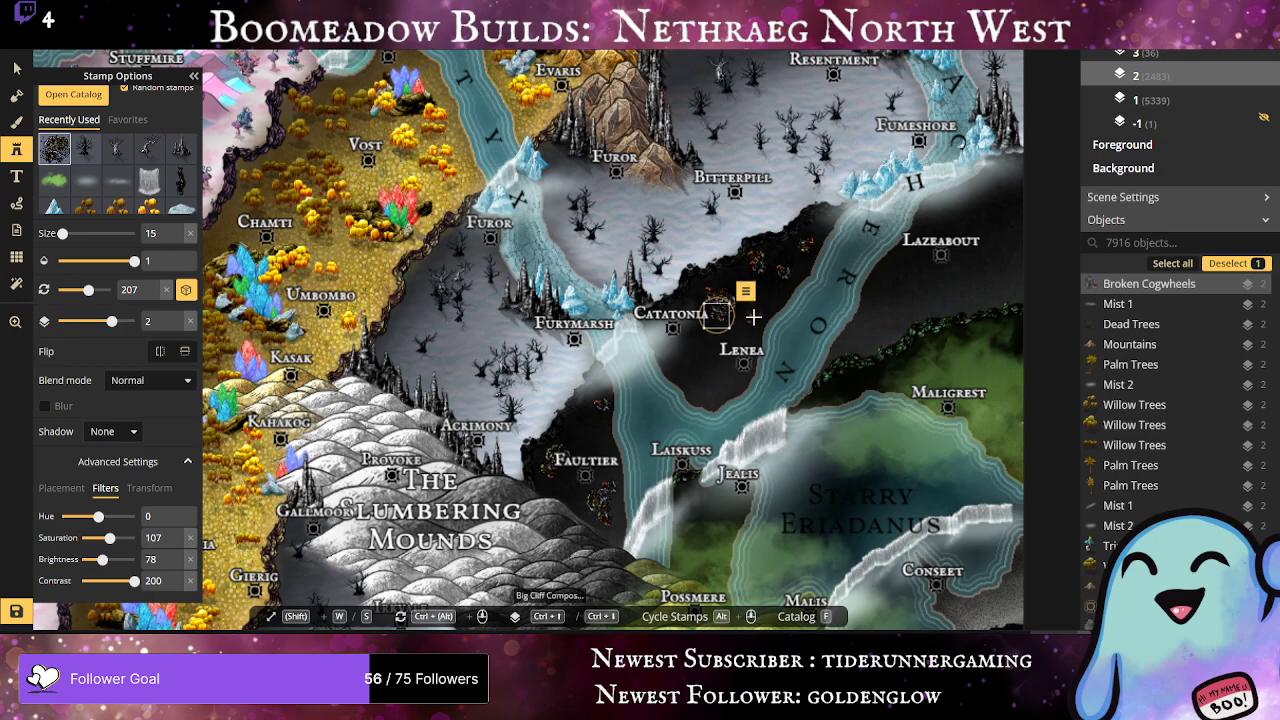
Step: Set the cogwheel stamp's size to 32 and place larger Broken Cogwheels north, west and southwest of Lenea
drag(62, 233, 63, 235)
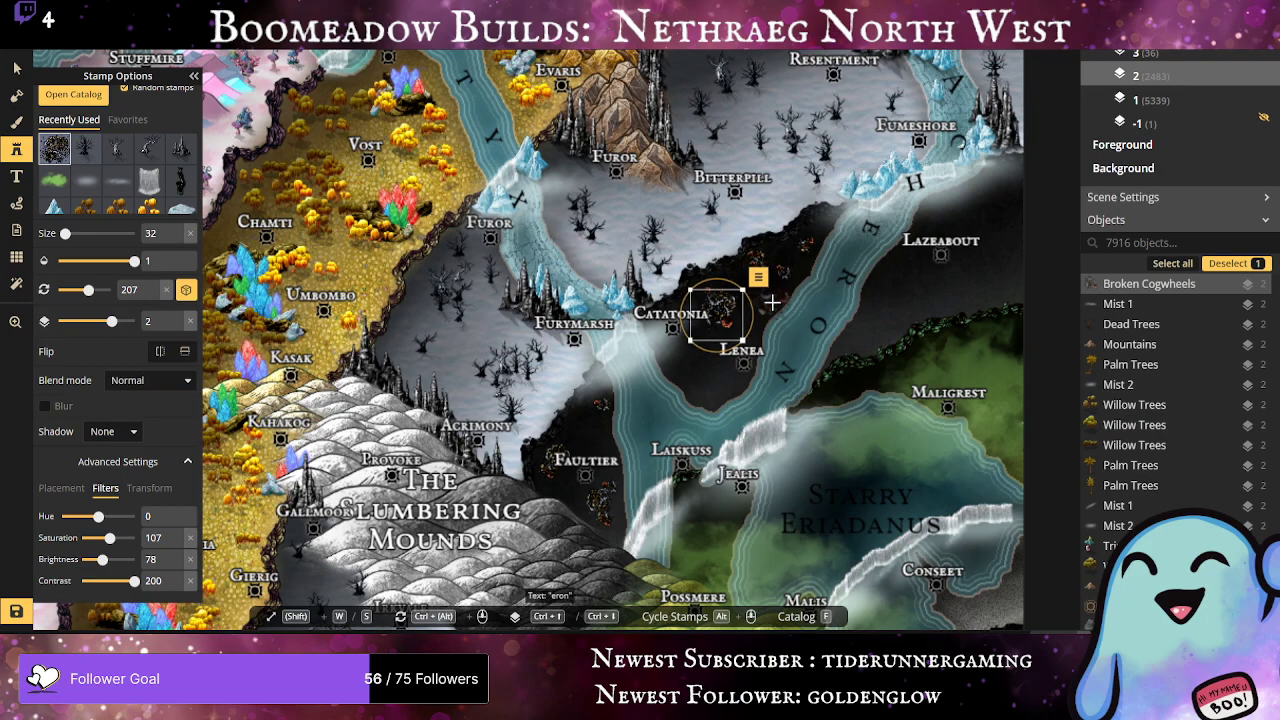
drag(772, 303, 734, 291)
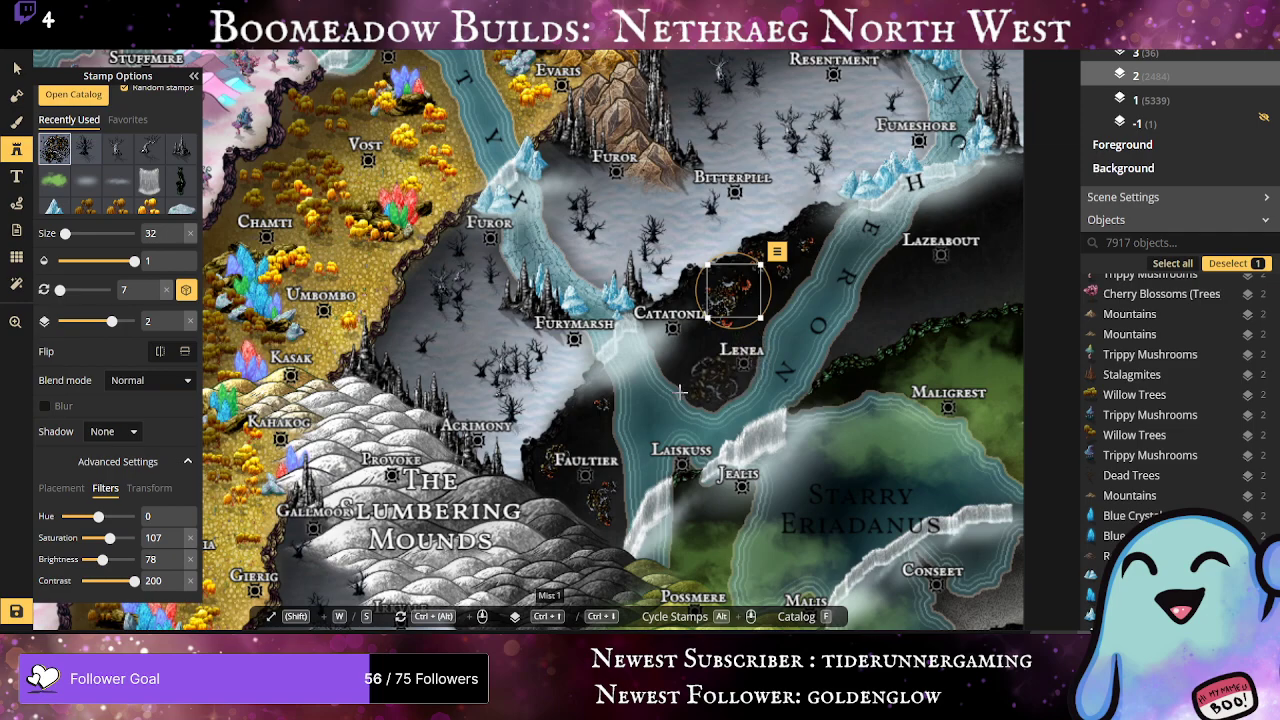
click(692, 366)
drag(696, 362, 735, 308)
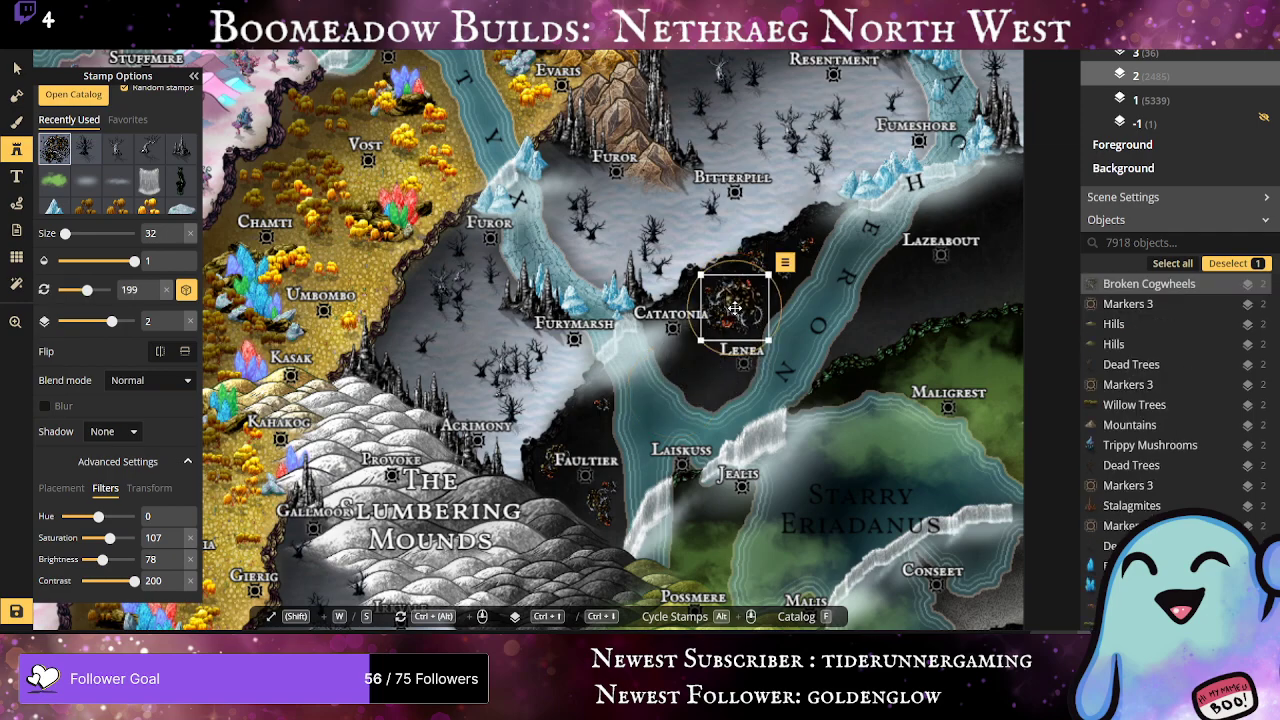
click(700, 393)
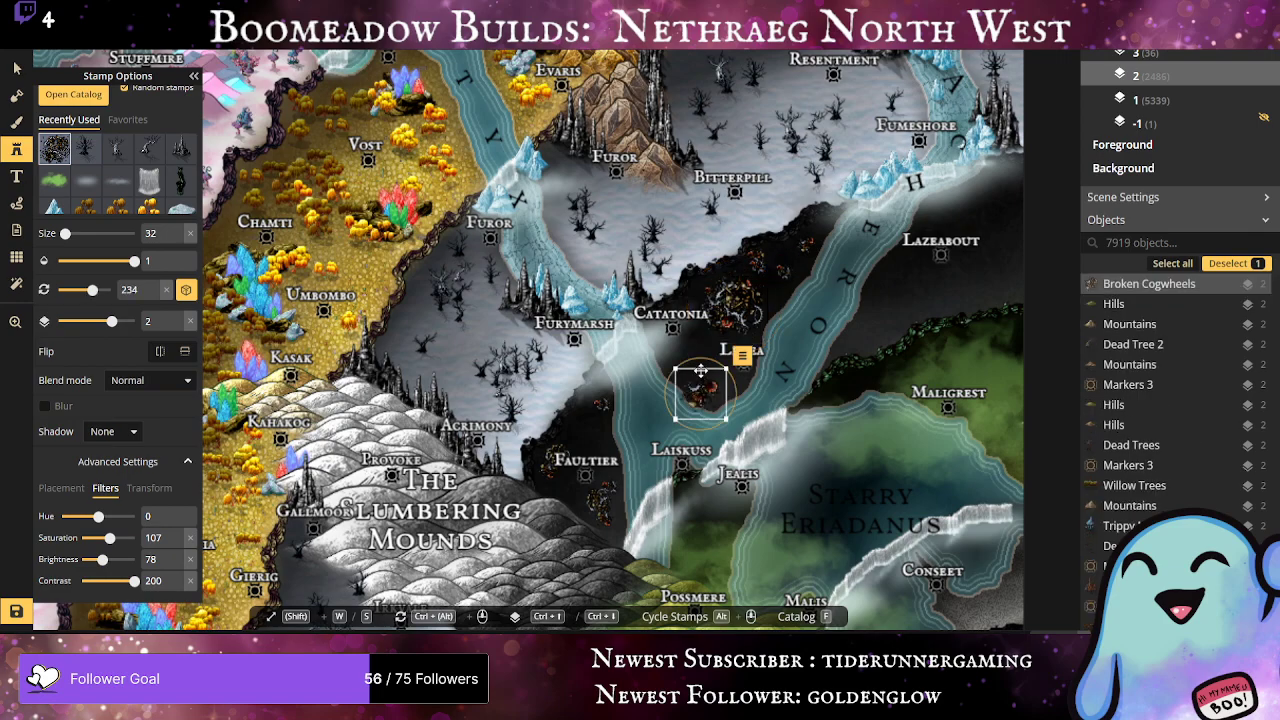
click(703, 348)
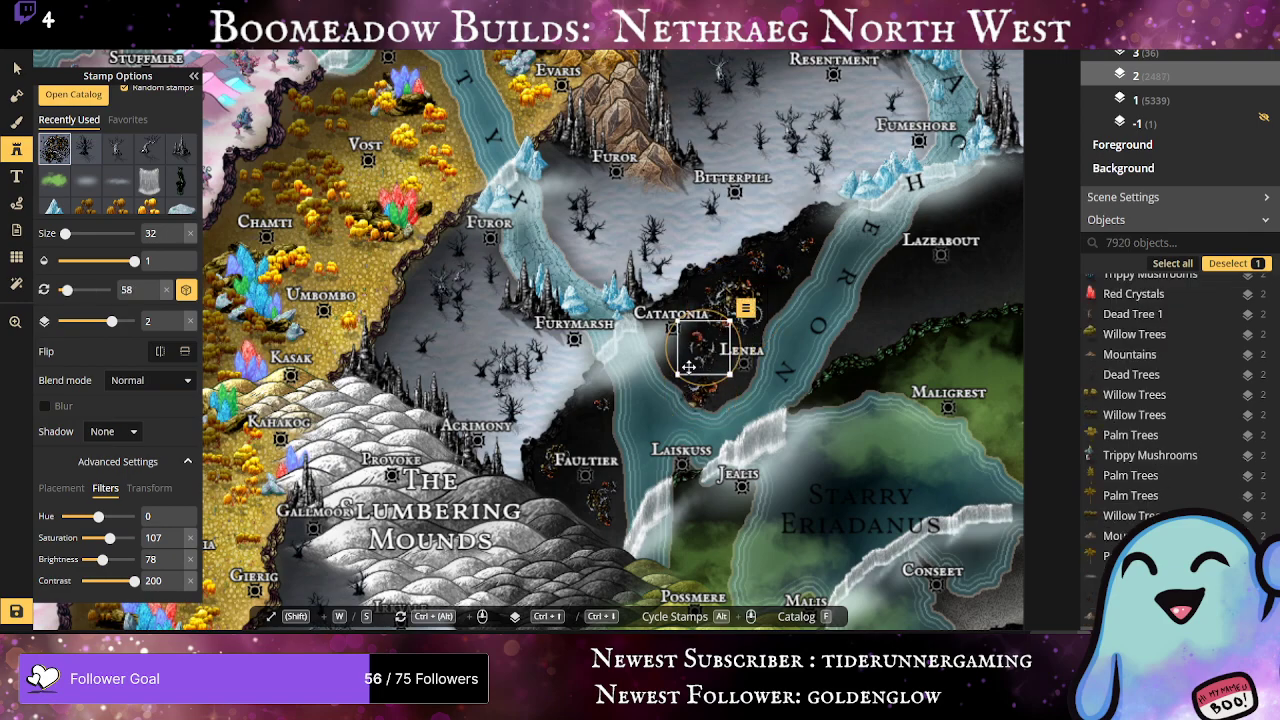
Step: Place two overlapping size-32 Broken Cogwheels stamps southwest of Lazeabout, and try another to its southeast, undoing that last one
click(630, 389)
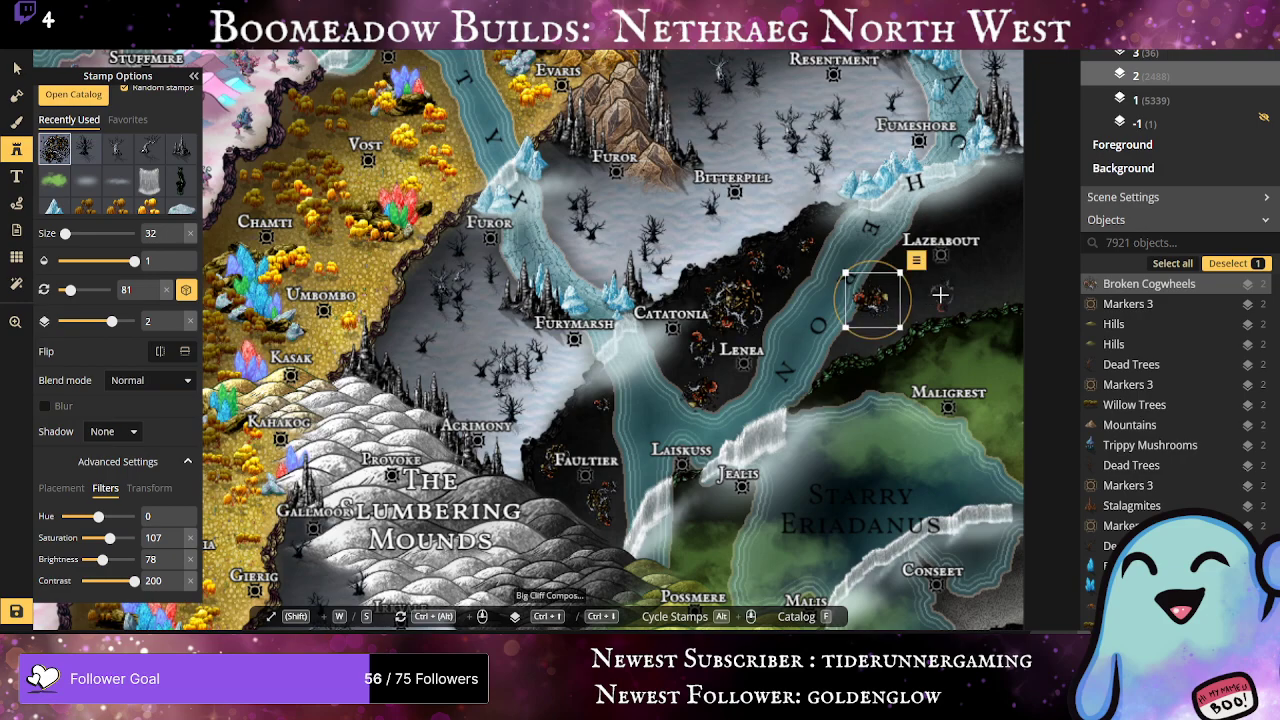
click(886, 292)
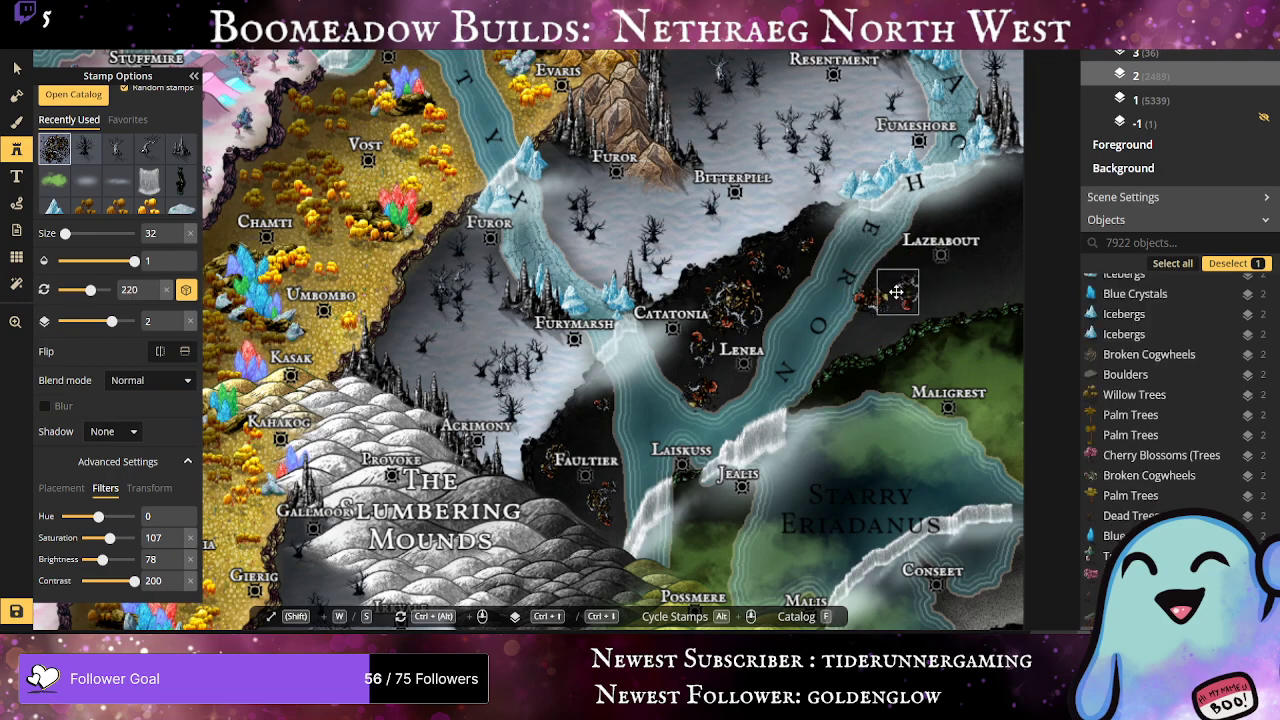
click(978, 284)
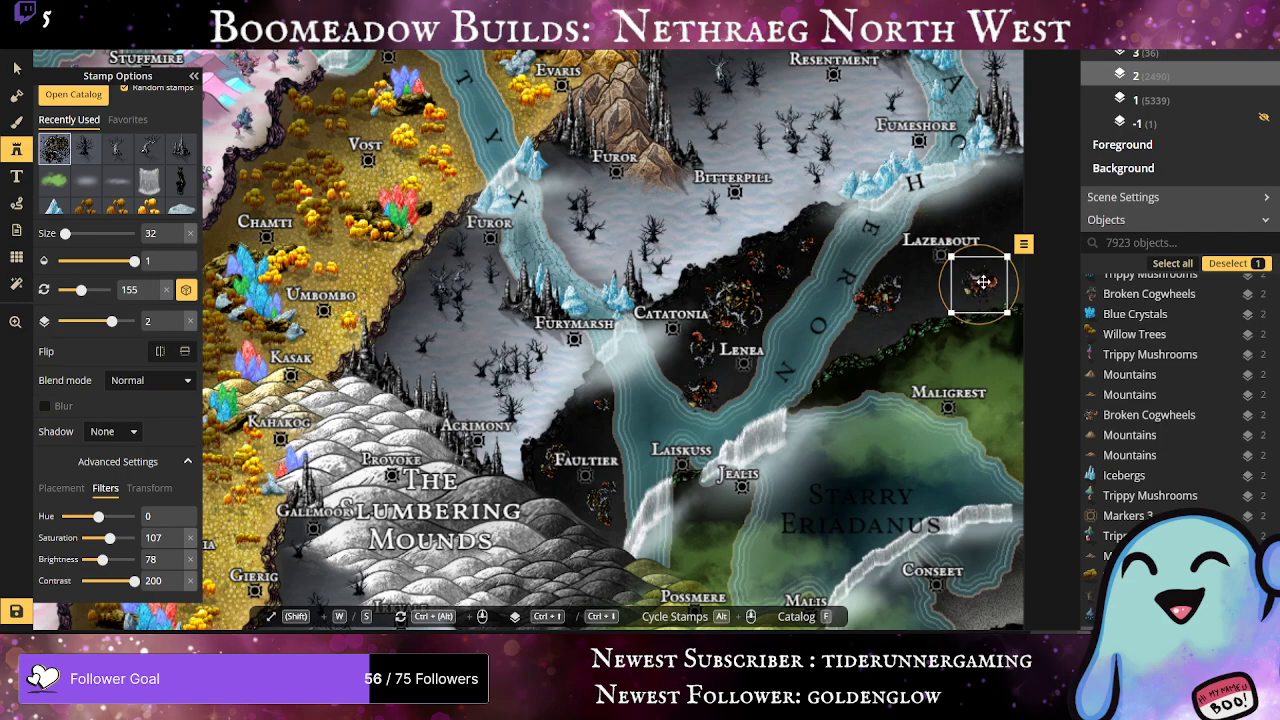
key(ctrl+z)
Step: Choose the first Broken Cogwheels variant and place it over the cogwheel cluster southwest of Lazeabout
scroll(137, 150, up, 1)
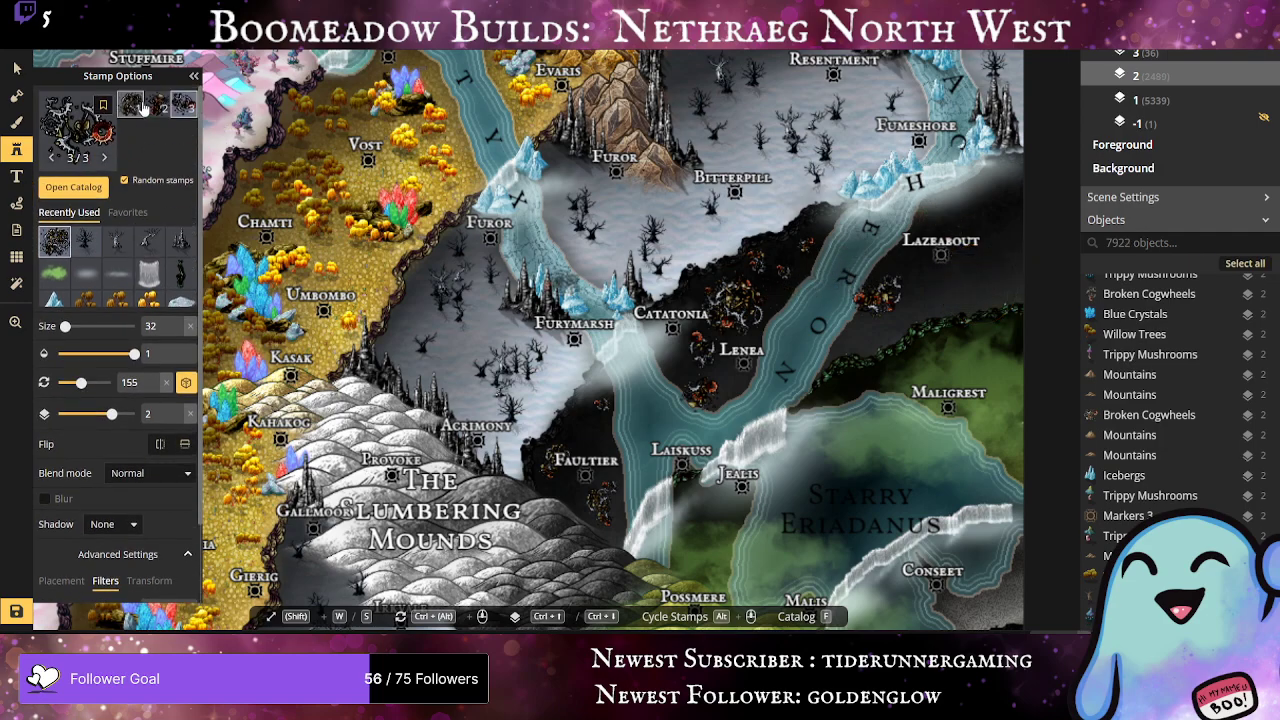
click(142, 106)
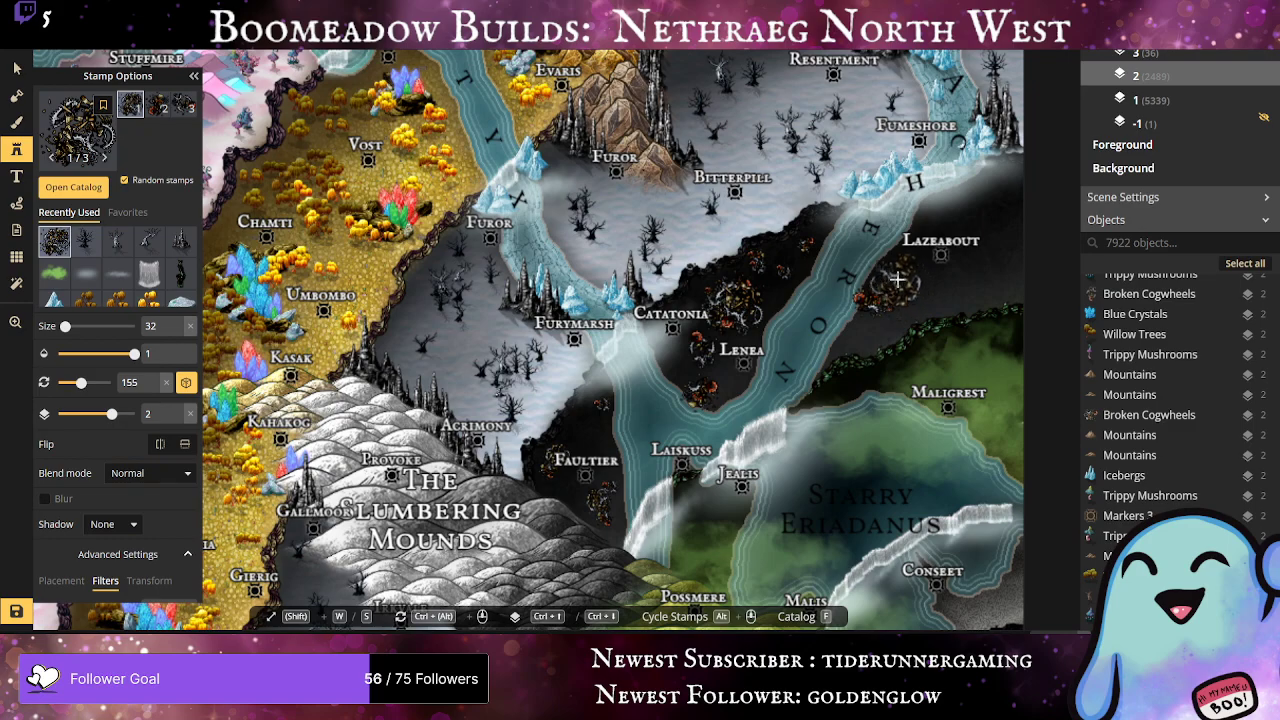
click(897, 280)
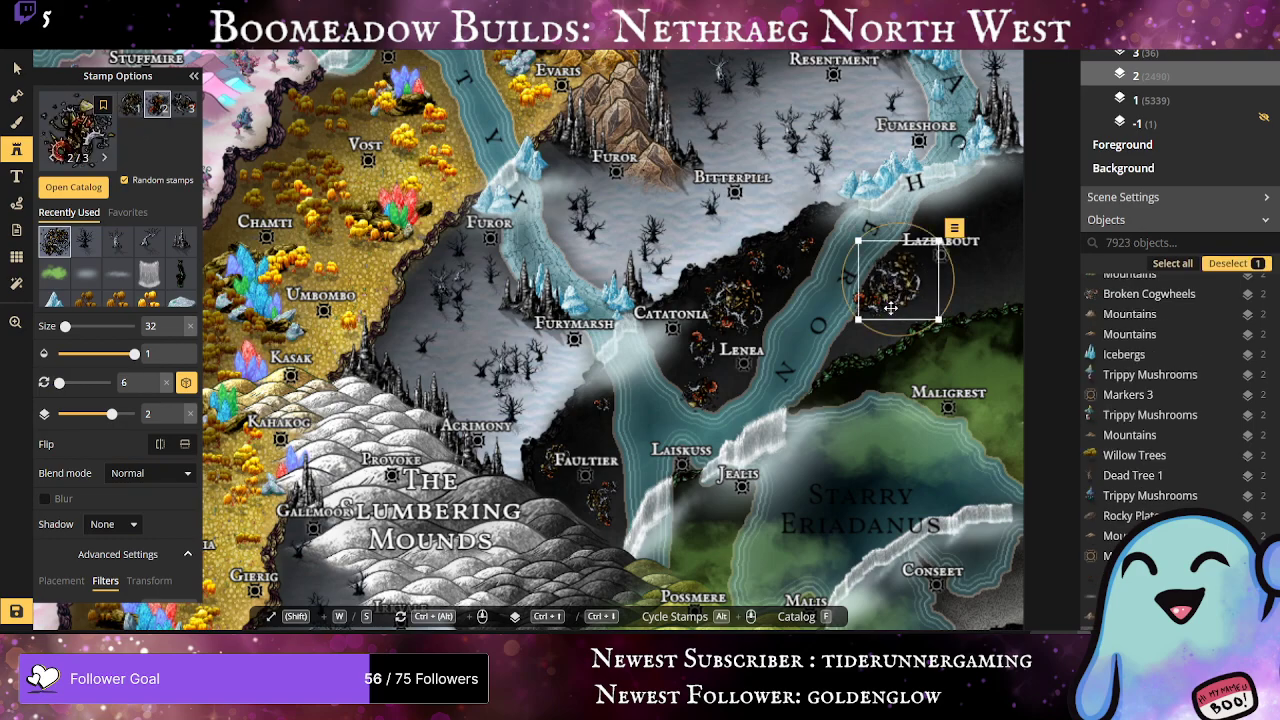
Step: Place the first Broken Cogwheels variant over the cluster southwest of Lenea and again just north of Faultier, reselecting the variant each time
click(128, 108)
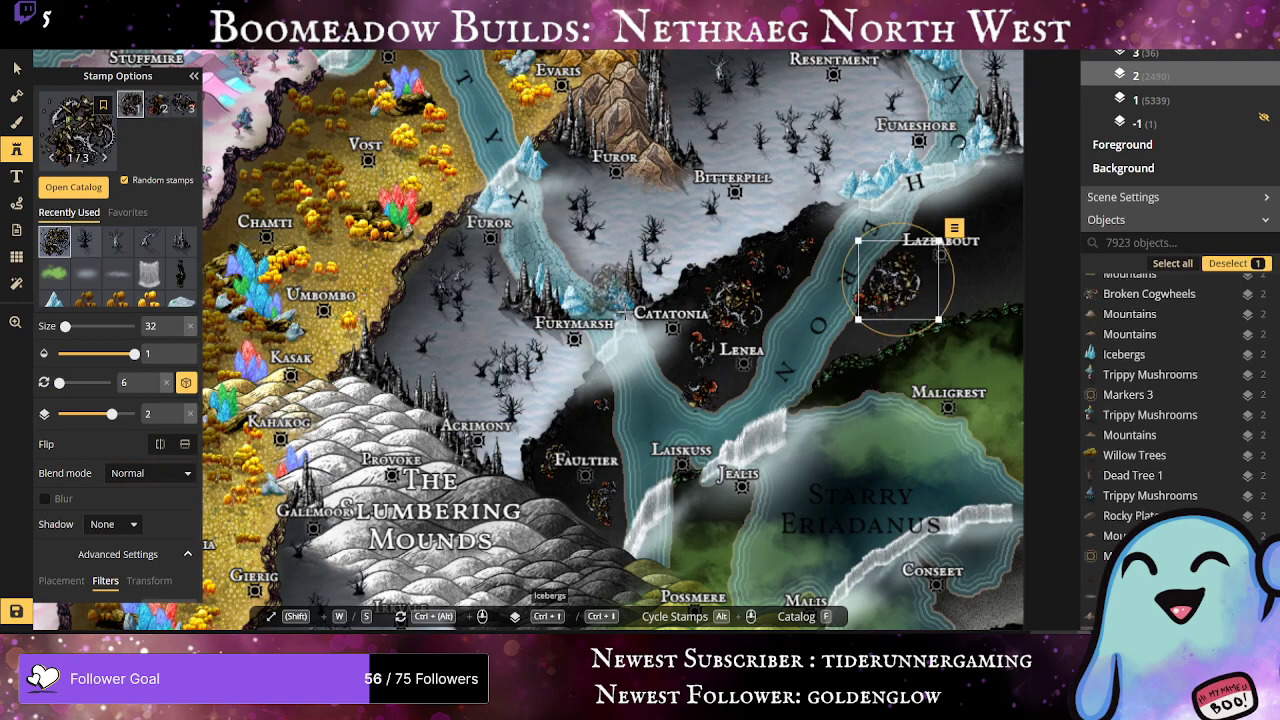
click(690, 372)
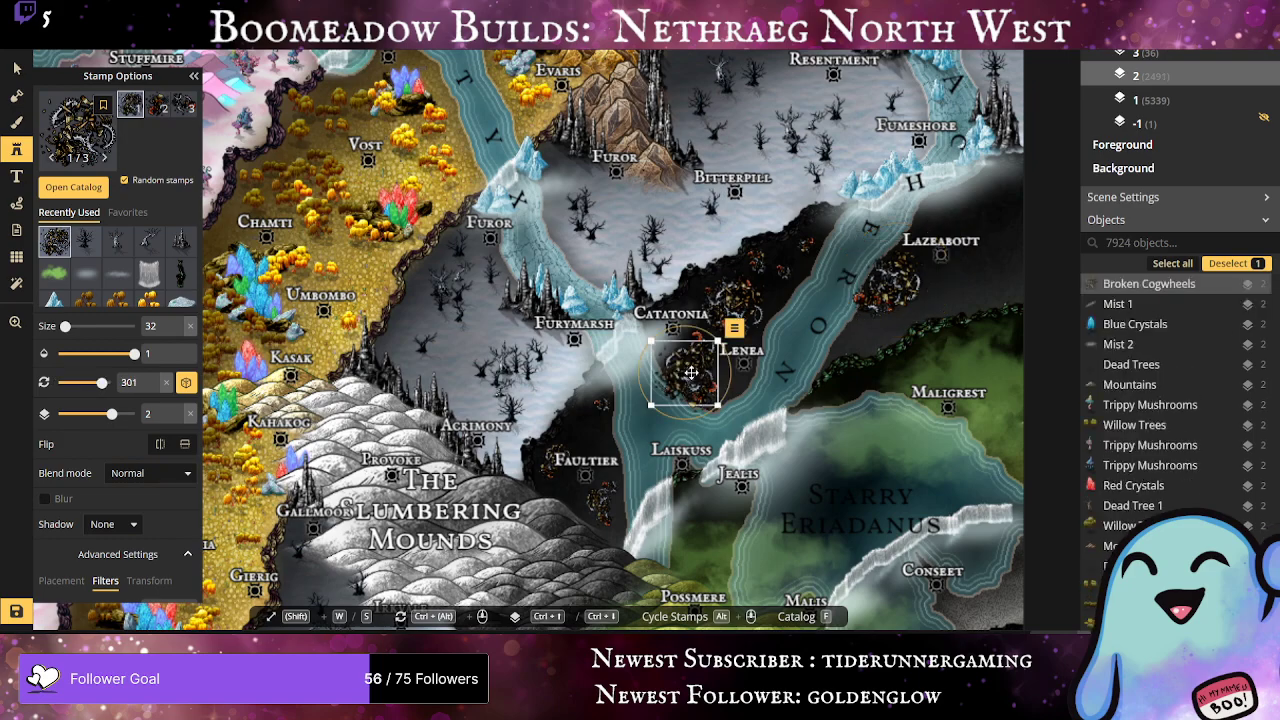
click(135, 106)
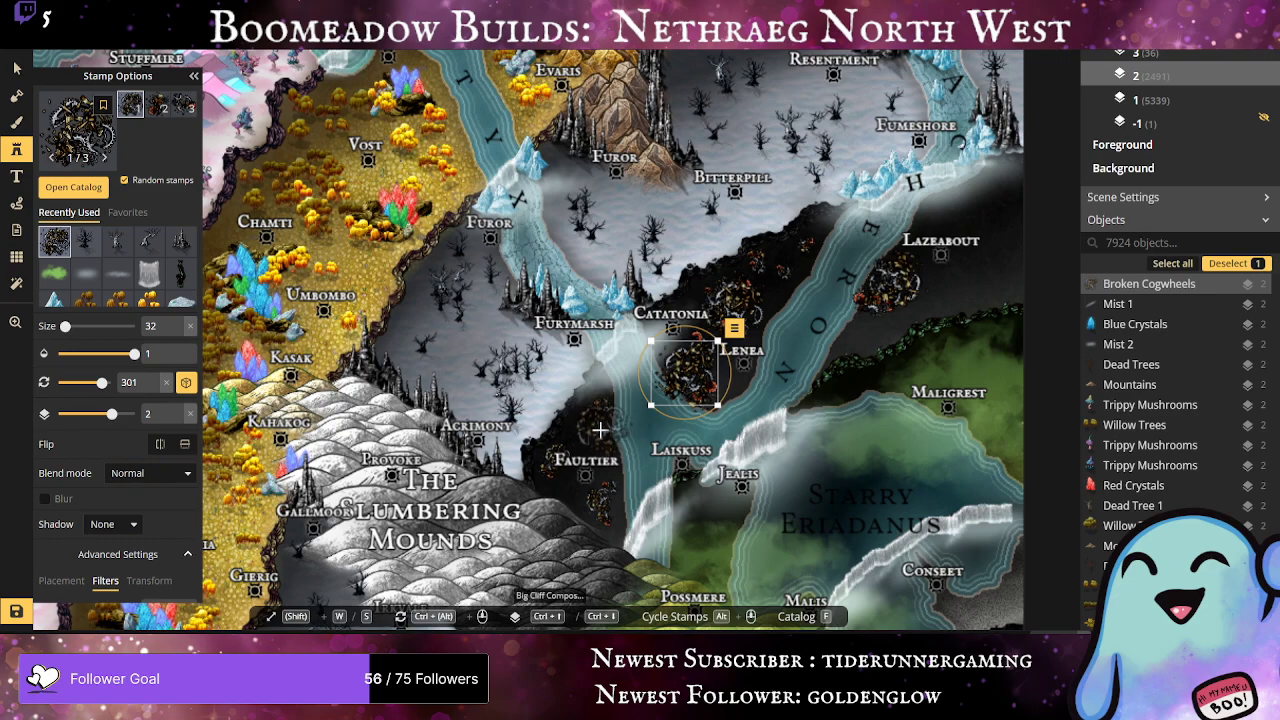
click(688, 370)
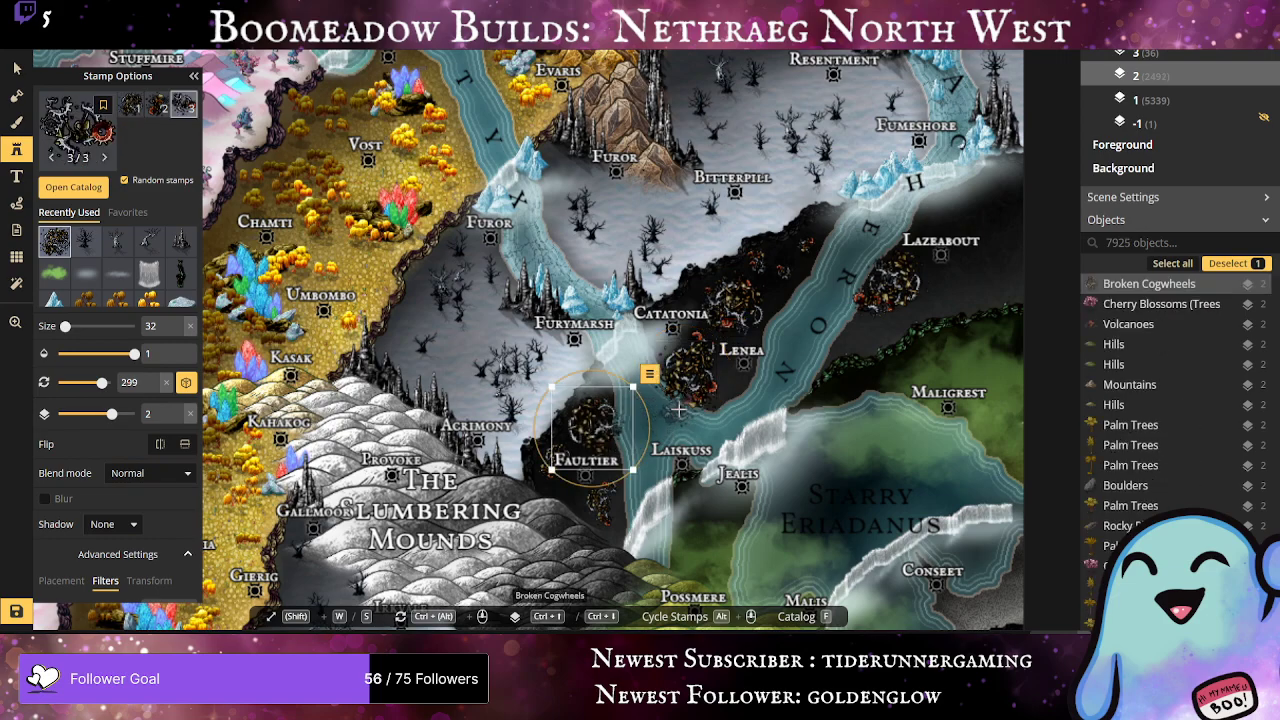
Step: Place the first Broken Cogwheels variant just north of Lenea, shift it slightly west, and place the same variant southwest of Lazeabout
click(131, 105)
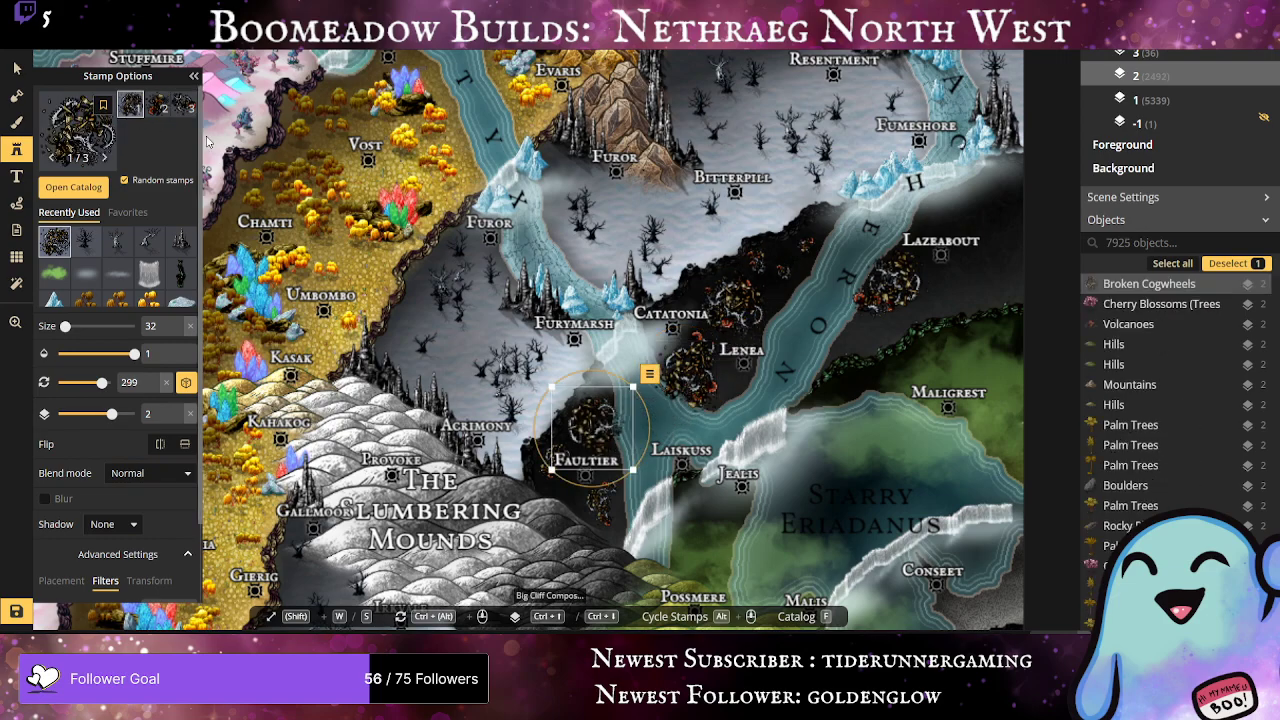
click(774, 290)
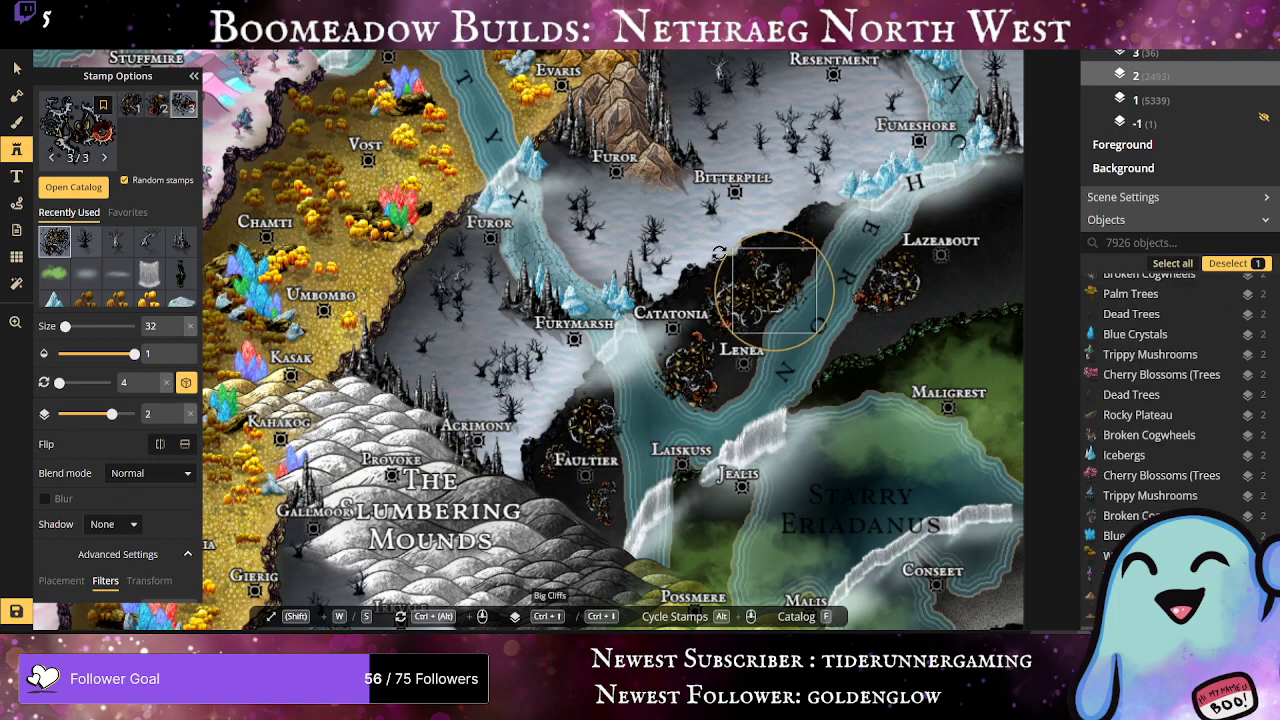
click(778, 292)
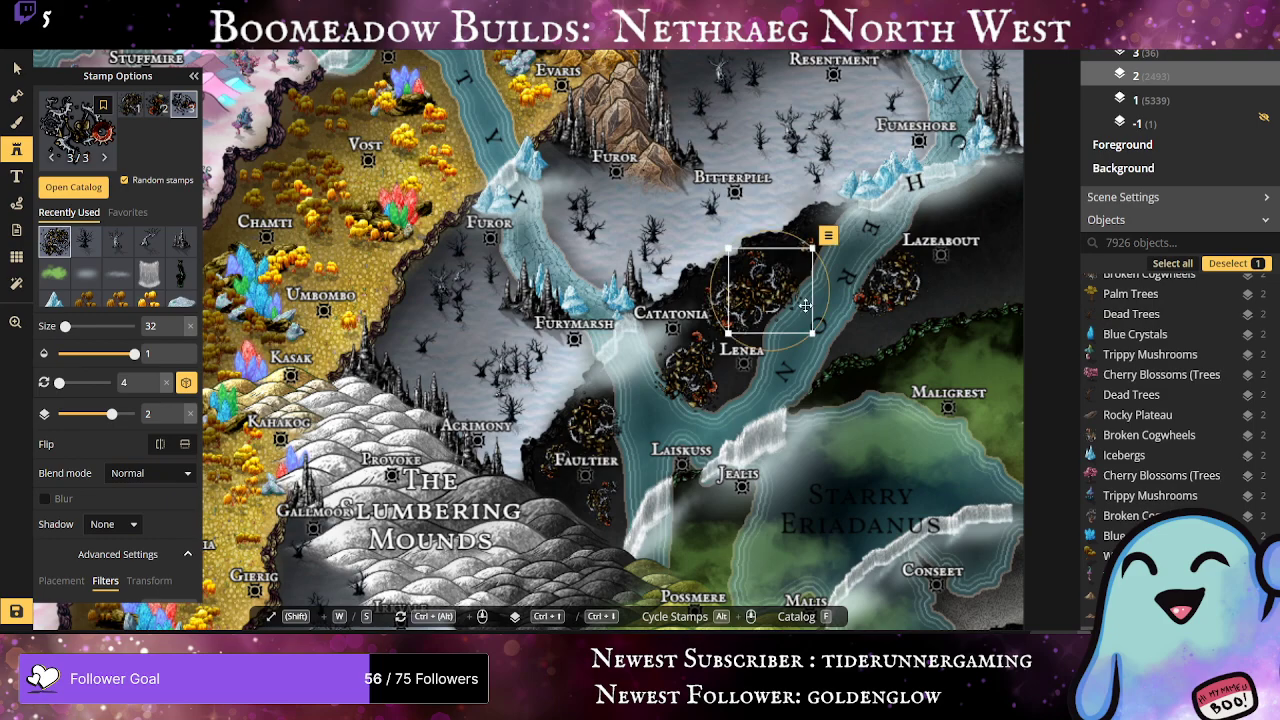
click(133, 107)
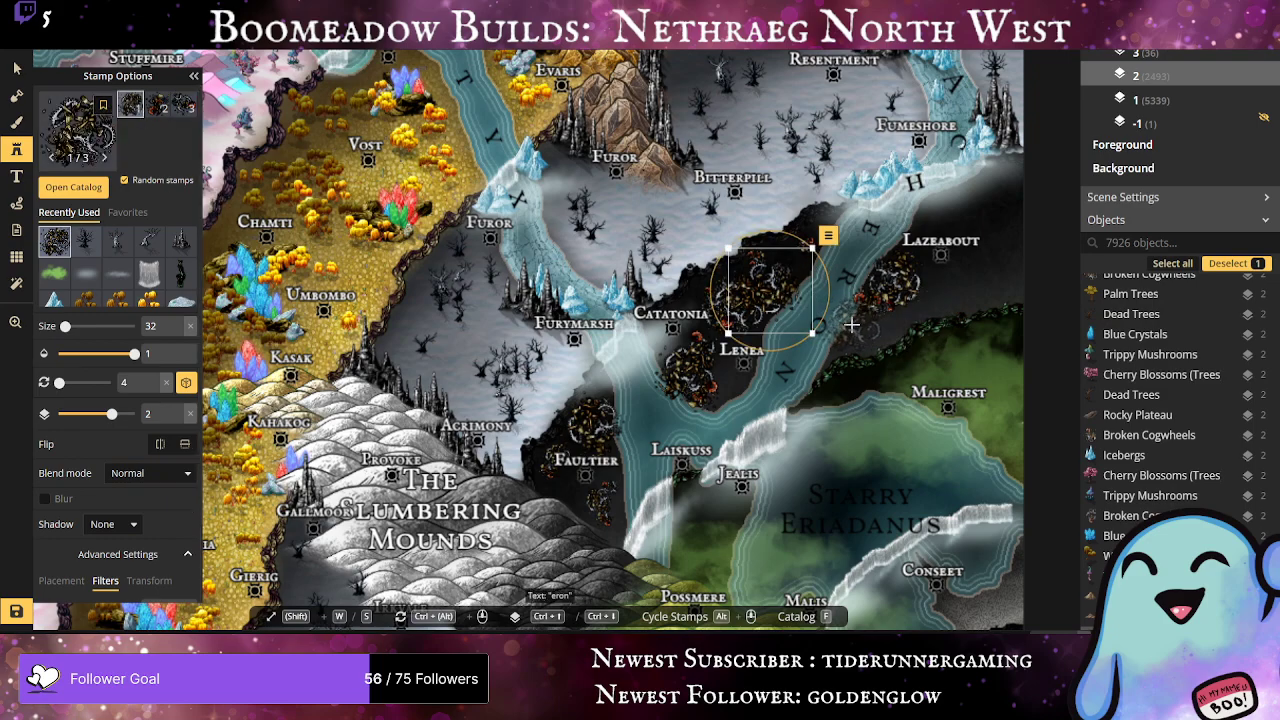
click(851, 325)
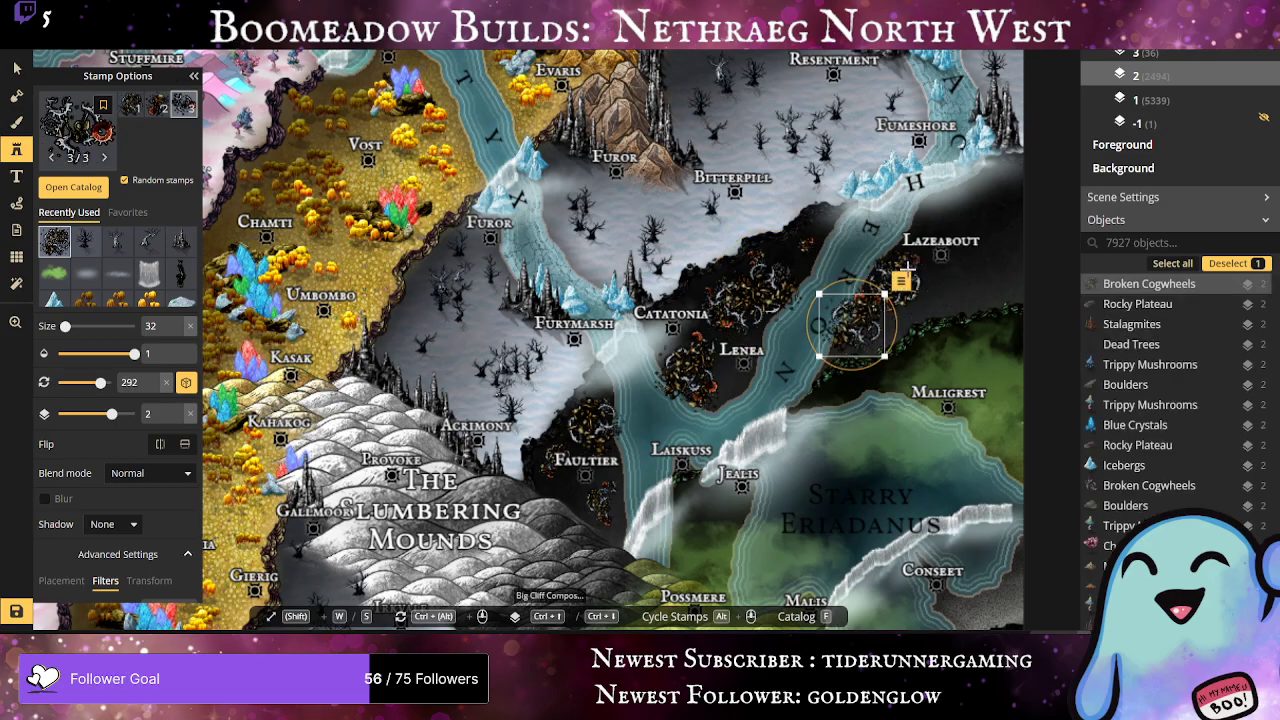
Step: Place the first Broken Cogwheels variant west of Dovendyr and again just northeast of it, reselecting the variant for the second stamp
scroll(703, 311, down, 4)
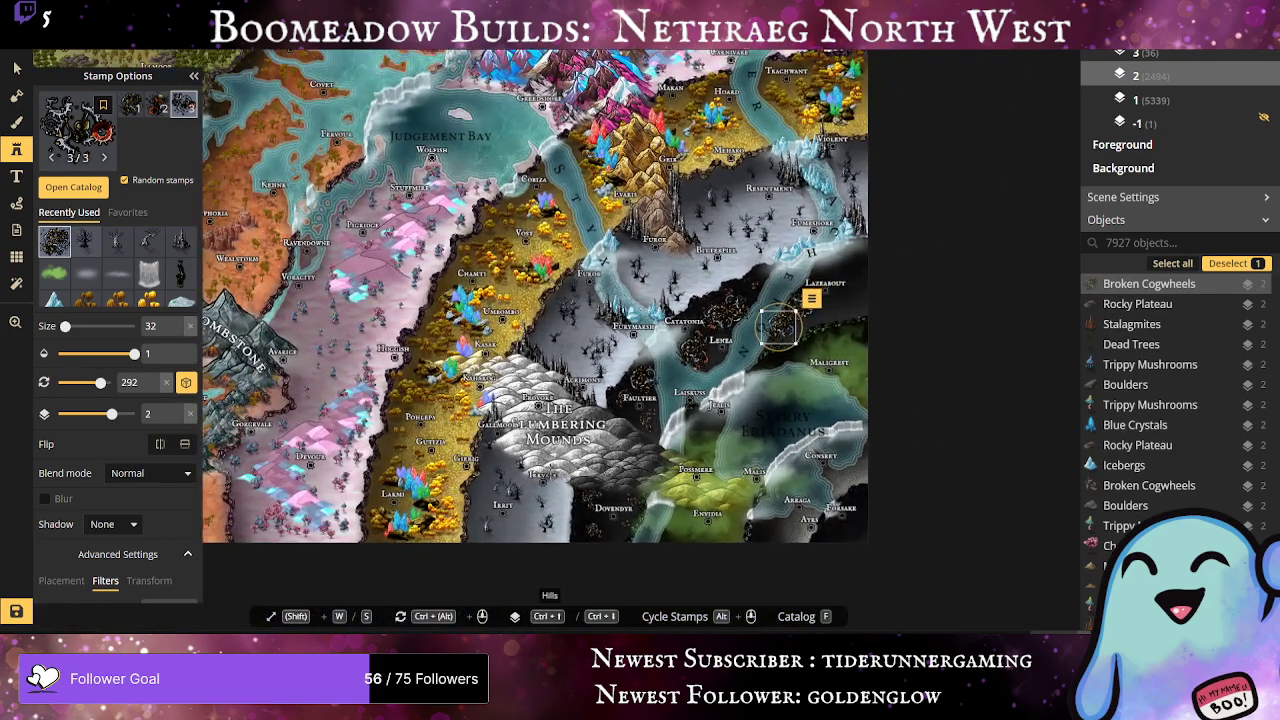
scroll(645, 535, up, 4)
alt+scroll(602, 524, down, 1)
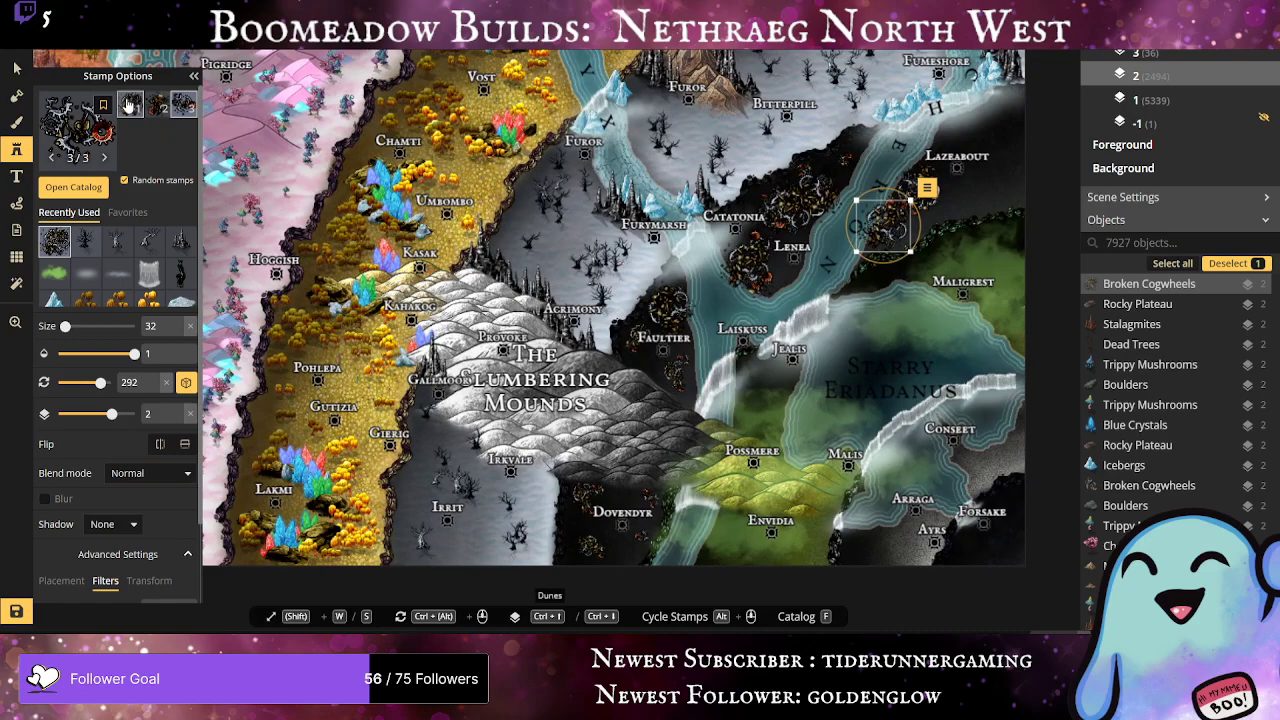
click(591, 521)
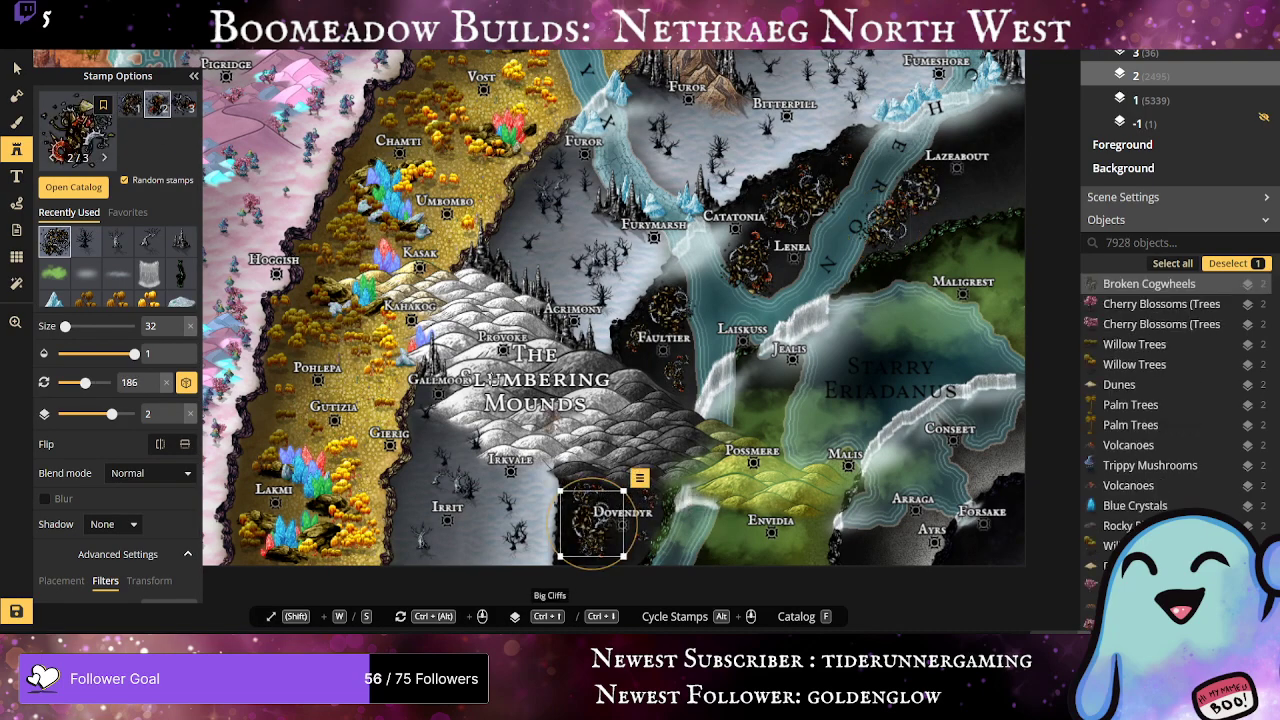
click(130, 105)
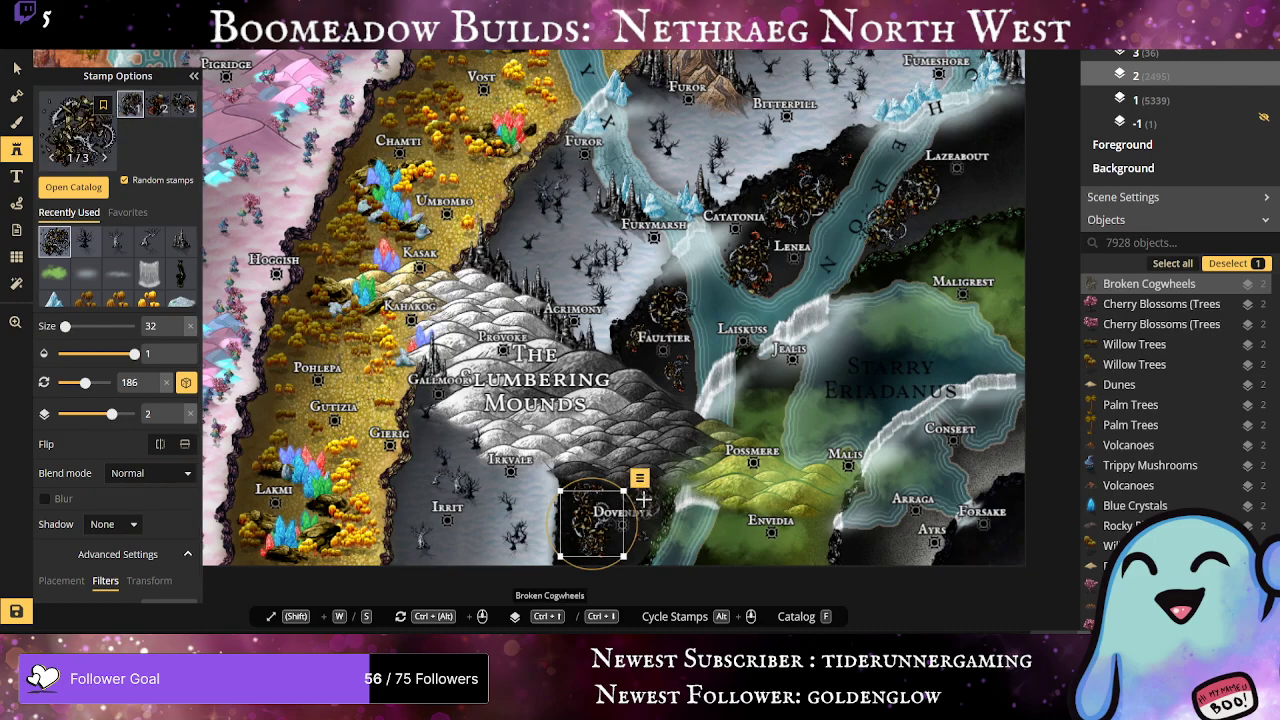
click(643, 499)
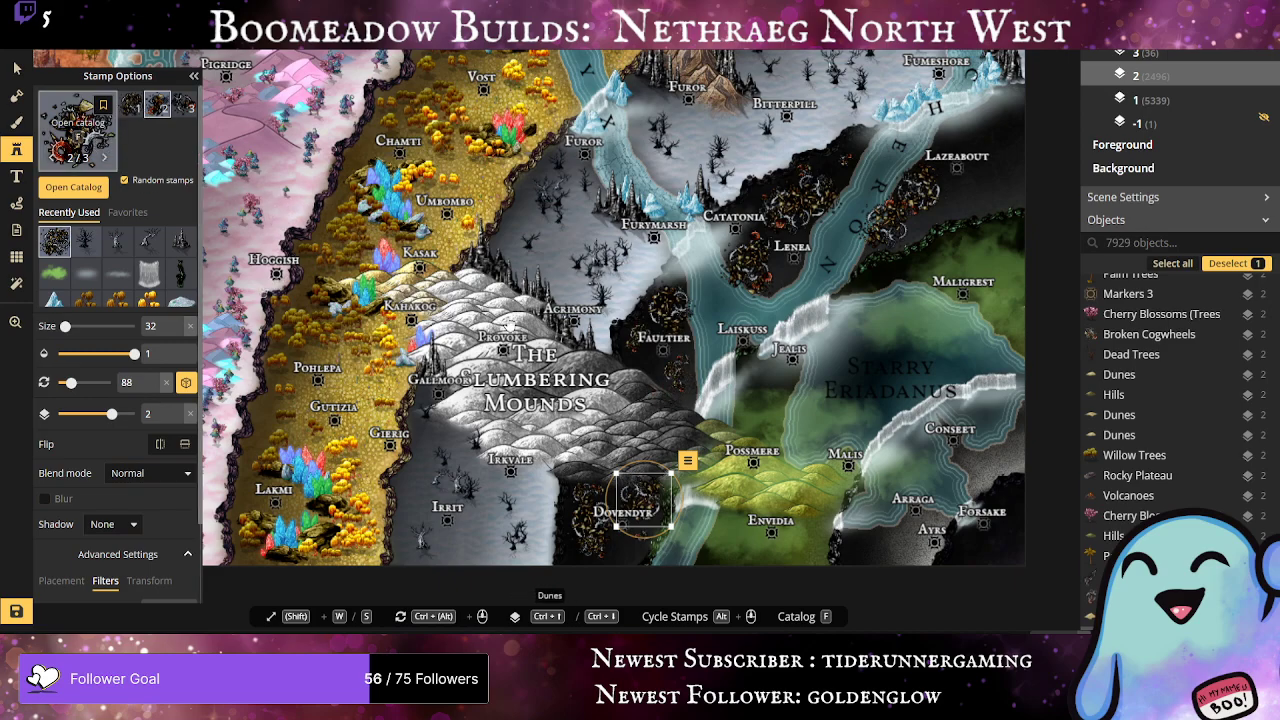
Step: Choose the Pile of Tools stamp from the Steampunk pack and place one southwest of Dovendyr at size 32
click(78, 130)
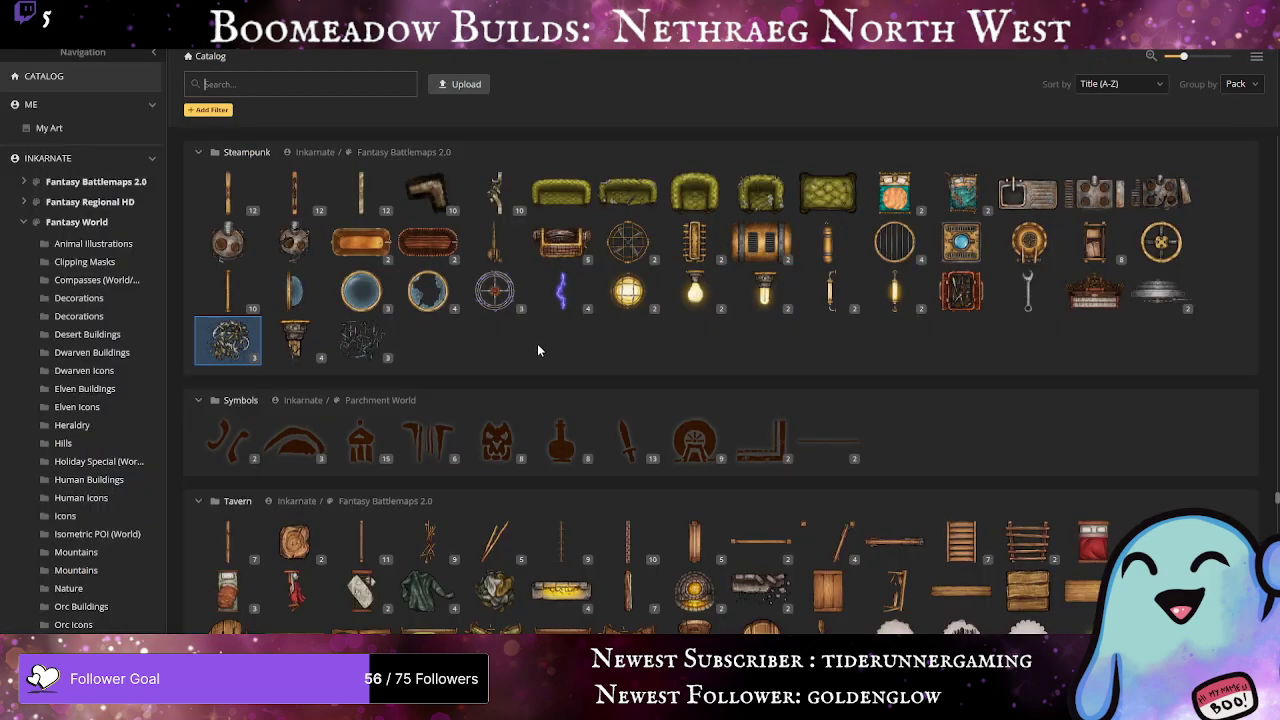
click(340, 343)
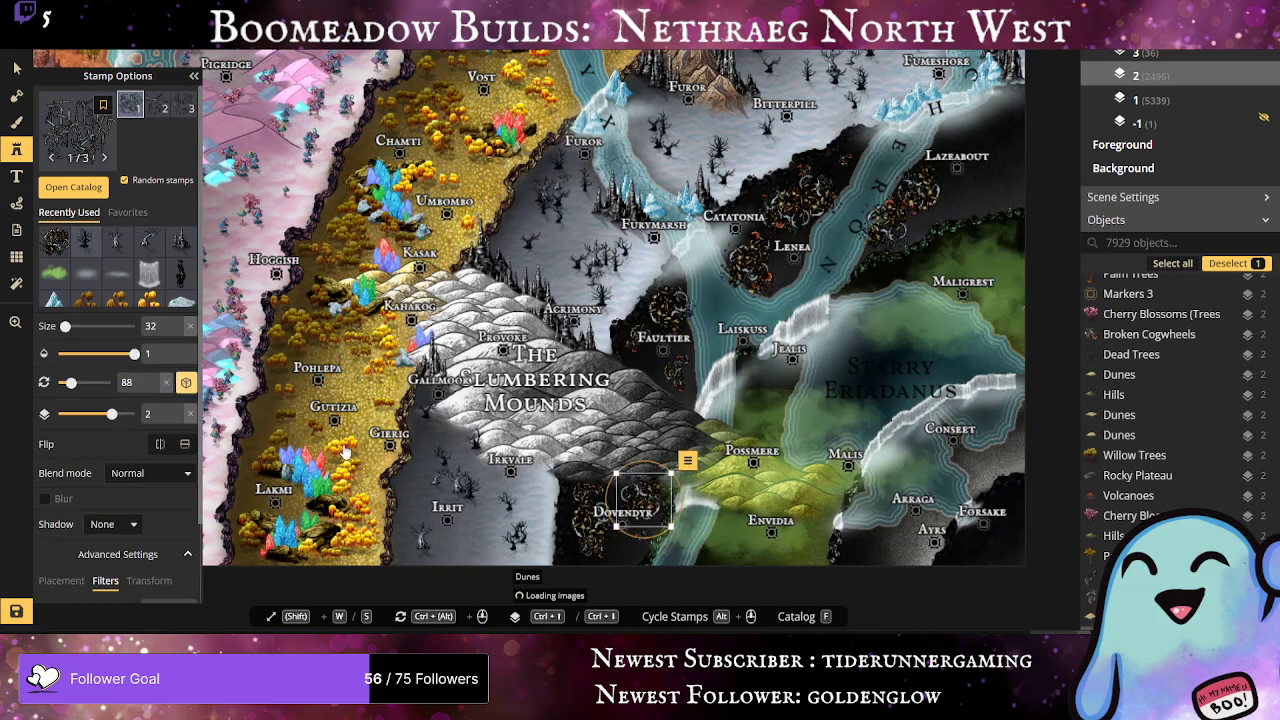
key(Escape)
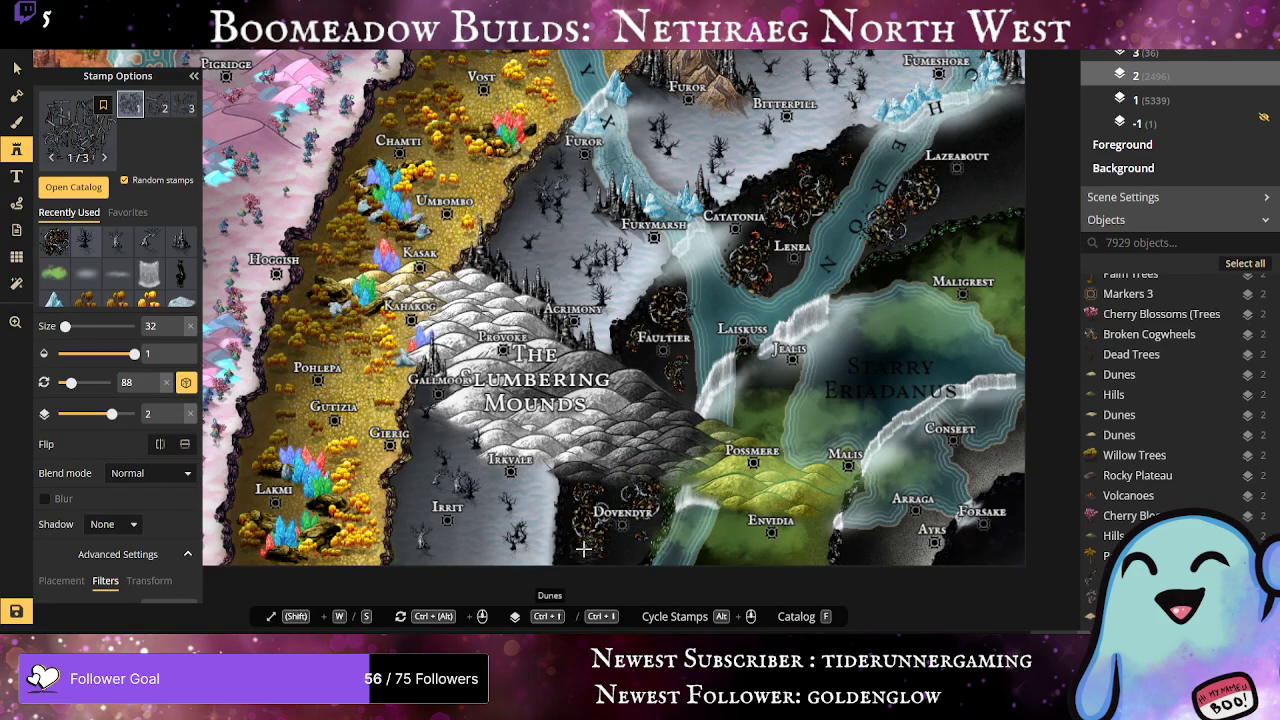
click(583, 548)
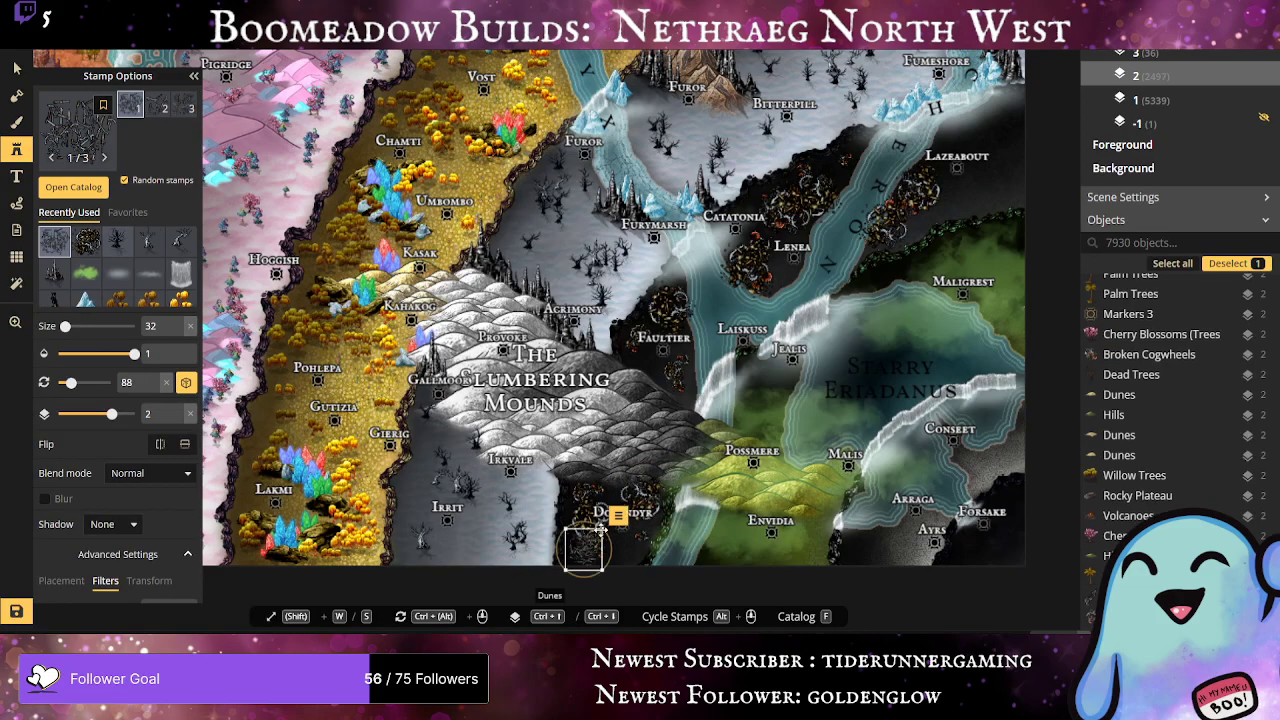
Step: Place size-32 Pile of Tools stamps south of Faultier, over Faultier, and northwest and southwest of Lenea
click(670, 383)
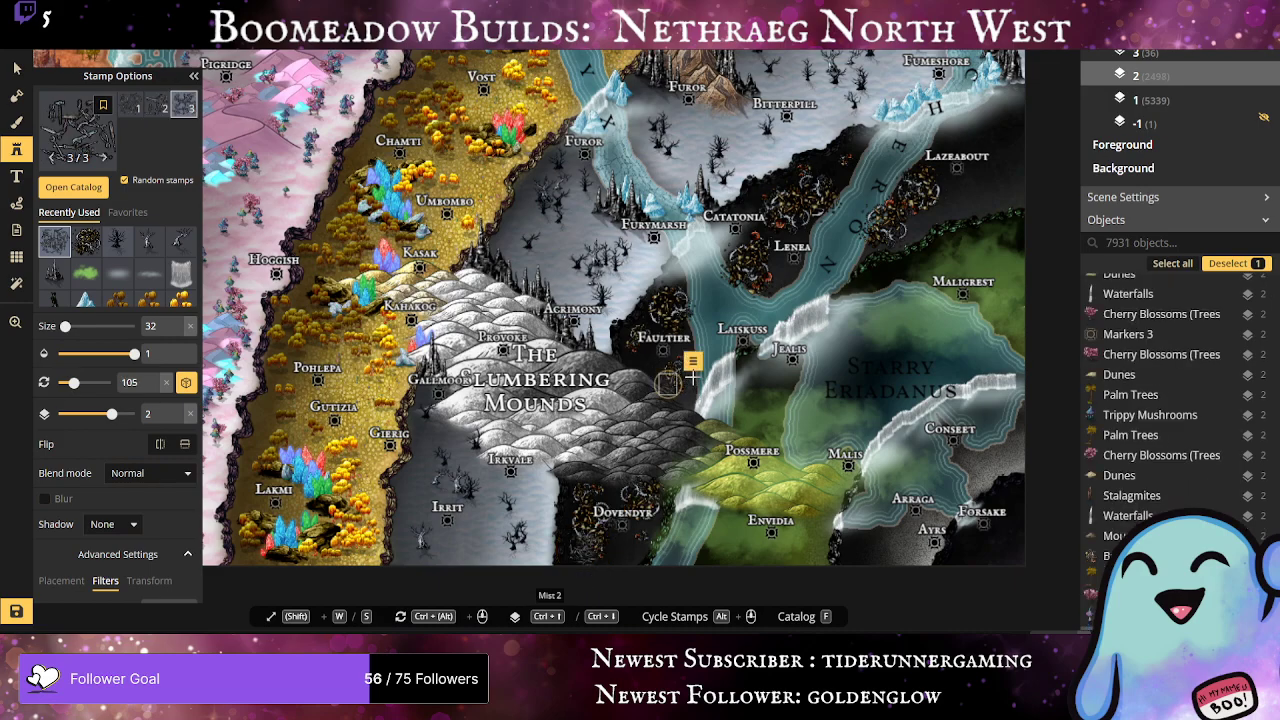
click(655, 325)
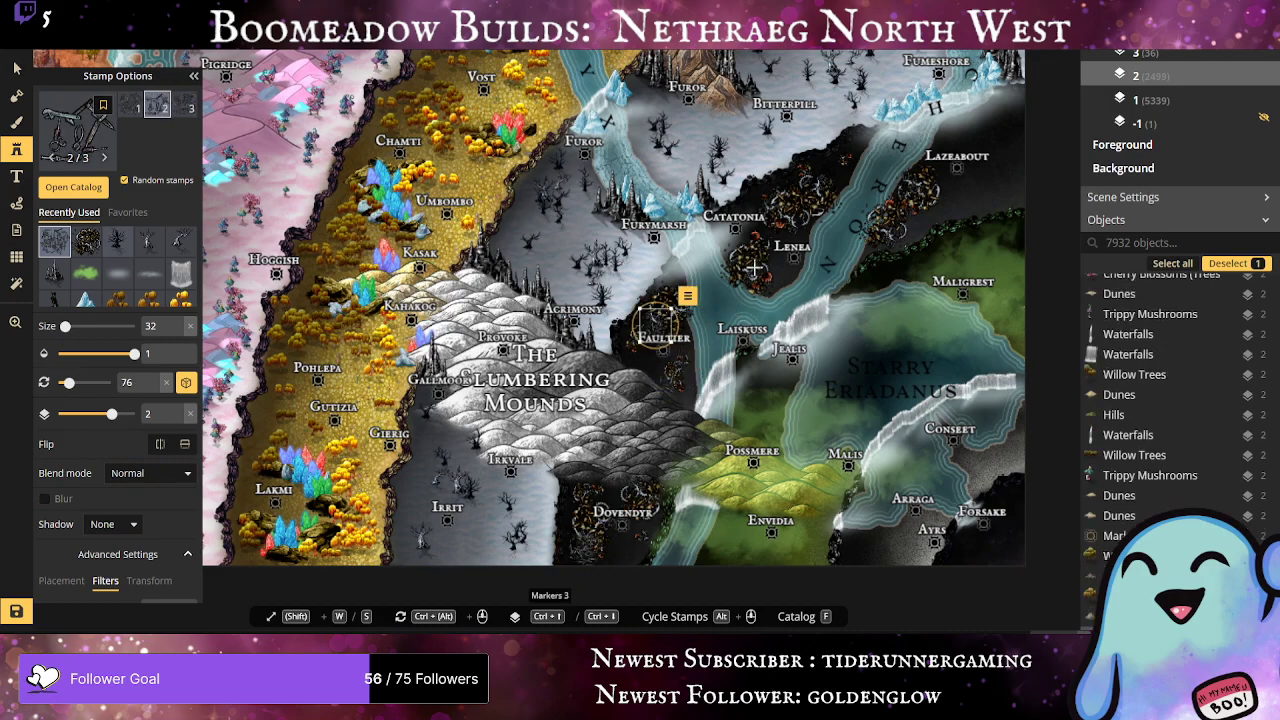
click(767, 232)
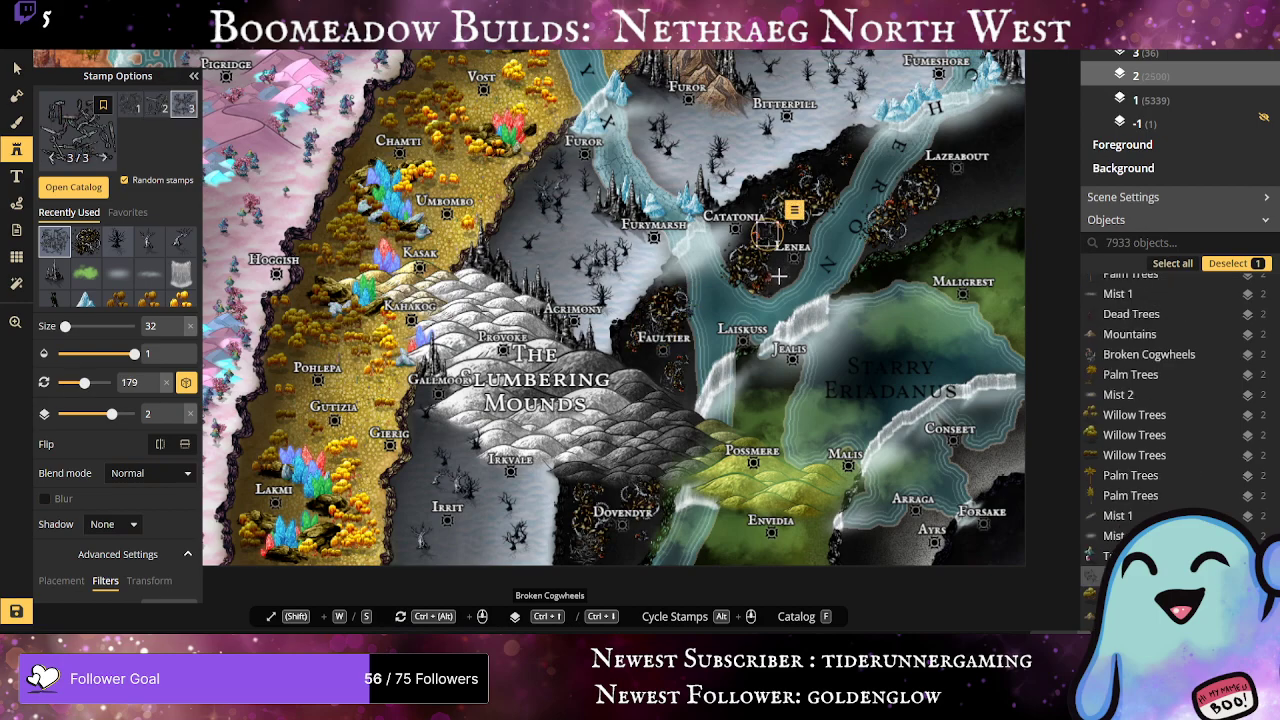
click(773, 283)
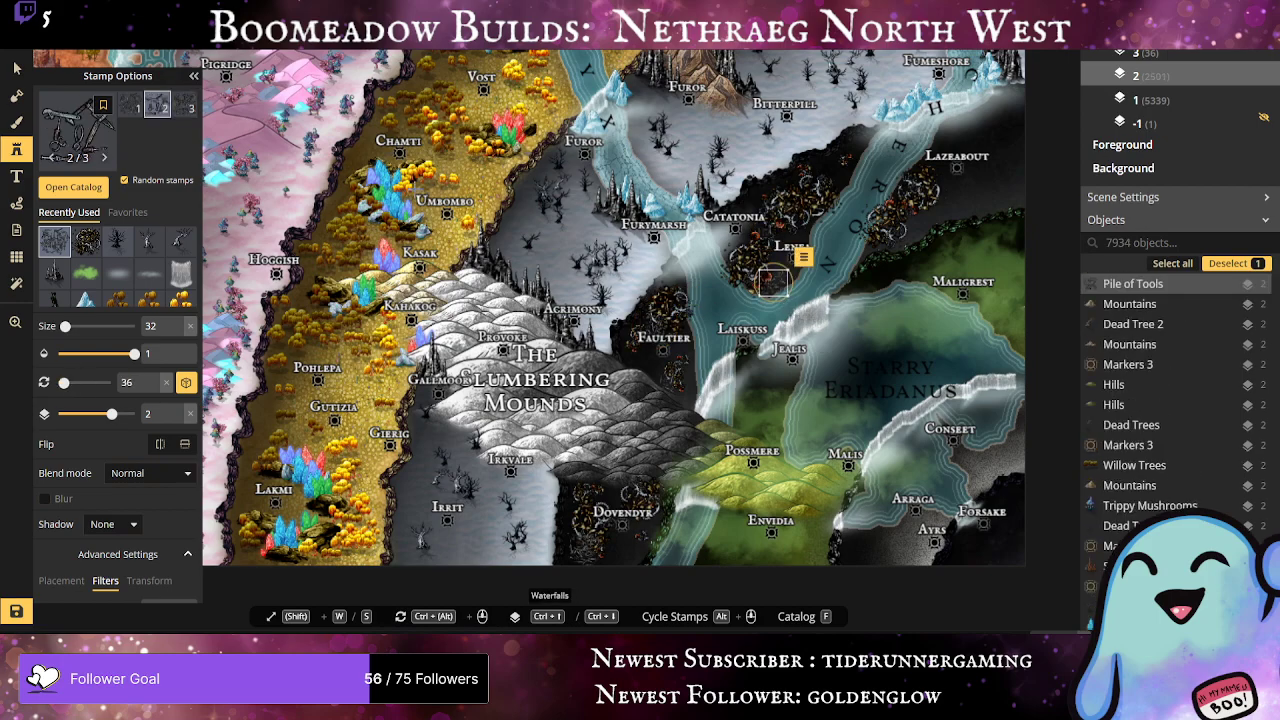
Step: Set the Pile of Tools size to 54 and place more southwest of Lazeabout, north of Lenea and just north of Lazeabout
drag(66, 326, 73, 328)
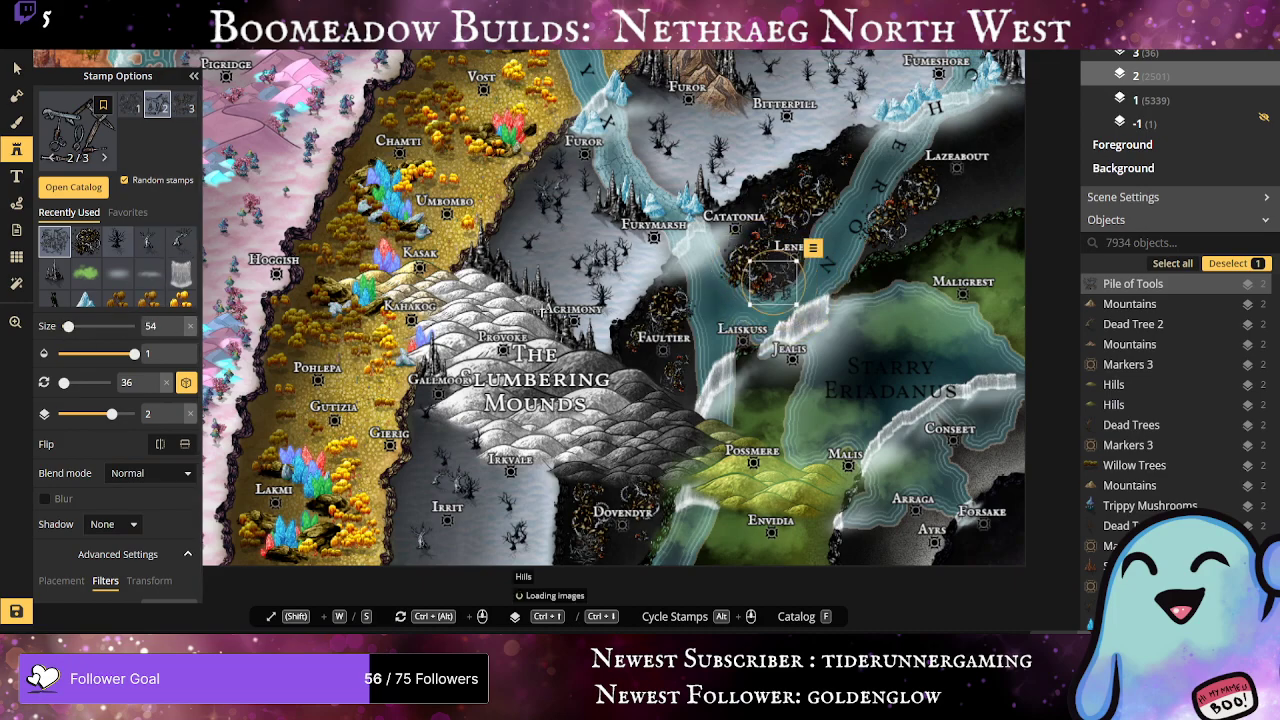
click(918, 213)
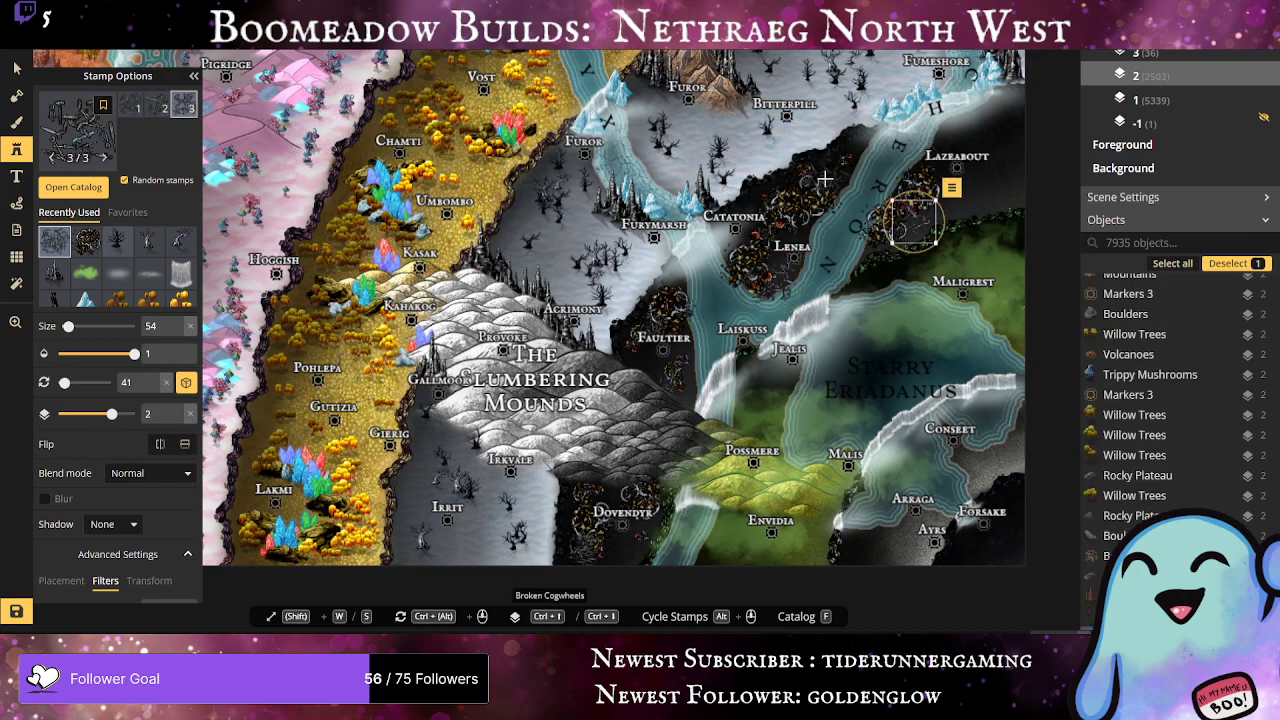
click(825, 178)
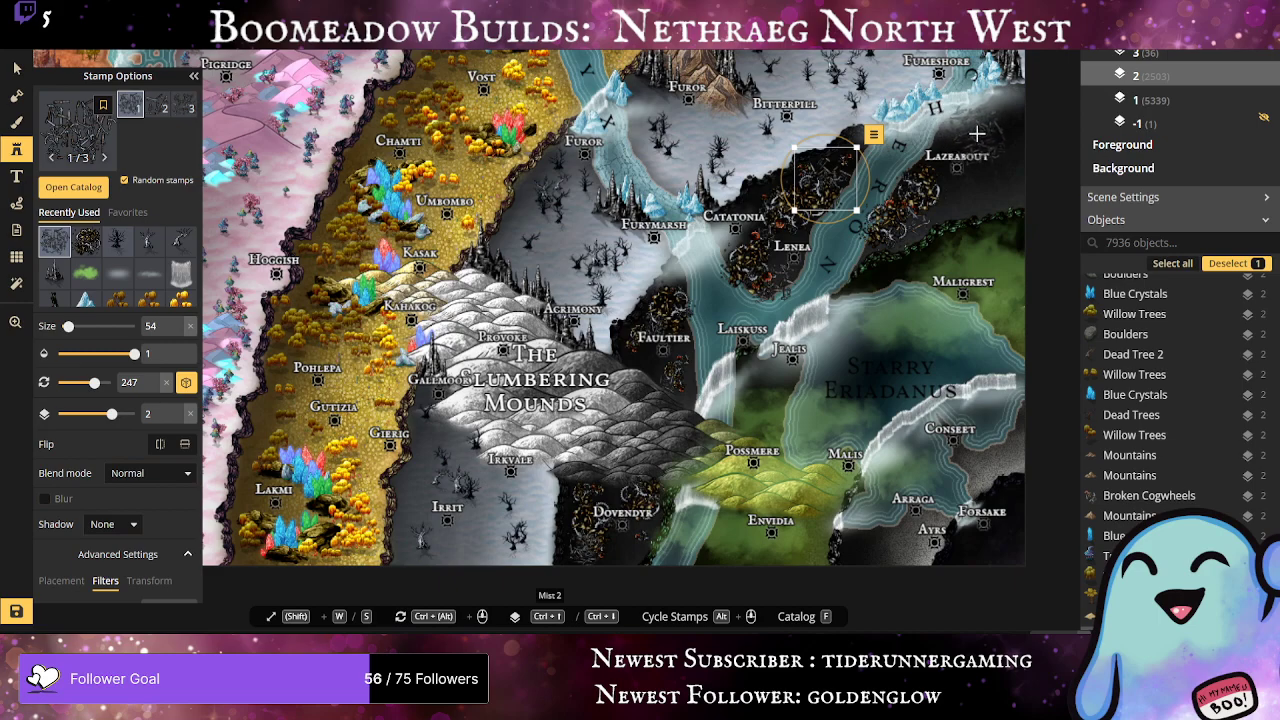
click(977, 133)
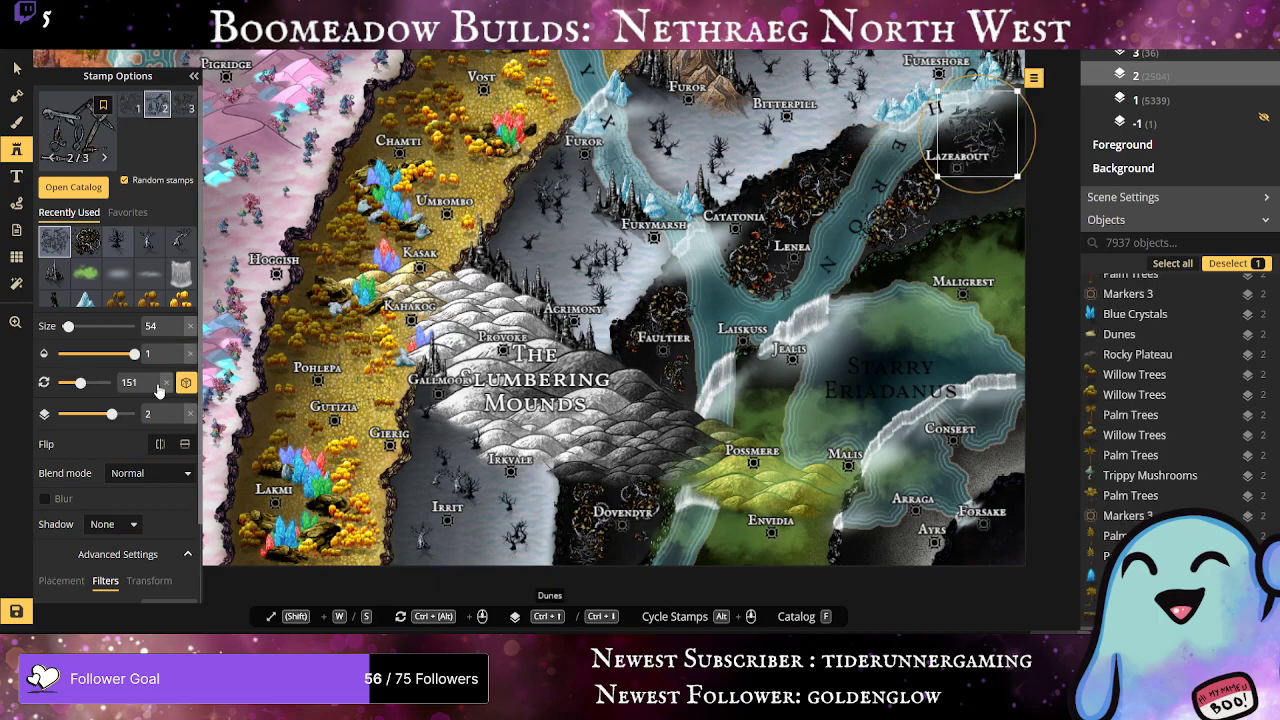
Step: Set the Pile of Tools layer to 1 and add stamps south of Lazeabout, northwest of Dovendyr and northwest of Lenea
click(176, 419)
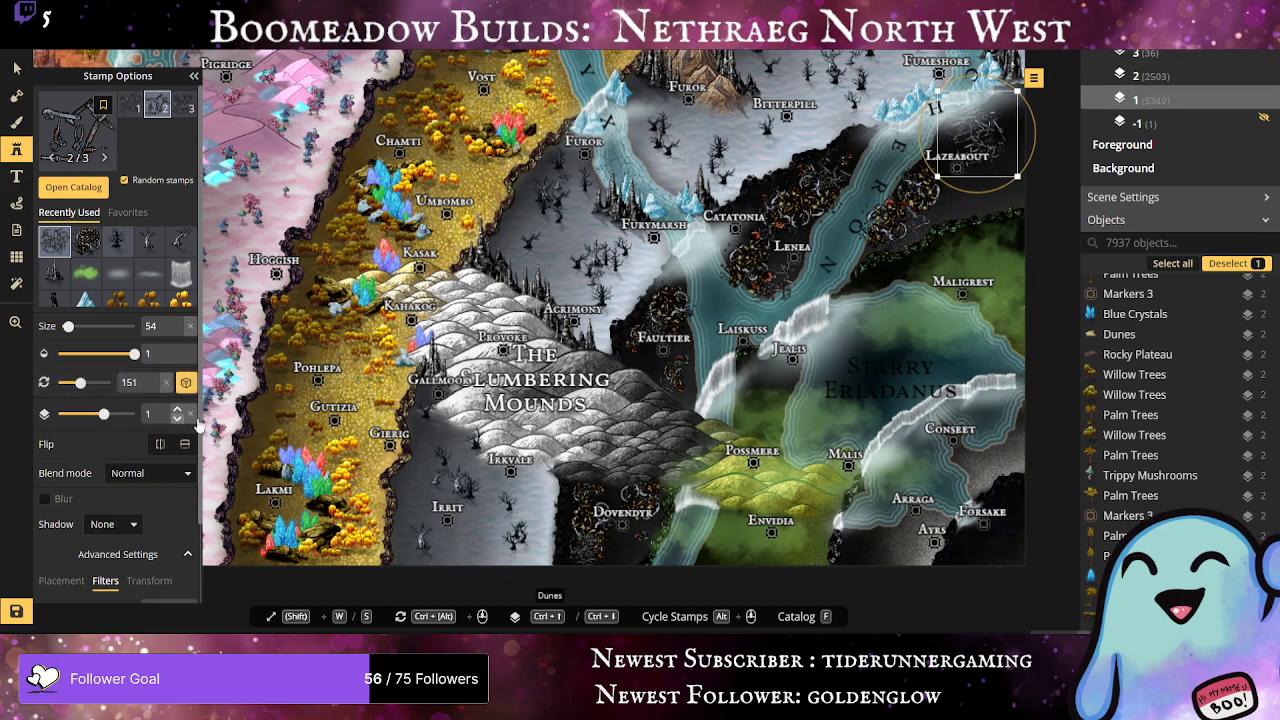
click(928, 200)
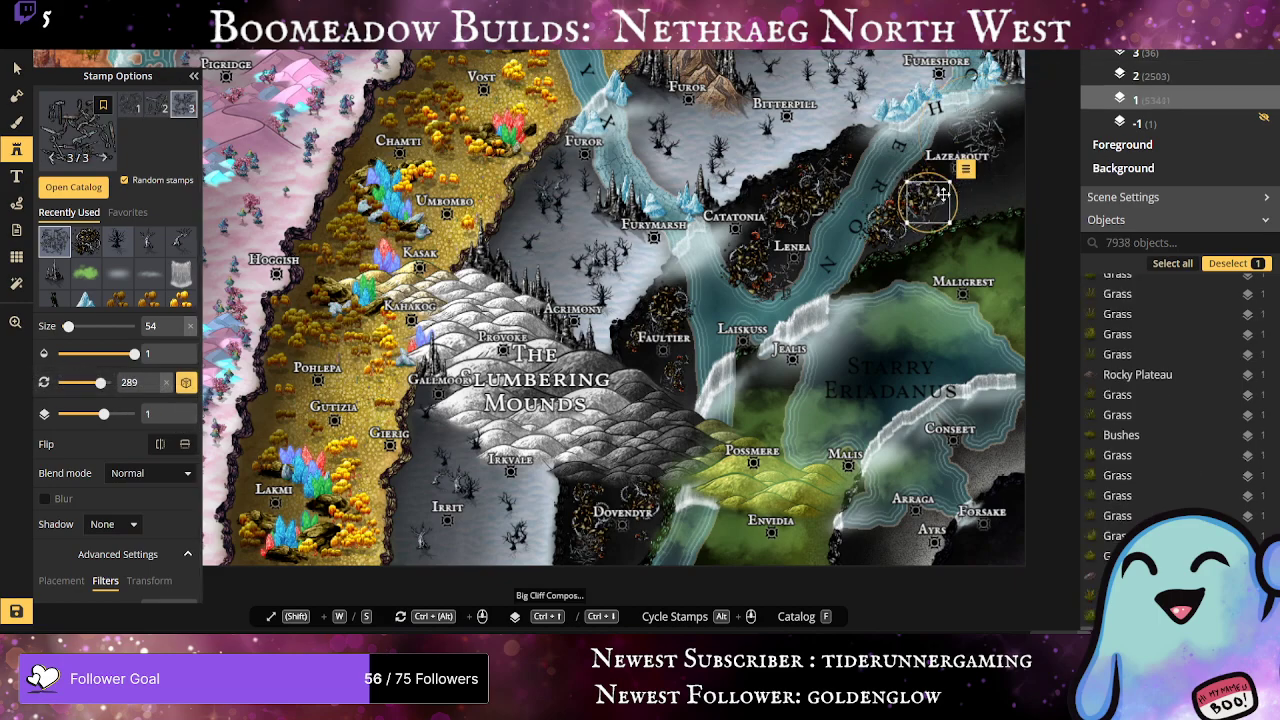
click(597, 503)
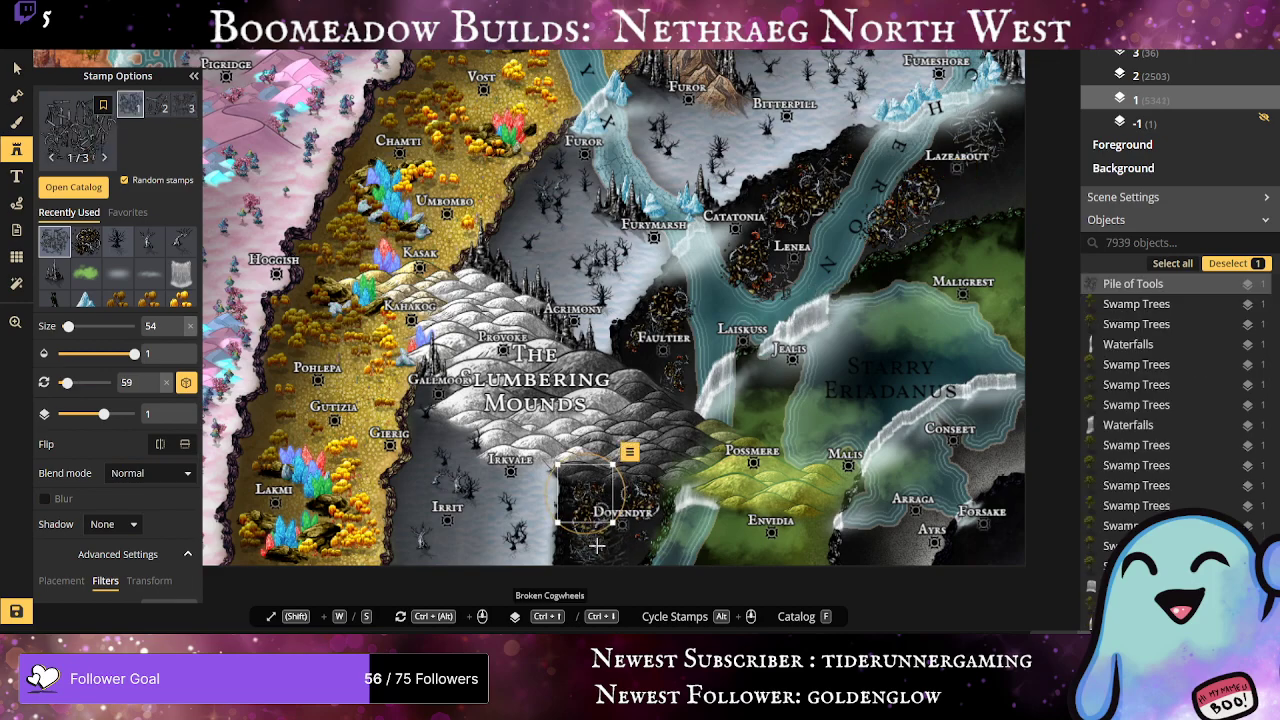
click(768, 215)
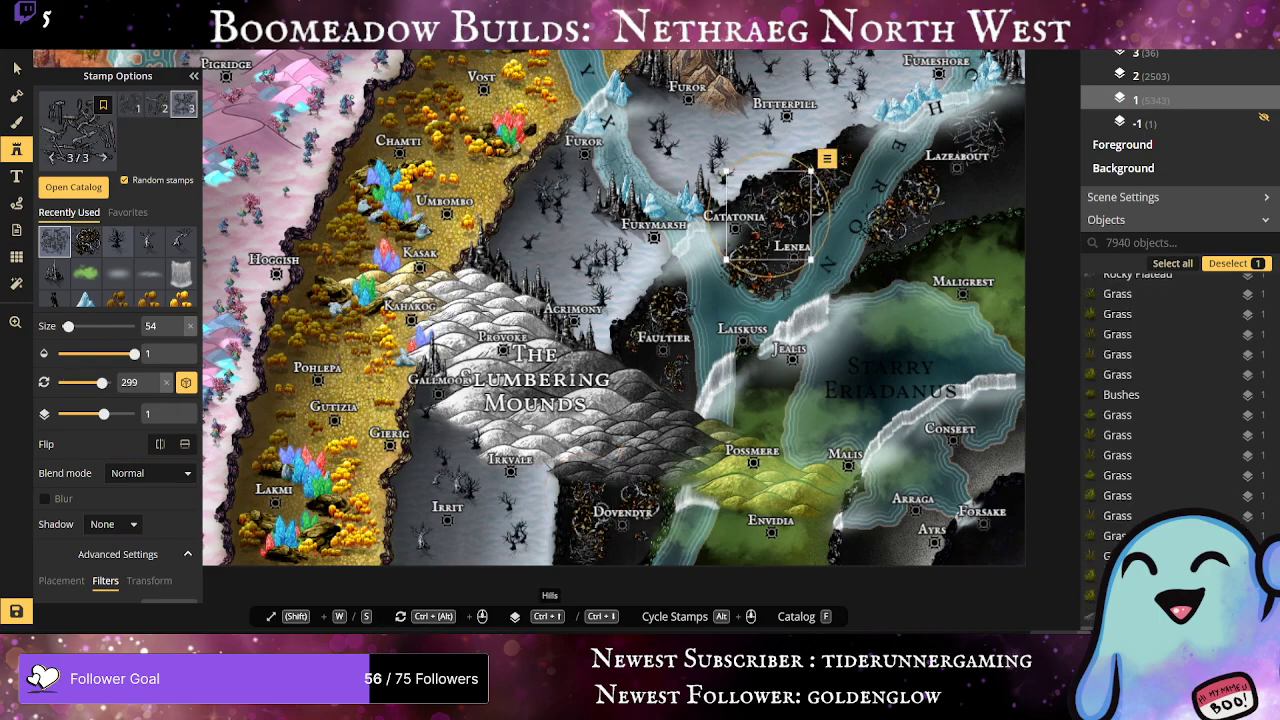
Step: Choose the first rubble stamp in the Watercolor Cities Ruins pack and place it south and northwest of Dovendyr
click(93, 155)
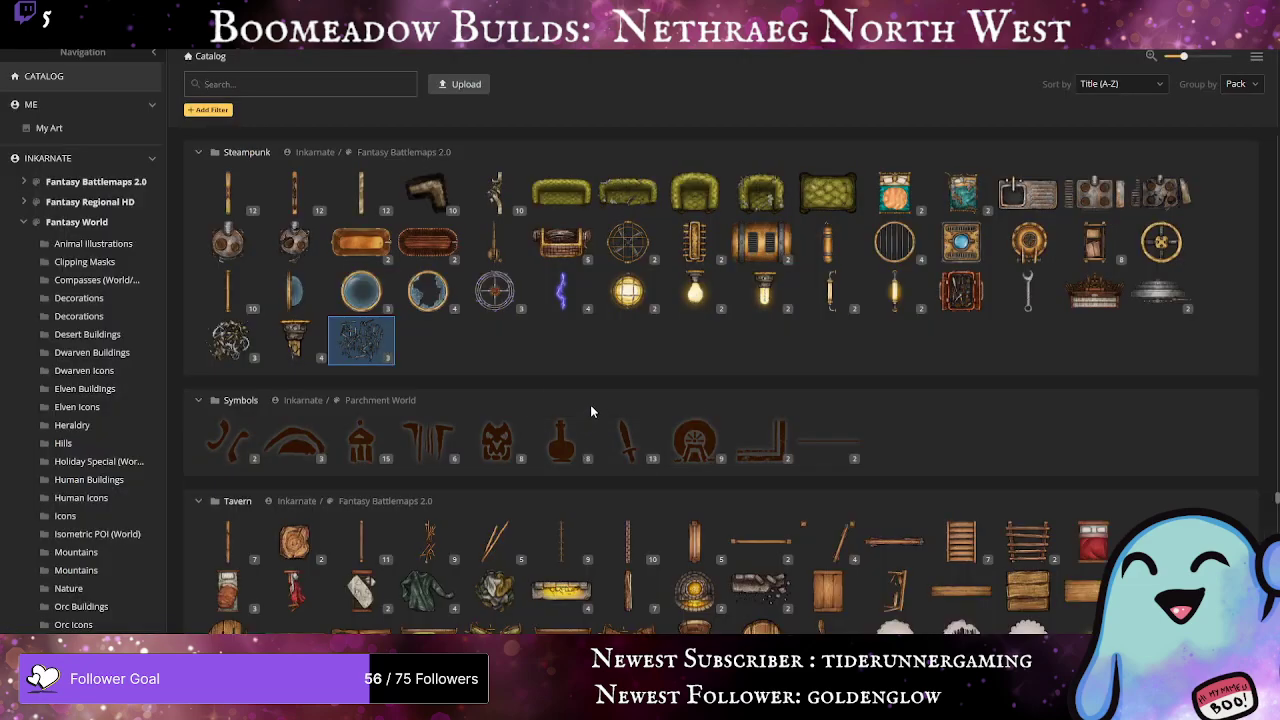
scroll(591, 410, up, 5)
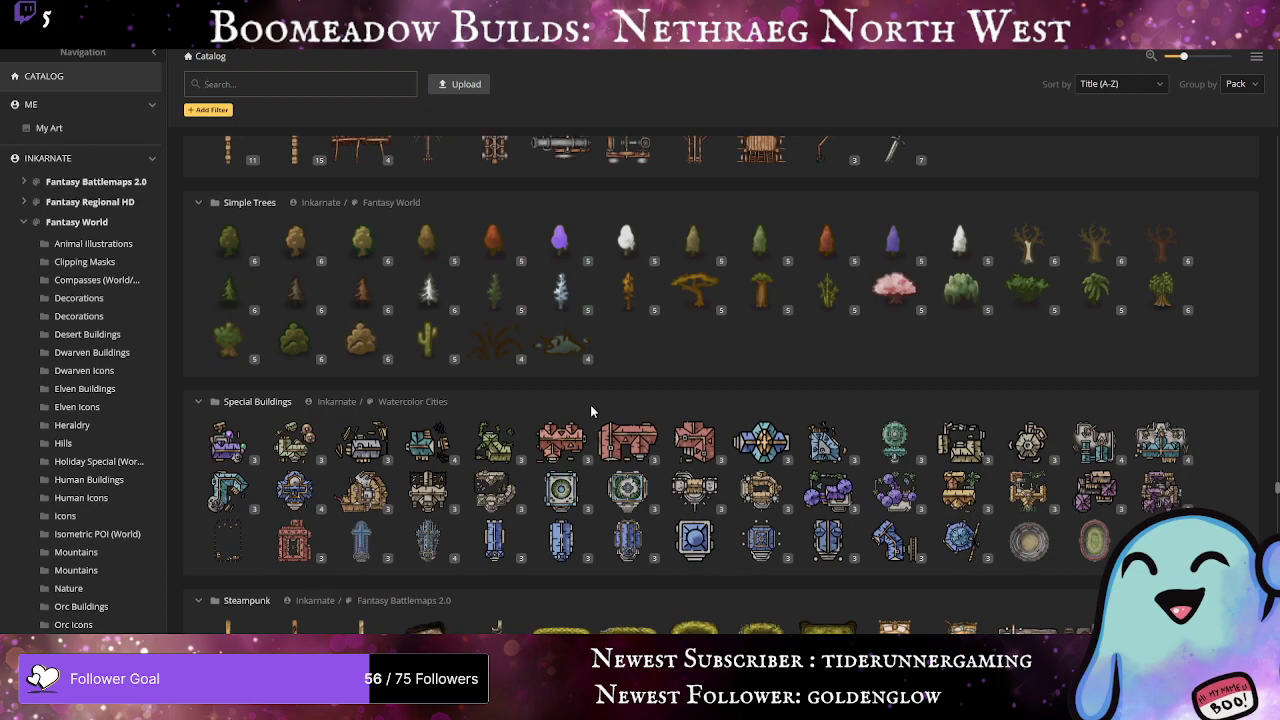
scroll(591, 410, up, 10)
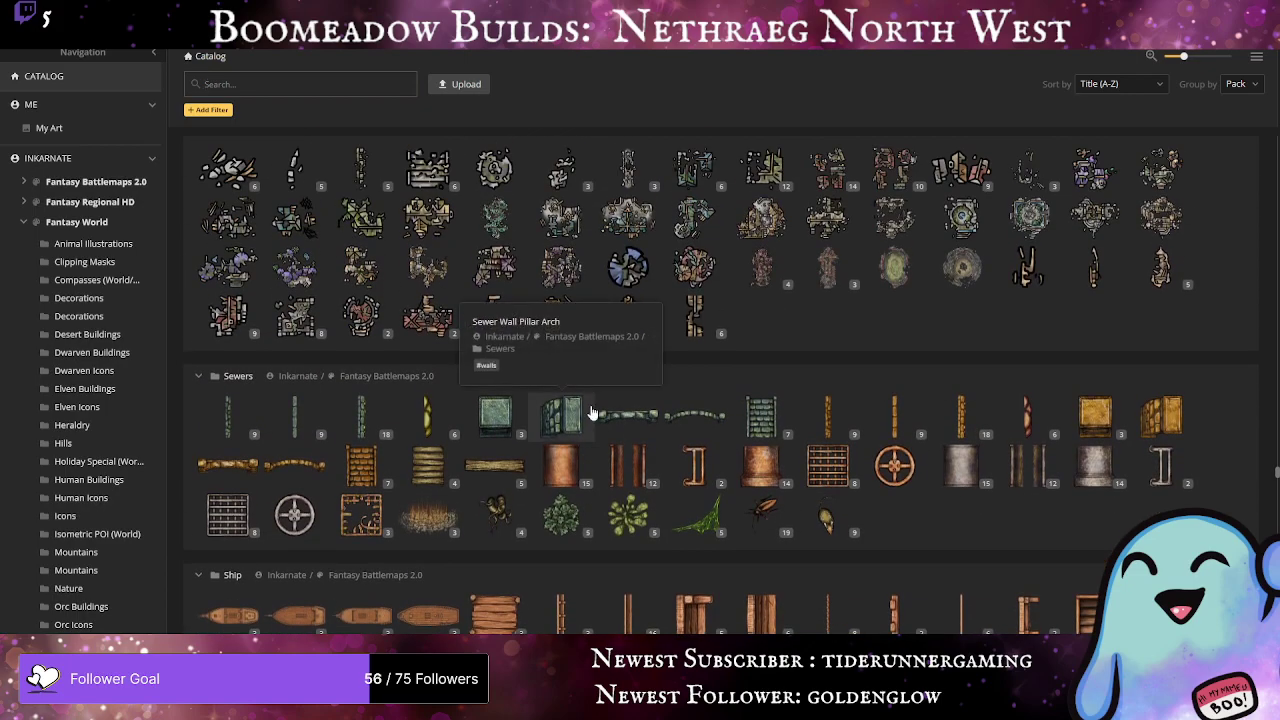
scroll(591, 413, up, 1)
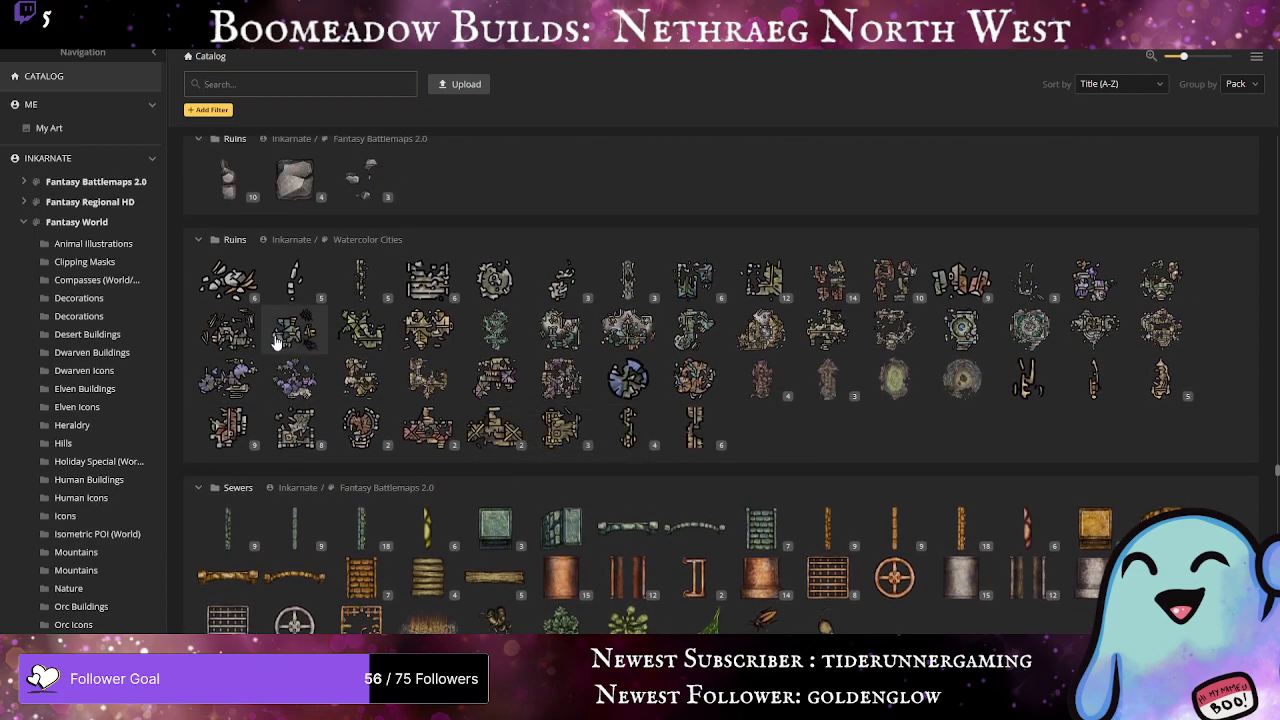
click(224, 278)
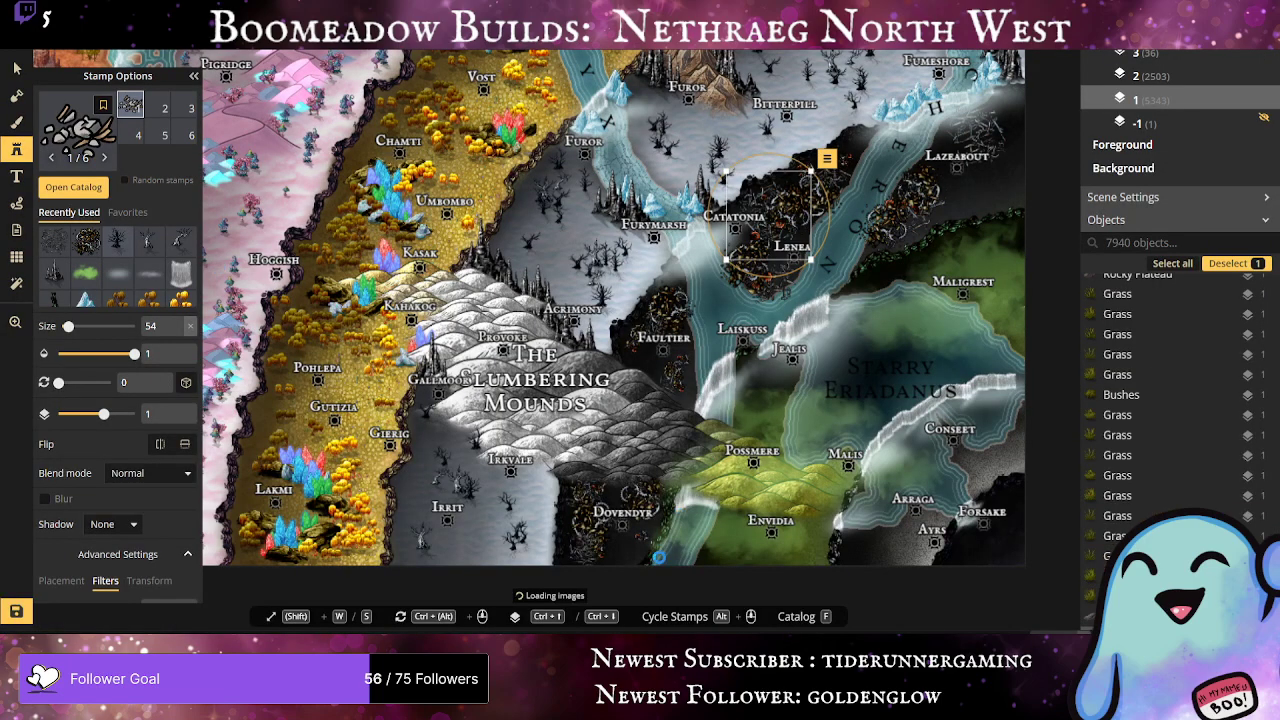
click(596, 555)
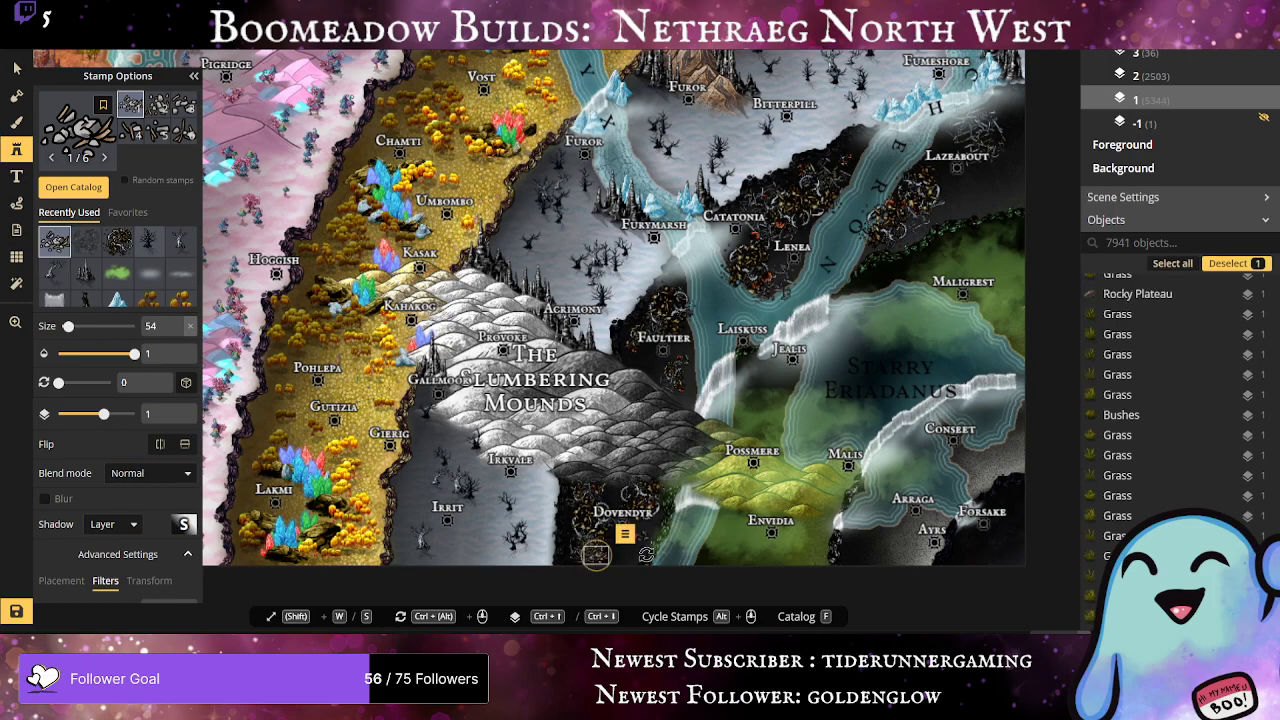
click(604, 493)
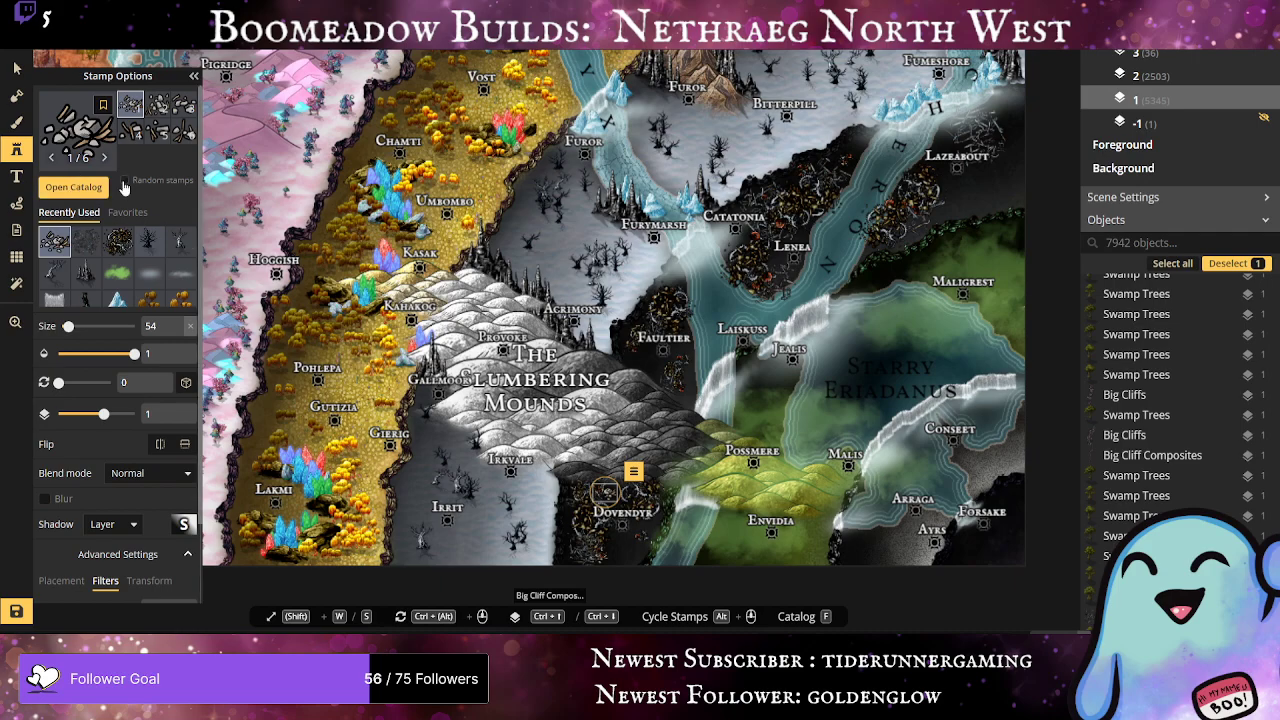
Step: Turn on random stamps for the ruins rubble and place pieces southwest of Faultier and beside Lenea
click(124, 181)
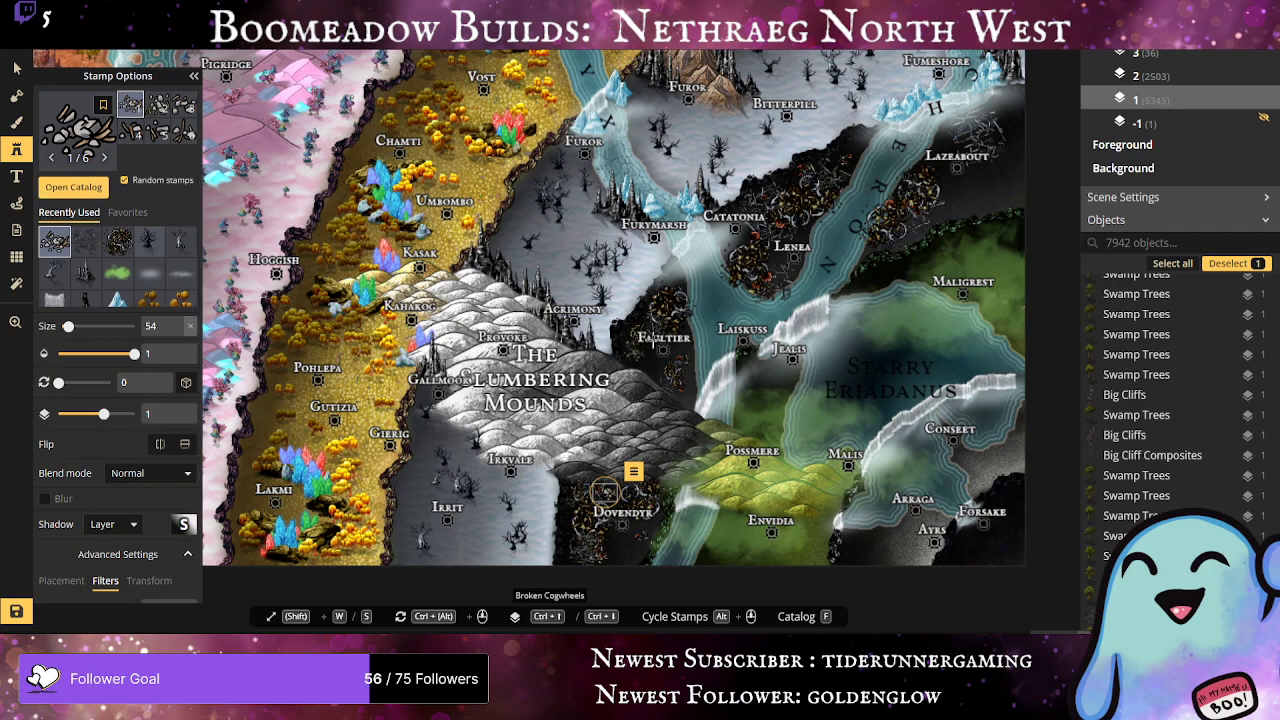
click(633, 352)
click(775, 266)
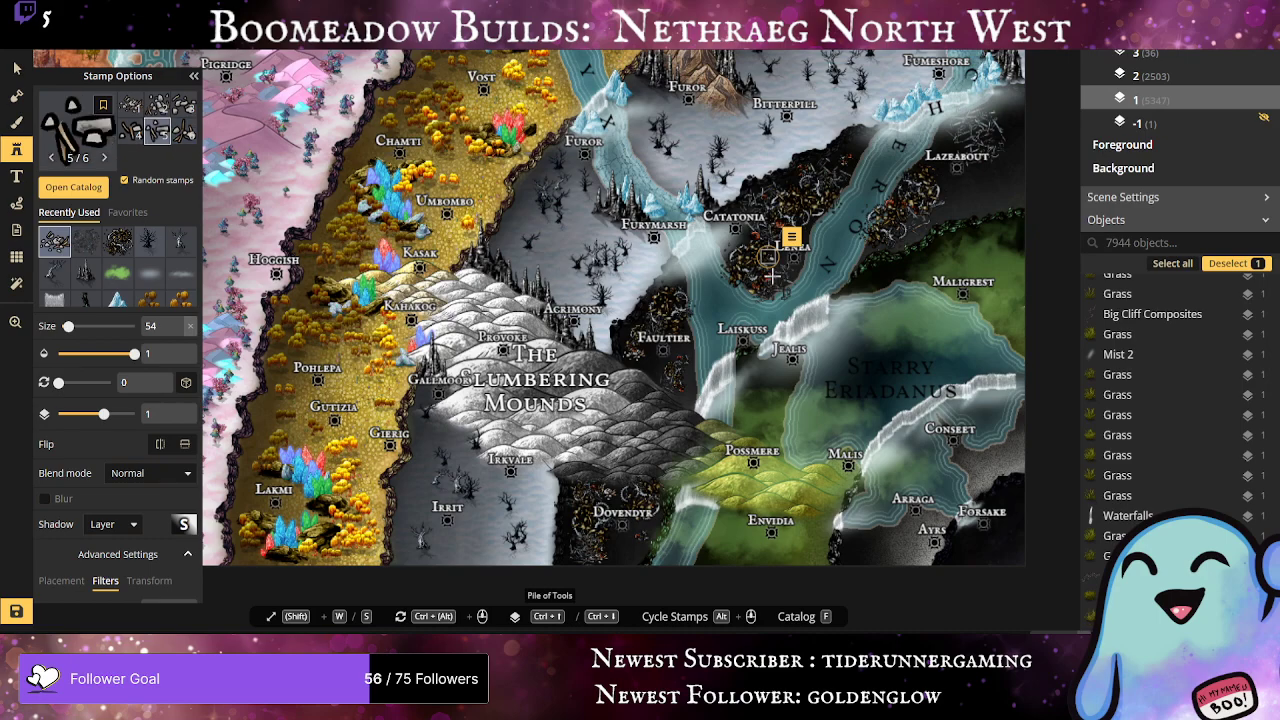
Step: Place random rubble pieces south and north of Lenea, south of Faultier, and south and southwest of Lazeabout
click(775, 266)
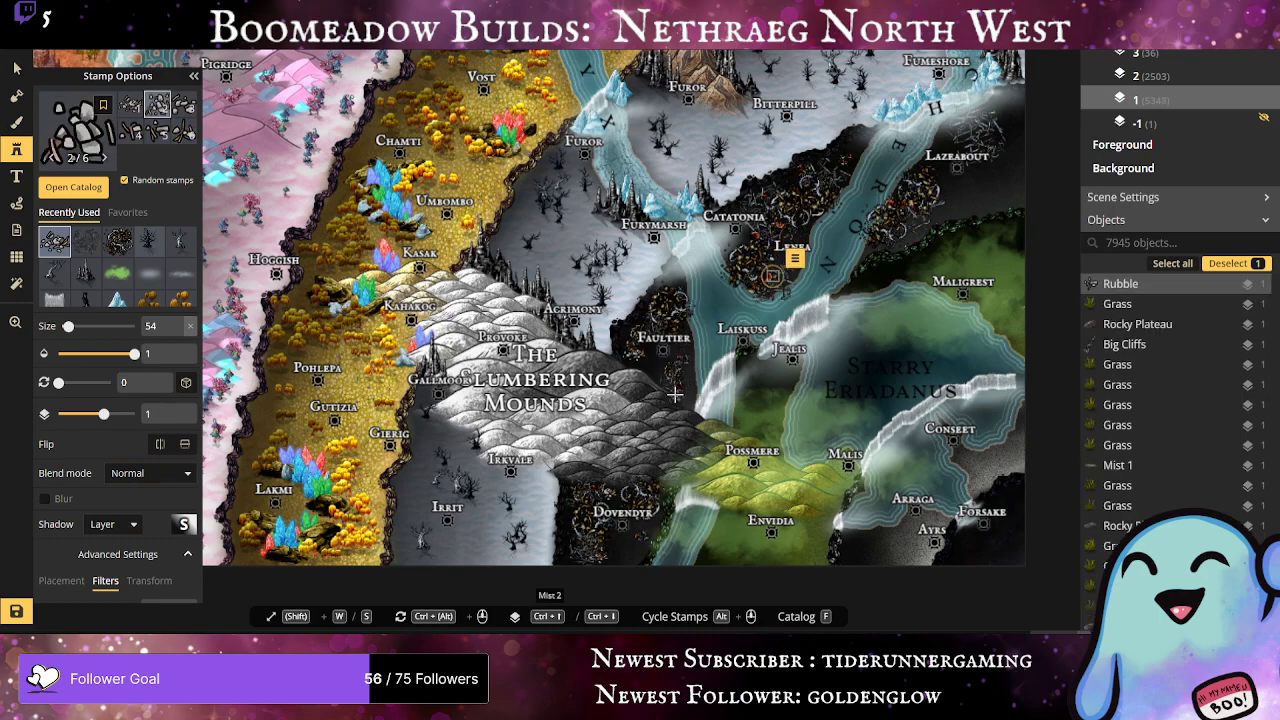
click(679, 379)
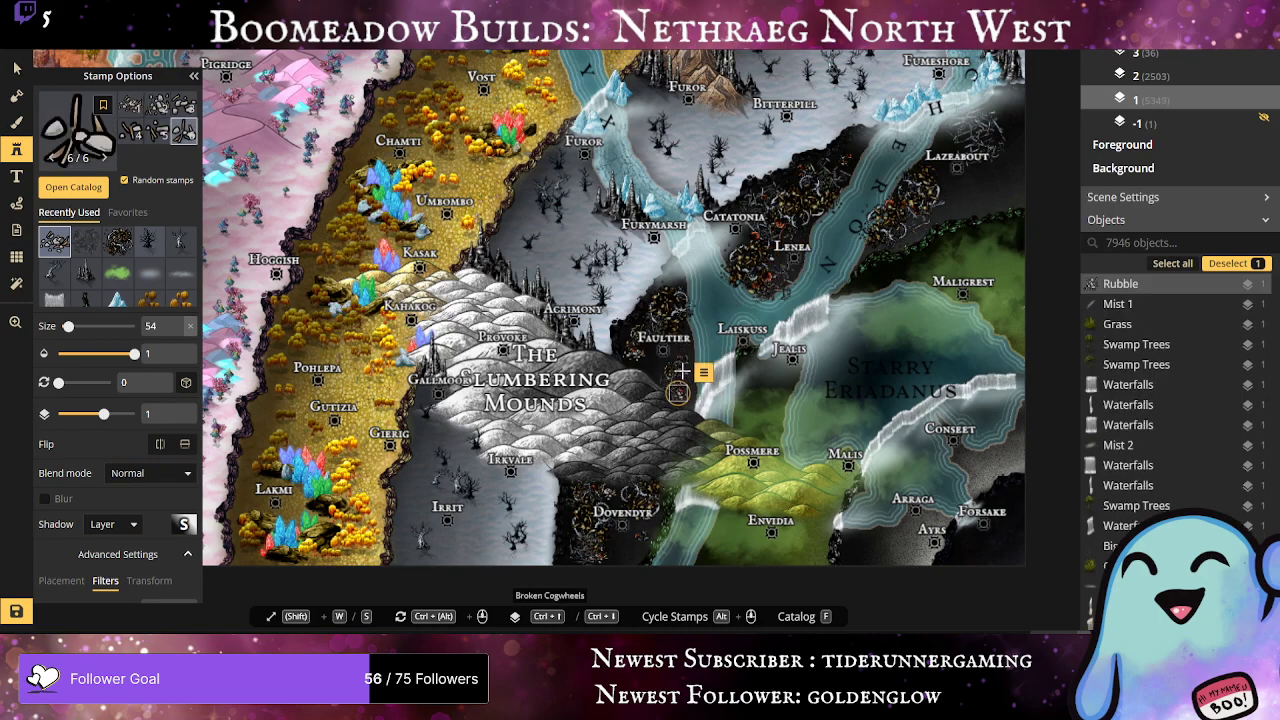
click(681, 372)
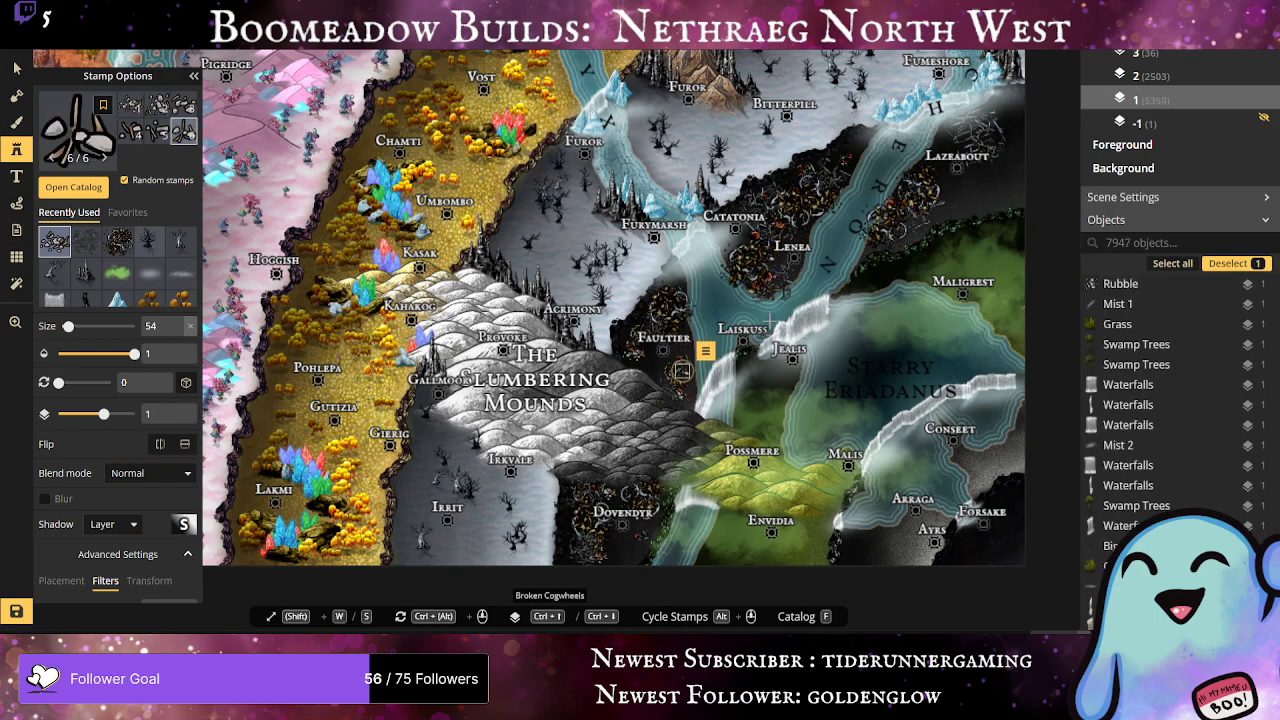
click(844, 160)
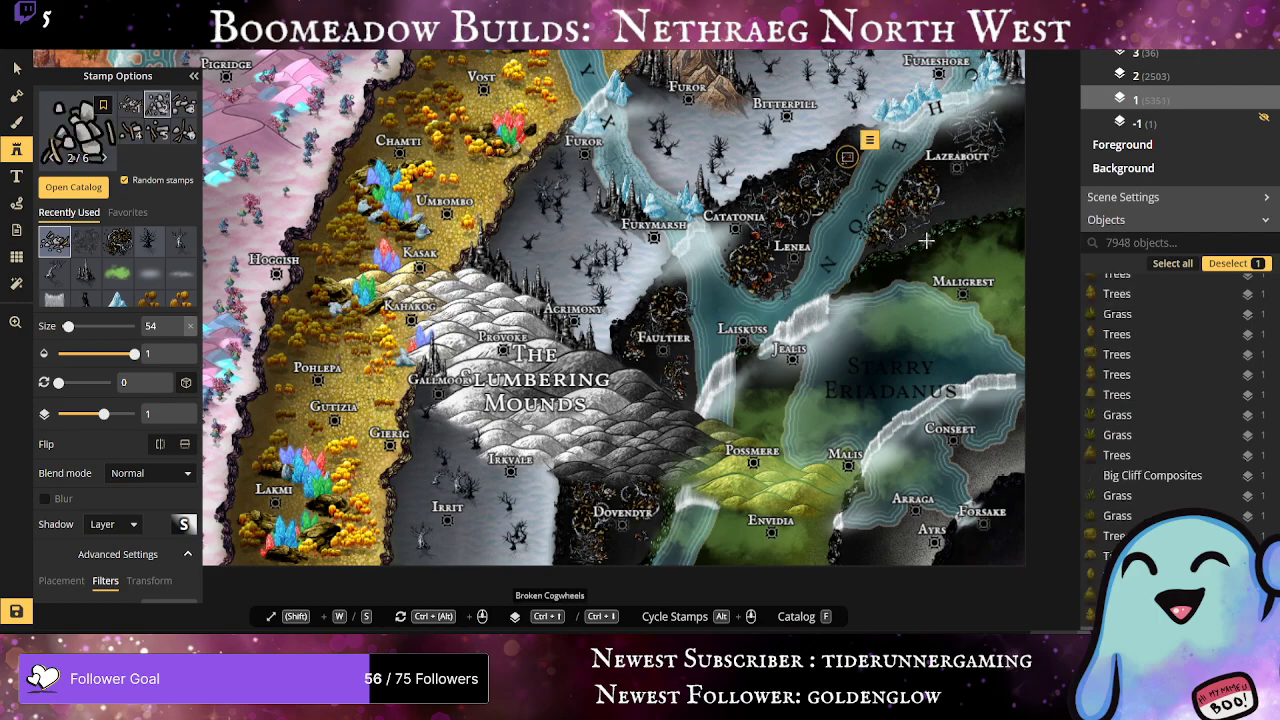
click(881, 241)
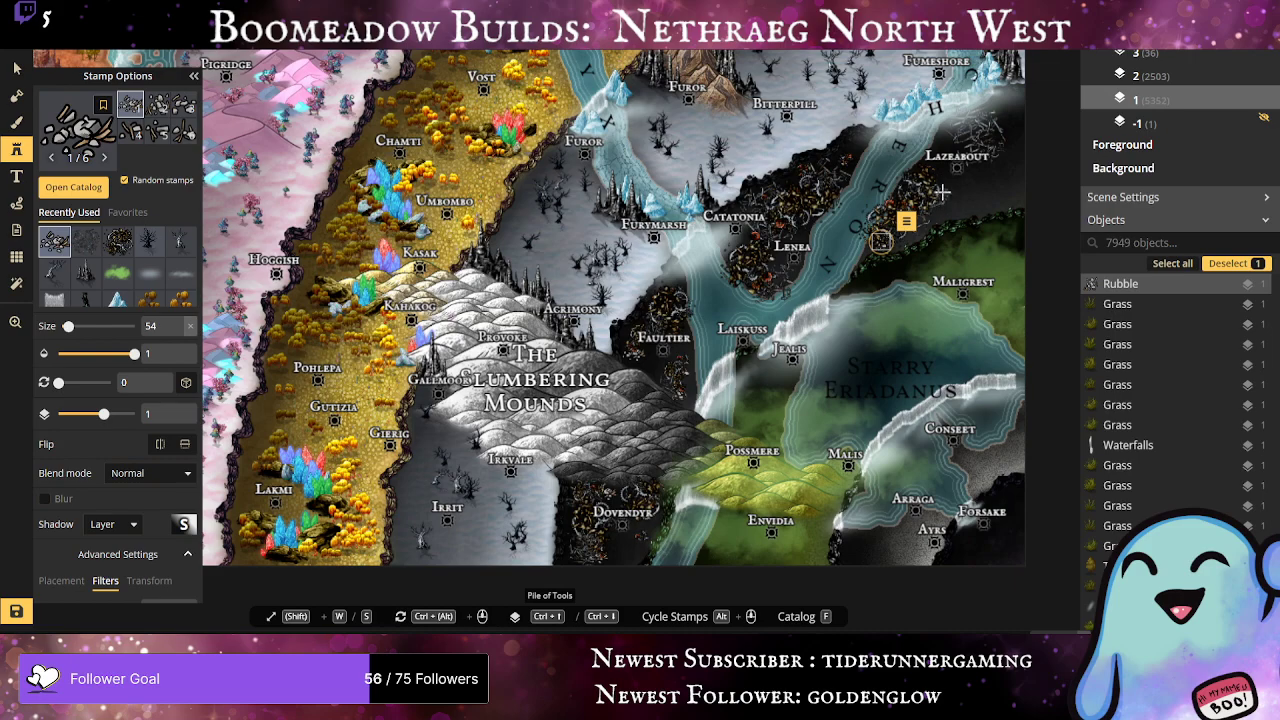
click(937, 207)
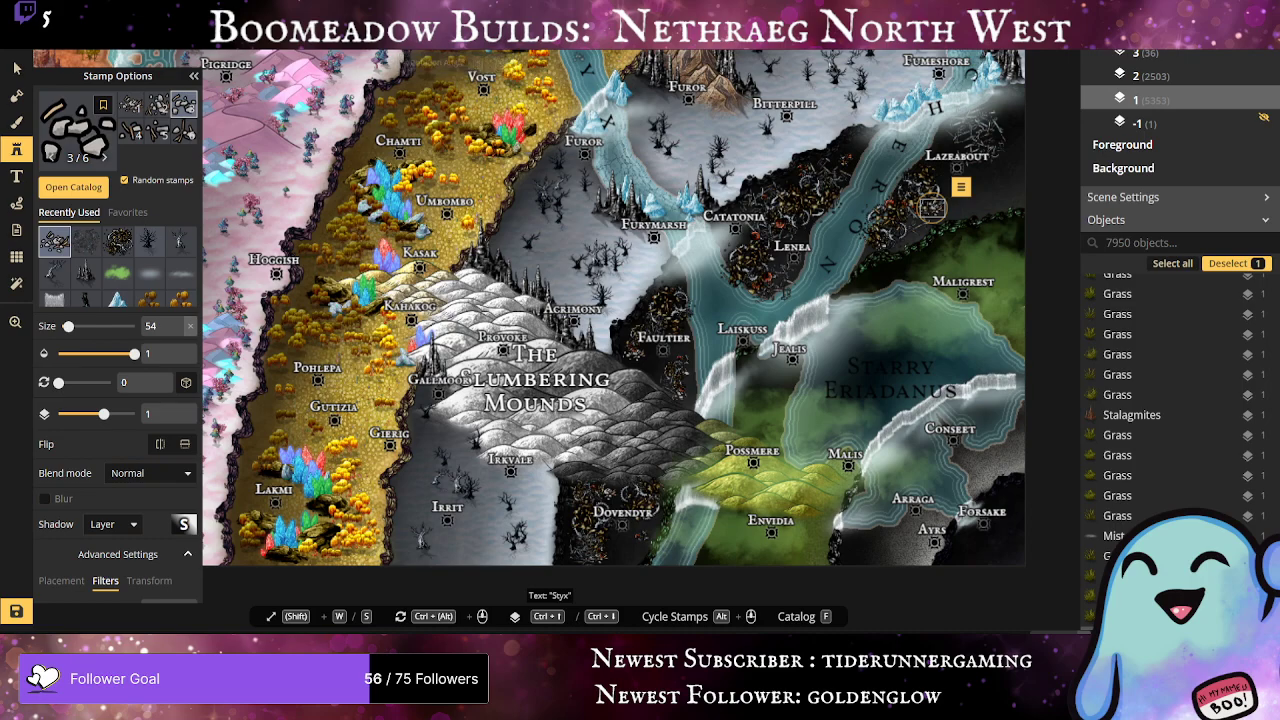
Step: Set the rubble rotation to 1 and place more pieces northeast, east and south of Lazeabout
ctrl+alt+scroll(931, 207, up, 5)
ctrl+alt+scroll(931, 207, up, 4)
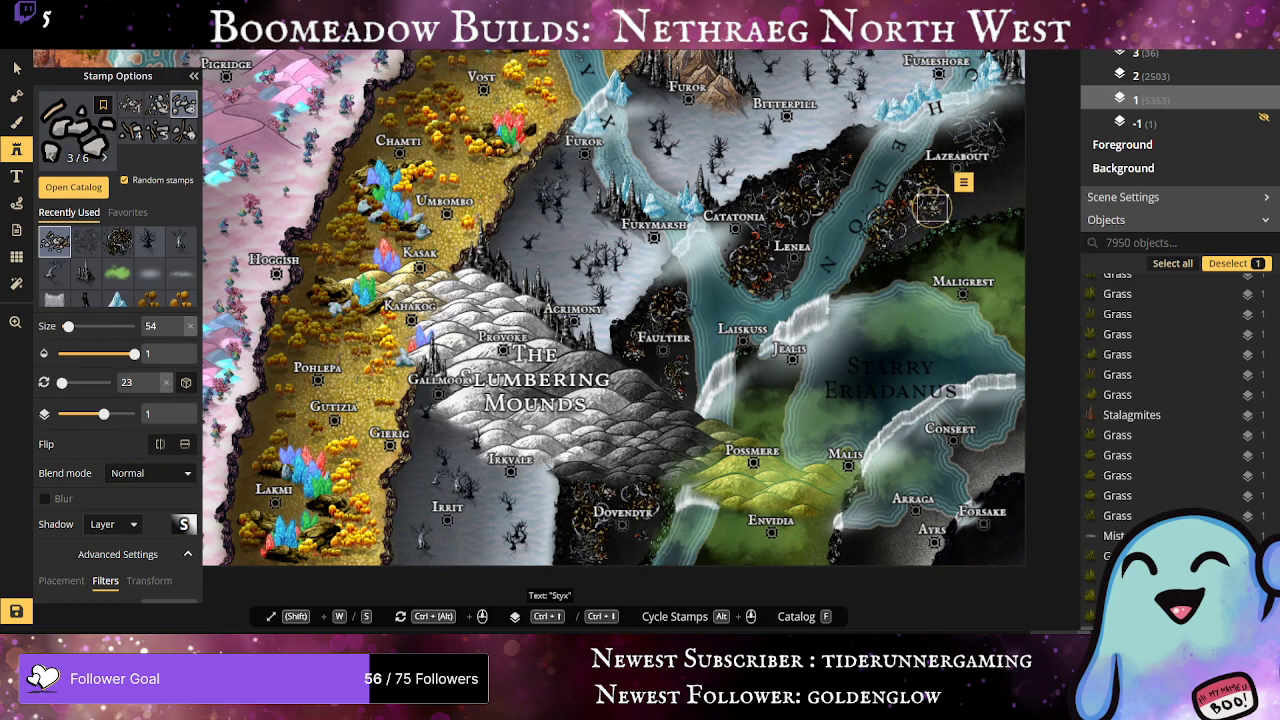
ctrl+alt+scroll(931, 207, down, 9)
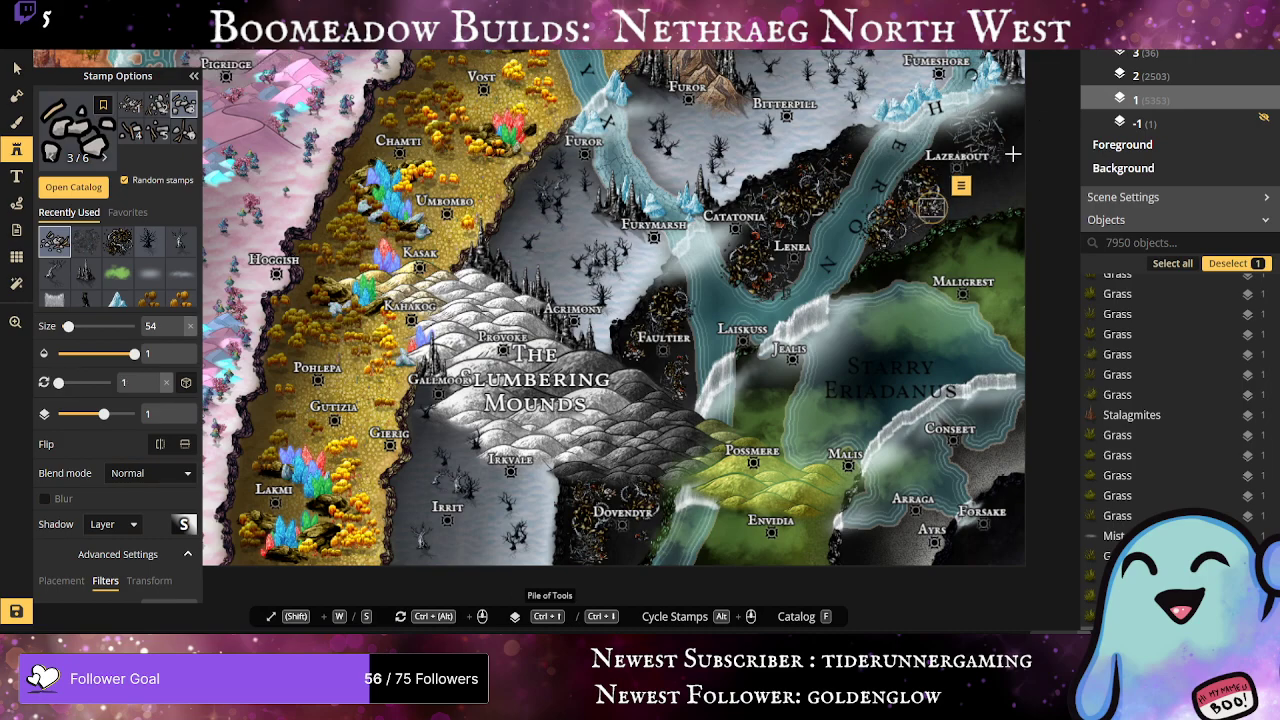
click(996, 150)
click(997, 121)
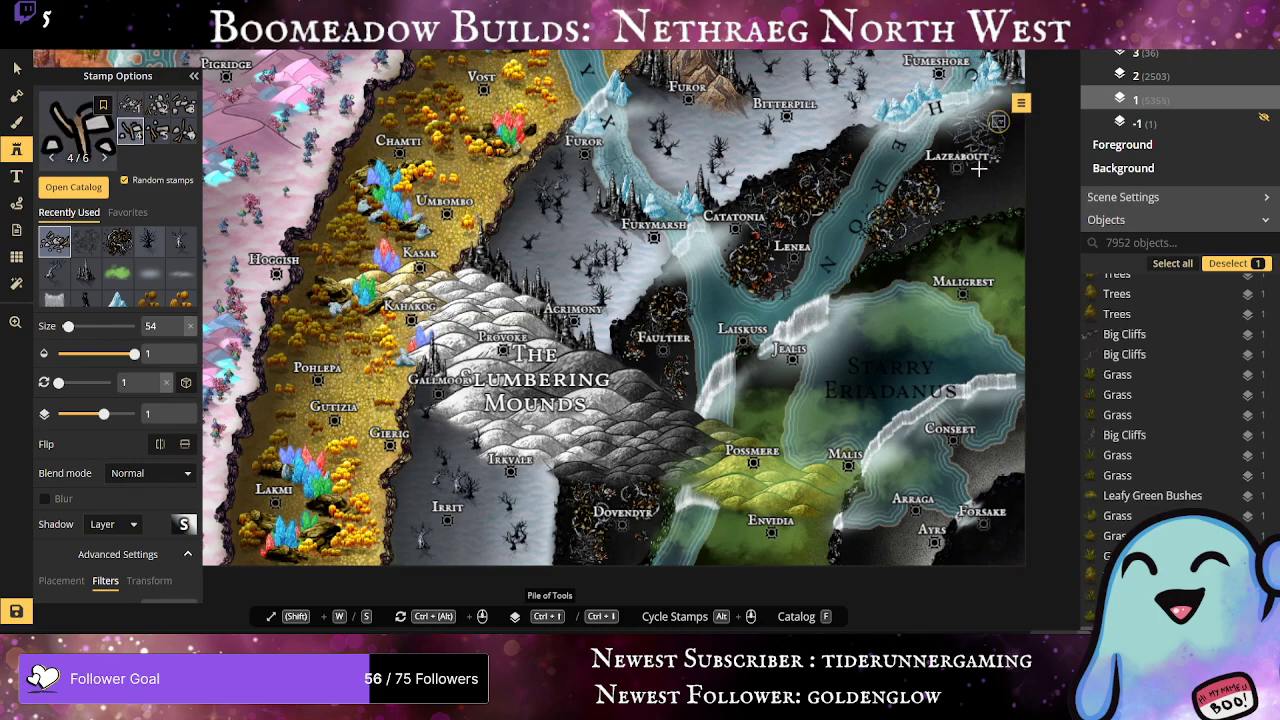
click(982, 164)
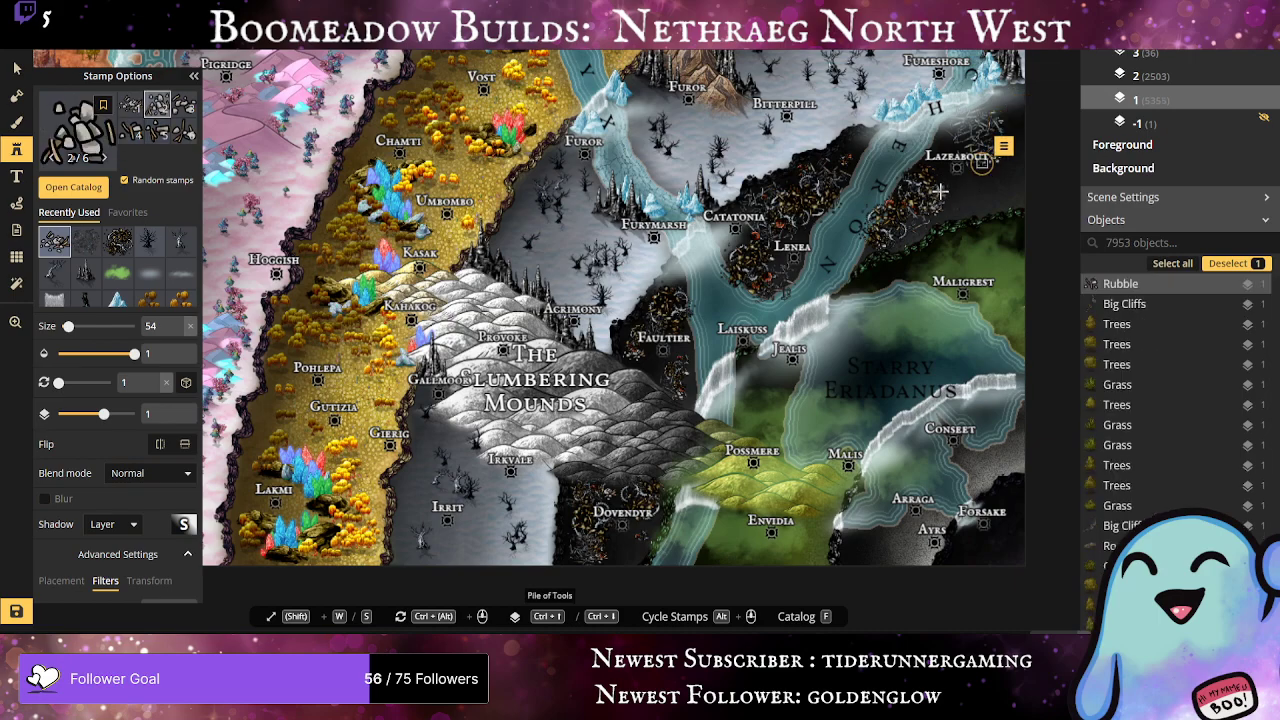
click(940, 192)
click(968, 199)
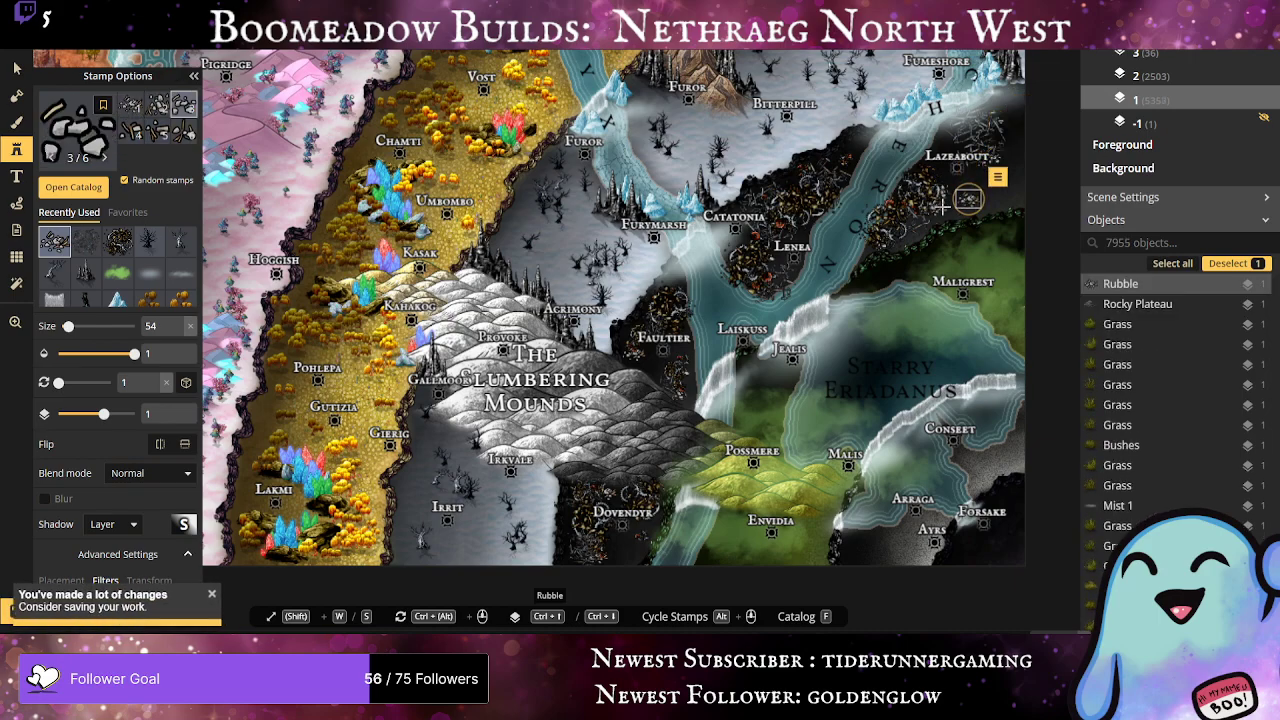
click(955, 202)
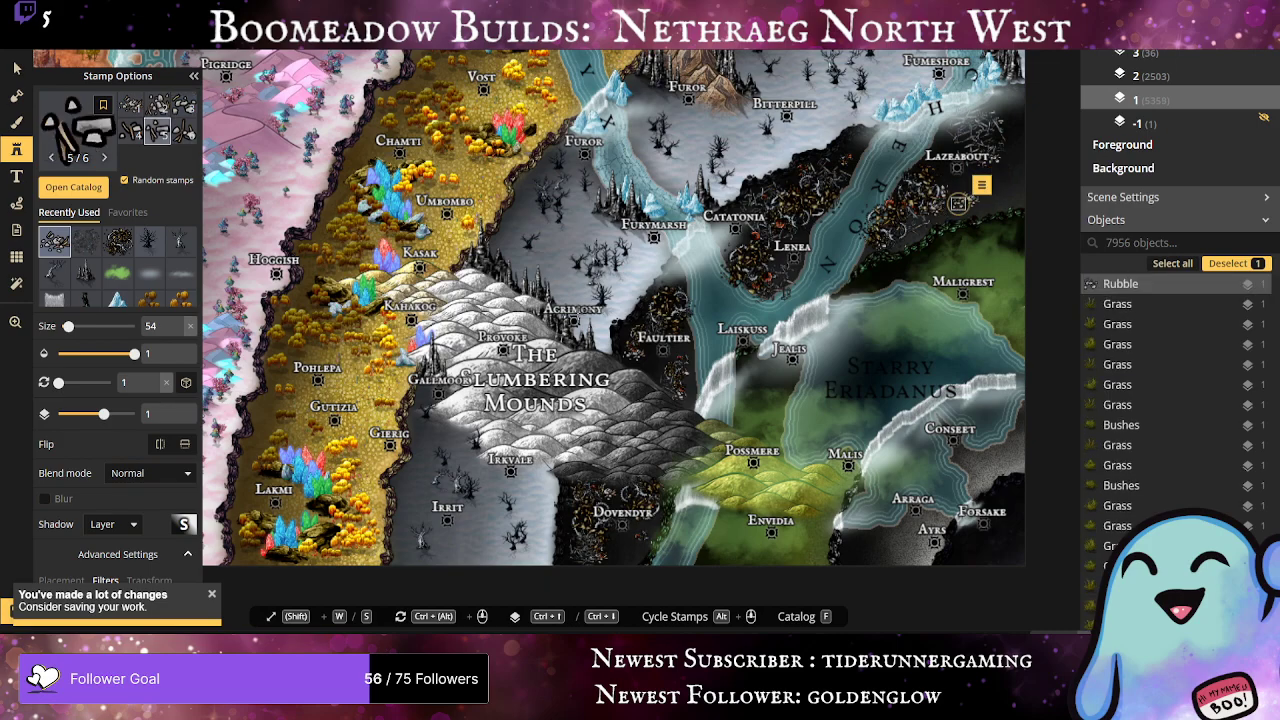
Step: Place rubble pieces south and east of Dovendyr and along the west side of Faultier
click(610, 552)
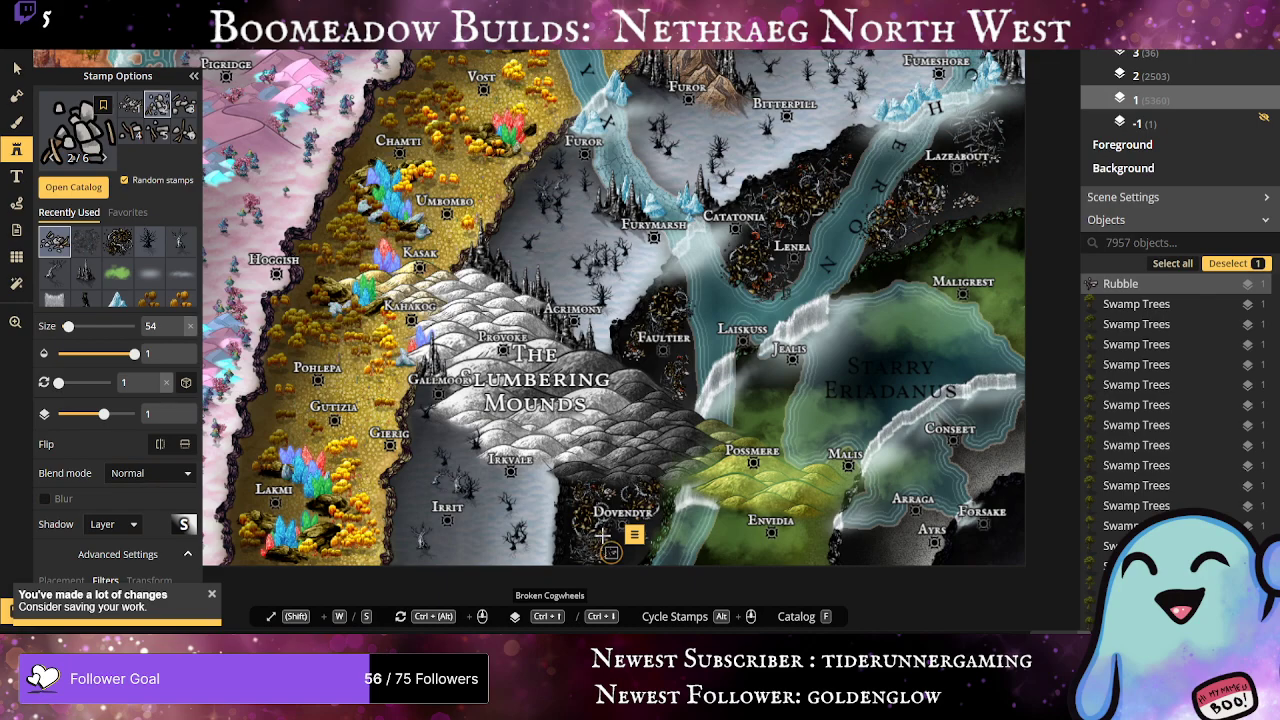
click(602, 536)
click(645, 523)
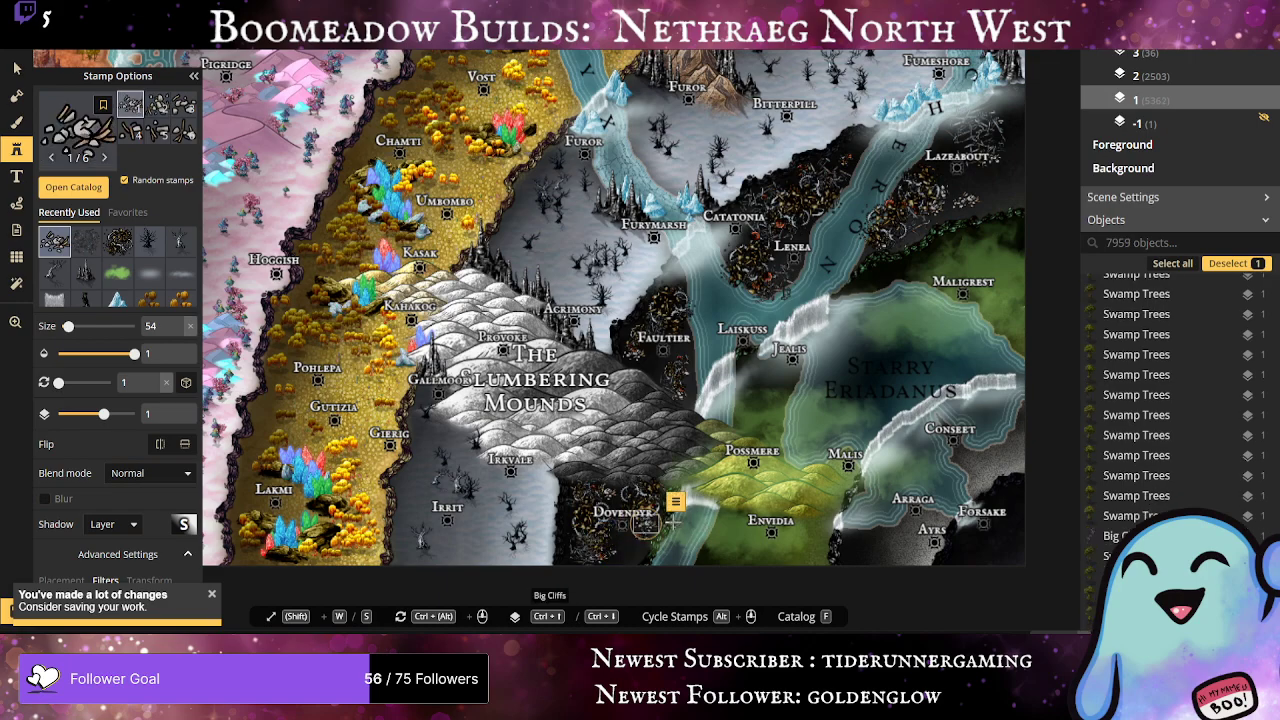
click(633, 358)
click(628, 338)
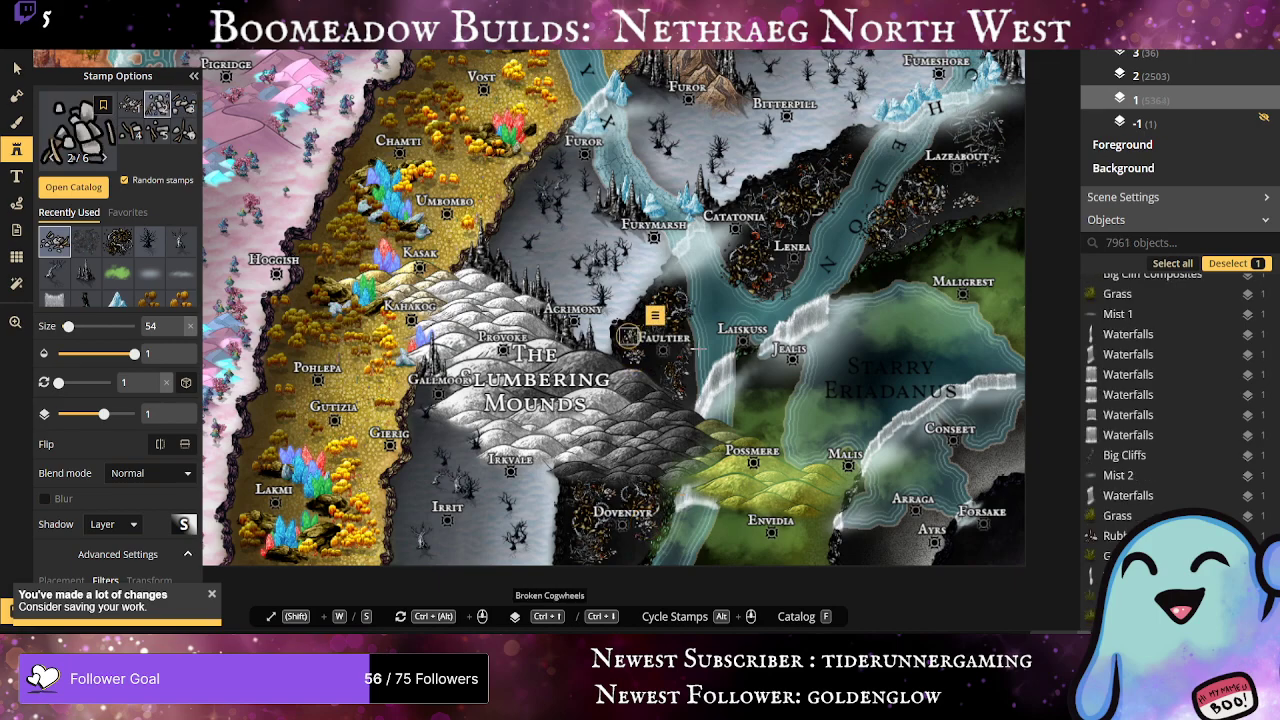
Step: Choose the third stamp in the Fantasy Battlemaps 2.0 Ruins pack and place pieces around Lazeabout, northwest of Lenea and southeast of Dovendyr
scroll(752, 250, down, 5)
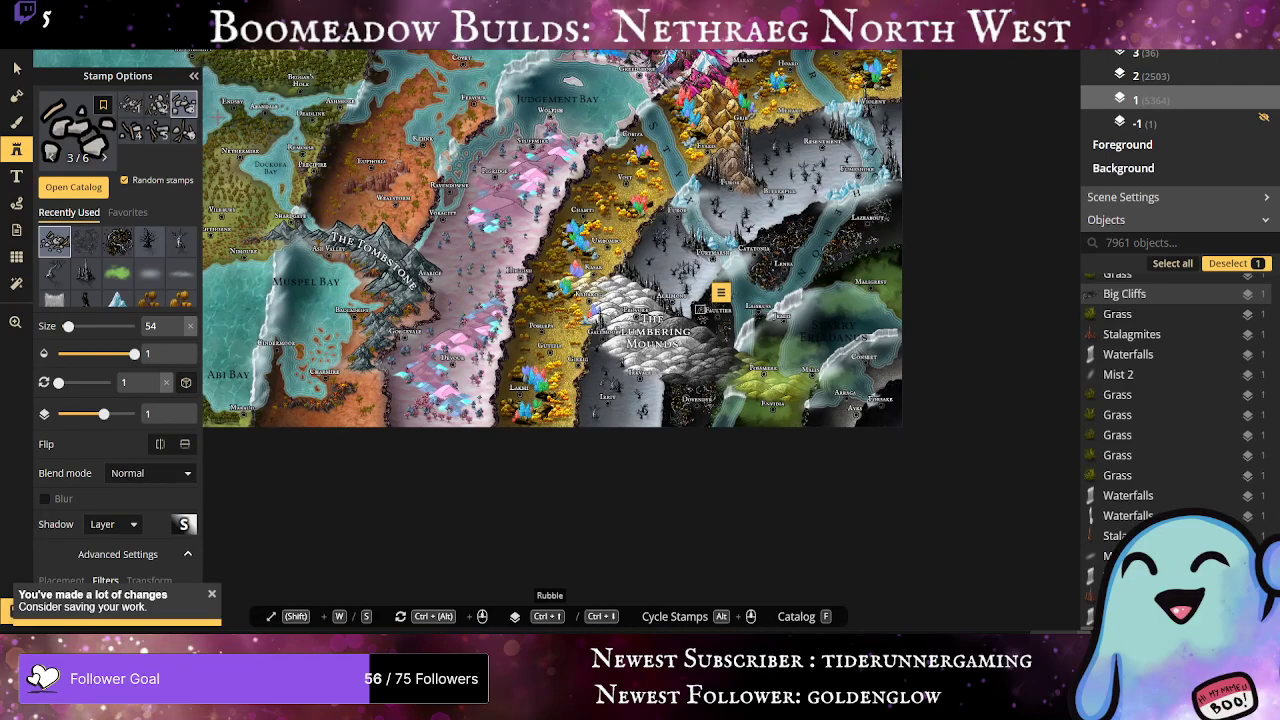
click(60, 128)
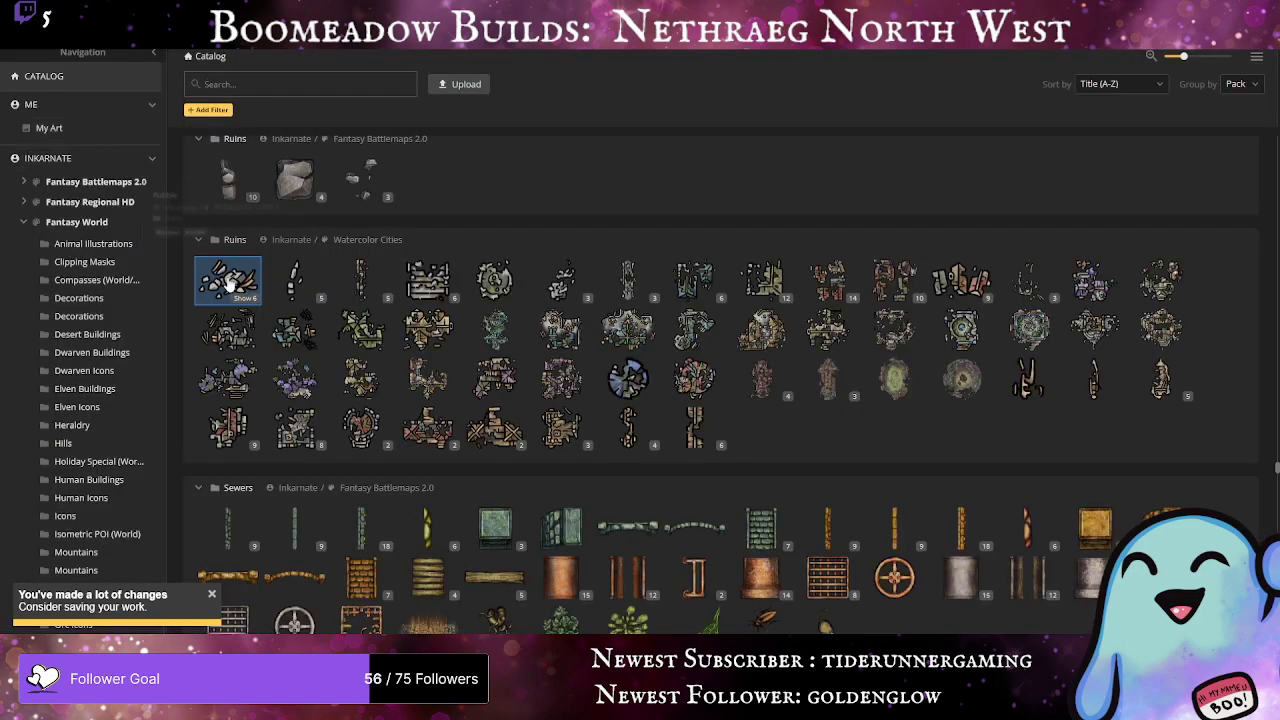
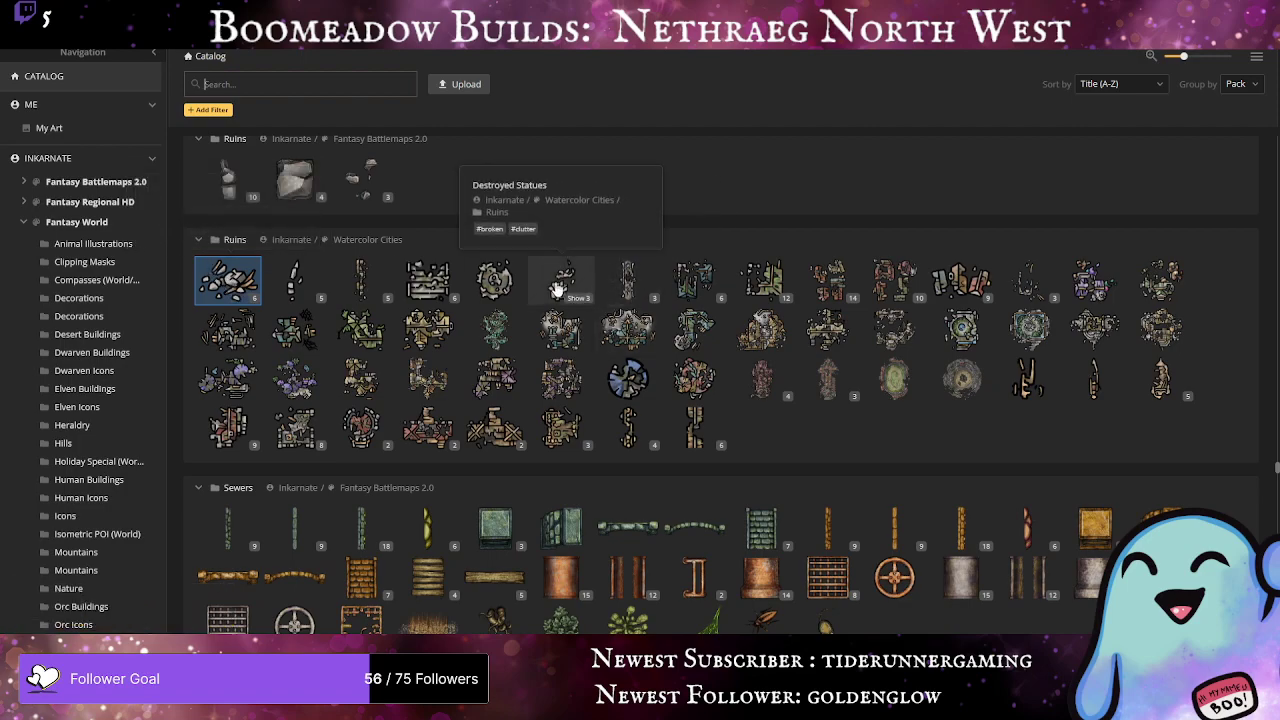
click(366, 178)
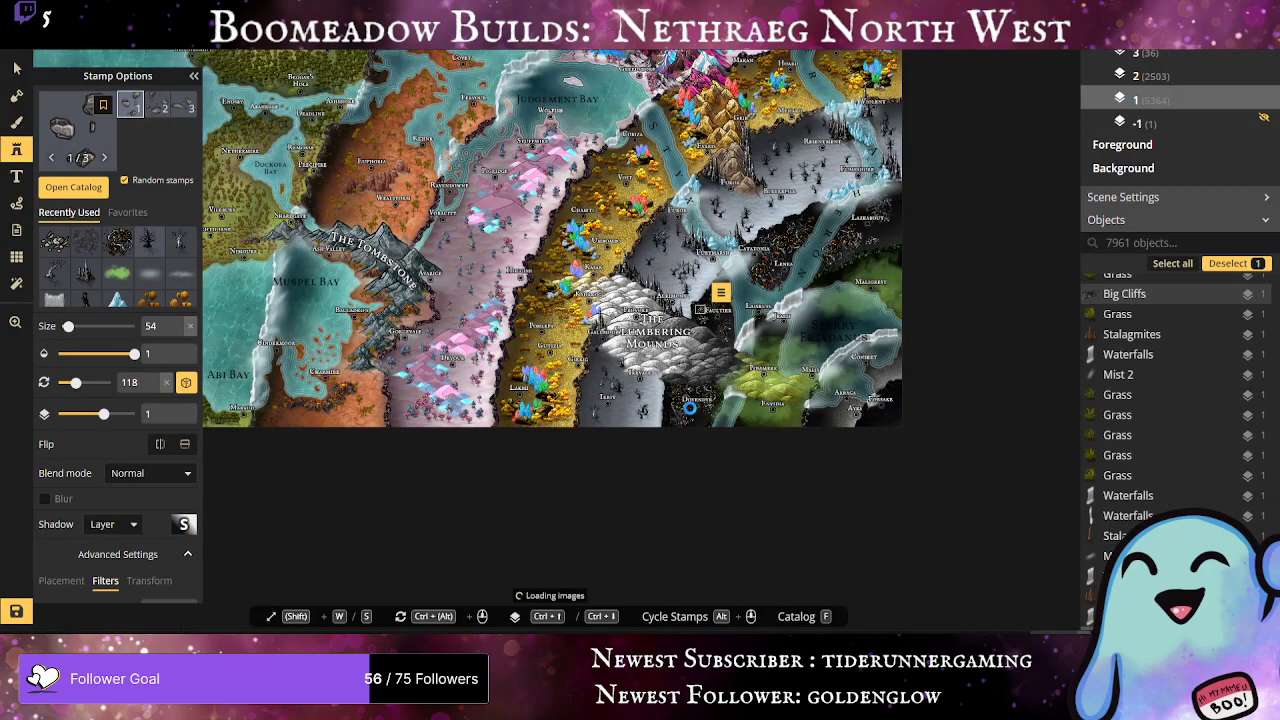
click(855, 237)
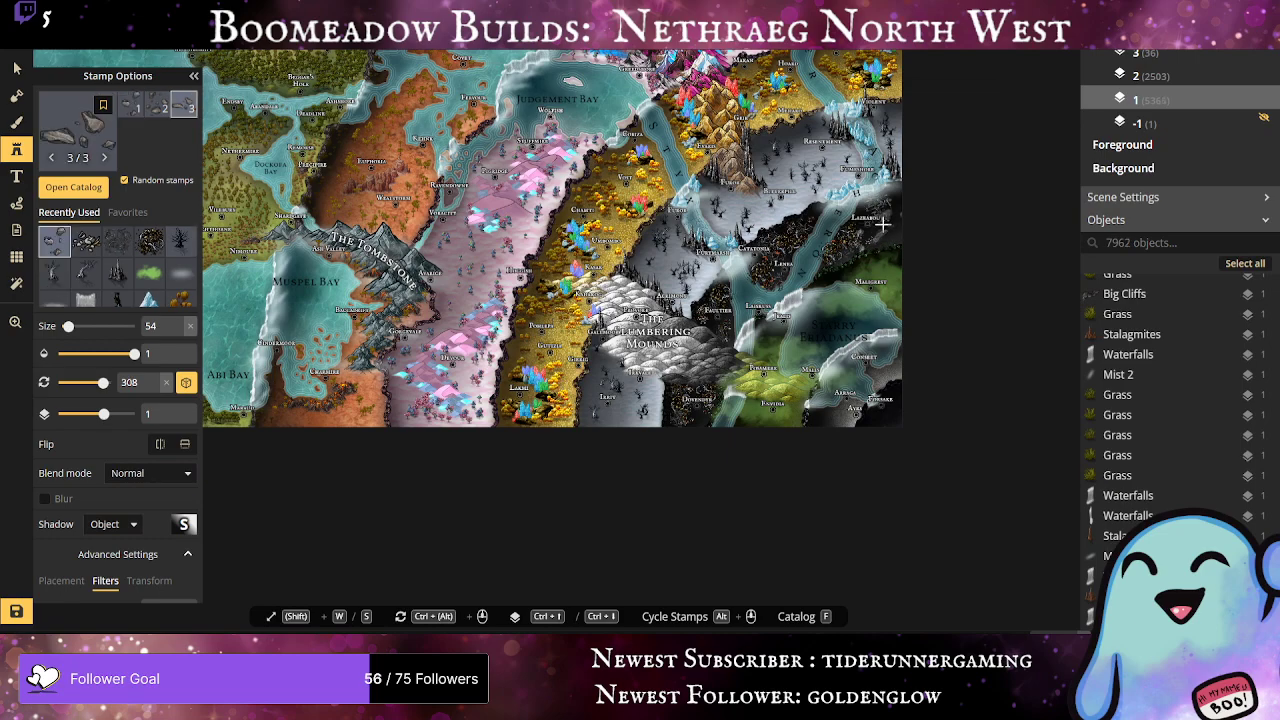
click(878, 218)
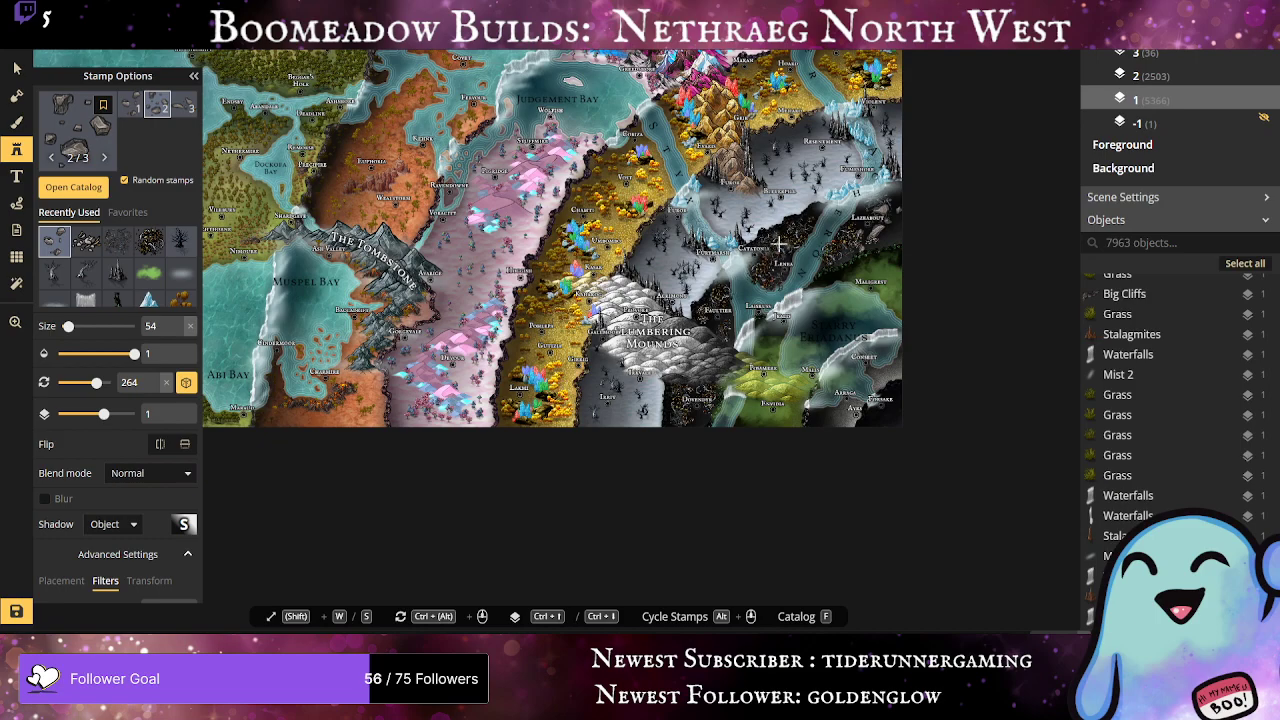
click(778, 244)
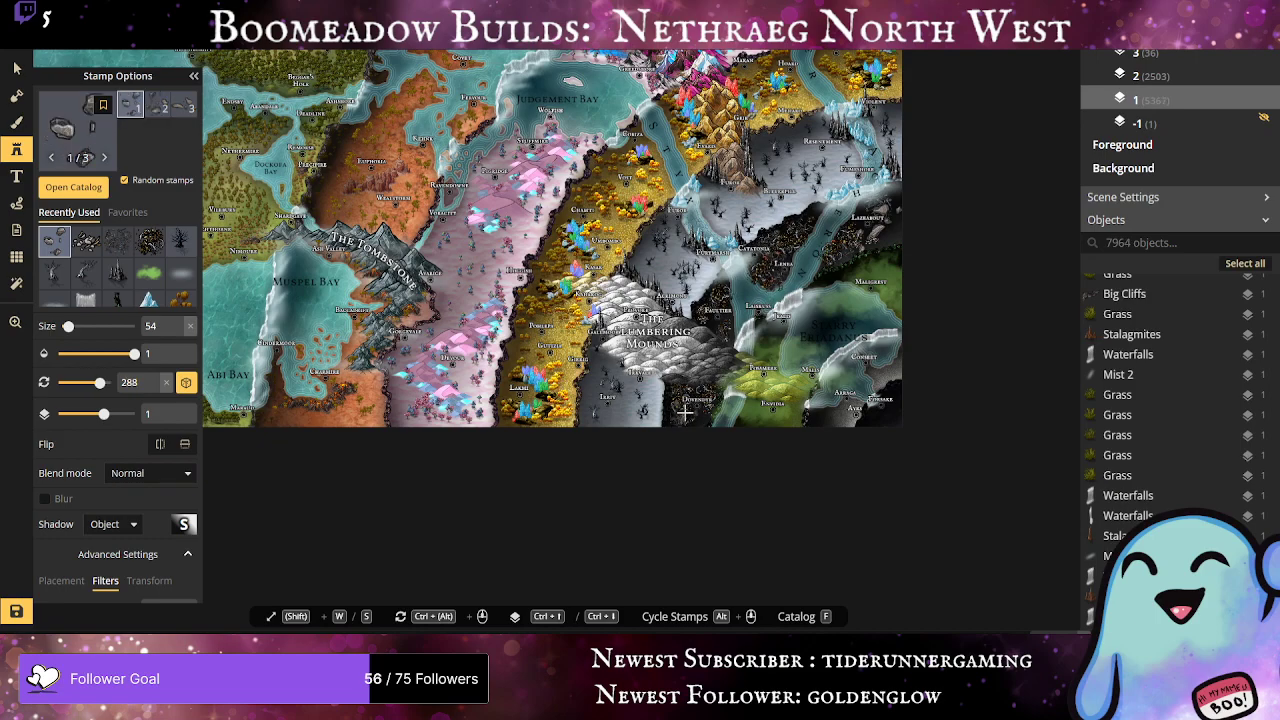
click(712, 410)
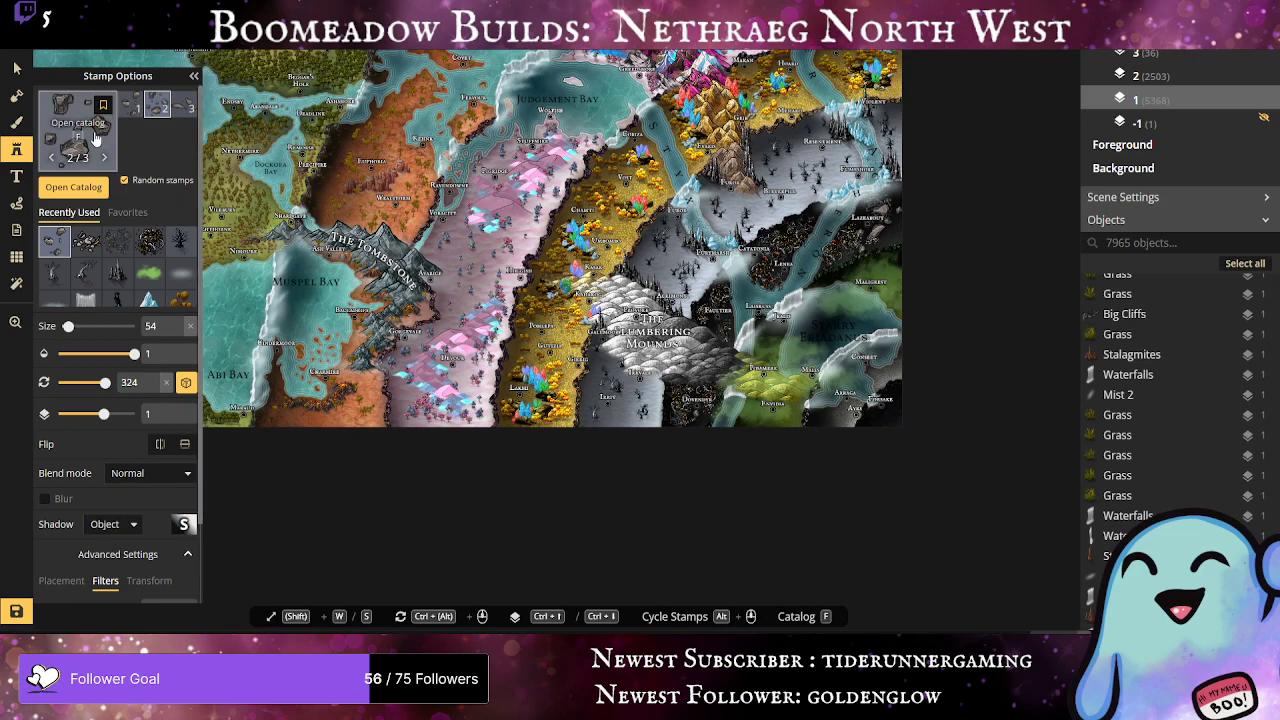
key(f)
scroll(290, 185, up, 4)
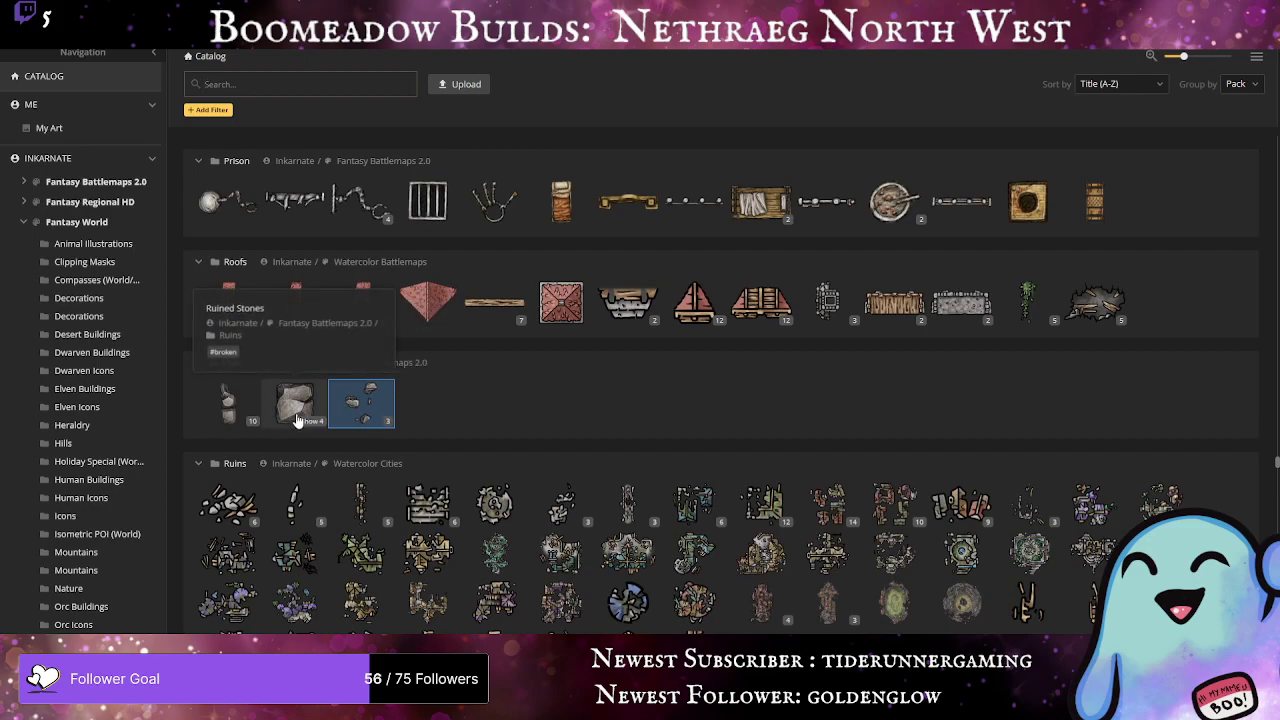
click(294, 403)
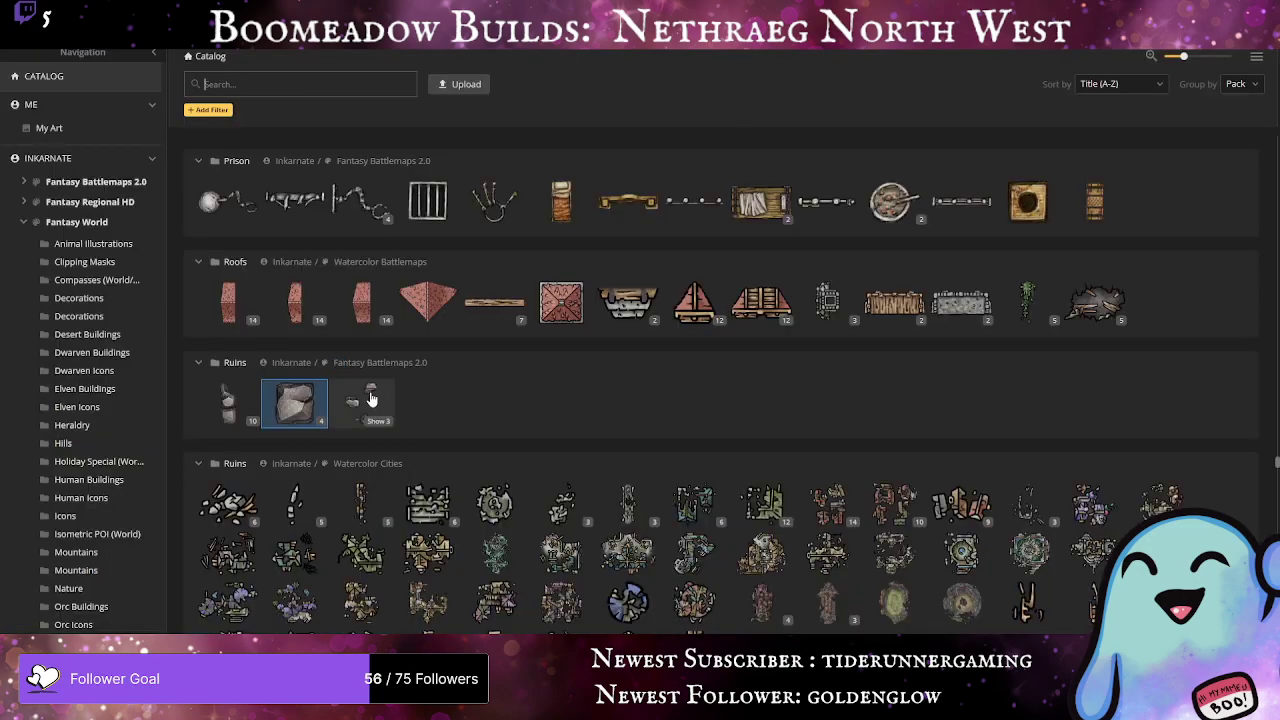
click(371, 400)
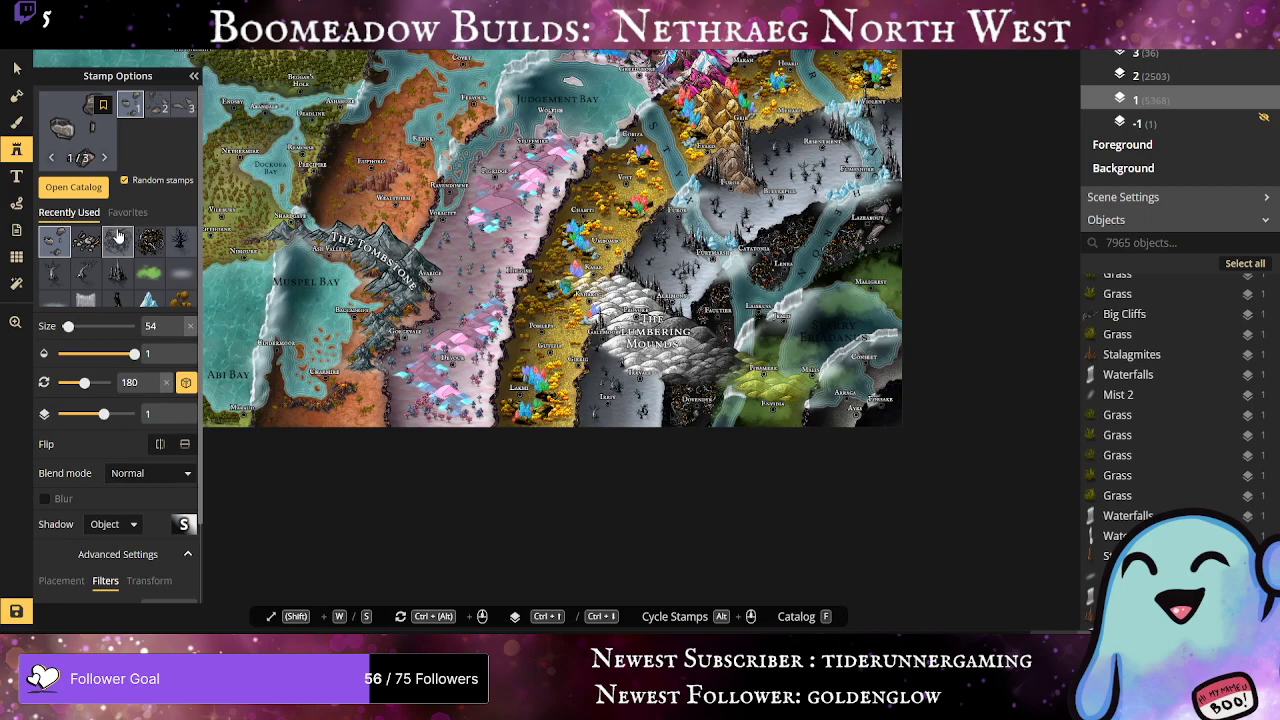
Step: Set the stone rubble size to 24 and place small pieces south, east and southeast of Lazeabout
drag(68, 326, 63, 327)
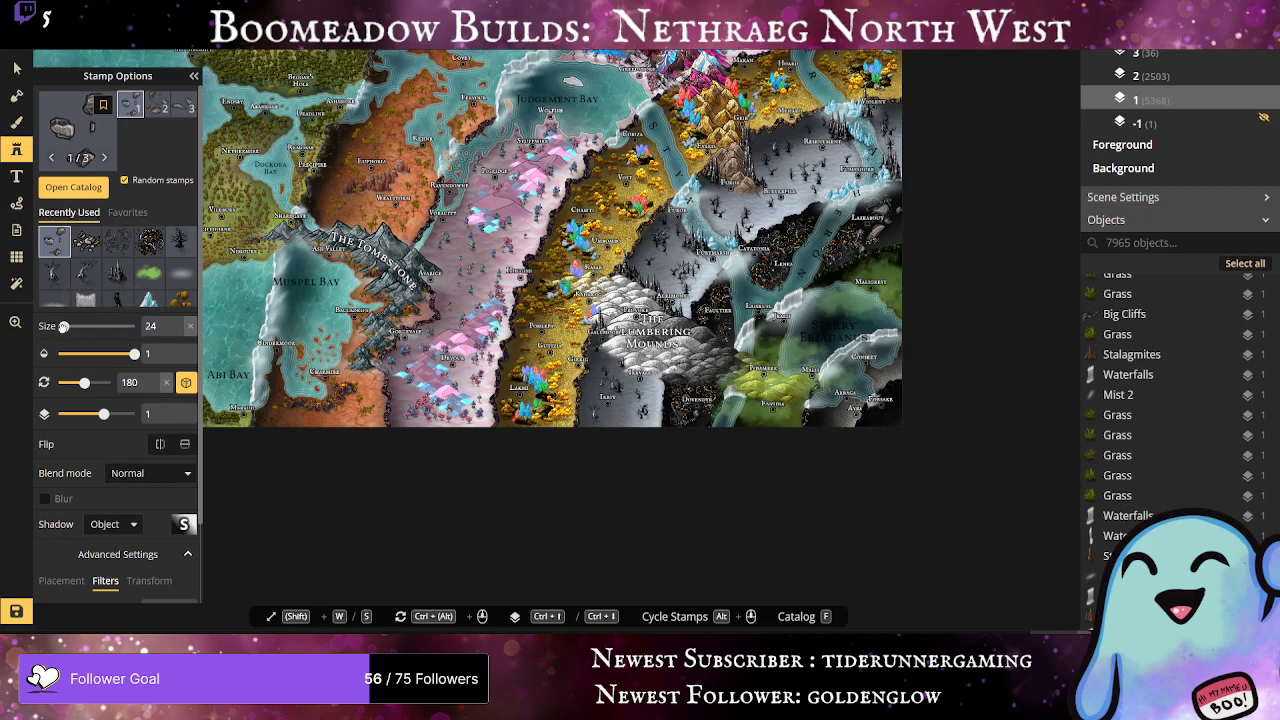
scroll(900, 218, up, 3)
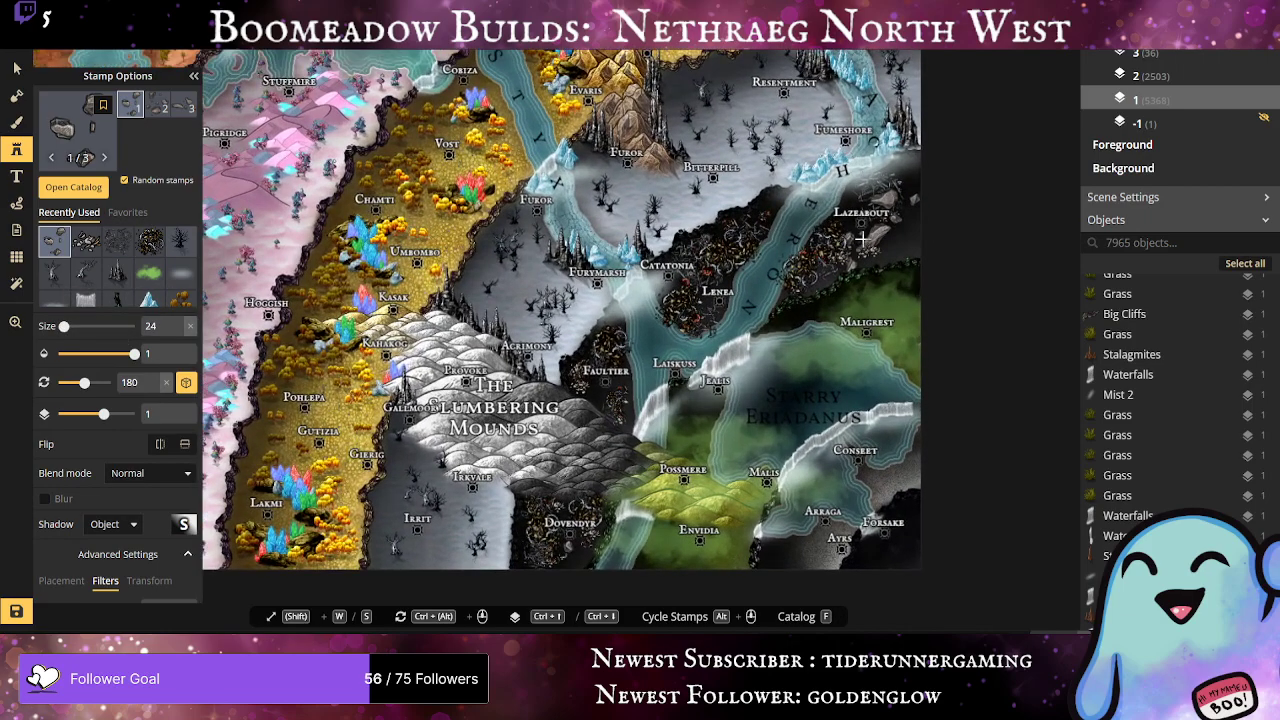
click(876, 249)
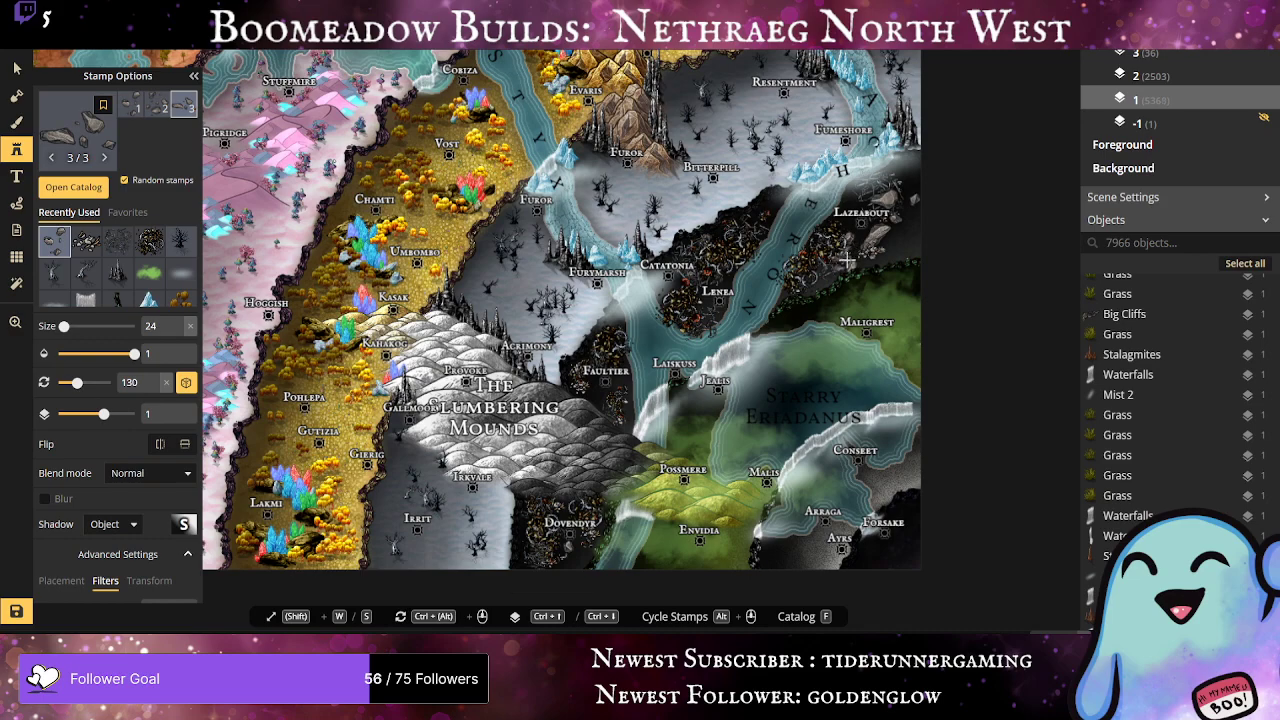
click(898, 218)
click(900, 225)
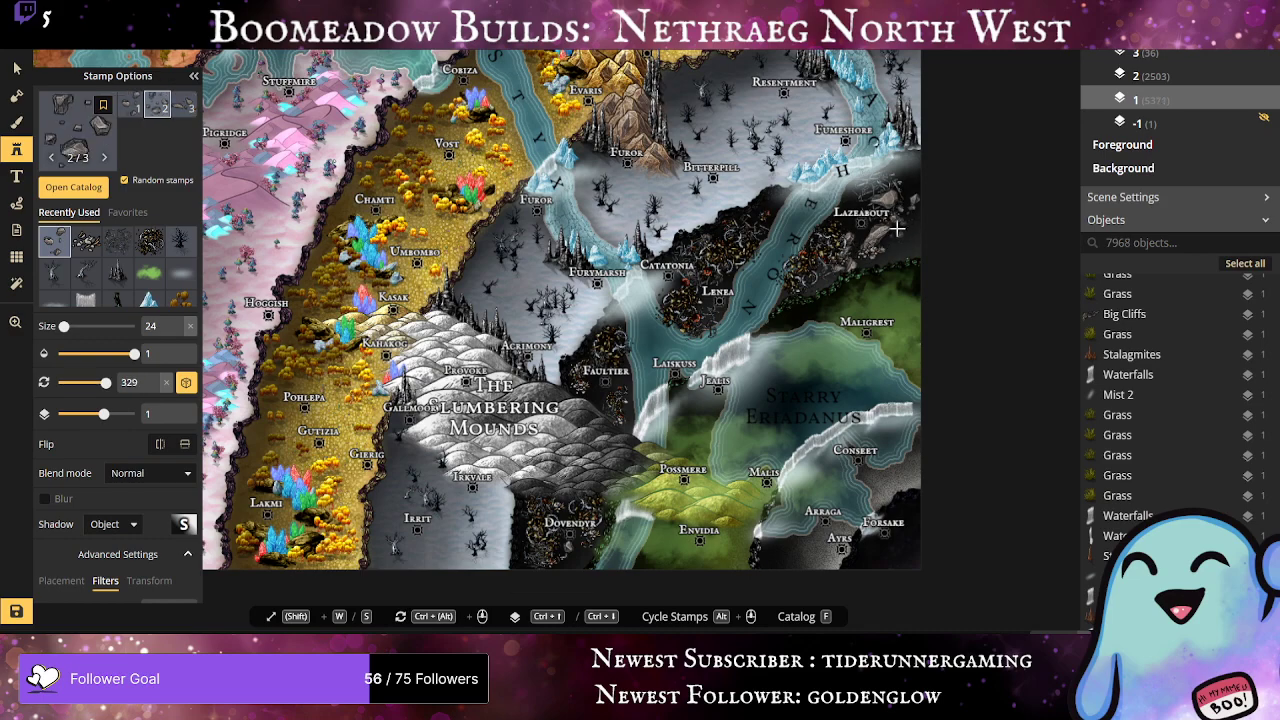
click(899, 240)
click(897, 243)
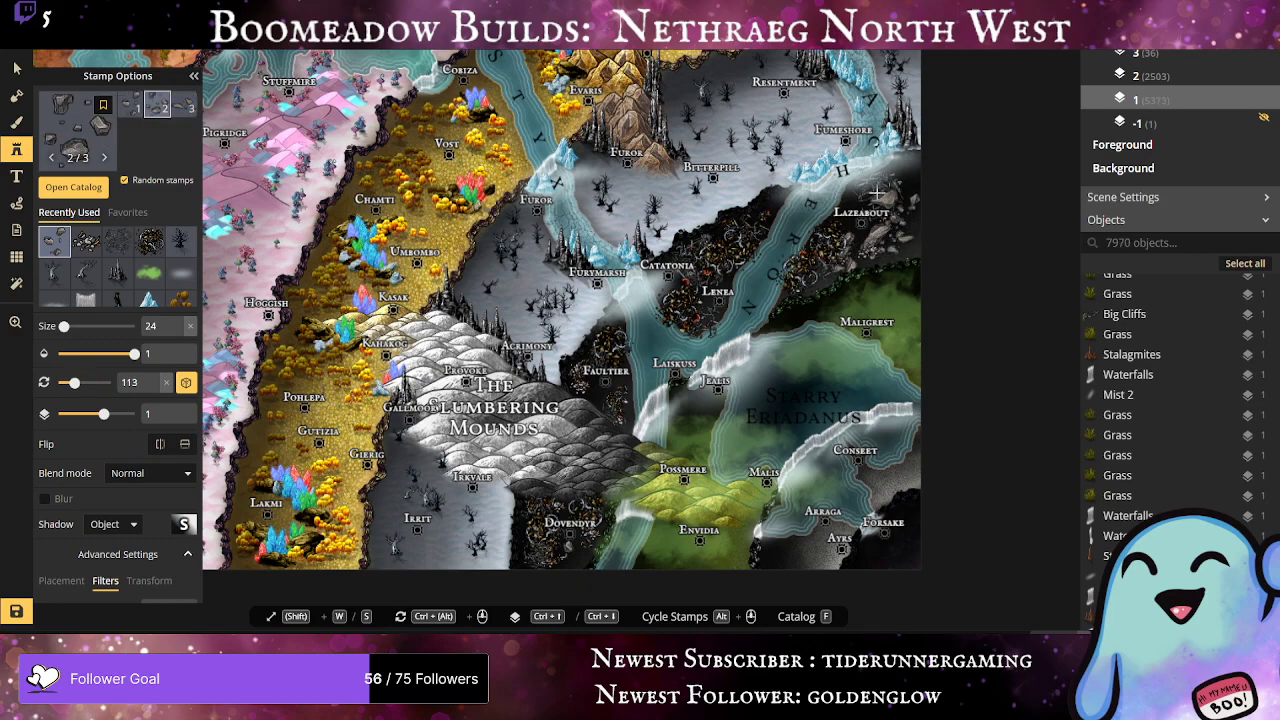
Step: Scatter more small stone rubble north and southwest of Lazeabout, southwest of Lenea and south of Faultier
click(874, 193)
click(810, 240)
click(697, 310)
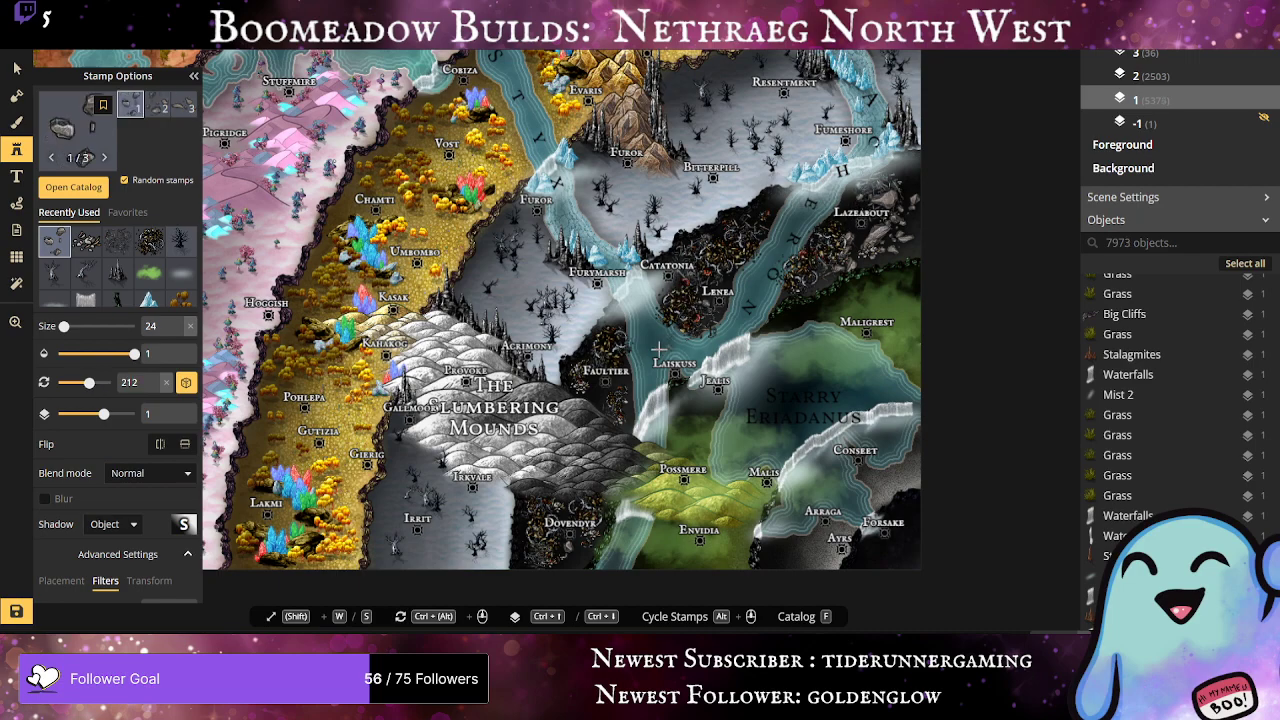
click(586, 390)
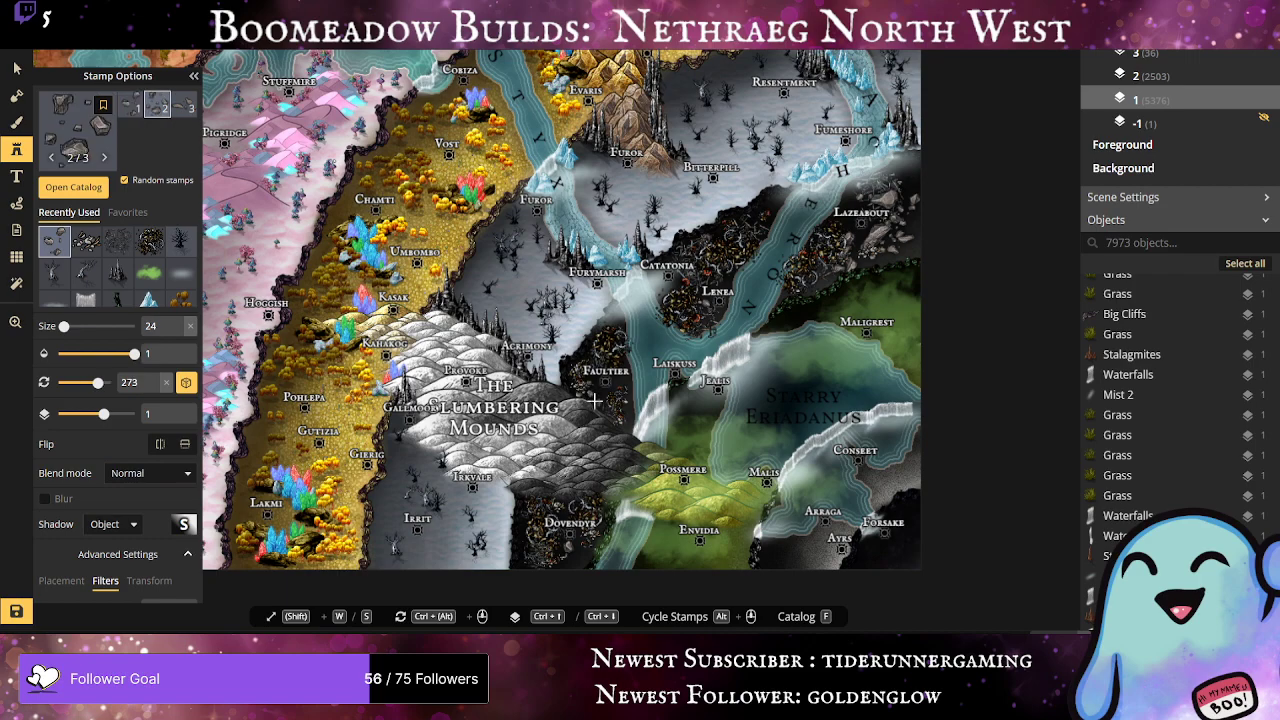
click(619, 406)
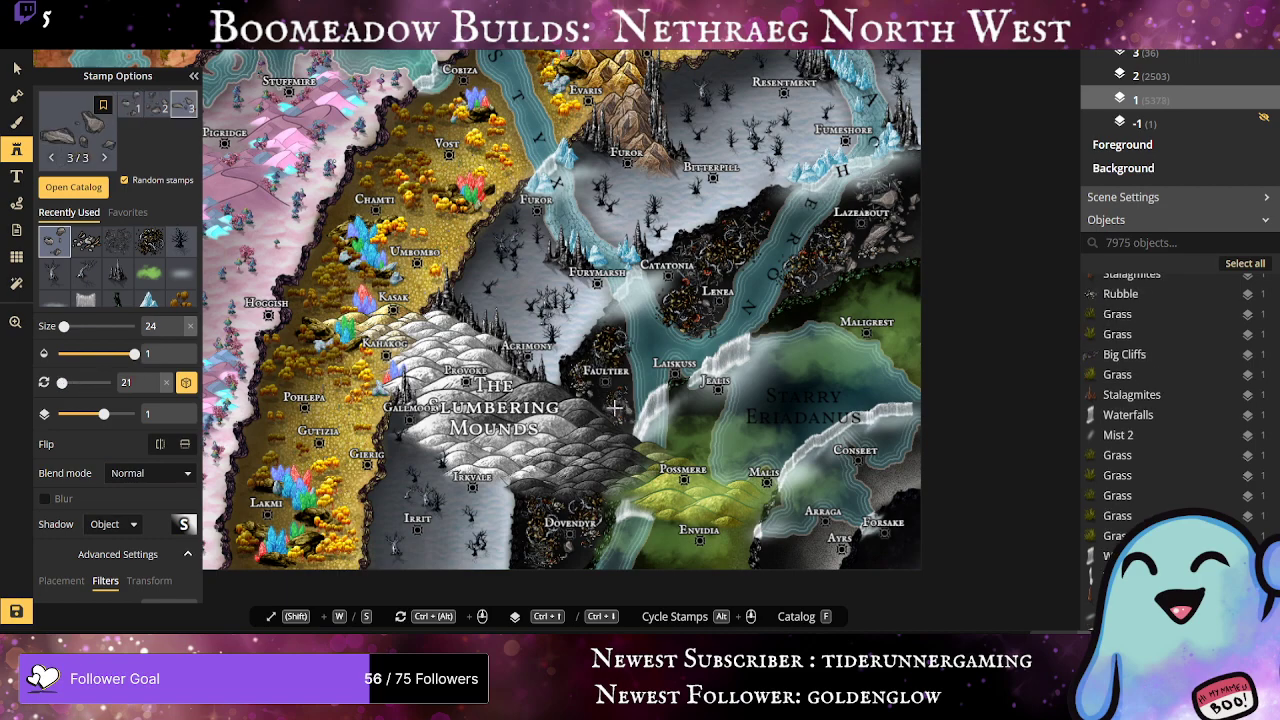
click(580, 388)
click(596, 404)
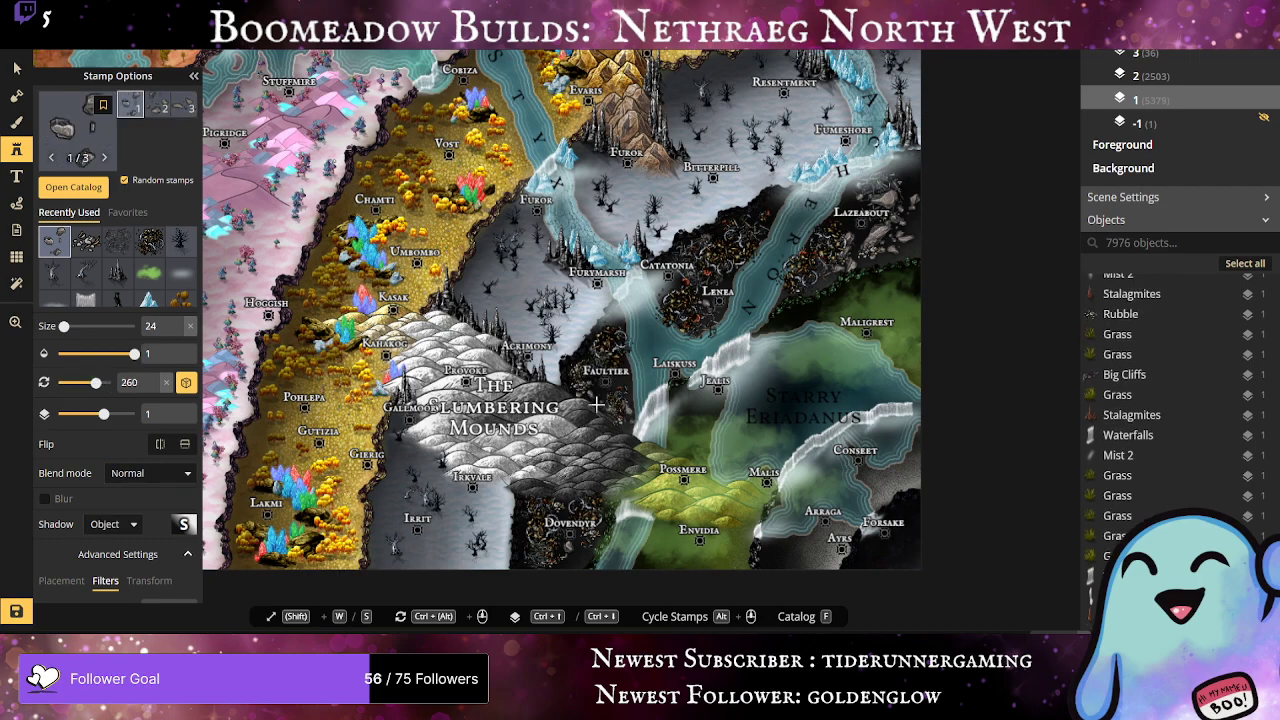
Step: Place more small stone rubble pieces south and northwest of Dovendyr
click(555, 551)
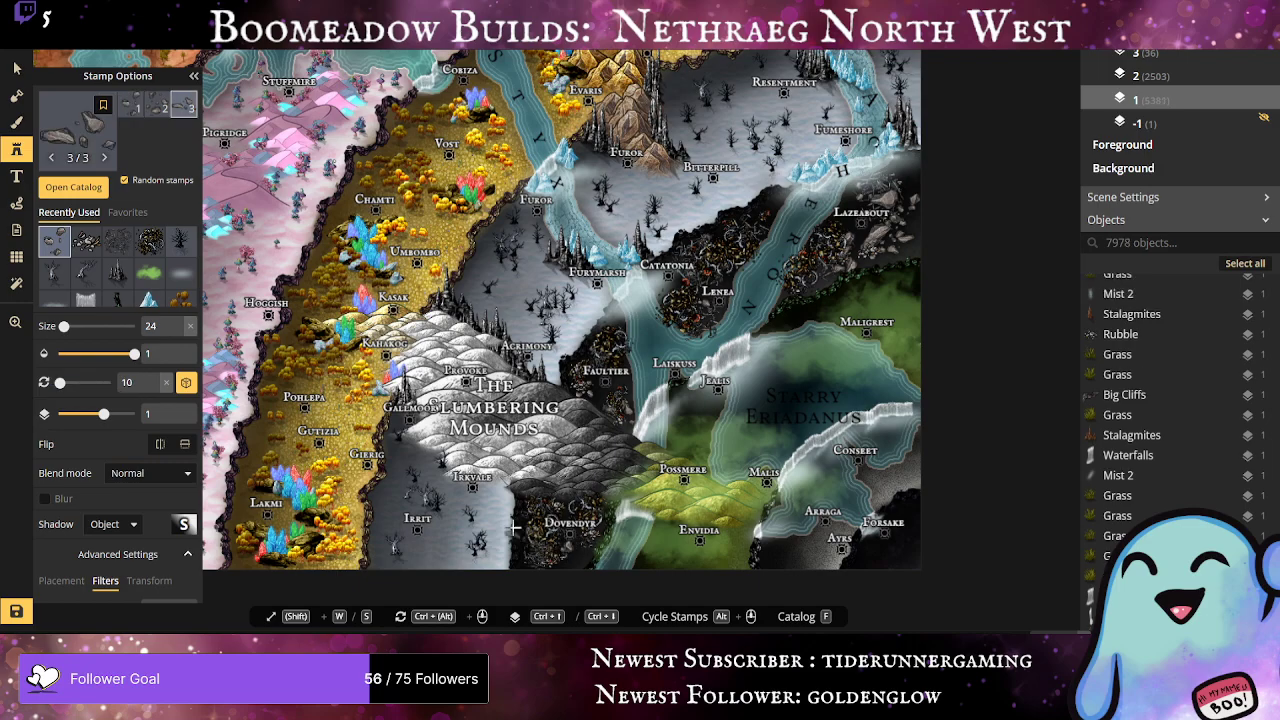
scroll(535, 500, up, 3)
scroll(535, 500, up, 2)
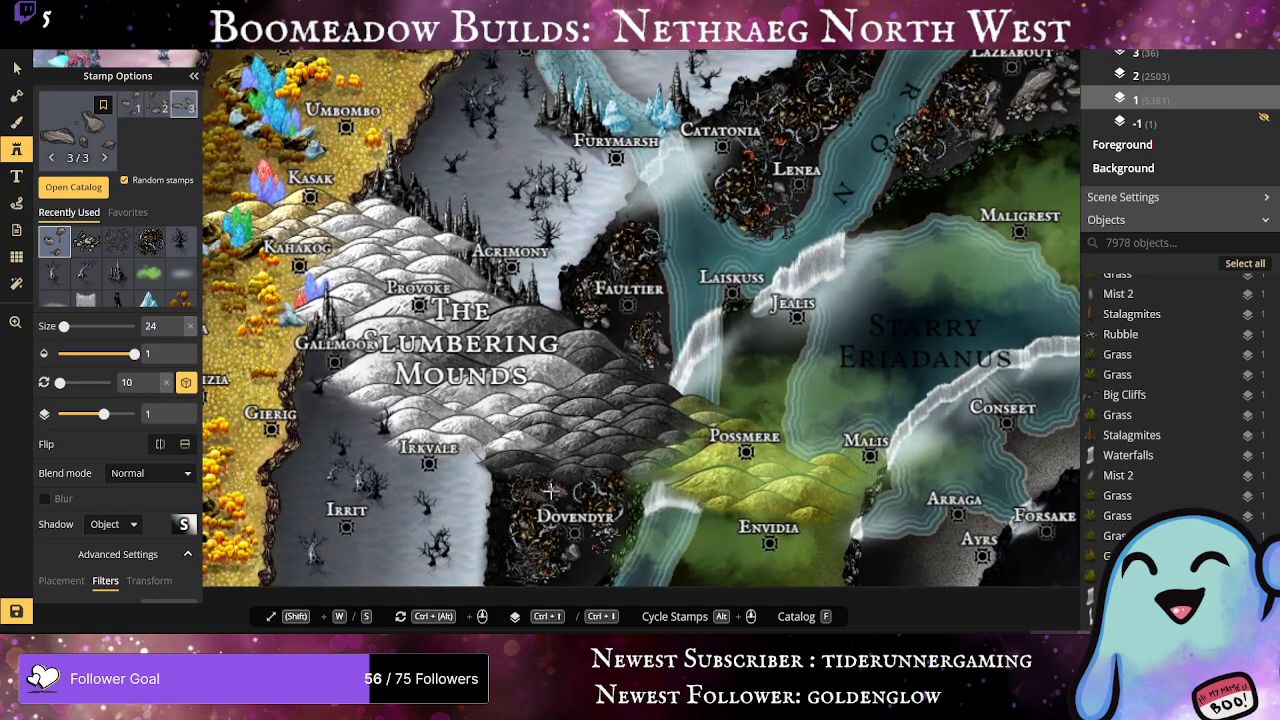
click(540, 488)
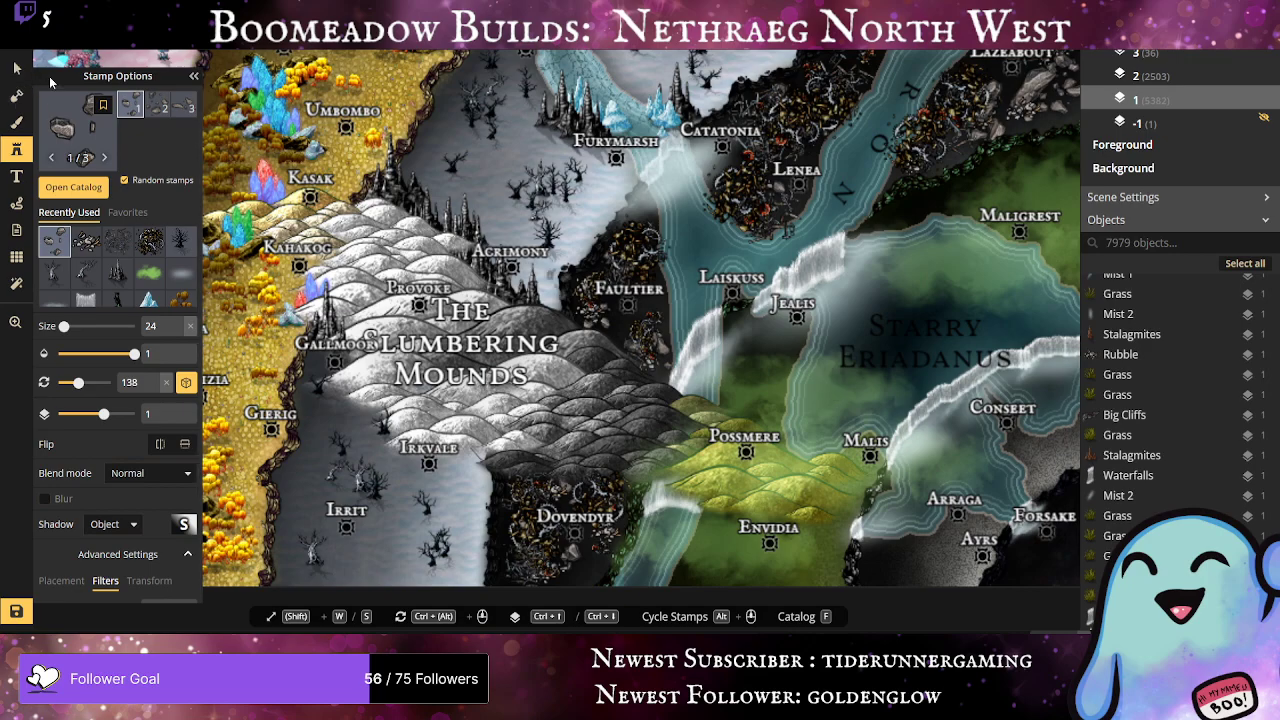
Step: Look through the stamp catalog from the Ruins packs back to Heraldry for further decorations
key(f)
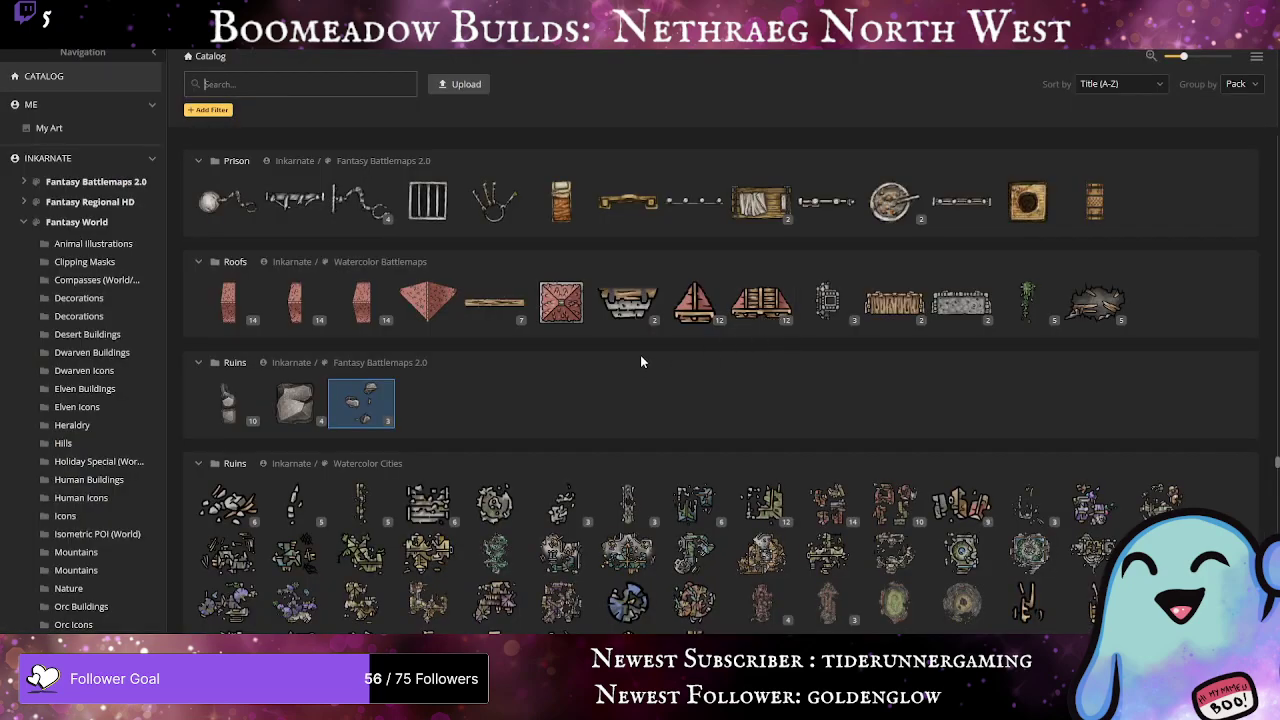
scroll(642, 362, up, 2)
scroll(640, 355, up, 6)
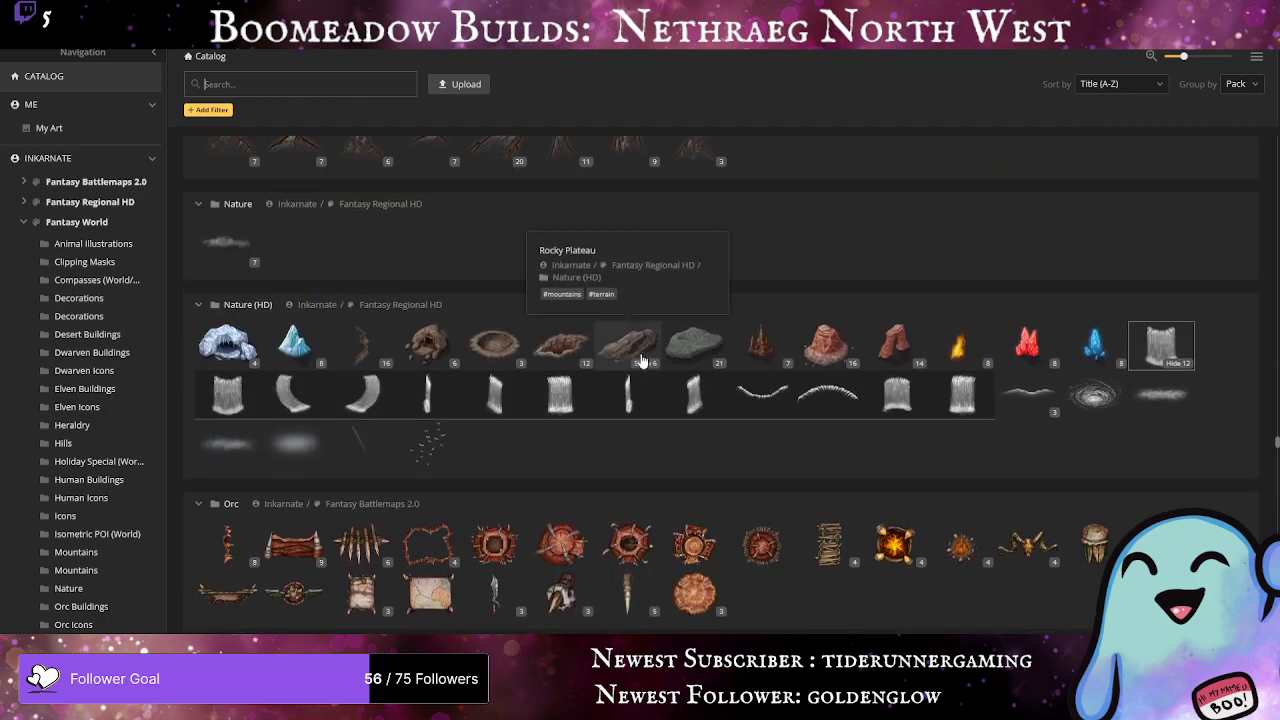
scroll(642, 362, up, 3)
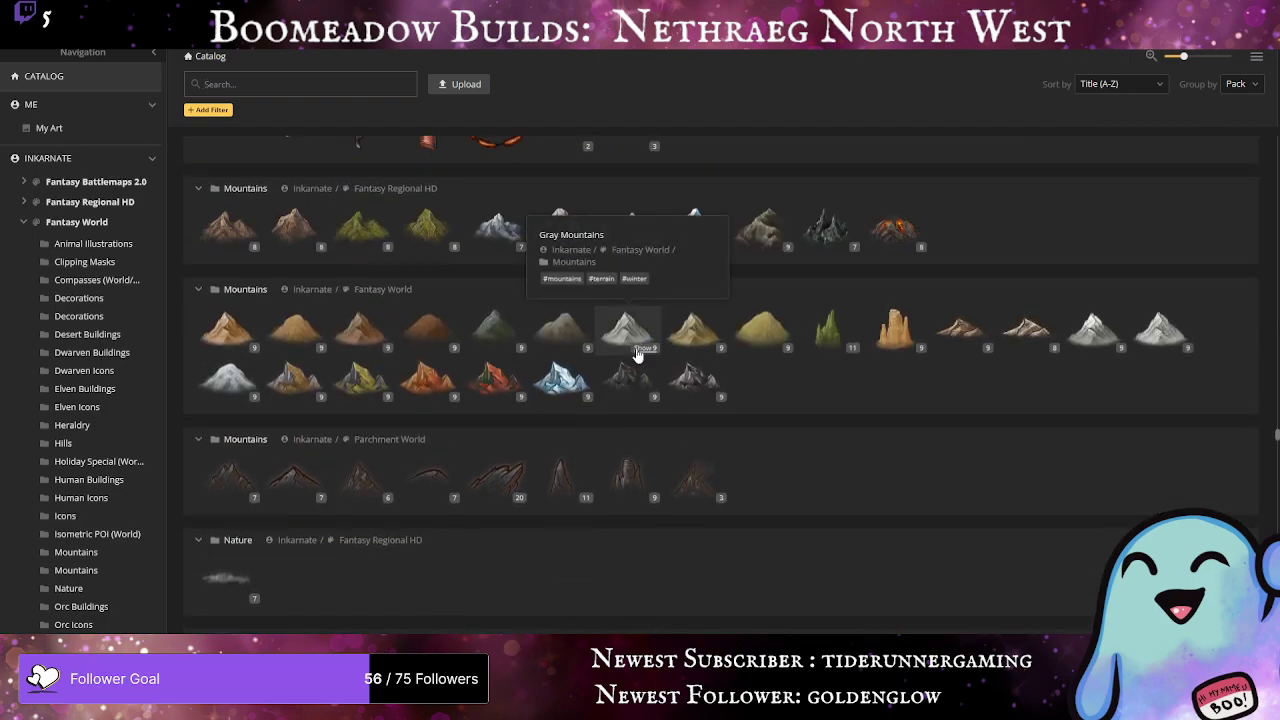
scroll(636, 352, up, 2)
scroll(636, 352, up, 3)
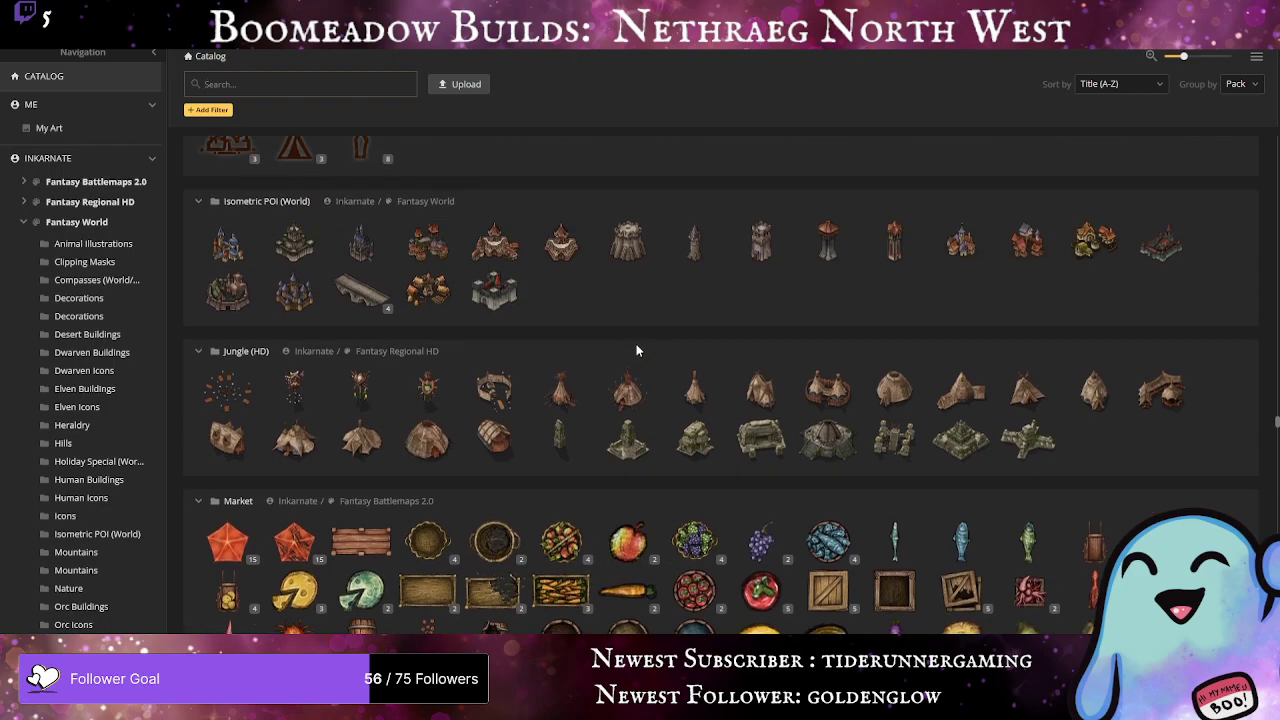
scroll(637, 347, up, 4)
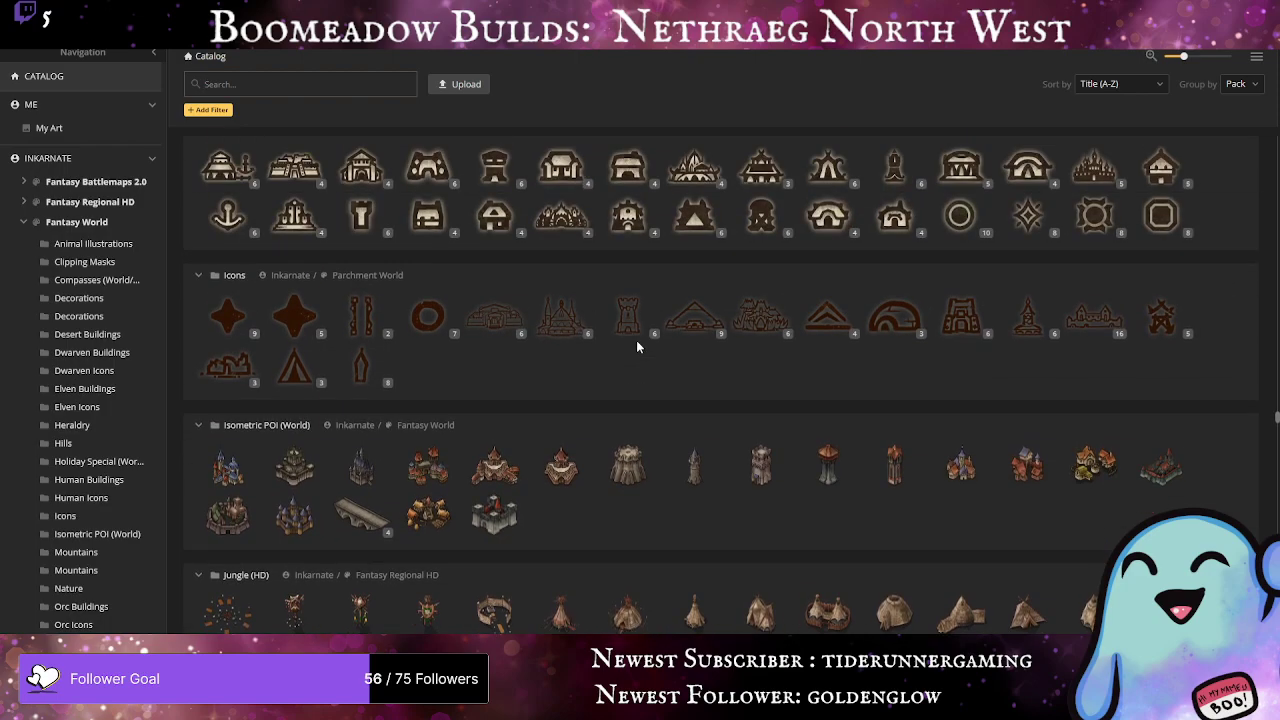
scroll(636, 347, up, 5)
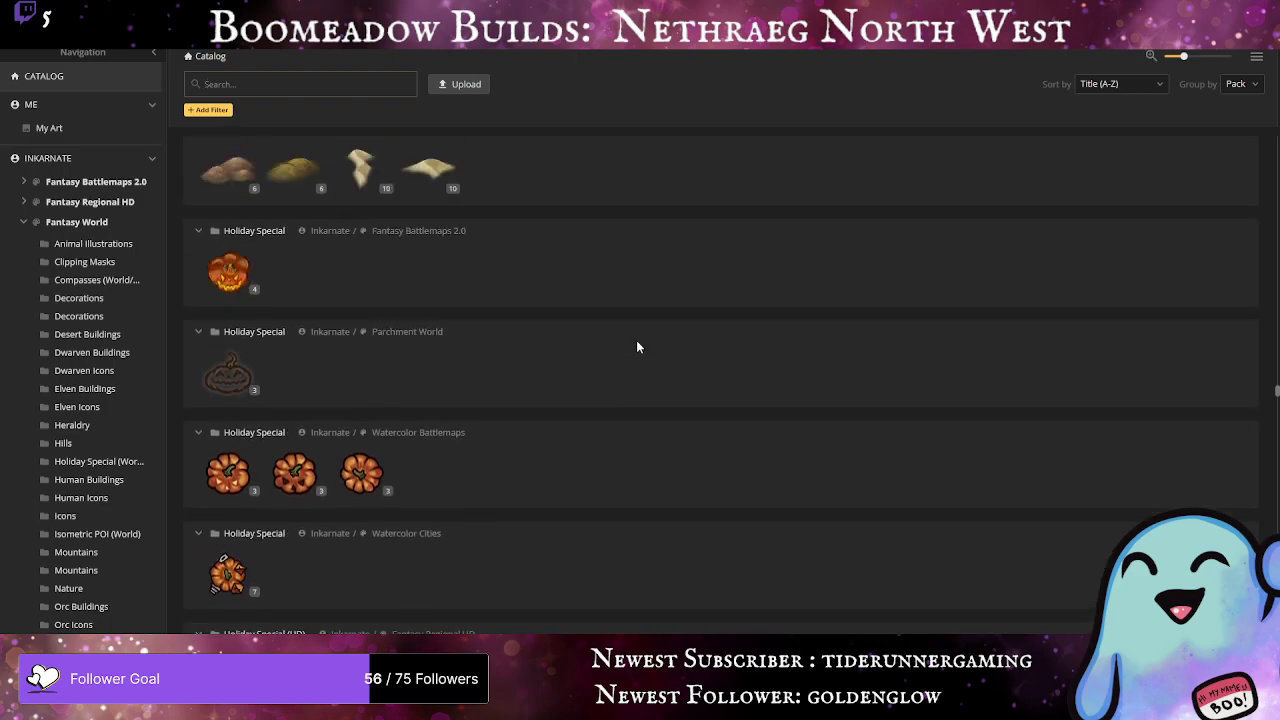
scroll(636, 347, up, 4)
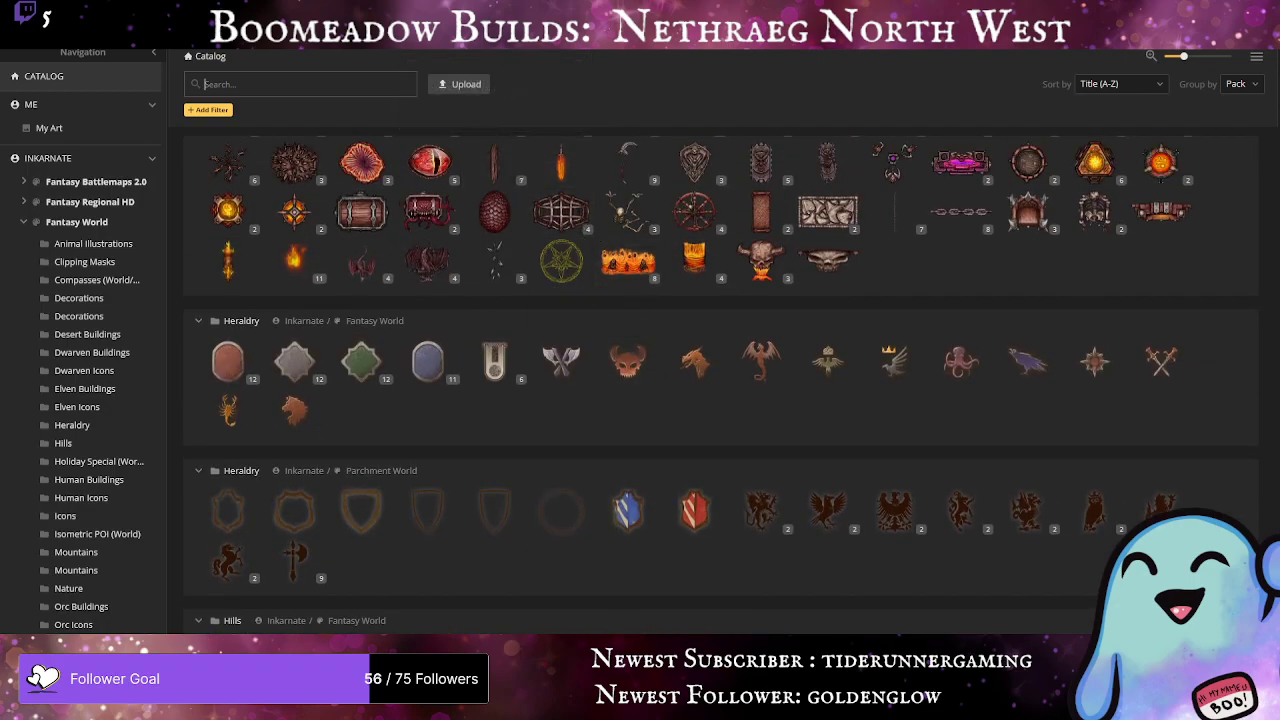
key(f)
Step: Choose the green rock spire stamp from the Fantasy World Mountains pack for the green region and set its size to 133
scroll(811, 392, down, 3)
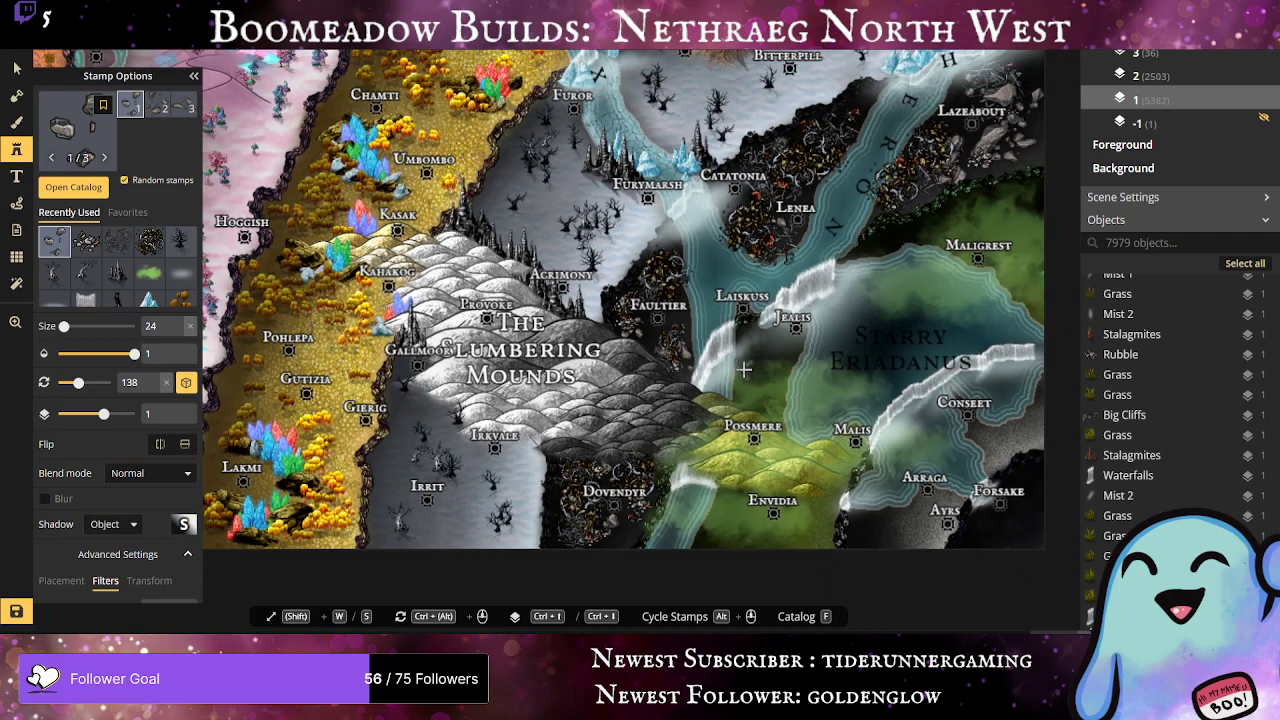
scroll(766, 414, up, 1)
drag(766, 414, 521, 292)
scroll(785, 350, up, 2)
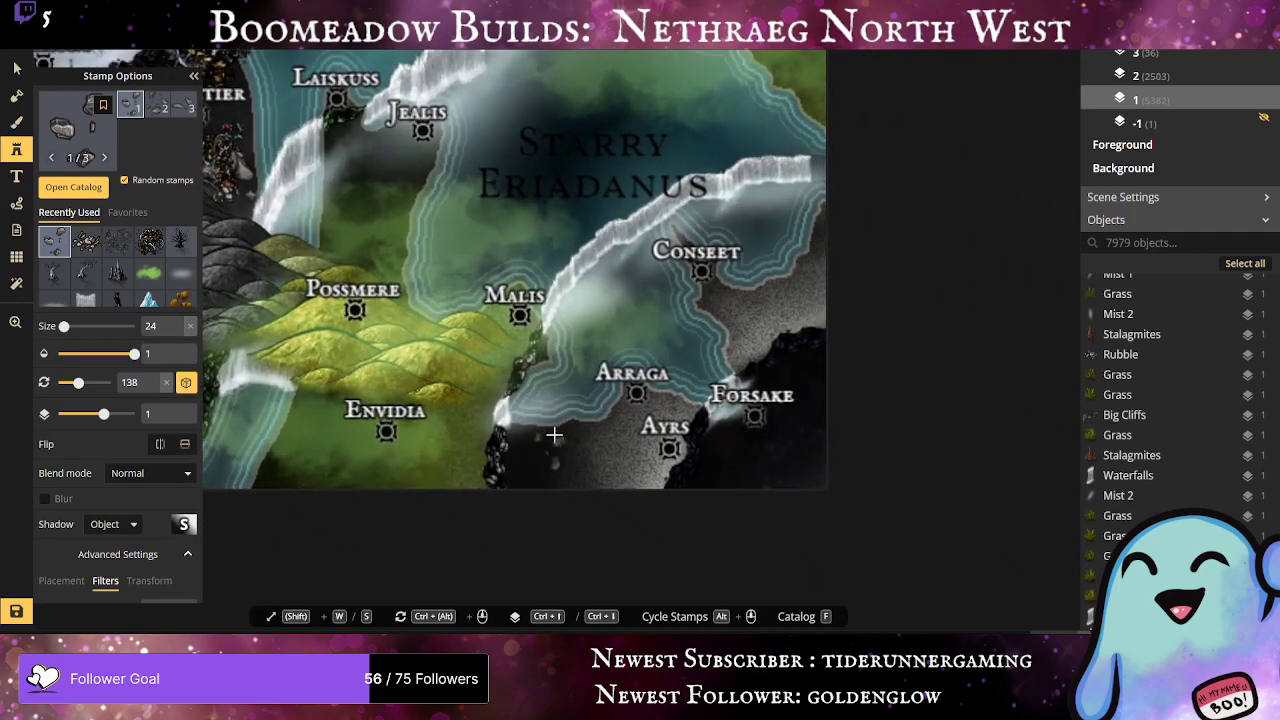
drag(392, 444, 620, 488)
scroll(608, 470, up, 1)
scroll(590, 400, down, 4)
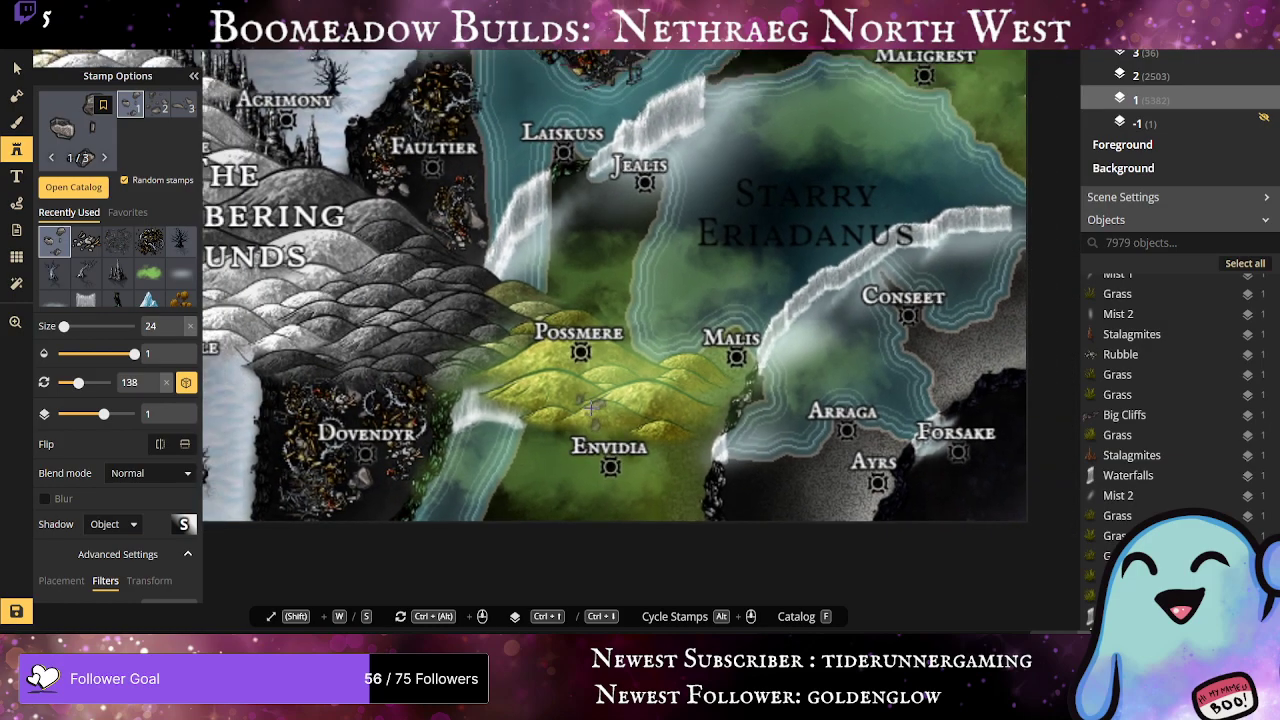
scroll(587, 398, down, 1)
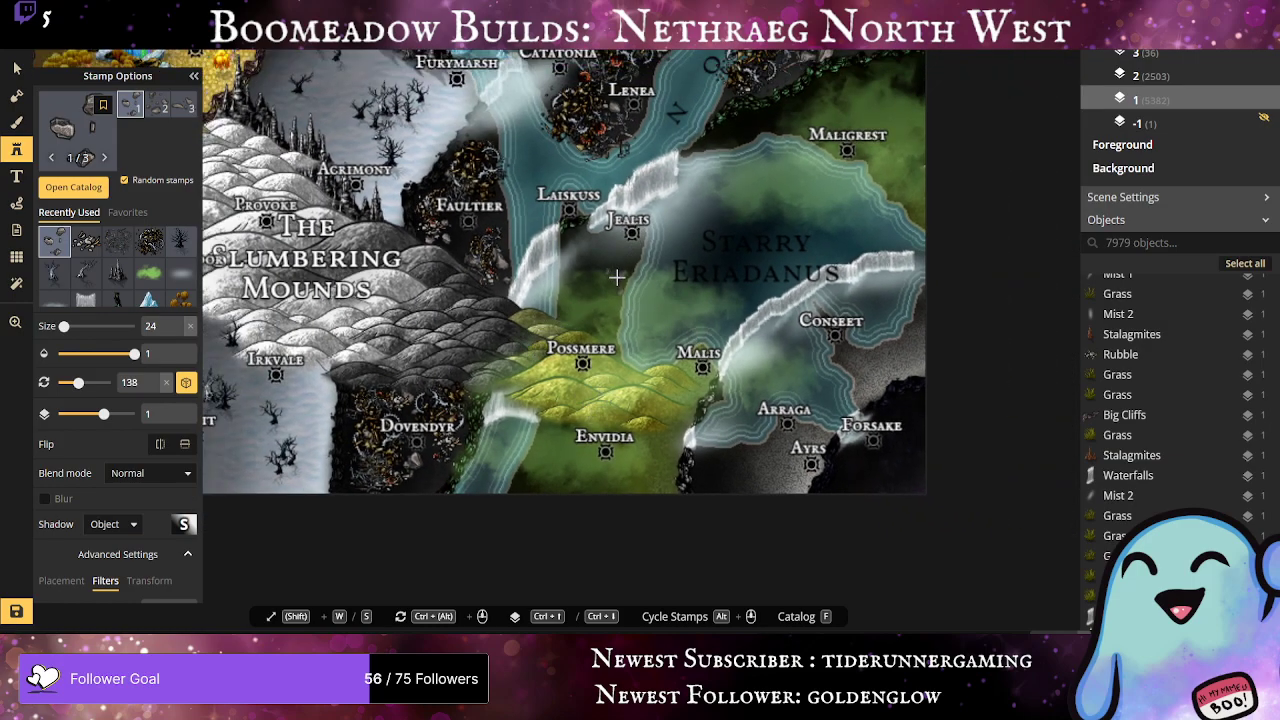
click(102, 138)
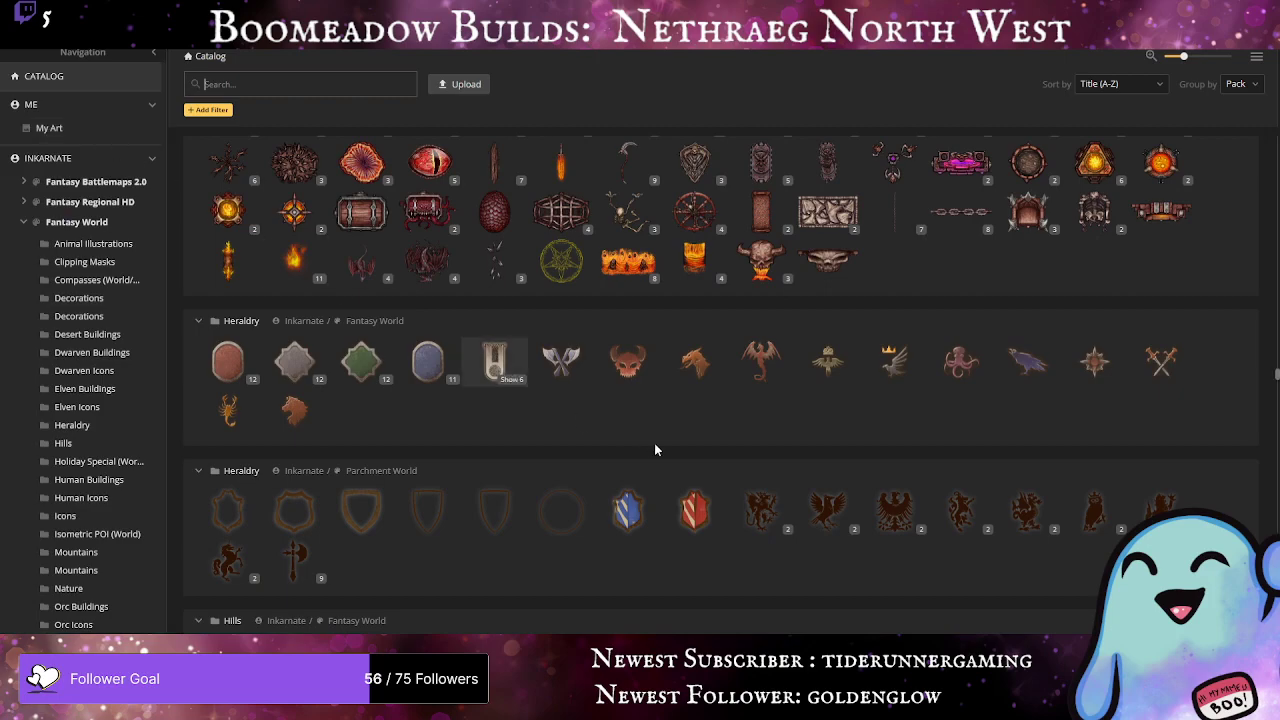
scroll(655, 450, down, 5)
scroll(655, 450, down, 10)
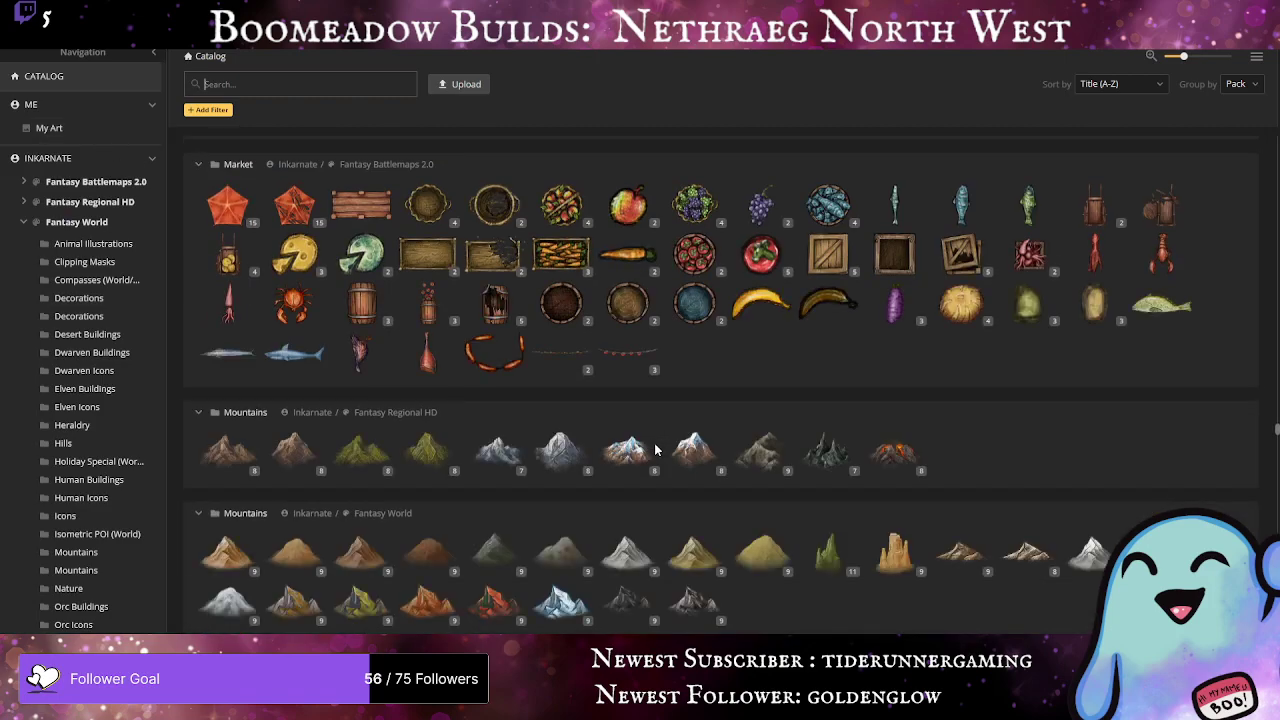
scroll(655, 450, down, 10)
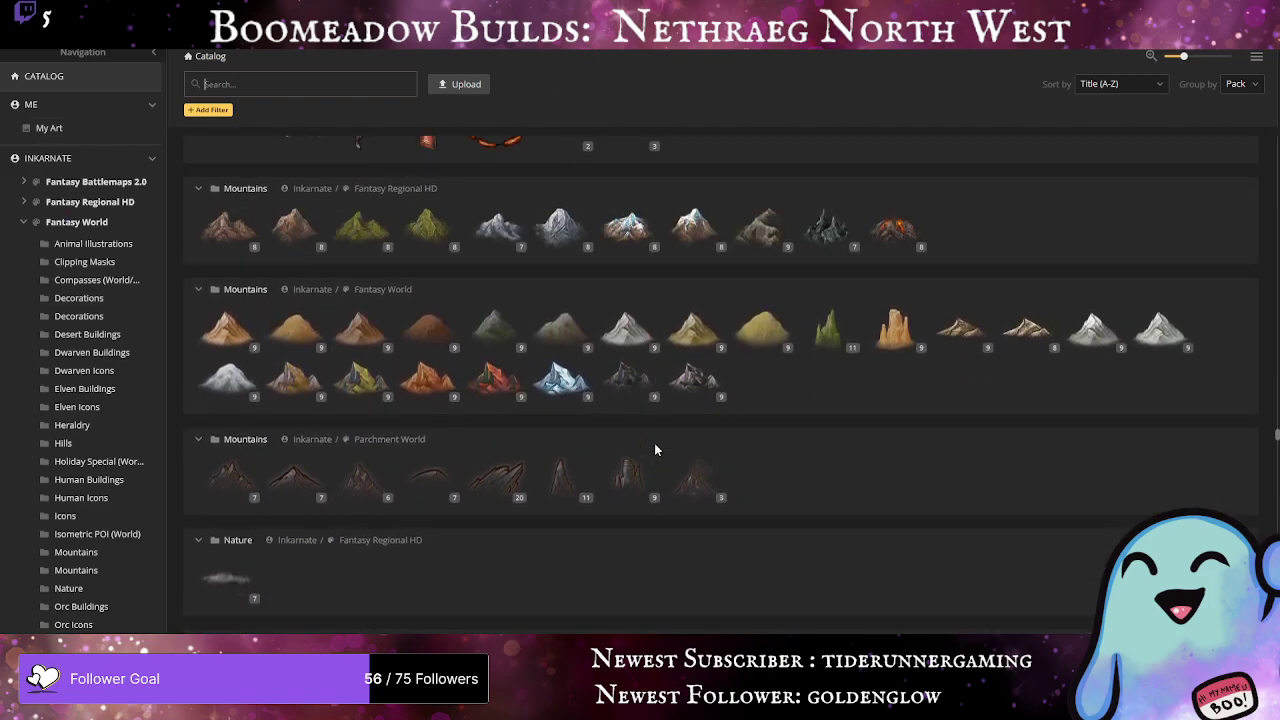
scroll(655, 452, up, 5)
click(829, 325)
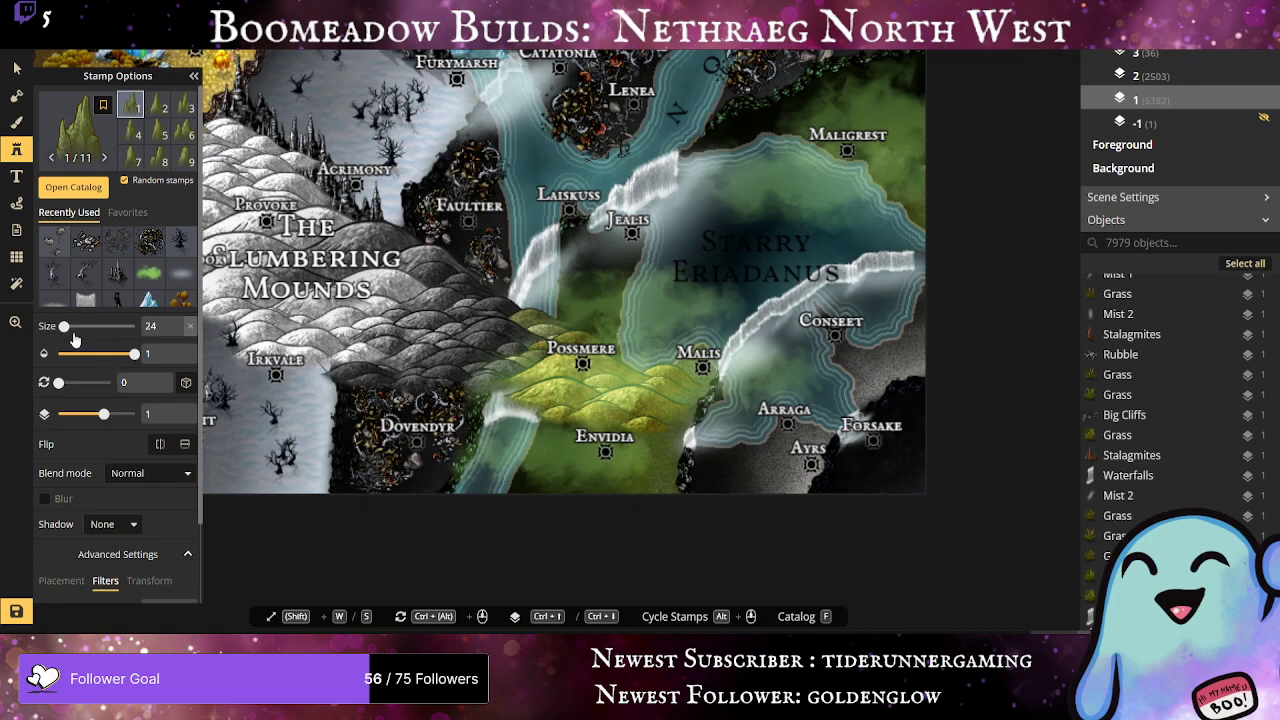
drag(63, 326, 81, 326)
Step: Place a green rock spire west of Envidia, set the stamp layer to 2 and add more spires beside it
click(555, 424)
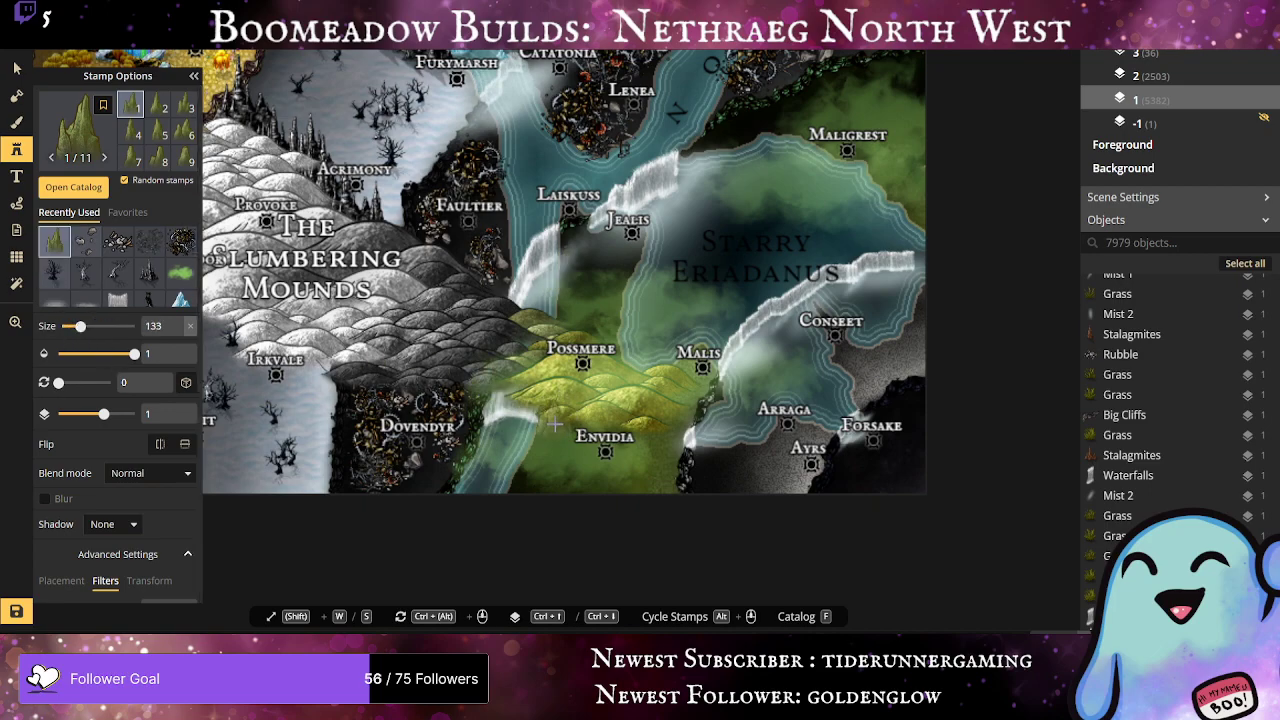
click(178, 411)
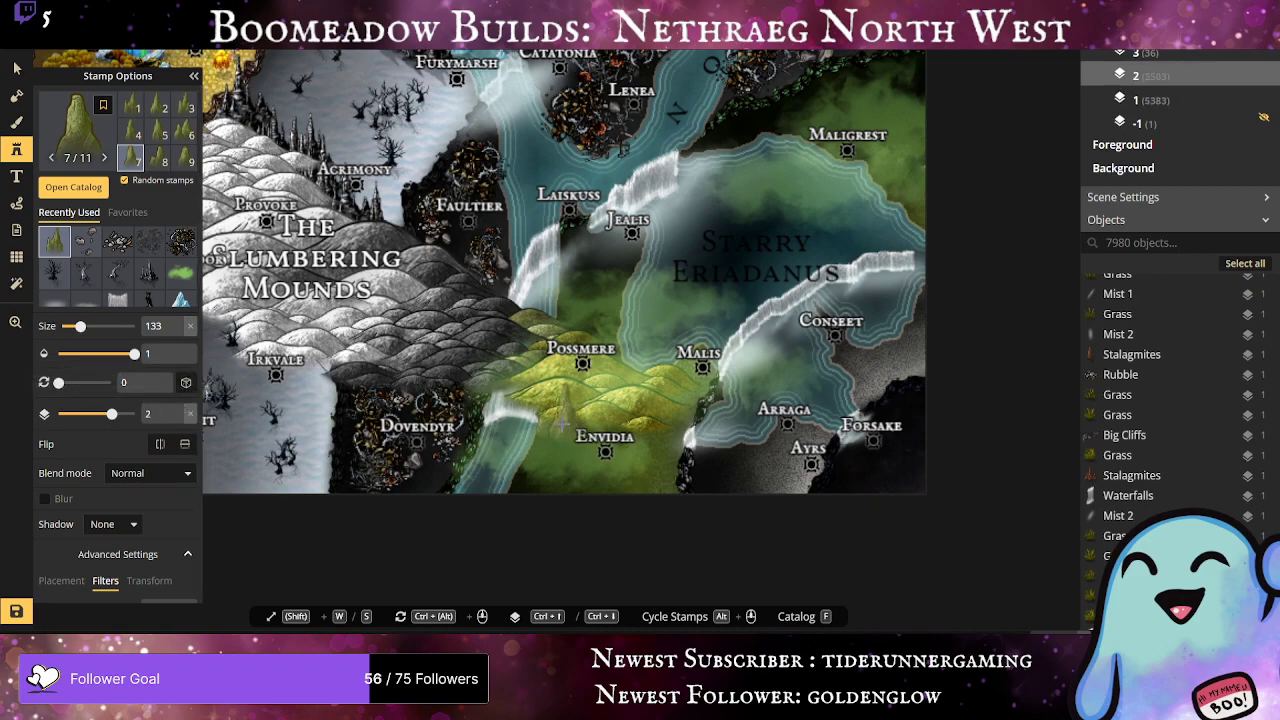
click(562, 424)
click(560, 424)
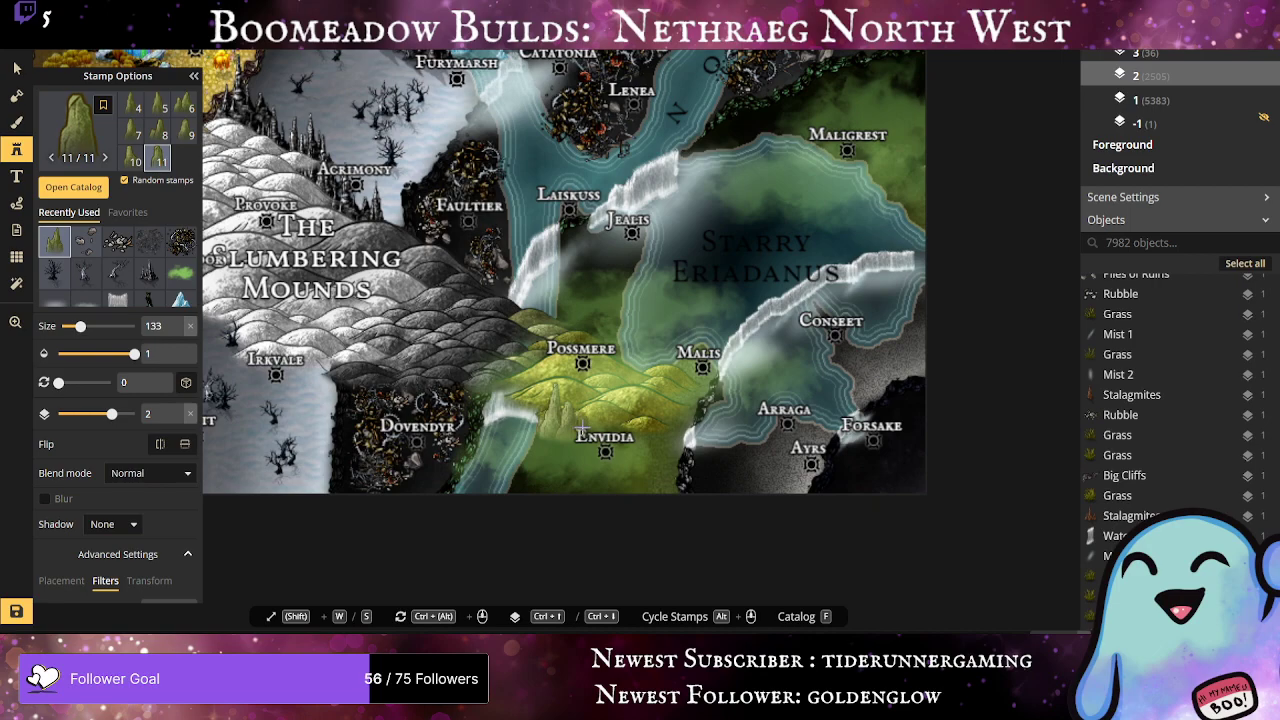
Step: Place a cluster of green rock spires east and southeast of Envidia
click(640, 432)
click(642, 438)
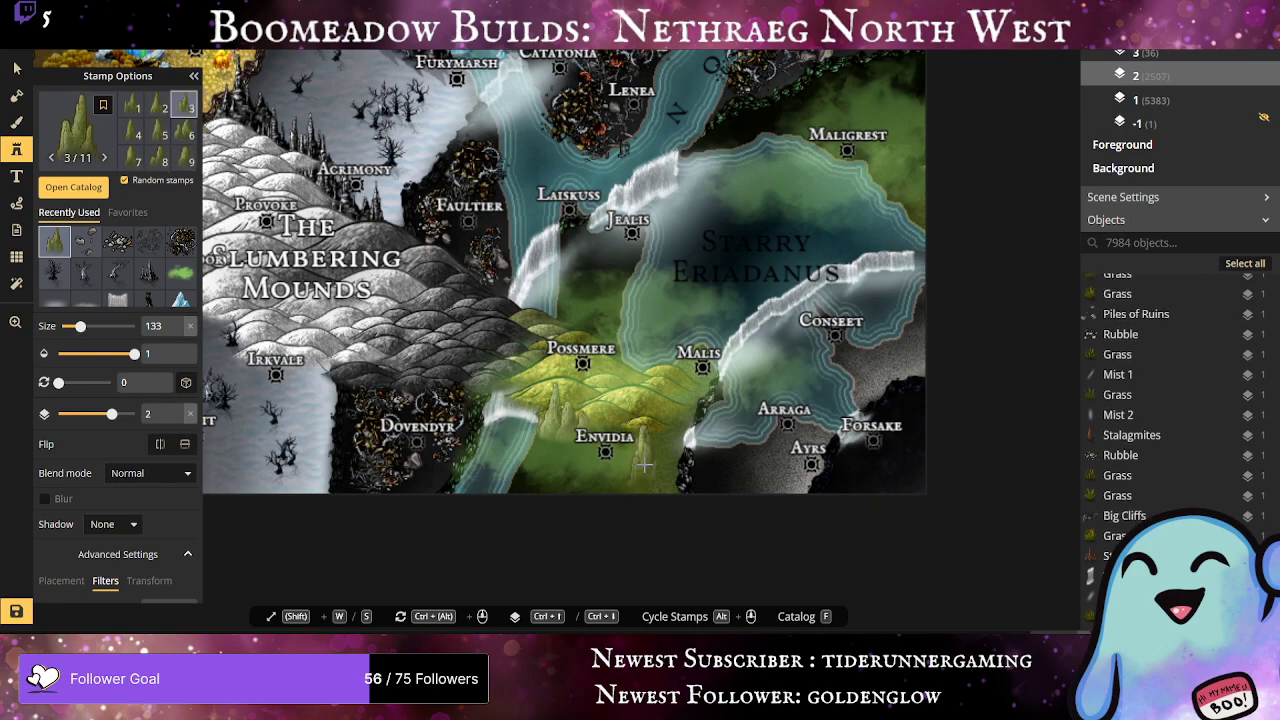
click(644, 462)
click(648, 456)
click(656, 455)
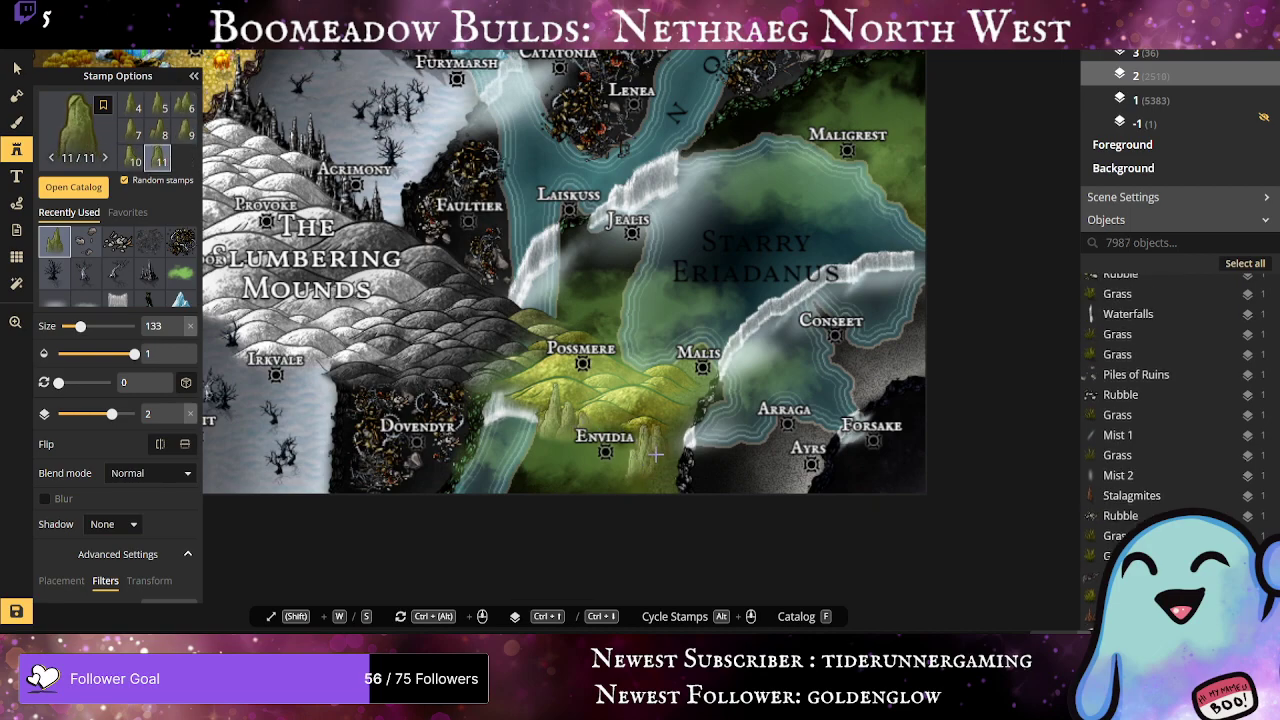
click(655, 445)
click(650, 430)
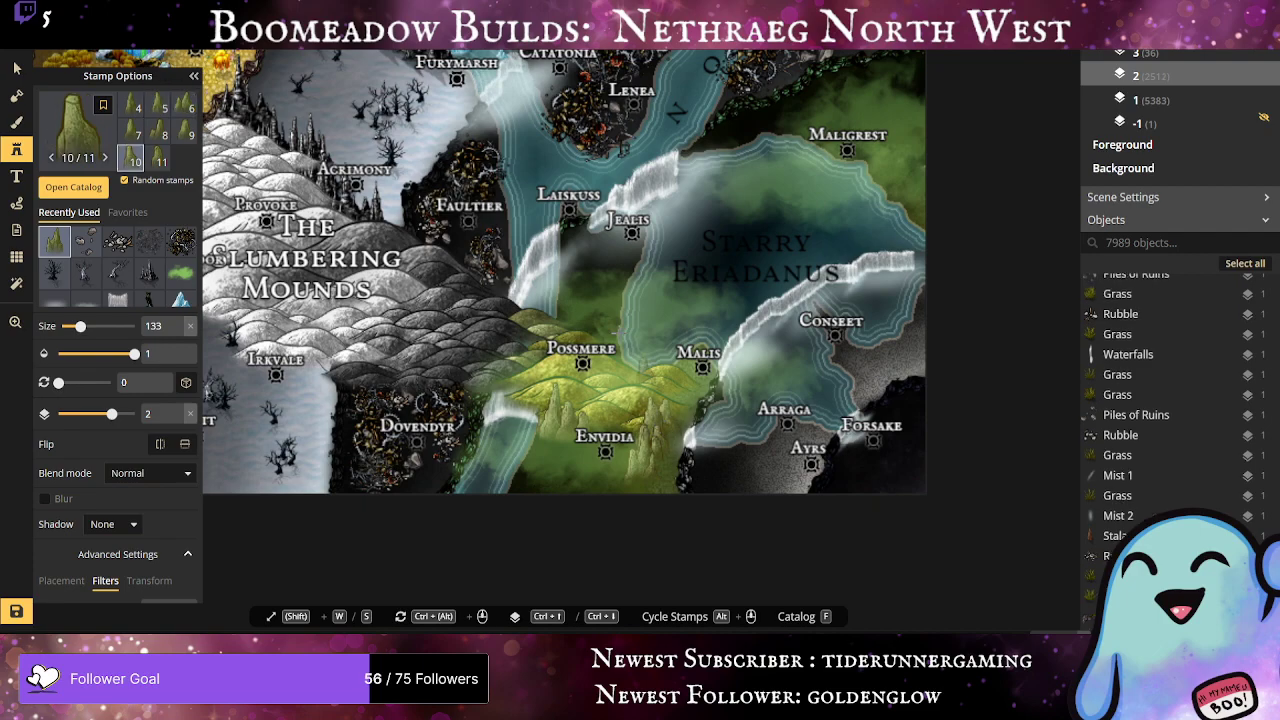
Step: Place more green rock spires west of Jealis and just north of Possmere
click(618, 333)
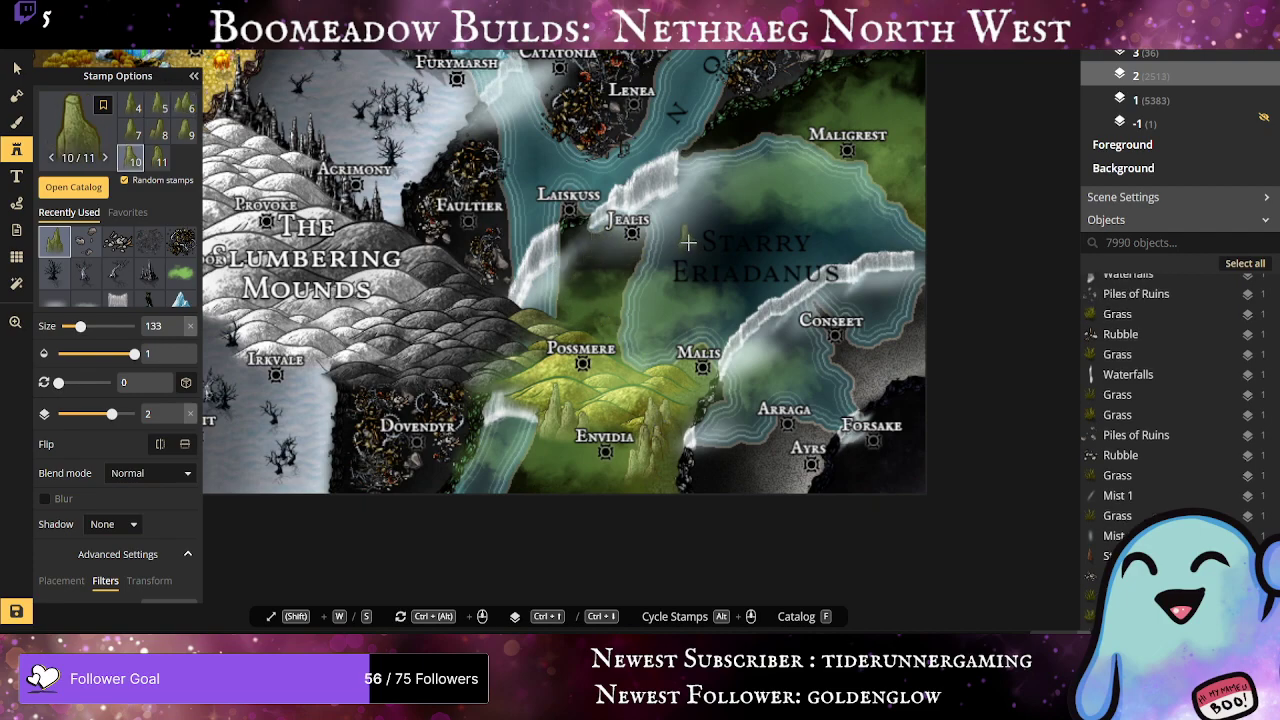
click(592, 228)
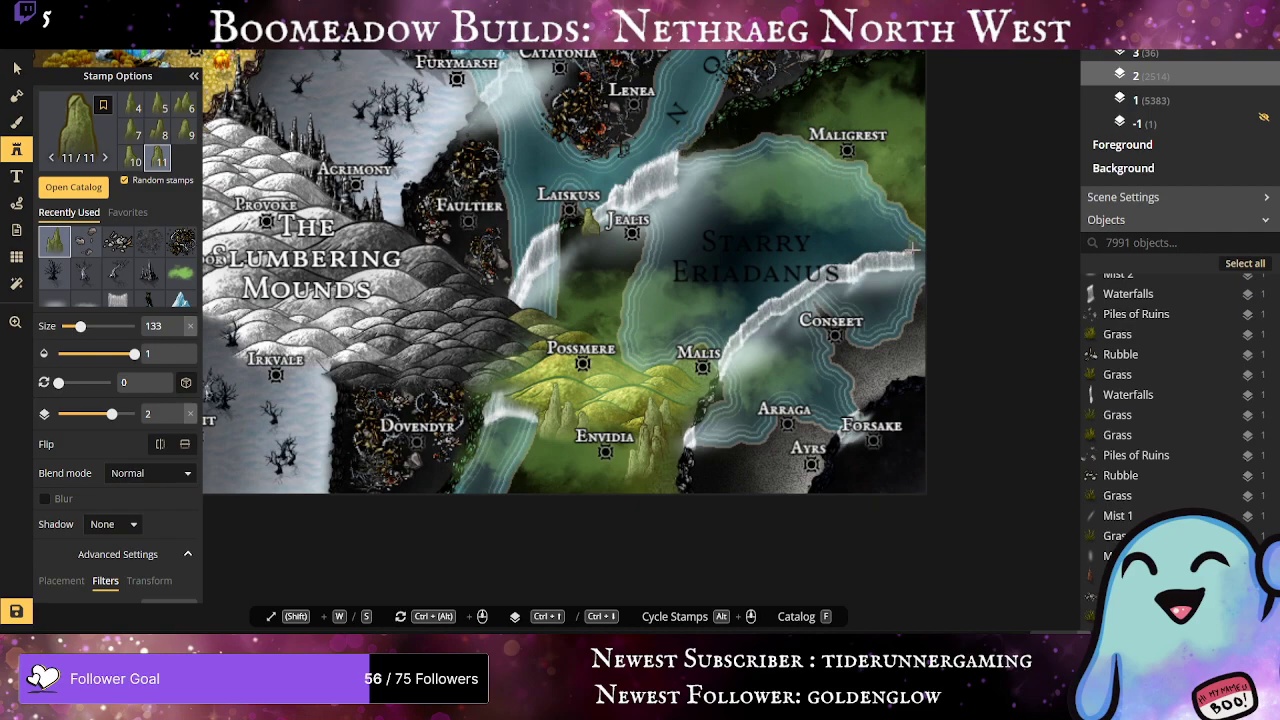
drag(791, 263, 696, 351)
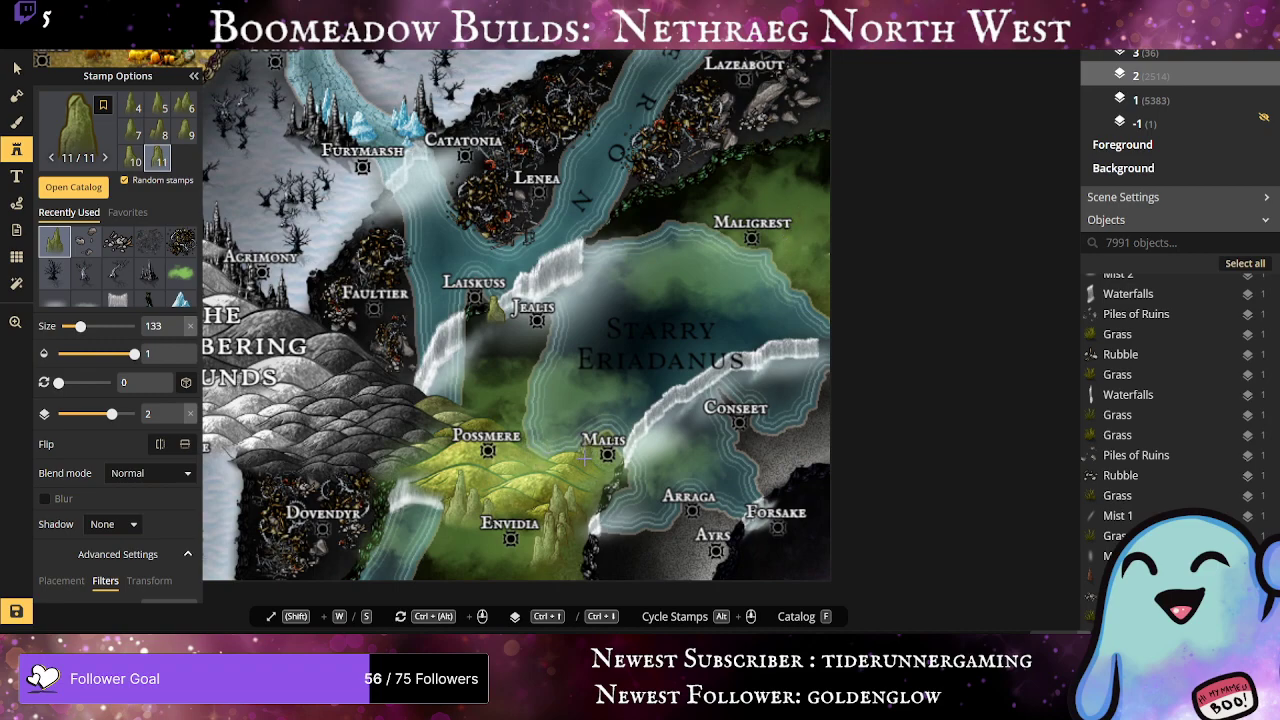
click(540, 456)
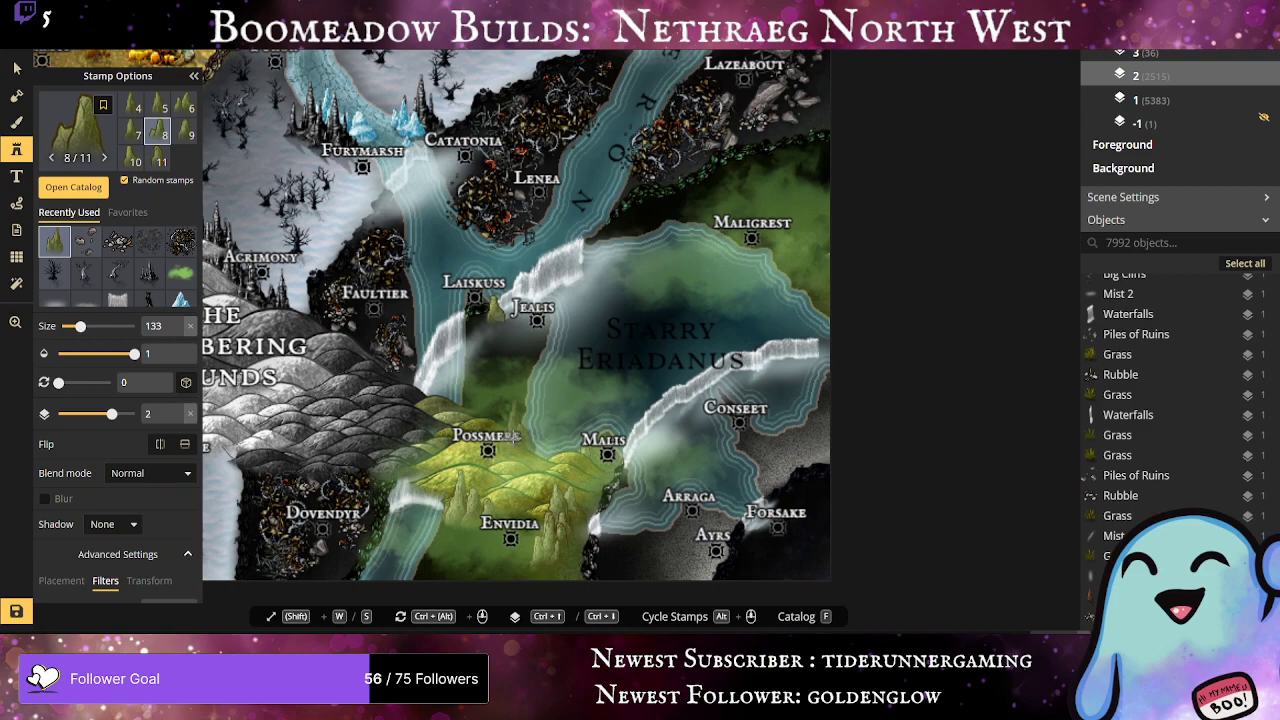
click(500, 422)
click(497, 419)
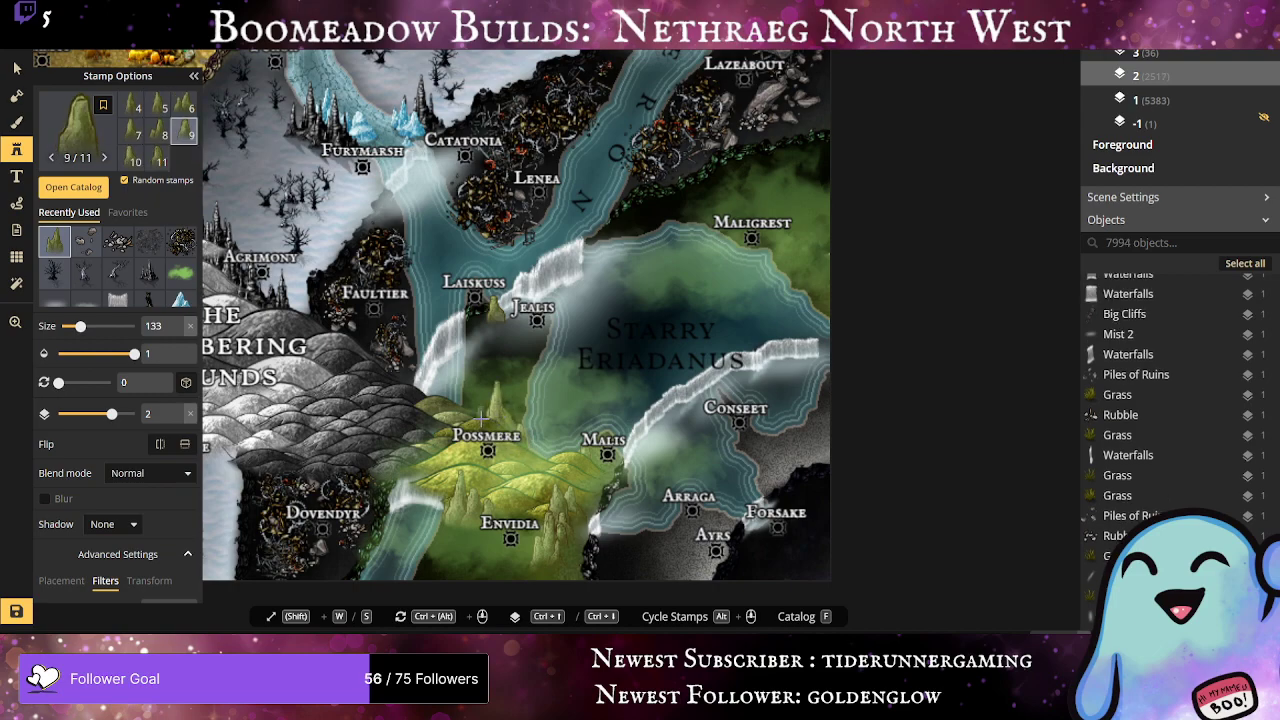
click(563, 272)
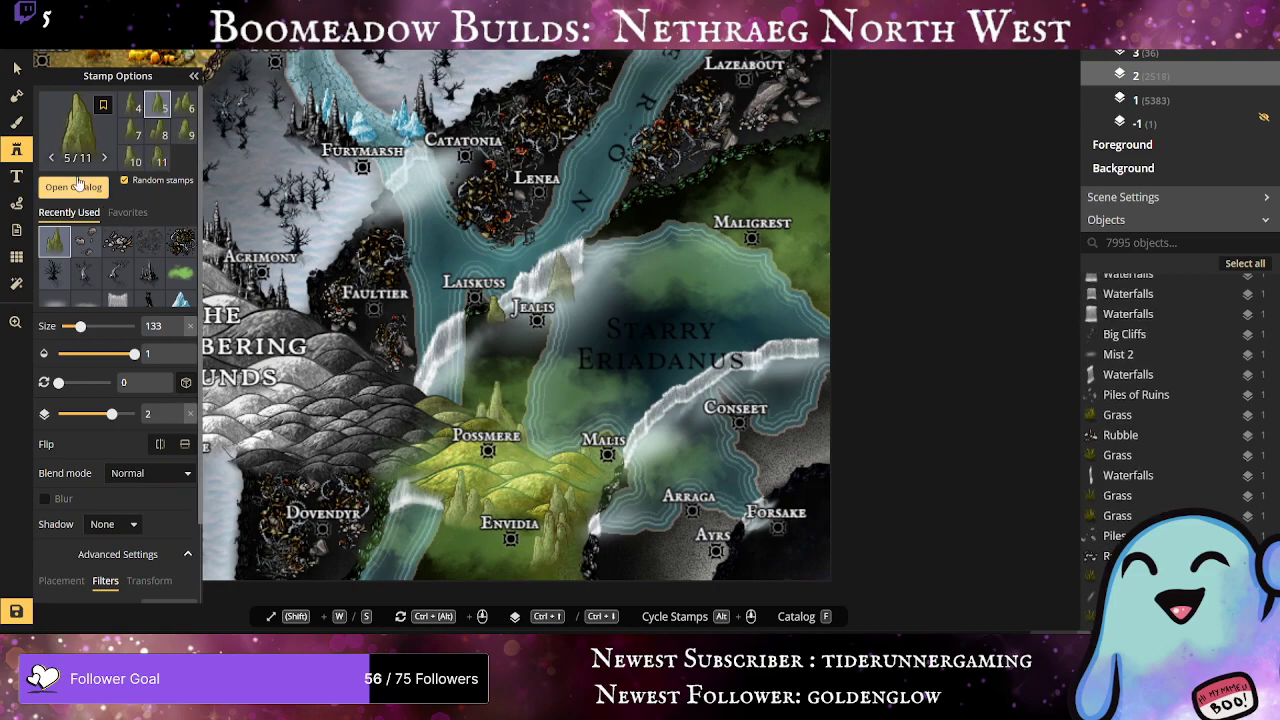
Step: Try the Sewer Slime stamp from the Fantasy Battlemaps 2.0 Sewers pack near Envidia and reduce its size to 10
click(83, 146)
scroll(670, 385, down, 10)
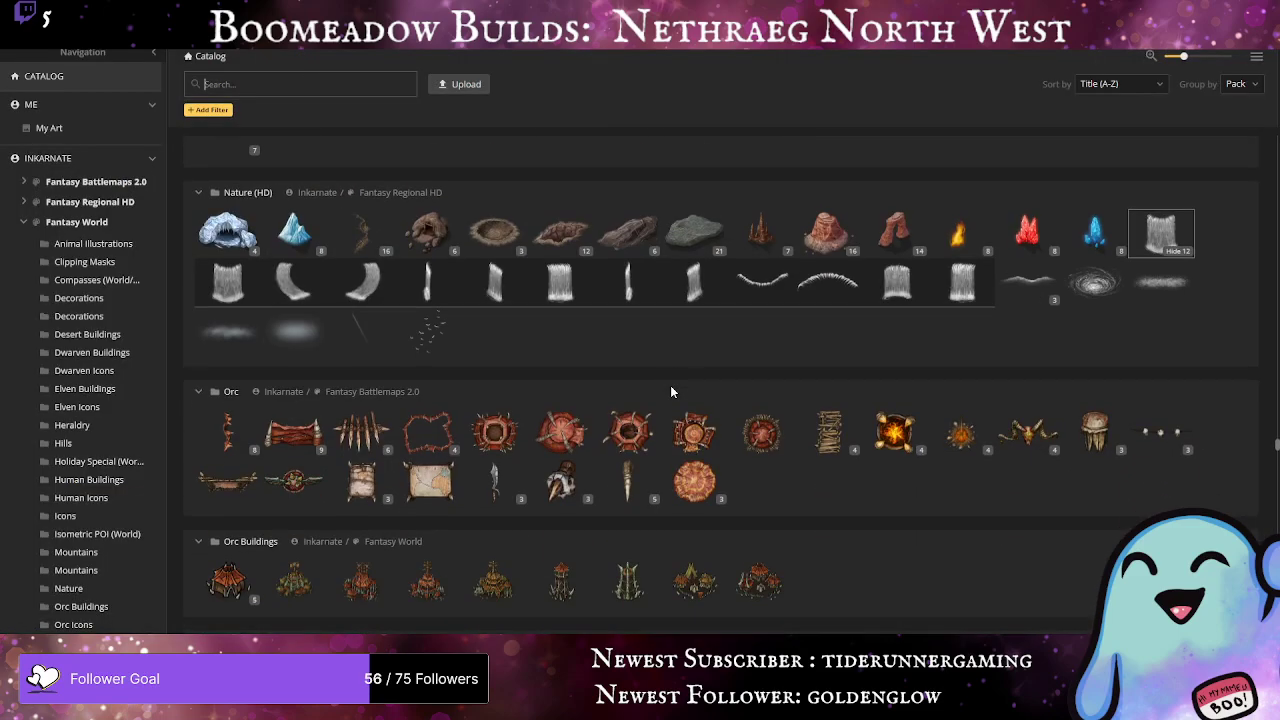
scroll(672, 392, down, 10)
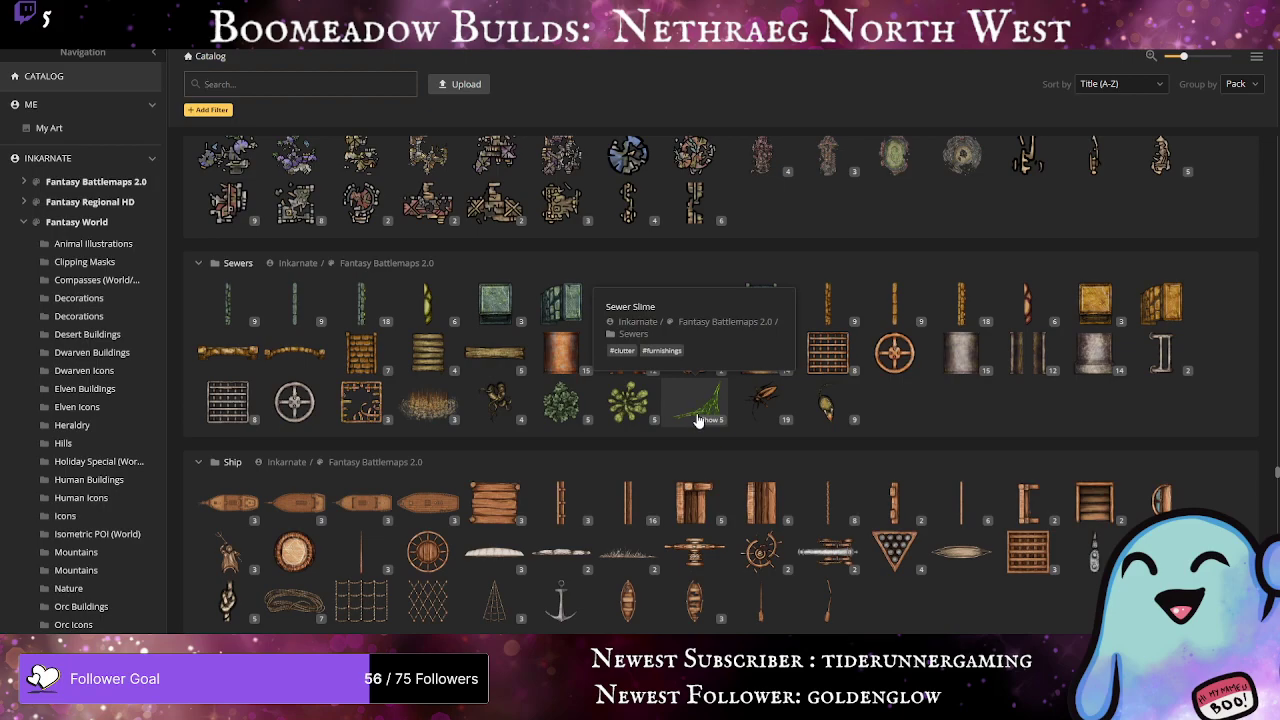
click(692, 410)
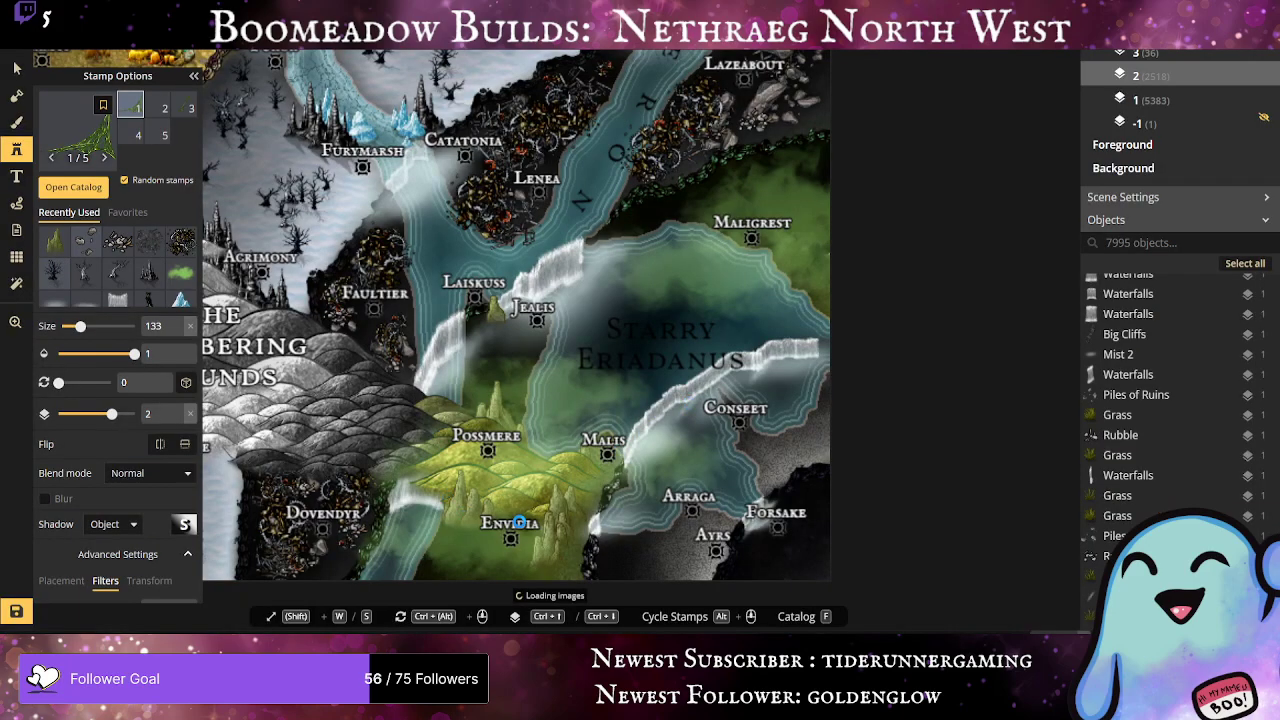
click(459, 523)
drag(79, 326, 61, 326)
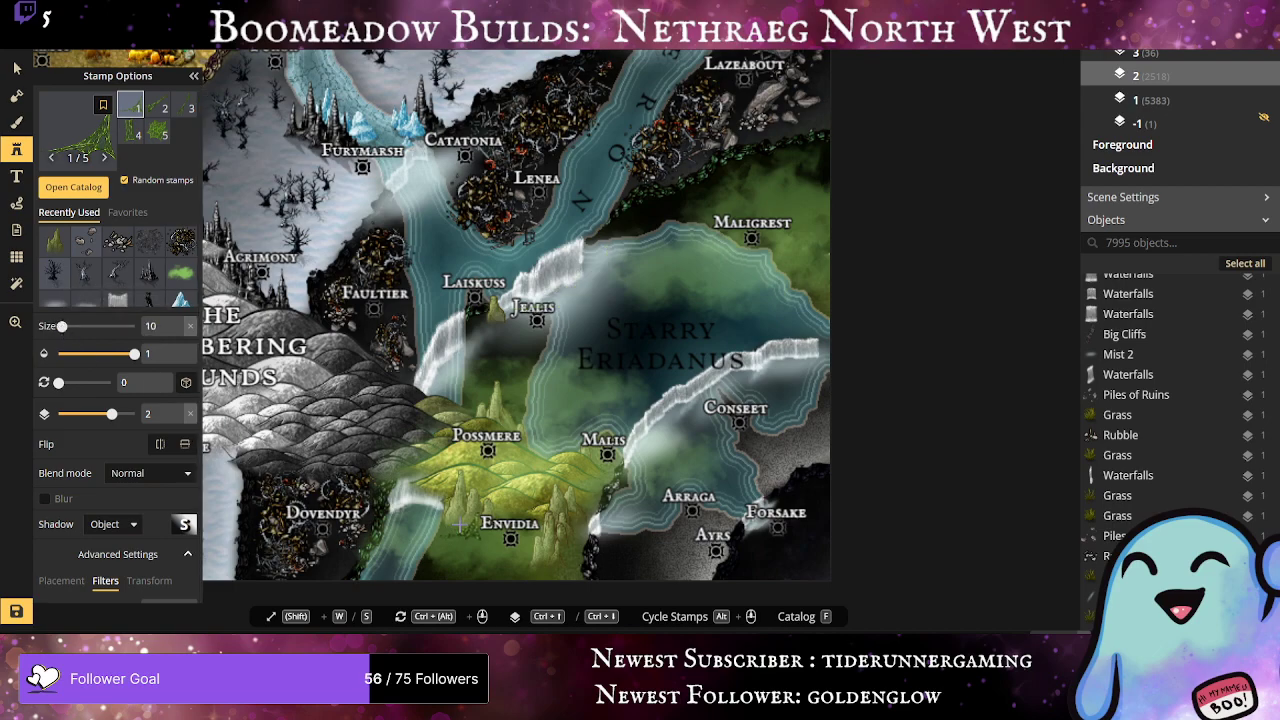
Step: Choose the Swamp Trees stamp from the Fantasy World Trees pack and place three at size 10 west and southwest of Envidia
click(87, 142)
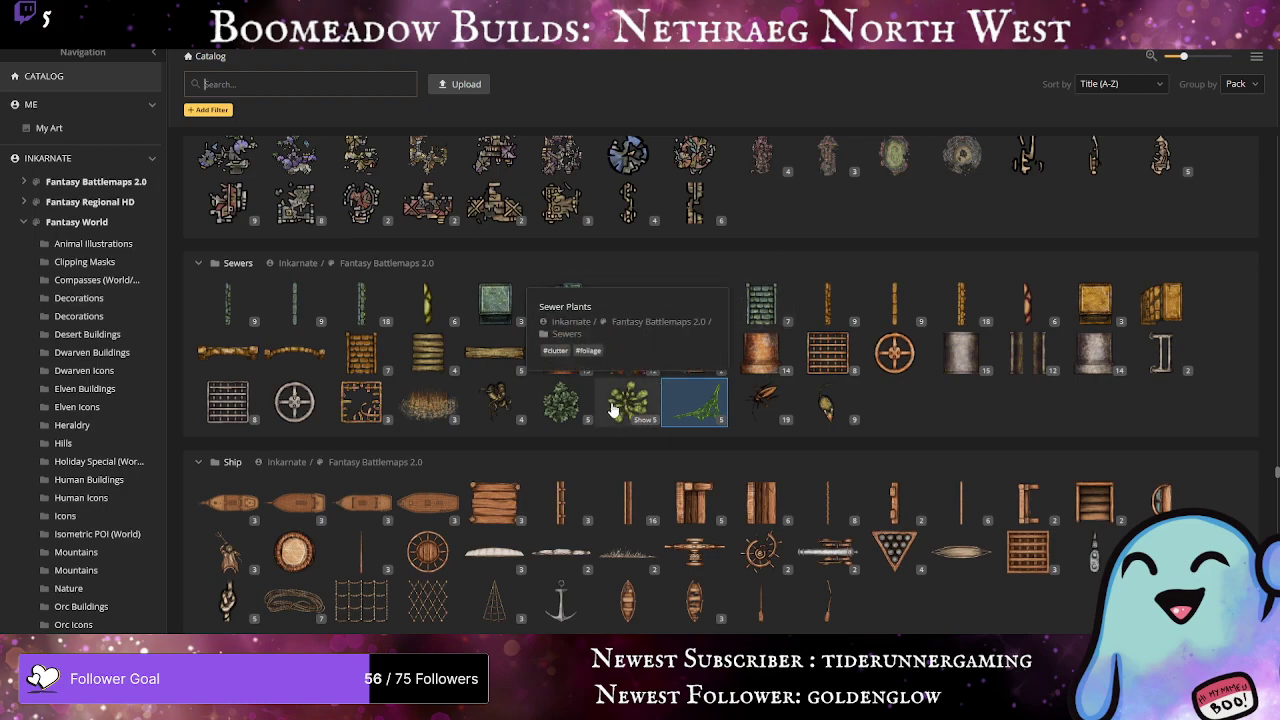
scroll(585, 402, down, 10)
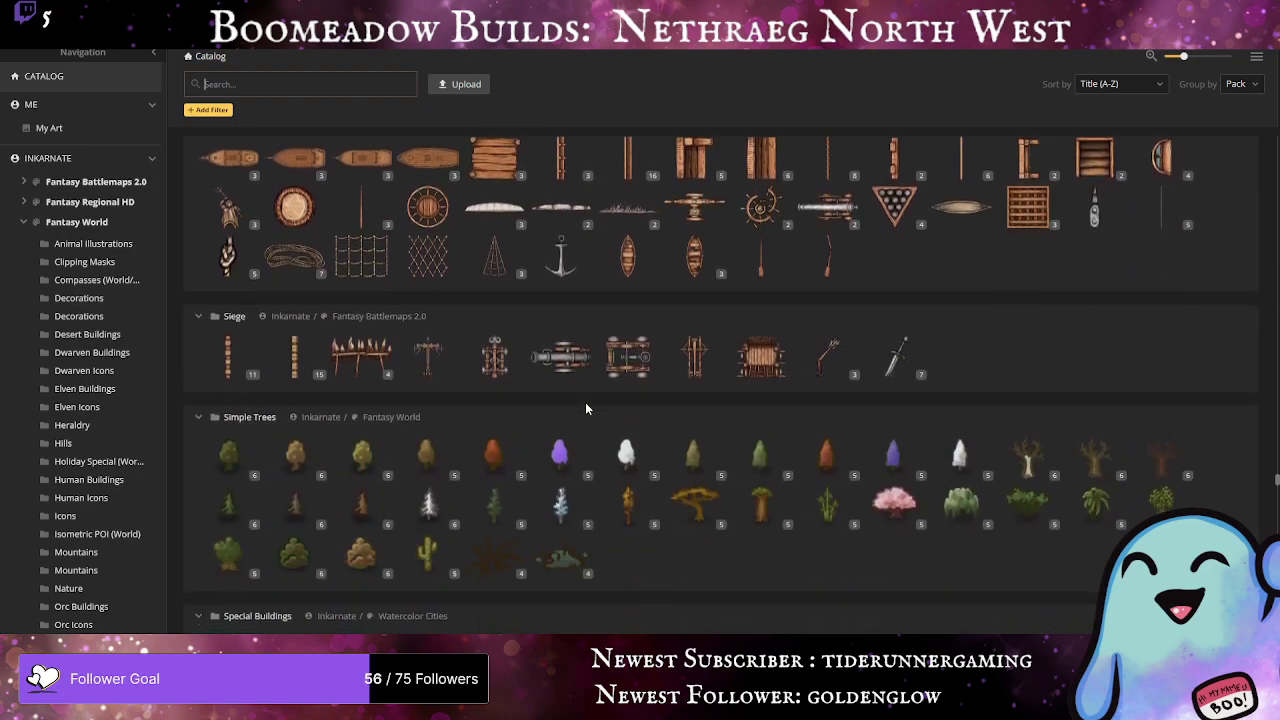
scroll(585, 402, down, 10)
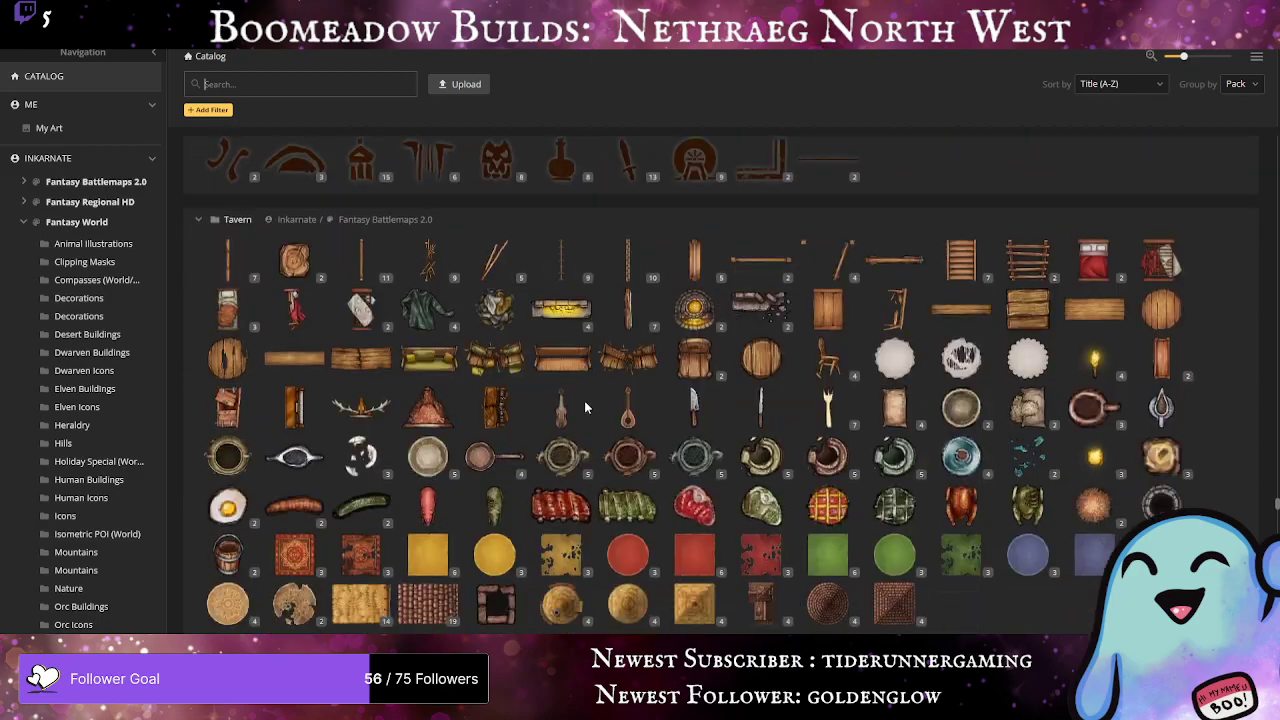
scroll(585, 405, down, 10)
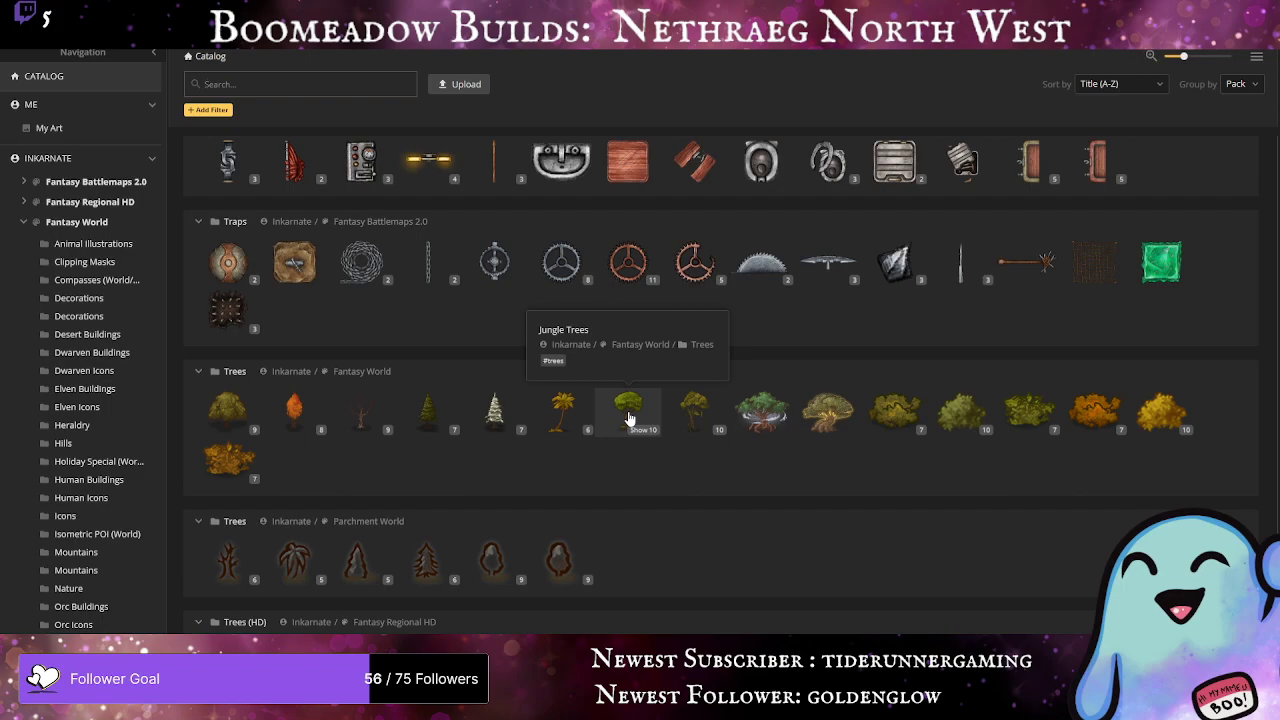
click(1035, 411)
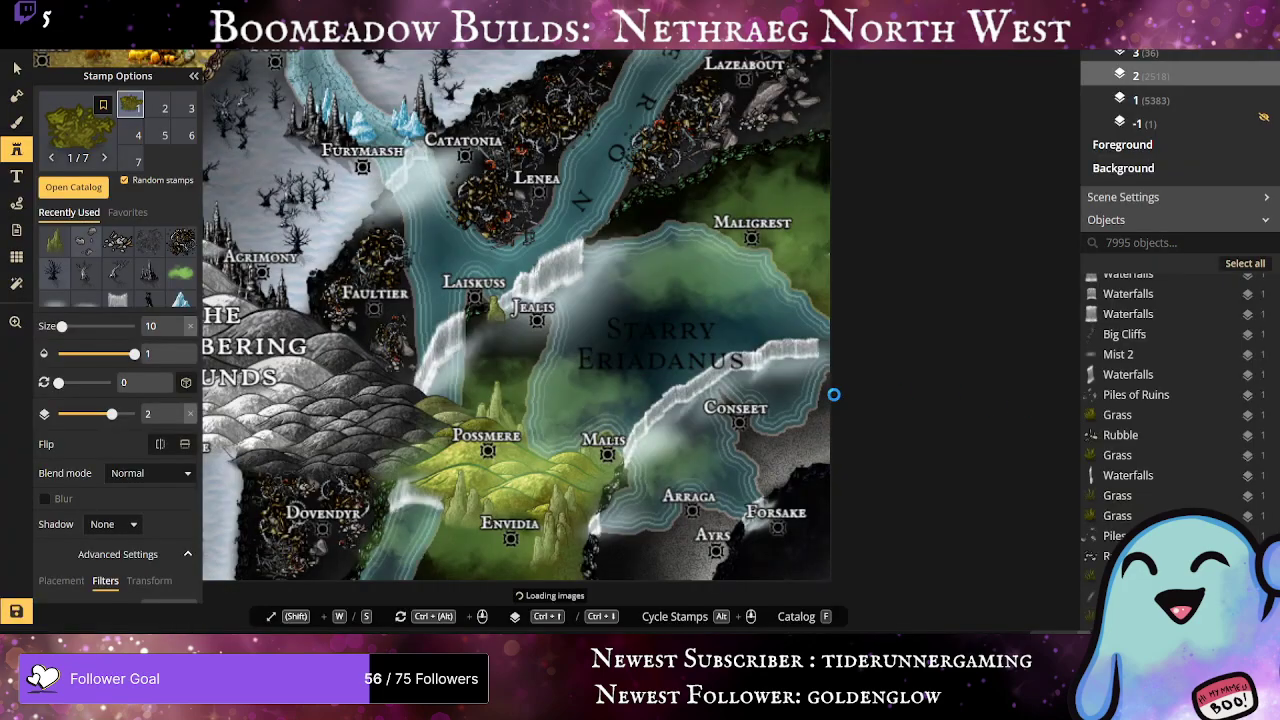
click(461, 535)
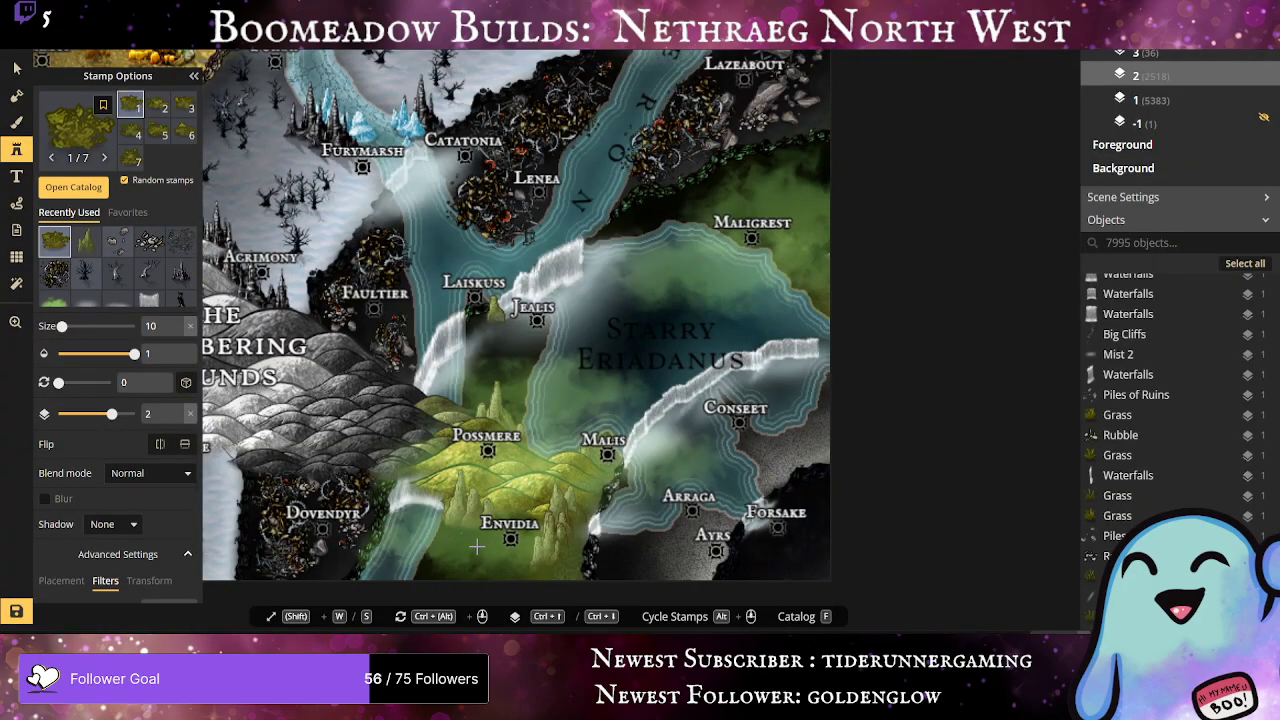
click(475, 545)
click(398, 542)
Step: Set the Swamp Trees stamp size to 75 and scatter trees across the green ground south and southwest of Envidia
scroll(470, 510, up, 1)
drag(470, 510, 463, 392)
drag(59, 325, 73, 326)
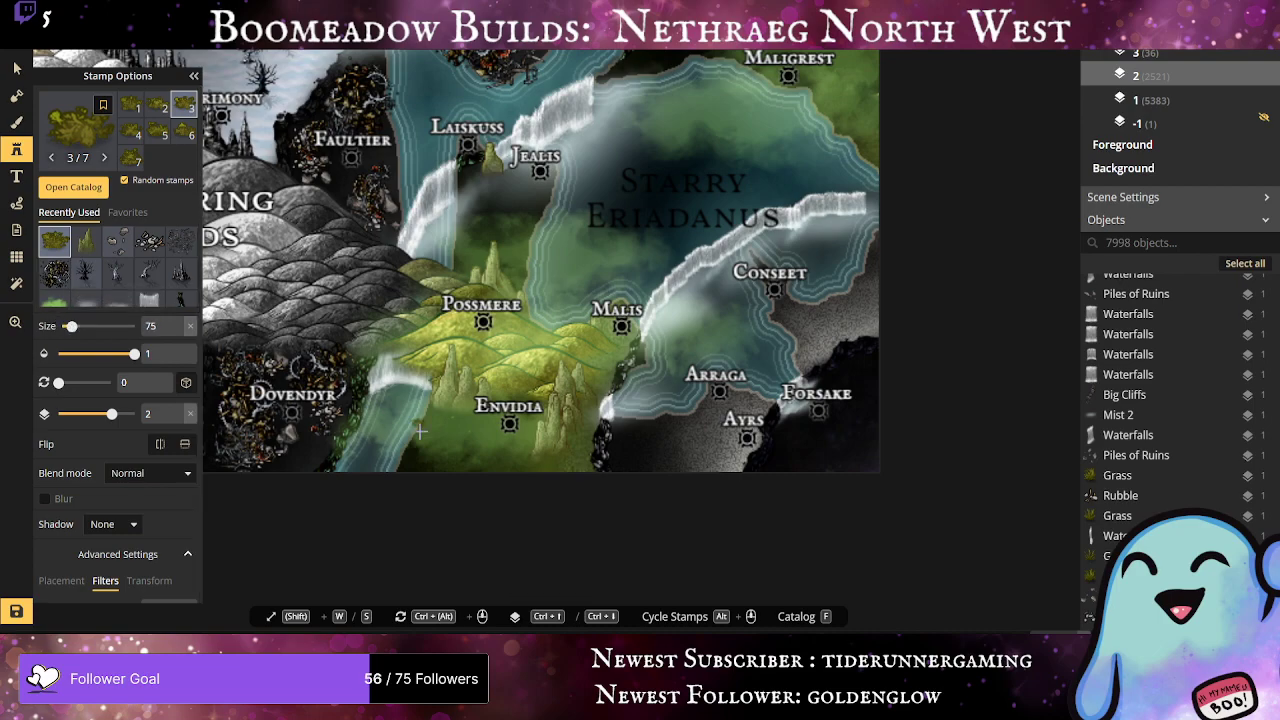
click(451, 423)
click(479, 431)
click(468, 442)
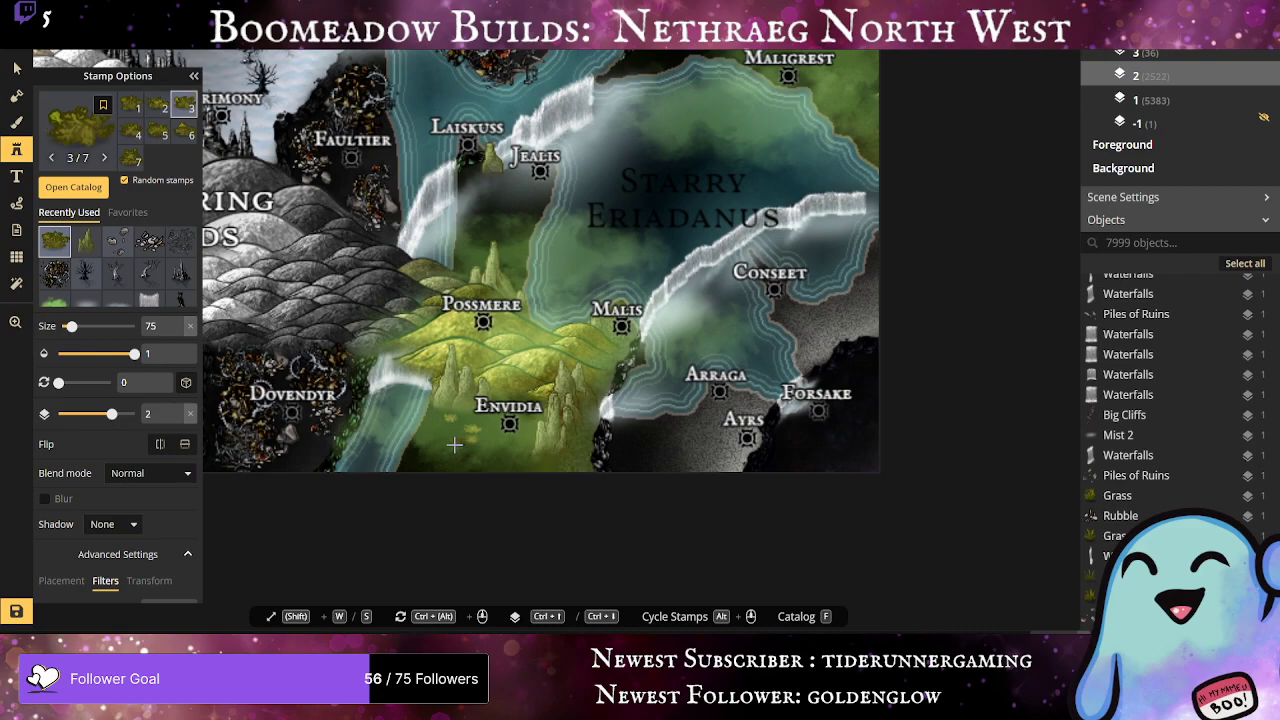
click(488, 441)
click(525, 456)
click(553, 458)
click(500, 452)
click(466, 459)
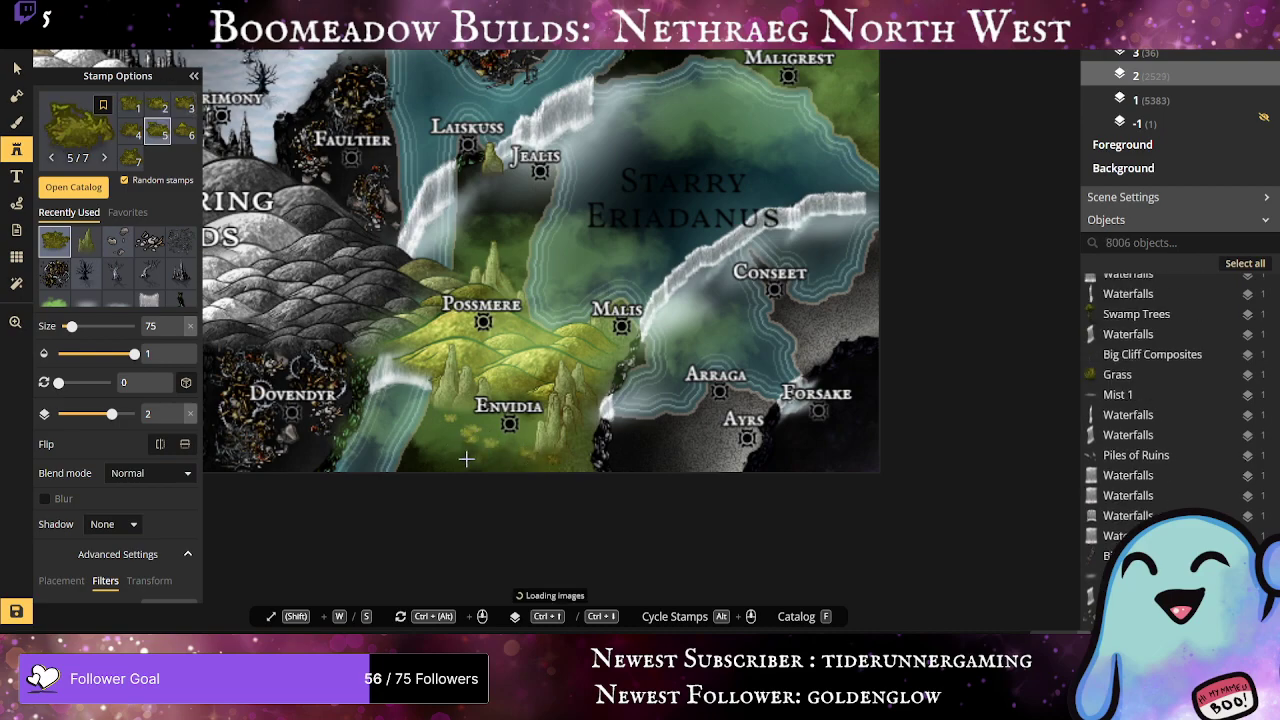
click(508, 431)
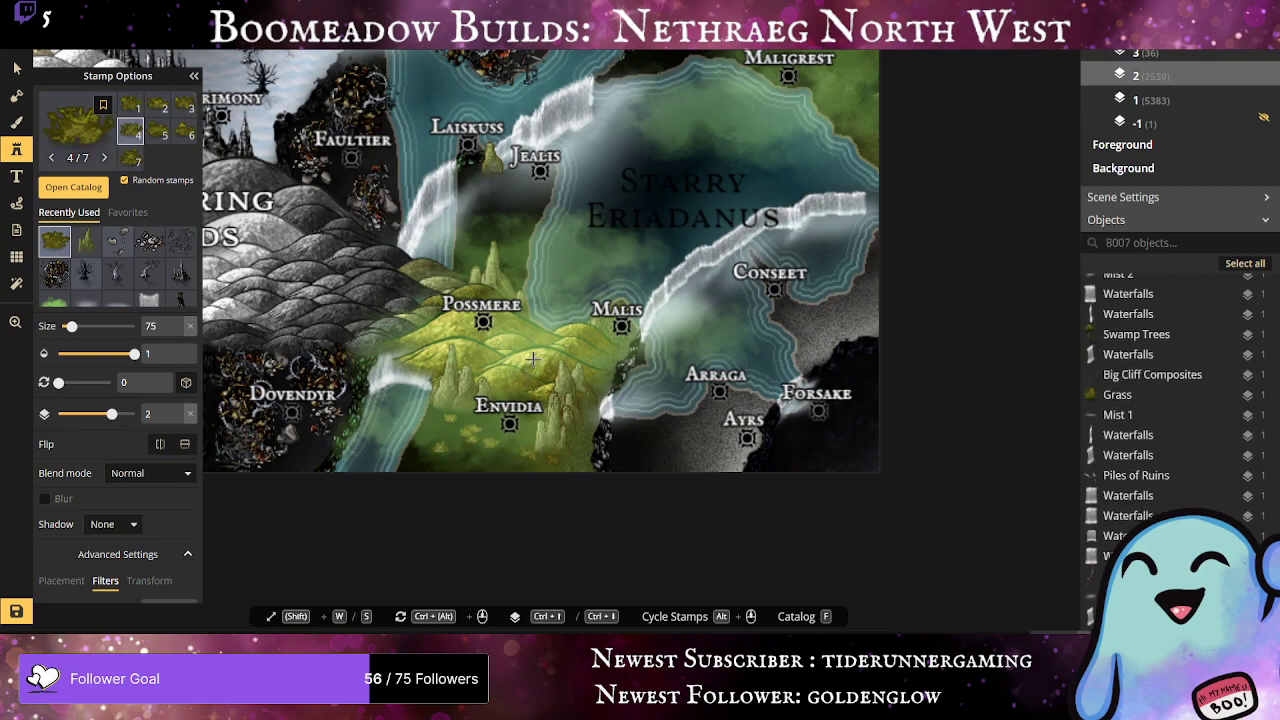
Step: Place a few size 75 swamp trees around the green spires north of Possmere
click(477, 237)
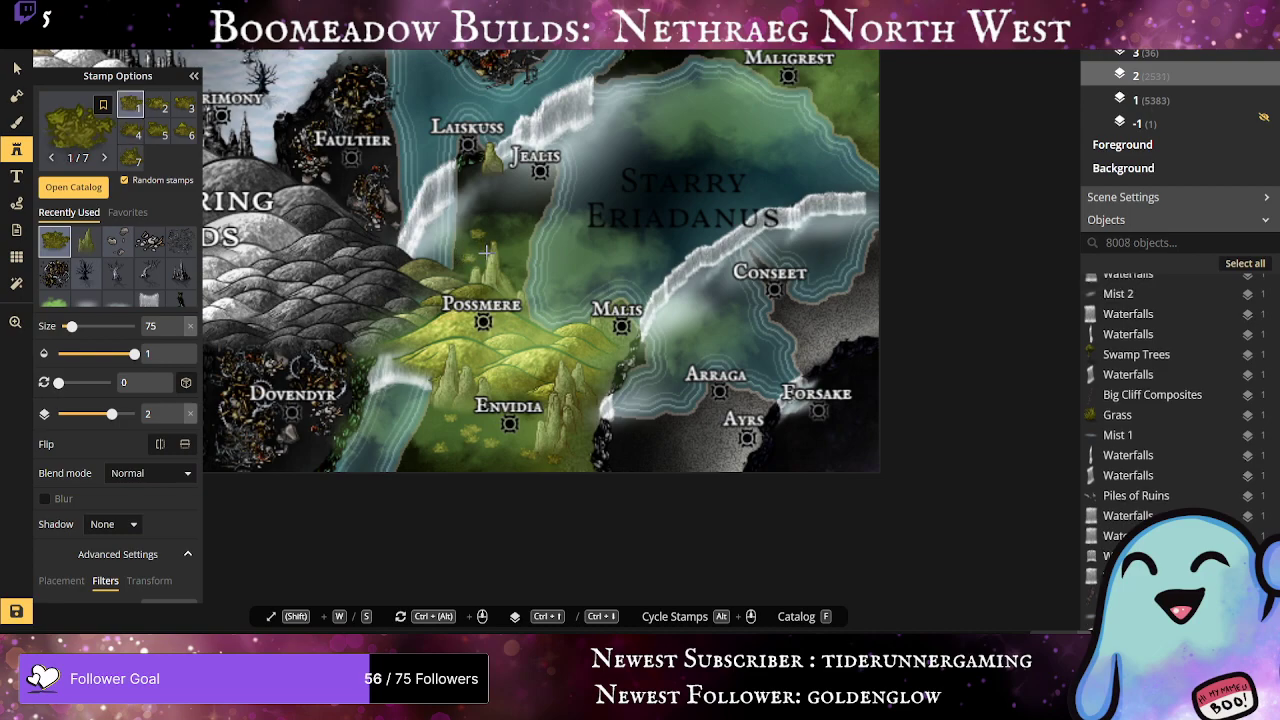
click(484, 250)
click(520, 231)
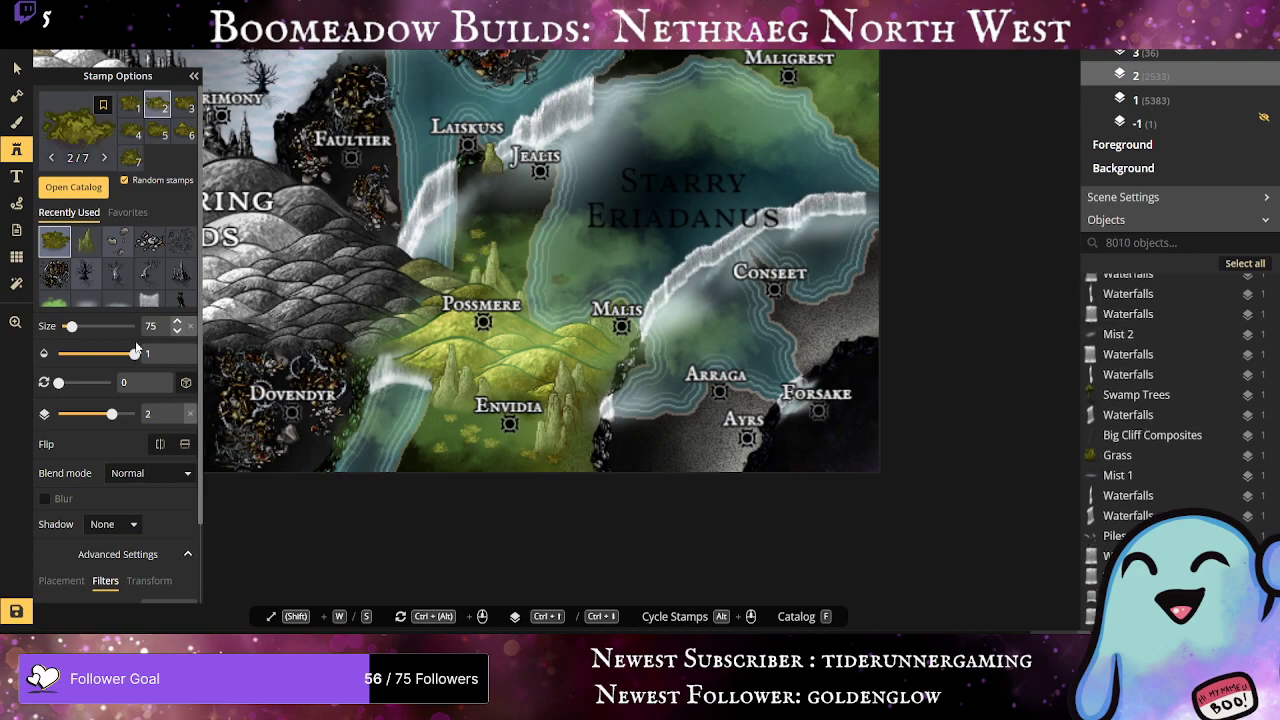
Step: Undo all the size 75 swamp trees placed around Envidia and Possmere
key(ctrl+z)
key(ctrl+z)
key(ctrl+z)
key(ctrl+z)
key(ctrl+z)
key(ctrl+z)
key(ctrl+z)
key(ctrl+z)
key(ctrl+z)
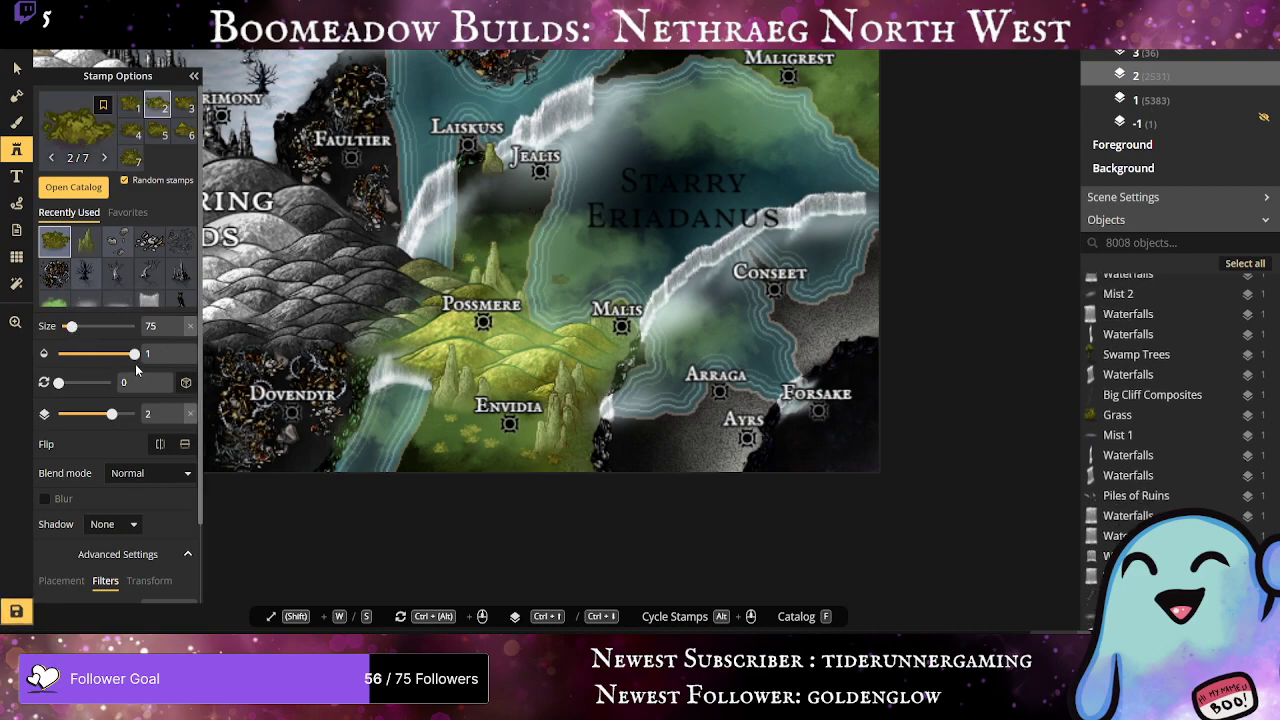
key(ctrl+z)
key(ctrl+z)
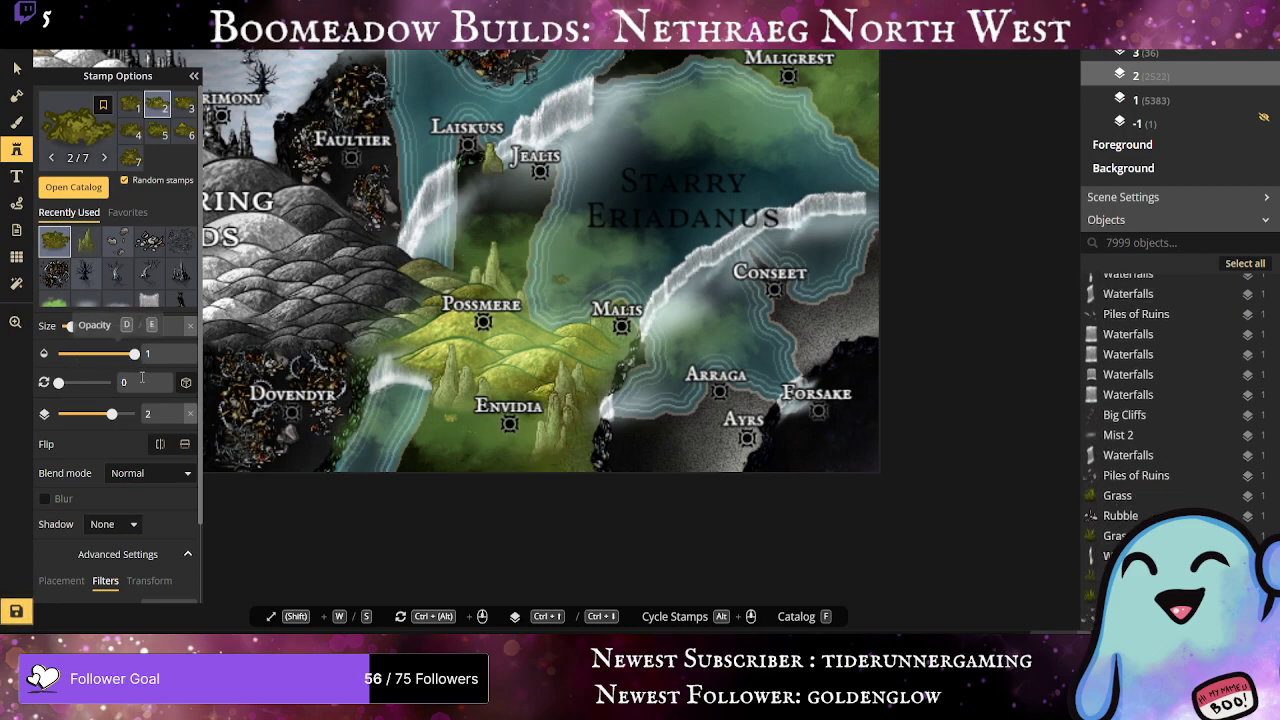
key(ctrl+z)
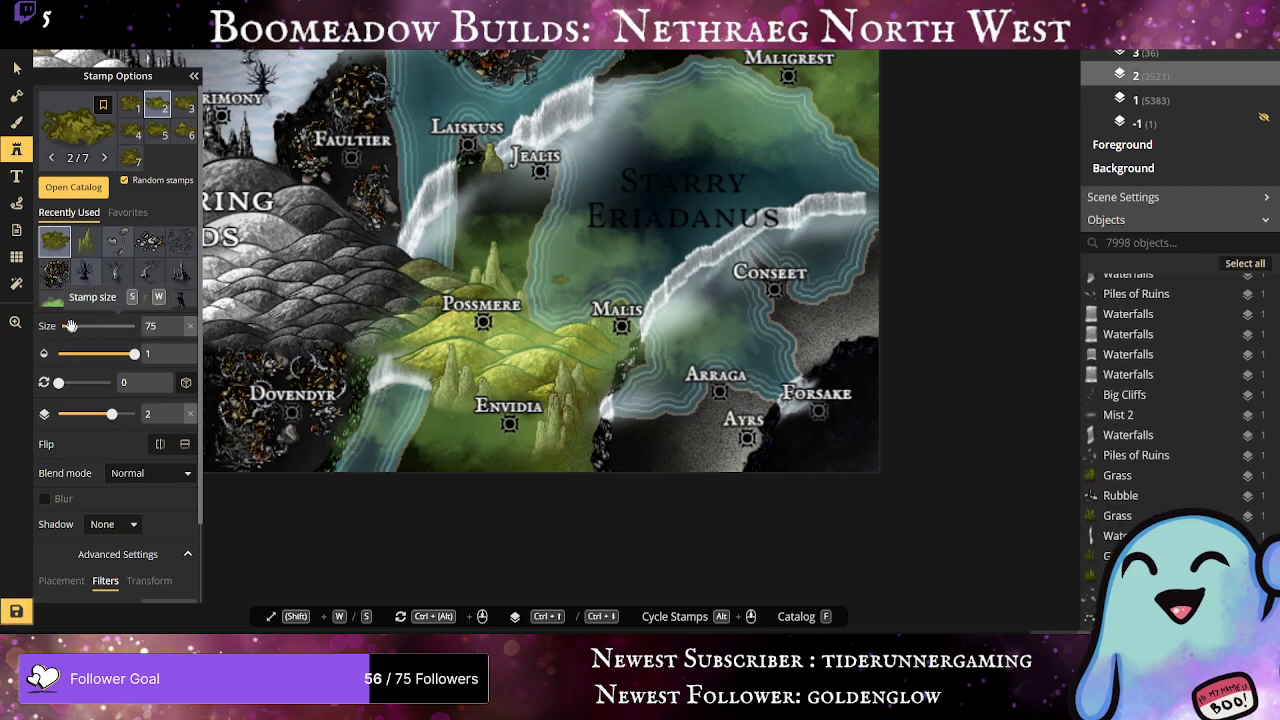
Step: Set the Swamp Trees stamp size to 36 and scatter trees south, southwest and southeast of Envidia
drag(70, 326, 68, 326)
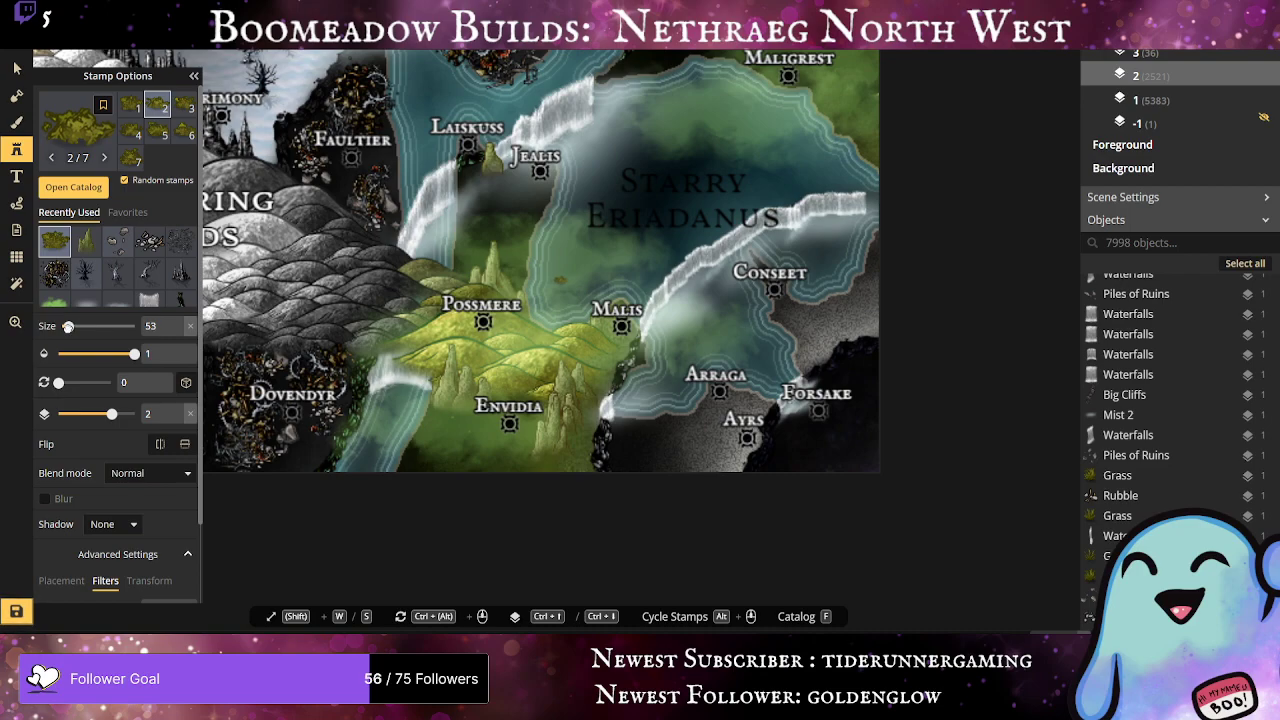
click(477, 431)
click(476, 432)
click(462, 440)
click(516, 457)
drag(516, 457, 497, 457)
click(460, 457)
click(442, 443)
click(505, 454)
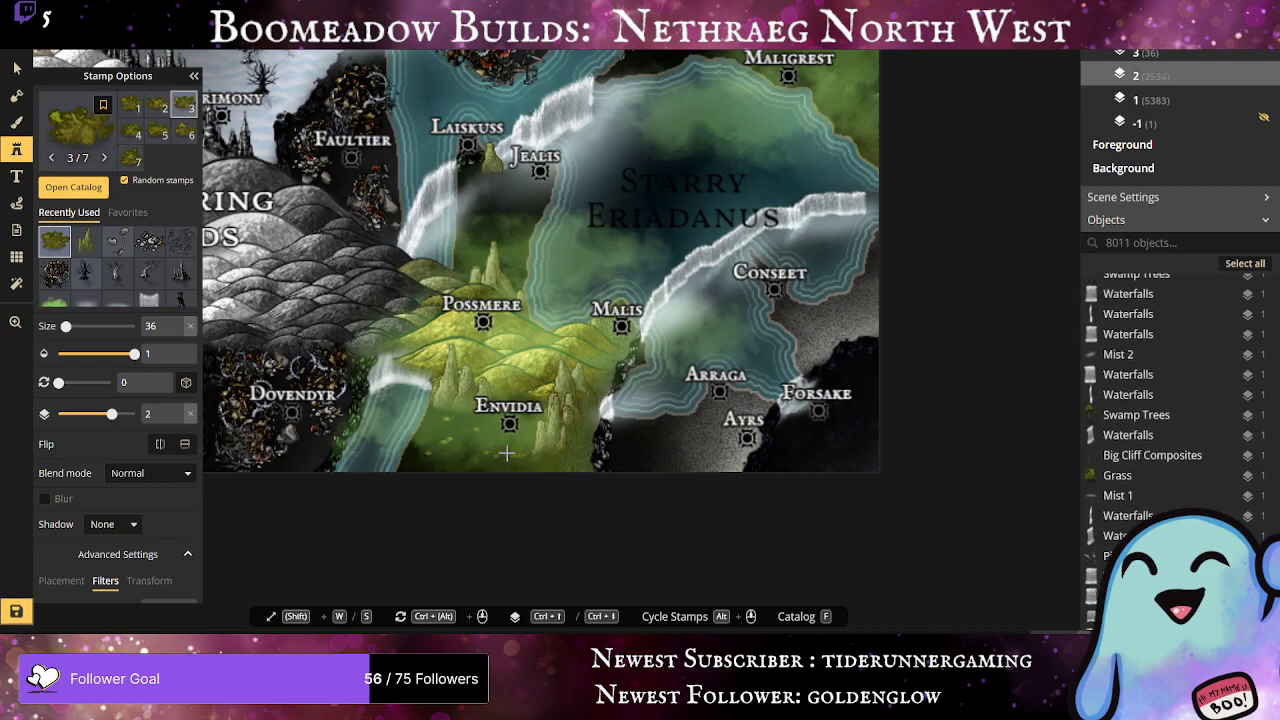
click(590, 455)
click(577, 440)
click(581, 434)
Step: Scatter size 36 swamp trees on layer 2 from Possmere north to Jealis
click(479, 287)
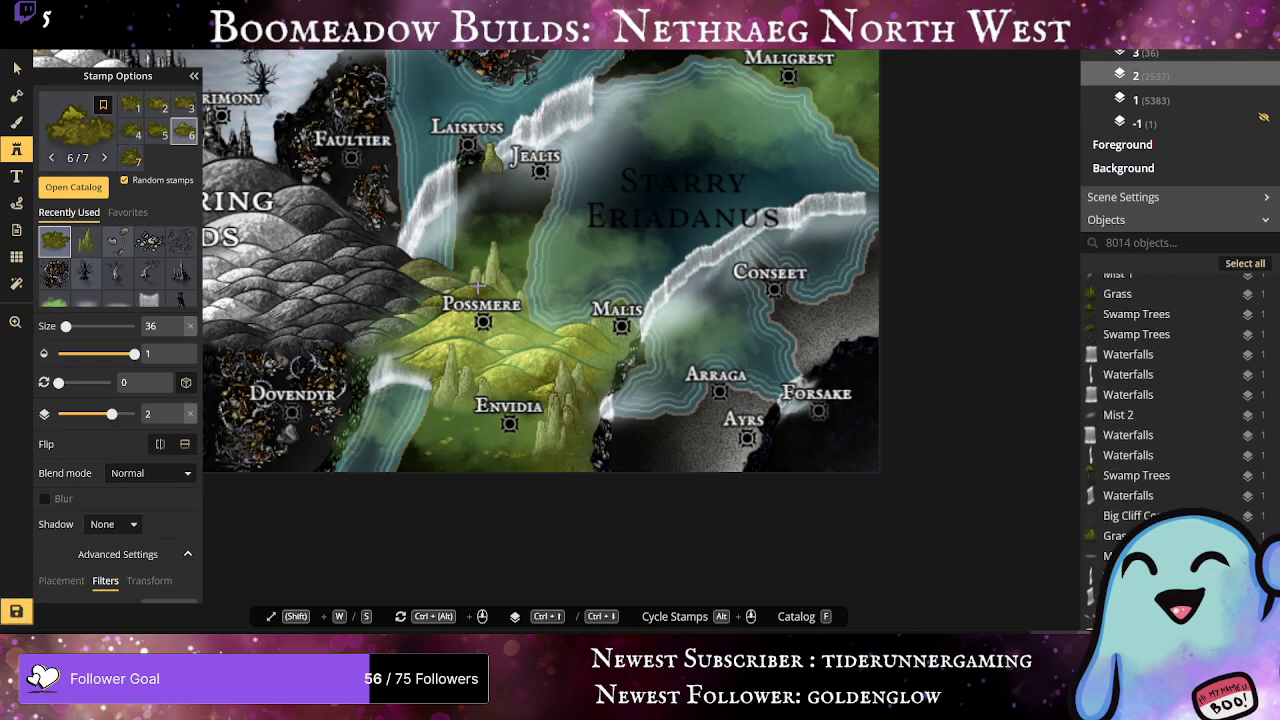
mouse_move(503, 255)
mouse_down()
mouse_move(484, 230)
mouse_move(482, 241)
mouse_up()
click(490, 232)
click(496, 217)
click(510, 201)
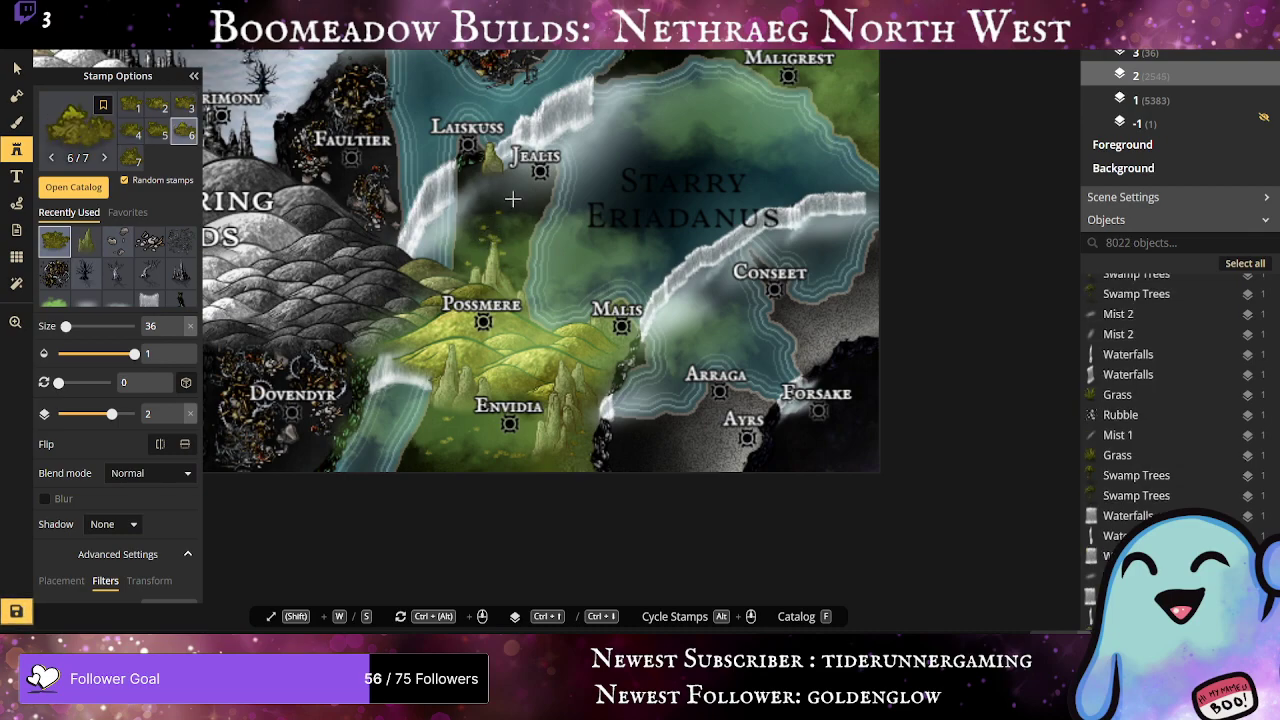
click(479, 182)
drag(479, 182, 492, 197)
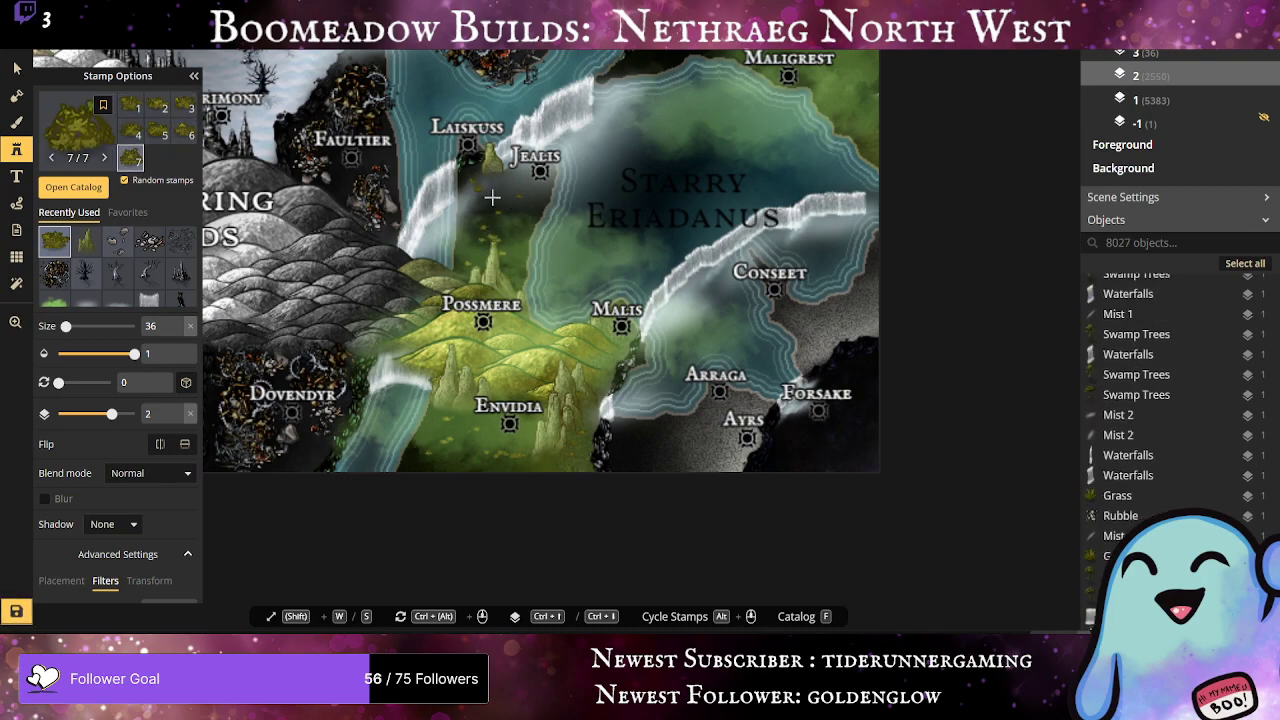
click(555, 208)
click(526, 217)
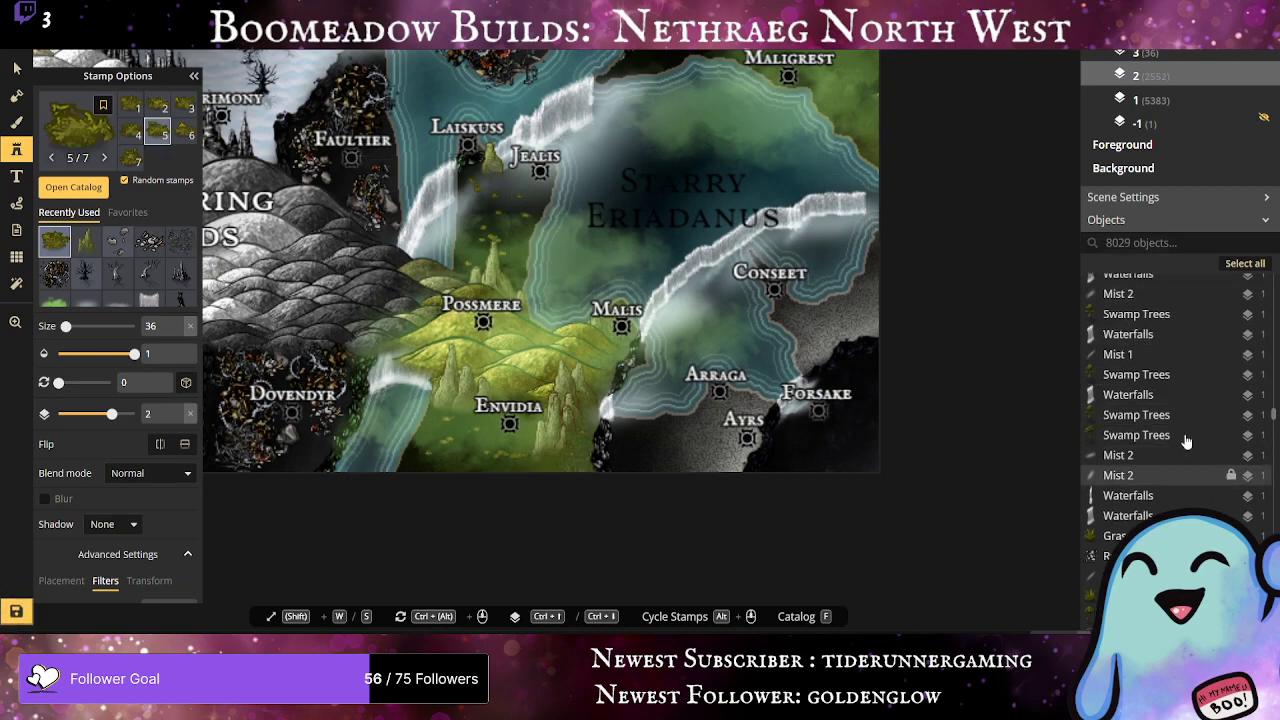
Step: Undo the layer 2 swamp trees placed between Possmere and Jealis
drag(654, 289, 410, 458)
scroll(445, 246, up, 1)
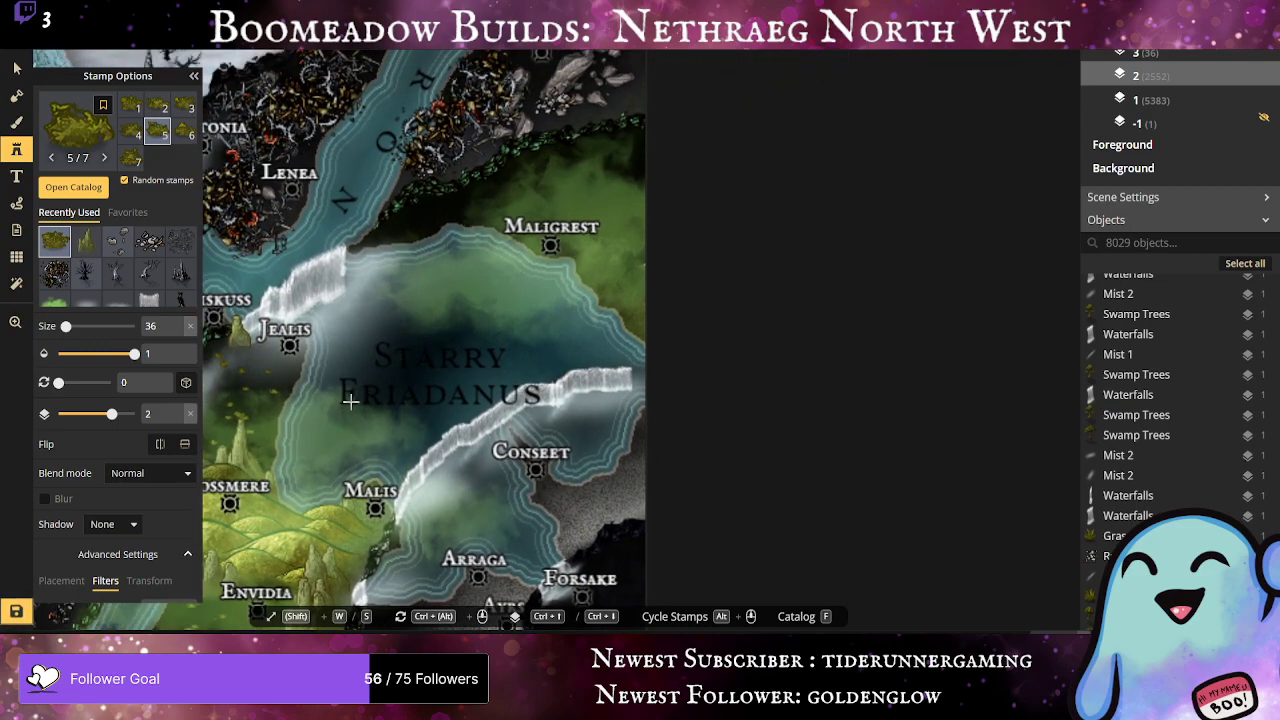
key(ctrl+z)
key(ctrl+z)
key(ctrl+z)
key(ctrl+z)
key(ctrl+z)
key(ctrl+z)
key(ctrl+z)
key(ctrl+z)
key(ctrl+z)
key(ctrl+z)
key(ctrl+z)
key(ctrl+z)
key(ctrl+z)
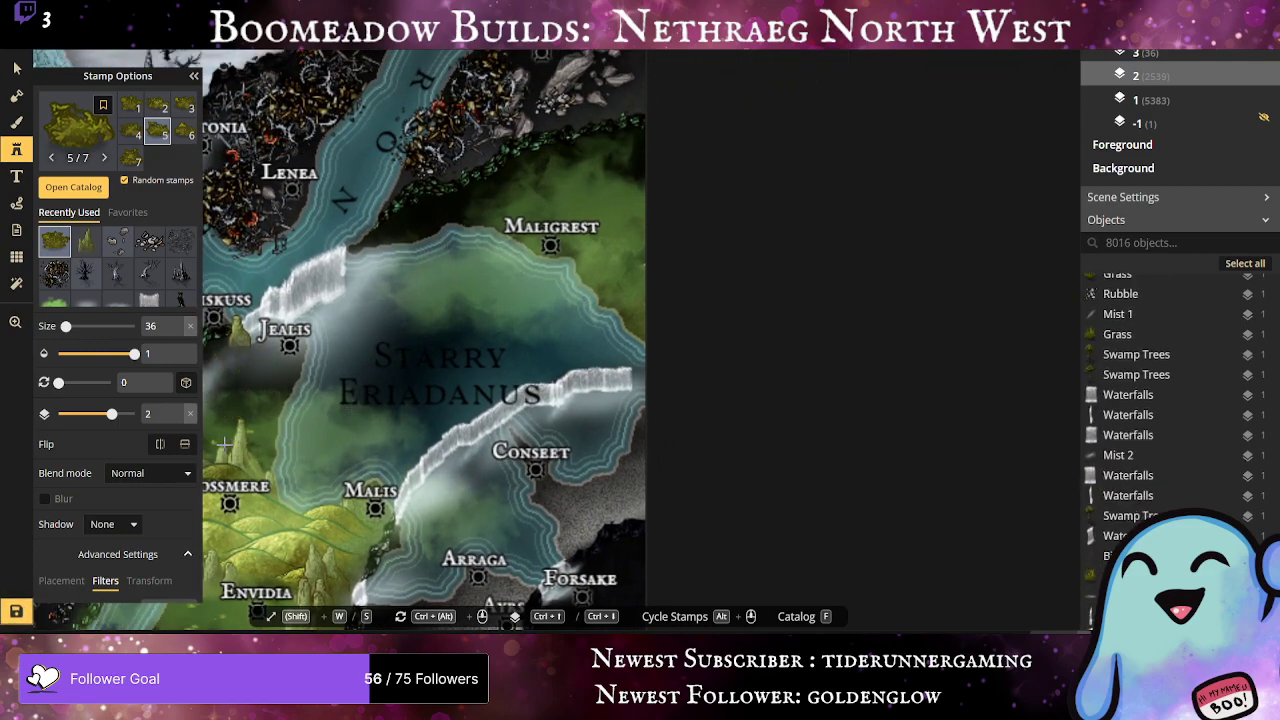
key(ctrl+z)
key(ctrl+z)
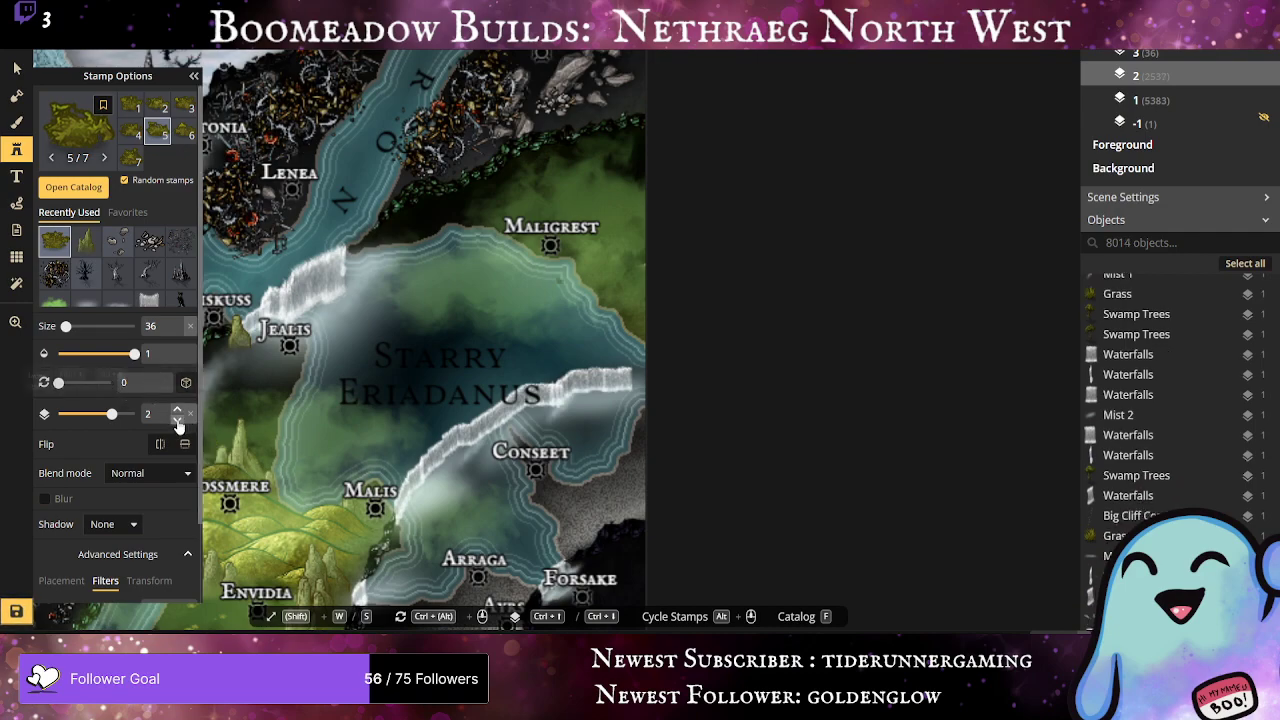
Step: Set the stamp layer to 1 and place size 36 swamp trees southwest of Jealis and around the spires north of Possmere
click(189, 414)
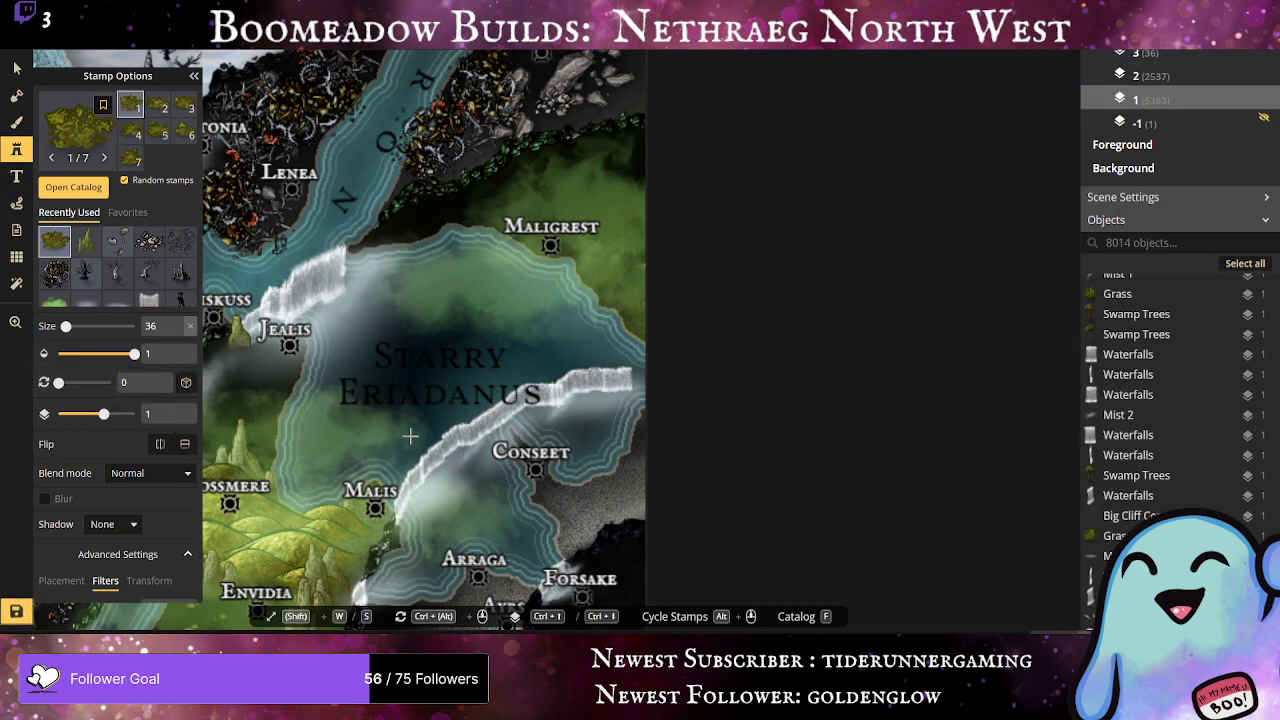
drag(342, 472, 654, 461)
scroll(543, 410, up, 2)
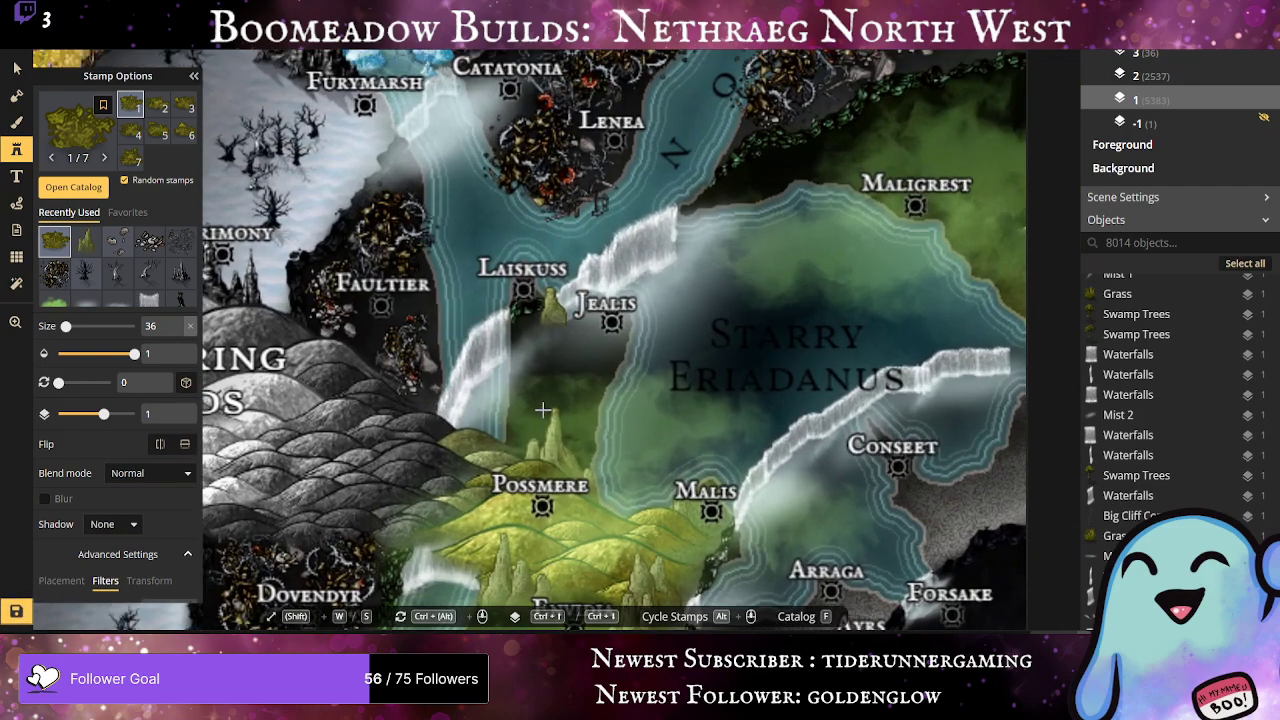
click(538, 357)
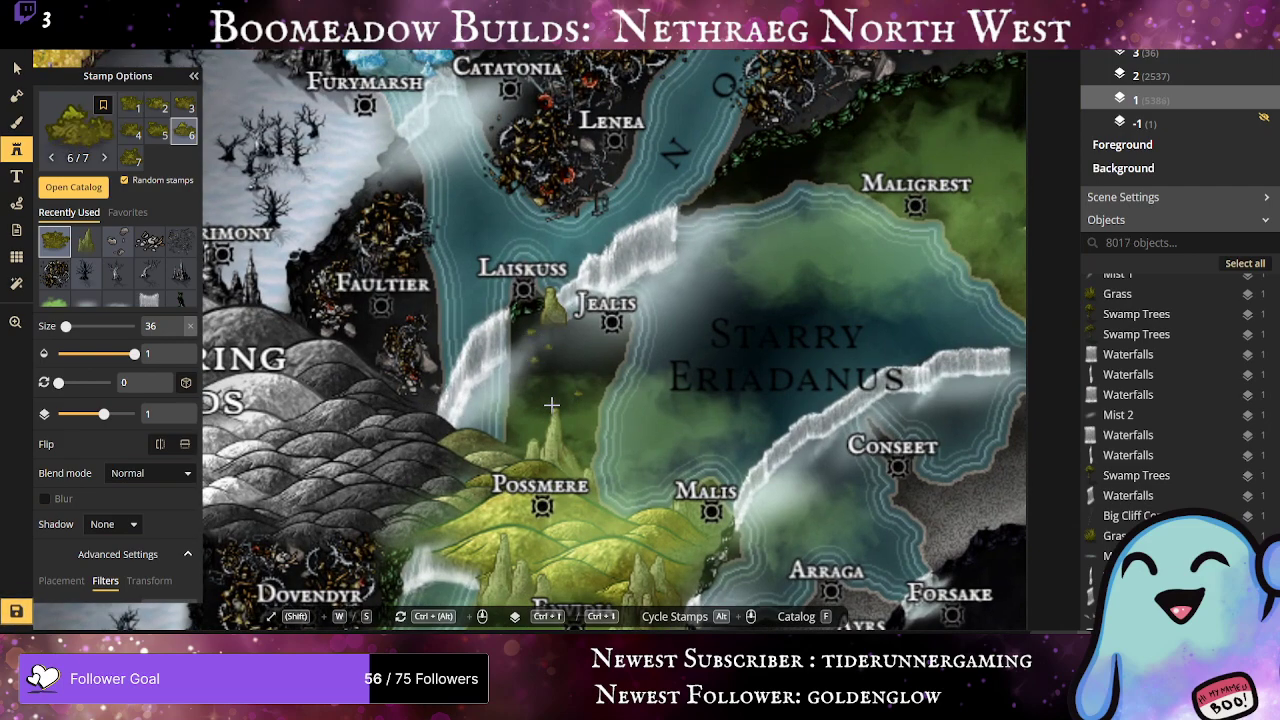
click(552, 405)
click(530, 417)
click(529, 434)
click(573, 437)
click(584, 407)
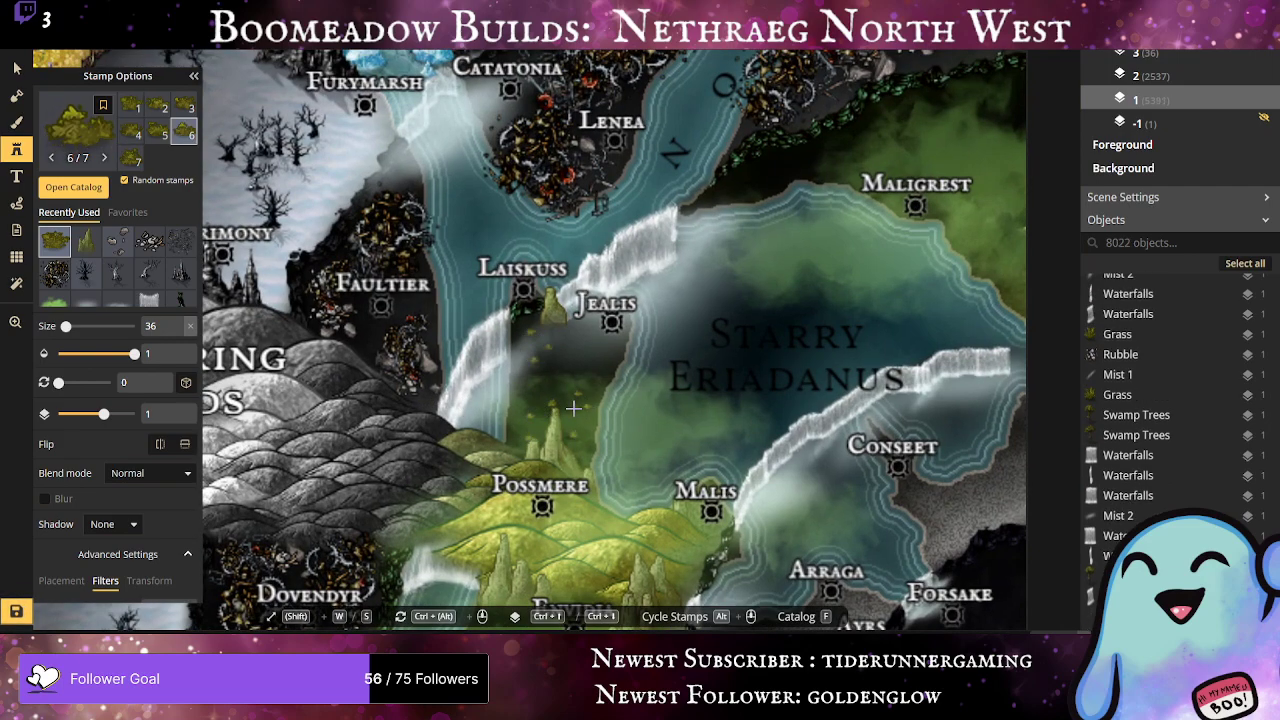
Step: Continue the swamp trees northward along the green strip up to the ground just southwest of Jealis
click(574, 400)
click(575, 380)
click(573, 350)
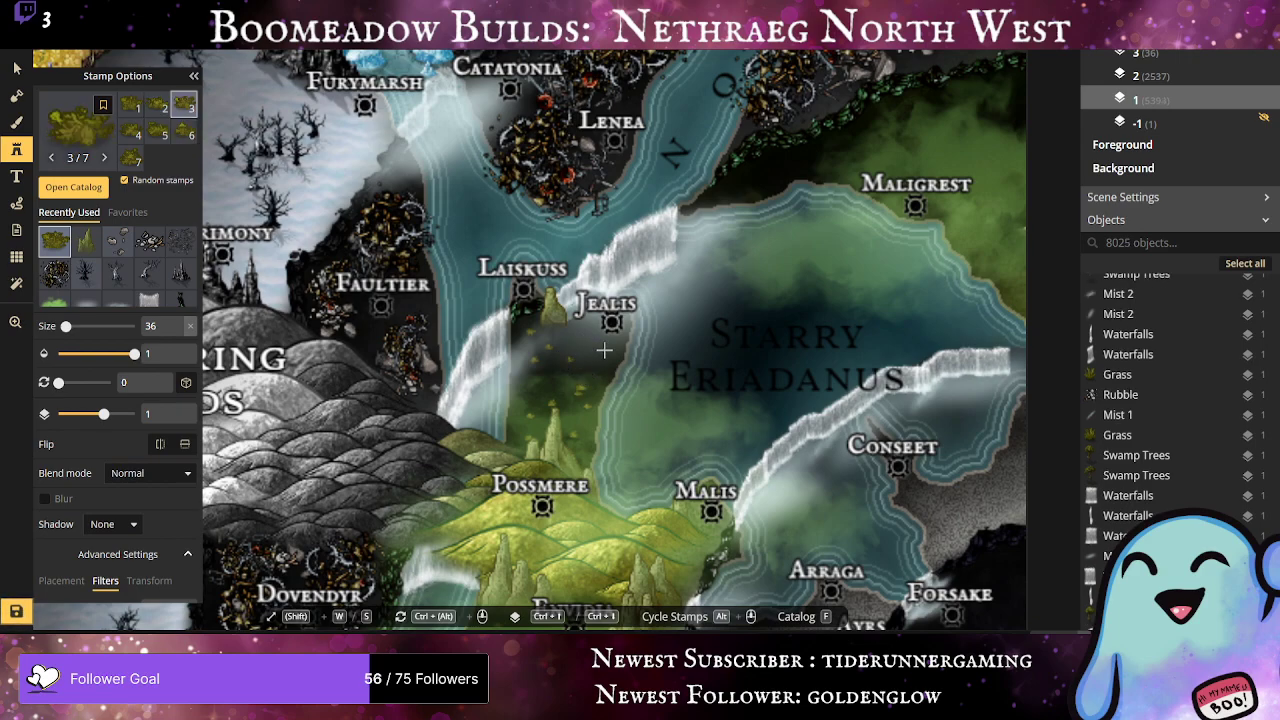
click(585, 340)
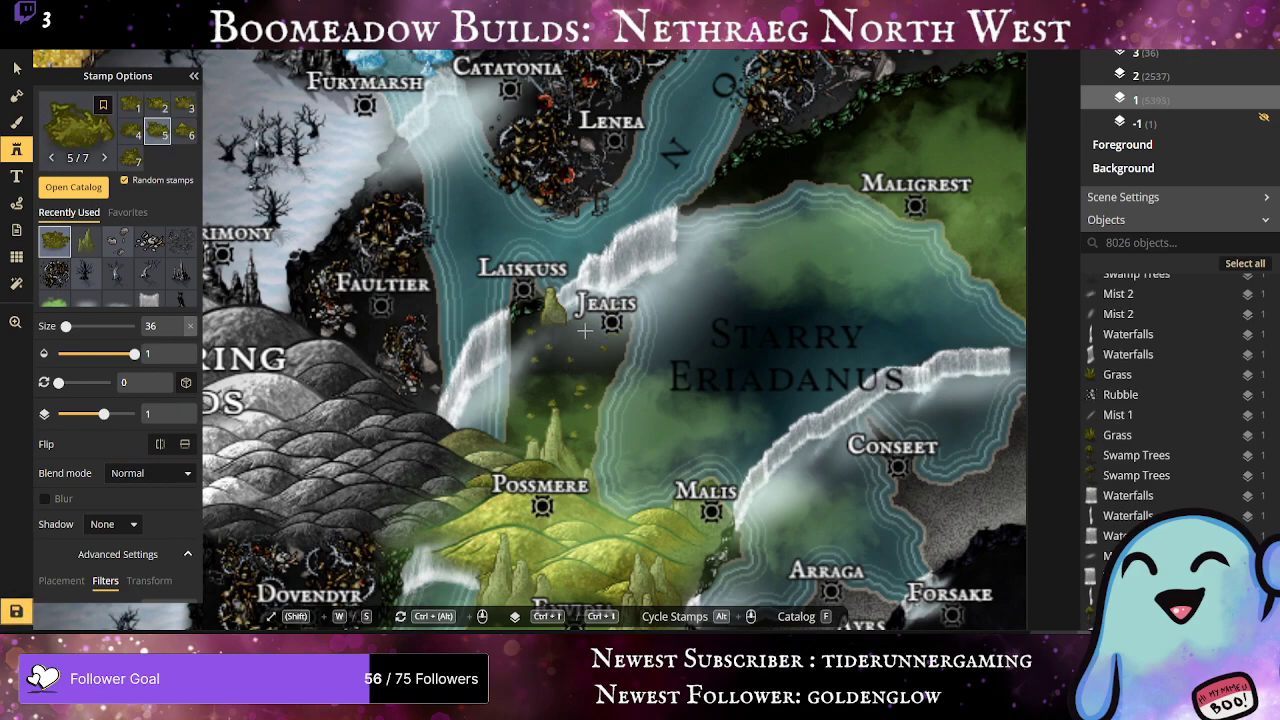
click(585, 330)
Step: Scatter size 36 Shrub Green Bushes on layer 1 along the green land west and northwest of Maligrest
click(762, 177)
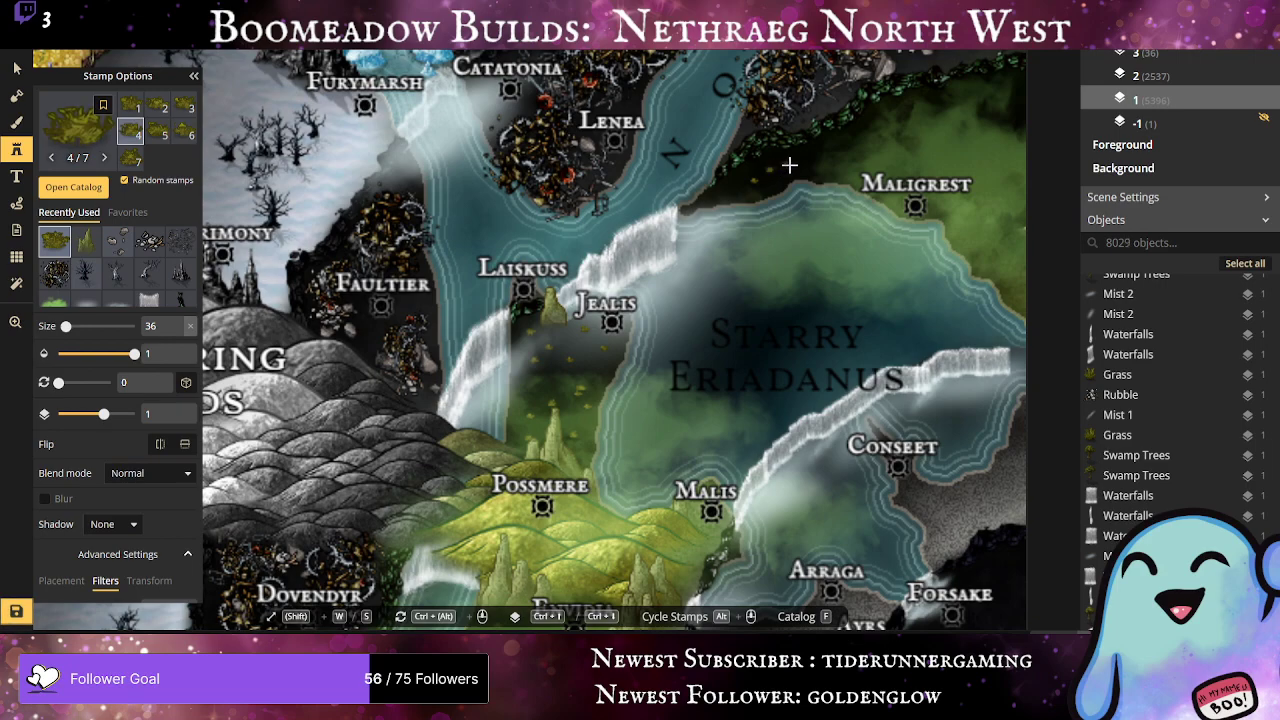
click(790, 165)
click(775, 179)
click(765, 183)
click(769, 182)
click(787, 175)
click(860, 158)
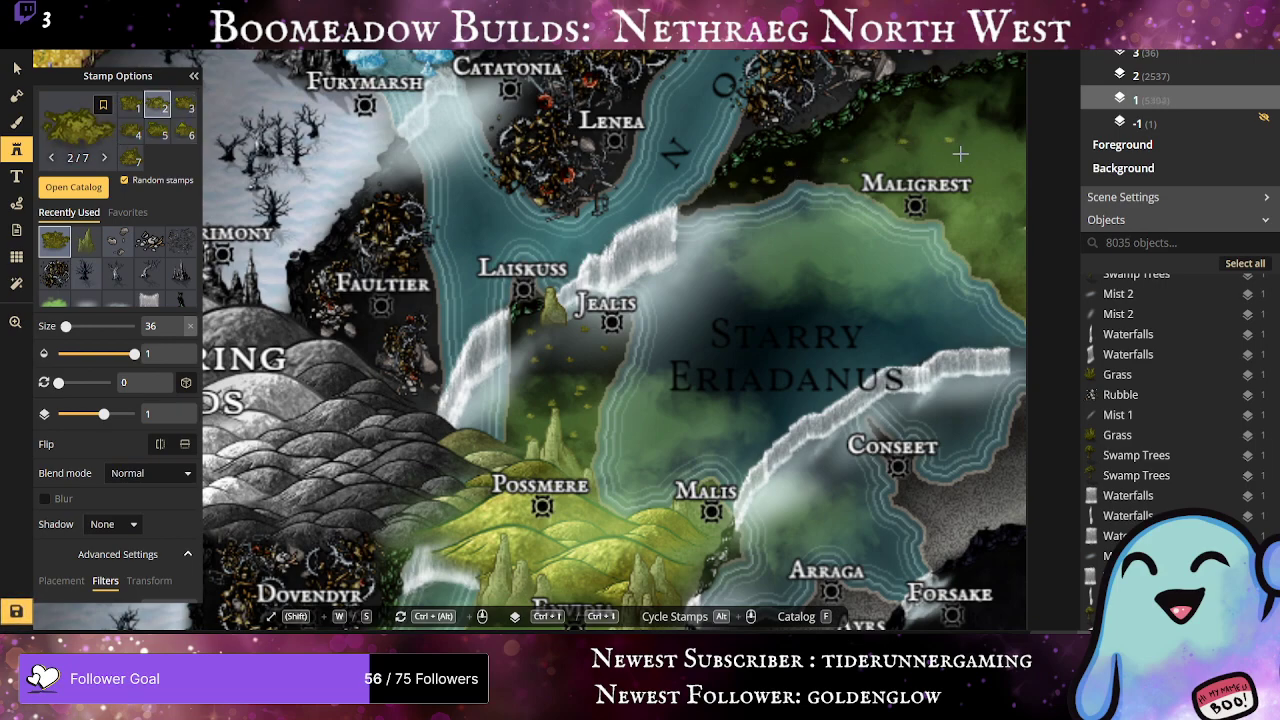
Step: Fill the ground north and east of Maligrest, out to the map's edge, with size 36 Shrub Green Bushes
click(1000, 180)
click(983, 135)
click(992, 118)
click(1009, 97)
click(995, 106)
click(951, 109)
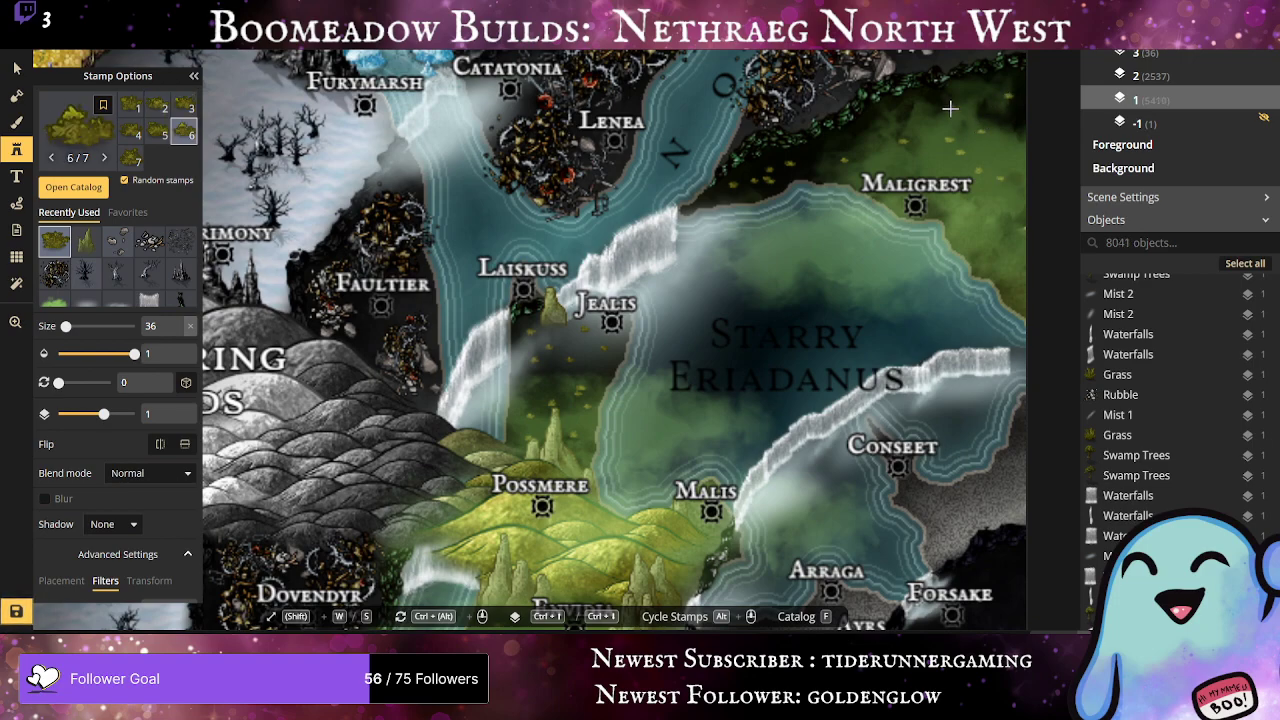
click(984, 200)
click(987, 226)
click(781, 63)
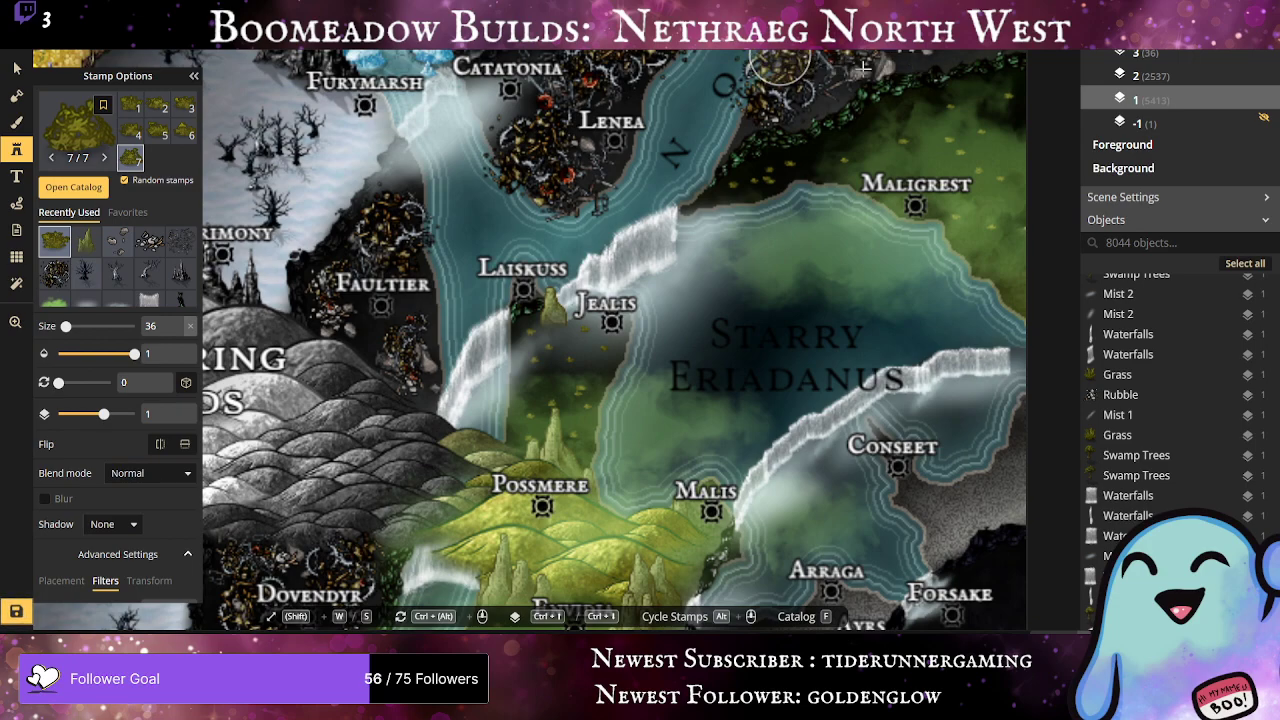
click(959, 131)
click(971, 134)
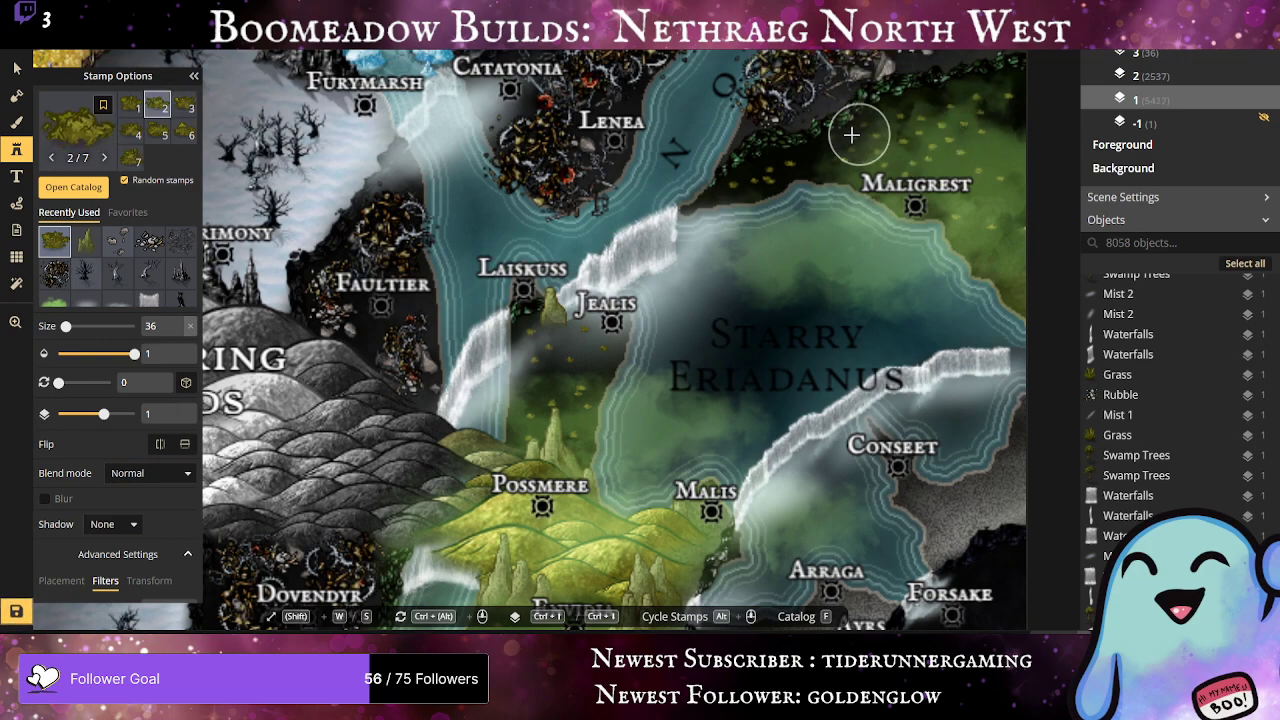
Step: Add more size 36 Shrub Green Bushes to the green strip between Jealis and the spires north of Possmere
click(559, 369)
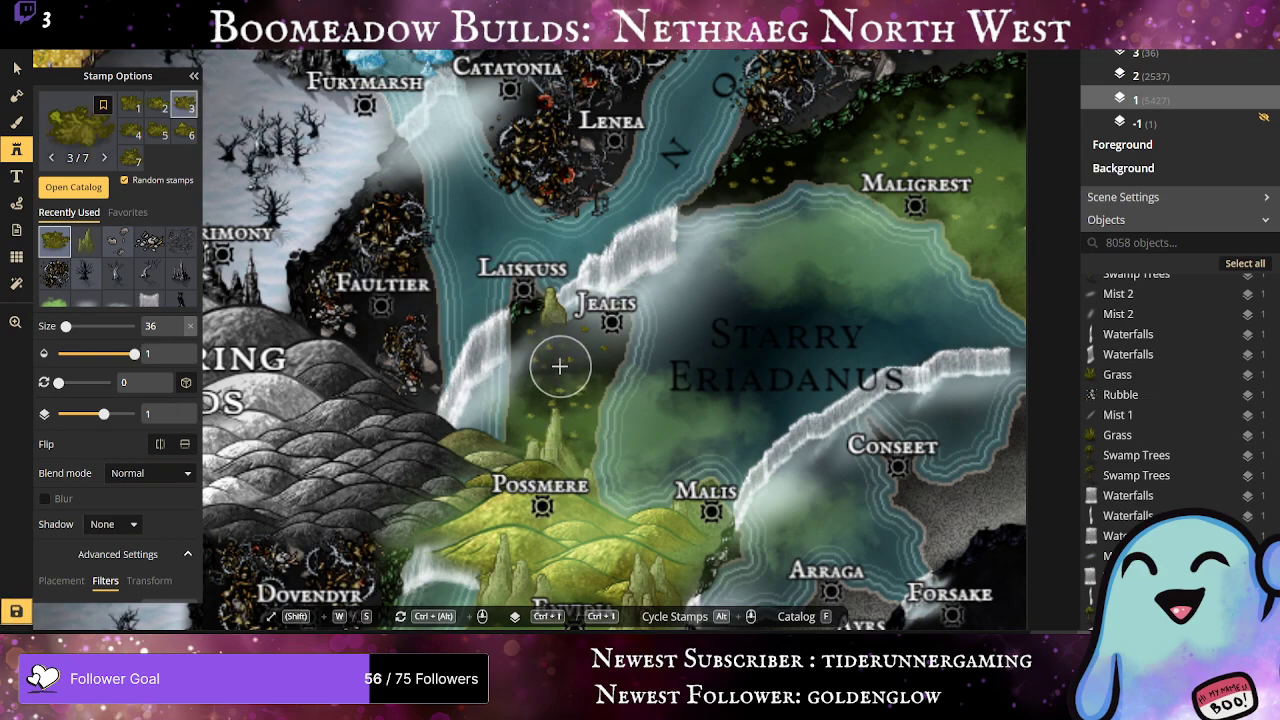
click(553, 425)
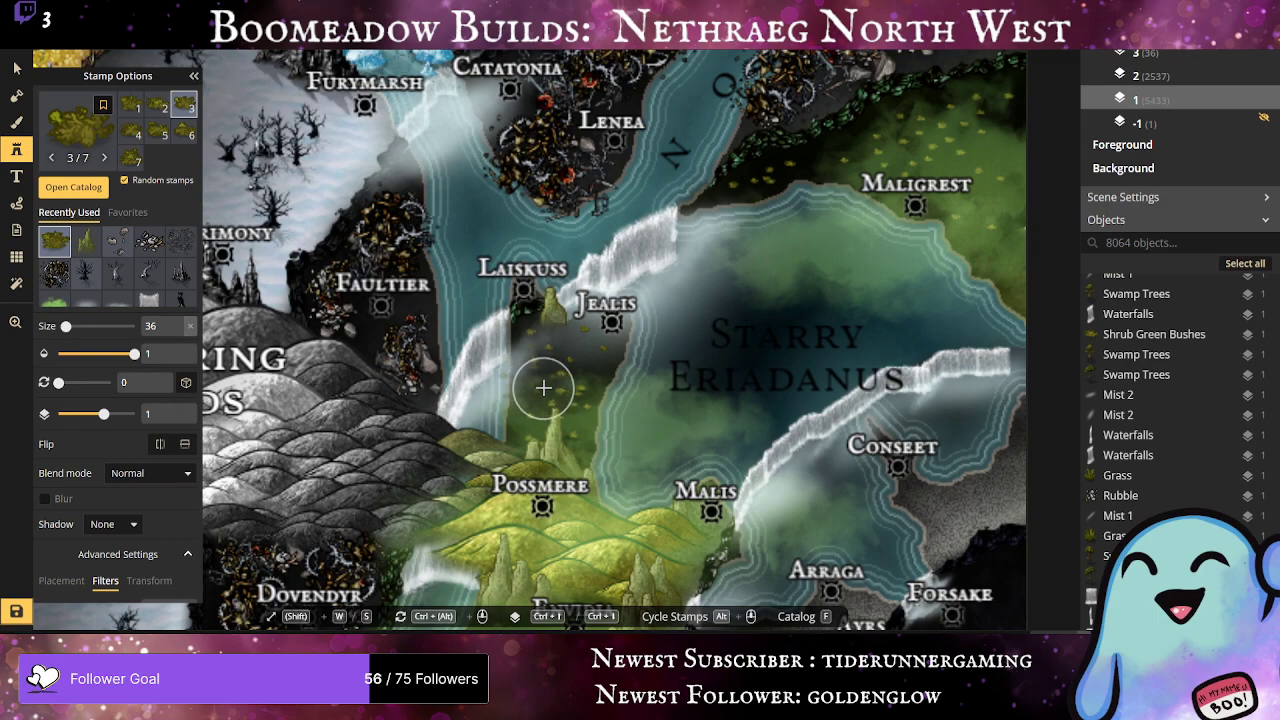
scroll(550, 370, up, 2)
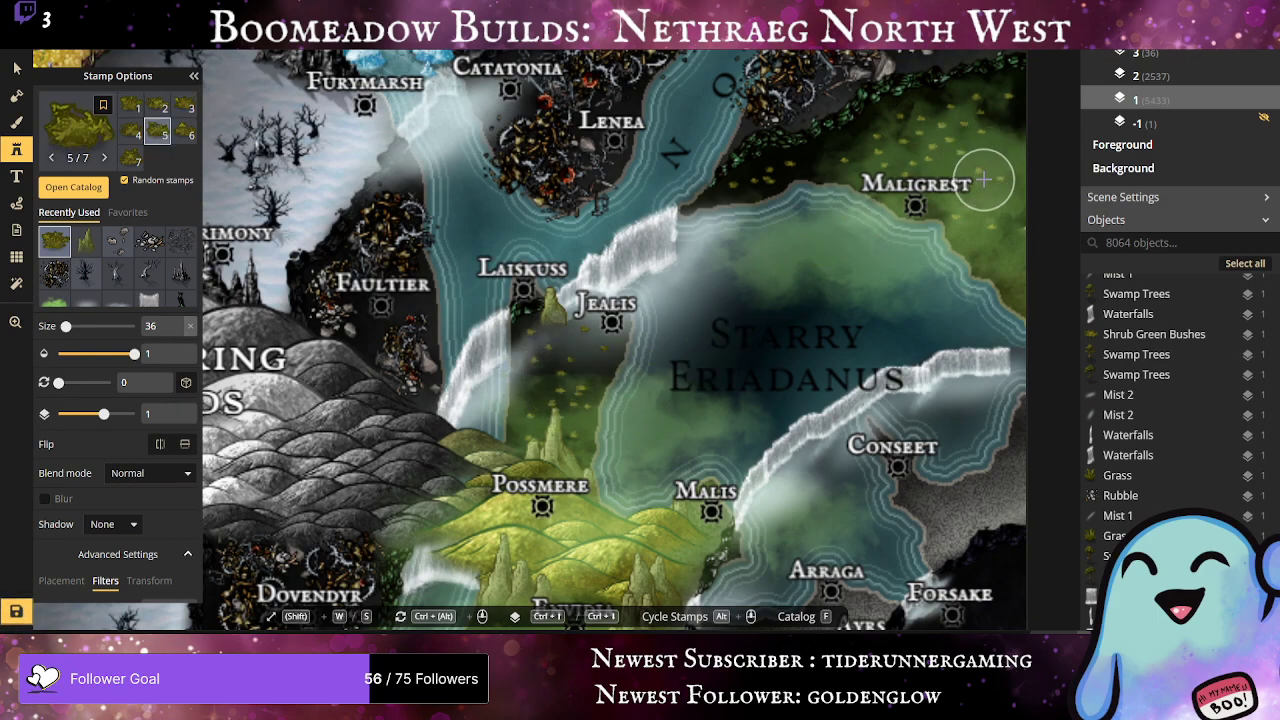
Step: Thicken the size 36 bush cover around Maligrest and along the shore to its west
mouse_move(986, 171)
mouse_down()
mouse_move(978, 230)
mouse_move(963, 186)
mouse_move(833, 140)
mouse_move(786, 216)
mouse_move(853, 328)
mouse_move(913, 298)
mouse_move(955, 165)
mouse_move(481, 92)
mouse_move(719, 302)
mouse_up()
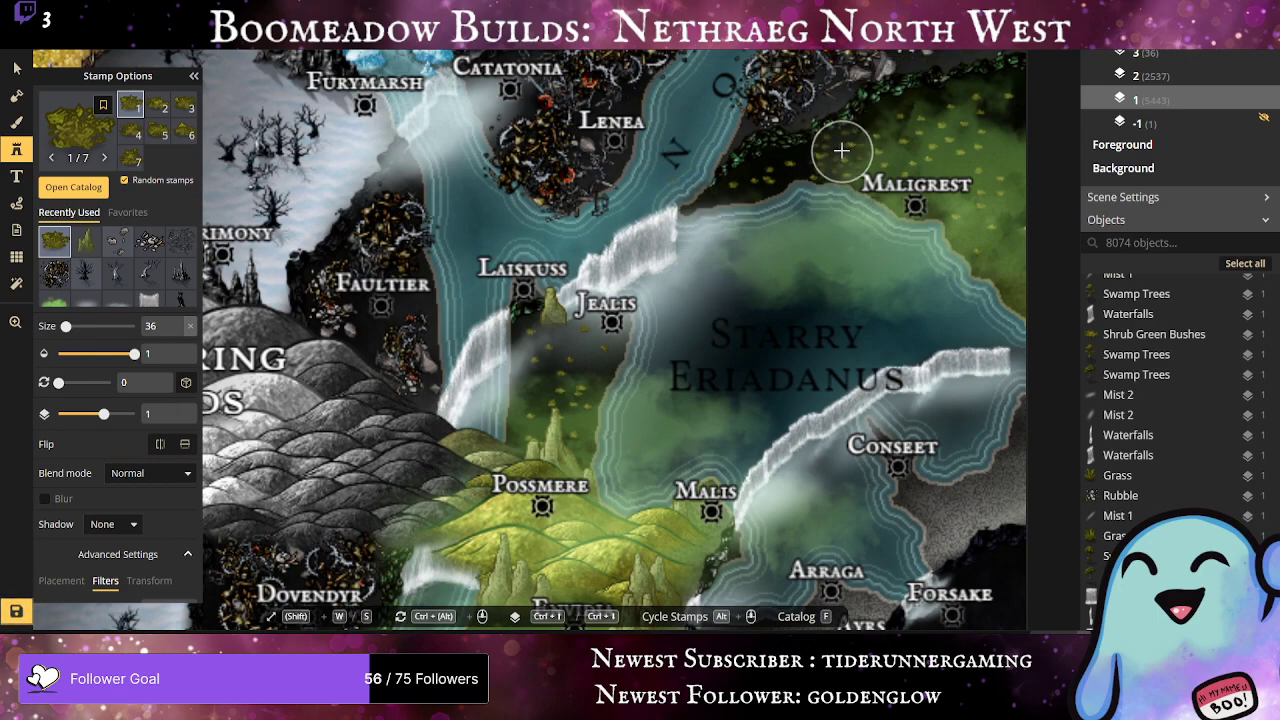
click(955, 128)
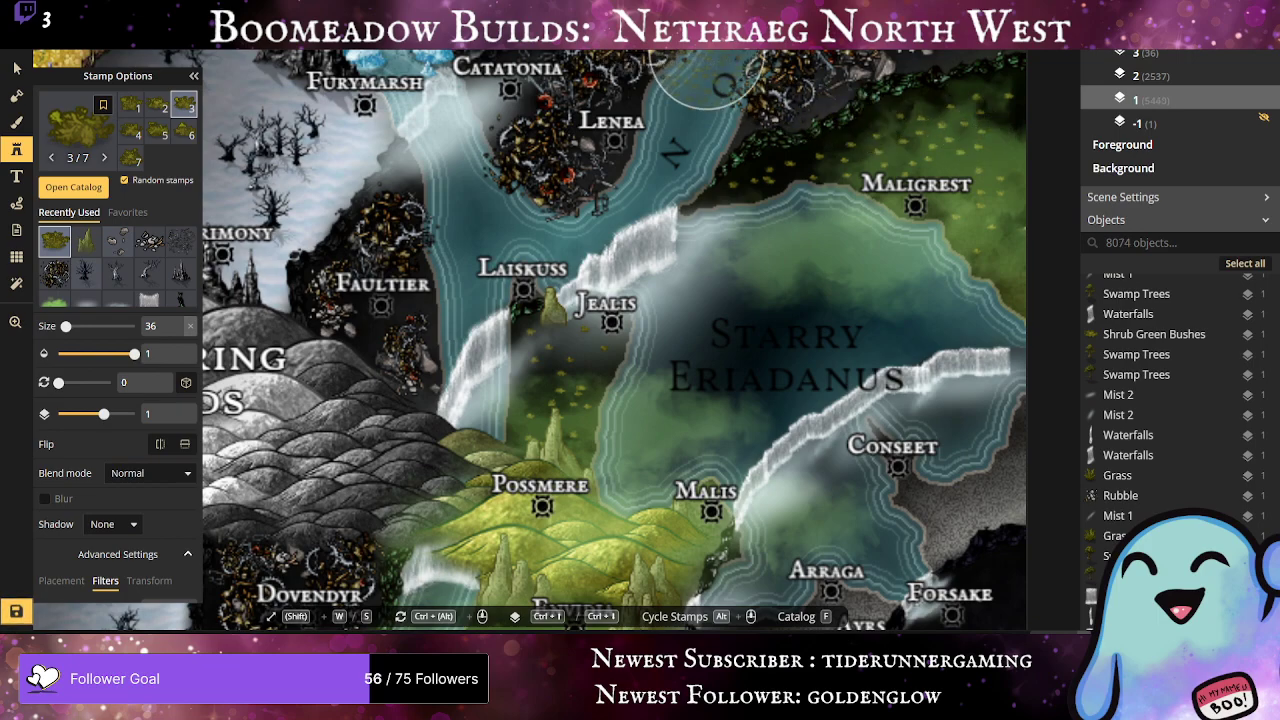
click(814, 169)
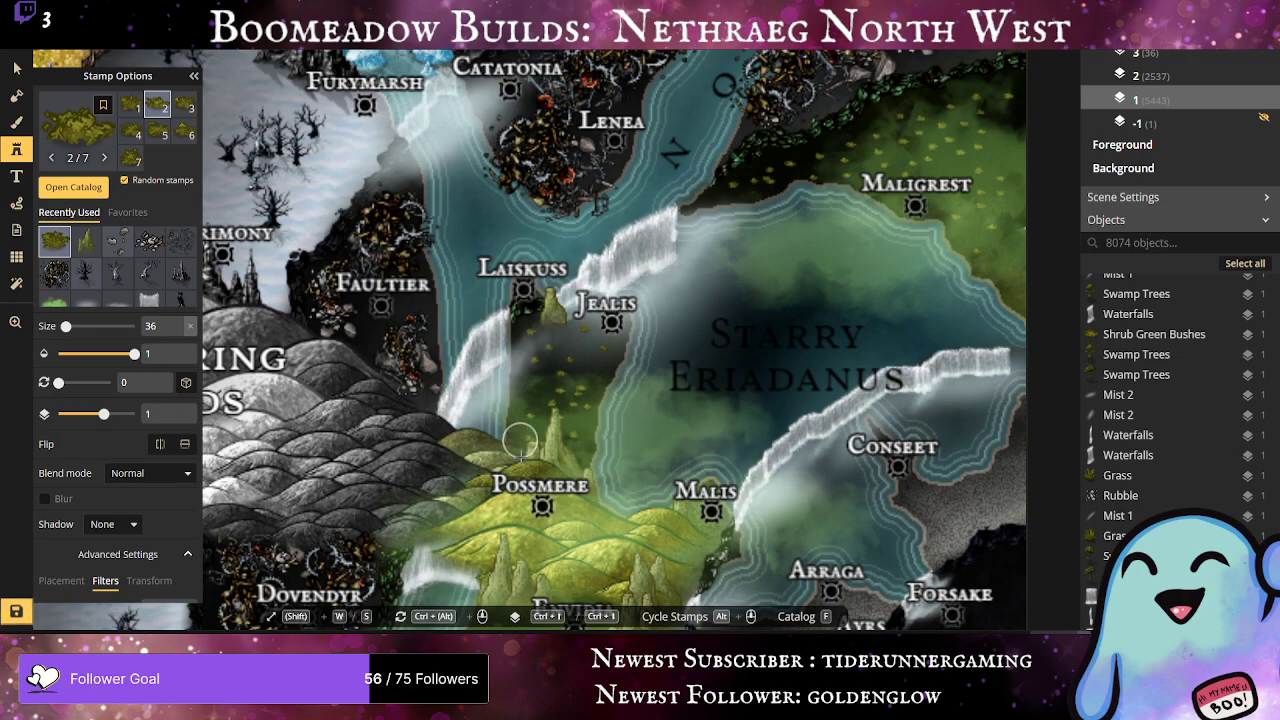
Step: Fill the gaps in the middle of the green strip north of Possmere's spires with size 36 Shrub Green Bushes
click(563, 383)
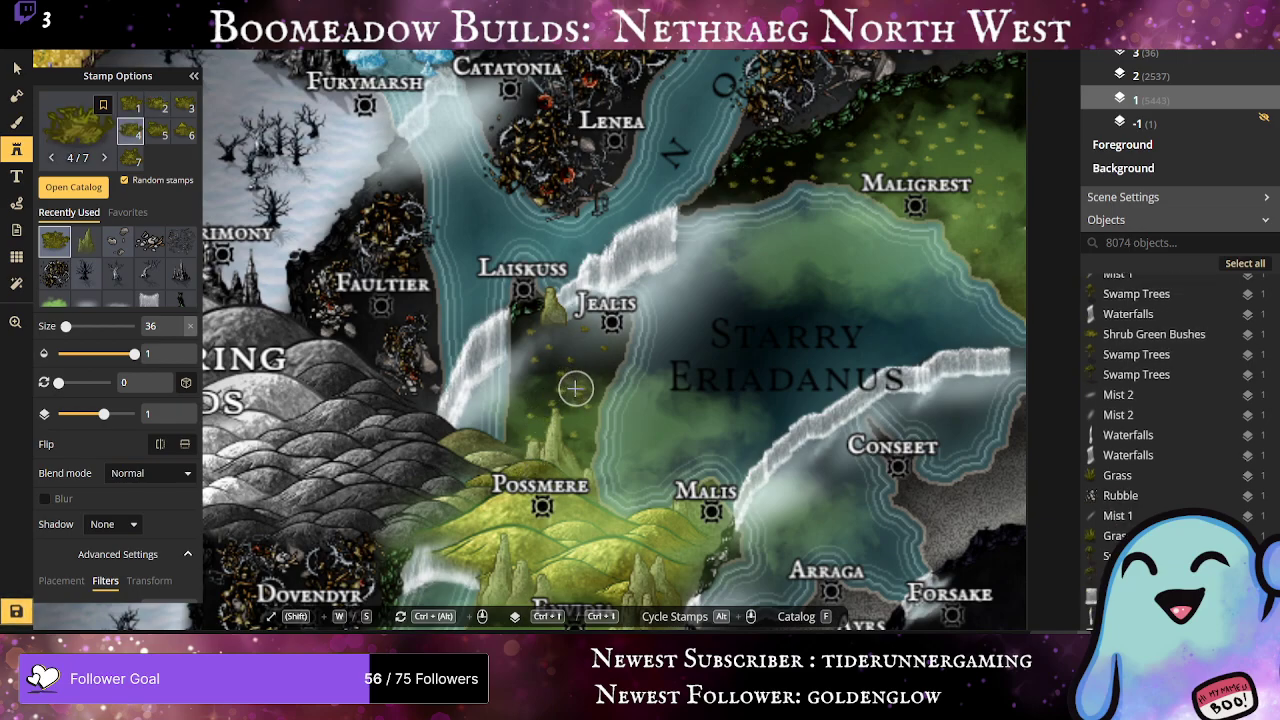
click(541, 386)
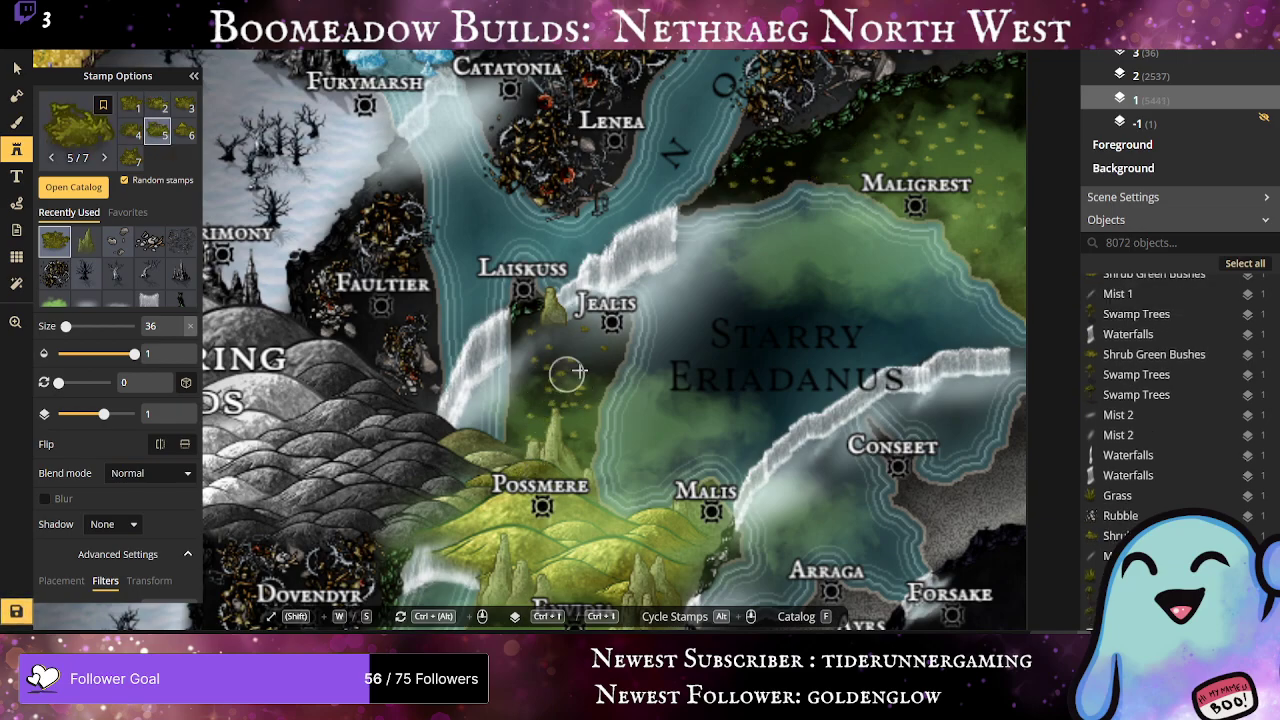
click(560, 373)
click(536, 382)
click(532, 384)
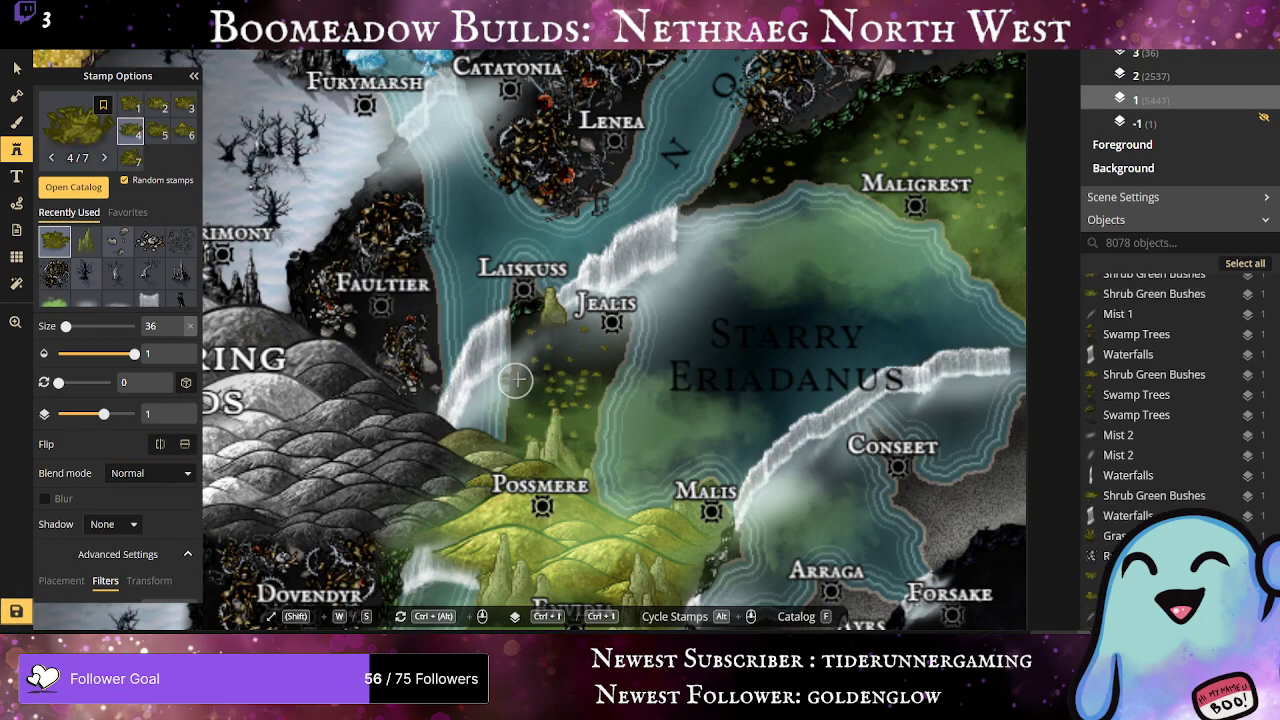
click(615, 375)
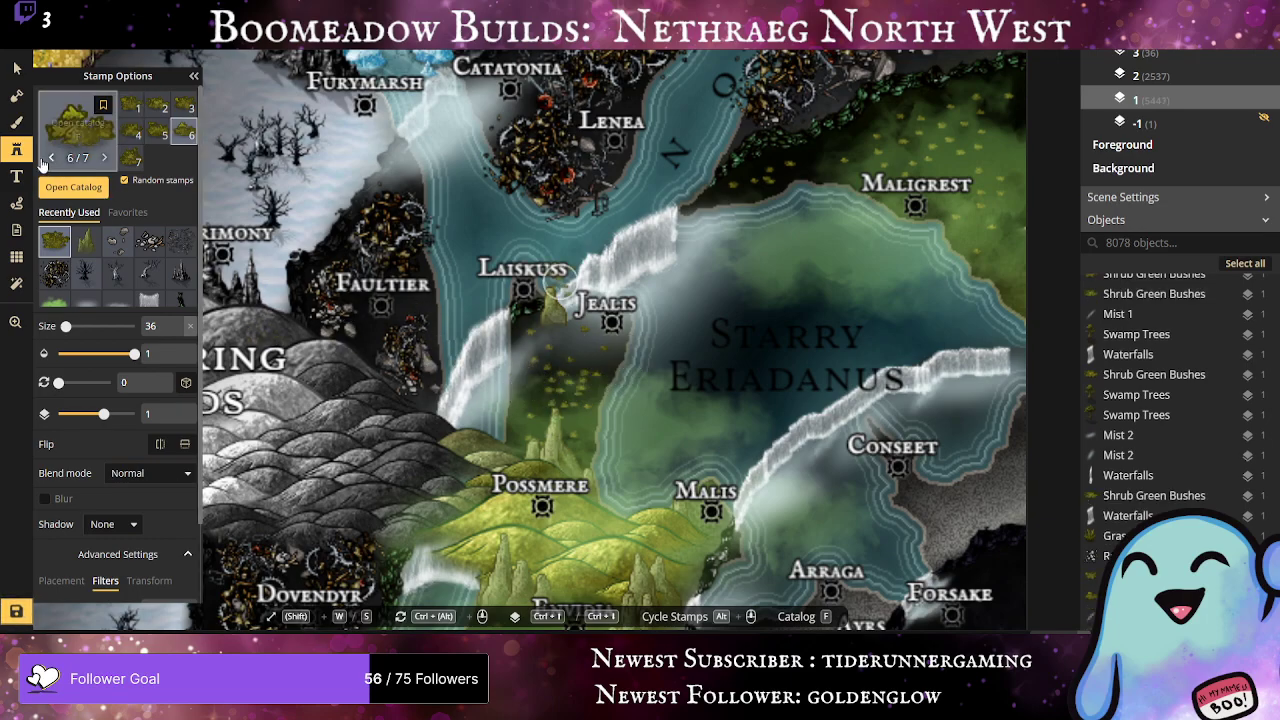
Step: Select and reposition individual Shrub Green Bushes on the strip between Possmere and Jealis
click(17, 70)
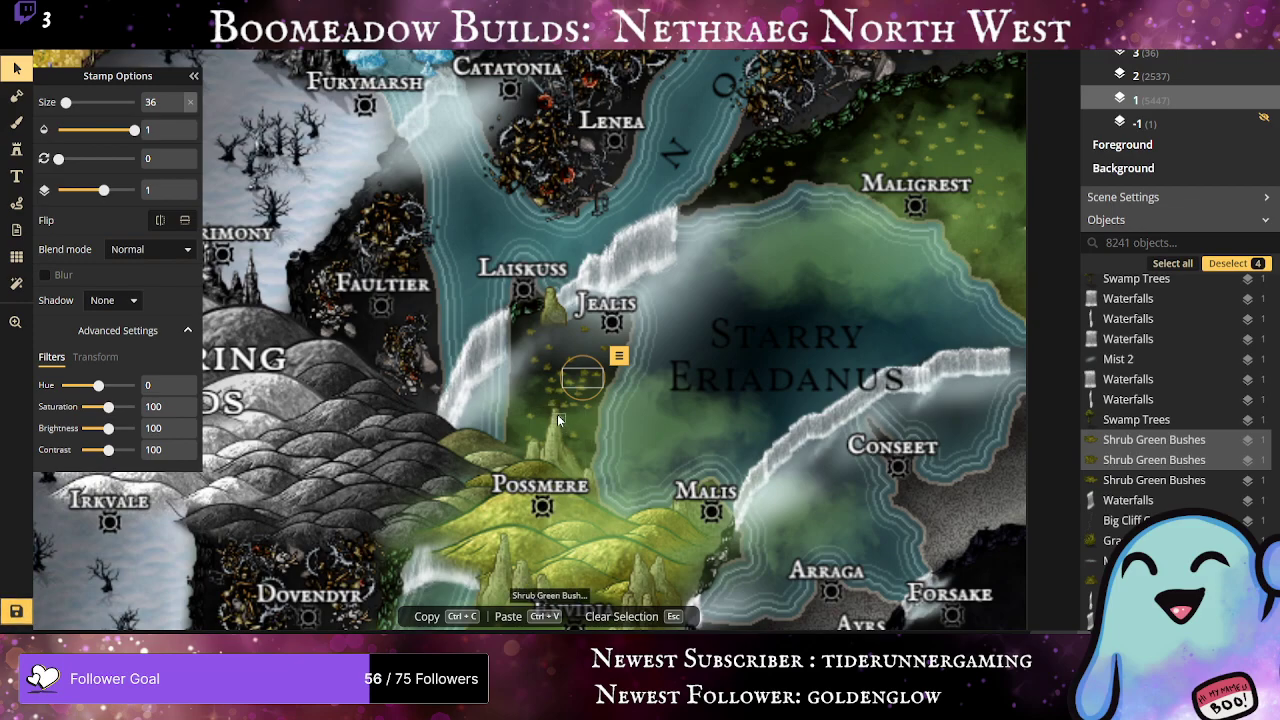
click(559, 416)
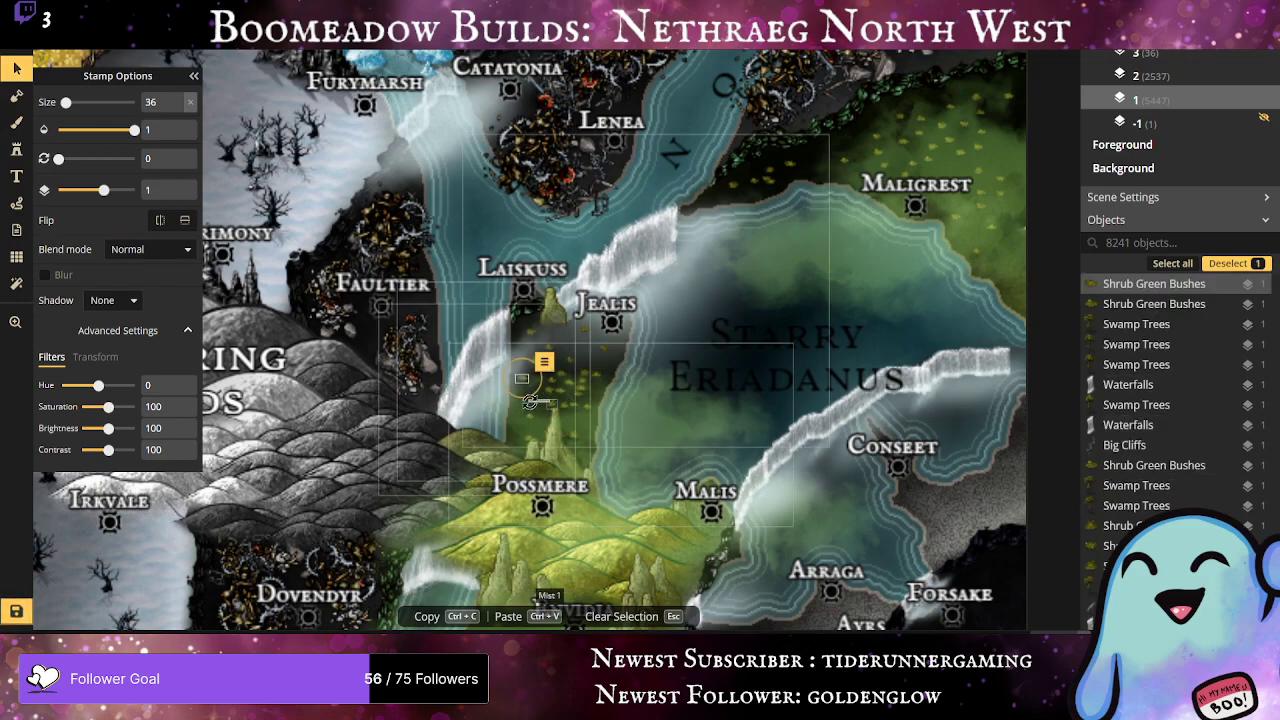
click(561, 409)
click(551, 404)
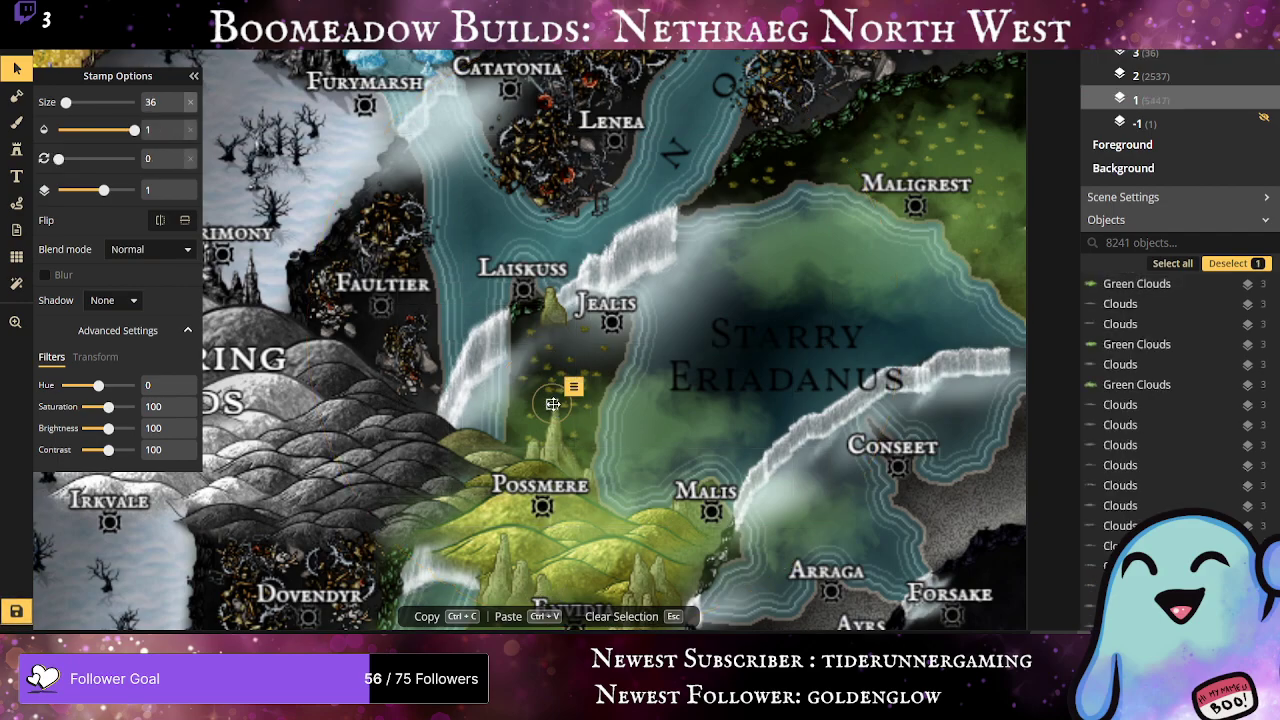
click(566, 406)
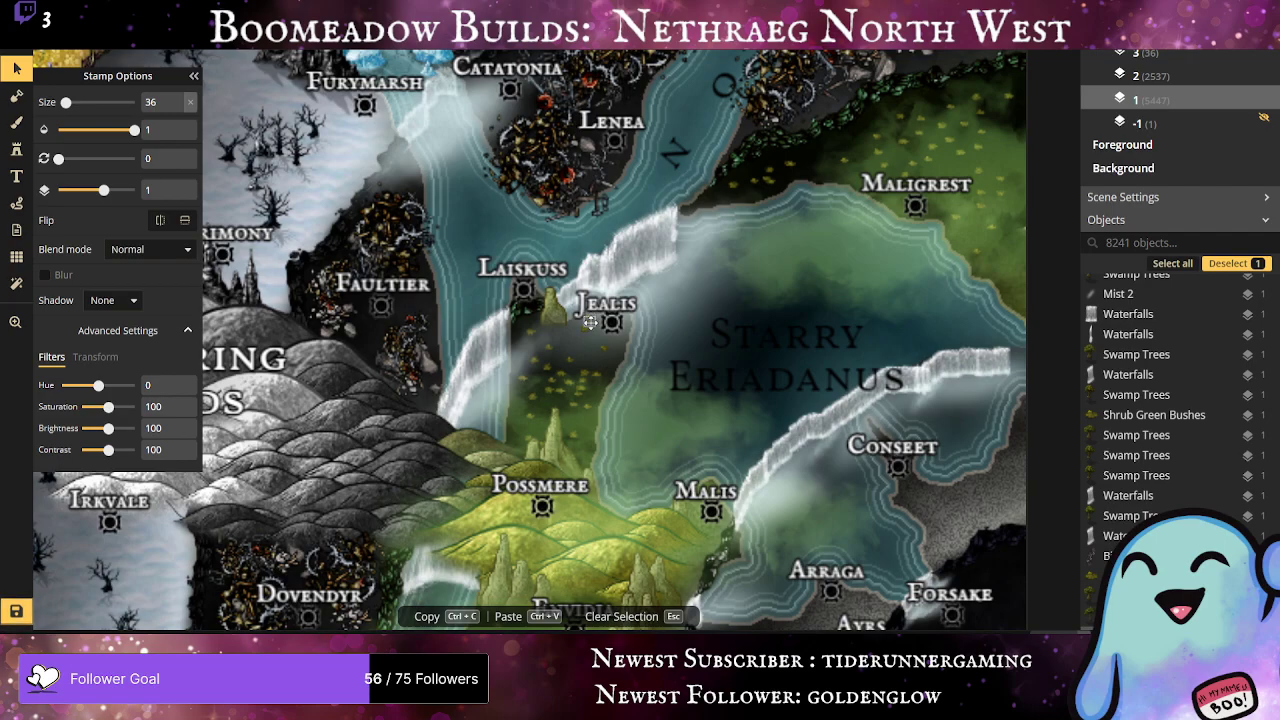
Step: Choose the green-leaved tree with the crooked brown trunk from the Fantasy Regional HD Trees (HD) stamps
scroll(770, 483, down, 5)
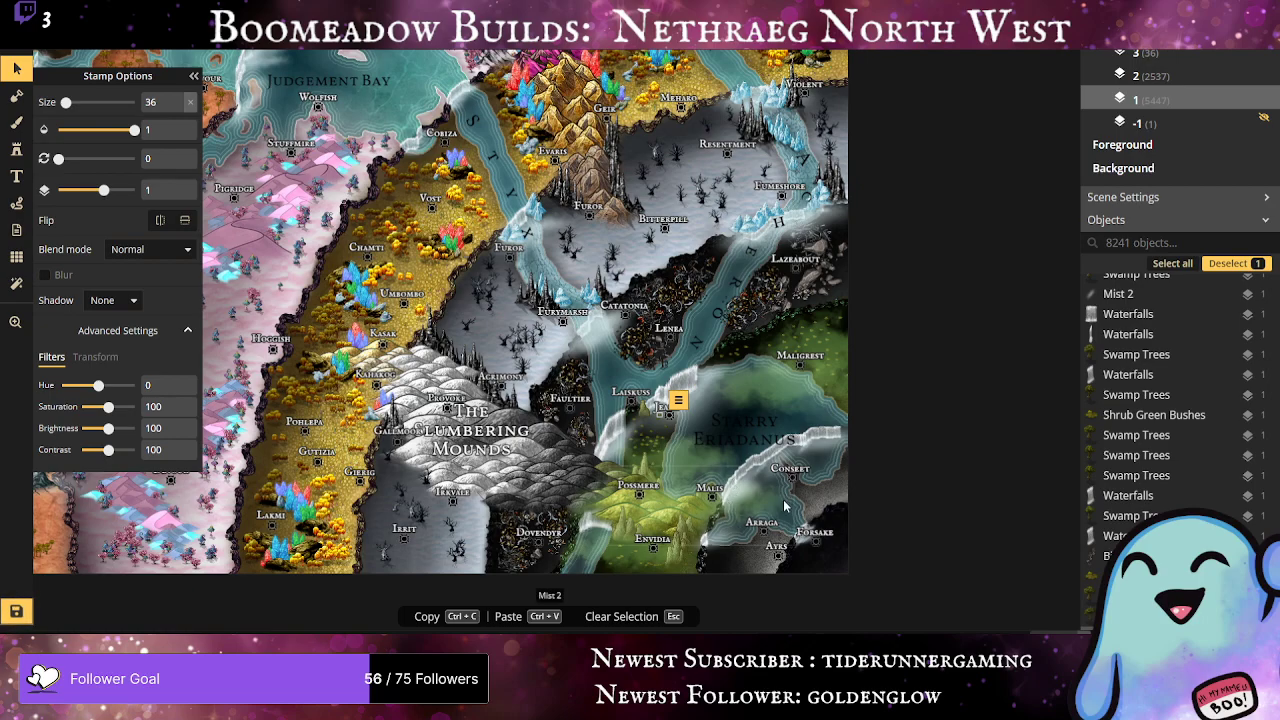
scroll(784, 497, up, 3)
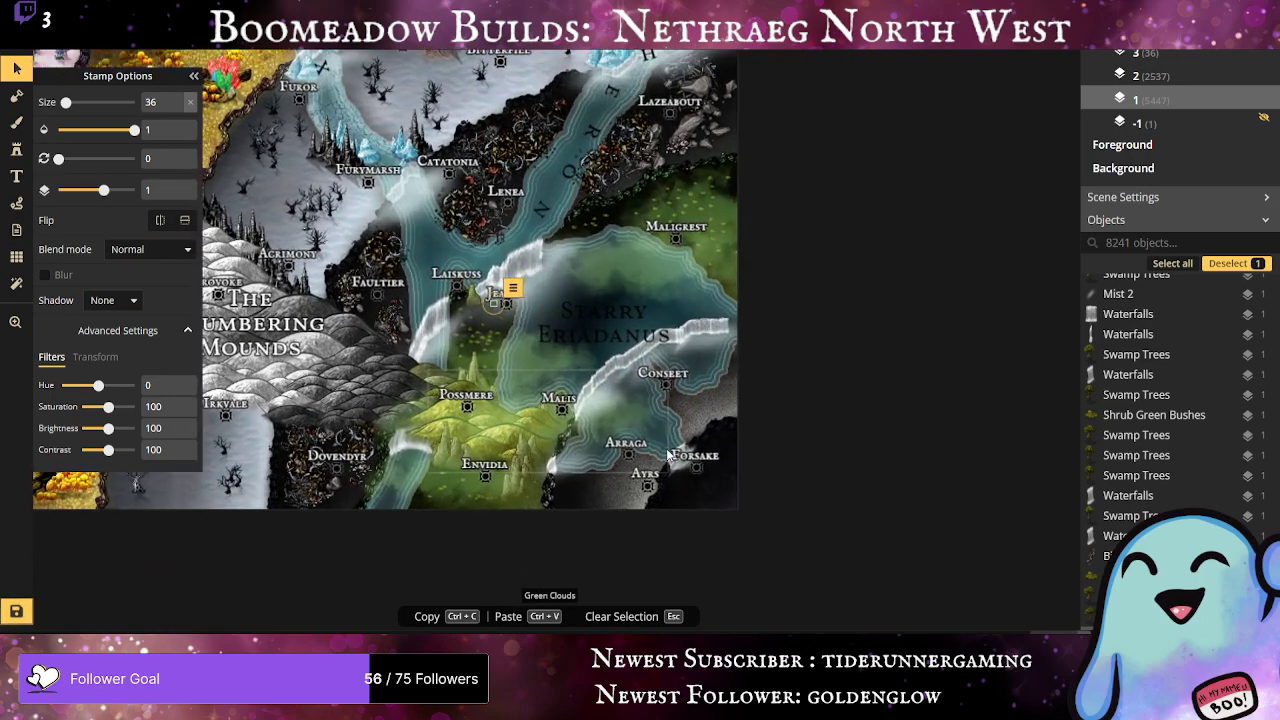
scroll(668, 455, up, 3)
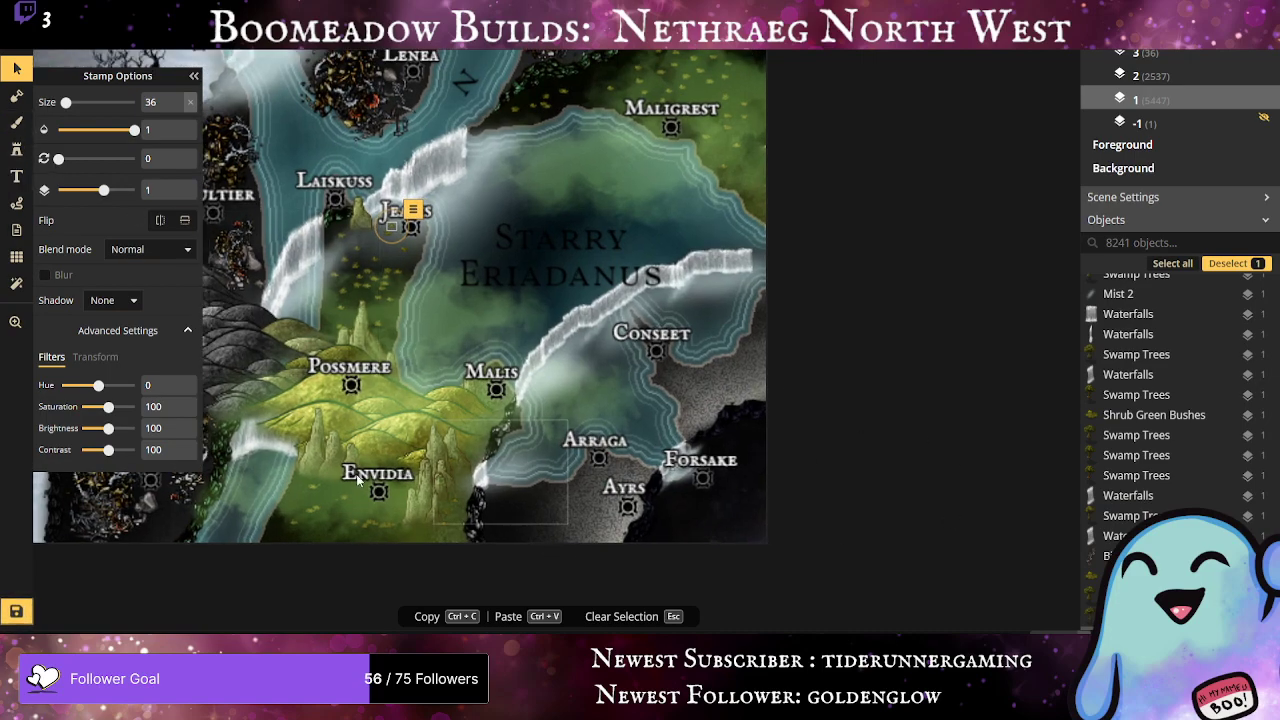
click(16, 148)
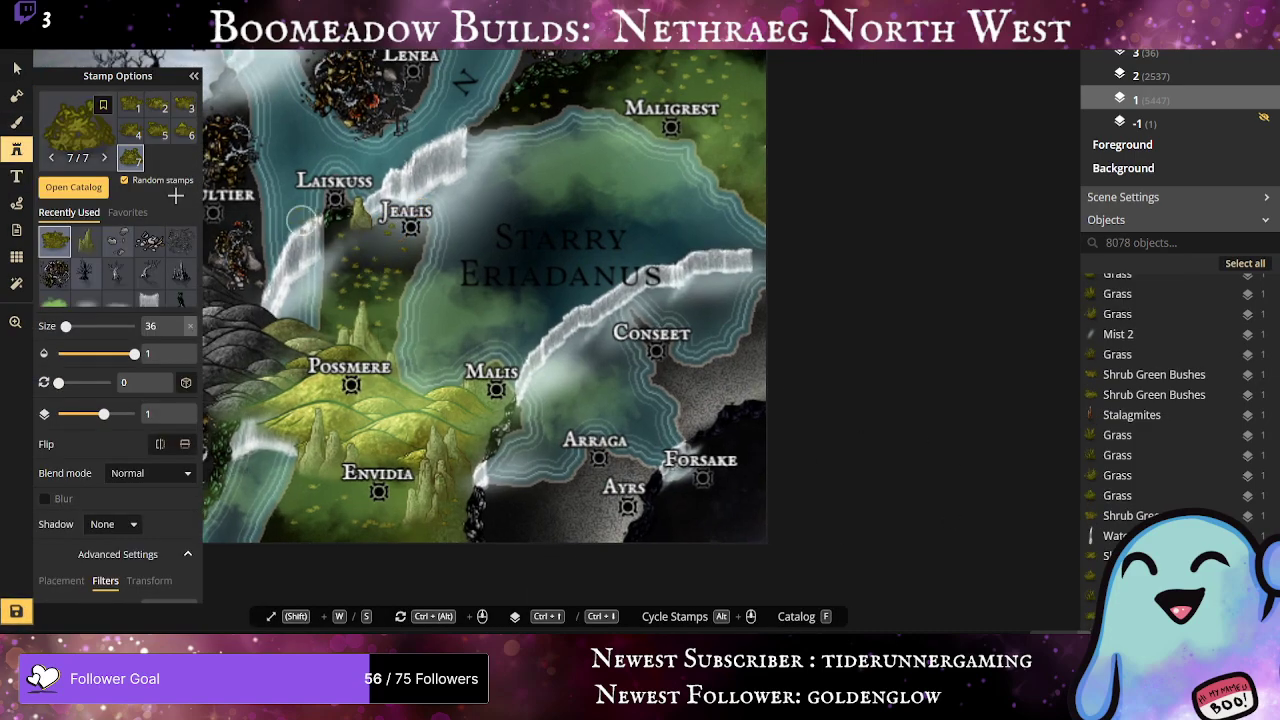
click(96, 145)
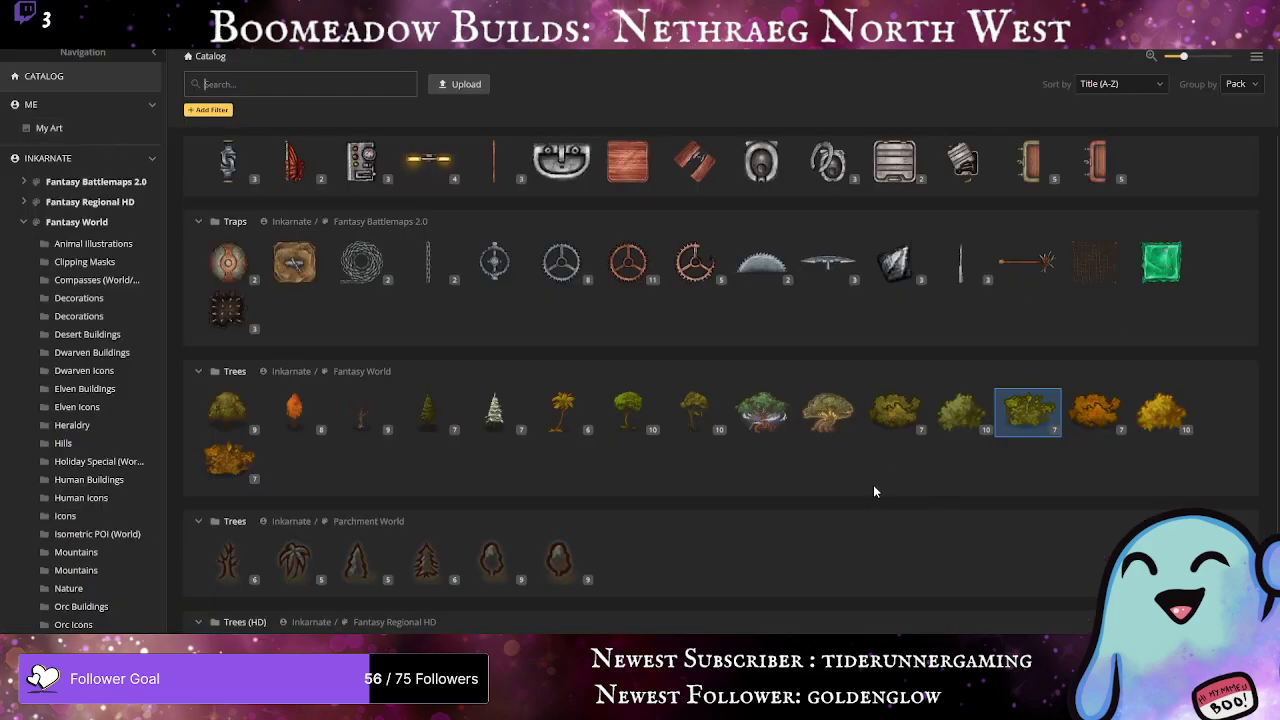
scroll(873, 491, down, 5)
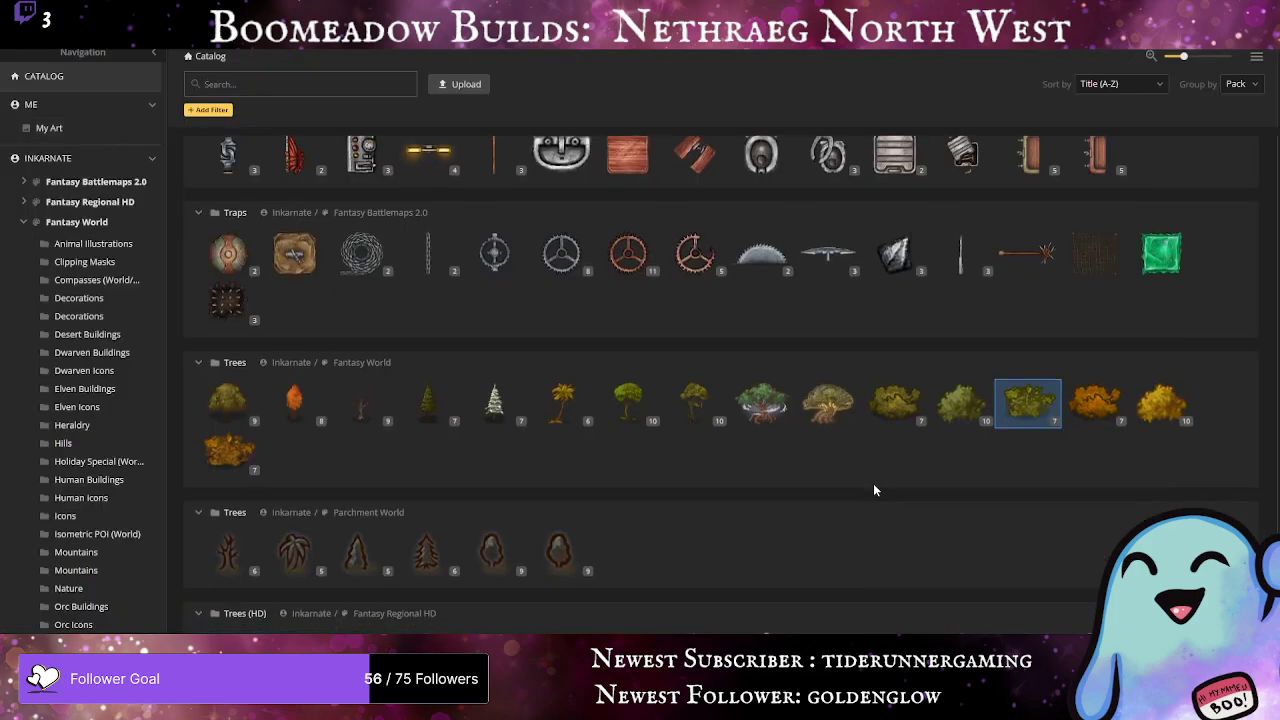
scroll(866, 495, up, 1)
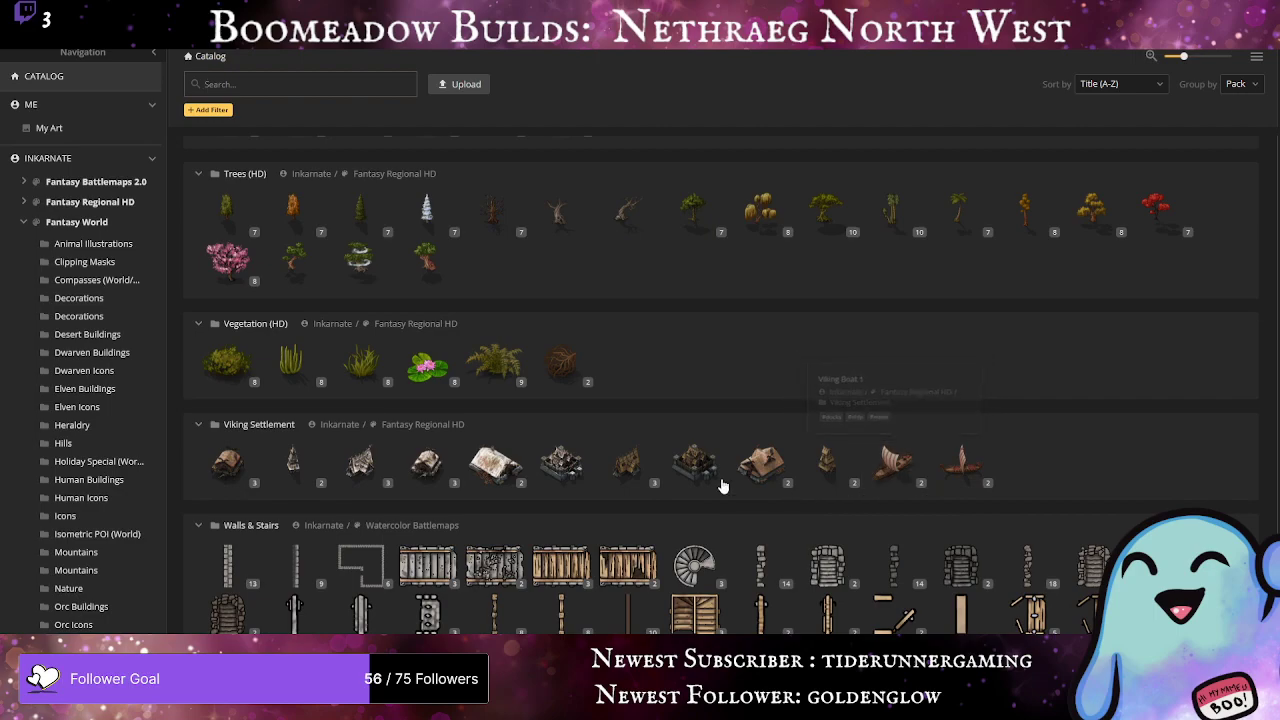
scroll(519, 445, up, 3)
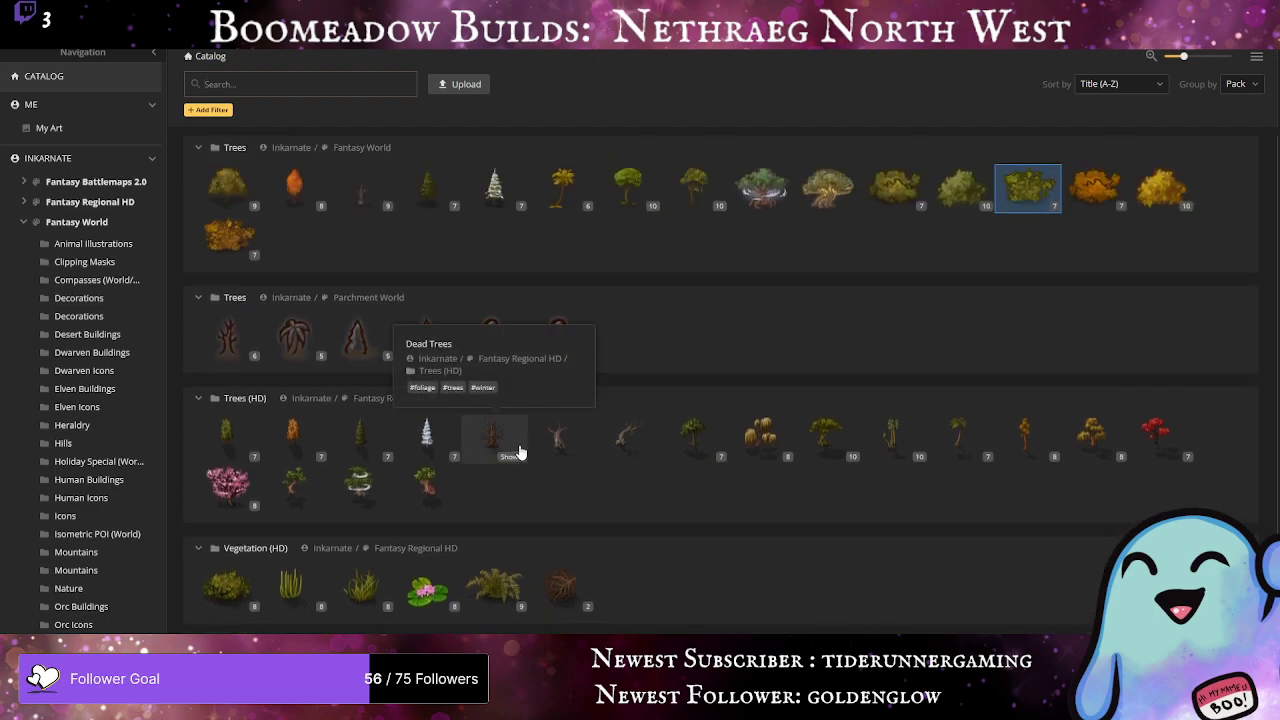
click(428, 487)
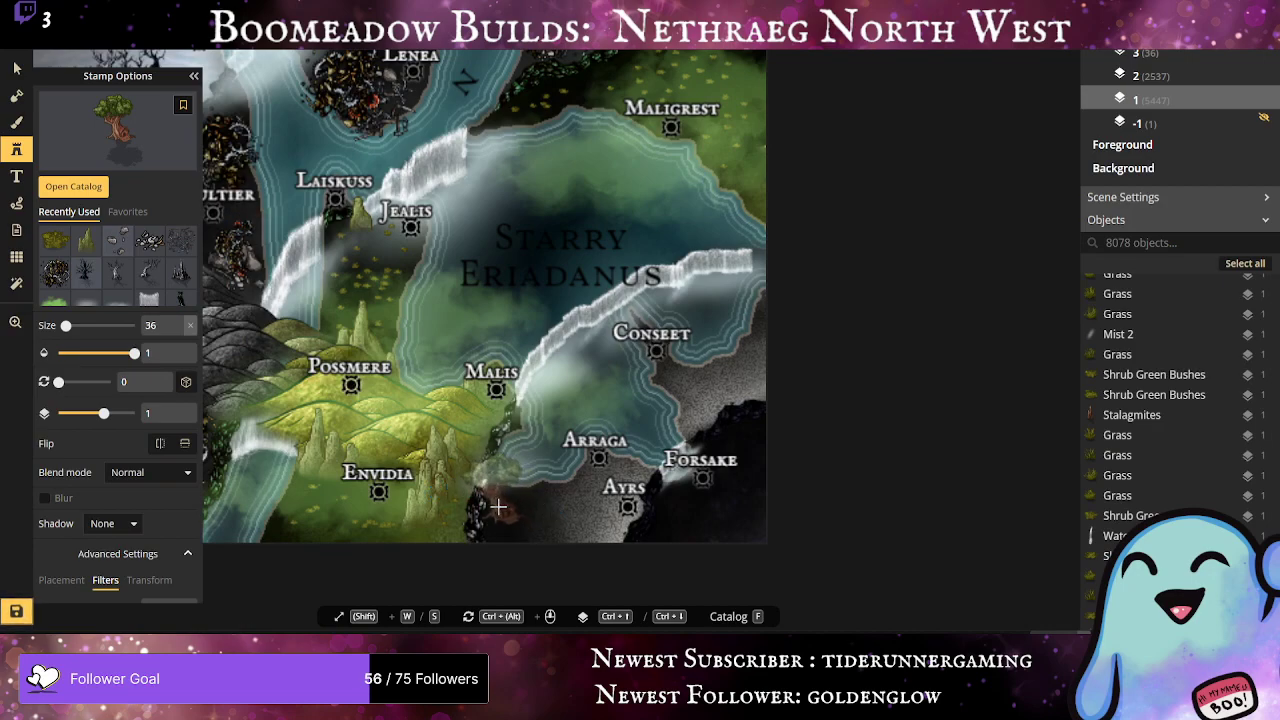
Step: Browse the stamp catalog and choose the Modular Gardens Trees stamp from the Fantasy Regional HD Babylonian set
key(f)
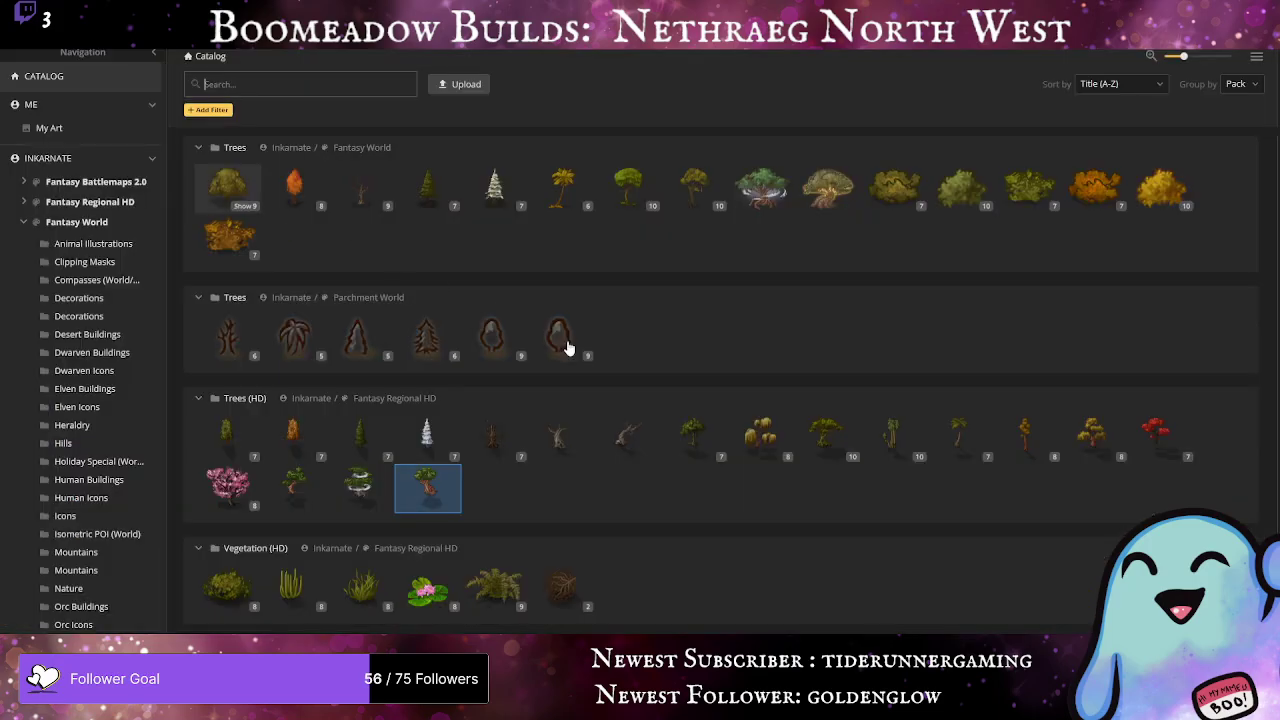
scroll(600, 475, down, 3)
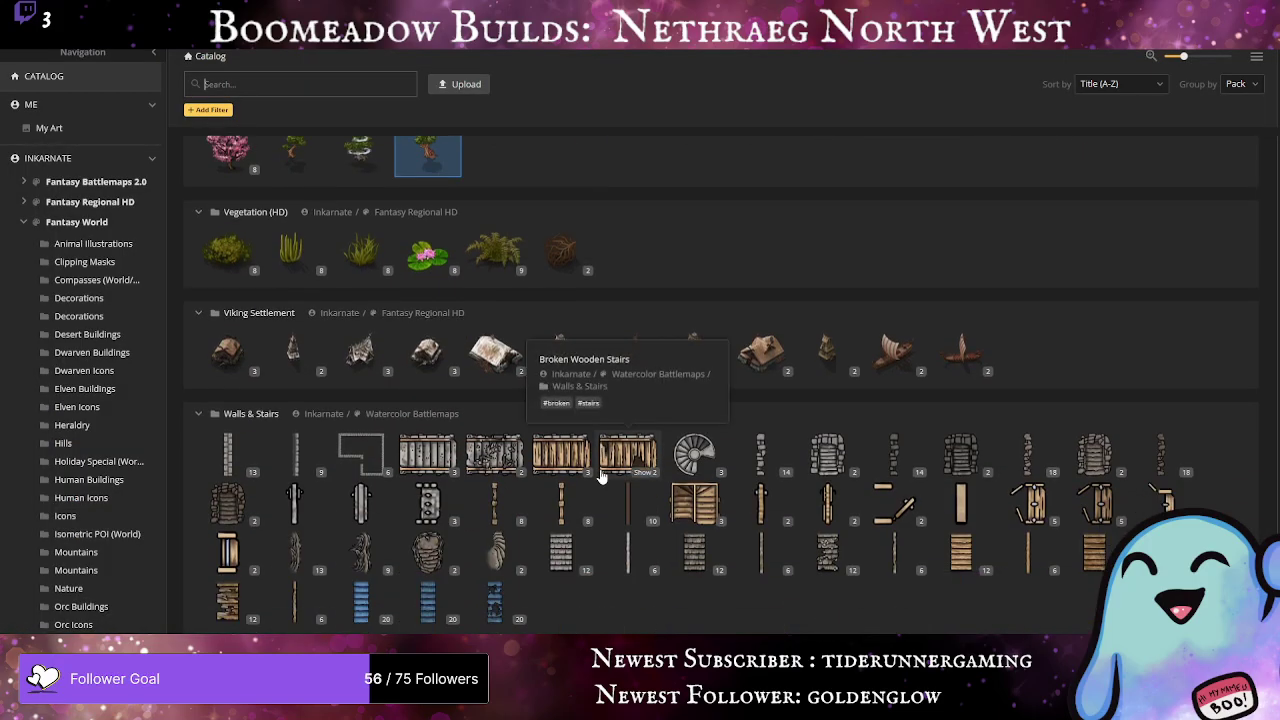
scroll(600, 475, up, 9)
scroll(600, 475, up, 10)
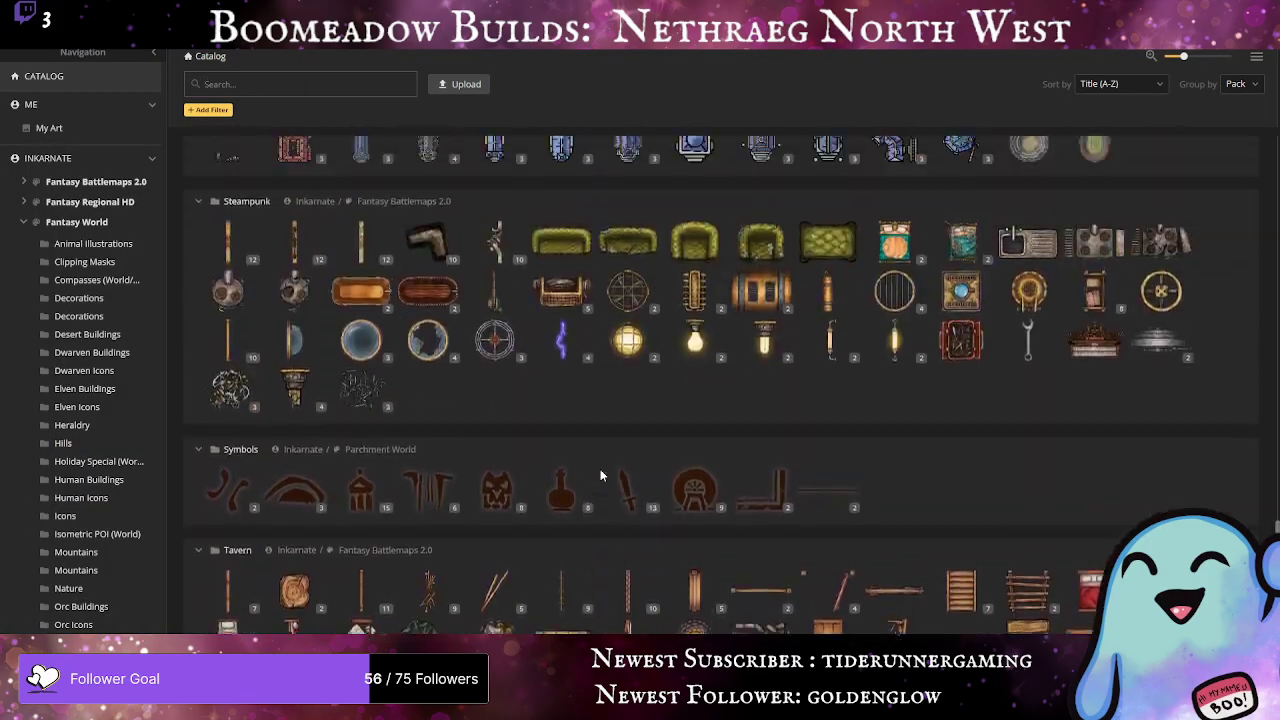
scroll(600, 475, up, 10)
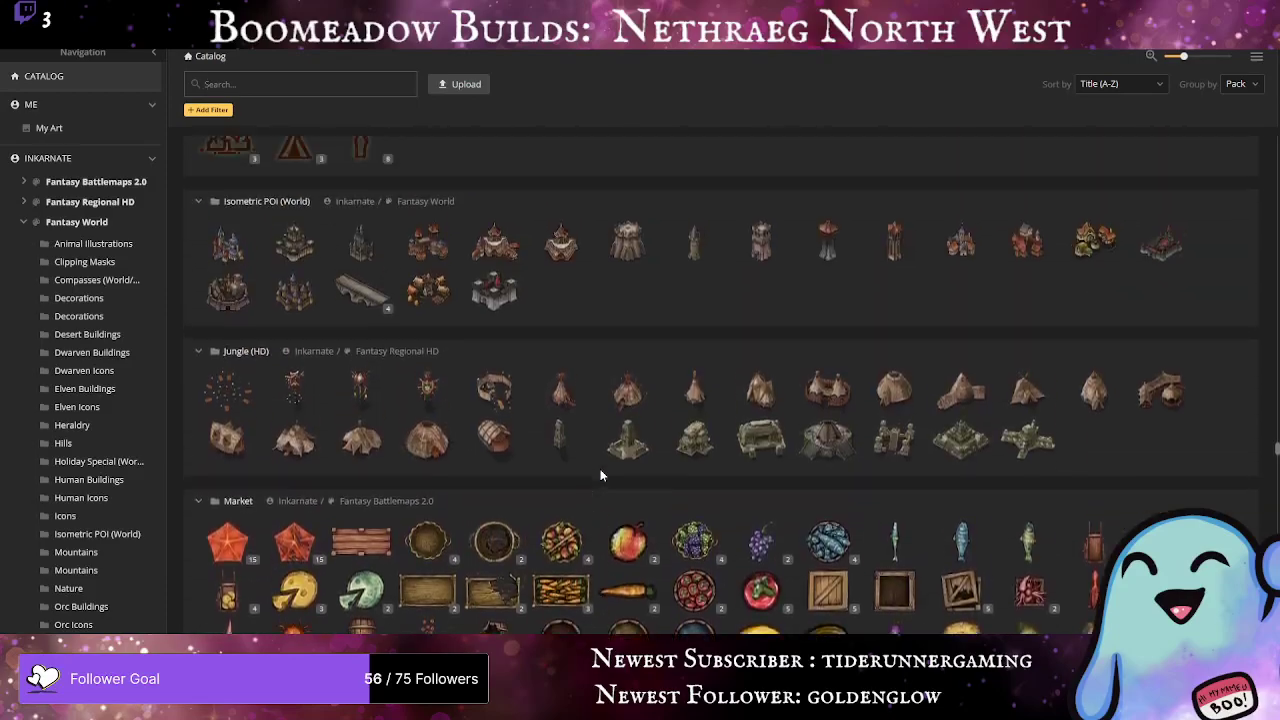
scroll(600, 475, up, 10)
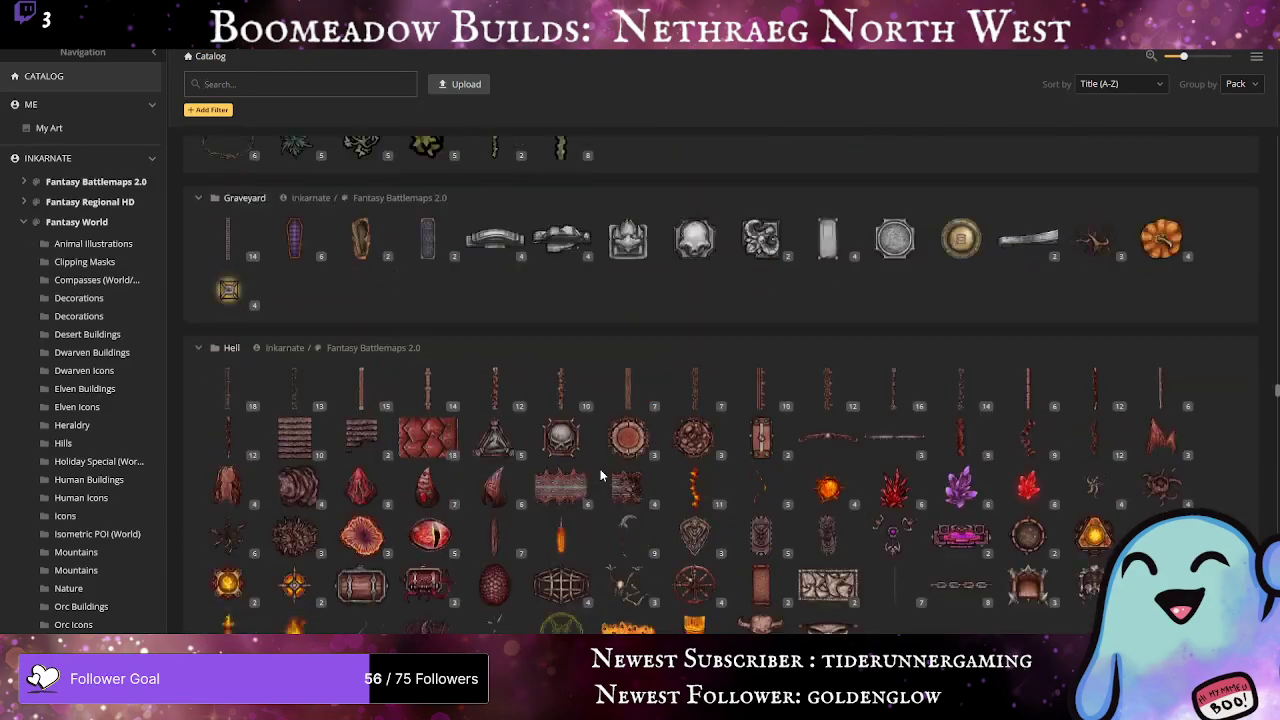
scroll(600, 475, up, 10)
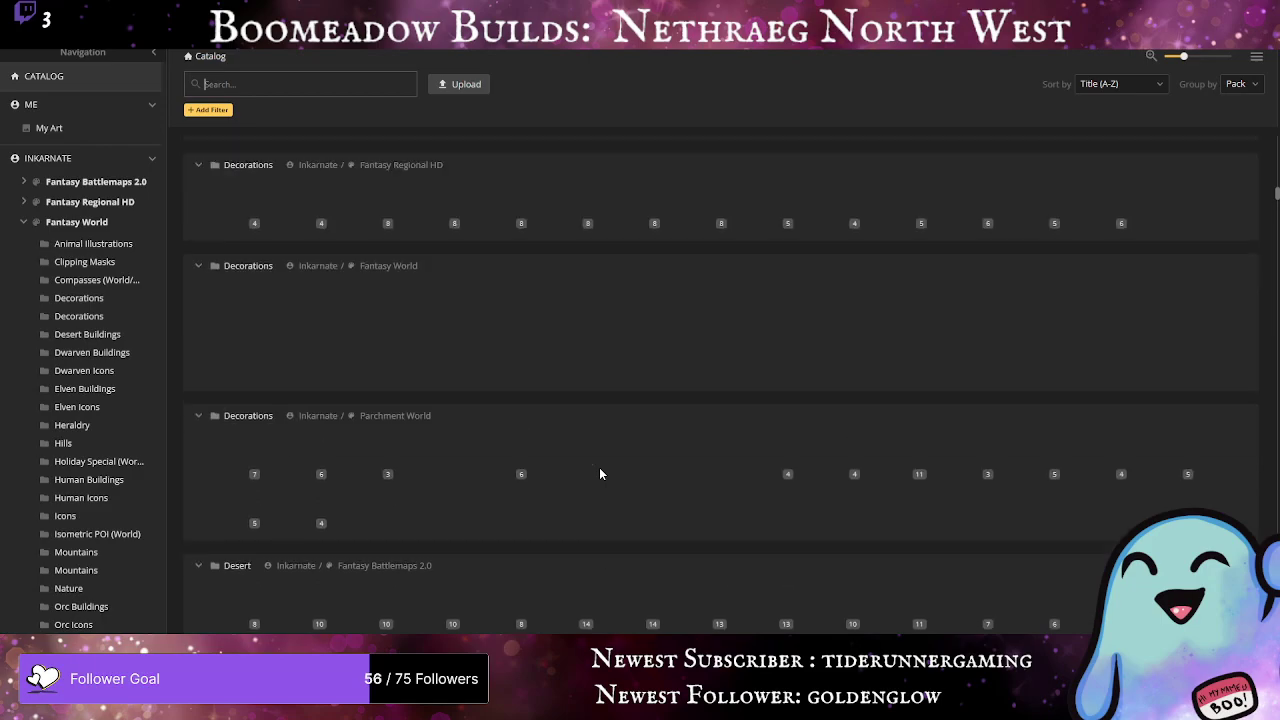
scroll(599, 467, up, 5)
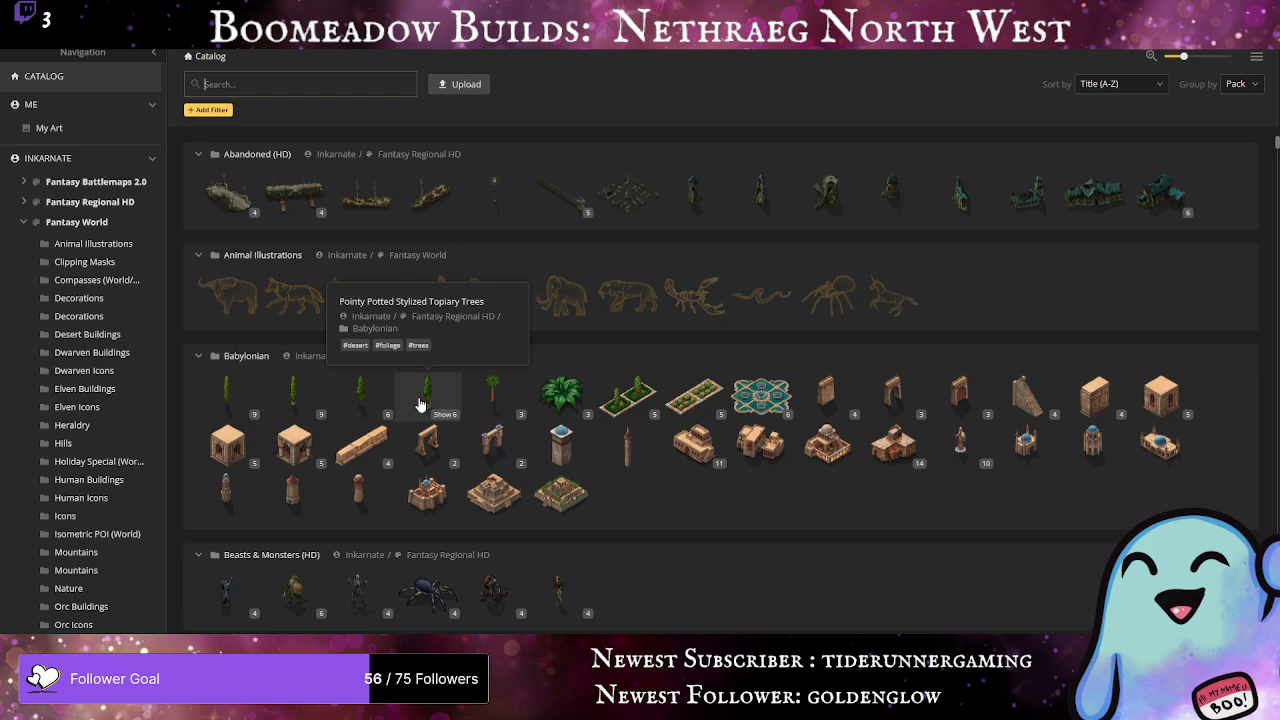
click(617, 404)
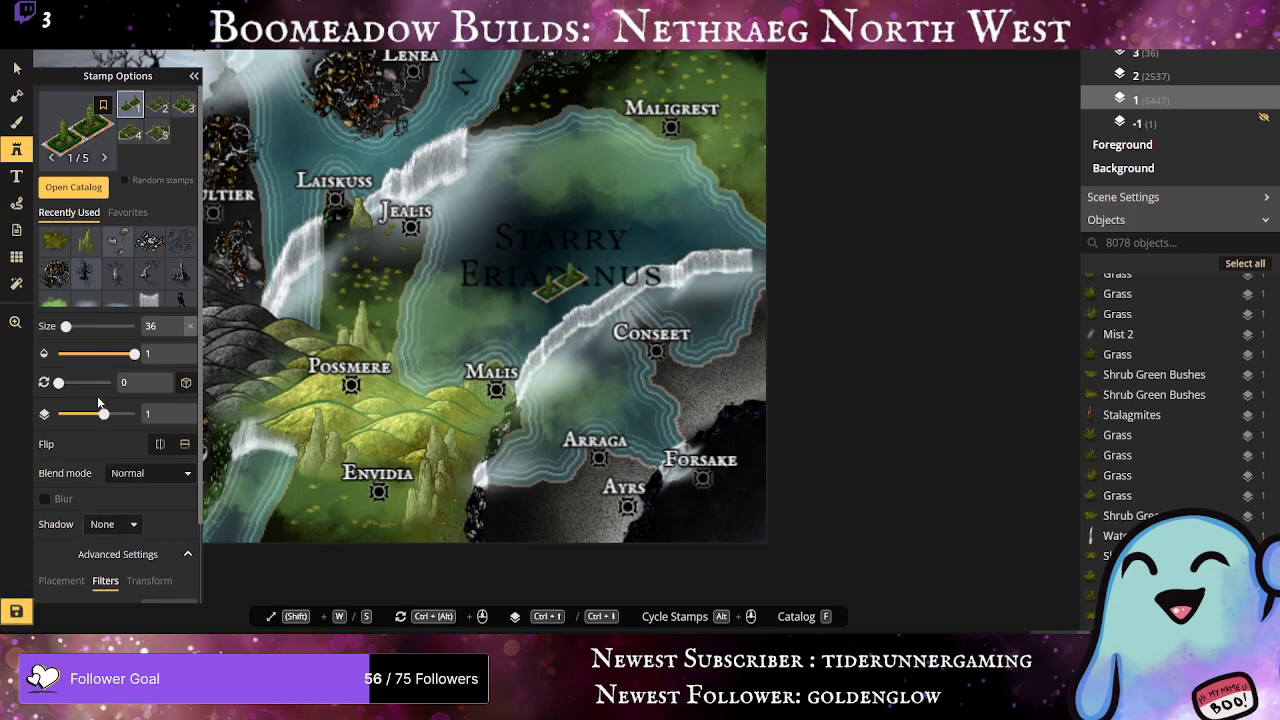
Step: Place a size 14, horizontally flipped Modular Gardens Trees stamp beside the black cliffs at the map's edge southeast of Envidia
drag(67, 326, 62, 326)
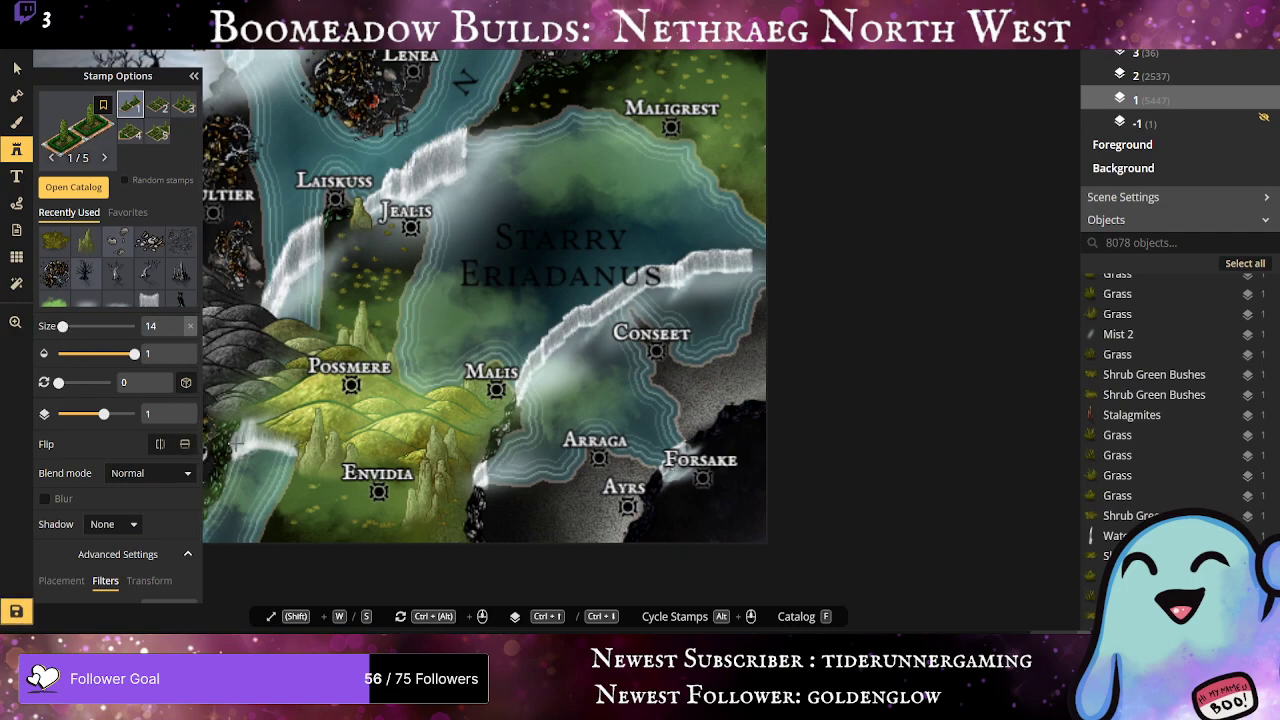
scroll(573, 491, up, 3)
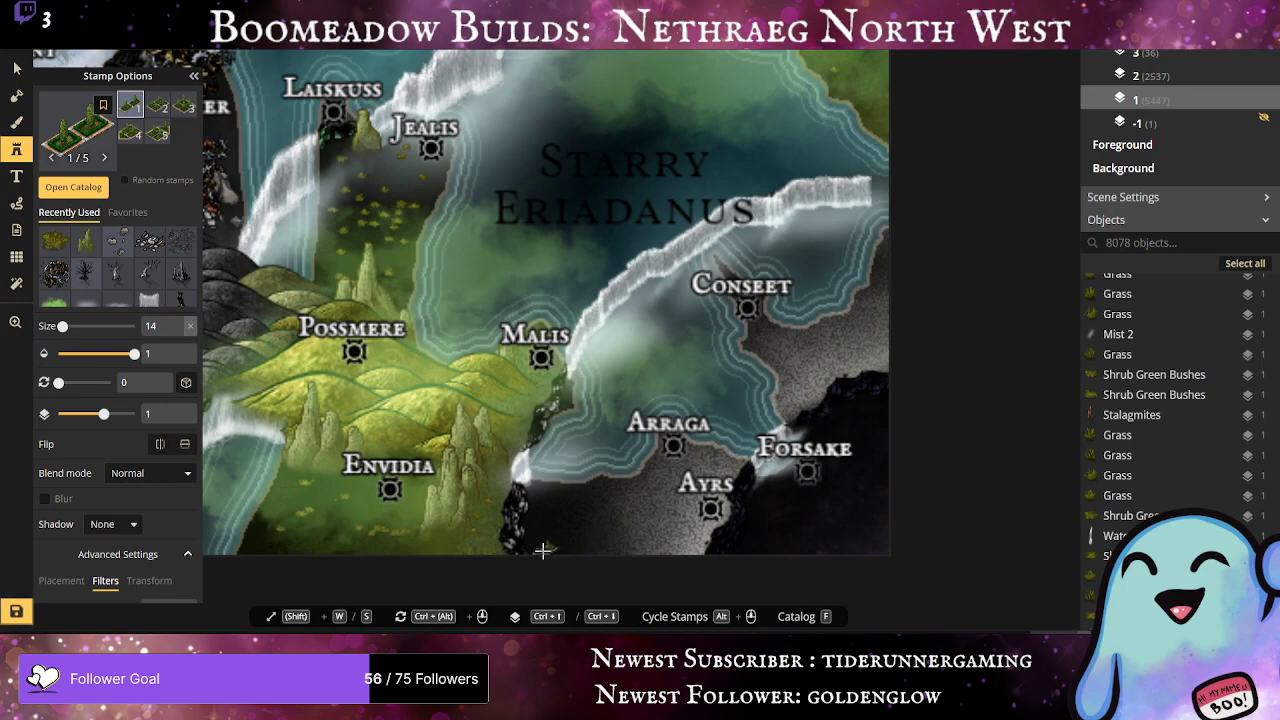
click(157, 444)
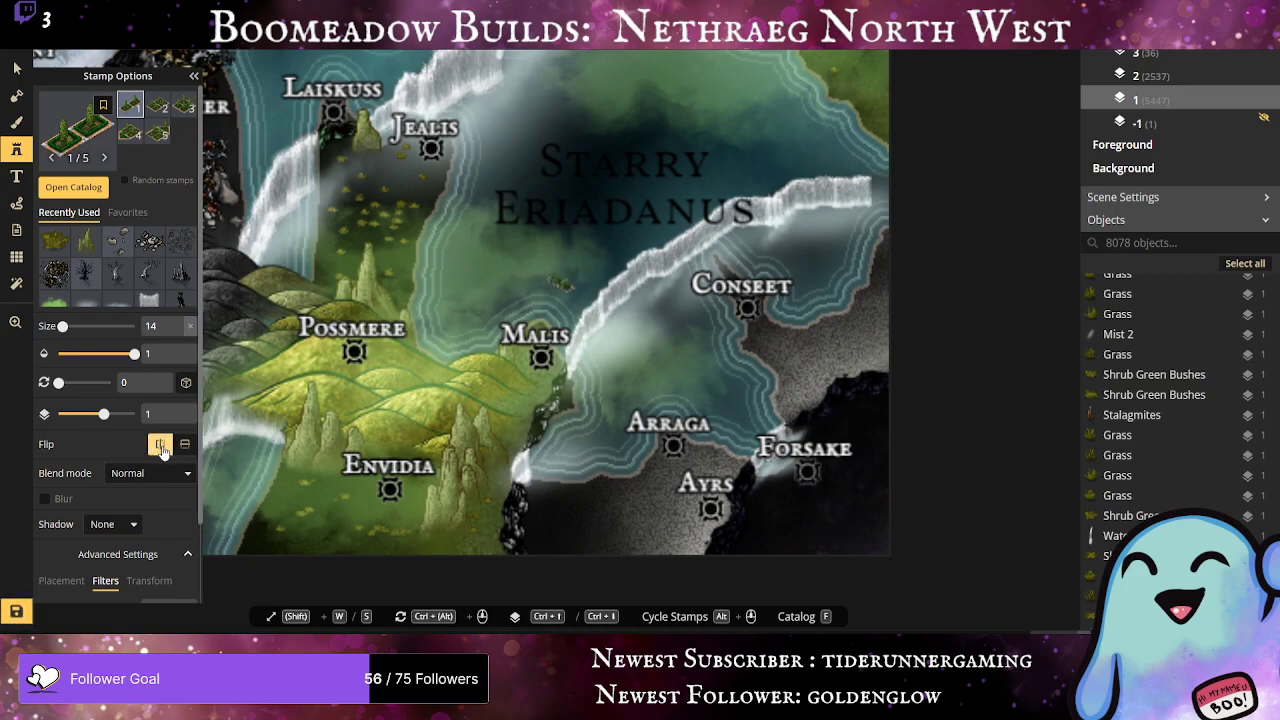
click(538, 546)
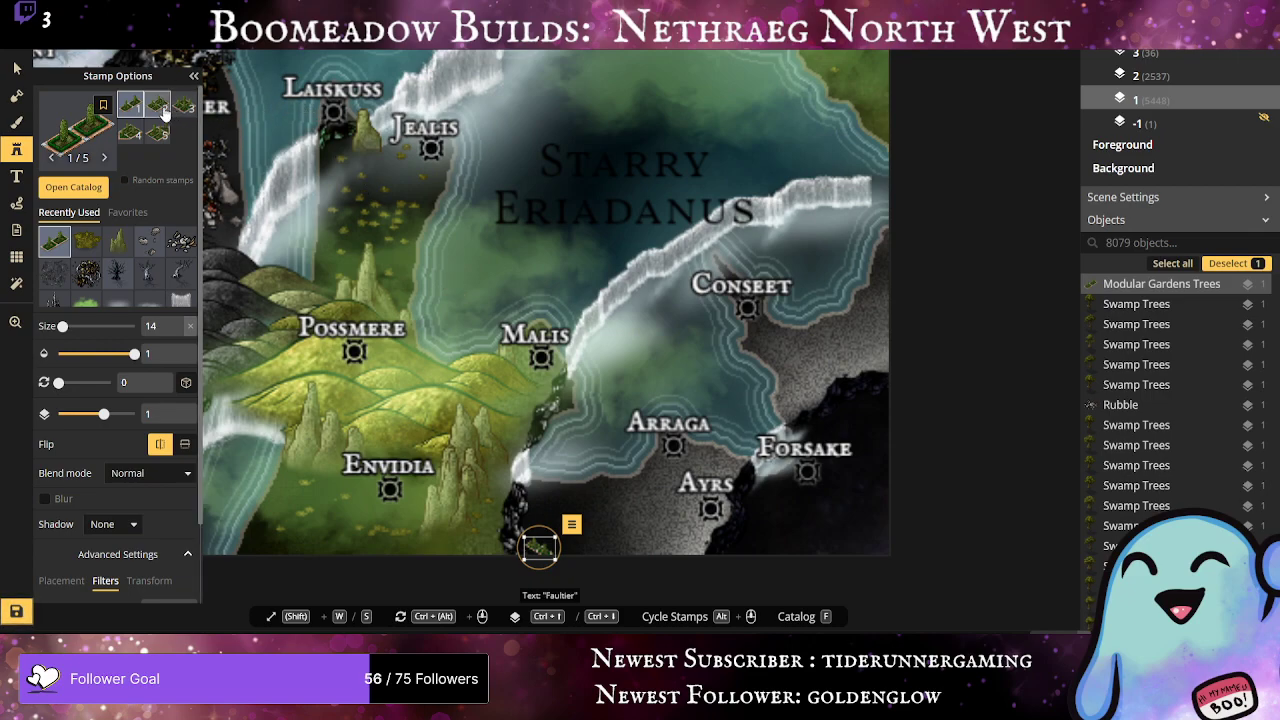
click(160, 444)
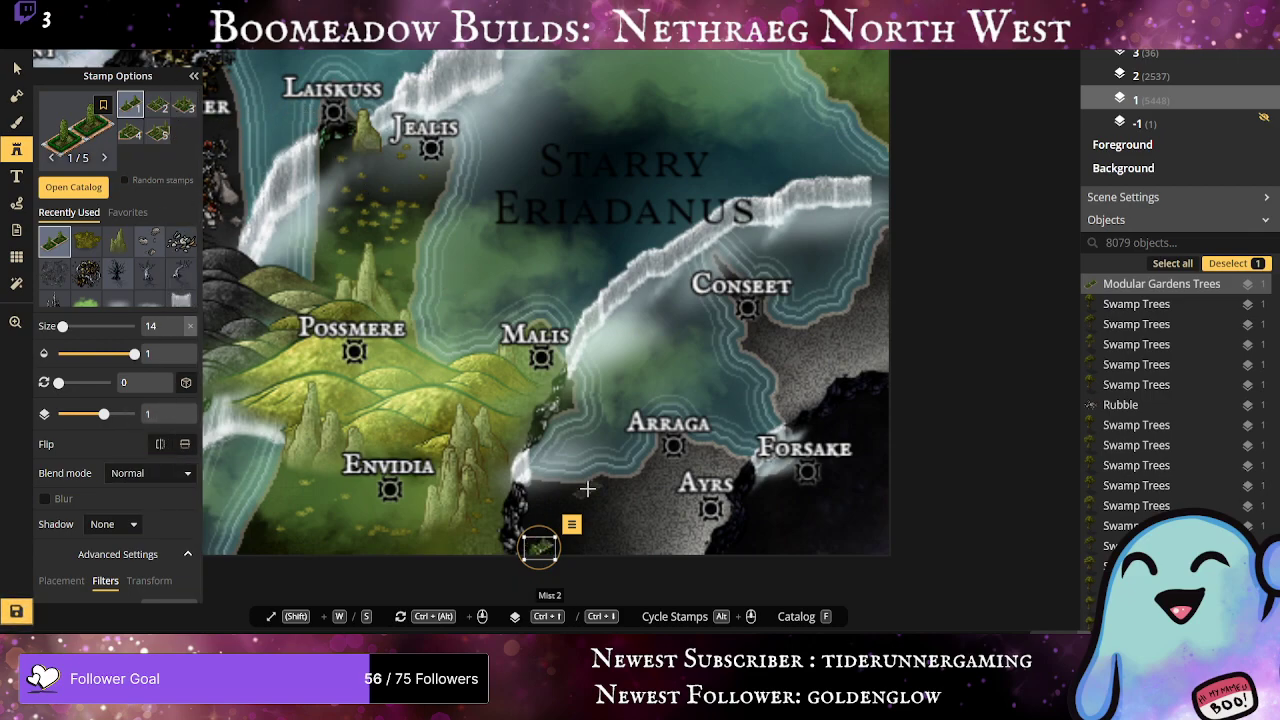
click(159, 445)
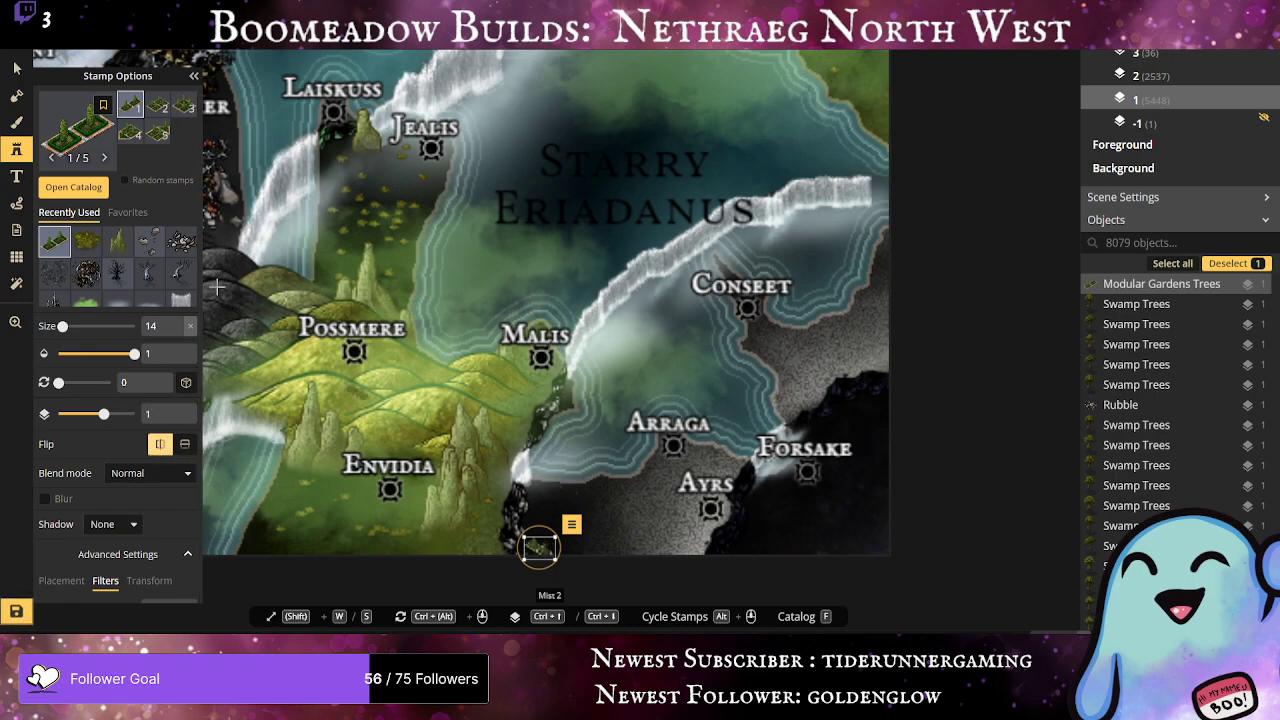
Step: Choose Pointy Potted Stylized Topiary Trees from the Babylonian set and place one size 14 tree beside the black cliffs southeast of Envidia
key(f)
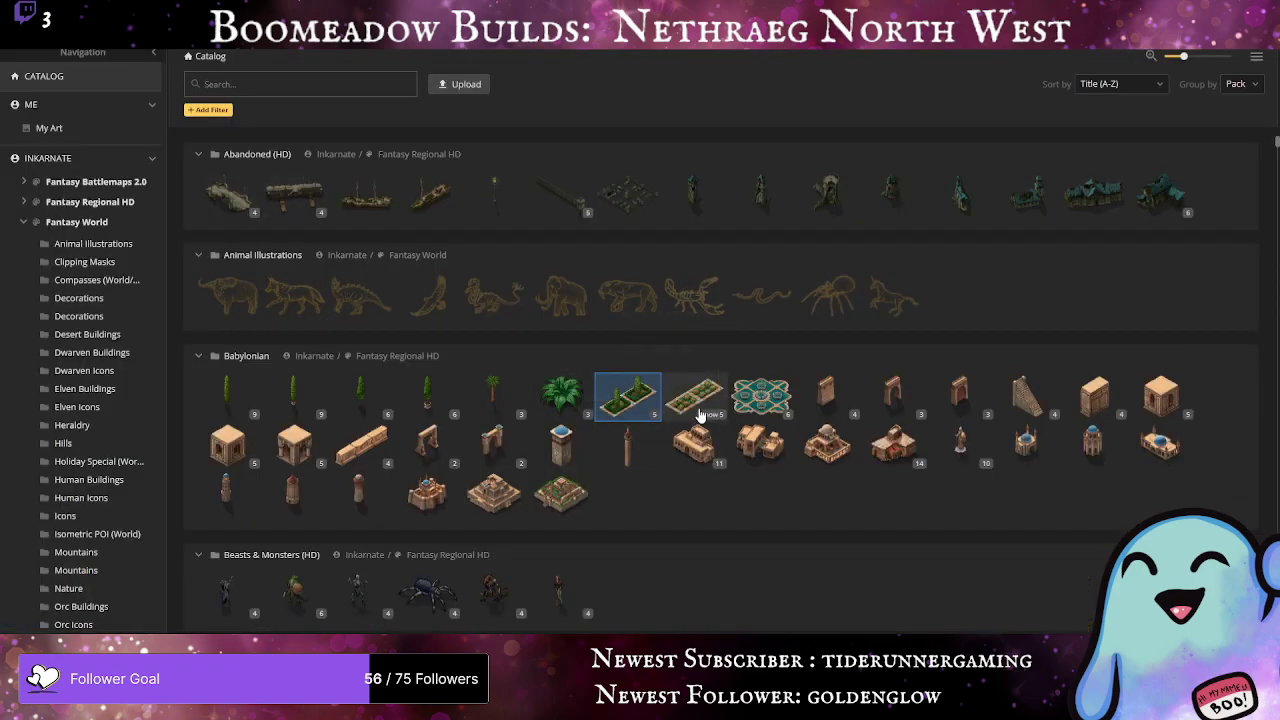
click(430, 398)
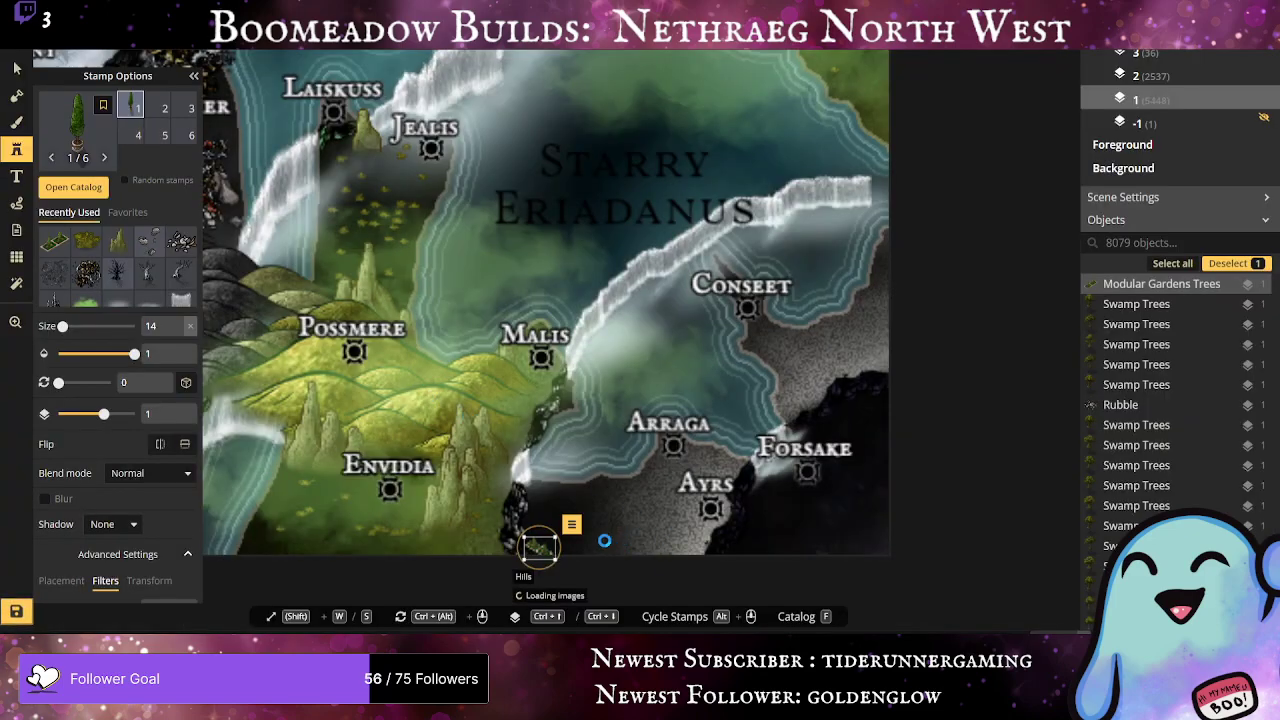
click(533, 519)
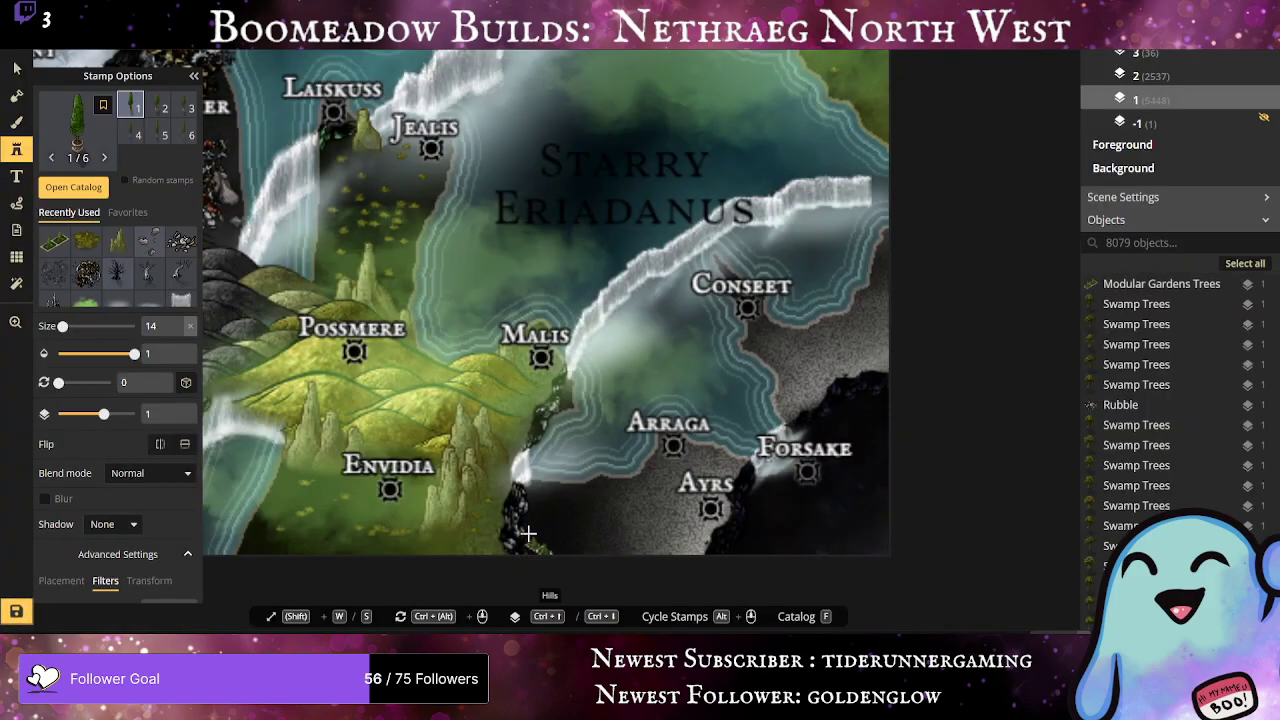
click(528, 532)
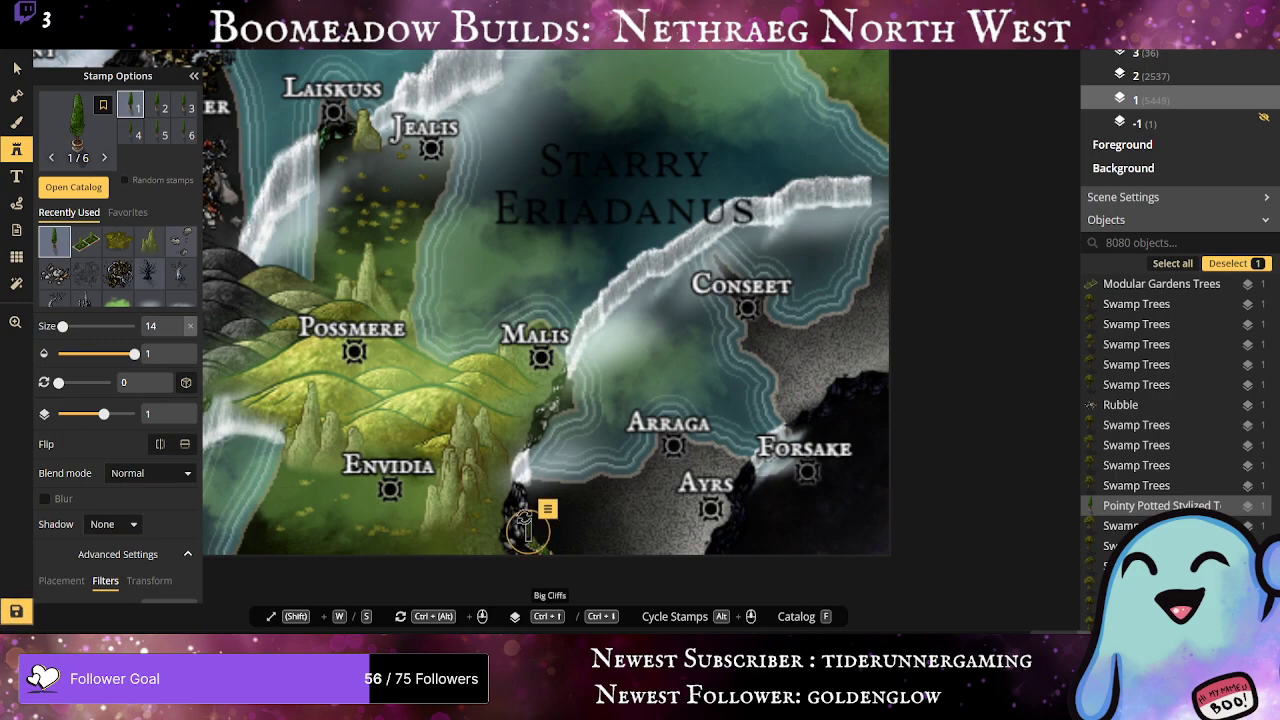
Step: Place two more potted topiary trees by the same cliffs and raise the last one to layer 3
scroll(566, 530, up, 3)
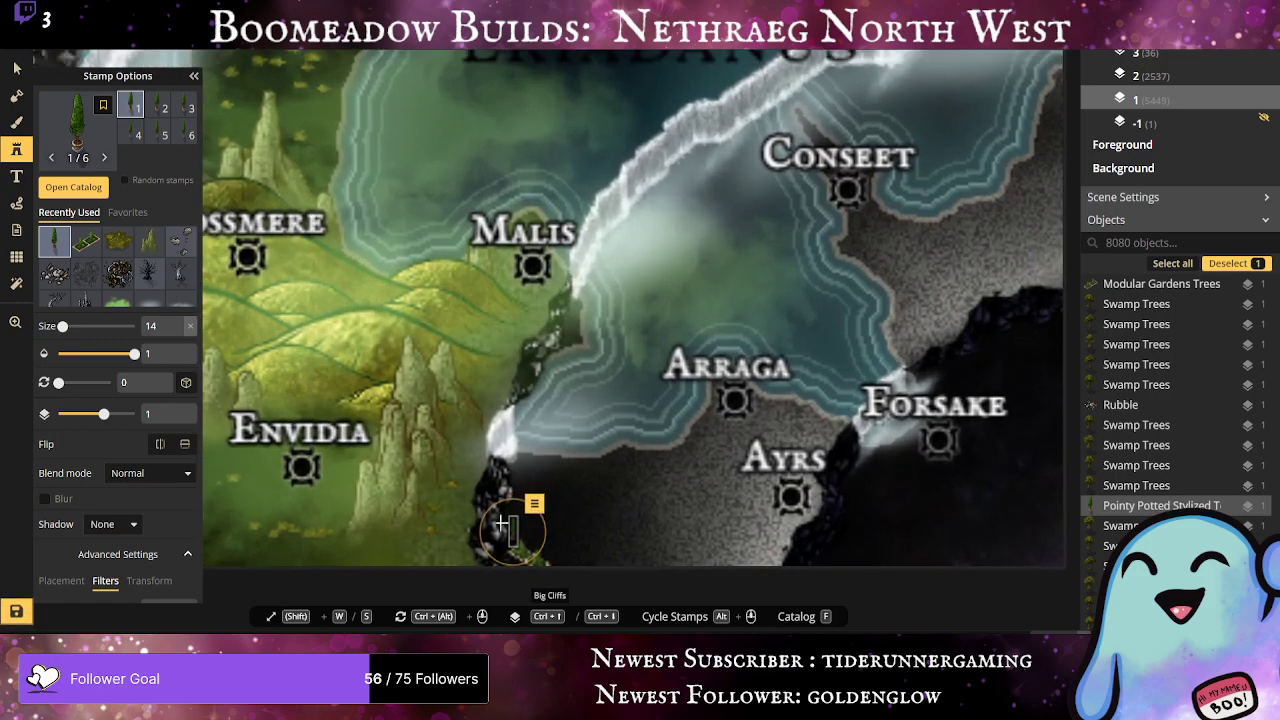
click(531, 470)
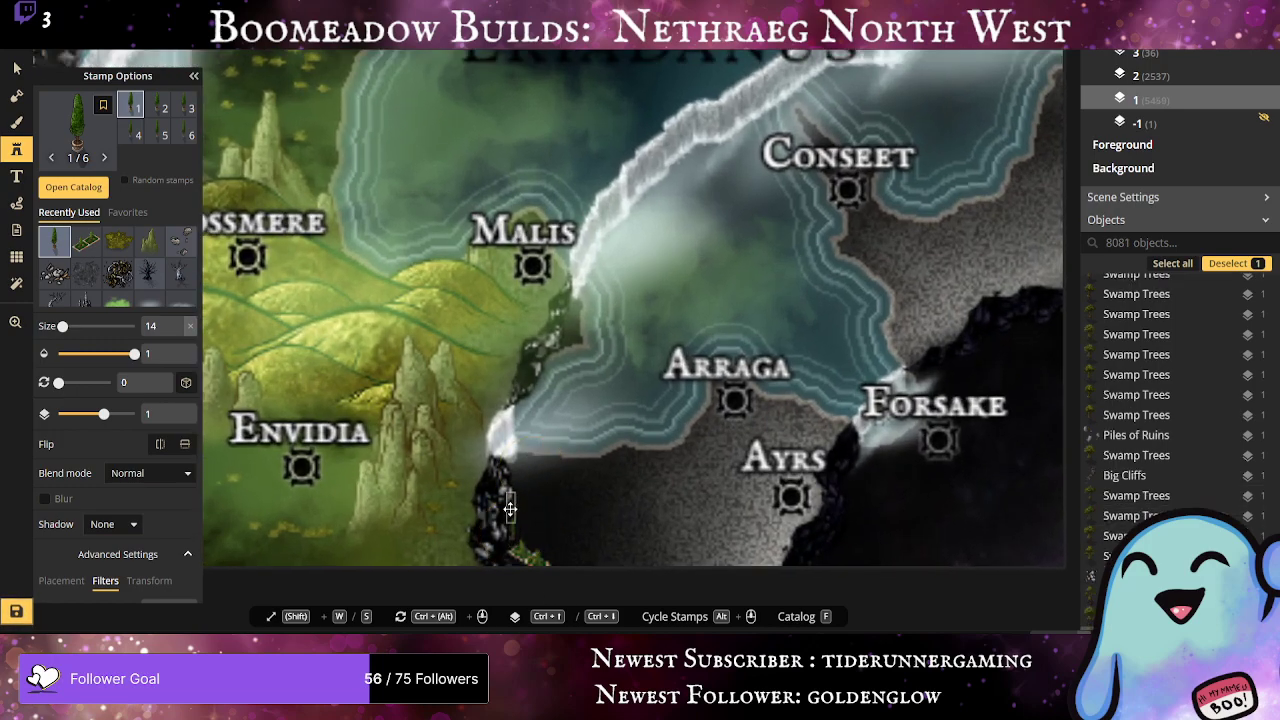
click(575, 512)
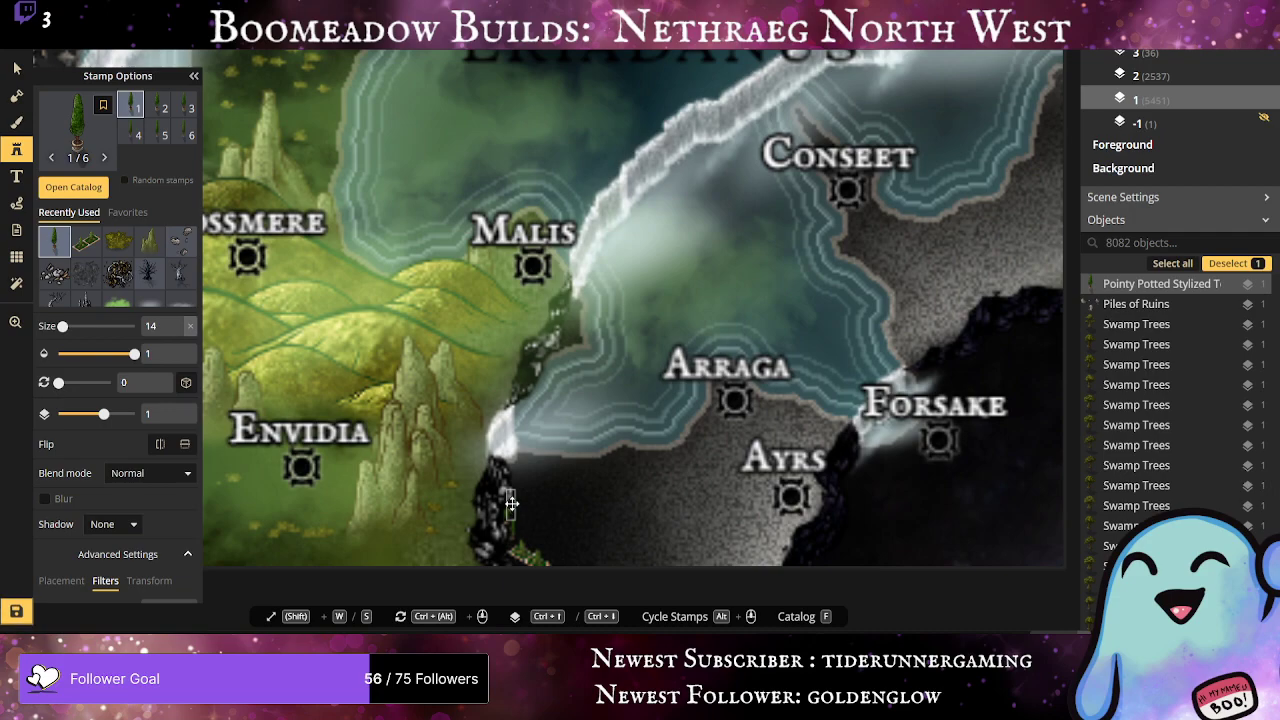
click(177, 409)
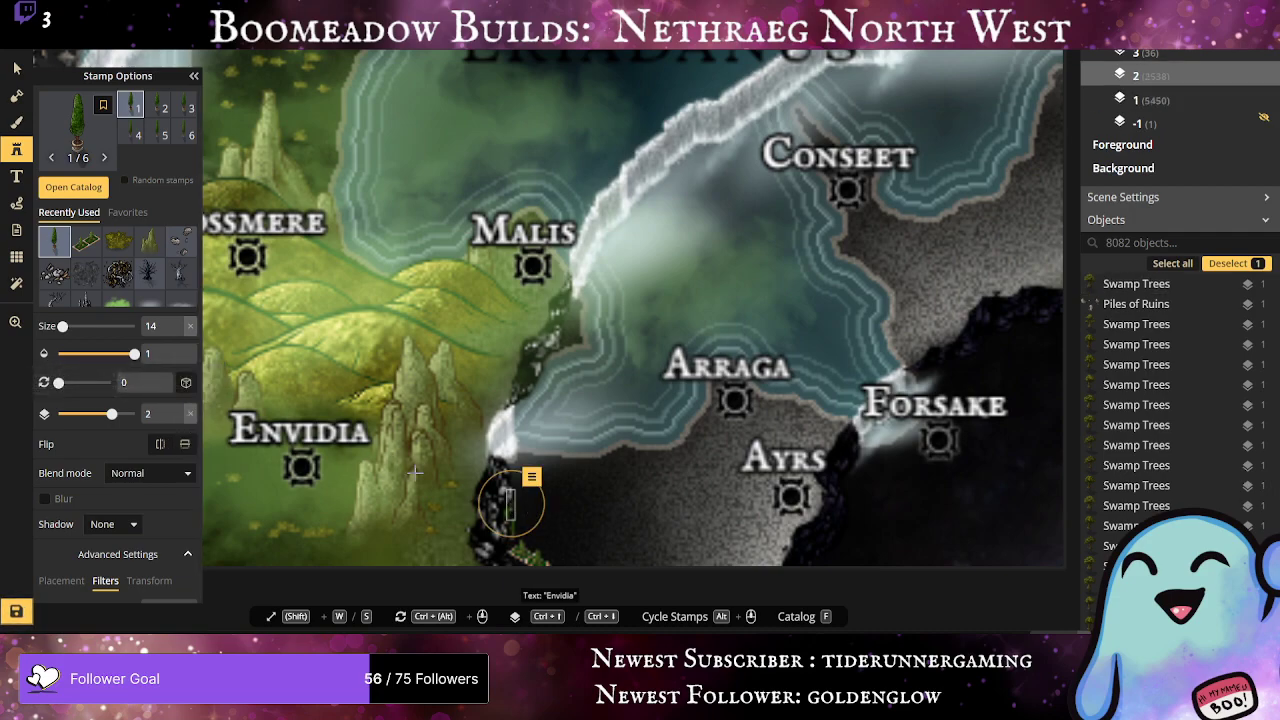
click(177, 410)
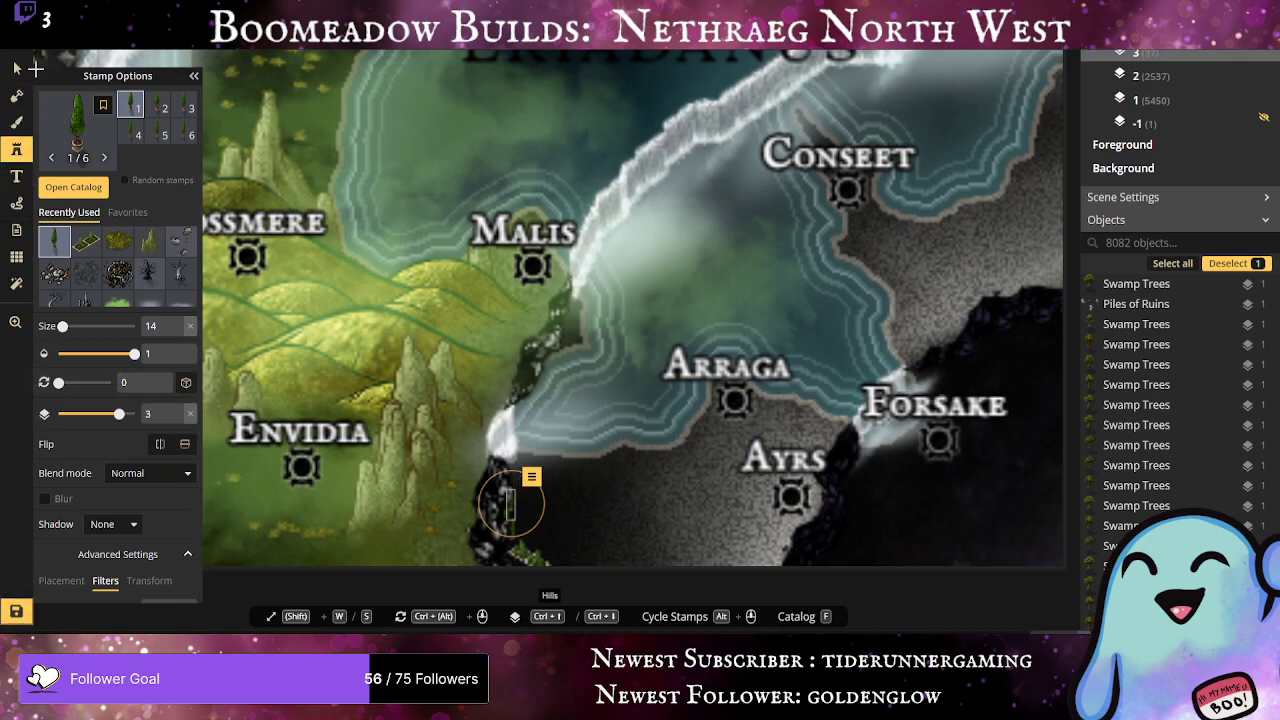
Step: Delete the trial potted topiary trees and the modular garden stamp beside the cliffs southeast of Envidia
click(14, 70)
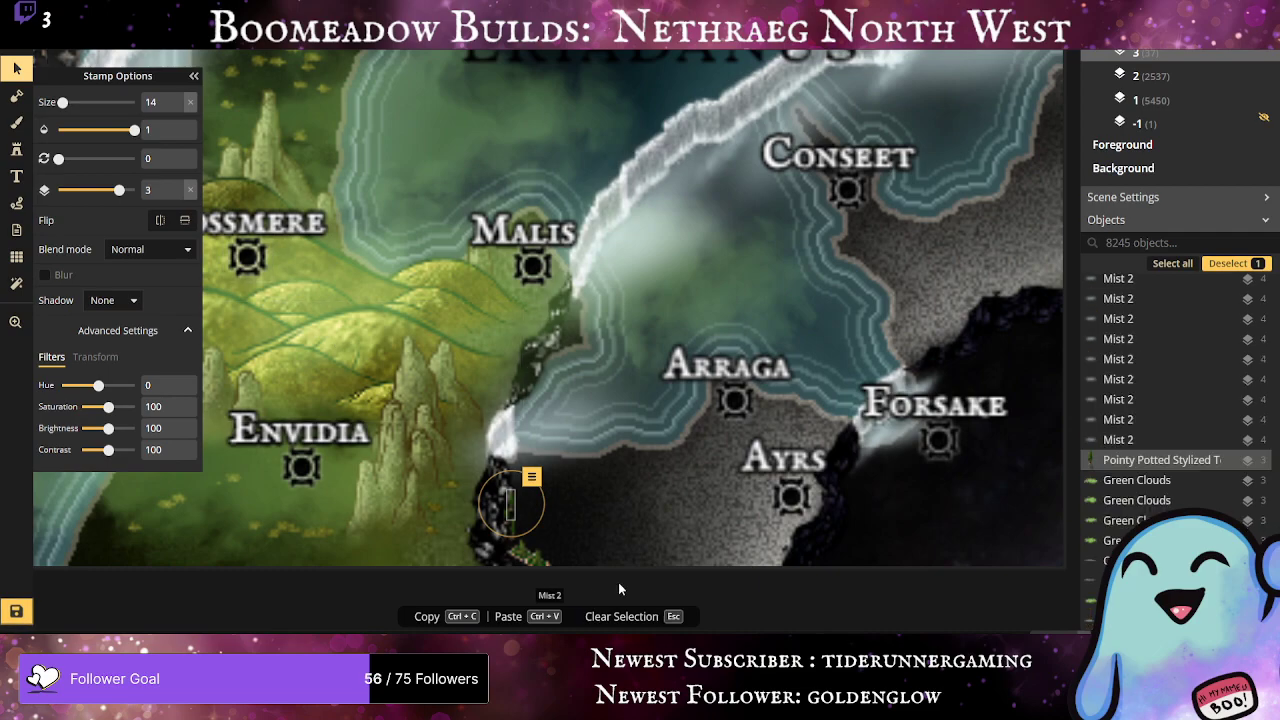
key(Delete)
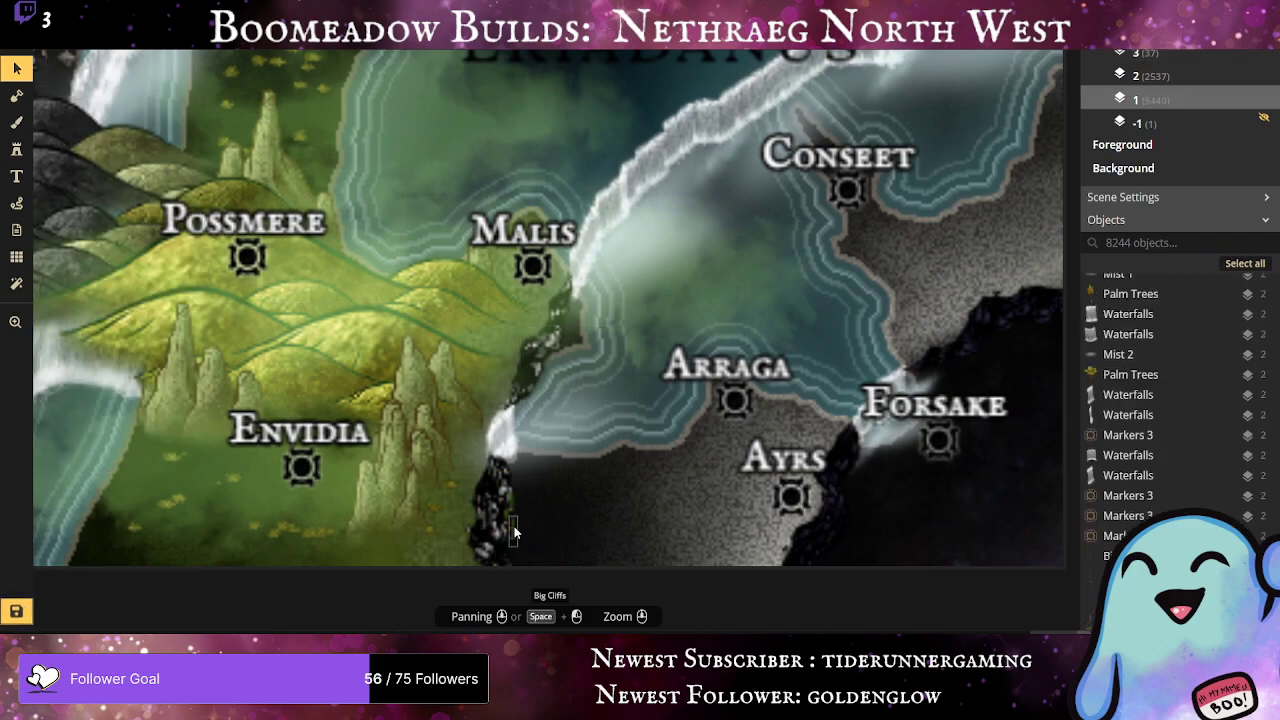
click(512, 507)
key(Delete)
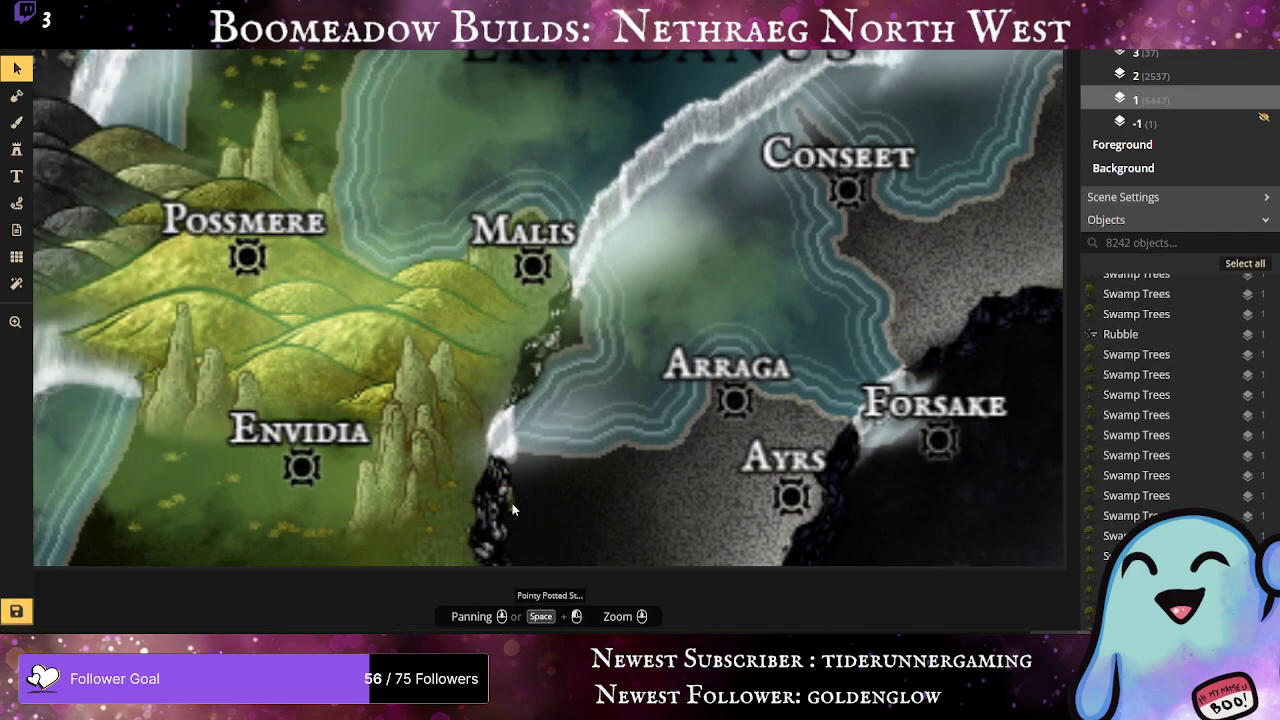
click(512, 503)
key(Delete)
click(571, 491)
key(Delete)
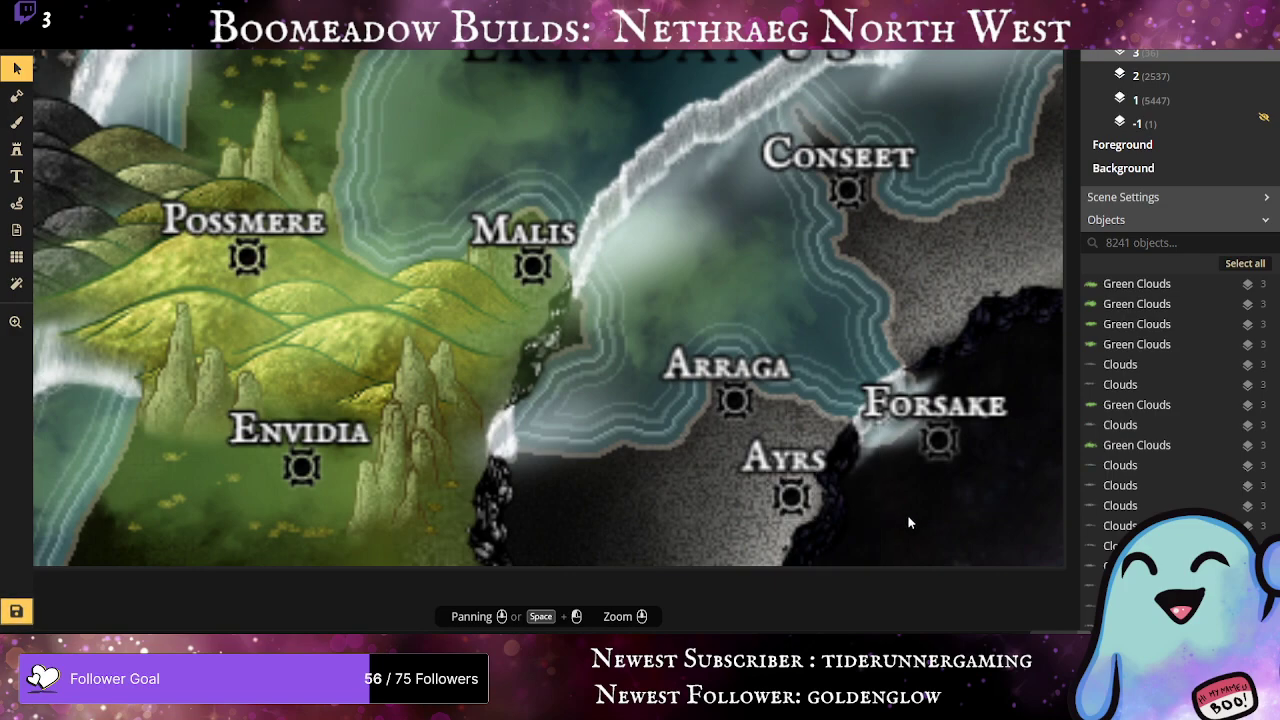
Step: Choose the rectangular garden bed stamp with low plants from the Babylonian set and select its third variant
click(18, 126)
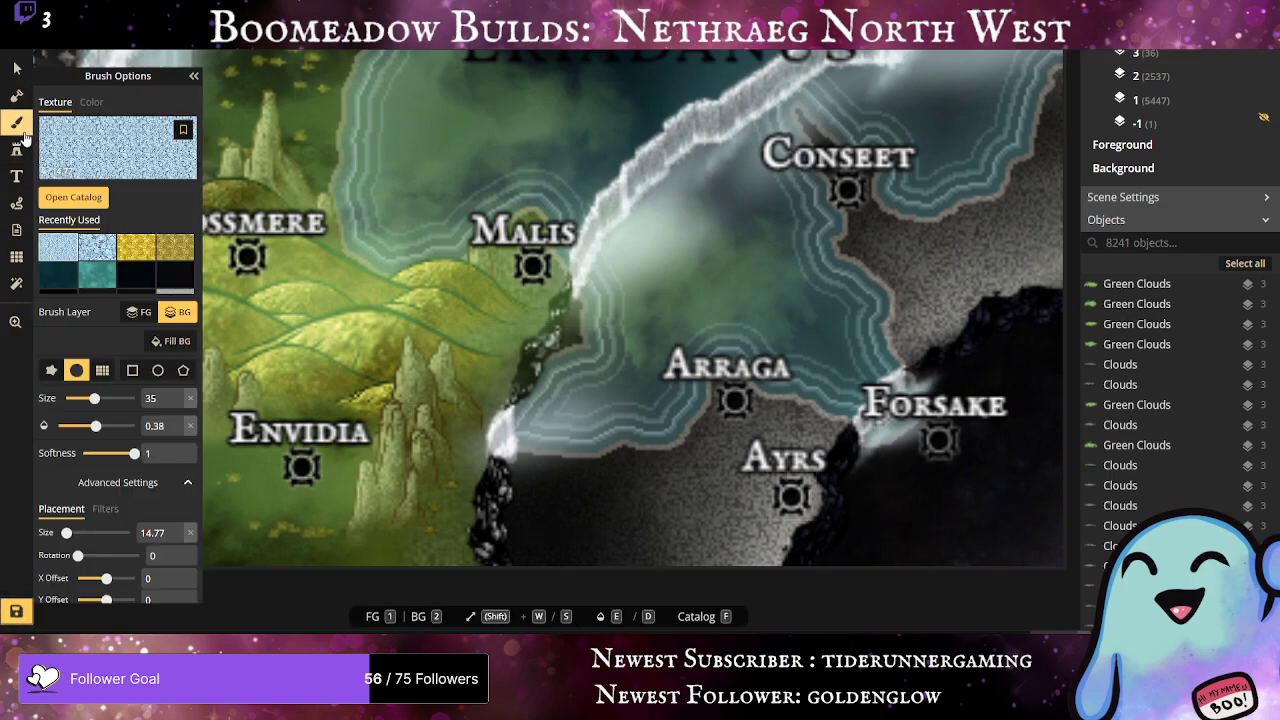
click(16, 148)
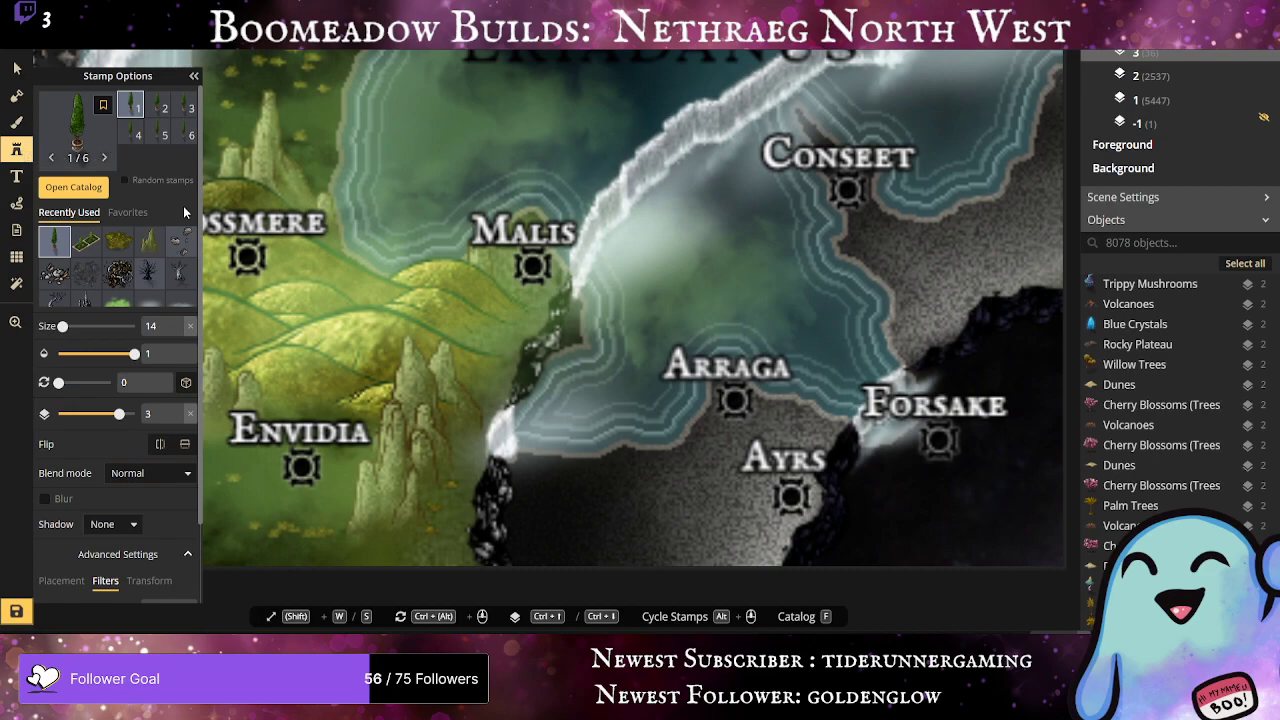
click(63, 122)
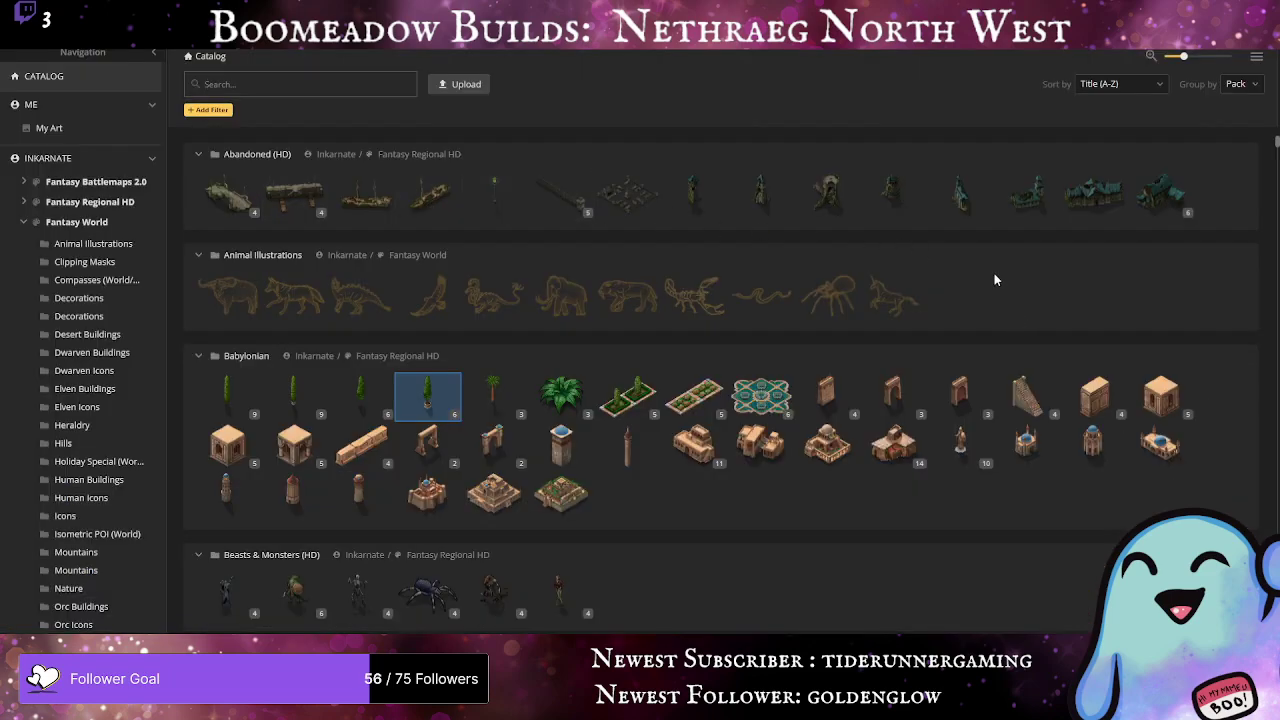
click(696, 399)
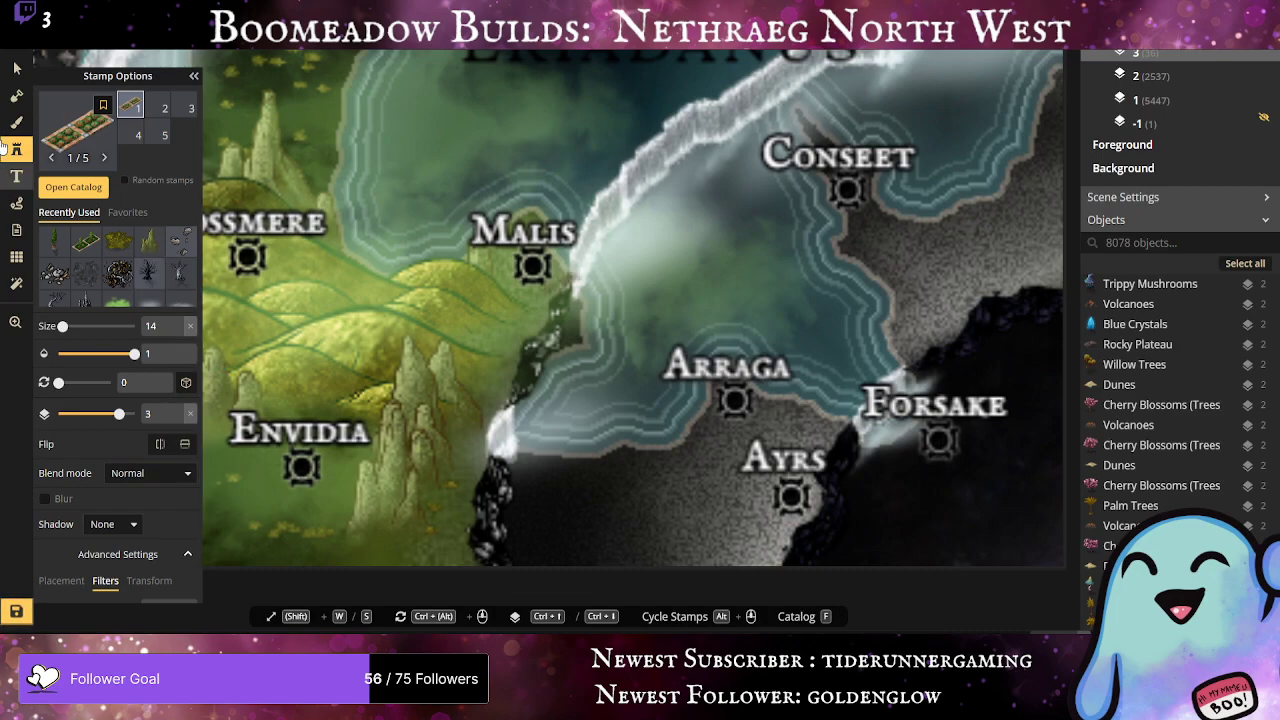
click(184, 104)
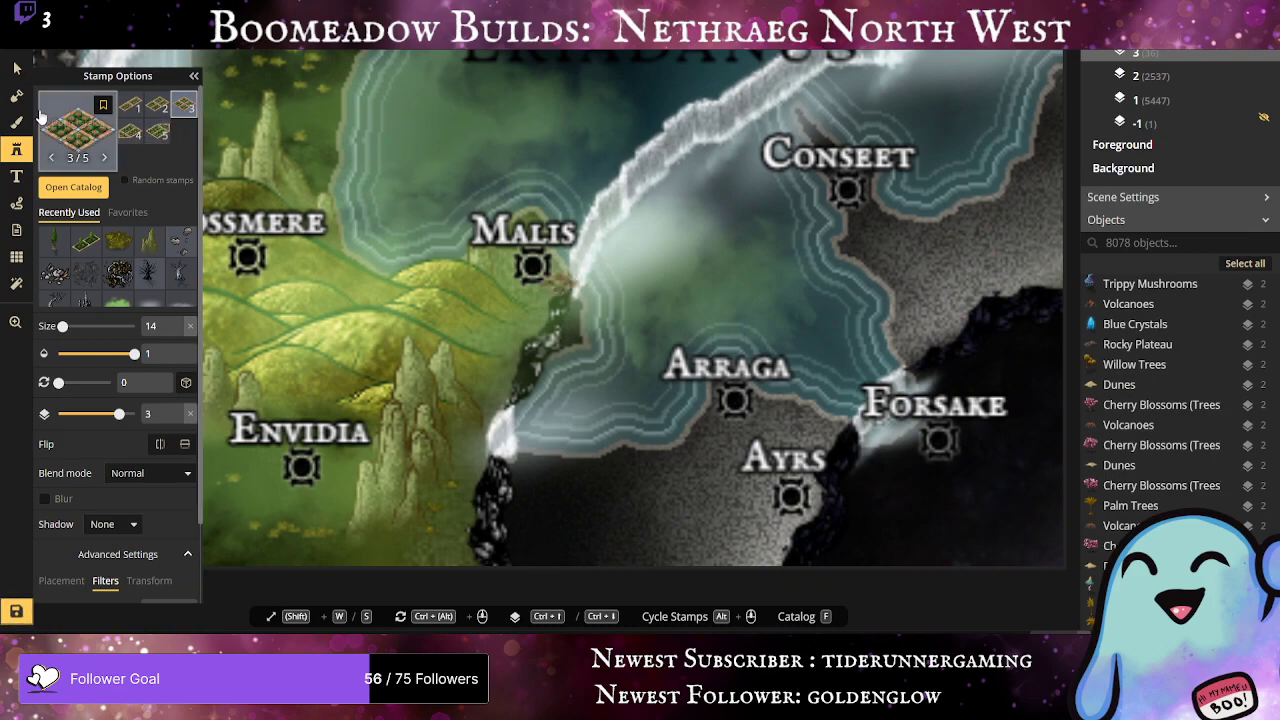
Step: Choose the Eastern Farm stamp from the Eastern (HD) set of Fantasy Regional HD
key(f)
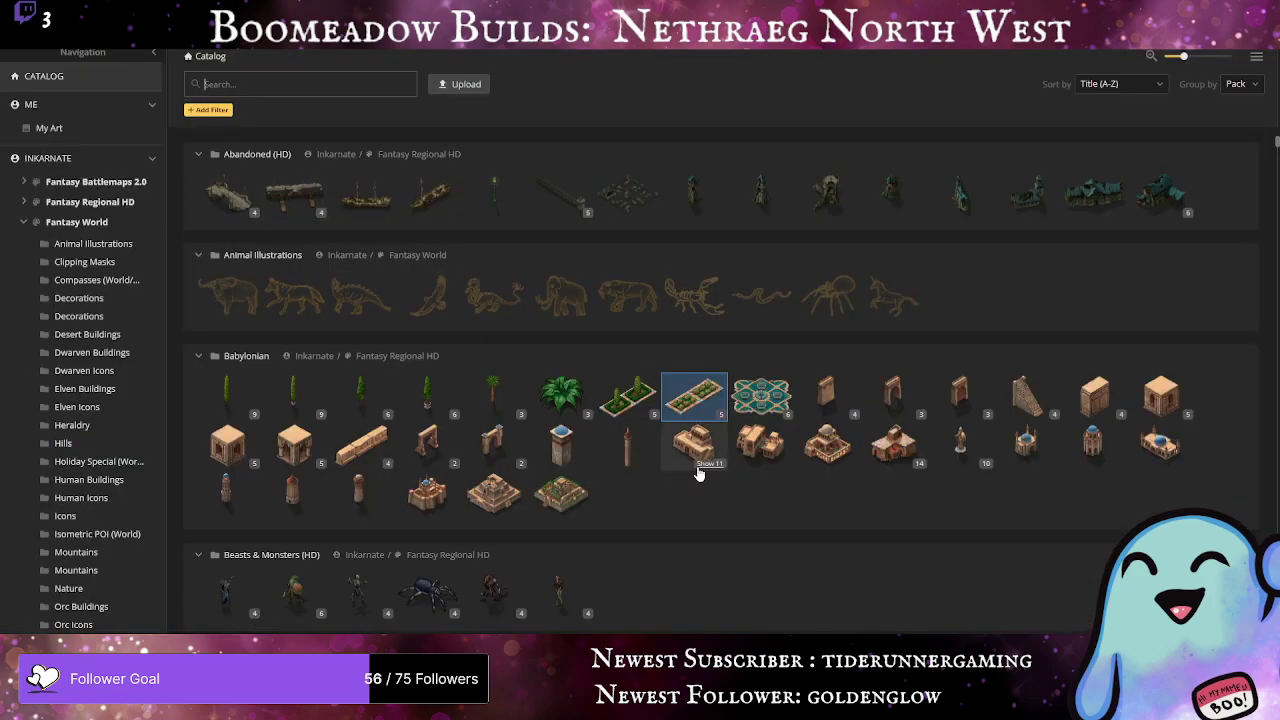
scroll(699, 464, down, 5)
scroll(699, 466, down, 10)
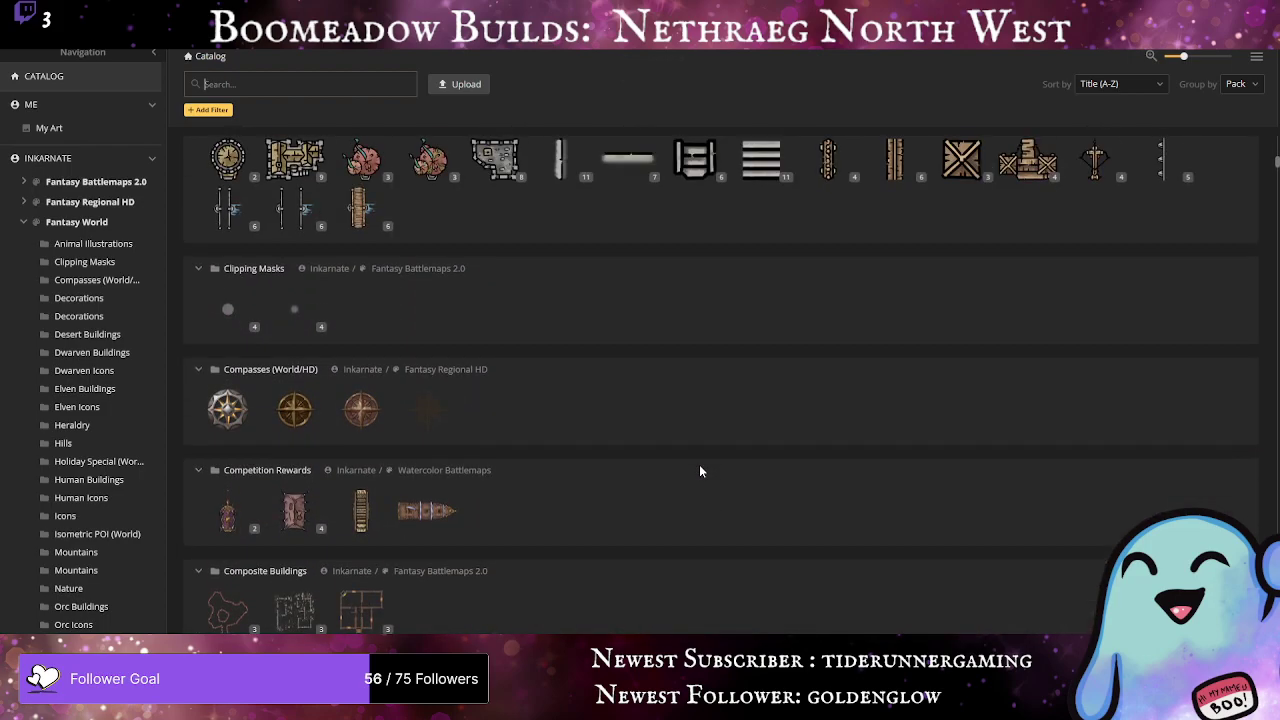
scroll(700, 471, down, 10)
scroll(699, 470, down, 8)
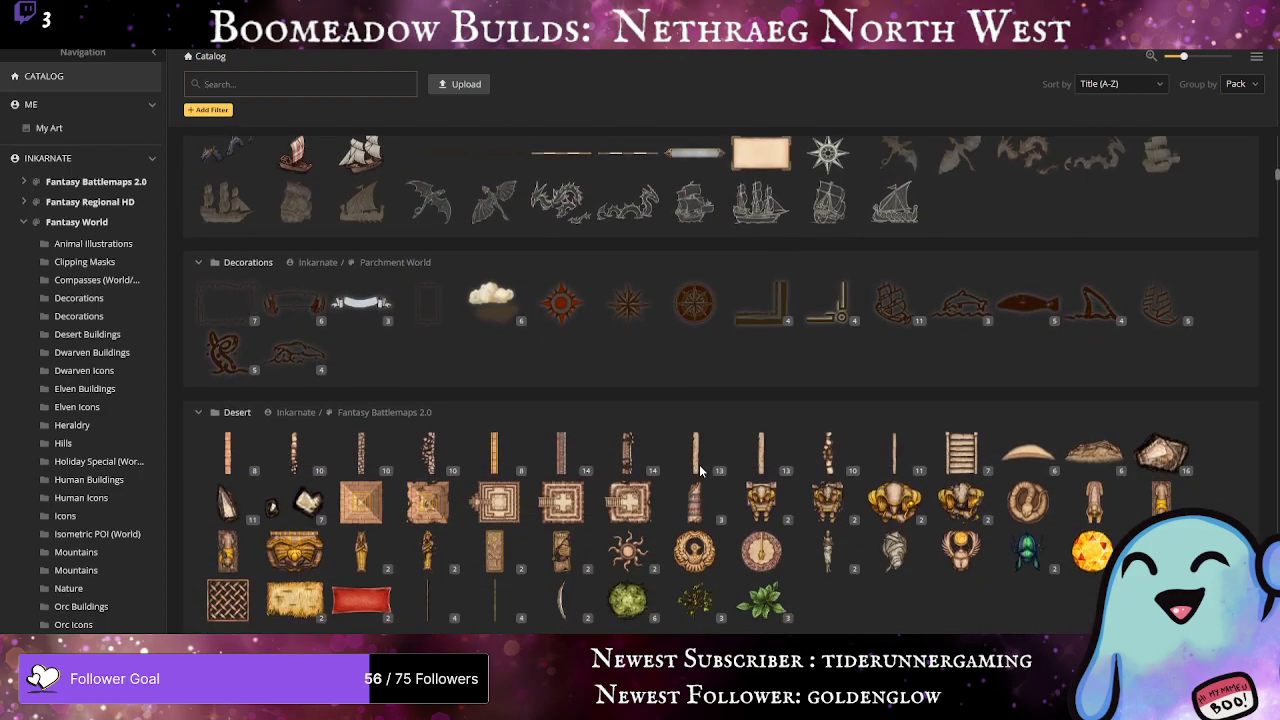
scroll(700, 470, down, 5)
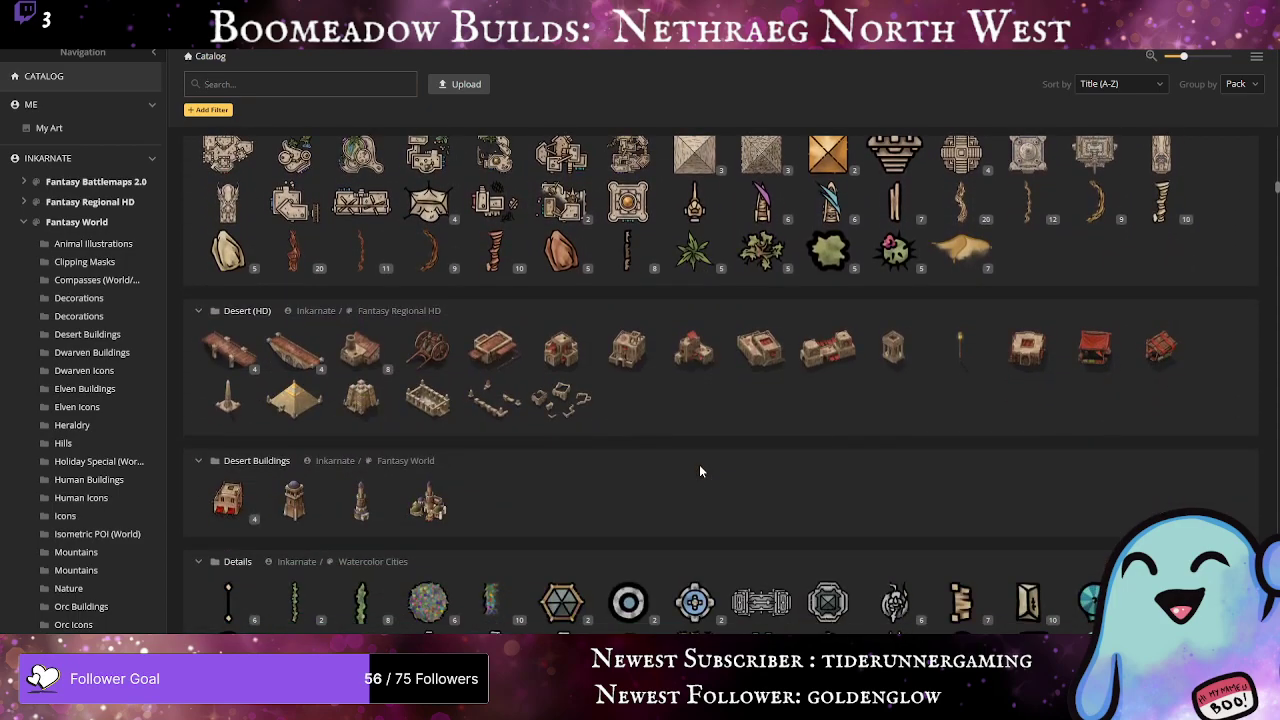
scroll(700, 471, down, 5)
scroll(699, 468, down, 10)
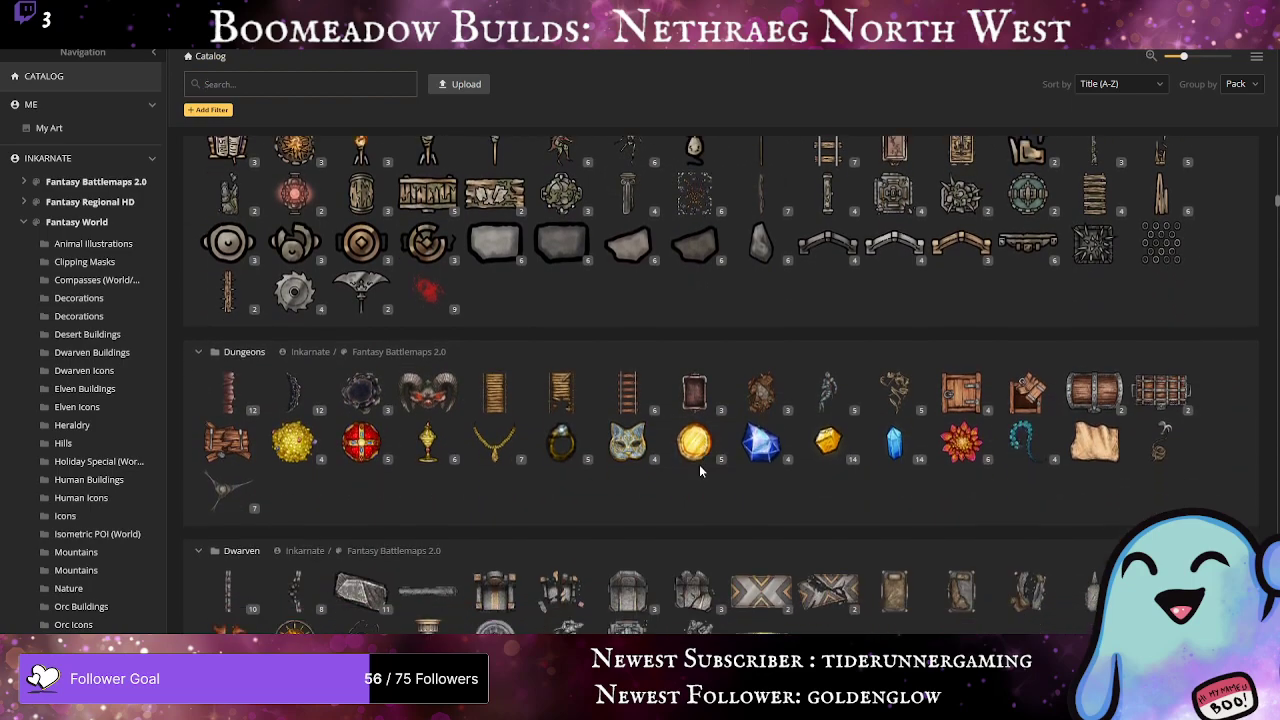
scroll(699, 468, down, 3)
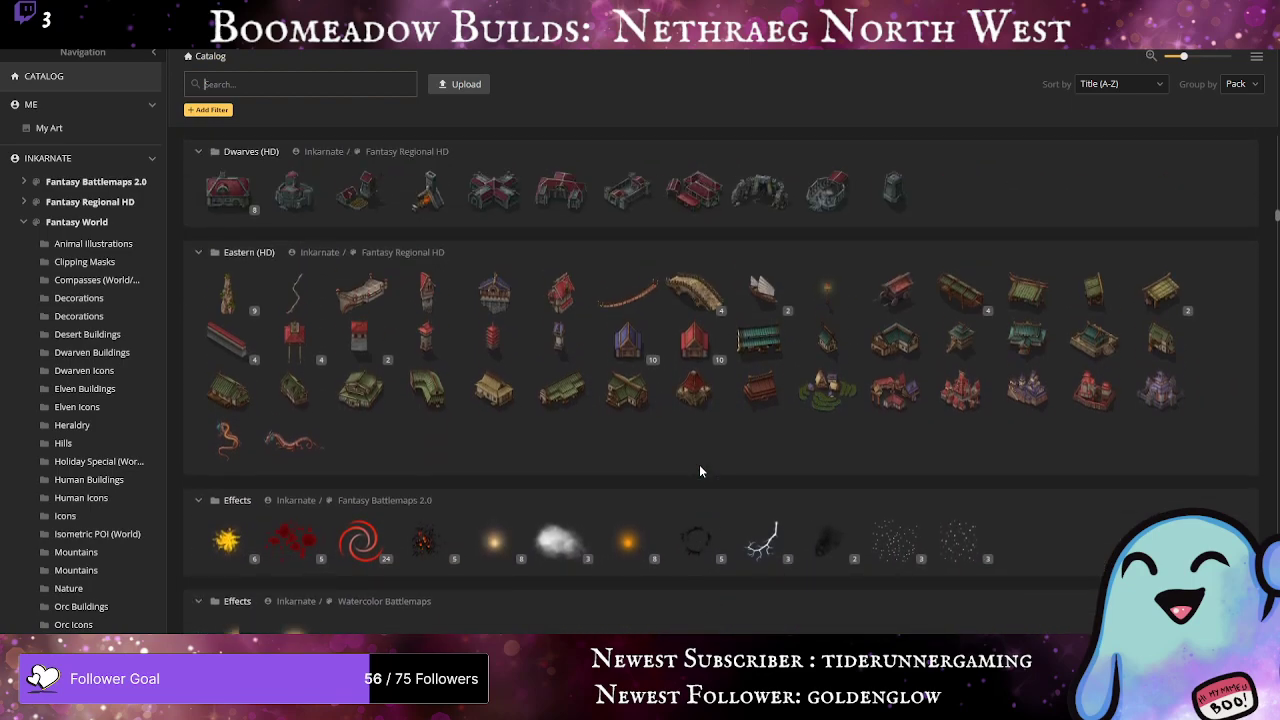
click(828, 390)
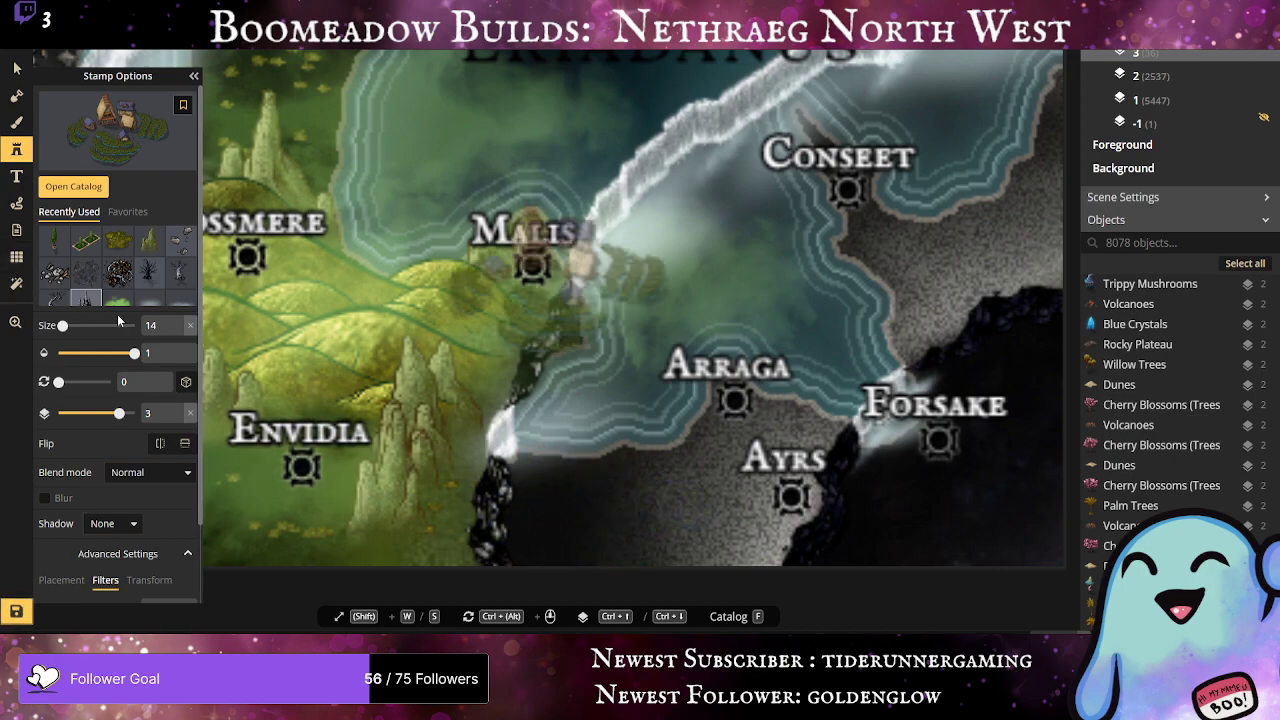
Step: Try a size 10 farm beside the black cliffs southeast of Envidia, scale it down and remove it
drag(62, 325, 60, 326)
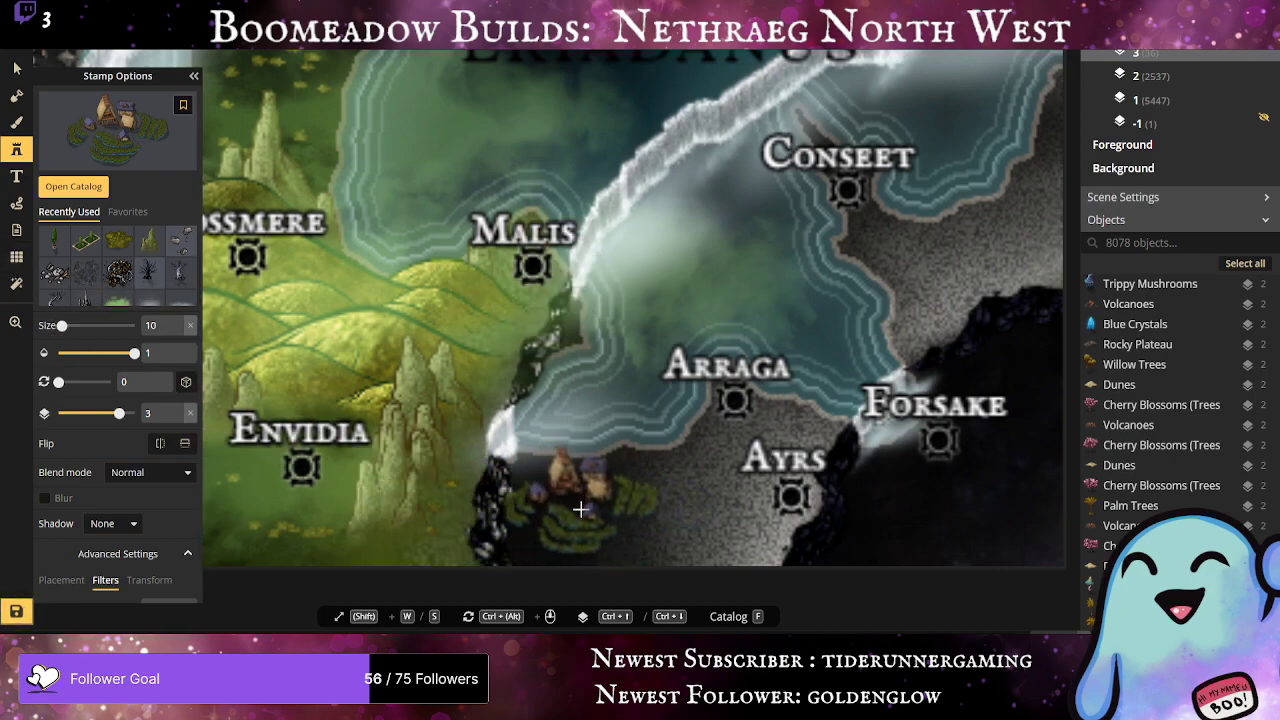
click(580, 507)
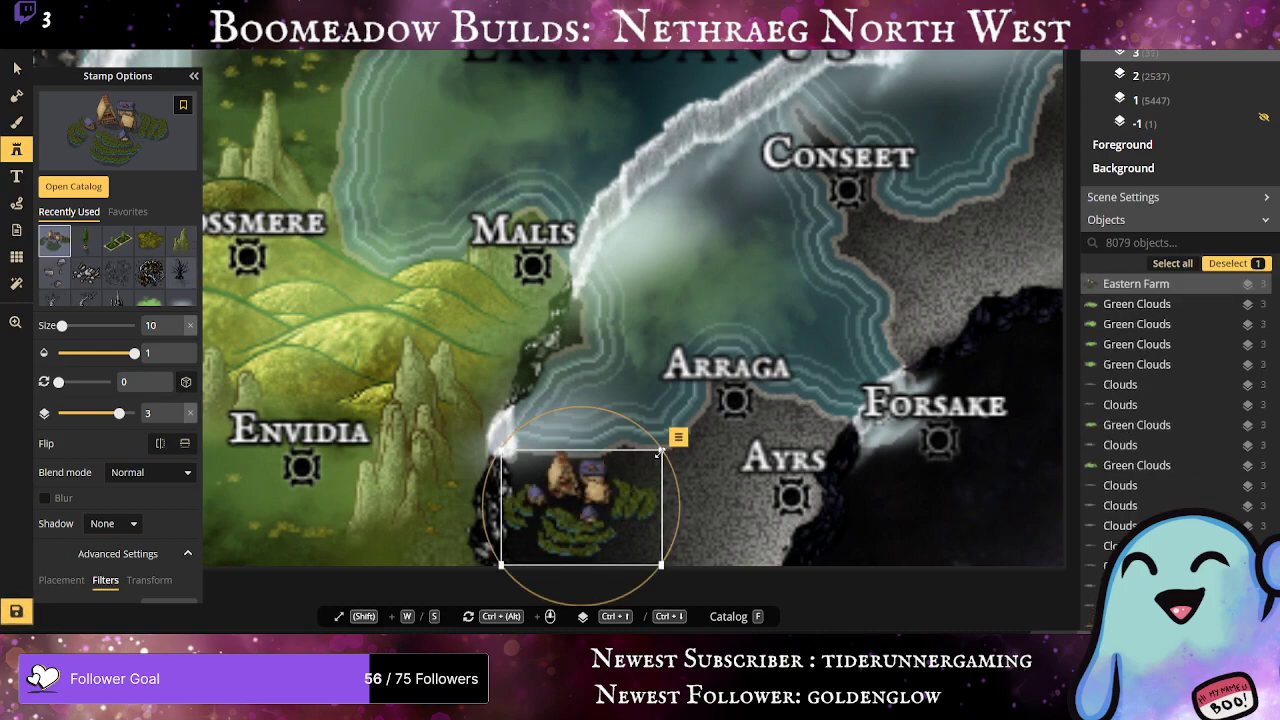
drag(657, 420, 529, 478)
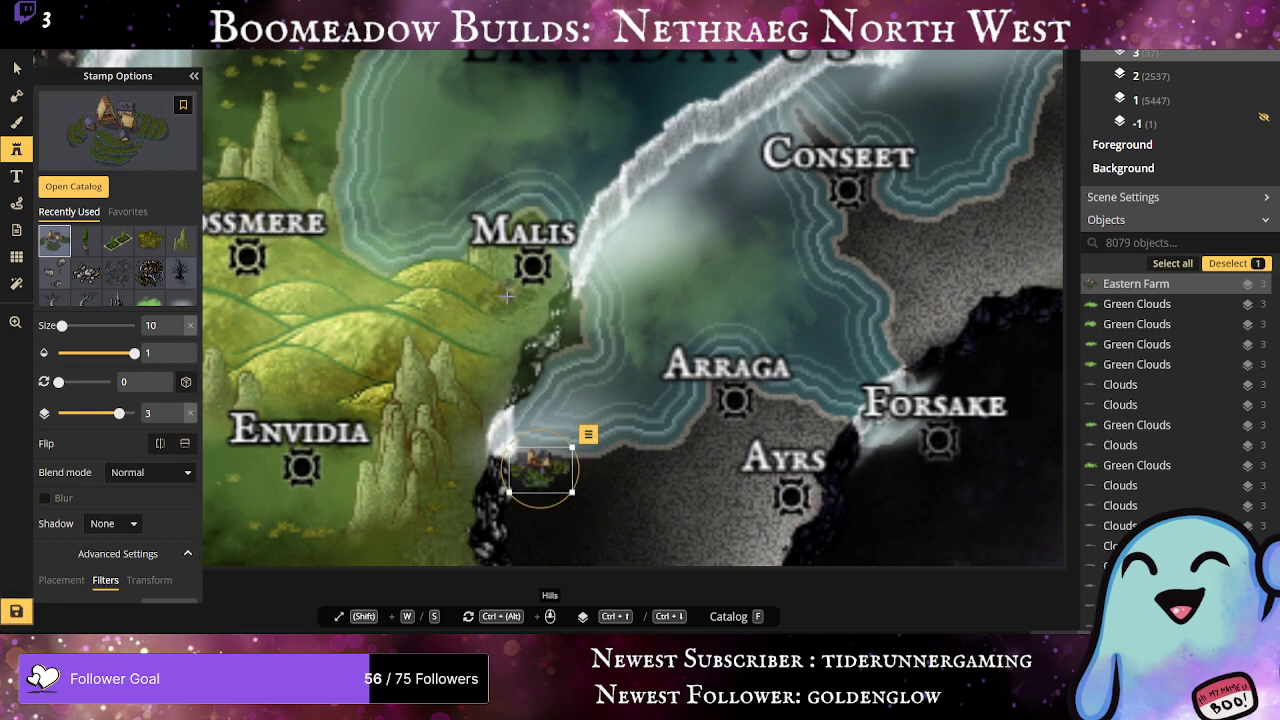
key(Escape)
Step: Choose the Foliage Patch stamp from the Elves set of Watercolor Cities
click(105, 180)
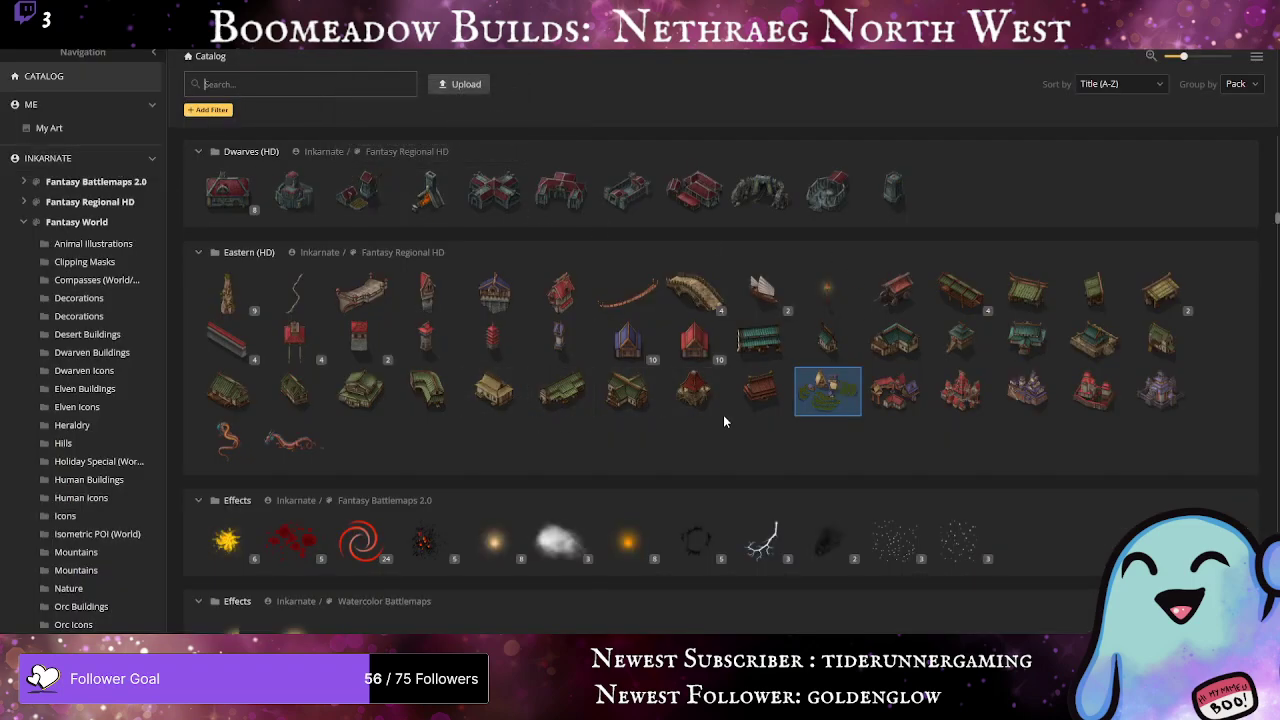
scroll(771, 404, down, 10)
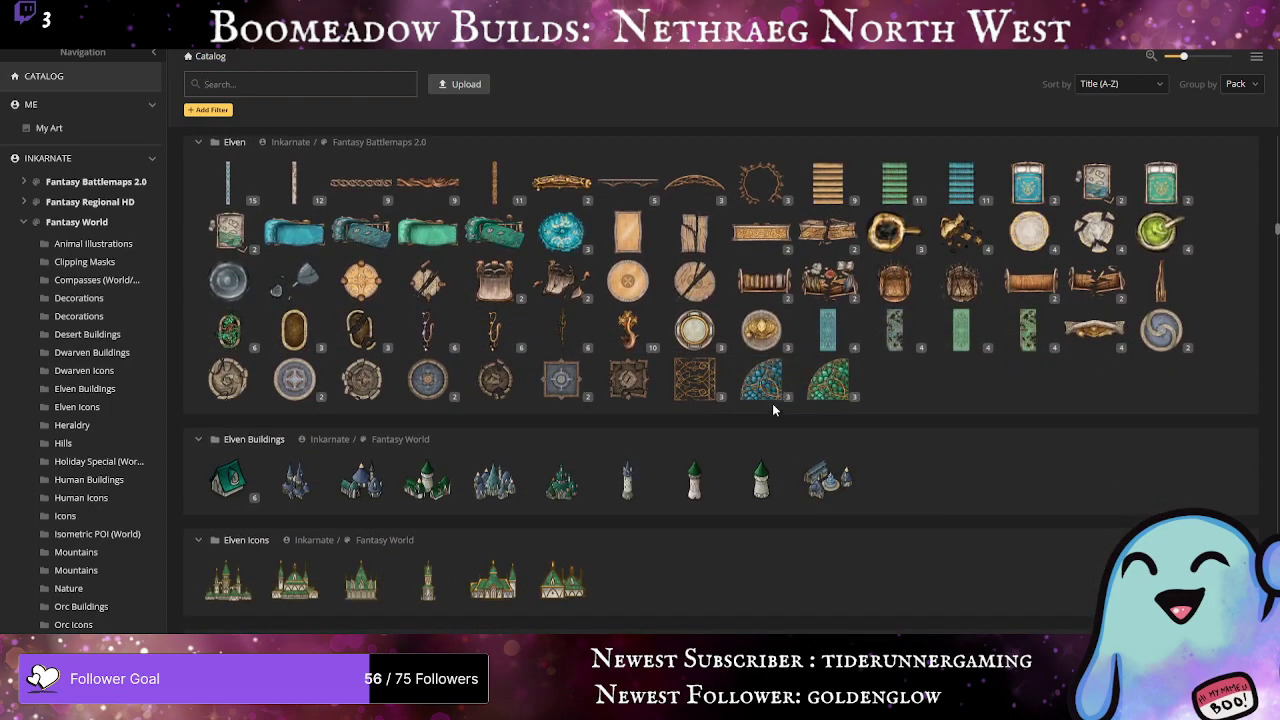
scroll(772, 409, down, 5)
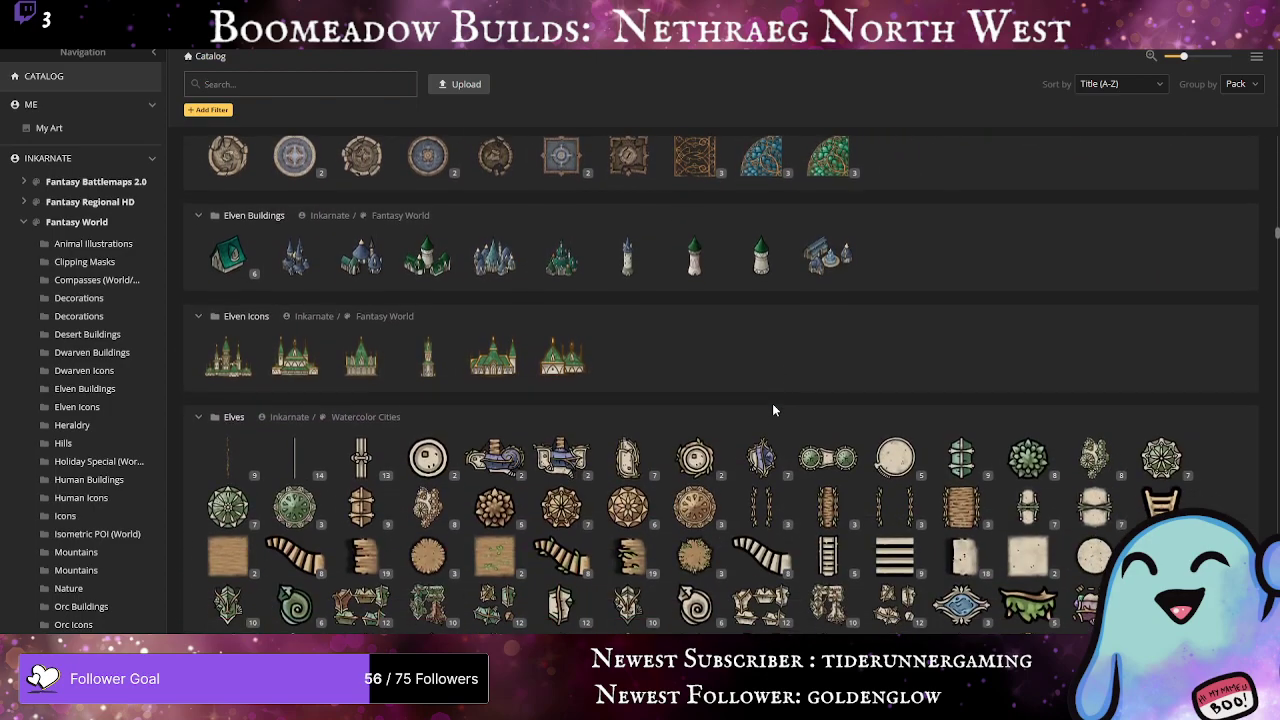
scroll(772, 410, down, 7)
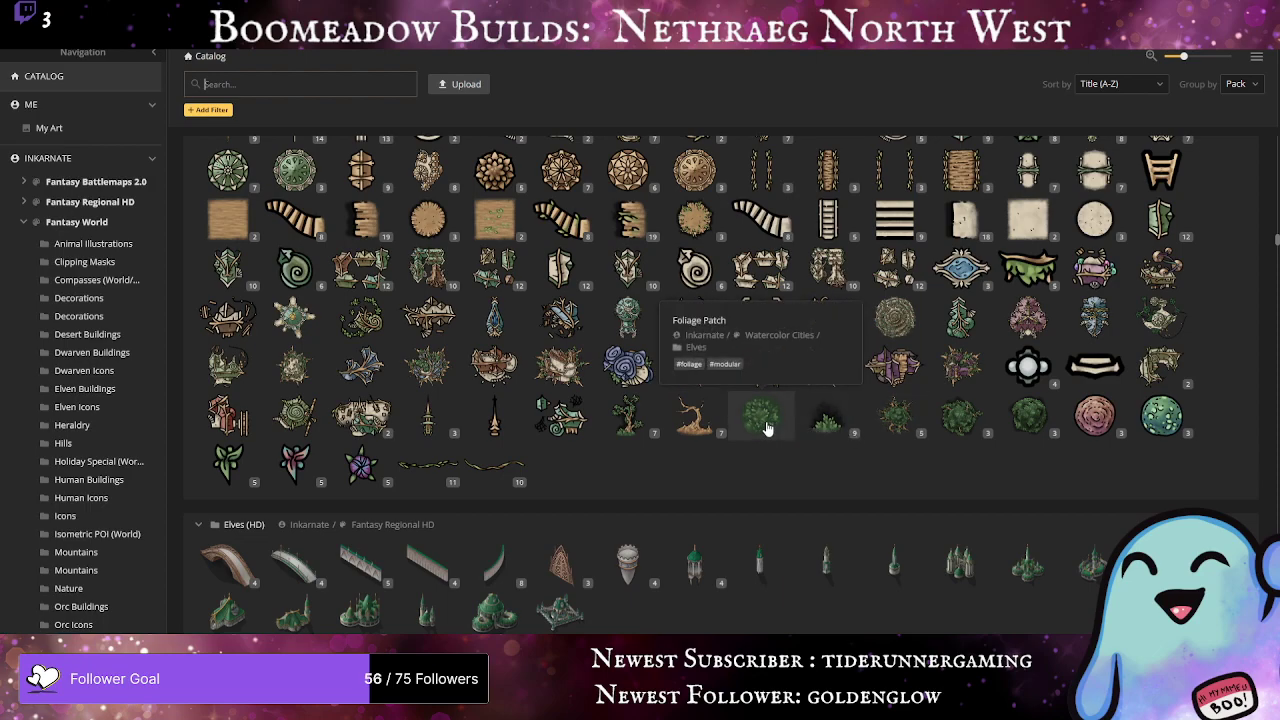
click(767, 428)
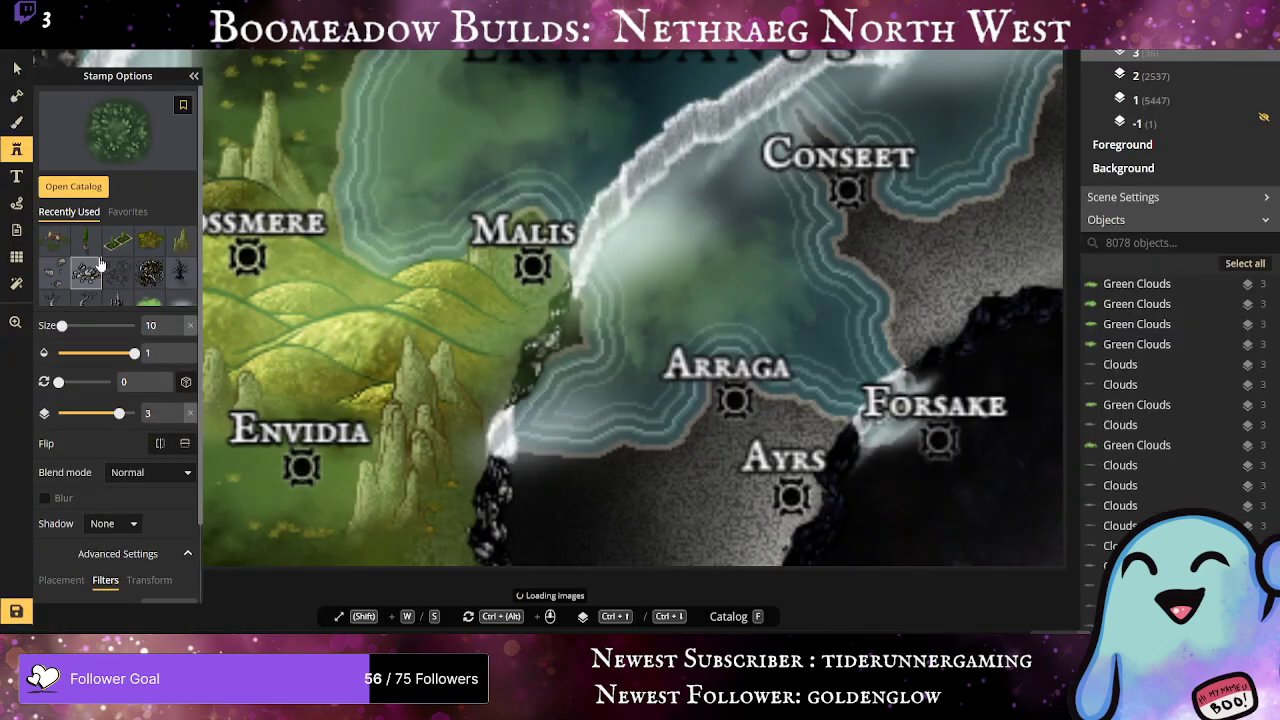
Step: Place three foliage patches at size 36 along the east side of the black cliffs southeast of Envidia
click(531, 497)
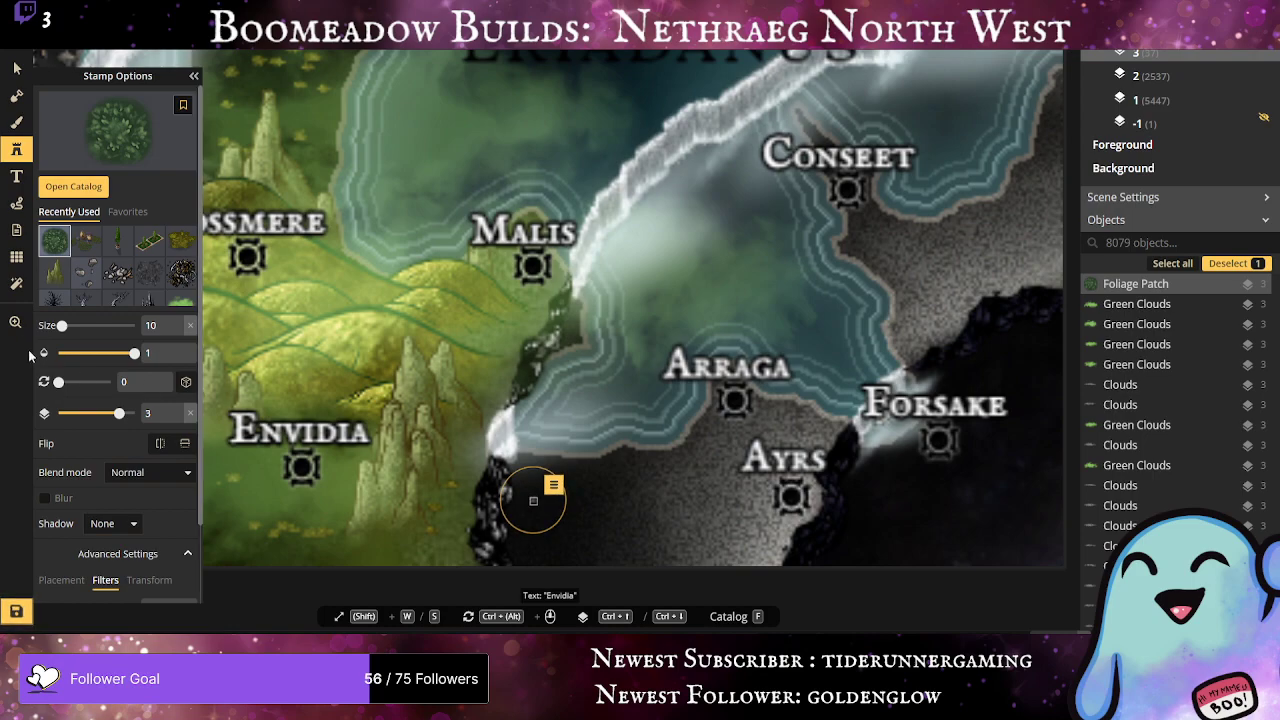
drag(61, 326, 66, 326)
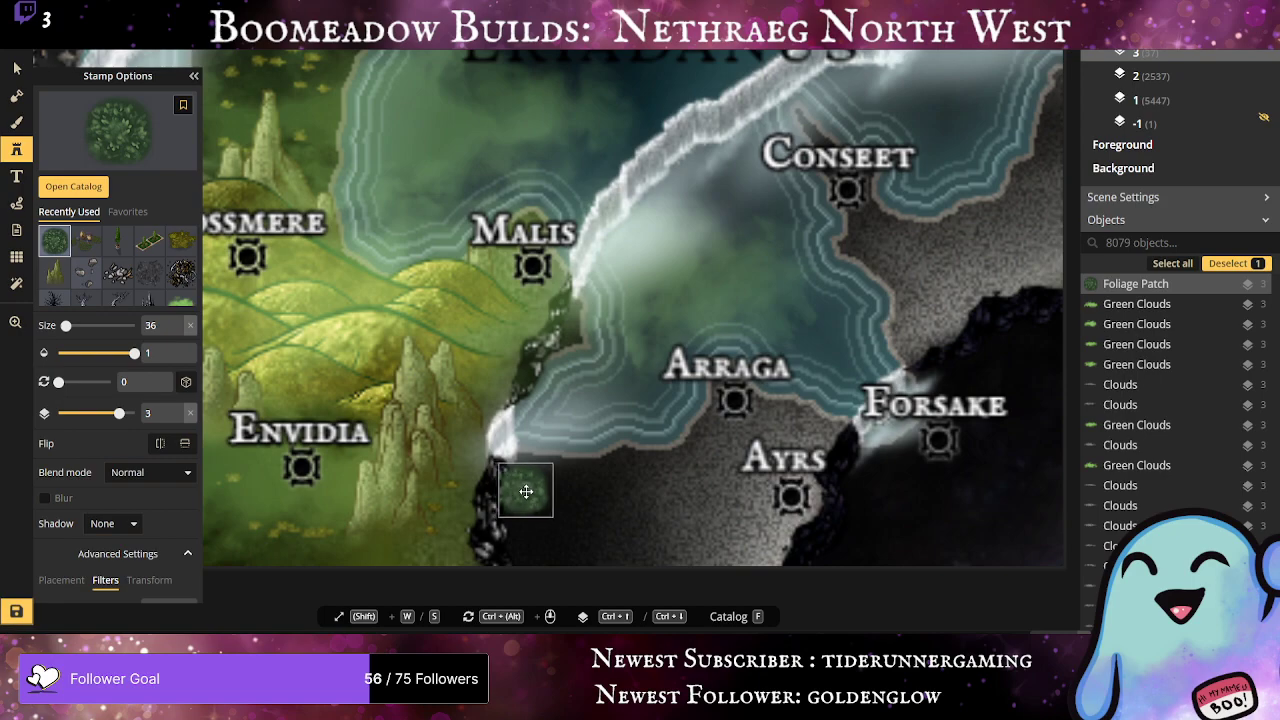
click(578, 539)
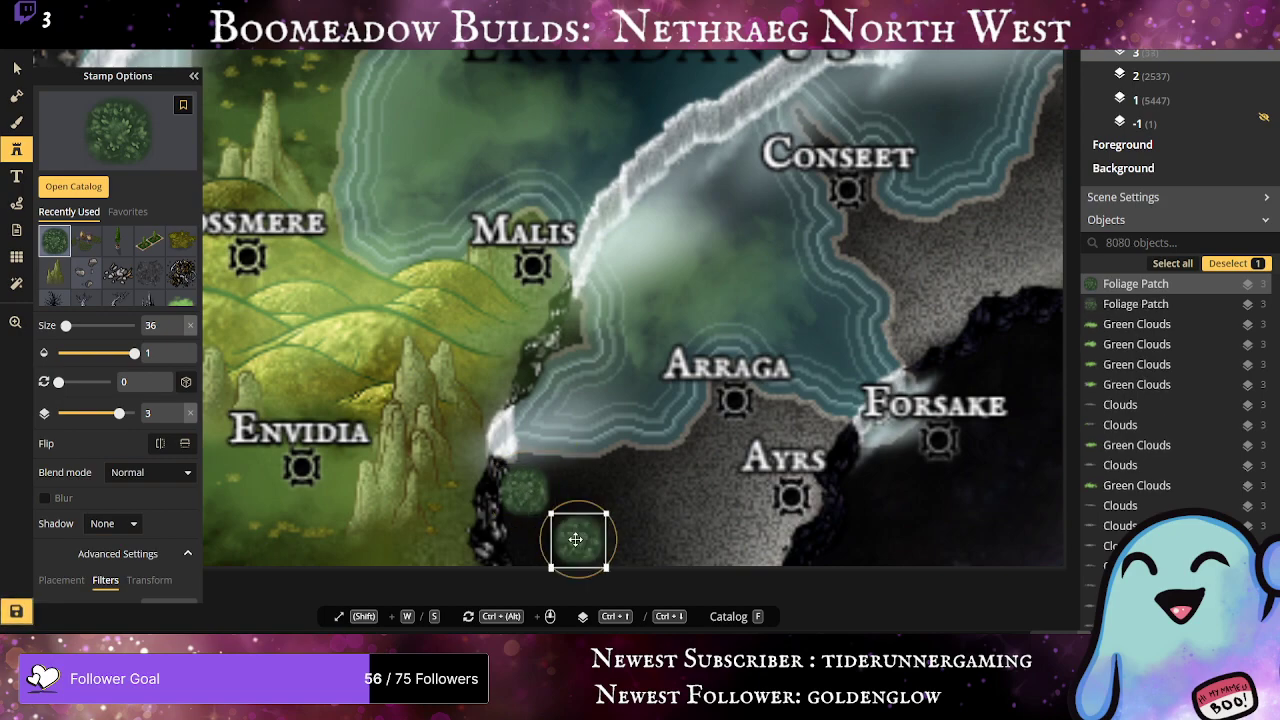
drag(575, 540, 520, 527)
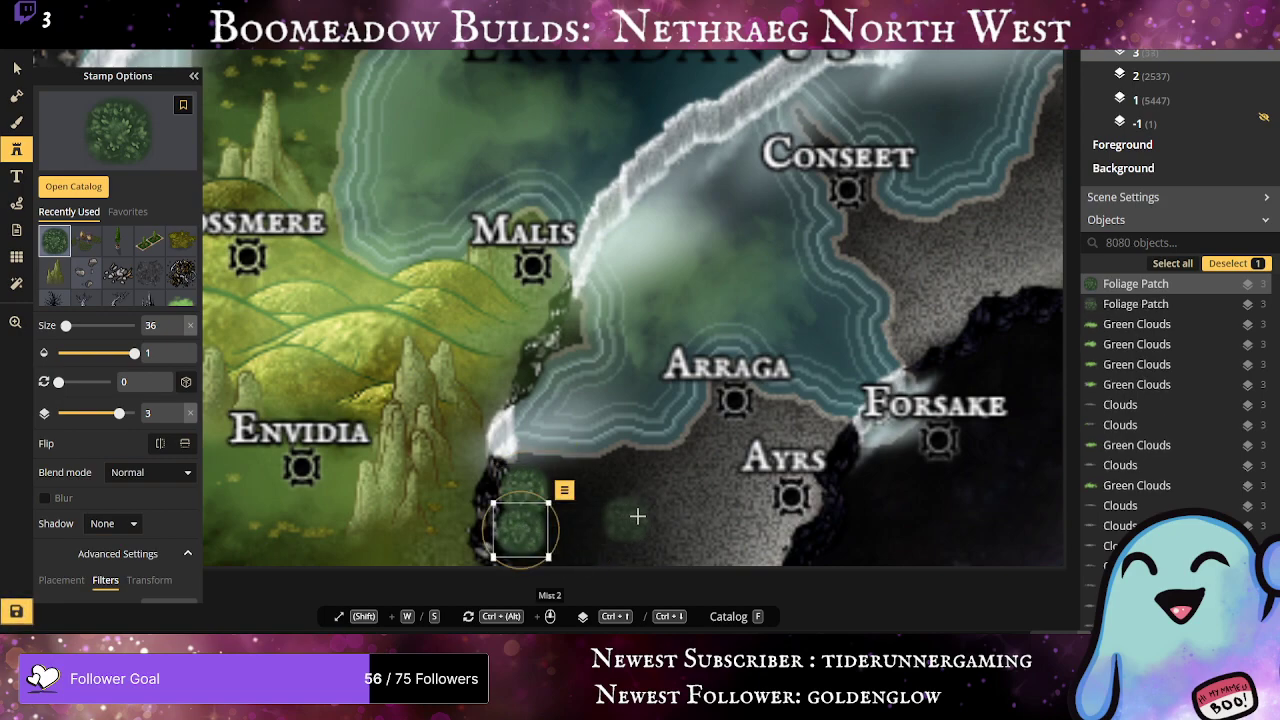
click(563, 554)
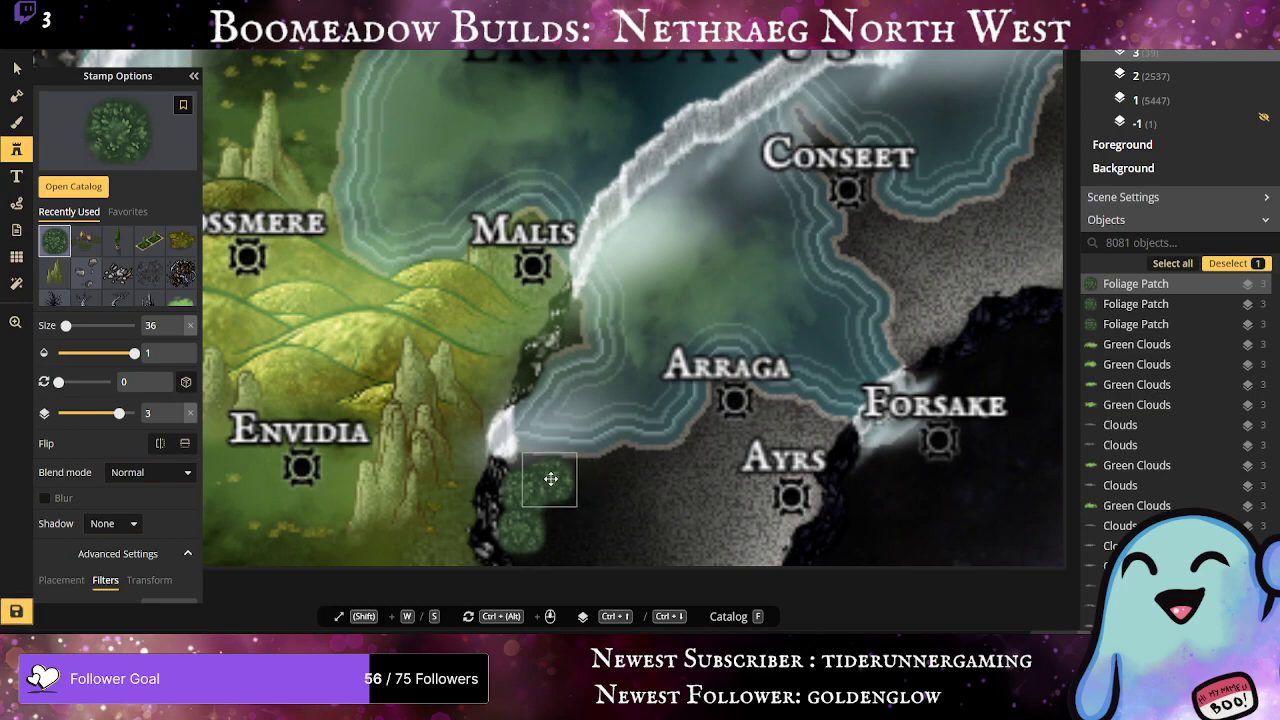
Step: Delete the three trial foliage patches beside the black cliffs
click(550, 479)
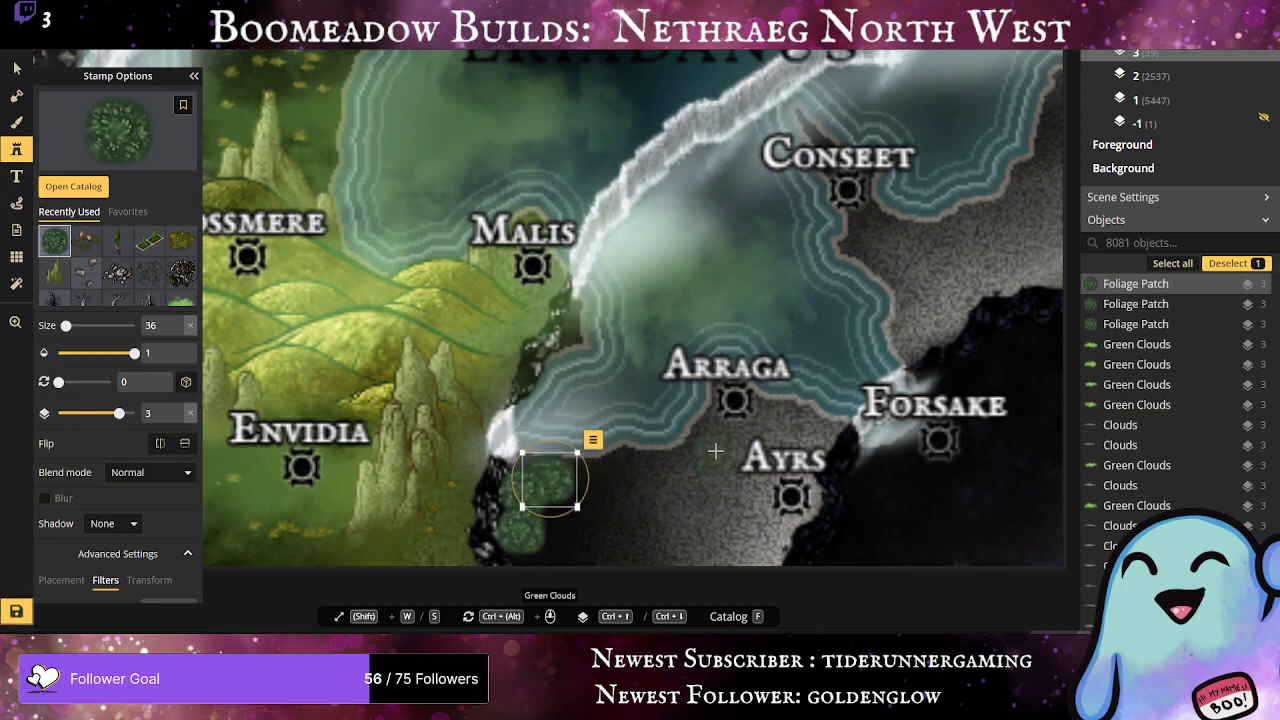
key(Delete)
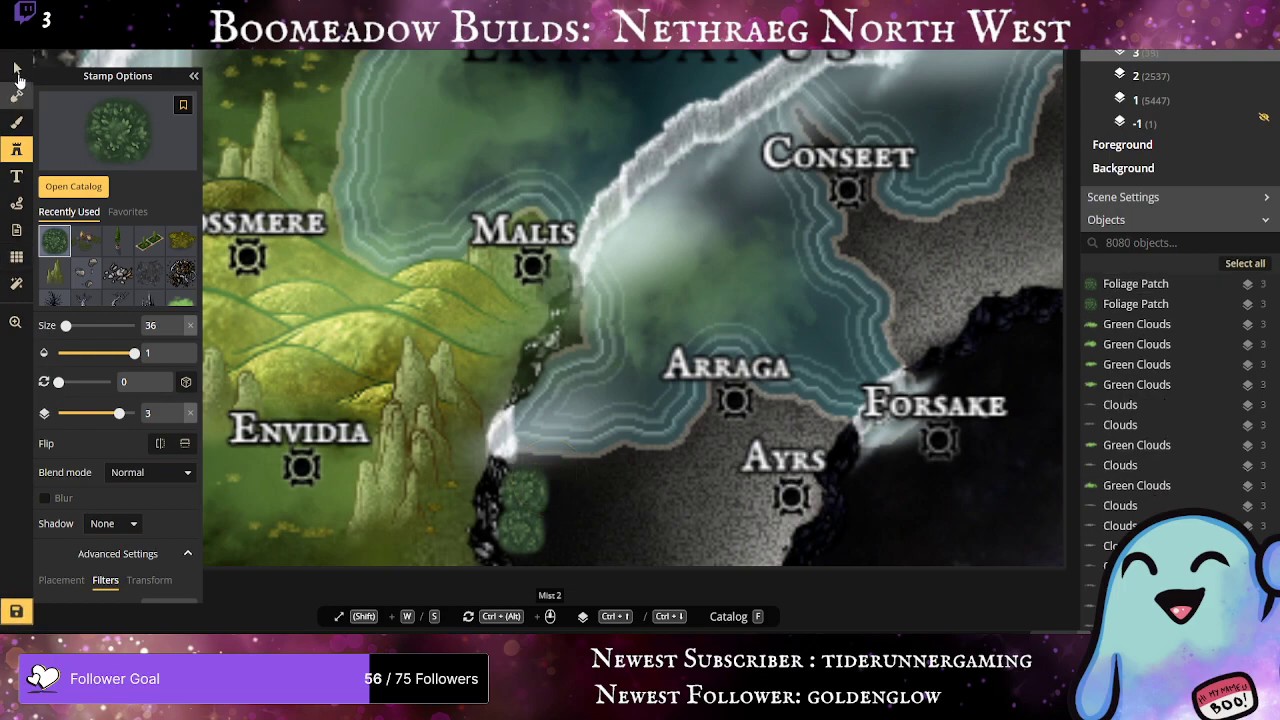
click(16, 68)
click(533, 500)
key(Delete)
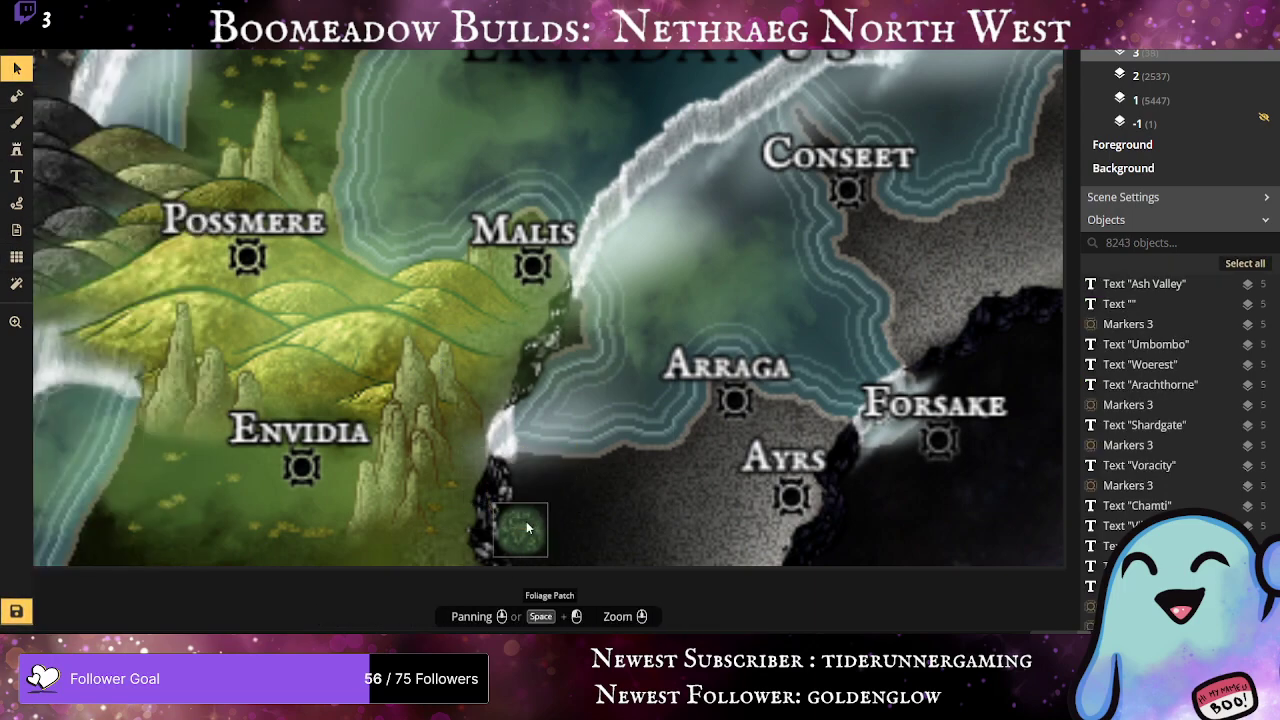
click(527, 528)
key(Delete)
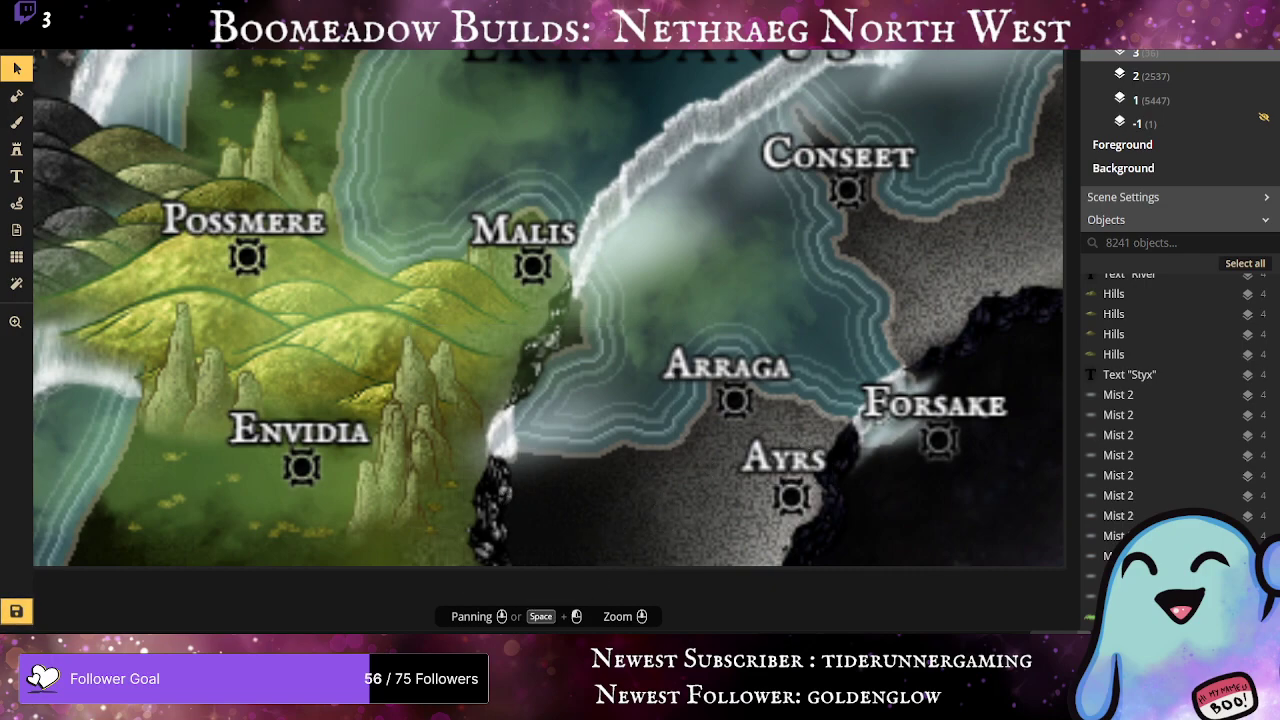
Step: Choose the Crop 2 stamp from the Fantasy Regional HD set
click(16, 148)
click(90, 170)
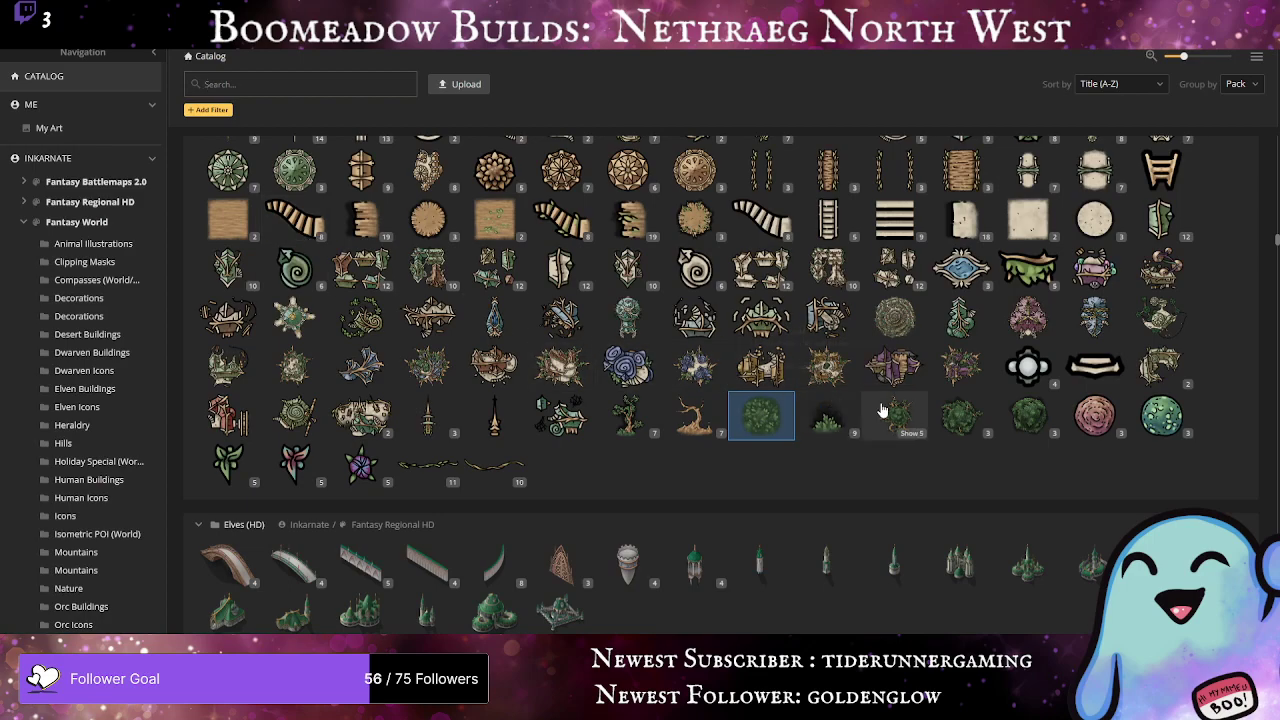
scroll(882, 407, down, 3)
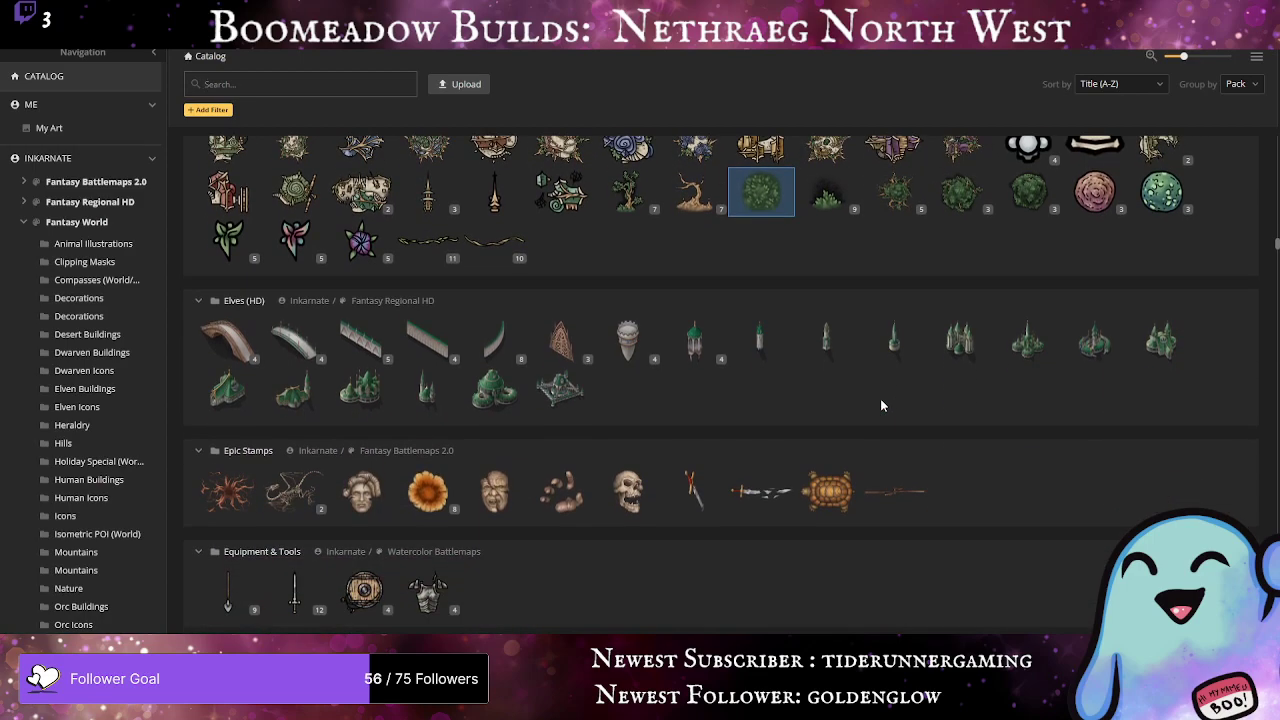
scroll(882, 406, down, 1)
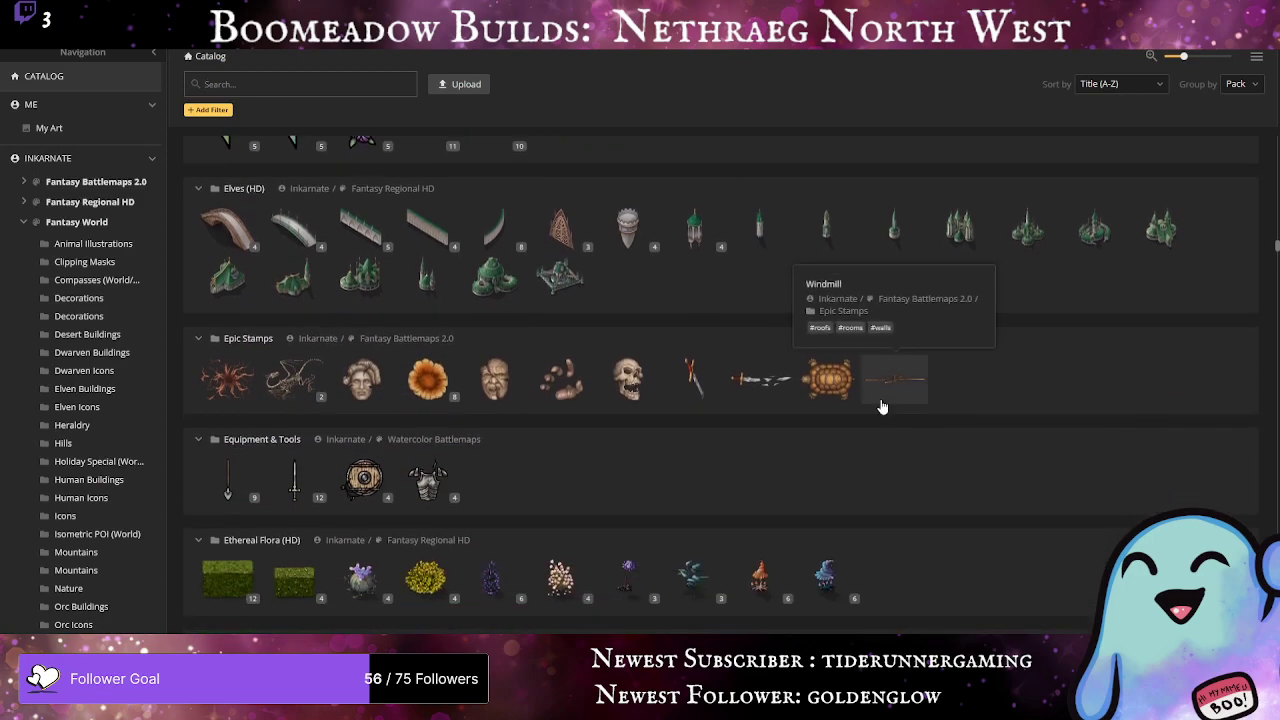
scroll(882, 406, down, 2)
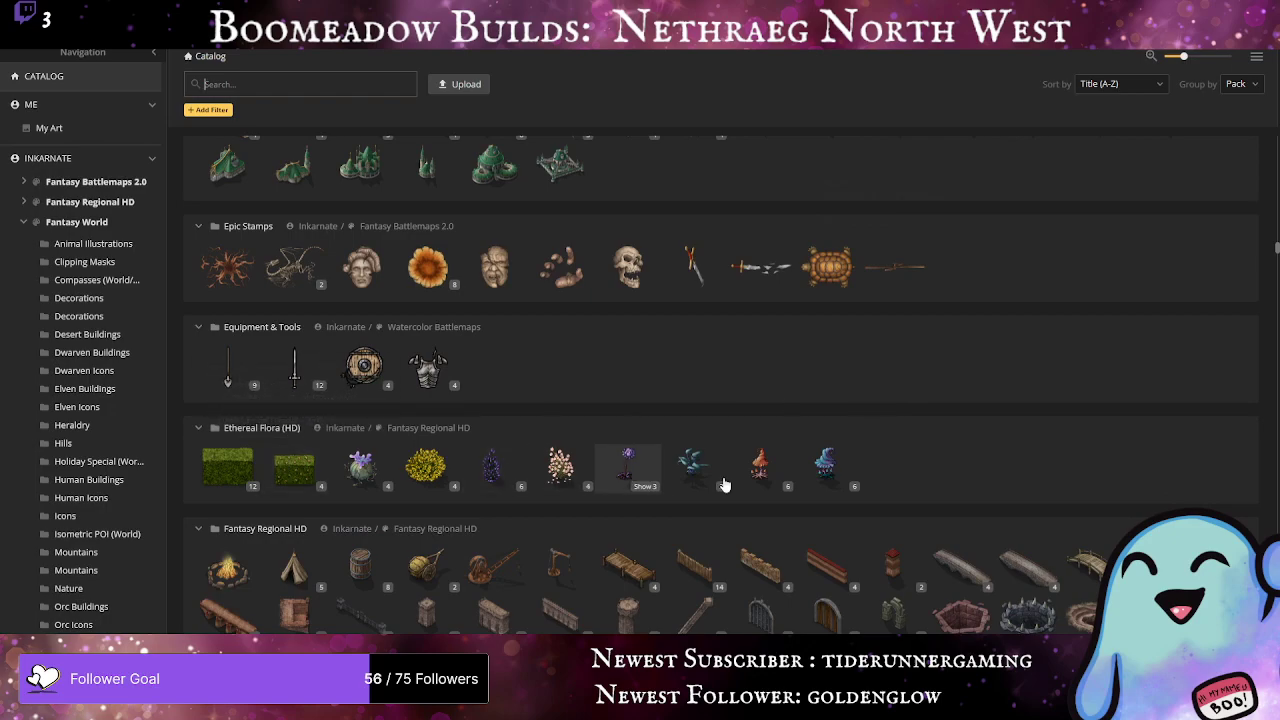
scroll(768, 466, down, 3)
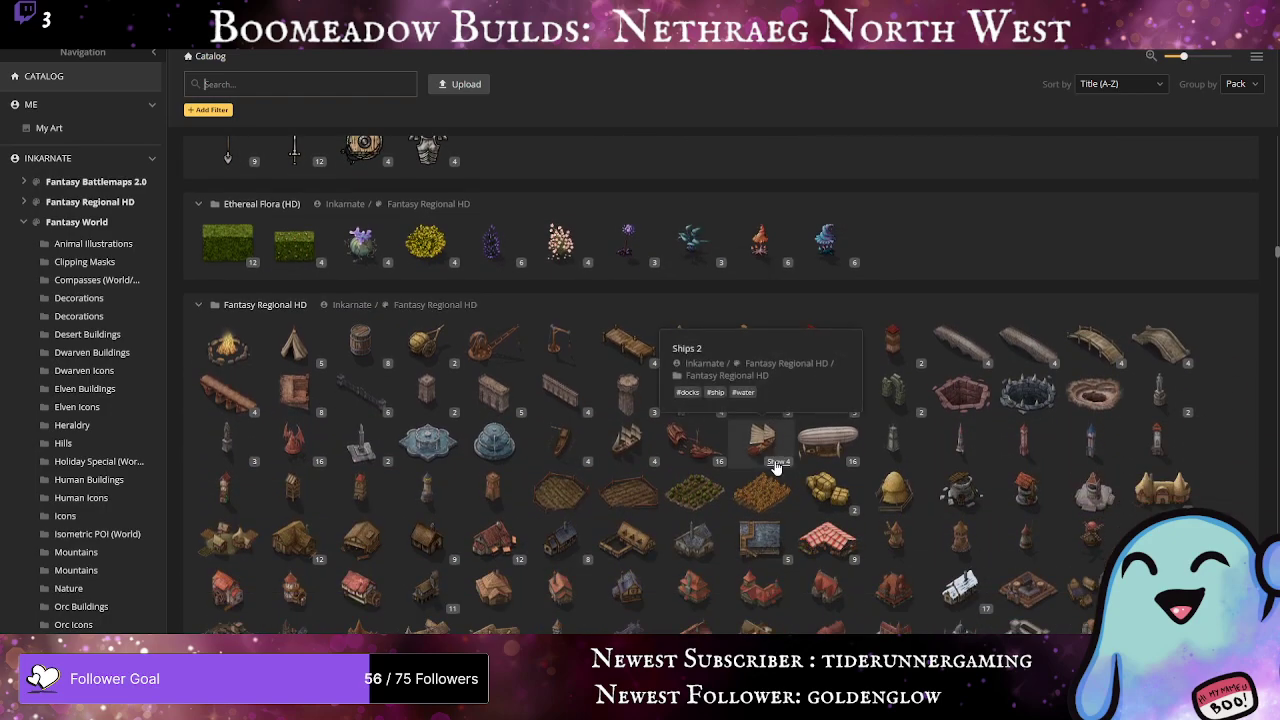
scroll(775, 462, down, 4)
scroll(774, 460, up, 2)
scroll(768, 452, down, 1)
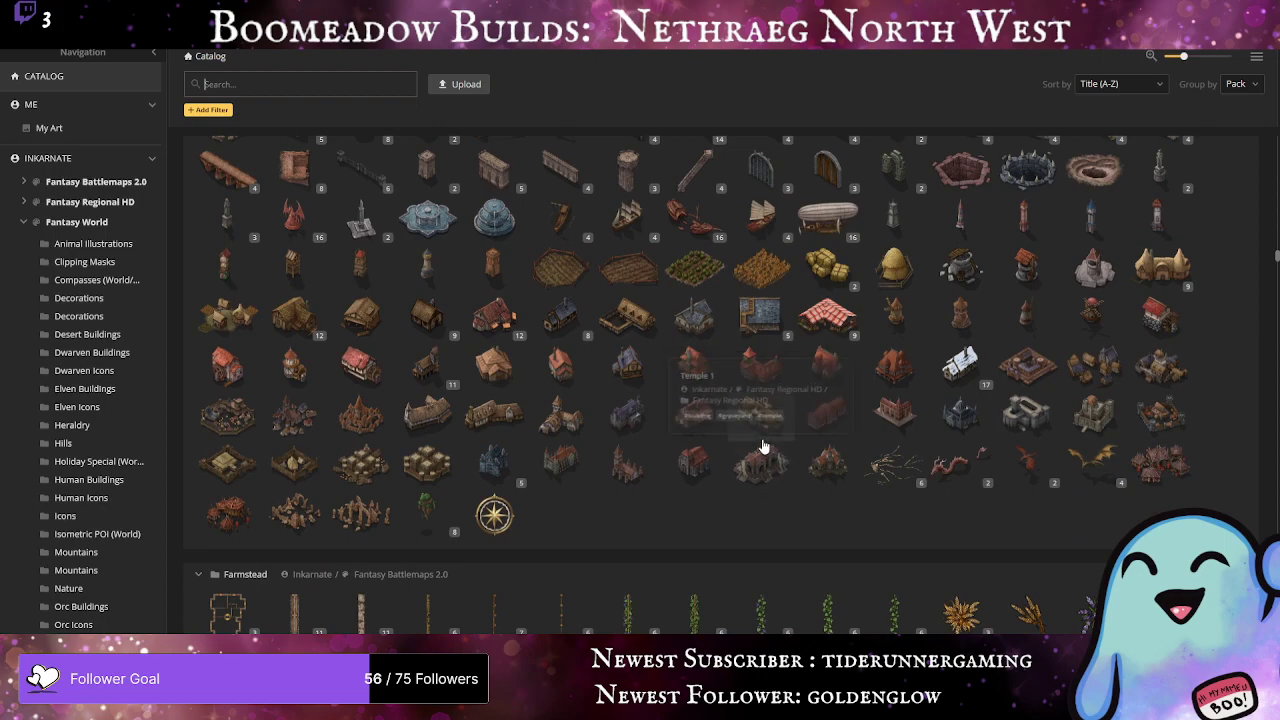
scroll(760, 440, up, 2)
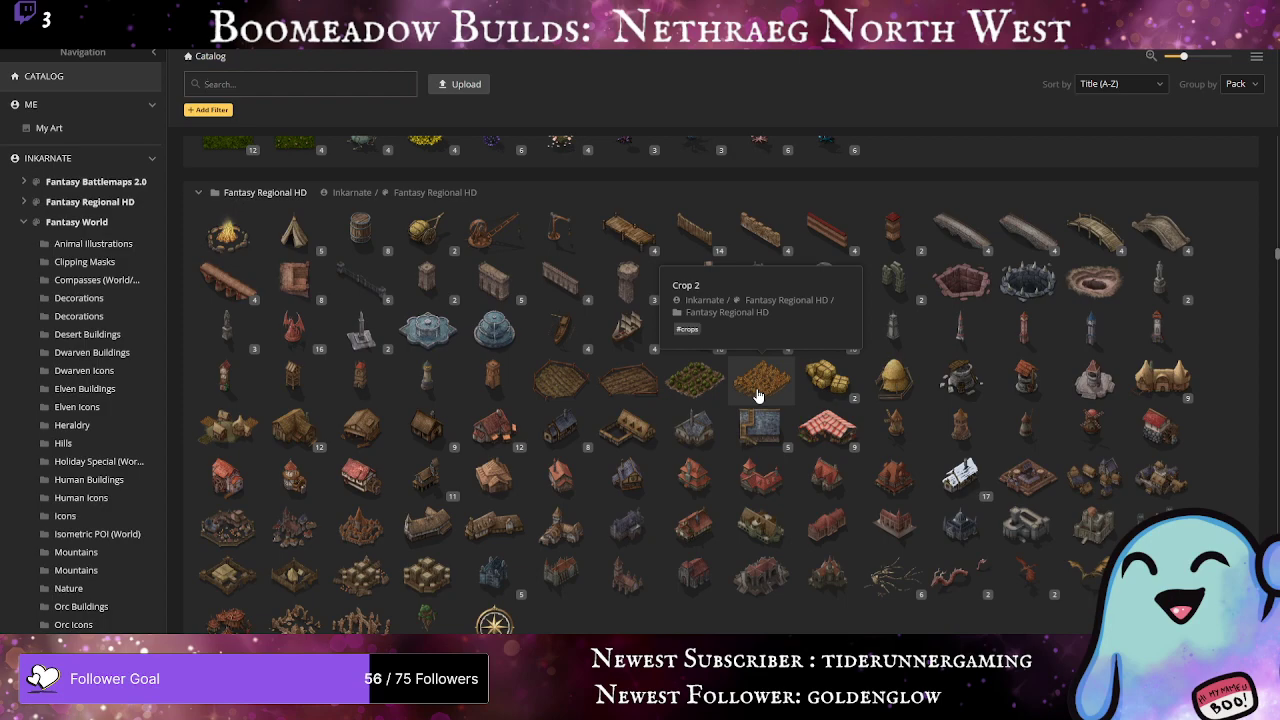
click(760, 380)
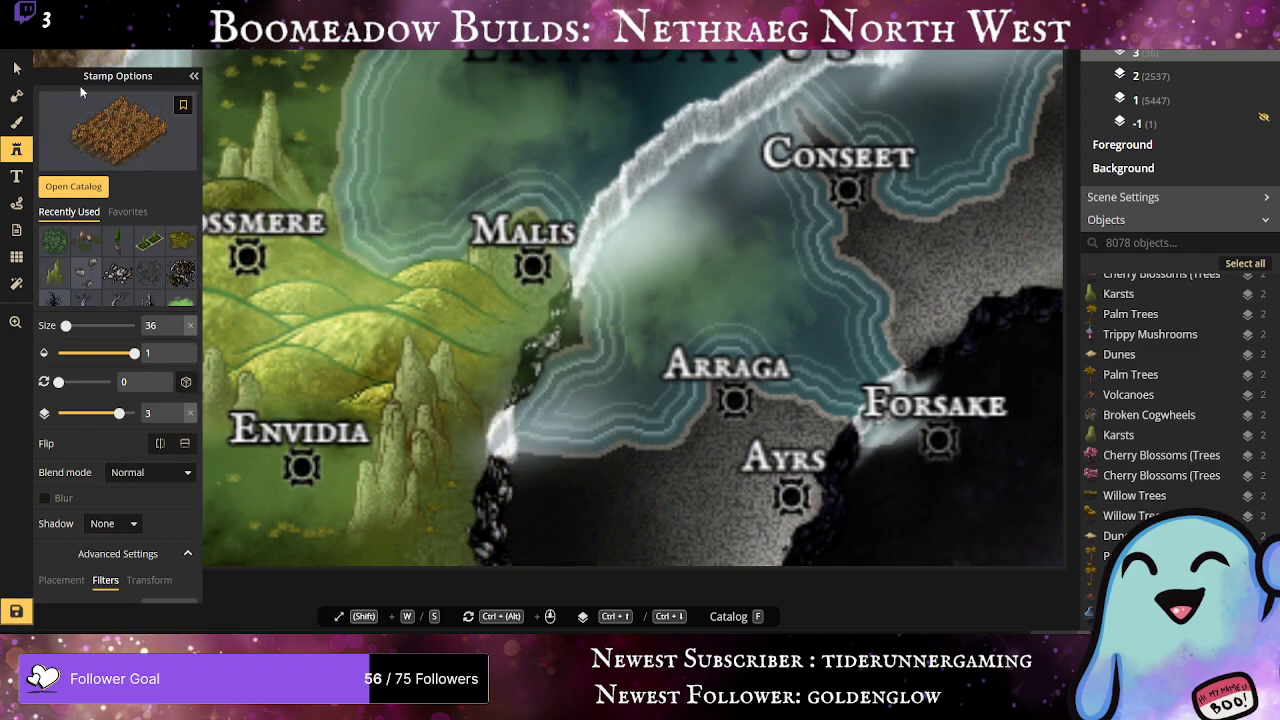
Step: Look through the stamp catalog's remaining sets, from Farmstead to Wizard, for foliage or plant stamps that suit the green region
key(f)
scroll(674, 514, down, 15)
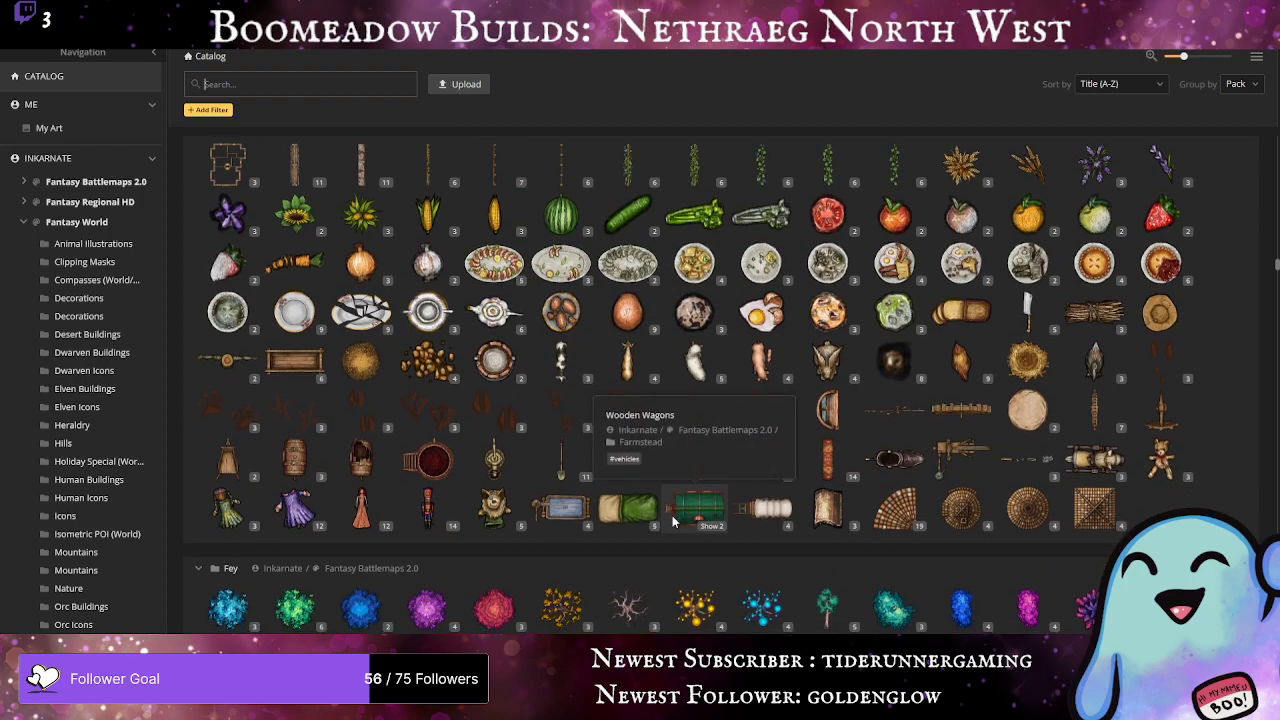
scroll(673, 522, down, 3)
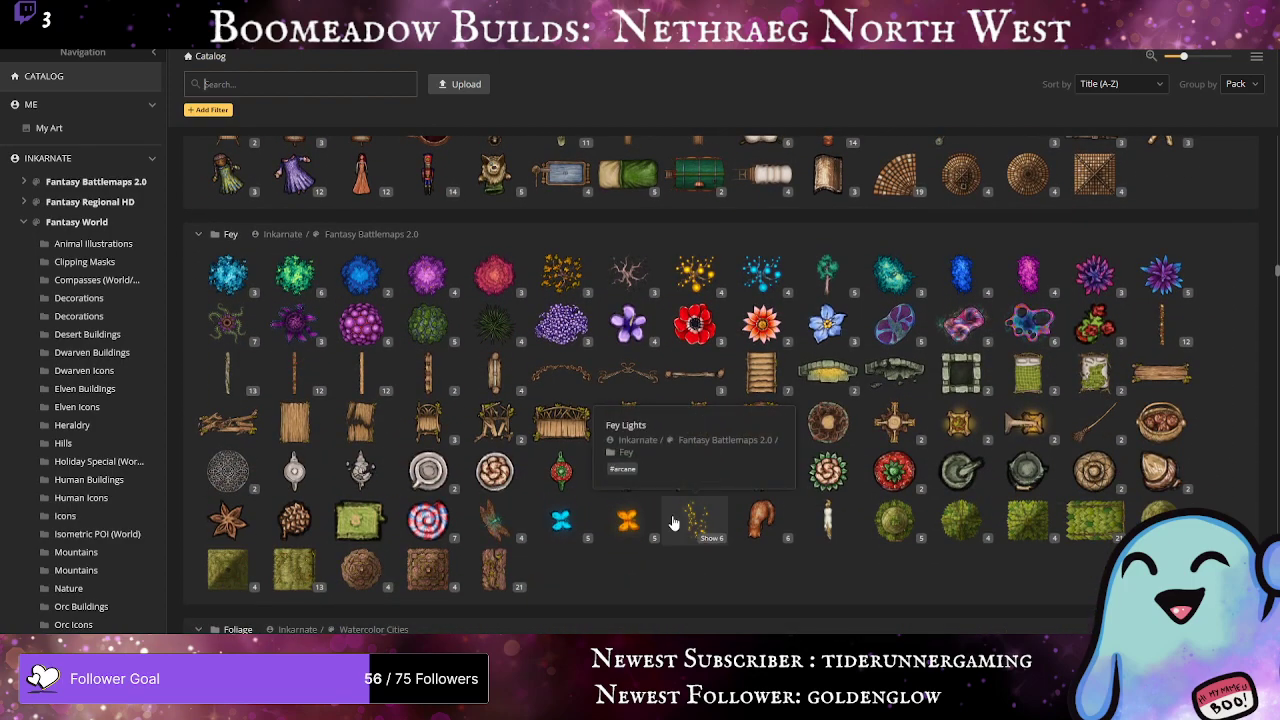
scroll(673, 522, down, 3)
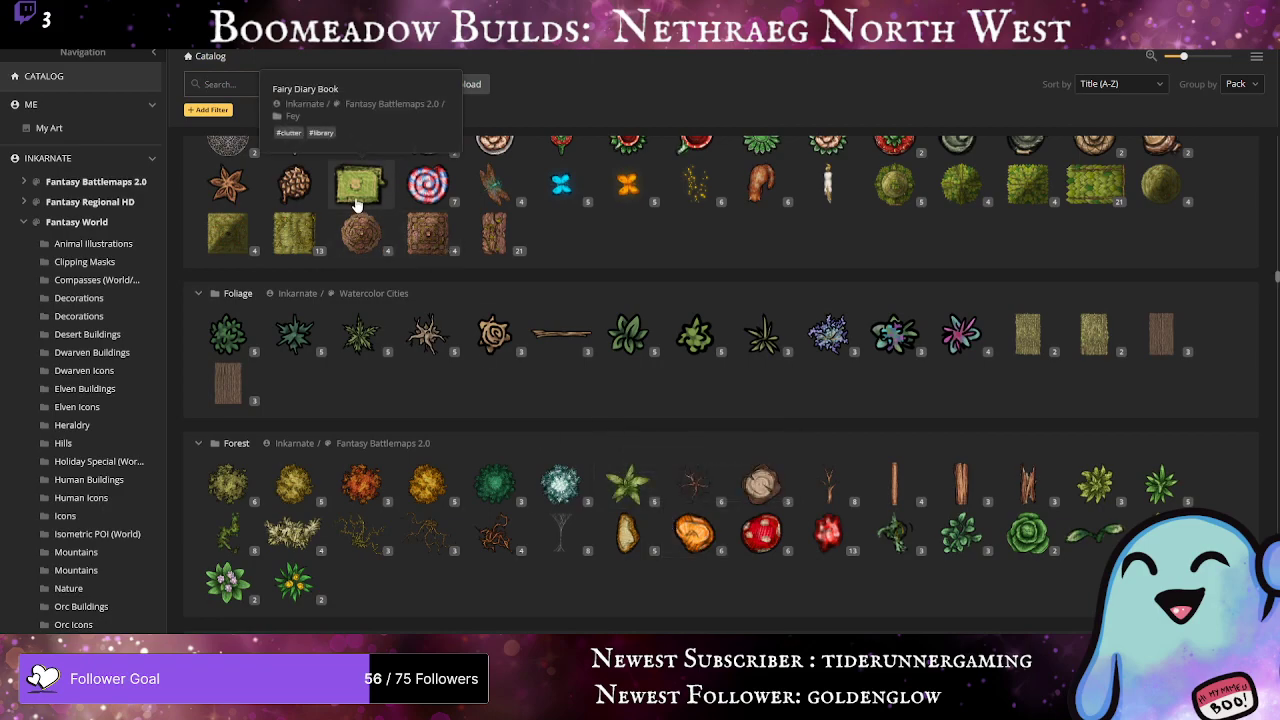
scroll(481, 355, down, 4)
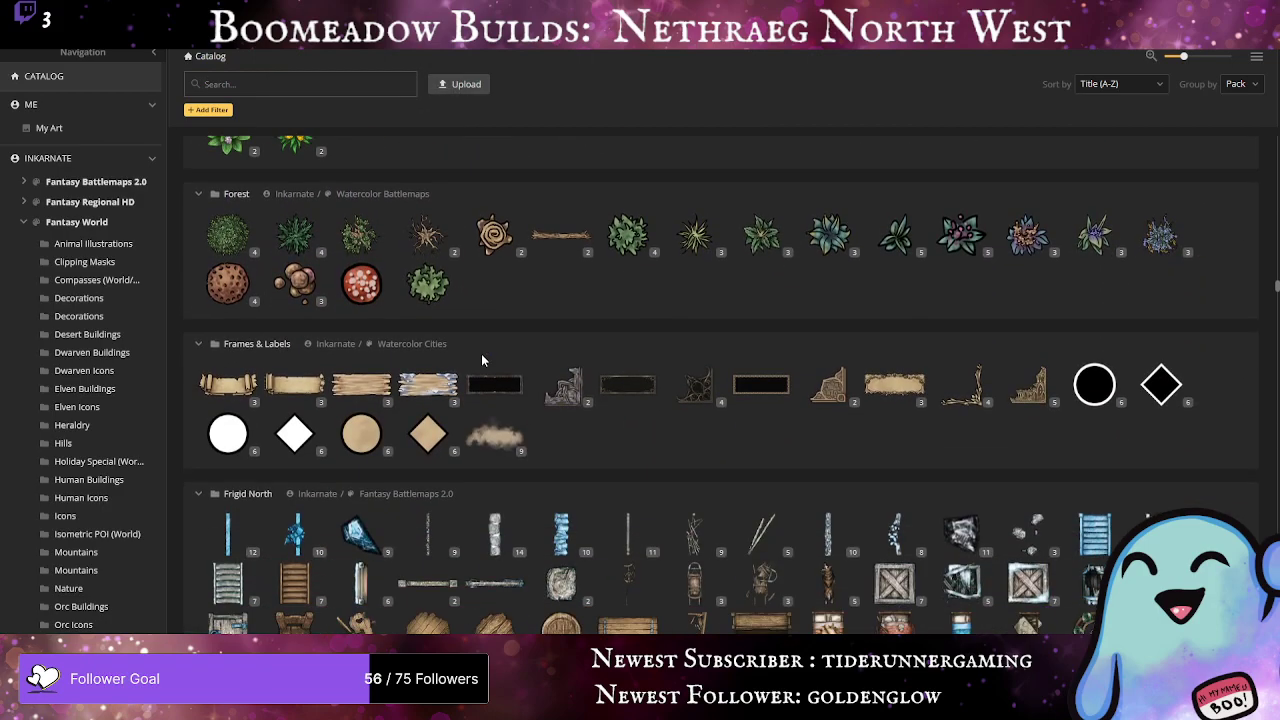
scroll(481, 358, down, 4)
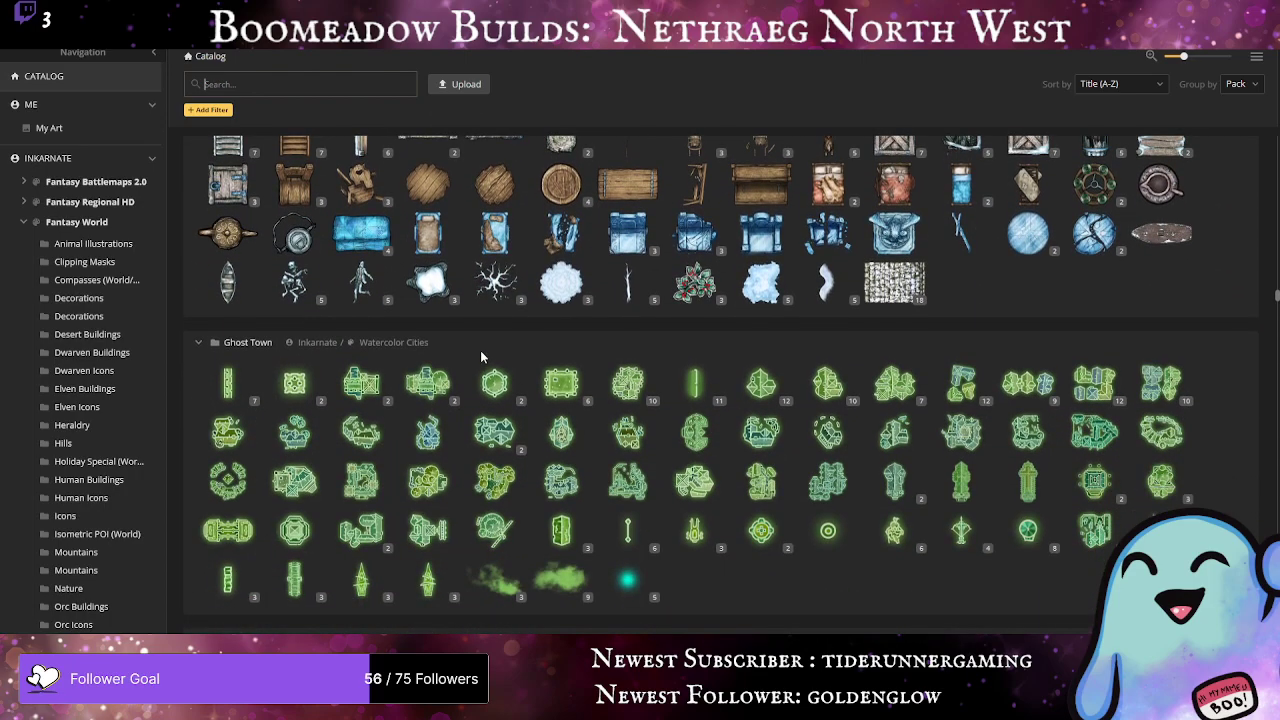
scroll(480, 355, down, 4)
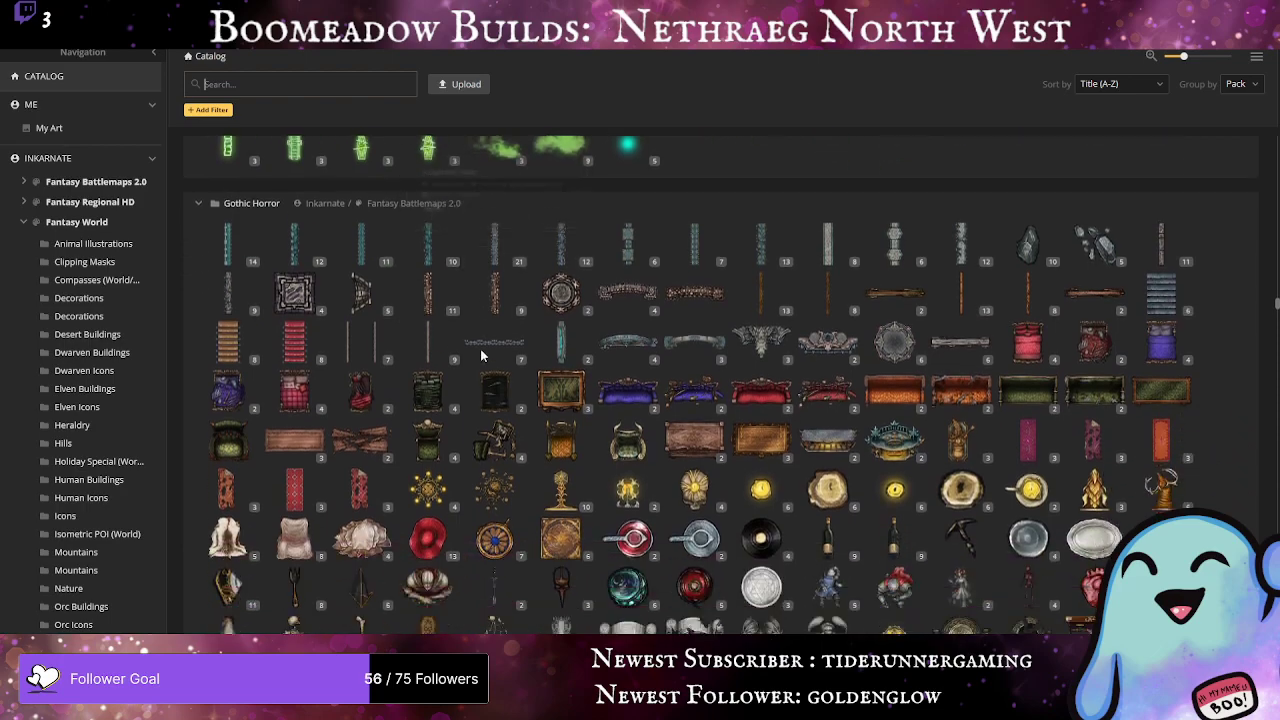
scroll(480, 355, down, 5)
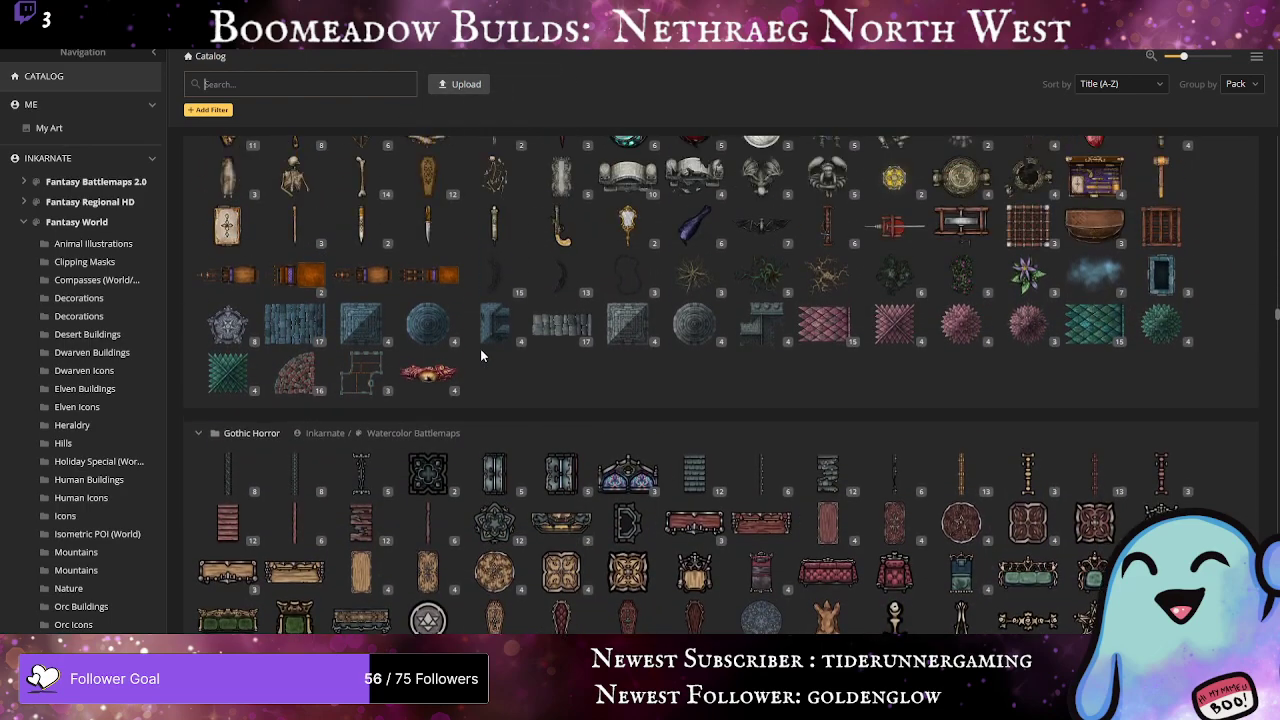
scroll(480, 355, down, 15)
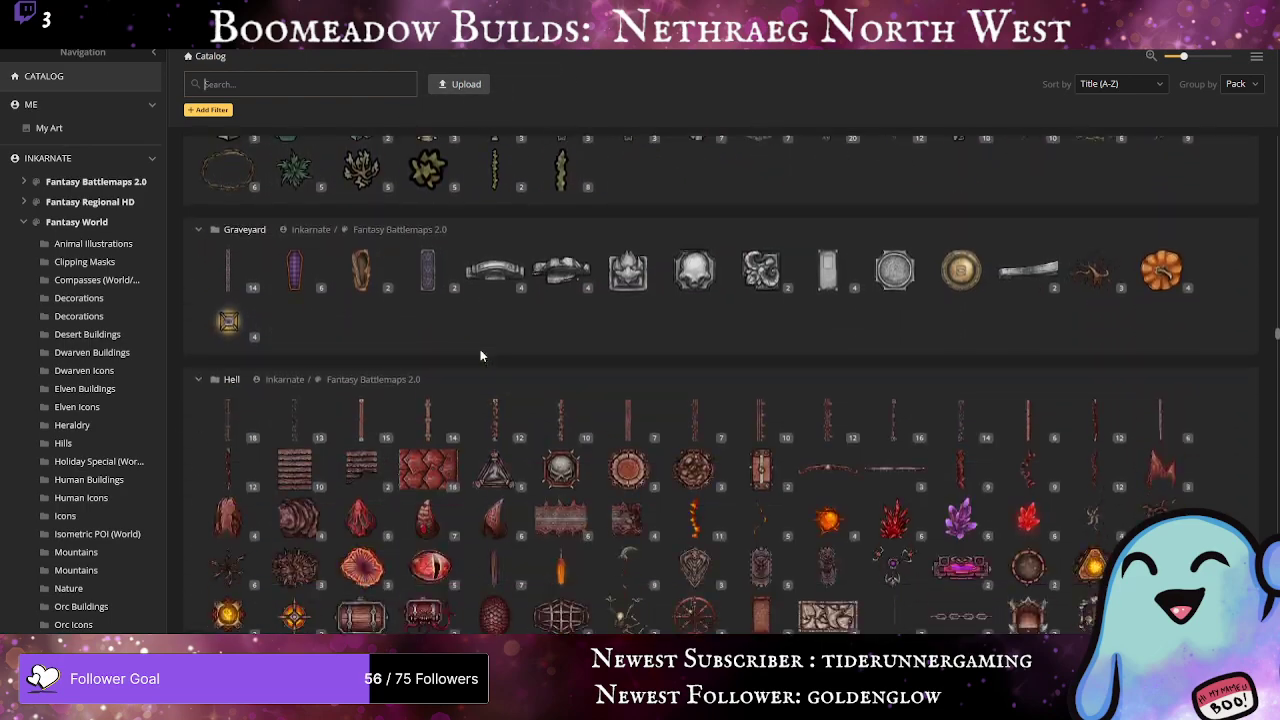
scroll(480, 355, down, 2)
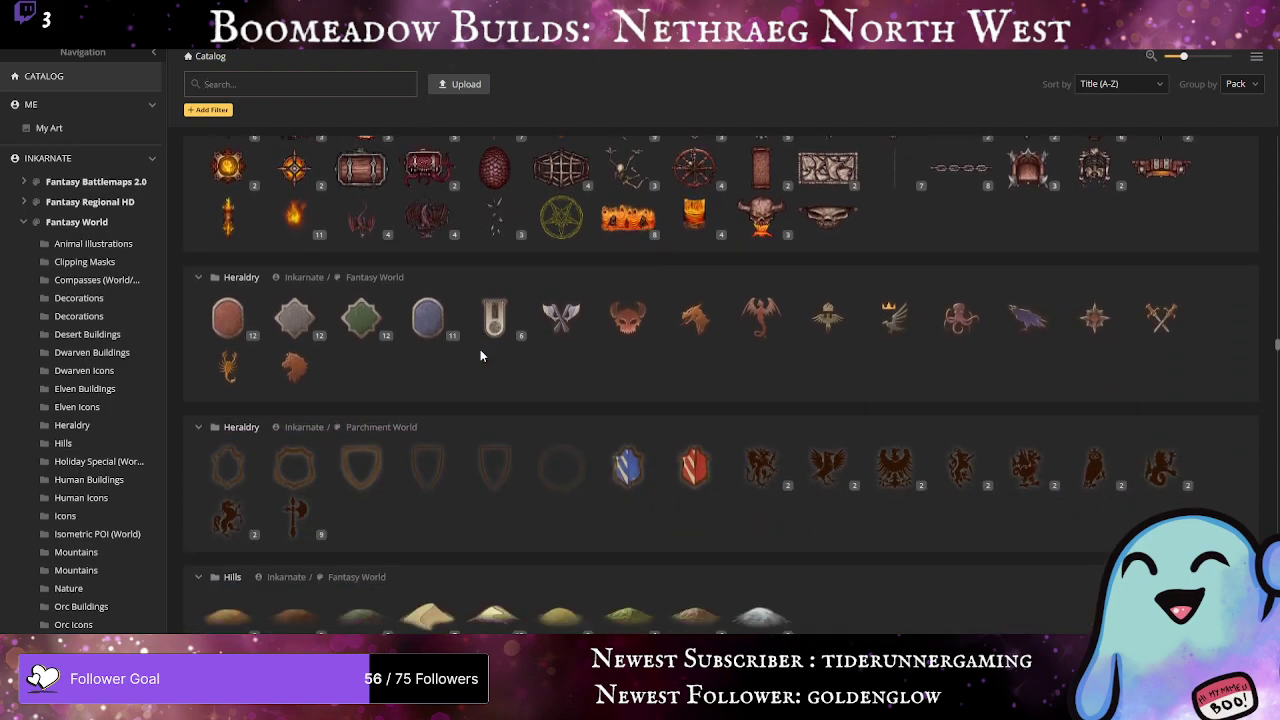
scroll(480, 355, down, 3)
scroll(480, 355, down, 4)
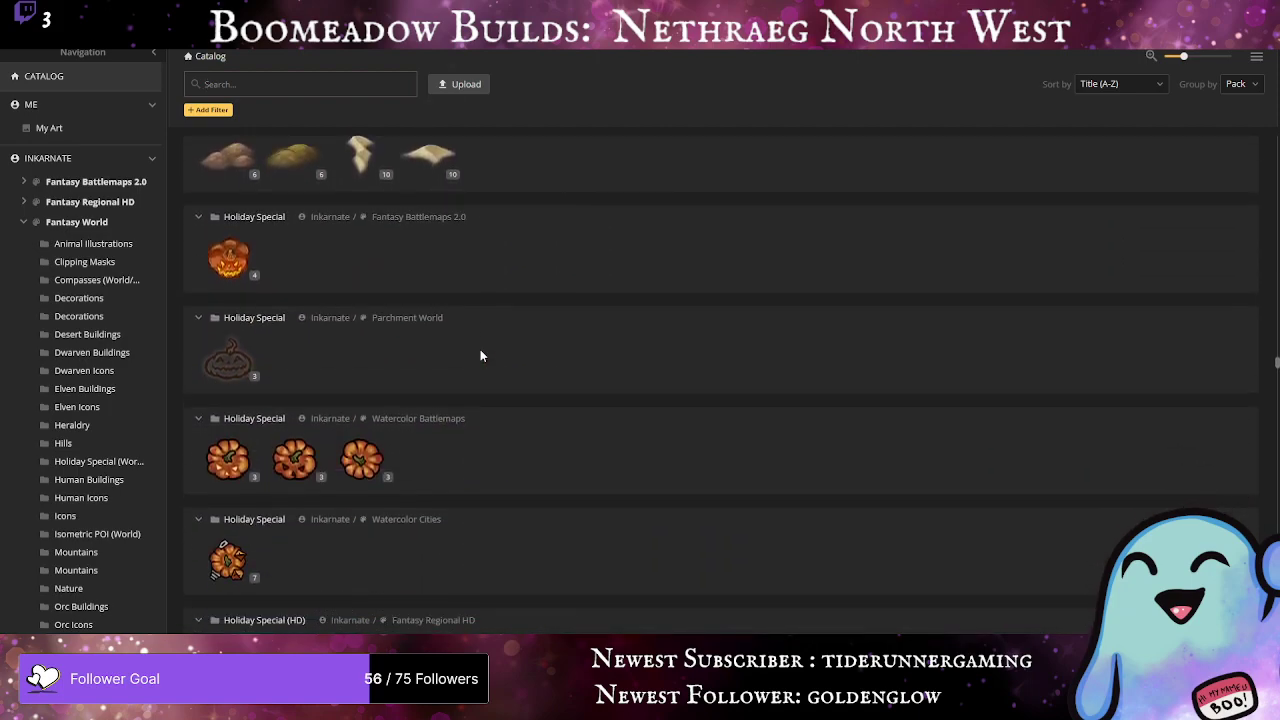
scroll(480, 355, up, 1)
scroll(480, 355, down, 7)
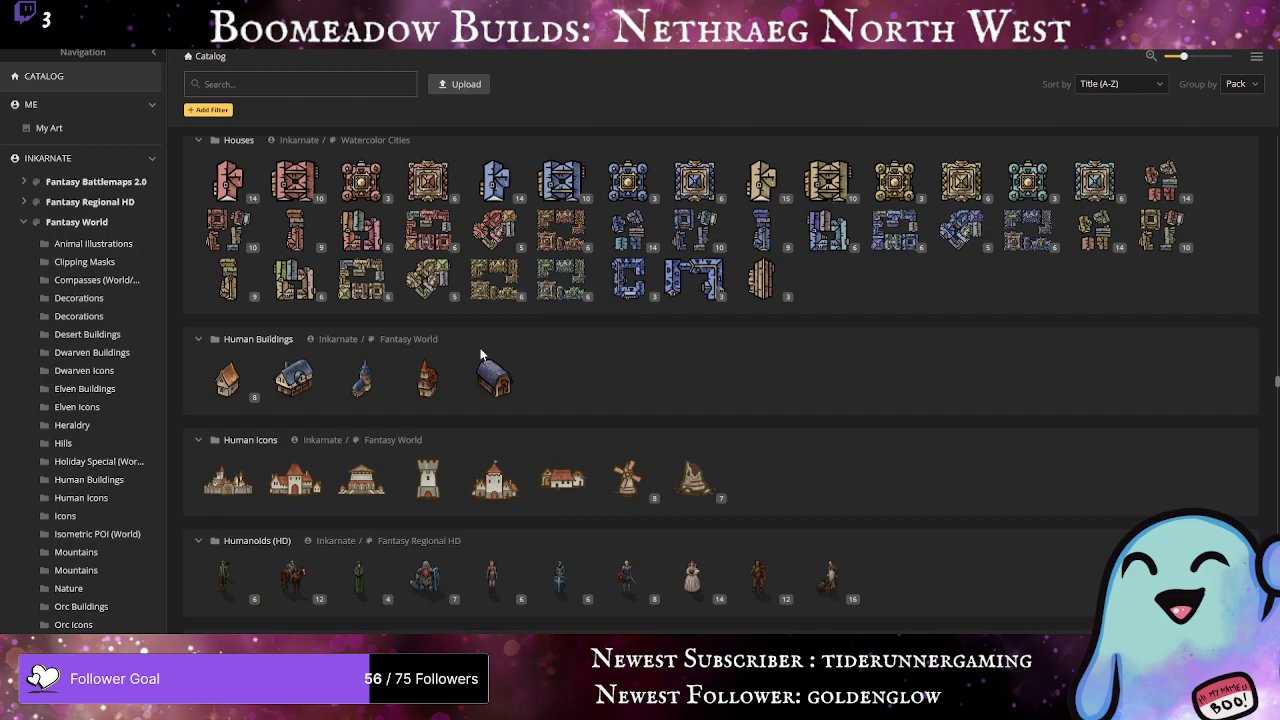
scroll(480, 355, down, 10)
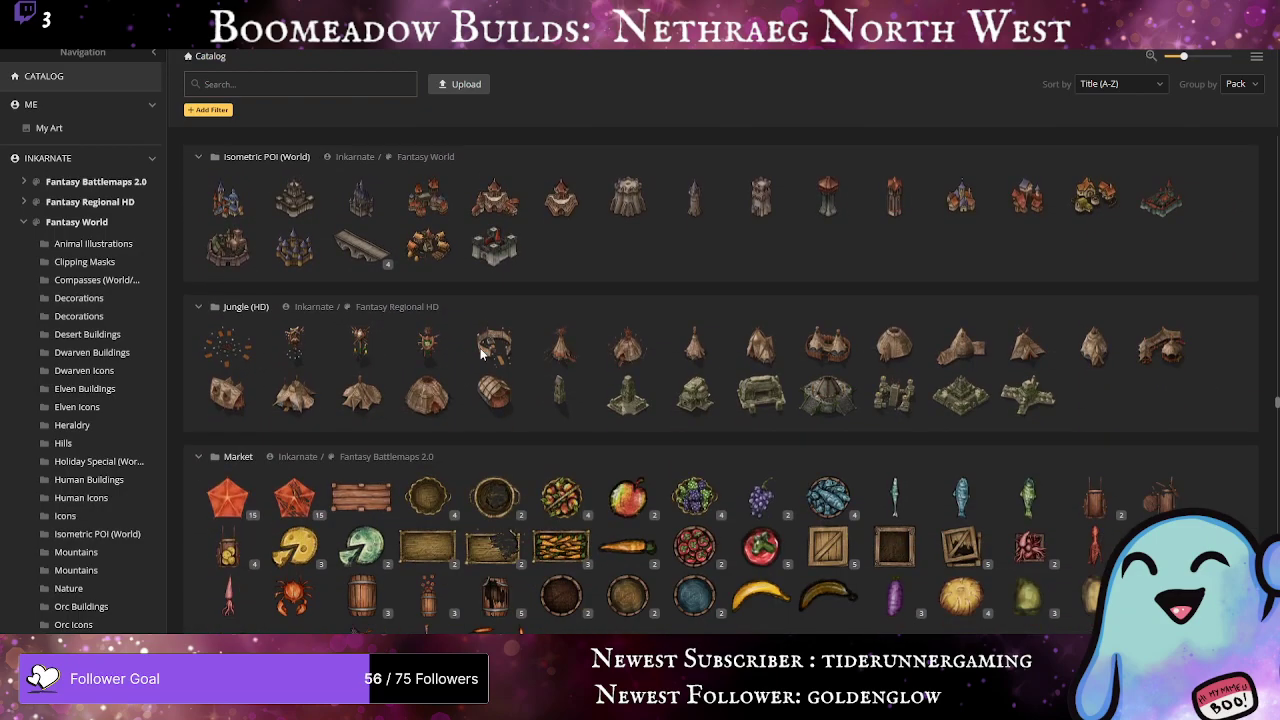
scroll(480, 355, down, 8)
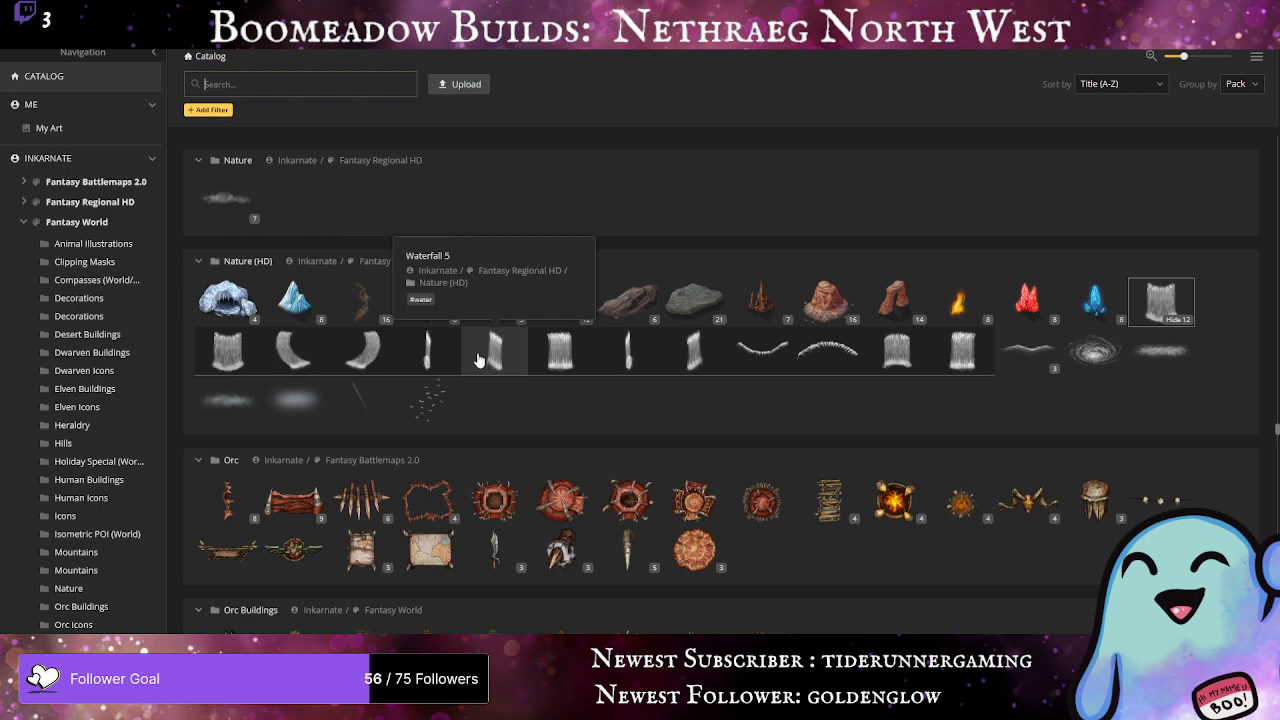
scroll(478, 358, down, 10)
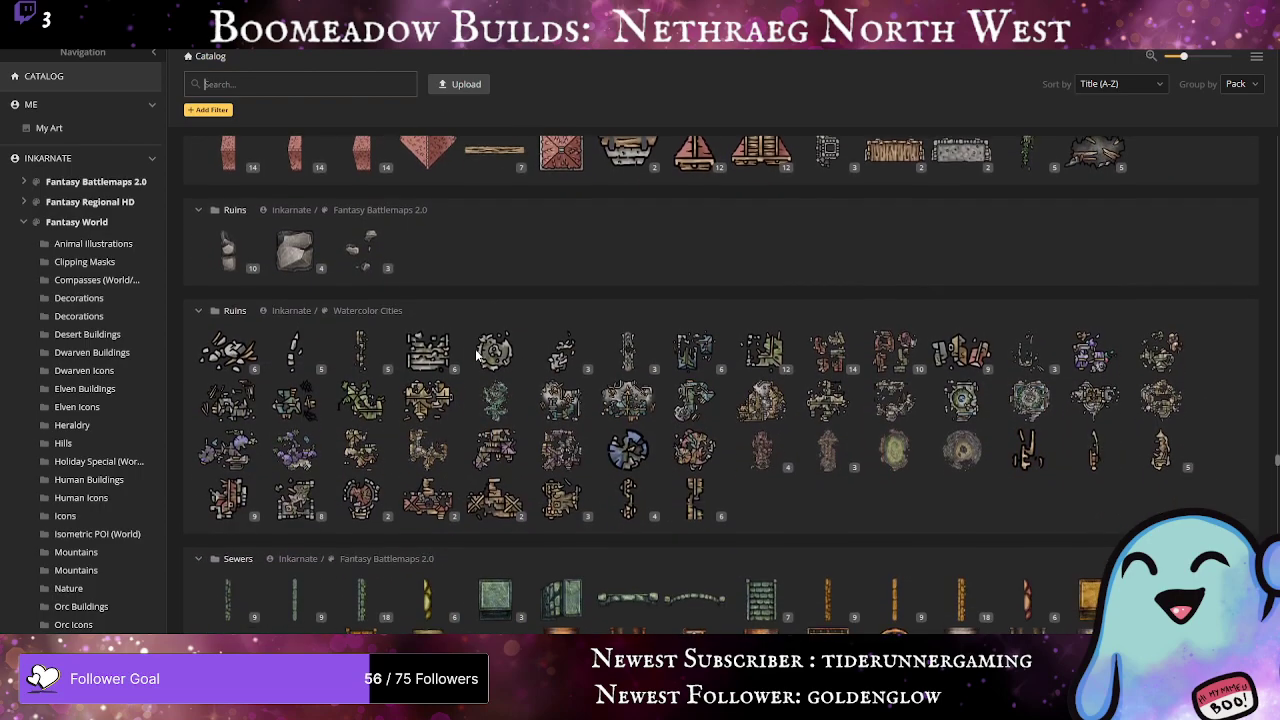
scroll(477, 354, down, 10)
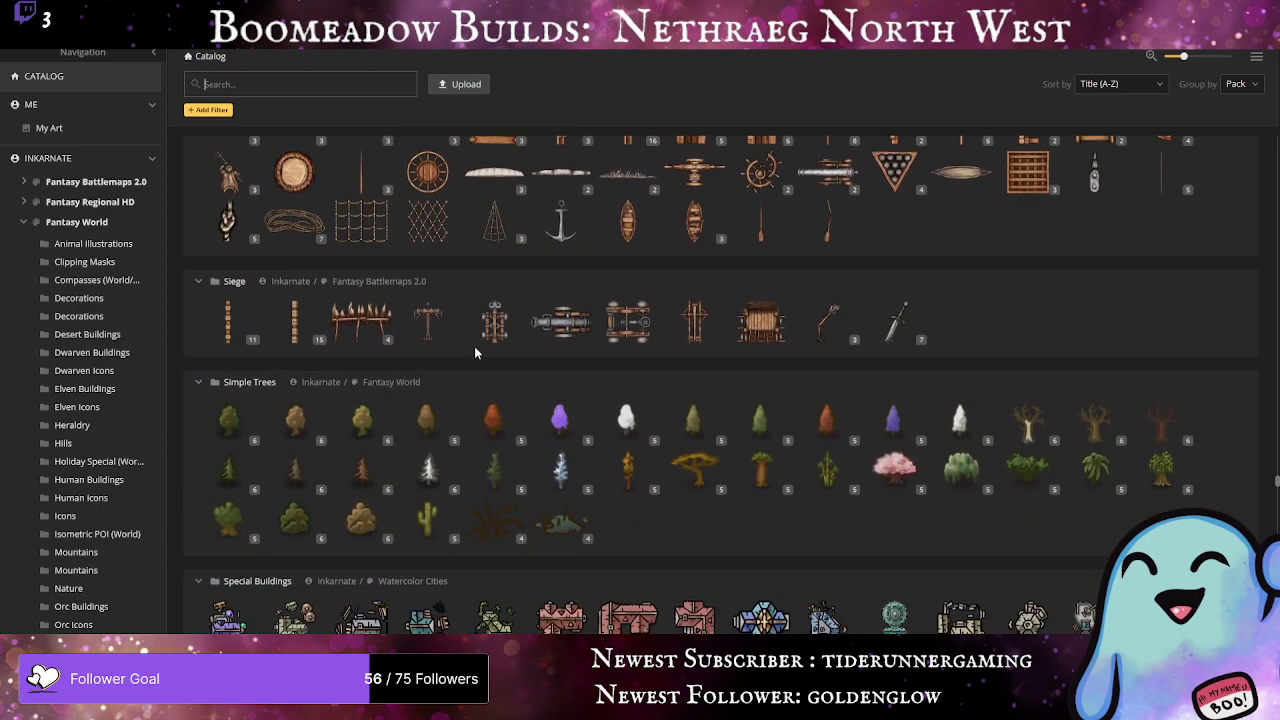
scroll(476, 352, down, 10)
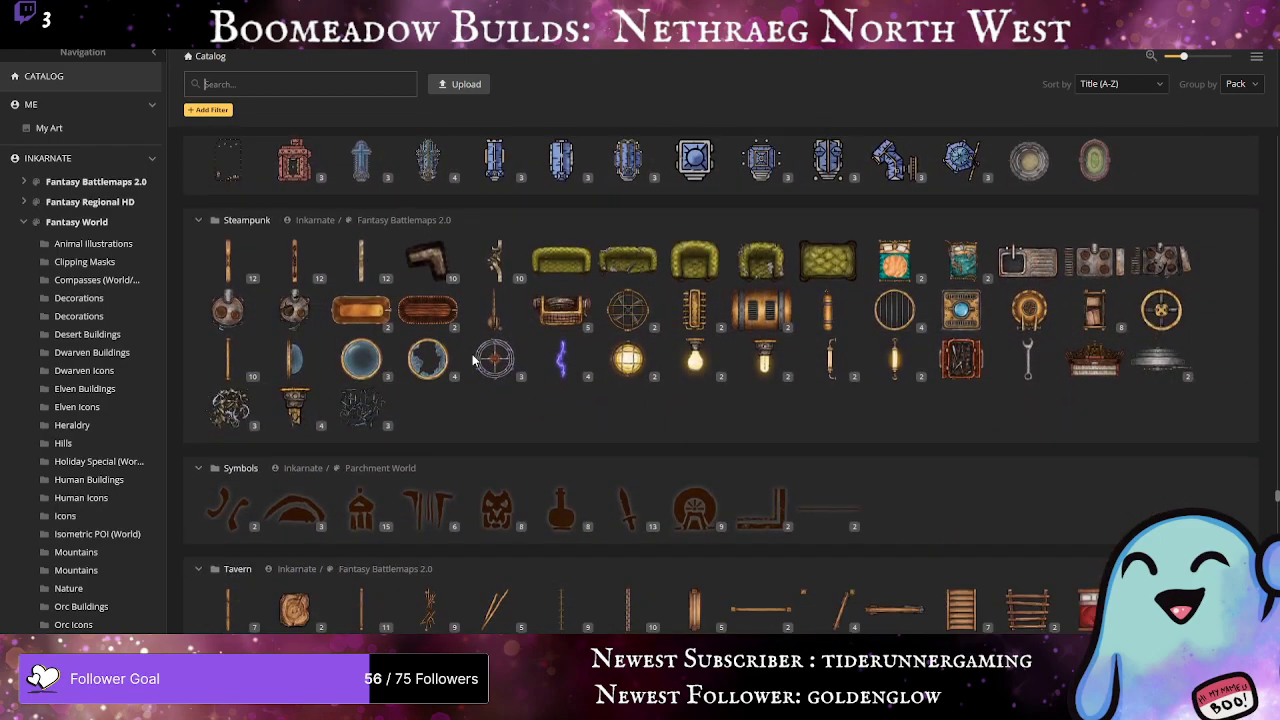
scroll(472, 358, down, 10)
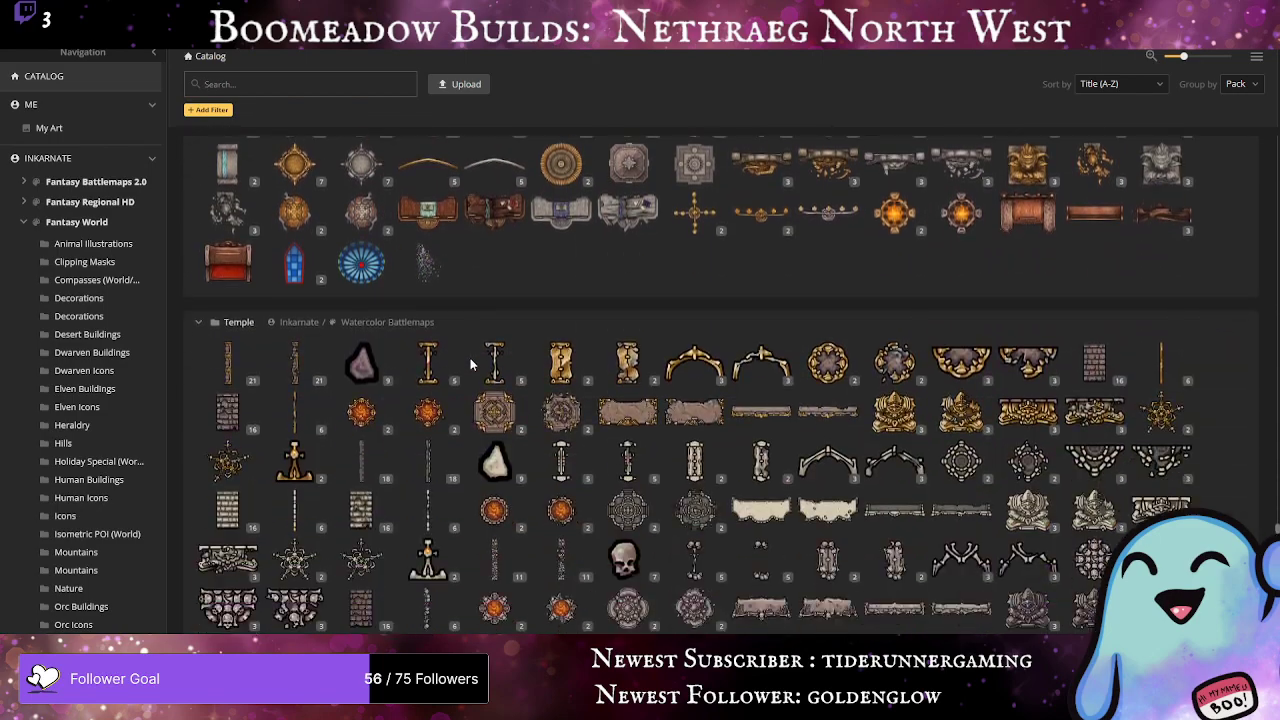
scroll(470, 366, down, 10)
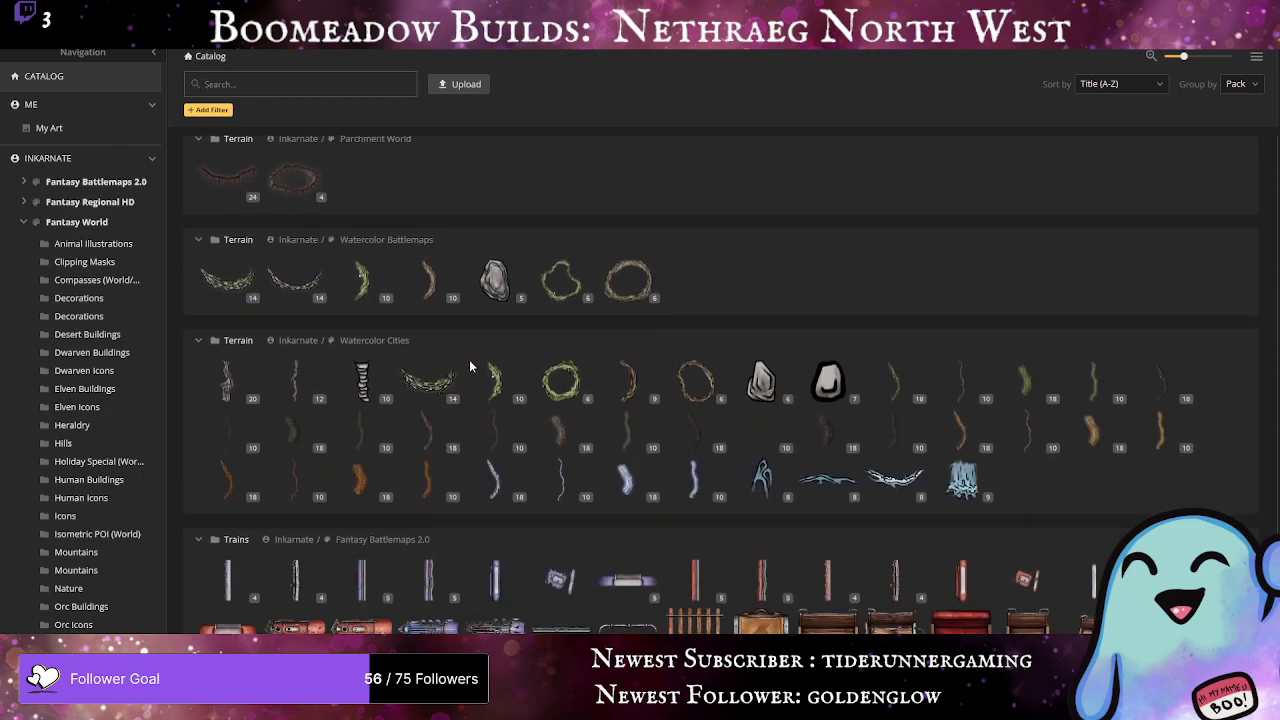
scroll(469, 366, down, 1)
scroll(469, 366, up, 1)
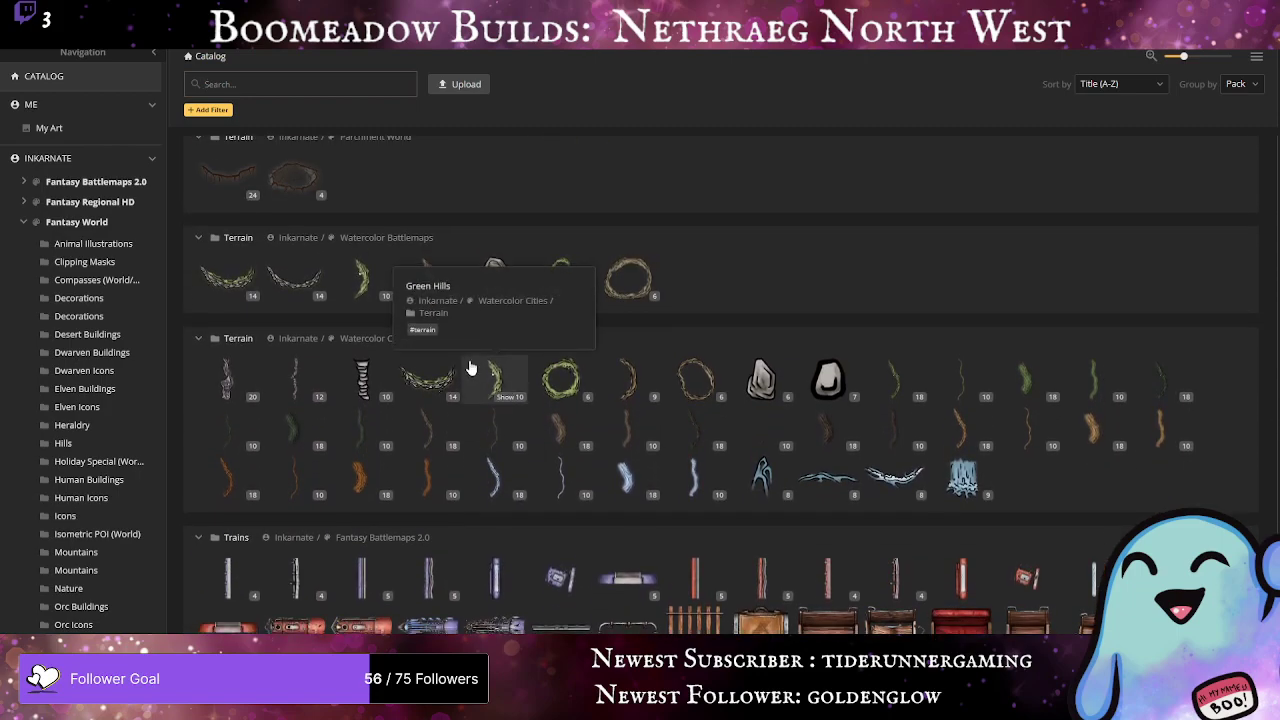
scroll(470, 368, down, 4)
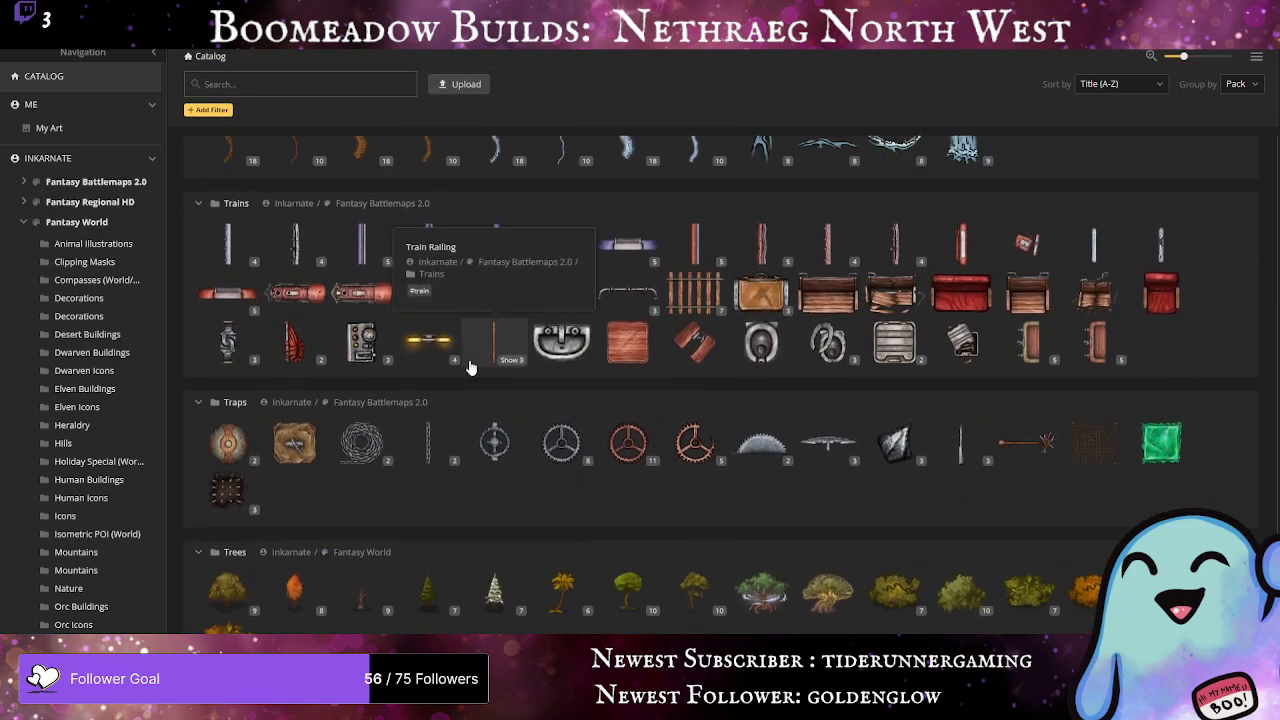
scroll(470, 368, down, 4)
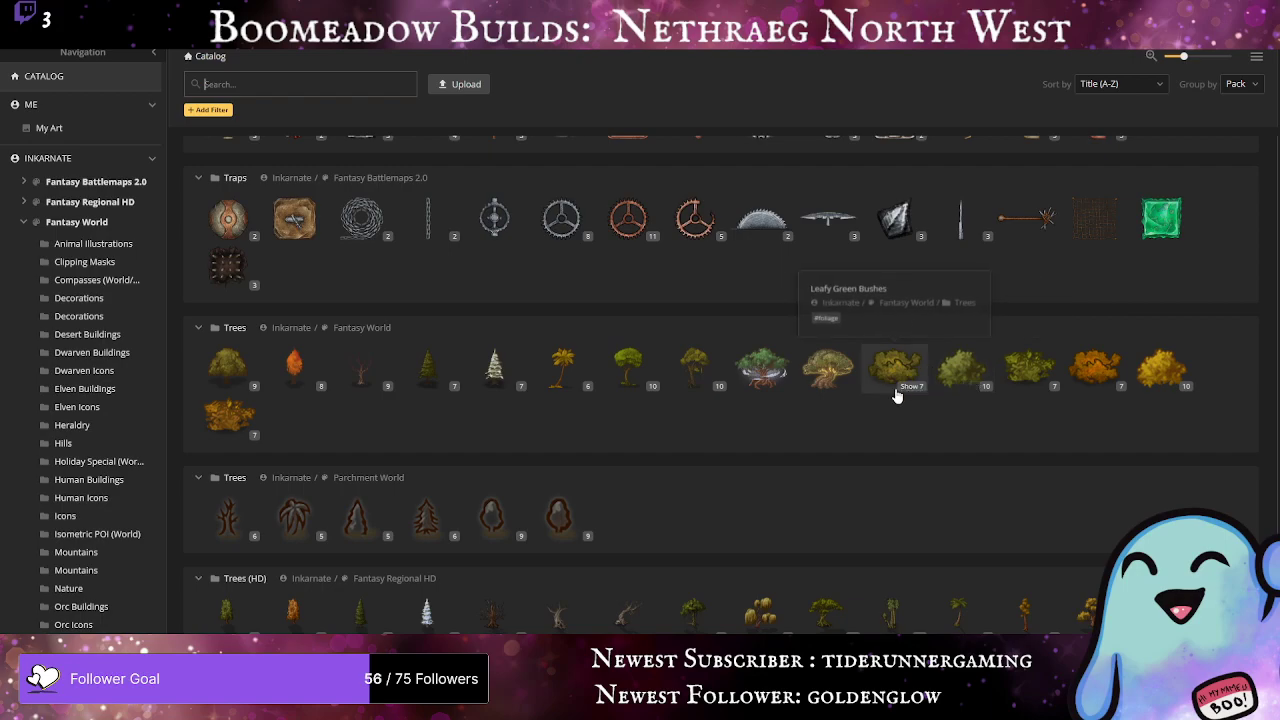
scroll(883, 395, down, 4)
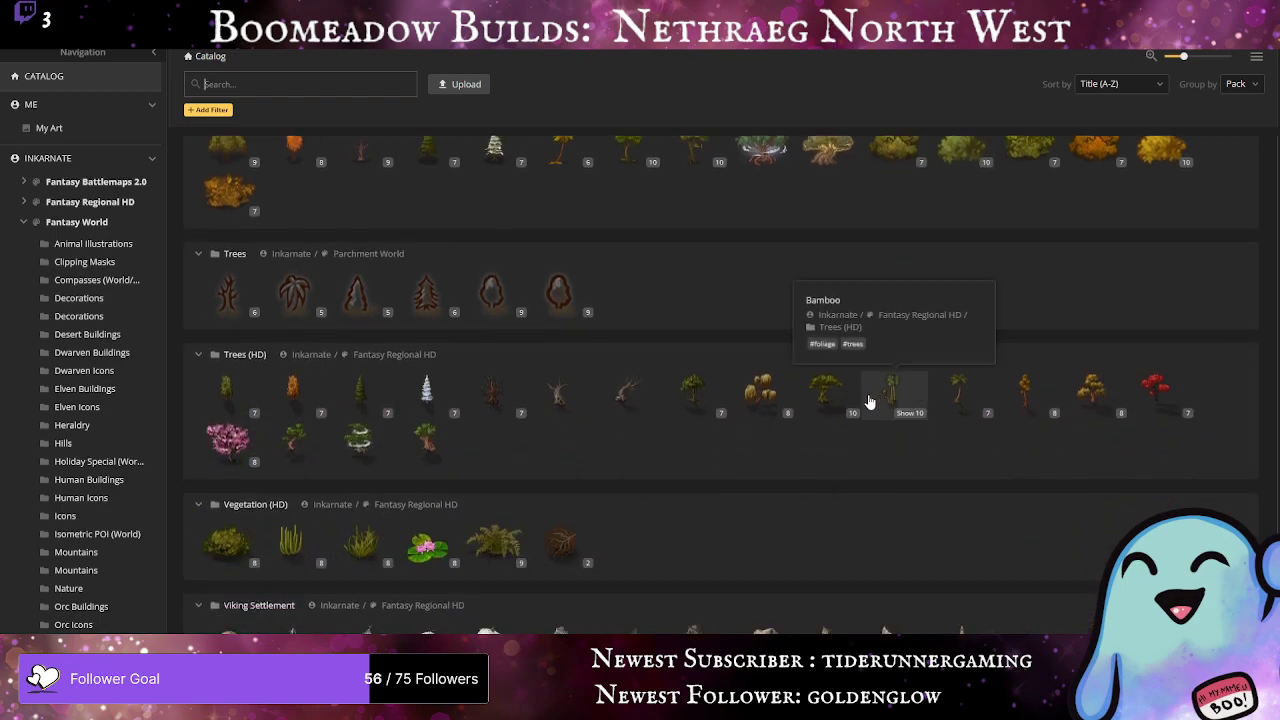
scroll(1024, 444, down, 6)
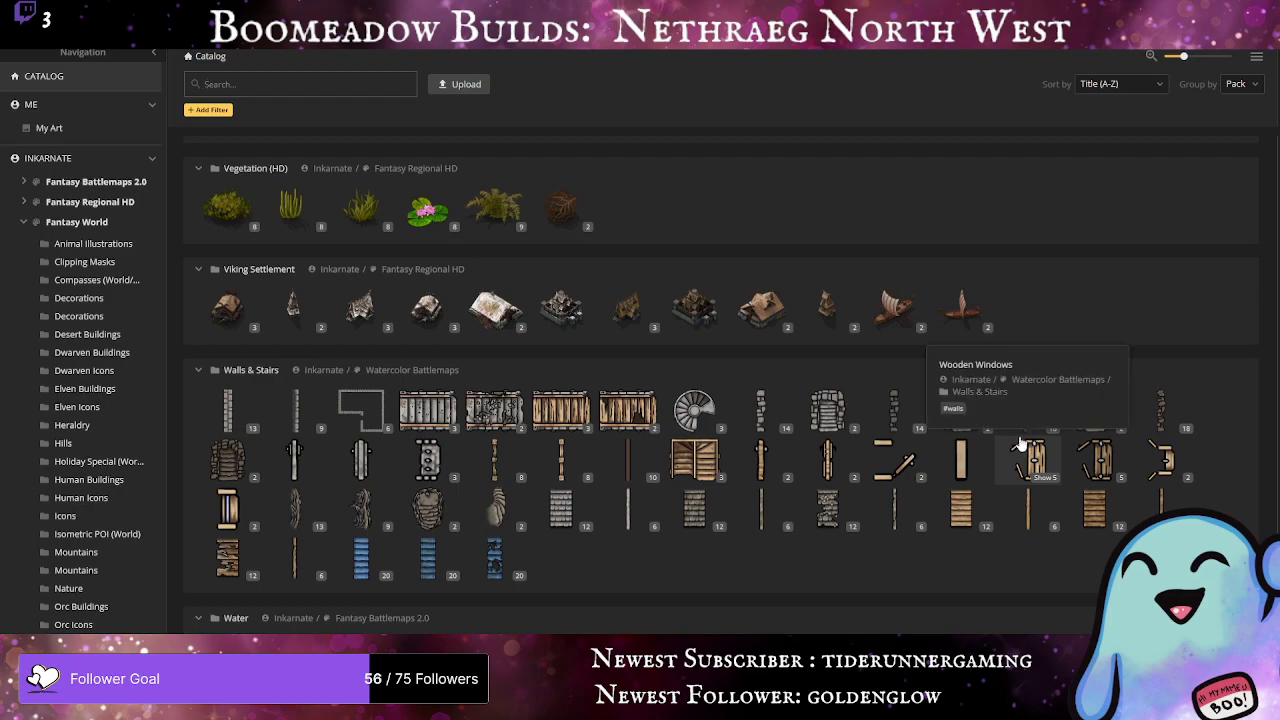
scroll(1018, 443, down, 4)
scroll(1020, 438, down, 2)
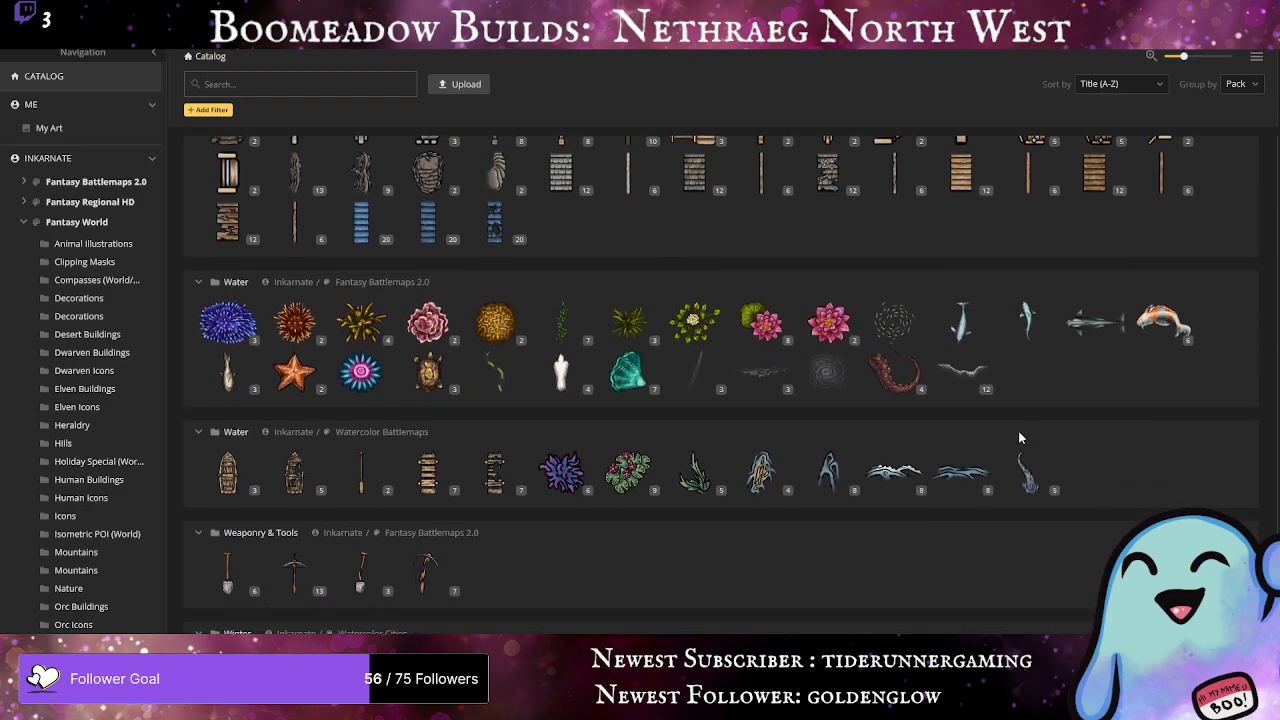
scroll(1018, 430, down, 10)
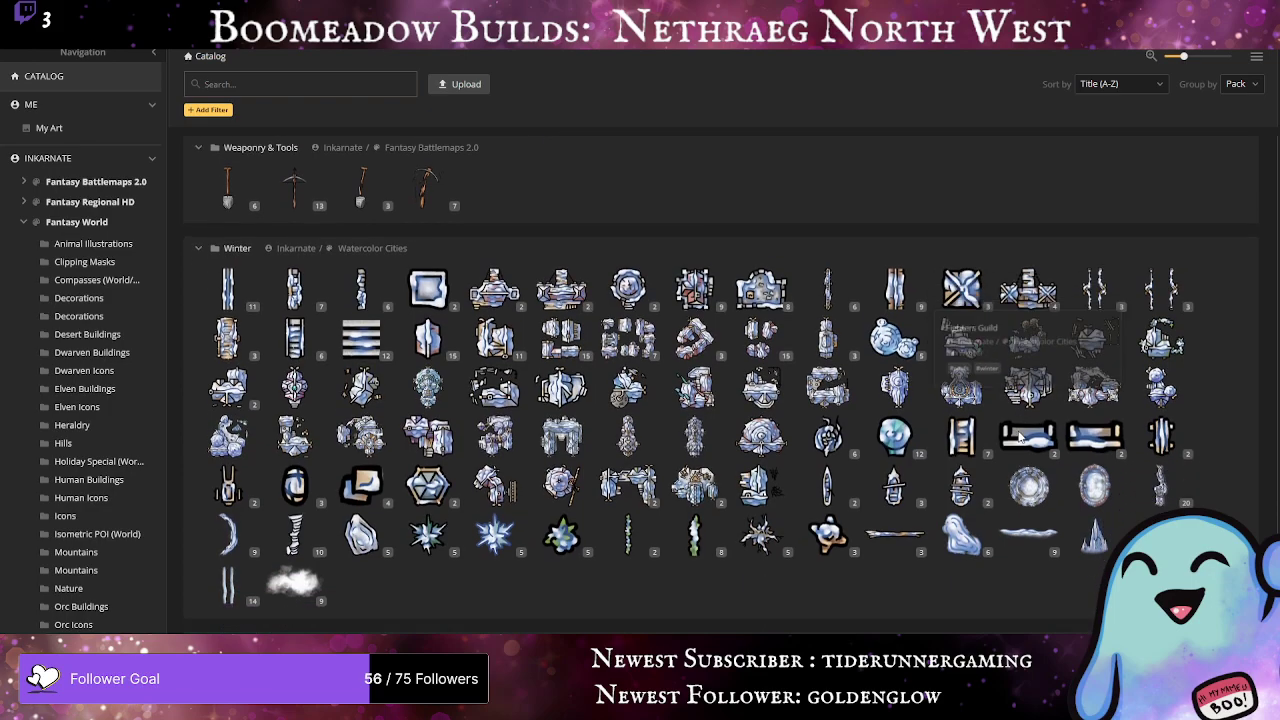
scroll(1018, 430, down, 7)
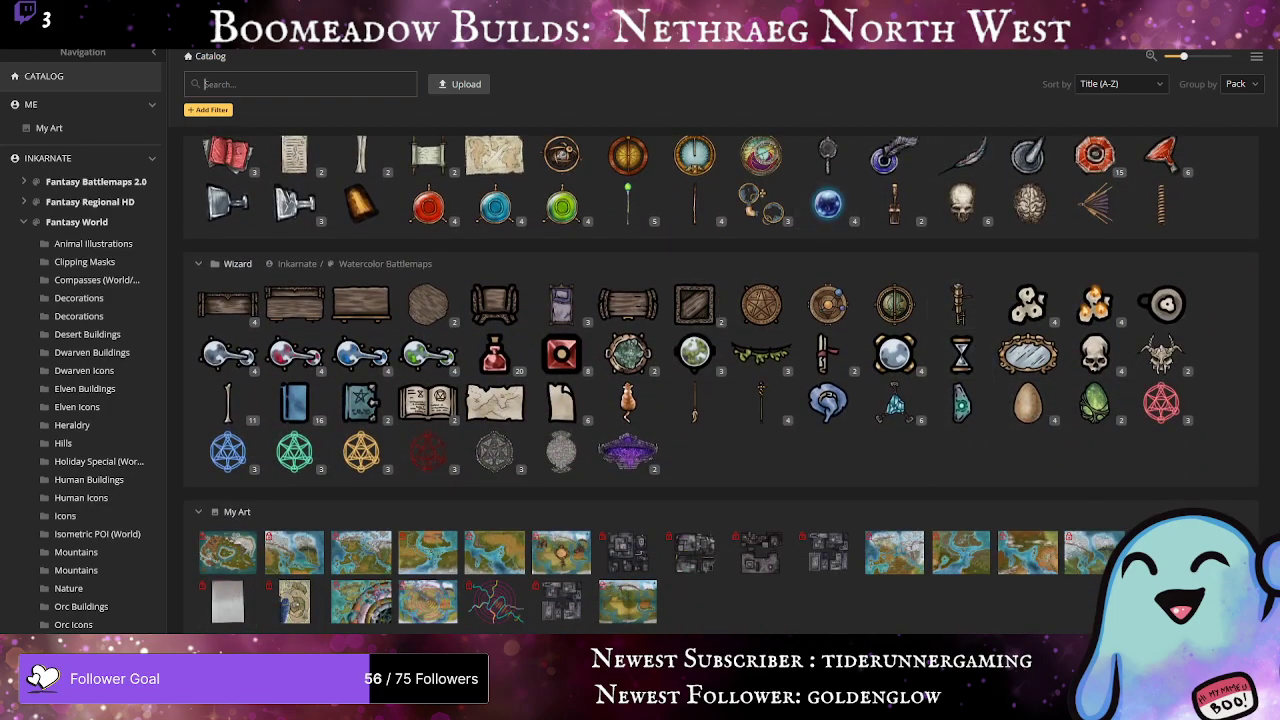
key(f)
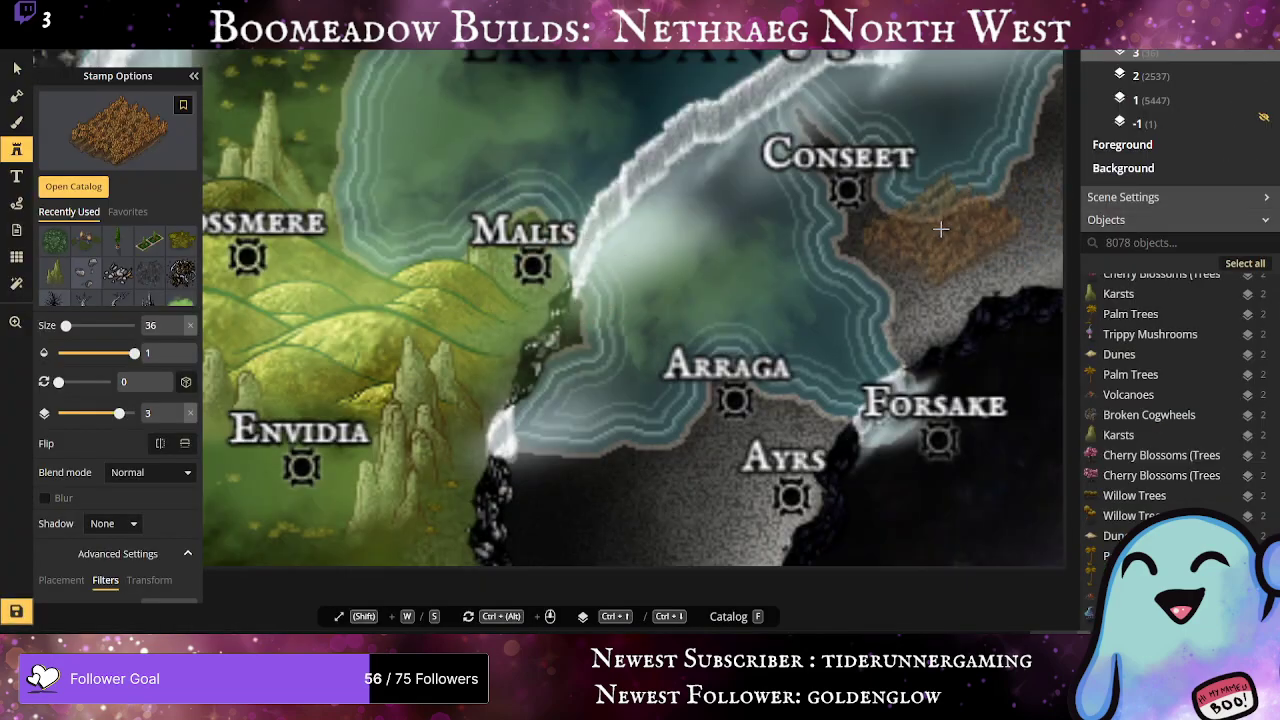
Step: Choose the fern stamp from the Vegetation (HD) set of Fantasy Regional HD for the green region around Possmere and Envidia
scroll(630, 310, down, 5)
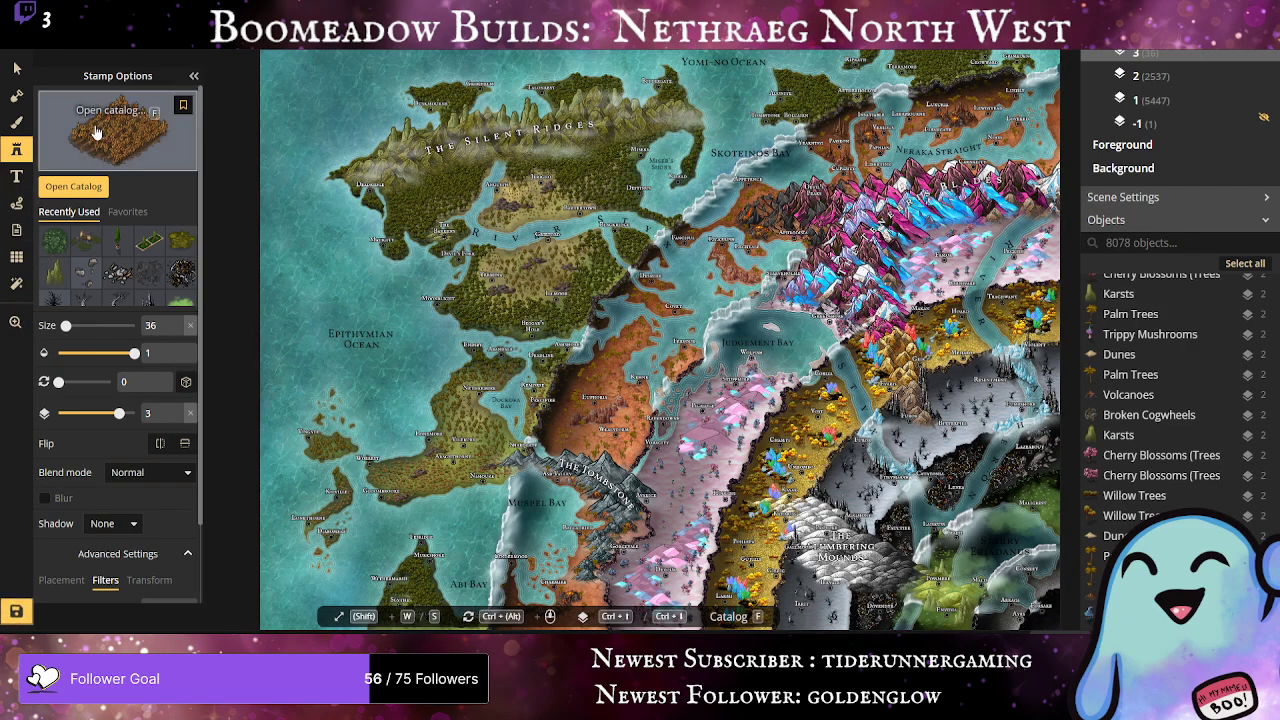
click(95, 133)
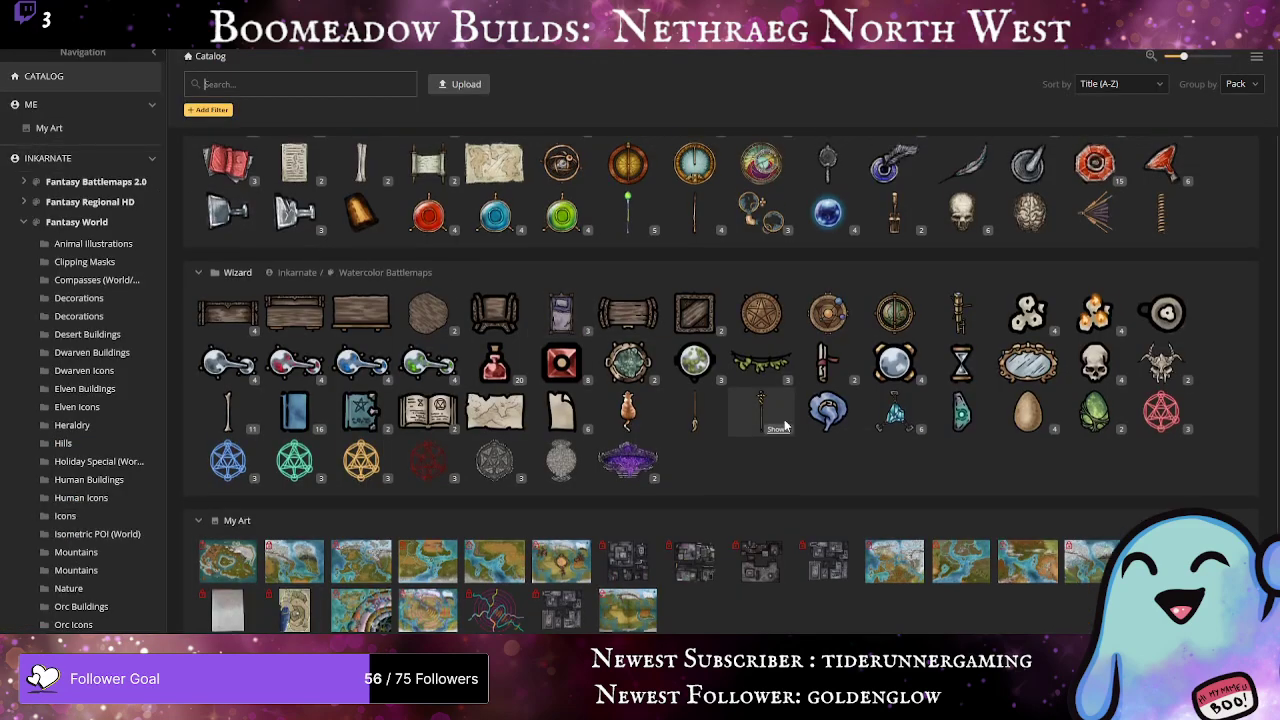
scroll(784, 425, up, 5)
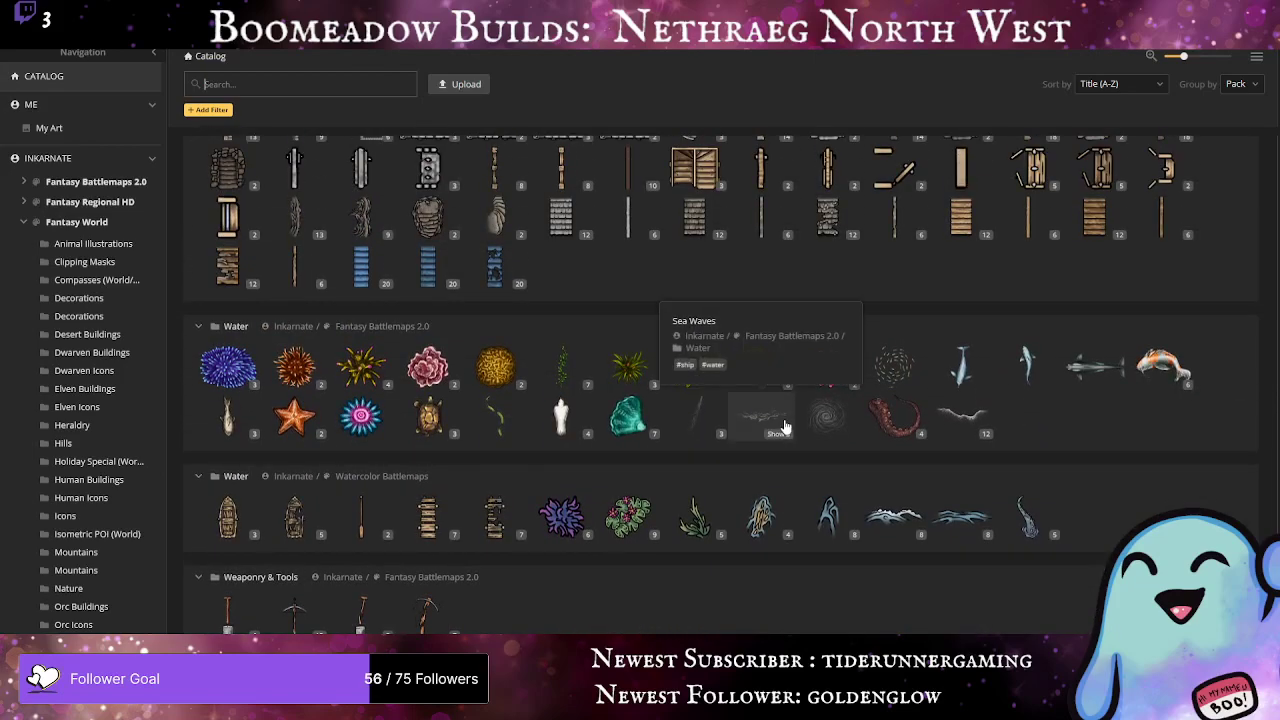
scroll(647, 431, up, 5)
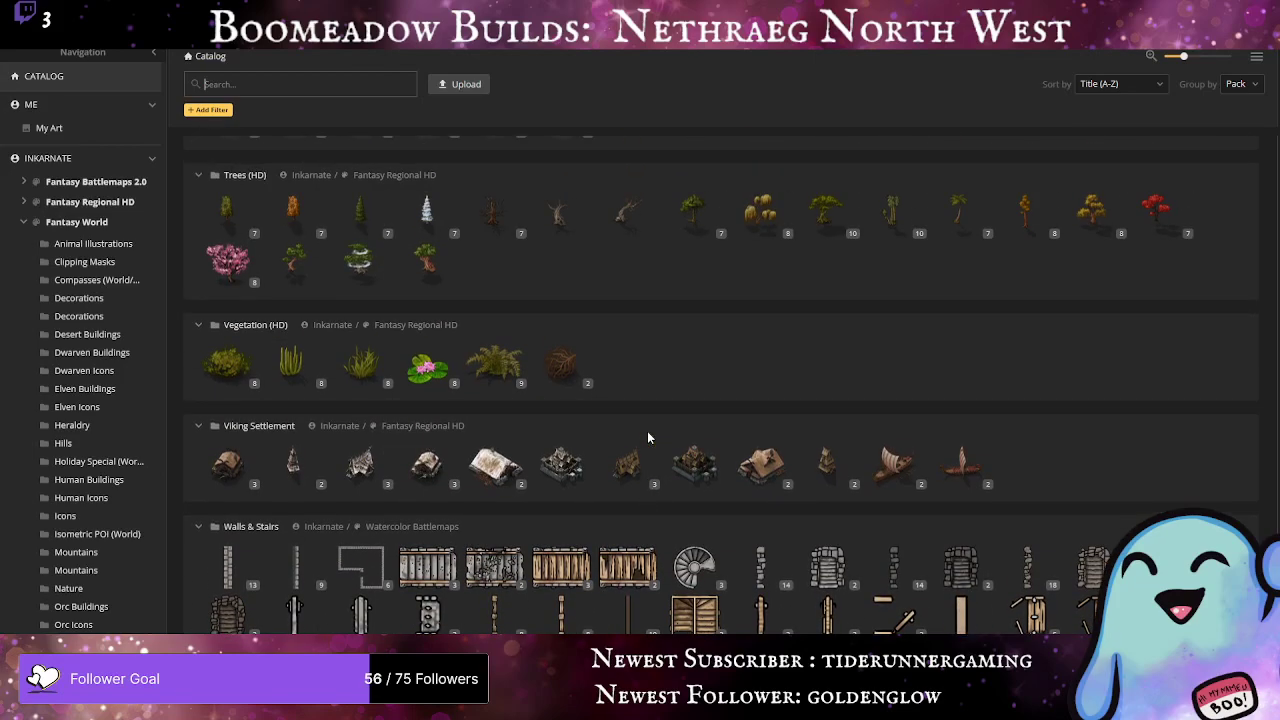
click(494, 365)
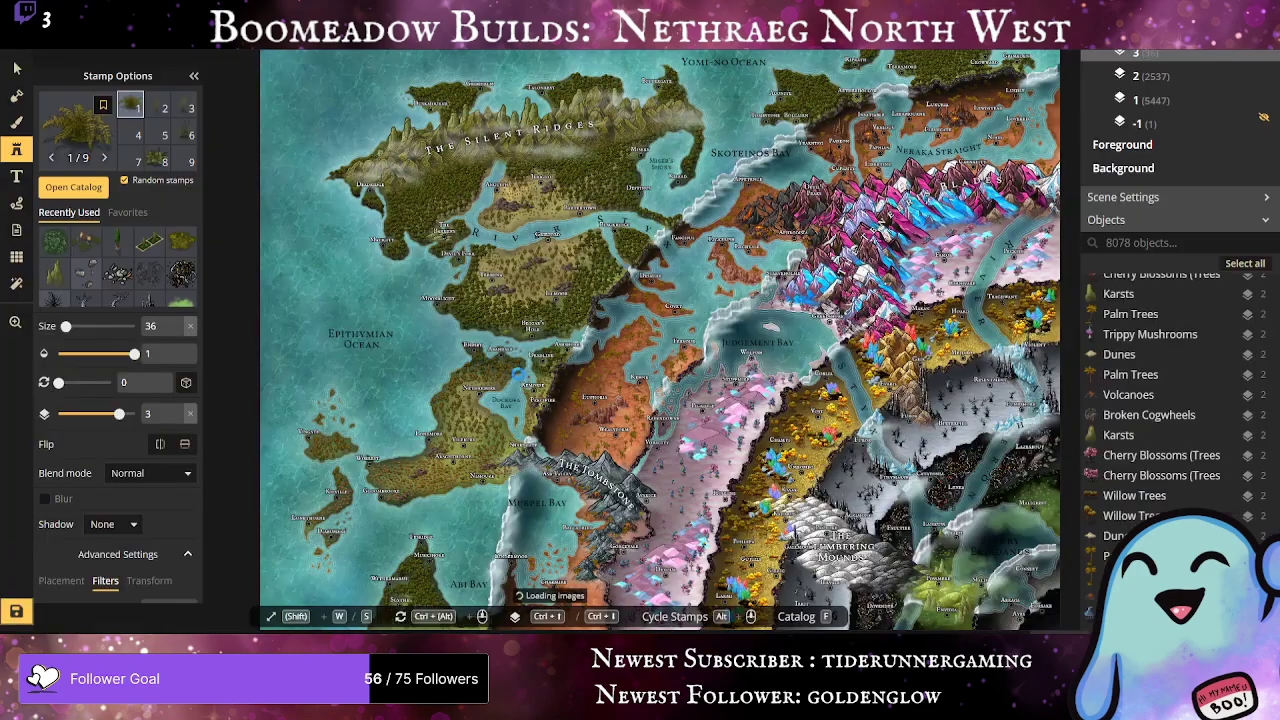
scroll(975, 535, up, 5)
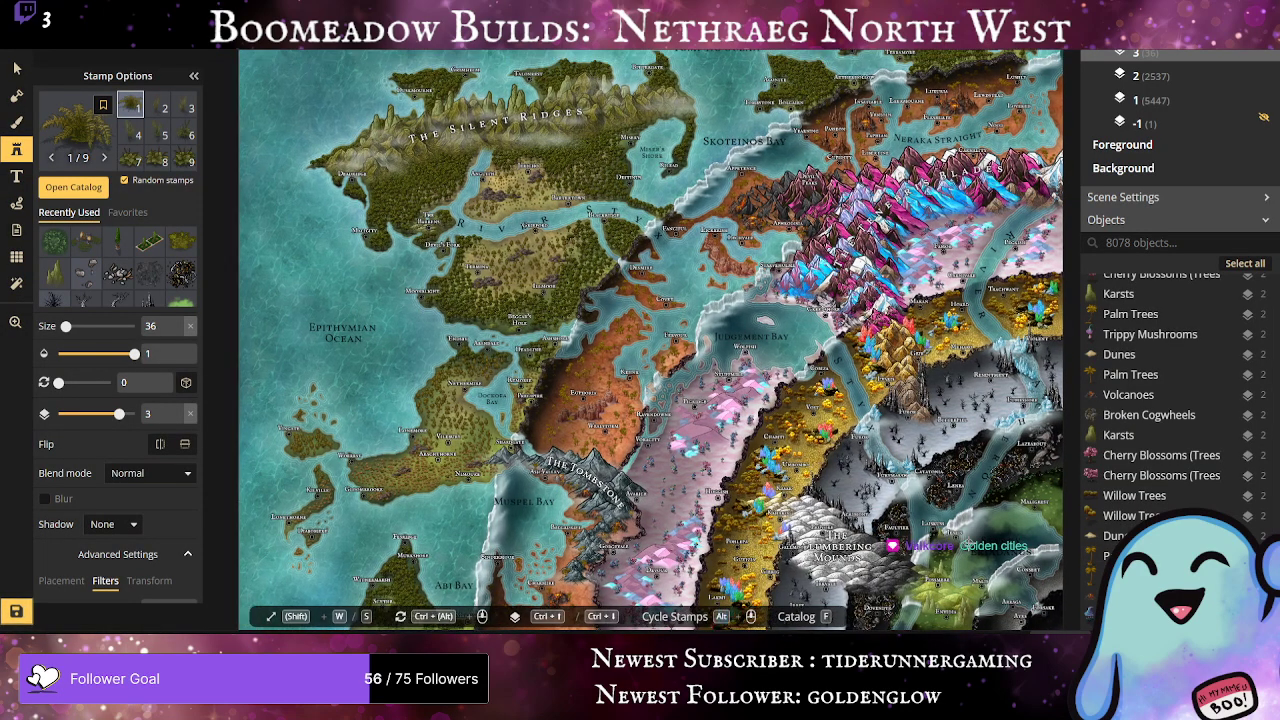
scroll(968, 537, up, 2)
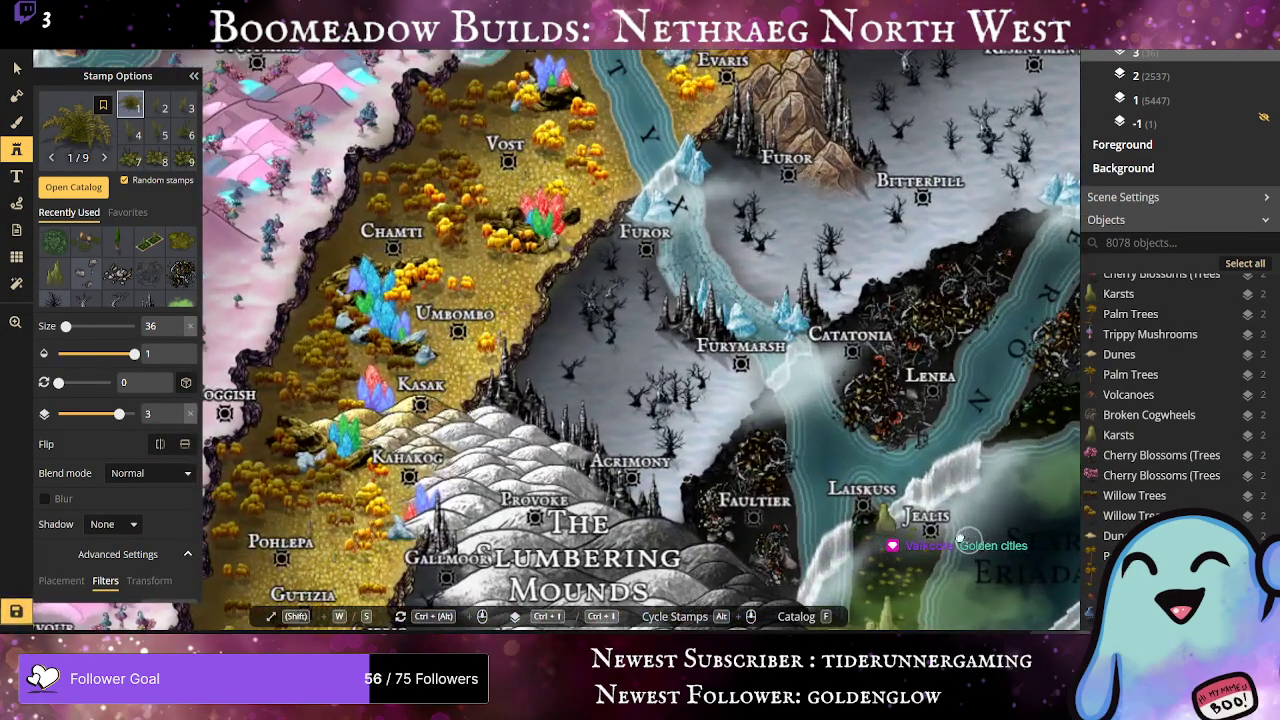
drag(968, 537, 630, 275)
scroll(640, 375, up, 3)
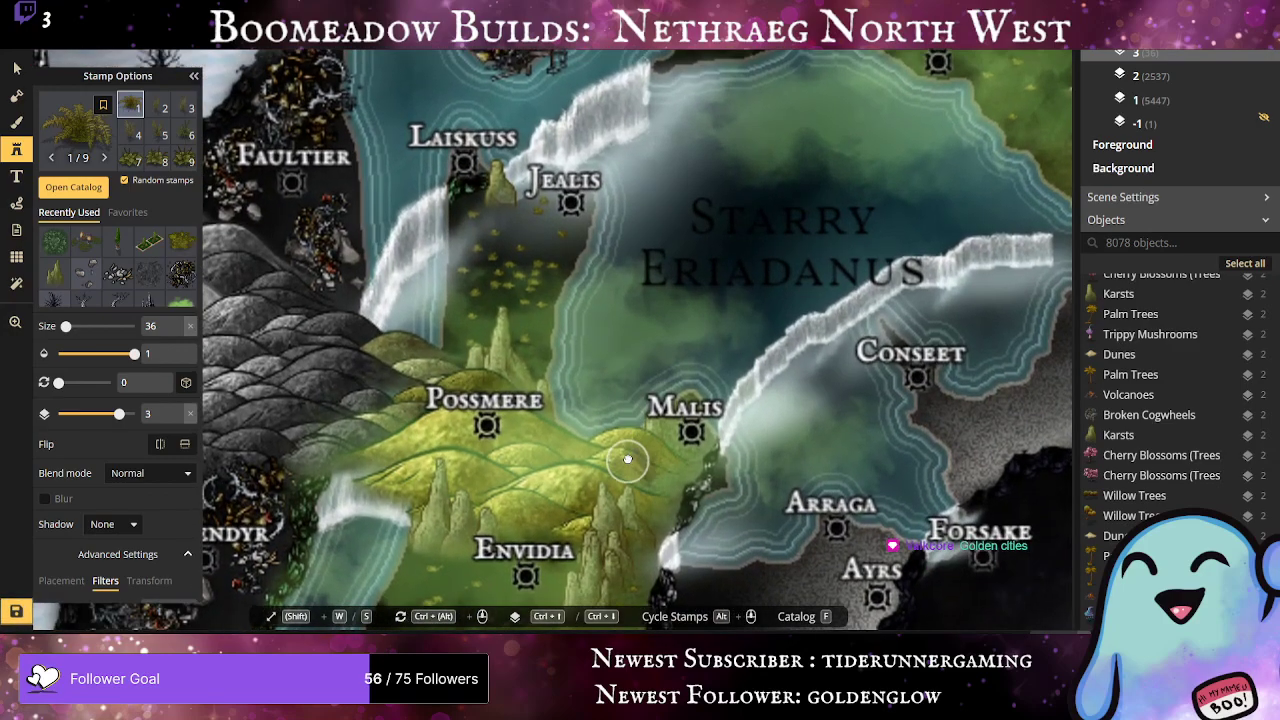
Step: Try placing a size 19 fern stamp on the green ground southwest of Envidia
drag(628, 457, 740, 251)
scroll(740, 251, up, 1)
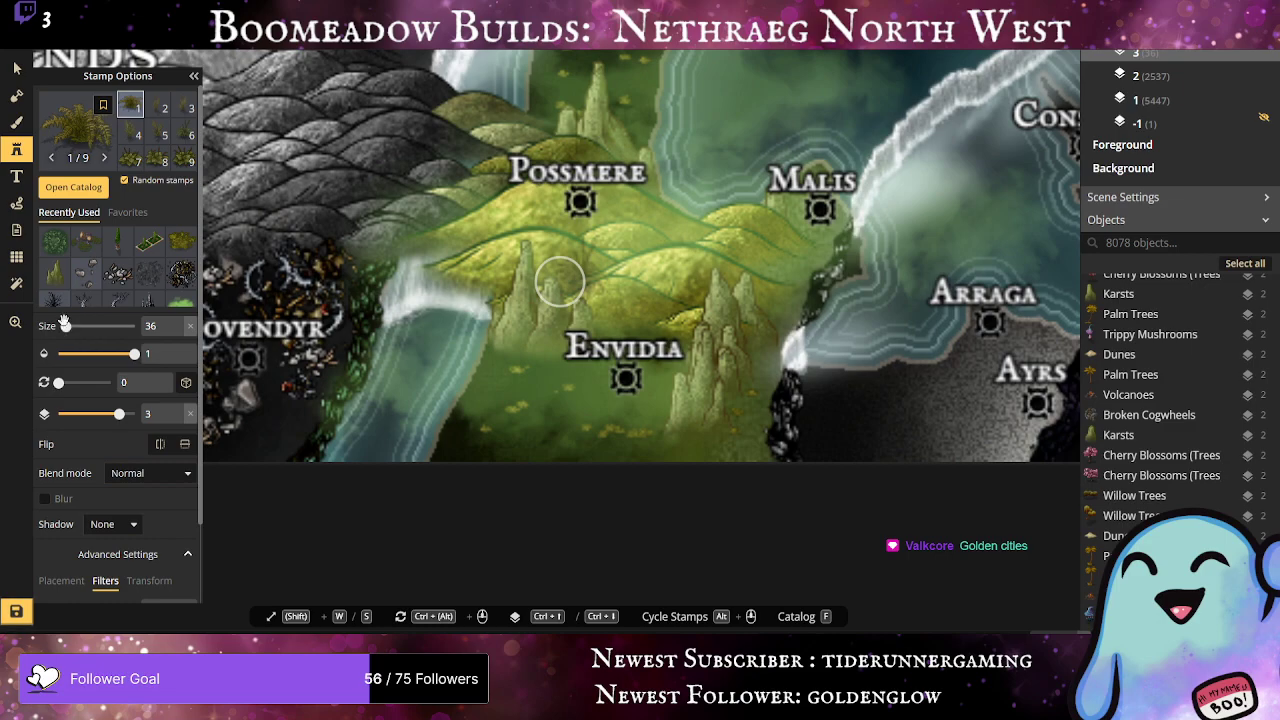
drag(66, 326, 61, 327)
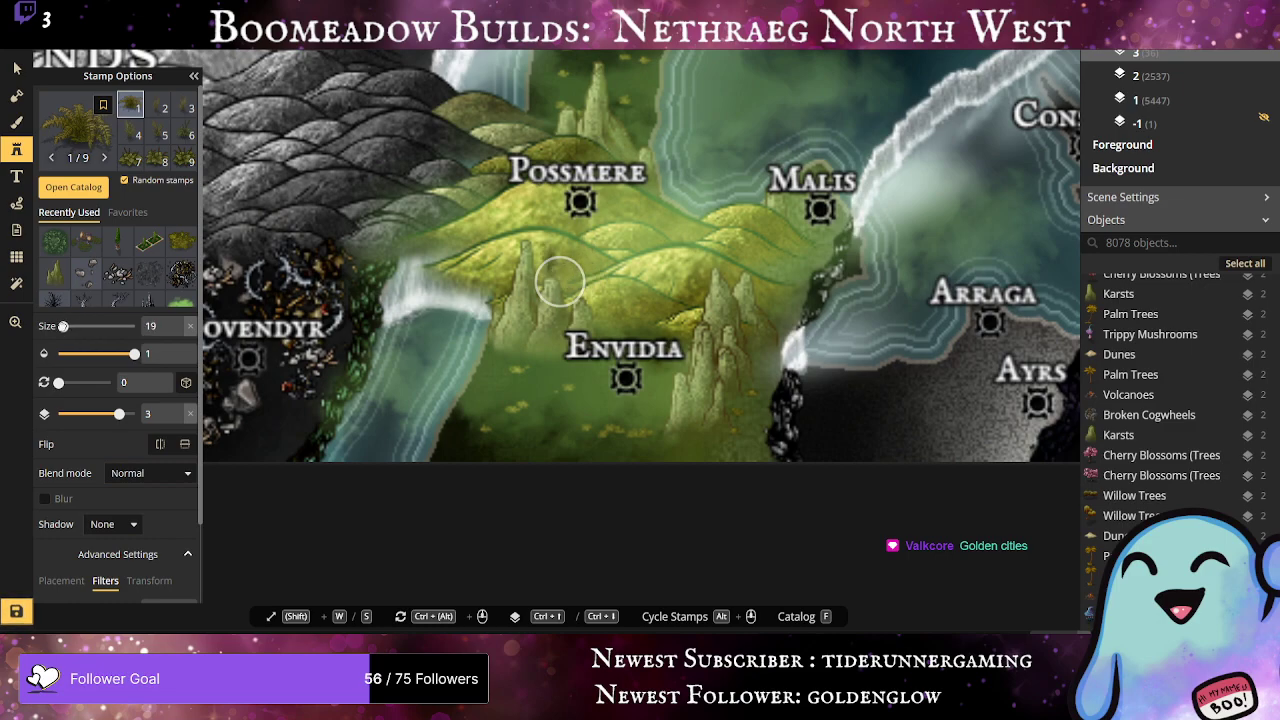
click(518, 424)
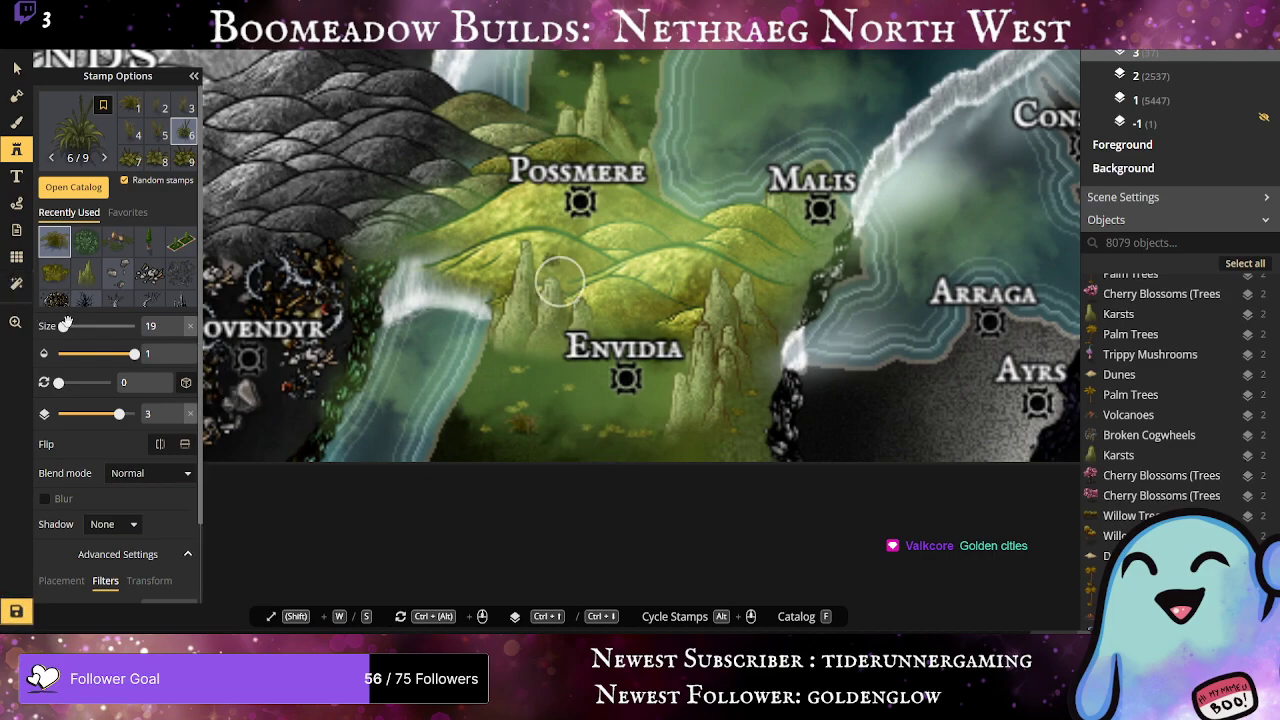
key(ctrl+z)
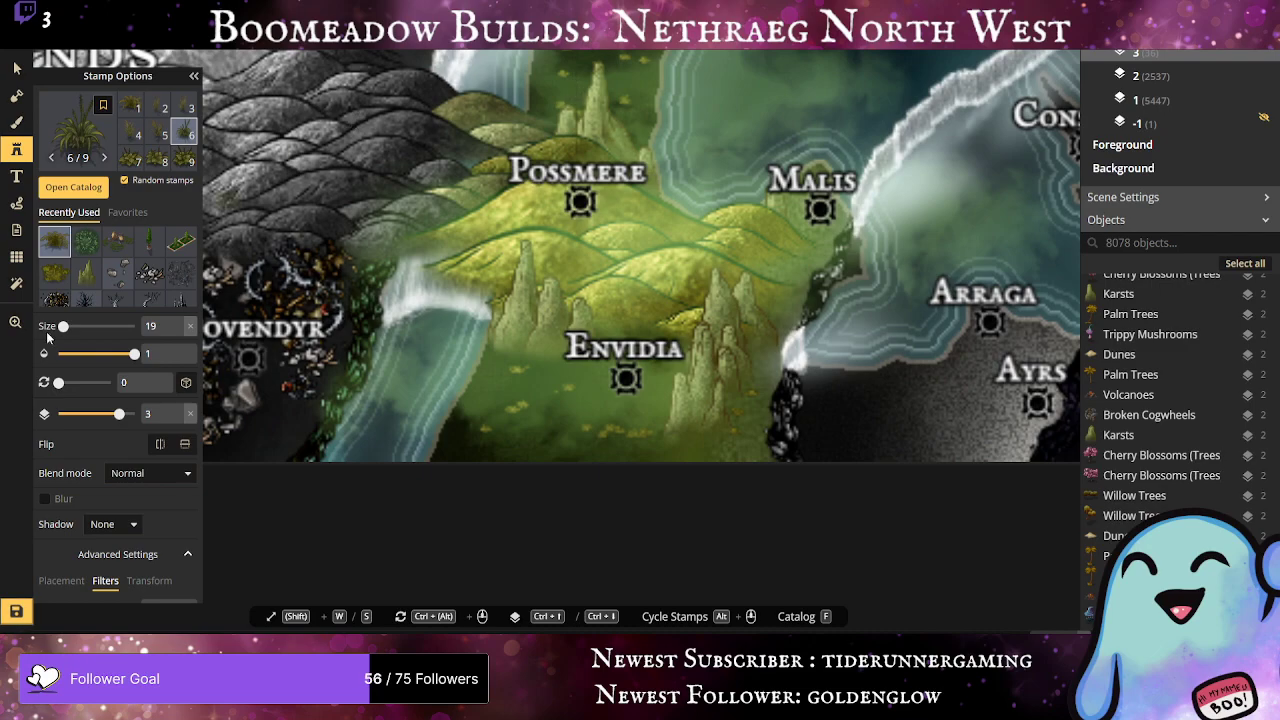
Step: Set the stamp size to 15 and scatter ferns over the green ground around and south of Envidia
drag(64, 326, 65, 326)
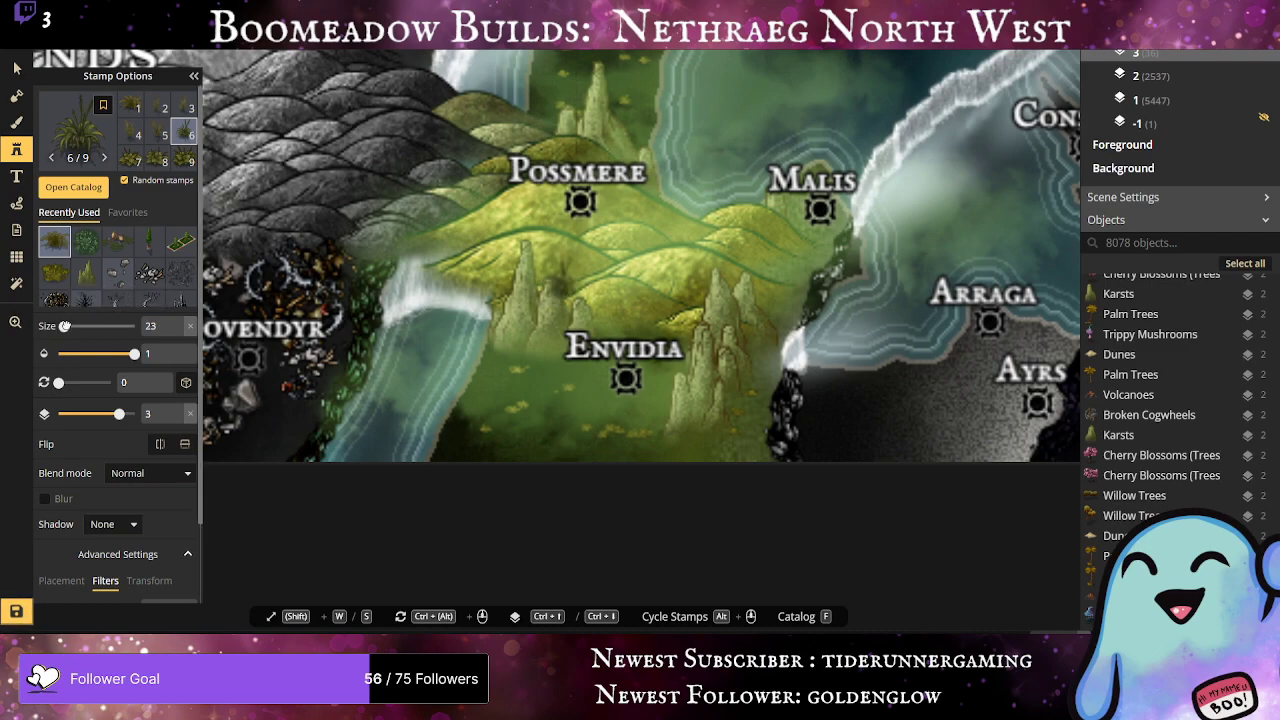
click(514, 400)
click(627, 441)
click(683, 446)
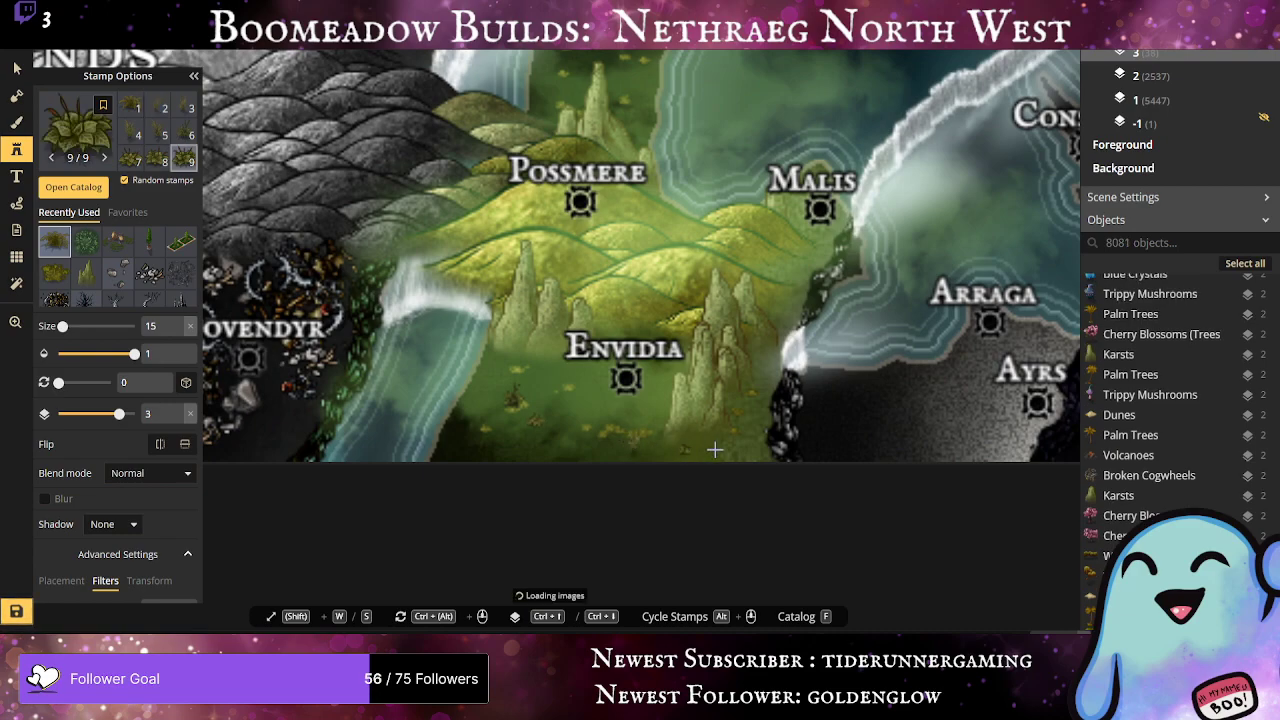
click(717, 446)
click(661, 391)
click(661, 391)
click(566, 383)
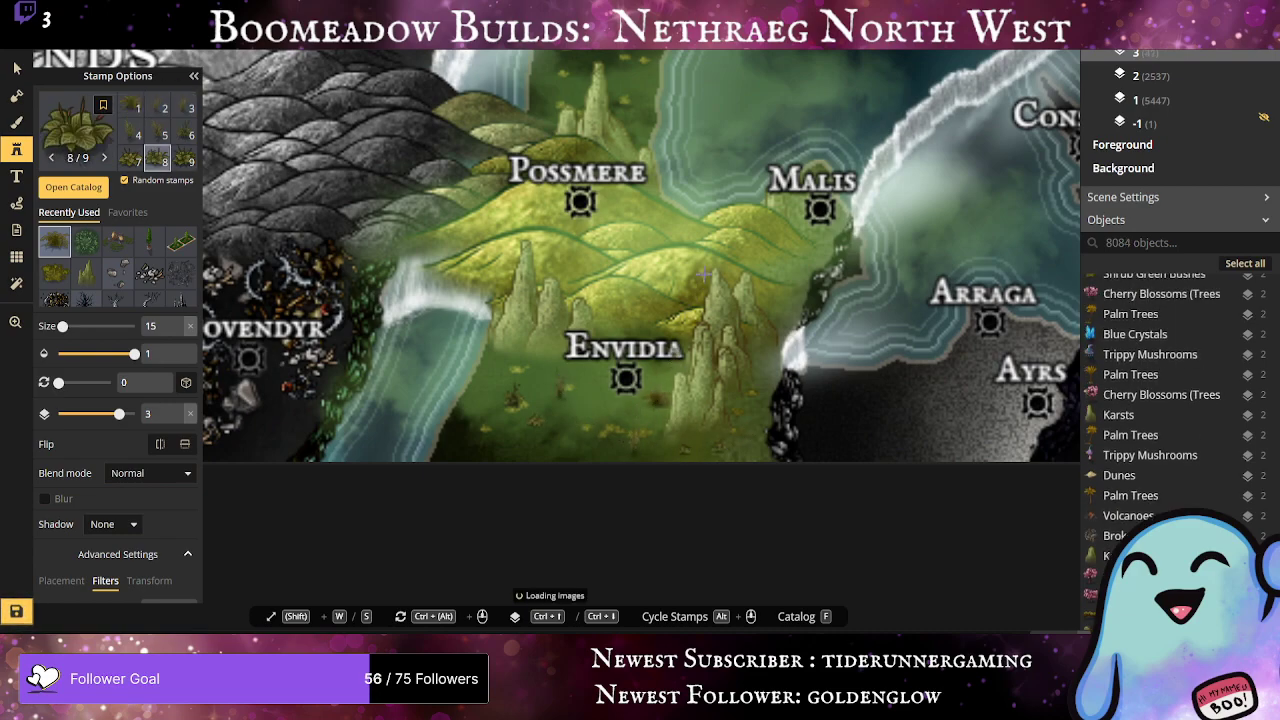
Step: Add ferns on the green slope just southwest of Malis and one more south of Envidia
click(779, 265)
click(771, 271)
scroll(757, 370, down, 3)
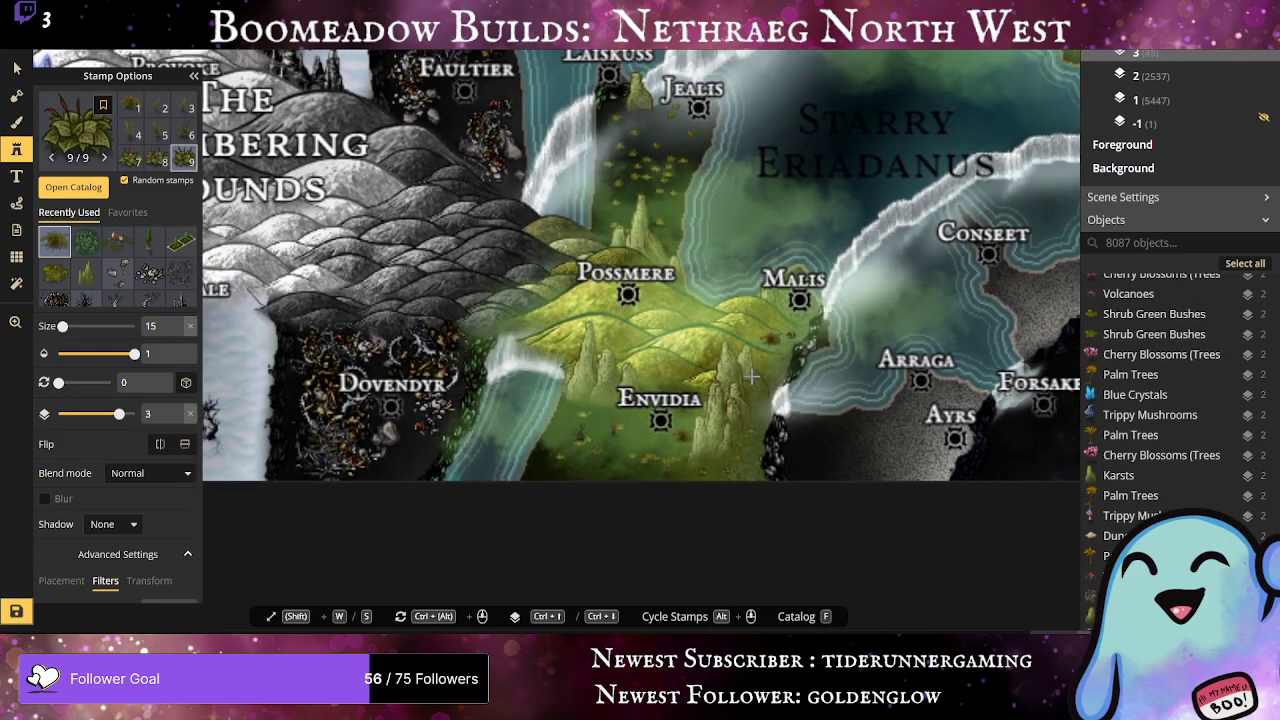
scroll(751, 376, down, 3)
click(688, 435)
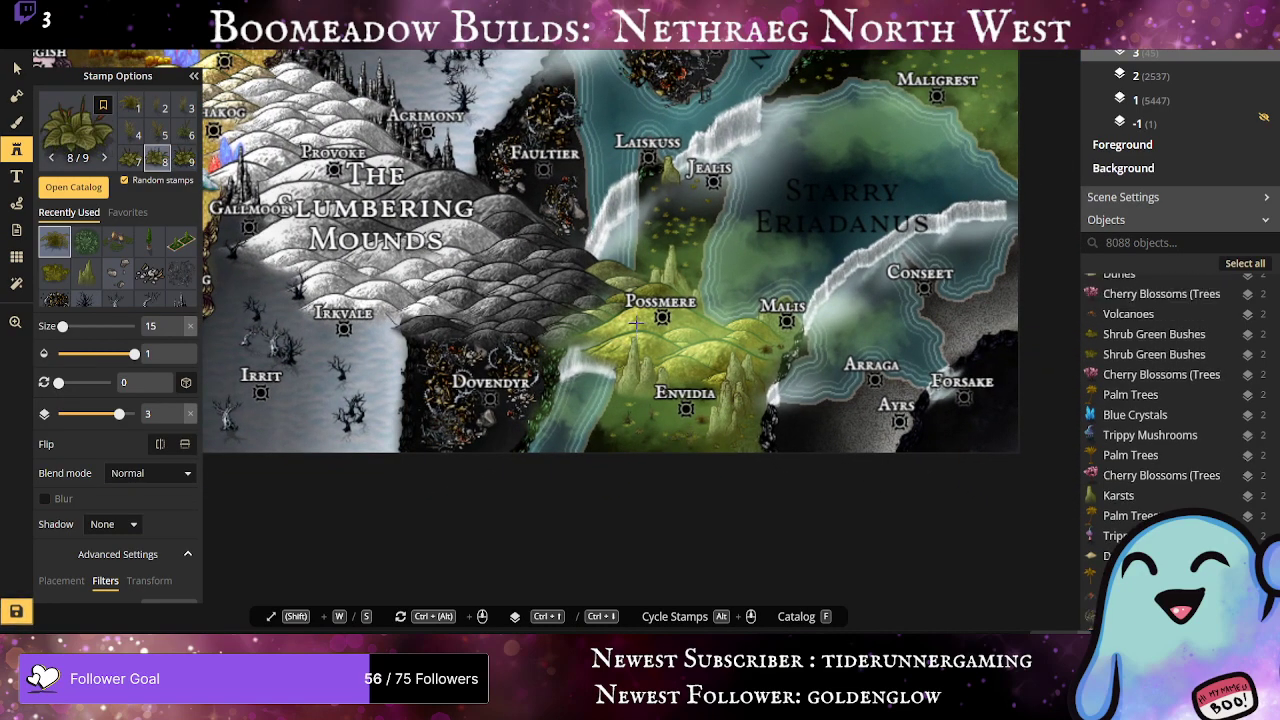
Step: Scatter ferns across the green strip between Possmere and Jealis, around the spires
click(668, 262)
scroll(672, 256, up, 1)
click(657, 248)
click(685, 219)
click(673, 206)
click(663, 206)
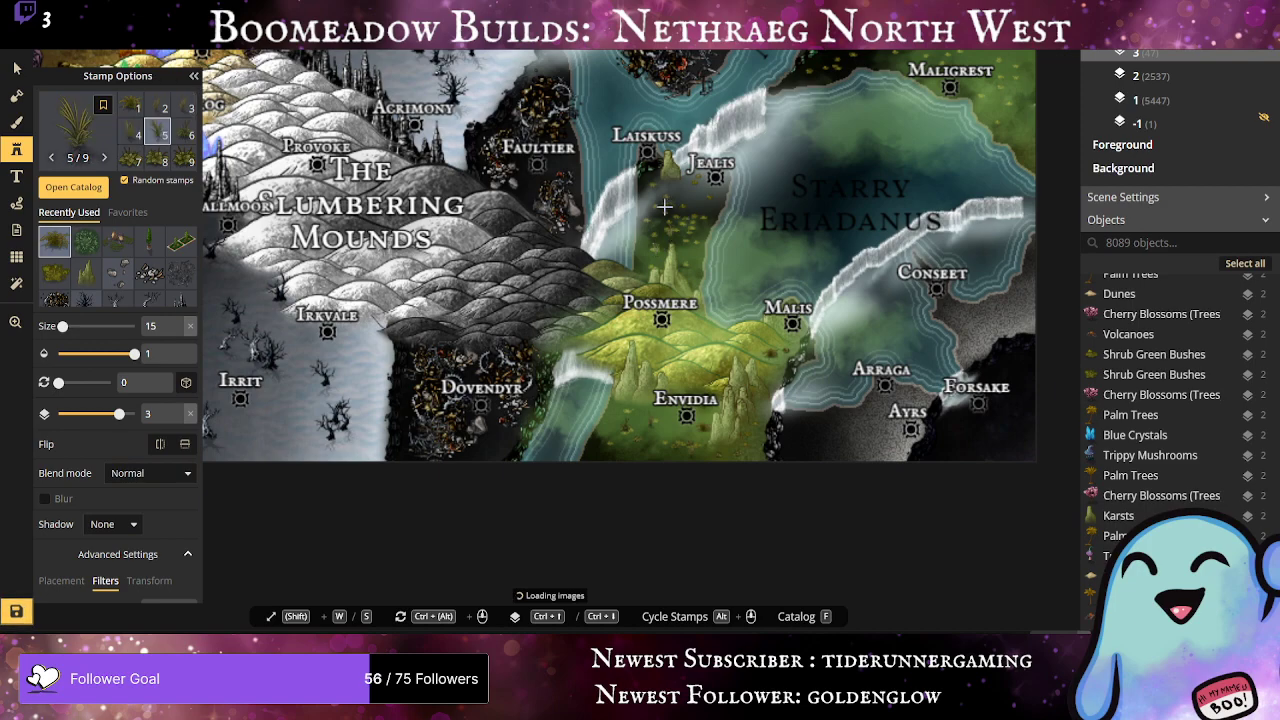
click(674, 214)
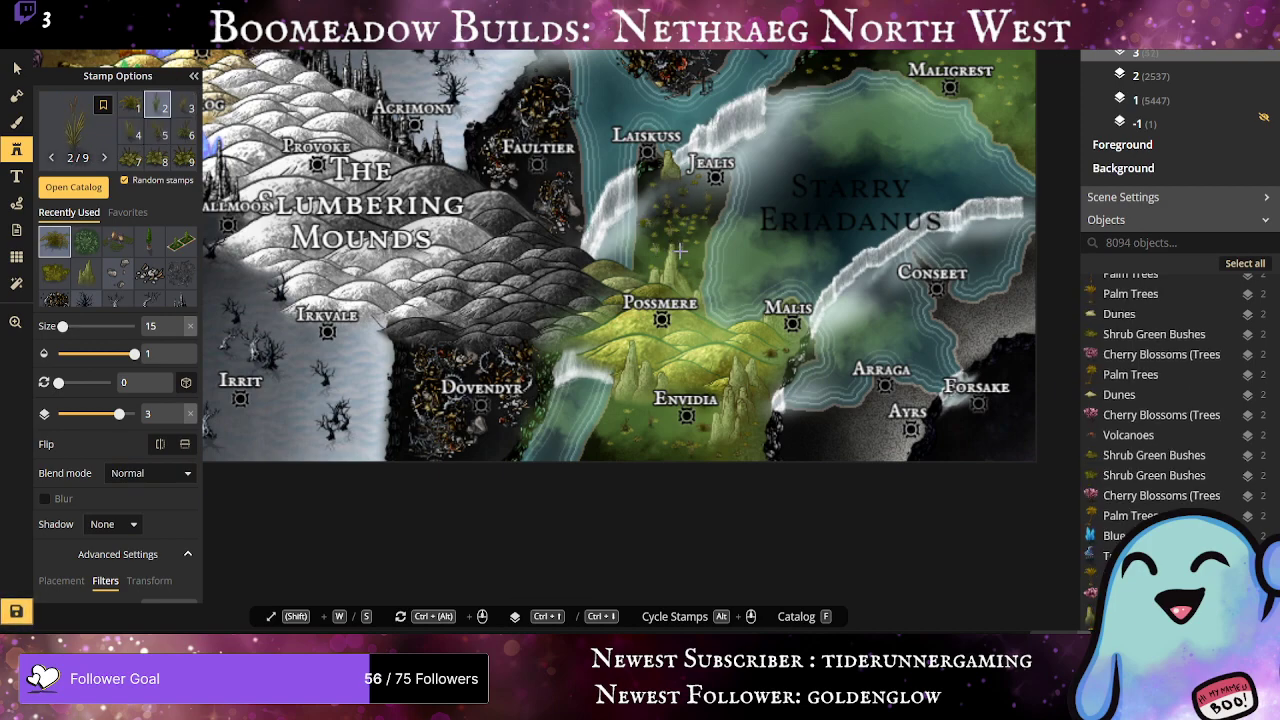
click(686, 252)
click(697, 264)
click(713, 249)
Step: Scatter ferns around Maligrest and along the green band below the dark cliffs north and west of it
drag(832, 224, 509, 439)
scroll(544, 276, up, 1)
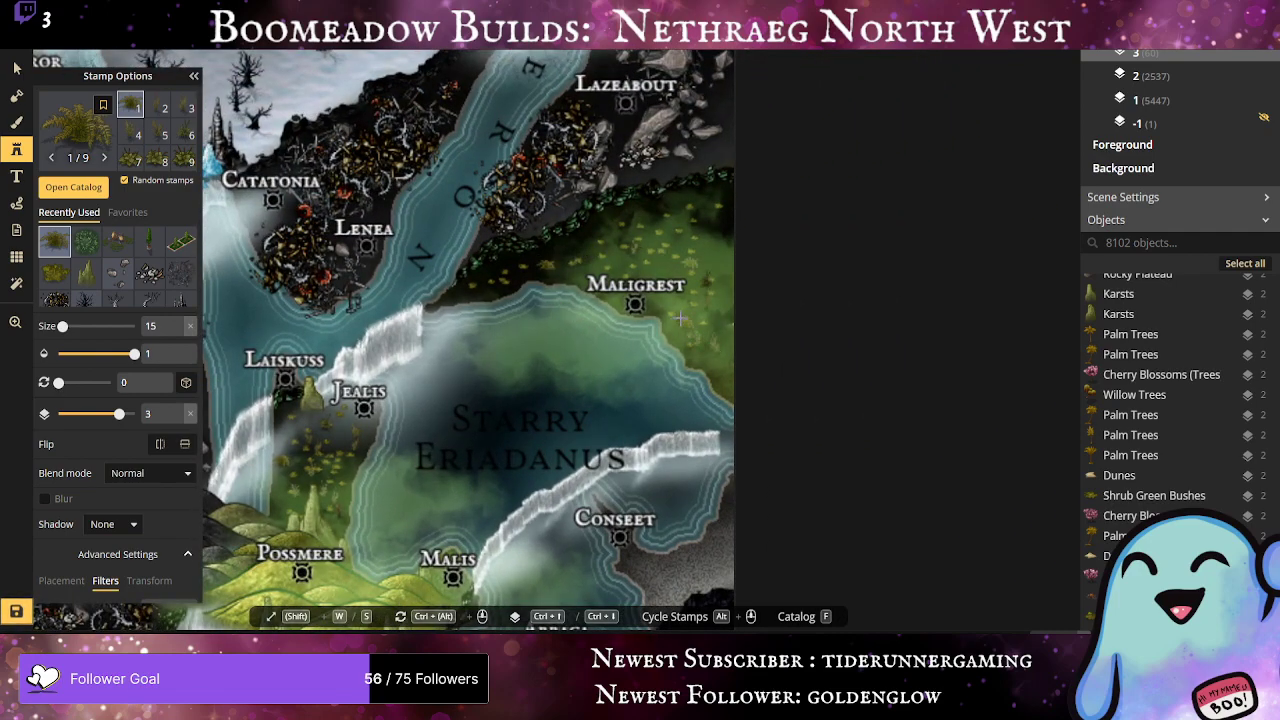
drag(705, 339, 713, 352)
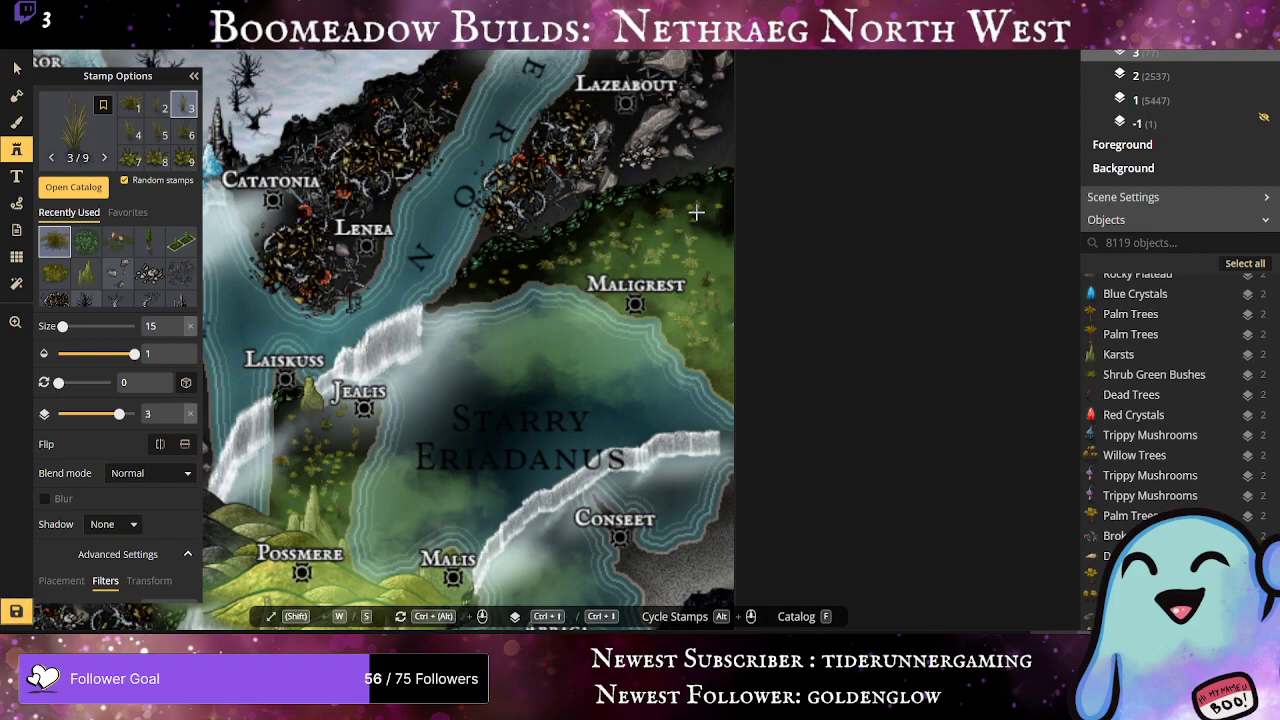
mouse_move(708, 227)
mouse_down()
mouse_move(695, 212)
mouse_move(647, 247)
mouse_move(457, 289)
mouse_up()
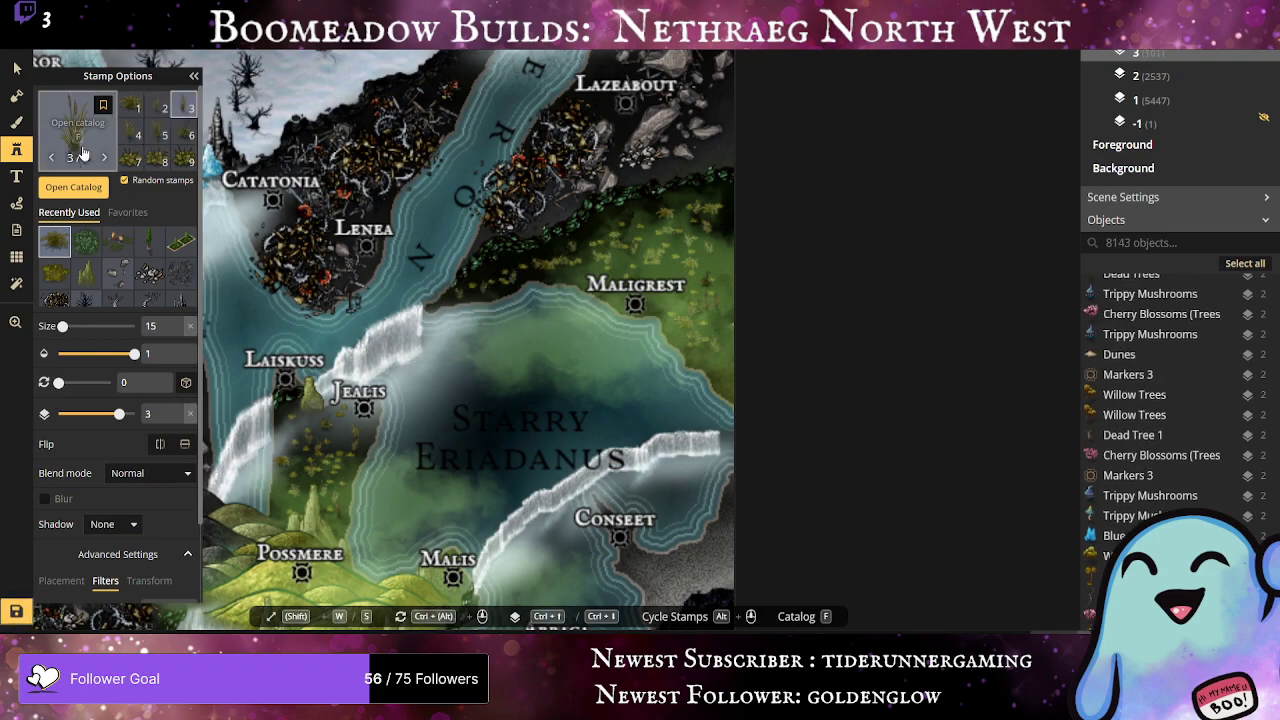
Step: Choose the leafy grass stamp from the Vegetation (HD) set and scatter it among the ferns around Maligrest
click(82, 140)
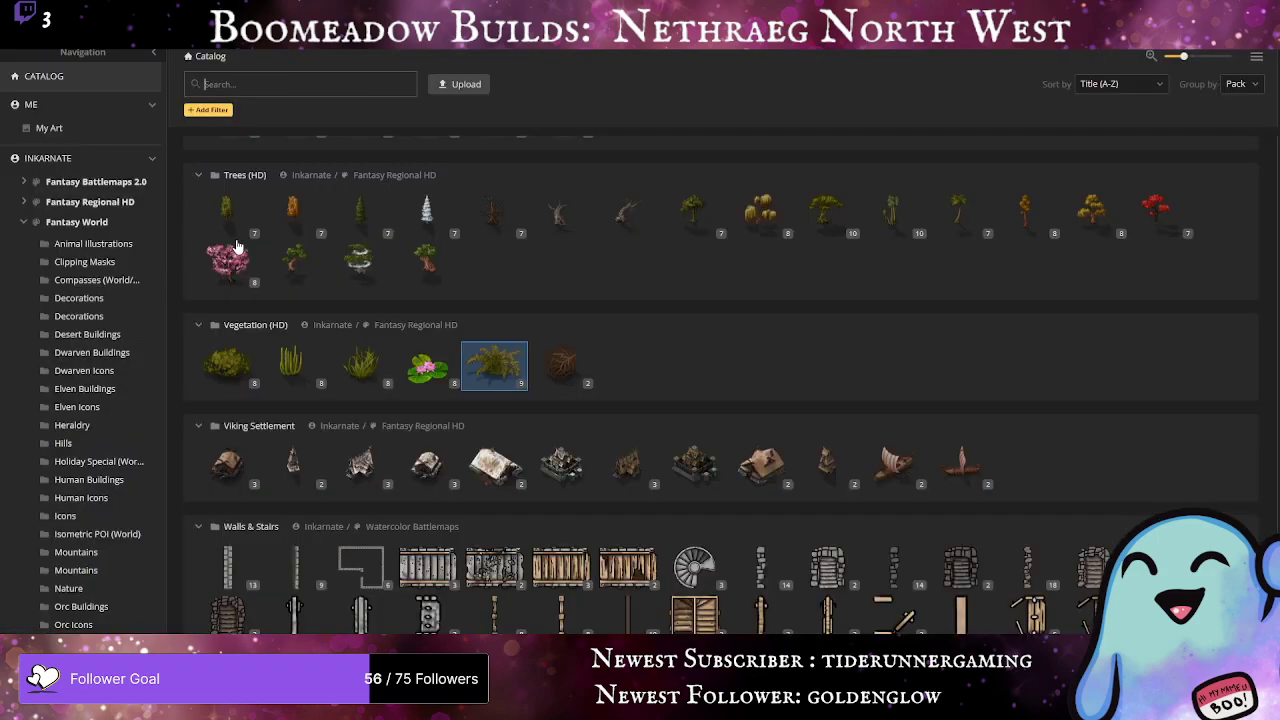
click(345, 362)
click(495, 279)
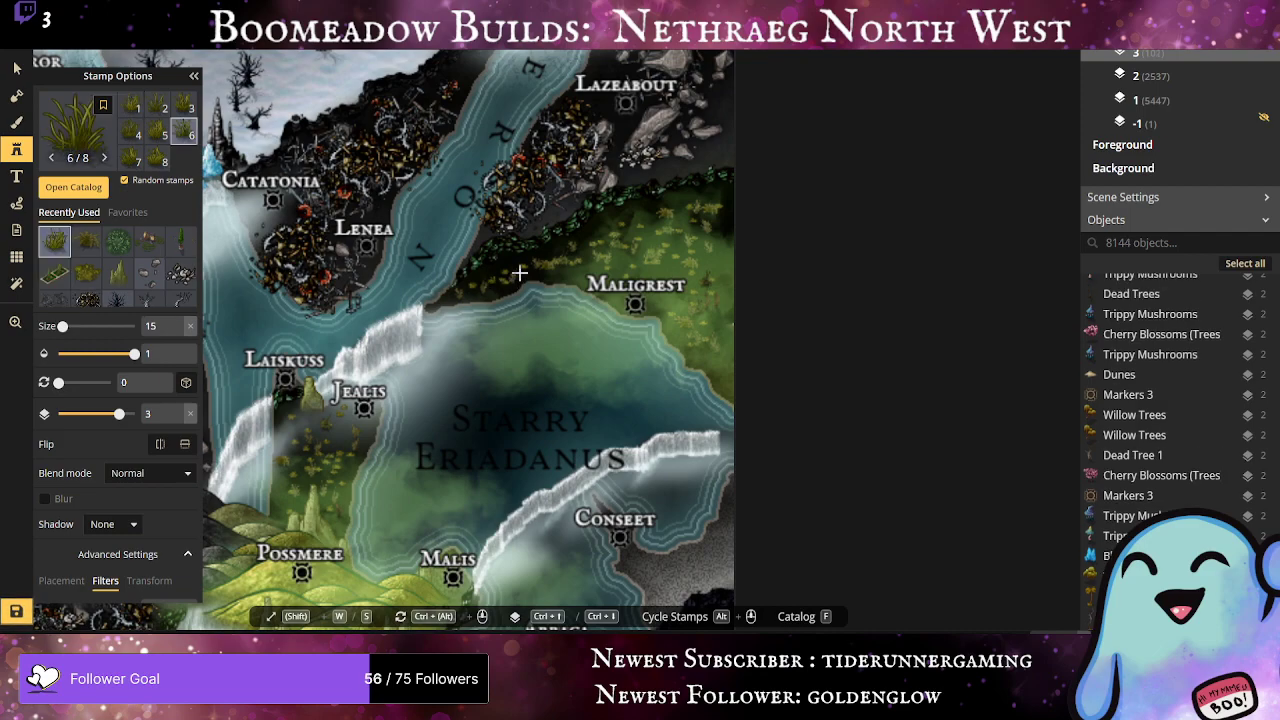
click(663, 232)
click(720, 260)
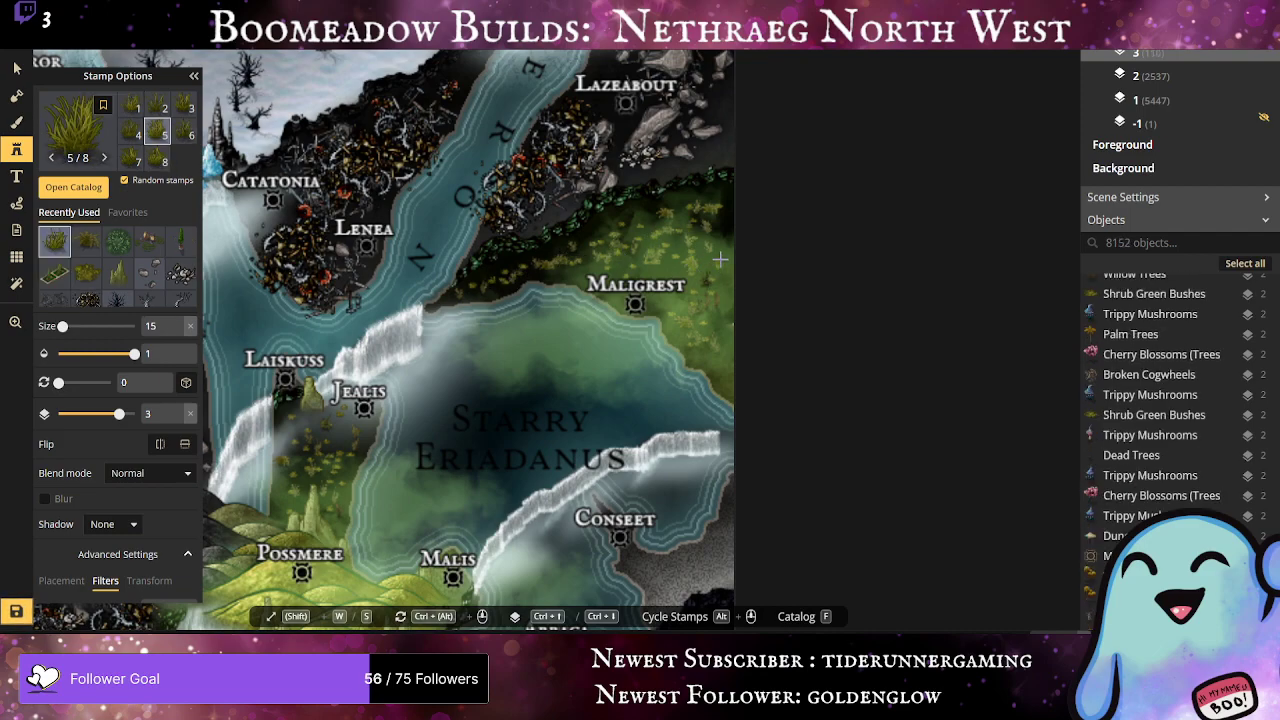
click(684, 301)
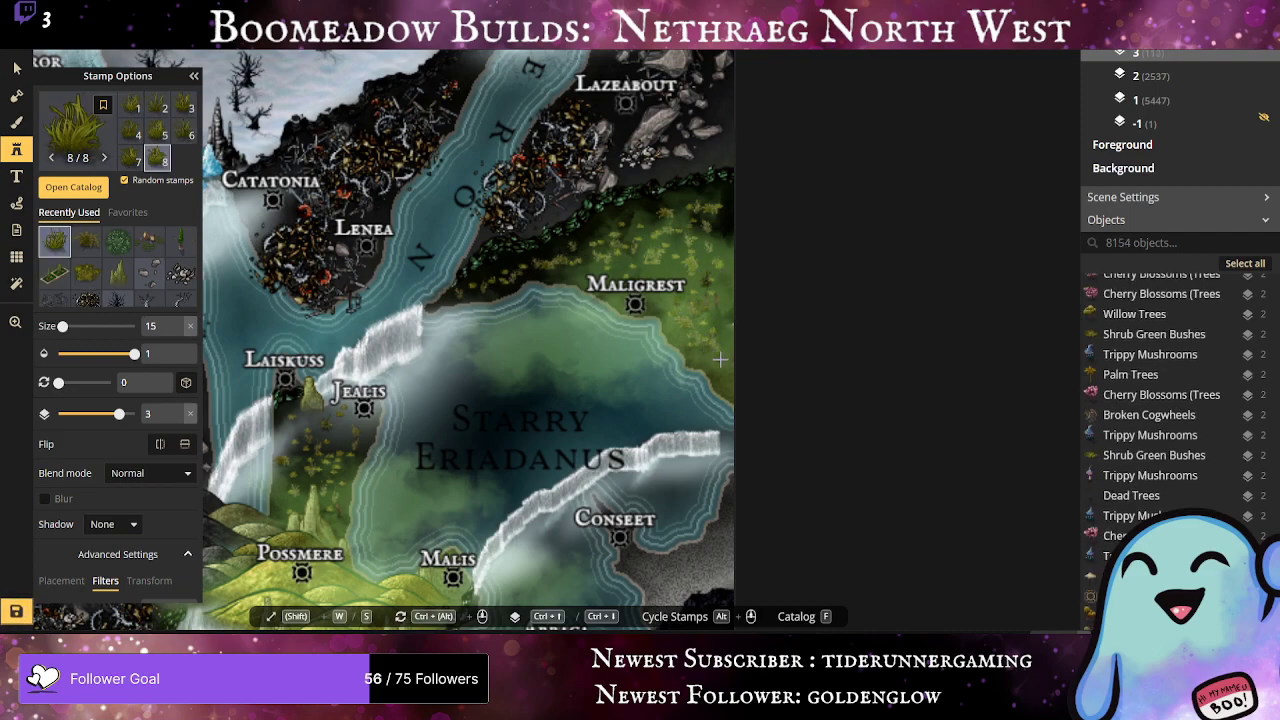
drag(720, 359, 722, 367)
Step: Scatter grass tufts over the green strip north of Possmere and the ground around Envidia
scroll(640, 374, down, 3)
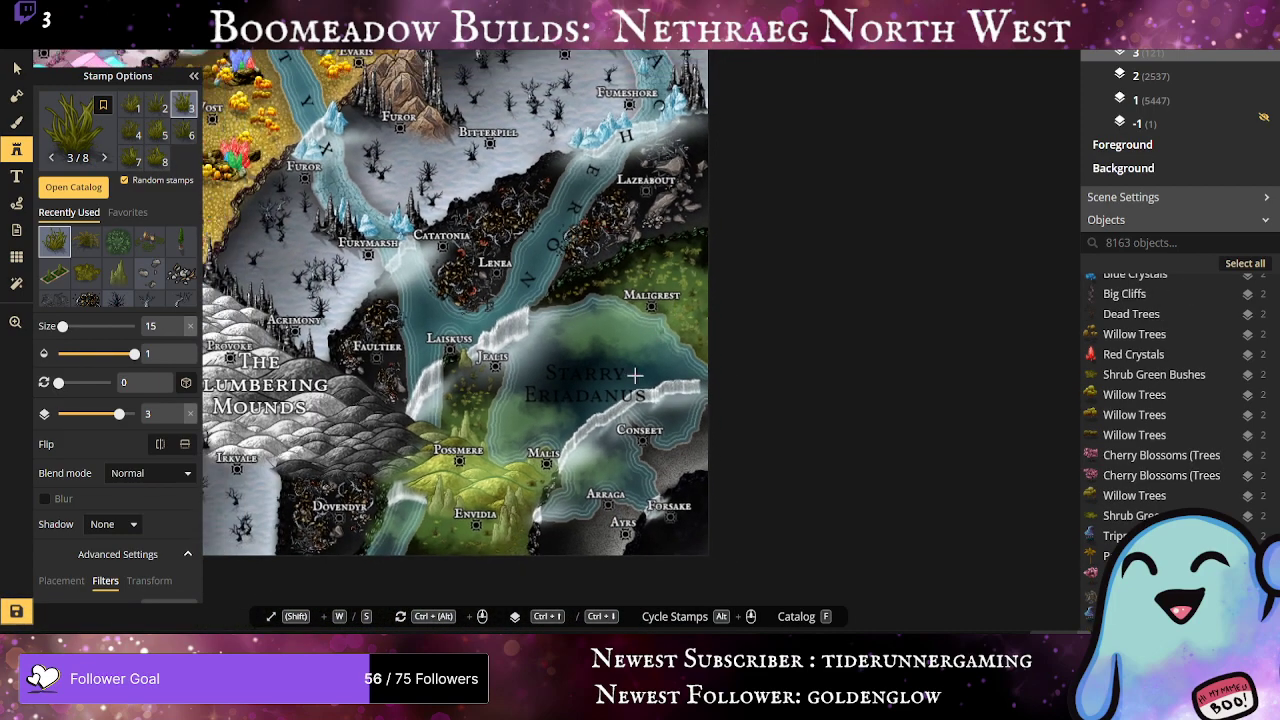
mouse_move(458, 395)
mouse_down()
mouse_move(475, 403)
mouse_move(450, 406)
mouse_up()
click(448, 420)
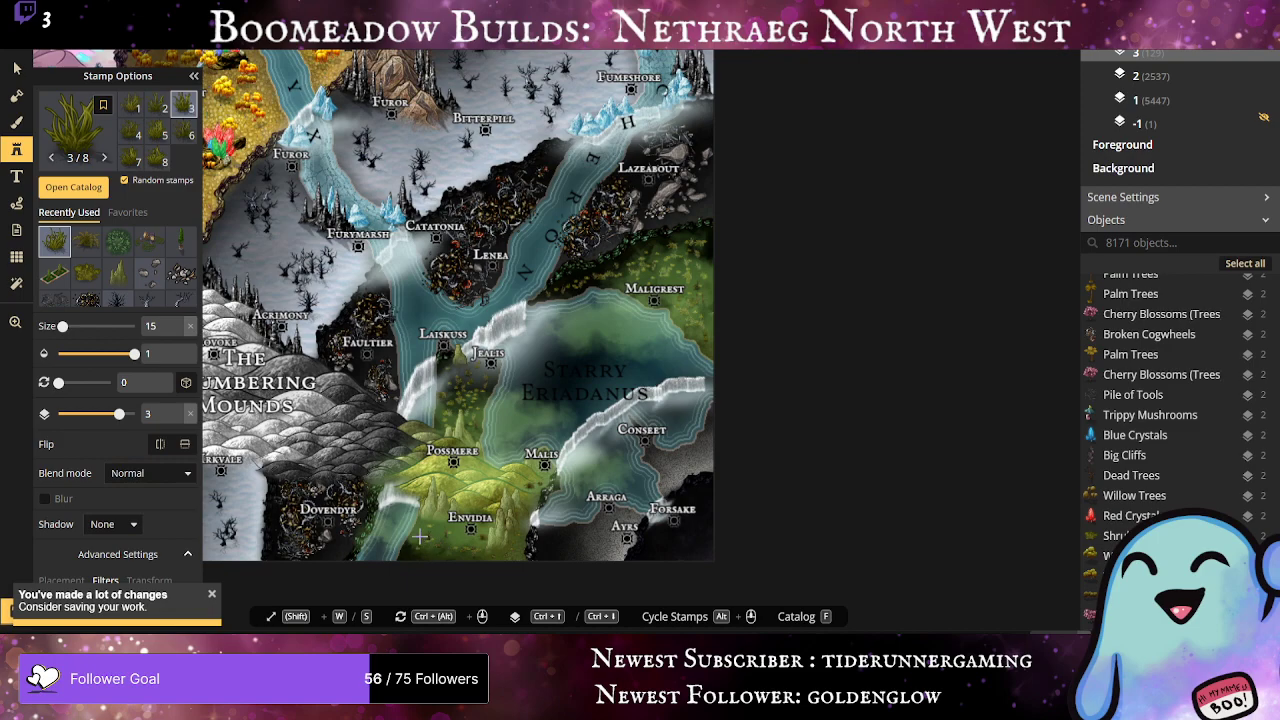
mouse_move(472, 549)
mouse_down()
mouse_move(455, 552)
mouse_move(530, 549)
mouse_up()
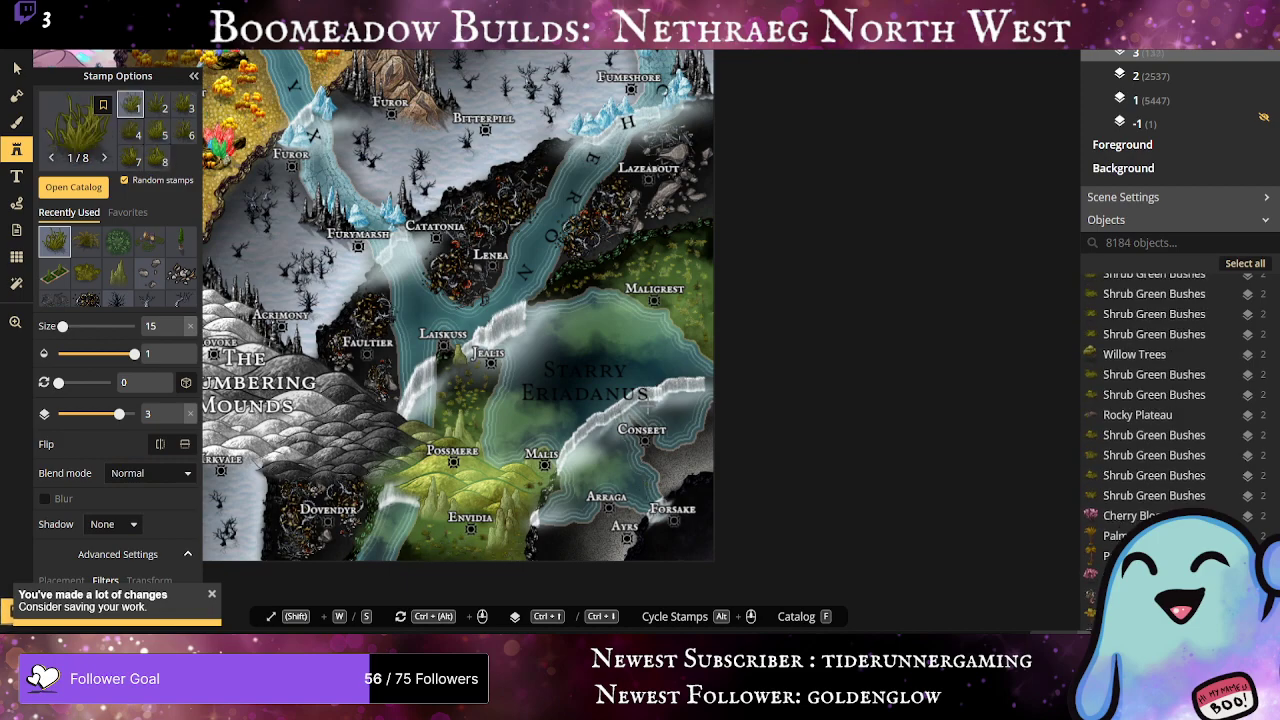
Step: Look over the decorated regions, from Judgement Bay to The Slumbering Mounds, and the map as a whole
scroll(640, 340, down, 5)
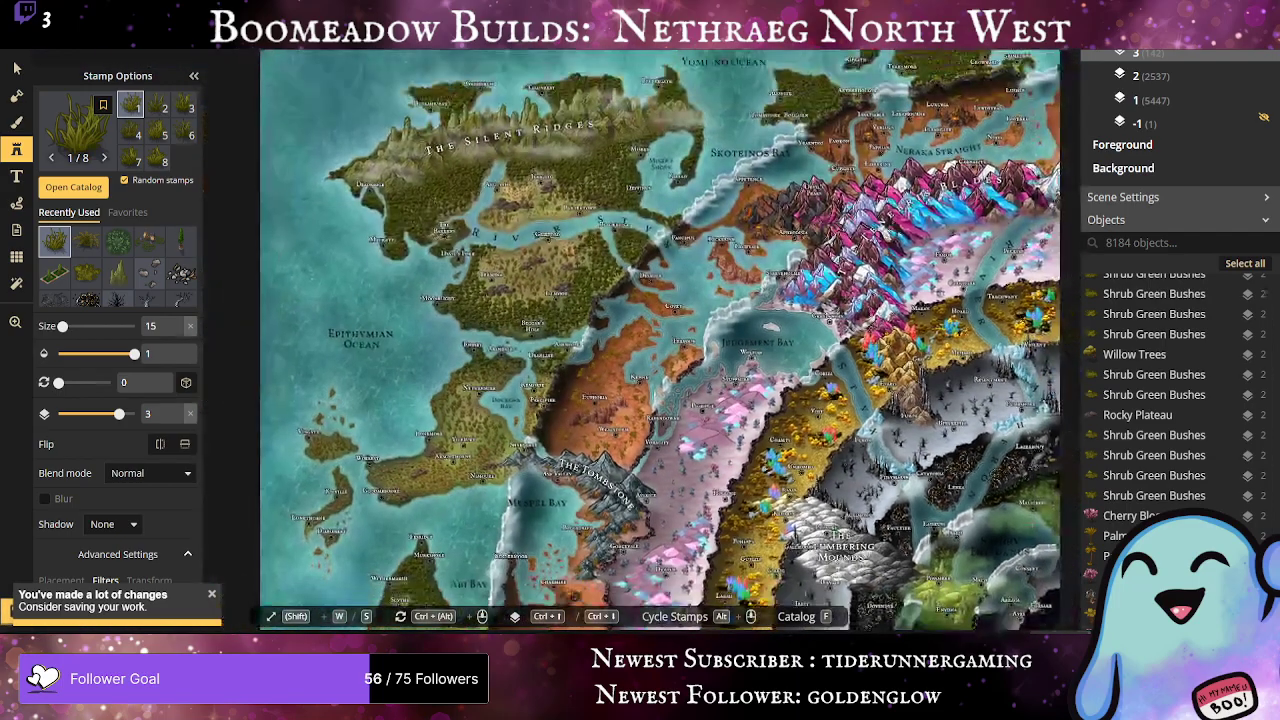
scroll(842, 490, up, 3)
scroll(842, 486, up, 2)
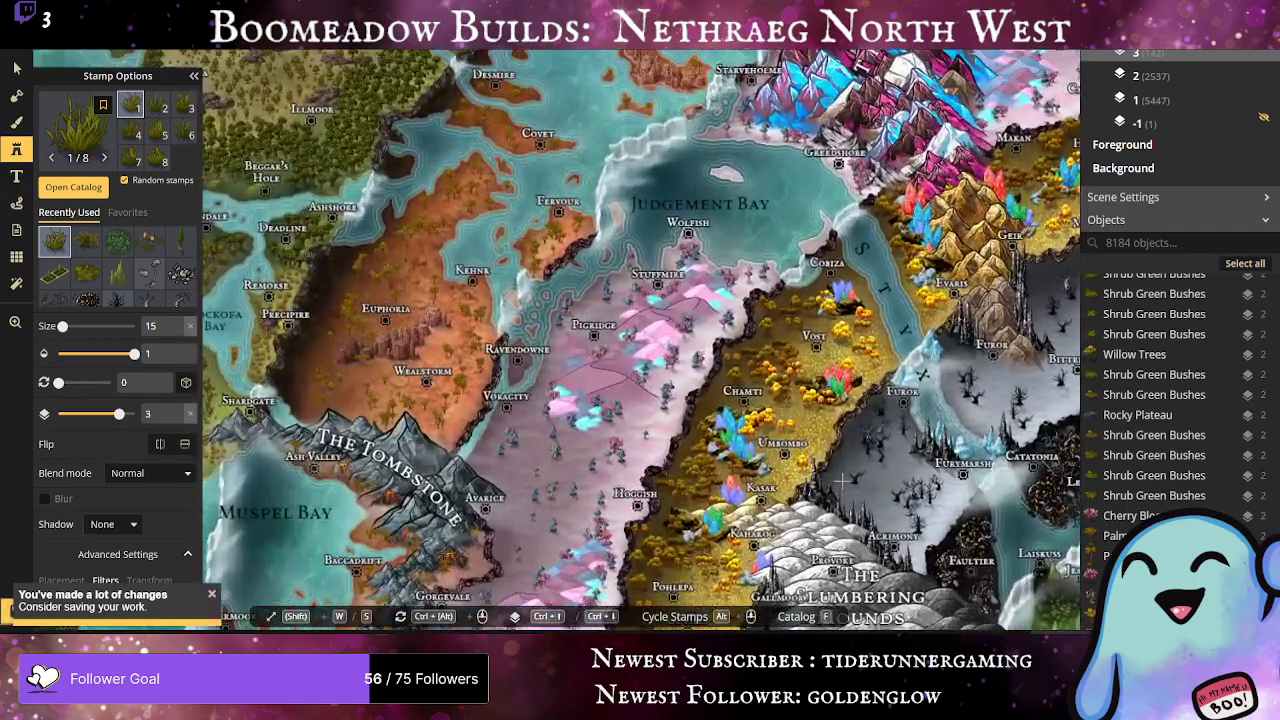
drag(842, 482, 842, 288)
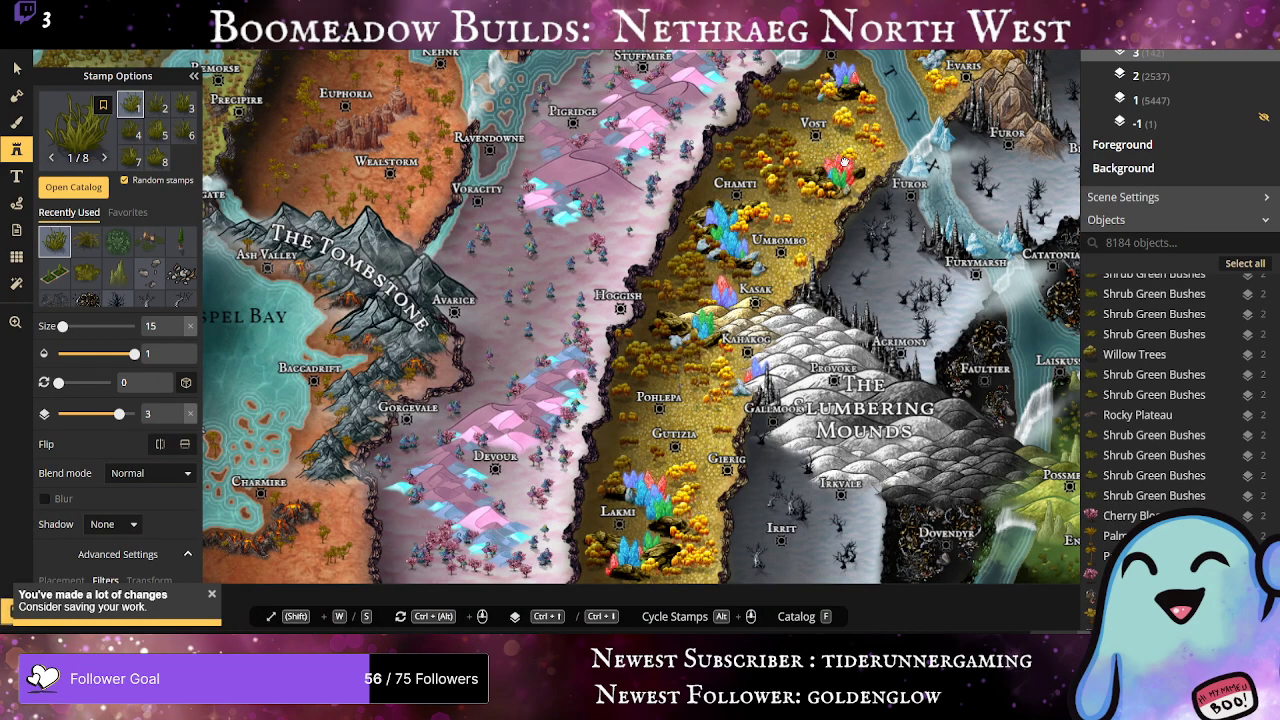
drag(845, 162, 534, 472)
scroll(568, 414, up, 1)
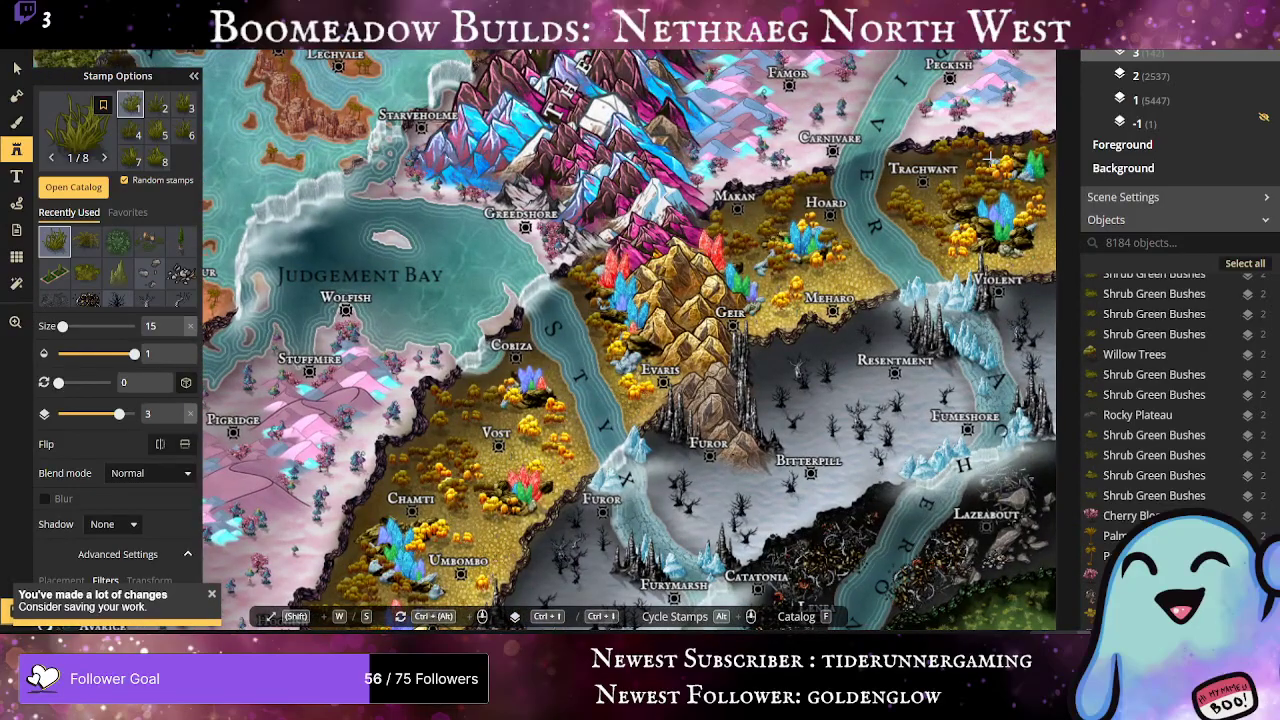
scroll(462, 503, down, 2)
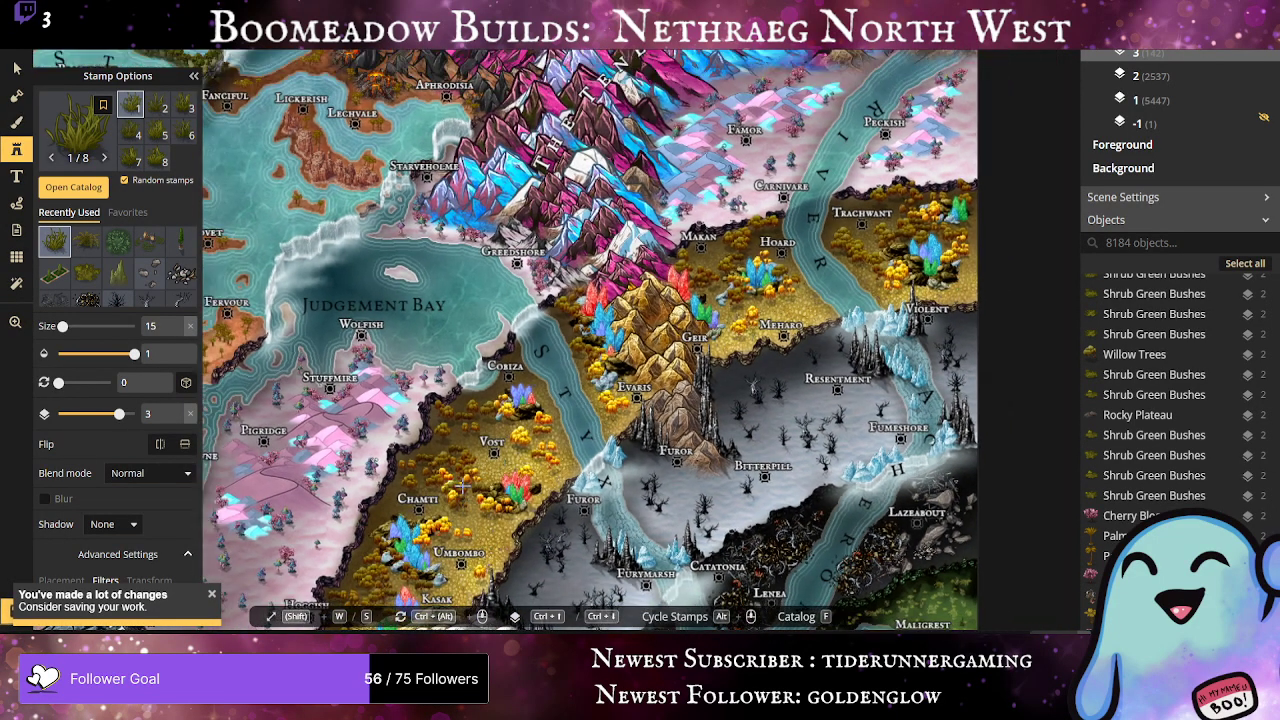
drag(462, 503, 620, 336)
scroll(620, 336, down, 3)
scroll(584, 397, down, 2)
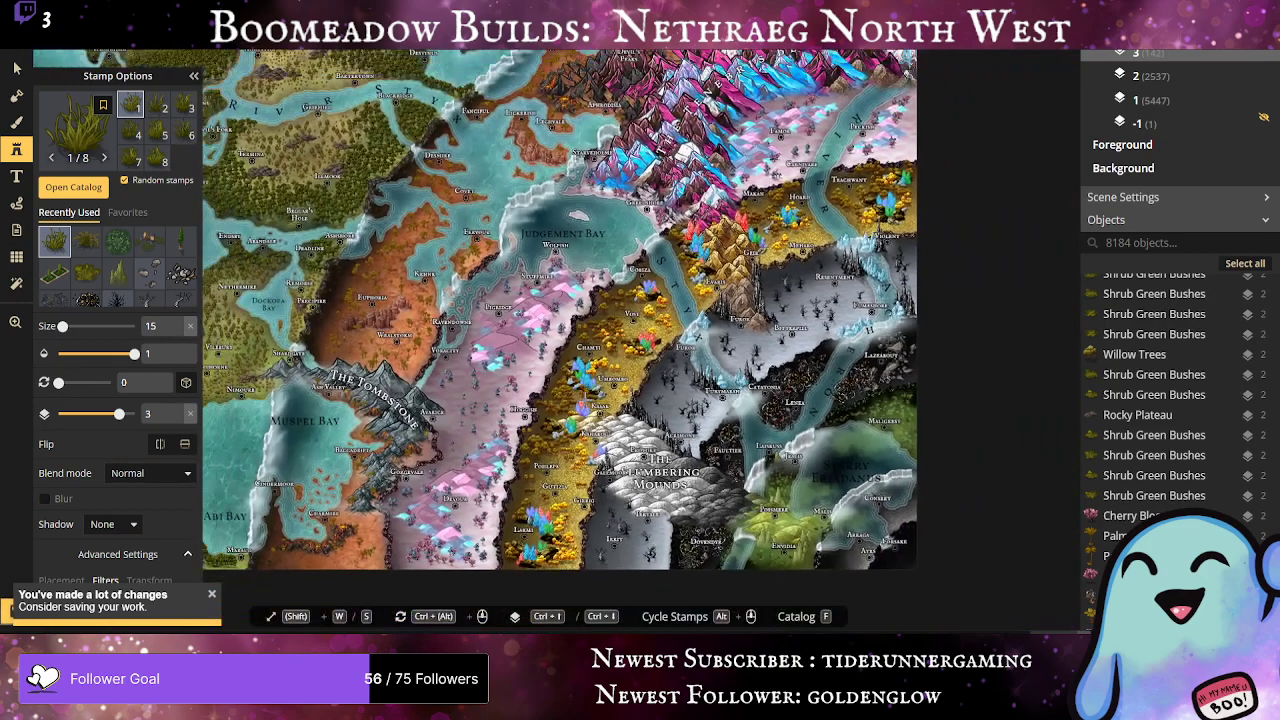
drag(584, 397, 775, 482)
scroll(775, 482, down, 1)
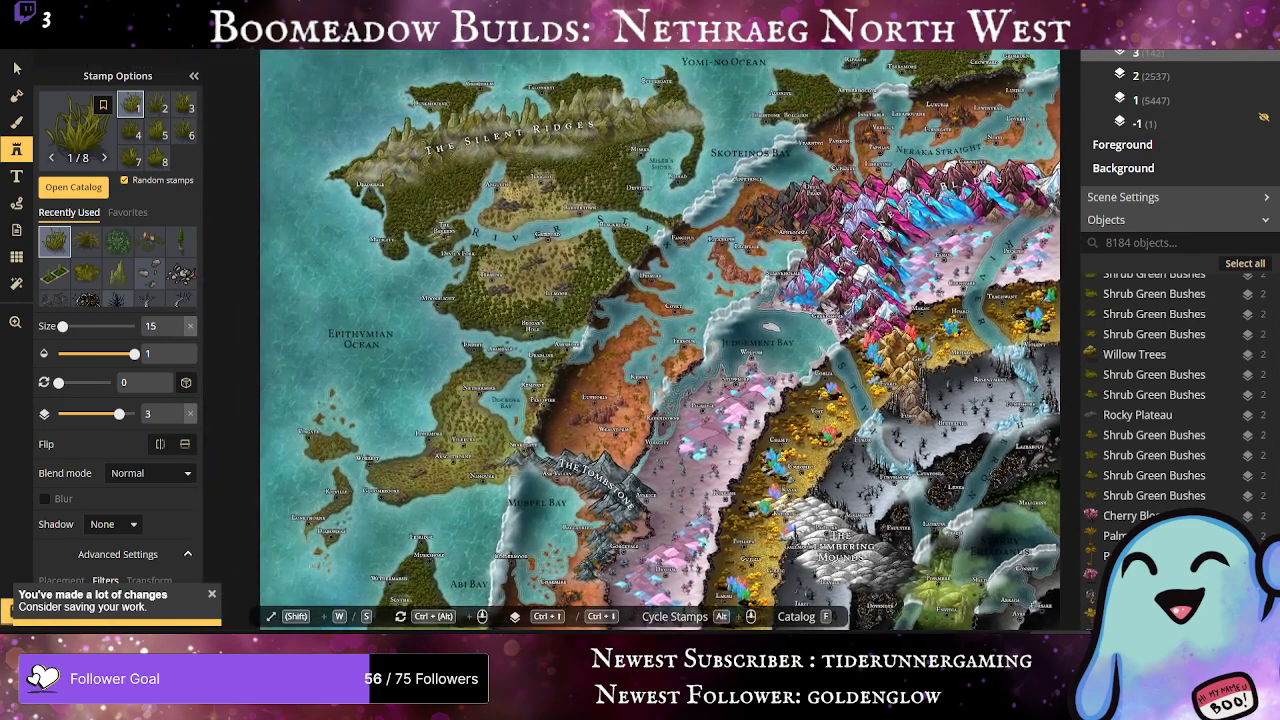
Step: Save the map
click(7, 612)
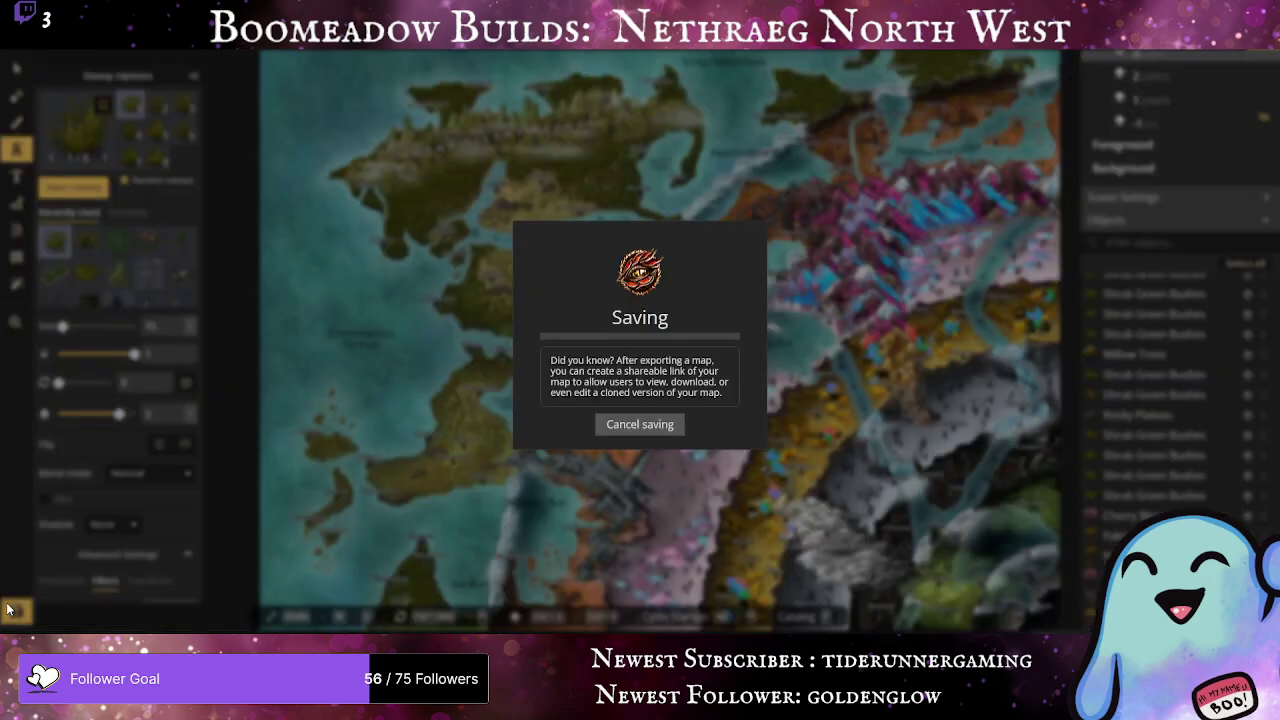